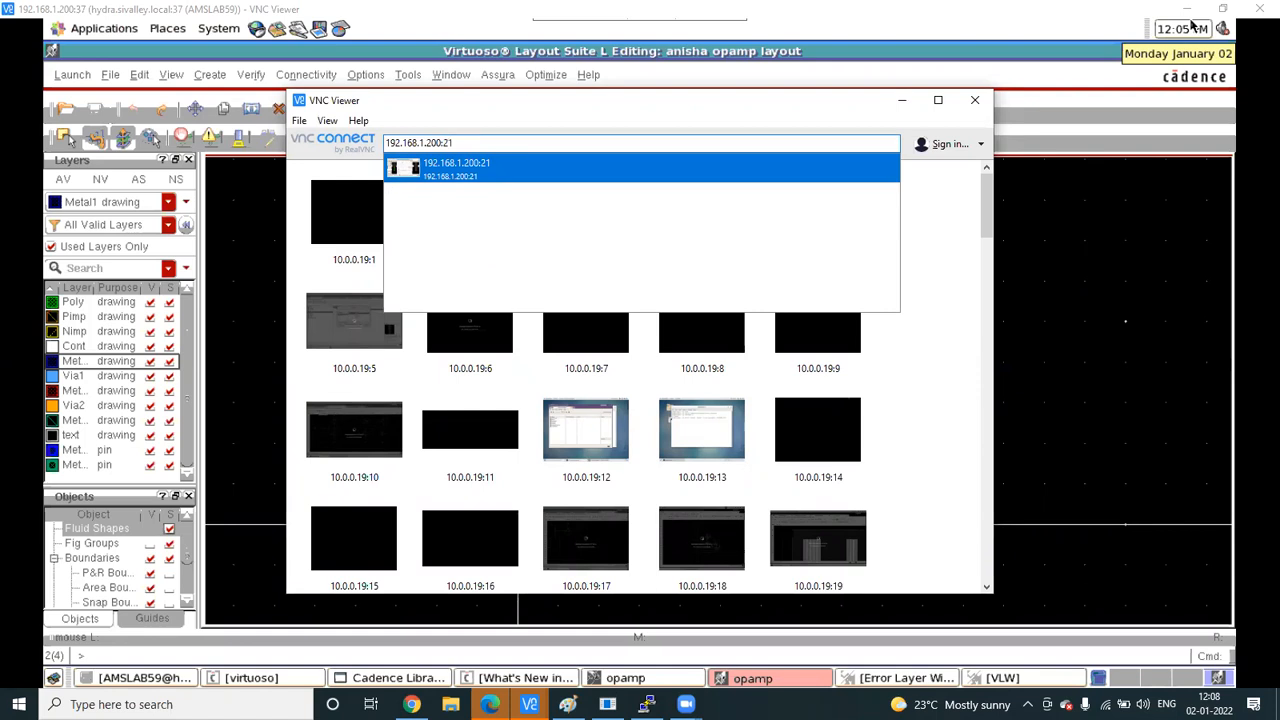
Connect to the VNC server 192.168.1.200:21 with the account password and maximize the remote desktop window
left_click(688, 432)
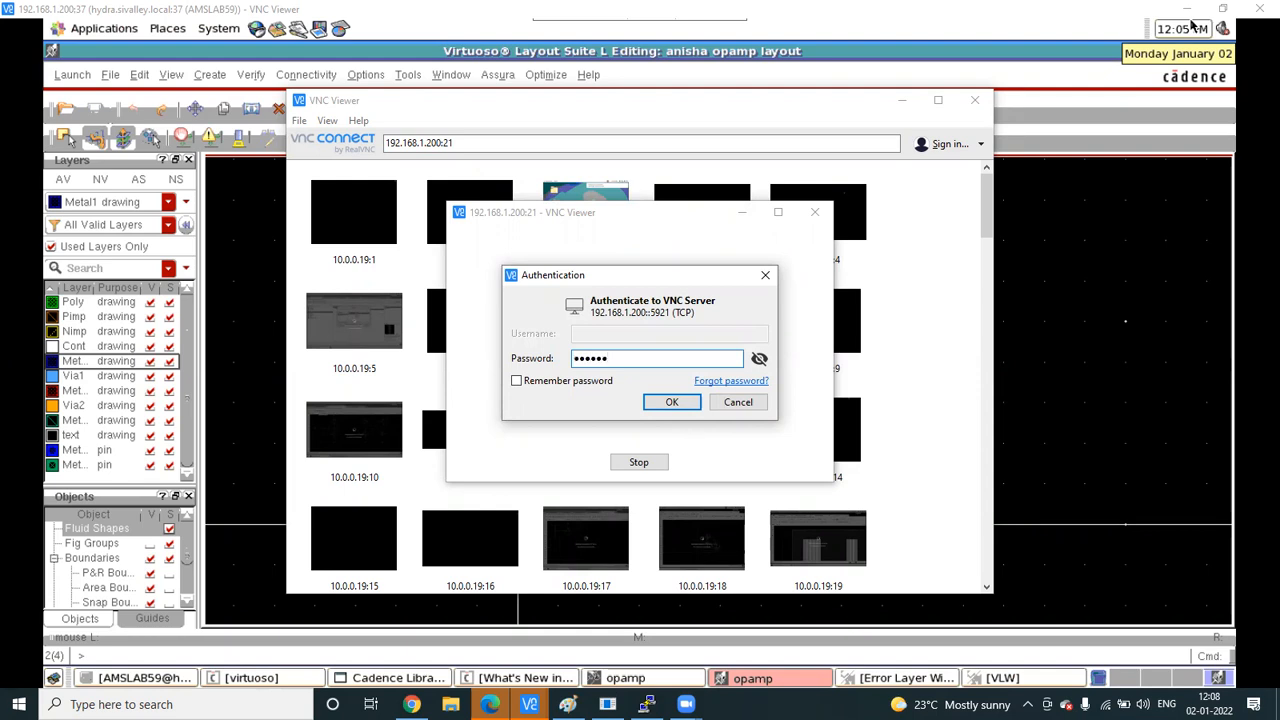
key("Return")
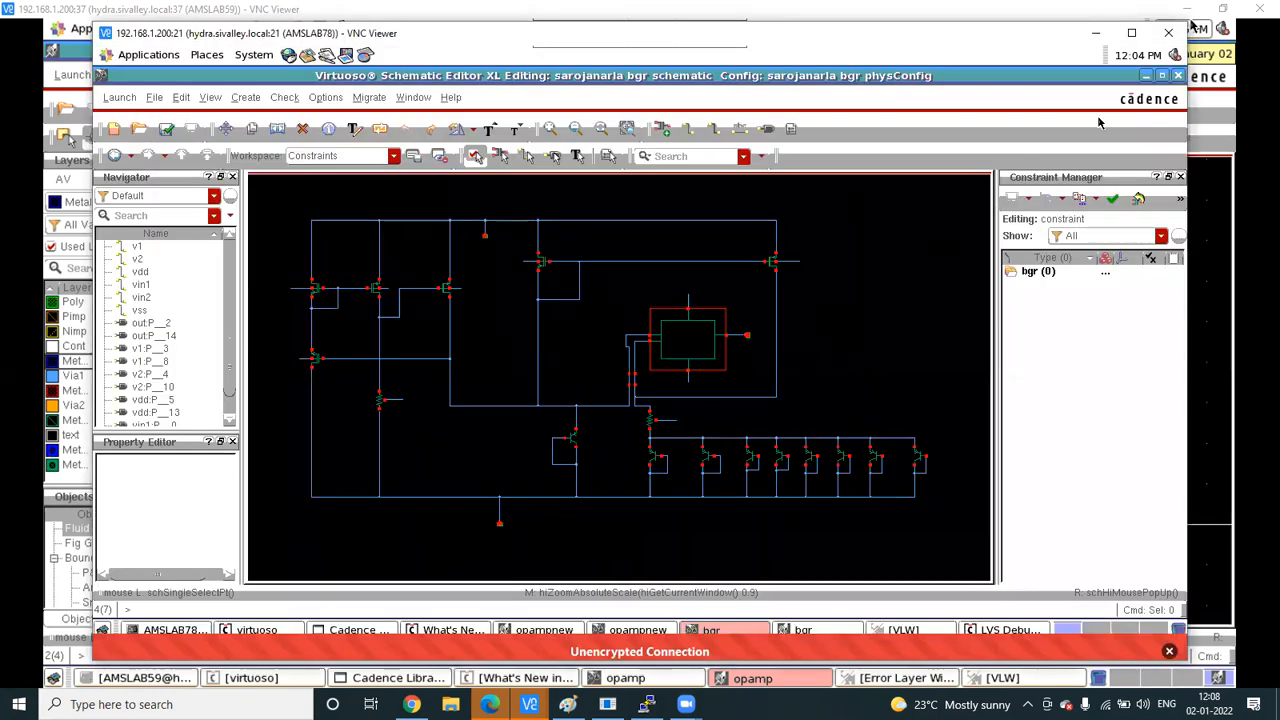
left_click(1132, 33)
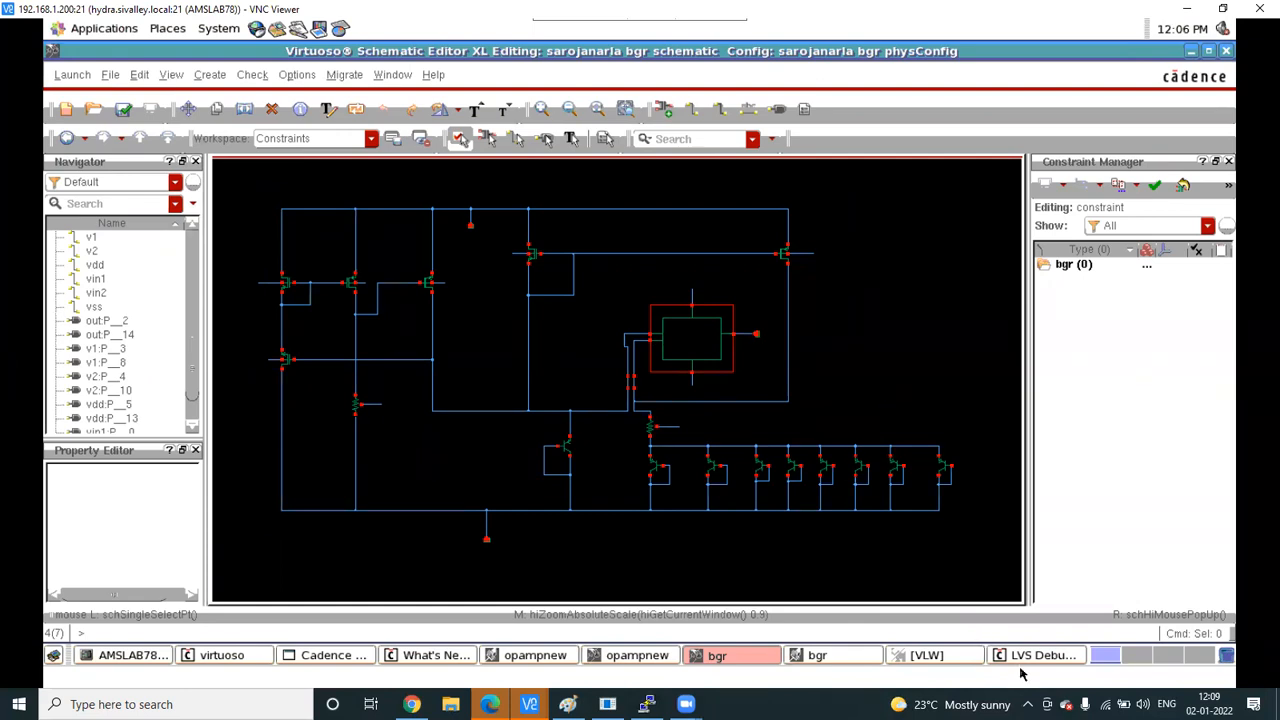
Compare the devices in the bgr layout with the bgr schematic and check the vss label inside the op-amp block
left_click(862, 652)
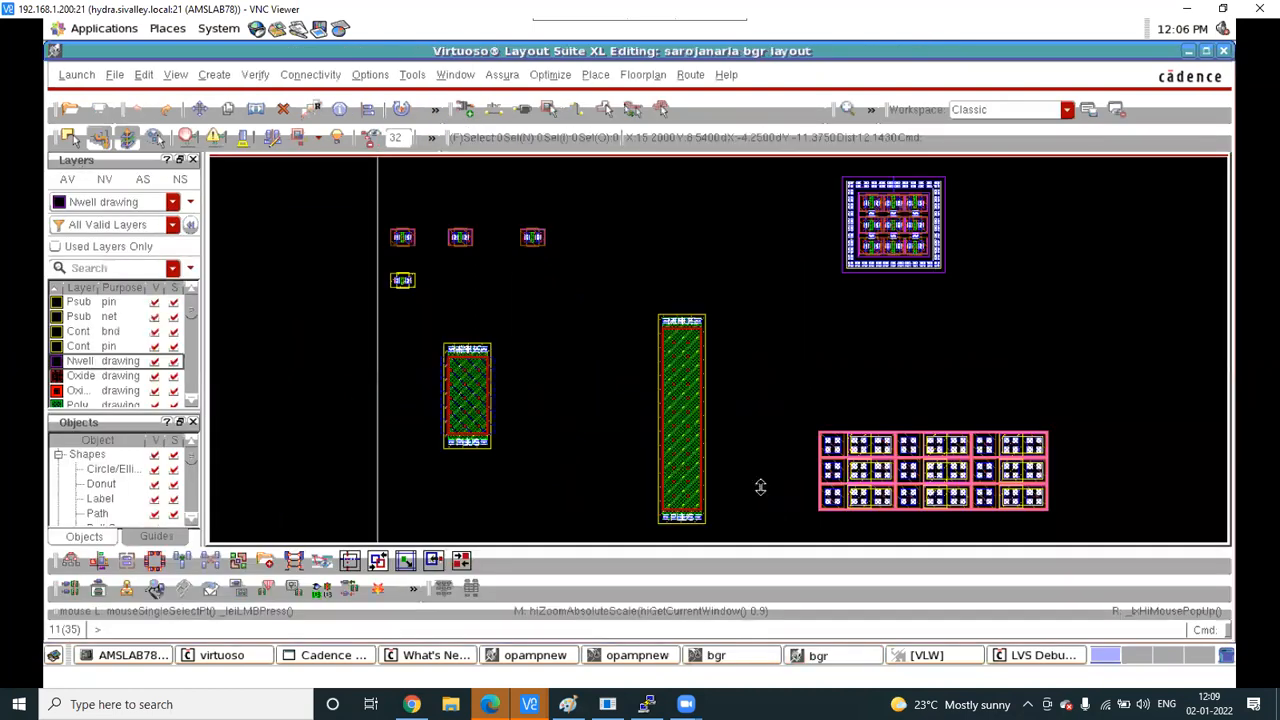
scroll(745, 424, "down", 2)
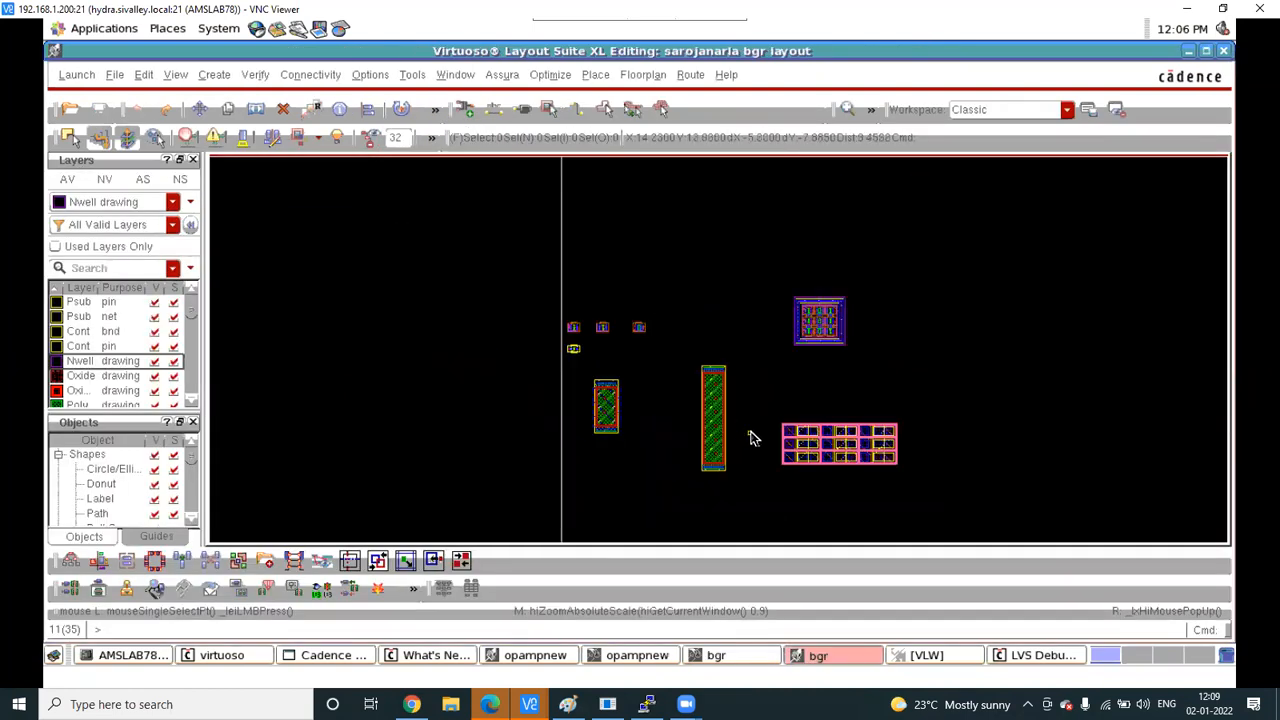
scroll(752, 437, "down", 2)
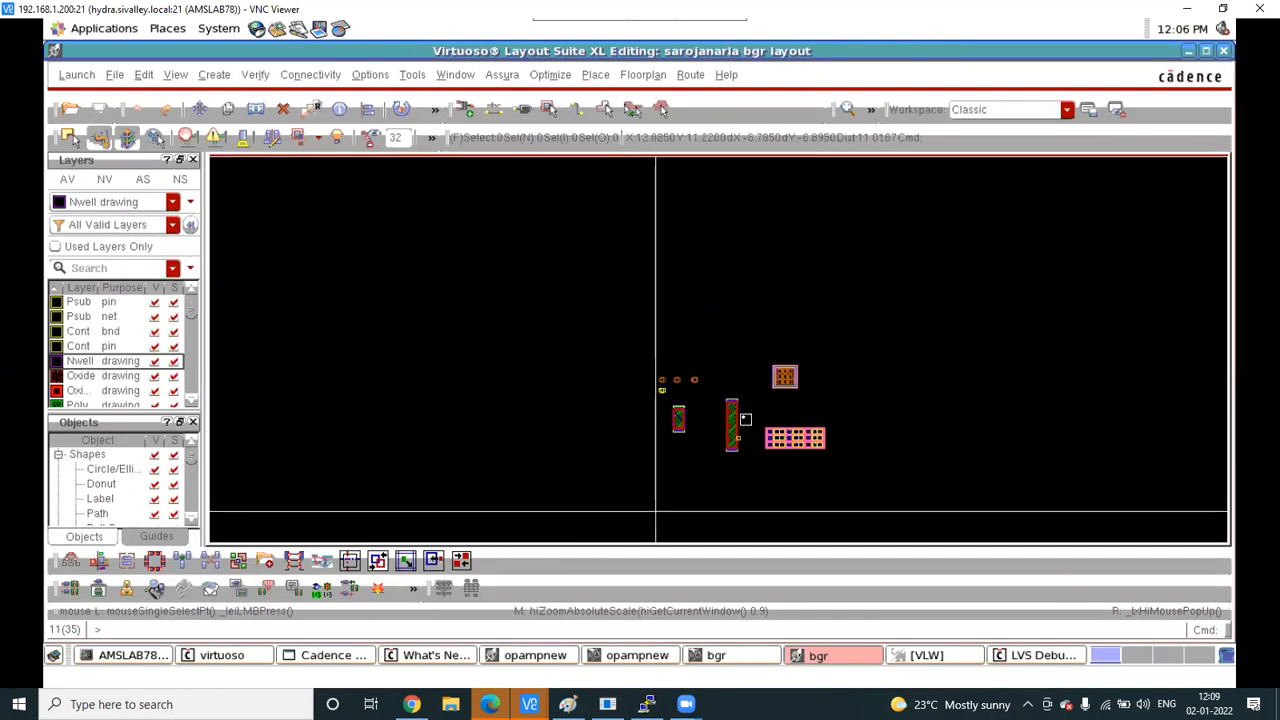
scroll(737, 440, "up", 2)
left_click(737, 655)
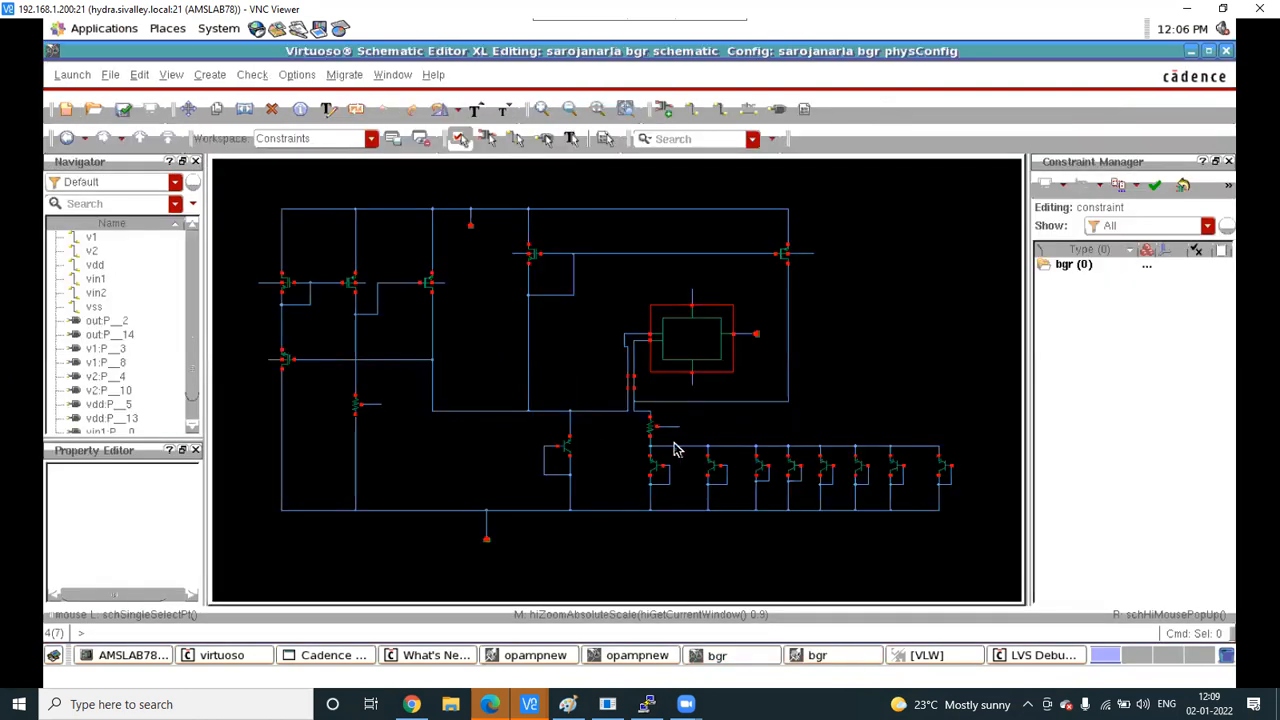
left_click(693, 355)
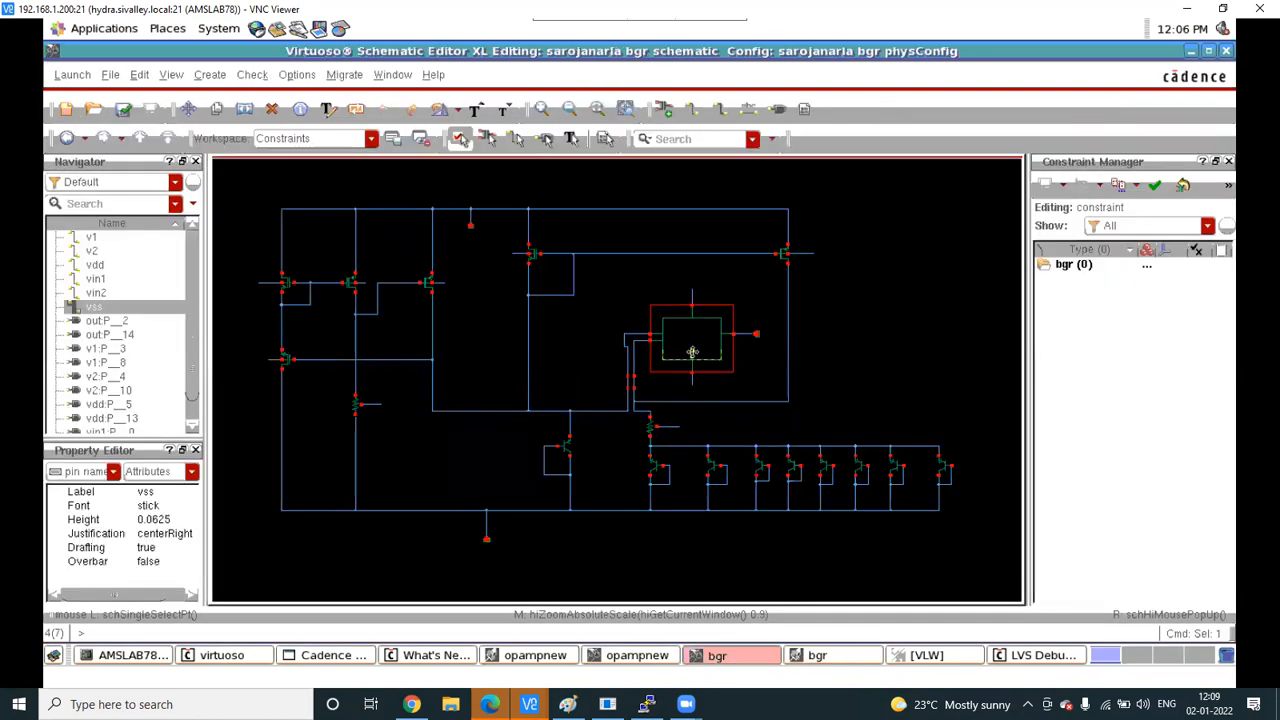
Try to generate the schematic's op-amp block from source in the bgr layout, extracting the bgr schematic for it
left_click(832, 656)
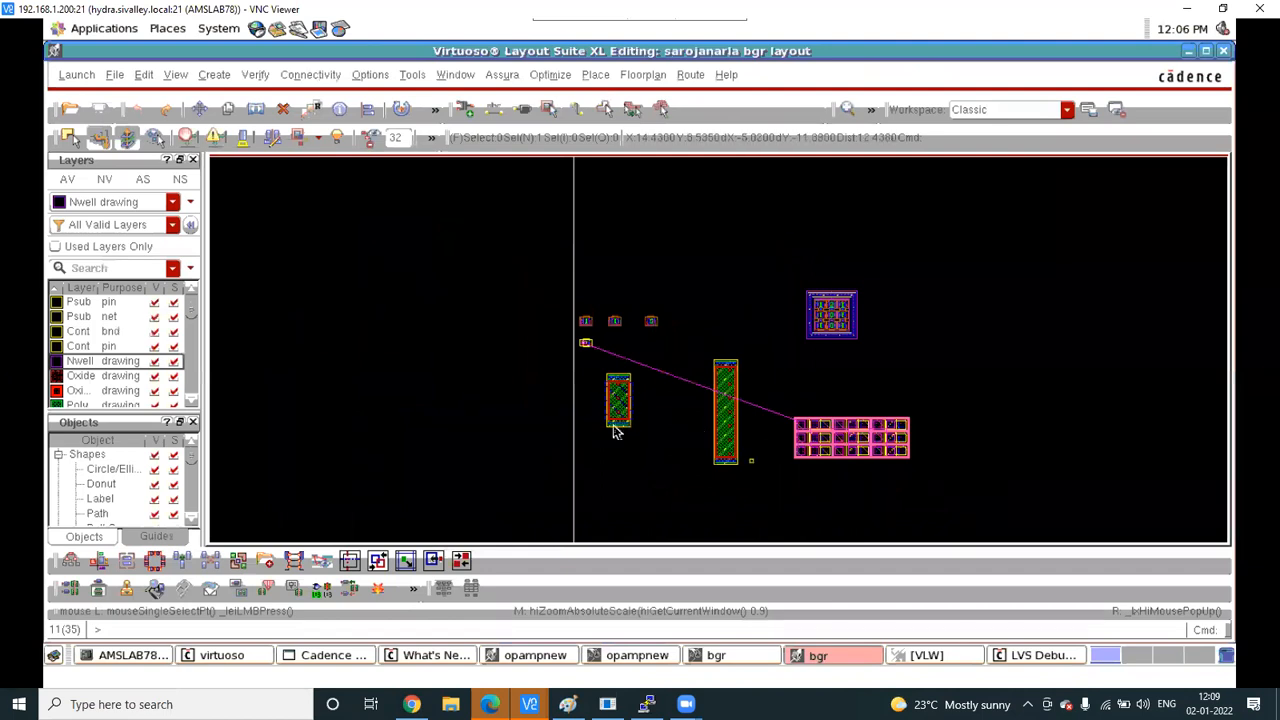
left_click(101, 591)
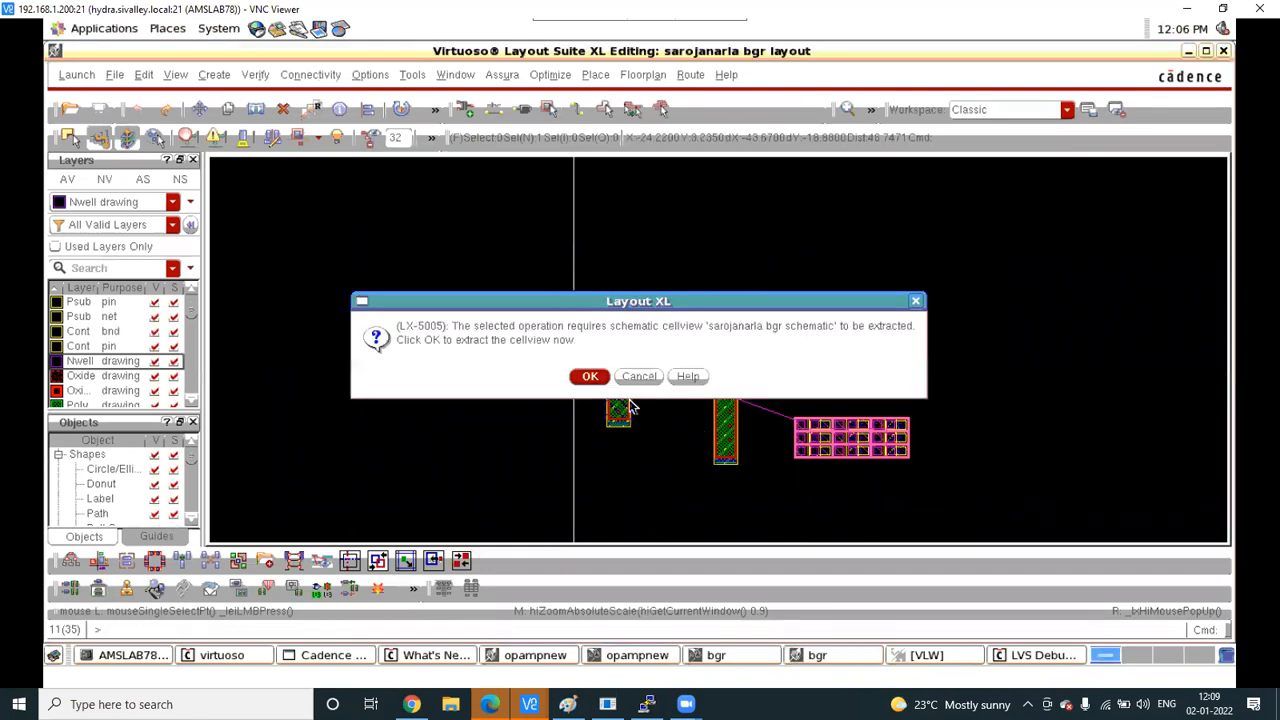
left_click(590, 377)
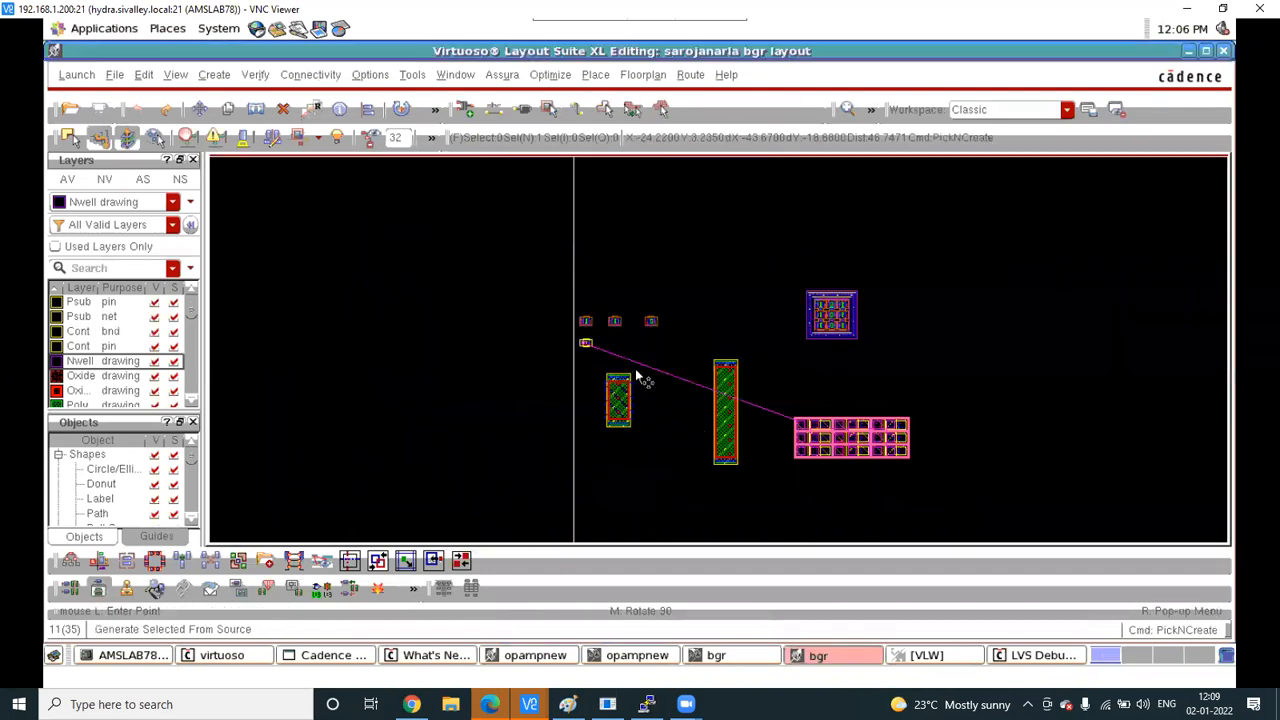
scroll(641, 372, "down", 5)
left_click(641, 372)
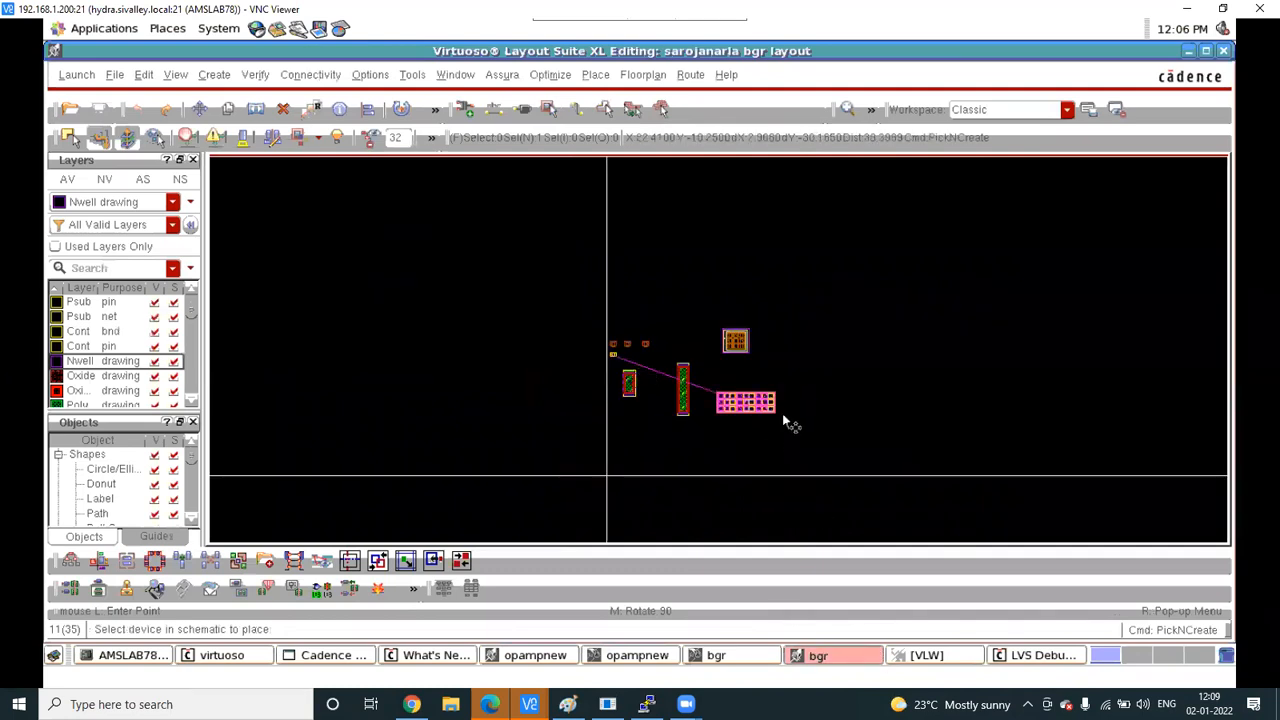
left_click(758, 655)
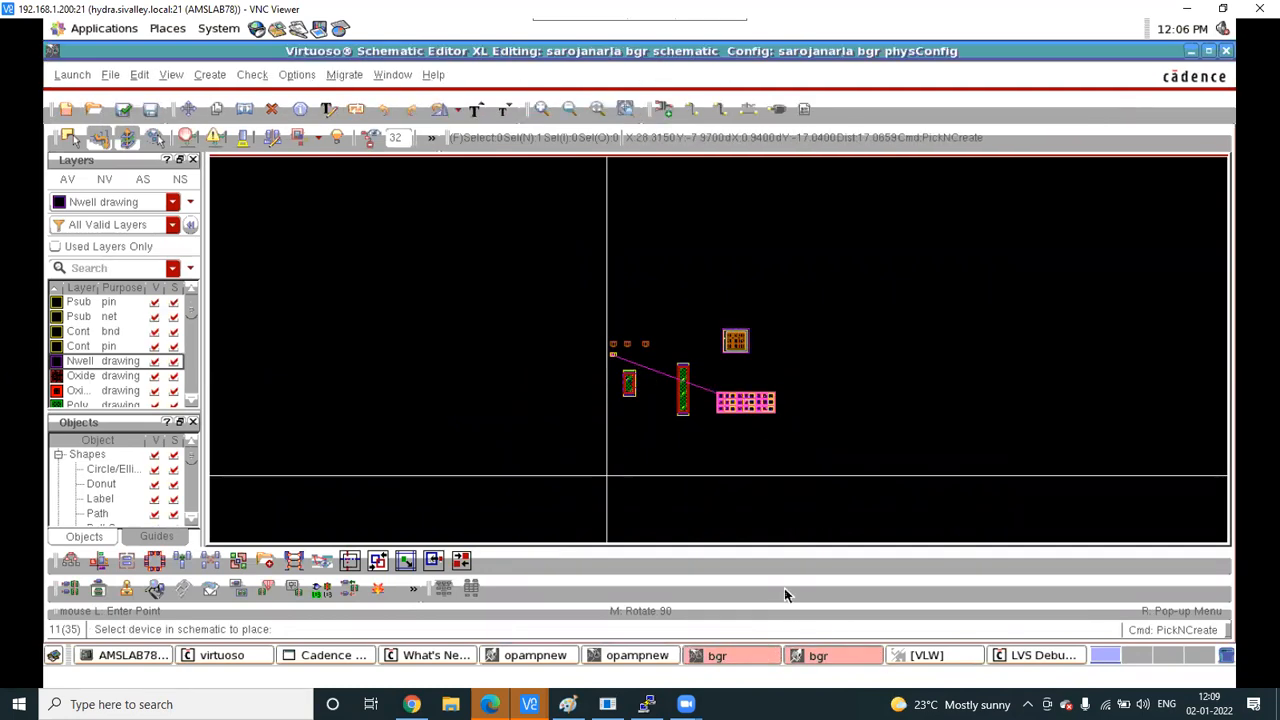
Examine the available views of the opampnew cell in the Library Manager, including its symbol
left_click(343, 657)
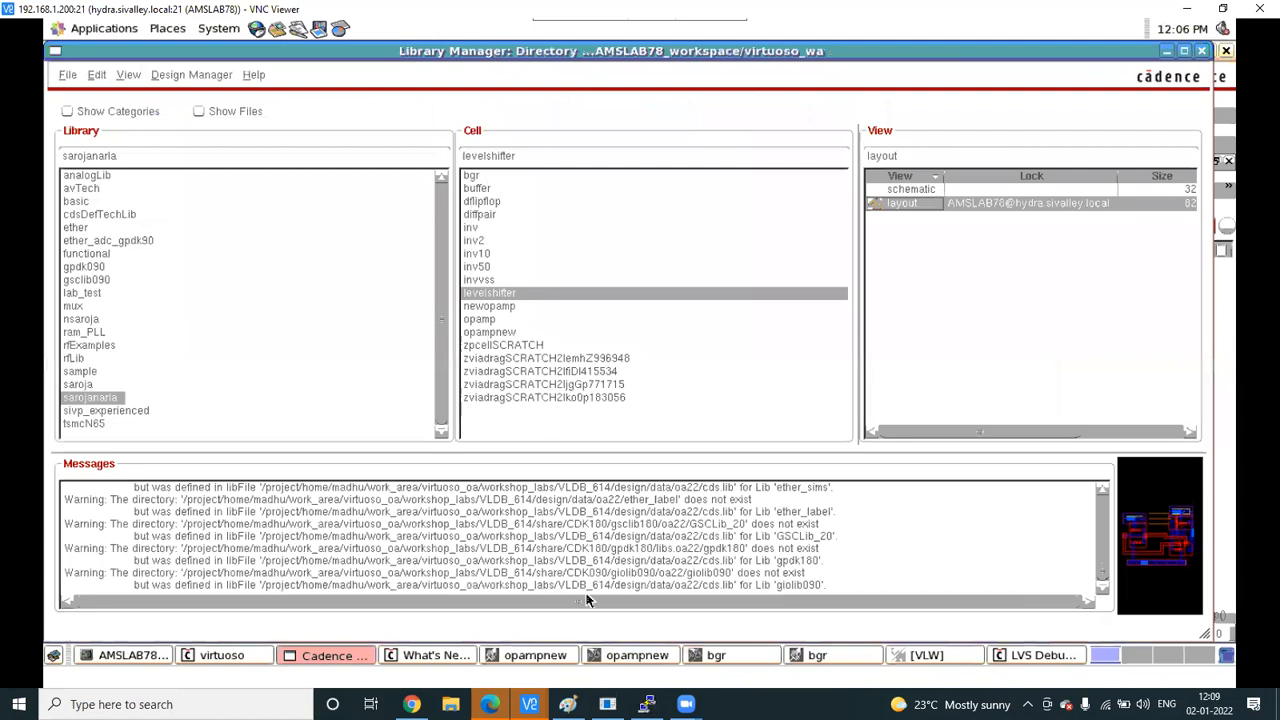
left_click(503, 308)
left_click(500, 321)
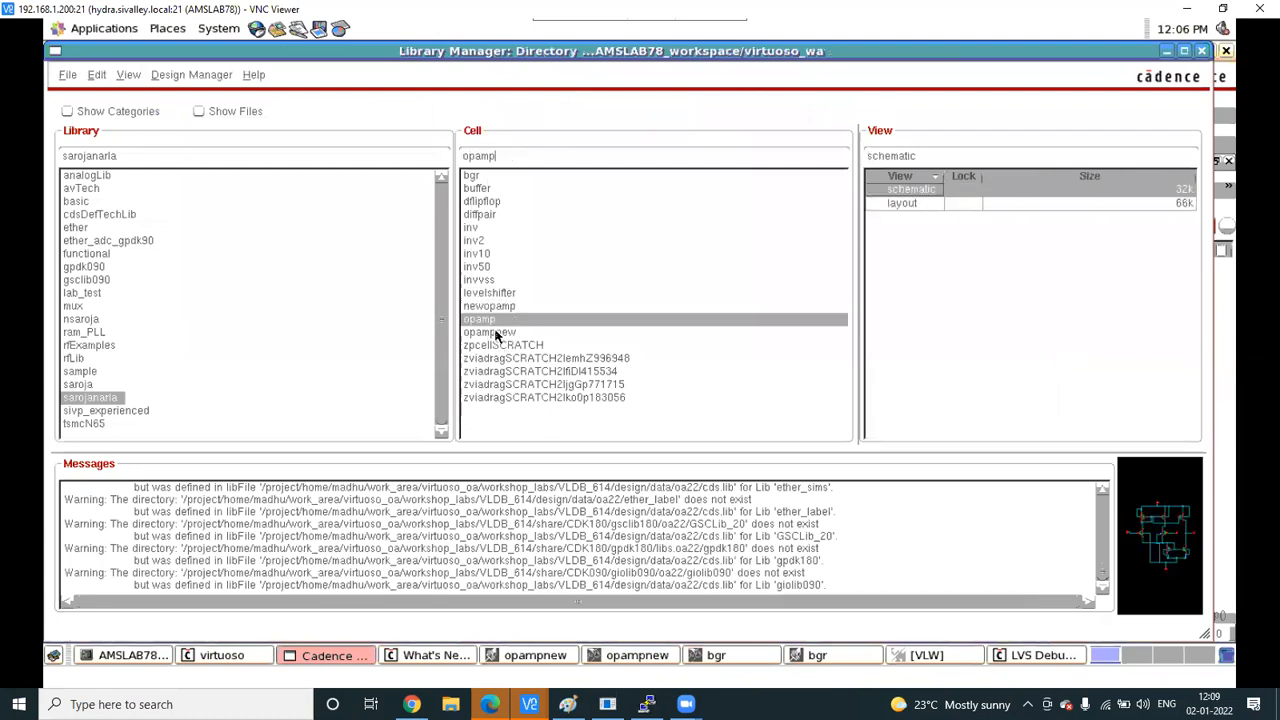
left_click(497, 332)
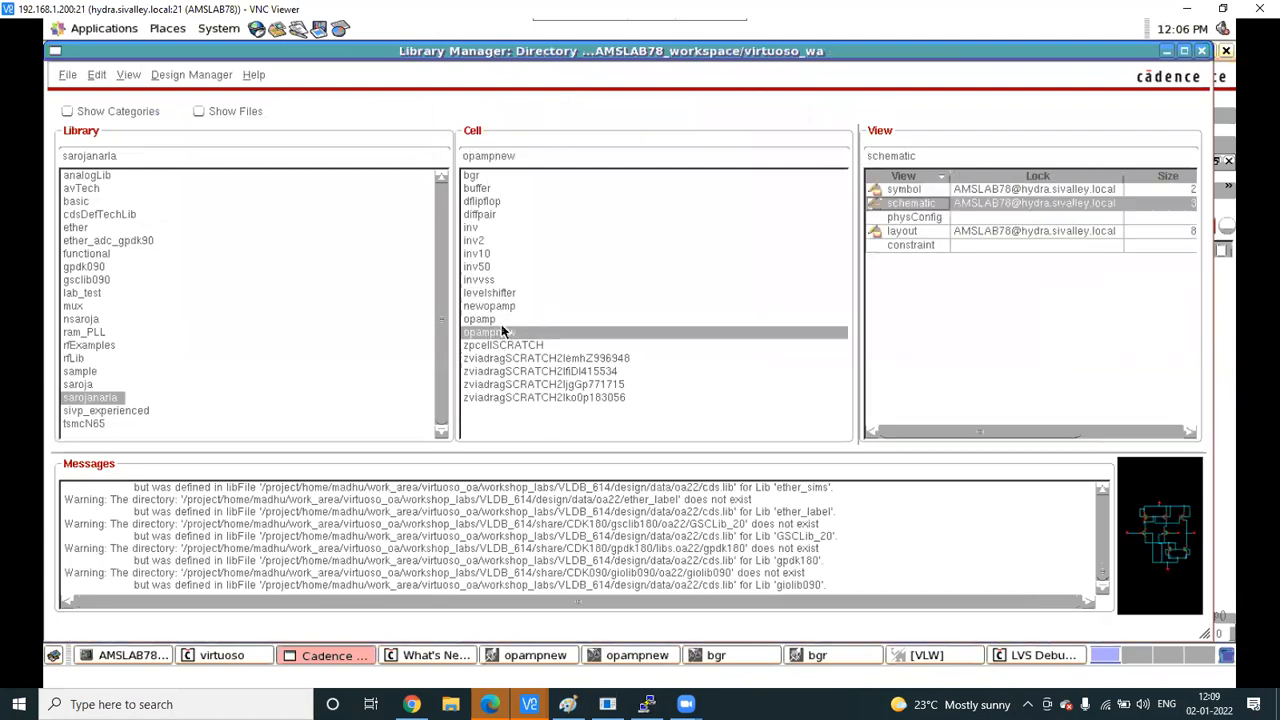
left_click(905, 189)
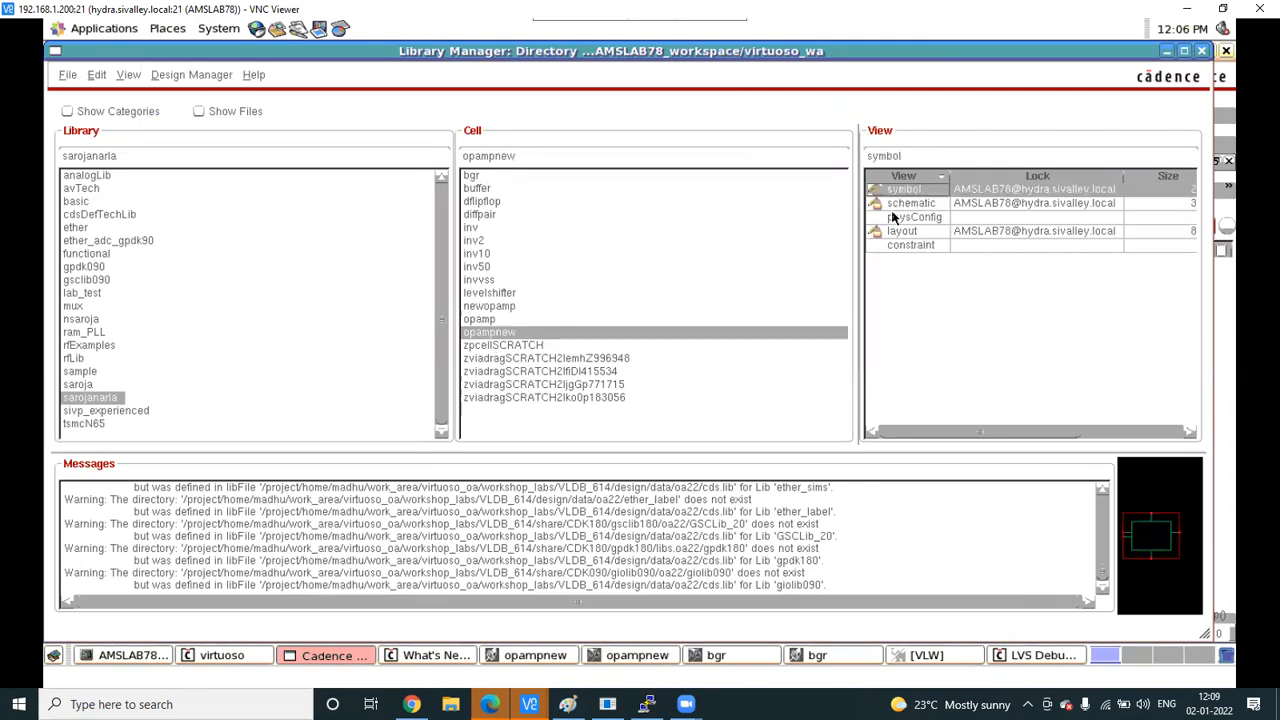
Return to the bgr schematic and check the object properties for the op-amp block
left_click(817, 657)
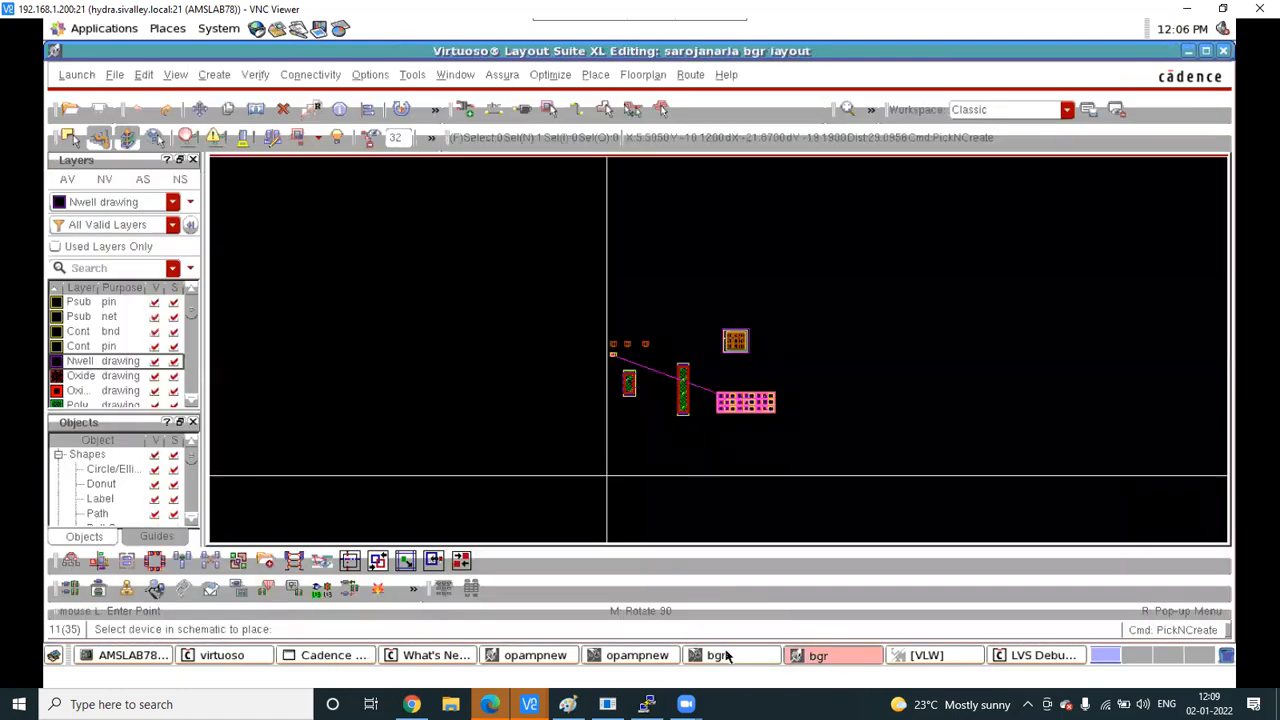
left_click(724, 655)
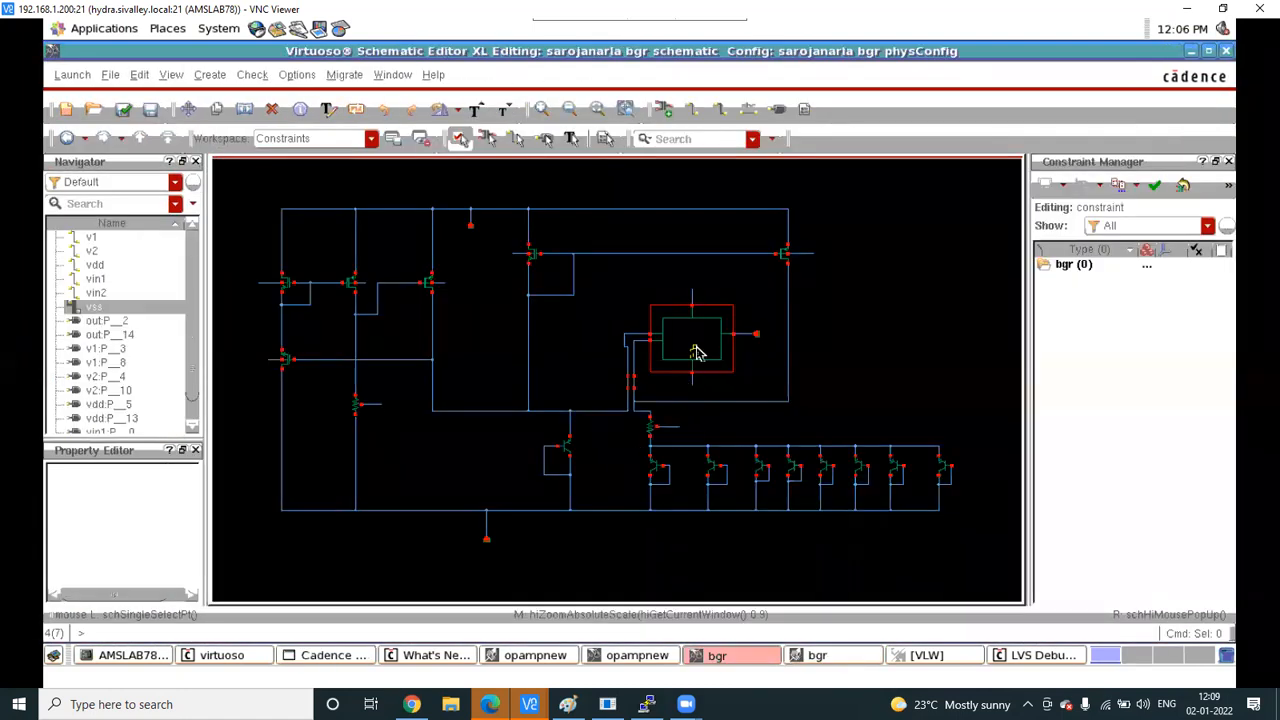
key("q")
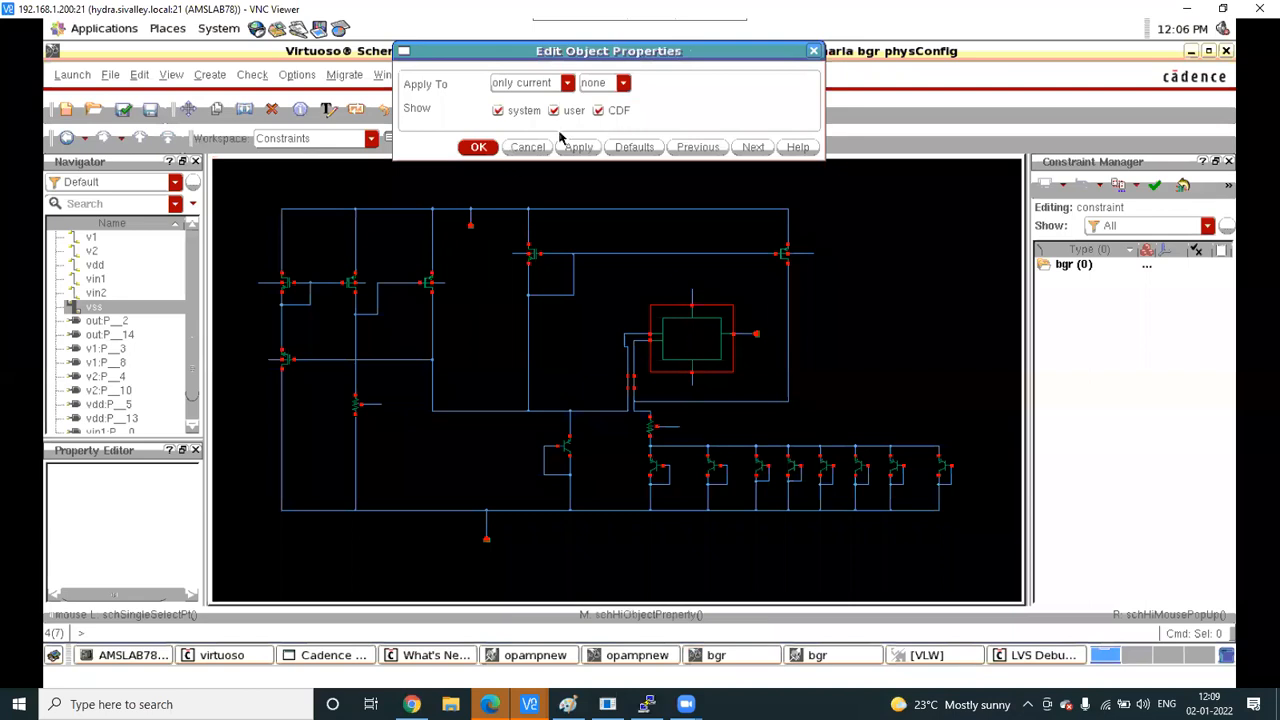
left_click(527, 147)
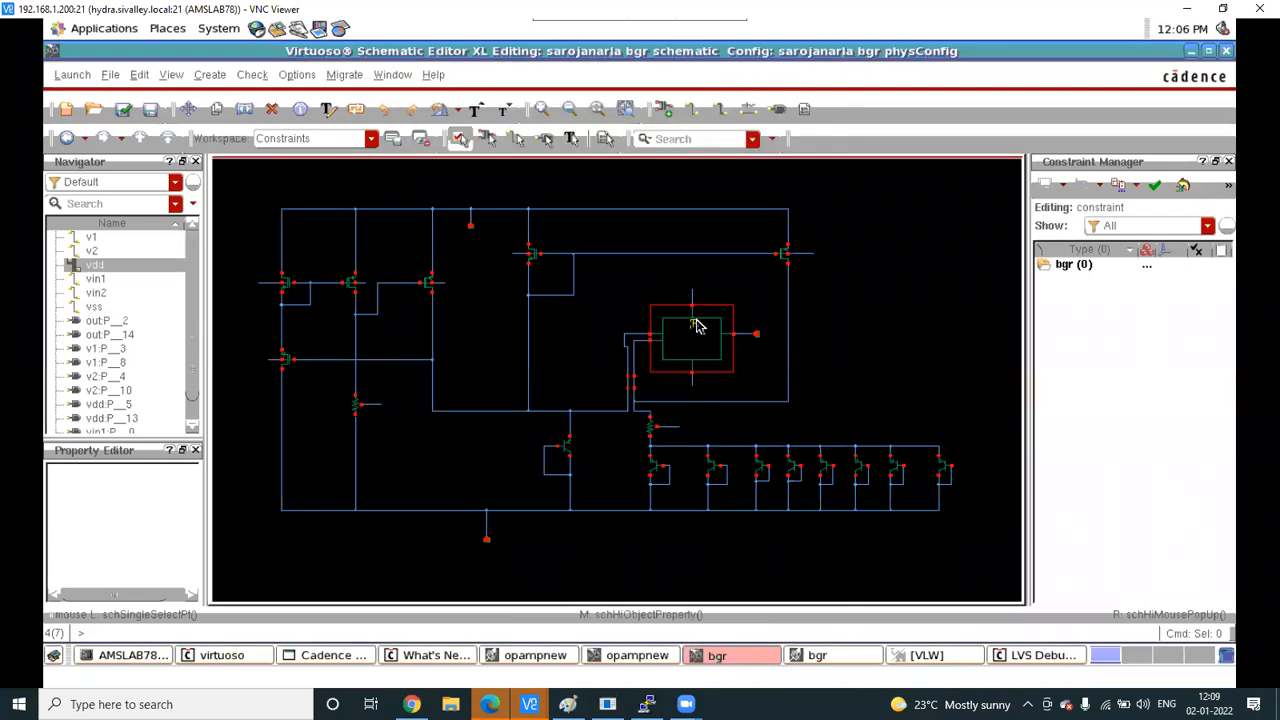
Delete the op-amp block's drawn body, labels, outline and supply pins from the bgr schematic
key("Delete")
left_click(710, 326)
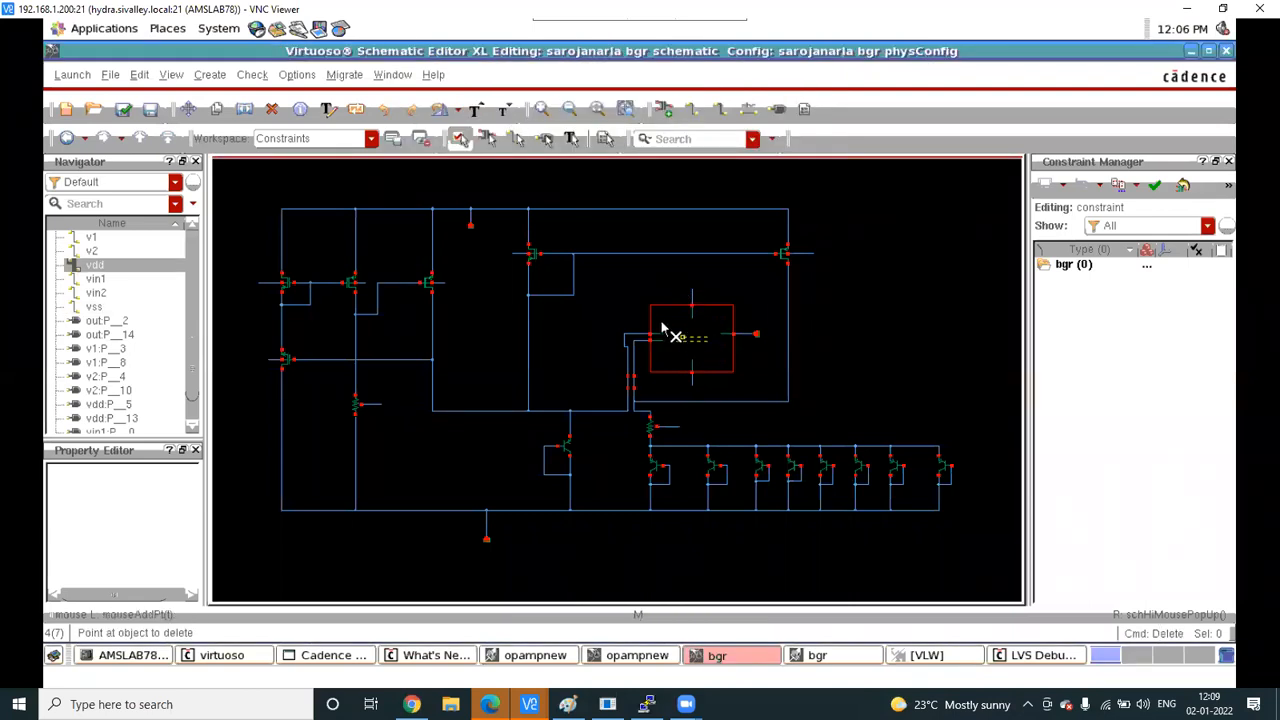
key("Escape")
left_click_drag(641, 293, 745, 385)
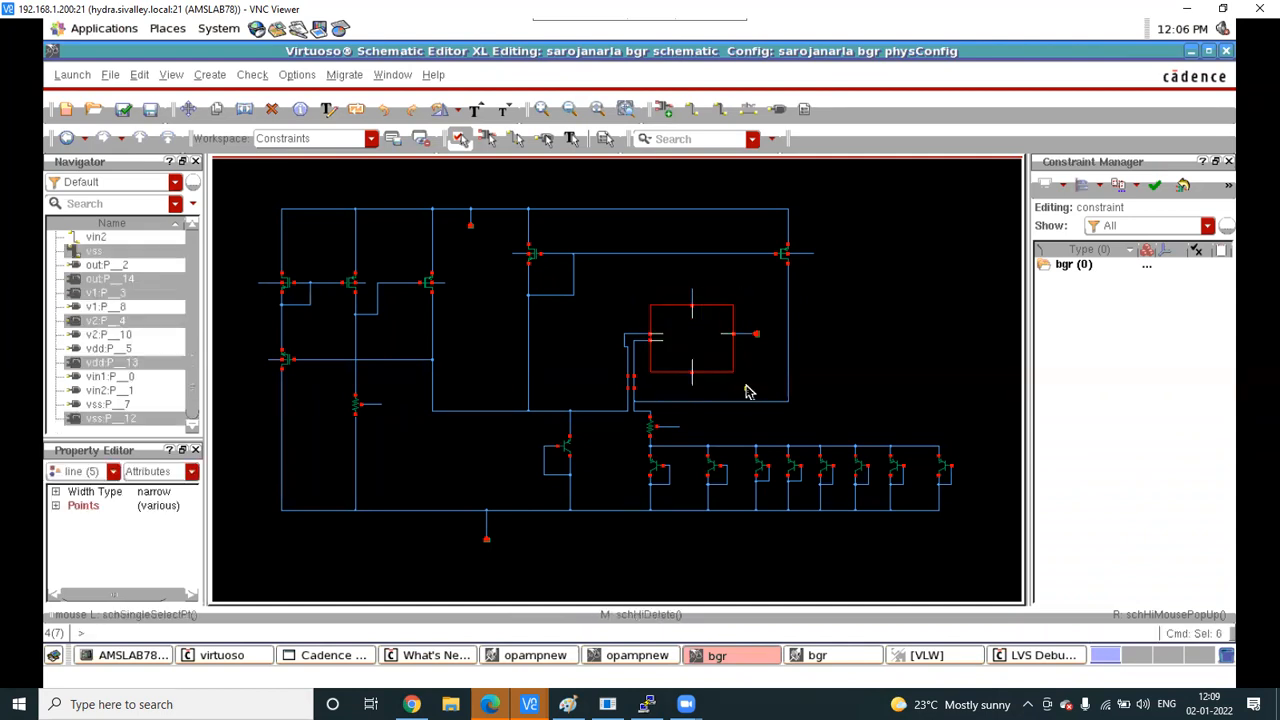
key("Delete")
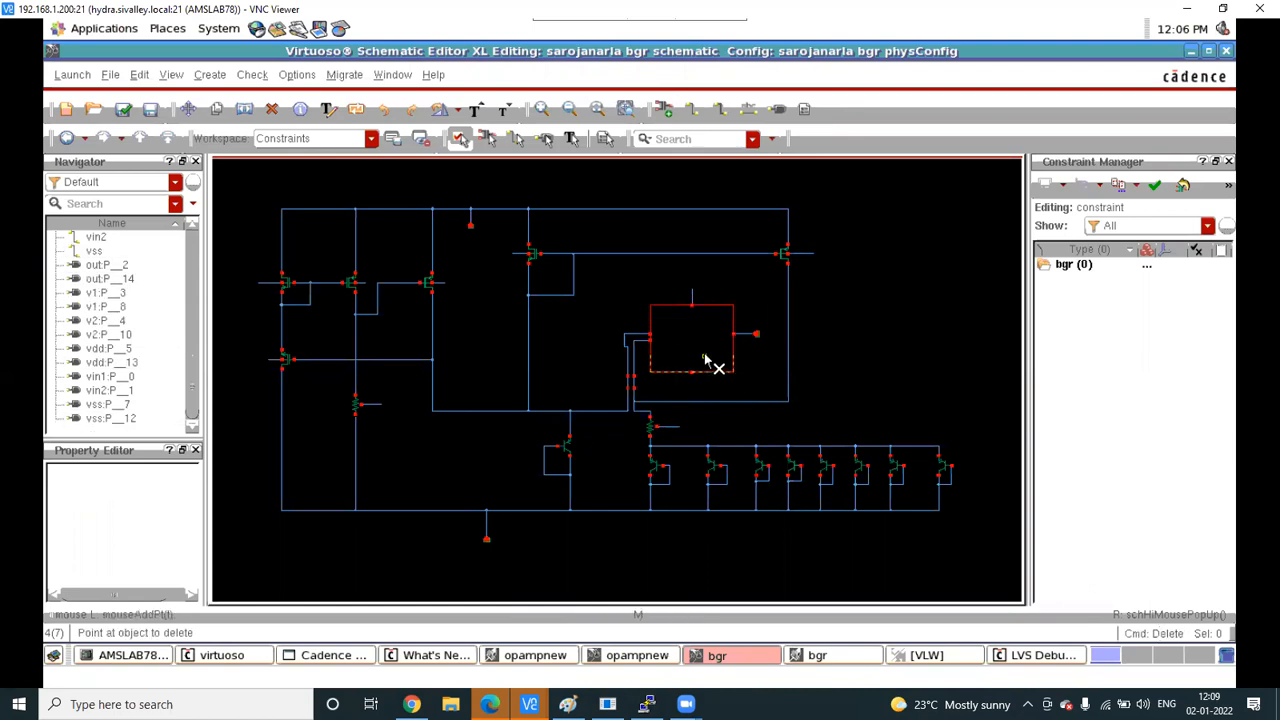
left_click_drag(666, 277, 722, 401)
key("Delete")
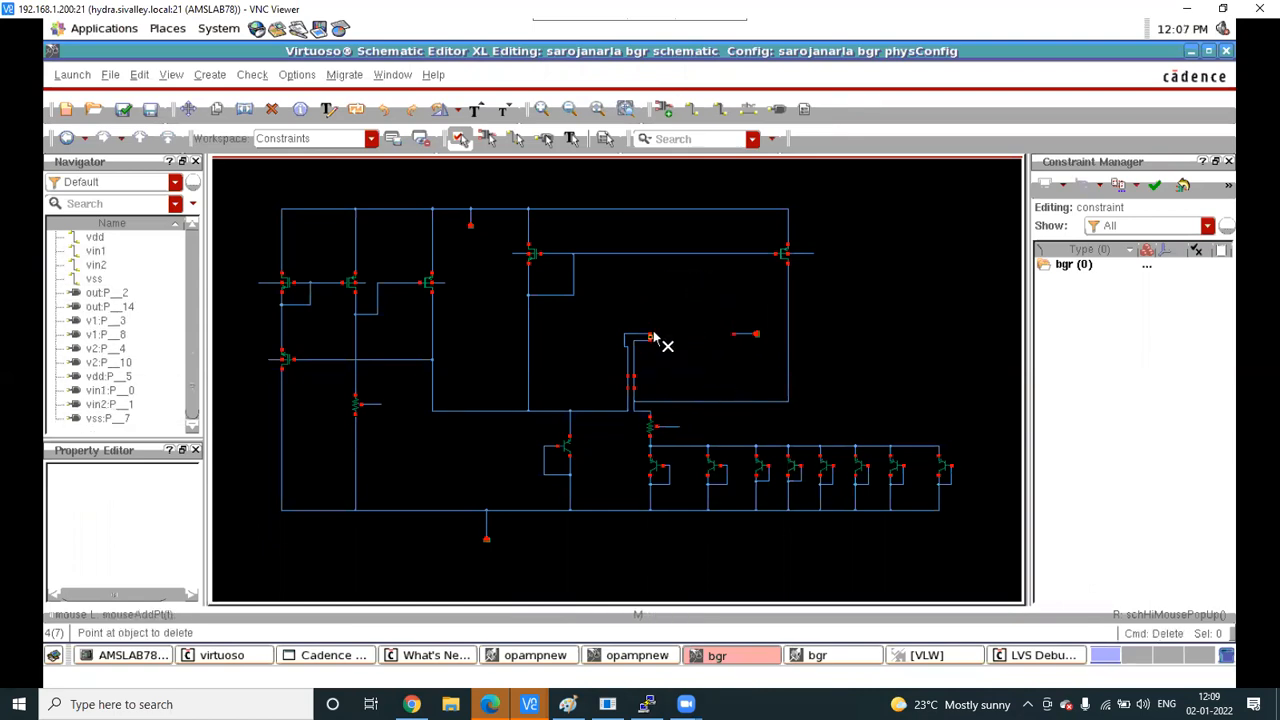
Delete the leftover input pins and short horizontal wires of the removed op-amp block
scroll(654, 334, "up", 1)
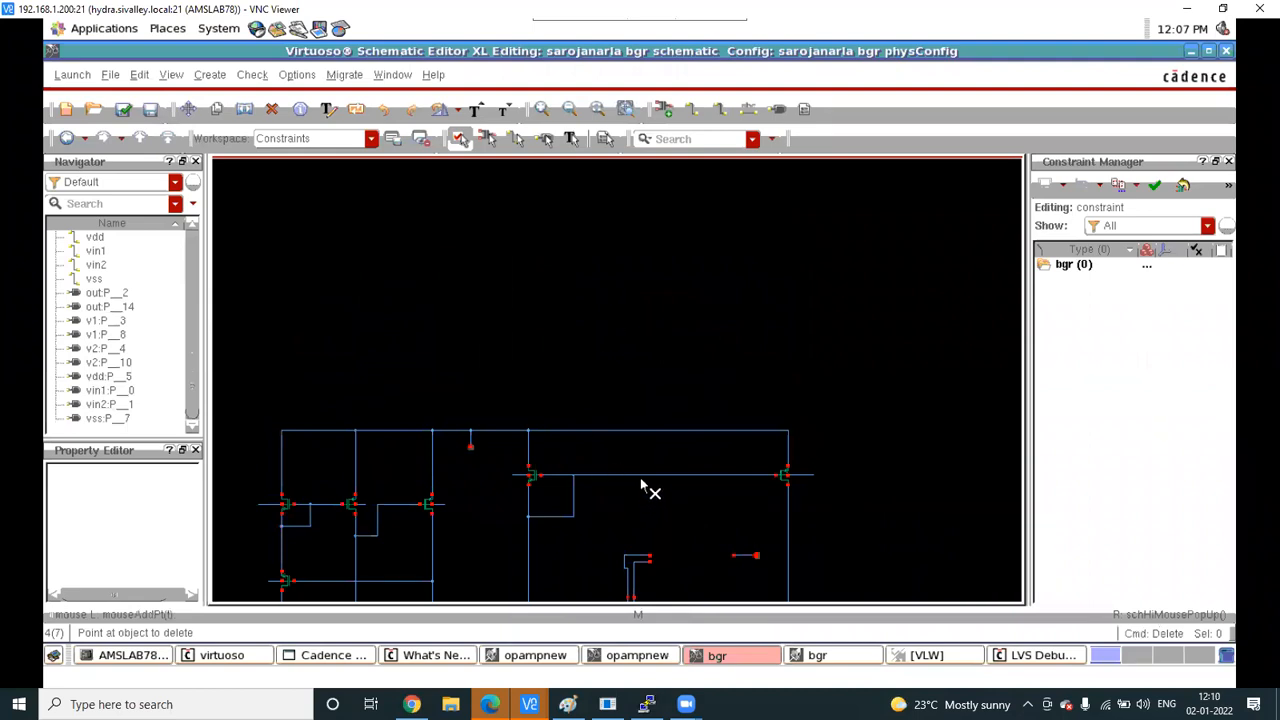
scroll(671, 537, "down", 1)
scroll(657, 338, "up", 1)
scroll(660, 430, "down", 1)
left_click_drag(604, 426, 743, 474)
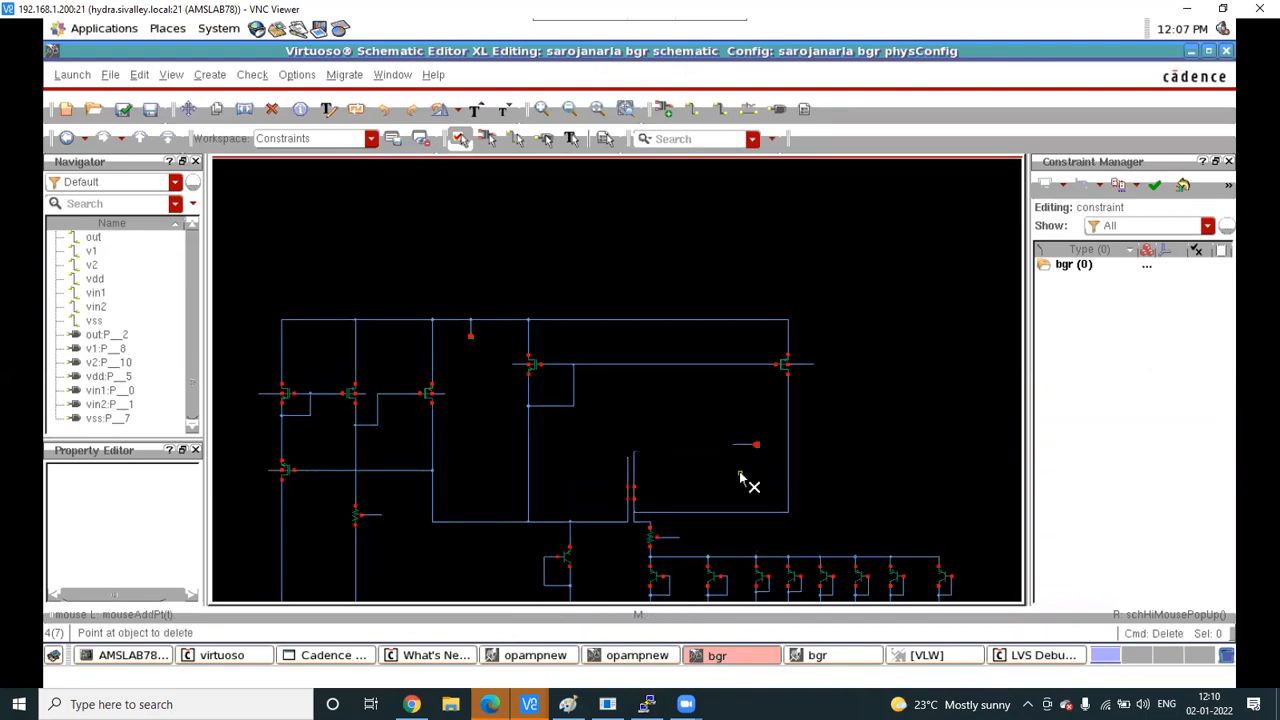
Add an instance of the opampnew symbol view at the removed op-amp's place, with its output meeting the existing output wire
key("i")
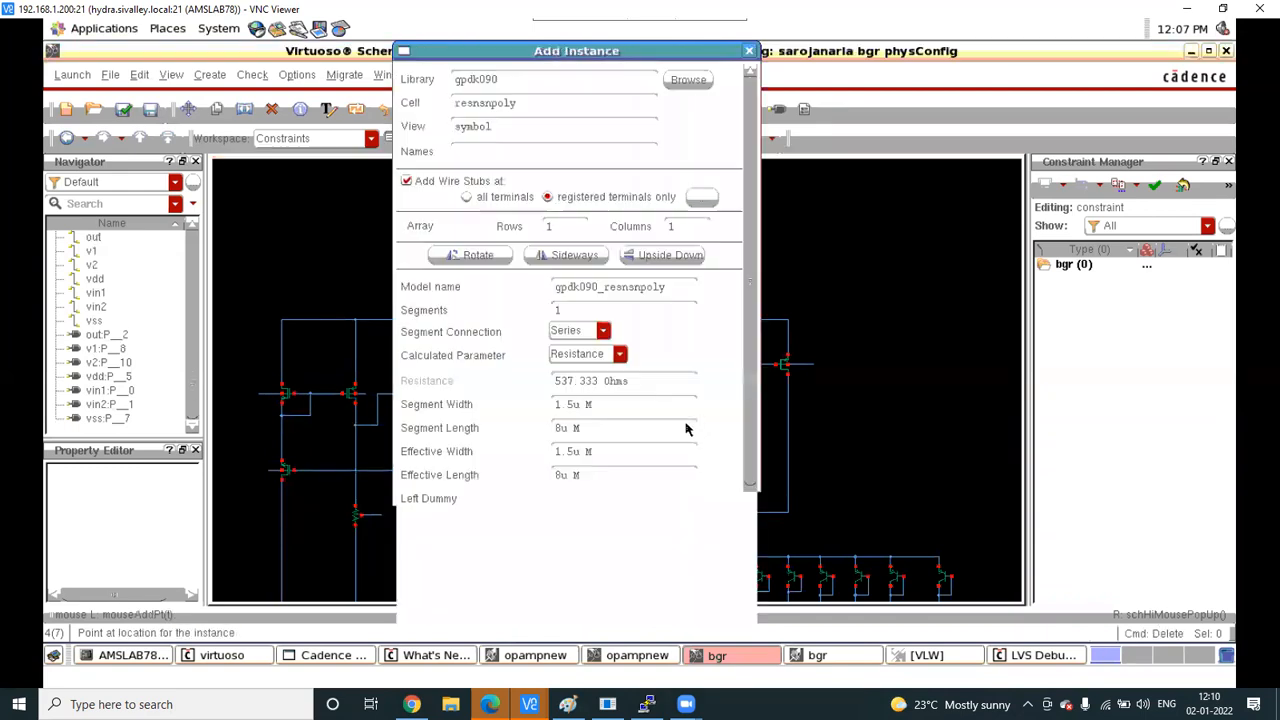
left_click(697, 82)
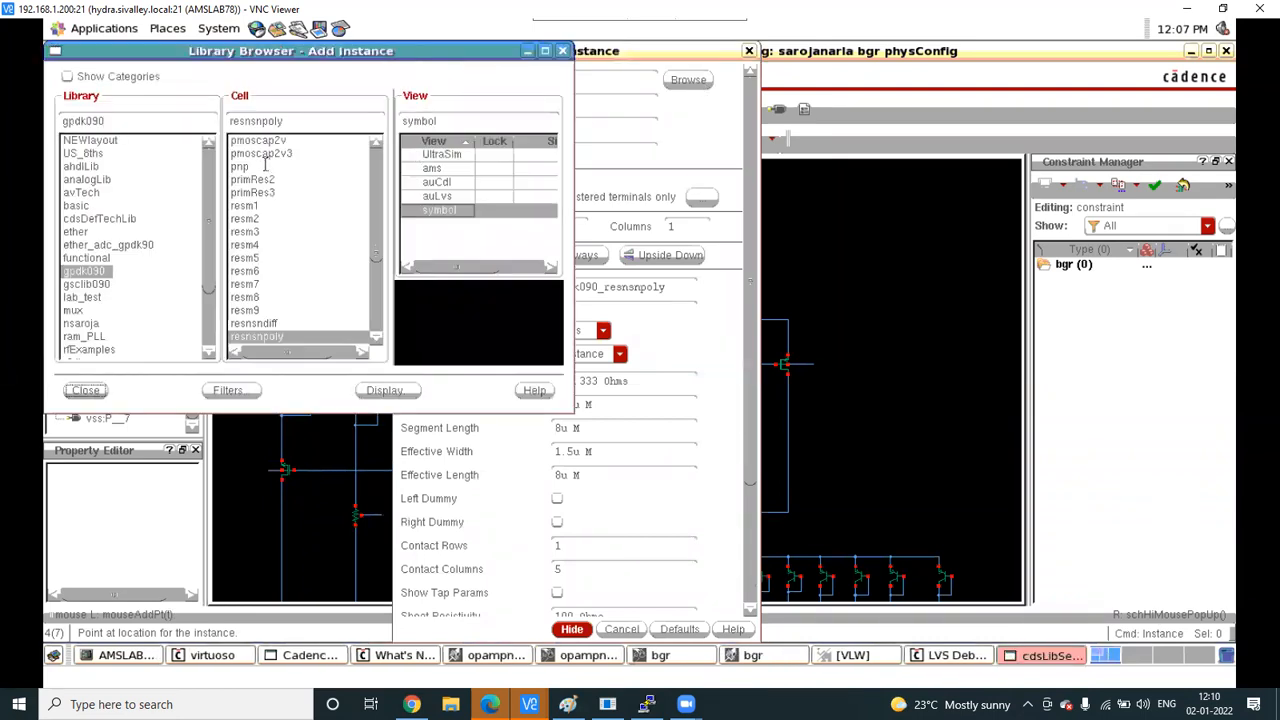
scroll(125, 310, "down", 2)
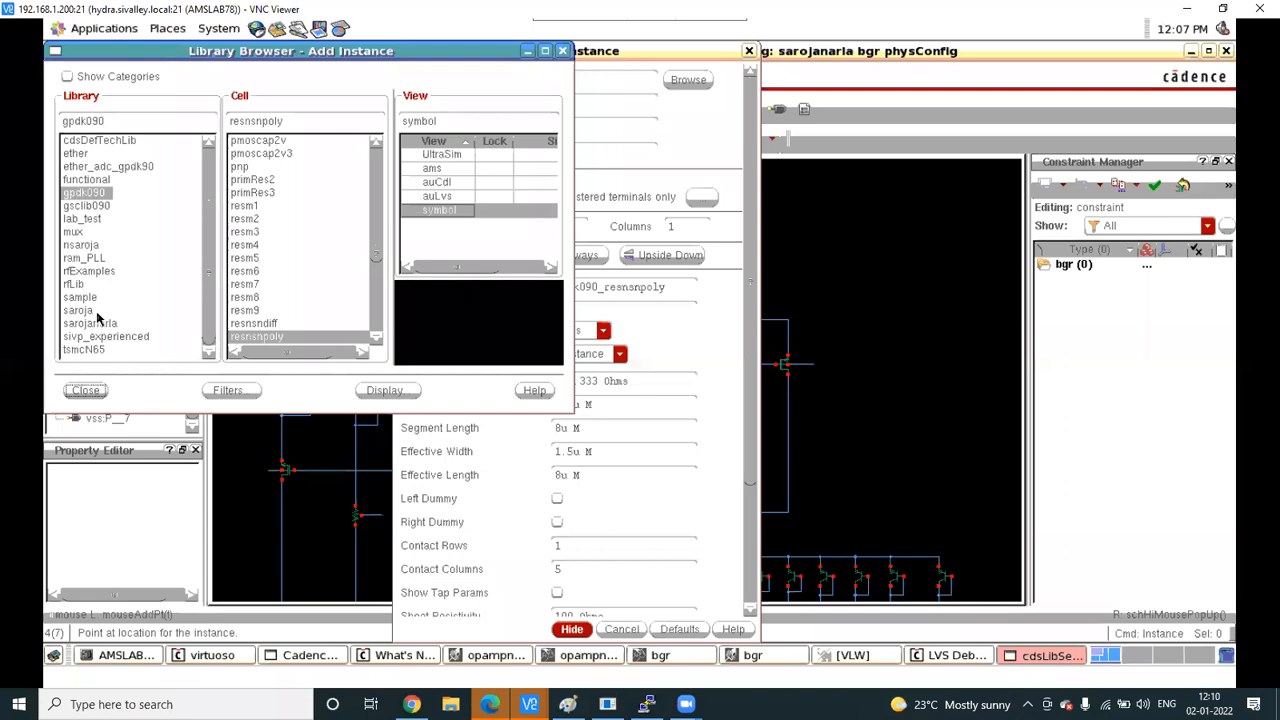
left_click(80, 310)
left_click(90, 323)
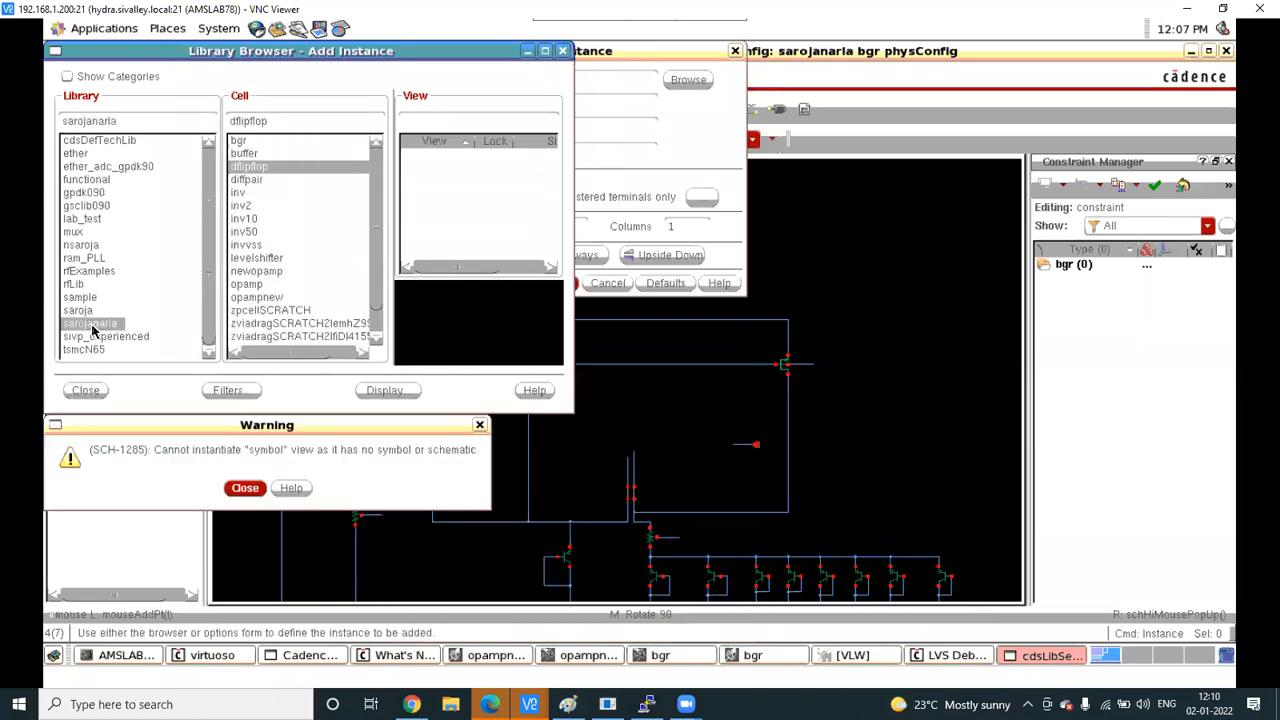
left_click(243, 488)
left_click(262, 297)
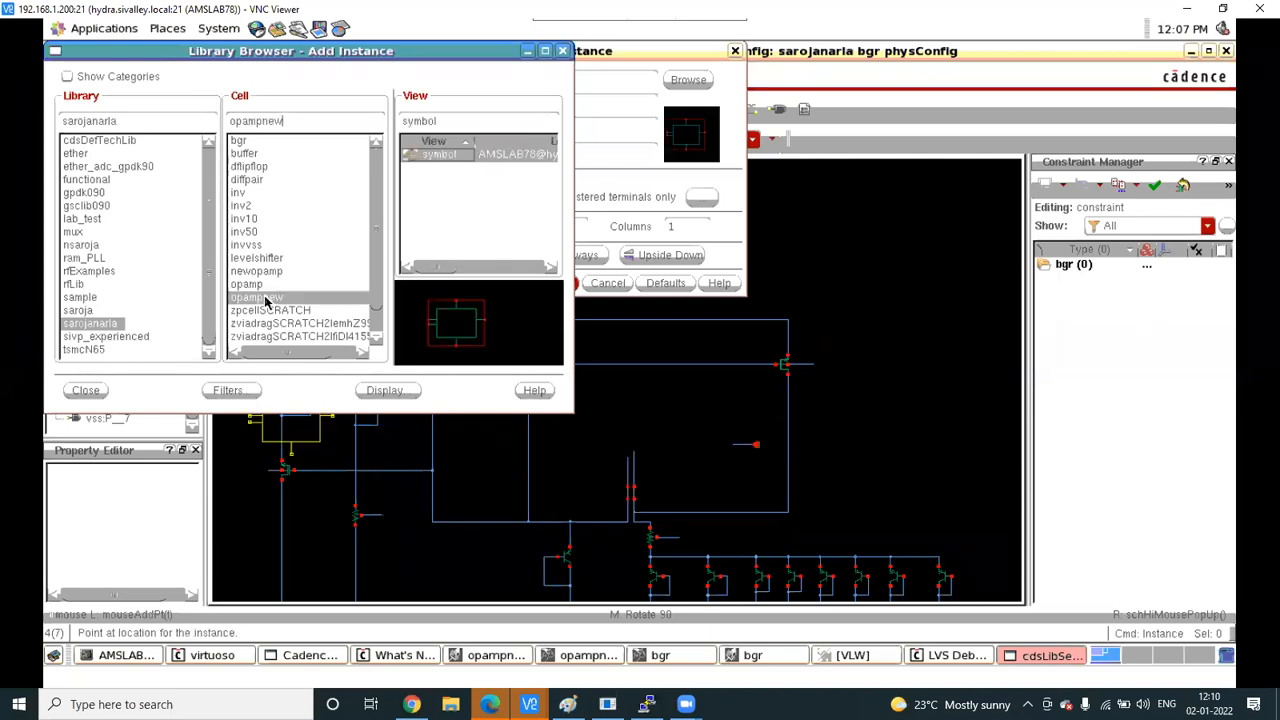
left_click(88, 390)
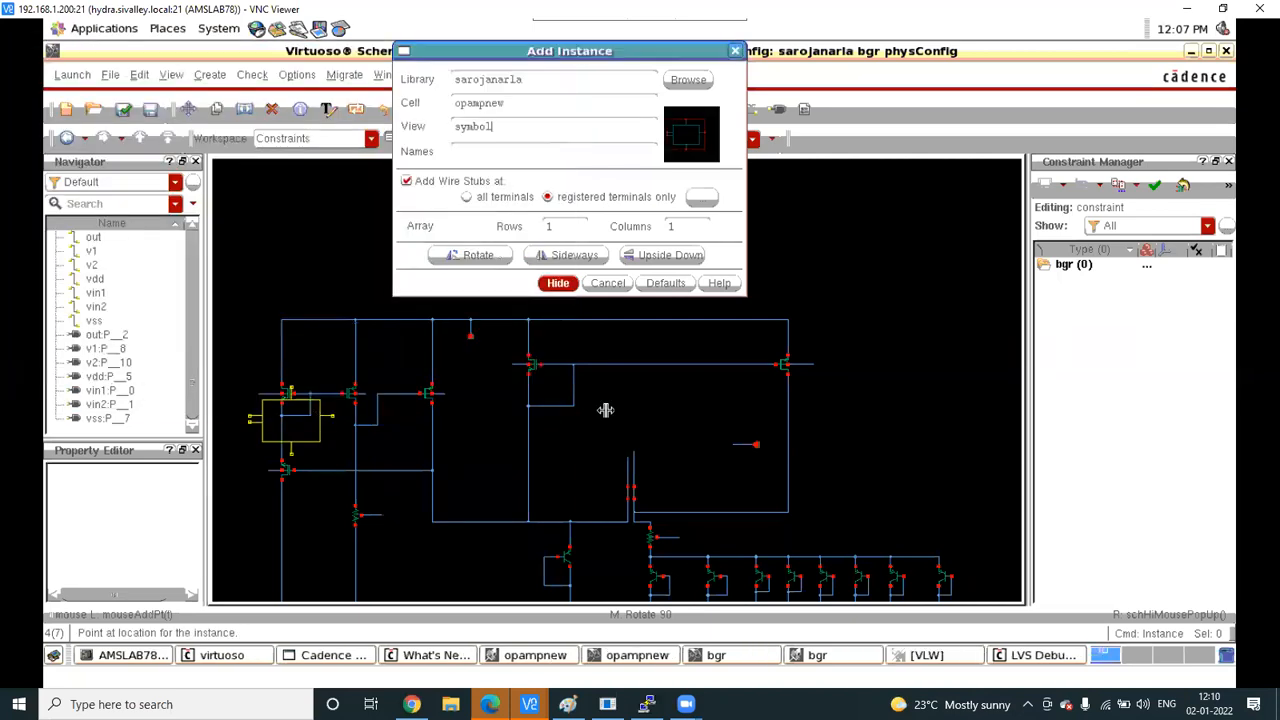
scroll(650, 462, "up", 1)
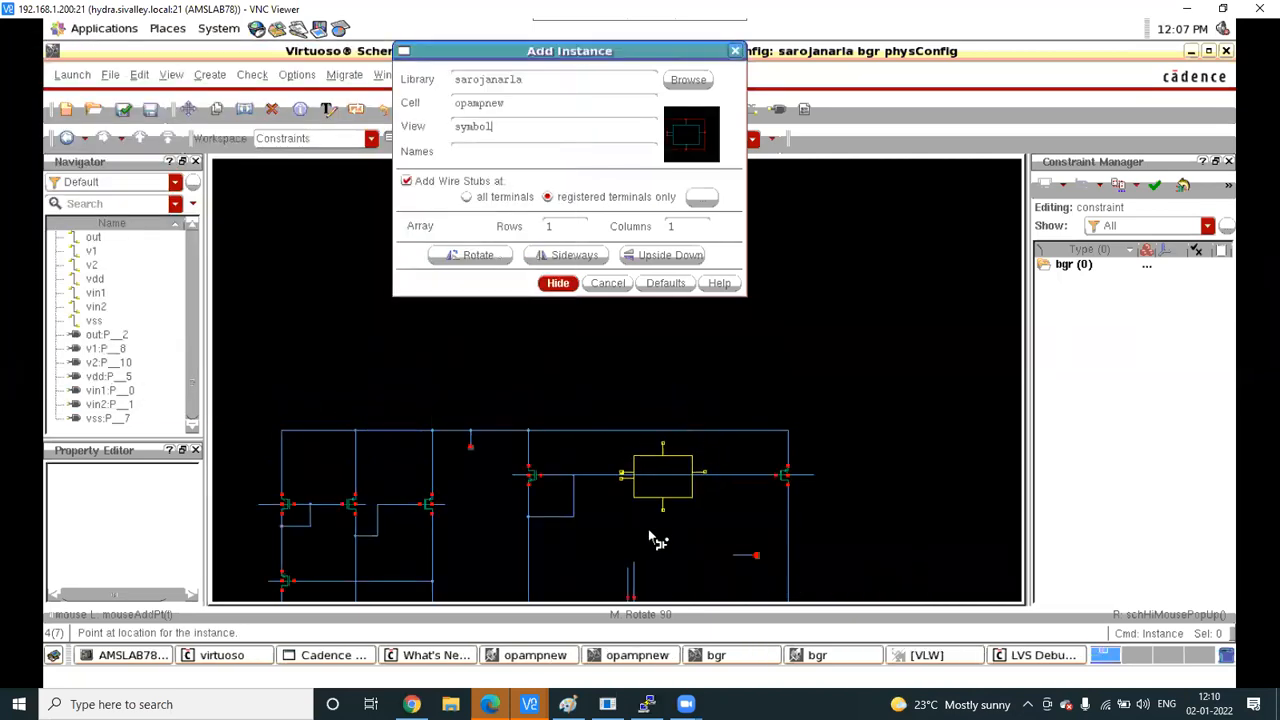
left_click(660, 565)
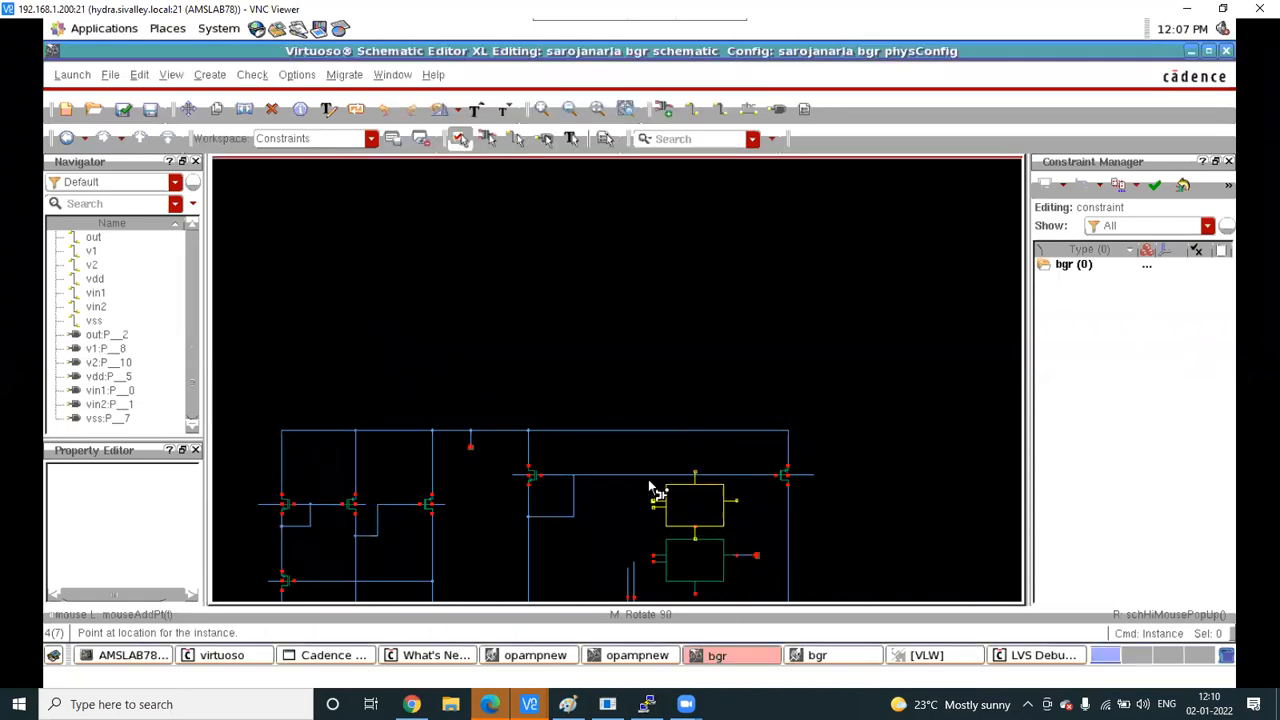
Finish placing instances and wire the opampnew block's v2 and v1 inputs to the two open vertical wires
key("Escape")
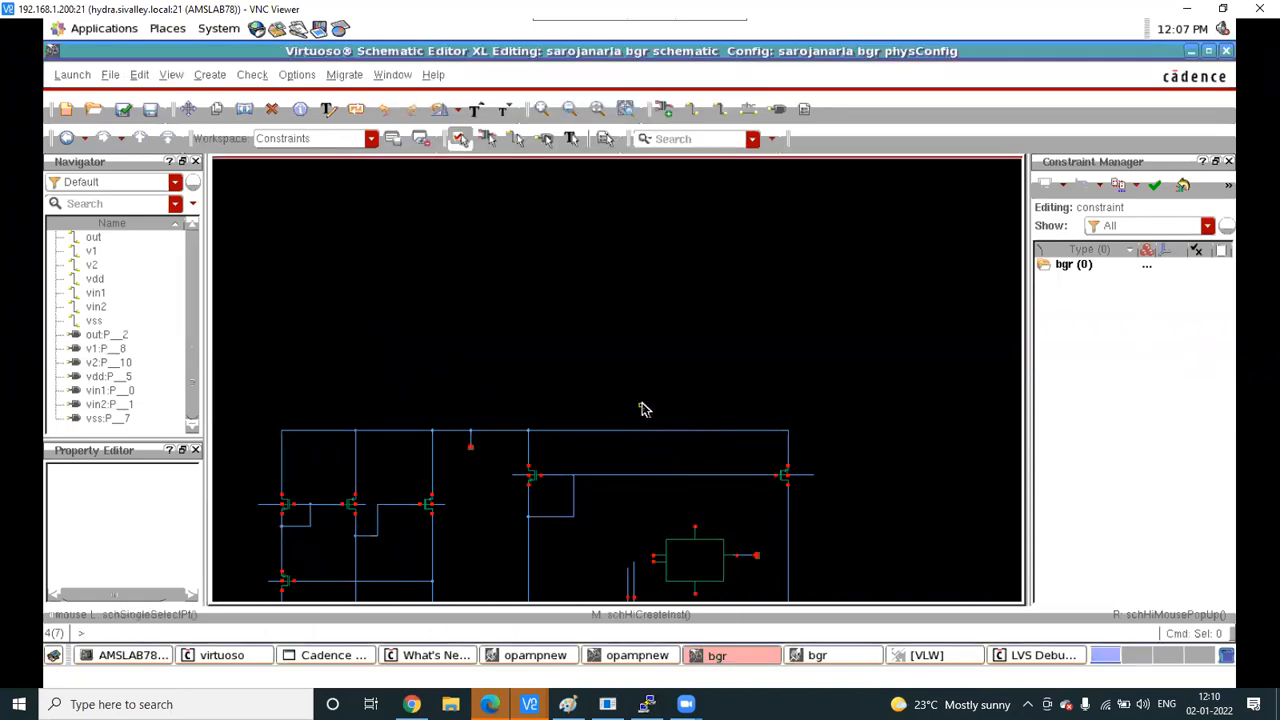
key("f")
right_click_drag(595, 310, 669, 397)
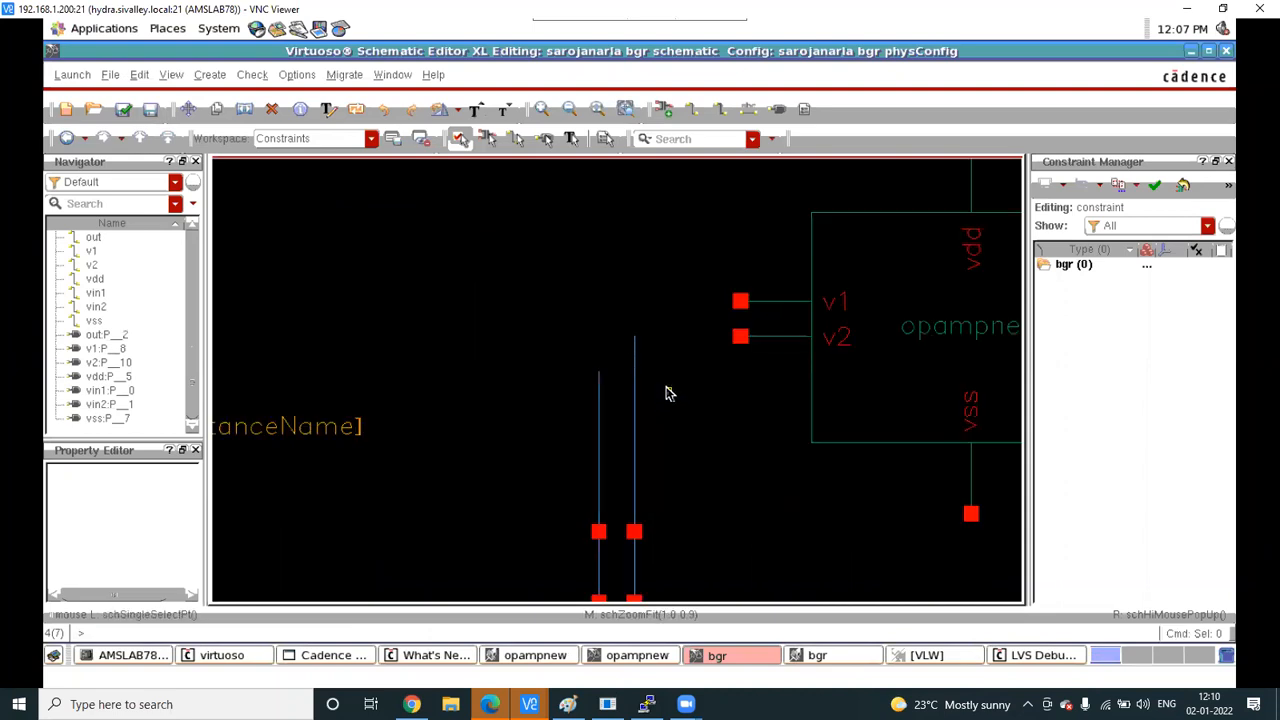
key("w")
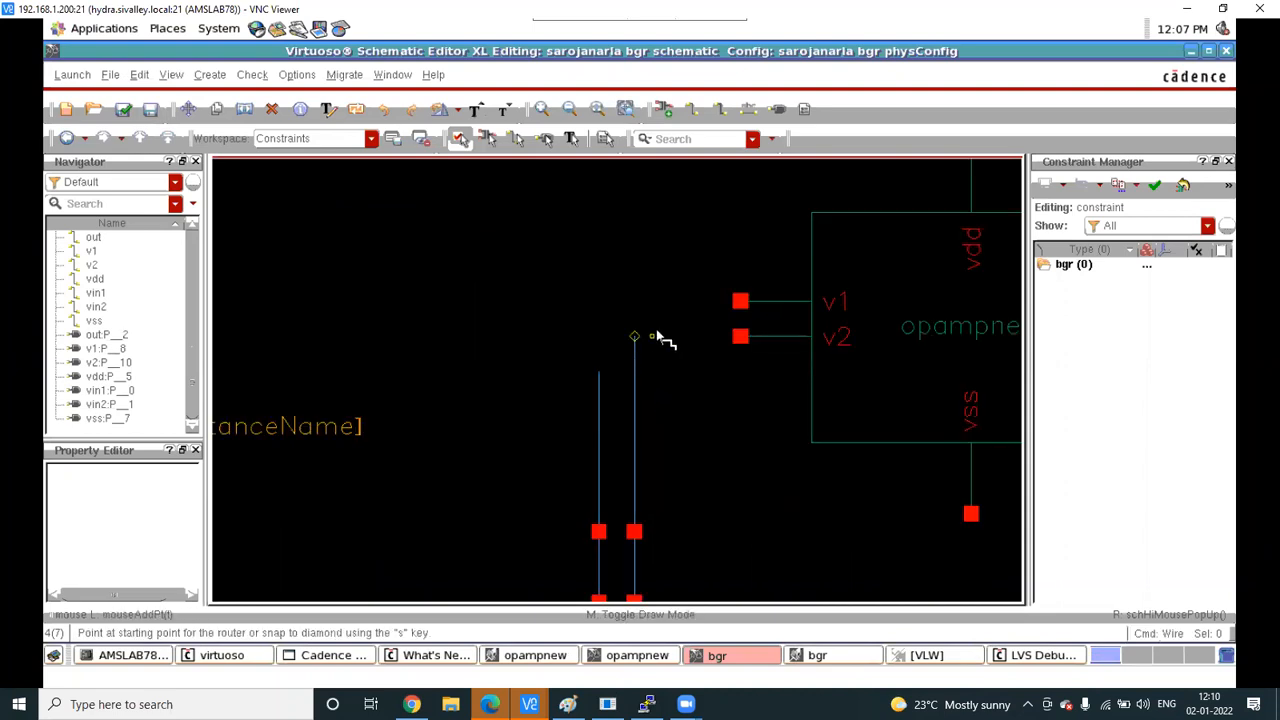
scroll(665, 340, "down", 1)
left_click(635, 226)
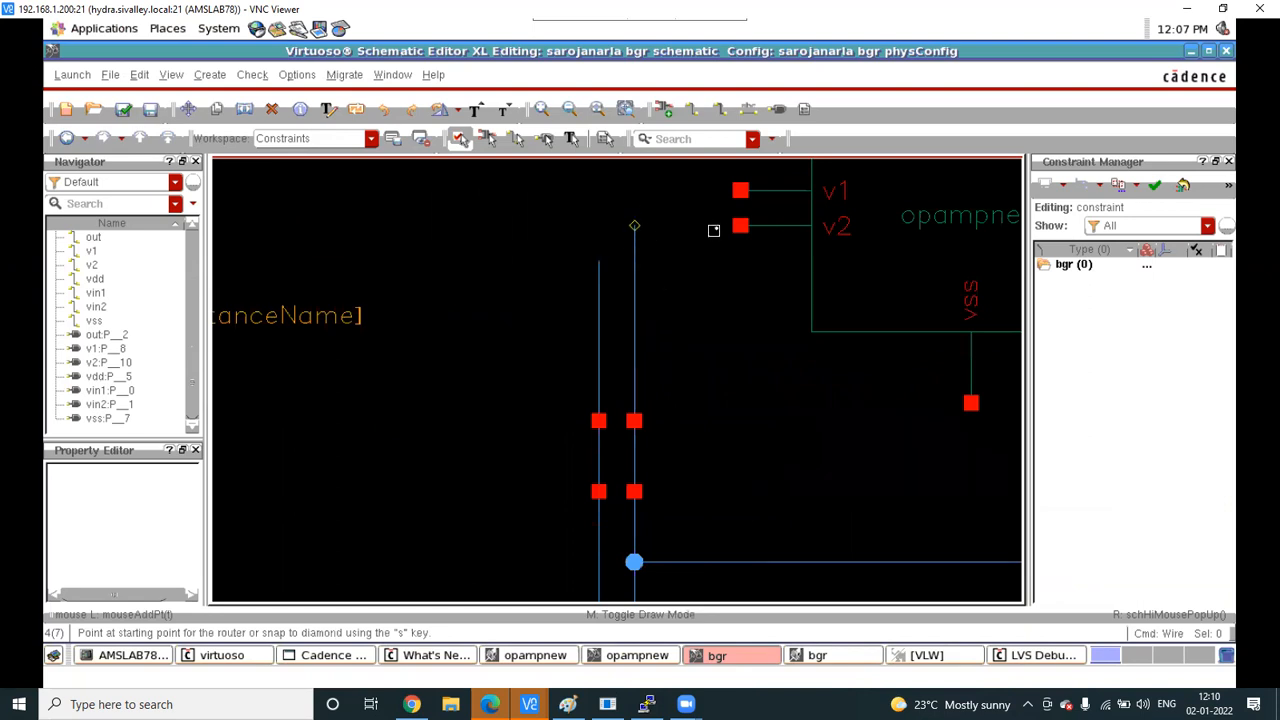
left_click(740, 226)
left_click(622, 202)
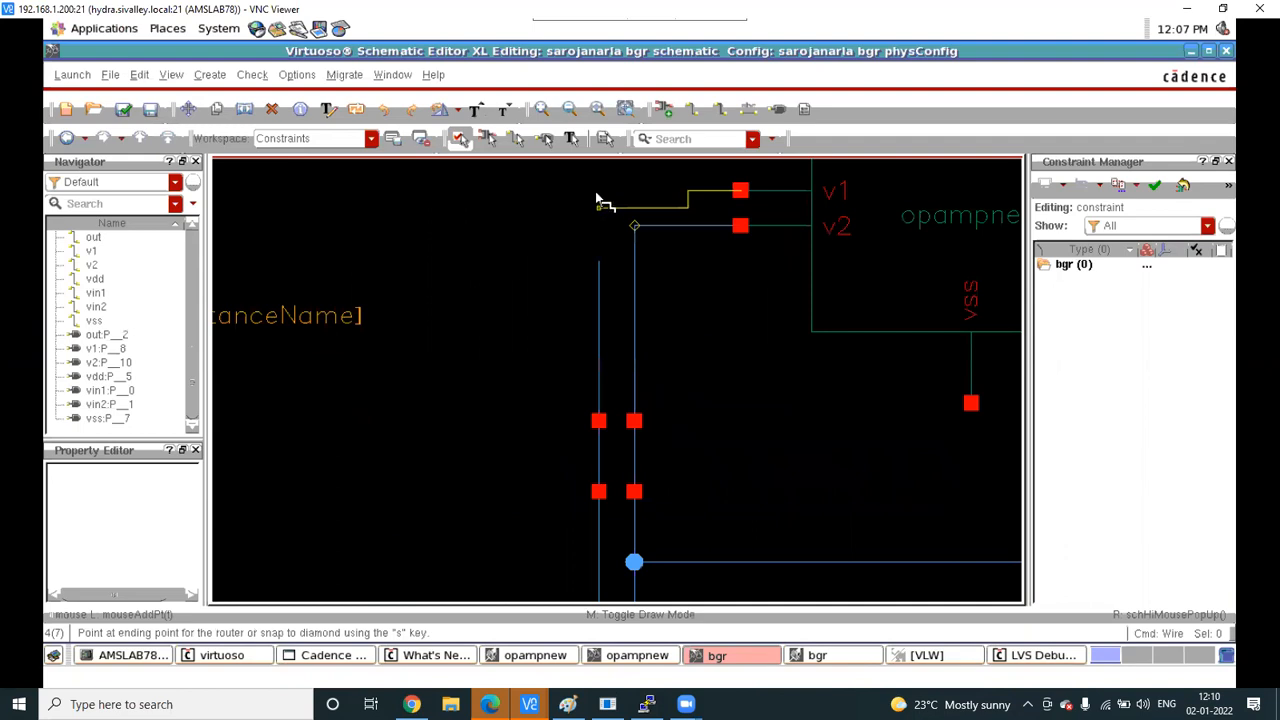
left_click(599, 262)
Wire the op-amp's vss pin straight down to the lower supply rail
key("f")
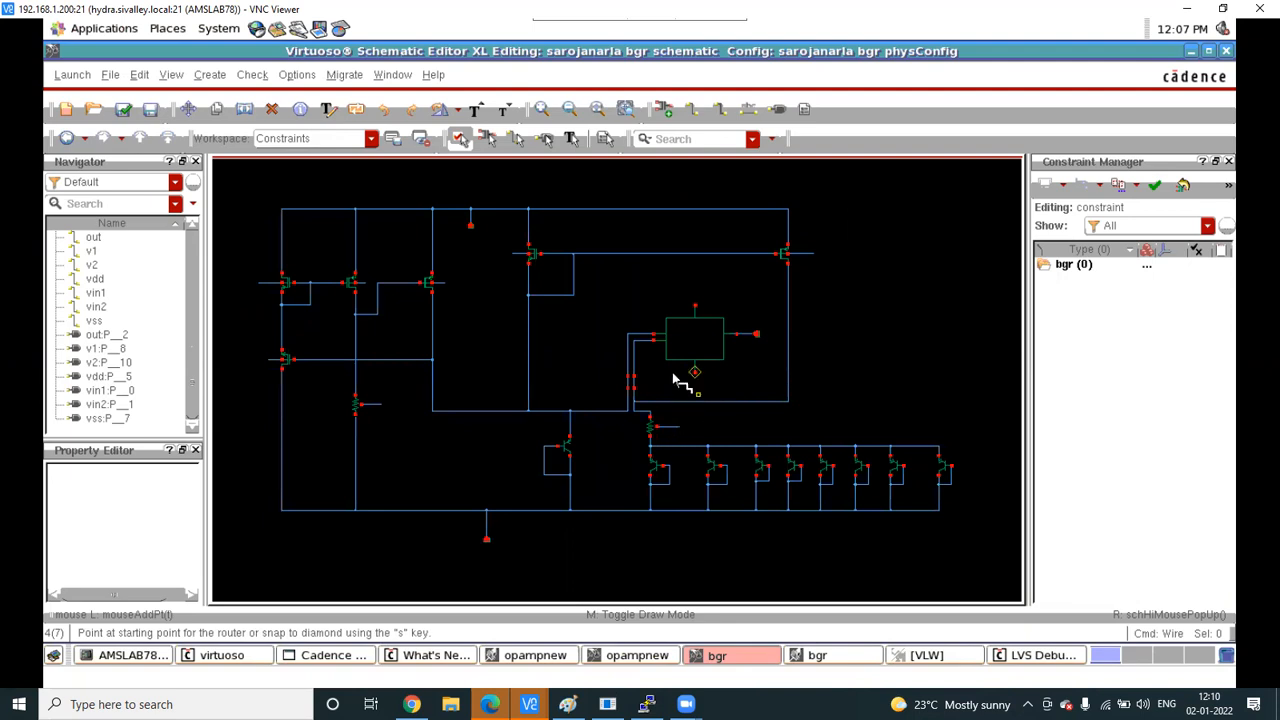
right_click_drag(679, 360, 705, 401)
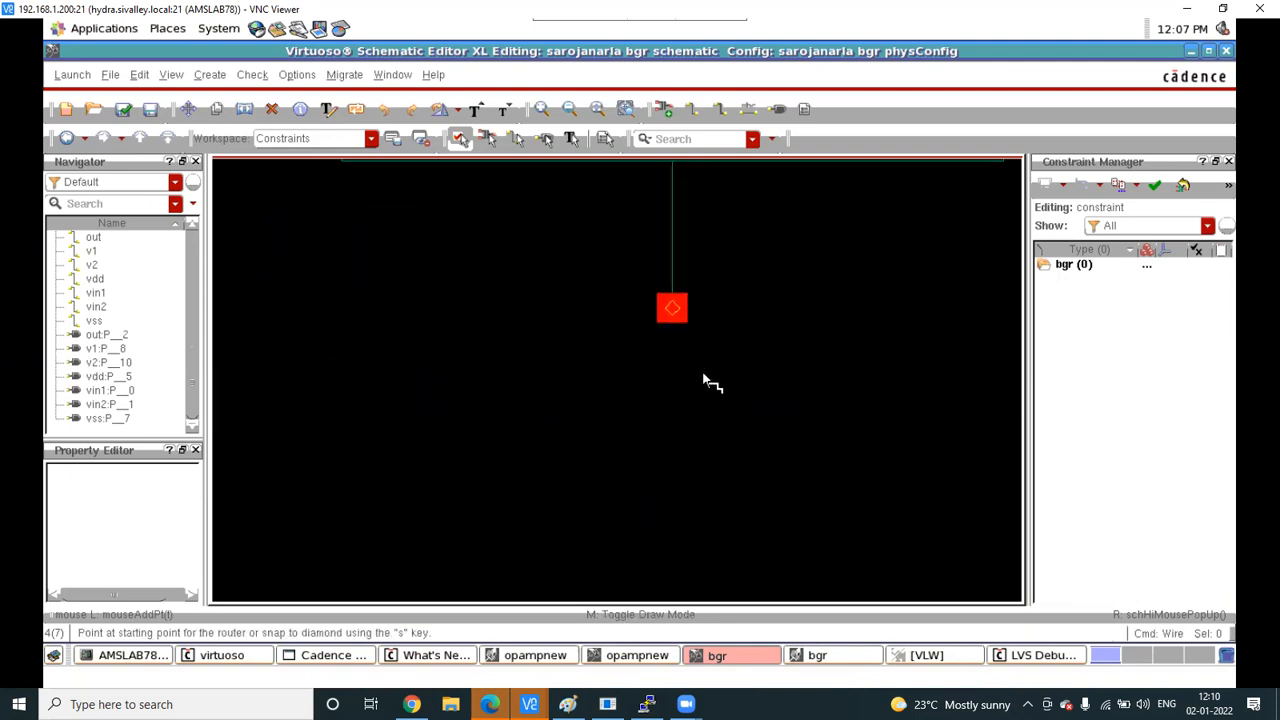
left_click(672, 318)
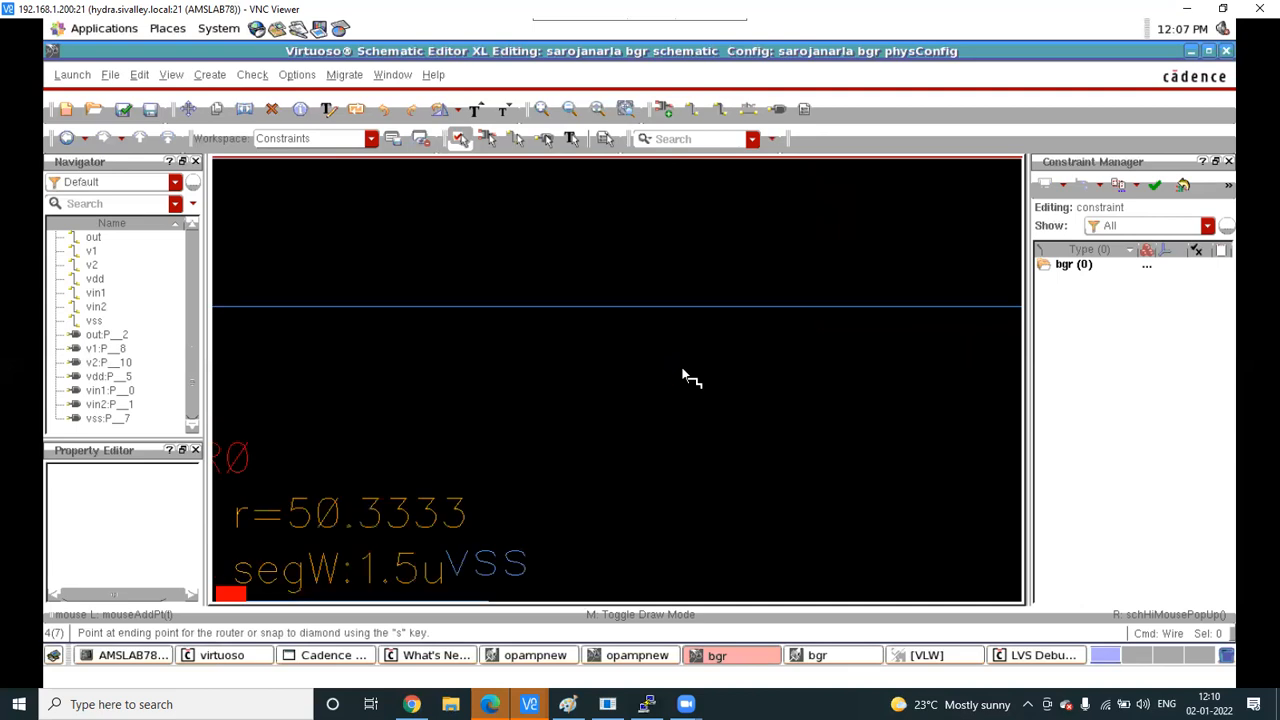
scroll(684, 376, "down", 10)
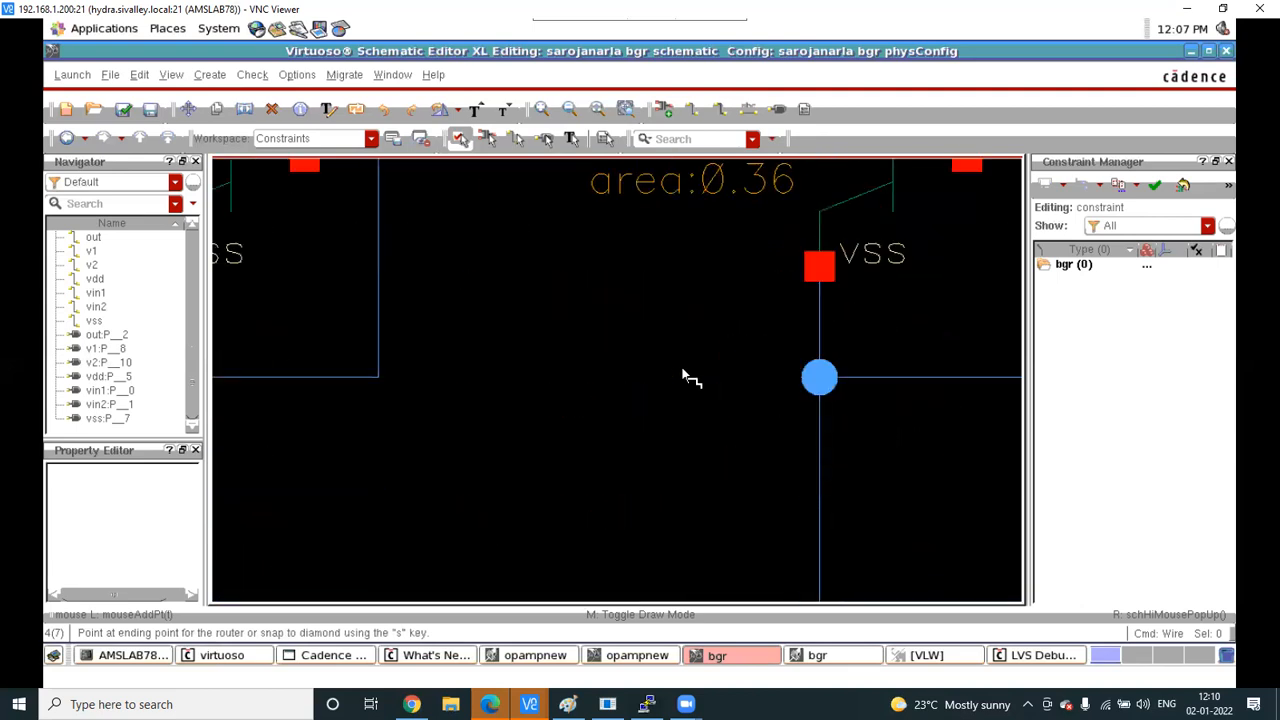
left_click(686, 449)
scroll(630, 476, "down", 5)
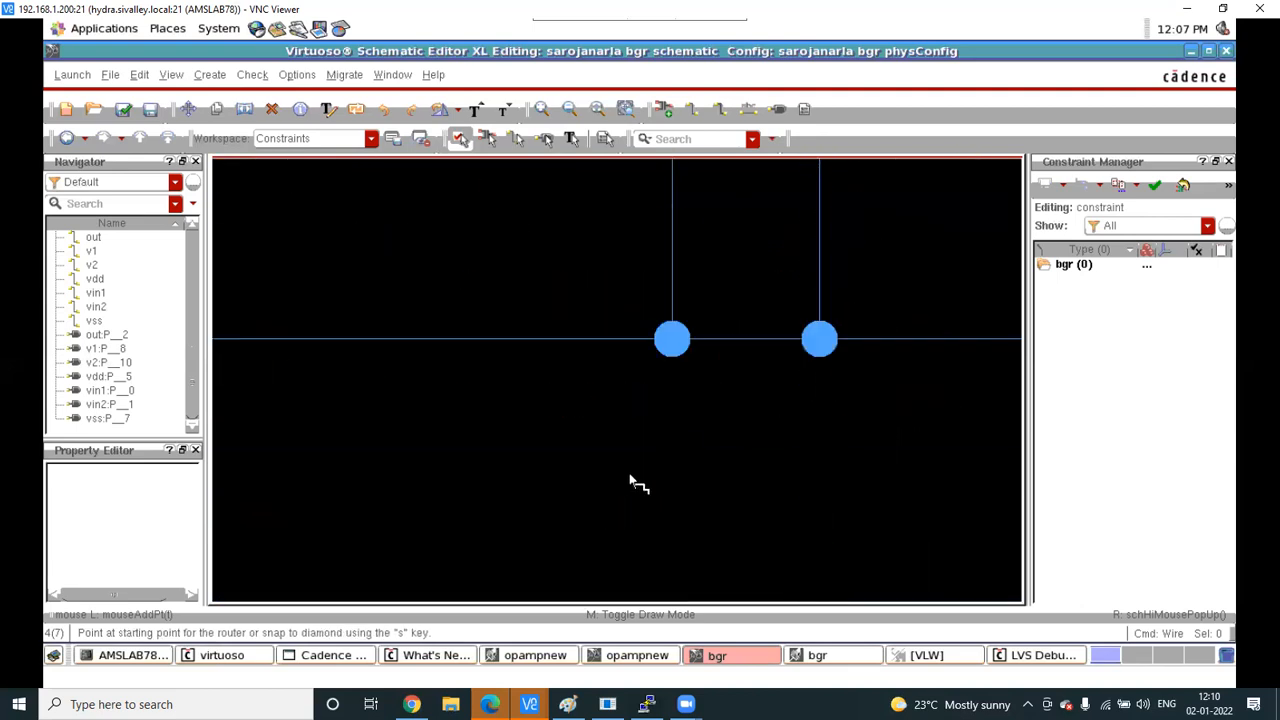
Wire the op-amp's vdd pin straight up to the upper supply rail and finish wiring
key("f")
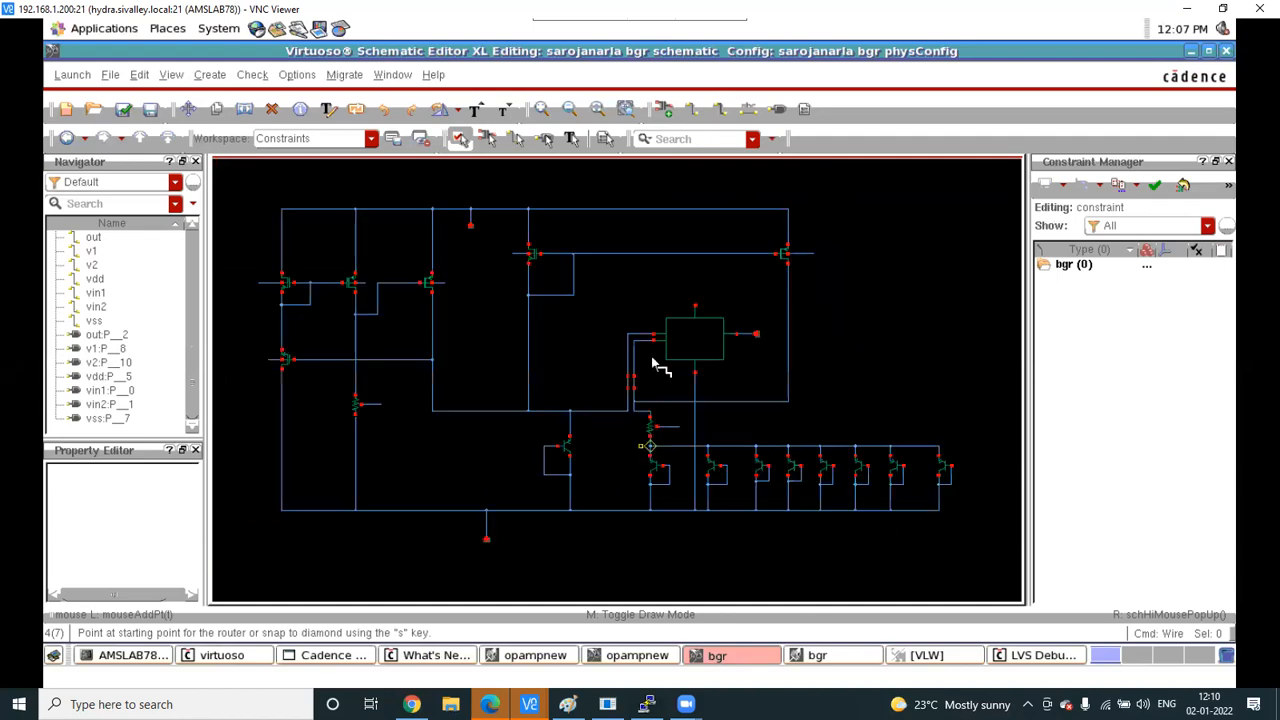
scroll(693, 306, "up", 2)
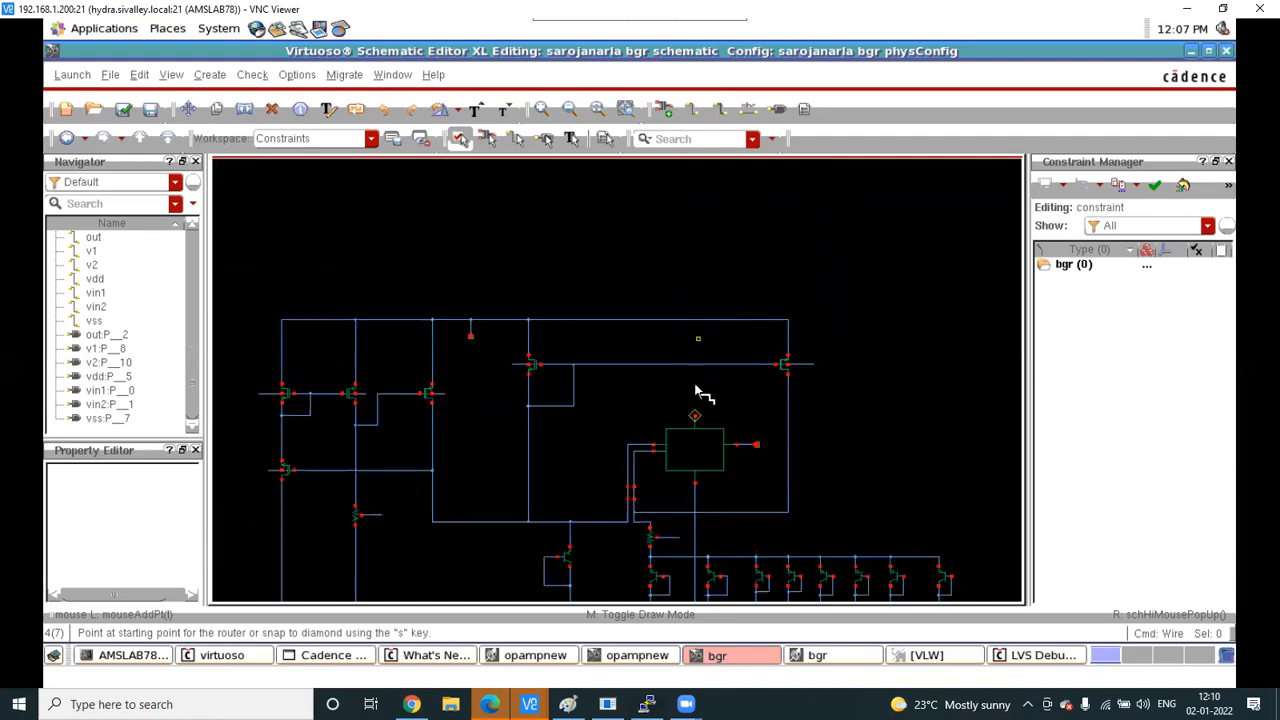
left_click(690, 337)
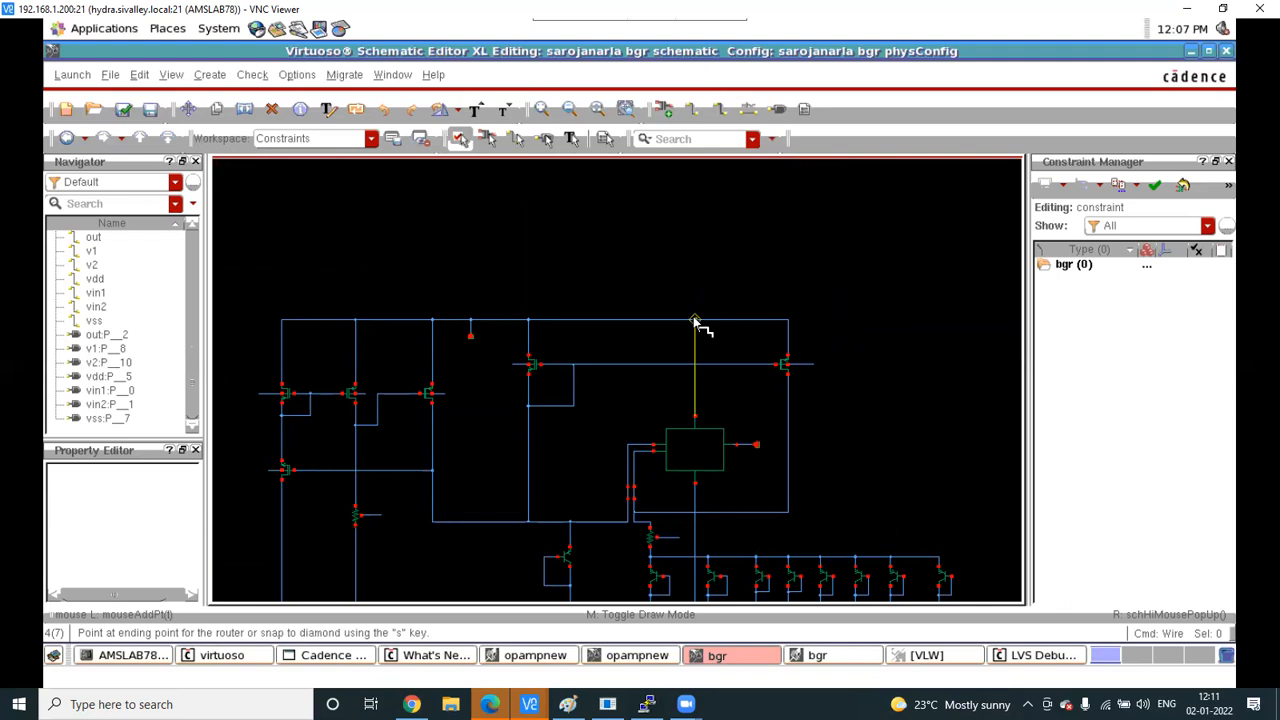
left_click(695, 321)
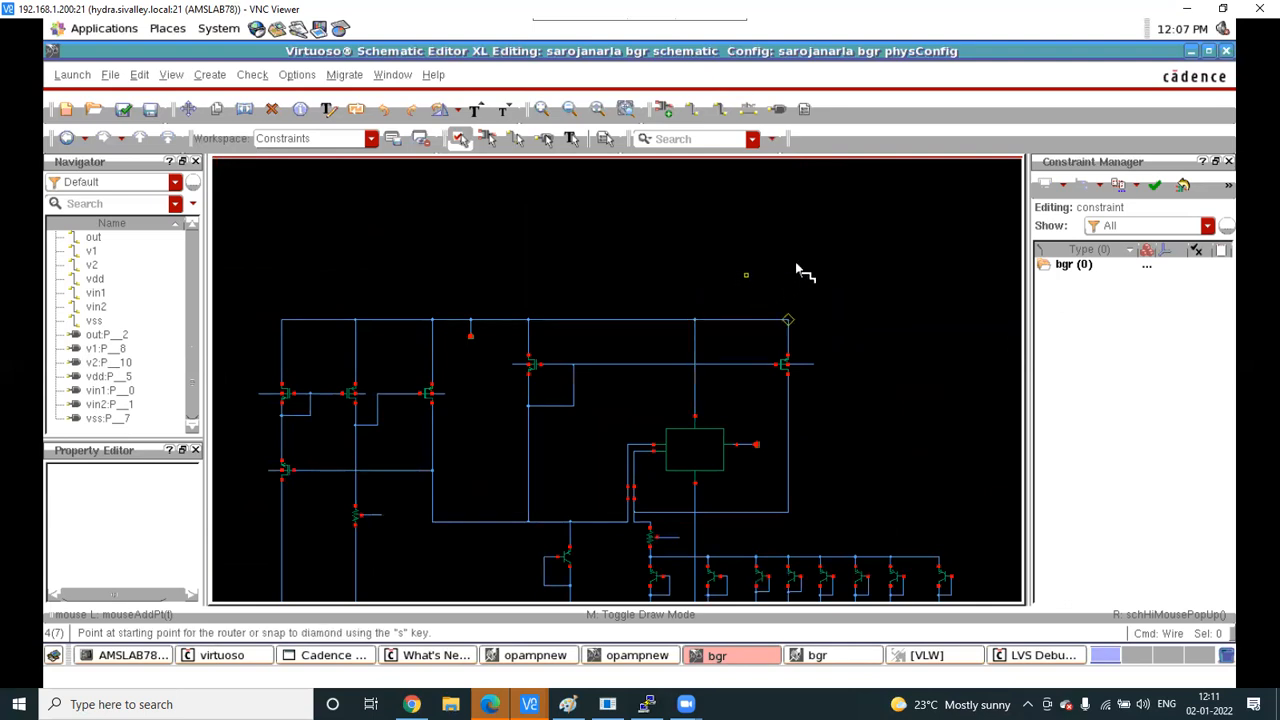
scroll(787, 250, "down", 2)
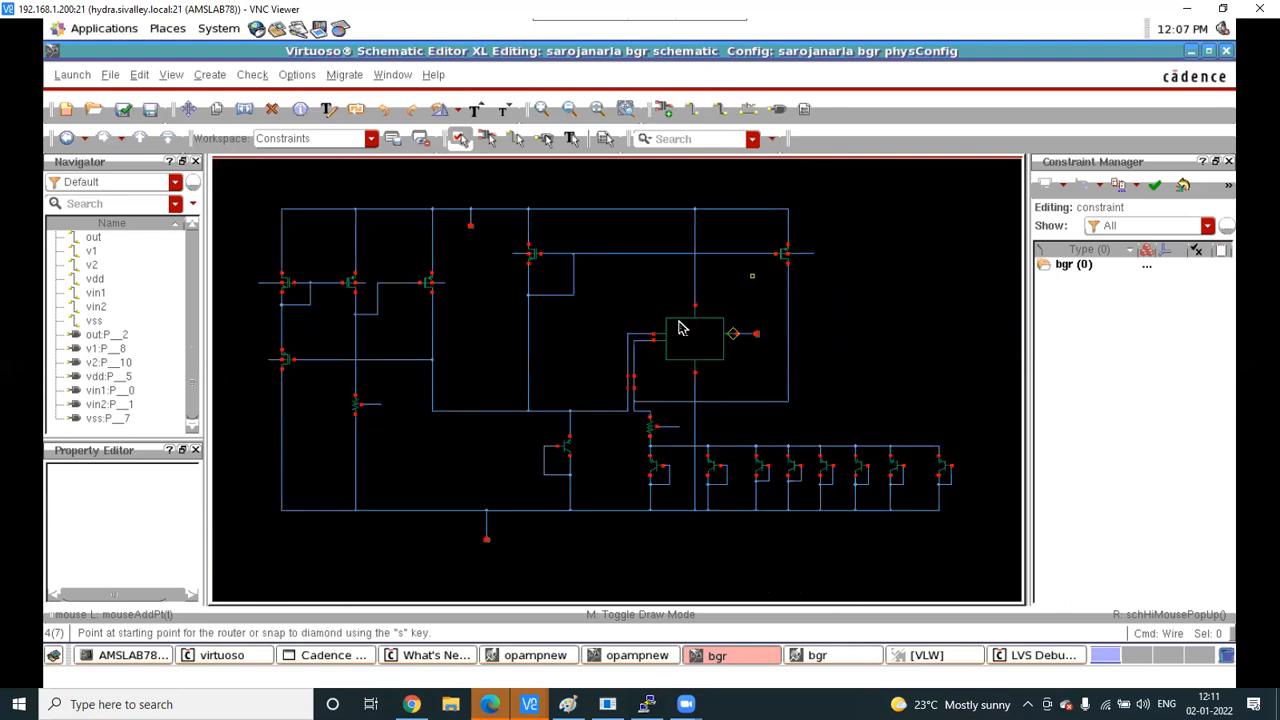
key("Escape")
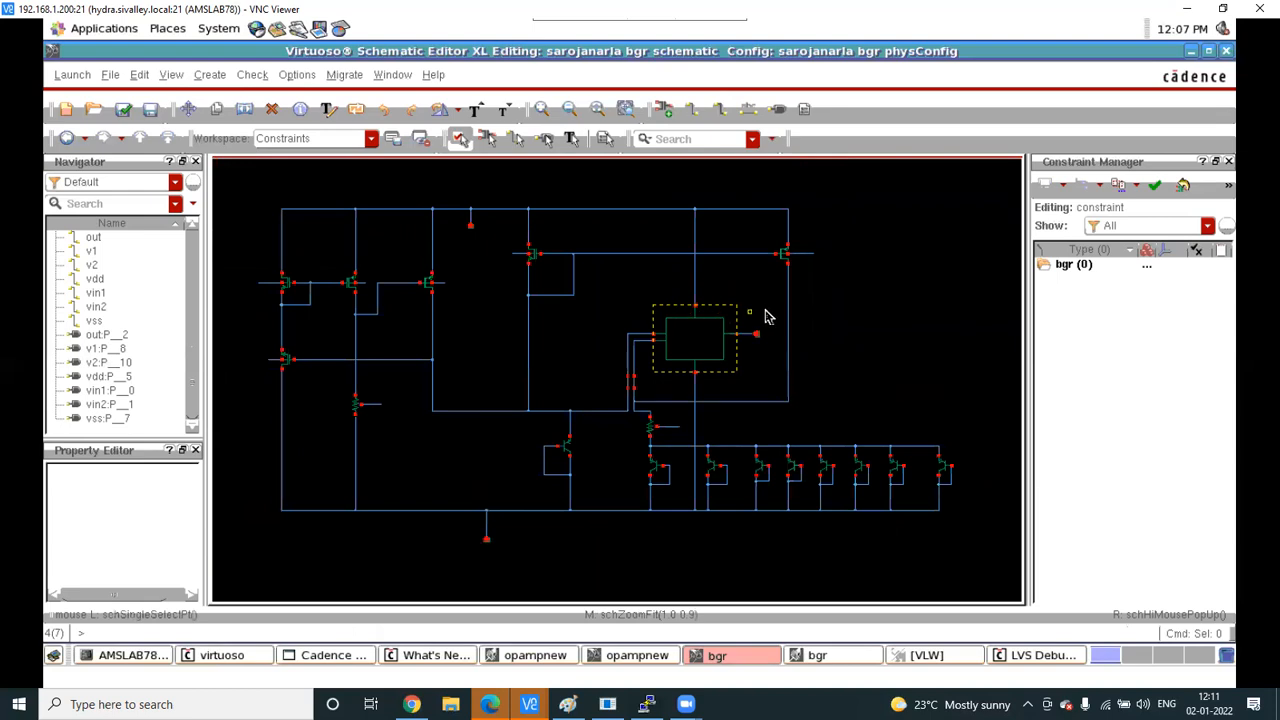
Save the bgr schematic and close its window
left_click(150, 108)
scroll(350, 283, "up", 1)
scroll(350, 283, "up", 1)
left_click_drag(324, 480, 345, 508)
left_click(345, 508)
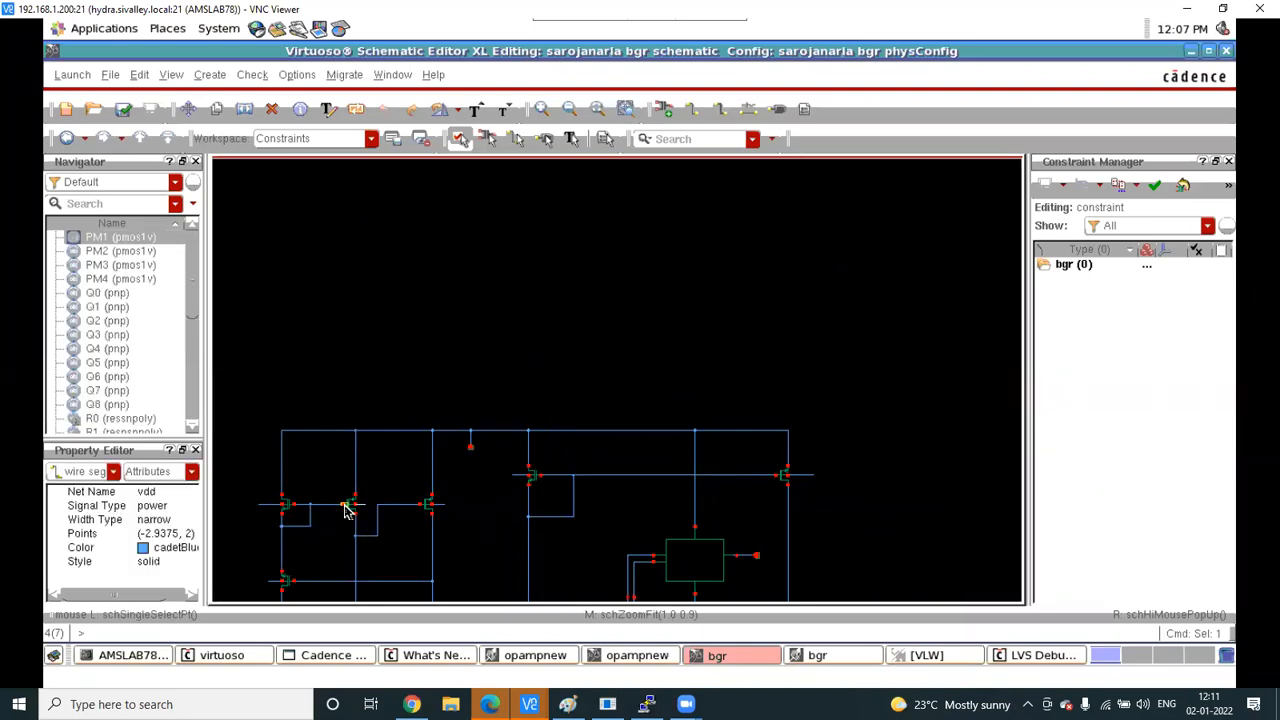
left_click(394, 492)
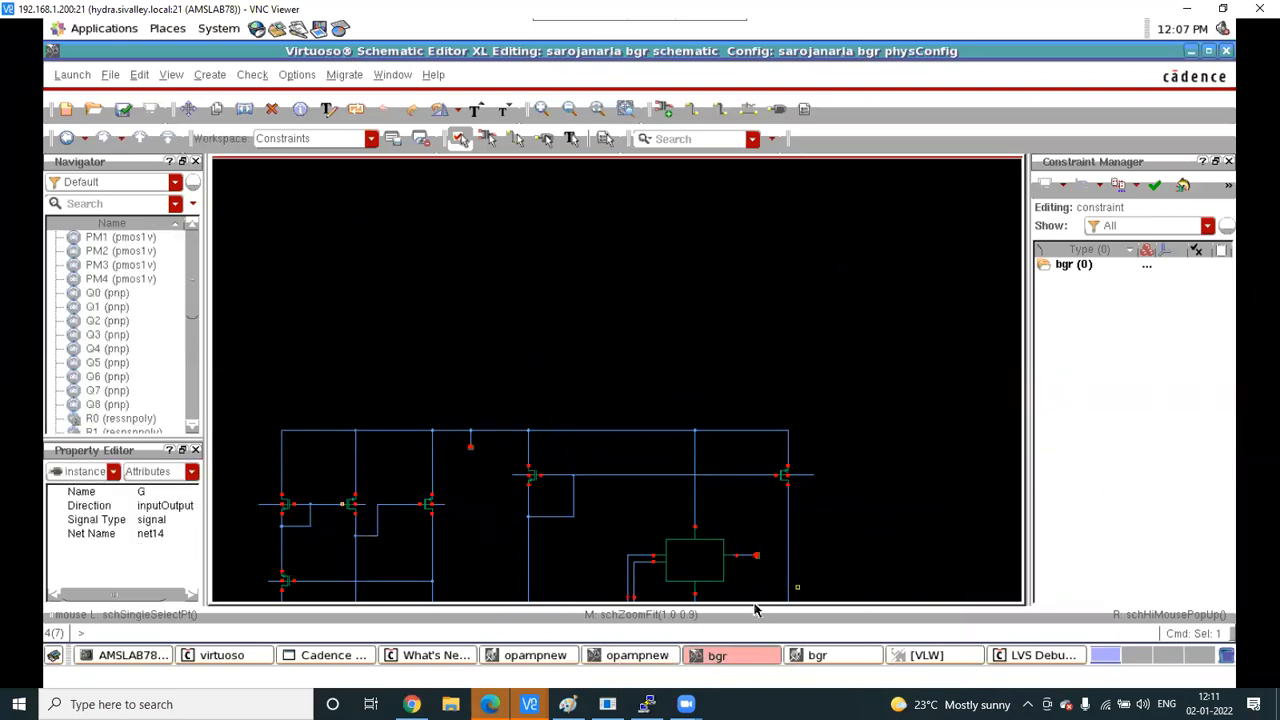
left_click(1227, 51)
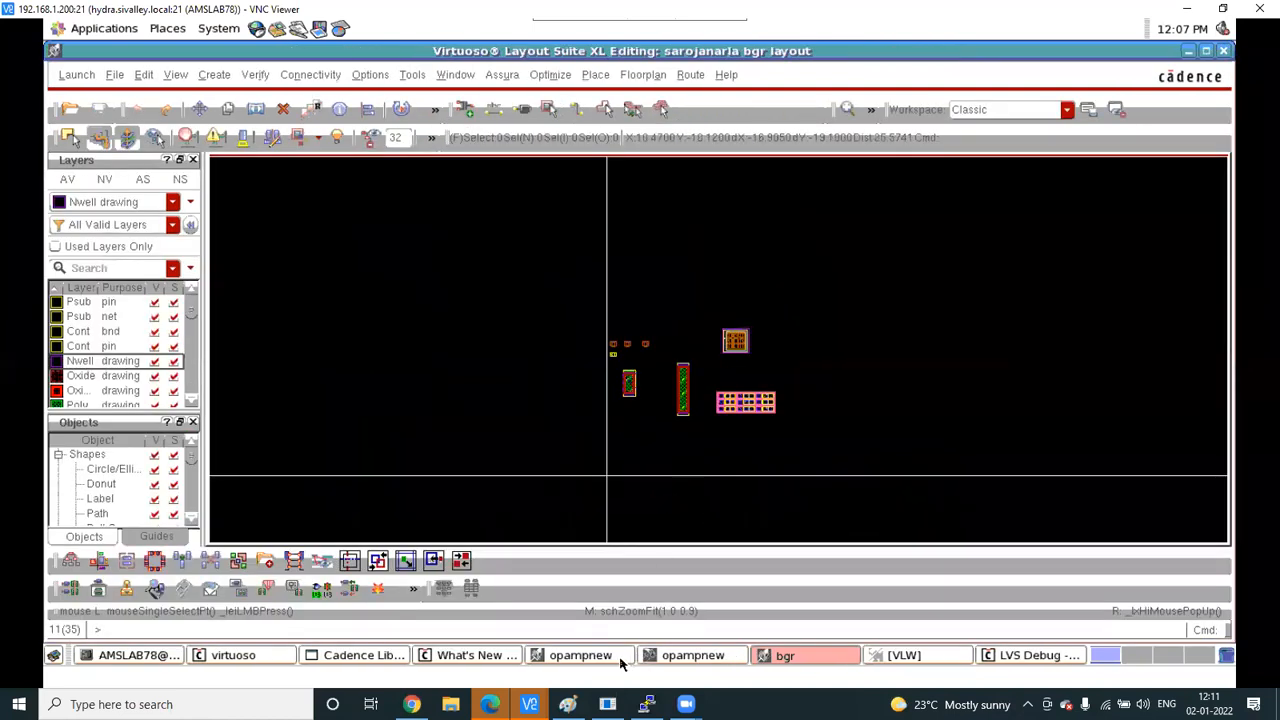
Reopen the schematic view of the bgr cell from the Library Manager and select its opampnew instance
left_click(388, 657)
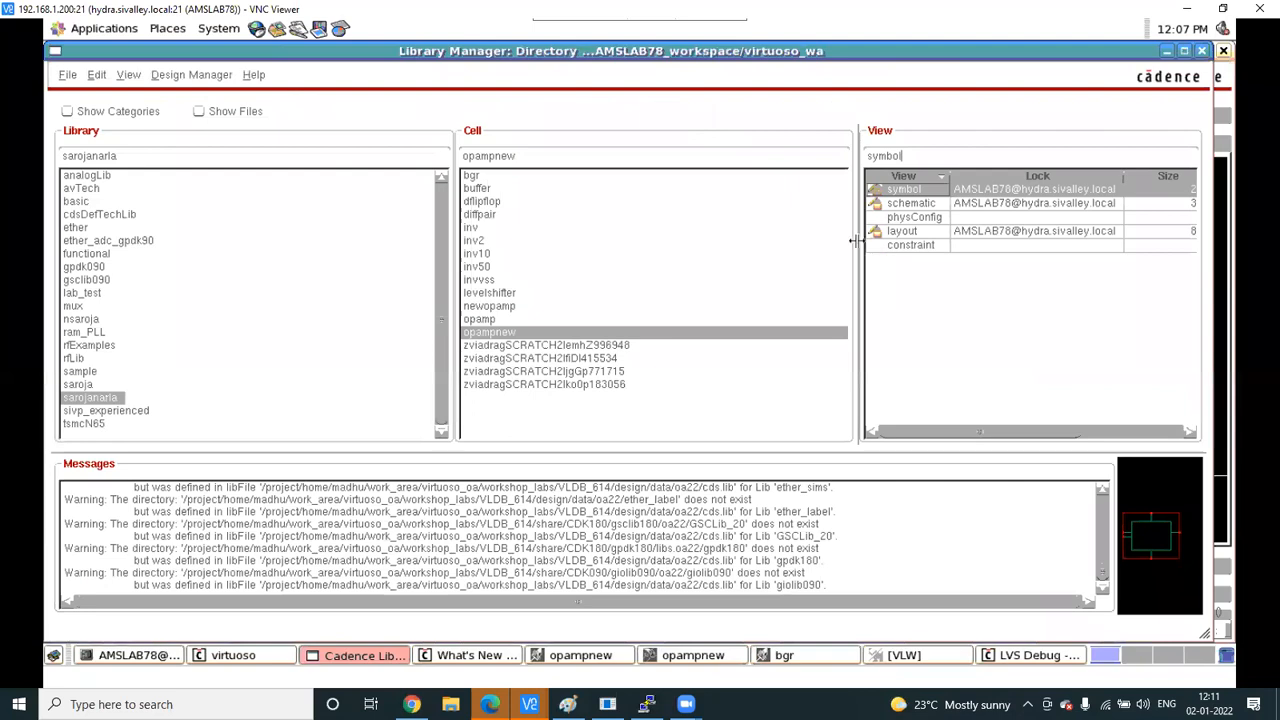
left_click(479, 177)
left_click(920, 178)
right_click(903, 219)
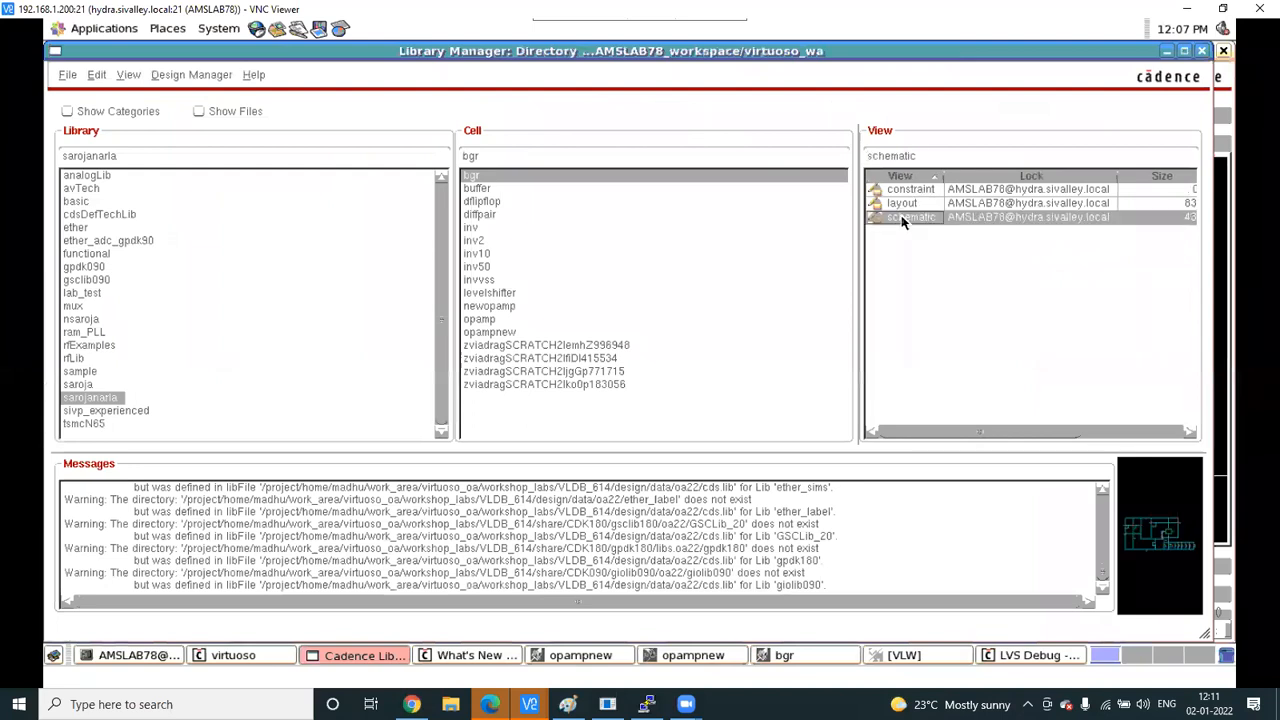
left_click(950, 232)
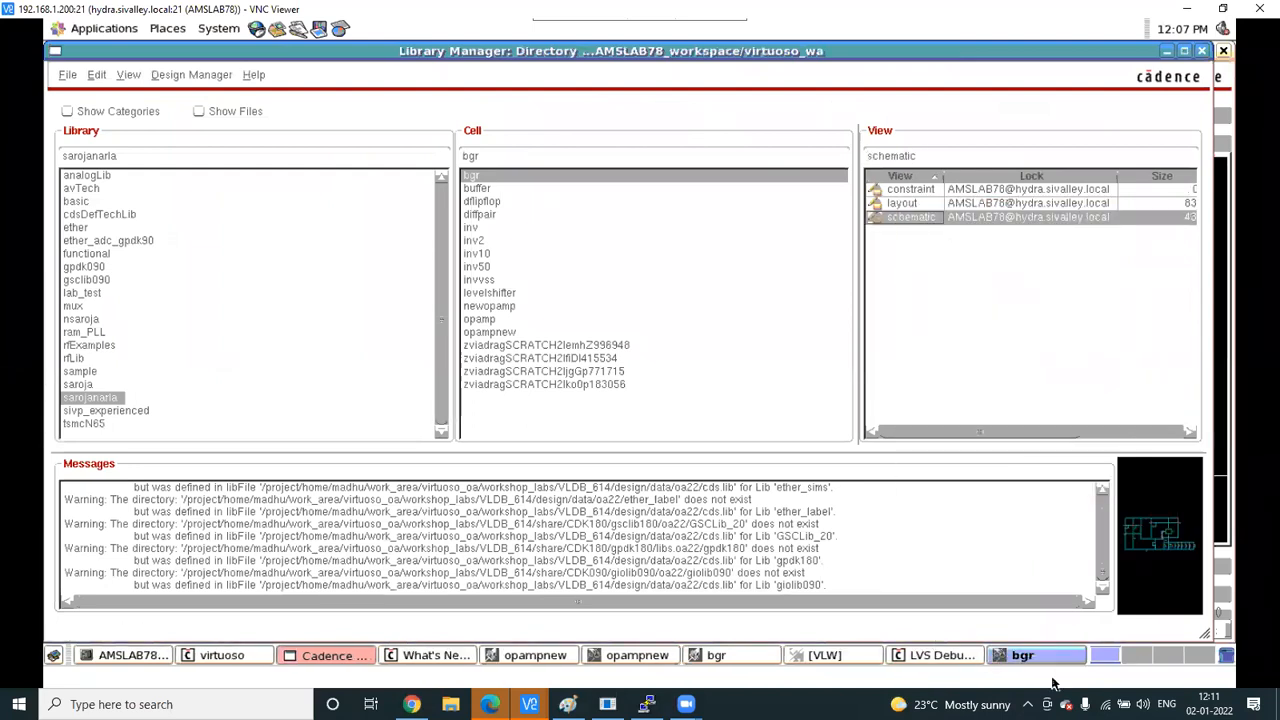
left_click(1045, 662)
left_click(791, 338)
Regenerate the bgr layout from the extracted schematic with instances only, replacing the existing layout contents and extracting connectivity after generation
left_click(738, 657)
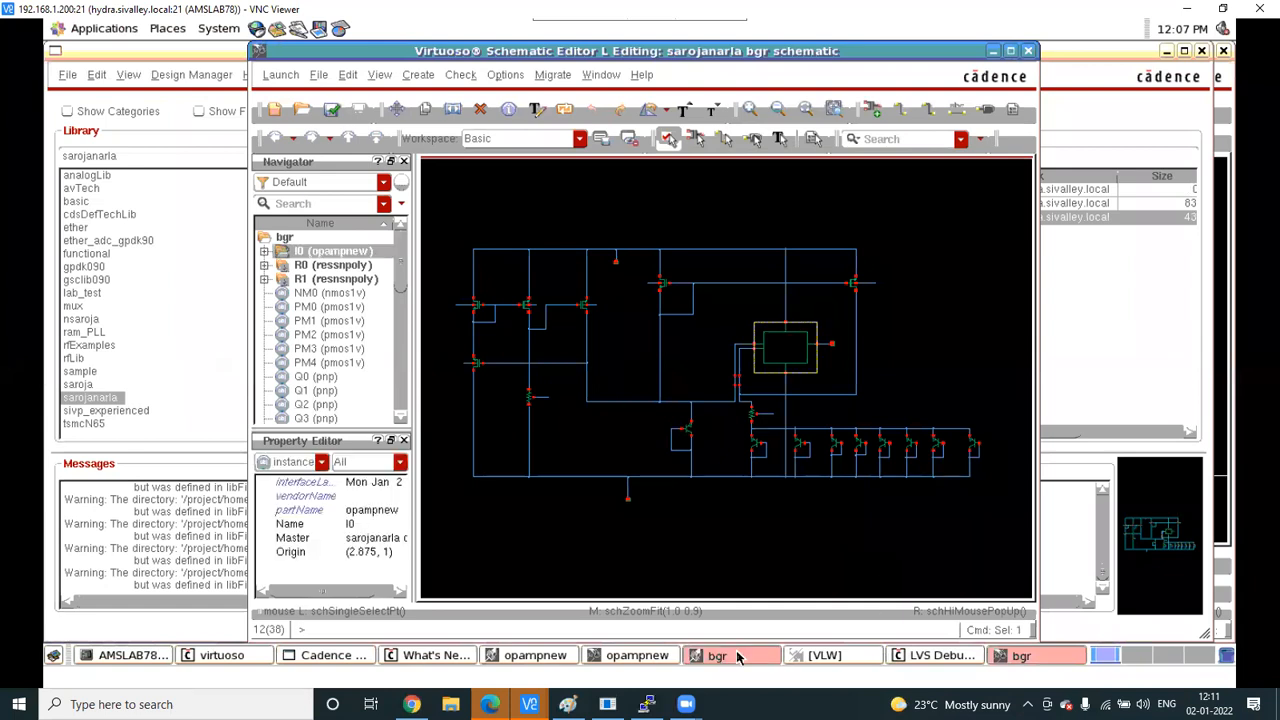
left_click(97, 593)
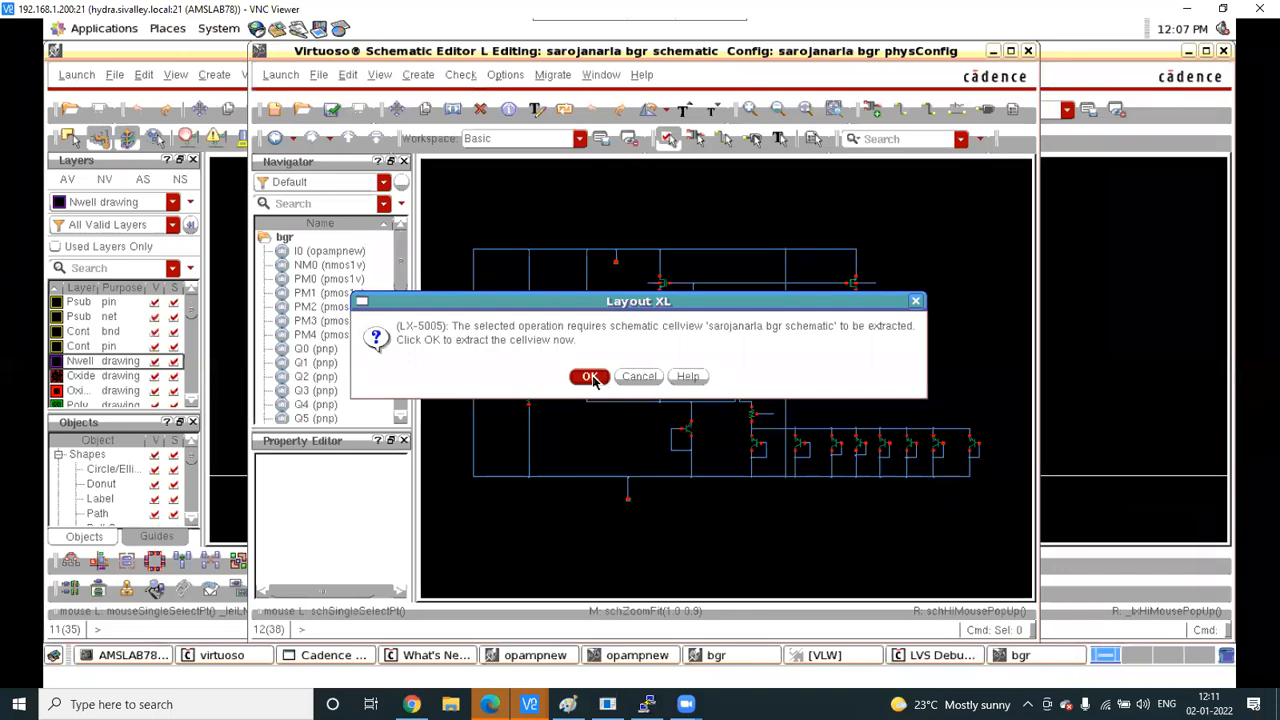
left_click(591, 376)
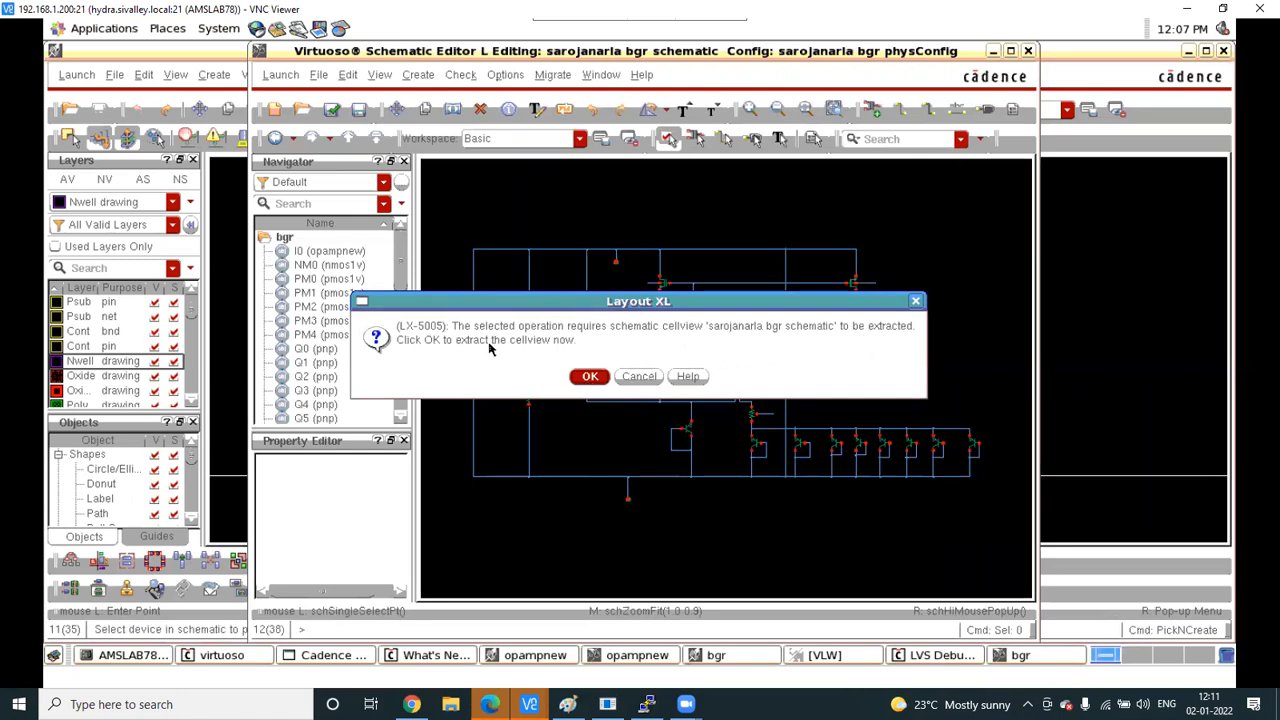
left_click(68, 588)
left_click(590, 380)
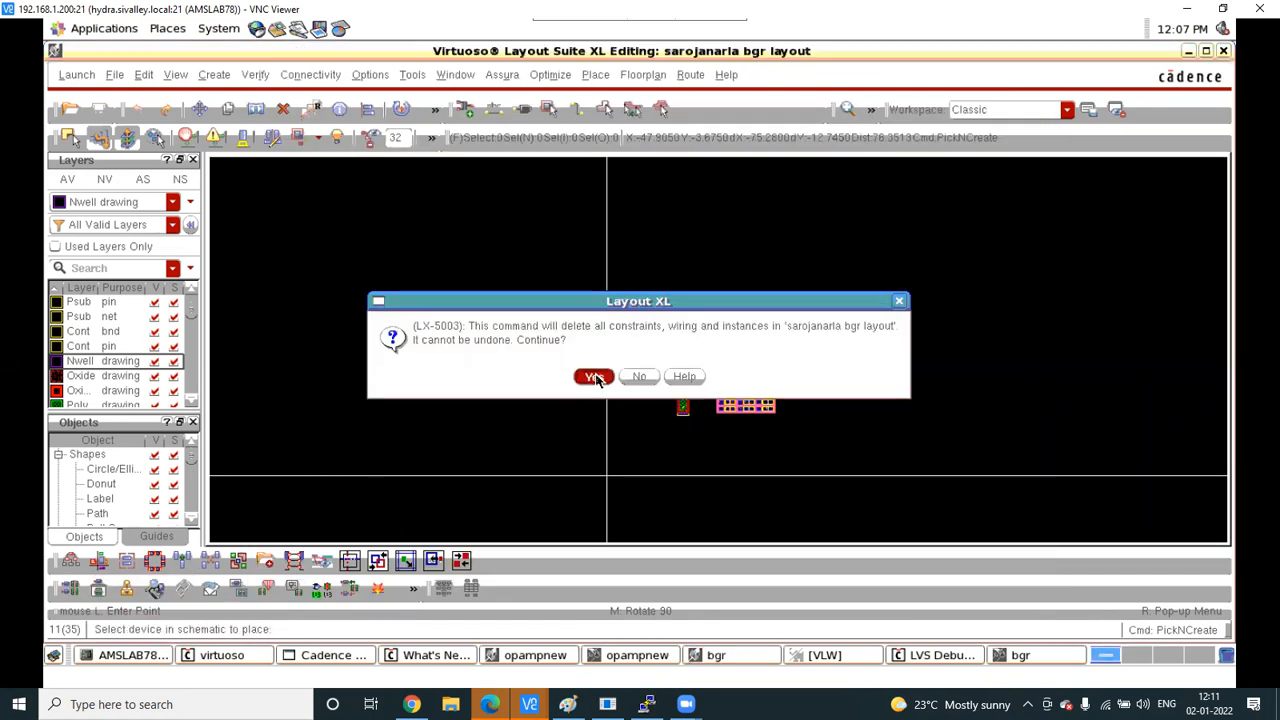
left_click(590, 377)
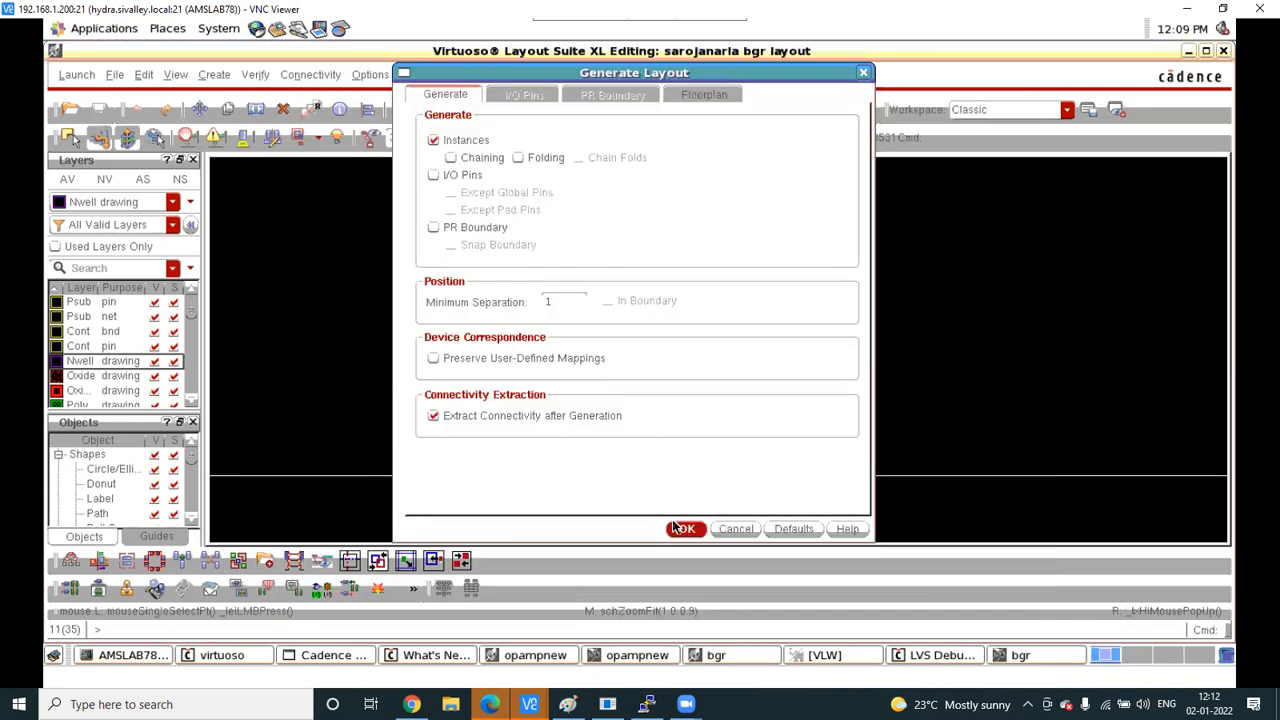
left_click(686, 530)
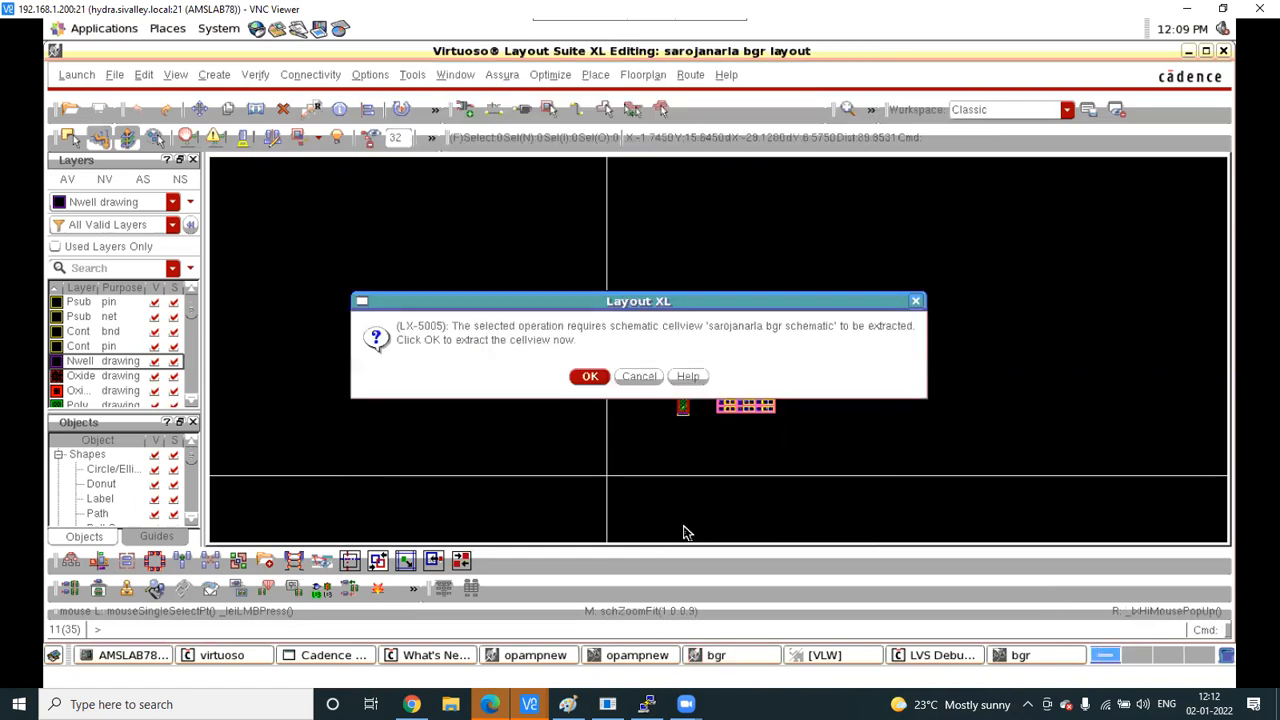
left_click(595, 376)
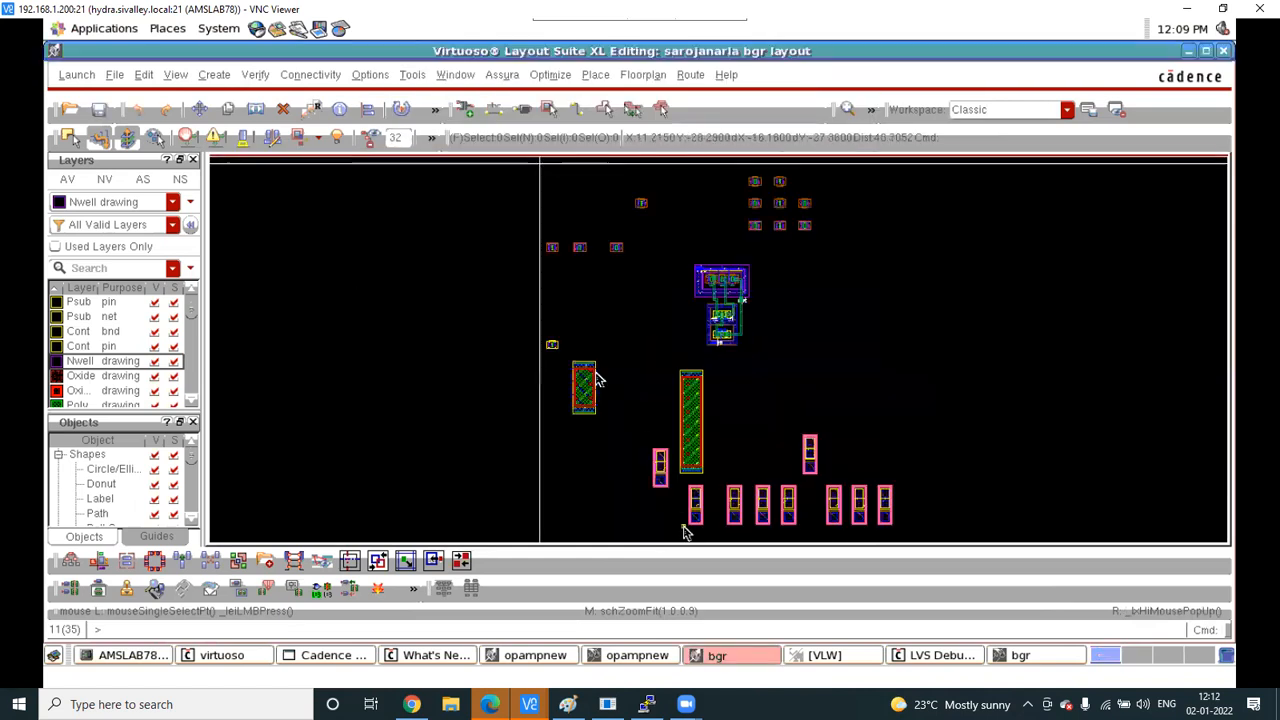
Examine the generated opampnew layout instance among the other devices in the bgr layout
scroll(623, 380, "down", 1)
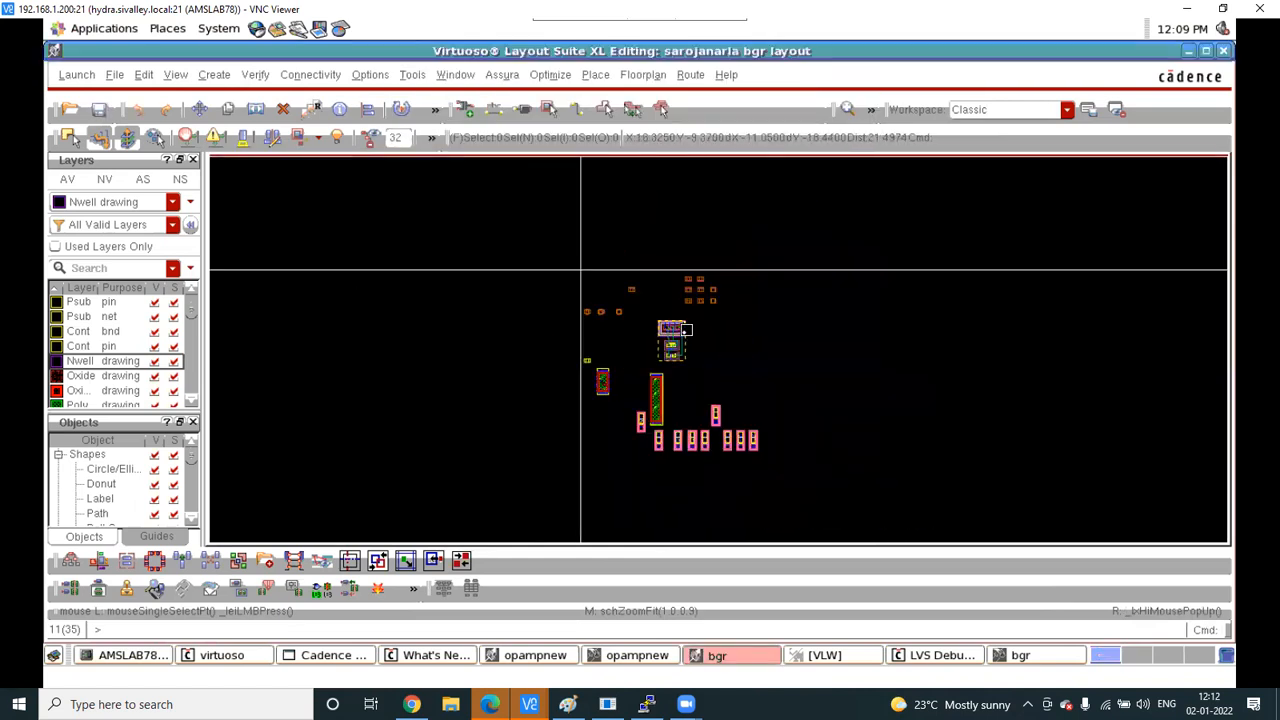
scroll(682, 336, "up", 2)
left_click(678, 332)
scroll(678, 330, "down", 1)
scroll(678, 330, "down", 1)
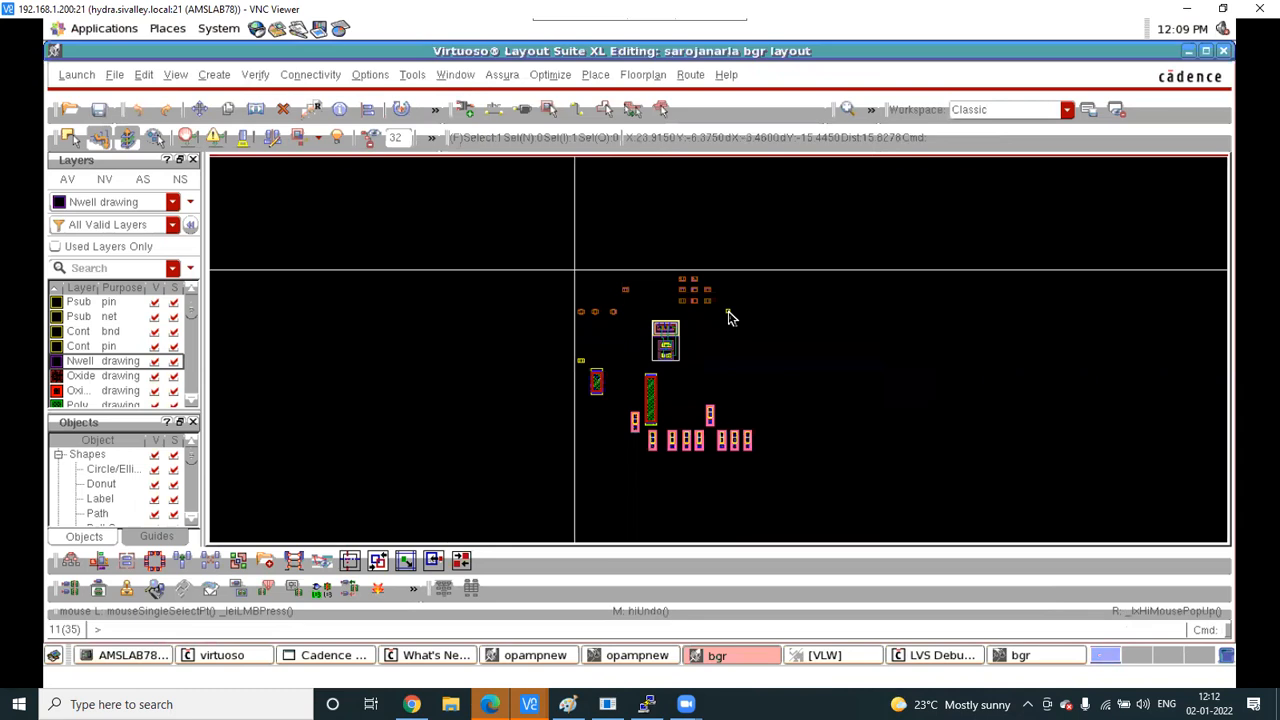
scroll(677, 434, "up", 1)
scroll(677, 434, "down", 2)
scroll(675, 410, "down", 1)
scroll(676, 402, "up", 1)
scroll(670, 415, "up", 1)
scroll(497, 309, "down", 1)
Move all generated instances together straight up so they sit above the horizontal axis, and clear the selection
left_click_drag(487, 302, 703, 477)
key("m")
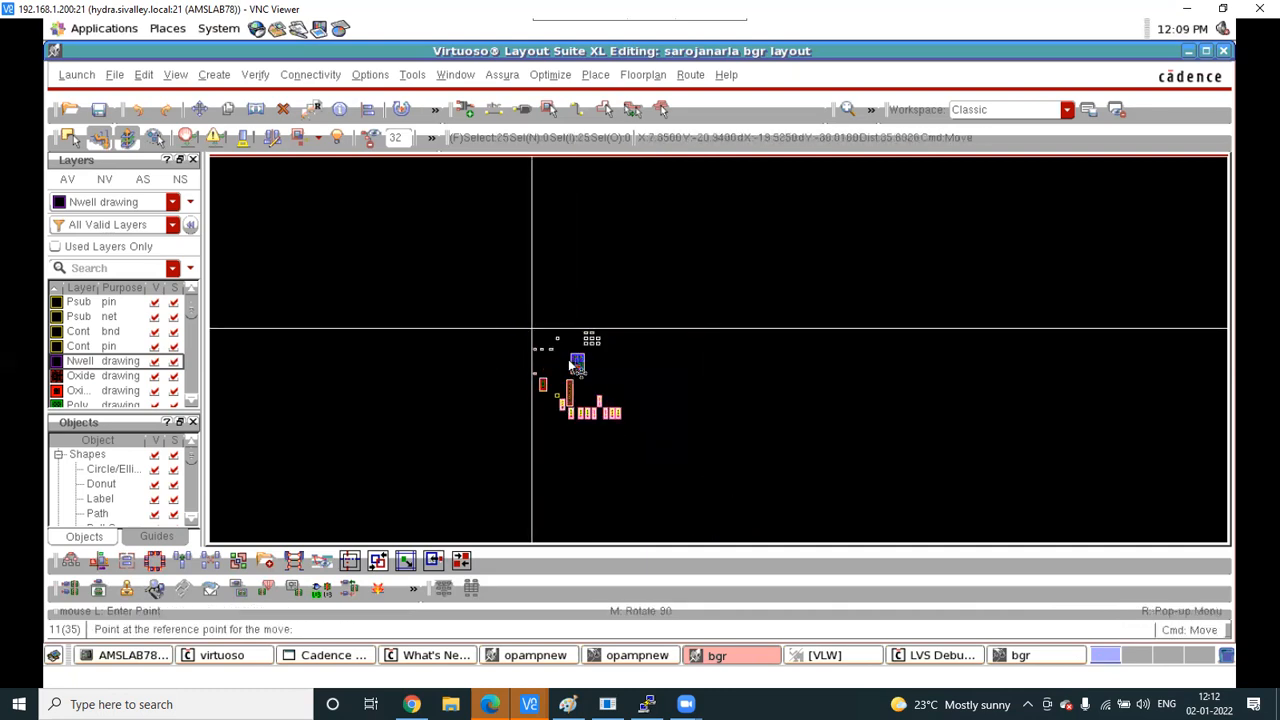
left_click(570, 370)
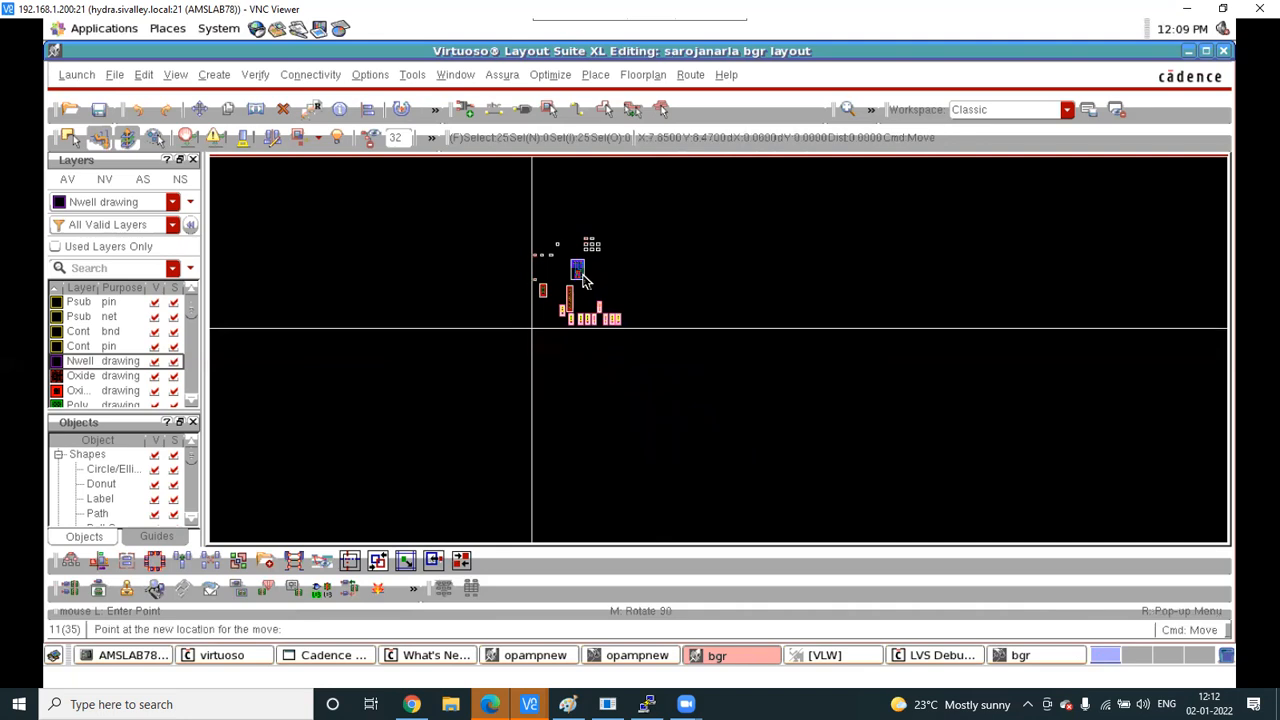
left_click(585, 280)
scroll(582, 278, "up", 4)
scroll(598, 330, "down", 1)
scroll(598, 330, "down", 5)
left_click(594, 257)
scroll(557, 271, "up", 3)
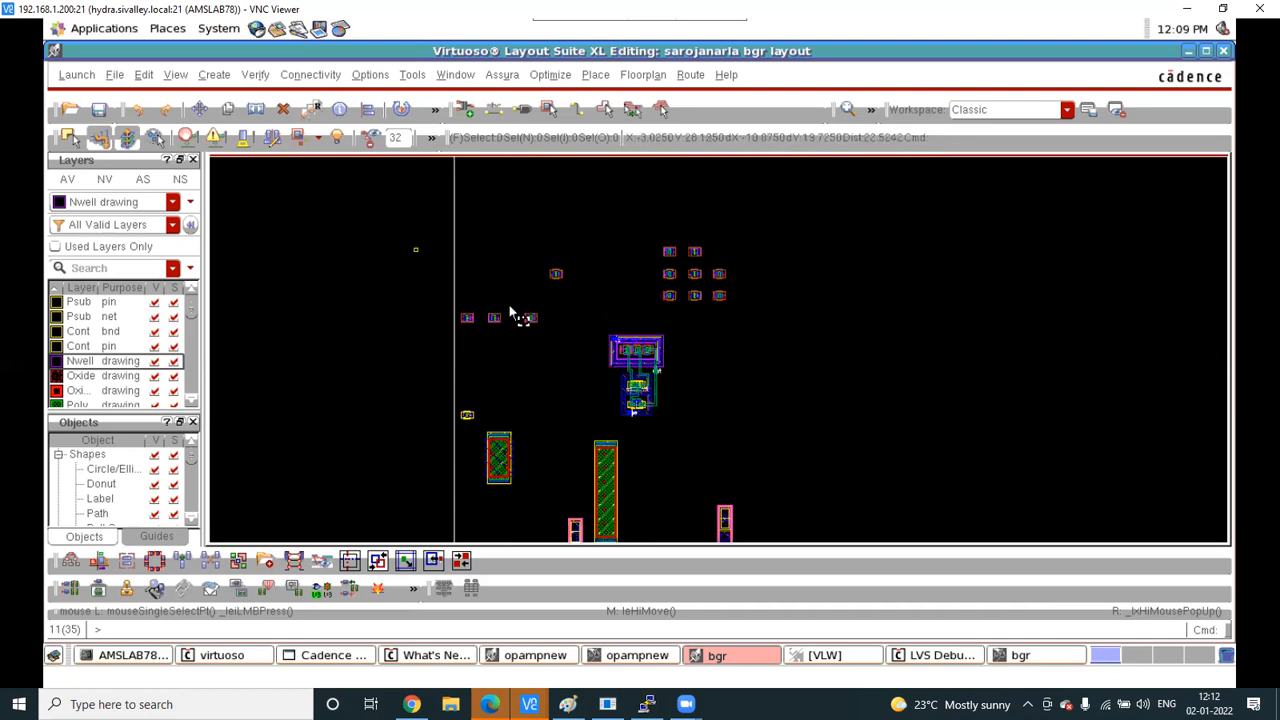
left_click_drag(414, 250, 595, 349)
scroll(660, 305, "down", 3)
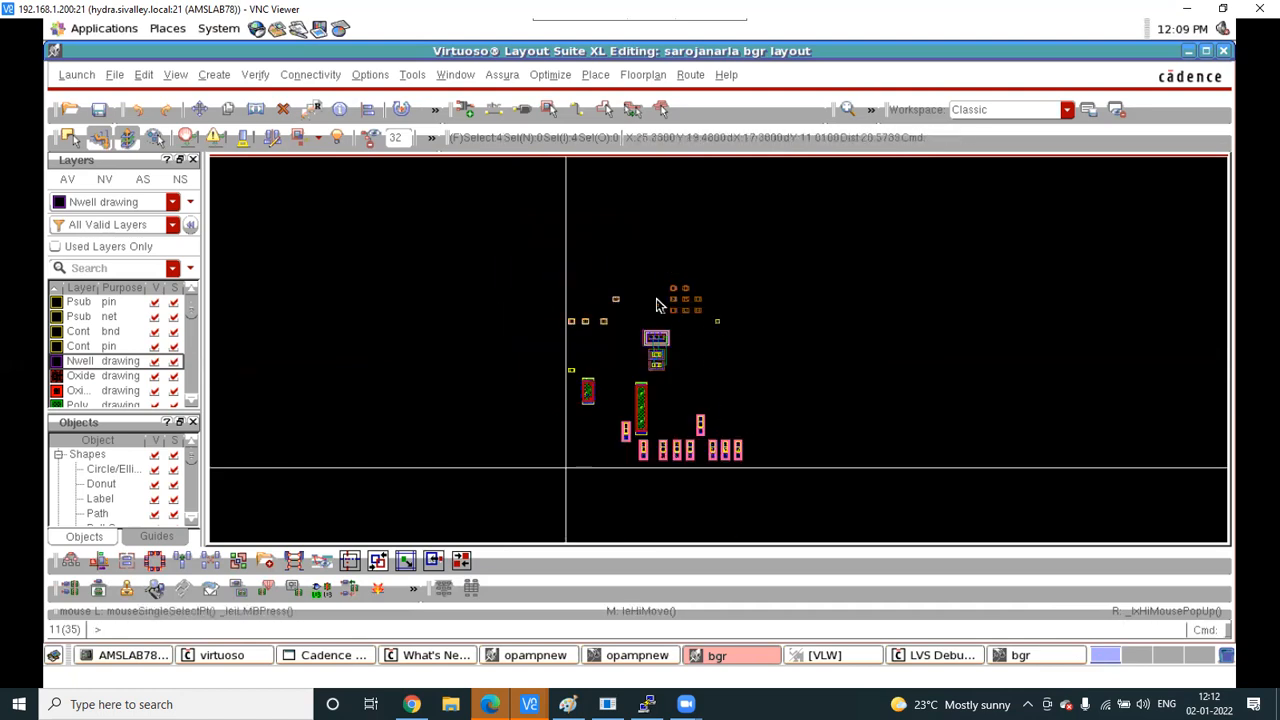
scroll(662, 303, "up", 3)
left_click(623, 270)
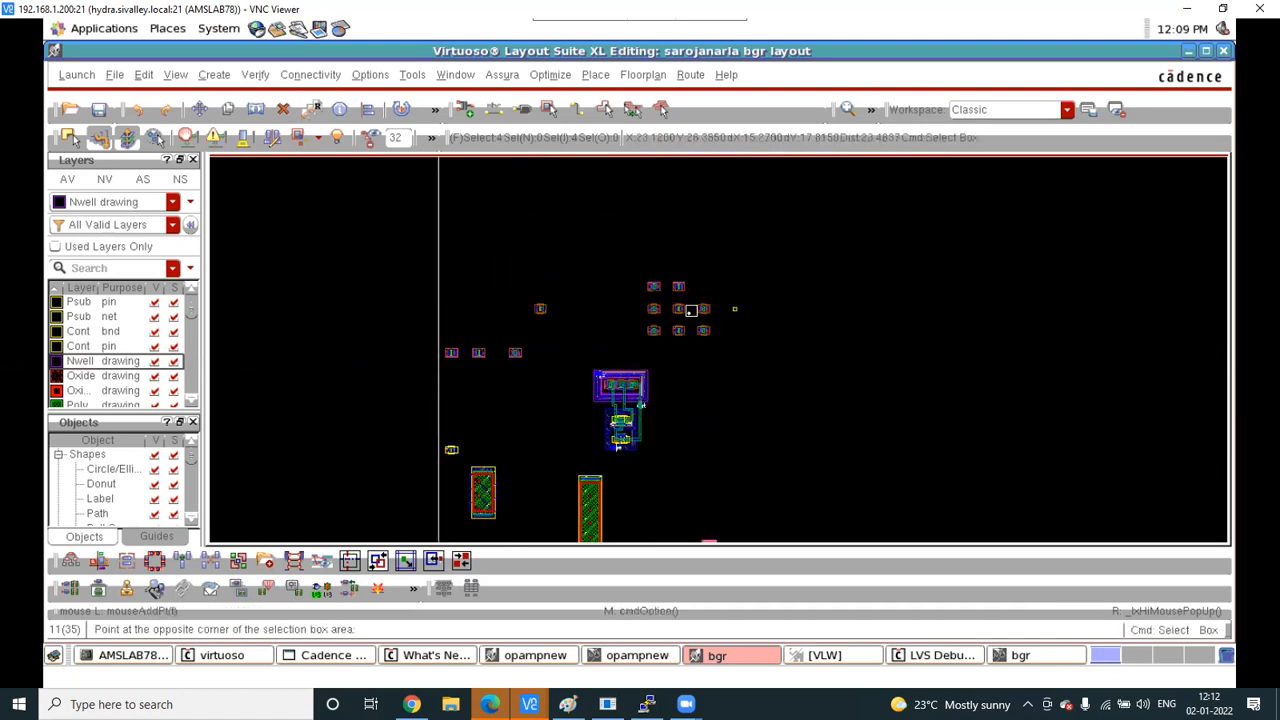
scroll(680, 308, "up", 4)
left_click(507, 284)
left_click(968, 405)
key("a")
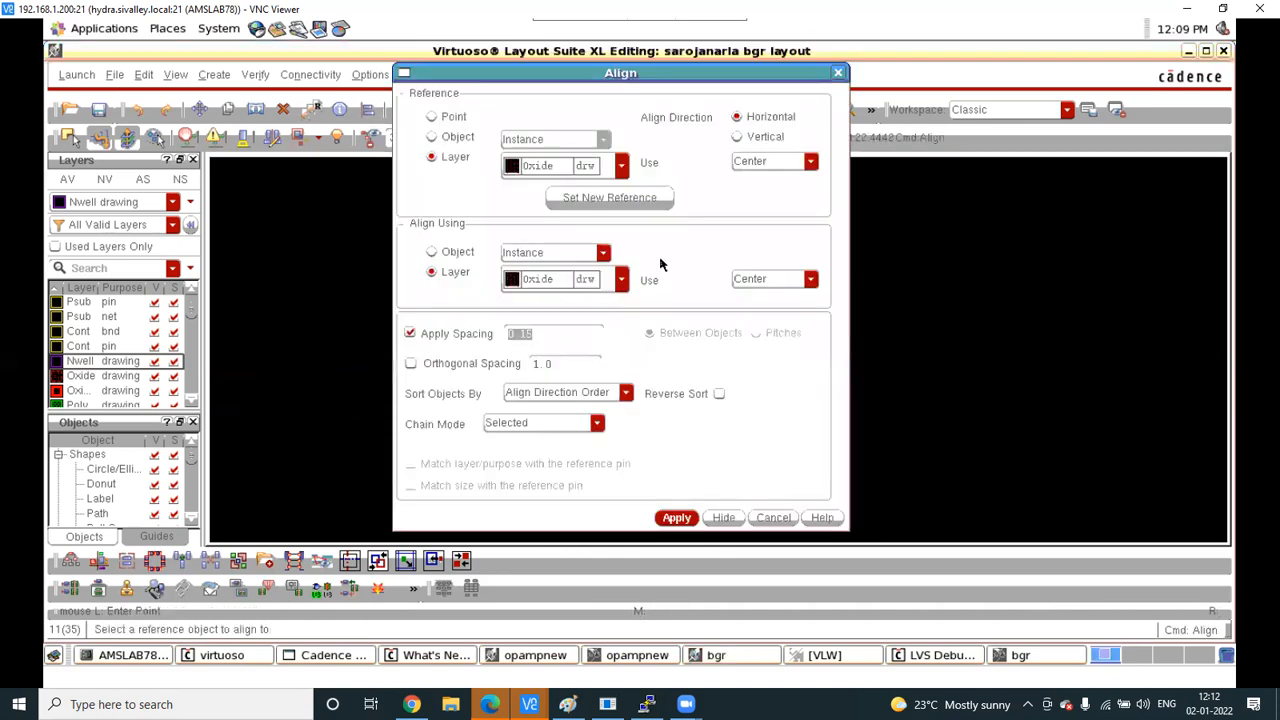
left_click(917, 360)
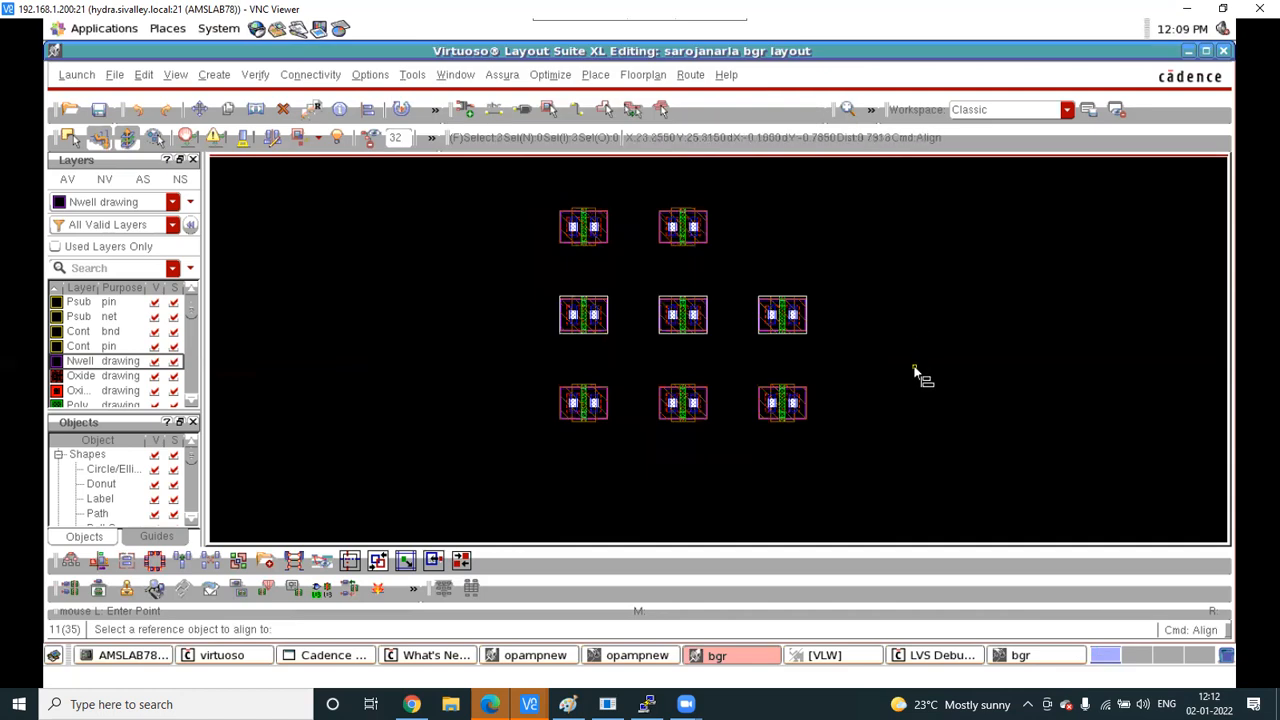
key("Escape")
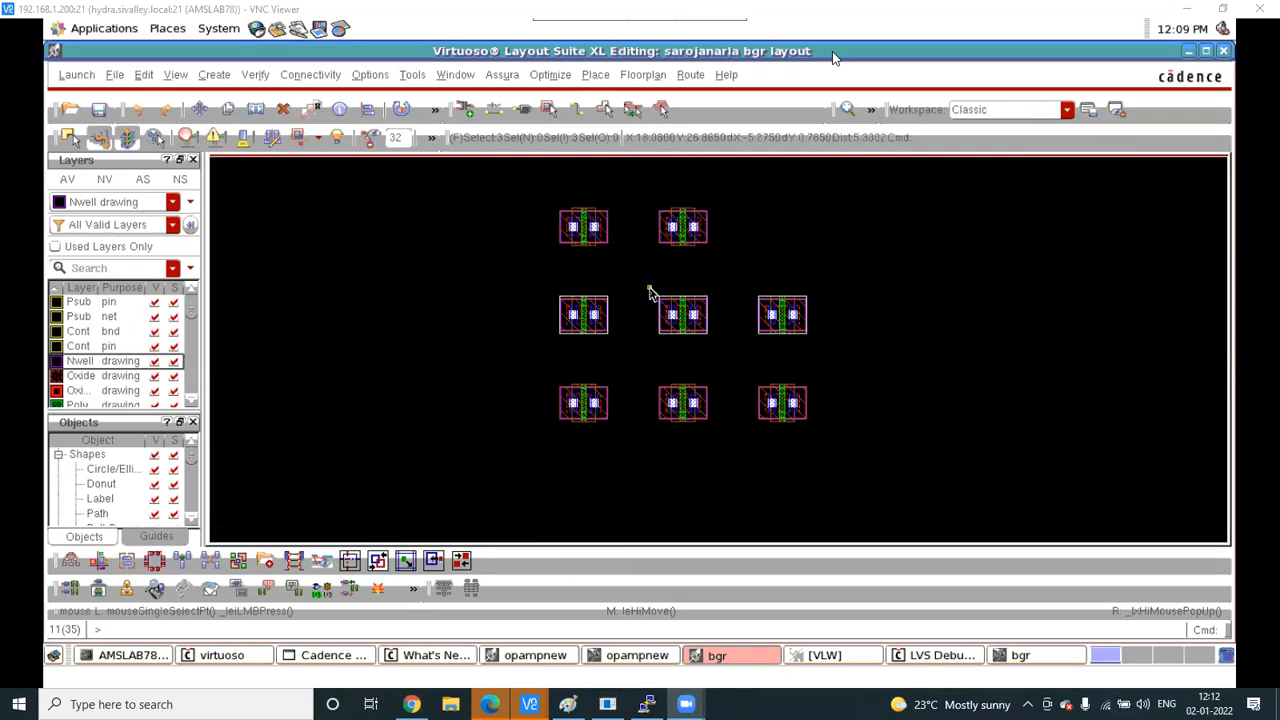
Switch to VNC Viewer, connect to the remote desktop 192.168.1.200:92 with the session password, and maximize its window
mouse_move(529, 704)
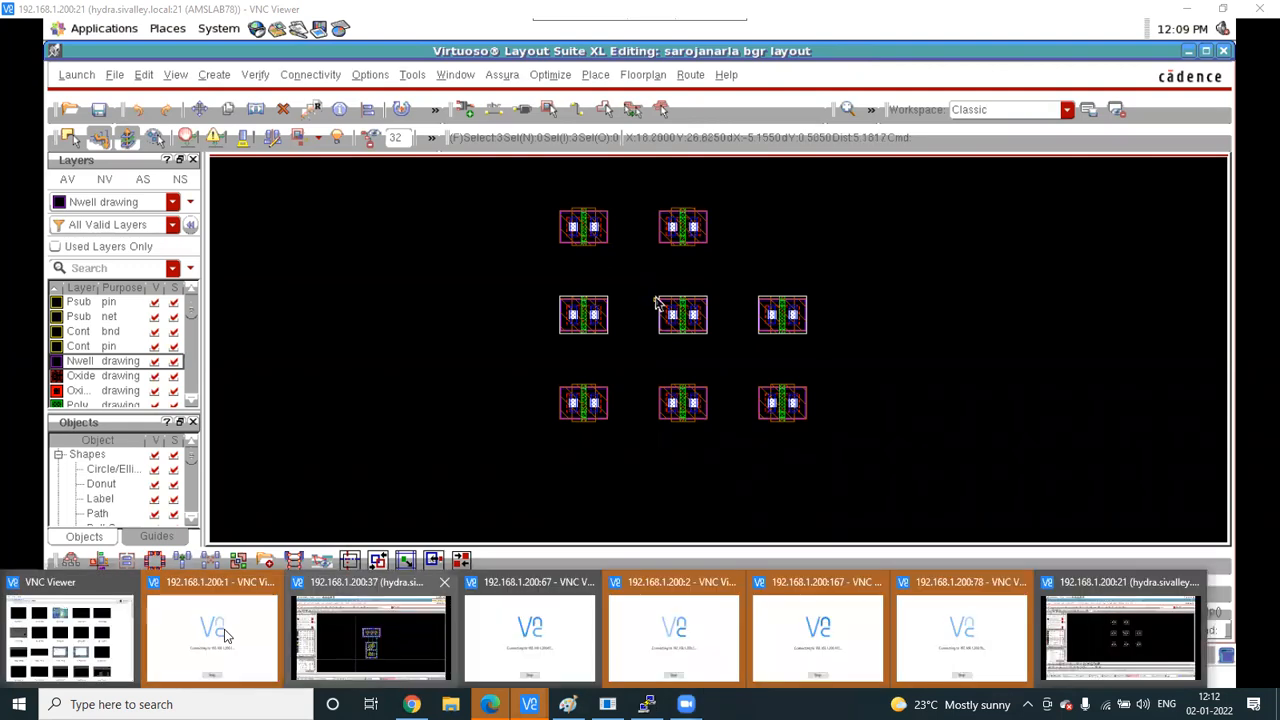
left_click(117, 633)
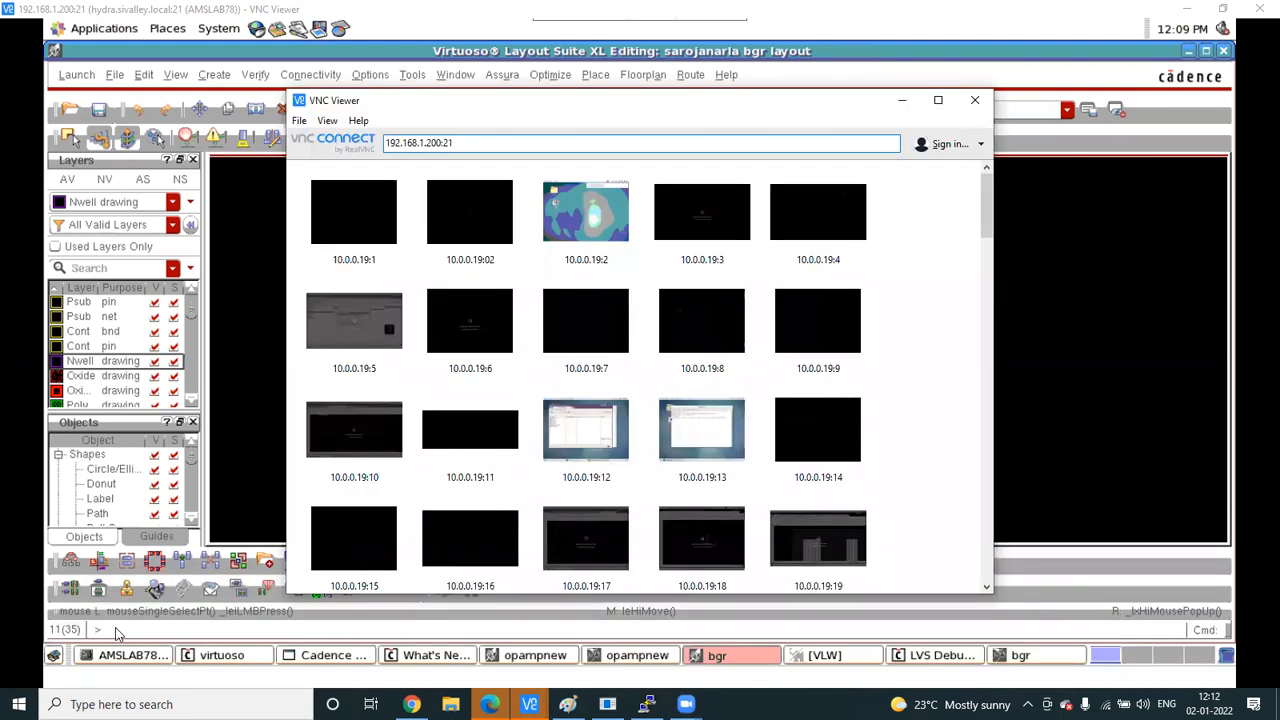
key("BackSpace")
key("BackSpace")
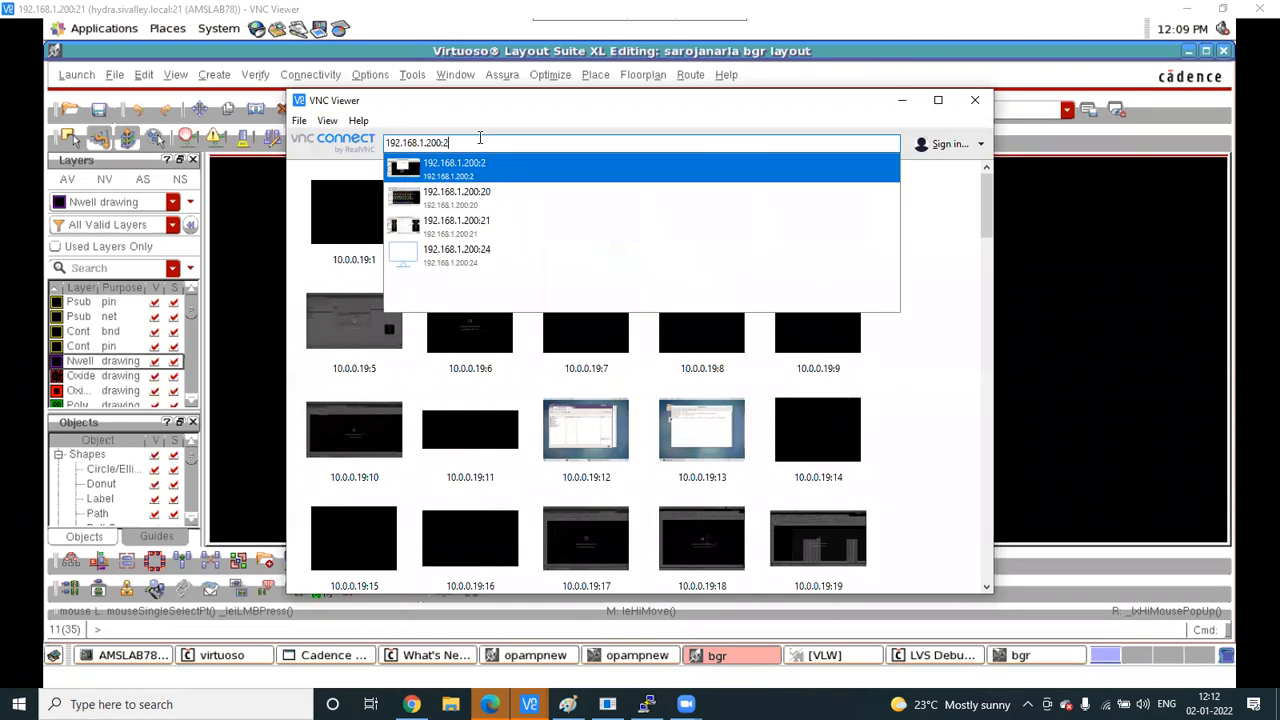
type("92")
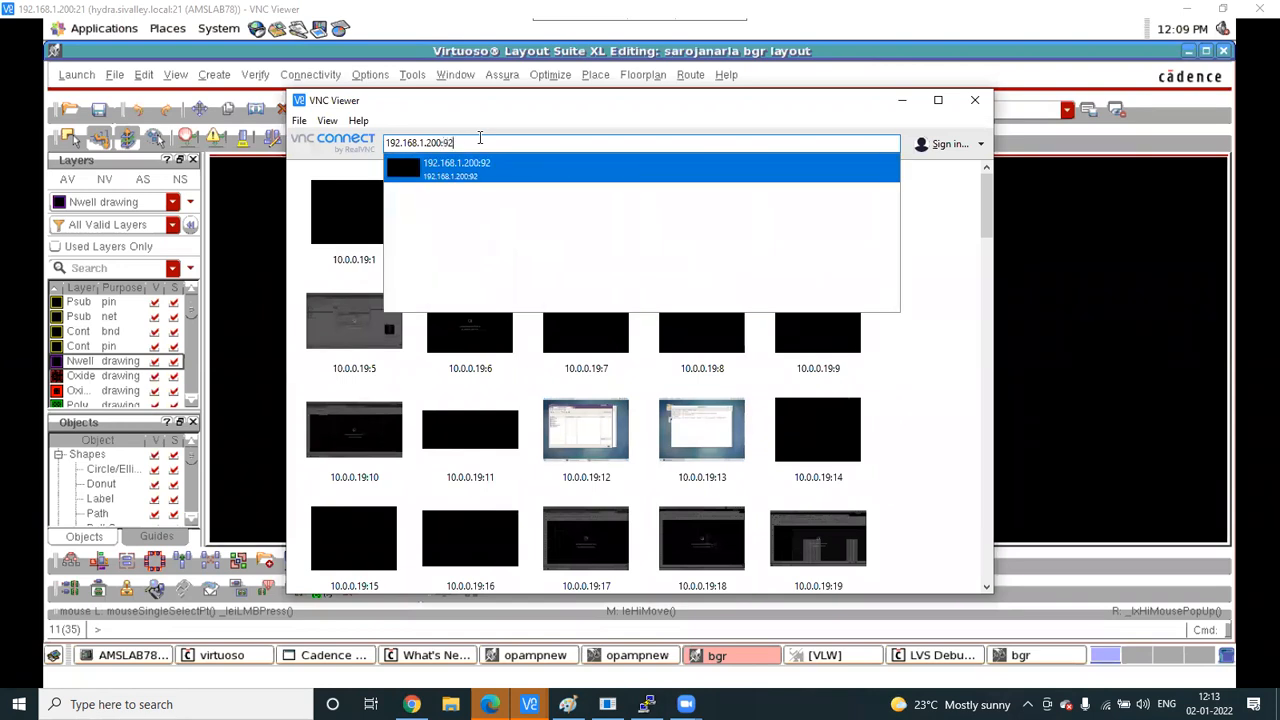
left_click(519, 170)
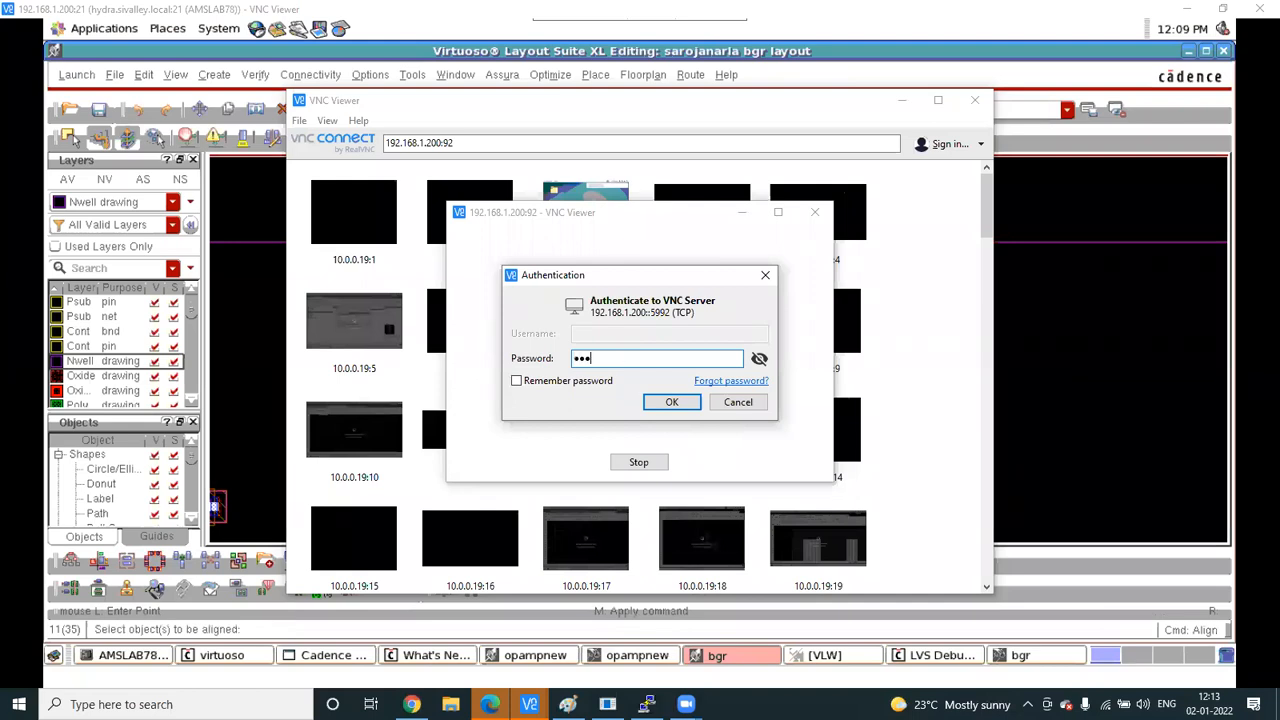
type("•••")
key("Return")
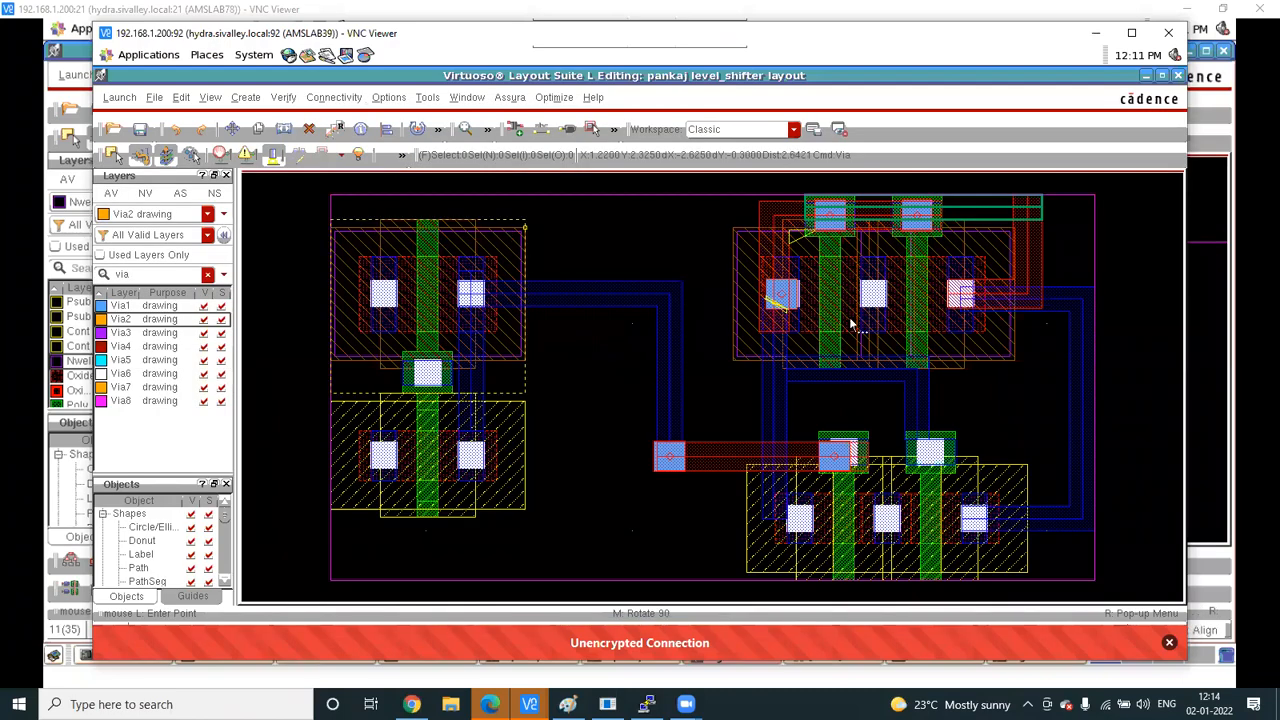
left_click(1132, 33)
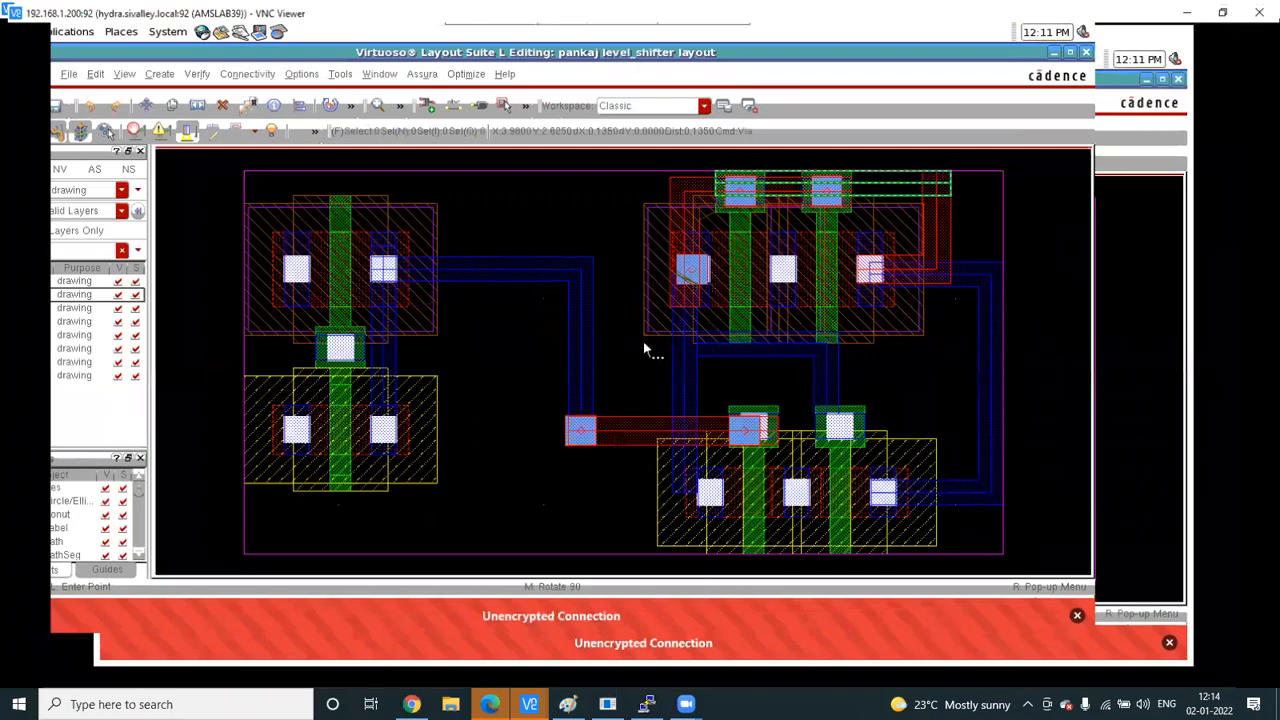
List only the used layers of the level_shifter layout without the via filter and make M3Resdum drawing the active layer
scroll(646, 402, "down", 2)
key("Escape")
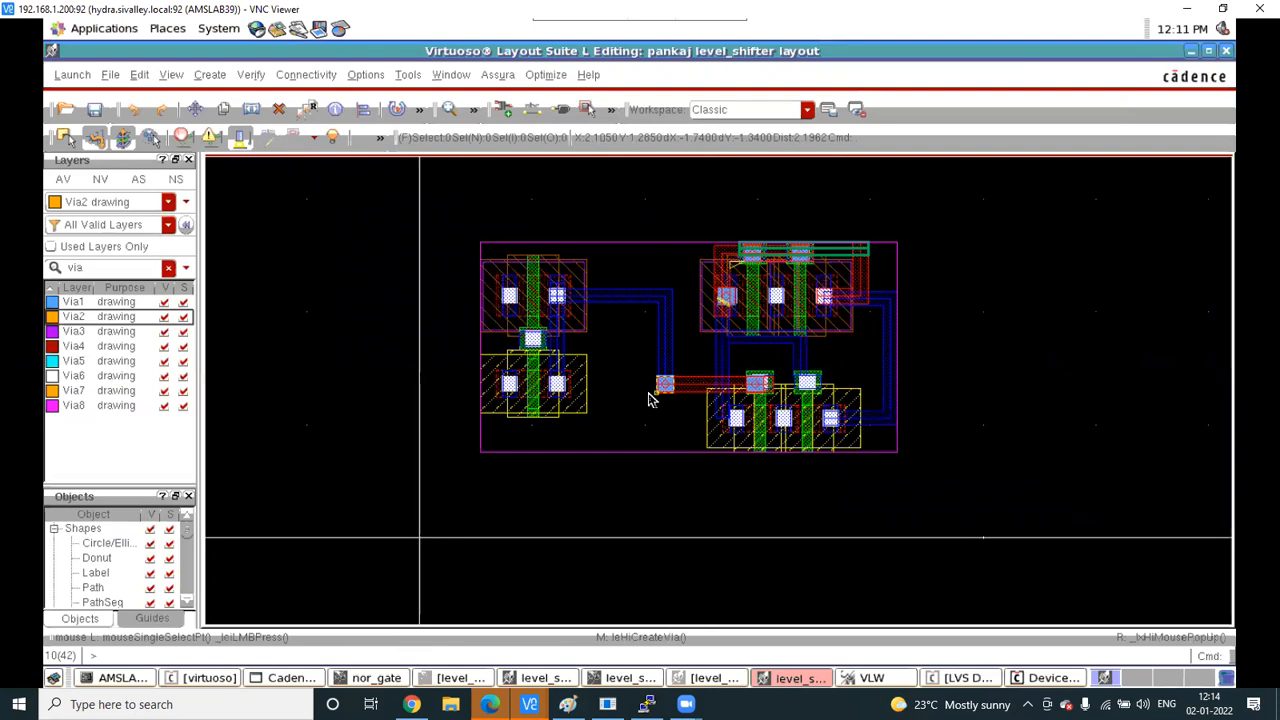
left_click(870, 242)
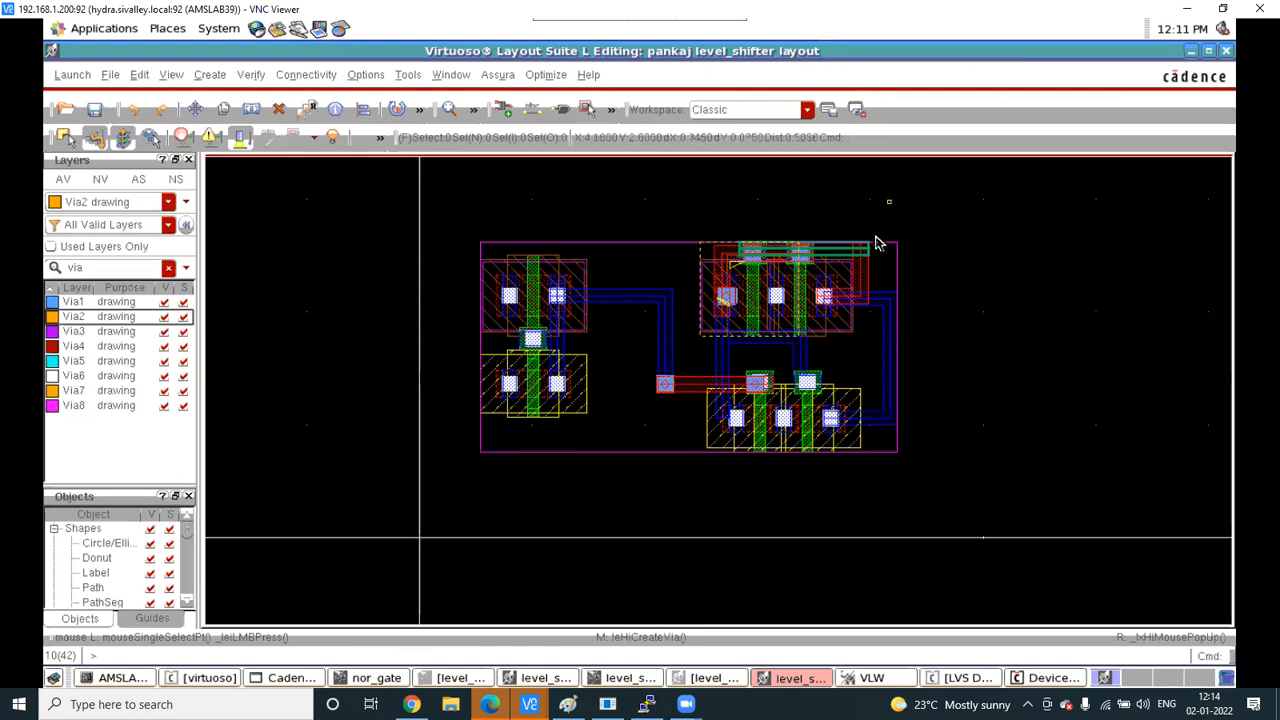
scroll(870, 242, "up", 2)
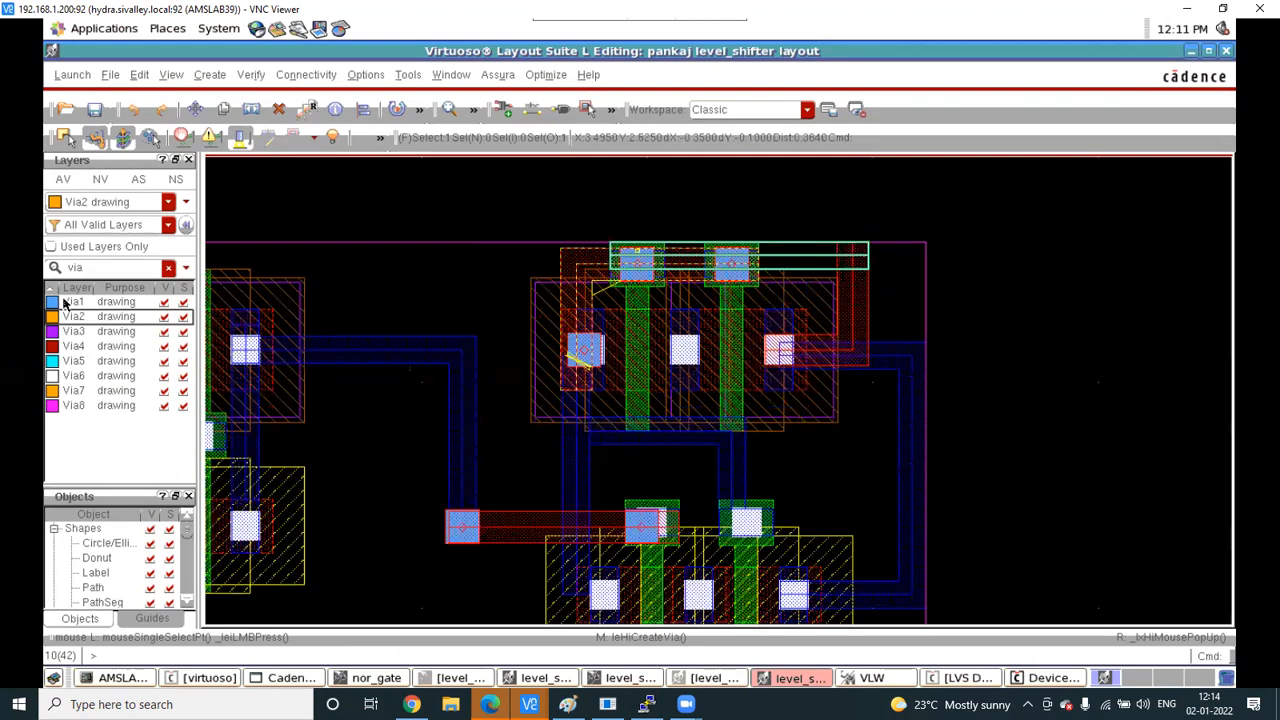
left_click(52, 247)
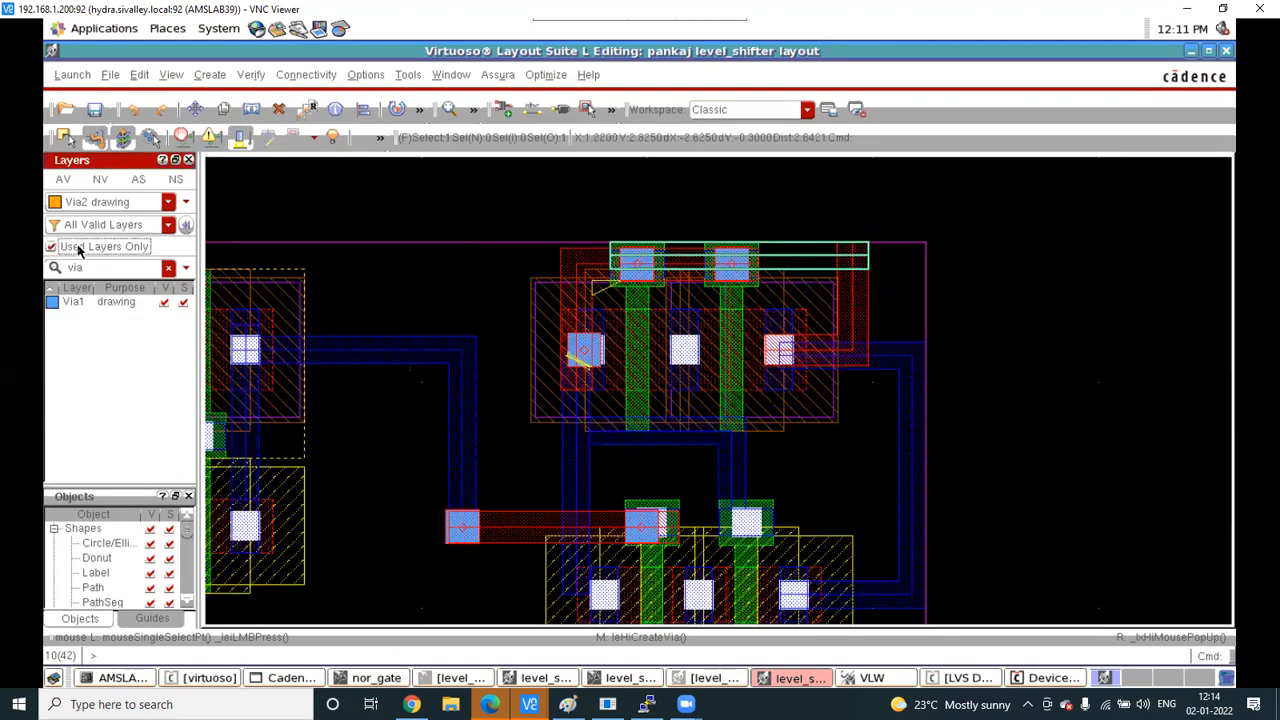
left_click(103, 268)
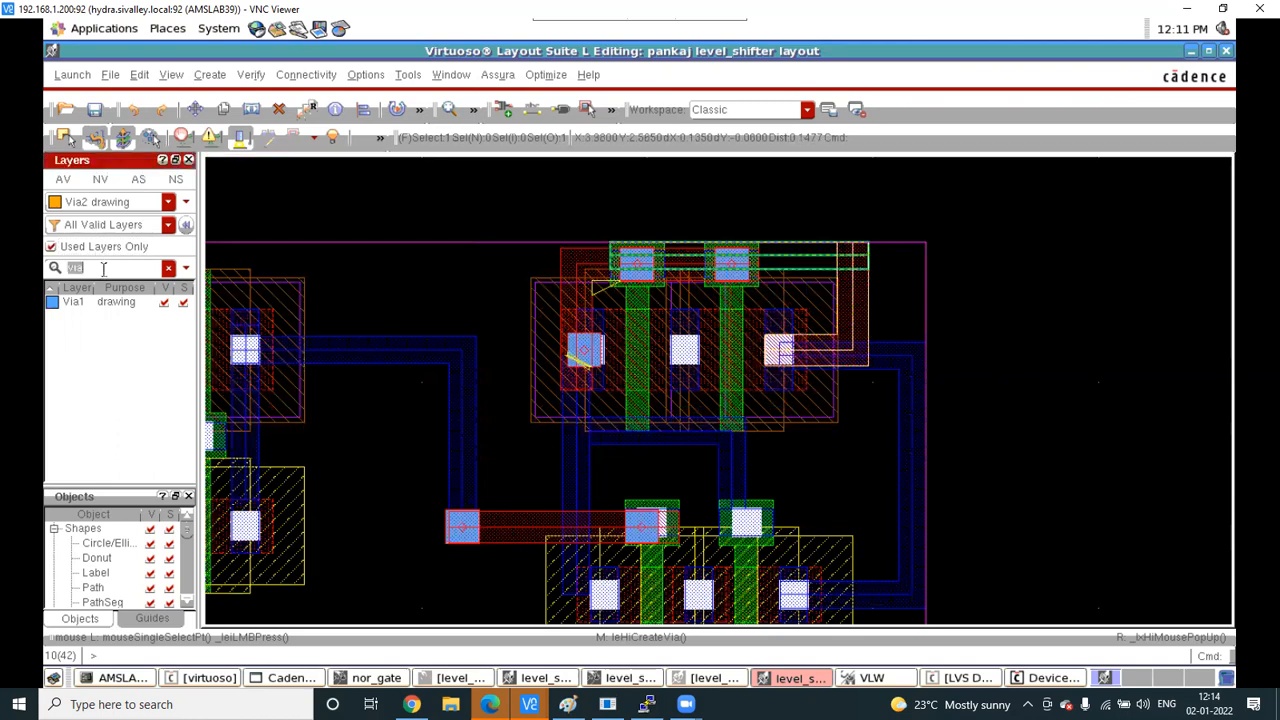
key("BackSpace")
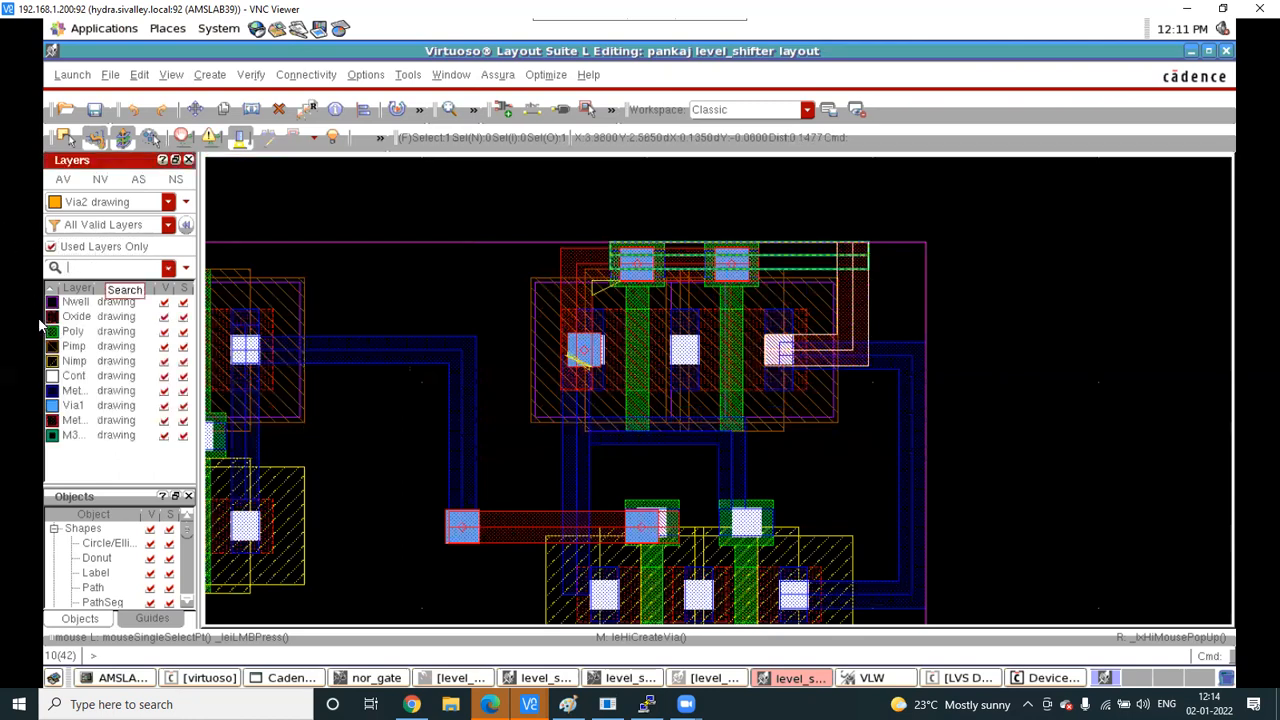
left_click(88, 441)
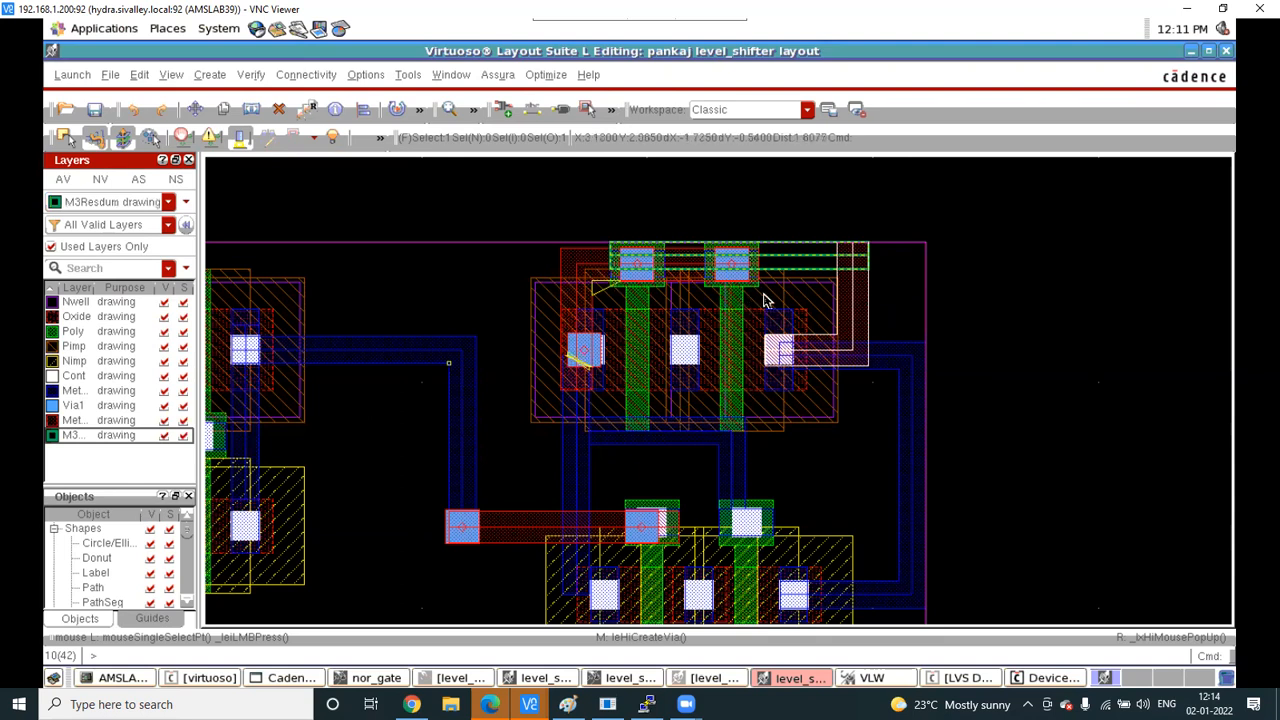
Try deleting the red metal path joining the two upper gate contacts, and undo the deletion
left_click(808, 188)
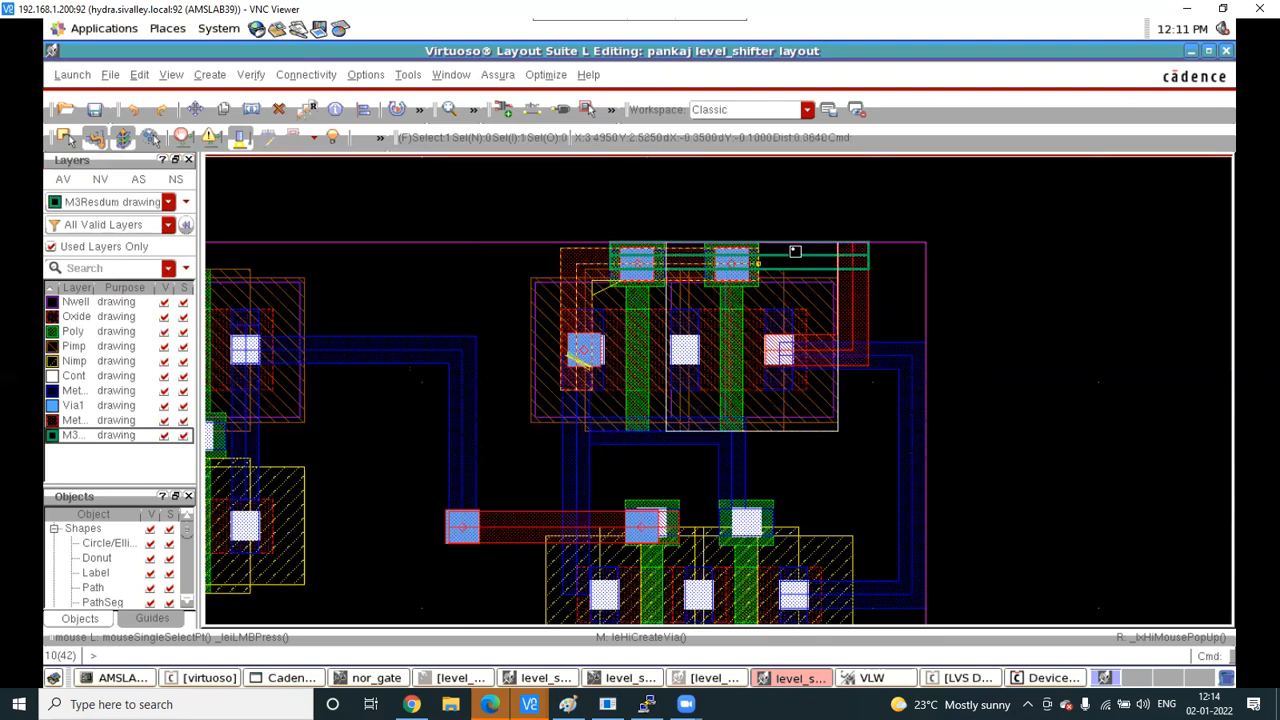
key("Delete")
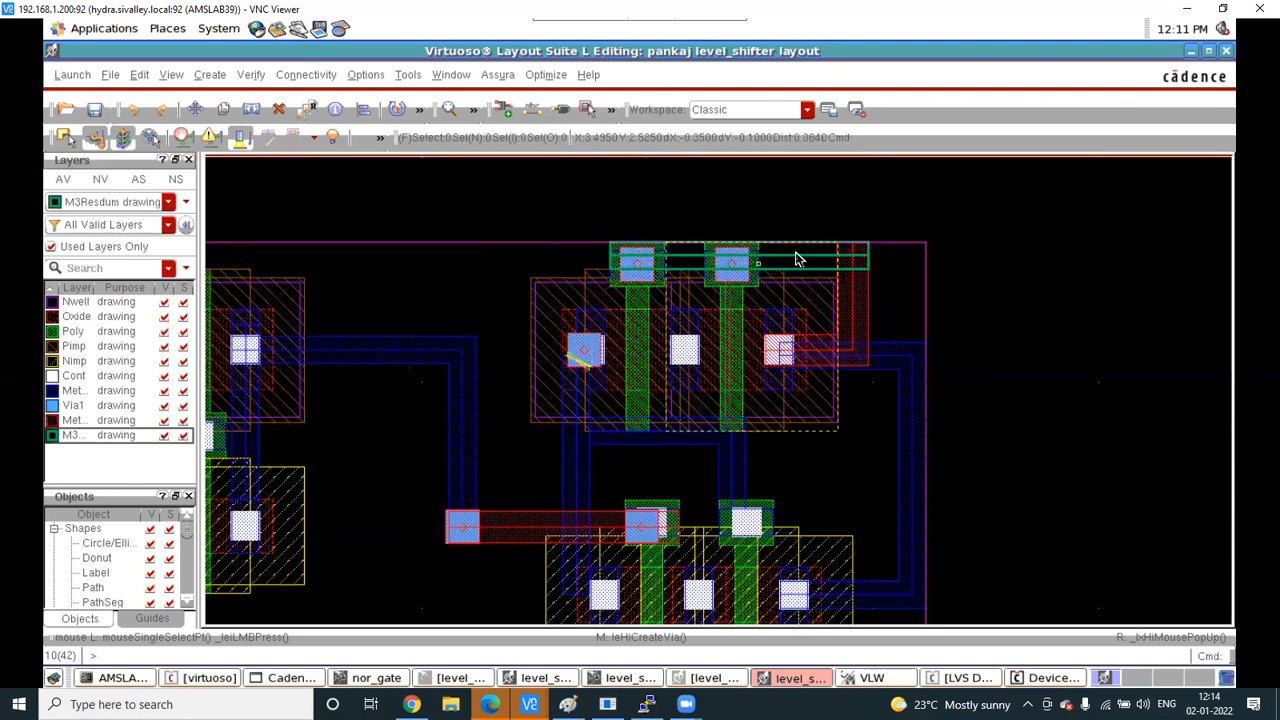
key("u")
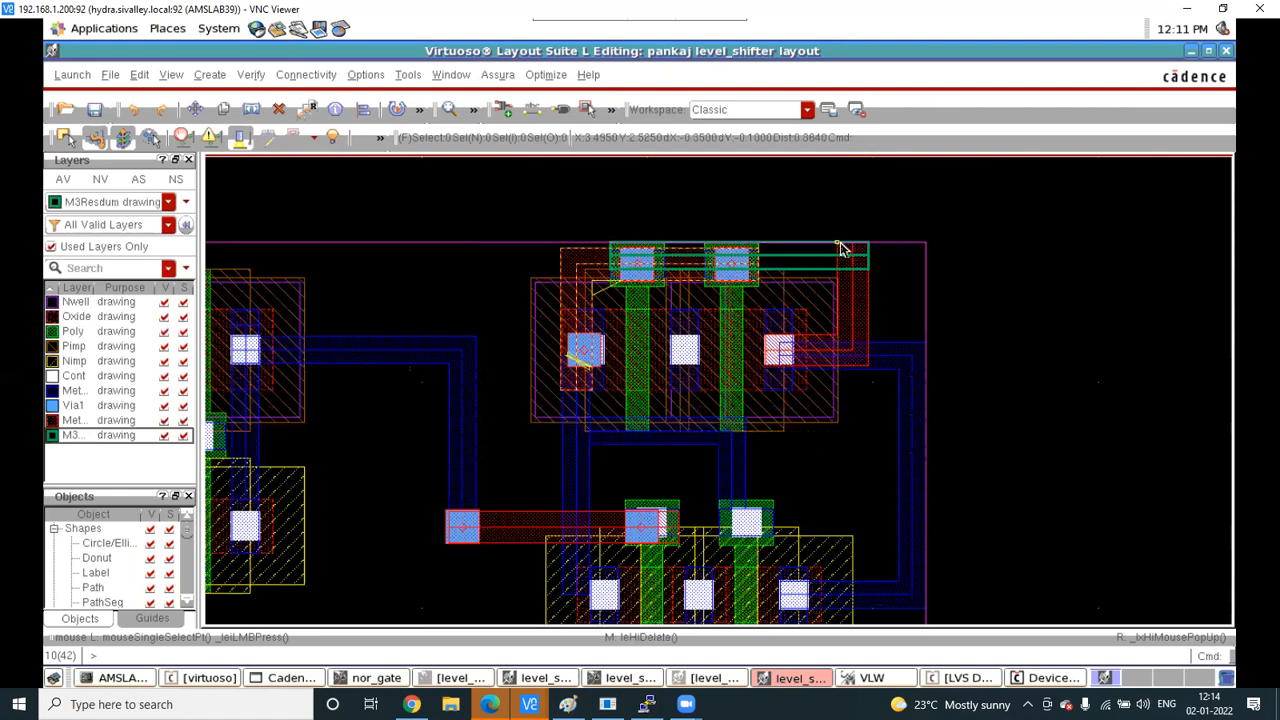
left_click(824, 260)
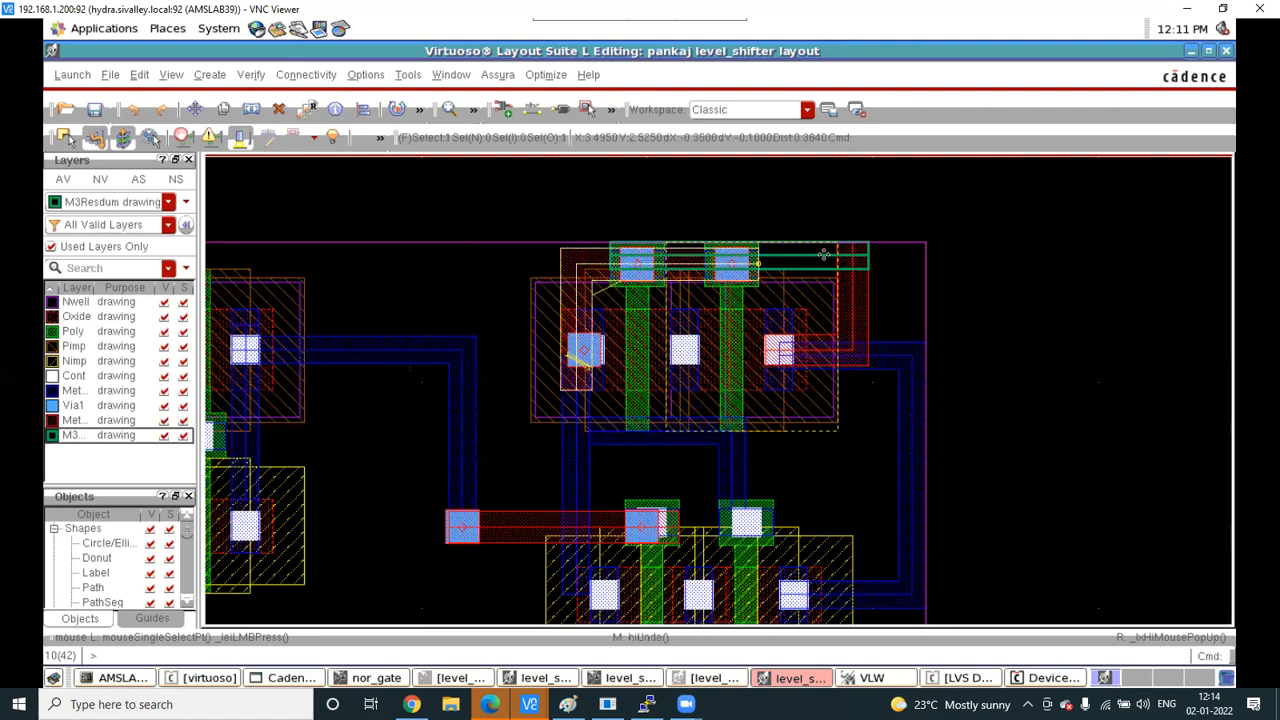
key("m")
left_click(835, 221)
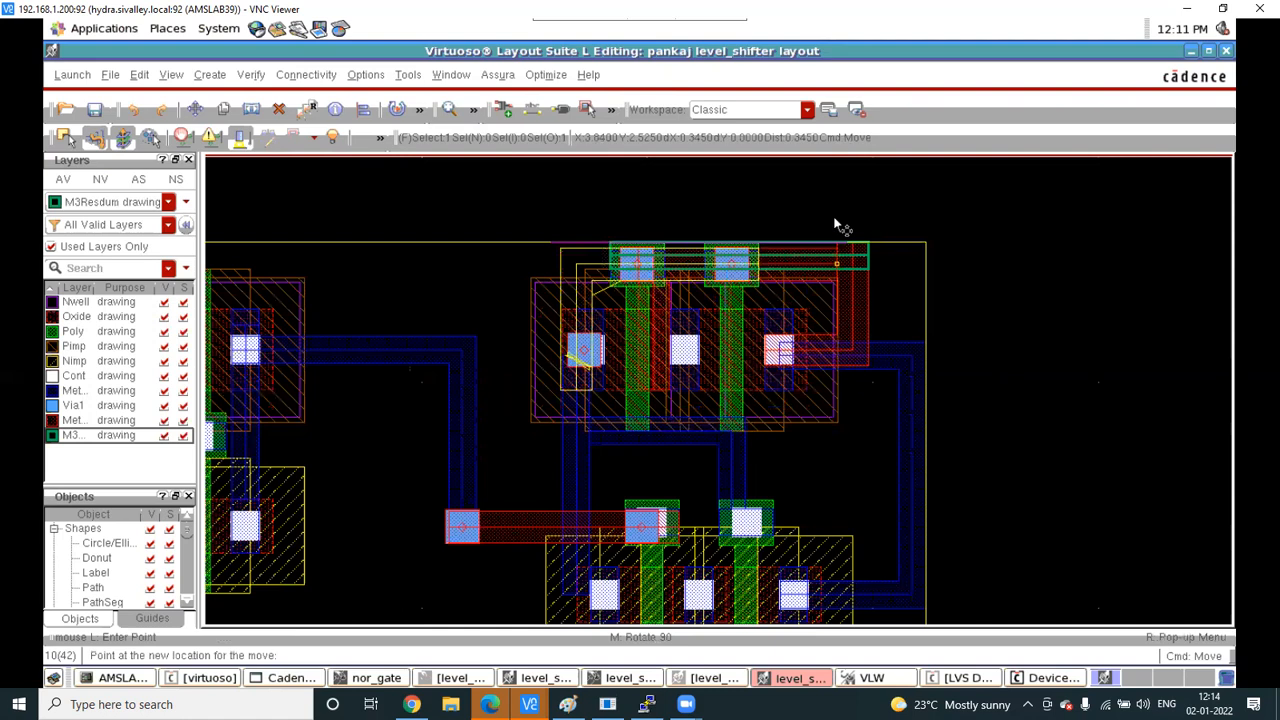
left_click(859, 254)
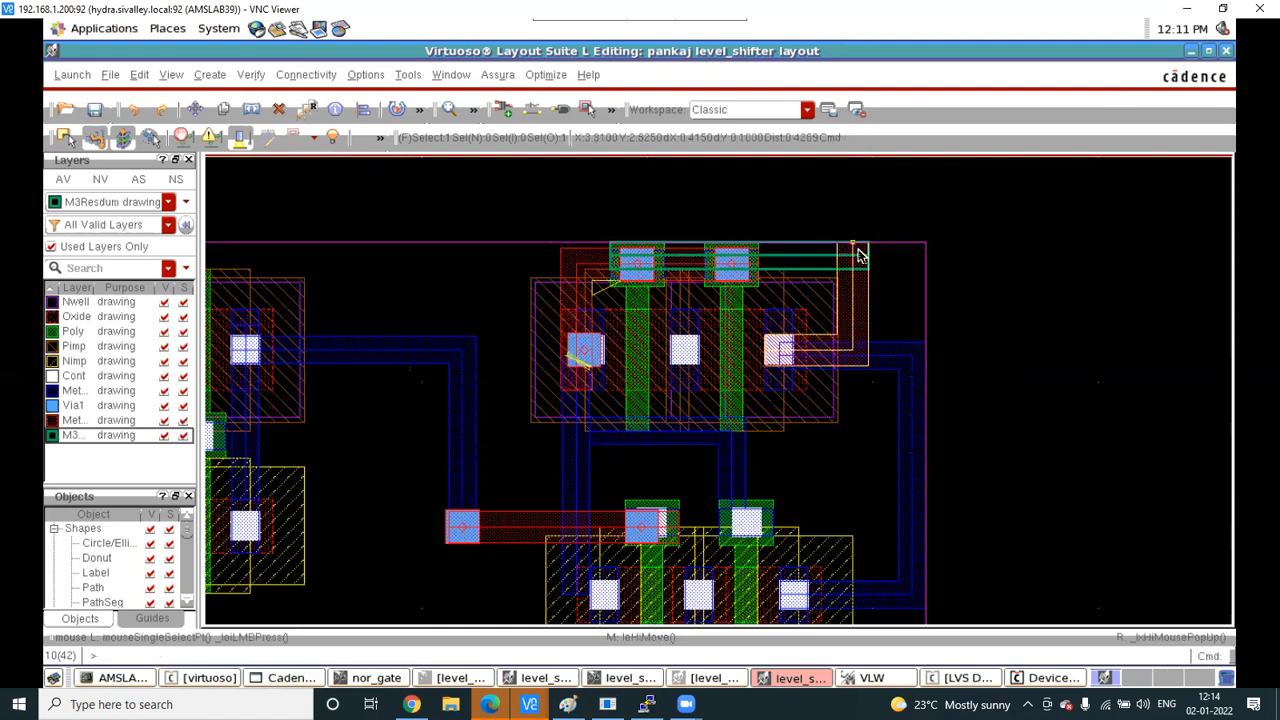
scroll(859, 254, "up", 3, "ctrl")
left_click(886, 262)
key("m")
left_click(885, 242)
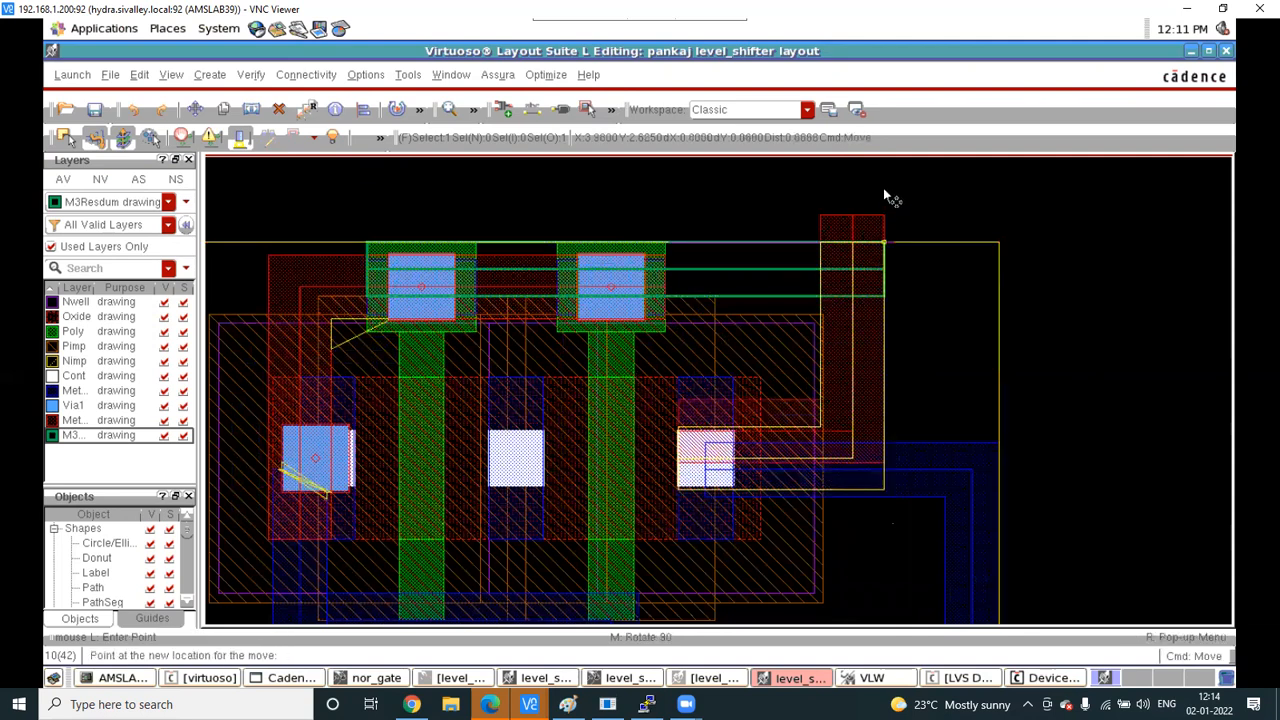
key("Escape")
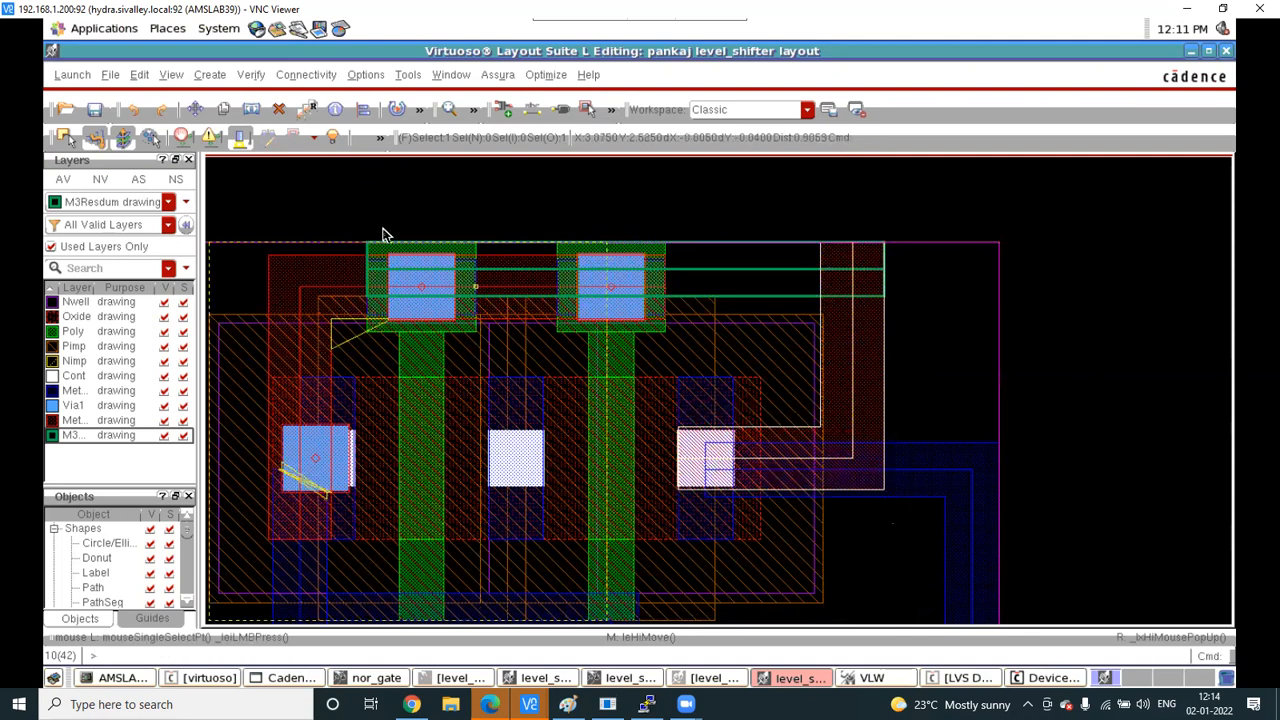
Move the M3Resdum path across the upper gate contacts out past the cell boundary and delete it
left_click_drag(330, 226, 914, 309)
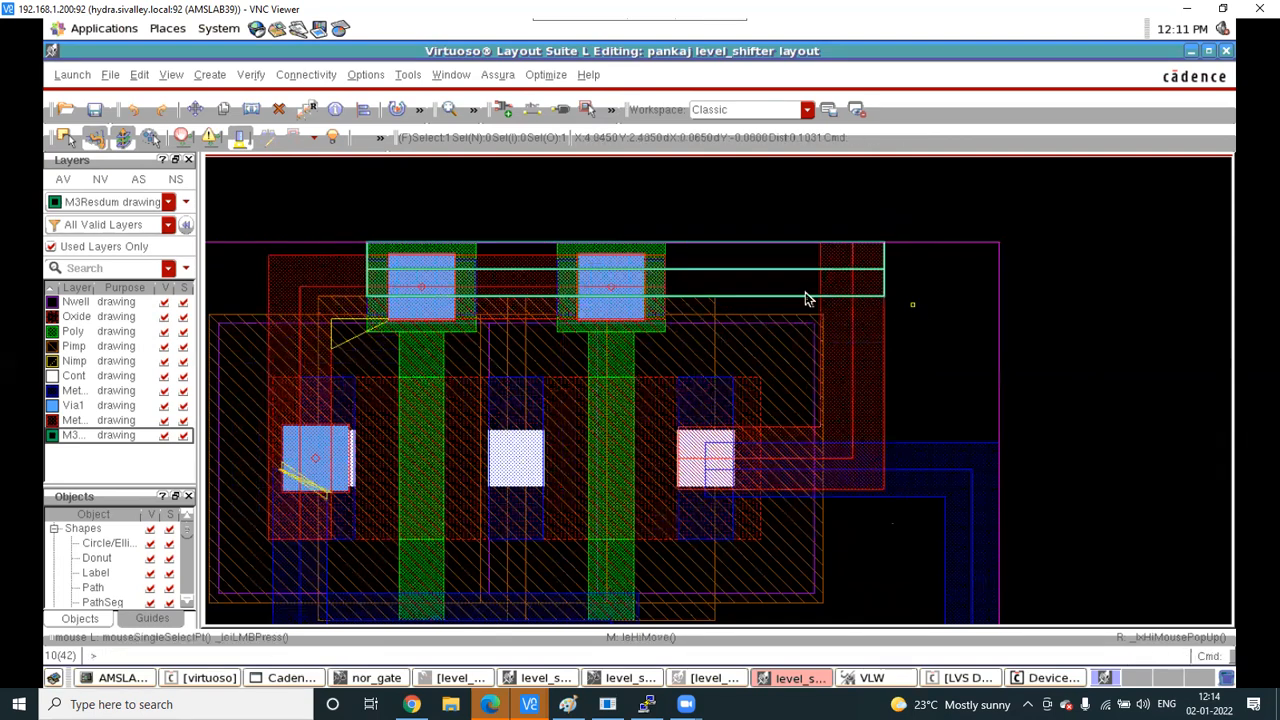
key("m")
left_click(776, 274)
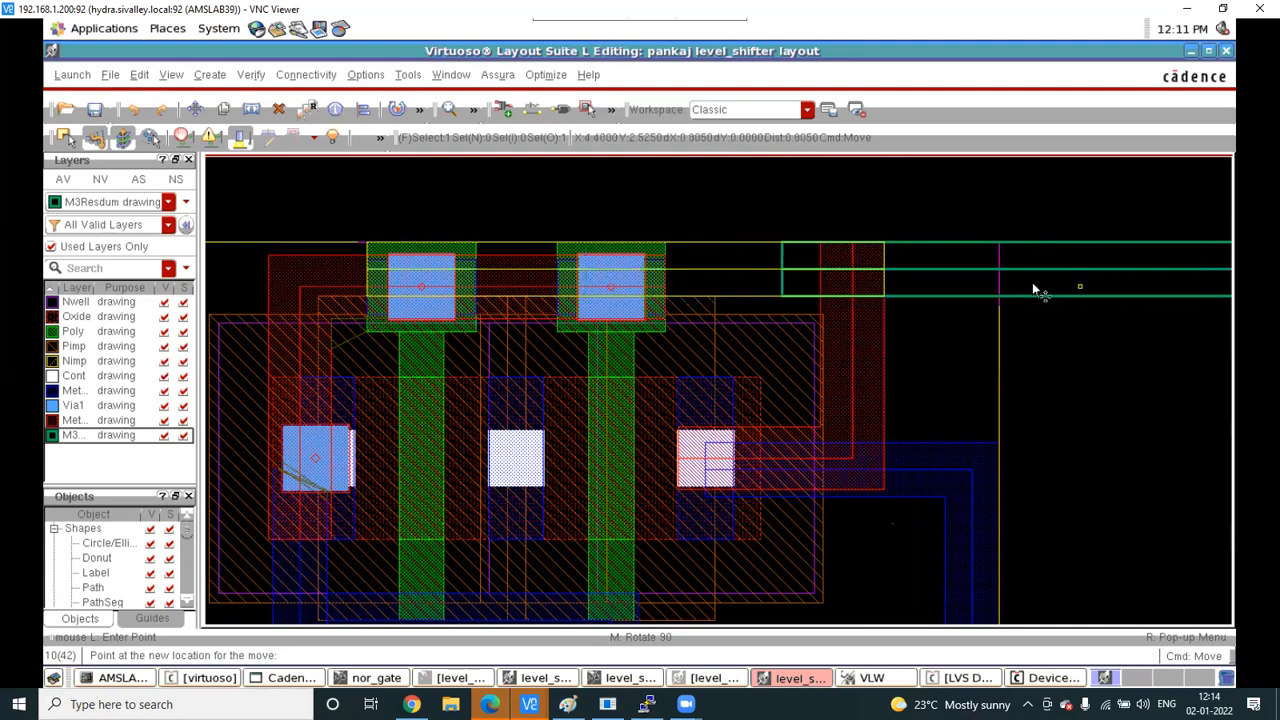
scroll(1032, 282, "down", 4, "ctrl")
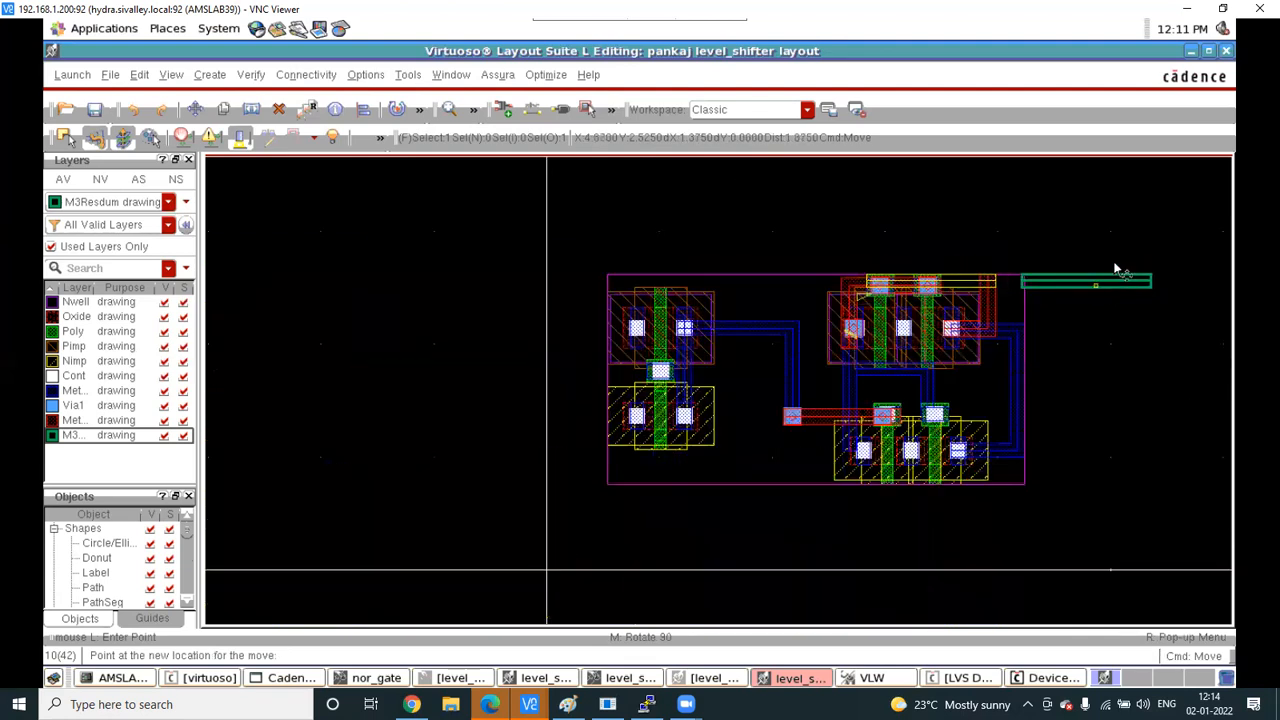
left_click(1118, 262)
key("Delete")
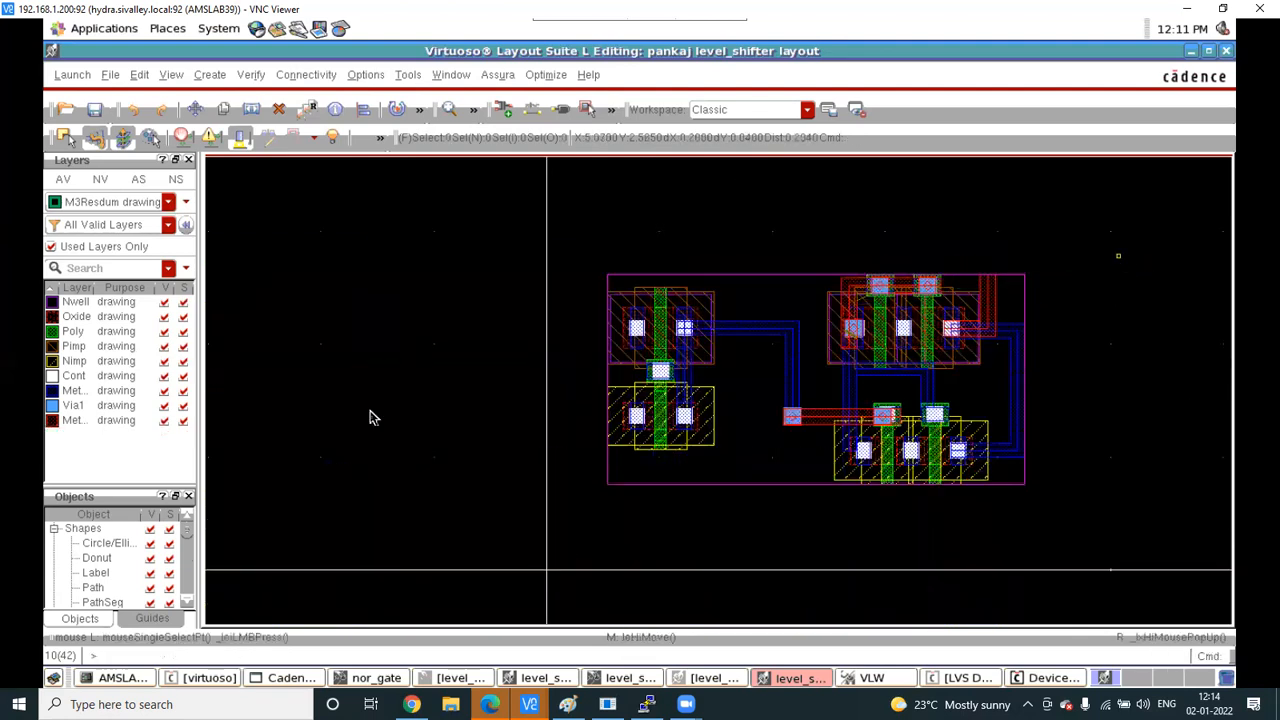
List all layers instead of only the used ones and make Metal3 drawing the active layer
left_click(52, 247)
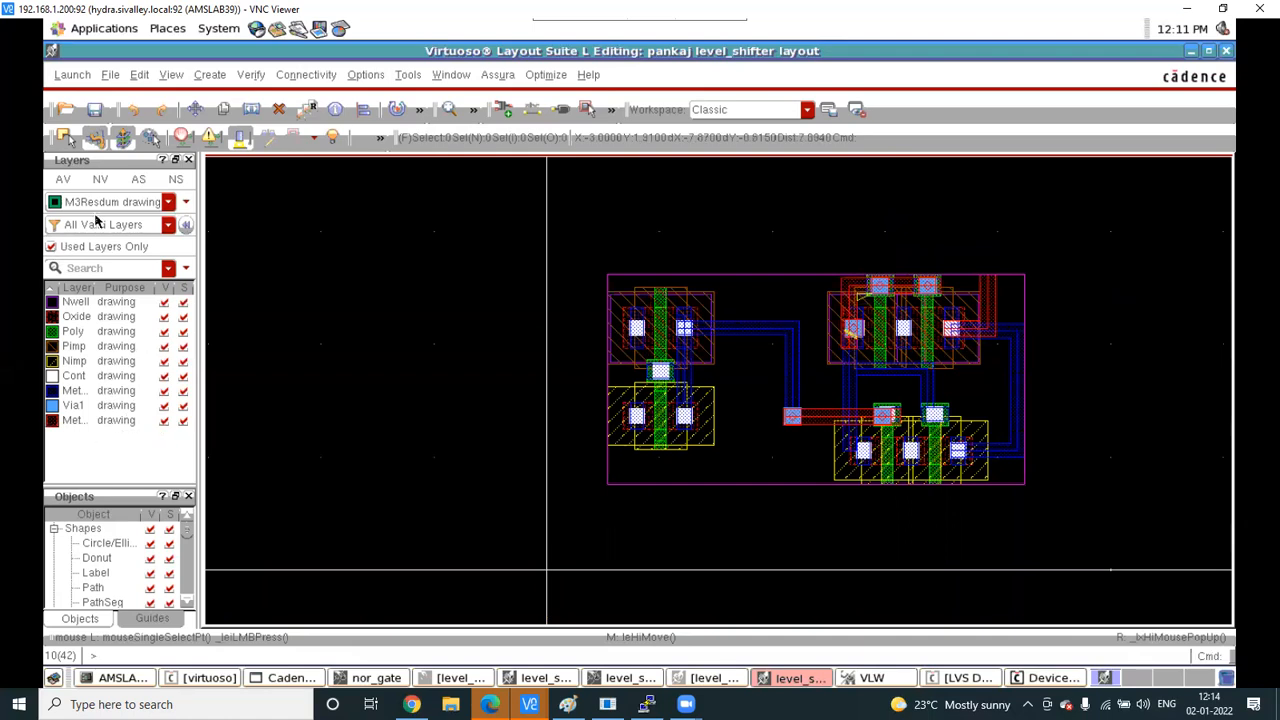
left_click(52, 247)
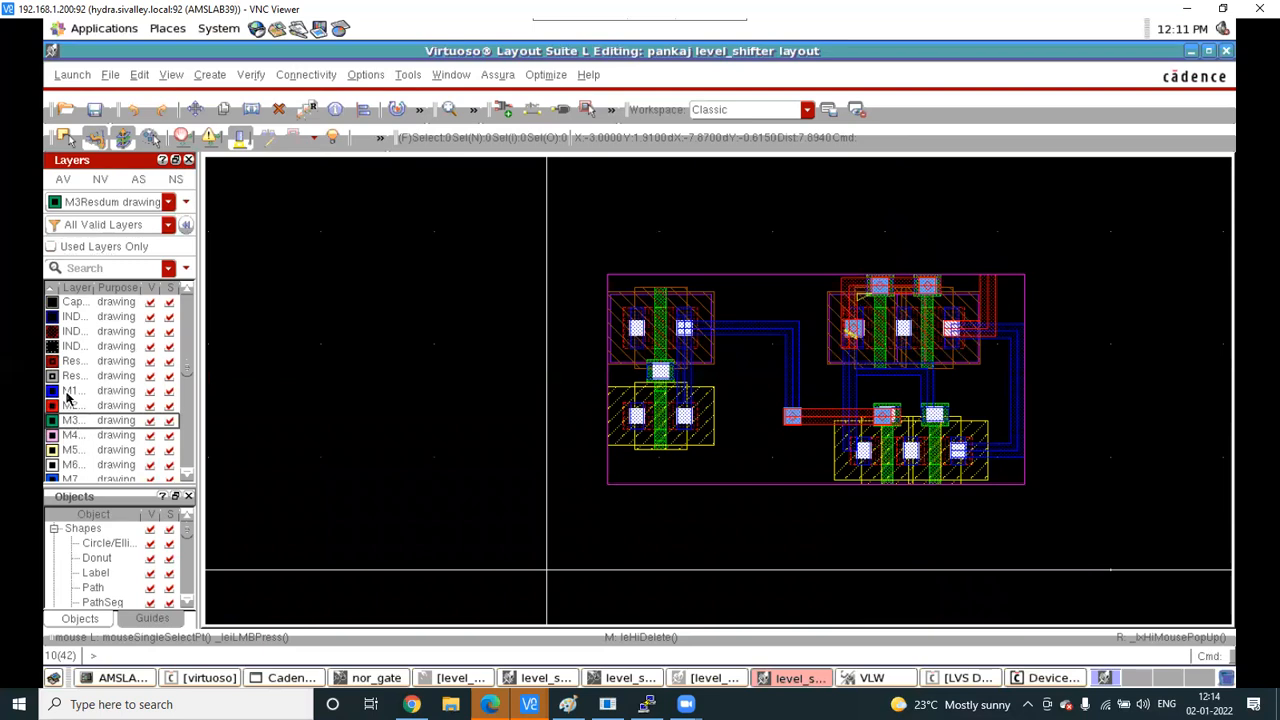
scroll(80, 428, "up", 5)
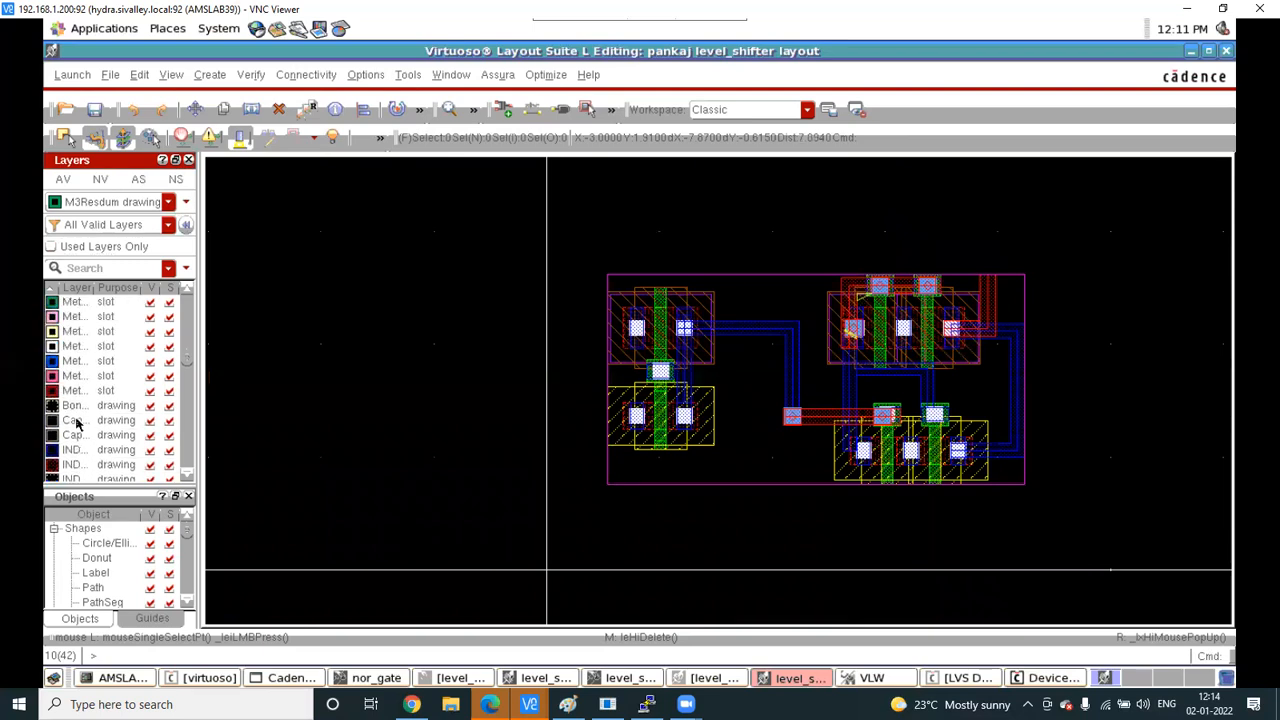
scroll(76, 424, "up", 4)
left_click(80, 346)
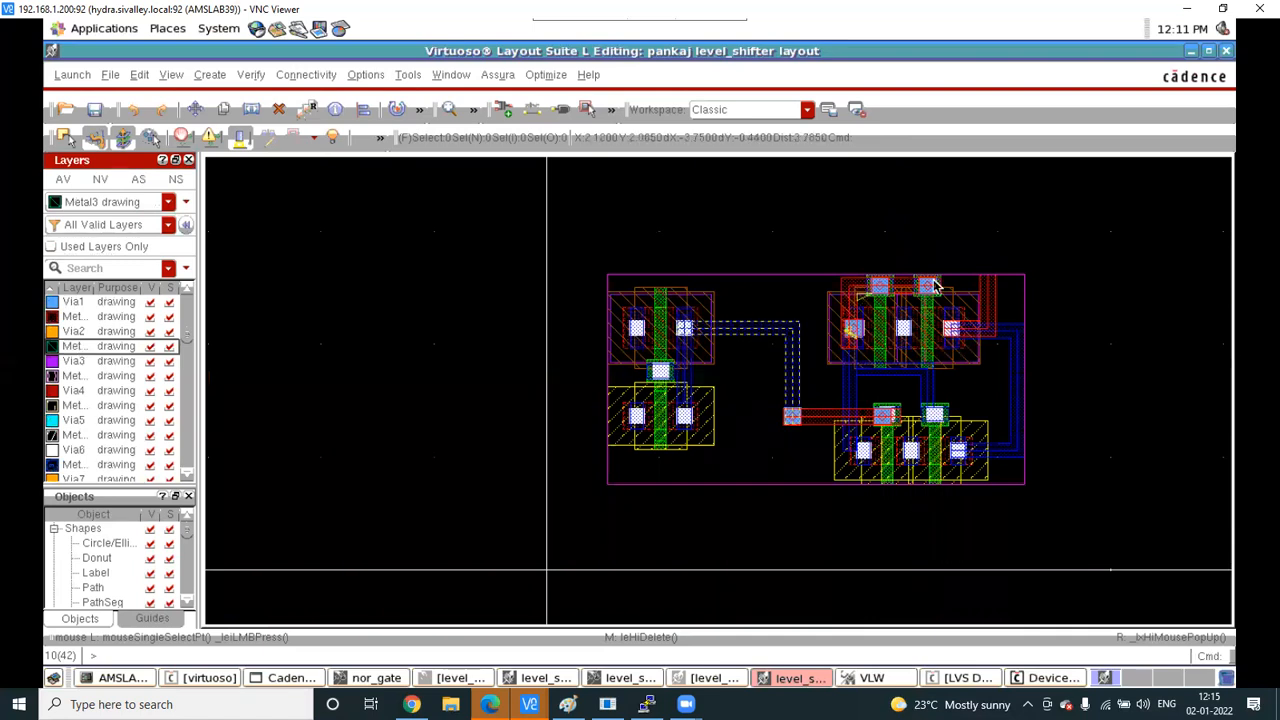
Draw a horizontal Metal3 path from the upper end of the vertical red path across both upper gate contacts
scroll(1000, 272, "up", 1, "ctrl")
scroll(997, 285, "up", 1, "ctrl")
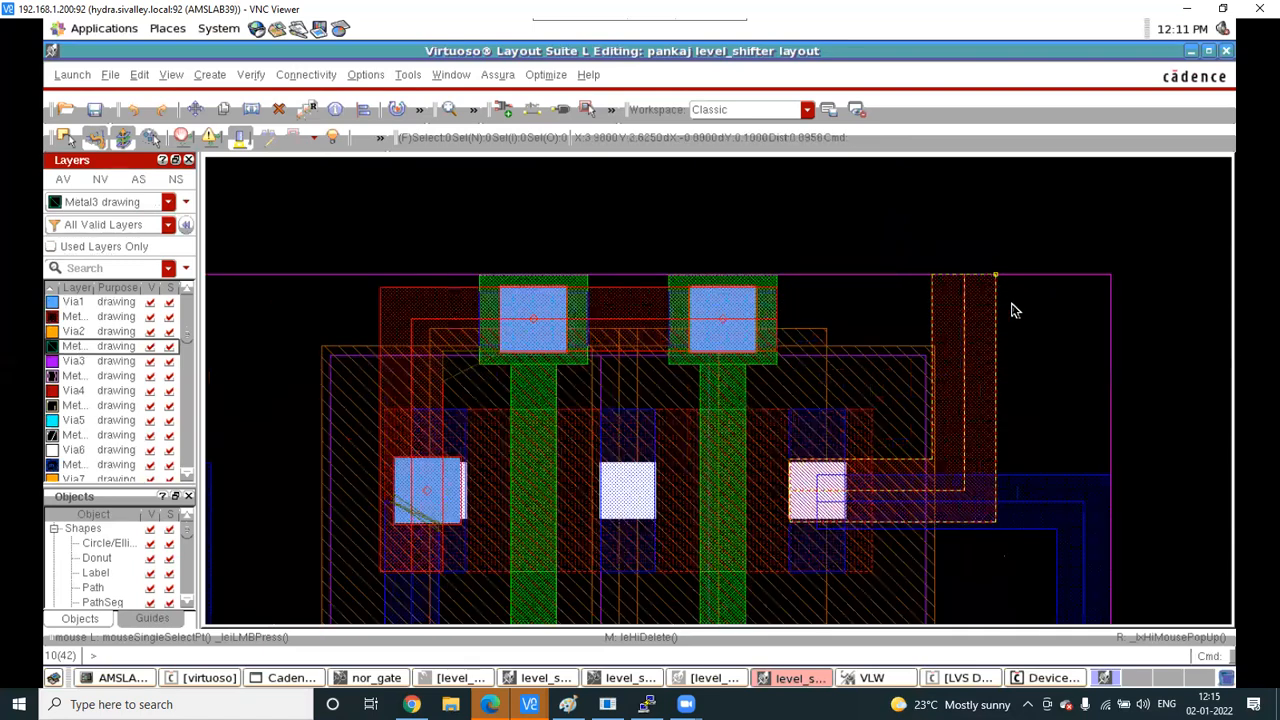
key("p")
left_click(997, 303)
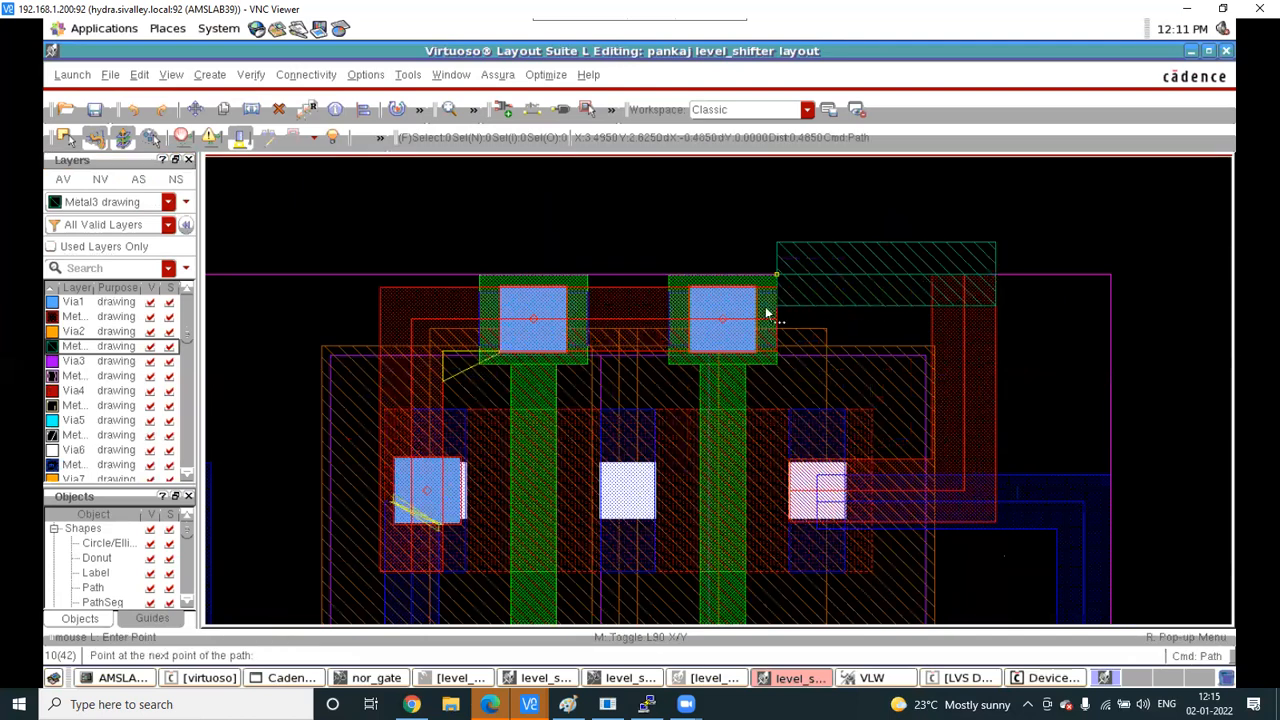
double_click(491, 289)
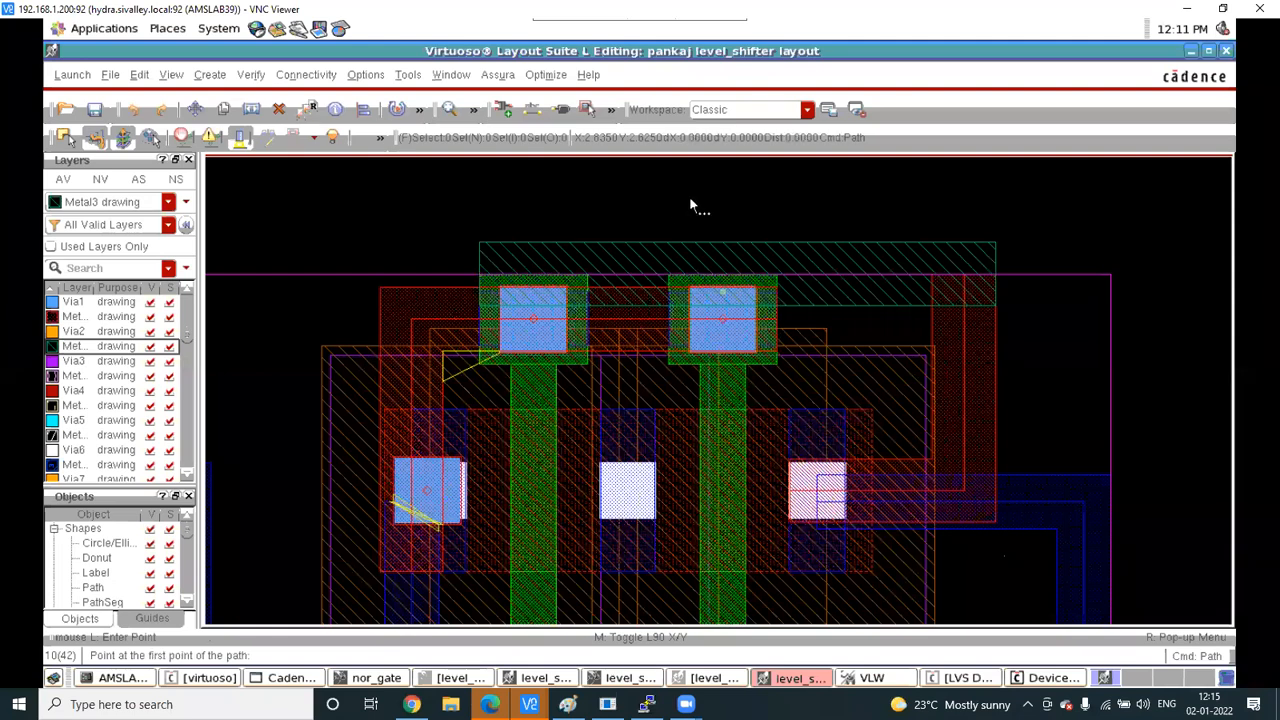
key("Escape")
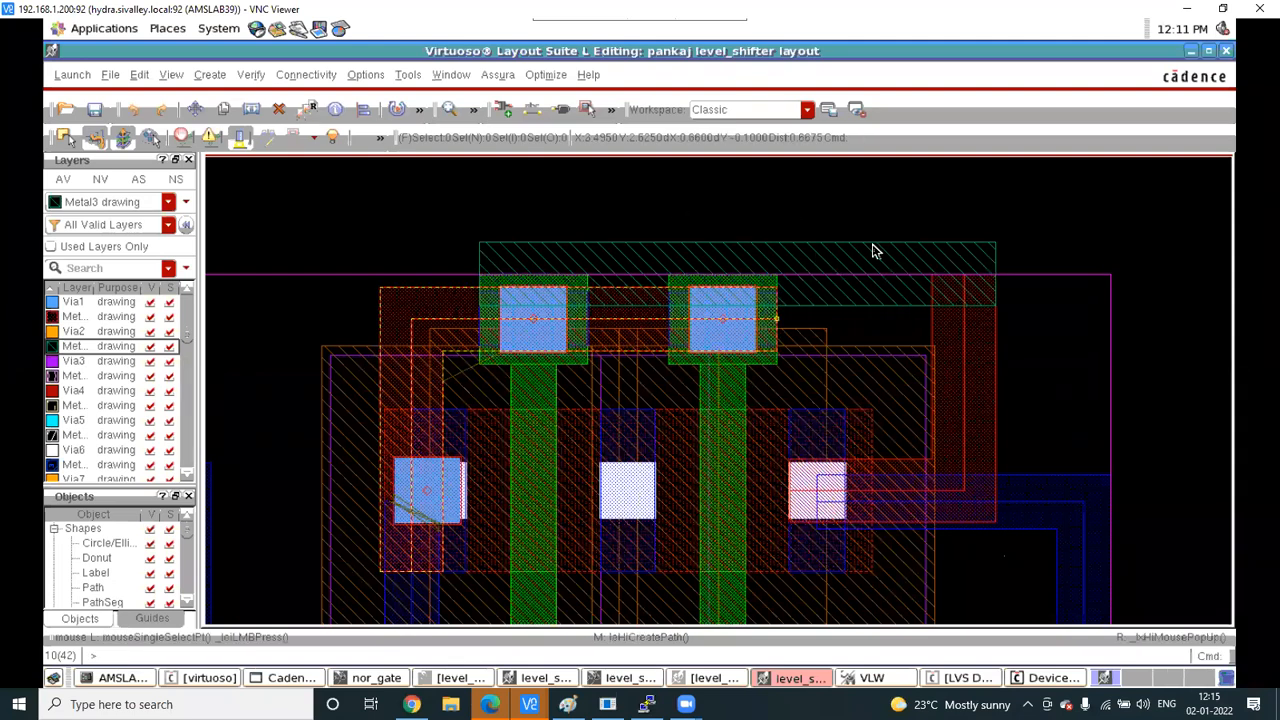
Move the new Metal3 path down over the two upper gate contacts, inside the cell boundary
left_click(917, 241)
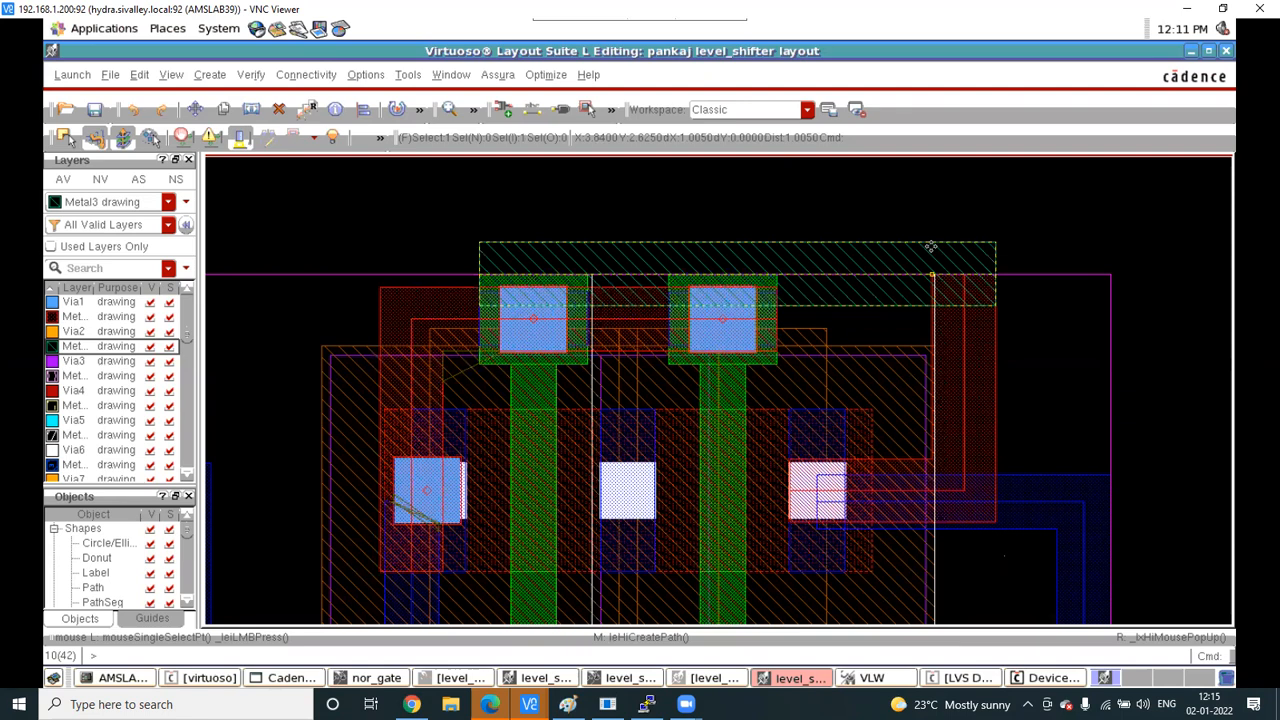
key("m")
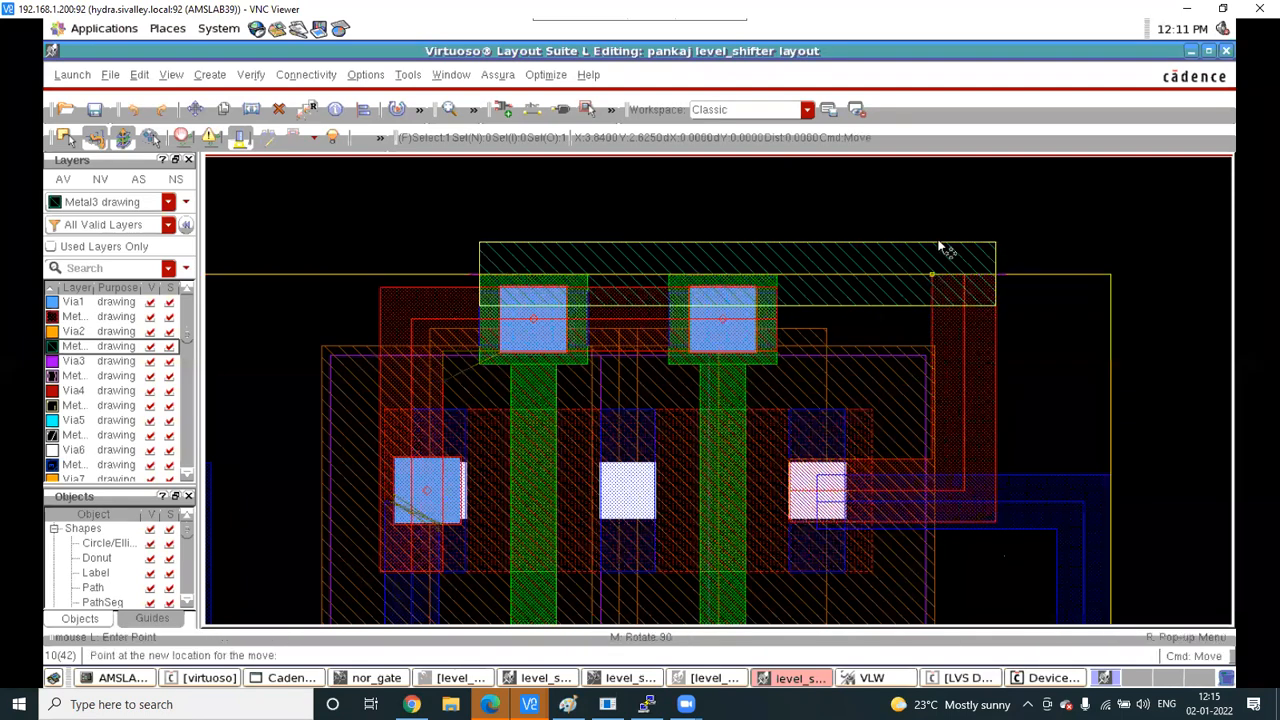
left_click(933, 282)
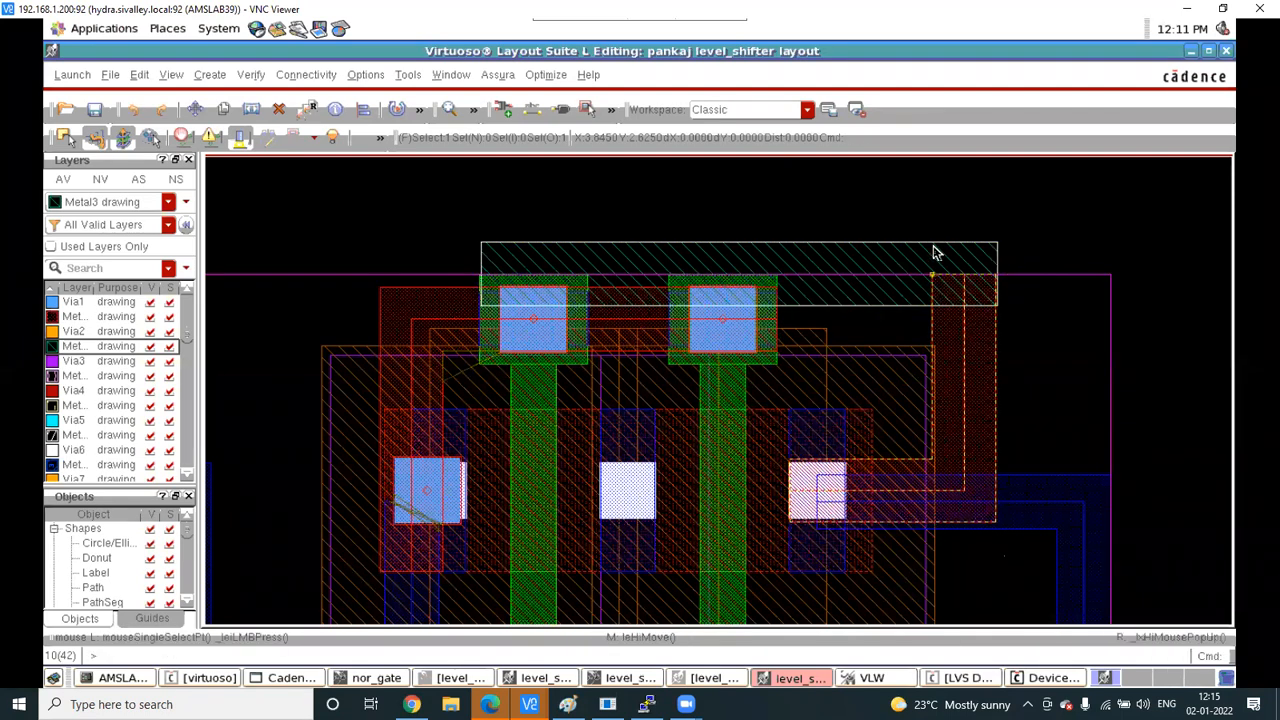
key("m")
left_click(970, 252)
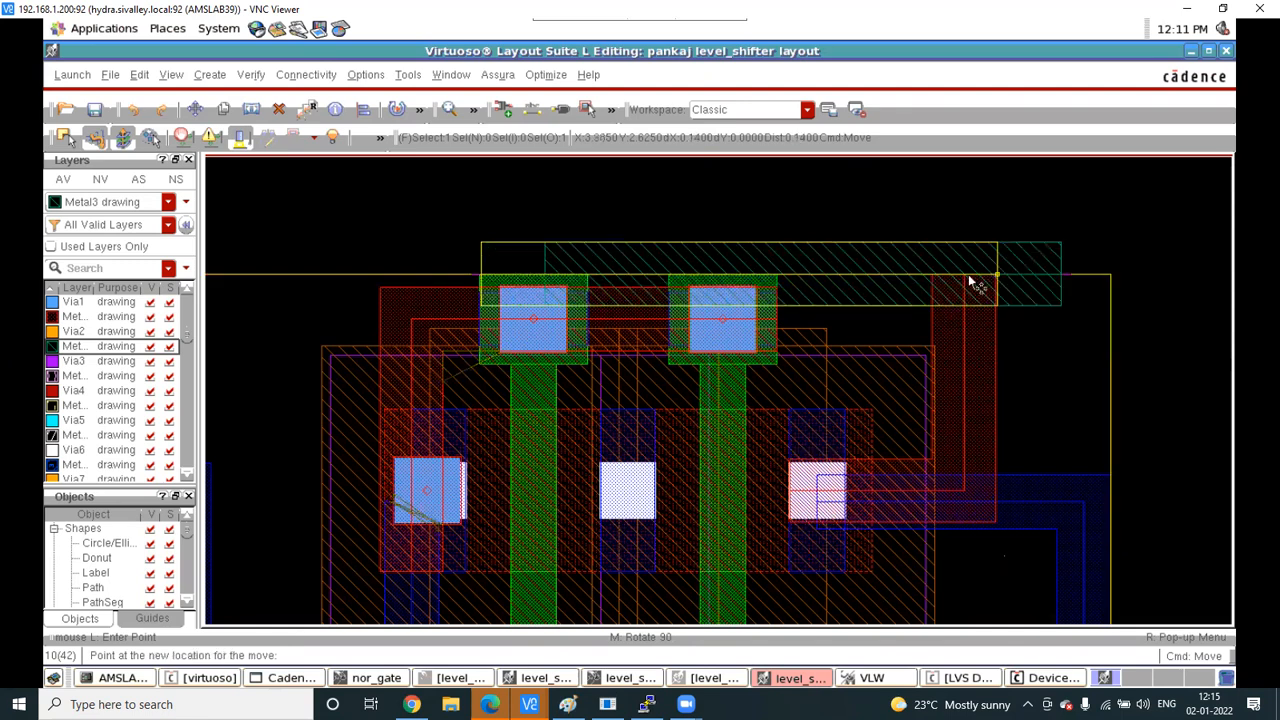
left_click(931, 317)
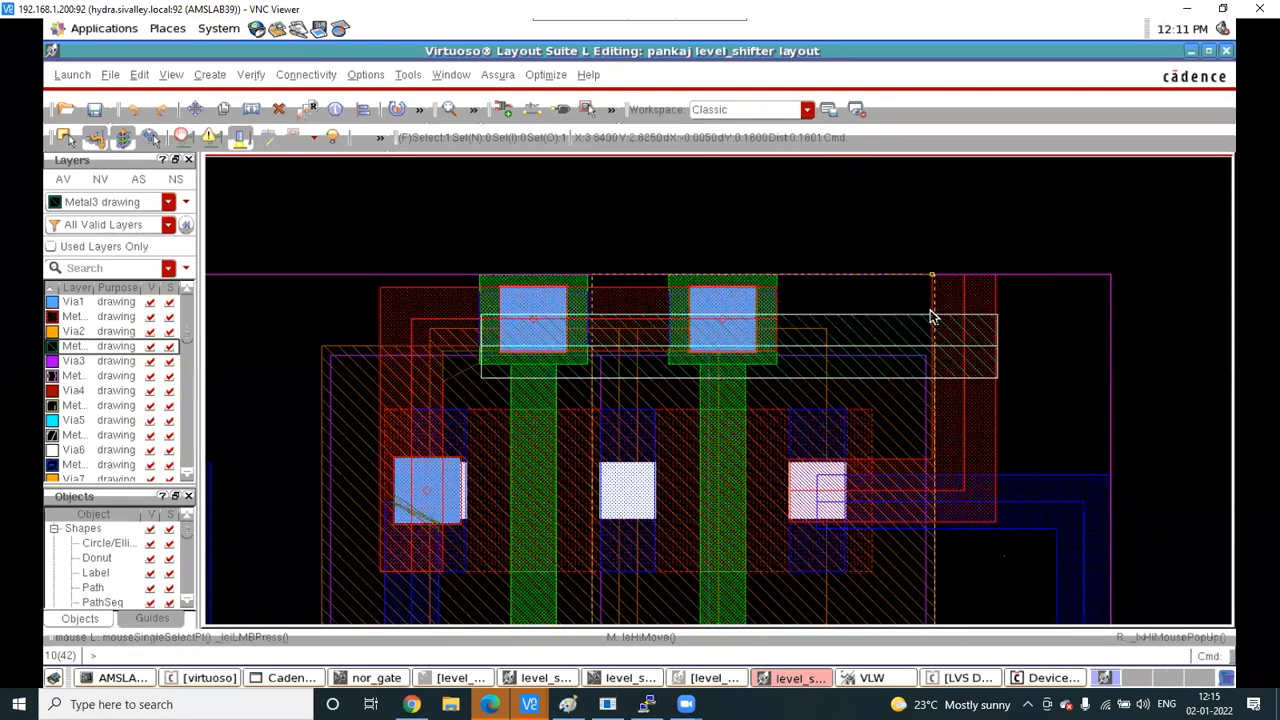
Quick-align the Metal3 path's upper edge with the upper end of the vertical red path
key("a")
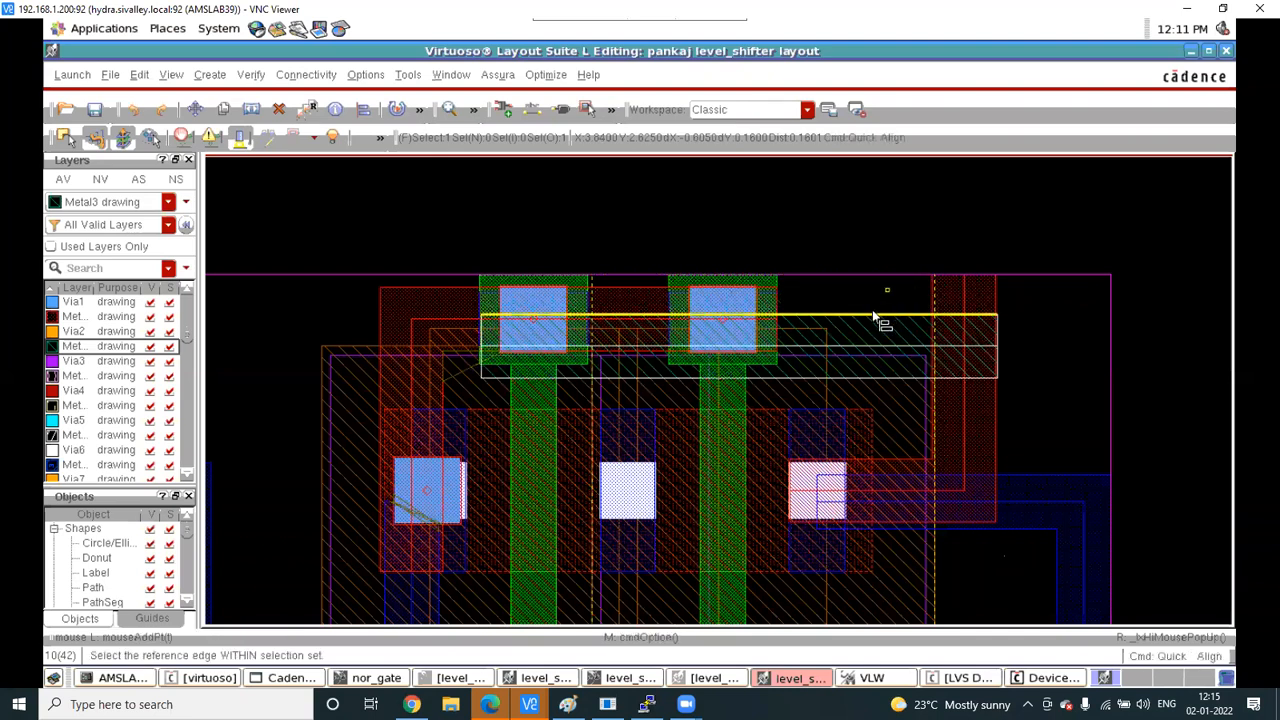
left_click(945, 312)
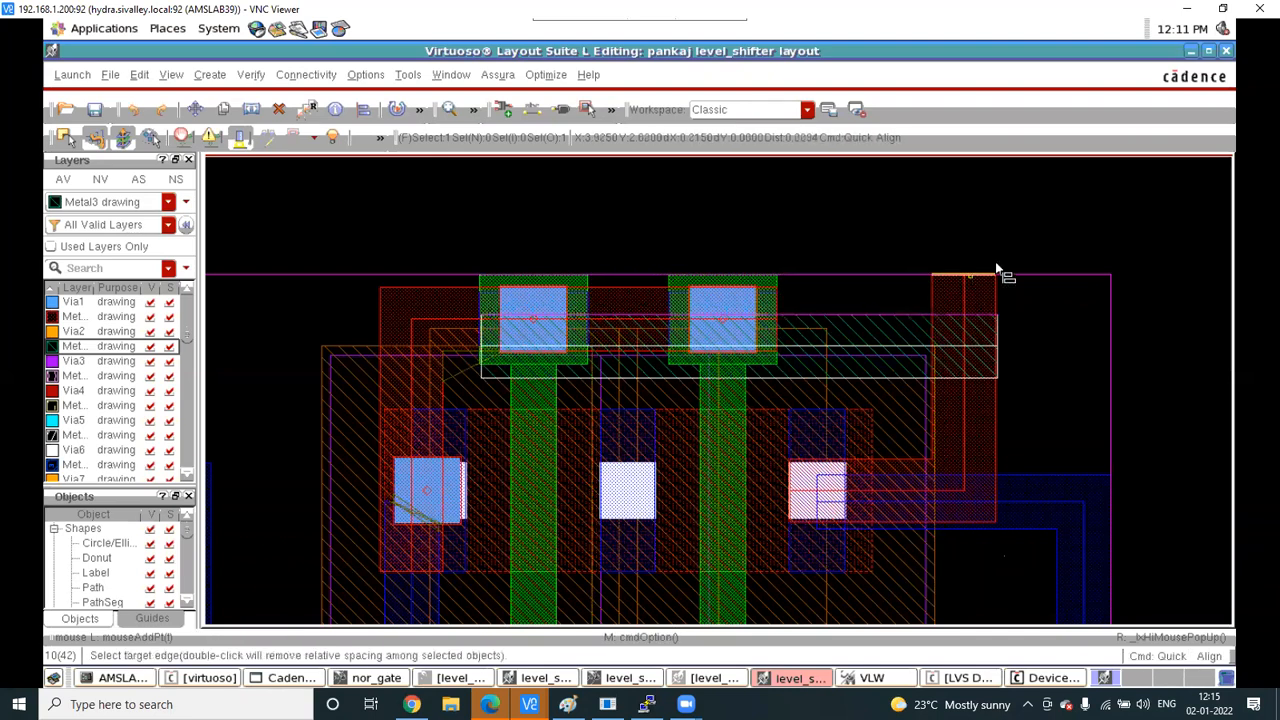
left_click(992, 274)
Create an Auto-mode via where the Metal3 path overlaps the vertical red path
scroll(978, 298, "up", 2, "ctrl")
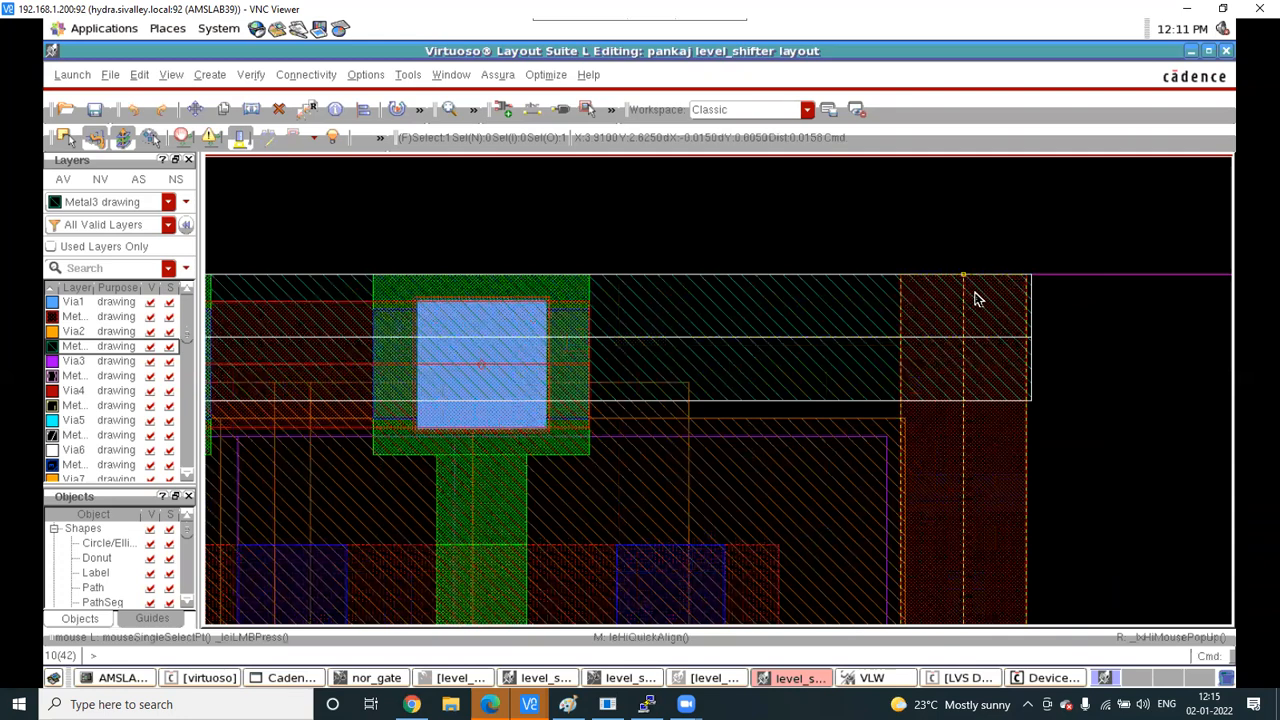
key("o")
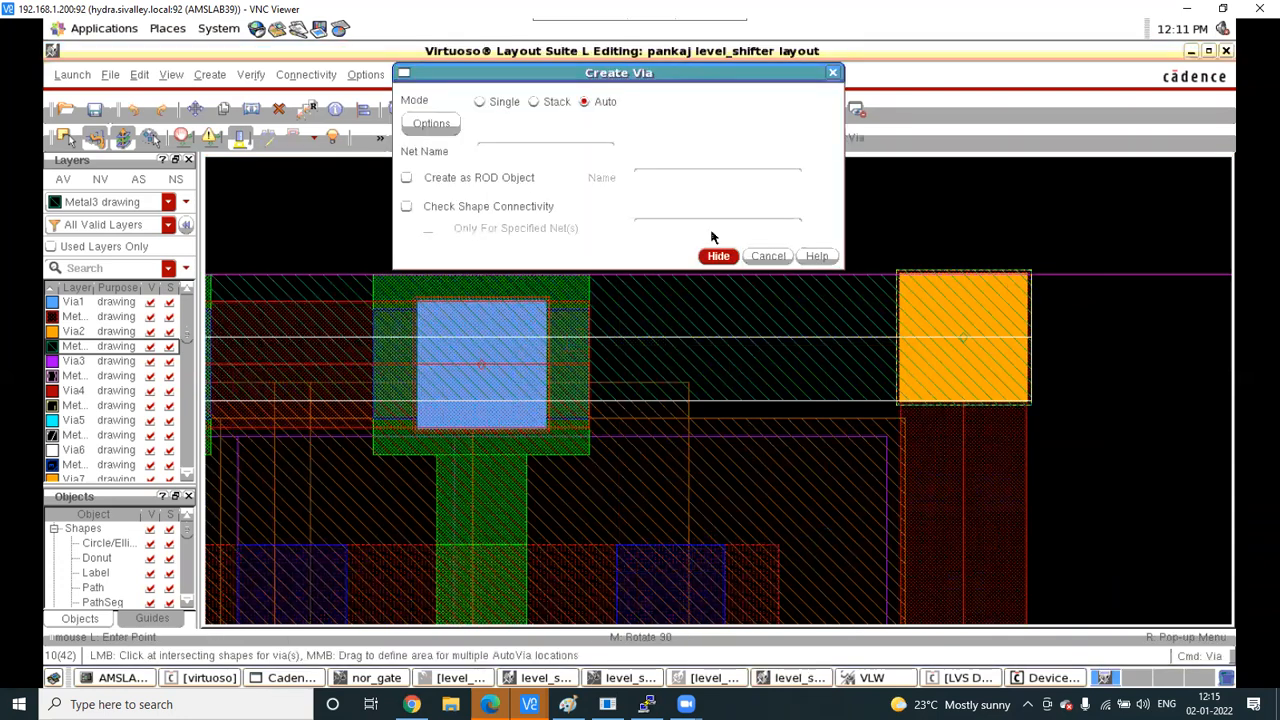
left_click(718, 256)
scroll(923, 215, "down", 2, "ctrl")
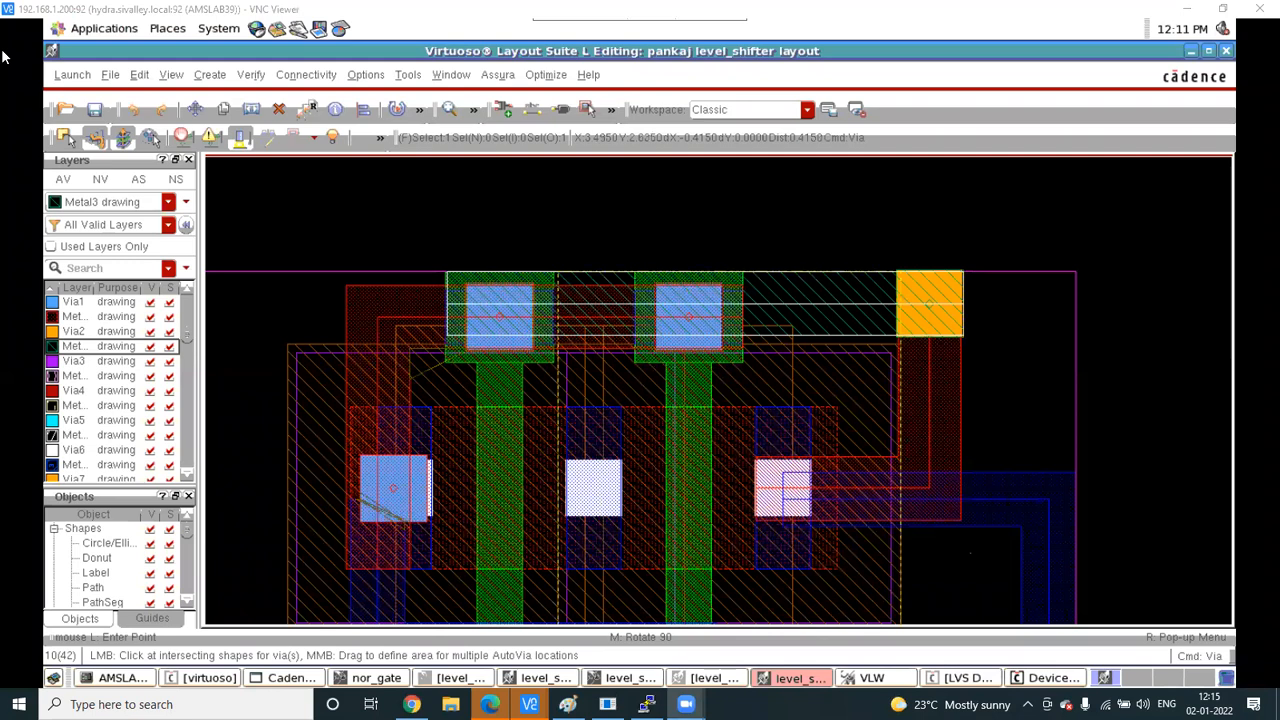
Examine the layer list, widening it and activating Metal5, Metal3 and Metal1 drawing in turn to compare the metal layers
left_click(90, 405)
scroll(118, 418, "down", 4)
scroll(102, 445, "down", 3)
scroll(98, 452, "down", 2)
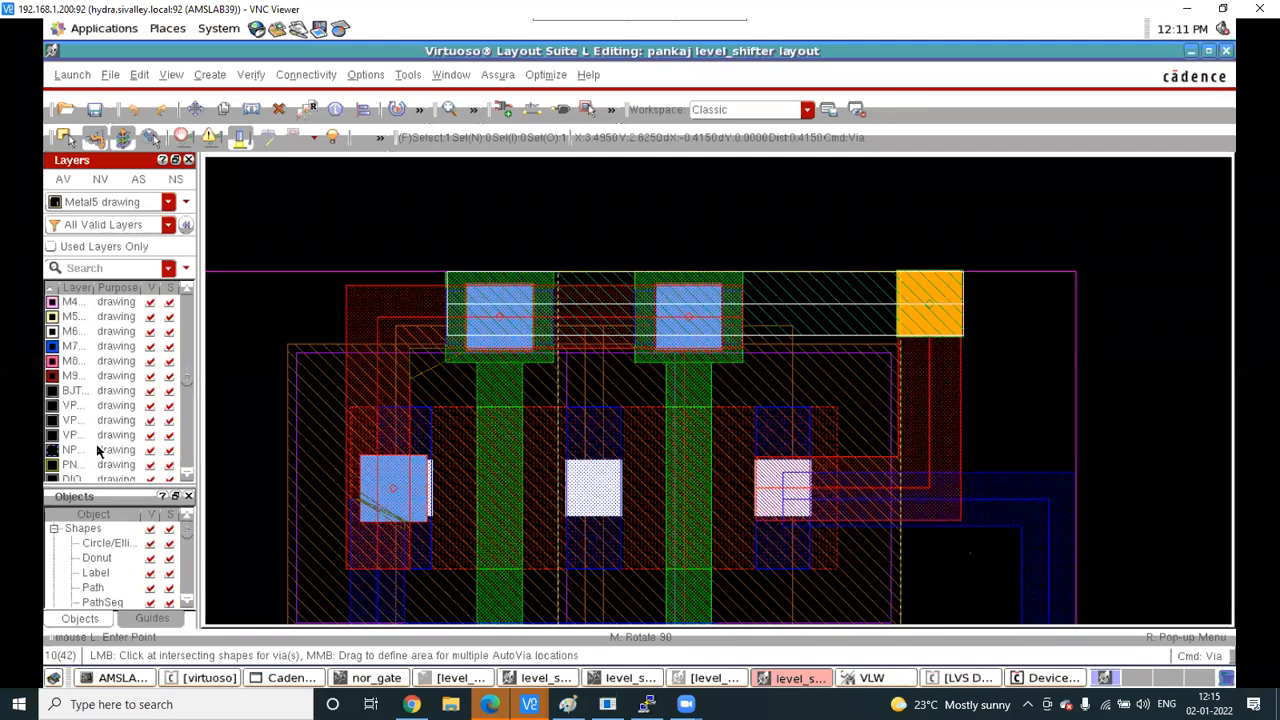
scroll(83, 341, "up", 2)
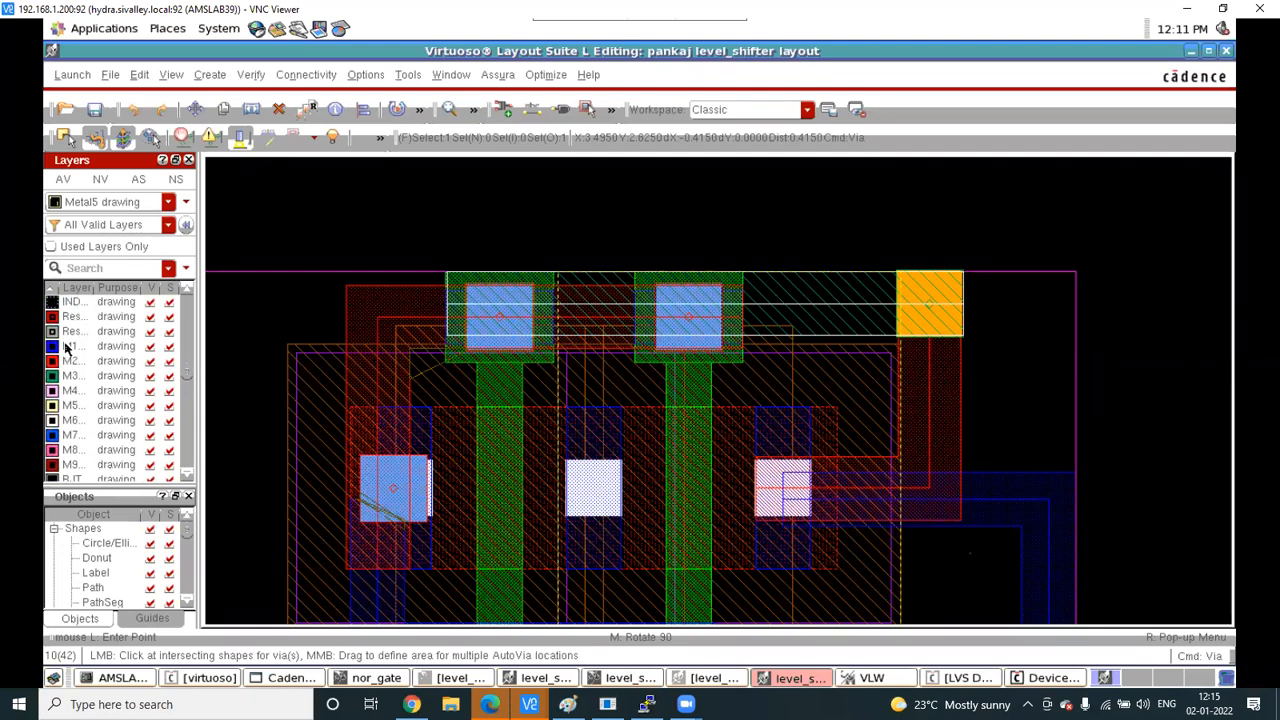
scroll(92, 378, "down", 8)
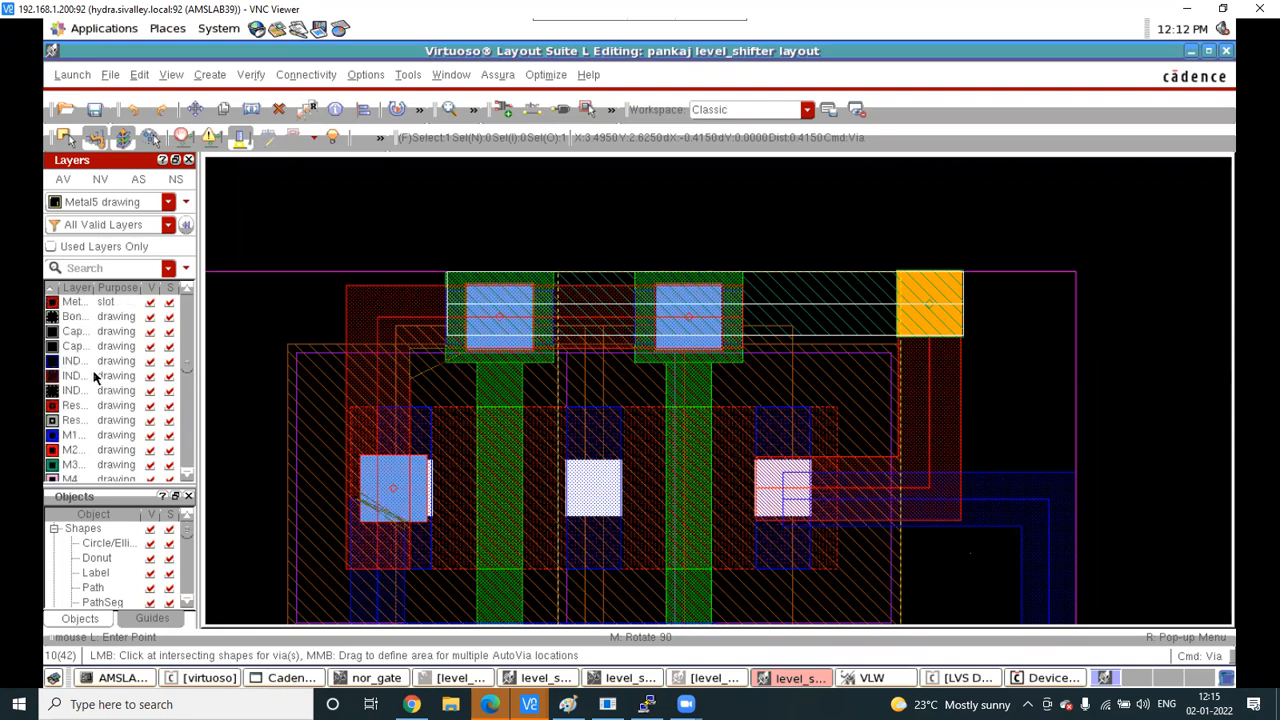
scroll(82, 370, "up", 2)
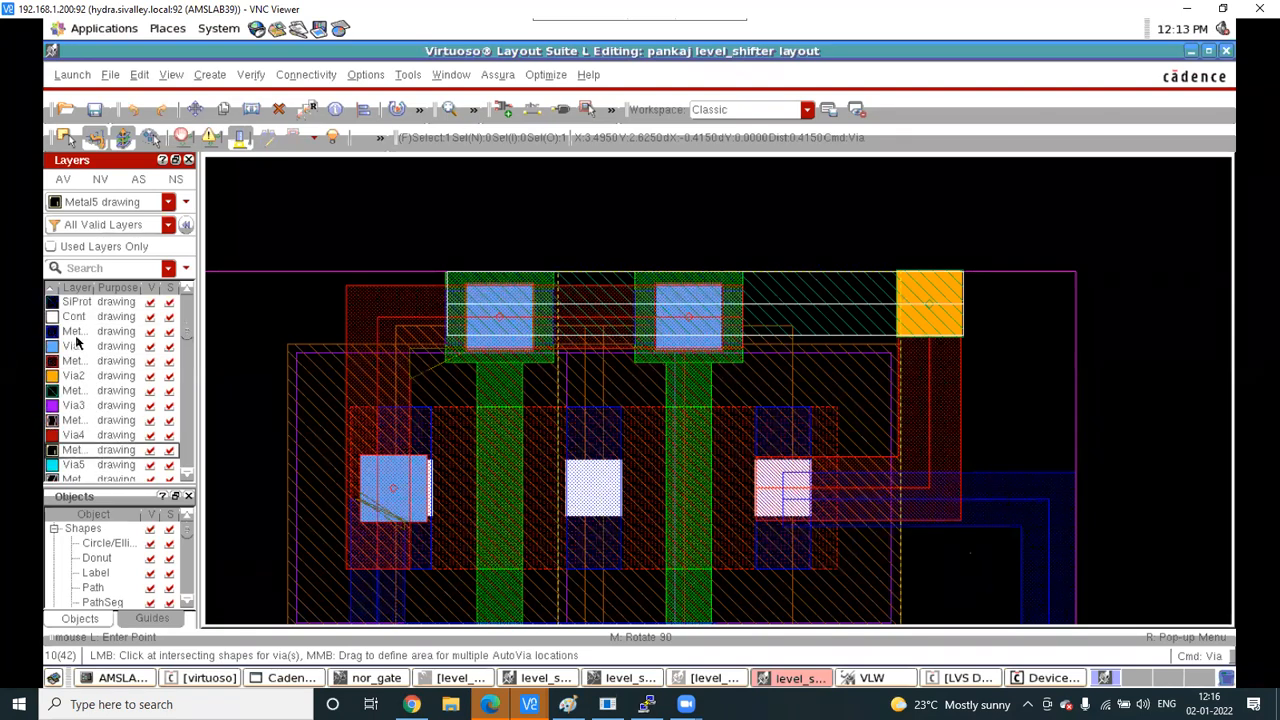
left_click(73, 391)
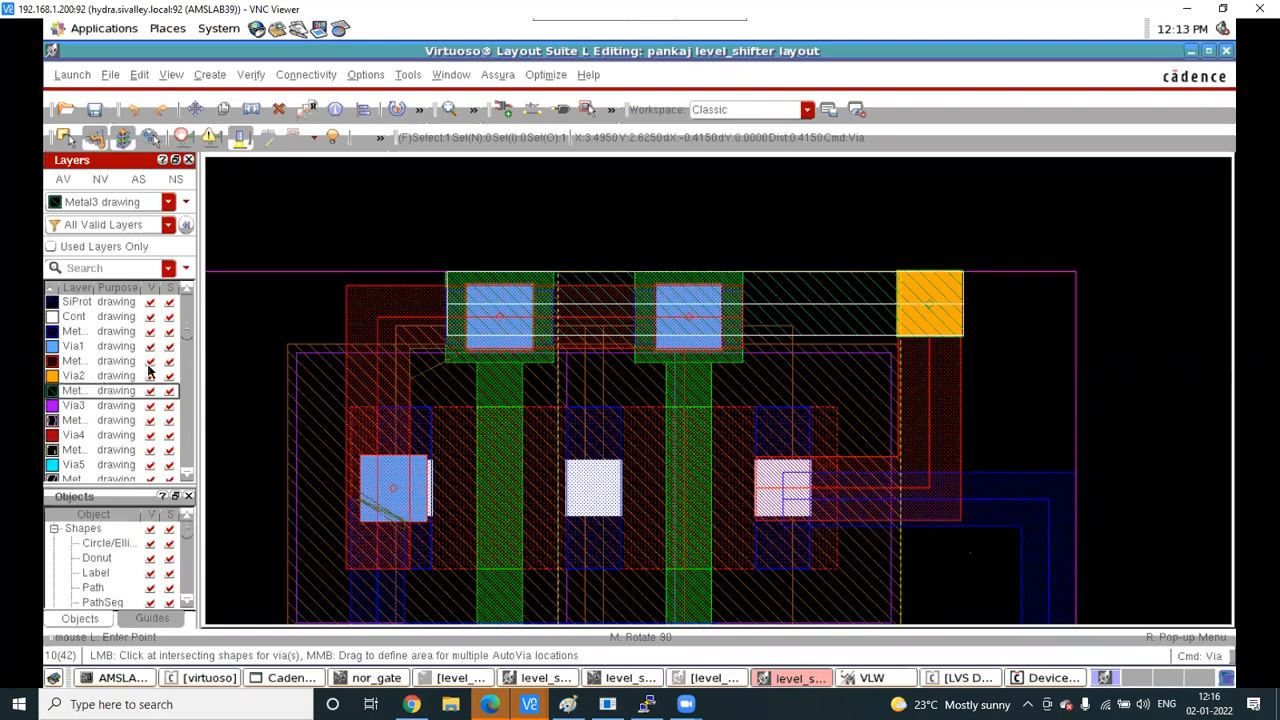
mouse_move(200, 348)
left_mouse_down()
mouse_move(360, 354)
mouse_move(357, 340)
mouse_move(236, 360)
mouse_move(214, 350)
left_mouse_up()
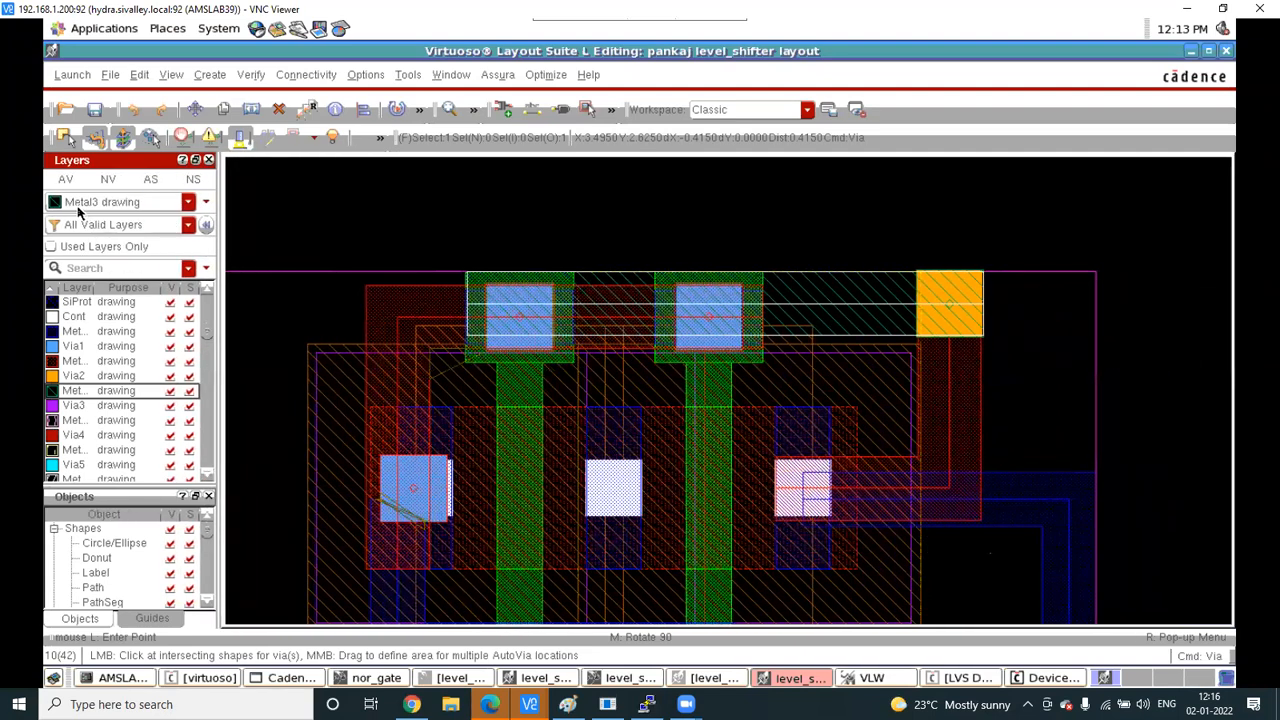
left_click(93, 333)
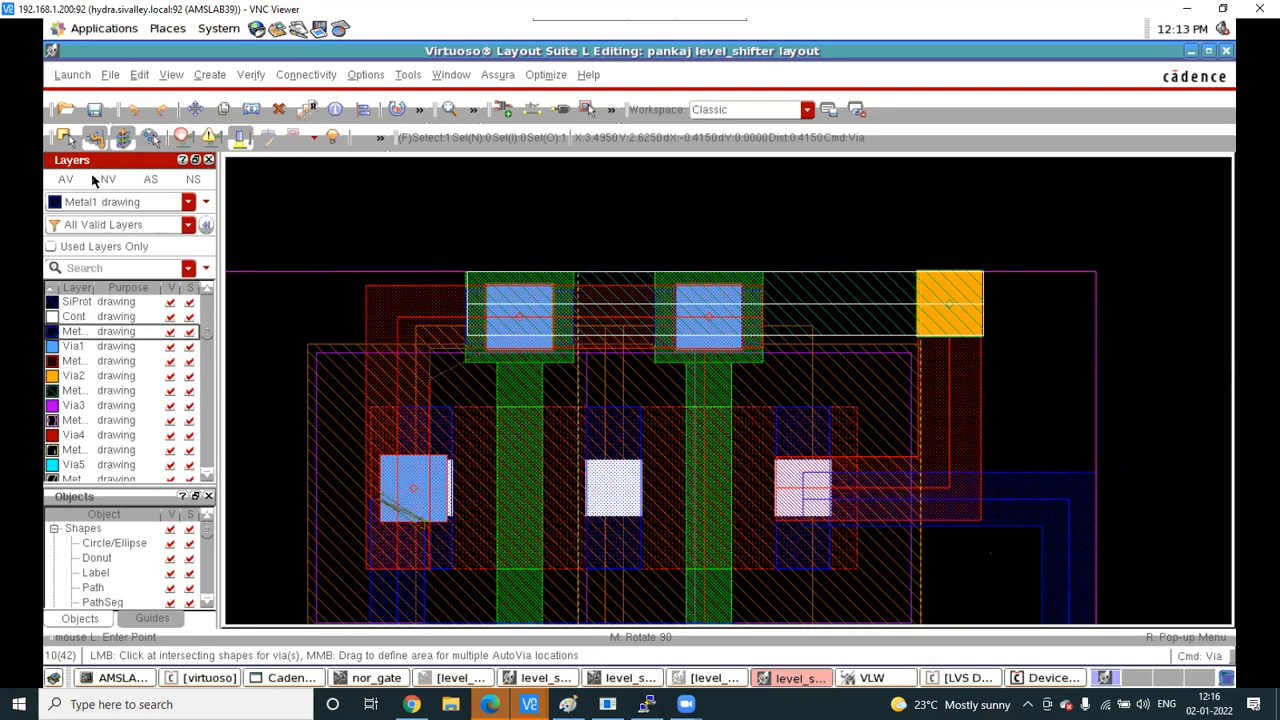
Examine the Metal8 slot, M1Resdum and M3Resdum layers for comparison with the regular metal drawing layers, and leave the via command
scroll(93, 368, "down", 10)
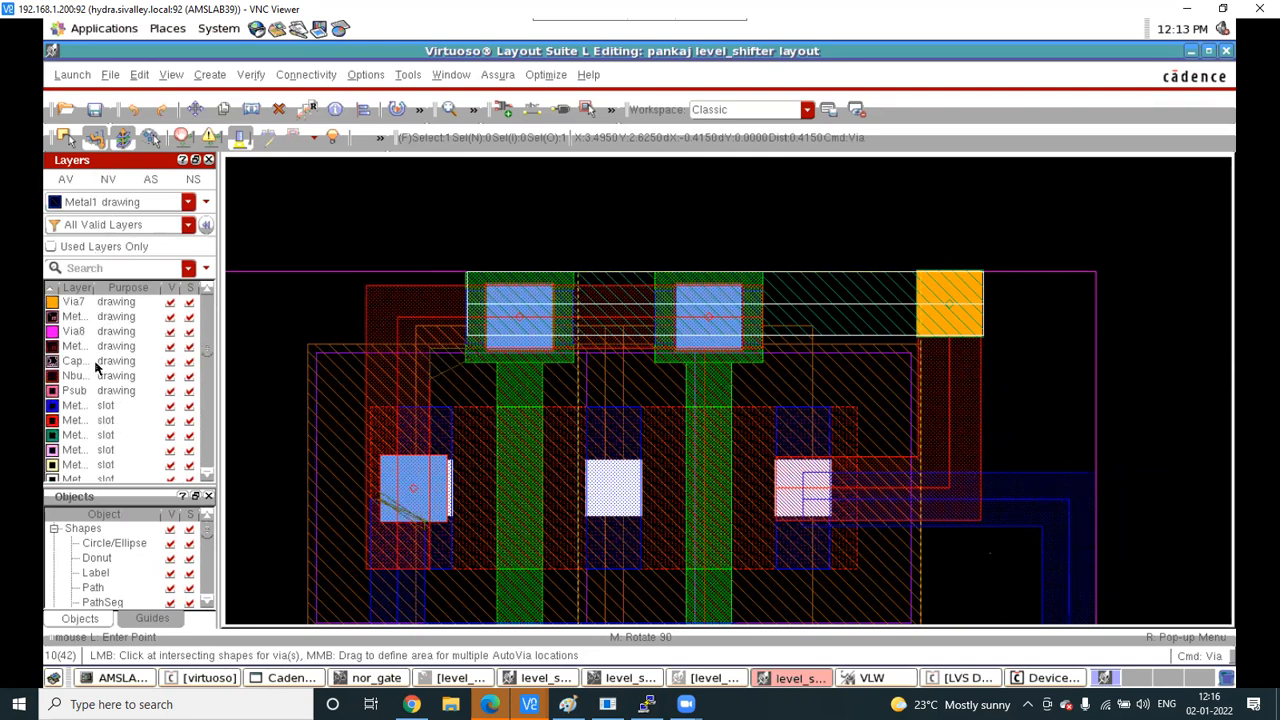
left_click(90, 420)
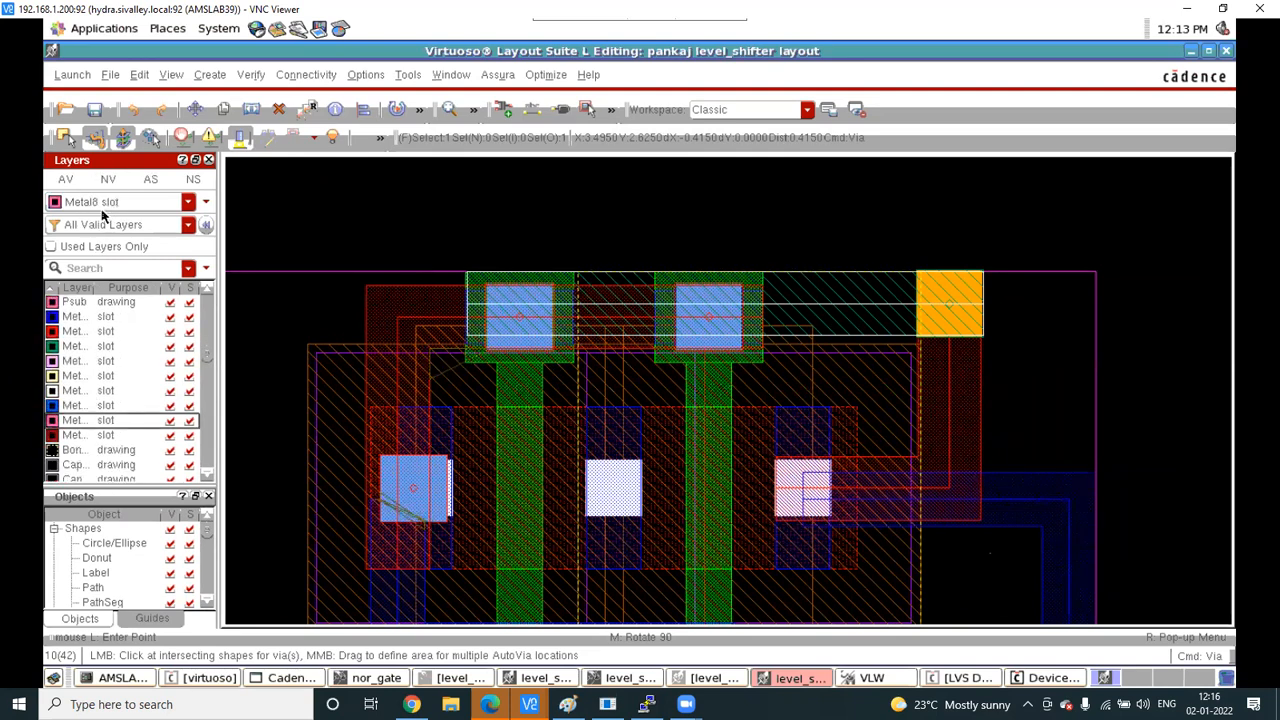
scroll(97, 413, "down", 3)
scroll(97, 413, "down", 1)
left_click(95, 392)
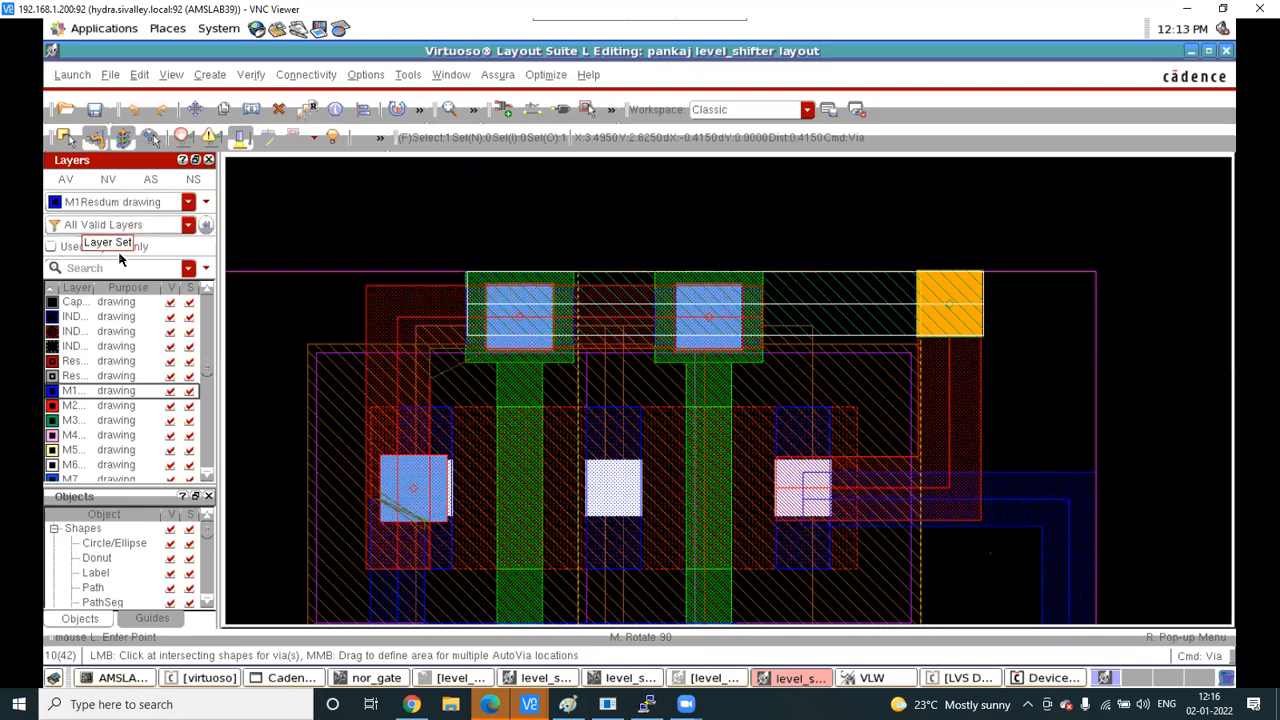
left_click(72, 424)
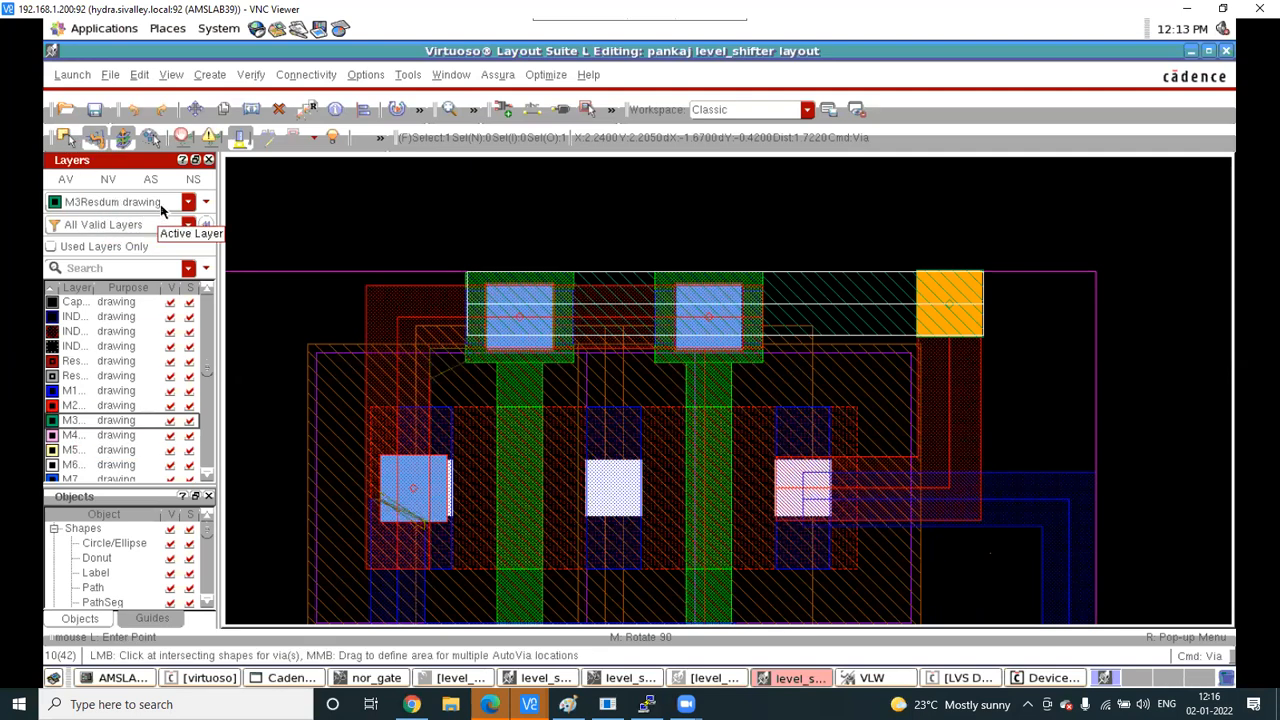
scroll(170, 428, "up", 3)
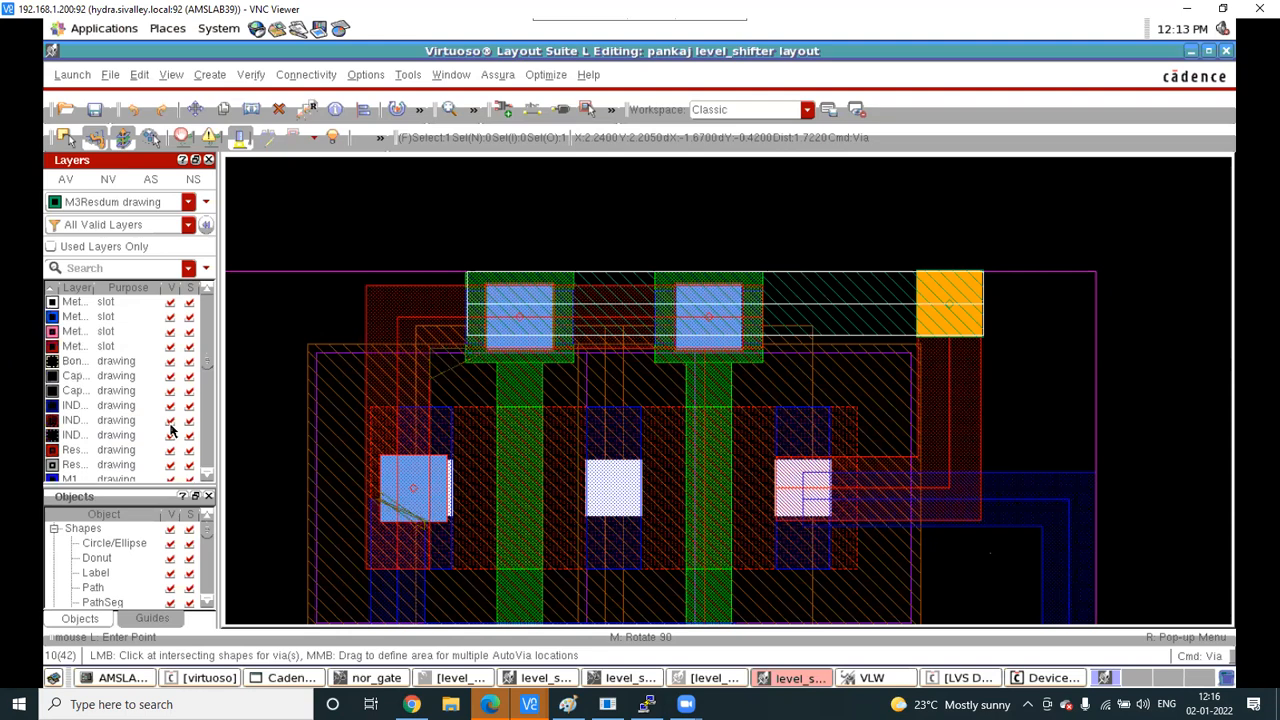
scroll(165, 428, "up", 5)
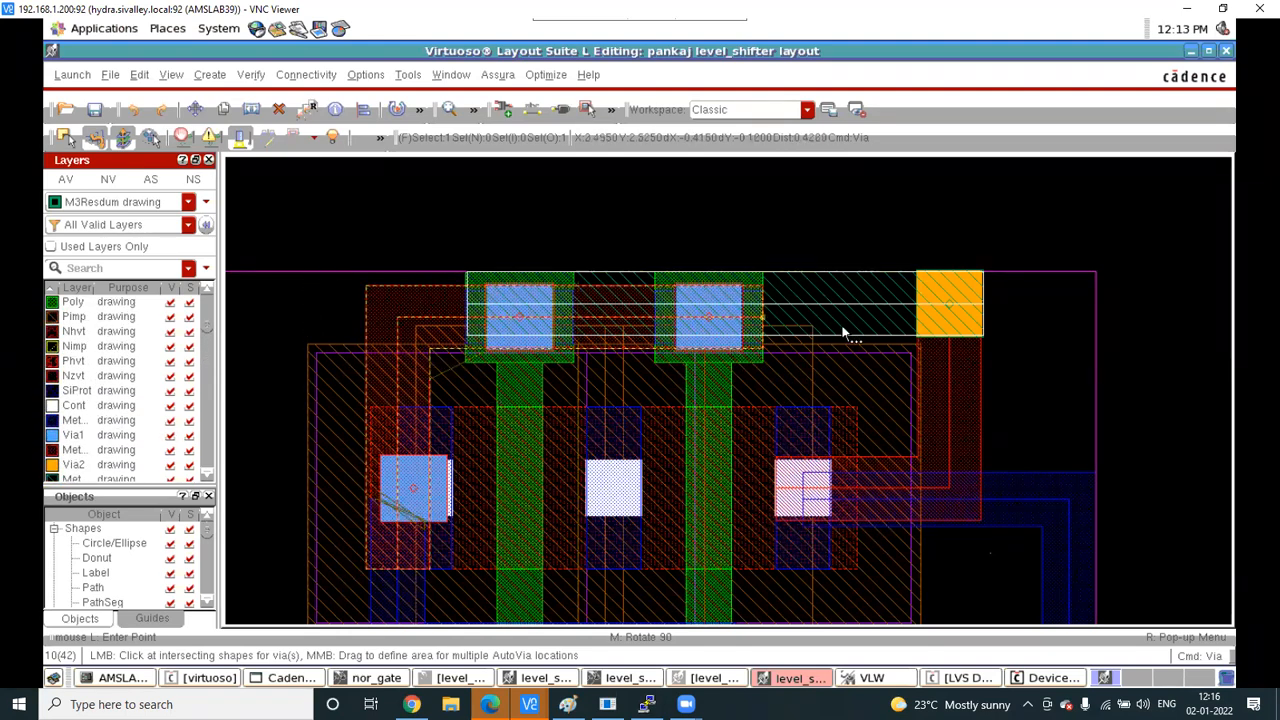
key("Escape")
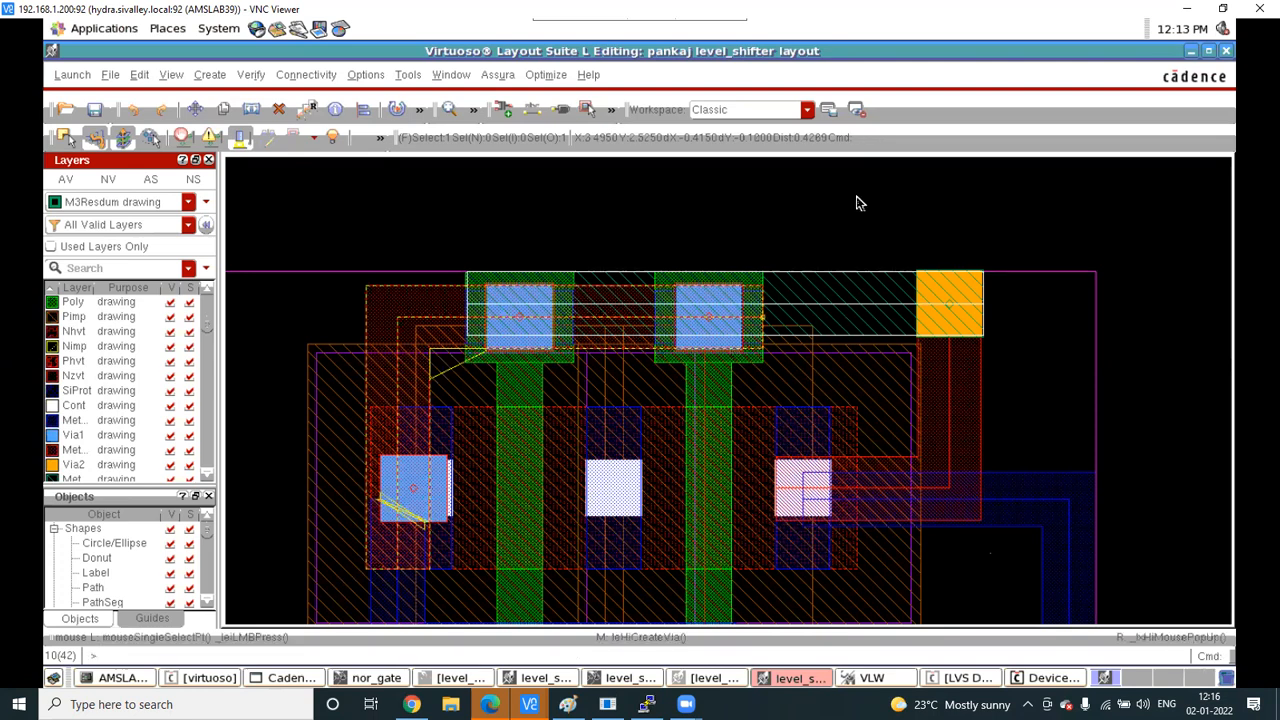
Fit the whole level_shifter layout in view and switch to the VNC Viewer connections window
key("f")
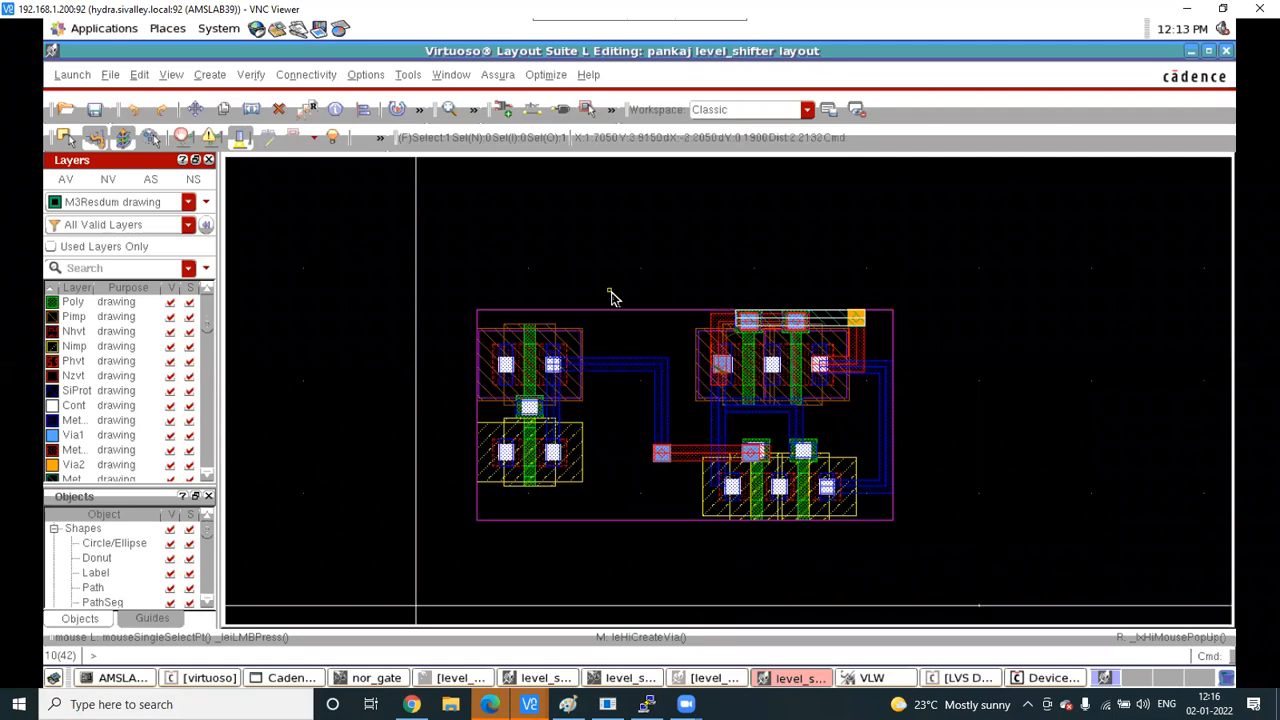
scroll(609, 289, "down", 2, "ctrl")
mouse_move(529, 704)
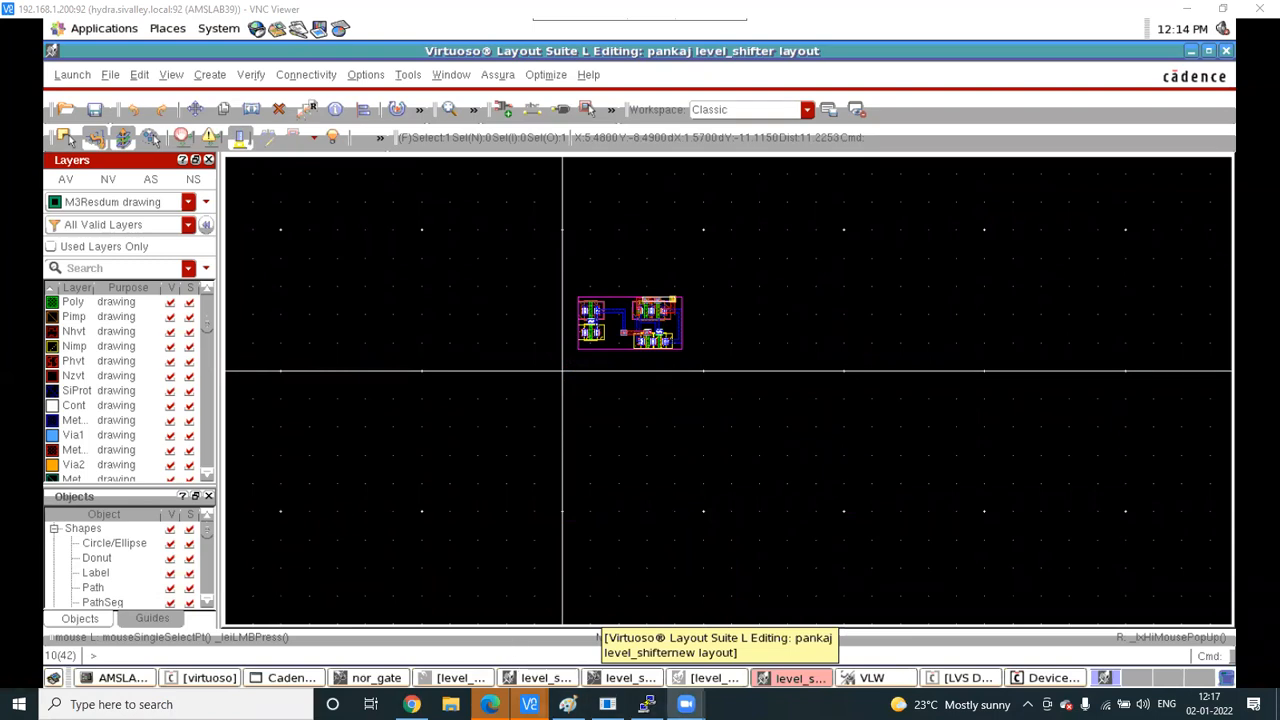
left_click(68, 640)
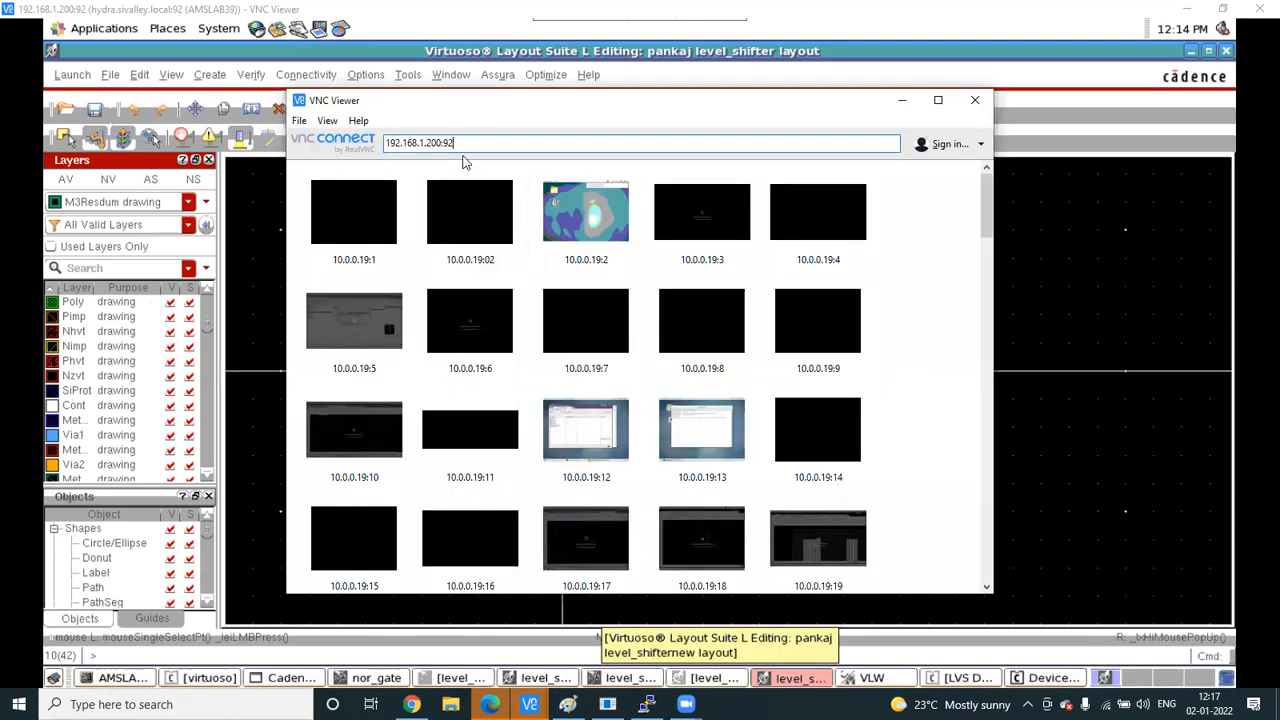
Connect to the VNC server 192.168.1.200:24, accept the unencrypted connection, enter the server password and maximize the session window
key("BackSpace")
key("BackSpace")
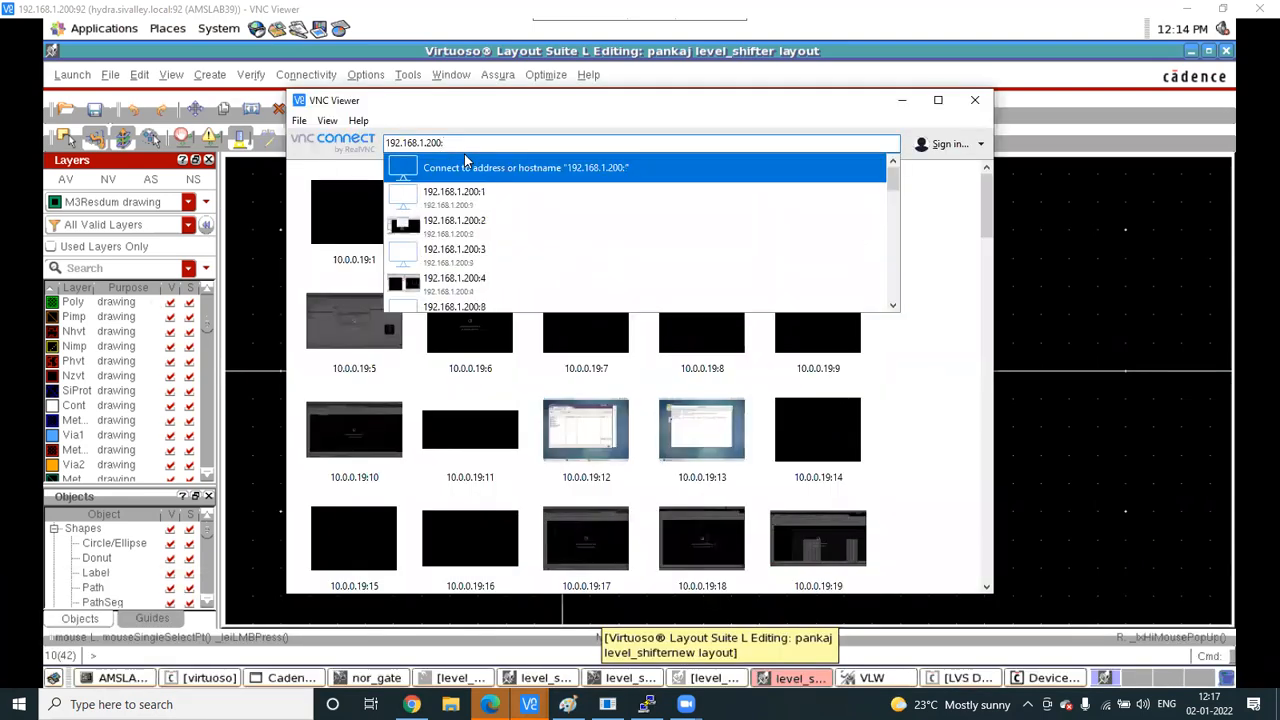
type("24")
left_click(465, 162)
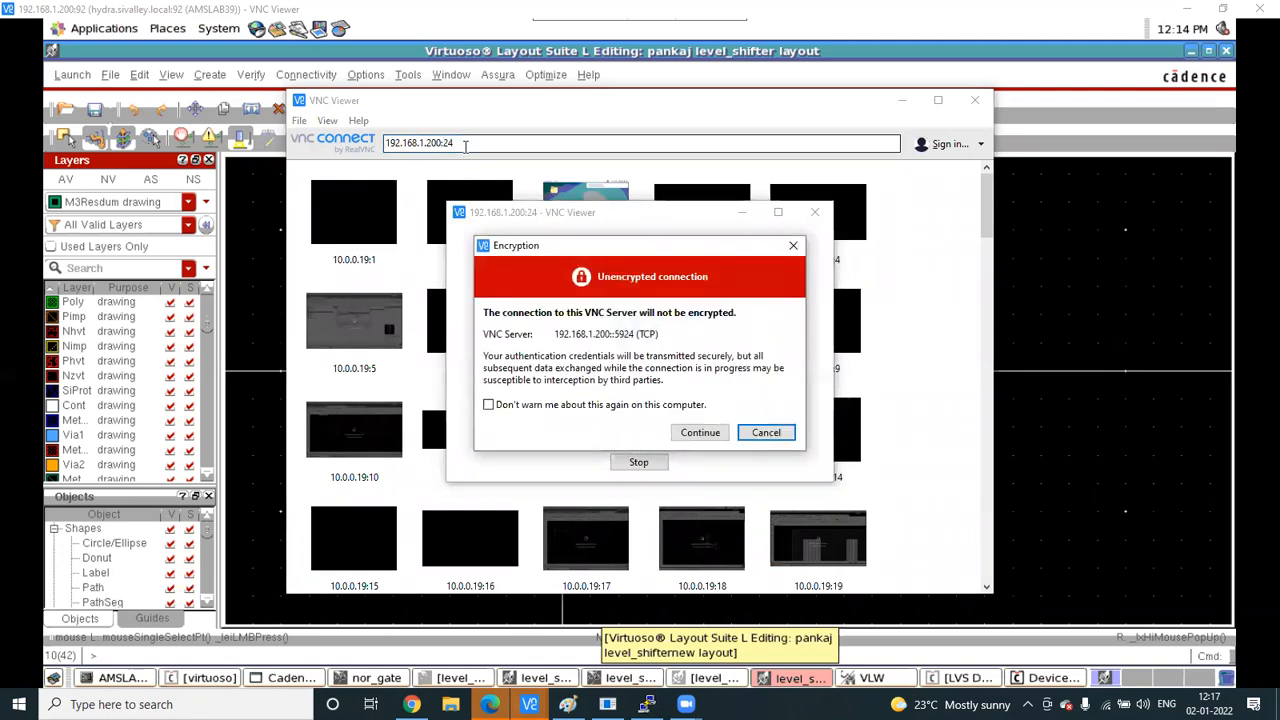
left_click(700, 432)
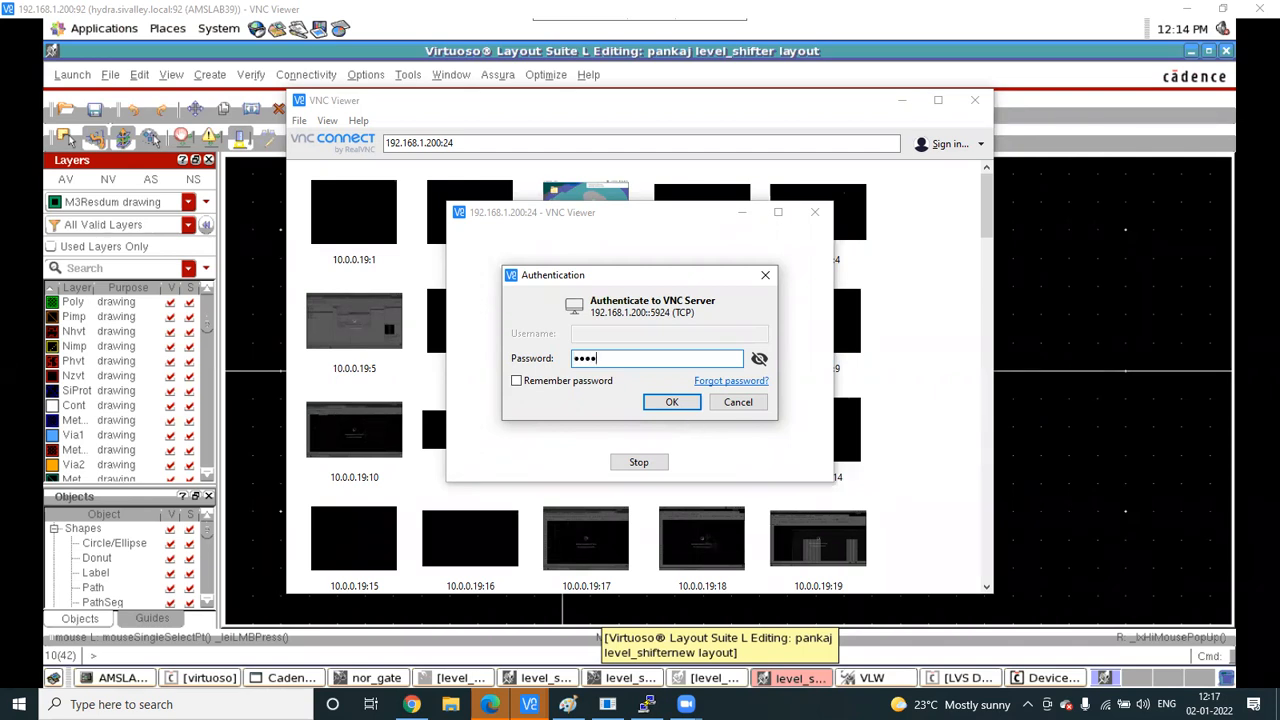
key("Return")
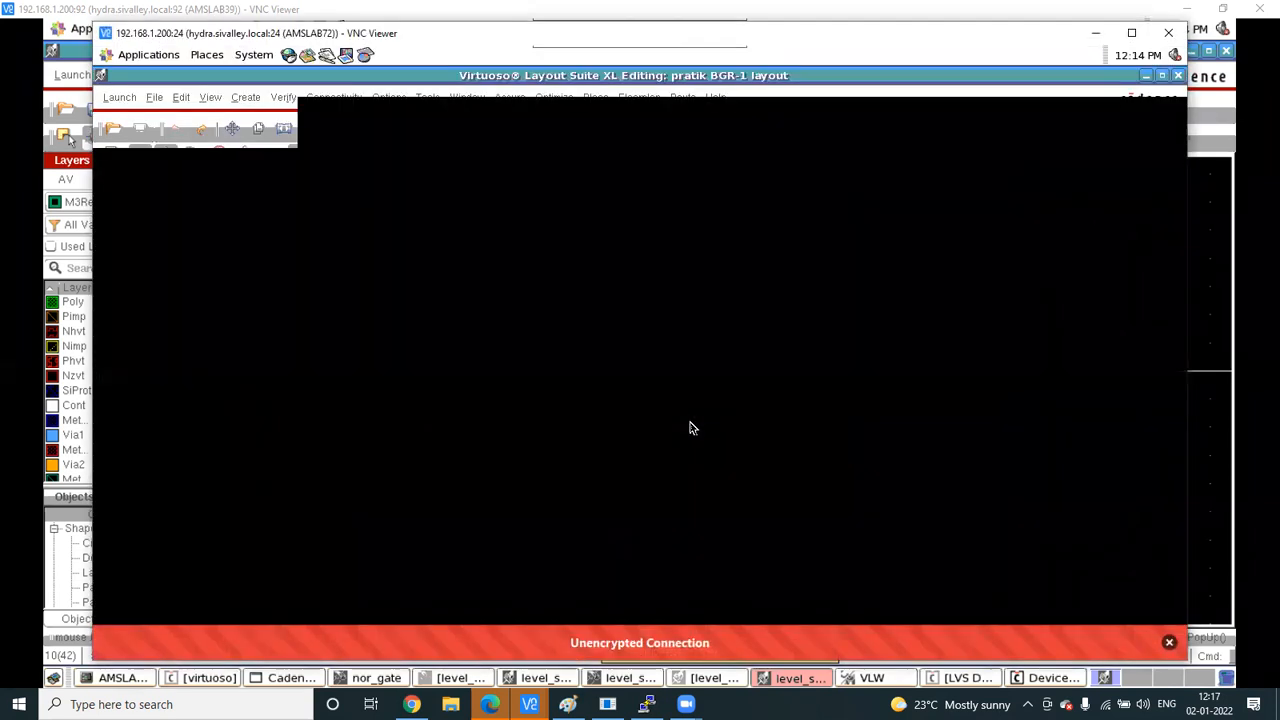
left_click(1131, 33)
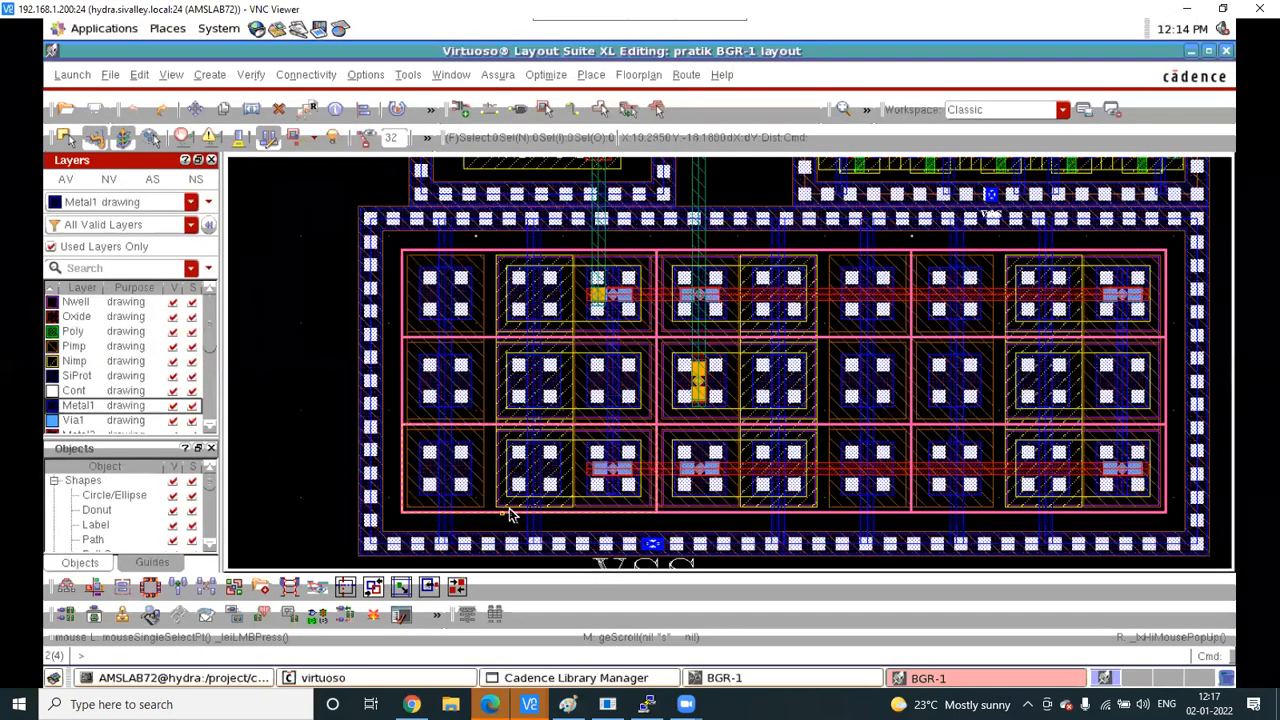
scroll(545, 424, "down", 3, "ctrl")
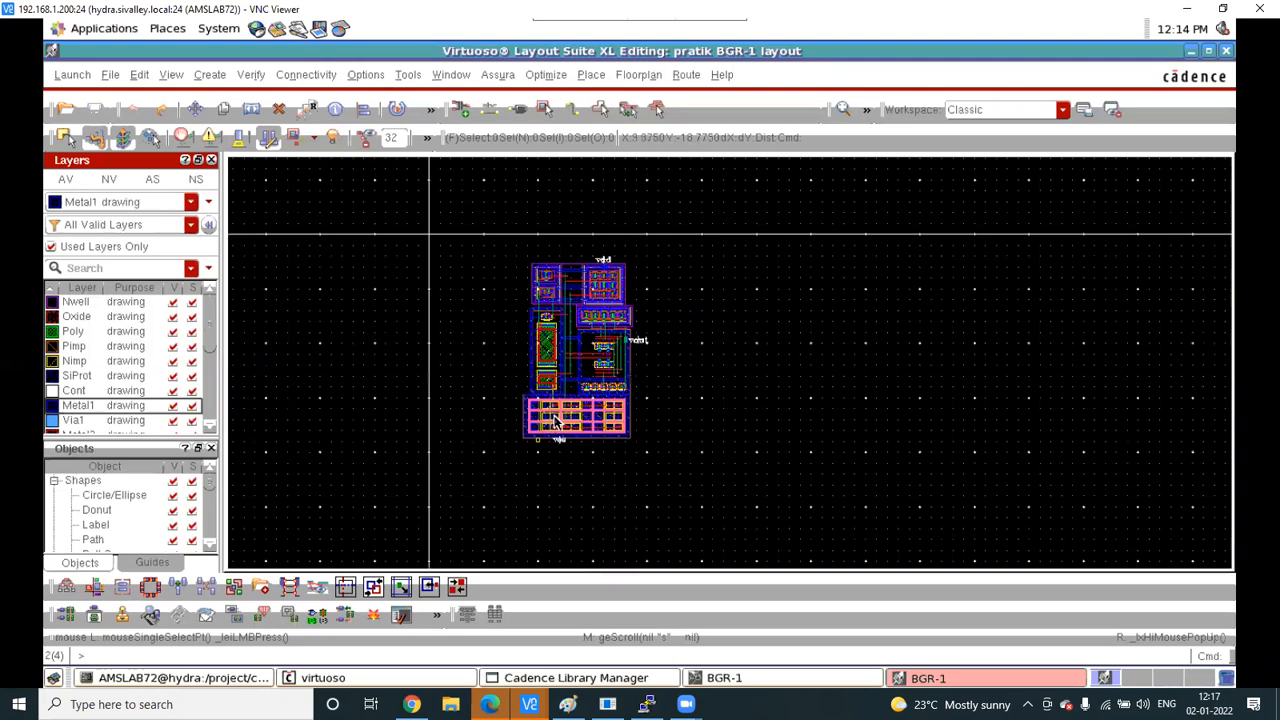
scroll(556, 416, "up", 2, "ctrl")
scroll(560, 397, "up", 2, "ctrl")
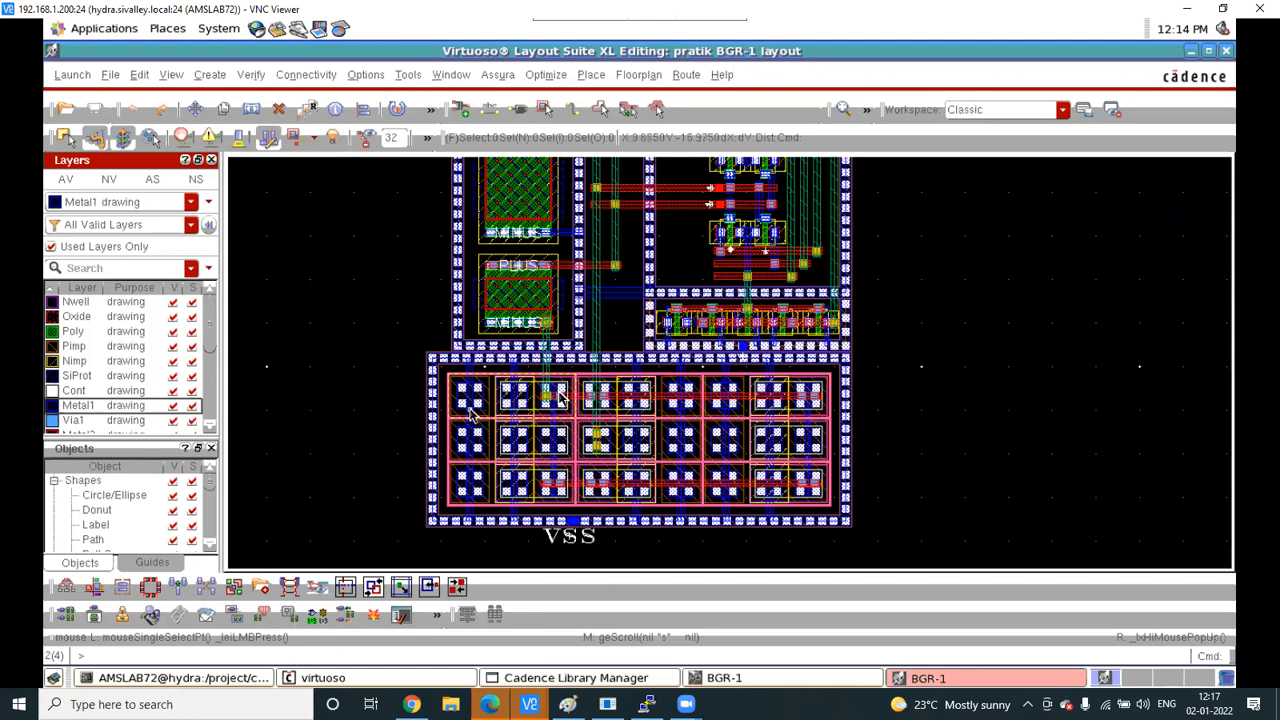
scroll(504, 410, "up", 2, "ctrl")
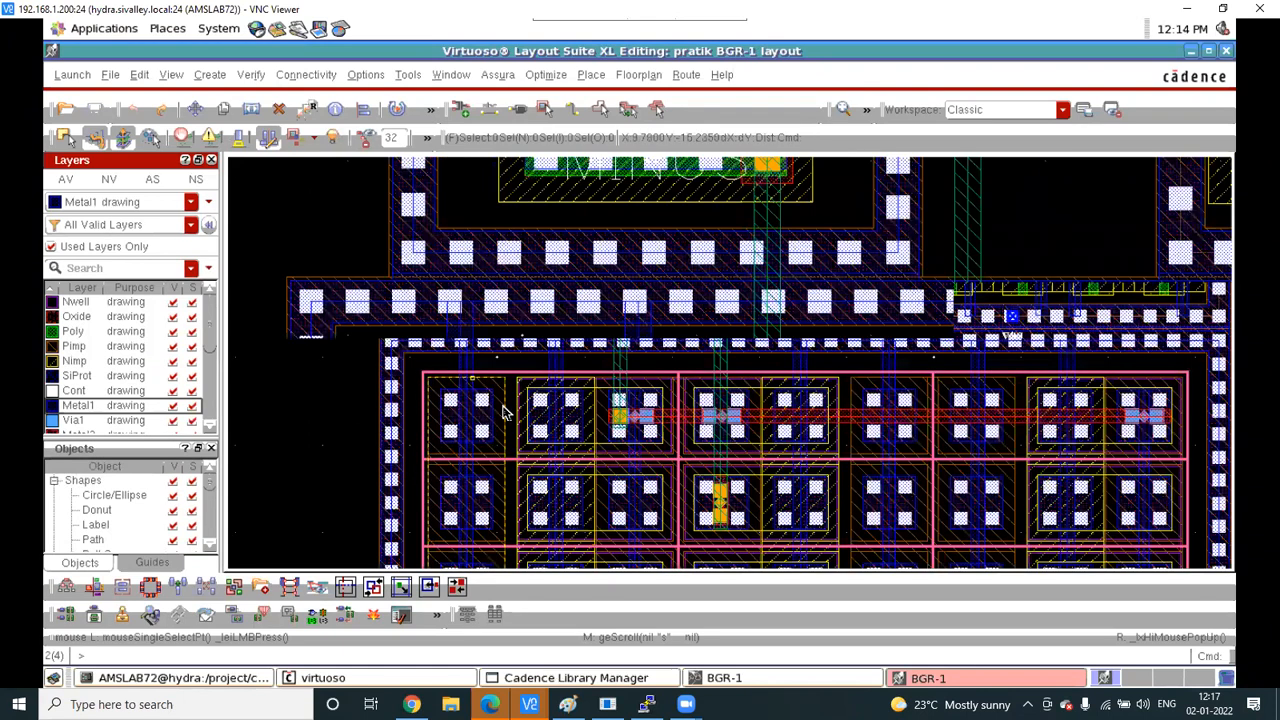
key("r")
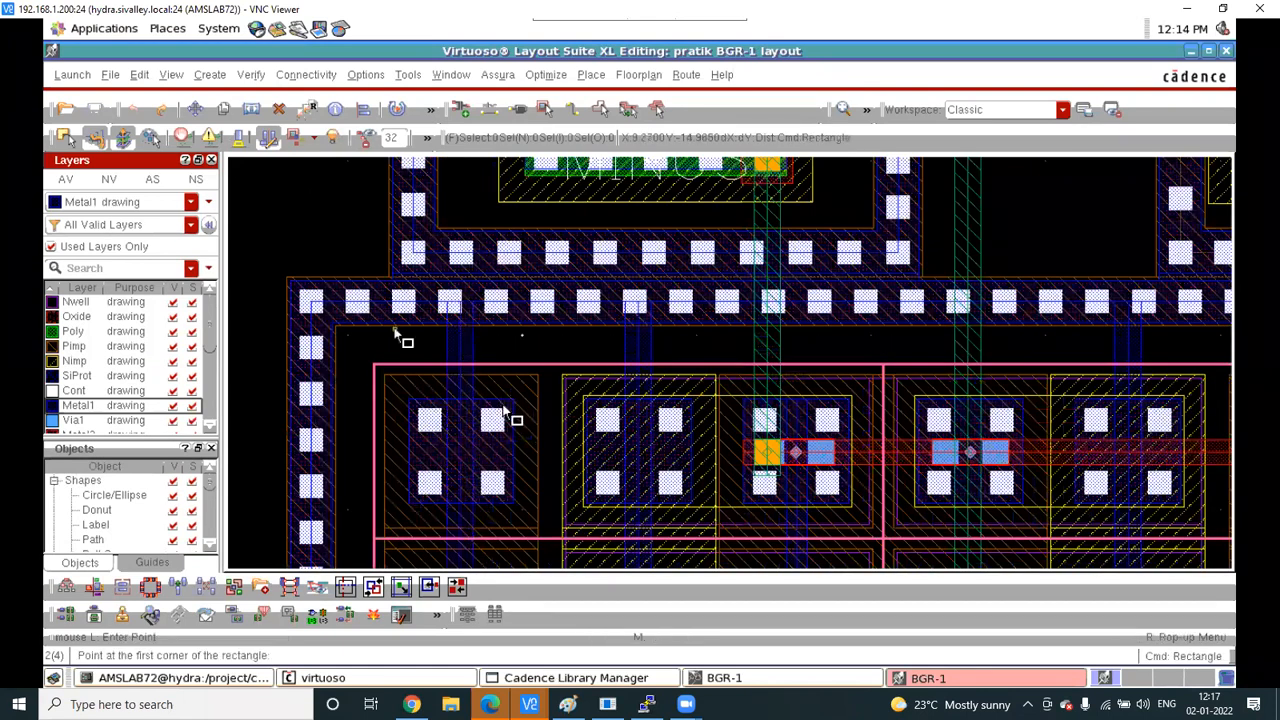
left_click(335, 330)
scroll(687, 550, "down", 1)
scroll(505, 415, "down", 3)
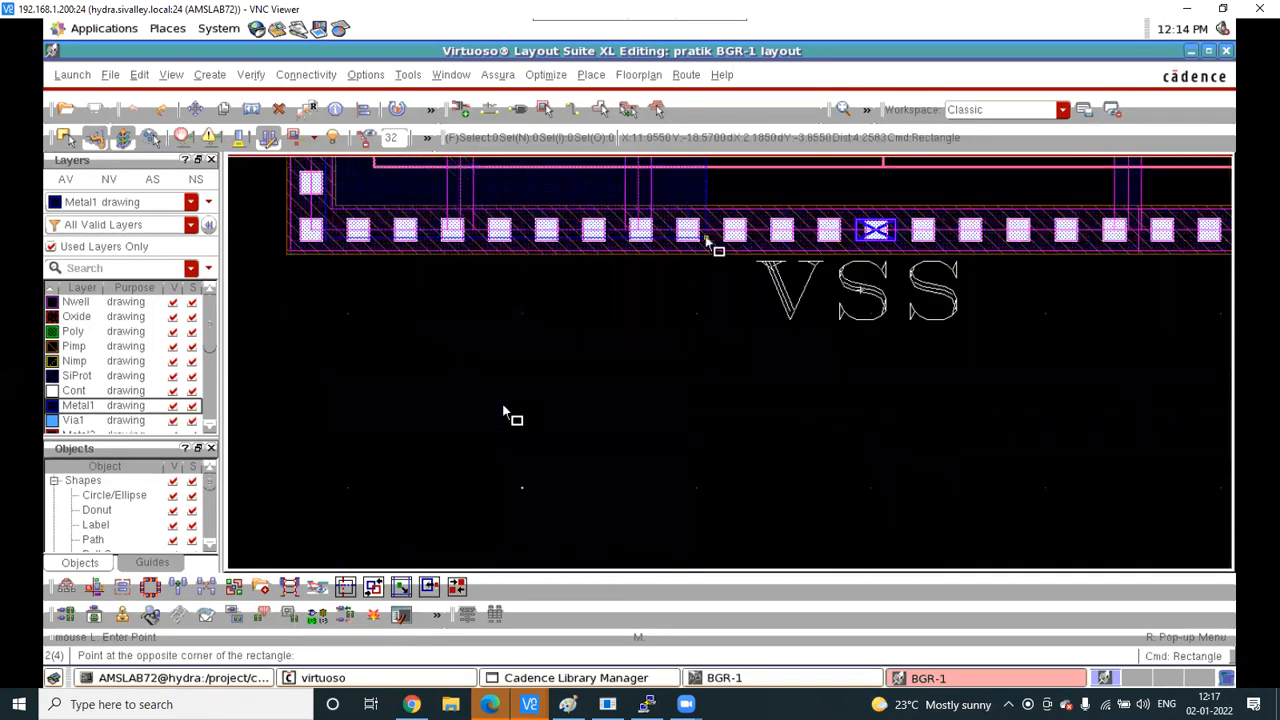
scroll(686, 232, "down", 4)
scroll(692, 229, "up", 3)
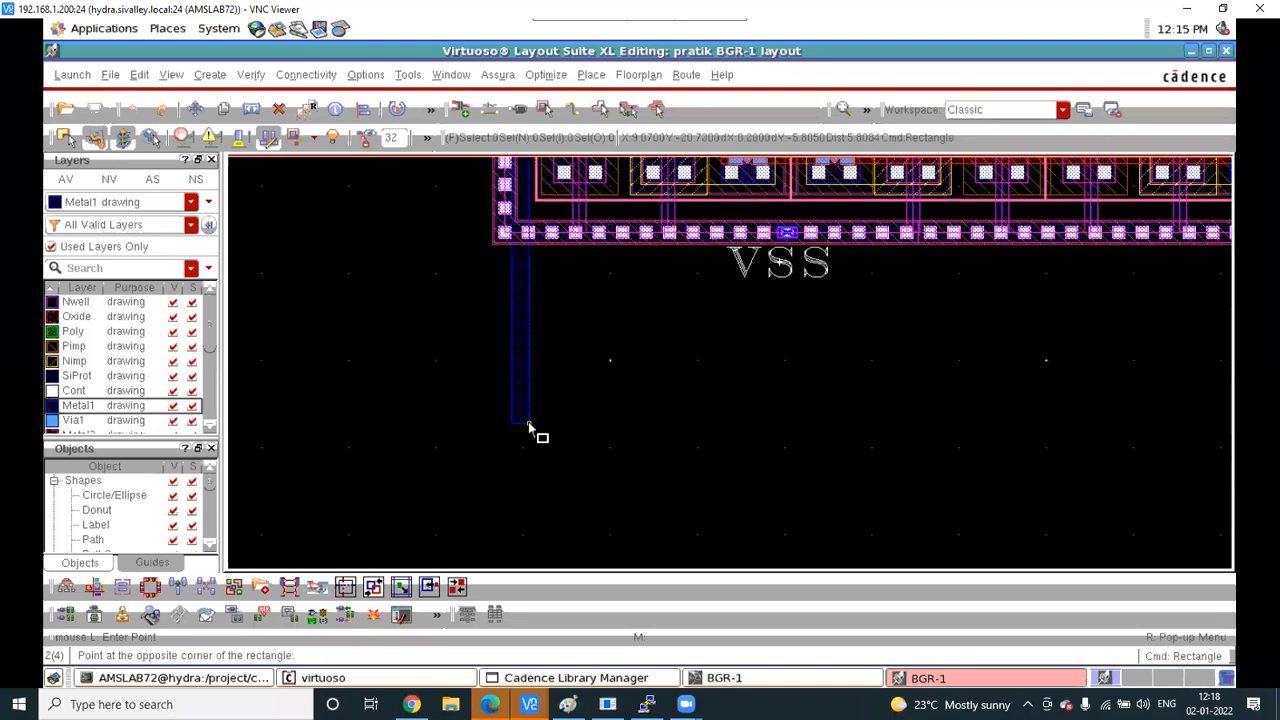
key("Escape")
Measure with a ruler the Metal1 width of the first device in the array's top row
scroll(586, 509, "down", 3)
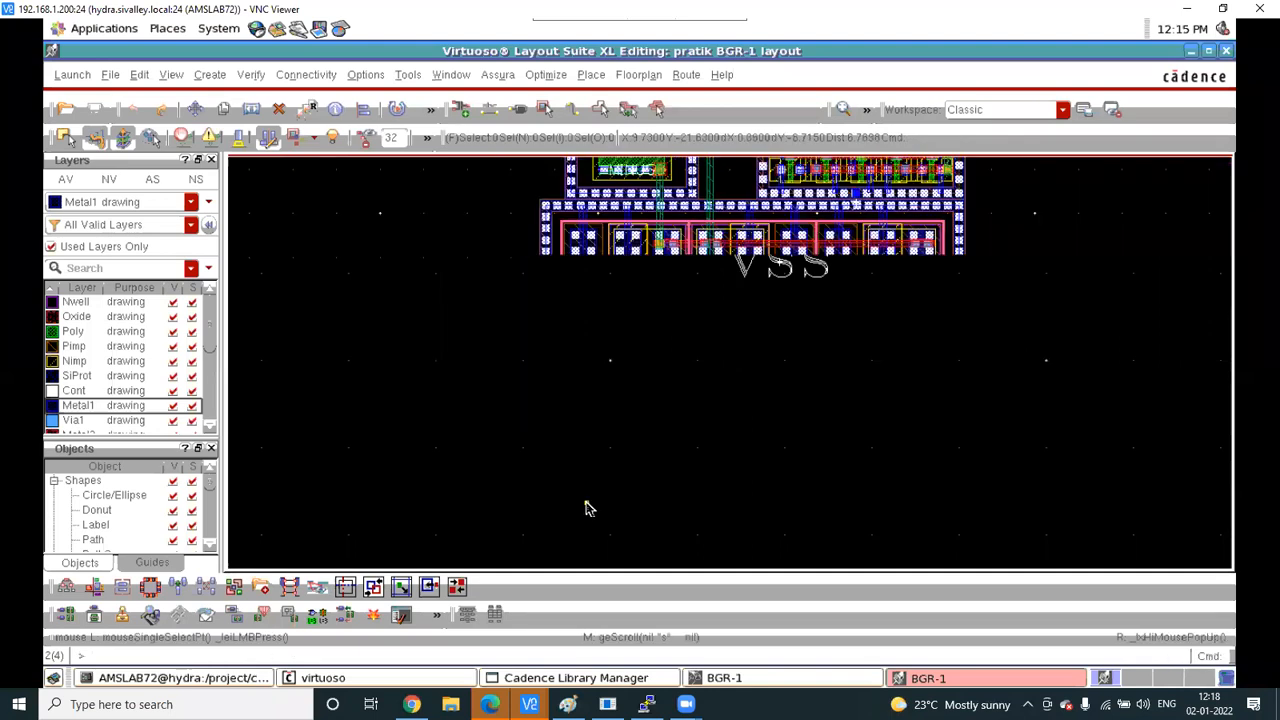
scroll(578, 365, "up", 4, "ctrl")
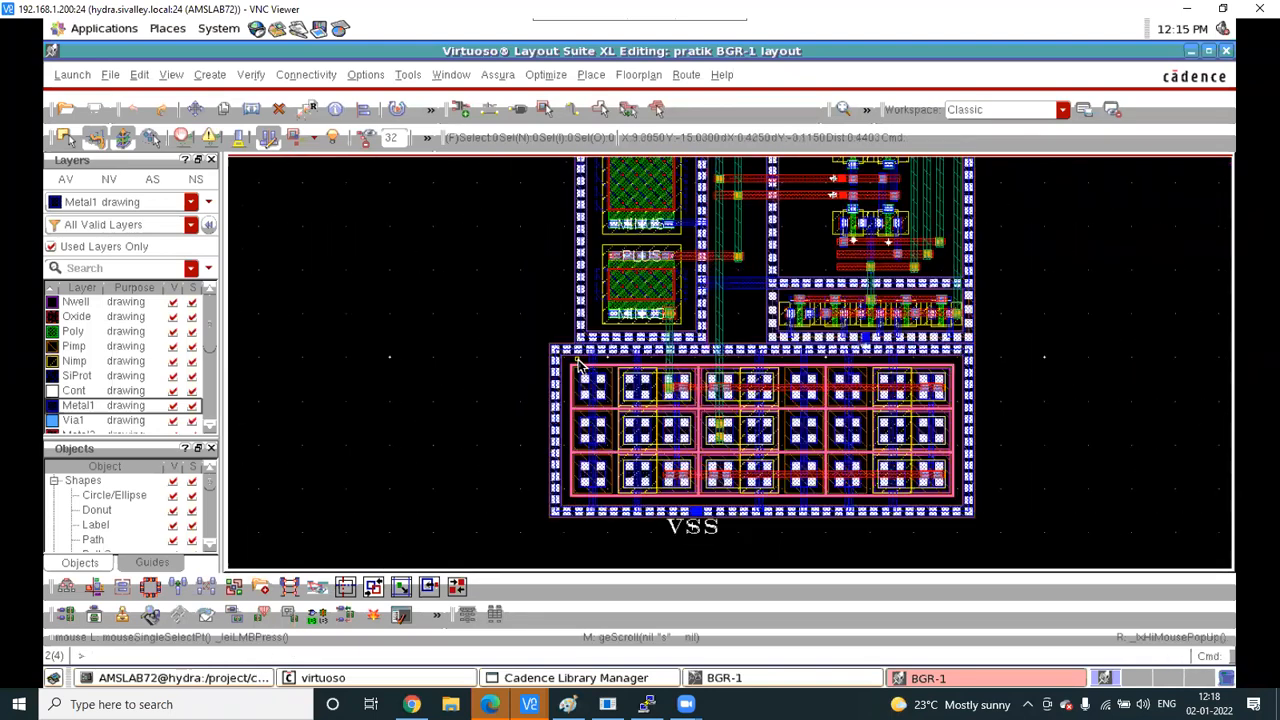
key("k")
scroll(610, 440, "up", 5, "ctrl")
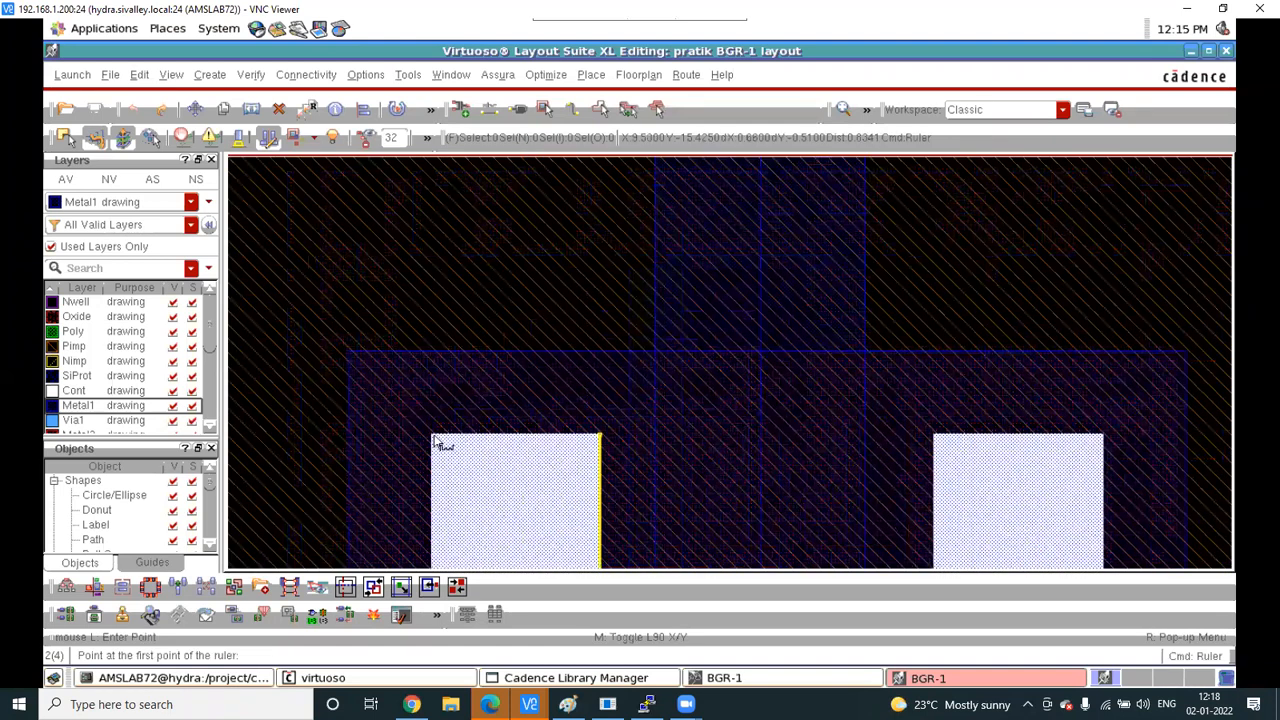
left_click(451, 427)
scroll(517, 417, "down", 3, "ctrl")
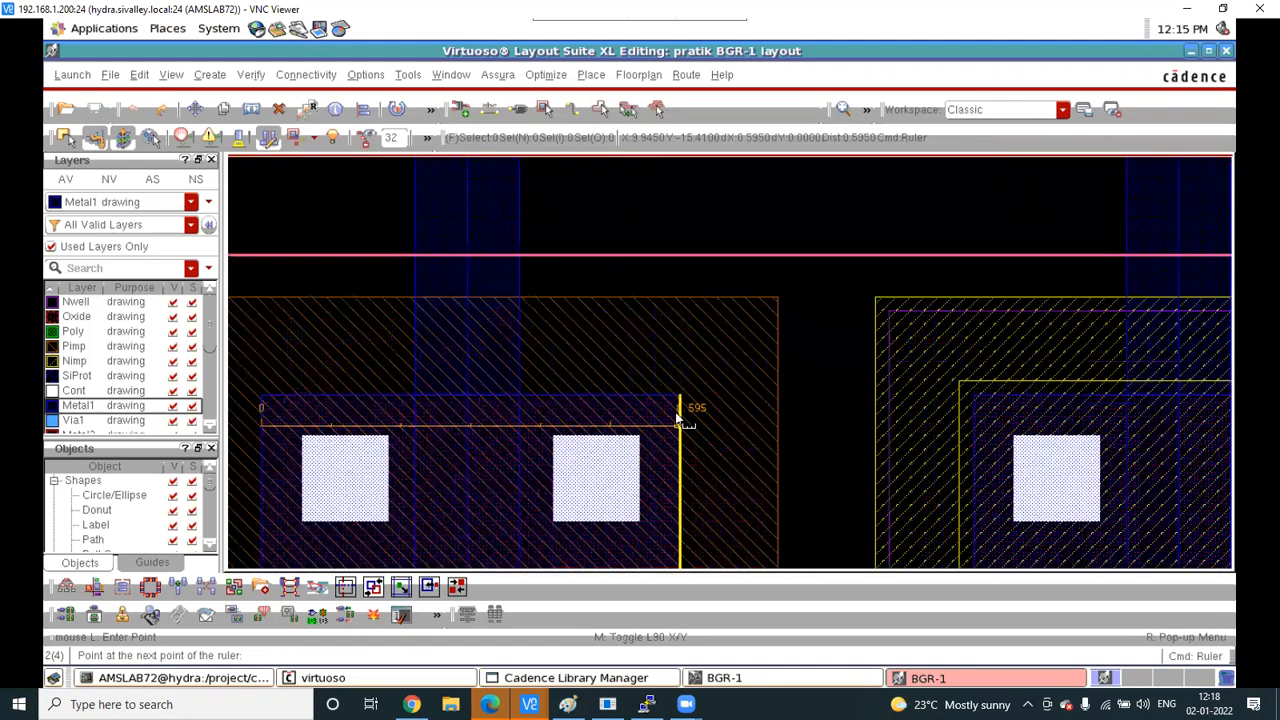
scroll(676, 420, "up", 3, "ctrl")
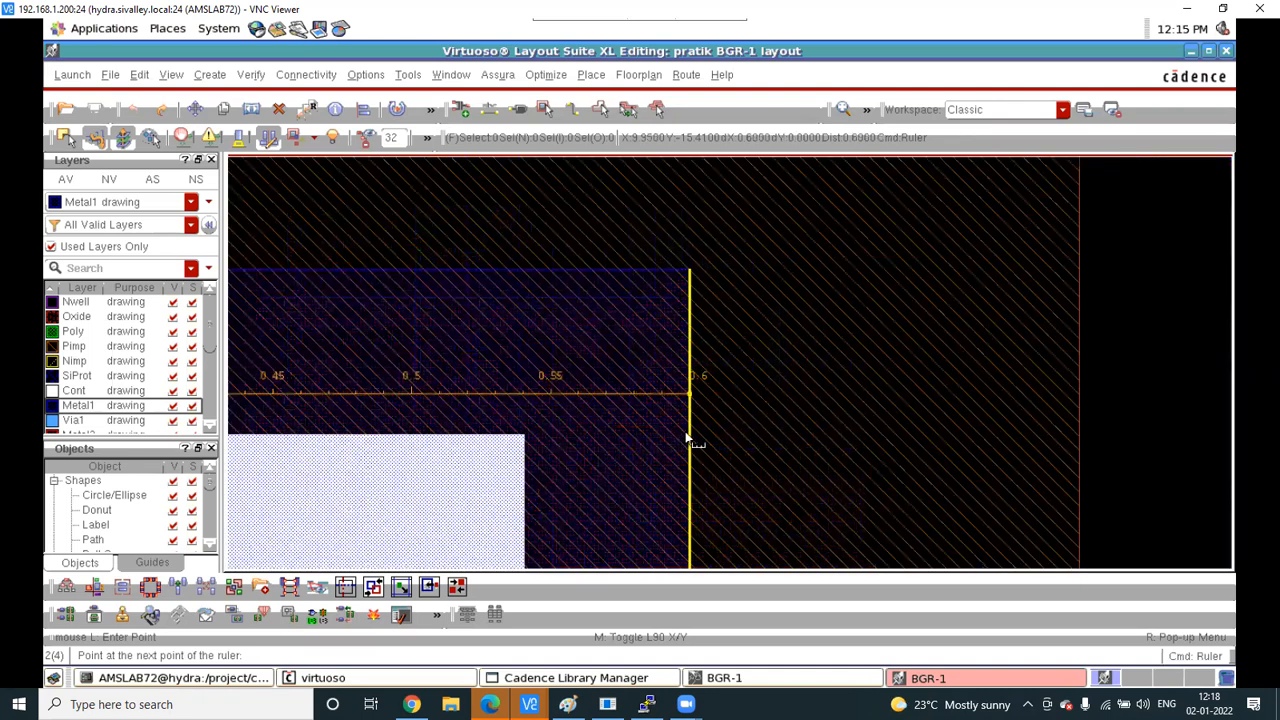
left_click(743, 398)
scroll(745, 396, "down", 4, "ctrl")
key("Escape")
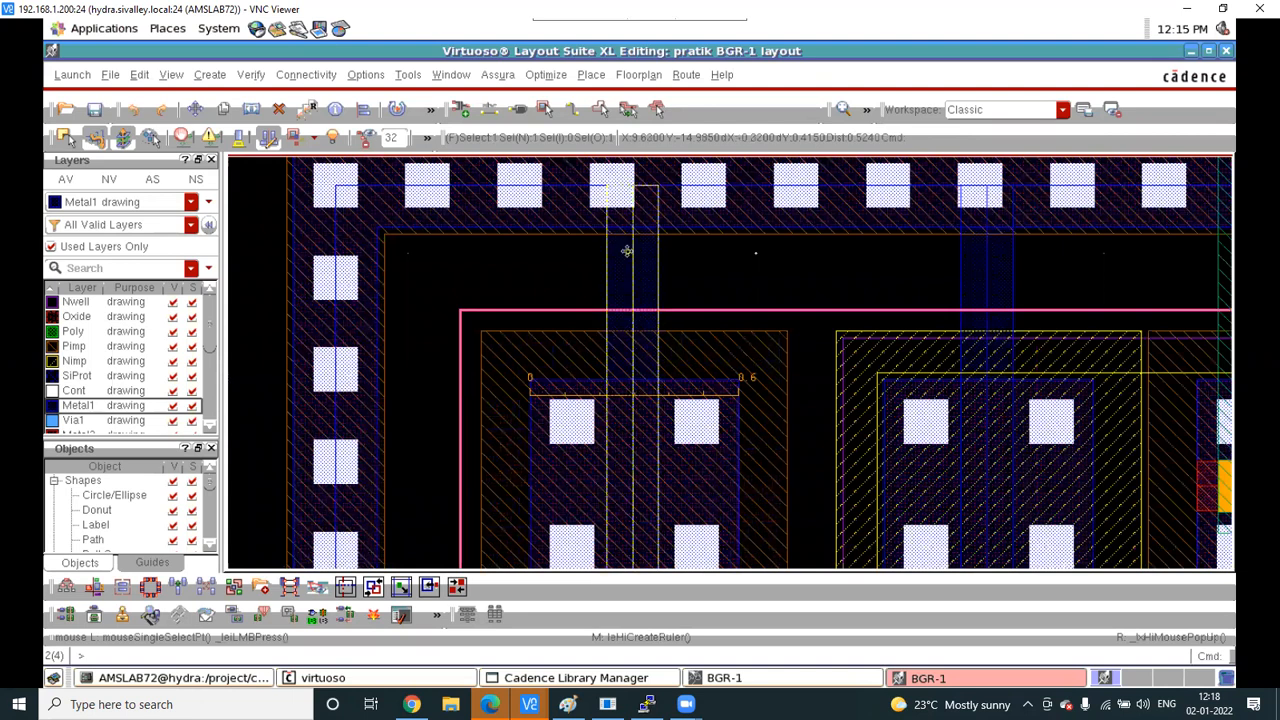
Set the width of the vertical Metal1 path running through the array's first device column to 0.6
left_click(626, 250)
key("q")
left_click(430, 457)
key("BackSpace")
key("BackSpace")
key("BackSpace")
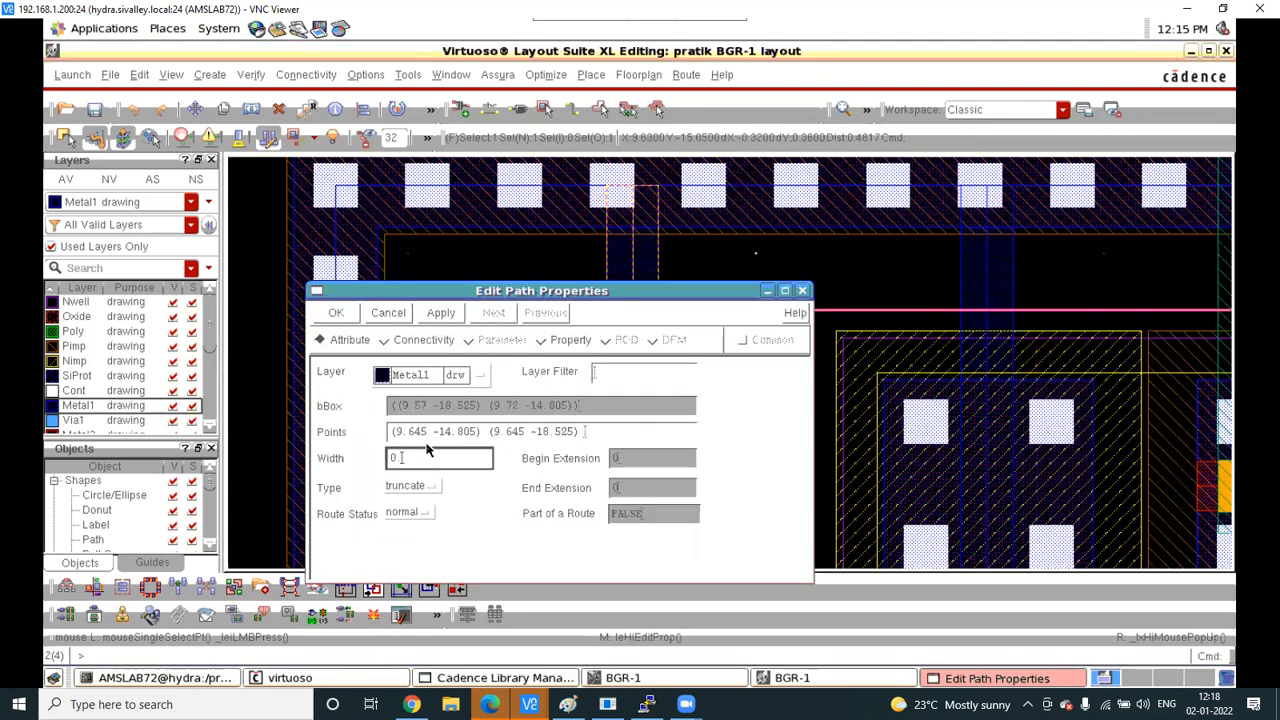
type(".6")
left_click(441, 313)
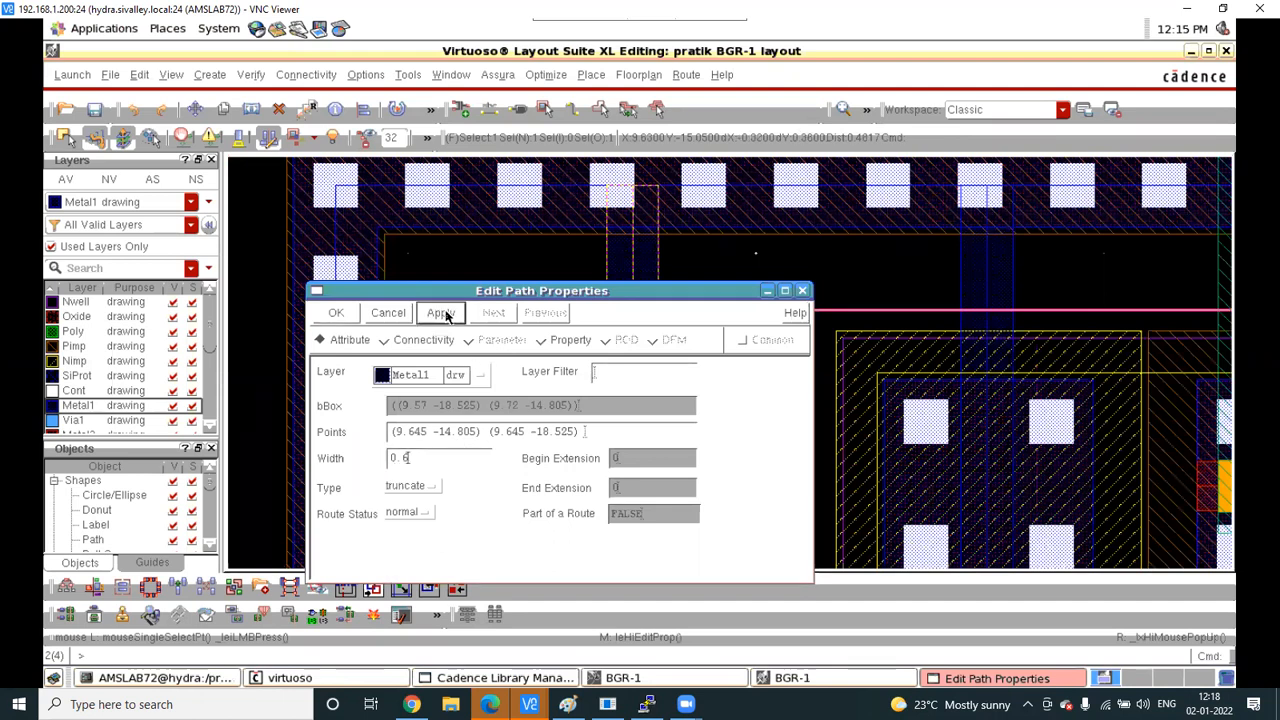
left_click(507, 239)
scroll(507, 239, "down", 2)
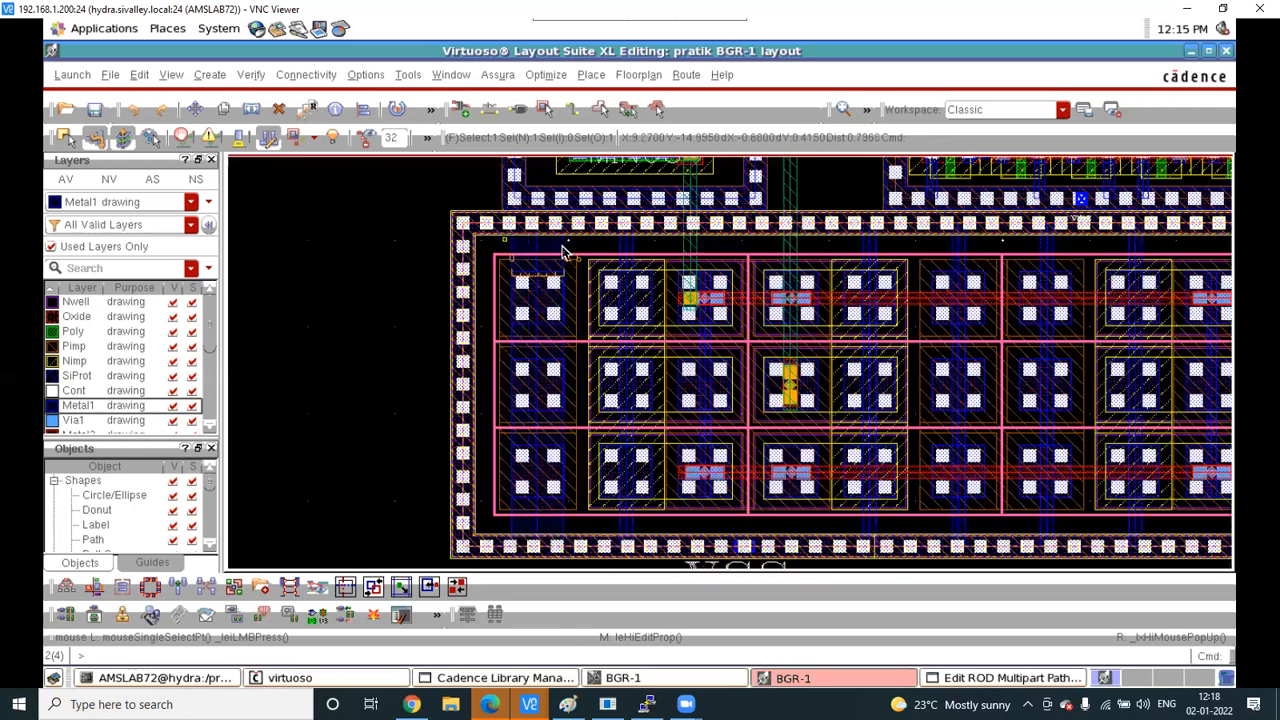
Switch to Paint and draw a wide red rectangle about 878 × 119 px on the blank canvas
left_click(567, 704)
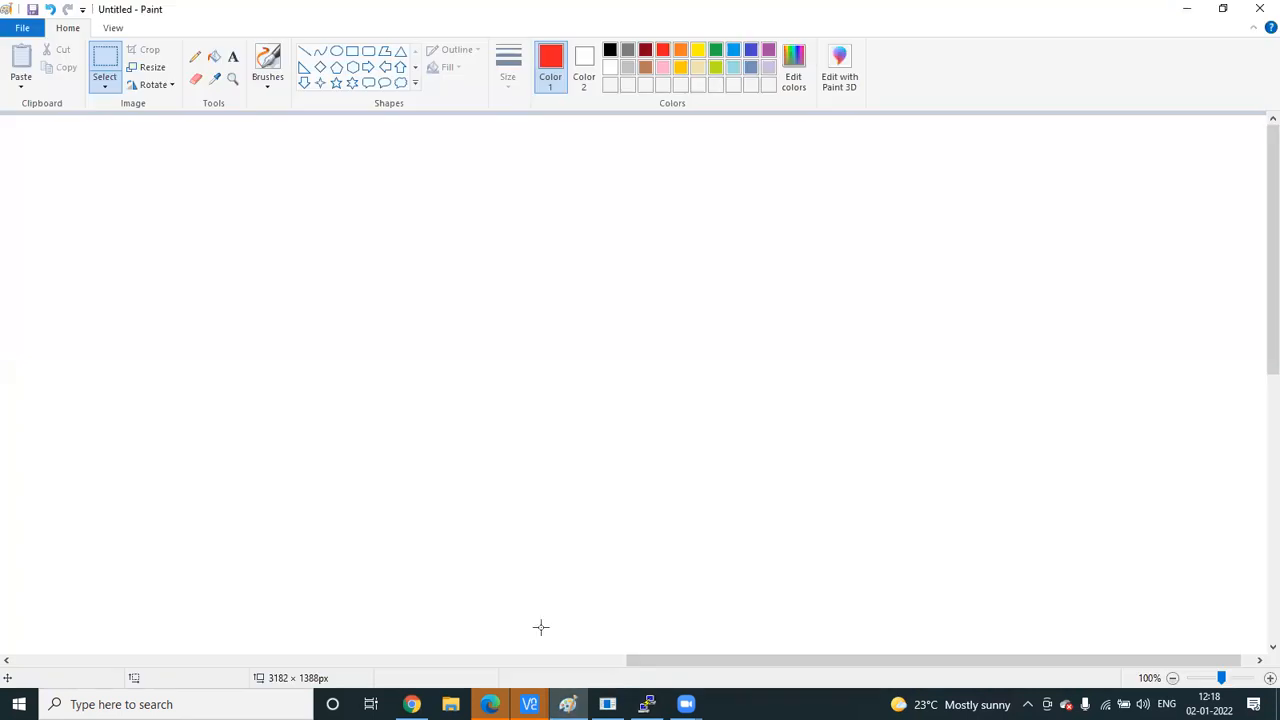
left_click(352, 51)
left_click_drag(303, 273, 596, 326)
left_click_drag(747, 346, 1007, 375)
left_click_drag(1005, 367, 1007, 367)
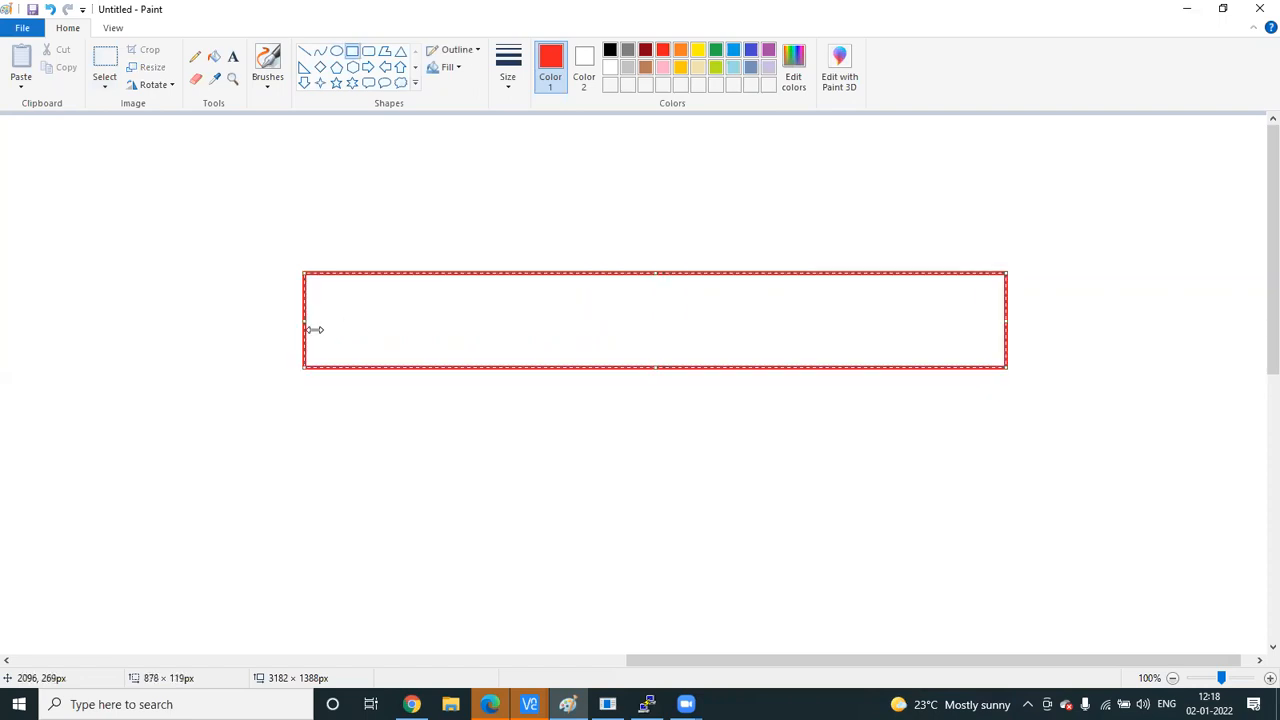
Brush a red horizontal arrow pointing into the rectangle's left end, with a short stroke across its shaft
left_click(267, 70)
left_click(333, 112)
left_click_drag(166, 314, 314, 314)
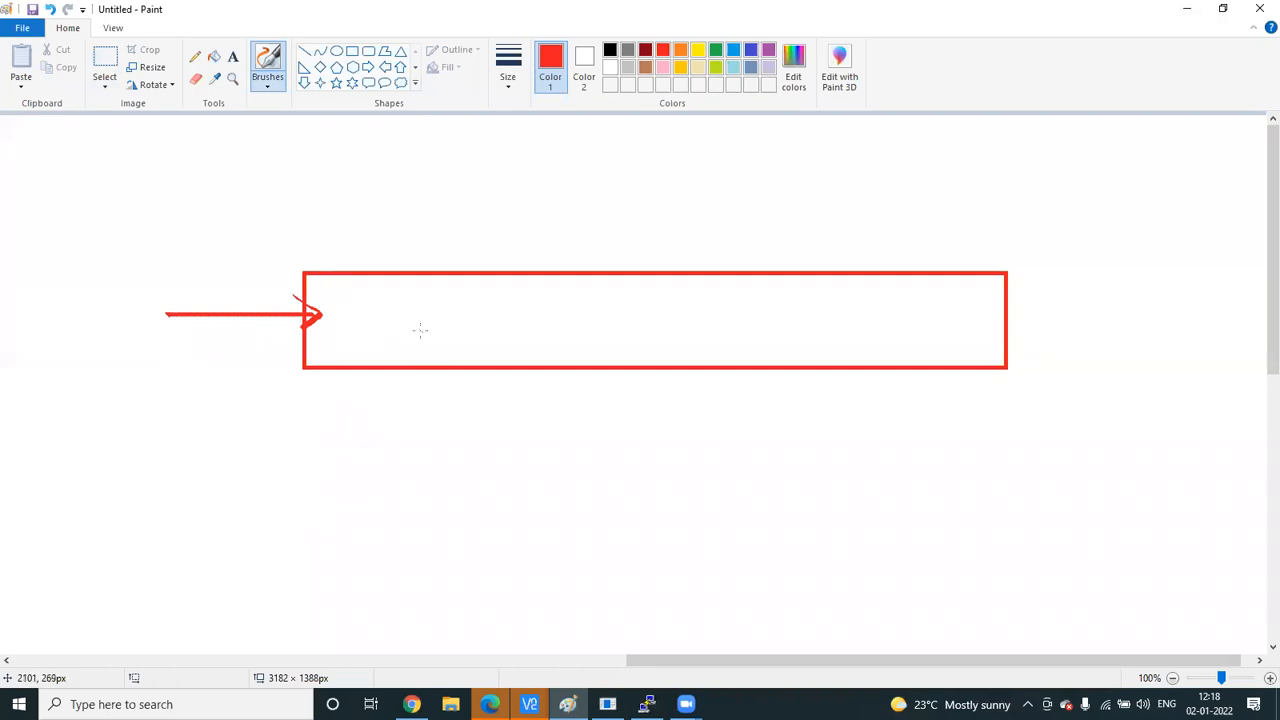
mouse_move(268, 302)
left_mouse_down()
mouse_move(350, 307)
mouse_move(340, 342)
mouse_move(270, 336)
left_mouse_up()
left_click(529, 704)
left_click(920, 640)
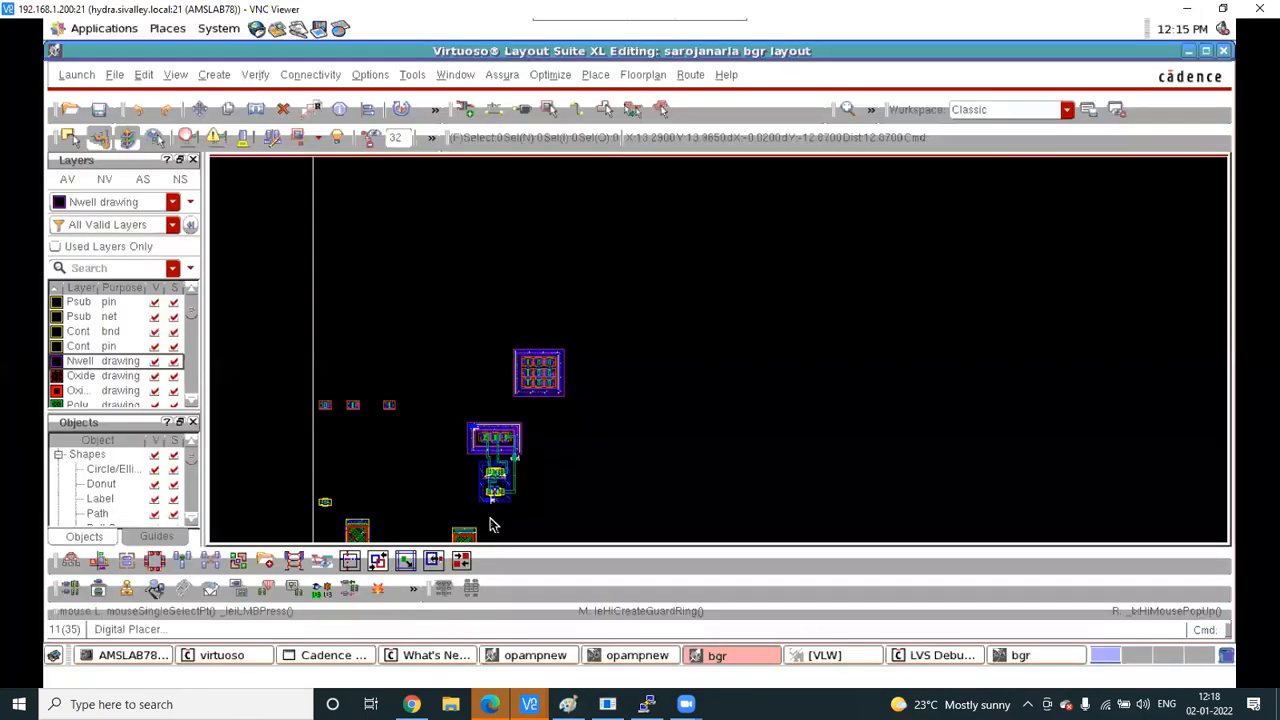
scroll(490, 518, "up", 3)
scroll(512, 487, "down", 2)
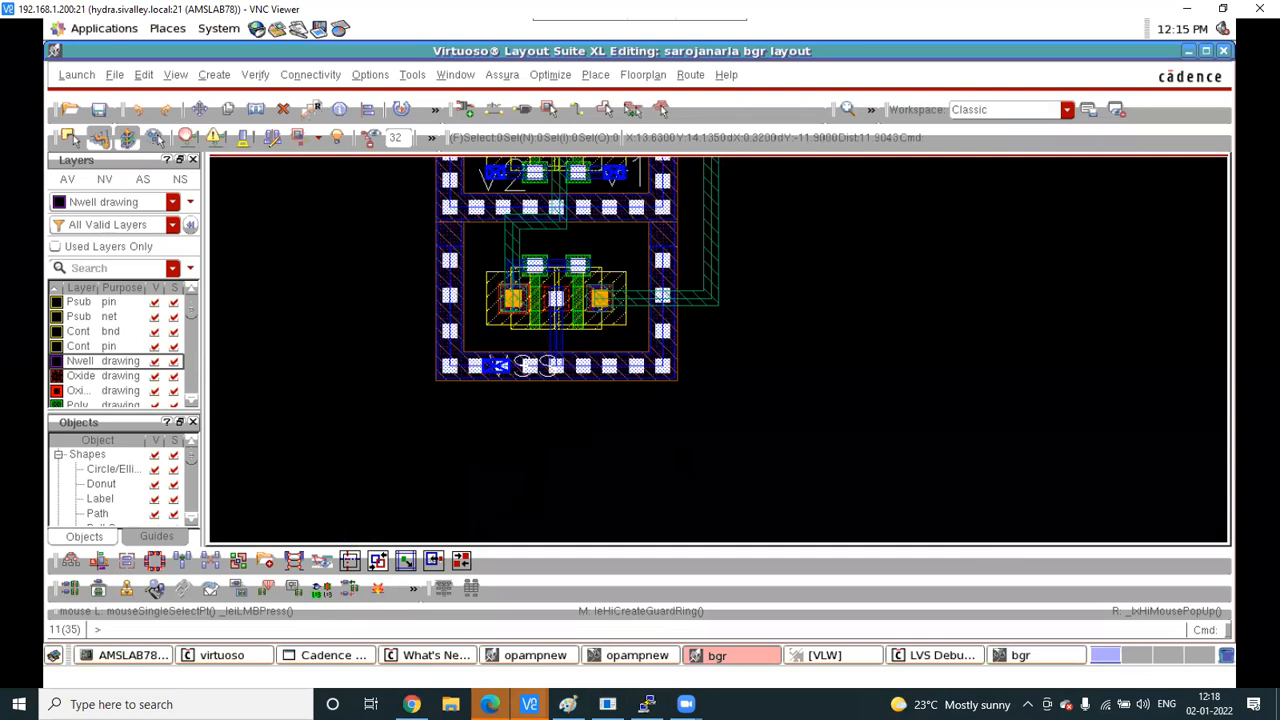
Switch to the VNC session with the BGR-1 layout and delete the narrow vertical Metal1 path in the array's second column
left_click(529, 704)
left_click(1171, 630)
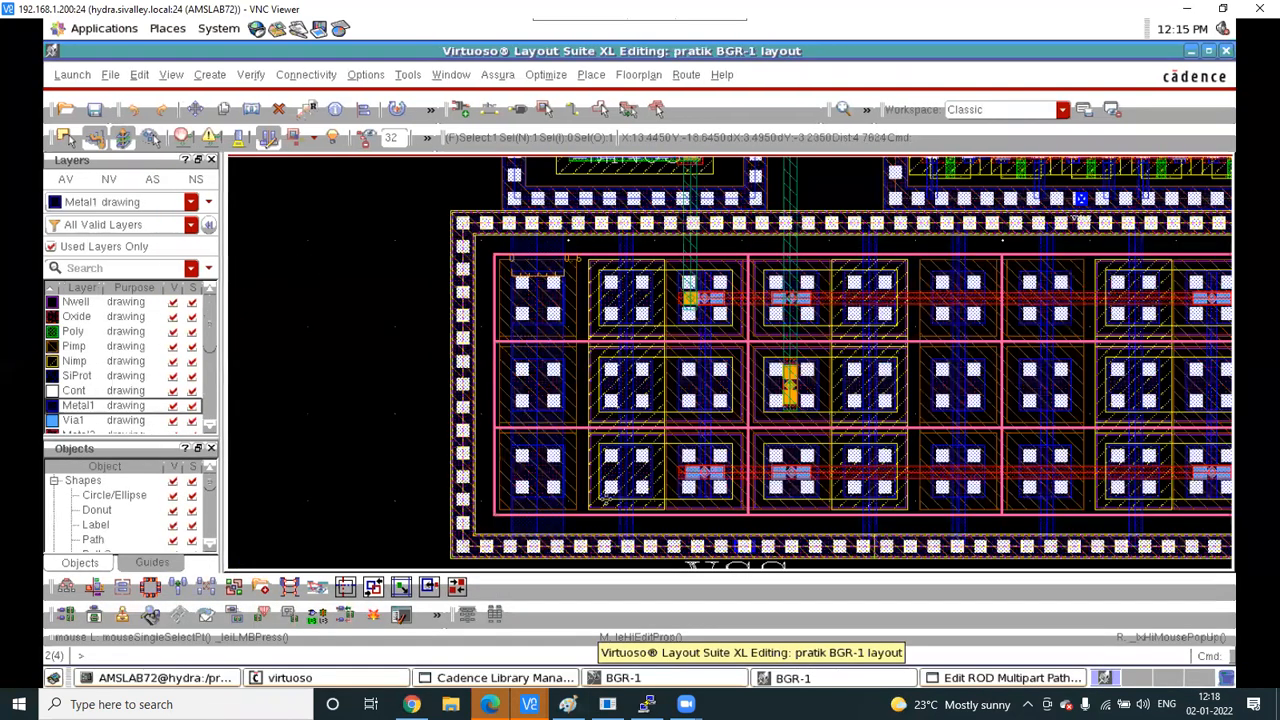
scroll(490, 276, "up", 1)
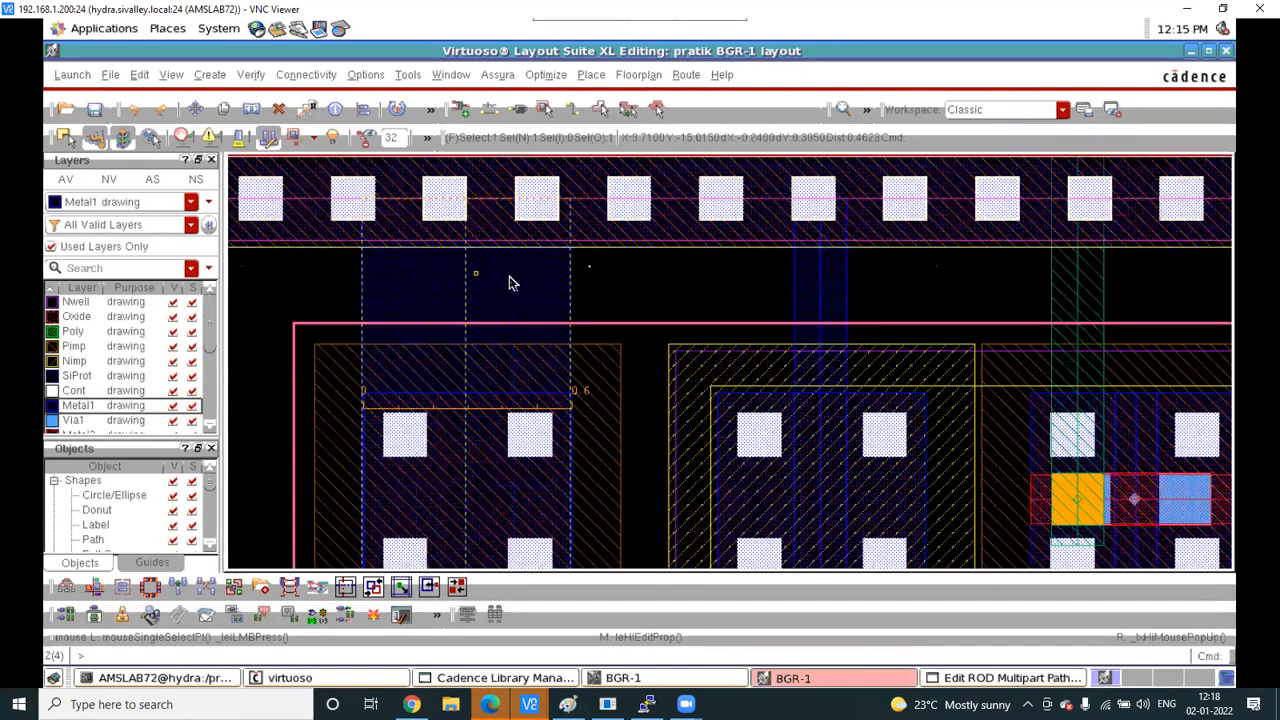
scroll(505, 277, "down", 2)
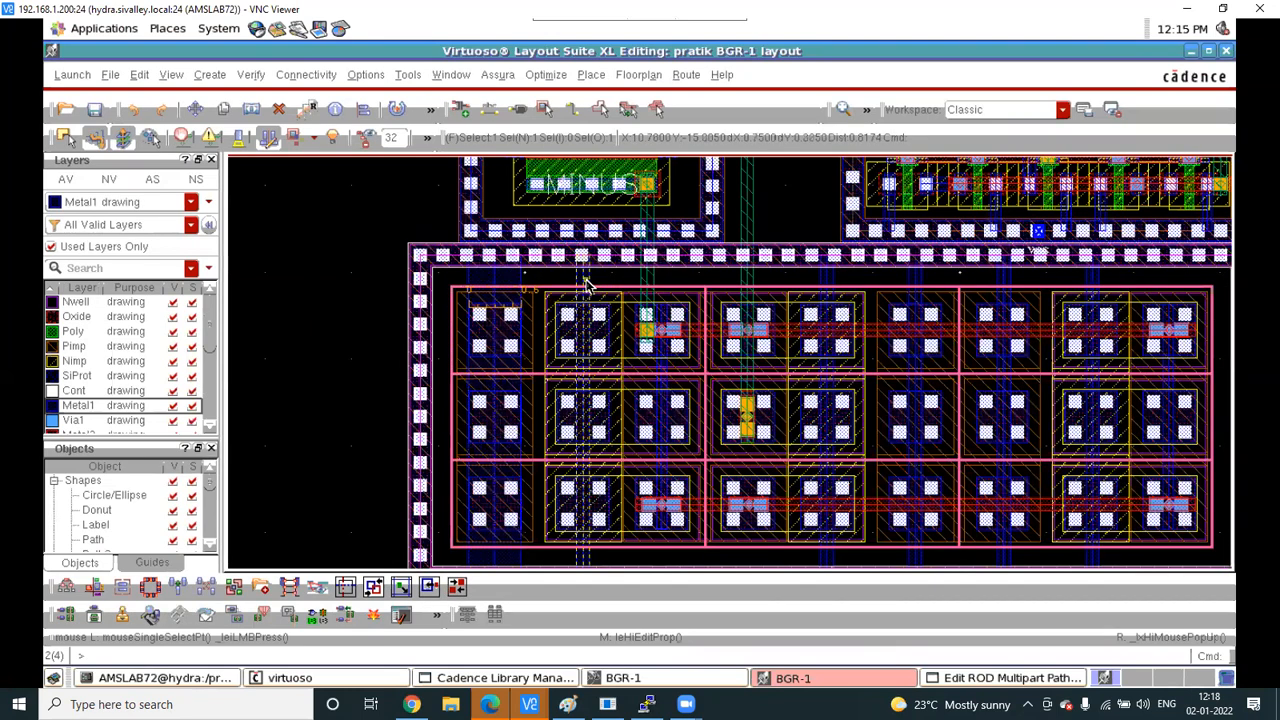
scroll(585, 285, "up", 1)
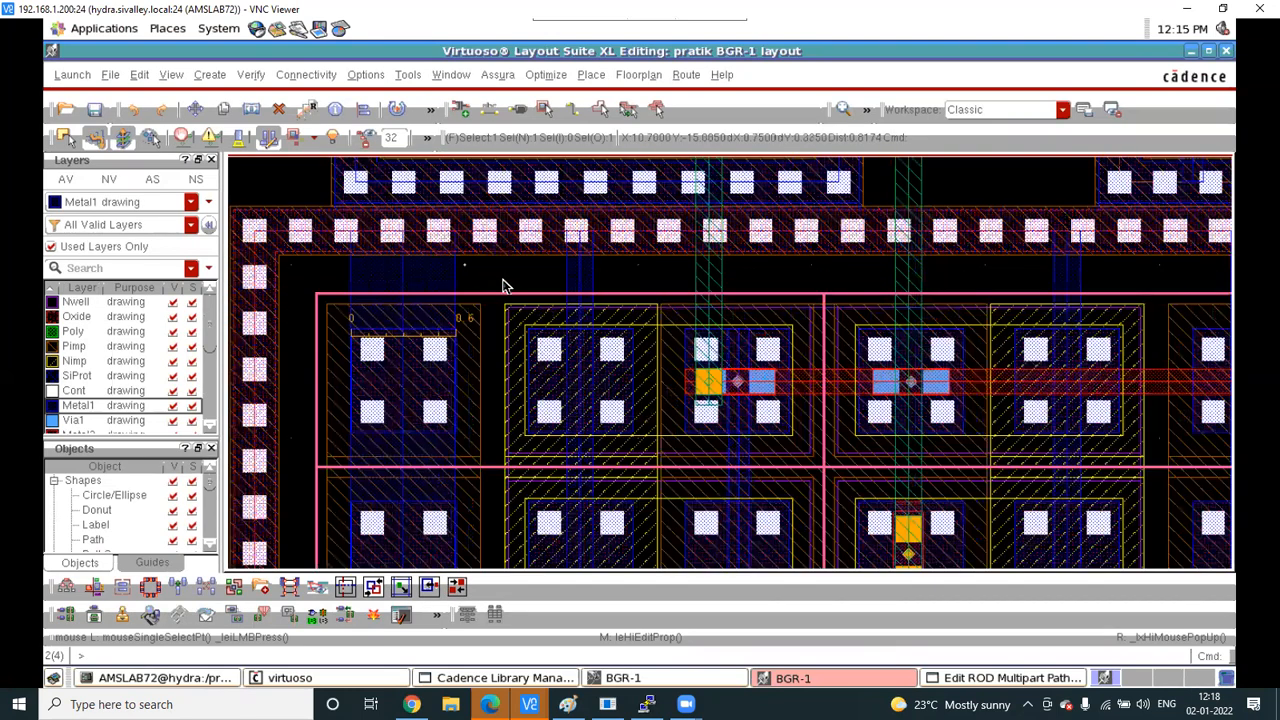
left_click(587, 270)
key("Delete")
Copy the widened Metal1 path from the first column onto the array's second device column
left_click(435, 273)
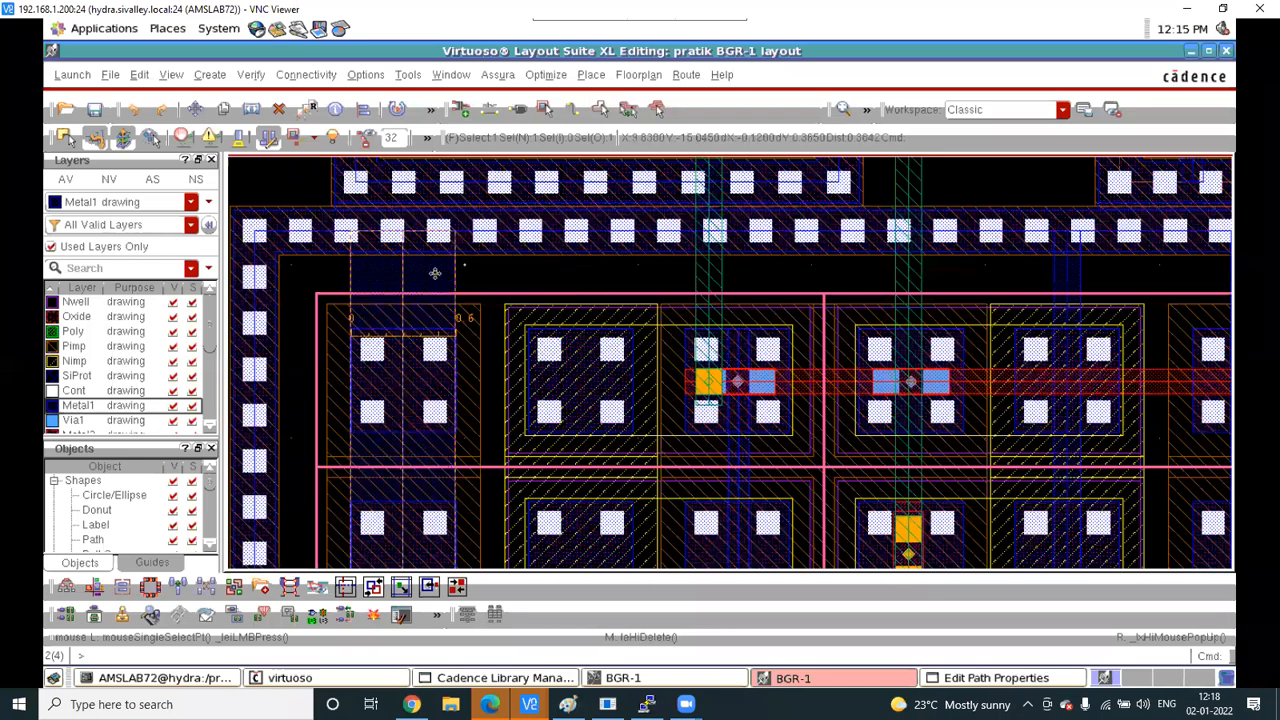
key("c")
scroll(620, 330, "up", 3)
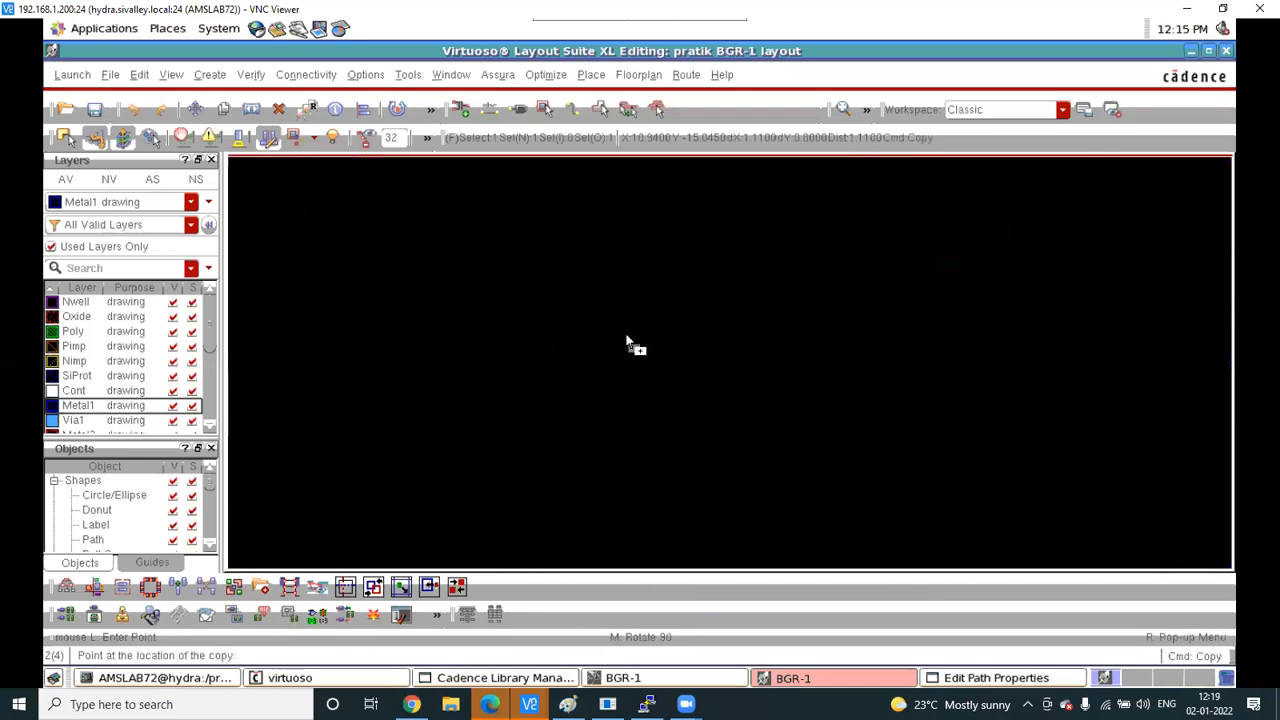
scroll(596, 338, "up", 1)
scroll(545, 345, "down", 1)
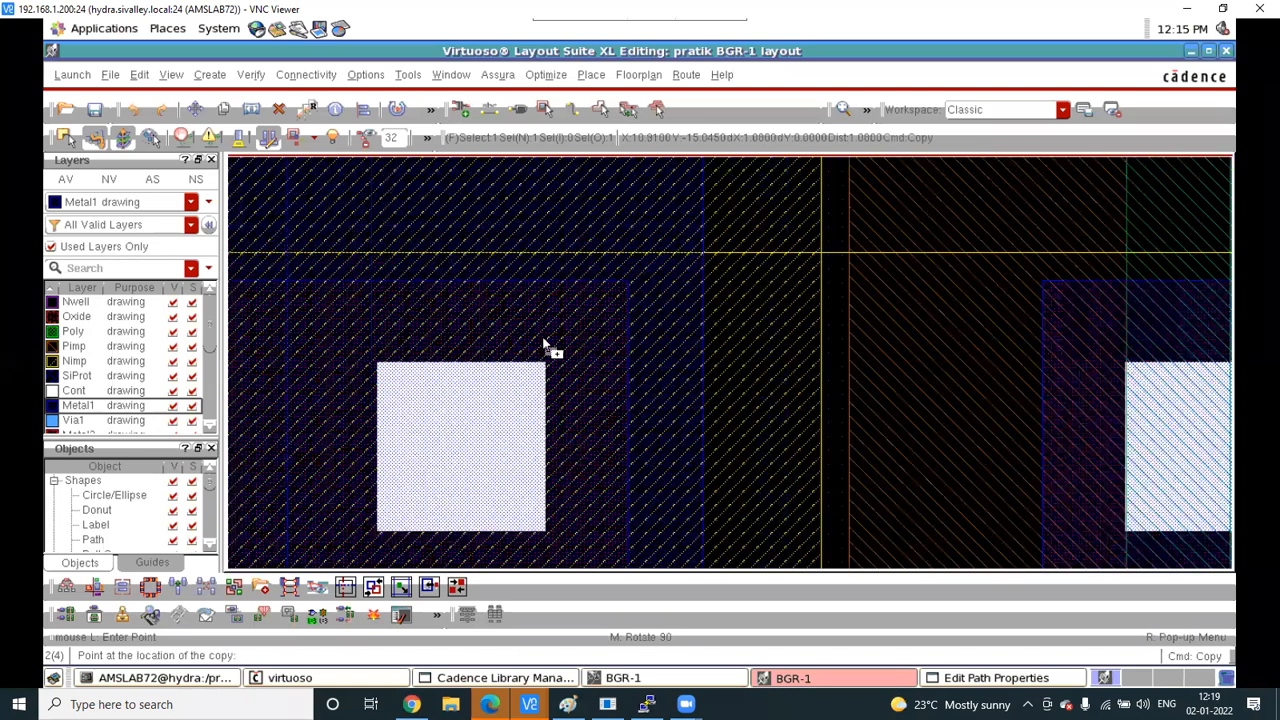
left_click(466, 350)
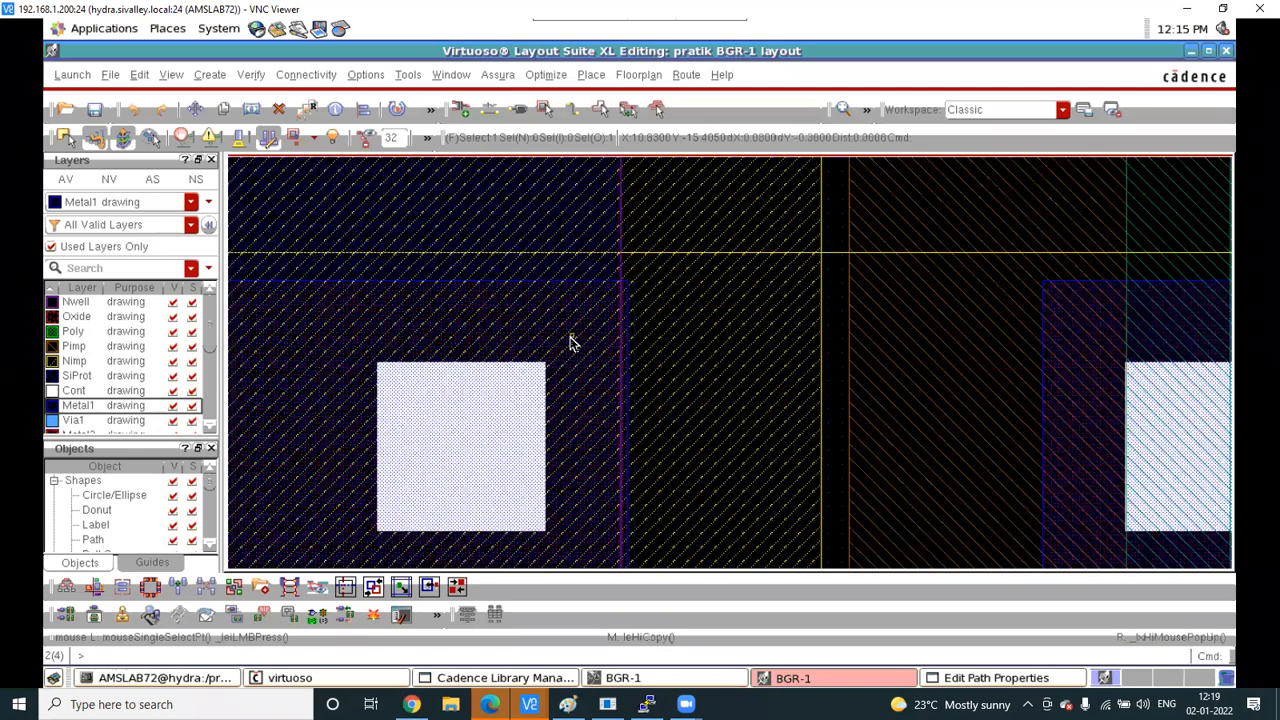
Quick Align the copied Metal1 path's right edge with the Metal1 edge of the second-column device
key("a")
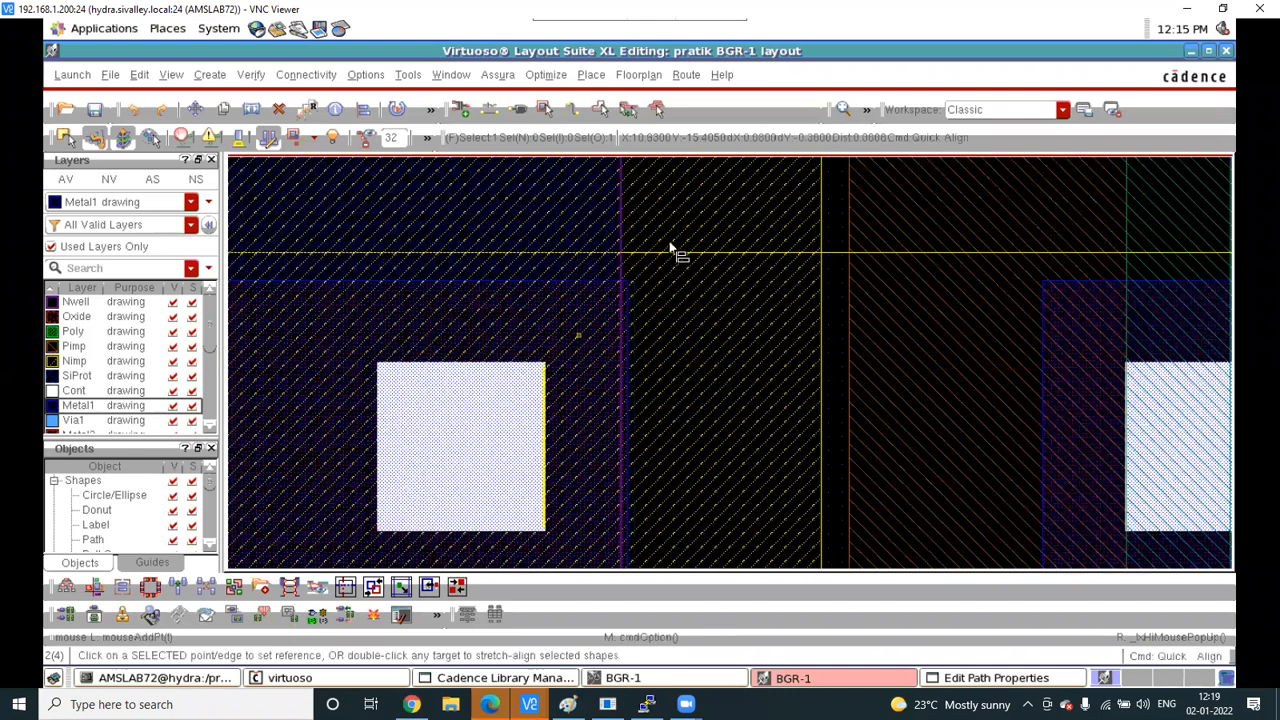
left_click(633, 289)
left_click(634, 307)
scroll(690, 335, "down", 5)
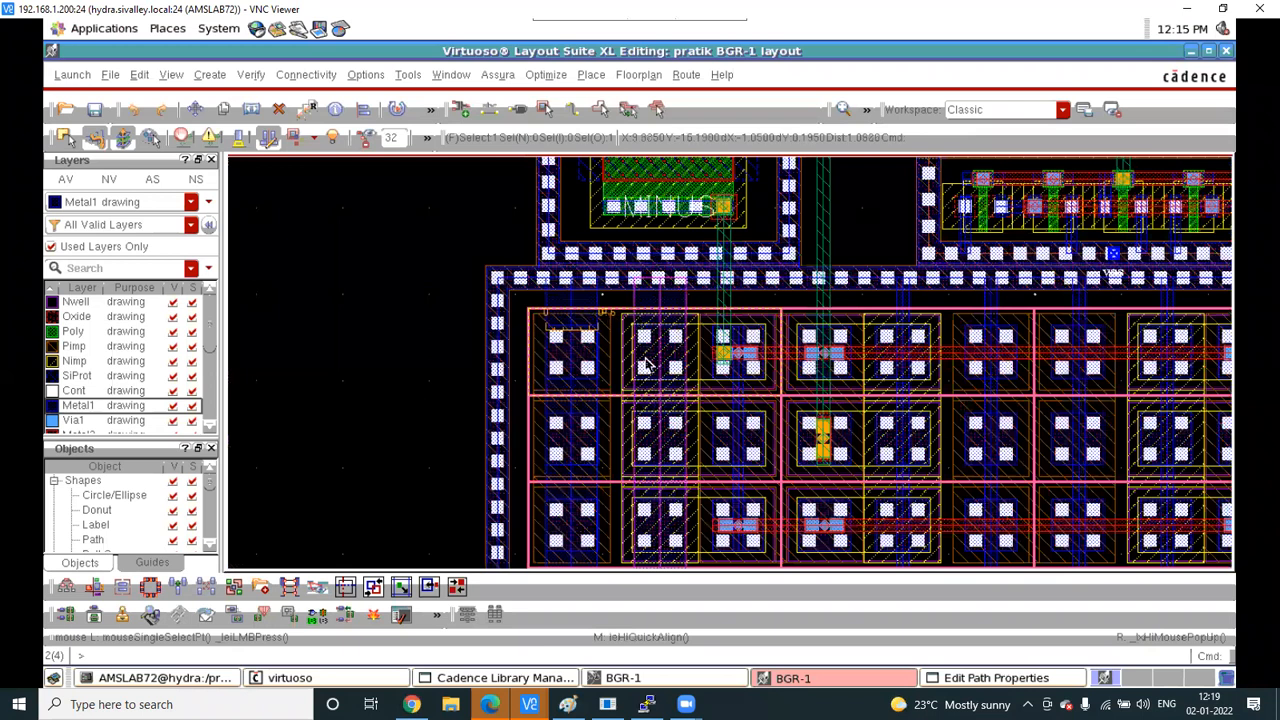
Delete the narrow vertical Metal1 path in the array's third device column and copy the widened second-column Metal1 path in its place
scroll(691, 324, "down", 1)
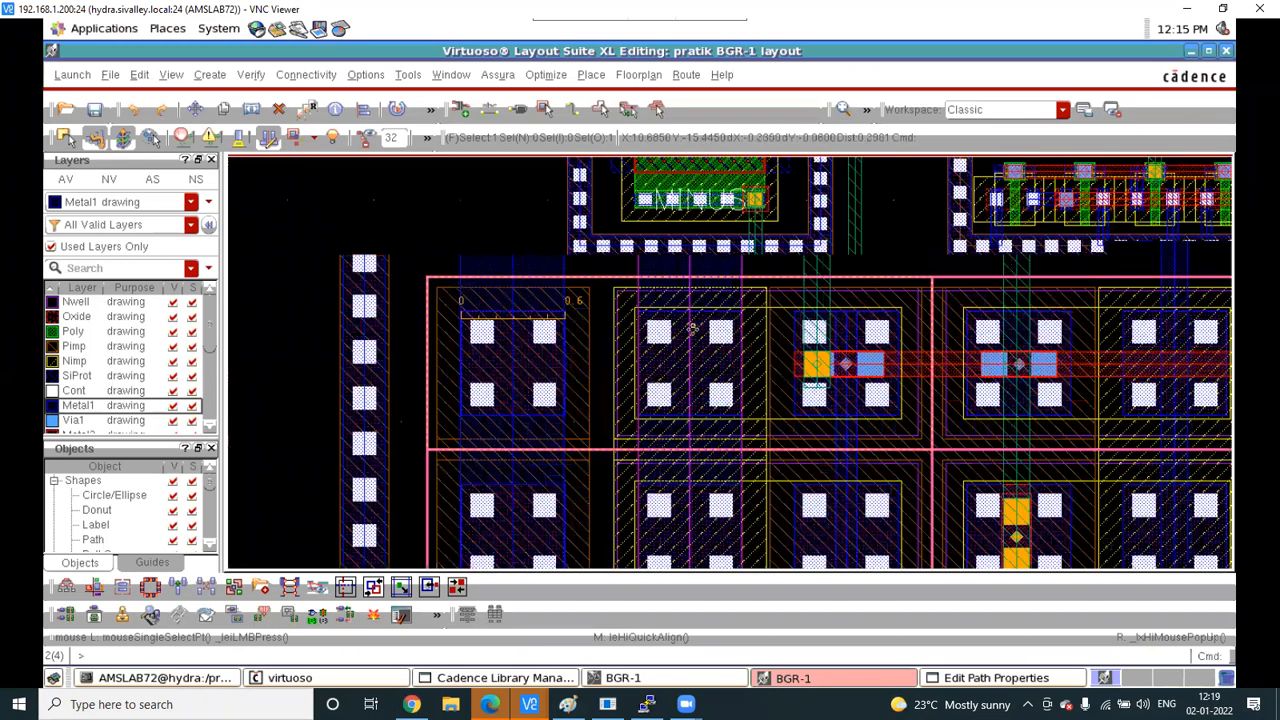
scroll(779, 372, "up", 1)
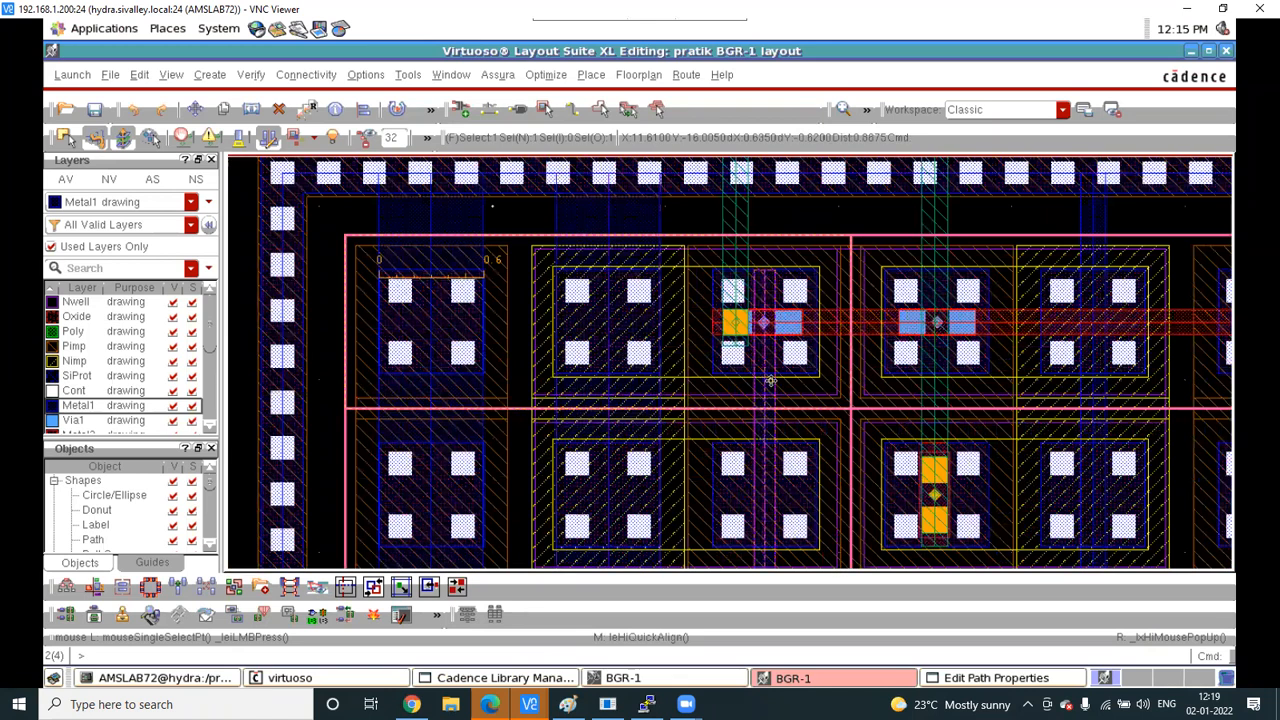
key("Delete")
left_click(646, 223)
key("c")
left_click(646, 222)
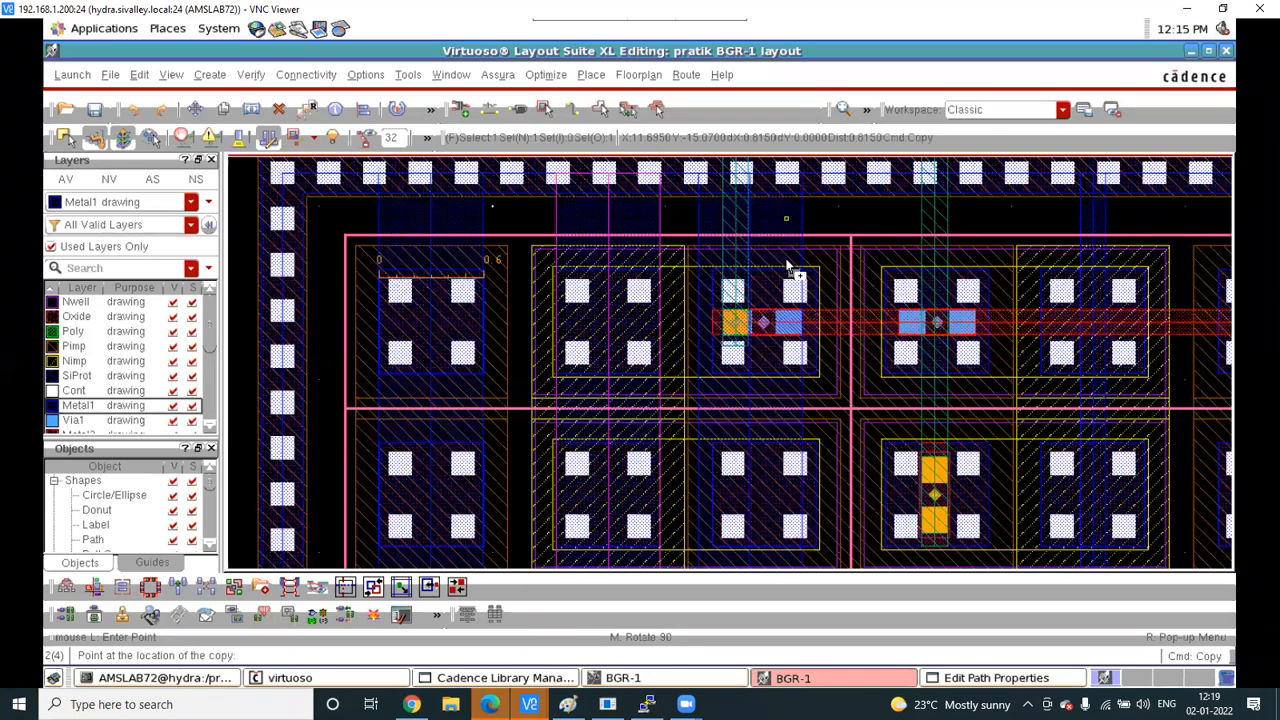
scroll(815, 279, "up", 2, "ctrl")
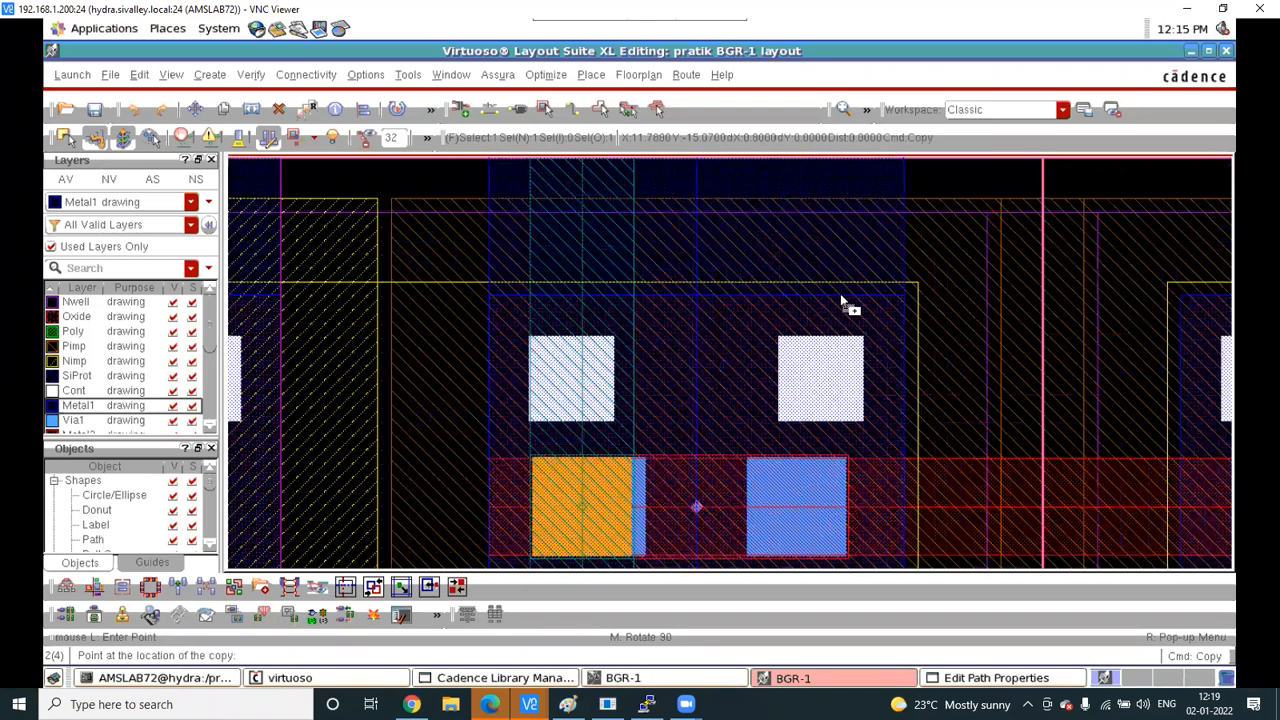
left_click(744, 289)
scroll(744, 292, "down", 3, "ctrl")
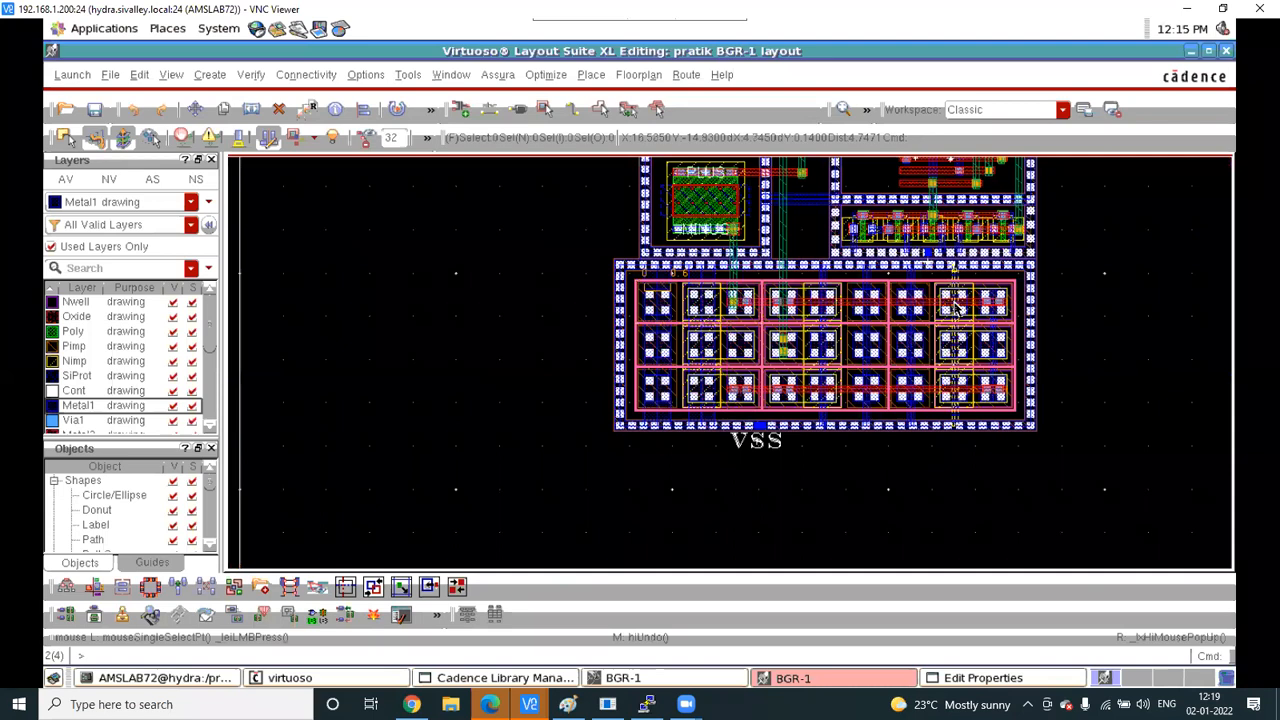
Show only the Nwell drawing layer over the device array
scroll(1012, 318, "up", 2, "ctrl")
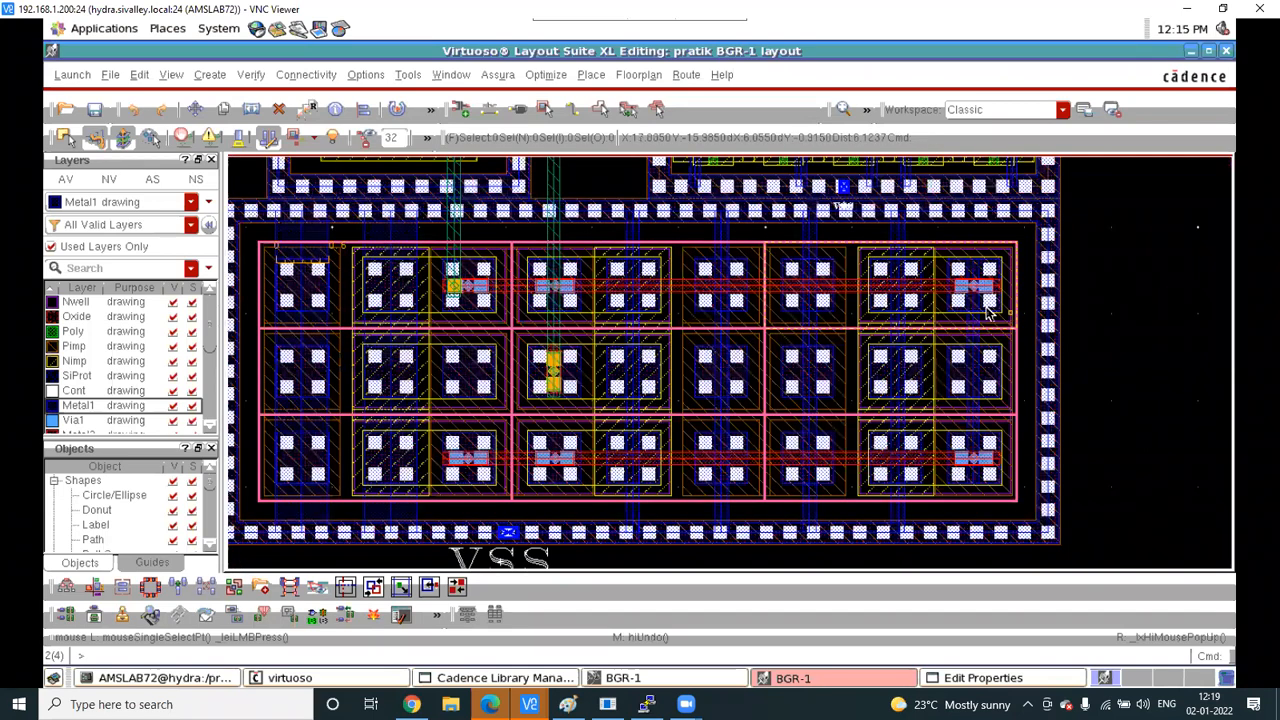
scroll(788, 313, "down", 2, "ctrl")
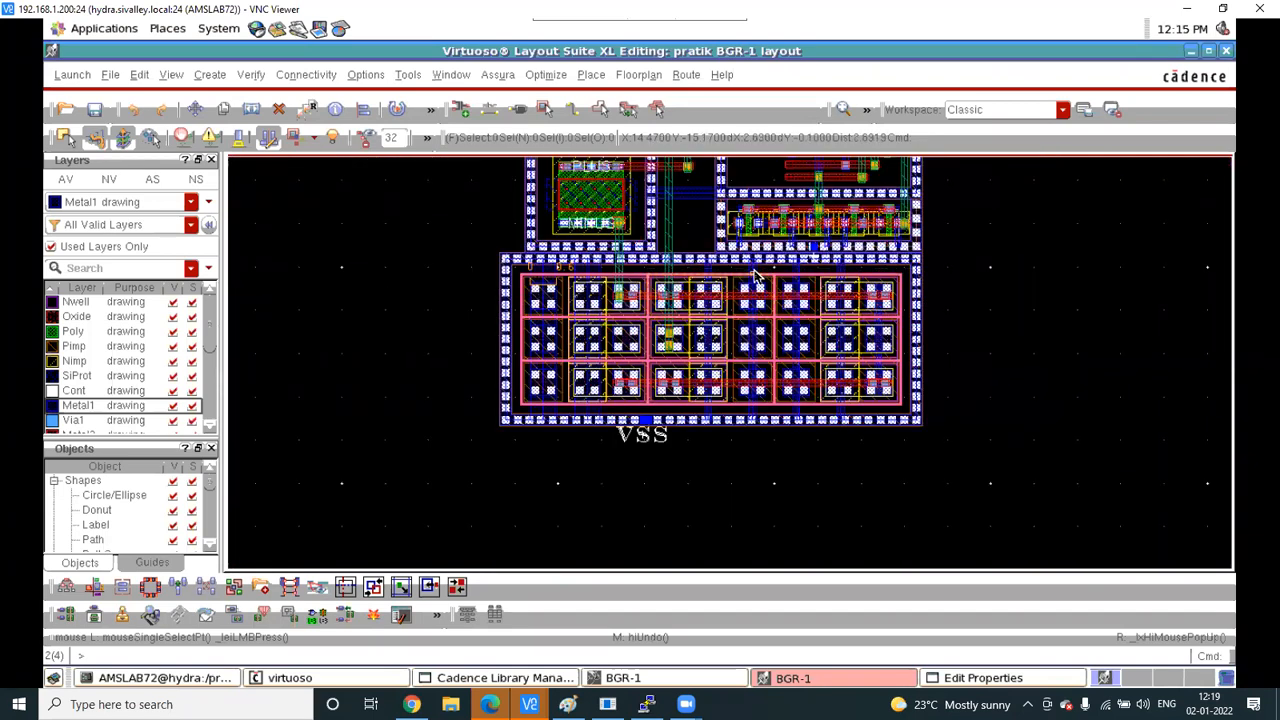
scroll(755, 275, "up", 2, "ctrl")
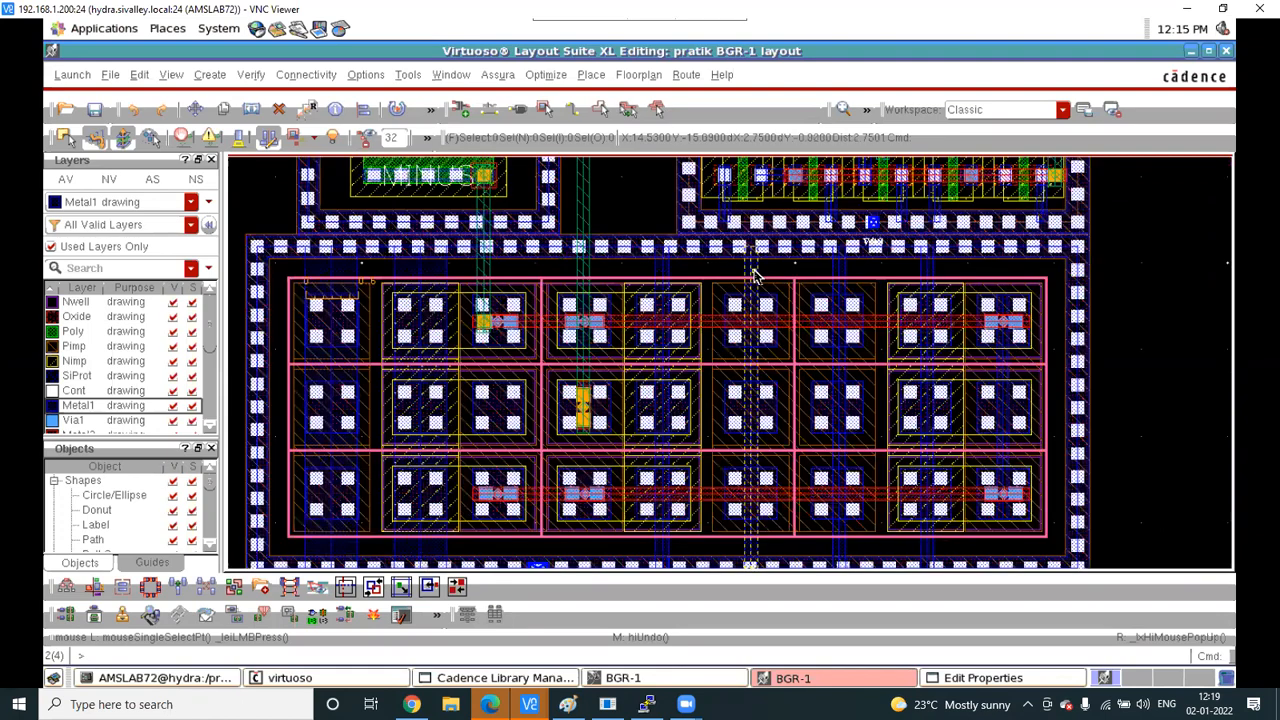
scroll(709, 287, "down", 2, "ctrl")
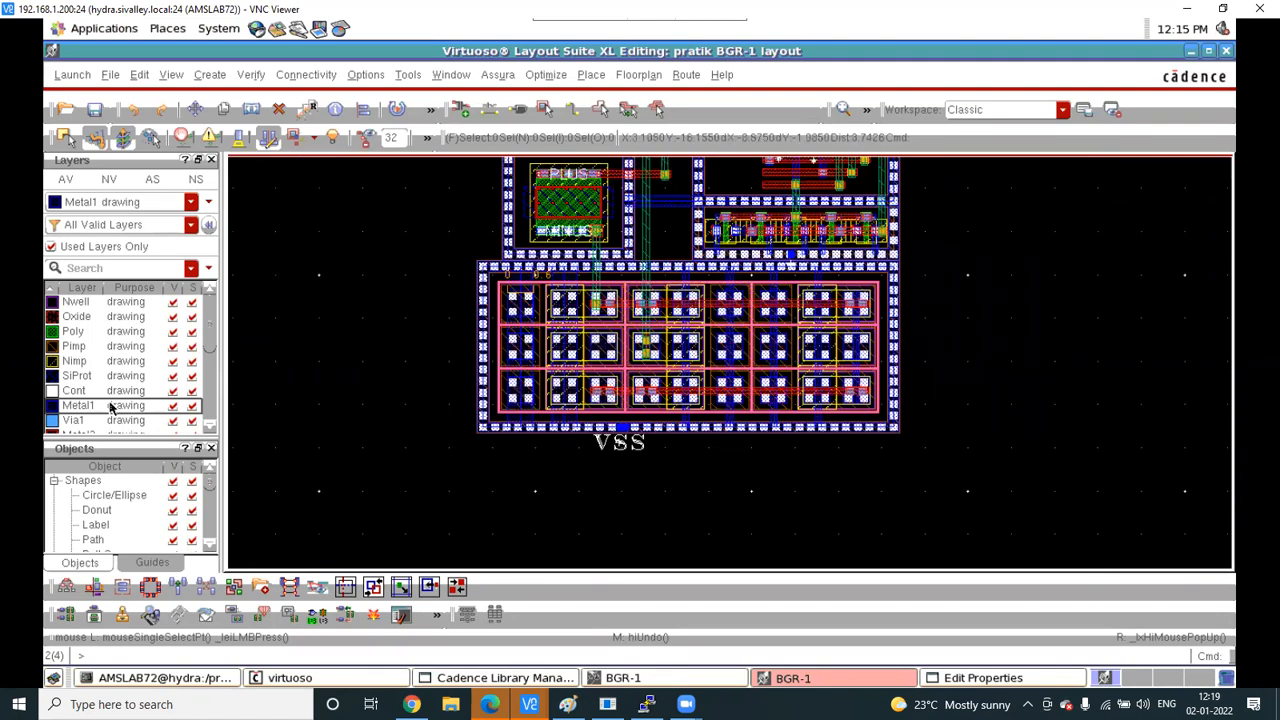
left_click(86, 346)
left_click(80, 302)
left_click(112, 181)
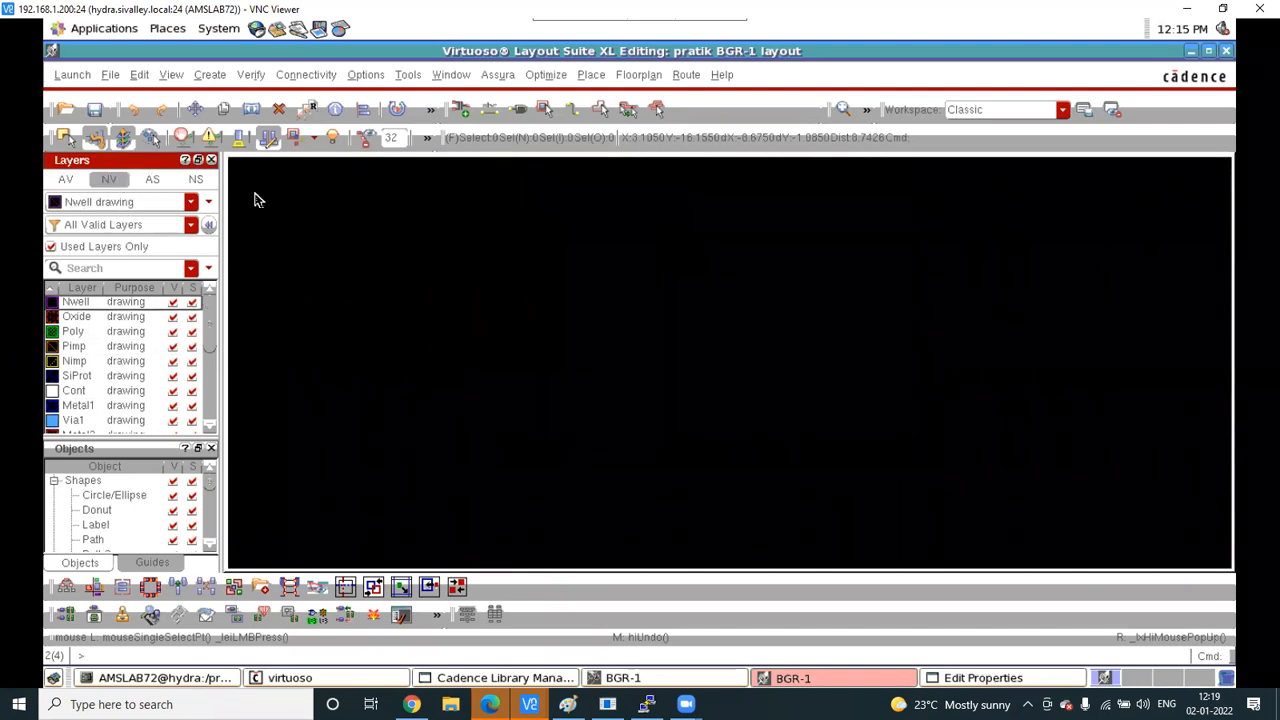
scroll(686, 320, "up", 1)
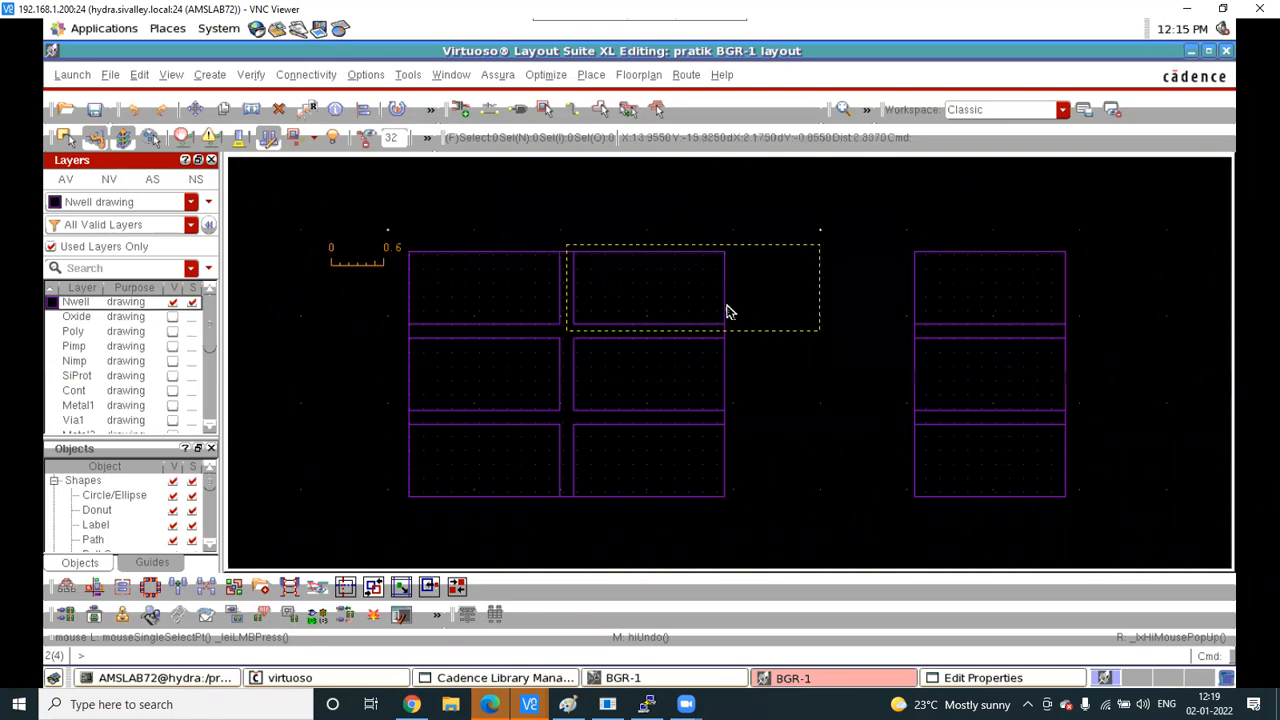
Mirror the array's upper-right device instance sideways so its Nwell faces the neighbouring Nwell column
left_click(1014, 278)
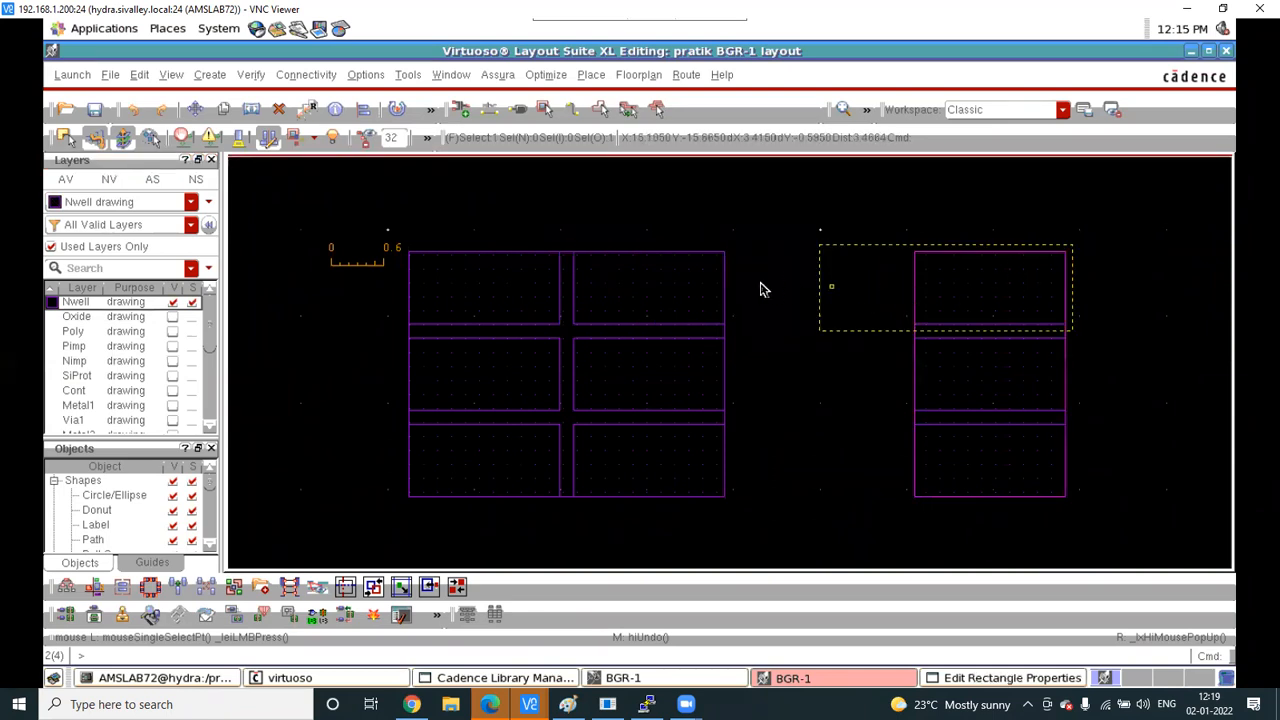
left_click(960, 302)
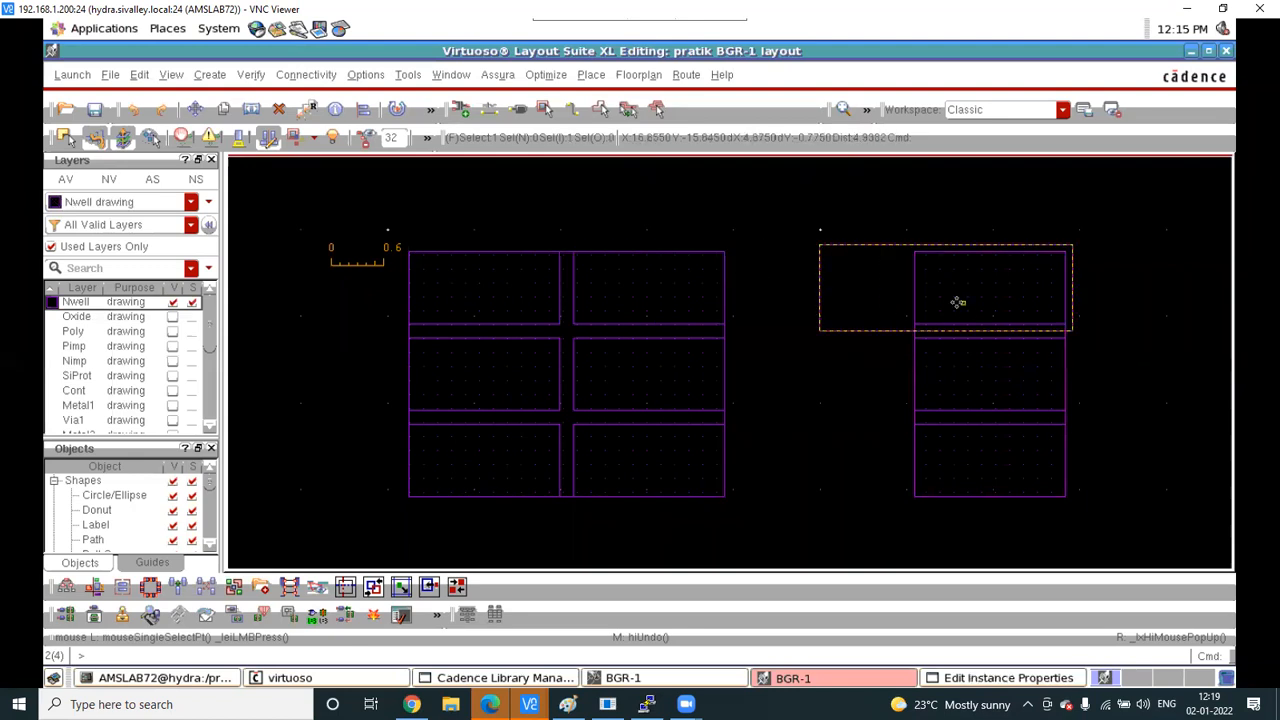
left_click(444, 112)
left_click(431, 110)
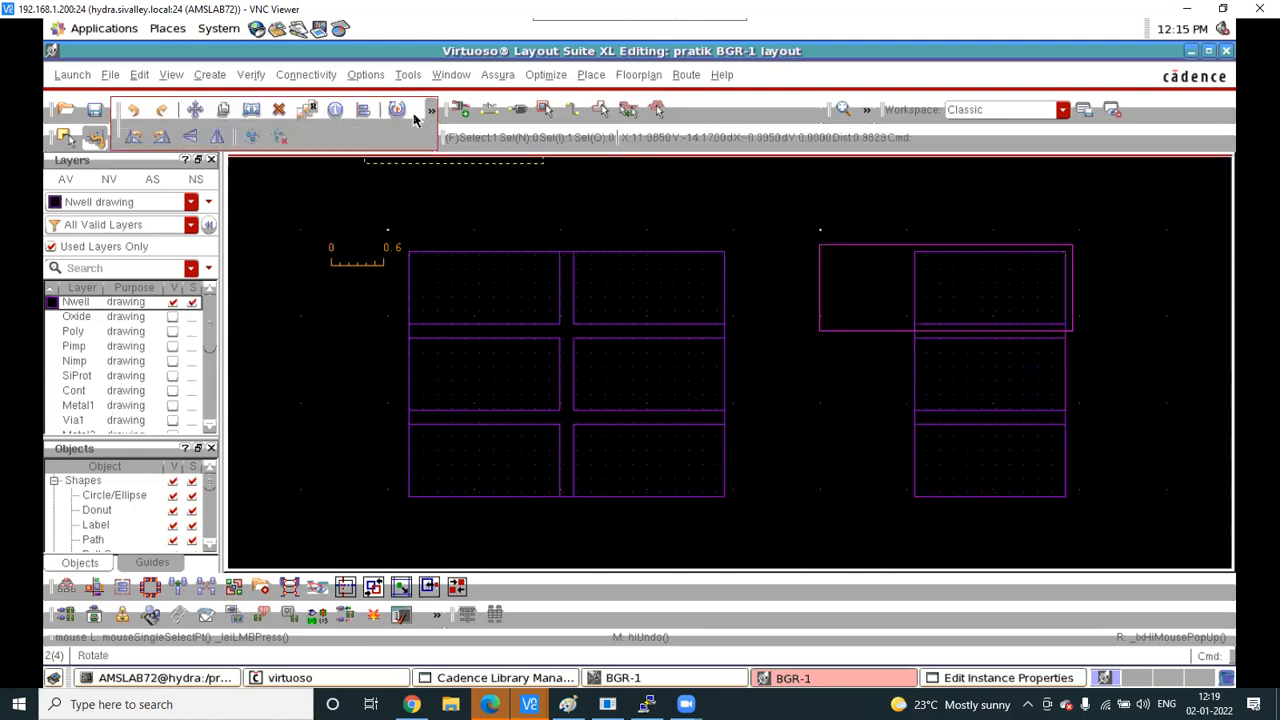
left_click(221, 139)
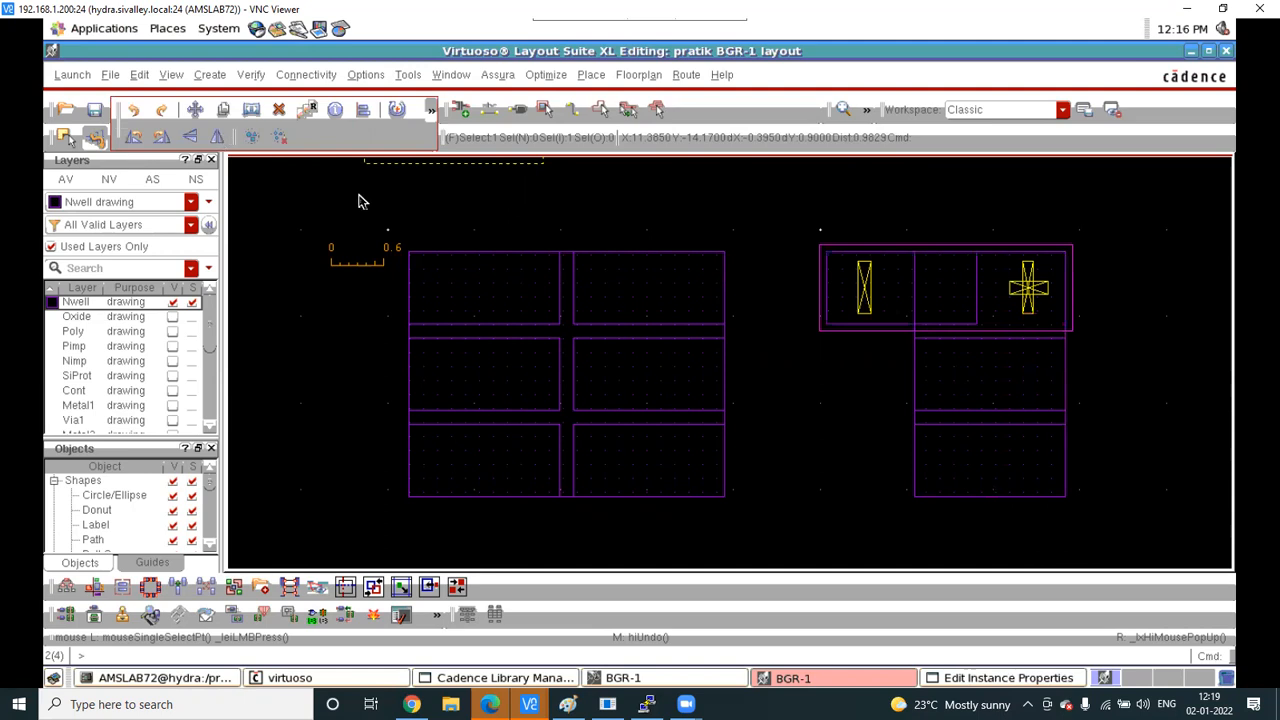
Measure the horizontal gap from the middle Nwell column's right edge to the mirrored instance's Nwell with a ruler
left_click(759, 226)
key("k")
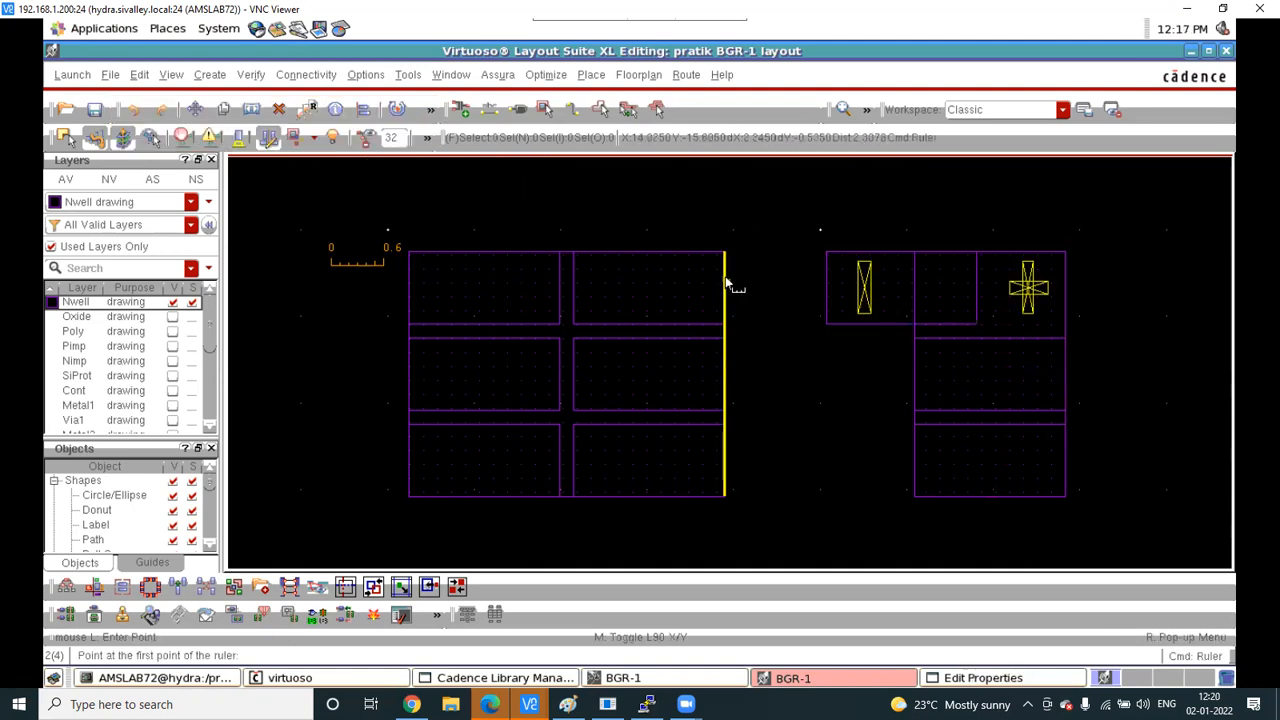
left_click(725, 273)
scroll(828, 280, "up", 5, "ctrl")
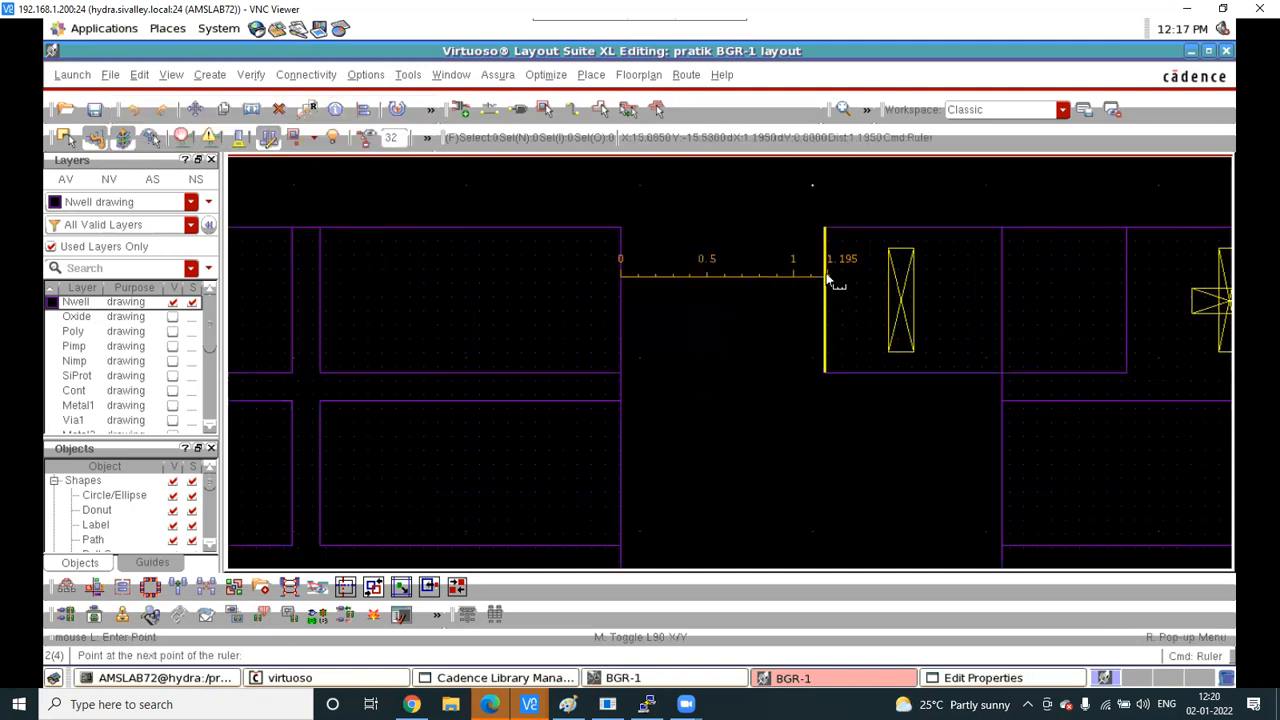
scroll(818, 287, "up", 3, "ctrl")
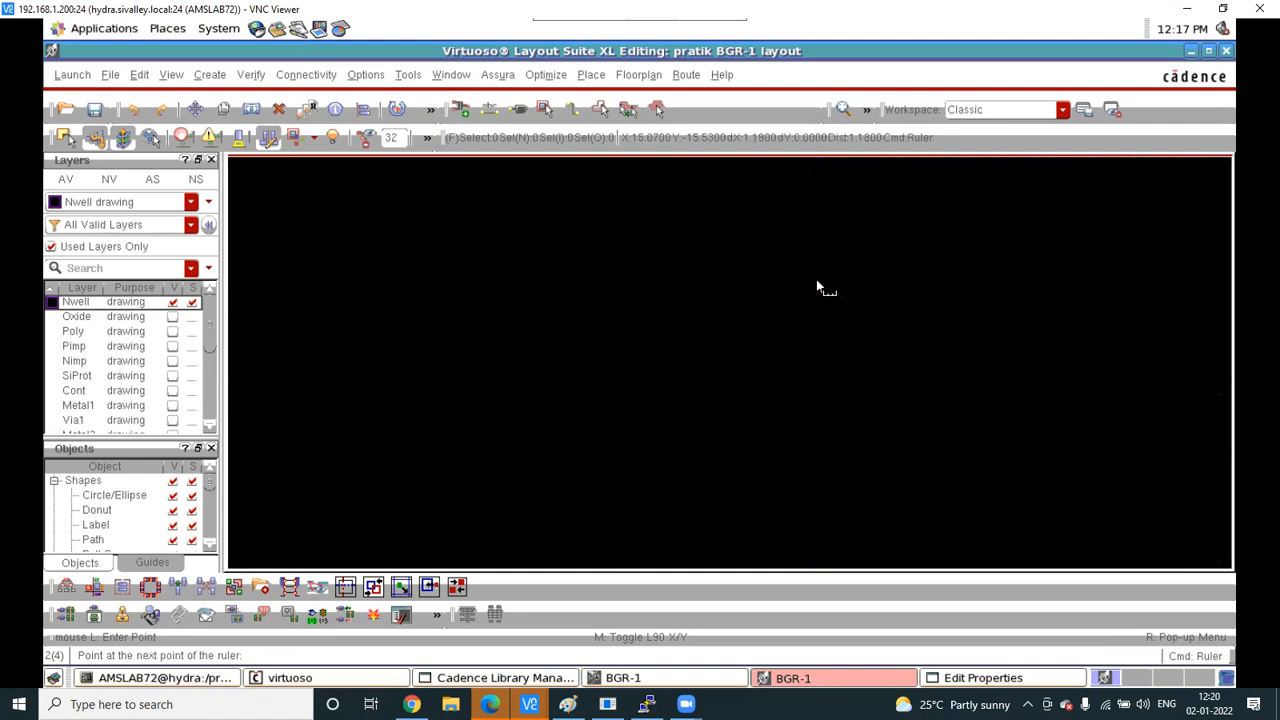
left_click(818, 287)
scroll(720, 320, "down", 4, "ctrl")
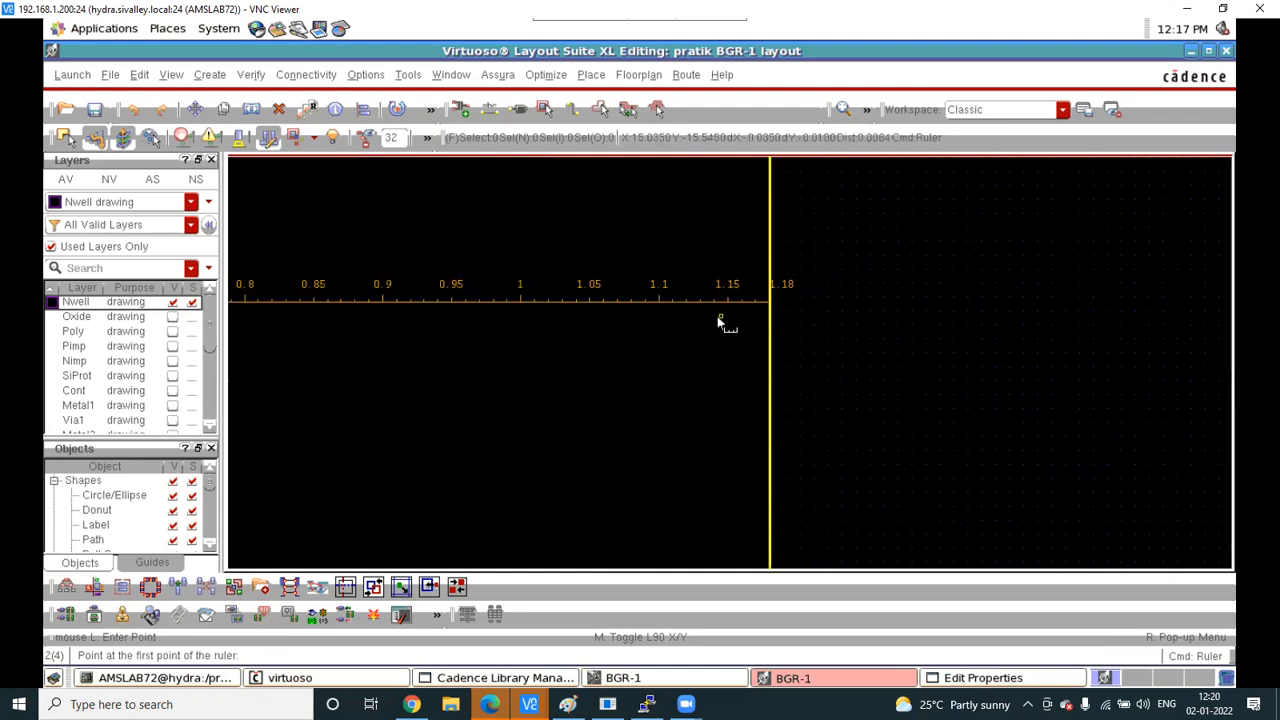
scroll(718, 318, "down", 2, "ctrl")
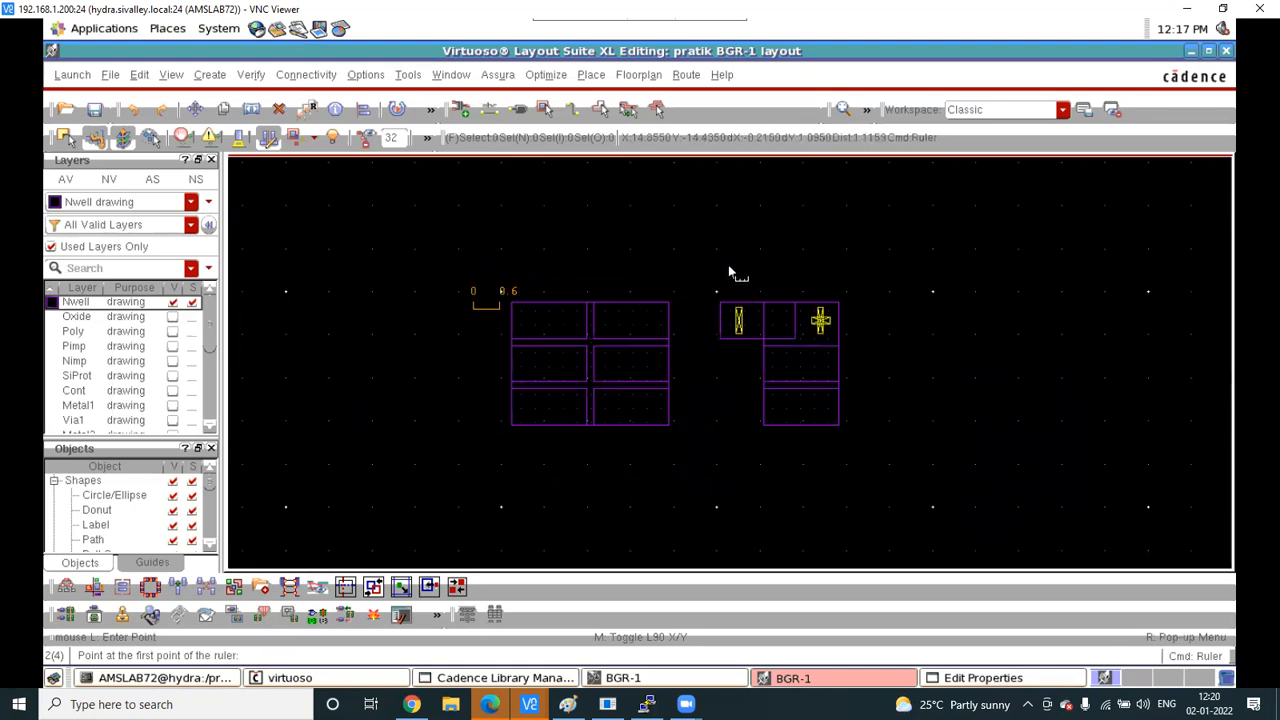
Make all layers visible again and leave the Ruler command
left_click(67, 180)
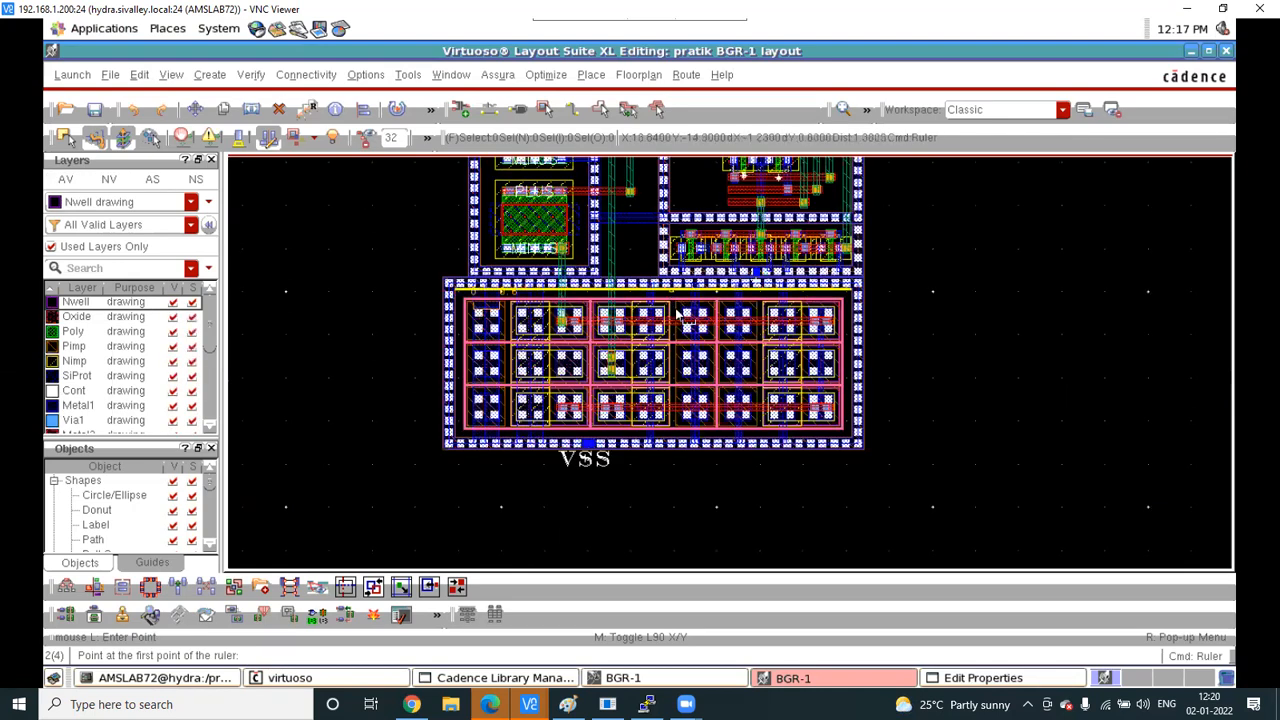
scroll(683, 313, "up", 1)
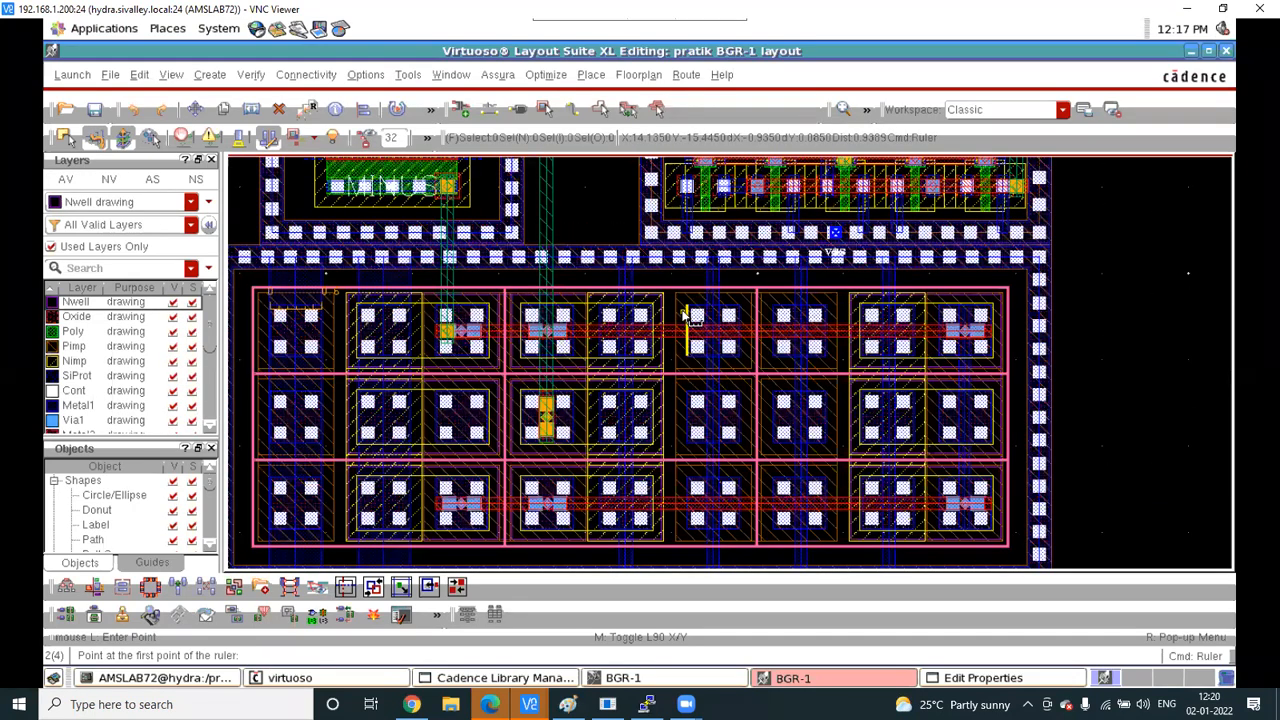
scroll(900, 366, "down", 2)
key("Escape")
Try to move a rectangle near the array's upper-right corner
scroll(857, 378, "up", 2)
left_click(843, 413)
key("m")
left_click(878, 418)
scroll(885, 415, "down", 2)
left_click(887, 415)
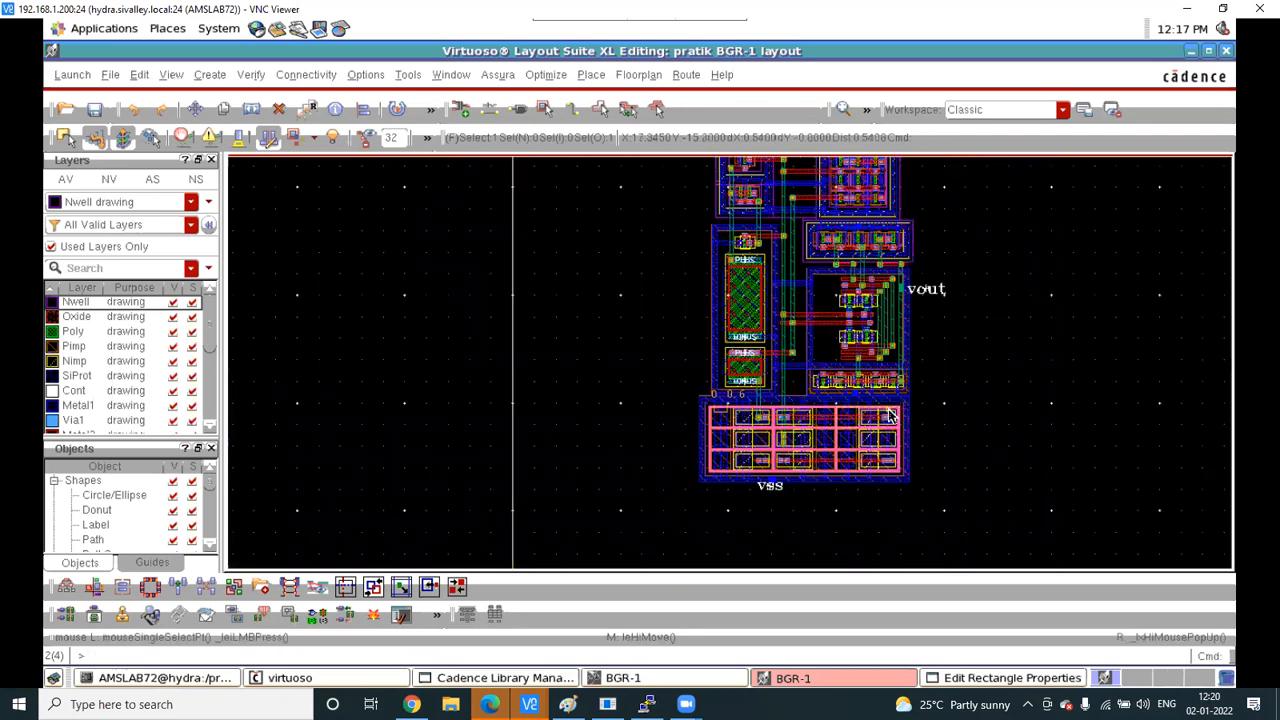
Try to copy the tall rectangle over the array's last device column into the empty area beside the guard ring
scroll(887, 415, "up", 3)
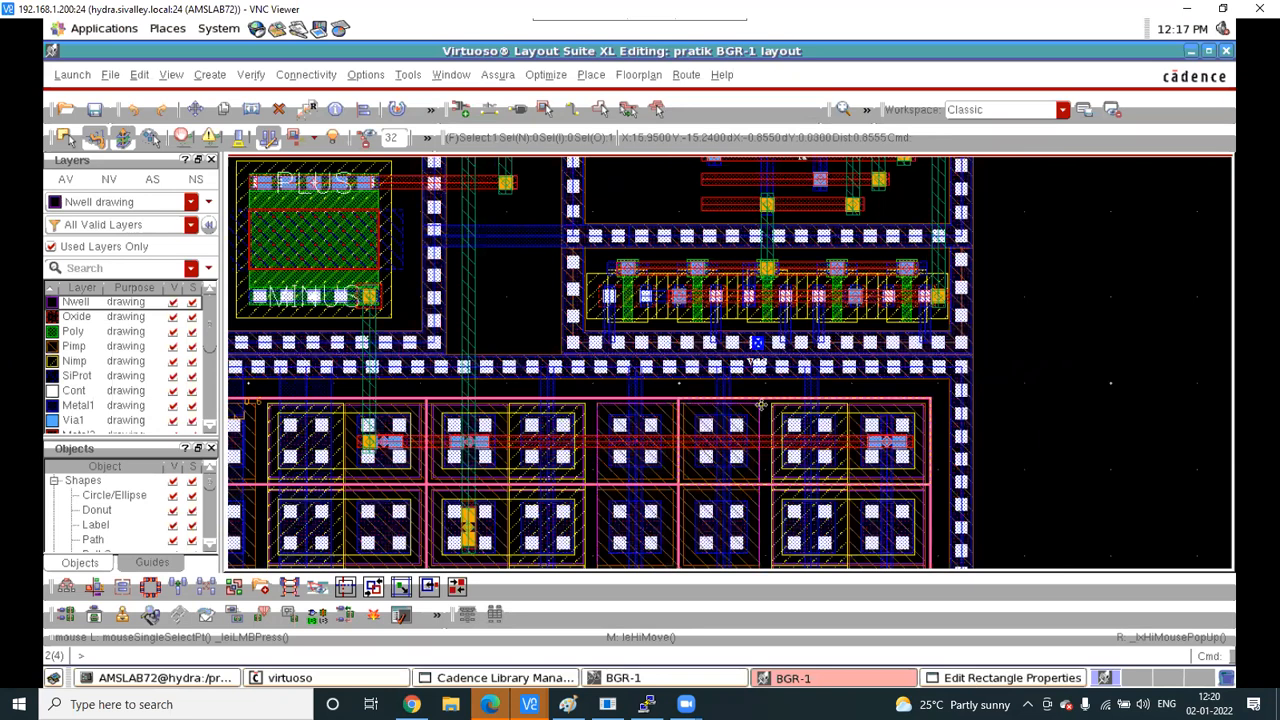
left_click(855, 412)
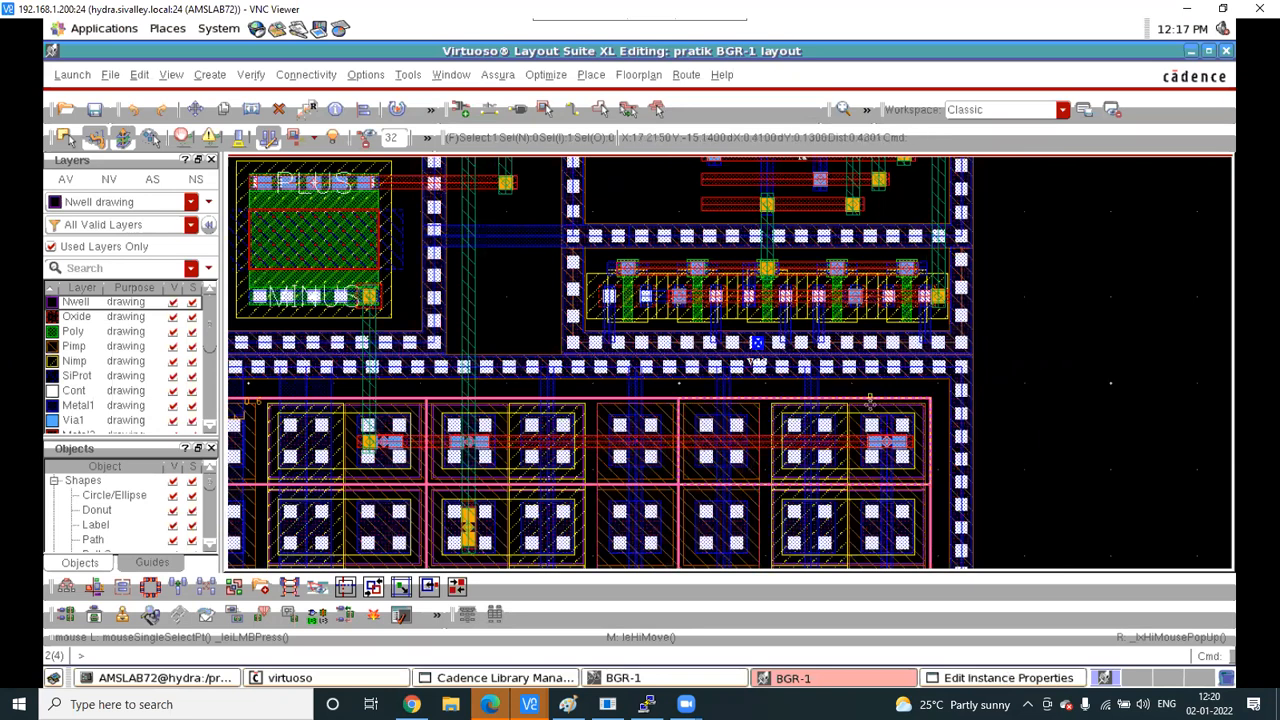
scroll(870, 410, "up", 2)
scroll(875, 433, "up", 2)
left_click(875, 430)
key("c")
scroll(880, 435, "down", 5)
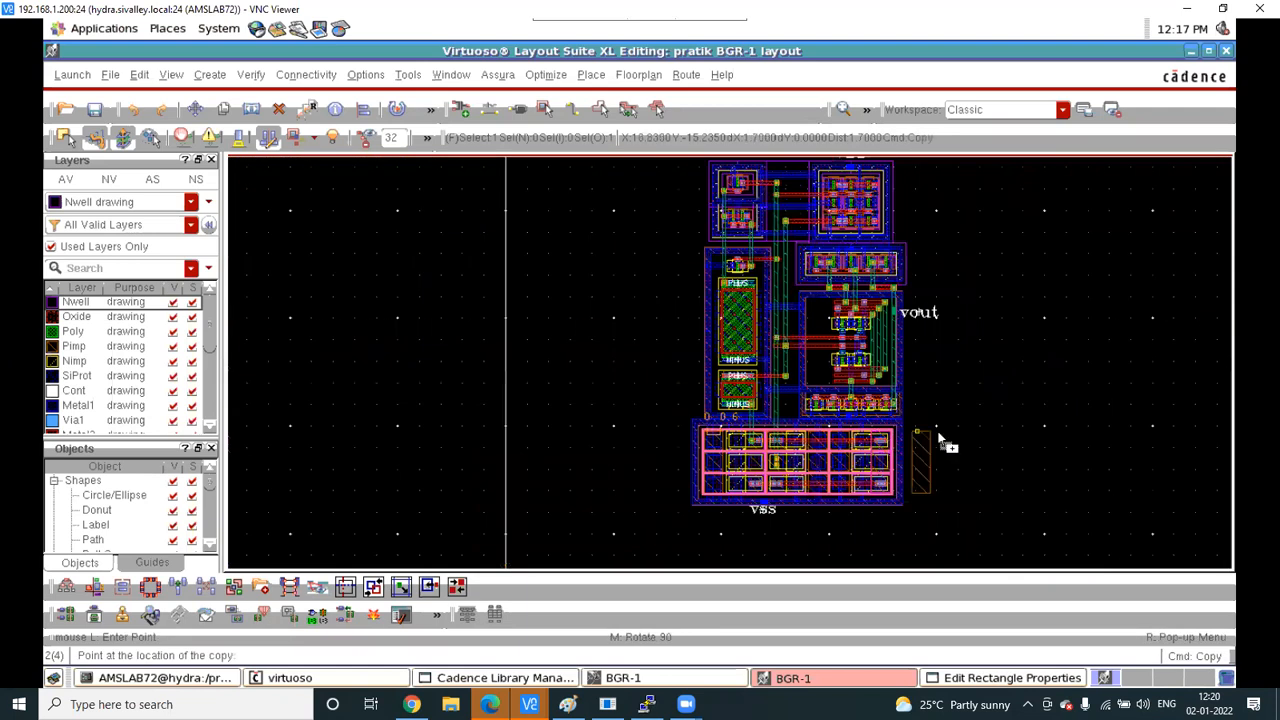
left_click(997, 428)
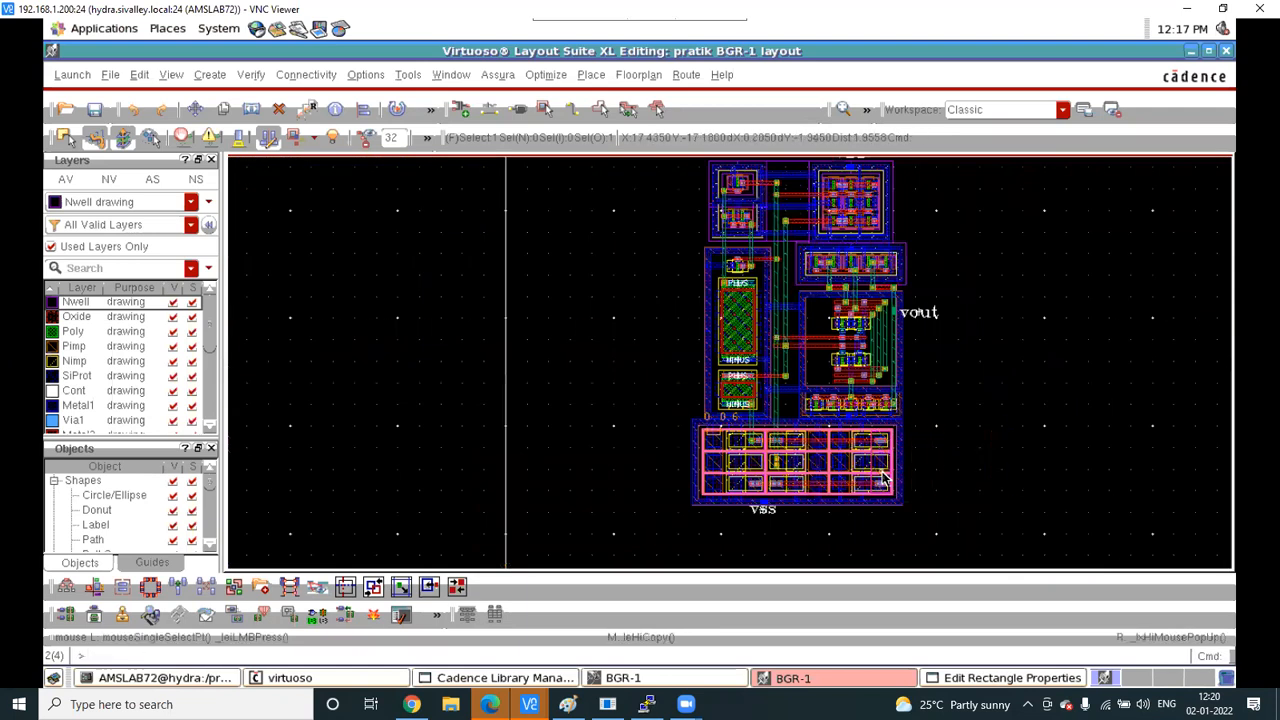
scroll(878, 480, "up", 3)
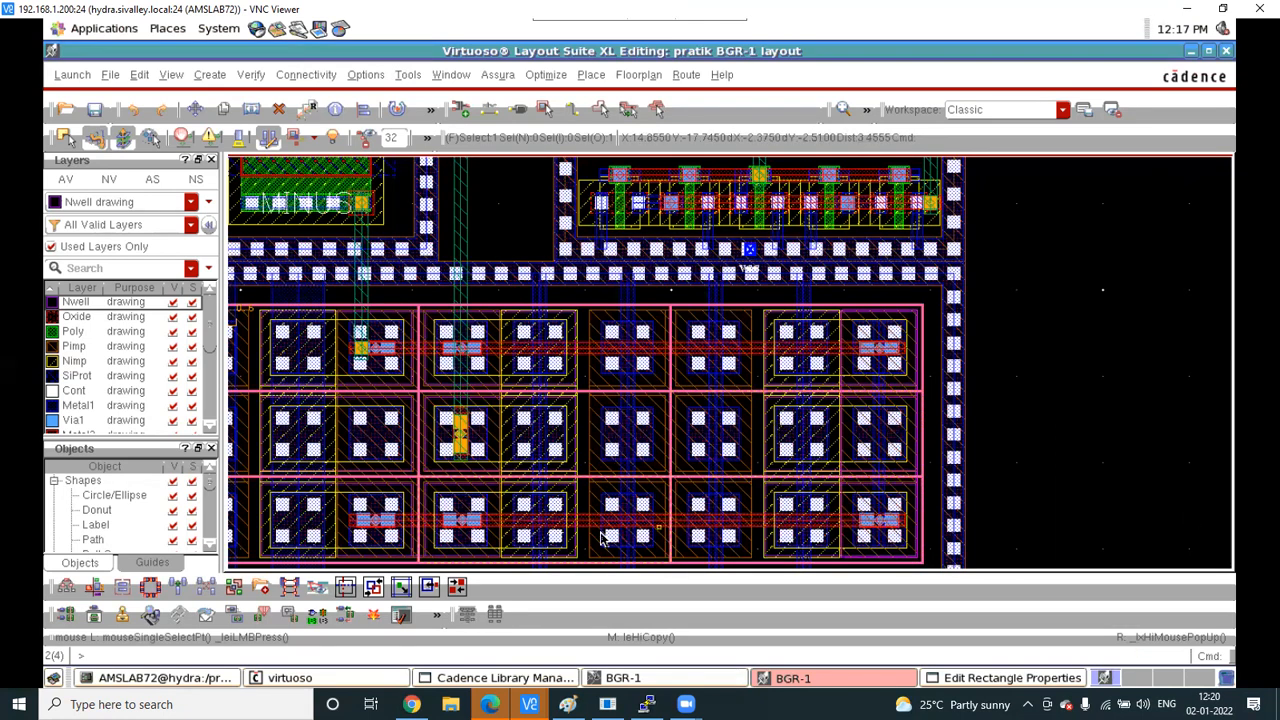
left_click(702, 296)
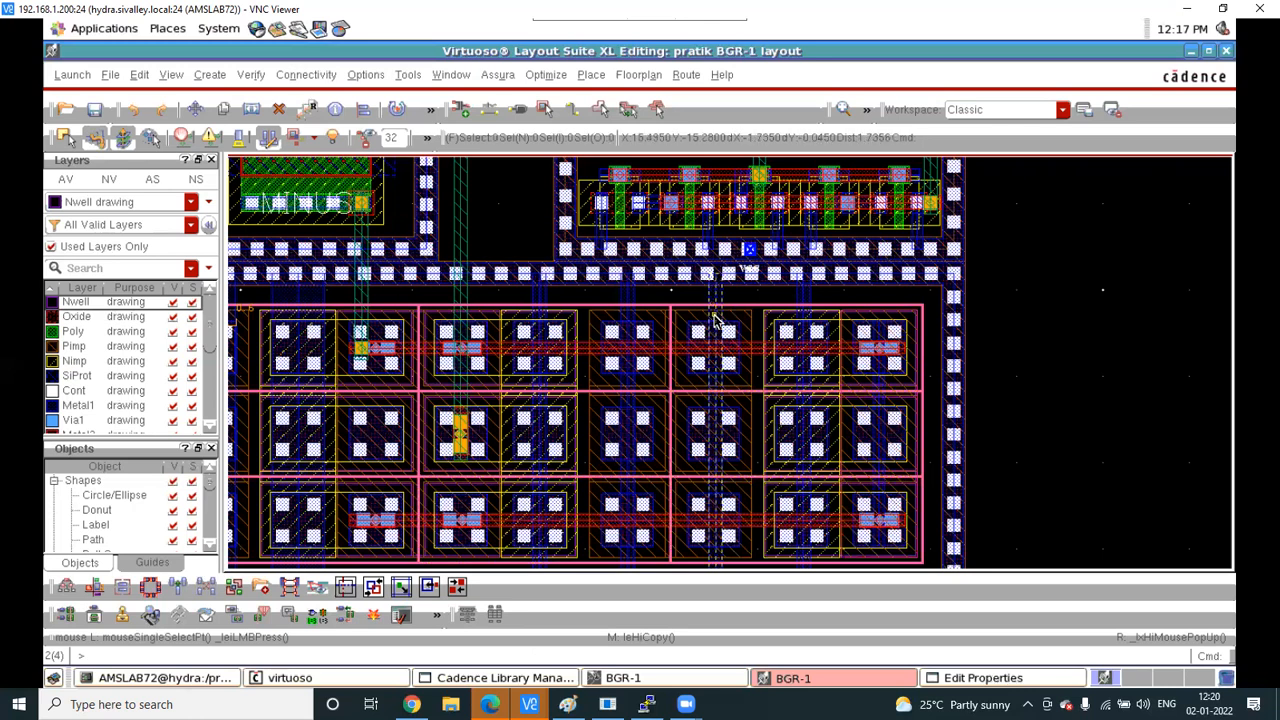
left_click(730, 321)
left_click(731, 317)
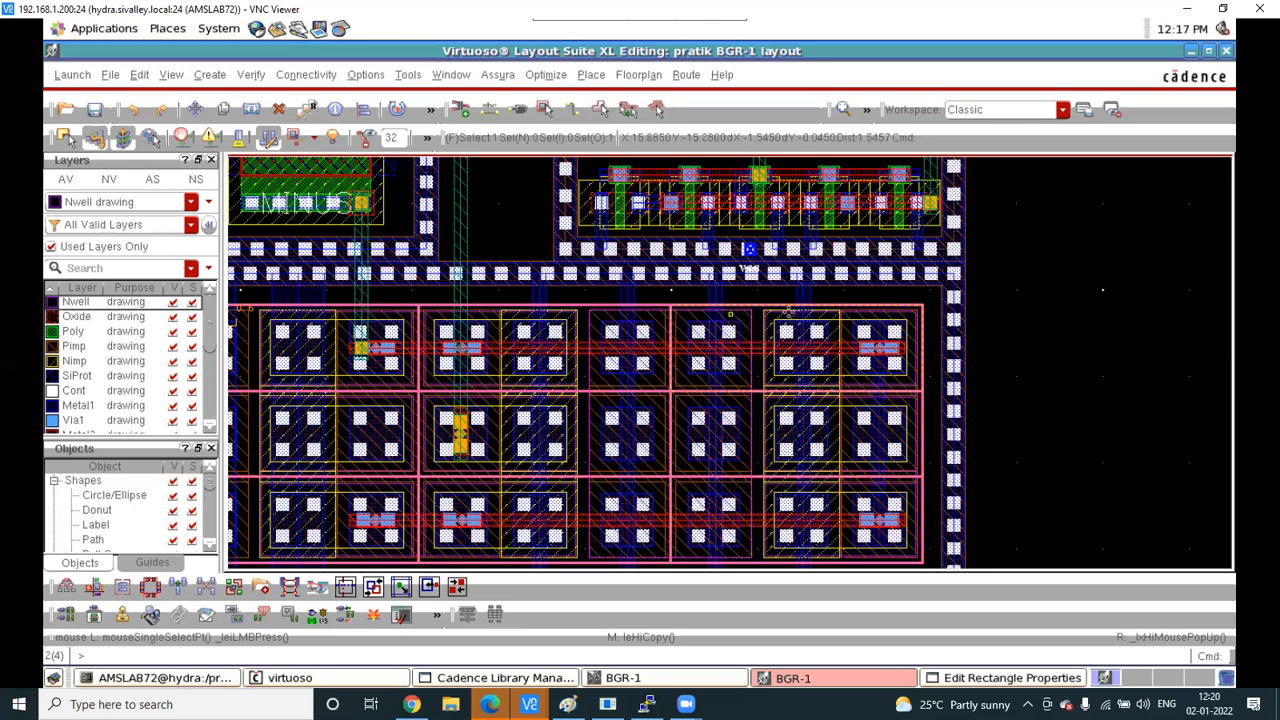
Turn off the layout's grid by setting the grid type to none in the Display Options
scroll(805, 345, "down", 8, "ctrl")
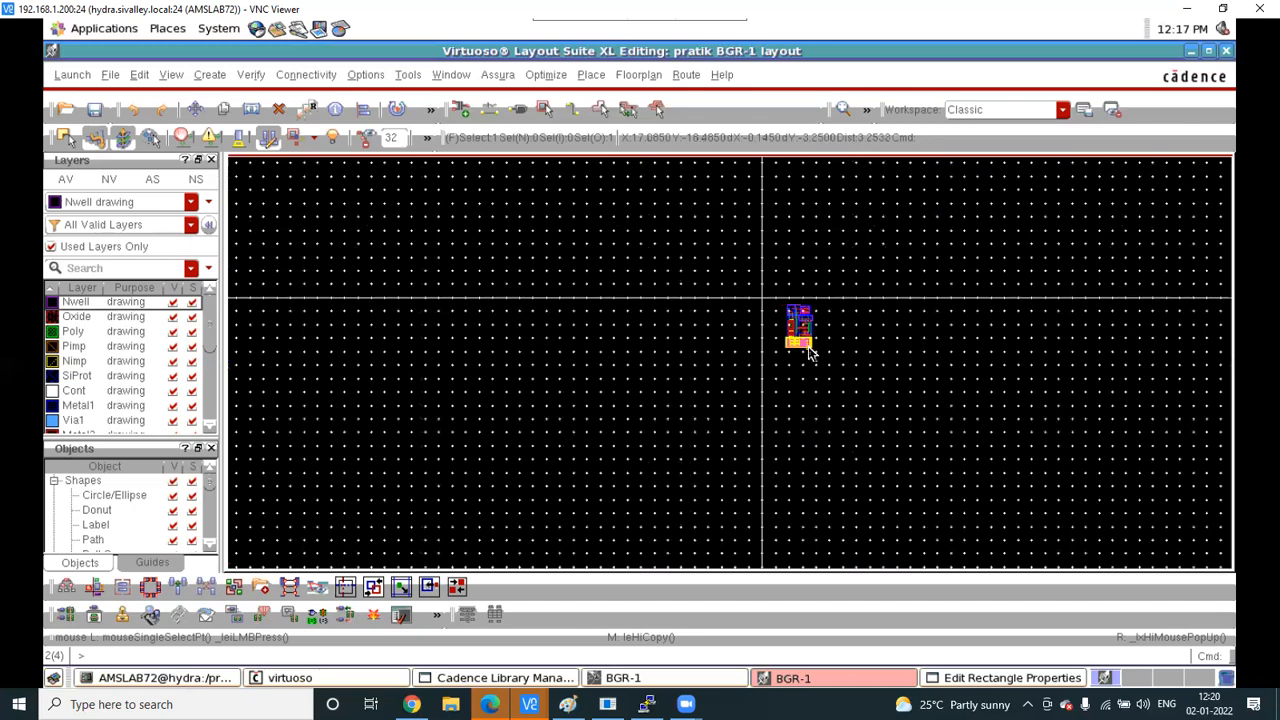
scroll(709, 337, "up", 5, "ctrl")
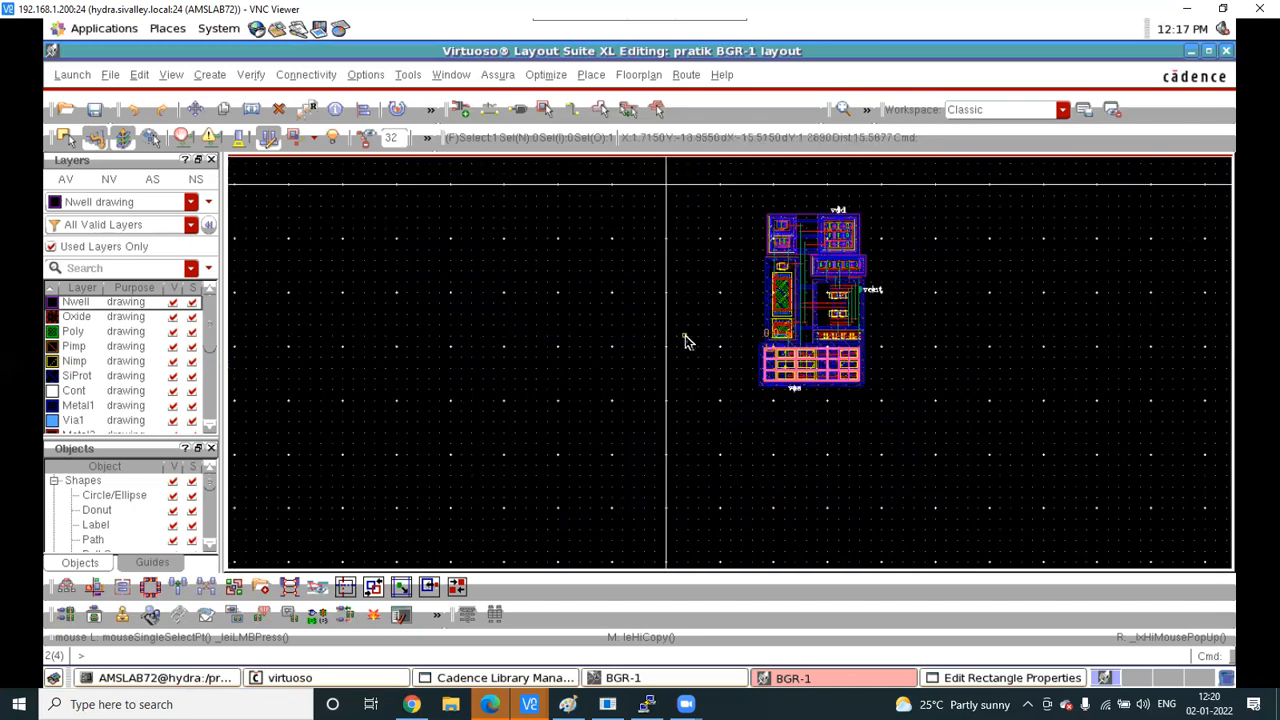
key("e")
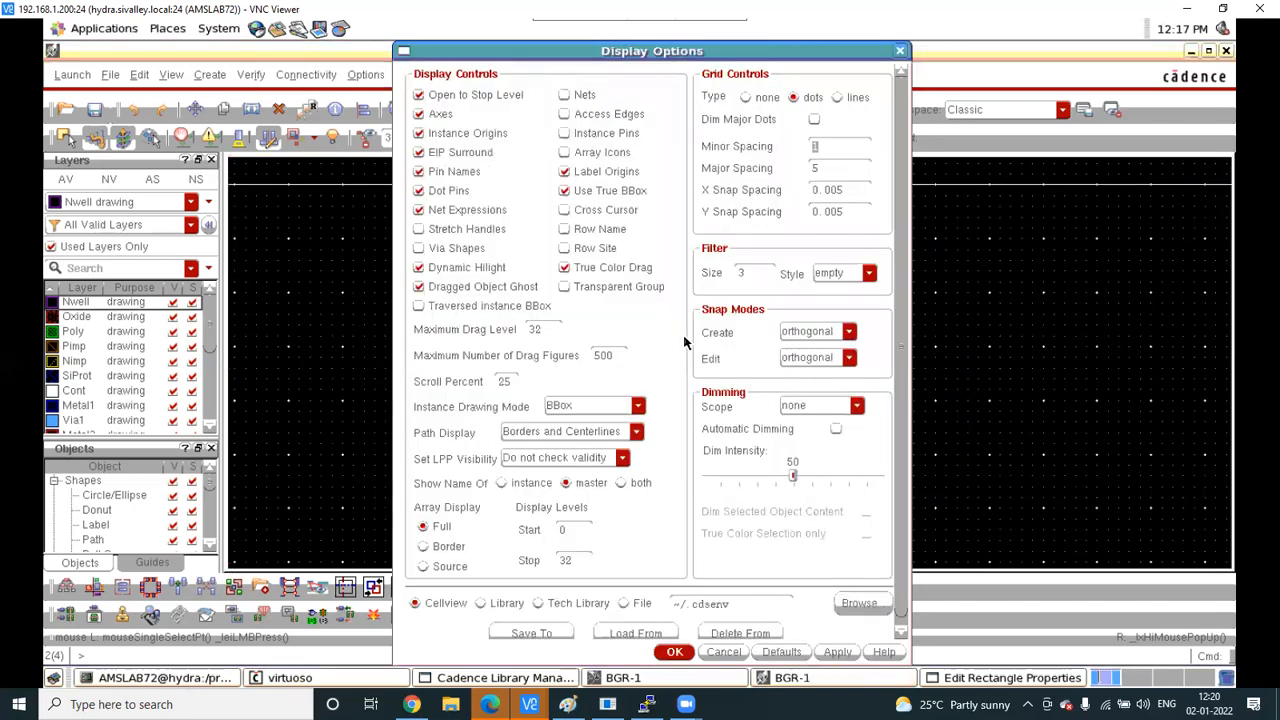
left_click(746, 98)
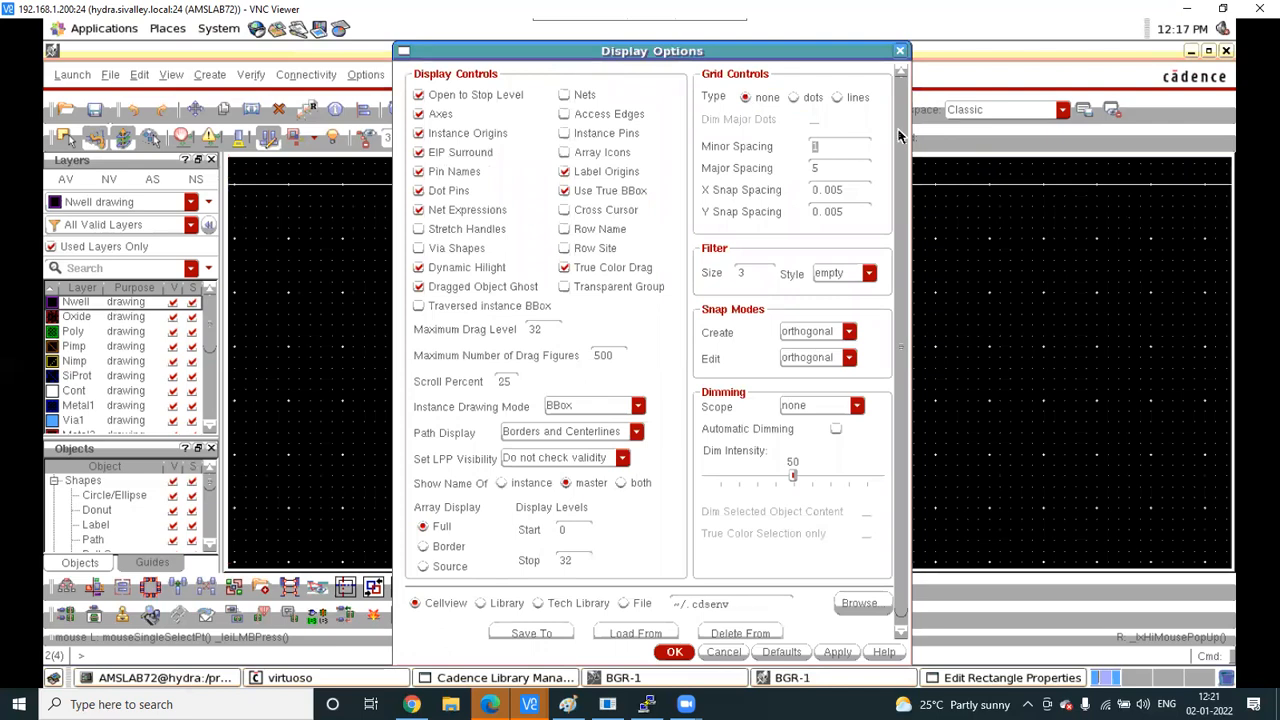
key("Return")
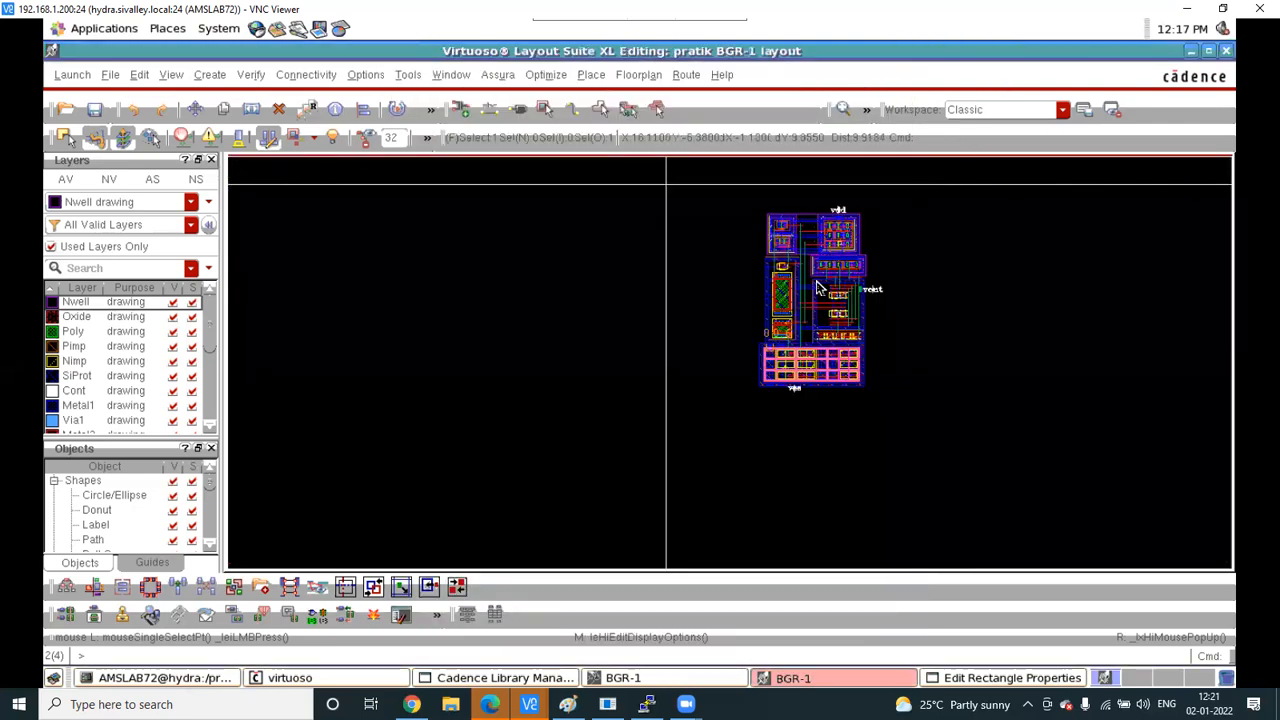
Copy the large poly resistor from the BGR-1 layout into the empty area to the right of the layout
scroll(820, 280, "up", 2)
left_click(656, 317)
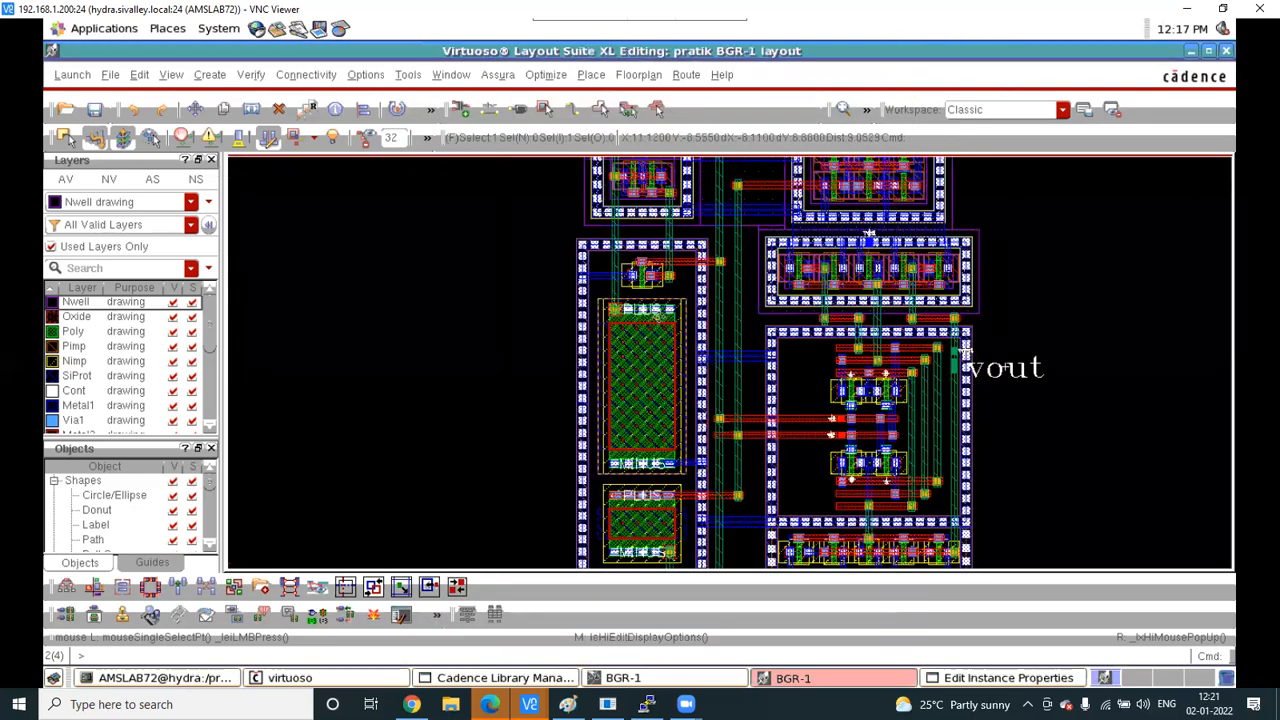
key("c")
left_click(658, 317)
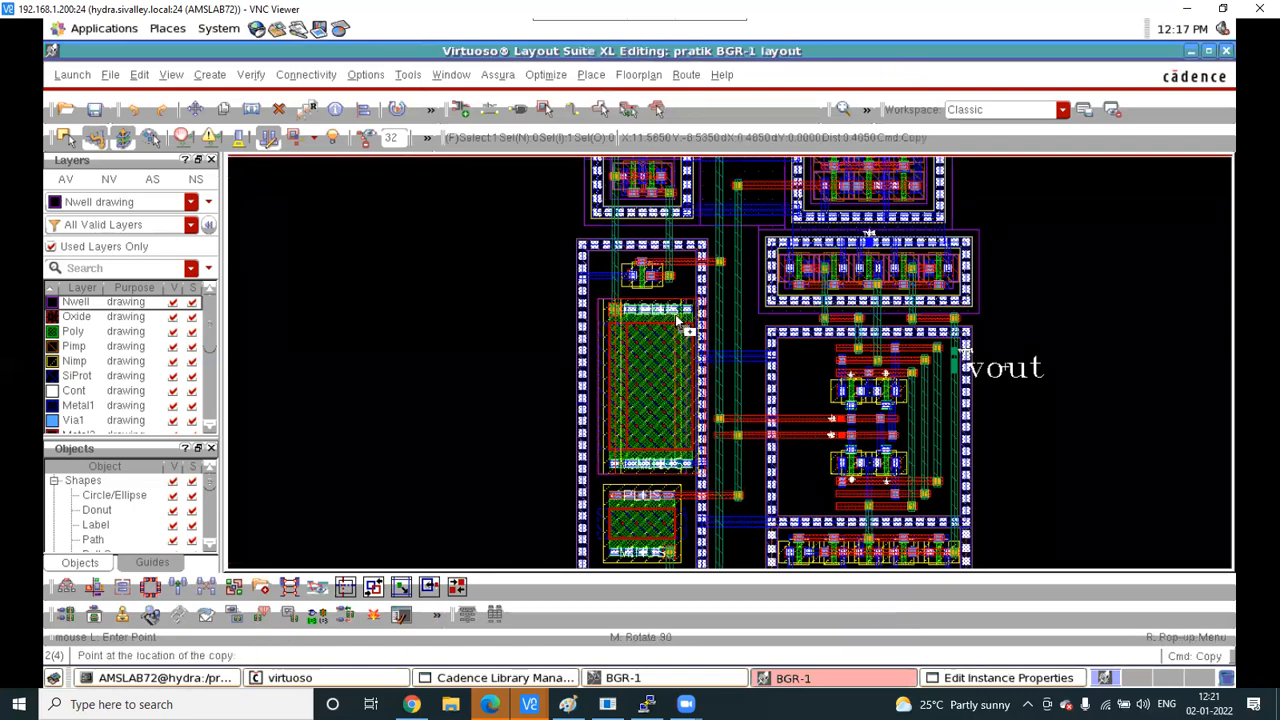
scroll(677, 315, "down", 2)
left_click(864, 316)
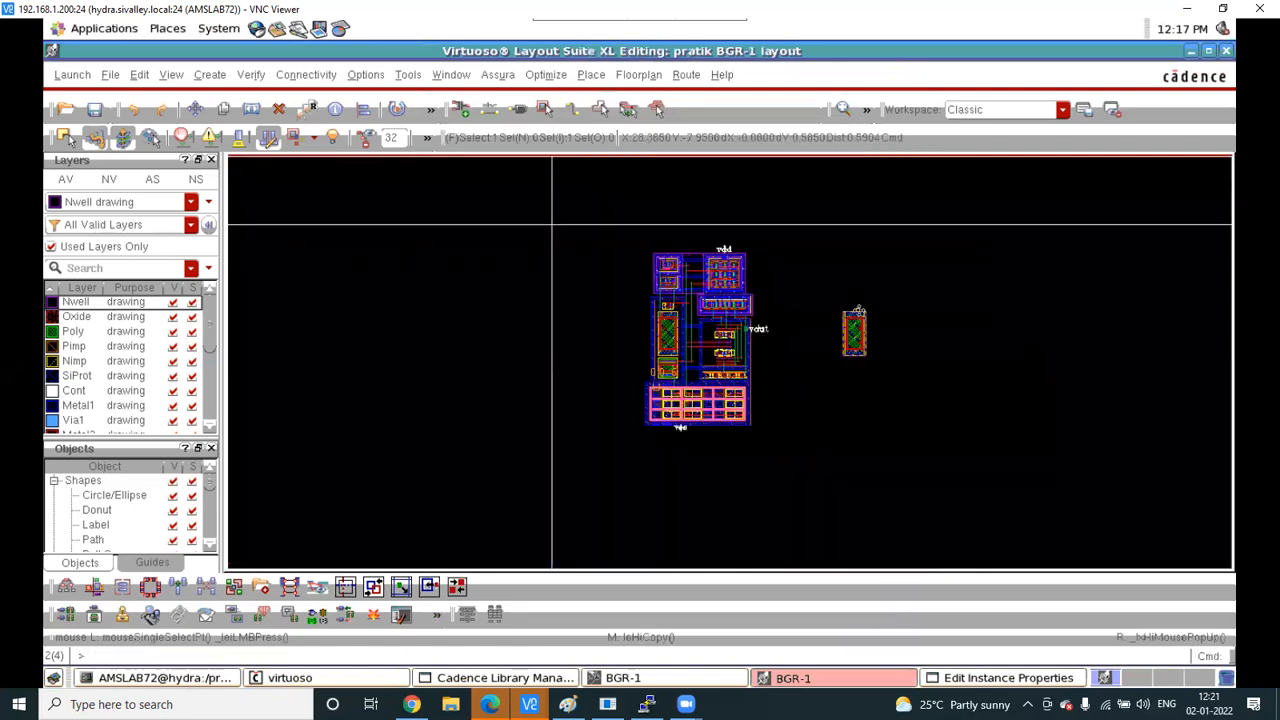
Flip the resistor copy horizontally
left_click(429, 113)
scroll(854, 313, "up", 2)
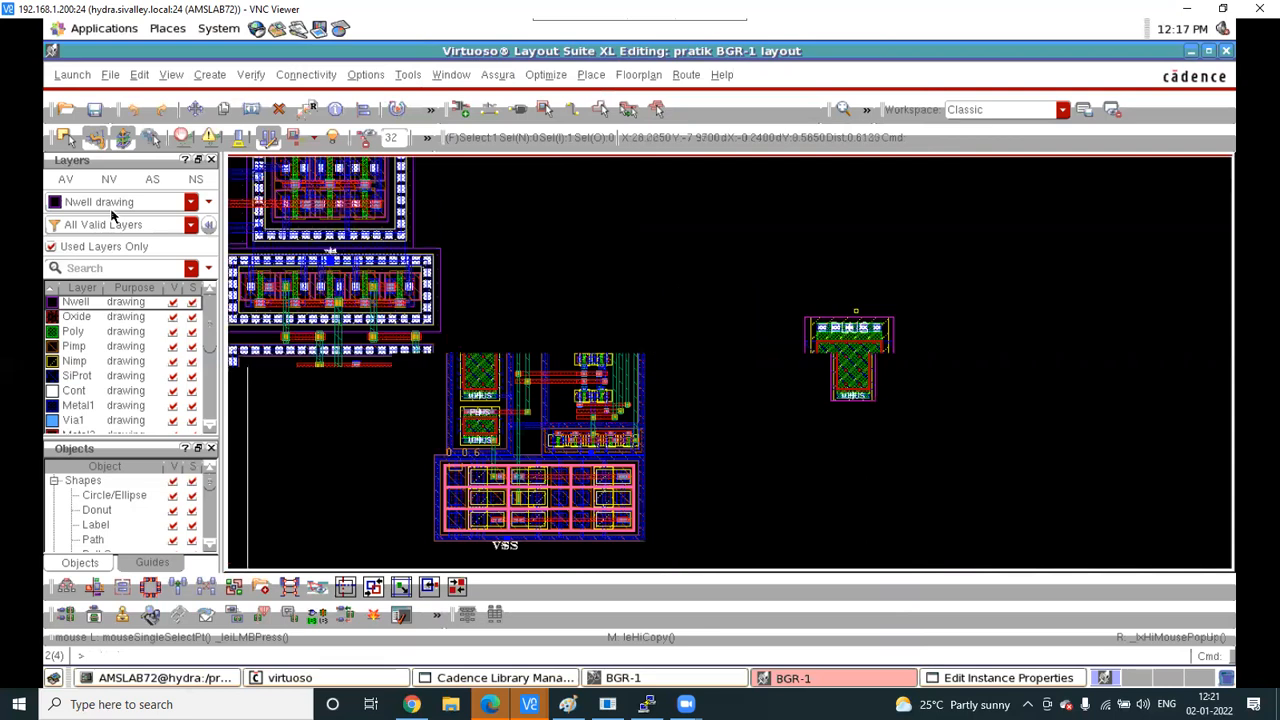
left_click(432, 112)
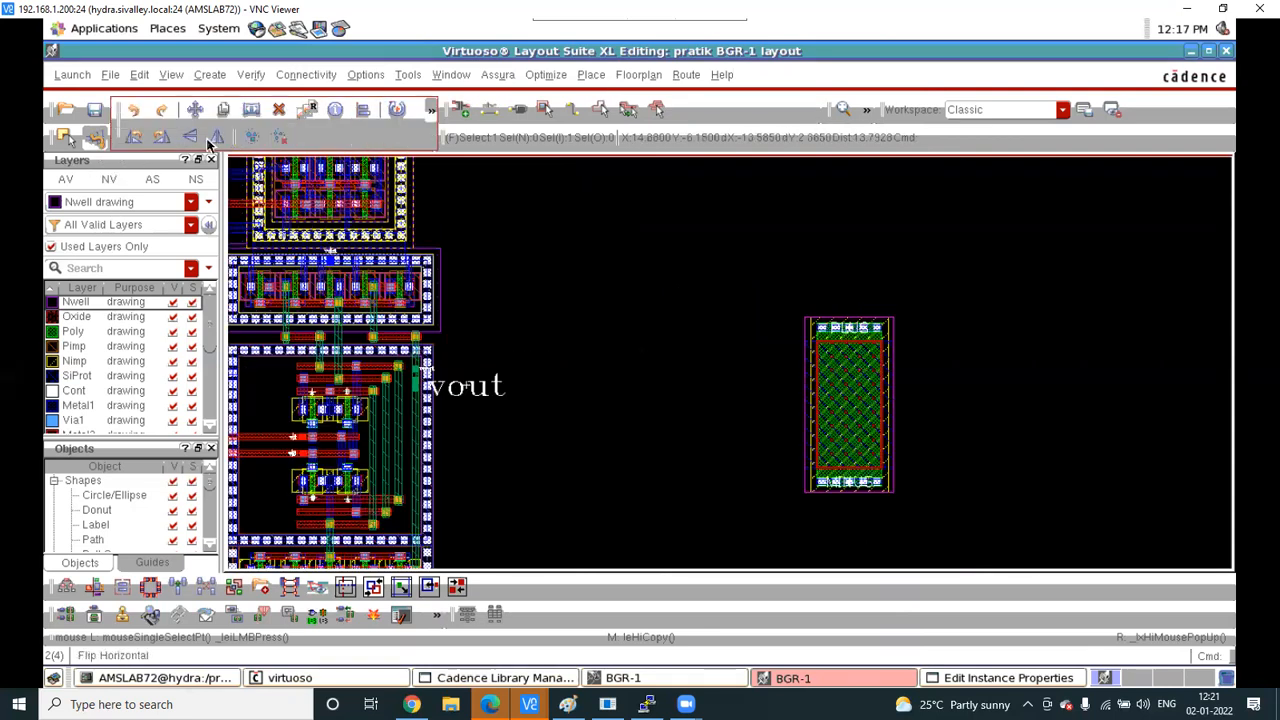
left_click(212, 143)
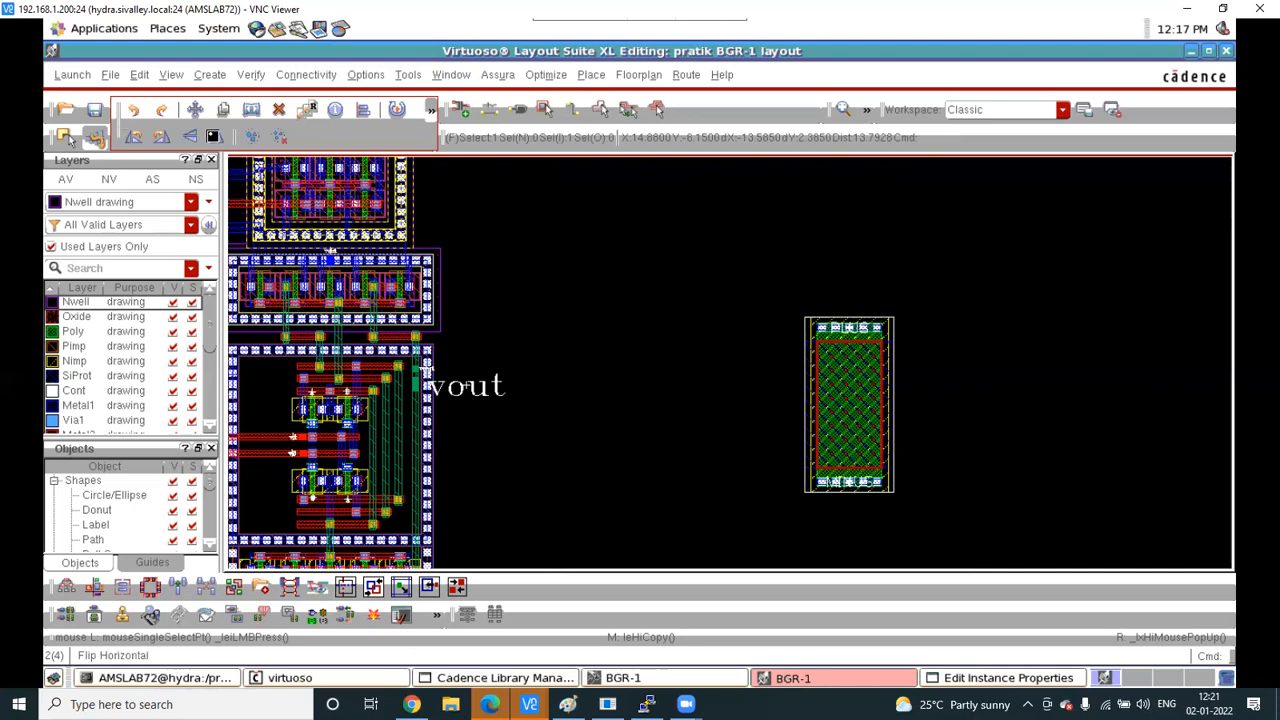
Rotate the resistor copy right through four quarter turns and back left by one quarter turn
left_click(431, 110)
left_click(163, 139)
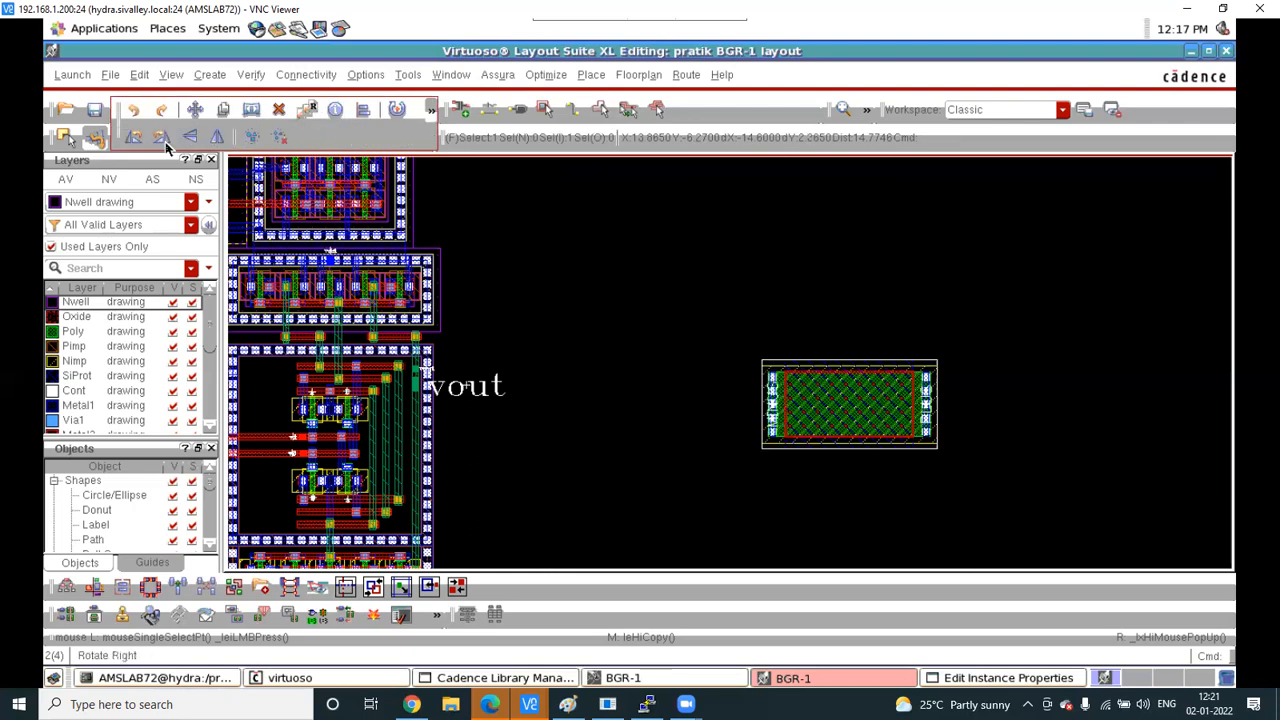
left_click(165, 142)
left_click(165, 142)
left_click(165, 142)
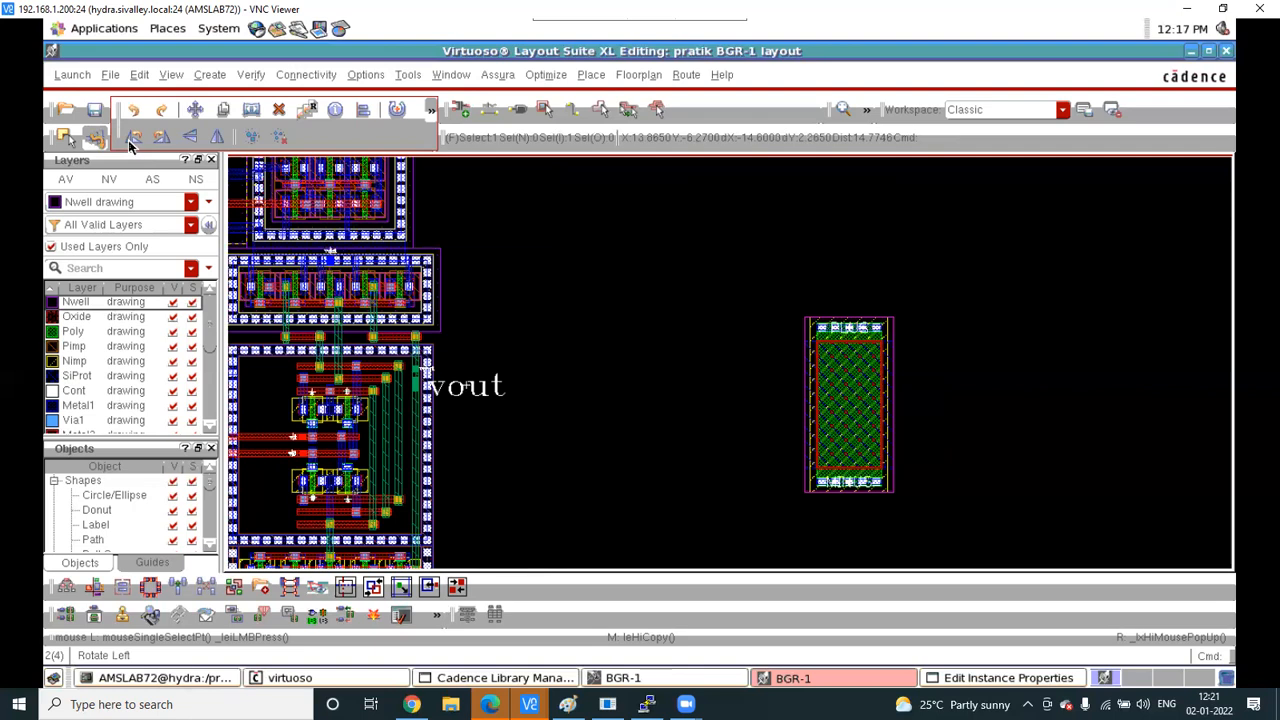
left_click(128, 140)
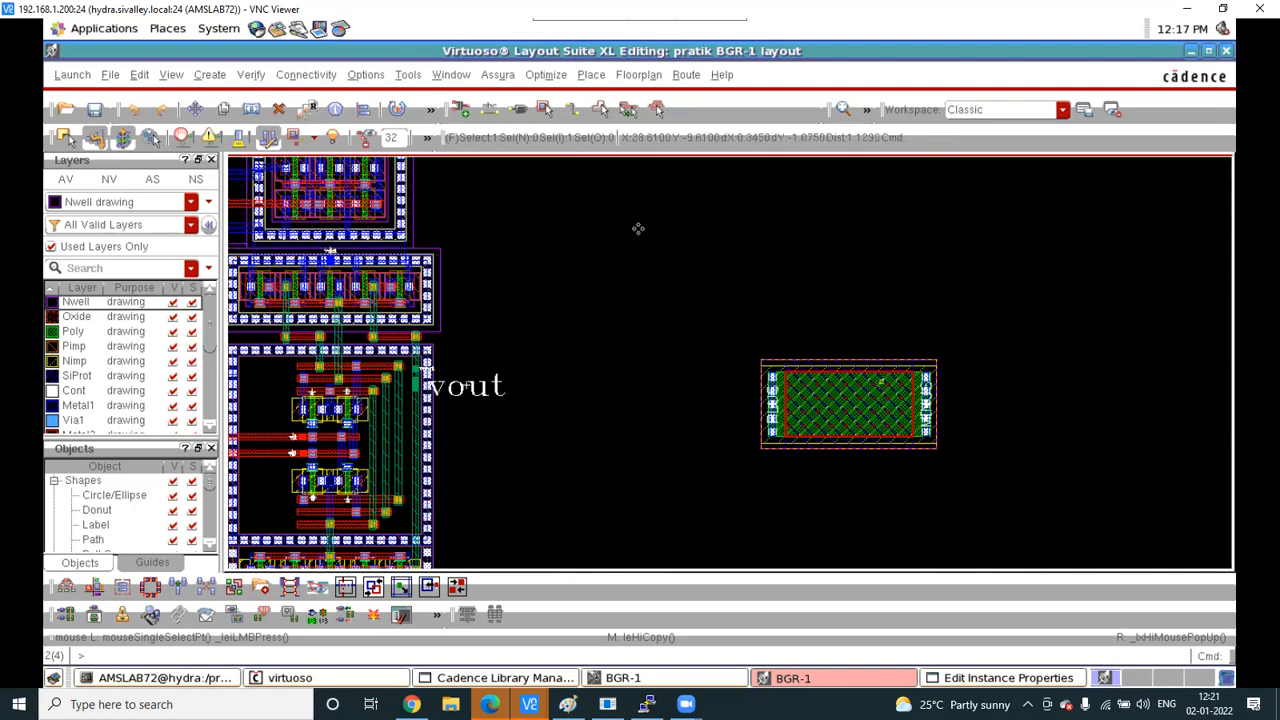
Flip the rotated resistor copy horizontally and delete it from the layout
mouse_move(428, 113)
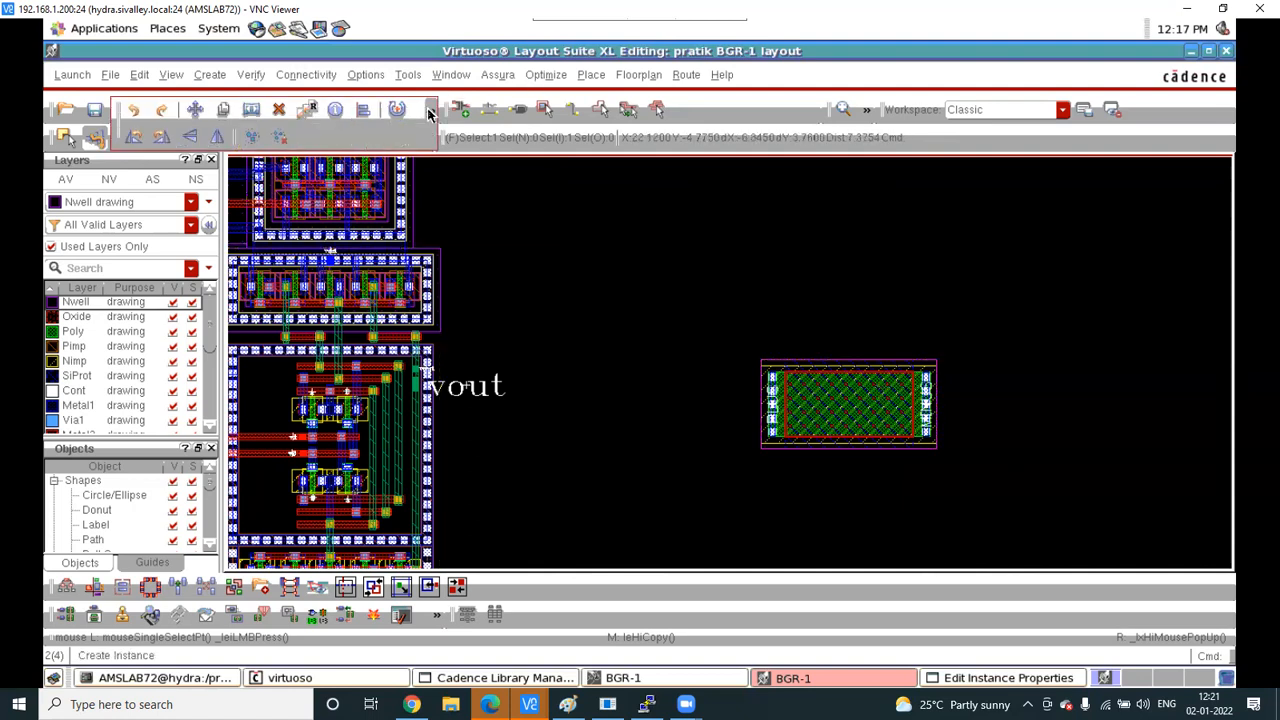
left_click(221, 140)
left_click(857, 408)
left_click(857, 405)
key("Delete")
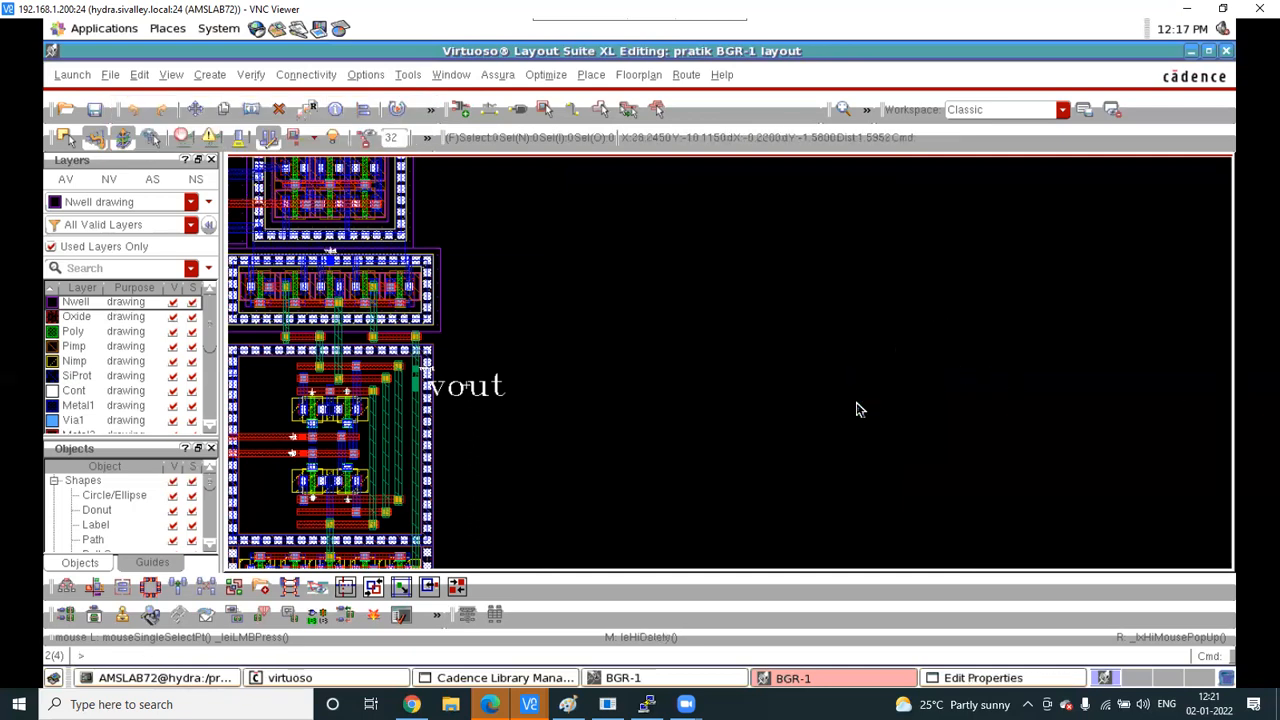
Undo the deletion, flips, rotations and copying of the extra resistor
scroll(862, 412, "down", 3, "ctrl")
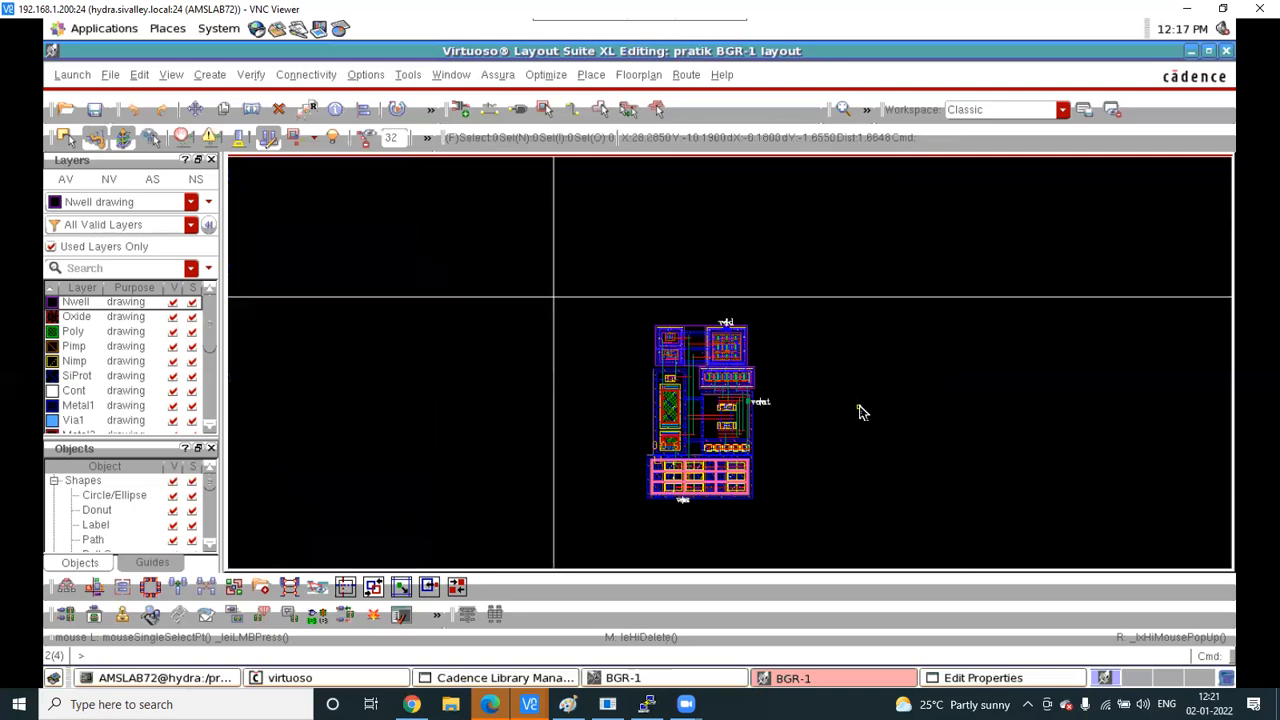
key("u")
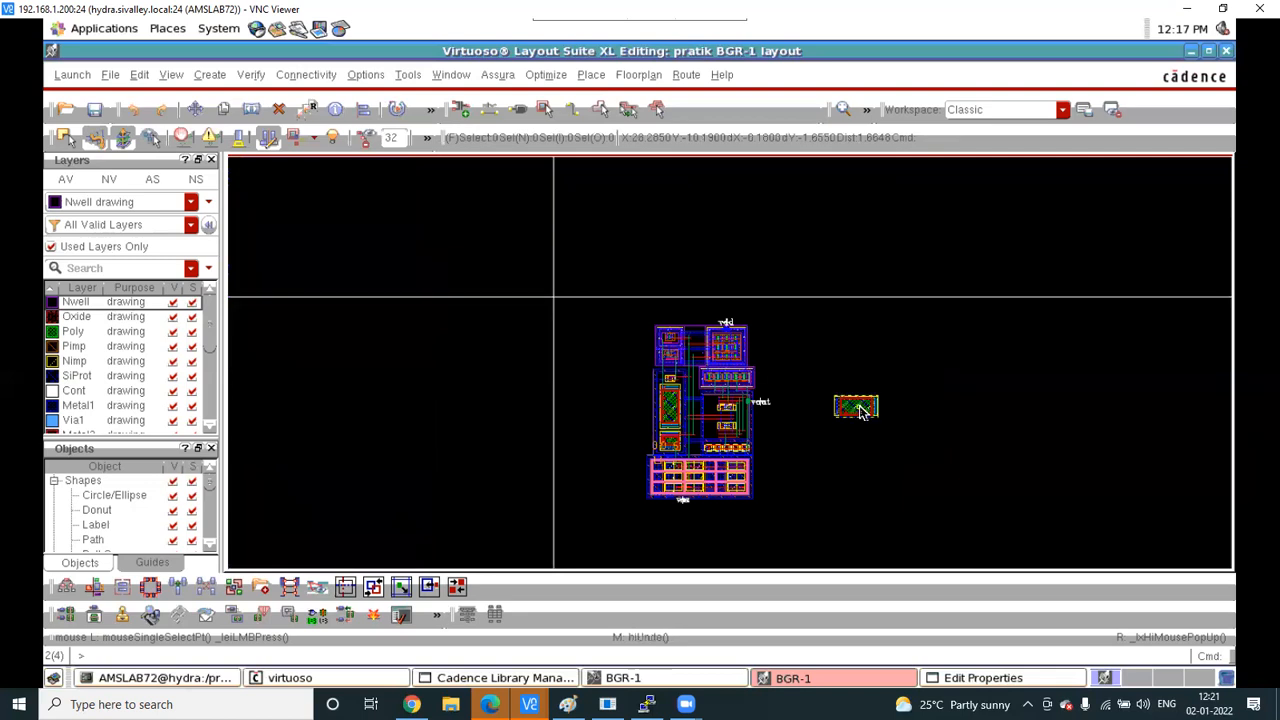
key("u")
key("u")
key("u")
key("u")
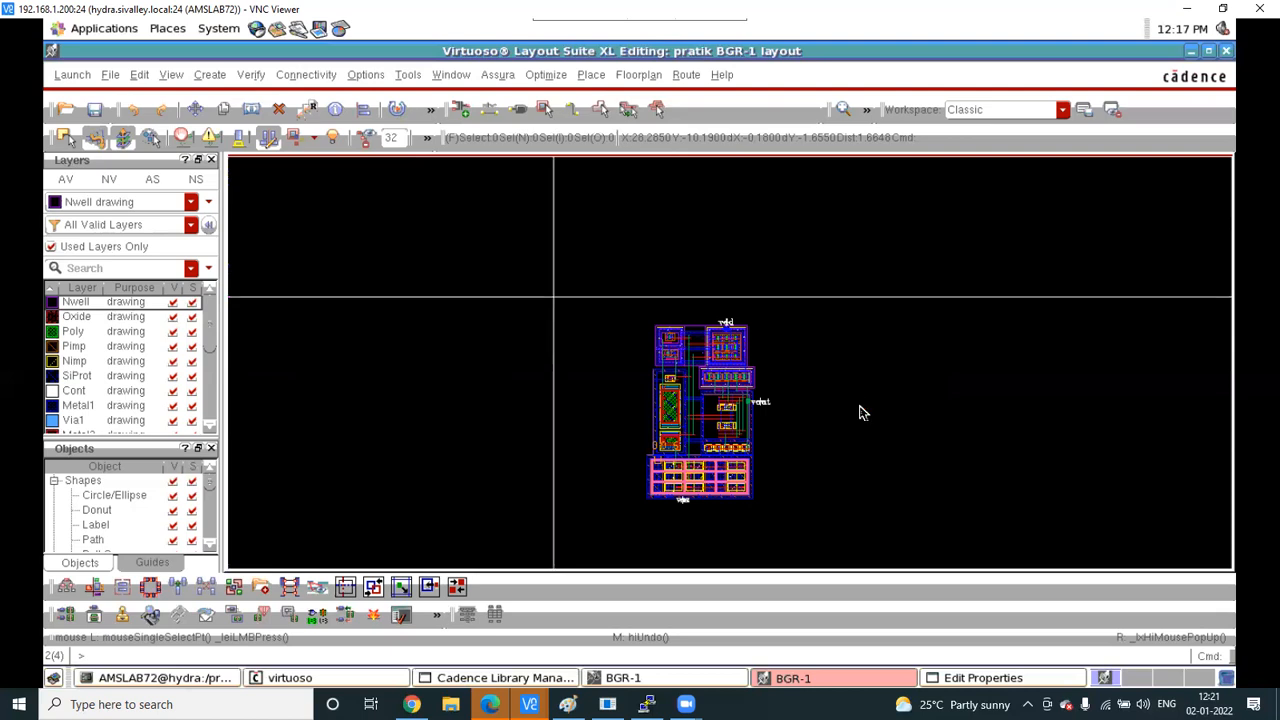
Select the whole BGR-1 layout and move it upward on the canvas
scroll(700, 458, "up", 2, "ctrl")
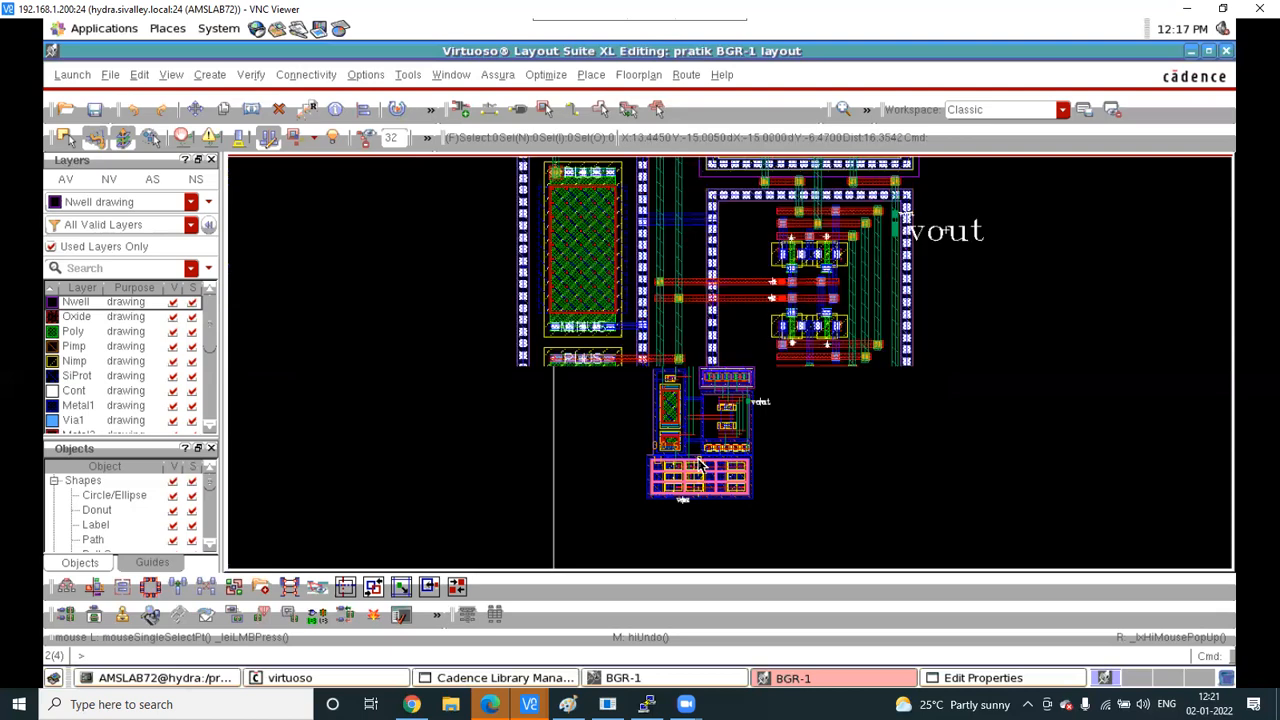
scroll(700, 460, "down", 2, "ctrl")
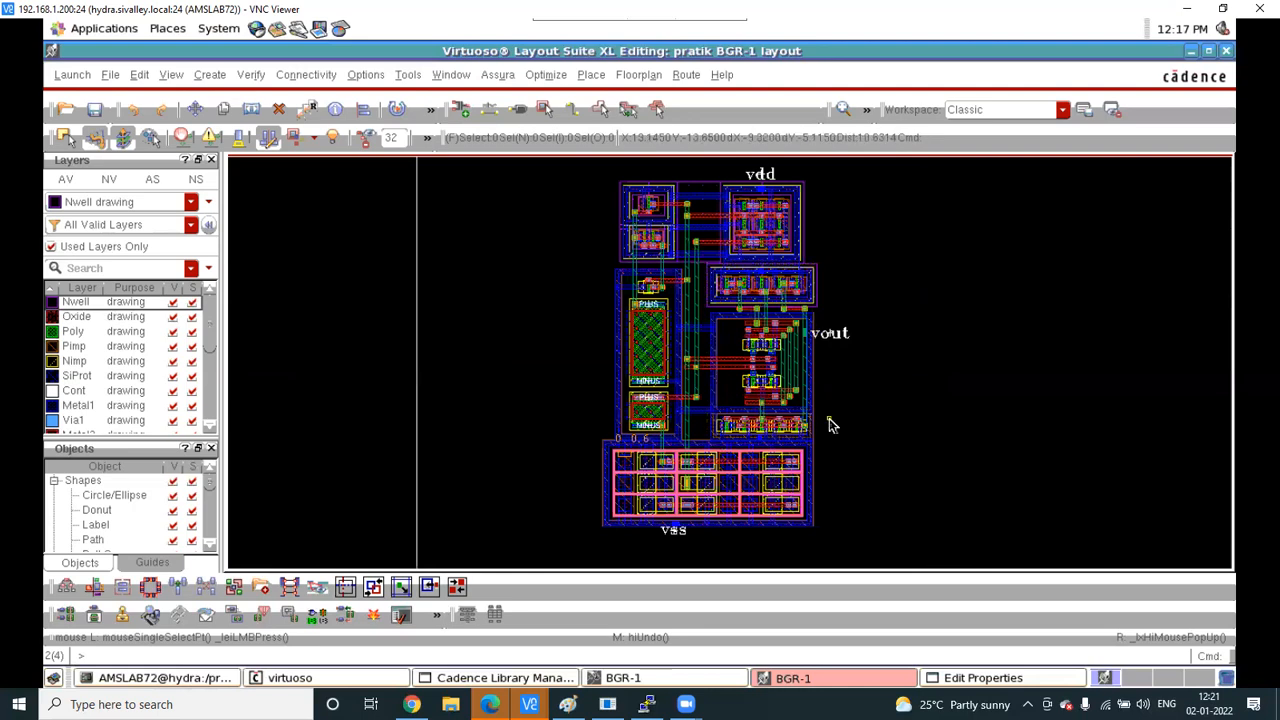
scroll(829, 423, "down", 1, "ctrl")
left_click_drag(655, 252, 906, 535)
key("m")
left_click(784, 360)
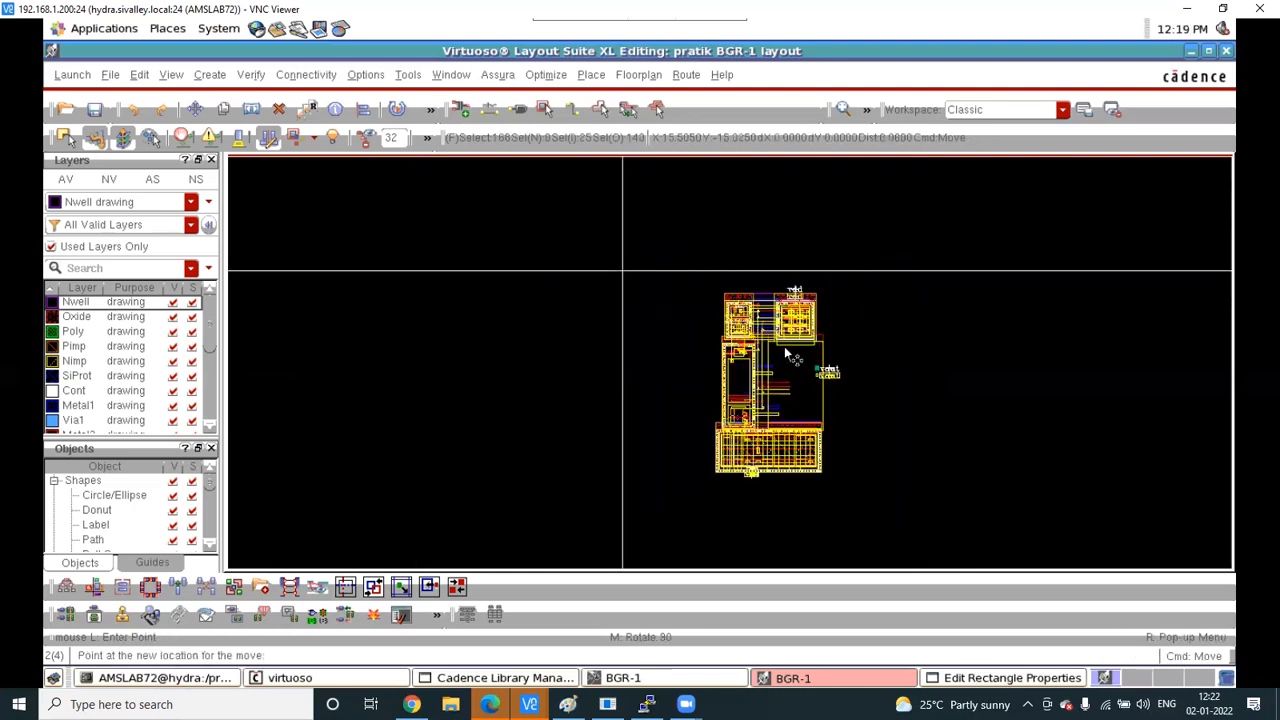
left_click(769, 235)
Deselect the moved layout and examine its opamp area near the vout label and its overall arrangement
scroll(796, 481, "down", 1)
scroll(806, 451, "up", 4)
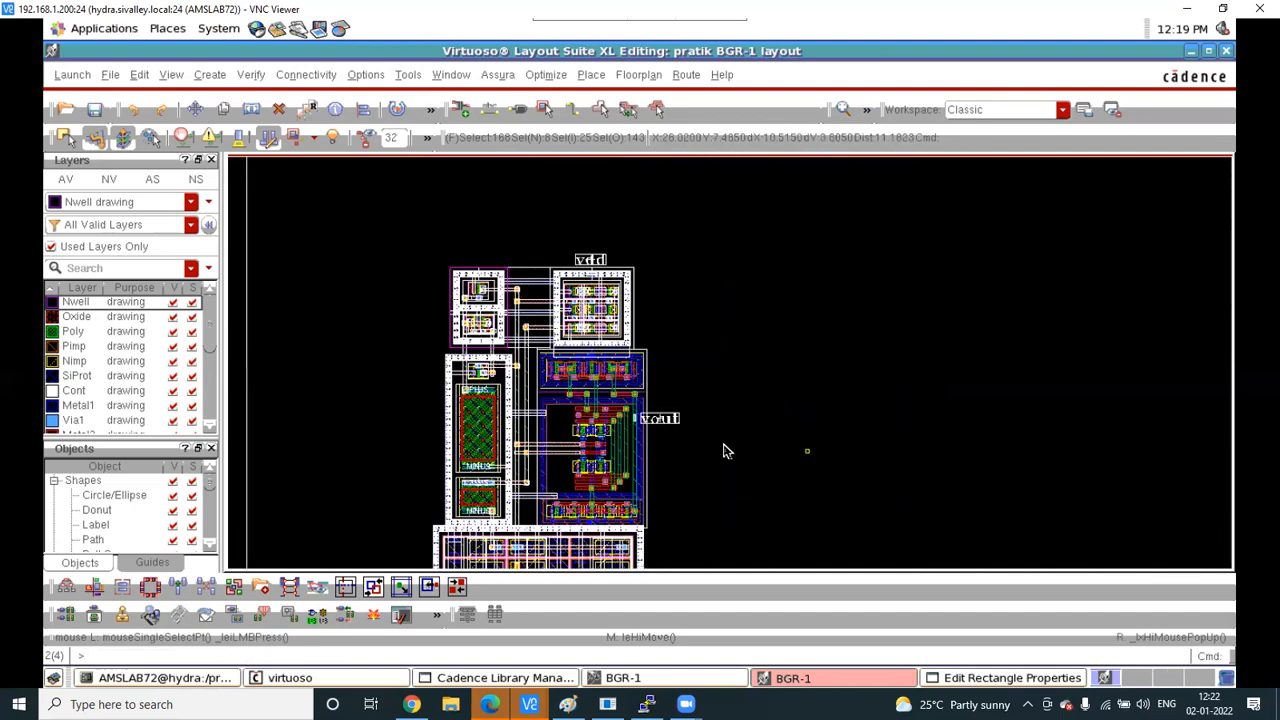
scroll(612, 452, "up", 1)
scroll(883, 449, "up", 1)
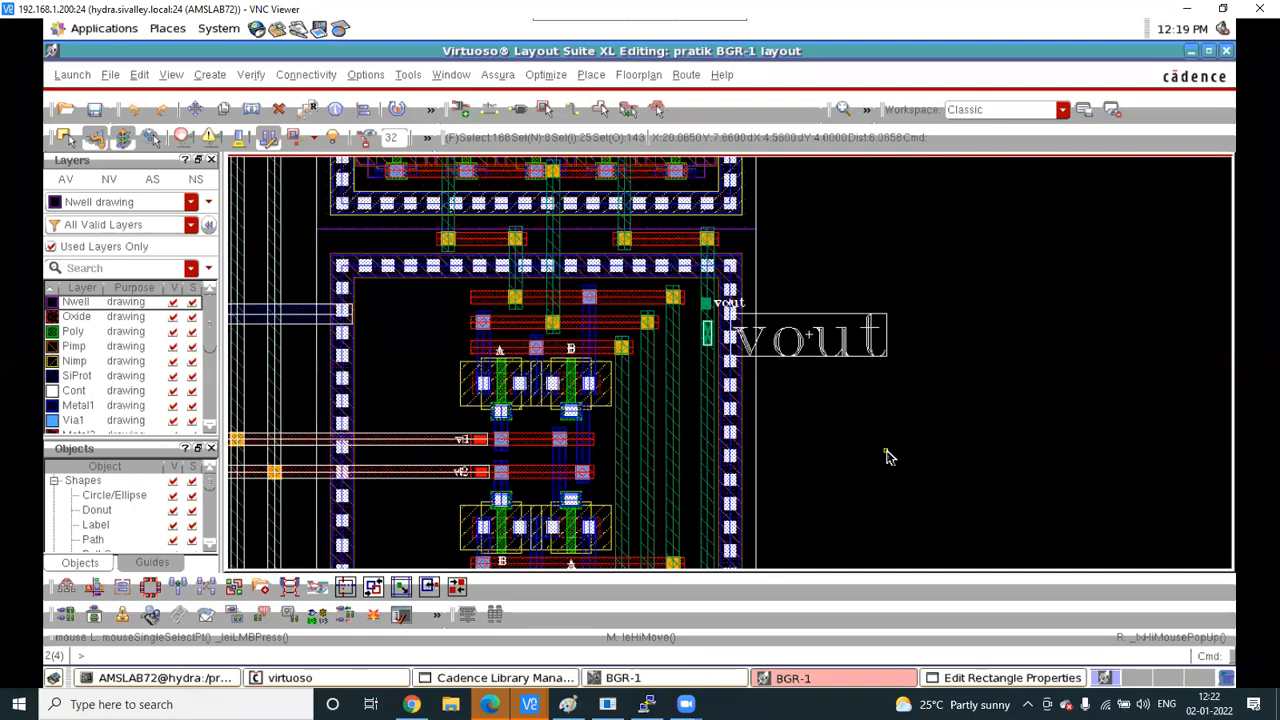
left_click(888, 452)
scroll(888, 452, "down", 1)
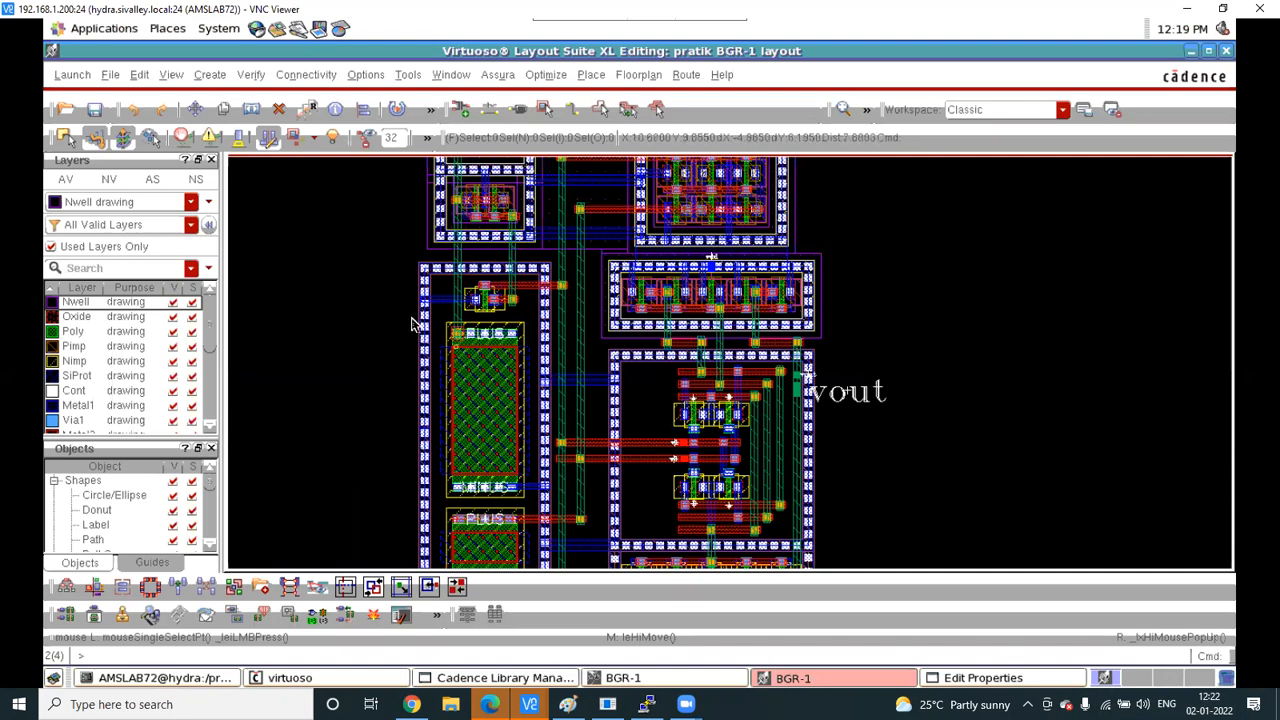
scroll(487, 283, "down", 3, "ctrl")
scroll(487, 283, "up", 2, "ctrl")
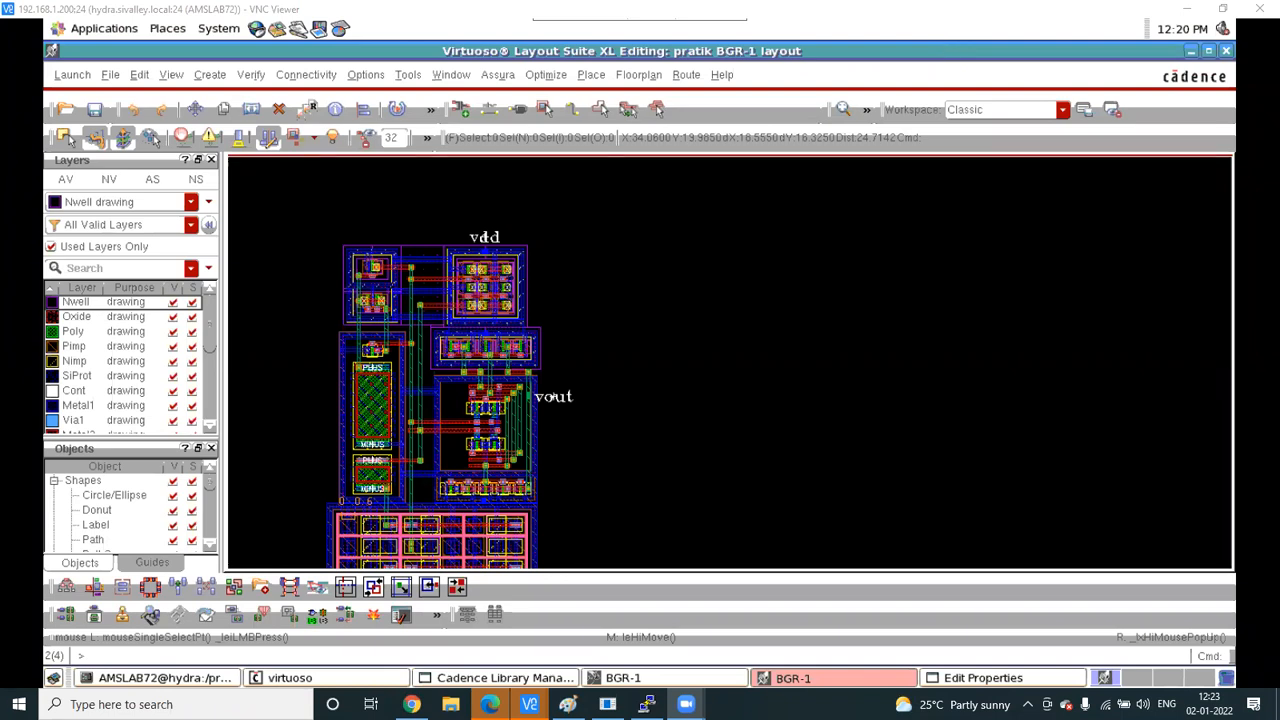
Close the BGR-1 layout, reopen the existing layout for editing in Layout XL from the schematic, and maximize it with the full design fitted
left_click(1227, 53)
left_click(159, 170)
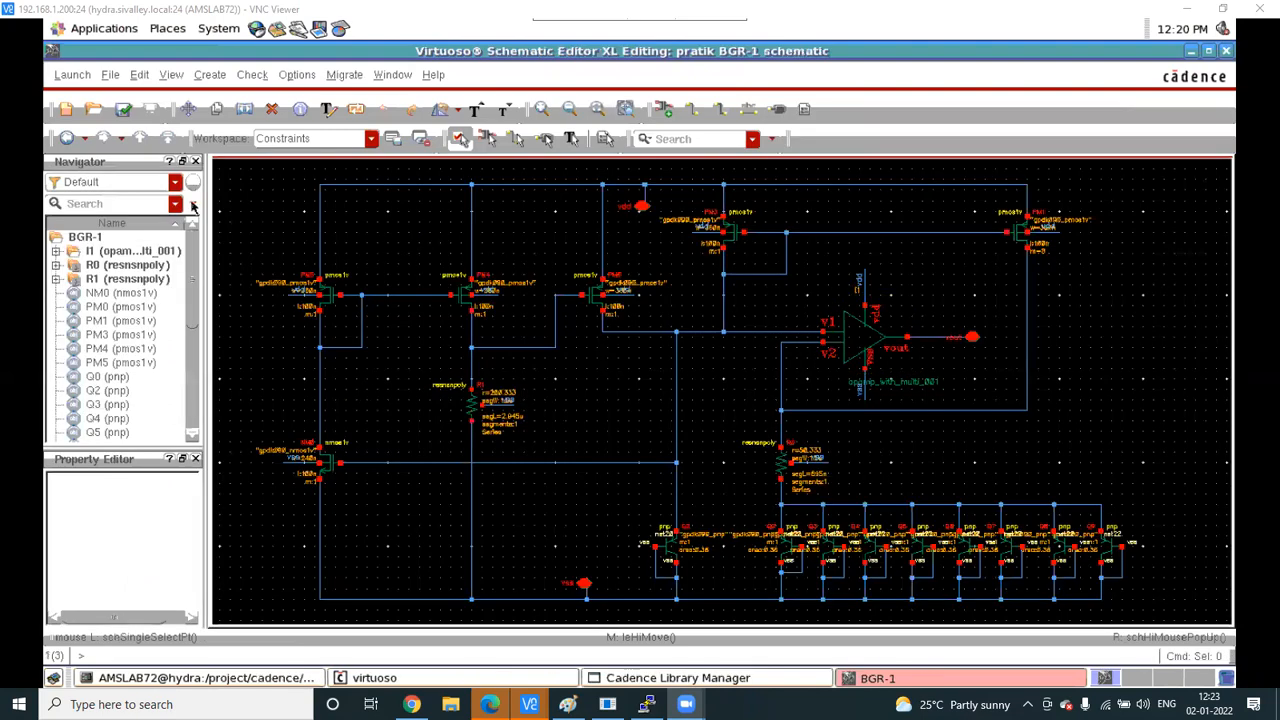
left_click(66, 74)
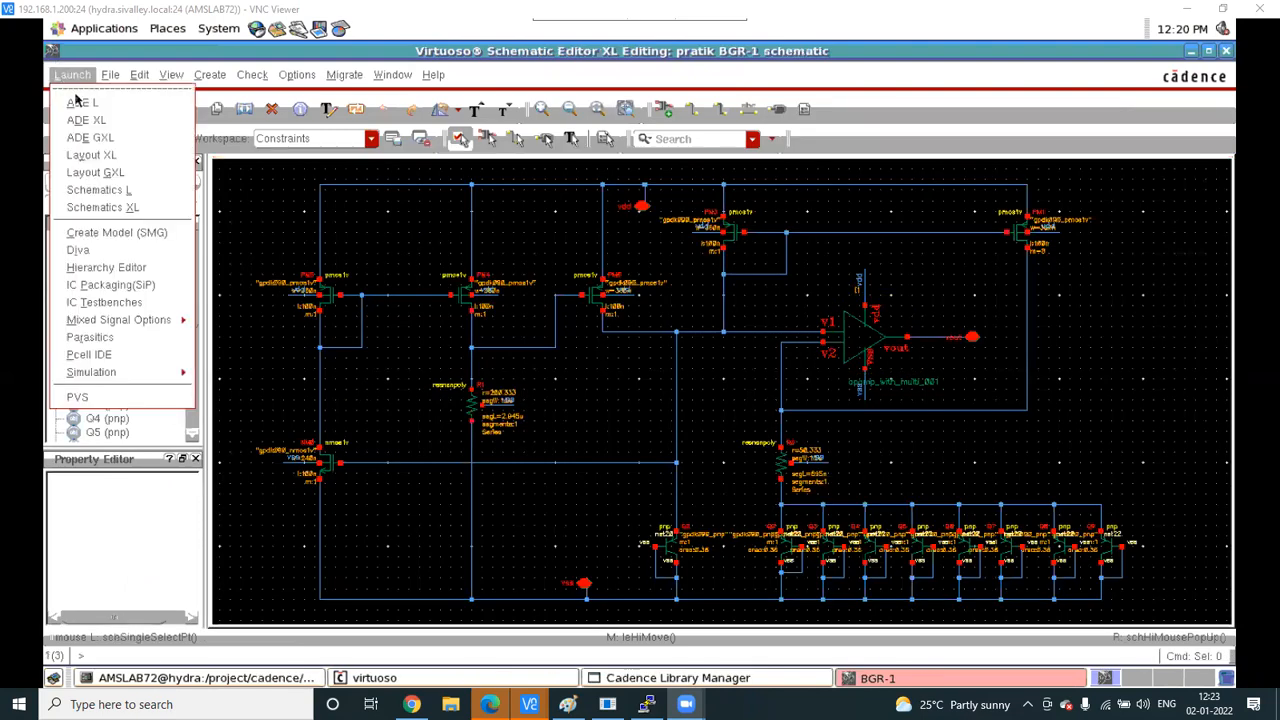
left_click(112, 158)
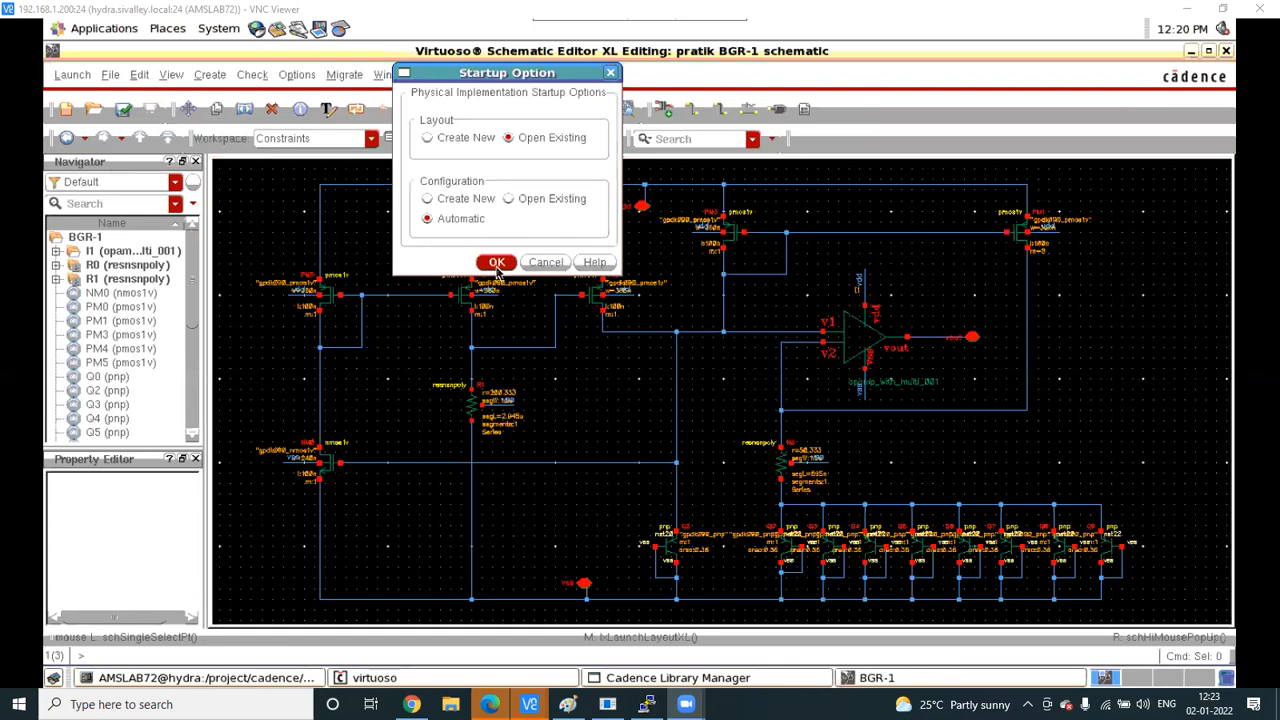
left_click(498, 266)
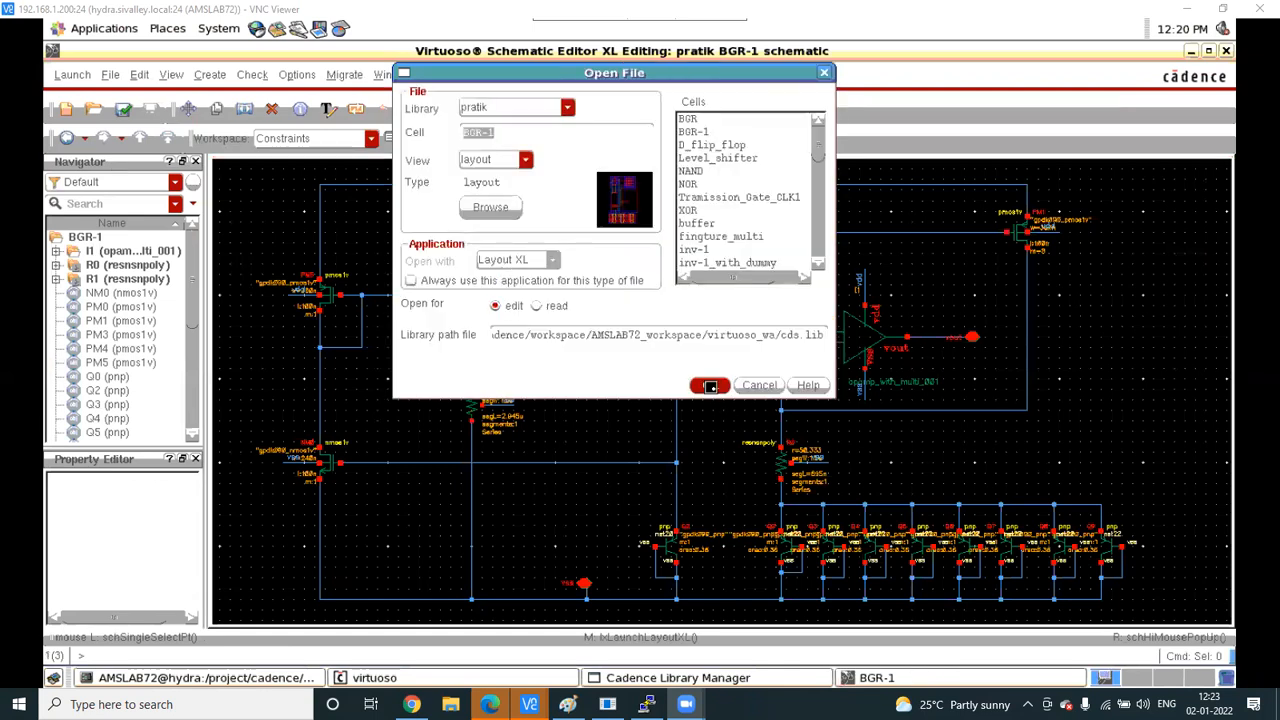
left_click(709, 386)
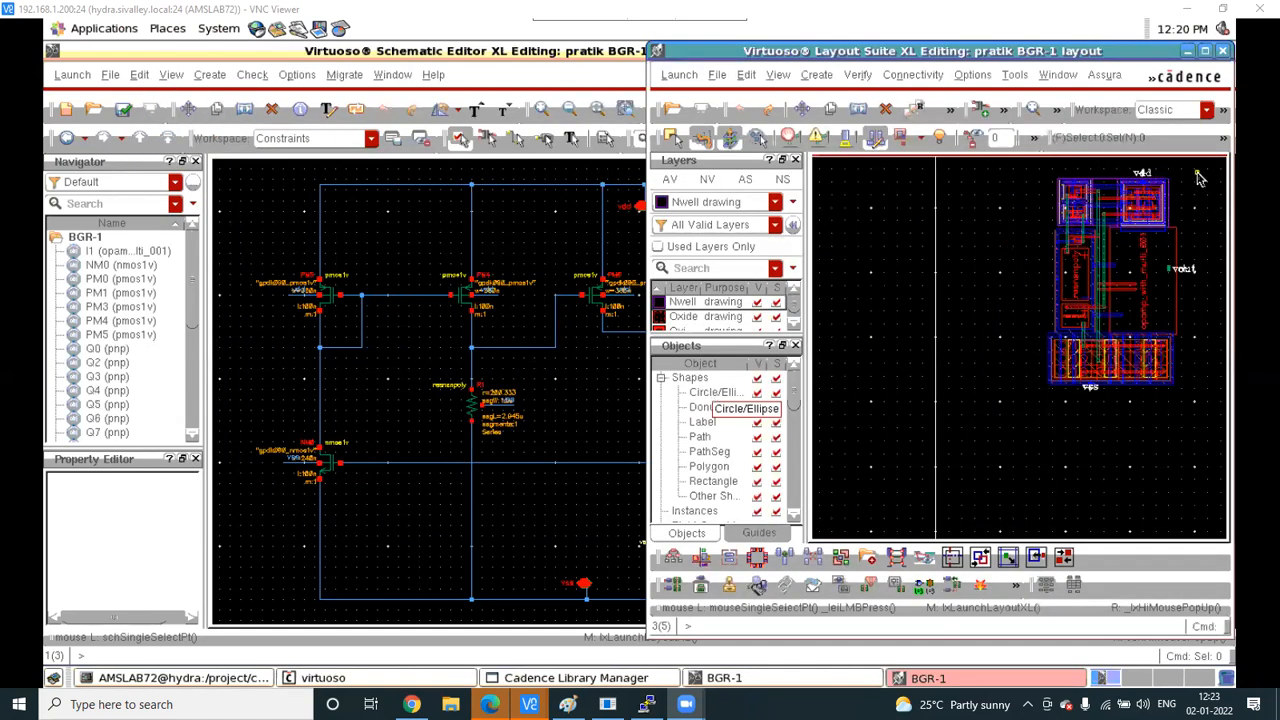
left_click(1205, 50)
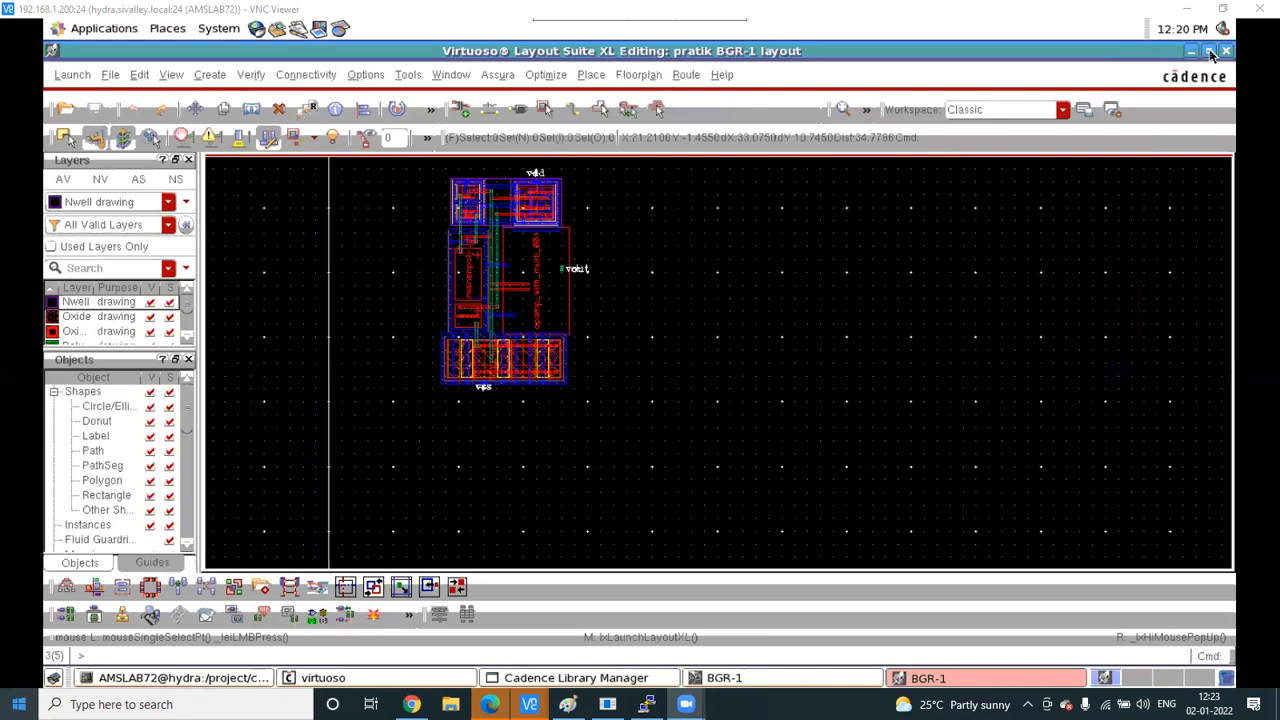
key("f")
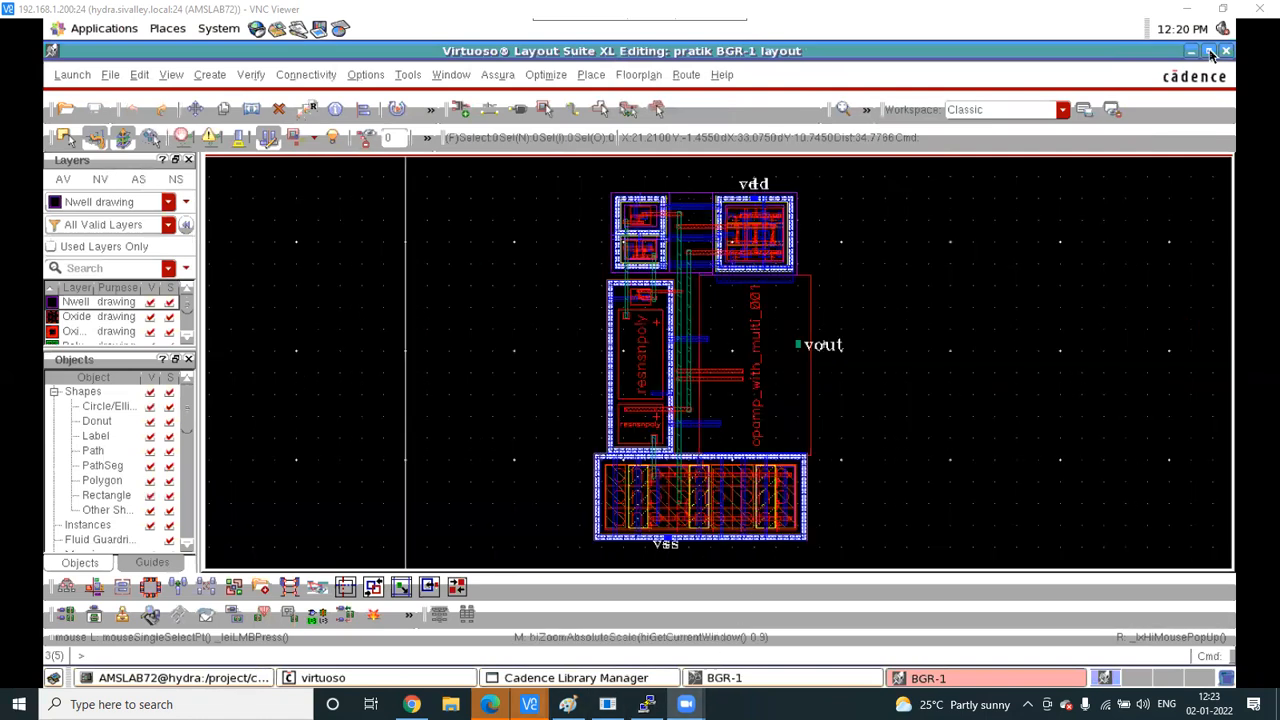
Close the VNC Viewer session for 192.168.1.200:21
mouse_move(530, 704)
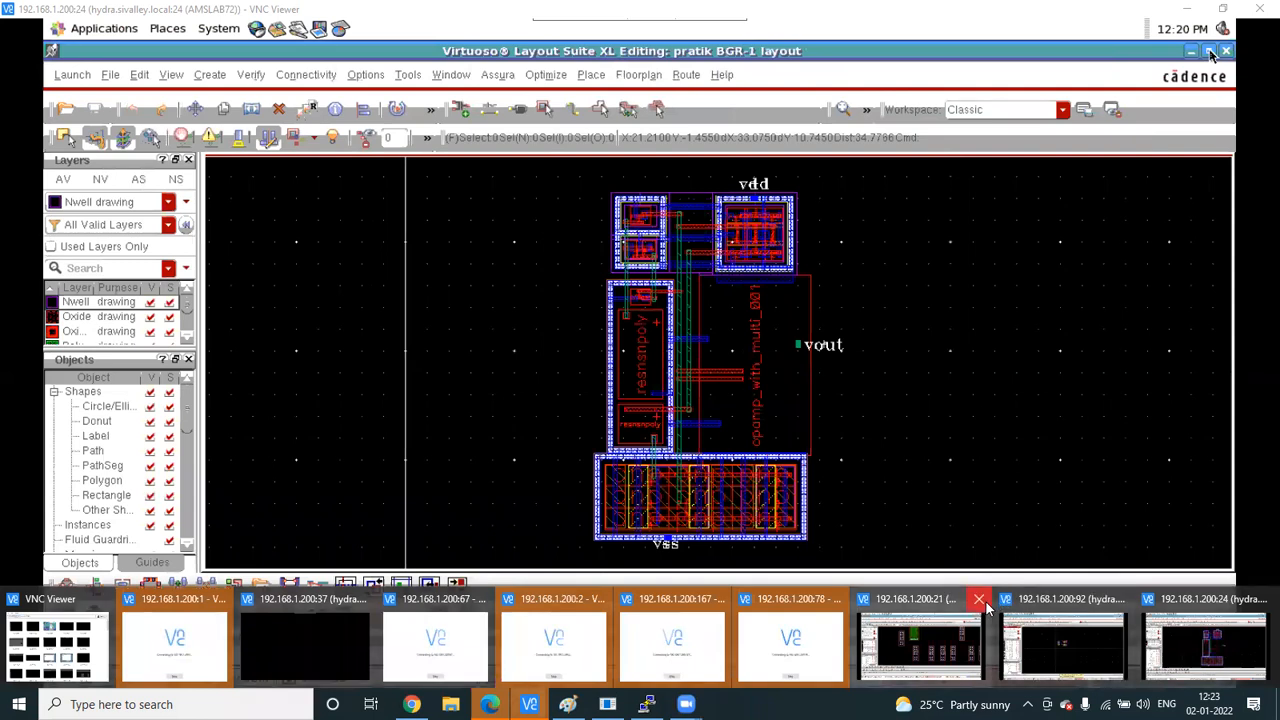
left_click(981, 601)
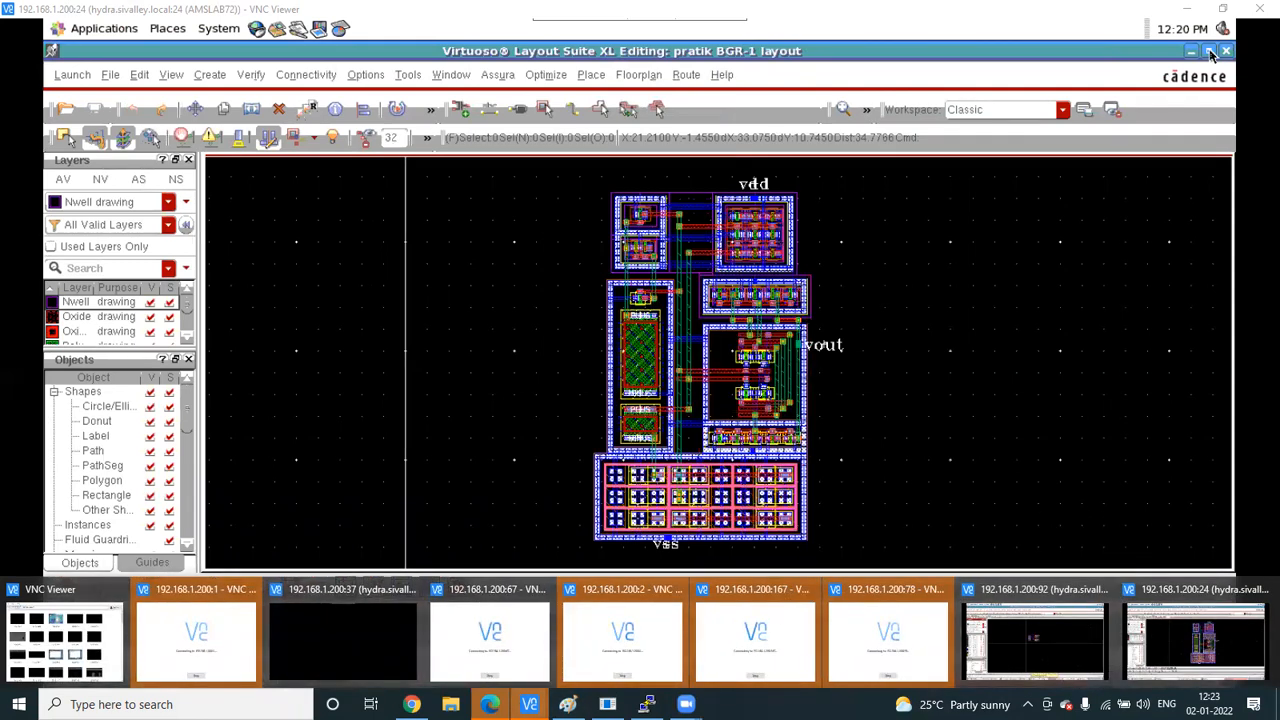
Switch to Paint and clear the entire canvas of the untitled drawing
left_click(411, 704)
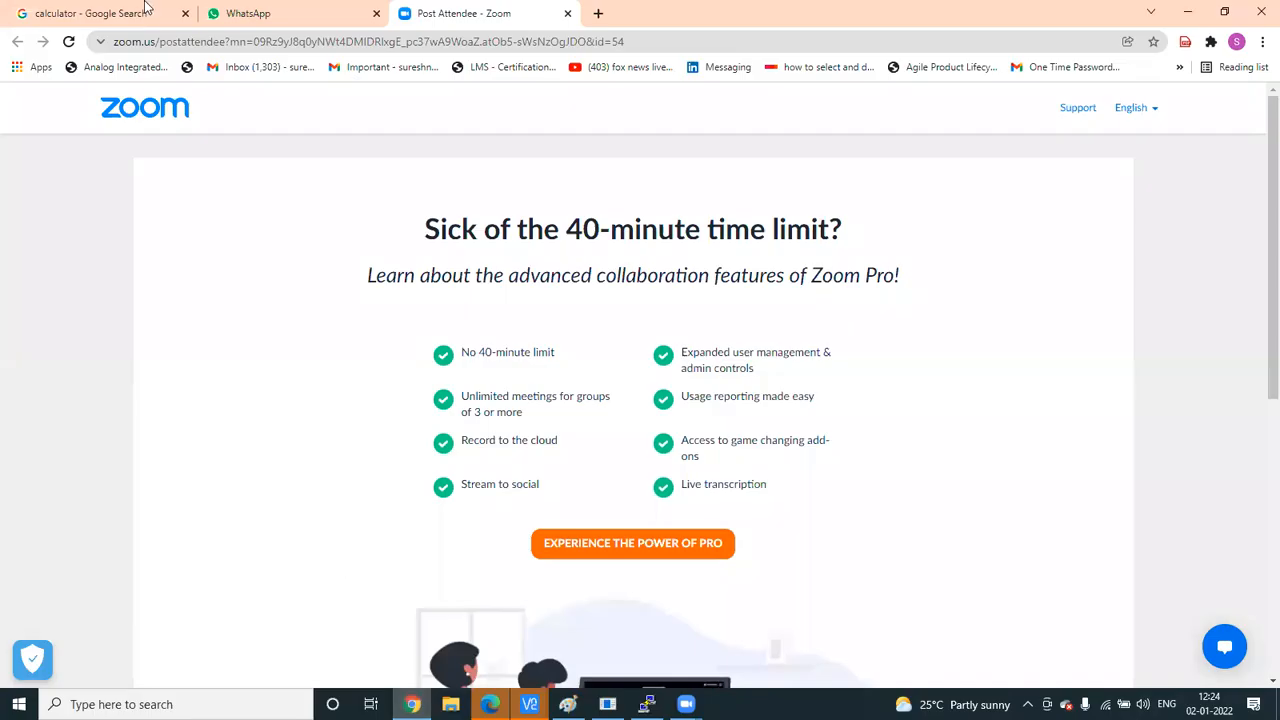
key("ctrl+t")
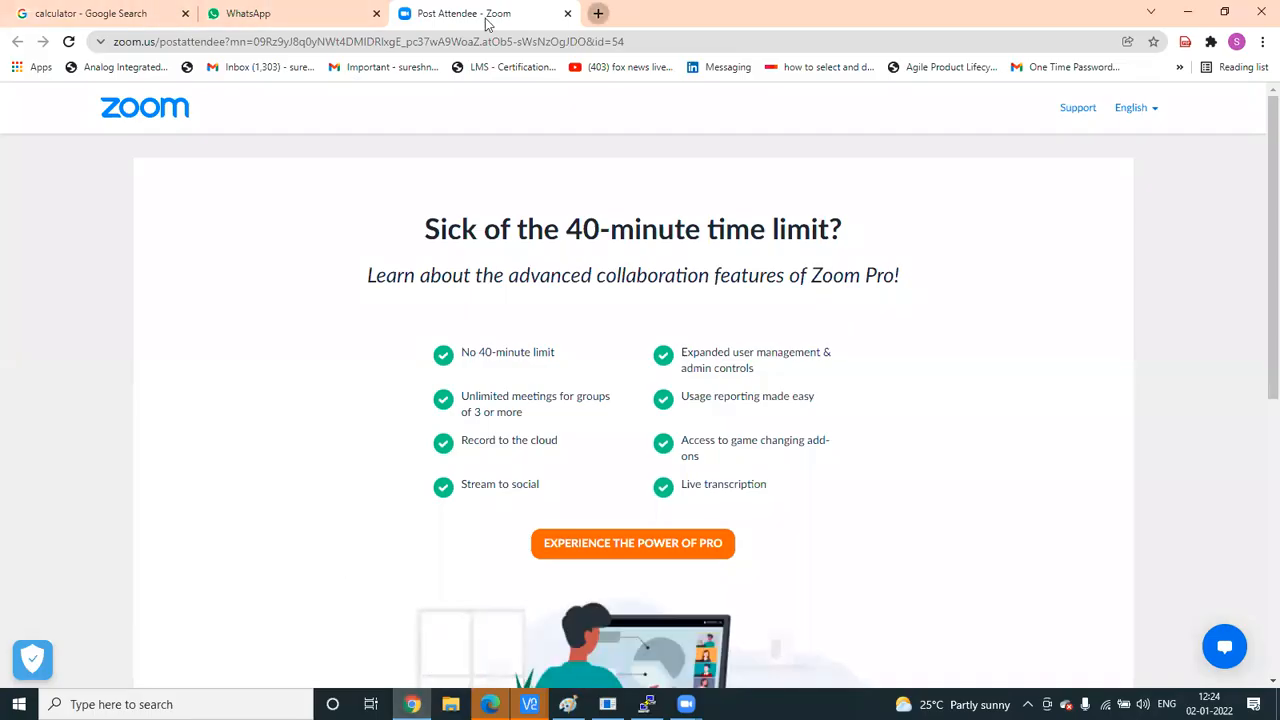
left_click(567, 704)
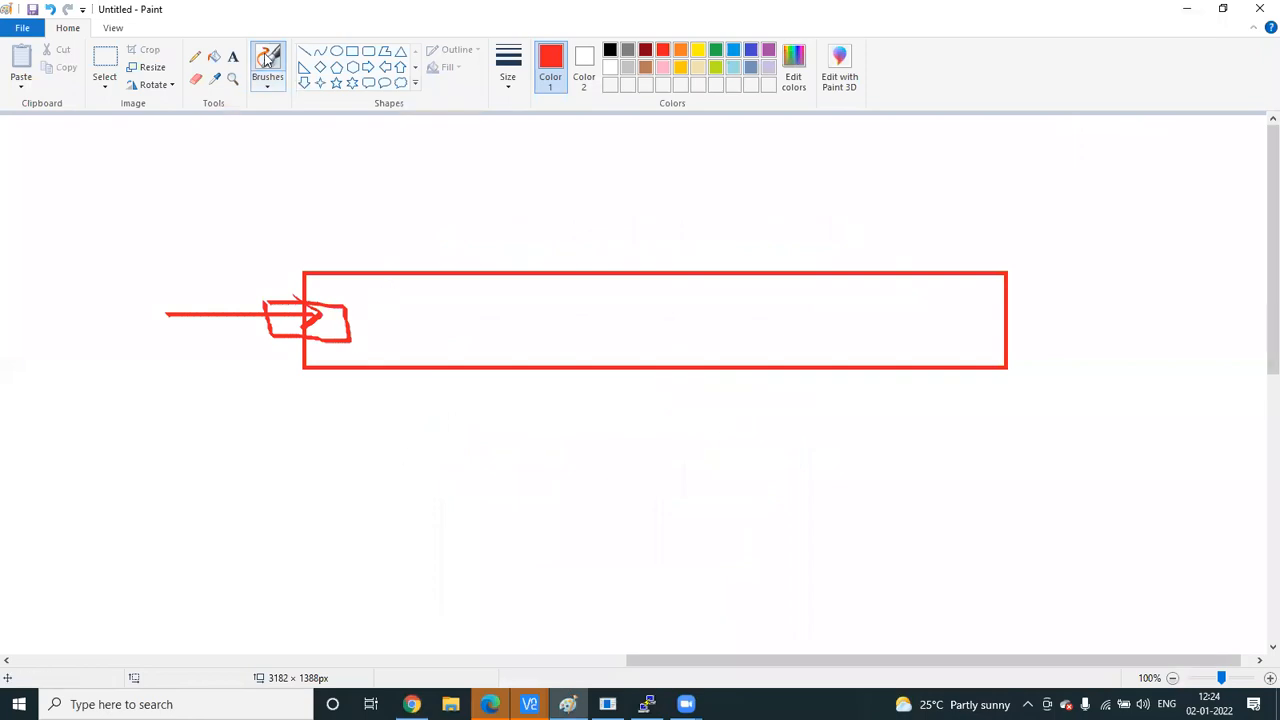
left_click(105, 86)
left_click(140, 179)
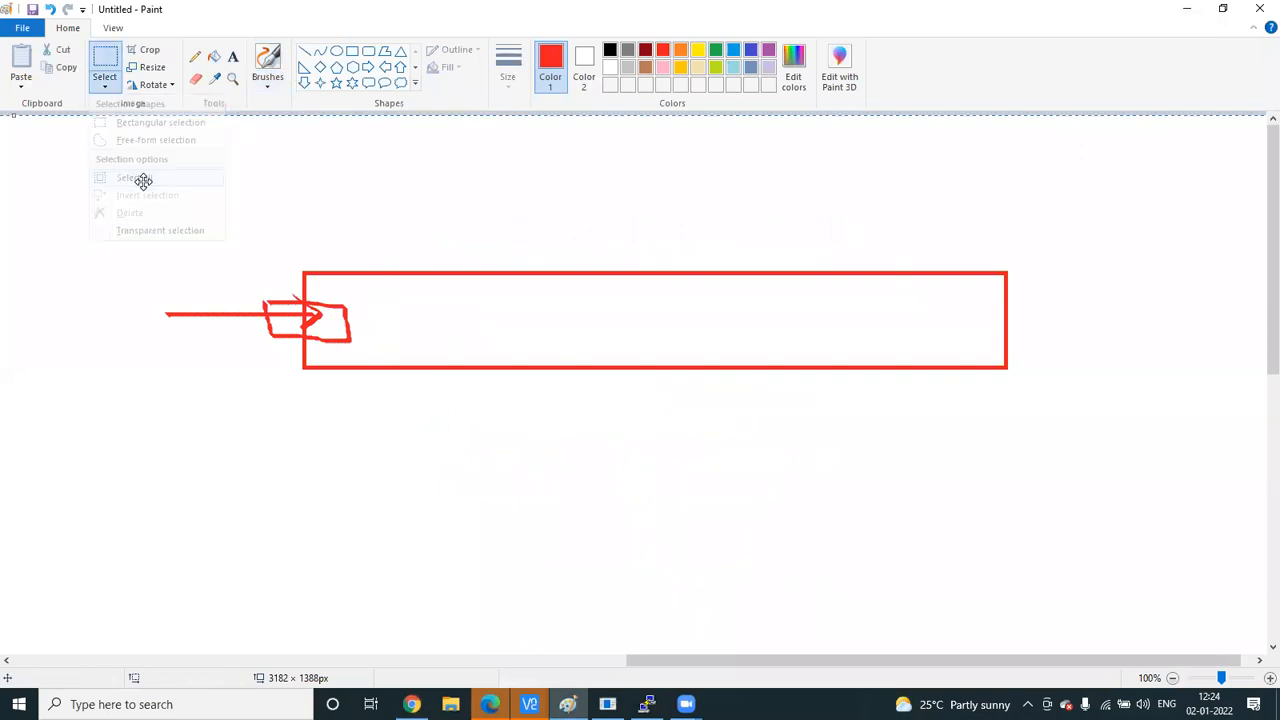
key("Delete")
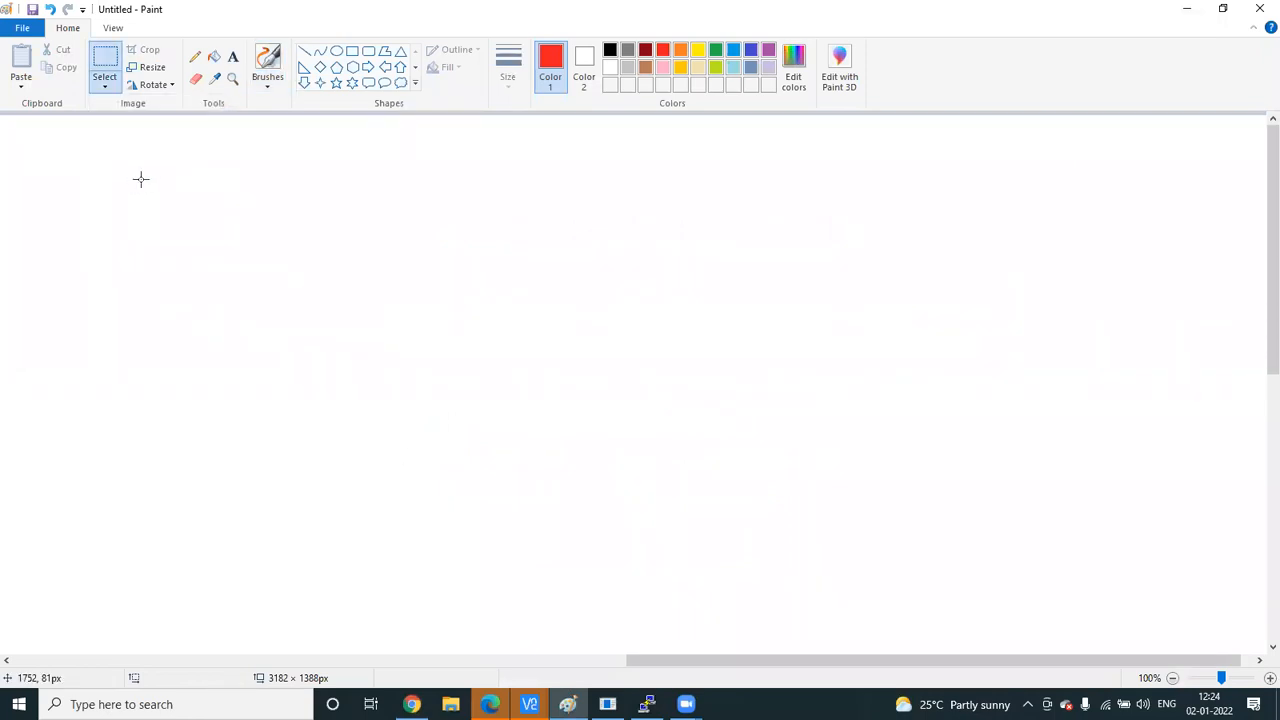
Write the heading "LDO" in red with the brush near the upper part of the canvas and add a wavy underline
left_click(267, 80)
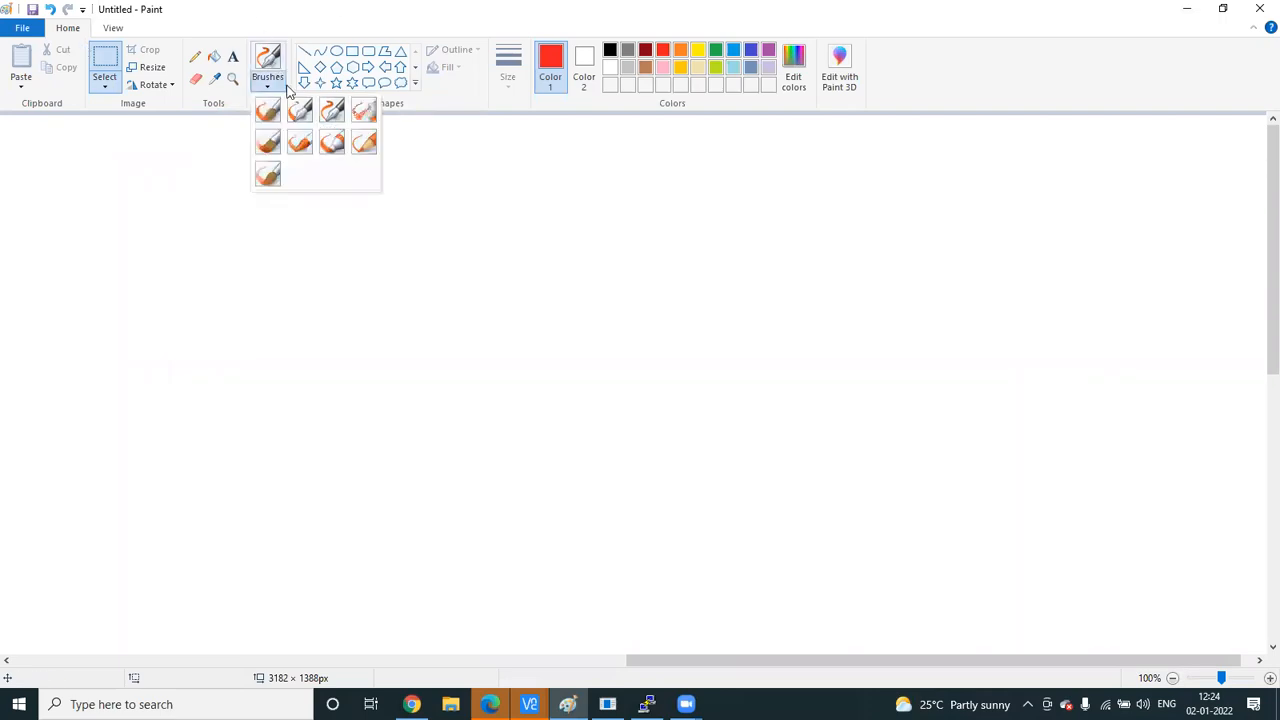
left_click(334, 110)
mouse_move(467, 157)
left_mouse_down()
mouse_move(468, 189)
mouse_move(512, 194)
left_mouse_up()
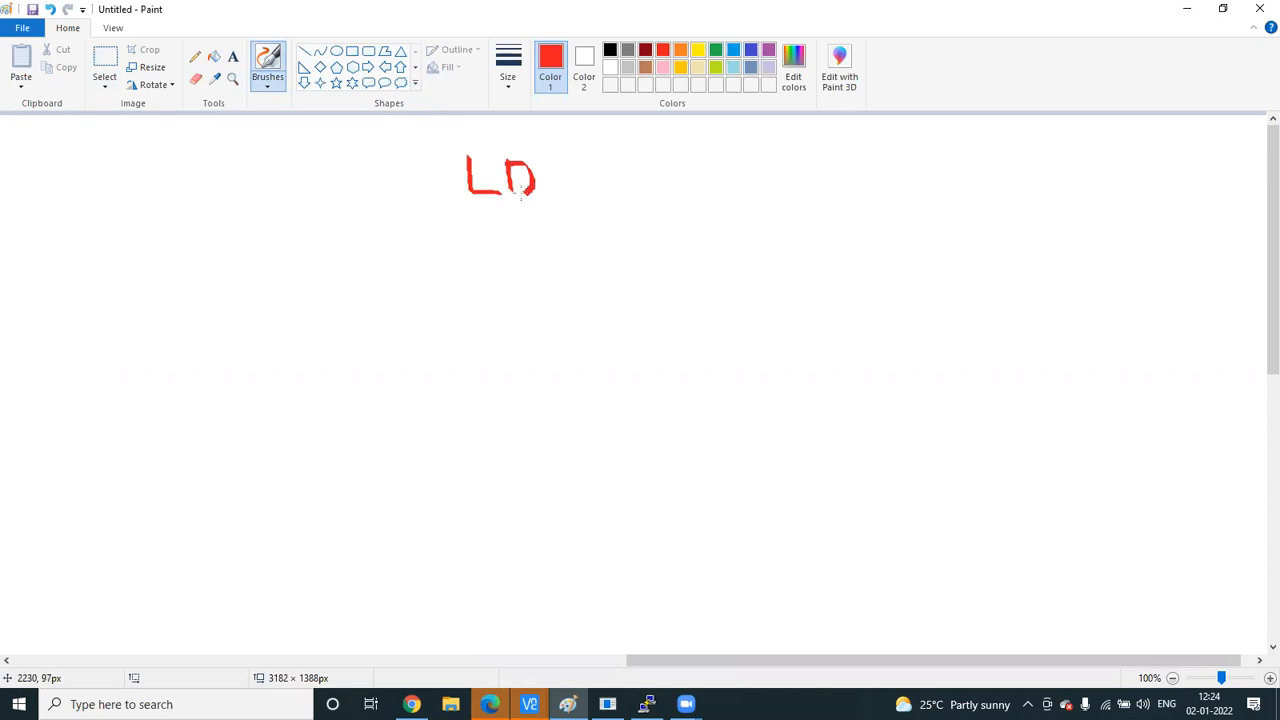
mouse_move(557, 158)
left_mouse_down()
mouse_move(548, 199)
mouse_move(562, 160)
left_mouse_up()
left_click_drag(421, 228, 556, 213)
Write ":- Low drop output" in red after LDO, enclose the phrase in curly brackets and underline "drop"
mouse_move(614, 160)
left_mouse_down()
mouse_move(614, 172)
mouse_move(692, 202)
mouse_move(716, 172)
mouse_move(742, 197)
mouse_move(770, 182)
mouse_move(778, 157)
left_mouse_up()
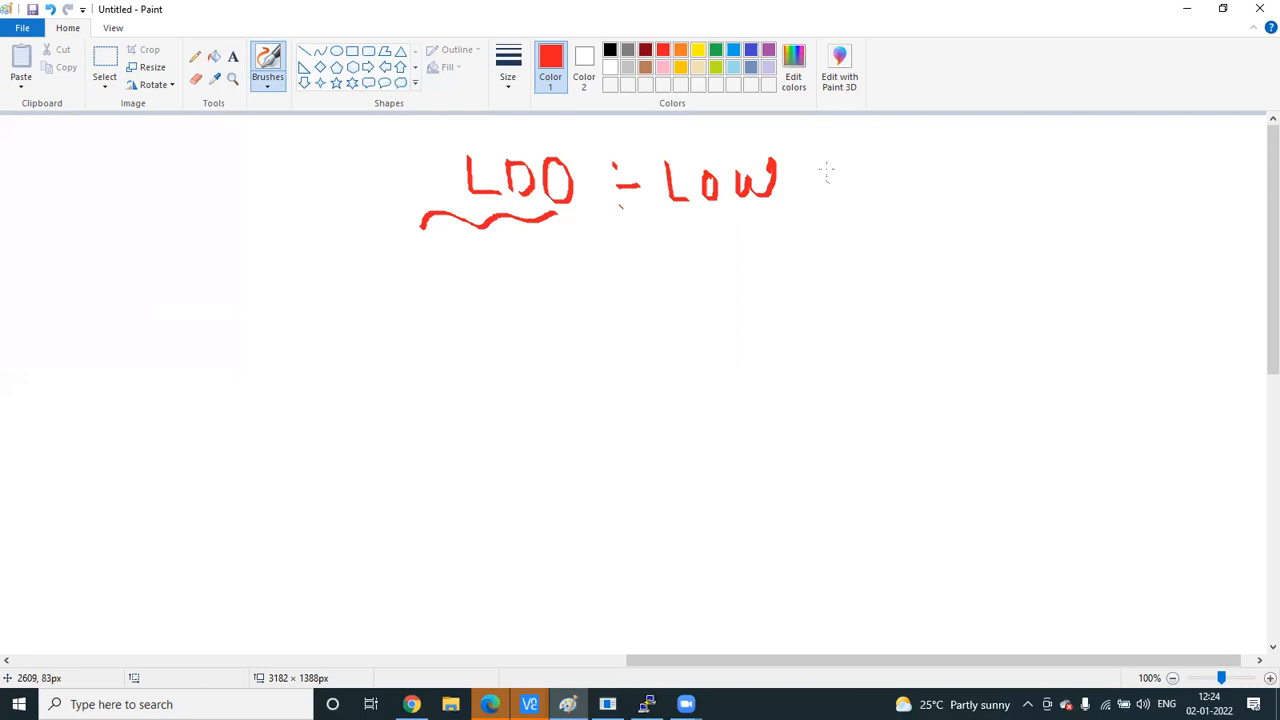
mouse_move(826, 155)
left_mouse_down()
mouse_move(828, 198)
mouse_move(808, 190)
mouse_move(820, 203)
mouse_move(844, 187)
mouse_move(845, 200)
mouse_move(855, 179)
mouse_move(846, 190)
mouse_move(862, 205)
mouse_move(872, 180)
mouse_move(890, 218)
mouse_move(903, 184)
mouse_move(889, 200)
mouse_move(958, 196)
mouse_move(945, 170)
mouse_move(996, 205)
mouse_move(1013, 175)
mouse_move(1021, 212)
mouse_move(1040, 185)
mouse_move(1022, 198)
mouse_move(1089, 205)
mouse_move(1104, 176)
left_mouse_up()
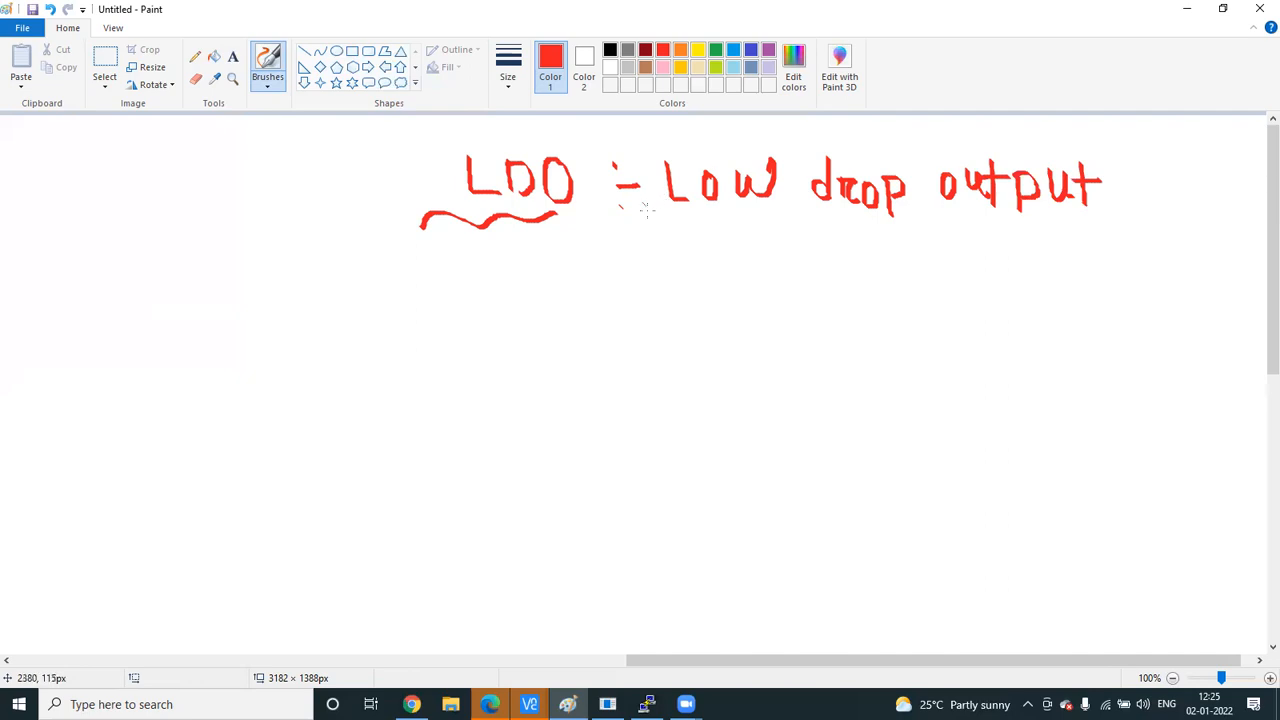
left_click_drag(652, 136, 665, 222)
left_click_drag(1120, 144, 1128, 220)
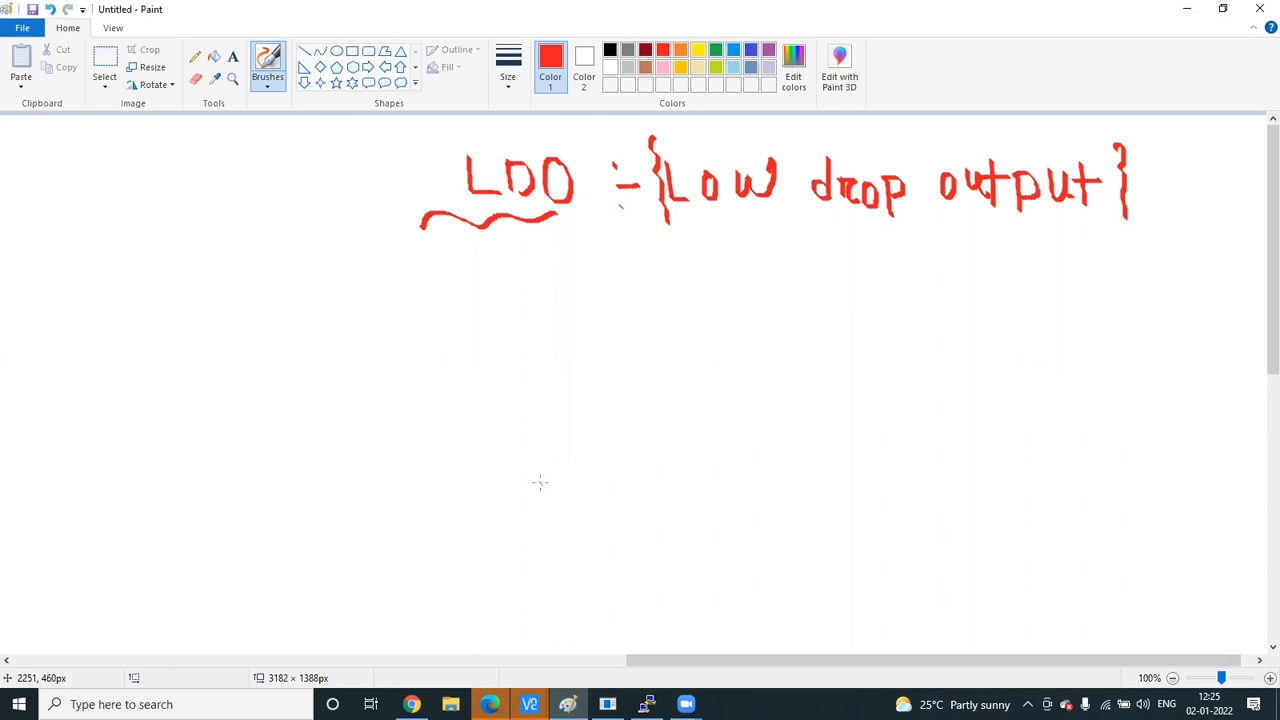
left_click_drag(830, 226, 888, 225)
Sketch in green an op-amp triangle whose output drives the bubbled gate of a transistor, including its upper terminal
left_click(716, 52)
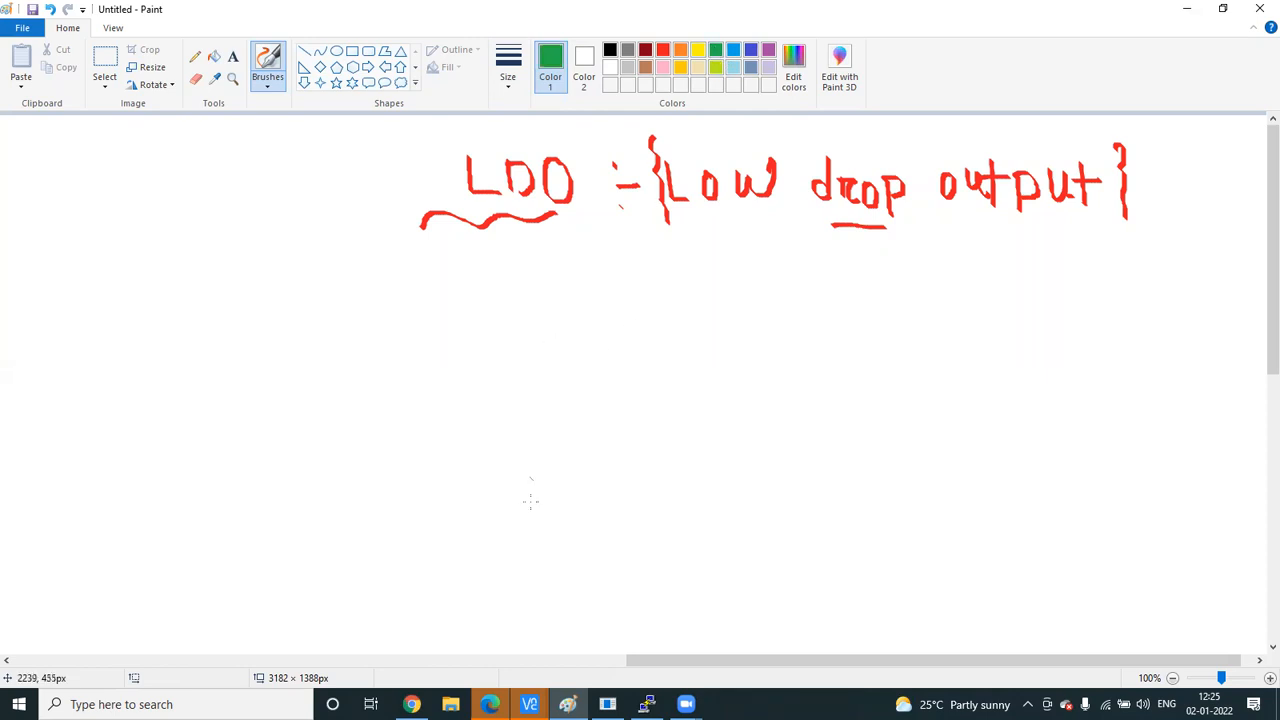
left_click_drag(585, 310, 586, 318)
left_click_drag(487, 345, 490, 440)
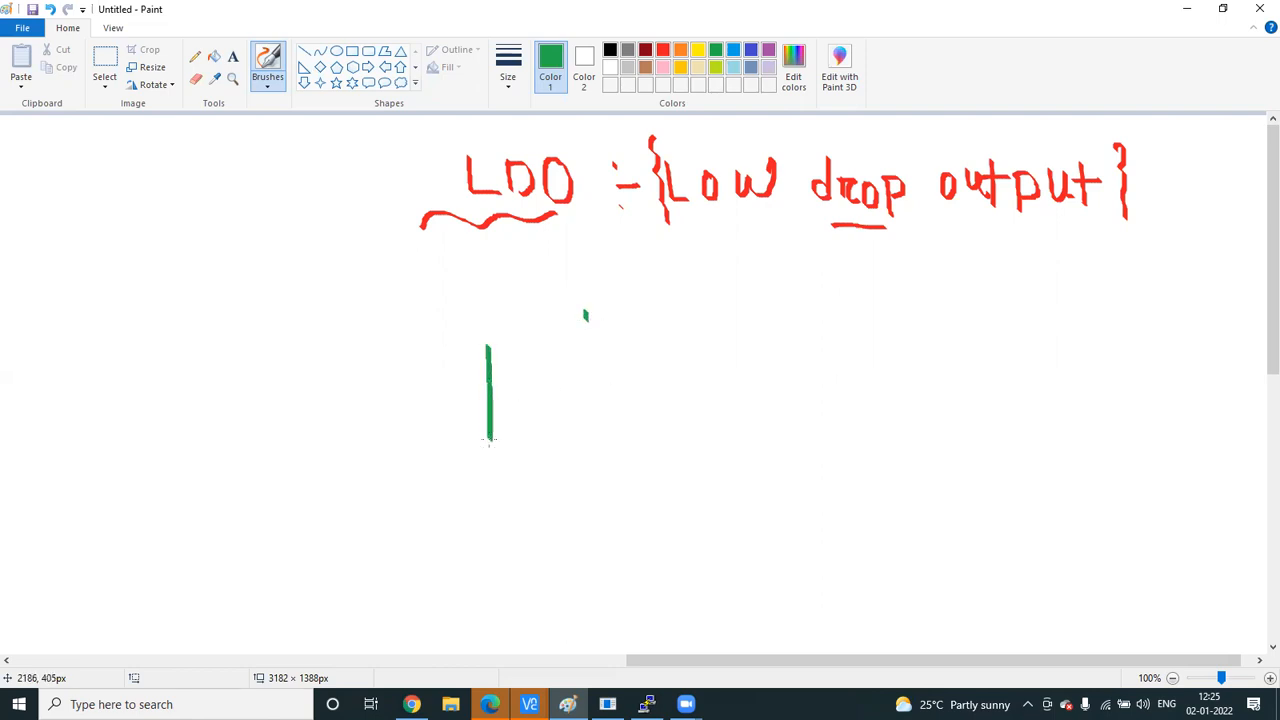
left_click_drag(484, 346, 572, 389)
mouse_move(490, 441)
left_mouse_down()
mouse_move(572, 385)
mouse_move(648, 382)
mouse_move(646, 408)
mouse_move(626, 378)
mouse_move(656, 385)
mouse_move(668, 412)
left_mouse_up()
left_click_drag(667, 367, 702, 368)
left_click_drag(692, 316, 698, 368)
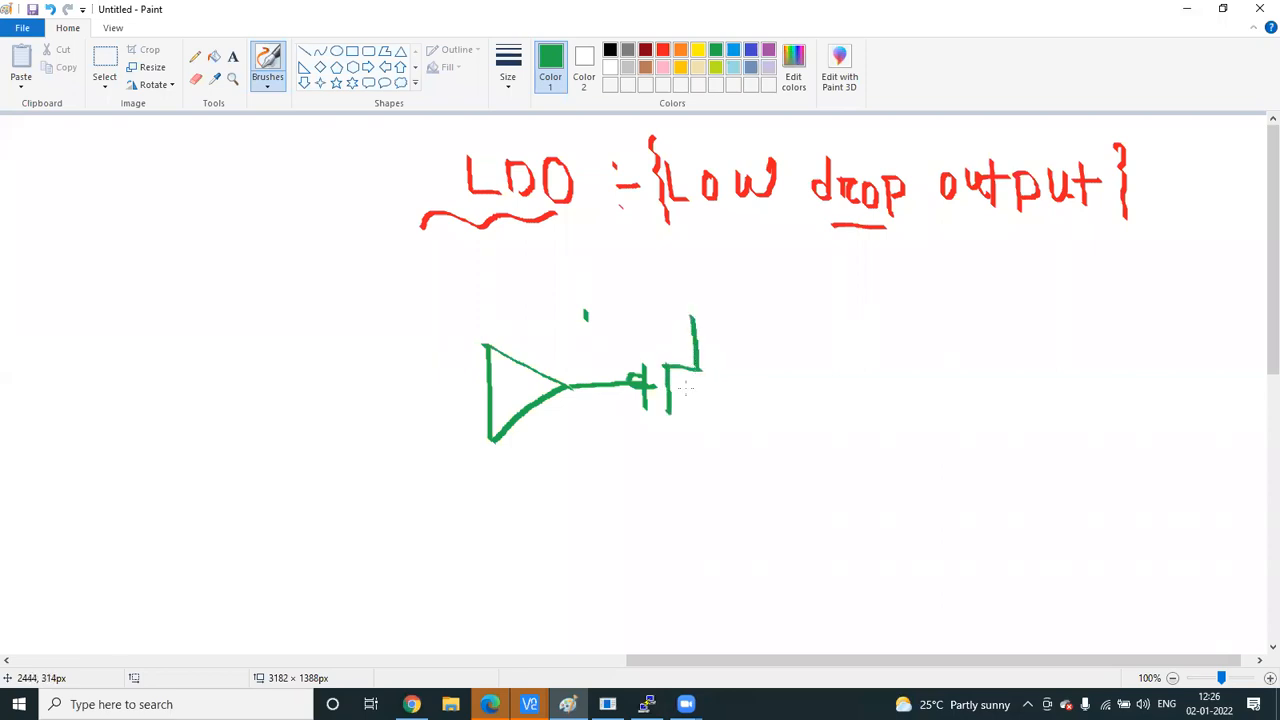
Complete the transistor and op-amp inputs, adding two series resistors to ground and a feedback line from their junction to the lower input
mouse_move(668, 410)
left_mouse_down()
mouse_move(698, 411)
mouse_move(702, 472)
left_mouse_up()
left_click_drag(417, 371, 488, 373)
mouse_move(434, 410)
left_mouse_down()
mouse_move(488, 410)
mouse_move(442, 504)
left_mouse_up()
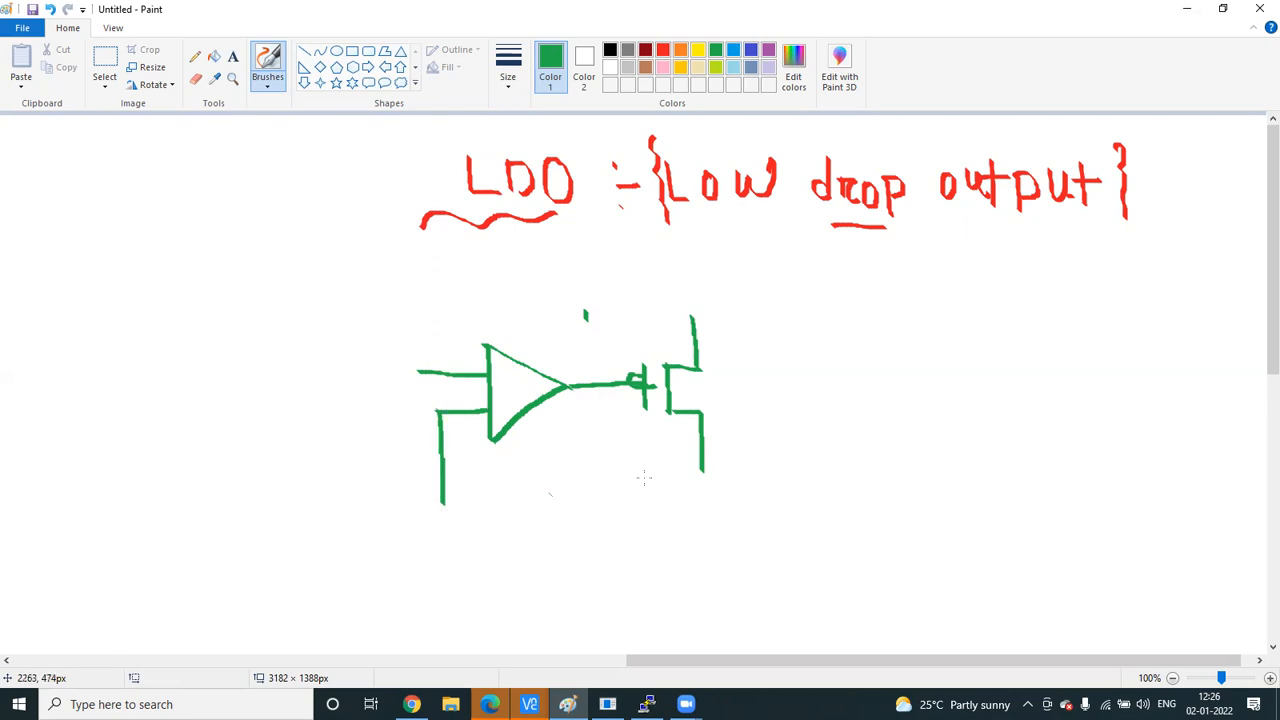
mouse_move(700, 467)
left_mouse_down()
mouse_move(662, 471)
mouse_move(730, 492)
mouse_move(702, 507)
mouse_move(710, 565)
left_mouse_up()
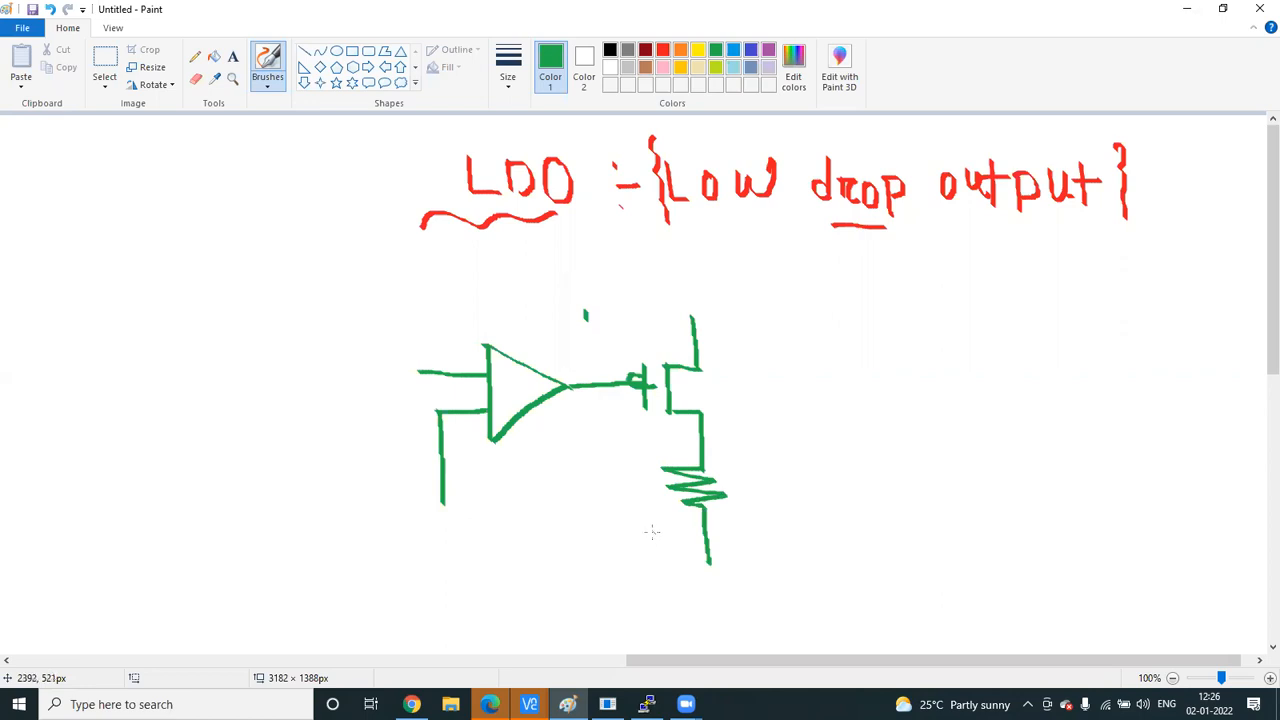
mouse_move(443, 494)
left_mouse_down()
mouse_move(442, 540)
mouse_move(468, 546)
mouse_move(710, 548)
mouse_move(680, 580)
mouse_move(721, 626)
mouse_move(707, 640)
mouse_move(755, 631)
mouse_move(736, 643)
left_mouse_up()
Add the output tap and supply rail, and label the nodes Vout, VDD and Vref in green
mouse_move(704, 449)
left_mouse_down()
mouse_move(788, 460)
mouse_move(806, 418)
mouse_move(805, 484)
mouse_move(817, 460)
mouse_move(828, 484)
mouse_move(845, 456)
mouse_move(853, 487)
mouse_move(857, 458)
mouse_move(876, 455)
left_mouse_up()
mouse_move(639, 313)
left_mouse_down()
mouse_move(748, 313)
mouse_move(790, 286)
mouse_move(803, 330)
mouse_move(832, 330)
left_mouse_up()
mouse_move(833, 302)
left_mouse_down()
mouse_move(836, 324)
mouse_move(851, 320)
mouse_move(822, 330)
left_mouse_up()
mouse_move(311, 330)
left_mouse_down()
mouse_move(339, 372)
mouse_move(347, 325)
mouse_move(365, 379)
mouse_move(371, 349)
mouse_move(387, 360)
mouse_move(370, 372)
mouse_move(404, 384)
mouse_move(400, 396)
mouse_move(414, 372)
left_mouse_up()
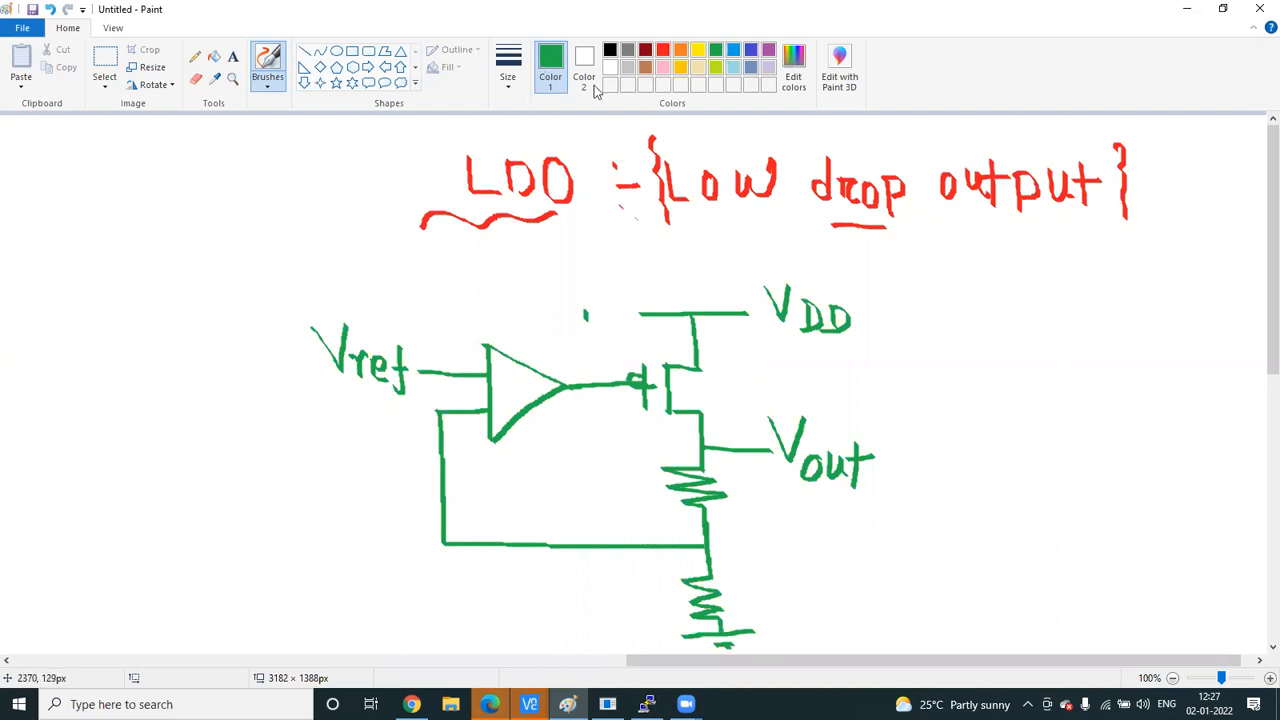
Label the two resistors R1 and R2 and write "m=100" beside the transistor in indigo
left_click(751, 50)
mouse_move(745, 484)
left_mouse_down()
mouse_move(742, 498)
mouse_move(744, 472)
mouse_move(774, 522)
left_mouse_up()
mouse_move(749, 584)
left_mouse_down()
mouse_move(745, 602)
mouse_move(750, 590)
mouse_move(766, 618)
mouse_move(786, 604)
mouse_move(786, 620)
left_mouse_up()
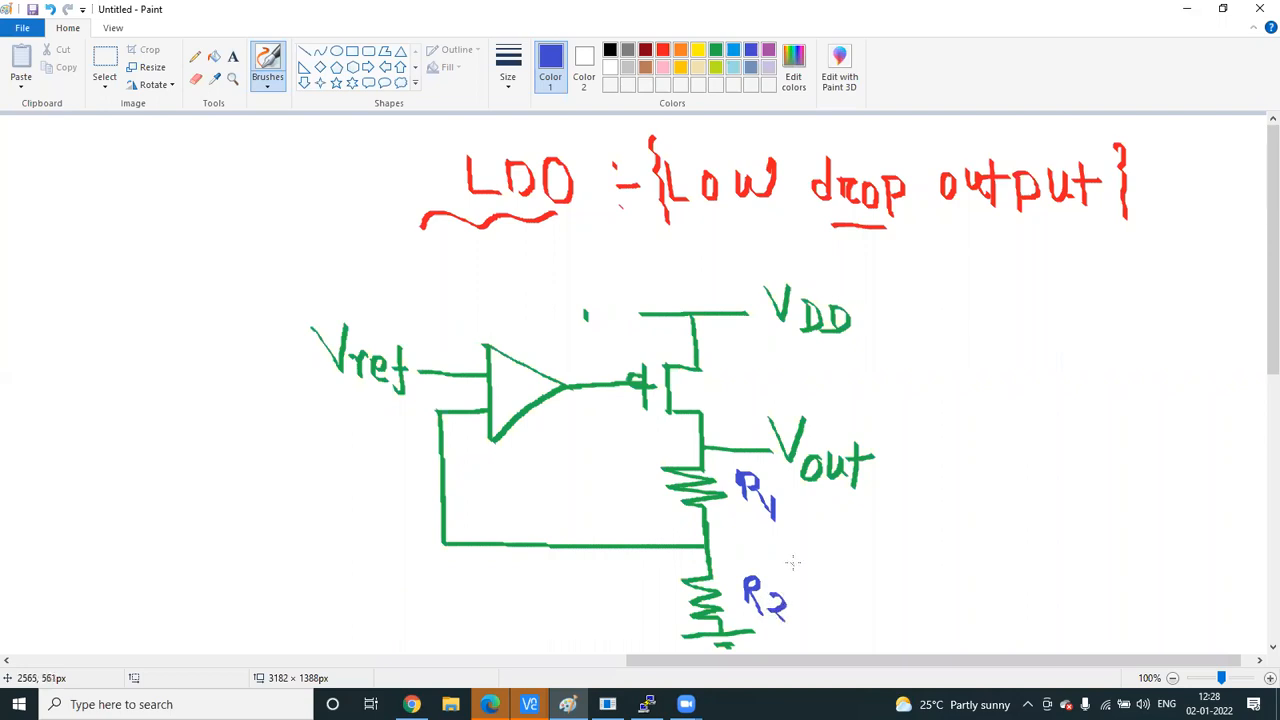
mouse_move(746, 380)
left_mouse_down()
mouse_move(776, 382)
mouse_move(786, 398)
mouse_move(796, 376)
mouse_move(788, 390)
mouse_move(818, 384)
mouse_move(806, 400)
left_mouse_up()
key("ctrl+z")
key("ctrl+z")
mouse_move(739, 376)
left_mouse_down()
mouse_move(740, 397)
mouse_move(791, 380)
mouse_move(813, 395)
mouse_move(802, 377)
mouse_move(826, 399)
mouse_move(832, 372)
mouse_move(846, 396)
mouse_move(860, 386)
mouse_move(847, 368)
left_mouse_up()
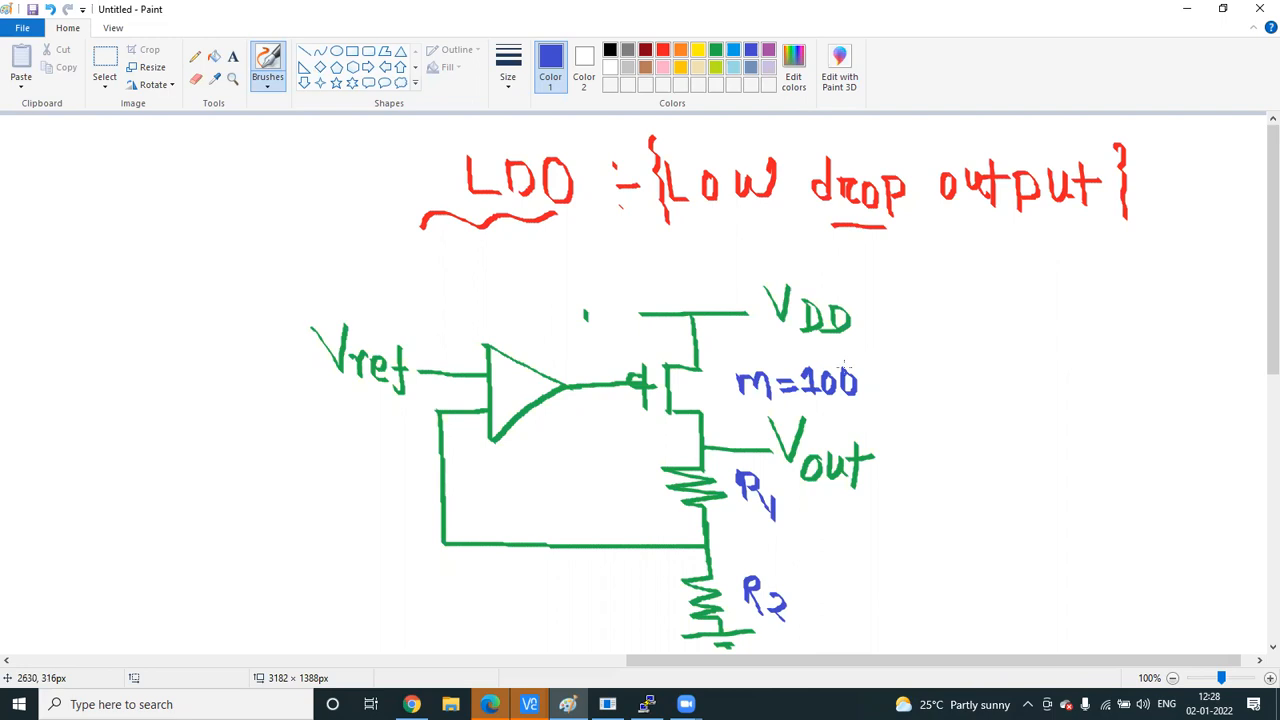
Underline "drop" and "output" in the title in indigo and add an equals sign after R1
left_click_drag(824, 221, 1048, 209)
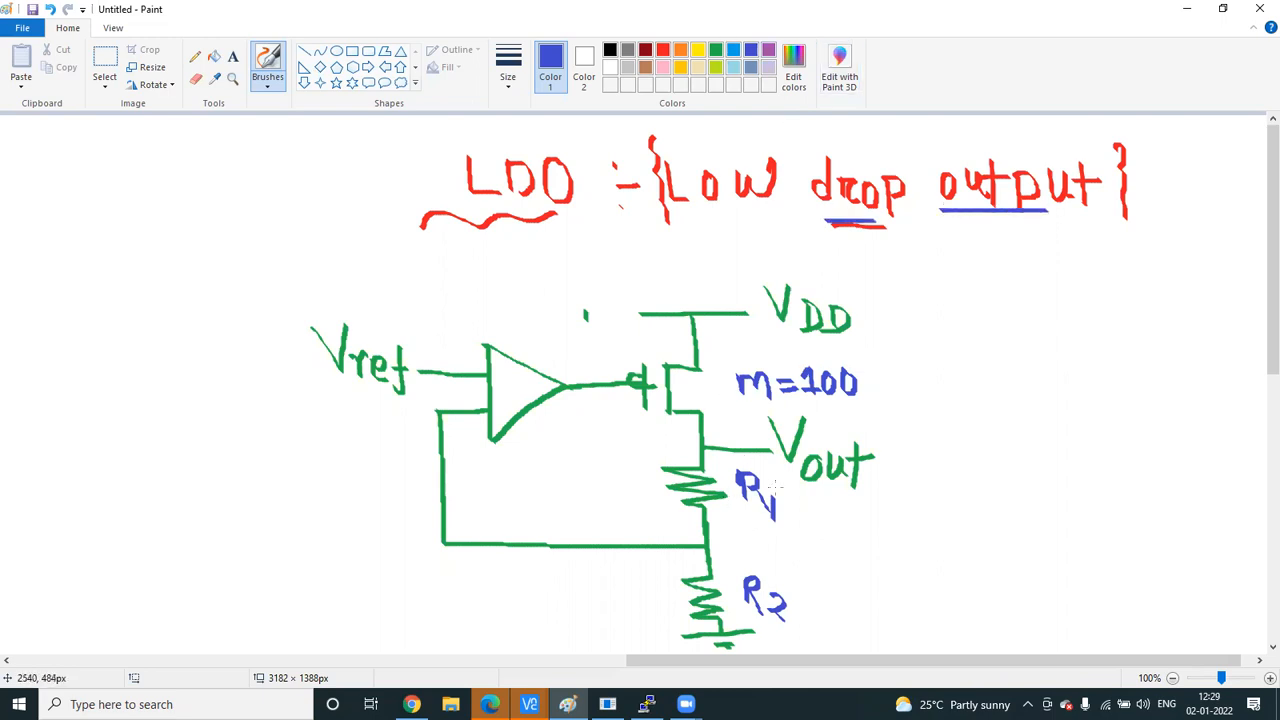
left_click_drag(781, 485, 797, 490)
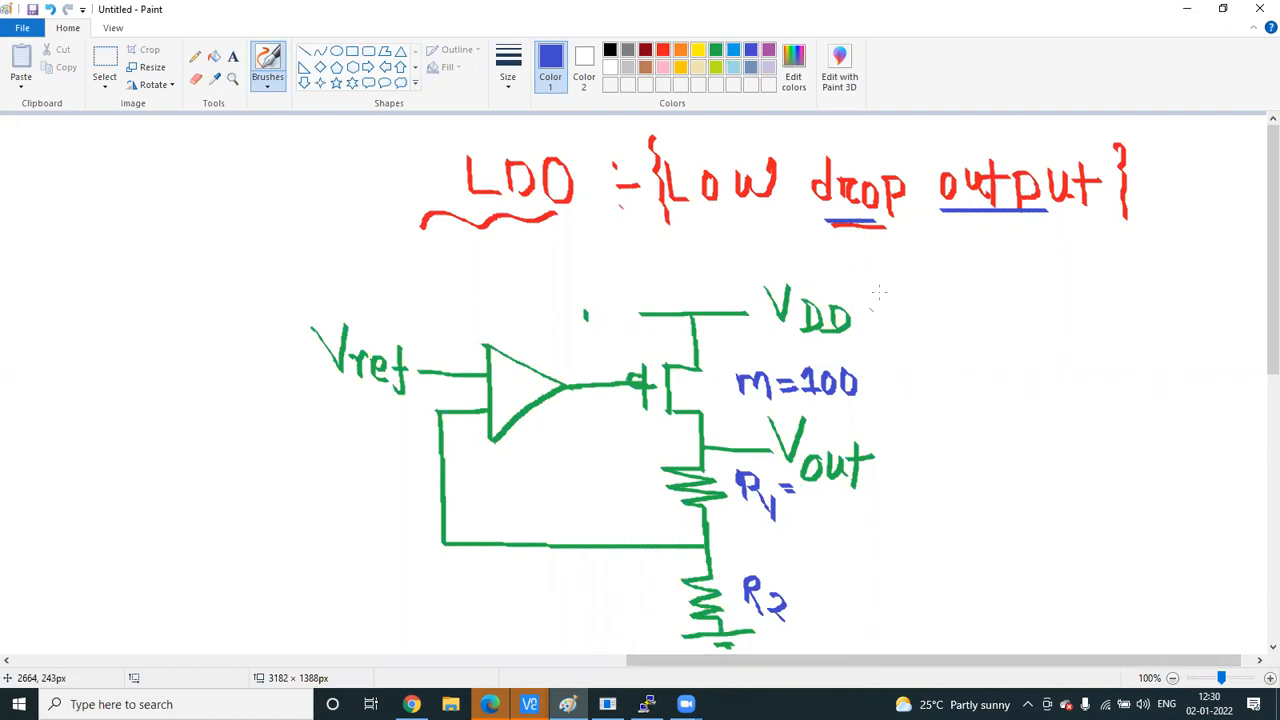
Draw an upward arrow beside VDD and a bracketed blank line beside Vout
mouse_move(865, 323)
left_mouse_down()
mouse_move(887, 305)
mouse_move(895, 336)
left_mouse_up()
left_click_drag(886, 430, 899, 504)
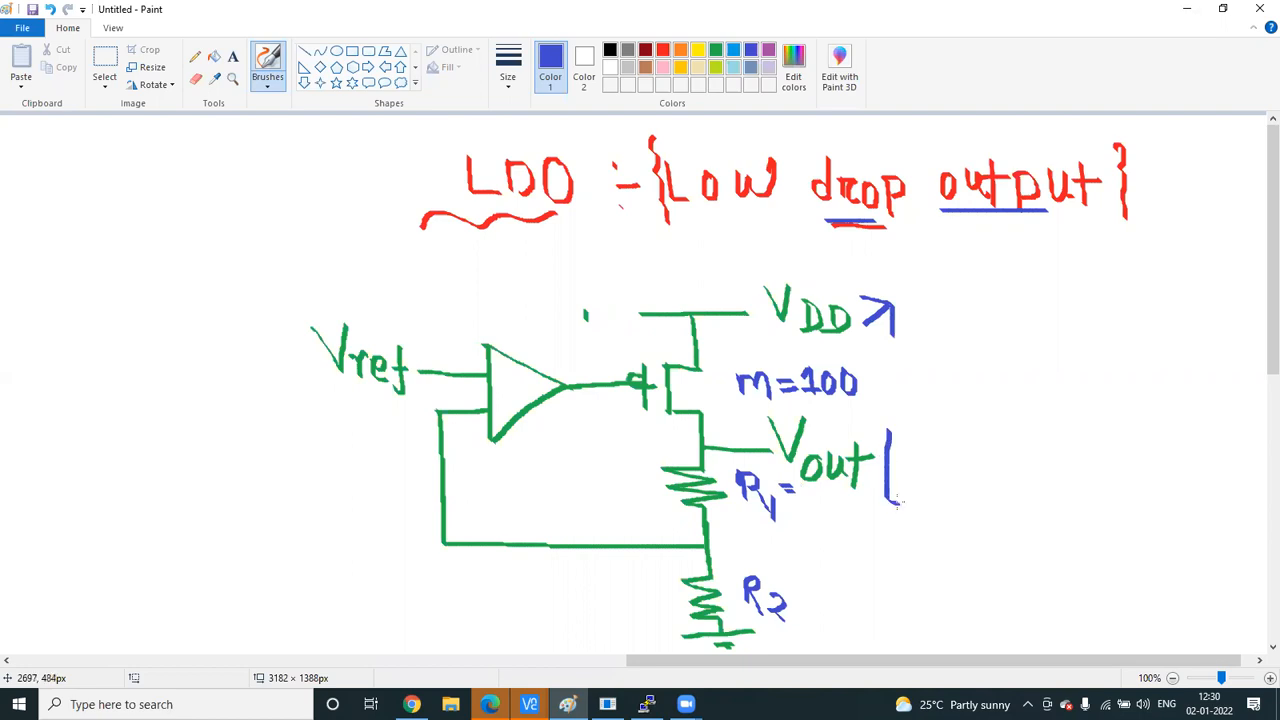
left_click_drag(1024, 428, 1008, 514)
left_click_drag(921, 505, 995, 515)
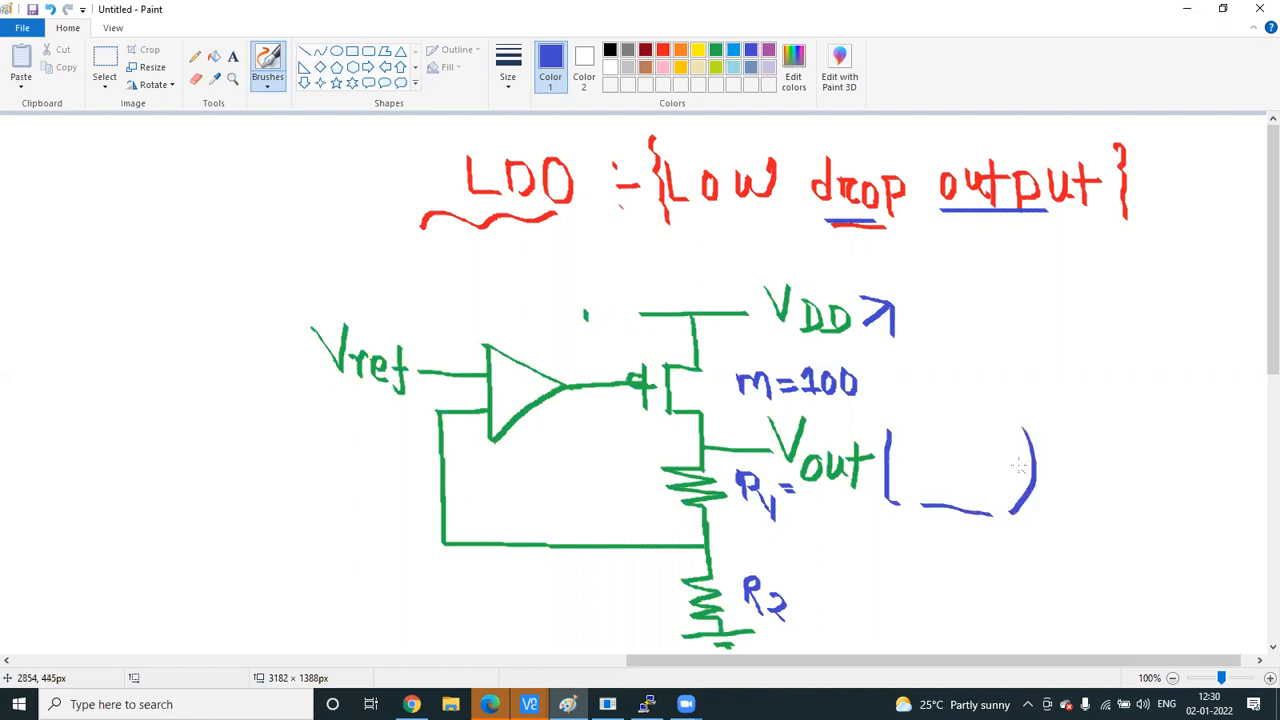
Mark the op-amp inputs + and -, cross its lower edge with a stroke and write "Vref" on the feedback loop
left_click(613, 661)
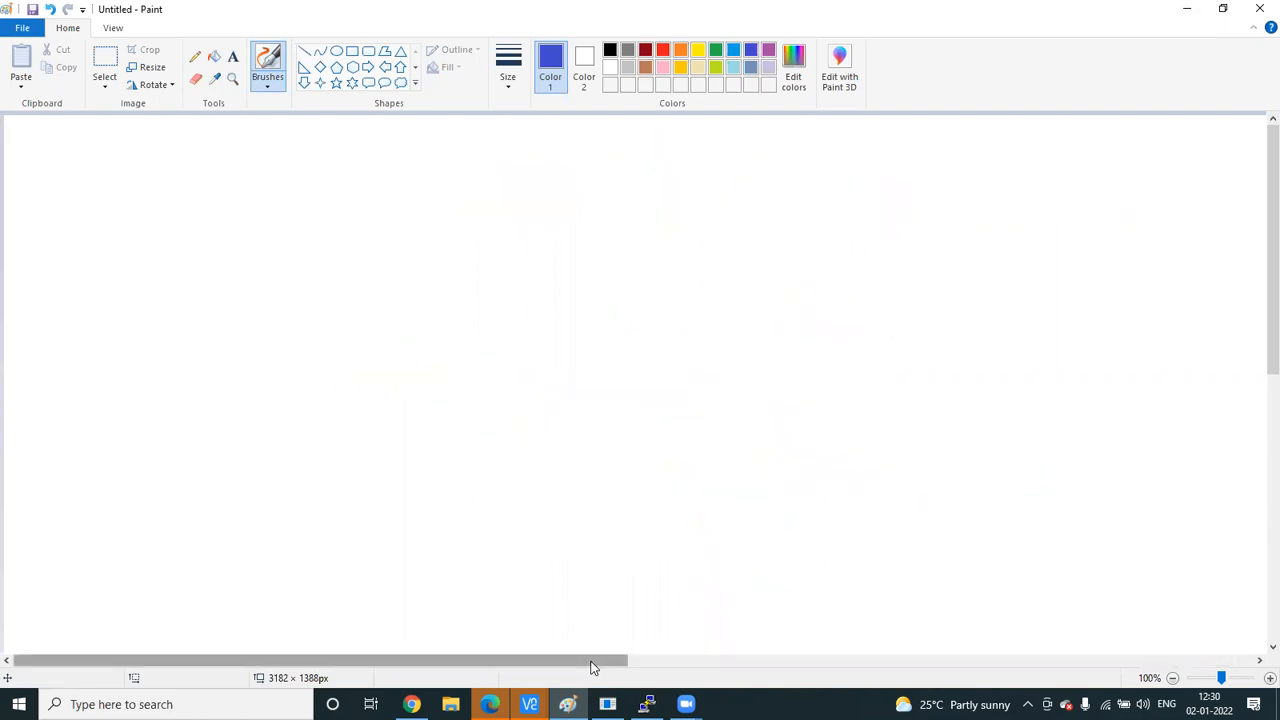
left_click(723, 662)
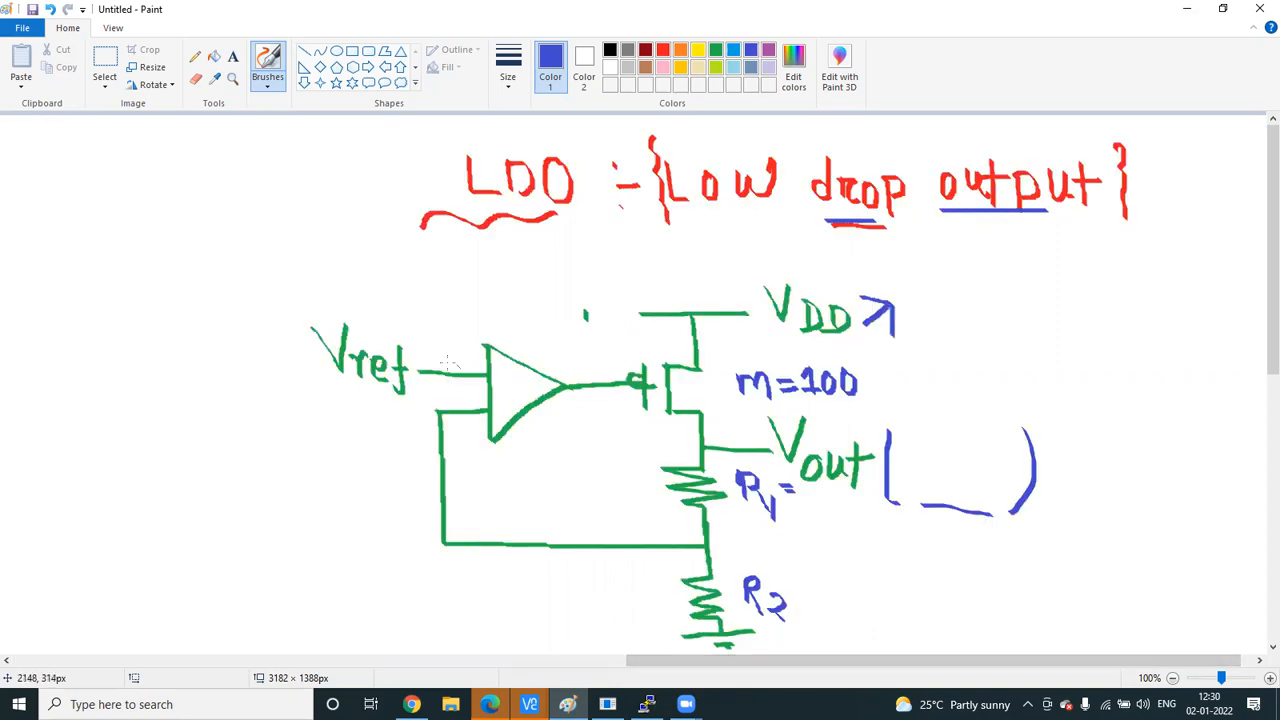
left_click_drag(454, 350, 446, 357)
left_click_drag(465, 433, 474, 434)
left_click_drag(450, 343, 451, 373)
left_click_drag(517, 392, 550, 423)
mouse_move(468, 482)
left_mouse_down()
mouse_move(476, 505)
mouse_move(497, 476)
mouse_move(509, 512)
mouse_move(520, 497)
mouse_move(560, 548)
mouse_move(574, 513)
left_mouse_up()
left_click_drag(468, 475, 479, 501)
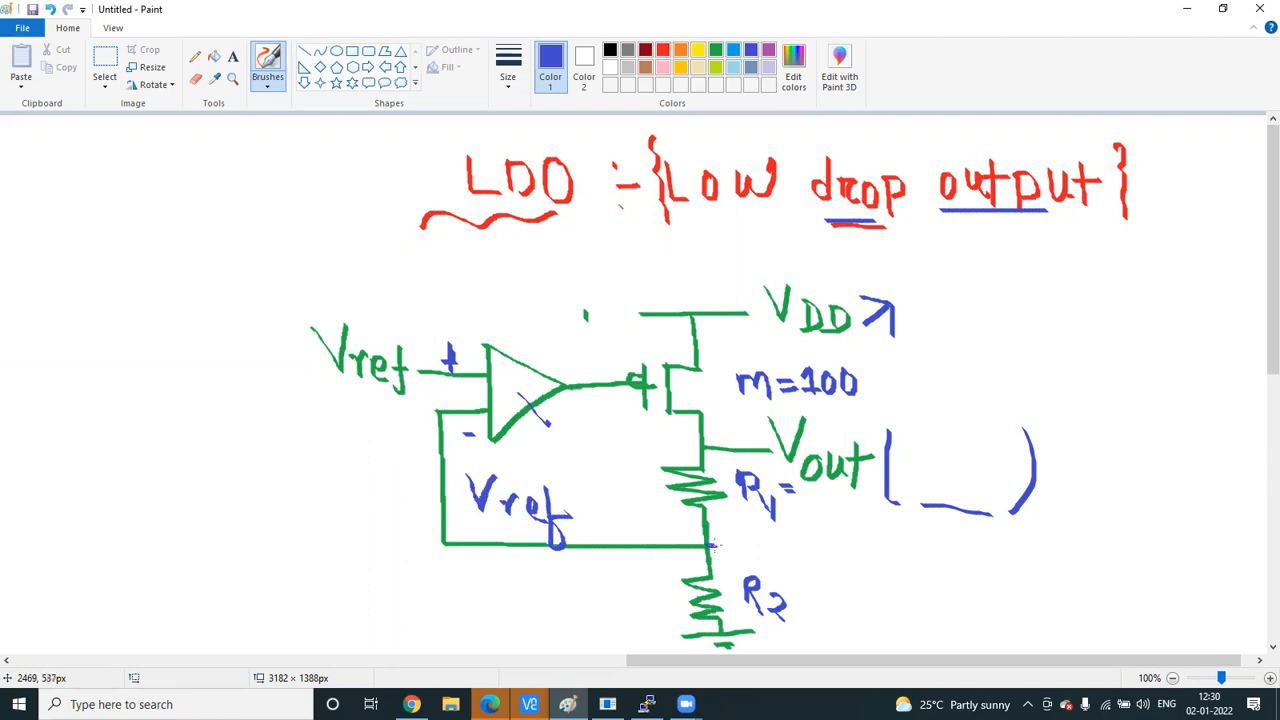
Sketch a separate two-resistor divider with a middle tap in the blank left half of the canvas
left_click(613, 659)
mouse_move(835, 237)
left_mouse_down()
mouse_move(842, 290)
mouse_move(880, 316)
mouse_move(868, 370)
mouse_move(825, 437)
mouse_move(834, 485)
mouse_move(906, 500)
mouse_move(907, 600)
left_mouse_up()
left_click_drag(872, 396, 938, 393)
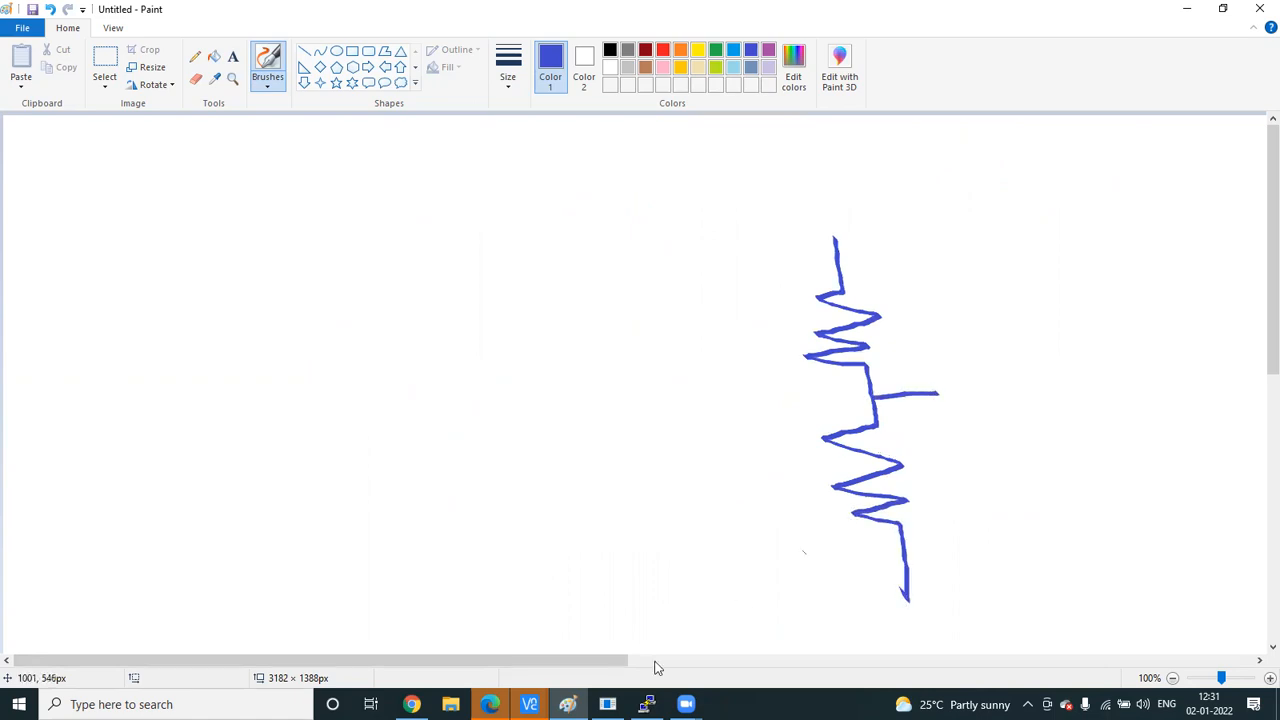
Draw a curved stroke and a downward arrow beside R1 and R2 in the LDO circuit
left_click(670, 666)
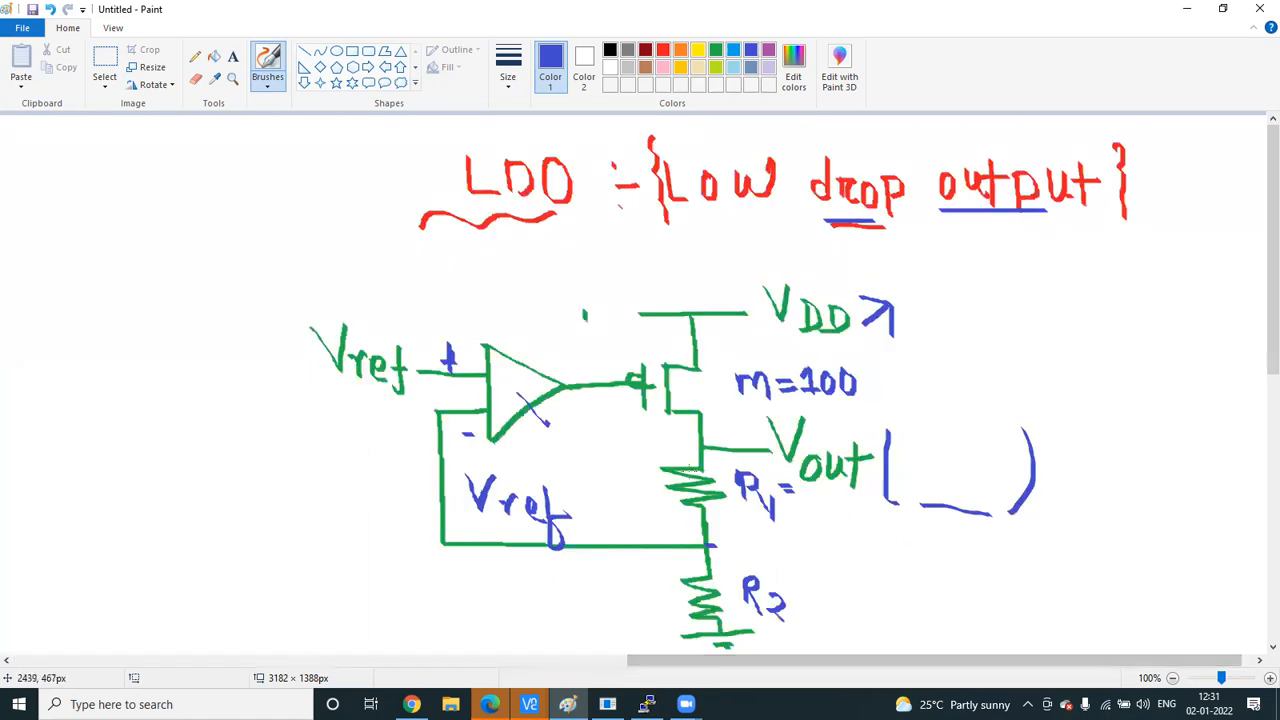
mouse_move(656, 440)
left_mouse_down()
mouse_move(661, 516)
mouse_move(630, 548)
left_mouse_up()
left_click_drag(648, 462, 648, 635)
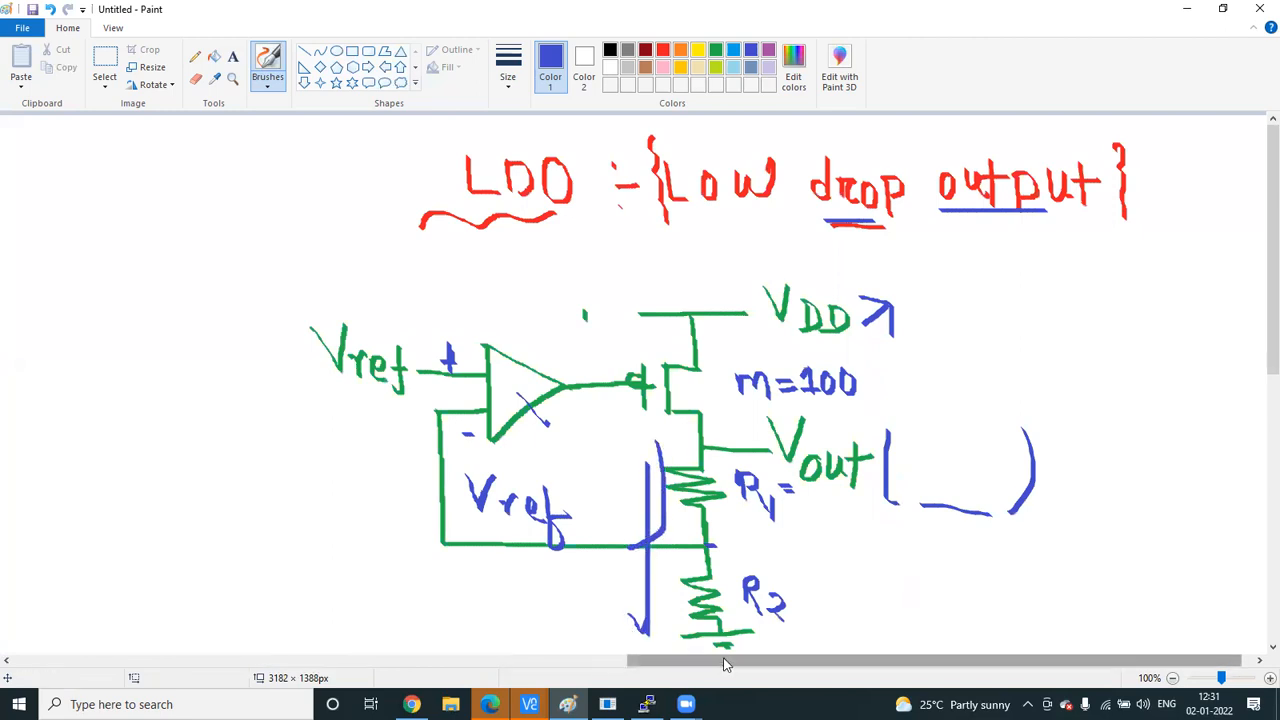
Label the divider's middle tap "Vref" with an arrow, and extend its upper end to a "Vout" label
left_click(598, 666)
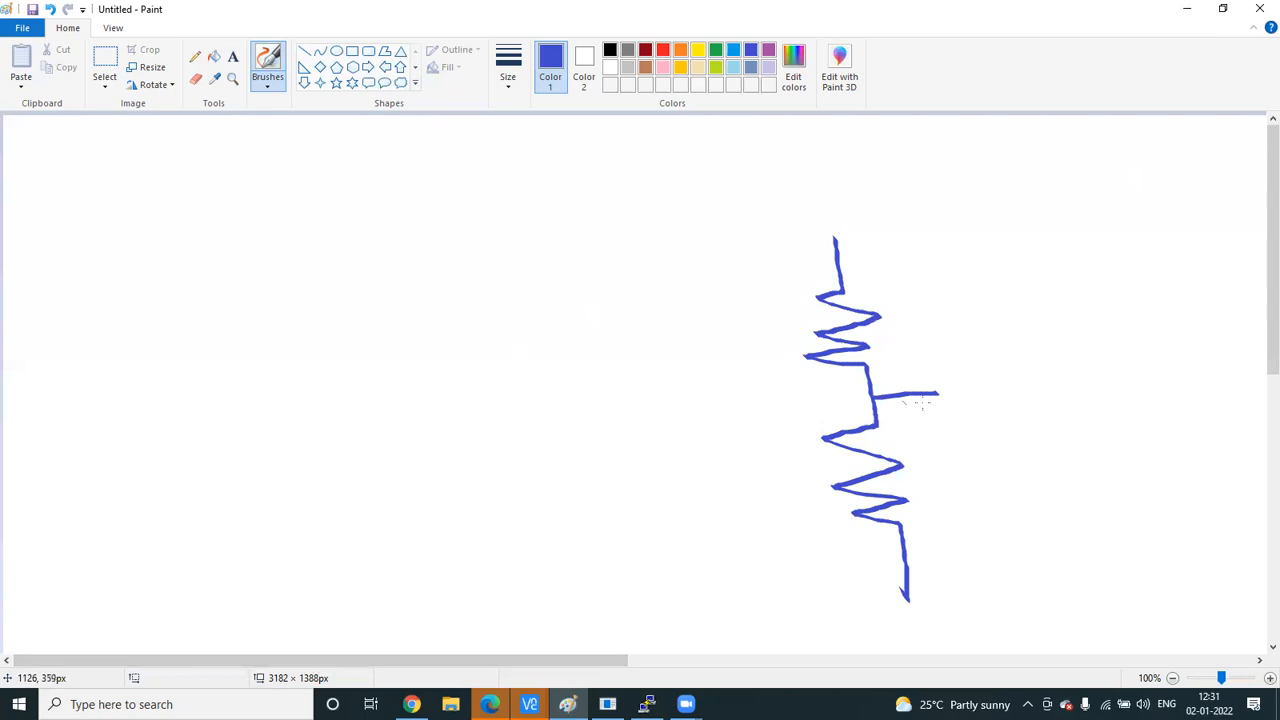
mouse_move(972, 386)
left_mouse_down()
mouse_move(994, 398)
mouse_move(1019, 449)
left_mouse_up()
mouse_move(1003, 422)
left_mouse_down()
mouse_move(1039, 428)
mouse_move(1048, 462)
left_mouse_up()
mouse_move(1074, 416)
left_mouse_down()
mouse_move(1068, 490)
mouse_move(1145, 450)
left_mouse_up()
left_click_drag(1130, 440, 1145, 452)
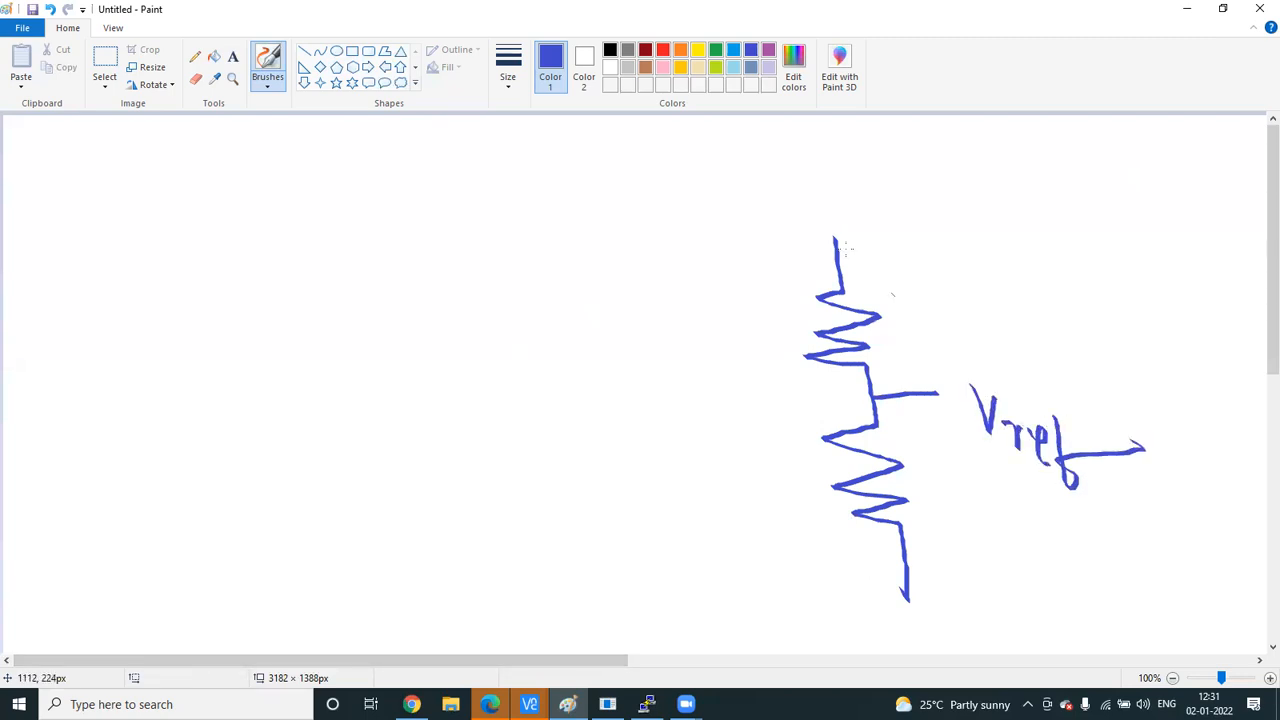
mouse_move(833, 242)
left_mouse_down()
mouse_move(934, 243)
mouse_move(960, 228)
mouse_move(982, 276)
mouse_move(992, 256)
mouse_move(1040, 282)
left_mouse_up()
mouse_move(1050, 236)
left_mouse_down()
mouse_move(1052, 288)
mouse_move(1076, 264)
left_mouse_up()
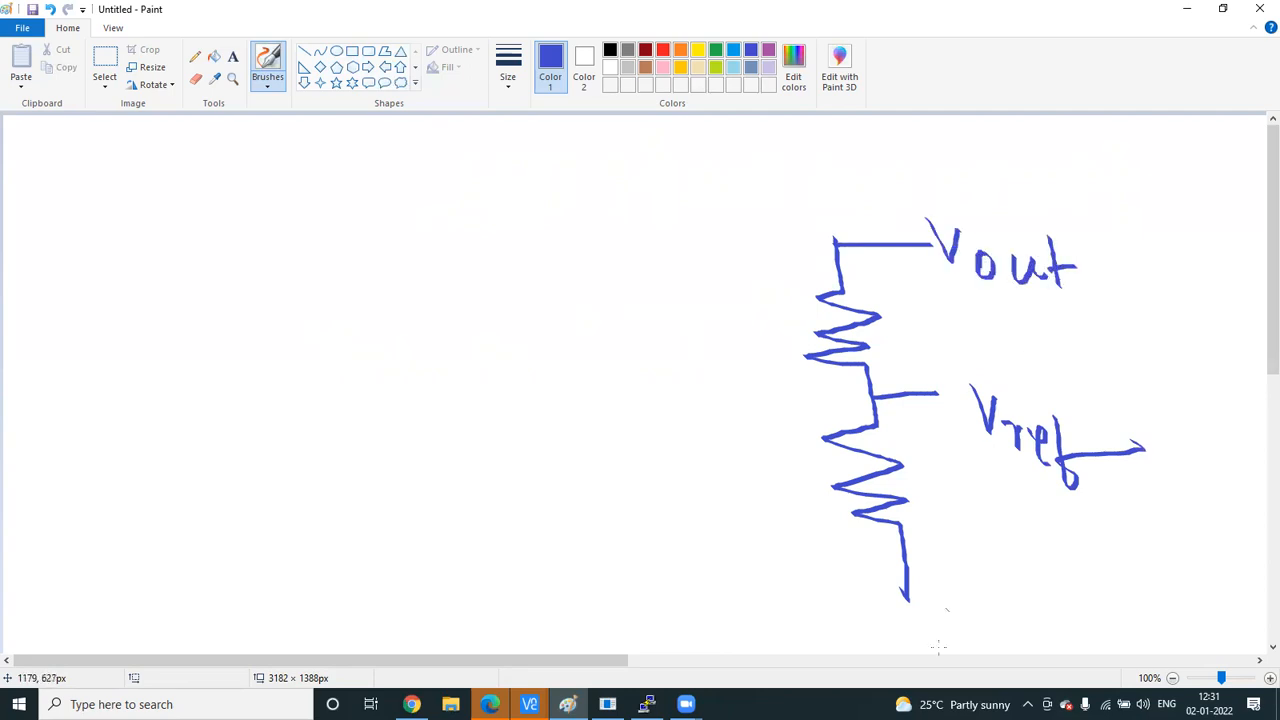
Add a ground symbol labelled "0V" to the divider, label the upper resistor R1 and begin the lower resistor's label
left_click_drag(872, 601, 997, 601)
mouse_move(901, 619)
left_mouse_down()
mouse_move(1030, 600)
mouse_move(1090, 566)
left_mouse_up()
mouse_move(895, 297)
left_mouse_down()
mouse_move(903, 348)
mouse_move(913, 310)
mouse_move(940, 358)
left_mouse_up()
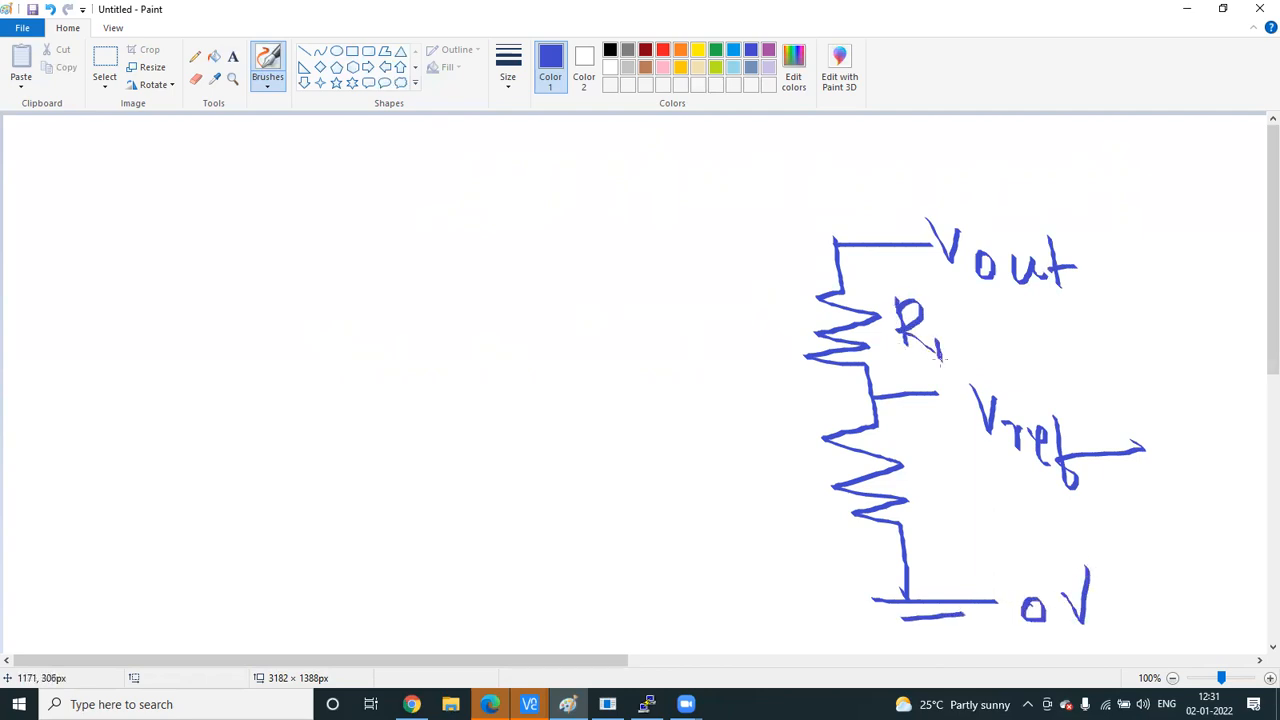
left_click_drag(928, 474, 932, 506)
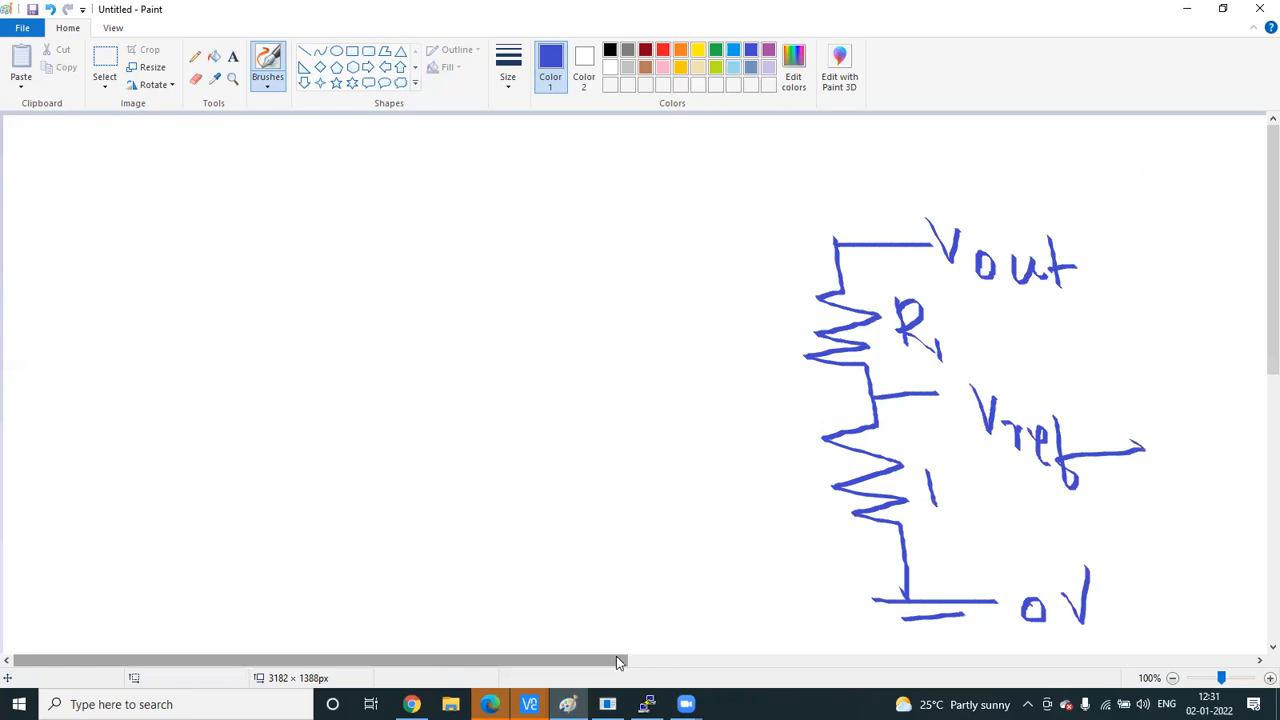
left_click(667, 658)
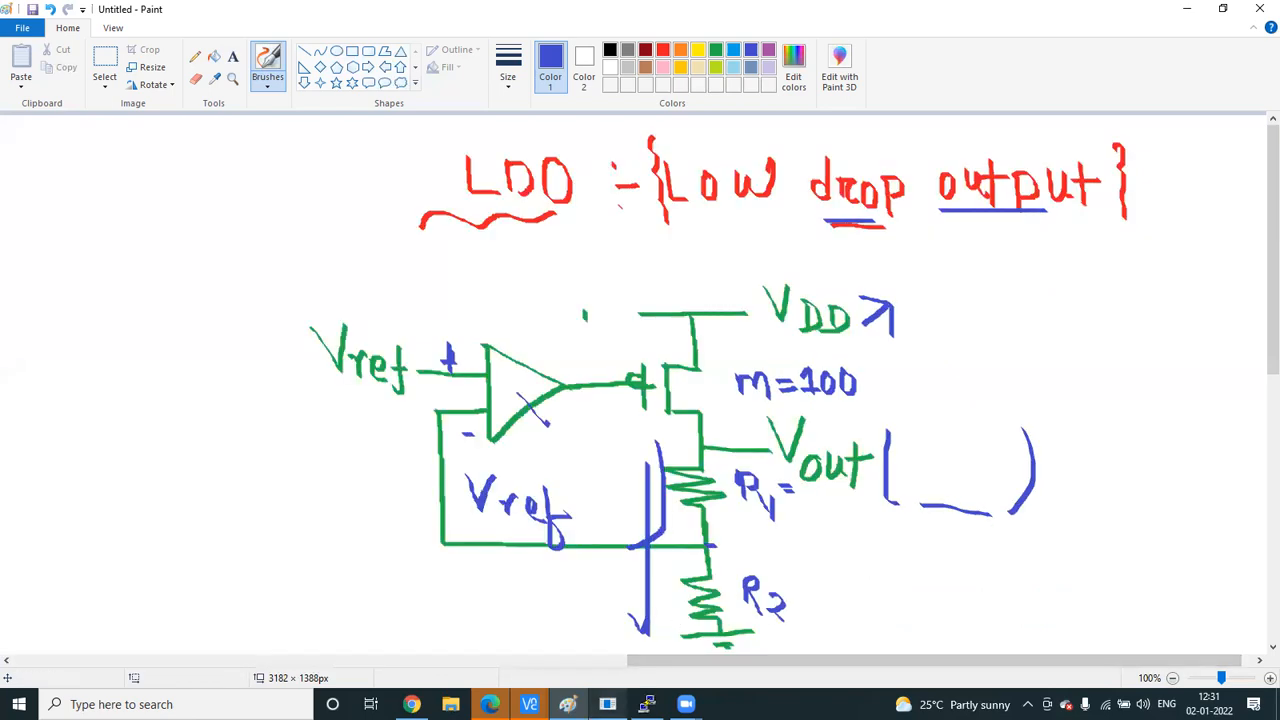
Switch to Chrome and search the web for "ldo" from the new tab
left_click(411, 704)
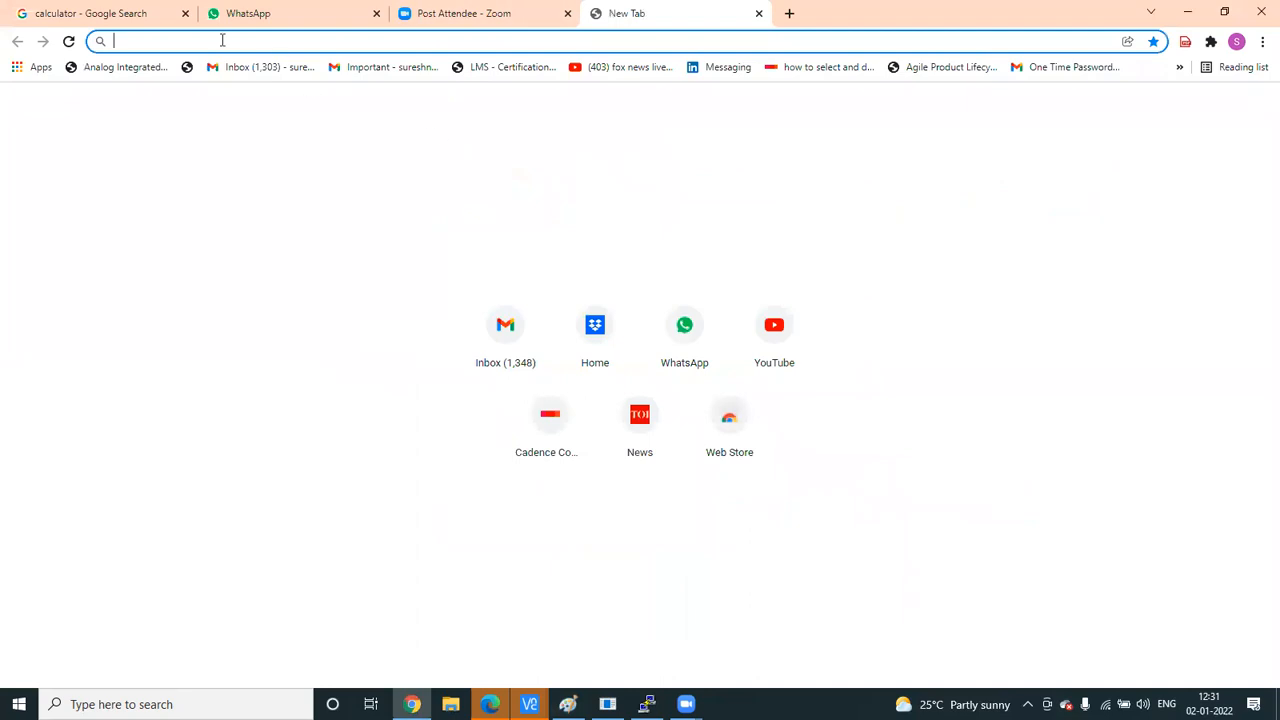
type("ldo")
key("Return")
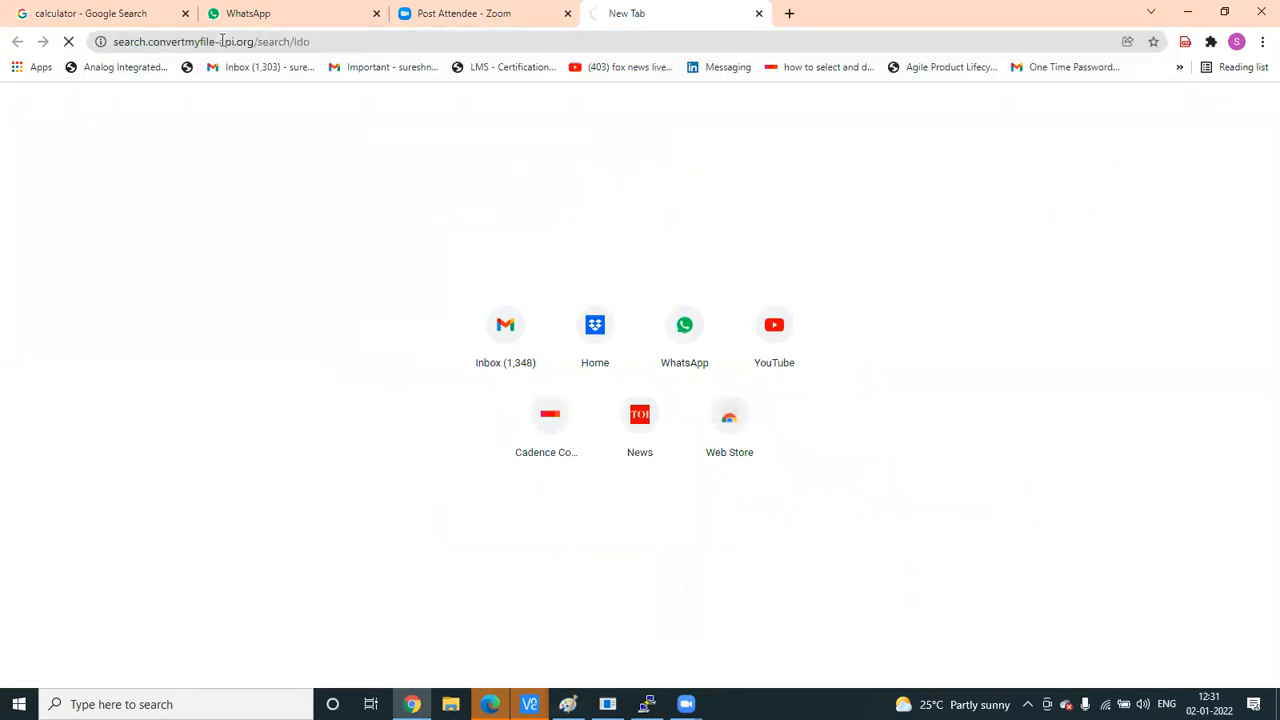
Replace the calculator query on Google with a search for "ldo schematic current"
left_click(140, 14)
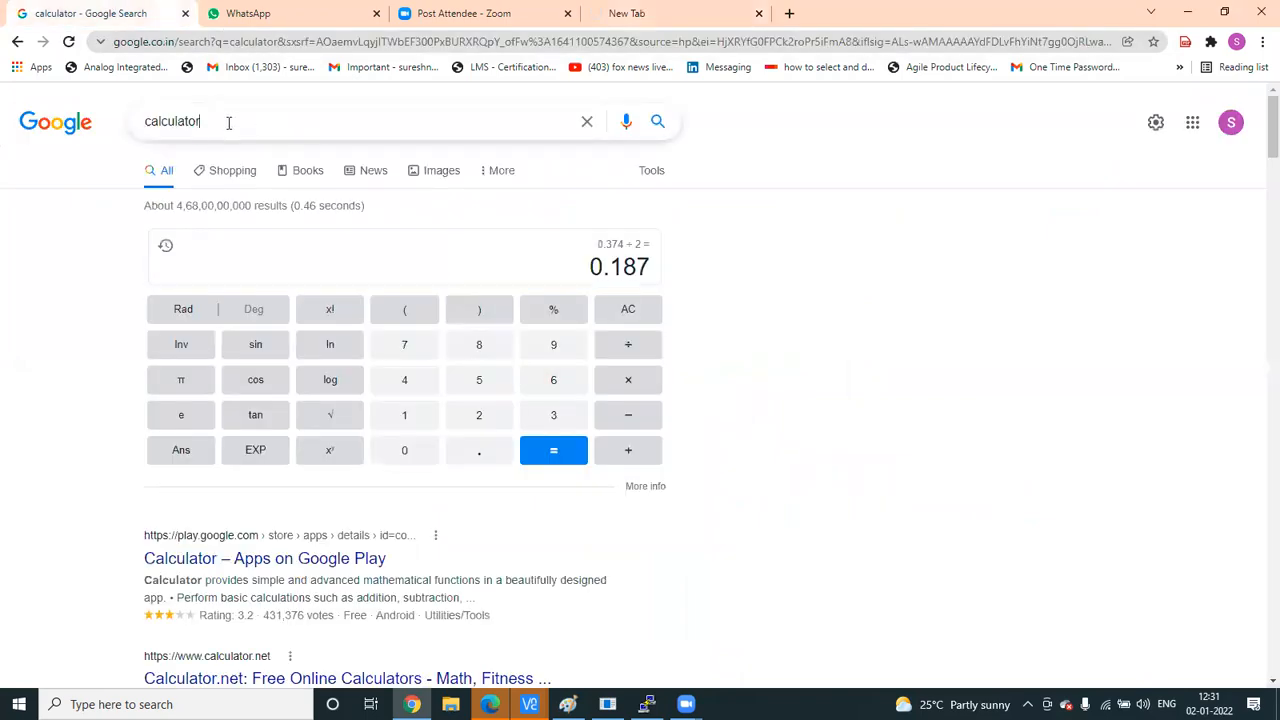
left_click_drag(228, 122, 129, 126)
key("BackSpace")
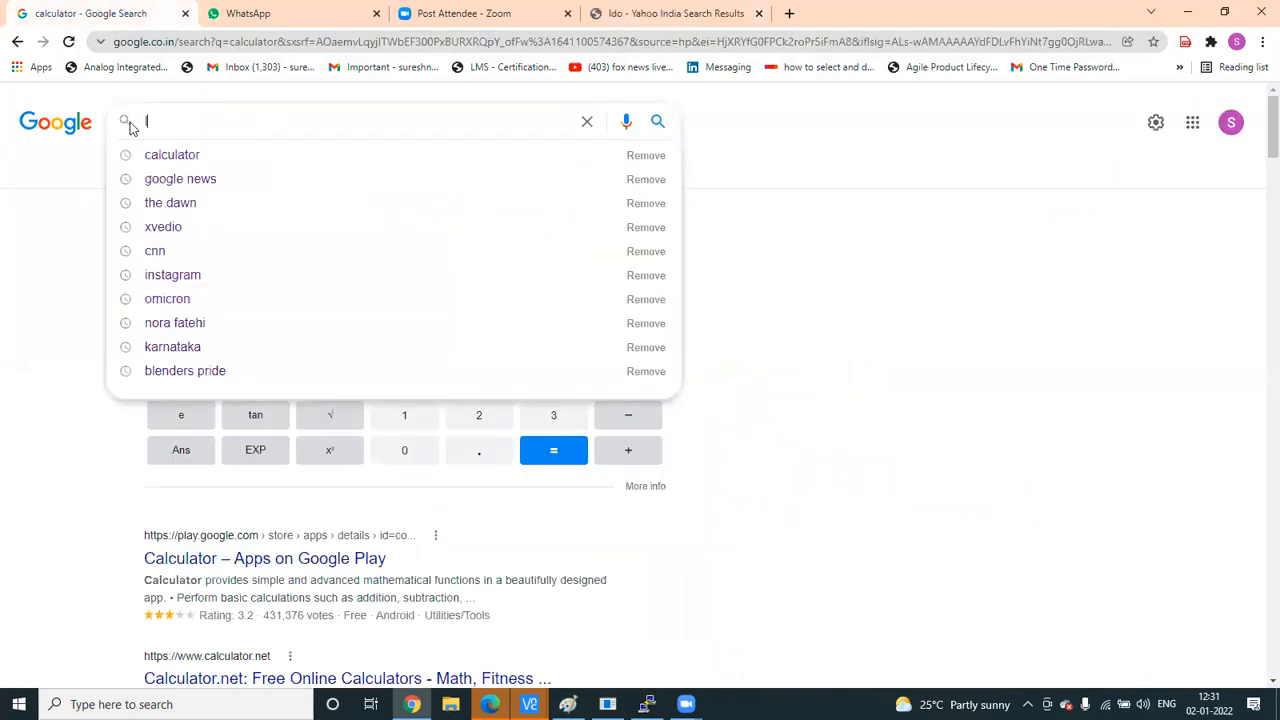
type("ldo")
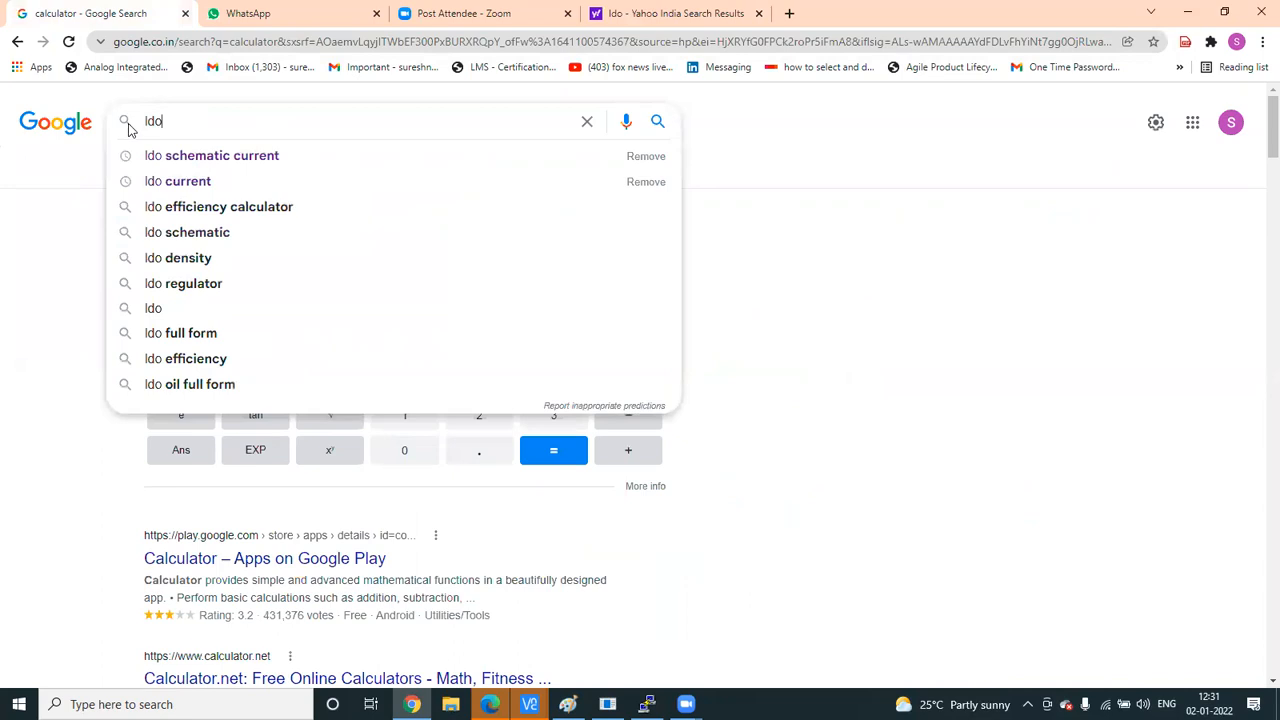
left_click(194, 163)
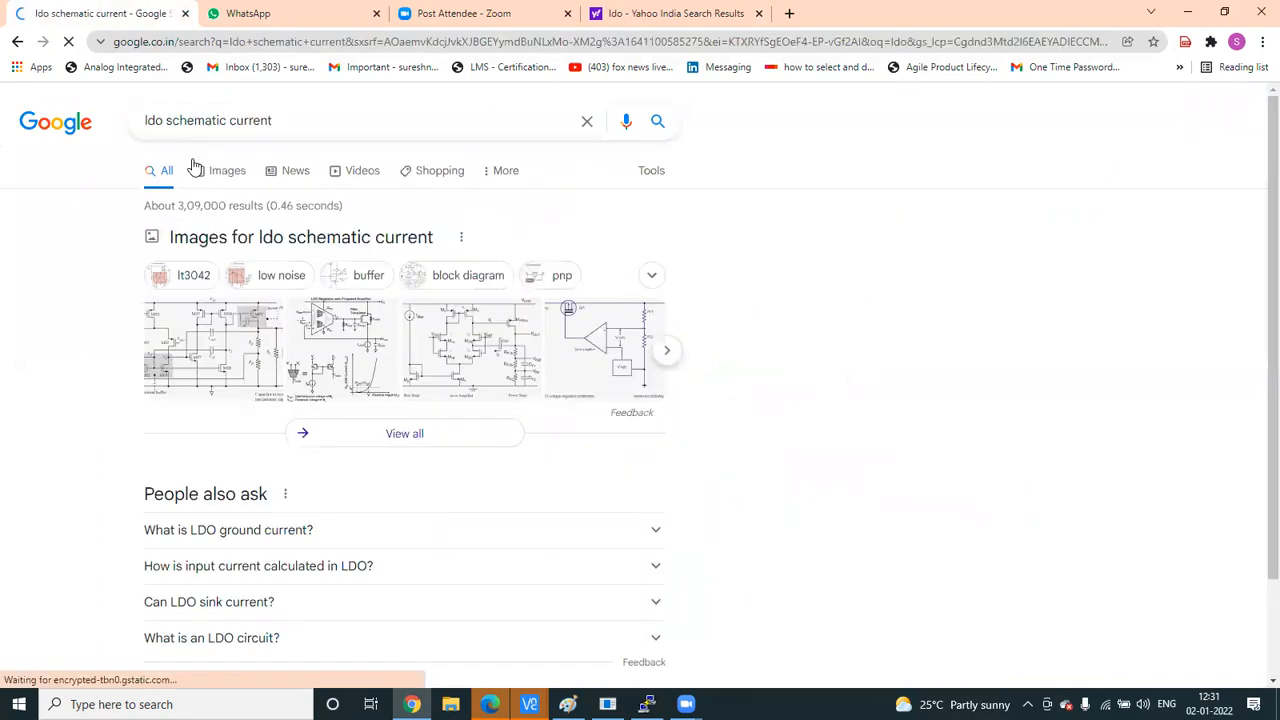
Shorten the Google query to "ldo schematic" and show the image results for it
left_click(302, 122)
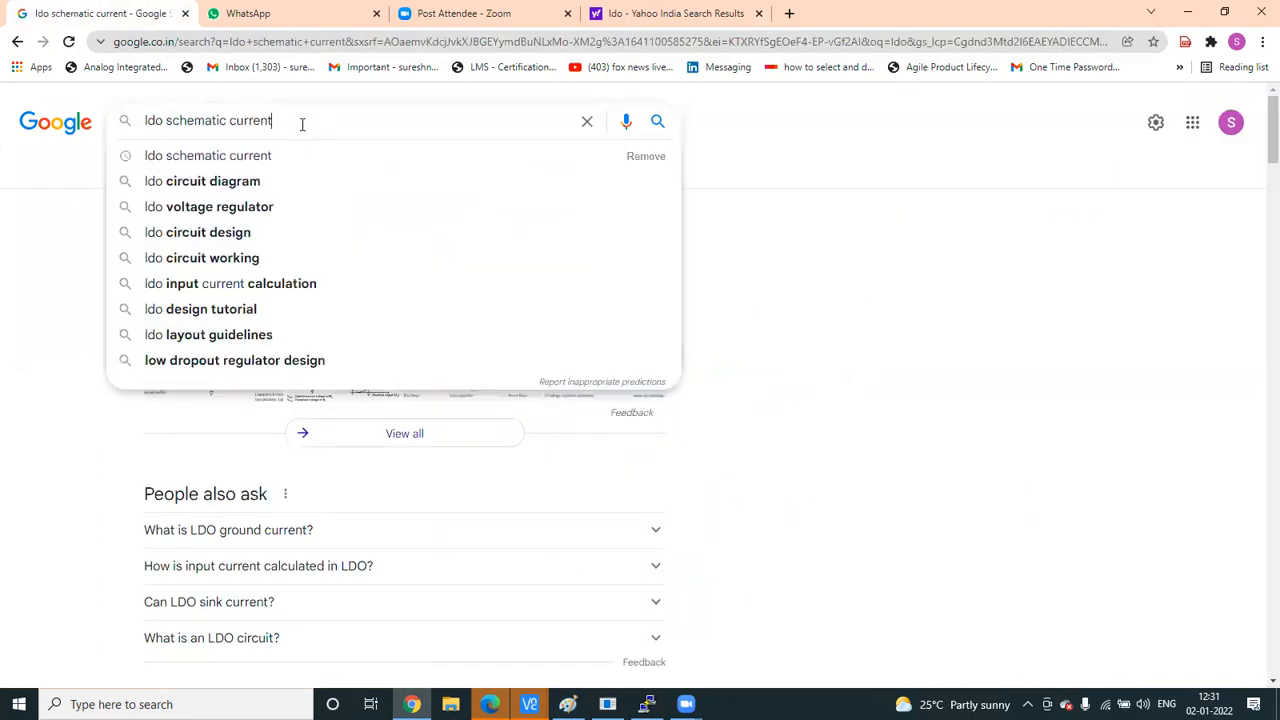
key("BackSpace")
key("BackSpace")
key("BackSpace")
key("BackSpace")
key("BackSpace")
key("BackSpace")
key("BackSpace")
key("BackSpace")
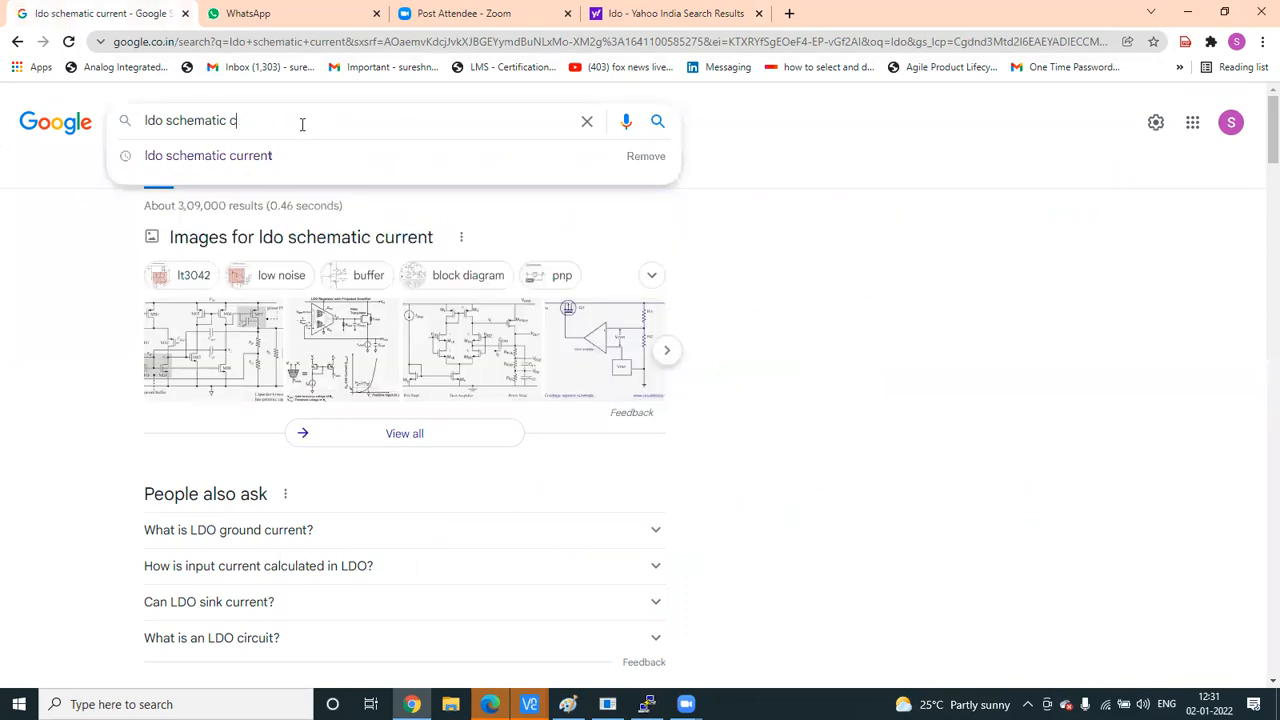
key("Return")
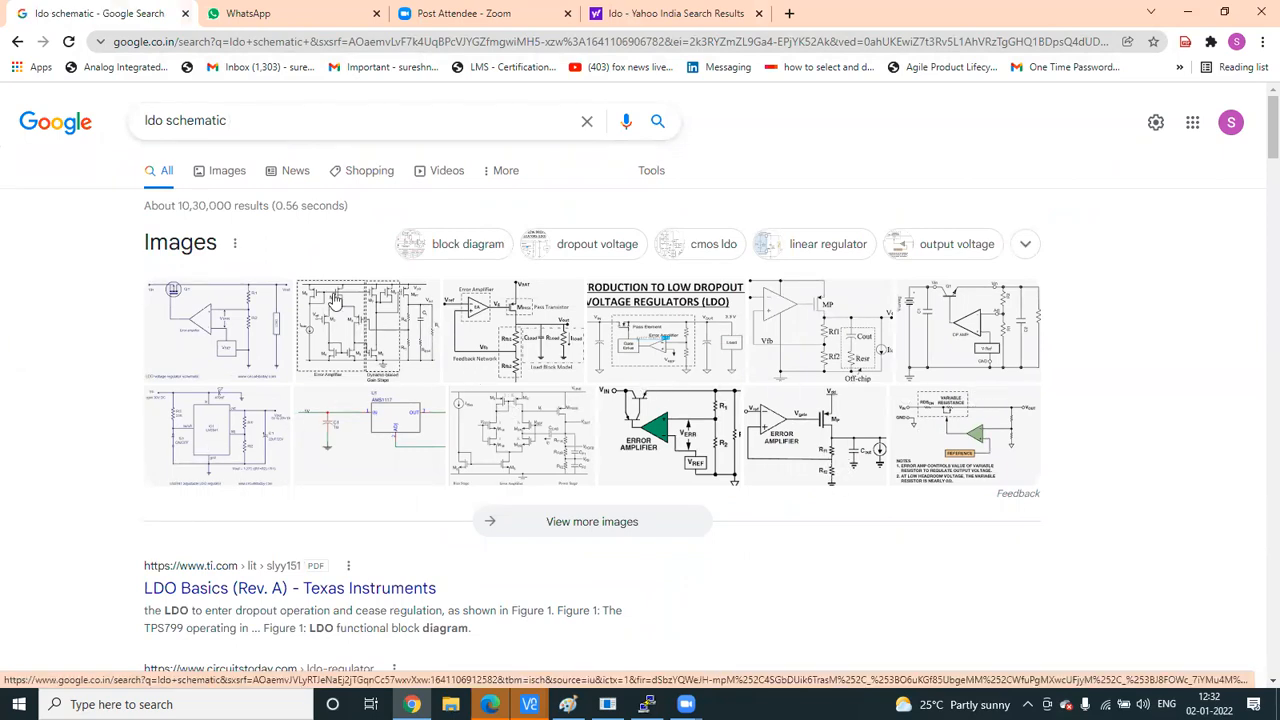
left_click(226, 170)
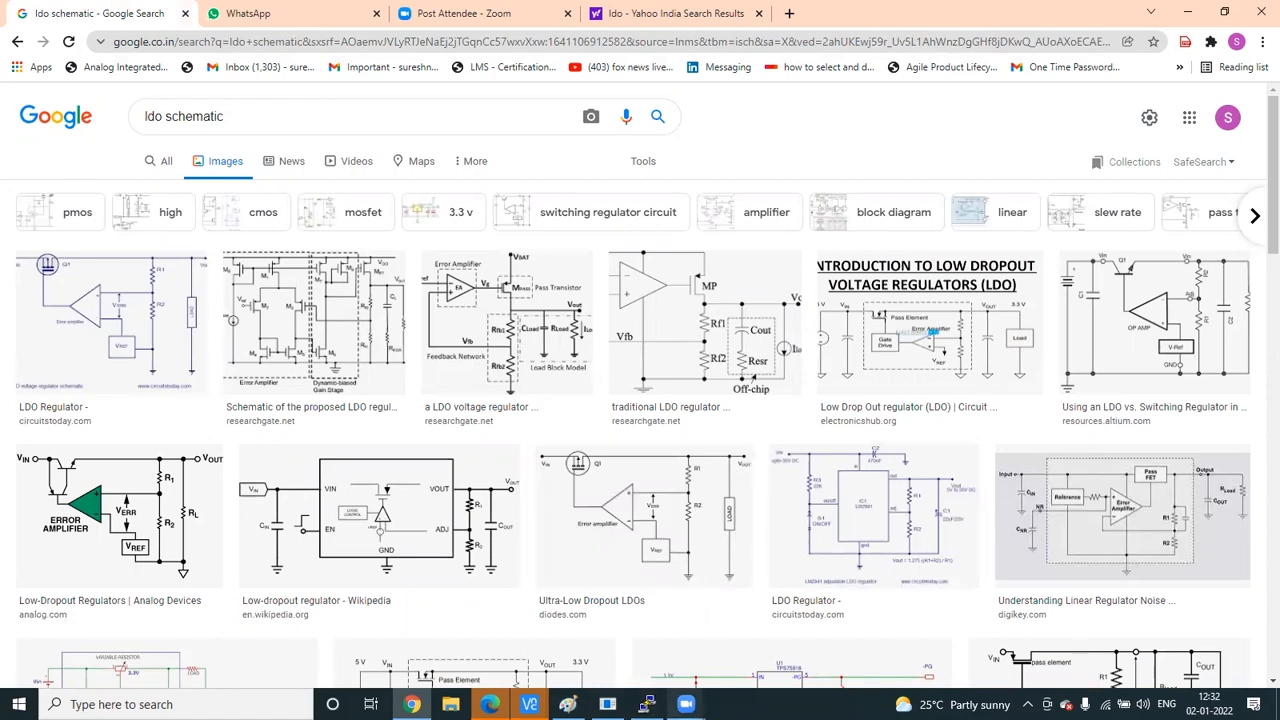
Switch back to Paint and complete the label of the divider's lower resistor as R2
left_click(567, 704)
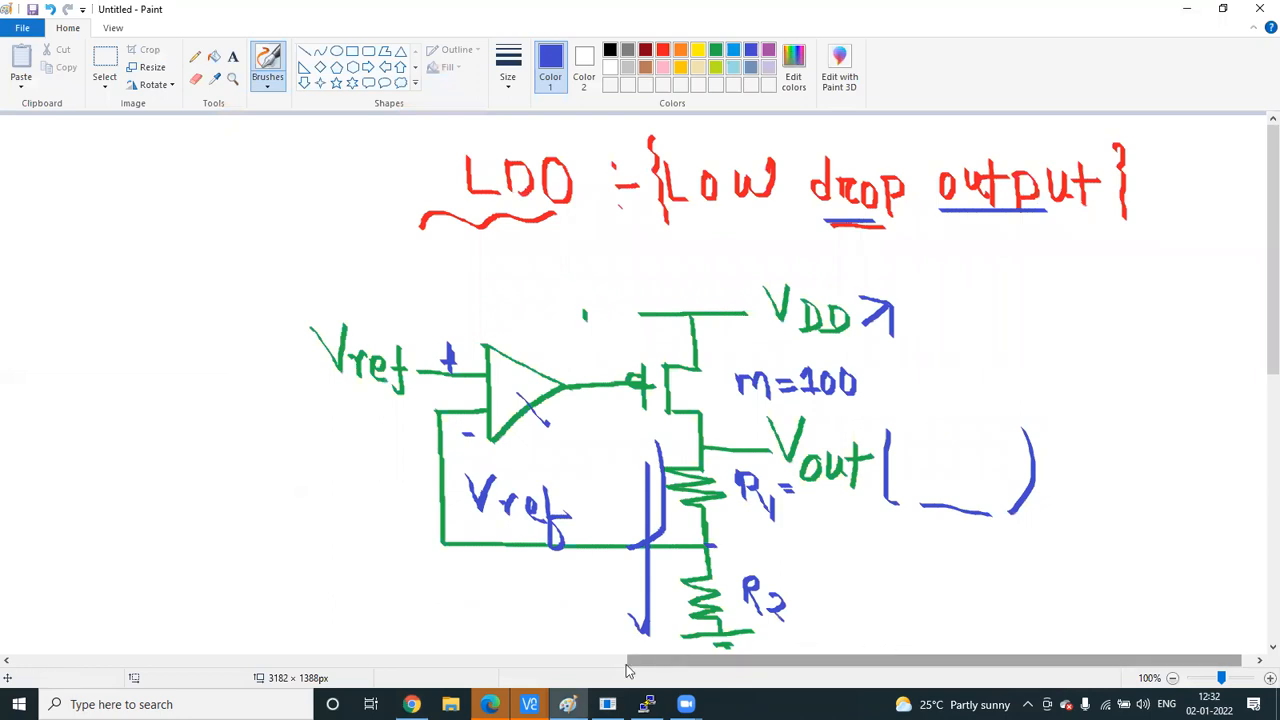
left_click(589, 664)
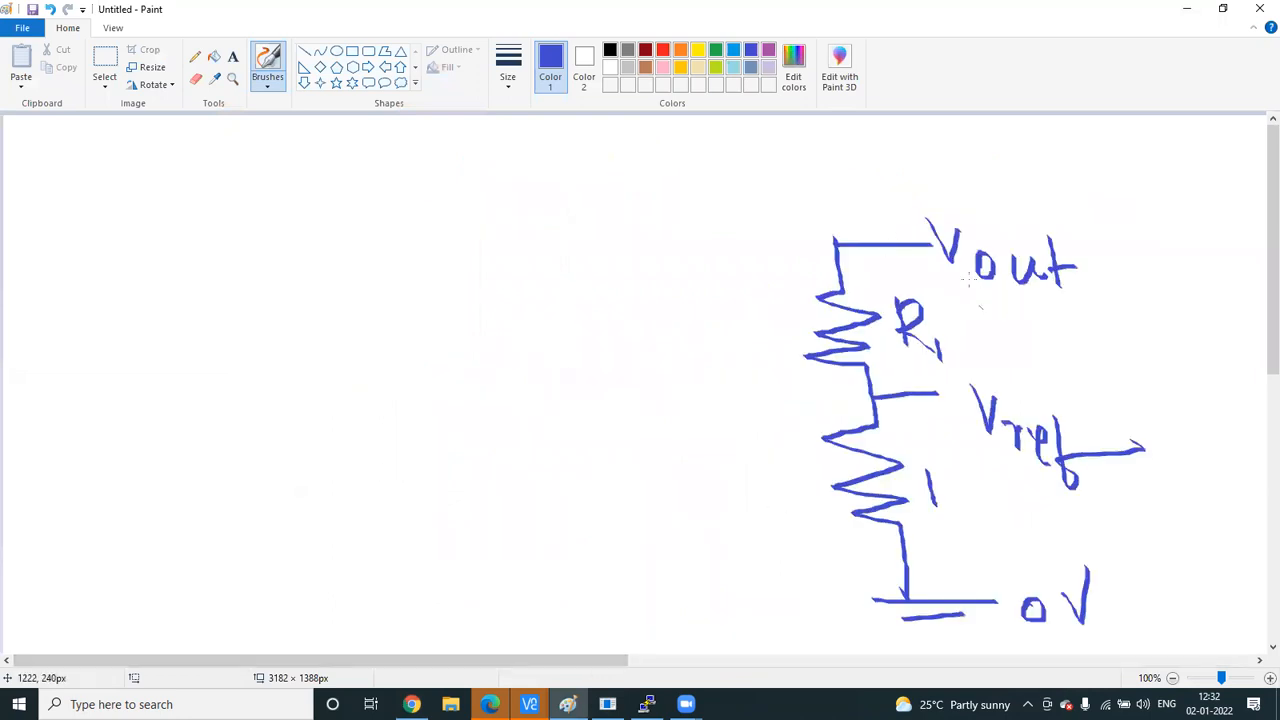
left_click_drag(928, 470, 992, 545)
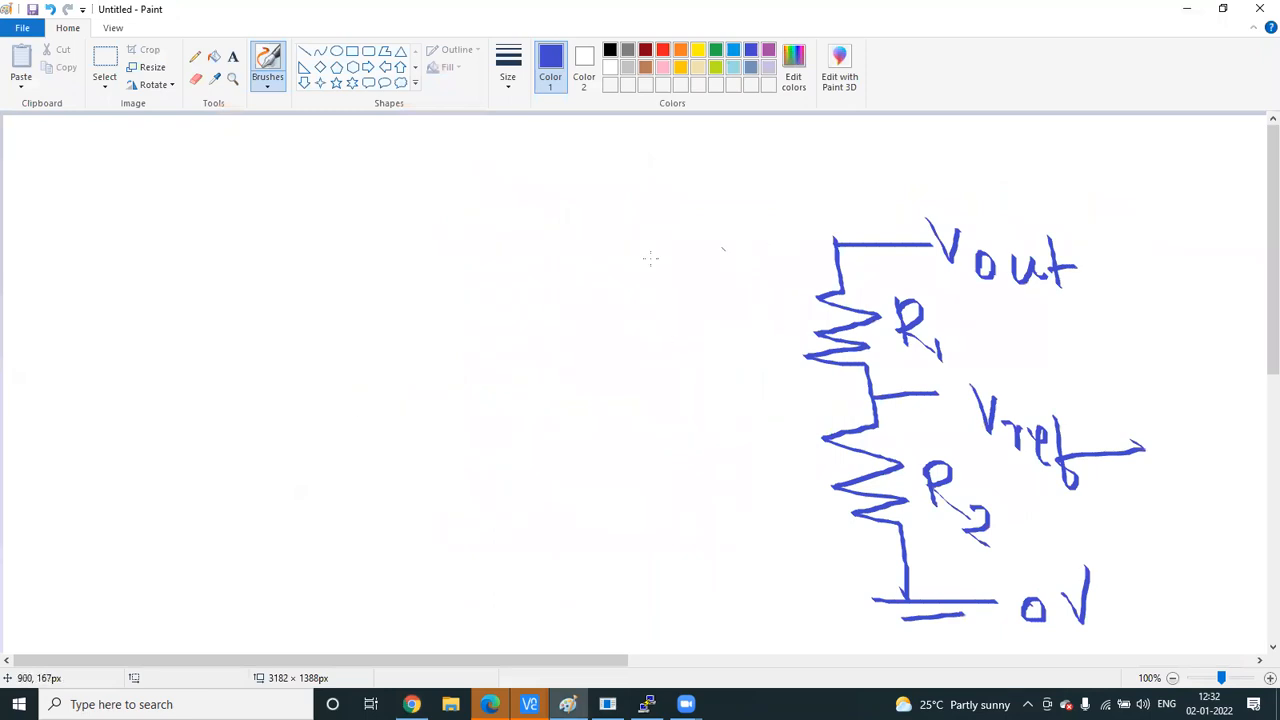
Draw a line extending from the divider's upper node and a brace alongside it, labelled "Vout"
left_click_drag(583, 265, 815, 243)
mouse_move(685, 281)
left_mouse_down()
mouse_move(700, 398)
mouse_move(760, 608)
left_mouse_up()
left_click_drag(551, 465, 621, 470)
left_click_drag(642, 540, 648, 583)
mouse_move(676, 545)
left_mouse_down()
mouse_move(688, 580)
mouse_move(712, 592)
left_mouse_up()
mouse_move(728, 530)
left_mouse_down()
mouse_move(738, 604)
mouse_move(734, 570)
left_mouse_up()
Write the divider formula "Vref = Vout × R1 / (R1+R2)" beside the divider and tick its Vref label
left_click_drag(136, 330, 185, 320)
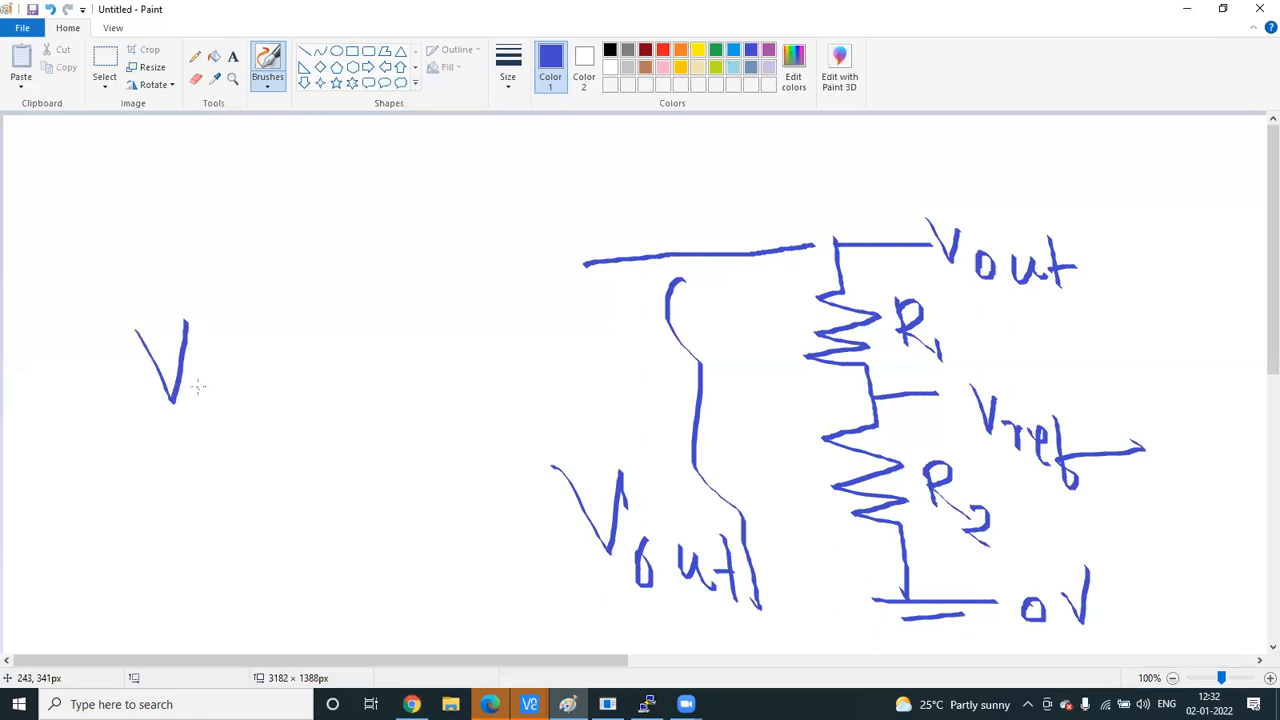
left_click_drag(1071, 423, 1103, 405)
mouse_move(199, 384)
left_mouse_down()
mouse_move(207, 404)
mouse_move(228, 392)
mouse_move(270, 430)
mouse_move(264, 400)
left_mouse_up()
mouse_move(256, 340)
left_mouse_down()
mouse_move(310, 342)
mouse_move(310, 368)
left_mouse_up()
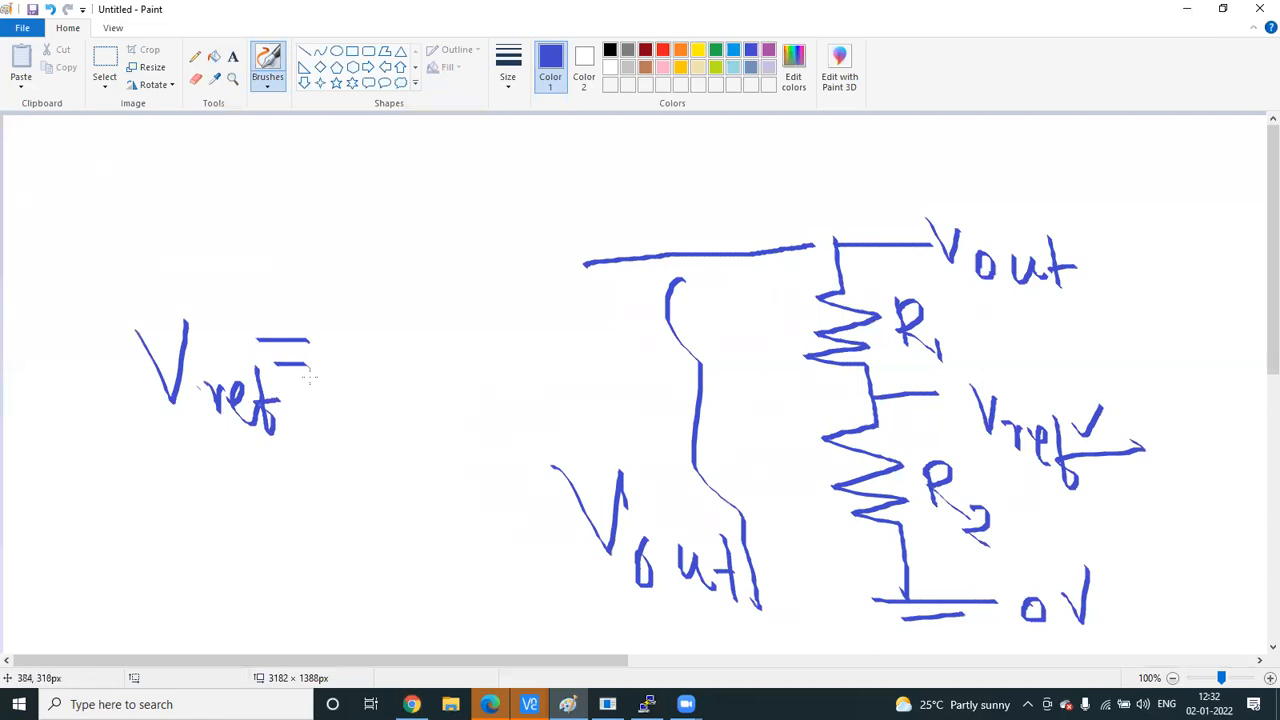
left_click_drag(324, 299, 357, 298)
mouse_move(366, 340)
left_mouse_down()
mouse_move(360, 350)
mouse_move(370, 342)
mouse_move(430, 380)
mouse_move(452, 350)
mouse_move(510, 362)
left_mouse_up()
mouse_move(498, 314)
left_mouse_down()
mouse_move(462, 372)
mouse_move(546, 310)
mouse_move(562, 370)
mouse_move(586, 380)
left_mouse_up()
left_click_drag(366, 391, 646, 381)
mouse_move(387, 410)
left_mouse_down()
mouse_move(394, 460)
mouse_move(387, 412)
mouse_move(418, 460)
left_mouse_up()
left_click_drag(422, 446, 432, 492)
mouse_move(430, 442)
left_mouse_down()
mouse_move(460, 441)
mouse_move(446, 466)
left_mouse_up()
mouse_move(470, 418)
left_mouse_down()
mouse_move(476, 466)
mouse_move(486, 446)
mouse_move(514, 470)
mouse_move(530, 440)
mouse_move(548, 482)
left_mouse_up()
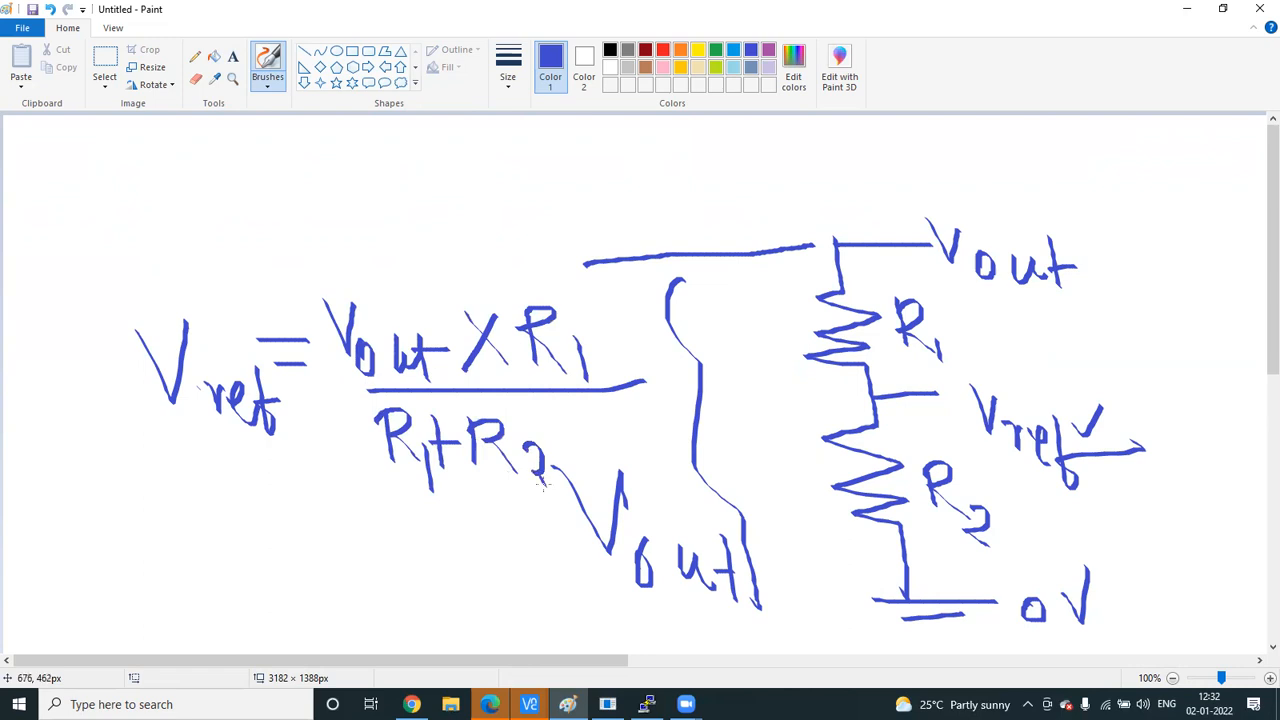
Write the rearranged formula "Vout = Vref (R1+R2)/R1" below the first one, with an arrow under the denominator
mouse_move(88, 548)
left_mouse_down()
mouse_move(138, 548)
mouse_move(110, 600)
left_mouse_up()
left_click_drag(166, 545, 198, 545)
mouse_move(210, 588)
left_mouse_down()
mouse_move(204, 608)
mouse_move(214, 590)
mouse_move(252, 580)
mouse_move(260, 626)
mouse_move(304, 574)
mouse_move(300, 586)
left_mouse_up()
mouse_move(512, 490)
left_mouse_down()
mouse_move(194, 463)
mouse_move(228, 495)
left_mouse_up()
mouse_move(314, 538)
left_mouse_down()
mouse_move(370, 598)
mouse_move(388, 572)
mouse_move(344, 577)
left_mouse_up()
mouse_move(425, 538)
left_mouse_down()
mouse_move(402, 577)
mouse_move(455, 587)
left_mouse_up()
left_click_drag(452, 551, 474, 594)
mouse_move(482, 560)
left_mouse_down()
mouse_move(480, 592)
mouse_move(501, 559)
mouse_move(500, 592)
mouse_move(522, 590)
mouse_move(524, 568)
mouse_move(570, 606)
left_mouse_up()
left_click_drag(556, 538, 576, 612)
mouse_move(600, 570)
left_mouse_down()
mouse_move(552, 652)
mouse_move(598, 652)
mouse_move(603, 637)
mouse_move(623, 652)
left_mouse_up()
left_click_drag(631, 618, 635, 640)
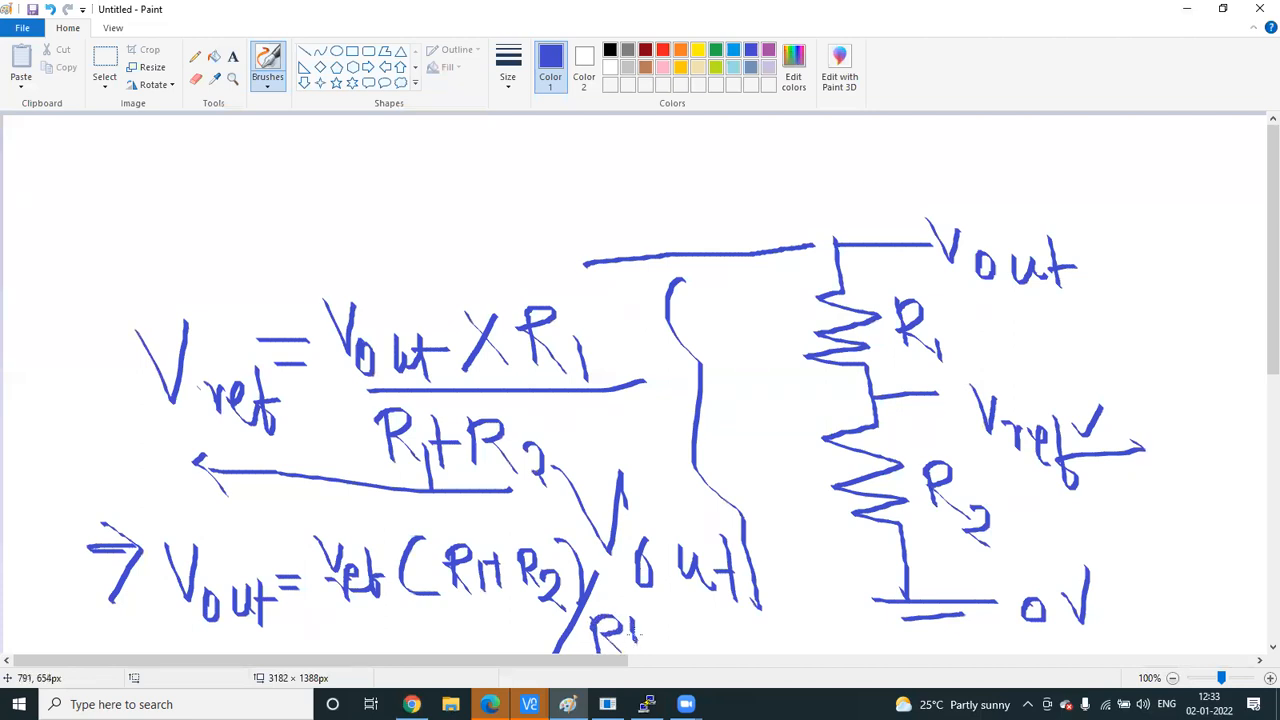
Write "= Vref (1+R2/R1)" beside the Vout label of the LDO circuit
left_click(743, 666)
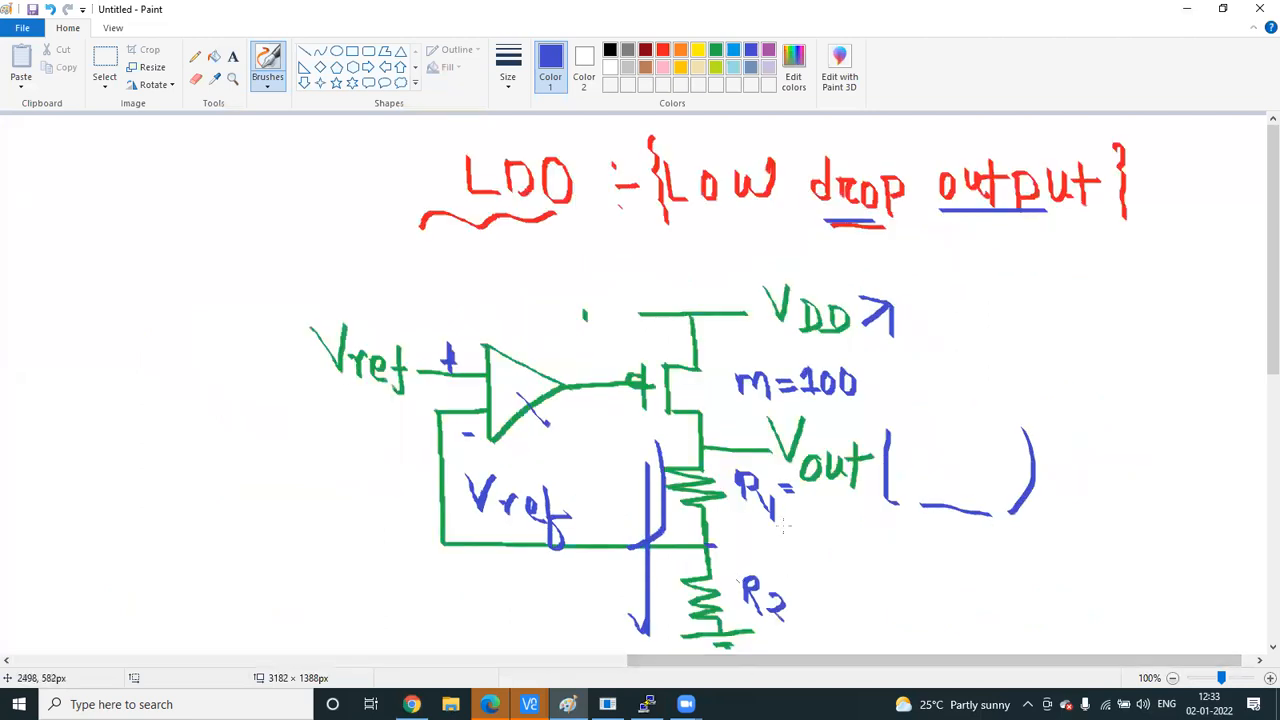
mouse_move(906, 447)
left_mouse_down()
mouse_move(938, 449)
mouse_move(966, 478)
mouse_move(993, 427)
mouse_move(1036, 476)
left_mouse_up()
mouse_move(1040, 466)
left_mouse_down()
mouse_move(1058, 462)
mouse_move(1070, 482)
left_mouse_up()
left_click_drag(1112, 410, 1134, 518)
mouse_move(1136, 446)
left_mouse_down()
mouse_move(1138, 510)
mouse_move(1178, 466)
mouse_move(1170, 496)
left_mouse_up()
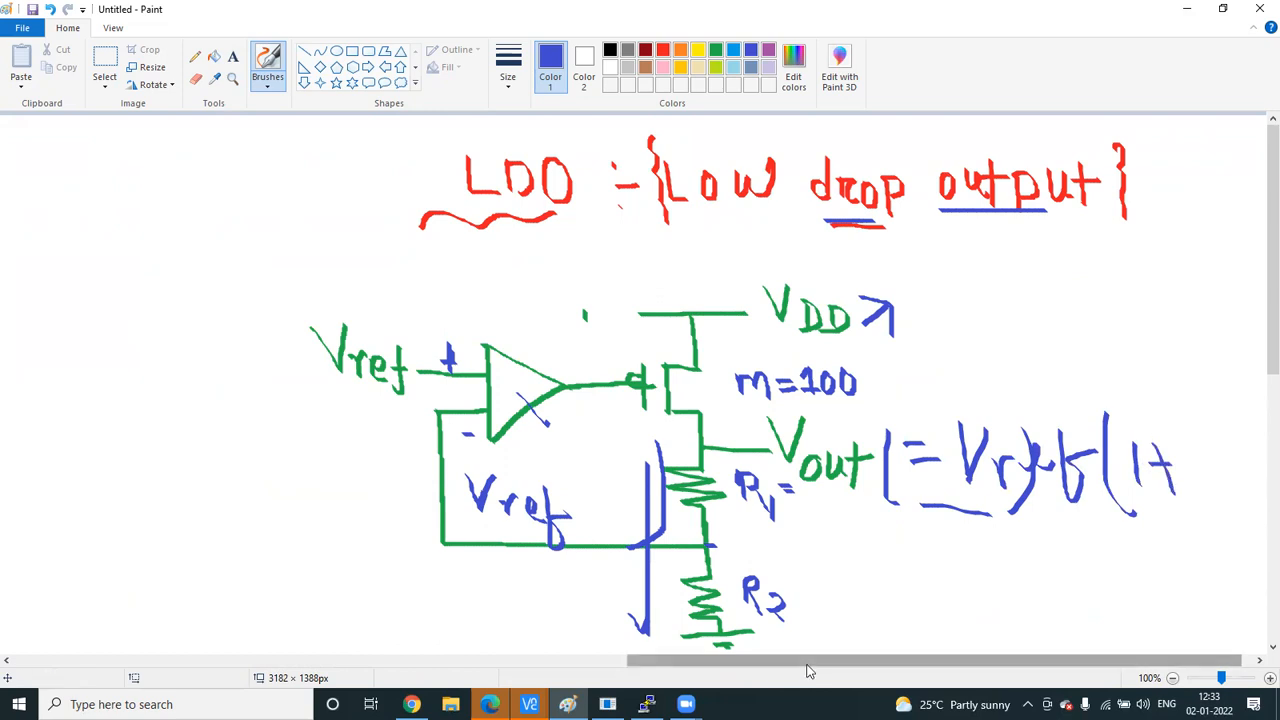
left_click(578, 660)
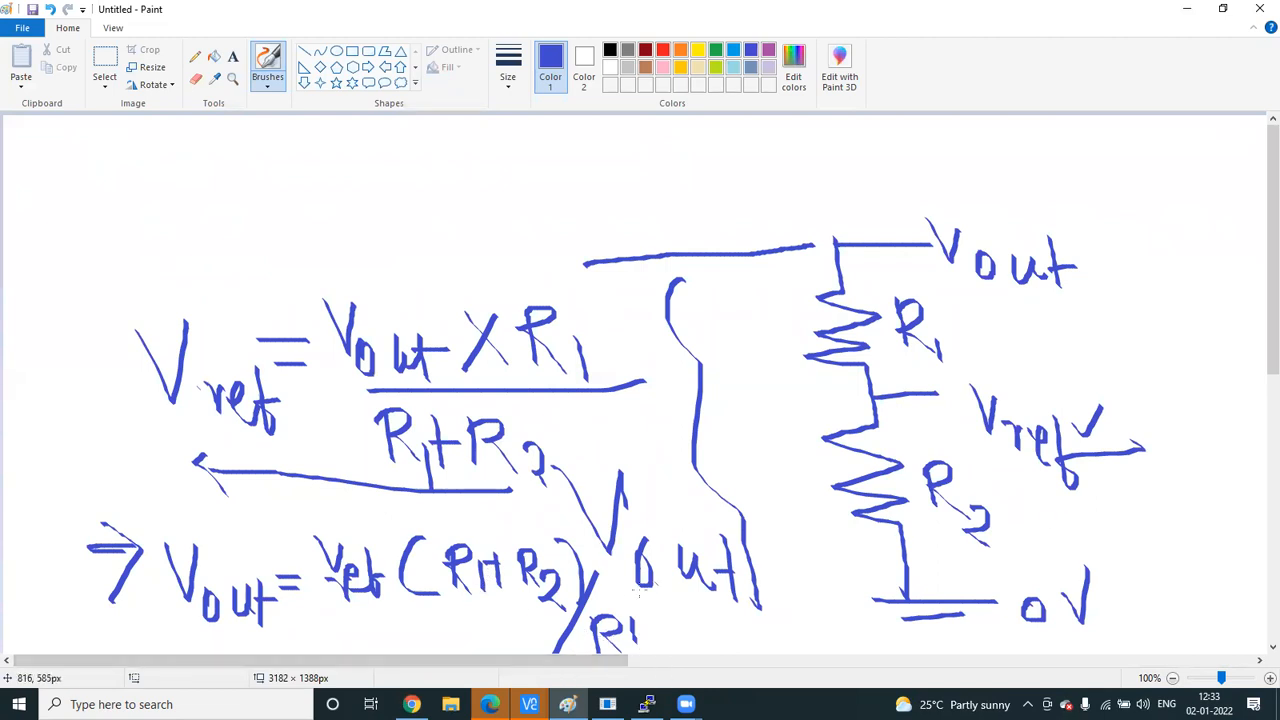
left_click(643, 663)
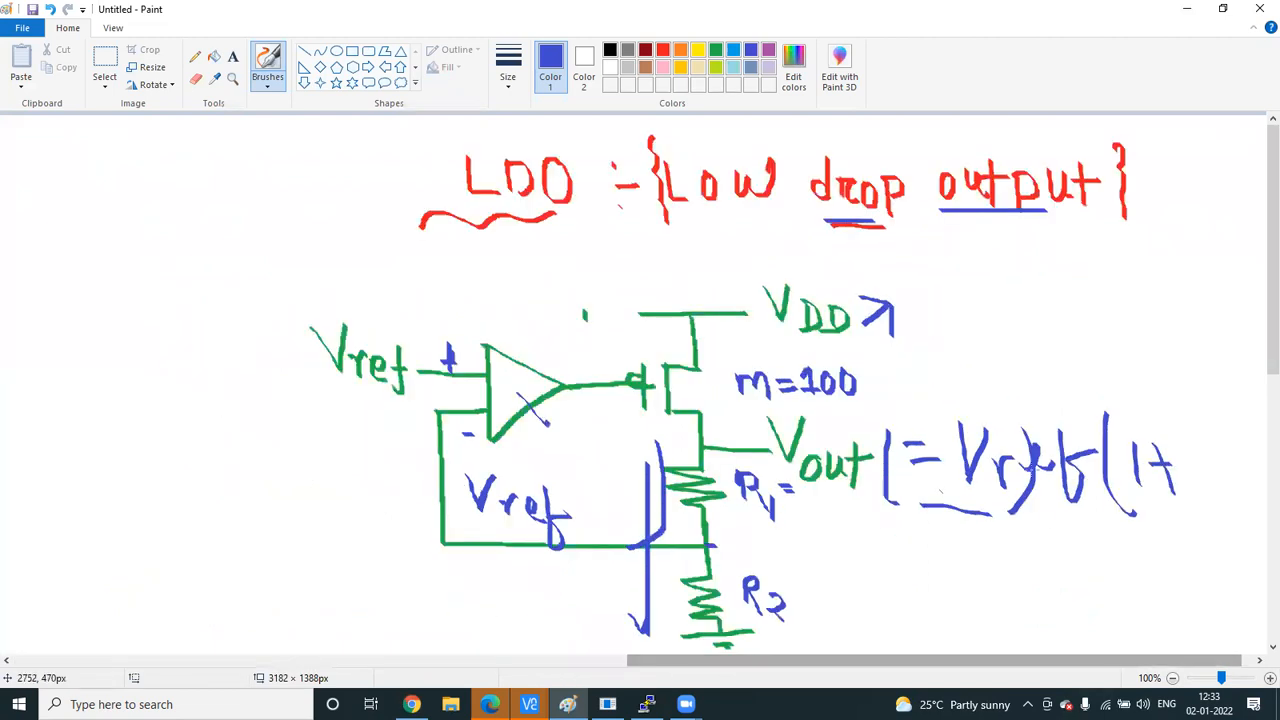
mouse_move(1181, 445)
left_mouse_down()
mouse_move(1177, 484)
mouse_move(1197, 443)
mouse_move(1206, 484)
mouse_move(1192, 500)
mouse_move(1220, 504)
left_mouse_up()
mouse_move(1238, 450)
left_mouse_down()
mouse_move(1206, 542)
mouse_move(1244, 540)
mouse_move(1256, 556)
mouse_move(1258, 462)
mouse_move(1260, 506)
left_mouse_up()
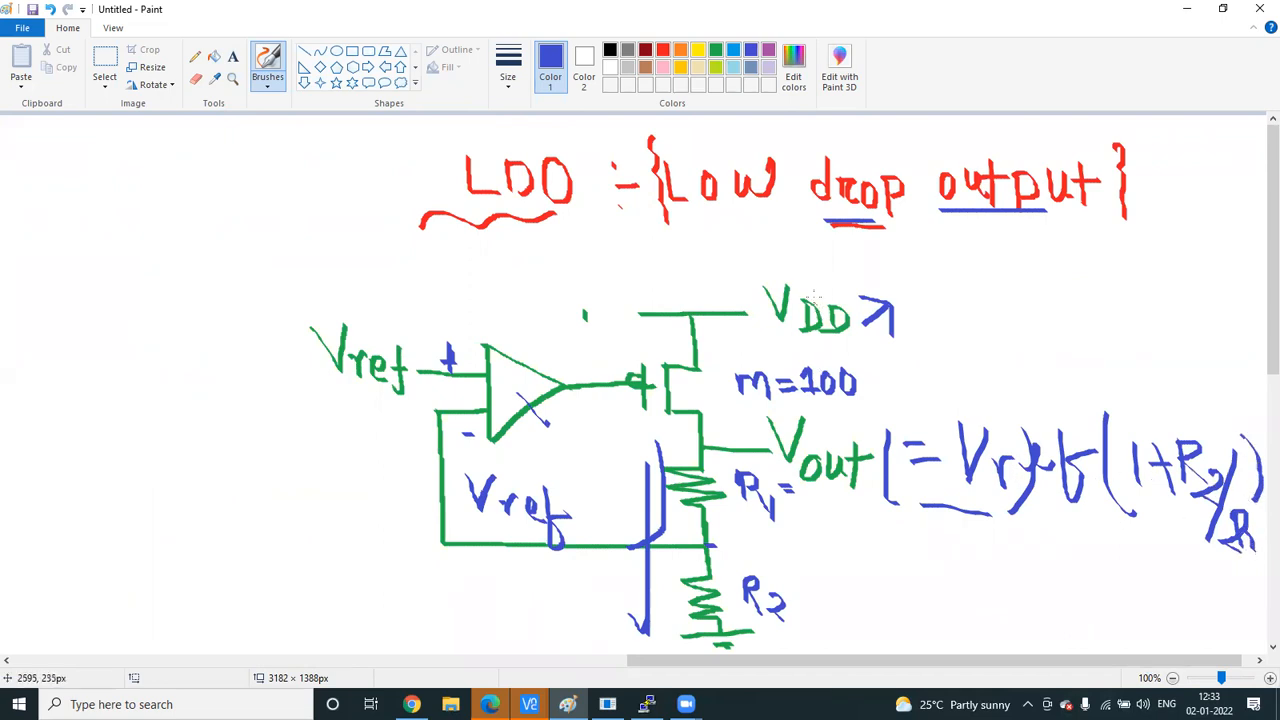
Tick the VDD and Vref labels of the LDO circuit and underline "drop" in the title
left_click_drag(815, 295, 846, 261)
mouse_move(309, 296)
left_mouse_down()
mouse_move(322, 328)
mouse_move(356, 288)
left_mouse_up()
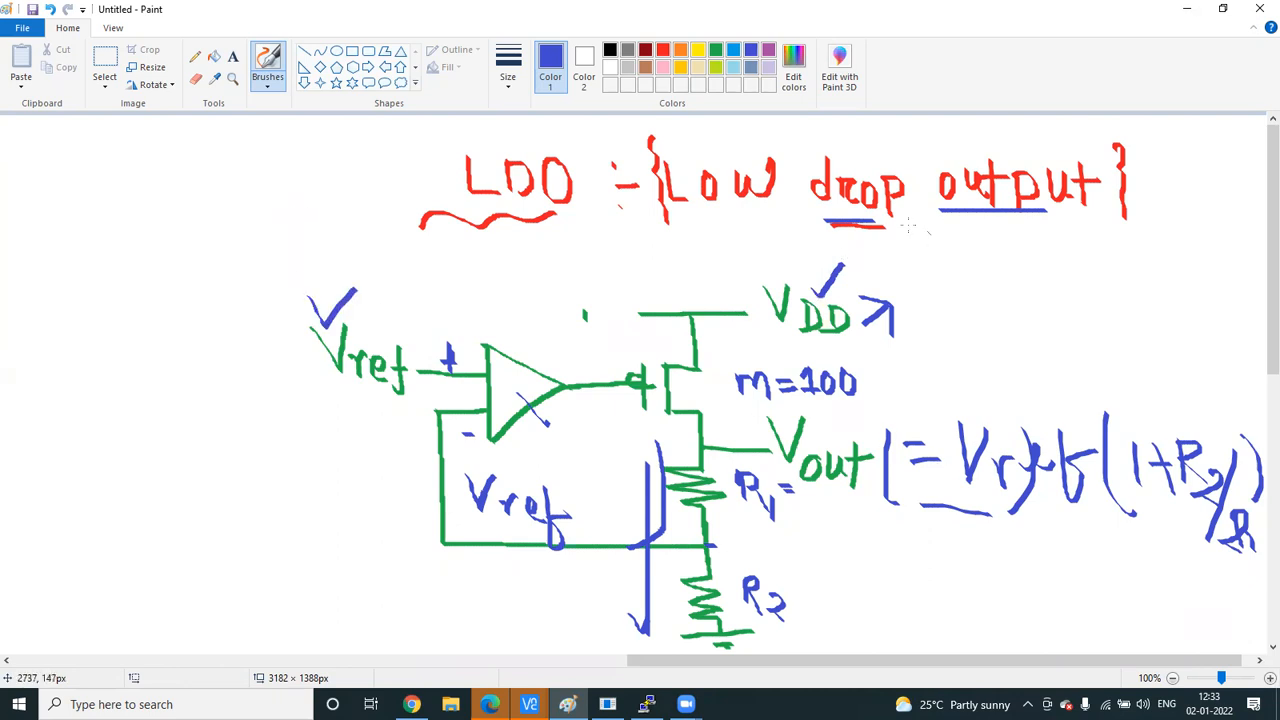
left_click_drag(843, 228, 919, 225)
Write a voltage range beside the VDD label and erase it together with the arrow there
left_click_drag(906, 305, 990, 317)
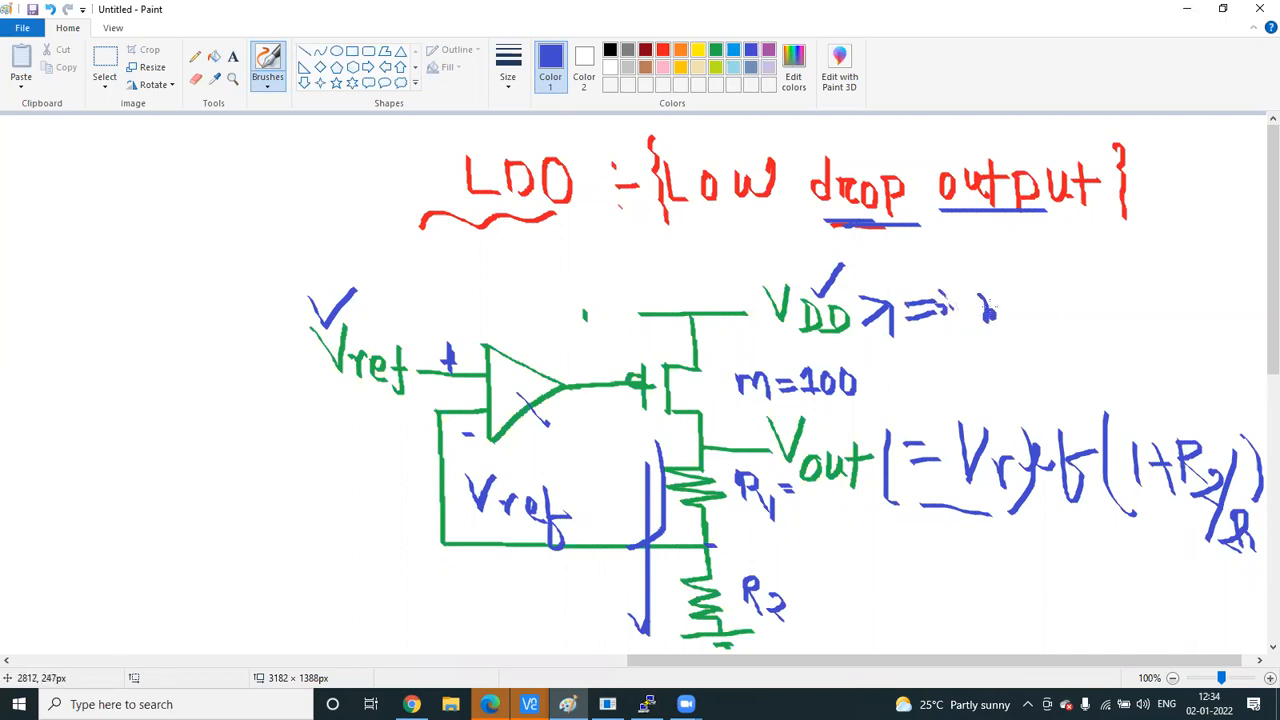
mouse_move(912, 305)
left_mouse_down()
mouse_move(984, 300)
mouse_move(1020, 318)
mouse_move(1046, 296)
mouse_move(1050, 318)
mouse_move(1072, 292)
mouse_move(1104, 292)
mouse_move(1096, 310)
mouse_move(1142, 300)
mouse_move(1150, 284)
left_mouse_up()
left_click(105, 82)
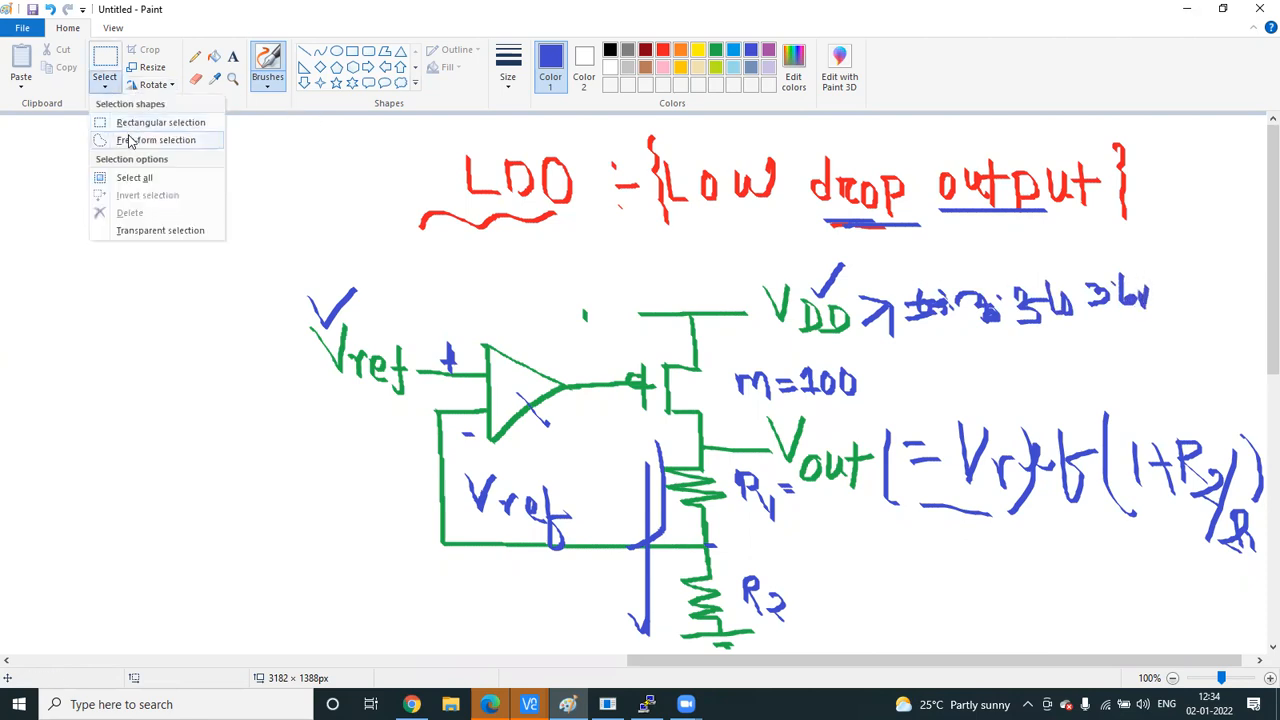
left_click(128, 122)
left_click_drag(855, 282, 1221, 344)
key("Delete")
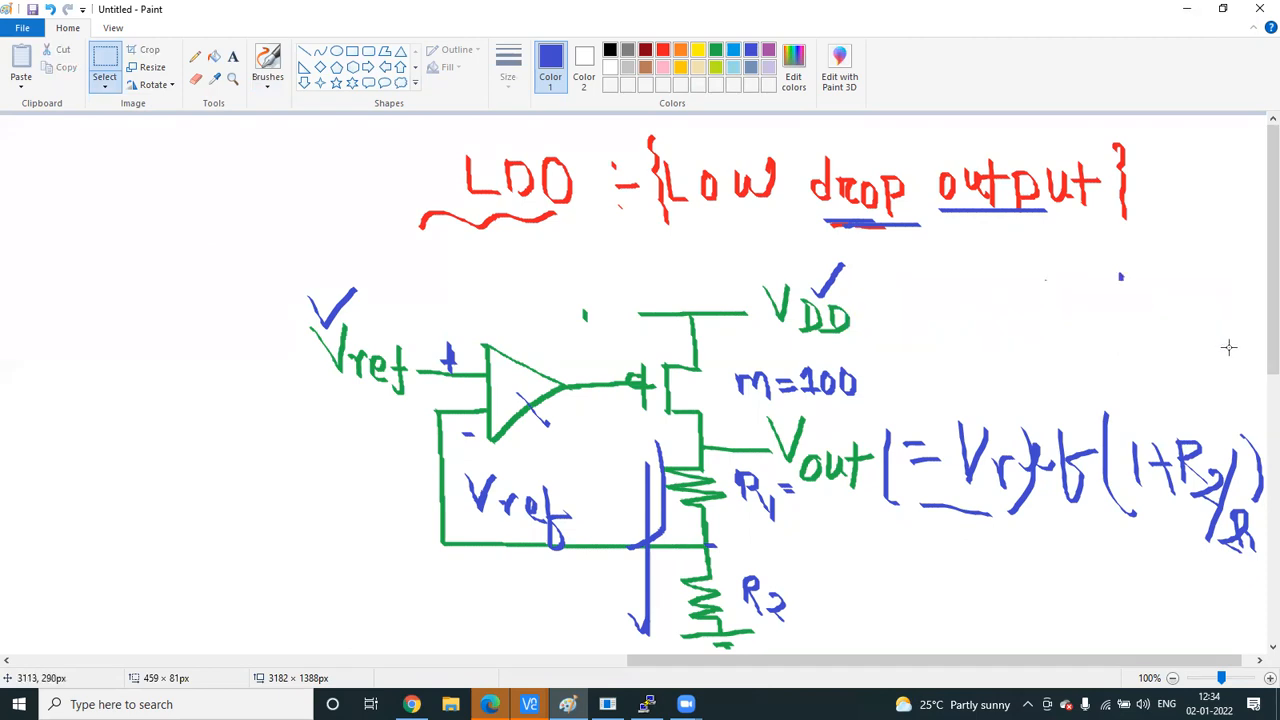
Use the brush to underline Vout, its formula and "Low drop output", and mark the transistor's VDD connection with an arrowhead
left_click(268, 90)
left_click(272, 118)
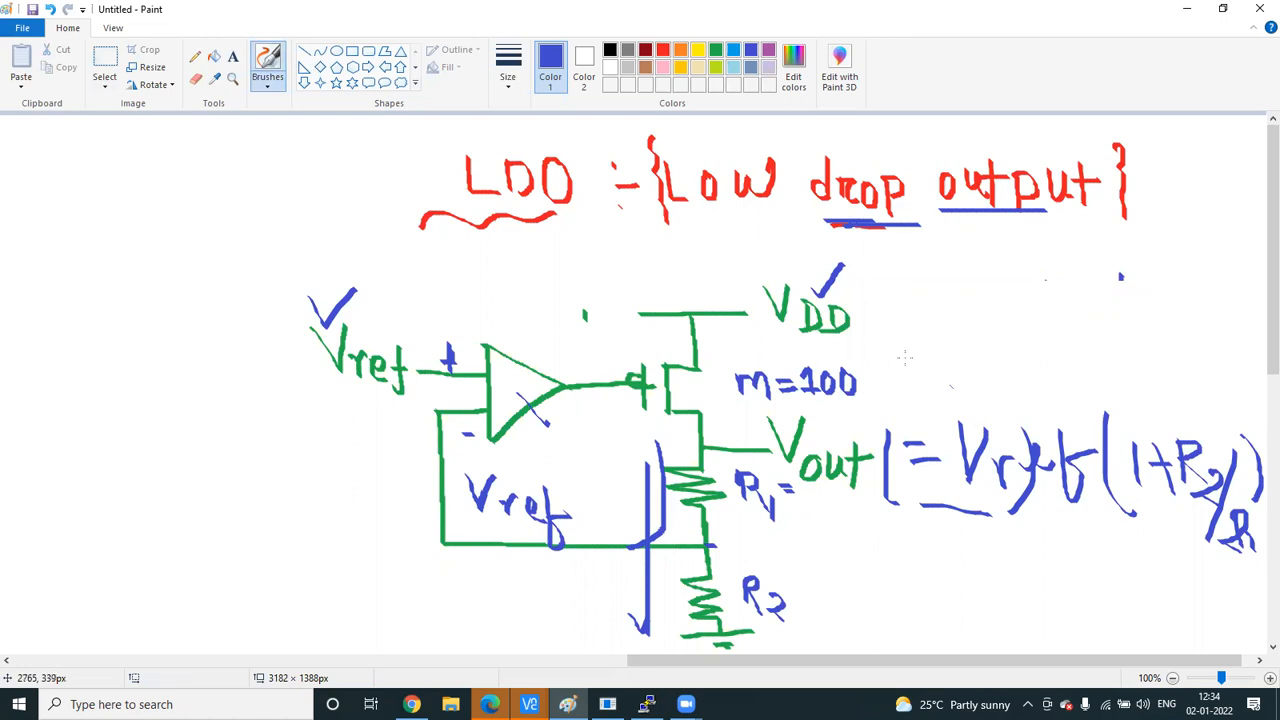
left_click_drag(862, 298, 880, 326)
left_click_drag(810, 486, 870, 484)
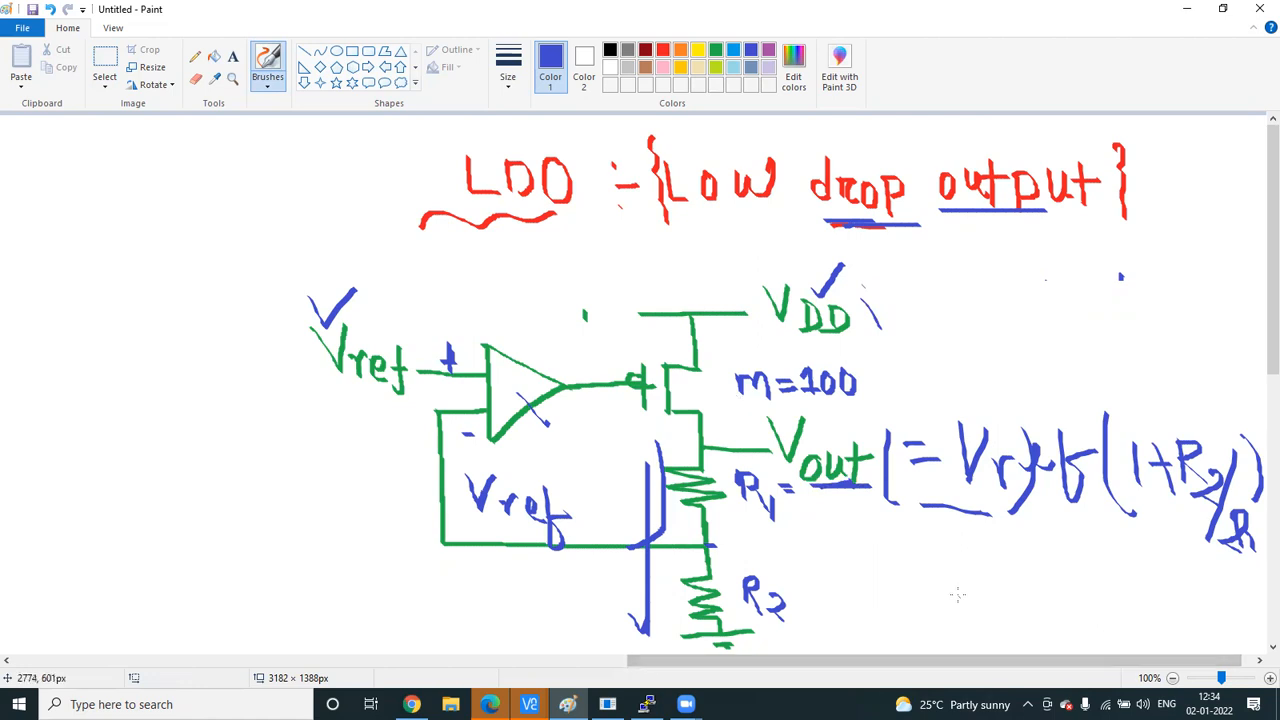
left_click_drag(977, 547, 1224, 548)
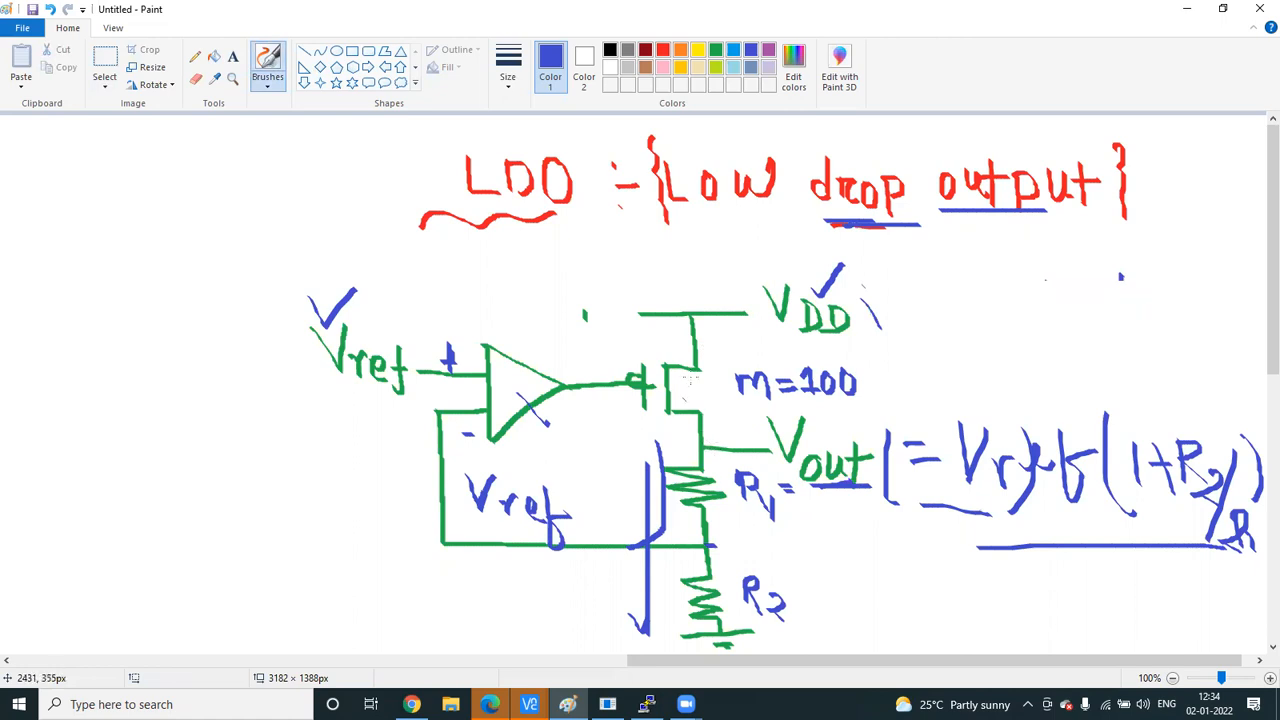
left_click_drag(683, 330, 702, 324)
left_click_drag(677, 221, 1080, 213)
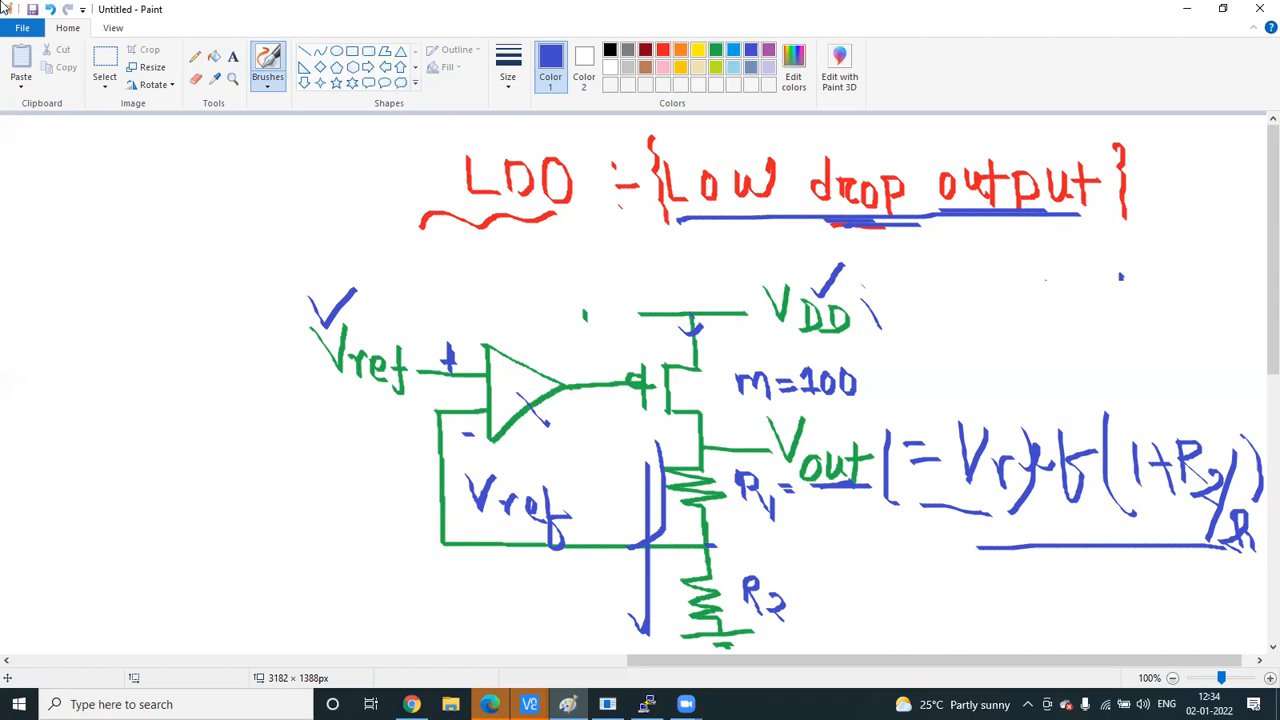
Write "power" beside "m=100" and emphasize the VDD rail with a blue line and end marks
mouse_move(881, 372)
left_mouse_down()
mouse_move(895, 384)
mouse_move(920, 356)
mouse_move(920, 386)
mouse_move(964, 404)
mouse_move(958, 382)
mouse_move(986, 378)
mouse_move(1000, 398)
mouse_move(994, 368)
mouse_move(1058, 374)
mouse_move(1070, 392)
mouse_move(1080, 372)
left_mouse_up()
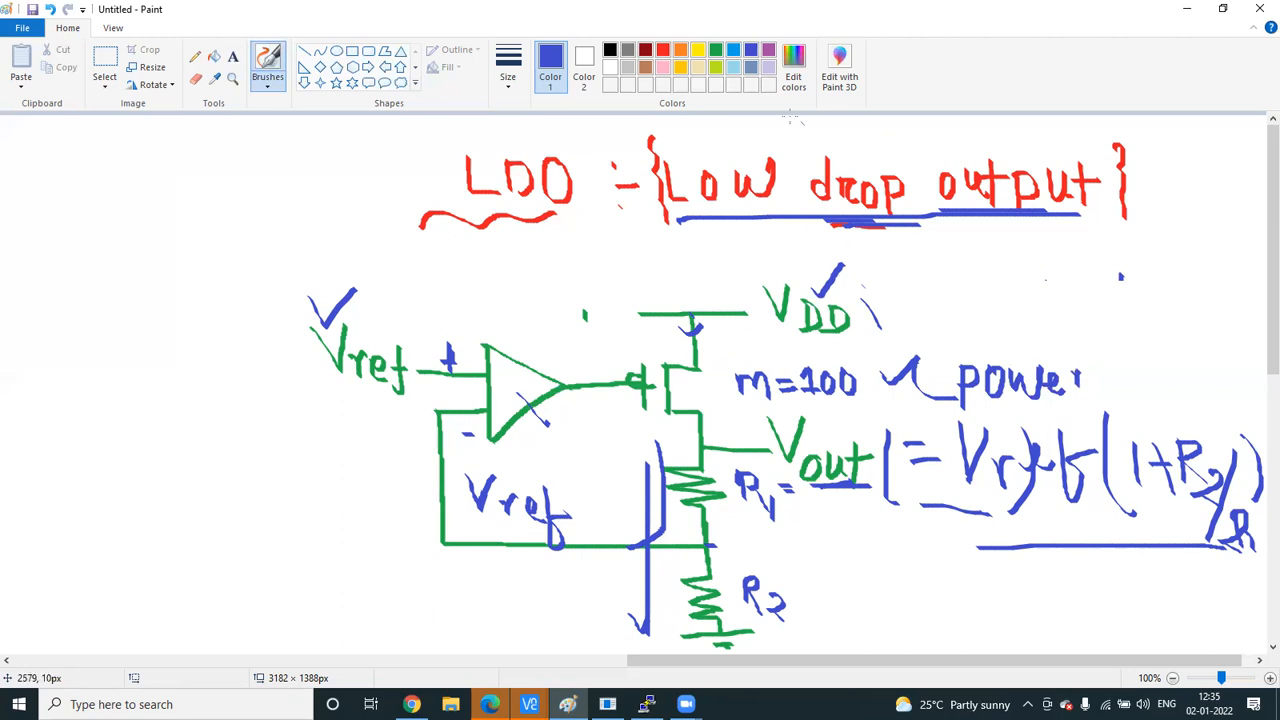
left_click_drag(640, 308, 635, 318)
left_click_drag(688, 320, 746, 318)
left_click_drag(747, 293, 753, 322)
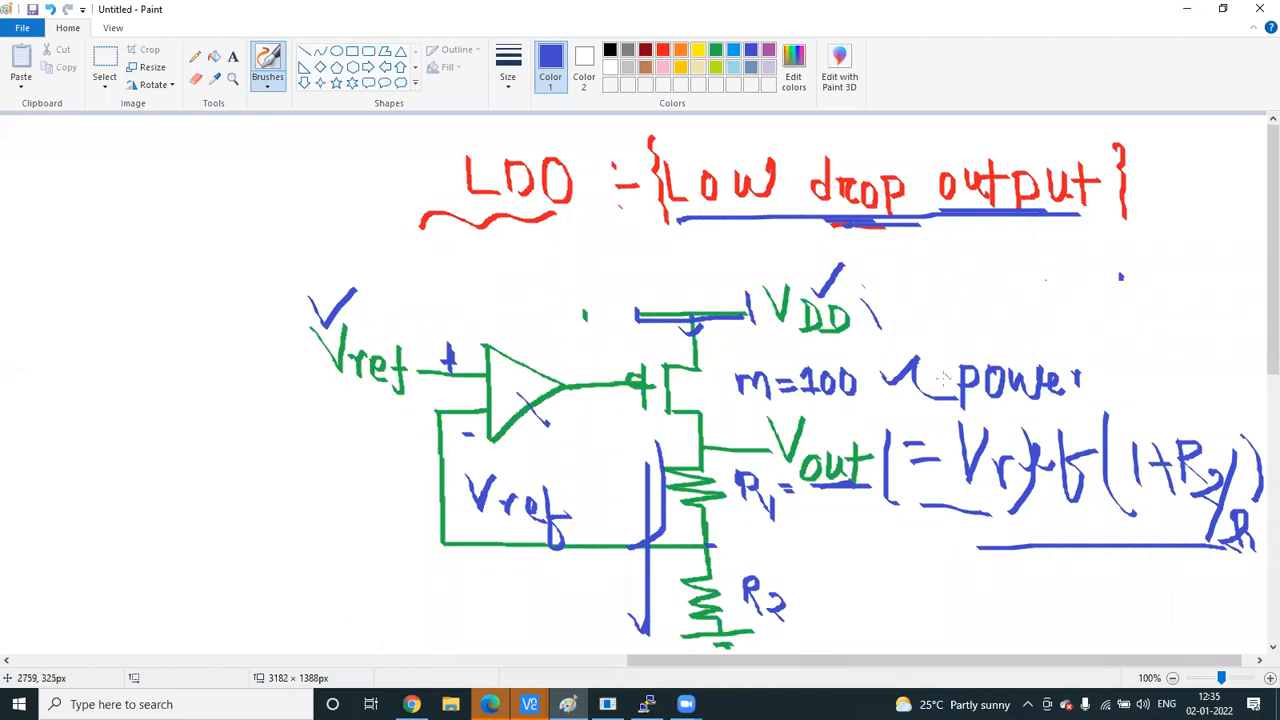
Write the rule "2mA → 1um" above the divider formulas, box it, and underline both values
left_click(586, 662)
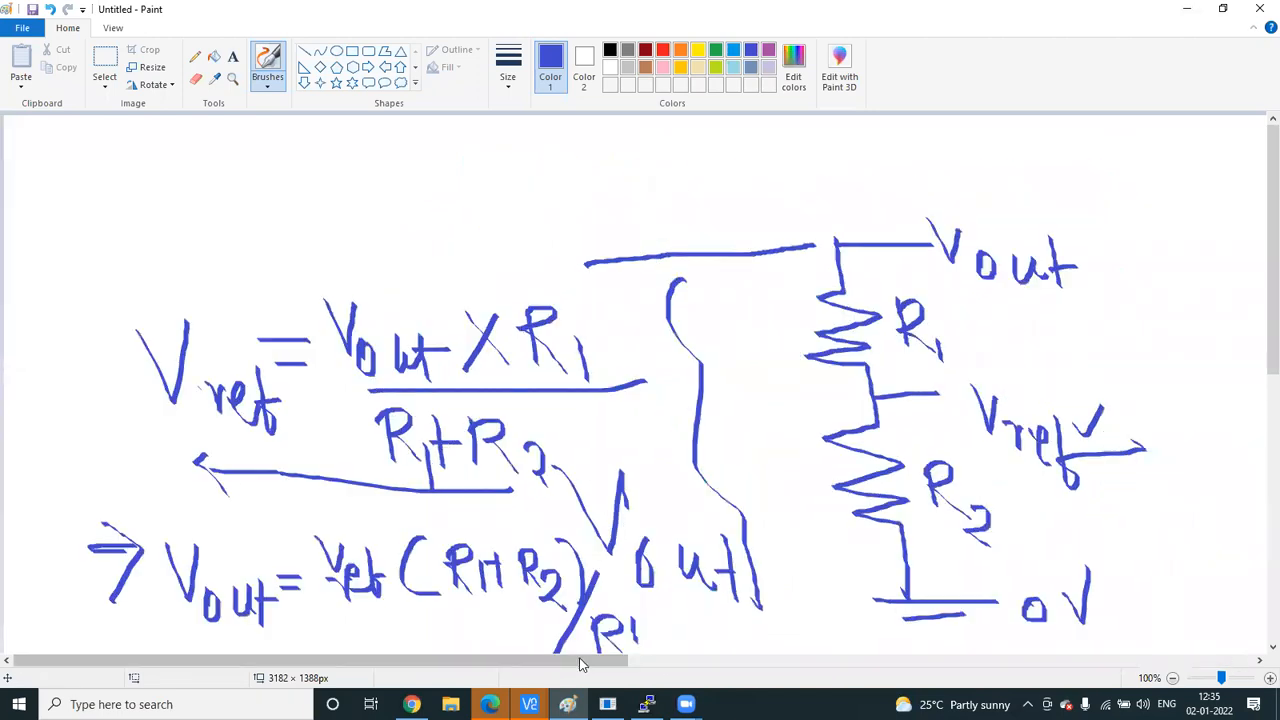
mouse_move(371, 178)
left_mouse_down()
mouse_move(377, 228)
mouse_move(355, 204)
mouse_move(382, 226)
left_mouse_up()
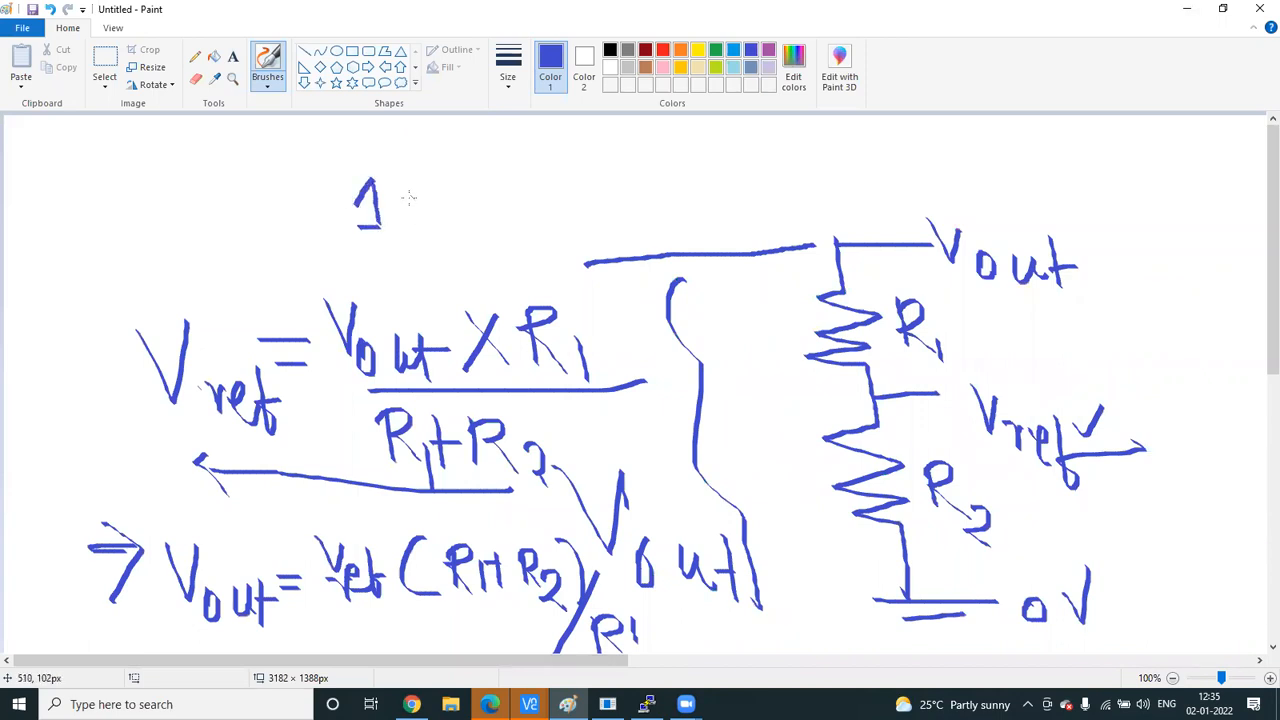
mouse_move(363, 182)
left_mouse_down()
mouse_move(387, 226)
mouse_move(416, 210)
mouse_move(428, 224)
mouse_move(442, 190)
mouse_move(460, 248)
mouse_move(452, 208)
mouse_move(608, 209)
left_mouse_up()
left_click_drag(608, 209, 594, 228)
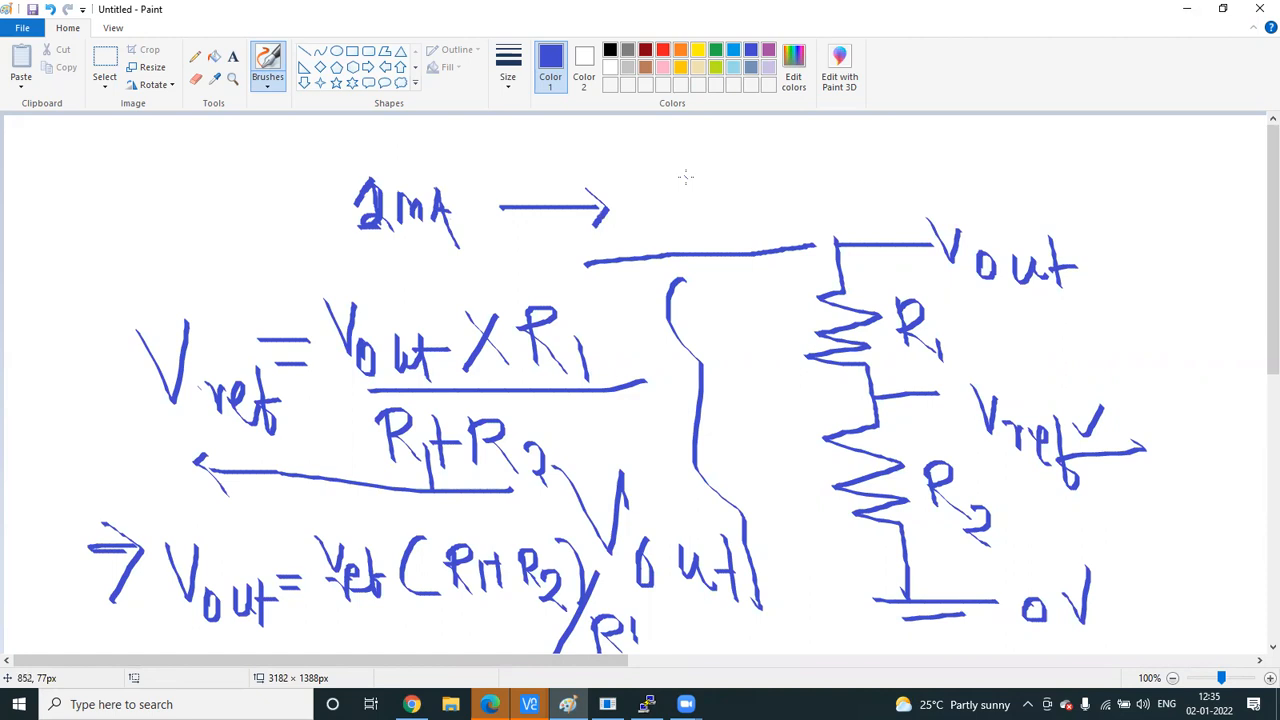
mouse_move(671, 180)
left_mouse_down()
mouse_move(676, 222)
mouse_move(708, 184)
mouse_move(722, 213)
mouse_move(756, 208)
left_mouse_up()
mouse_move(333, 155)
left_mouse_down()
mouse_move(338, 262)
mouse_move(776, 230)
mouse_move(570, 157)
mouse_move(326, 151)
mouse_move(321, 180)
left_mouse_up()
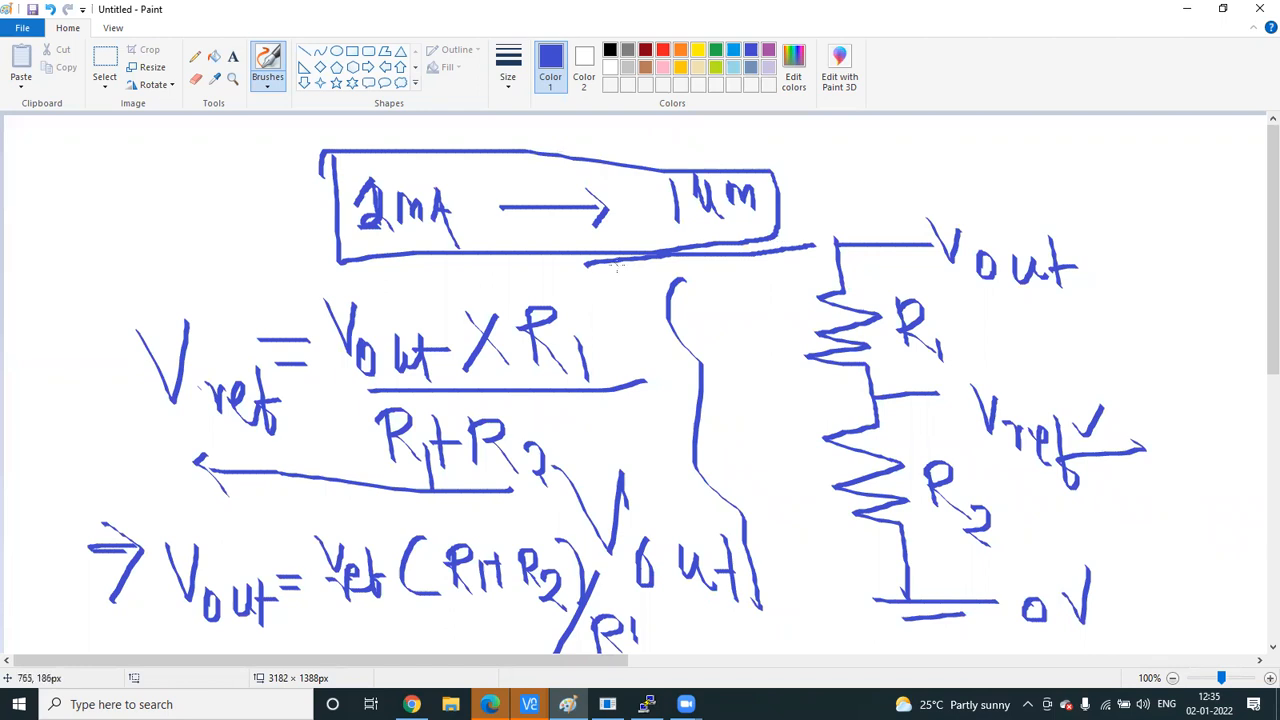
left_click_drag(390, 238, 490, 237)
mouse_move(680, 228)
left_mouse_down()
mouse_move(772, 216)
mouse_move(774, 227)
left_mouse_up()
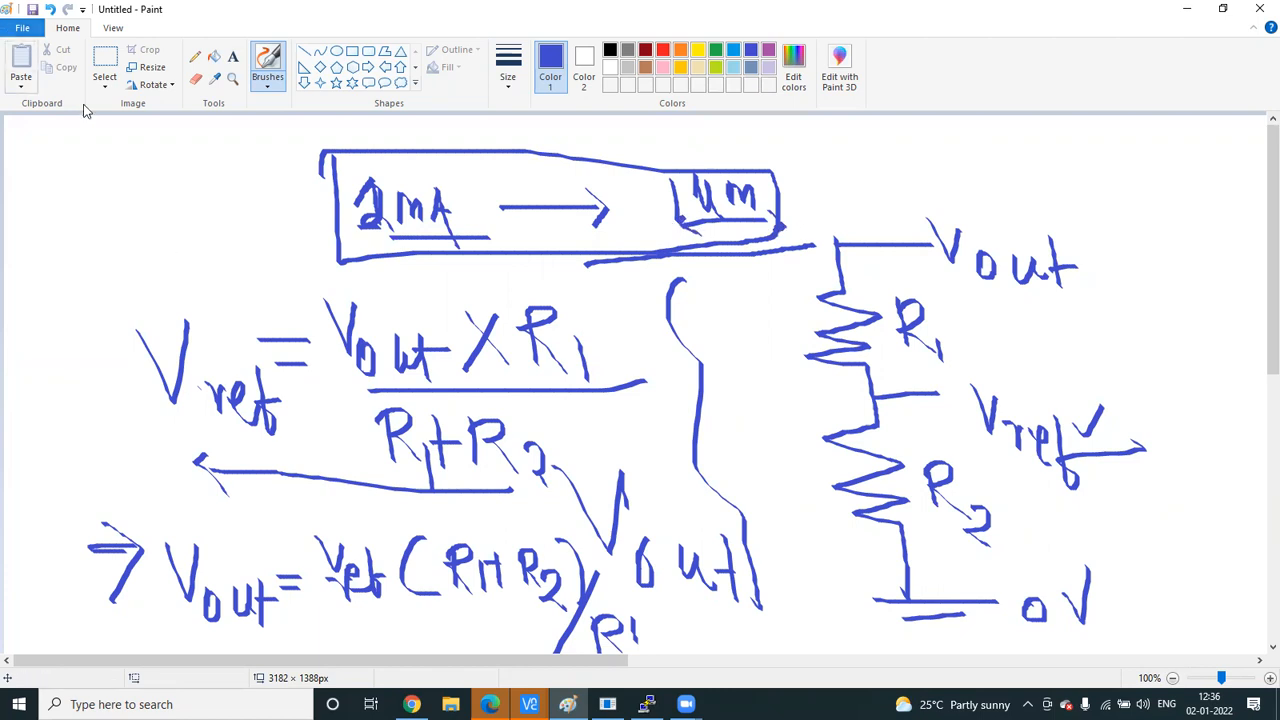
Select the area with the divider sketch and its formulas below the boxed rule and delete it
left_click(110, 86)
left_click(122, 124)
left_click_drag(70, 248, 1150, 628)
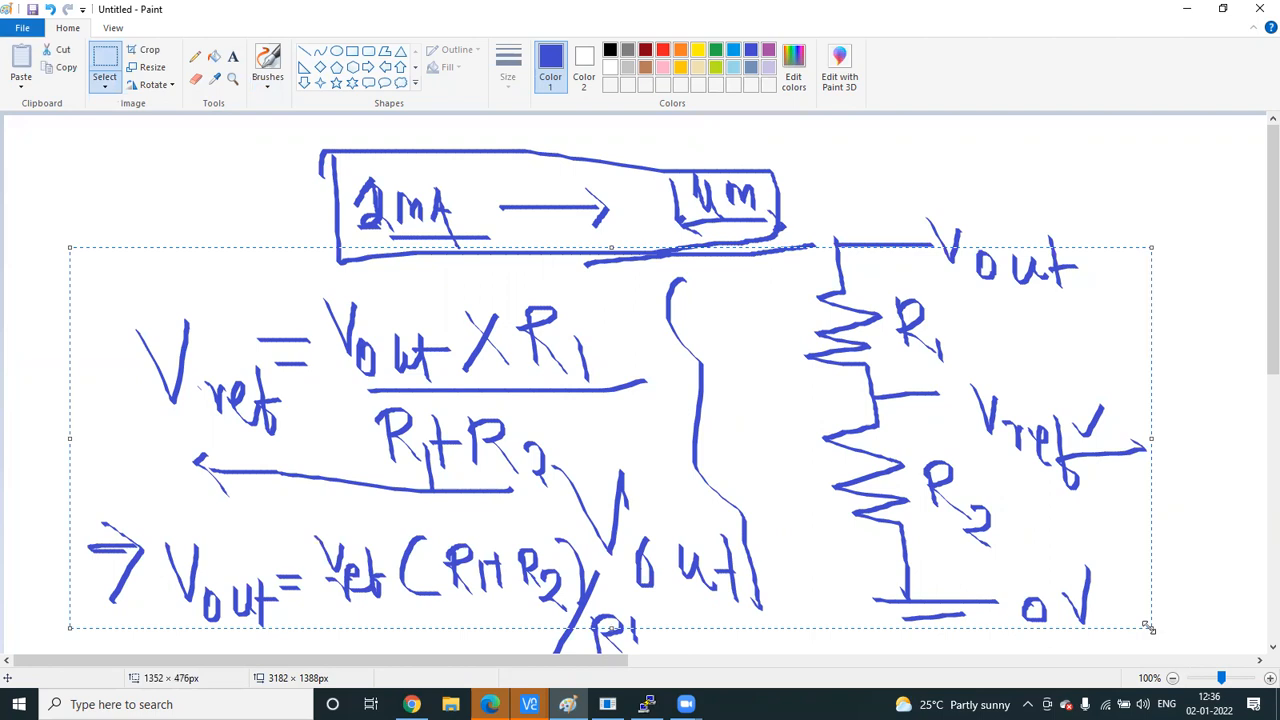
key("Delete")
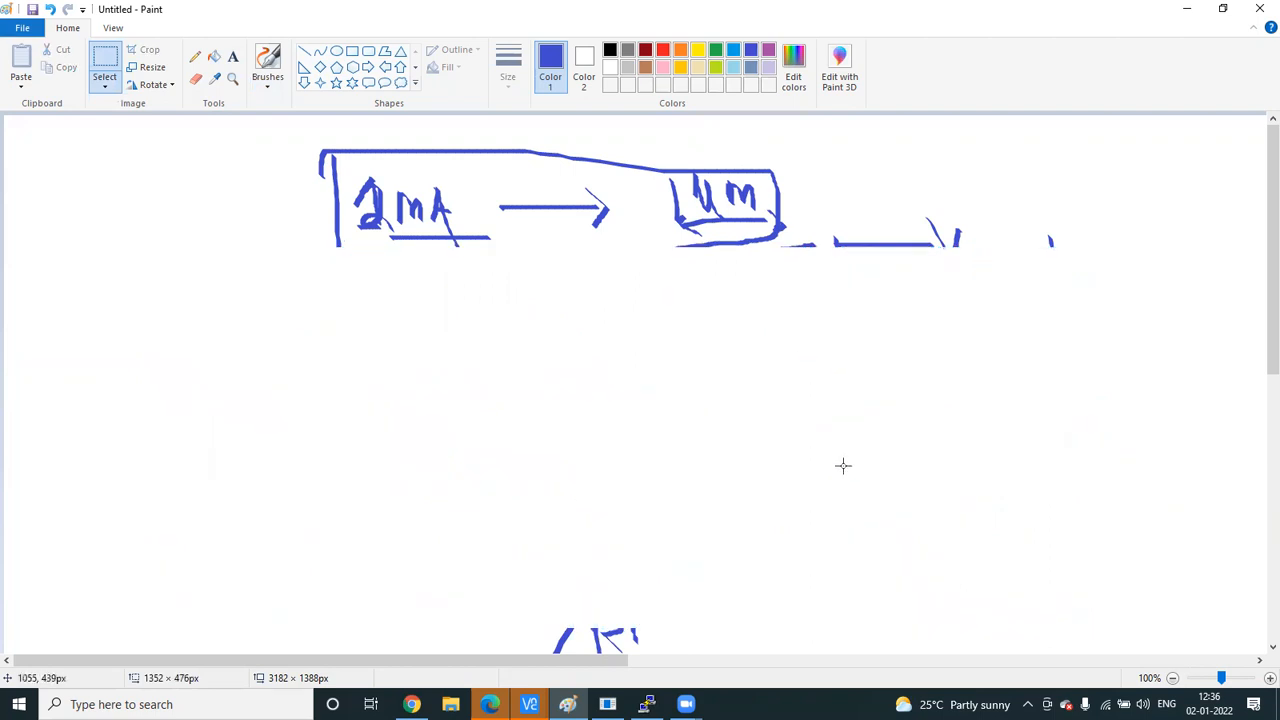
Add a check mark beside "m=100" in the LDO circuit with the brush
left_click(656, 665)
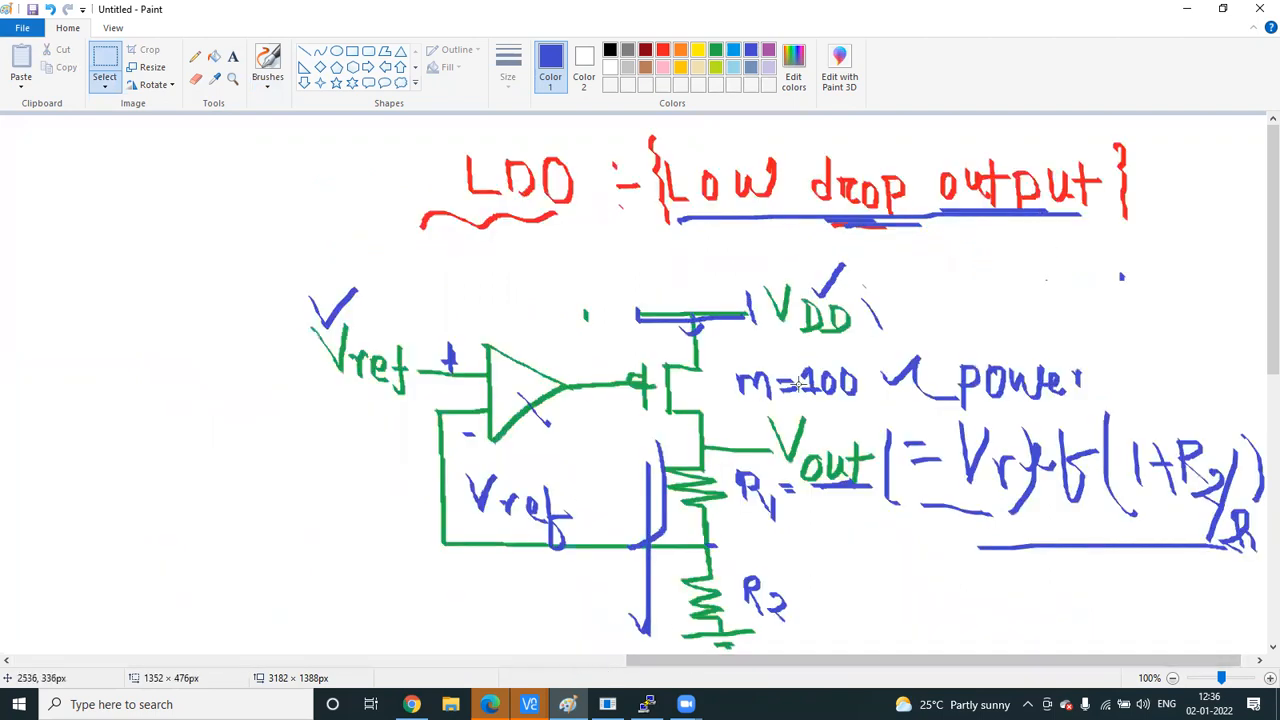
left_click(268, 78)
left_click(331, 116)
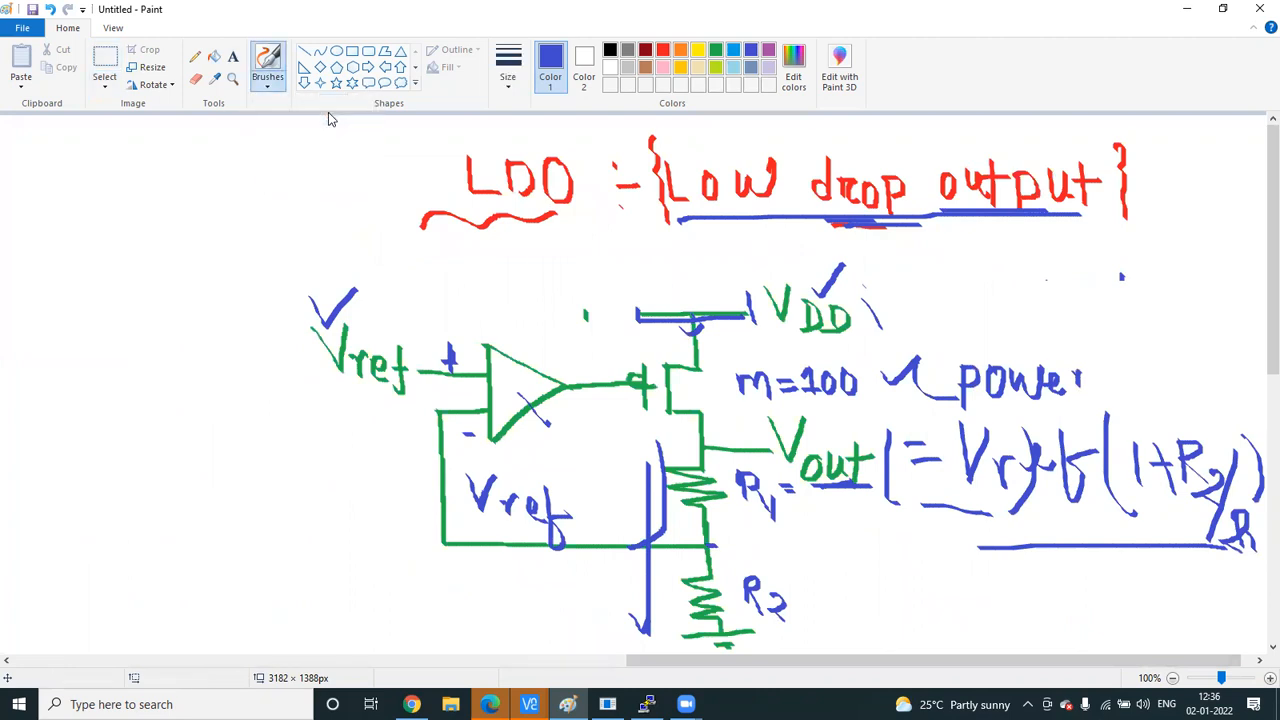
mouse_move(853, 358)
left_mouse_down()
mouse_move(859, 374)
mouse_move(886, 343)
left_mouse_up()
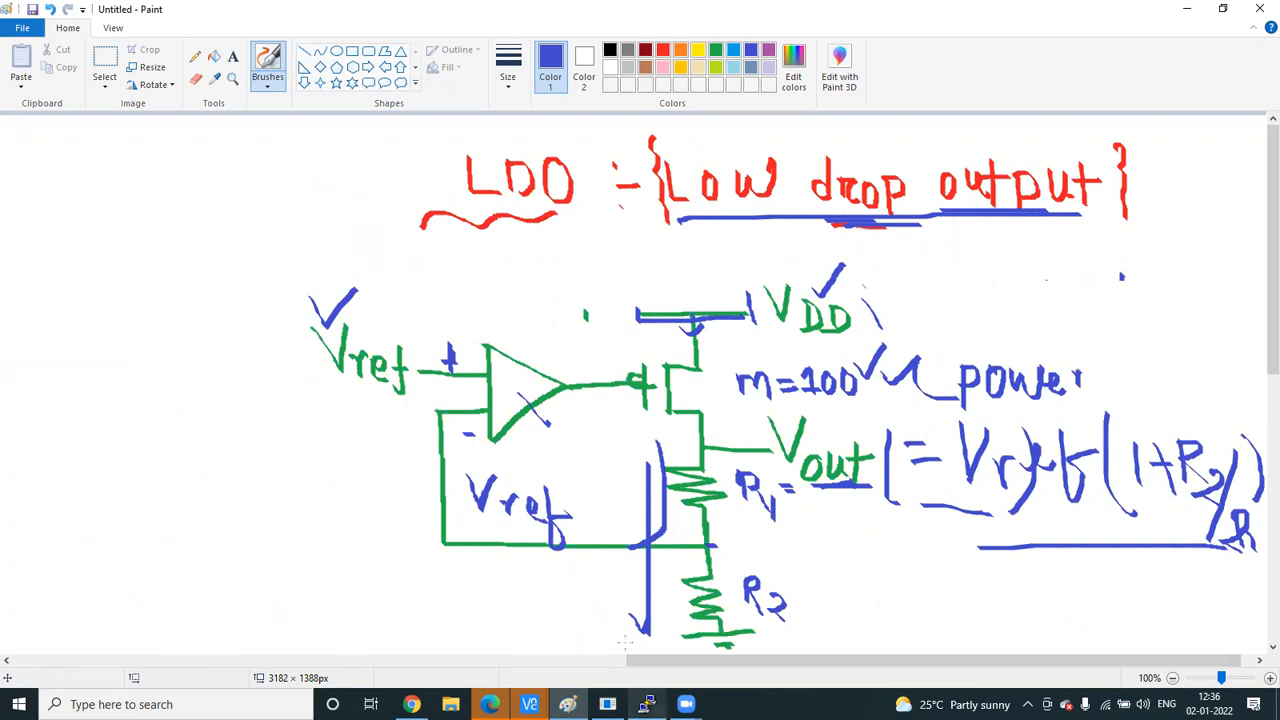
left_click(613, 658)
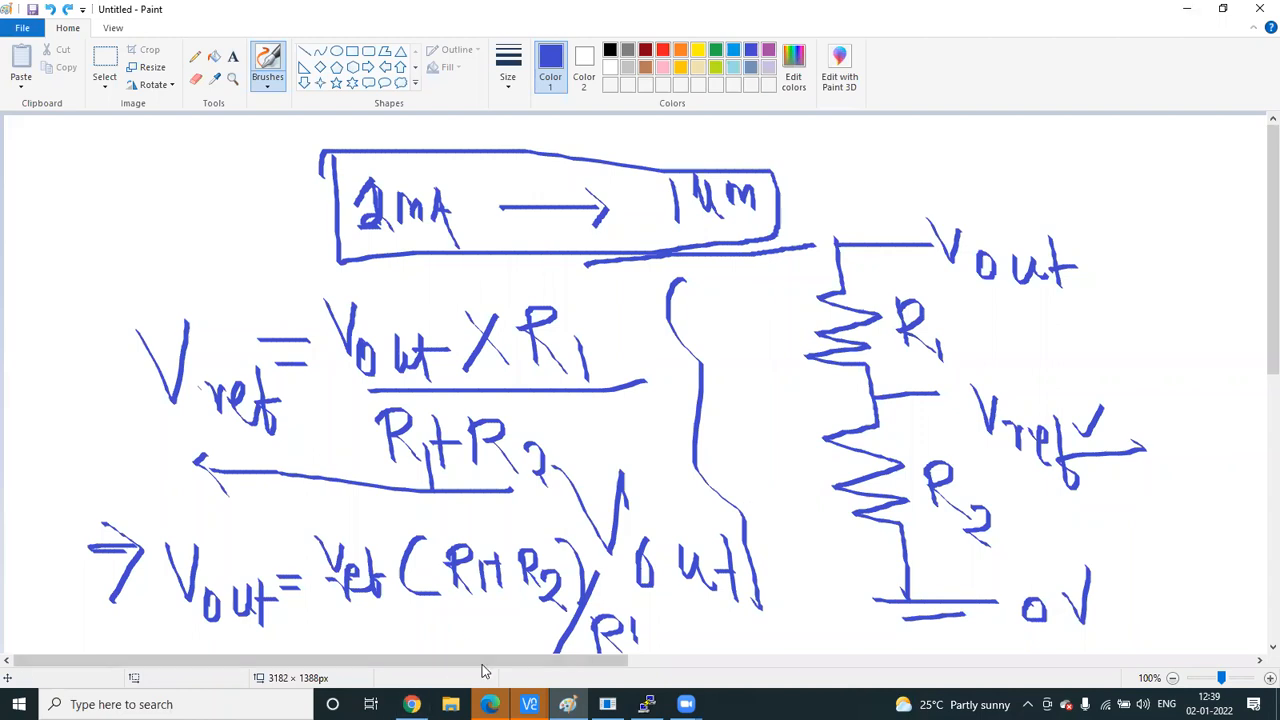
Tick the "power" note, then delete the rectangular area containing that note and the Vout formula beside the circuit
left_click(686, 662)
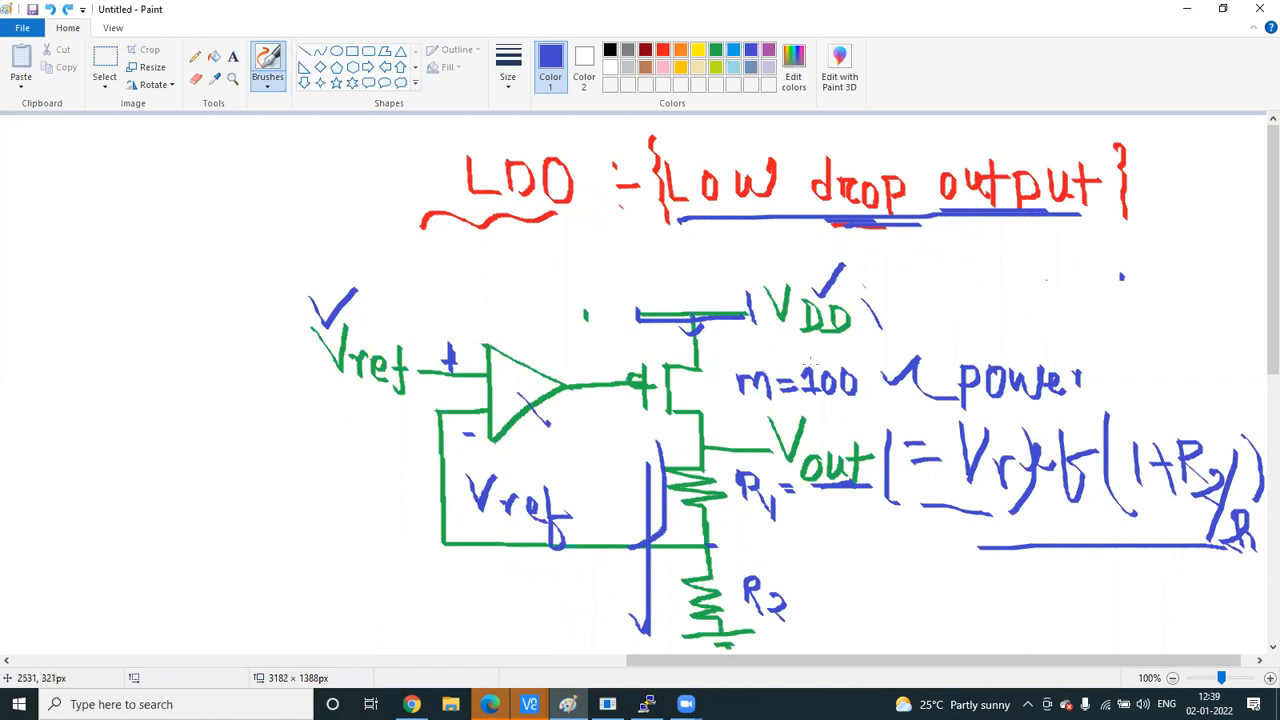
left_click_drag(872, 345, 937, 332)
left_click(106, 85)
left_click(127, 122)
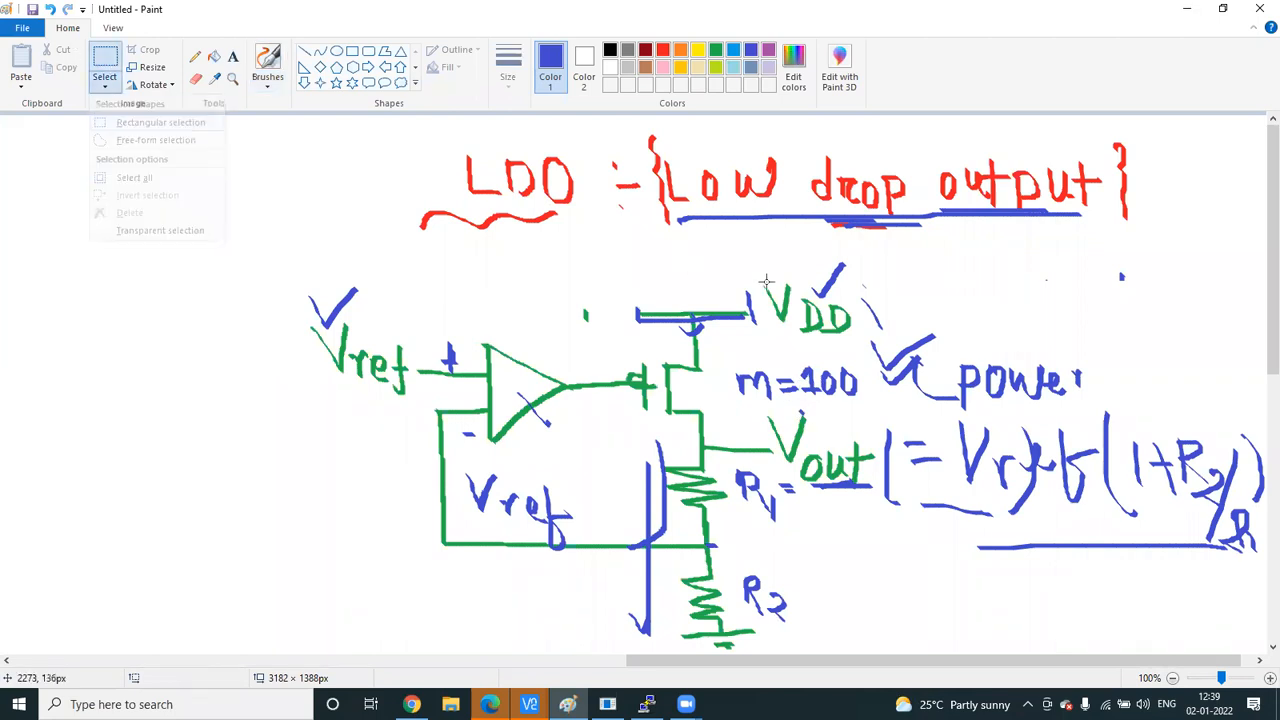
left_click_drag(1146, 572, 1258, 594)
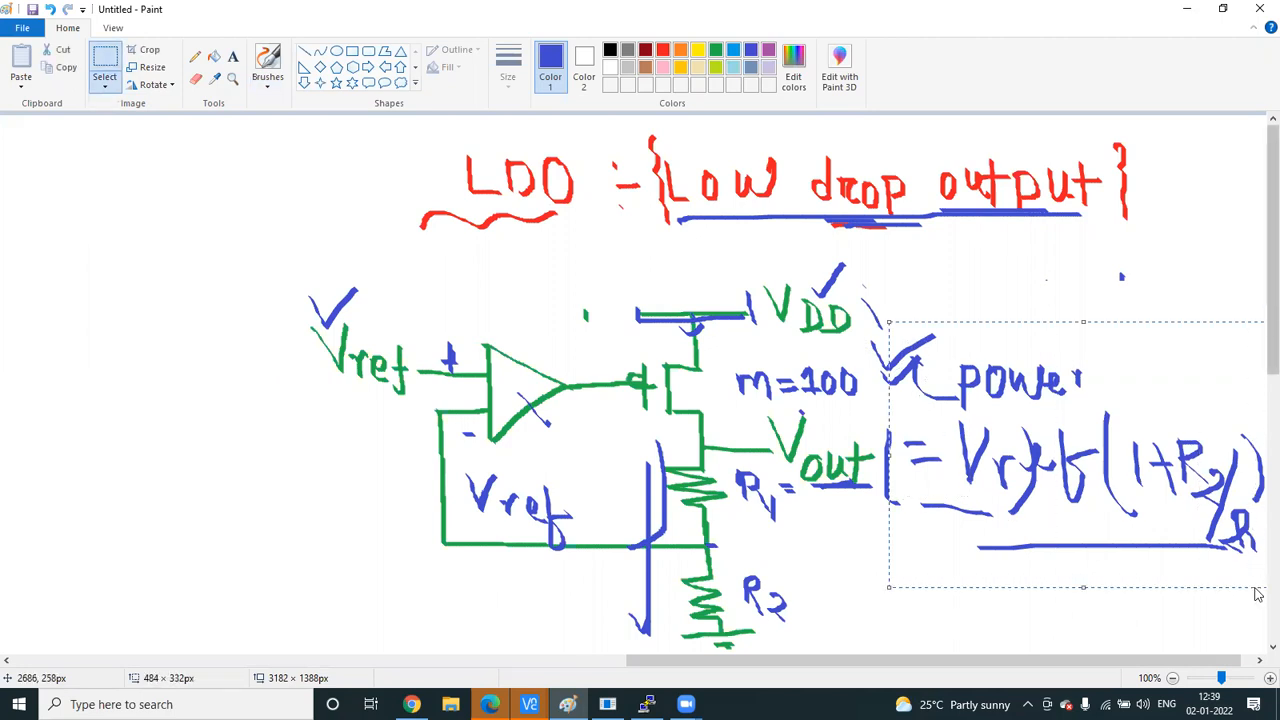
key("Delete")
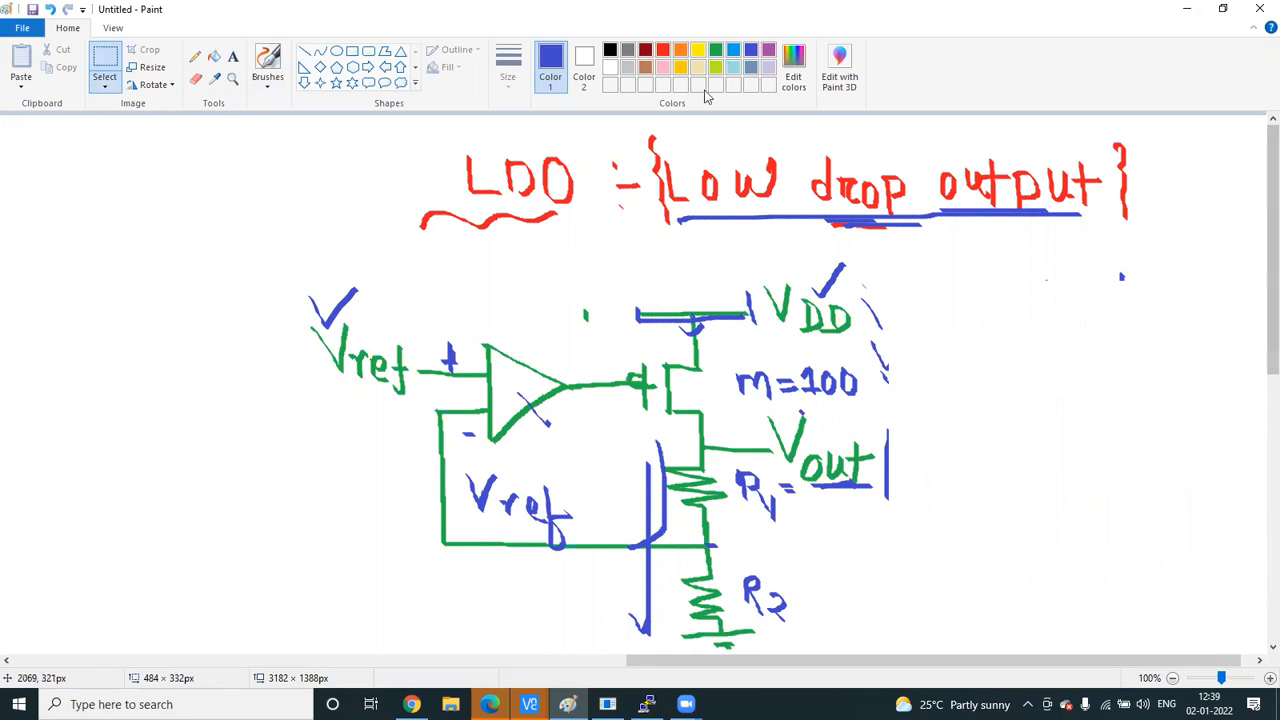
Use the brush to write "20mA" above "m=100" and mark the current entering the power transistor from VDD
left_click(267, 78)
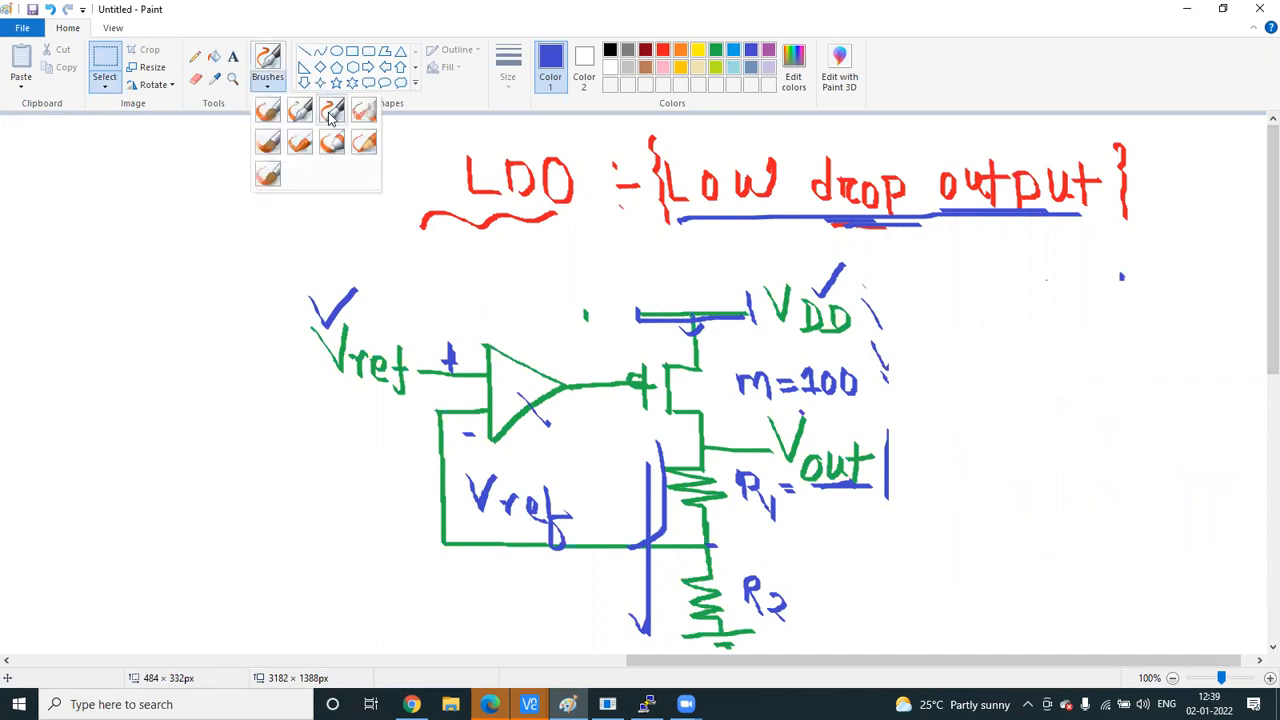
left_click(330, 113)
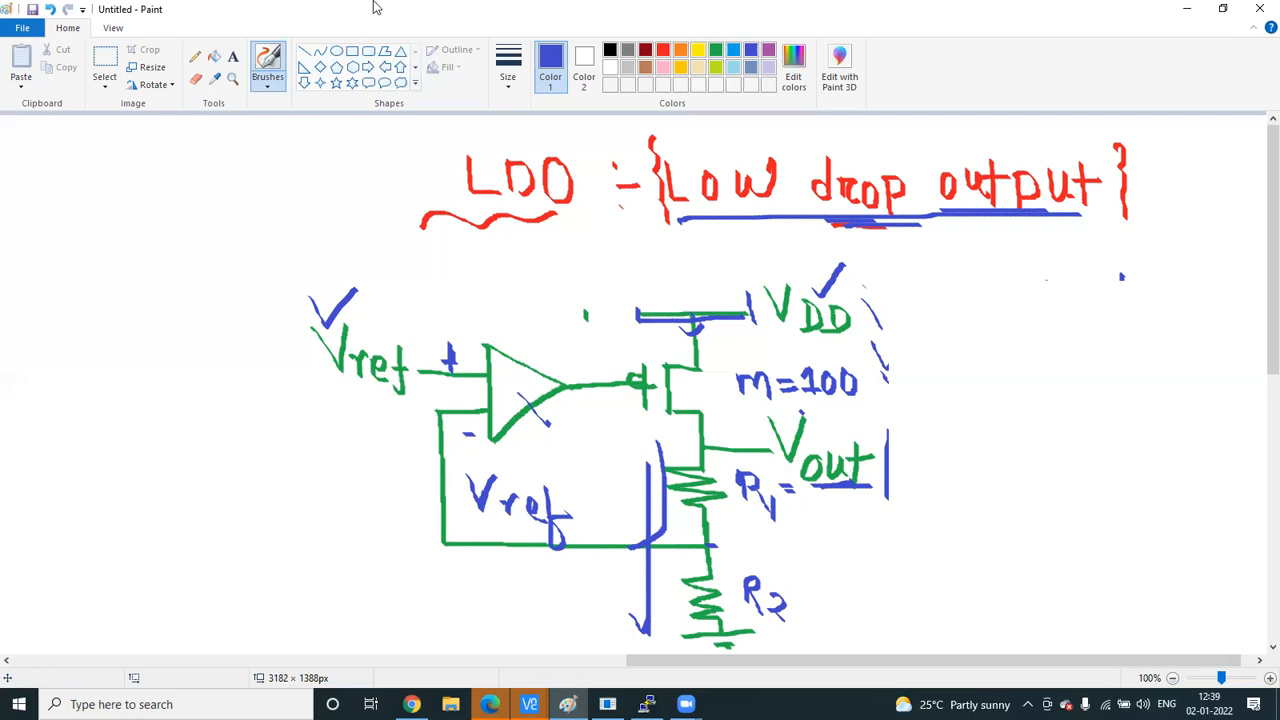
mouse_move(693, 334)
left_mouse_down()
mouse_move(698, 348)
mouse_move(705, 333)
mouse_move(762, 364)
mouse_move(757, 341)
mouse_move(816, 368)
mouse_move(833, 337)
mouse_move(846, 370)
mouse_move(848, 352)
left_mouse_up()
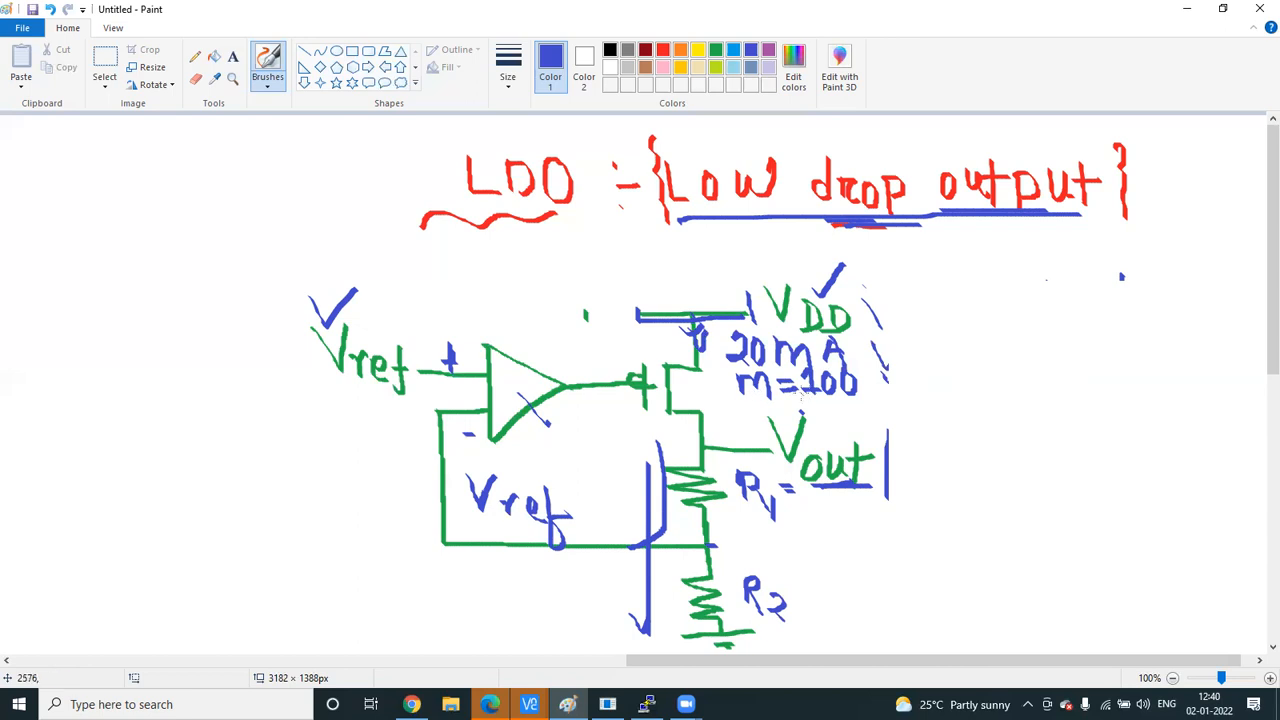
Write the per-finger current calculation 20/100 = 0.2mA beside the circuit, with a downward arrow under the result
mouse_move(1050, 356)
left_mouse_down()
mouse_move(1074, 396)
mouse_move(1090, 368)
left_mouse_up()
left_click_drag(1023, 395, 1188, 420)
mouse_move(1061, 421)
left_mouse_down()
mouse_move(1063, 478)
mouse_move(1096, 440)
mouse_move(1107, 474)
left_mouse_up()
mouse_move(1122, 392)
left_mouse_down()
mouse_move(1158, 410)
mouse_move(1163, 378)
mouse_move(1199, 416)
mouse_move(1232, 410)
mouse_move(1227, 430)
mouse_move(1250, 432)
mouse_move(1245, 416)
mouse_move(1210, 479)
mouse_move(1226, 456)
left_mouse_up()
left_click(1186, 394)
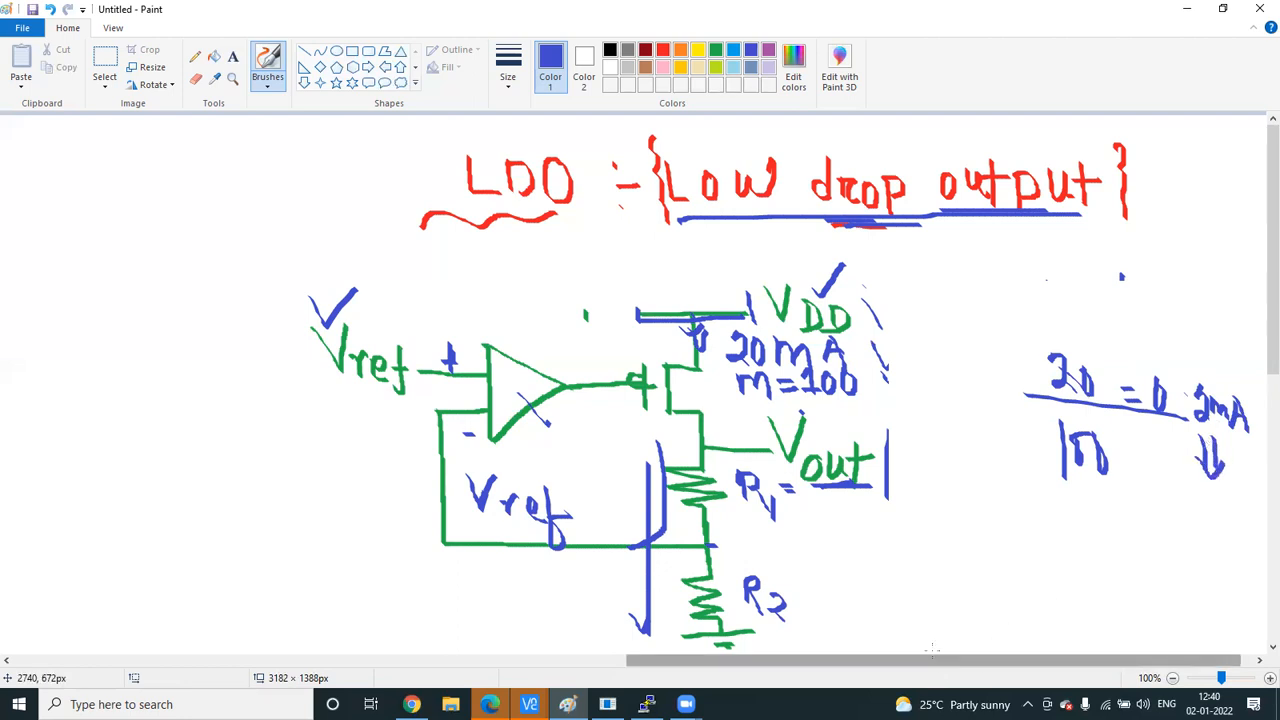
Write the metal width notes "2mA → 1um", "0.2mA → 0.1um" and "→ 0.2um" beside the Vref input
mouse_move(48, 240)
left_mouse_down()
mouse_move(64, 232)
mouse_move(92, 278)
mouse_move(96, 262)
mouse_move(156, 282)
mouse_move(152, 256)
mouse_move(214, 254)
mouse_move(204, 276)
left_mouse_up()
mouse_move(252, 214)
left_mouse_down()
mouse_move(258, 268)
mouse_move(345, 250)
mouse_move(344, 262)
left_mouse_up()
mouse_move(78, 318)
left_mouse_down()
mouse_move(116, 352)
mouse_move(147, 342)
mouse_move(193, 372)
mouse_move(237, 372)
mouse_move(256, 360)
mouse_move(261, 330)
mouse_move(264, 362)
mouse_move(298, 362)
mouse_move(262, 366)
mouse_move(284, 368)
left_mouse_up()
left_click(100, 335)
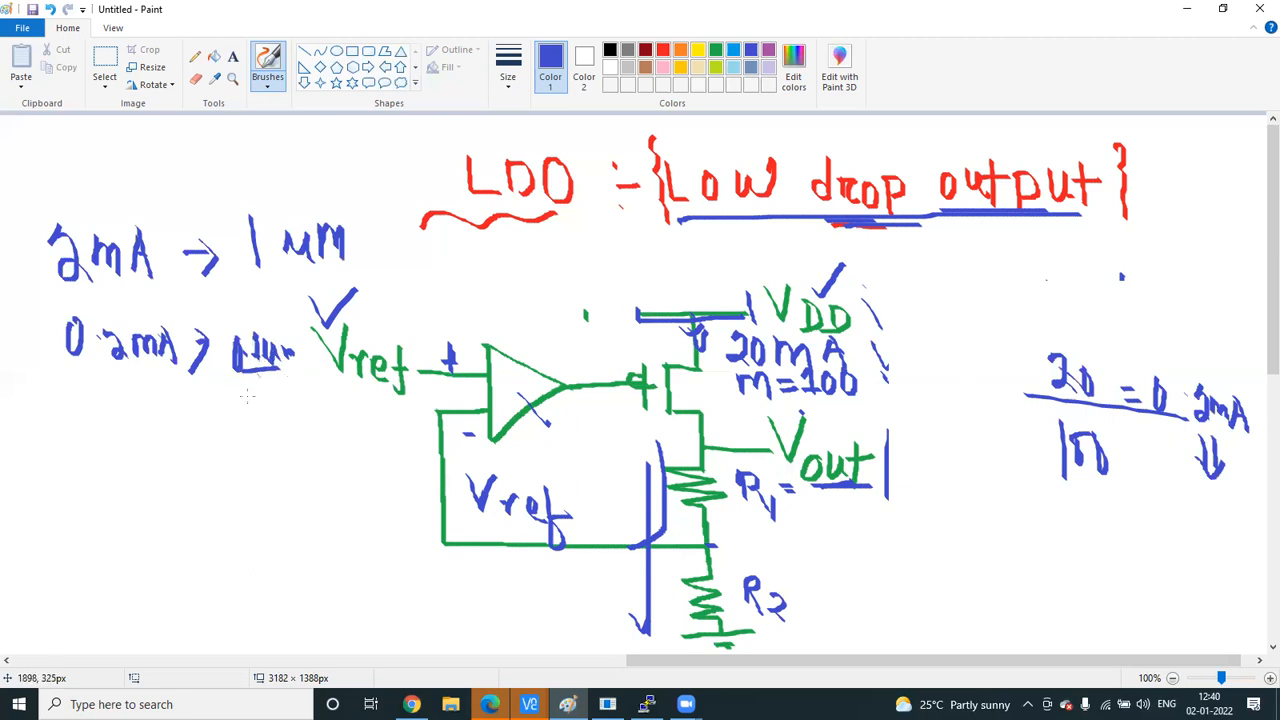
left_click_drag(174, 418, 202, 404)
mouse_move(200, 406)
left_mouse_down()
mouse_move(186, 442)
mouse_move(232, 440)
mouse_move(244, 416)
mouse_move(258, 432)
left_mouse_up()
mouse_move(264, 420)
left_mouse_down()
mouse_move(276, 454)
mouse_move(320, 428)
mouse_move(334, 448)
left_mouse_up()
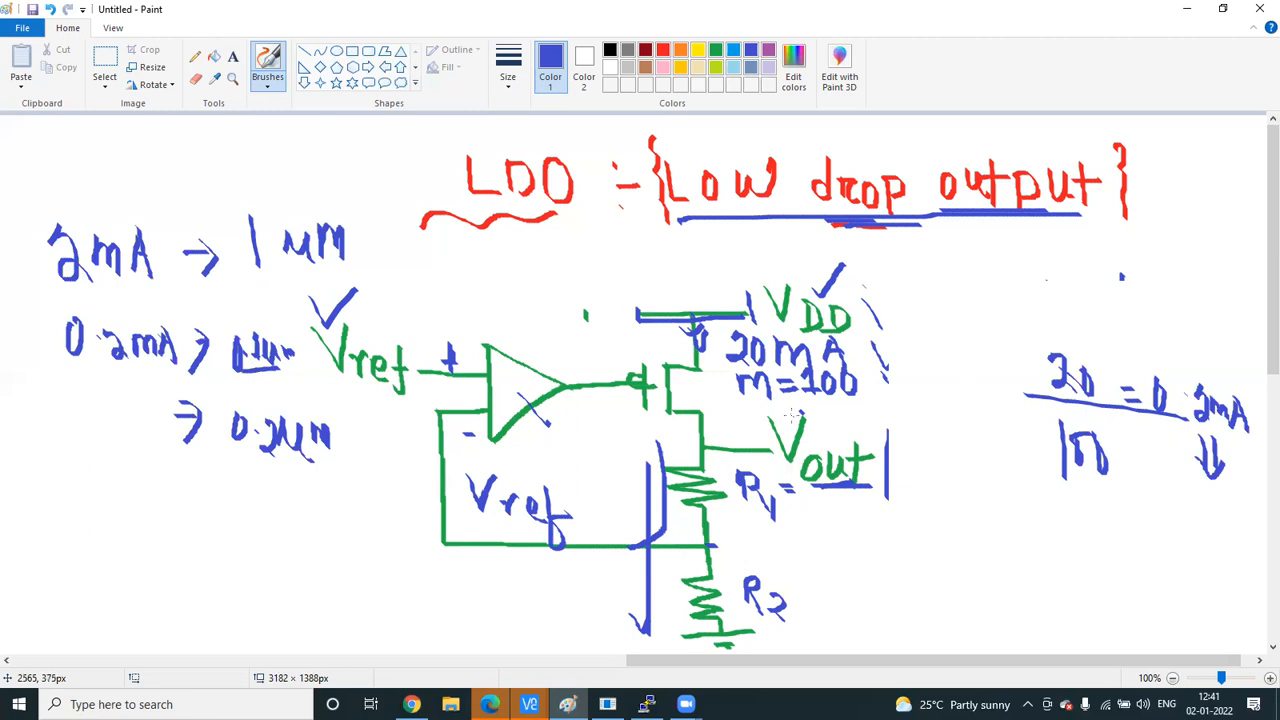
Select the metal width notes beside the Vref input, delete them, and switch back to the brush
left_click(98, 86)
left_click(110, 124)
mouse_move(30, 180)
left_mouse_down()
mouse_move(44, 284)
mouse_move(329, 486)
left_mouse_up()
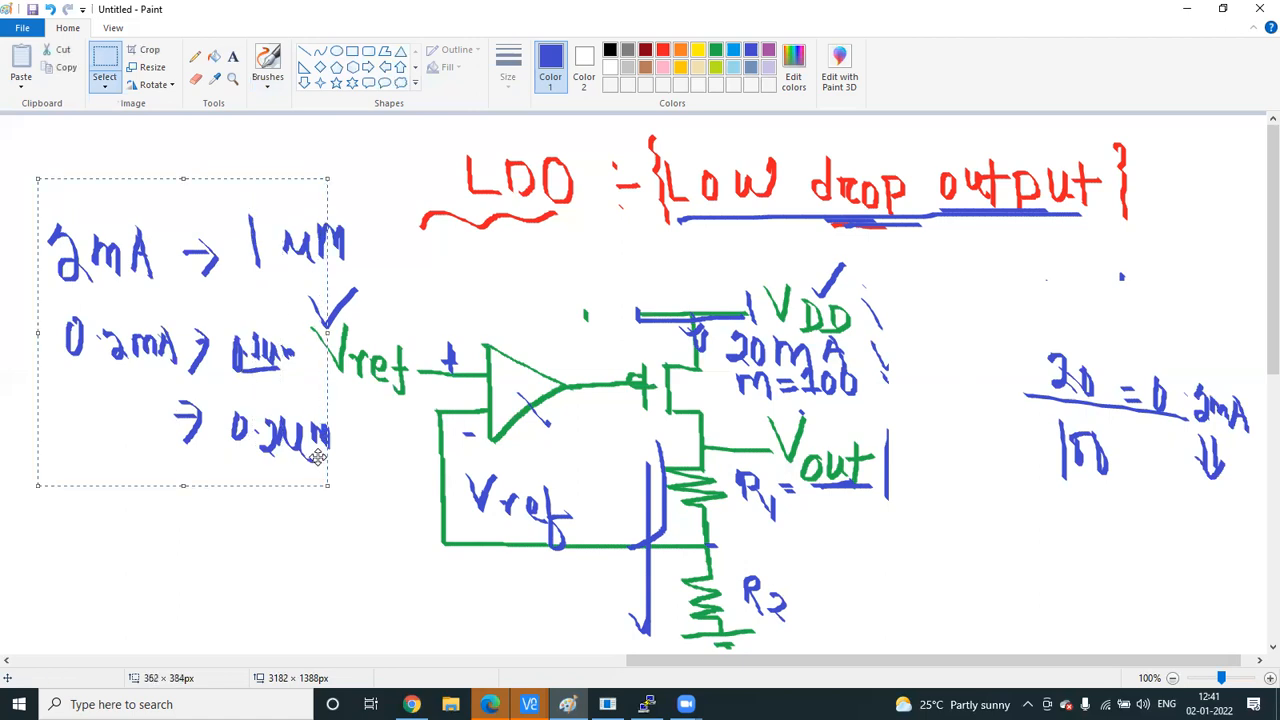
key("Delete")
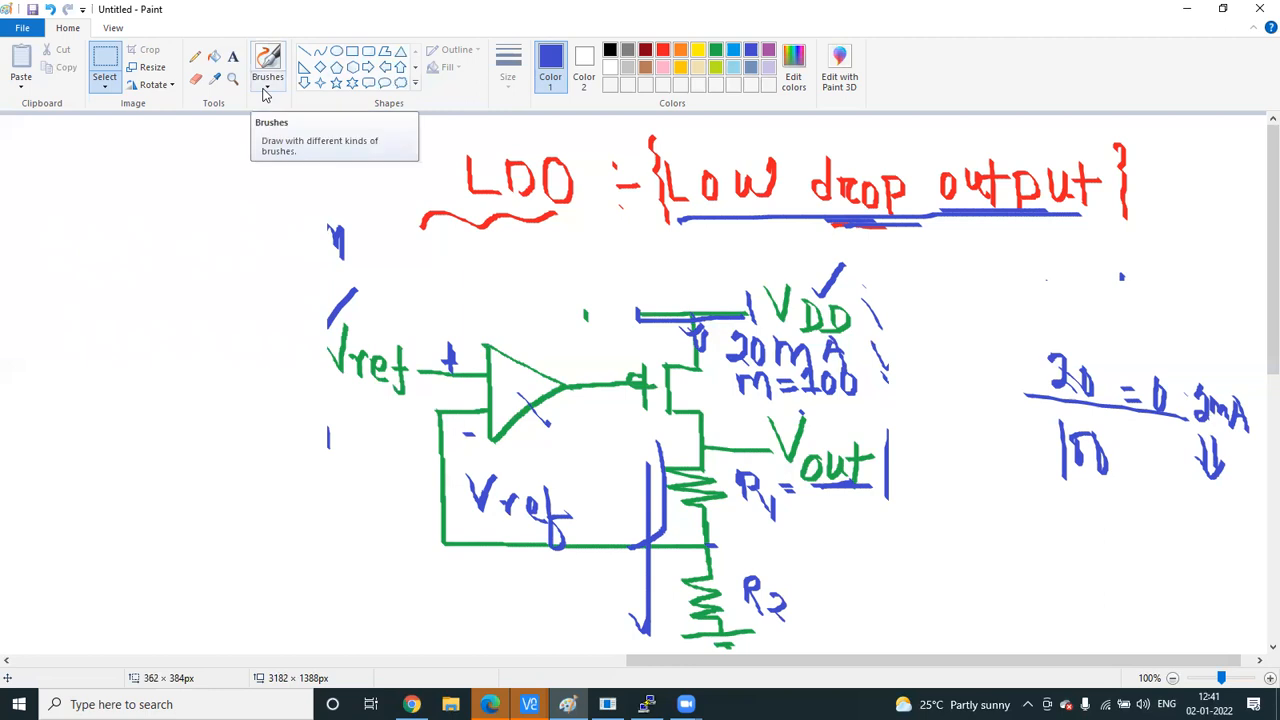
left_click(265, 93)
left_click(332, 109)
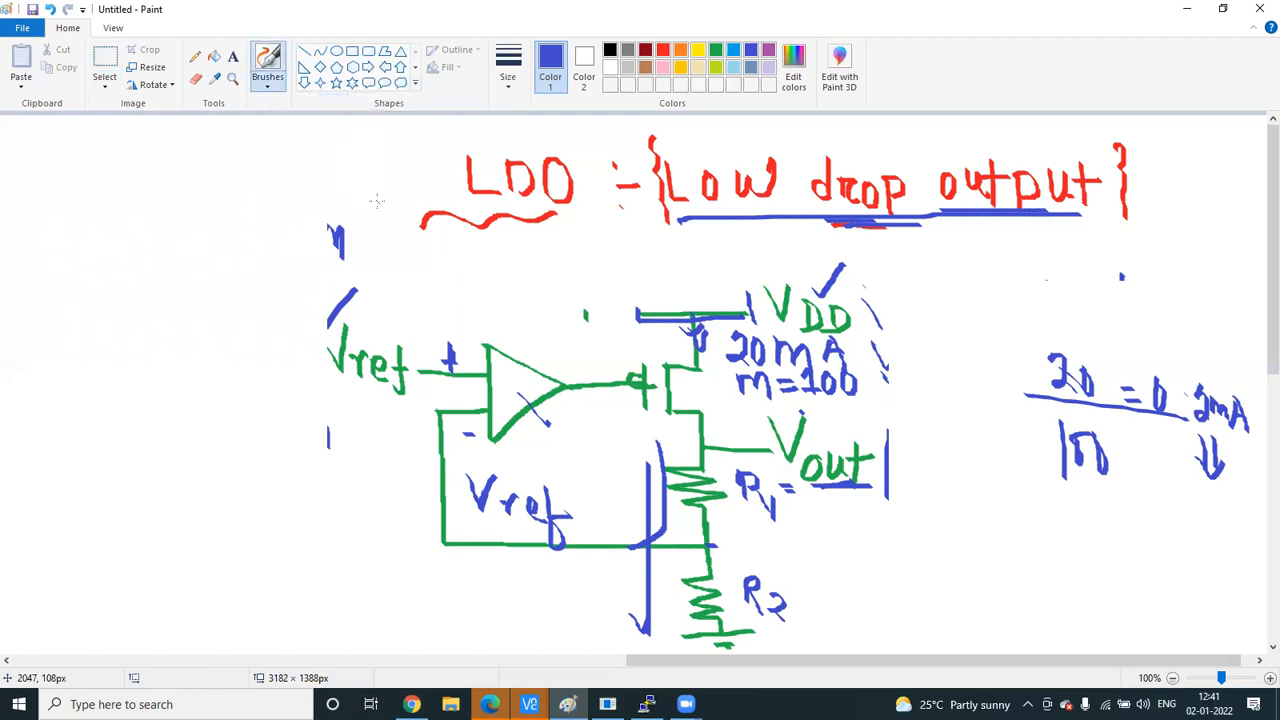
Check the VNC Viewer session 192.168.1.200:24 and return to Paint
left_click(529, 704)
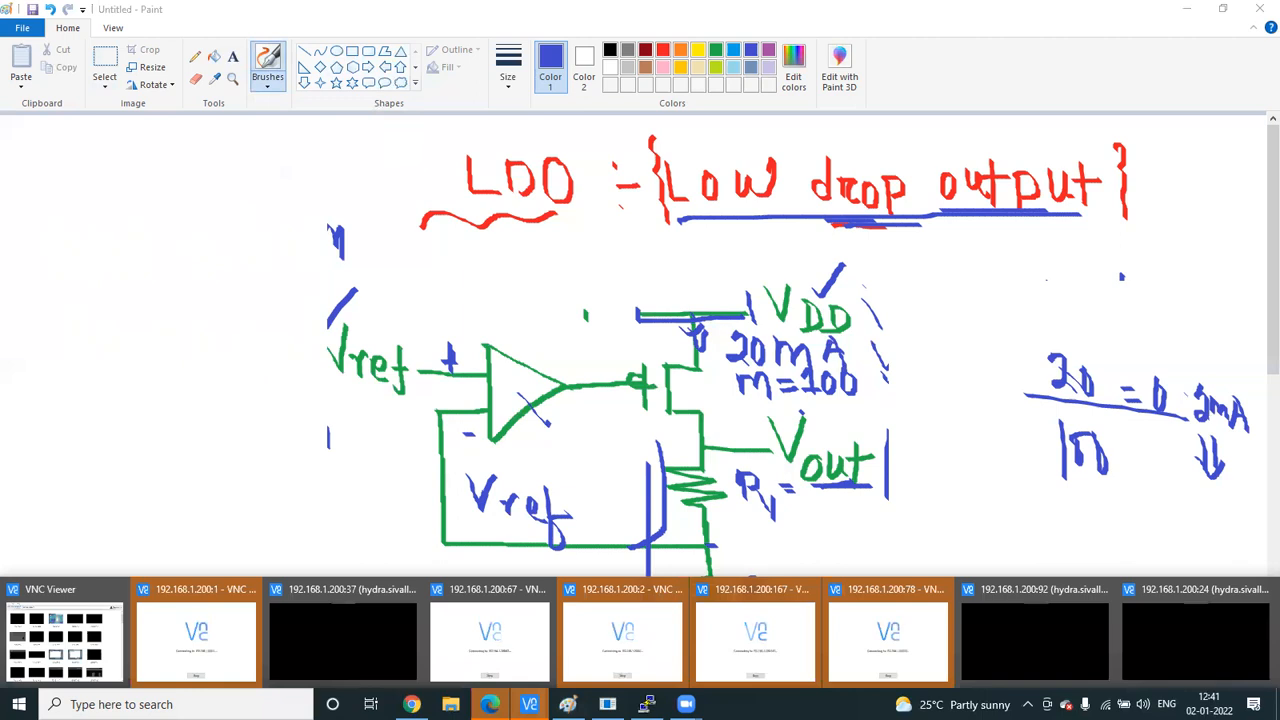
left_click(1183, 634)
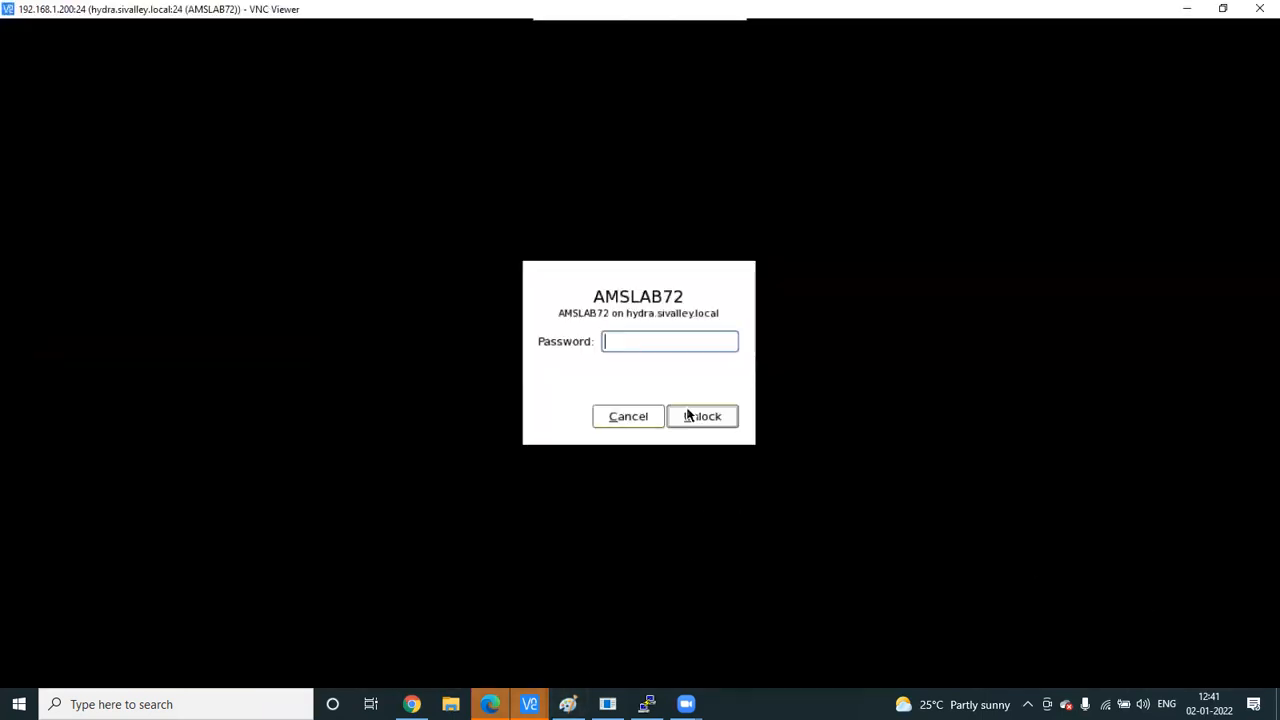
left_click(568, 704)
Switch to VNC Viewer, connect to 192.168.1.200:2, accept the unencrypted connection, and maximize the session window
mouse_move(529, 704)
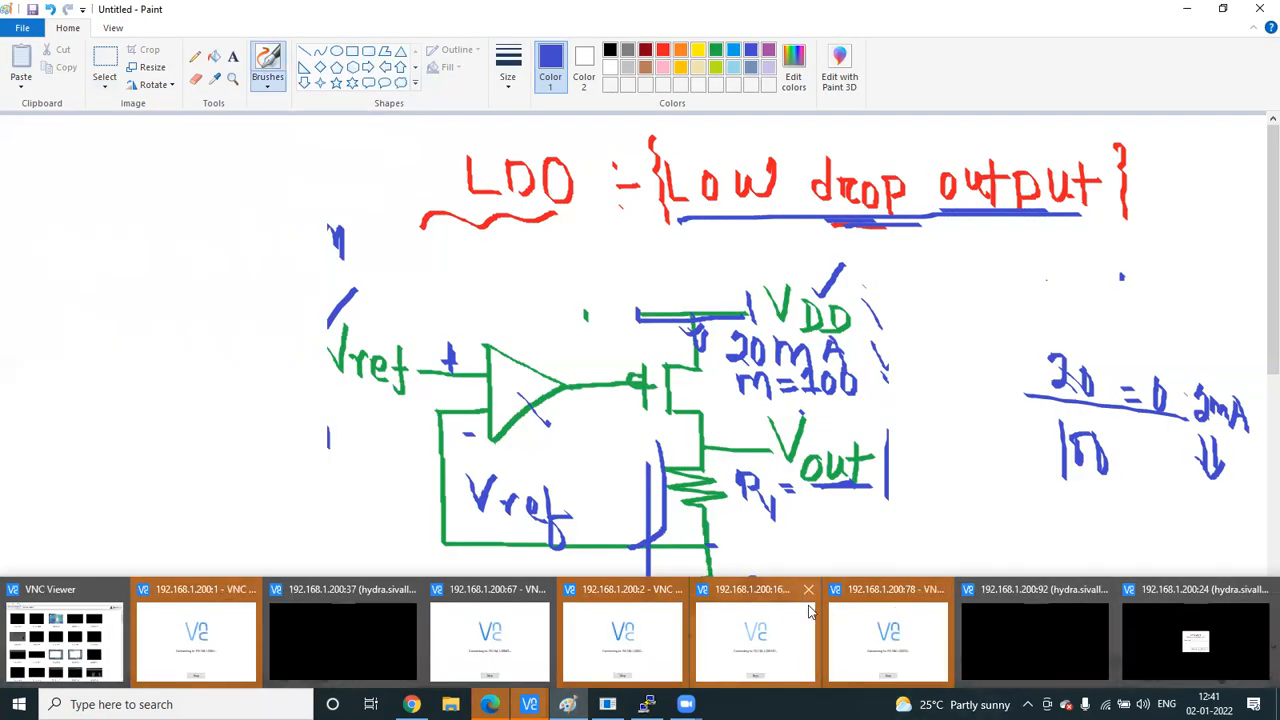
left_click(62, 632)
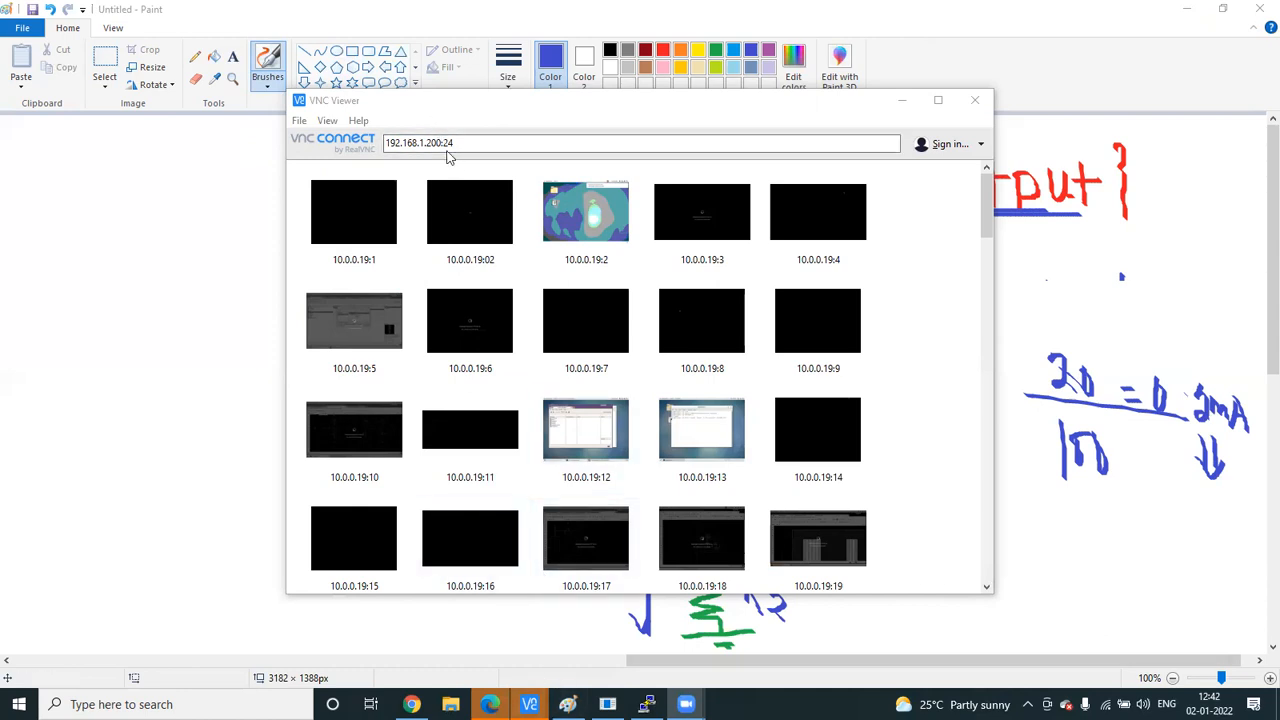
left_click(483, 135)
key("BackSpace")
key("Return")
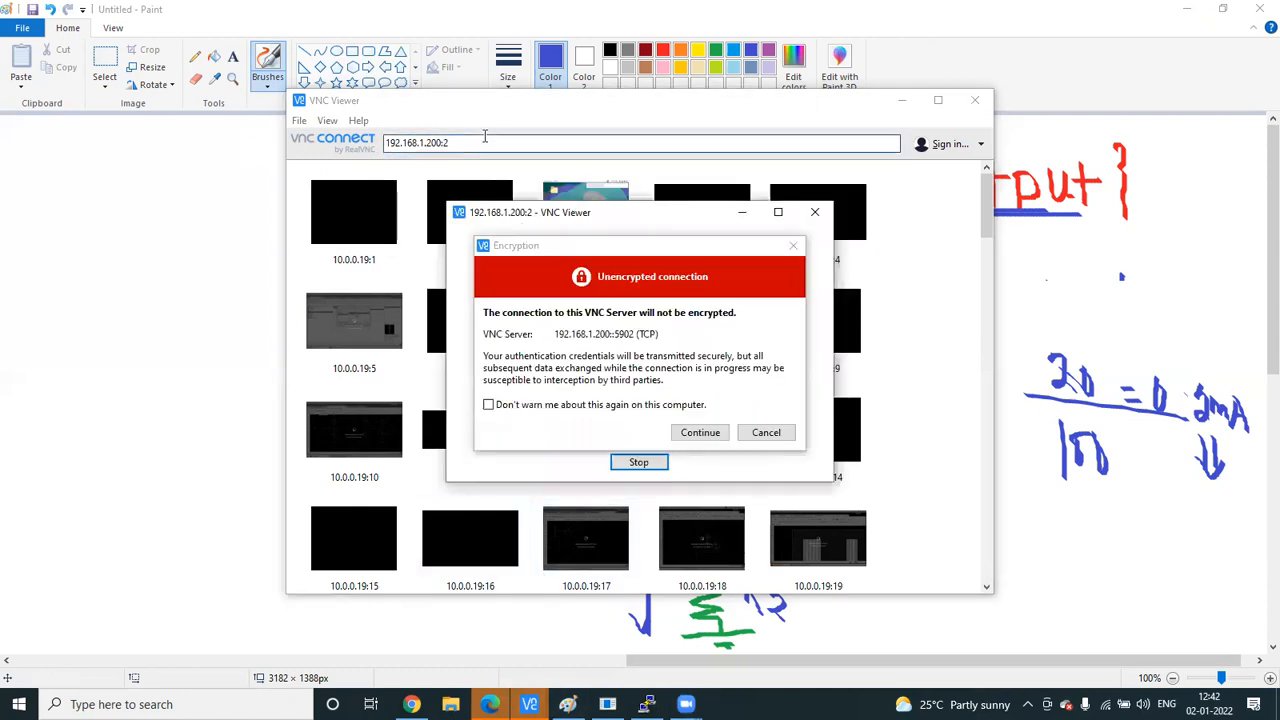
left_click(697, 432)
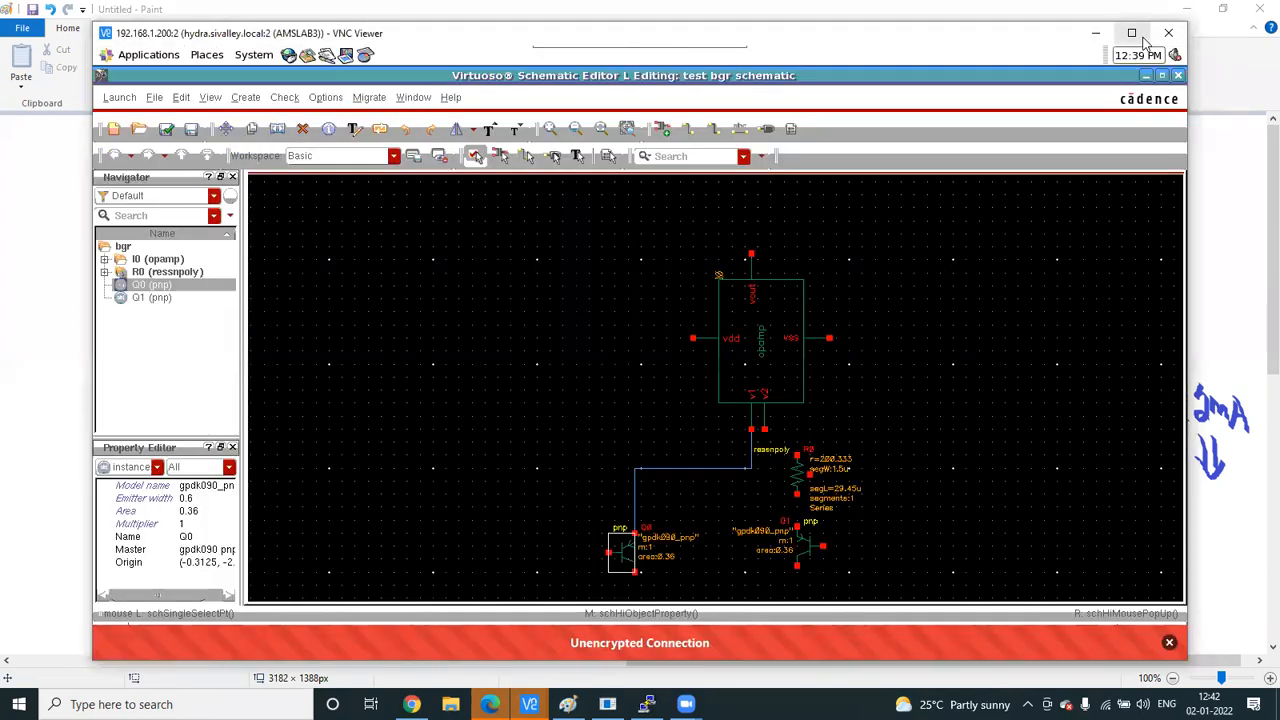
left_click(1131, 33)
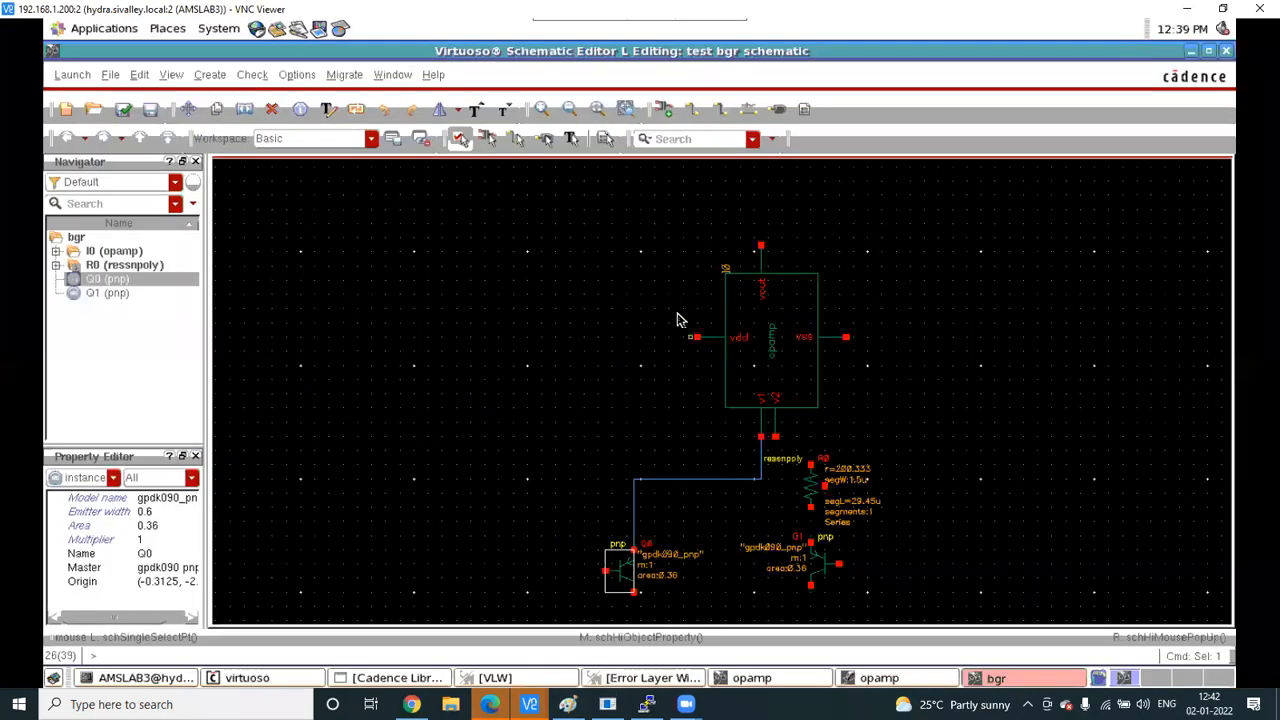
Look over the bgr schematic, the opamp schematic and the opamp symbol in the open Virtuoso windows
left_click(697, 355)
scroll(560, 500, "down", 2)
left_click(418, 678)
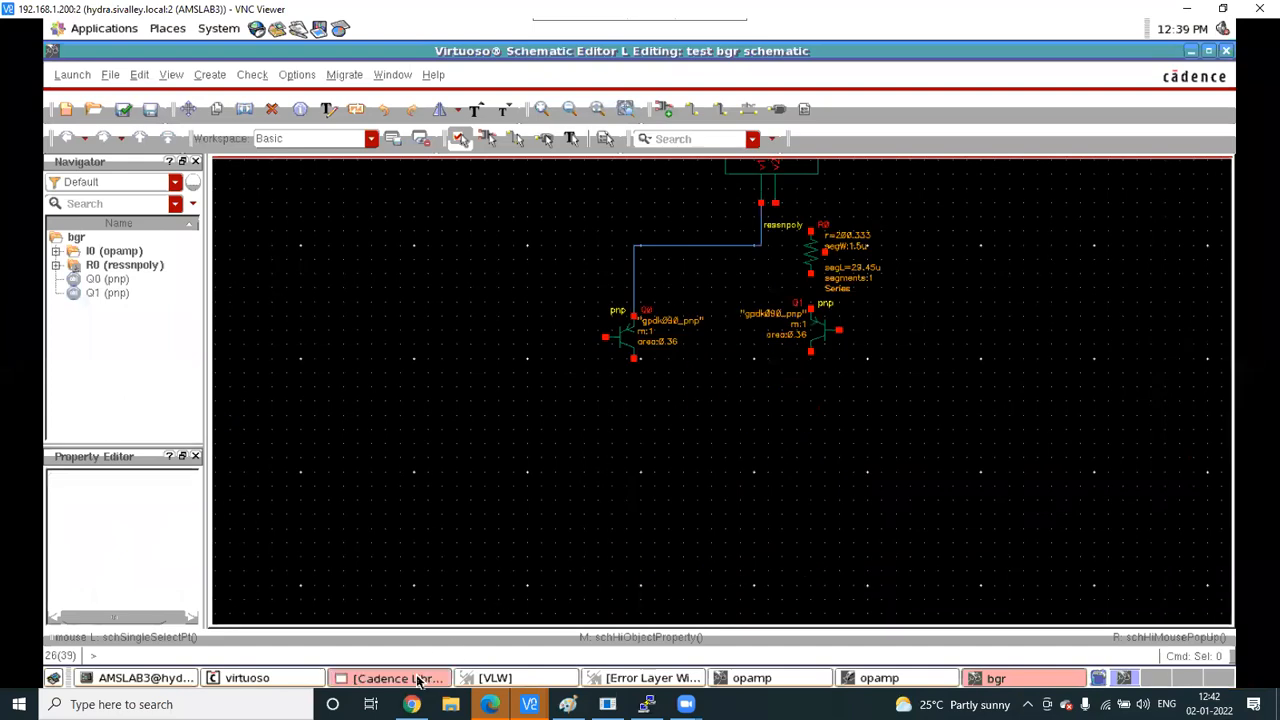
left_click(783, 679)
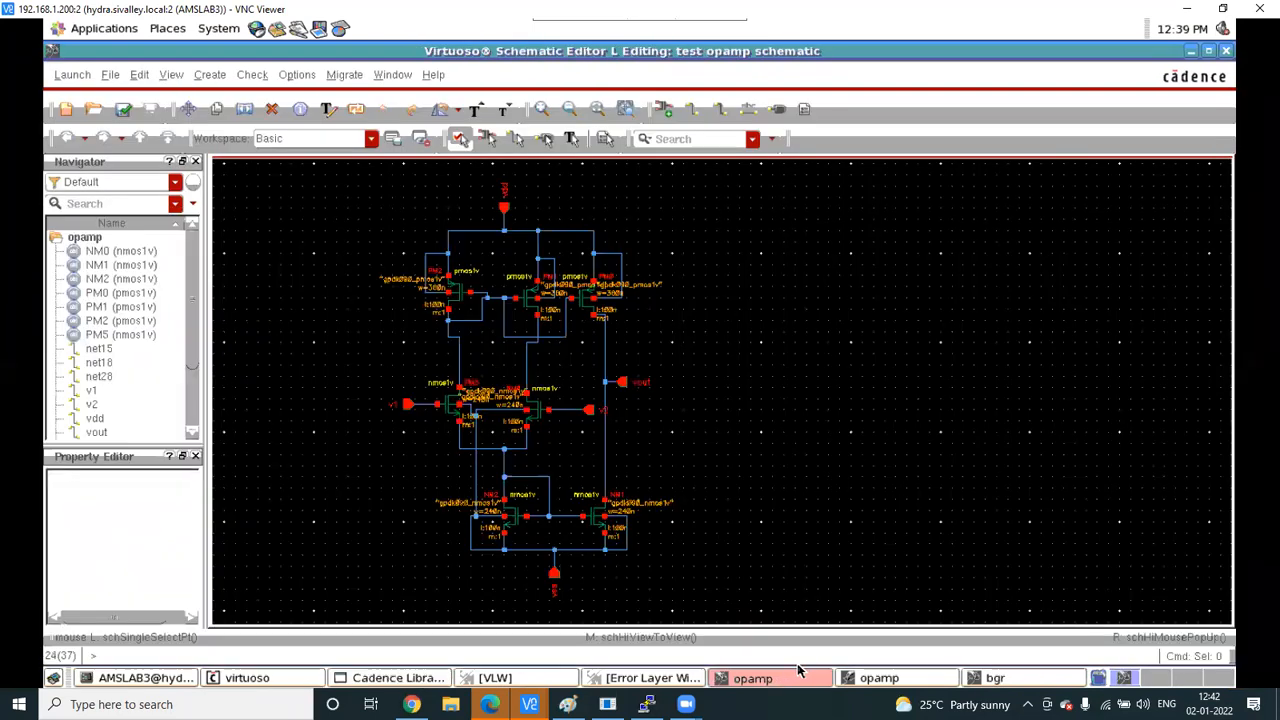
left_click(884, 682)
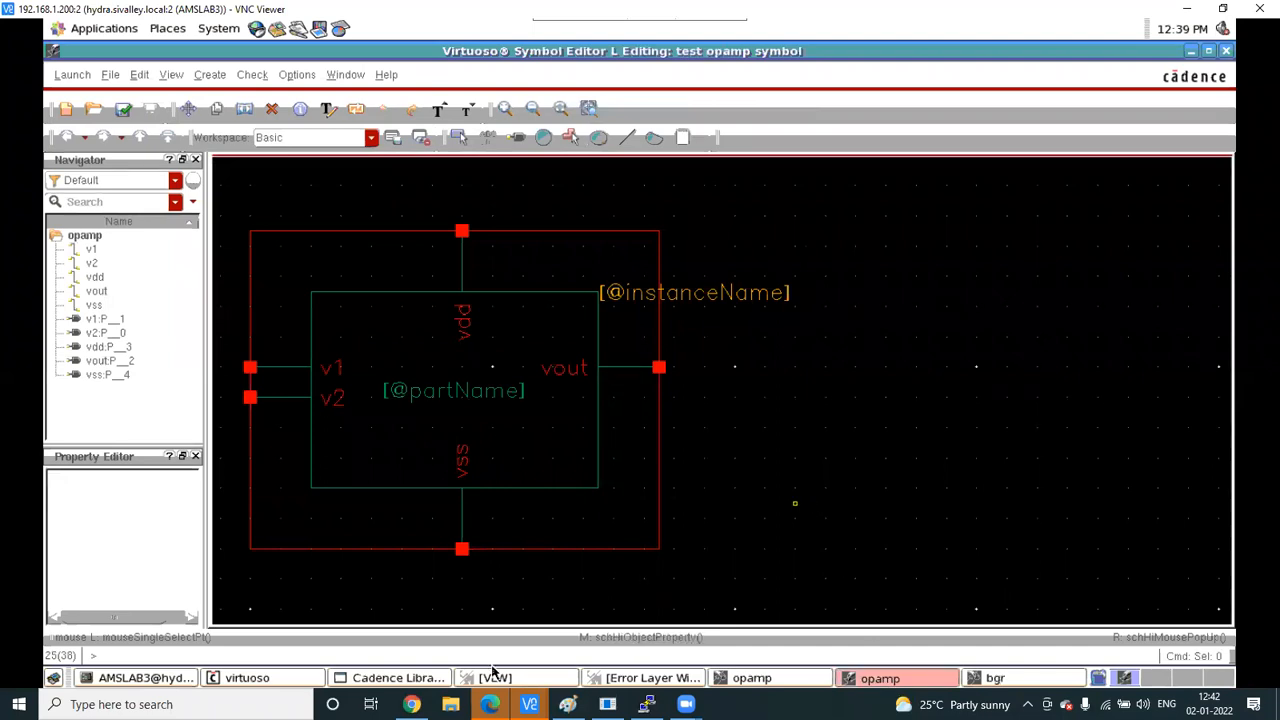
Browse the test library in the Library Manager, previewing the layouts of the nand and invpus cells
left_click(400, 679)
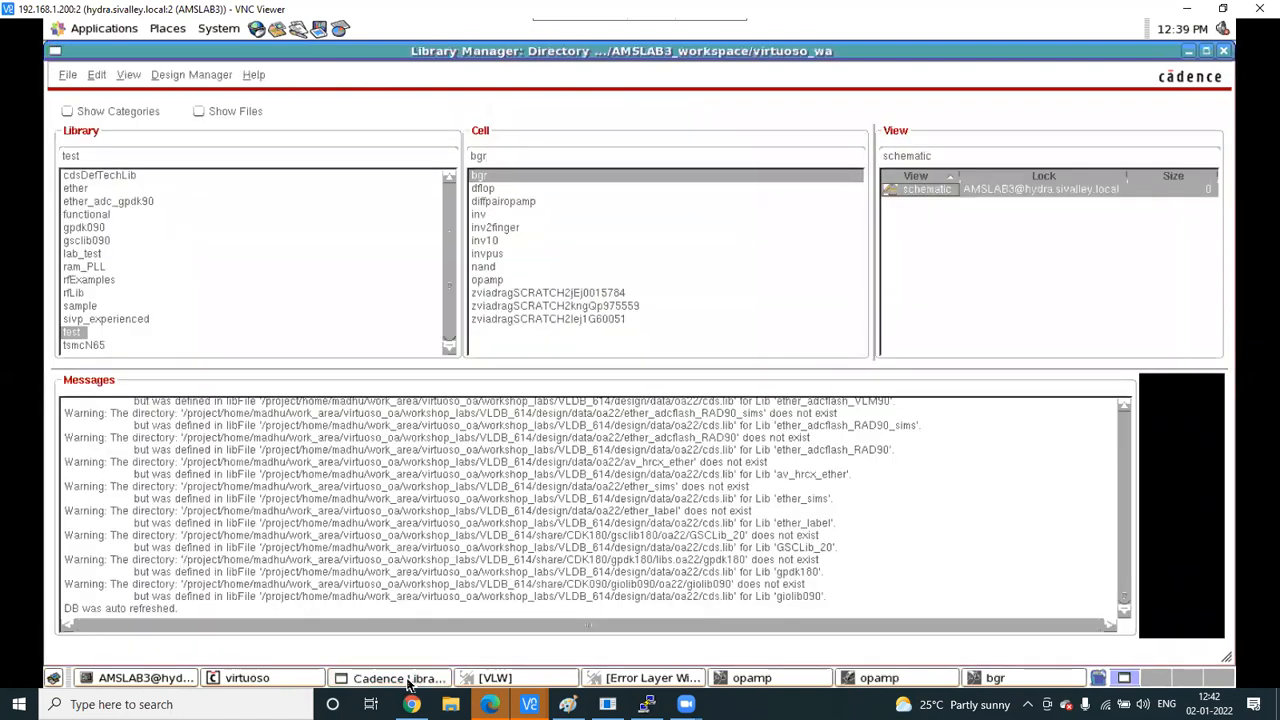
left_click(496, 269)
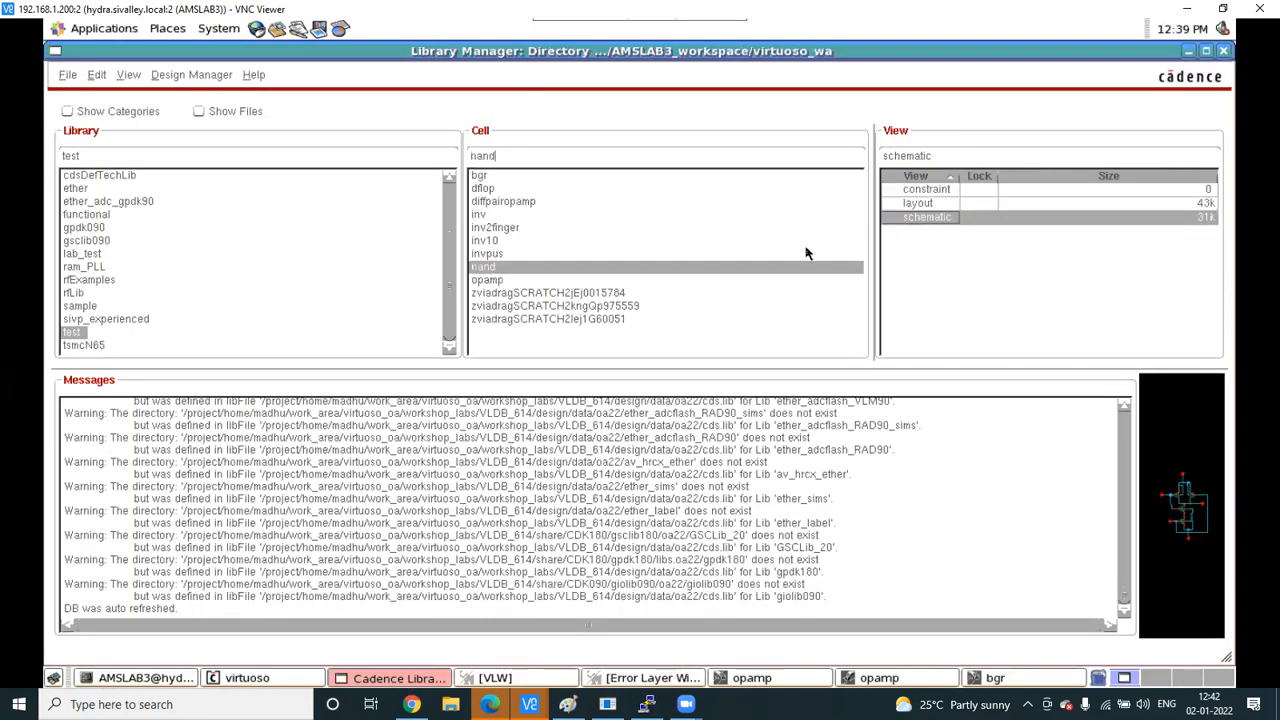
left_click(916, 204)
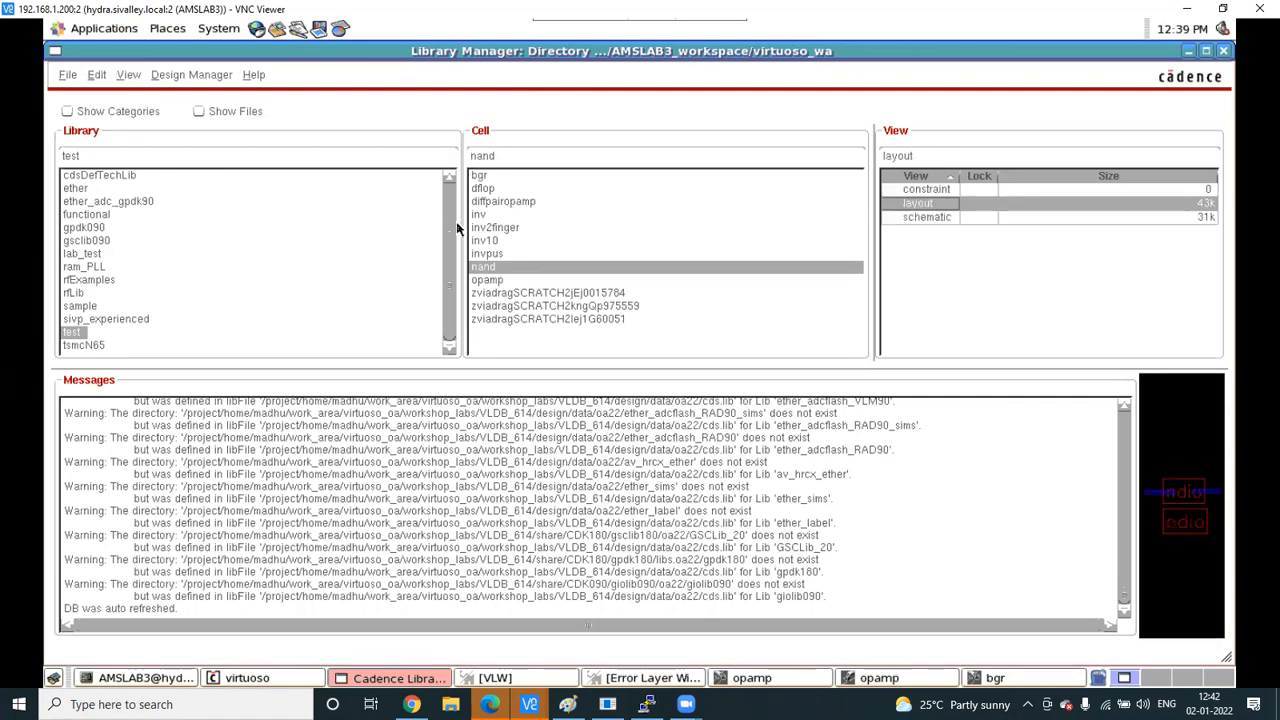
left_click(500, 253)
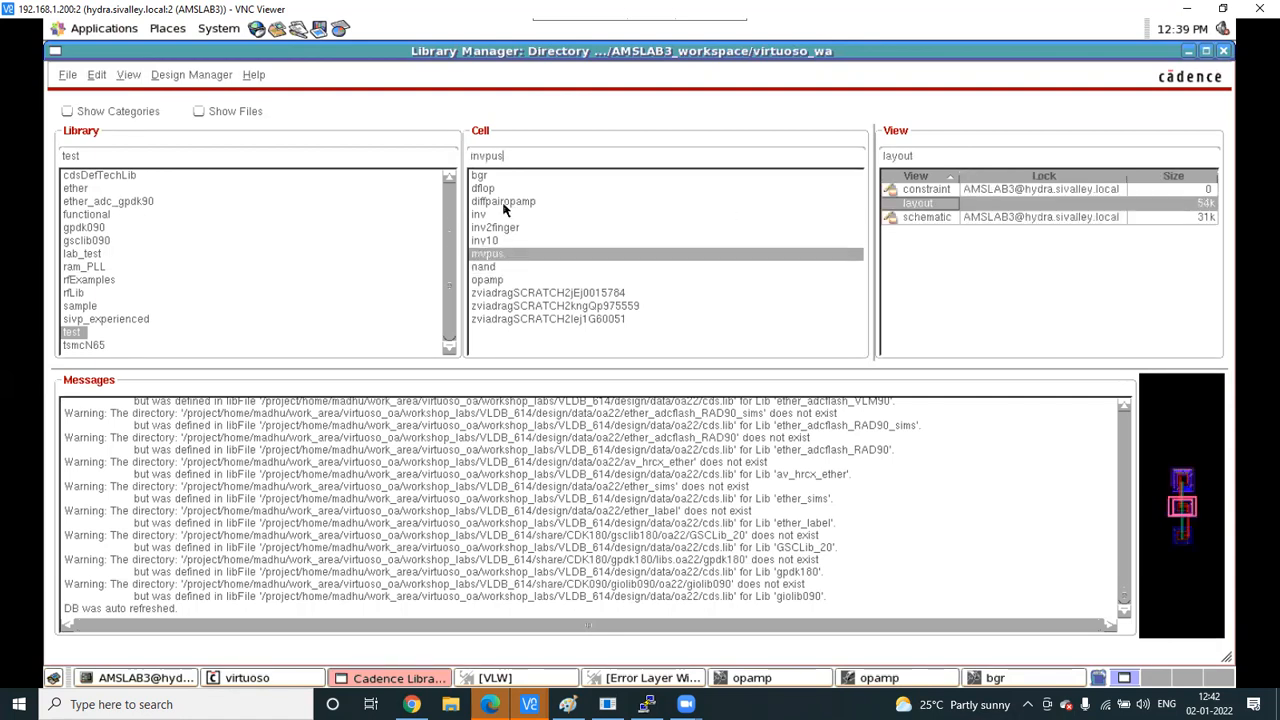
Open the schematic view of the bgr cell from the test library for editing
left_click(488, 178)
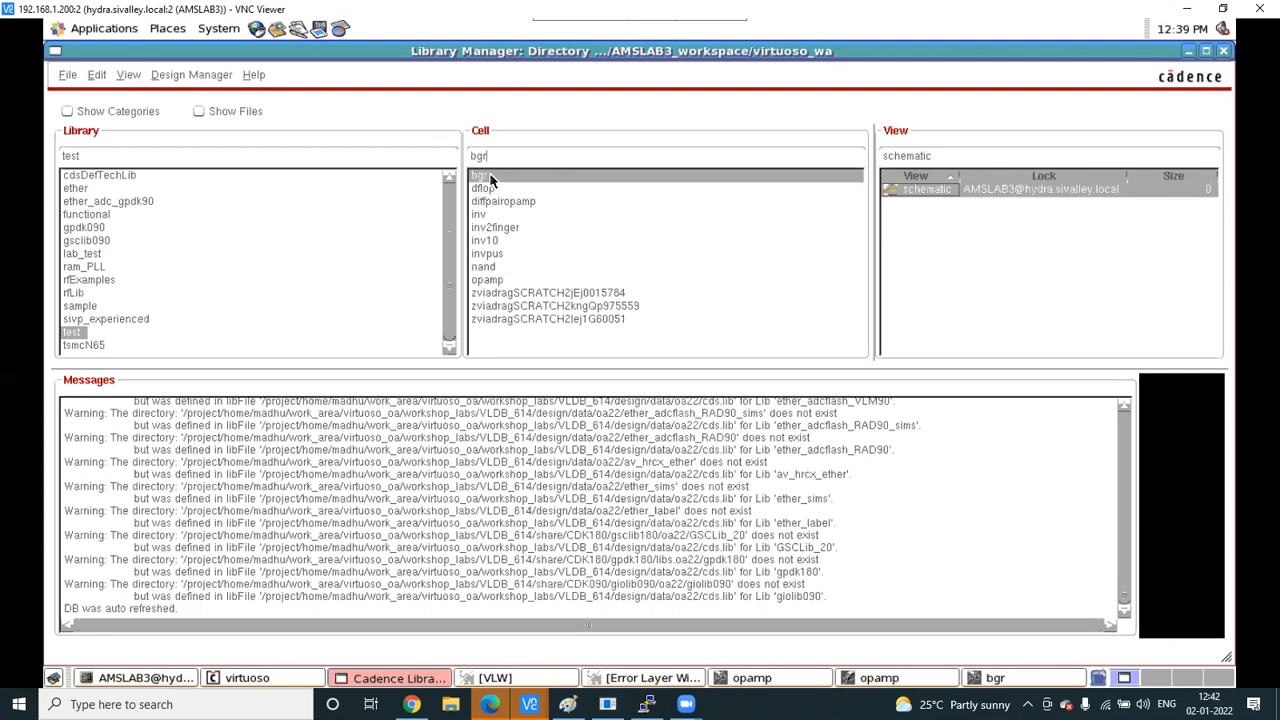
right_click(926, 190)
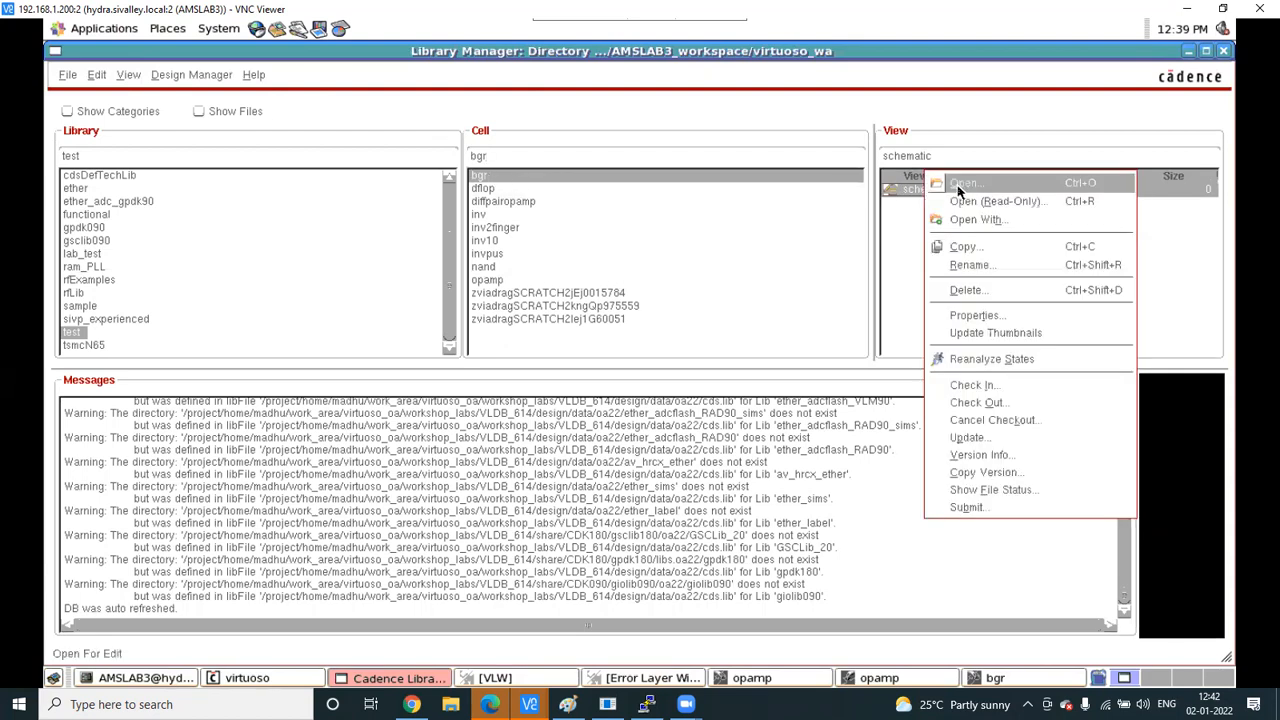
left_click(958, 186)
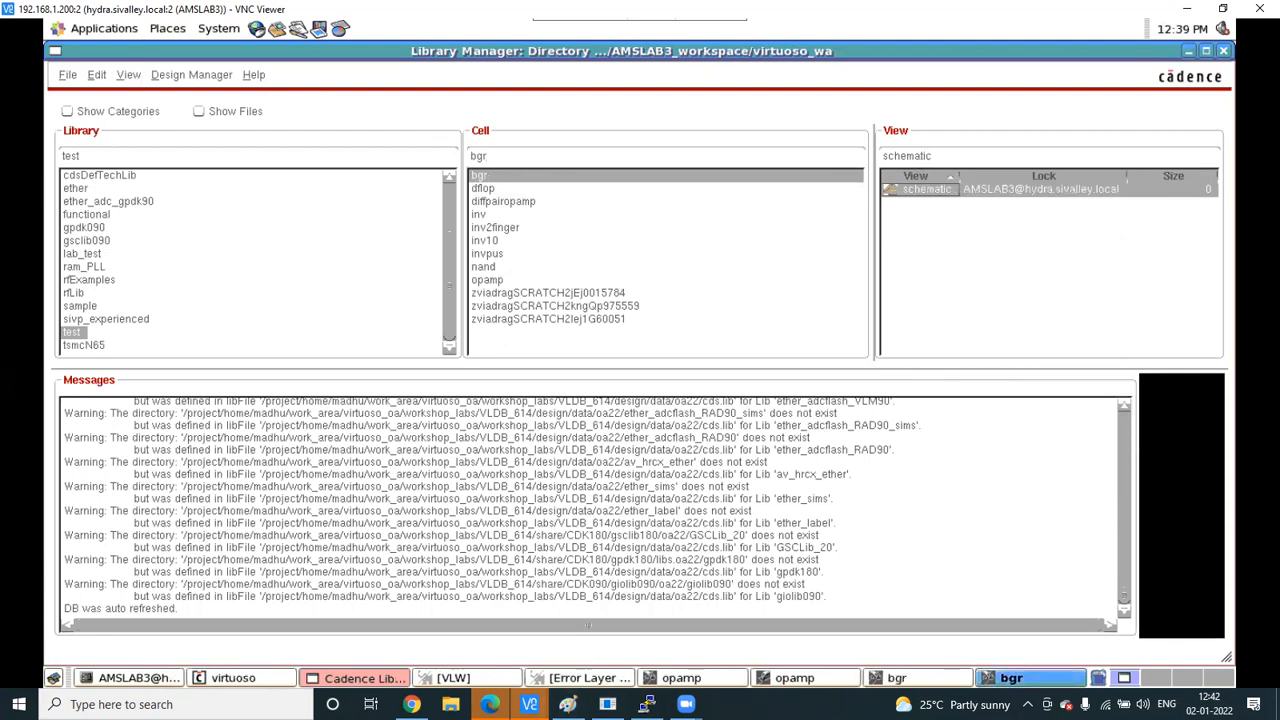
Switch to the VNC Viewer session 192.168.1.200:24
mouse_move(529, 704)
left_click(1089, 631)
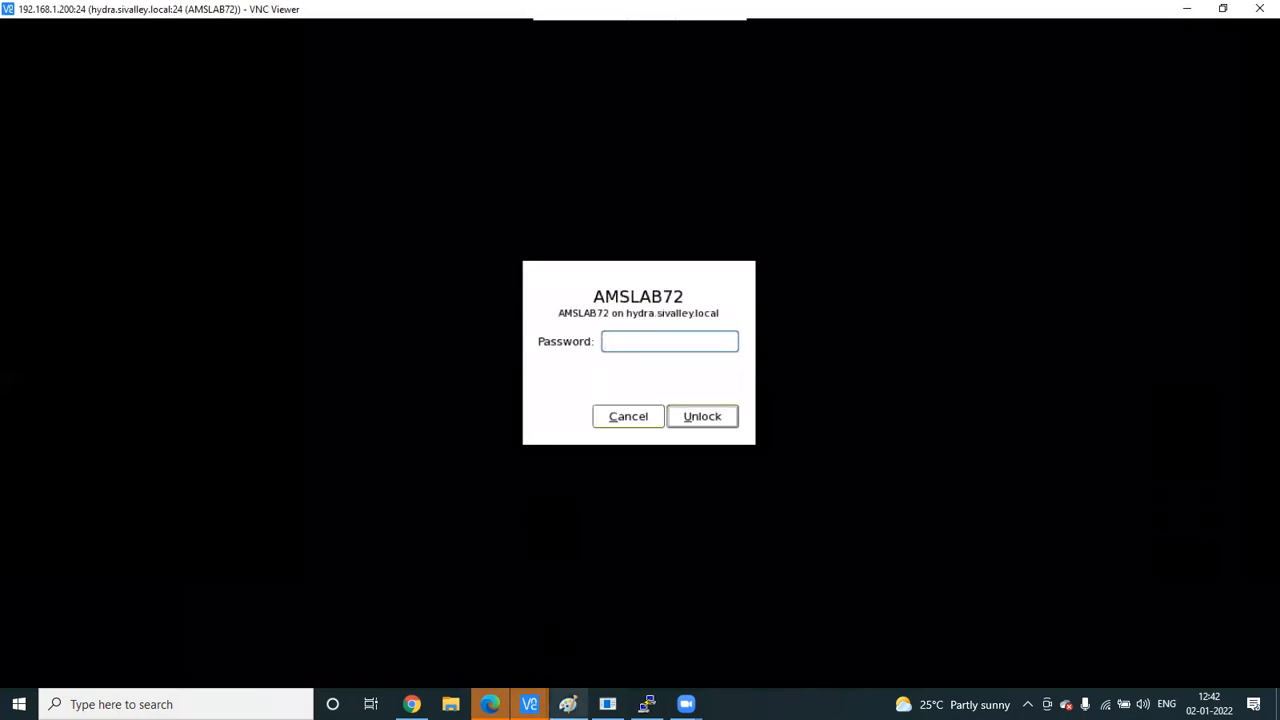
Return to the VNC session 192.168.1.200:2 and look at the opamp cell's symbol view in the test library
left_click(568, 703)
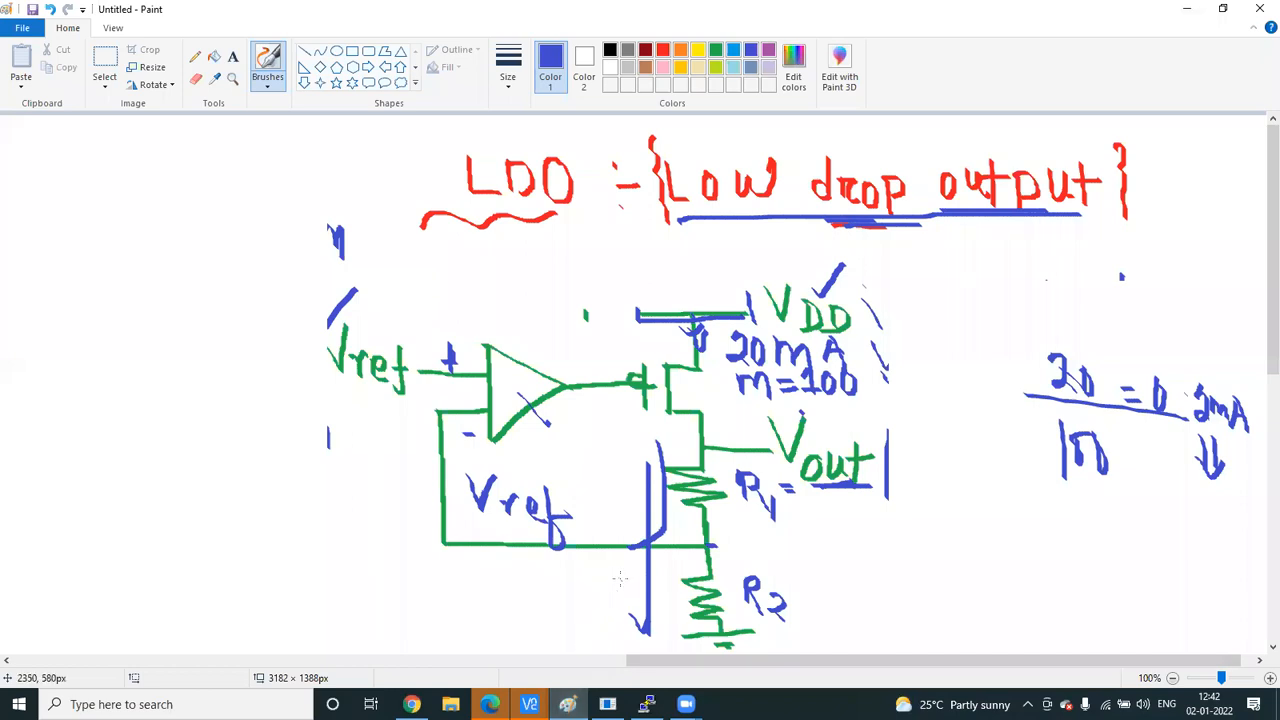
left_click(530, 703)
left_click(1235, 625)
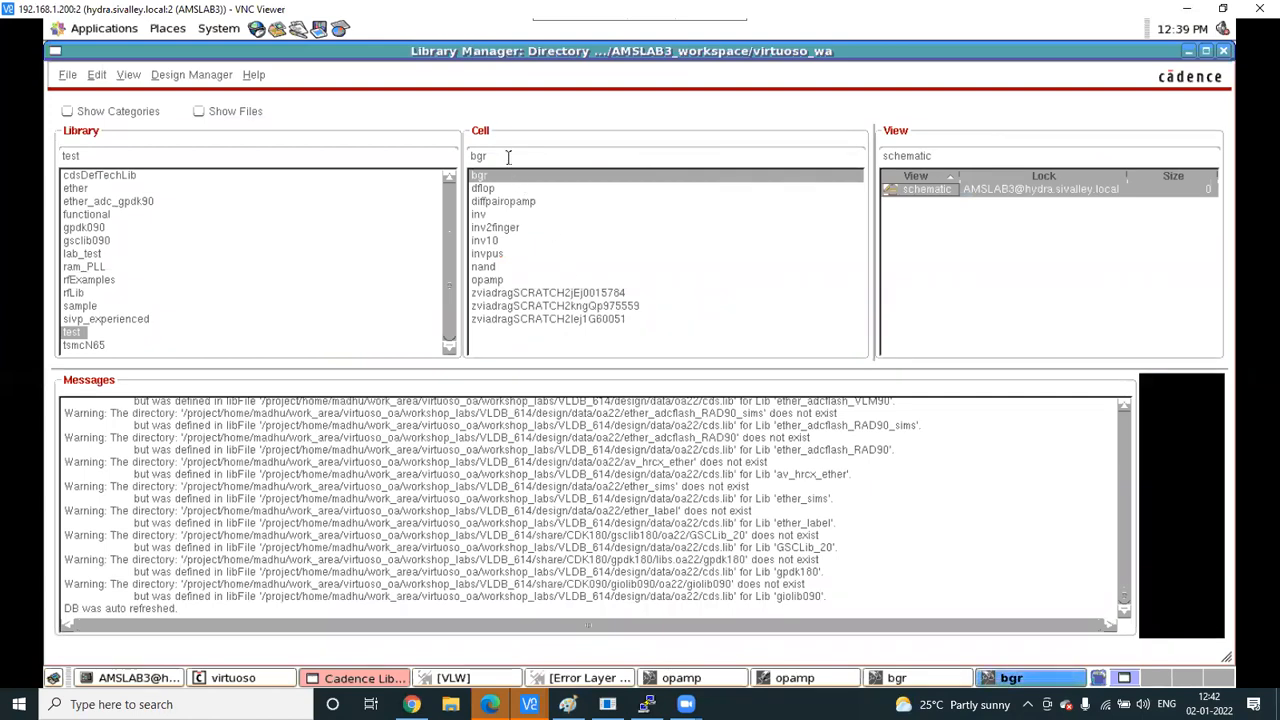
left_click(499, 281)
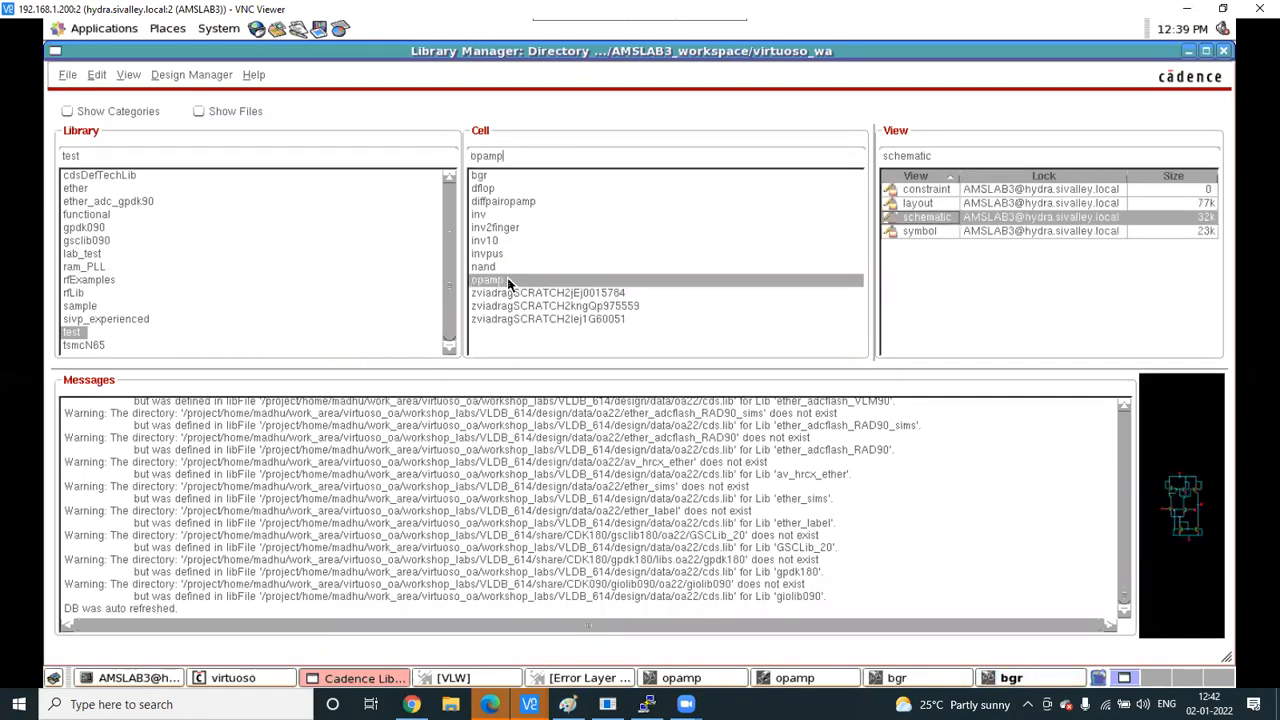
left_click(920, 233)
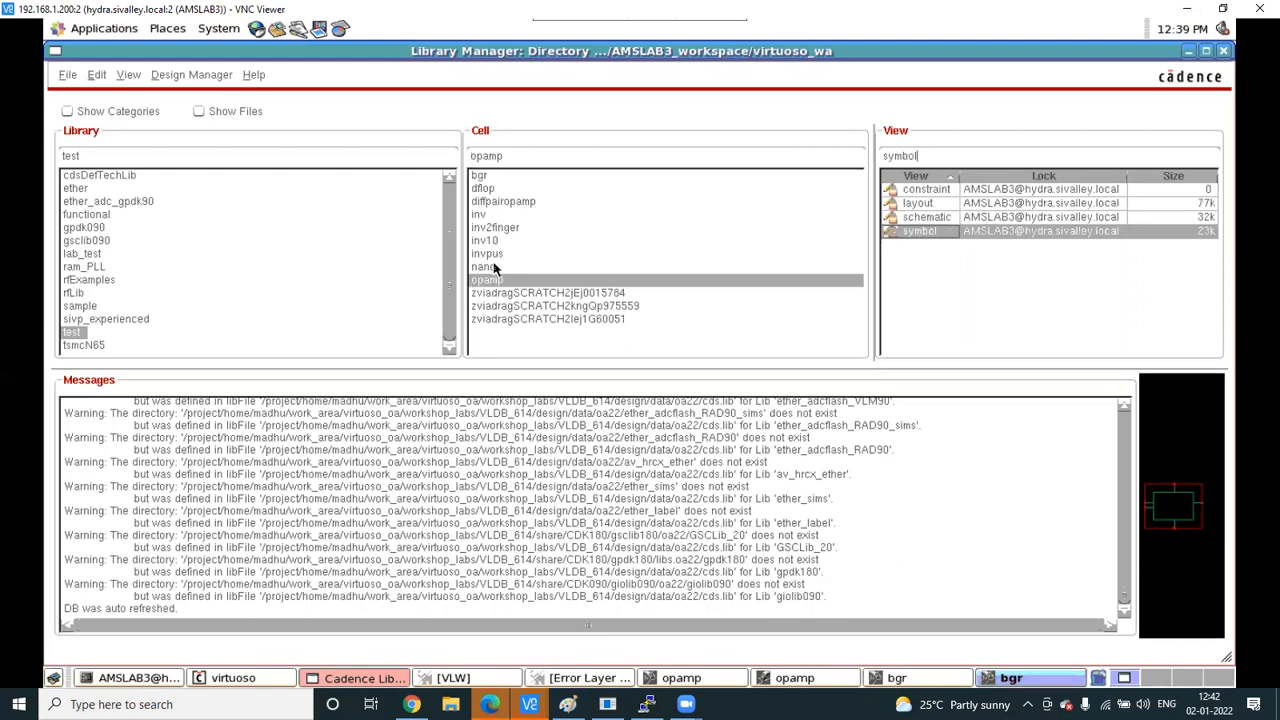
Create a schematic view for a new cell named ldo in the test library and maximize its editor window
left_click(497, 177)
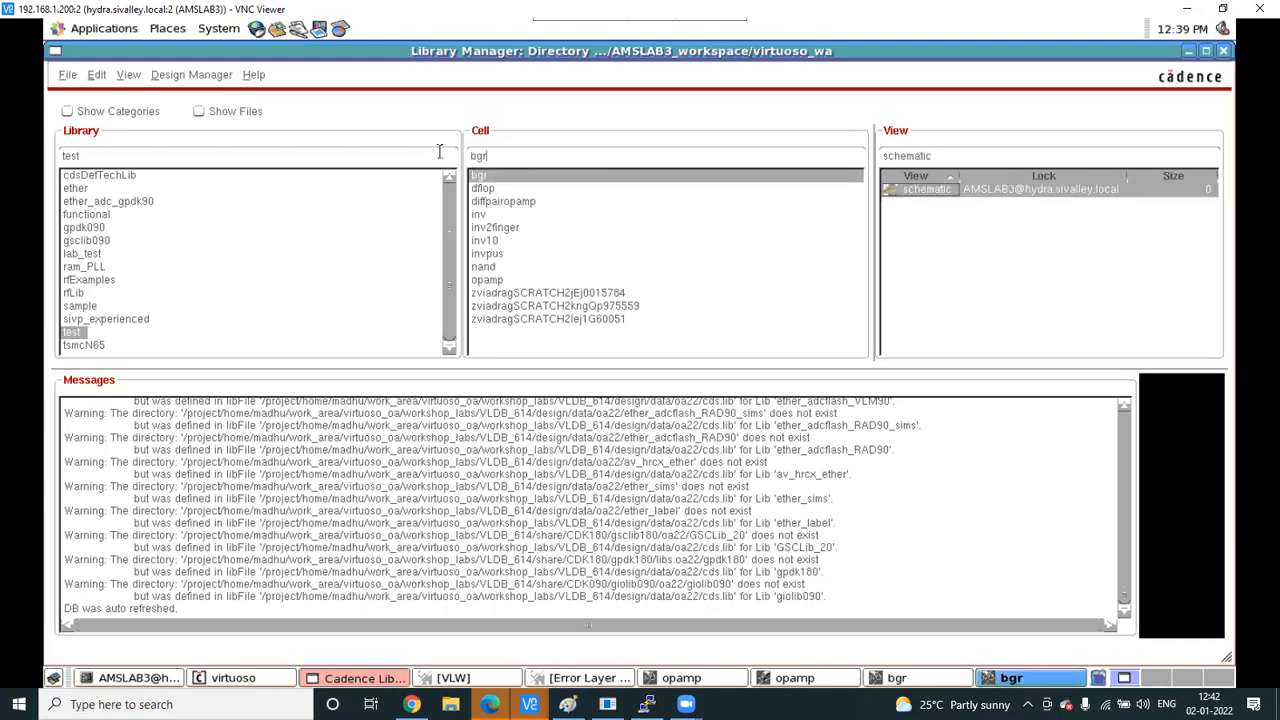
key("BackSpace")
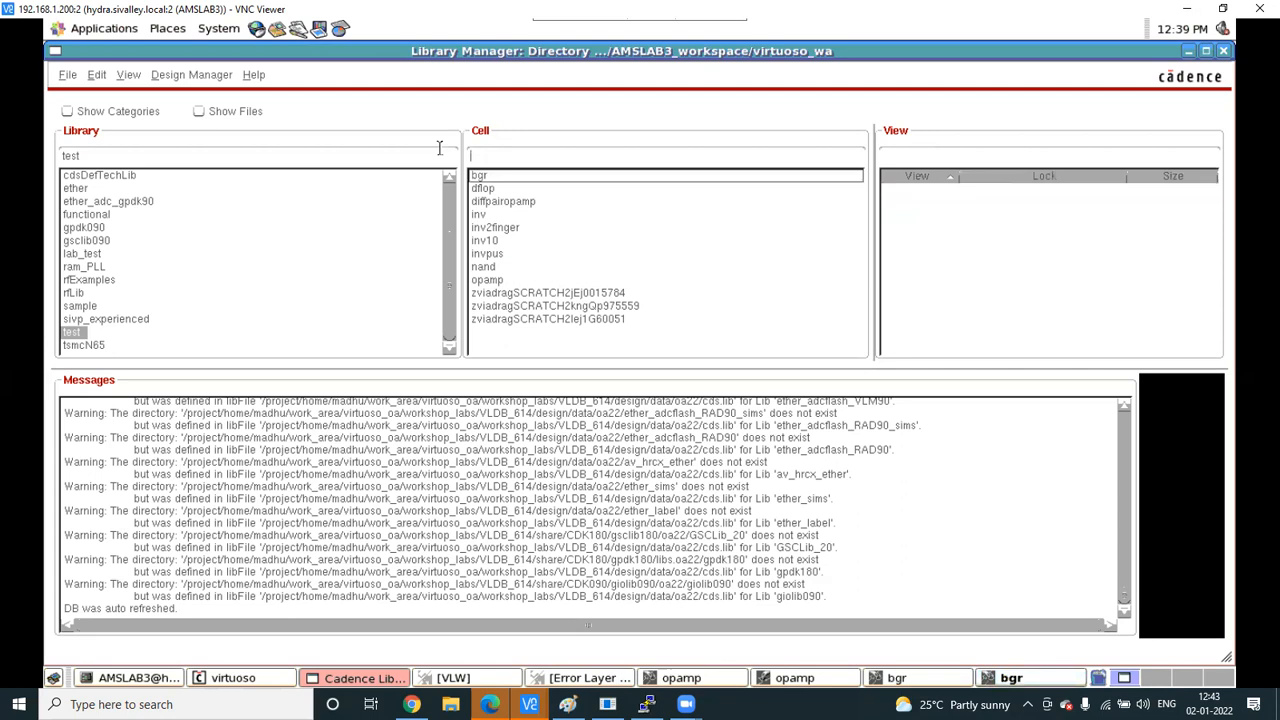
type("ldo")
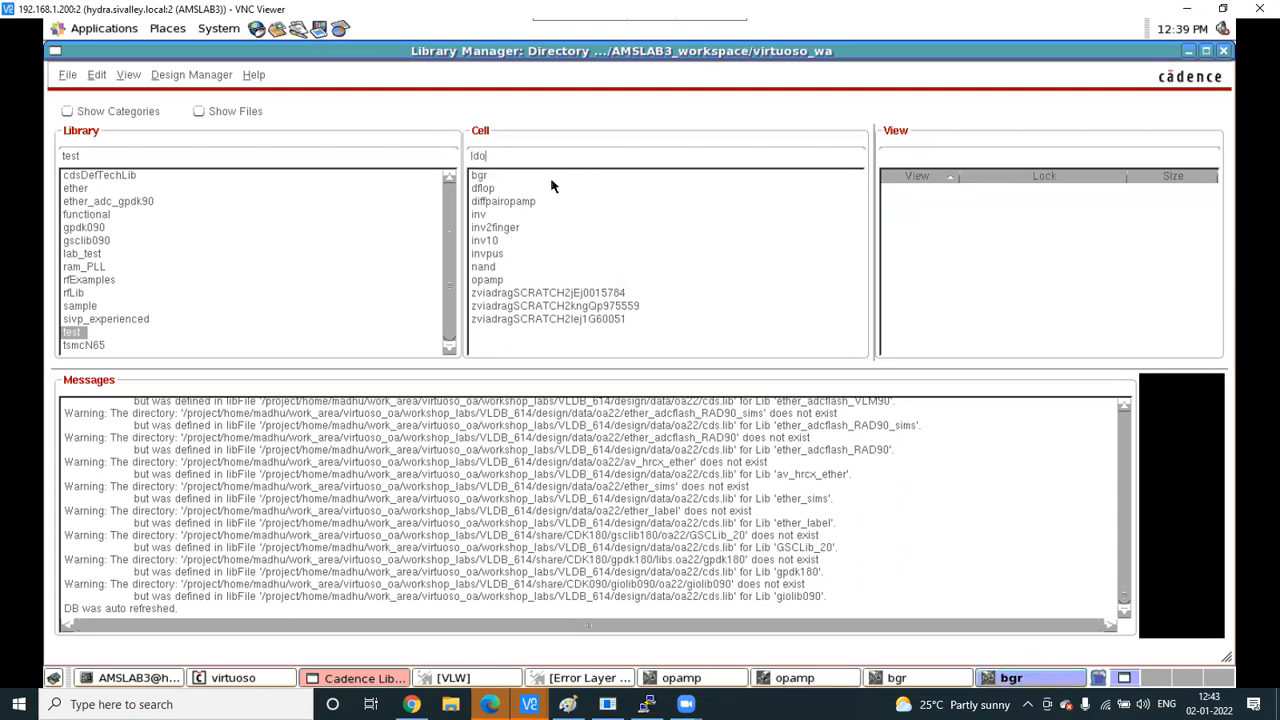
left_click(1188, 50)
left_click(546, 350)
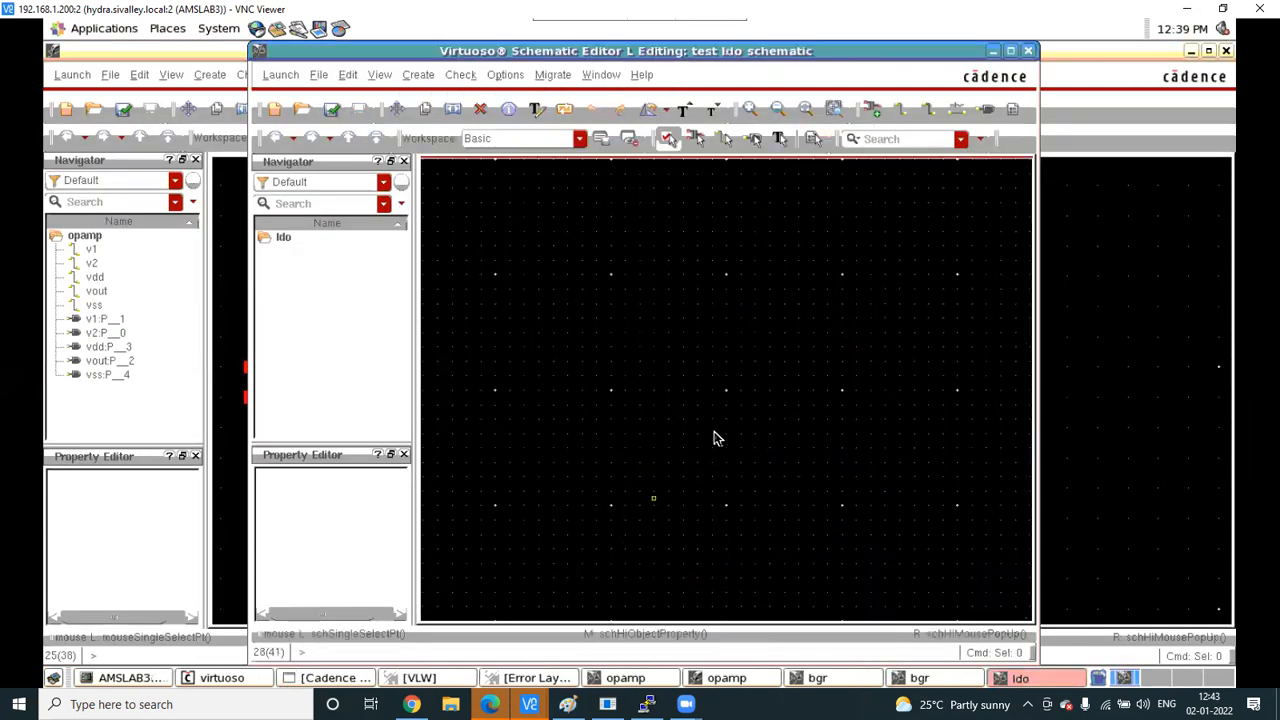
left_click(1011, 51)
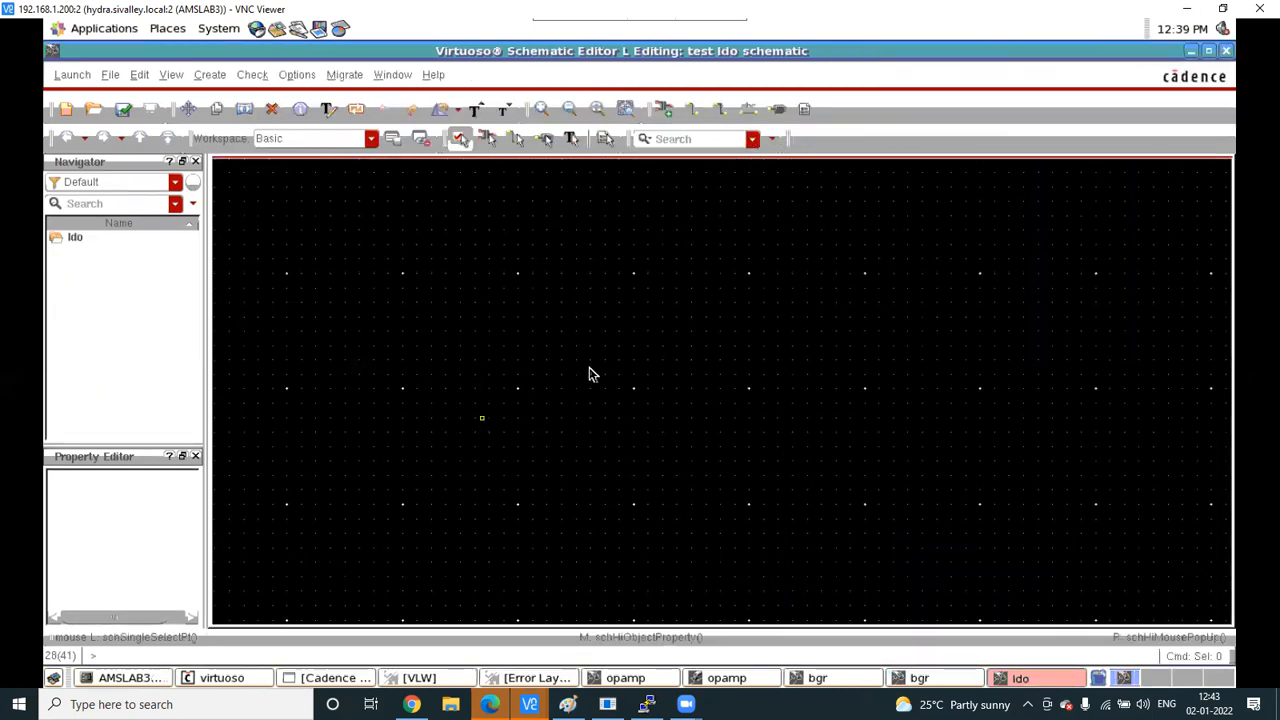
Place one opamp symbol from the test library in the ldo schematic
key("i")
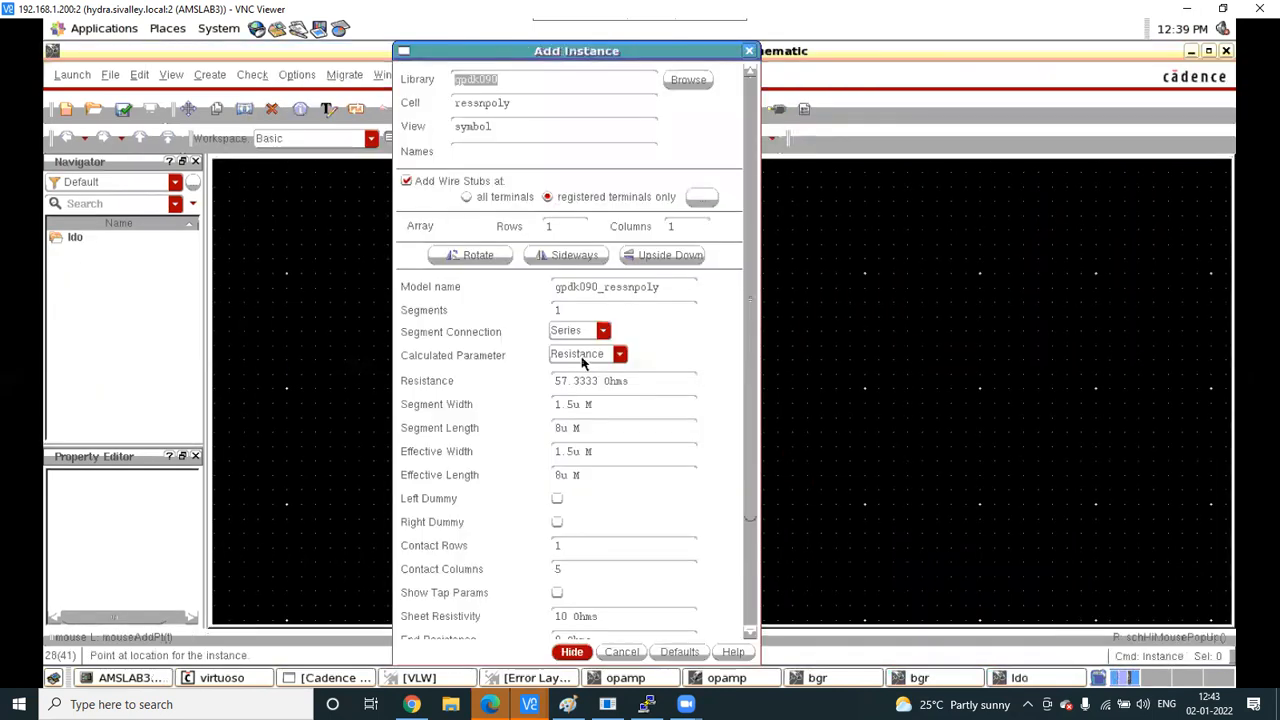
left_click(672, 86)
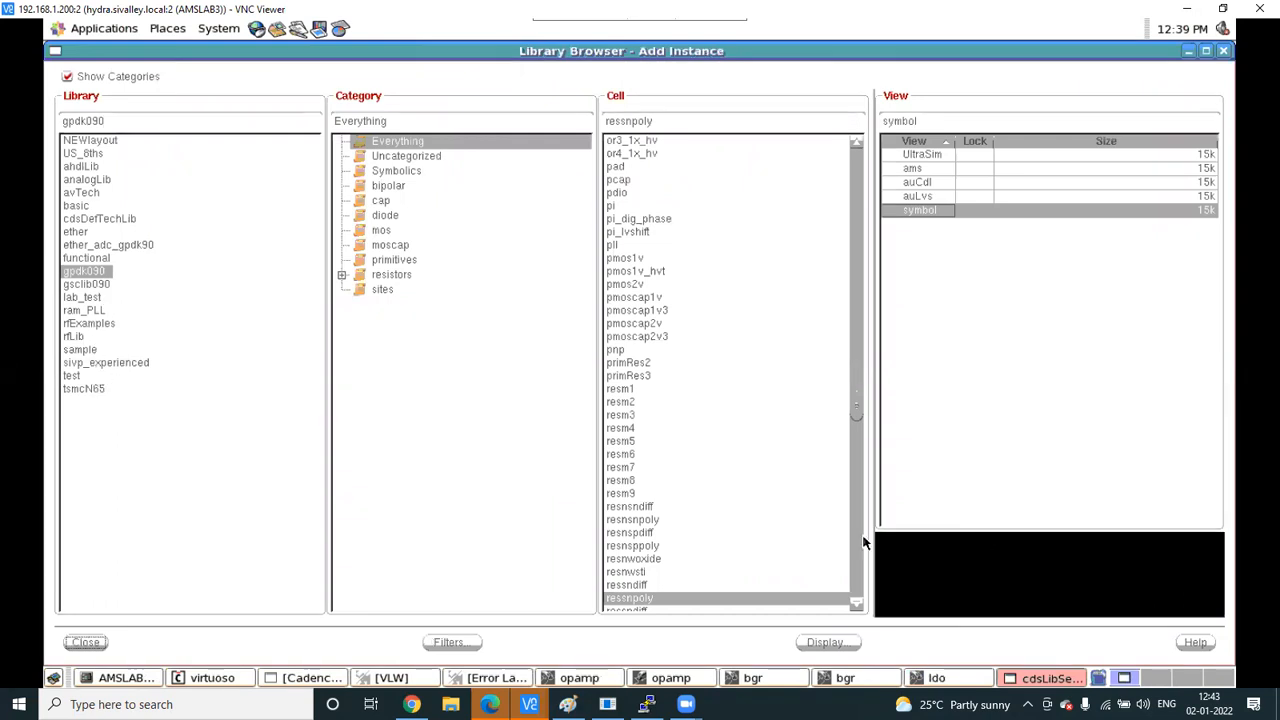
left_click(84, 377)
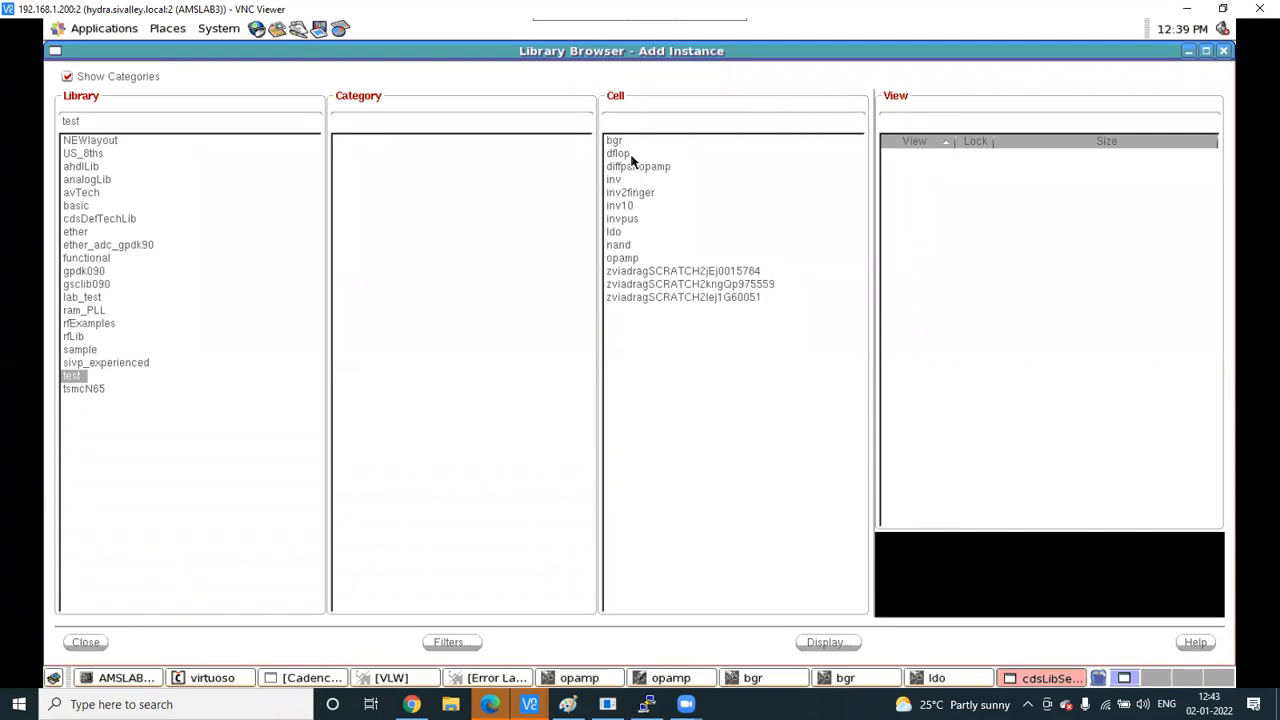
left_click(632, 259)
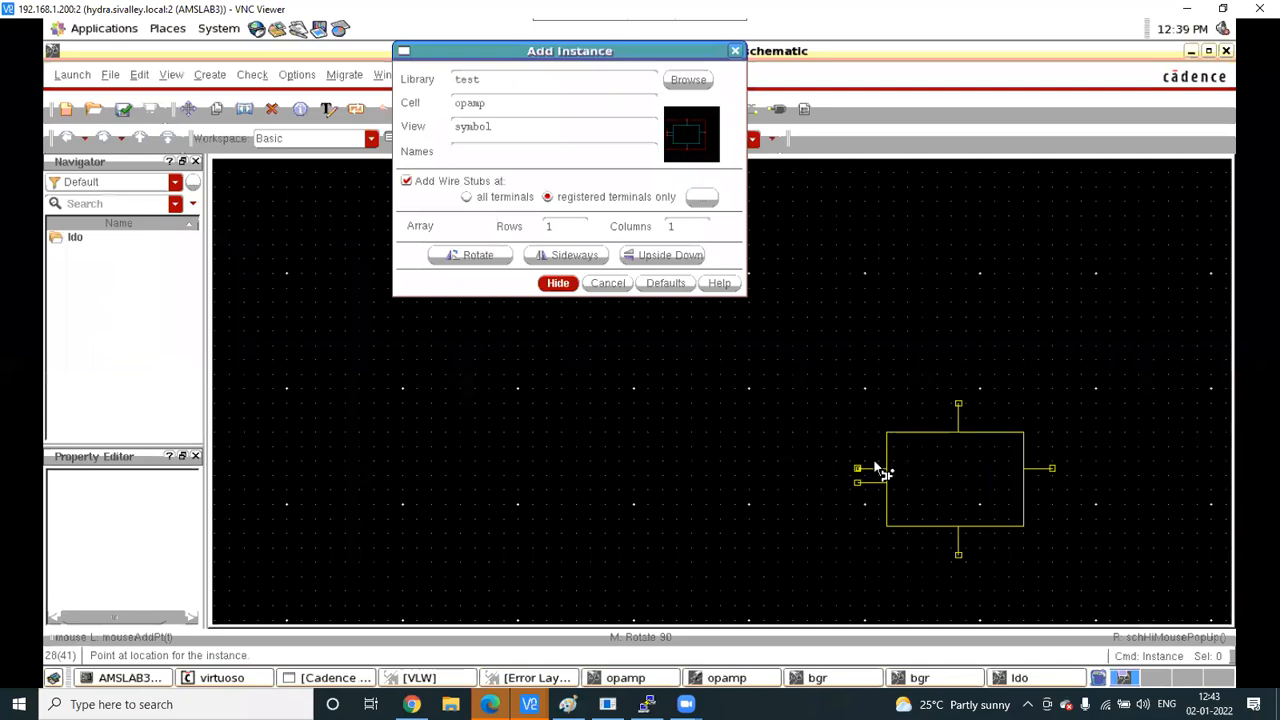
left_click(585, 422)
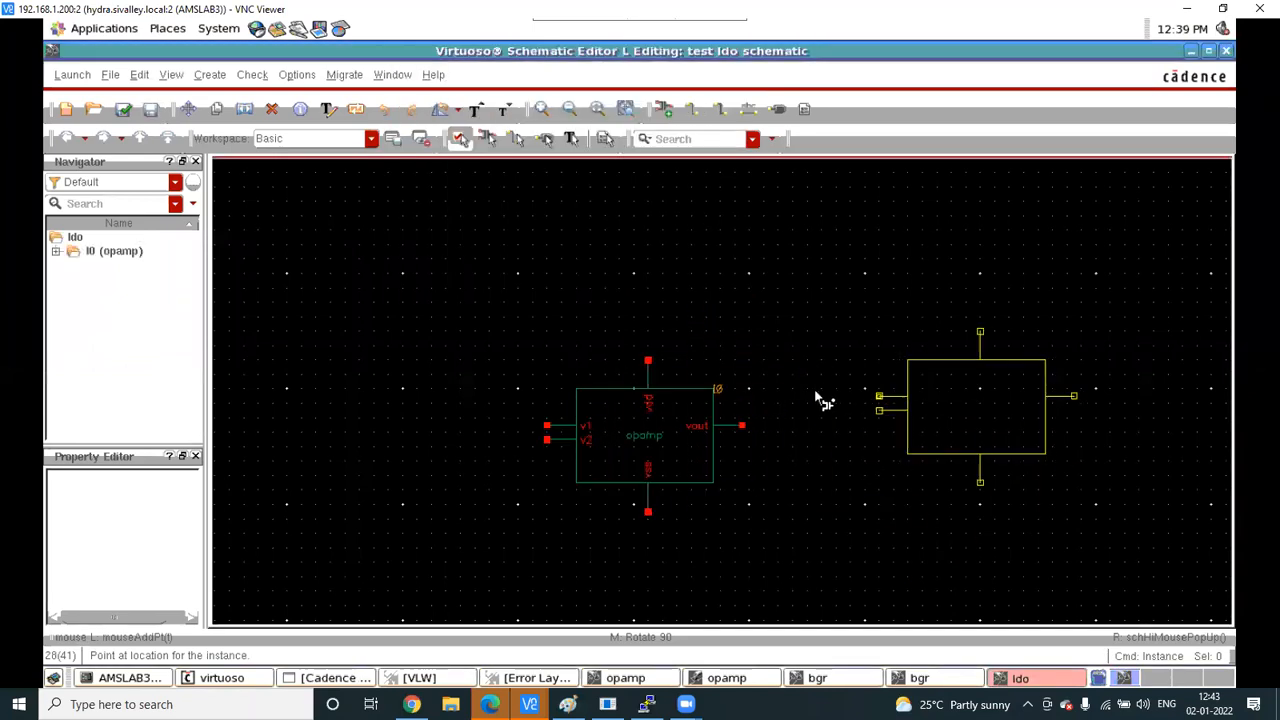
scroll(805, 415, "down", 1)
key("Escape")
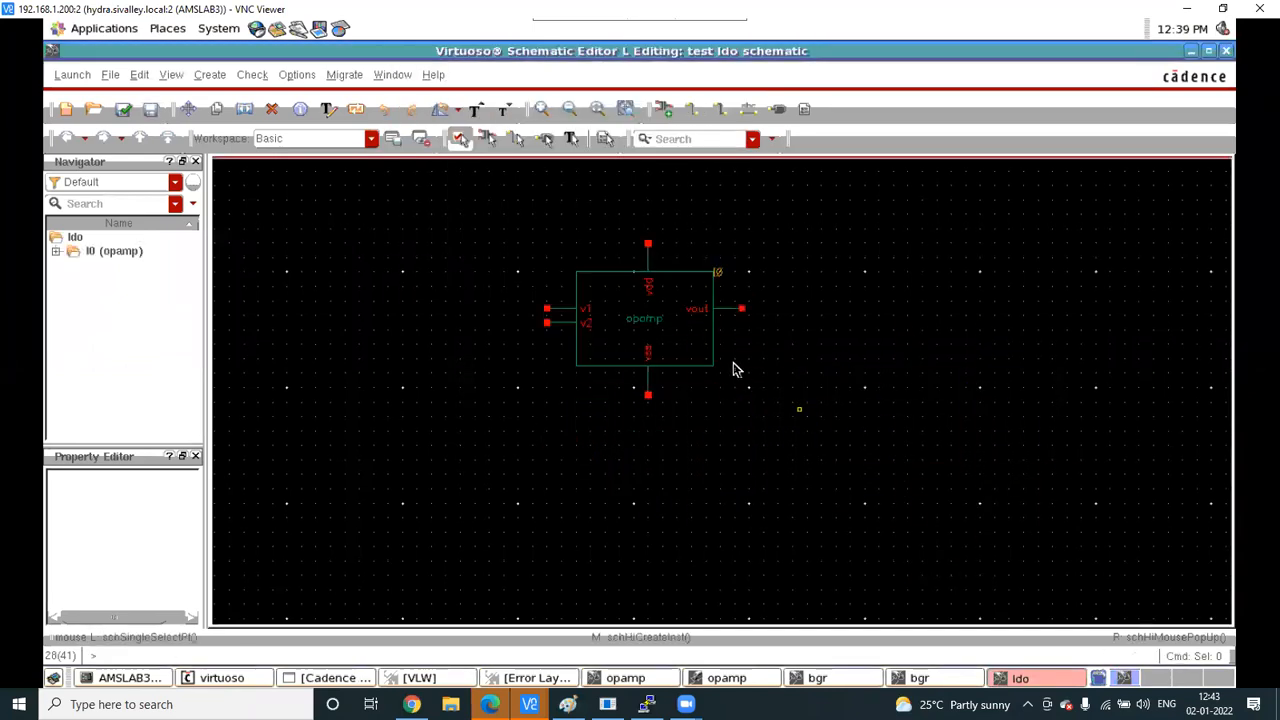
Review the opamp's schematic and the pins of its symbol, and return to the ldo schematic
left_click(702, 319)
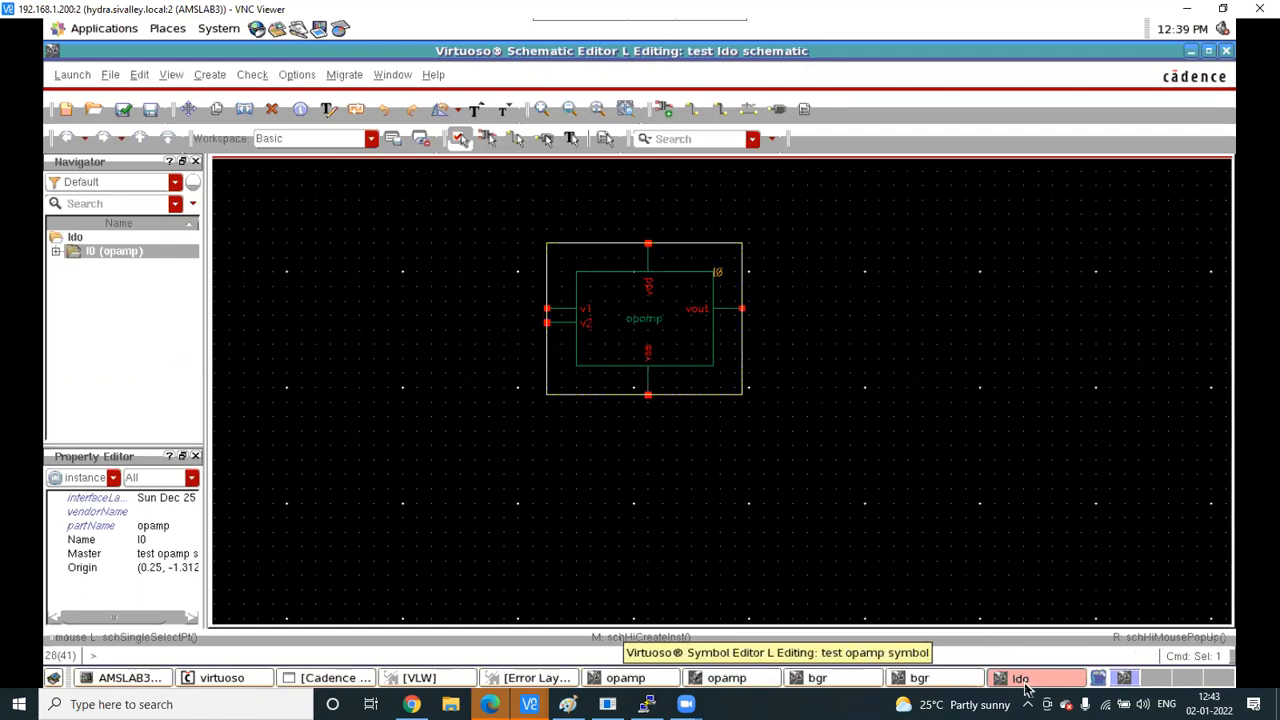
left_click(651, 678)
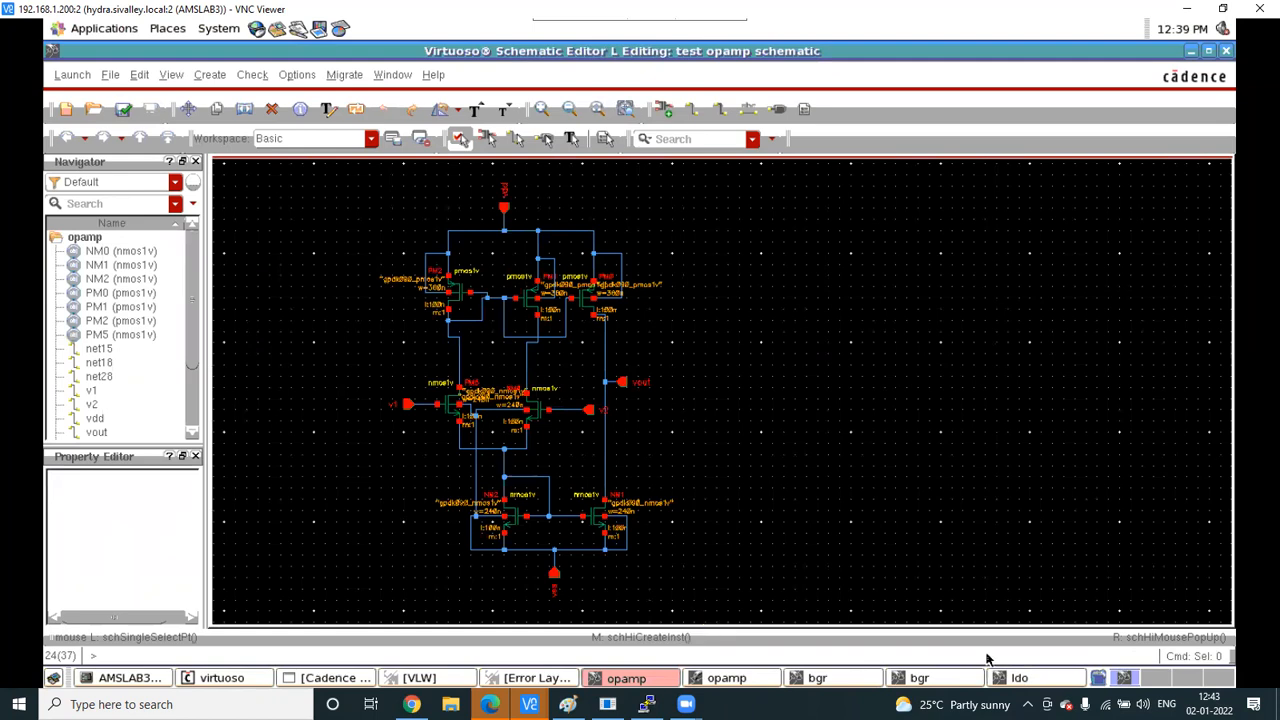
left_click(768, 679)
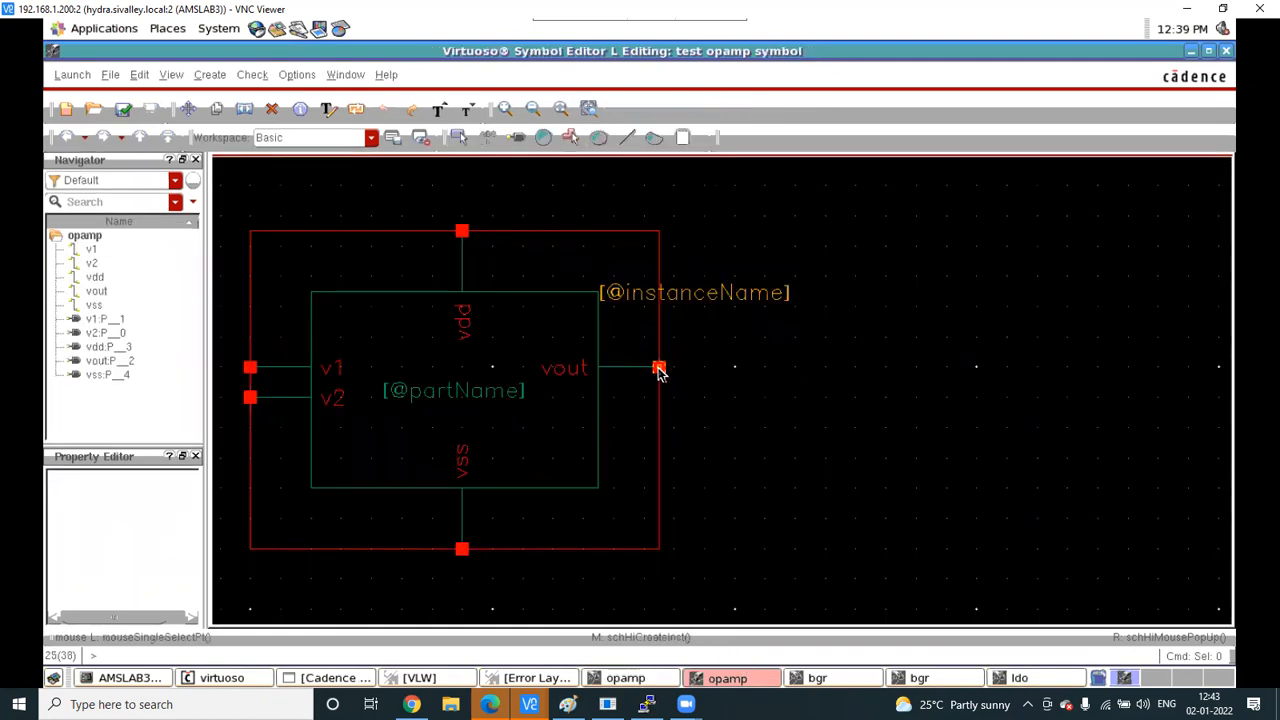
left_click(898, 338)
left_click(608, 352)
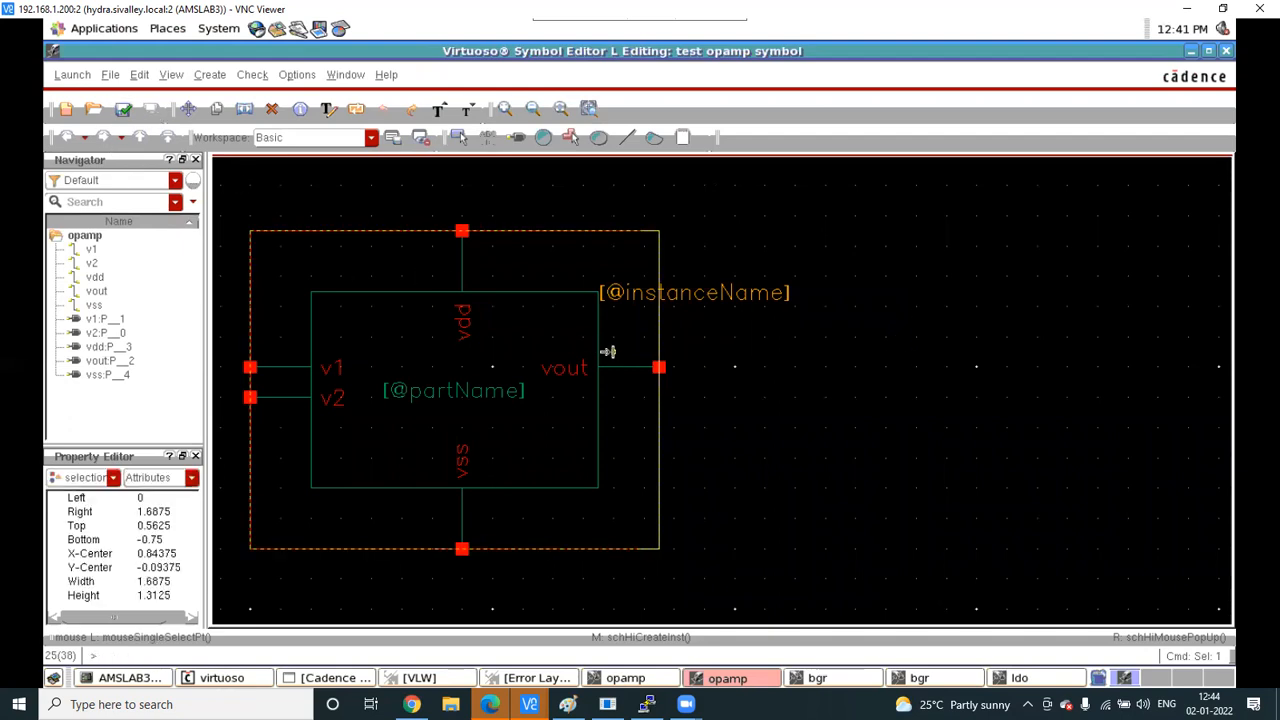
key("f")
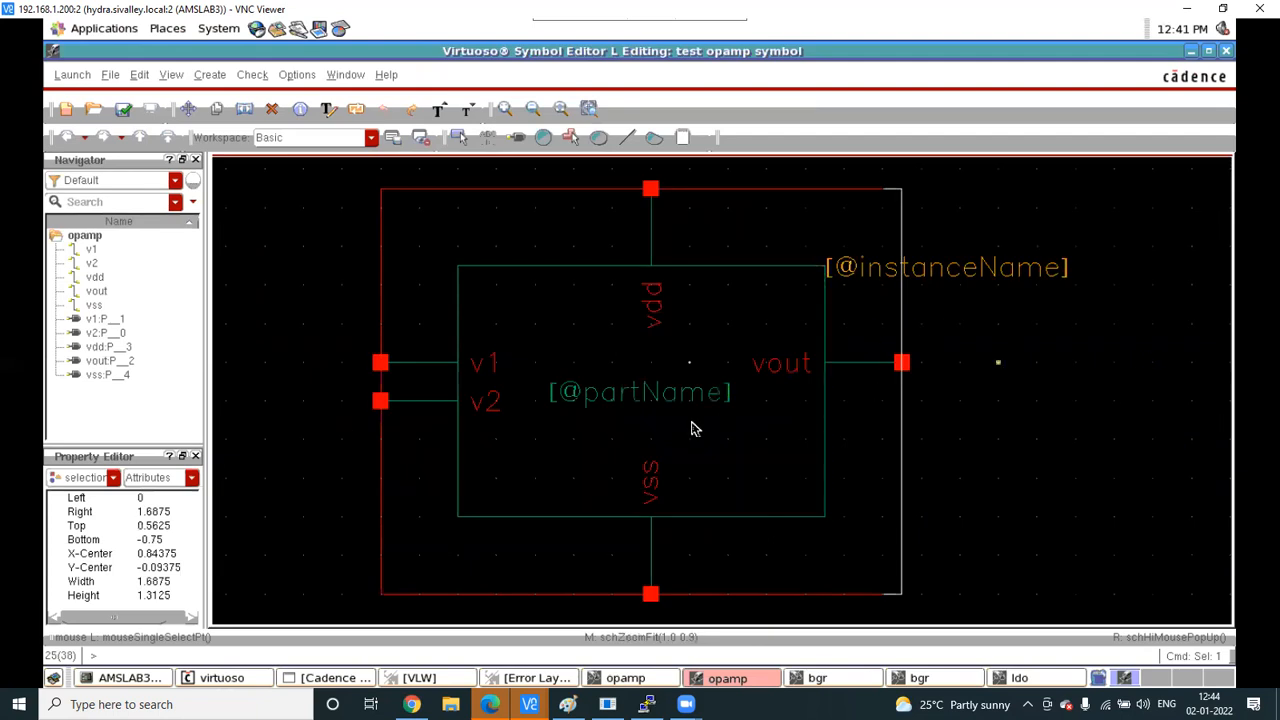
left_click(1014, 680)
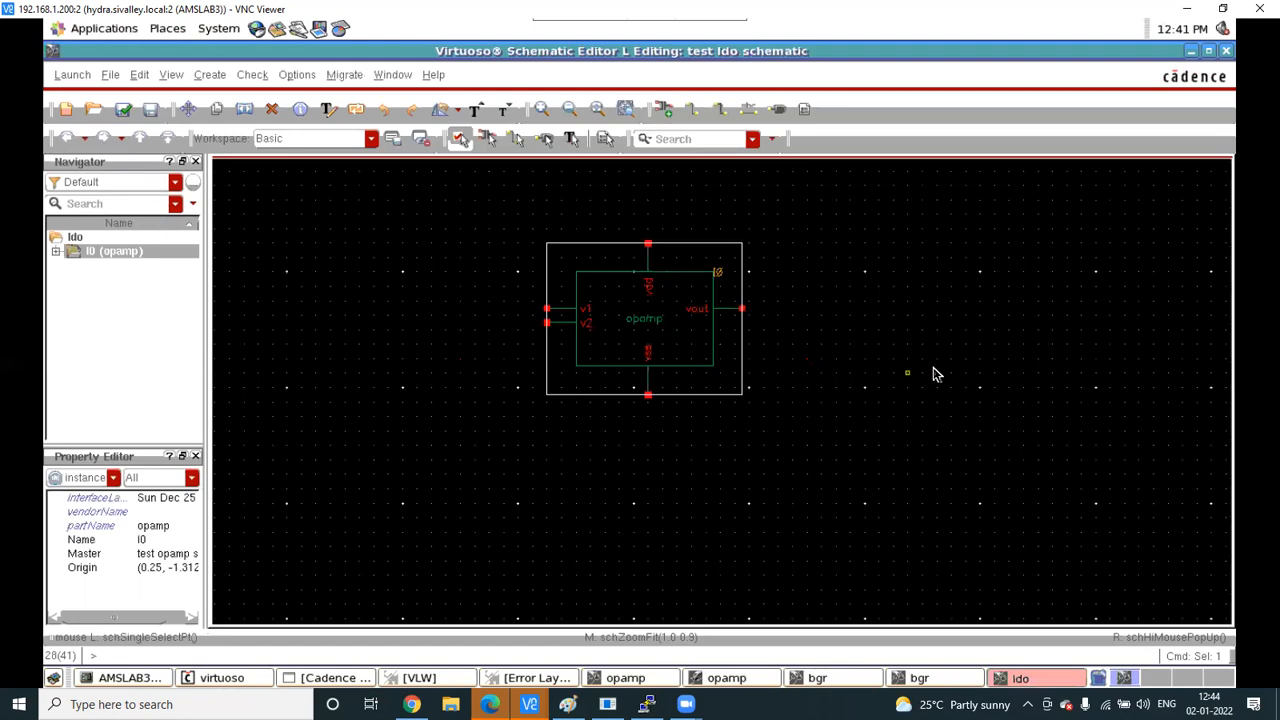
Choose the pmos1v symbol from the gpdk090 library as the instance to add
key("i")
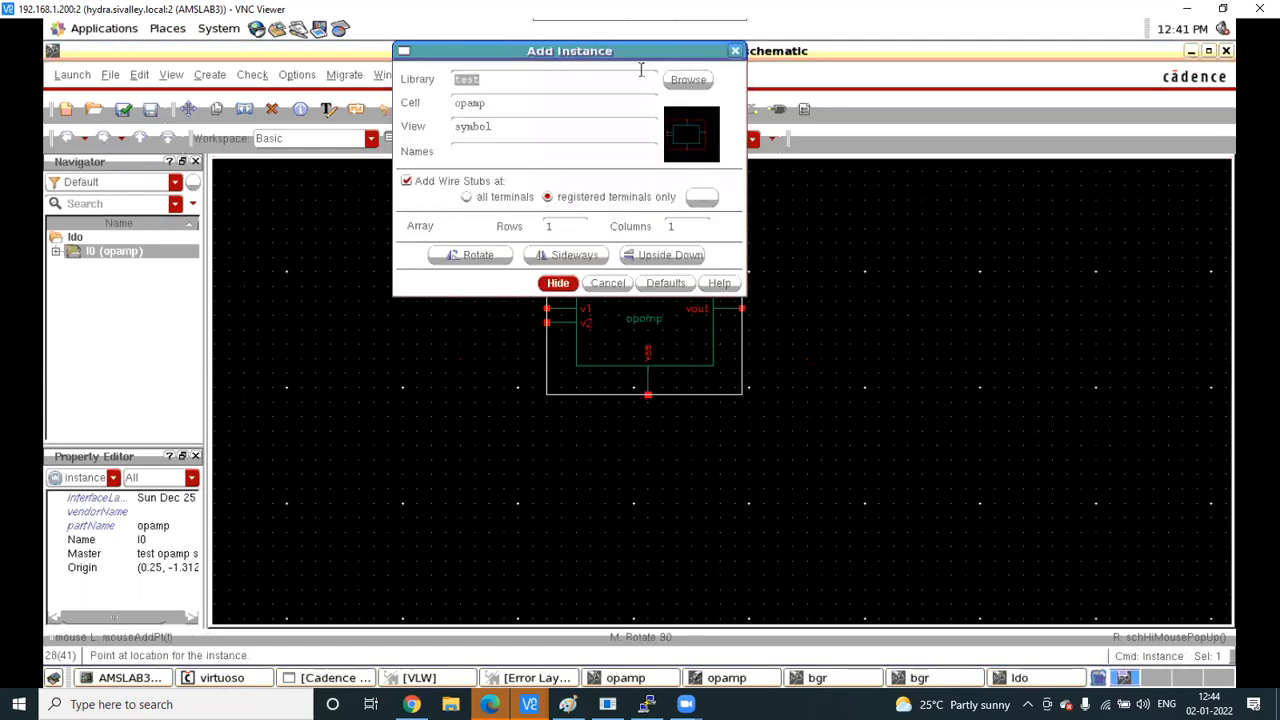
left_click(688, 82)
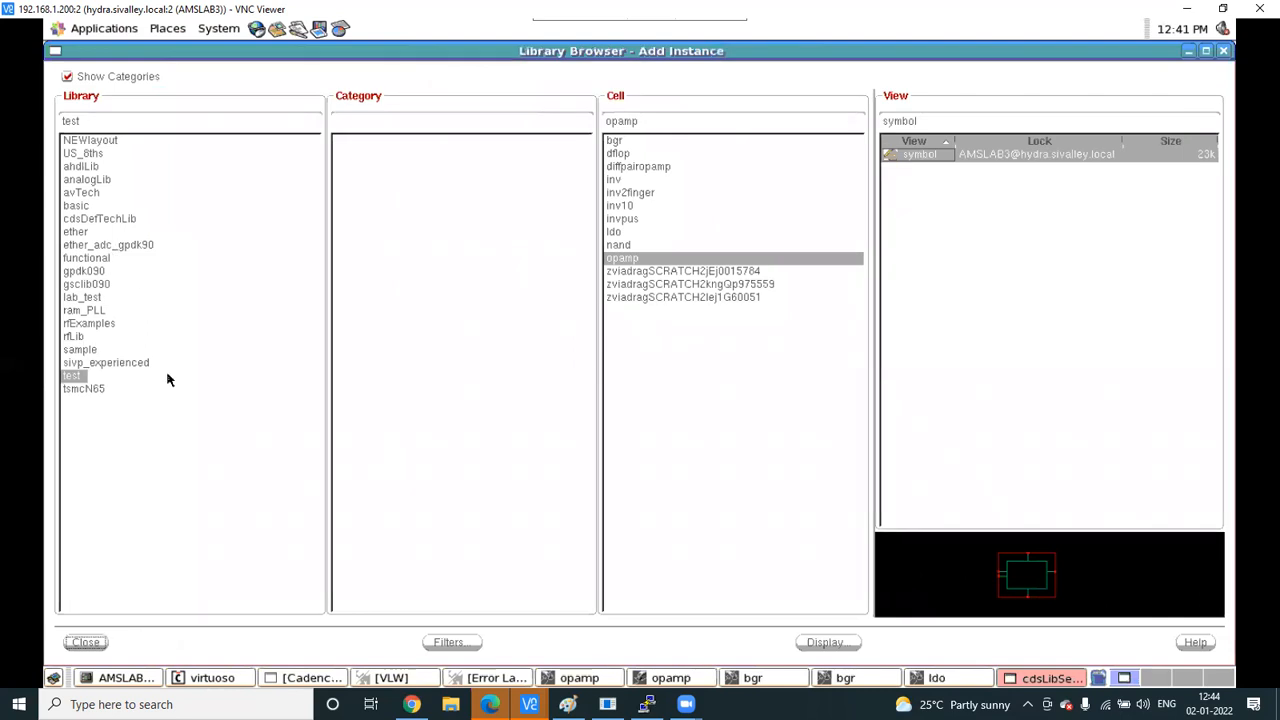
left_click(92, 272)
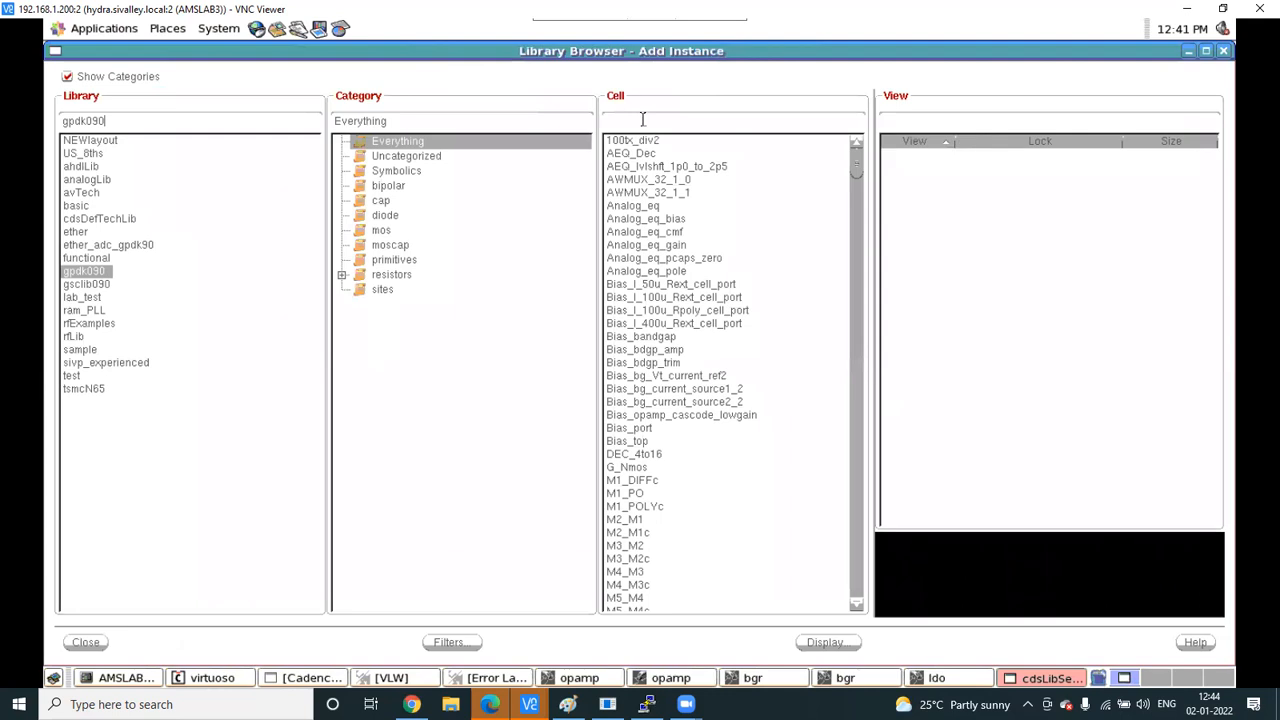
type("pmo")
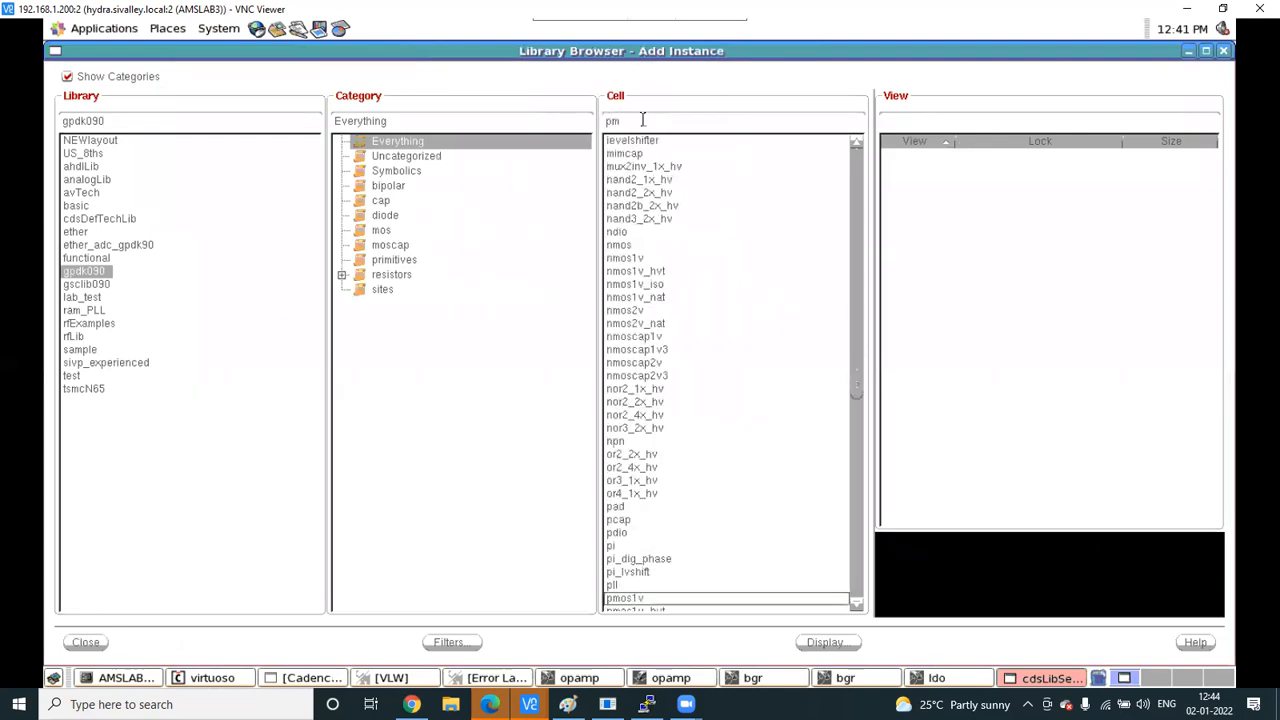
left_click(637, 598)
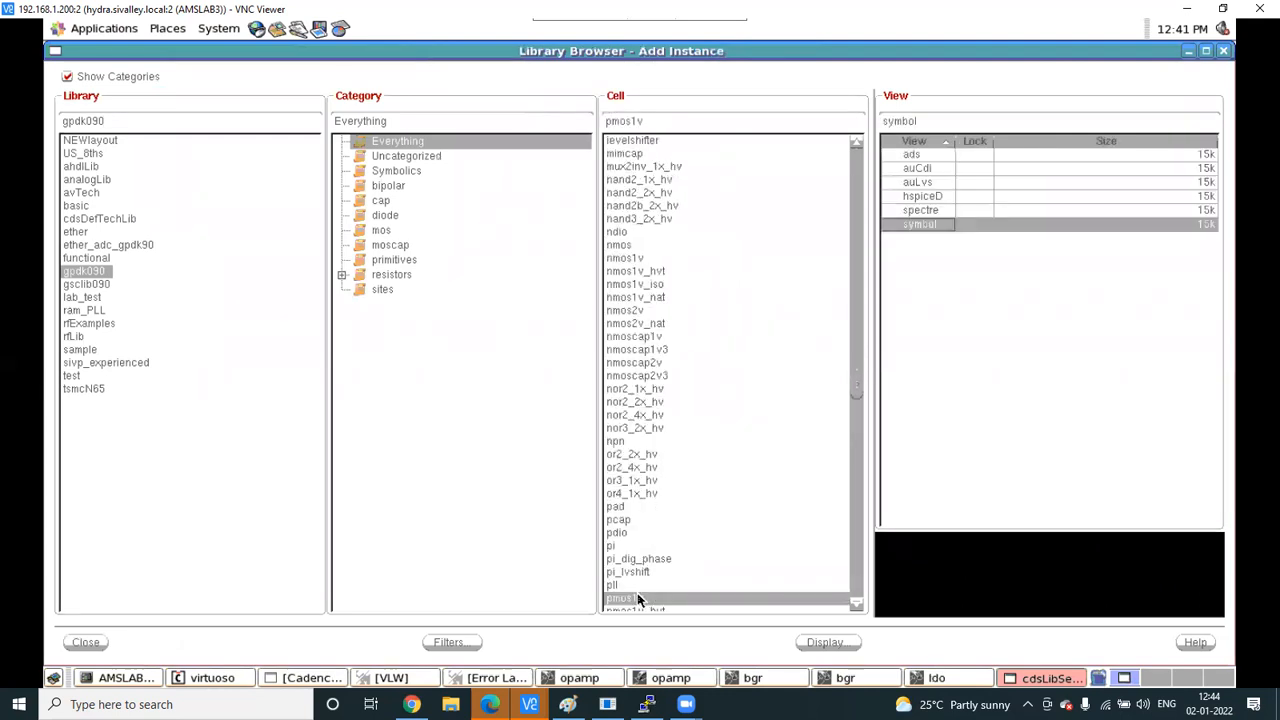
left_click(86, 643)
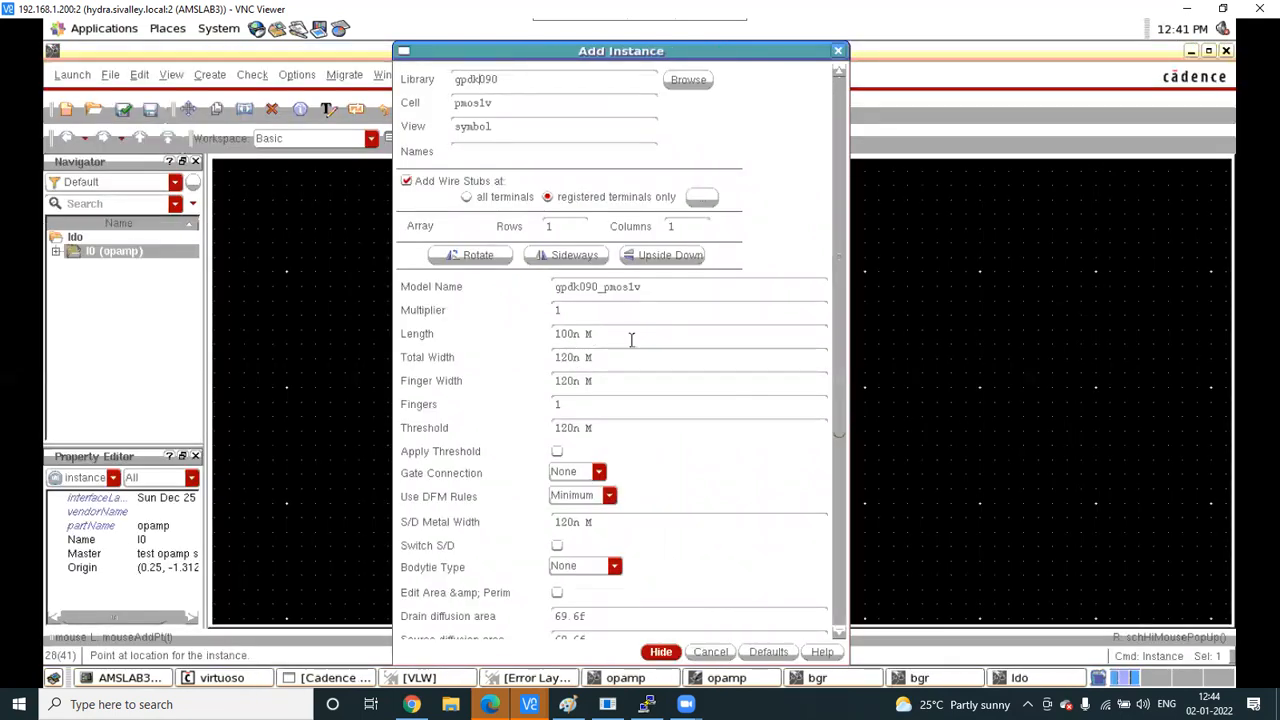
Set the PMOS width to 1.08u and place the transistor to the right of the opamp
key("BackSpace")
key("BackSpace")
key("BackSpace")
type("0801")
left_click(660, 652)
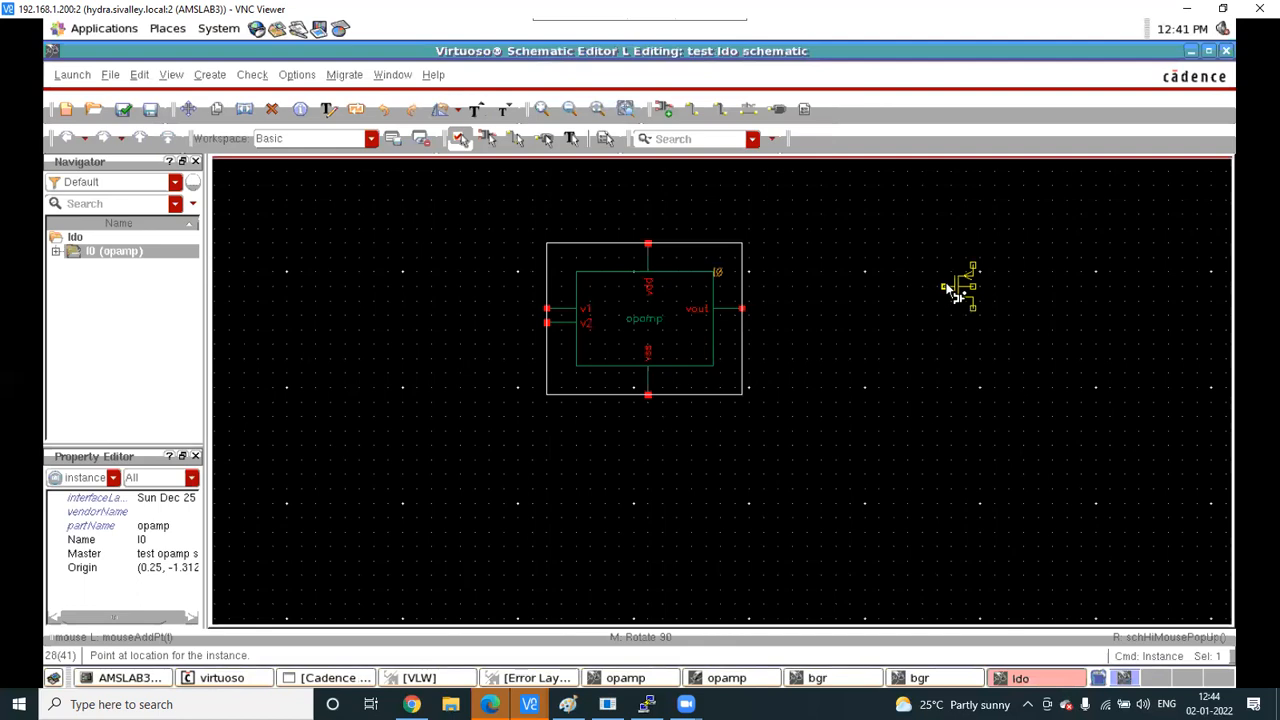
left_click(950, 290)
key("Escape")
scroll(975, 320, "up", 2)
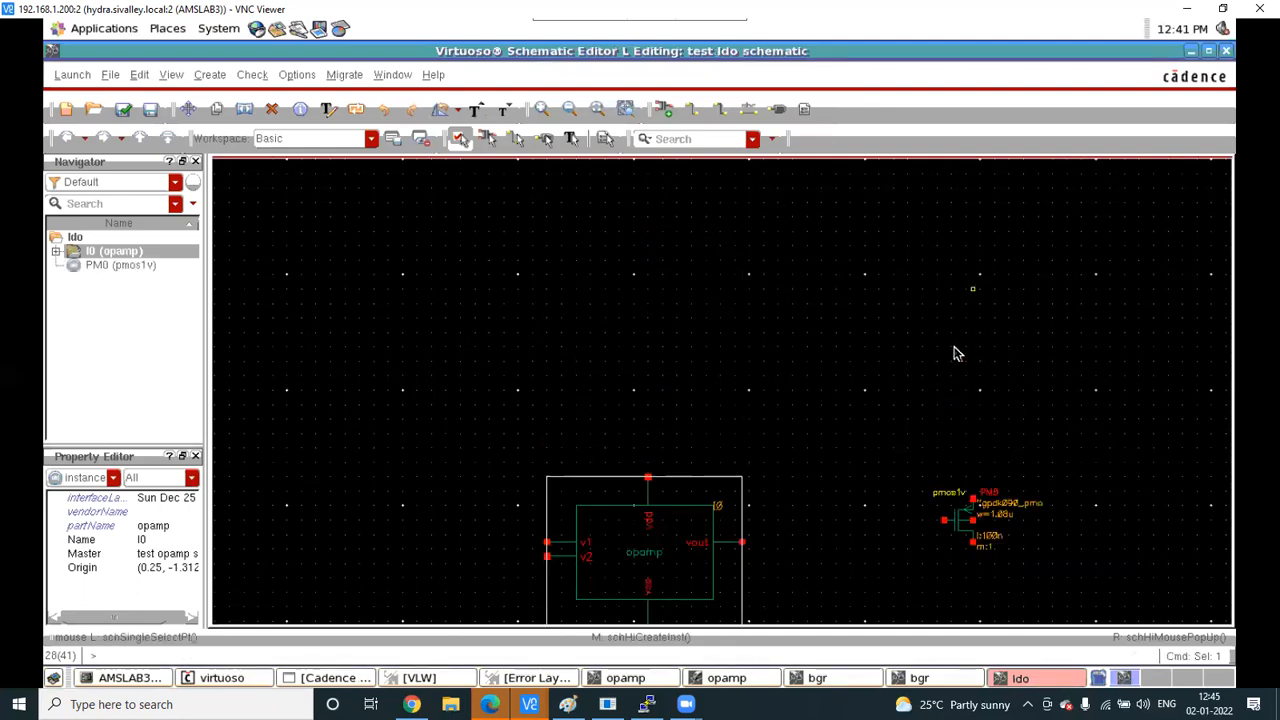
Set the multiplier of the pmos1v transistor to 50
left_click(958, 524)
key("q")
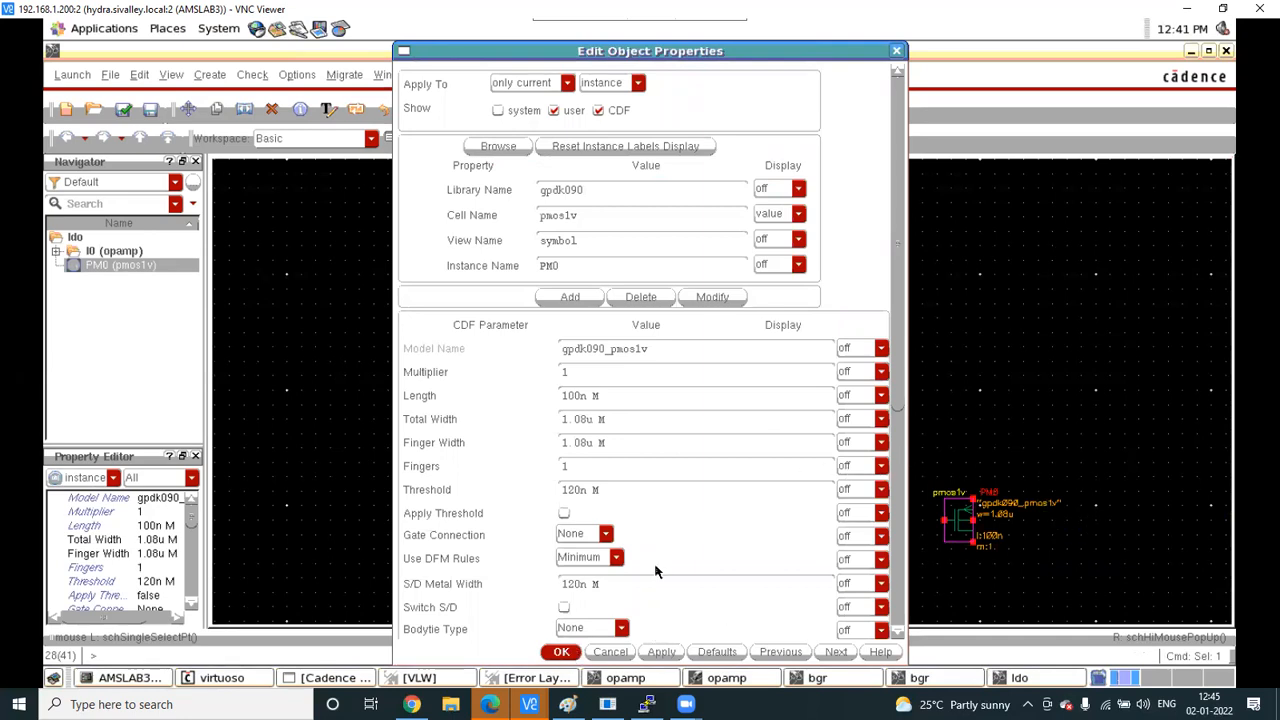
left_click(592, 371)
type("50")
left_click(562, 652)
left_click(898, 487)
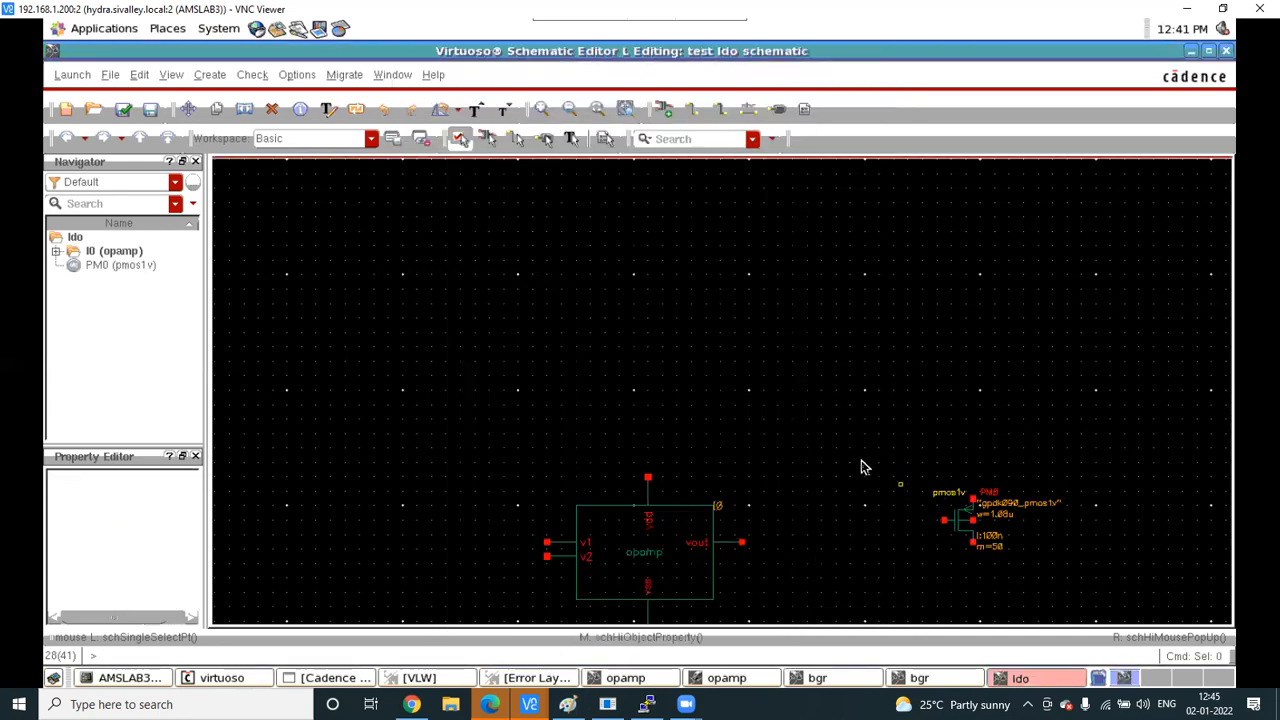
left_click(989, 552)
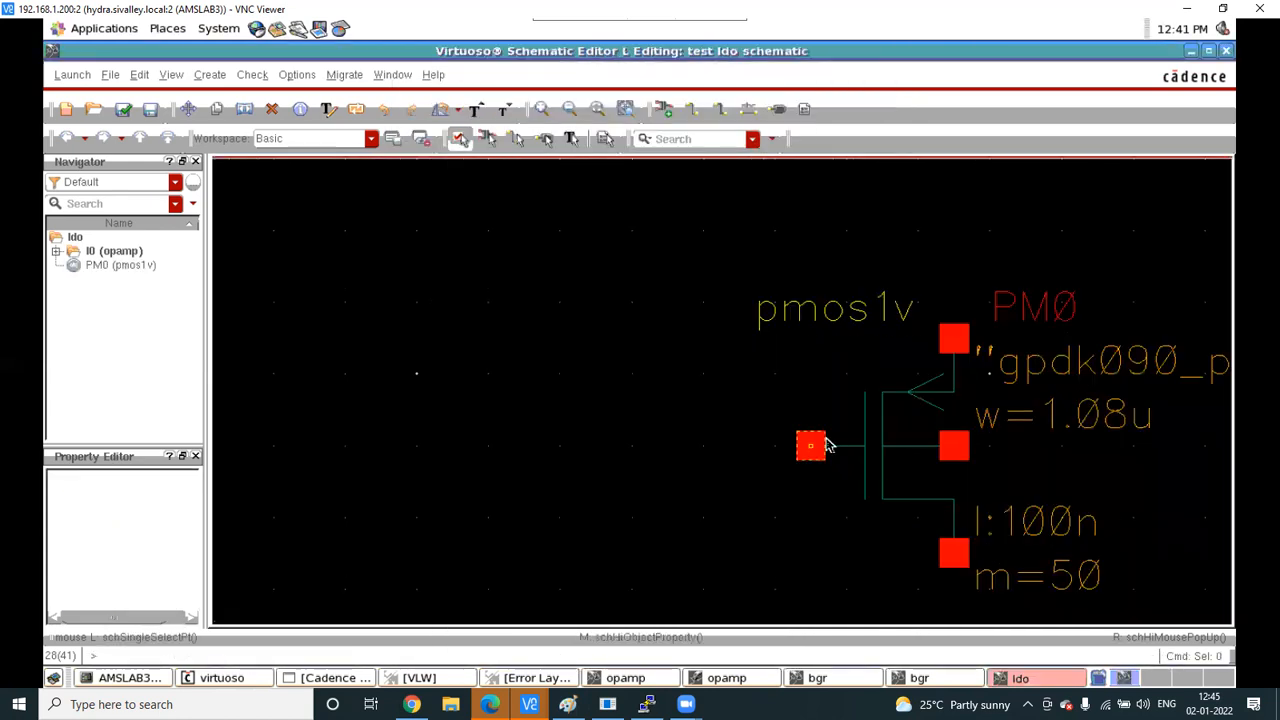
scroll(826, 445, "down", 2)
key("f")
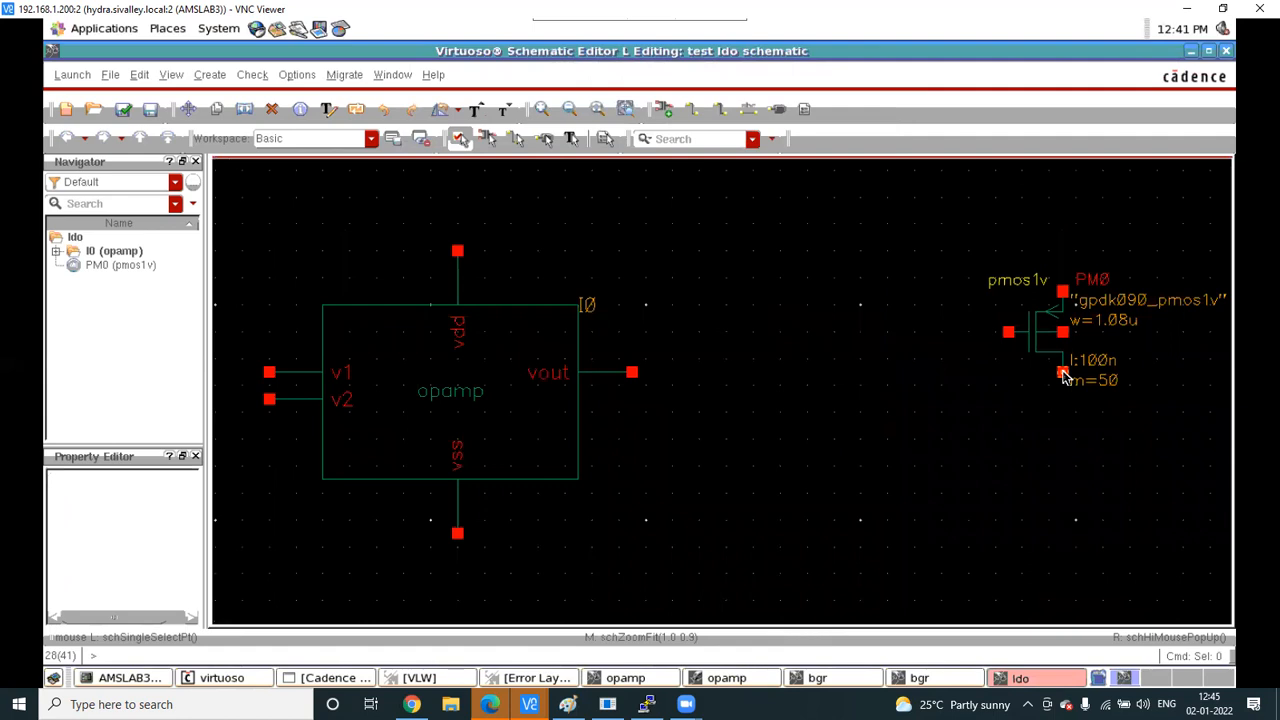
Start adding a resistor instance by browsing the res cells in the gpdk090 library
key("i")
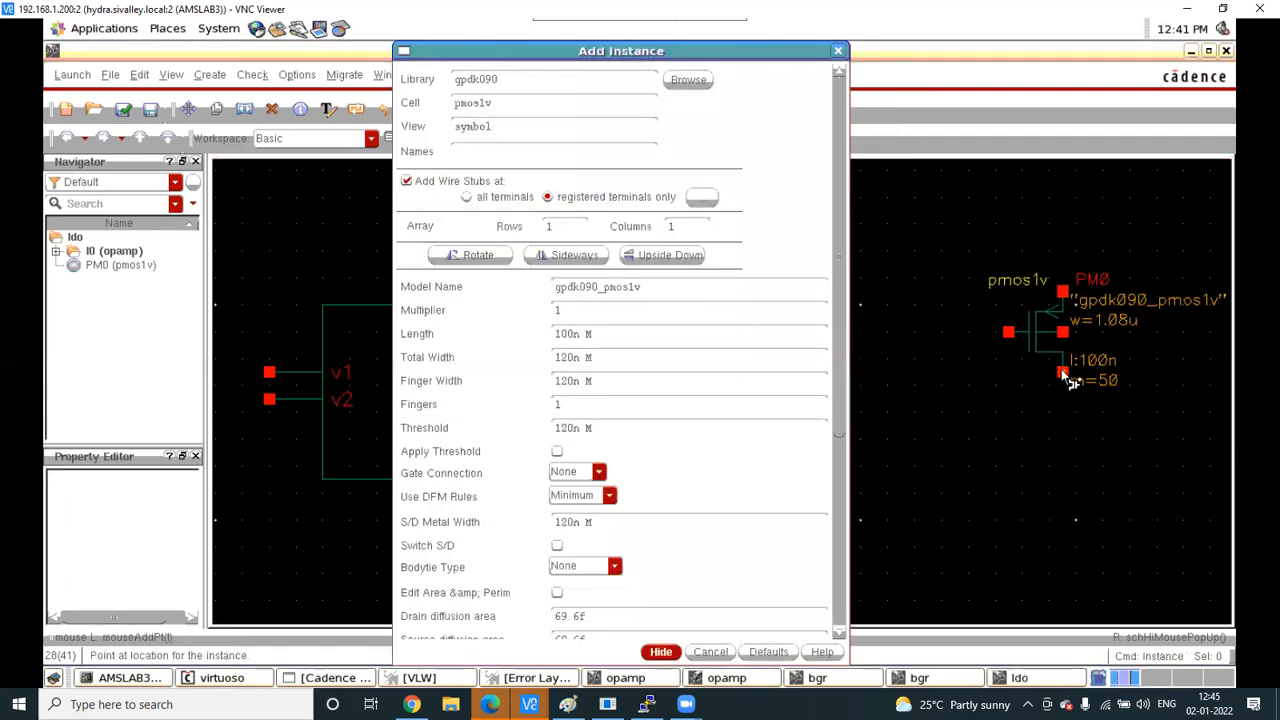
left_click_drag(534, 104, 415, 100)
key("BackSpace")
type("res")
left_click(679, 80)
scroll(650, 528, "down", 6)
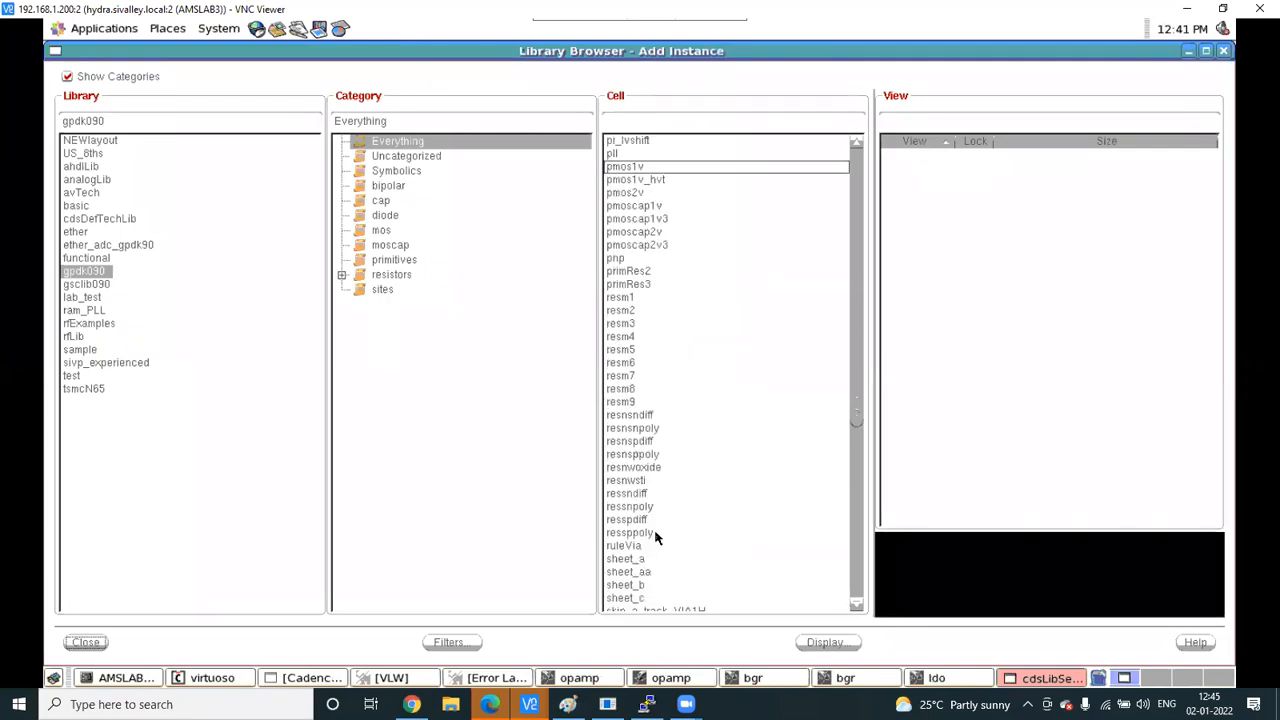
Choose the symbol view of the ressnpoly cell from the gpdk090 library as the instance to add
left_click(648, 533)
scroll(657, 540, "down", 4)
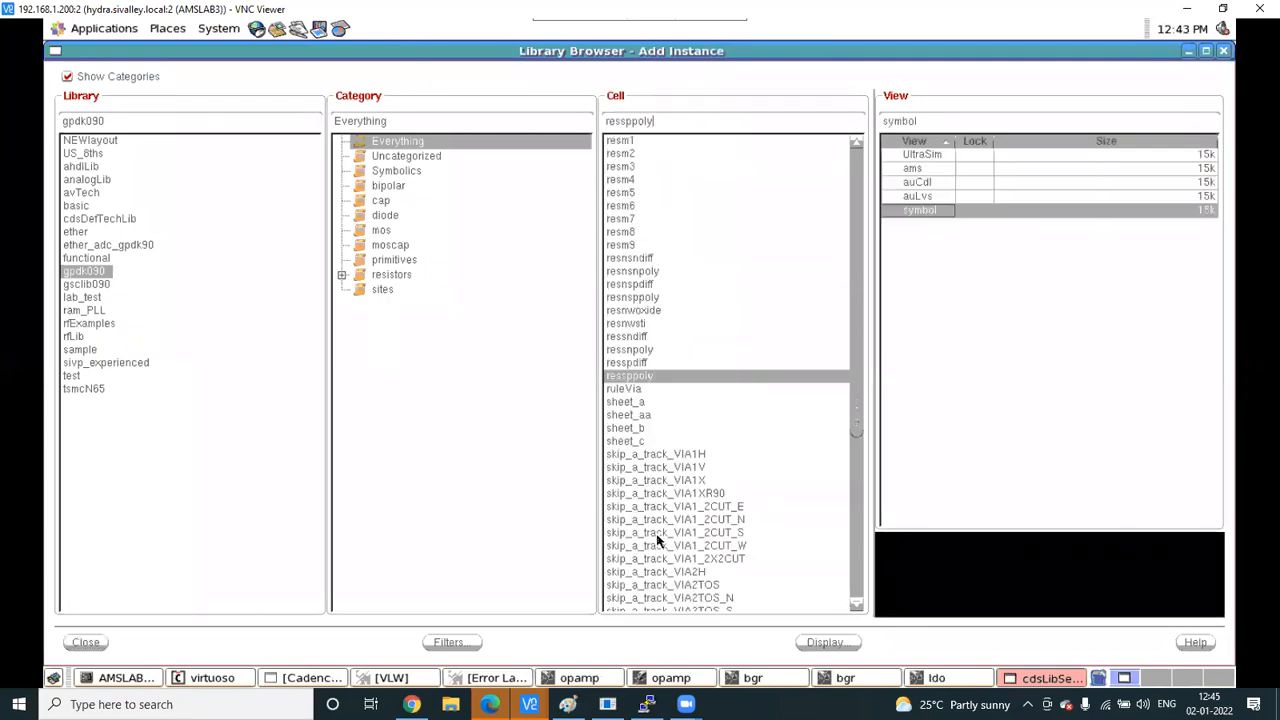
left_click(646, 350)
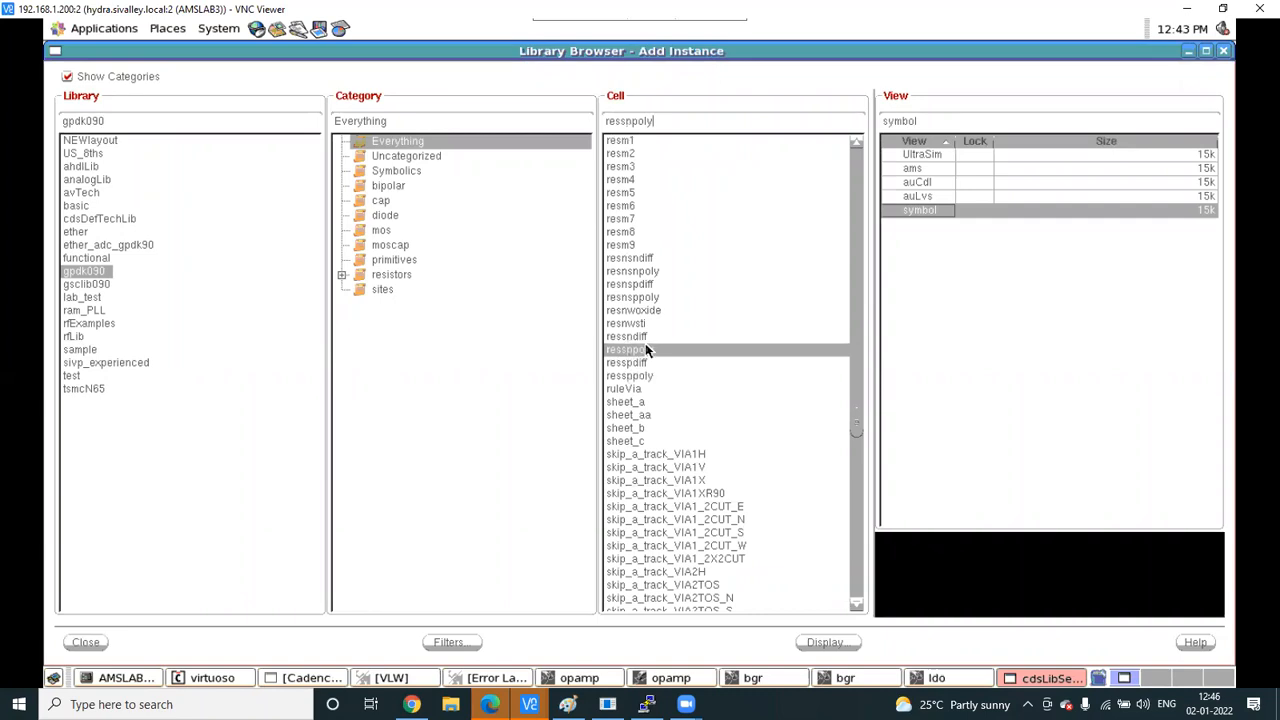
left_click(86, 642)
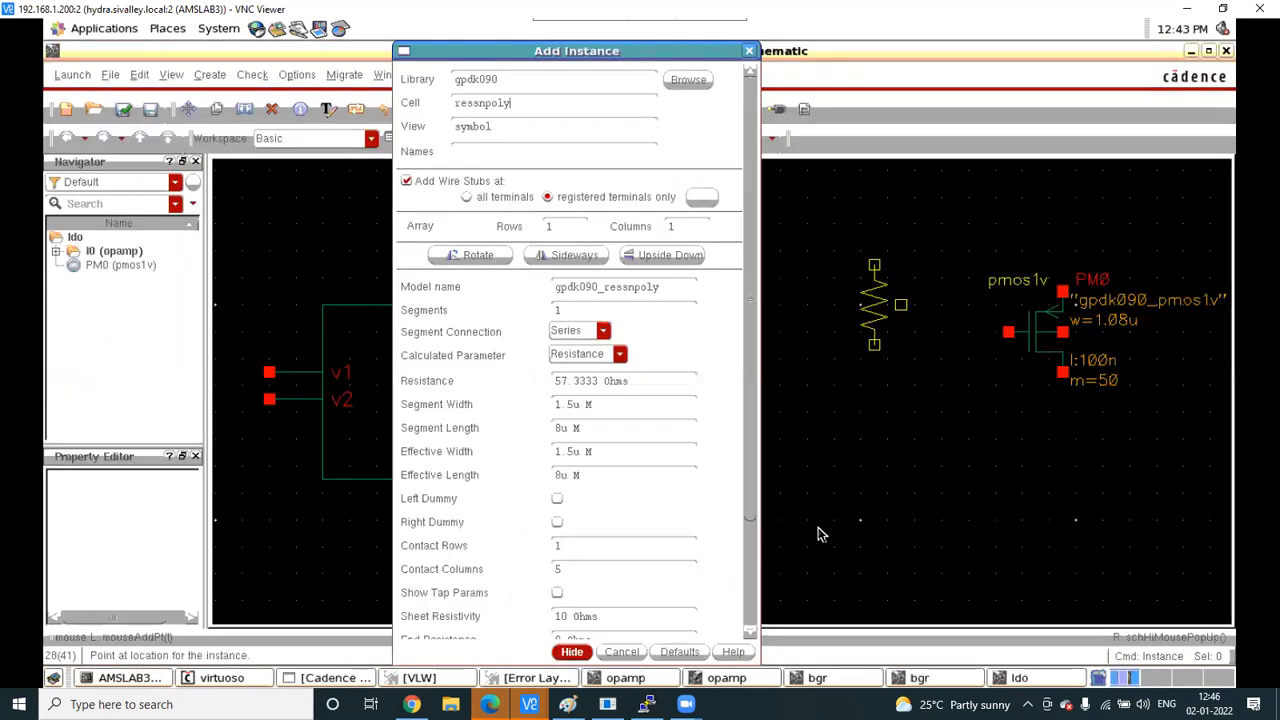
Place two ressnpoly resistors one below the other, vertically aligned beneath the PMOS transistor
left_click(1060, 494)
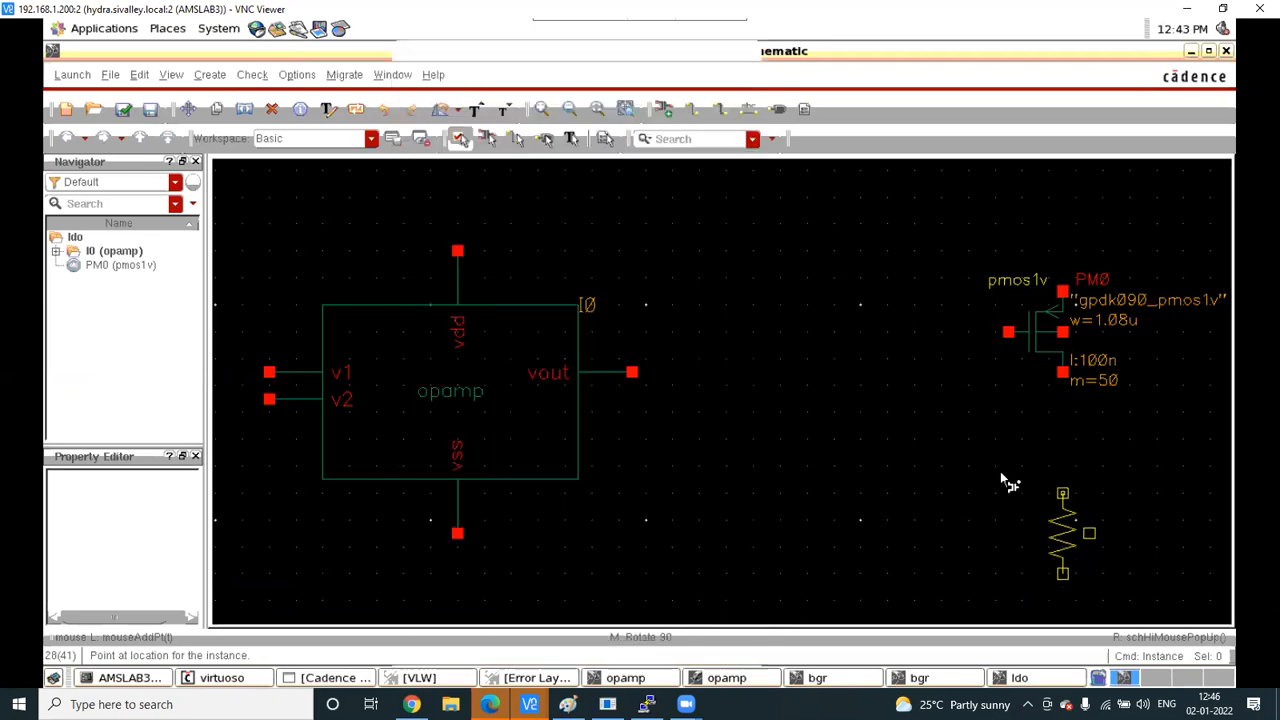
scroll(1010, 476, "down", 2)
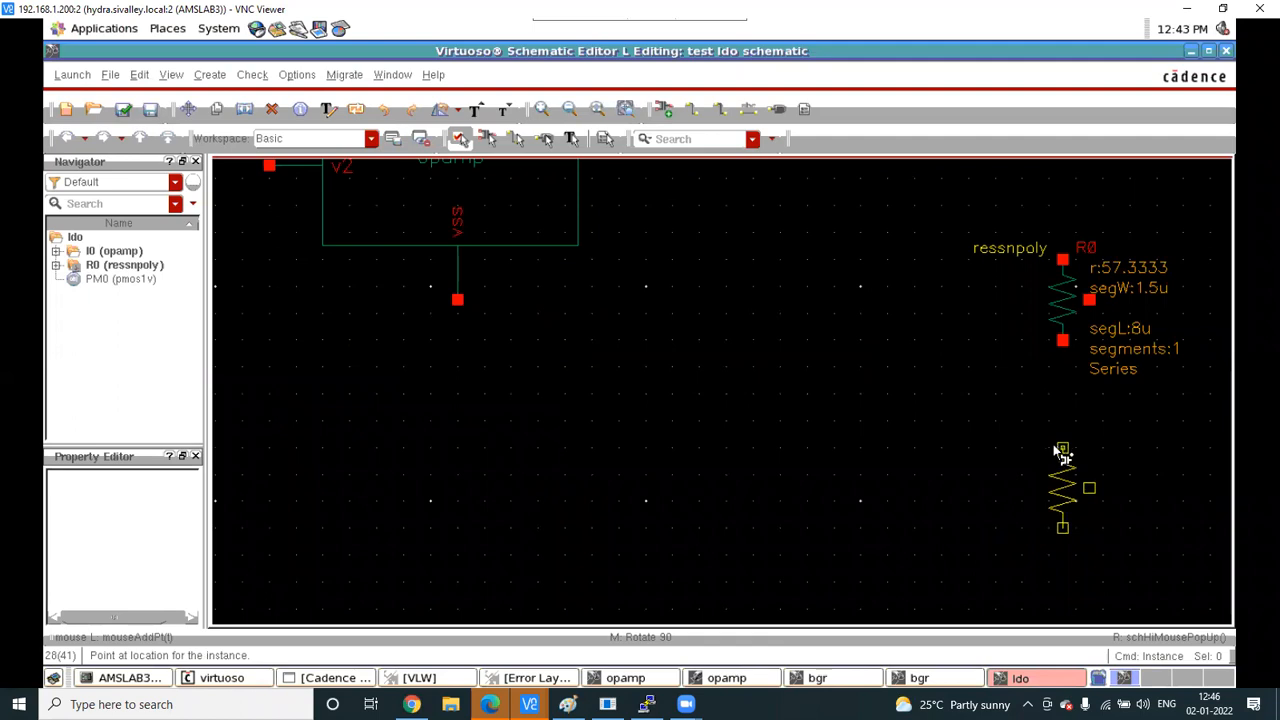
left_click(1058, 448)
key("Escape")
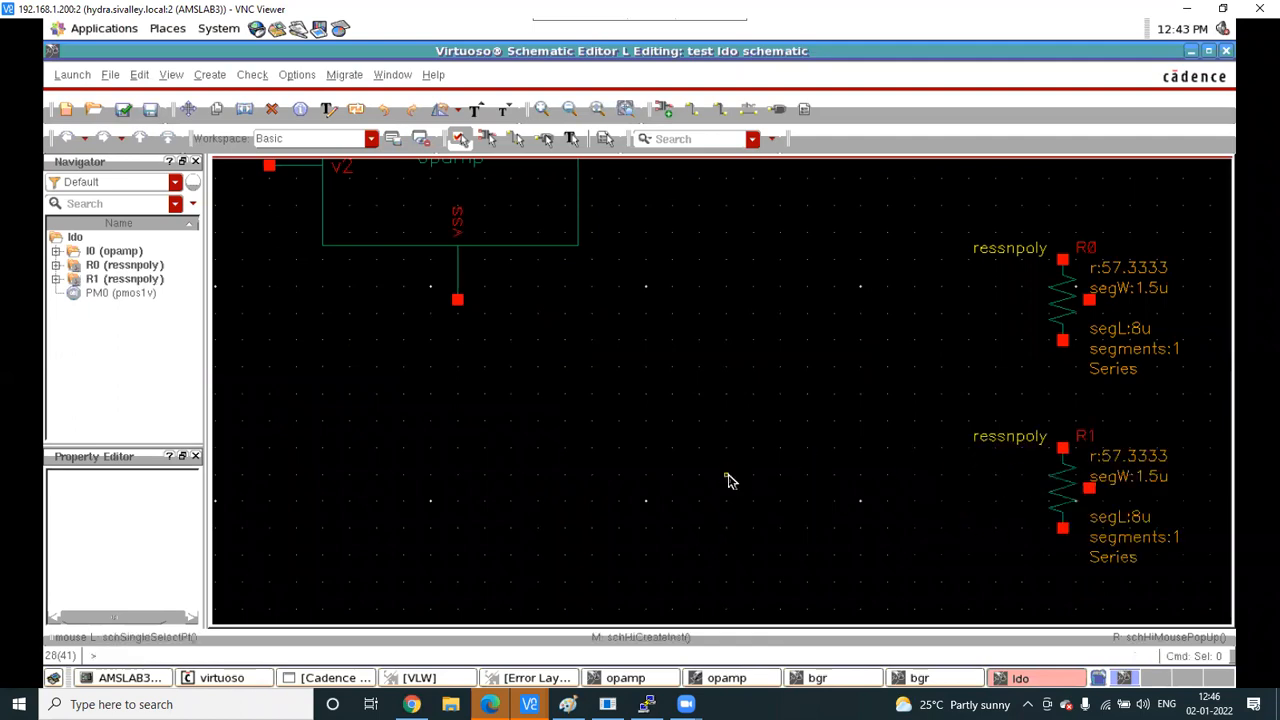
Set the upper resistor R0's calculated parameter to Length and its resistance to 50 Ohms
left_click(1094, 288)
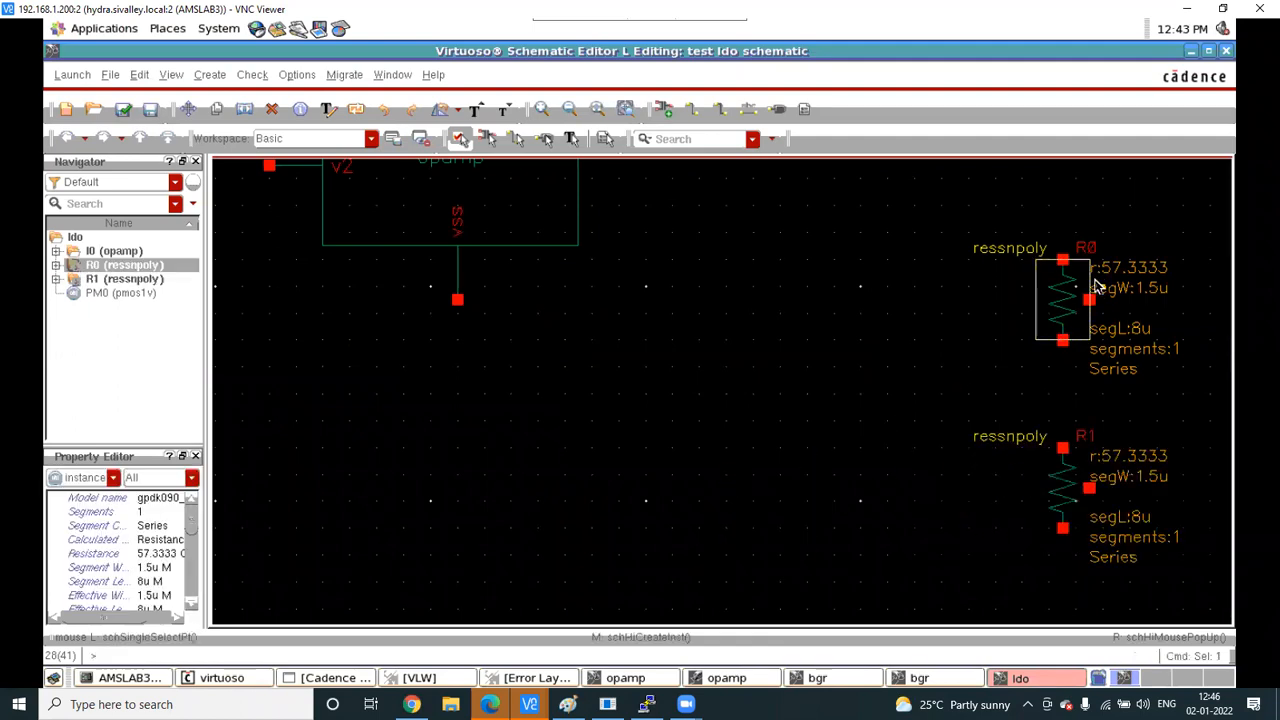
key("q")
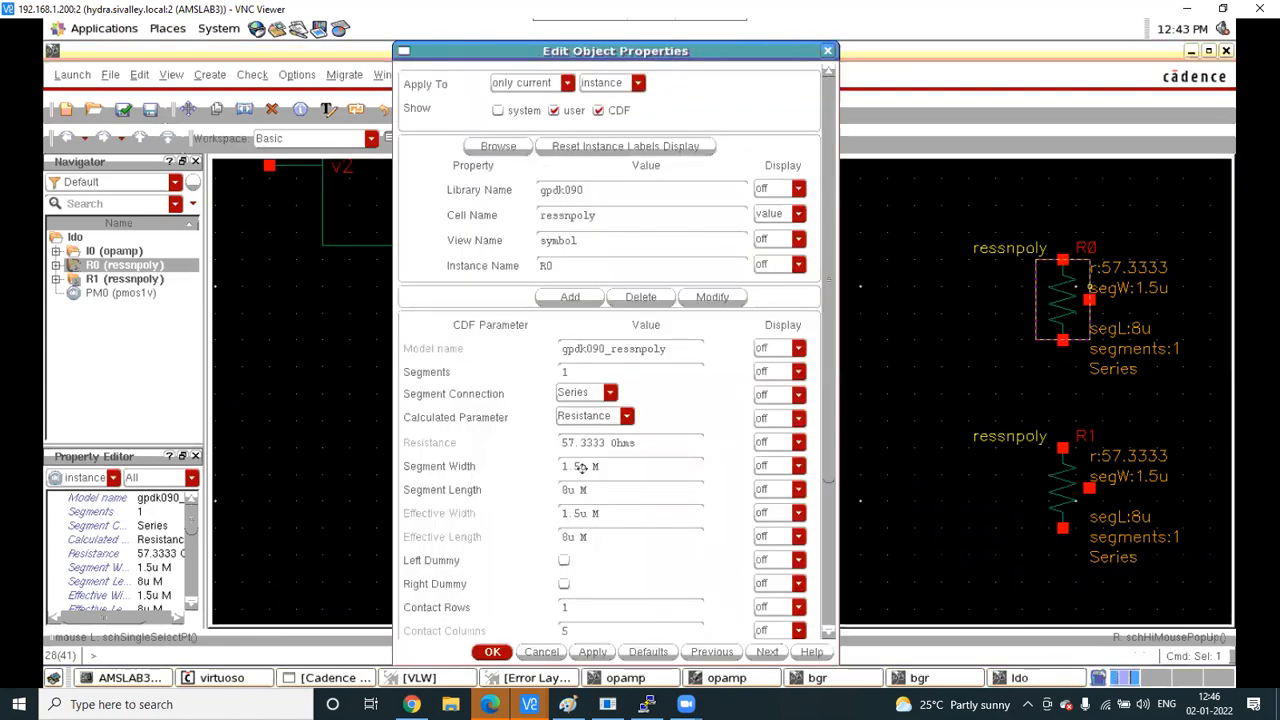
left_click(621, 418)
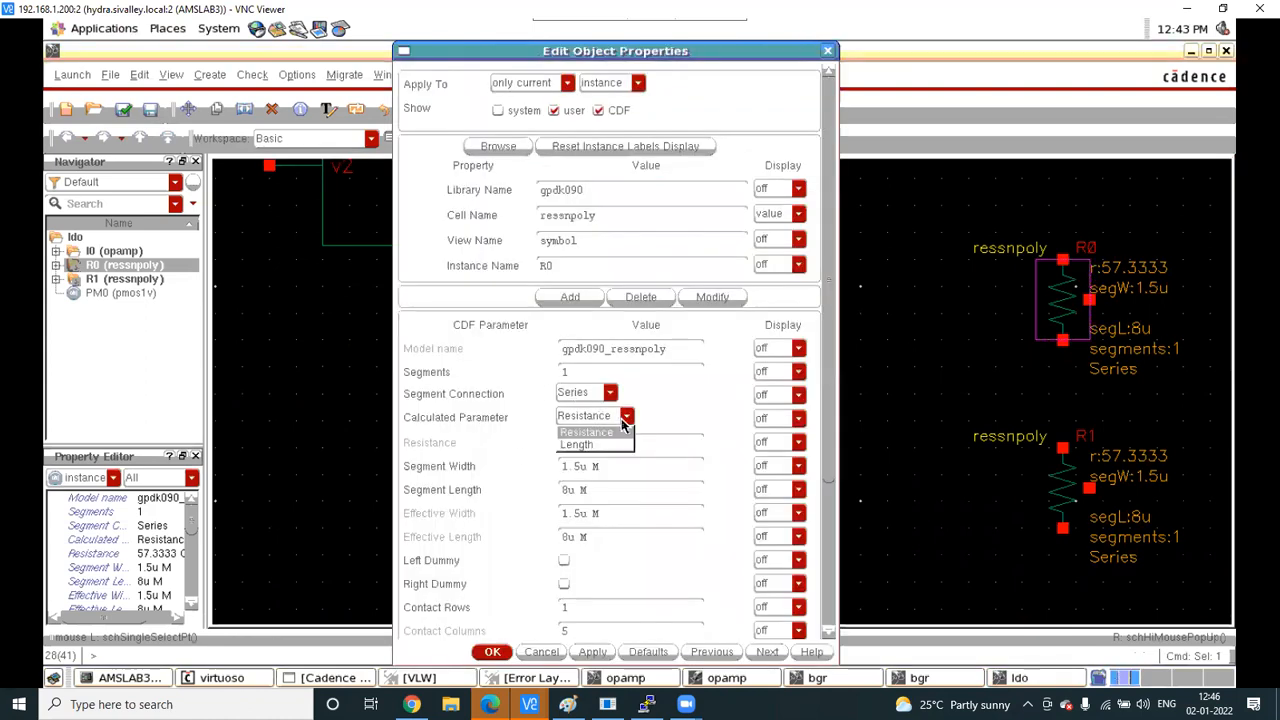
left_click(604, 440)
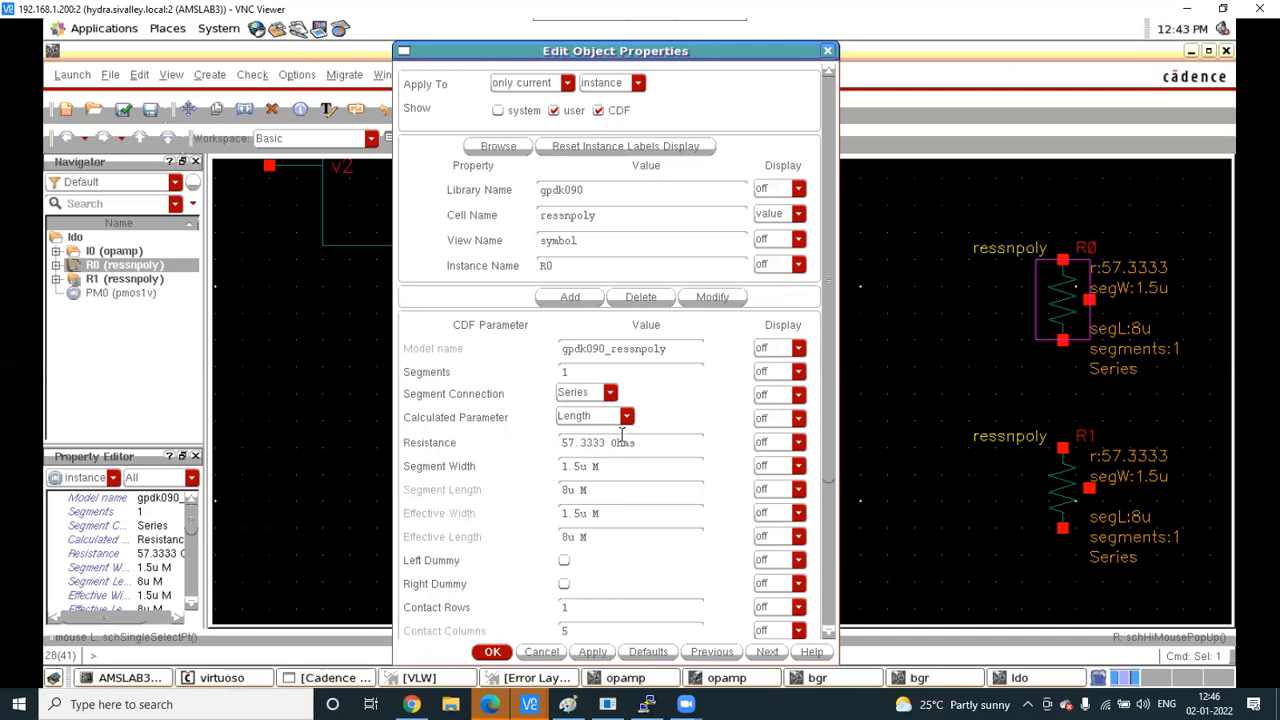
key("BackSpace")
key("BackSpace")
key("BackSpace")
key("BackSpace")
key("BackSpace")
key("BackSpace")
key("BackSpace")
type("50")
key("Return")
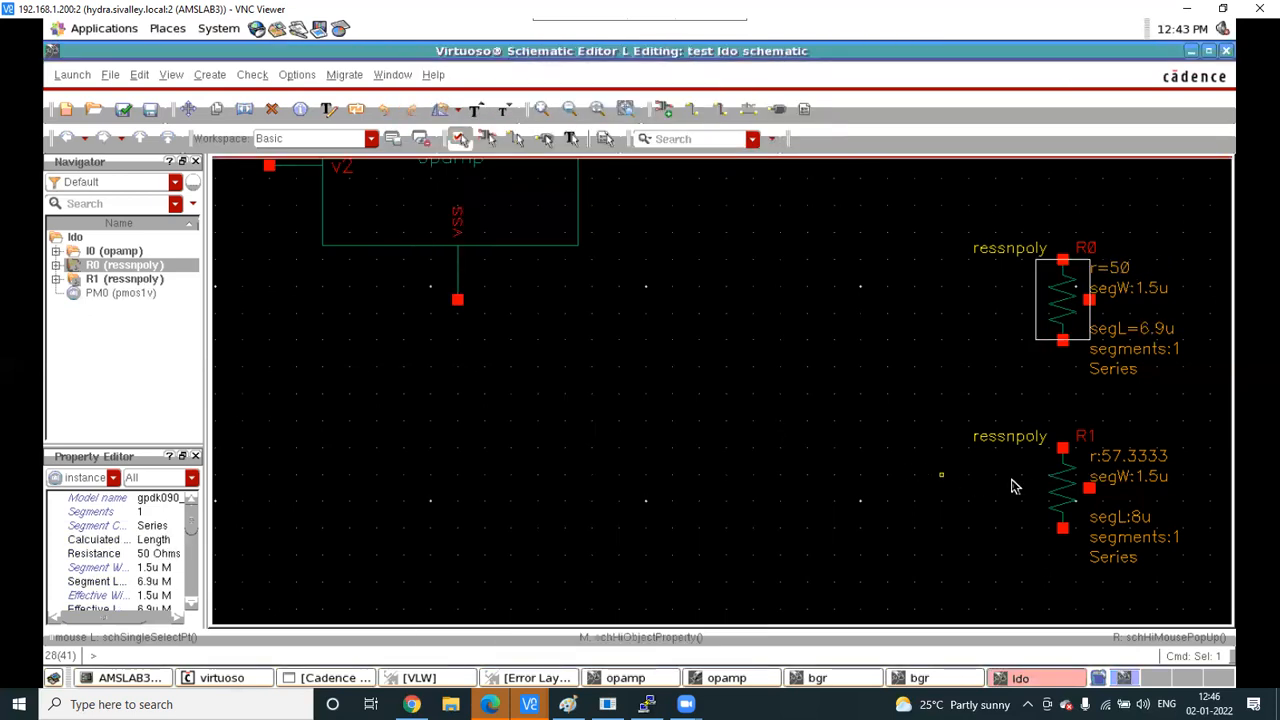
Set the lower resistor R1's calculated parameter to Length and enter 50Ohms as its resistance
left_click(1055, 482)
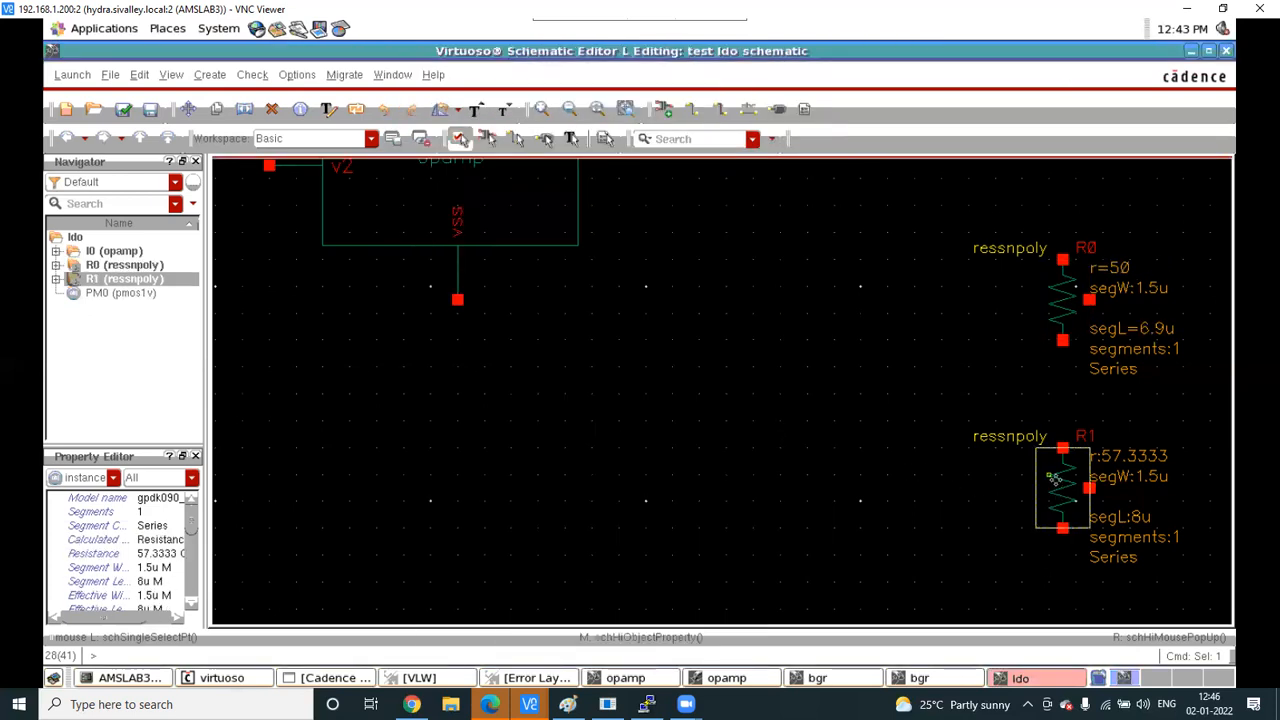
key("q")
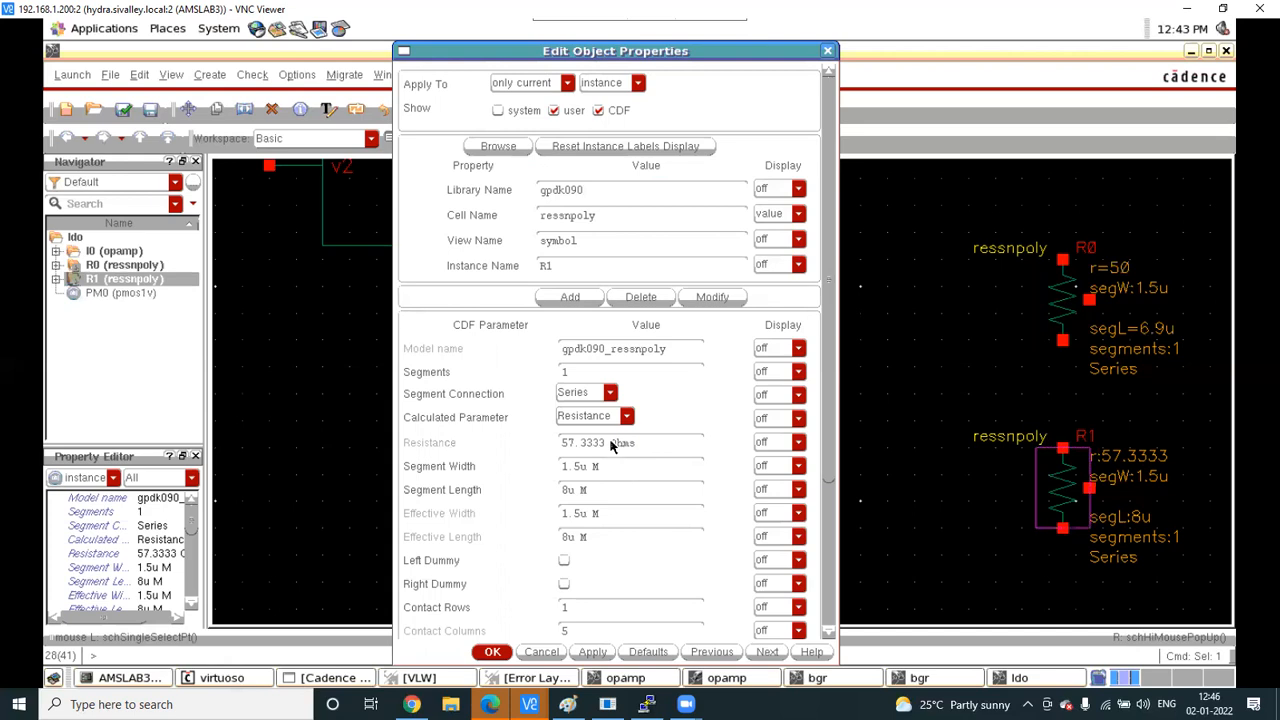
left_click(626, 416)
left_click(590, 446)
left_click_drag(607, 442, 568, 441)
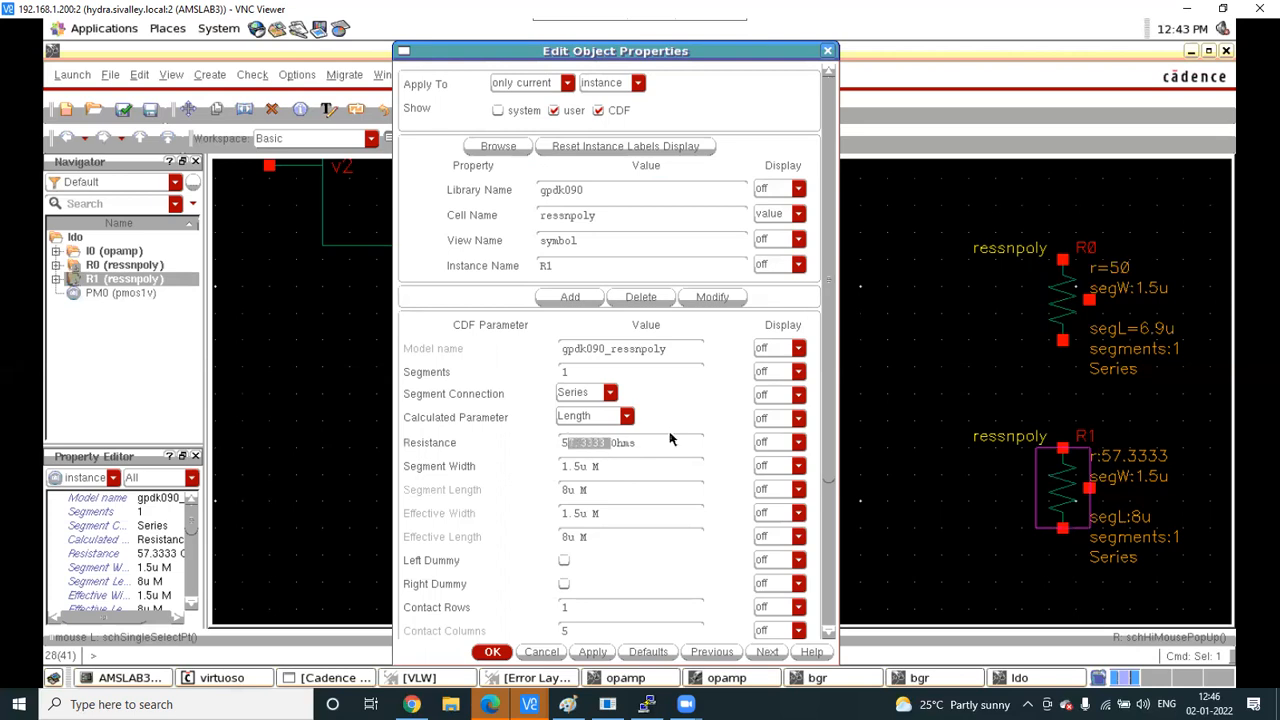
type("0")
key("Return")
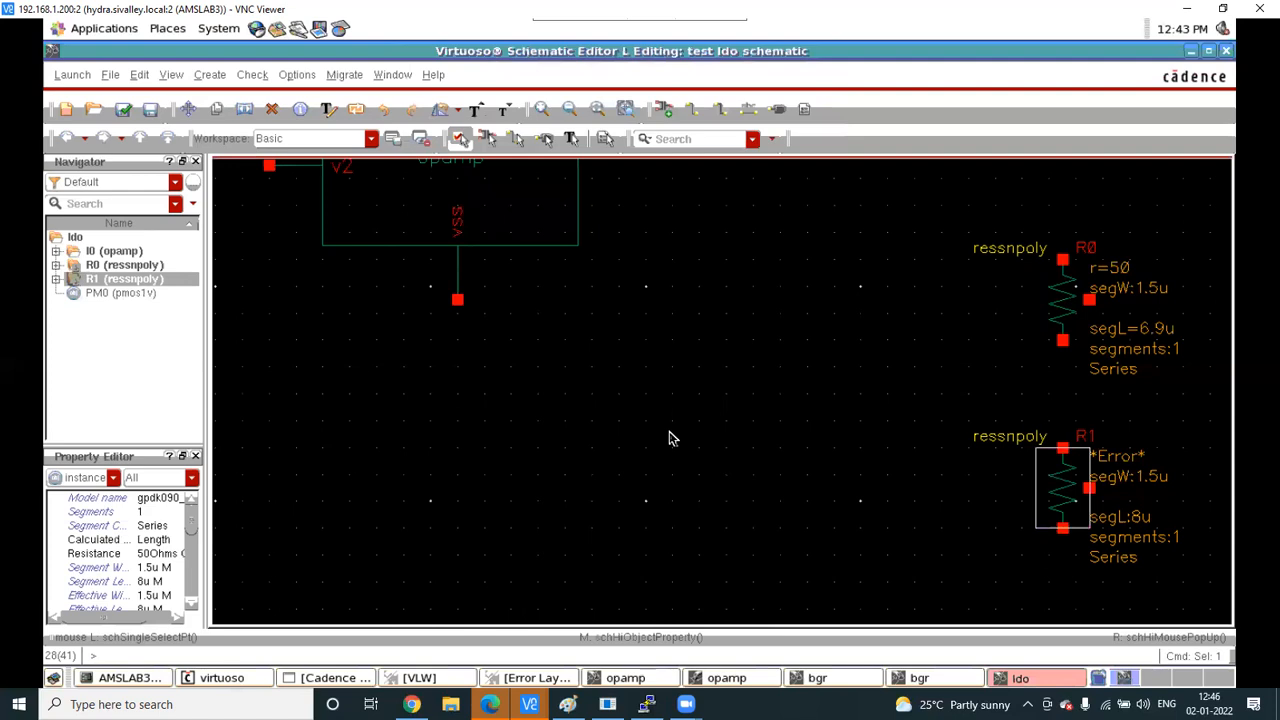
Correct the lower resistor R1's resistance to 50 Ohms by removing the duplicated unit
key("q")
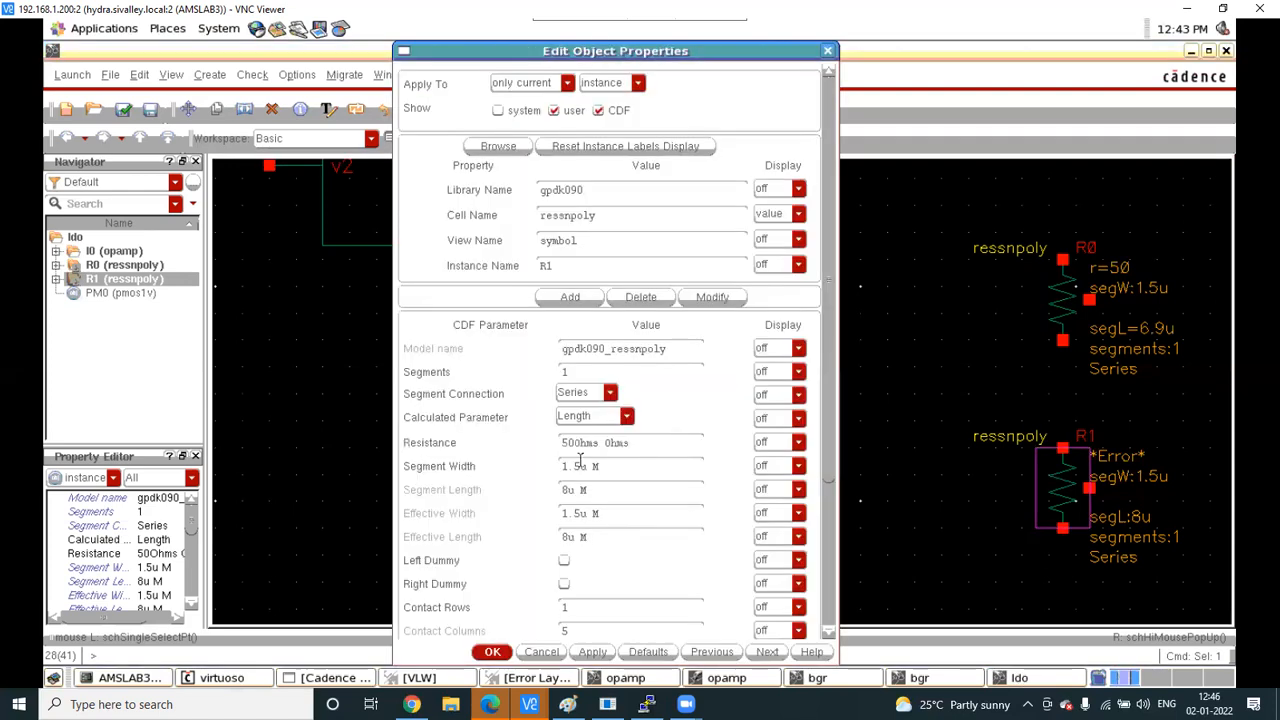
key("BackSpace")
key("BackSpace")
key("BackSpace")
key("BackSpace")
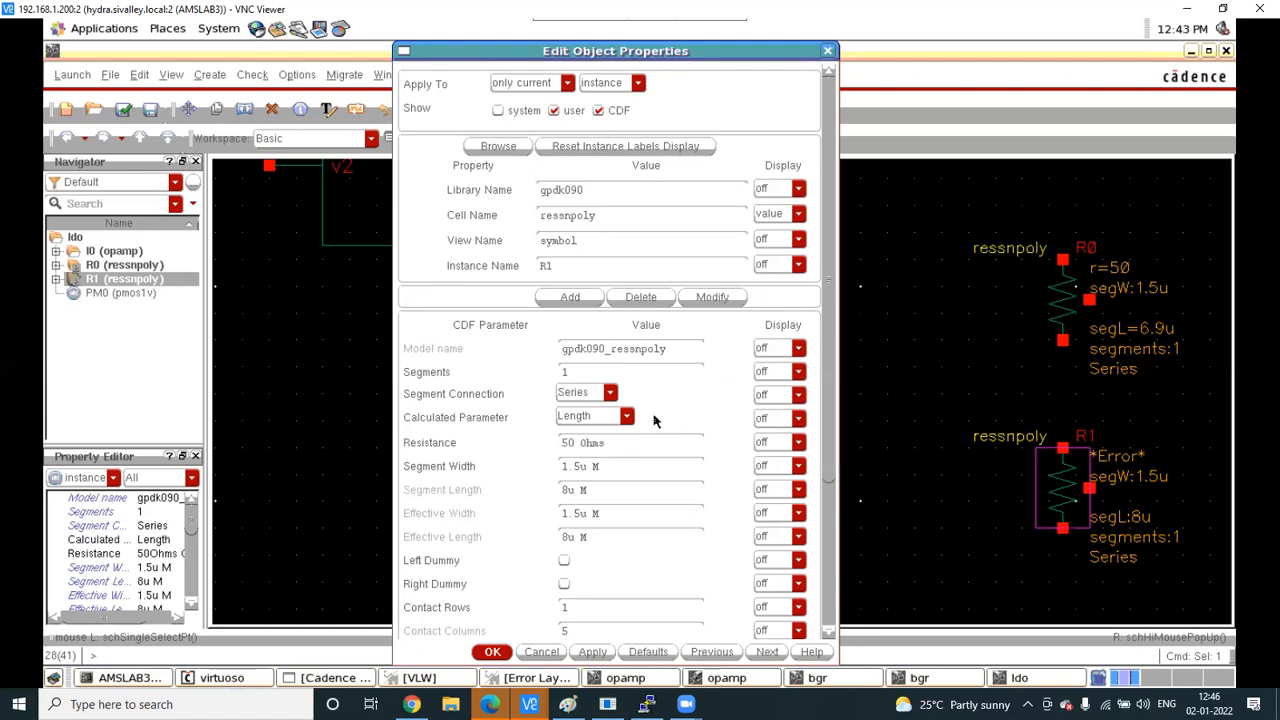
key("Return")
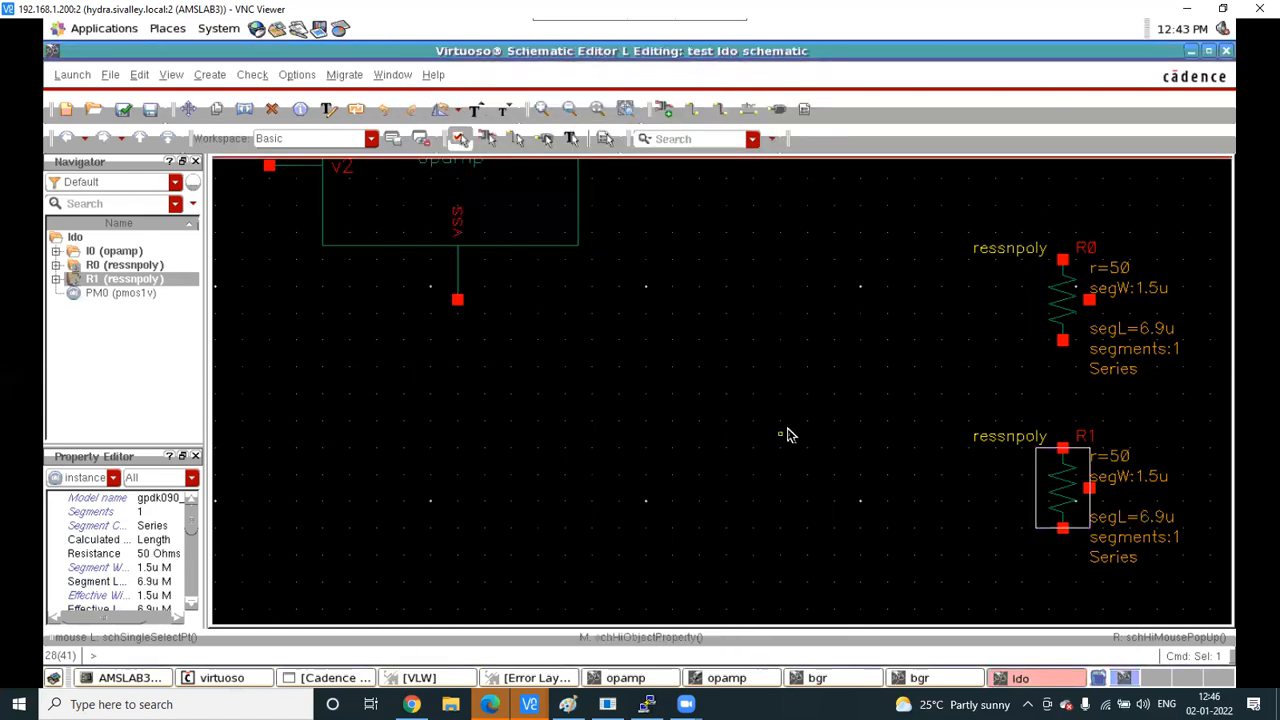
scroll(760, 440, "down", 2)
key("l")
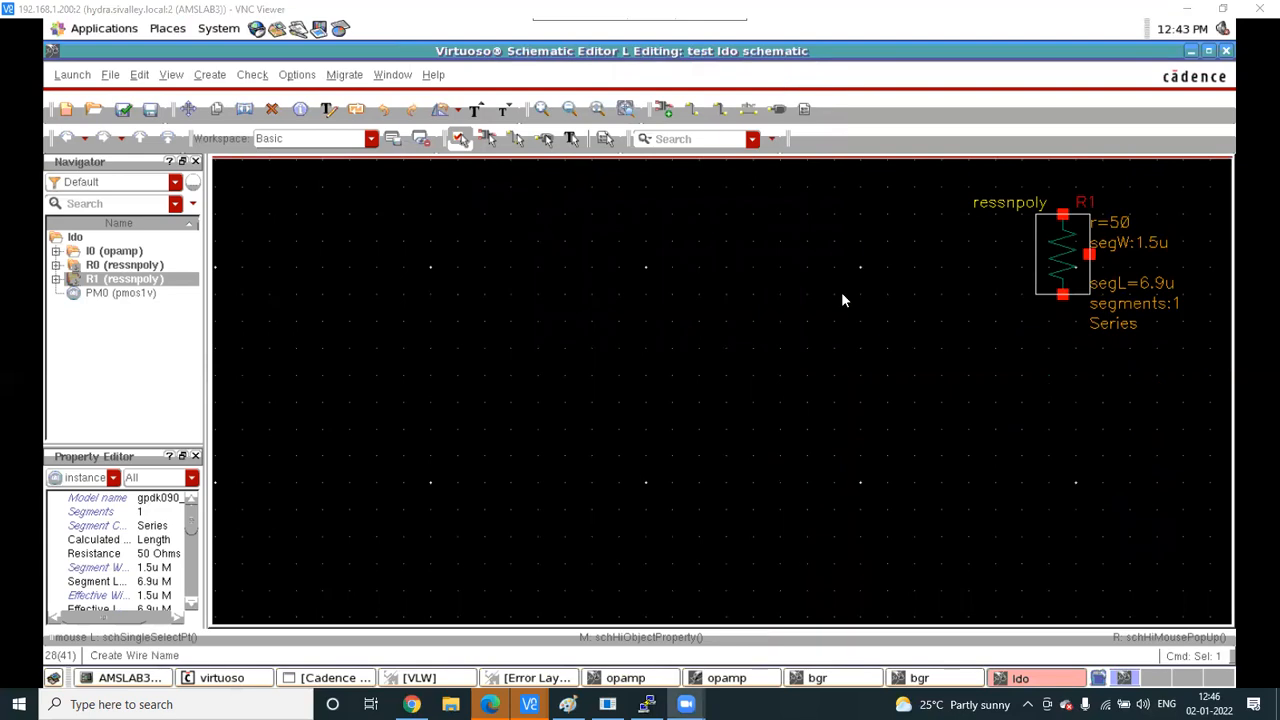
key("Escape")
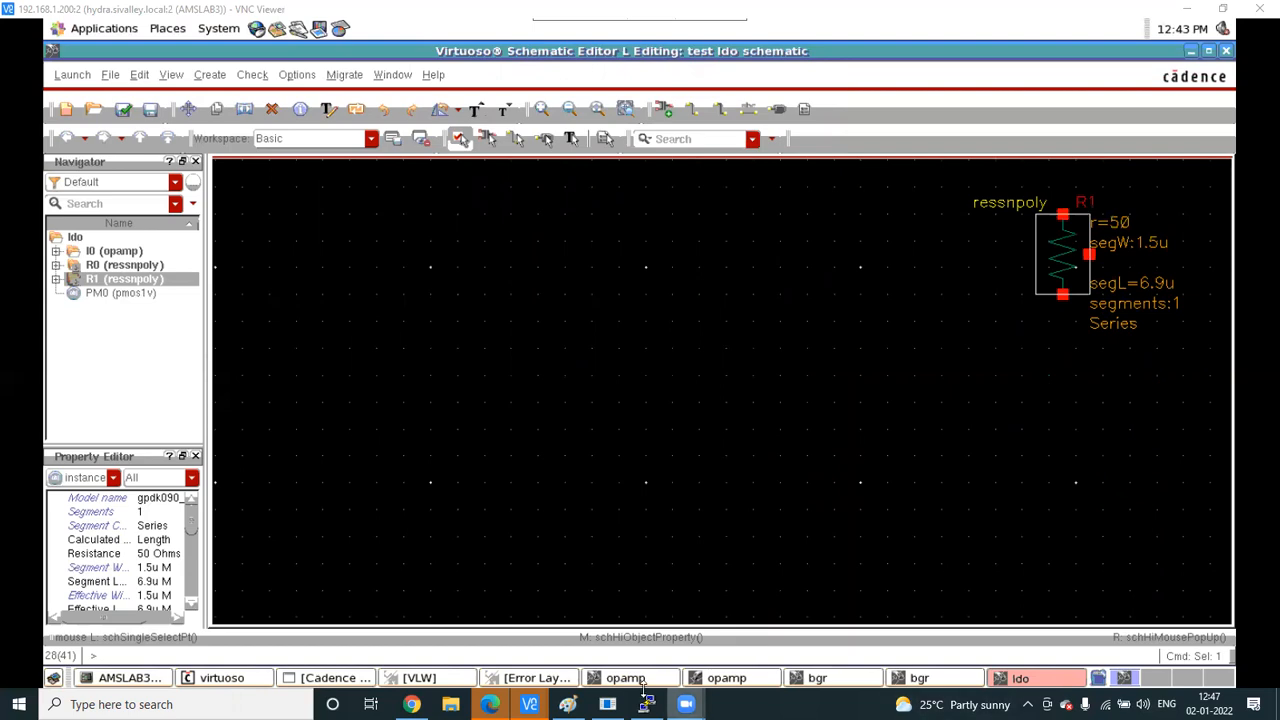
Switch to the handwritten LDO circuit sketch in Paint
left_click(567, 704)
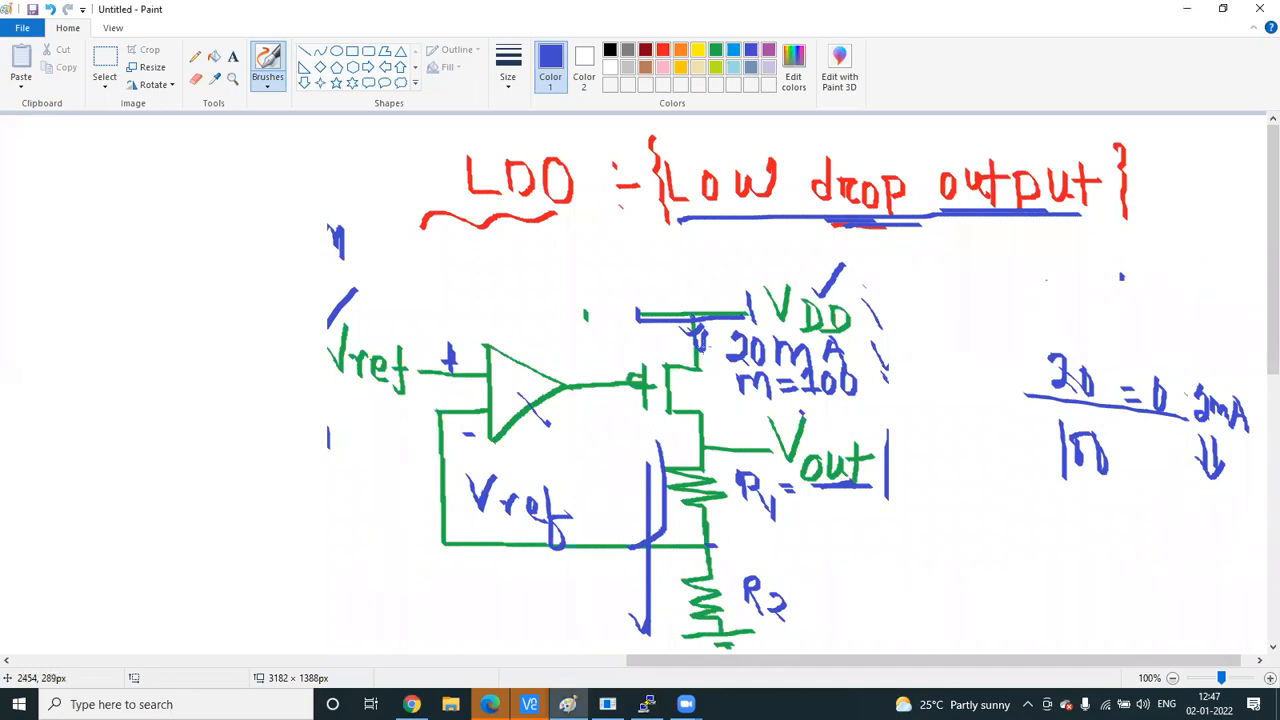
Mark the op-amp, its gate connection, the feedback node and the branch through R1 and R2 with blue brush strokes on the LDO sketch
left_click_drag(667, 343, 548, 381)
left_click_drag(601, 344, 611, 366)
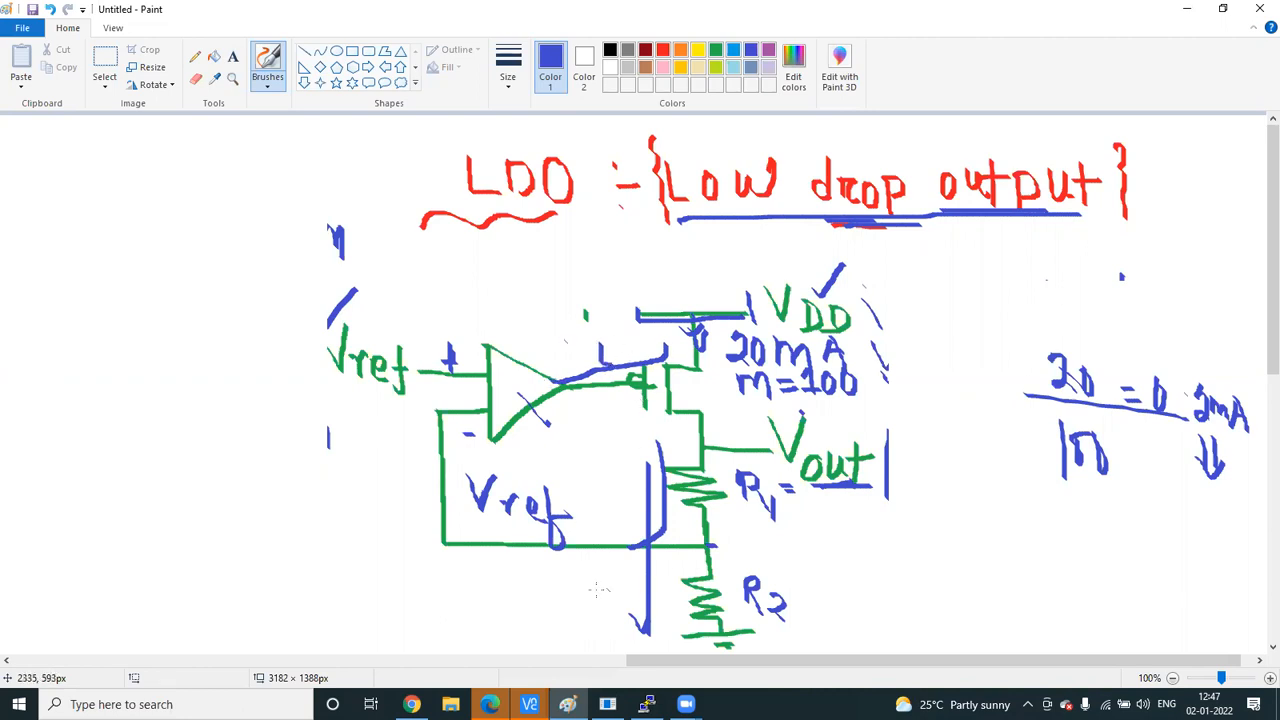
mouse_move(618, 530)
left_mouse_down()
mouse_move(600, 540)
mouse_move(612, 586)
left_mouse_up()
mouse_move(530, 338)
left_mouse_down()
mouse_move(502, 340)
mouse_move(470, 440)
mouse_move(578, 412)
mouse_move(560, 342)
mouse_move(515, 330)
left_mouse_up()
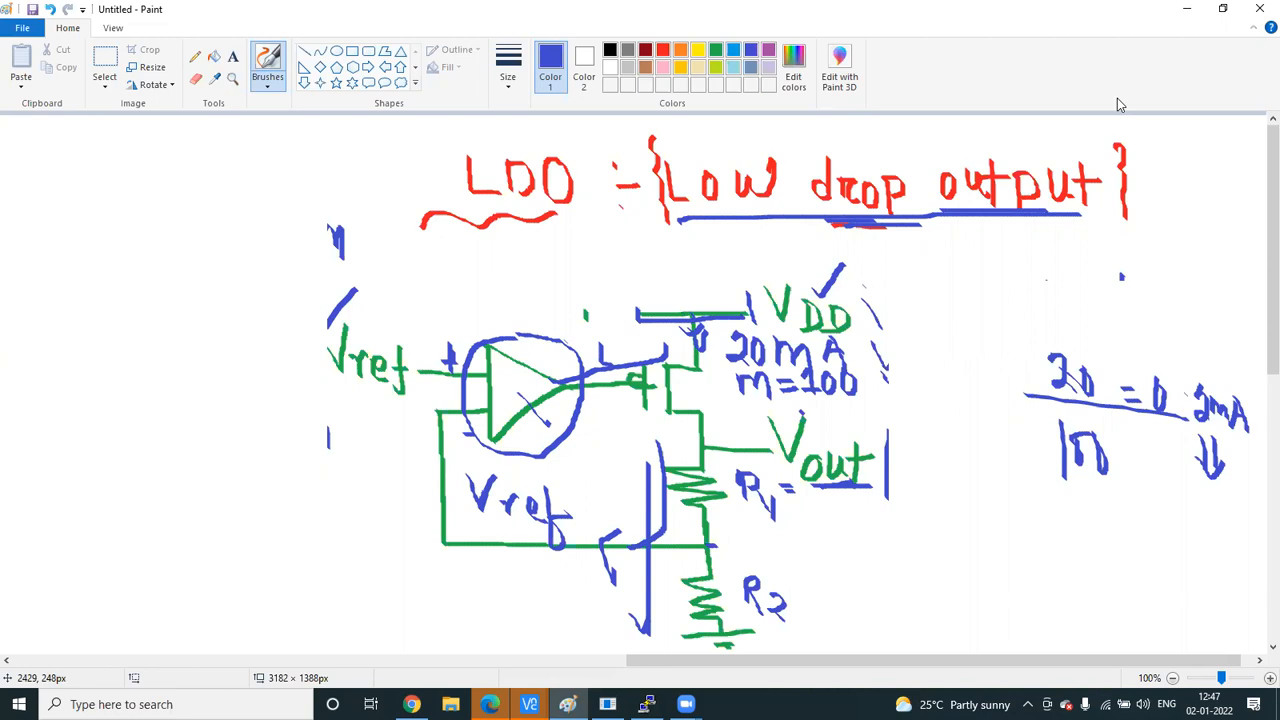
key("alt+Tab")
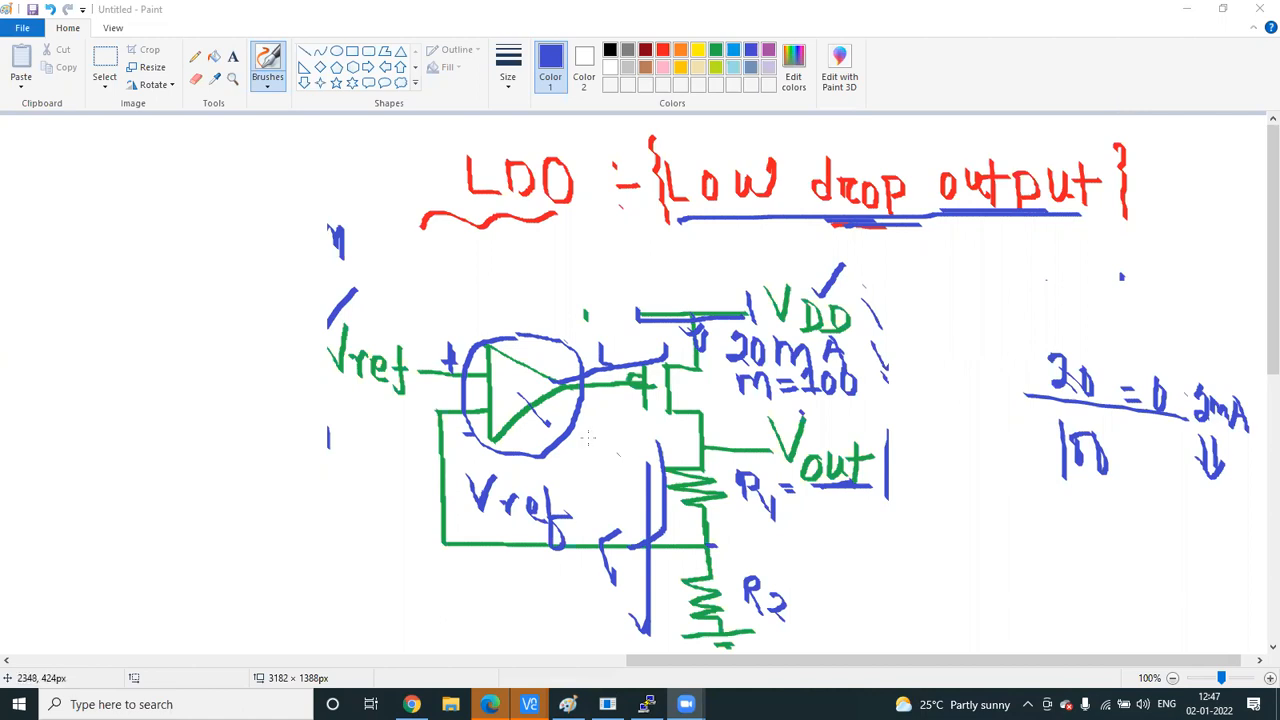
key("alt+Tab")
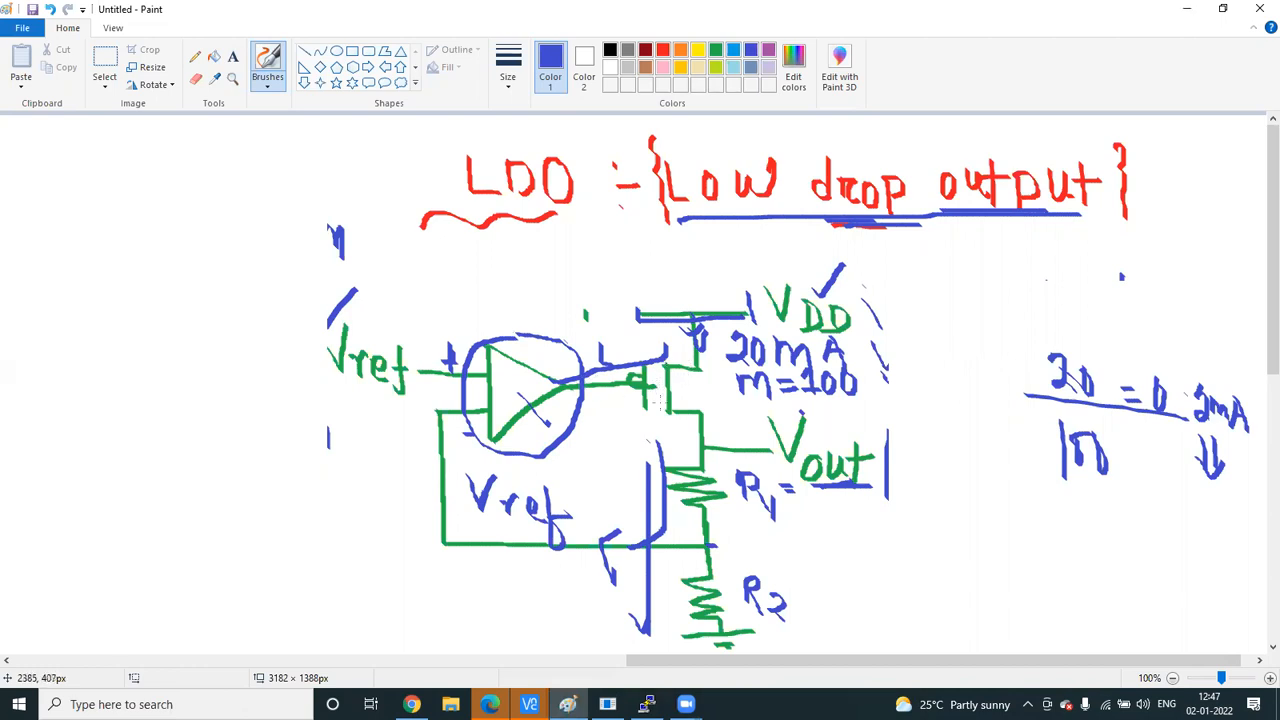
left_click_drag(706, 362, 722, 628)
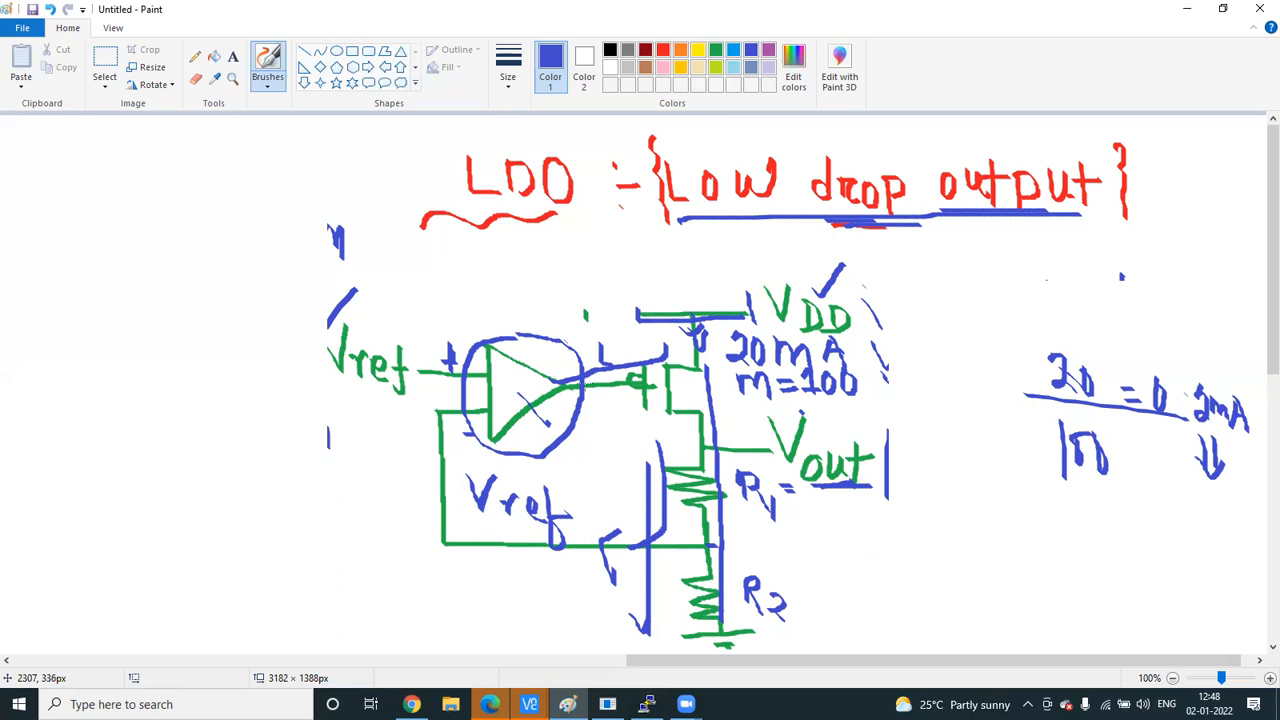
mouse_move(503, 289)
left_mouse_down()
mouse_move(507, 318)
mouse_move(540, 318)
left_mouse_up()
Undo the latest blue marks on the circuit and restore the erased 2mA and 0.2mA notes beside it
key("ctrl+z")
key("ctrl+z")
key("ctrl+z")
key("ctrl+z")
key("ctrl+z")
key("ctrl+z")
key("ctrl+z")
key("ctrl+z")
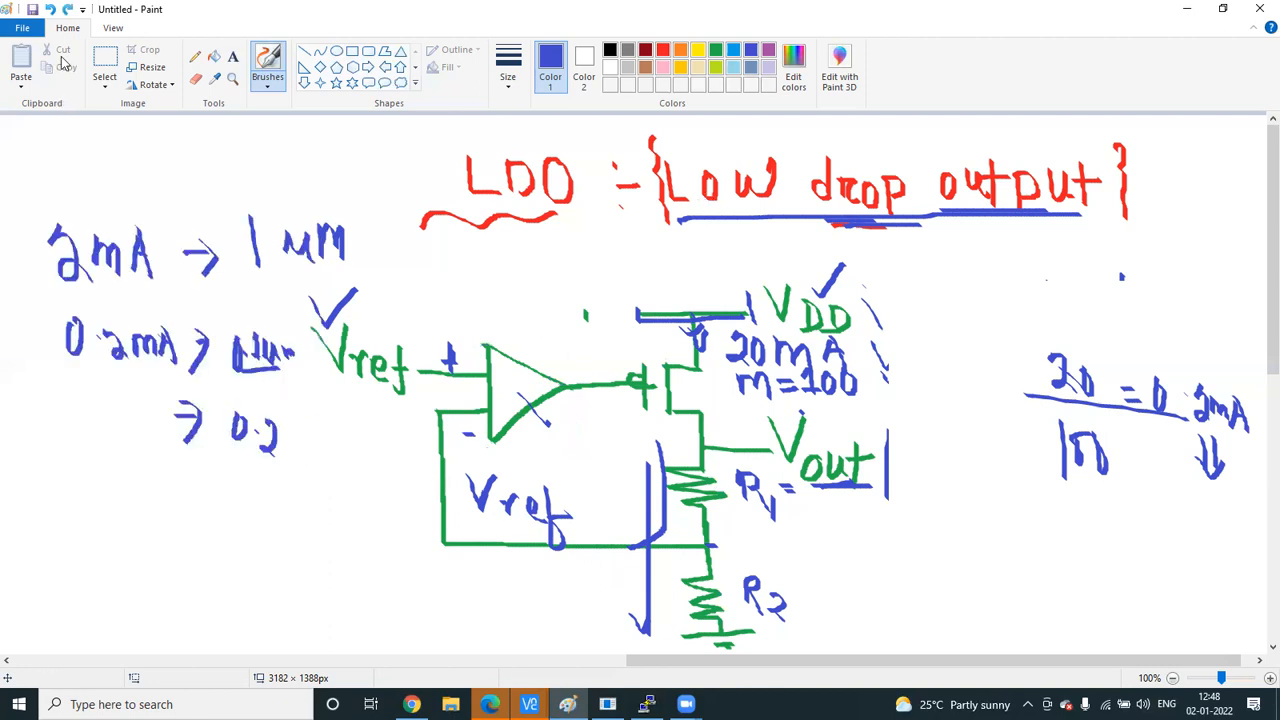
Draw a blue box around the 2mA → 1 µM note and add a check mark inside it
mouse_move(30, 194)
left_mouse_down()
mouse_move(44, 296)
mouse_move(396, 286)
mouse_move(378, 168)
mouse_move(95, 168)
mouse_move(34, 196)
left_mouse_up()
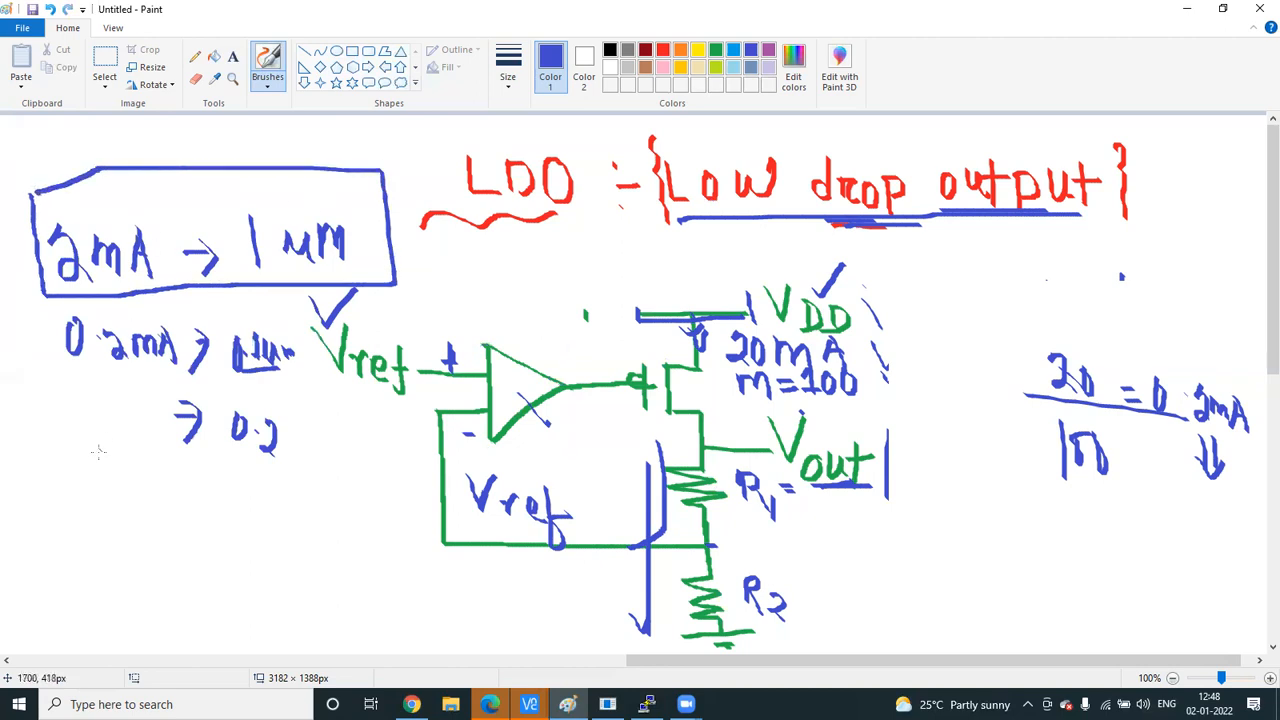
mouse_move(310, 200)
left_mouse_down()
mouse_move(320, 211)
mouse_move(356, 172)
left_mouse_up()
mouse_move(107, 541)
left_mouse_down()
mouse_move(113, 603)
mouse_move(96, 556)
left_mouse_up()
left_click_drag(83, 603, 143, 598)
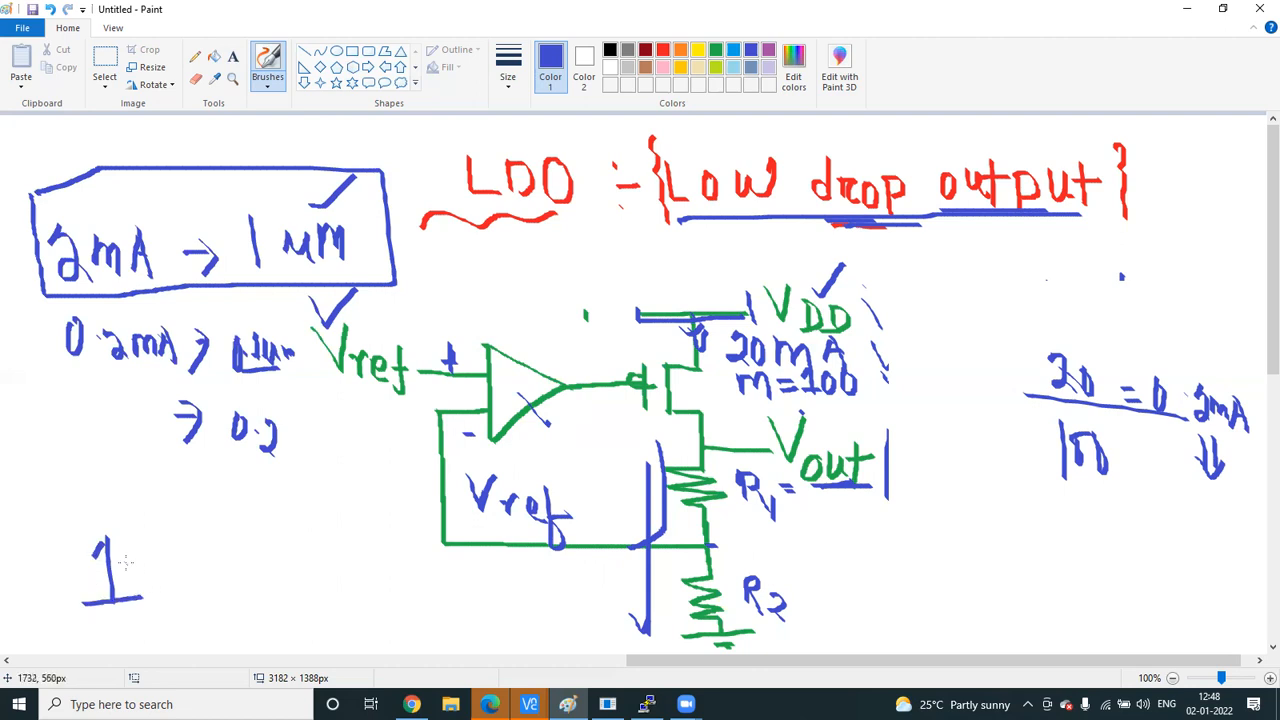
key("ctrl+z")
key("ctrl+z")
key("ctrl+z")
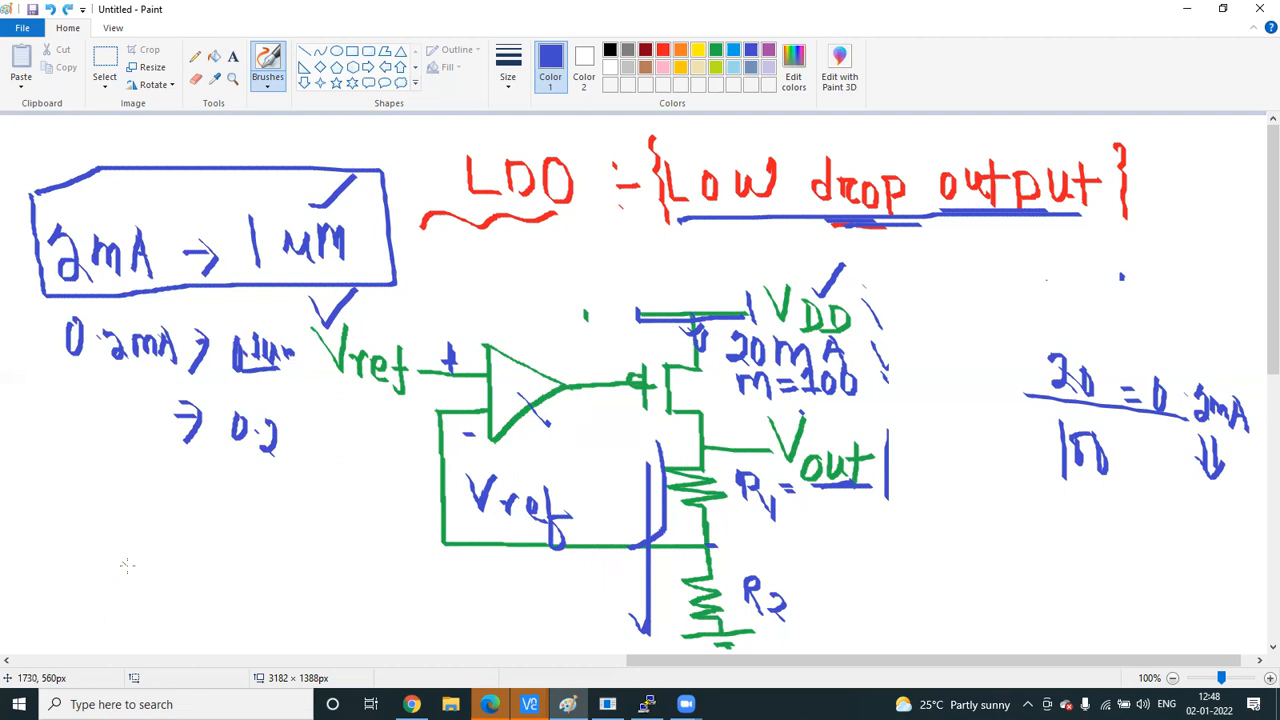
Handwrite "5 mA →" in blue below the existing current notes and undo the stray mark above it
mouse_move(105, 557)
left_mouse_down()
mouse_move(120, 590)
mouse_move(94, 598)
mouse_move(128, 562)
left_mouse_up()
mouse_move(146, 562)
left_mouse_down()
mouse_move(146, 588)
mouse_move(176, 604)
mouse_move(203, 605)
mouse_move(214, 576)
mouse_move(231, 632)
mouse_move(220, 600)
mouse_move(298, 596)
mouse_move(285, 614)
left_mouse_up()
mouse_move(170, 546)
left_mouse_down()
mouse_move(194, 548)
mouse_move(178, 560)
left_mouse_up()
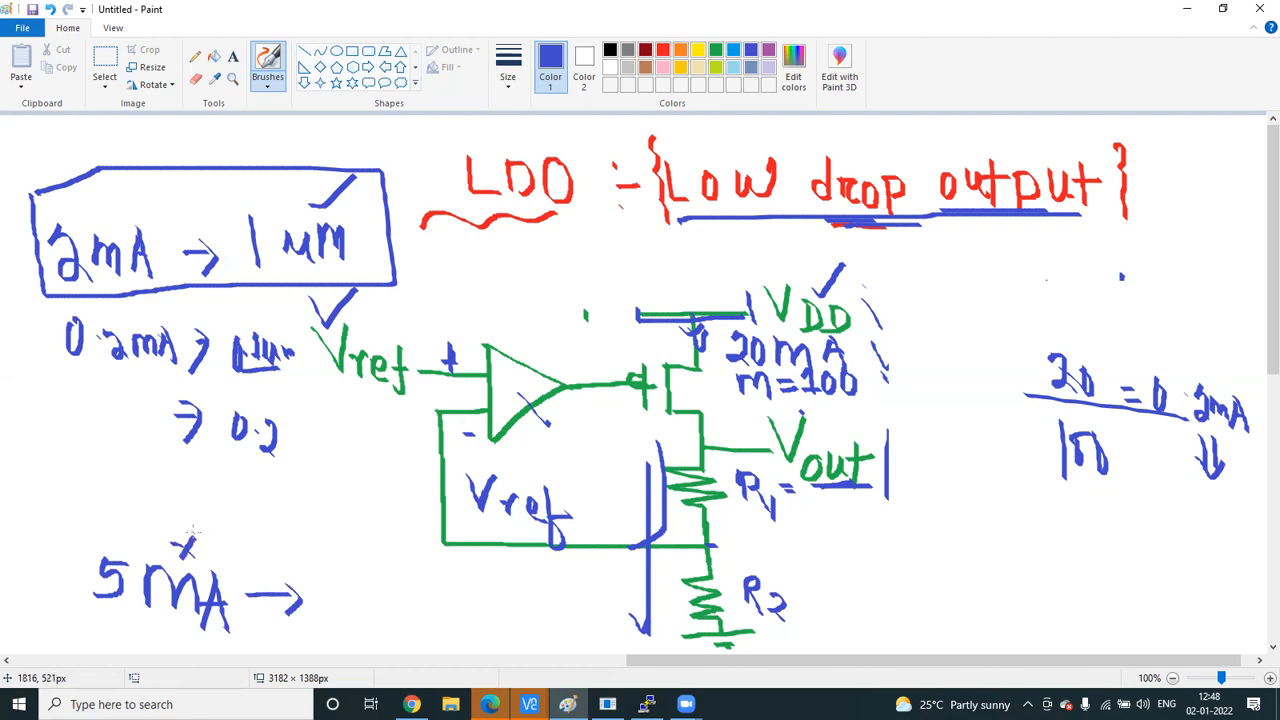
key("ctrl+z")
key("ctrl+z")
Underline the 5 and complete the note with an underlined 2.5 followed by µm after the arrow
left_click_drag(84, 628, 145, 648)
mouse_move(340, 581)
left_mouse_down()
mouse_move(350, 578)
mouse_move(362, 626)
left_mouse_up()
left_click_drag(383, 579, 377, 608)
mouse_move(385, 576)
left_mouse_down()
mouse_move(405, 573)
mouse_move(450, 612)
left_mouse_up()
mouse_move(450, 596)
left_mouse_down()
mouse_move(461, 570)
mouse_move(474, 612)
mouse_move(500, 610)
left_mouse_up()
left_click_drag(364, 626, 418, 621)
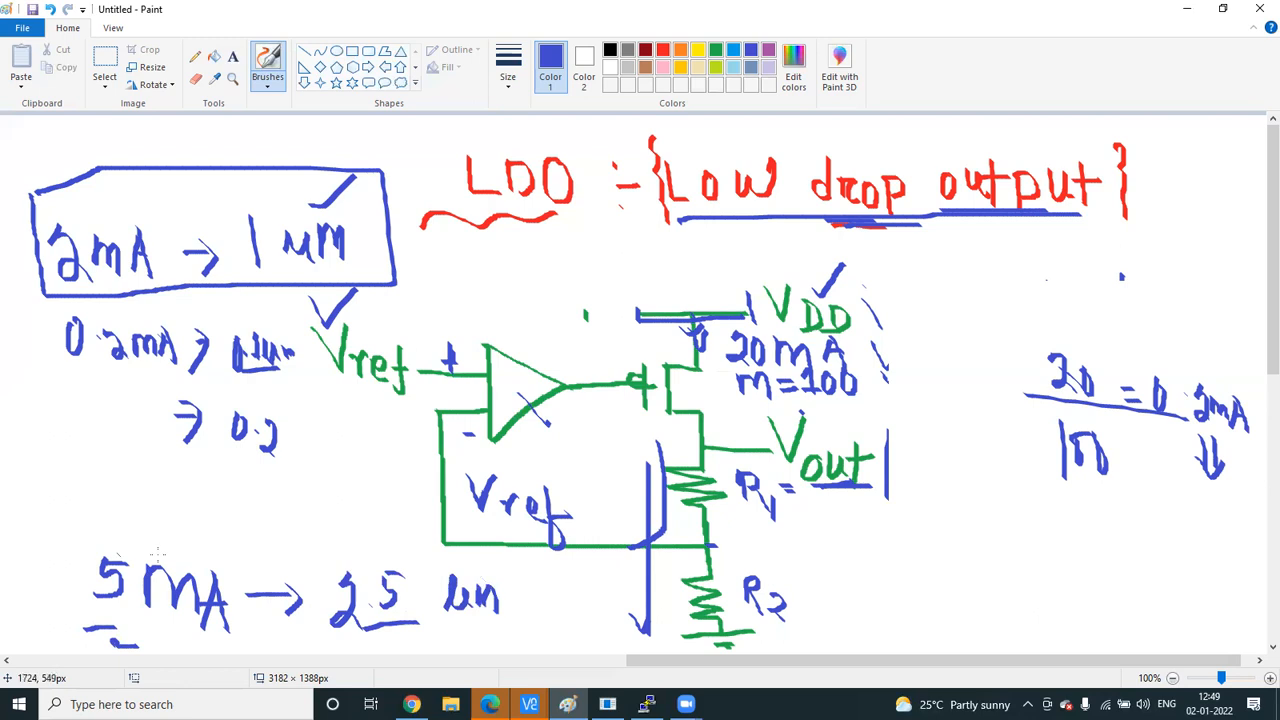
left_click_drag(158, 553, 378, 566)
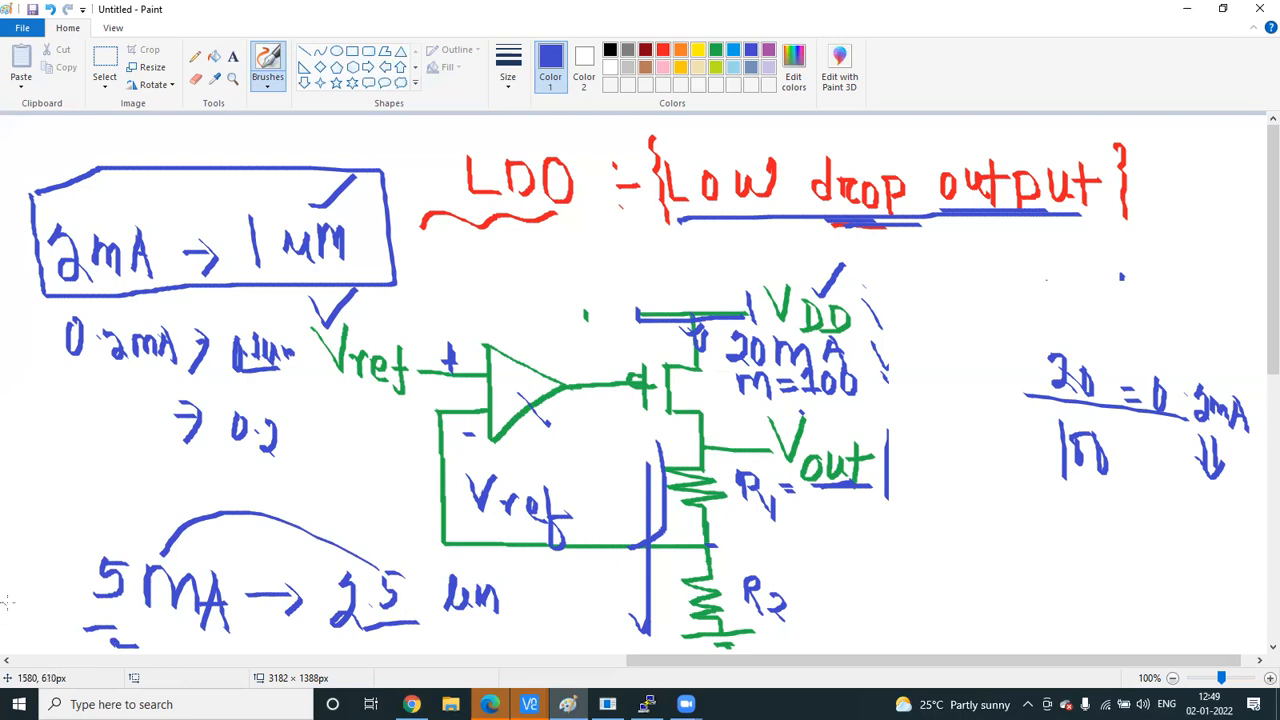
key("ctrl+z")
key("ctrl+z")
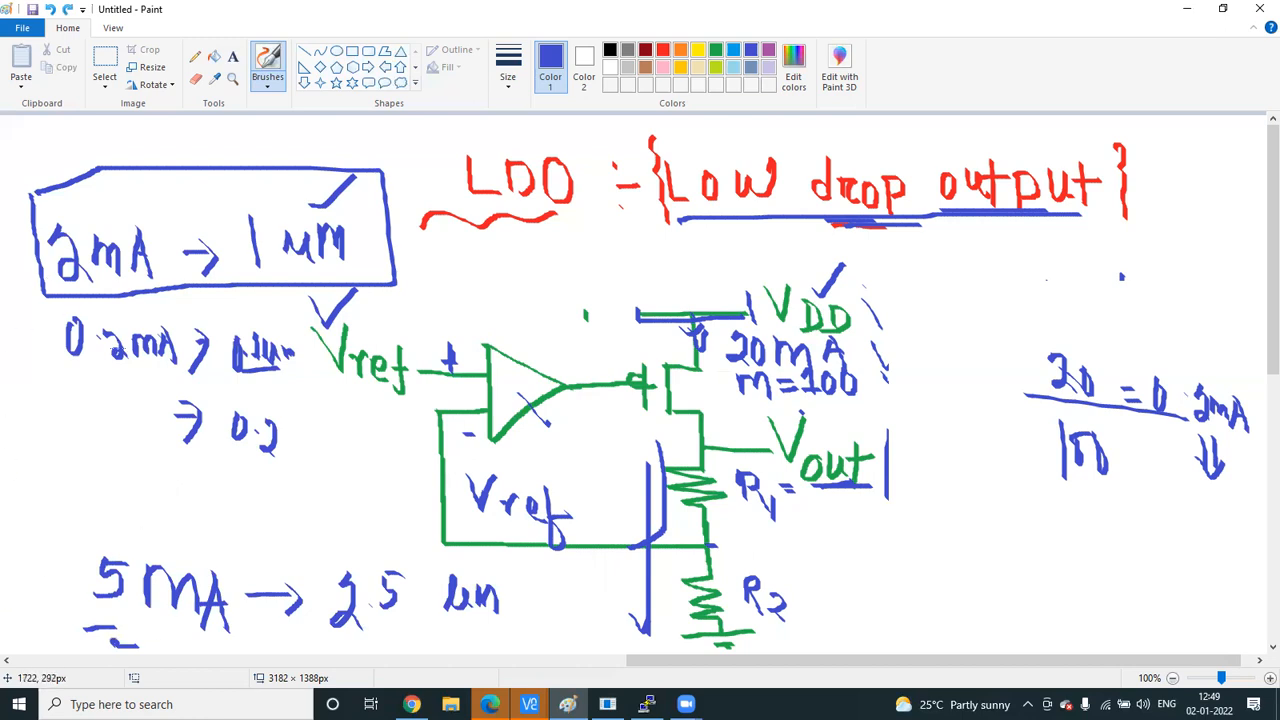
Delete the rectangular area holding the 0.2mA notes, the green Vref input and the op-amp from the sketch
left_click(104, 86)
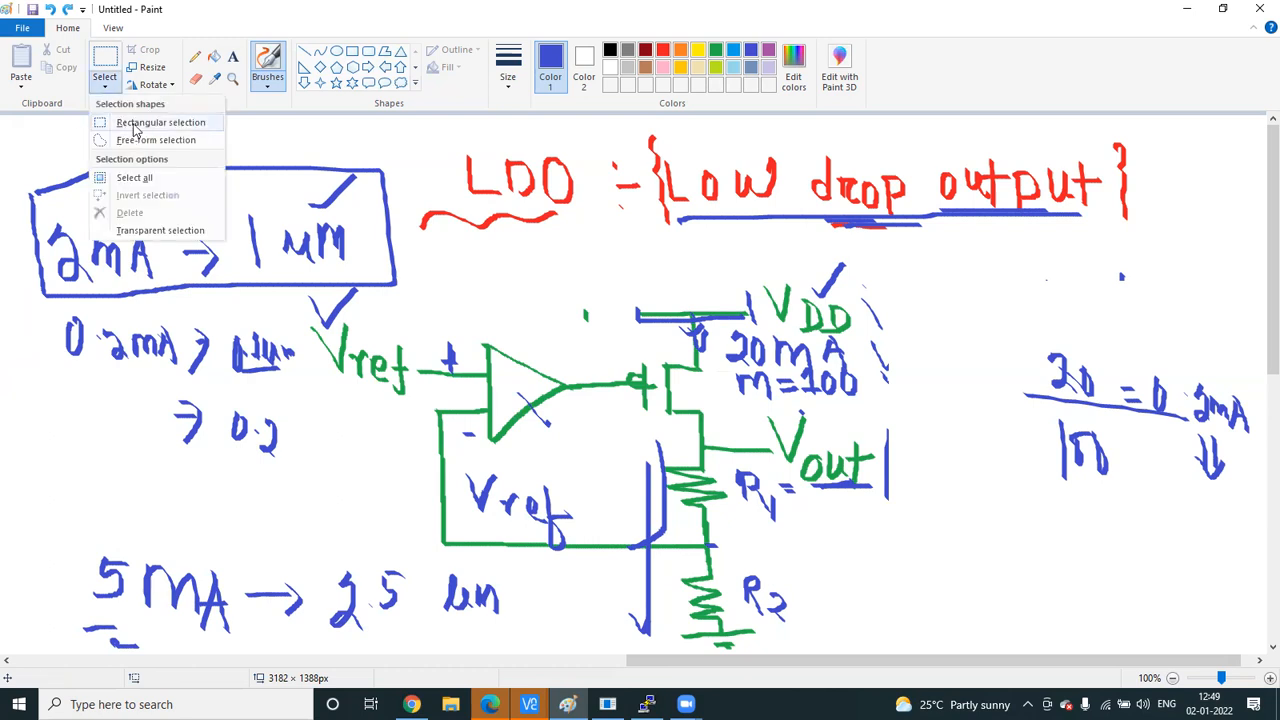
left_click(136, 124)
left_click_drag(49, 303, 598, 499)
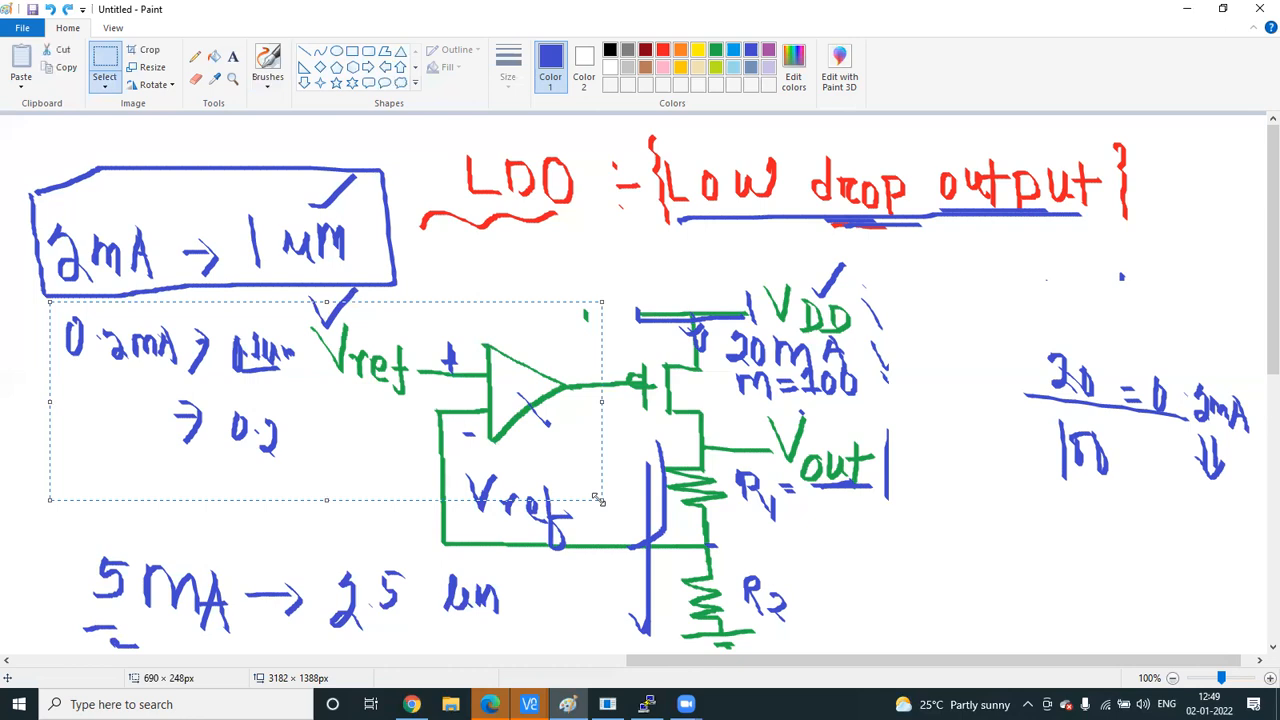
key("Delete")
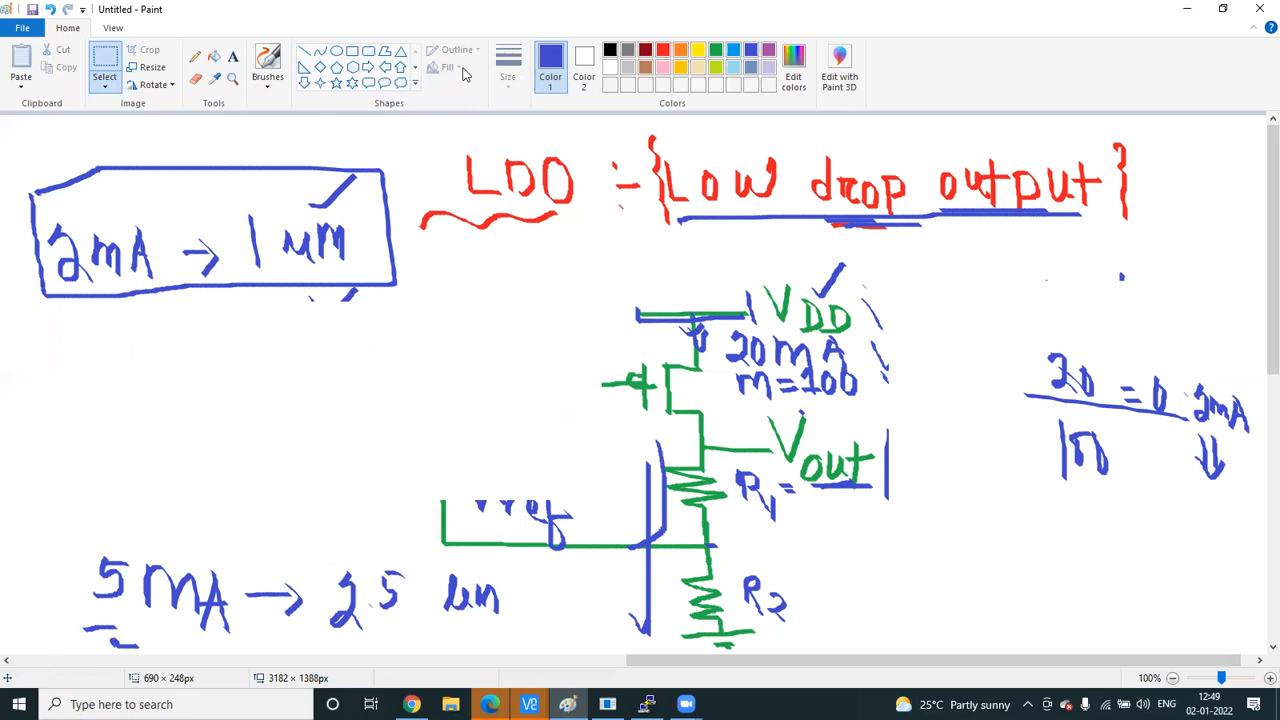
Handwrite "1 mA → 1" in blue with a fraction bar under the last 1, below the boxed 2mA note
left_click(267, 80)
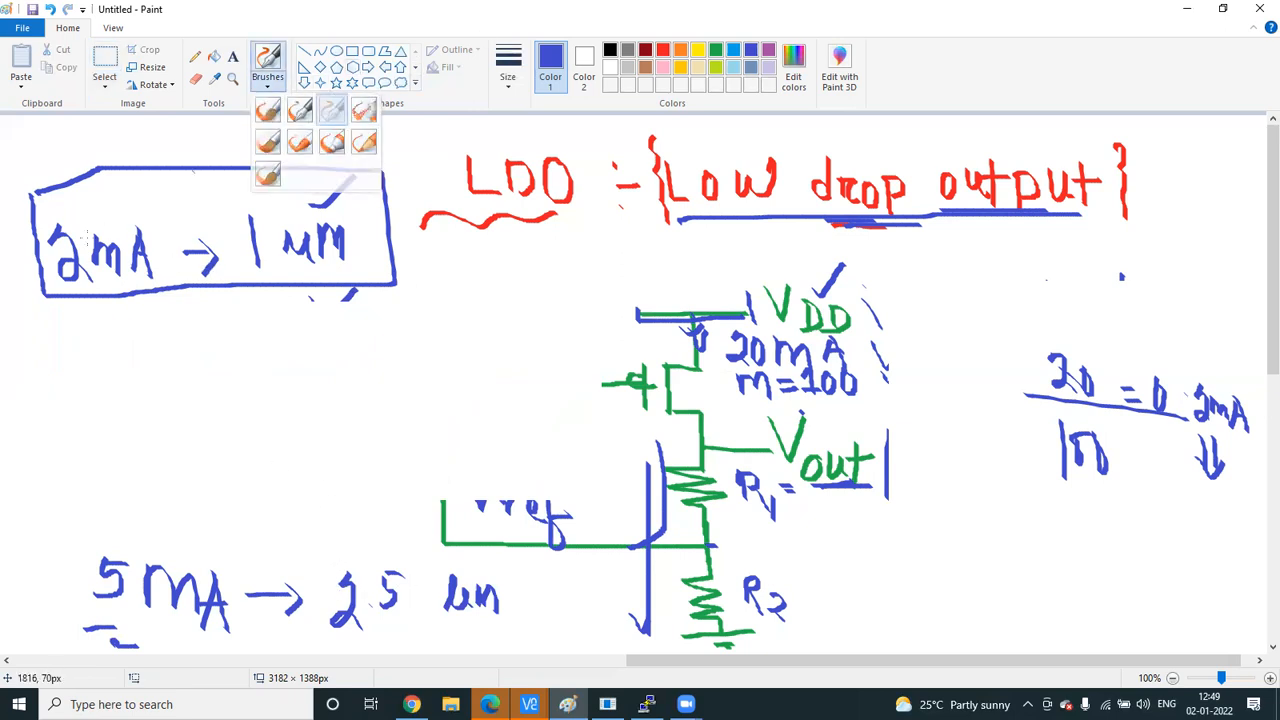
left_click(332, 110)
mouse_move(84, 320)
left_mouse_down()
mouse_move(86, 404)
mouse_move(47, 355)
left_mouse_up()
mouse_move(48, 400)
left_mouse_down()
mouse_move(110, 402)
mouse_move(148, 372)
mouse_move(164, 402)
left_mouse_up()
left_click_drag(188, 364, 180, 414)
mouse_move(190, 364)
left_mouse_down()
mouse_move(198, 404)
mouse_move(196, 386)
mouse_move(228, 374)
left_mouse_up()
mouse_move(214, 364)
left_mouse_down()
mouse_move(228, 374)
mouse_move(216, 398)
left_mouse_up()
mouse_move(258, 350)
left_mouse_down()
mouse_move(258, 408)
mouse_move(300, 412)
left_mouse_up()
Add the denominator 2 and the unit µm to the 1 mA note, and undo both
mouse_move(240, 442)
left_mouse_down()
mouse_move(276, 454)
mouse_move(290, 484)
left_mouse_up()
mouse_move(310, 398)
left_mouse_down()
mouse_move(322, 440)
mouse_move(376, 440)
left_mouse_up()
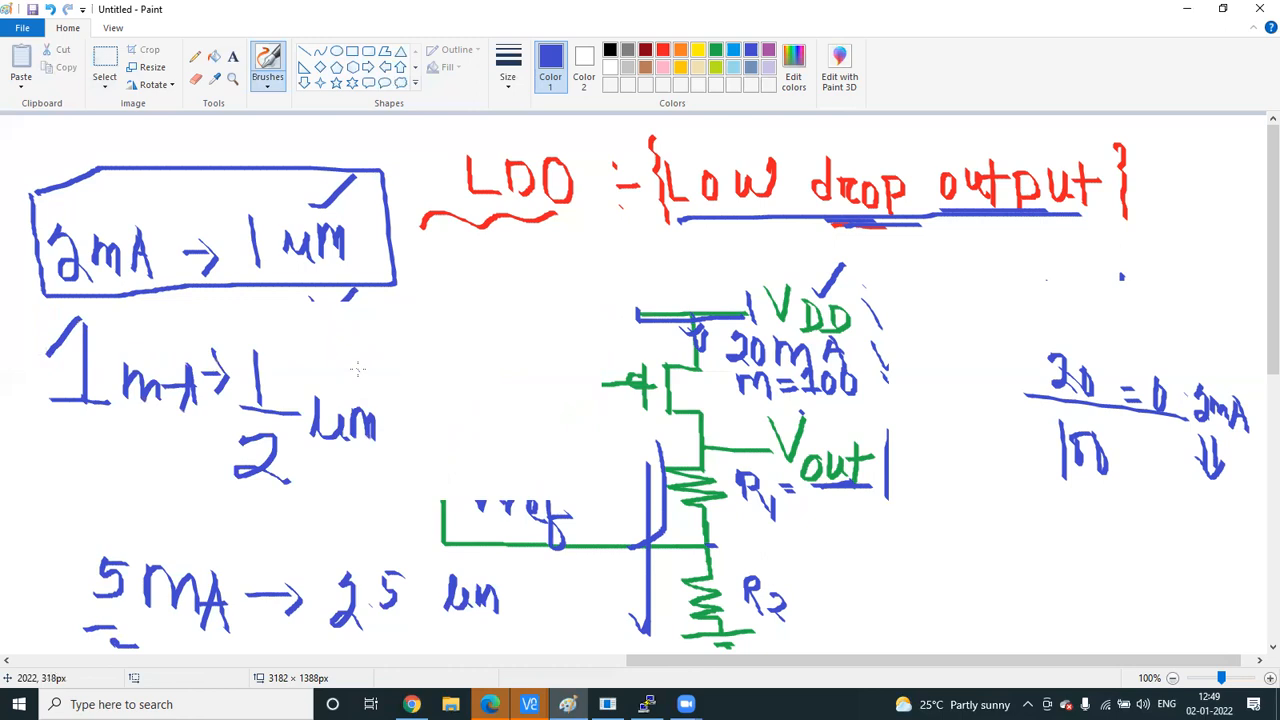
key("ctrl+z")
key("ctrl+z")
key("ctrl+z")
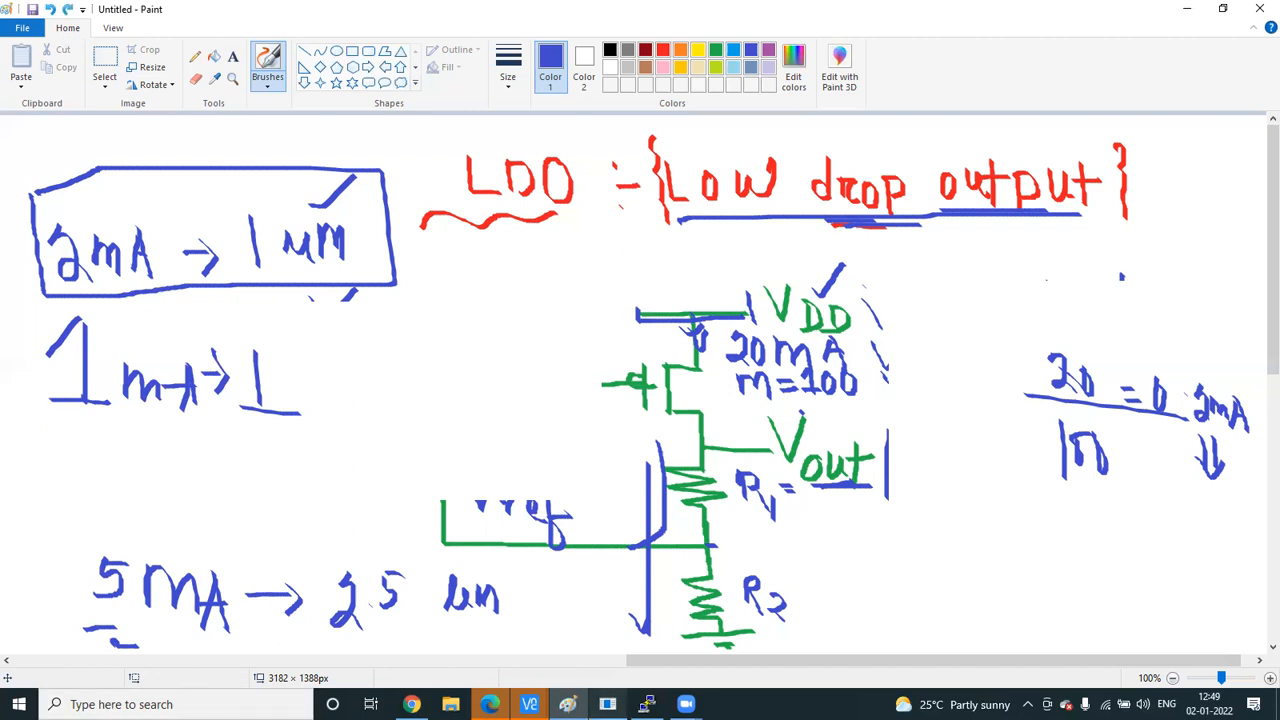
Switch to the Virtuoso ldo schematic and wire the PMOS drain to R0 and R0's lower terminal to R1
left_click(567, 704)
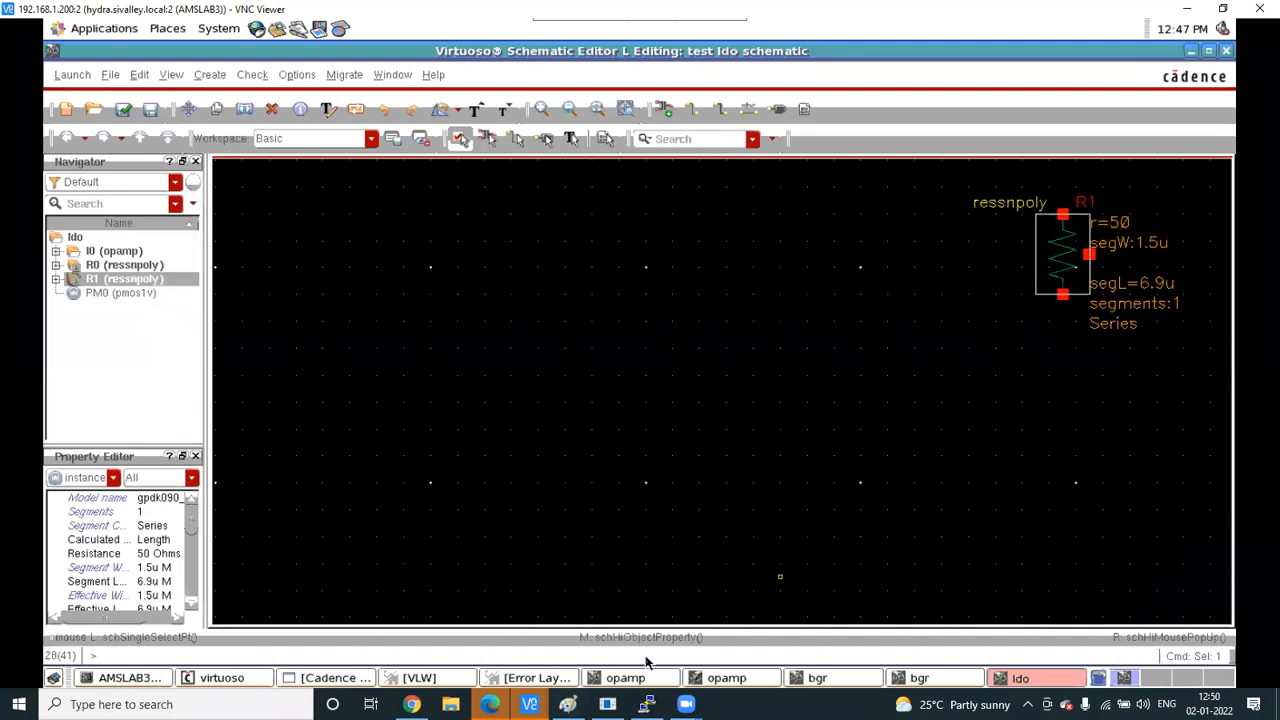
scroll(940, 357, "down", 1)
left_click(940, 357)
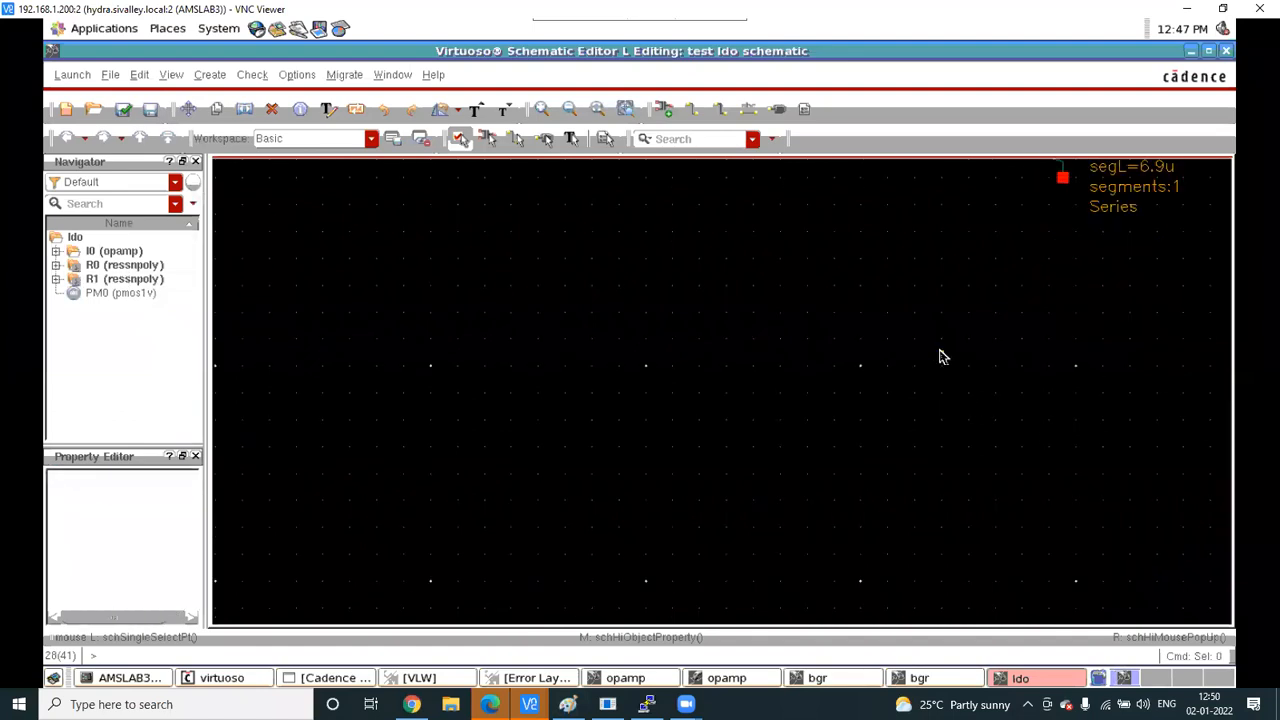
key("f")
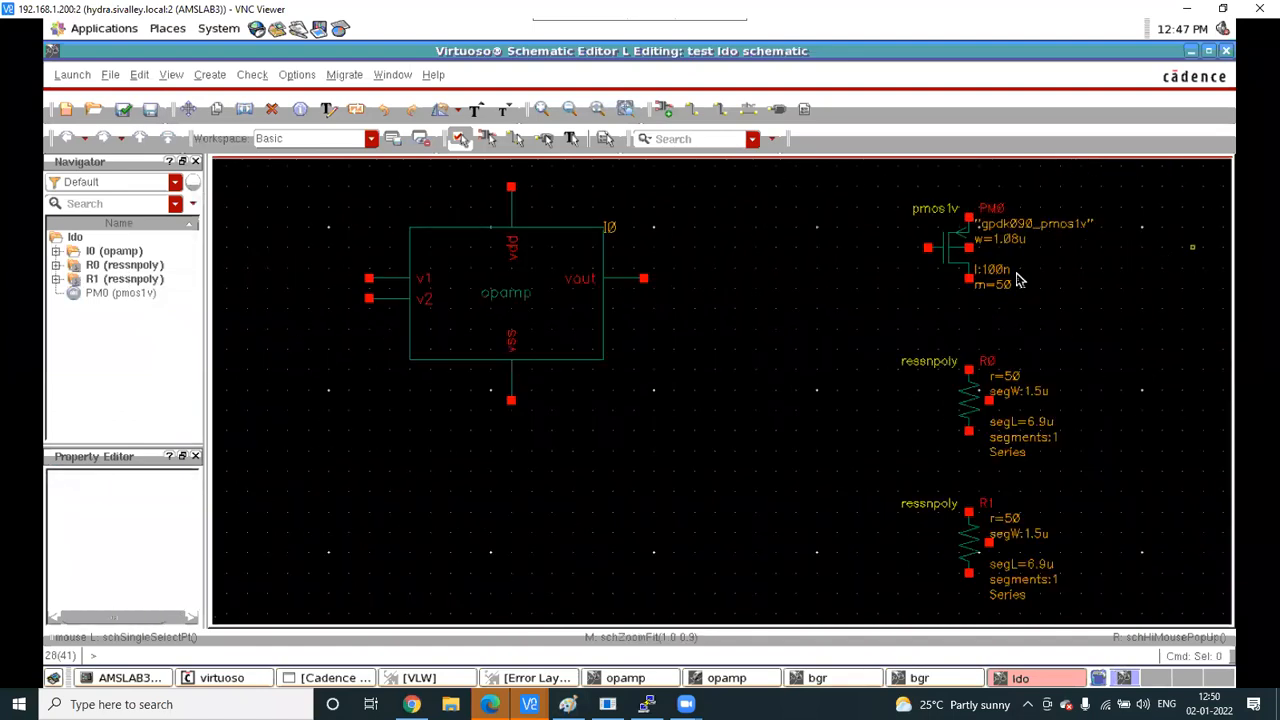
key("w")
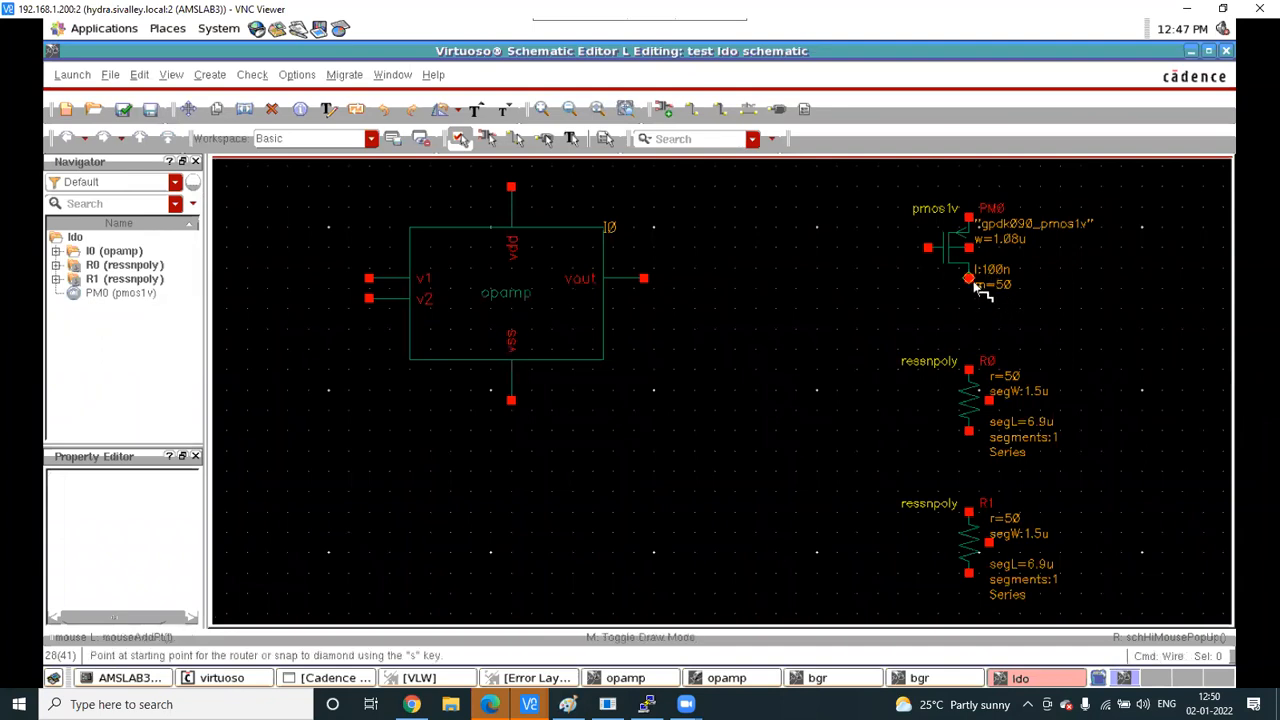
left_click(968, 279)
left_click(968, 370)
left_click(968, 431)
left_click(968, 511)
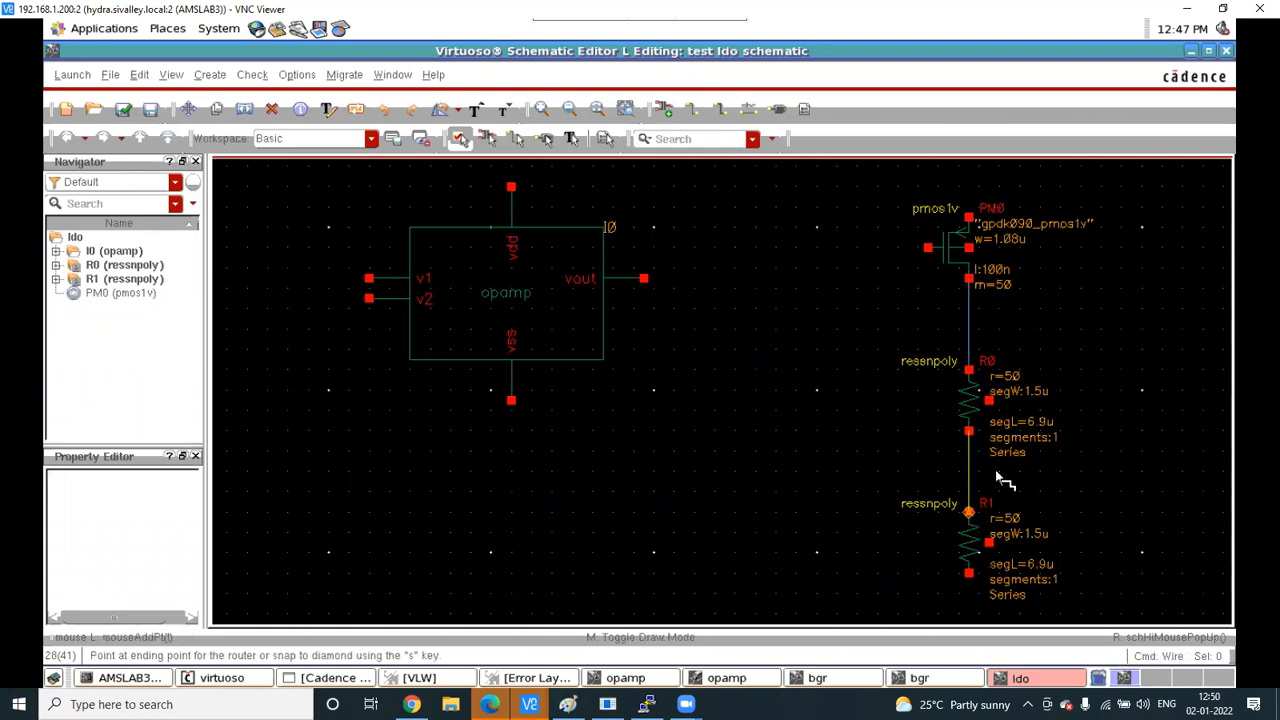
Wire the op-amp's vout pin to the gate of the PMOS
left_click(644, 279)
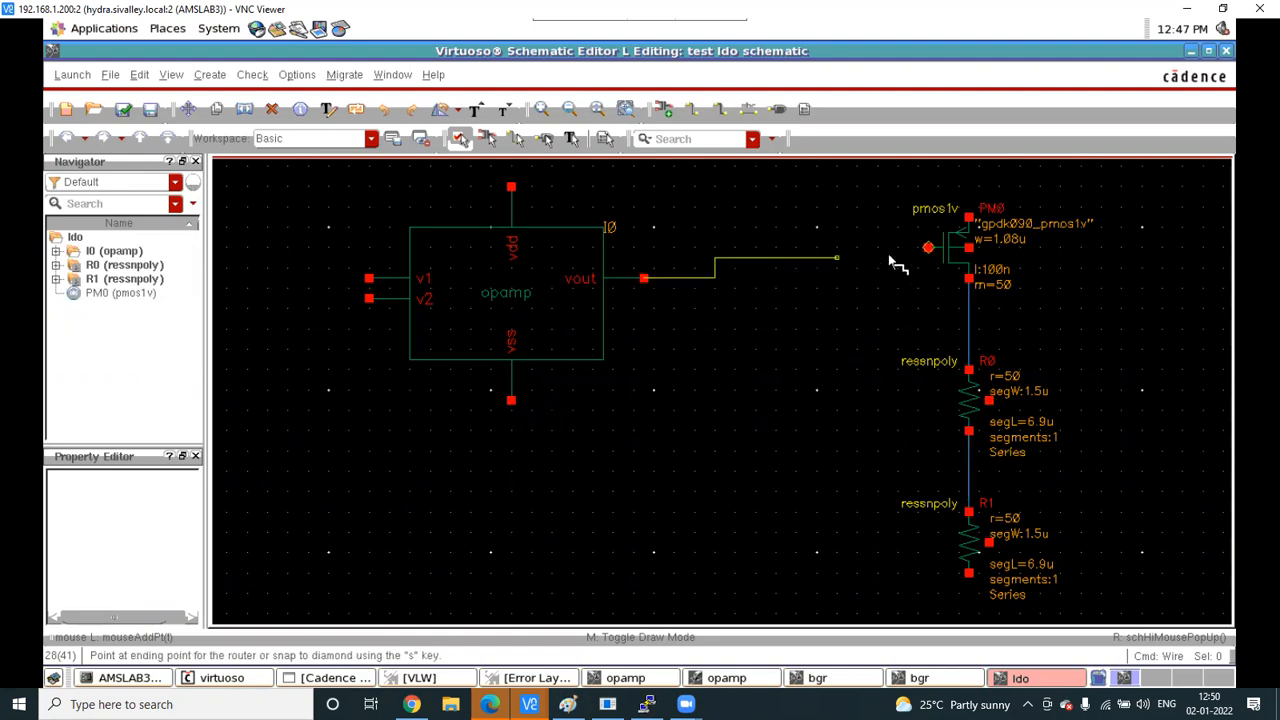
left_click(930, 252)
left_click(511, 401)
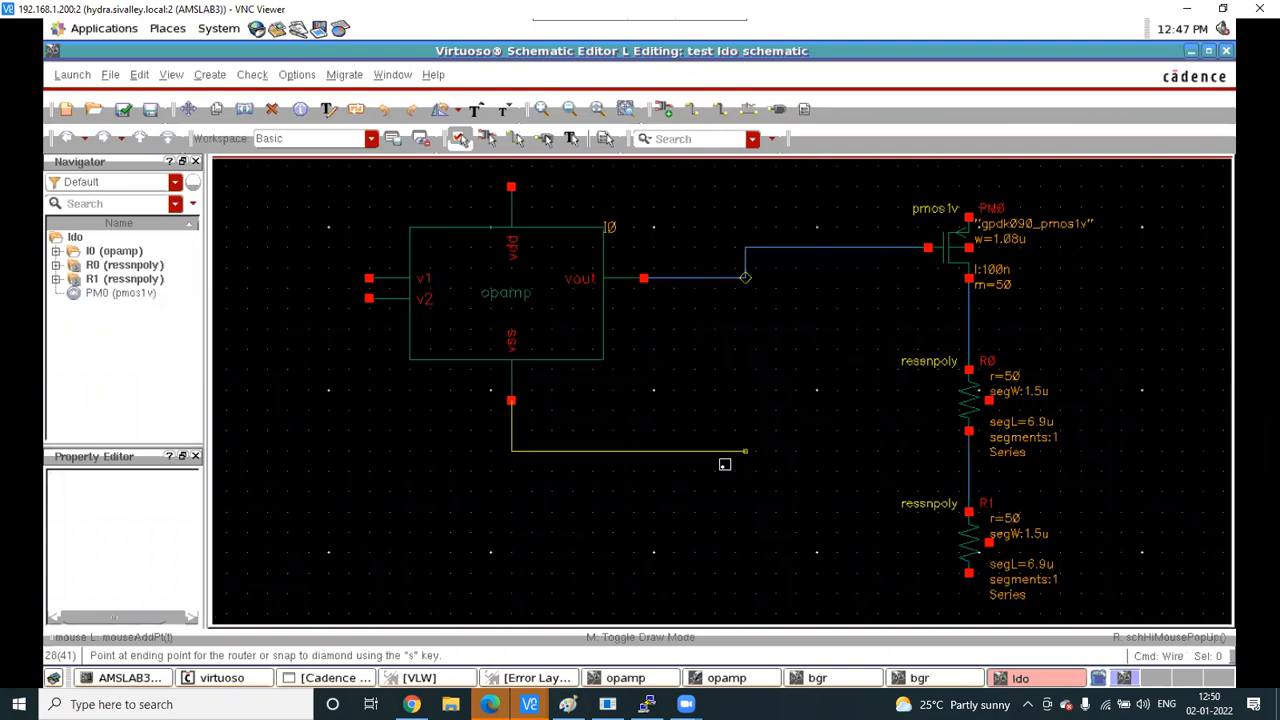
key("Escape")
Wire the op-amp's v2 input to the node between resistors R0 and R1 as the feedback path
key("w")
left_click(369, 298)
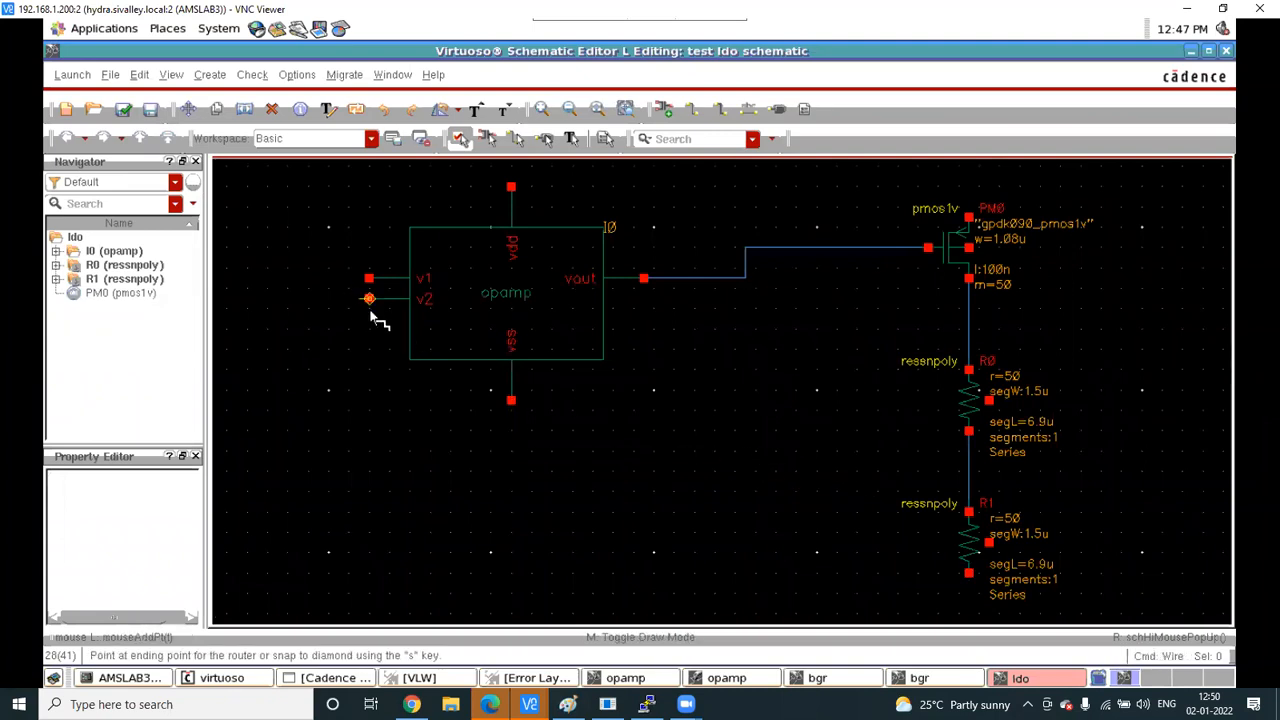
key("Escape")
key("w")
left_click(369, 299)
left_click(968, 471)
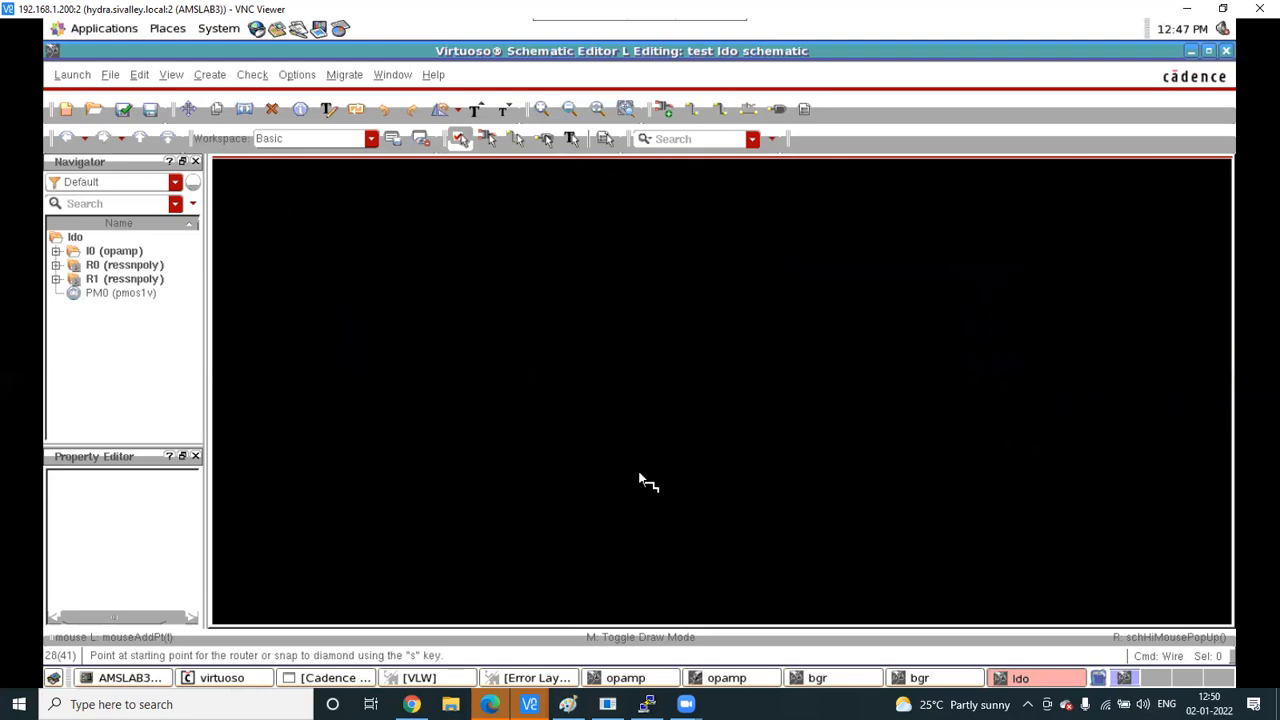
left_click(377, 278)
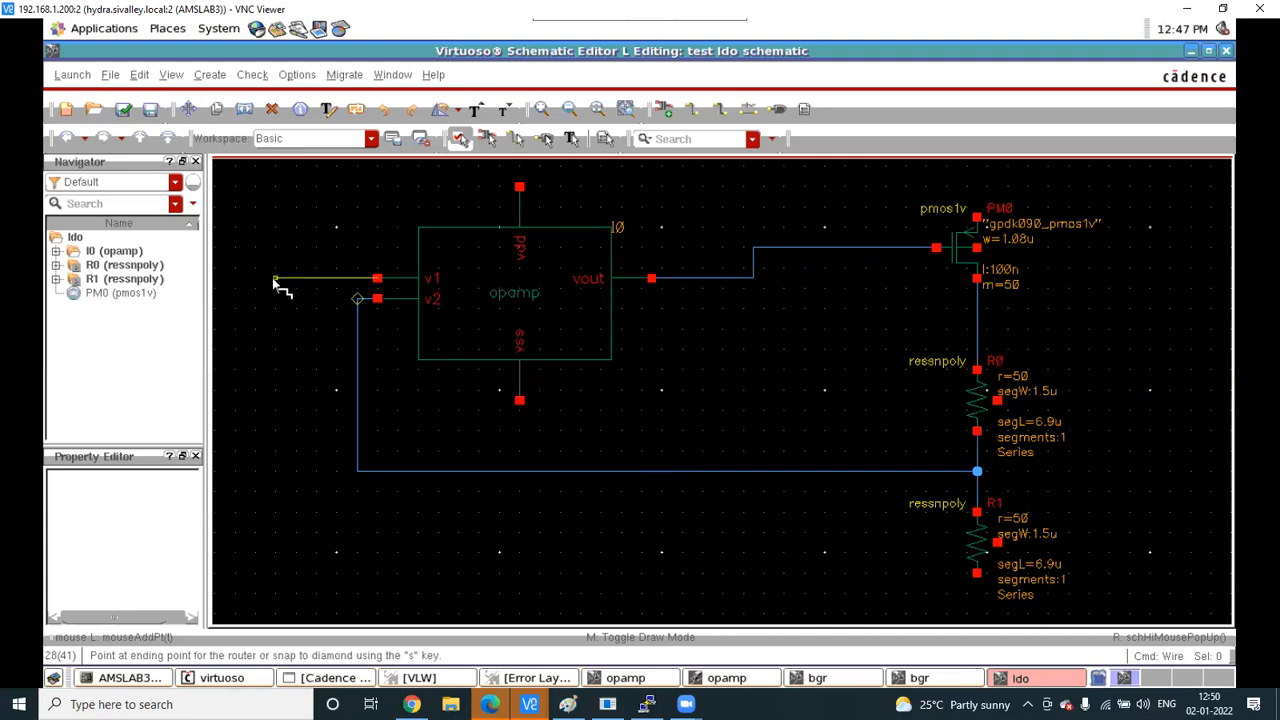
key("Escape")
Place an input pin named vref beside the op-amp and wire it to the v1 input
key("p")
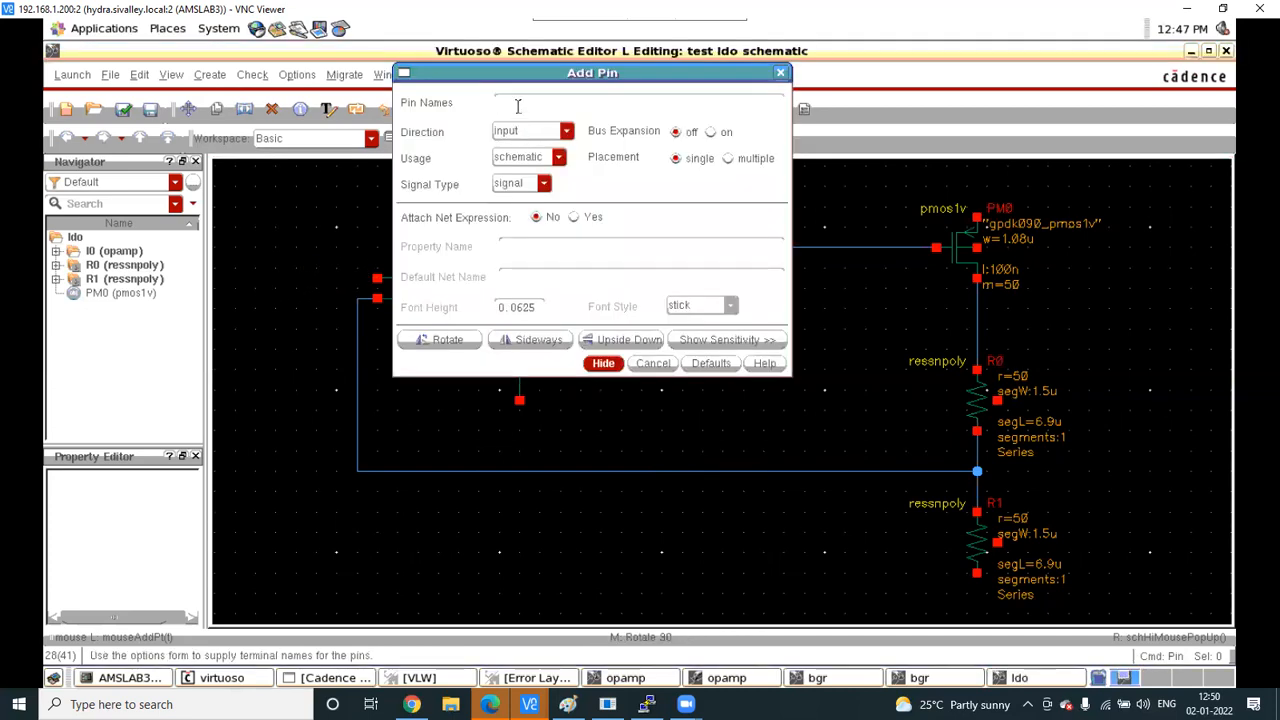
type("vref")
key("Return")
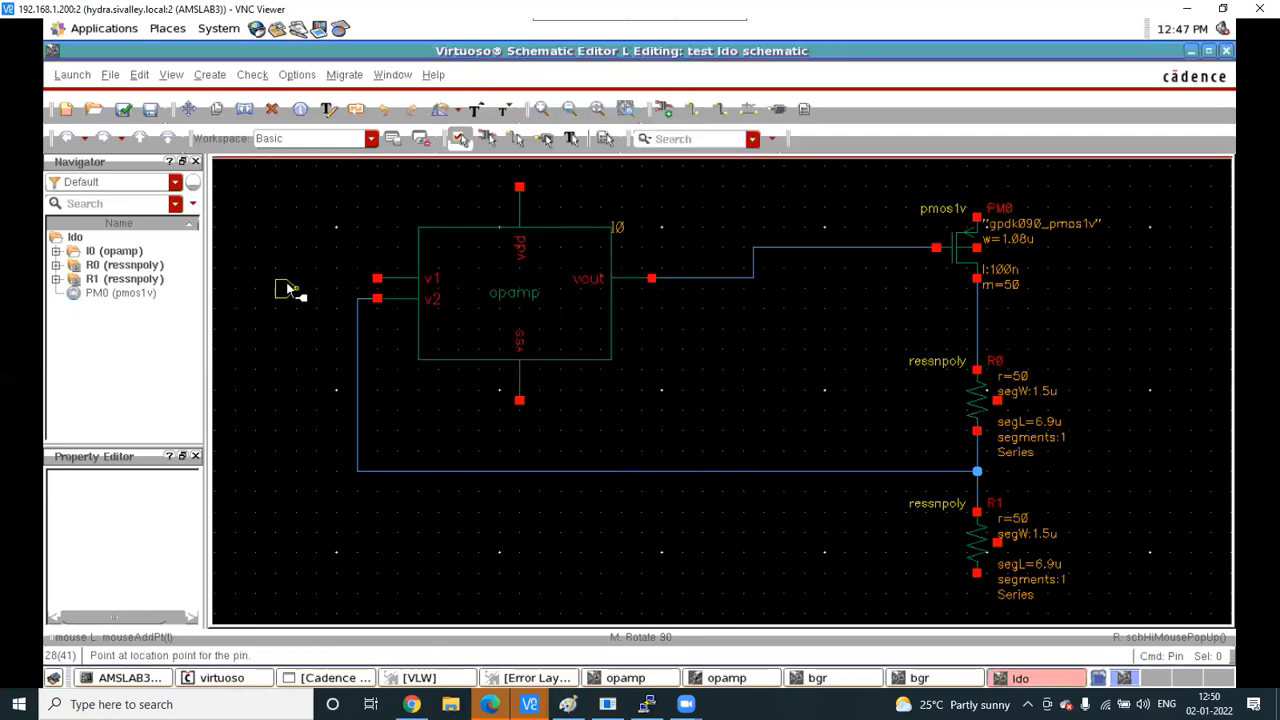
left_click(286, 278)
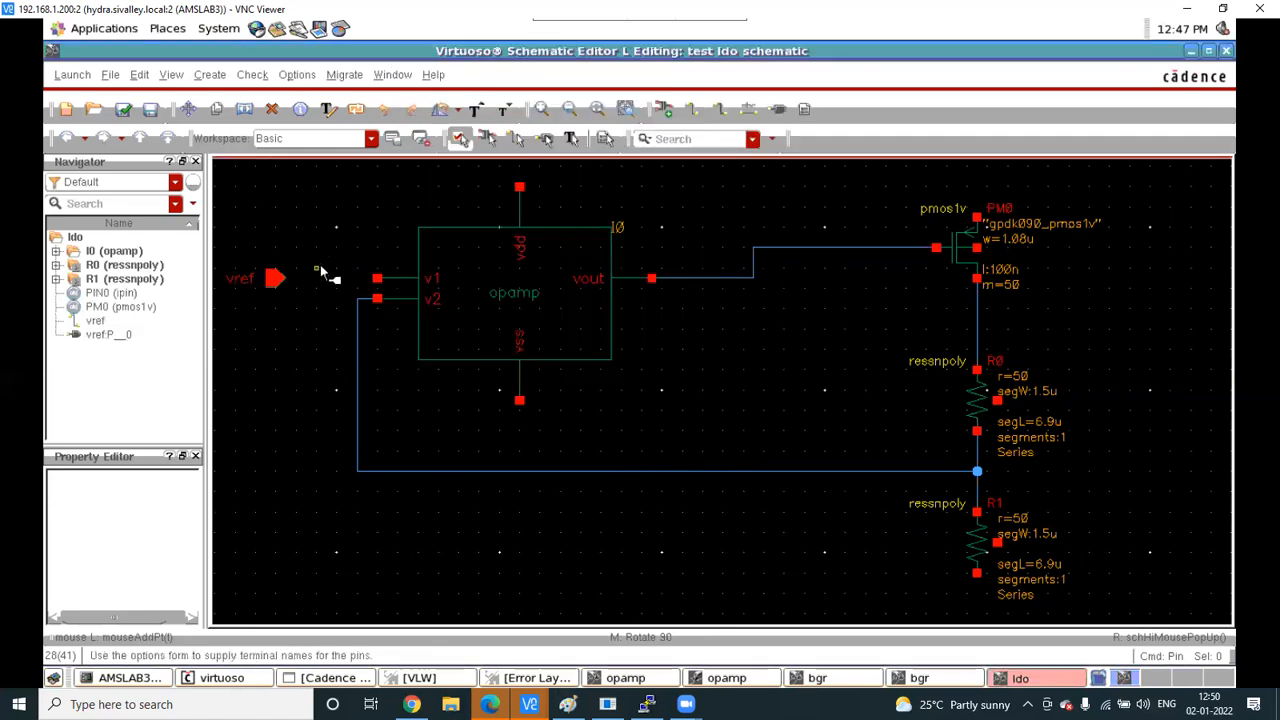
key("w")
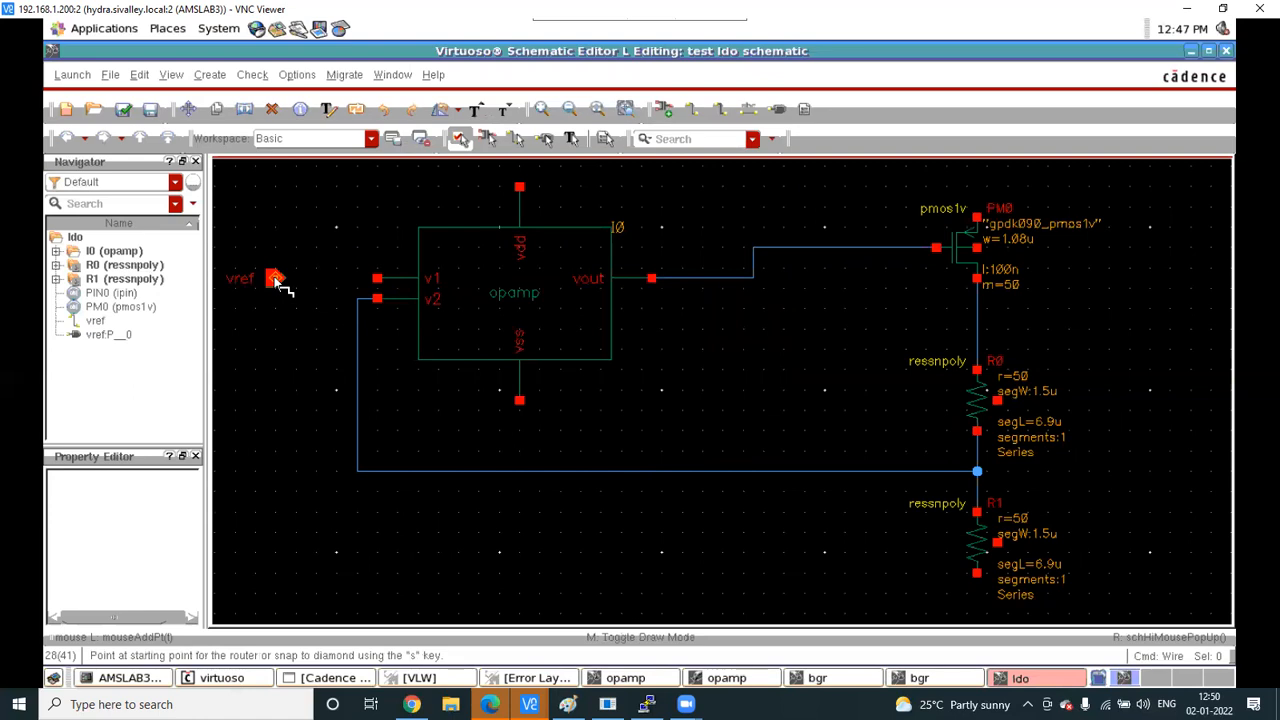
left_click(345, 286)
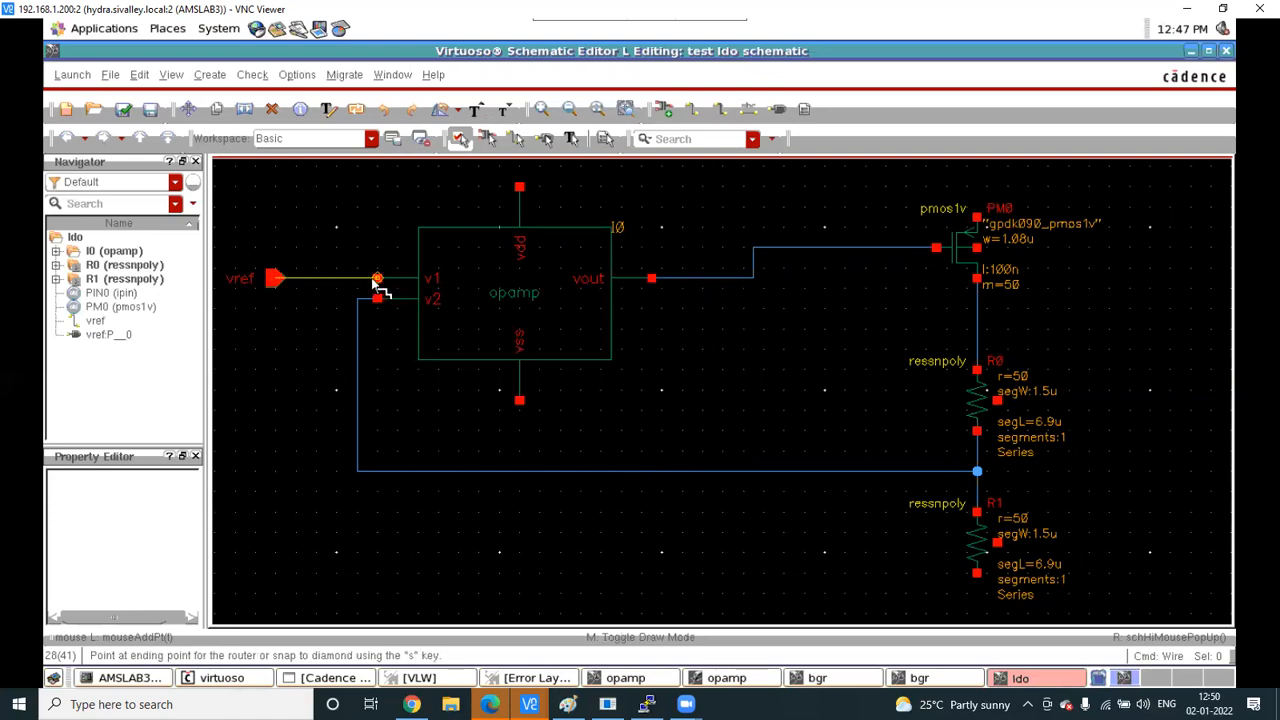
left_click(410, 243)
Place an input pin named vdd, pointing downward, directly above the PMOS source
key("f")
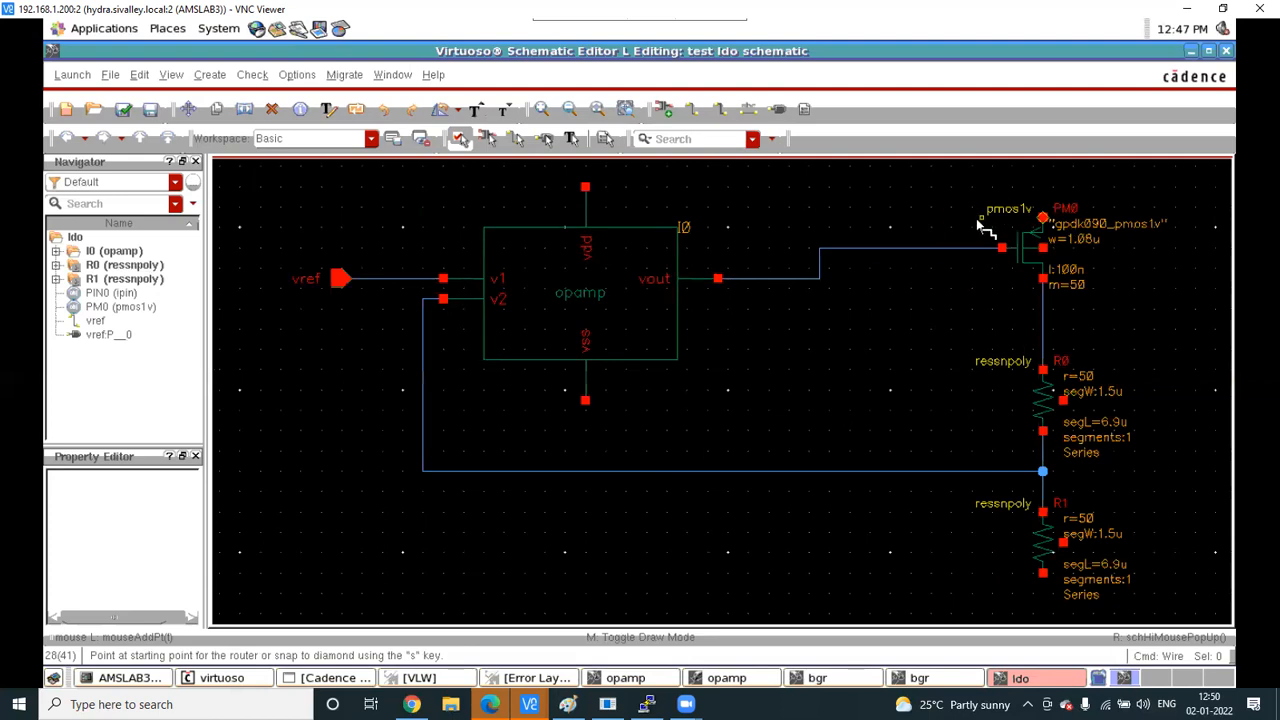
scroll(978, 228, "up", 1)
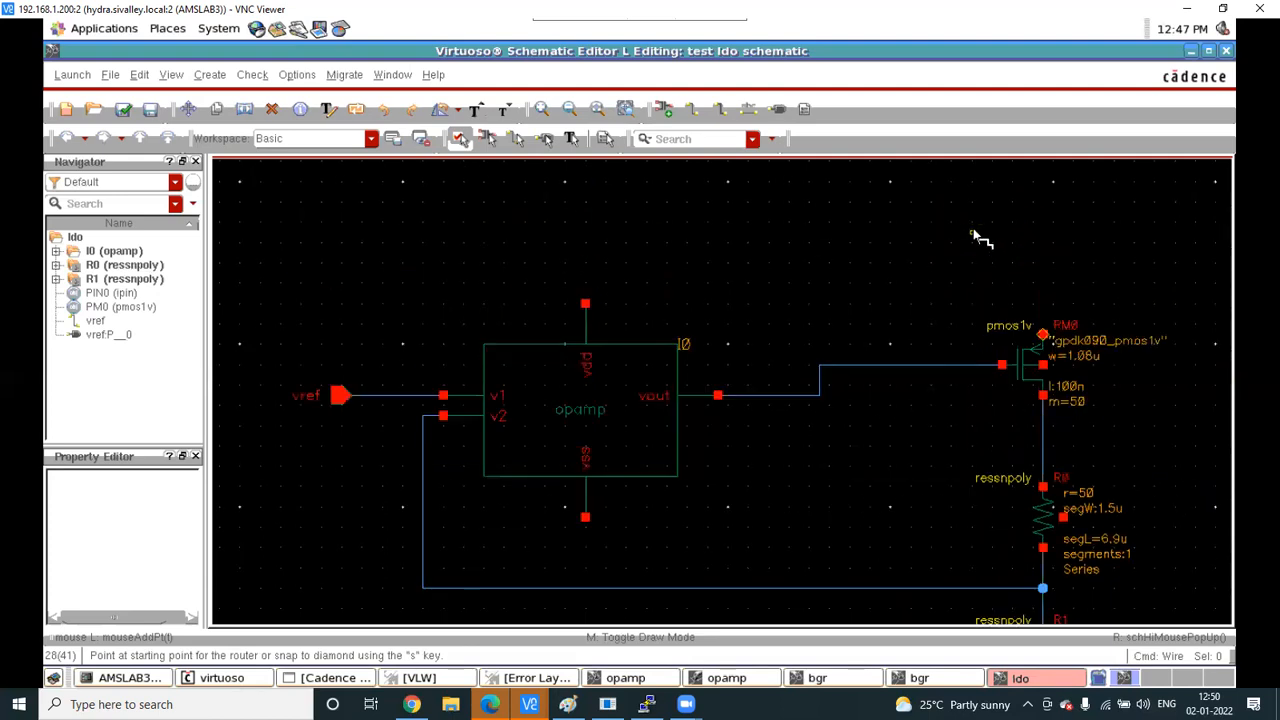
key("p")
type("vdd")
left_click(603, 363)
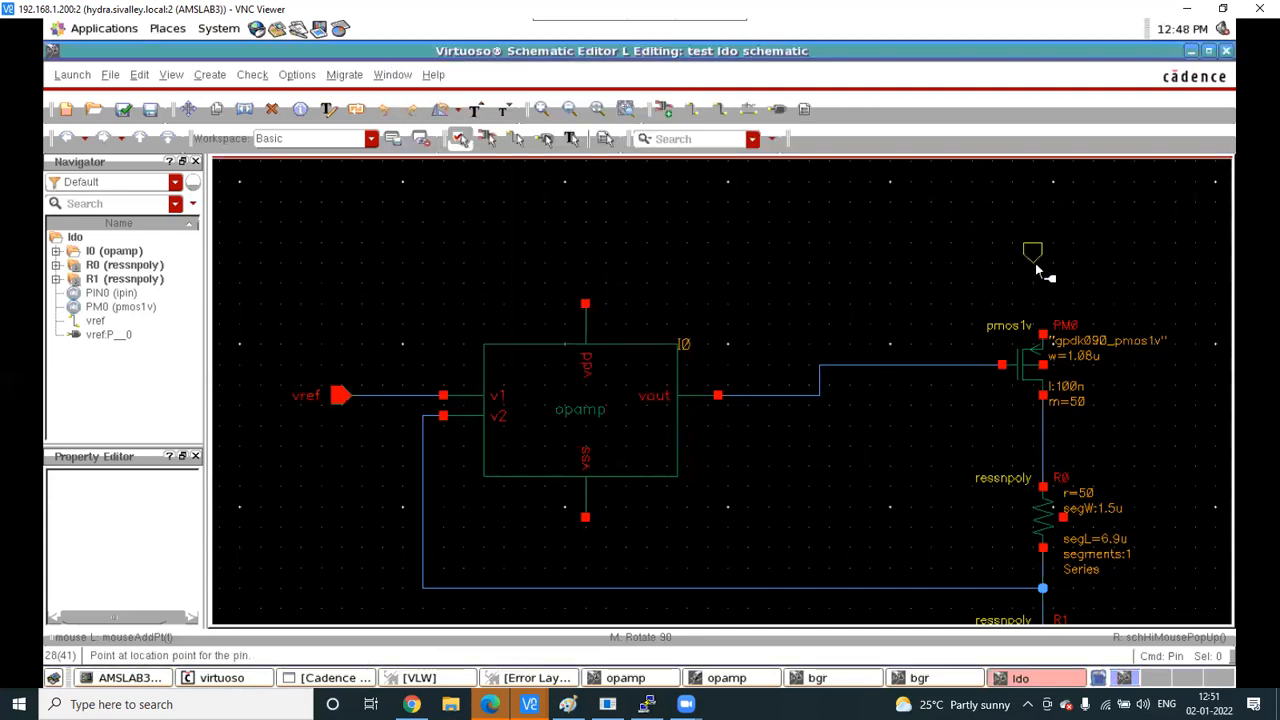
left_click(1040, 261)
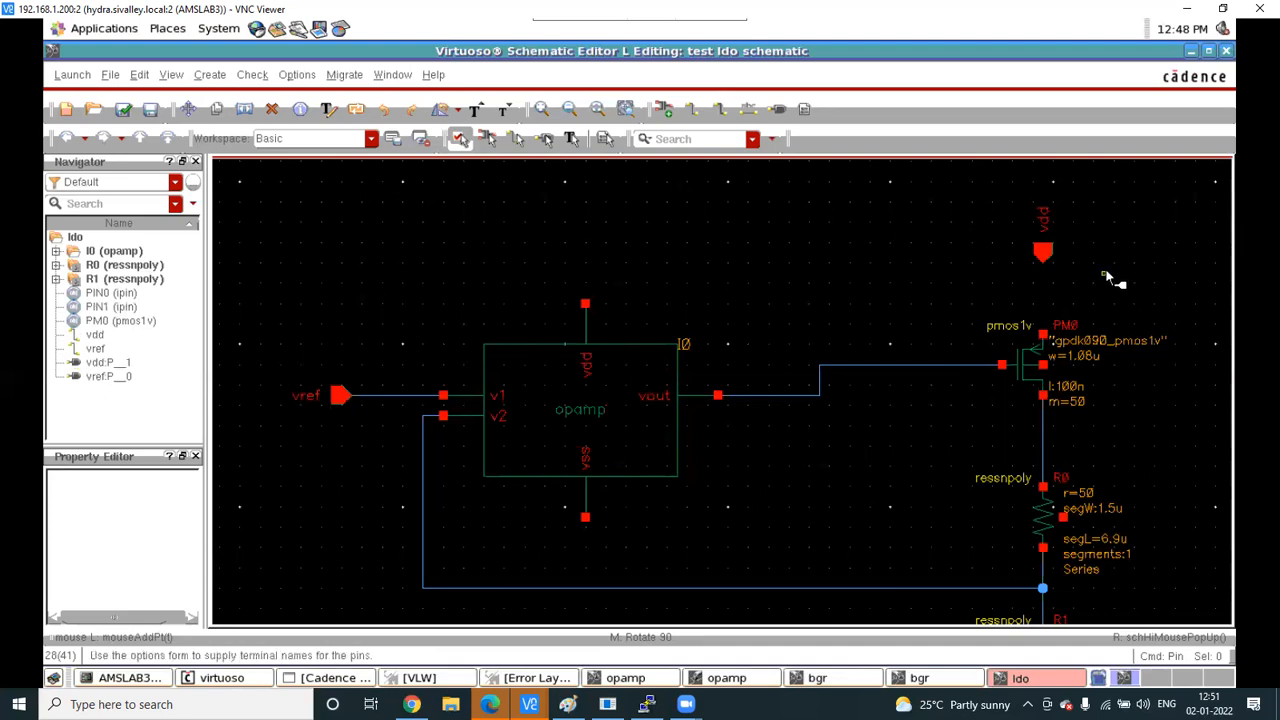
Wire the PMOS bulk terminal to its source and connect the source to the vdd pin
key("w")
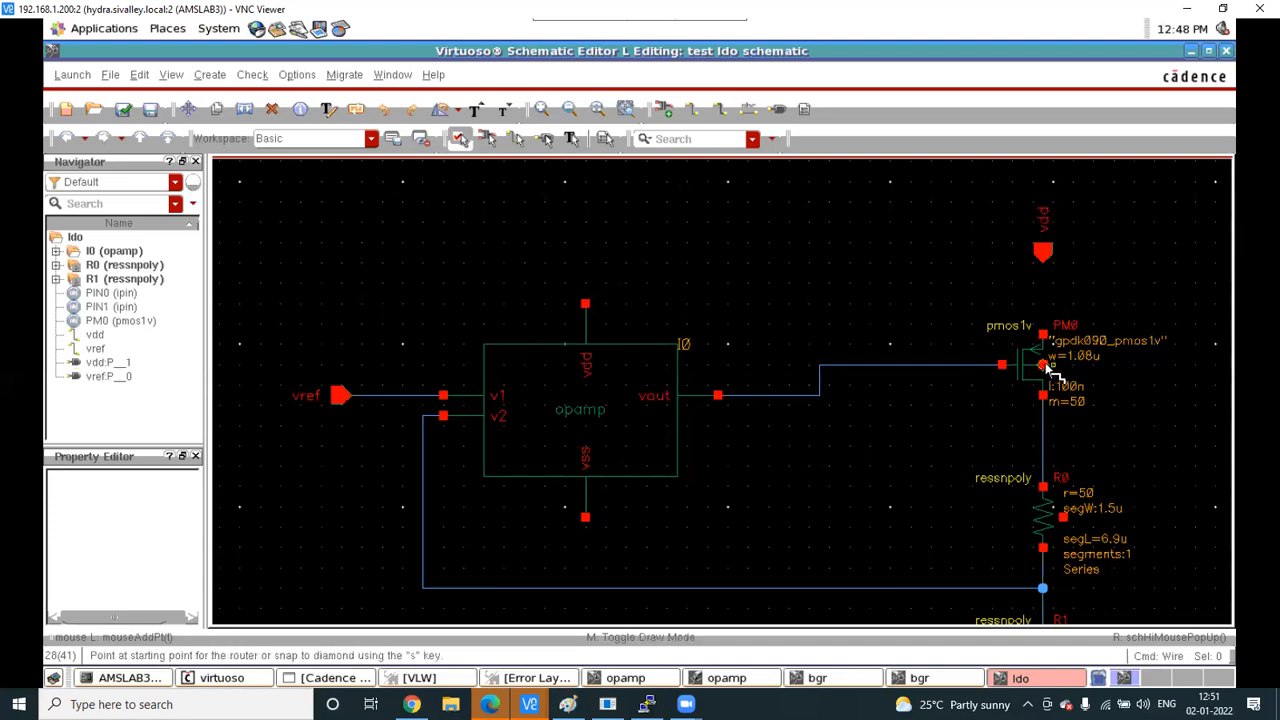
left_click(1045, 366)
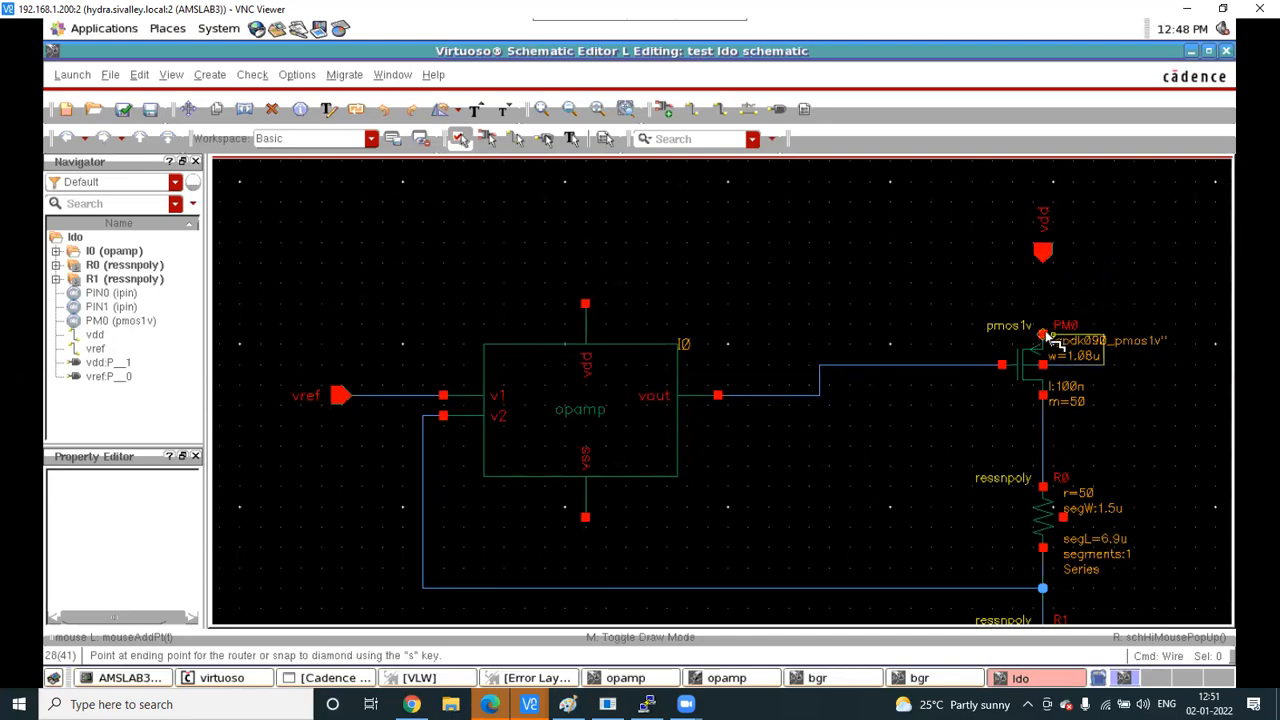
left_click(1043, 251)
left_click(1049, 335)
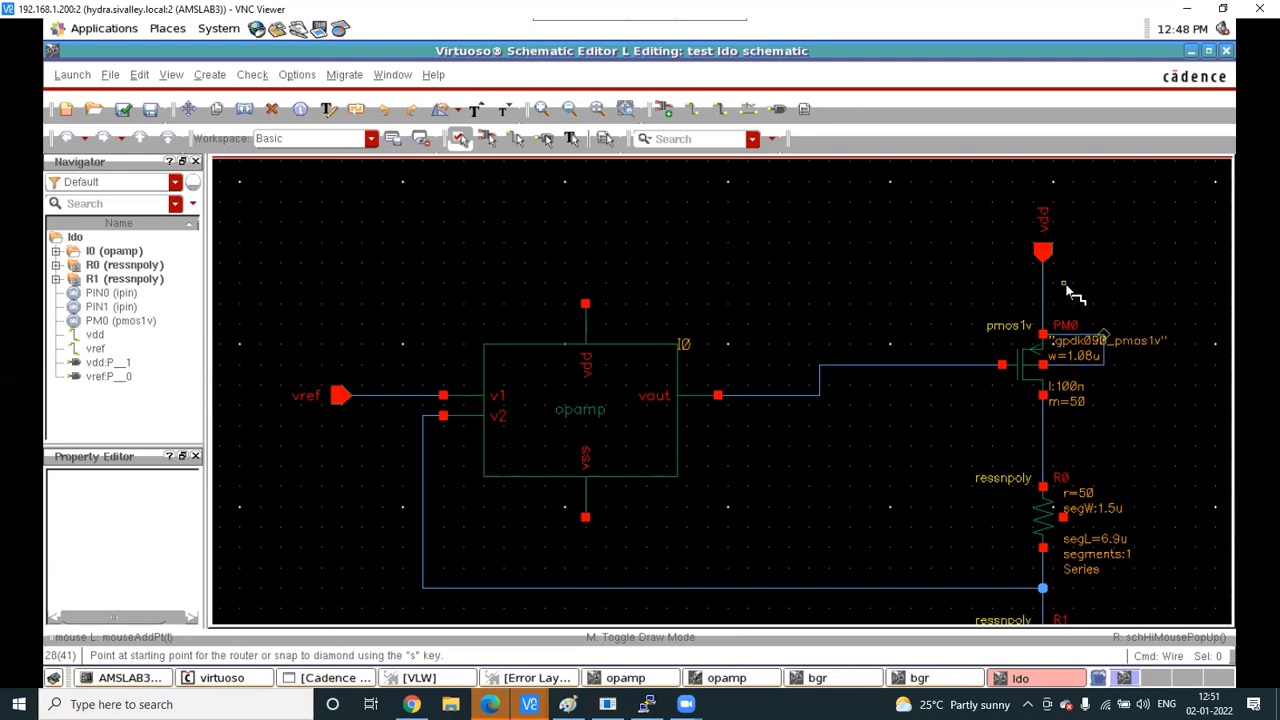
Place an input pin named vss below R1 and wire it to R1's lower terminal
key("f")
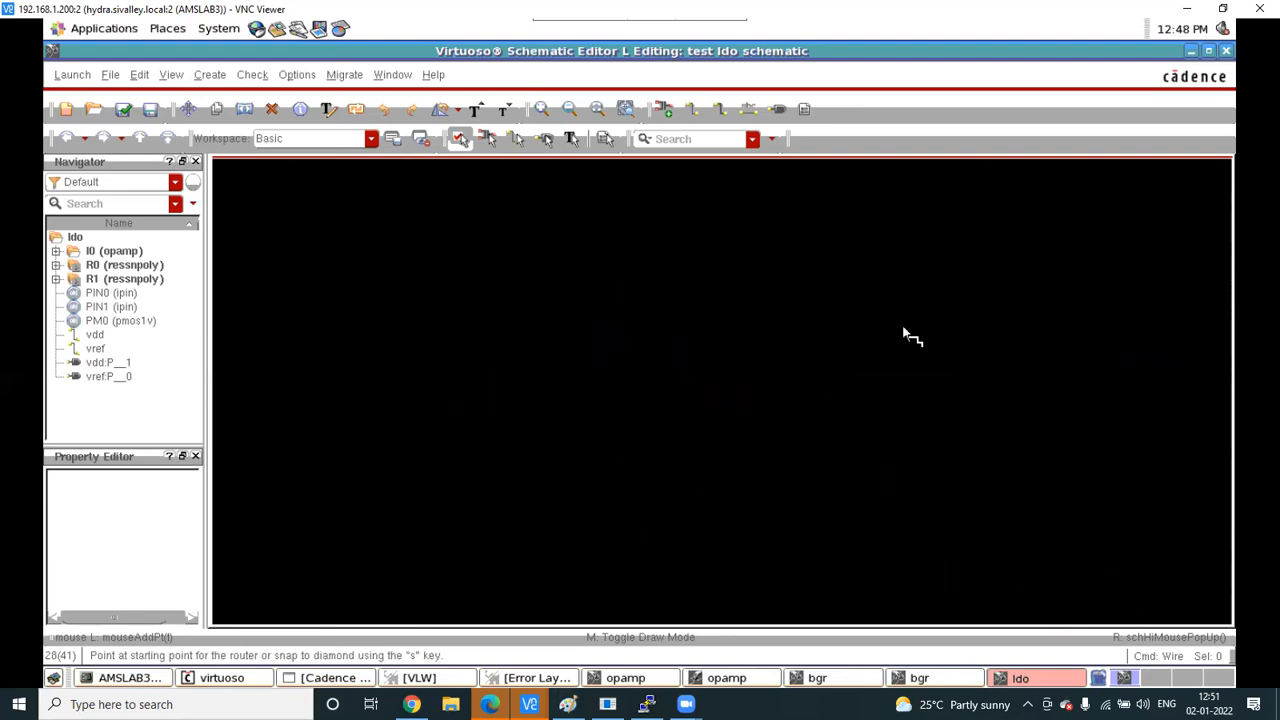
left_click(988, 600)
key("p")
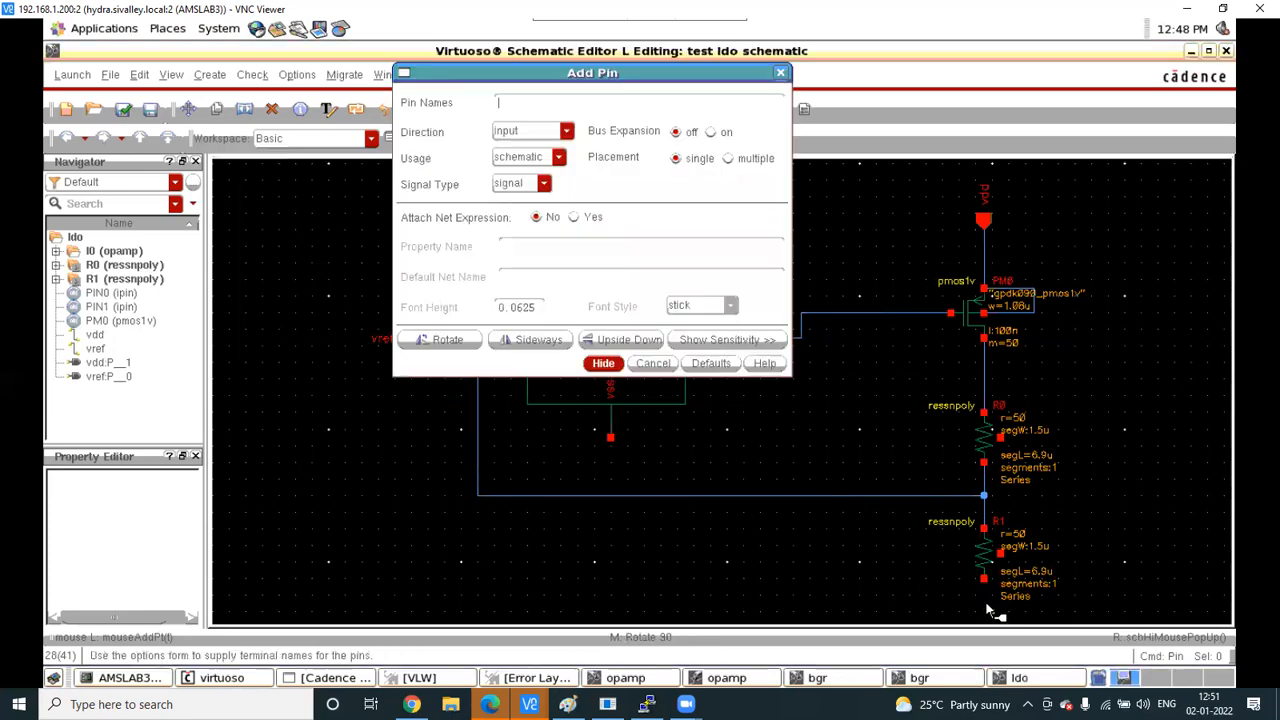
type("vout")
left_click(603, 363)
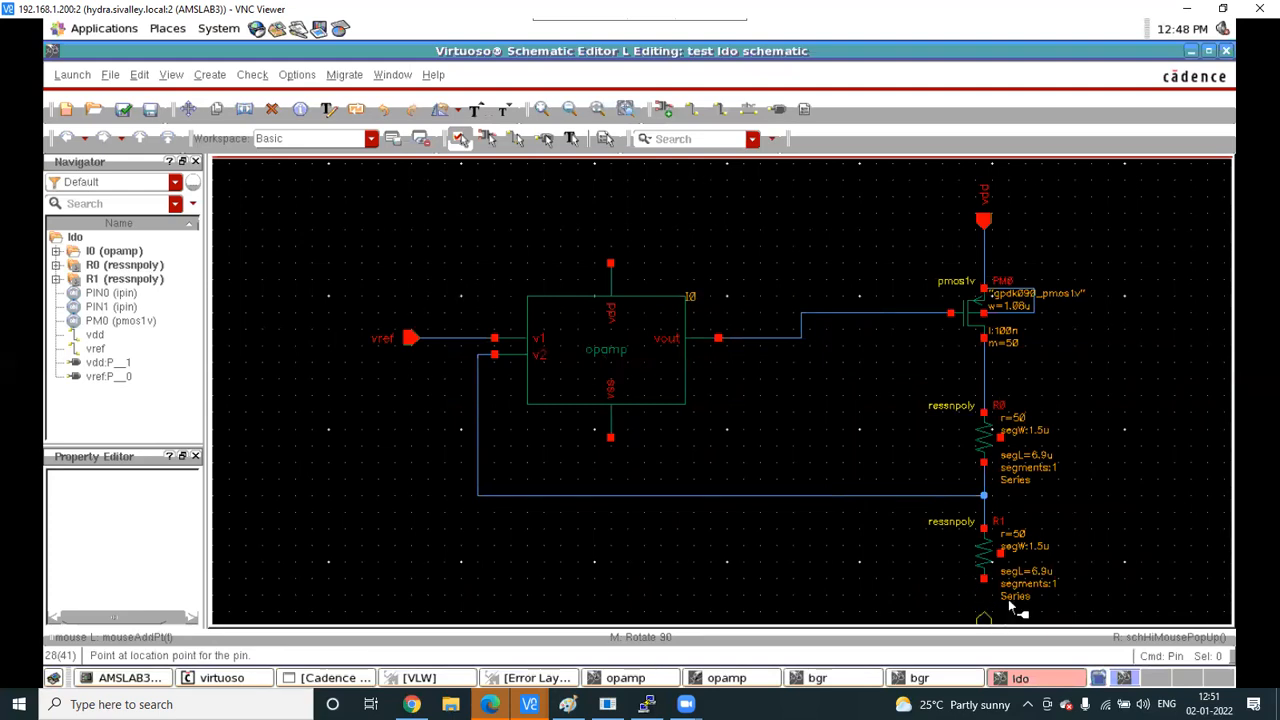
left_click(1008, 599)
key("w")
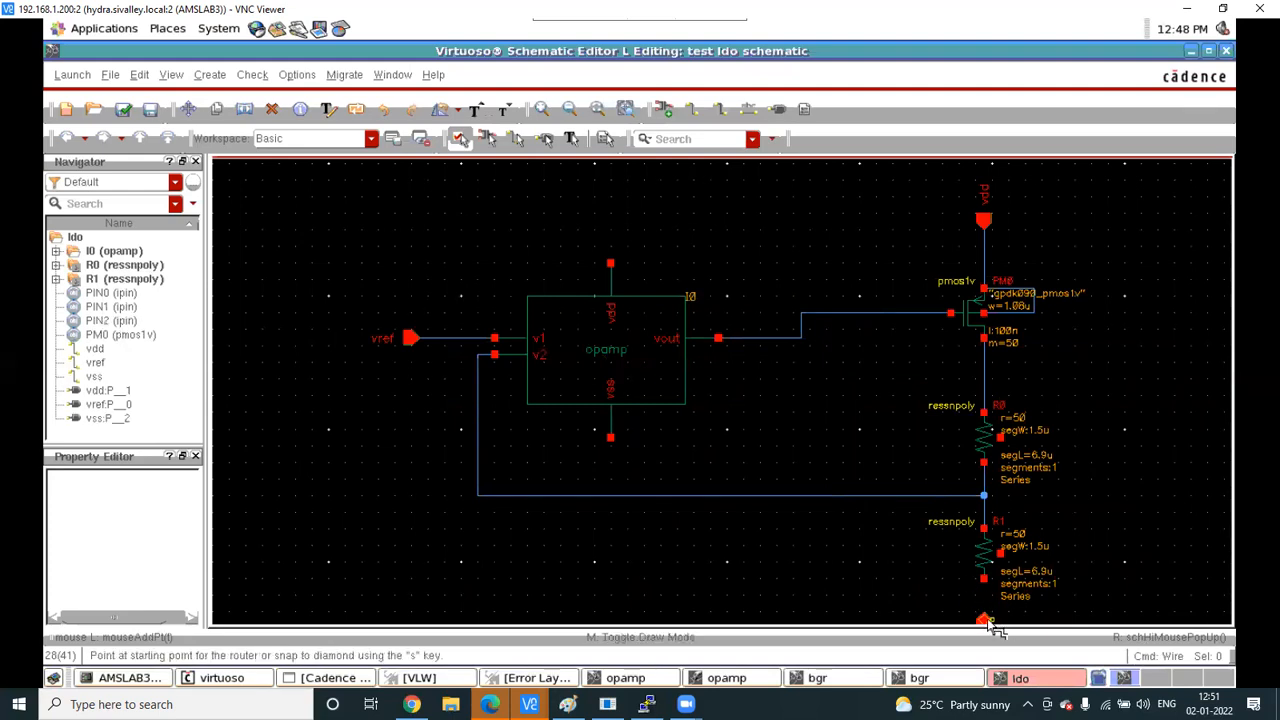
left_click(985, 605)
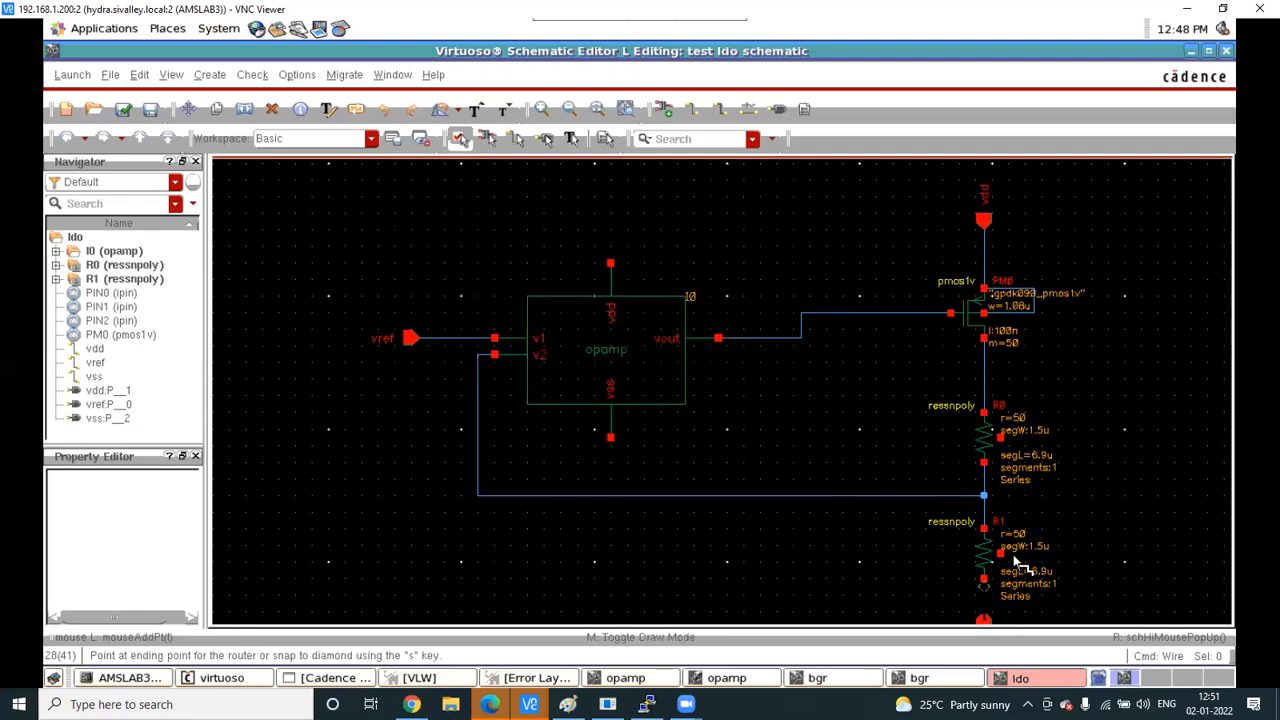
left_click(986, 579)
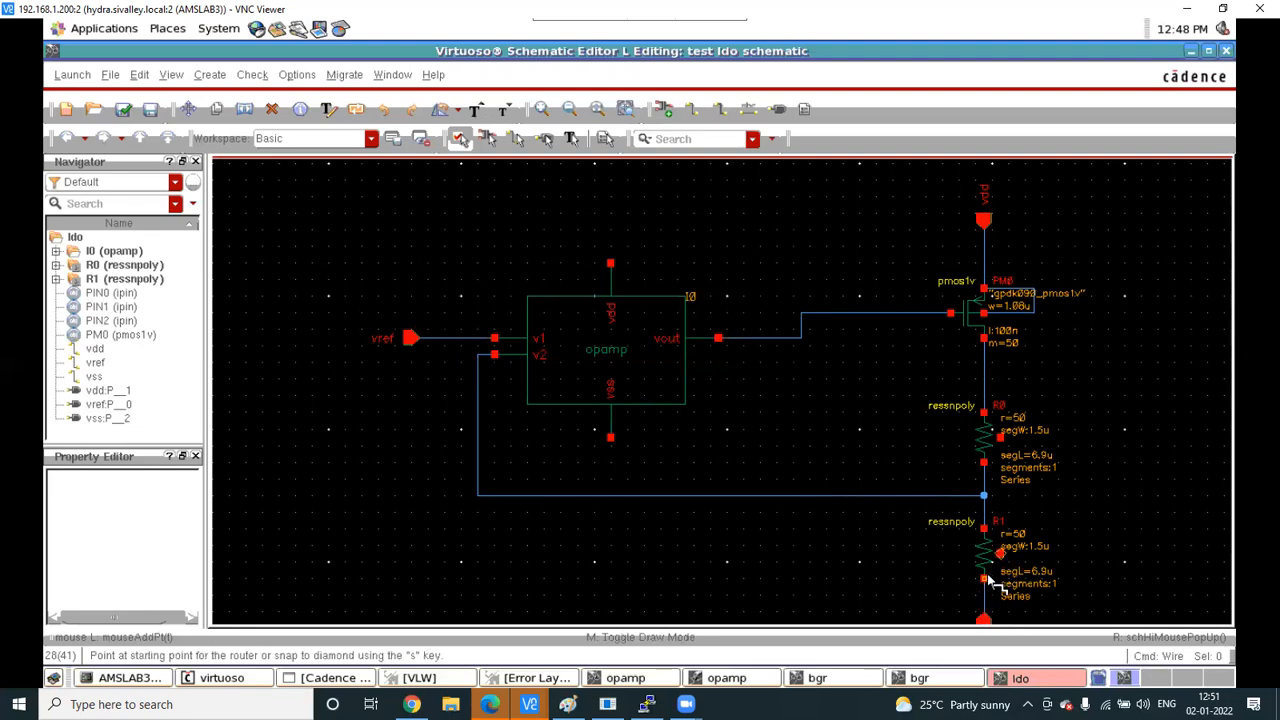
key("l")
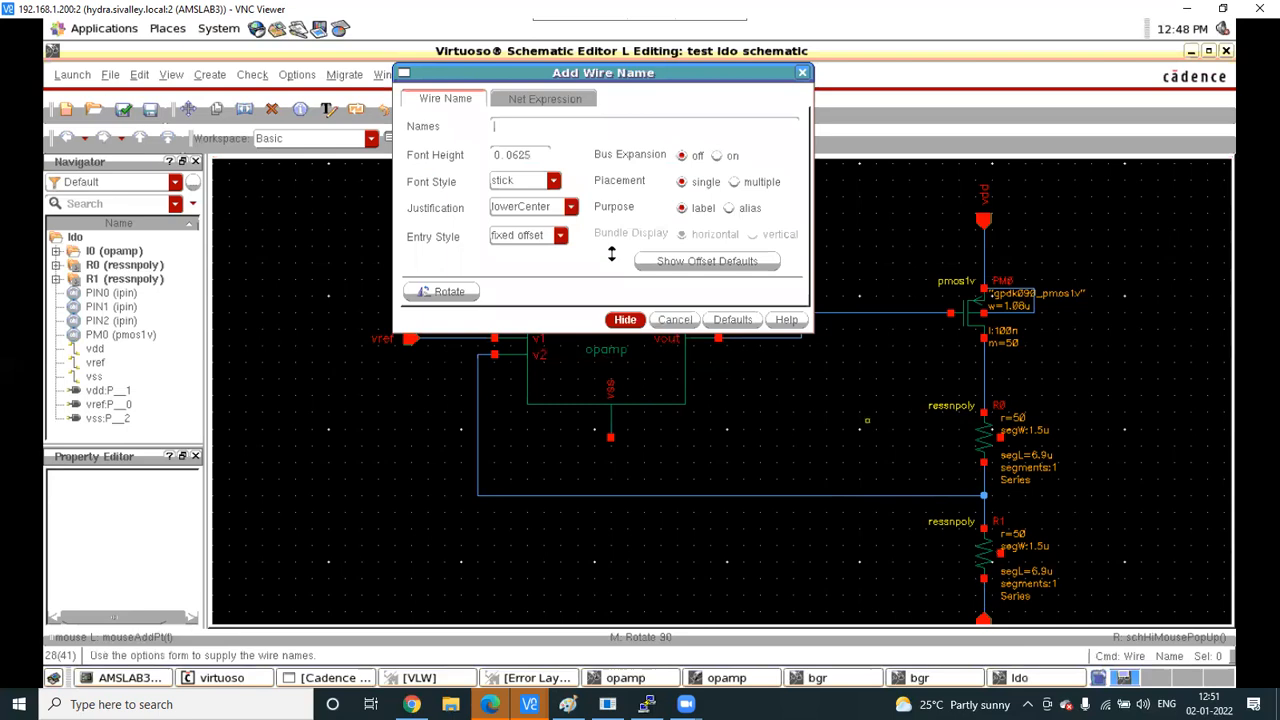
type("vss")
left_click(625, 319)
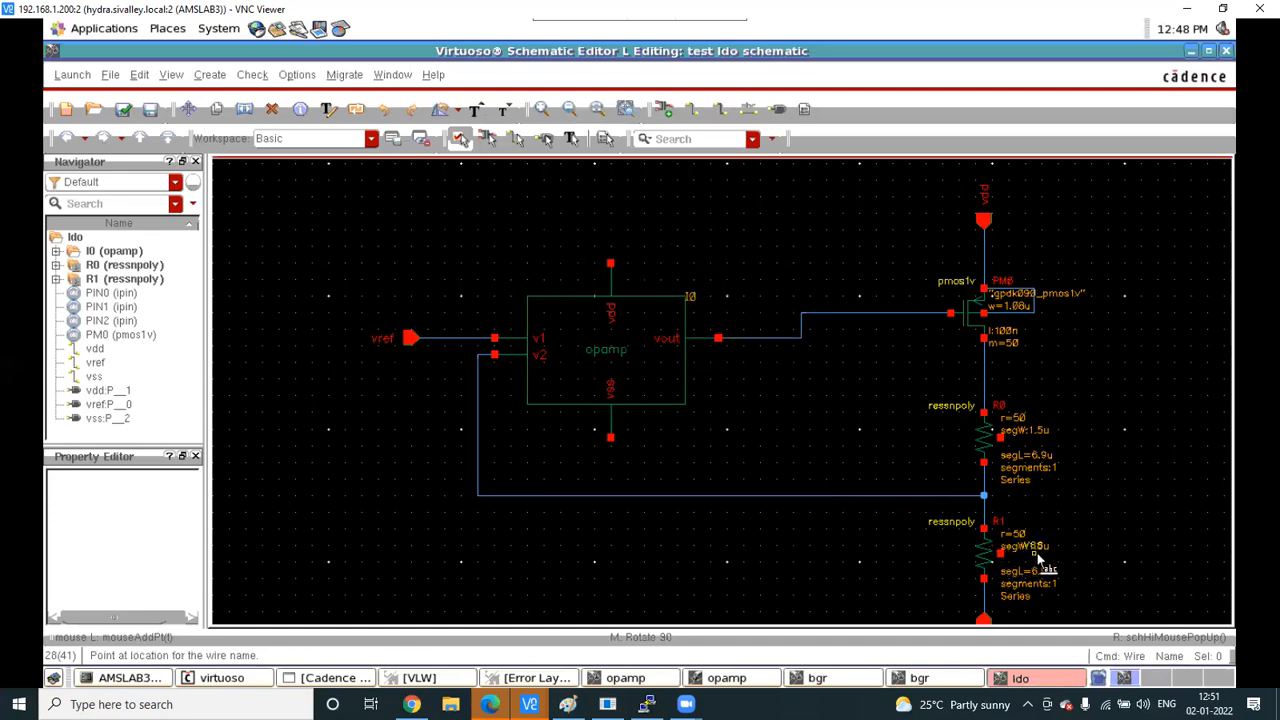
key("Escape")
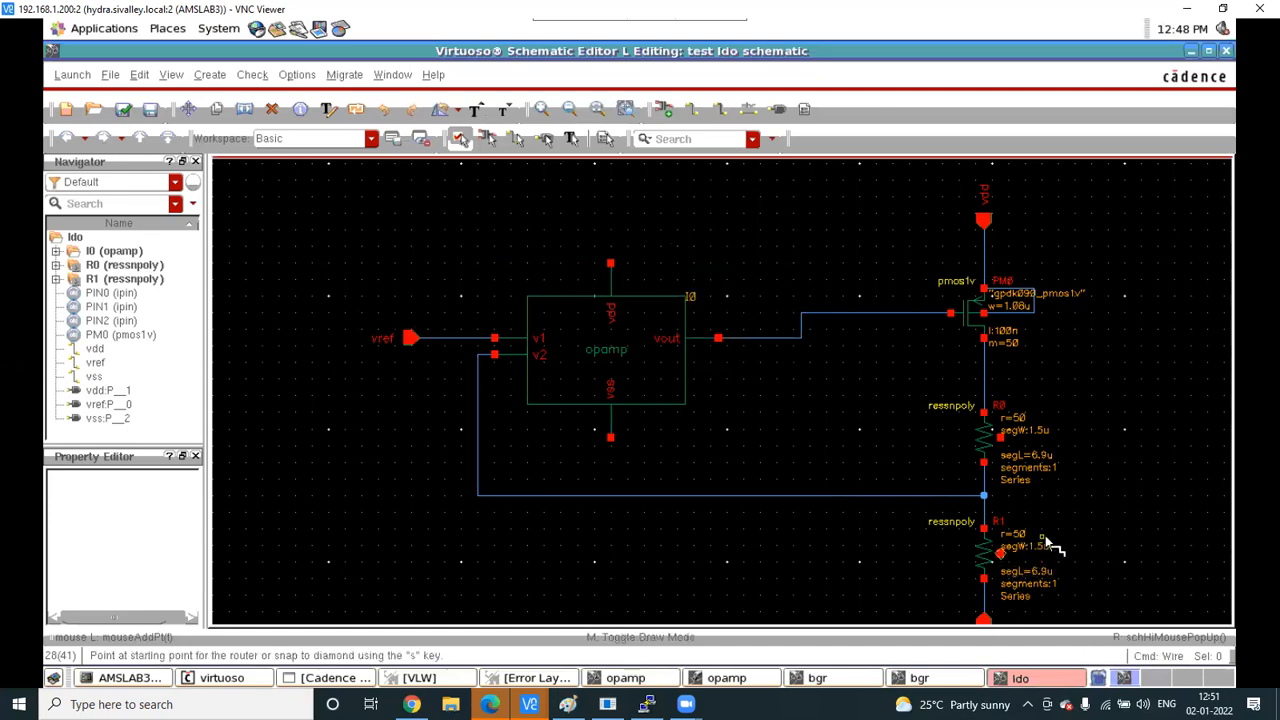
Draw a short wire stub from R1's side terminal and label it with the wire name vss
left_click(1001, 555)
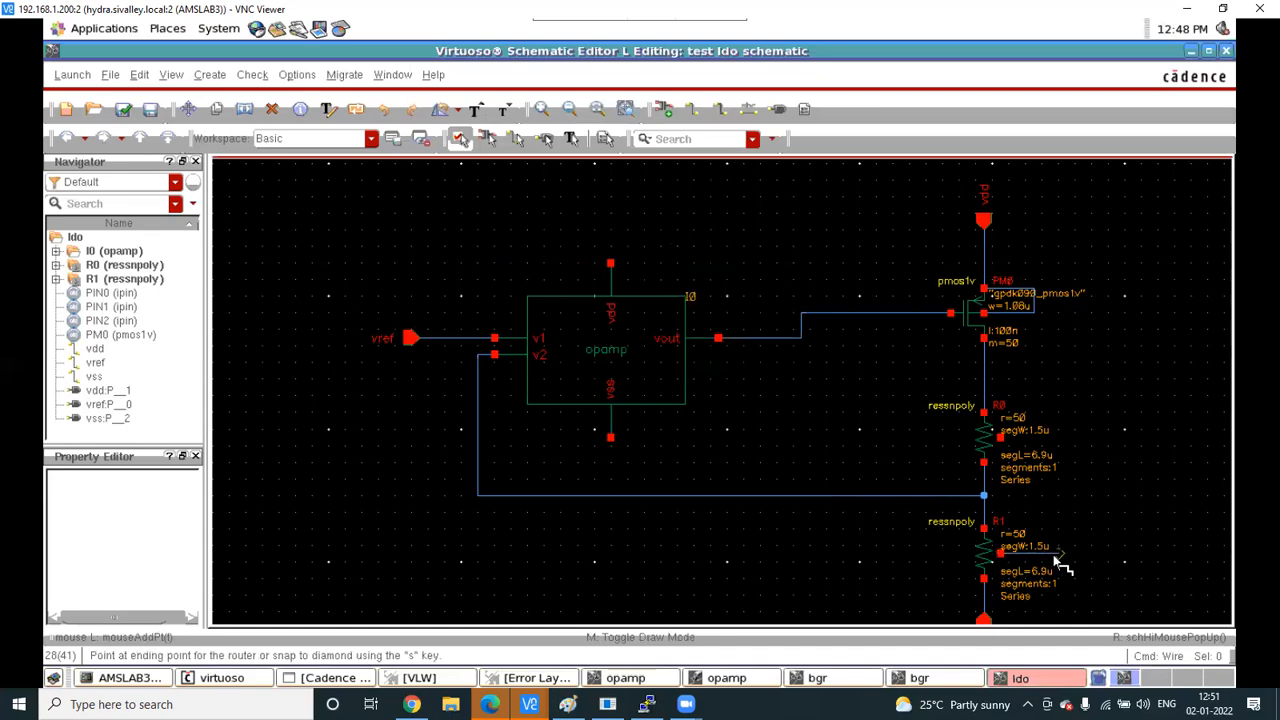
double_click(1055, 553)
key("l")
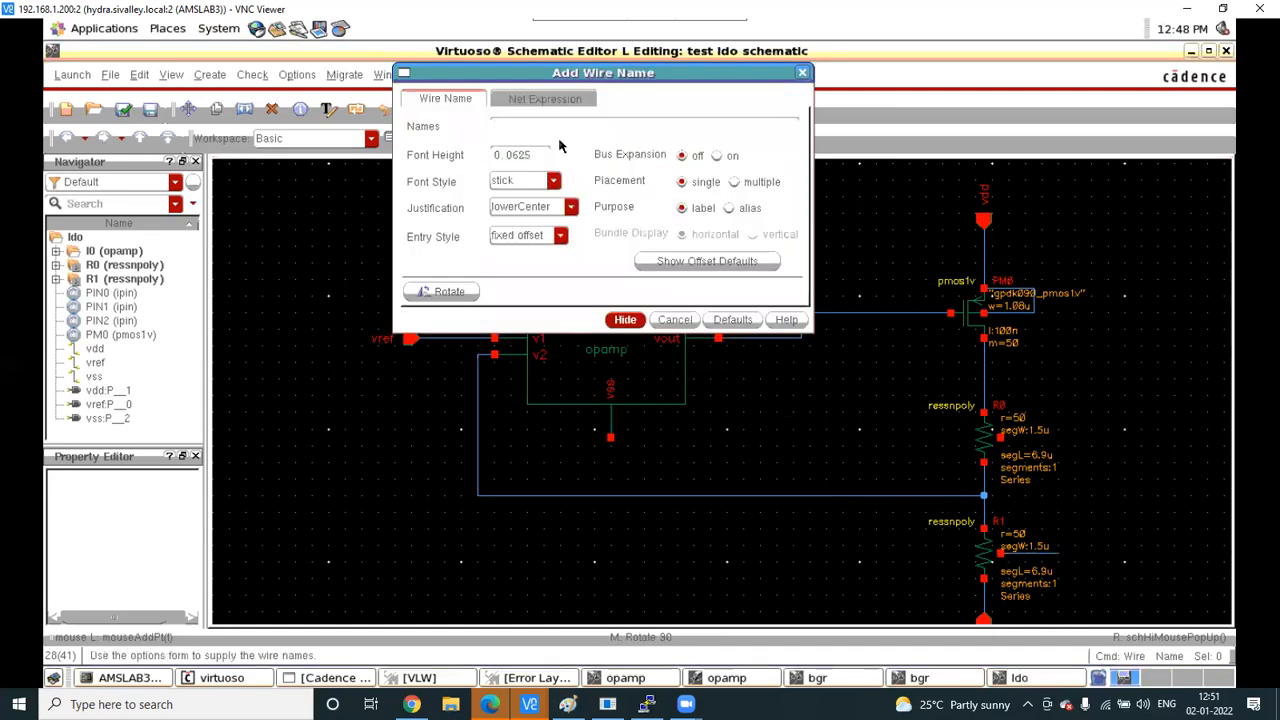
type("vss")
key("Return")
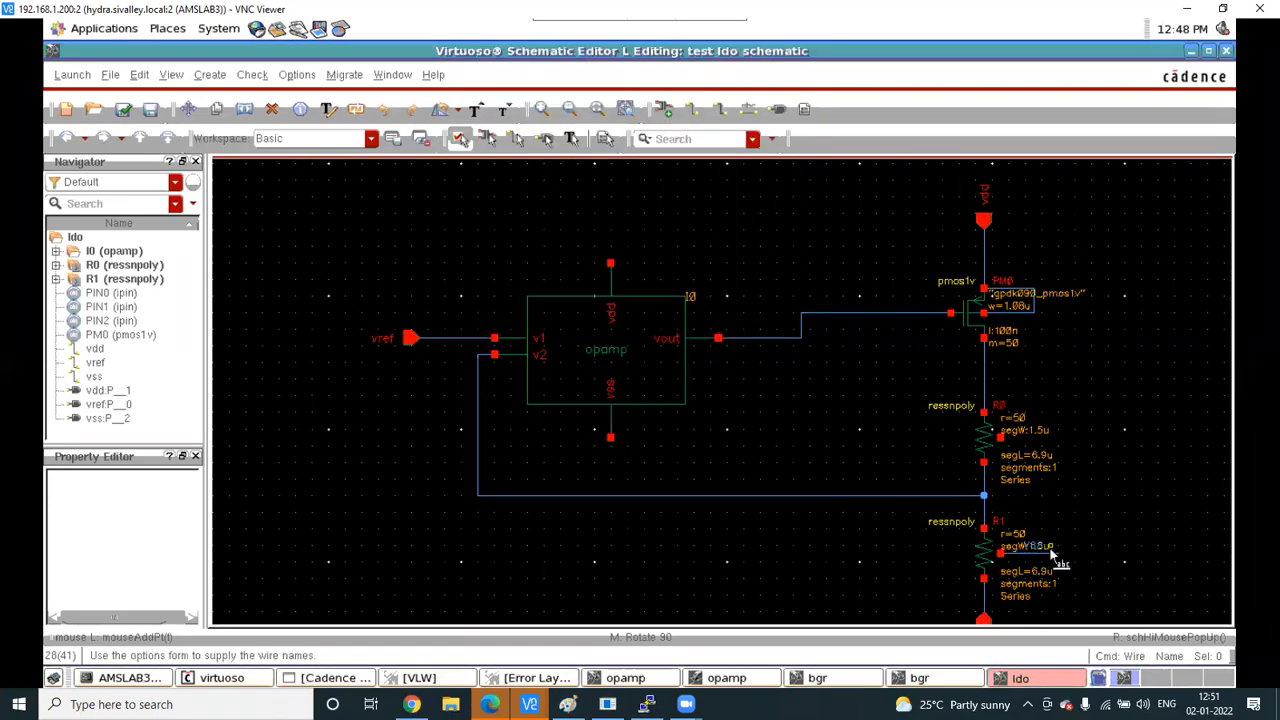
key("Escape")
Draw a short wire stub from R0's side terminal and label it with the wire name vss
key("w")
left_click(1000, 438)
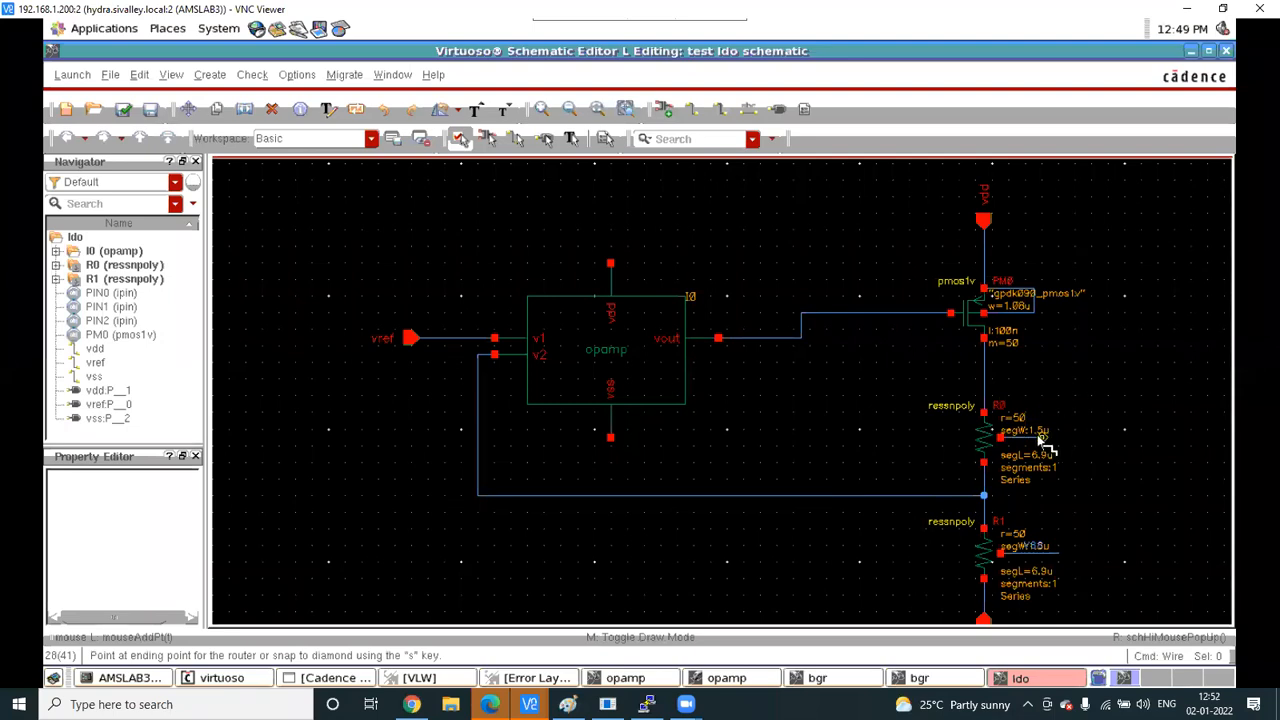
key("Escape")
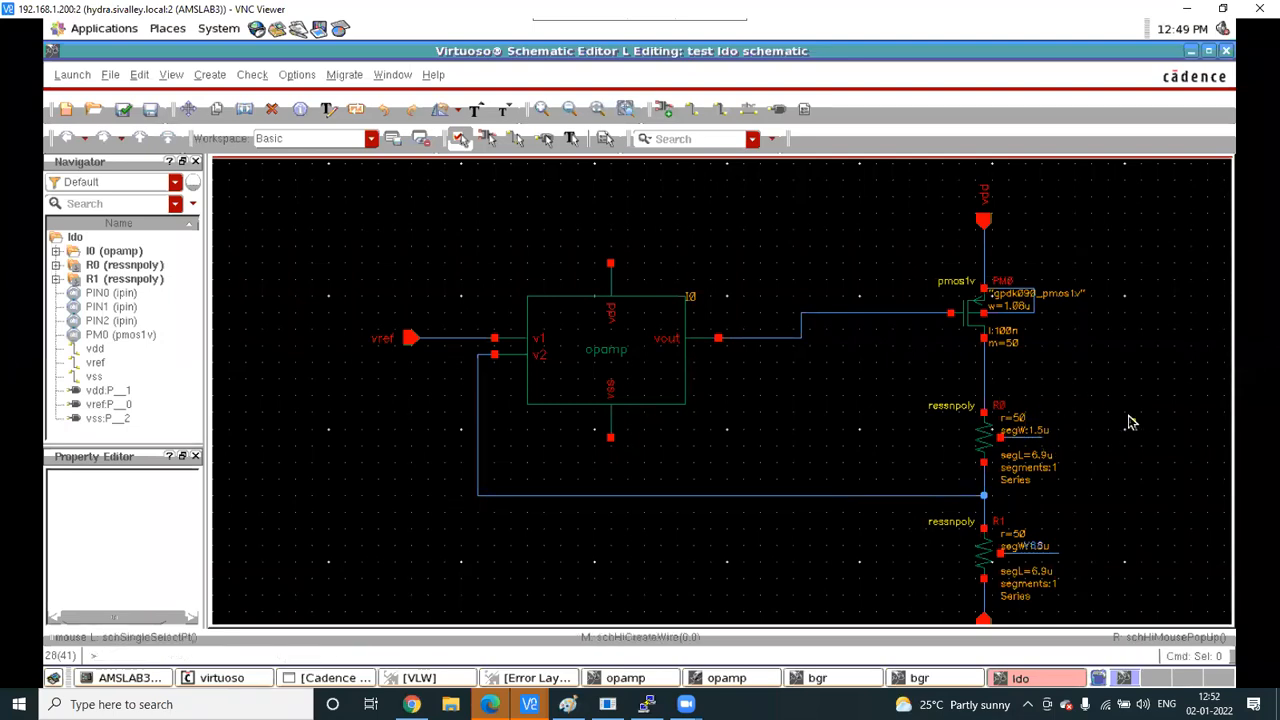
key("l")
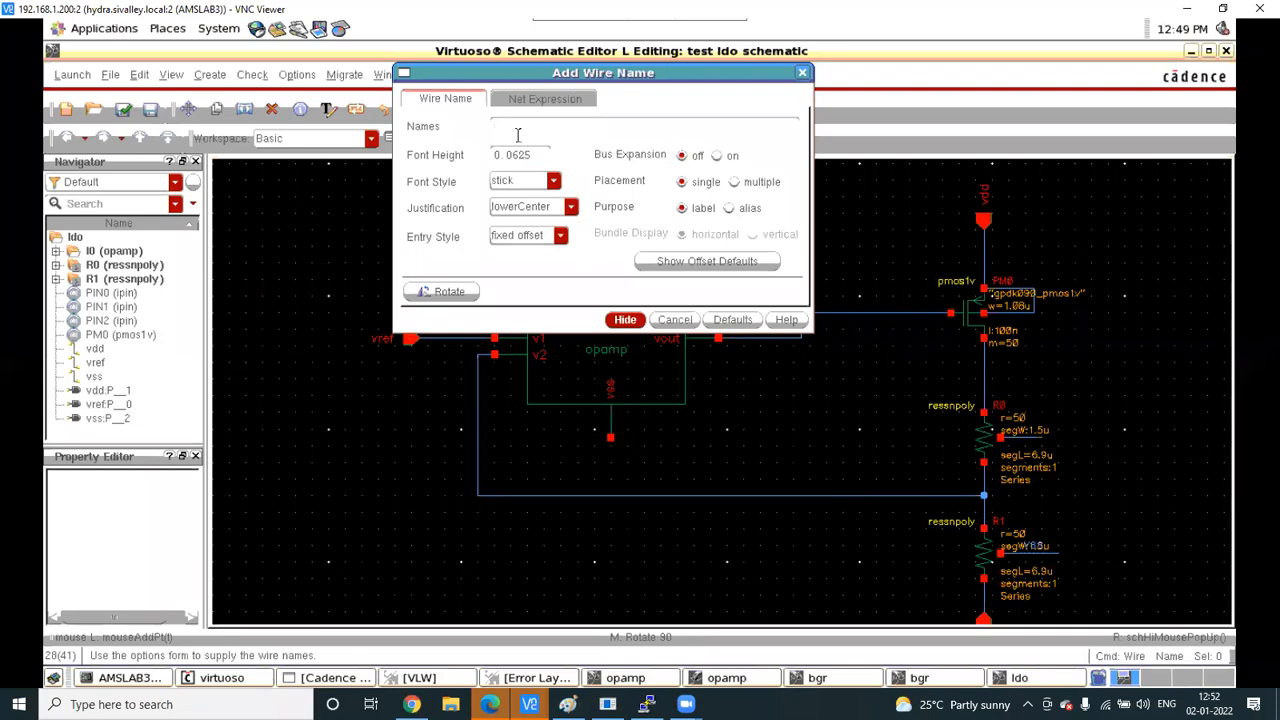
left_click(622, 320)
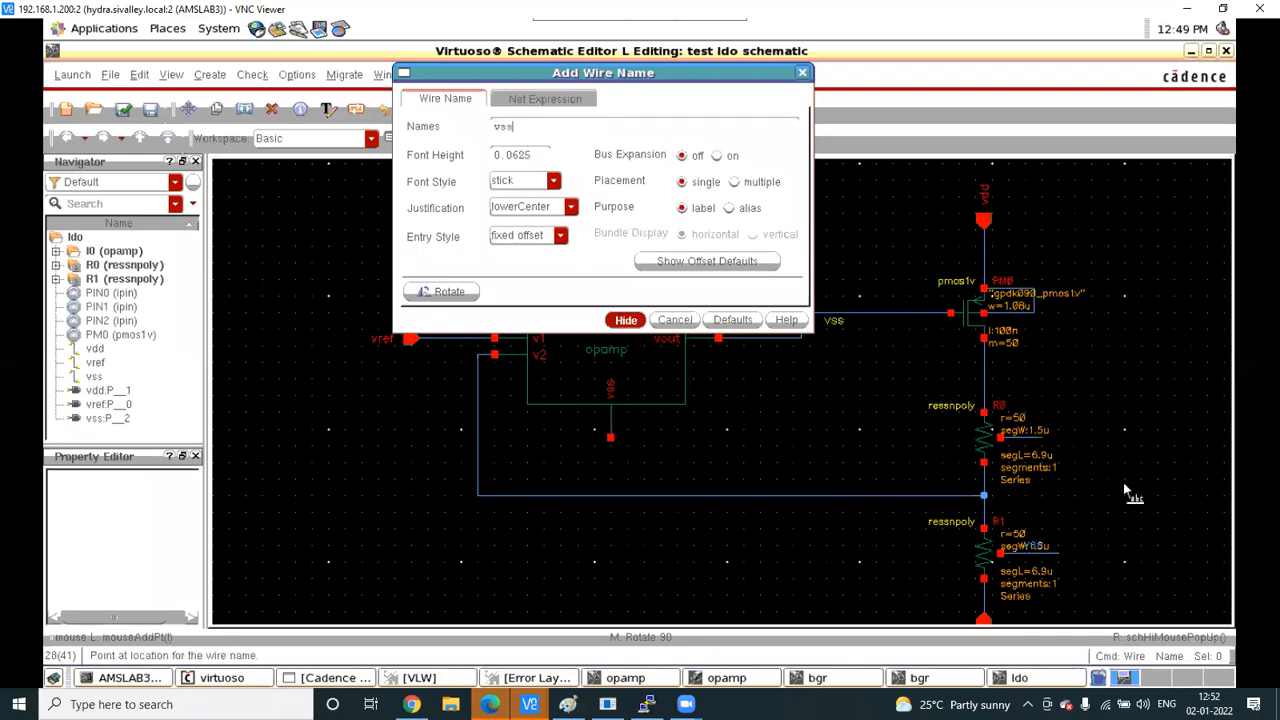
key("Escape")
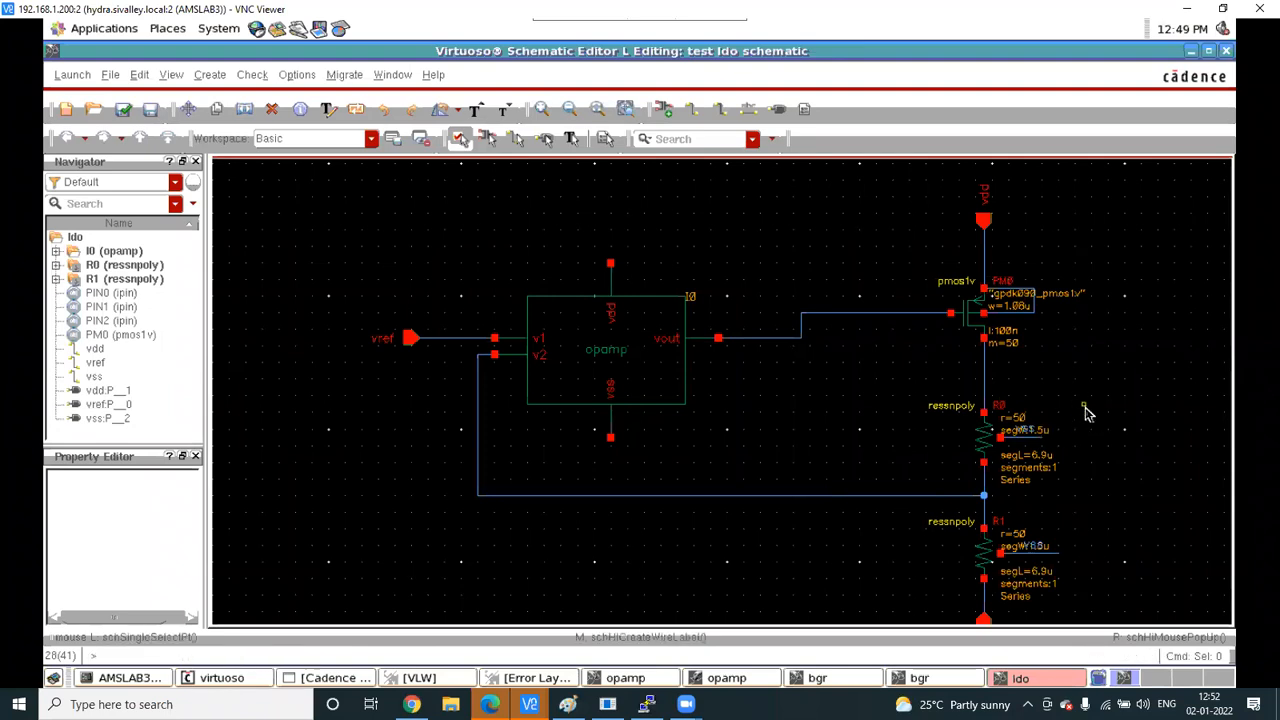
key("9")
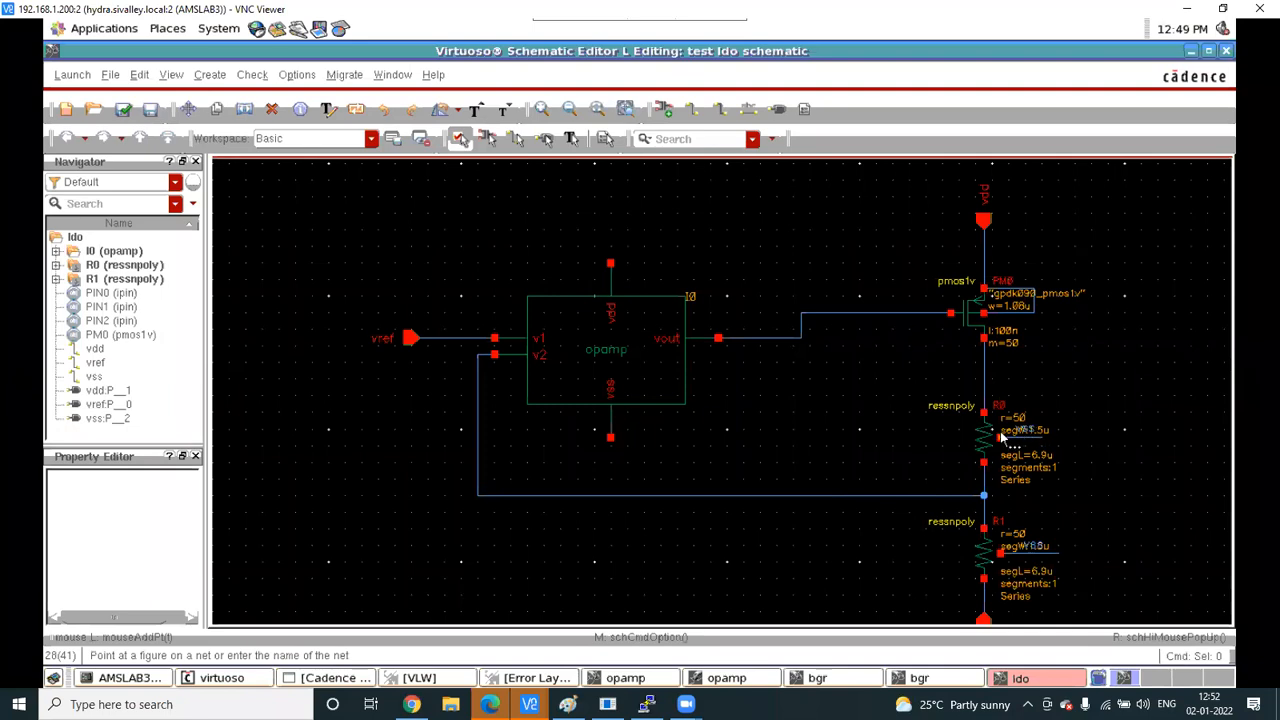
Draw a short wire stub downward from the op-amp's vss terminal
key("f")
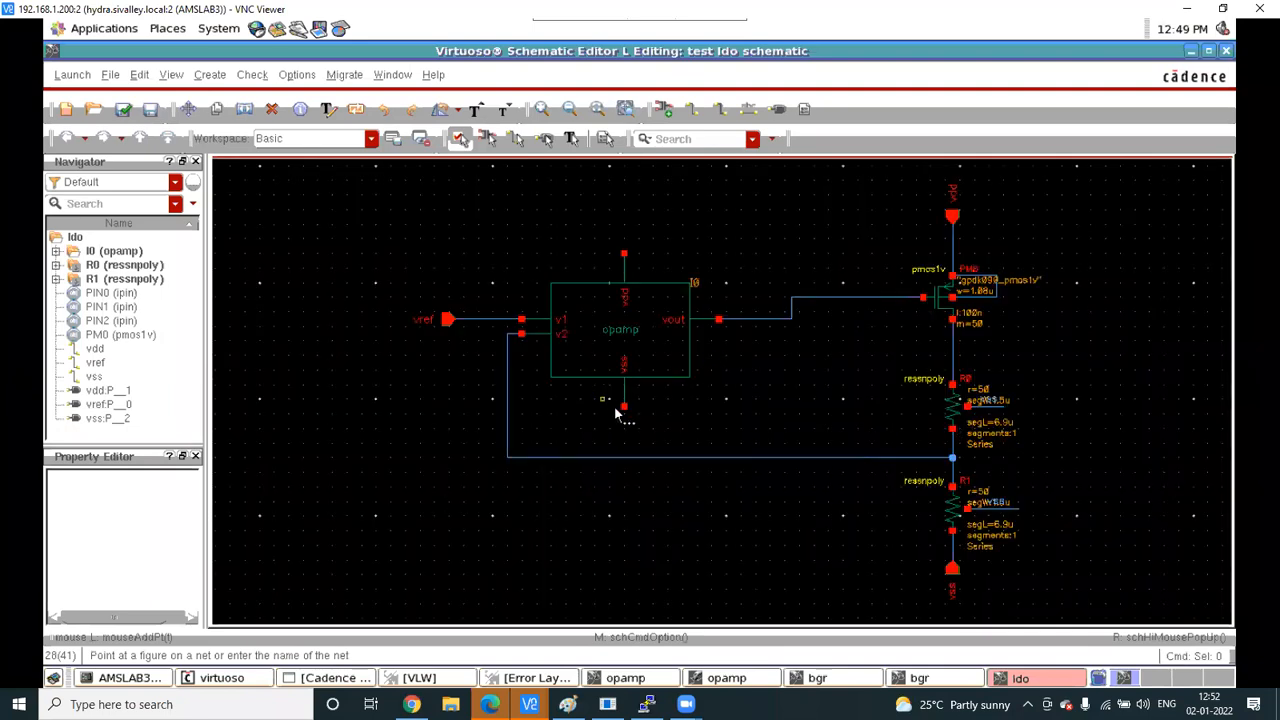
key("w")
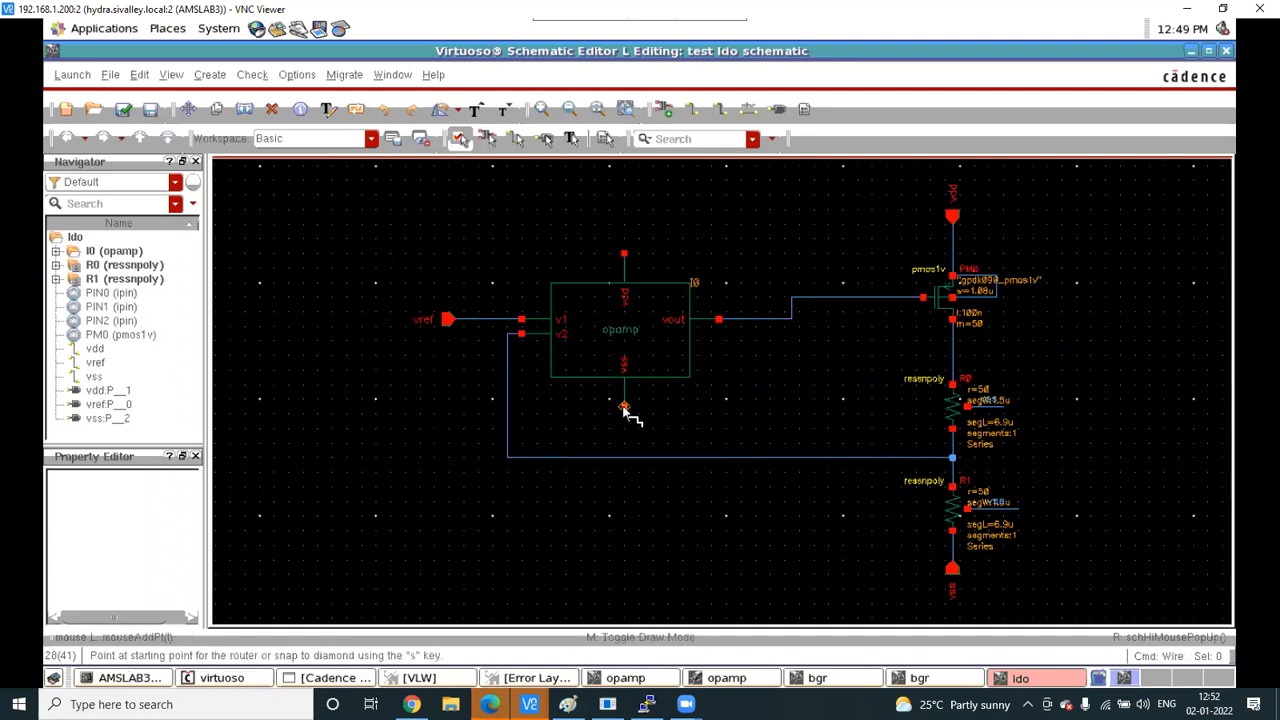
left_click(625, 411)
left_click(624, 437)
key("Escape")
Label the wire stub below the op-amp with the wire name vss, rotated to read vertically
key("l")
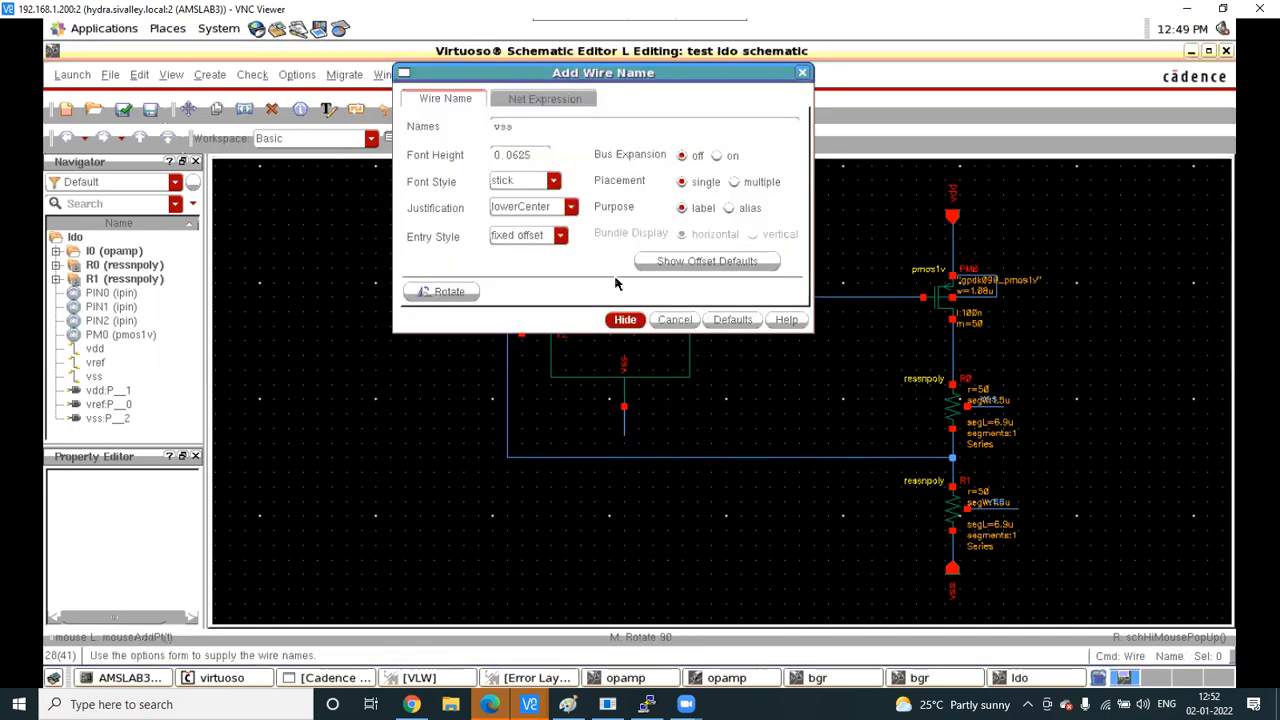
left_click(624, 320)
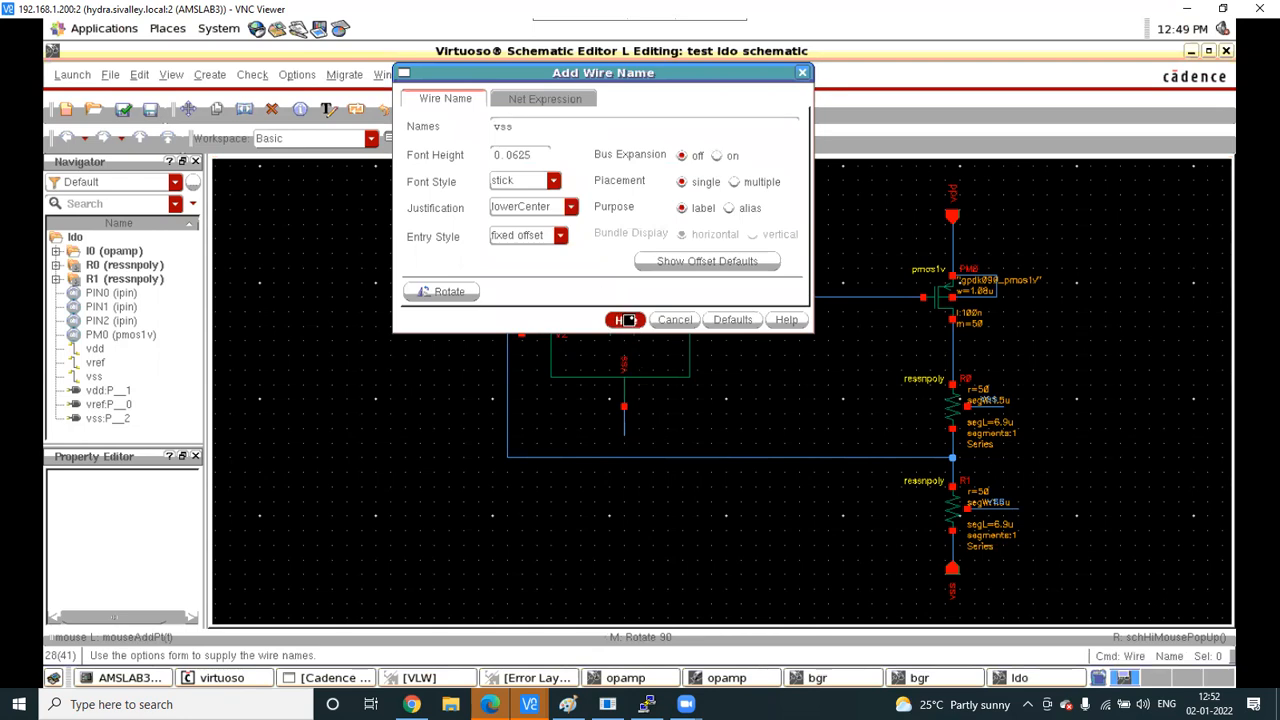
middle_click(624, 430)
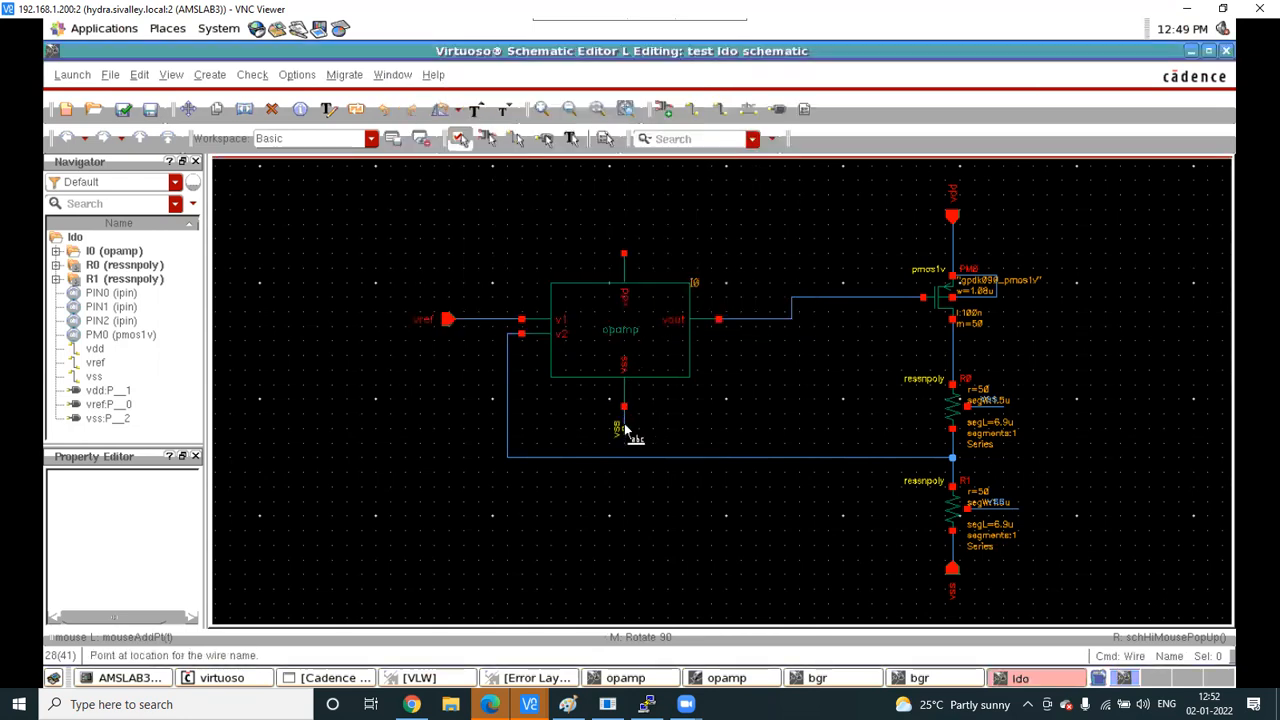
scroll(625, 429, "up", 1)
middle_click(625, 429)
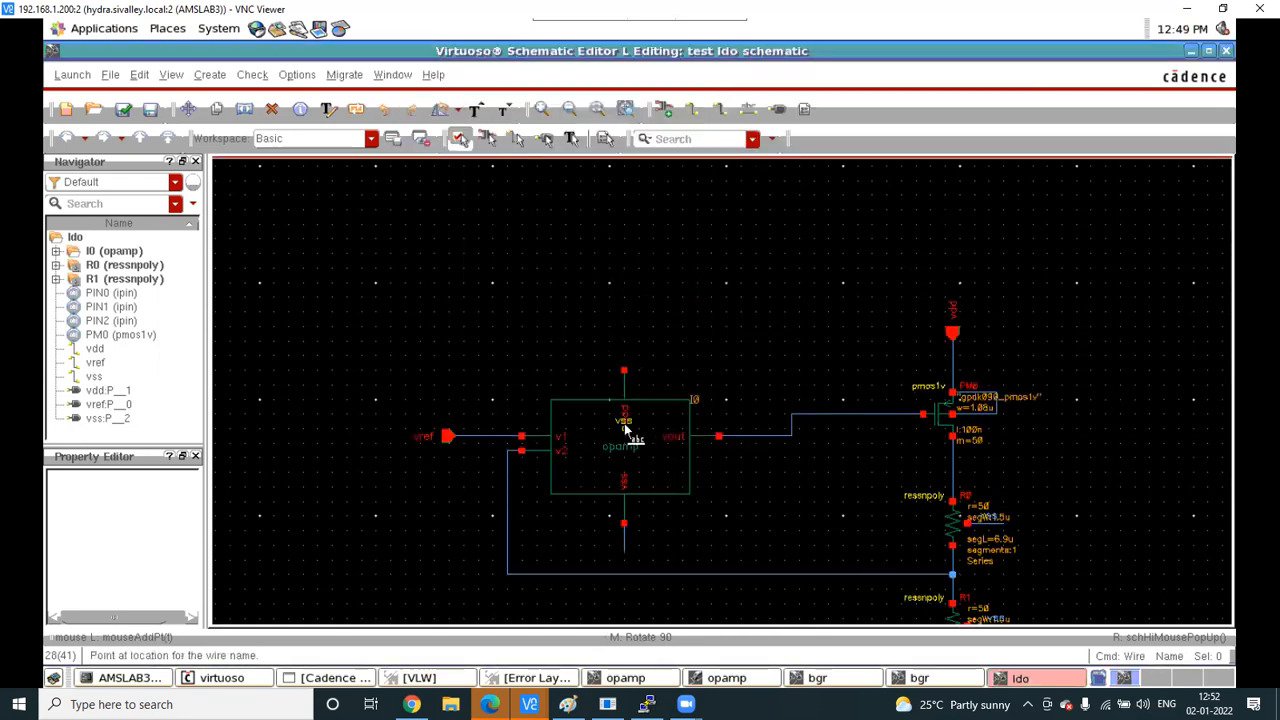
left_click(625, 548)
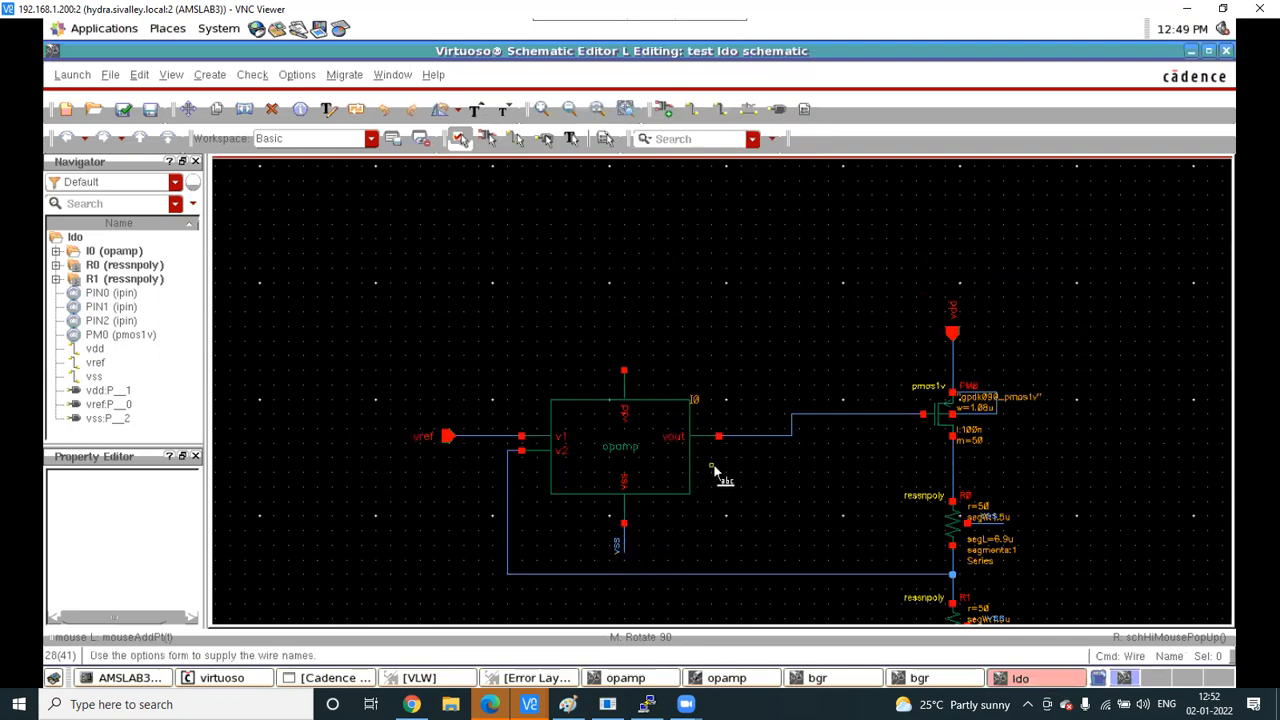
key("Escape")
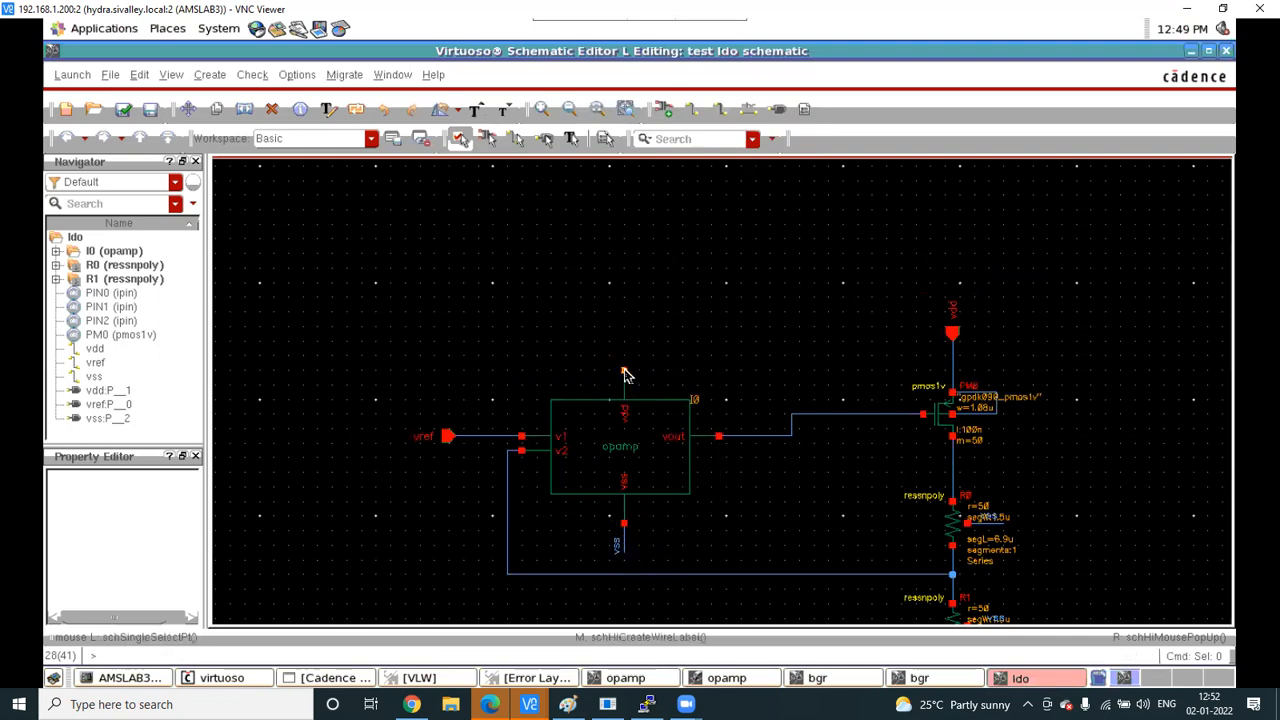
Wire the op-amp's vdd terminal to the net between the vdd pin and the PMOS source
key("w")
left_click(632, 352)
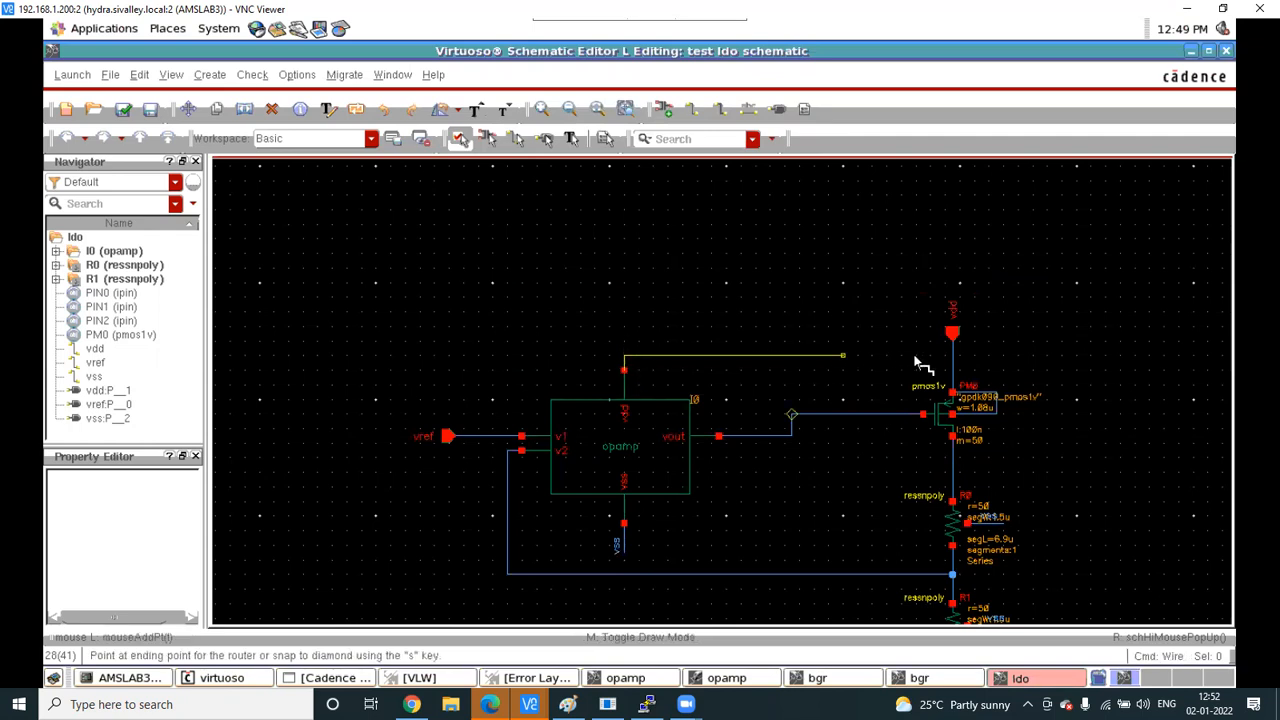
left_click(952, 363)
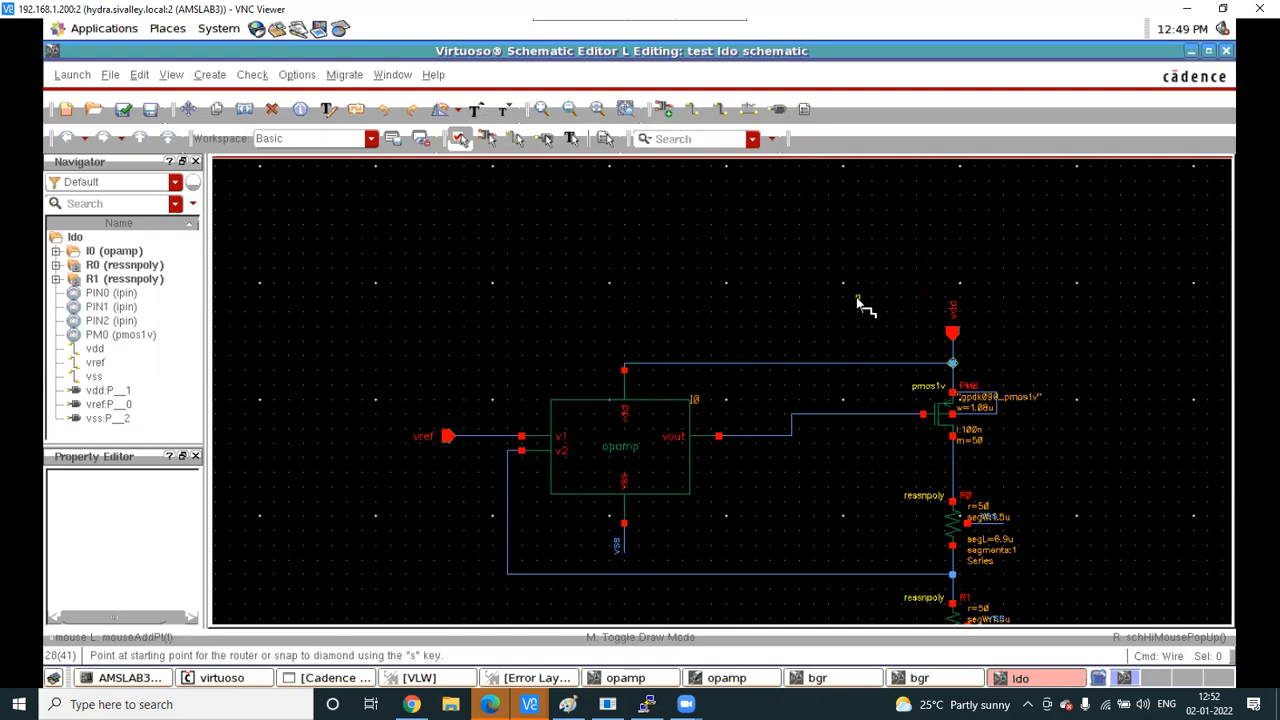
scroll(856, 297, "down", 1)
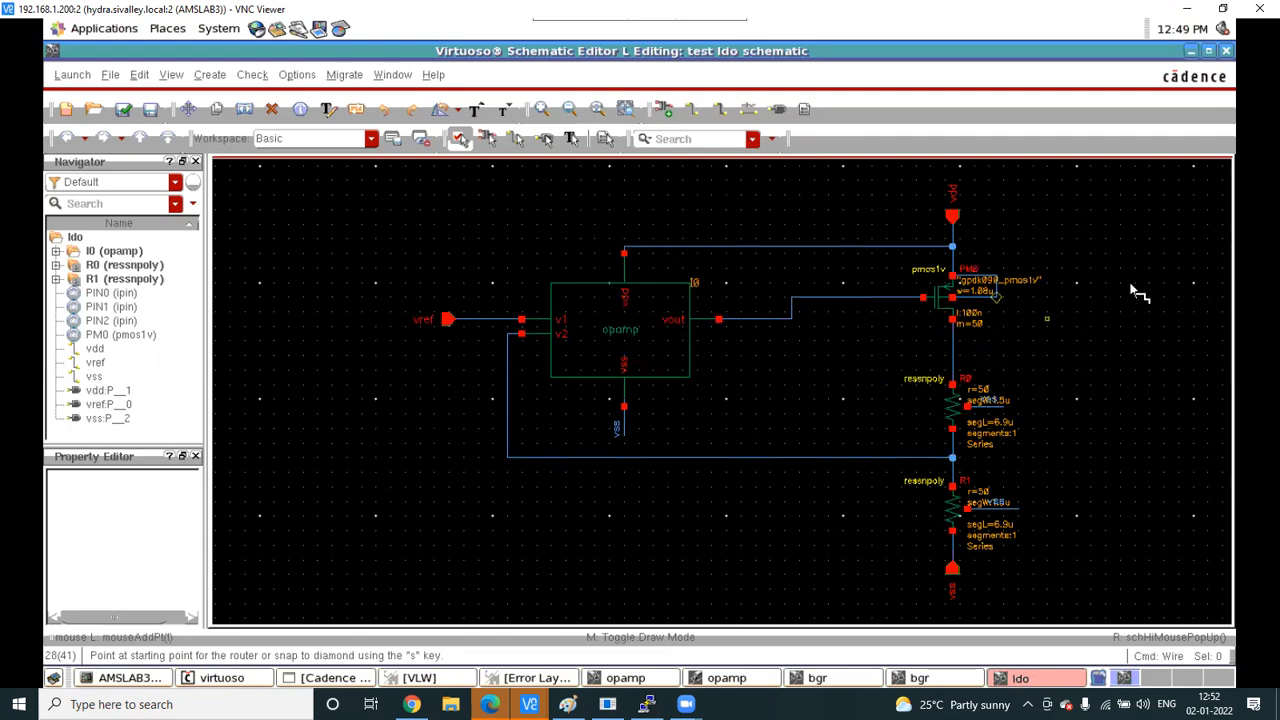
key("Escape")
Create a new layout view of the ldo cell in Layout XL with automatic configuration, and maximize its window
left_click(592, 320)
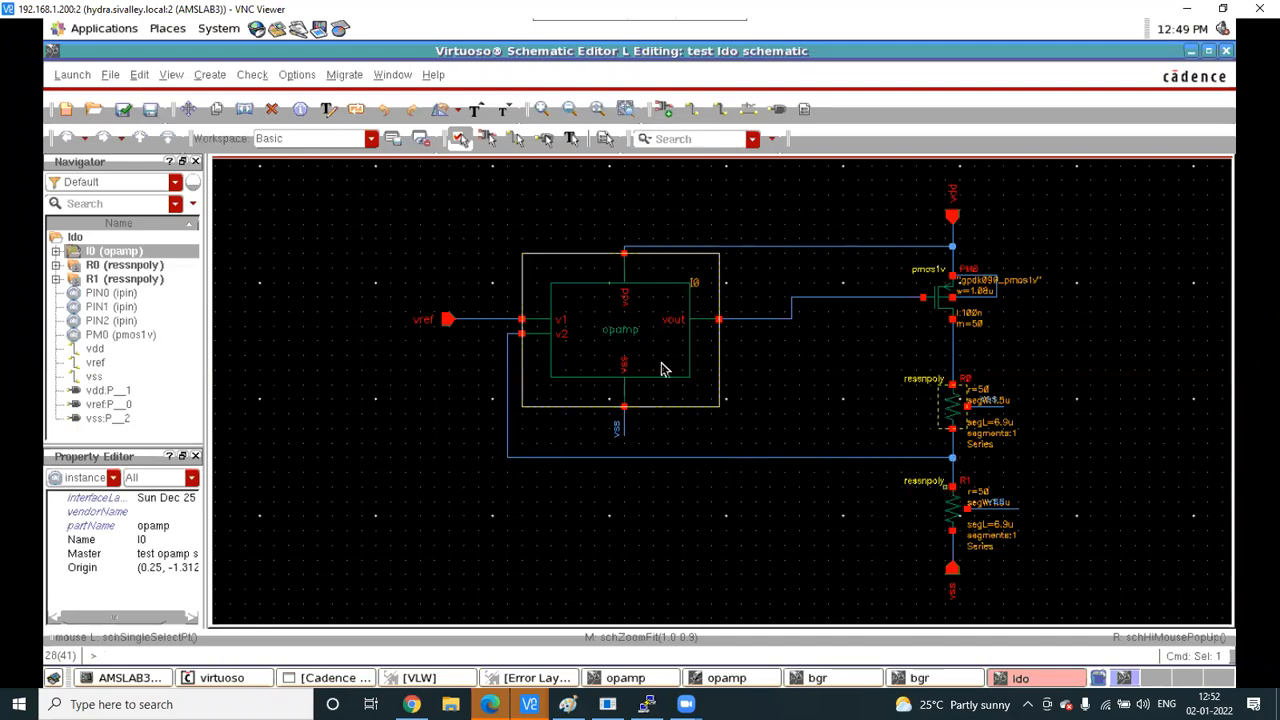
left_click(937, 300)
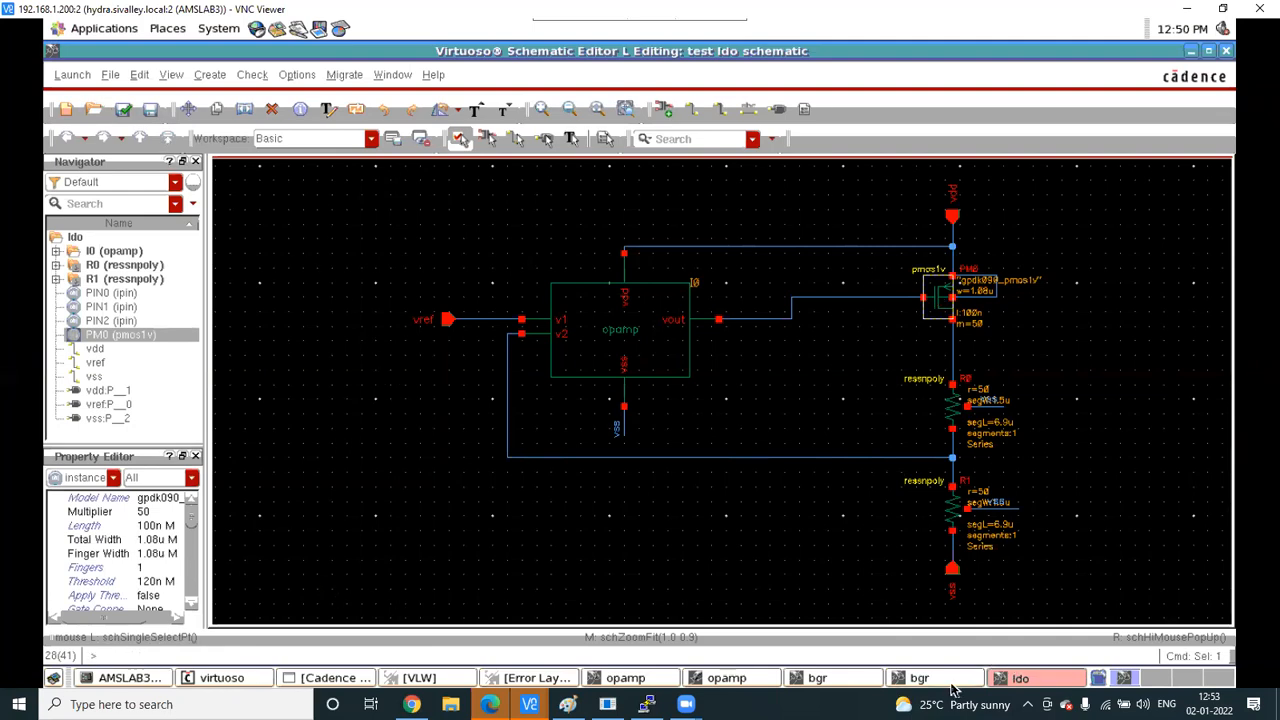
left_click(72, 75)
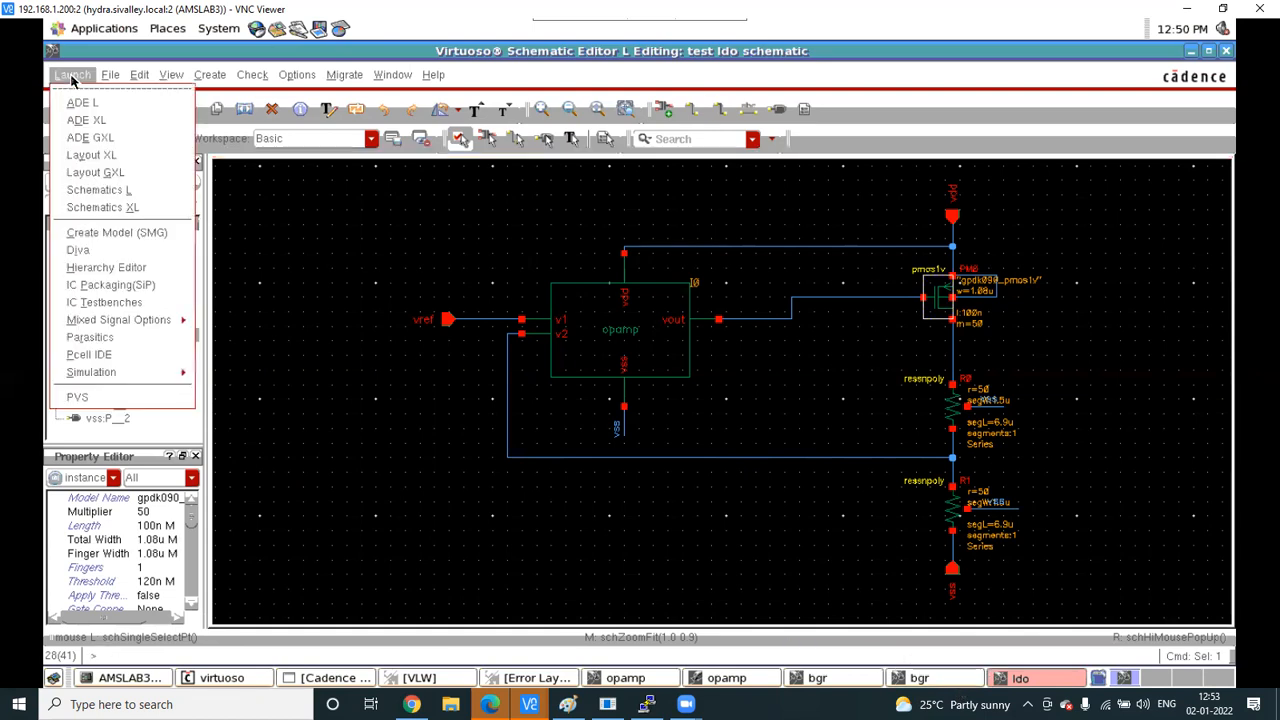
left_click(90, 157)
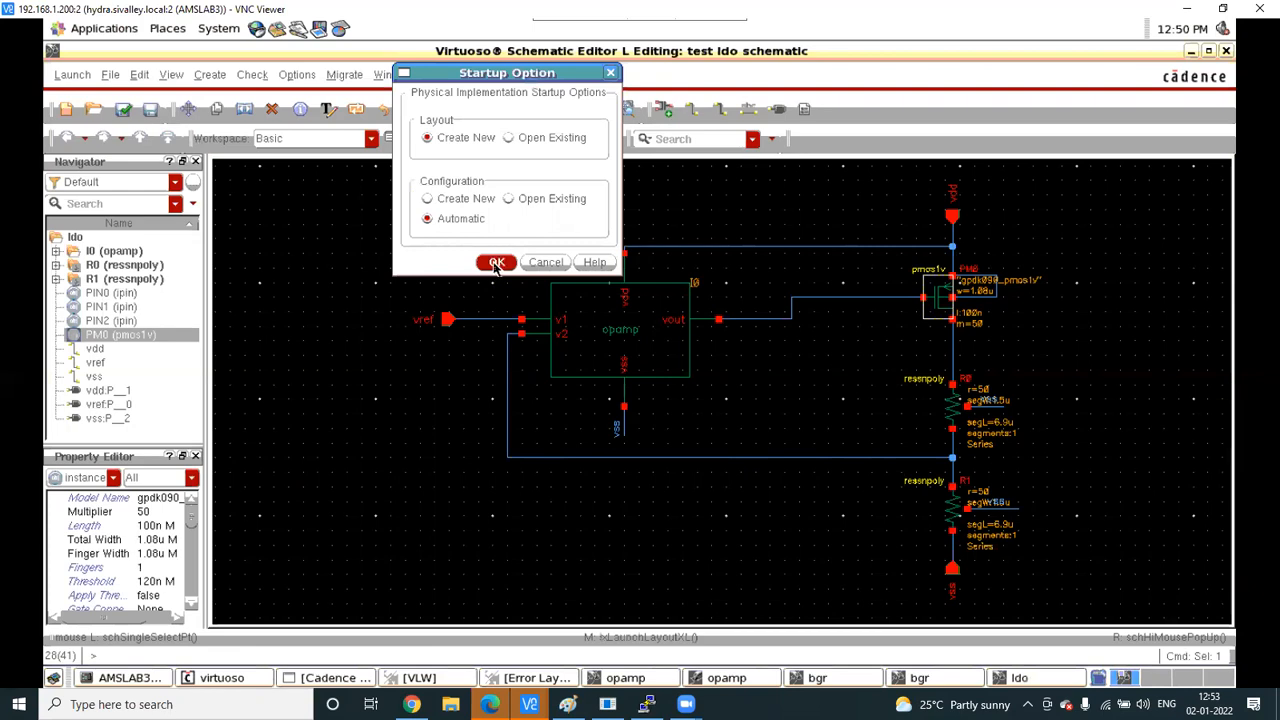
left_click(495, 264)
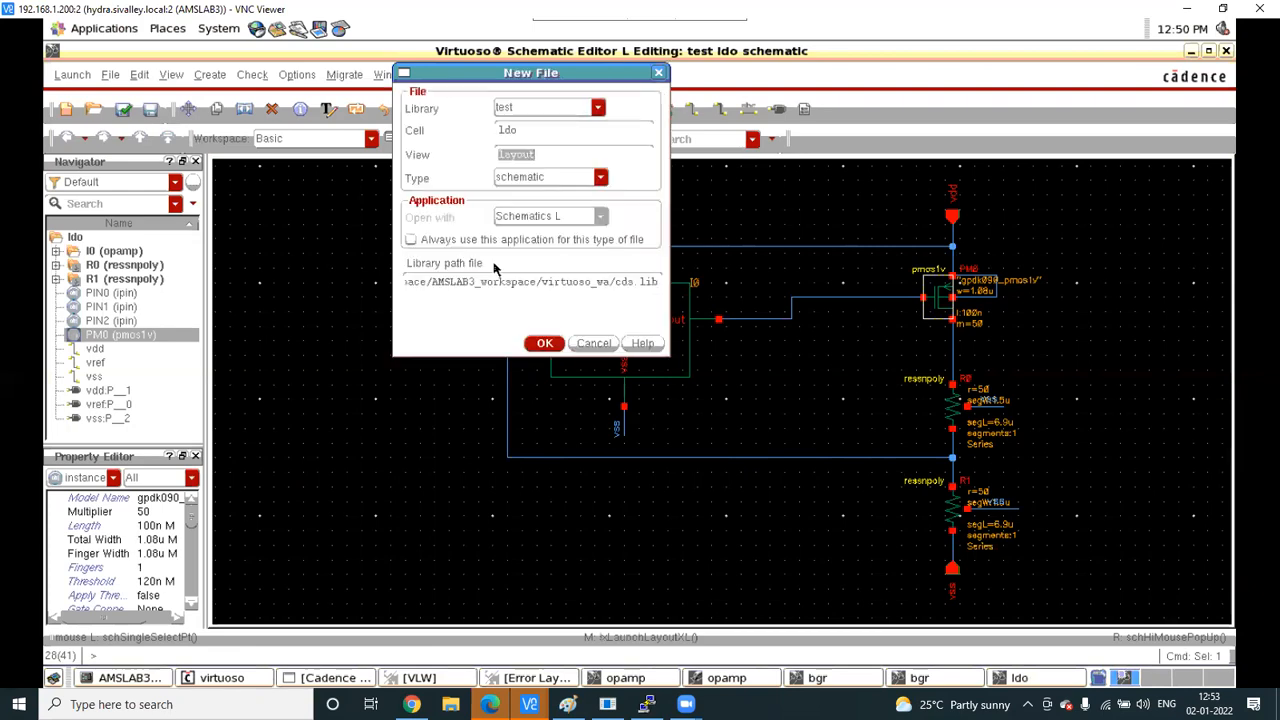
left_click(546, 343)
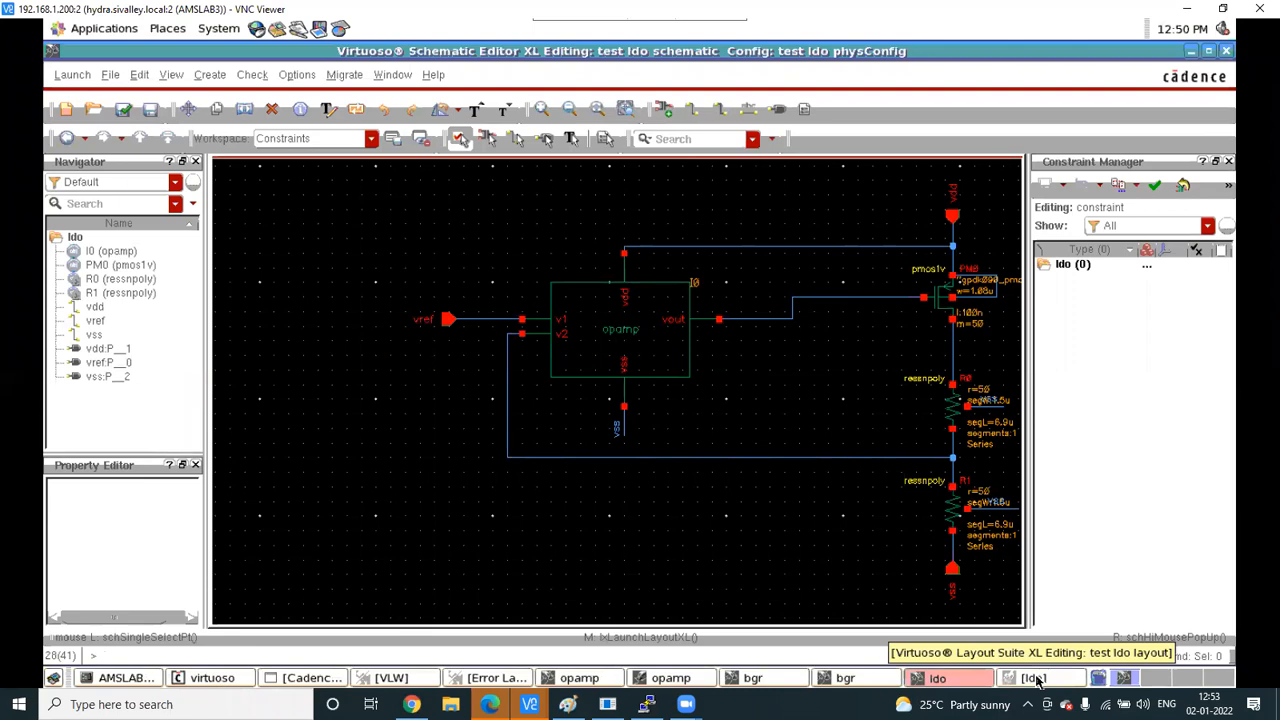
left_click(1034, 679)
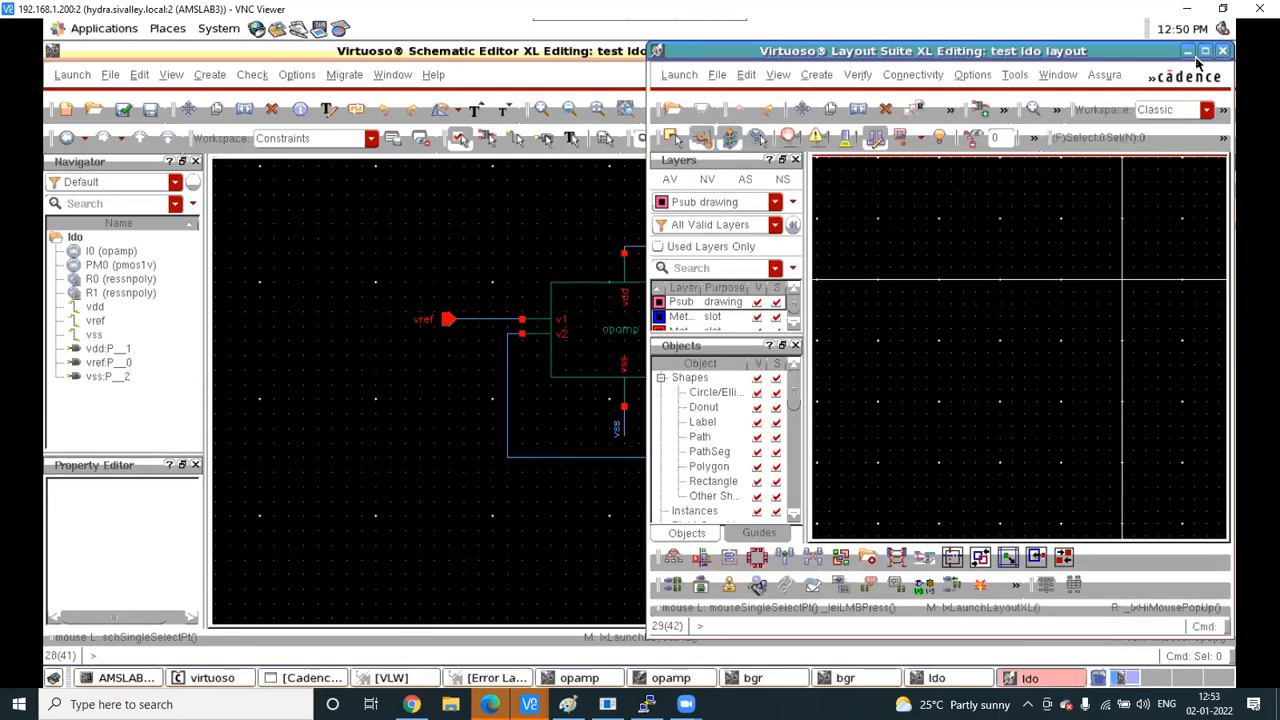
left_click(1205, 51)
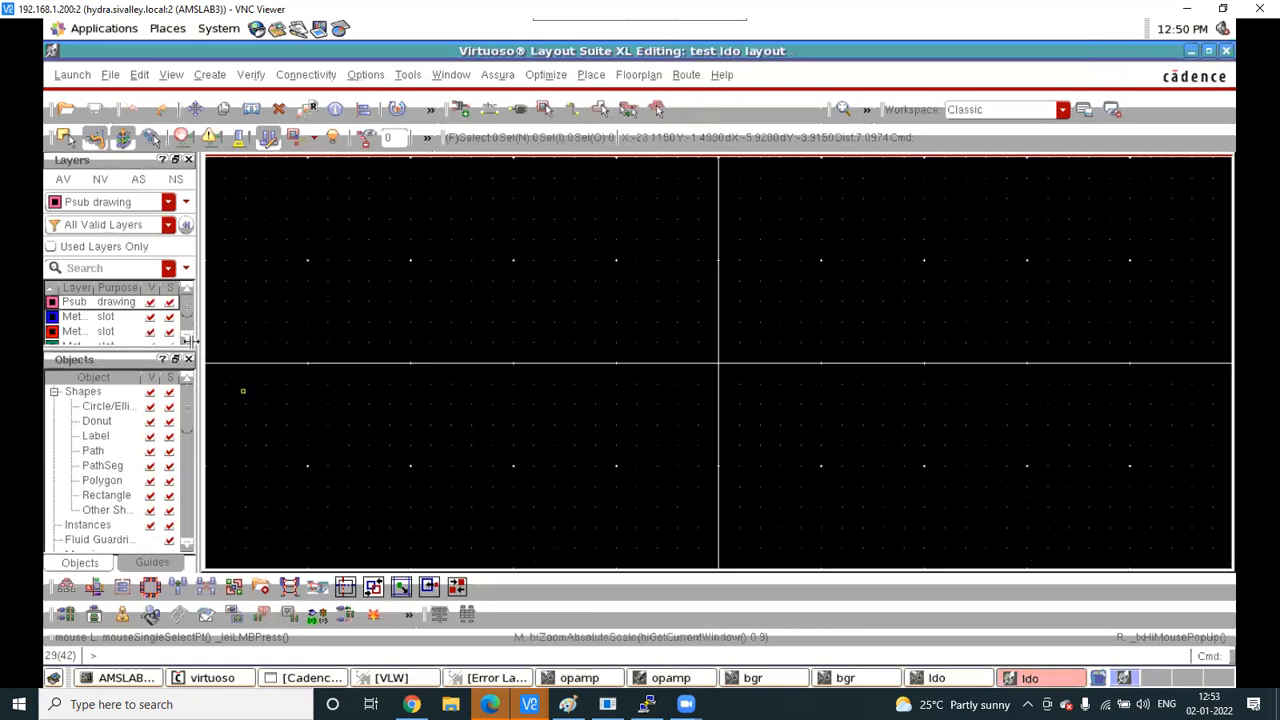
Enlarge the layer list in the layout editor and restrict it to used layers only
left_click(100, 345)
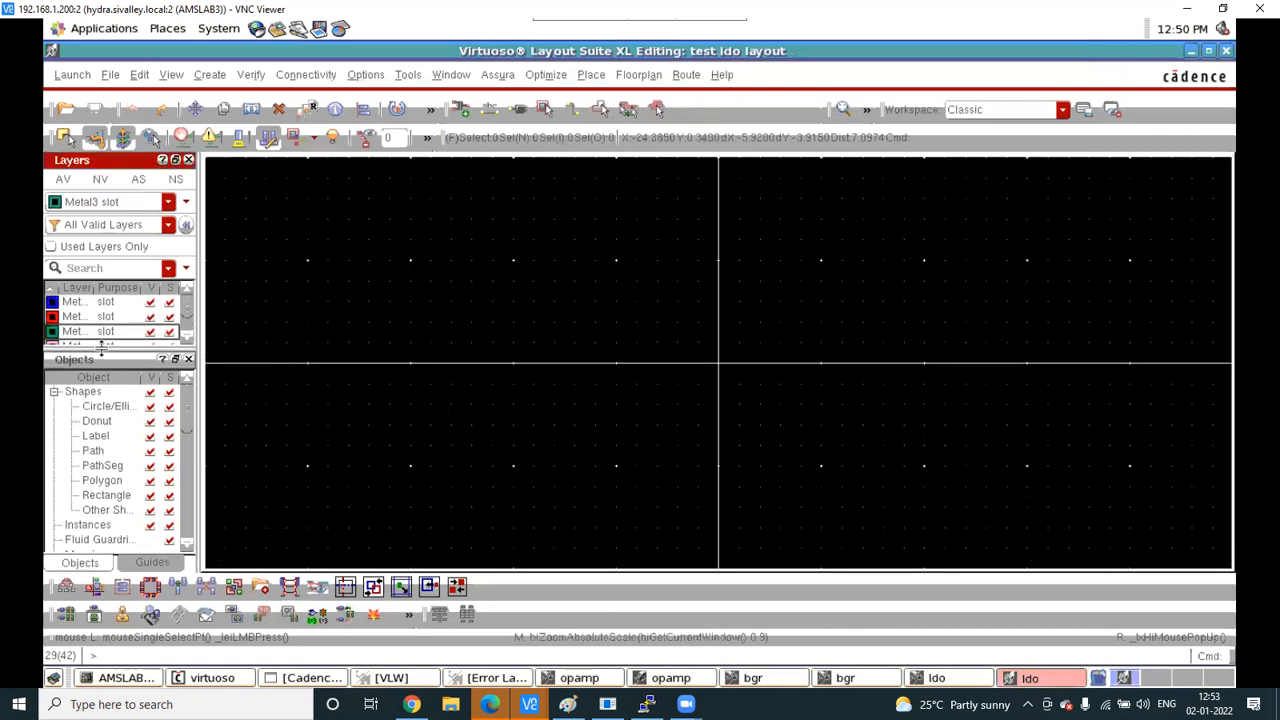
left_click_drag(101, 350, 101, 439)
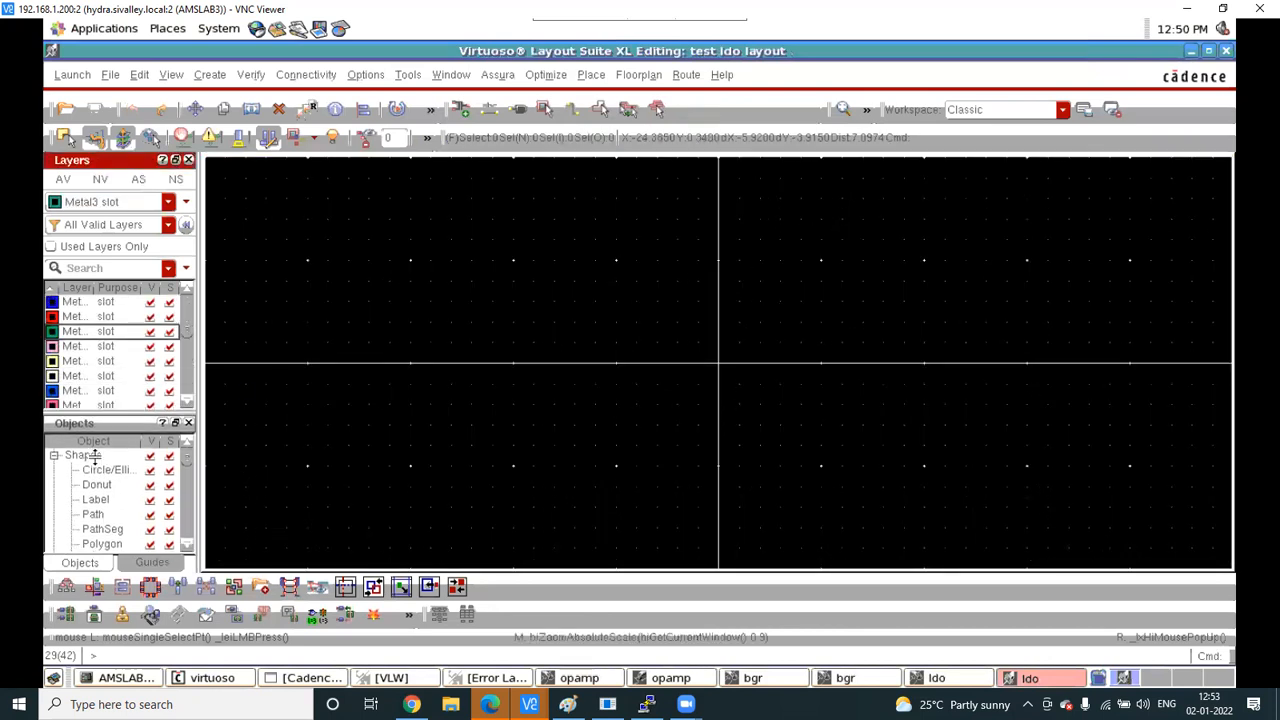
left_click(51, 247)
Switch to Paint, handwrite the sizing note 20mA → 20 µM with a box around it, and return to the Virtuoso layout
left_click(567, 704)
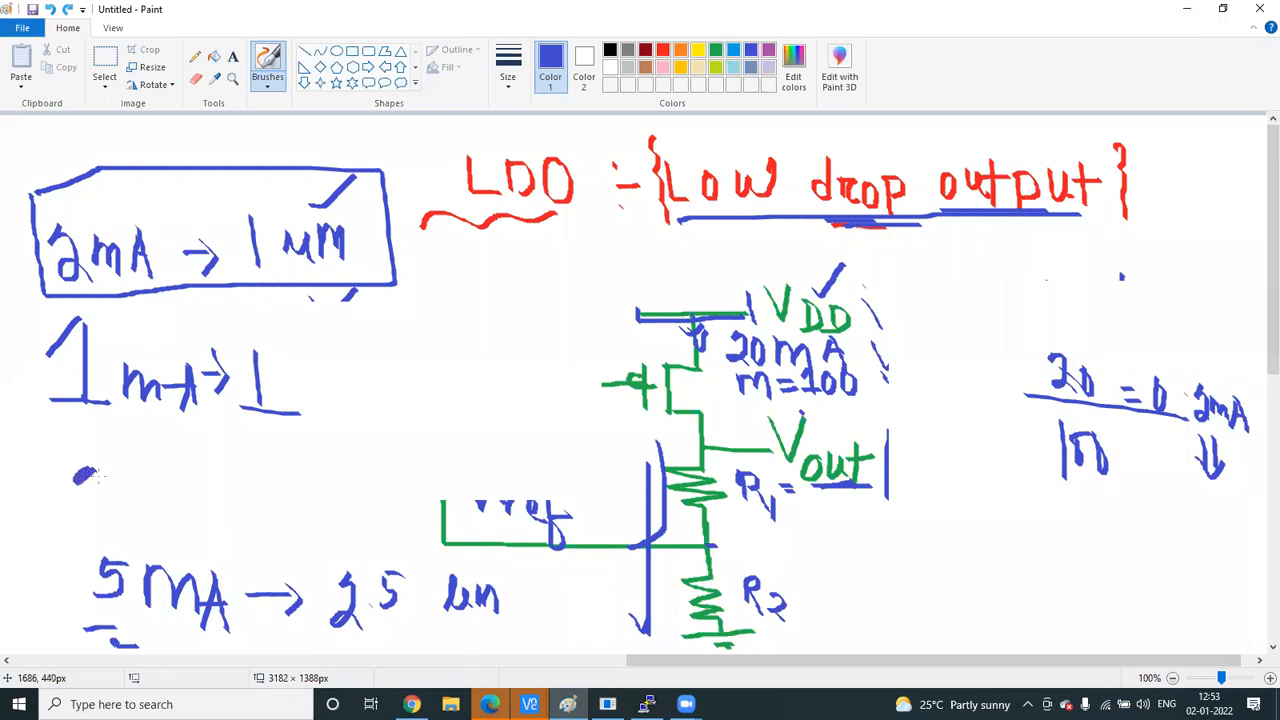
mouse_move(84, 490)
left_mouse_down()
mouse_move(118, 522)
mouse_move(130, 478)
mouse_move(194, 500)
mouse_move(278, 489)
mouse_move(258, 543)
left_mouse_up()
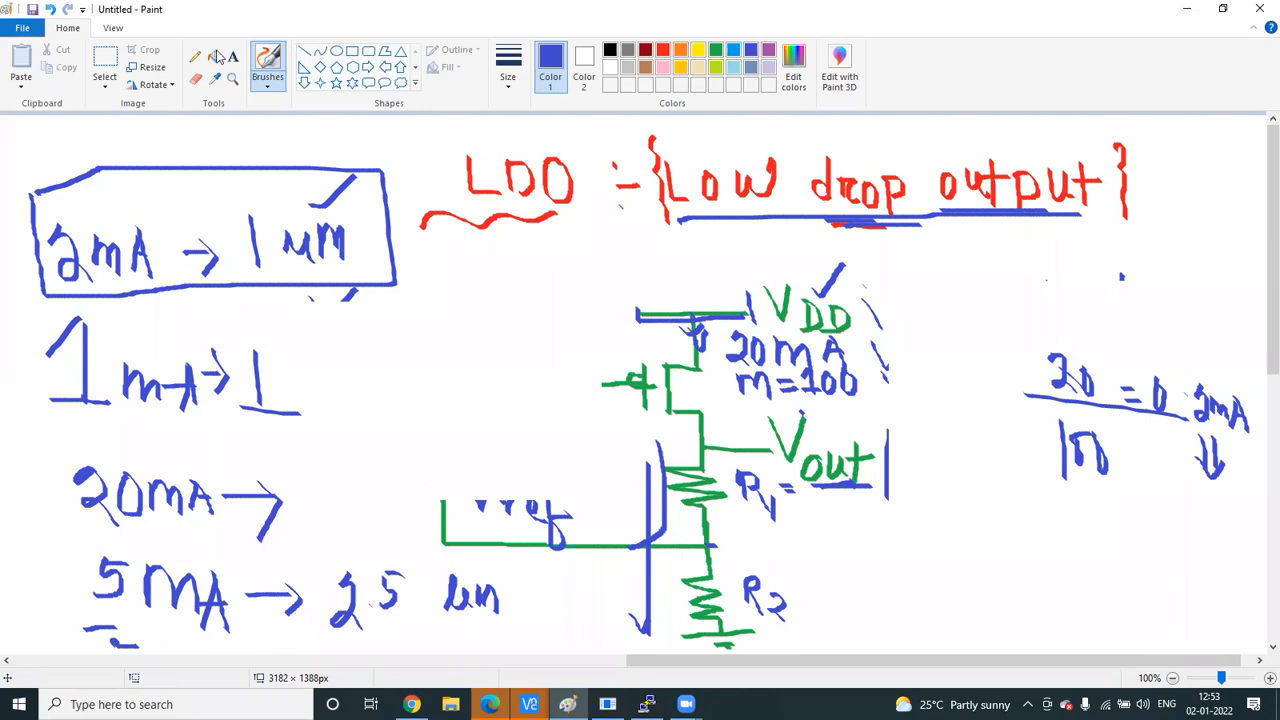
mouse_move(327, 468)
left_mouse_down()
mouse_move(318, 500)
mouse_move(346, 505)
mouse_move(352, 466)
mouse_move(382, 456)
mouse_move(416, 505)
left_mouse_up()
left_click_drag(418, 458, 436, 500)
mouse_move(438, 428)
left_mouse_down()
mouse_move(440, 524)
mouse_move(50, 535)
mouse_move(226, 445)
mouse_move(436, 452)
left_mouse_up()
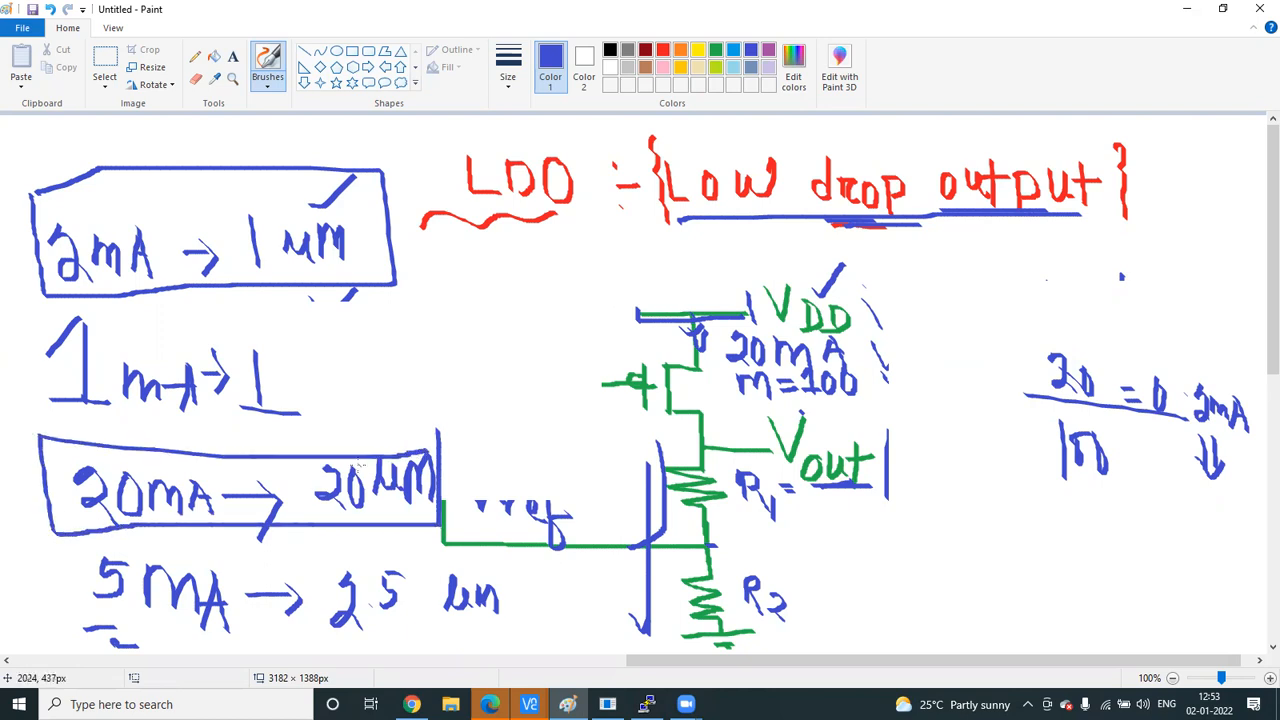
left_click(529, 704)
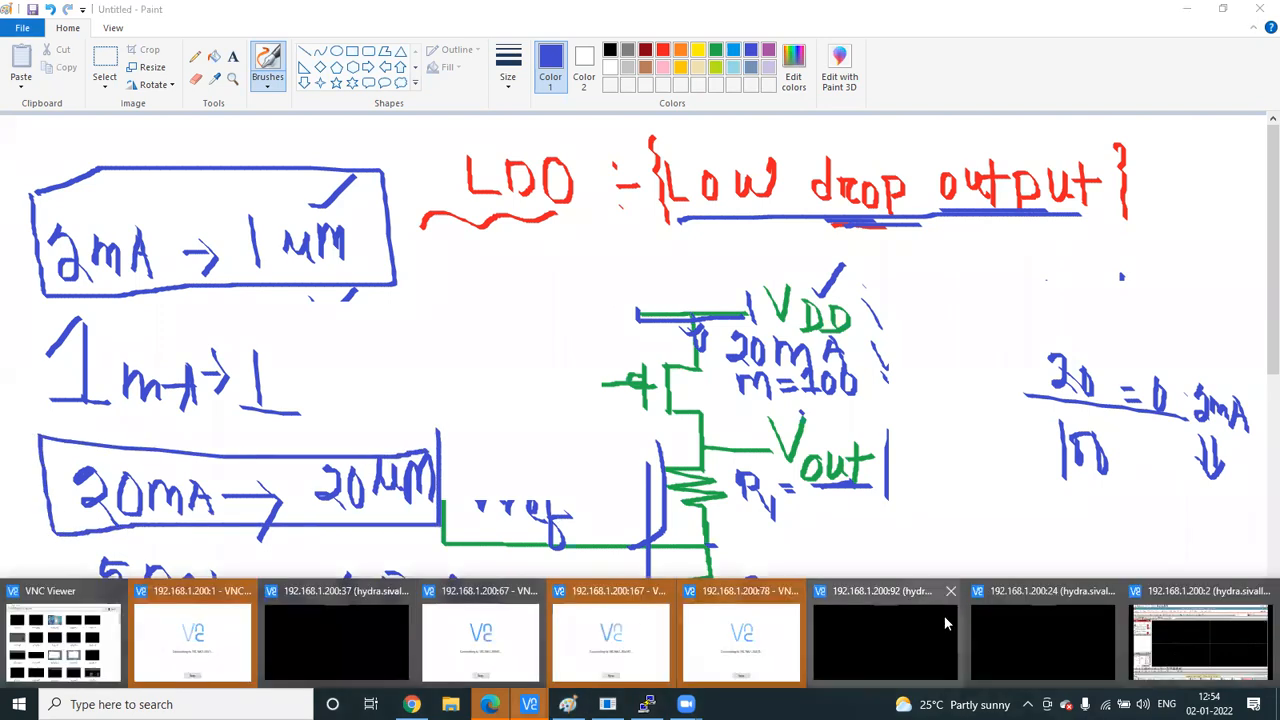
left_click(1147, 650)
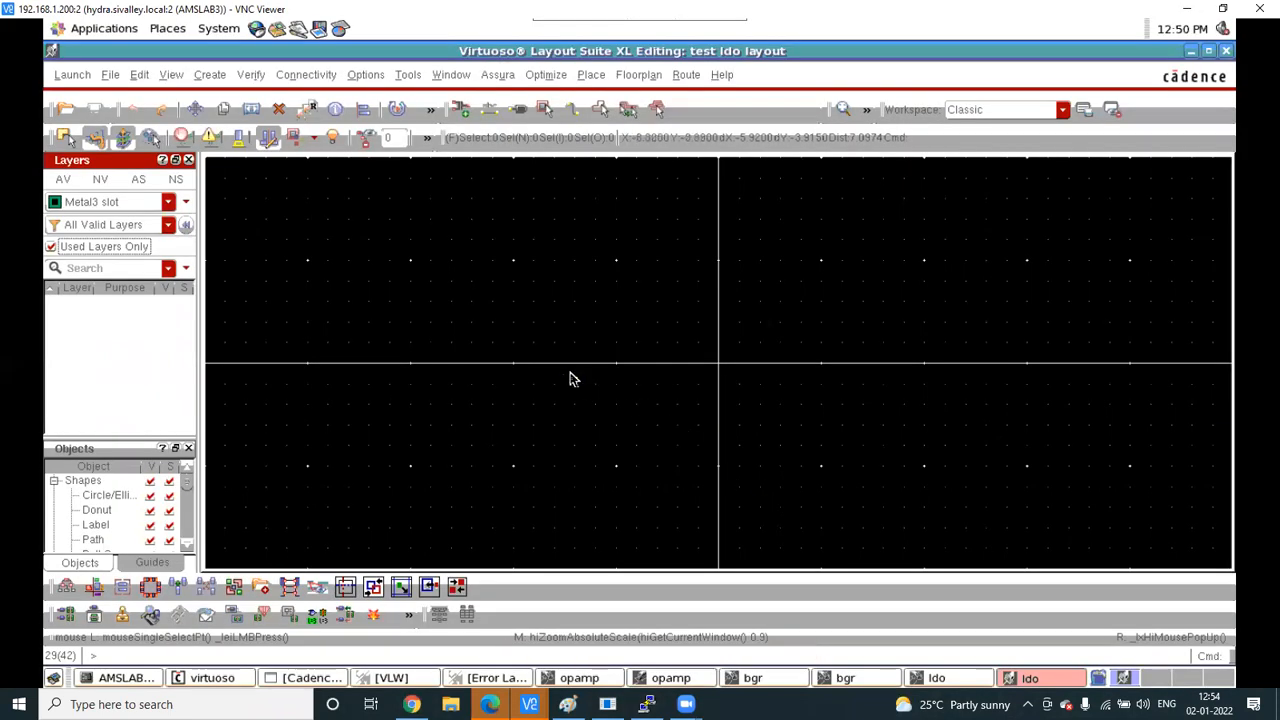
key("p")
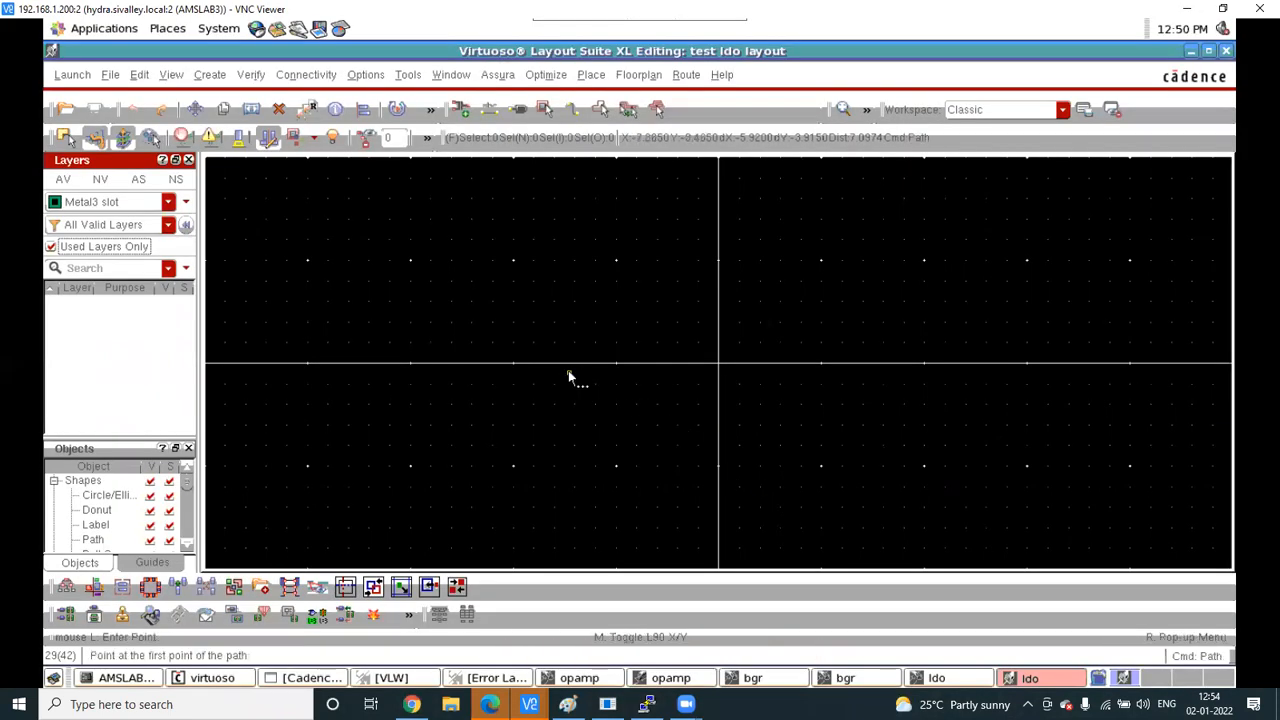
left_click(551, 283)
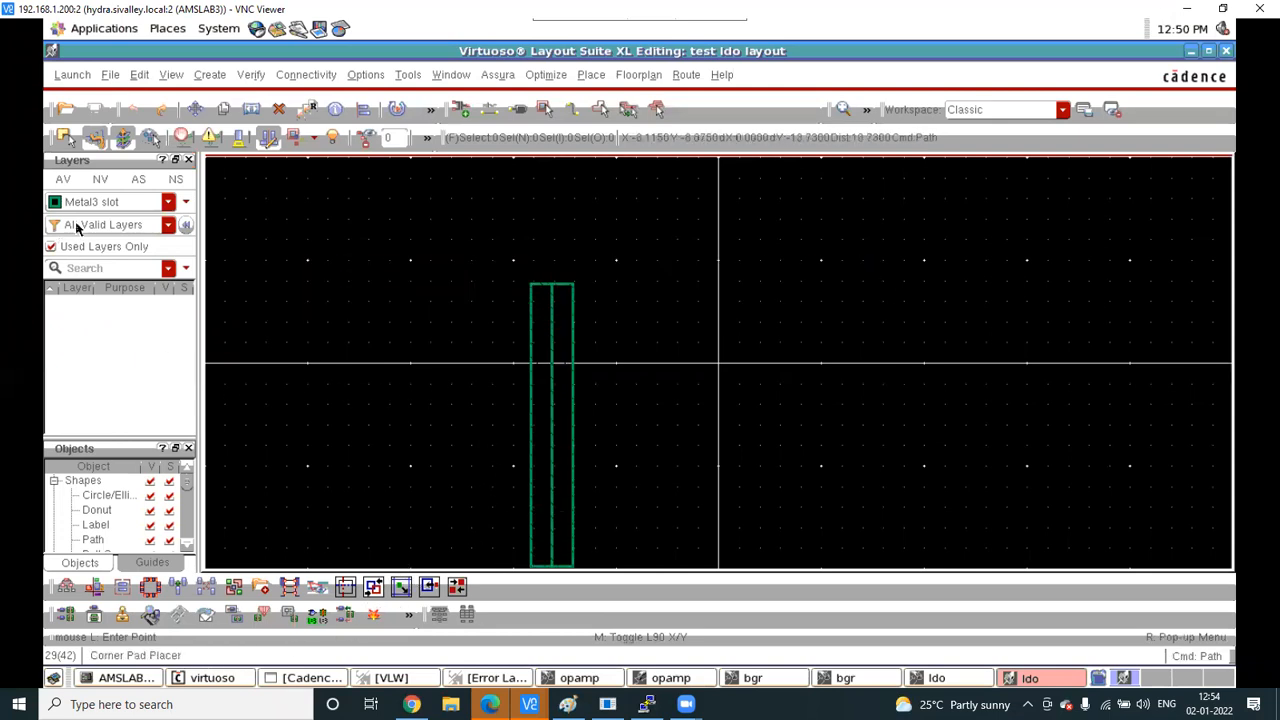
left_click(124, 204)
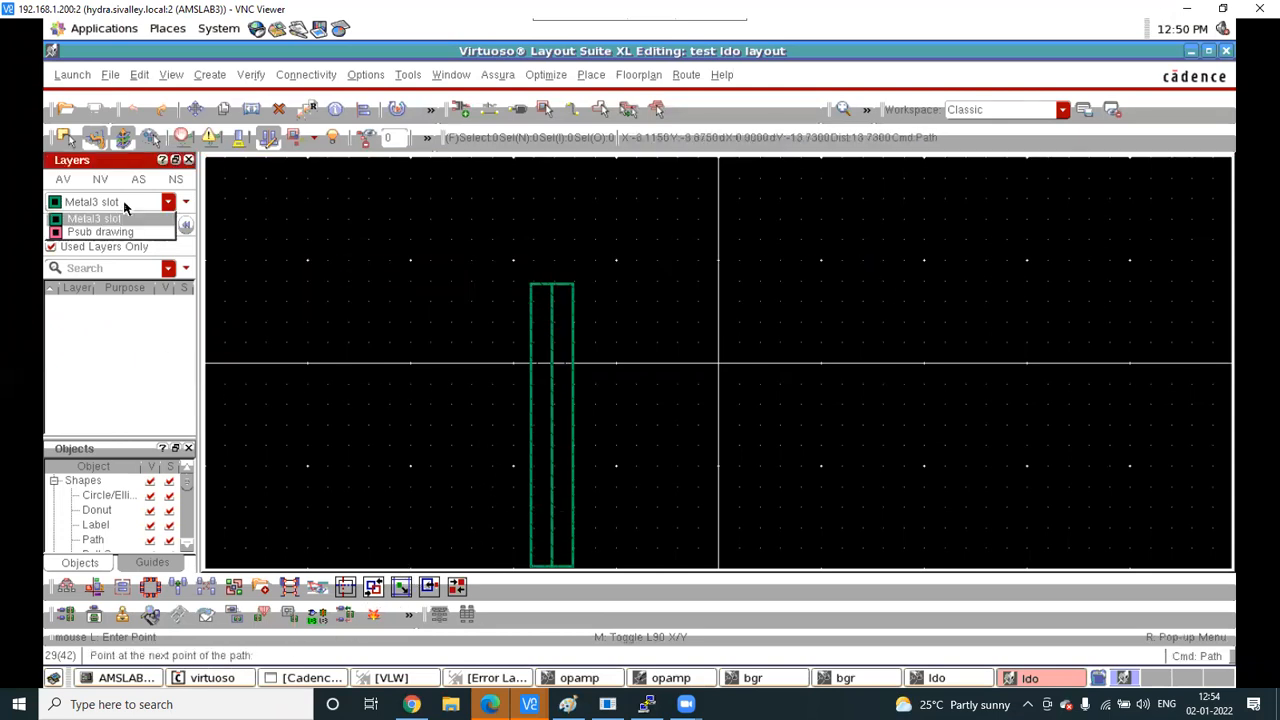
left_click(124, 206)
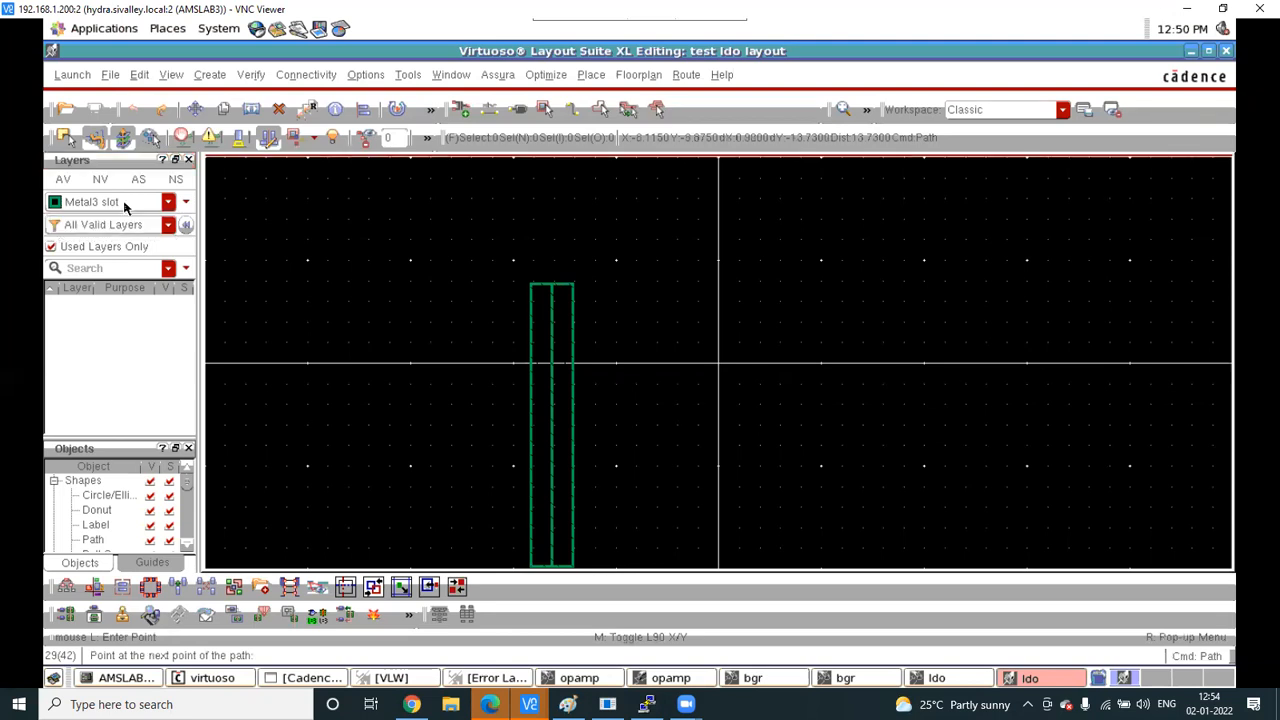
key("Escape")
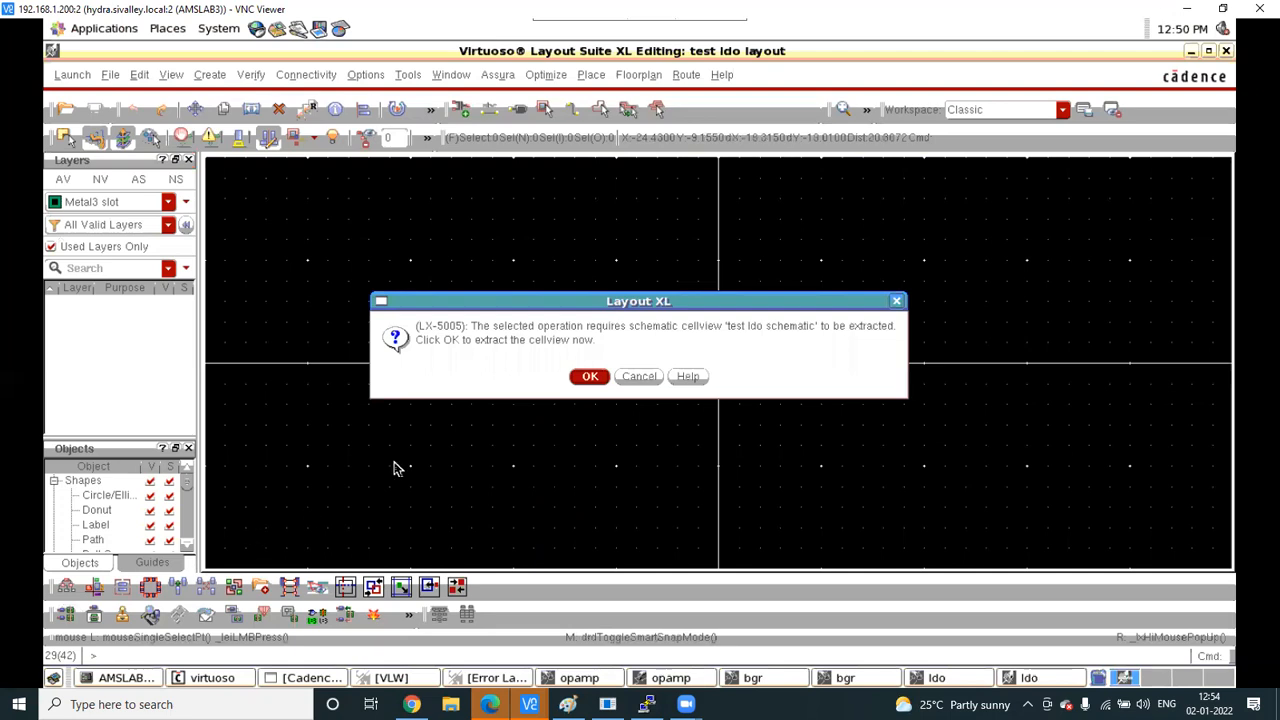
Extract the ldo schematic, generate its instances in the layout with connectivity extraction but no I/O pins or PR boundary, and show all hierarchy levels
left_click(590, 377)
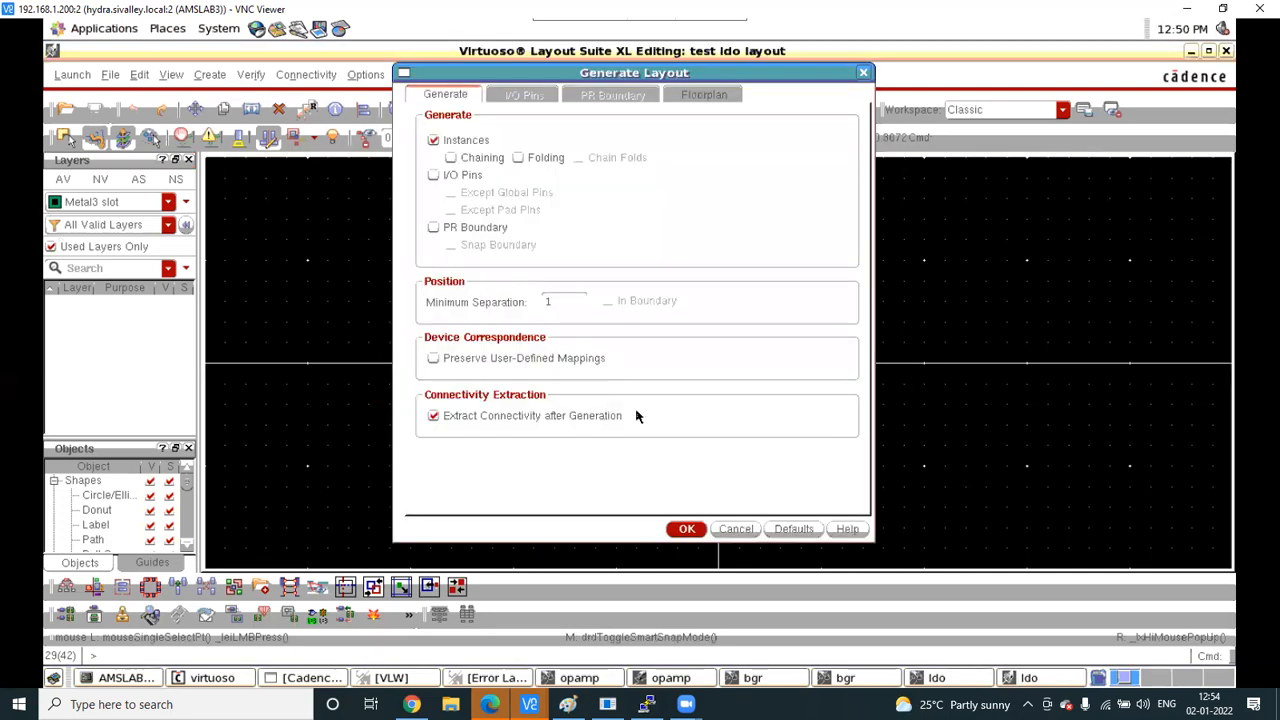
left_click(681, 529)
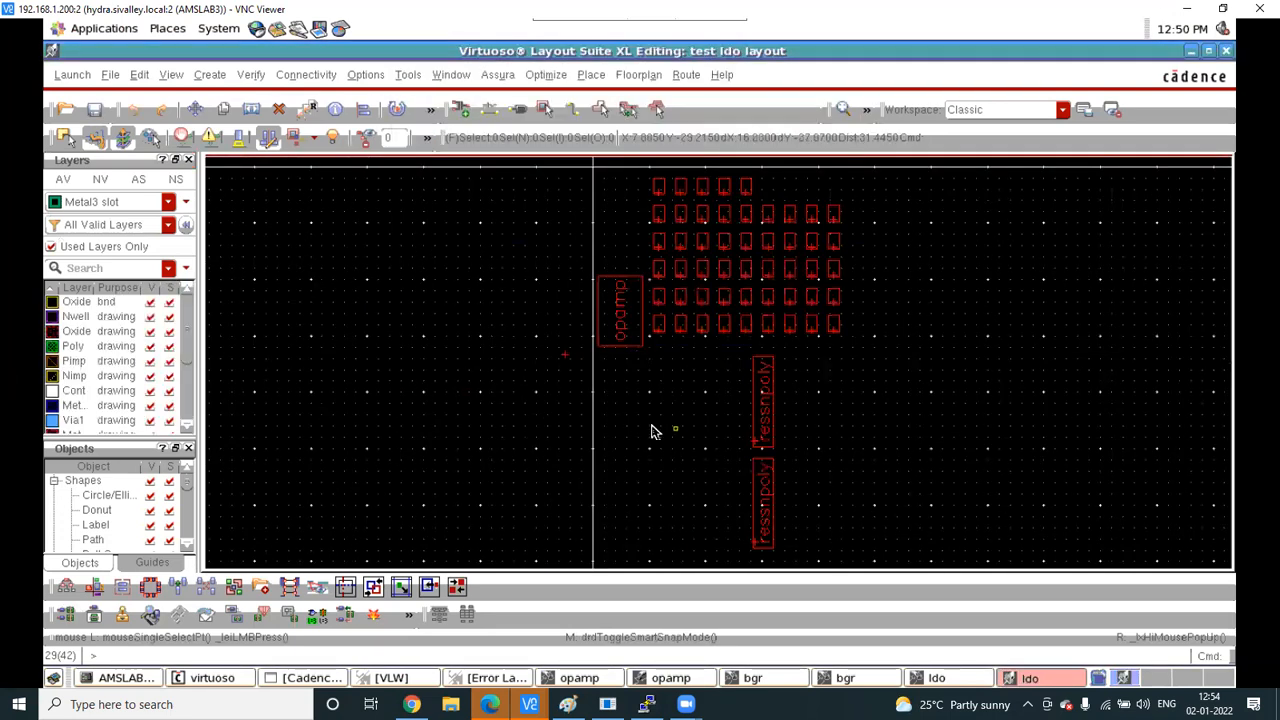
key("shift+f")
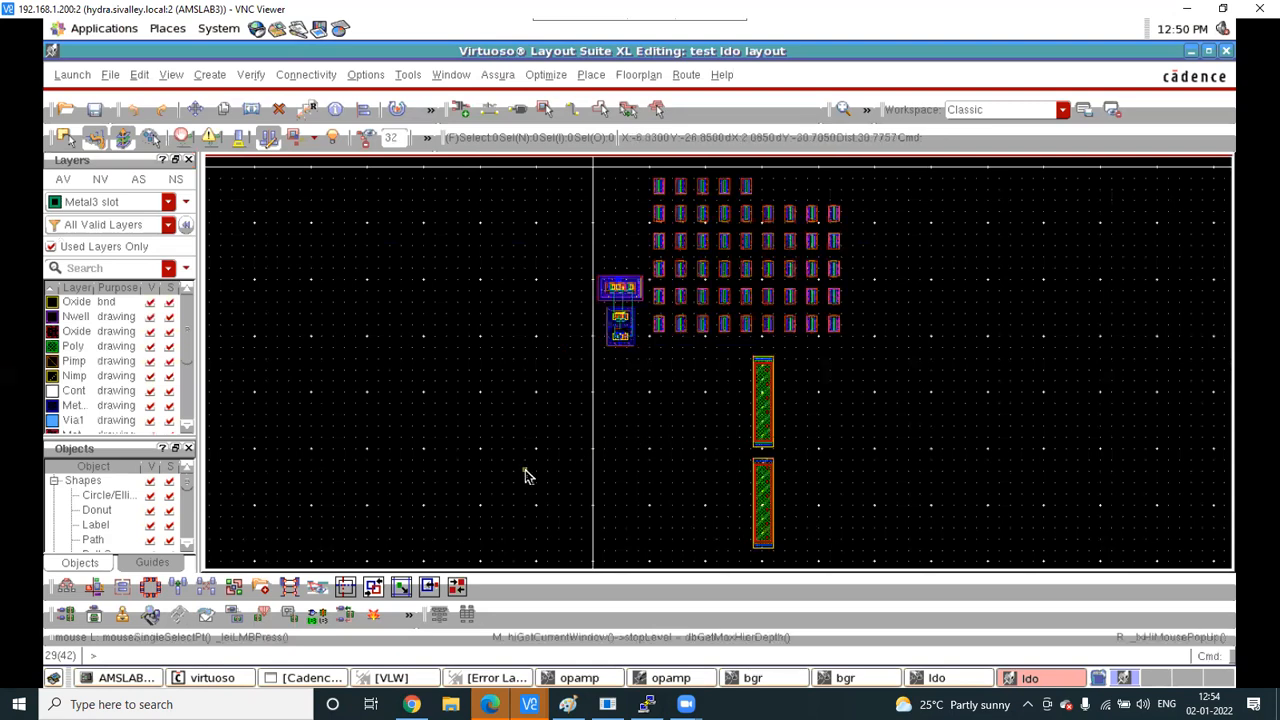
Move the op-amp instance straight up so it sits above the level of the transistor array
scroll(523, 474, "down", 4, "ctrl")
scroll(556, 432, "up", 6, "ctrl")
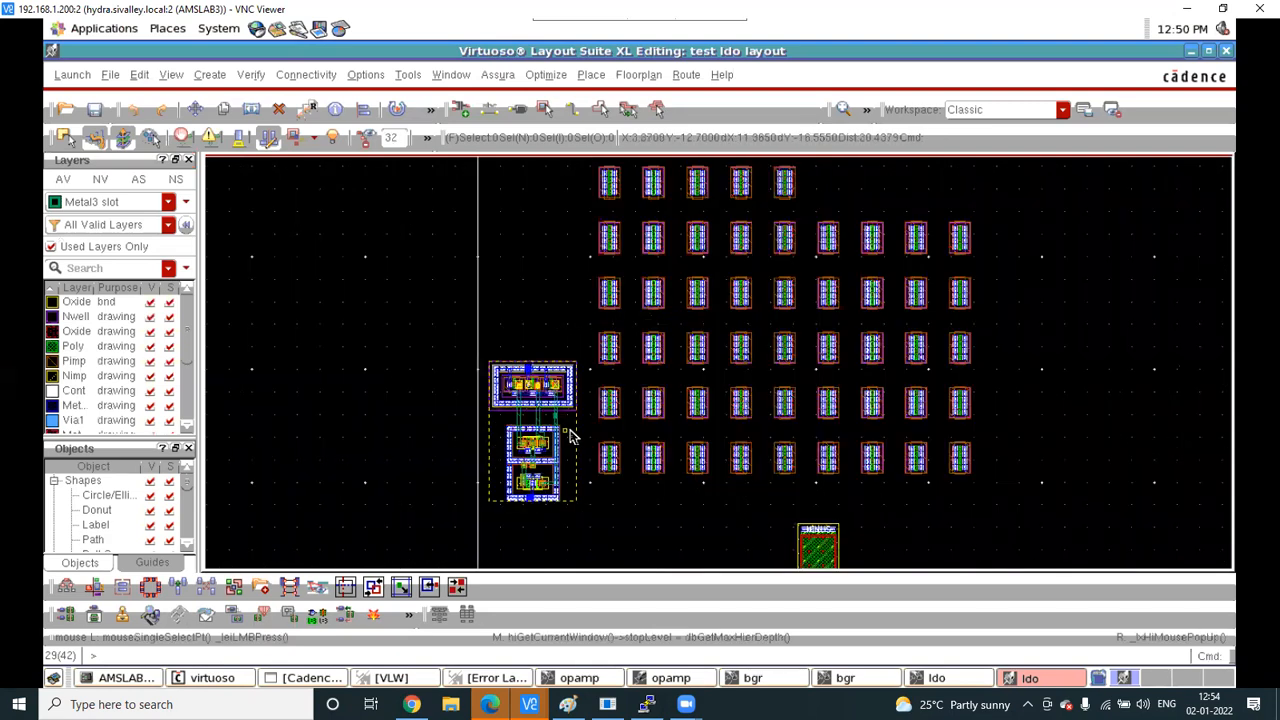
left_click(556, 448)
scroll(548, 449, "down", 2, "ctrl")
key("m")
left_click(544, 351)
left_click(574, 310)
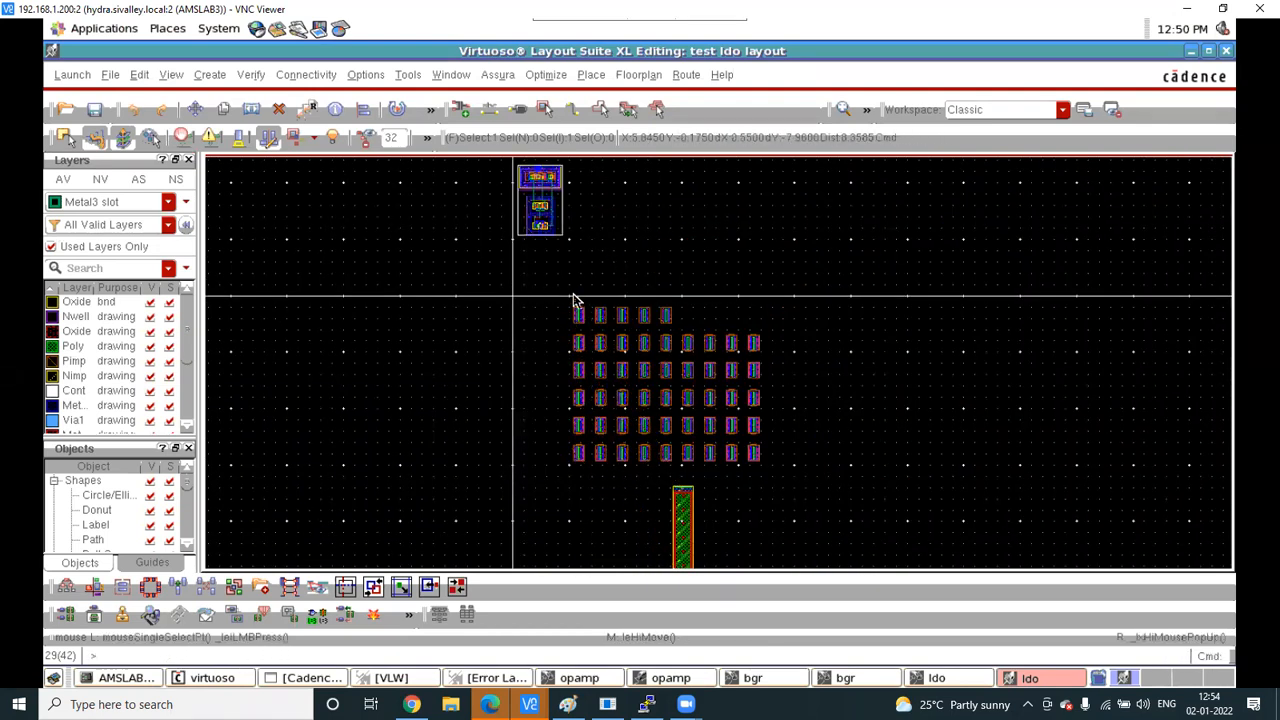
Move the whole transistor array straight up so it sits beside the op-amp
scroll(575, 305, "down", 3, "ctrl")
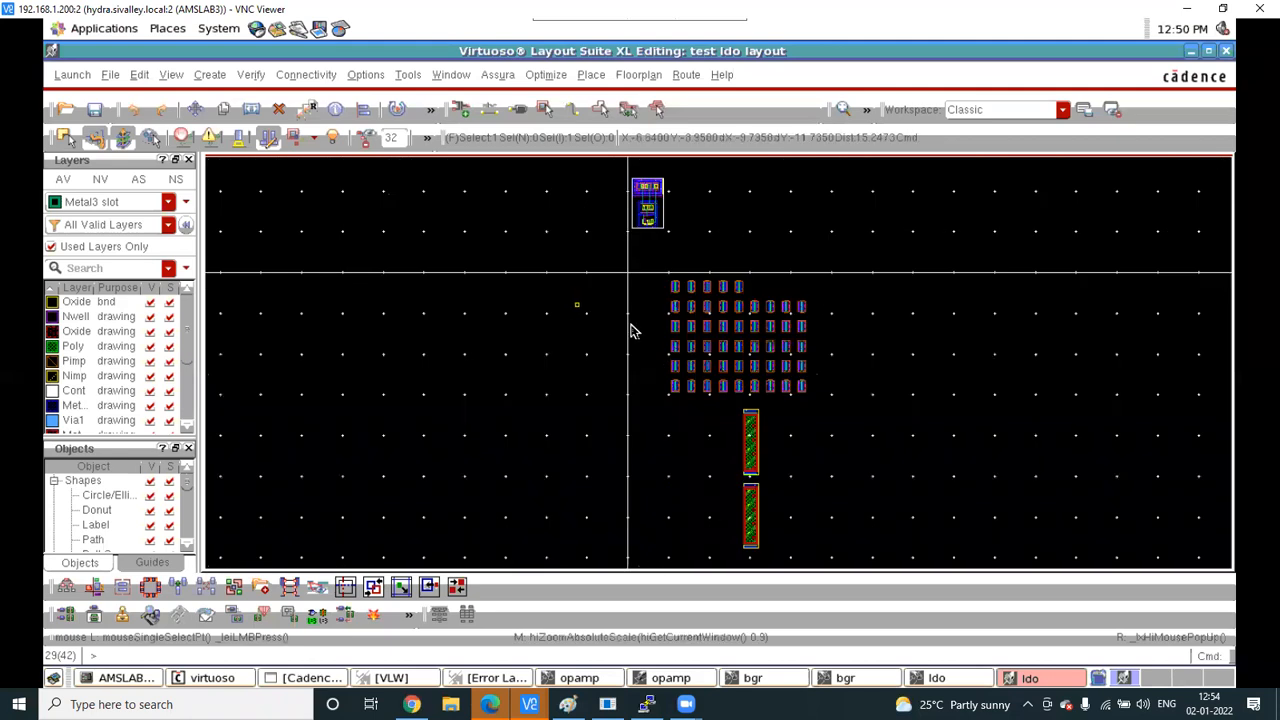
left_click_drag(716, 330, 846, 402)
key("m")
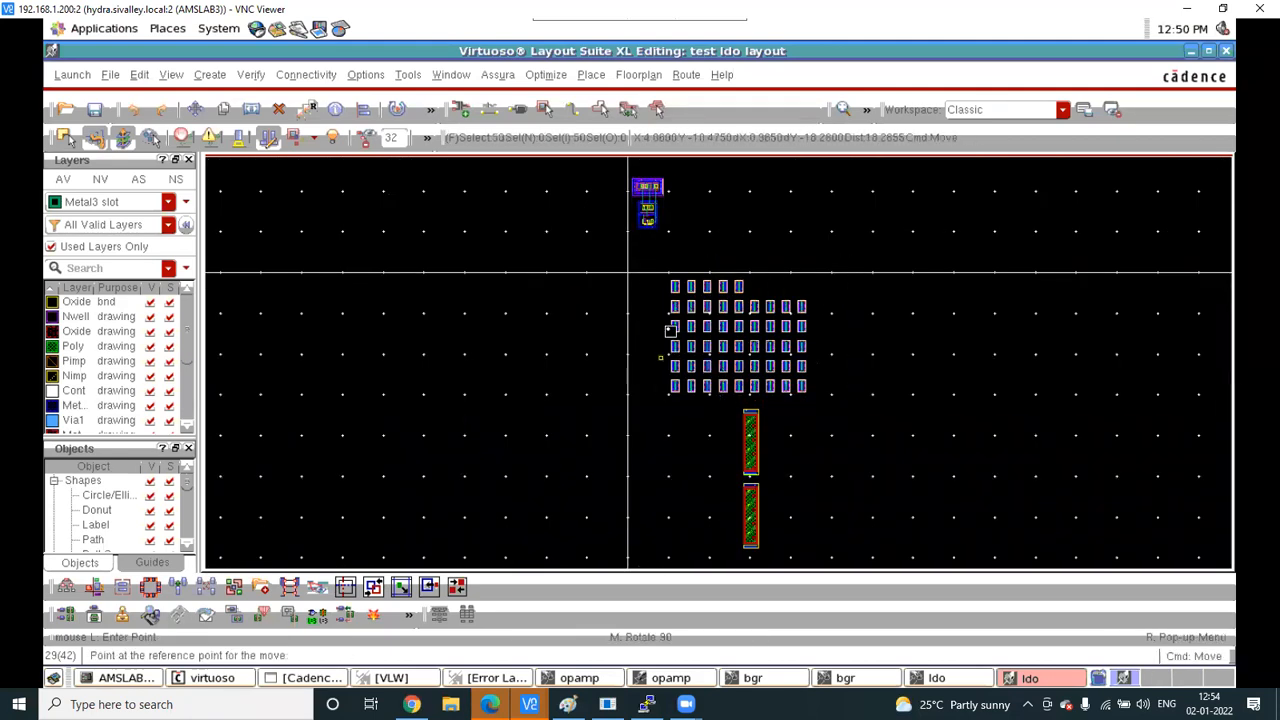
left_click(667, 340)
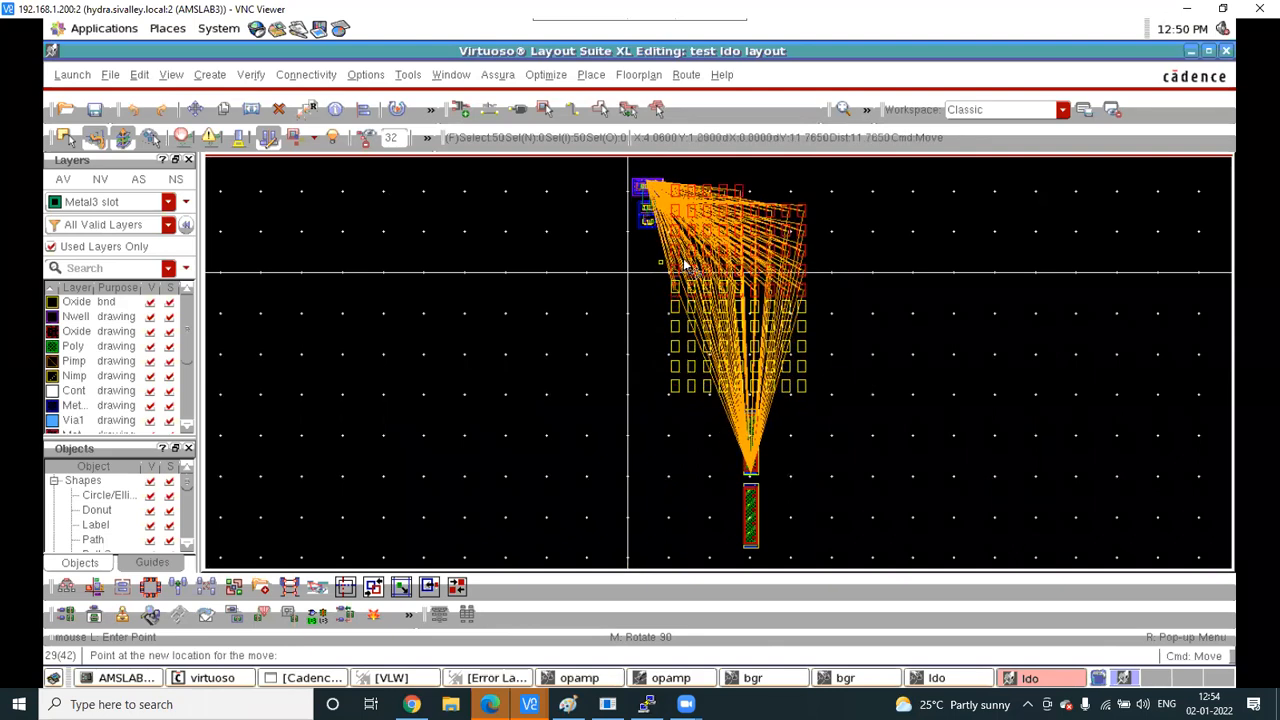
left_click(686, 266)
Move the upper poly resistor to directly beneath the op-amp, beside the transistor array
left_click_drag(686, 356, 797, 506)
key("m")
left_click(756, 432)
left_click(650, 432)
left_click(657, 414)
left_click(650, 254)
Move the remaining poly resistor up to just below the transistor array and sideways toward the first resistor
left_click(749, 507)
key("m")
left_click(749, 507)
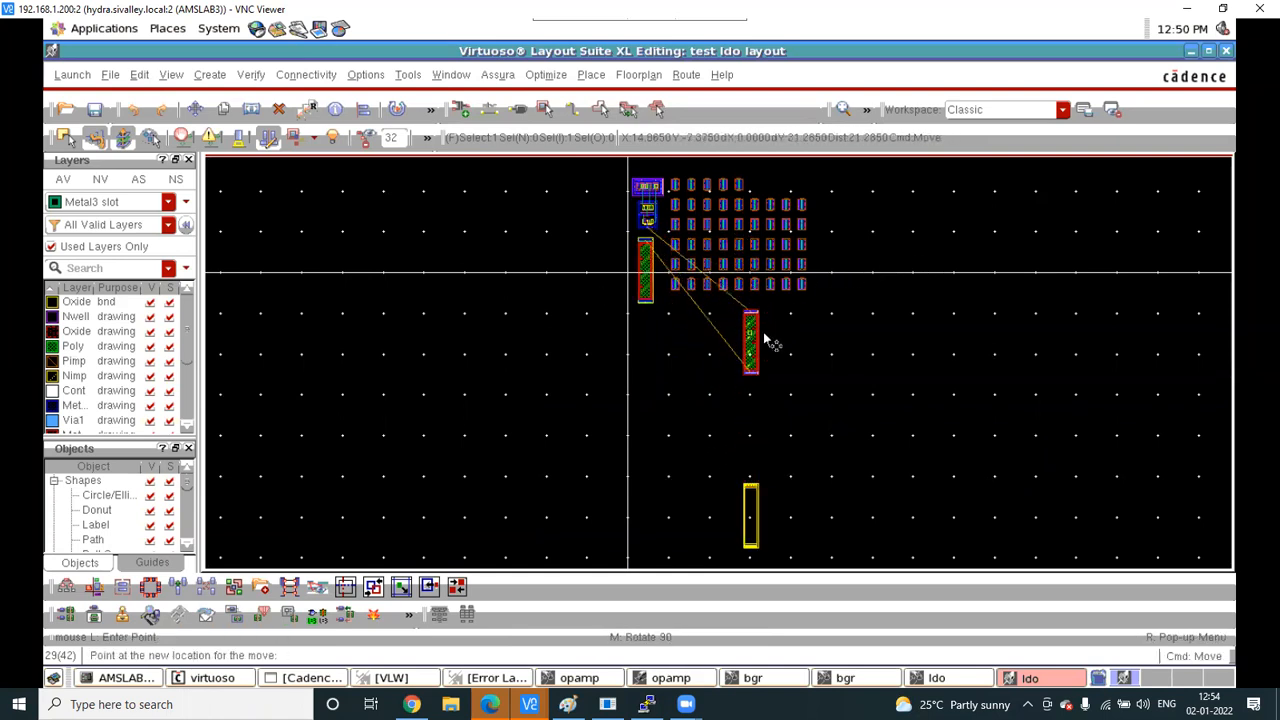
left_click(766, 340)
left_click(745, 336)
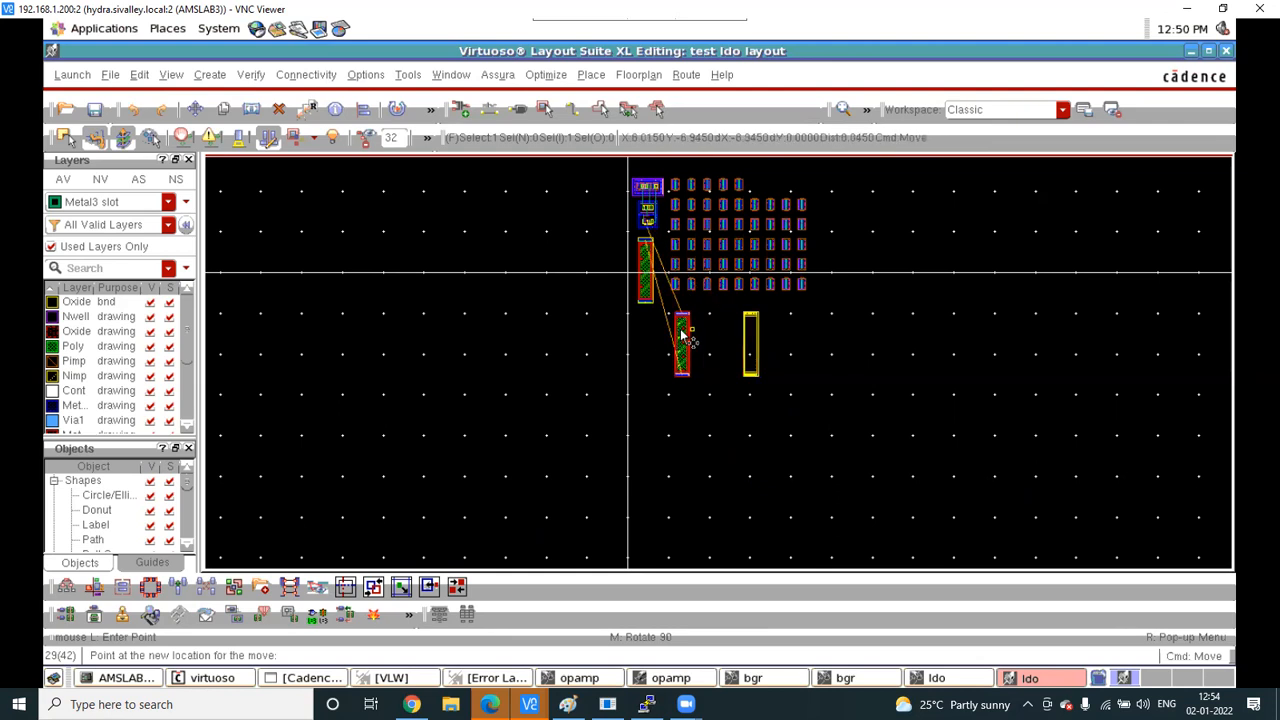
left_click(680, 333)
Move the second resistor up alongside the first one and shift it sideways into the gap before the transistor array
scroll(680, 331, "up", 1, "ctrl")
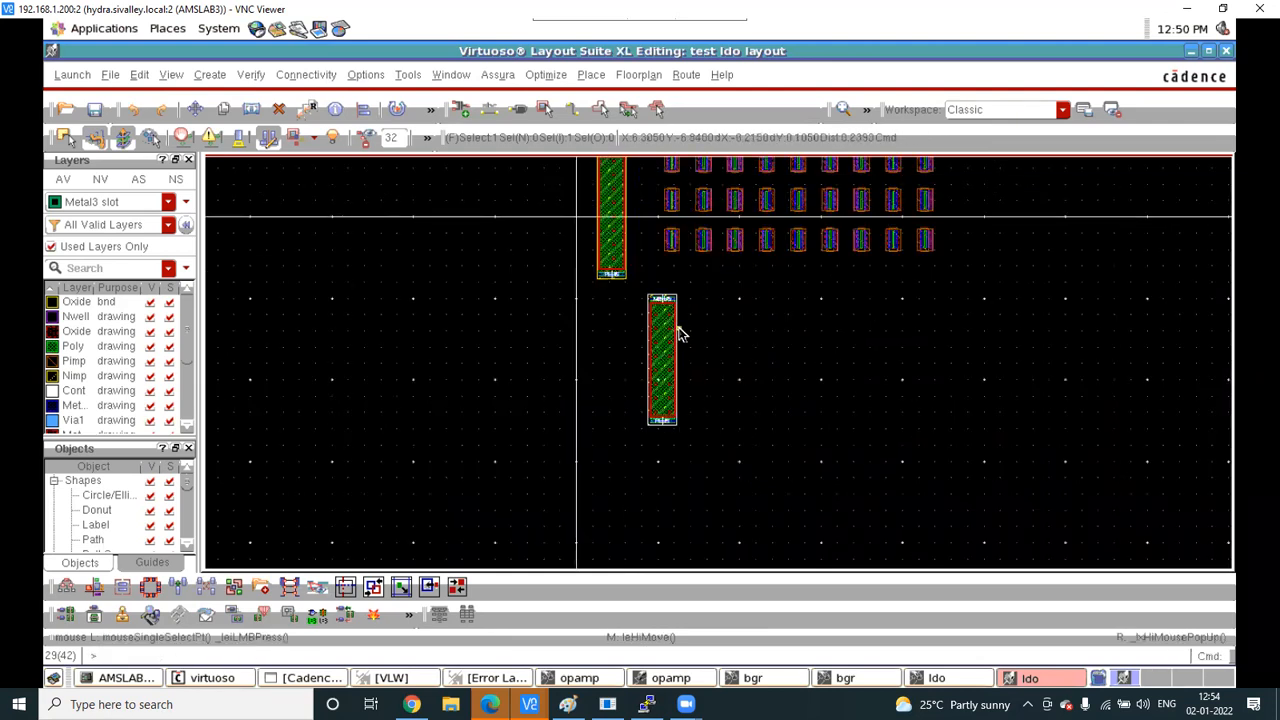
left_click(661, 392)
scroll(660, 320, "up", 1)
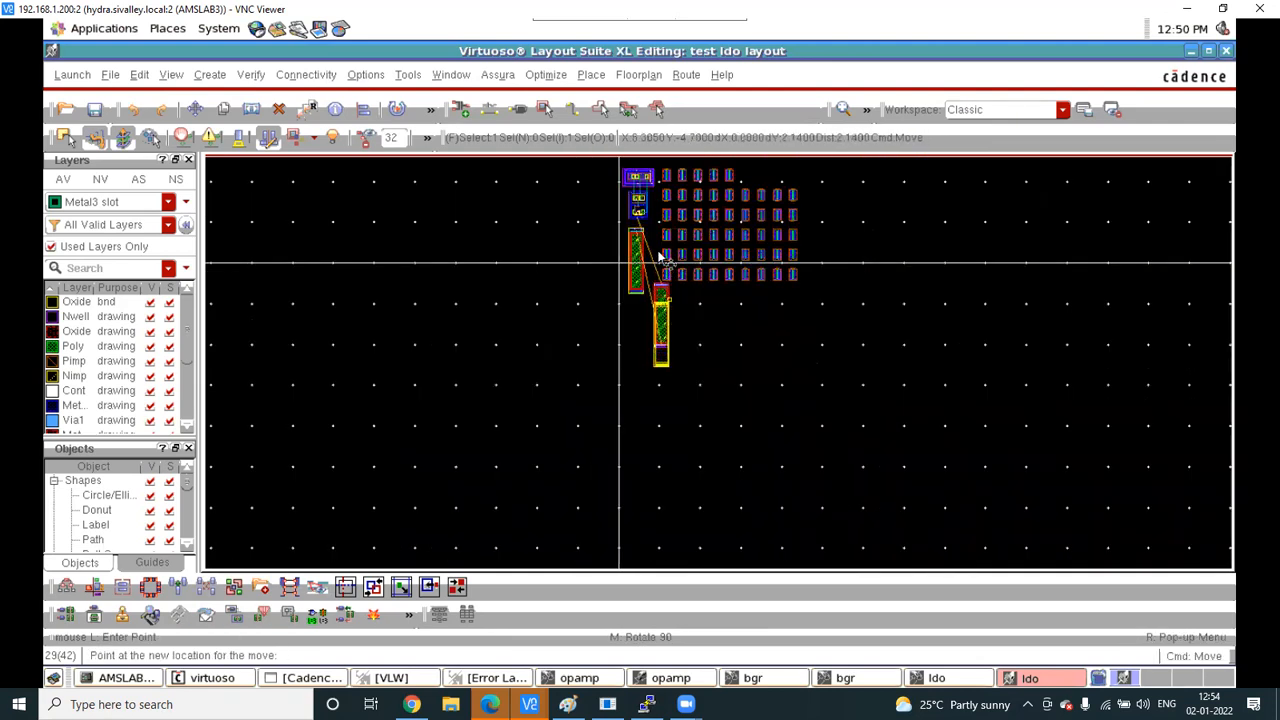
scroll(660, 252, "up", 1)
left_click(660, 252)
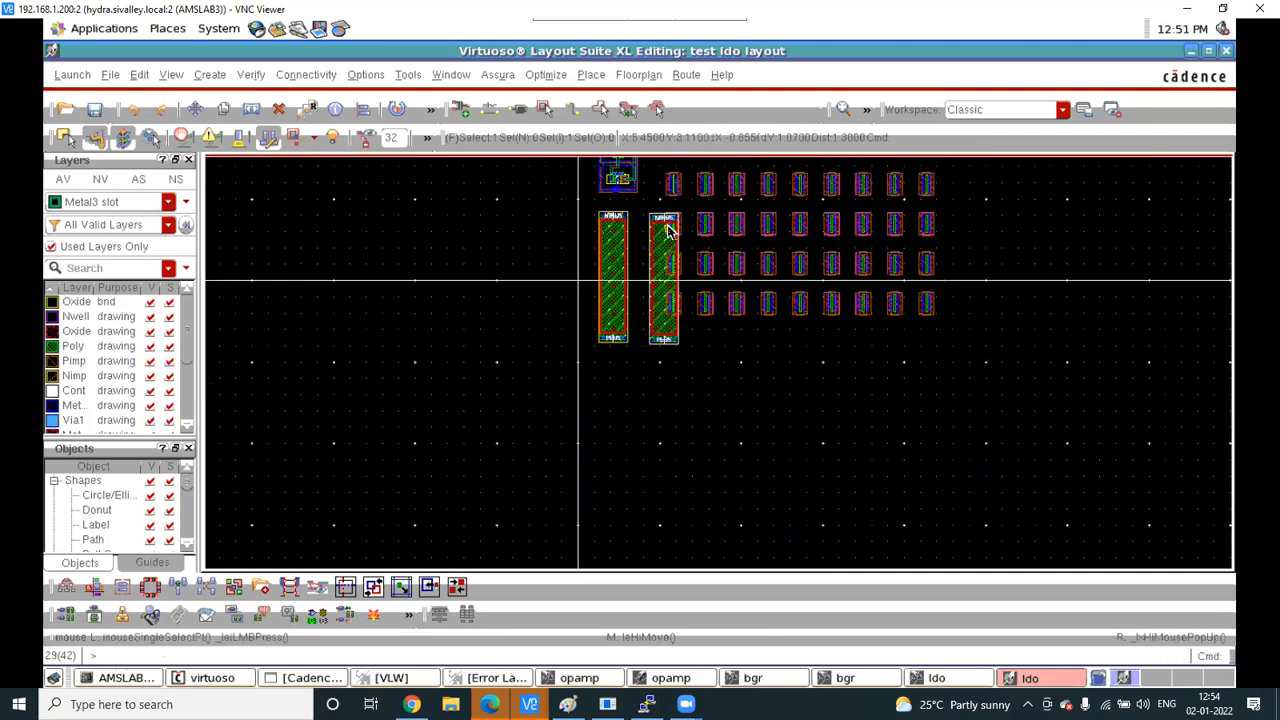
scroll(668, 228, "up", 2, "ctrl")
key("m")
left_click(643, 229)
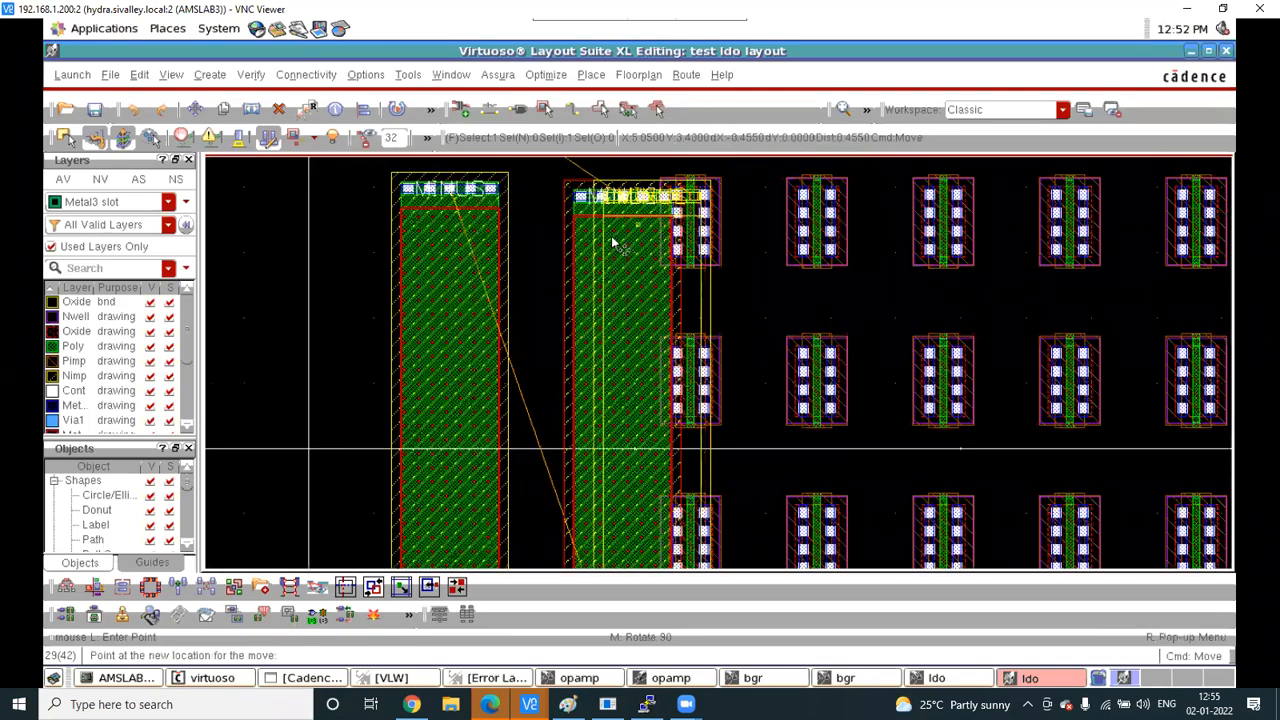
left_click(598, 234)
Align the second resistor's top edge with the first resistor's top edge using Quick Align
scroll(575, 183, "up", 1, "ctrl")
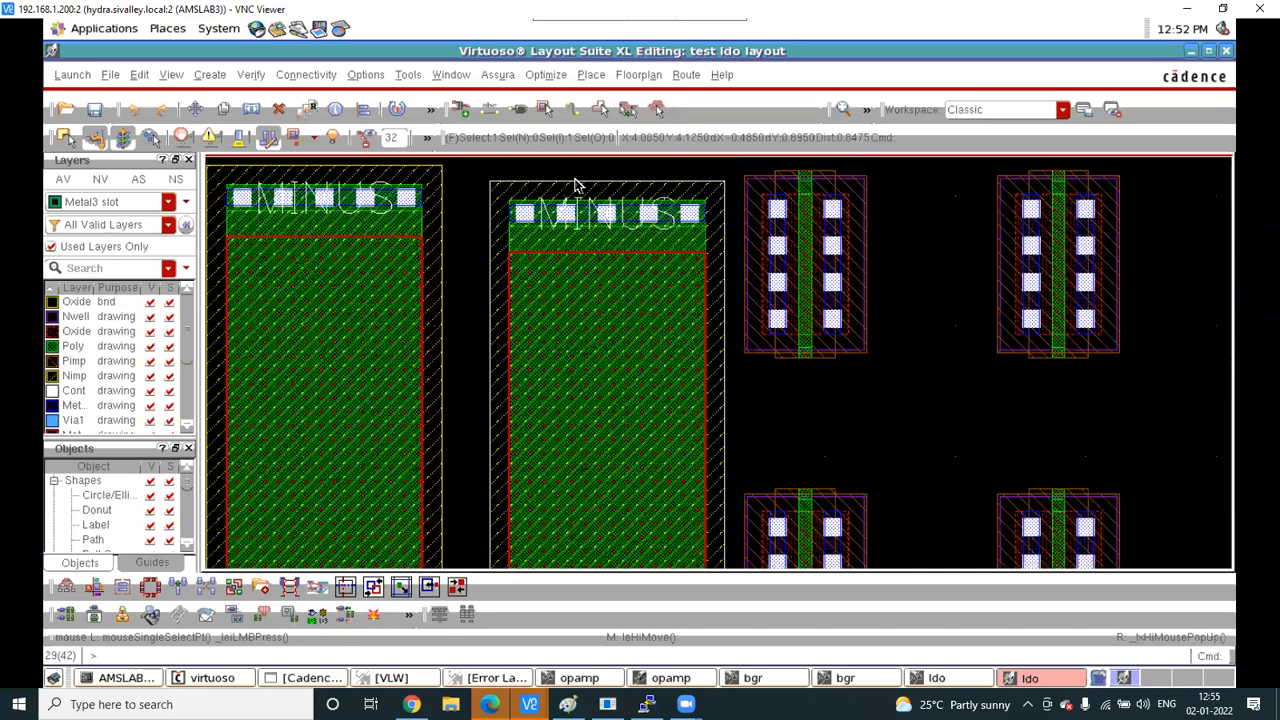
scroll(586, 186, "up", 1, "ctrl")
key("a")
left_click(638, 330)
scroll(638, 330, "down", 2, "ctrl")
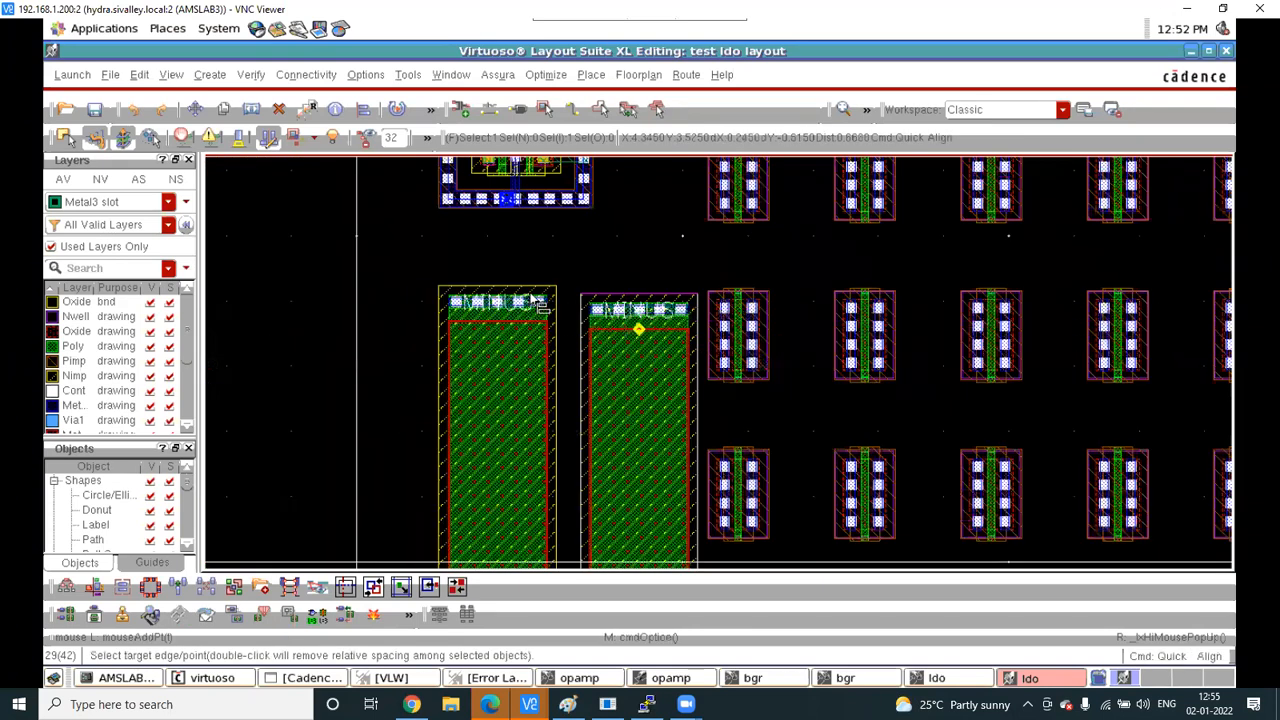
left_click(531, 290)
Select the op-amp, both resistors and all transistors, and move them together straight up toward the area above the horizontal axis
scroll(614, 429, "down", 2, "ctrl")
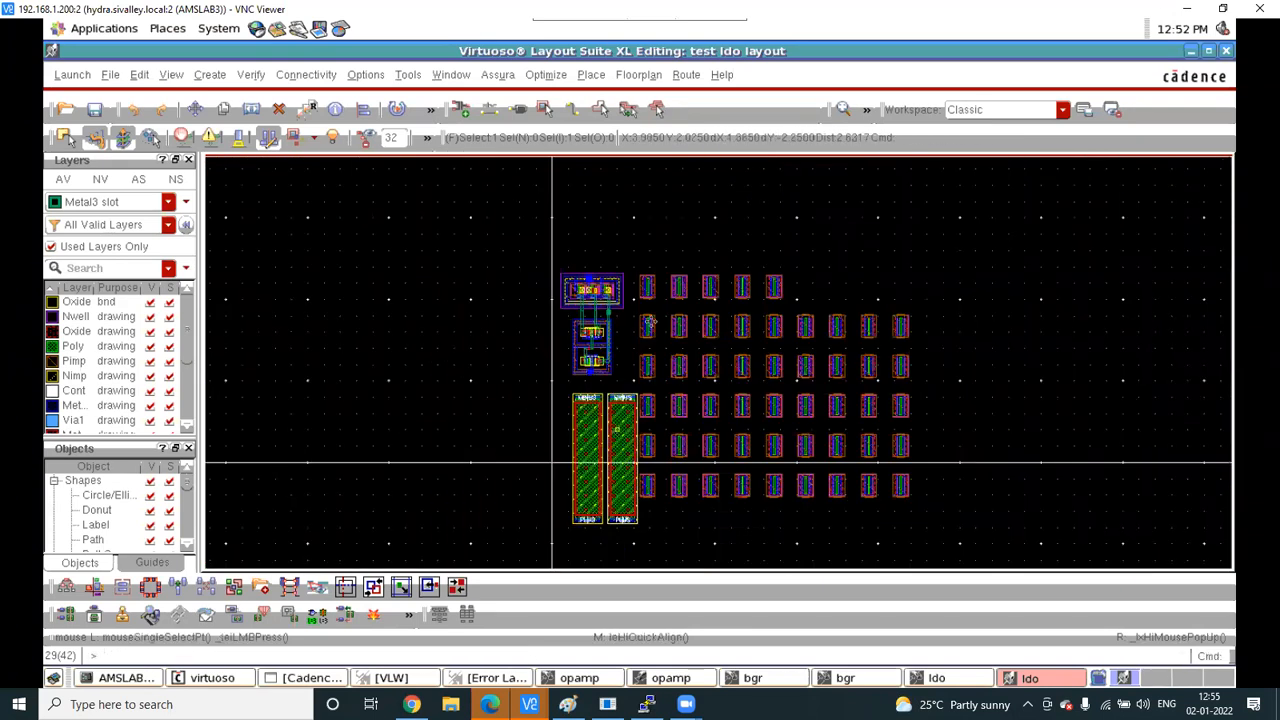
left_click_drag(627, 252, 803, 384)
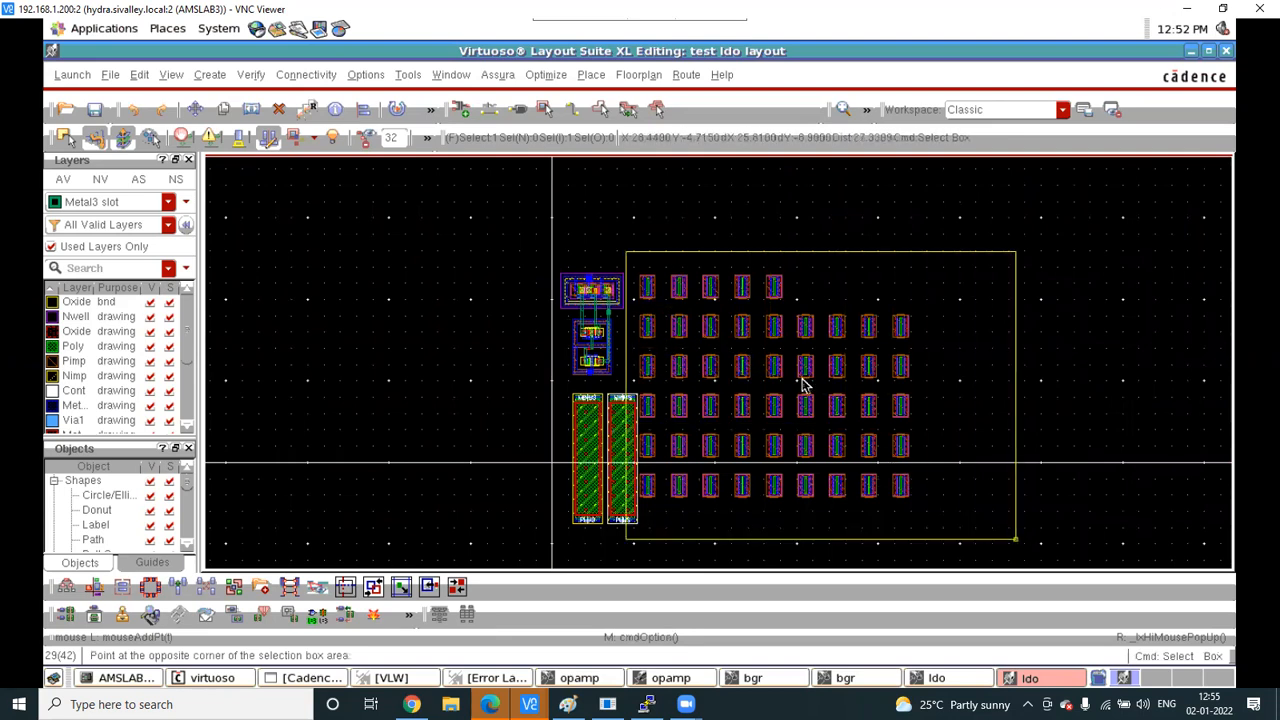
left_click_drag(482, 247, 1006, 571)
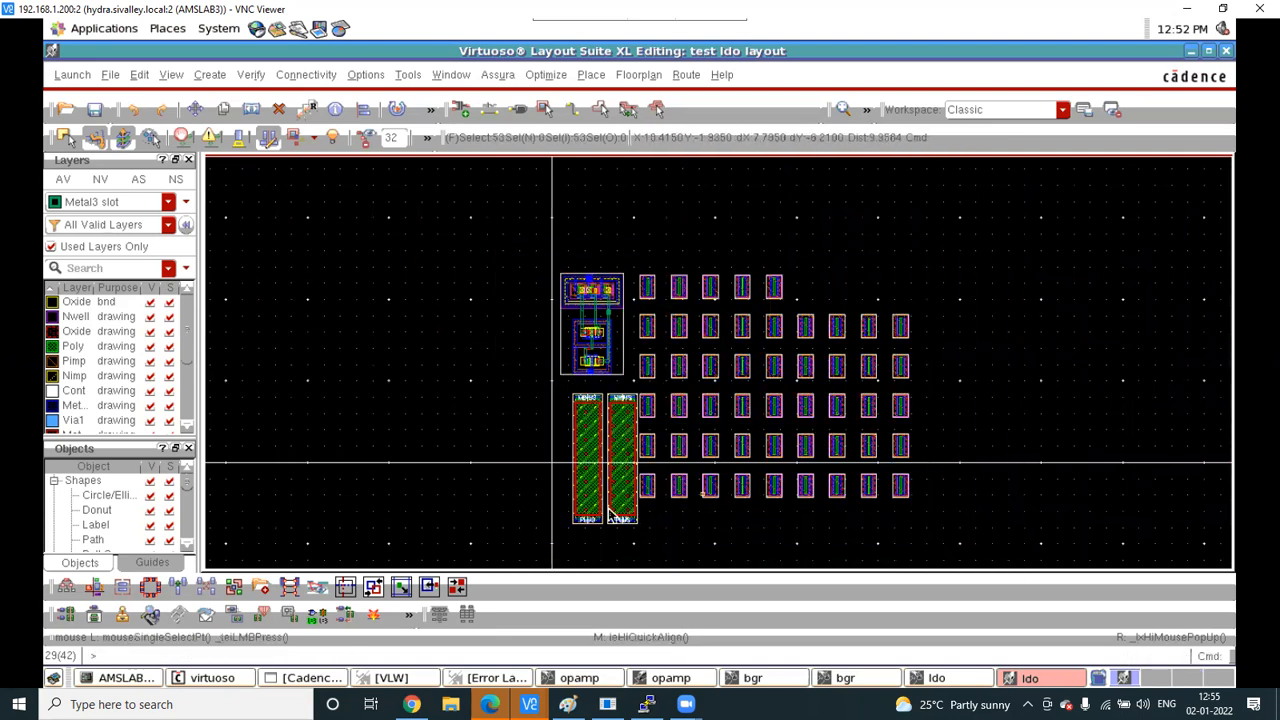
key("m")
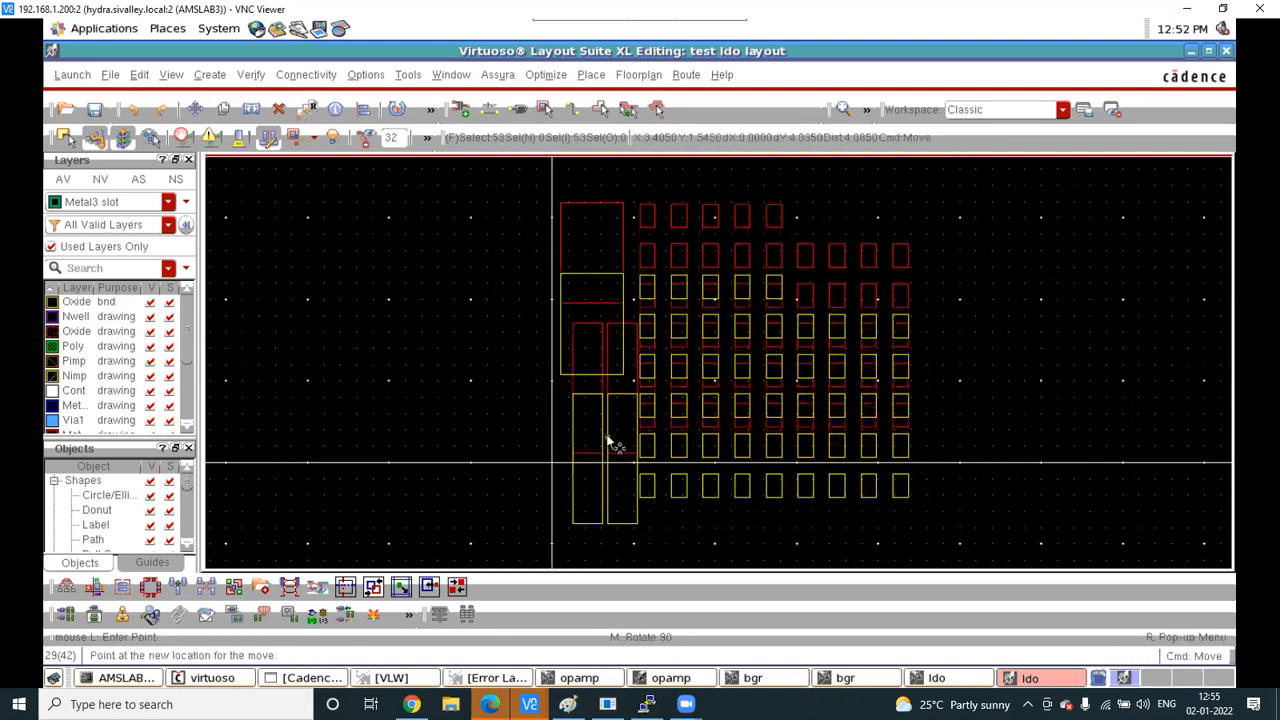
left_click(608, 437)
scroll(651, 537, "down", 2)
scroll(711, 477, "up", 2)
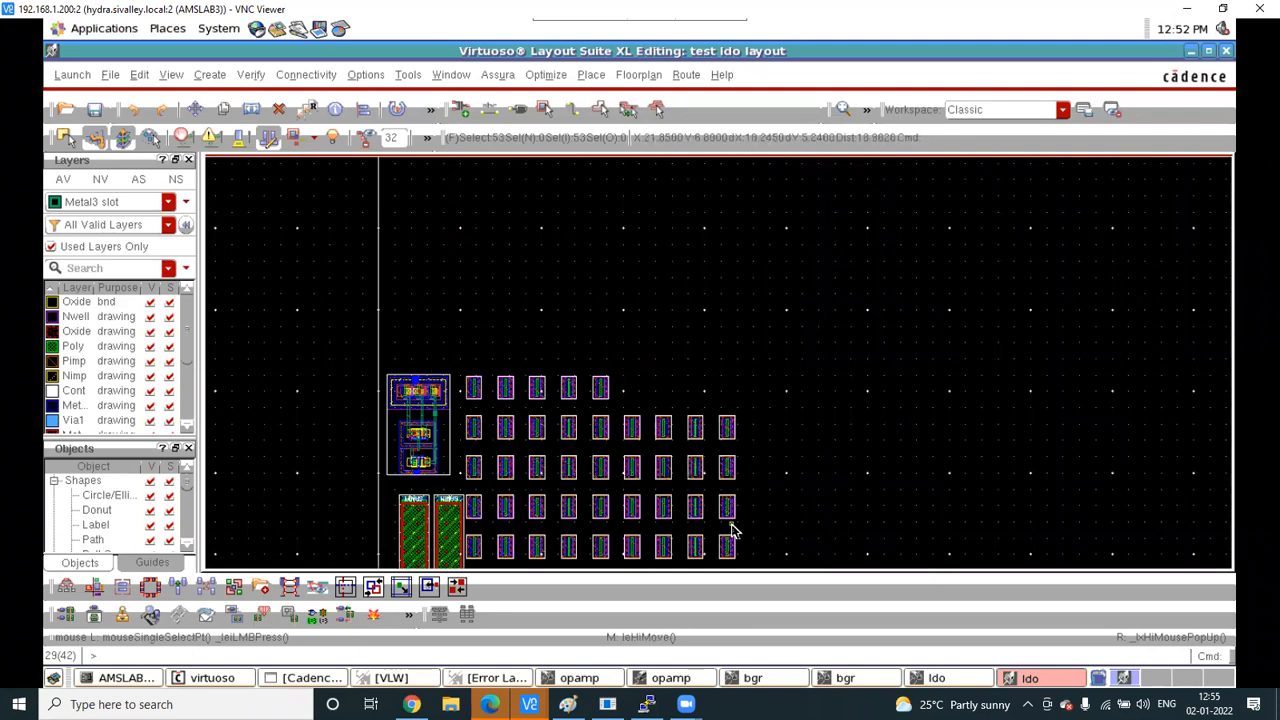
Review the current-to-width note in Paint, return to the Virtuoso layout, and examine the transistors beside the op-amp up close
left_click(567, 704)
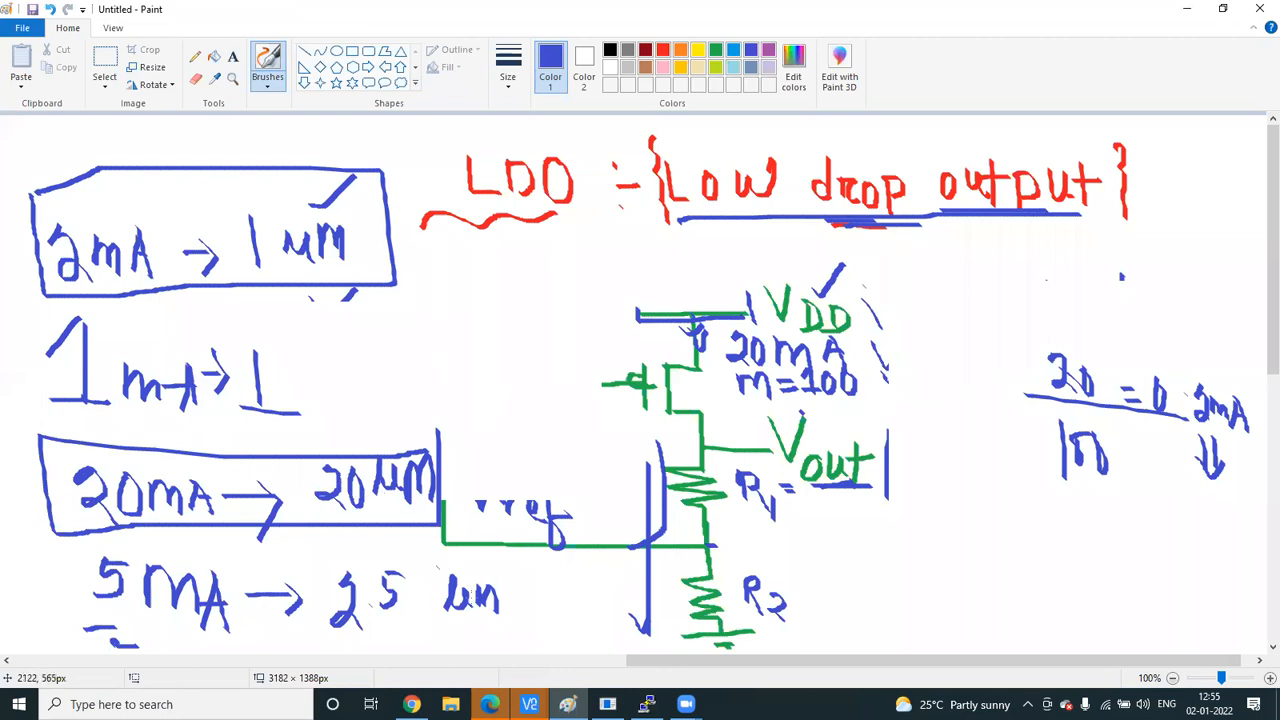
mouse_move(529, 704)
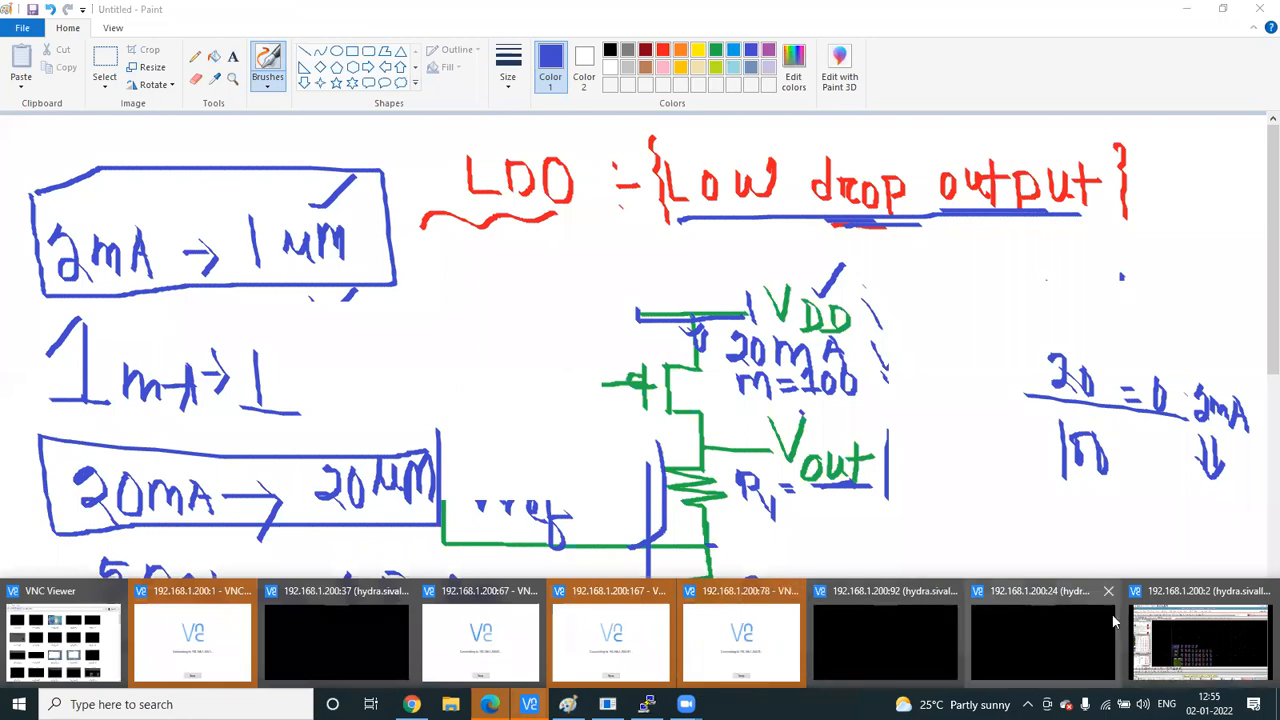
left_click(1198, 638)
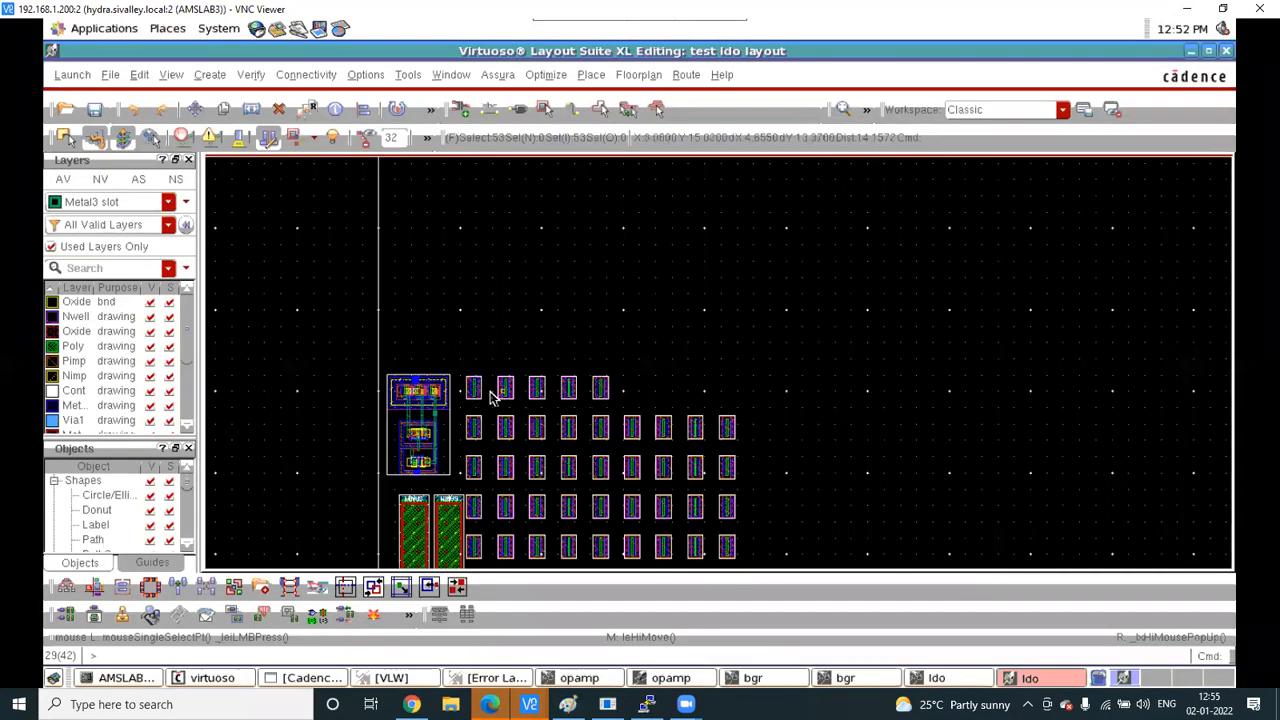
scroll(490, 398, "up", 5, "ctrl")
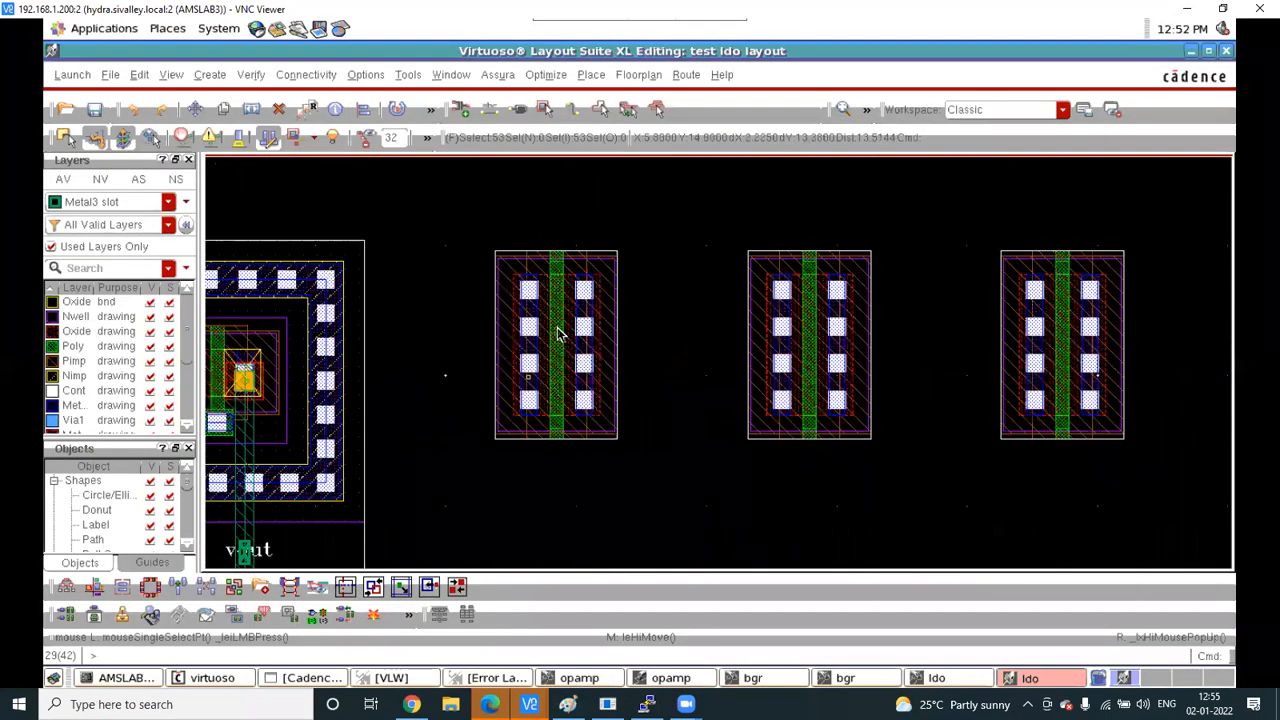
scroll(578, 401, "up", 1, "ctrl")
key("k")
scroll(563, 429, "up", 2, "ctrl")
left_click(565, 432)
scroll(584, 434, "down", 3)
key("Escape")
scroll(573, 390, "down", 1)
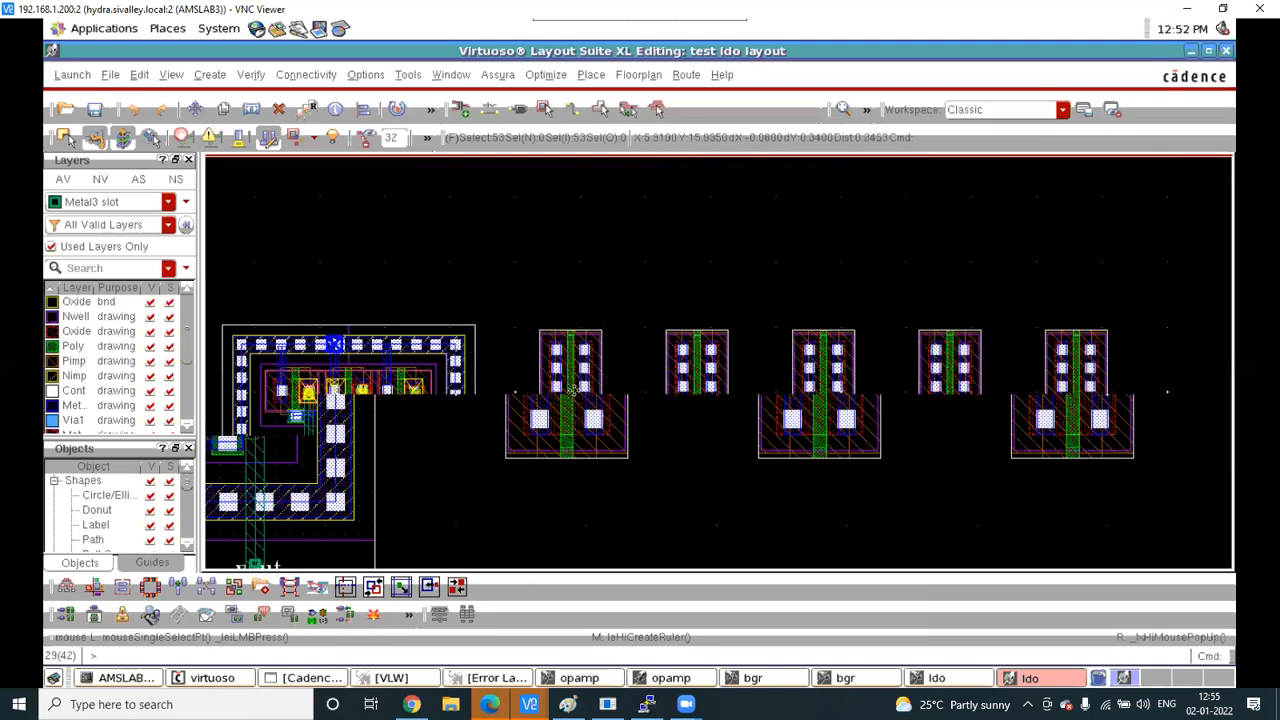
scroll(572, 390, "down", 3, "ctrl")
scroll(604, 384, "up", 1, "ctrl")
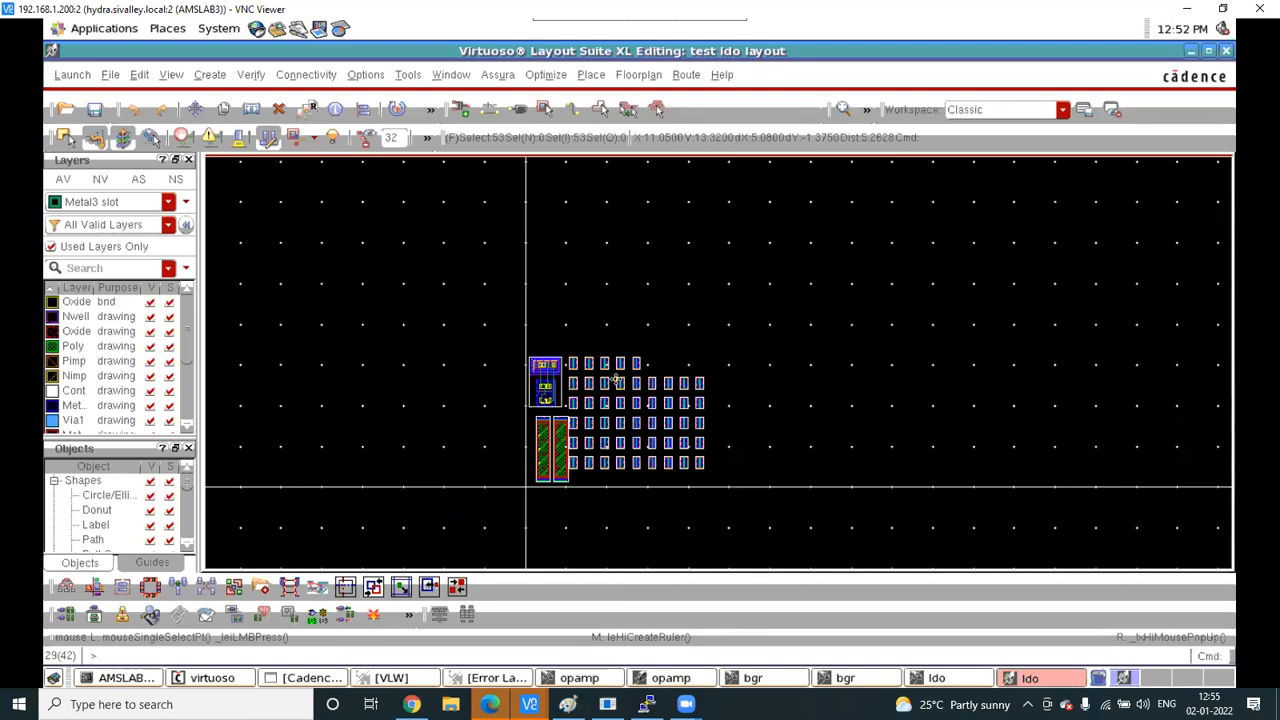
scroll(662, 347, "up", 1, "ctrl")
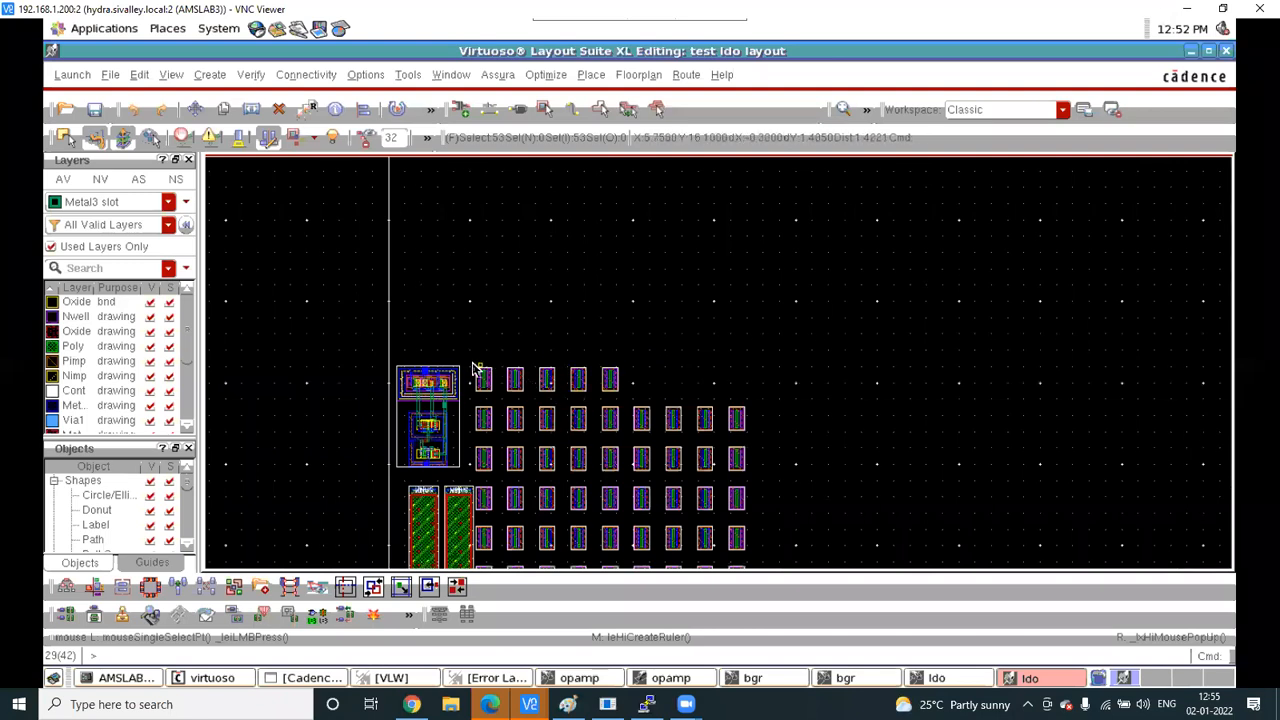
Move the last five transistors of the second row straight up to extend the top row of five
left_click_drag(473, 368, 636, 398)
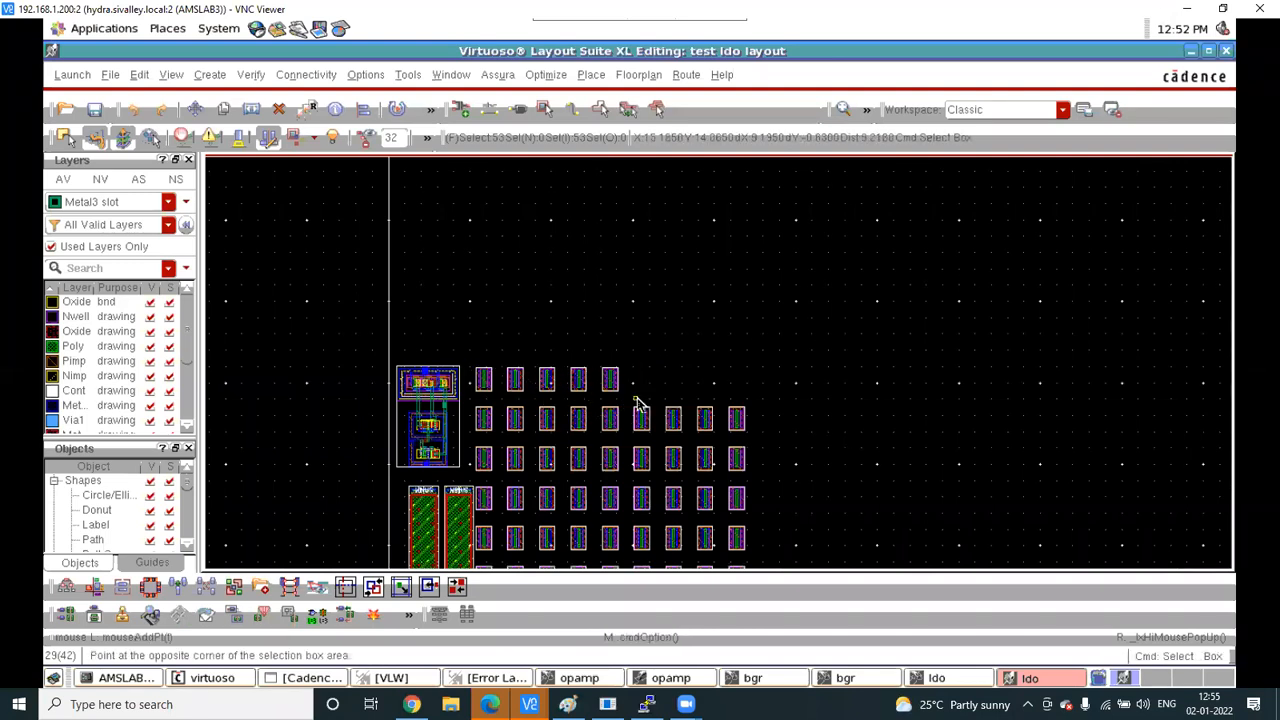
scroll(700, 420, "up", 1, "ctrl")
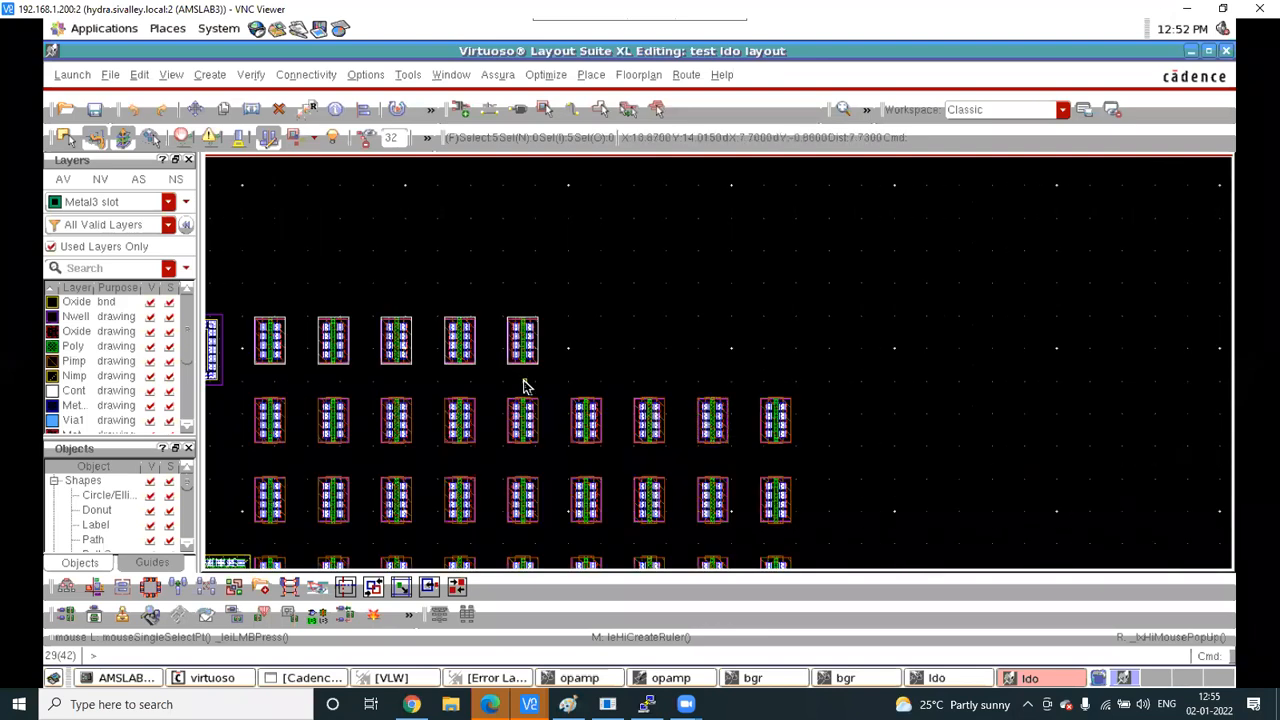
scroll(543, 391, "down", 1, "ctrl")
scroll(560, 393, "up", 1, "ctrl")
scroll(585, 398, "down", 1, "ctrl")
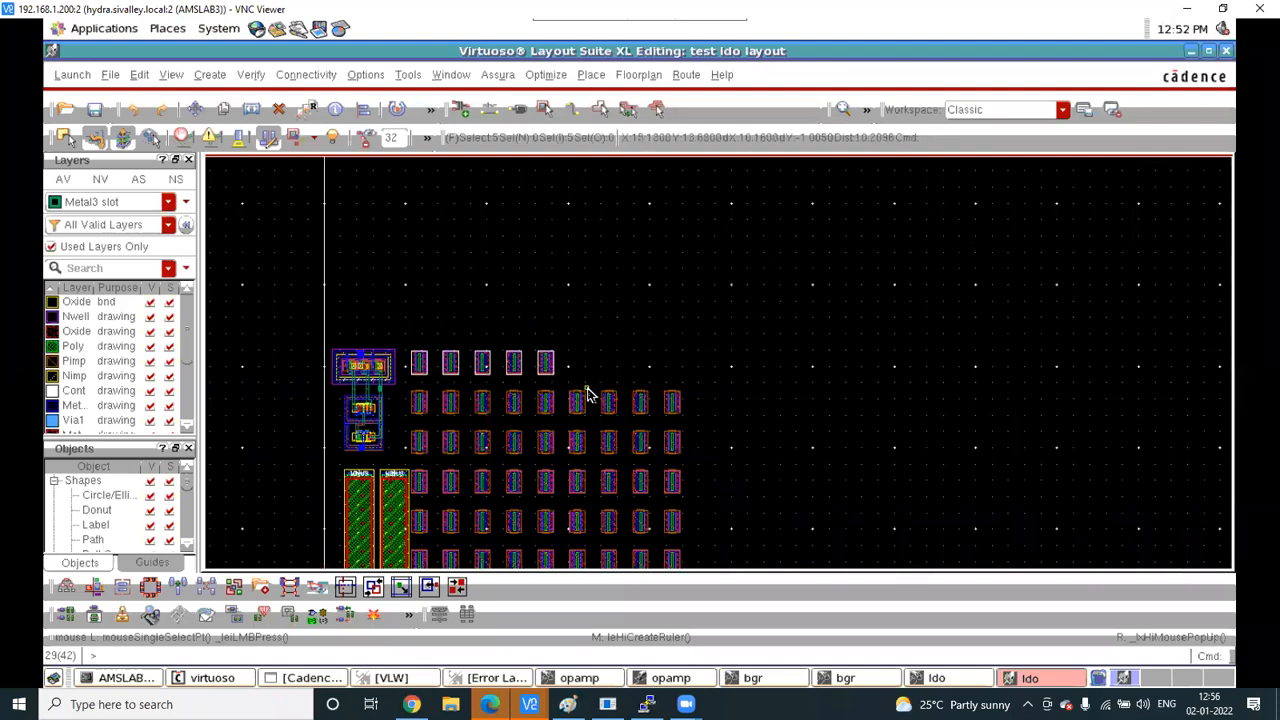
scroll(587, 394, "down", 1, "ctrl")
scroll(613, 457, "up", 1, "ctrl")
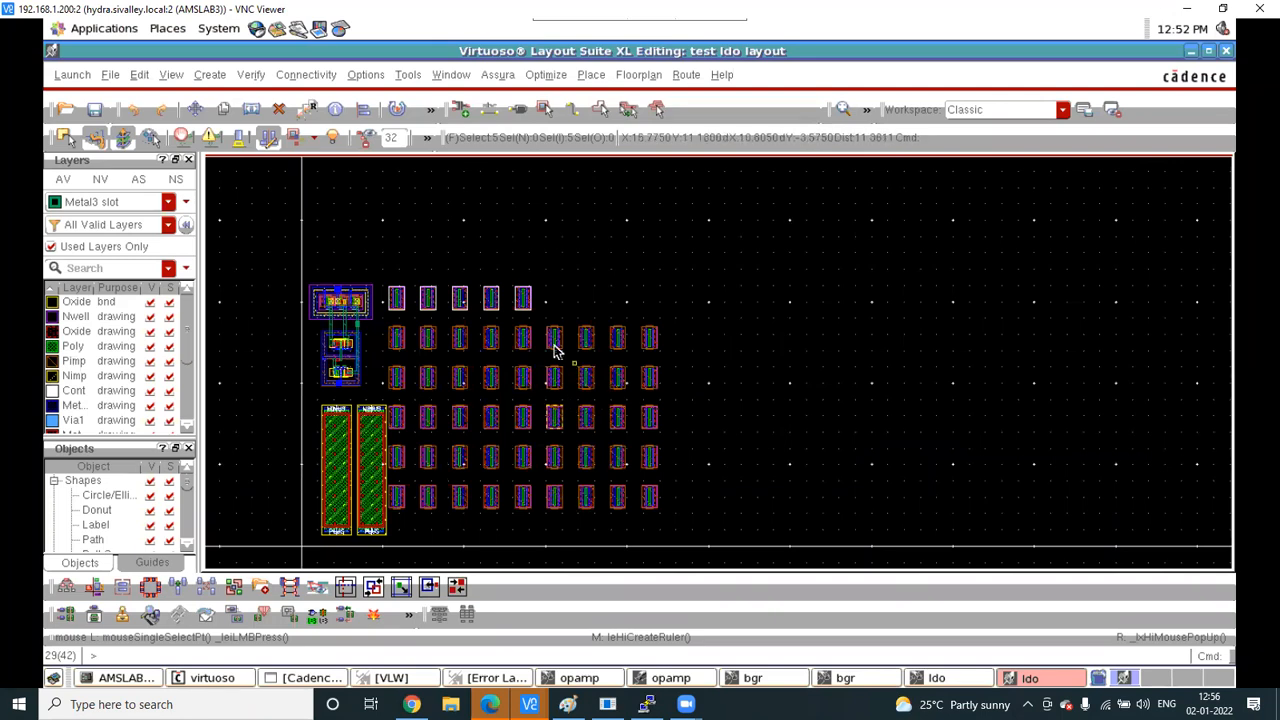
left_click_drag(511, 322, 670, 356)
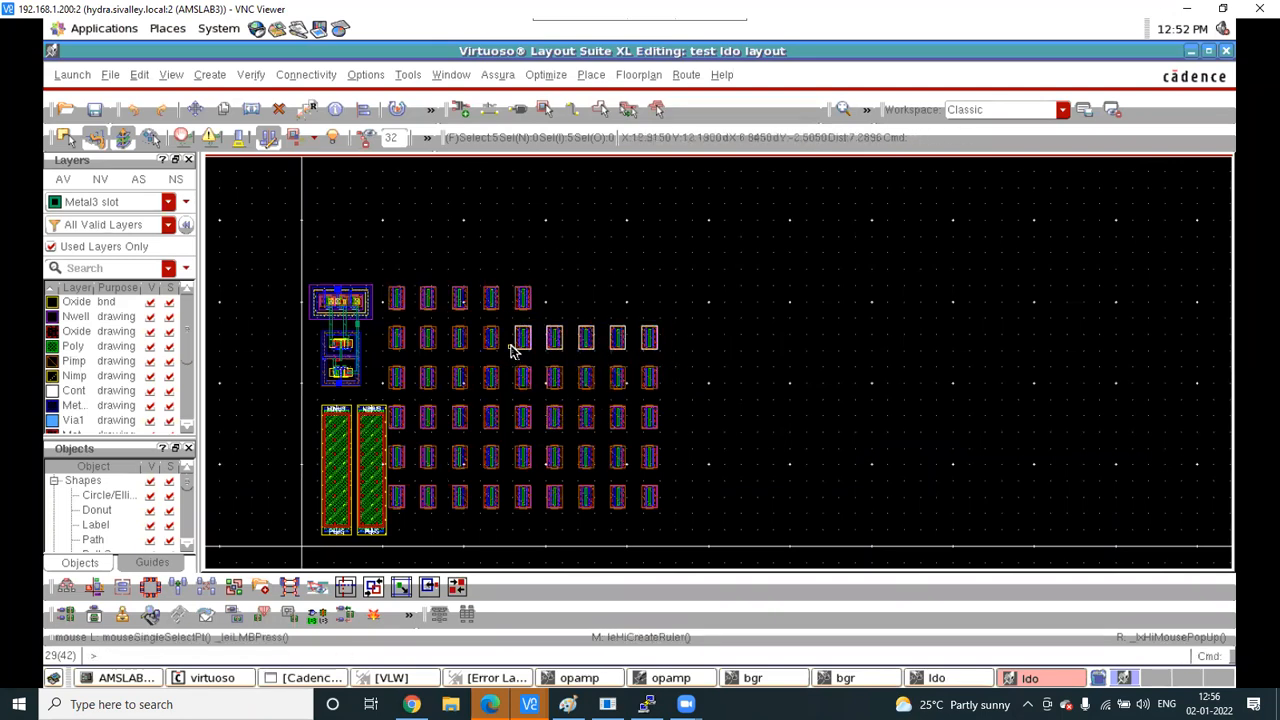
key("m")
left_click(524, 340)
left_click(539, 329)
left_click(539, 329)
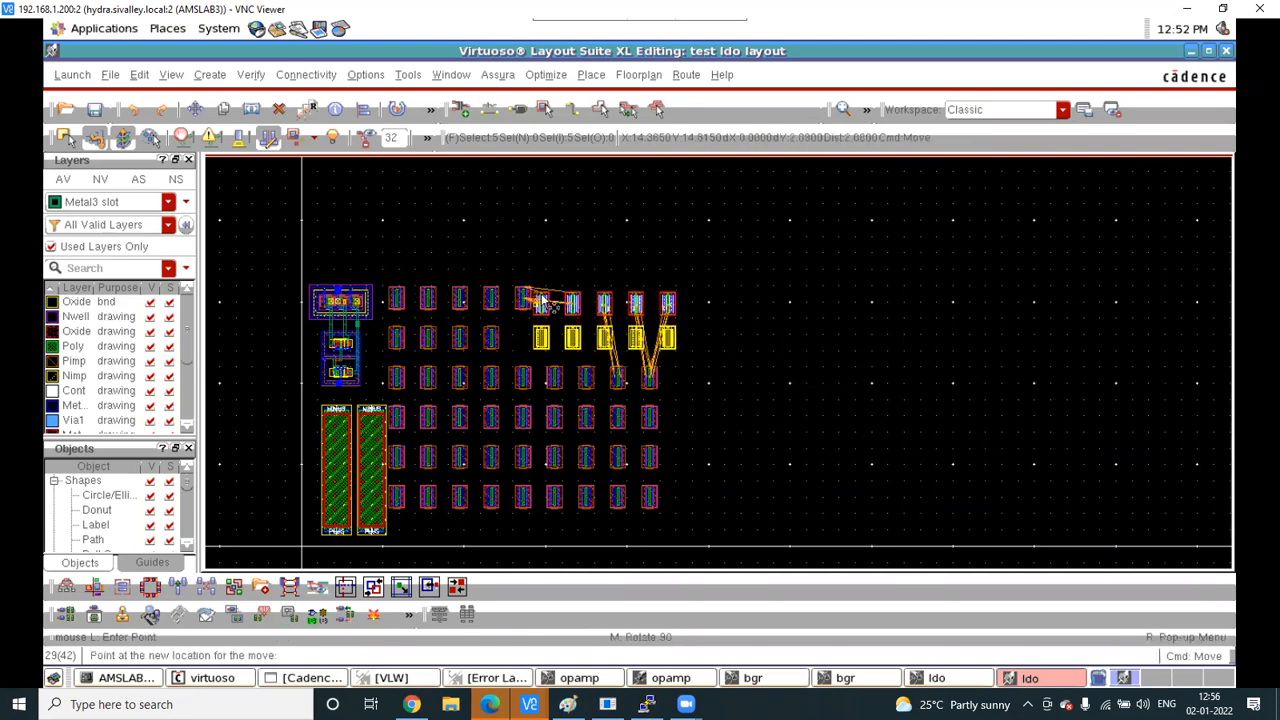
left_click(540, 291)
Align the ten top-row transistors horizontally by their Poly layer with 0.32 spacing, using the first transistor as reference
left_click_drag(378, 272, 700, 325)
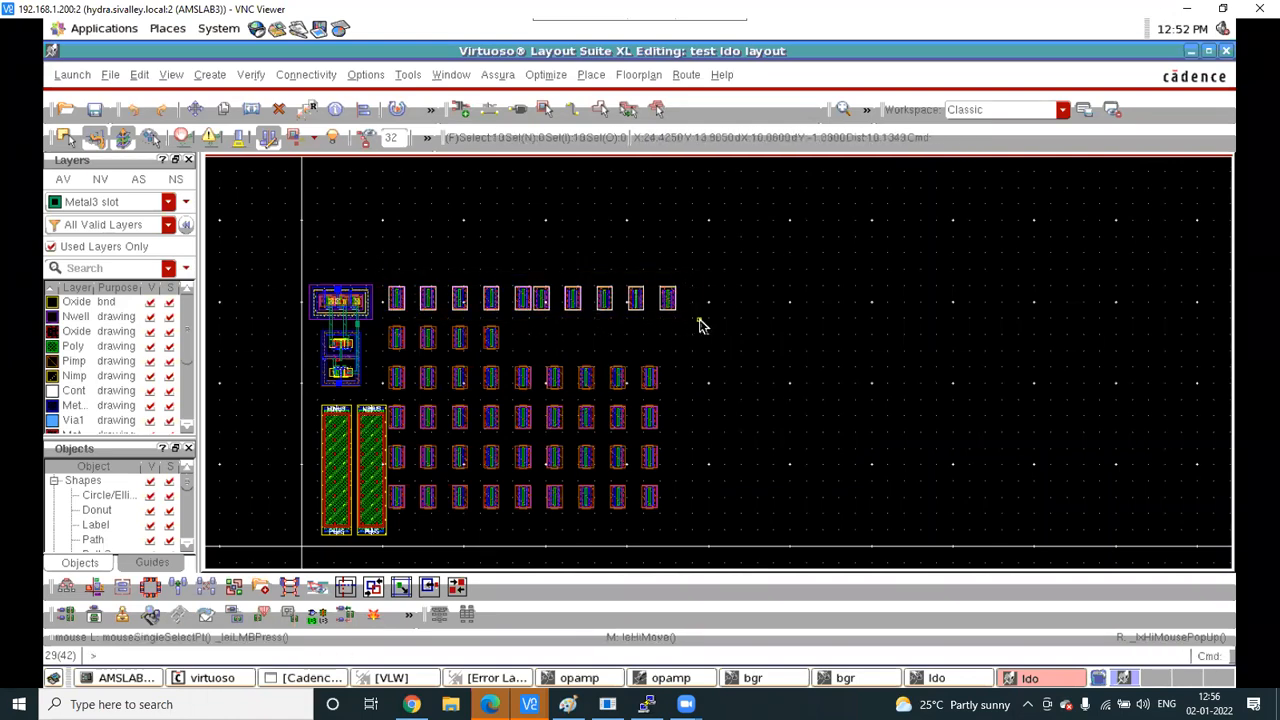
left_click(366, 108)
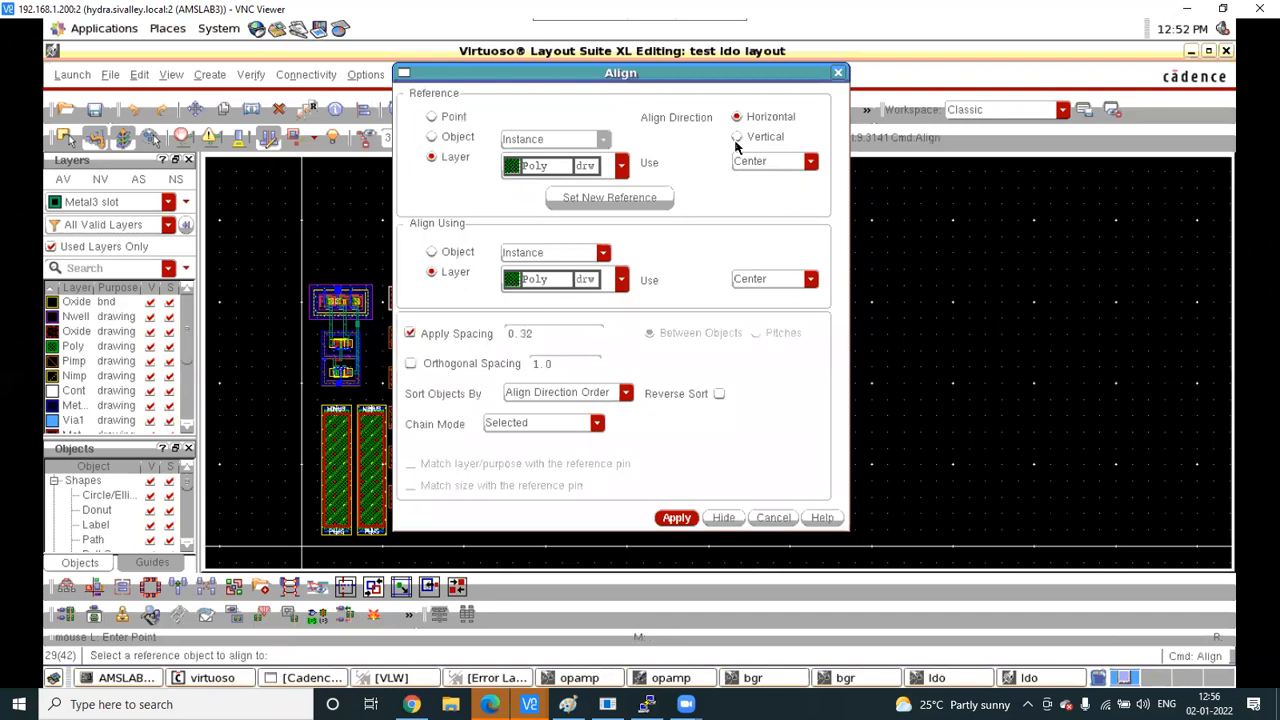
left_click(724, 517)
left_click(398, 300)
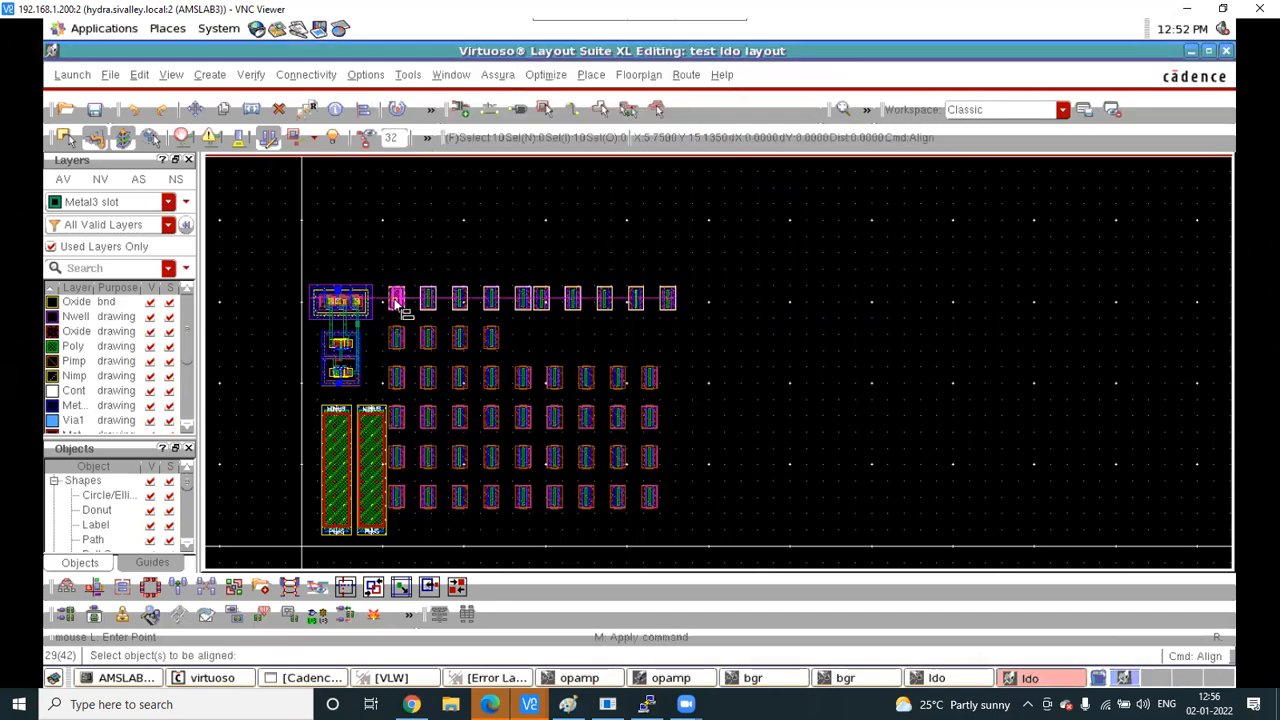
left_click(397, 301)
scroll(397, 300, "up", 2)
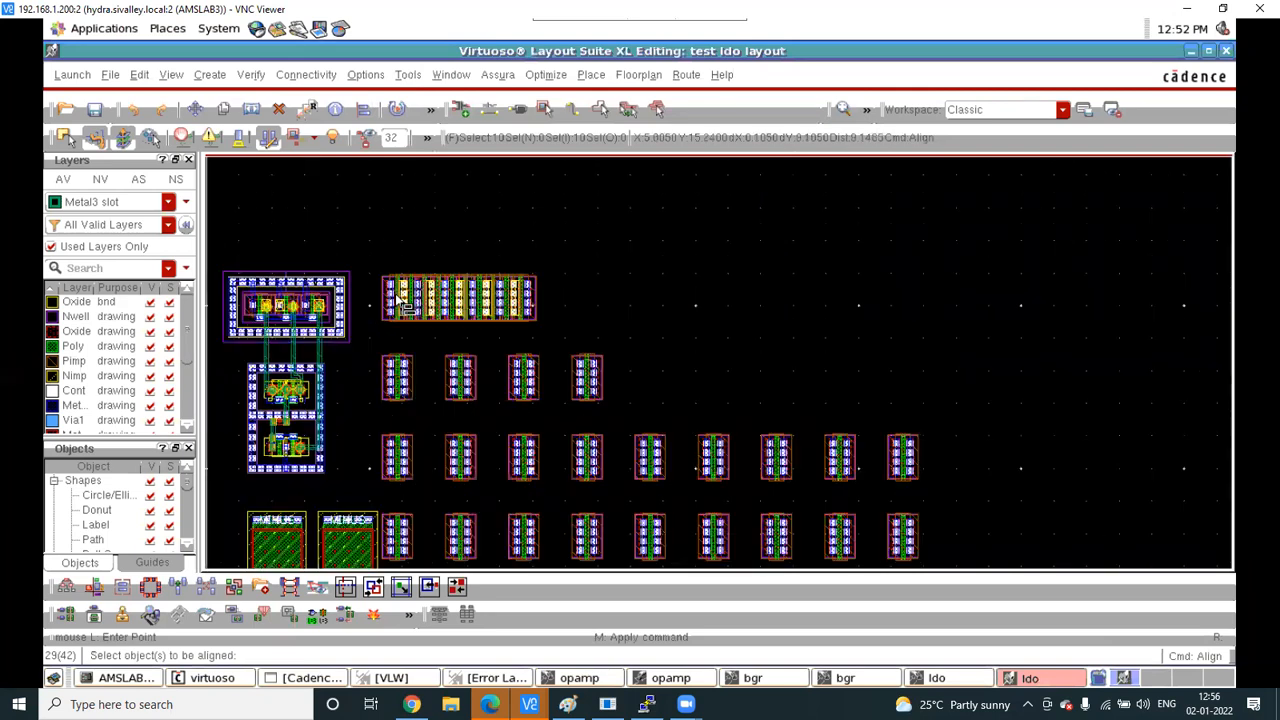
scroll(402, 291, "up", 1)
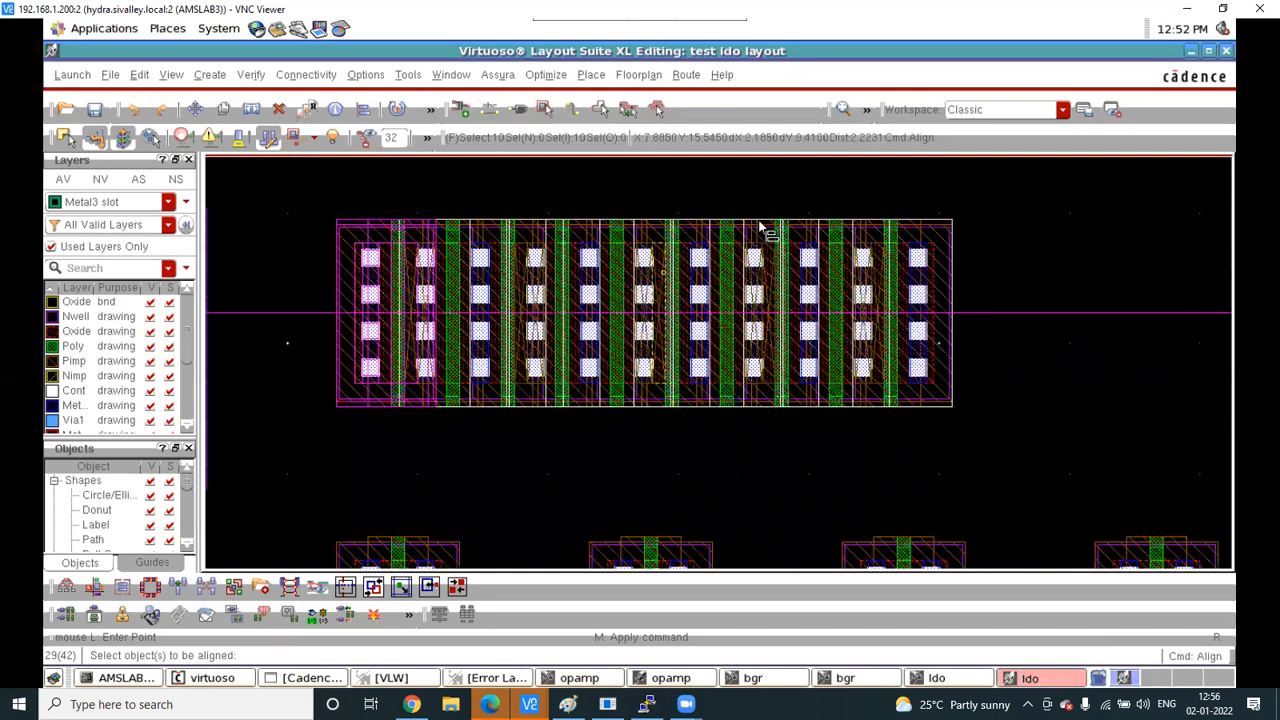
key("Escape")
Examine the joined top transistor row and the remaining transistor rows beside the op-amp and resistors
scroll(768, 222, "down", 3)
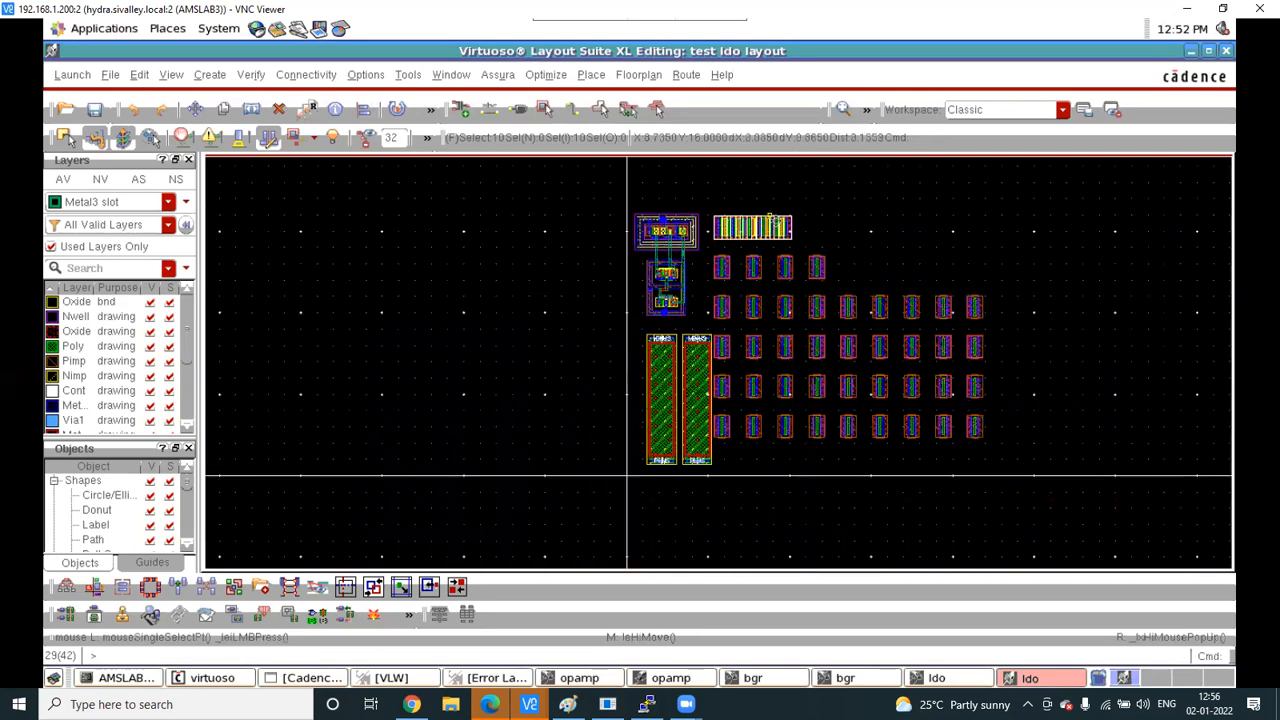
scroll(776, 220, "up", 1)
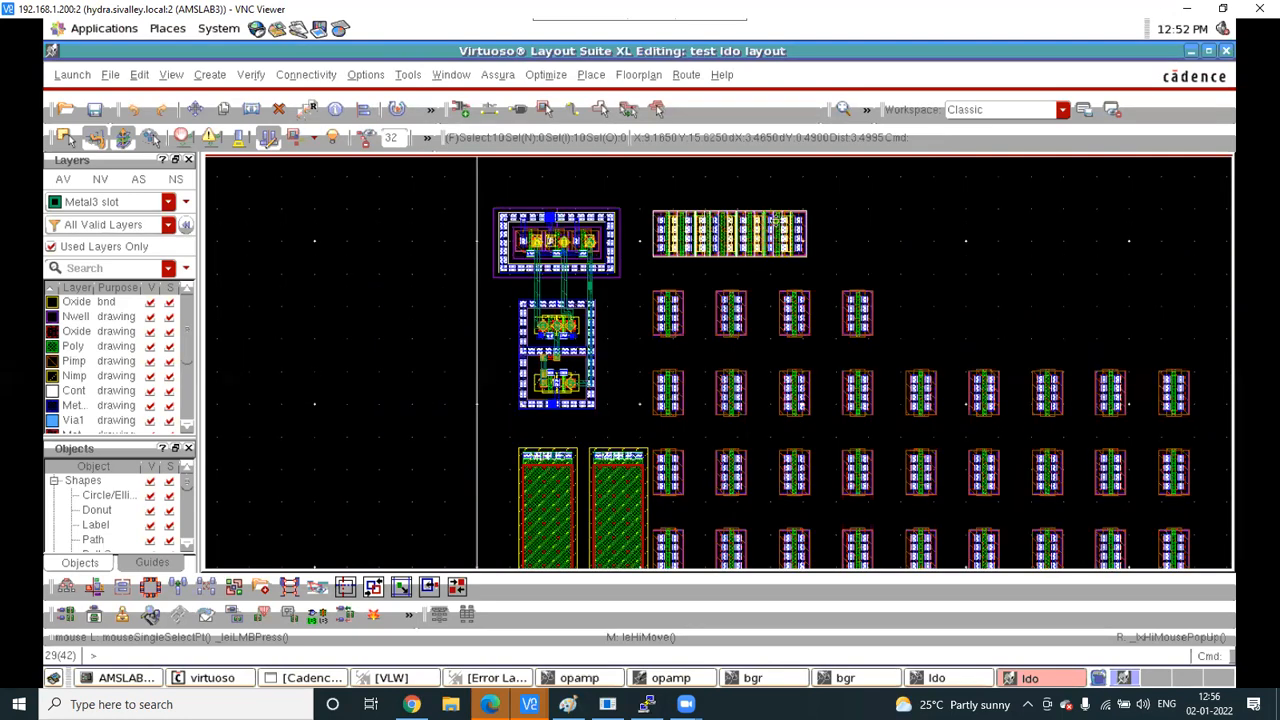
scroll(756, 174, "up", 1)
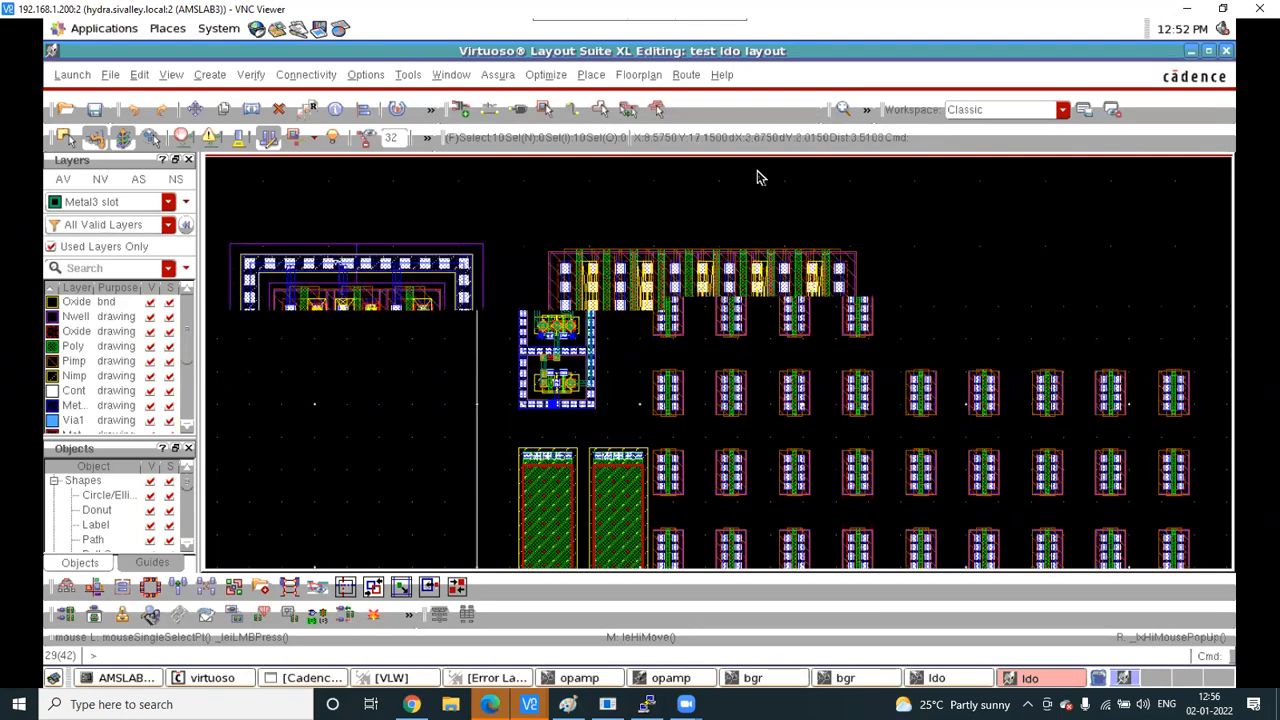
scroll(620, 200, "down", 1)
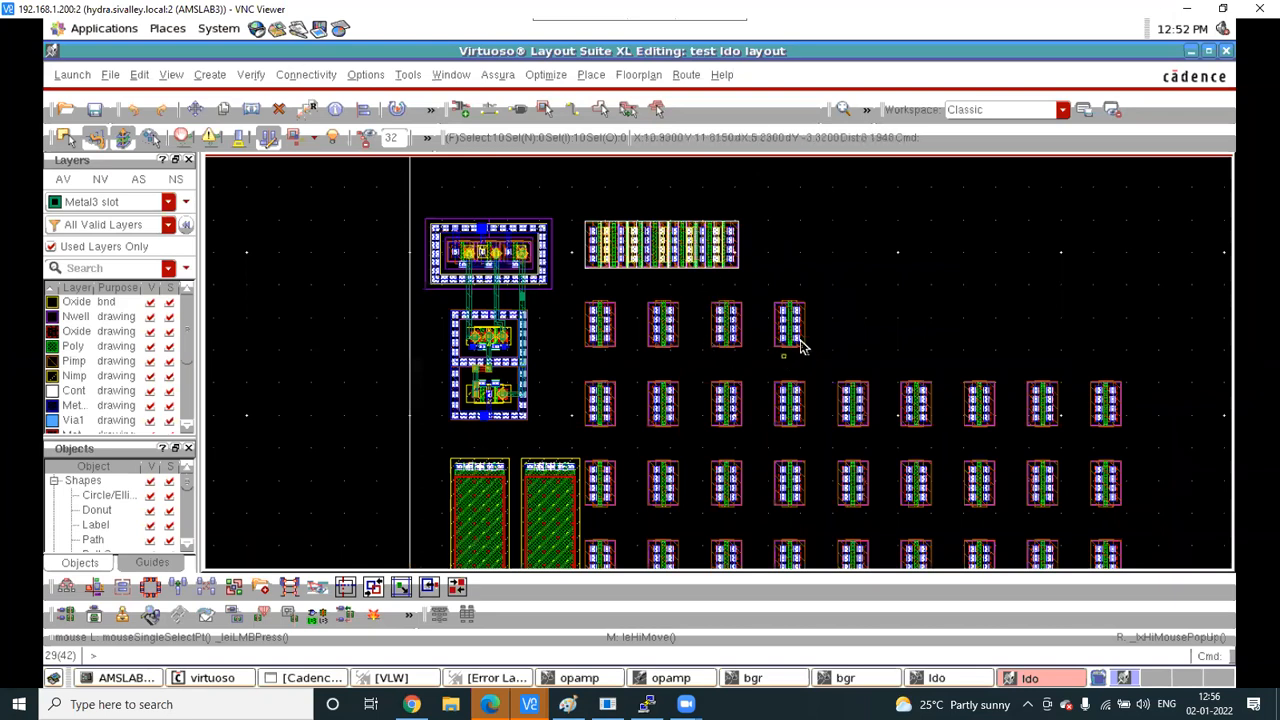
scroll(681, 228, "up", 1)
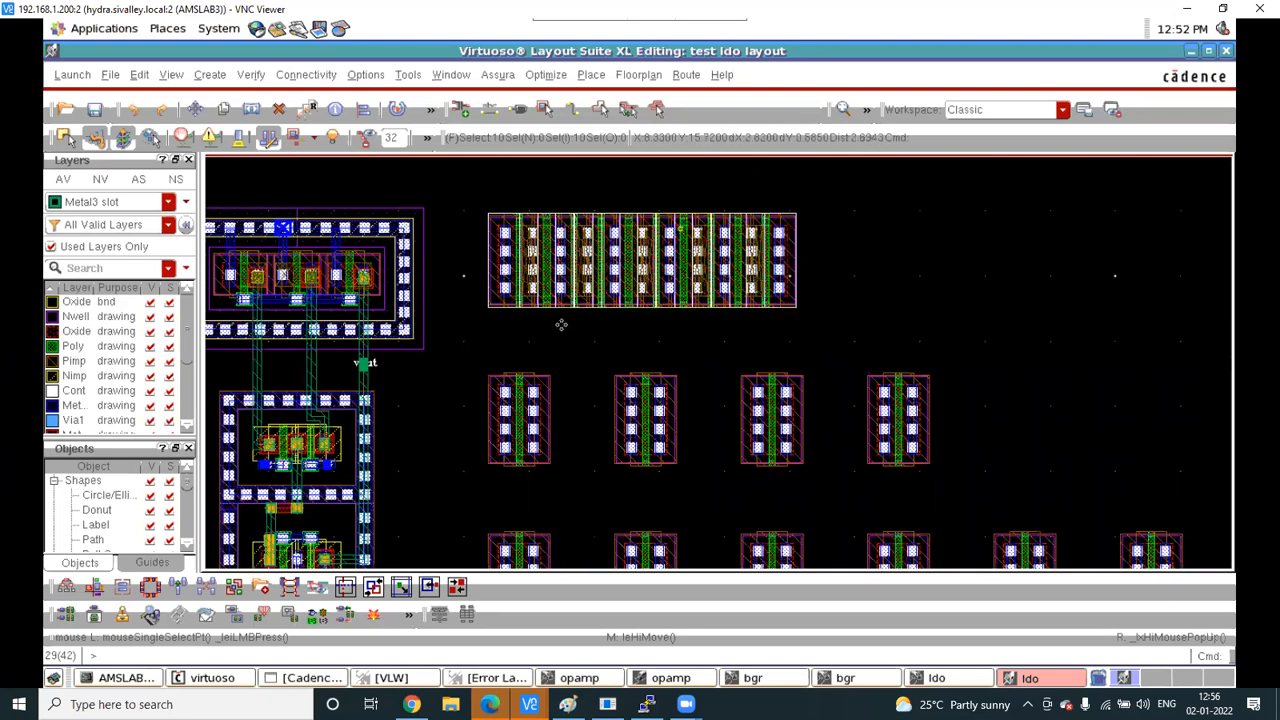
scroll(561, 327, "down", 1)
scroll(561, 330, "down", 1)
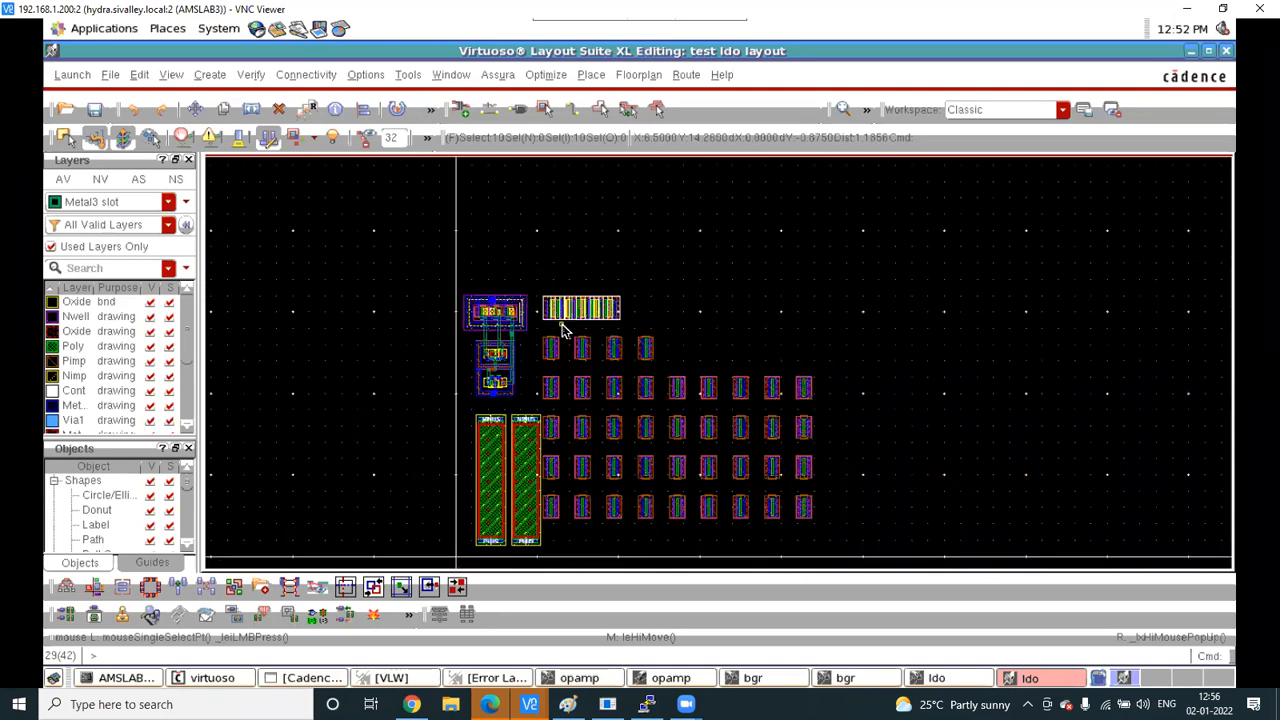
scroll(691, 380, "up", 1)
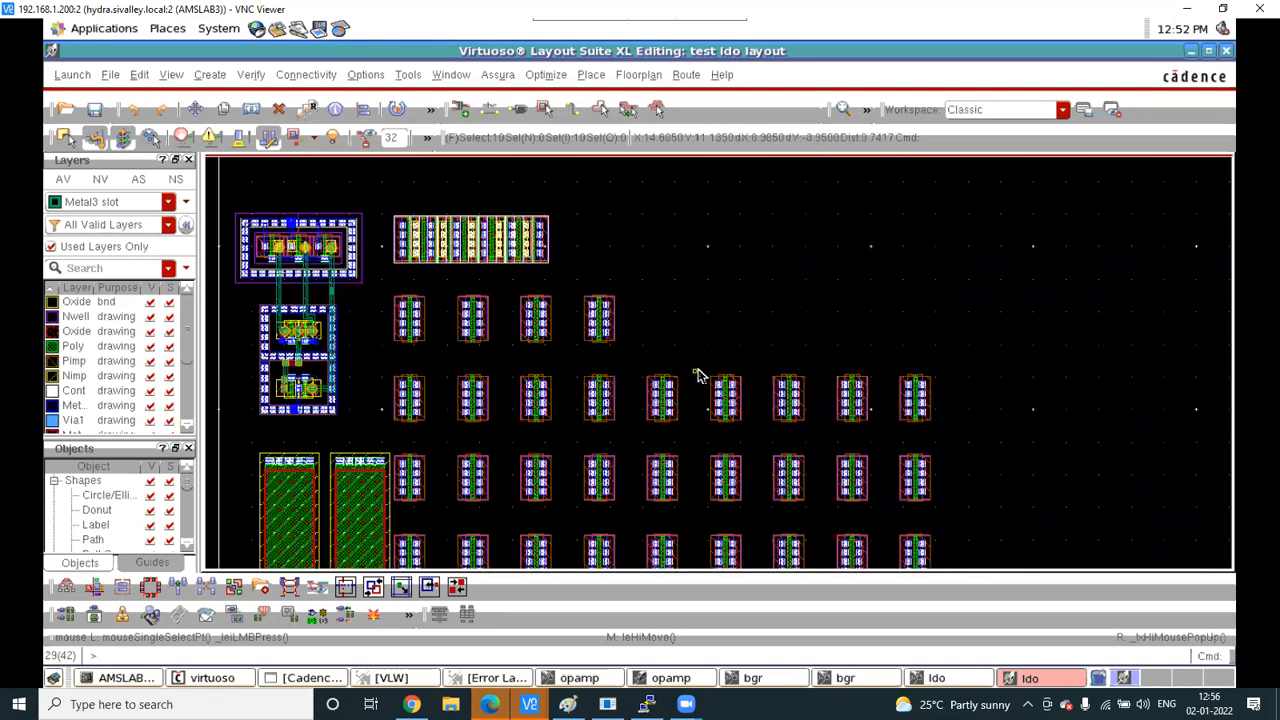
Move the last six transistors of the third row up beside the four transistors left in the second row
left_click_drag(390, 367, 625, 436)
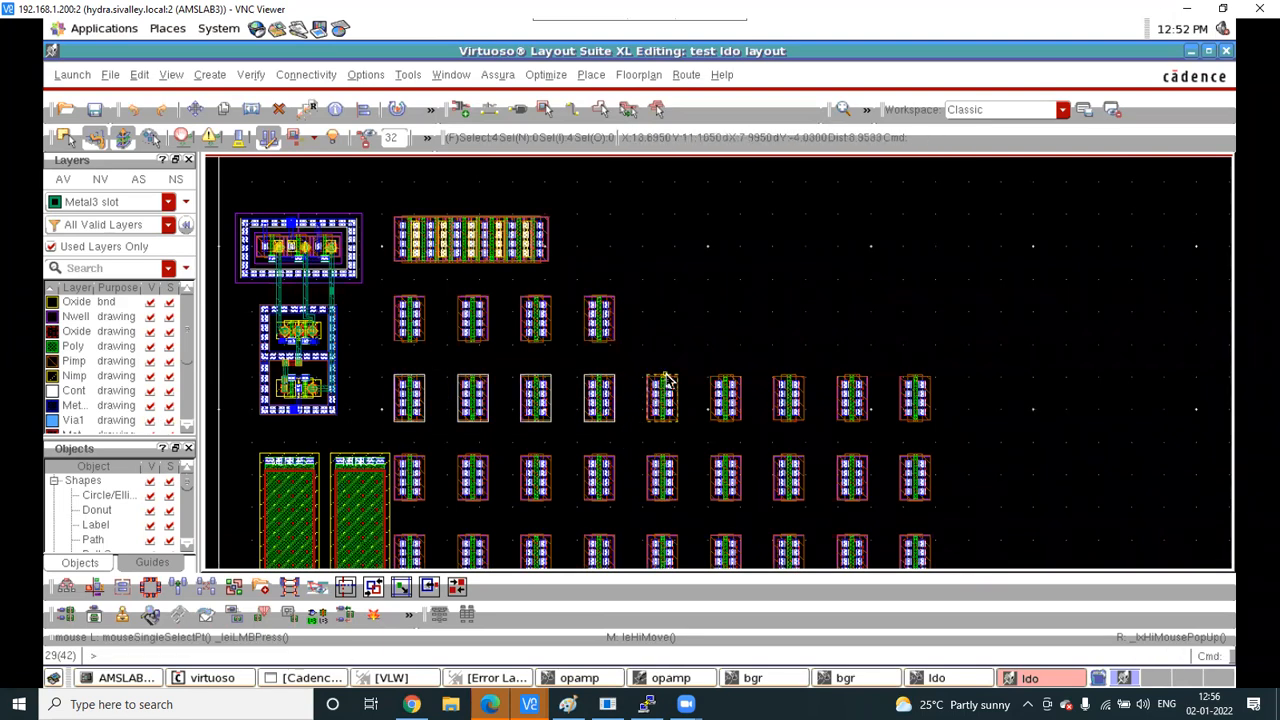
scroll(668, 381, "down", 3, "ctrl")
scroll(668, 381, "up", 2, "ctrl")
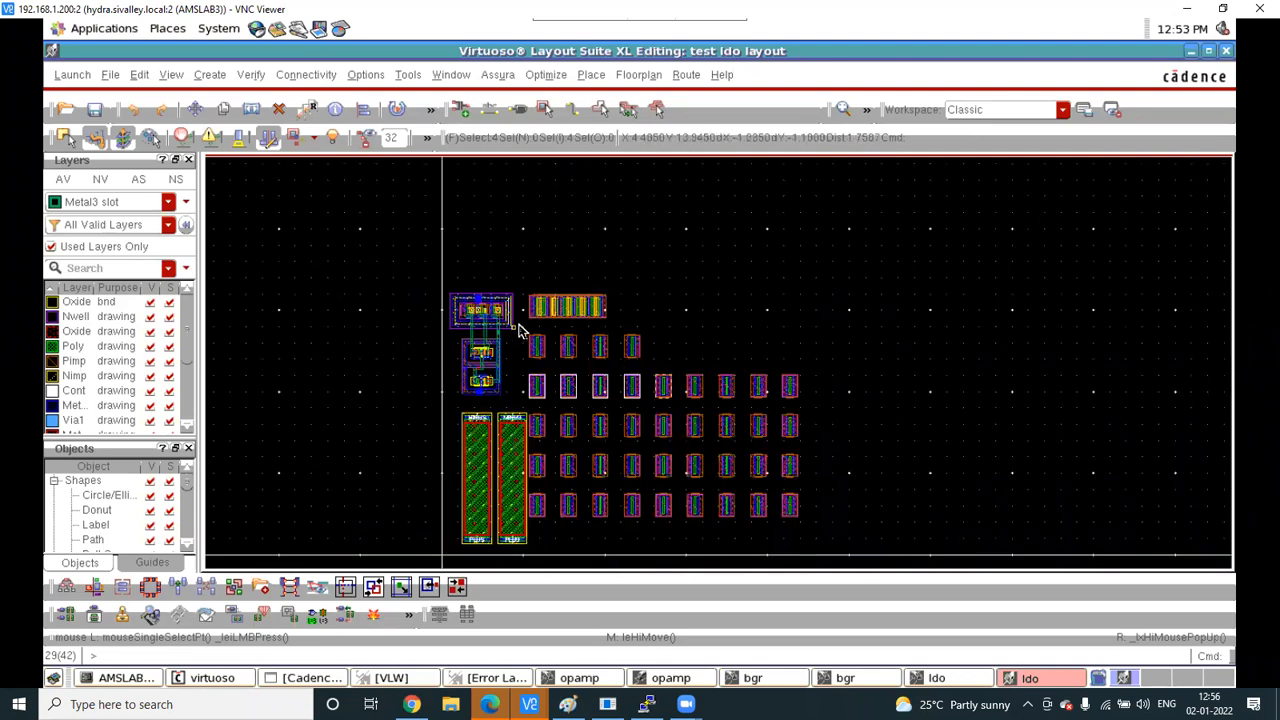
left_click_drag(523, 325, 650, 371)
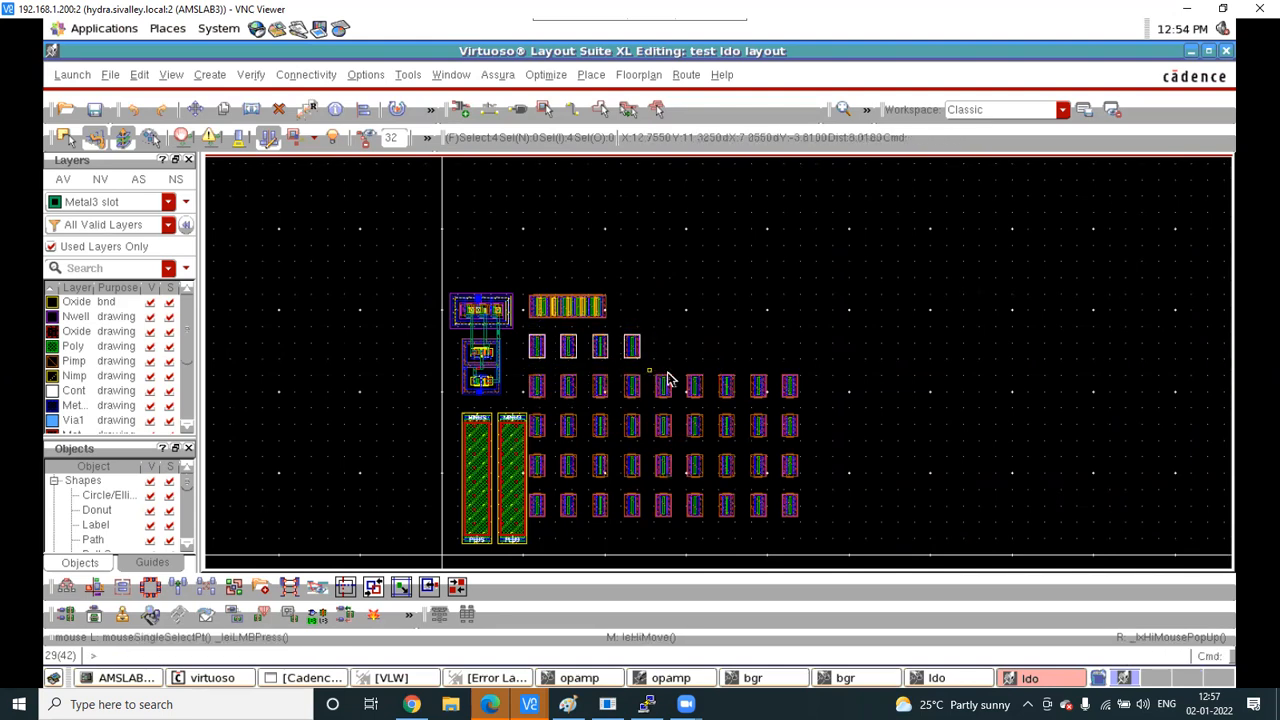
left_click_drag(614, 364, 829, 410)
key("m")
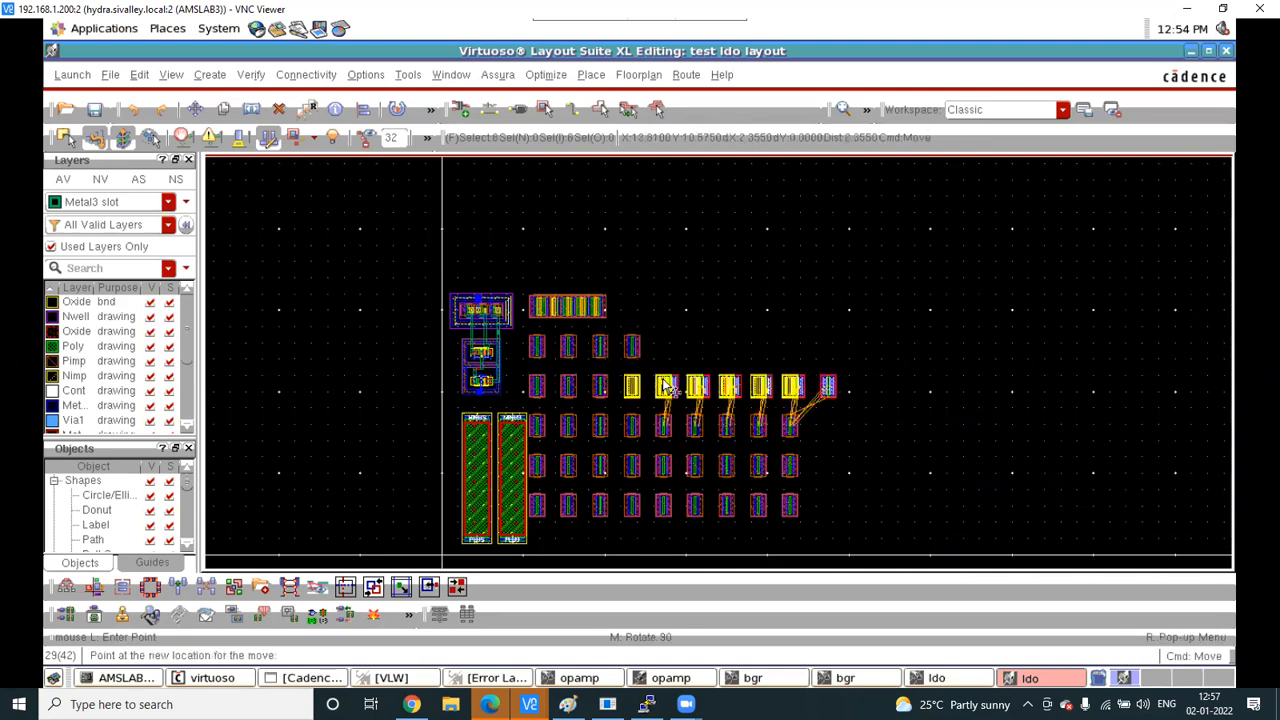
left_click(668, 385)
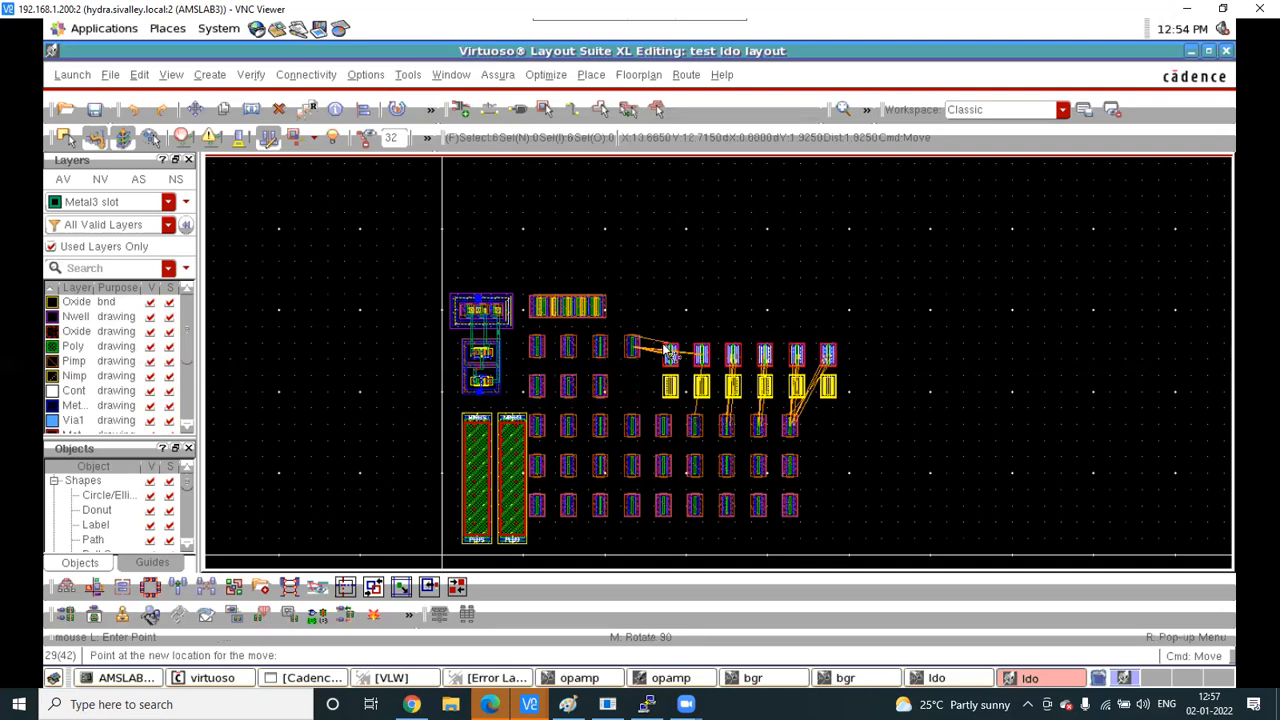
left_click(668, 353)
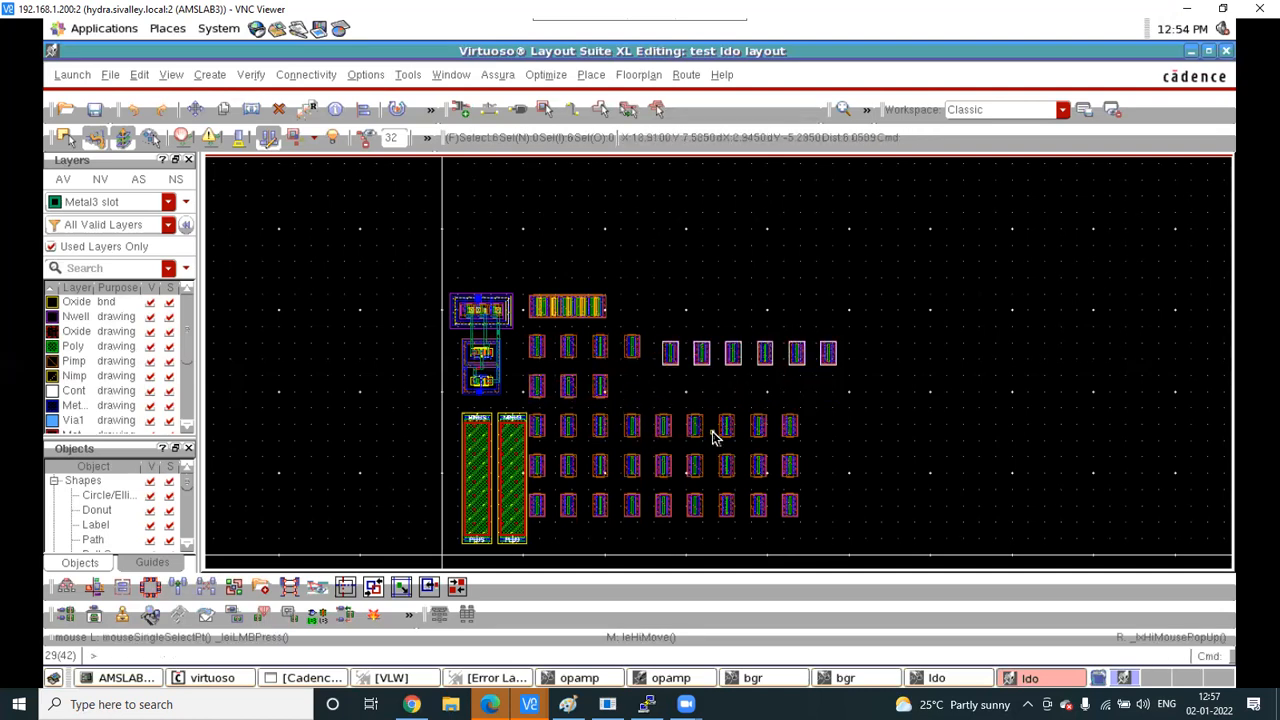
Move the last seven transistors of the fourth row up beside the three transistors left in the third row
left_click_drag(608, 431, 800, 444)
key("m")
left_click(614, 424)
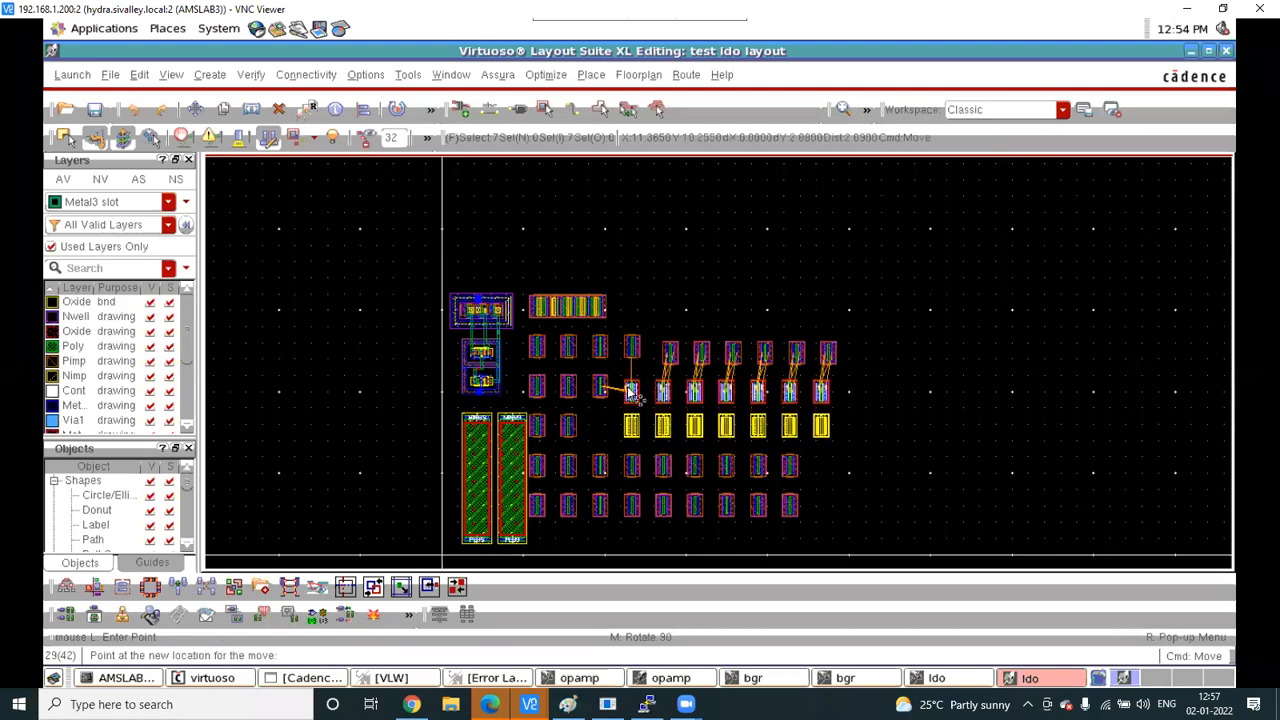
left_click(630, 392)
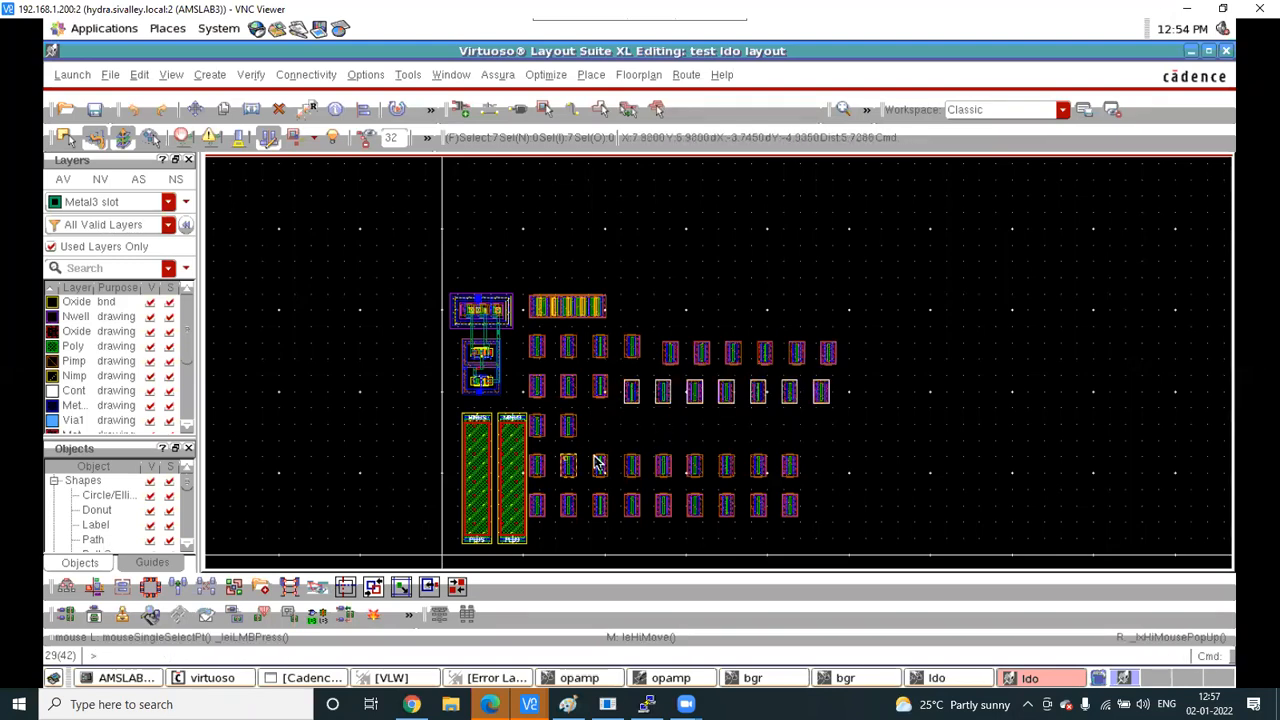
Move the last eight transistors of the fifth row up beside the two transistors left in the fourth row
left_click_drag(548, 452, 632, 474)
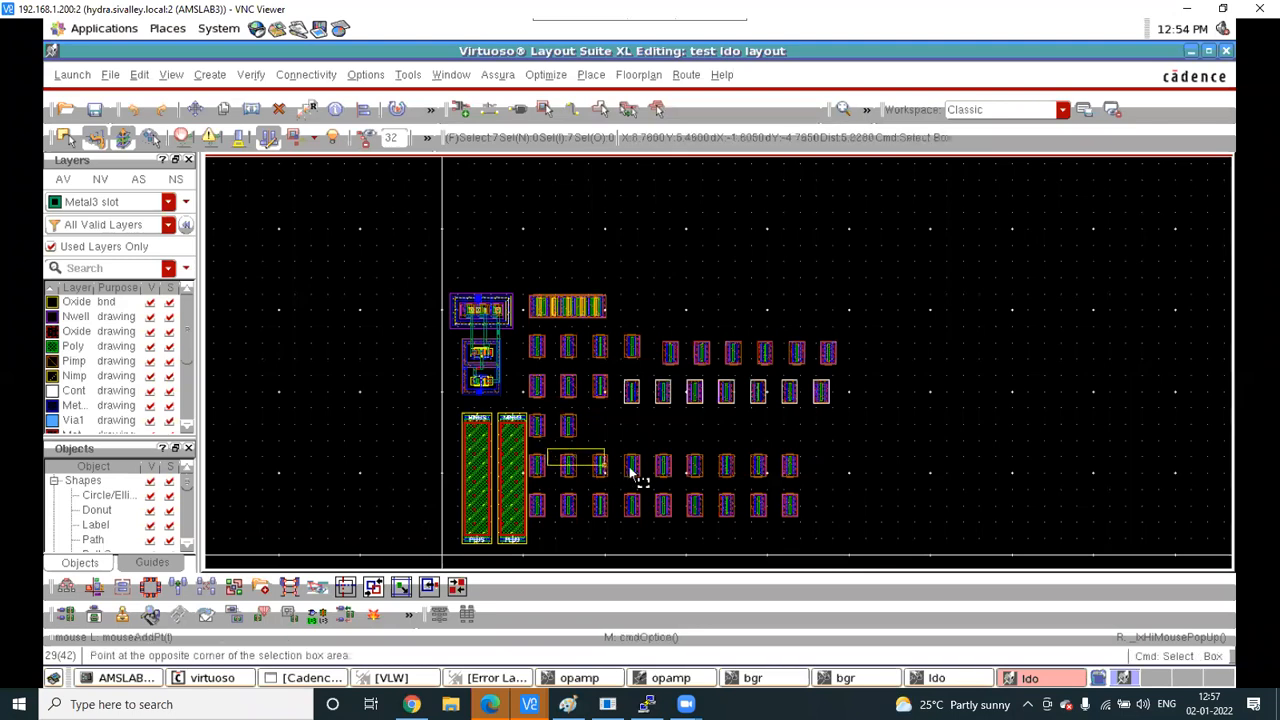
left_click_drag(744, 480, 818, 483)
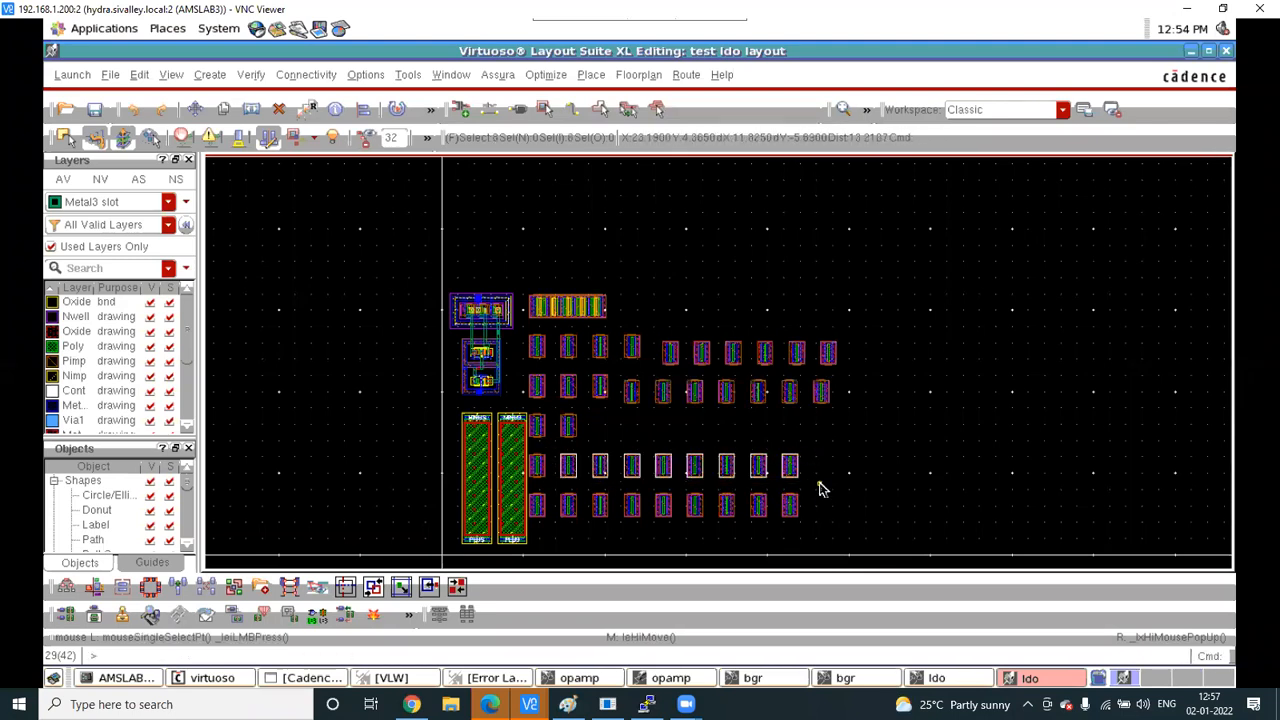
key("m")
left_click(564, 465)
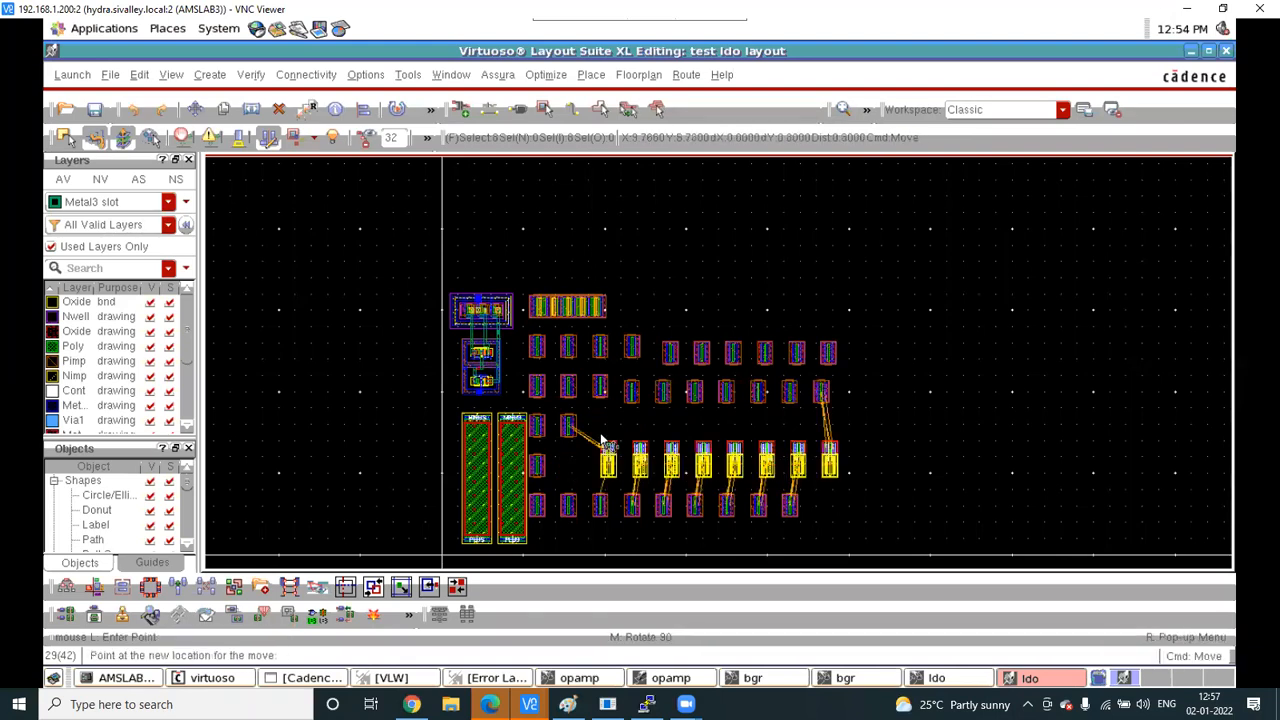
left_click(607, 432)
Move the single transistor left in the fifth row sideways past the others and down to the end of the bottom row
left_click(519, 452)
left_click(566, 487)
key("m")
left_click(625, 503)
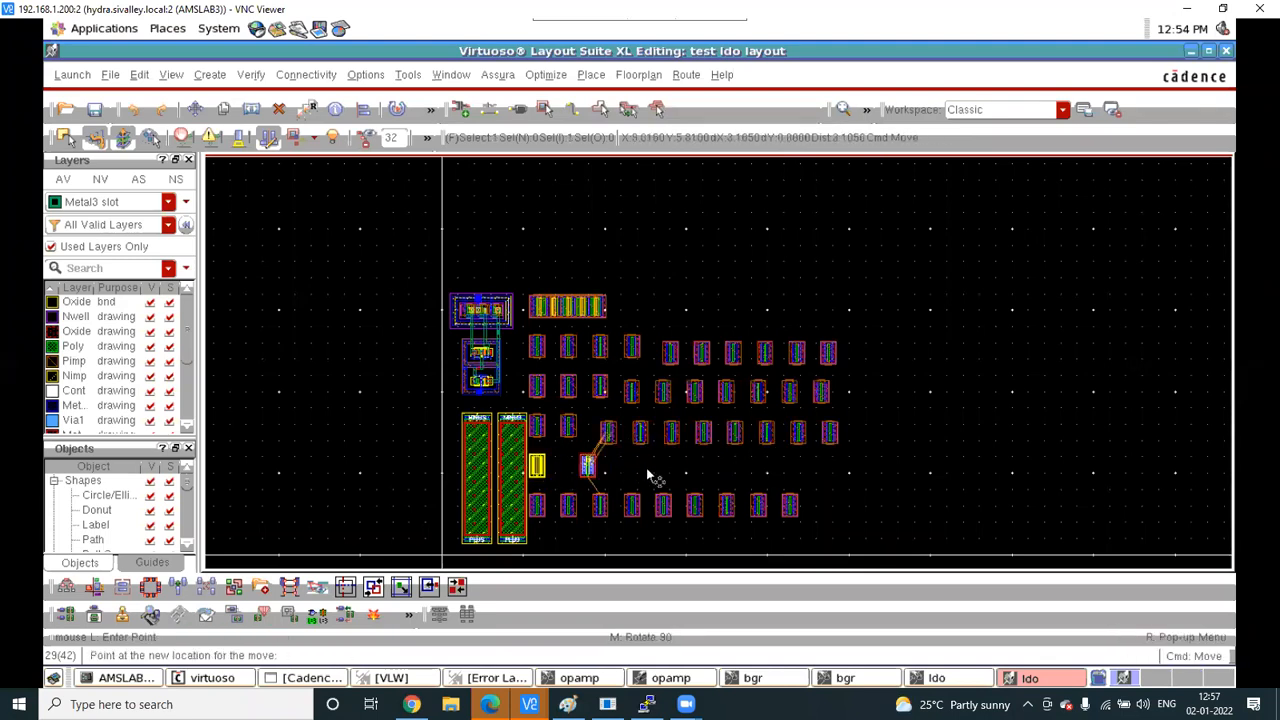
left_click(814, 492)
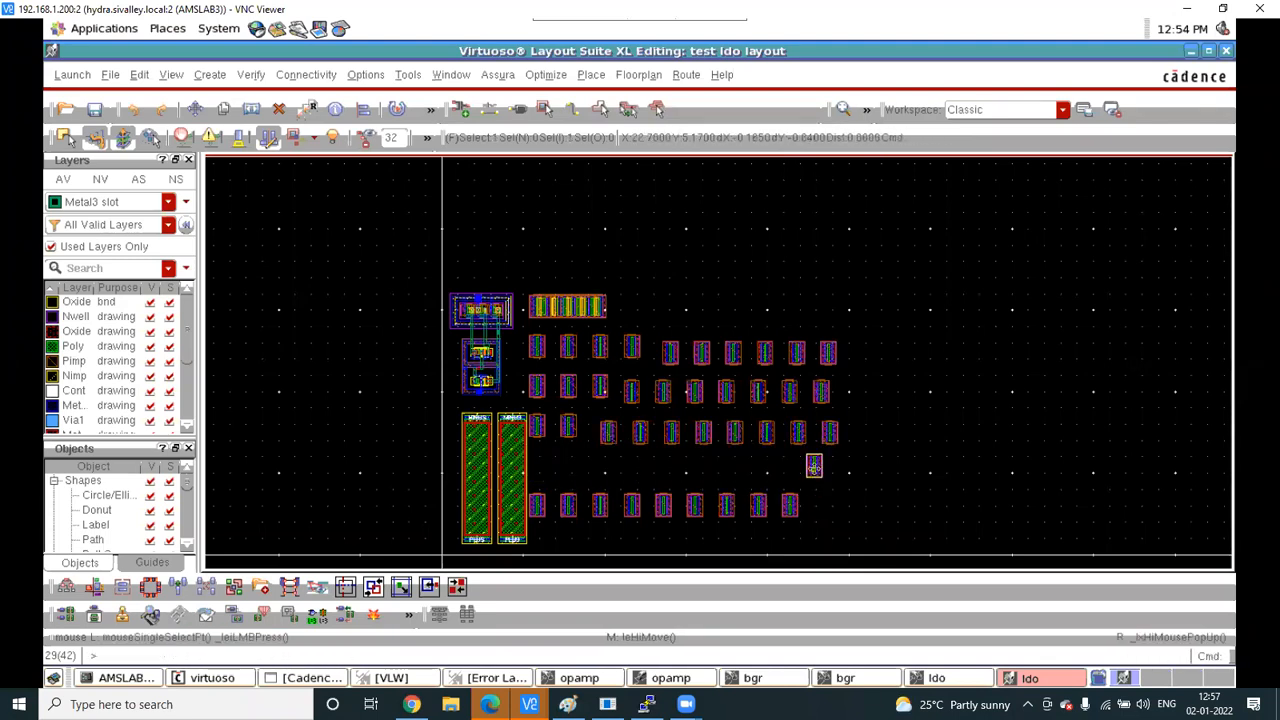
key("m")
left_click(813, 506)
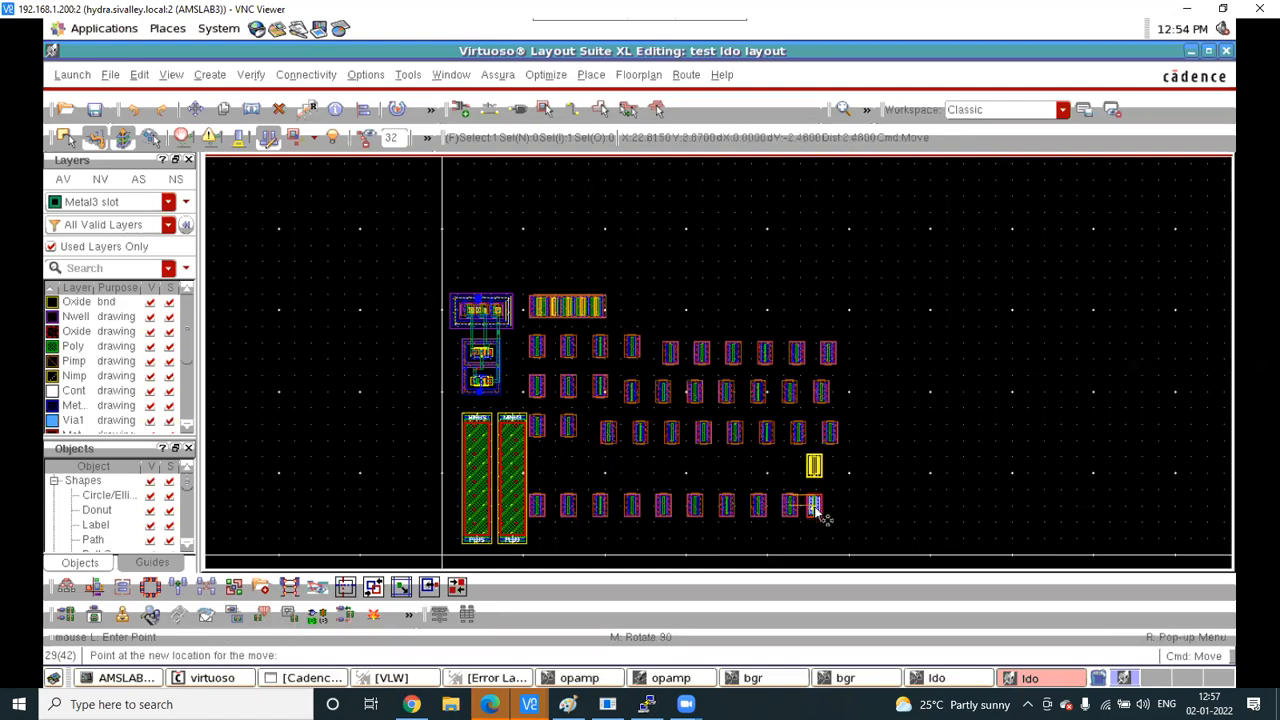
Align the ten transistors of the second row horizontally by poly centers with 0.32 spacing, using the row's first transistor as reference
left_click_drag(519, 329, 840, 375)
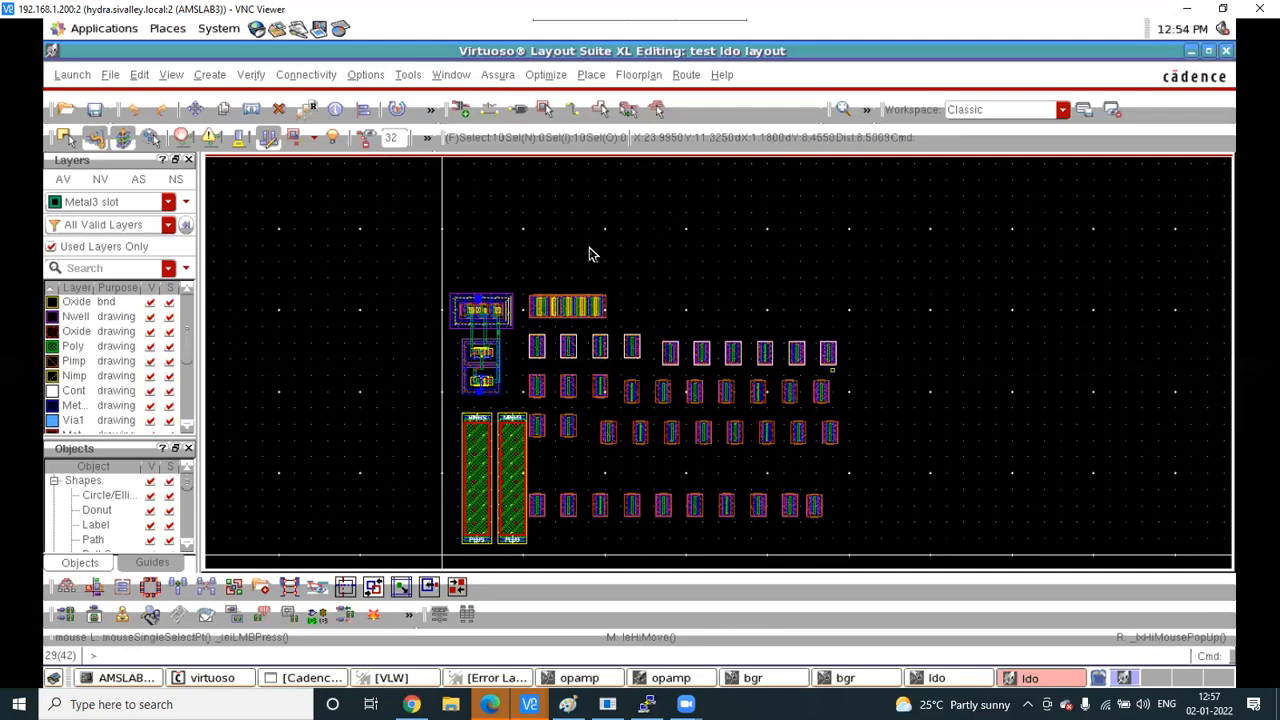
left_click(363, 109)
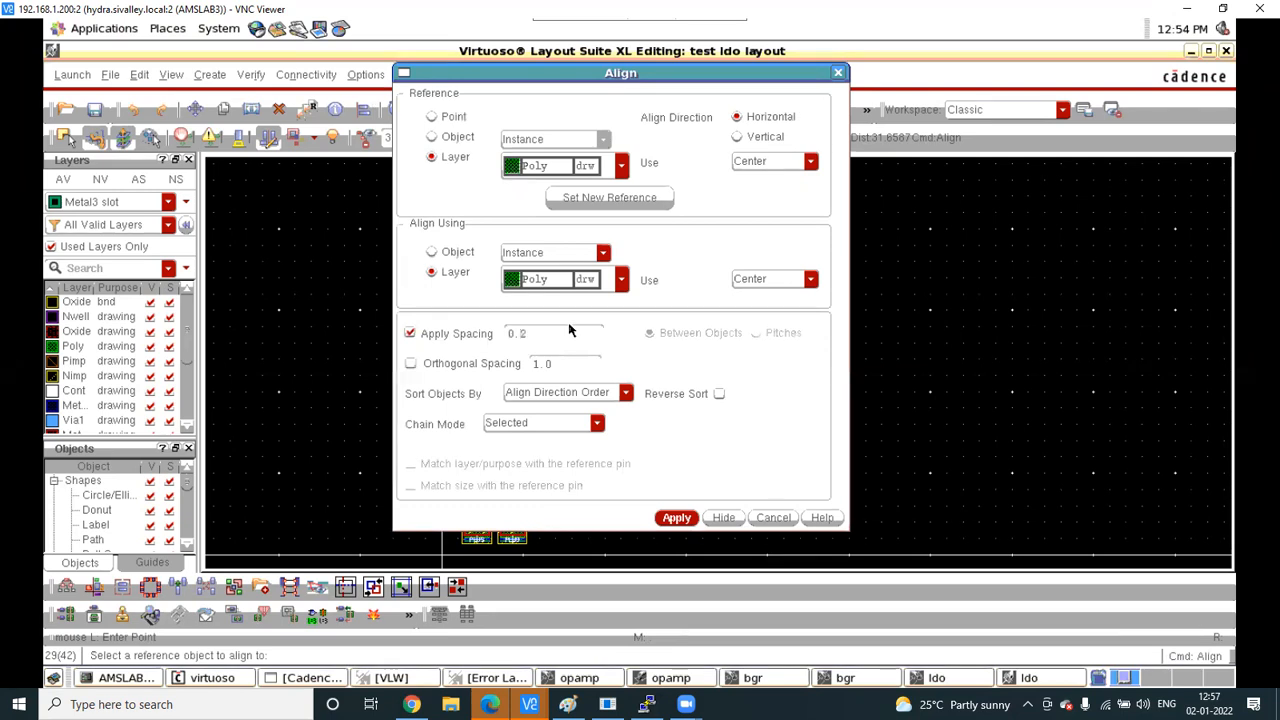
left_click(723, 517)
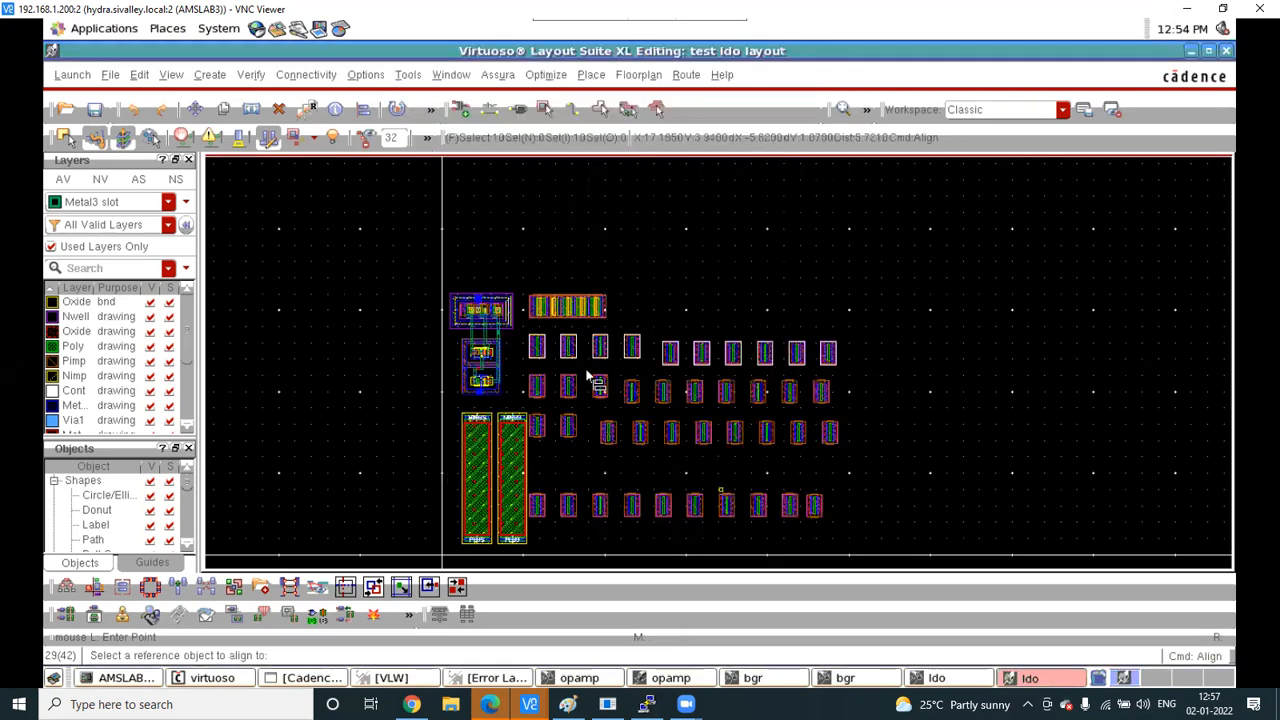
left_click(537, 347)
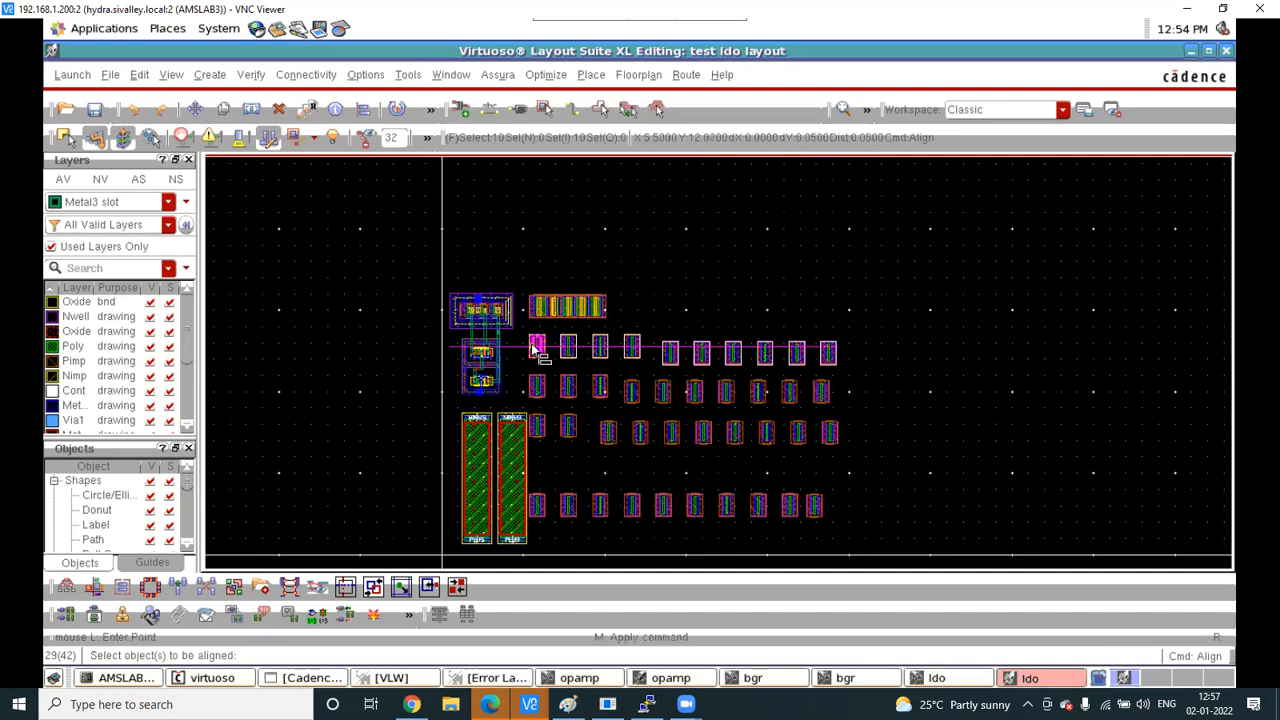
scroll(537, 347, "up", 5, "ctrl")
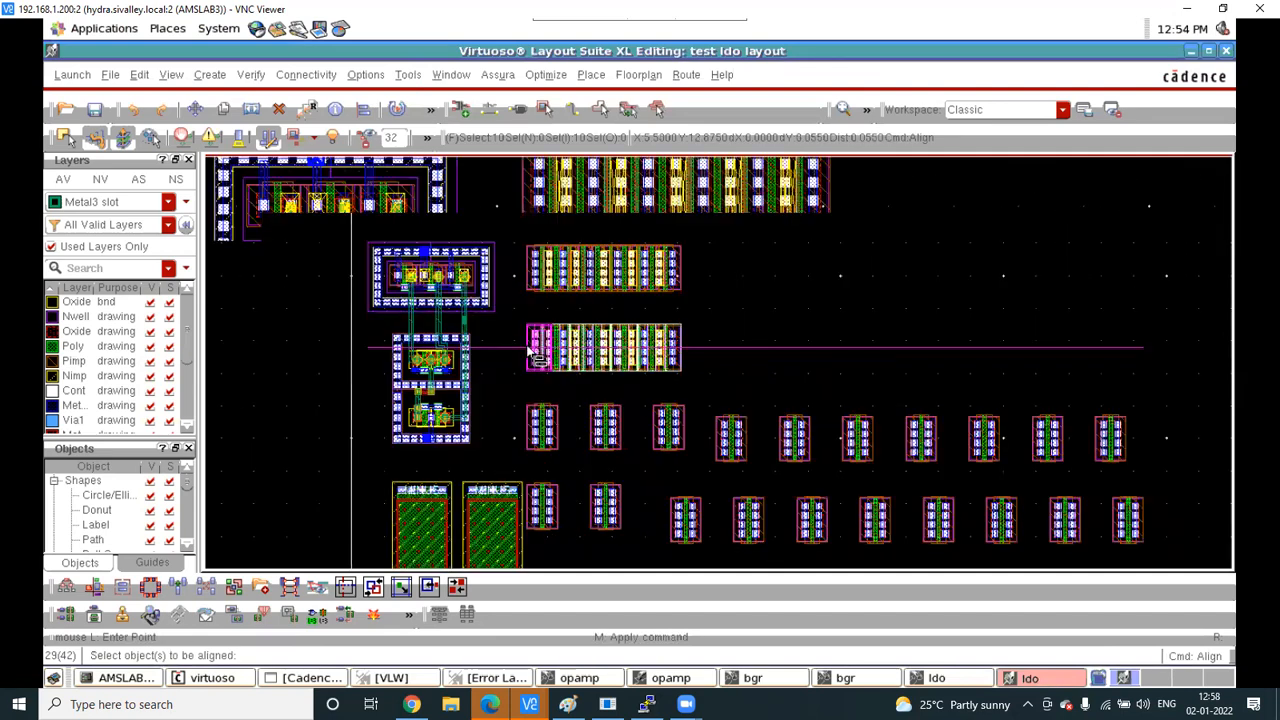
scroll(487, 330, "up", 3, "ctrl")
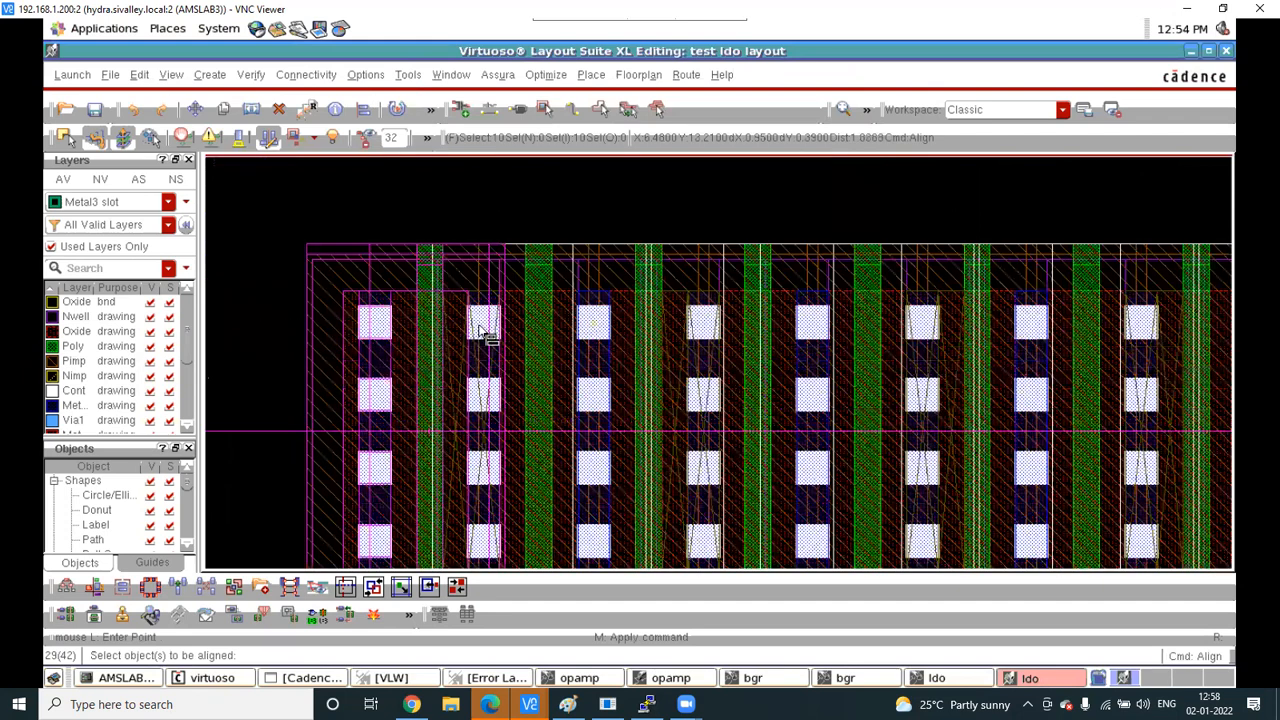
Align the ten transistors of the third row horizontally by poly centers with 0.32 spacing, referenced to that row's first transistor
key("f")
left_click_drag(444, 386, 1061, 446)
left_click(364, 110)
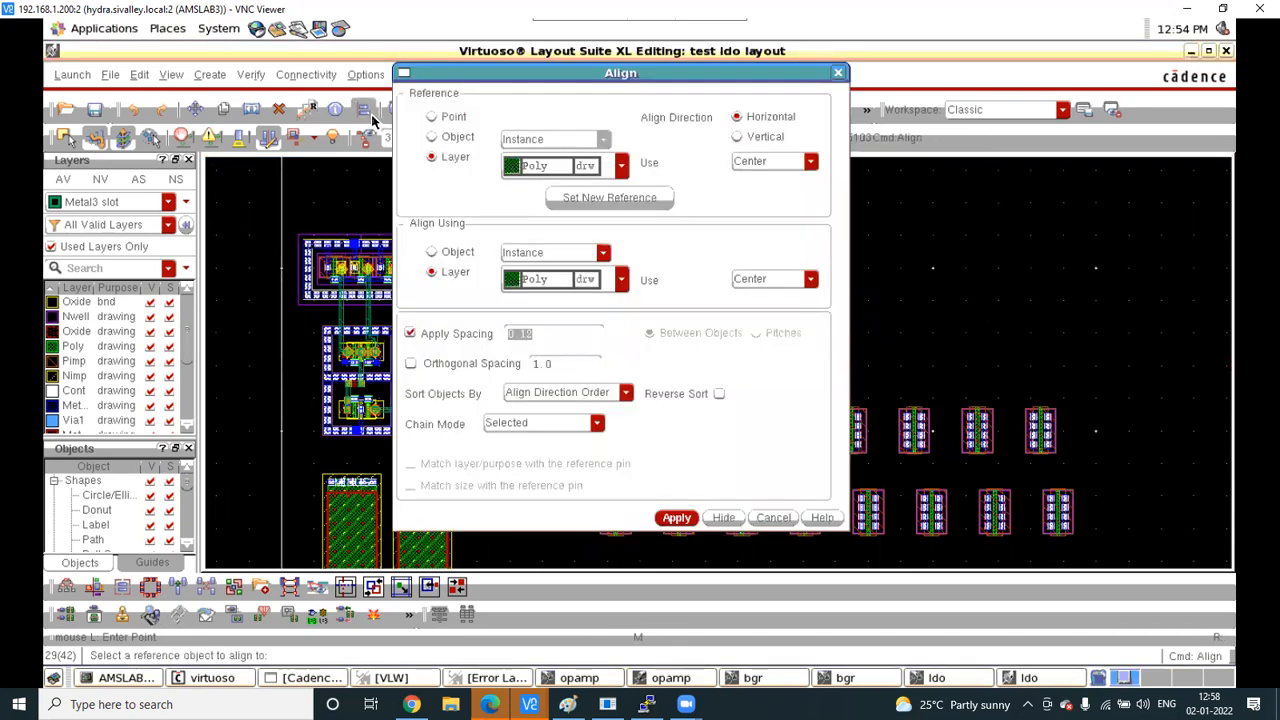
left_click(724, 517)
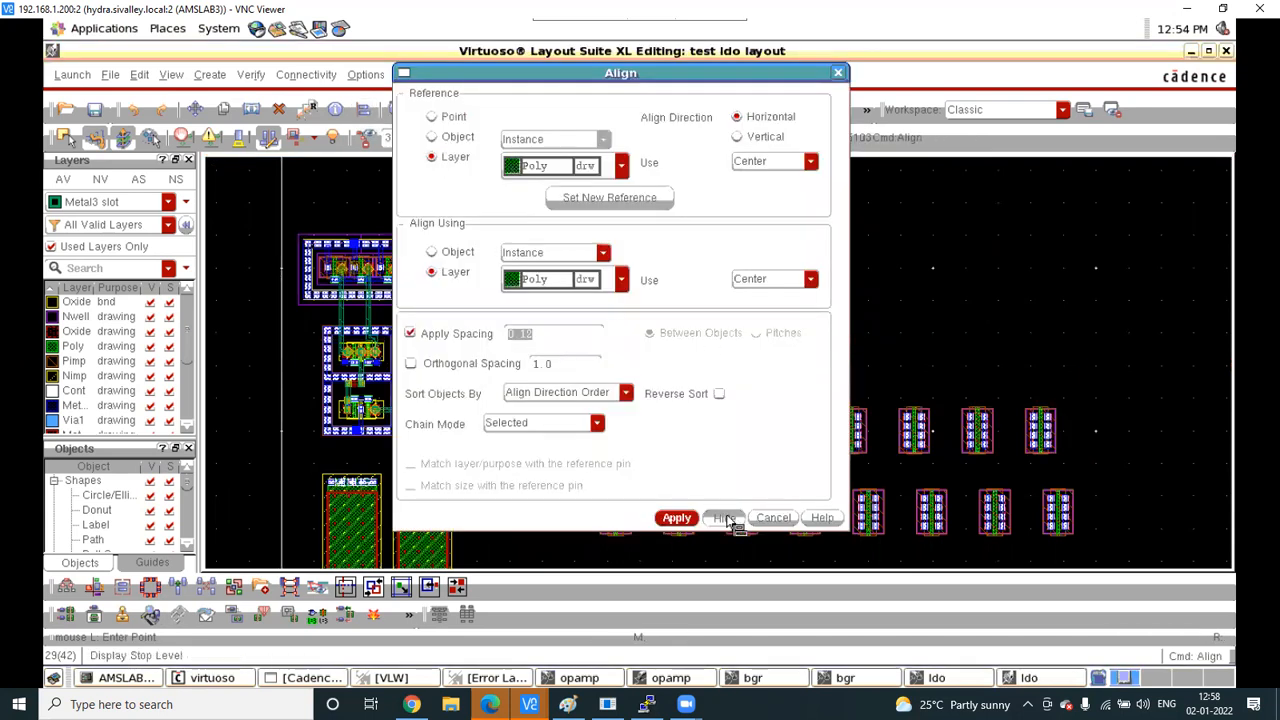
left_click(447, 387)
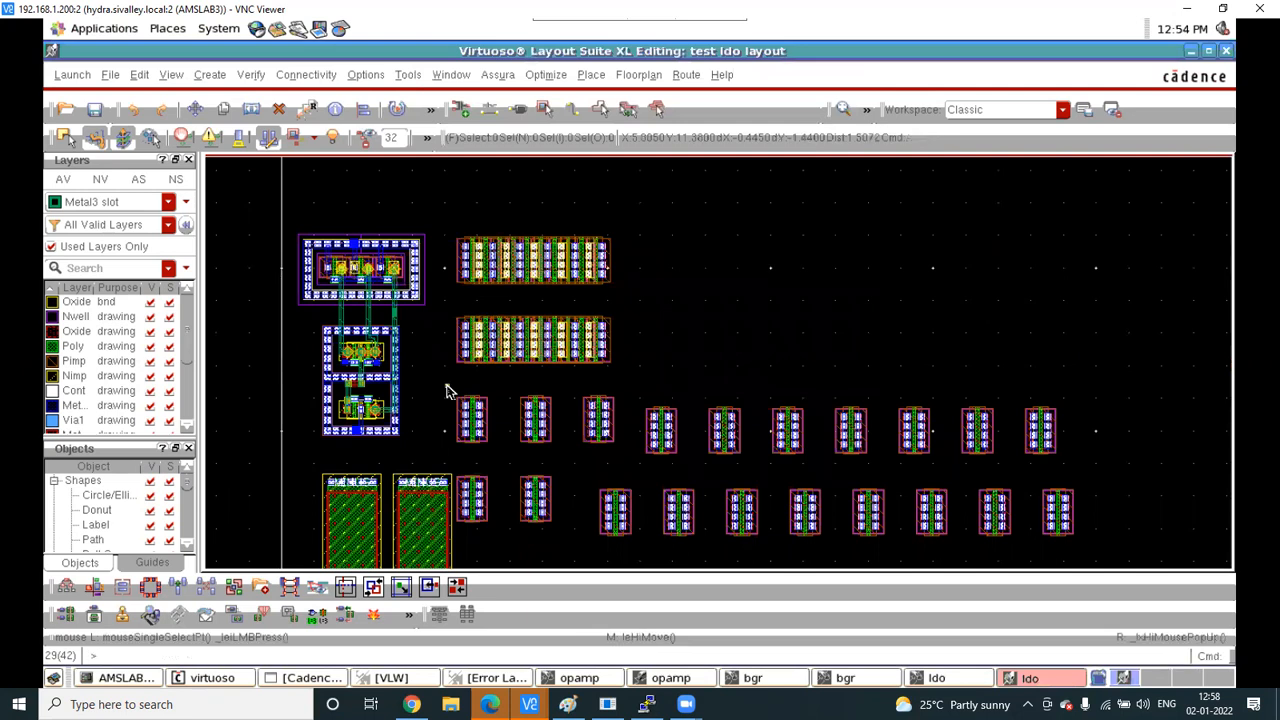
left_click(1063, 463)
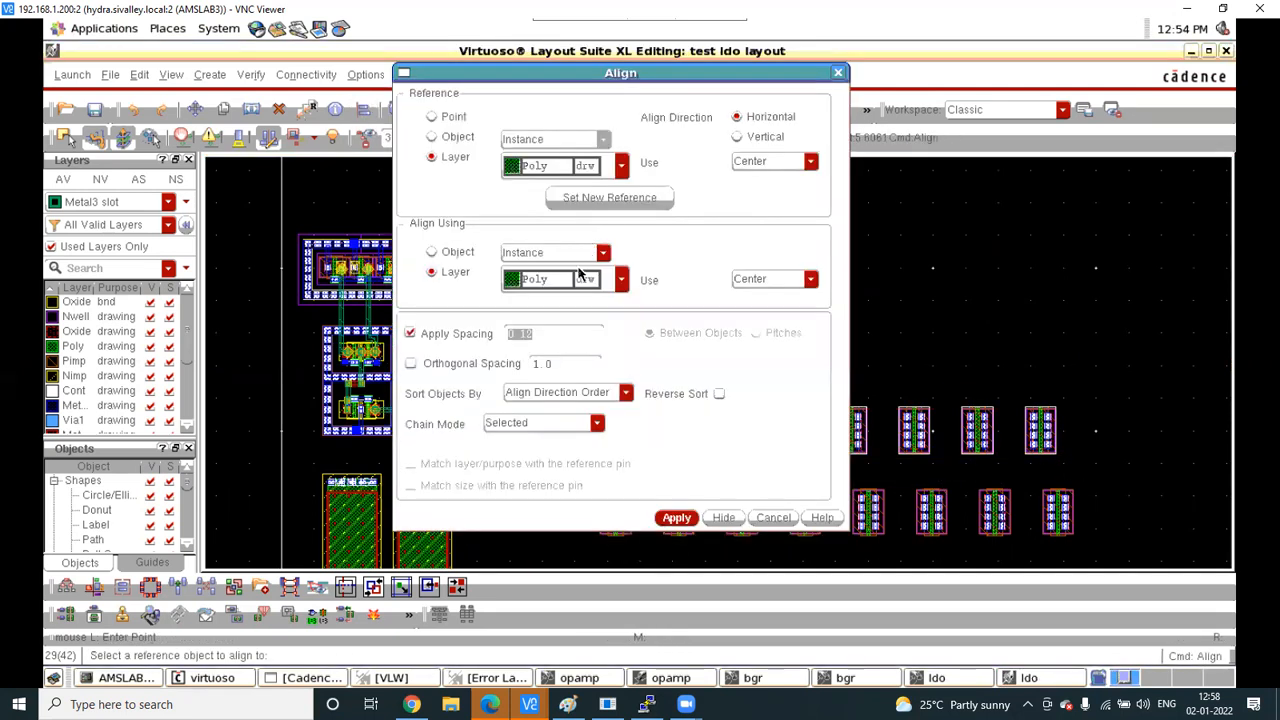
type("0.12")
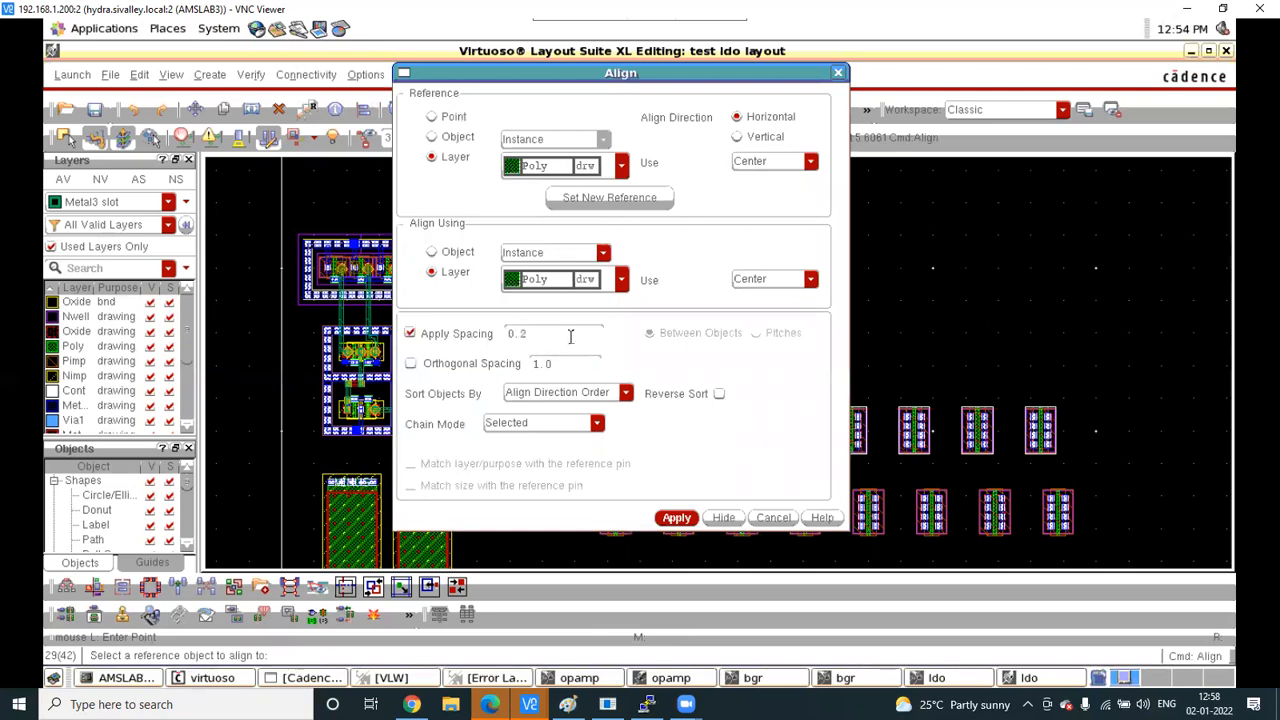
left_click(715, 517)
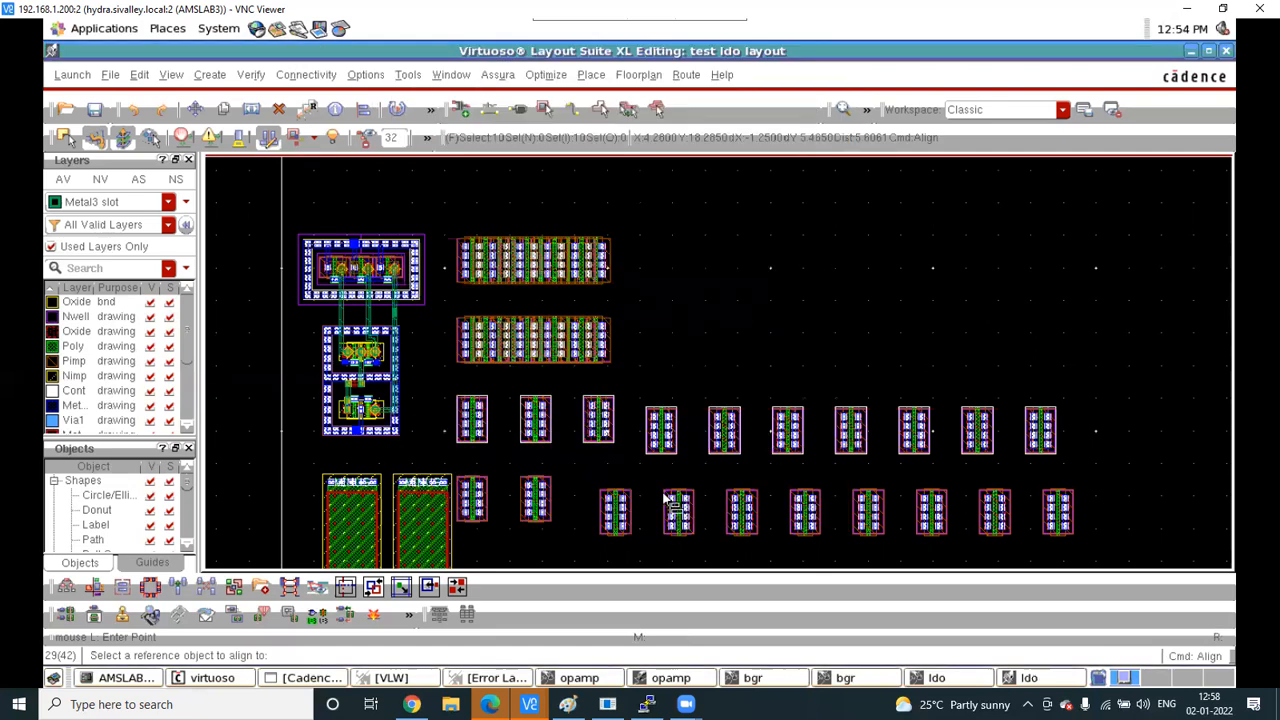
left_click(472, 432)
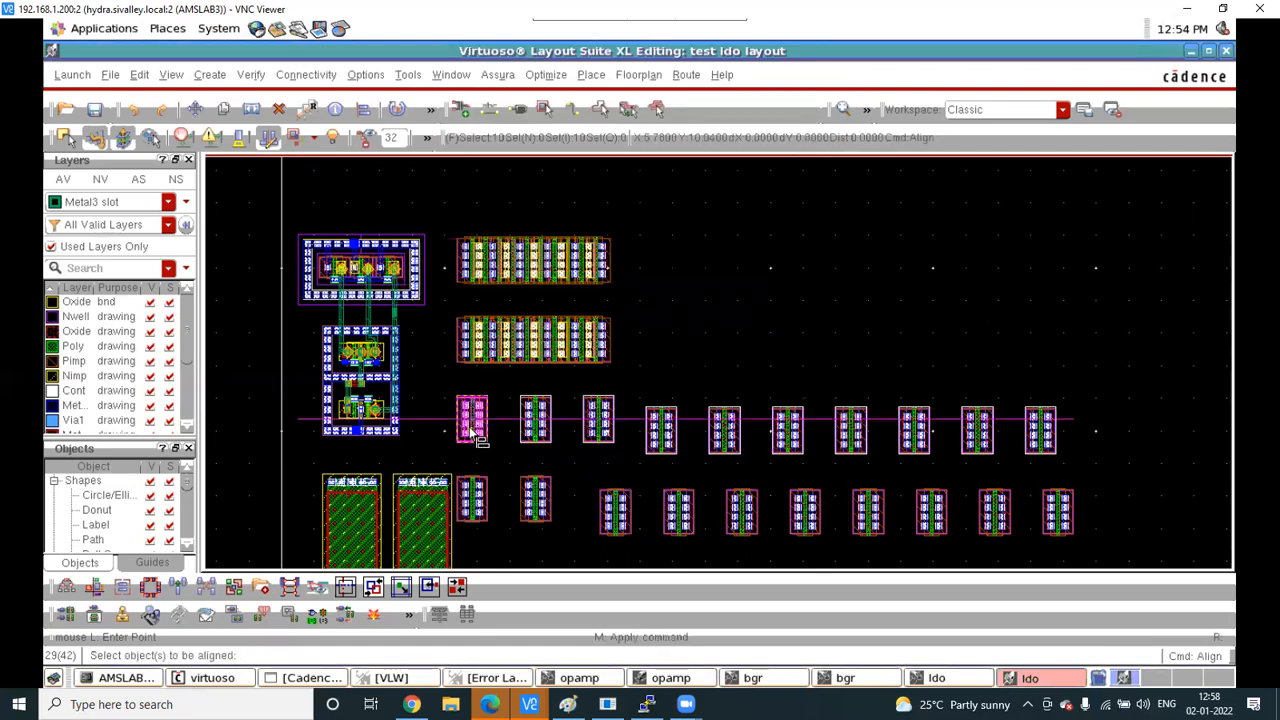
Align the ten transistors of the fourth row horizontally by poly centers with 0.32 spacing, taking its first transistor as reference
scroll(665, 333, "down", 5, "ctrl")
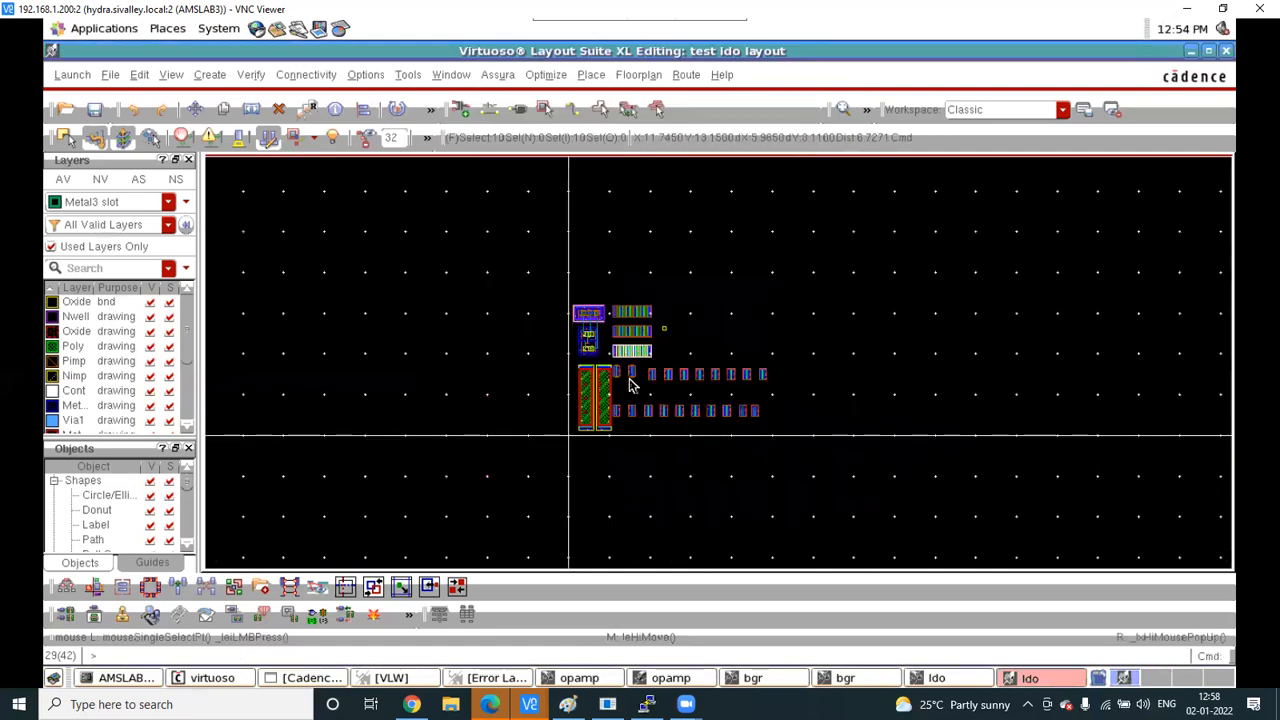
scroll(631, 385, "up", 5, "ctrl")
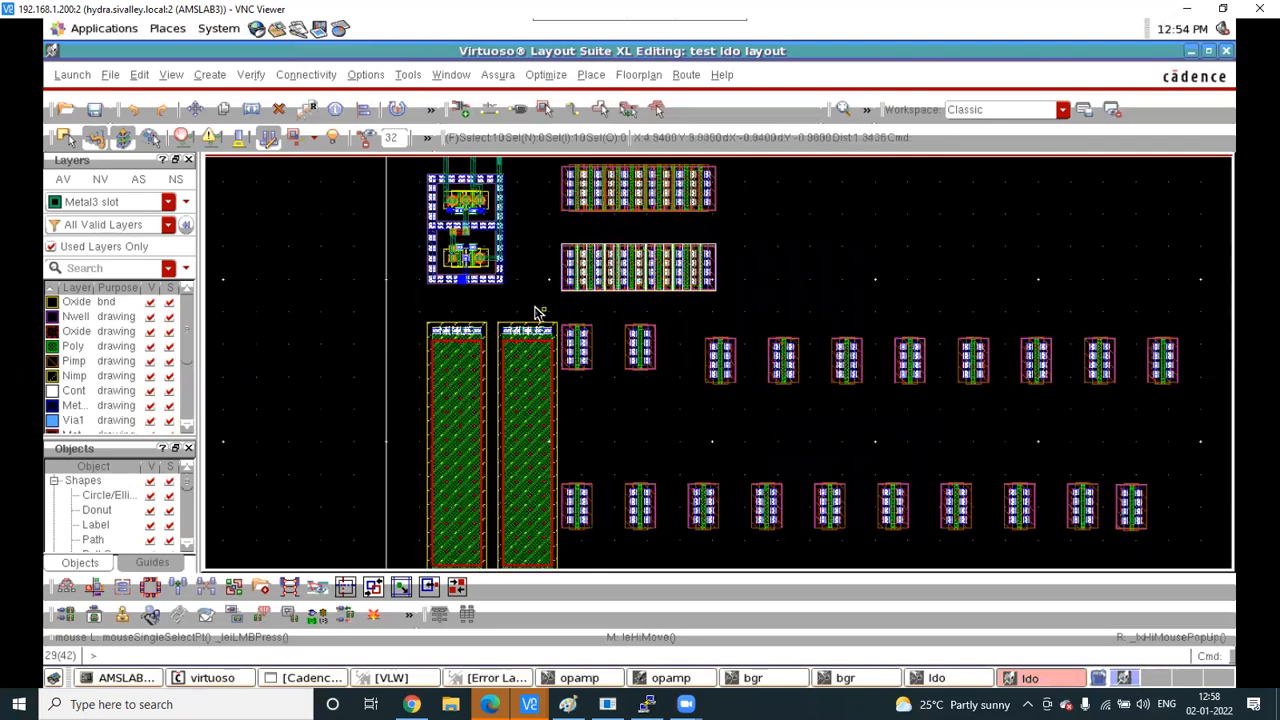
scroll(536, 313, "up", 2, "ctrl")
left_click_drag(535, 306, 905, 365)
left_click(367, 114)
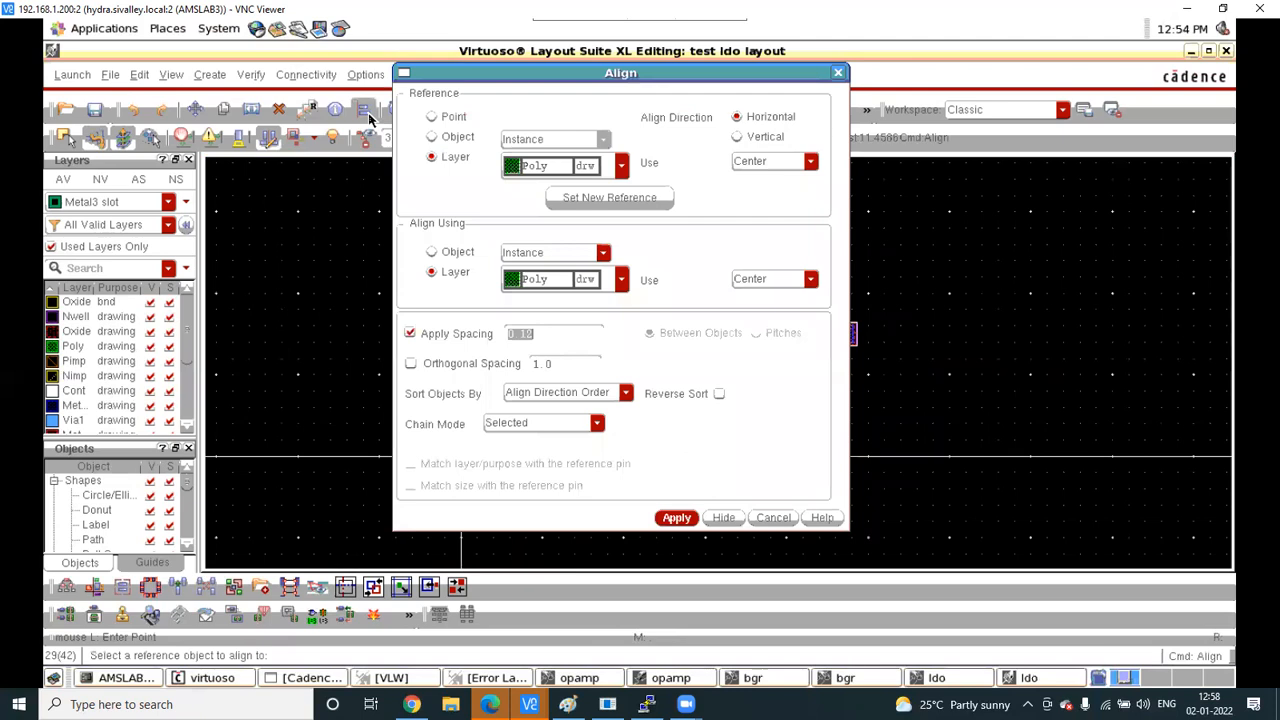
left_click(527, 332)
type("3")
left_click(723, 518)
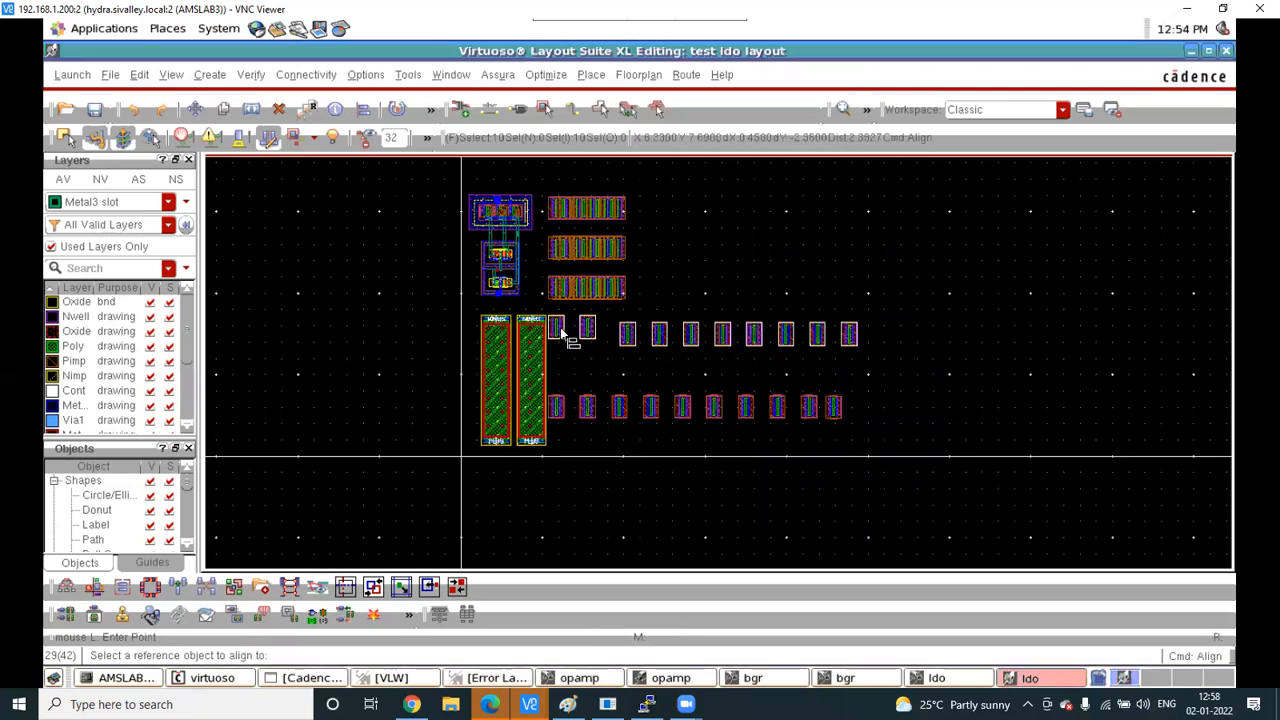
left_click(556, 328)
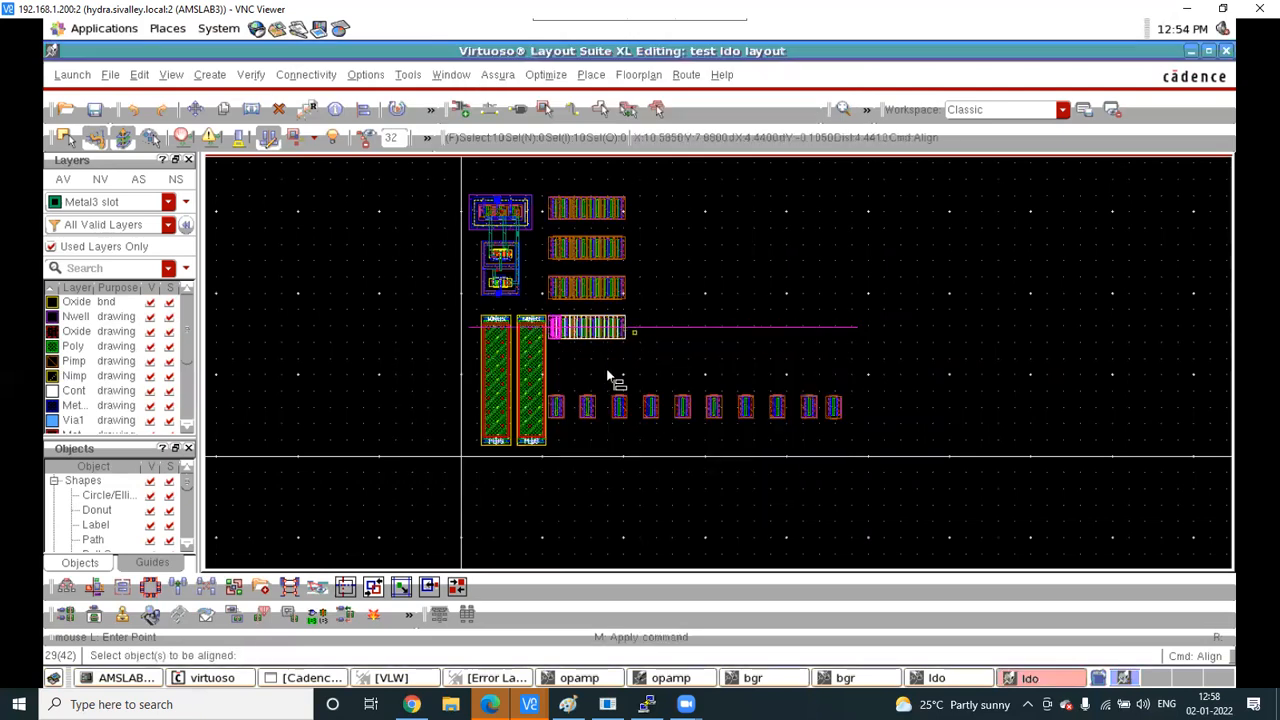
Try to align the bottom row's transistors by poly centers to the first one beside the resistors
scroll(575, 398, "up", 3, "ctrl")
scroll(434, 371, "down", 2, "ctrl")
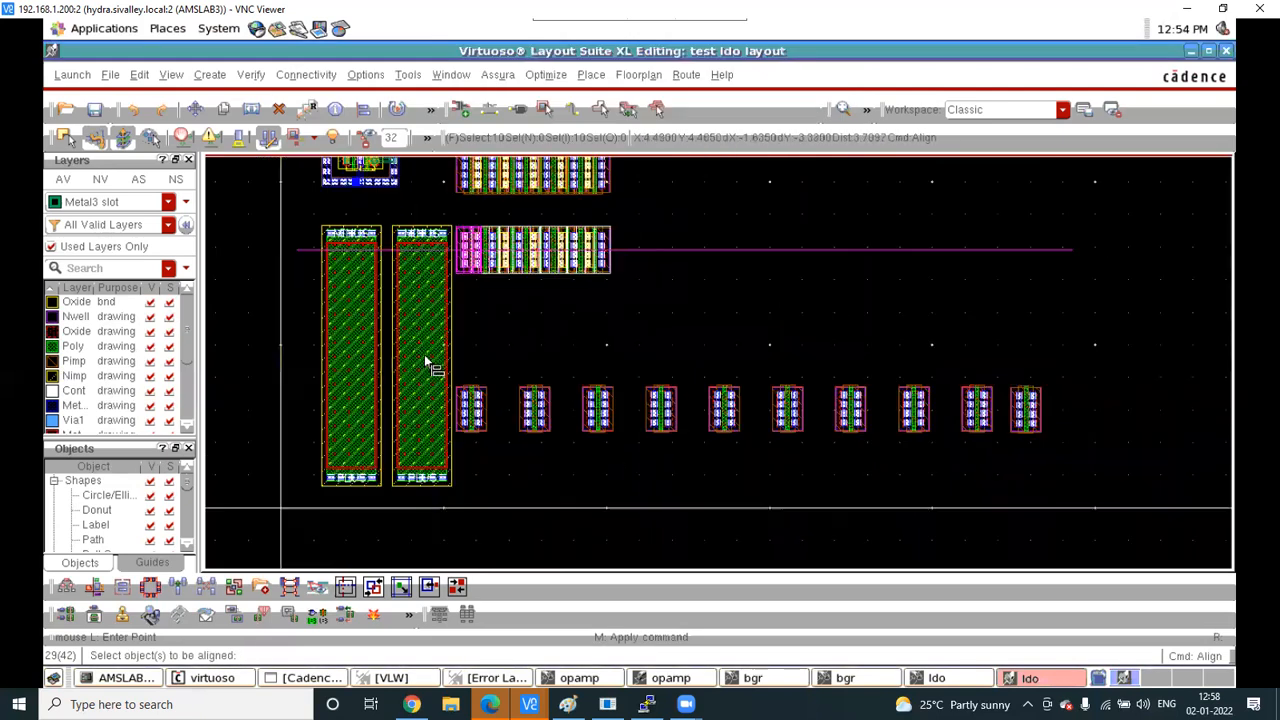
left_click_drag(868, 432, 1072, 453)
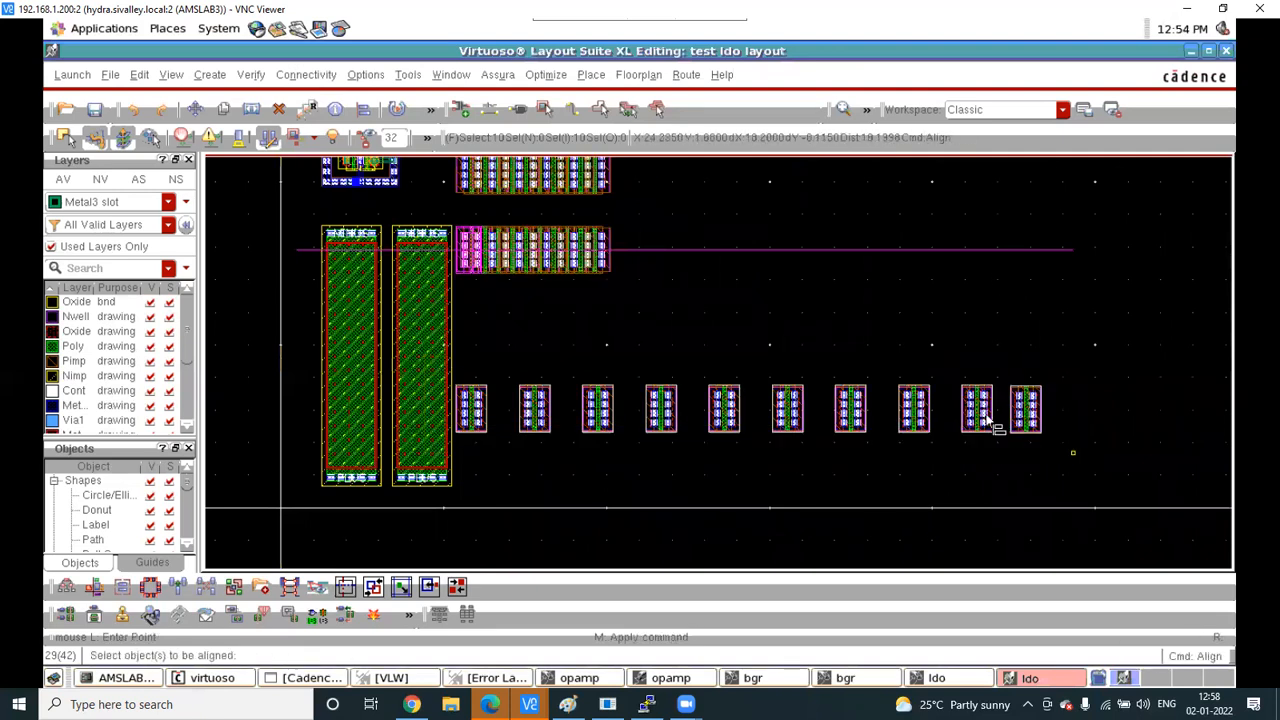
key("F3")
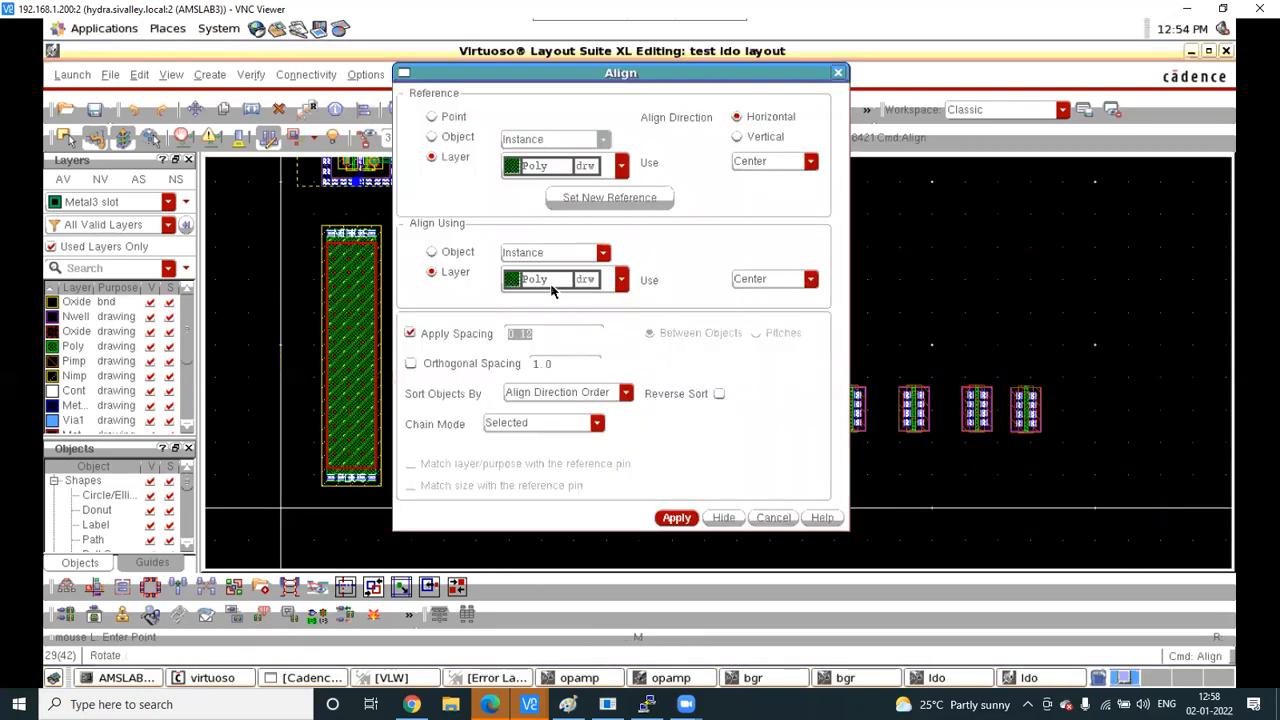
left_click(575, 316)
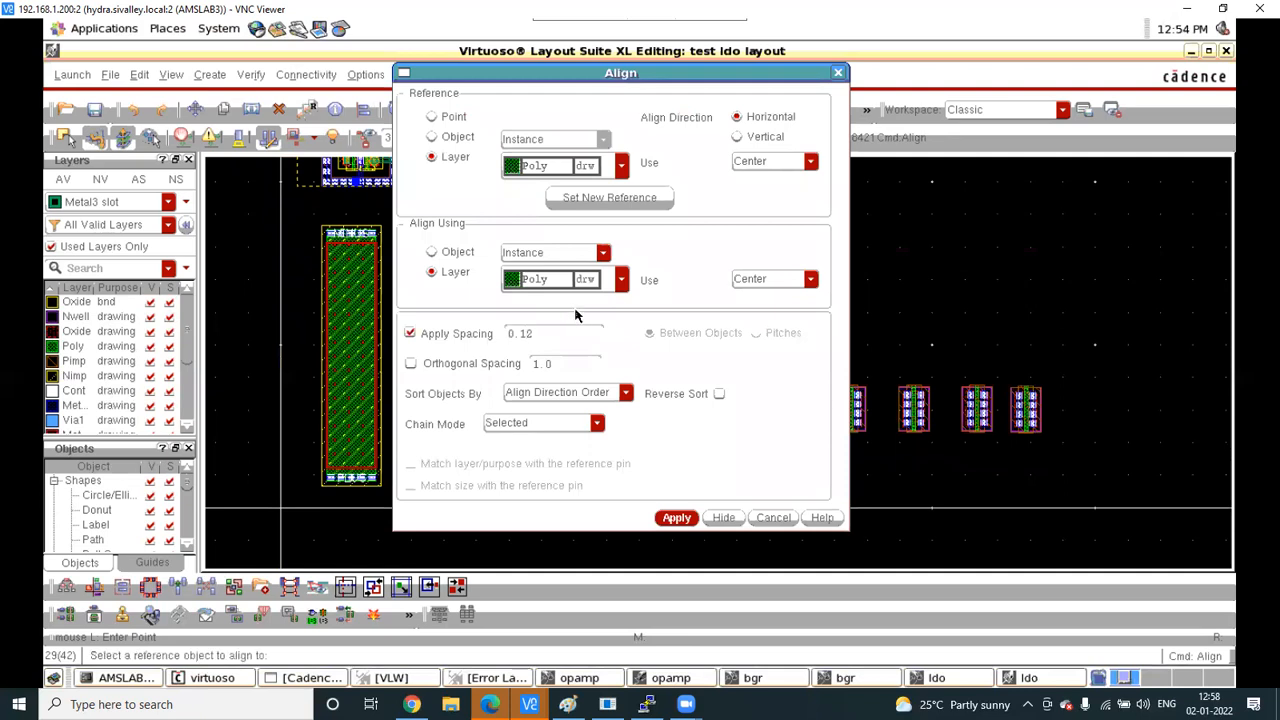
type("3")
left_click(727, 518)
left_click(476, 408)
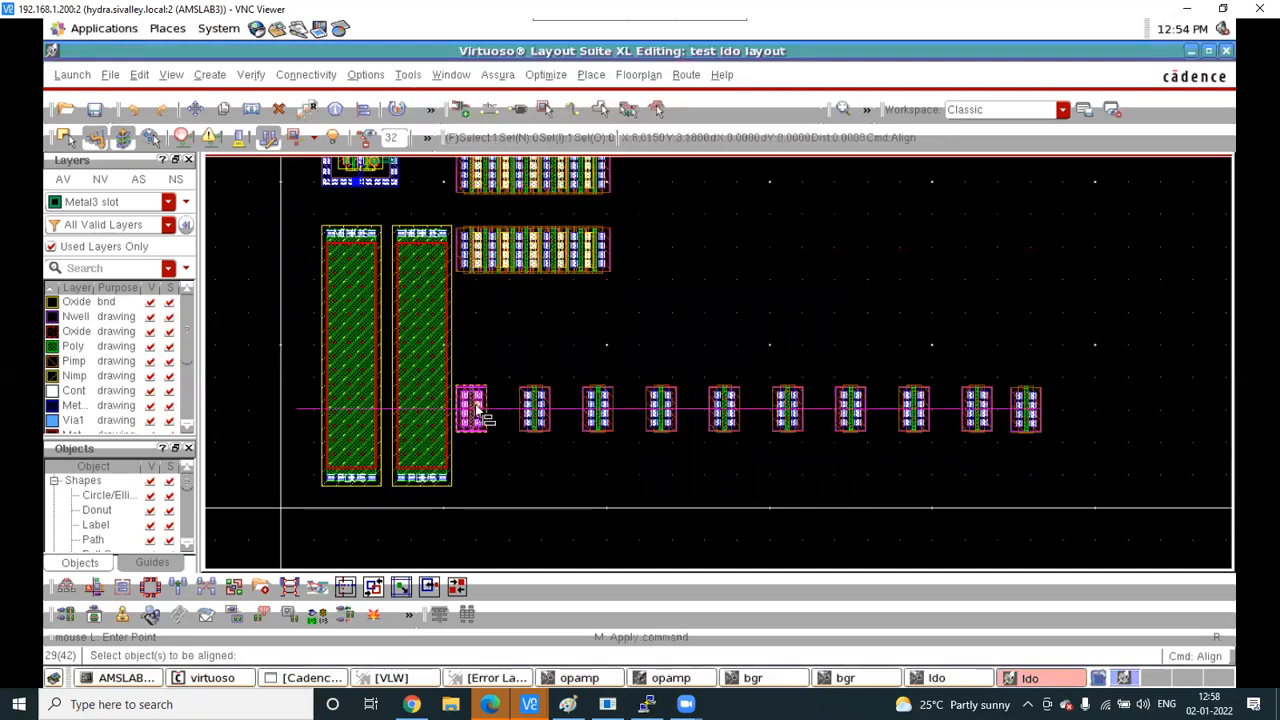
scroll(607, 366, "down", 2)
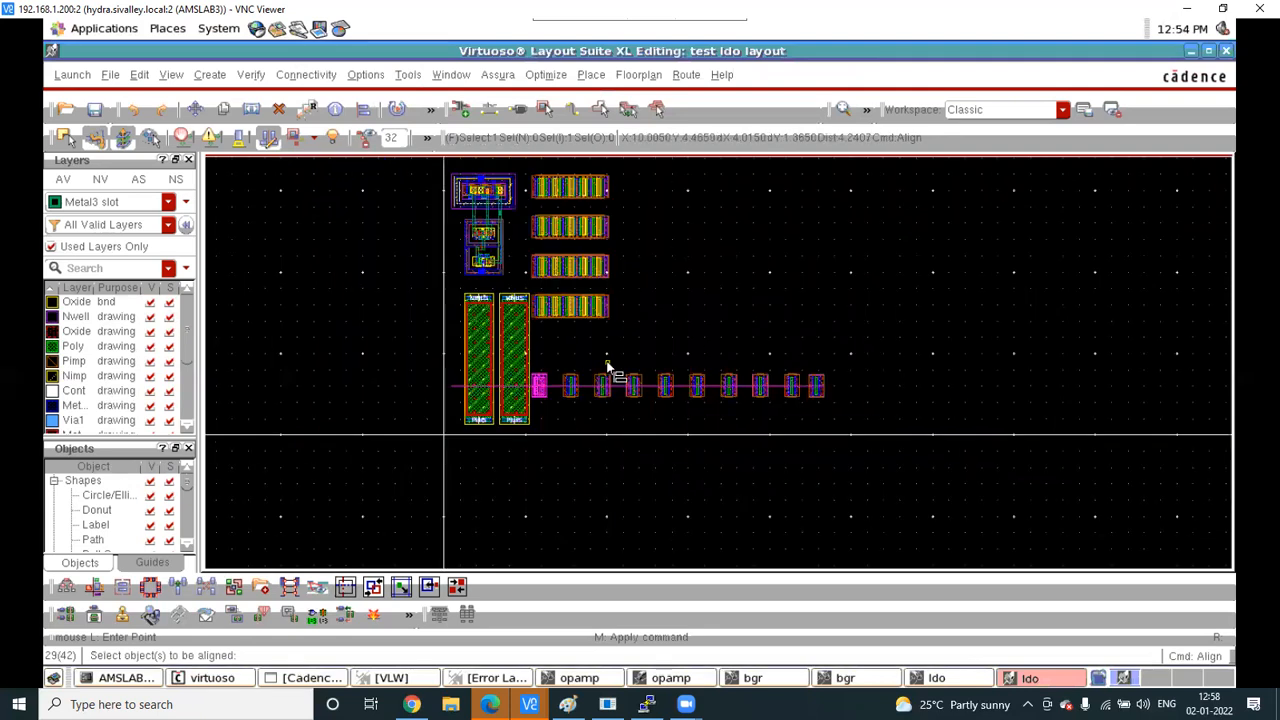
scroll(608, 368, "down", 2)
scroll(611, 366, "up", 2)
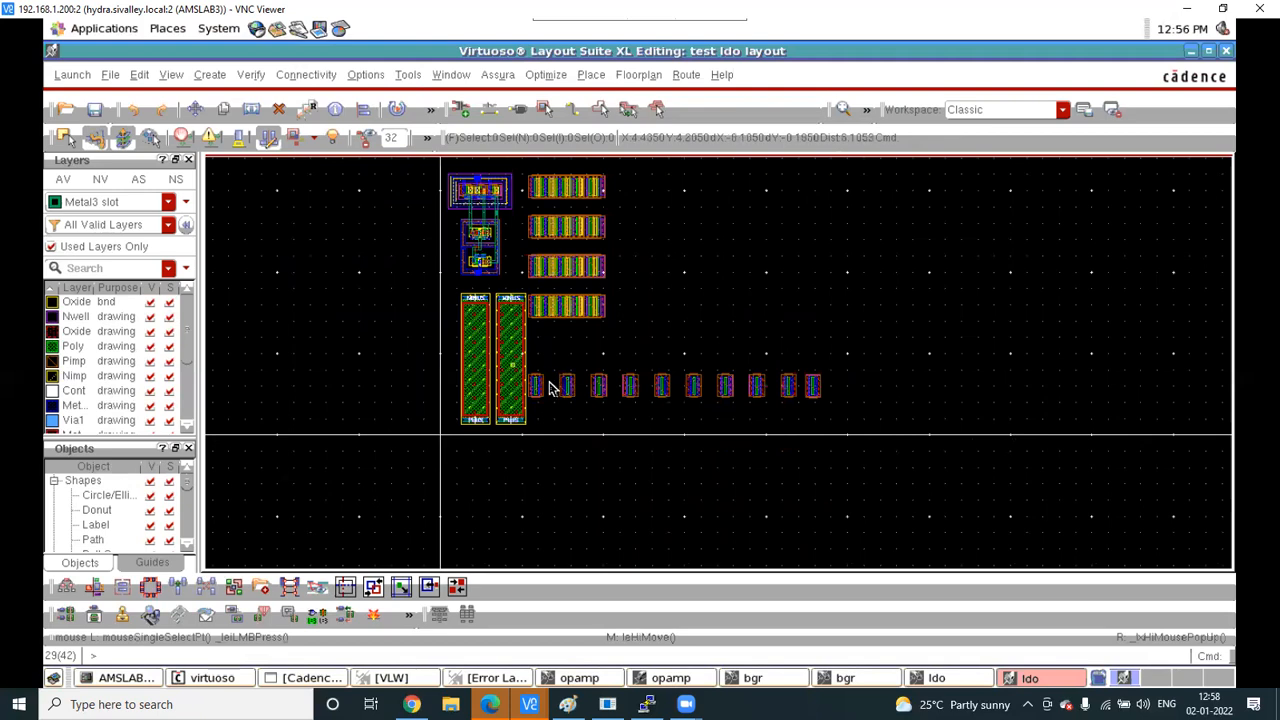
Align all ten transistors of the bottom row horizontally by poly centers with 0.32 spacing, referenced to the row's first transistor
left_click_drag(512, 364, 861, 410)
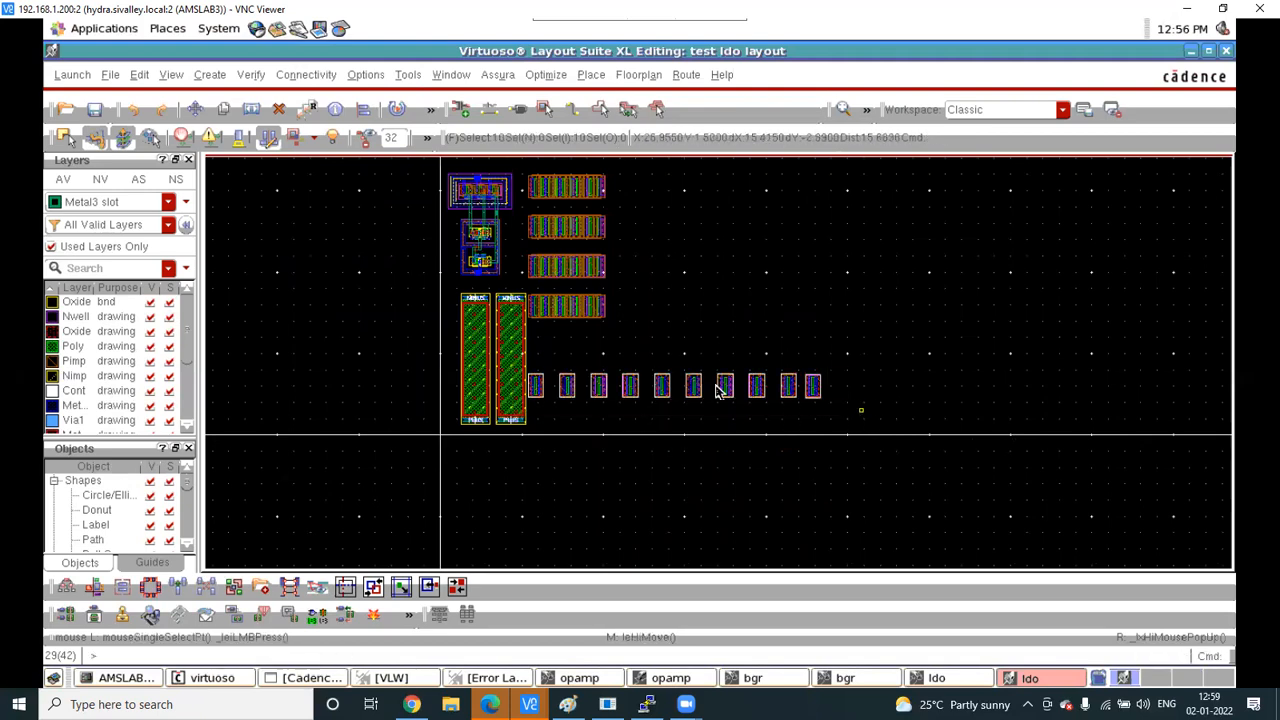
left_click(366, 111)
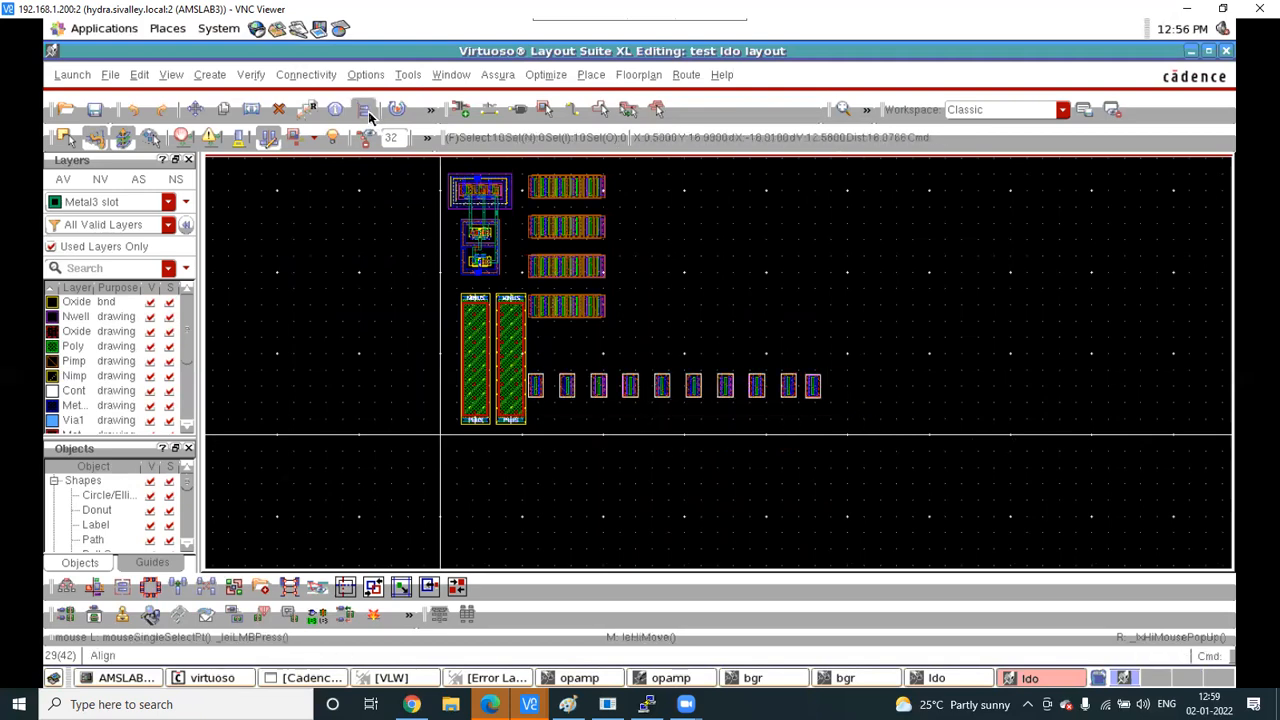
left_click(526, 333)
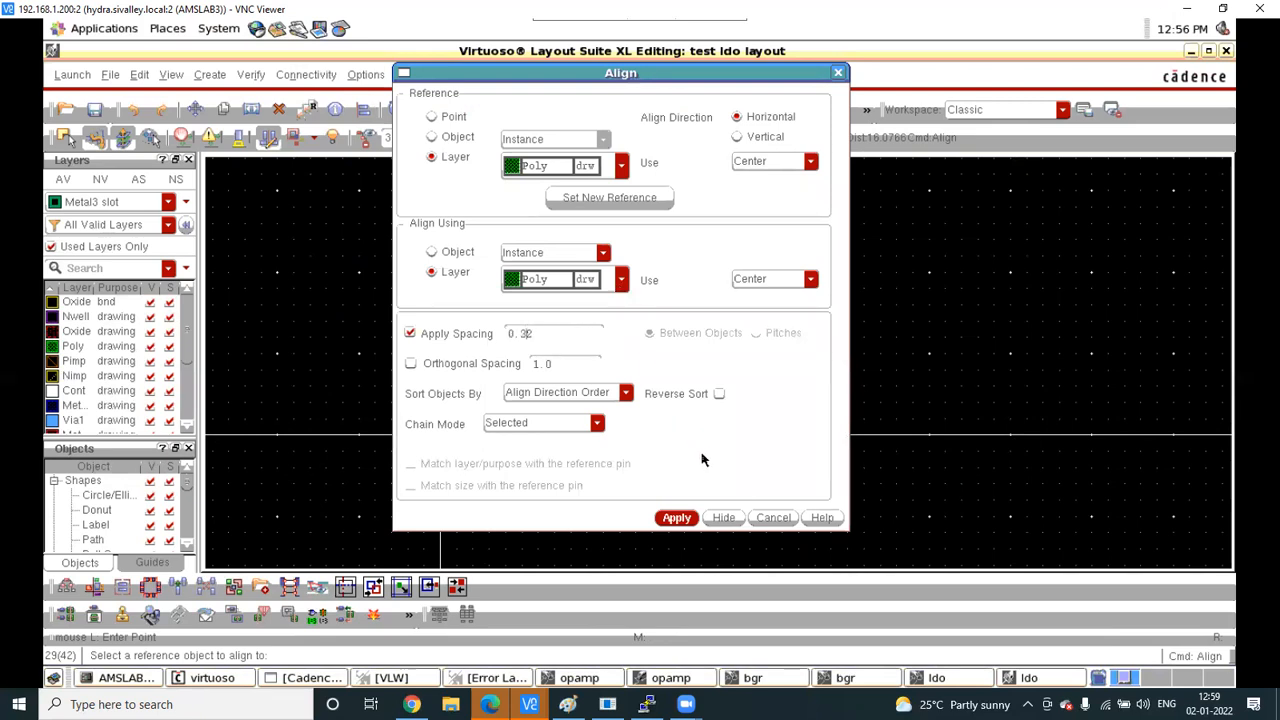
left_click(724, 518)
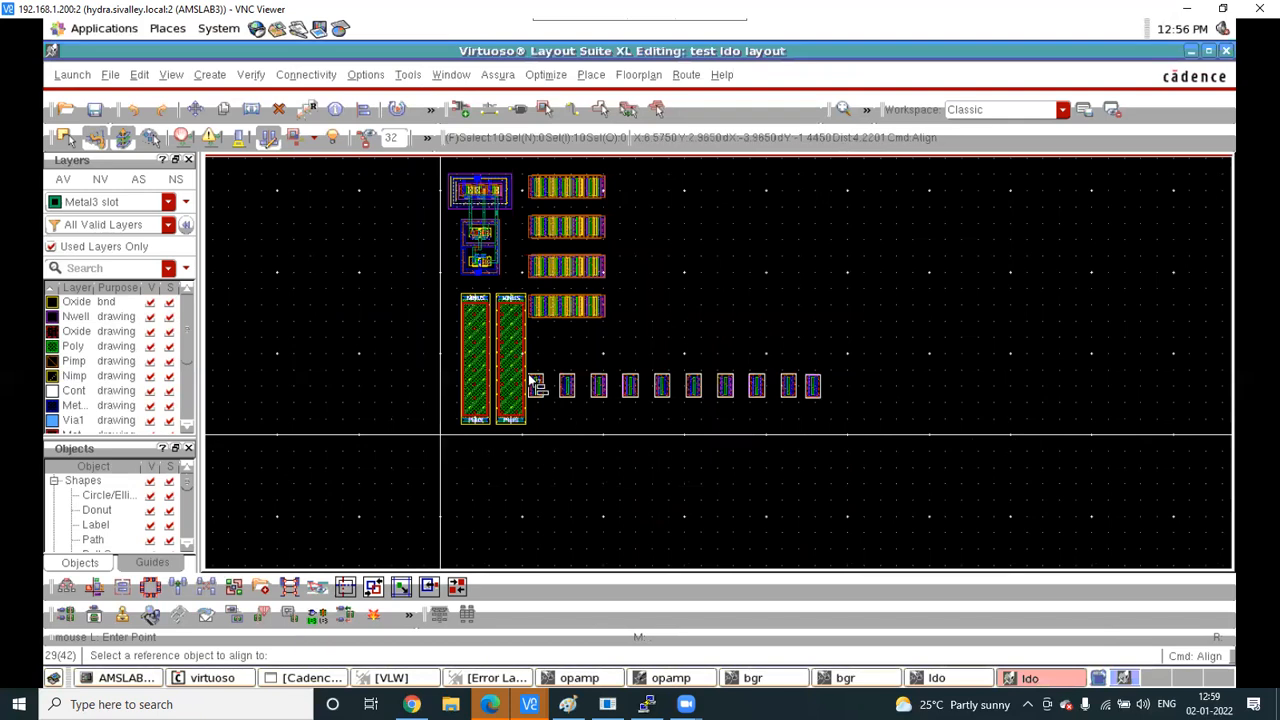
left_click(535, 384)
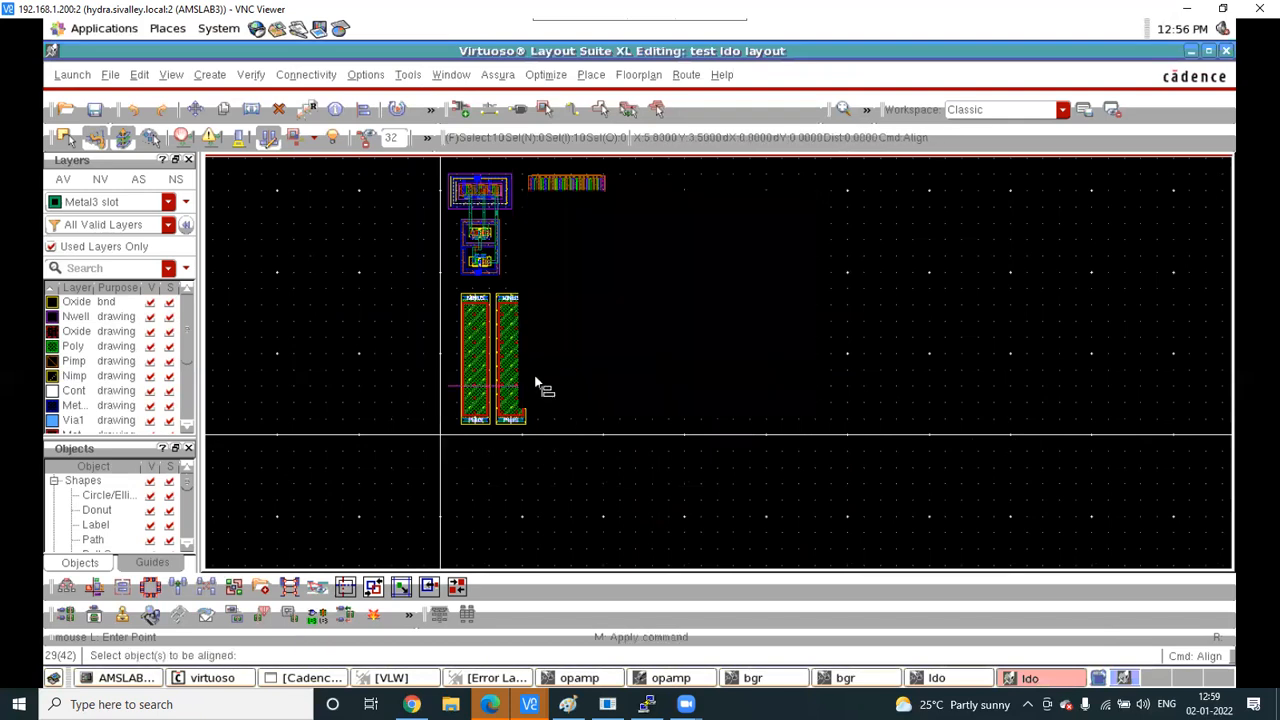
key("Escape")
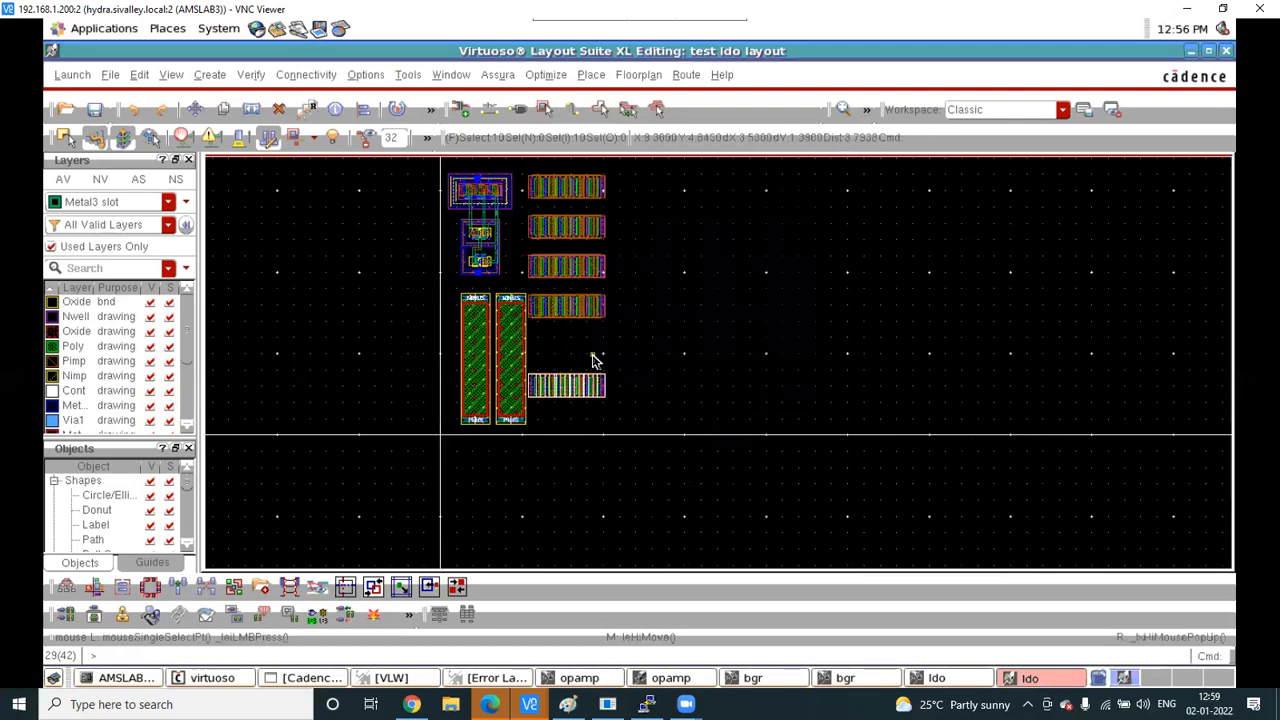
Move all five aligned transistor rows together horizontally about 1.7 units away from the op-amp and resistors
scroll(594, 360, "down", 1)
scroll(578, 288, "up", 1)
left_click_drag(535, 247, 700, 471)
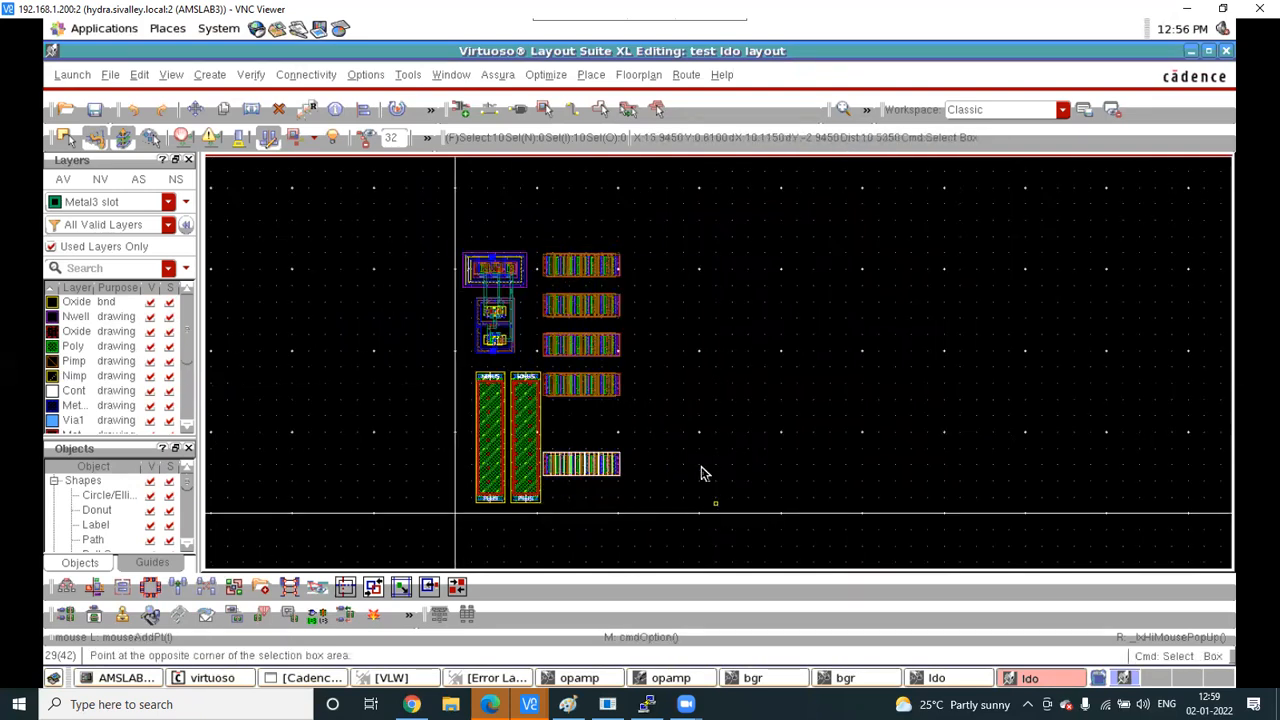
key("m")
left_click(564, 390)
left_click(595, 389)
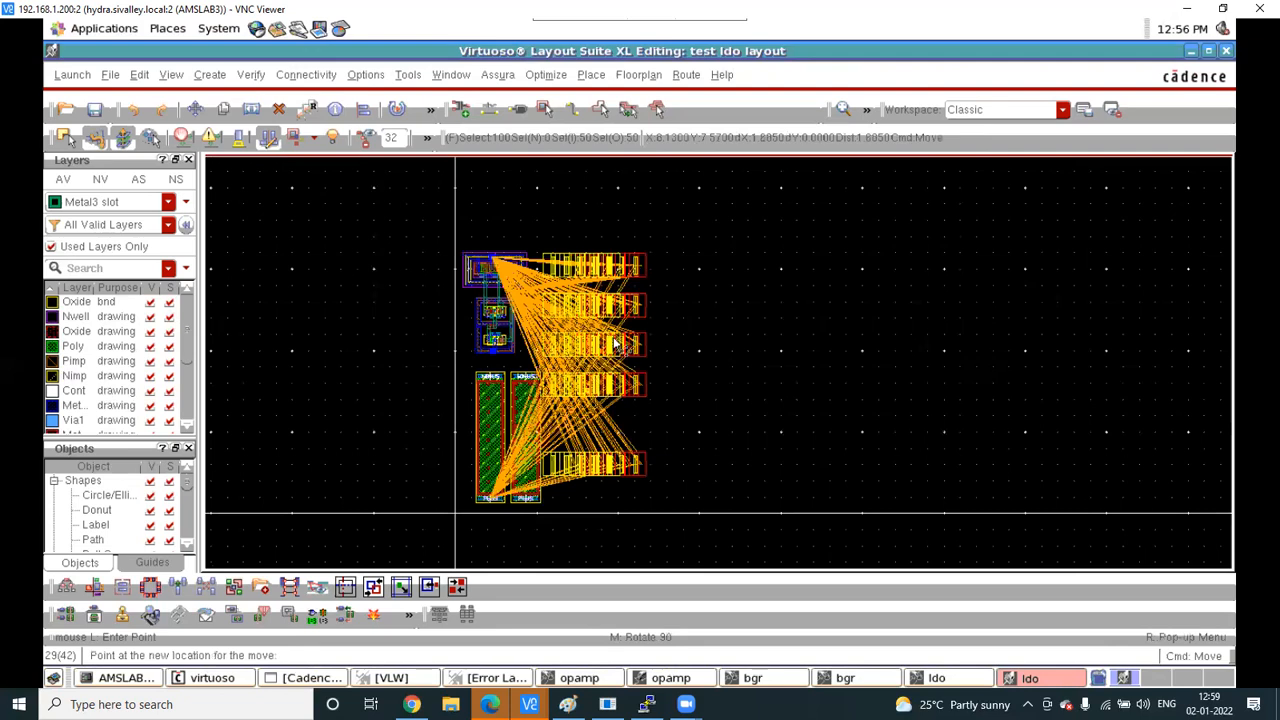
Try to set the gate connection to Bottom for the top row's transistors using their common instance properties
scroll(605, 277, "up", 1)
scroll(605, 277, "up", 1)
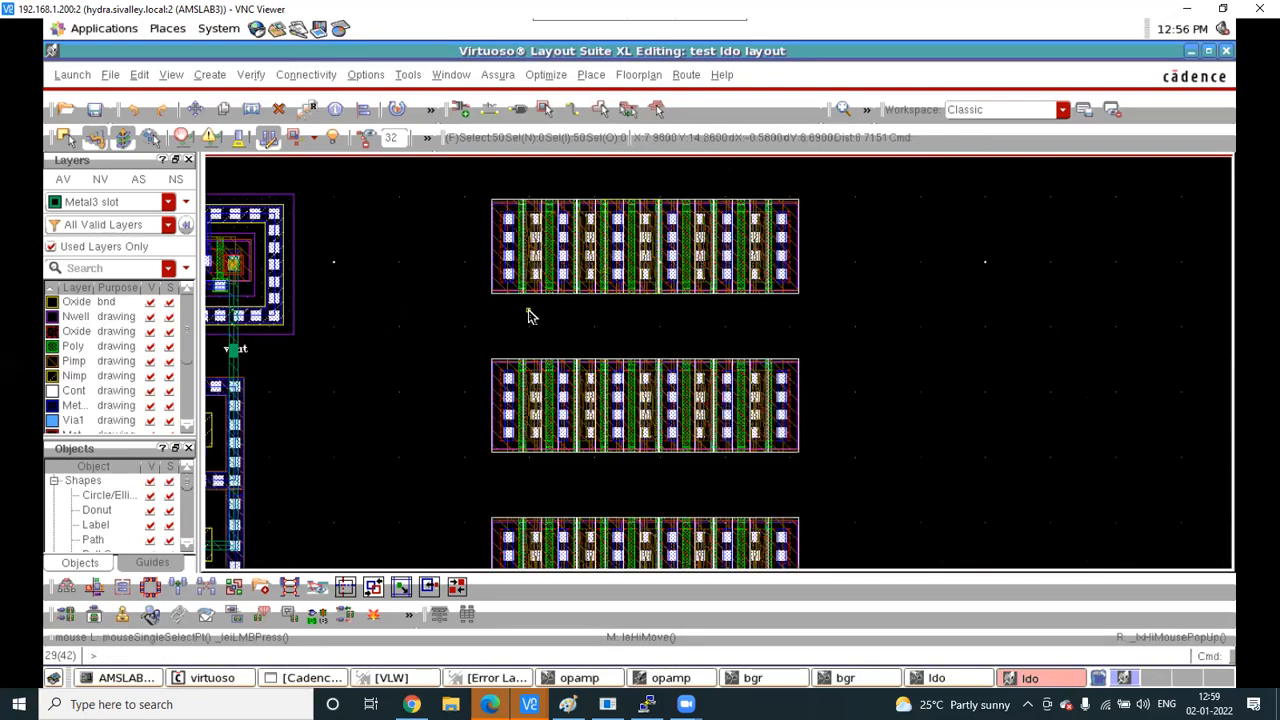
scroll(530, 316, "down", 1)
left_click_drag(475, 233, 760, 321)
key("q")
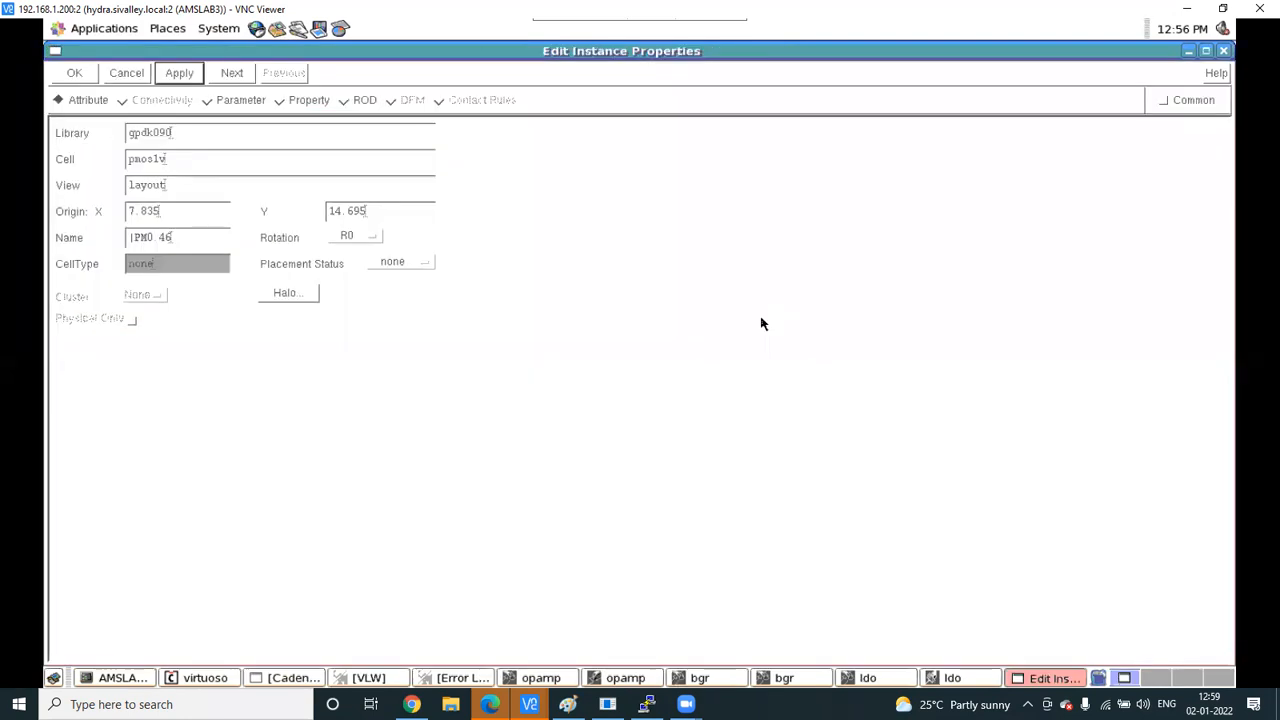
left_click(308, 106)
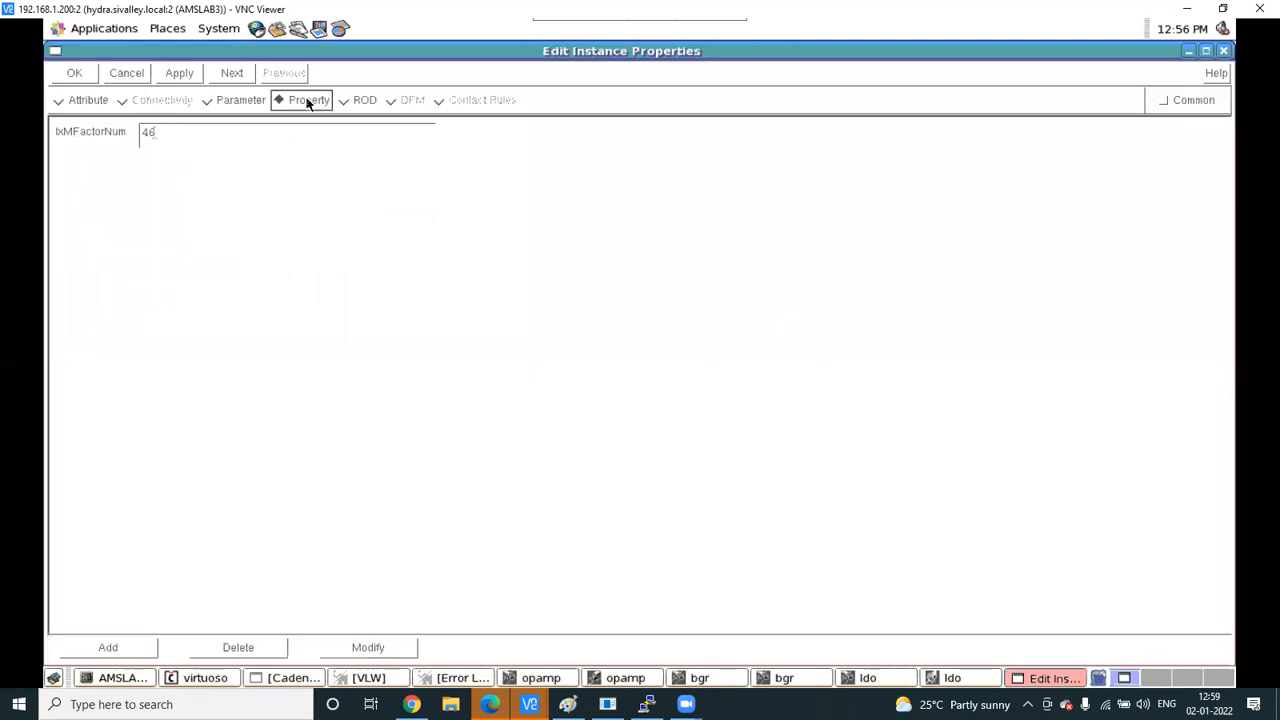
left_click(241, 104)
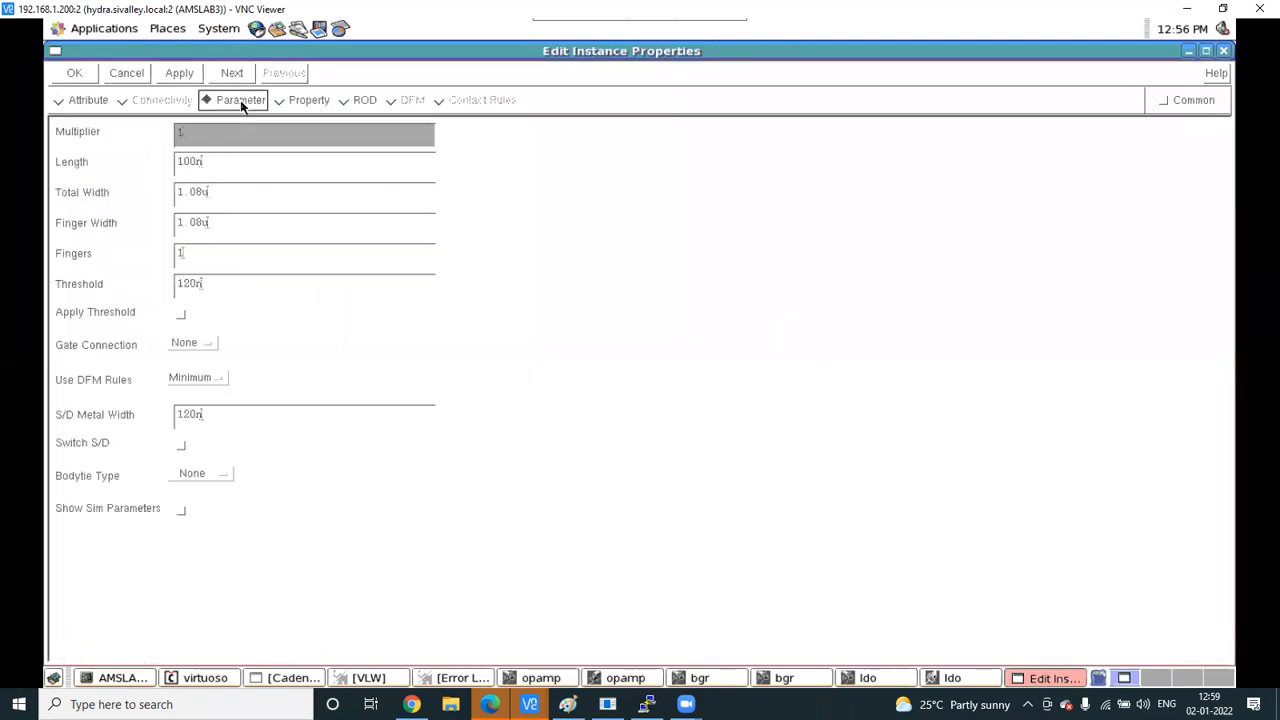
left_click(184, 346)
left_click(183, 370)
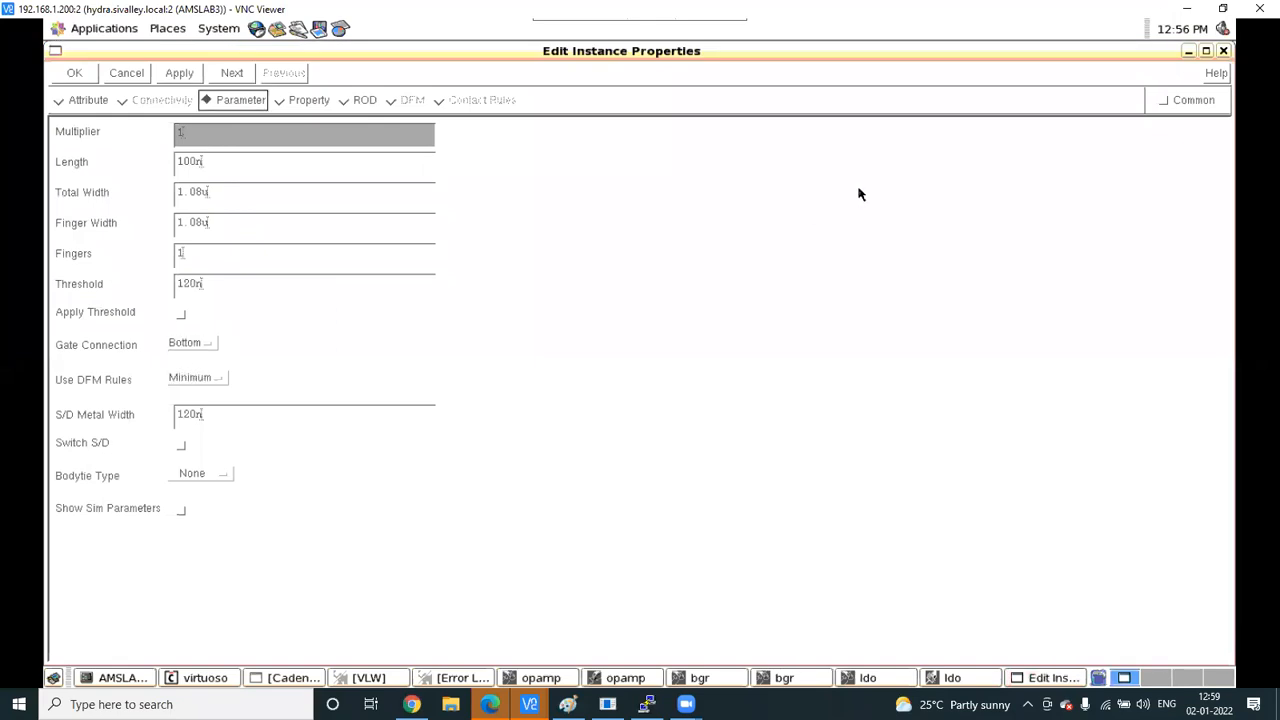
left_click(1163, 101)
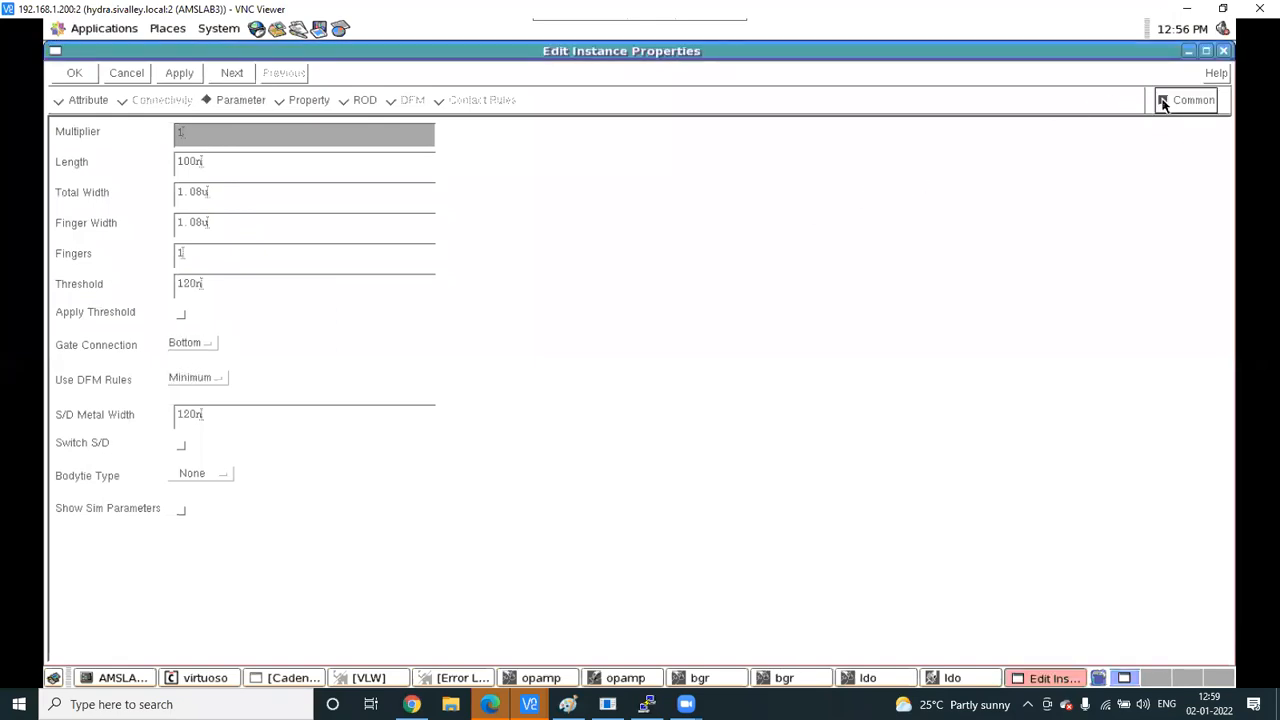
left_click(594, 371)
left_click(1226, 53)
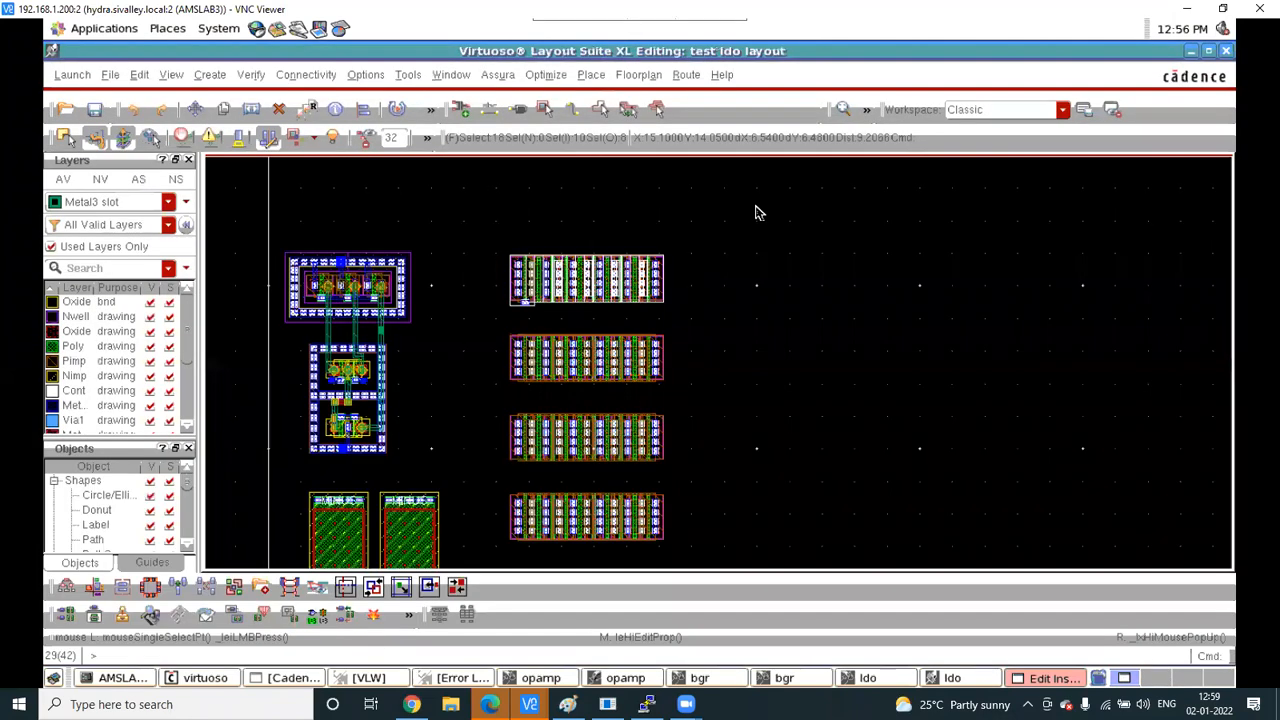
Reselect the top row's transistors and try to bring up their shared parameters in common mode
mouse_move(463, 232)
left_mouse_down()
mouse_move(669, 315)
mouse_move(749, 310)
left_mouse_up()
left_click(752, 316)
key("q")
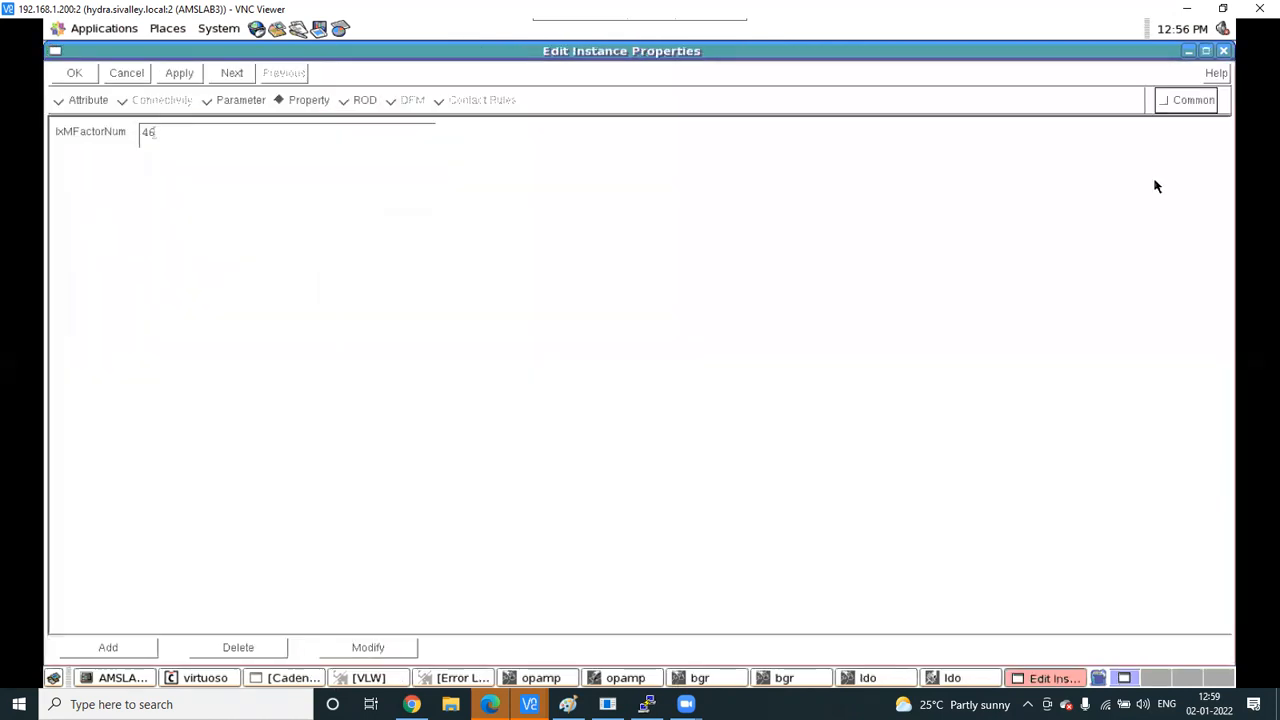
left_click(1170, 102)
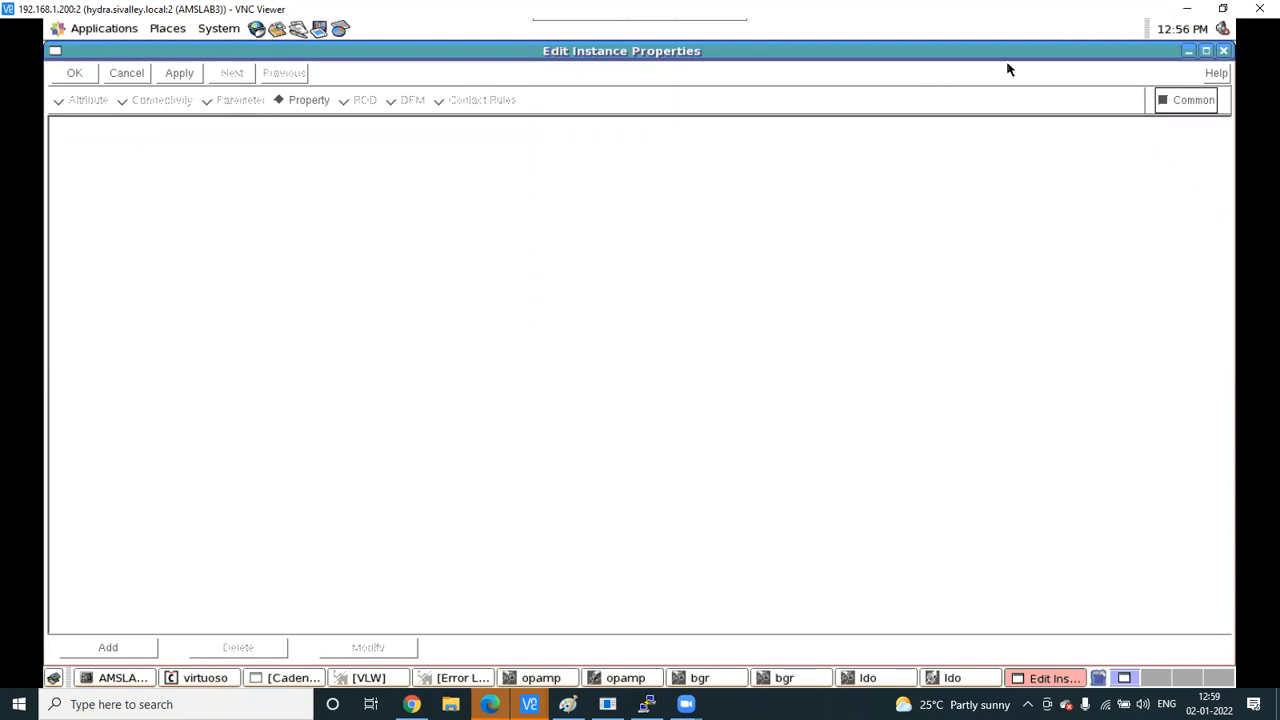
left_click(1225, 51)
left_click_drag(476, 228, 738, 318)
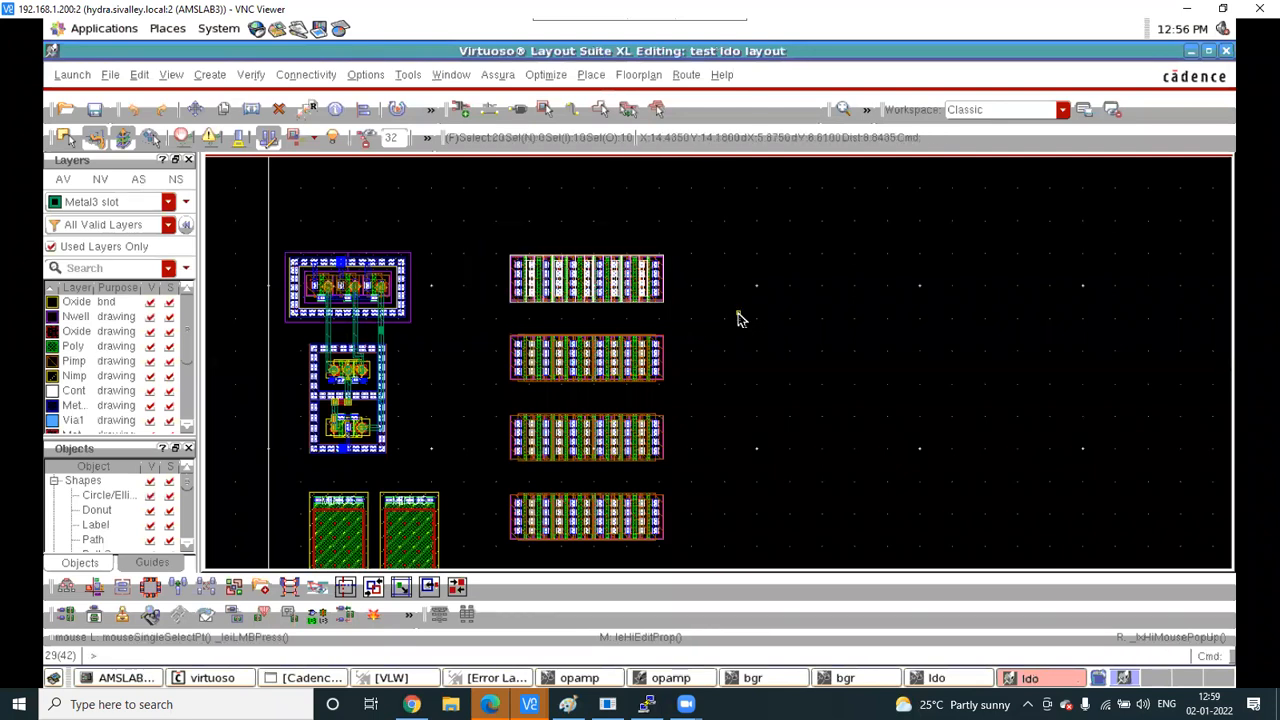
key("q")
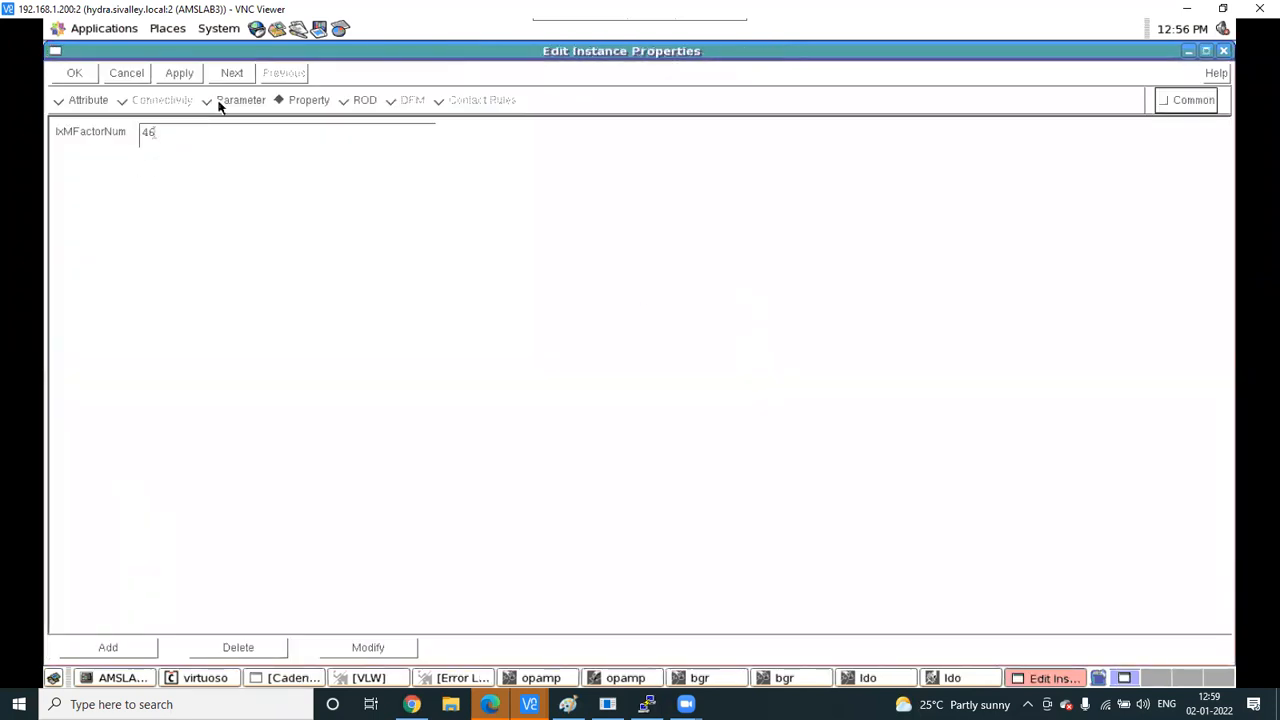
left_click(240, 100)
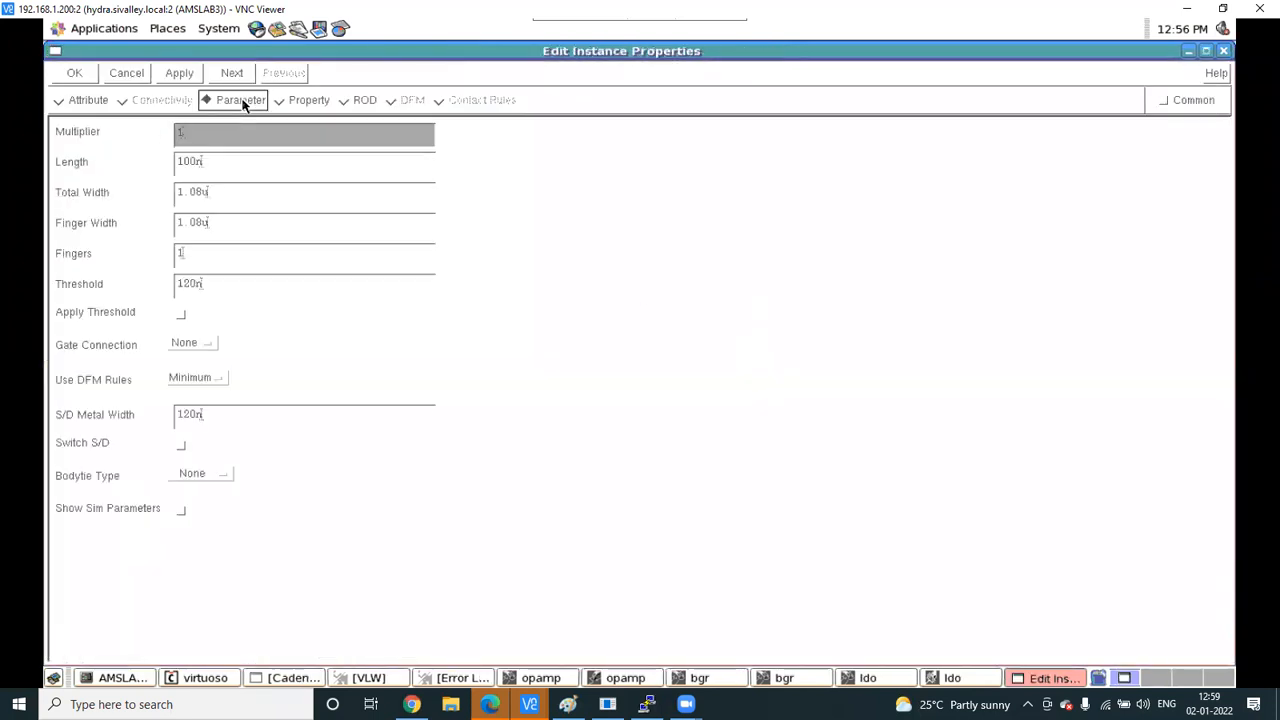
left_click(1163, 100)
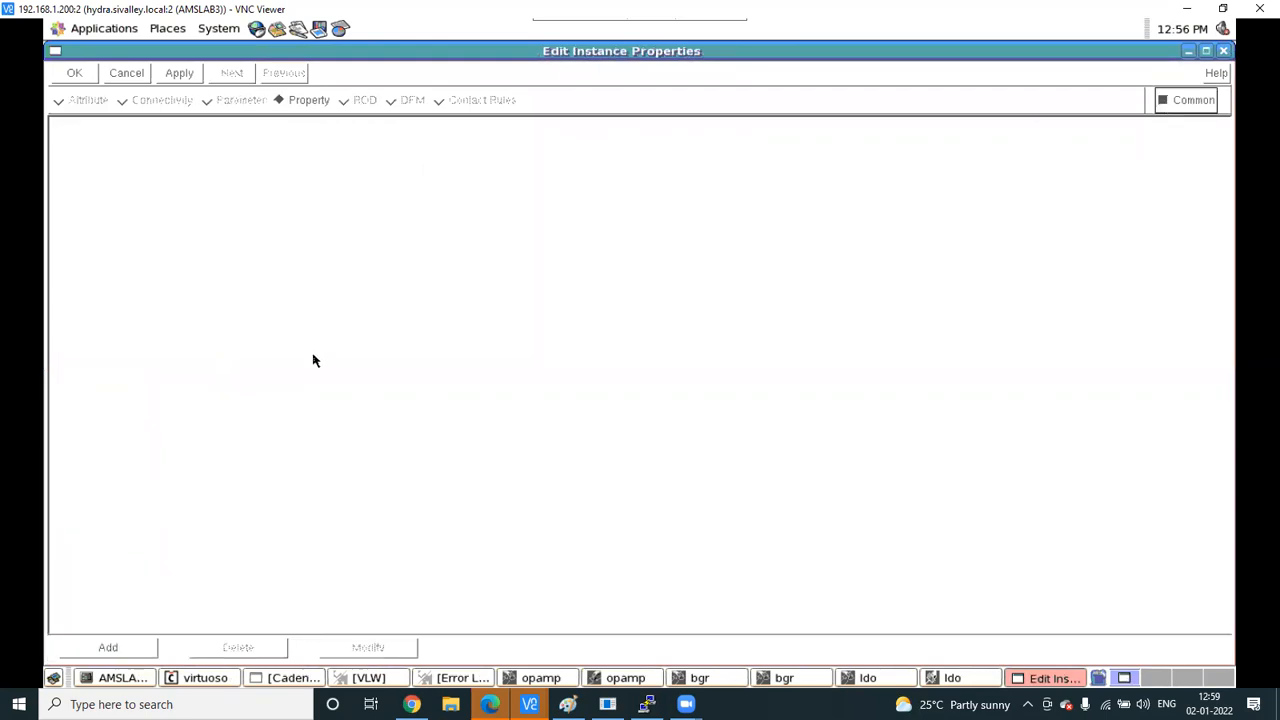
left_click(305, 102)
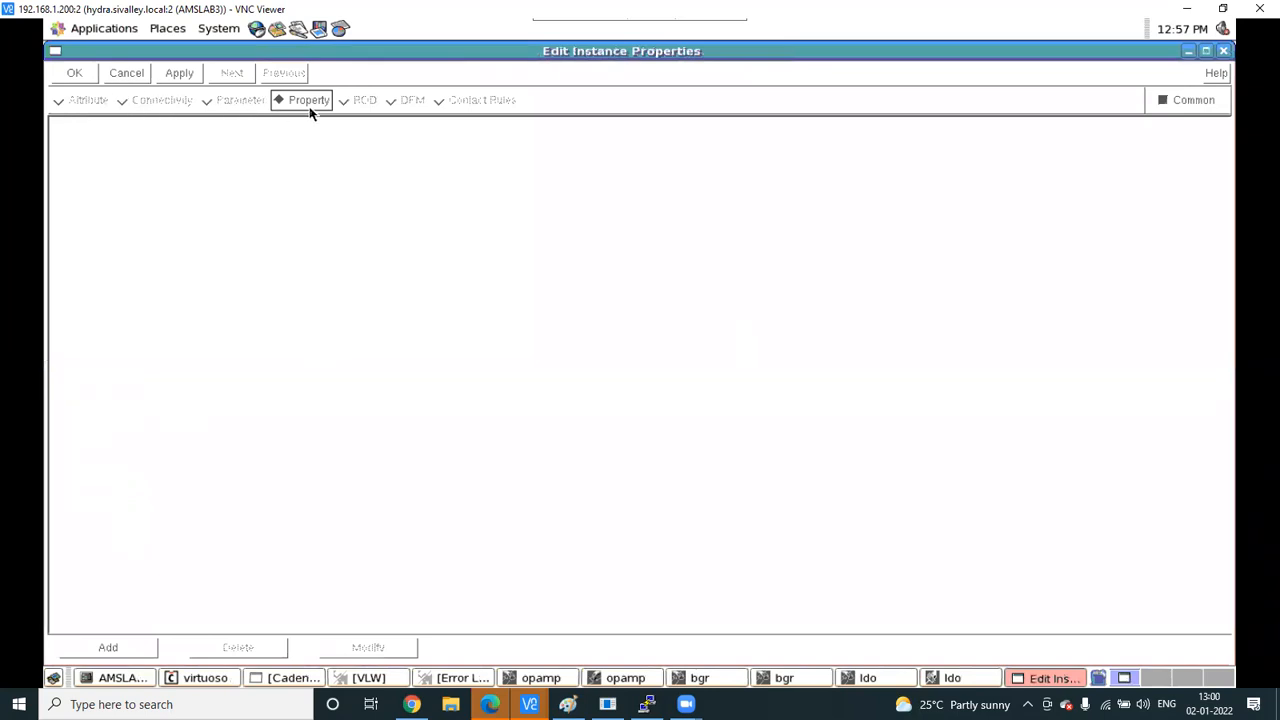
left_click(1222, 52)
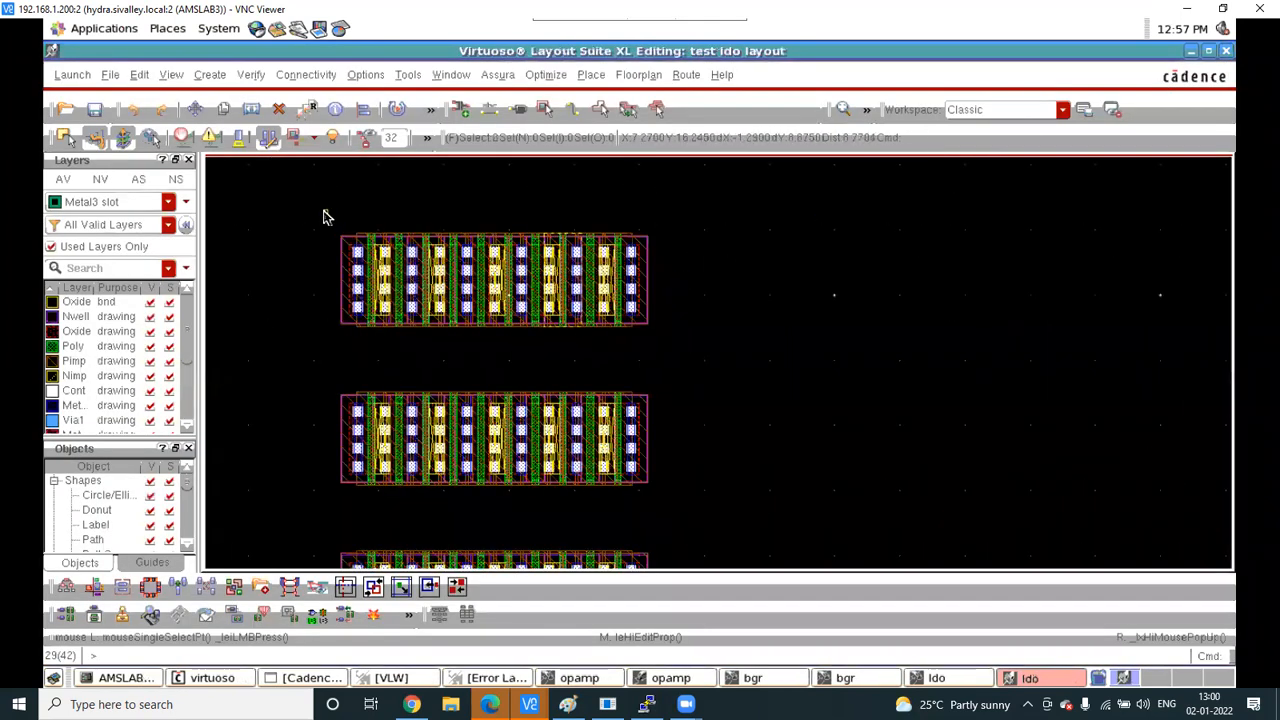
Try to apply common instance properties to all ten transistors of the top row
left_click_drag(317, 208, 772, 364)
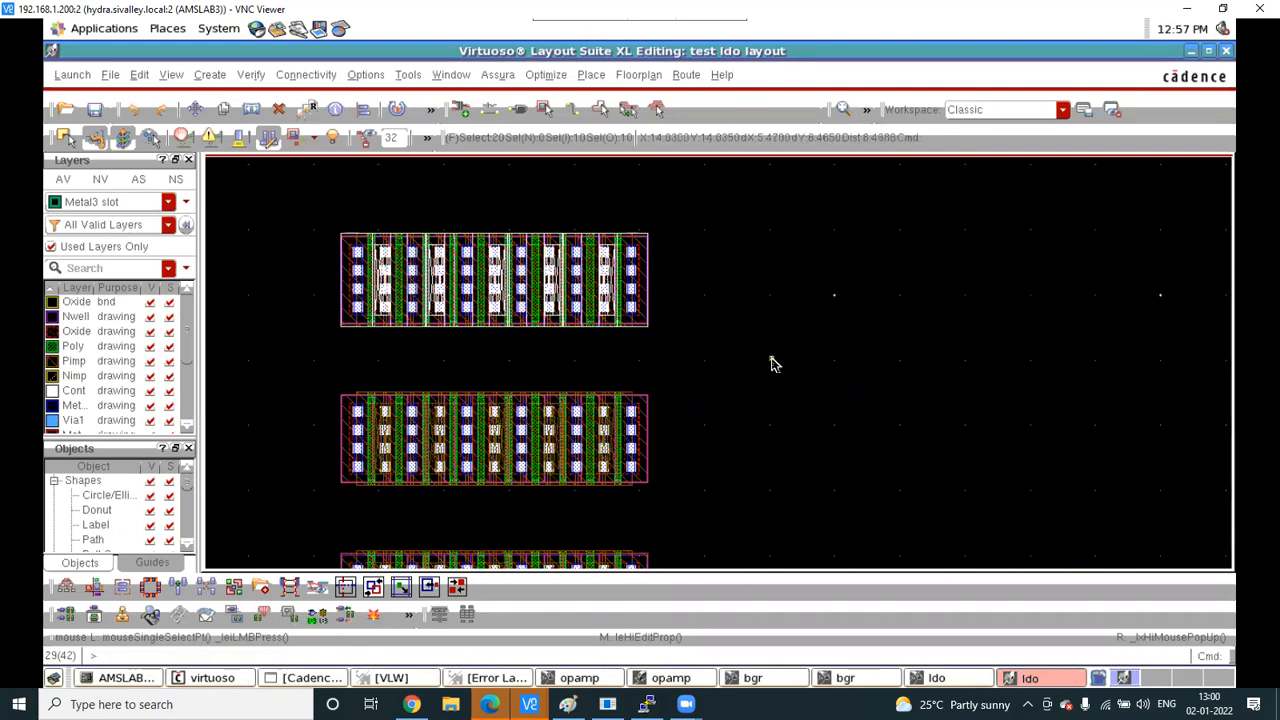
key("q")
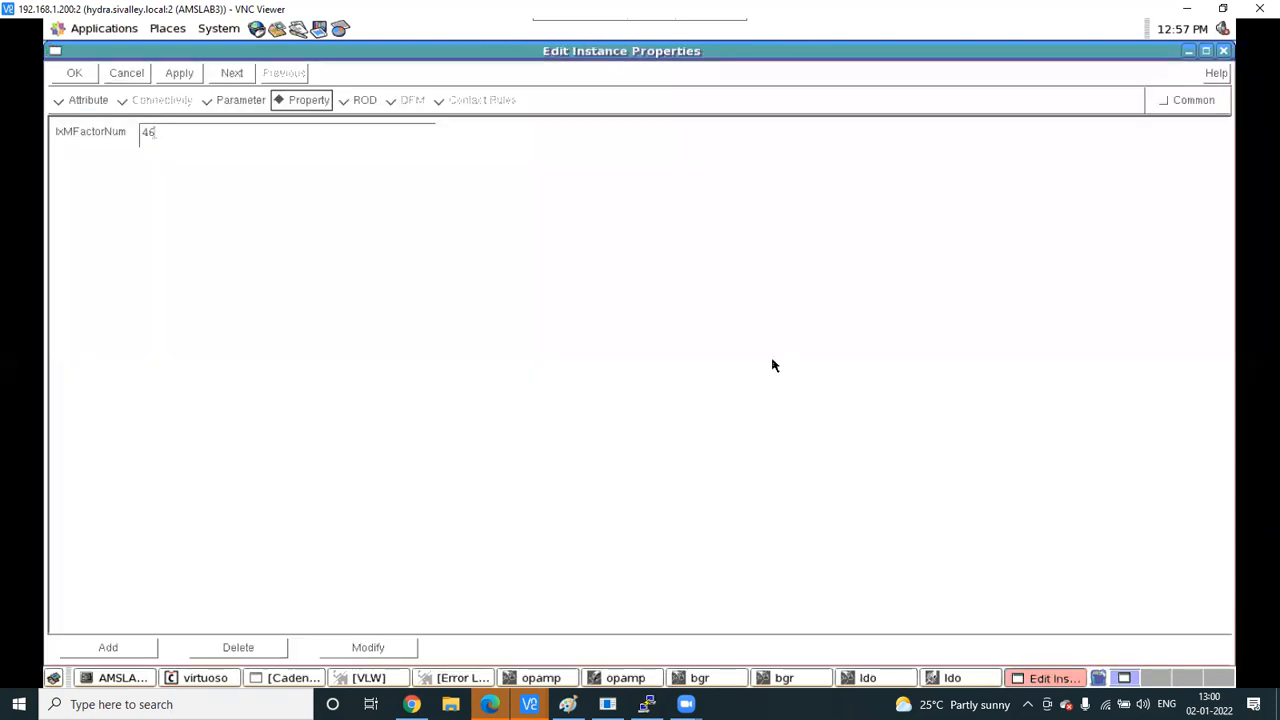
left_click(85, 100)
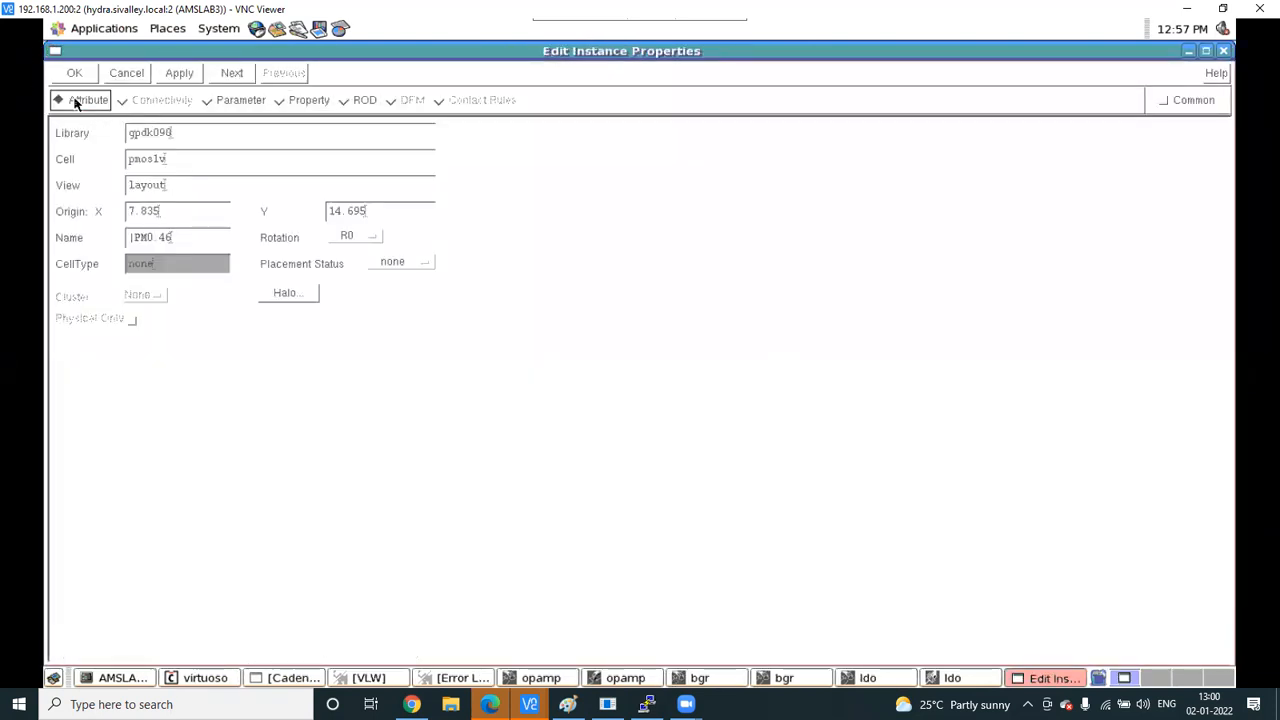
left_click(240, 101)
left_click(1163, 101)
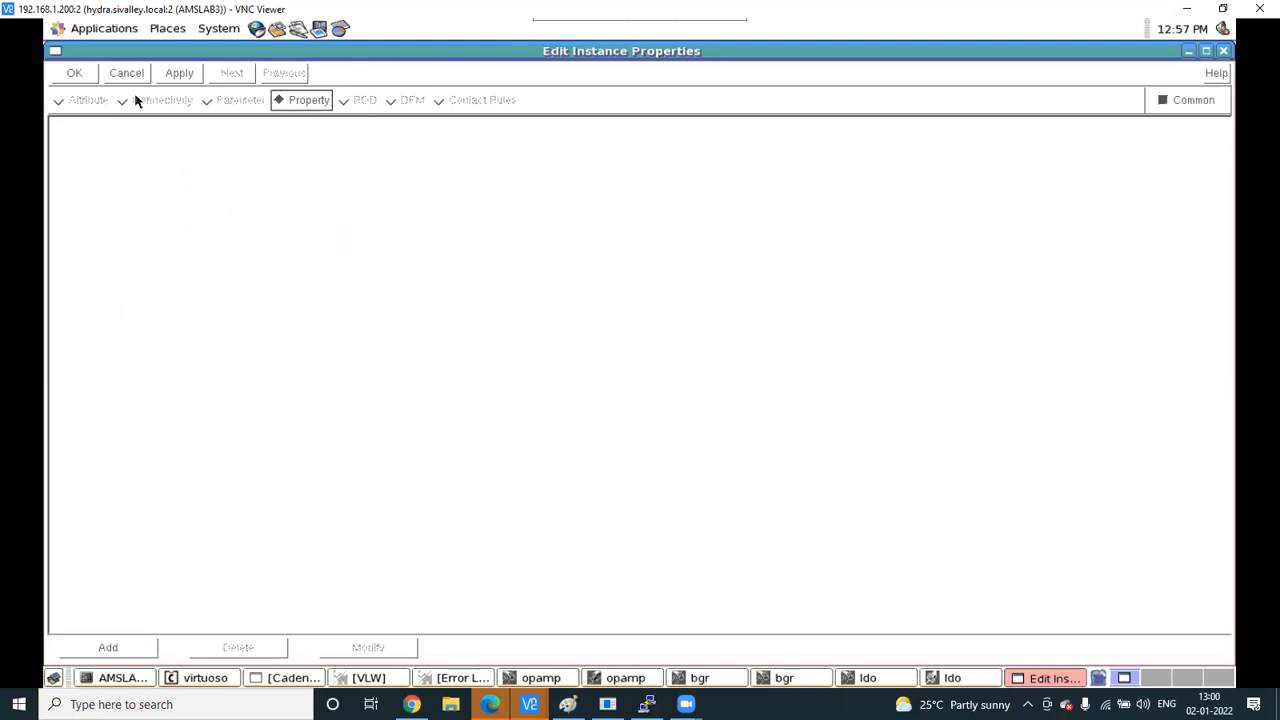
left_click(166, 76)
left_click(1223, 54)
Try to bring up the common instance parameters for the ten transistors of the second row
scroll(390, 268, "up", 1)
scroll(651, 328, "down", 2)
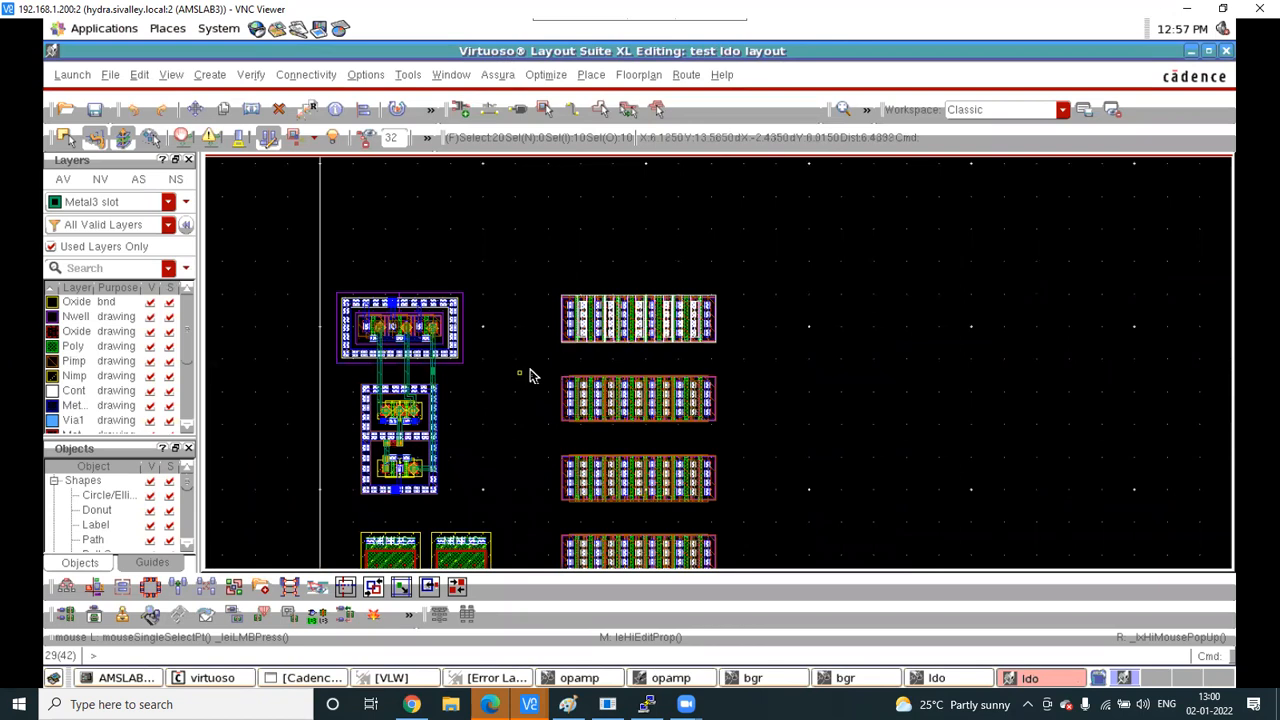
left_click_drag(531, 366, 783, 449)
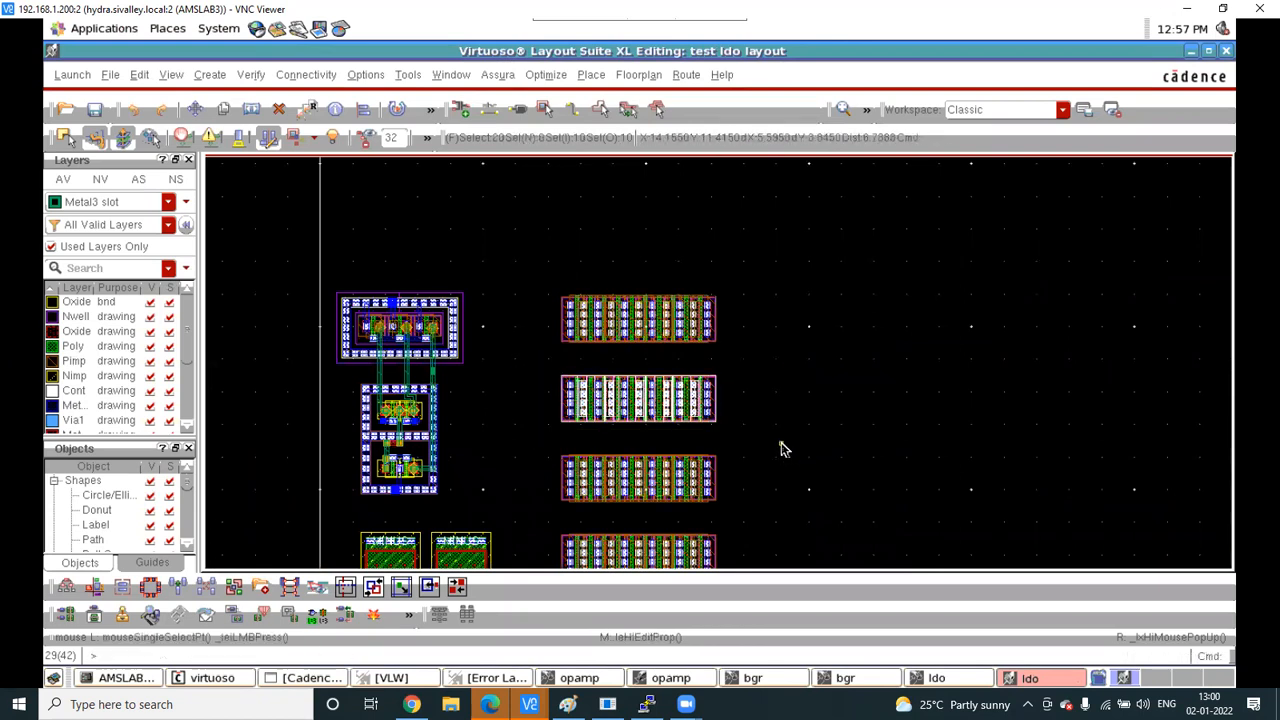
key("q")
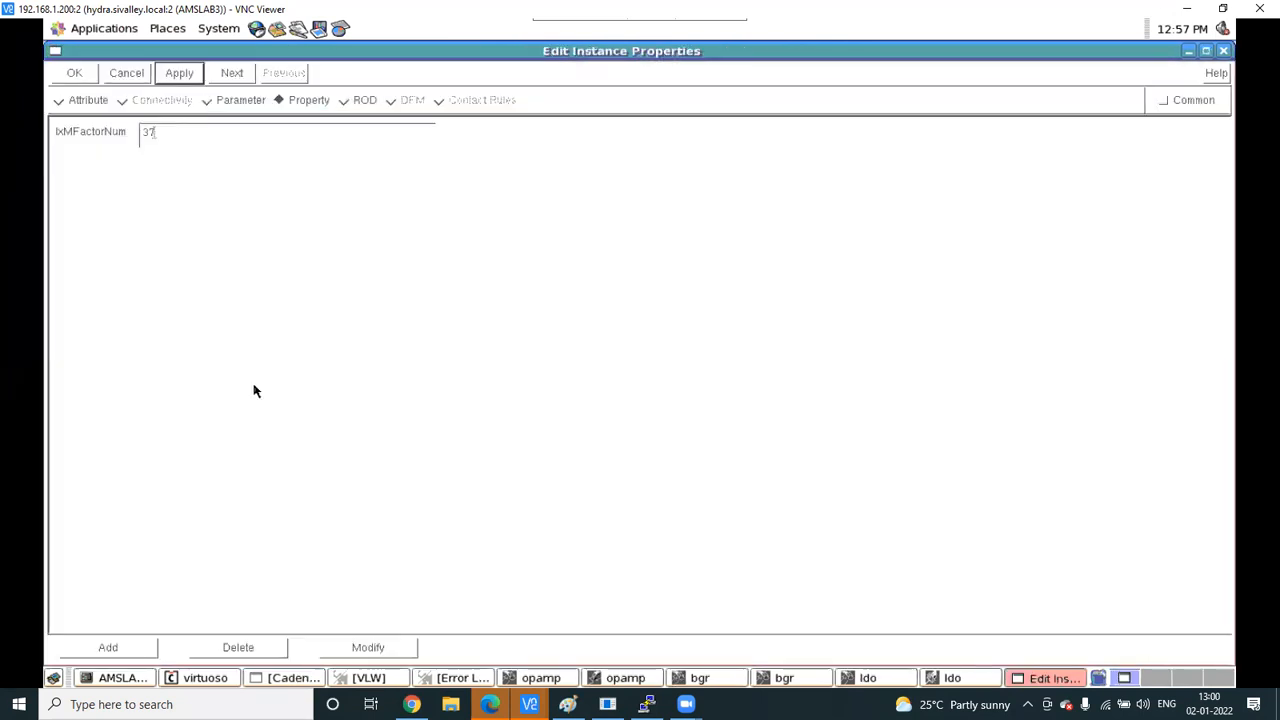
left_click(240, 101)
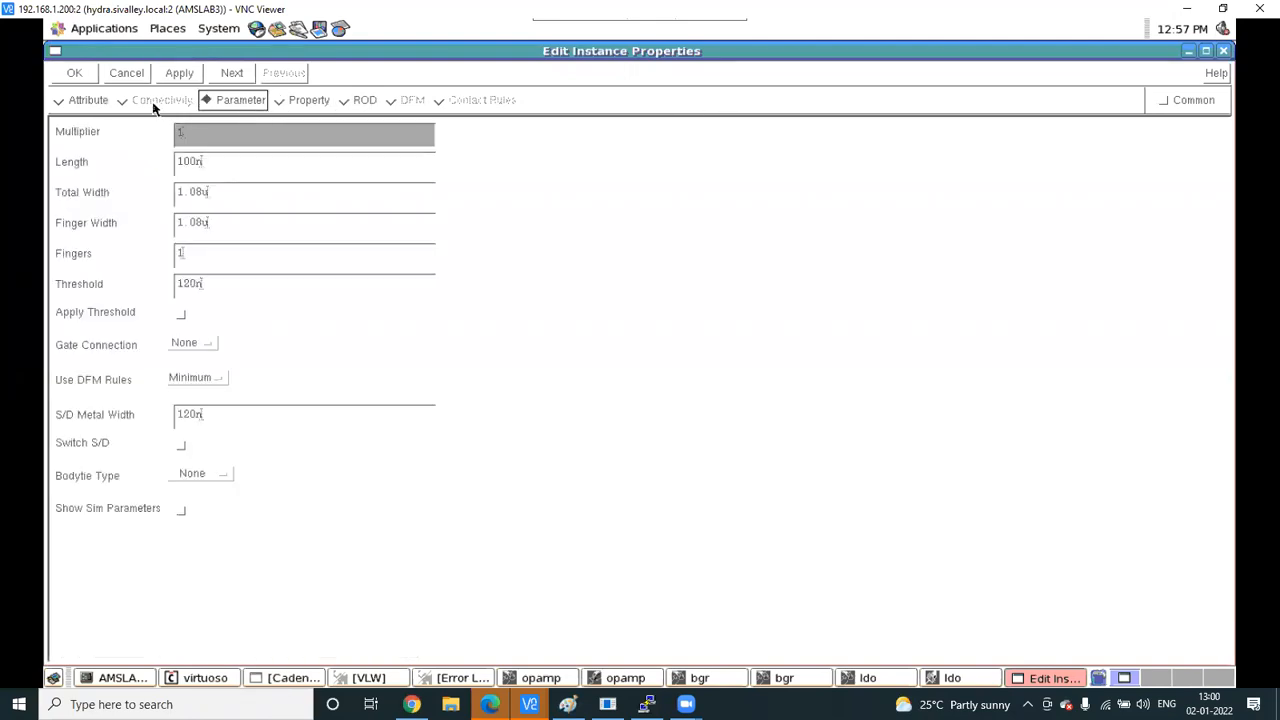
left_click(88, 101)
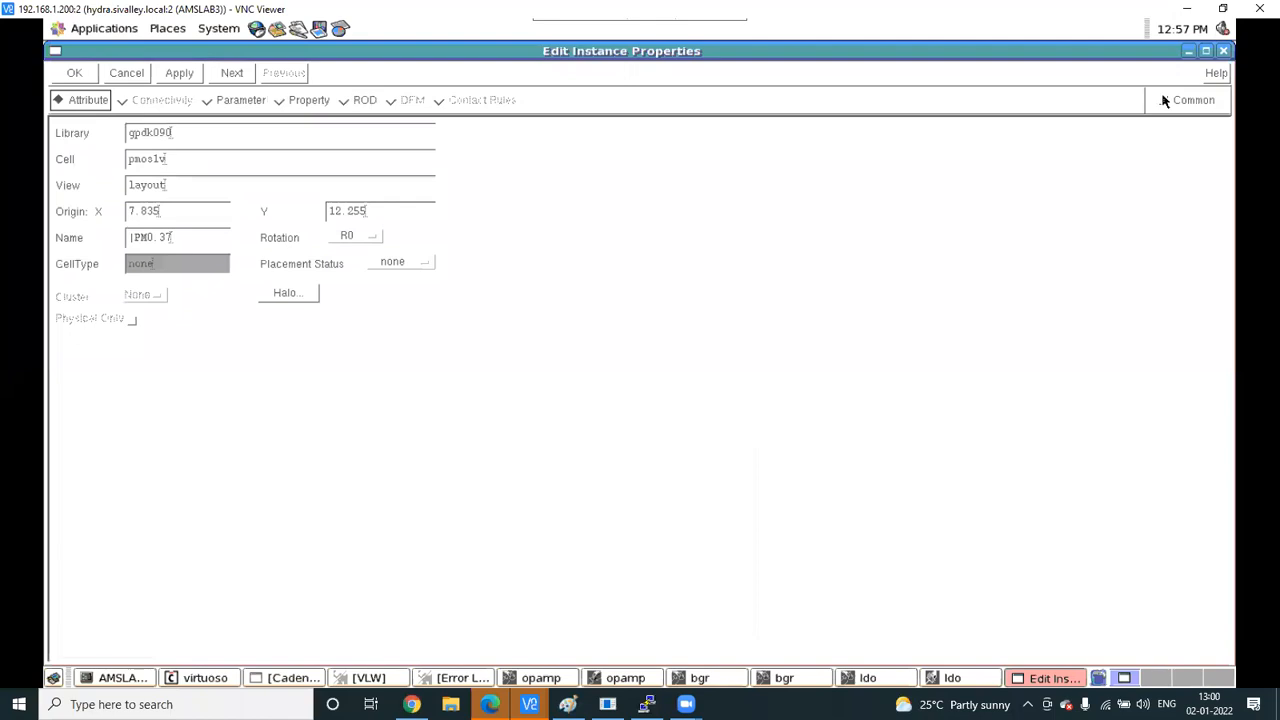
left_click(1163, 100)
left_click(306, 101)
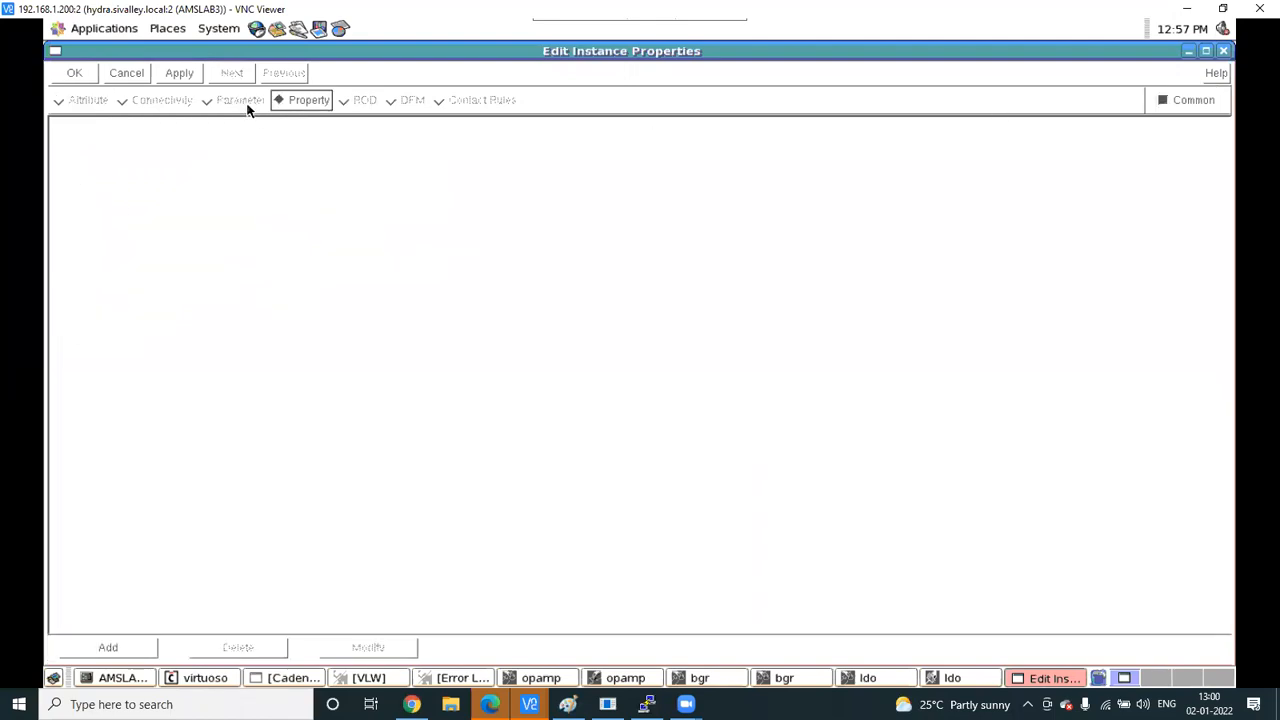
left_click(74, 76)
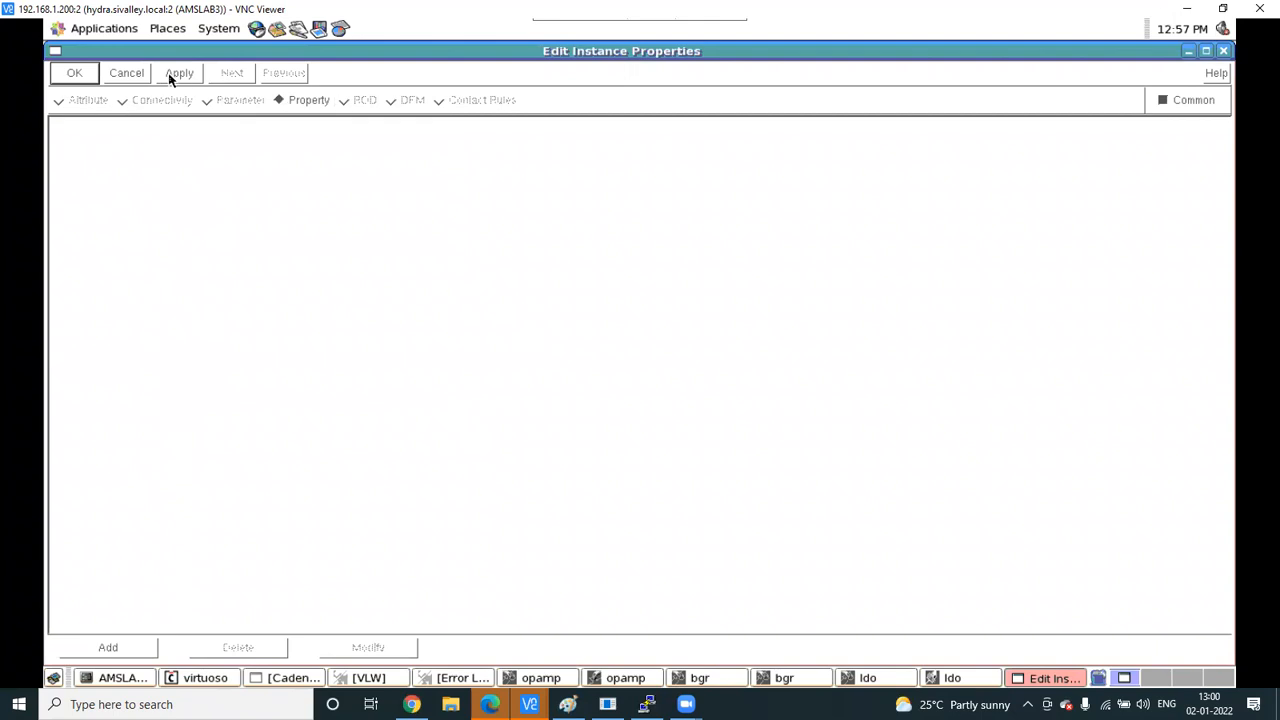
left_click(133, 76)
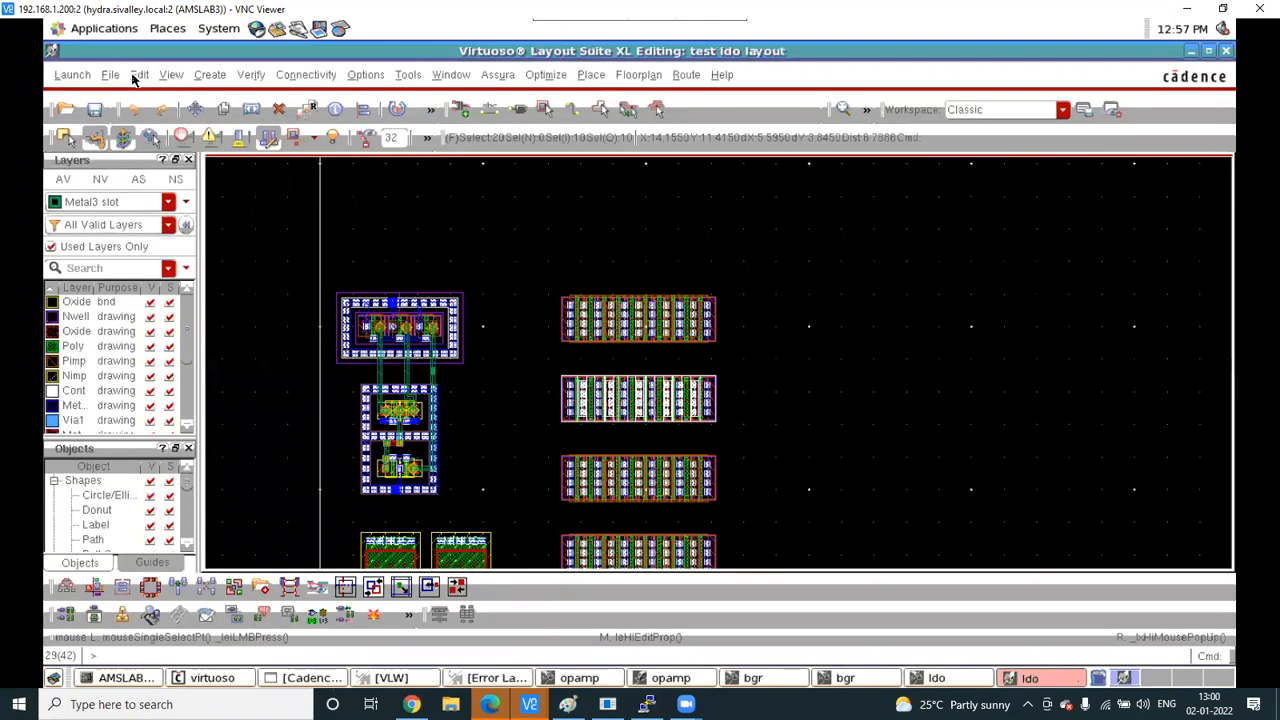
Delete all markers in the cellview, with VLS Connectivity as the source and edit as the access mode
left_click(689, 363)
scroll(687, 362, "up", 1, "ctrl")
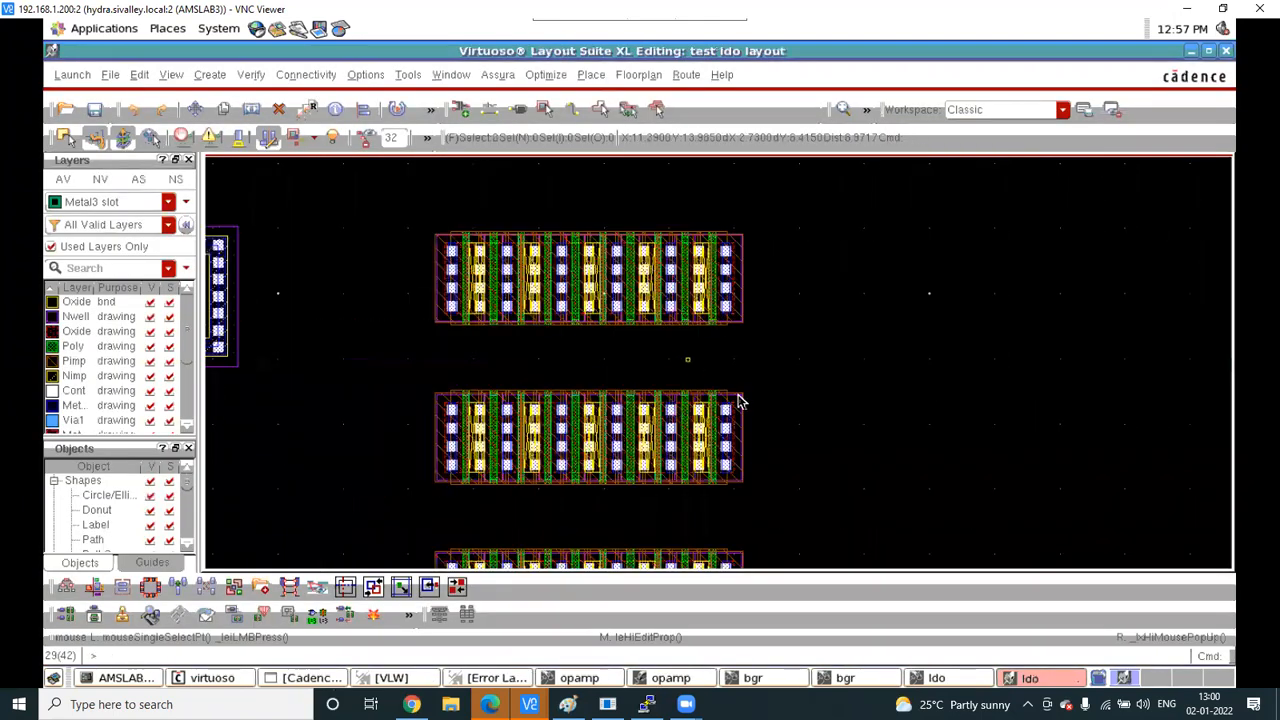
key("s")
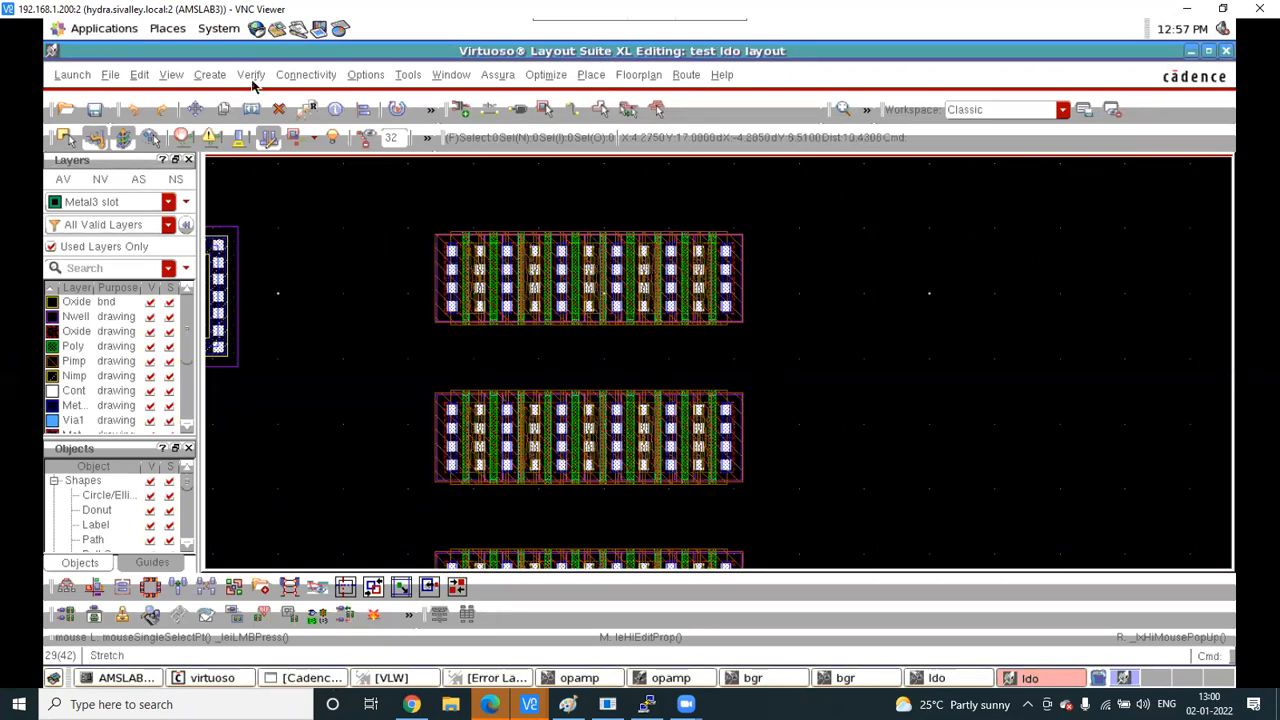
left_click(251, 75)
mouse_move(275, 225)
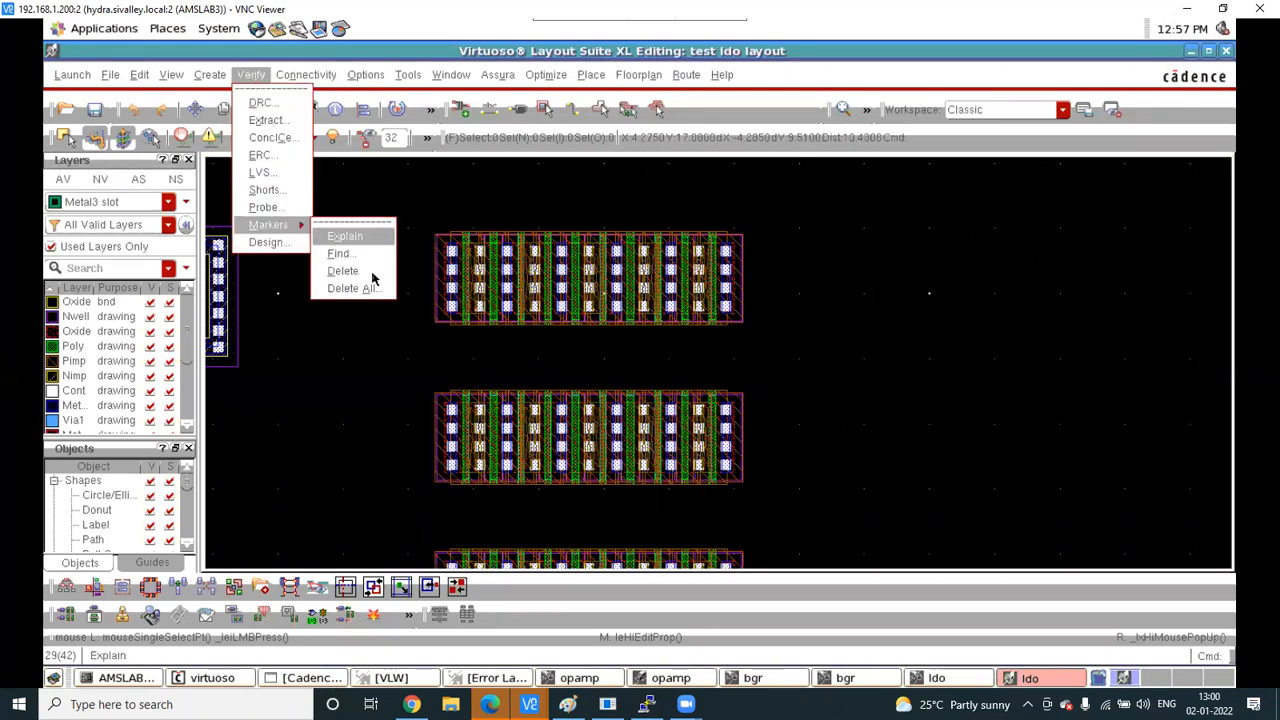
left_click(355, 288)
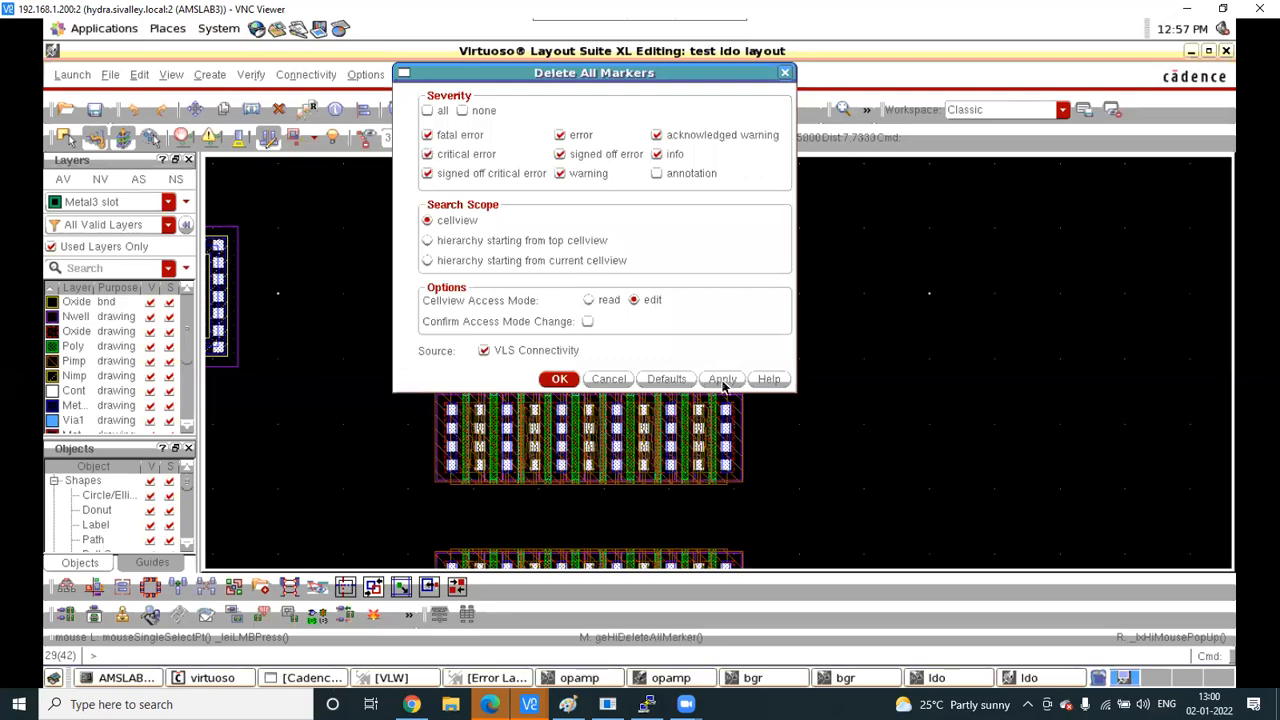
left_click(559, 379)
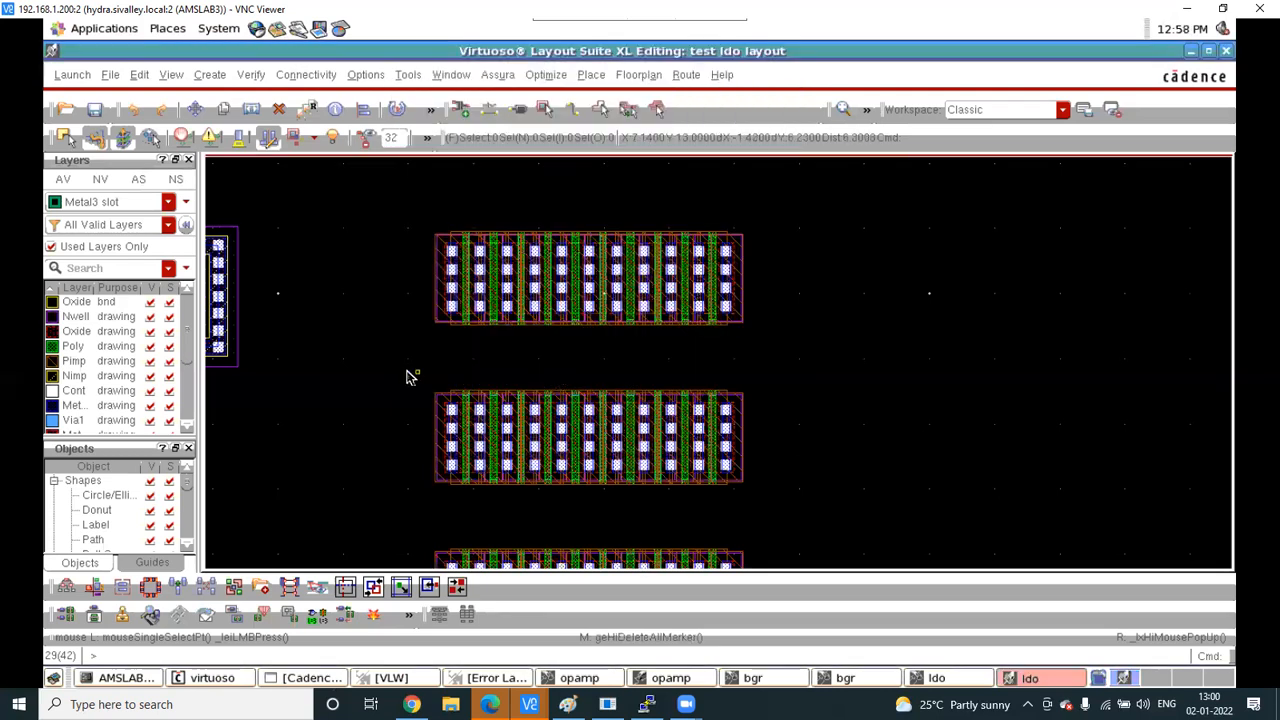
Set the Gate Connection of all ten transistors in the second row to Bottom, using common instance parameters
left_click_drag(364, 366, 813, 519)
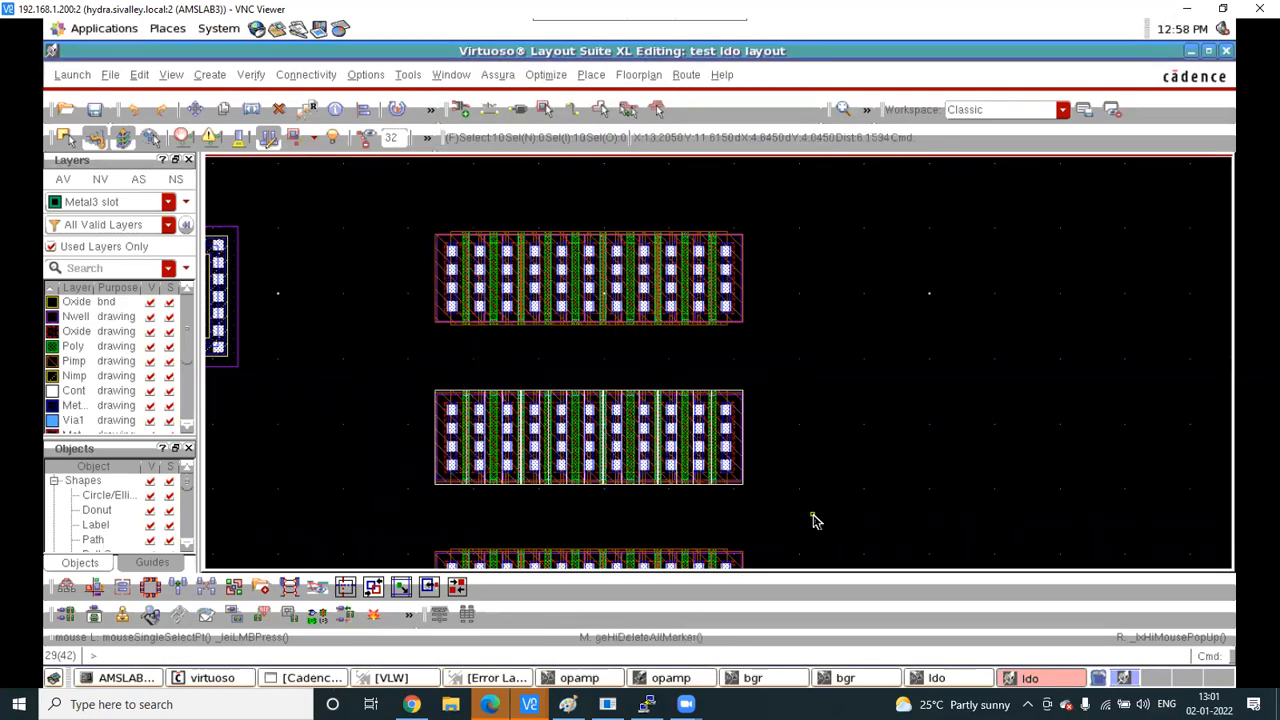
key("q")
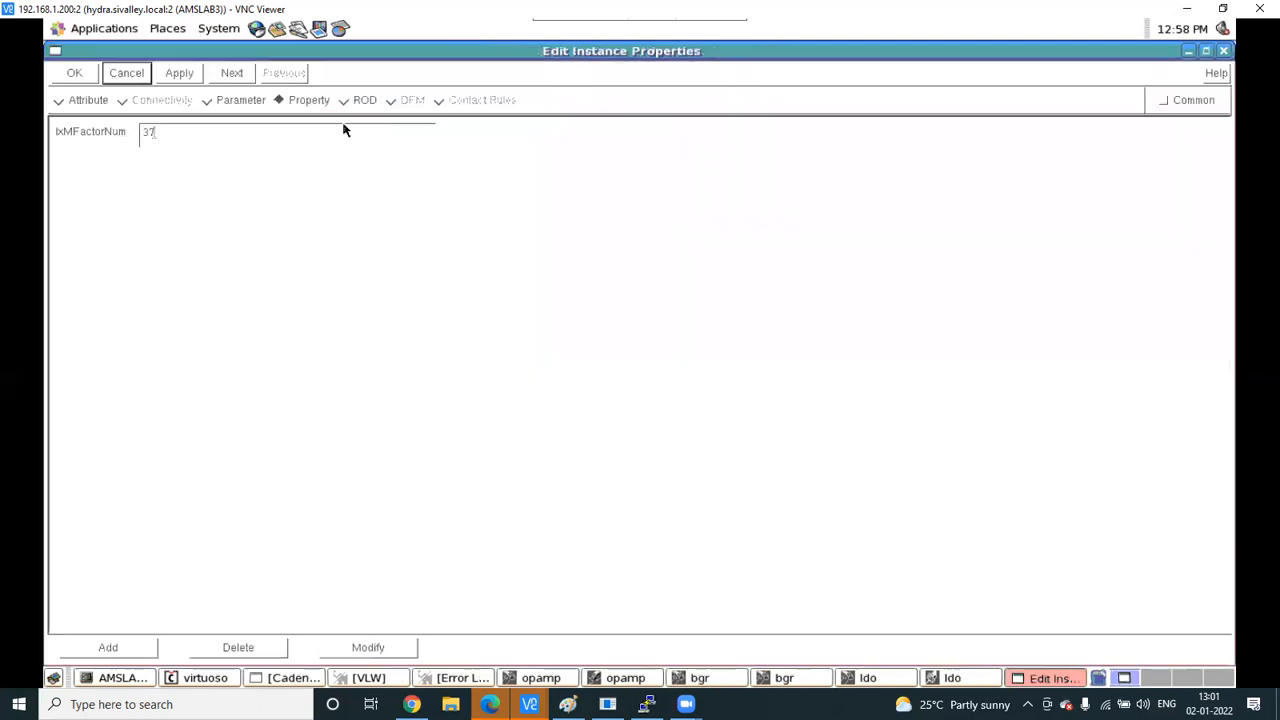
left_click(1166, 105)
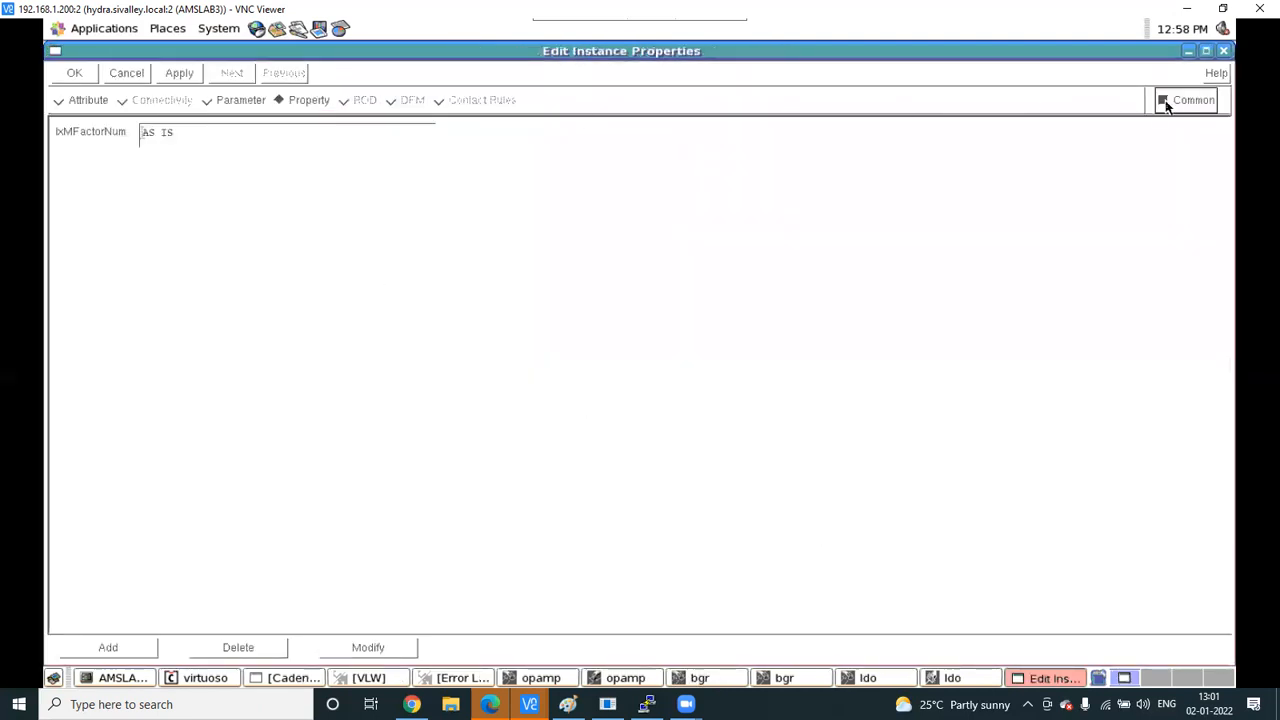
left_click(228, 101)
left_click(180, 345)
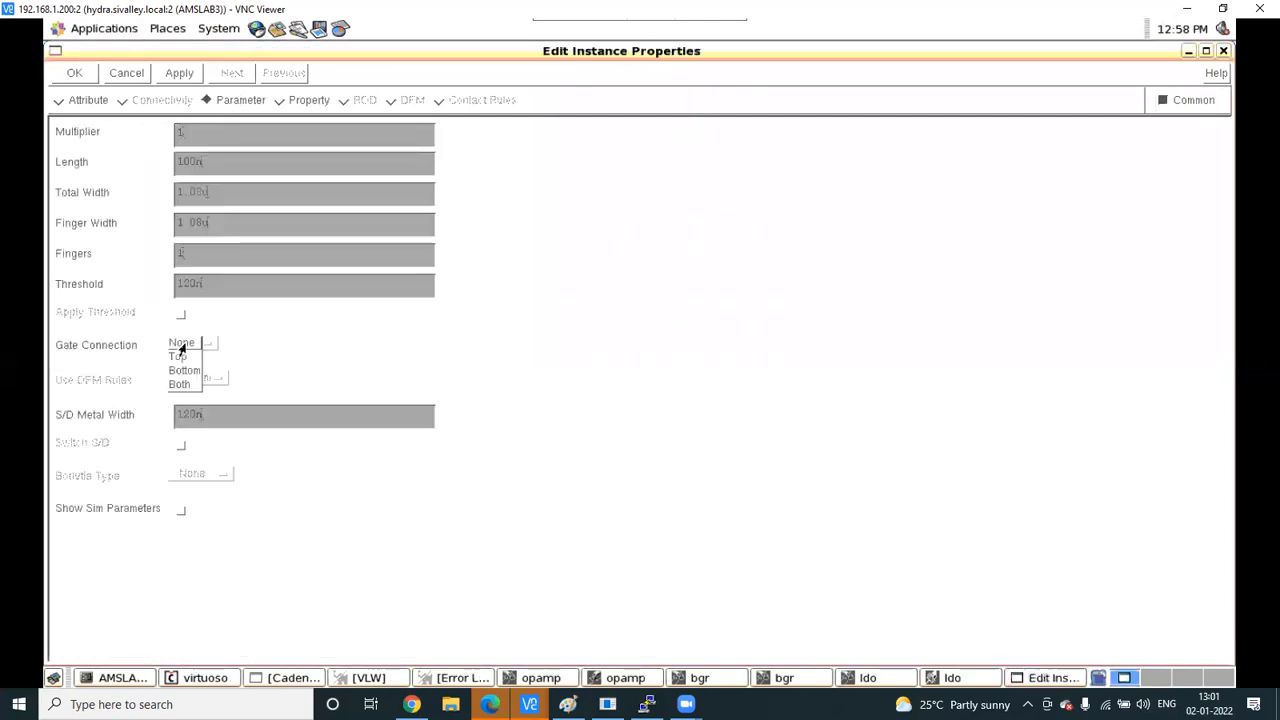
left_click(182, 371)
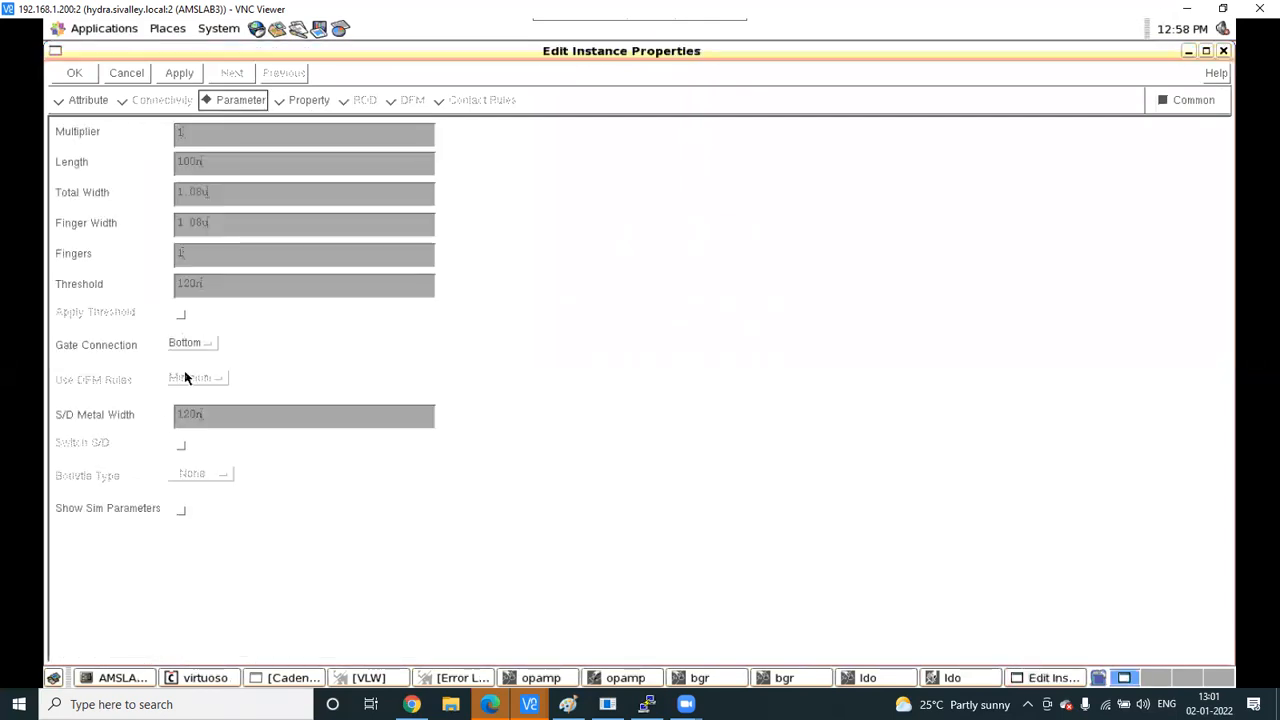
left_click(181, 74)
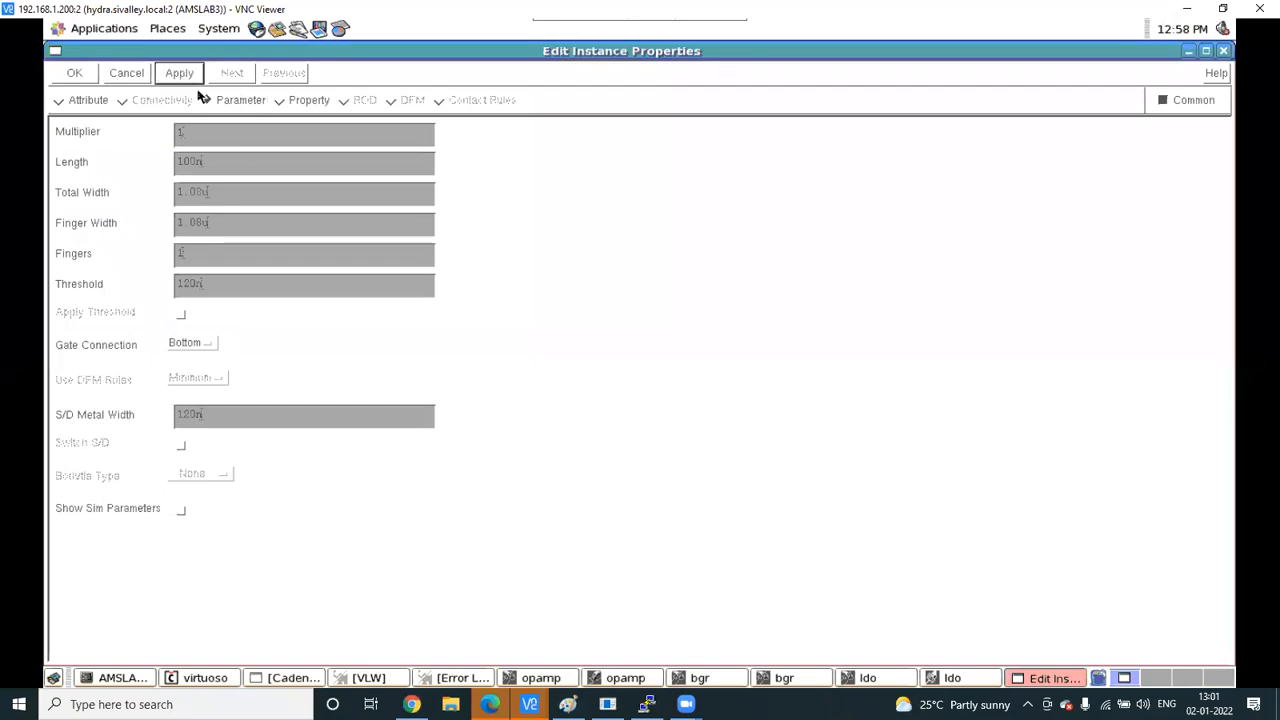
left_click(1190, 52)
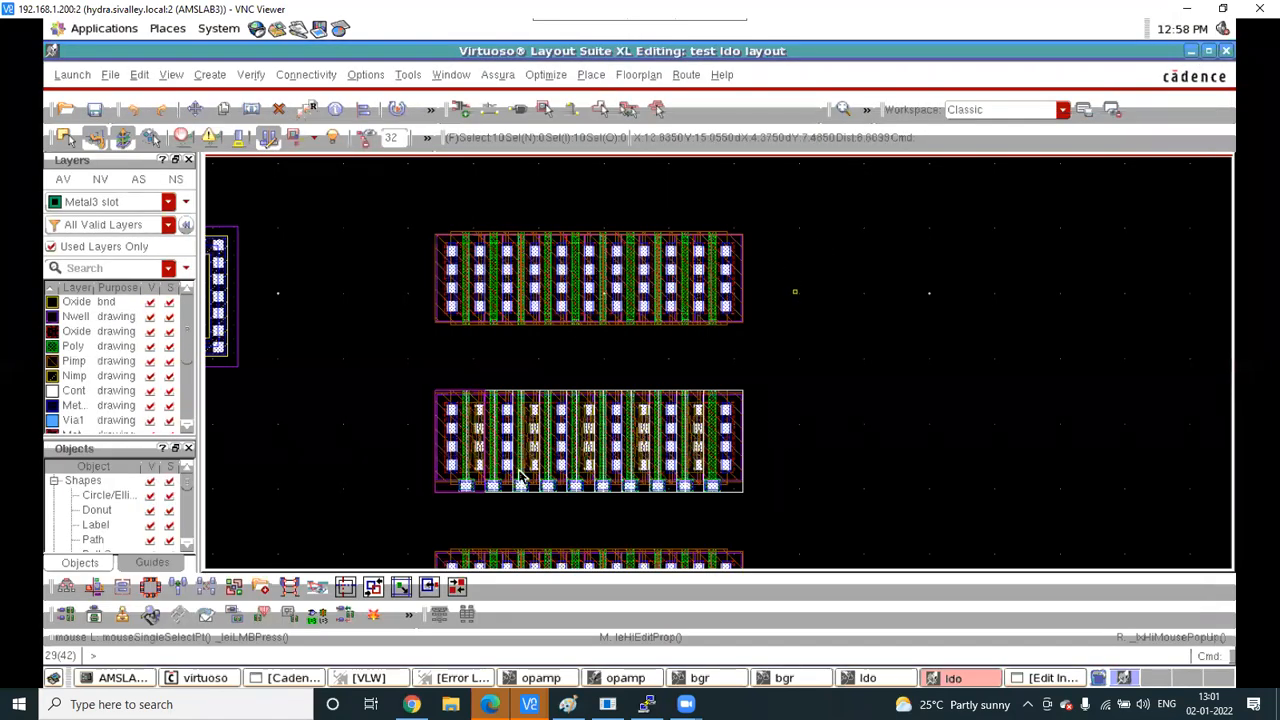
Set the Gate Connection of all ten transistors in the top row to Bottom through their common parameters
scroll(503, 505, "up", 2, "ctrl")
scroll(457, 477, "down", 2, "ctrl")
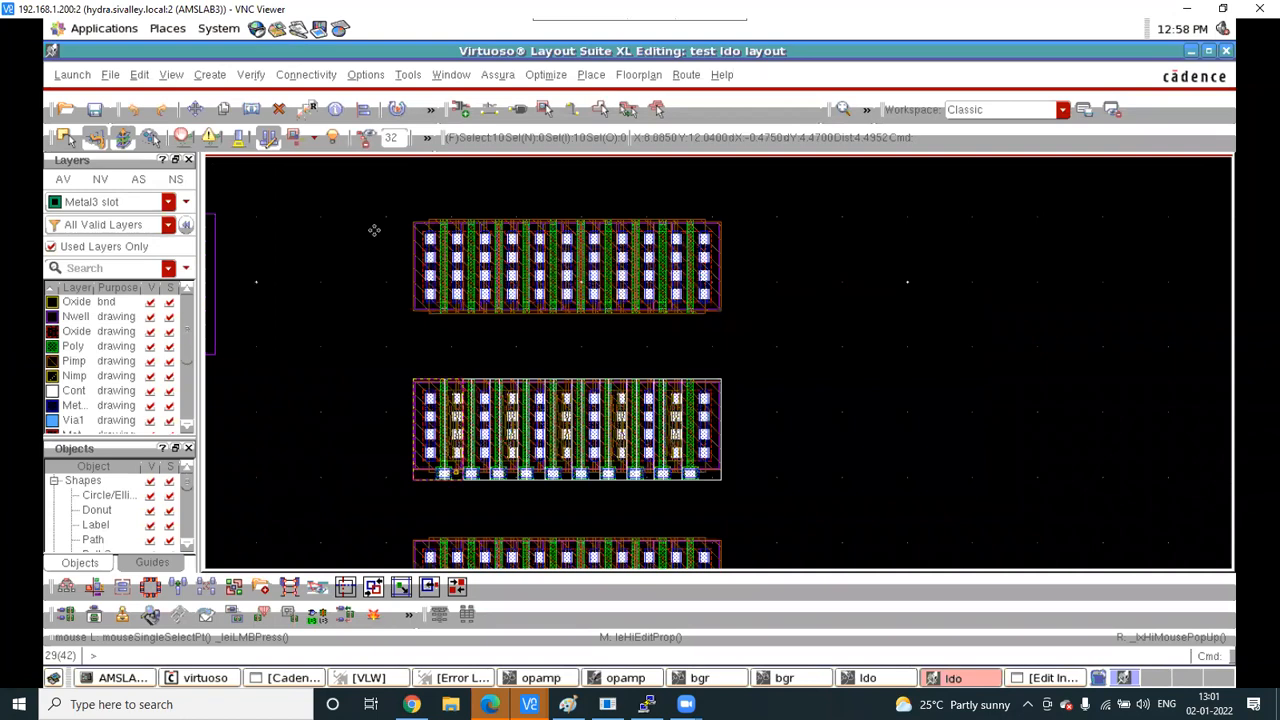
left_click_drag(386, 206, 838, 349)
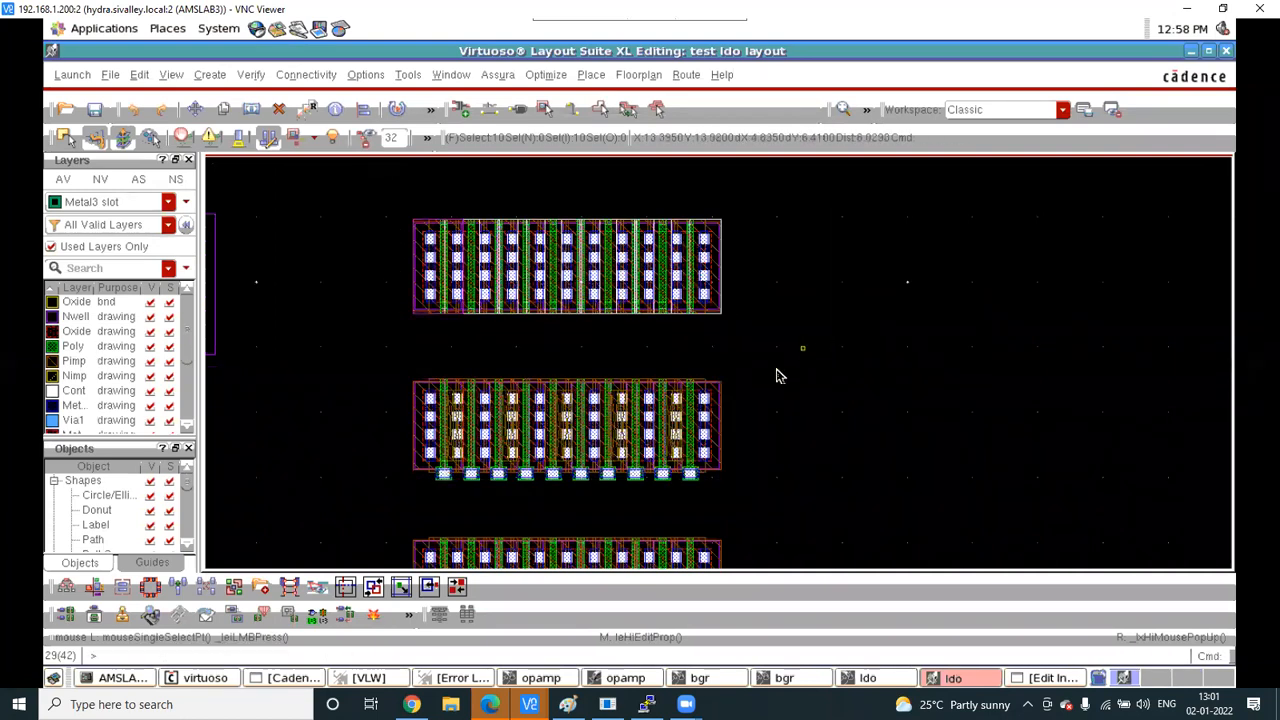
key("q")
left_click(1162, 100)
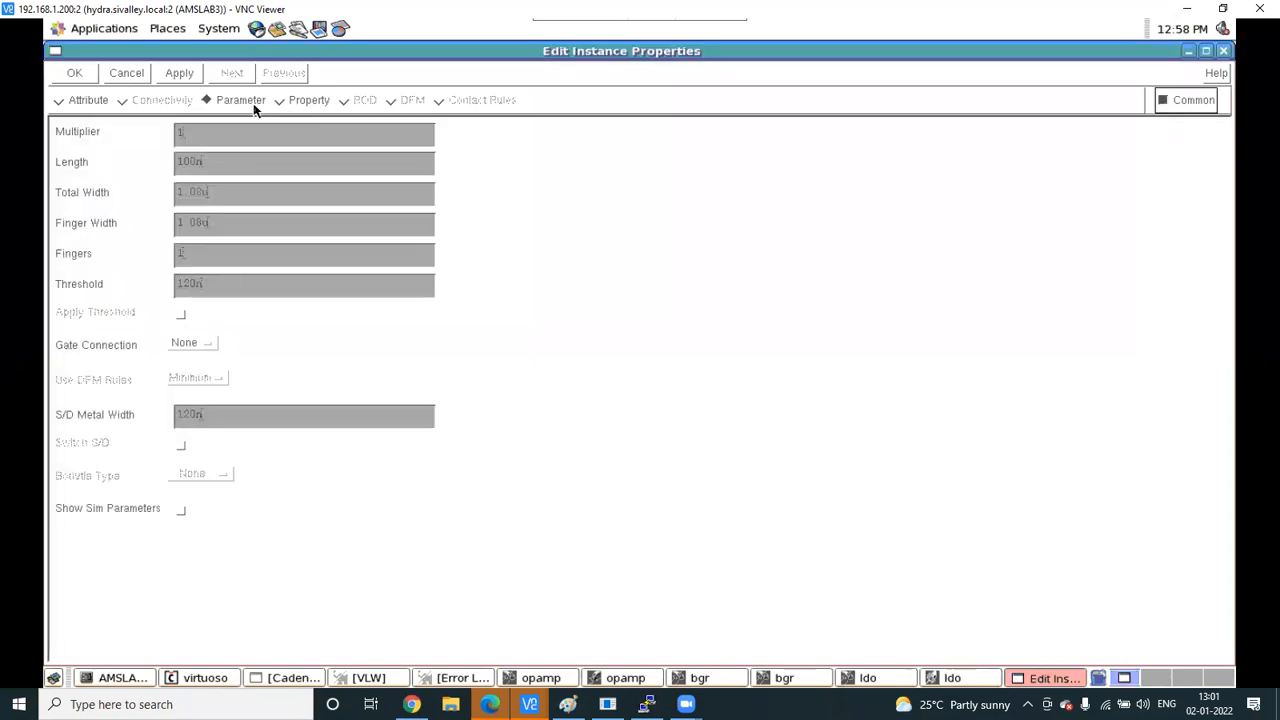
left_click(183, 344)
left_click(180, 371)
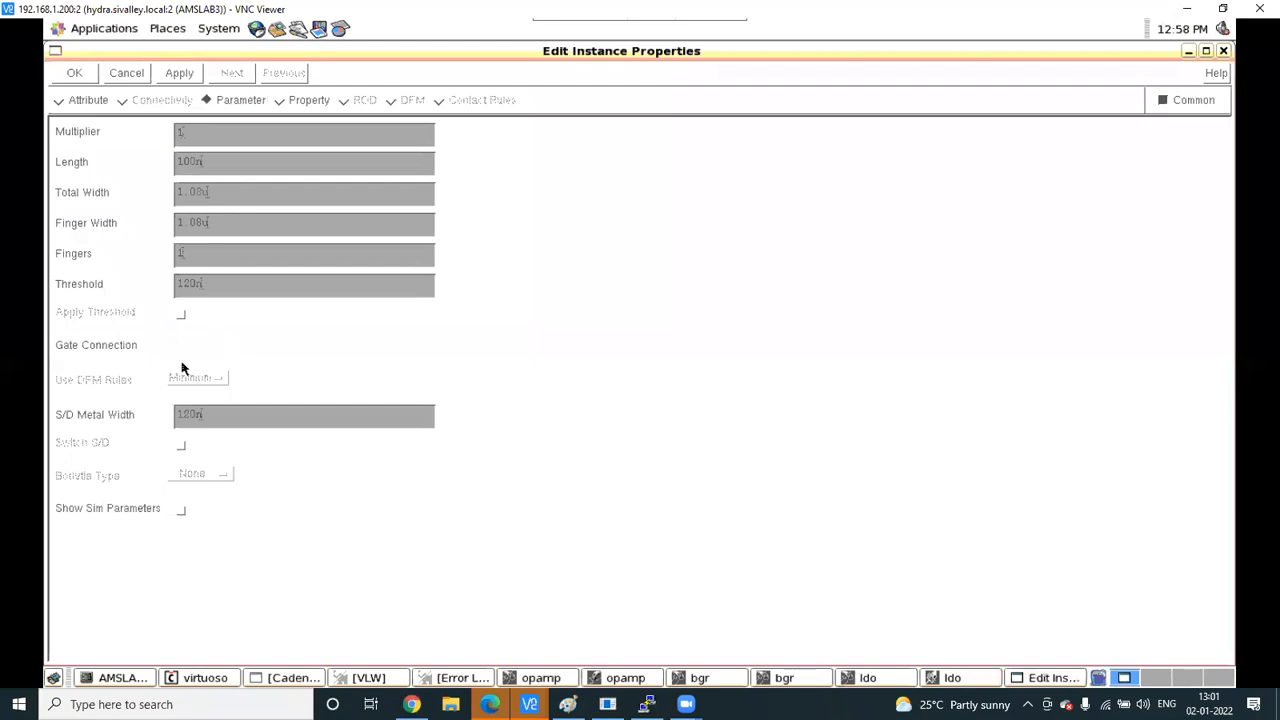
left_click(181, 71)
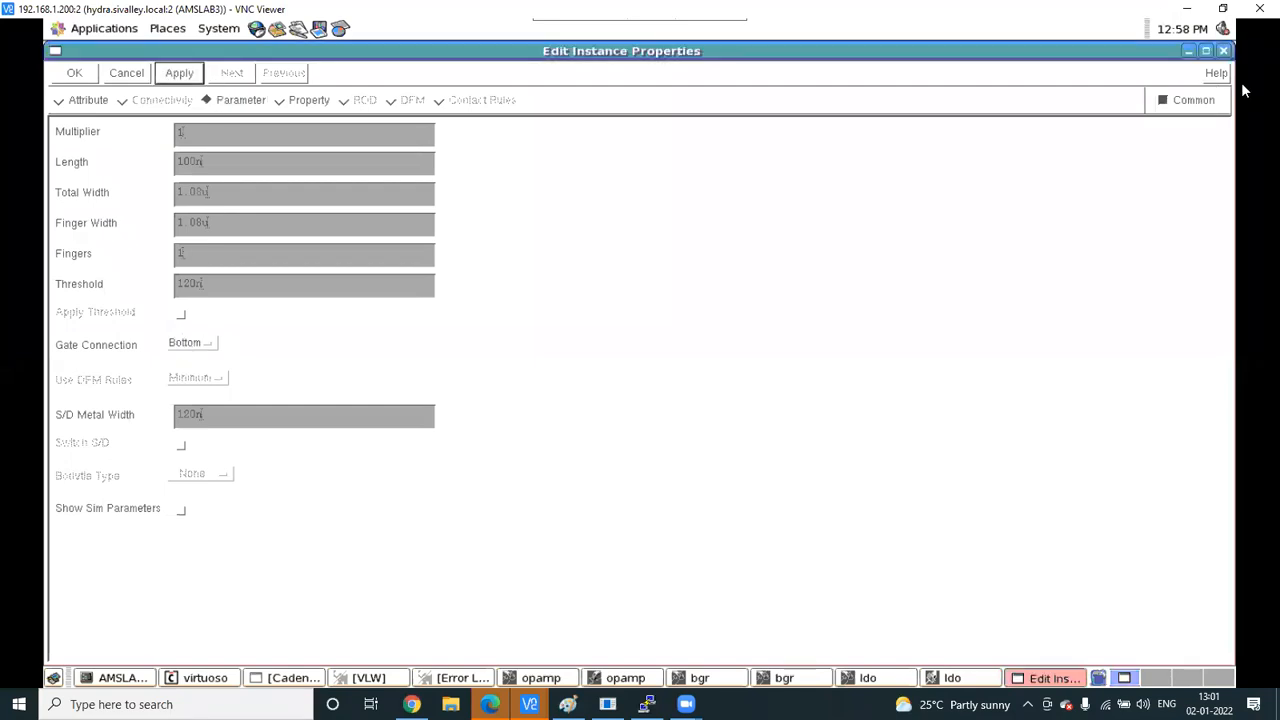
left_click(1189, 51)
Apply a Bottom Gate Connection to the ten transistors of the third row in common mode
scroll(528, 392, "down", 3)
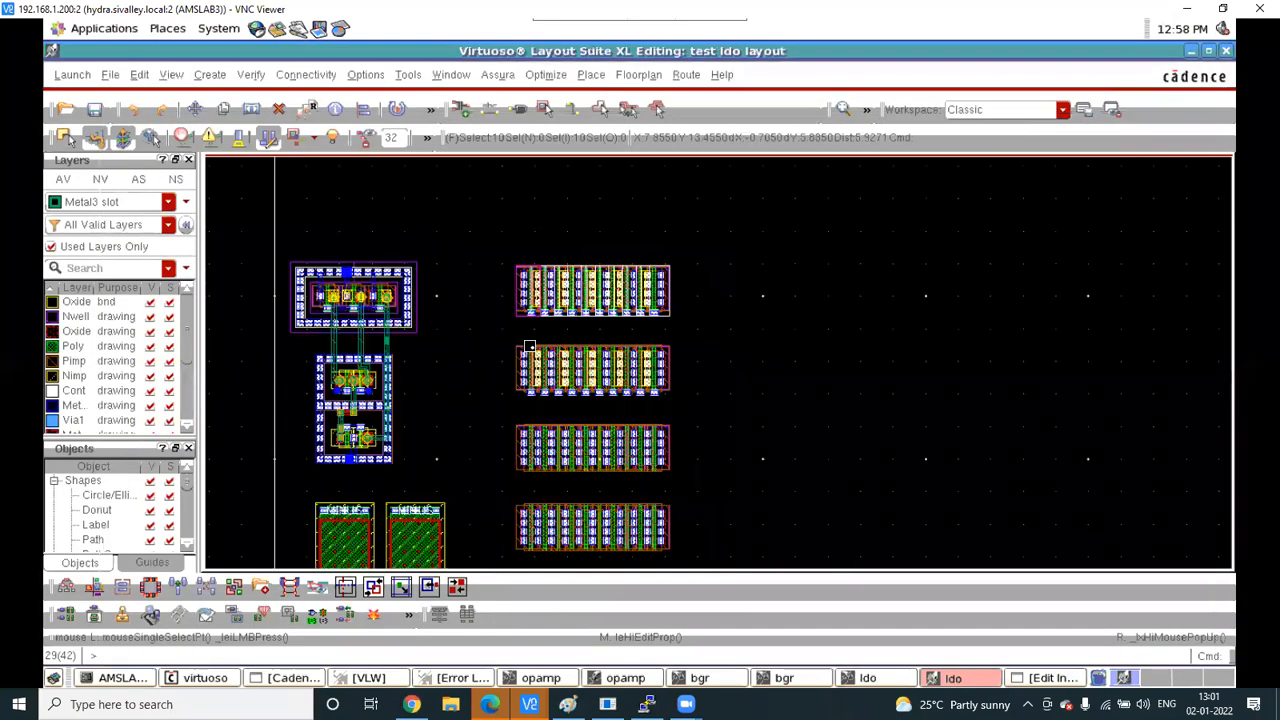
scroll(541, 386, "up", 2)
left_click_drag(451, 371, 719, 441)
key("q")
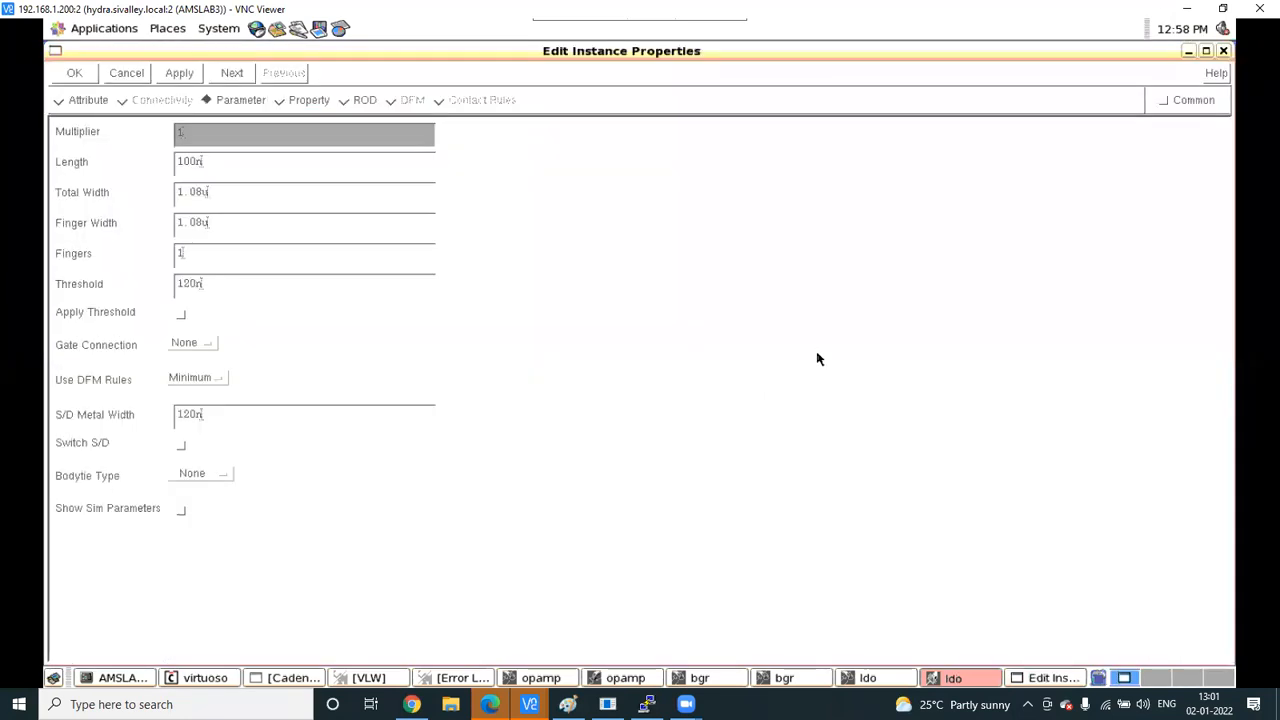
left_click(1163, 100)
left_click(250, 103)
left_click(194, 344)
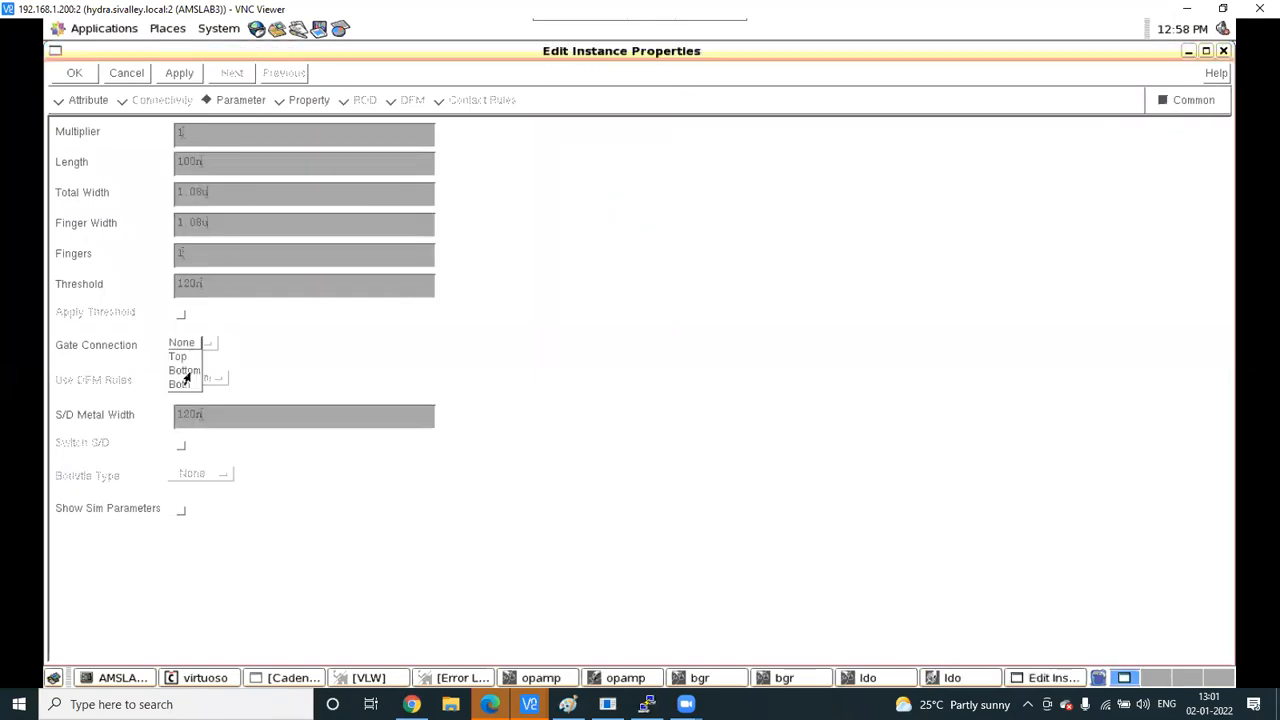
left_click(185, 371)
left_click(195, 74)
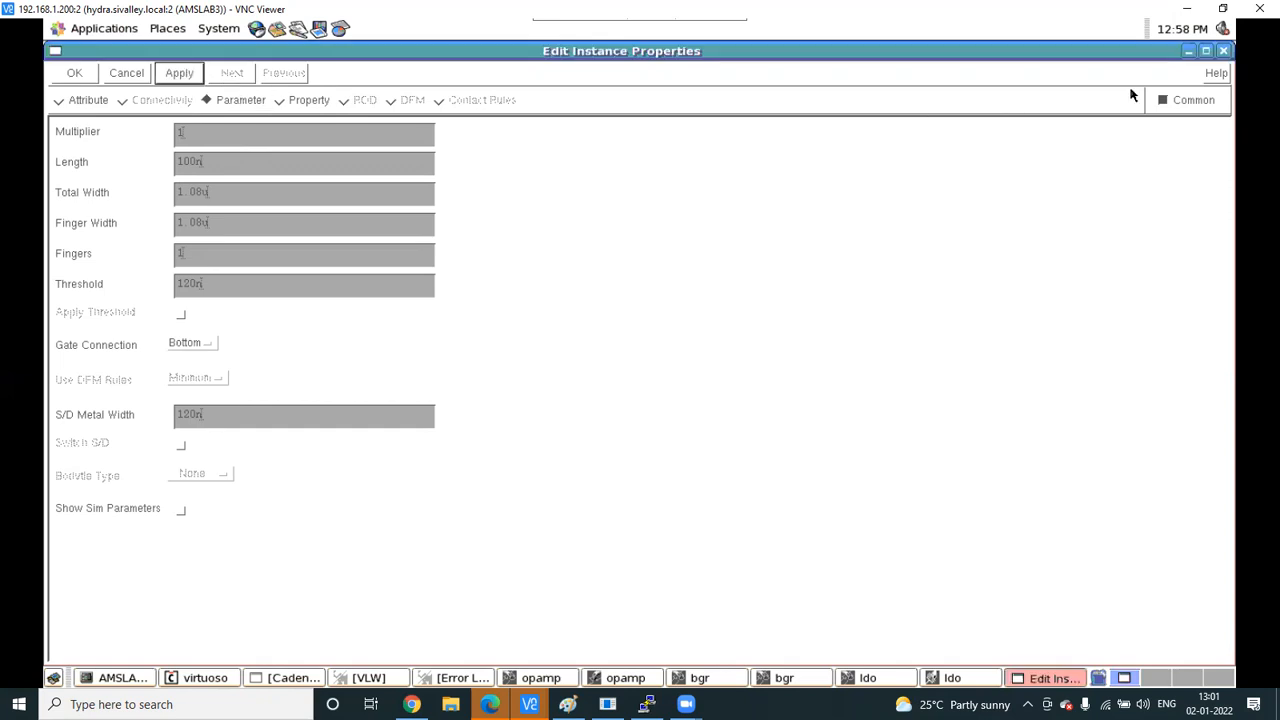
Apply a Bottom Gate Connection to the ten transistors of the fourth row in common mode
scroll(515, 325, "down", 2)
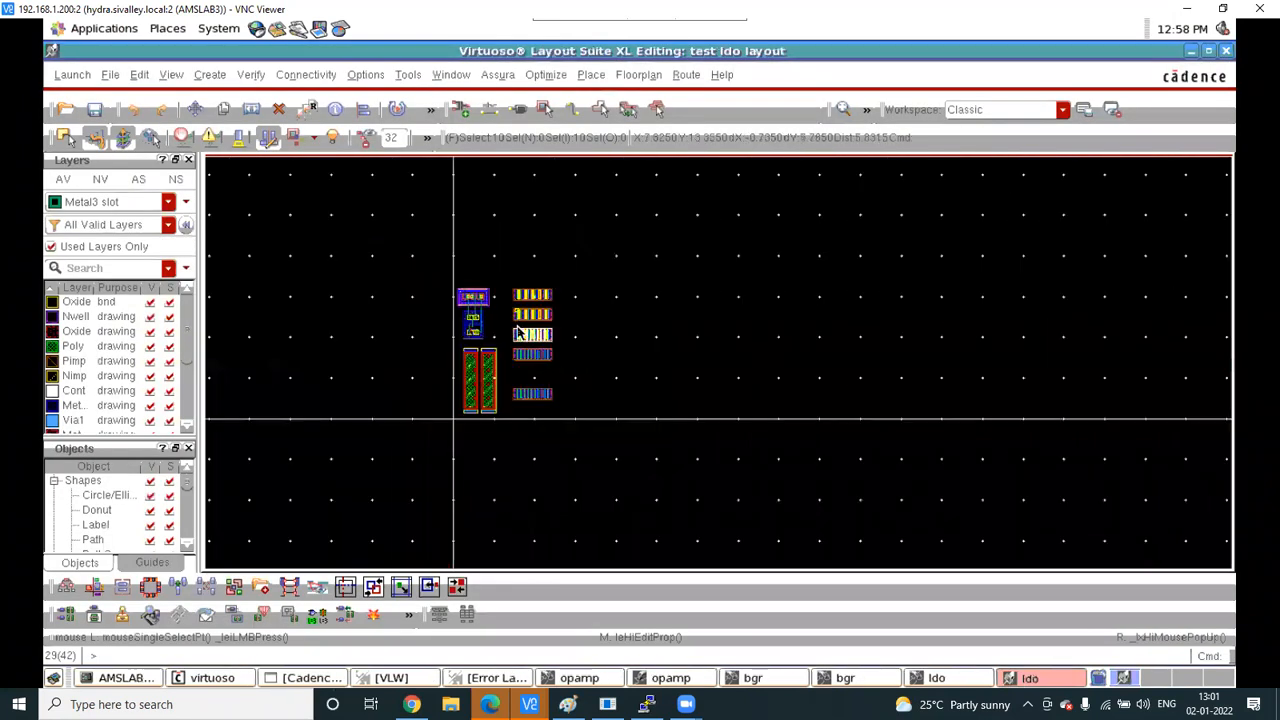
scroll(538, 377, "up", 2)
left_click_drag(421, 247, 655, 343)
key("q")
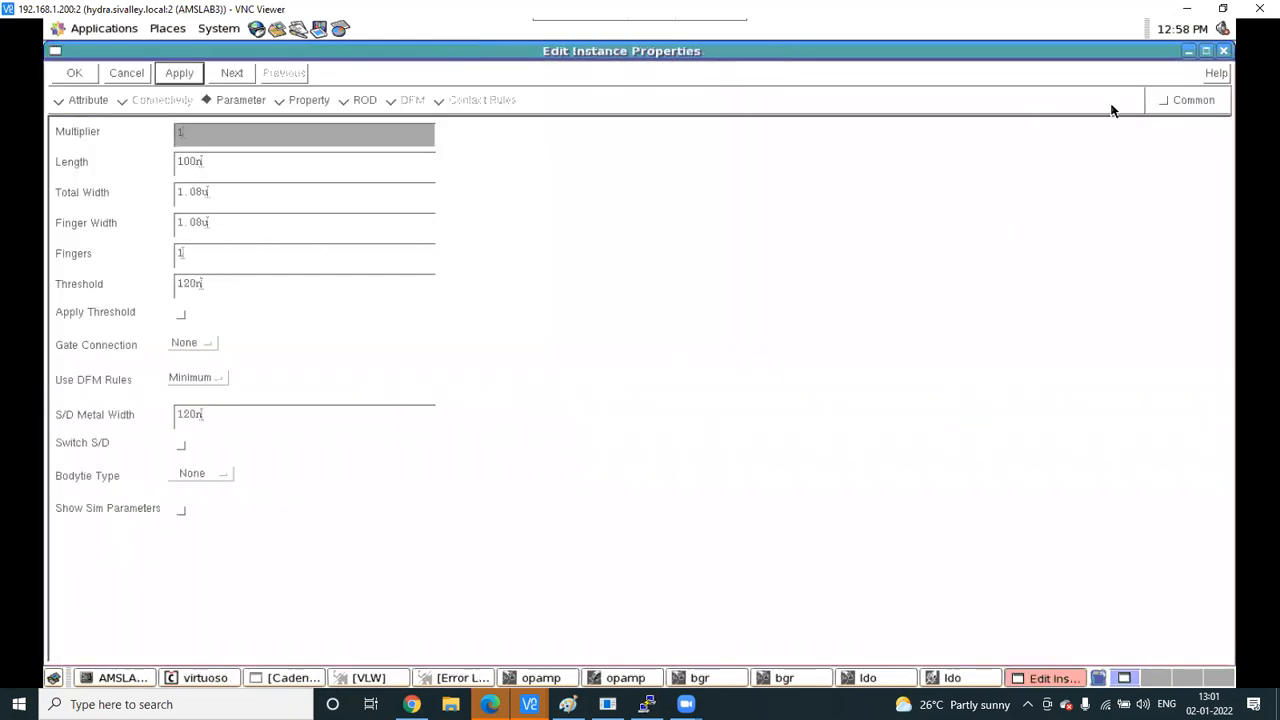
left_click(190, 344)
left_click(183, 371)
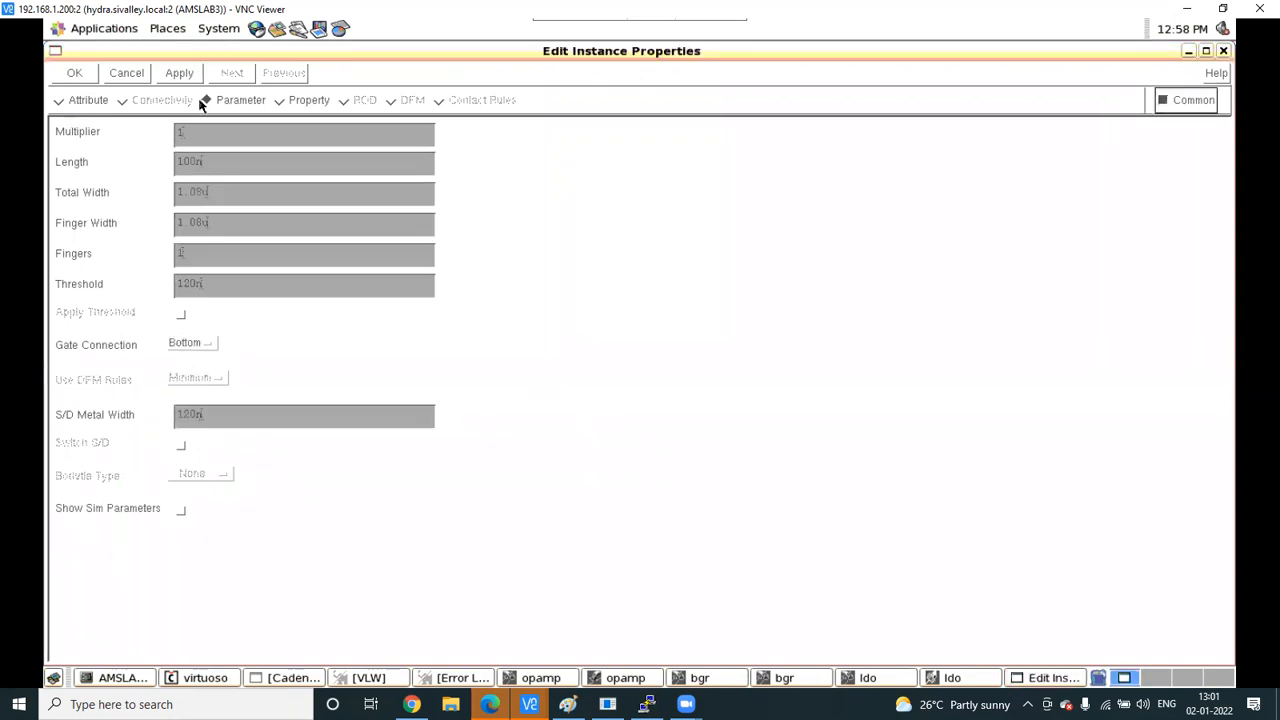
left_click(180, 73)
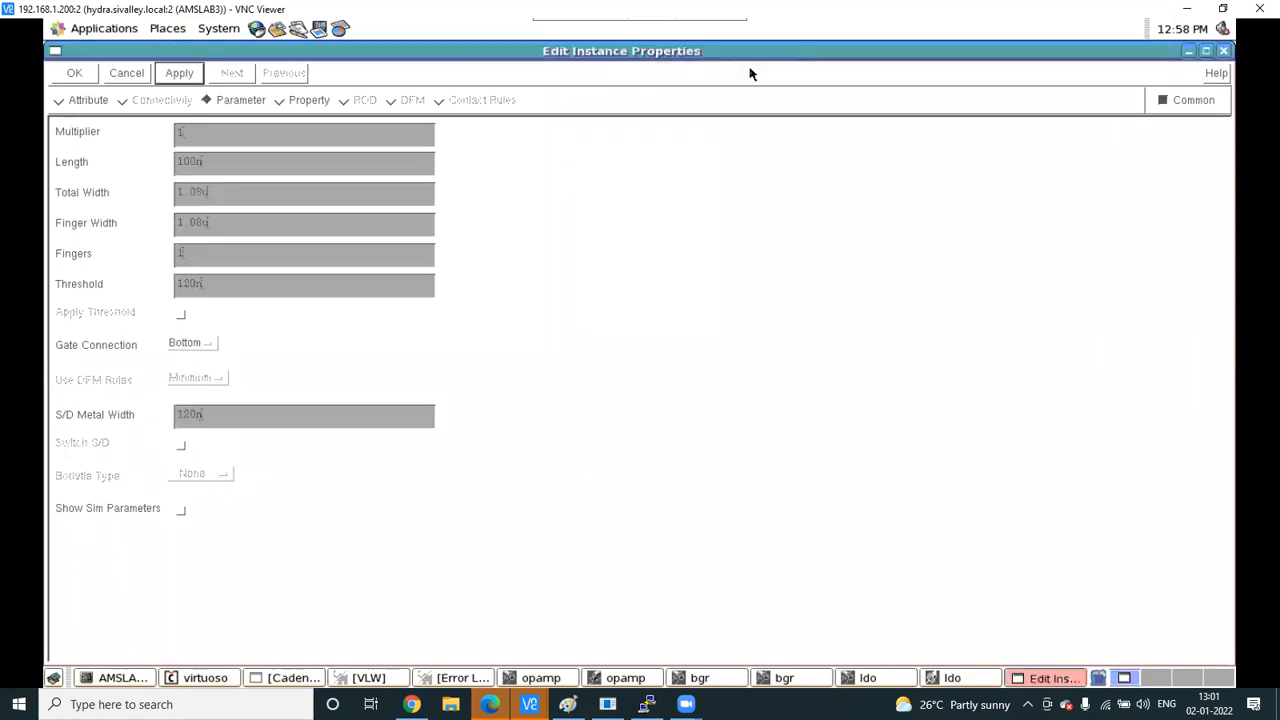
left_click(1190, 51)
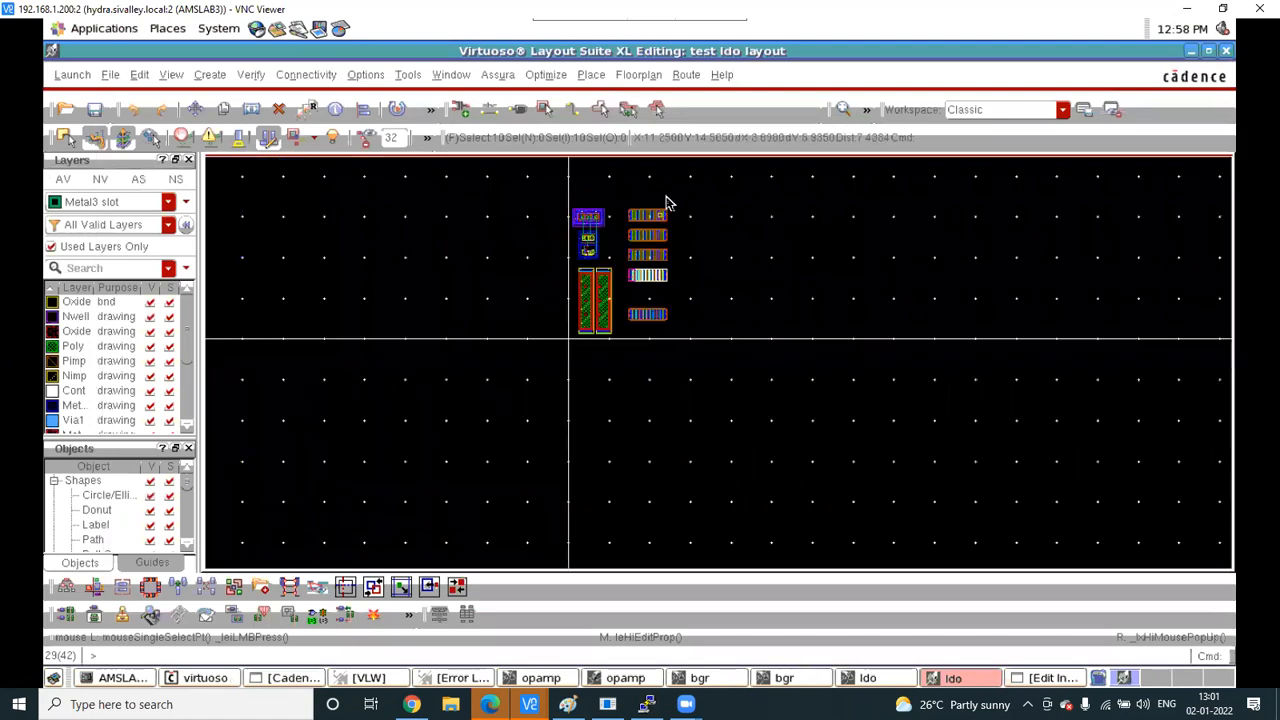
Quick Align the second row's upper poly edge with the lower edge of the top row's gate contacts
scroll(668, 203, "up", 1, "ctrl")
scroll(606, 268, "up", 2, "ctrl")
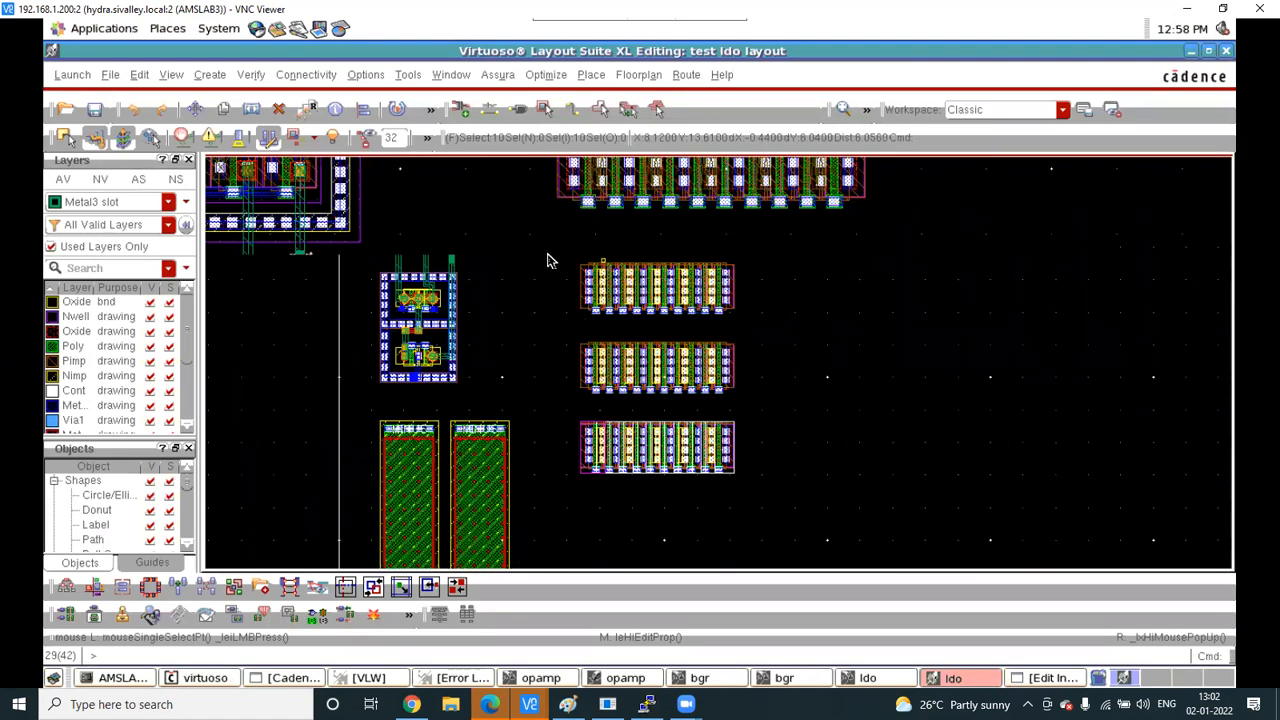
scroll(548, 261, "up", 1, "ctrl")
left_click_drag(518, 237, 574, 251)
scroll(576, 254, "up", 1, "ctrl")
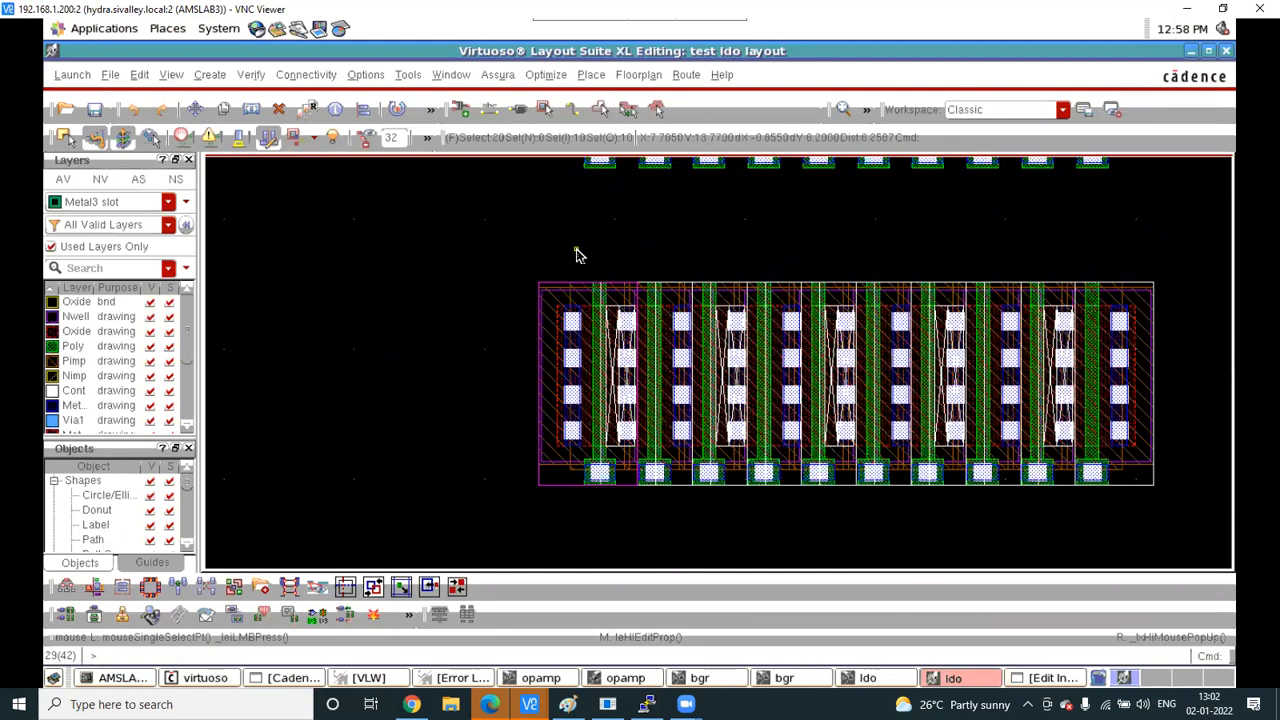
key("a")
scroll(600, 290, "up", 2, "ctrl")
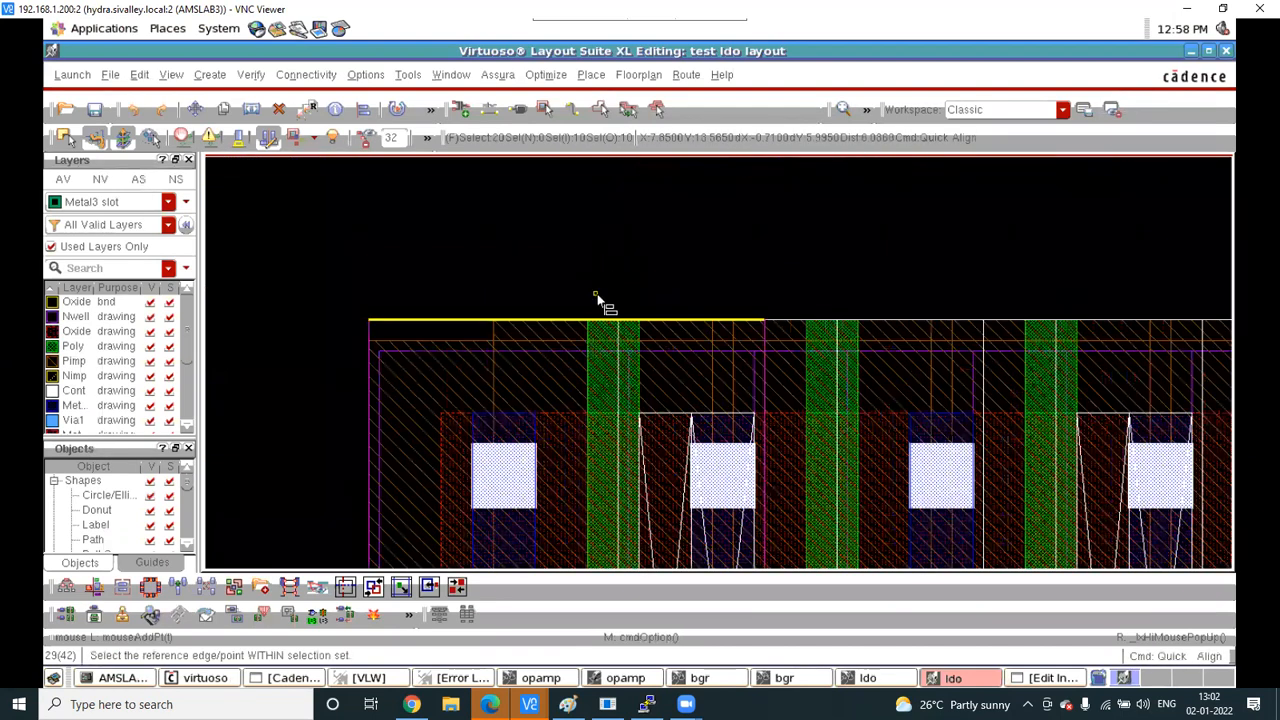
scroll(588, 323, "up", 2, "ctrl")
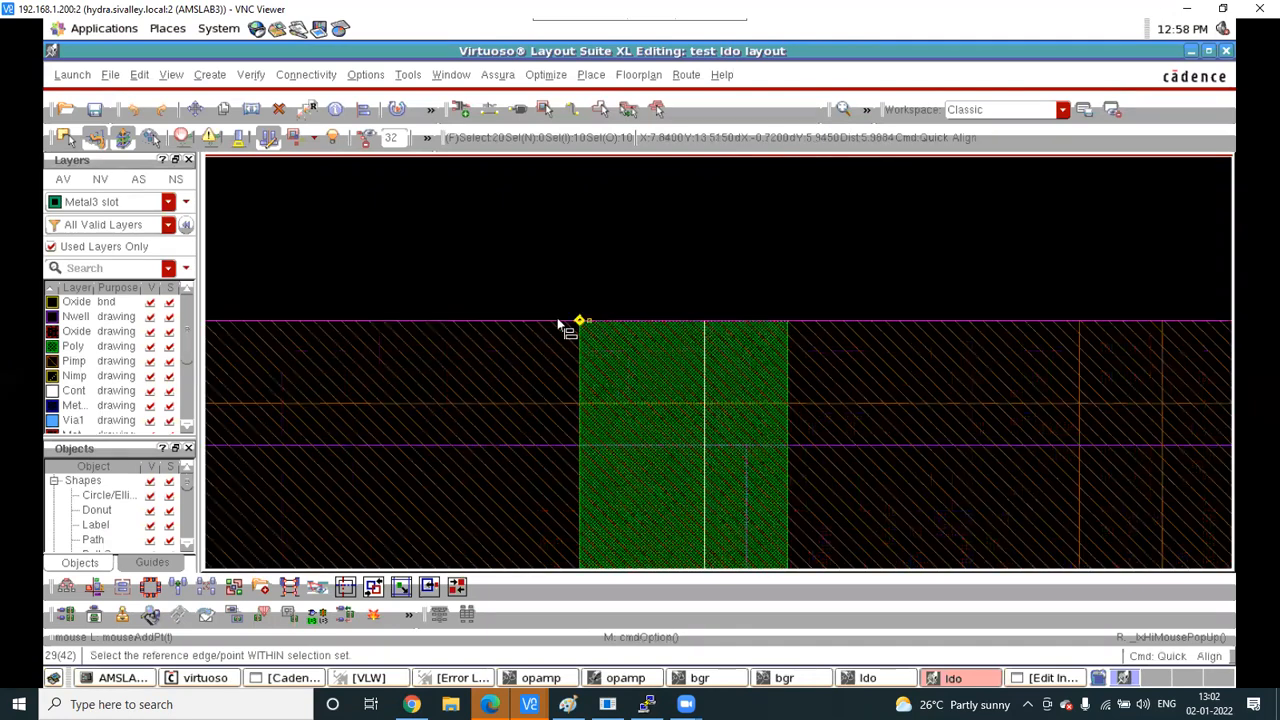
left_click(749, 392)
scroll(749, 392, "down", 2, "ctrl")
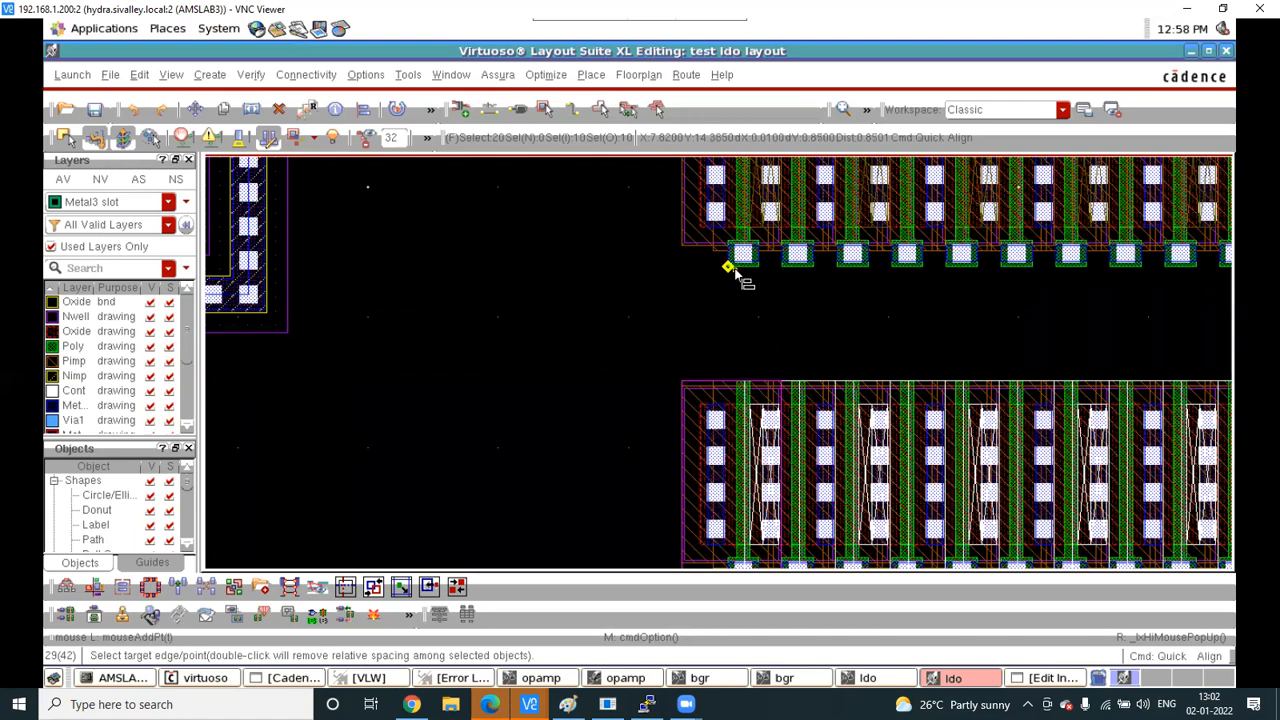
scroll(735, 271, "up", 2, "ctrl")
left_click(747, 265)
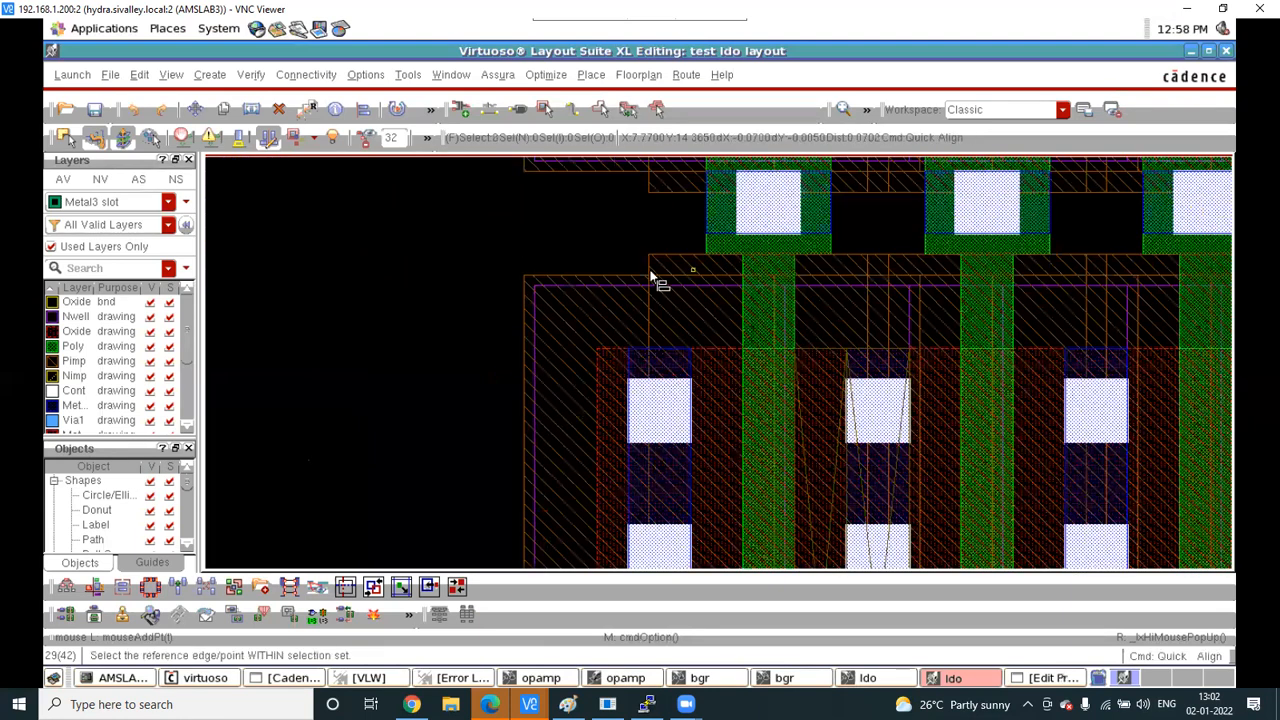
scroll(651, 277, "down", 3, "ctrl")
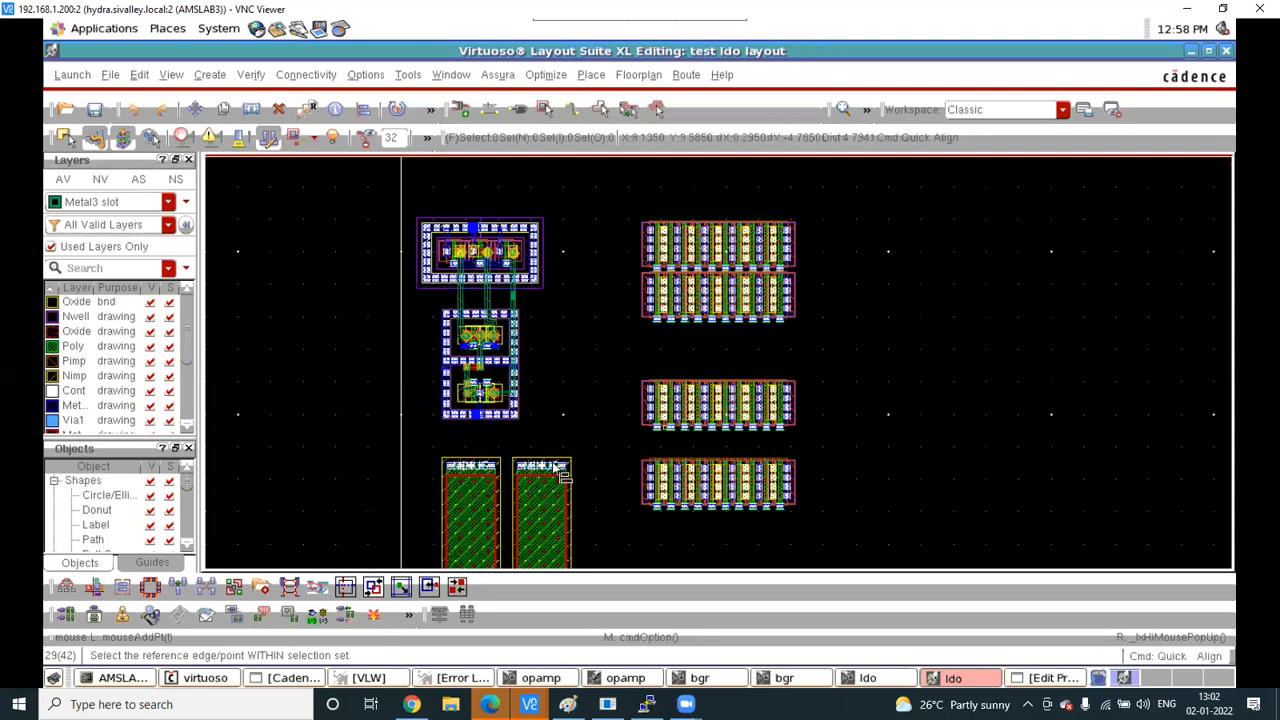
key("Escape")
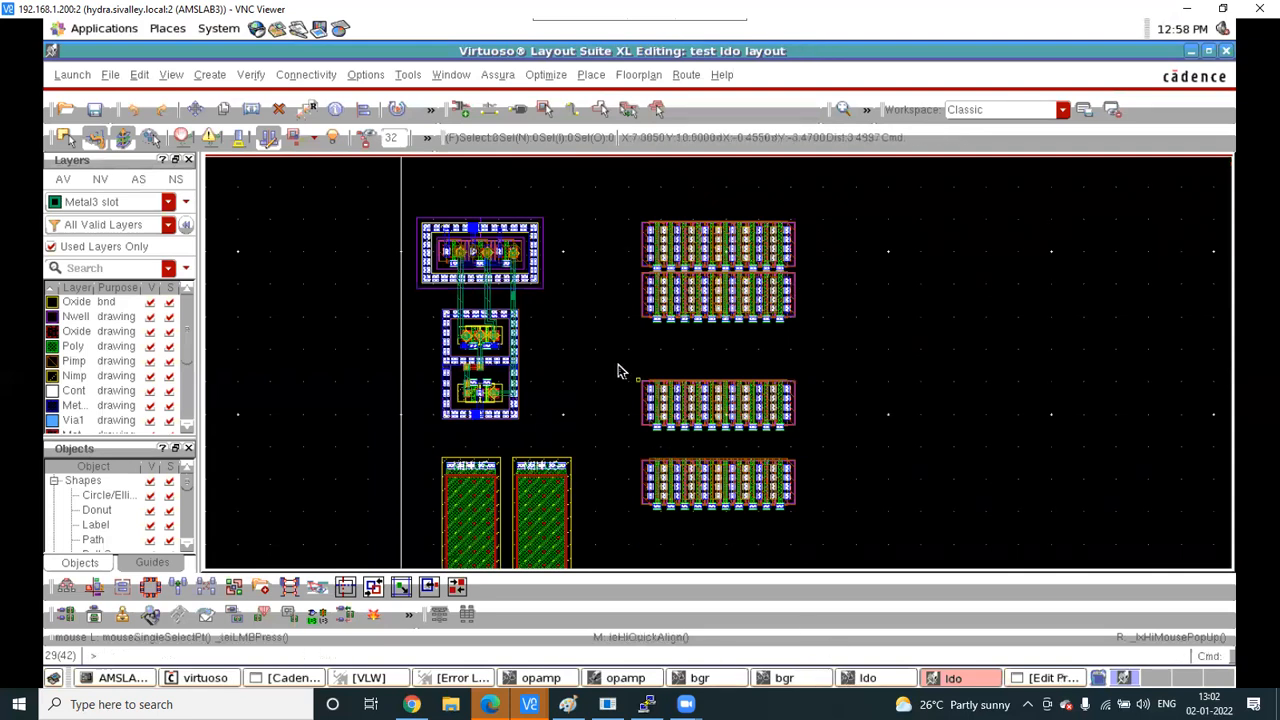
Switch to the ldo schematic, close its Constraint Manager and examine the connections and parameters of pass transistor PM0
left_click(862, 678)
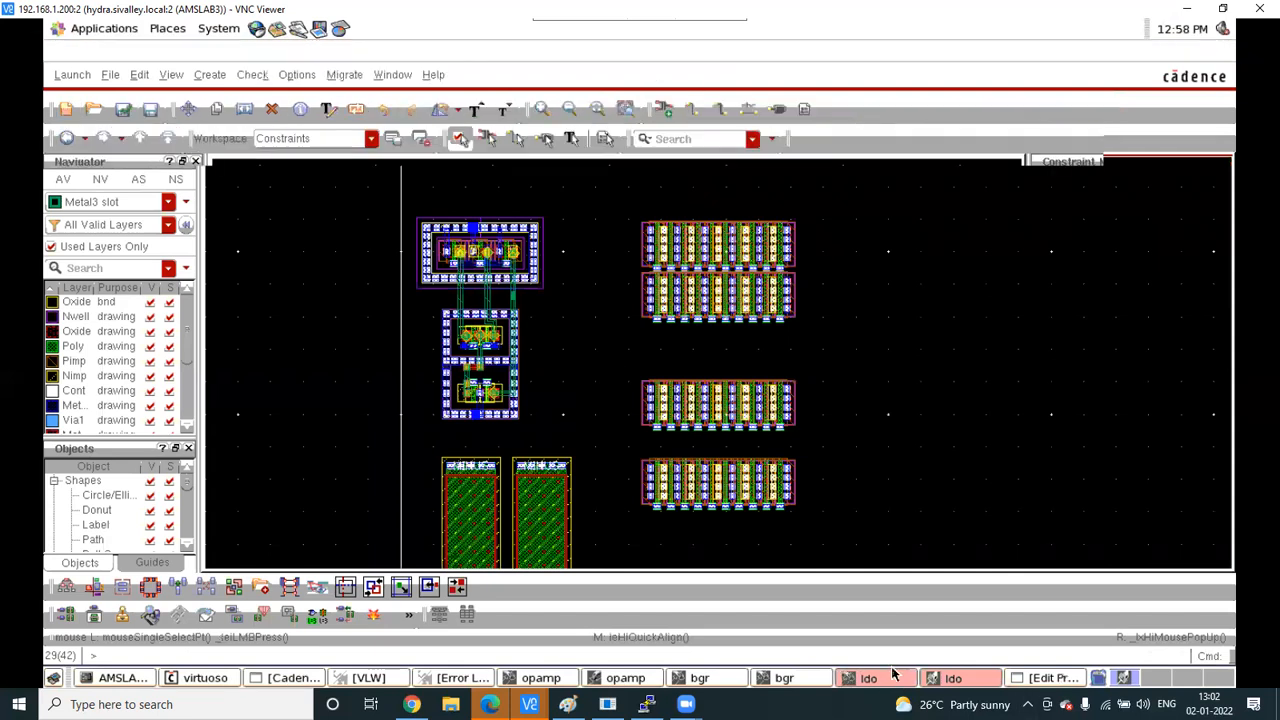
scroll(673, 519, "down", 3)
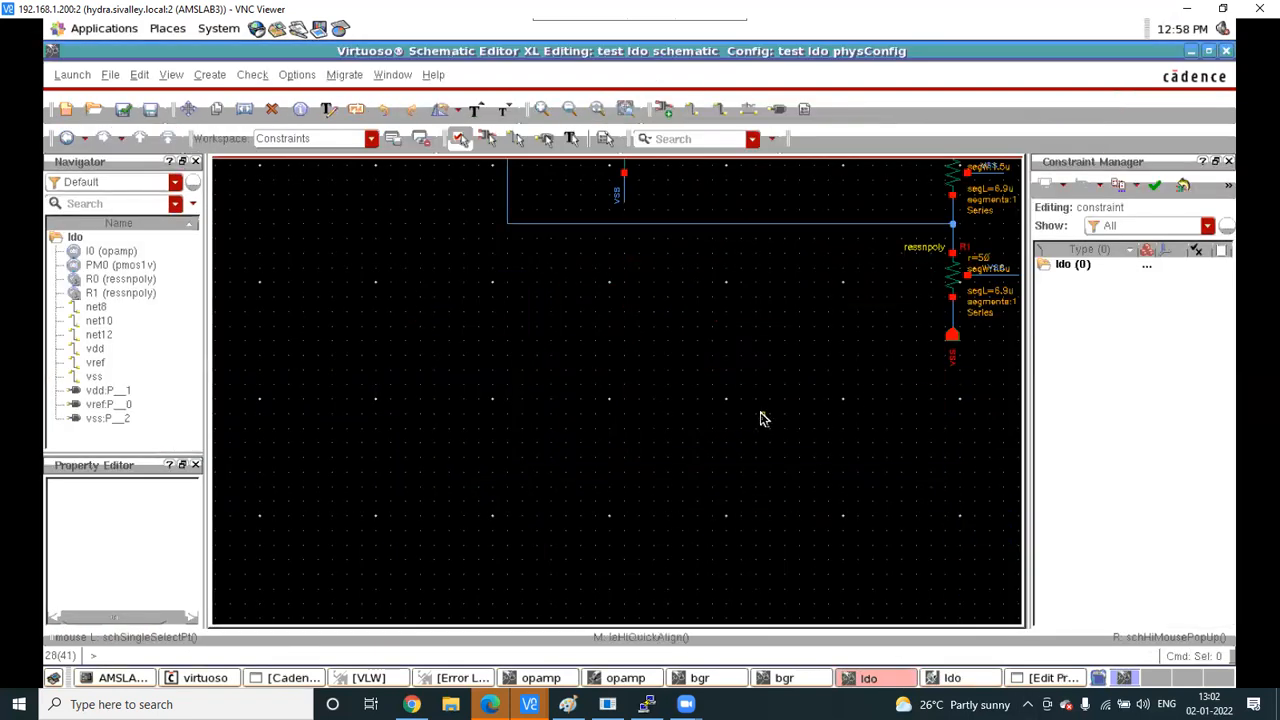
key("f")
left_click(1229, 161)
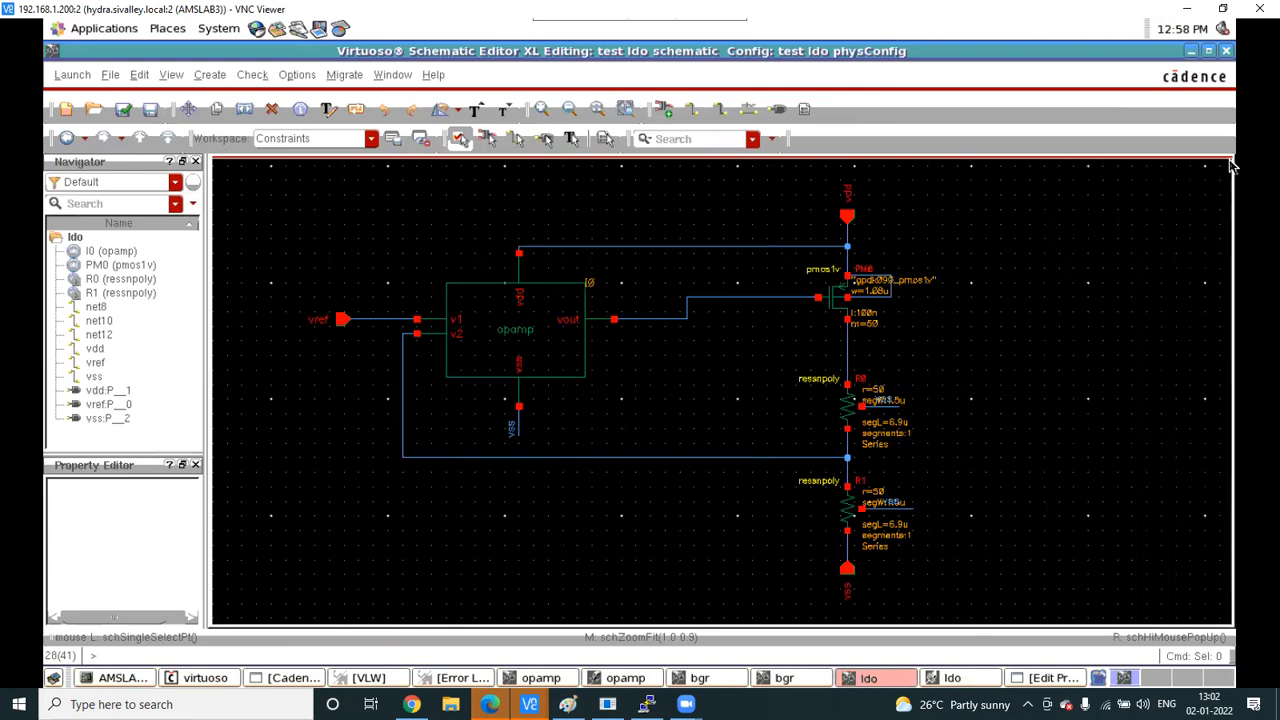
scroll(895, 287, "up", 2)
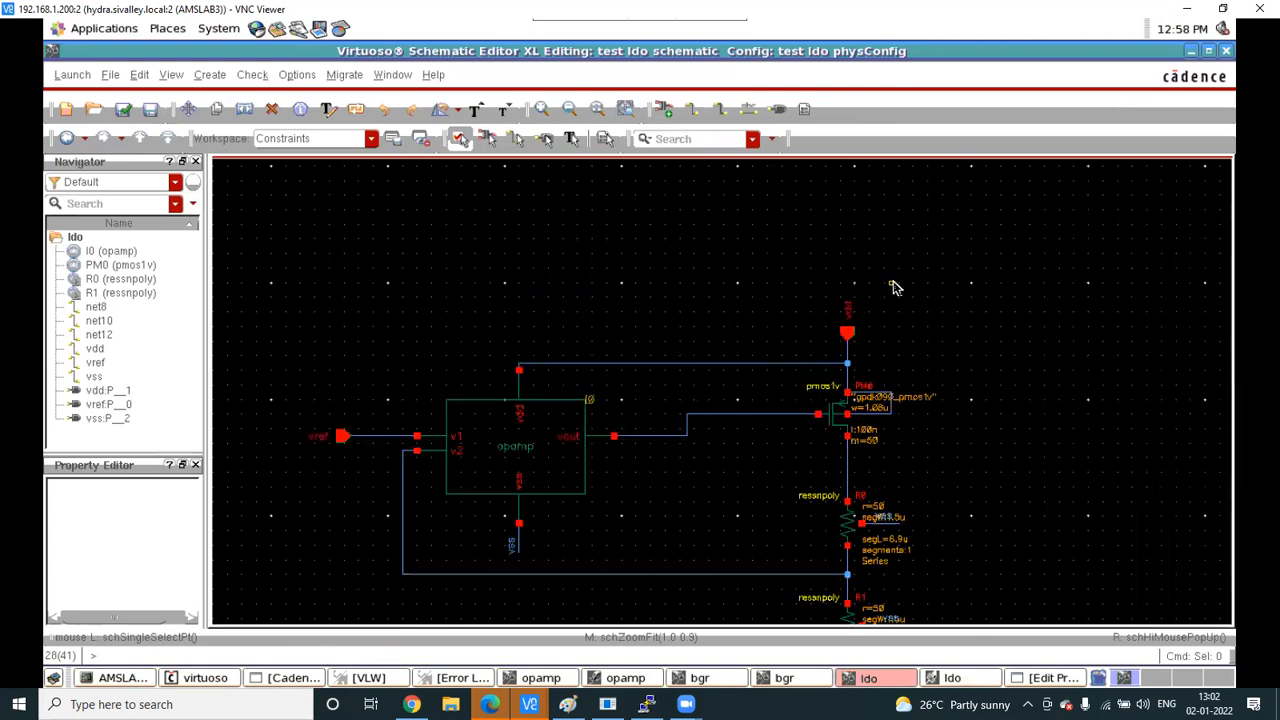
scroll(877, 441, "up", 2)
mouse_move(806, 491)
right_mouse_down()
mouse_move(894, 586)
mouse_move(894, 572)
right_mouse_up()
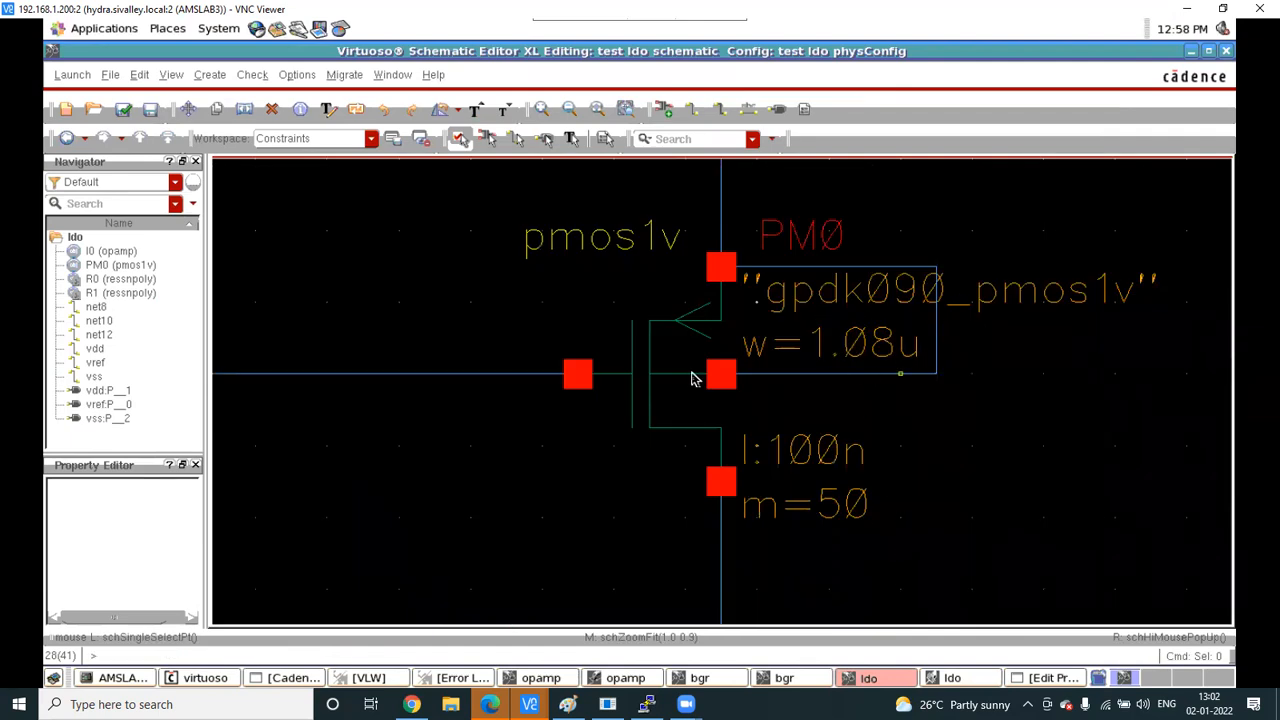
key("f")
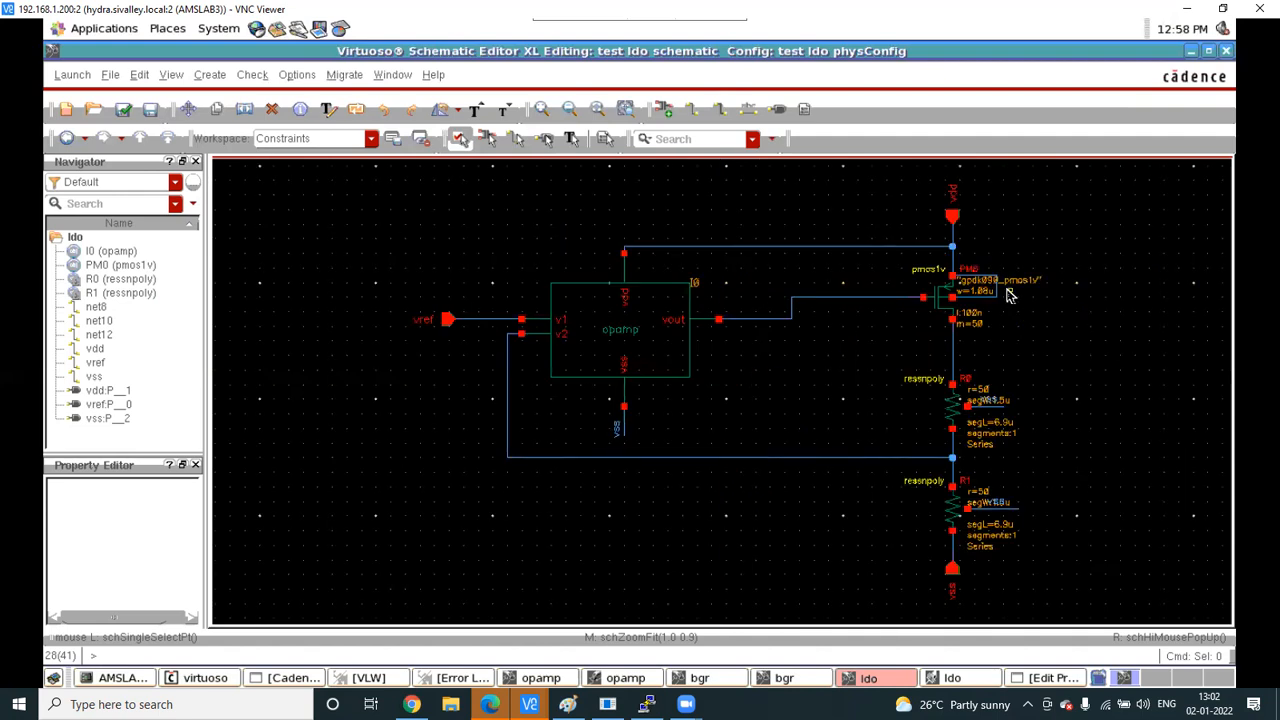
Check the pass transistor in the Paint LDO sketch, return to the ldo schematic and set PM0's multiplier to 100
left_click(926, 298)
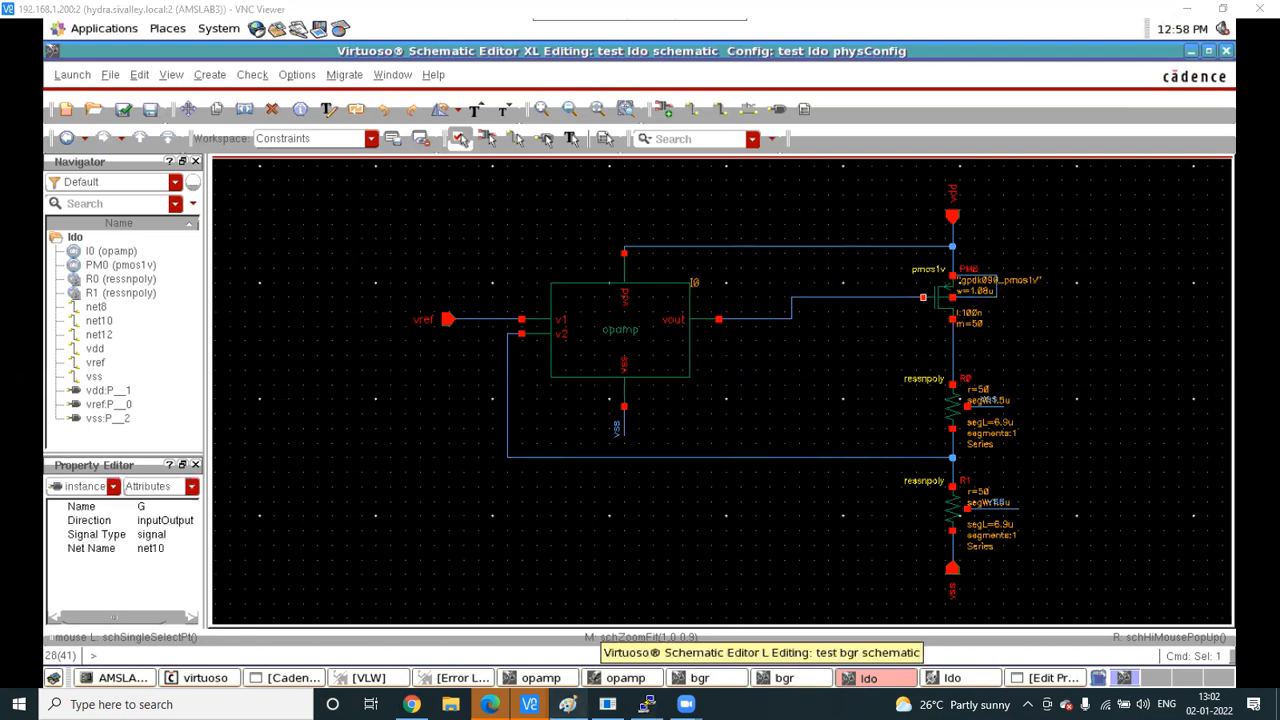
left_click(568, 704)
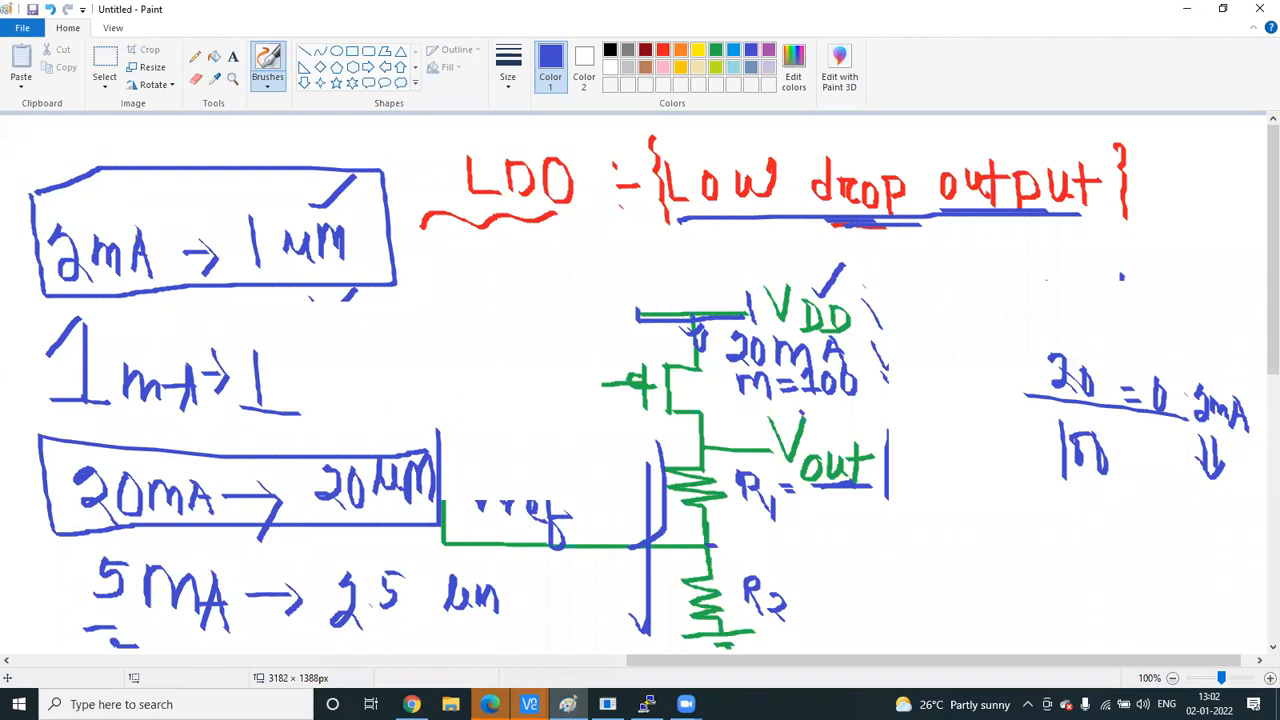
left_click(531, 702)
left_click(1255, 634)
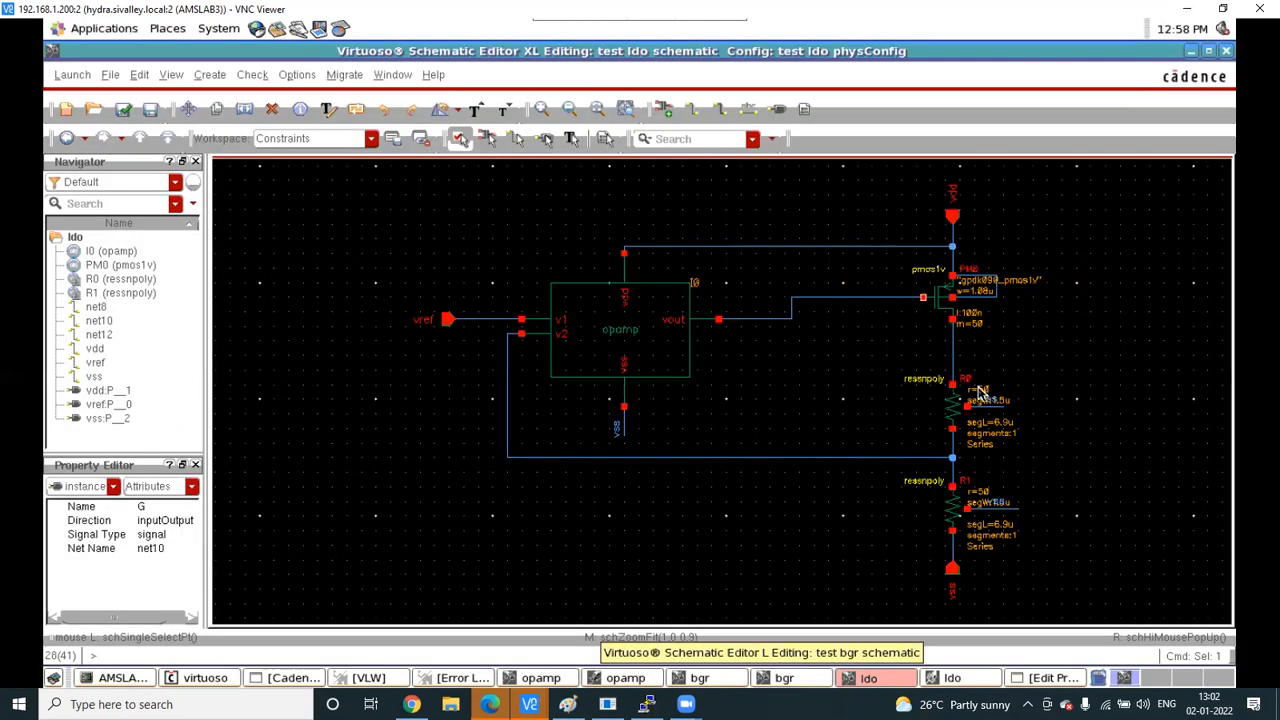
left_click(938, 299)
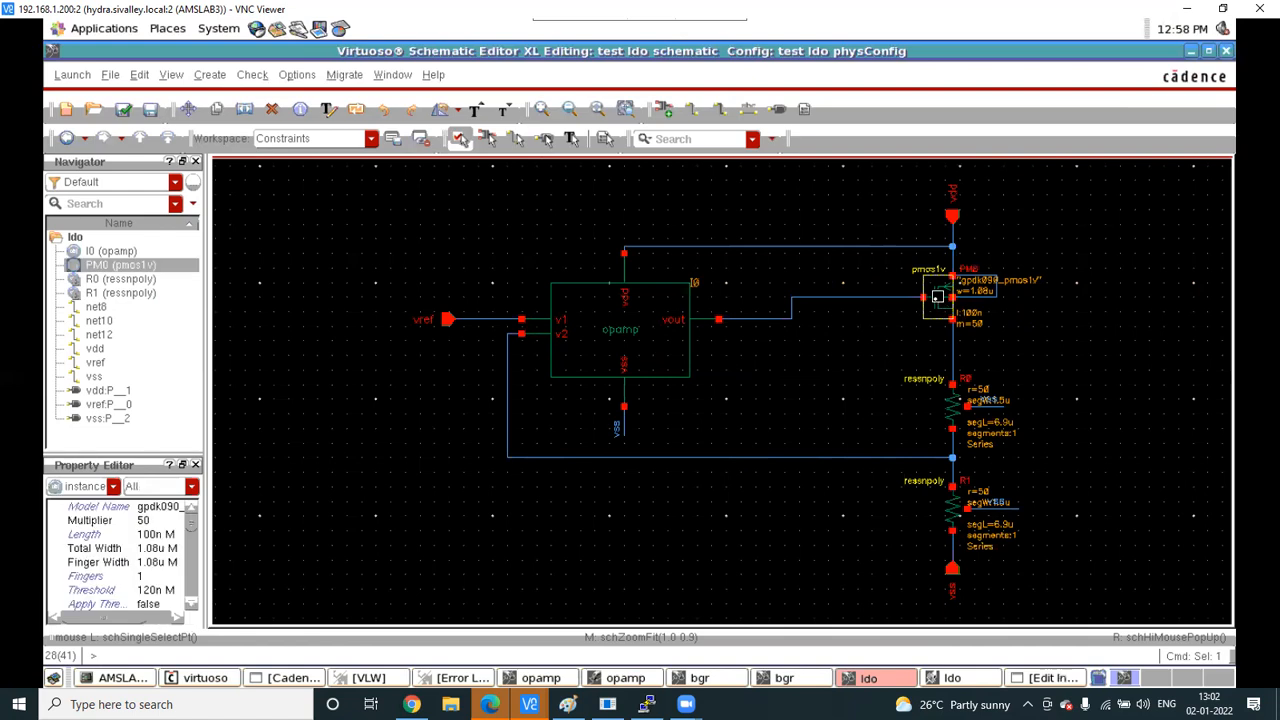
key("q")
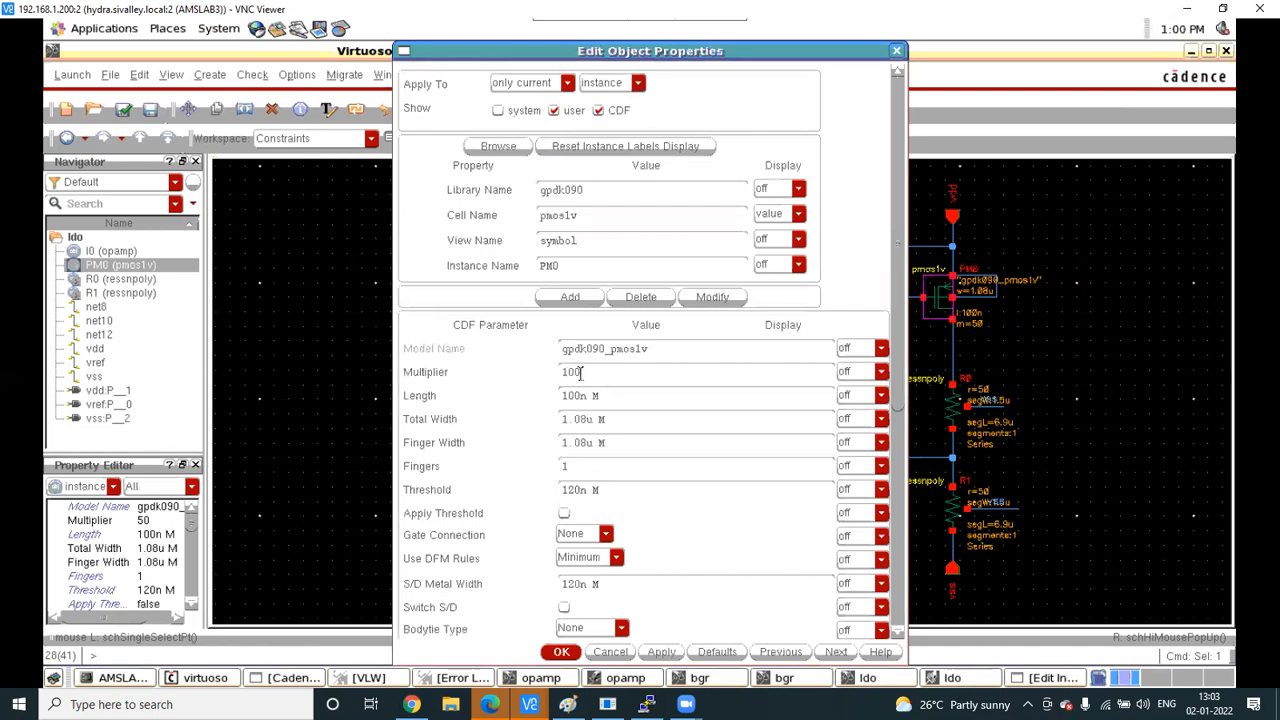
key("Return")
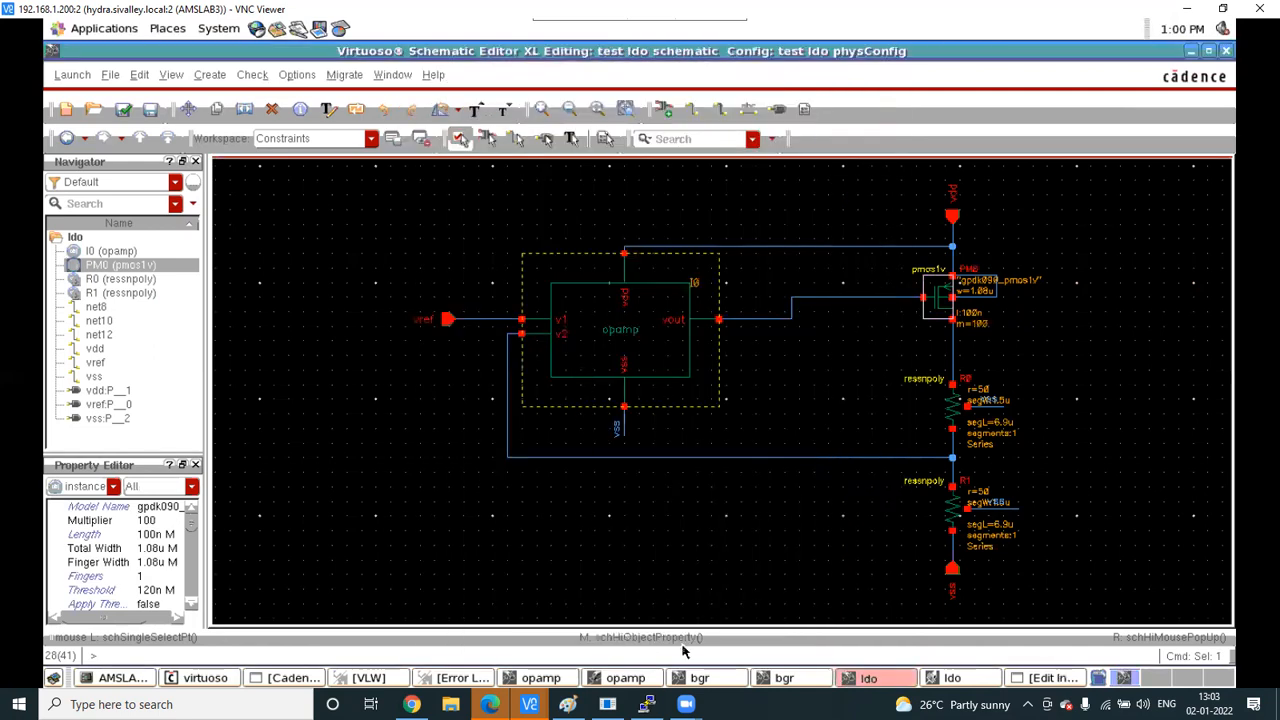
Switch to the ldo layout and delete the three lower rows of pass transistors
left_click(945, 678)
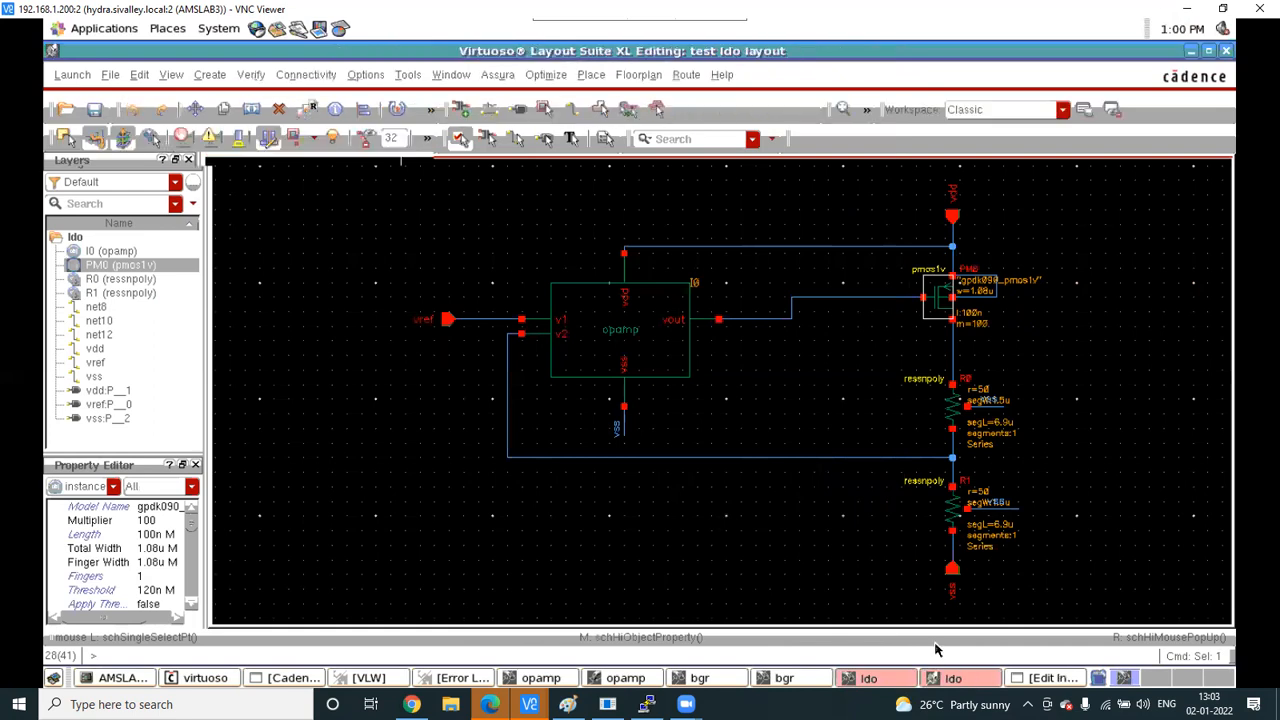
left_click_drag(600, 362, 892, 457)
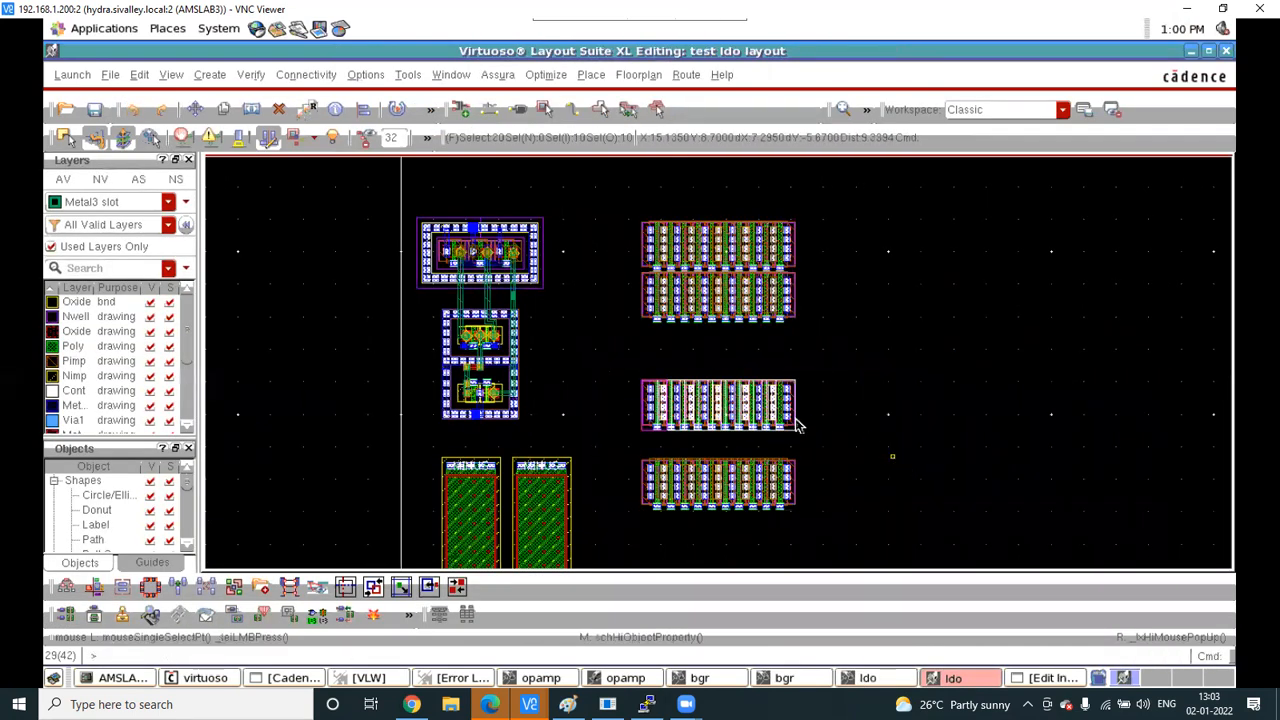
scroll(828, 440, "down", 1, "ctrl")
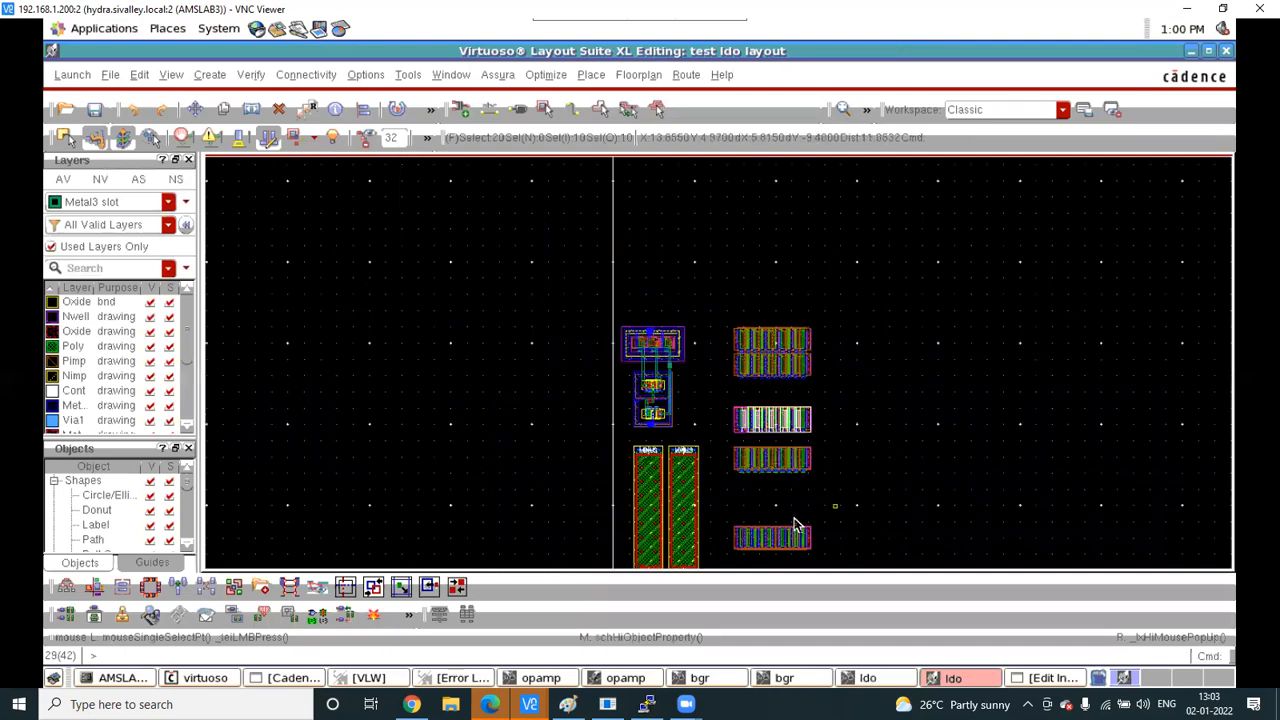
left_click_drag(722, 393, 851, 558)
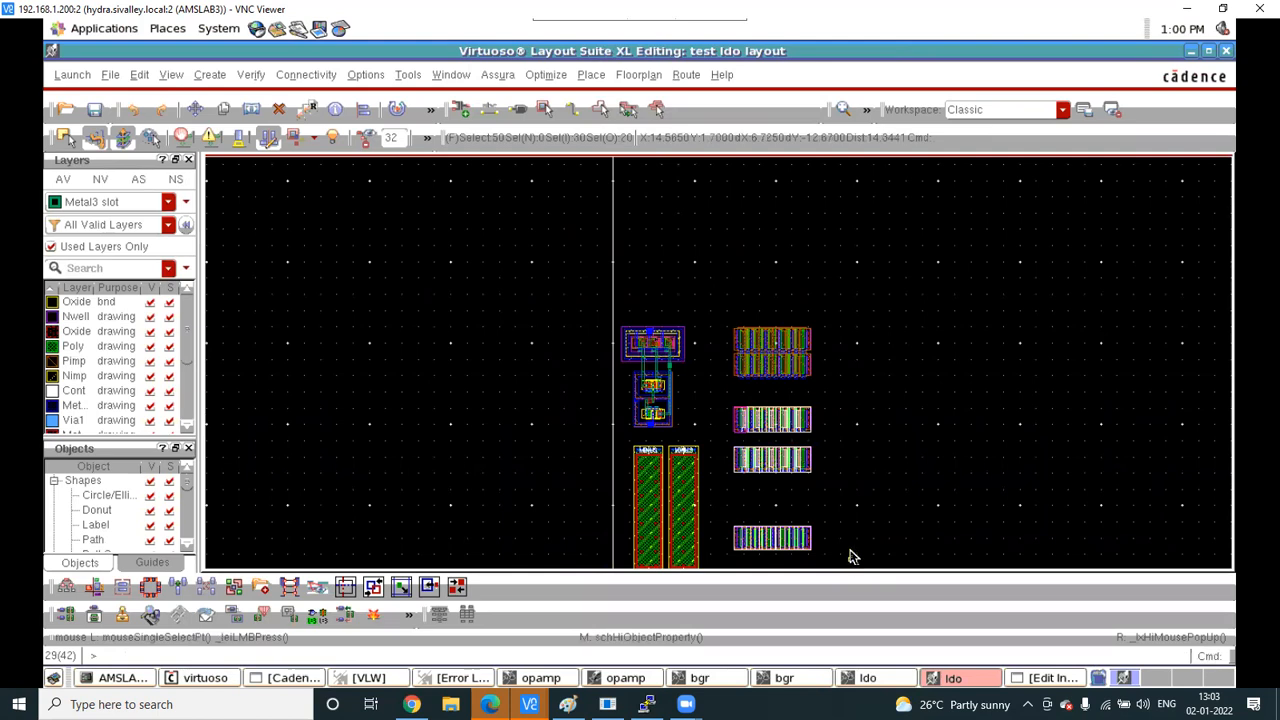
key("Delete")
Copy the two remaining transistor rows and place the copy straight below them
left_click_drag(692, 313, 853, 399)
key("c")
left_click(747, 316)
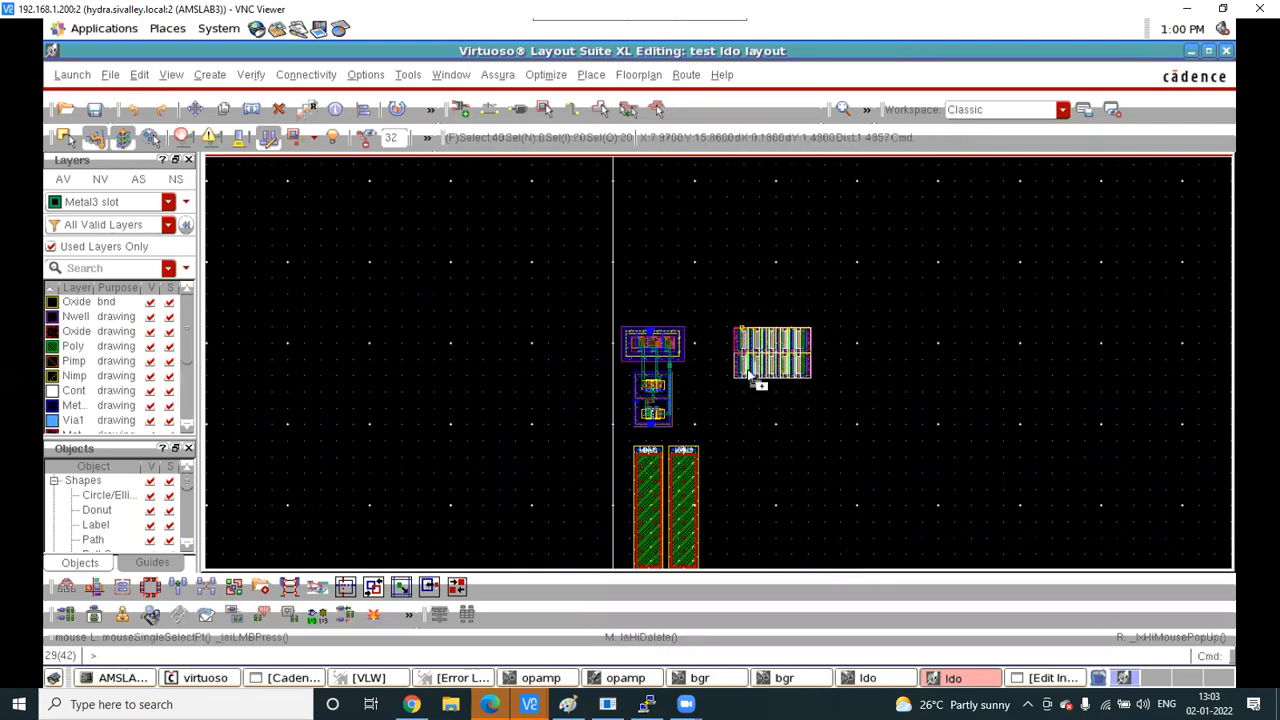
scroll(747, 345, "up", 2, "ctrl")
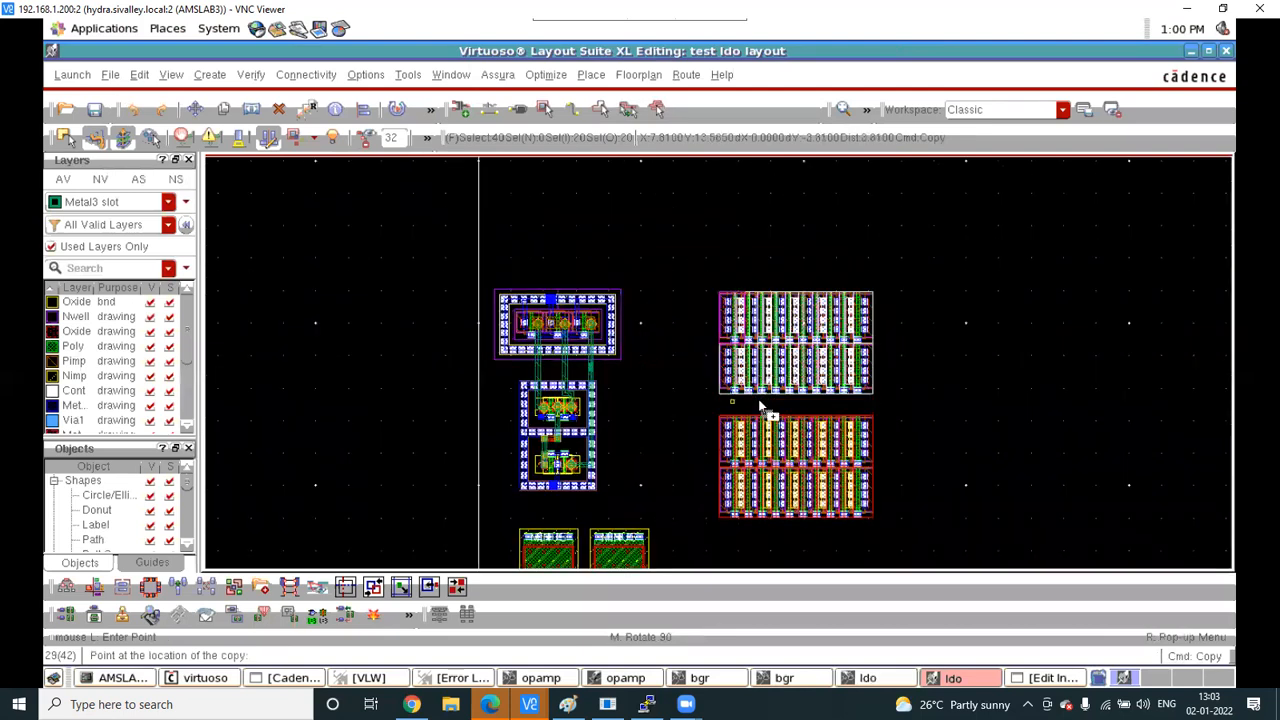
left_click(760, 405)
Quick Align the upper edge of the two copied rows with the lower edge of the second row's gate contacts
key("a")
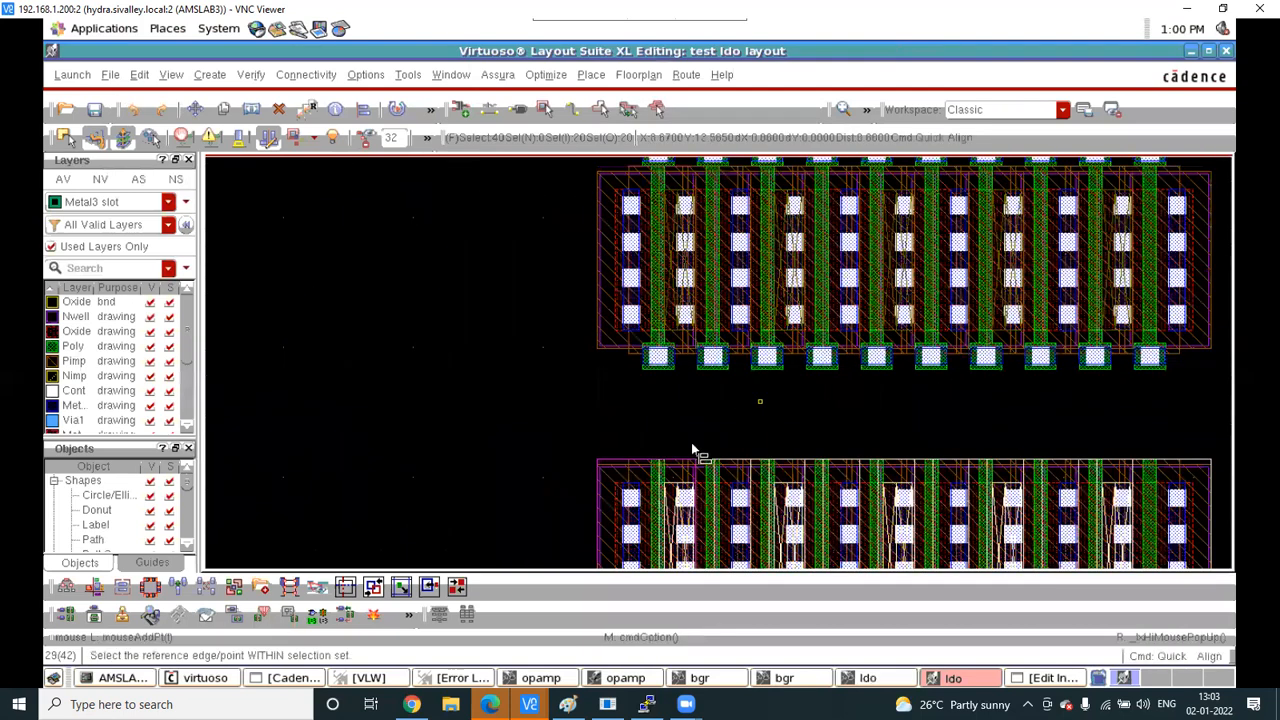
scroll(672, 461, "up", 4, "ctrl")
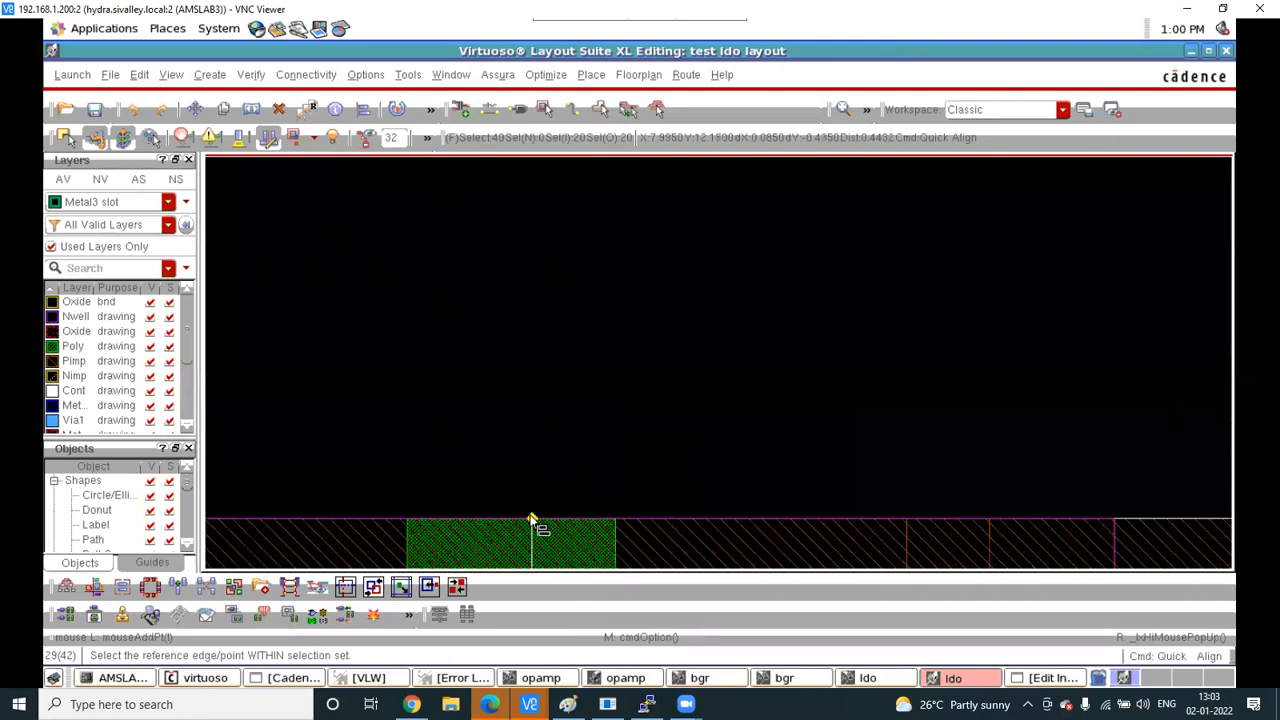
scroll(479, 520, "up", 2, "ctrl")
left_click(479, 520)
scroll(590, 464, "down", 3, "ctrl")
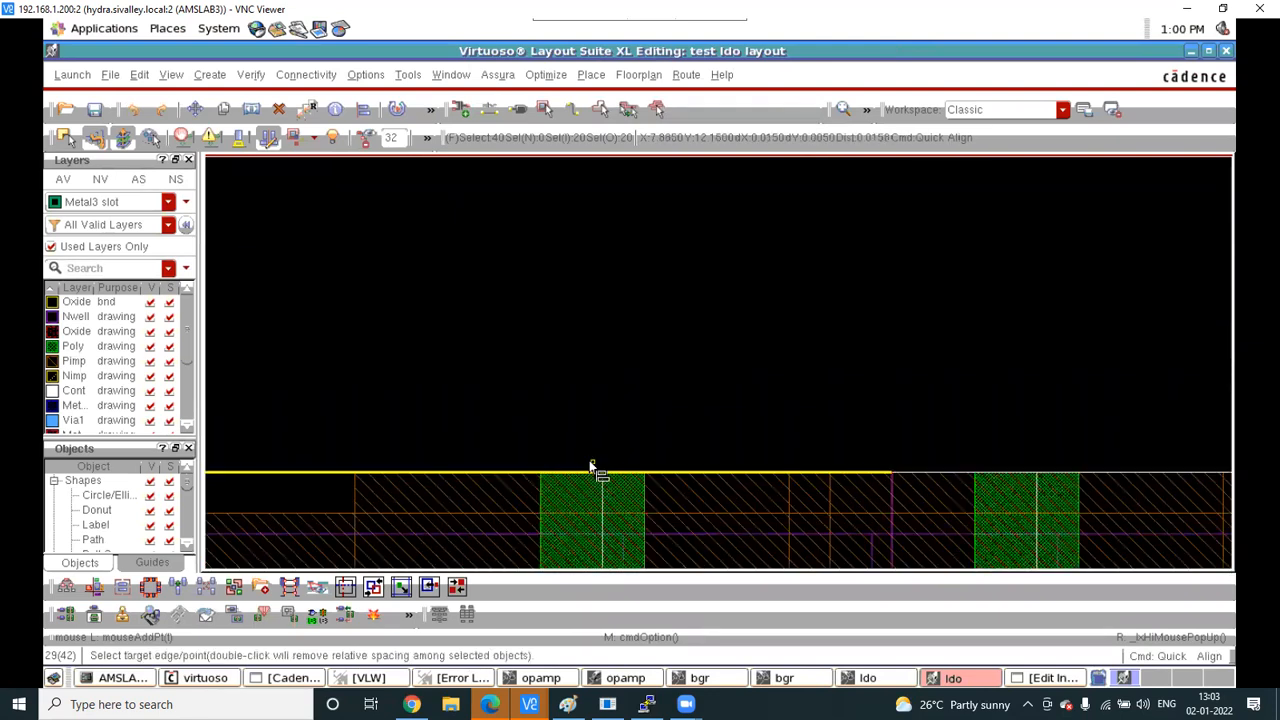
left_click(588, 309)
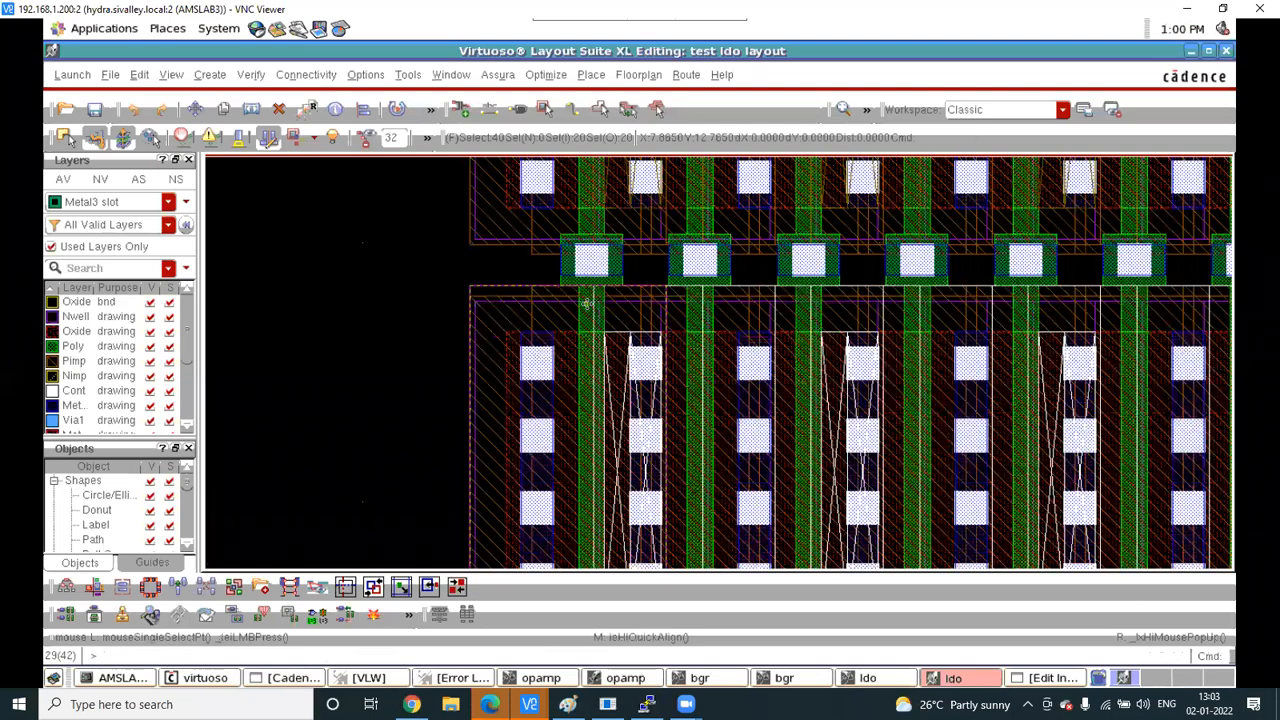
Copy the block of four transistor rows and place the copy straight below the fourth row
scroll(588, 307, "down", 2, "ctrl")
scroll(588, 304, "down", 2, "ctrl")
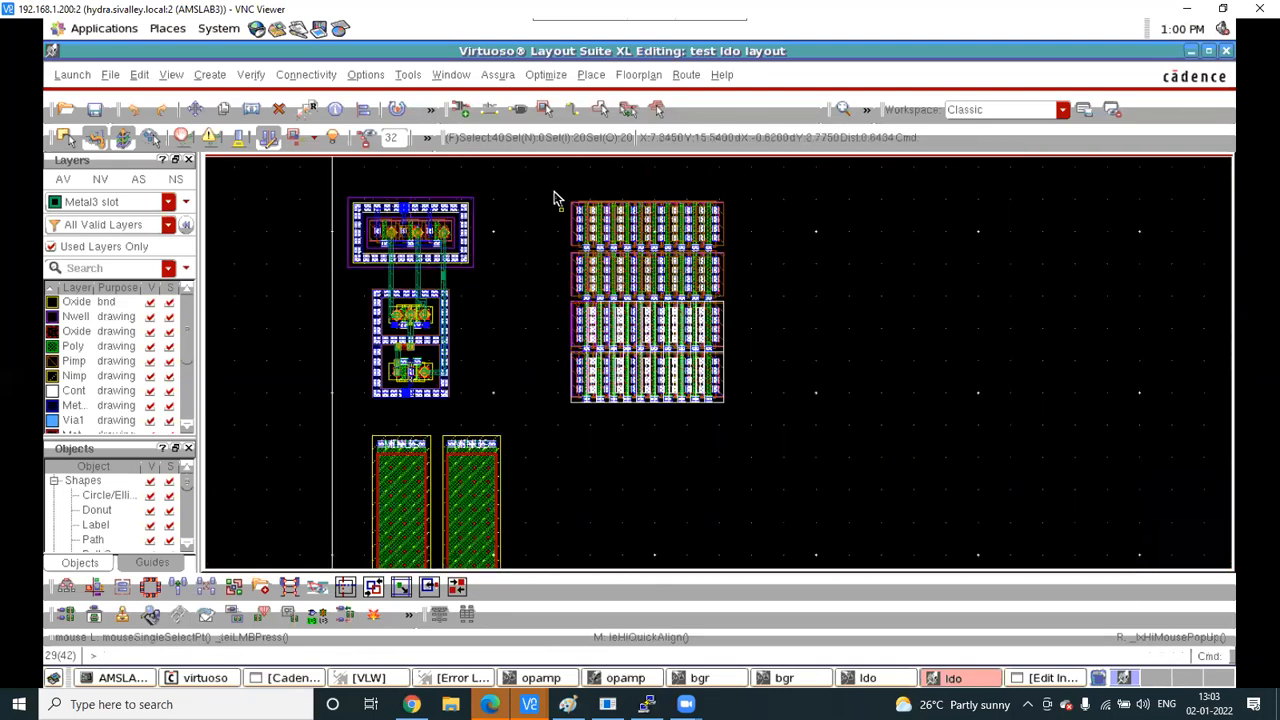
left_click_drag(550, 186, 780, 411)
key("c")
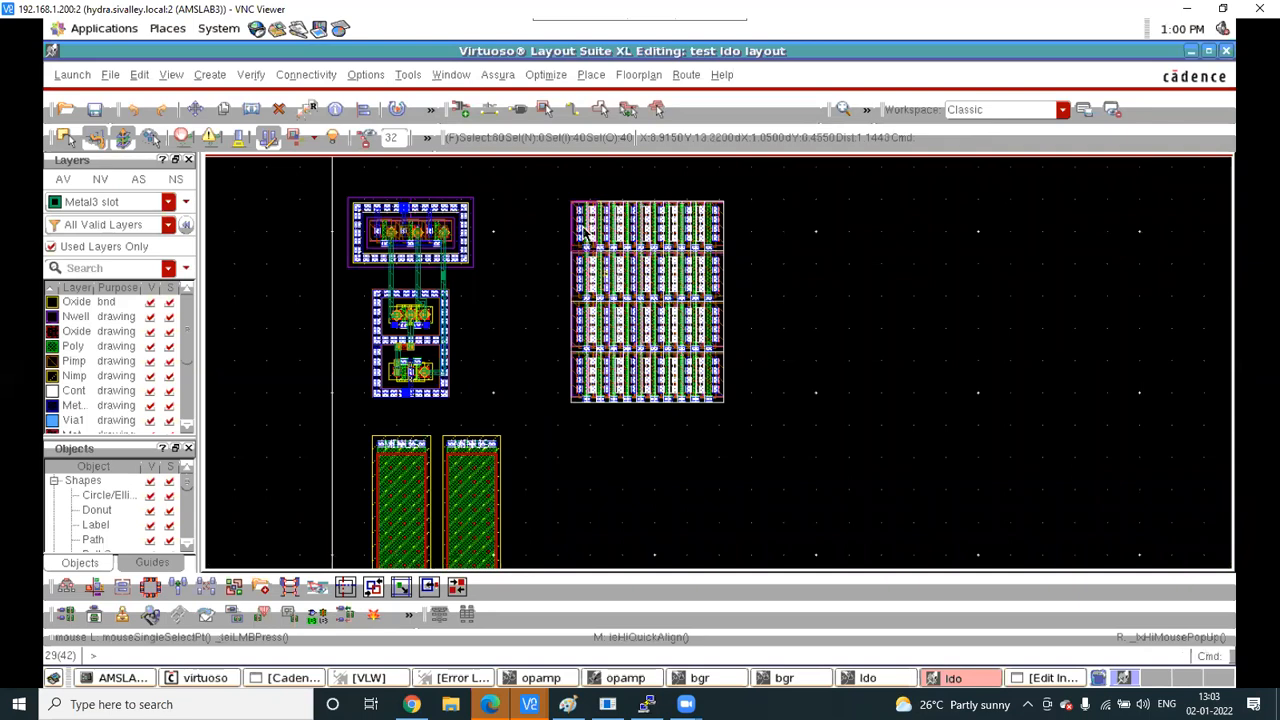
left_click(581, 242)
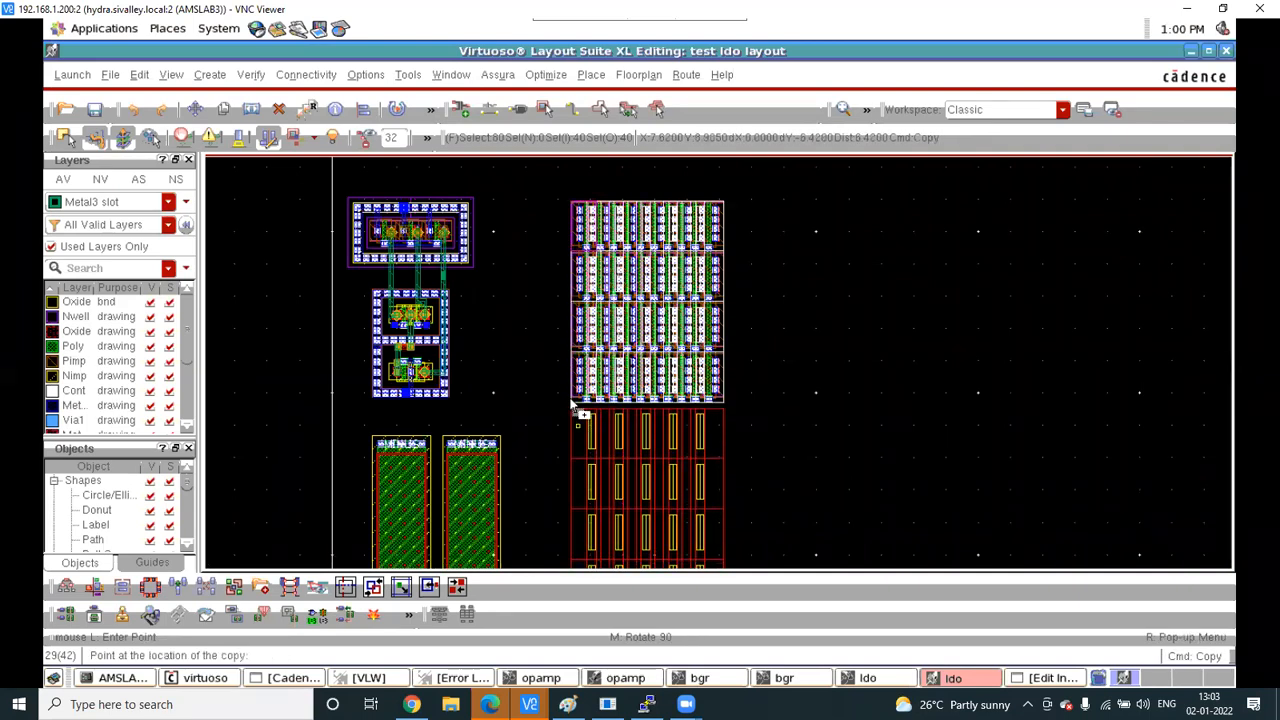
left_click(581, 414)
Quick Align the upper edge of the copied four-row block with the lower edge of the fourth row's gate contacts
scroll(583, 418, "up", 3, "ctrl")
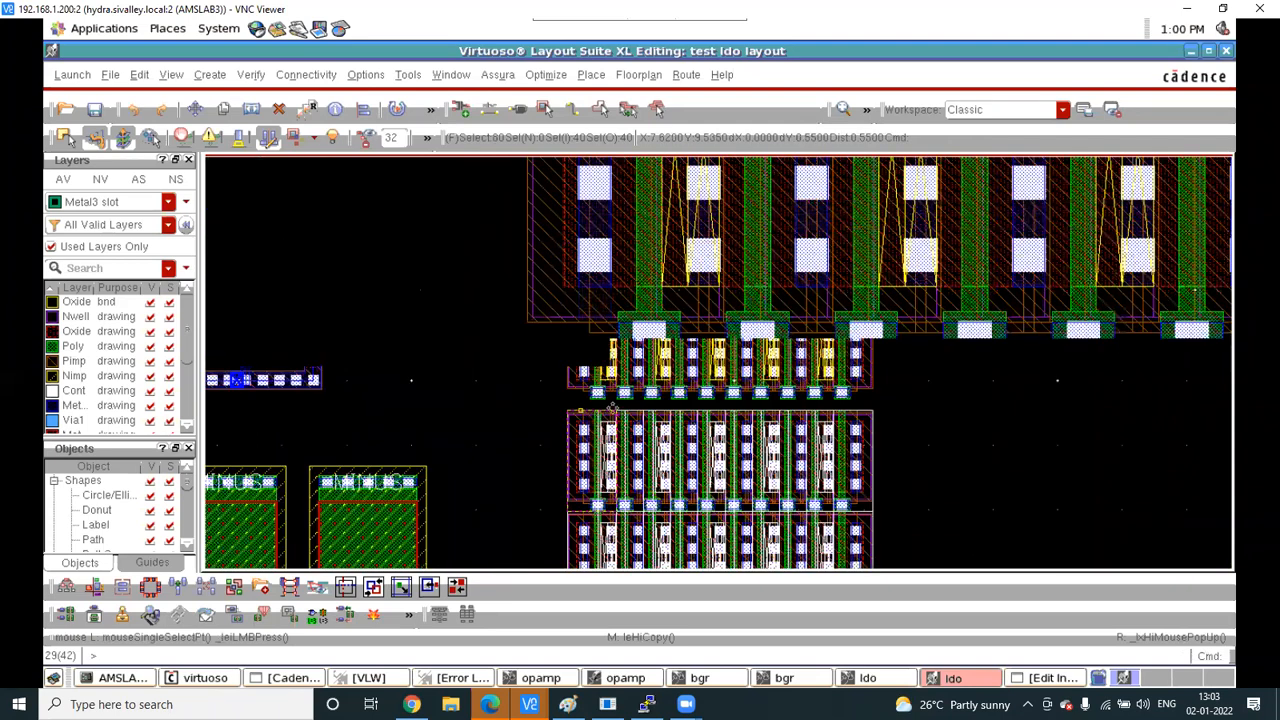
key("a")
scroll(660, 412, "up", 2, "ctrl")
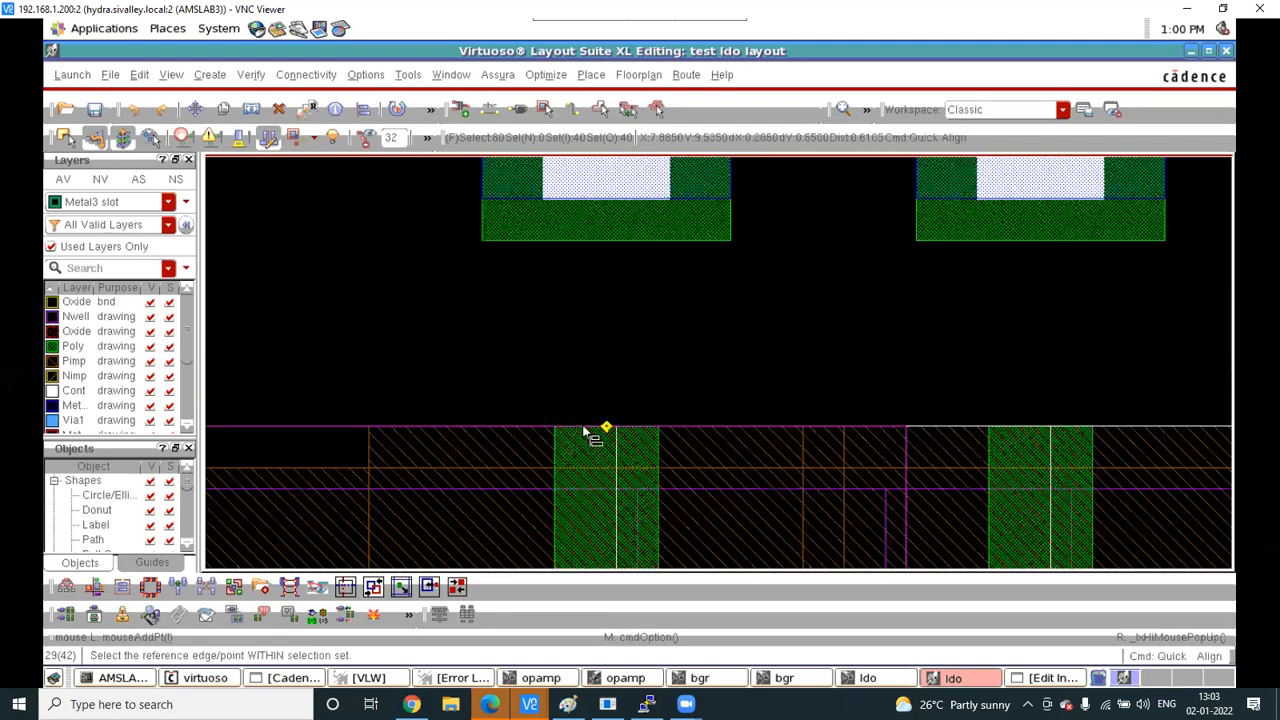
scroll(585, 432, "up", 1, "ctrl")
left_click(580, 427)
scroll(646, 436, "down", 2, "ctrl")
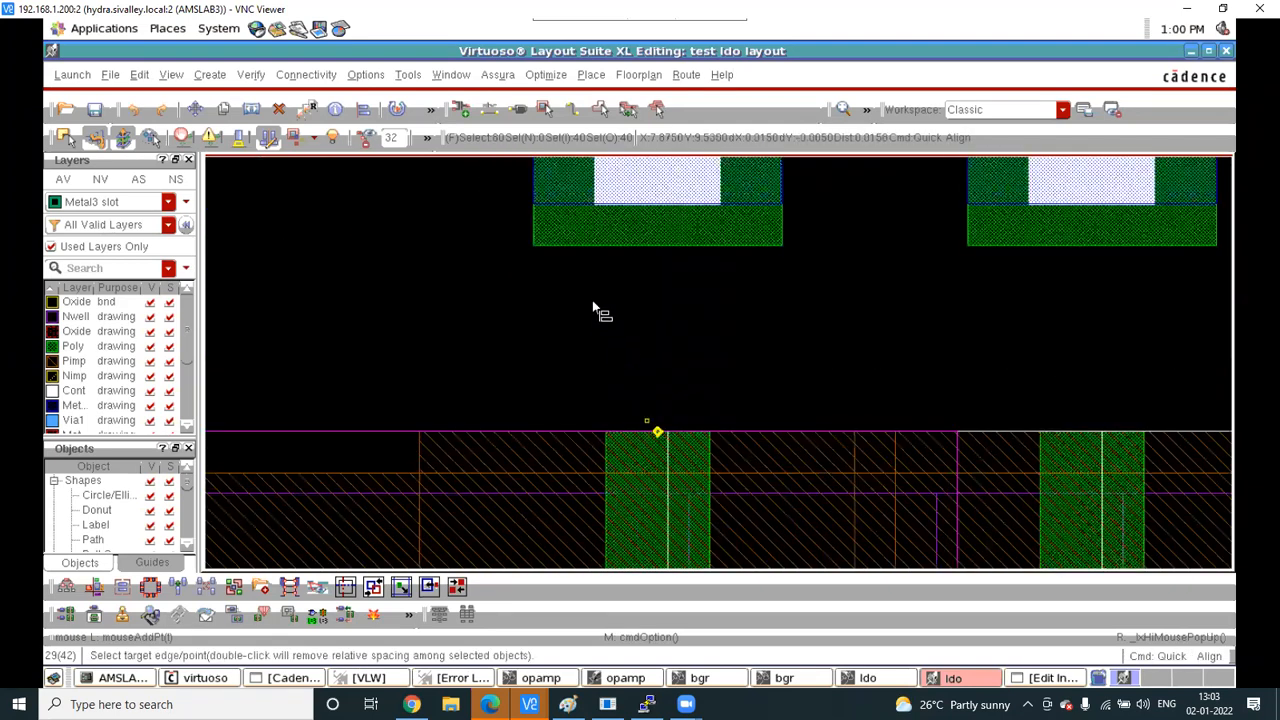
left_click(632, 268)
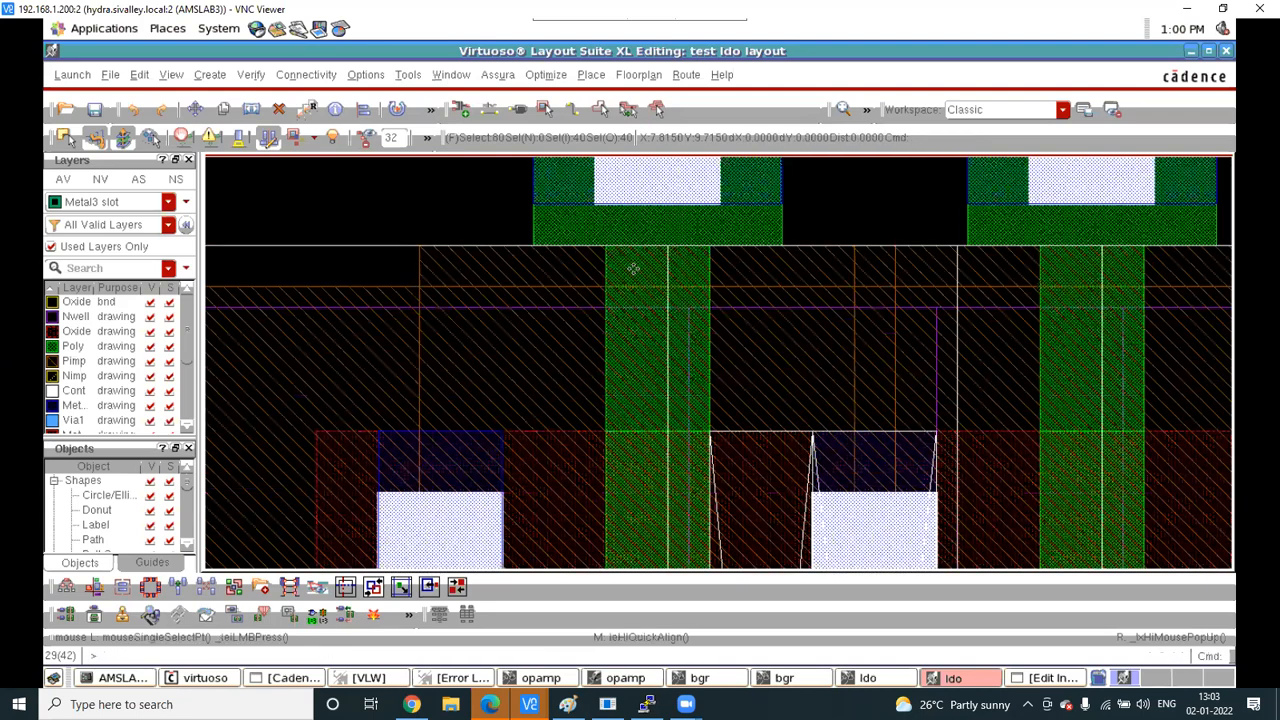
Copy the lowest two of the eight transistor rows and place the copy straight below them
scroll(635, 270, "down", 3, "ctrl")
scroll(650, 286, "down", 2, "ctrl")
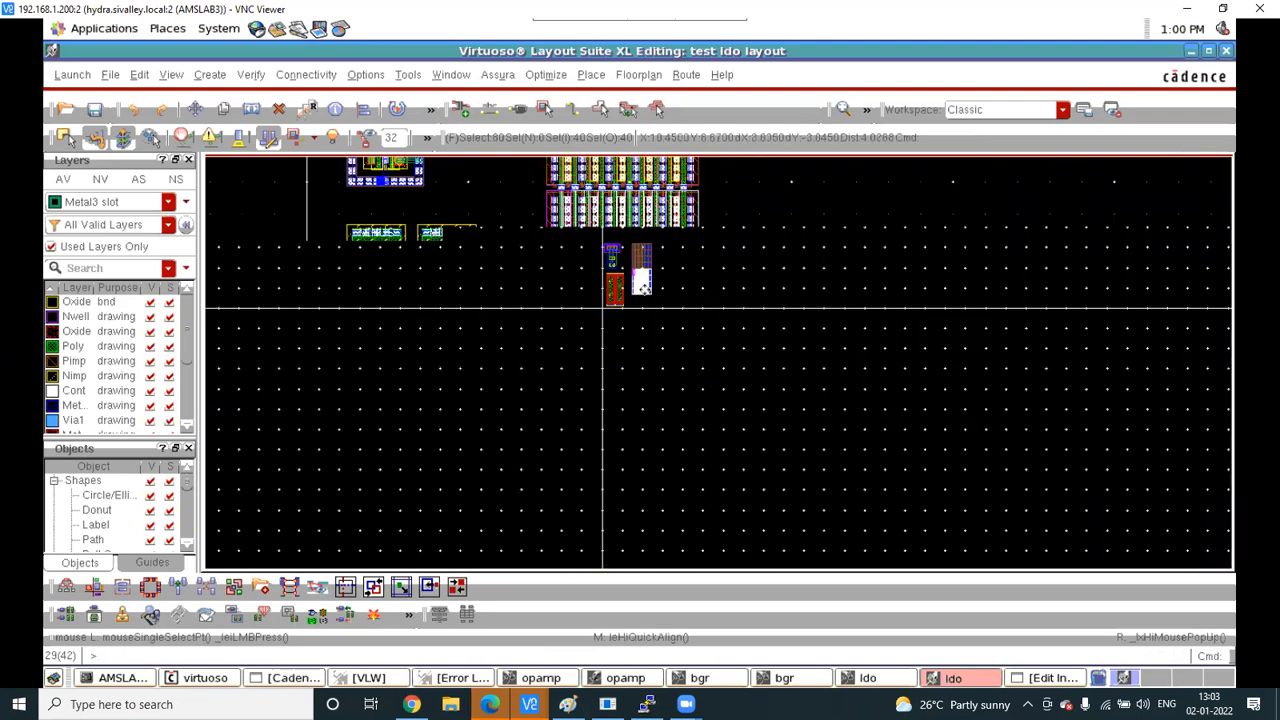
left_click_drag(528, 277, 786, 416)
key("c")
left_click(590, 304)
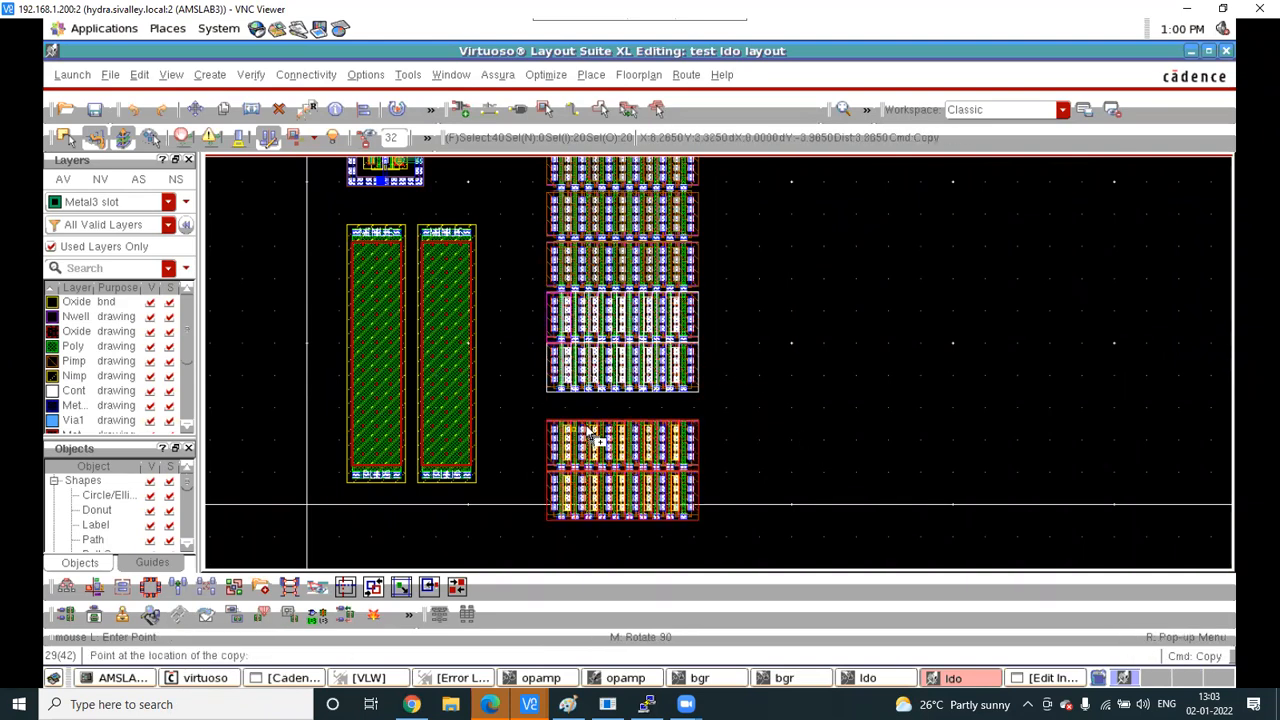
left_click(562, 406)
Quick Align the upper edge of the last two copied rows with the lower edge of the eighth row's gate contacts, and clear the selection
scroll(559, 405, "up", 3)
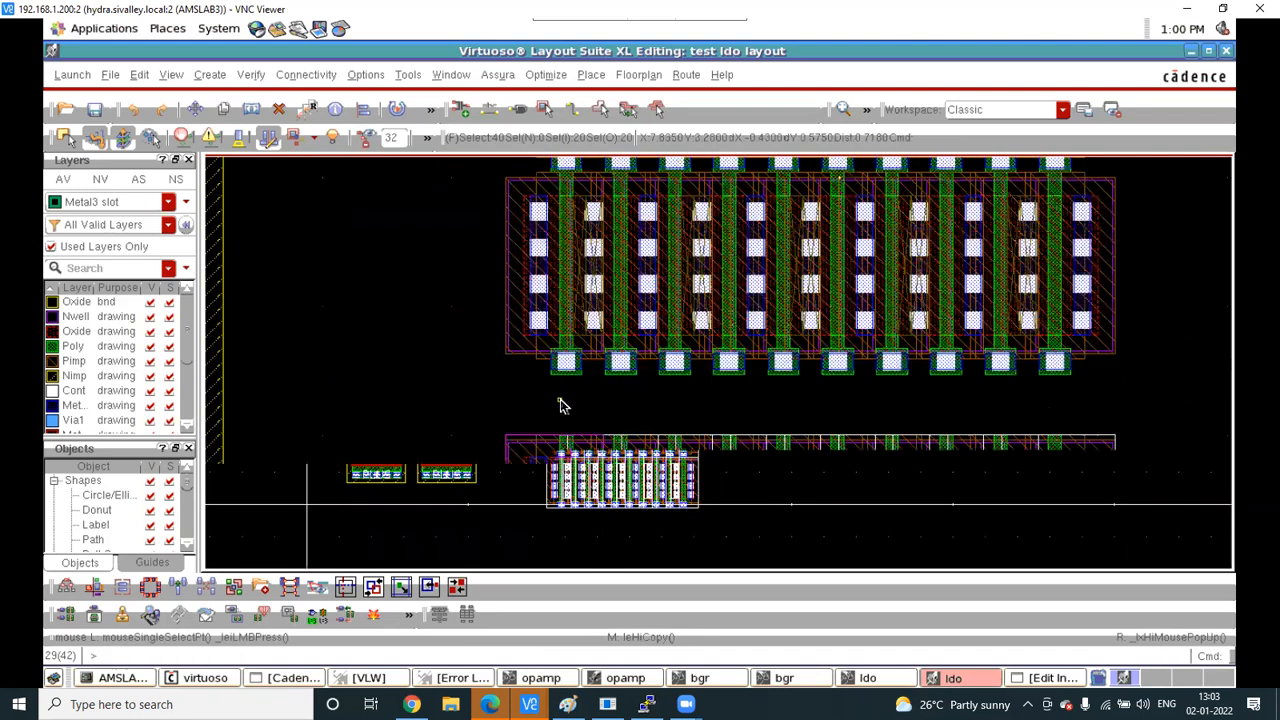
scroll(575, 440, "up", 2)
key("a")
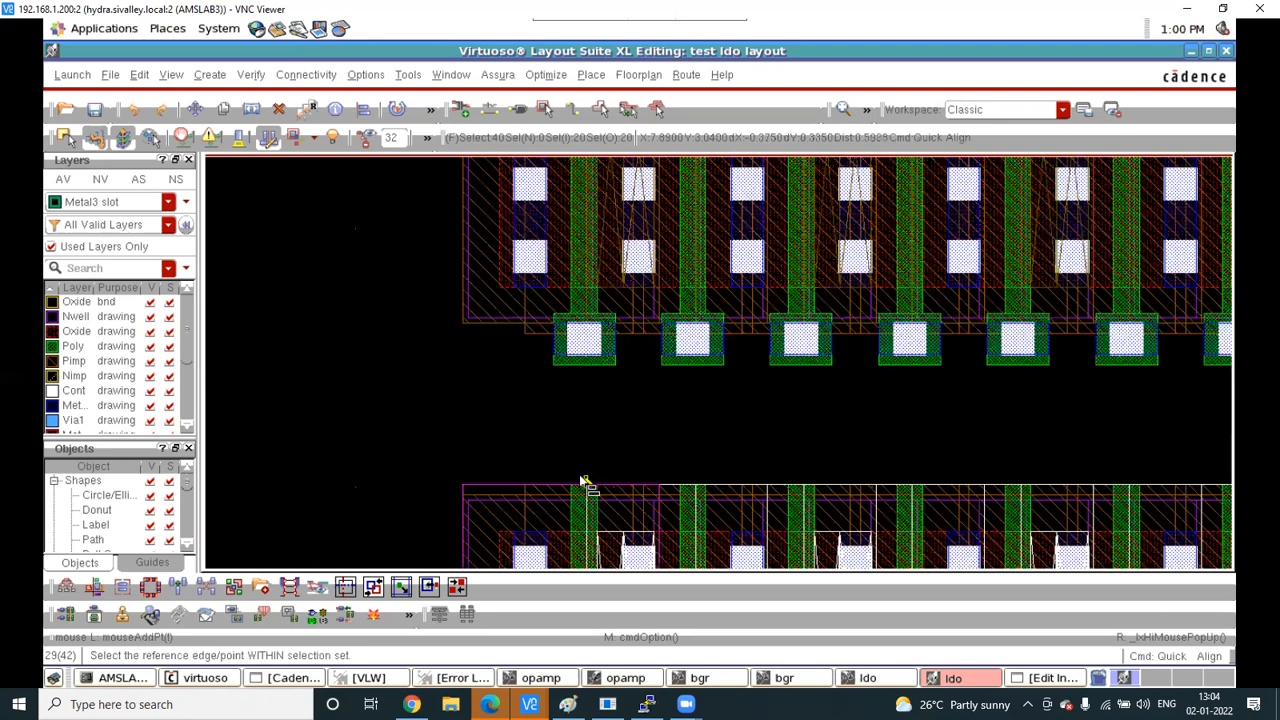
scroll(580, 478, "up", 2)
left_click(573, 500)
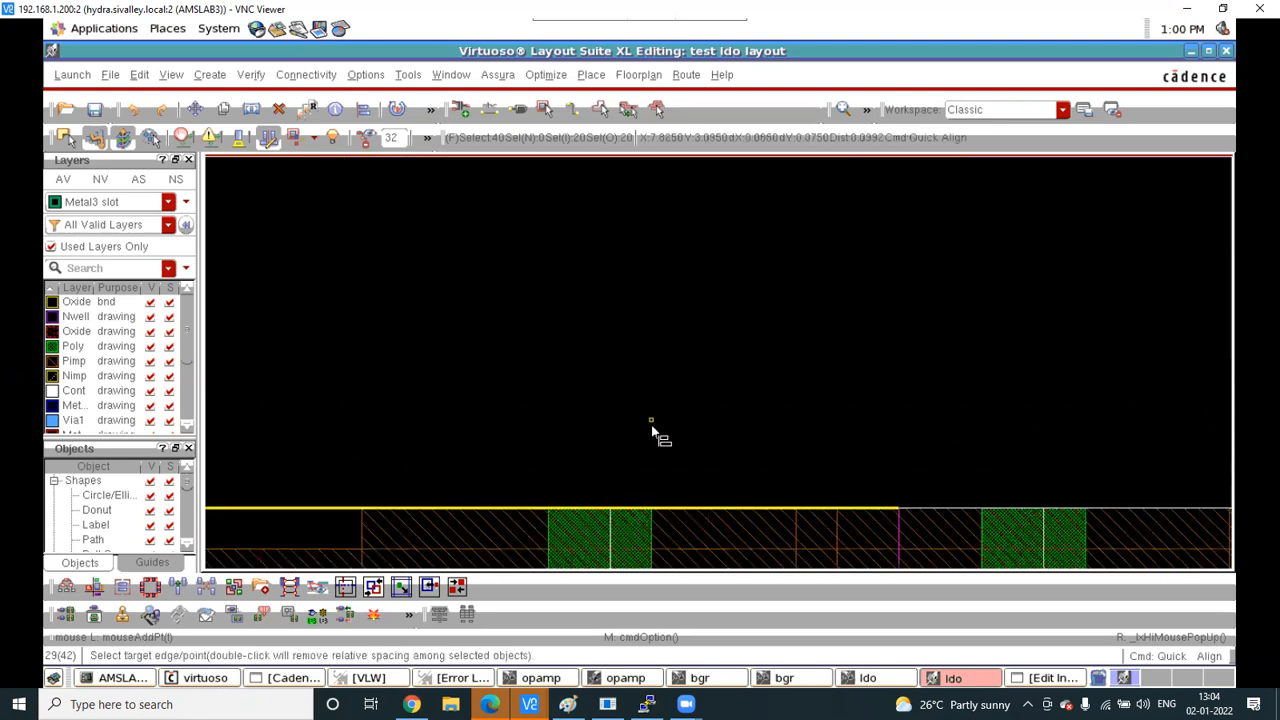
scroll(650, 428, "down", 2)
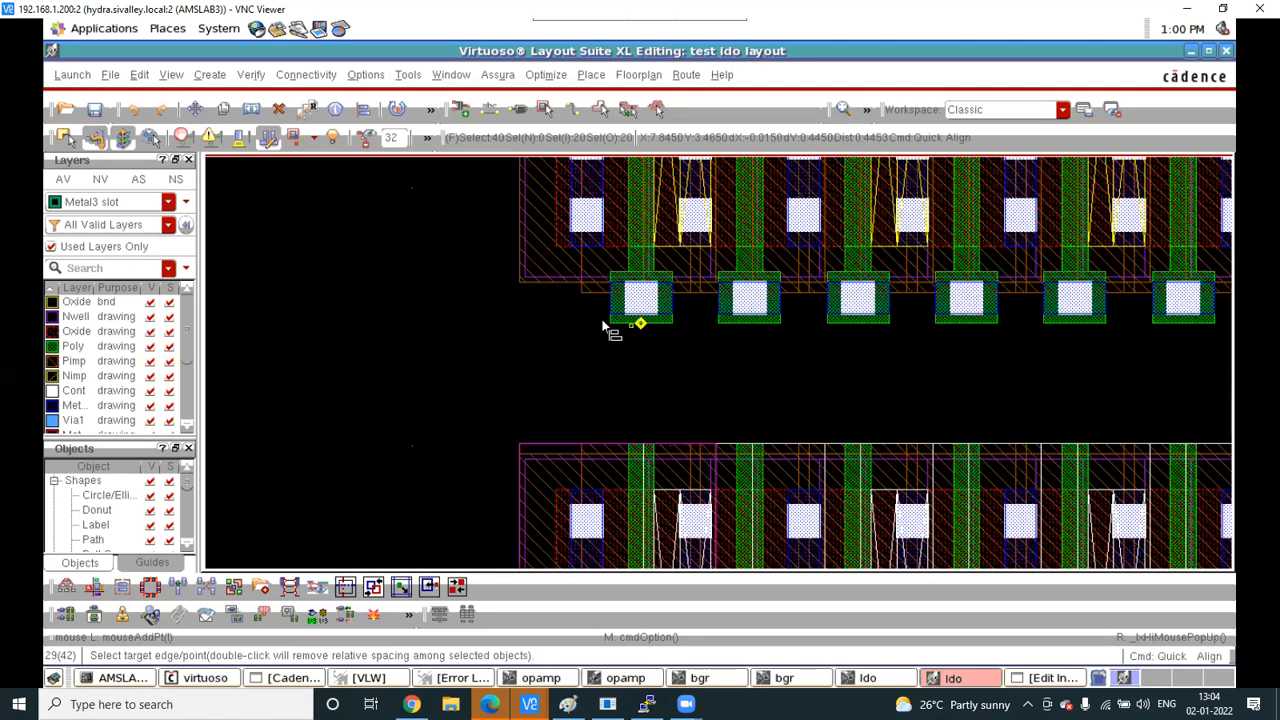
scroll(606, 329, "up", 1)
scroll(601, 325, "up", 2)
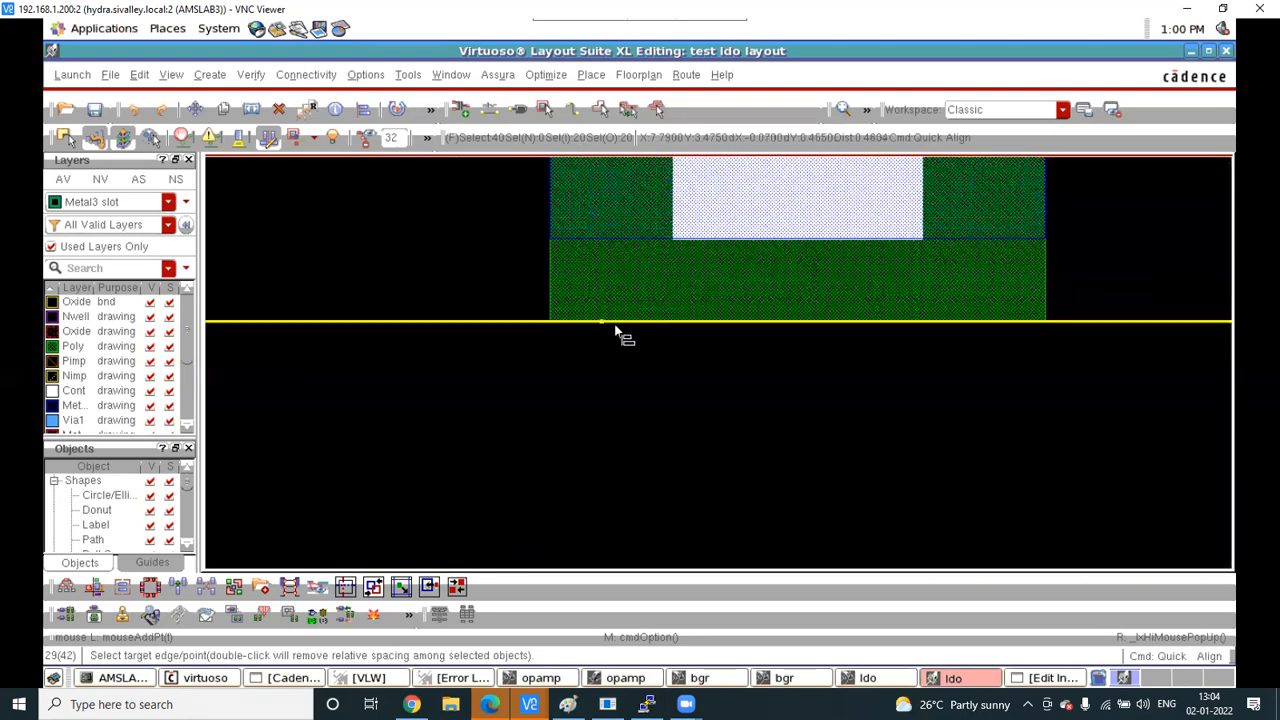
left_click(614, 324)
scroll(616, 325, "down", 4)
scroll(628, 296, "up", 1)
scroll(630, 298, "up", 1)
left_click(650, 210)
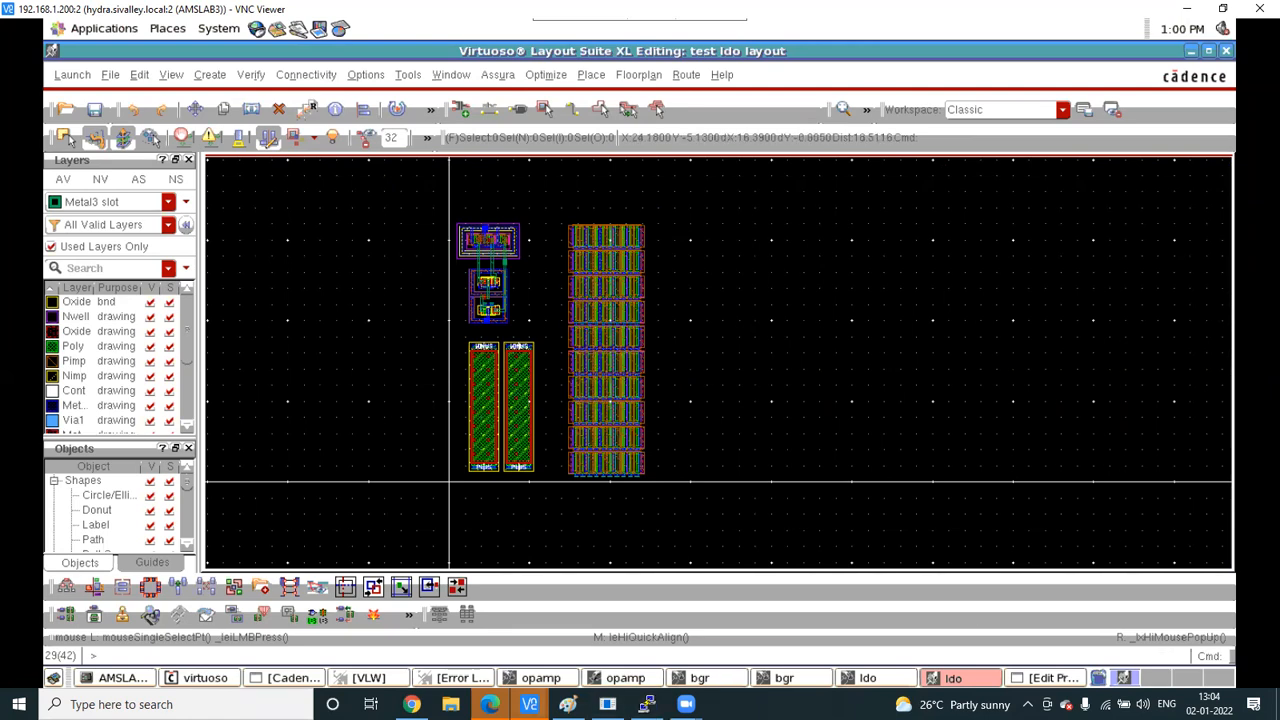
left_click(567, 704)
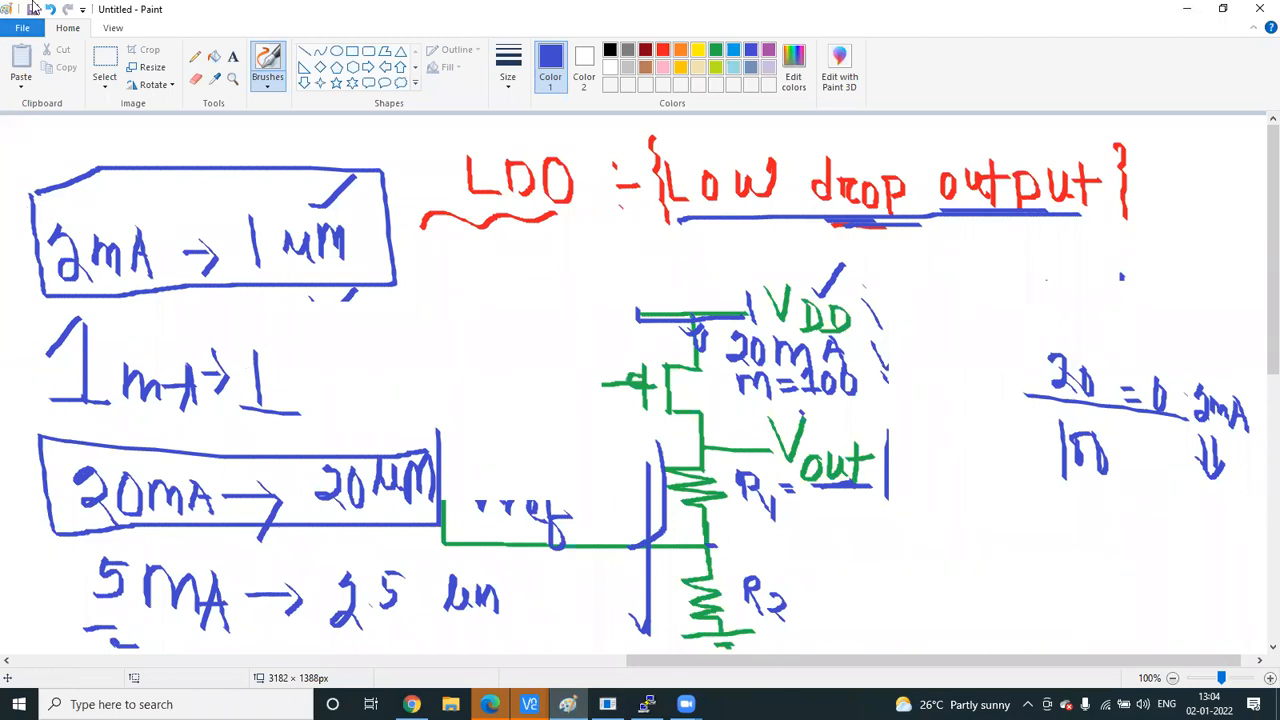
left_click(529, 704)
left_click(1176, 630)
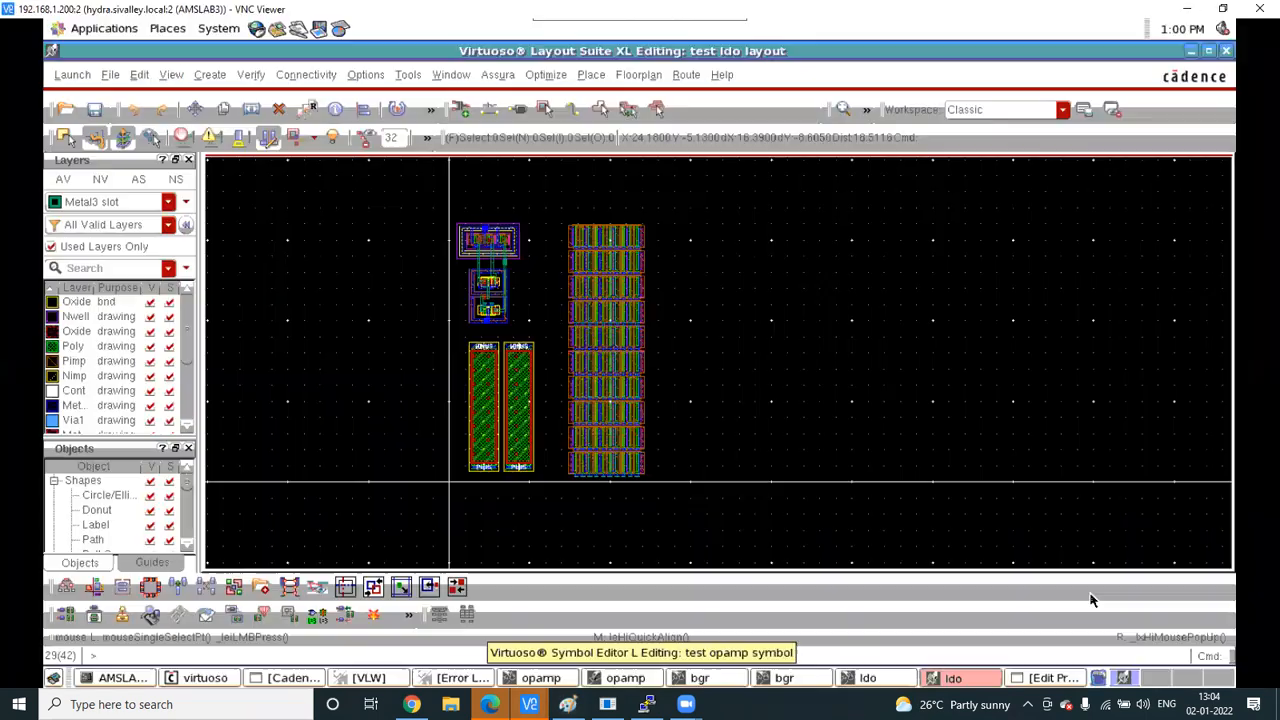
scroll(614, 220, "up", 3, "ctrl")
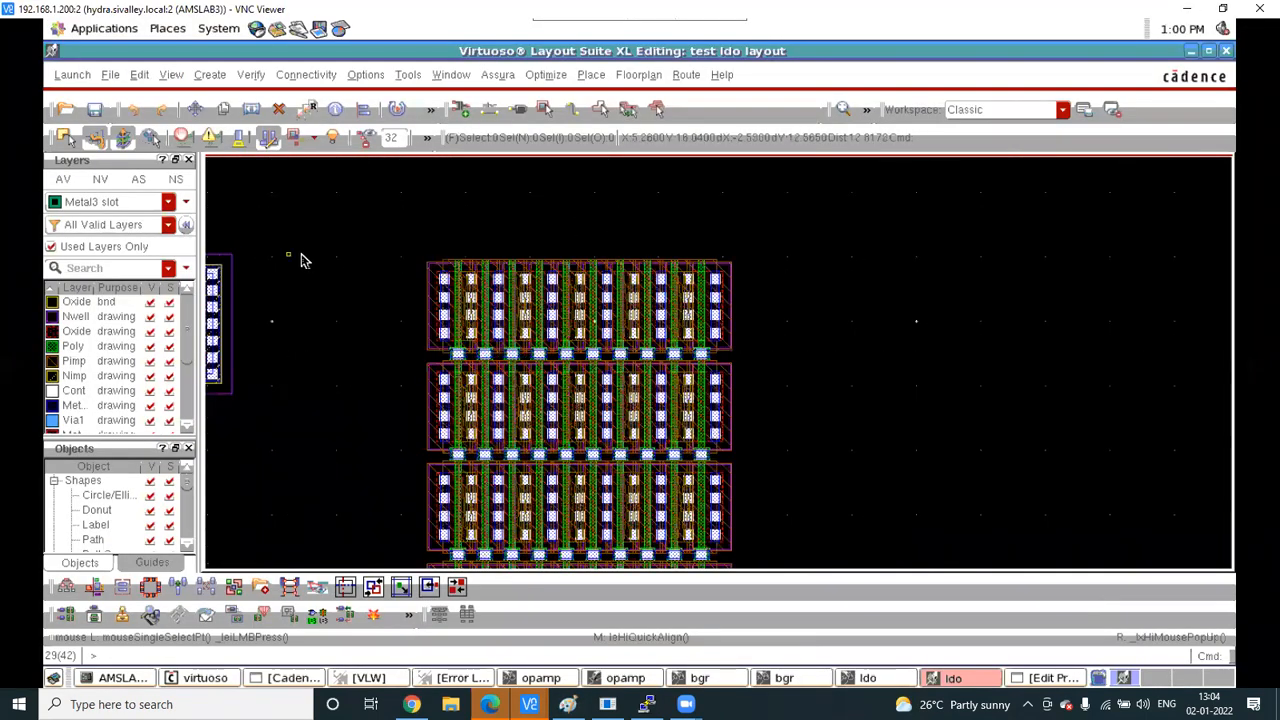
scroll(340, 240, "down", 1, "ctrl")
scroll(340, 229, "down", 2, "ctrl")
Surround all ten transistor rows with a rectangular N-Tap guard ring from the gpdk090 library
left_click_drag(365, 263, 490, 545)
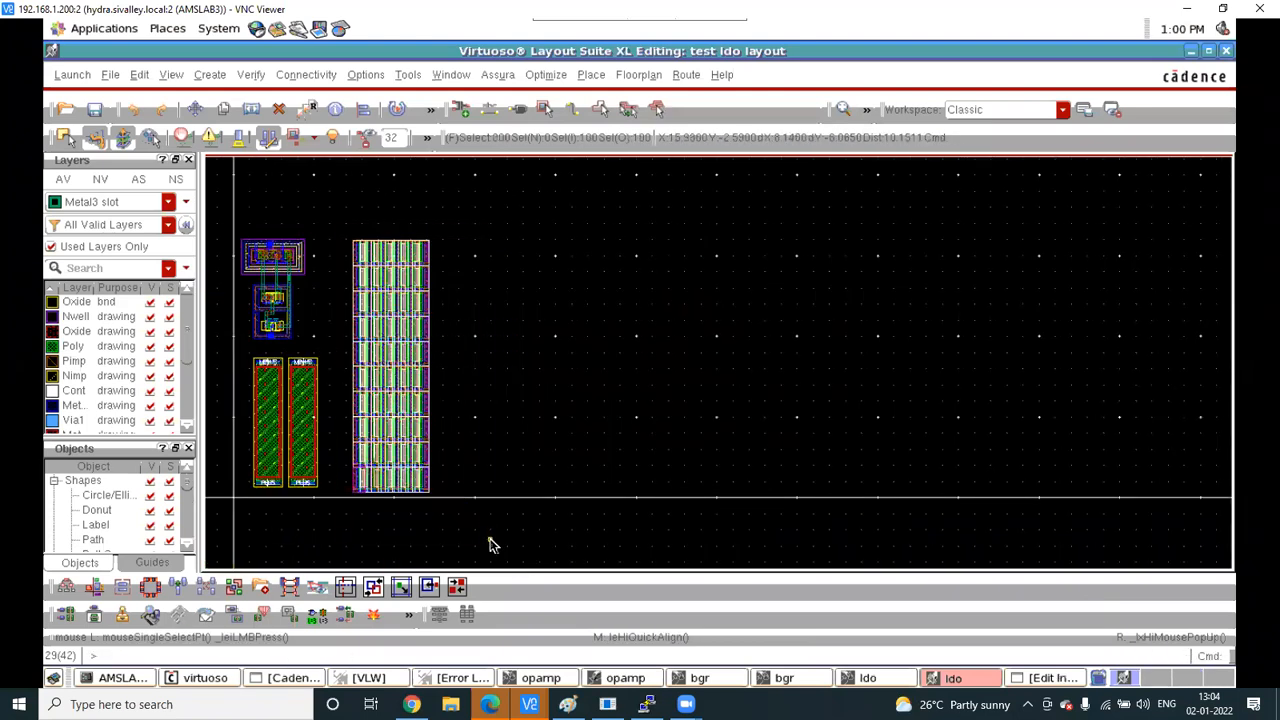
key("shift")
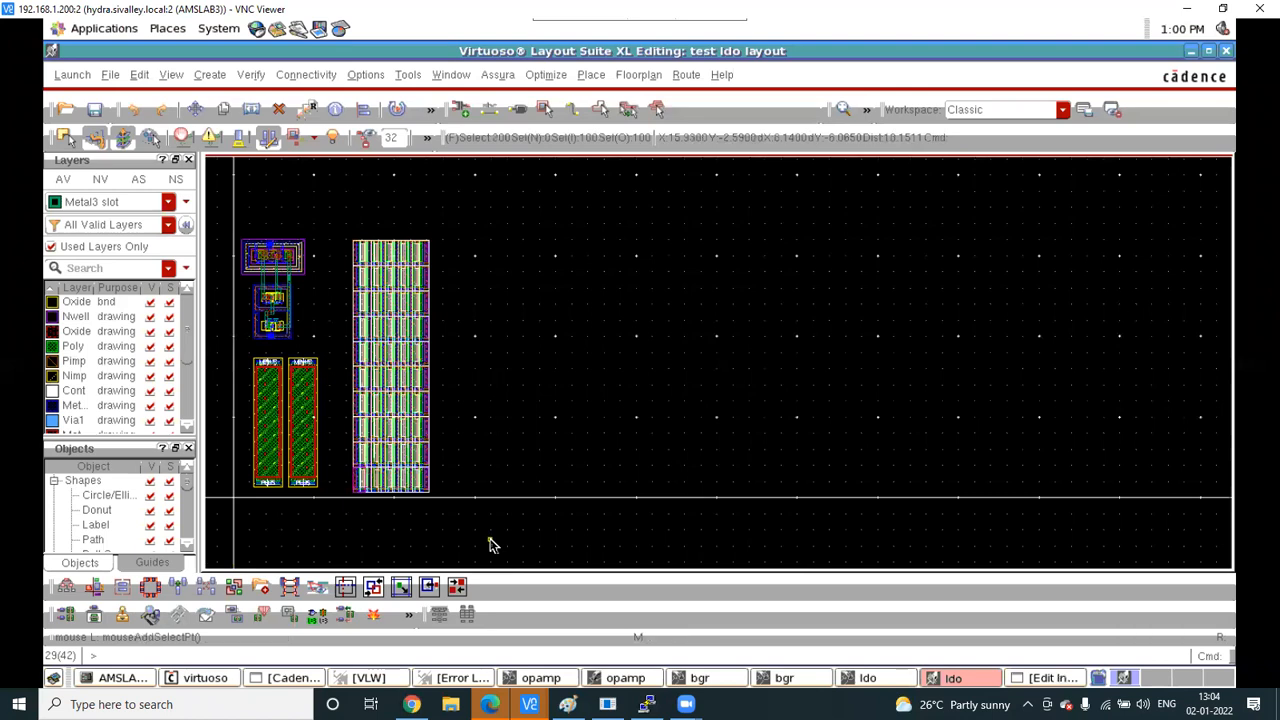
key("shift+g")
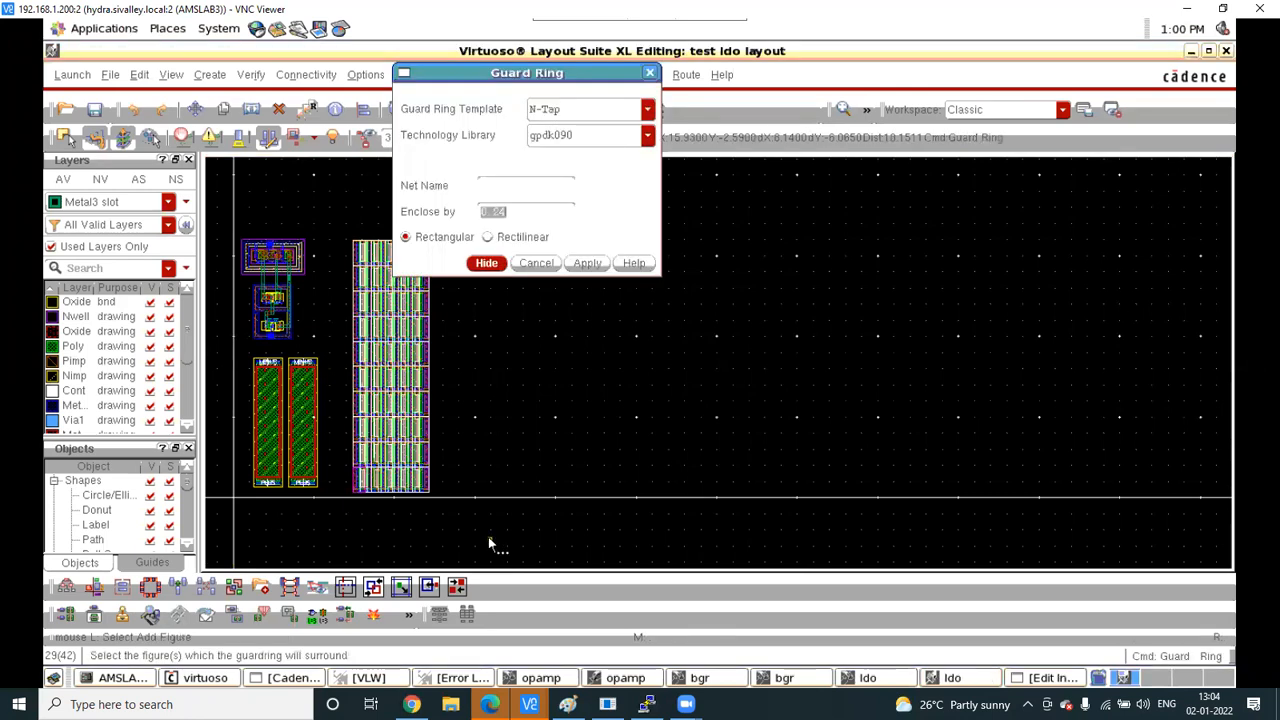
key("Return")
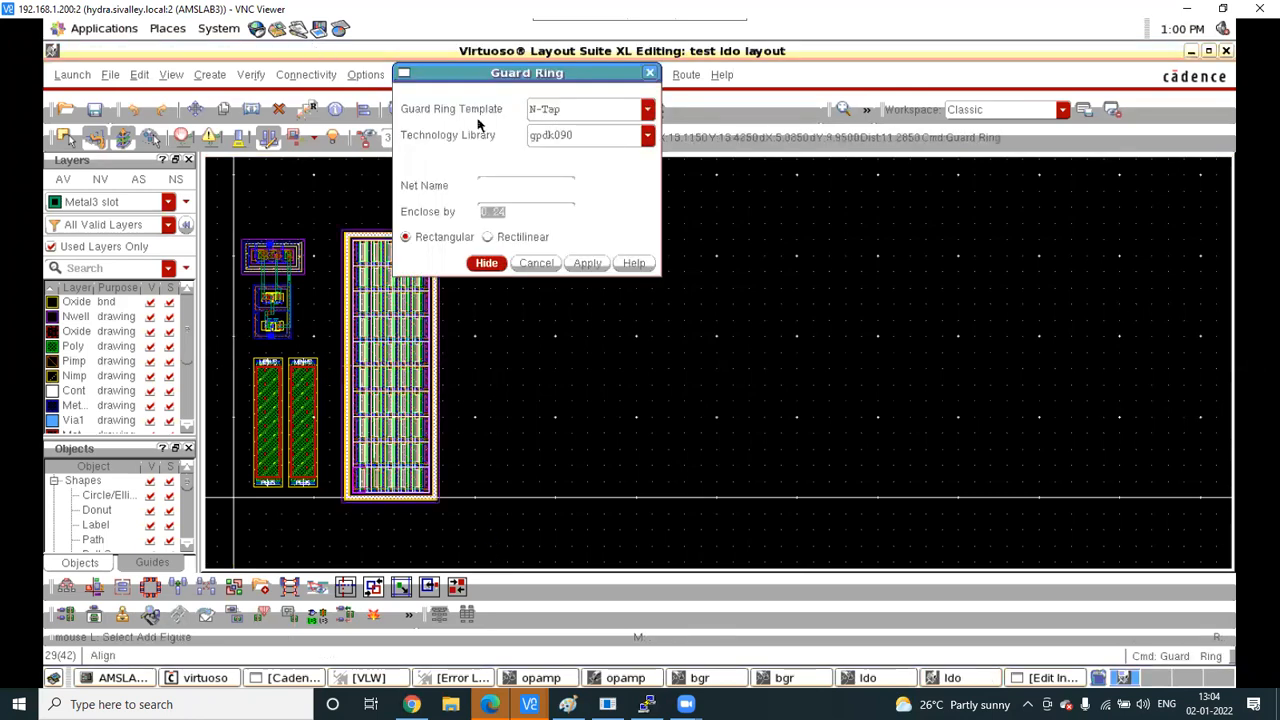
left_click(587, 262)
left_click(486, 262)
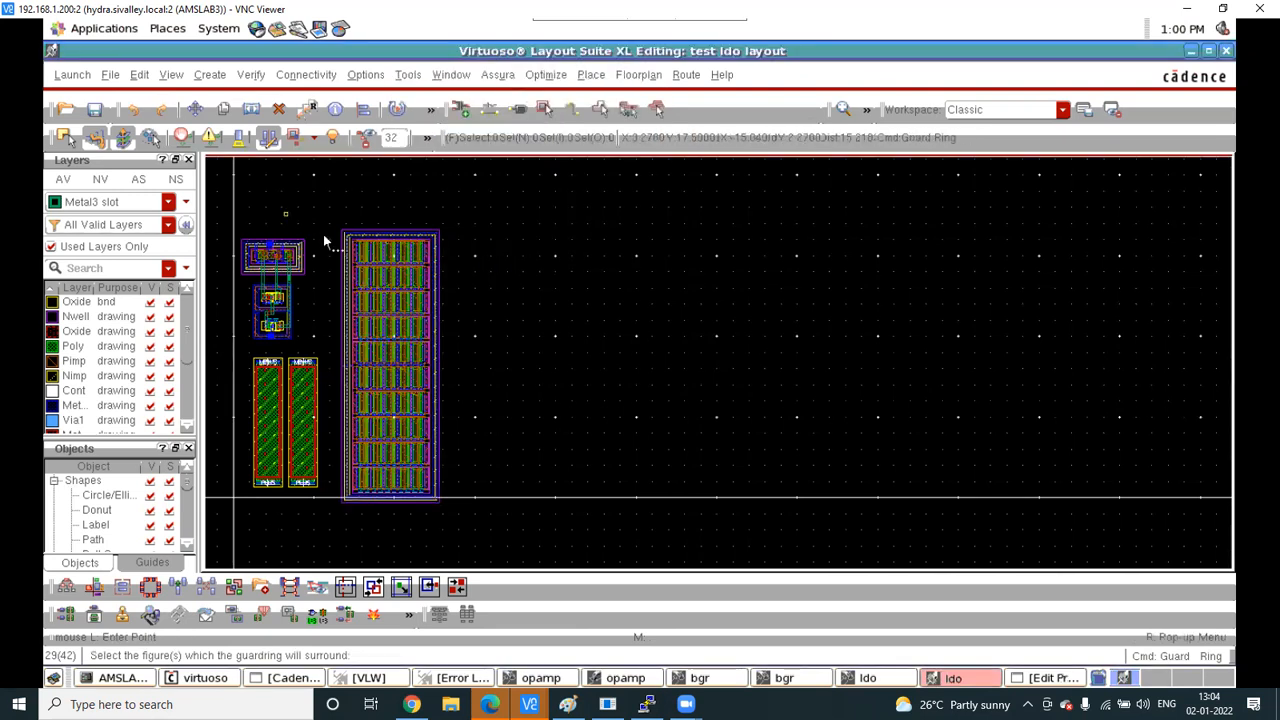
Draw an Nwell rectangle about 4.84 by 15.7 um that fills the opening in the guard ring's Nwell, from its upper-left to its lower-right inner corner
scroll(349, 240, "up", 2, "ctrl")
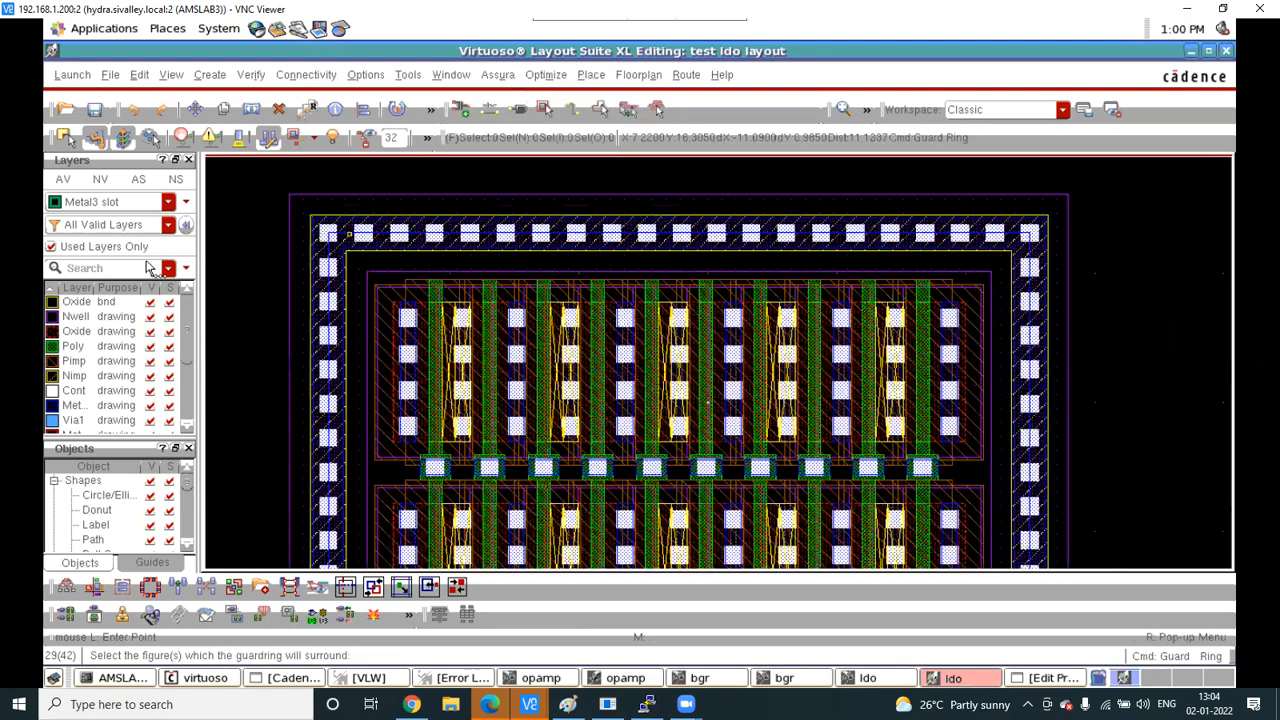
scroll(392, 244, "up", 2, "ctrl")
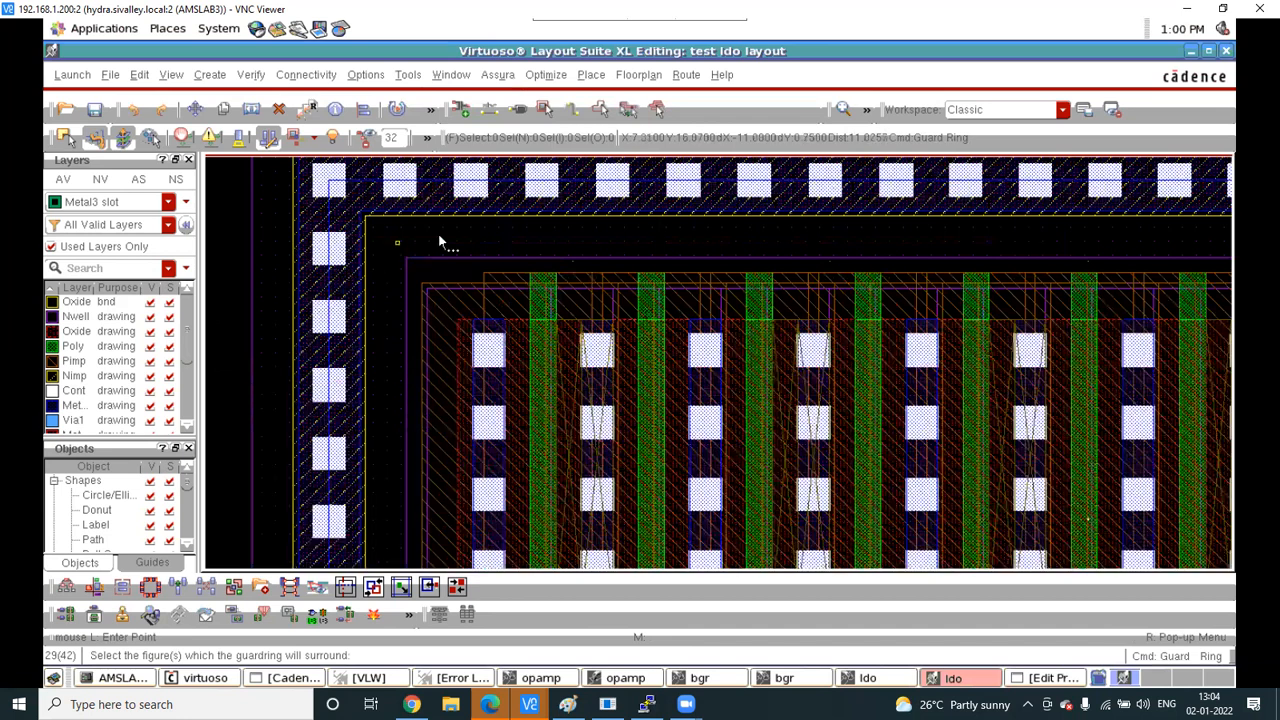
left_click(86, 317)
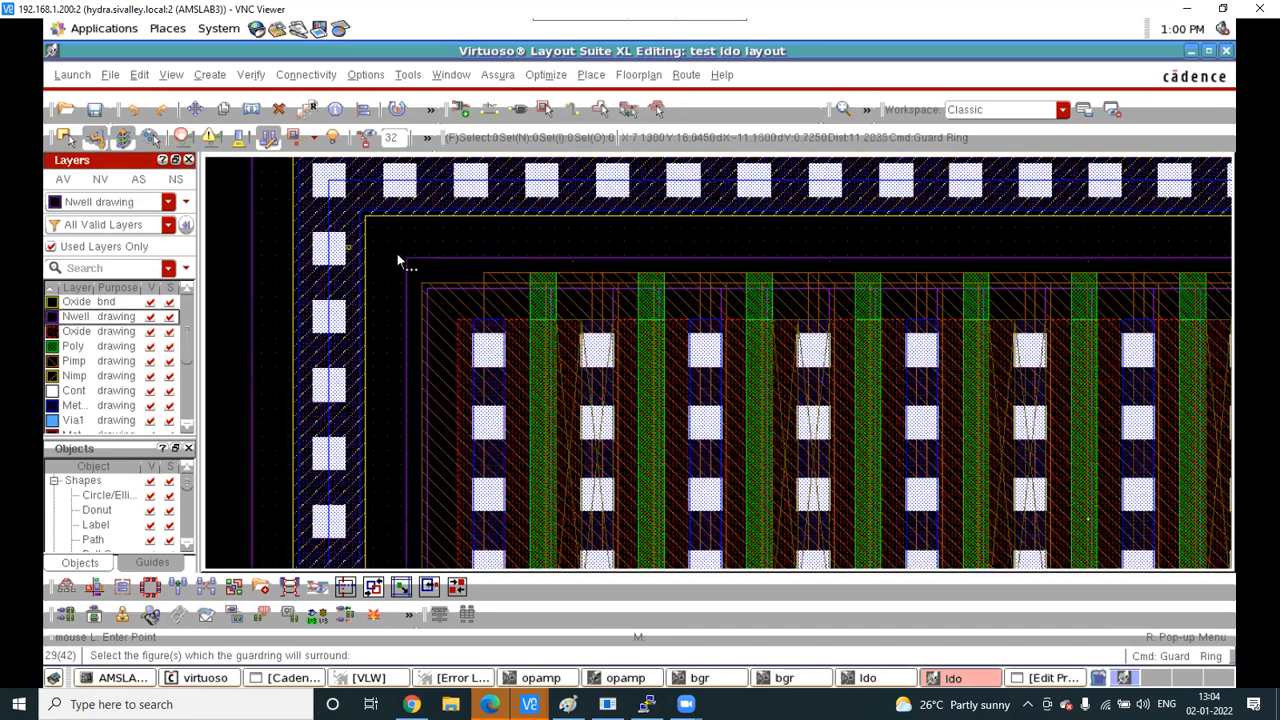
scroll(405, 263, "up", 2, "ctrl")
key("r")
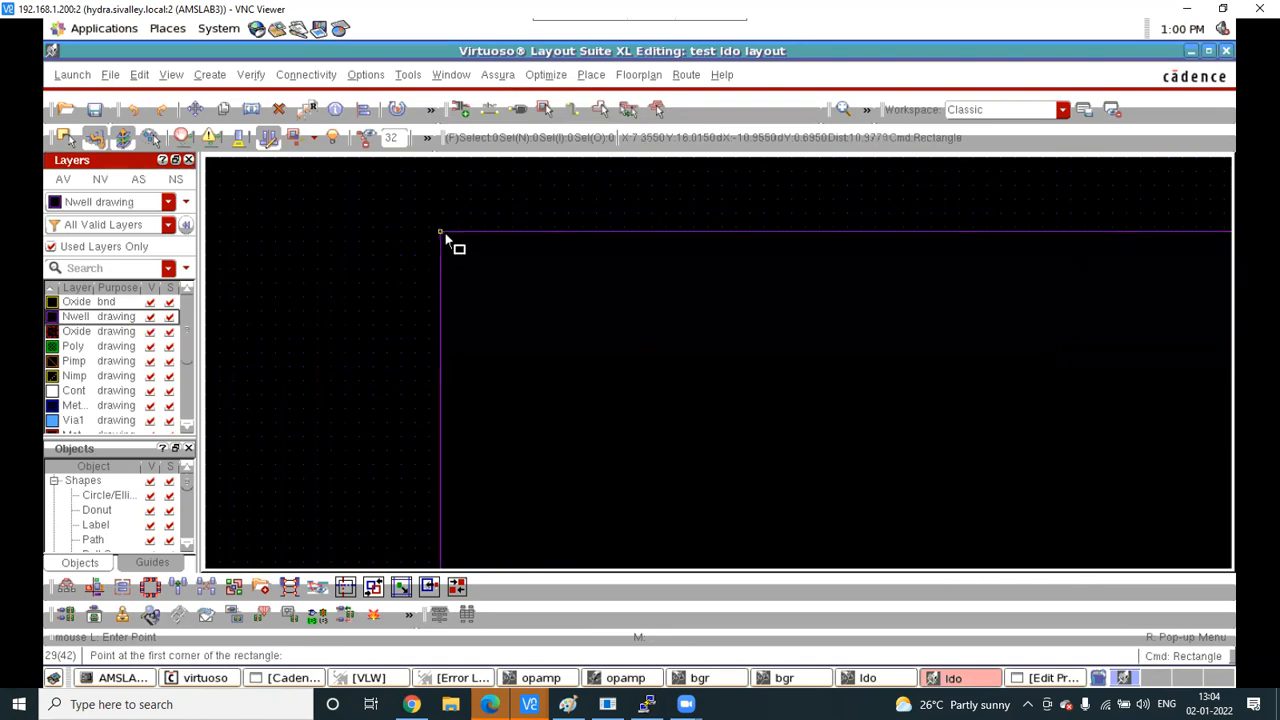
left_click(445, 233)
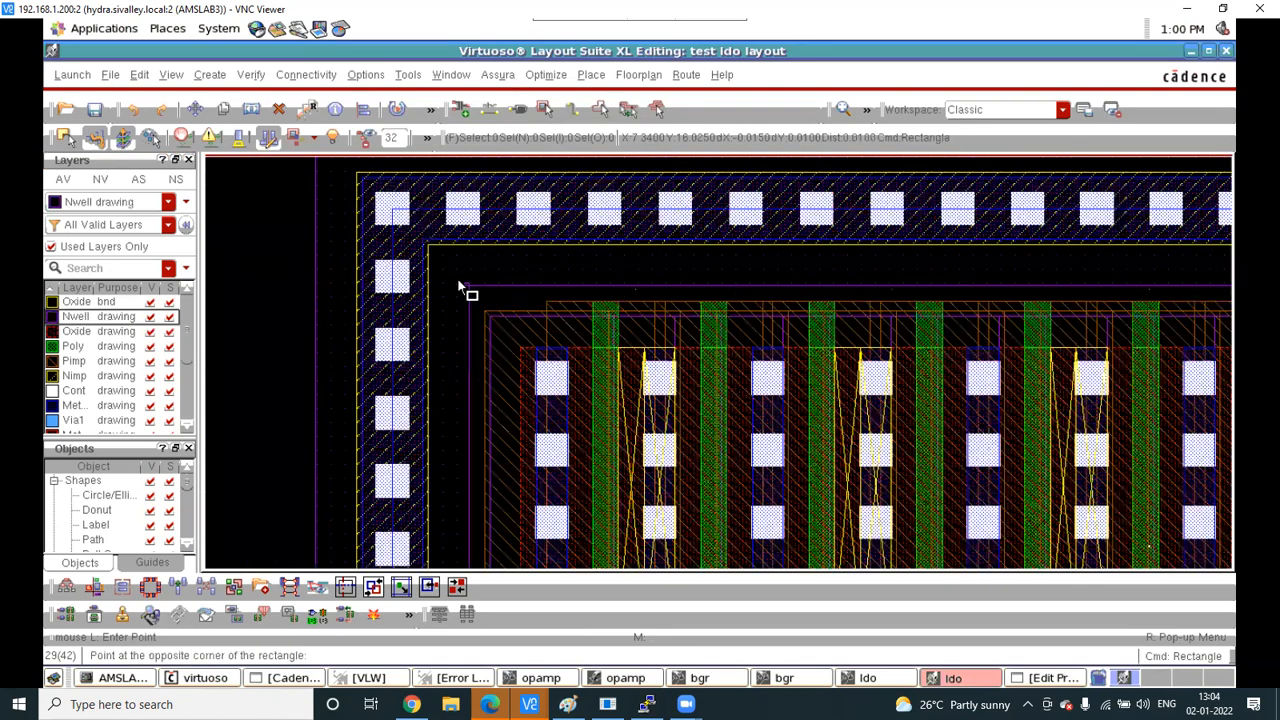
scroll(470, 310, "down", 4, "ctrl")
scroll(478, 328, "up", 2, "ctrl")
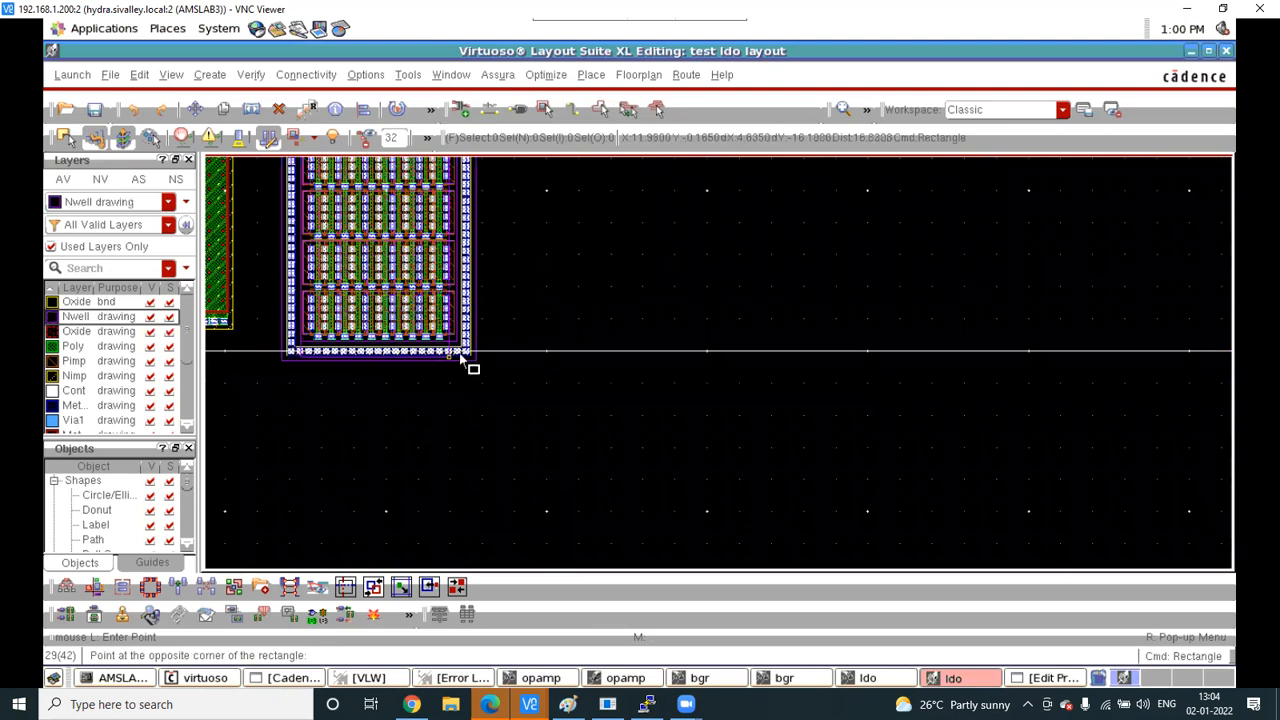
scroll(463, 349, "up", 2, "ctrl")
scroll(440, 312, "up", 2, "ctrl")
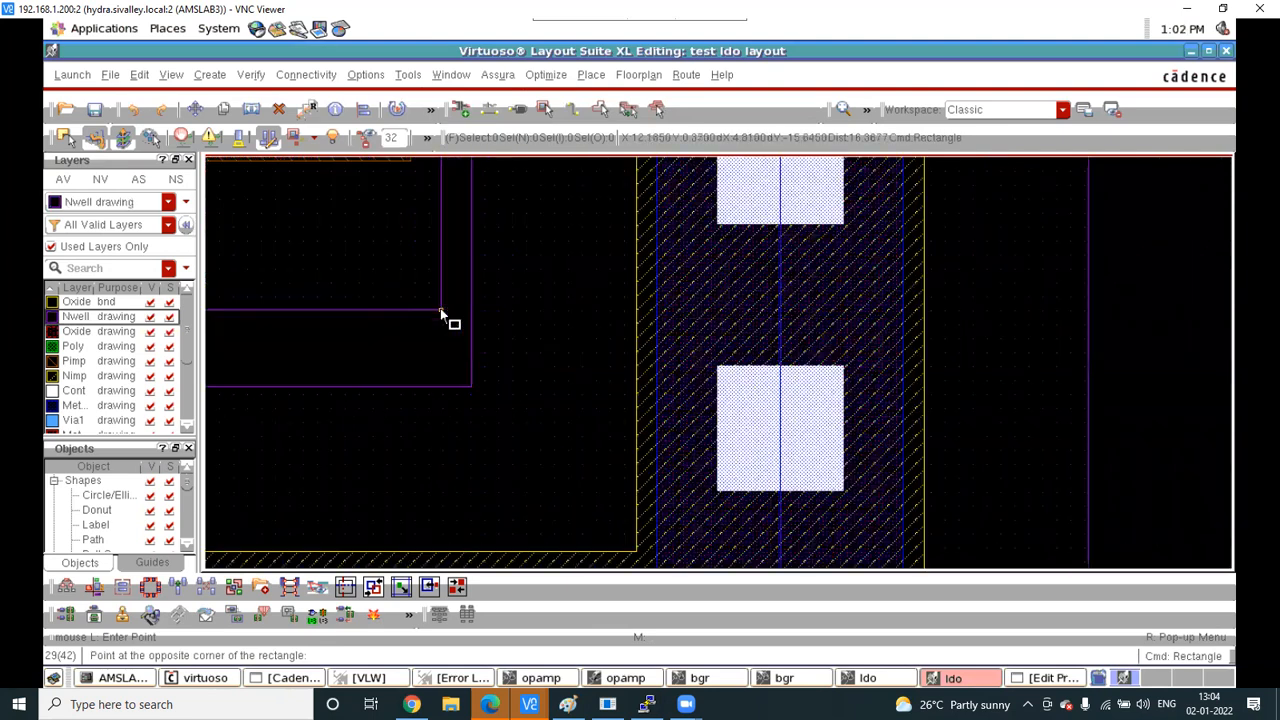
scroll(445, 315, "up", 2, "ctrl")
scroll(495, 460, "up", 2, "ctrl")
left_click(568, 544)
scroll(620, 434, "down", 4, "ctrl")
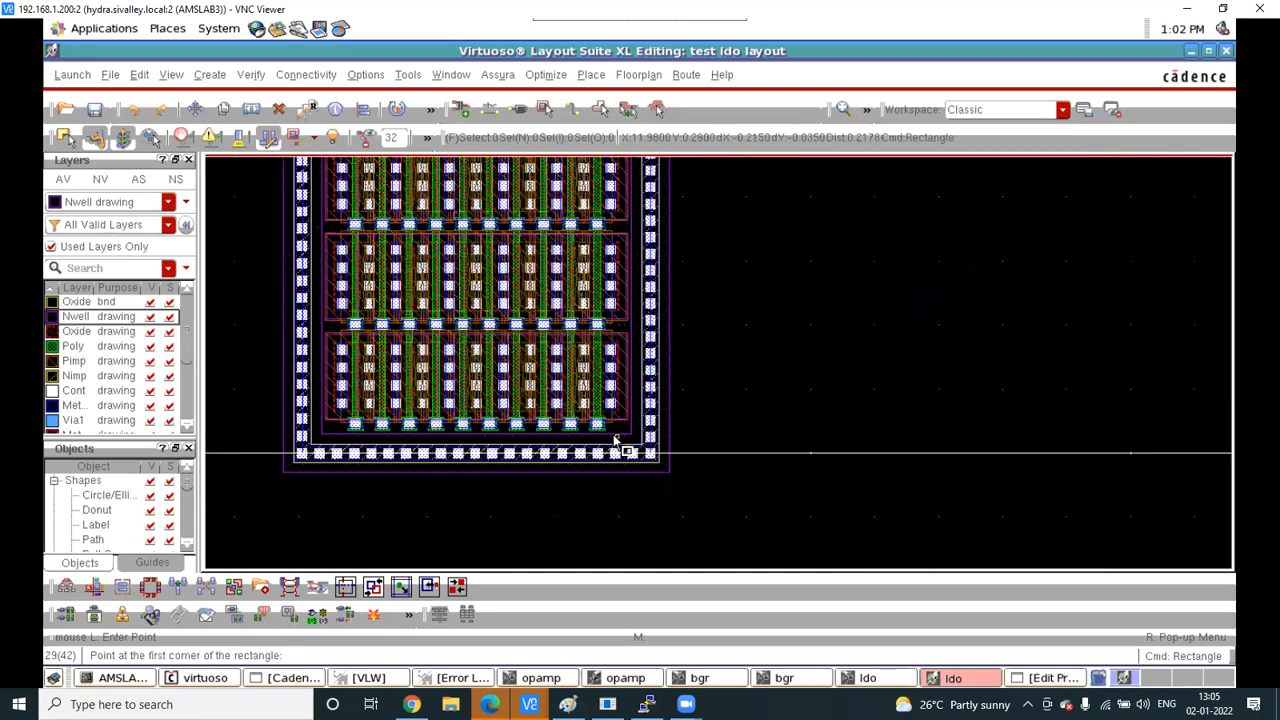
Run Assura DRC on the ldo layout, saving all cellviews and overwriting the existing "top" run data, and open the results
left_click(498, 76)
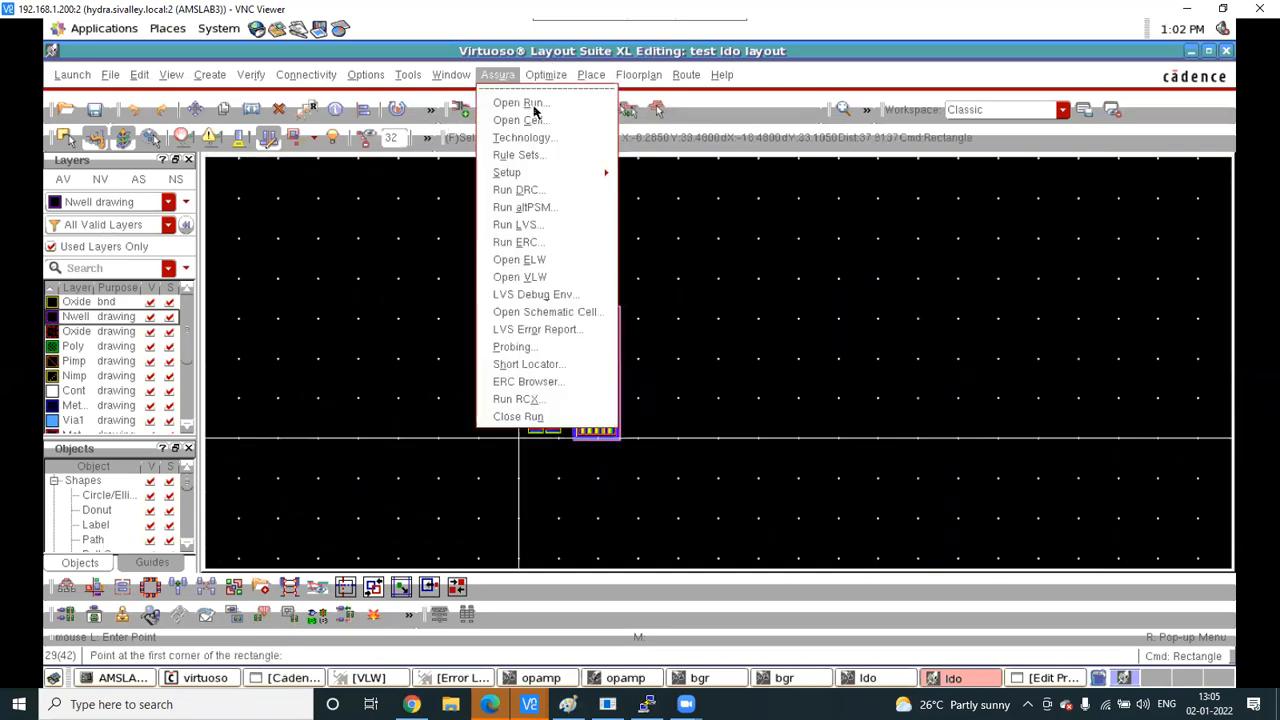
left_click(518, 190)
left_click(597, 625)
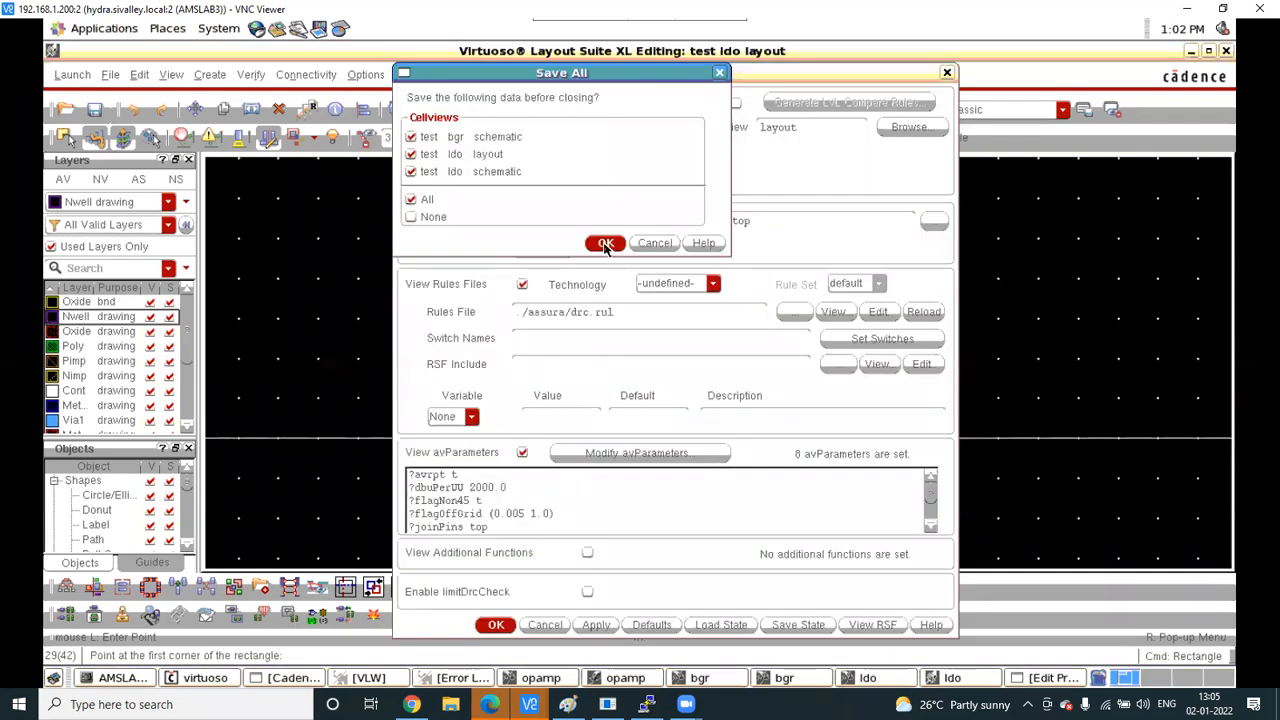
left_click(605, 244)
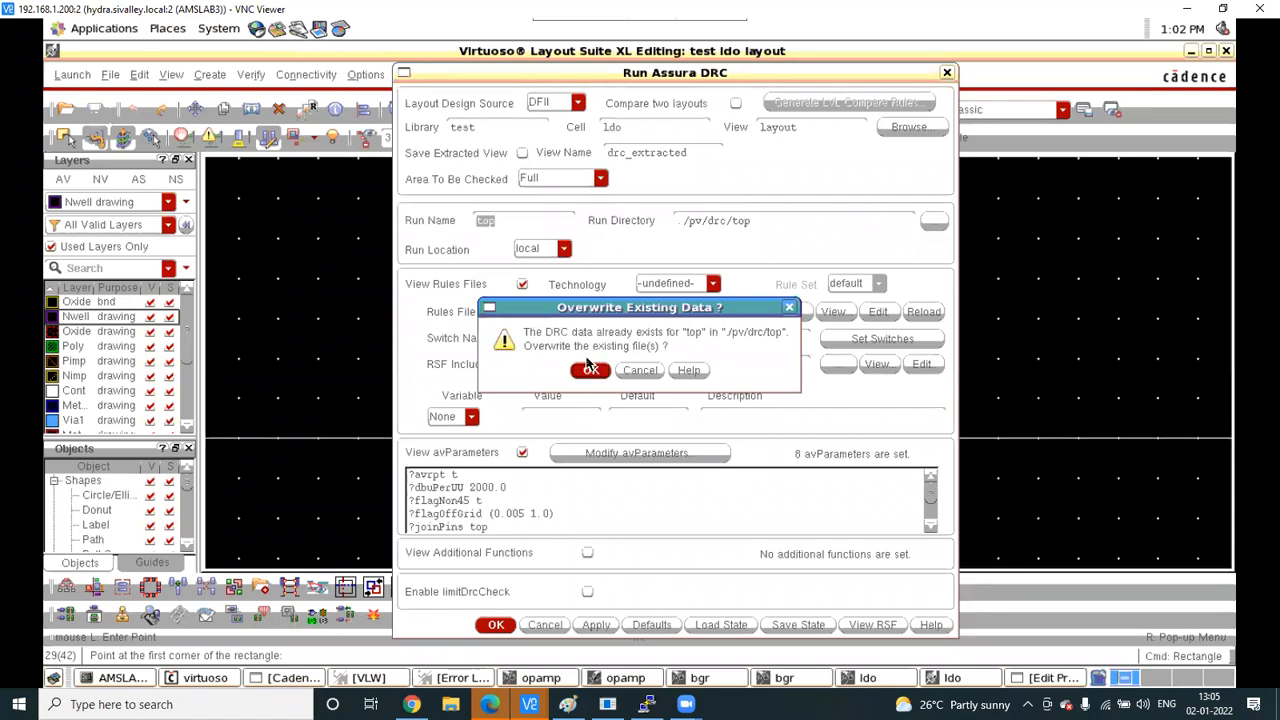
left_click(590, 369)
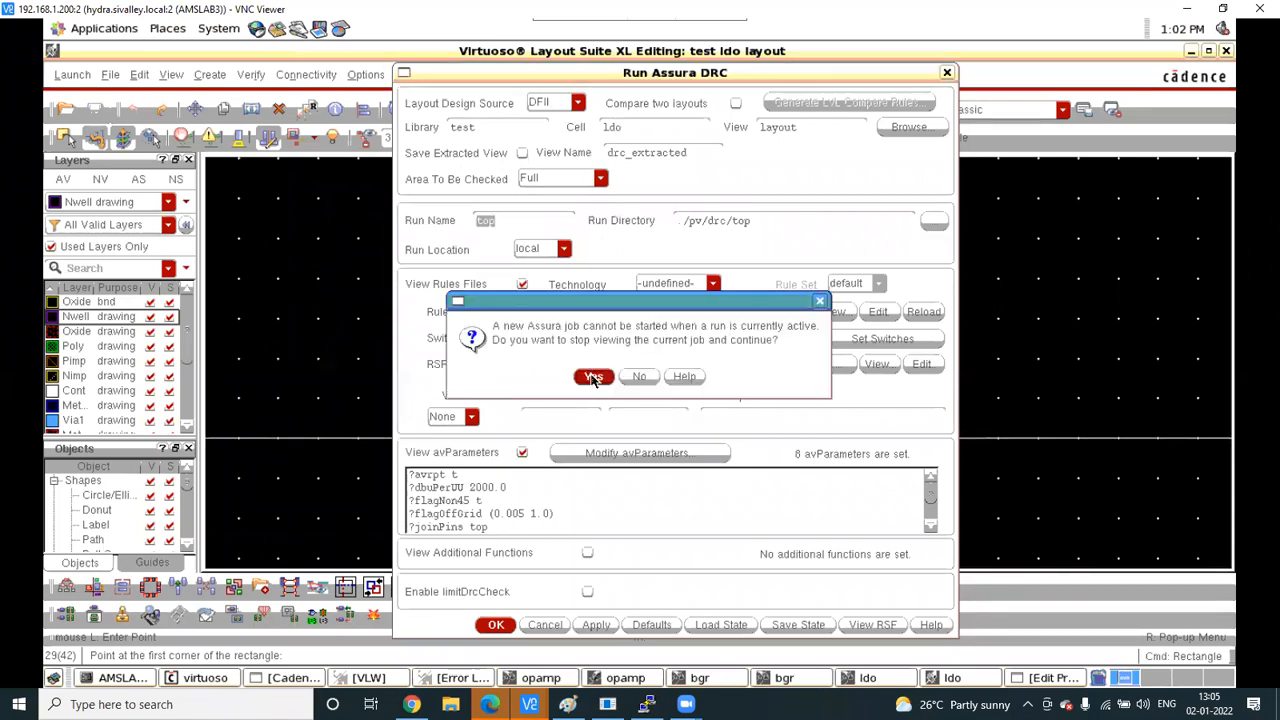
left_click(593, 377)
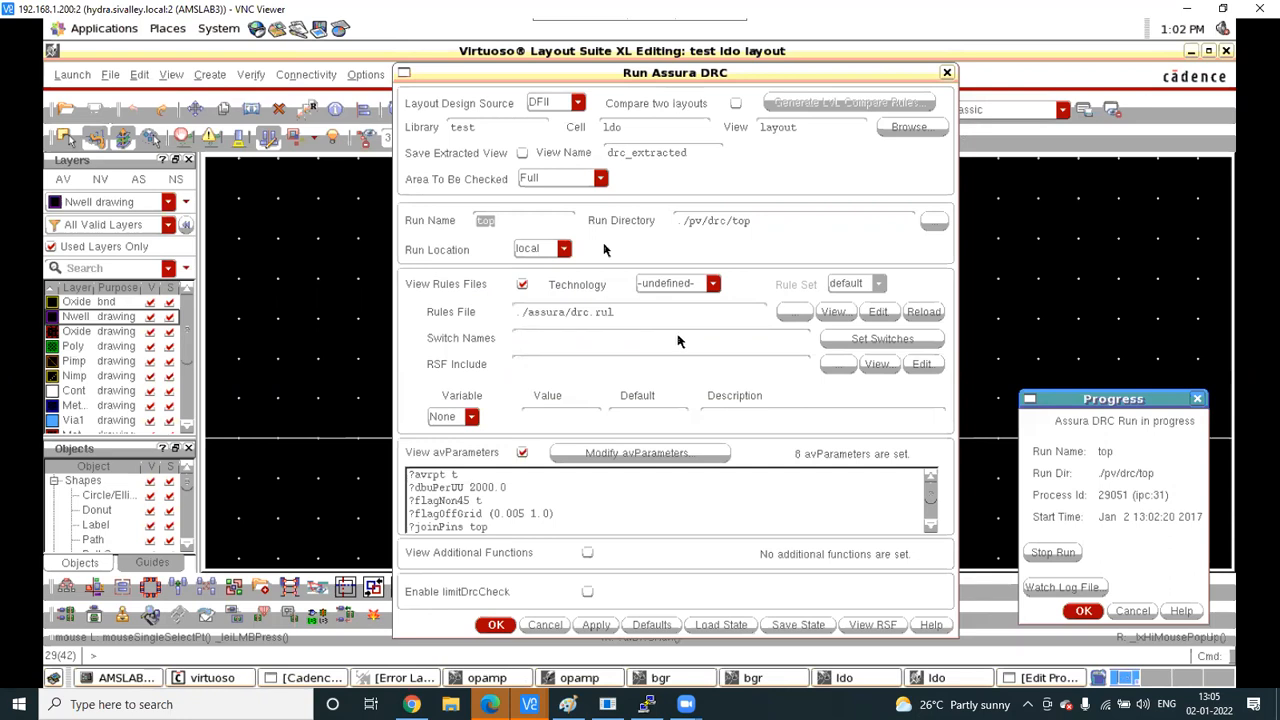
left_click(1082, 612)
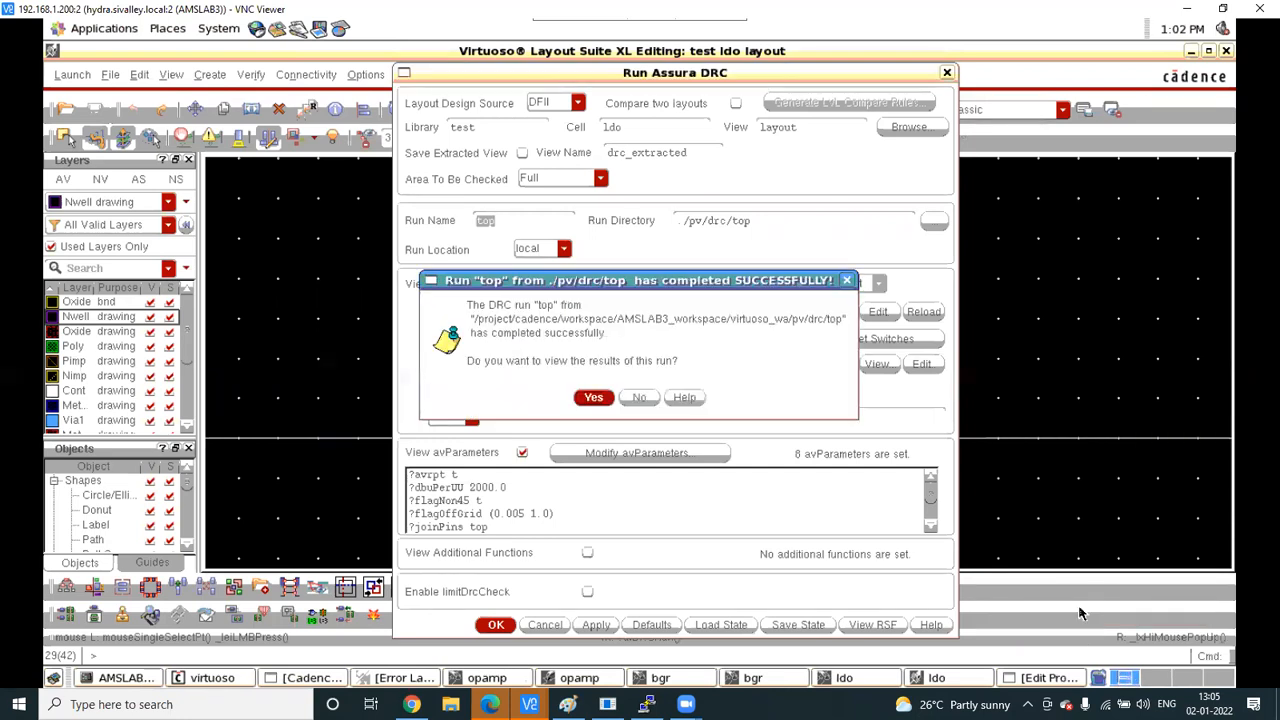
left_click(586, 397)
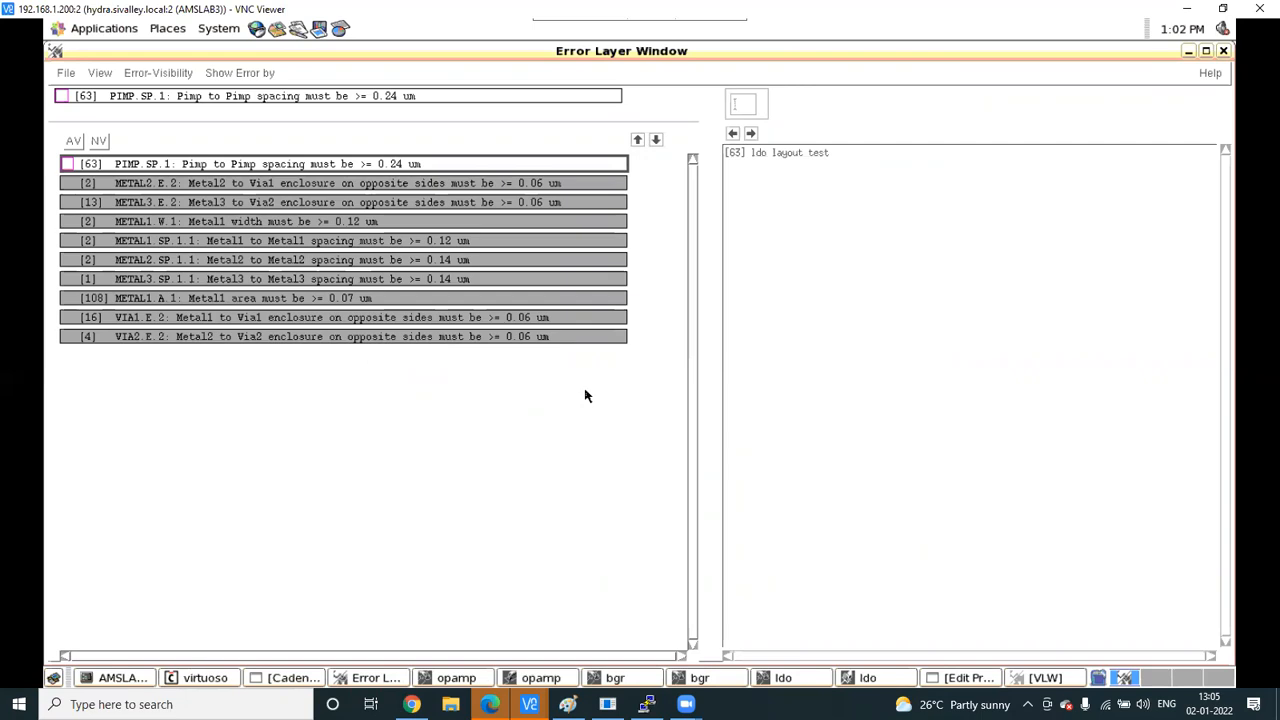
Locate the first PIMP.SP.1 Pimp-to-Pimp spacing error in the layout and bring the surrounding transistor rows into view
left_click(447, 166)
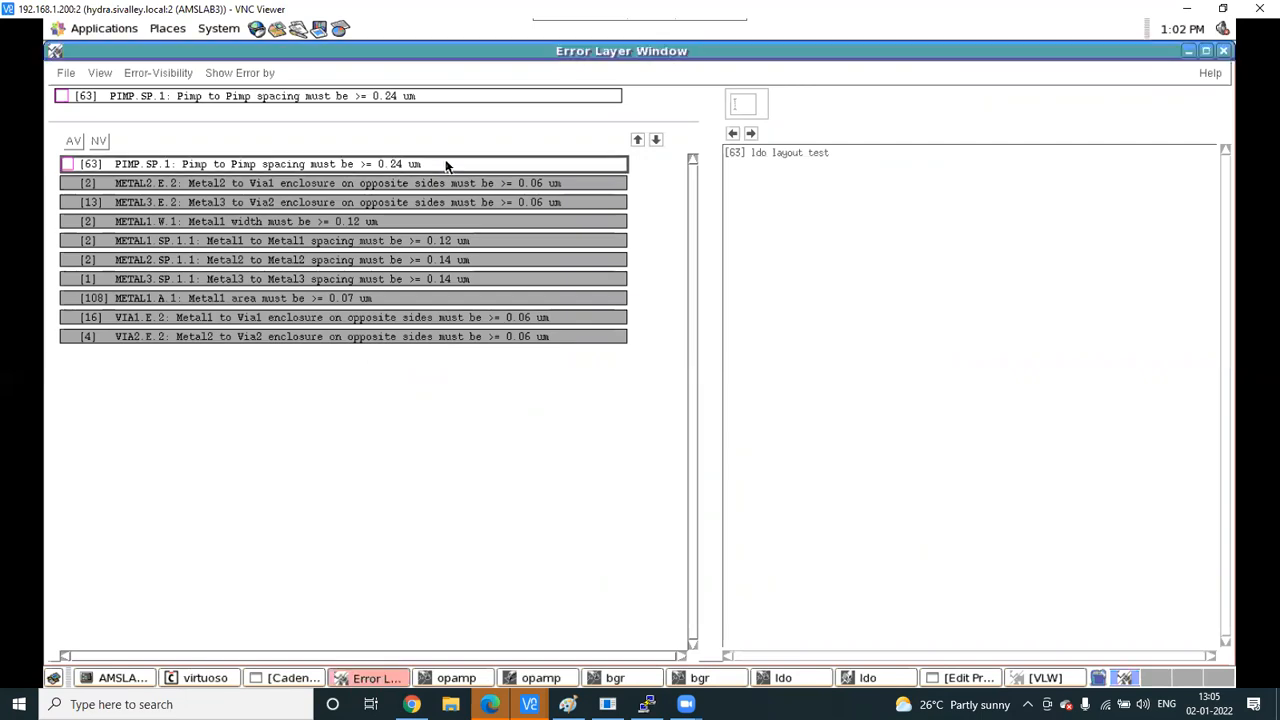
left_click(752, 133)
left_click(1188, 57)
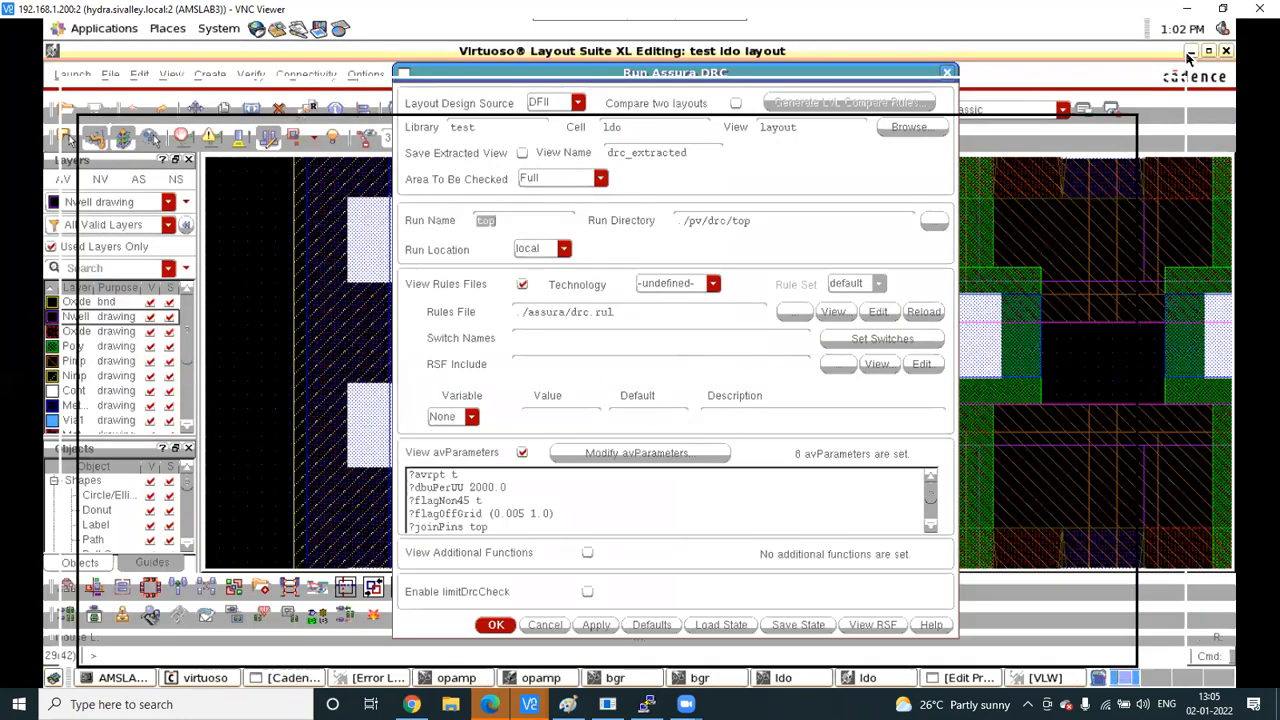
left_click(256, 250)
scroll(324, 309, "down", 2)
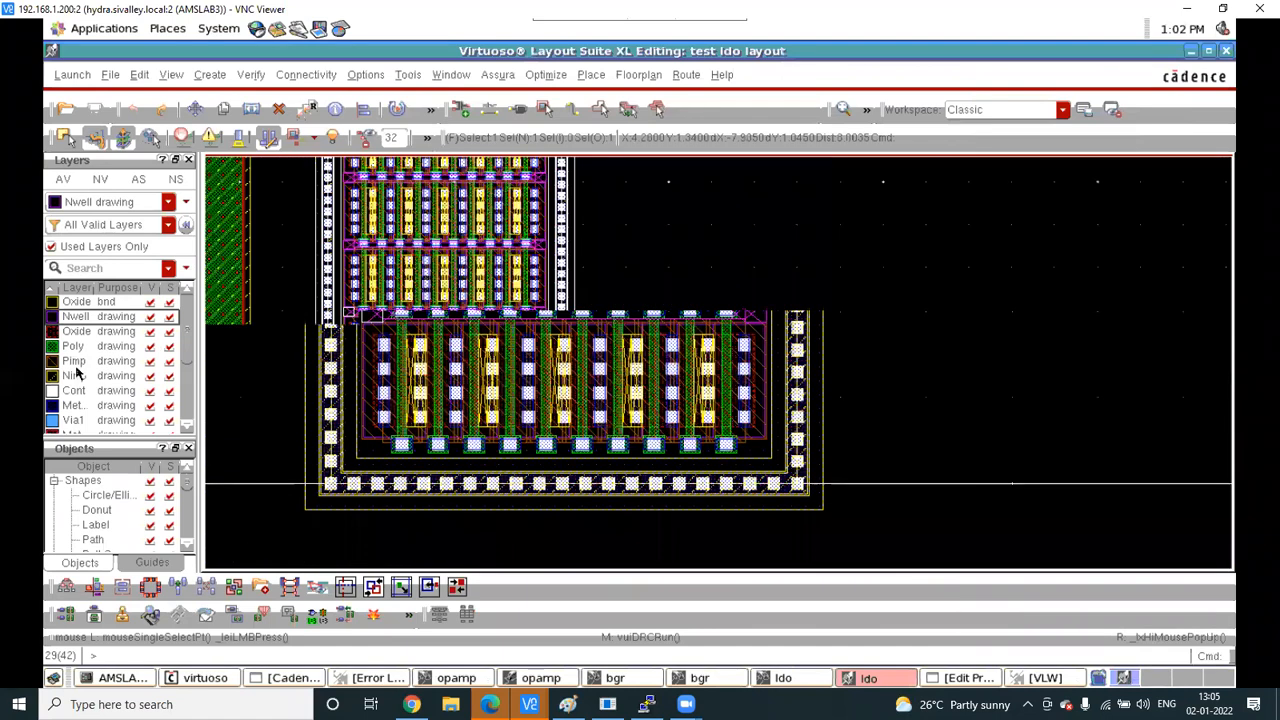
Isolate the Pimp drawing layer and draw a Pimp rectangle about 4.7 by 15.4 um covering all ten transistor rows inside the guard ring
left_click(75, 361)
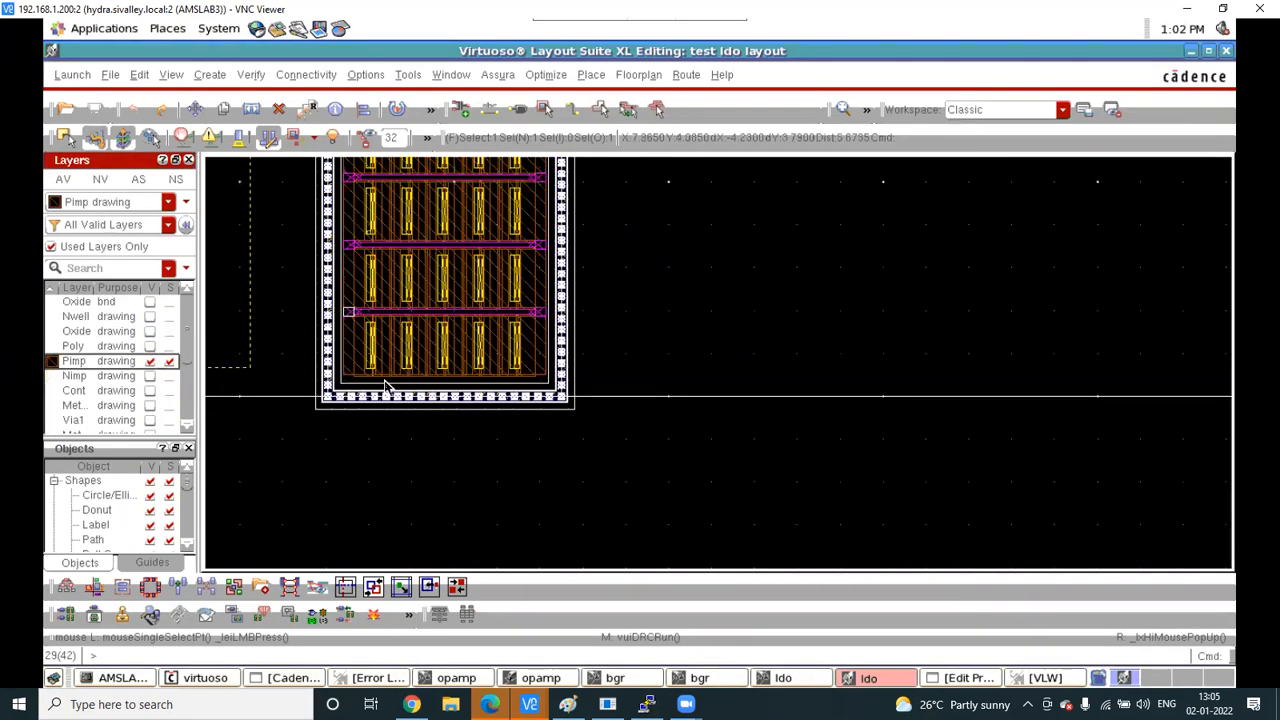
scroll(400, 425, "down", 2)
scroll(395, 240, "up", 1)
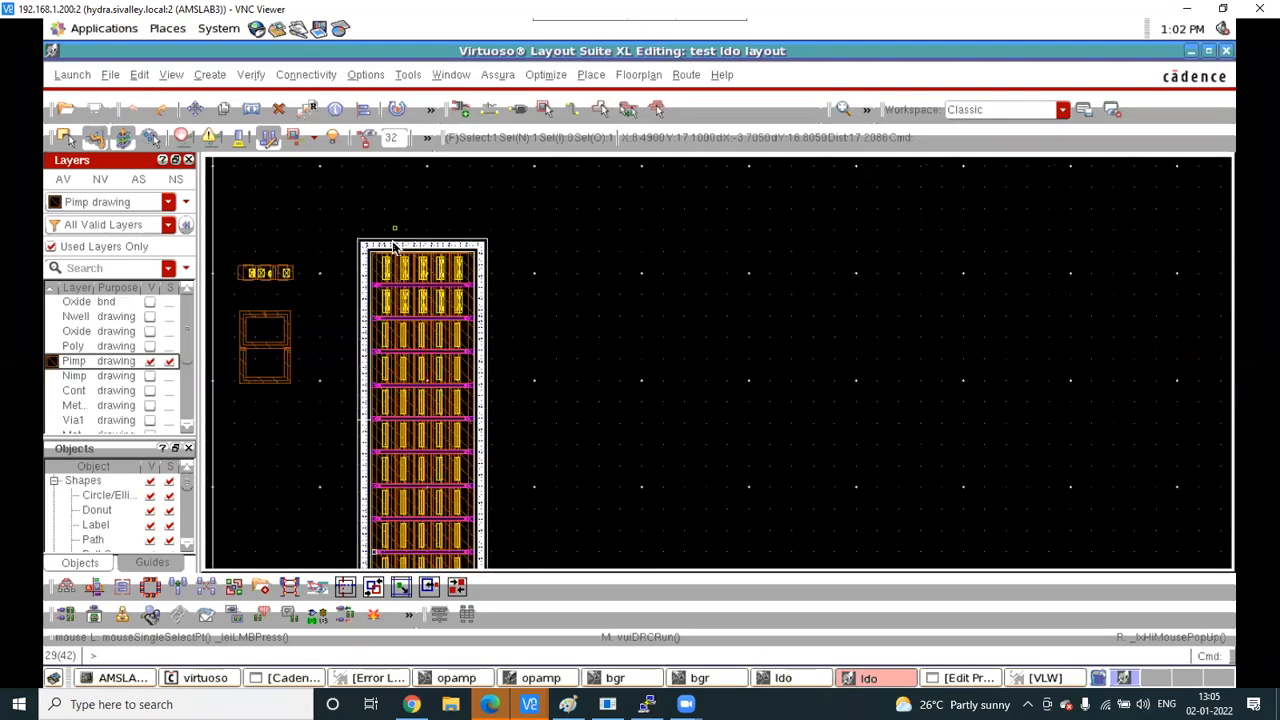
scroll(395, 245, "up", 1)
scroll(343, 276, "up", 1)
scroll(362, 292, "up", 1)
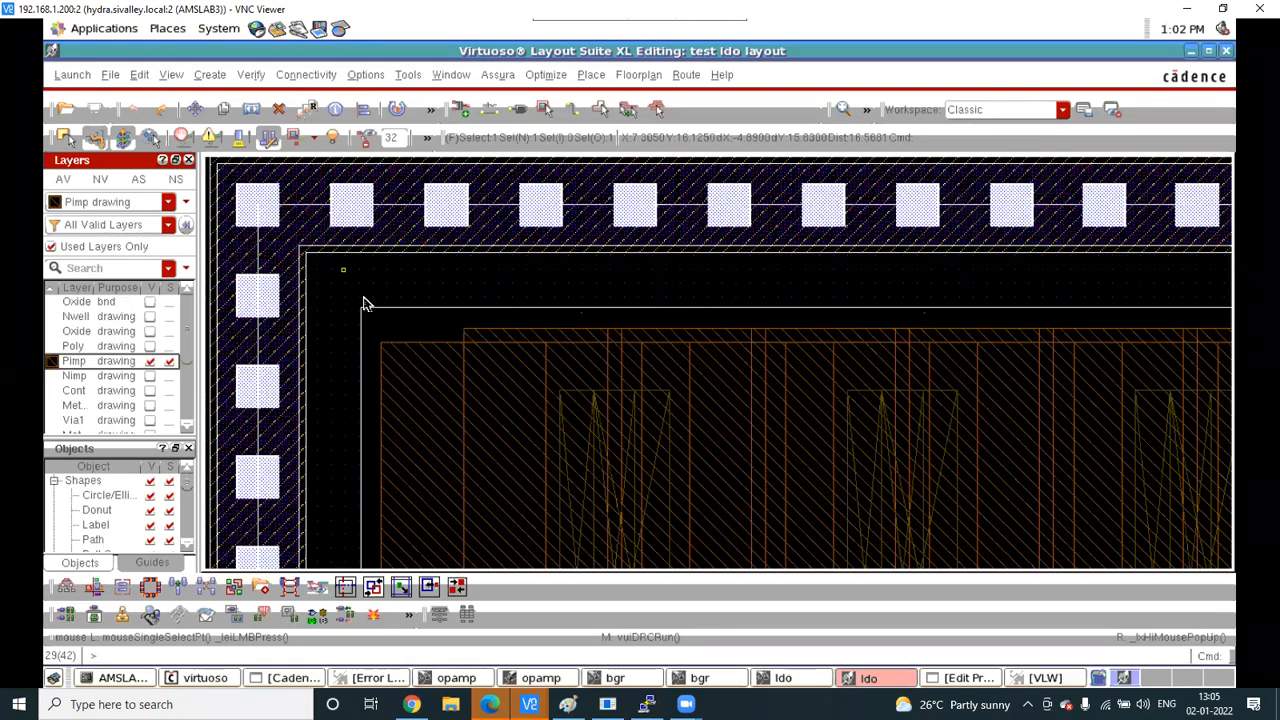
scroll(392, 313, "down", 2)
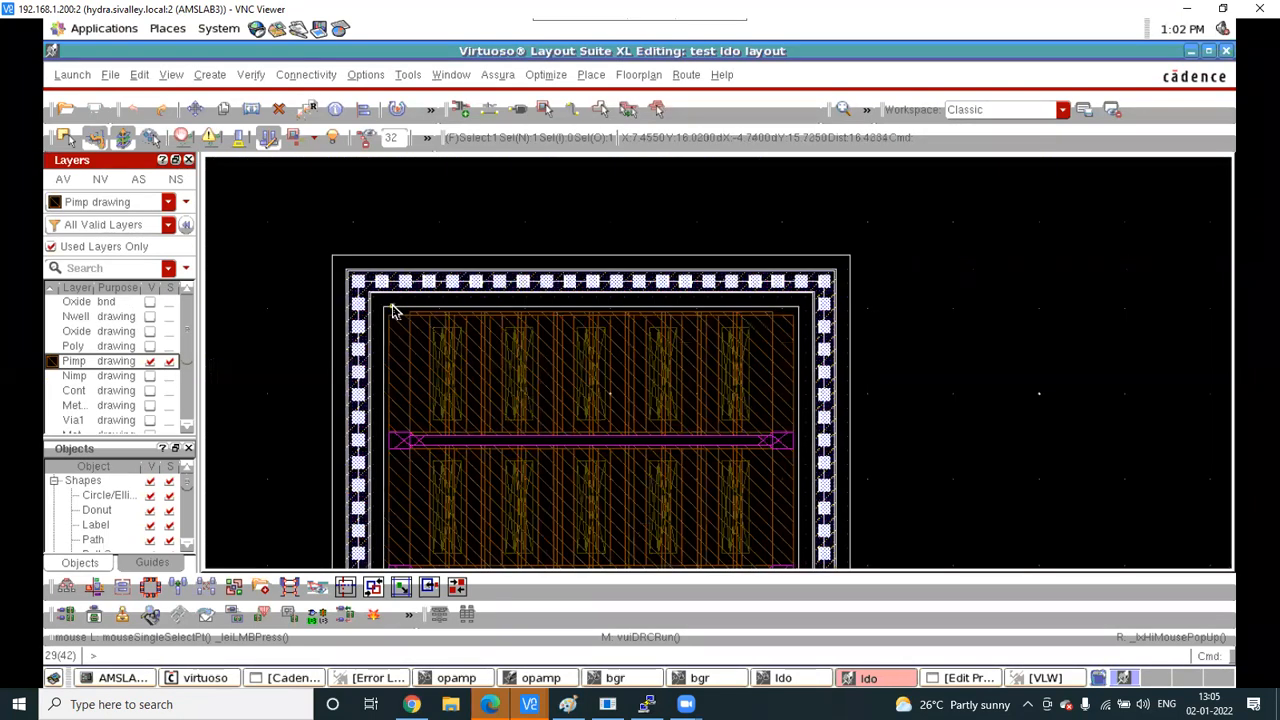
scroll(389, 310, "up", 1)
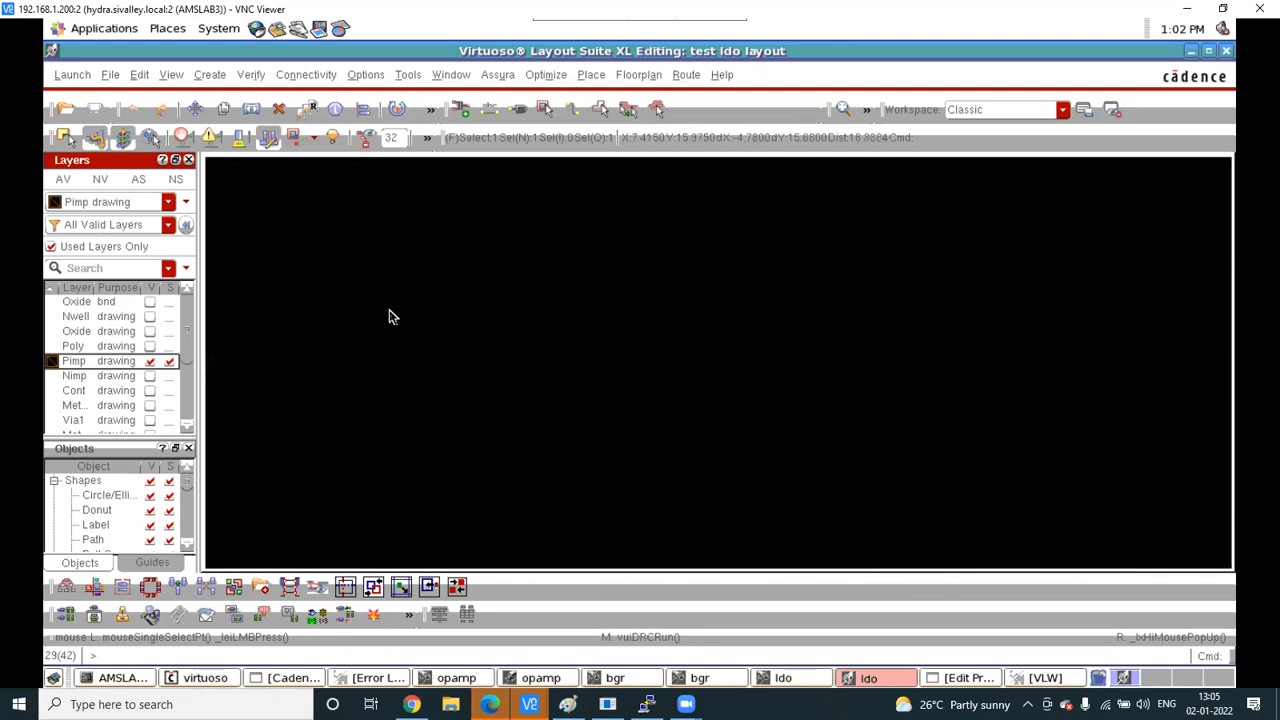
scroll(392, 358, "up", 1)
key("r")
left_click(388, 353)
scroll(437, 314, "down", 3)
scroll(440, 318, "up", 3)
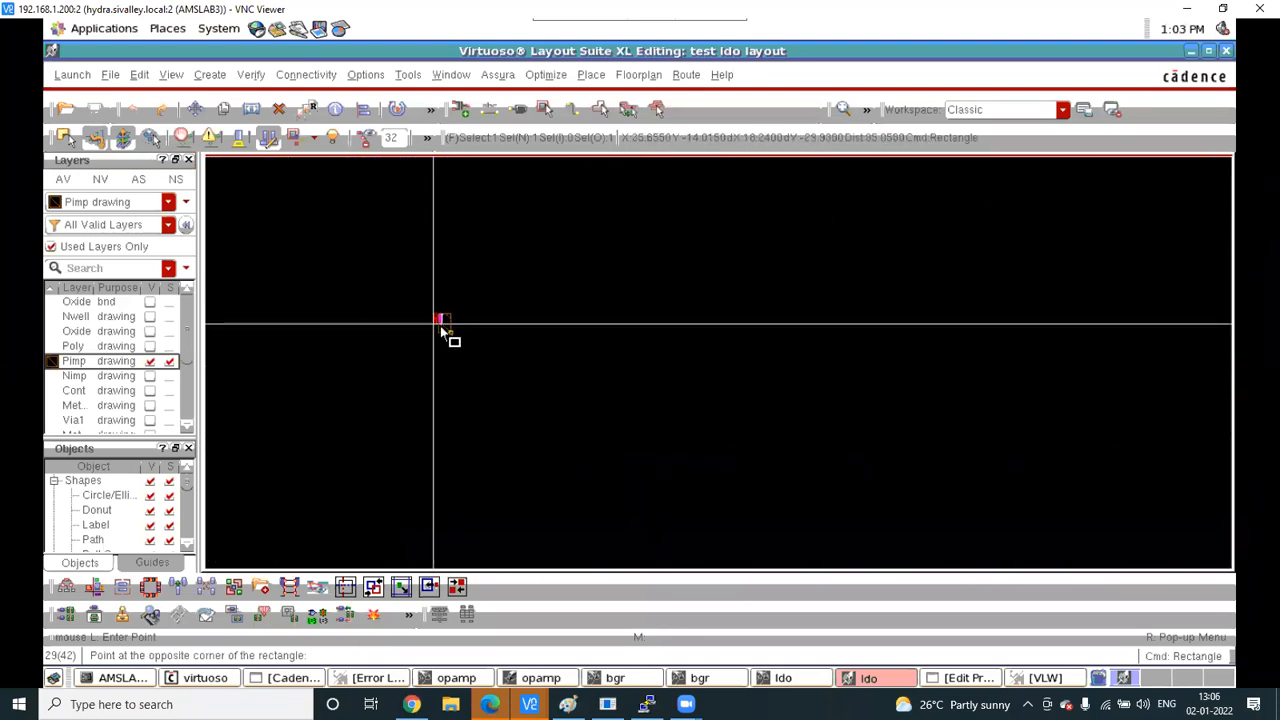
scroll(452, 338, "down", 3)
scroll(444, 312, "up", 2)
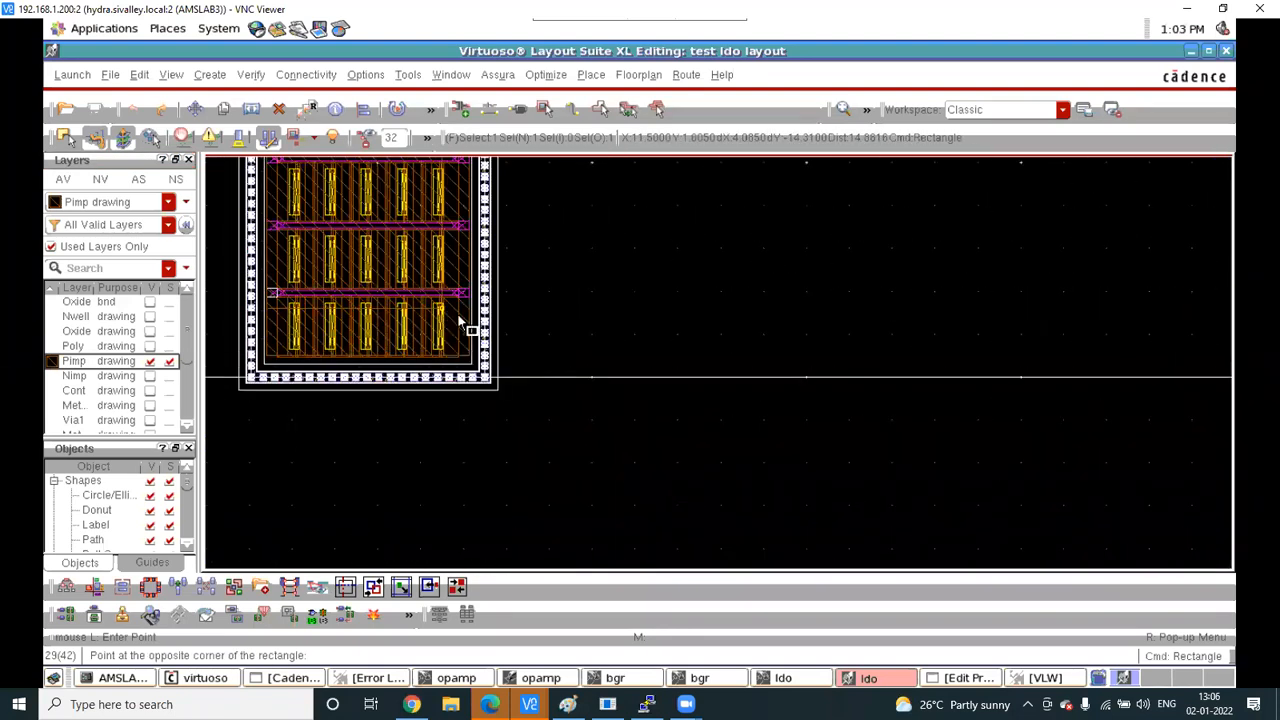
scroll(494, 412, "up", 2)
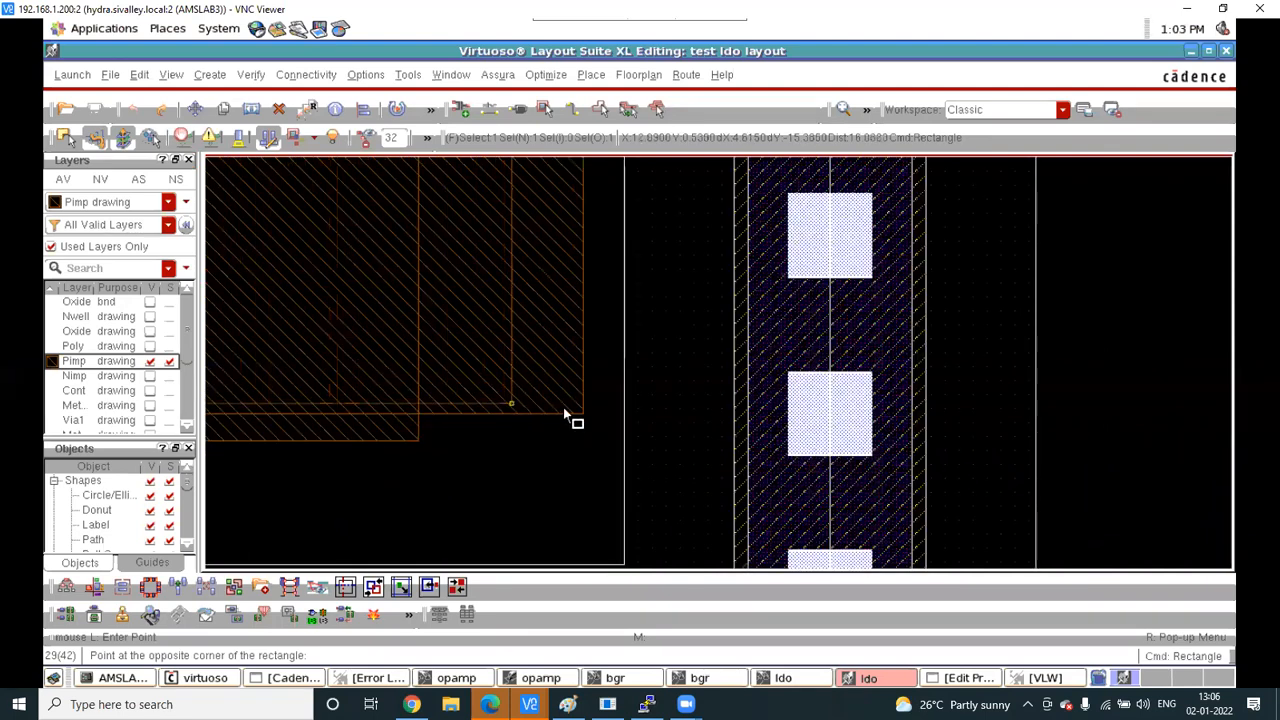
scroll(570, 415, "up", 2)
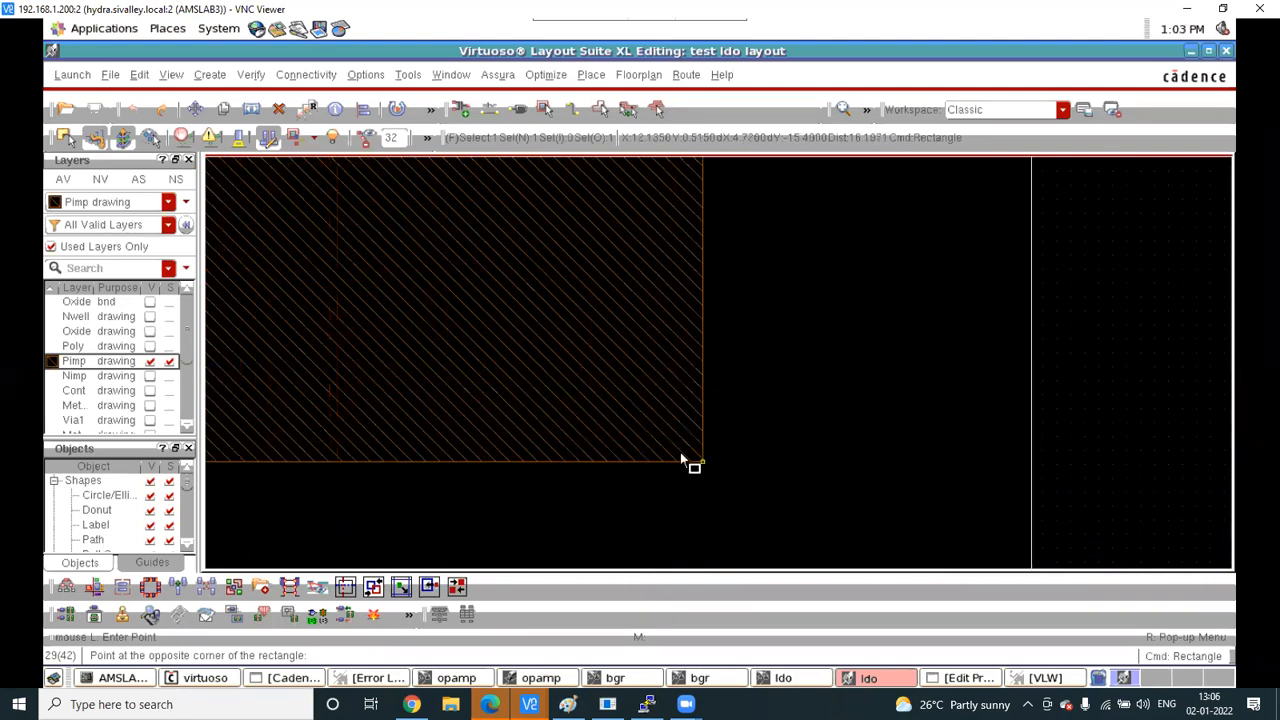
left_click(697, 447)
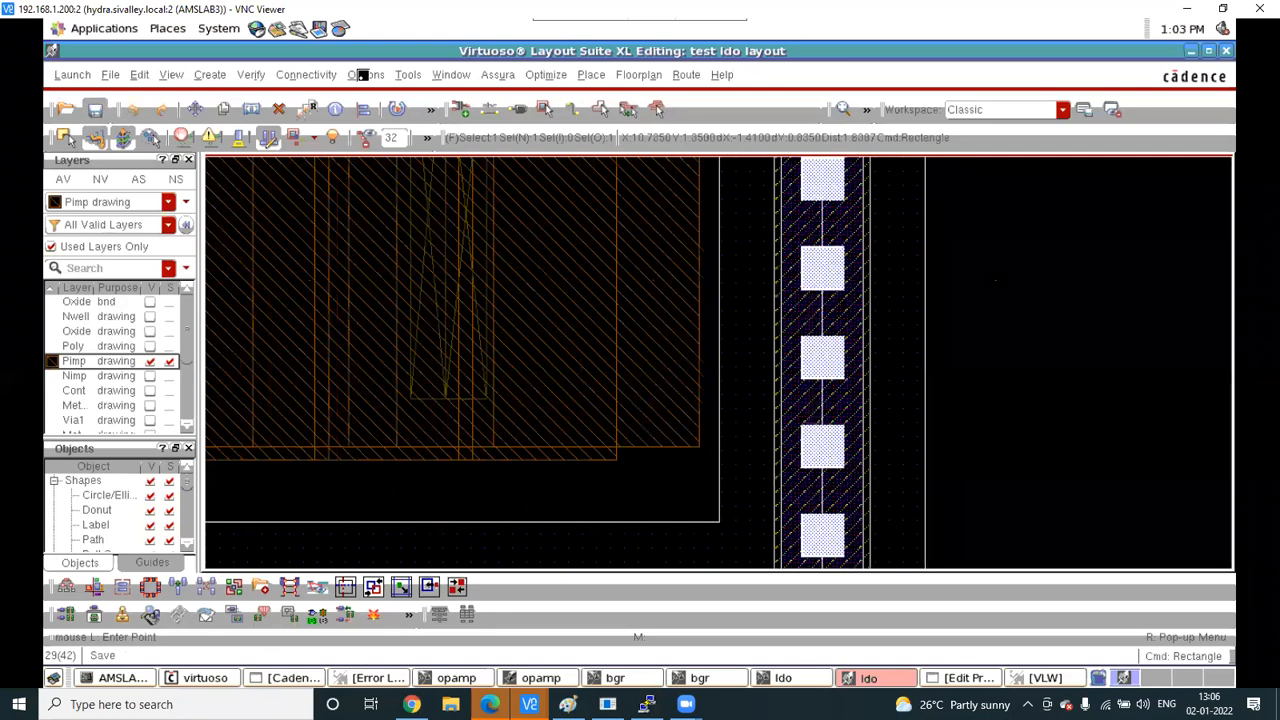
Delete all verification markers in the current cellview, keeping the default severity settings
left_click(497, 75)
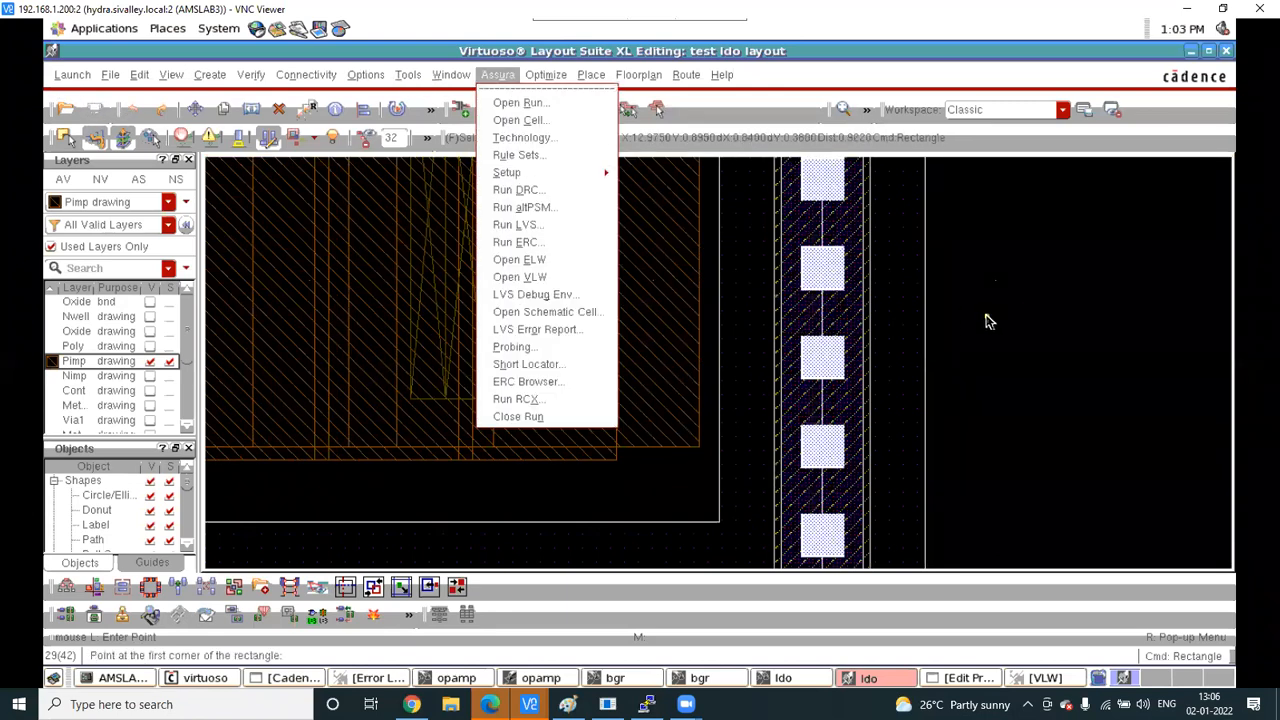
left_click(987, 320)
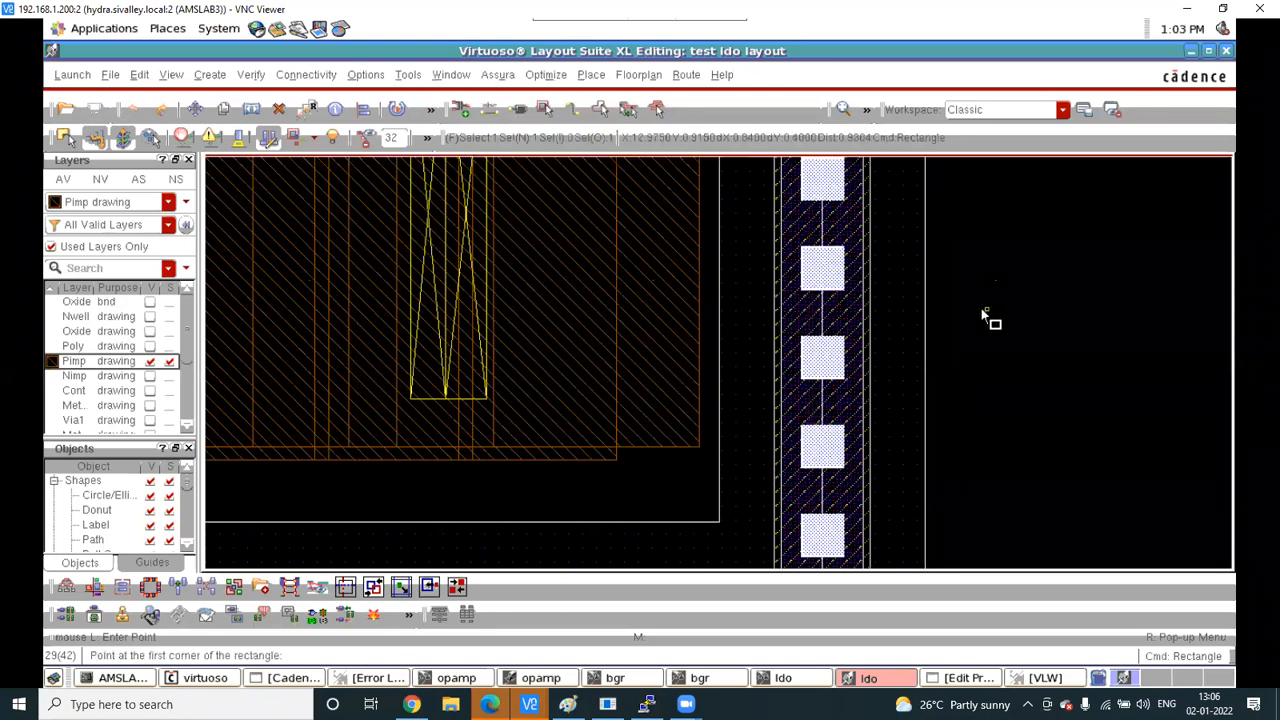
left_click(252, 76)
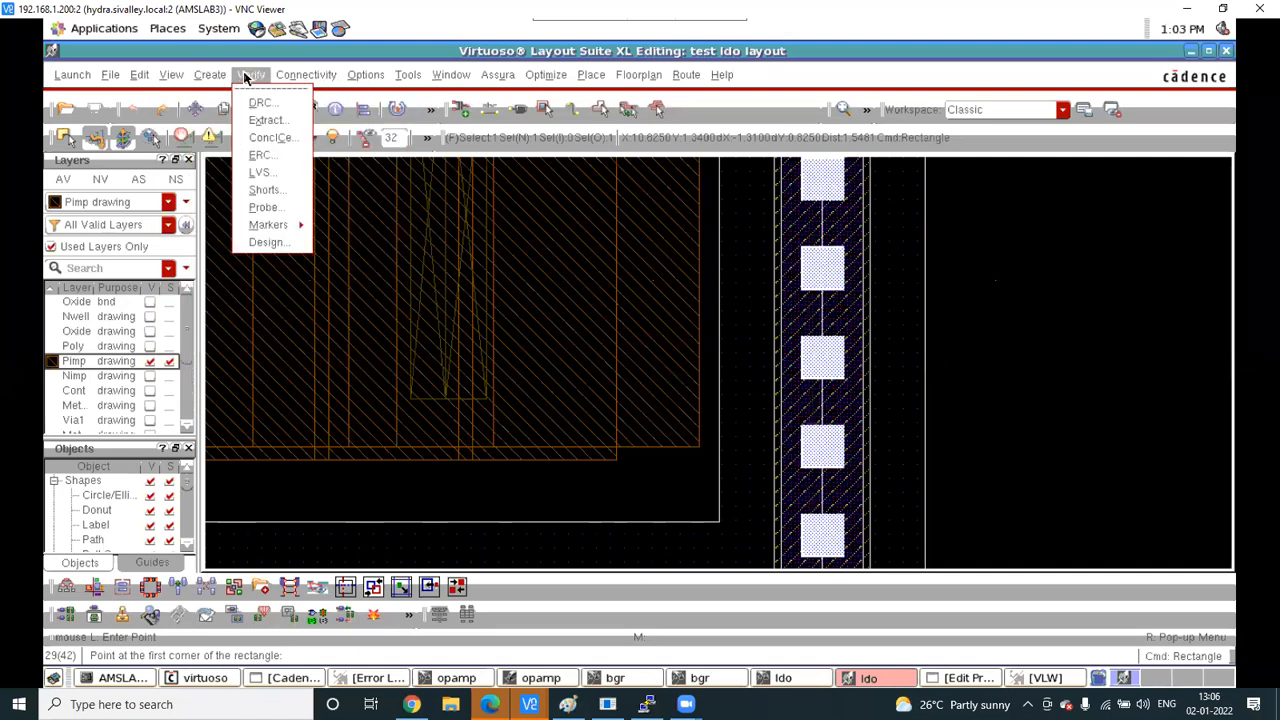
mouse_move(268, 224)
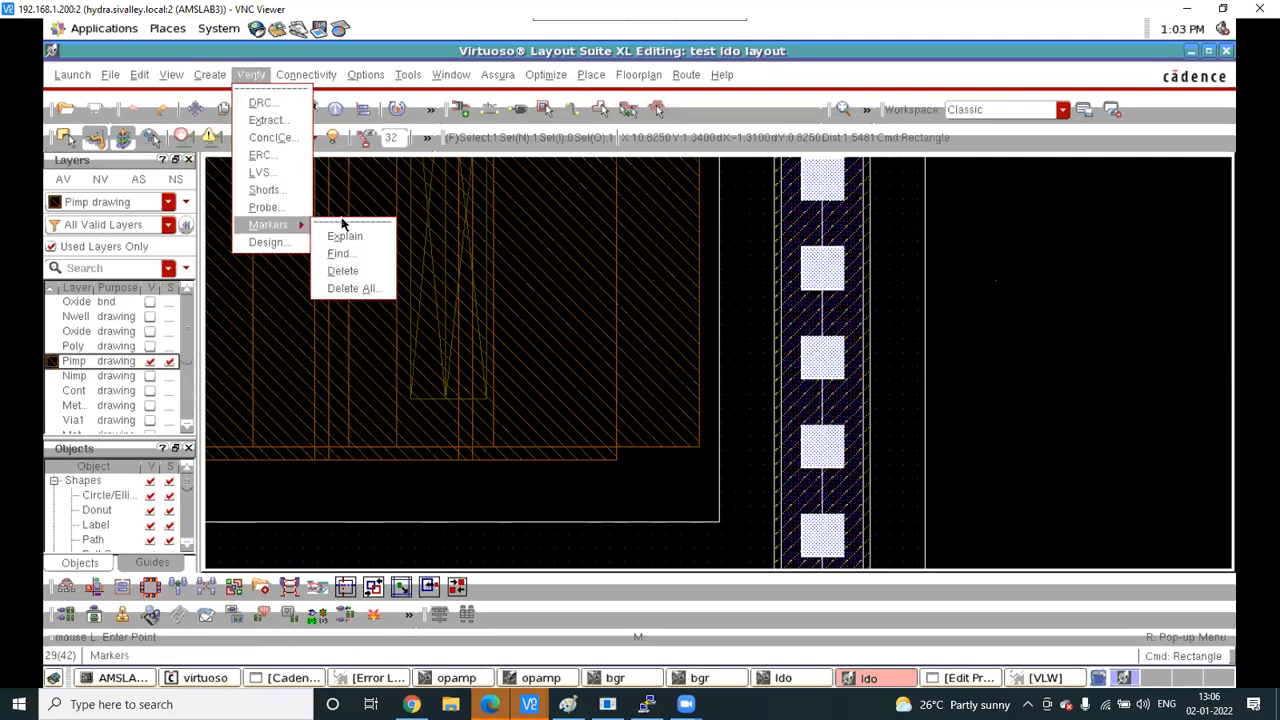
left_click(350, 288)
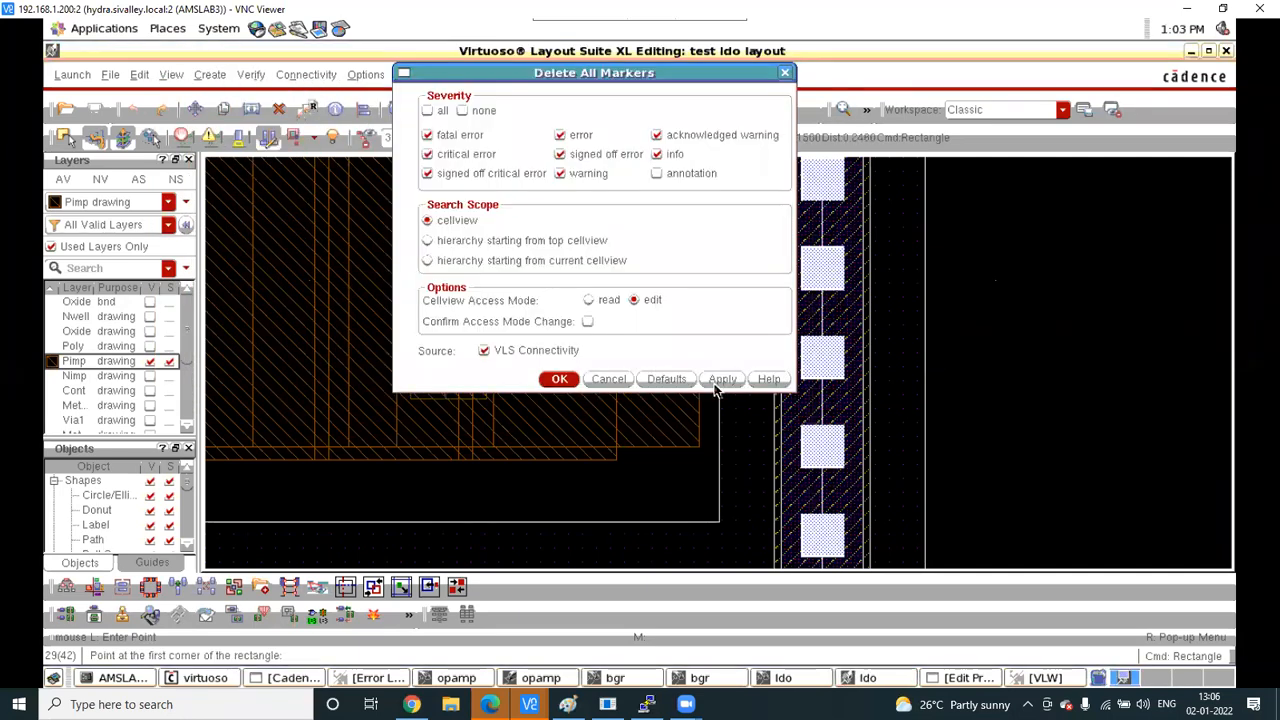
left_click(560, 380)
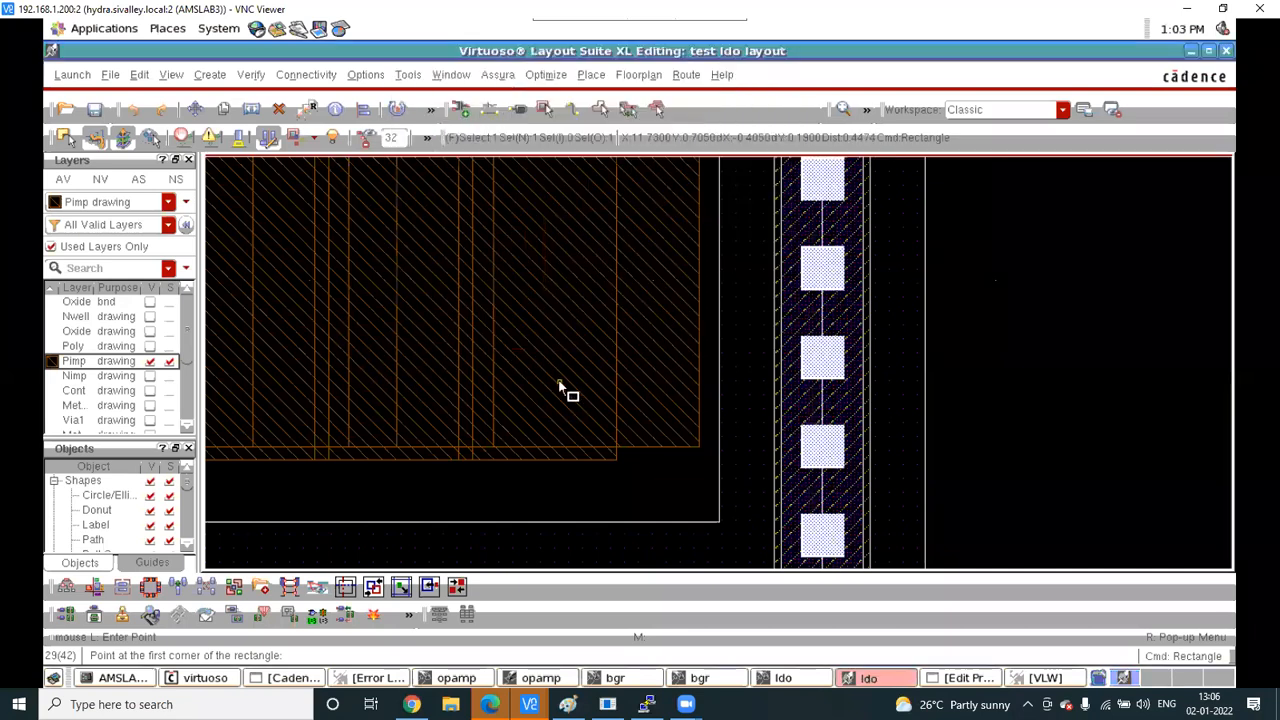
End the rectangle command and hide the grid by setting its display type to none
scroll(562, 386, "down", 5)
key("Escape")
key("e")
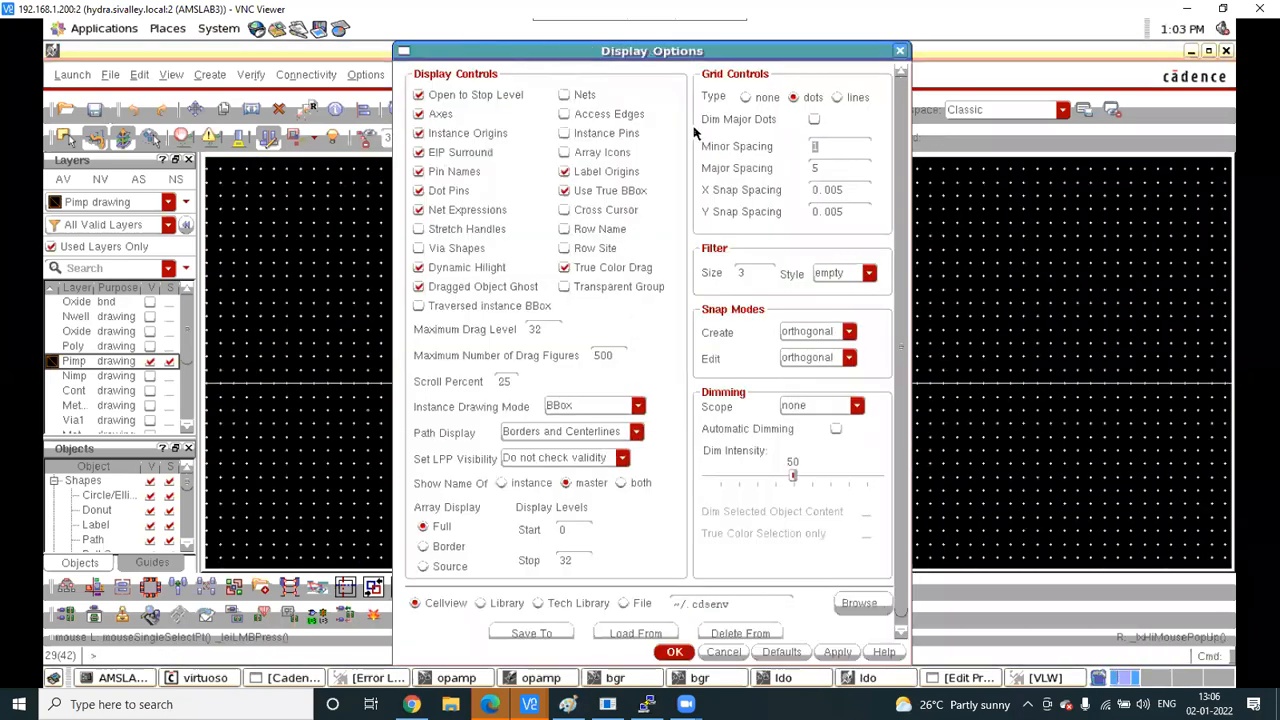
left_click(746, 97)
key("Return")
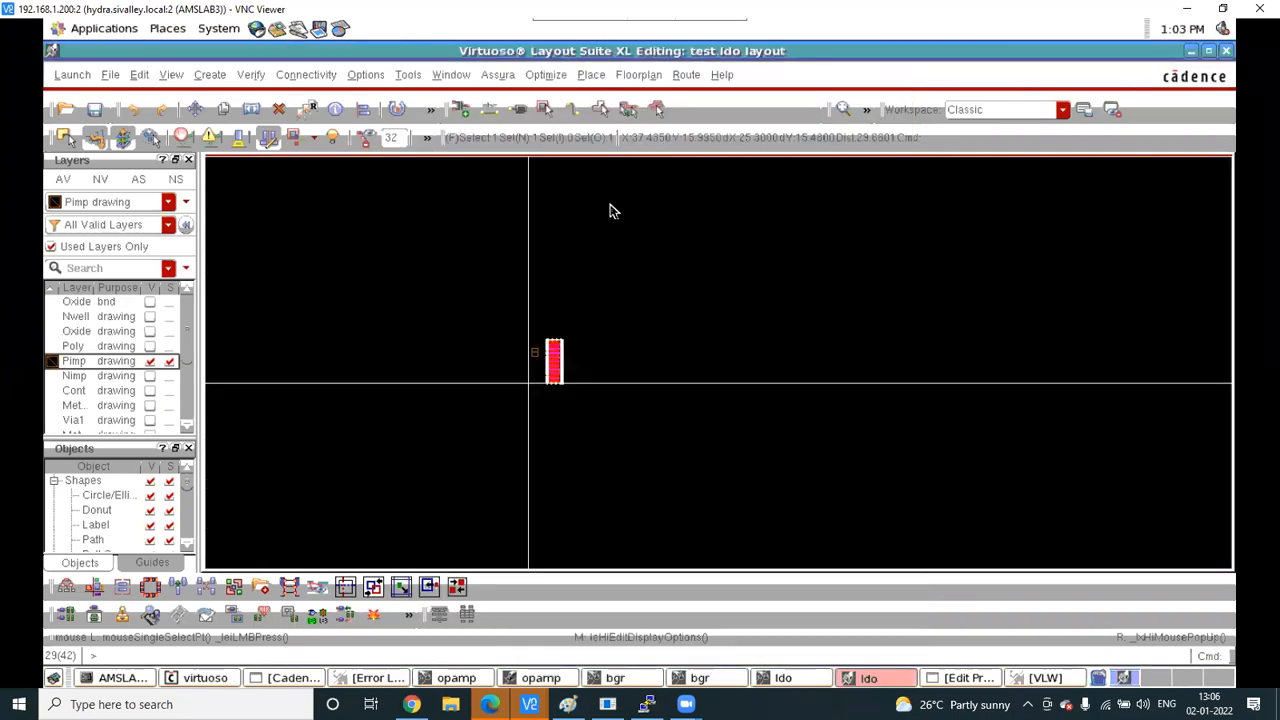
Make all layers visible again and bring the whole LDO floorplan into view
scroll(557, 349, "up", 3, "ctrl")
scroll(557, 363, "up", 2, "ctrl")
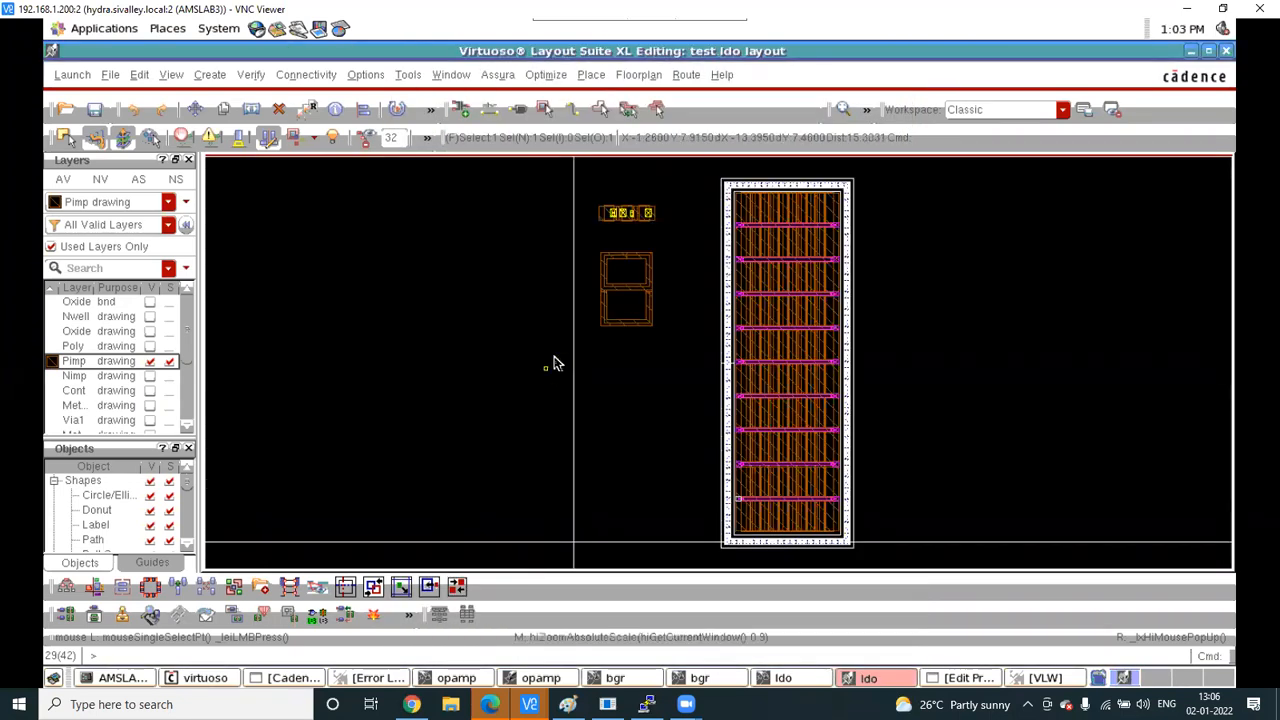
left_click(63, 179)
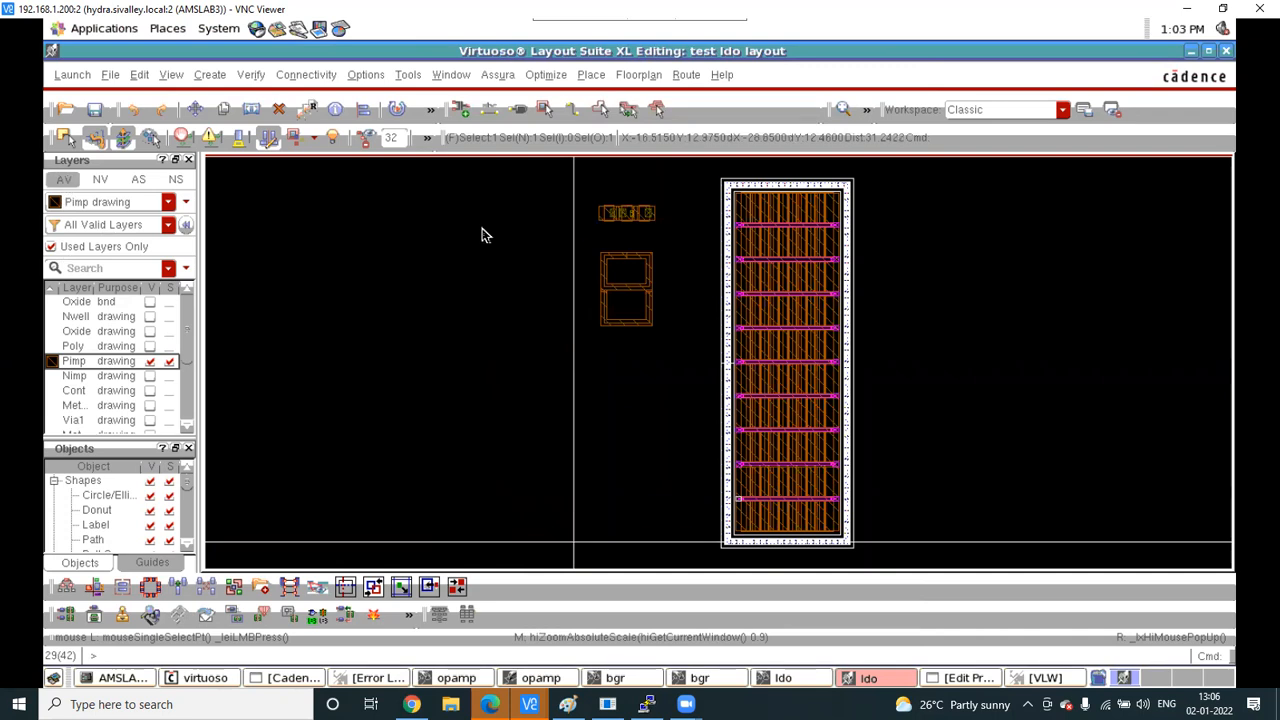
scroll(486, 232, "down", 1, "ctrl")
scroll(620, 218, "up", 2, "ctrl")
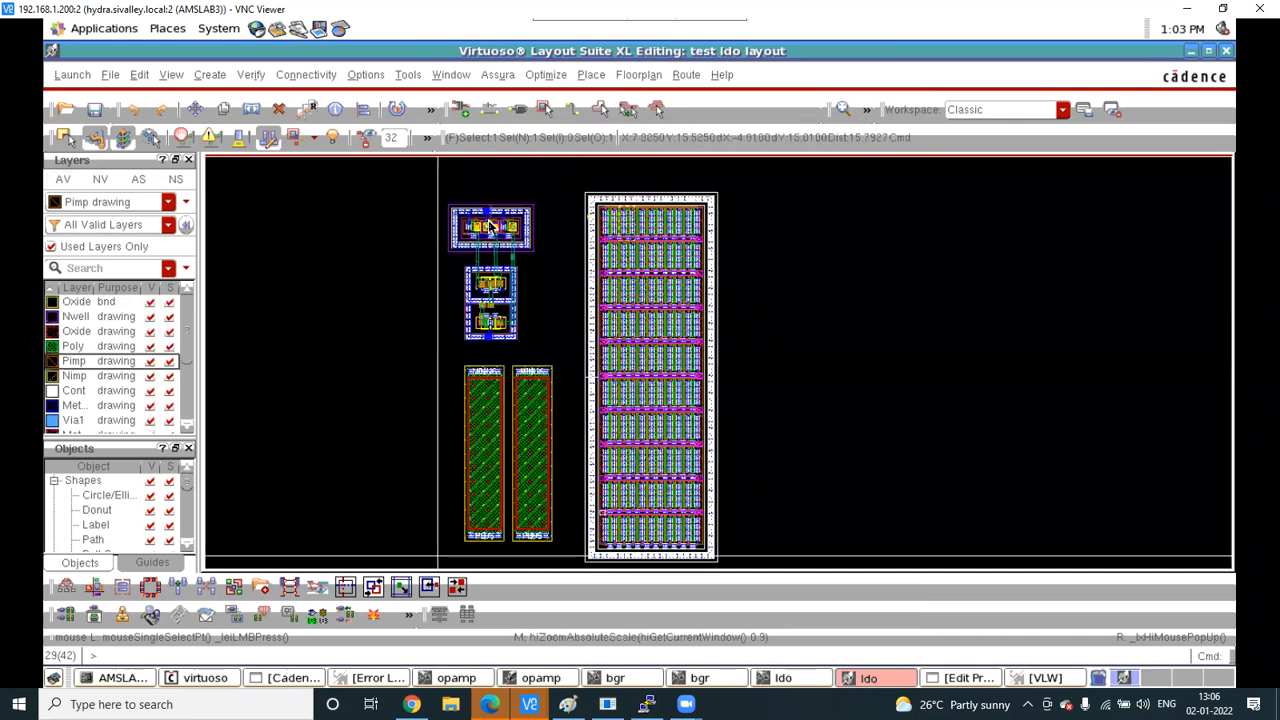
Move the circuit block above the two resistors about 0.9 um right and align its top edge with the transistor array guard ring's top edge
key("m")
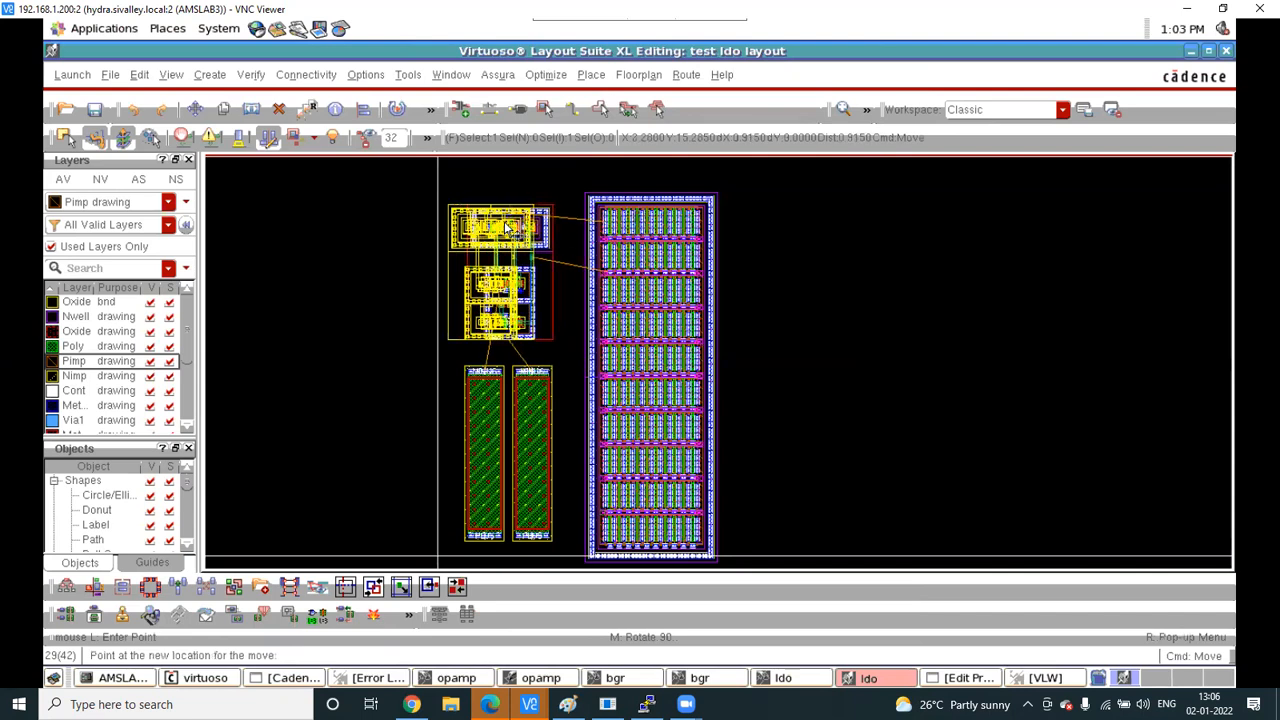
left_click(570, 213)
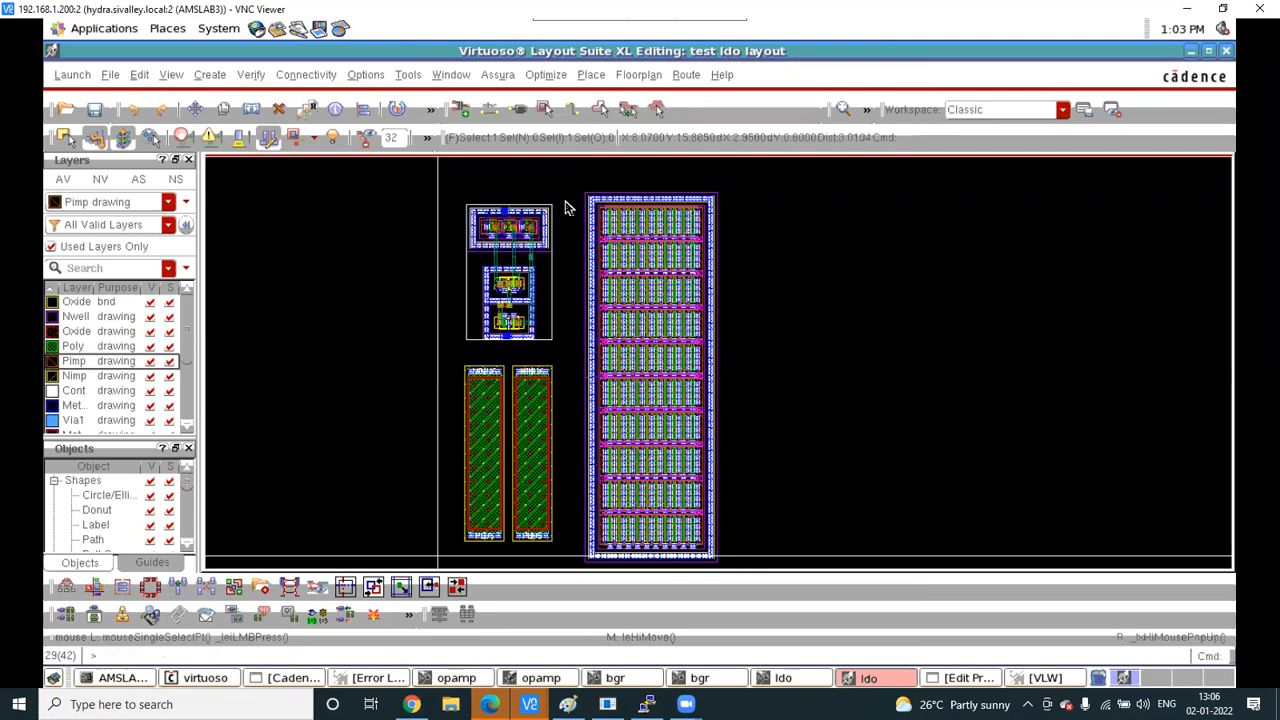
key("a")
left_click(528, 202)
left_click(604, 192)
scroll(562, 299, "down", 1)
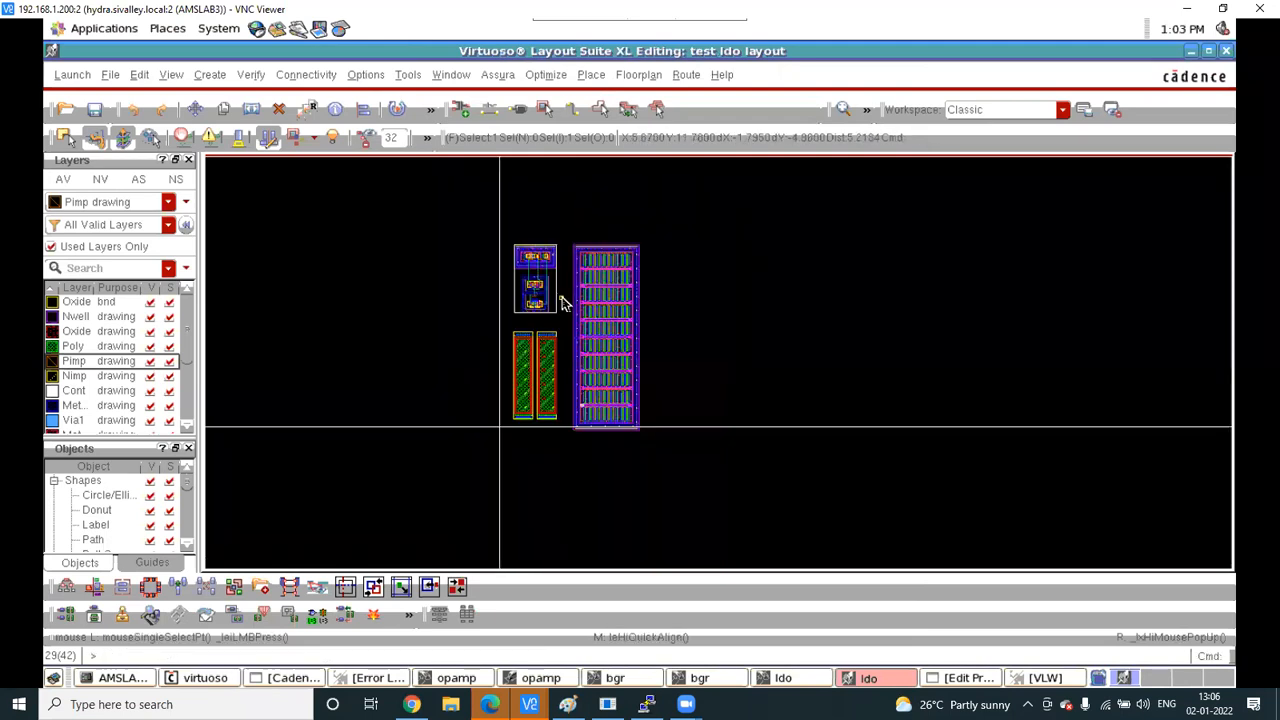
Examine the placement and alignment of the circuit block, the two resistors and the guard-ringed transistor array
scroll(646, 271, "up", 1)
scroll(752, 337, "down", 1)
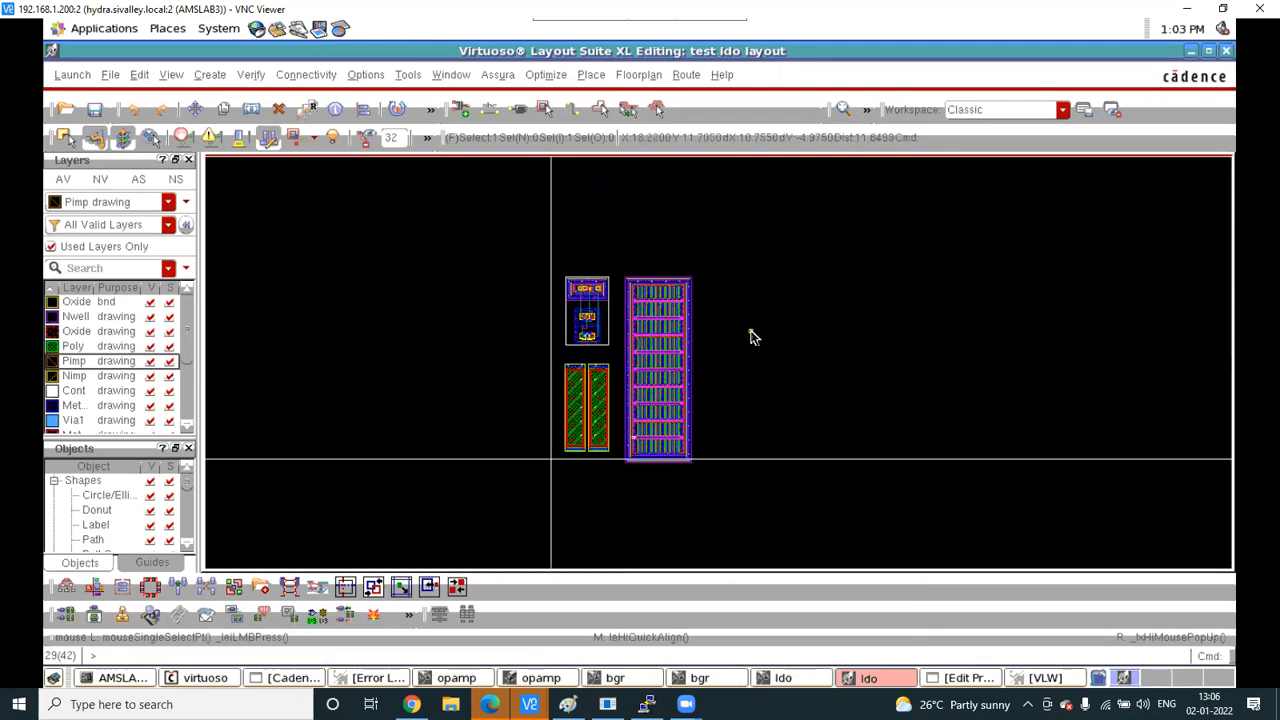
scroll(641, 440, "up", 1)
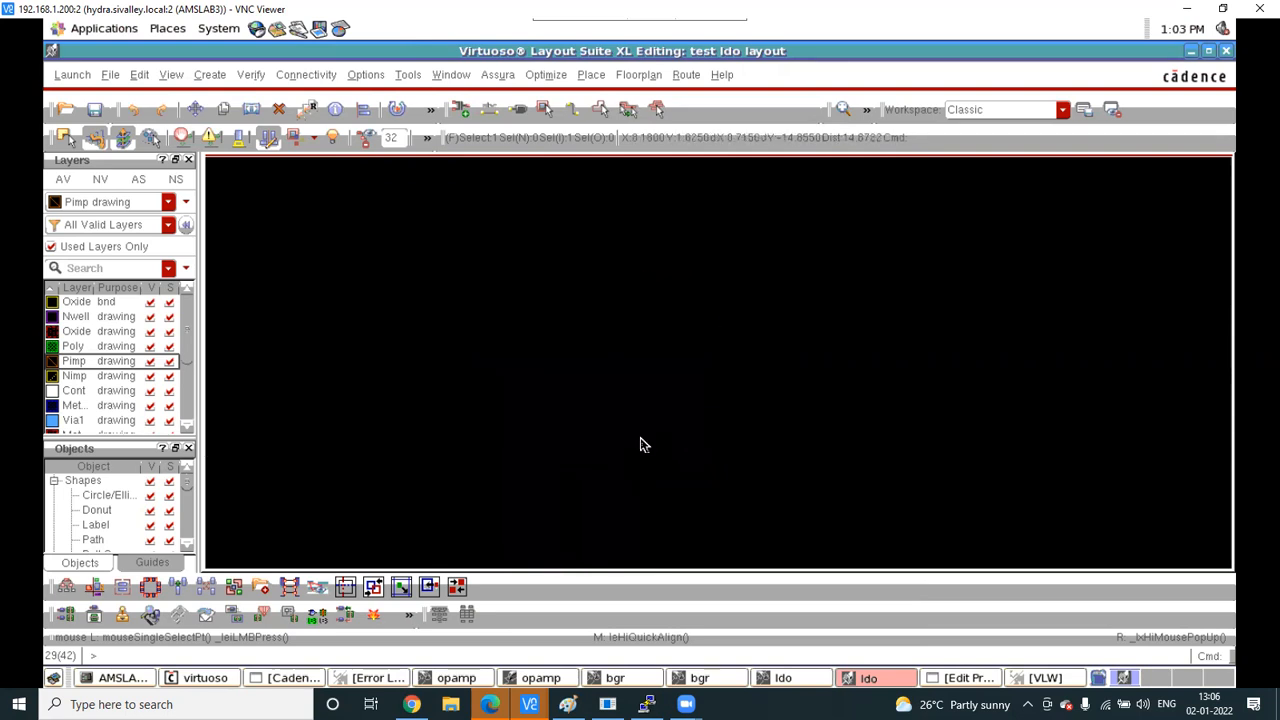
scroll(528, 440, "down", 1)
scroll(557, 400, "down", 2)
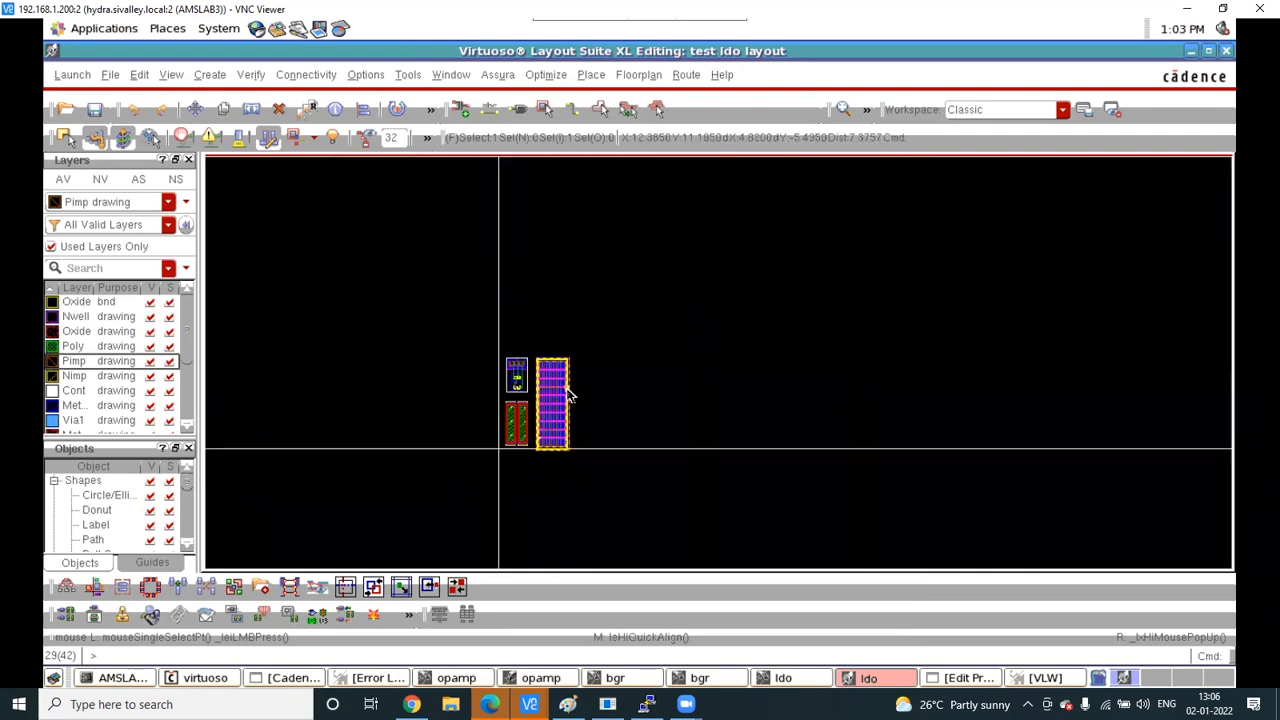
scroll(567, 395, "up", 2)
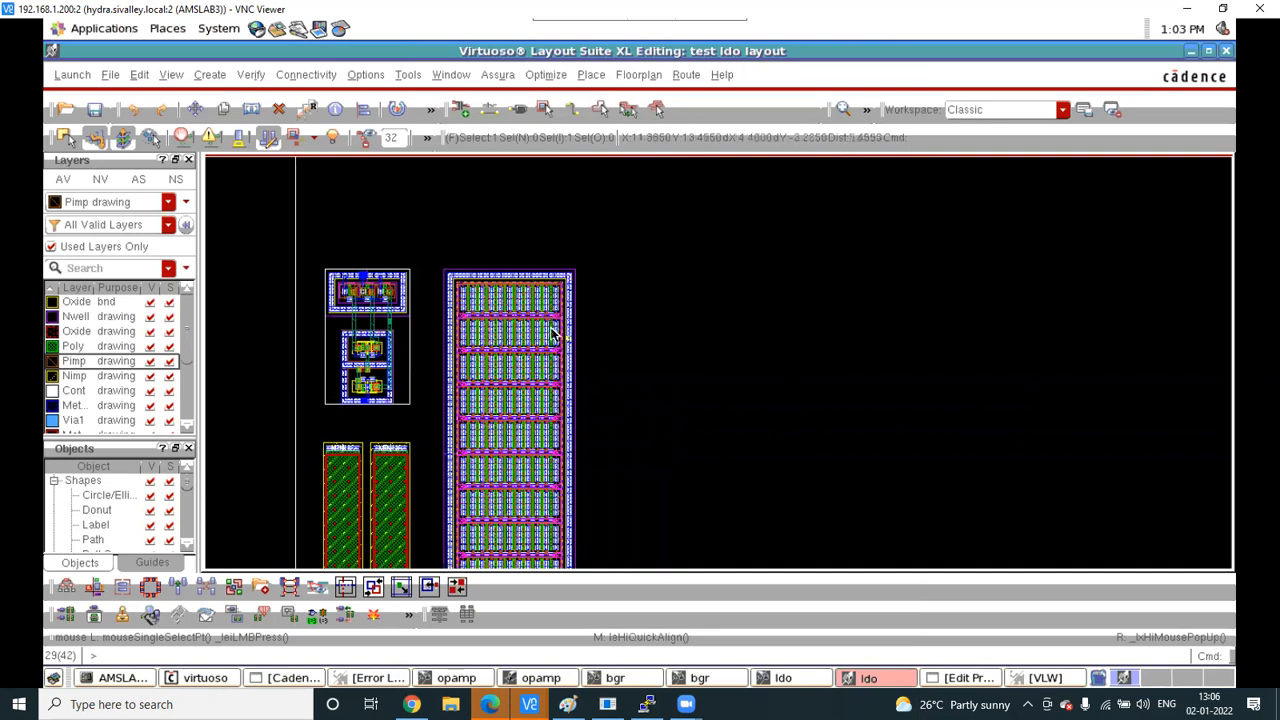
scroll(500, 338, "down", 1)
scroll(474, 336, "up", 2)
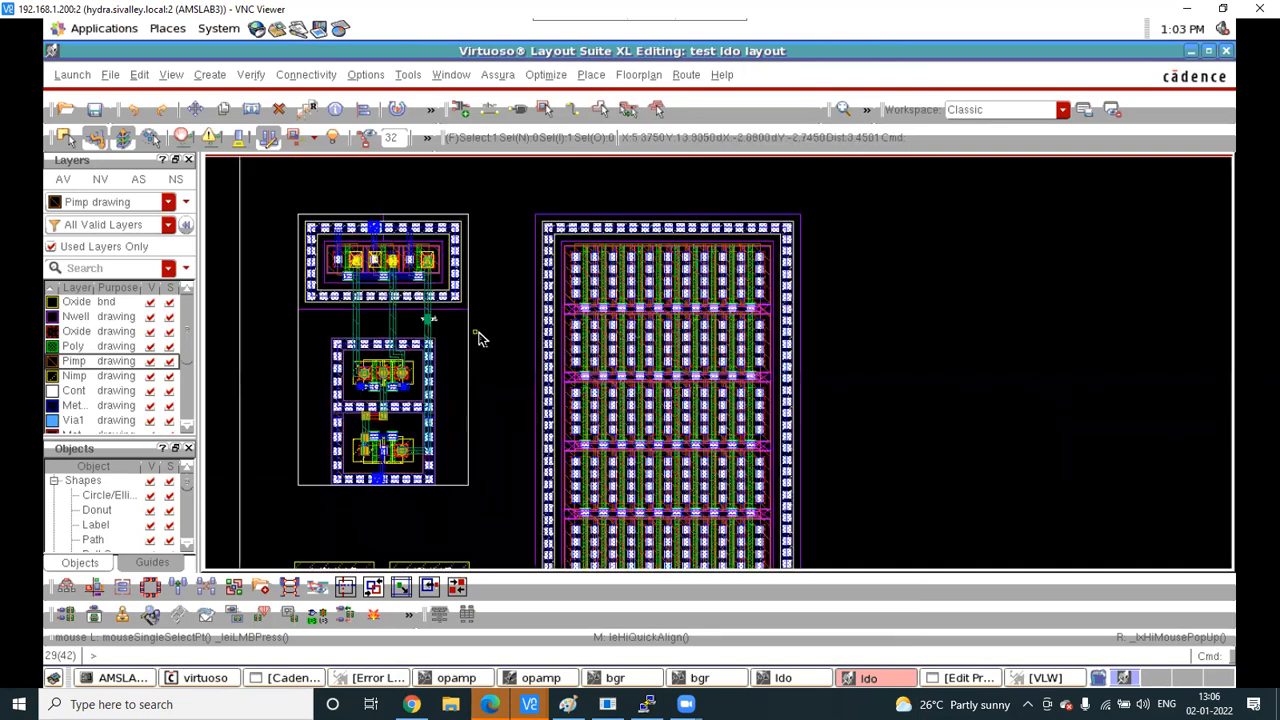
scroll(488, 336, "down", 3)
left_click_drag(463, 313, 513, 382)
scroll(432, 343, "up", 1)
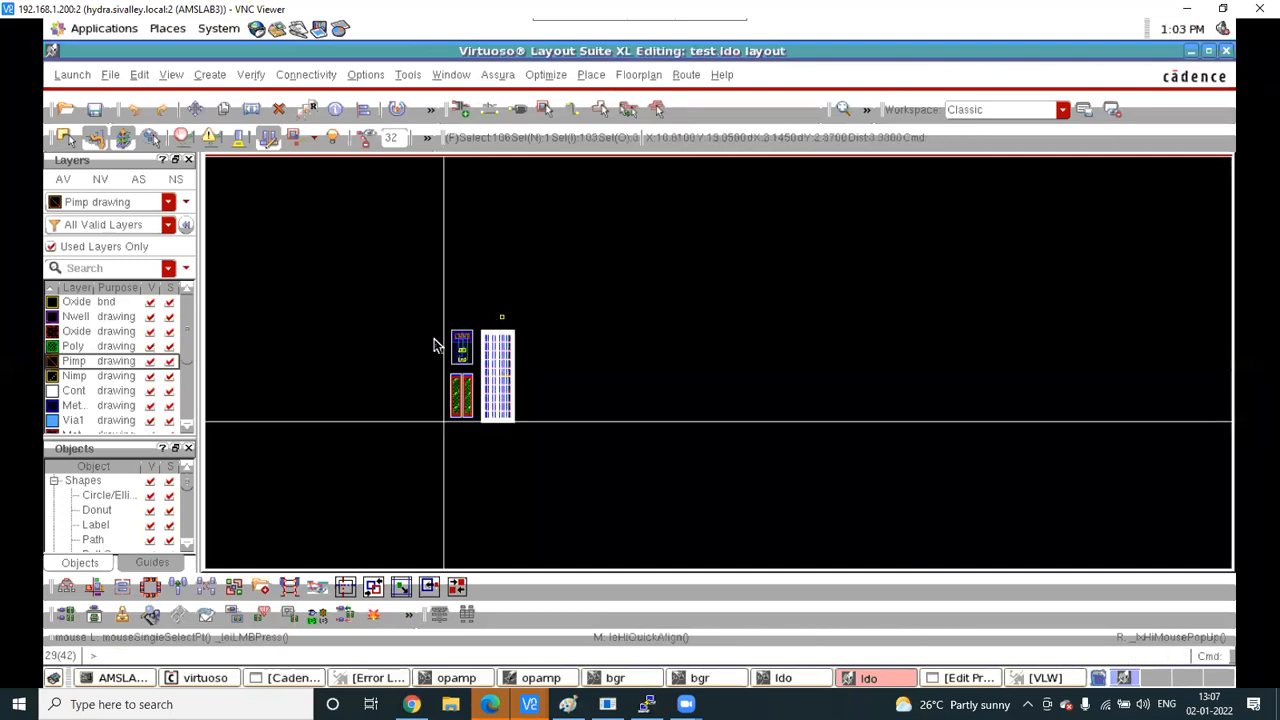
scroll(427, 342, "up", 2)
left_click(429, 280)
scroll(429, 280, "down", 1)
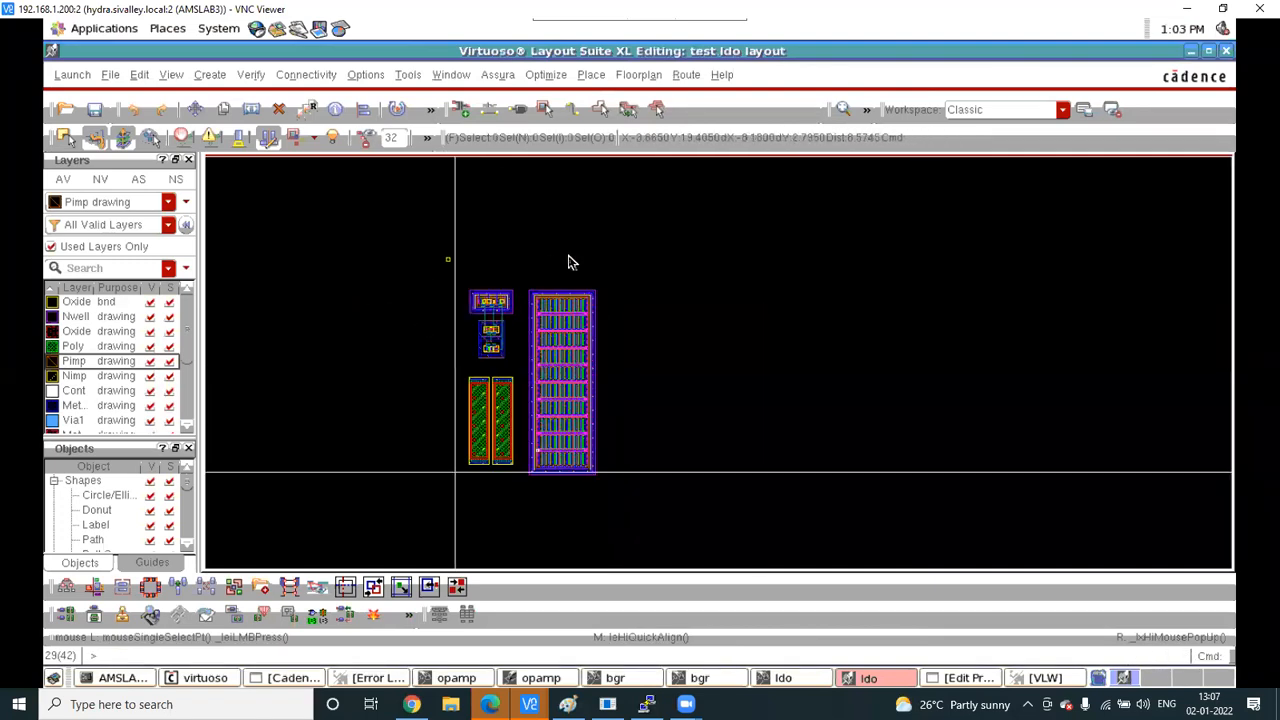
scroll(557, 285, "up", 2)
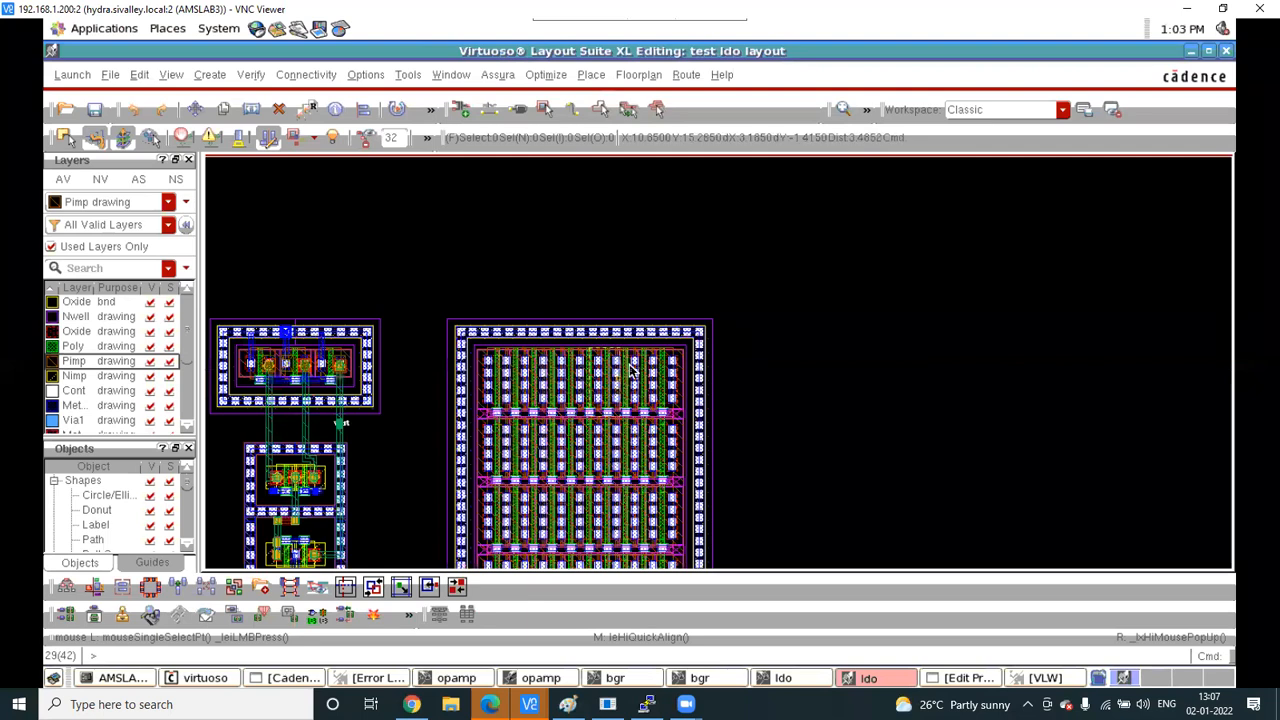
scroll(631, 368, "up", 2)
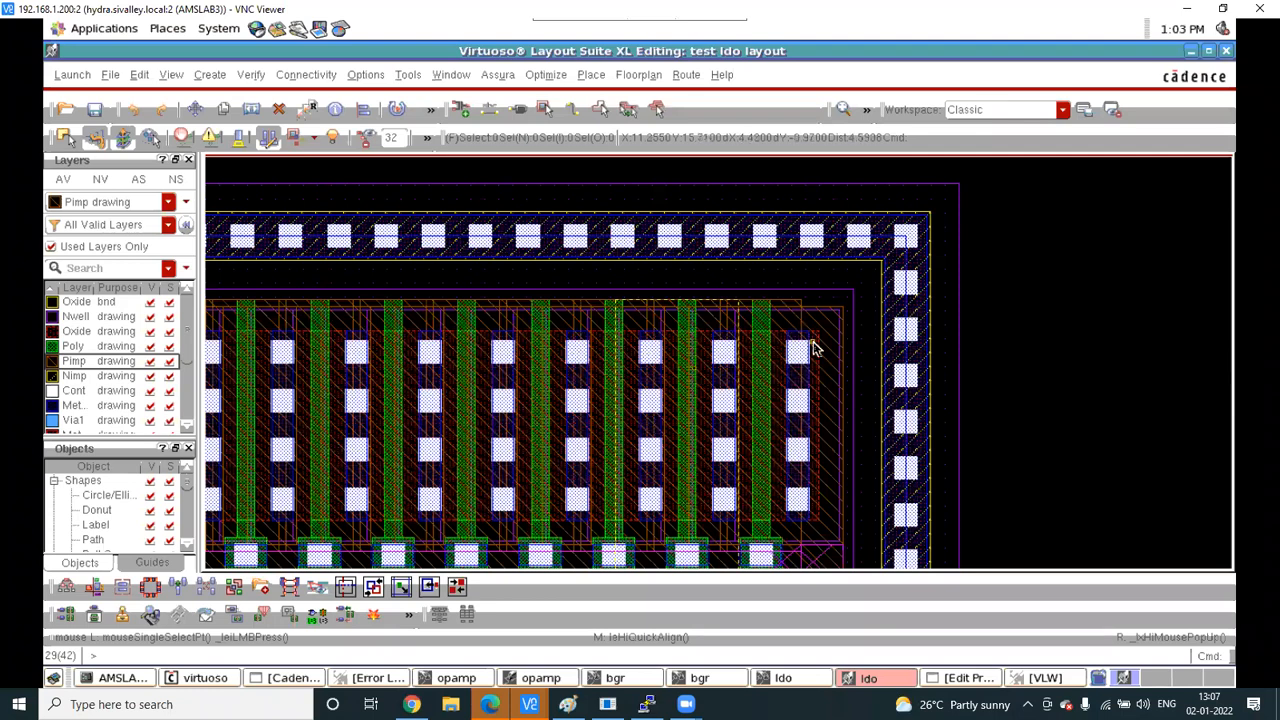
scroll(780, 355, "down", 3)
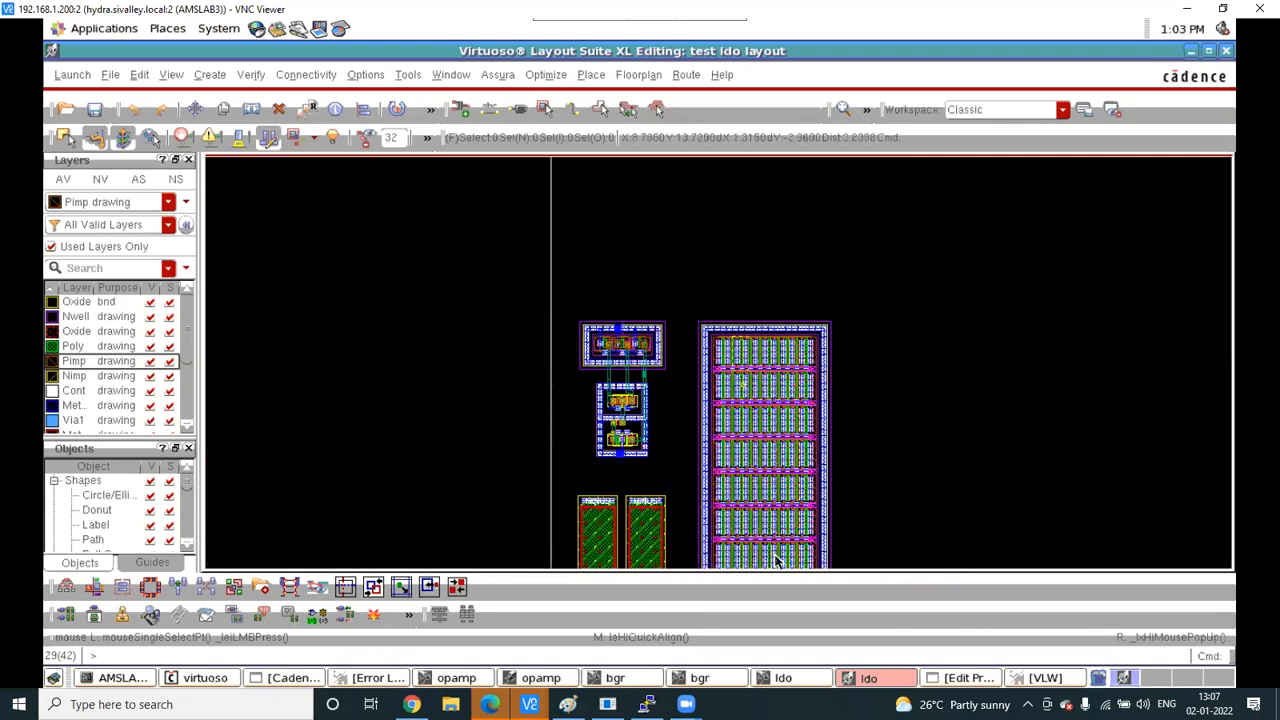
scroll(966, 293, "up", 1)
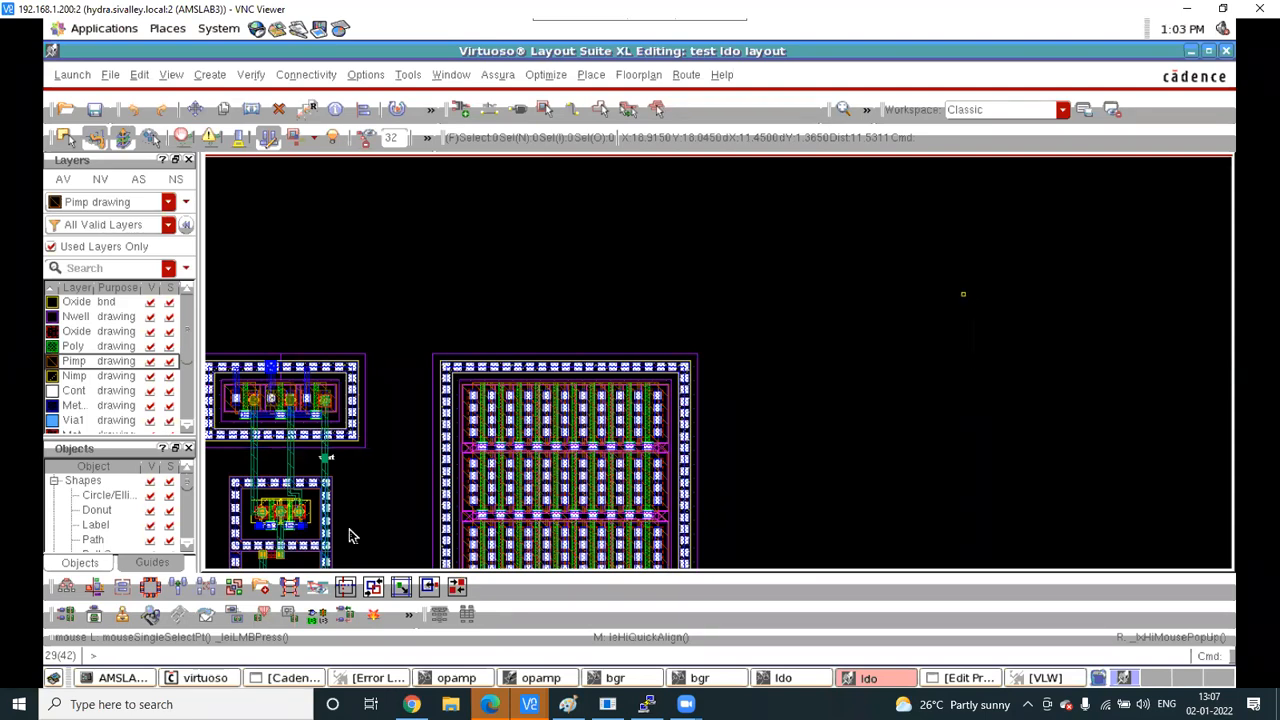
scroll(470, 395, "up", 3, "ctrl")
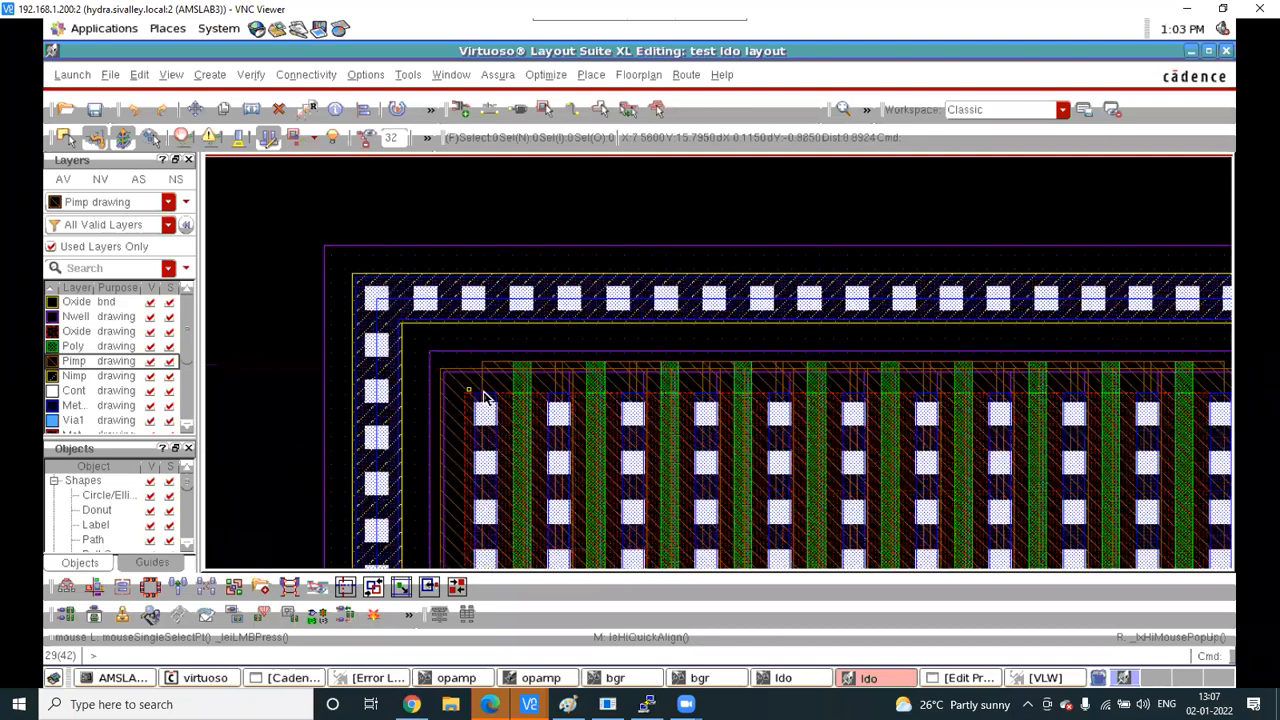
scroll(480, 398, "up", 4, "ctrl")
left_click(72, 405)
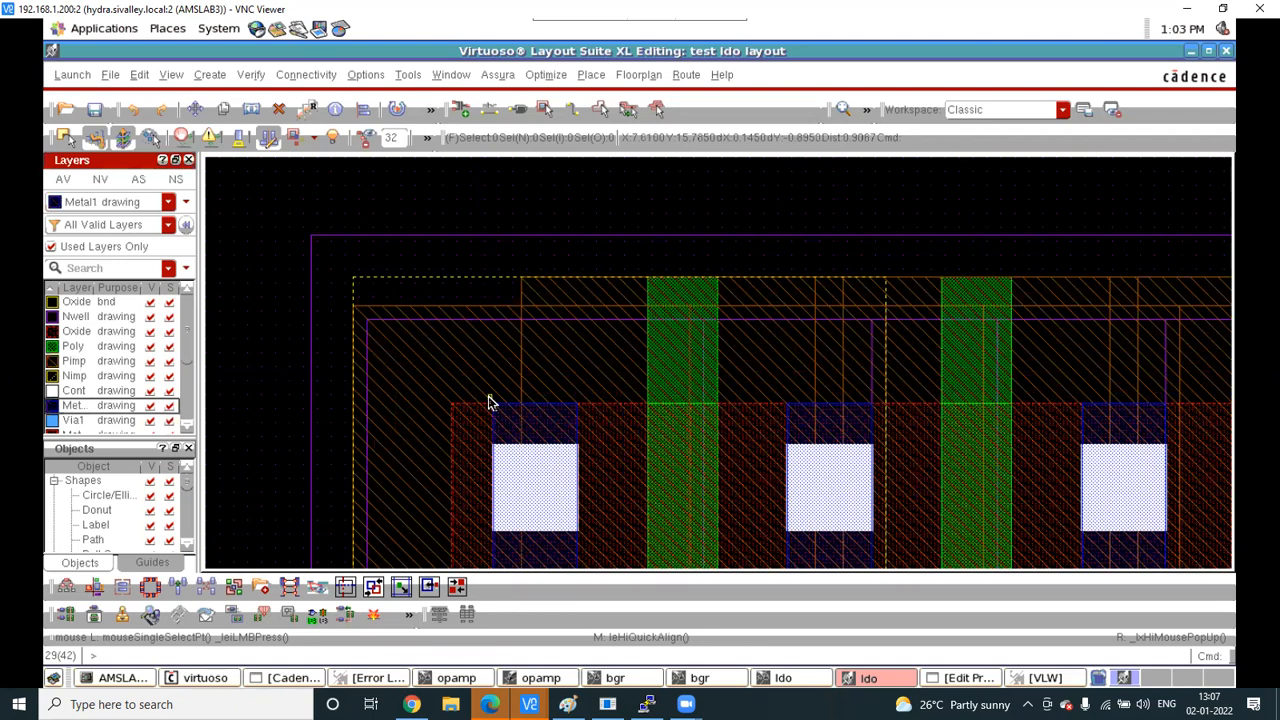
key("p")
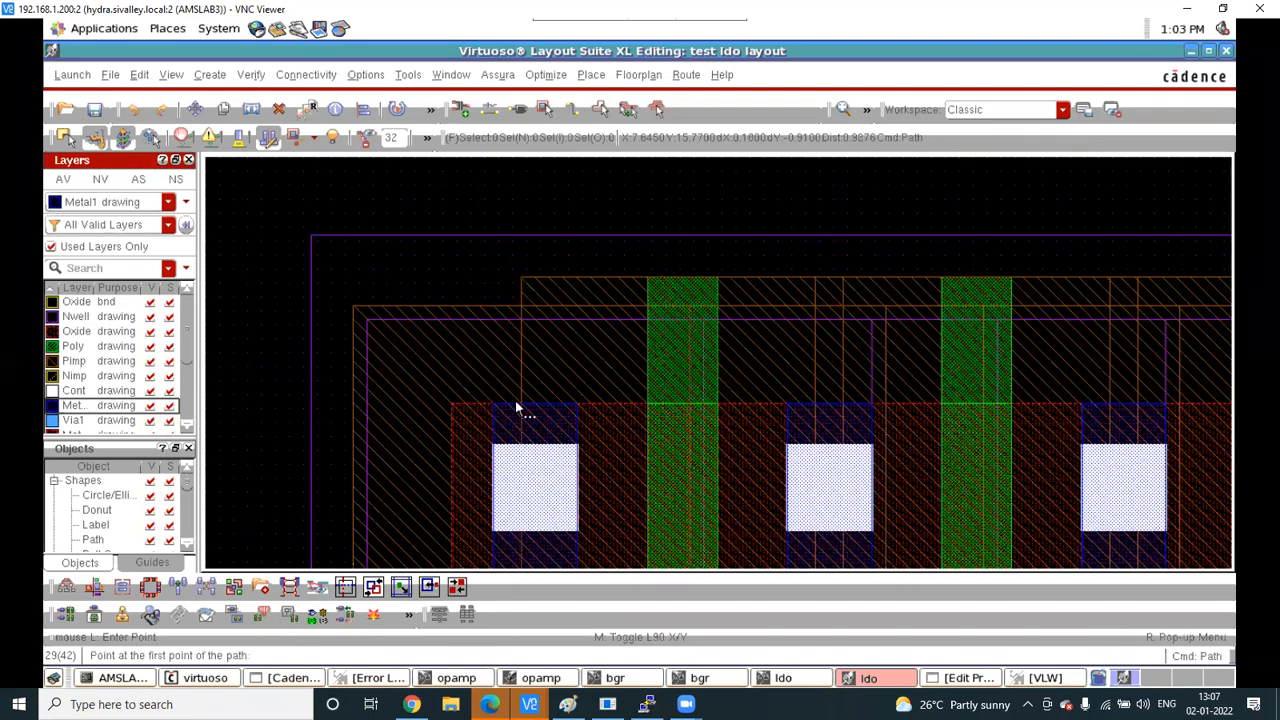
scroll(533, 399, "up", 2, "ctrl")
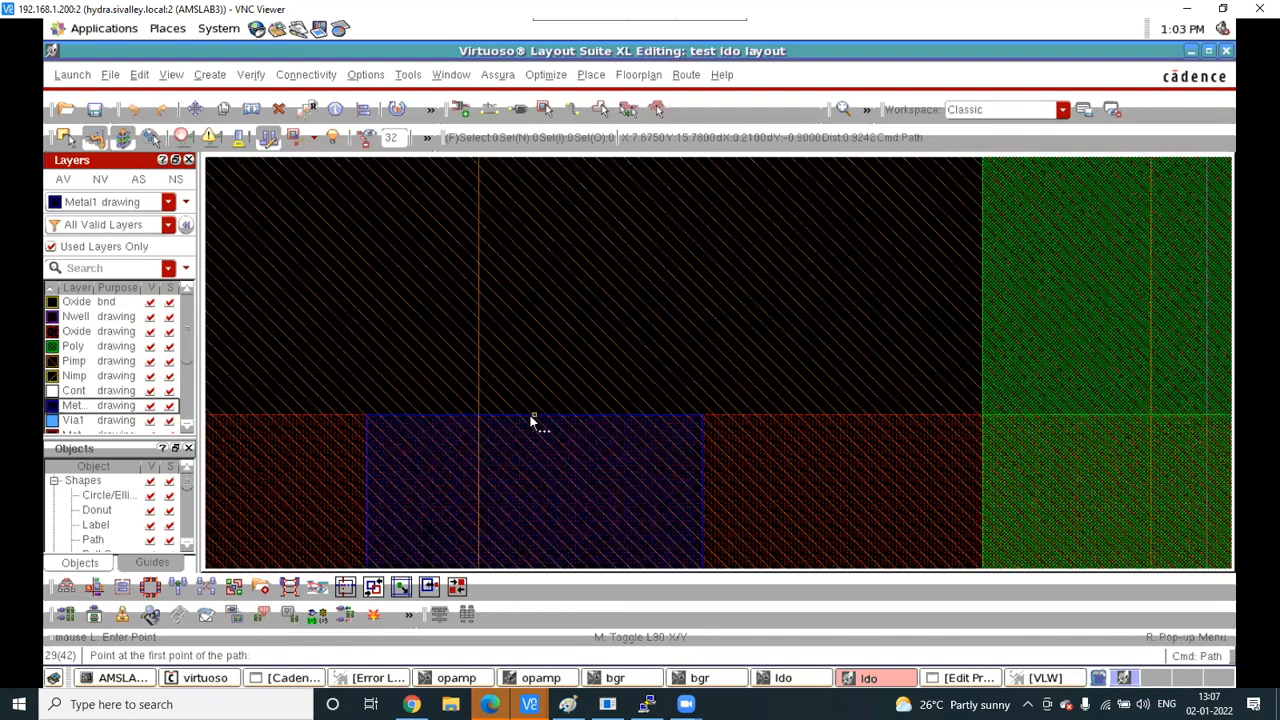
left_click(533, 417)
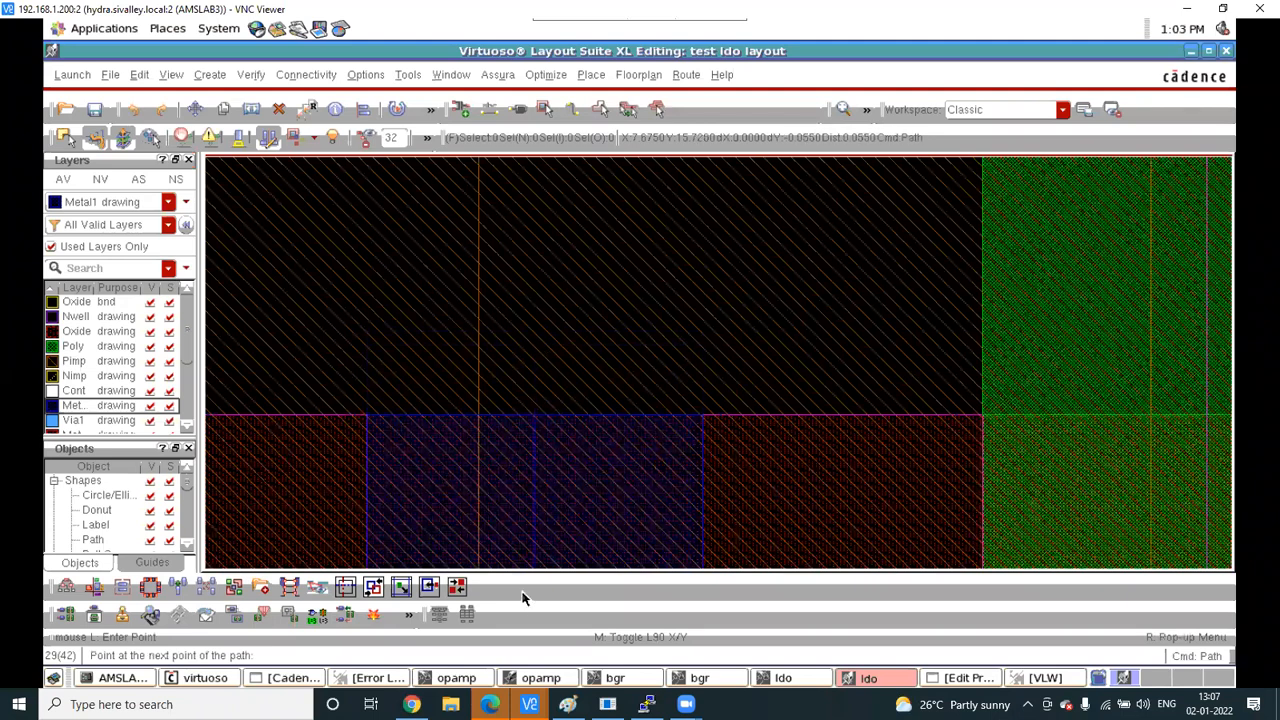
scroll(528, 535, "down", 2, "ctrl")
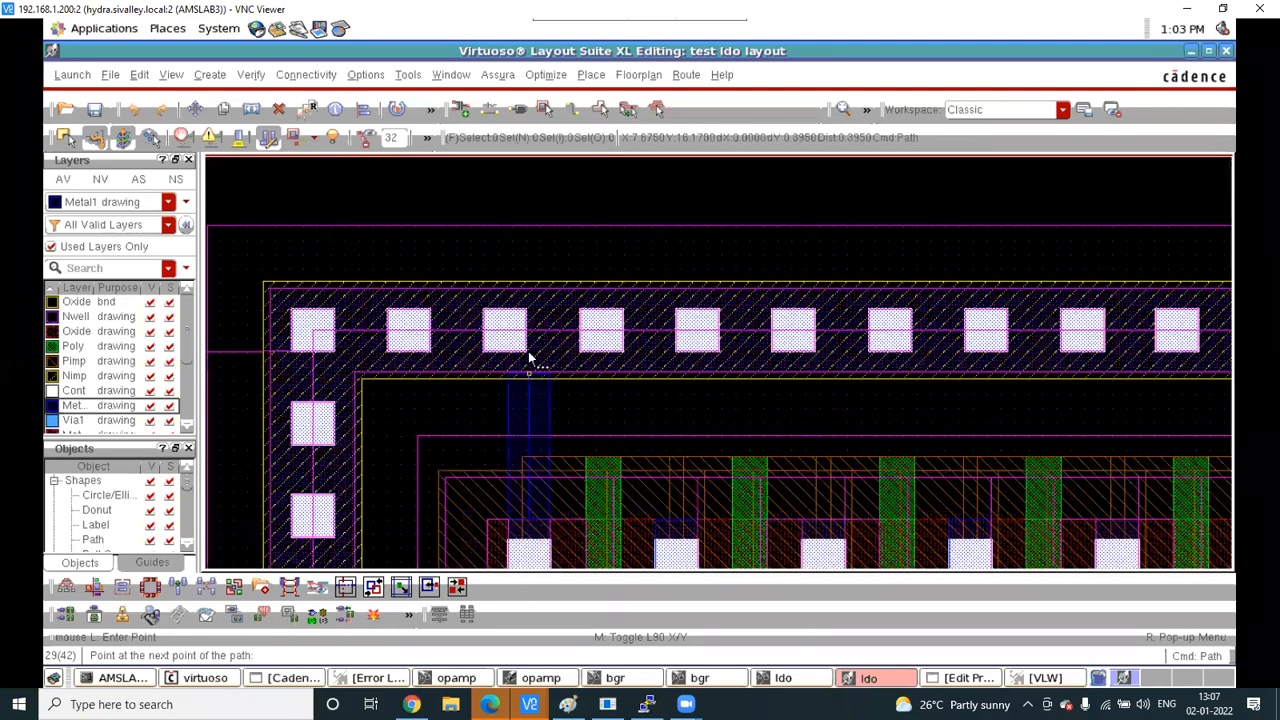
scroll(530, 343, "up", 2, "ctrl")
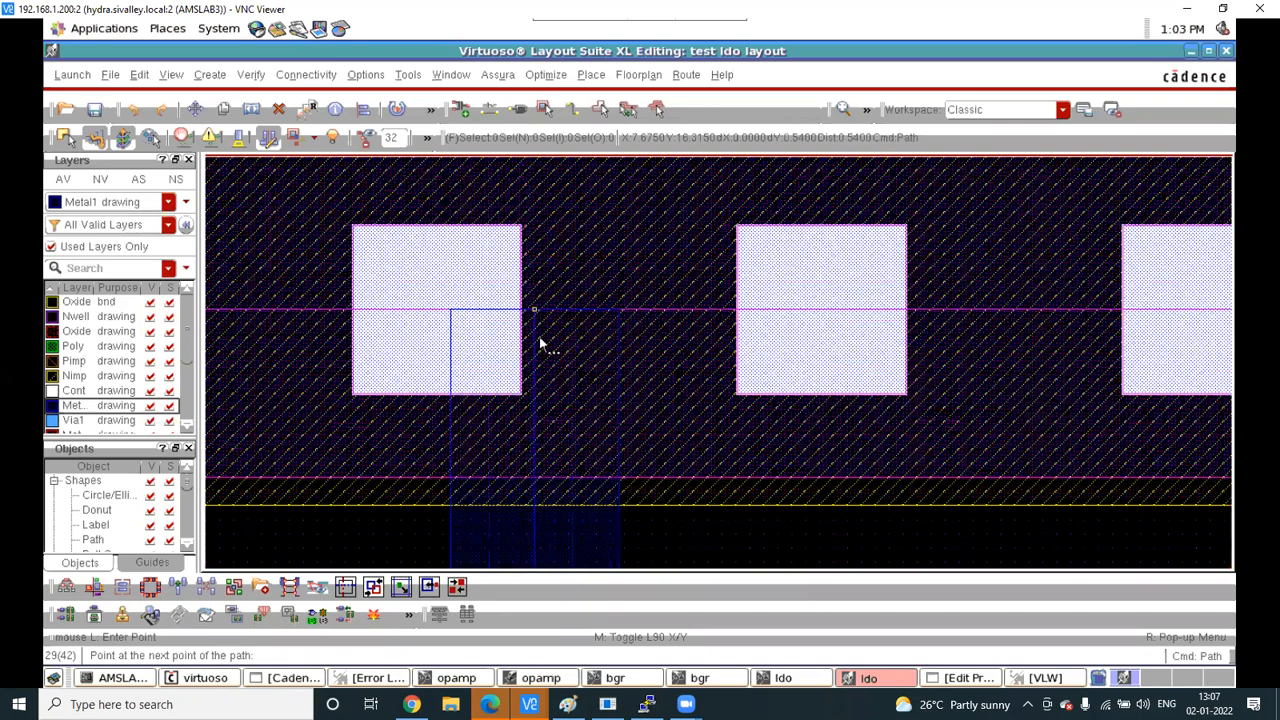
scroll(539, 343, "down", 3, "ctrl")
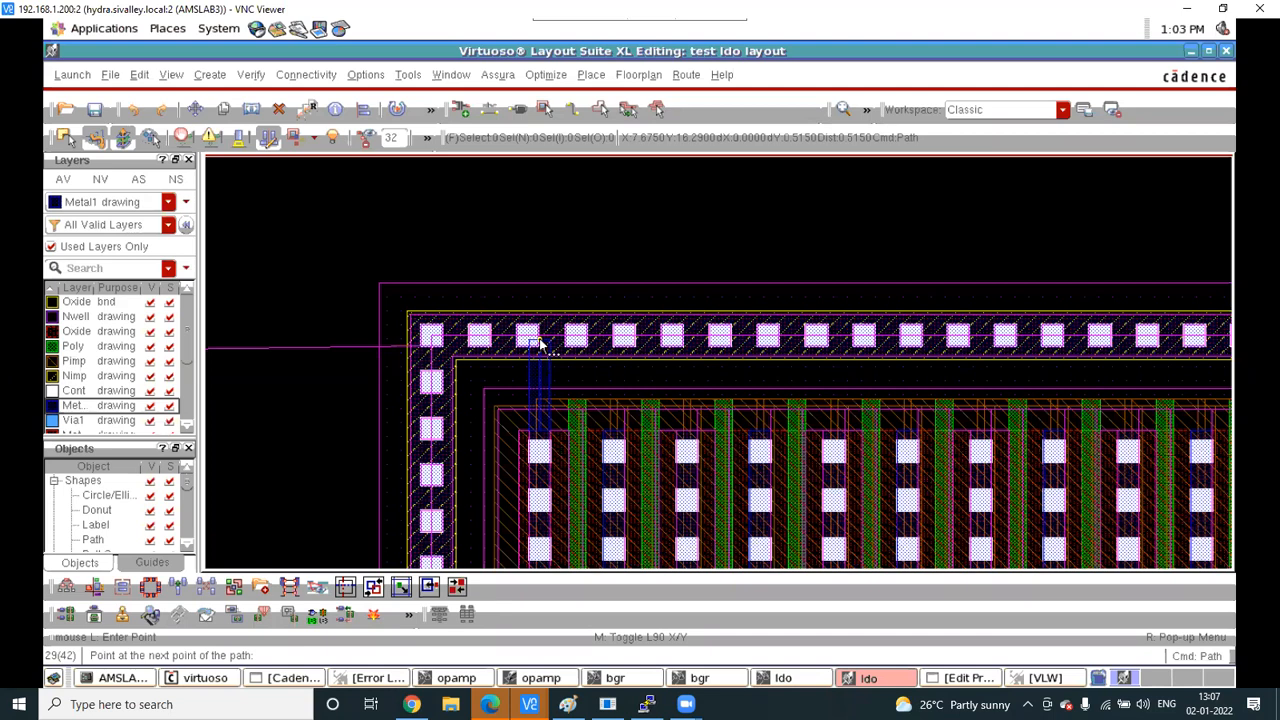
scroll(539, 341, "down", 2)
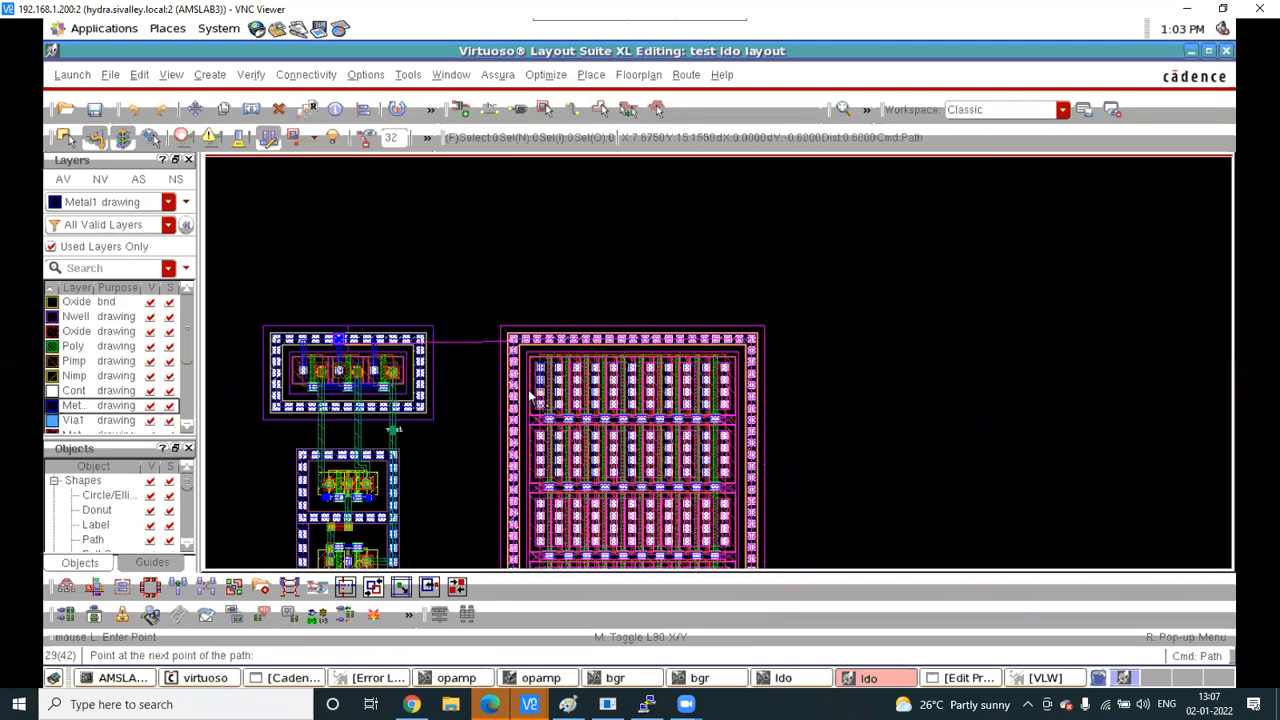
scroll(528, 391, "up", 2)
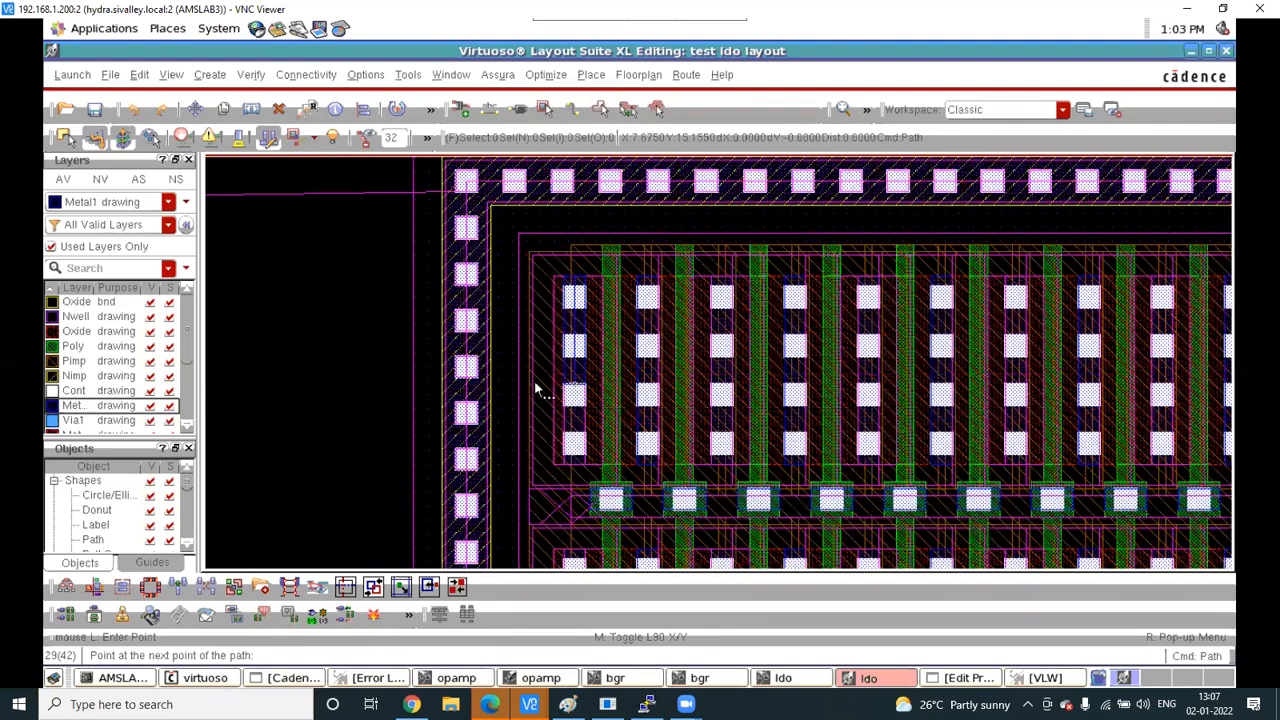
scroll(530, 386, "down", 3)
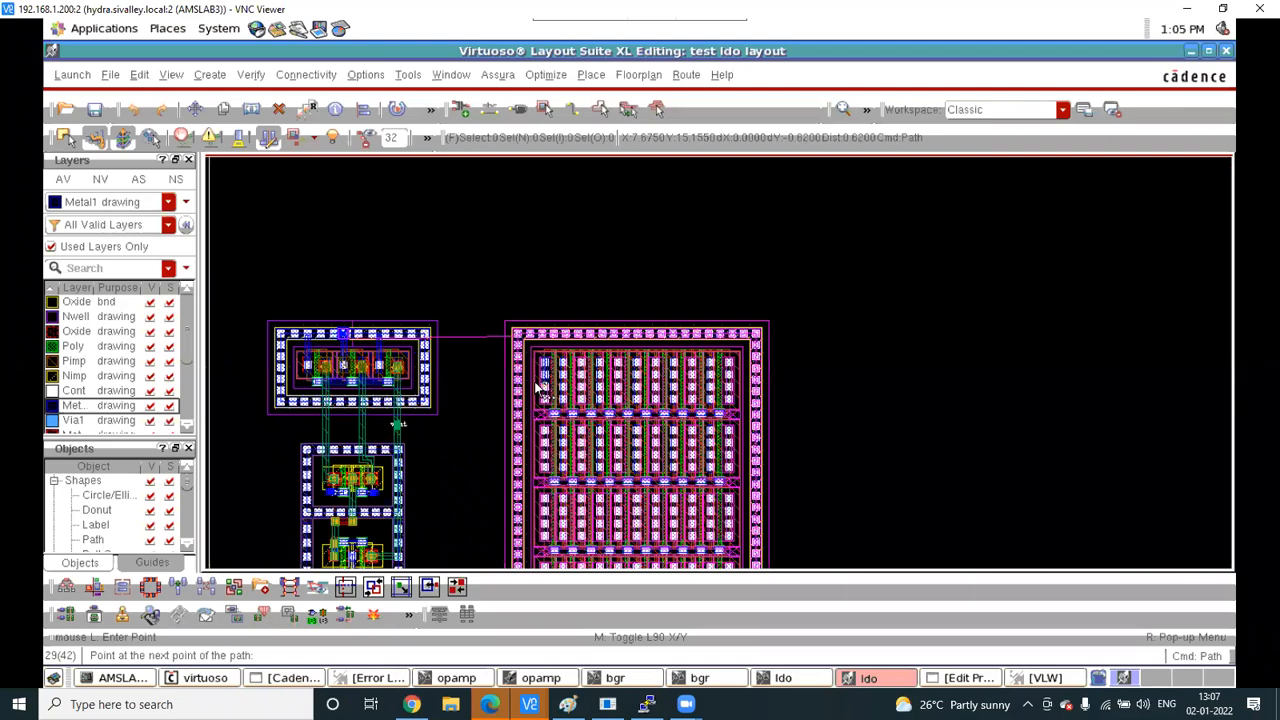
key("Escape")
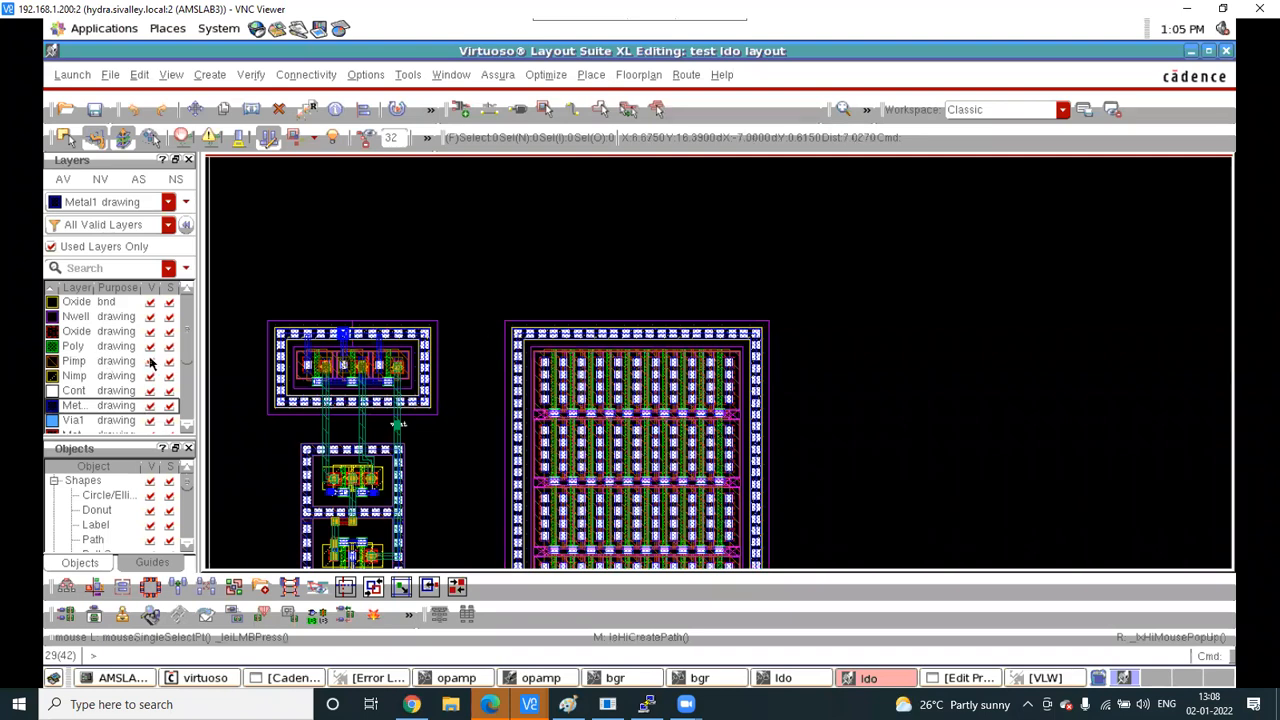
Draw a horizontal Metal2 path across the upper part of the transistor array's top row, extending past the guard ring on both sides
scroll(150, 364, "down", 1)
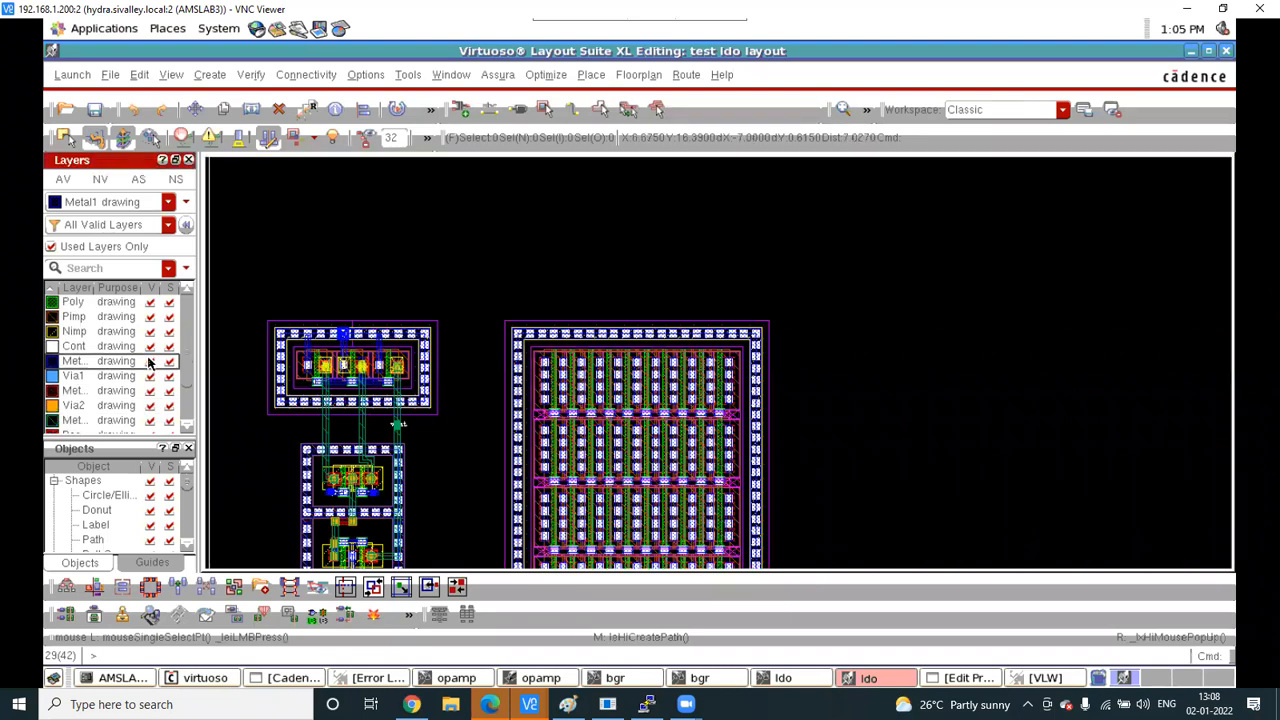
left_click(85, 391)
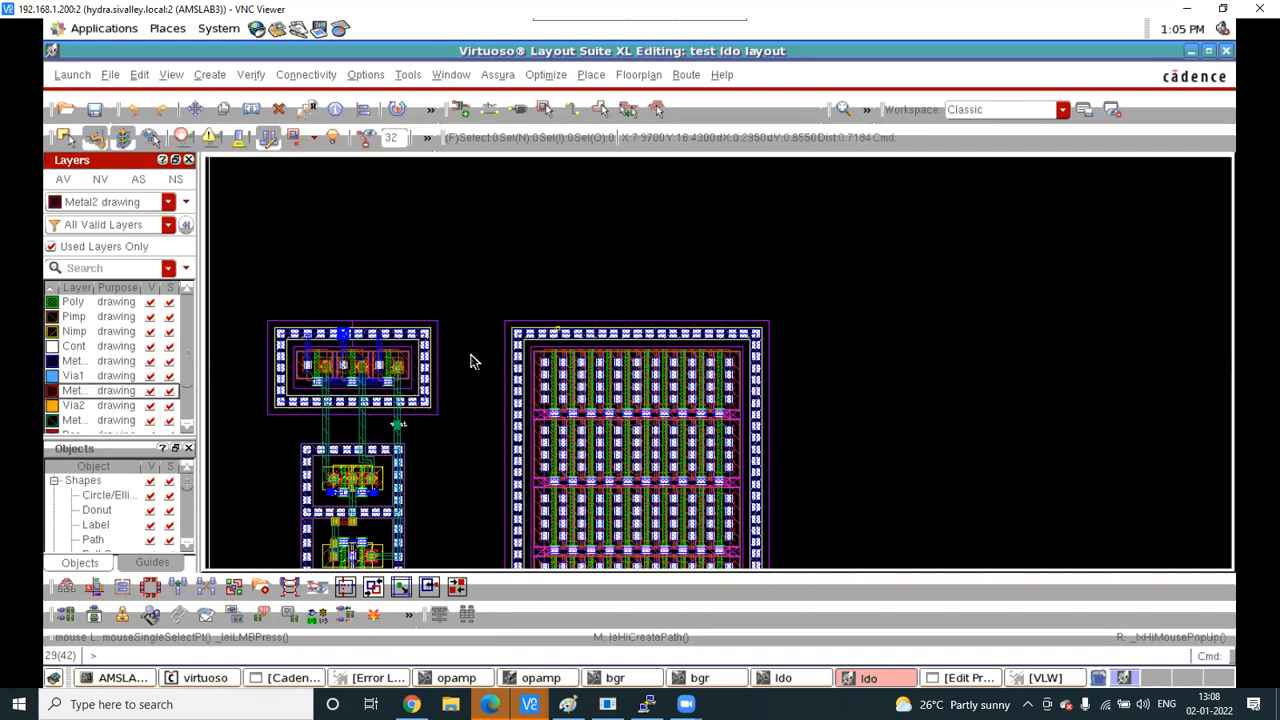
key("p")
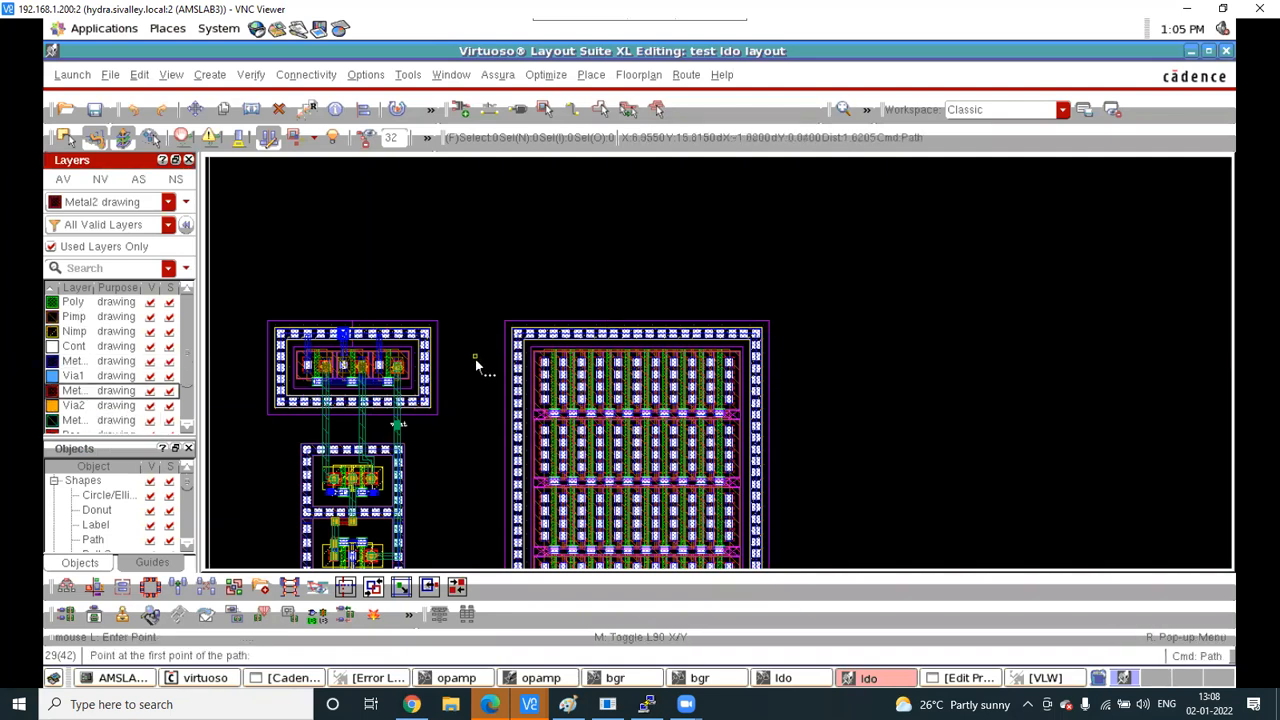
left_click(476, 361)
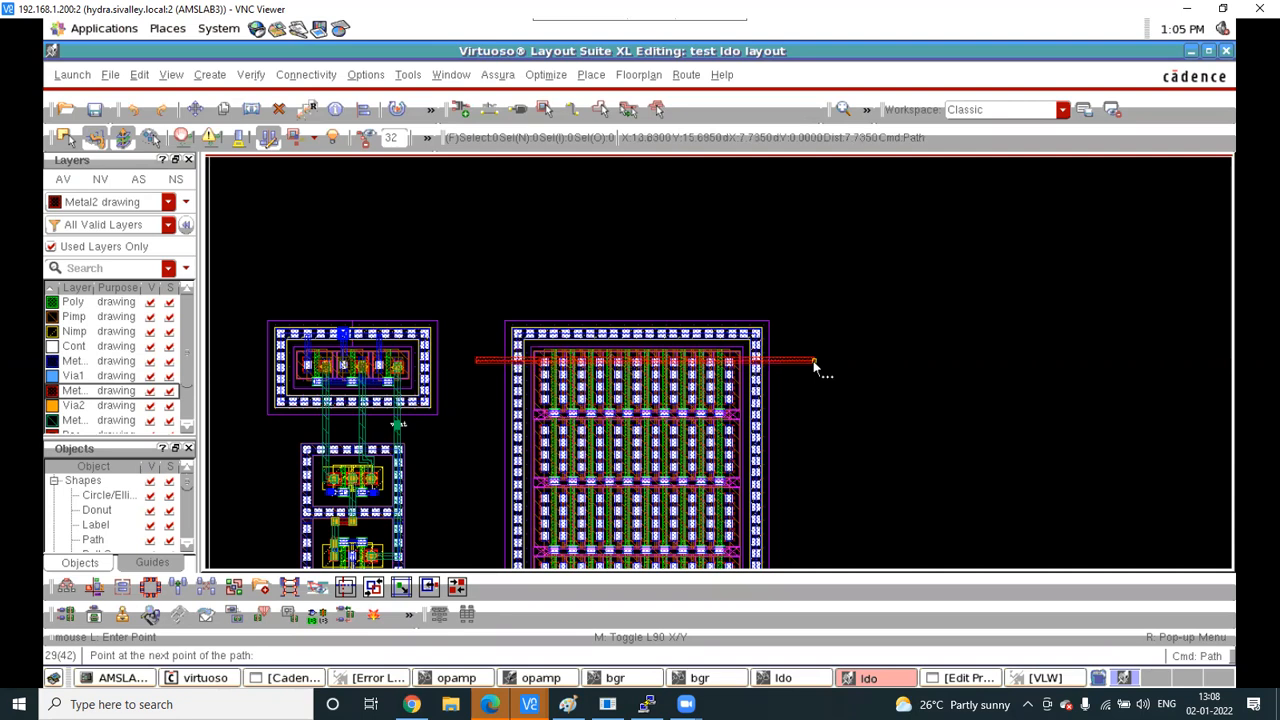
Set the path width to 0.5 and finish the horizontal Metal2 path across the top row of the transistor array
key("F3")
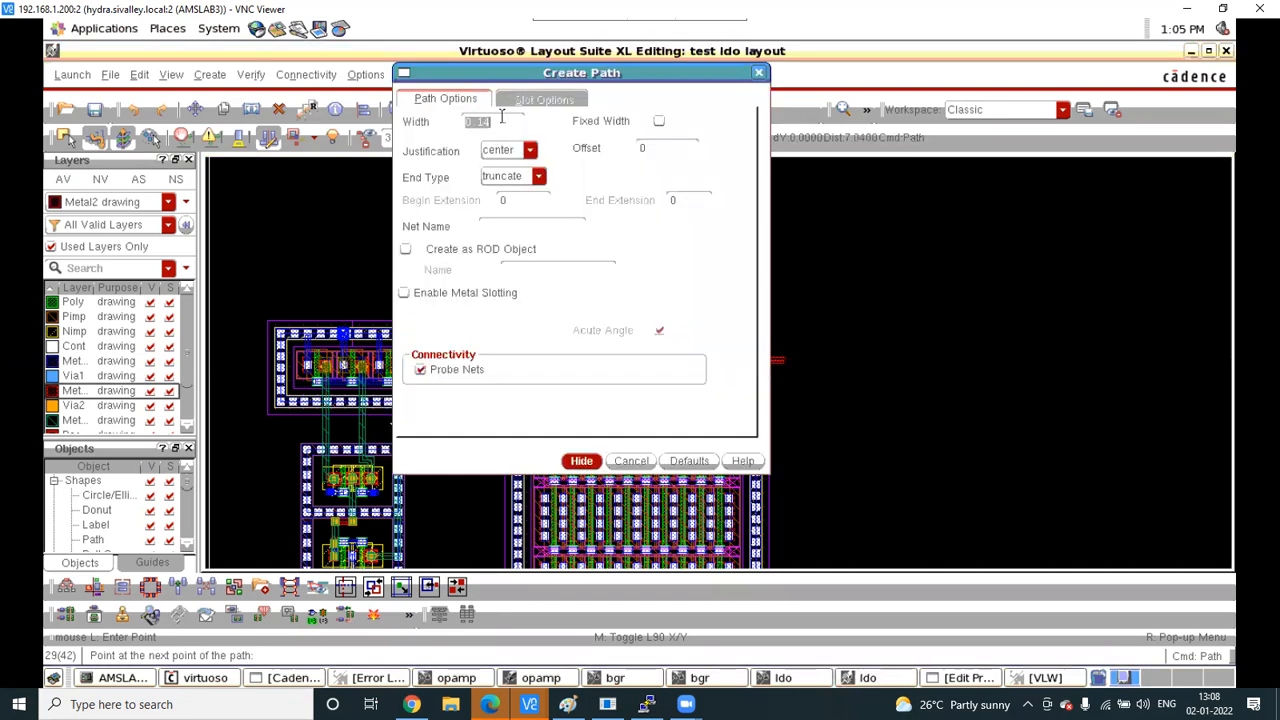
key("BackSpace")
type("5")
left_click(581, 461)
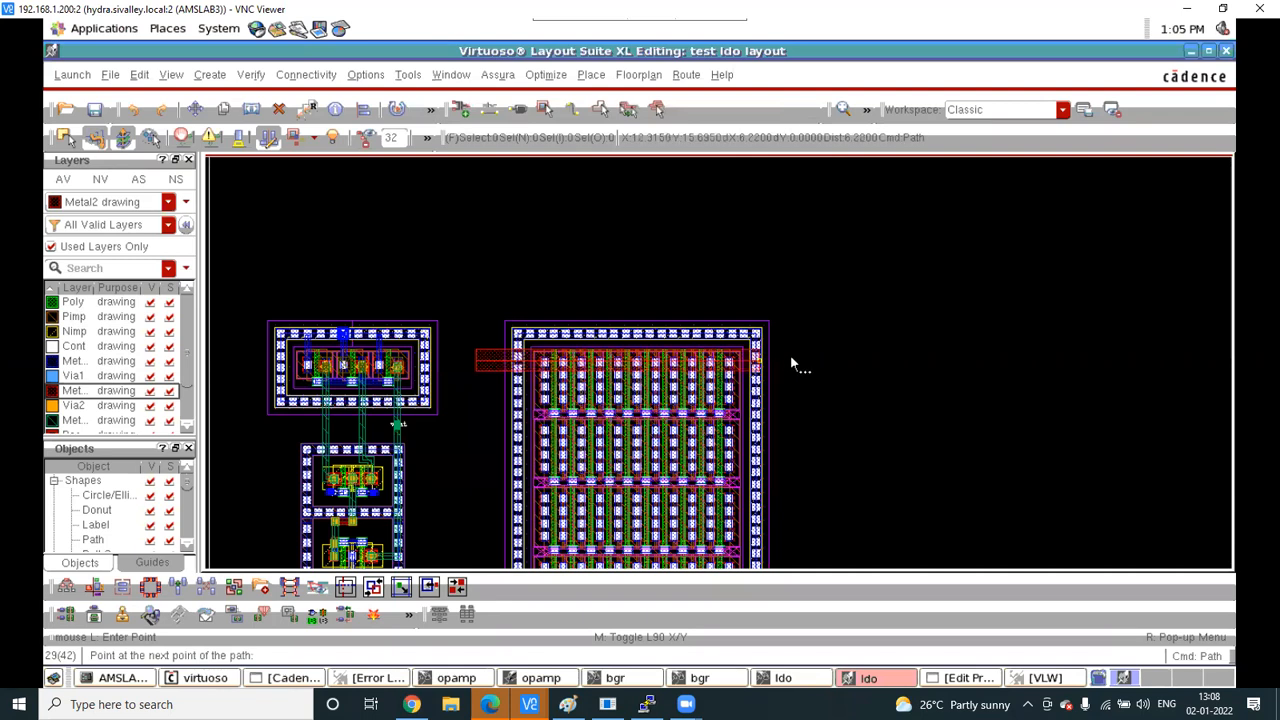
double_click(826, 362)
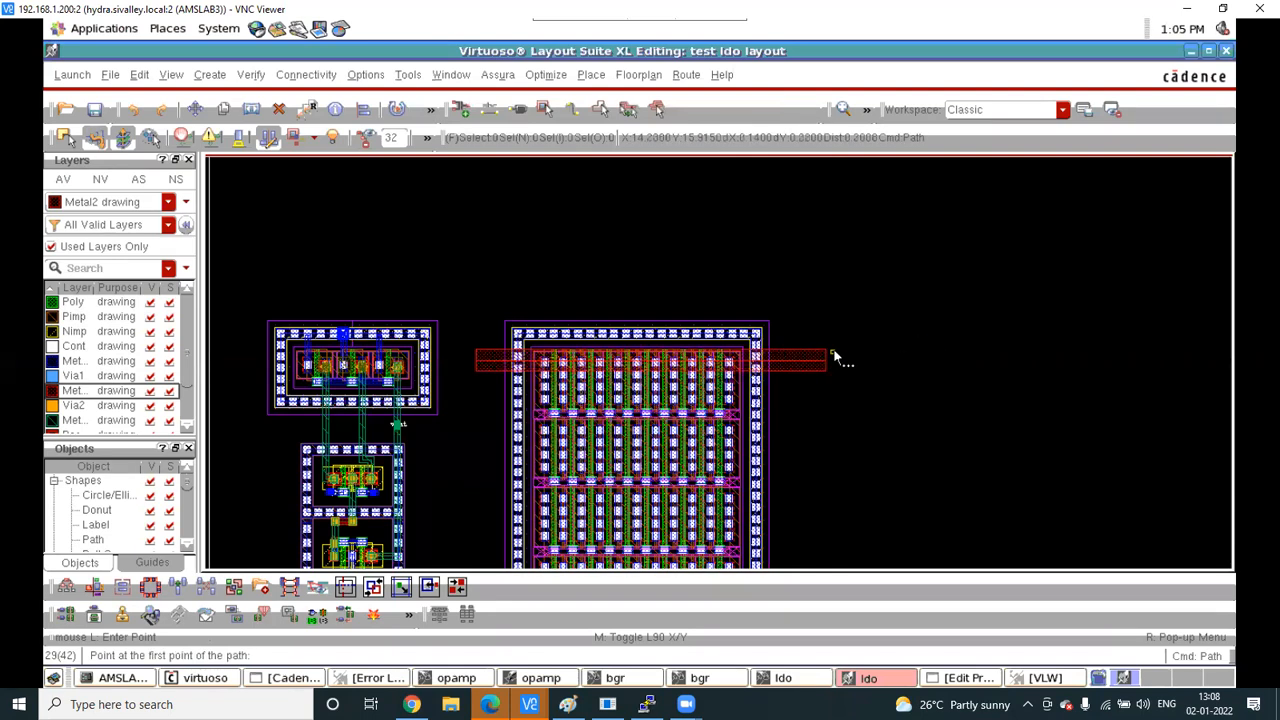
key("ctrl+z")
Copy the Metal2 path about 0.75 straight down, over the lower contacts of the same transistor row
left_click(757, 377)
key("c")
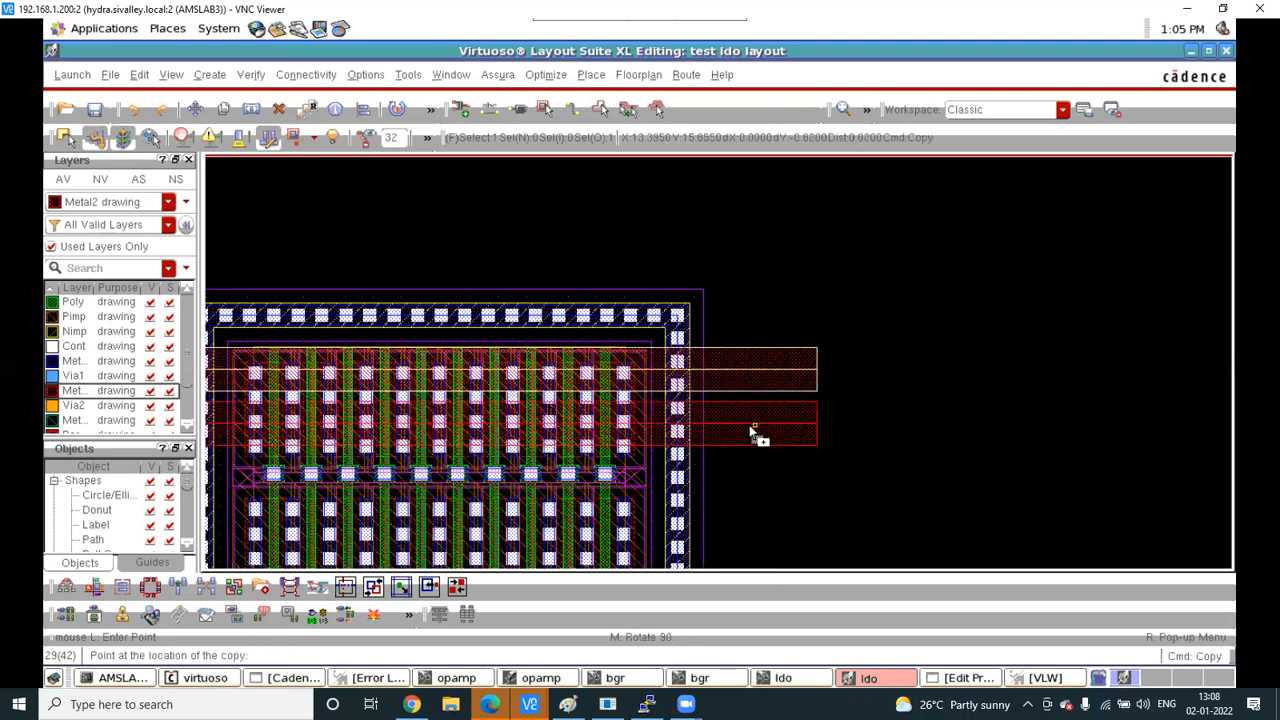
scroll(753, 441, "up", 1, "ctrl")
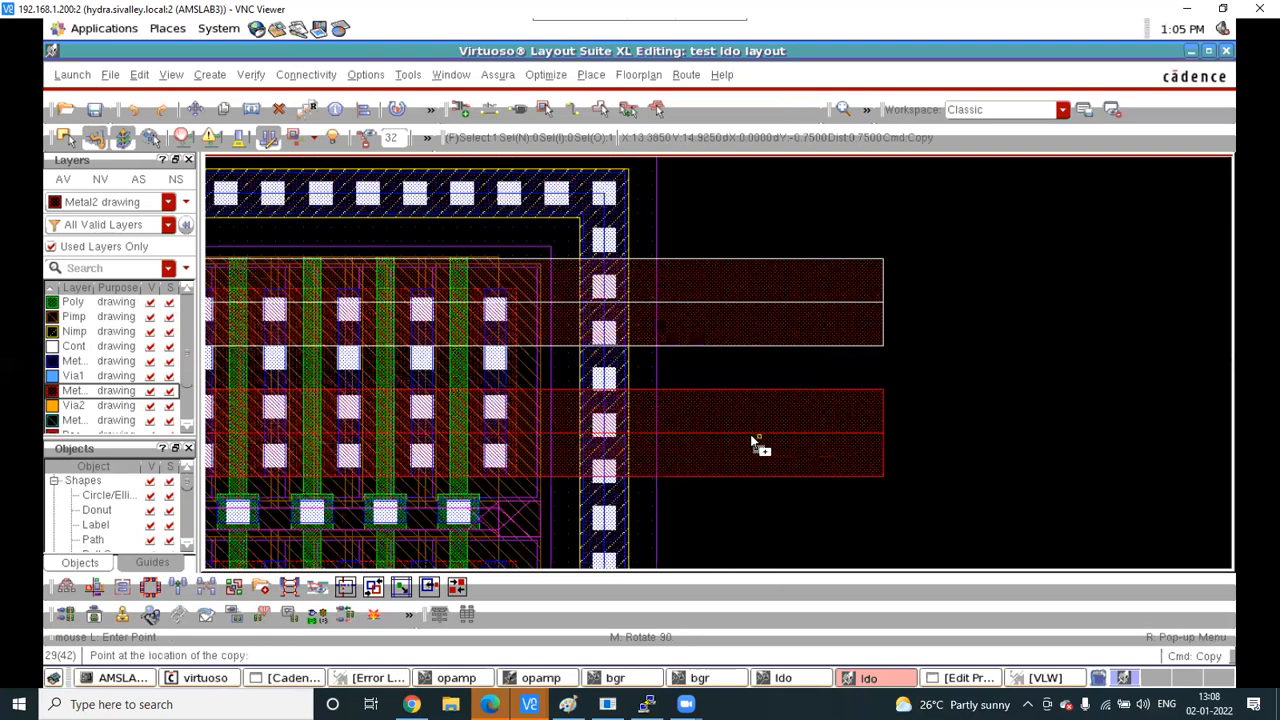
scroll(752, 440, "up", 1, "ctrl")
left_click(785, 432)
Examine how the two Metal2 paths cover the contacts of the array's top row, at both ends and in the overall layout
scroll(925, 380, "down", 2, "ctrl")
scroll(928, 381, "down", 1, "ctrl")
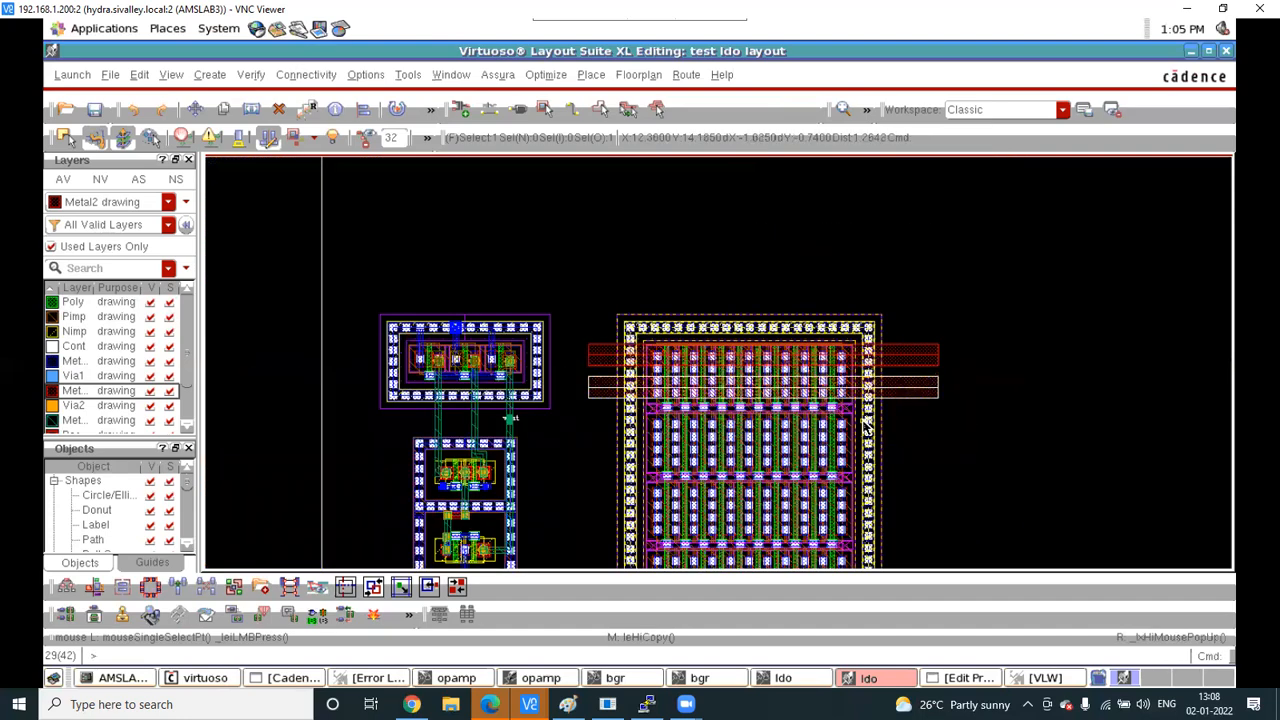
scroll(866, 420, "up", 2, "ctrl")
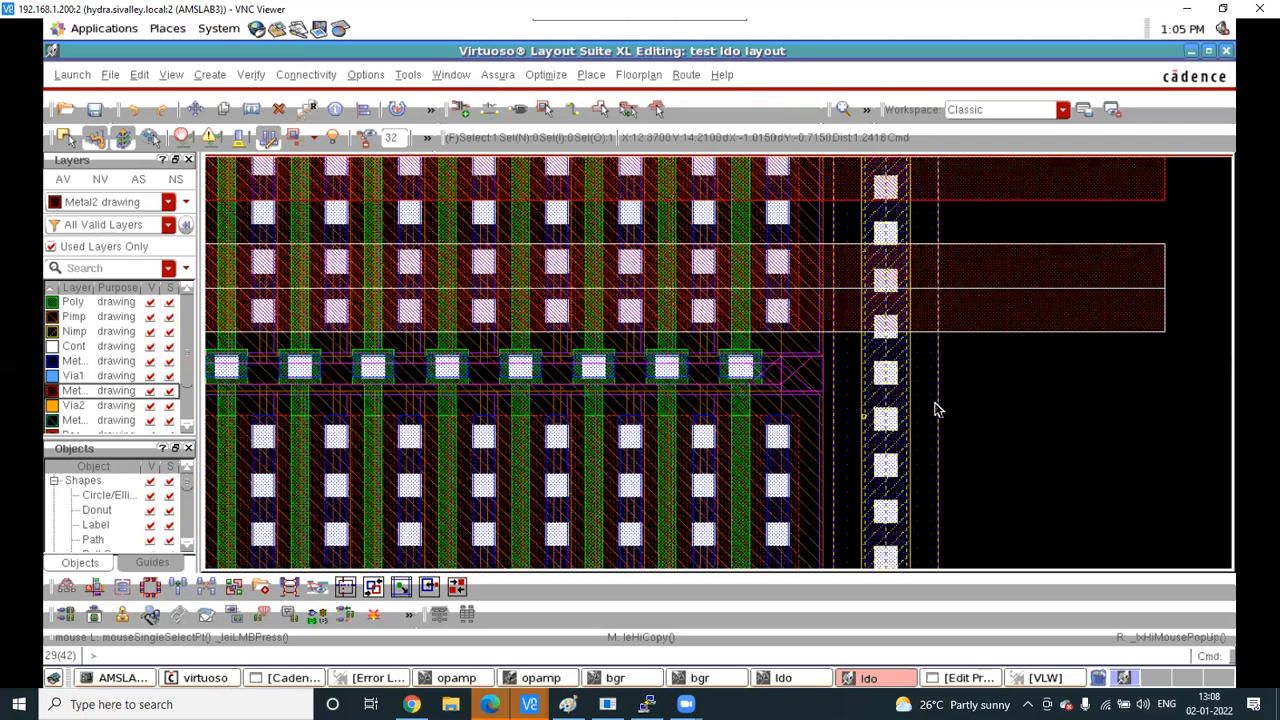
scroll(938, 407, "down", 3, "ctrl")
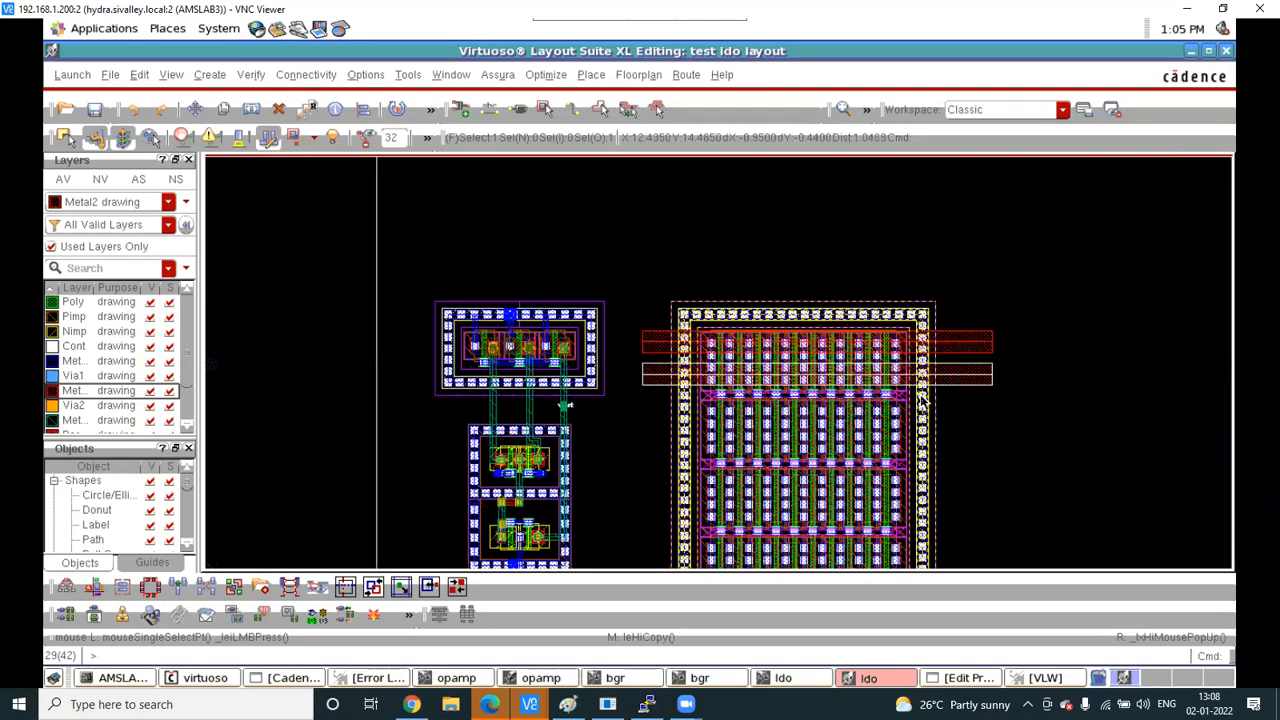
scroll(920, 399, "up", 3, "ctrl")
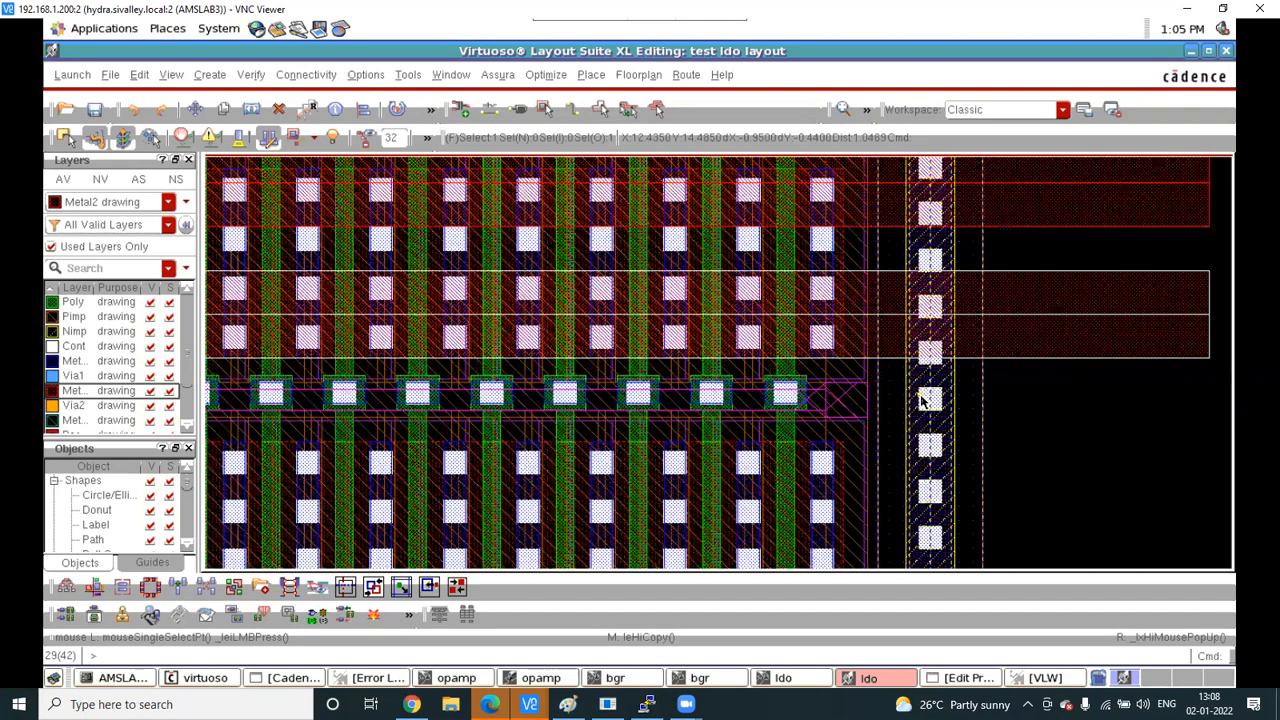
scroll(812, 392, "up", 2, "ctrl")
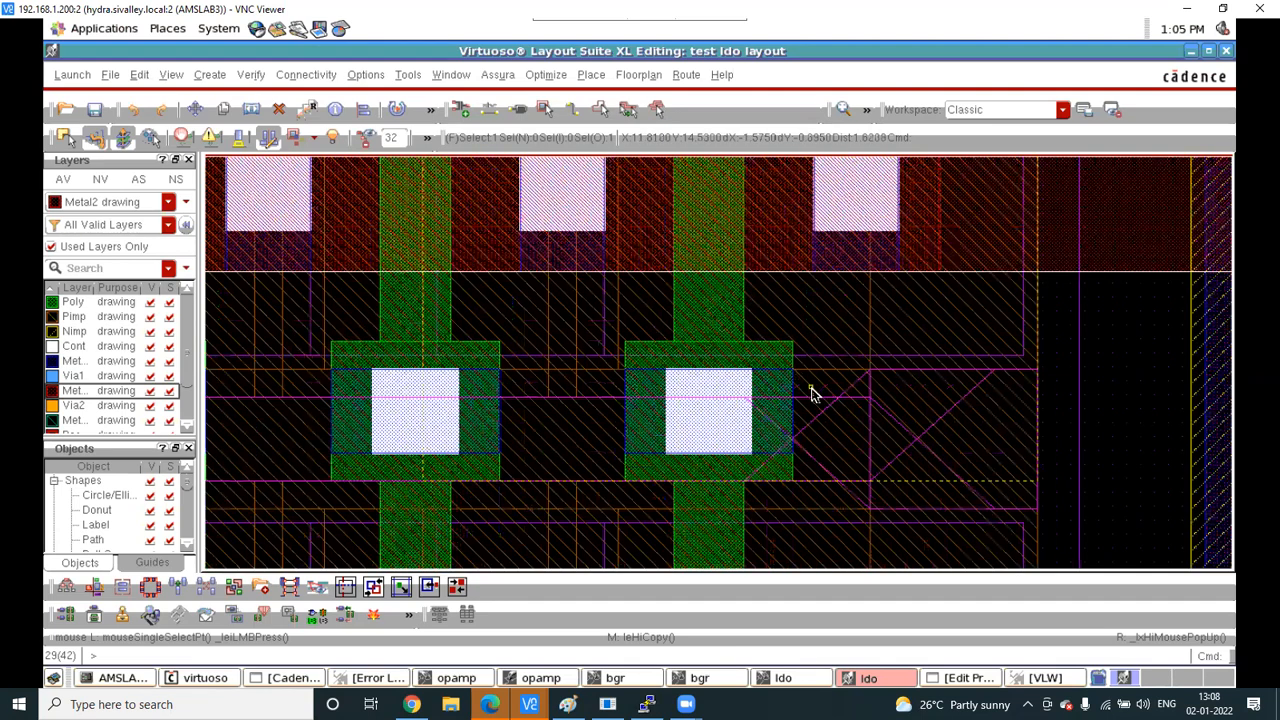
scroll(816, 393, "down", 1, "ctrl")
scroll(818, 393, "down", 2, "ctrl")
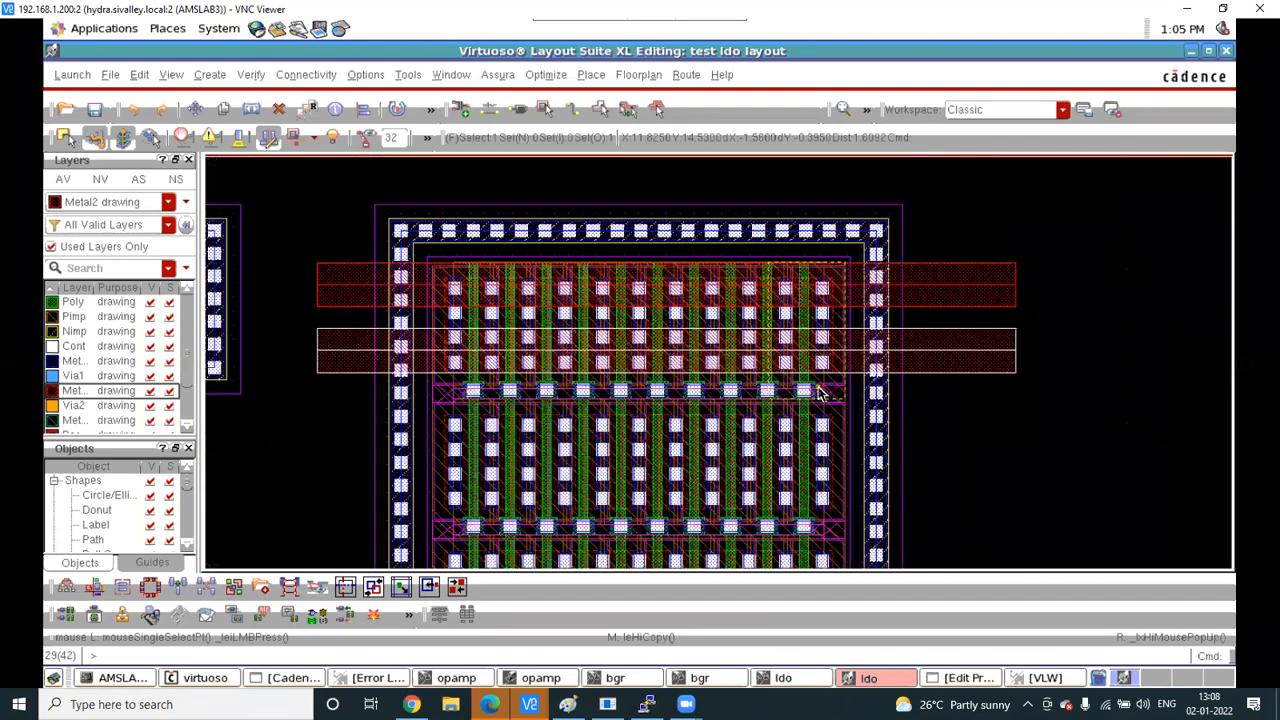
scroll(818, 393, "down", 1, "ctrl")
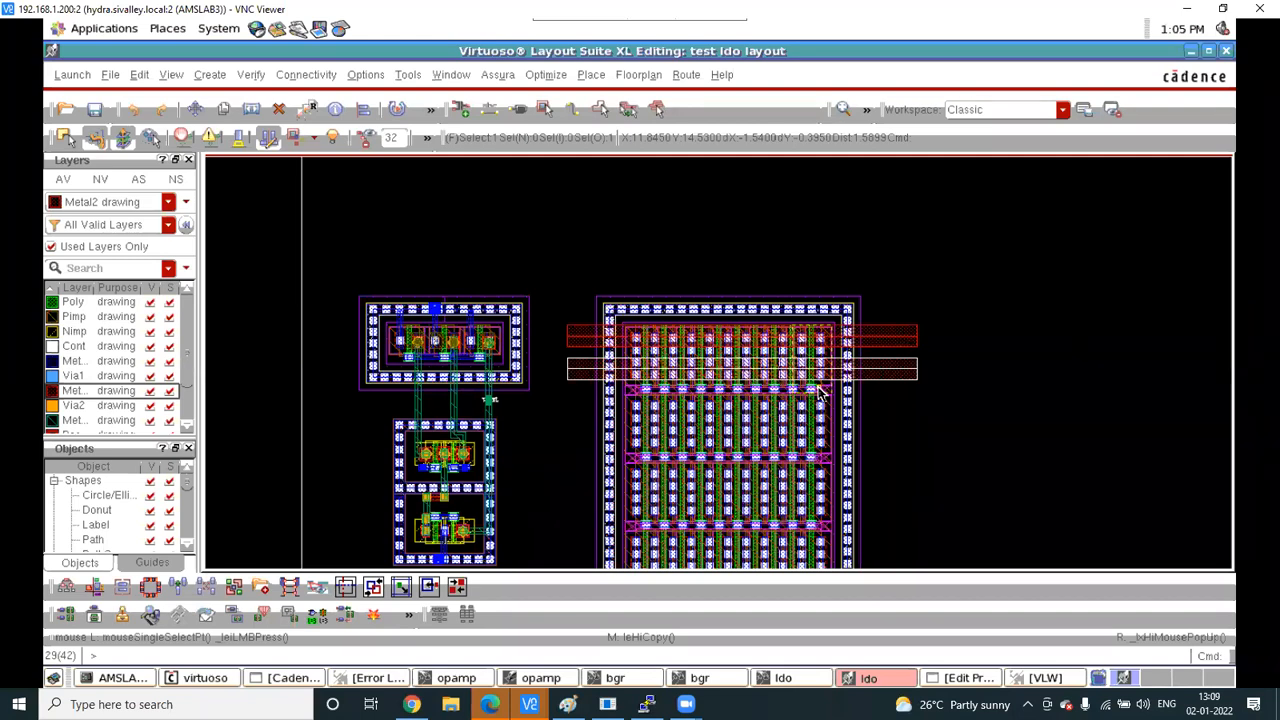
scroll(607, 388, "up", 2, "ctrl")
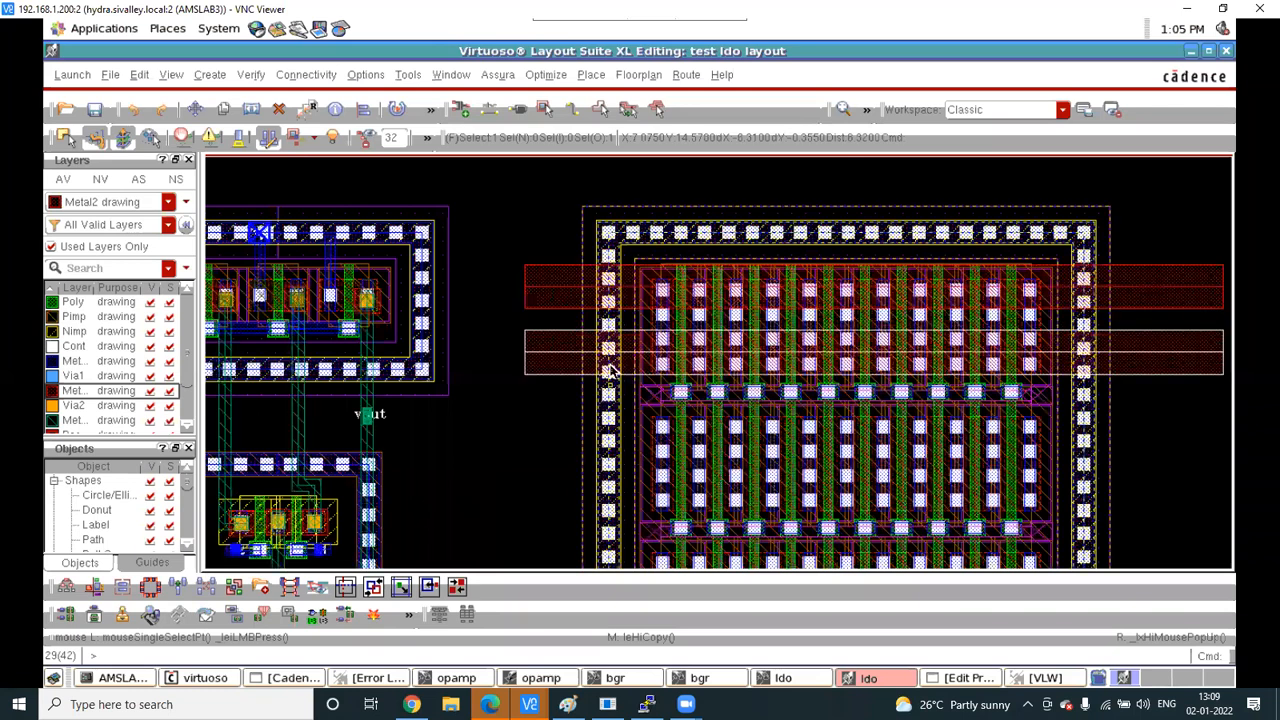
scroll(674, 376, "up", 2, "ctrl")
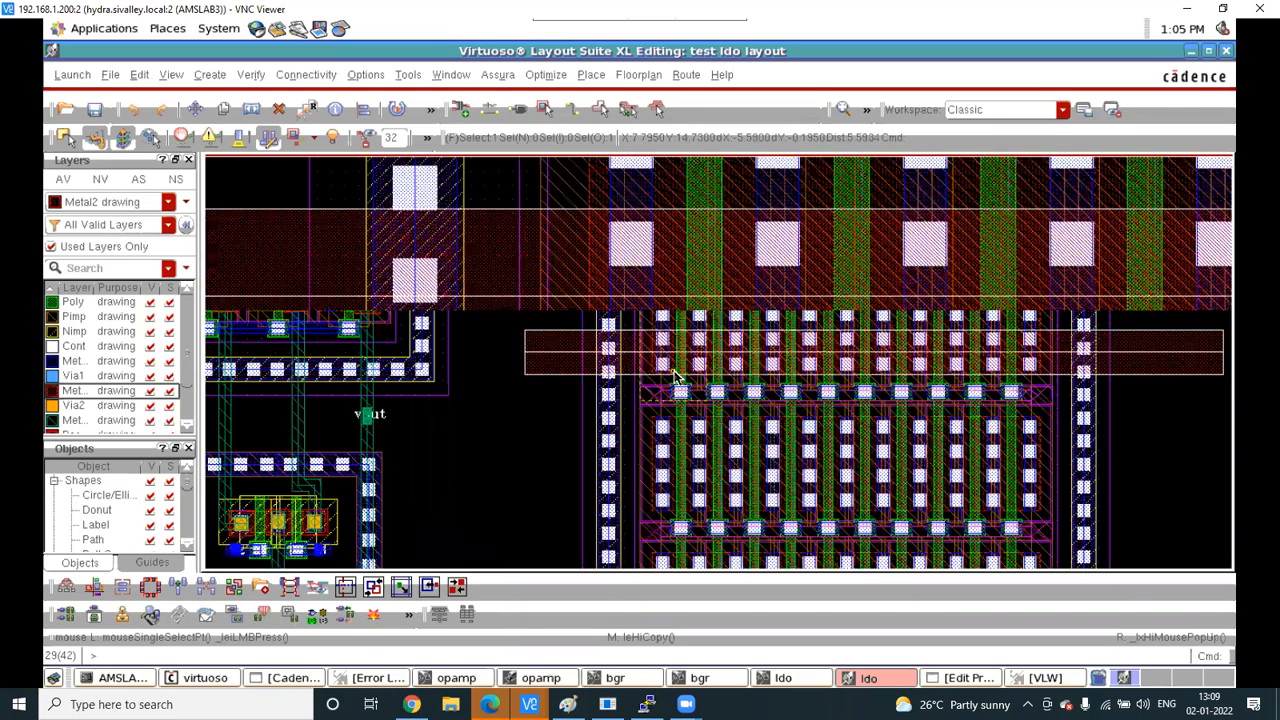
scroll(647, 377, "down", 1)
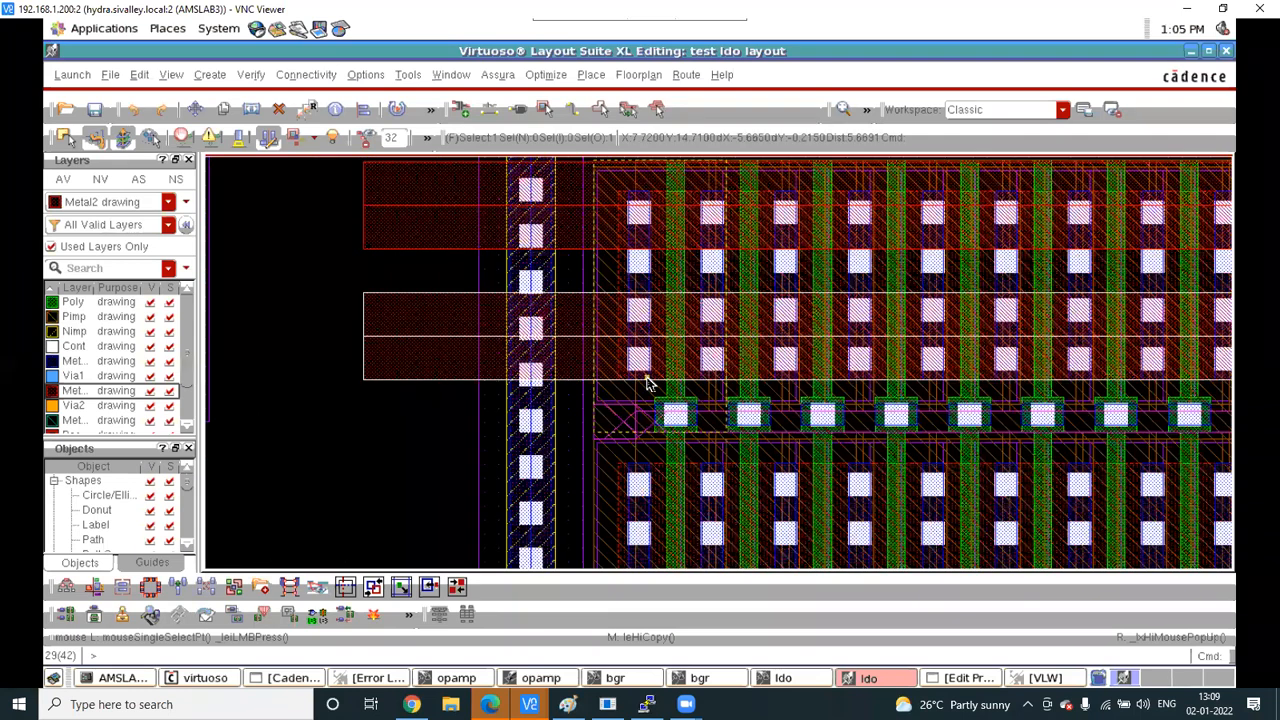
scroll(646, 360, "down", 1, "ctrl")
scroll(646, 330, "up", 1, "ctrl")
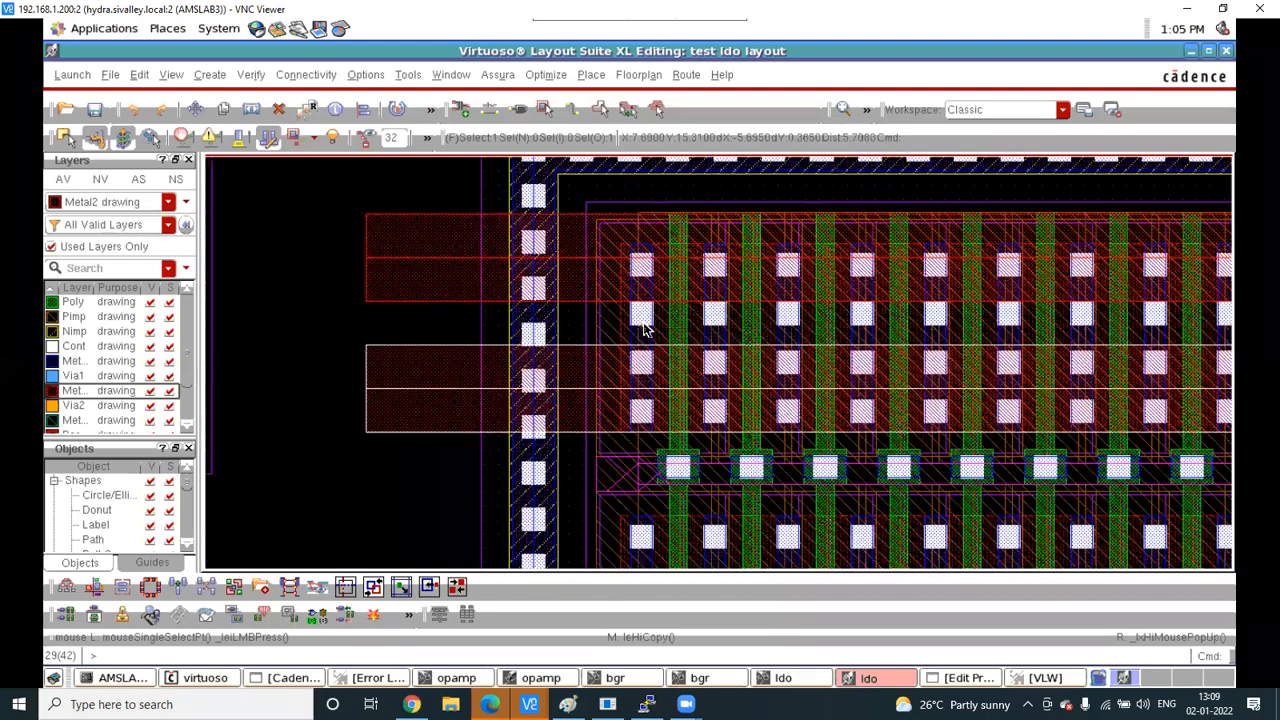
scroll(645, 330, "up", 1, "ctrl")
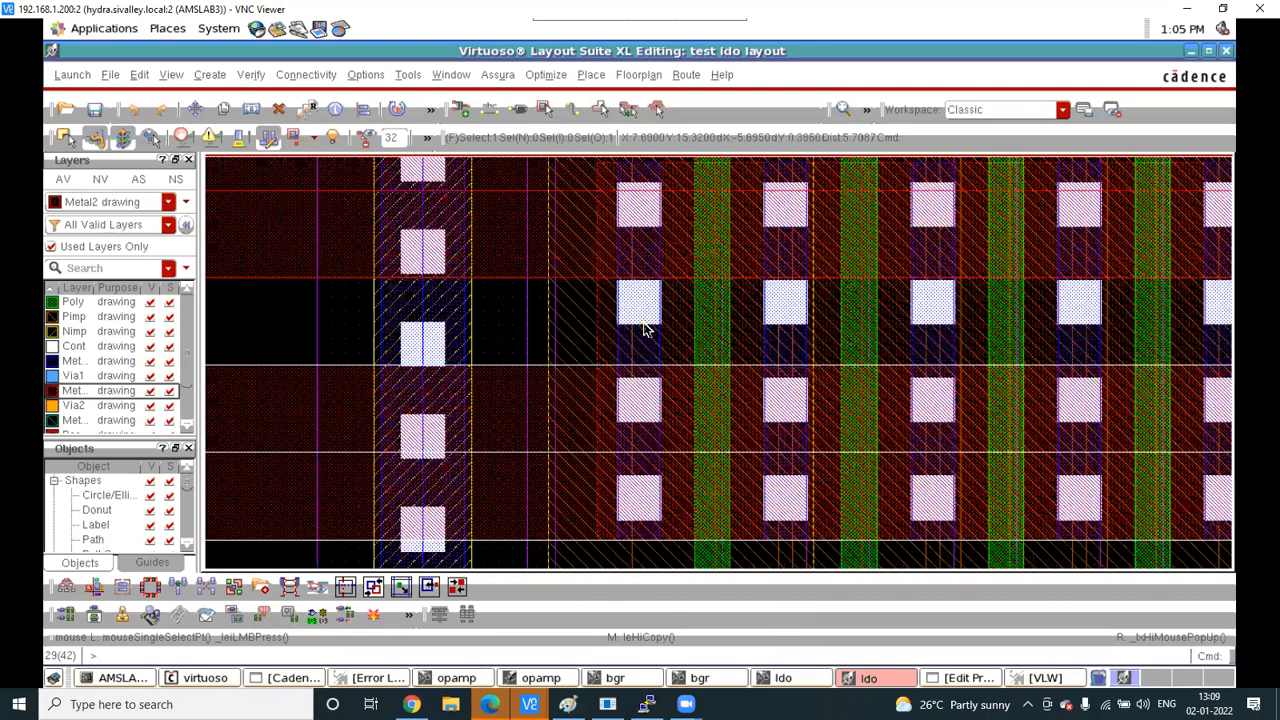
scroll(645, 330, "down", 2, "ctrl")
scroll(459, 265, "down", 2, "ctrl")
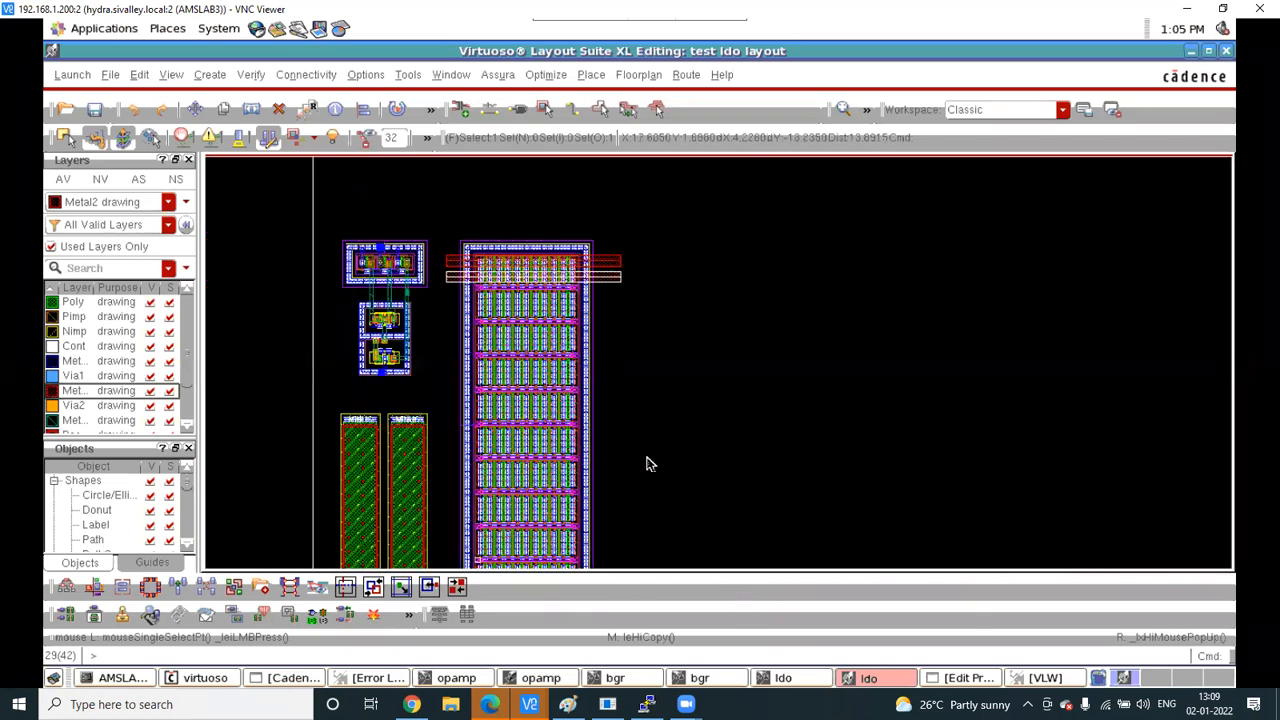
scroll(646, 444, "down", 1, "ctrl")
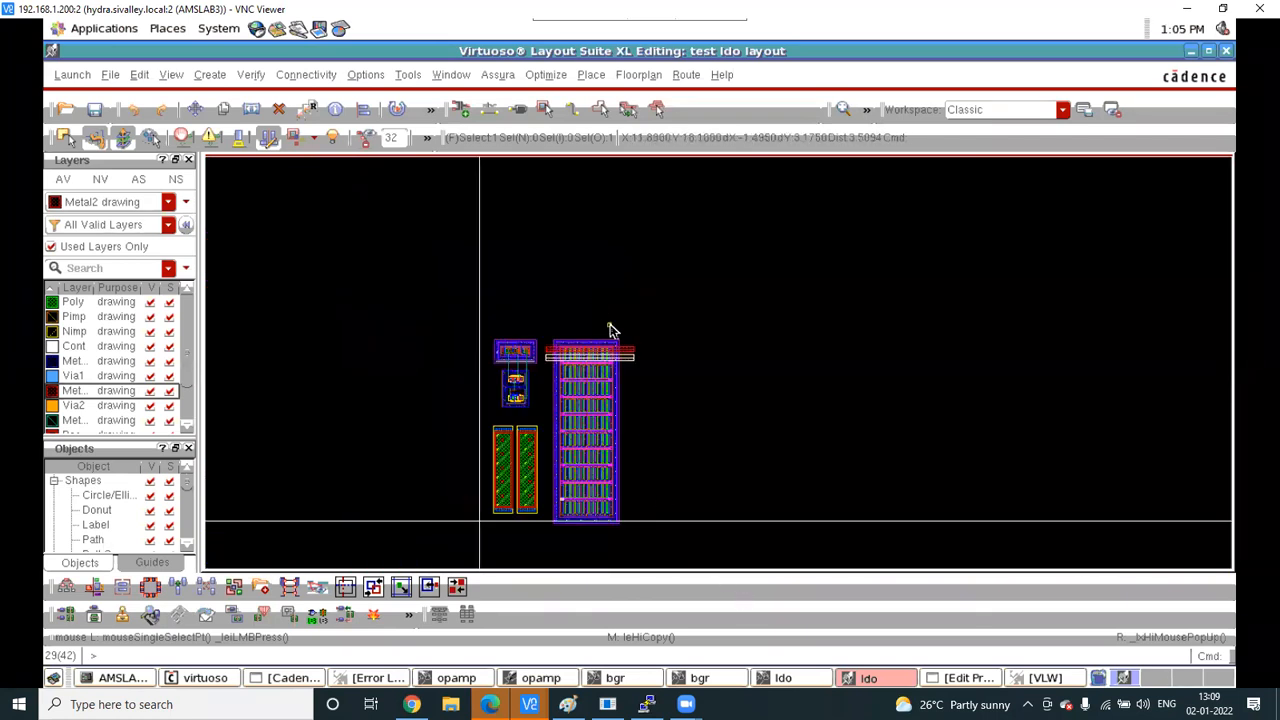
scroll(610, 330, "up", 2, "ctrl")
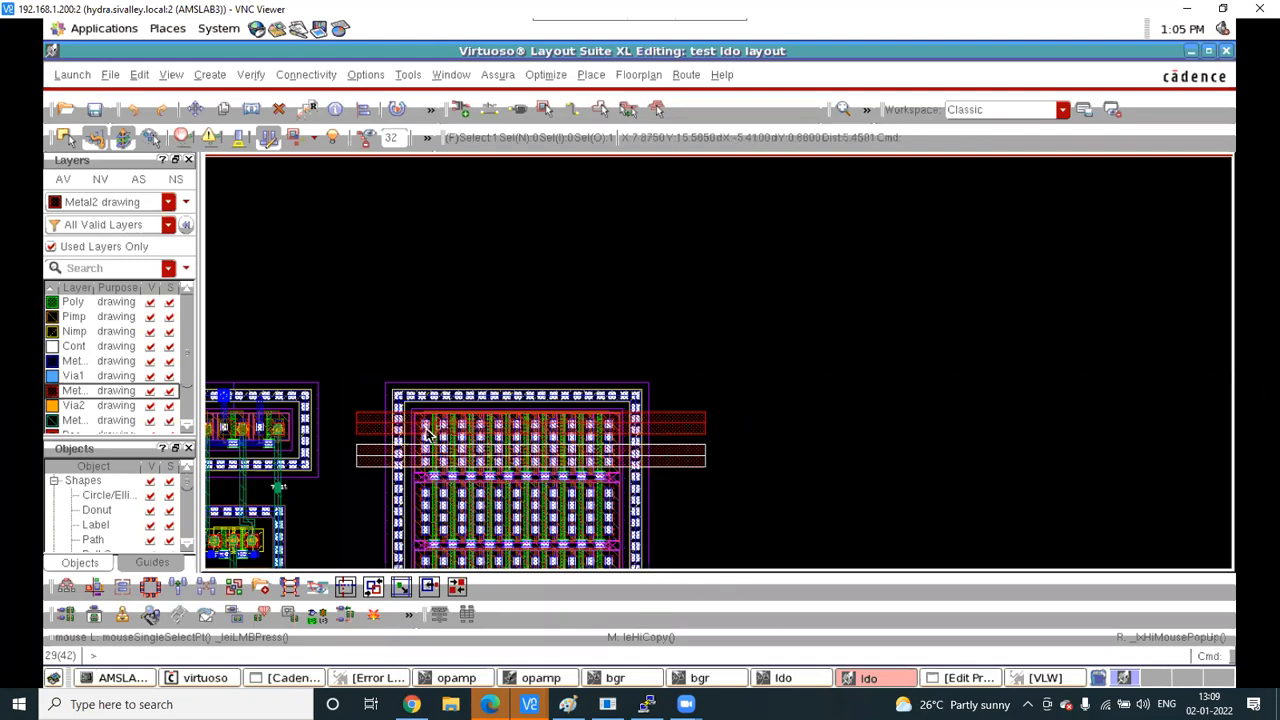
scroll(426, 435, "up", 2)
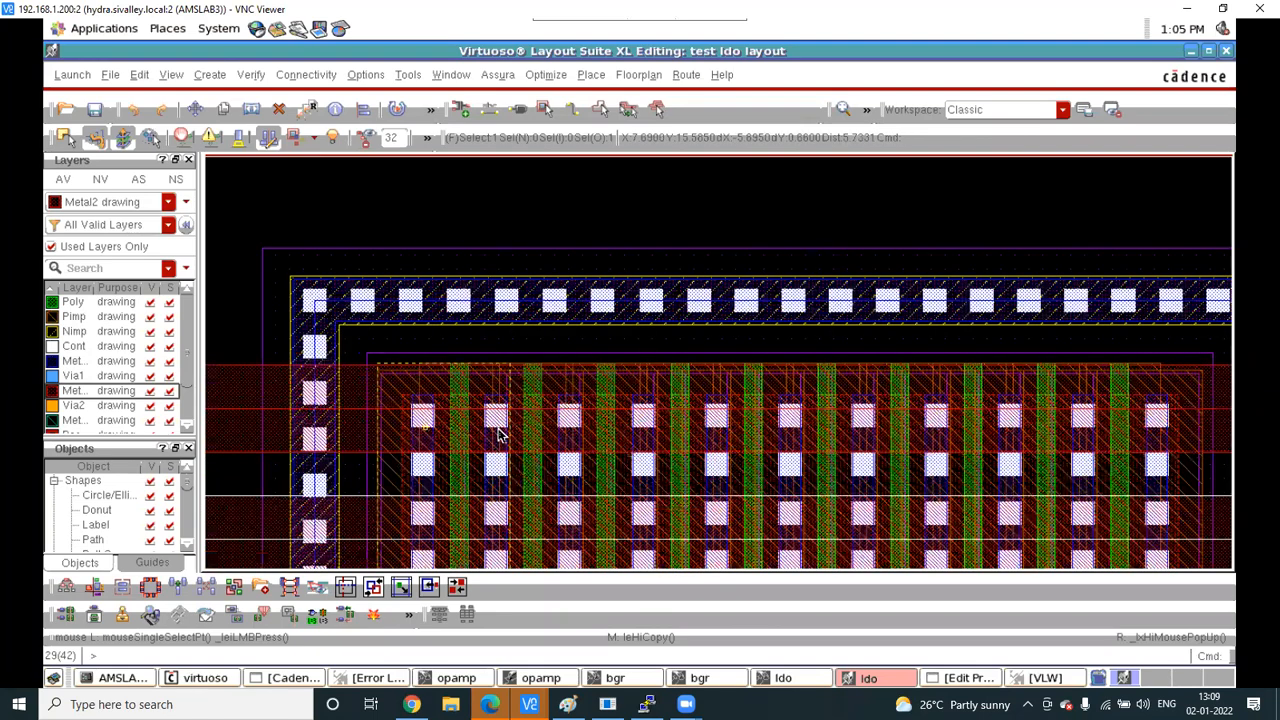
scroll(497, 428, "down", 1, "ctrl")
Check the layer, points and width in the upper Metal2 path's properties
left_click(313, 375)
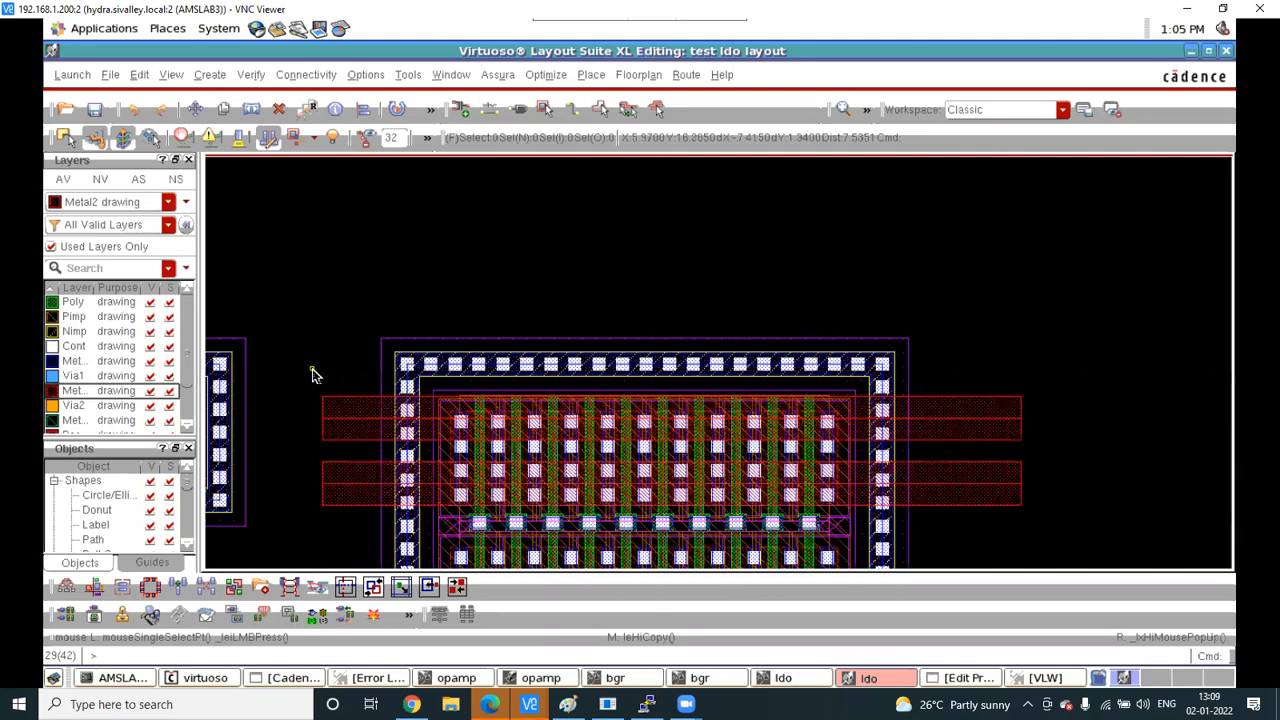
left_click(335, 432)
key("q")
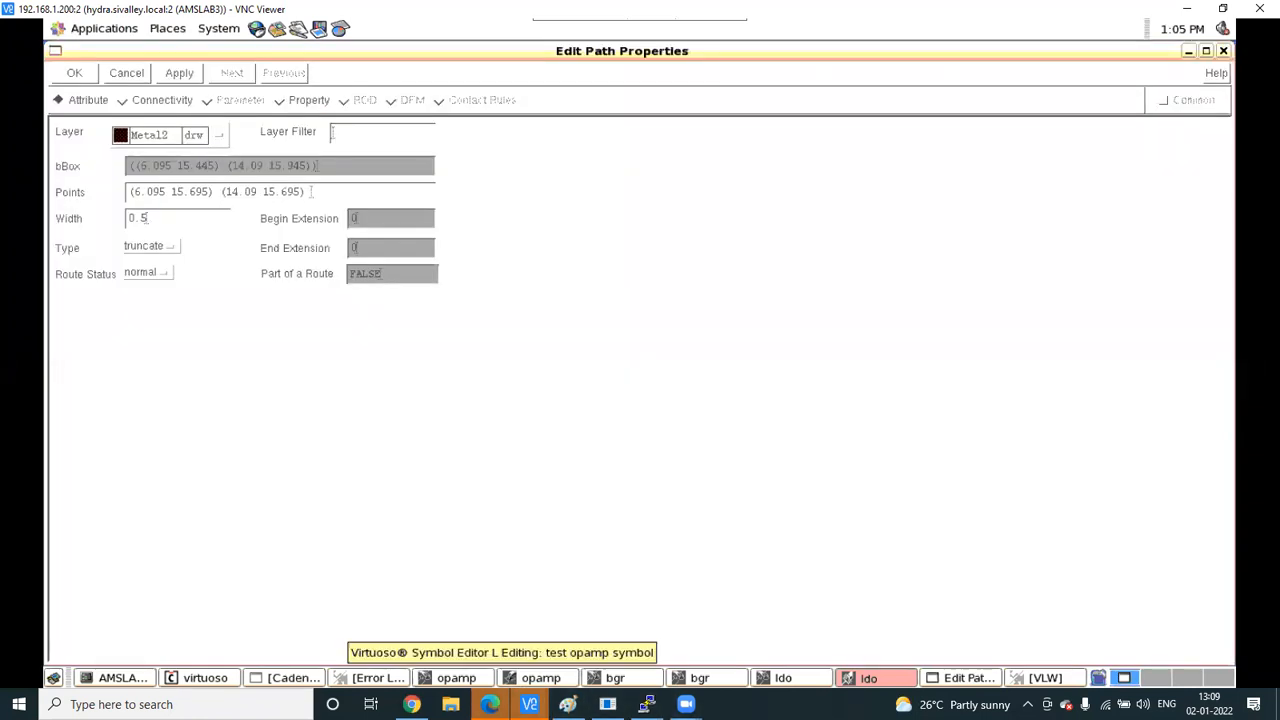
mouse_move(530, 704)
left_click(1144, 627)
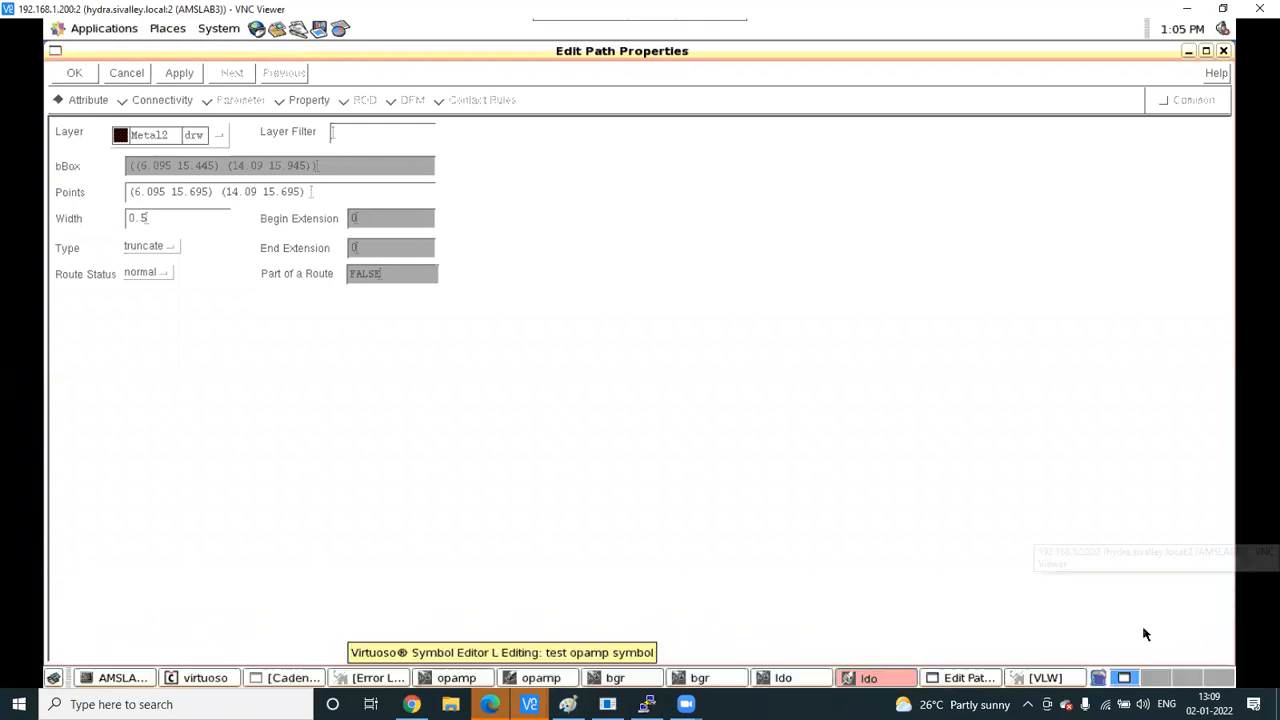
left_click(1187, 50)
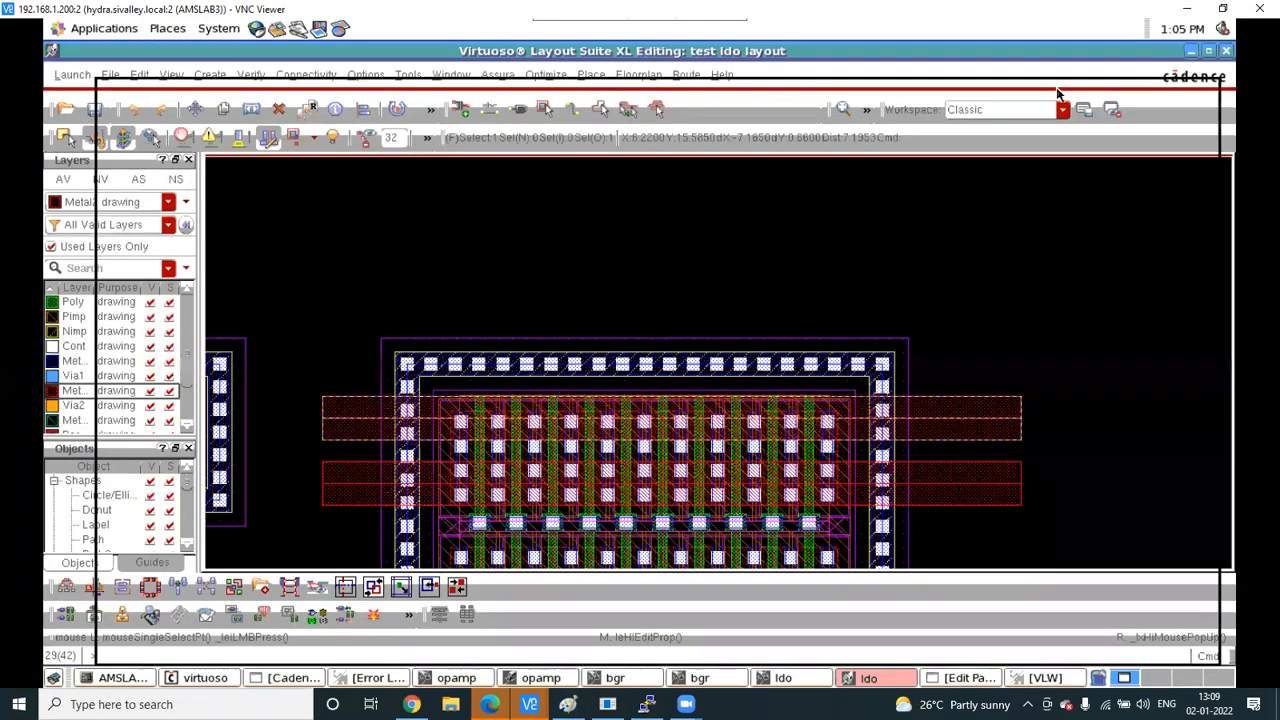
Inspect the Metal2 paths' right ends and the circuit blocks beside the transistor array
scroll(923, 437, "up", 1, "ctrl")
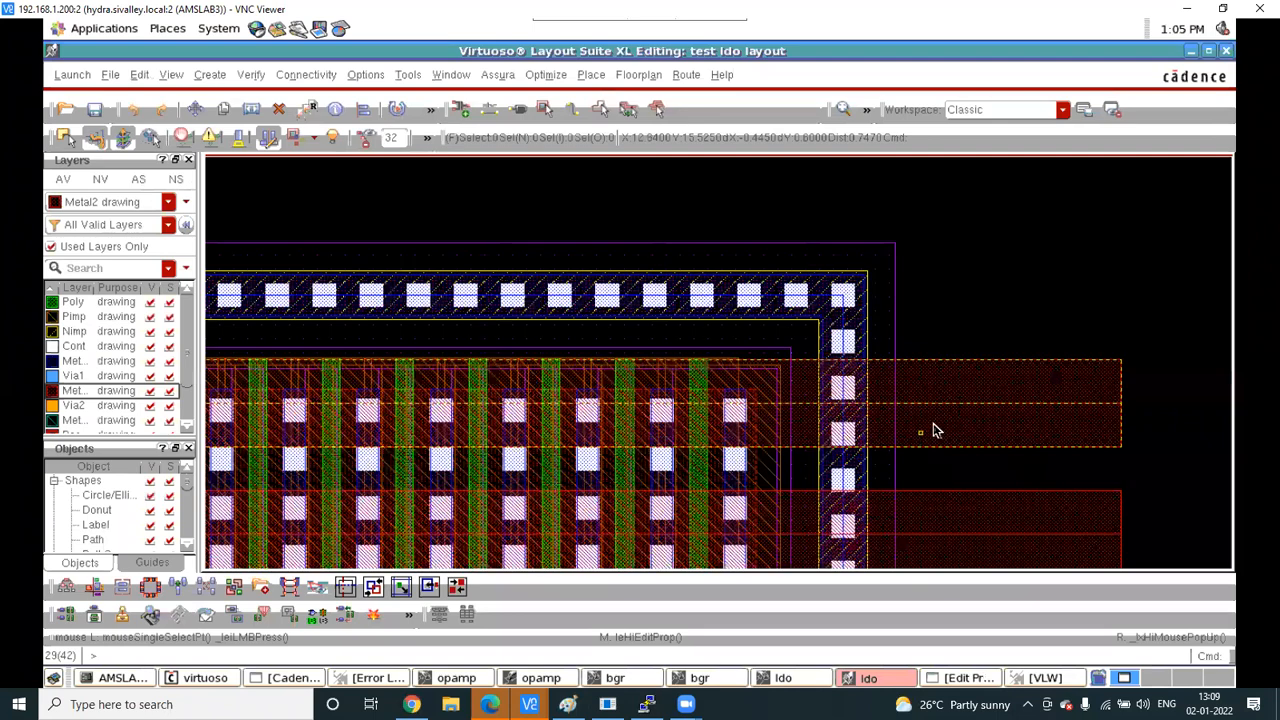
scroll(960, 357, "down", 1, "ctrl")
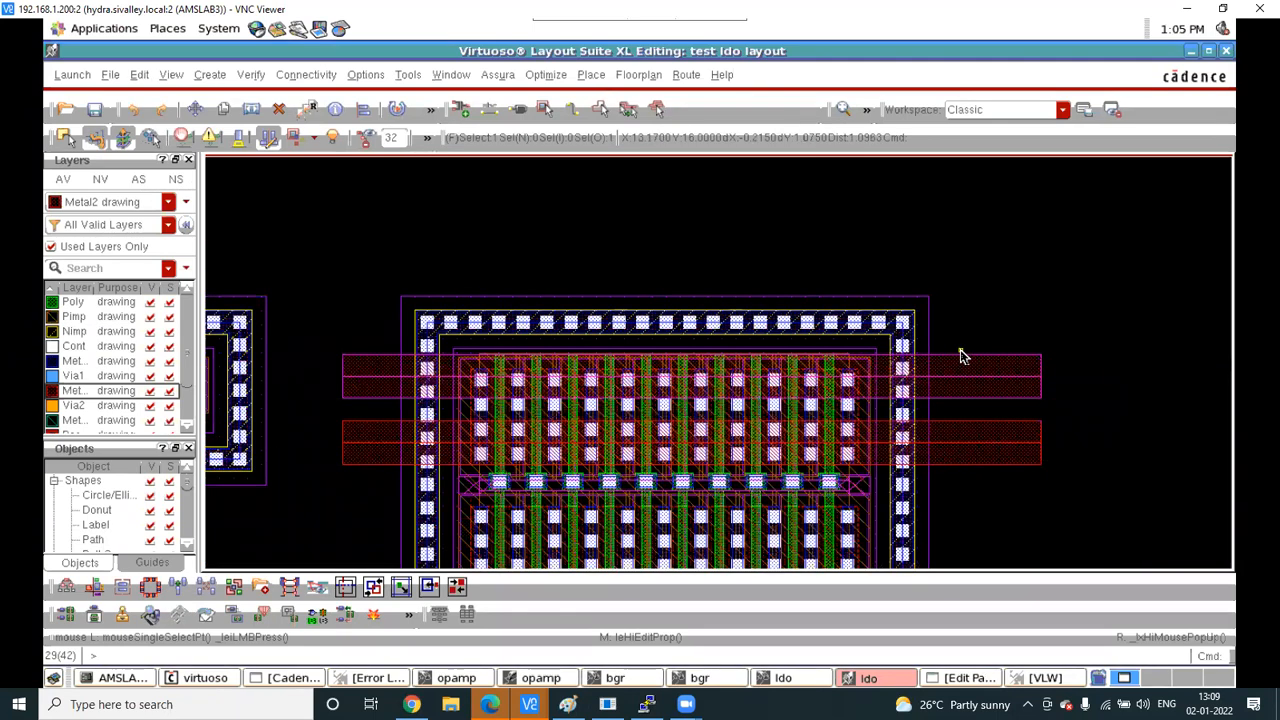
scroll(960, 357, "down", 1, "ctrl")
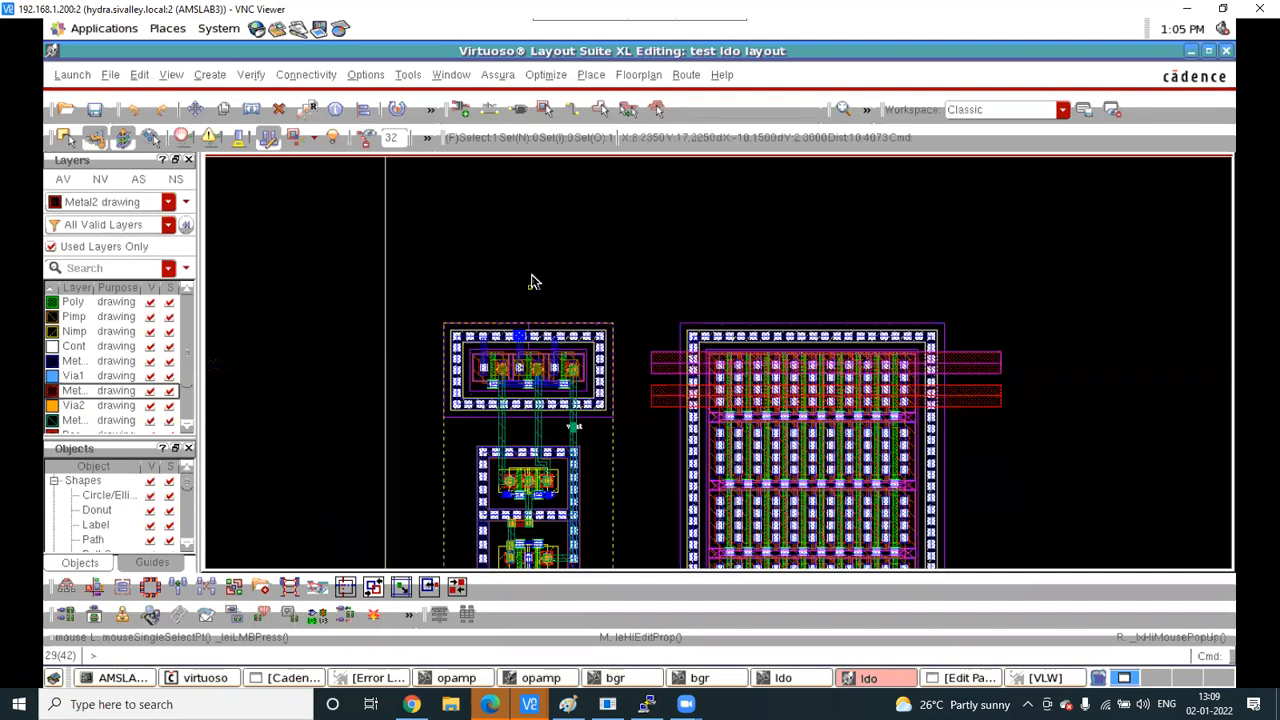
scroll(531, 280, "down", 2, "ctrl")
left_click_drag(422, 248, 557, 487)
left_click_drag(458, 256, 557, 482)
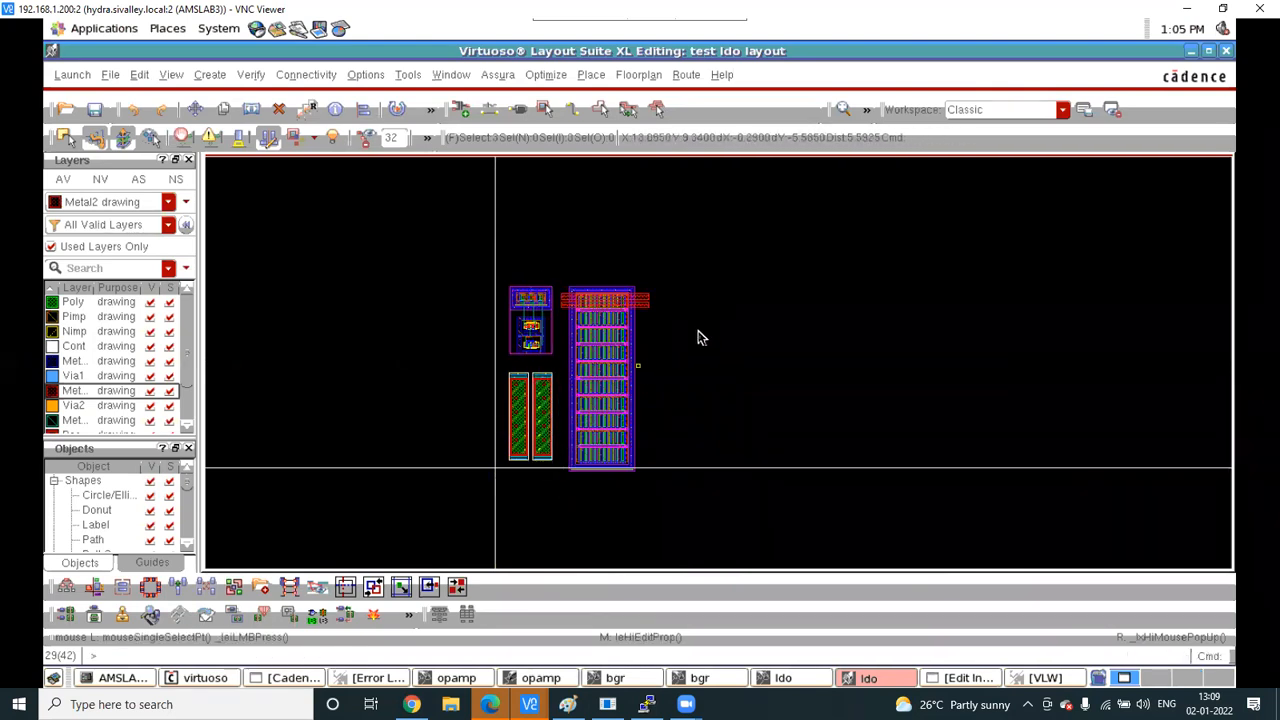
left_click(618, 296)
Measure upward from the lower edge of the lower Metal2 path with a ruler, right of the guard ring
scroll(618, 296, "up", 1, "ctrl")
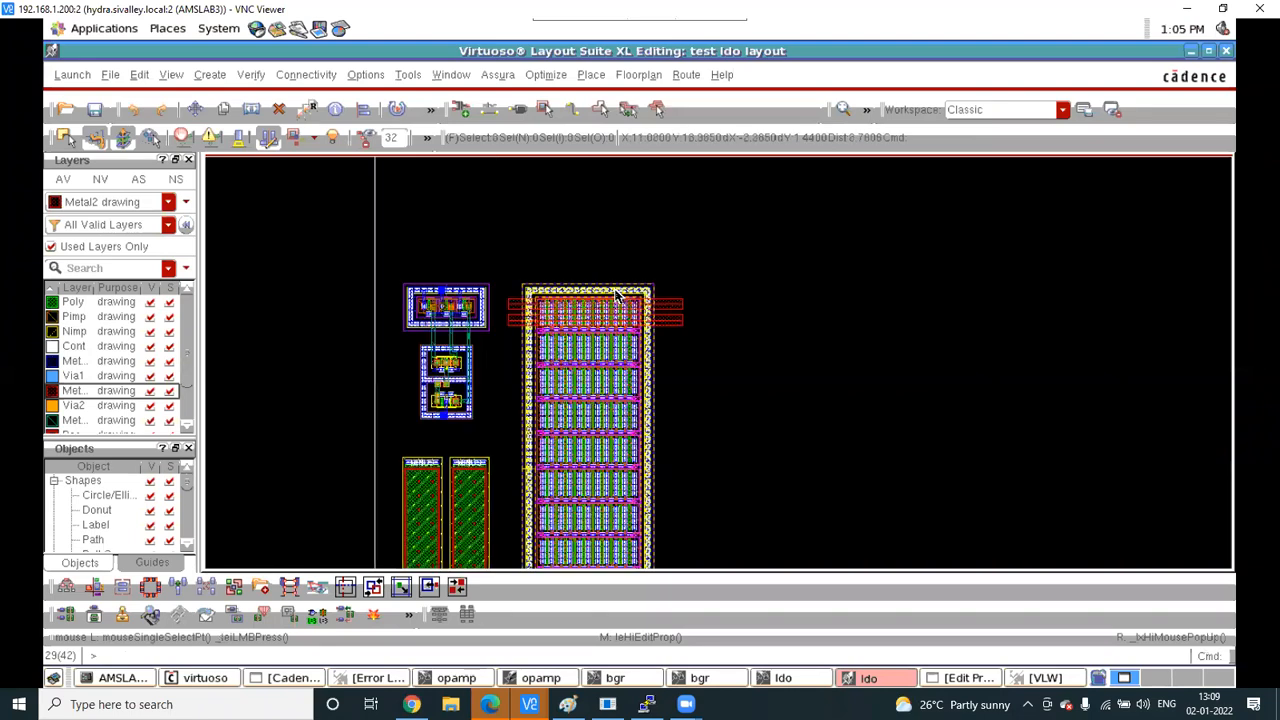
scroll(620, 295, "up", 2, "ctrl")
left_click(877, 420)
key("k")
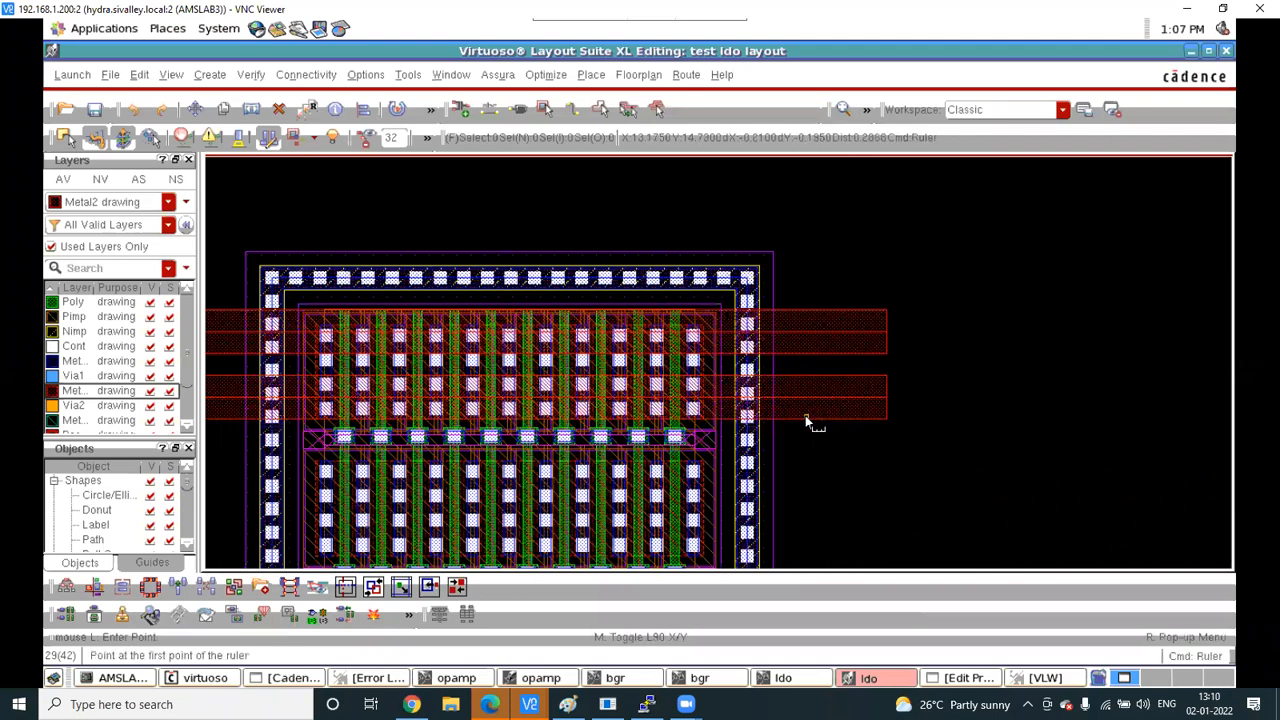
scroll(790, 423, "up", 3, "ctrl")
scroll(784, 423, "up", 2, "ctrl")
left_click(785, 438)
scroll(786, 440, "down", 3, "ctrl")
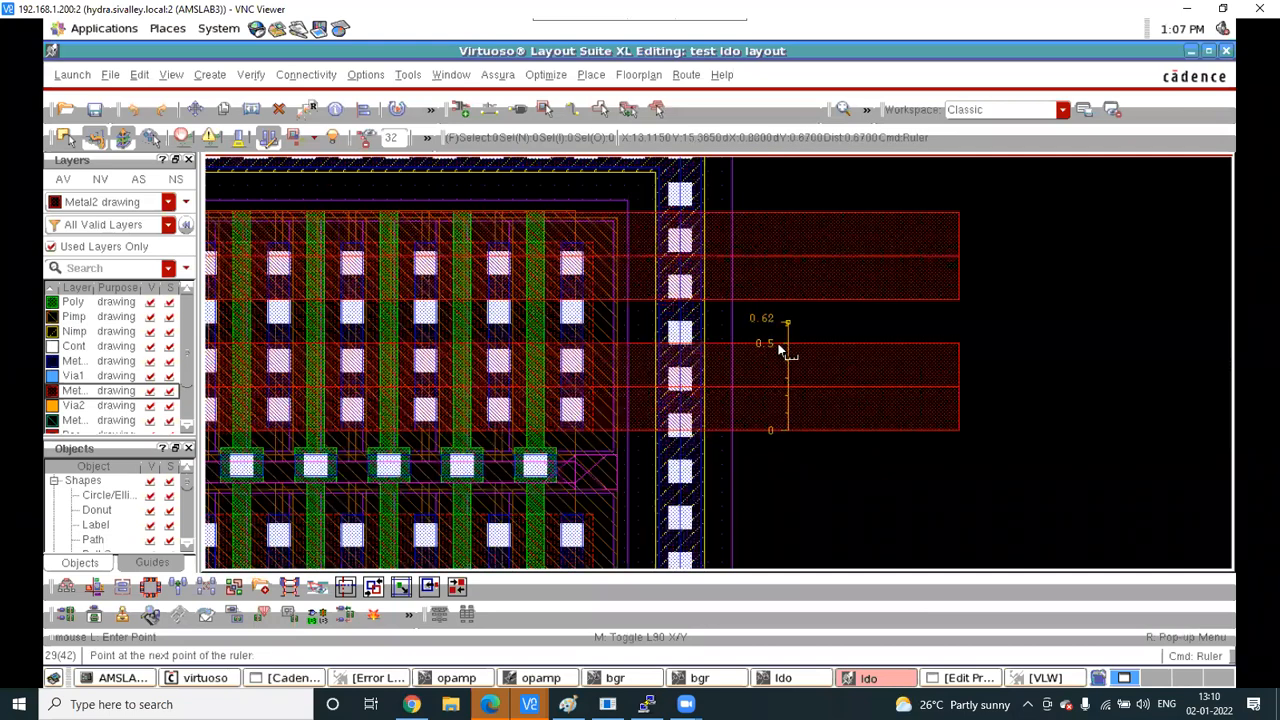
scroll(781, 345, "up", 4, "ctrl")
key("Escape")
scroll(837, 369, "down", 3, "ctrl")
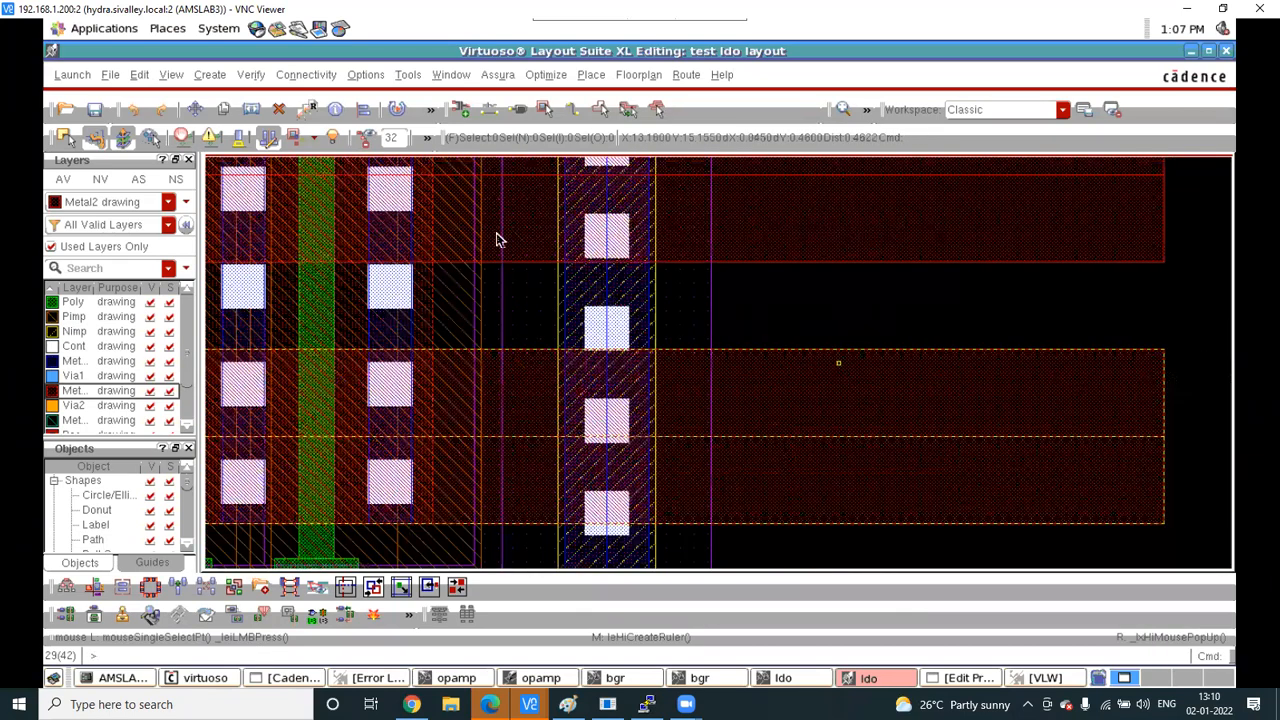
key("m")
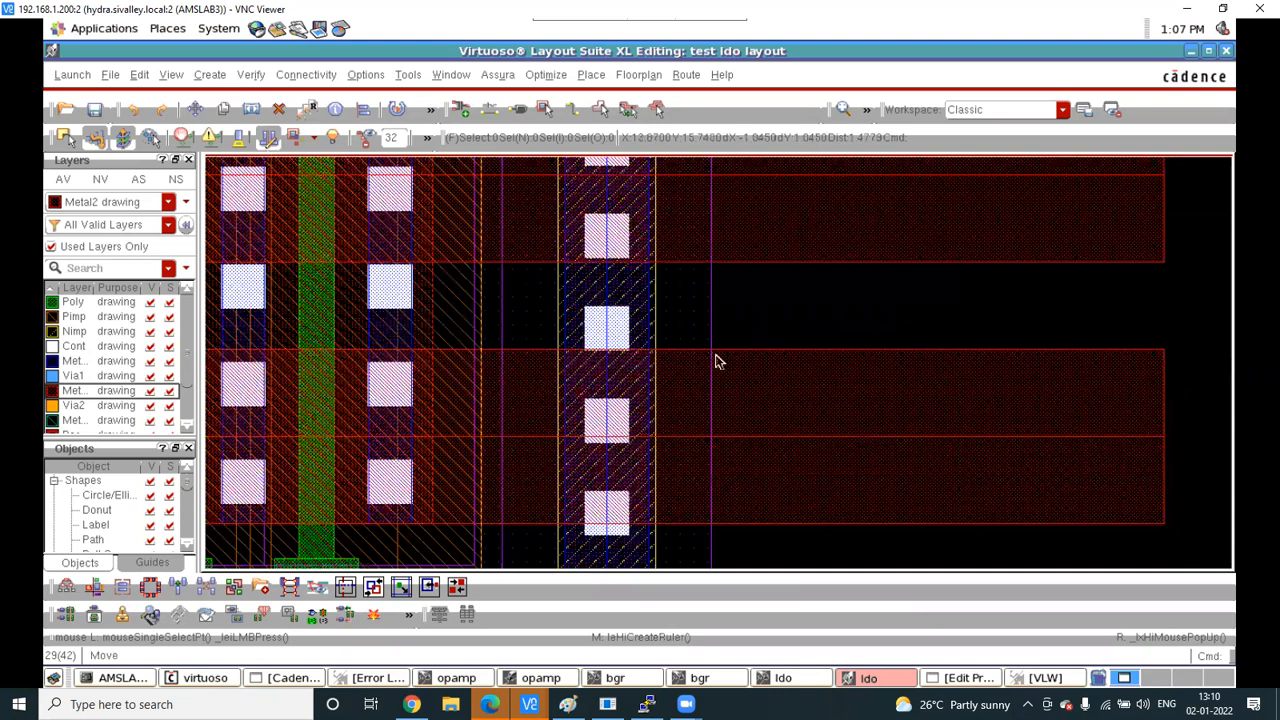
key("Escape")
scroll(714, 360, "down", 3, "ctrl")
scroll(677, 388, "up", 2, "ctrl")
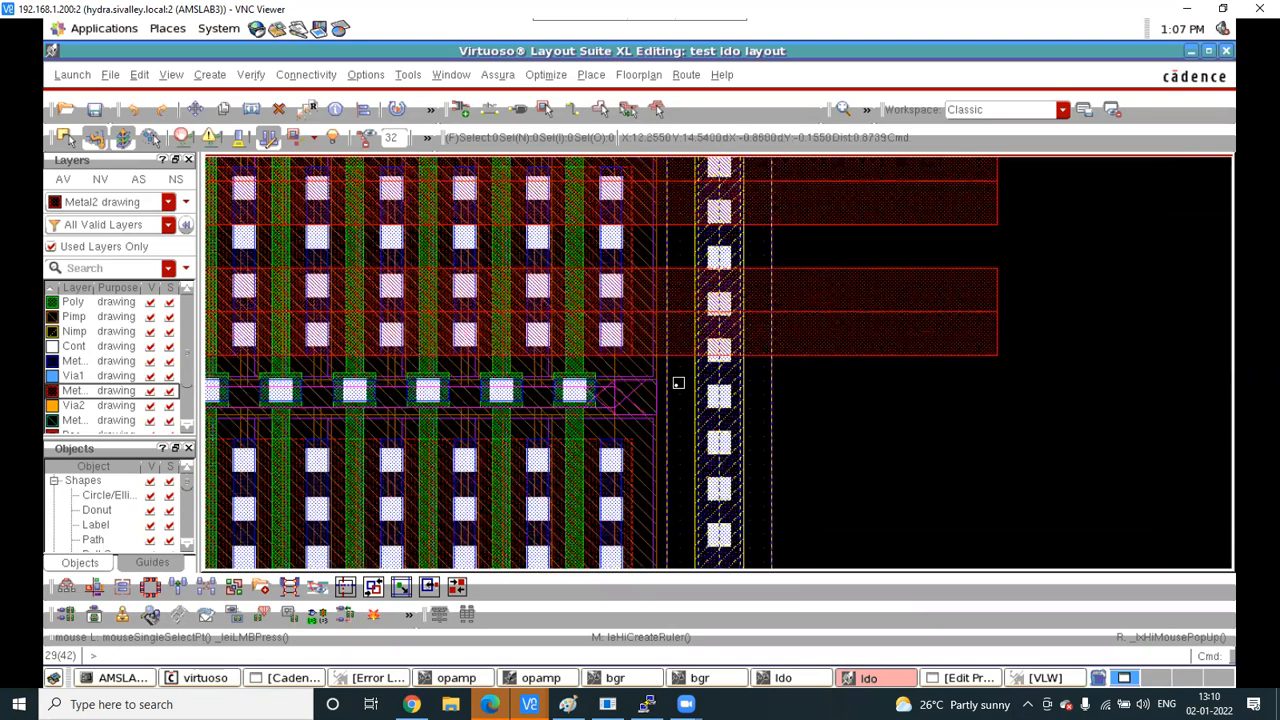
scroll(677, 386, "down", 3, "ctrl")
scroll(677, 386, "up", 2, "ctrl")
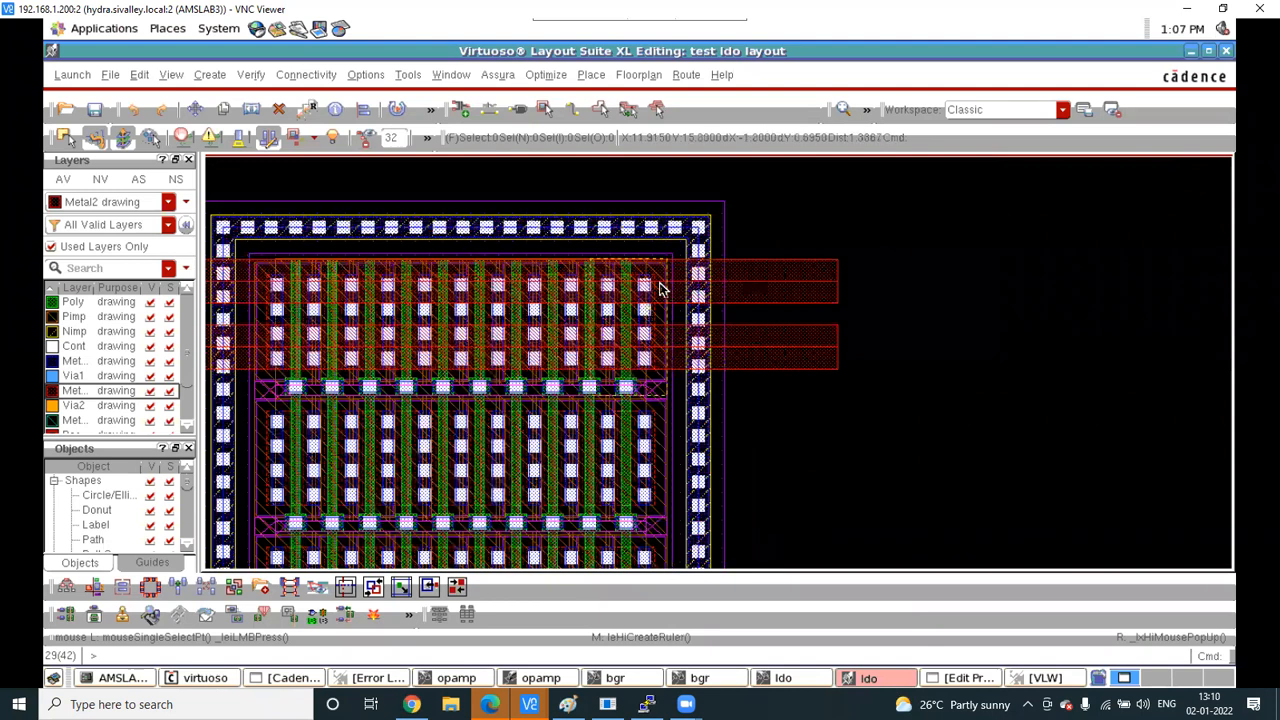
left_click(787, 264)
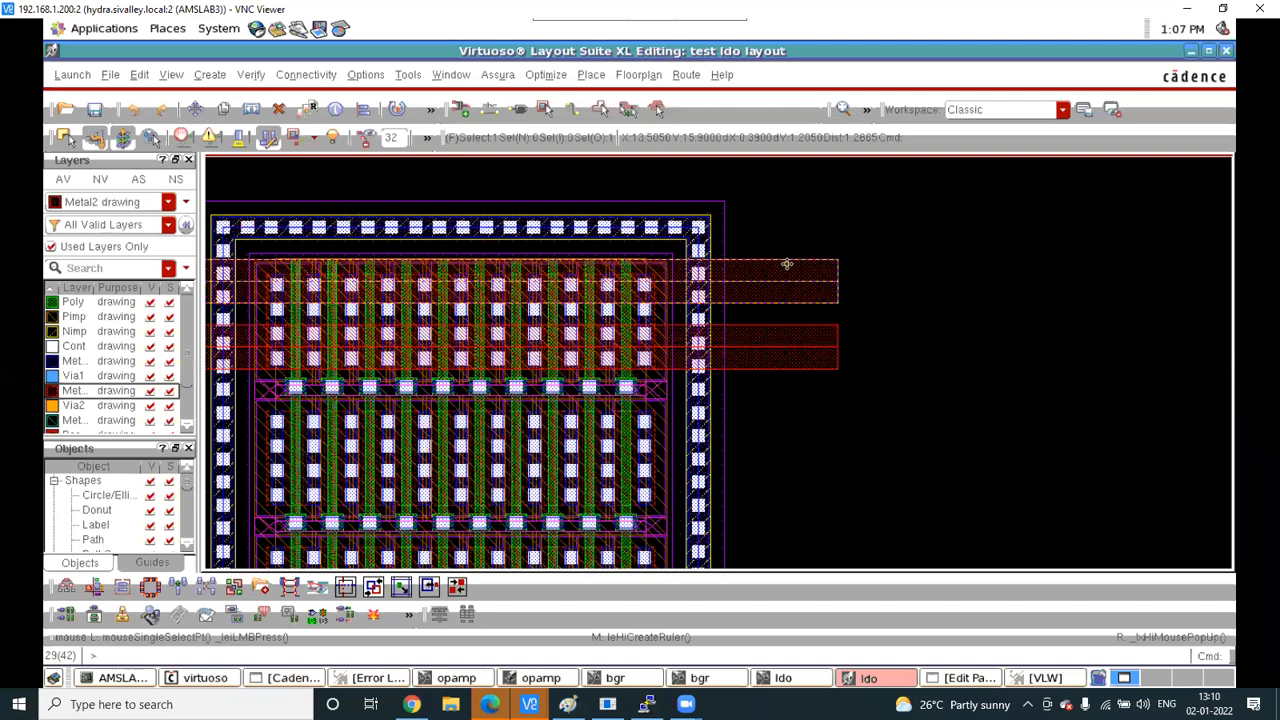
Switch to Paint and erase the leading 2 of the 20 µm width in the 20 mA note
left_click(567, 704)
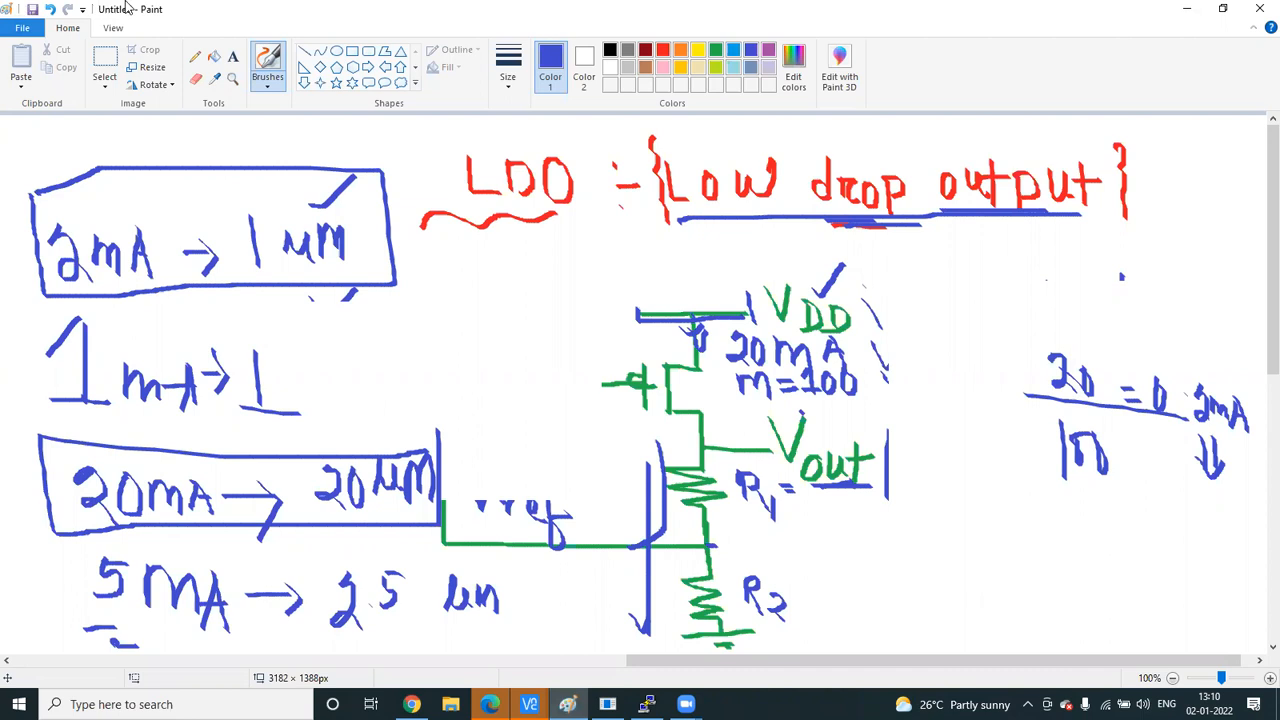
left_click(108, 90)
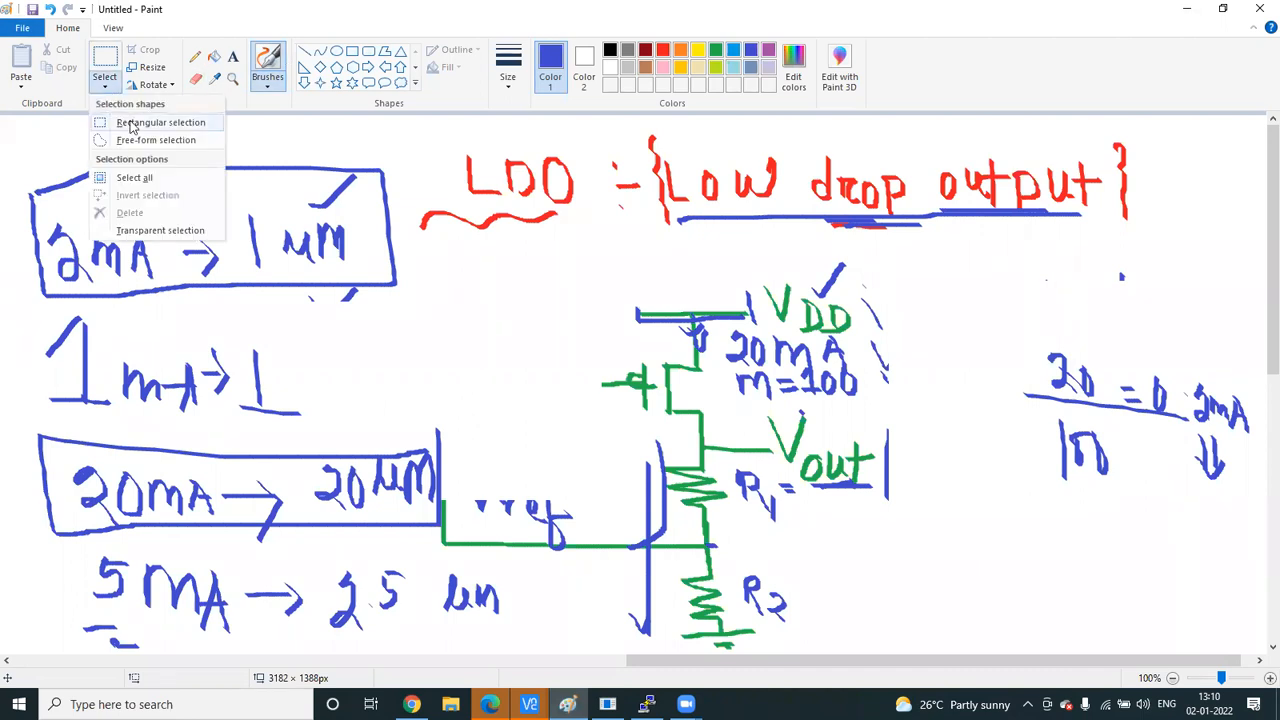
left_click(140, 122)
left_click_drag(307, 436, 343, 521)
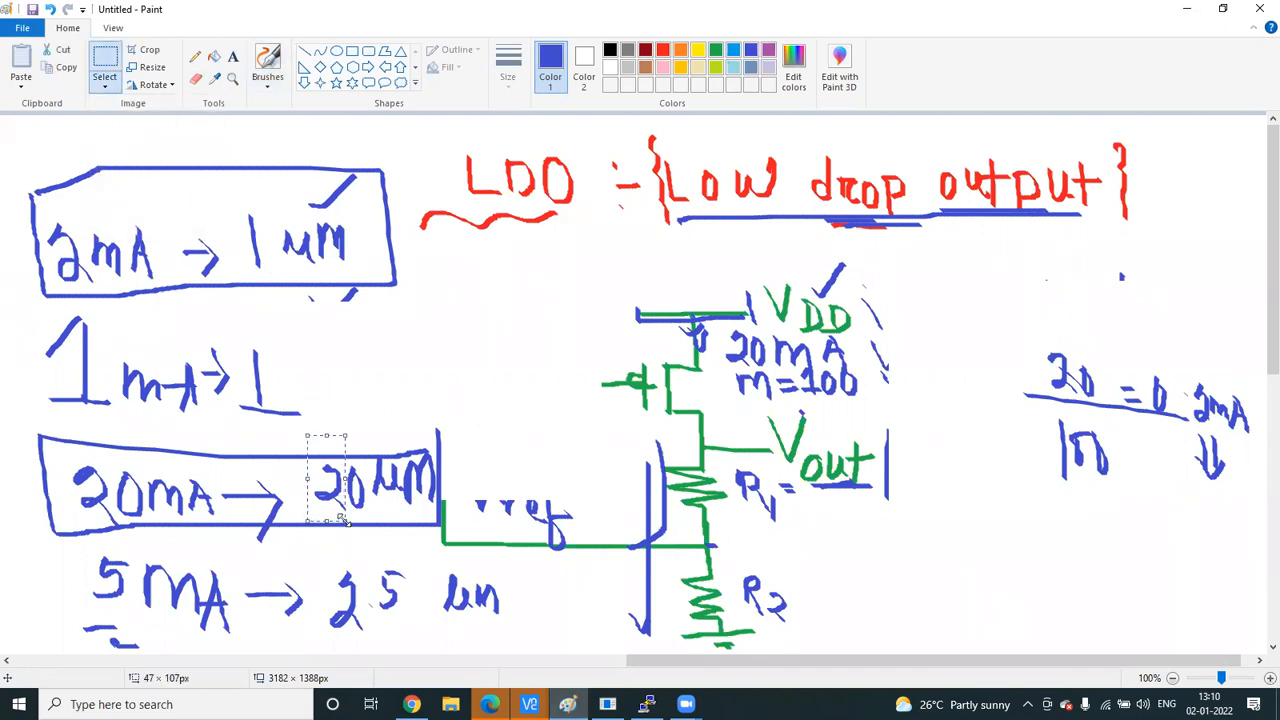
key("Delete")
Brush a 1 into the gap to make the 20 mA note's width 10 µm, and circle and tick that value
left_click(275, 85)
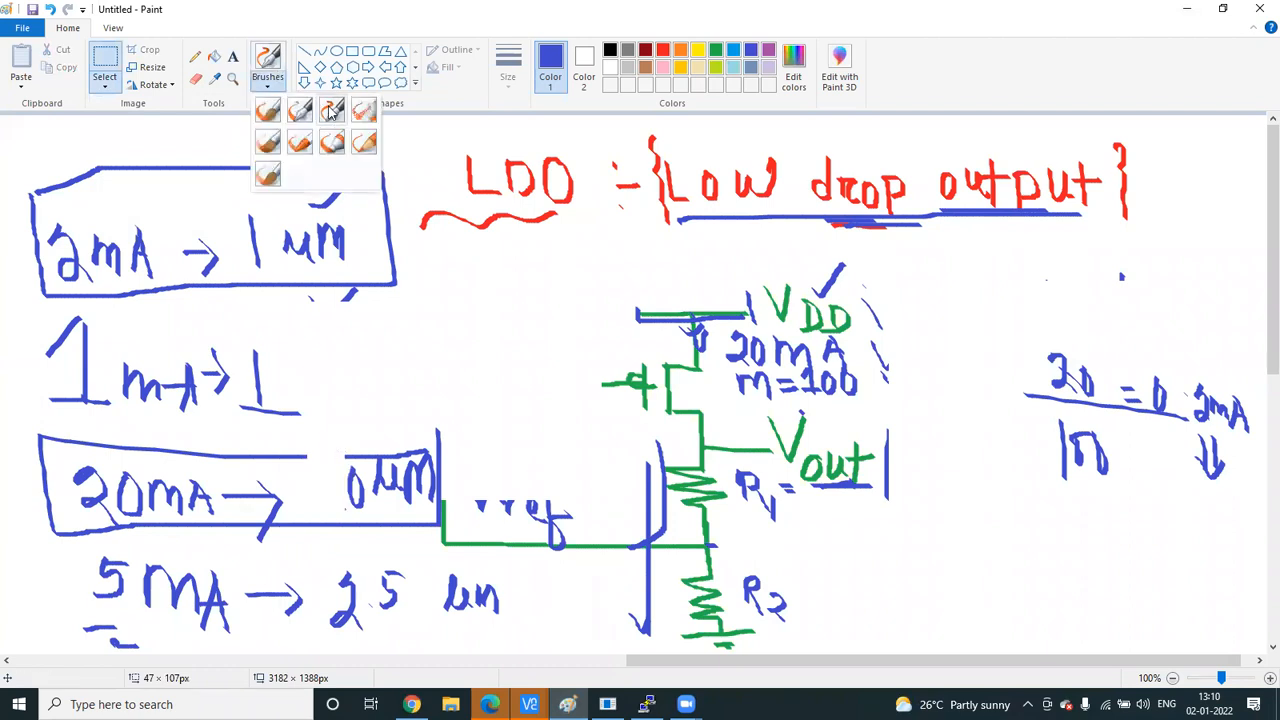
left_click(272, 112)
mouse_move(322, 471)
left_mouse_down()
mouse_move(322, 512)
mouse_move(306, 487)
mouse_move(341, 510)
left_mouse_up()
mouse_move(374, 444)
left_mouse_down()
mouse_move(300, 458)
mouse_move(378, 558)
mouse_move(454, 452)
mouse_move(404, 442)
mouse_move(381, 403)
left_mouse_up()
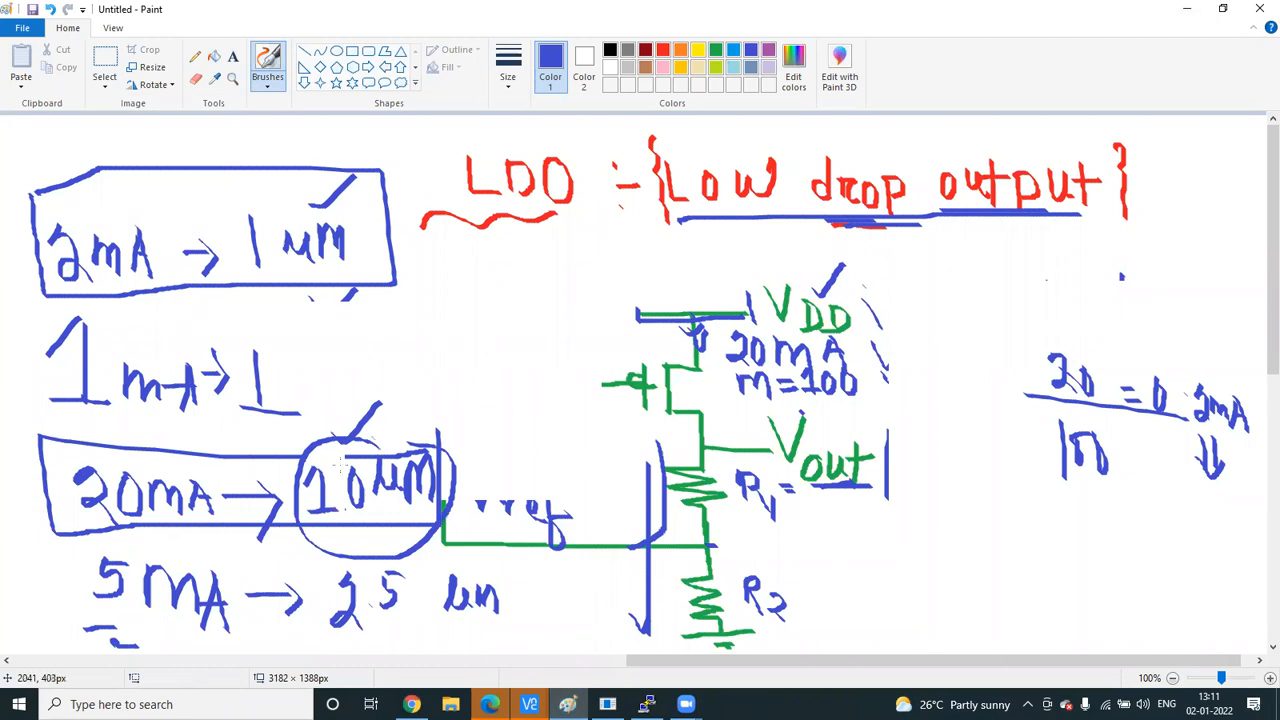
Switch back to the LDO layout in VNC Viewer and examine the two Metal2 paths over the array's top row, close up and in the overall layout
left_click(529, 704)
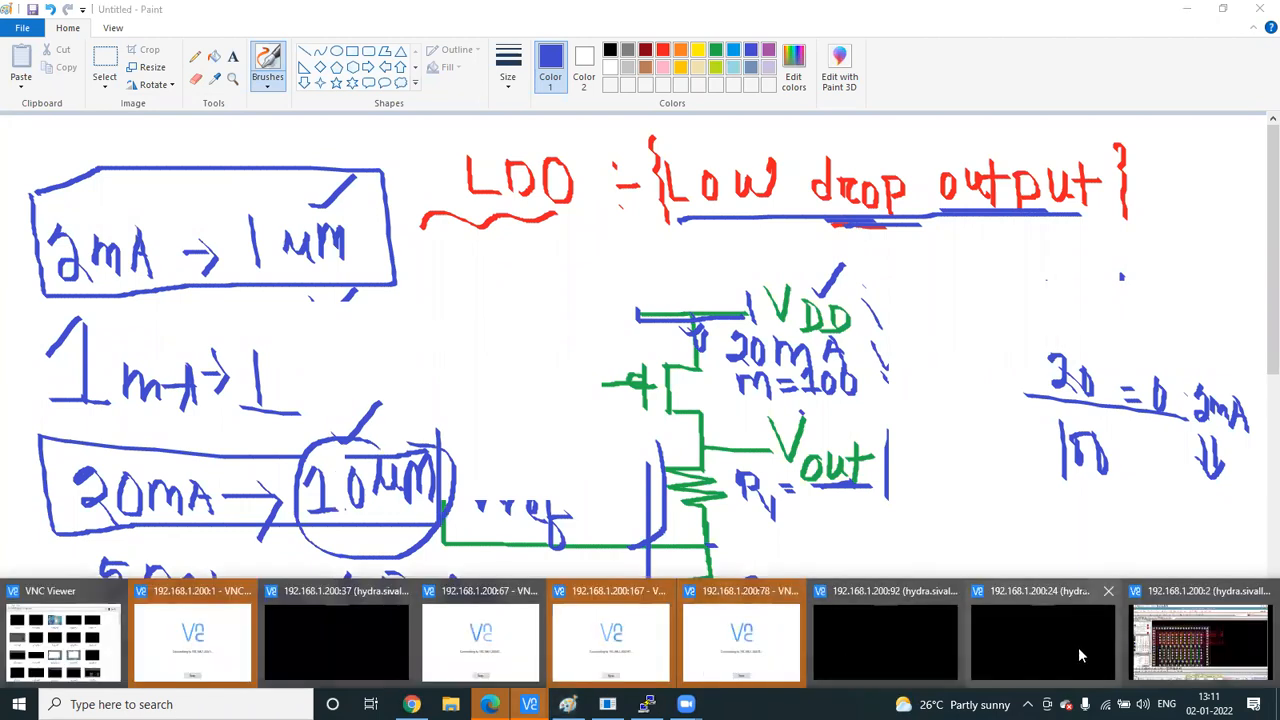
left_click(1160, 650)
scroll(866, 384, "down", 2, "ctrl")
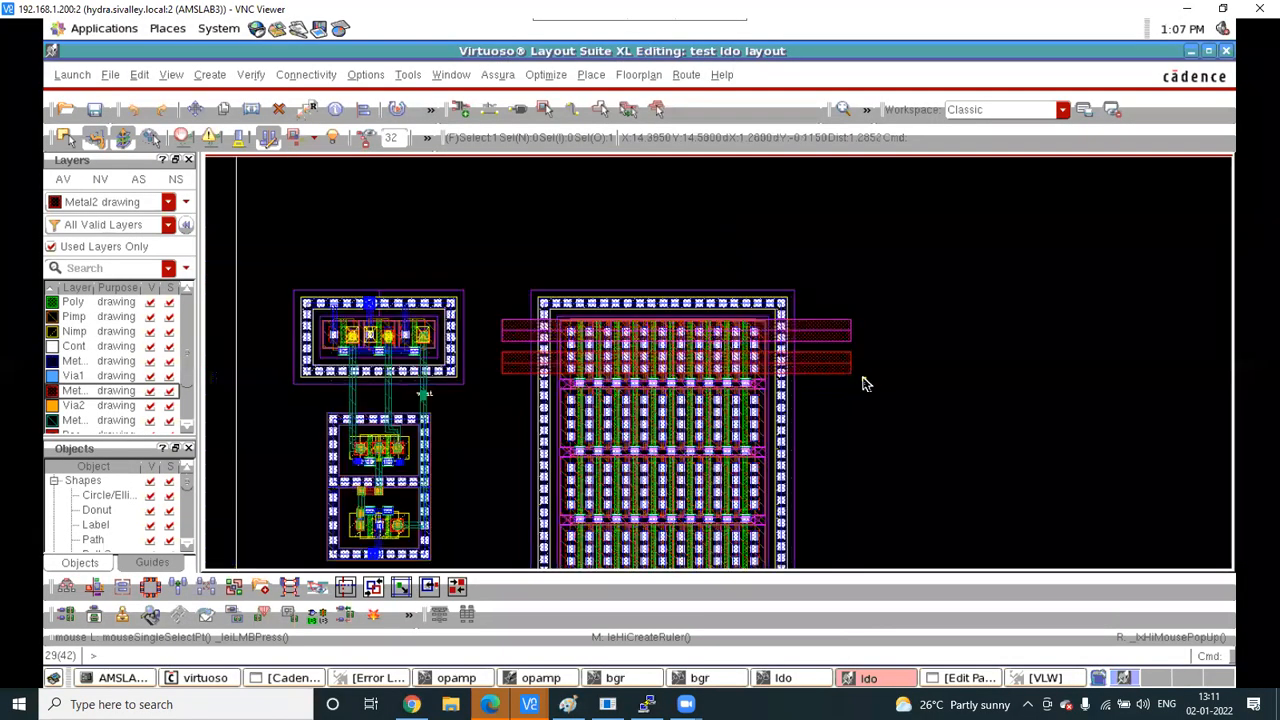
scroll(823, 331, "down", 4, "ctrl")
left_click(823, 357)
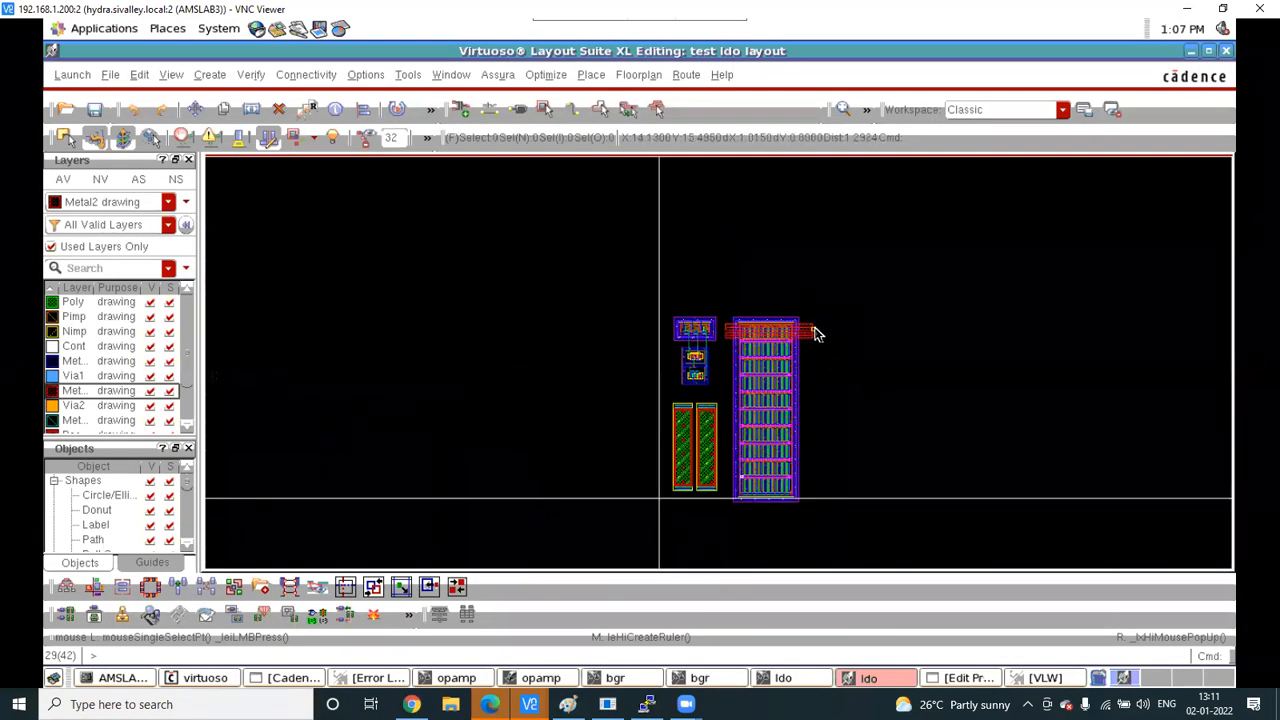
scroll(816, 333, "up", 4, "ctrl")
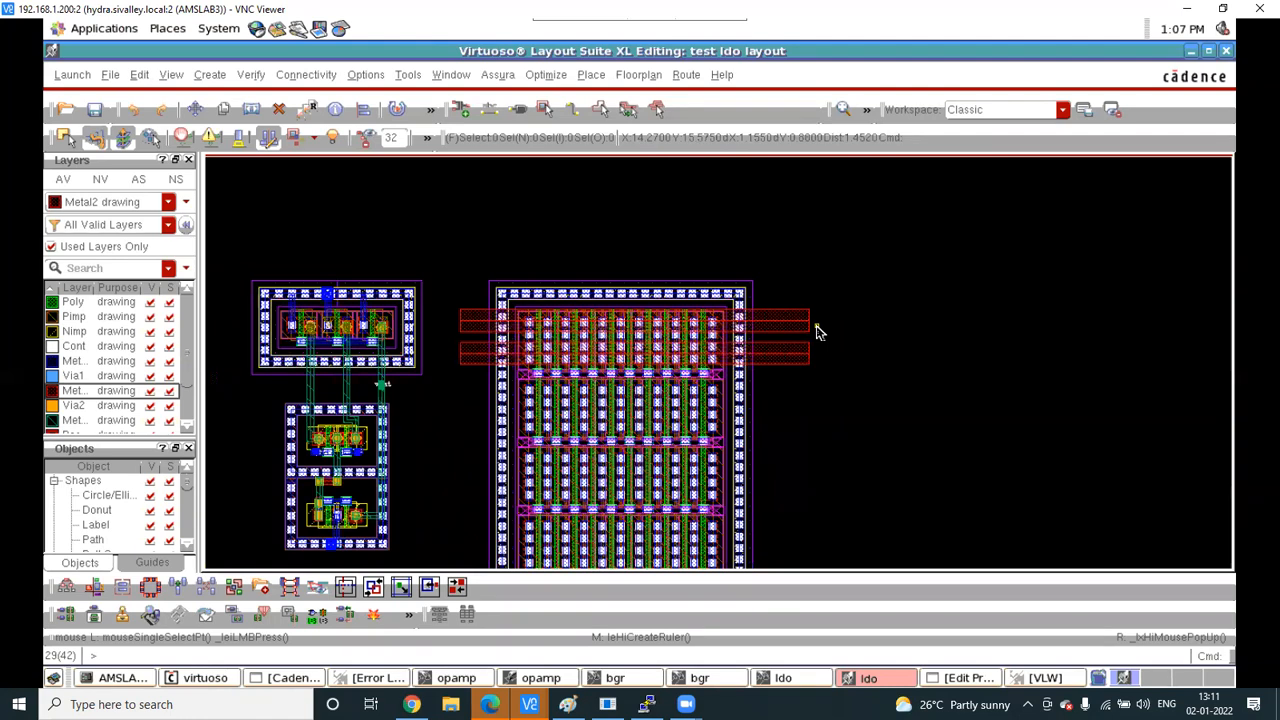
scroll(821, 267, "down", 4, "ctrl")
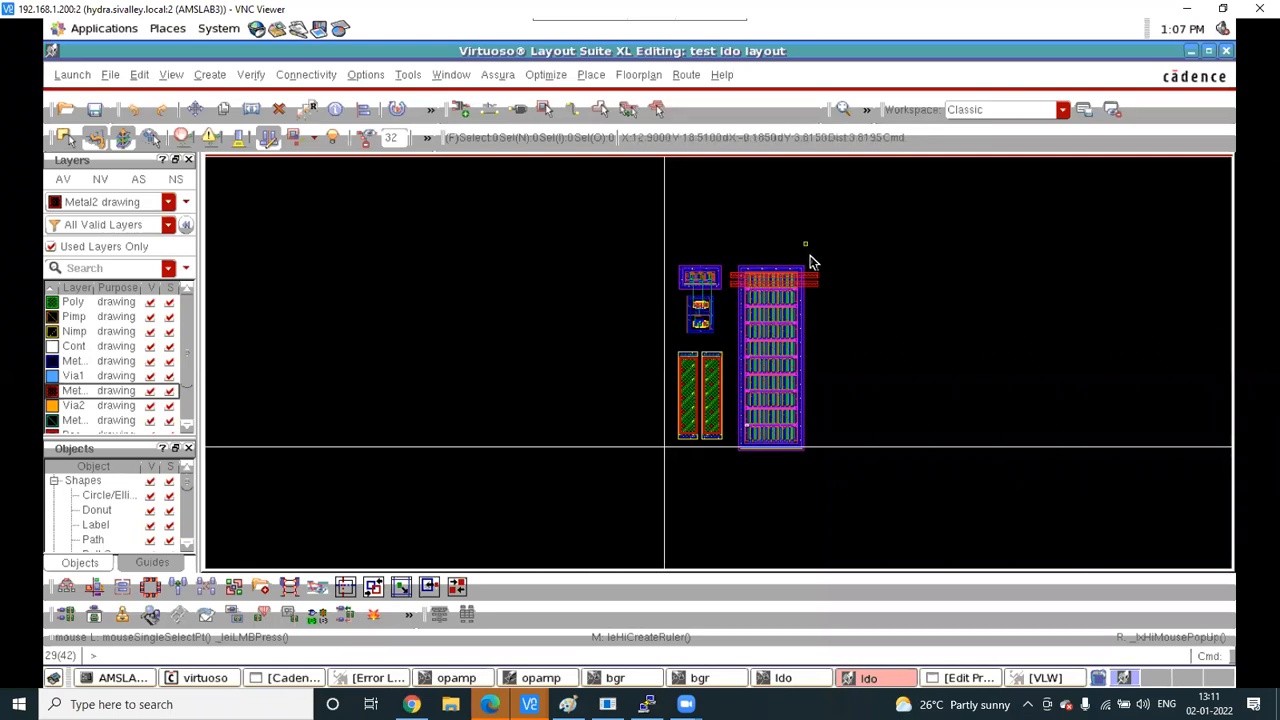
scroll(817, 277, "up", 2, "ctrl")
scroll(829, 283, "up", 1, "ctrl")
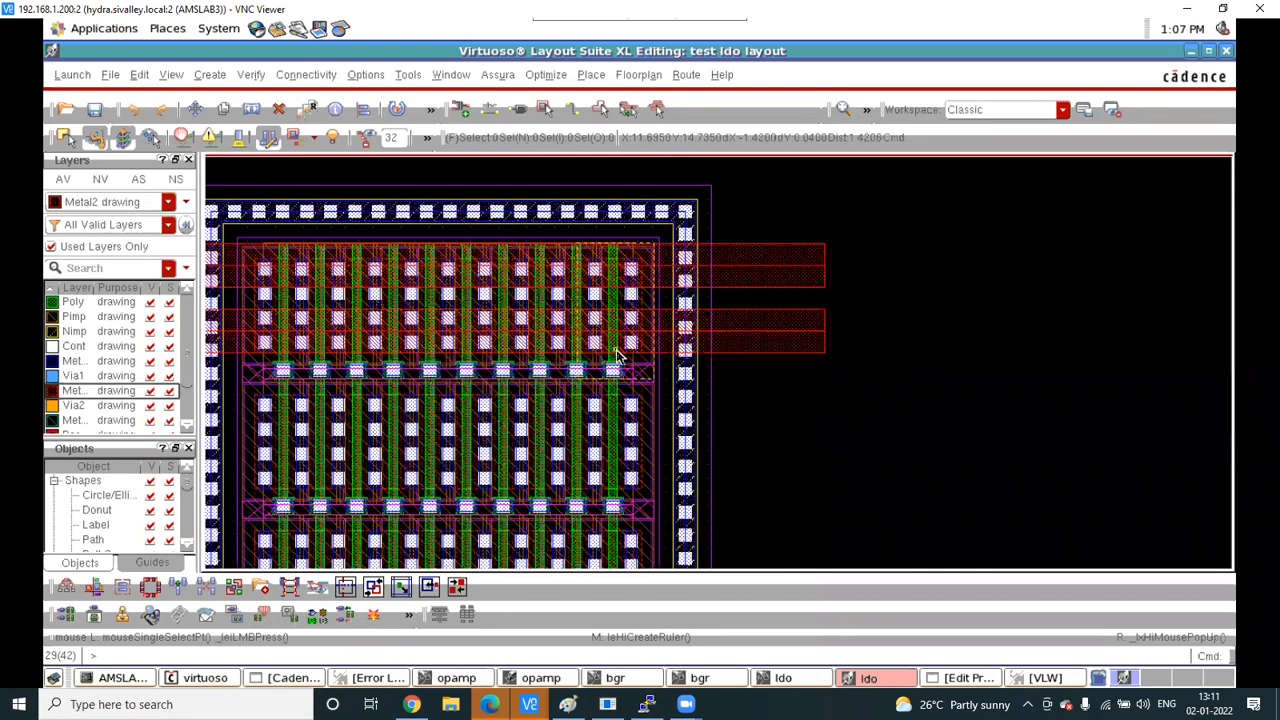
scroll(617, 355, "up", 2, "ctrl")
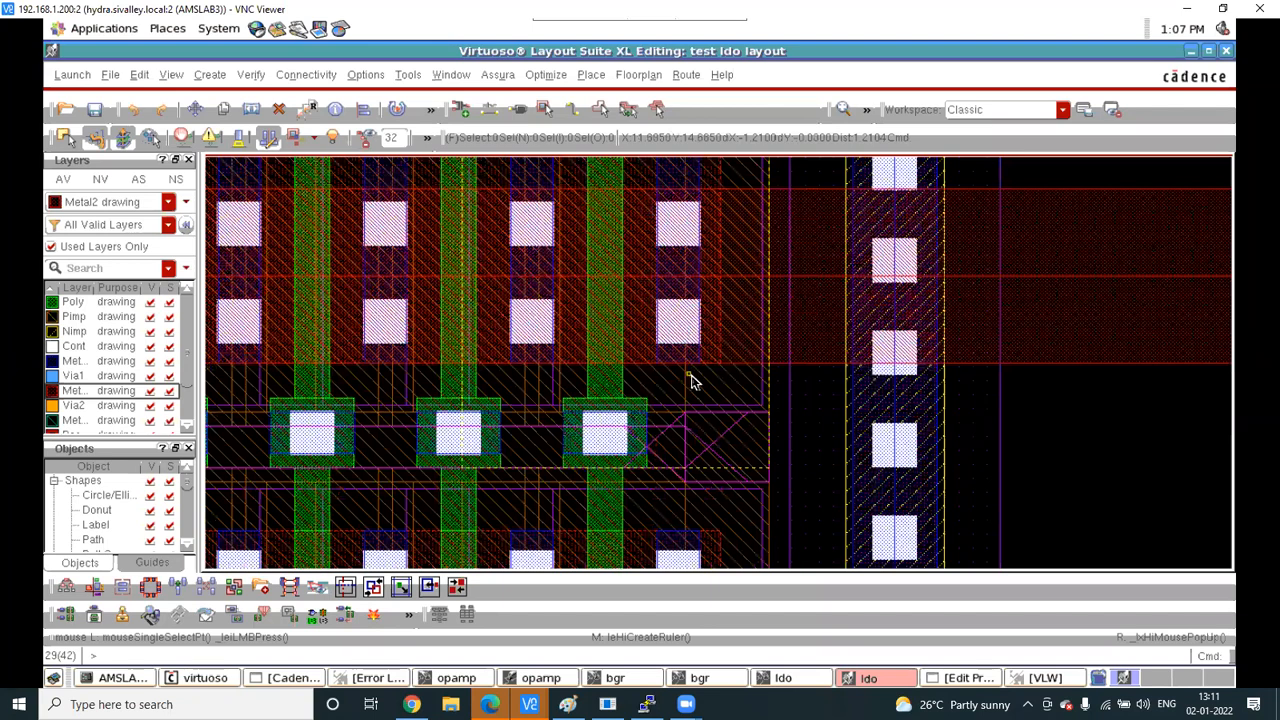
scroll(700, 386, "down", 1, "ctrl")
scroll(709, 388, "down", 2, "ctrl")
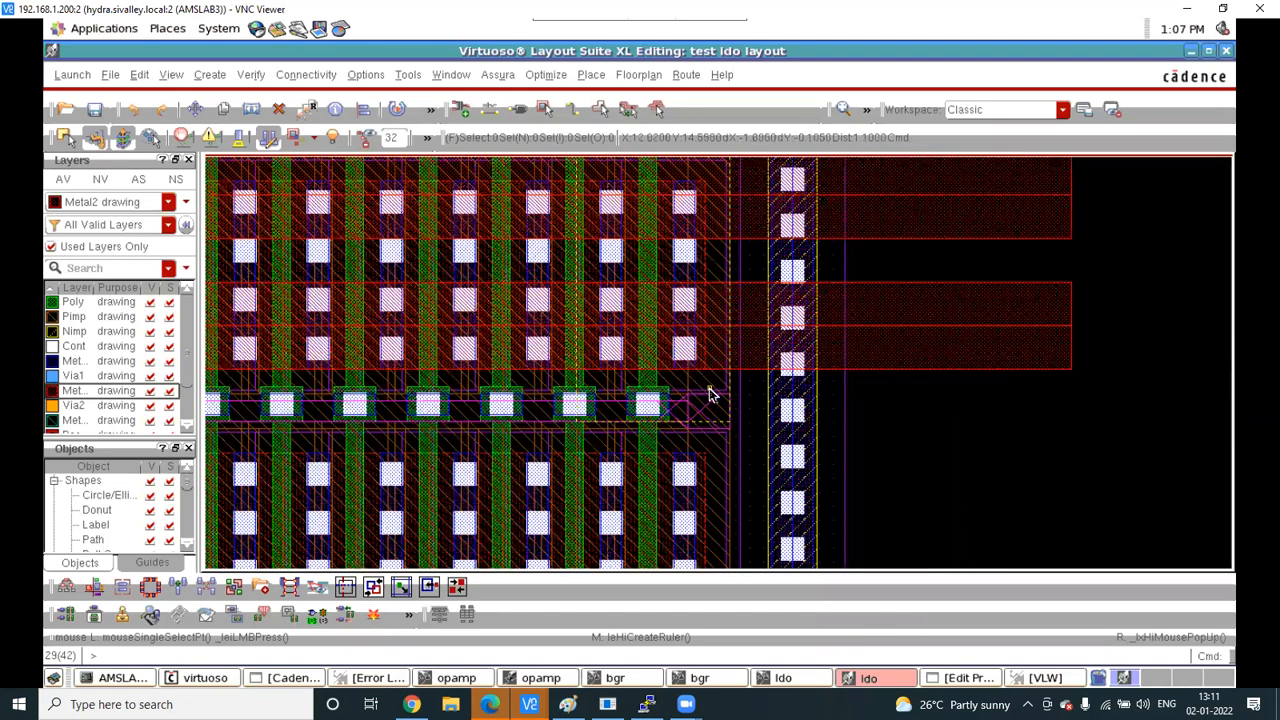
scroll(760, 373, "up", 2, "ctrl")
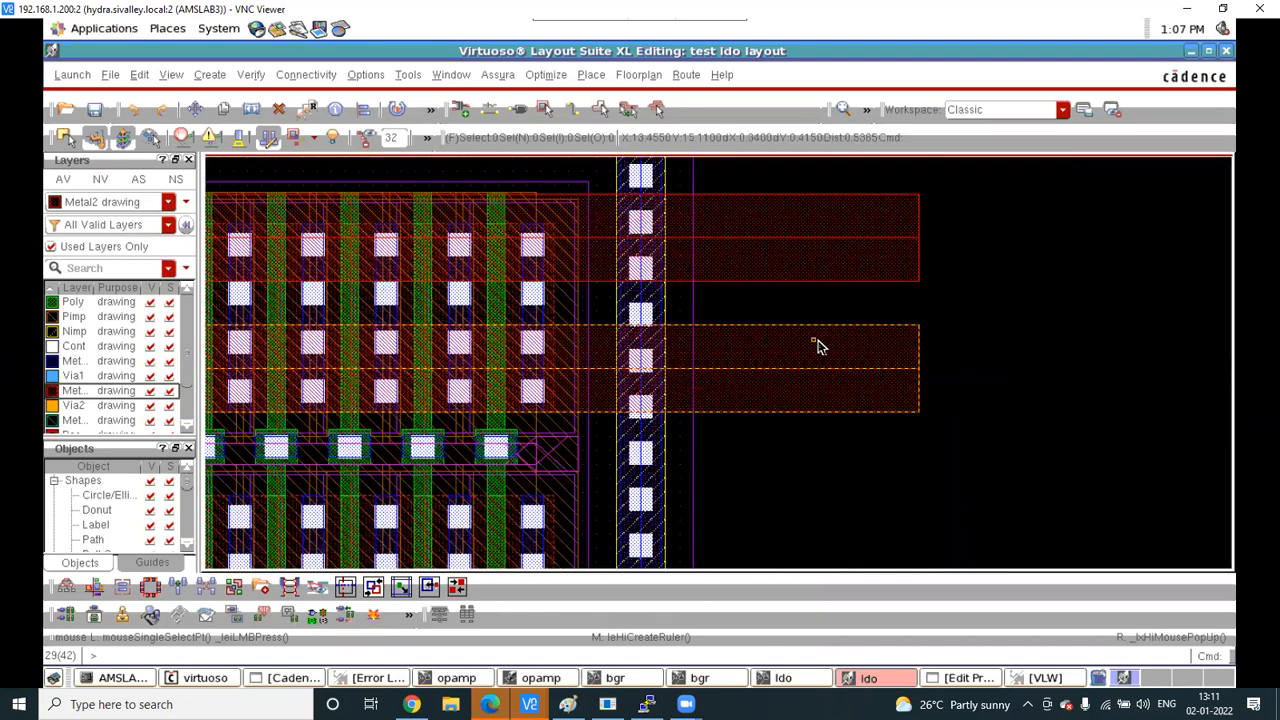
scroll(817, 346, "down", 2, "ctrl")
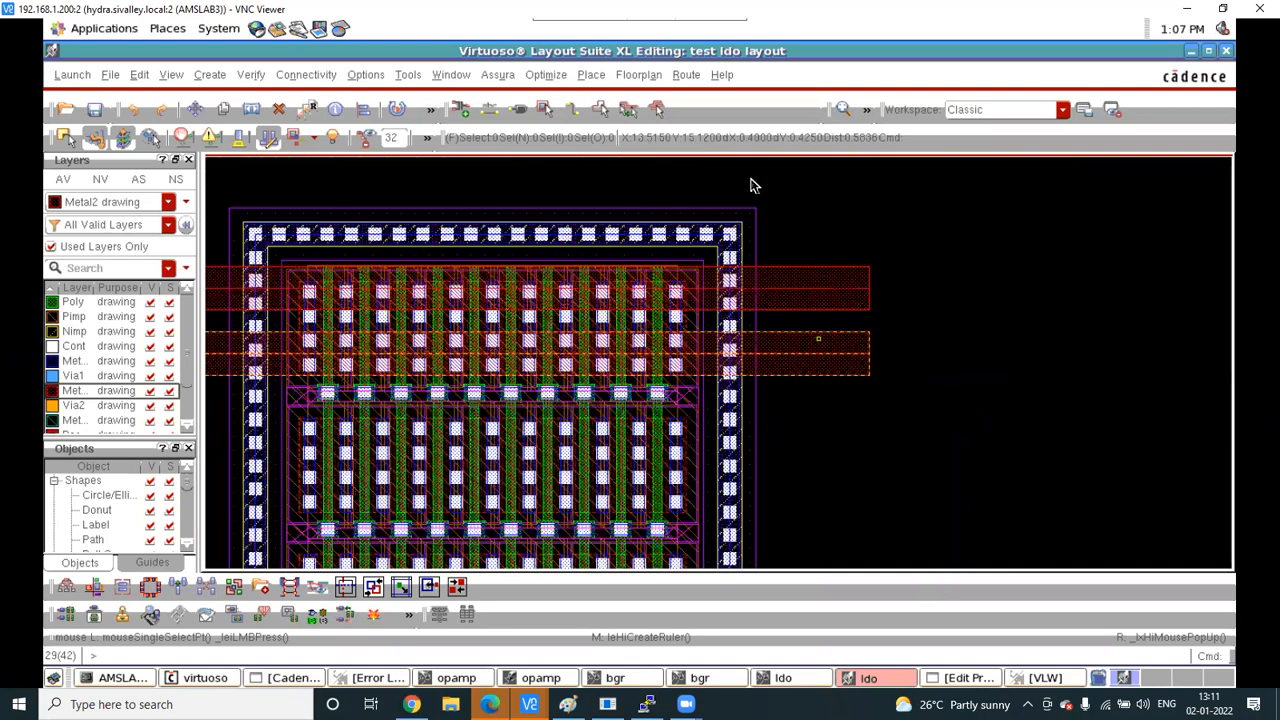
Set the width of the upper Metal2 path across the array's top row to 0.4
left_click(823, 268)
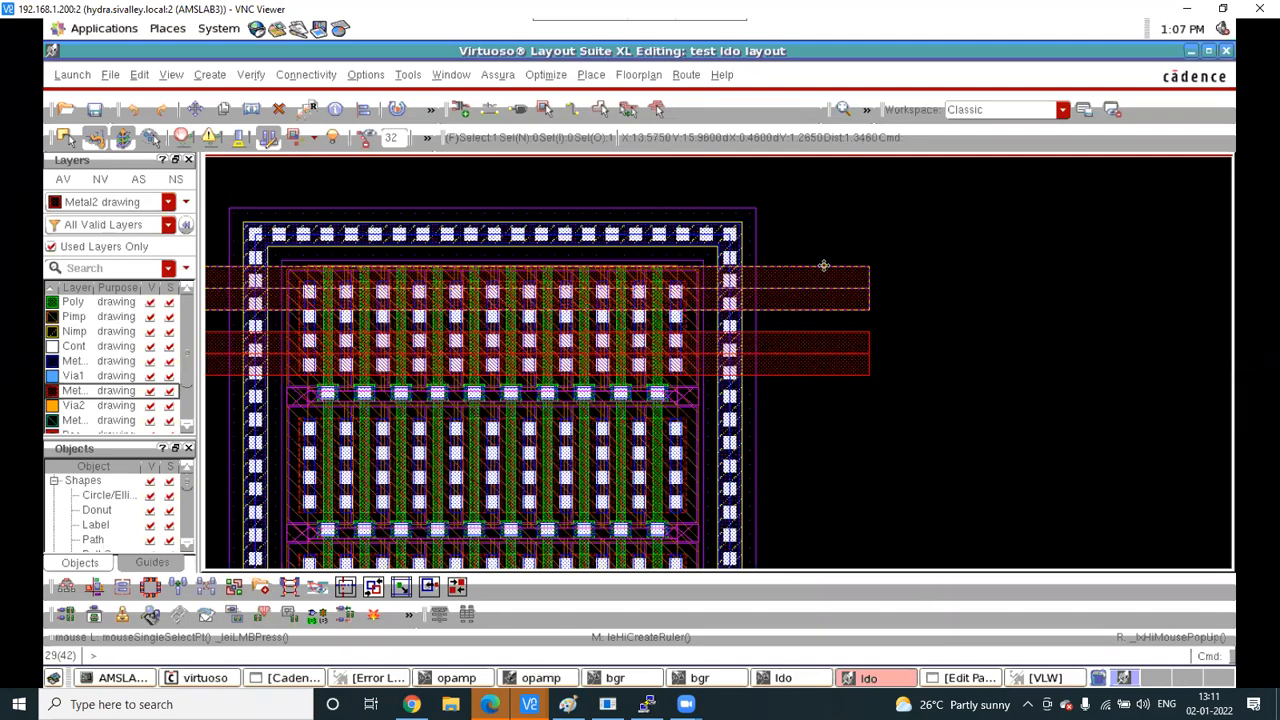
left_click(940, 281)
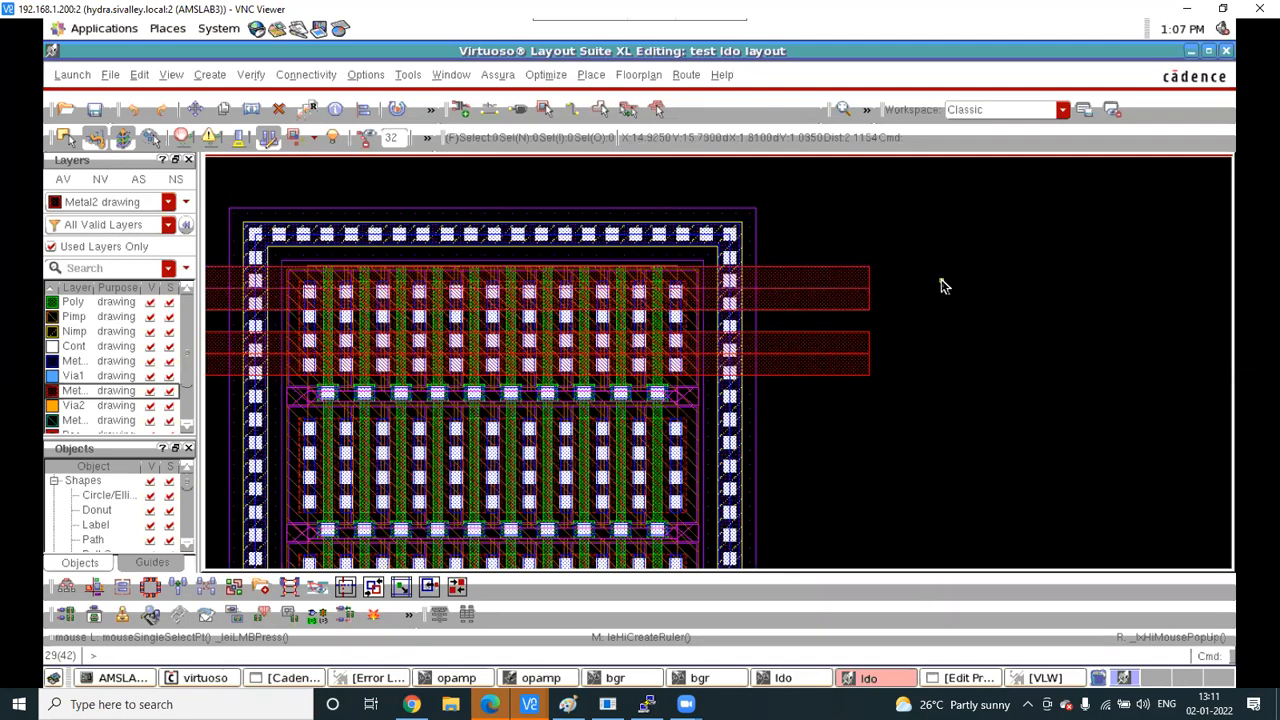
left_click(835, 277)
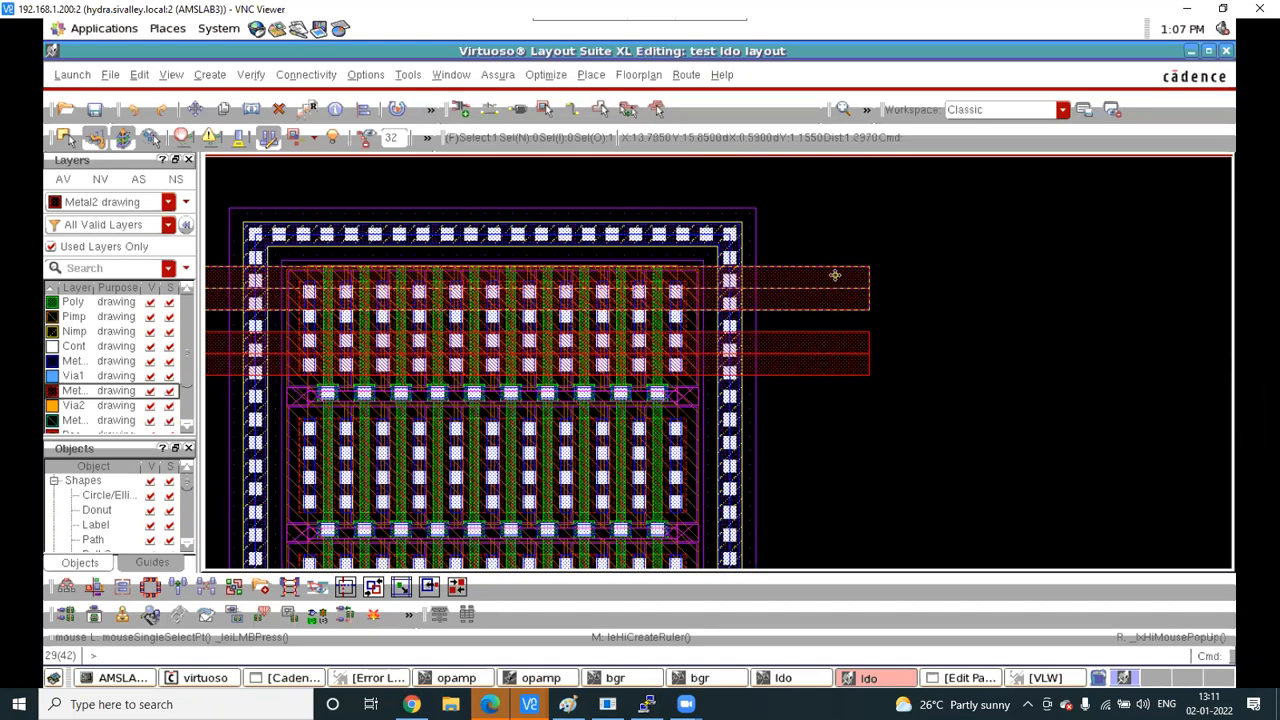
key("q")
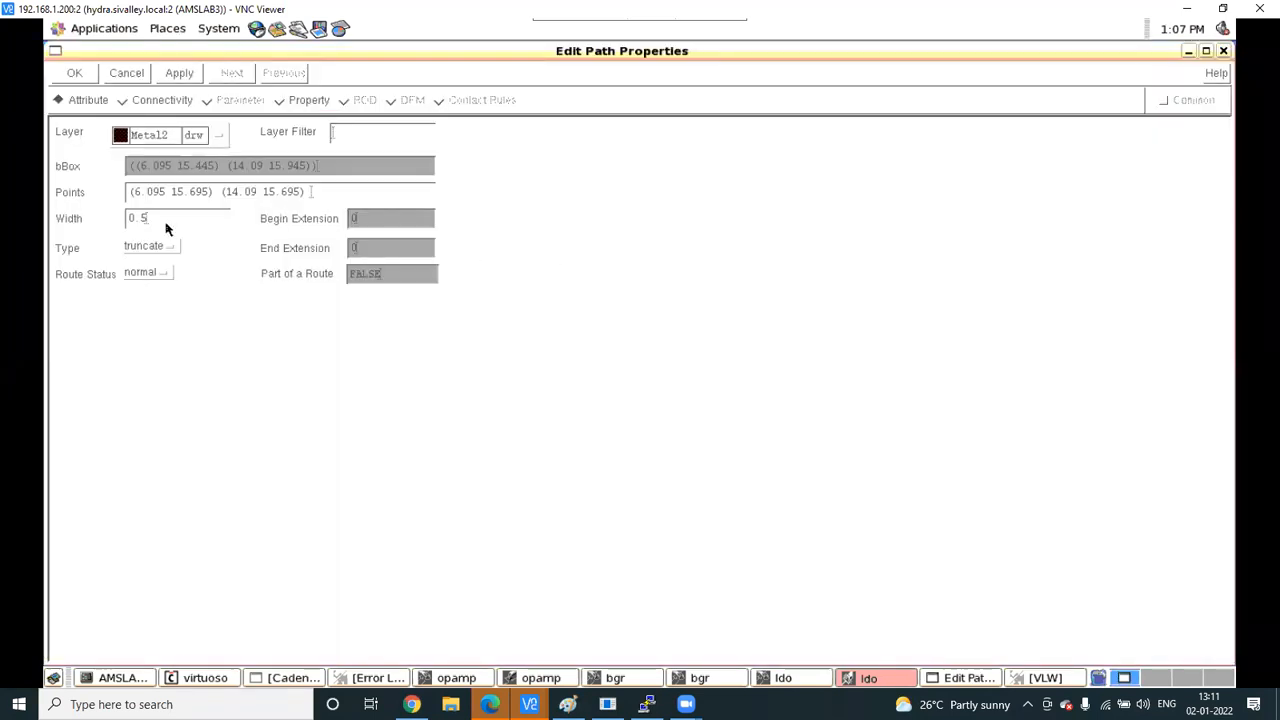
left_click(163, 217)
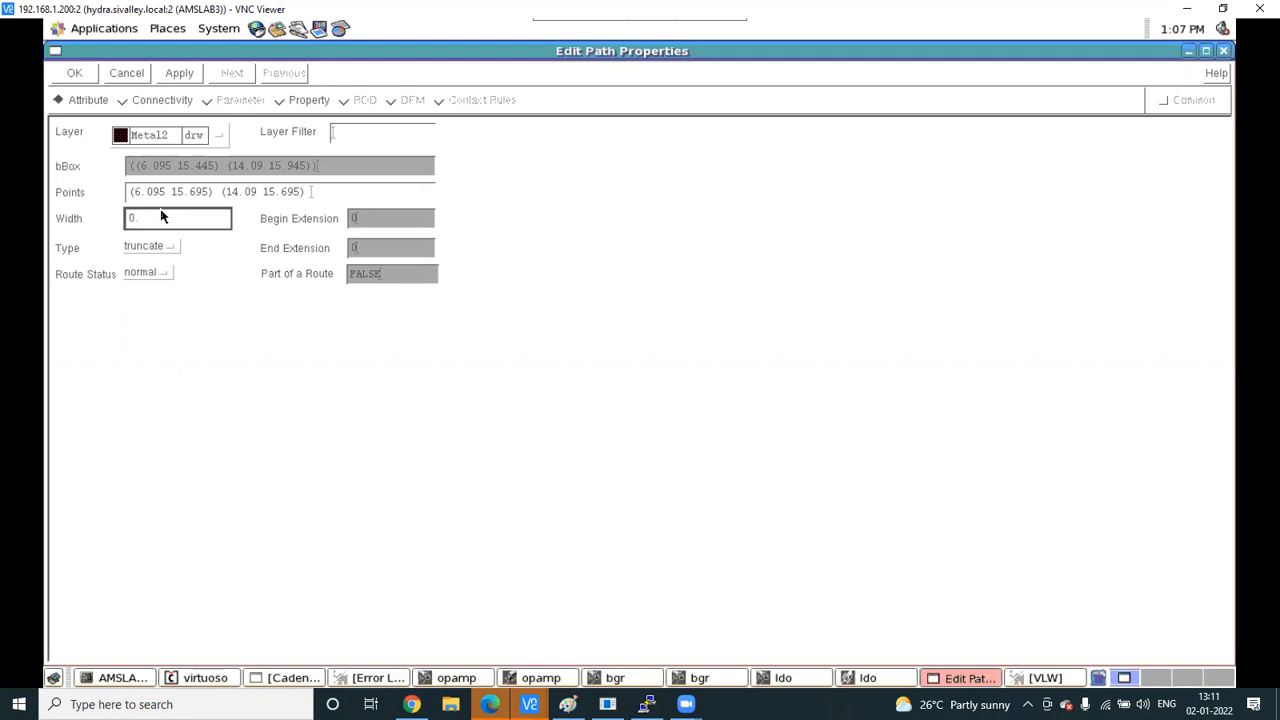
type("4")
key("Return")
Move the narrowed upper Metal2 path down to near the top ends of the transistors' Metal1 contact strips
scroll(686, 294, "up", 1, "ctrl")
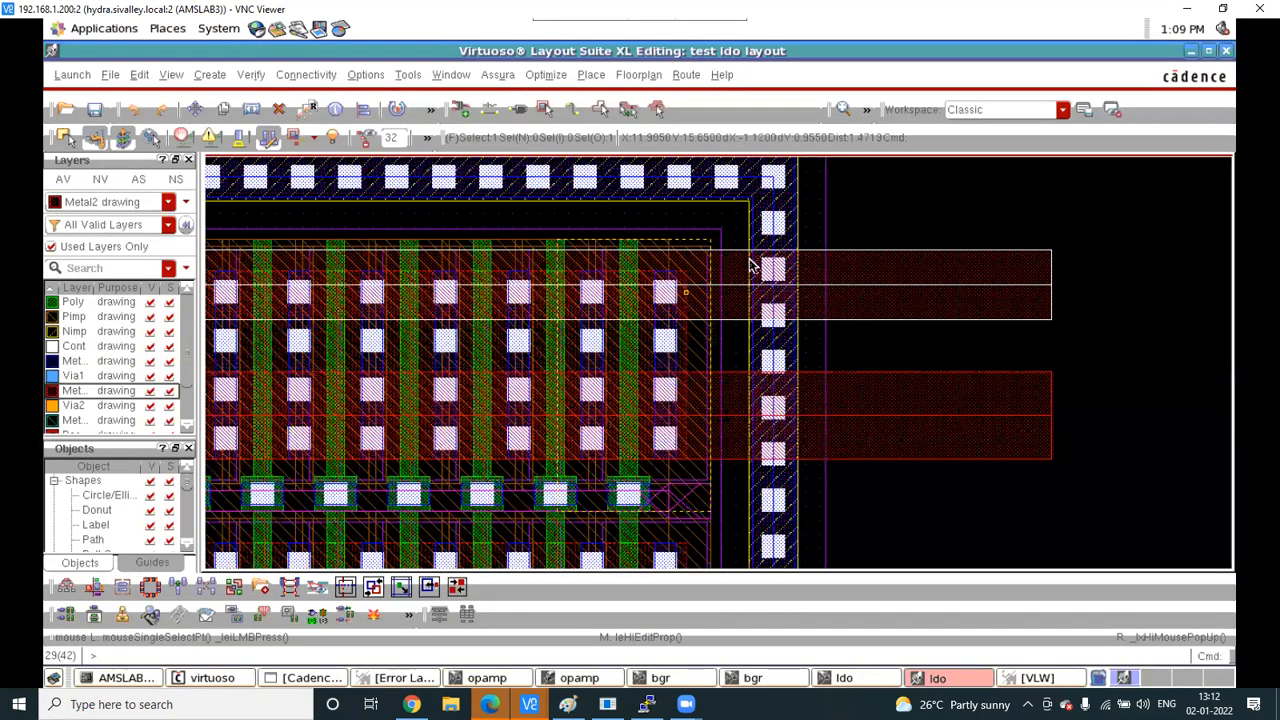
key("m")
left_click(846, 278)
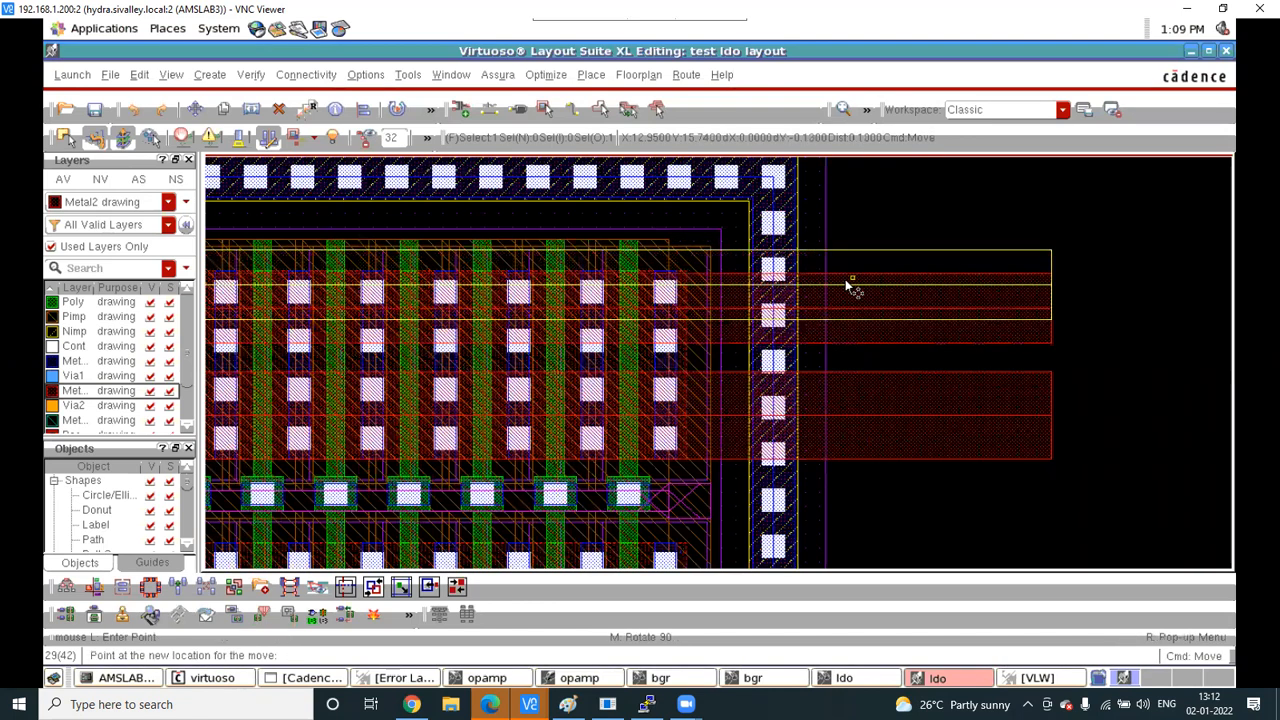
scroll(846, 280, "up", 2, "ctrl")
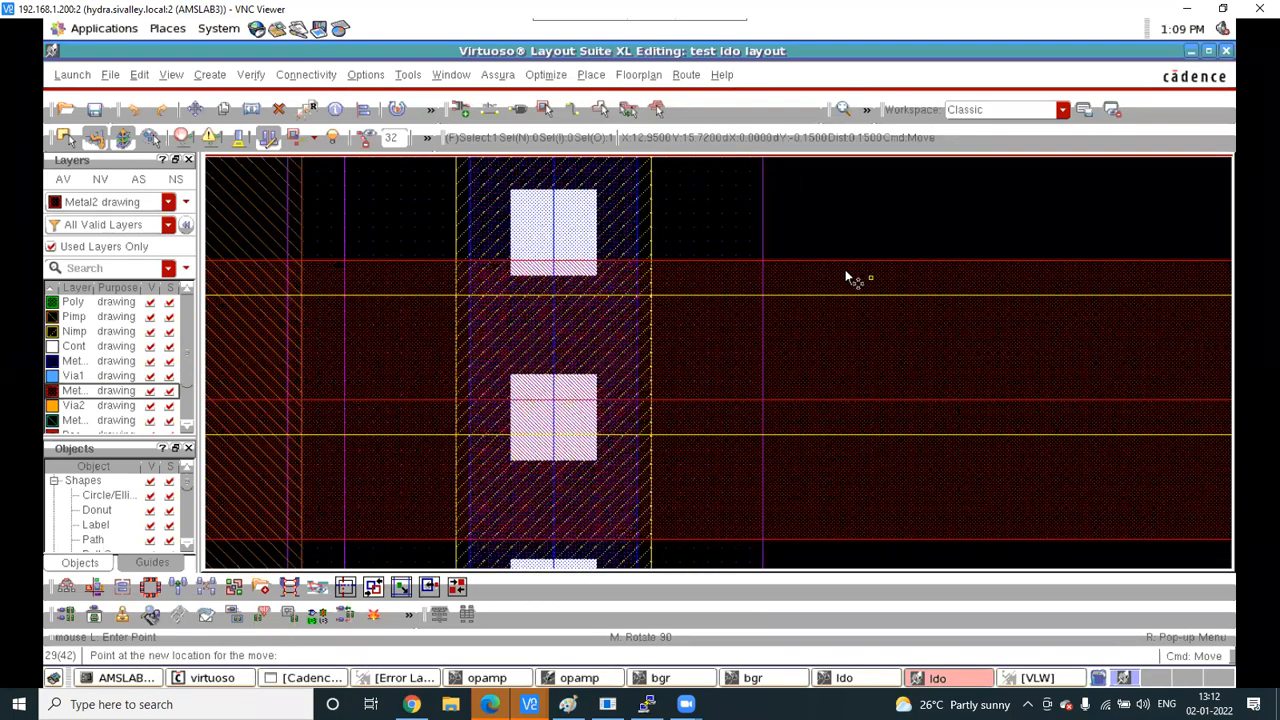
scroll(851, 268, "down", 1, "ctrl")
left_click(449, 262)
scroll(449, 260, "up", 1, "ctrl")
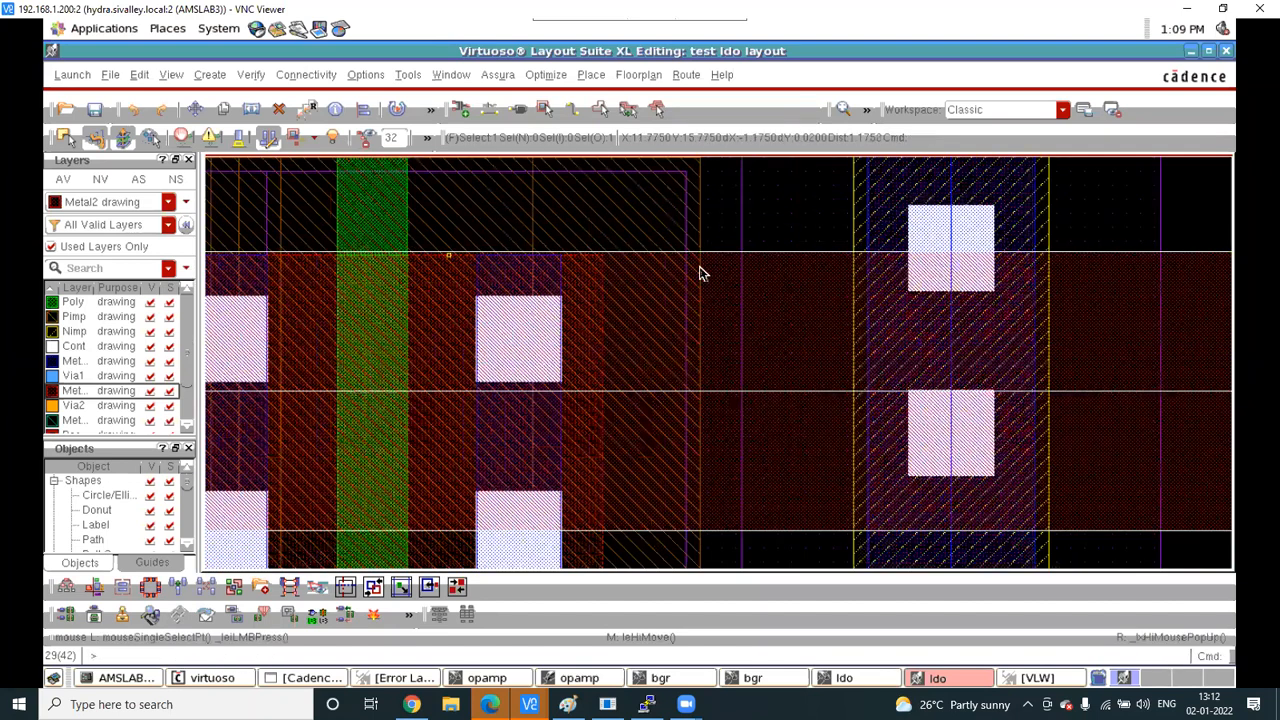
Align the upper Metal2 path's top edge exactly with the top edge of the transistors' Metal1 contact strips using Quick Align
scroll(700, 268, "up", 1, "ctrl")
scroll(696, 262, "up", 1, "ctrl")
key("m")
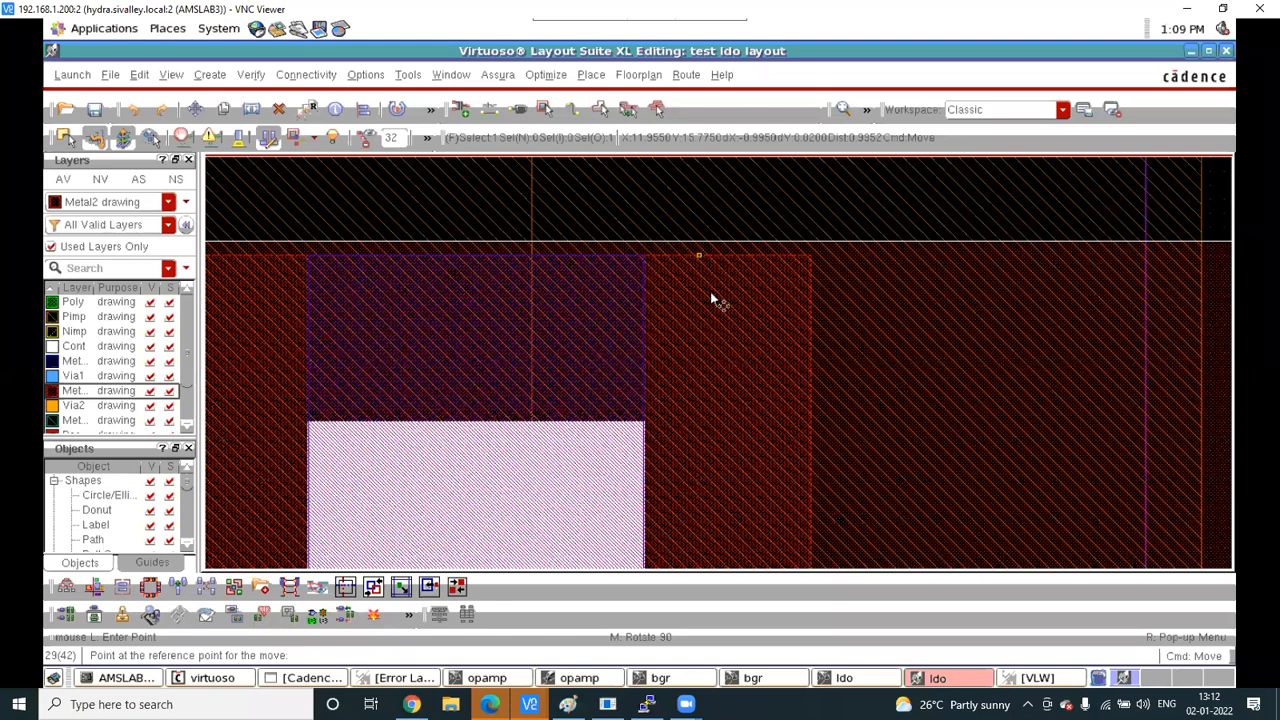
key("a")
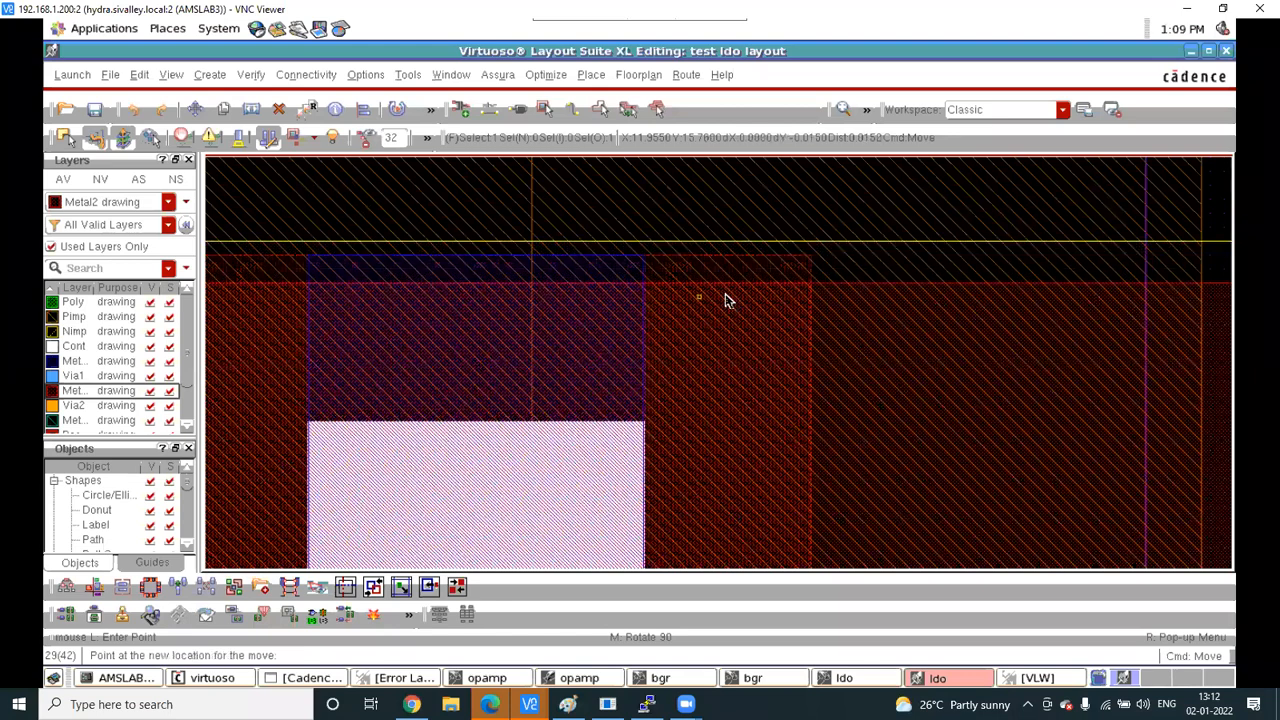
left_click(731, 283)
left_click(752, 255)
scroll(752, 258, "down", 2, "ctrl")
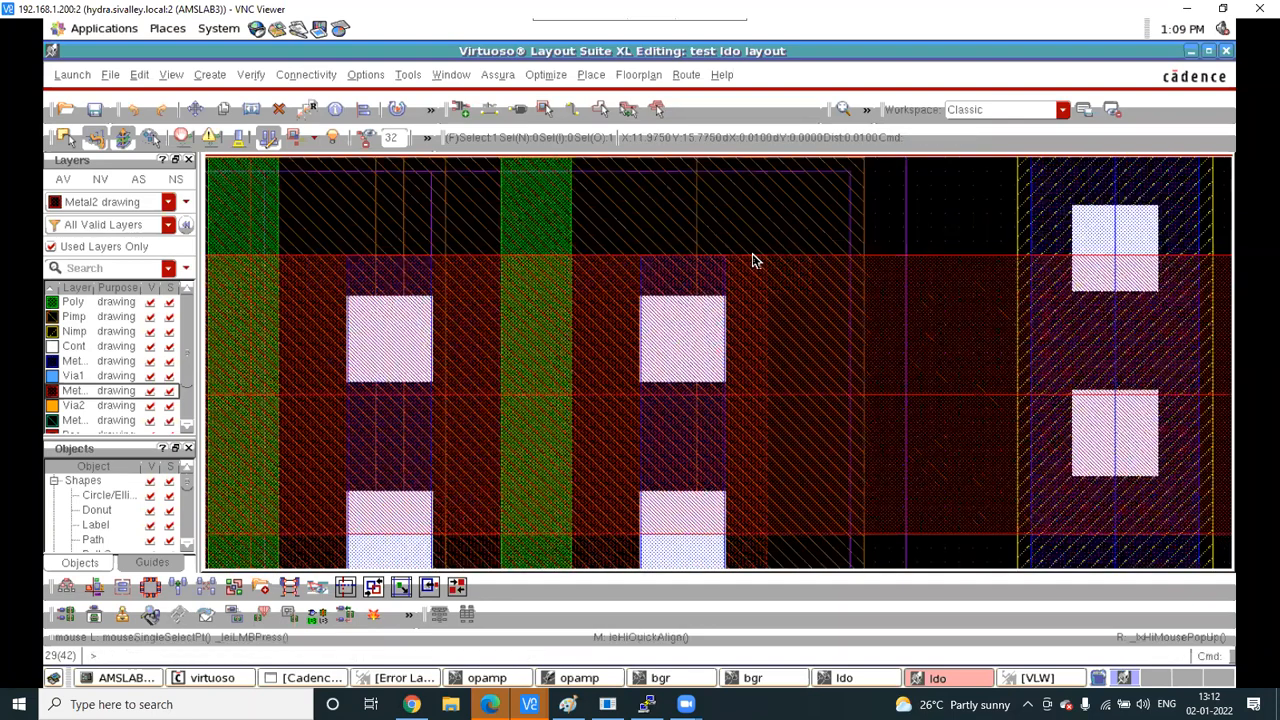
Set the width of the lower Metal2 path across the array's top row to 0.4
scroll(773, 344, "down", 3, "ctrl")
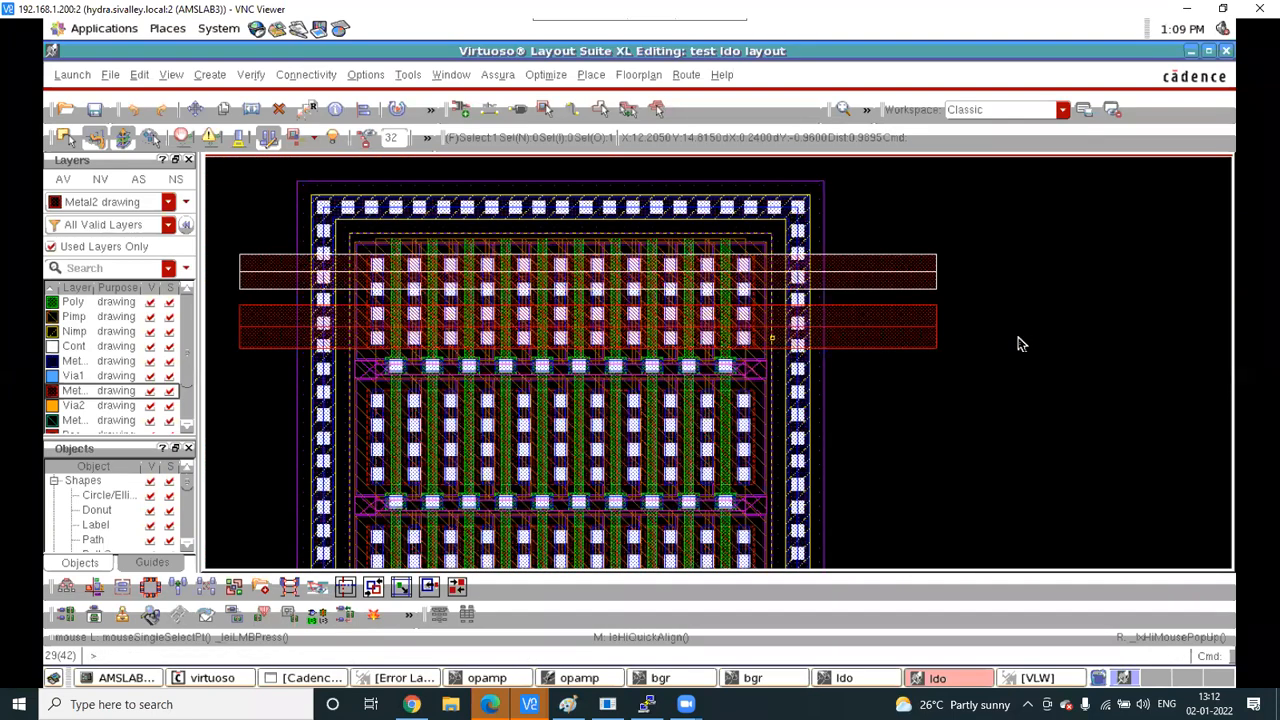
scroll(1018, 338, "up", 2, "ctrl")
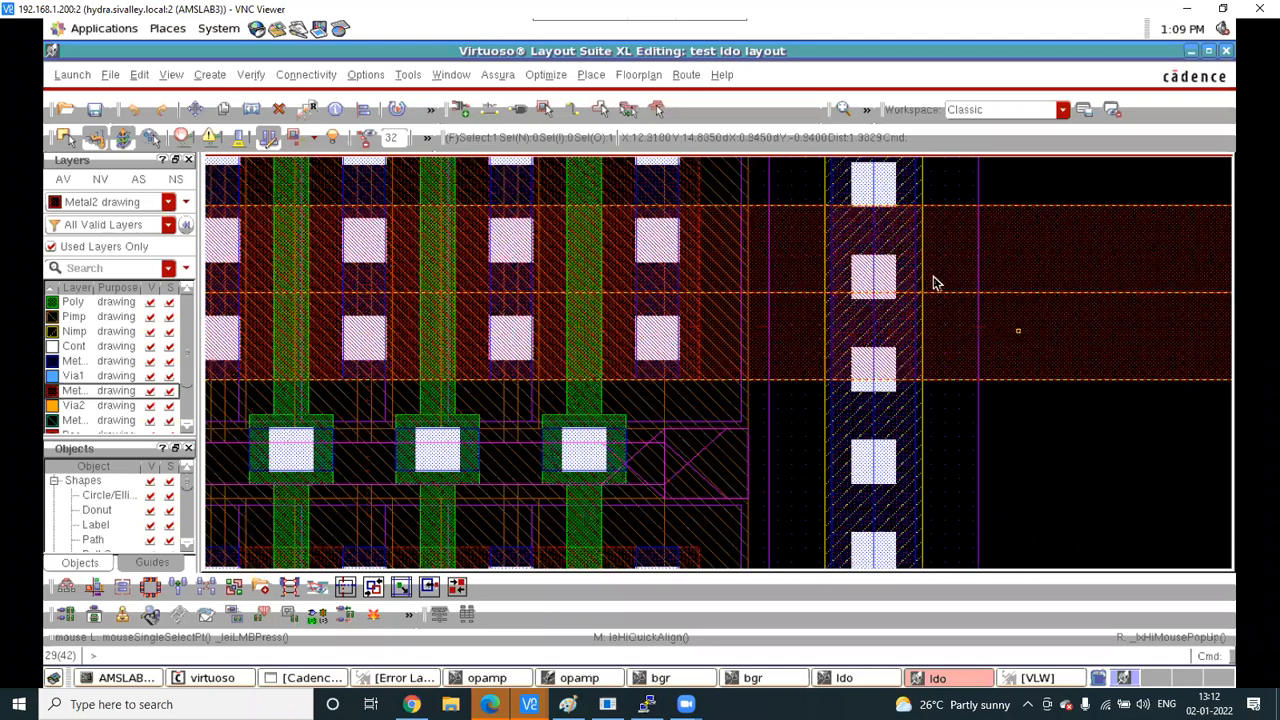
key("q")
left_click(157, 219)
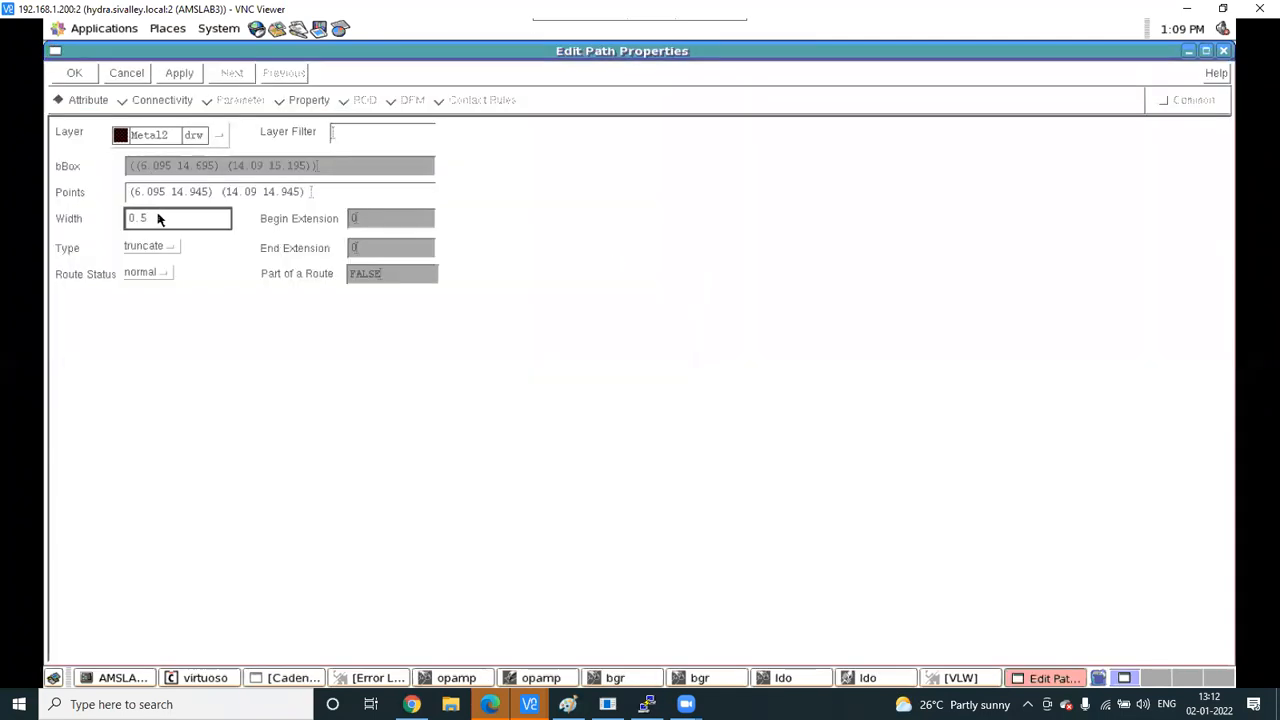
type("4")
key("Return")
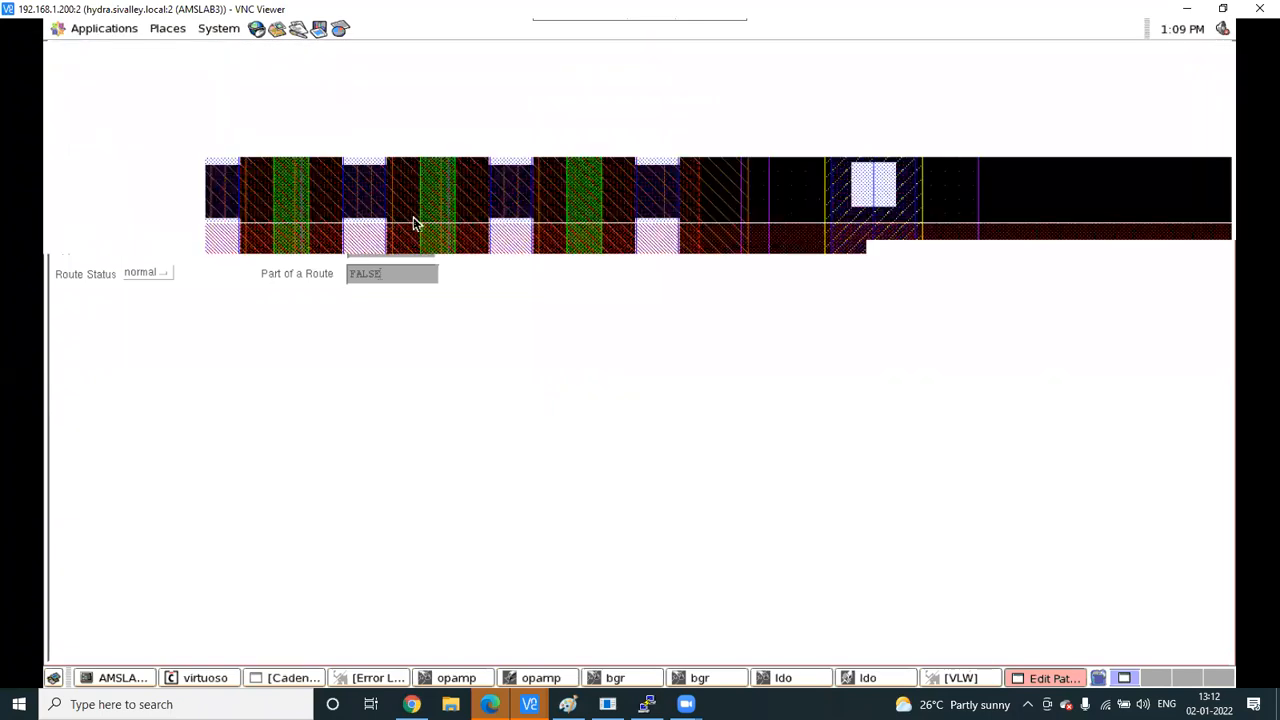
key("f")
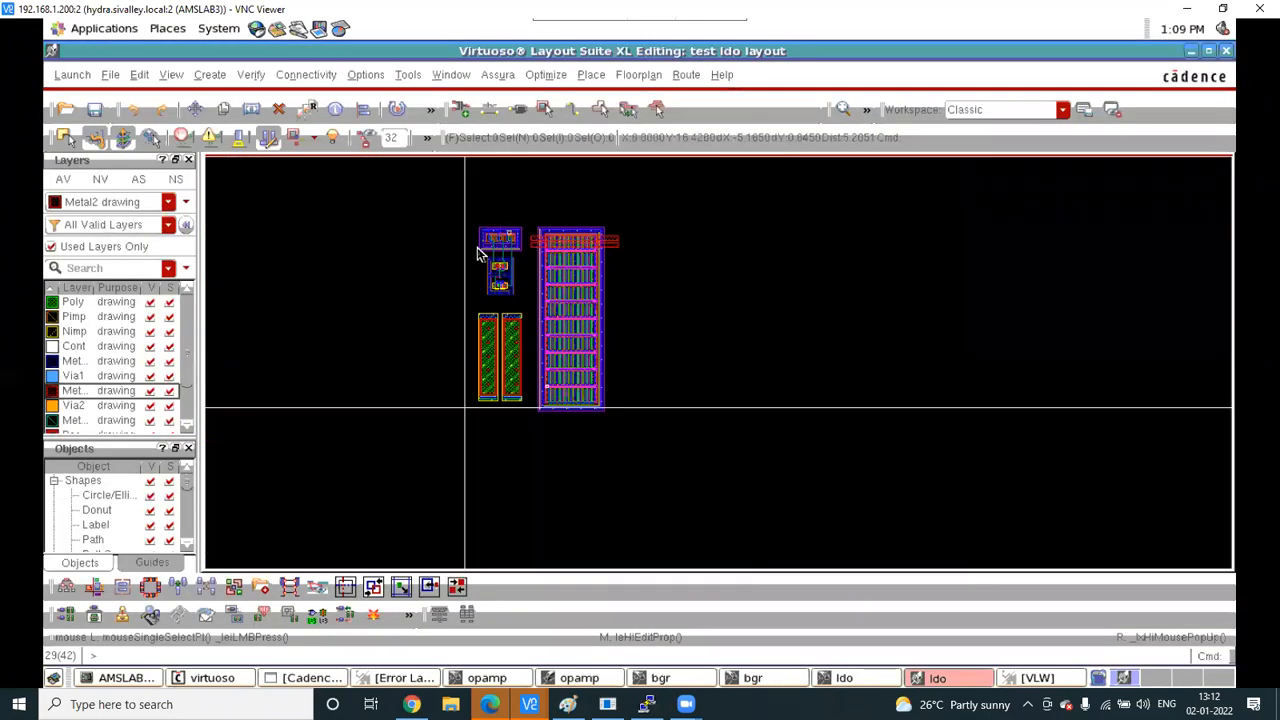
scroll(516, 248, "up", 2)
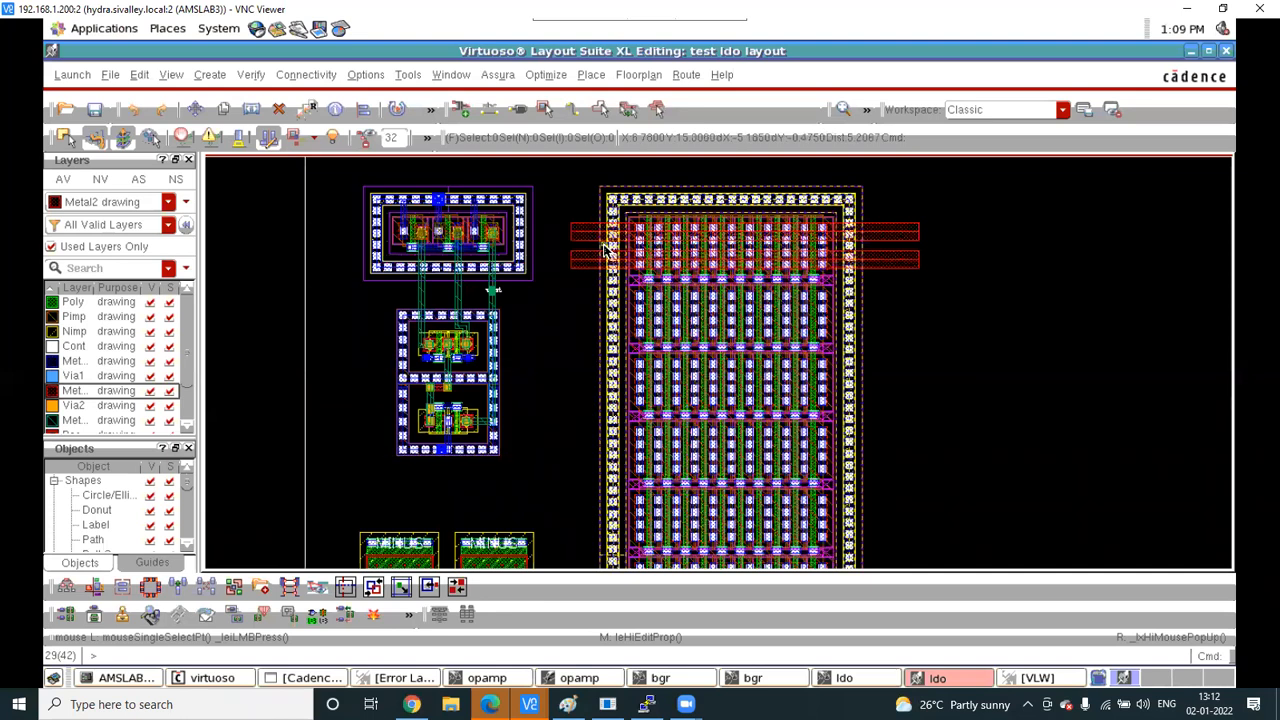
Align the lower Metal2 path's bottom edge with the bottom edge of the array's top transistor row using Quick Align
scroll(603, 250, "up", 2)
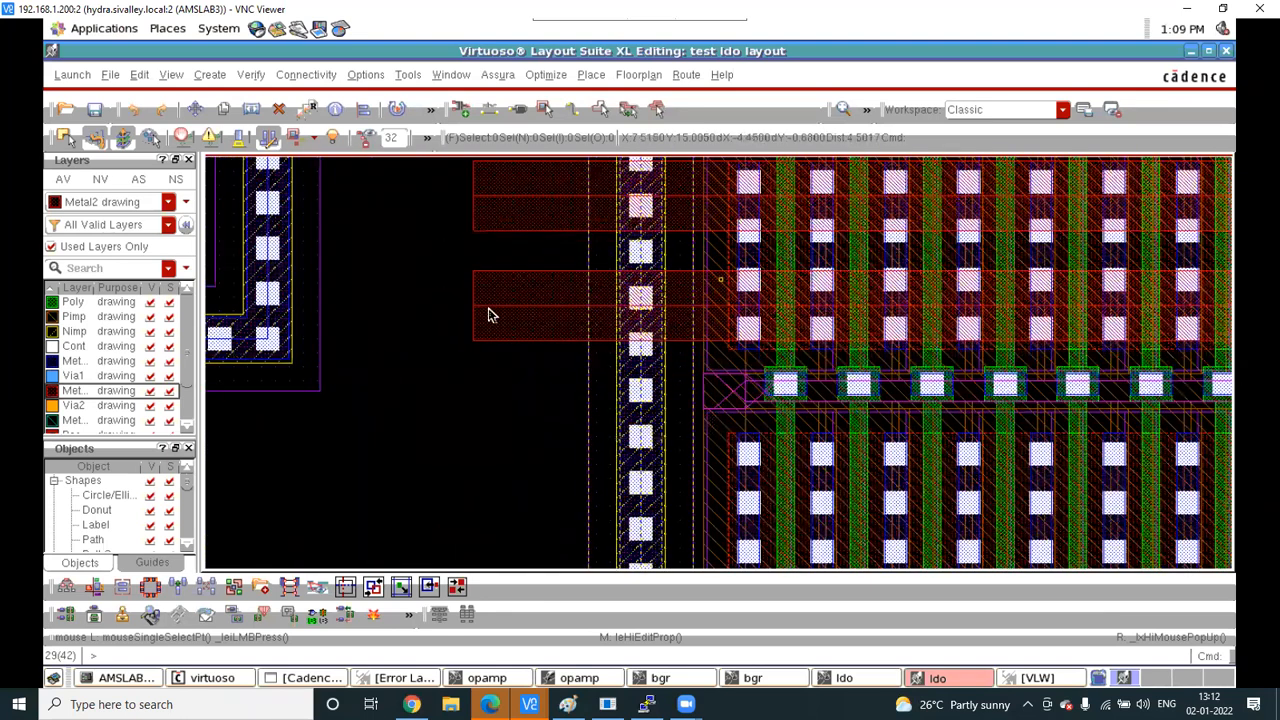
left_click(488, 308)
key("a")
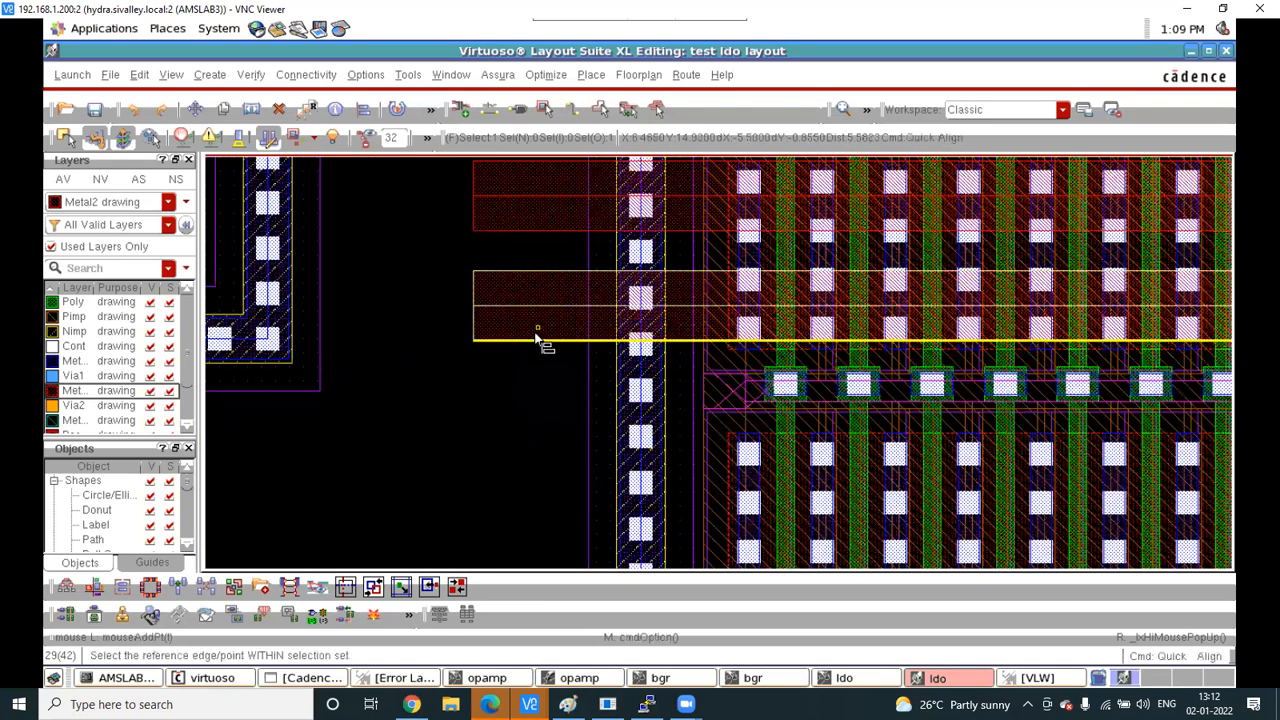
left_click(625, 341)
scroll(786, 354, "up", 1)
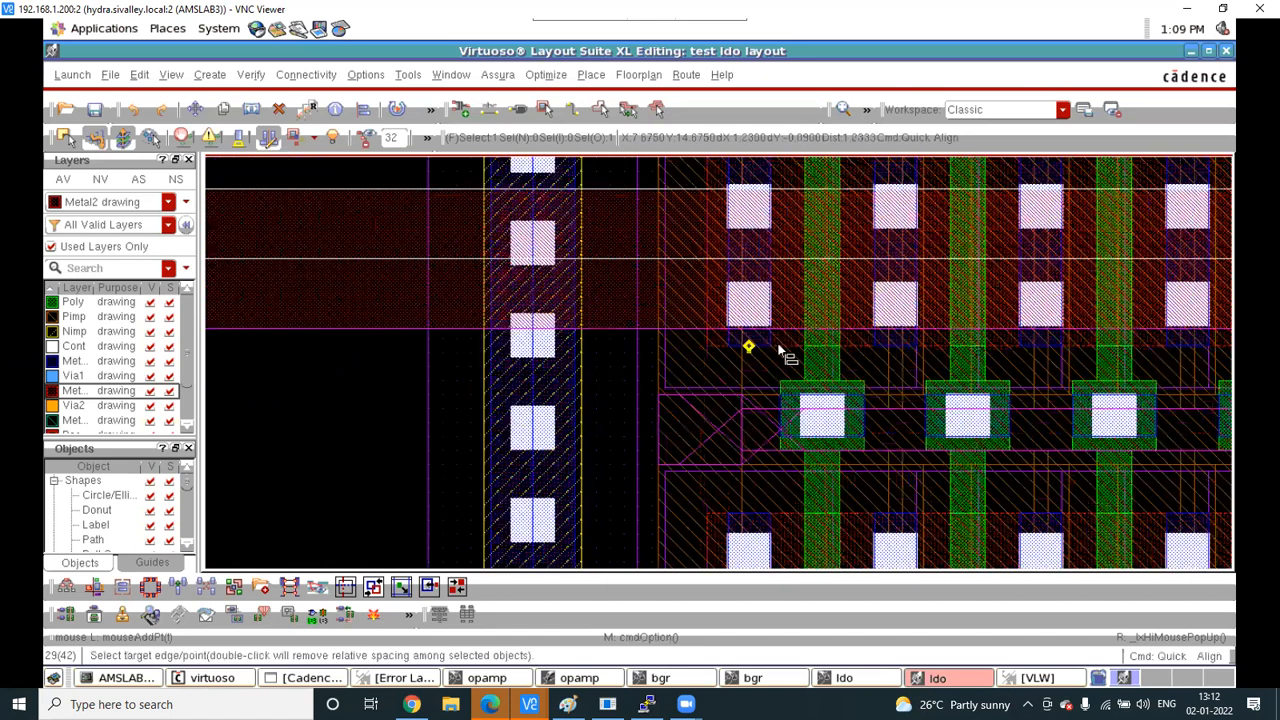
scroll(791, 349, "up", 1)
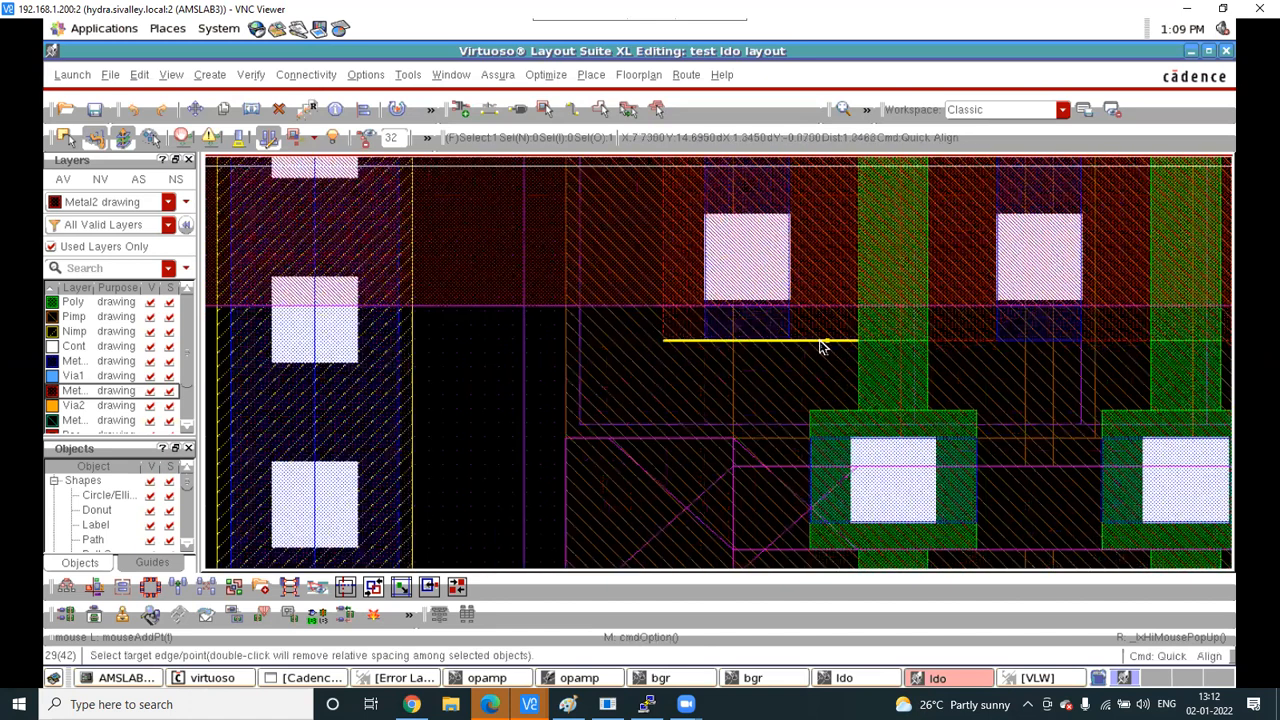
left_click(824, 341)
scroll(709, 341, "down", 2)
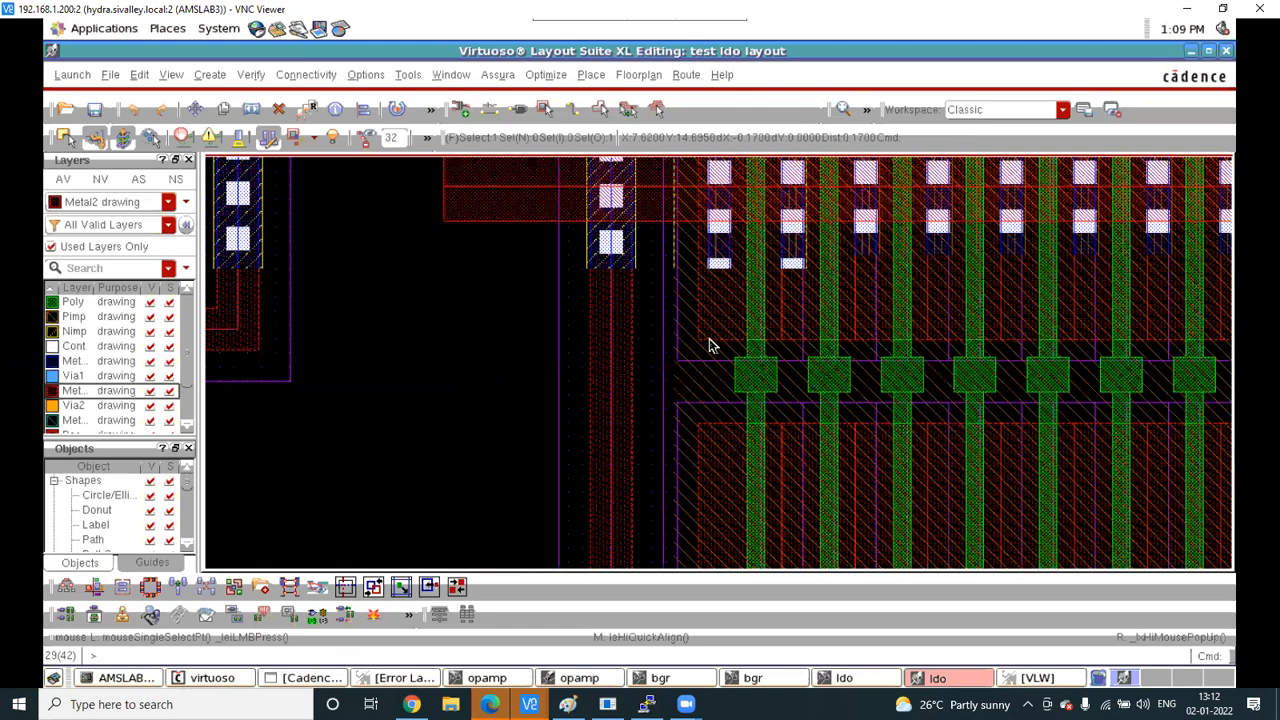
scroll(562, 273, "down", 1)
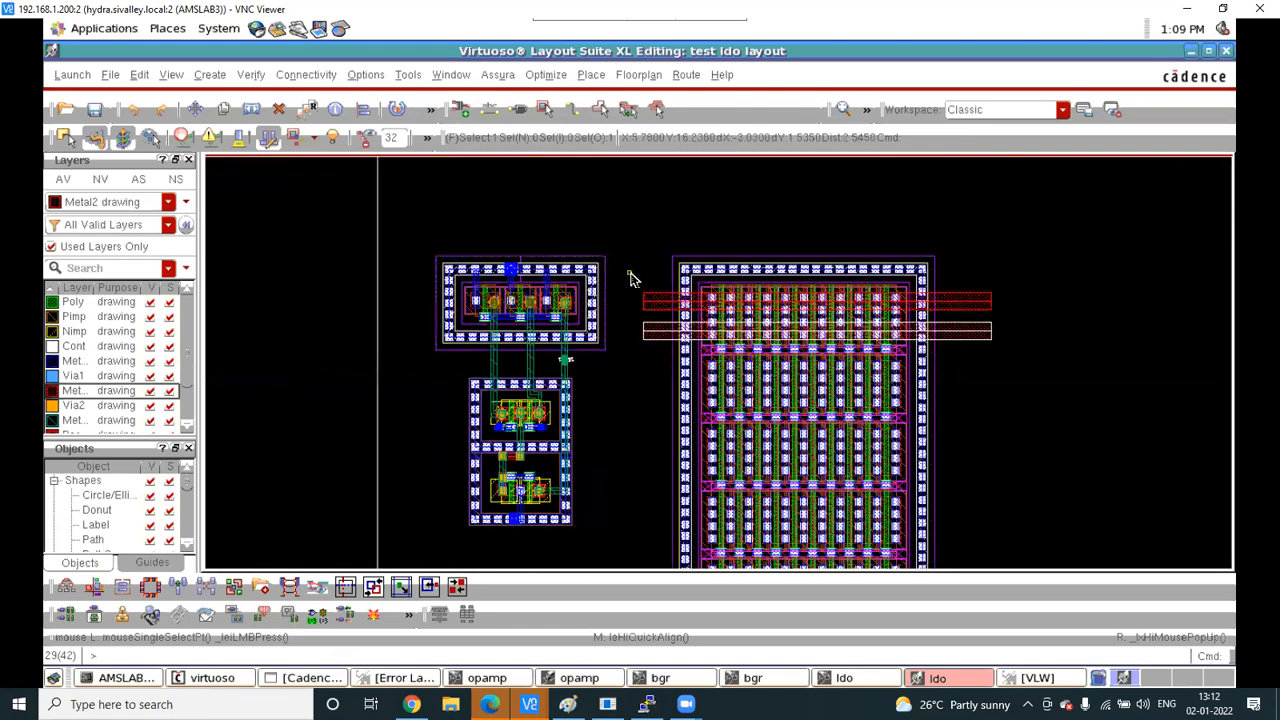
scroll(659, 279, "up", 1)
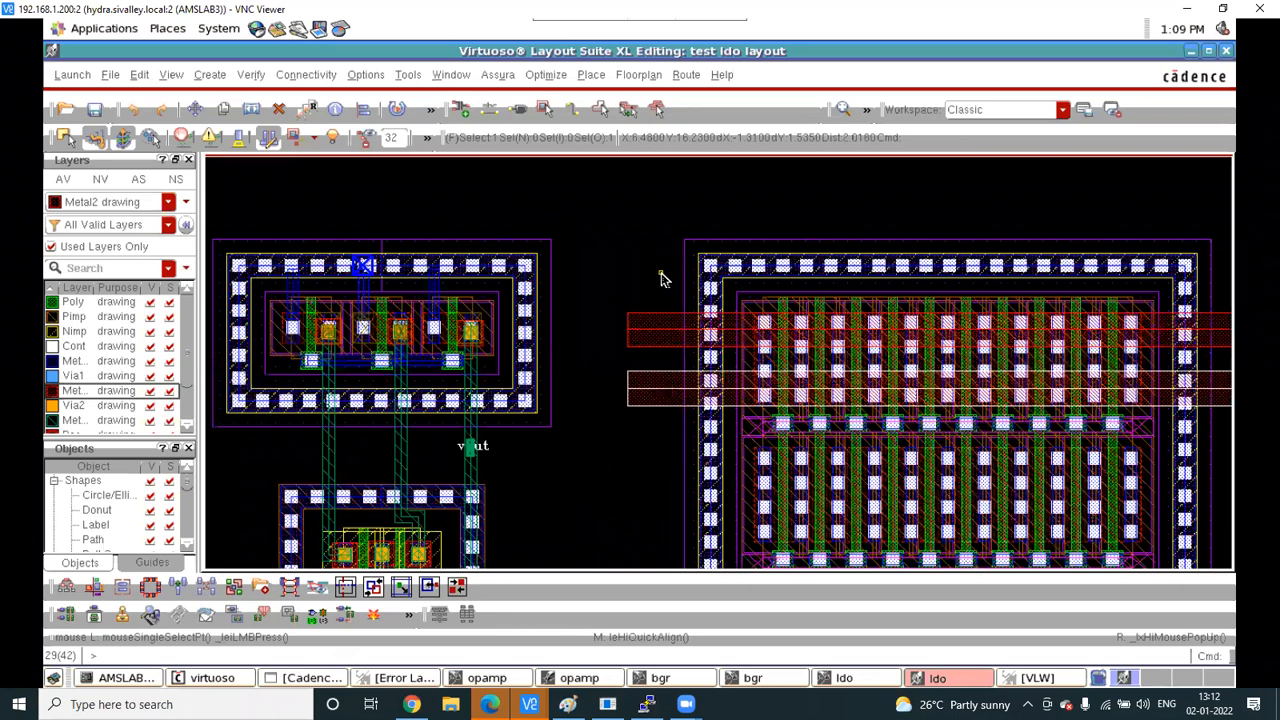
scroll(663, 277, "down", 2)
scroll(780, 288, "up", 1)
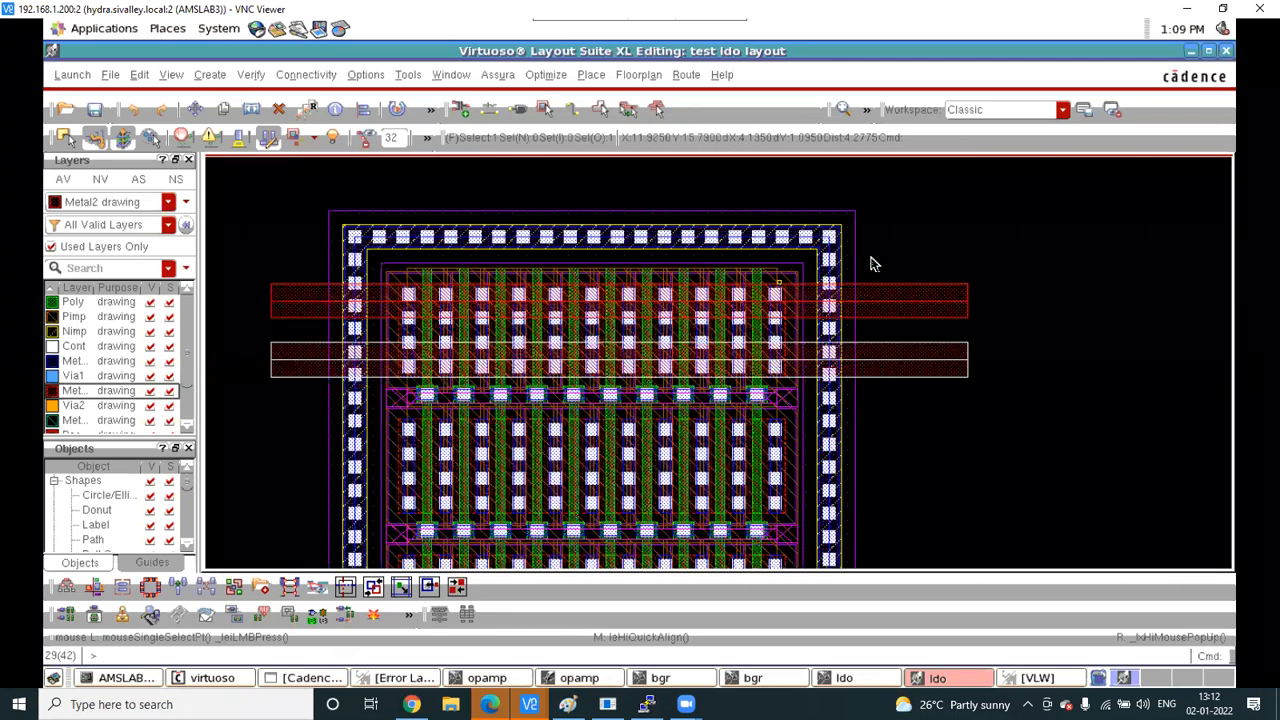
left_click(872, 263)
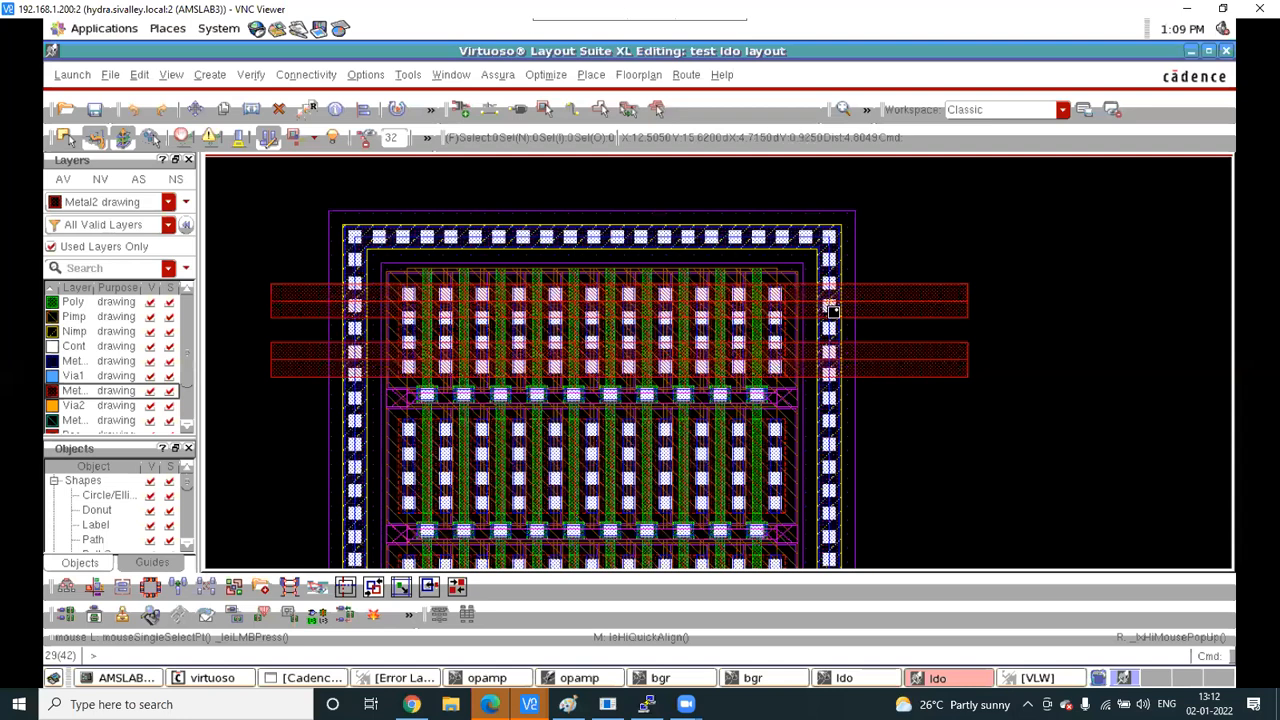
Try to measure the vertical gap between the two Metal2 paths with a ruler beside the array
scroll(834, 318, "up", 1)
key("k")
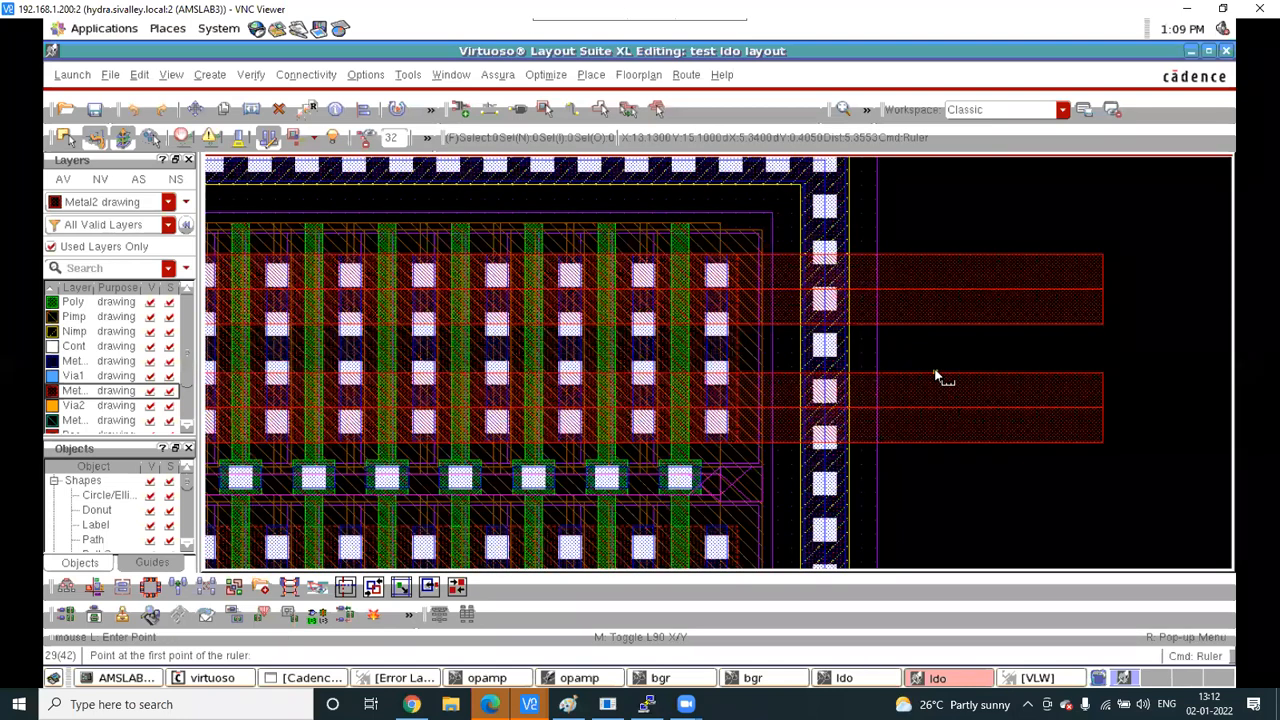
scroll(935, 377, "up", 2)
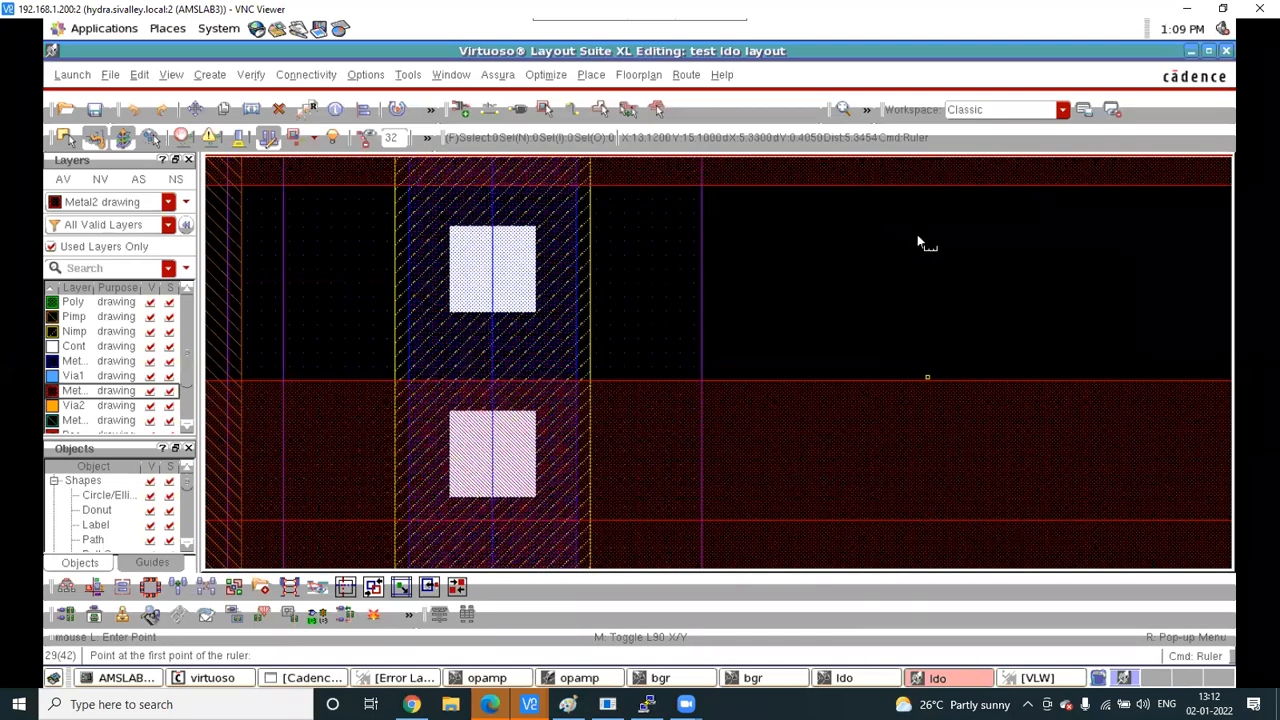
left_click(927, 377)
key("Escape")
scroll(910, 351, "down", 3)
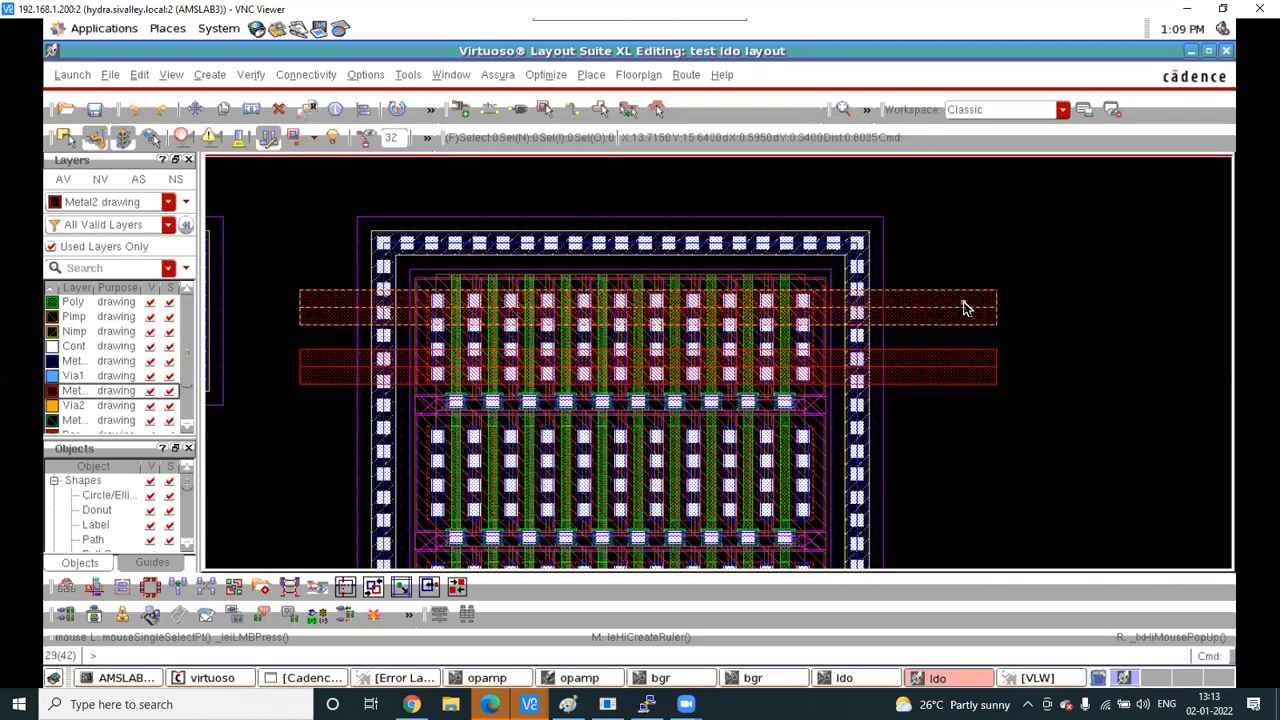
Switch to Paint to check the handwritten current-to-width notes for the Metal2 paths, and return to the layout
left_click(962, 302)
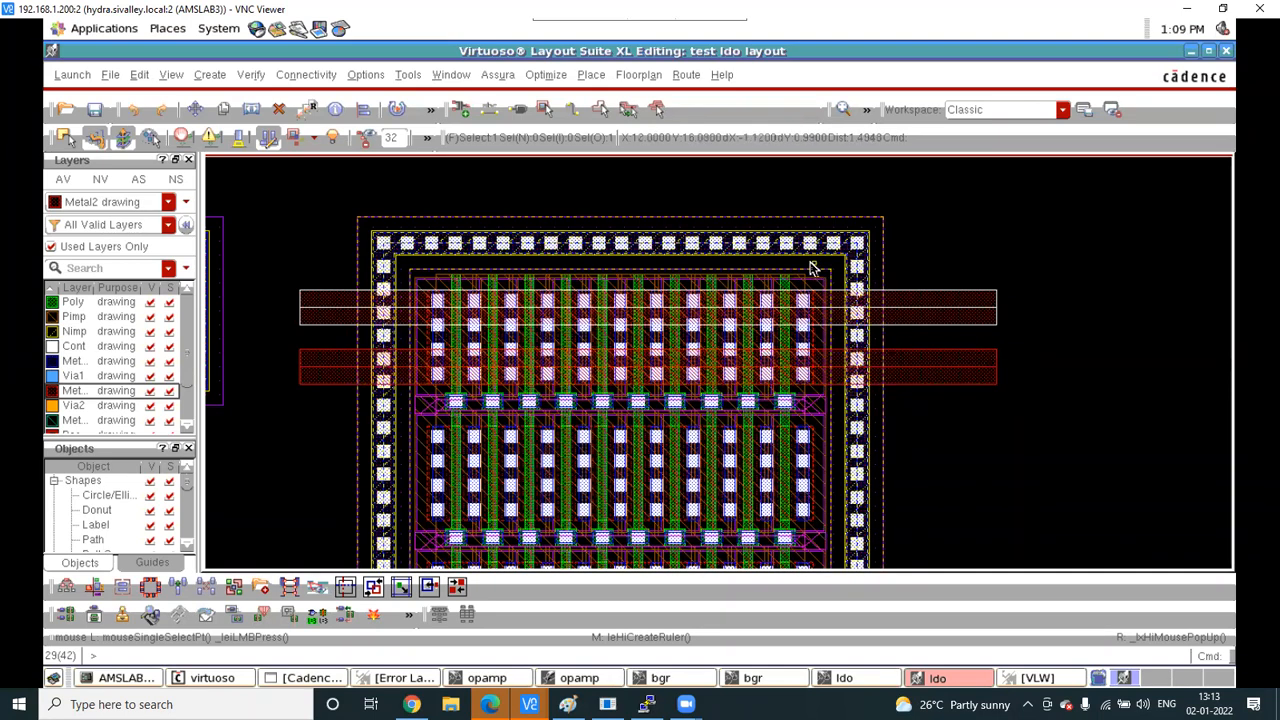
left_click(982, 366)
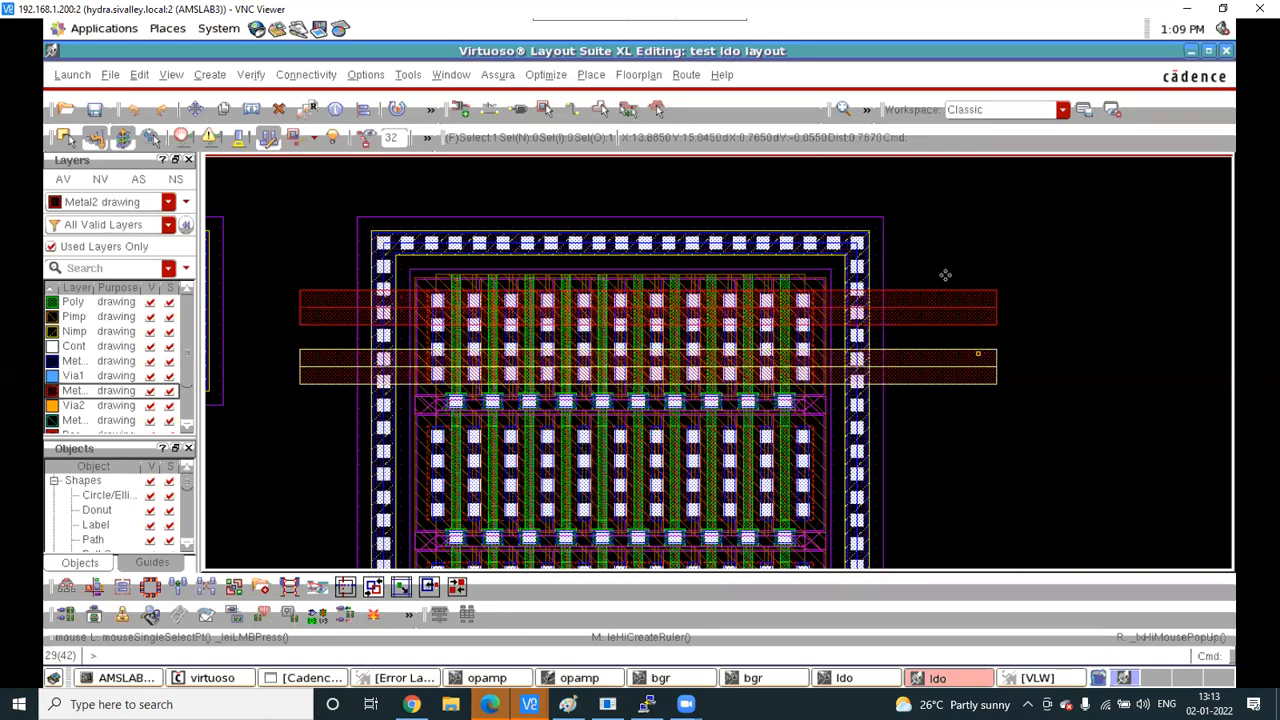
scroll(945, 274, "down", 2, "ctrl")
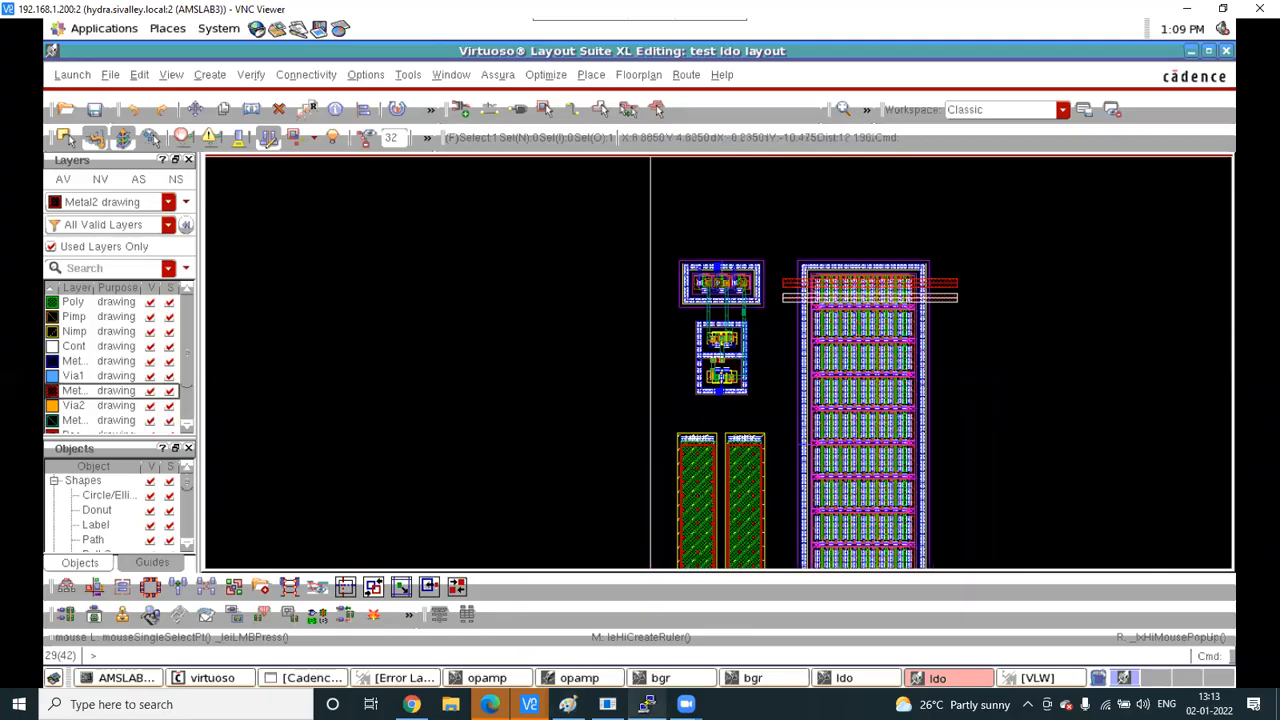
left_click(567, 704)
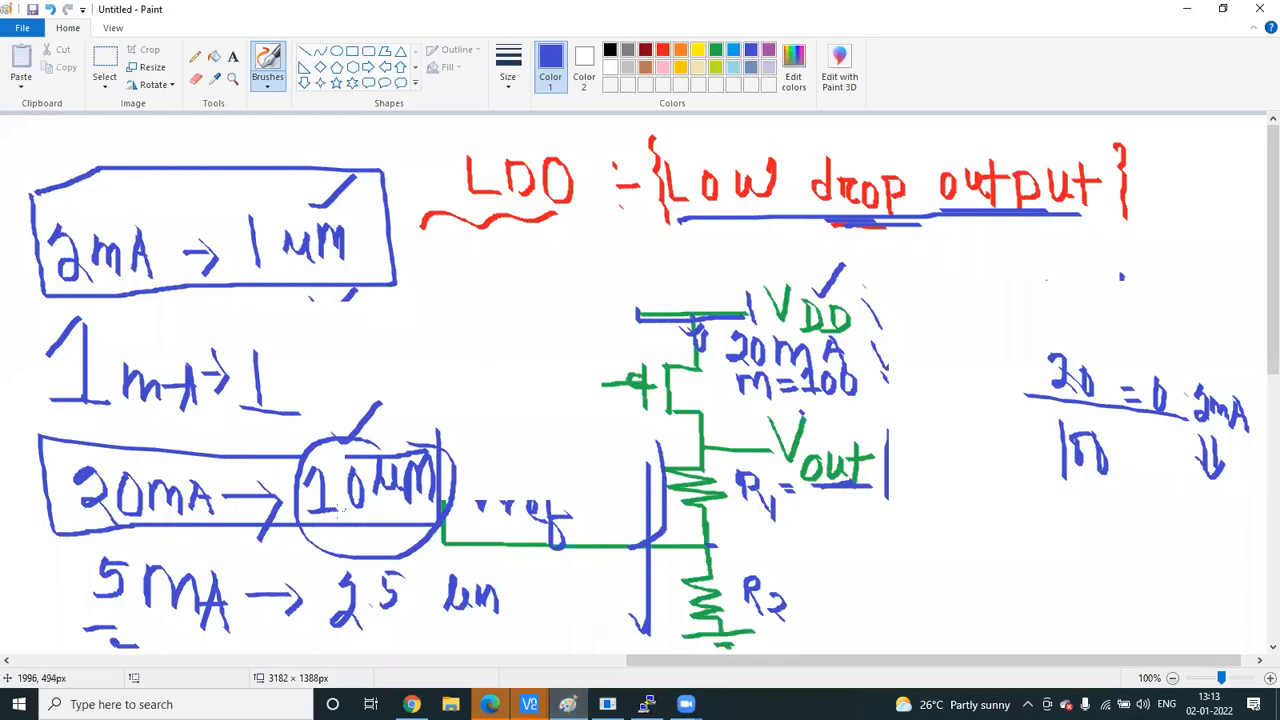
mouse_move(529, 704)
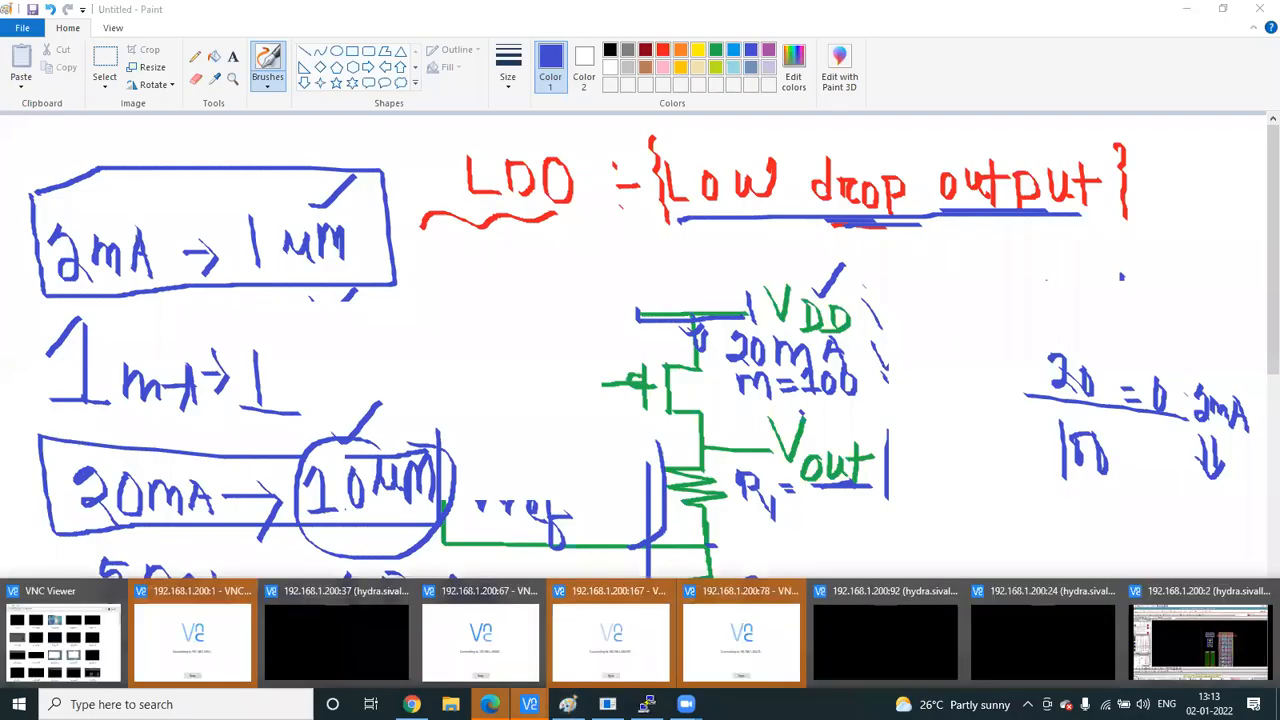
left_click(1080, 618)
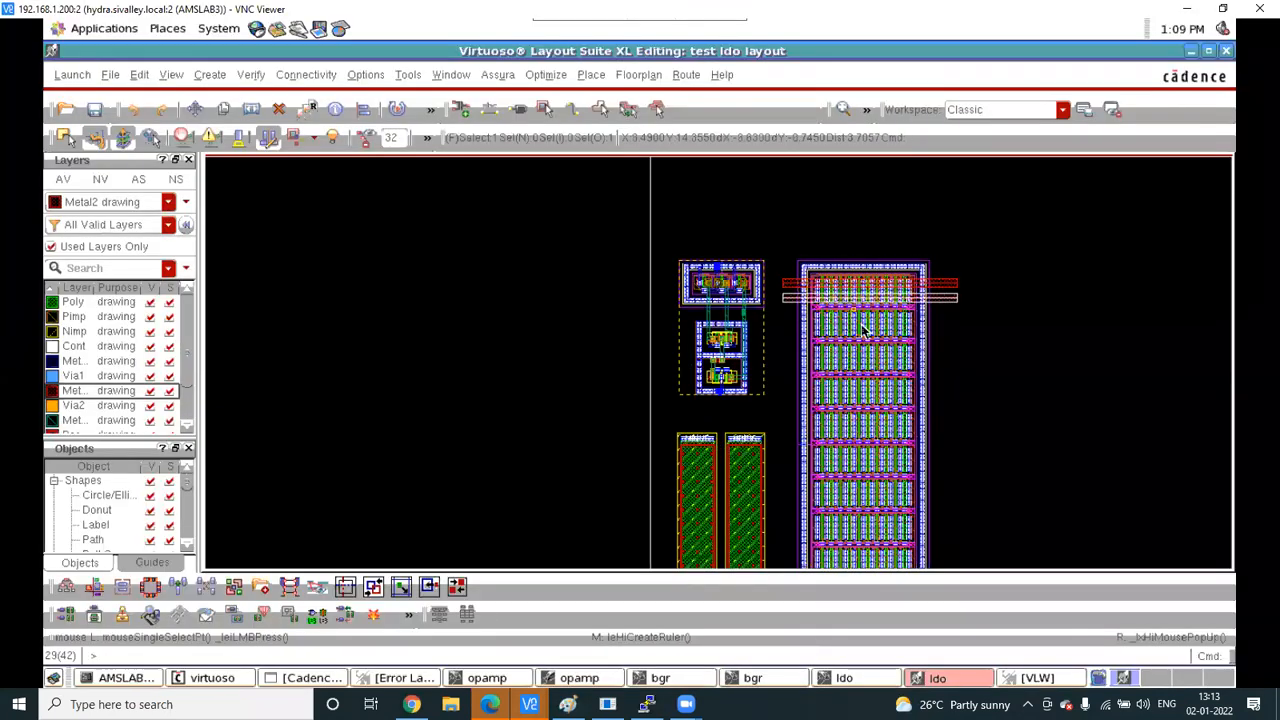
Examine how the two Metal2 paths cross the array's top row and extend beyond its guard ring on both sides
scroll(1017, 395, "down", 2, "ctrl")
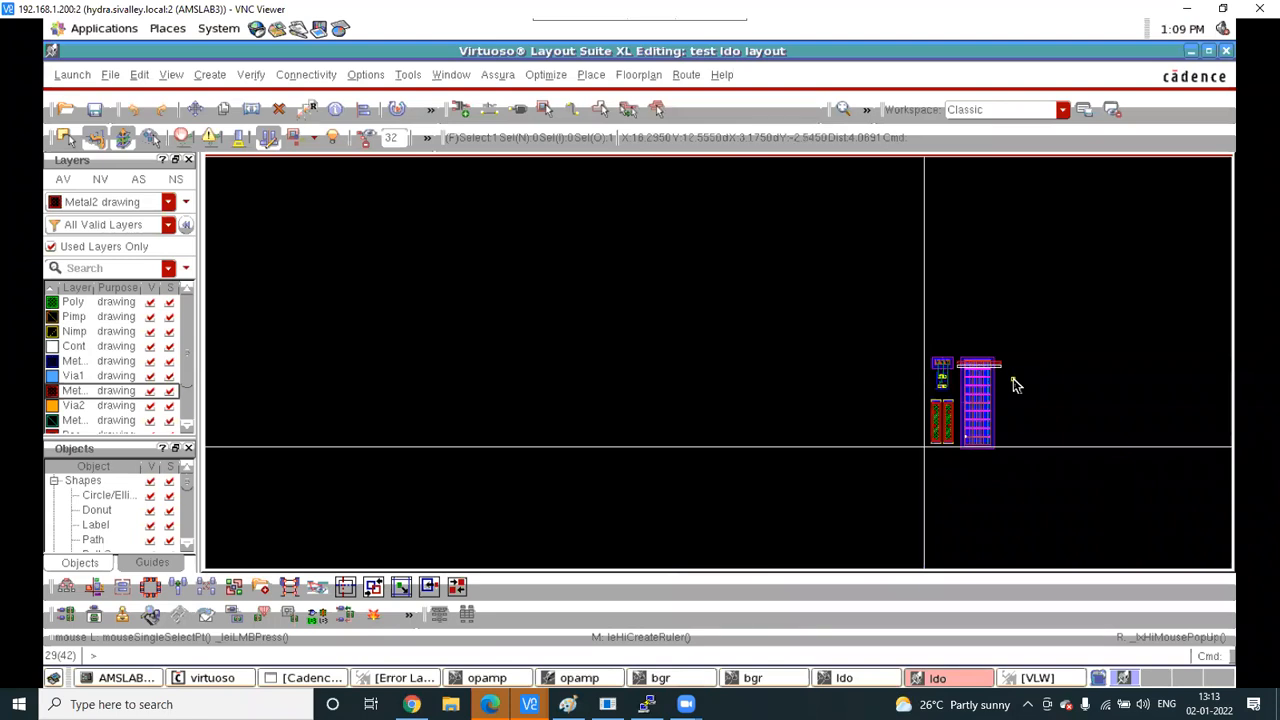
scroll(1012, 384, "up", 3, "ctrl")
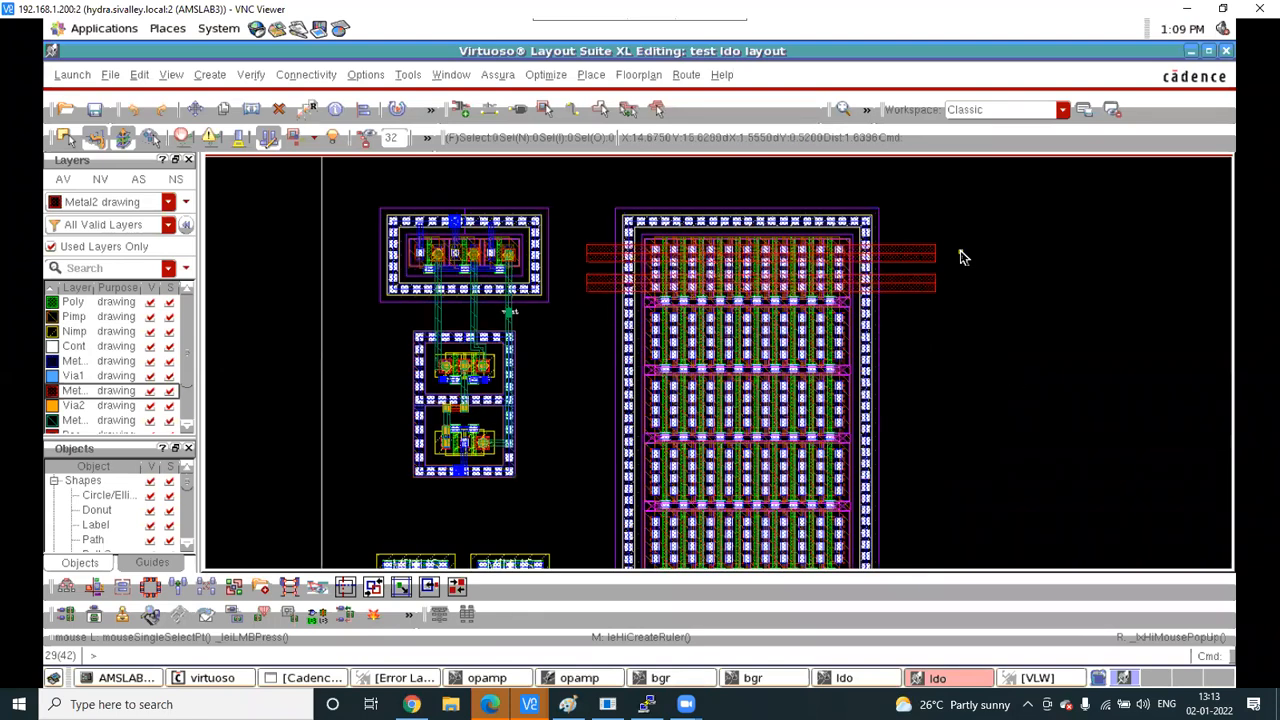
left_click(924, 255)
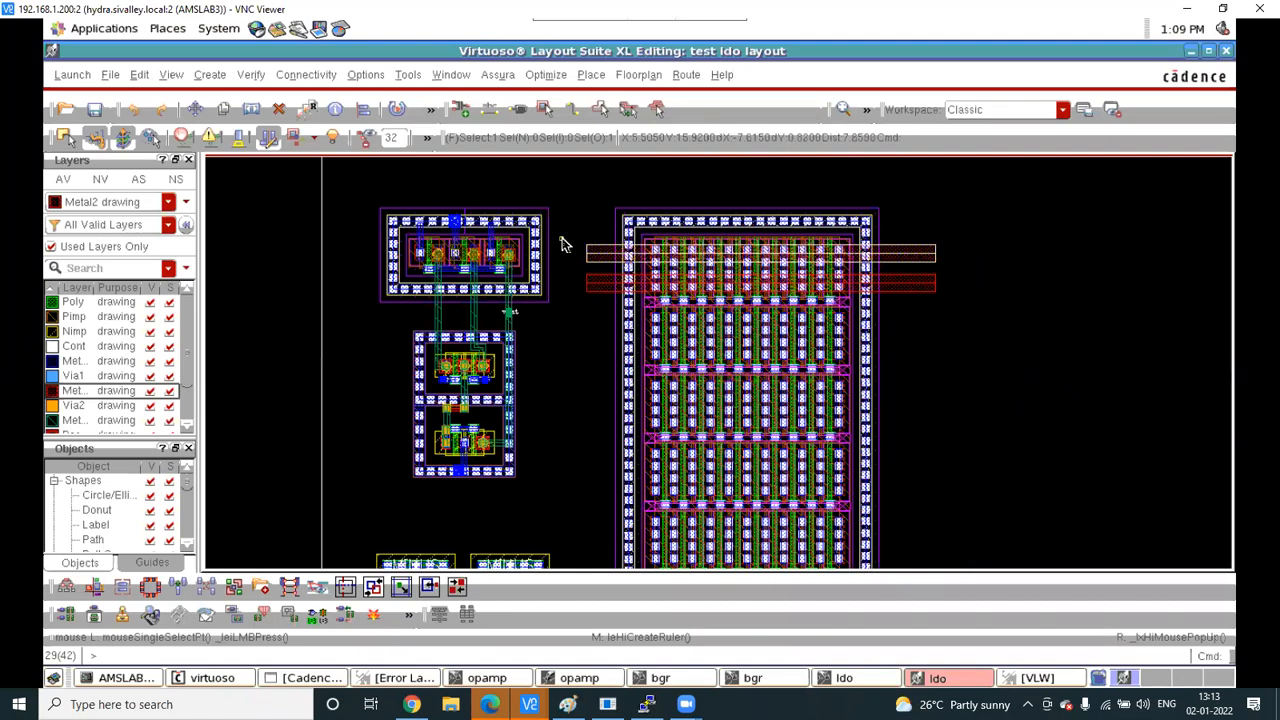
left_click_drag(561, 239, 947, 293)
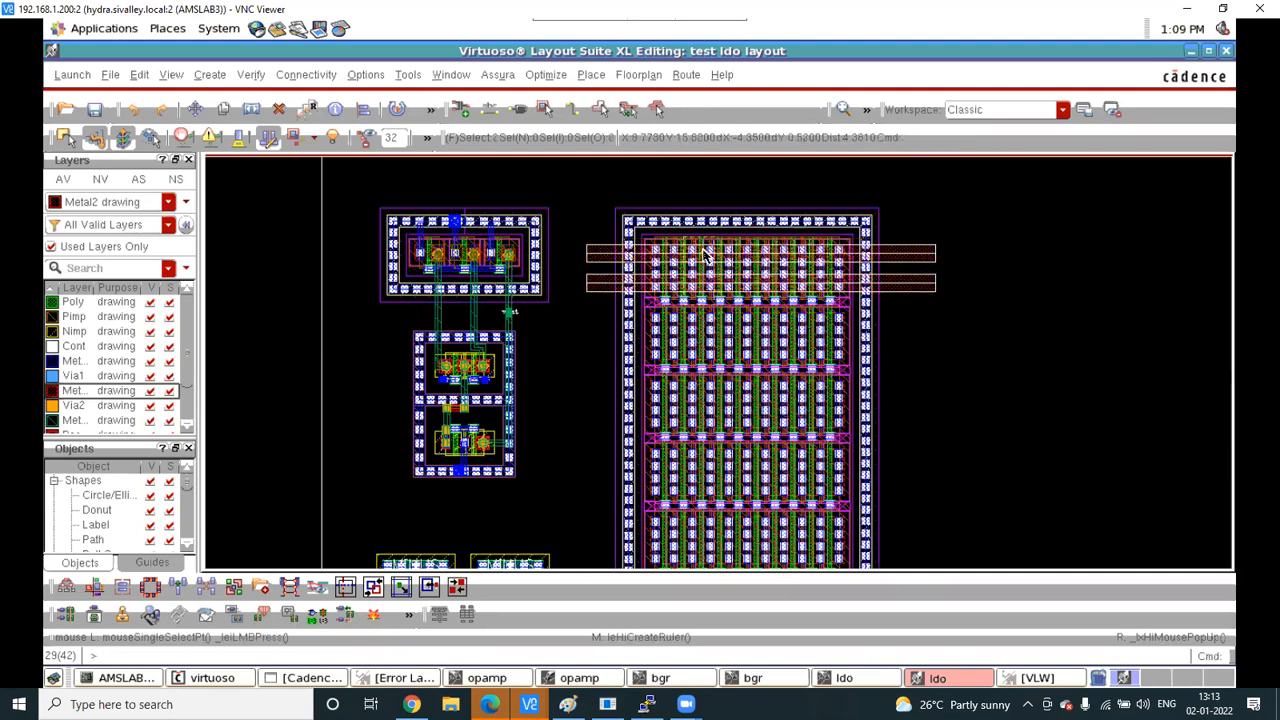
scroll(684, 256, "down", 2, "ctrl")
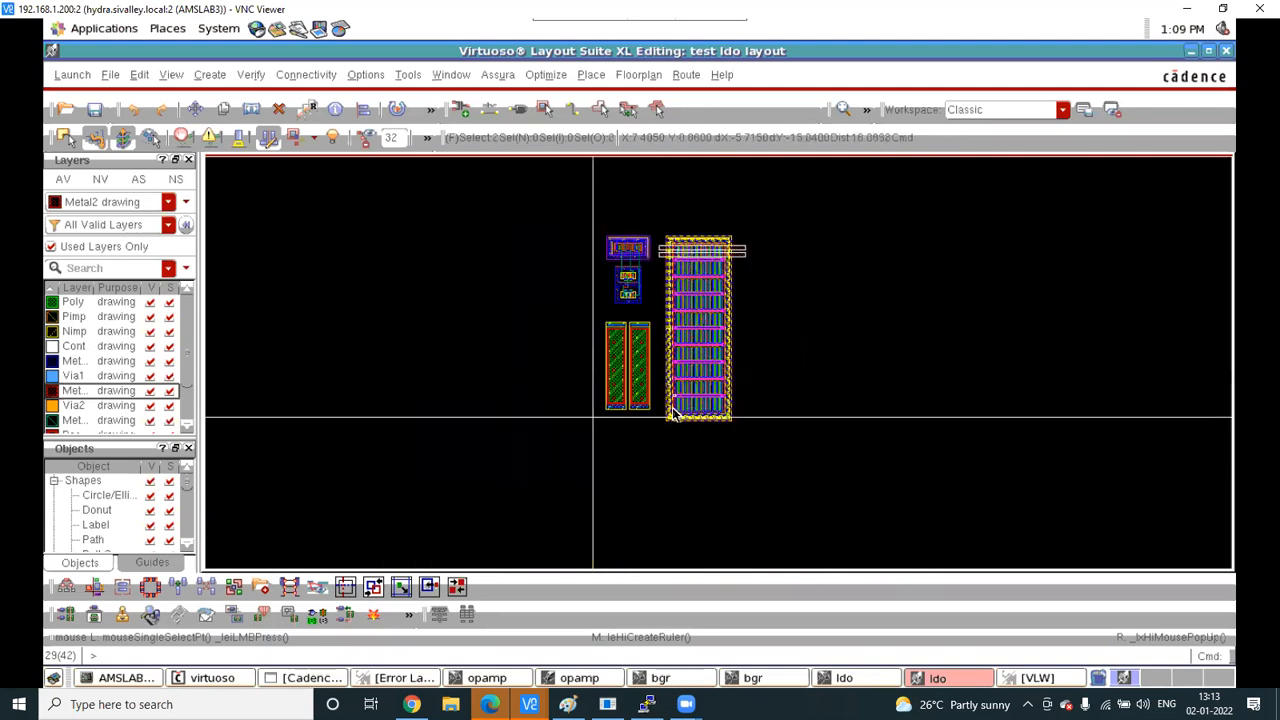
scroll(712, 248, "up", 3, "ctrl")
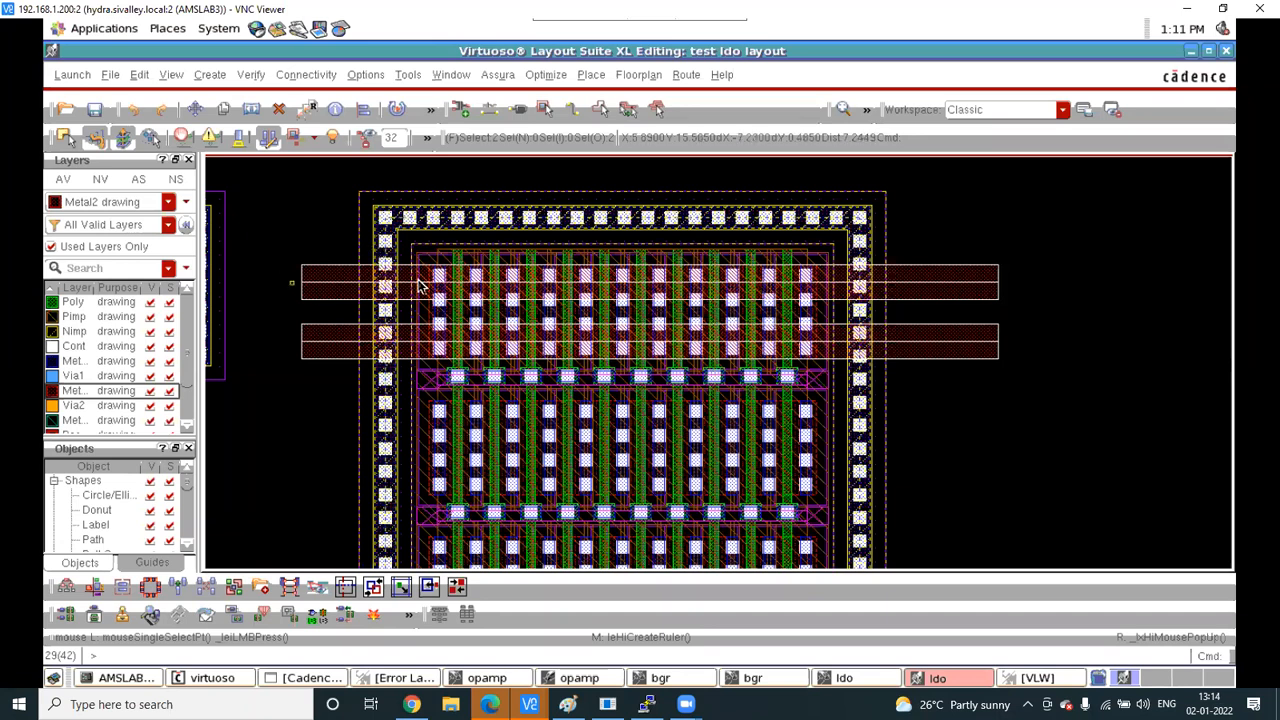
scroll(419, 281, "up", 2)
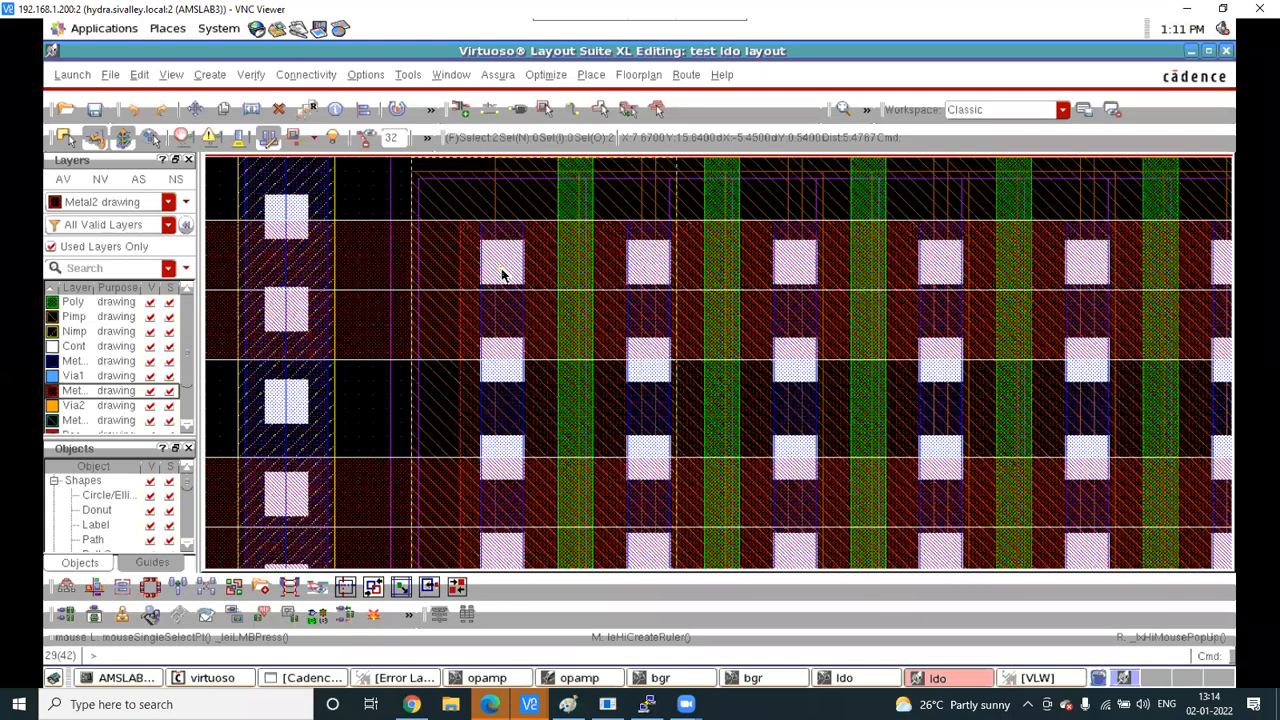
scroll(502, 272, "down", 2)
scroll(606, 291, "down", 1)
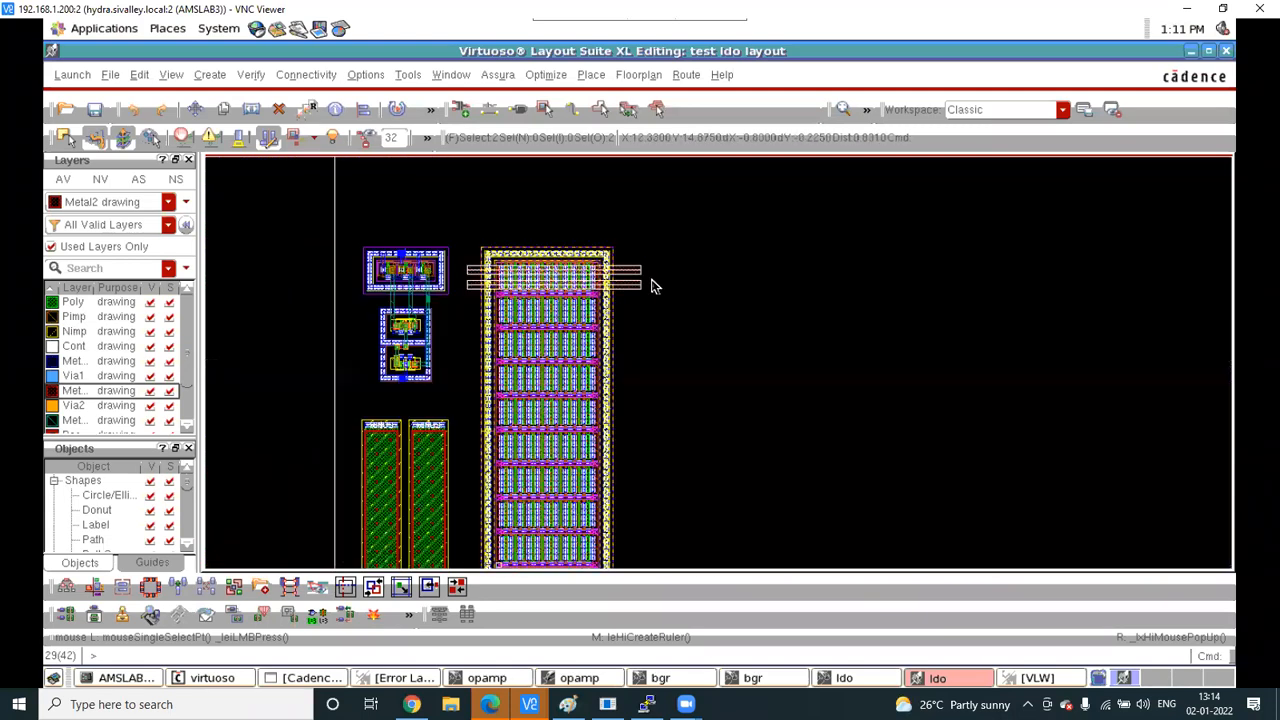
scroll(652, 287, "up", 1)
scroll(603, 214, "up", 2)
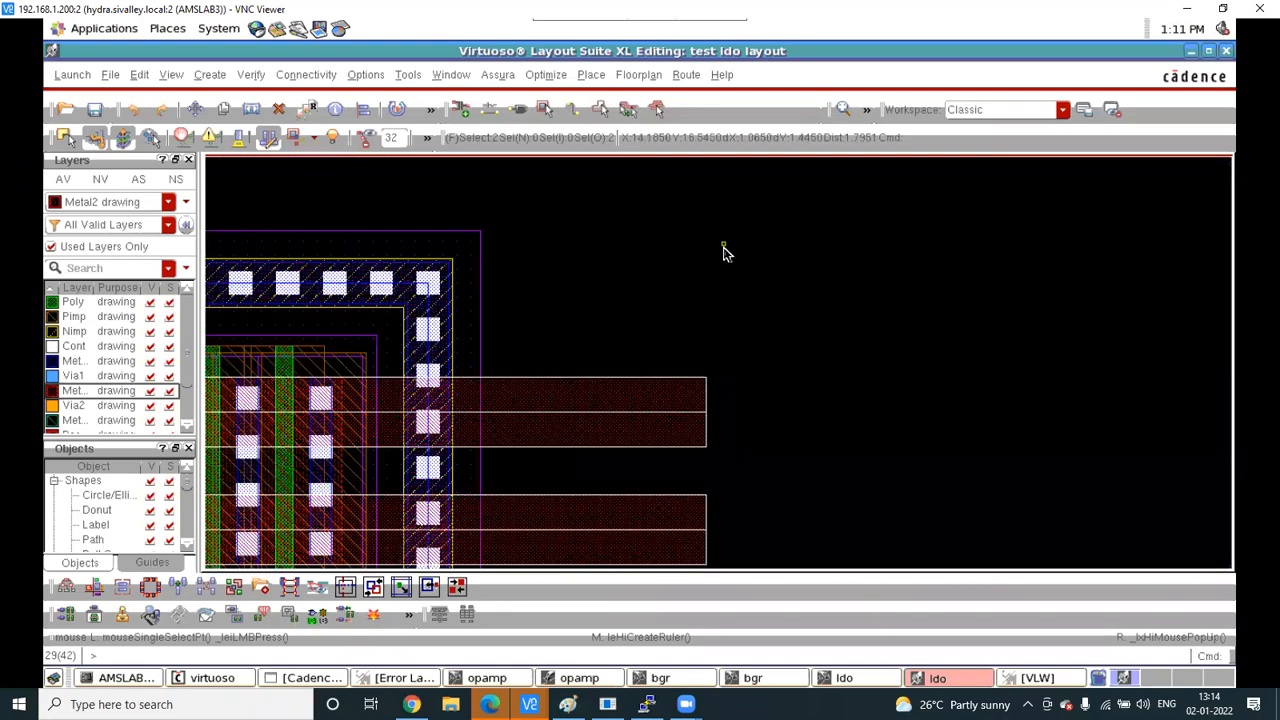
scroll(726, 253, "down", 2)
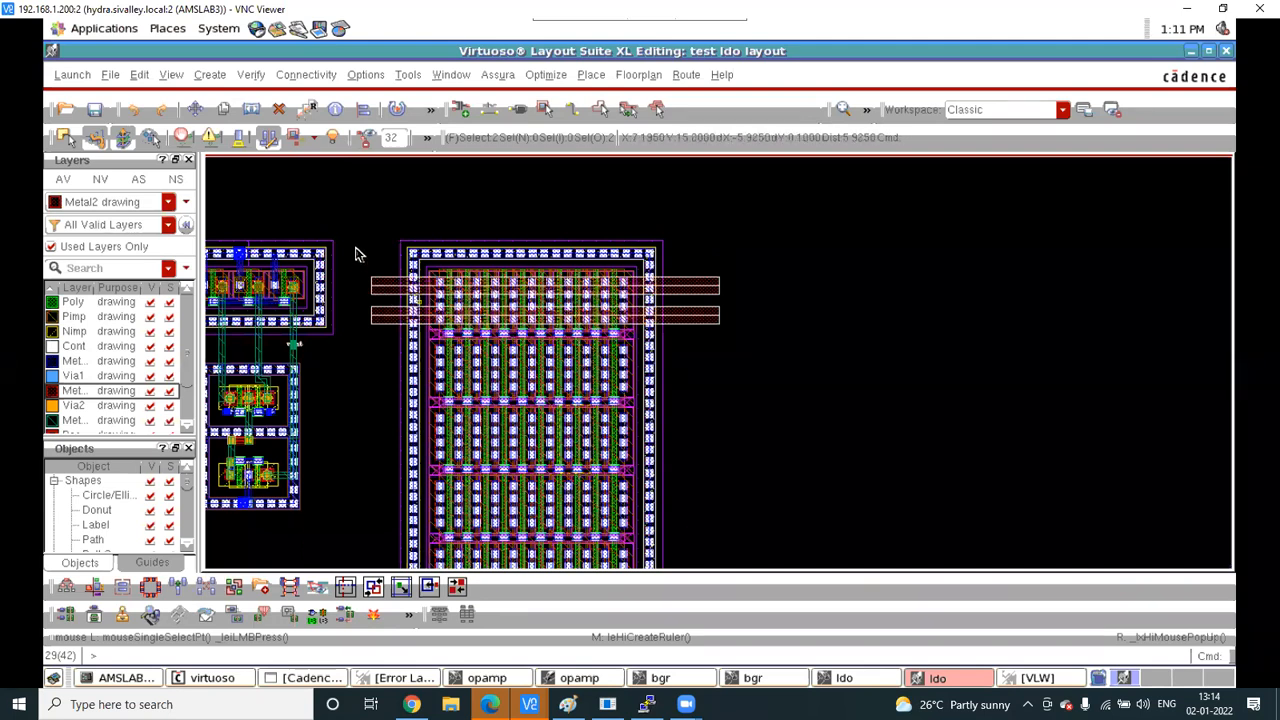
scroll(377, 291, "up", 2)
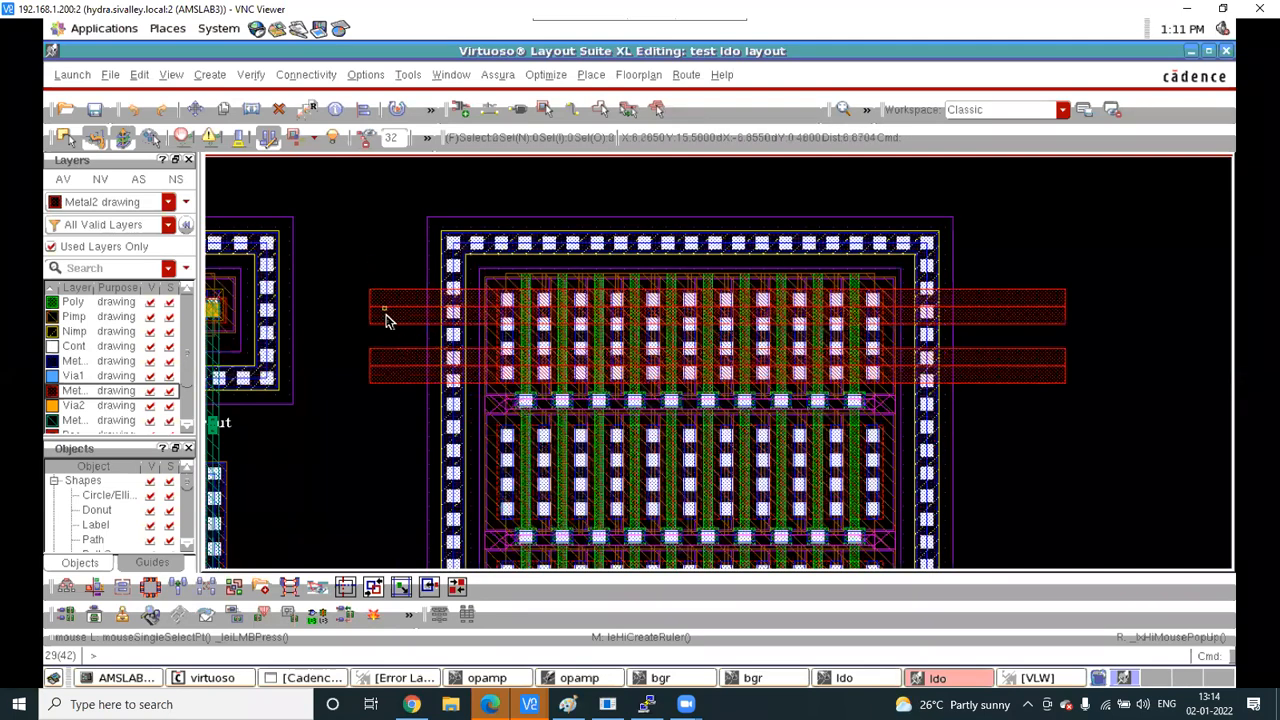
left_click(388, 320)
left_click(393, 364, "shift")
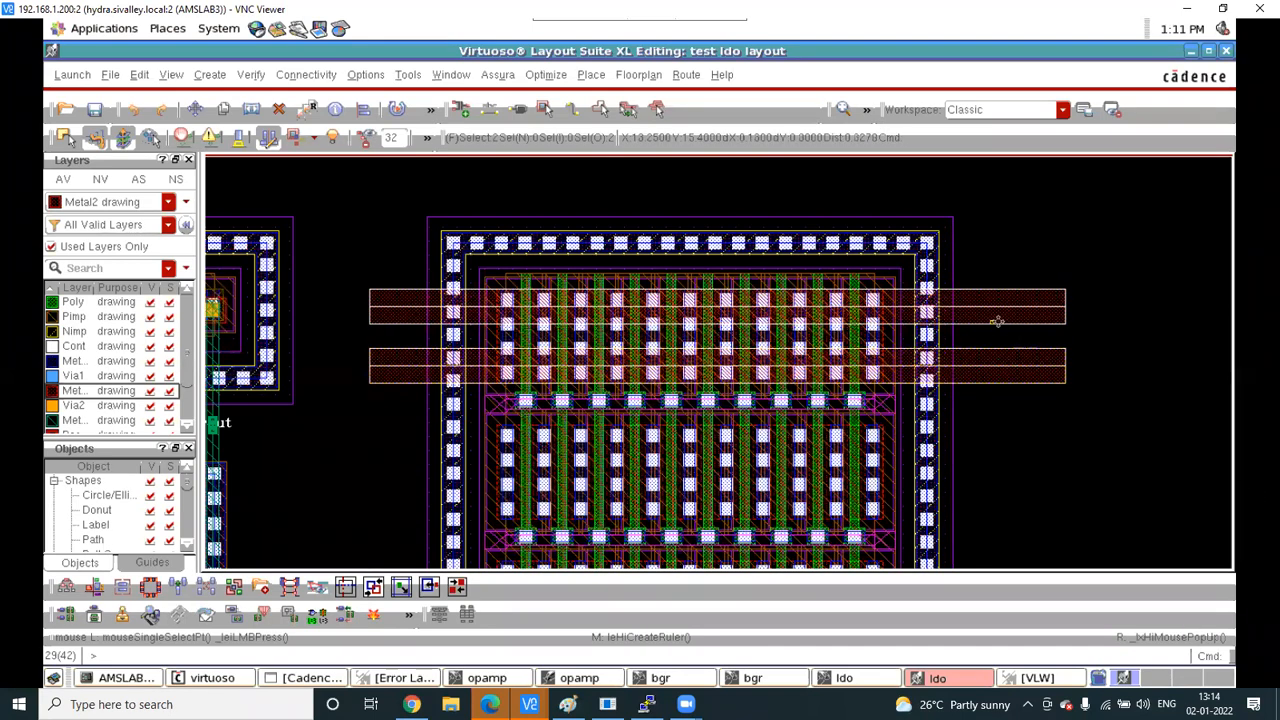
left_click(1021, 253)
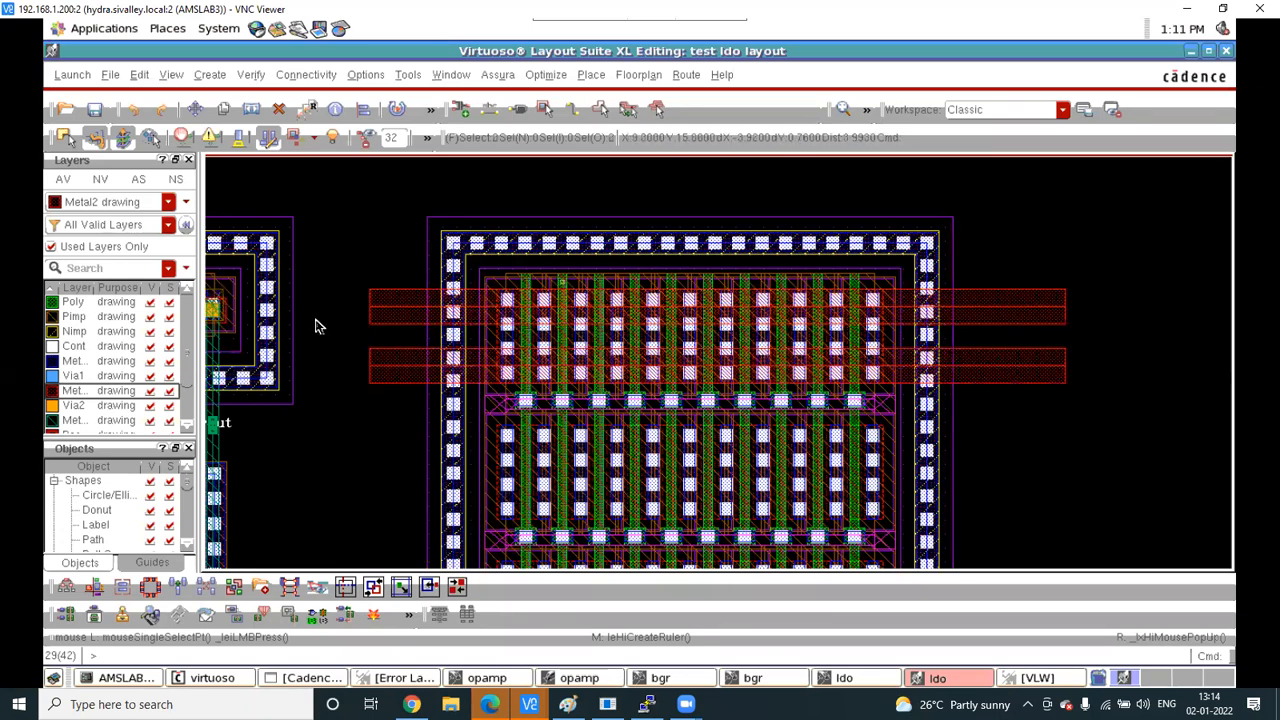
Make Metal3 drawing the active layer and copy both Metal2 paths horizontally by about 13.7 into the empty area right of the array
left_click(72, 420)
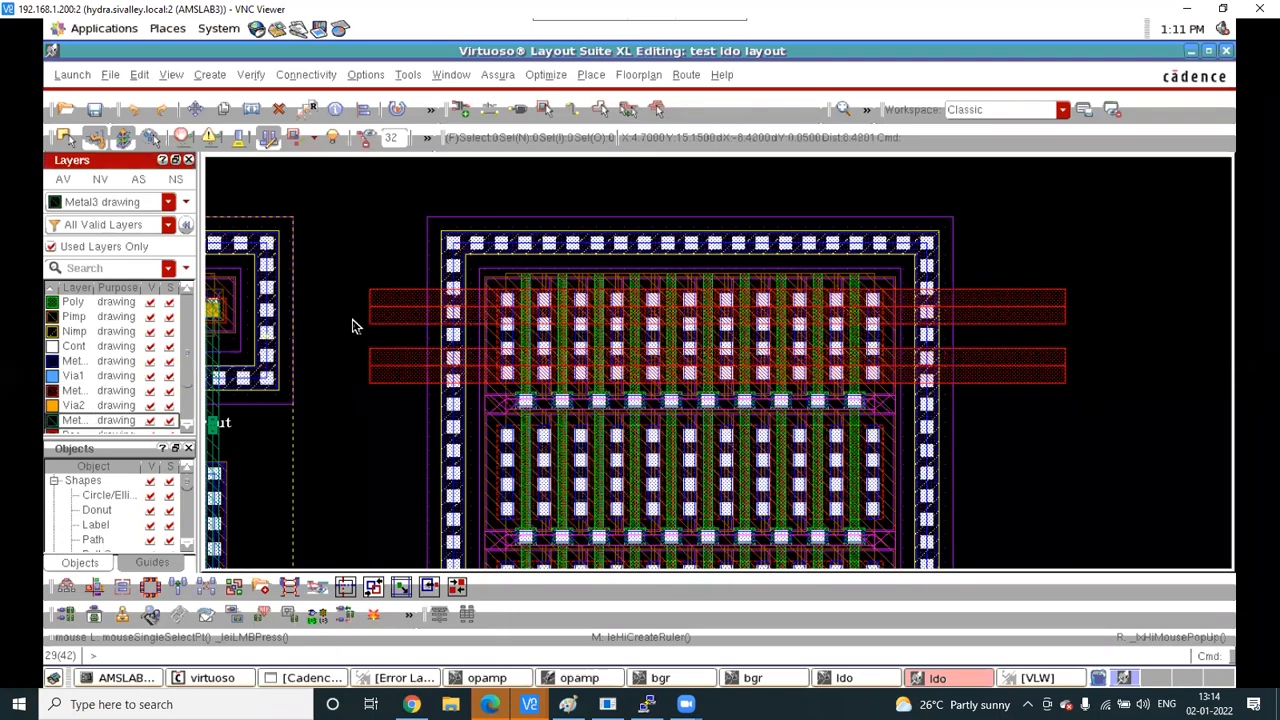
left_click(406, 314)
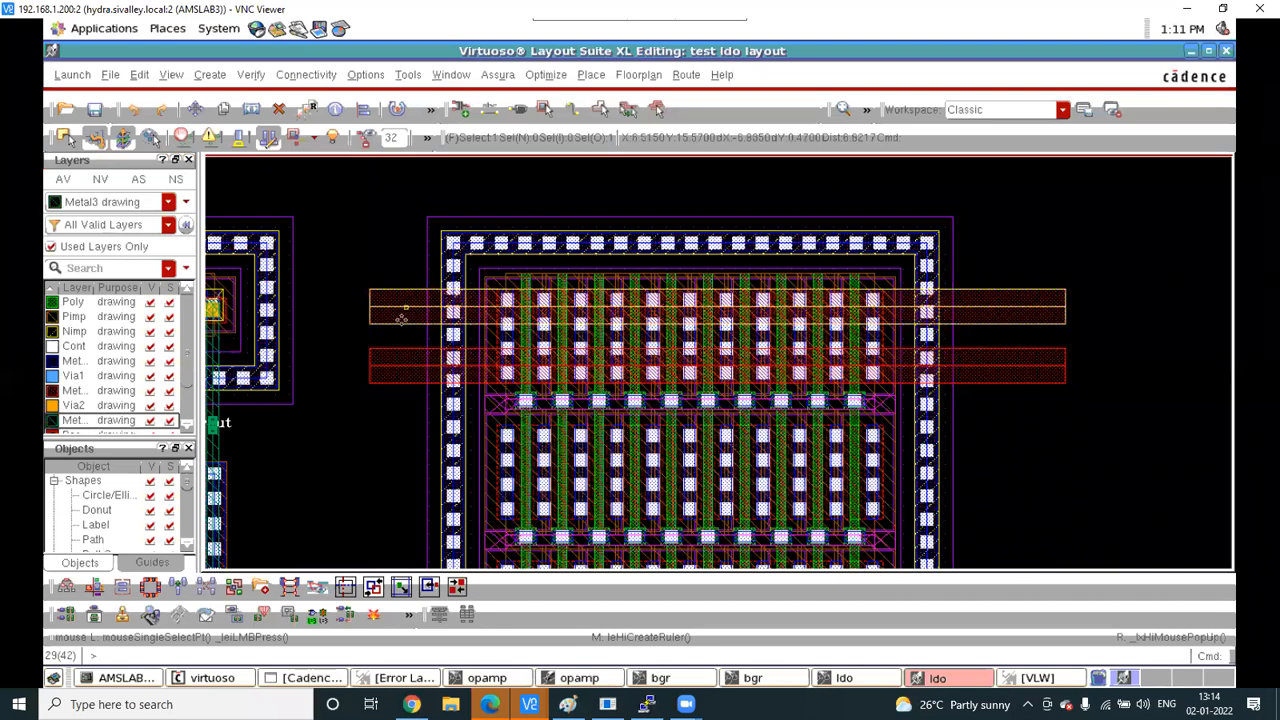
left_click(385, 374, "shift")
key("c")
scroll(418, 330, "down", 2, "ctrl")
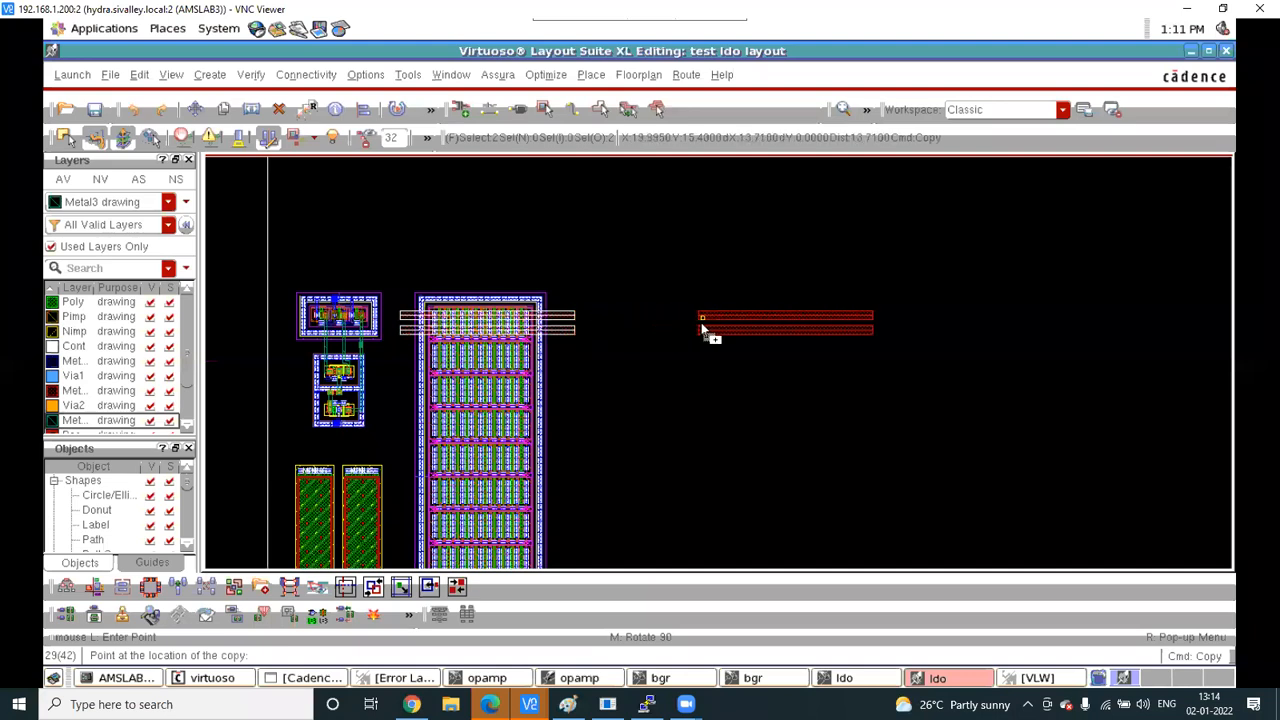
left_click(698, 319)
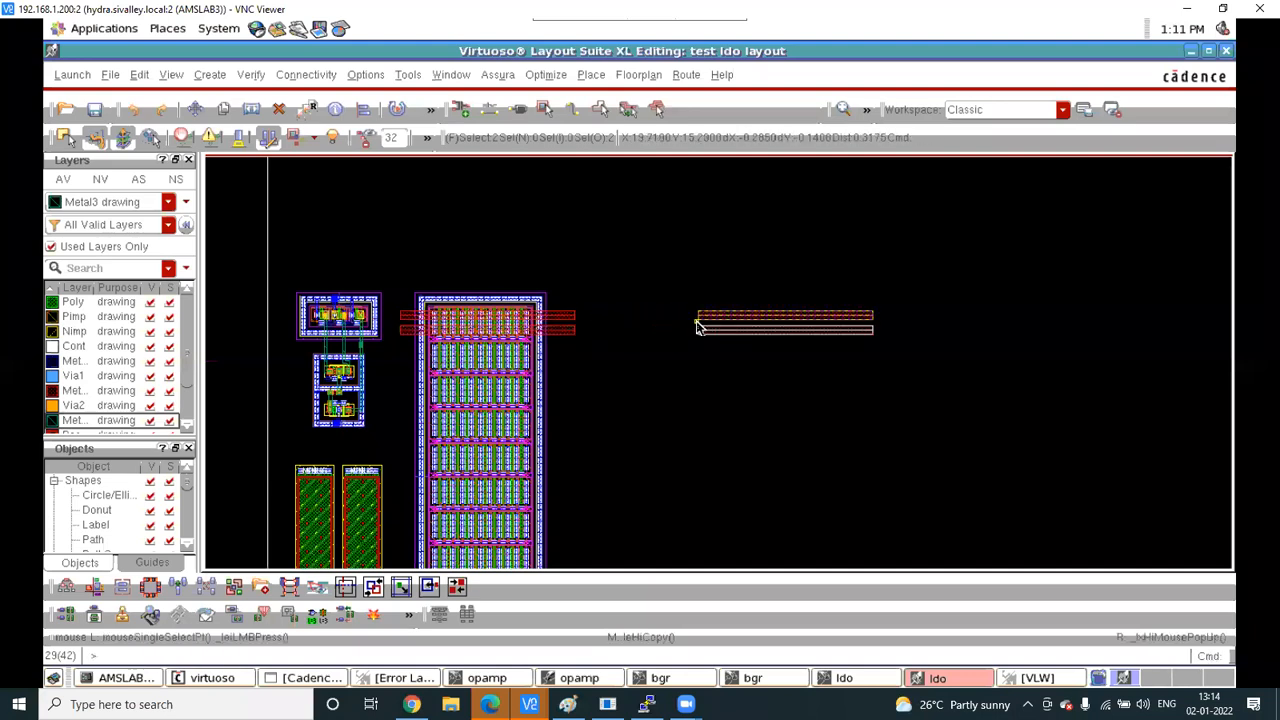
Change the layer of both copied paths beside the array together from Metal2 to Metal3 drawing
key("q")
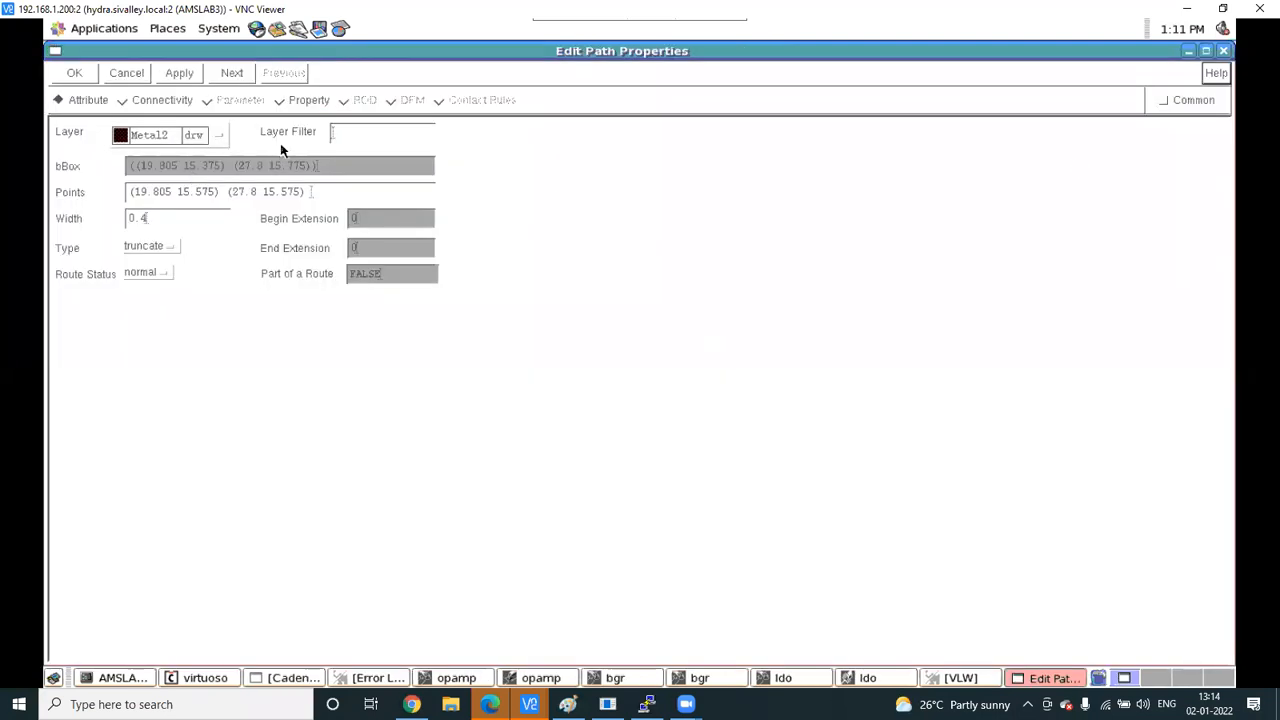
left_click(1173, 104)
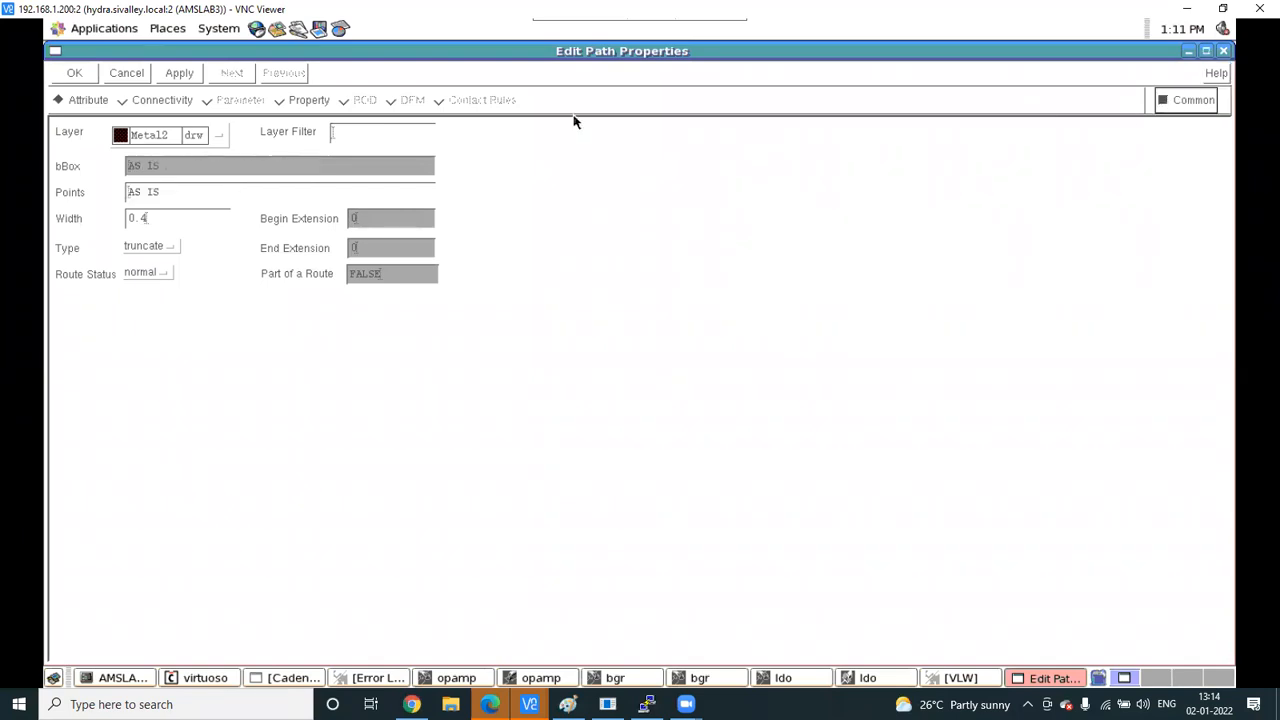
left_click(216, 142)
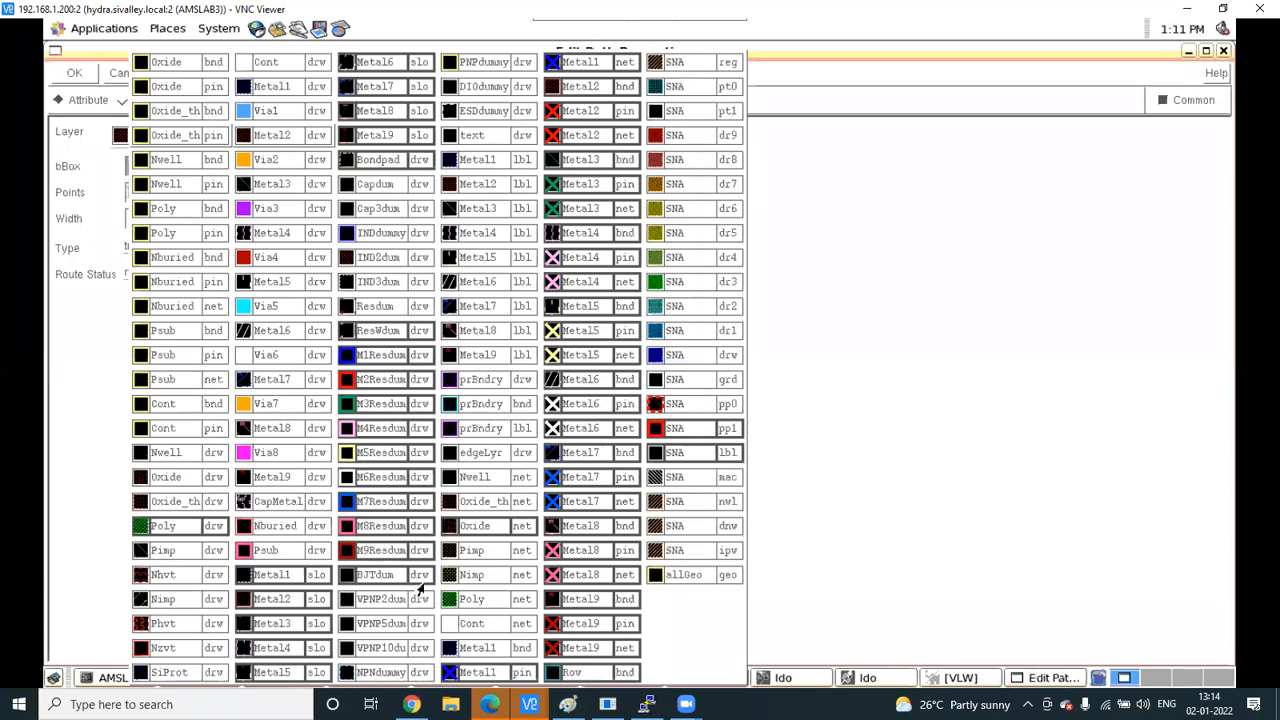
left_click(283, 187)
left_click(175, 73)
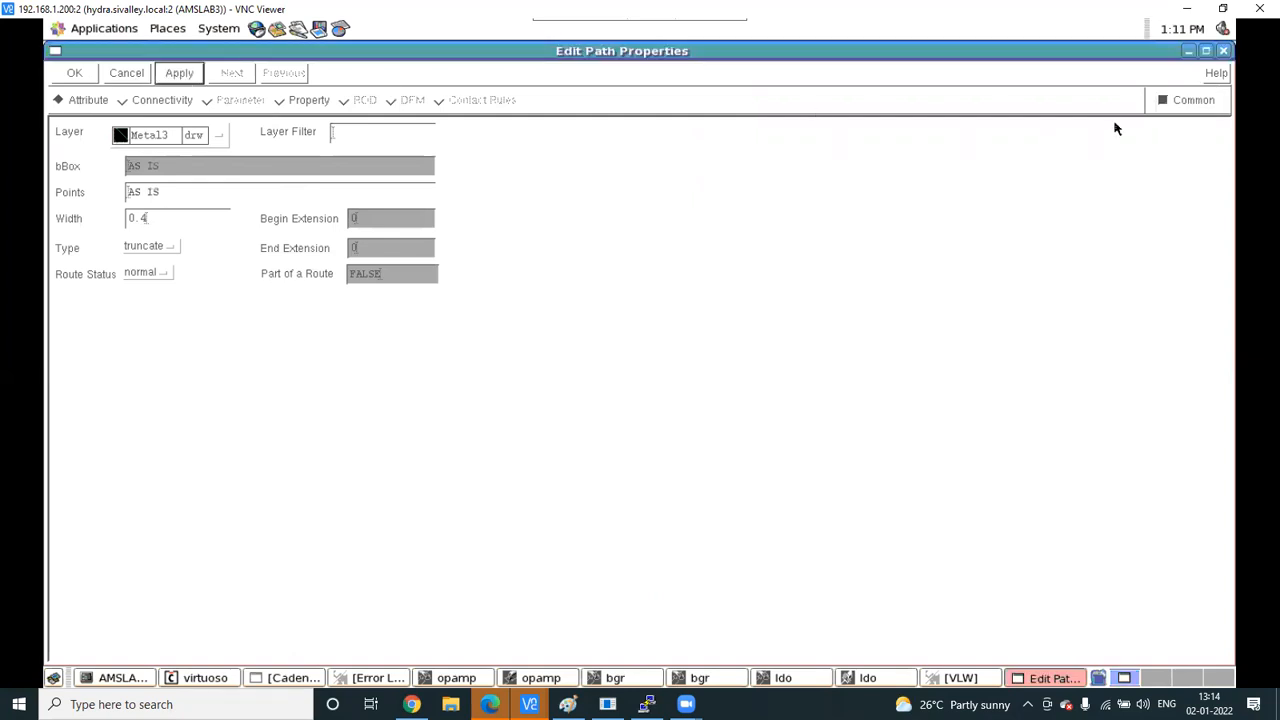
left_click(1223, 51)
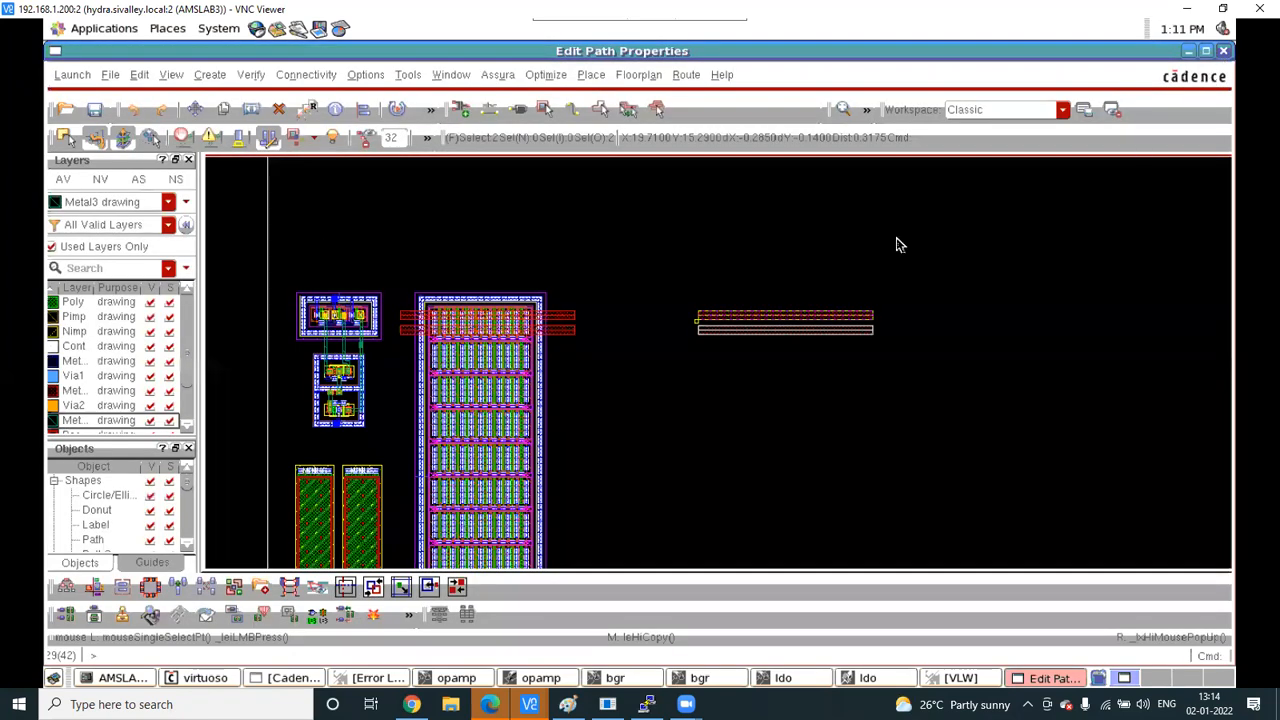
Move both Metal3 paths horizontally by about 13.7 so they lie exactly over the Metal2 paths crossing the array's top row
scroll(743, 334, "up", 3, "ctrl")
scroll(614, 380, "down", 2, "ctrl")
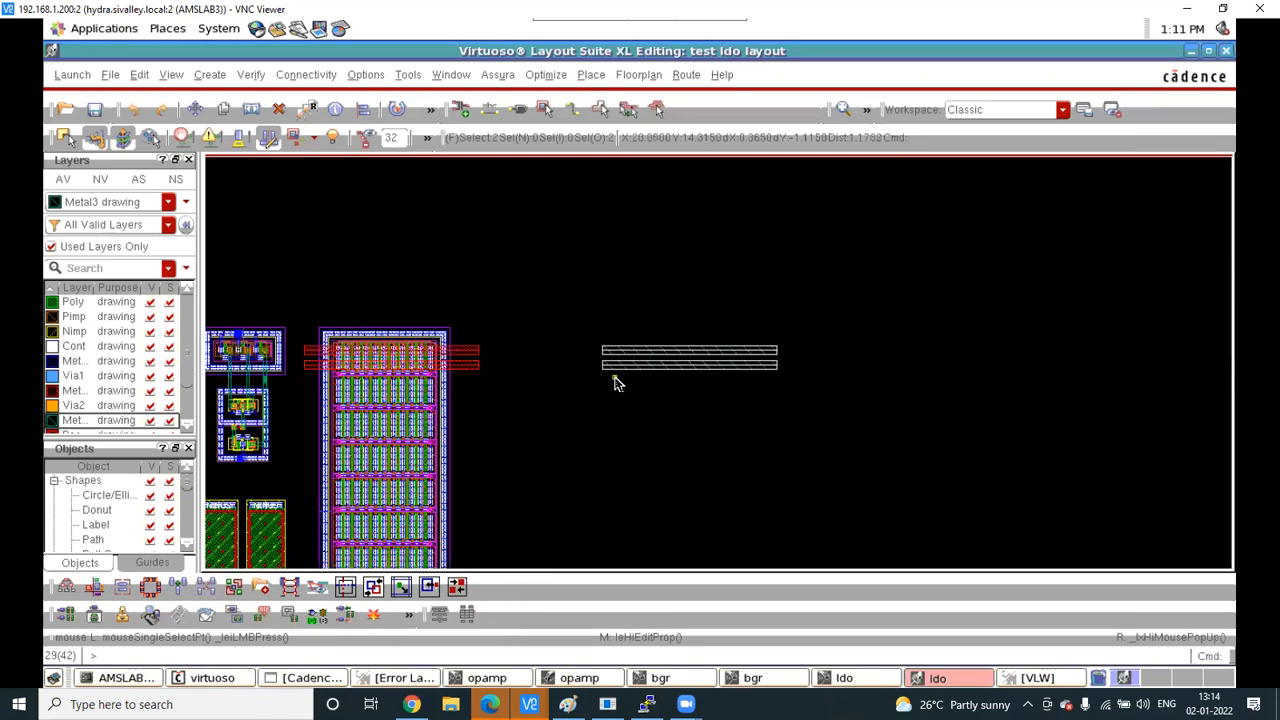
left_click_drag(551, 318, 990, 440)
key("m")
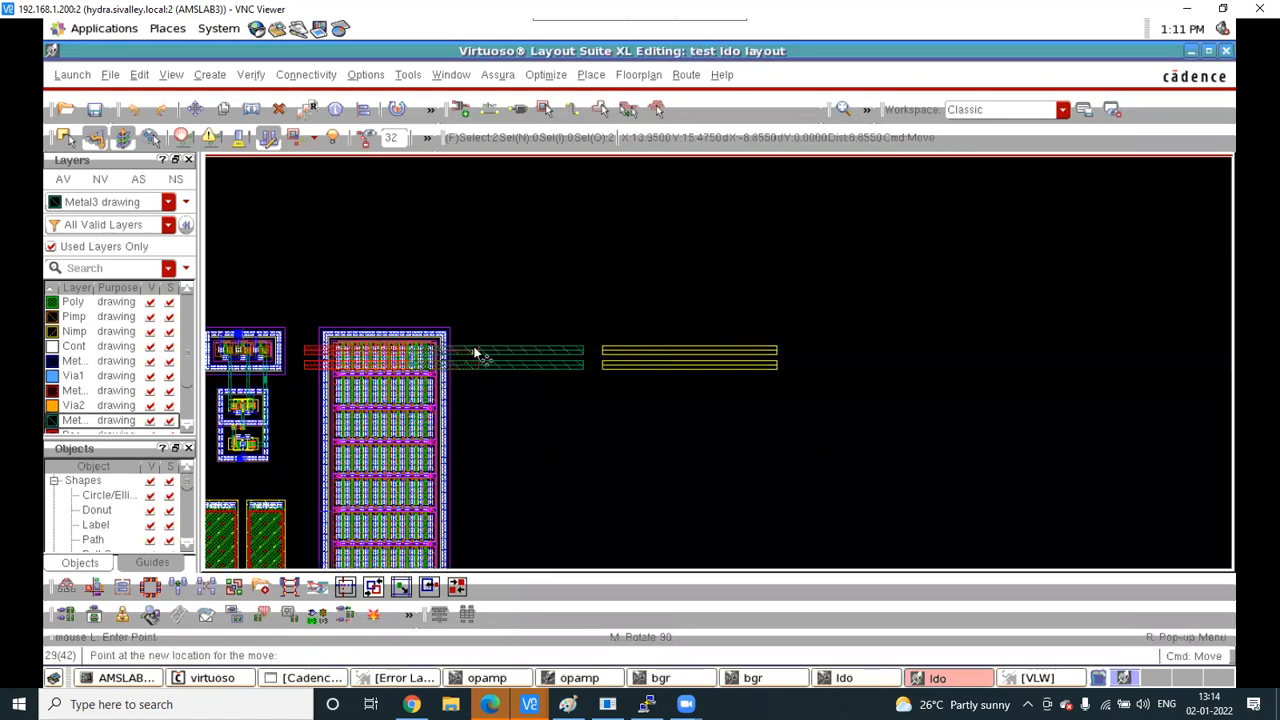
scroll(477, 351, "up", 2, "ctrl")
scroll(486, 366, "down", 2, "ctrl")
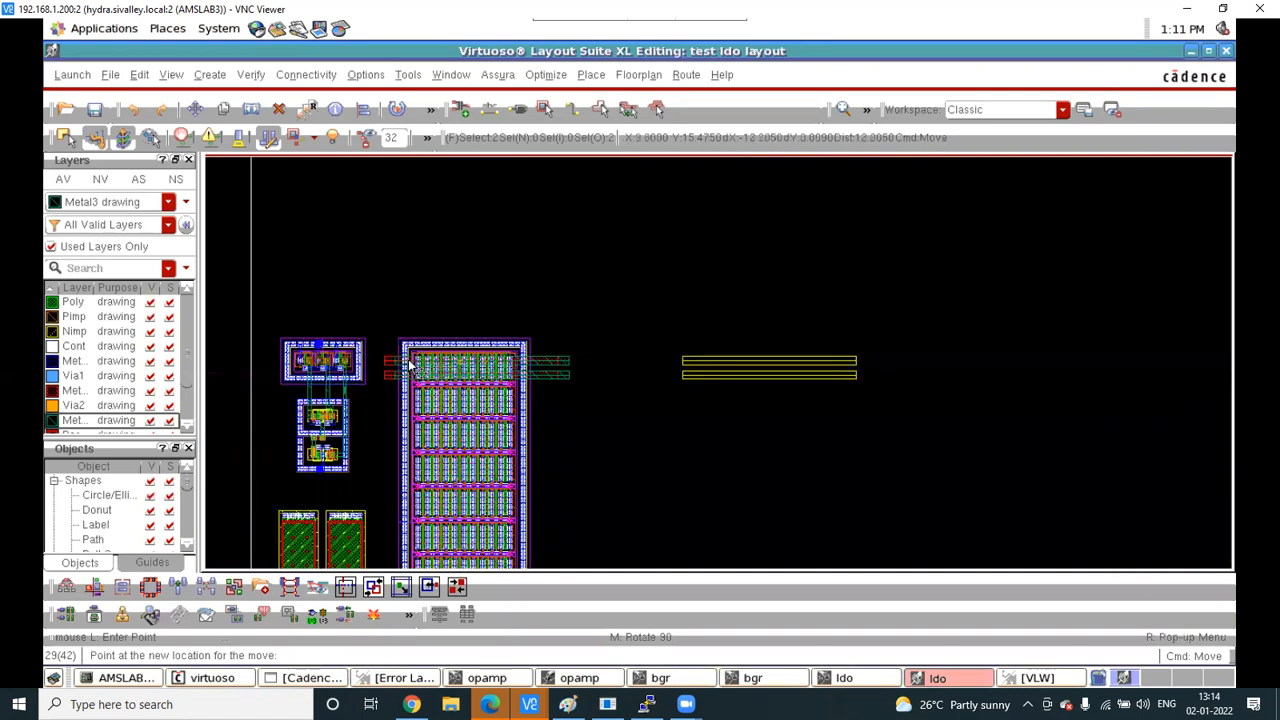
scroll(409, 366, "up", 2, "ctrl")
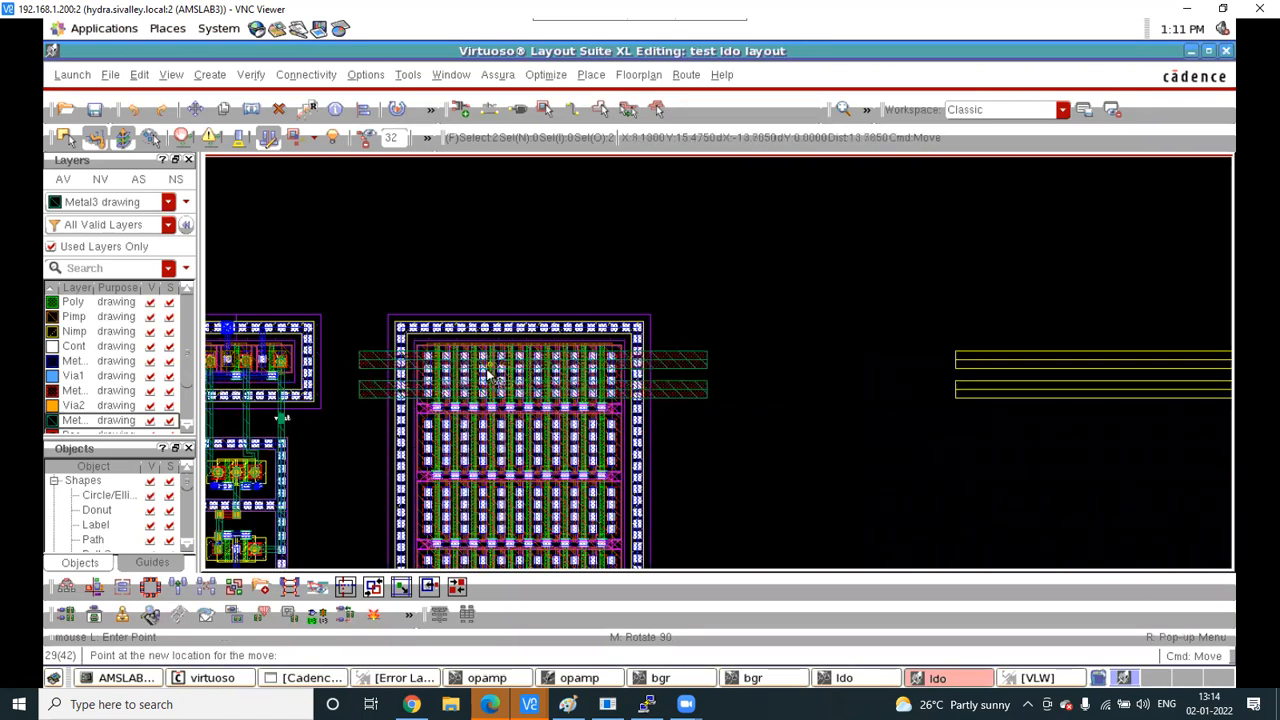
scroll(485, 374, "up", 2, "ctrl")
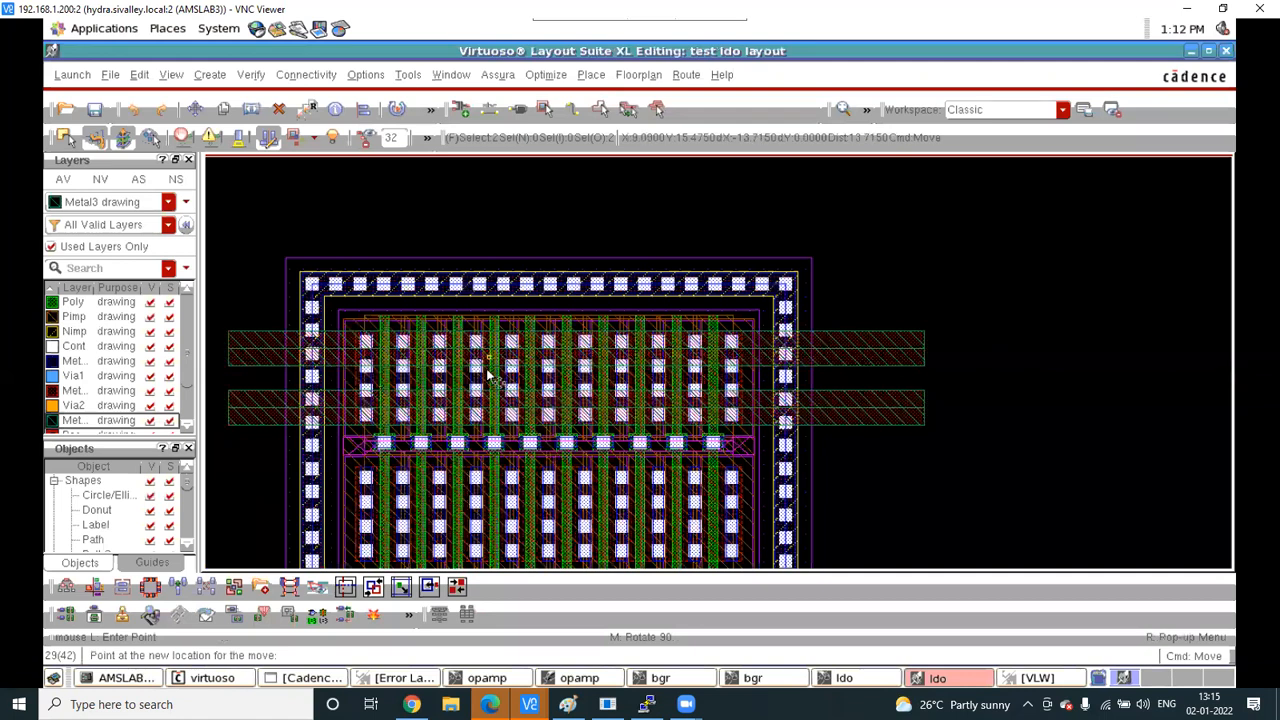
left_click(489, 374)
Select the upper and lower paths at the array's right end and copy them horizontally by about 10.5 into the empty area
scroll(490, 372, "down", 2, "ctrl")
scroll(490, 373, "down", 1, "ctrl")
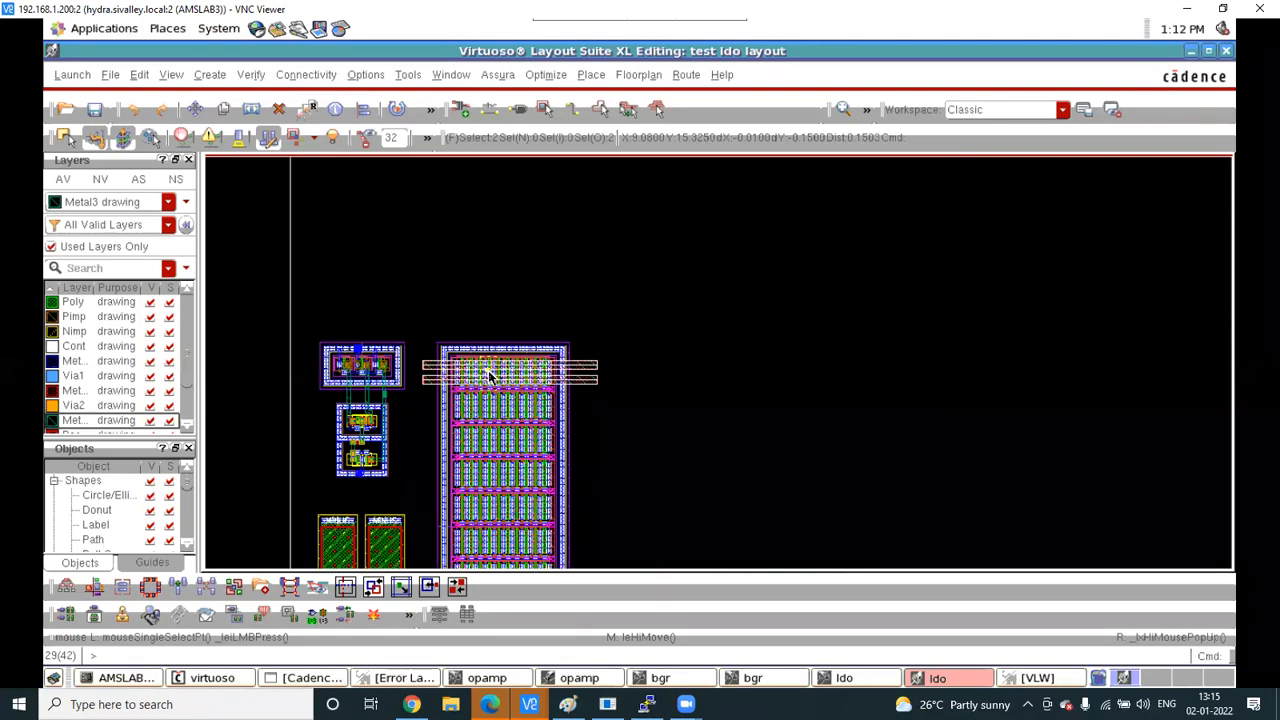
scroll(586, 374, "up", 1, "ctrl")
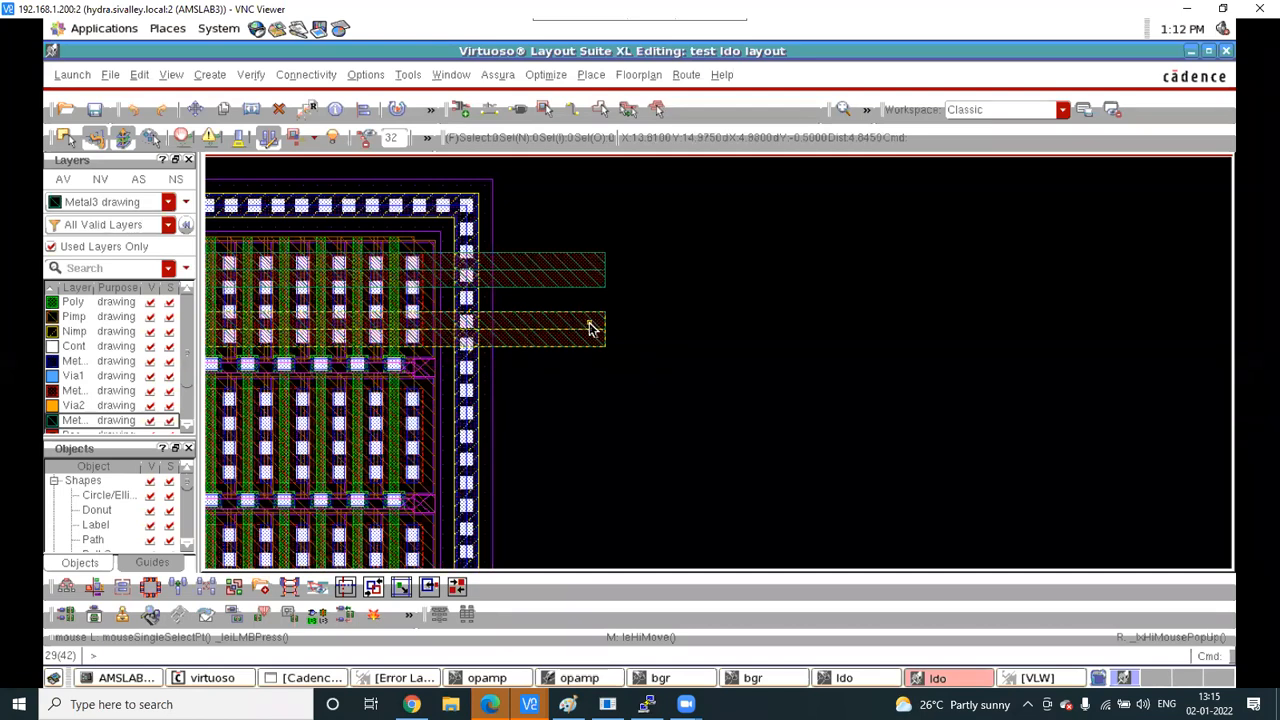
scroll(590, 328, "down", 2, "ctrl")
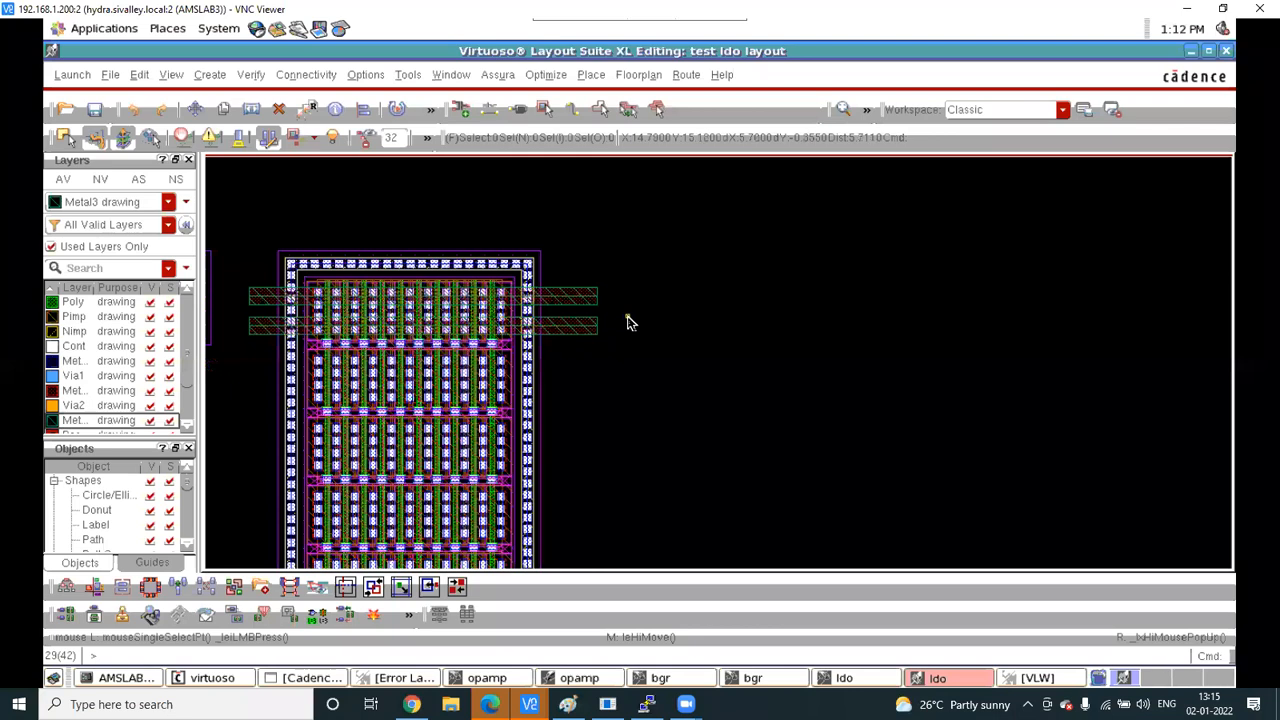
left_click(582, 298)
left_click(590, 294, "shift")
key("c")
scroll(677, 297, "down", 1)
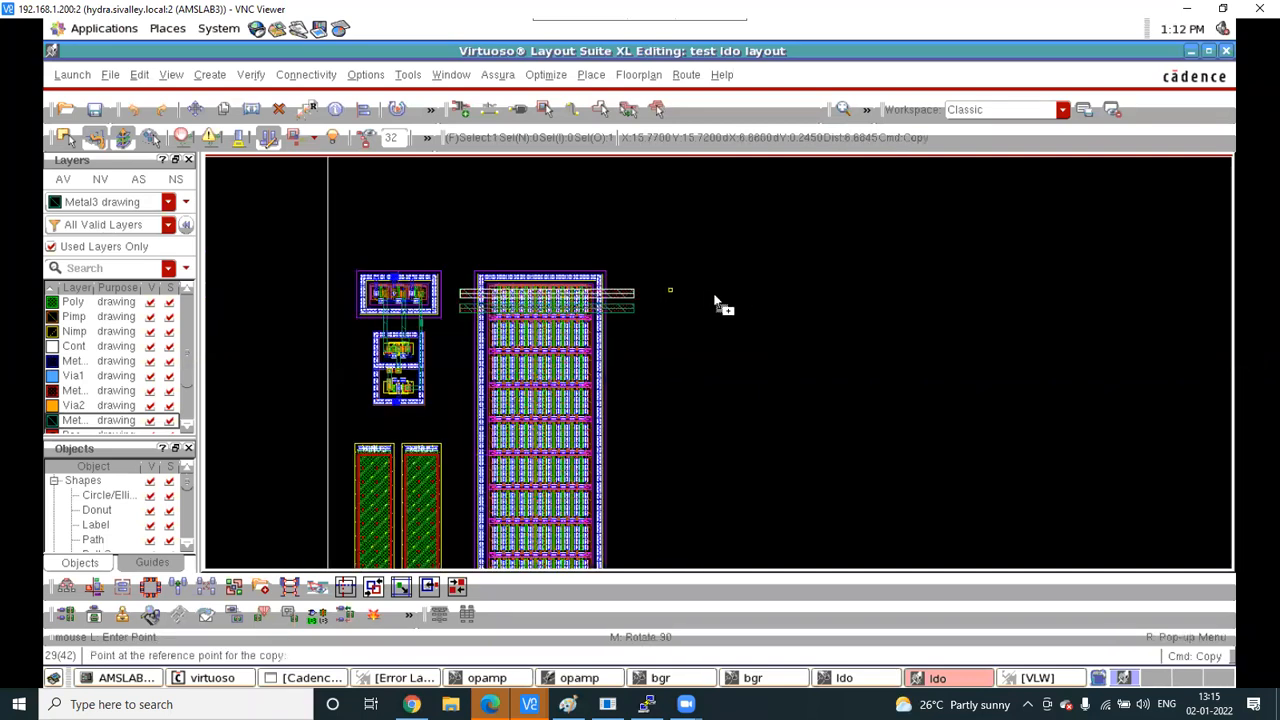
key("Escape")
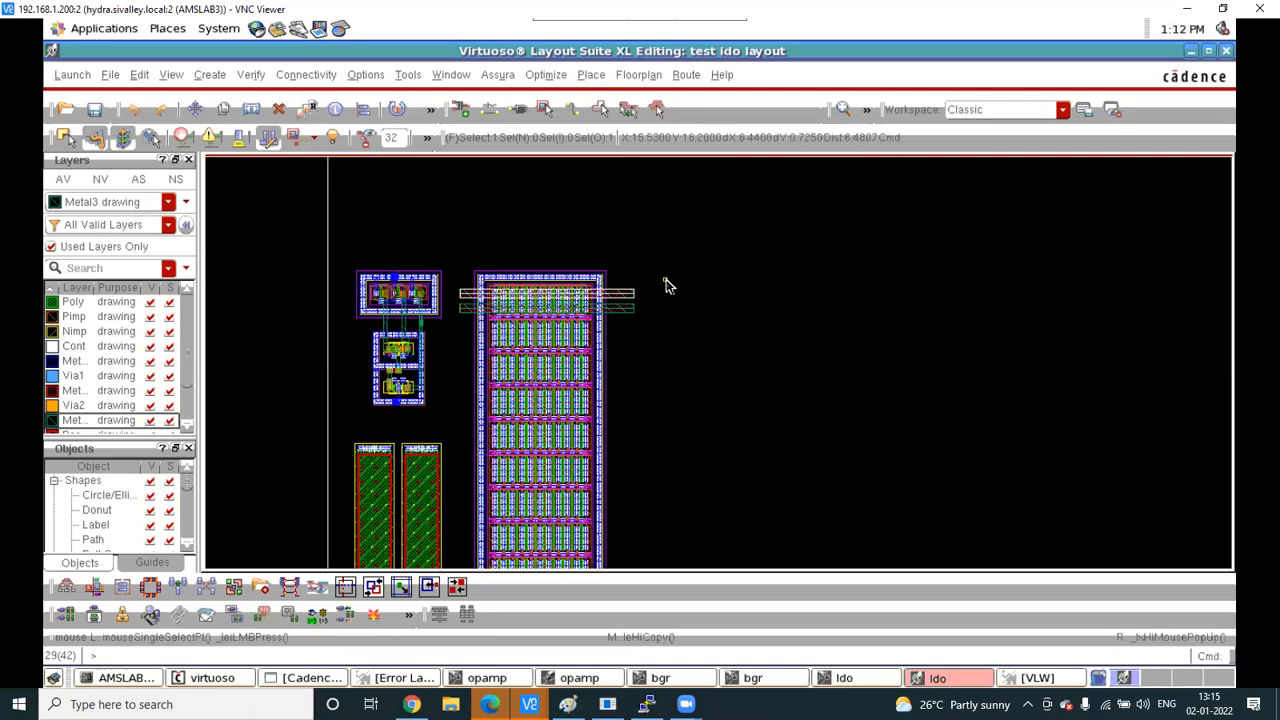
scroll(666, 283, "up", 2)
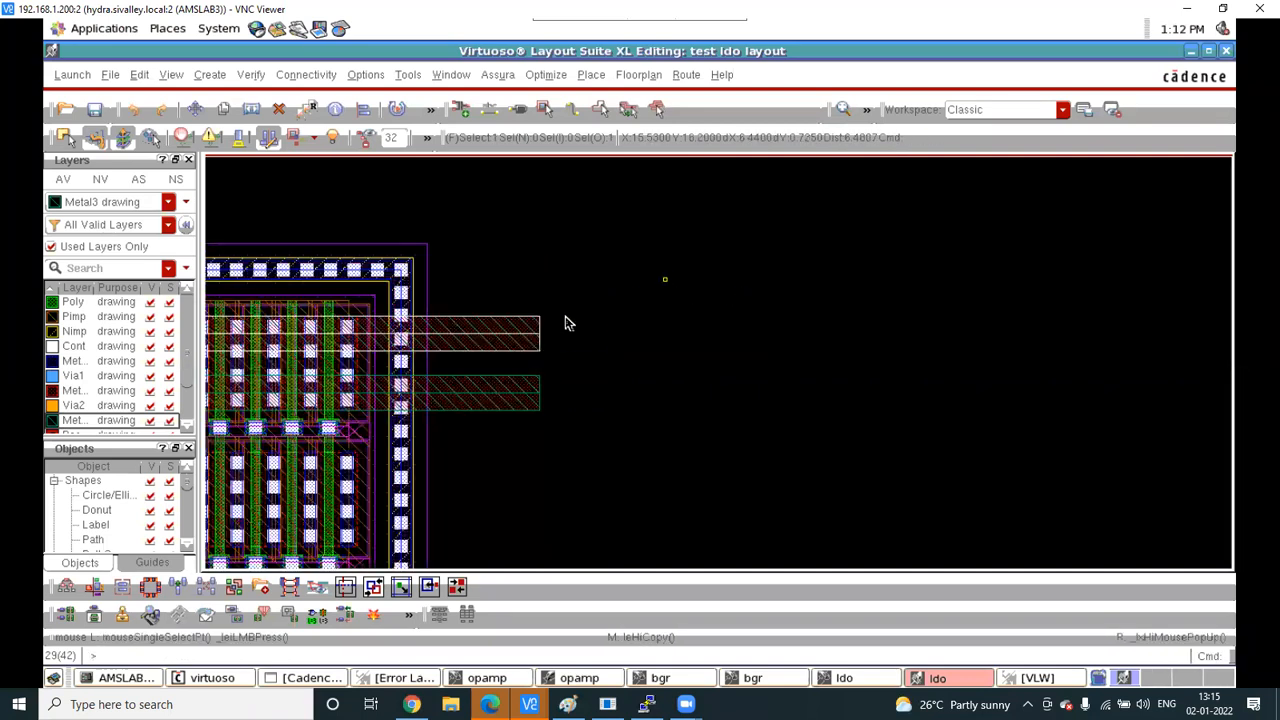
left_click(525, 382, "shift")
key("c")
left_click(527, 381)
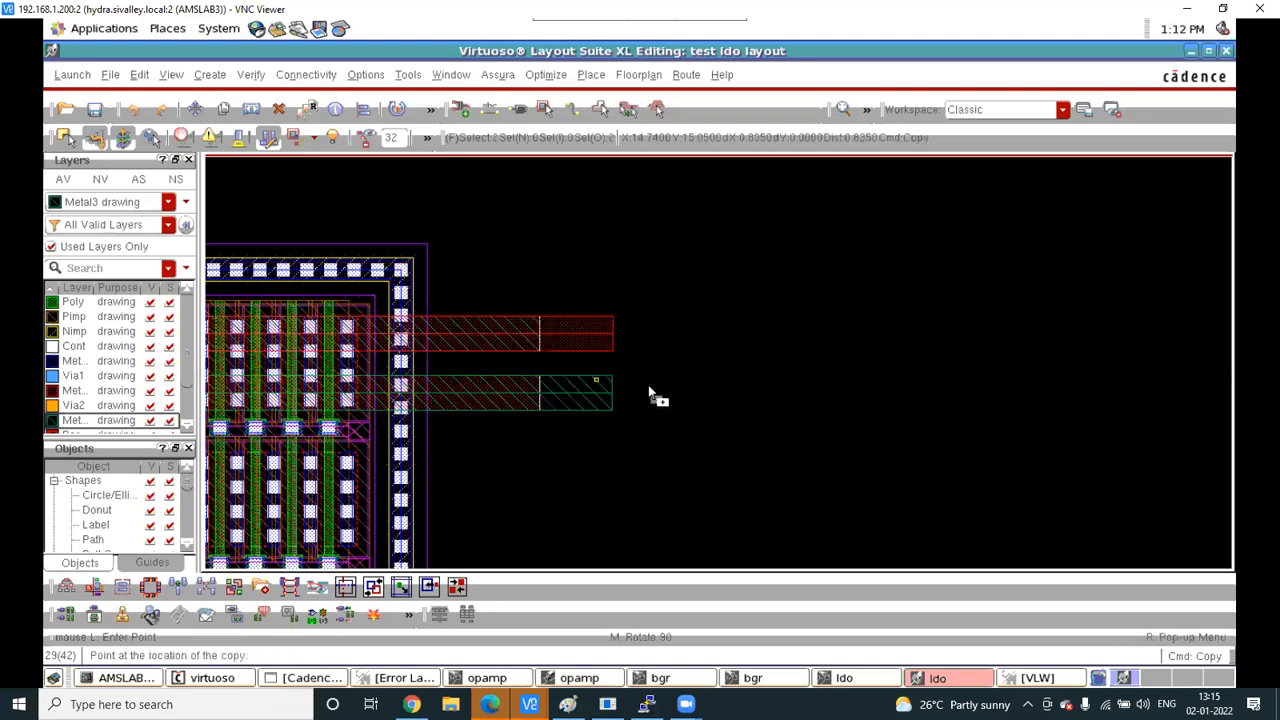
scroll(648, 385, "down", 2)
left_click(878, 388)
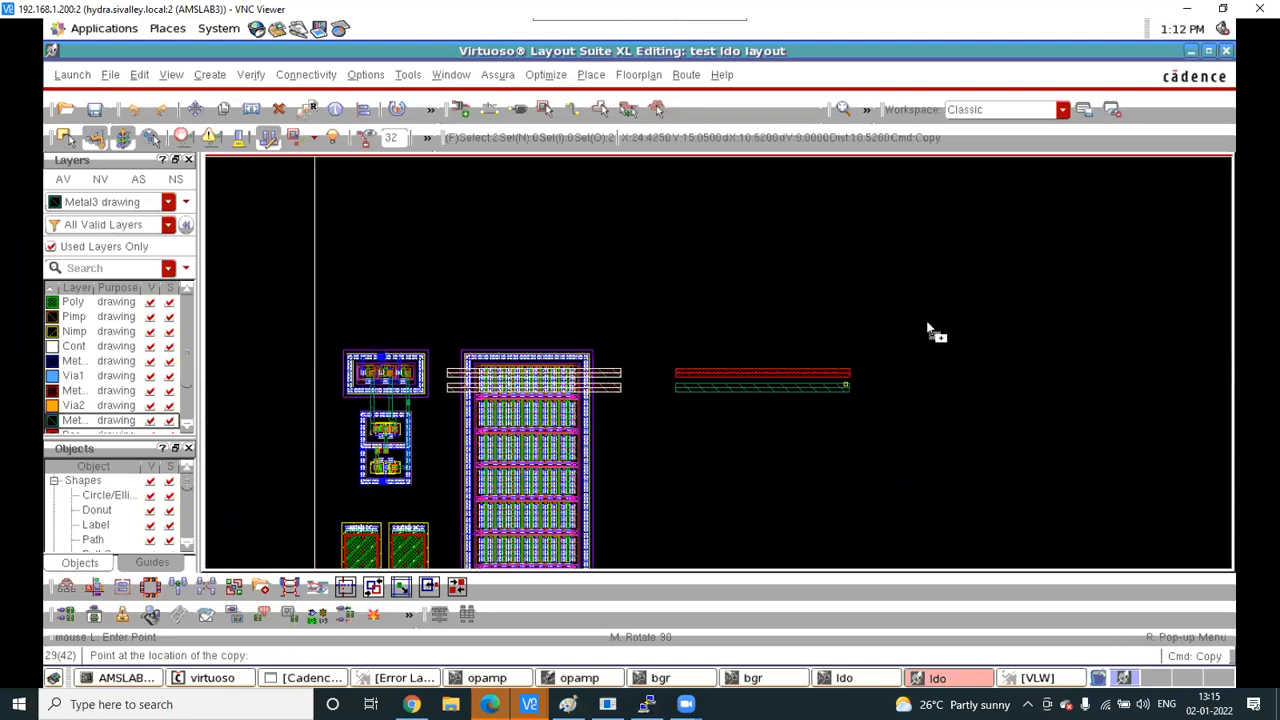
Delete the upper Metal2 path from the copied pair beside the array
scroll(746, 377, "up", 1)
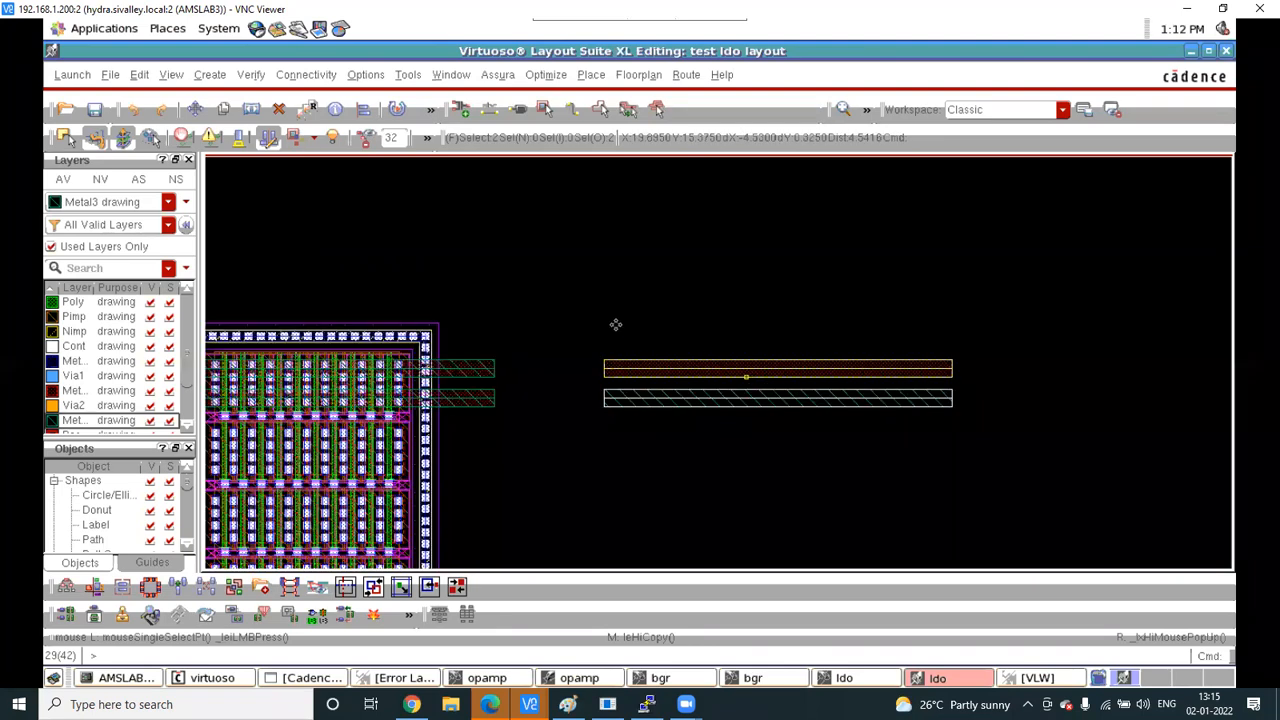
scroll(612, 362, "up", 1)
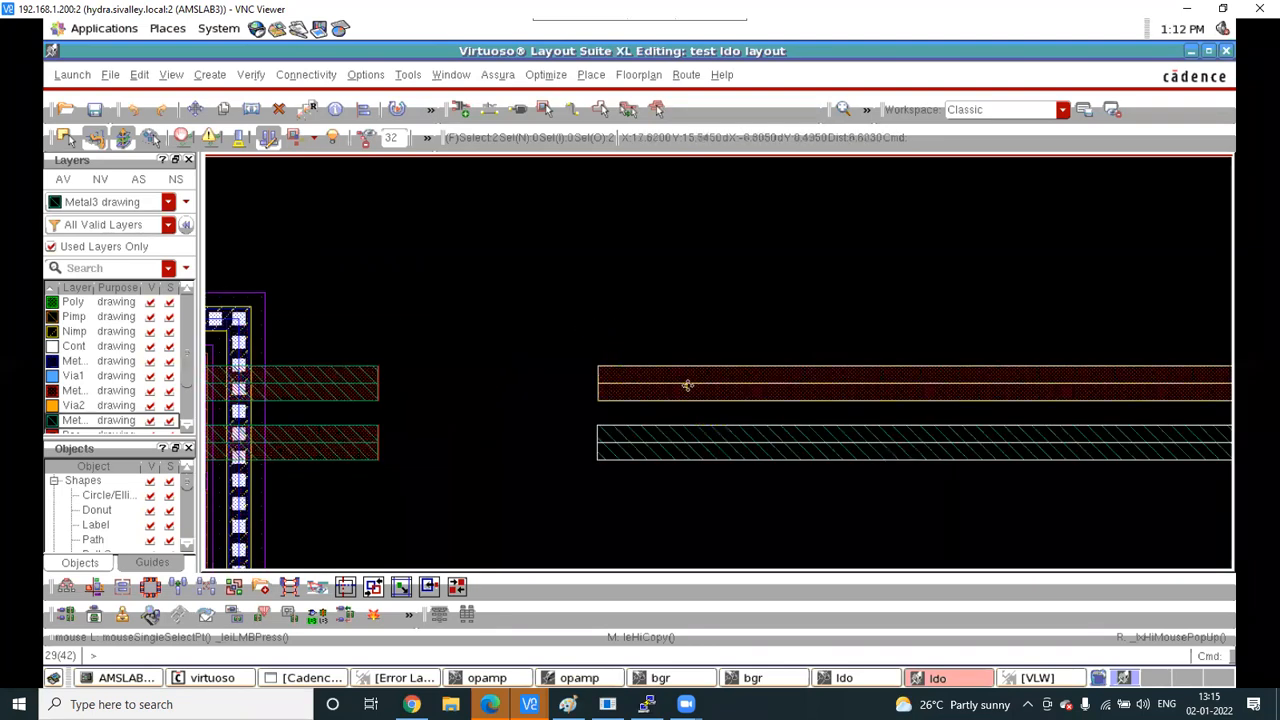
key("Delete")
Copy the spare Metal3 path just above itself and align its upper edge with the upper path crossing the array
left_click(660, 433)
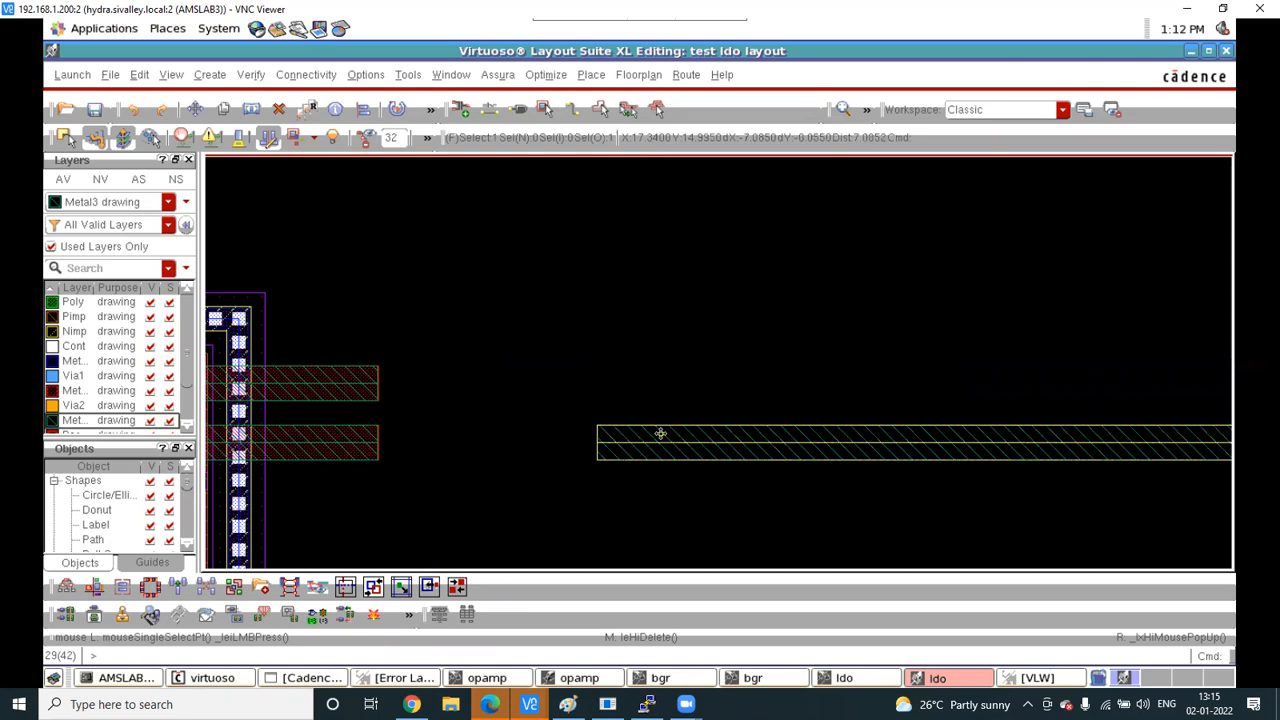
key("c")
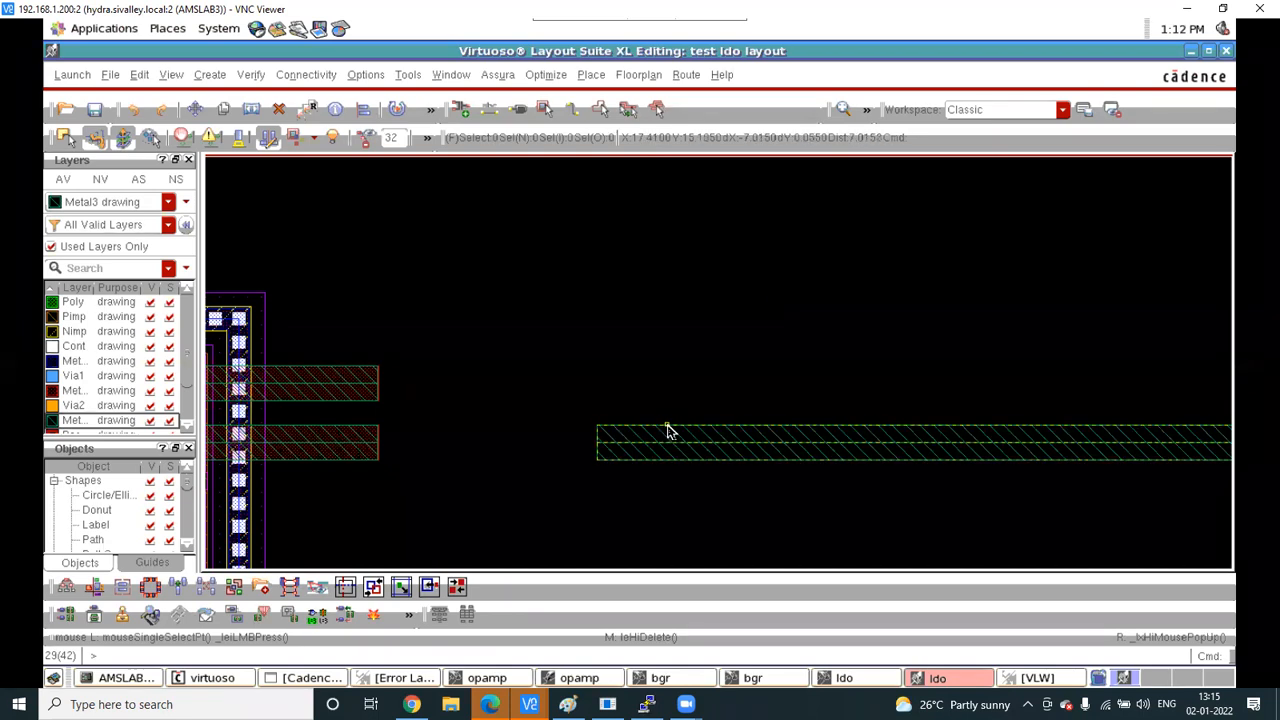
left_click(669, 423)
left_click(675, 368)
key("a")
left_click(590, 369)
left_click(329, 369)
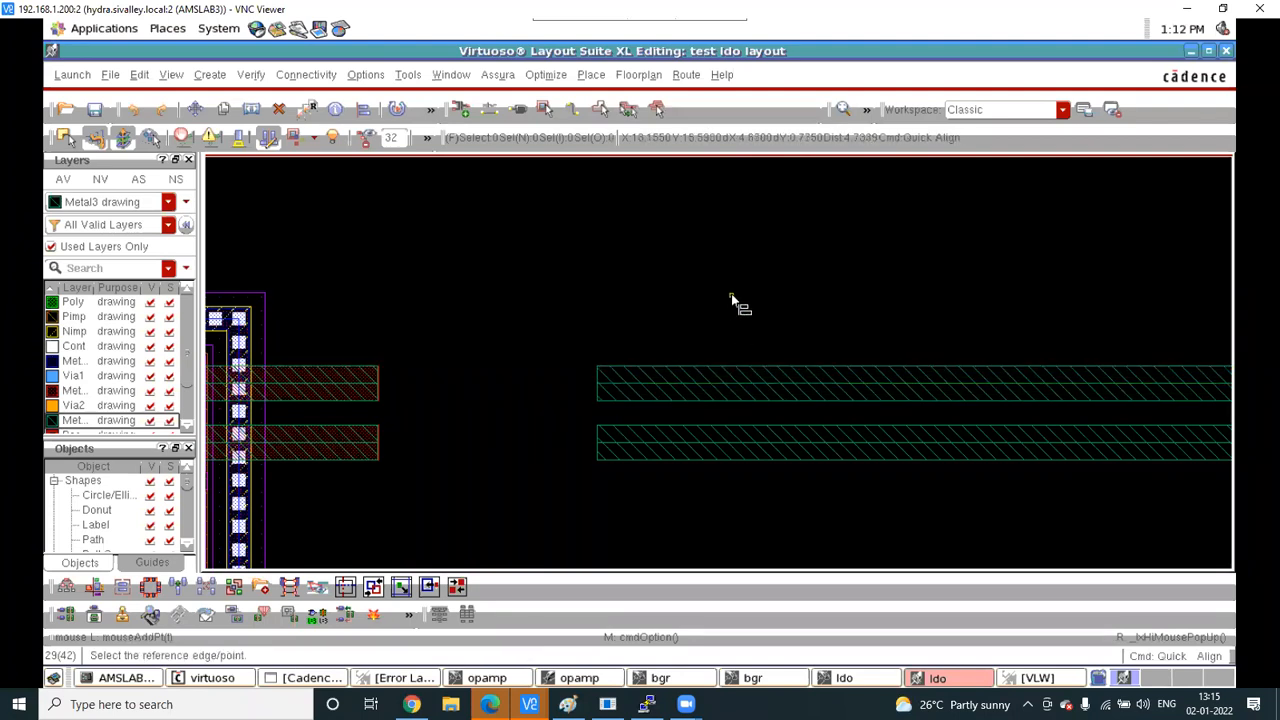
key("Escape")
Select both spare Metal3 paths and reassign the upper one to the Metal4 drawing layer
left_click(712, 373)
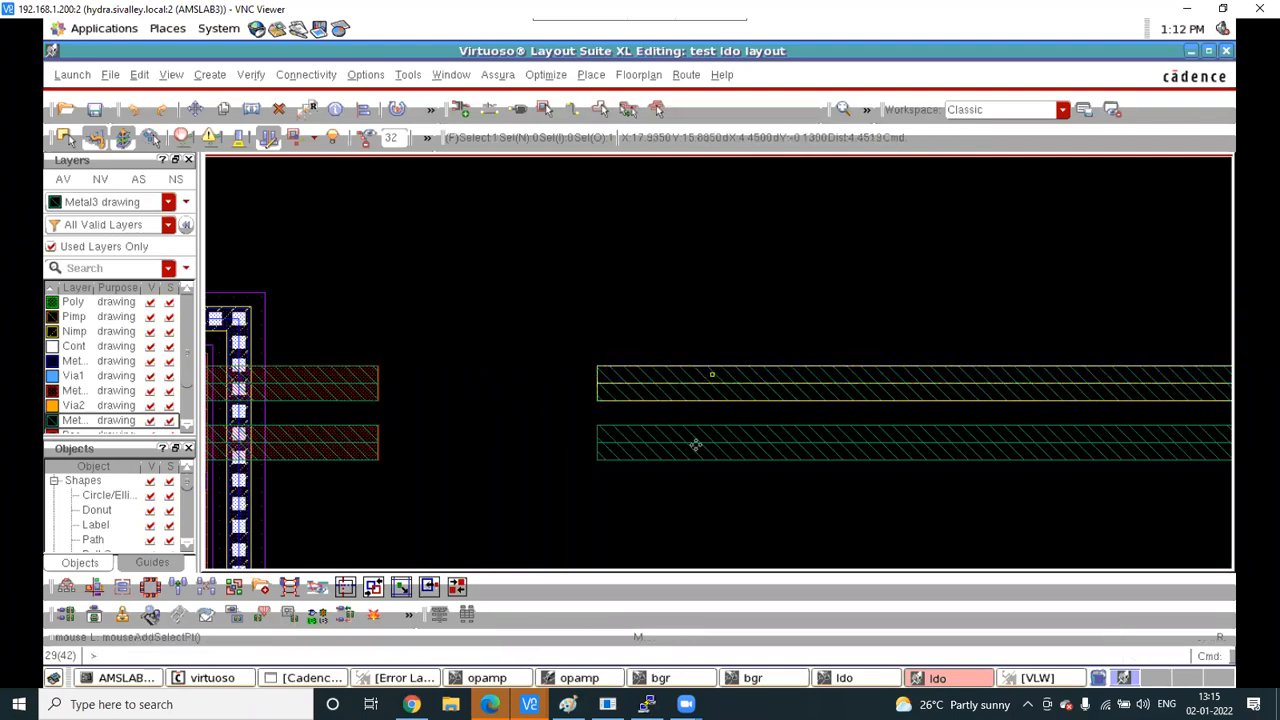
left_click(695, 447, "shift")
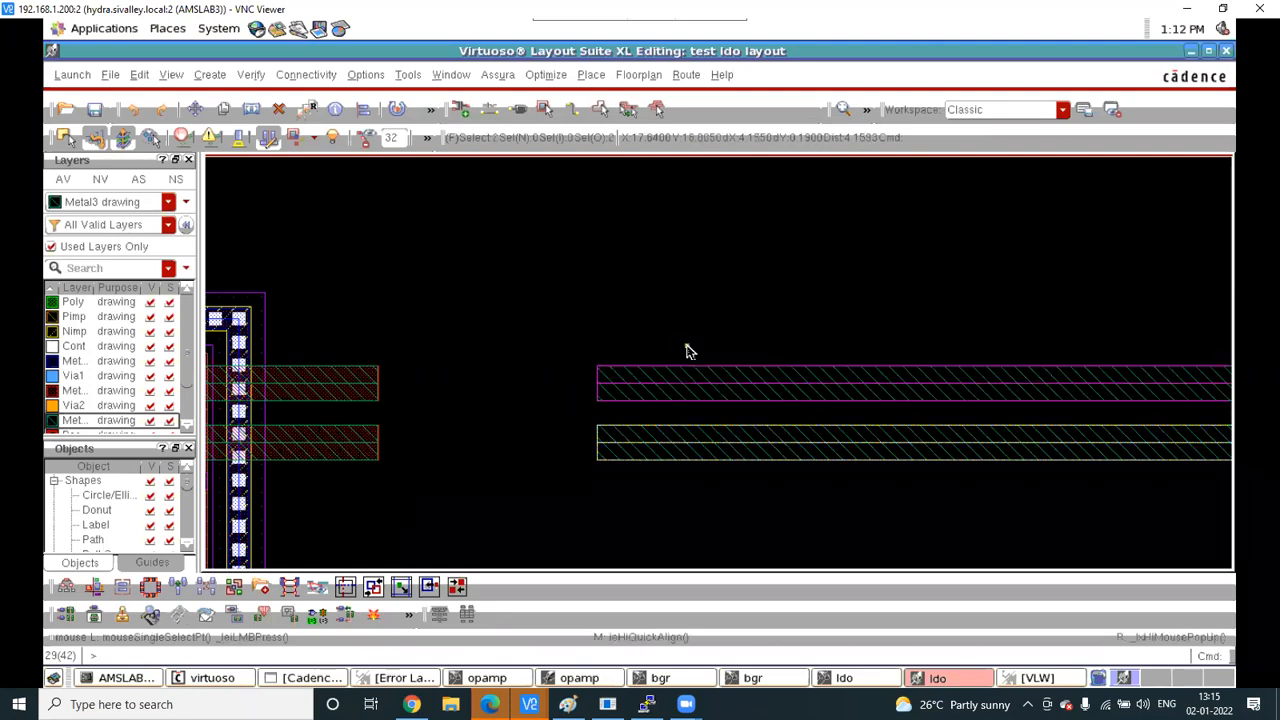
key("q")
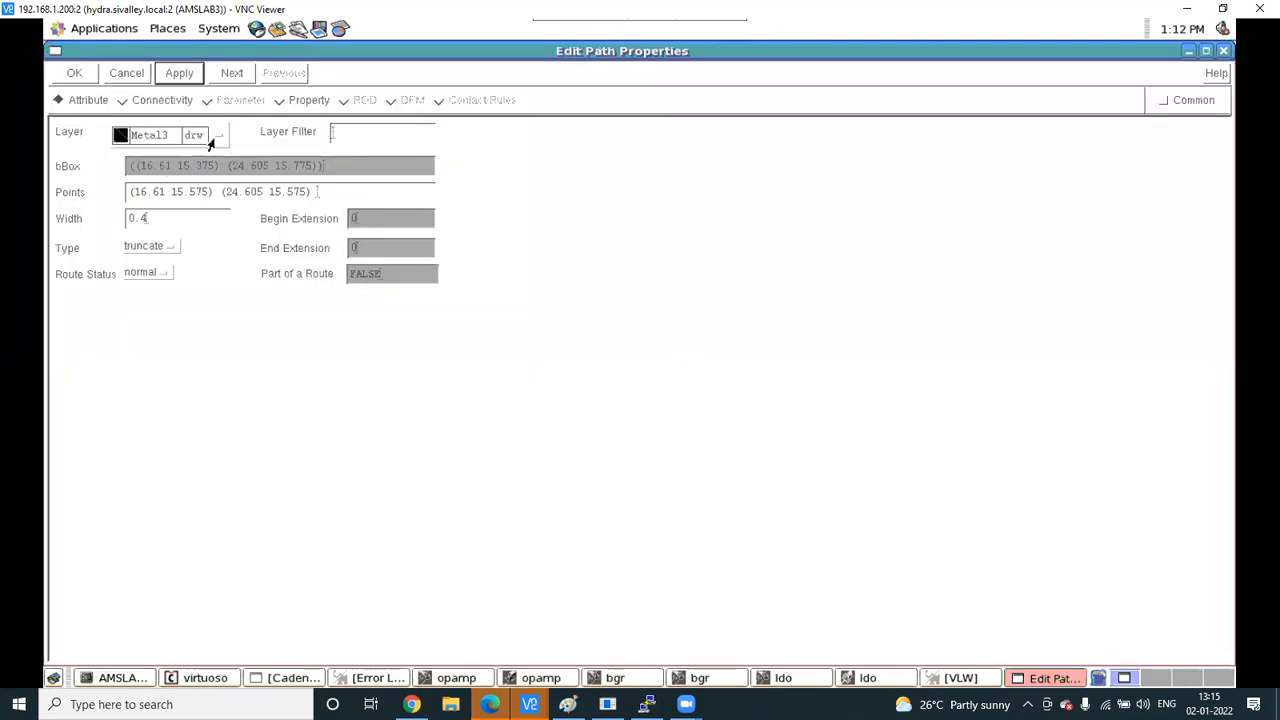
left_click(211, 144)
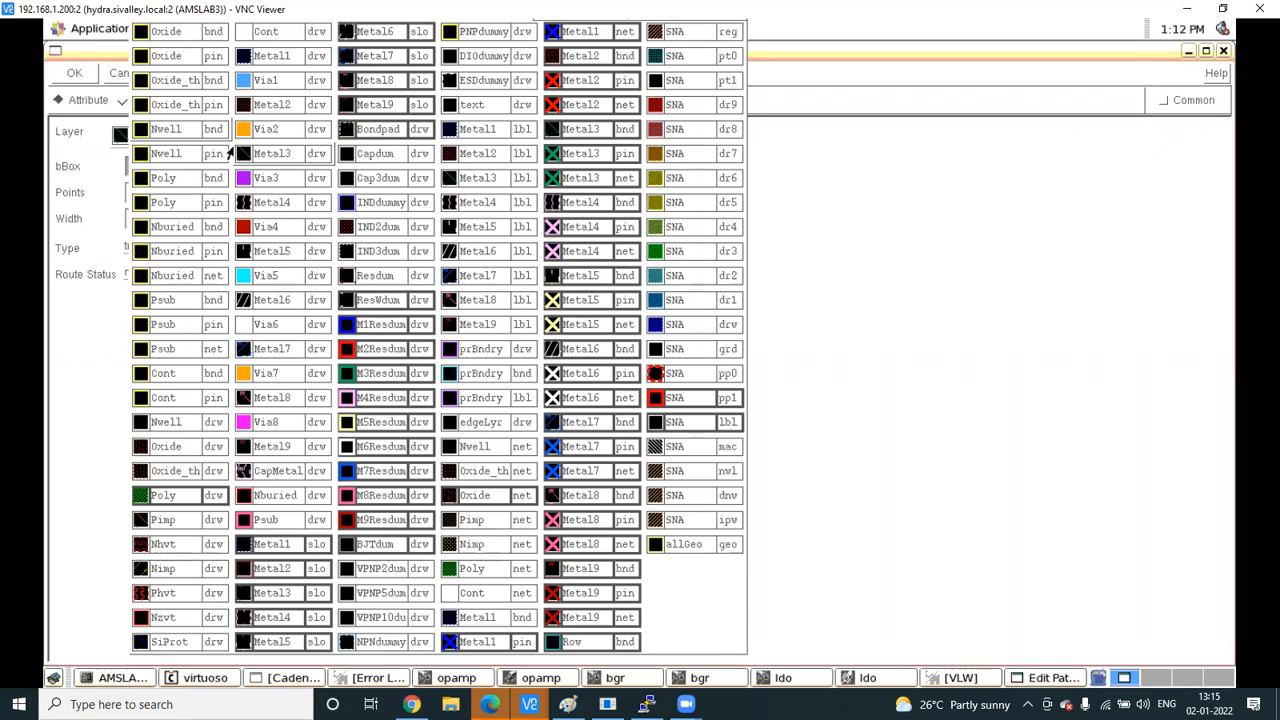
left_click(271, 202)
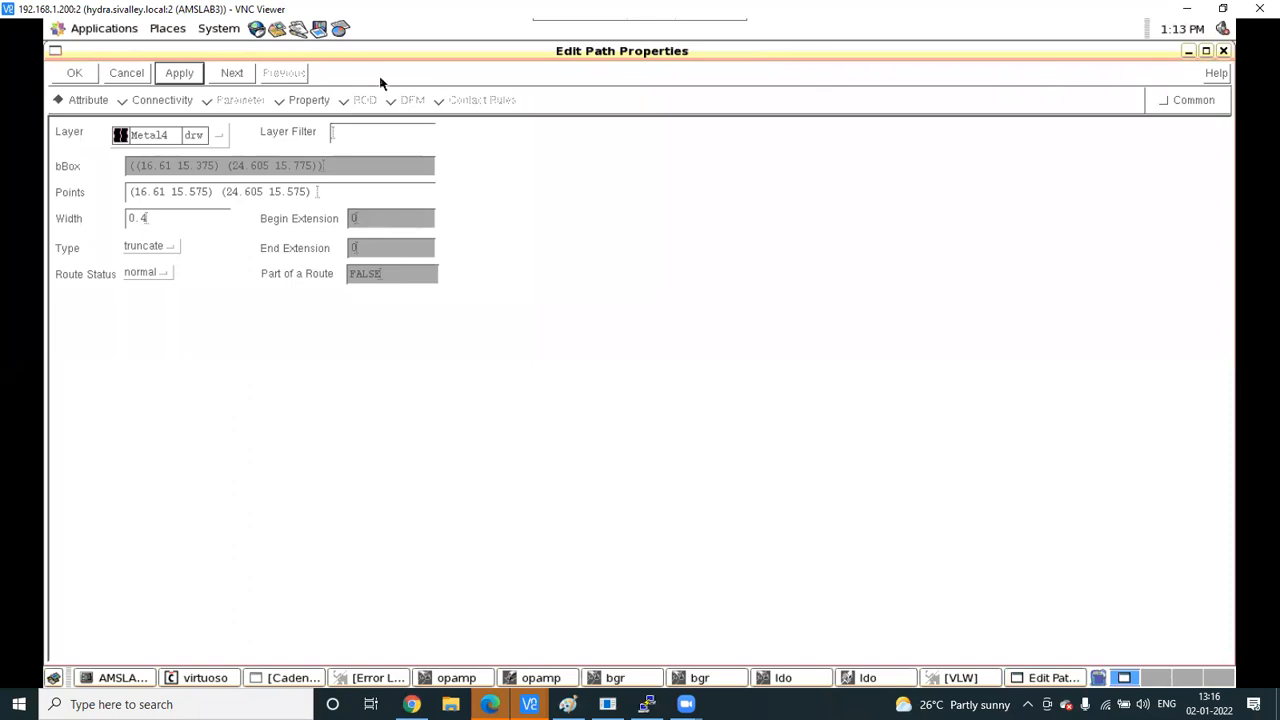
left_click(179, 74)
left_click(1163, 102)
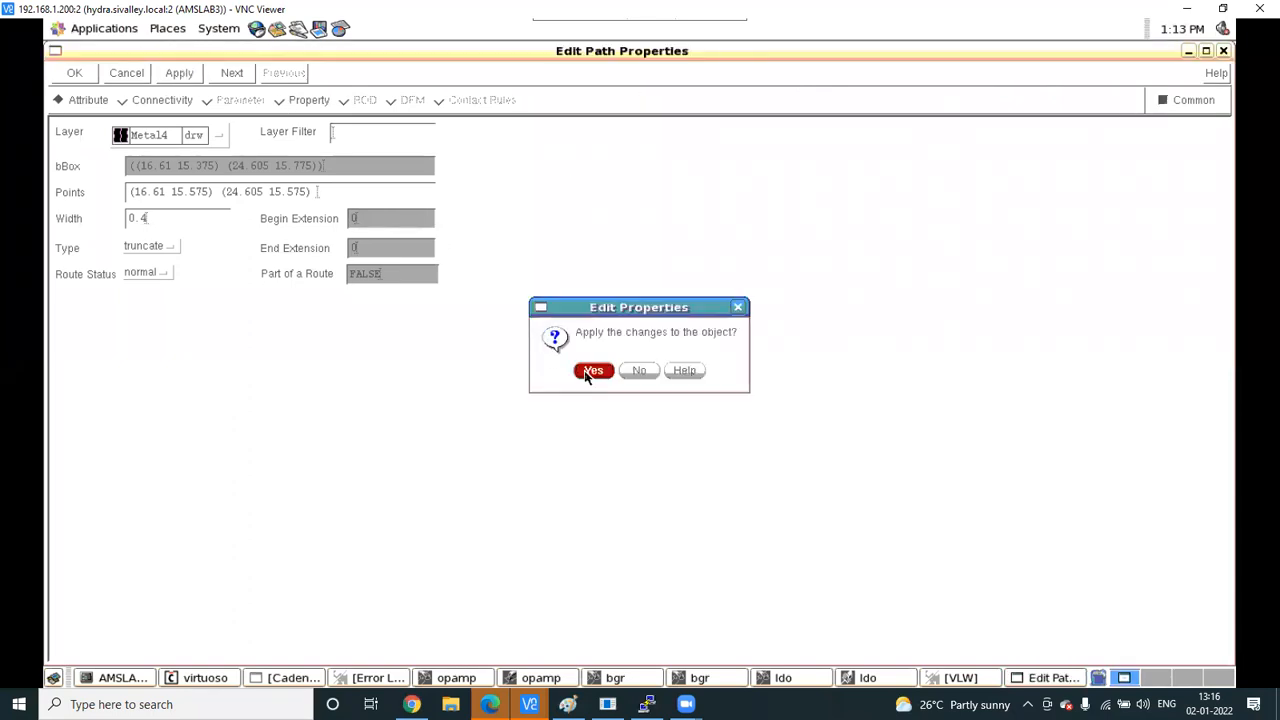
key("Return")
left_click(177, 80)
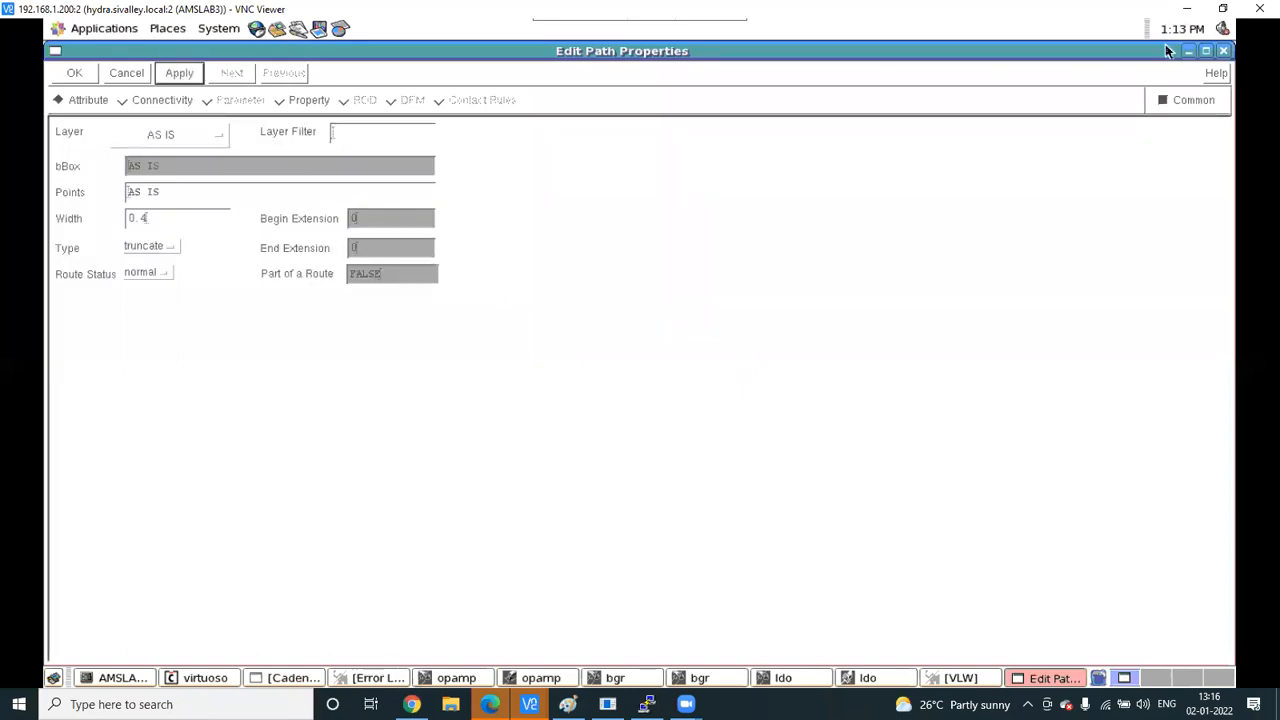
left_click(1225, 51)
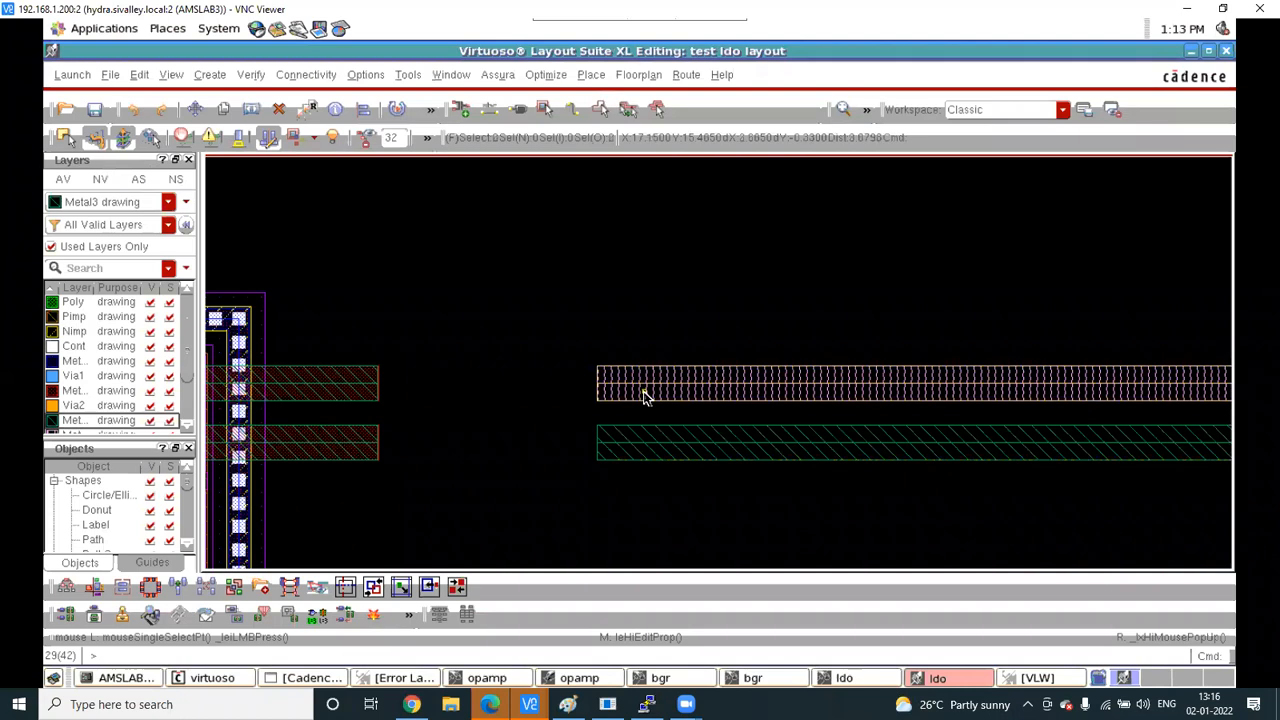
Replace the lower spare Metal3 path with a copy of the Metal4 path, using Quick Align to match the lower array path
left_click(643, 451)
key("Delete")
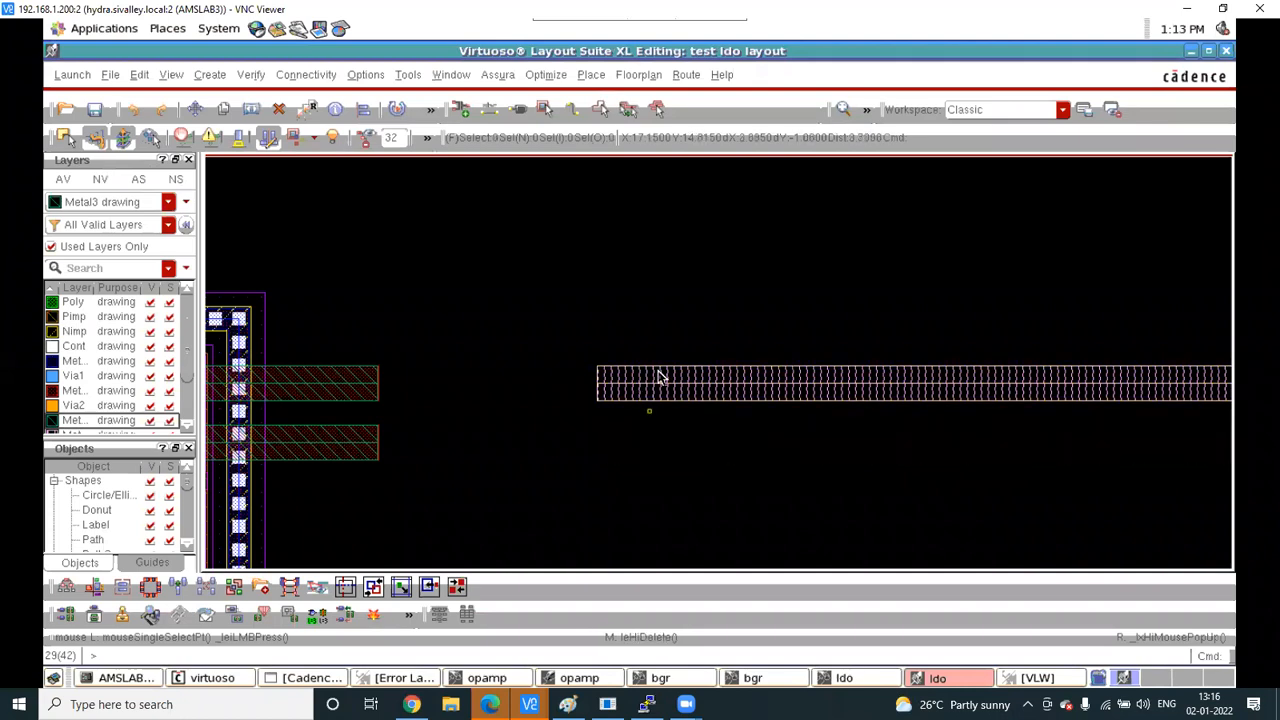
key("c")
left_click(661, 391)
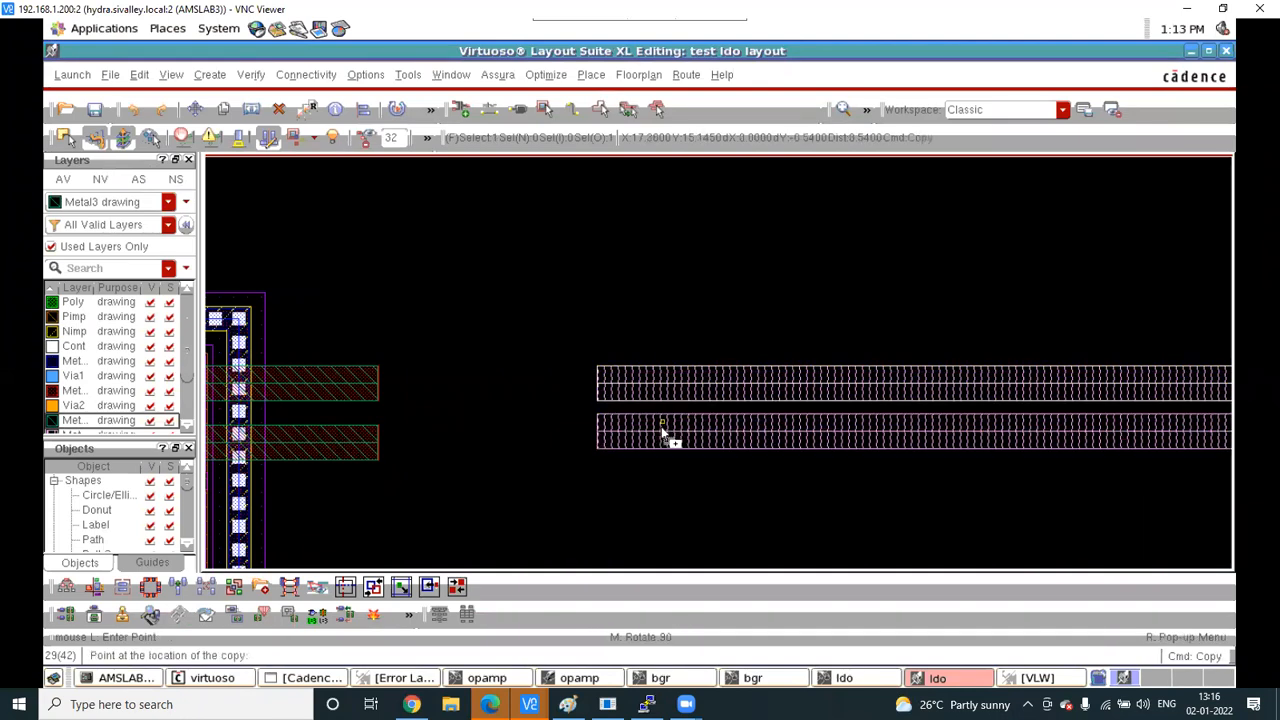
left_click(661, 428)
key("a")
left_click(665, 420)
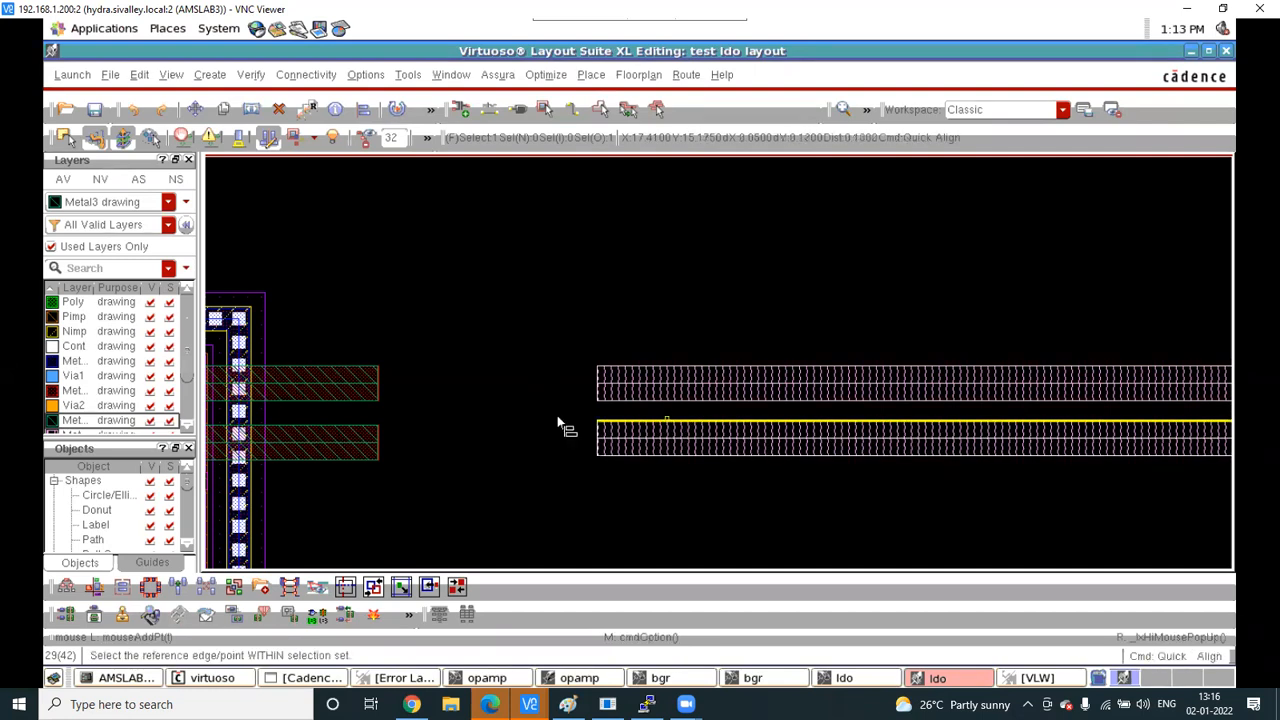
left_click(578, 388)
key("f")
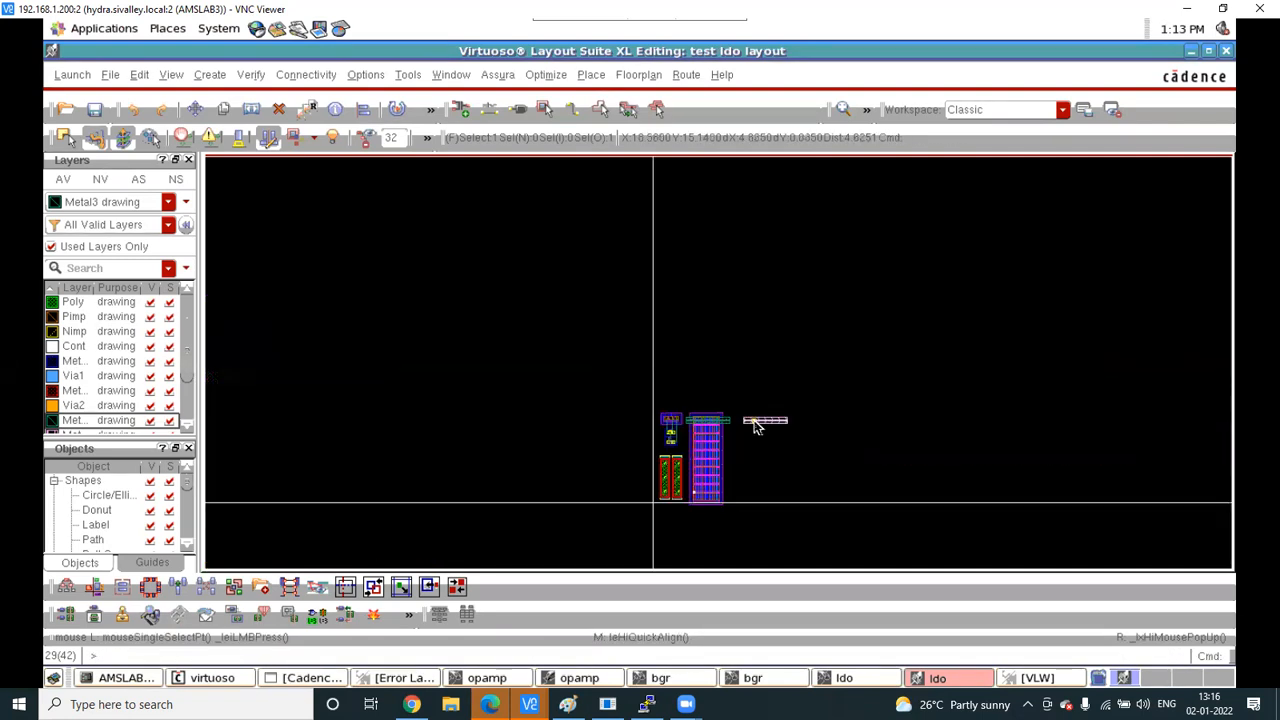
Move both spare Metal4 paths onto the matching pair of paths crossing the array, aligning their ends
scroll(750, 430, "up", 1, "ctrl")
left_click_drag(696, 338, 1097, 450)
key("m")
left_click(945, 375)
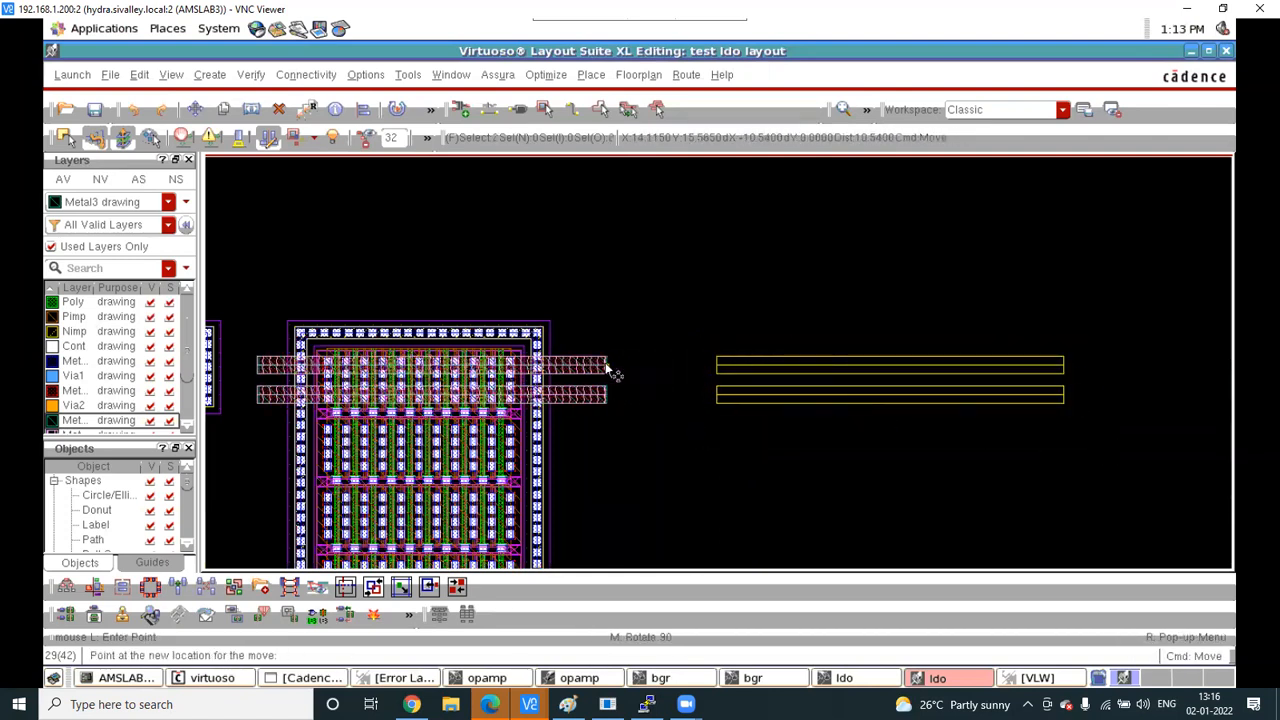
scroll(605, 362, "up", 3, "ctrl")
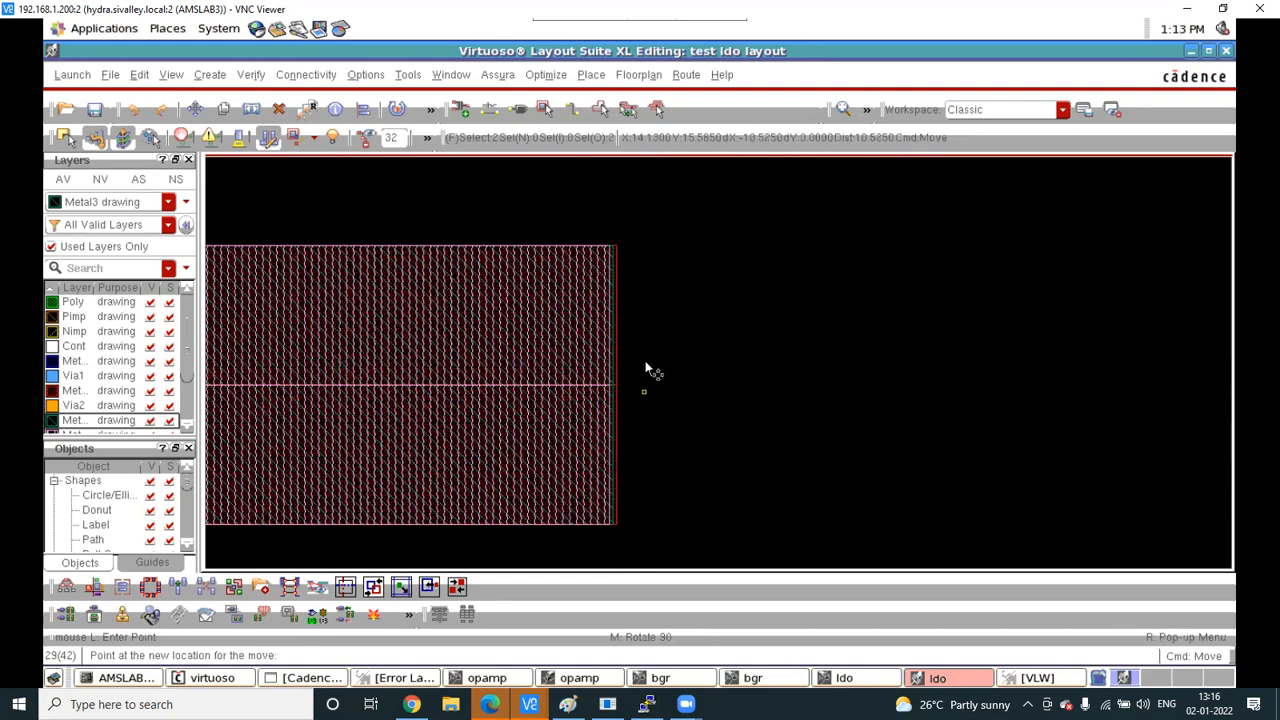
left_click(647, 362)
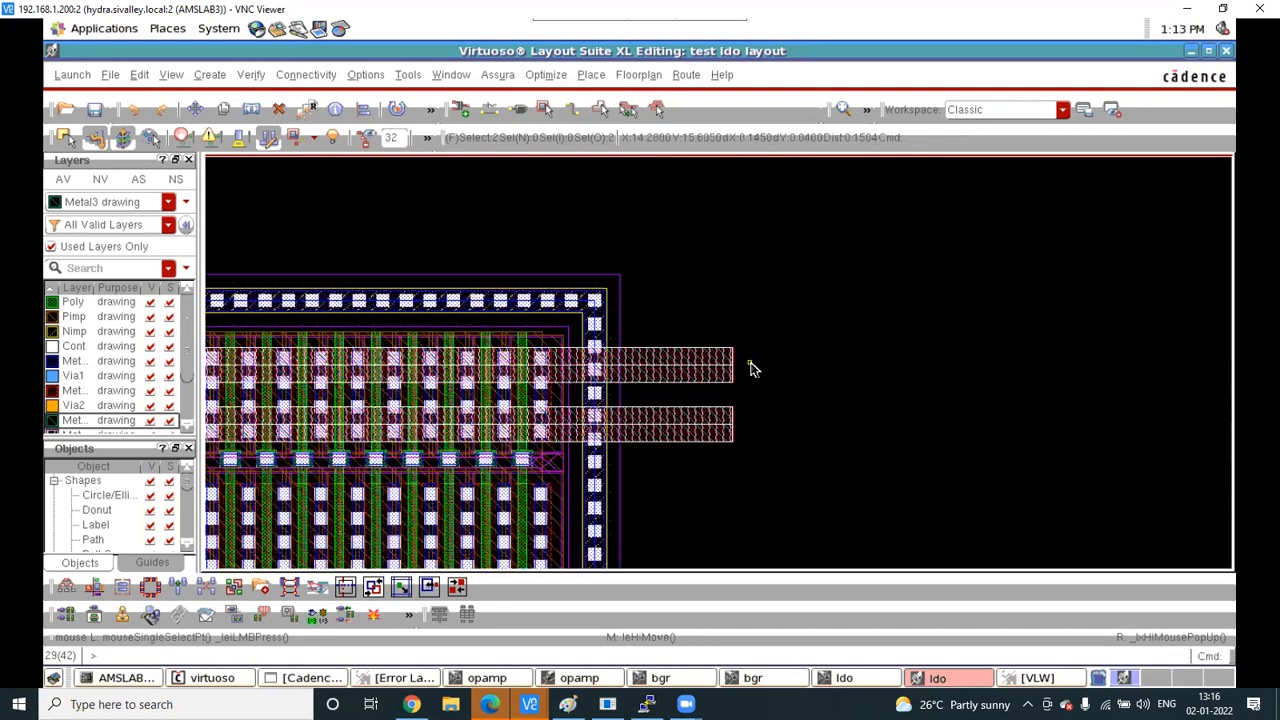
scroll(651, 377, "down", 2, "ctrl")
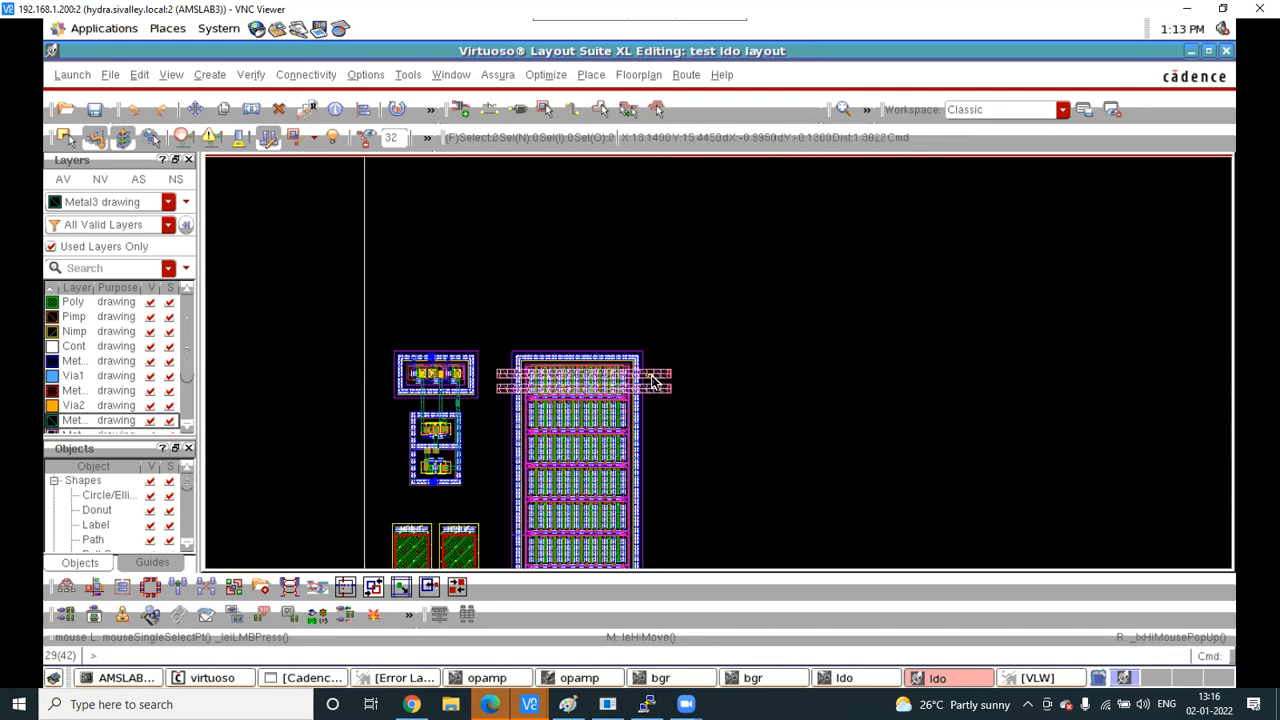
Stretch the left ends of both stacked path groups inward to the array's first contact column
scroll(530, 373, "up", 2, "ctrl")
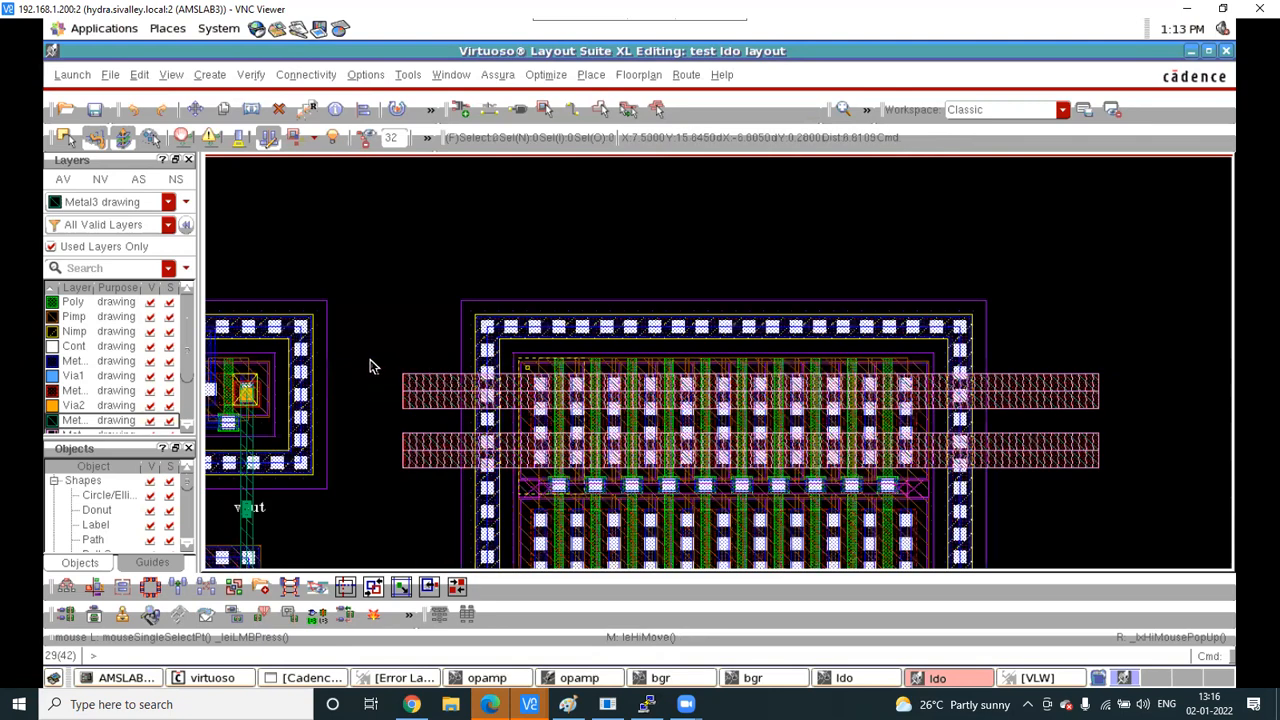
key("s")
left_click_drag(367, 358, 437, 500)
left_click(460, 387)
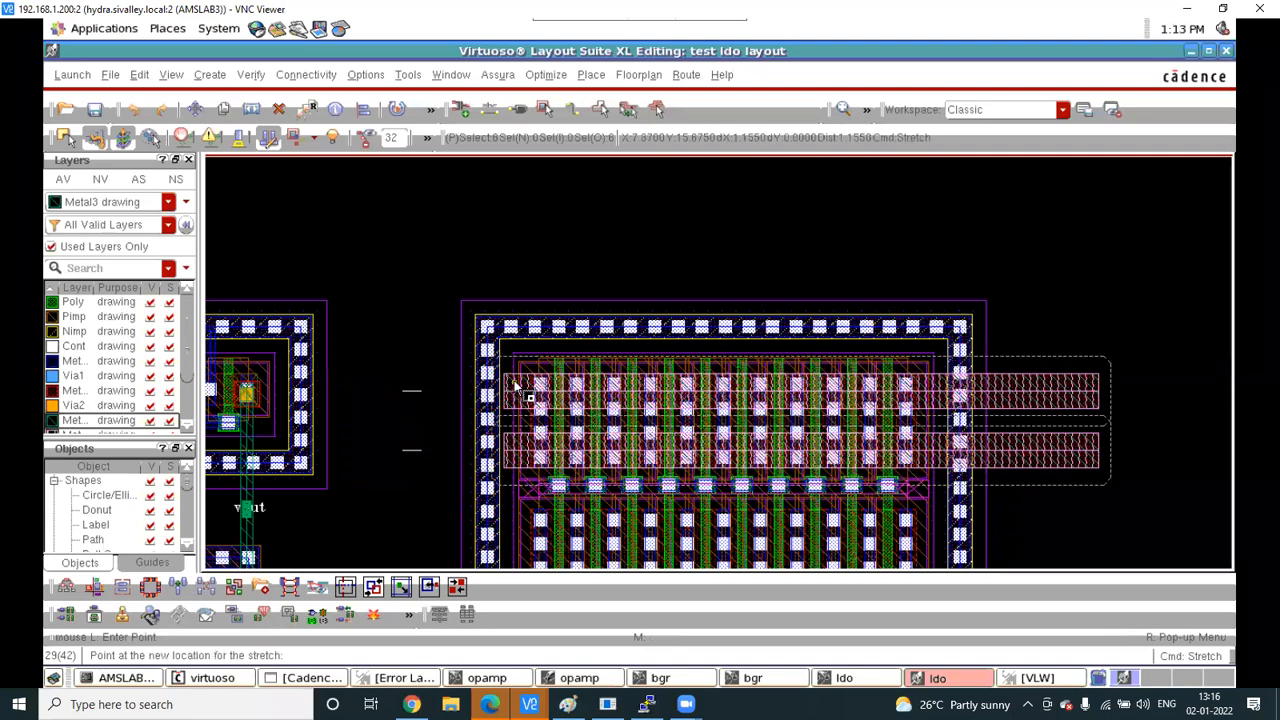
scroll(518, 389, "up", 2, "ctrl")
scroll(609, 406, "up", 1, "ctrl")
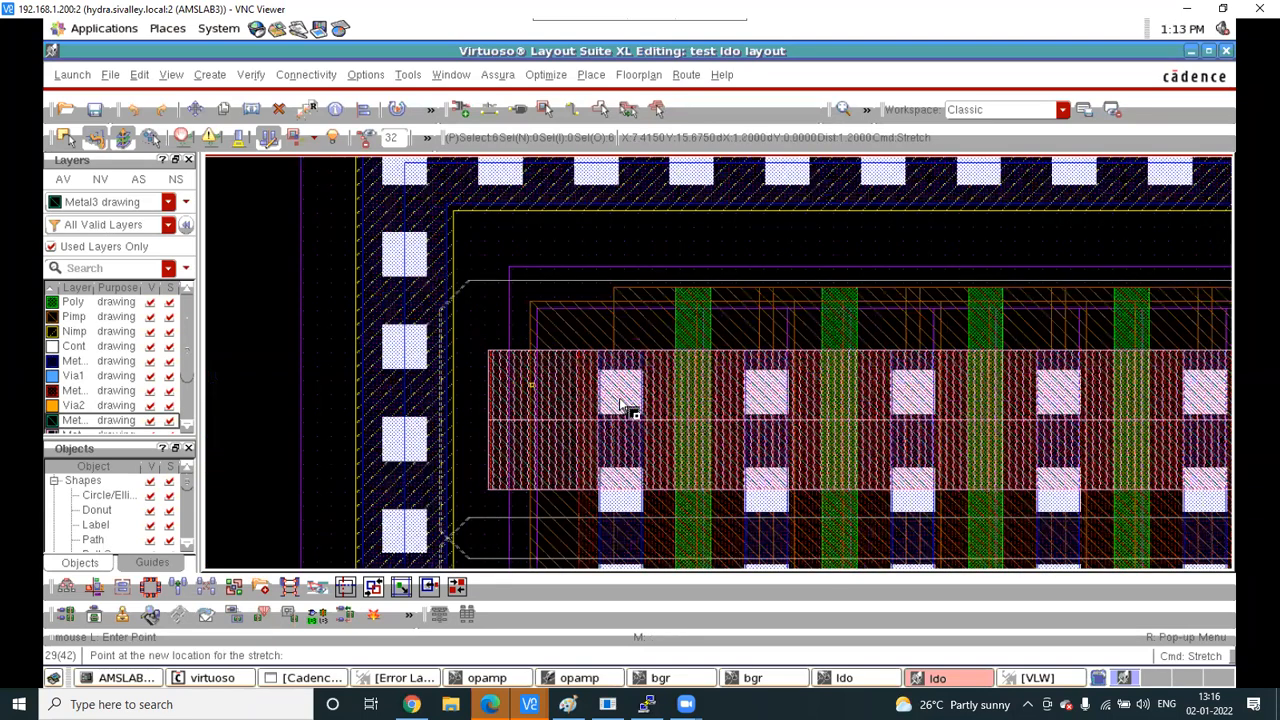
scroll(626, 408, "up", 1, "ctrl")
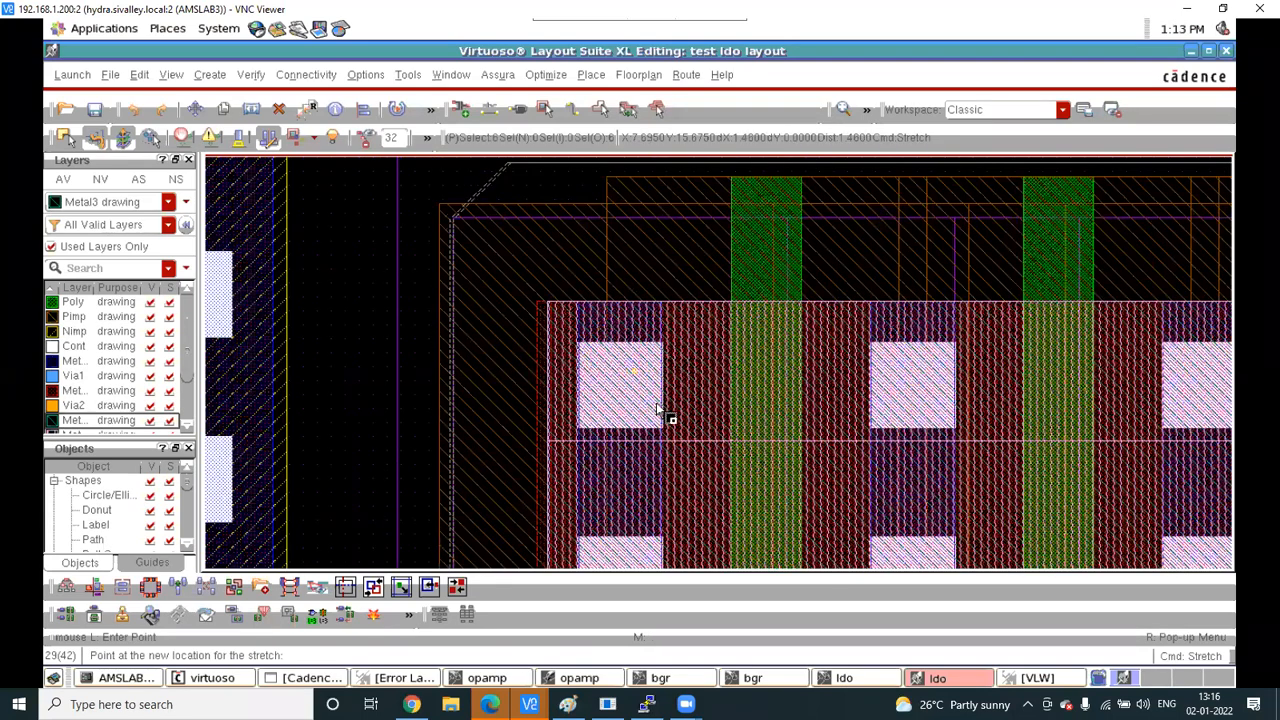
left_click(638, 371)
Try to create automatic vias along the upper stacked path, and undo them
key("o")
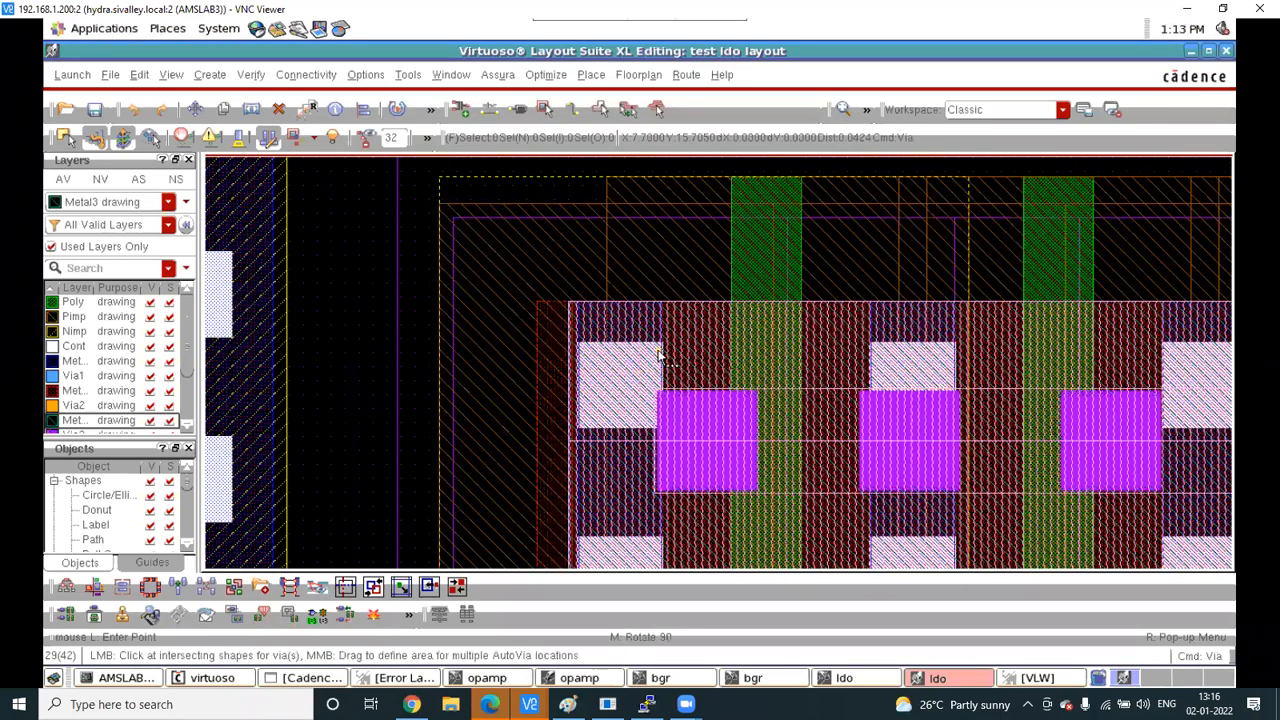
scroll(658, 355, "down", 2, "ctrl")
scroll(659, 356, "down", 2, "ctrl")
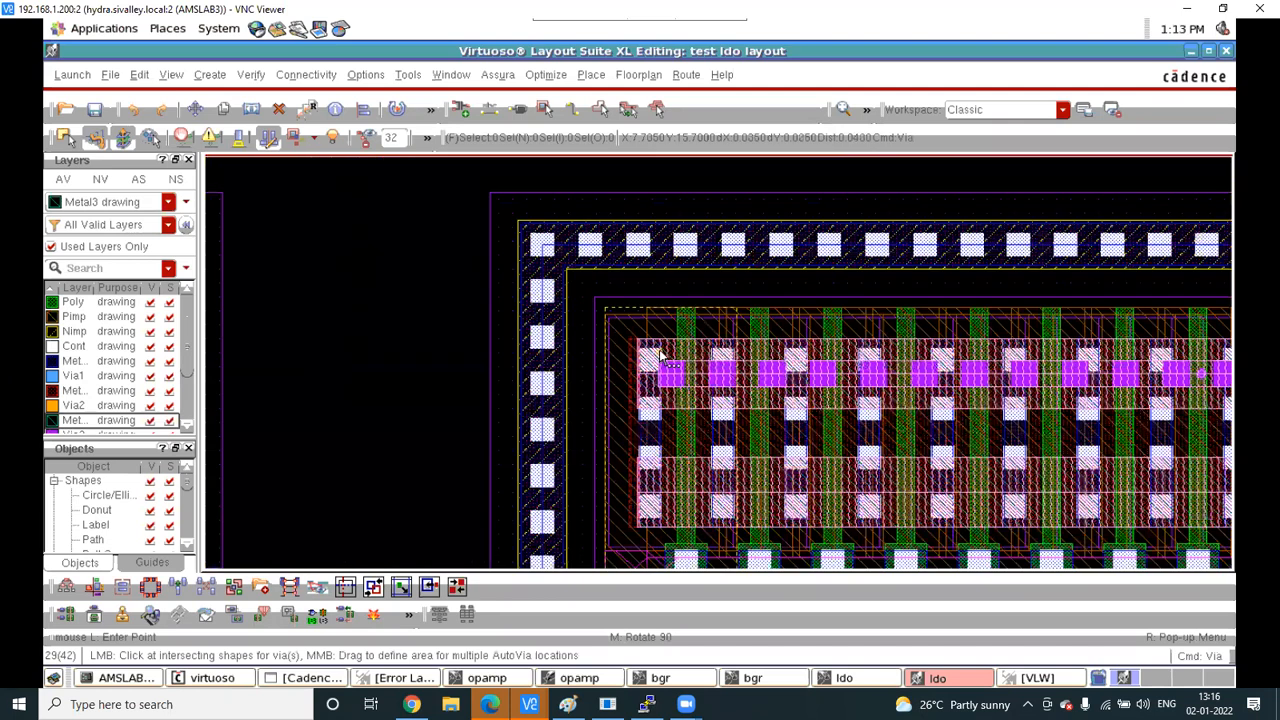
scroll(659, 356, "down", 2, "ctrl")
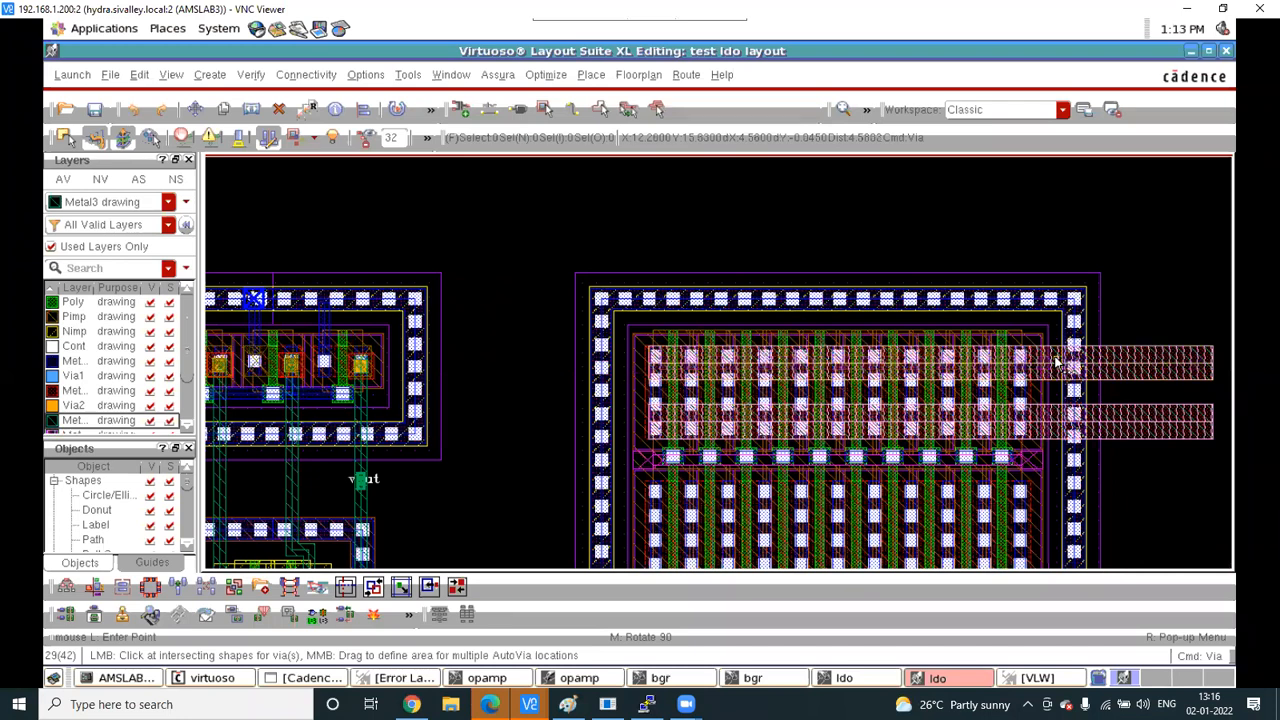
key("Escape")
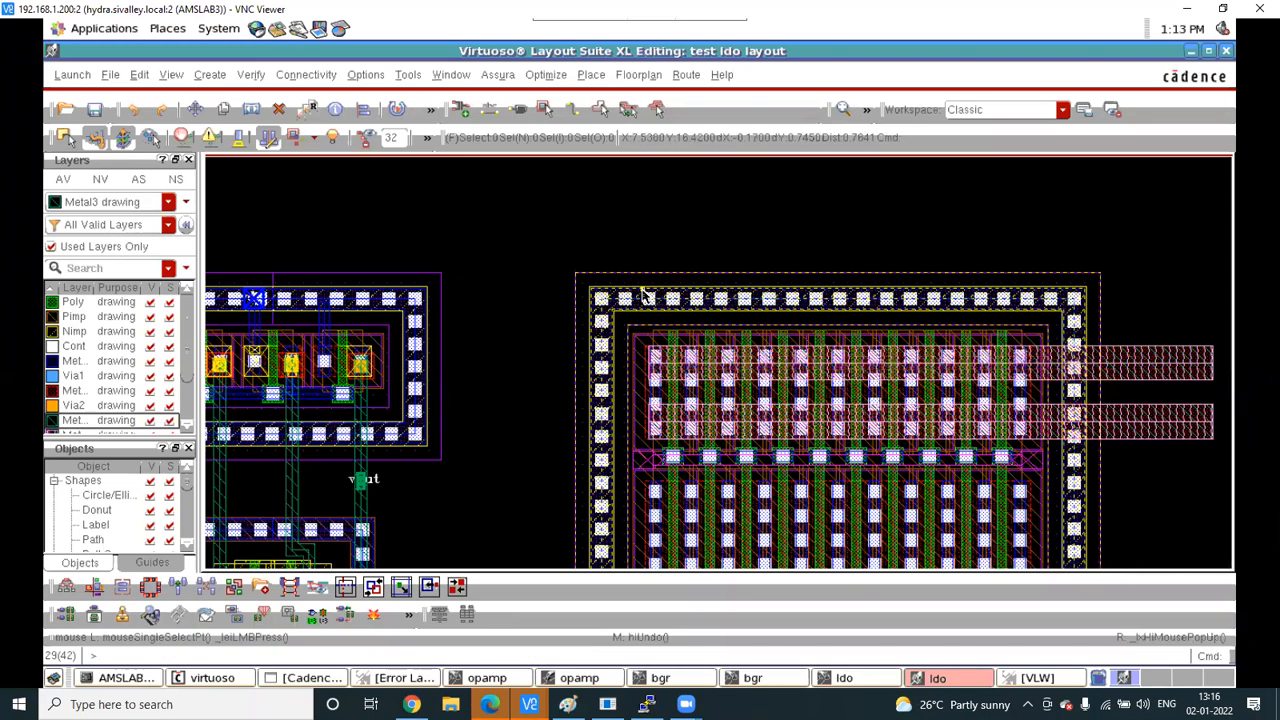
Limit the visible layers to Metal1, Via1 and Metal2 around the top of the array
scroll(645, 292, "down", 2, "ctrl")
scroll(970, 317, "up", 2, "ctrl")
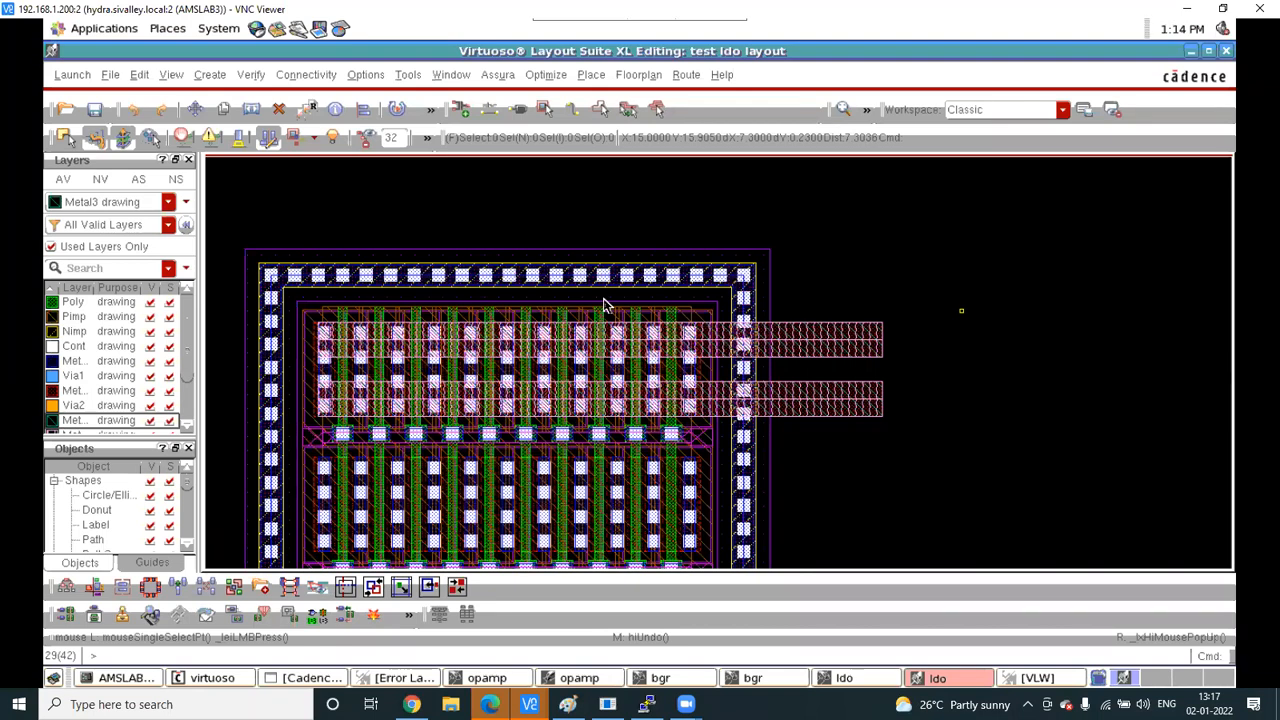
scroll(338, 336, "up", 2, "ctrl")
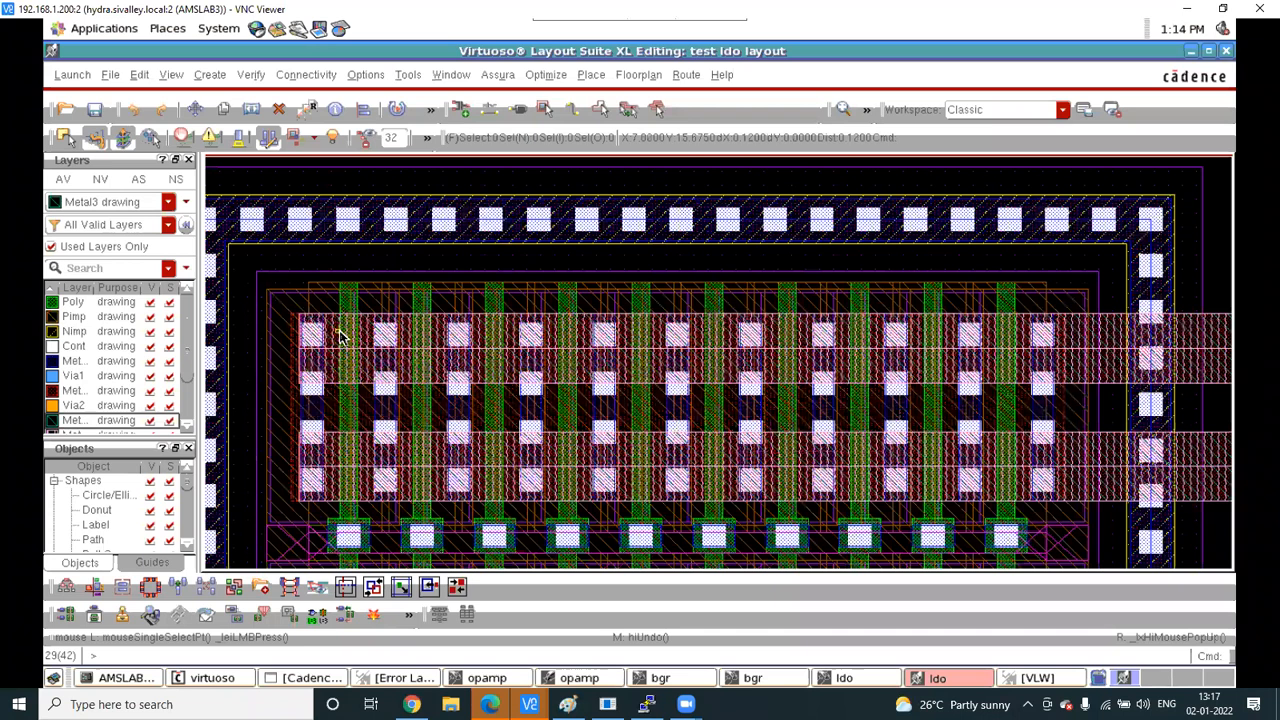
scroll(338, 336, "up", 2, "ctrl")
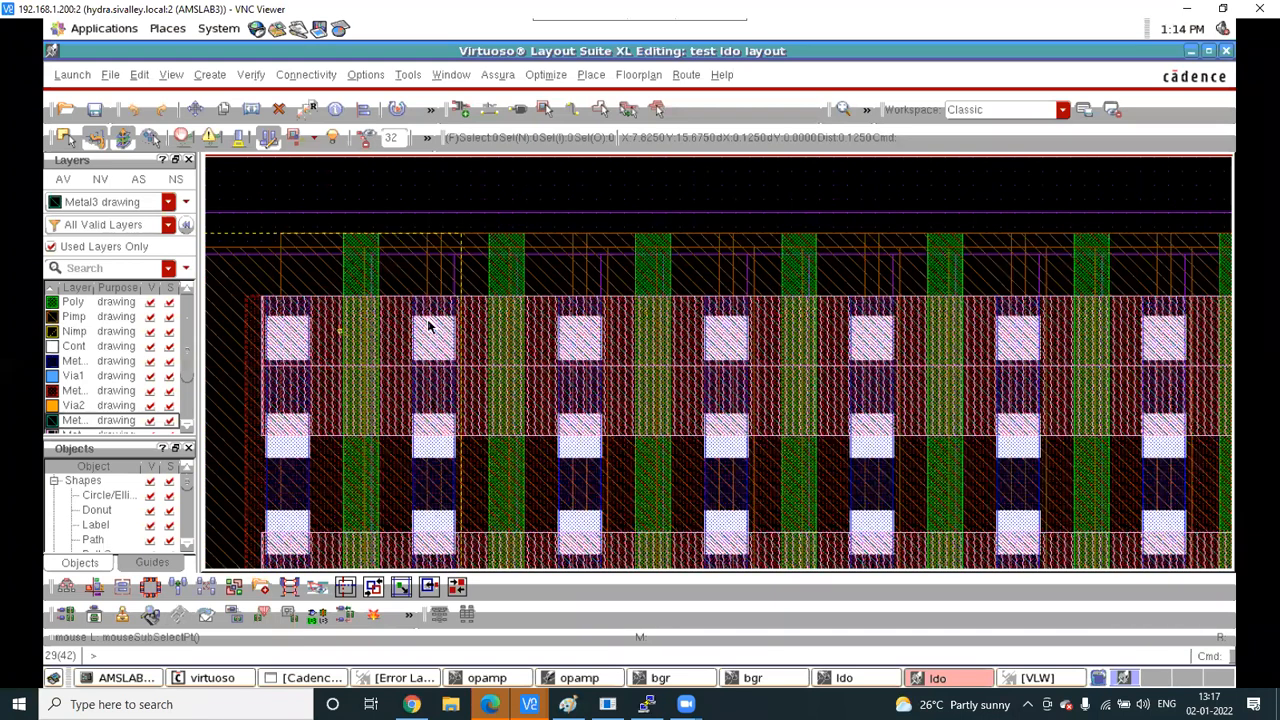
scroll(500, 322, "down", 2, "ctrl")
left_click(88, 361)
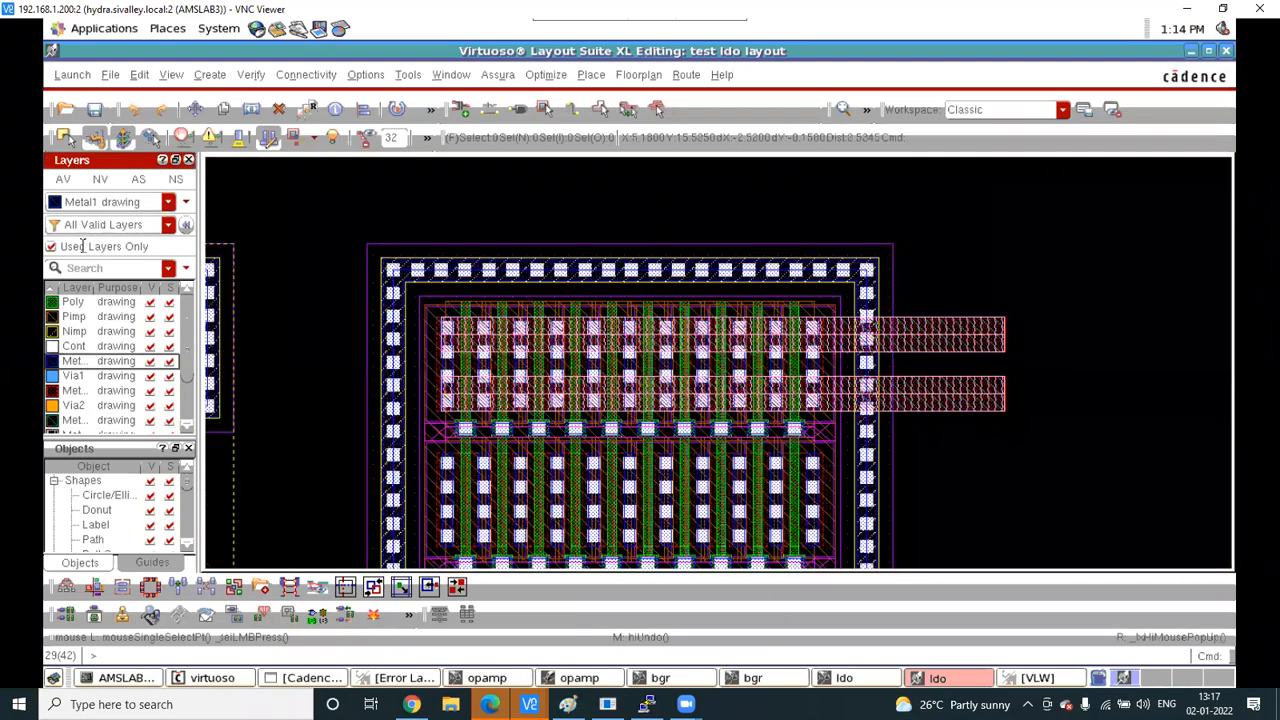
left_click(100, 179)
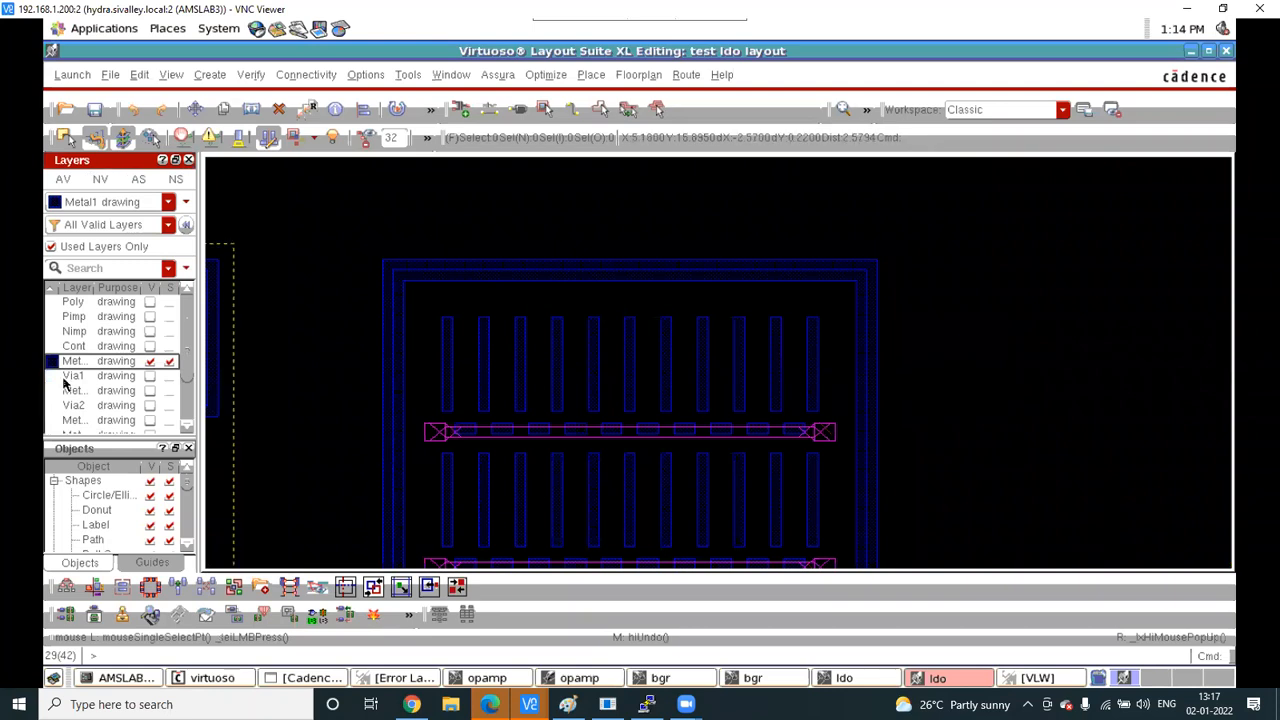
left_click(75, 389)
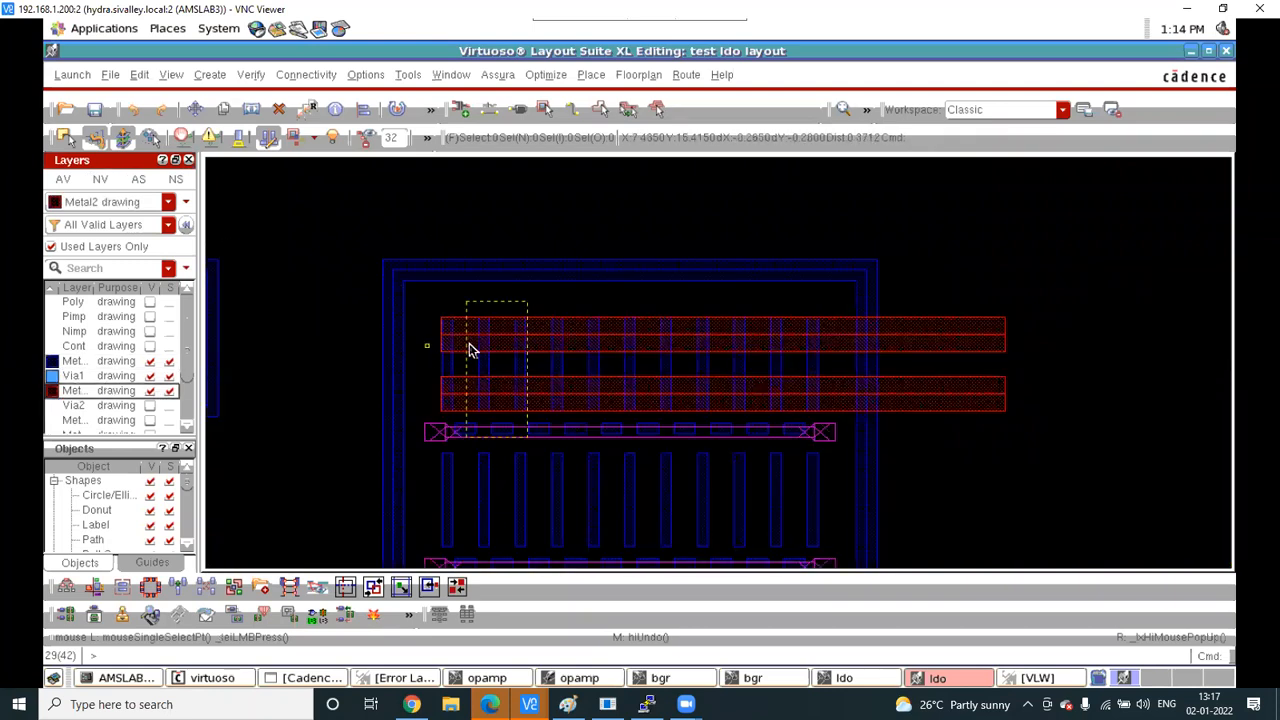
Create automatic Via1 vias where the upper Metal2 path crosses the first and third Metal1 strips
scroll(470, 347, "up", 2, "ctrl")
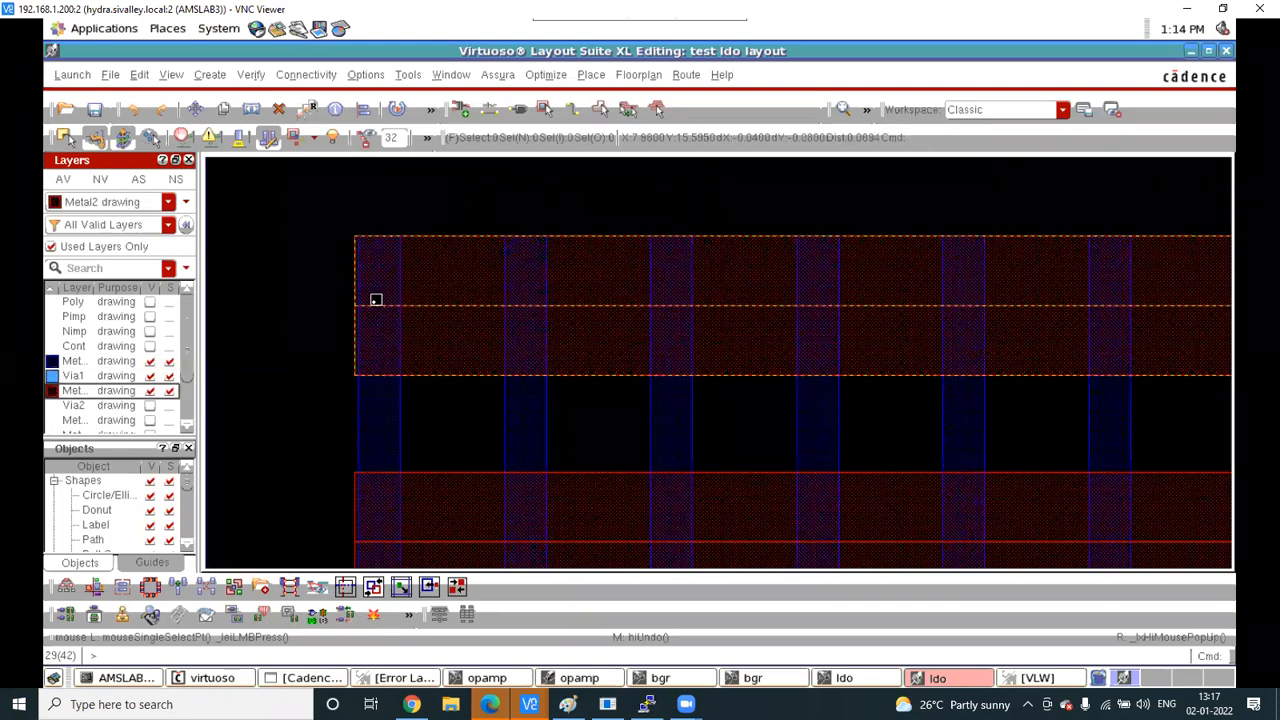
key("o")
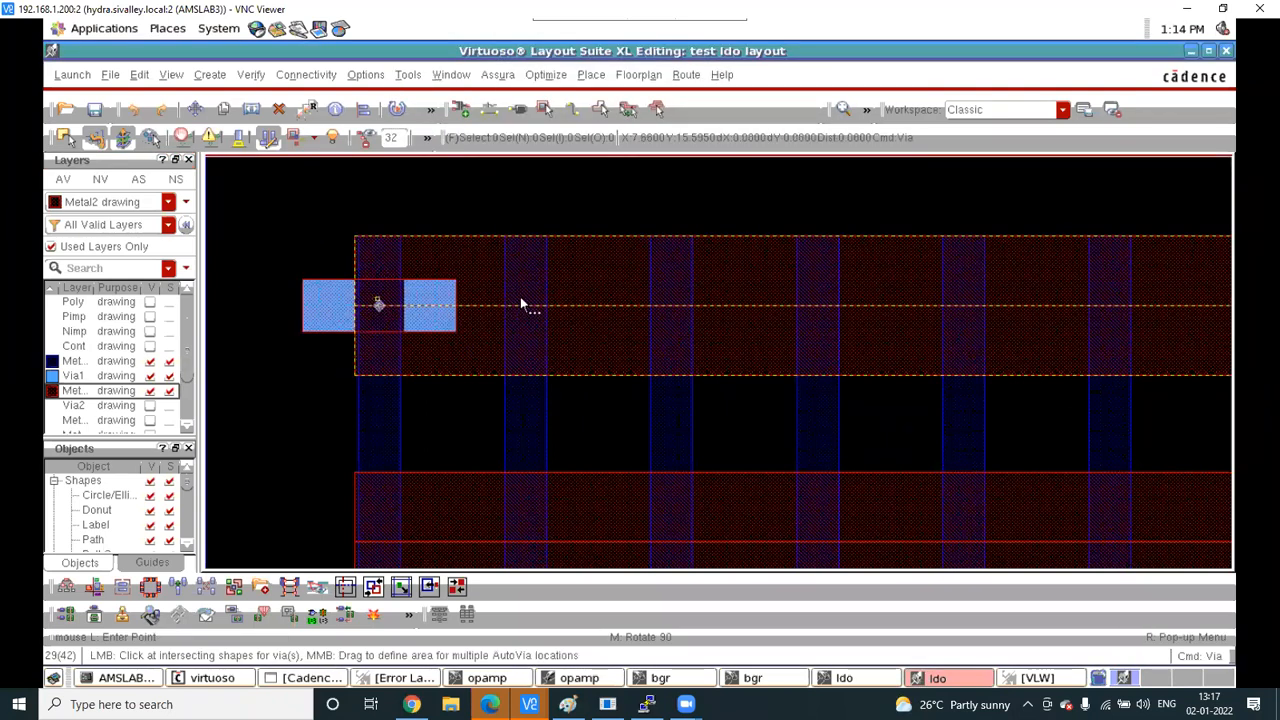
left_click(671, 306)
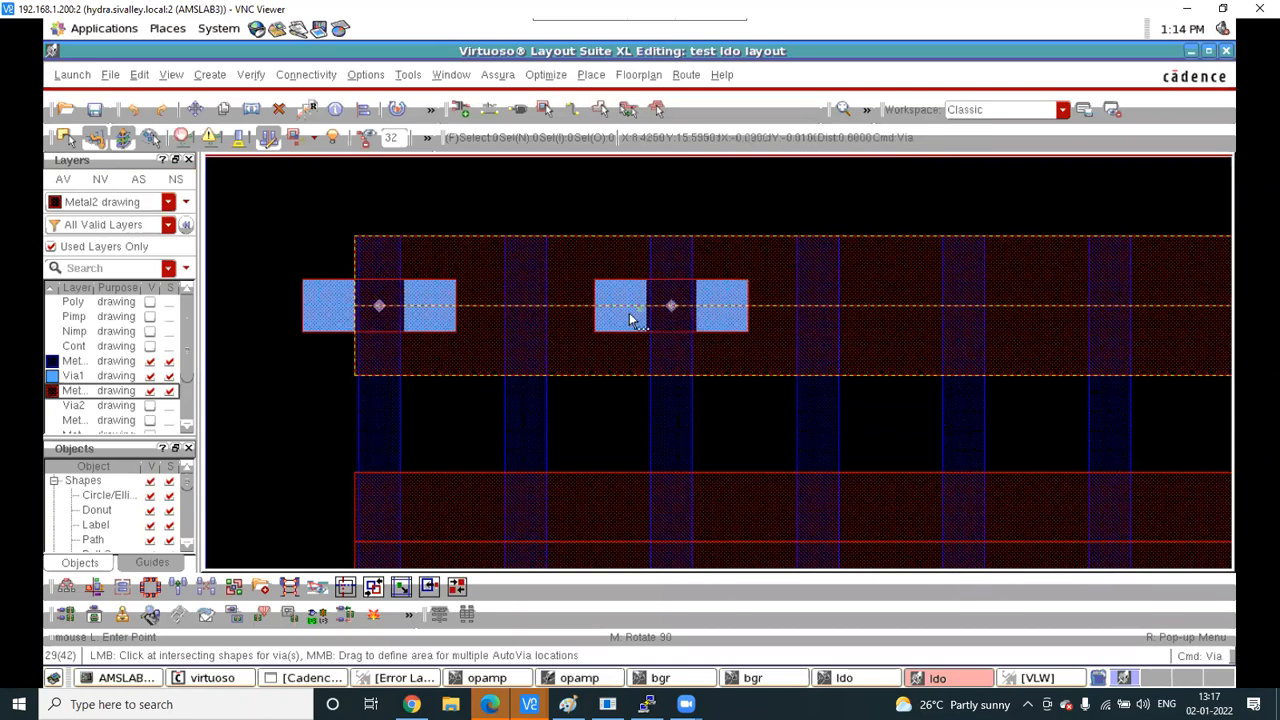
scroll(628, 320, "down", 2, "ctrl")
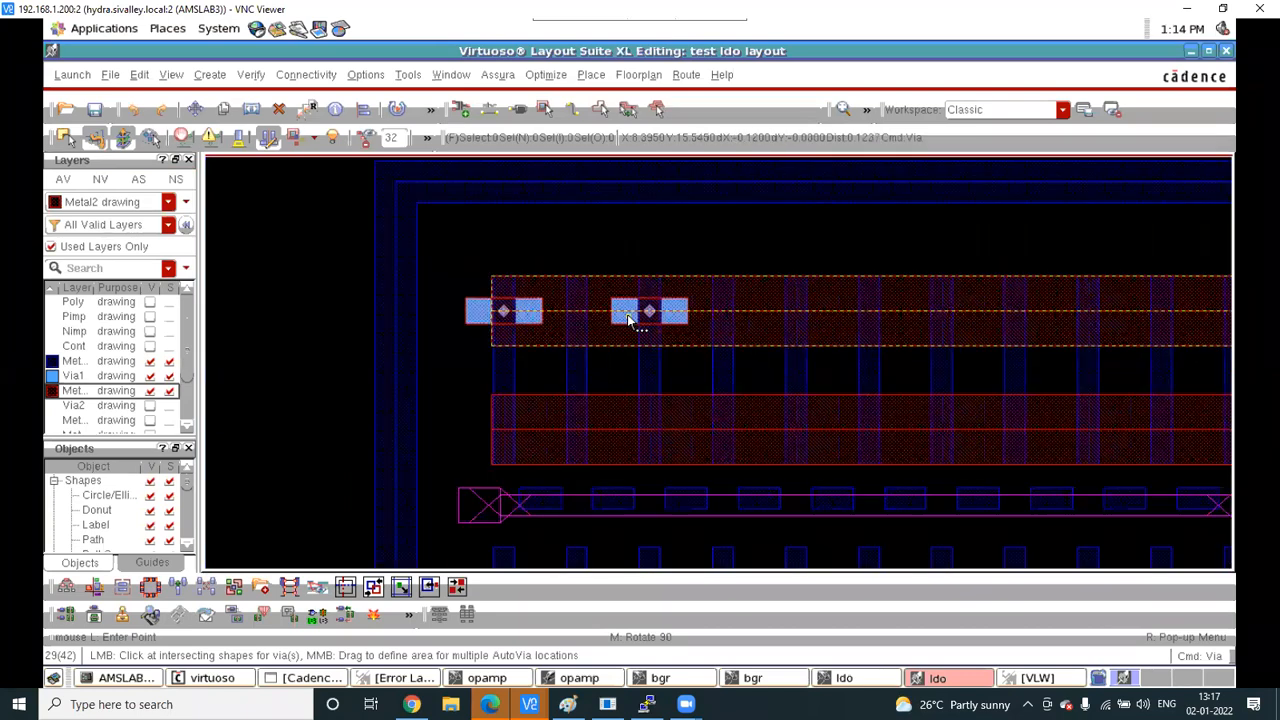
key("Escape")
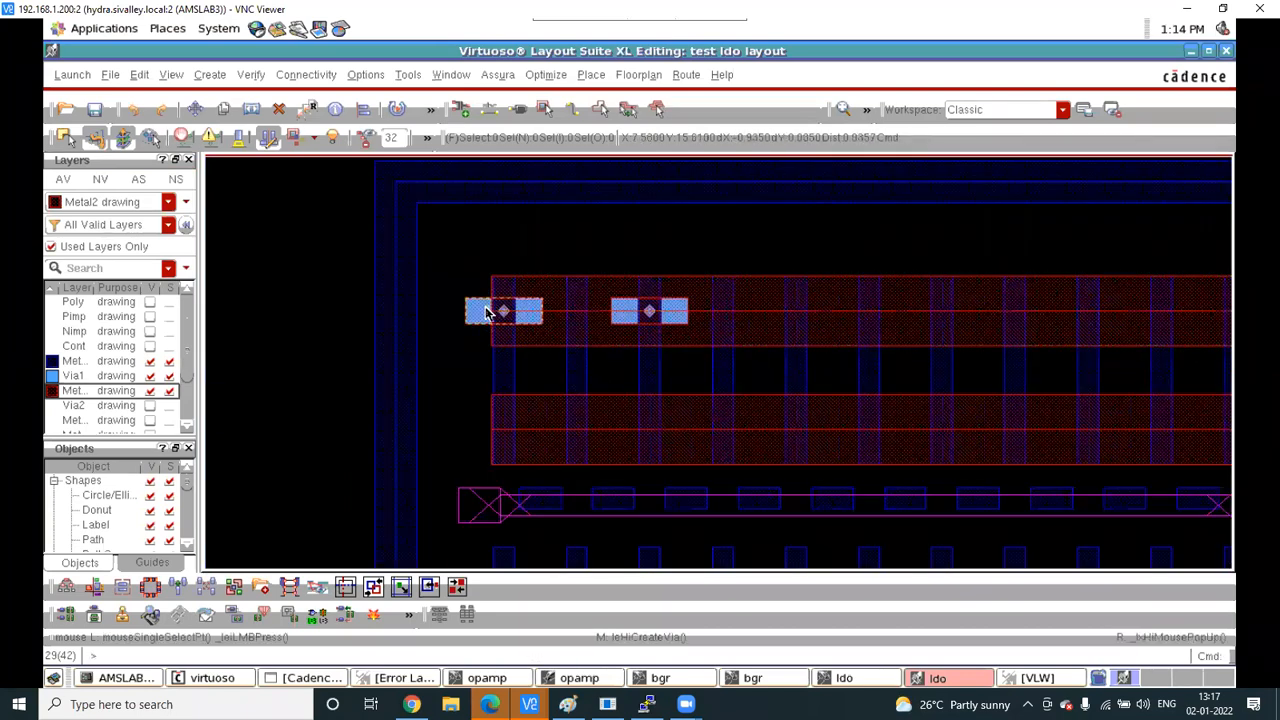
Rotate the first Via1 via upright and move it over the first Metal1 strip
scroll(485, 315, "up", 2, "ctrl")
key("m")
left_click(488, 305)
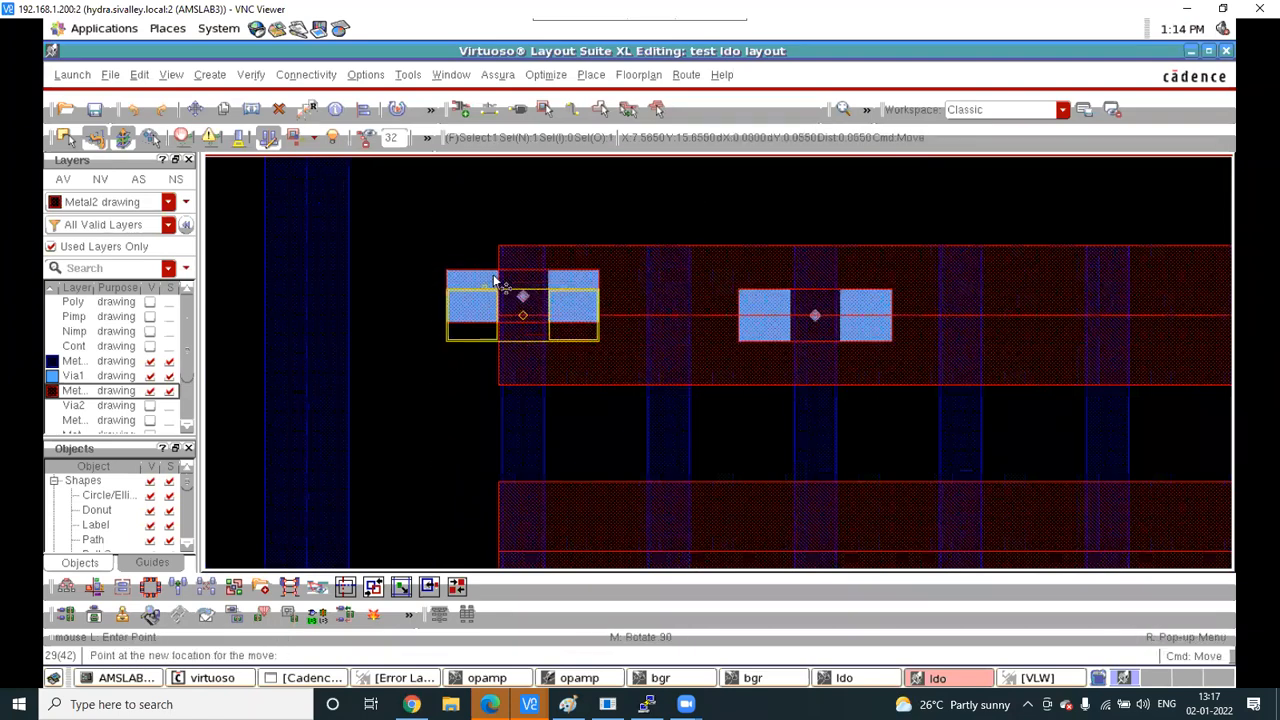
middle_click(500, 278)
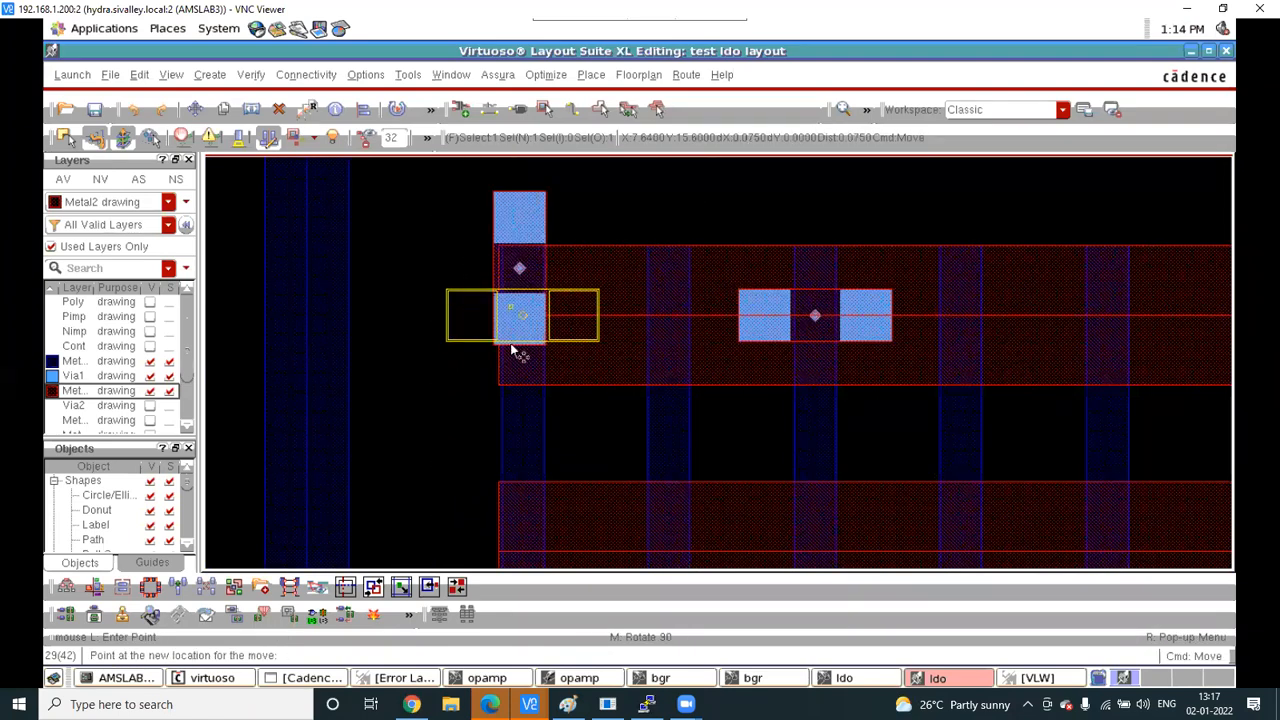
scroll(519, 360, "up", 2, "ctrl")
middle_click(545, 352)
middle_click(543, 360)
middle_click(543, 358)
key("Escape")
scroll(551, 366, "down", 2, "ctrl")
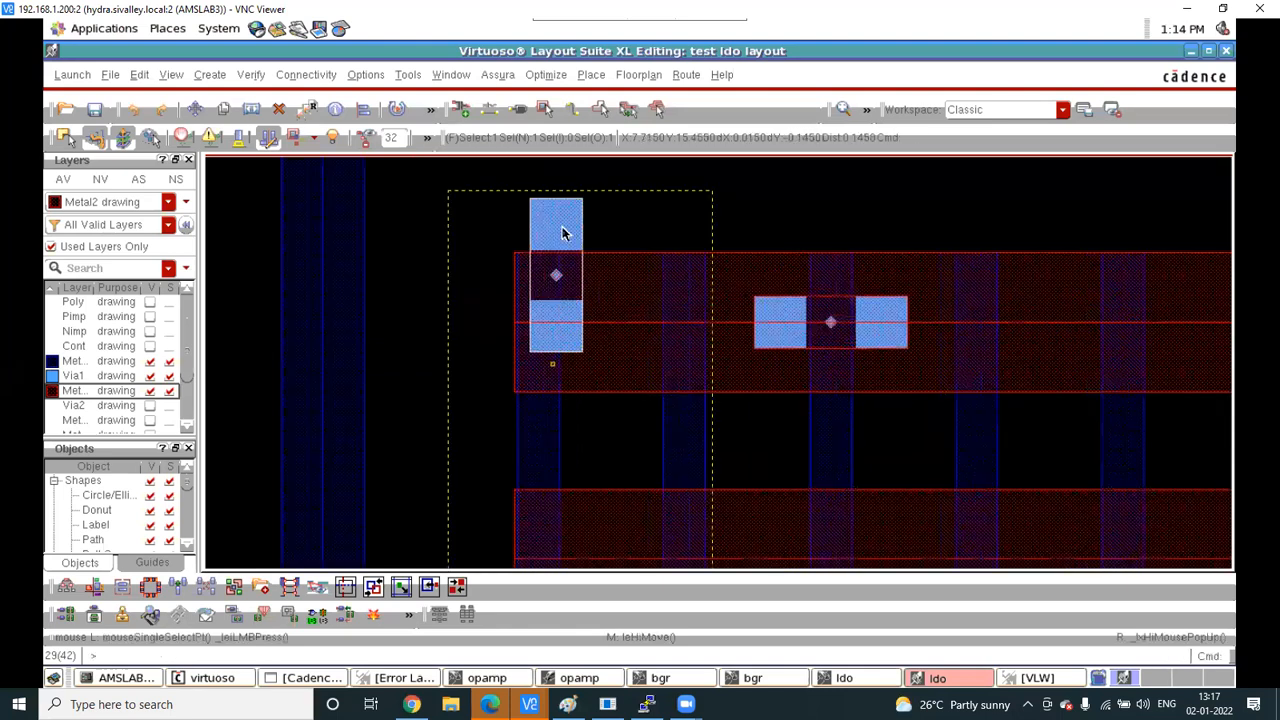
Quick Align the upright via to the Metal2 path's upper edge and the first Metal1 strip's left edge
key("a")
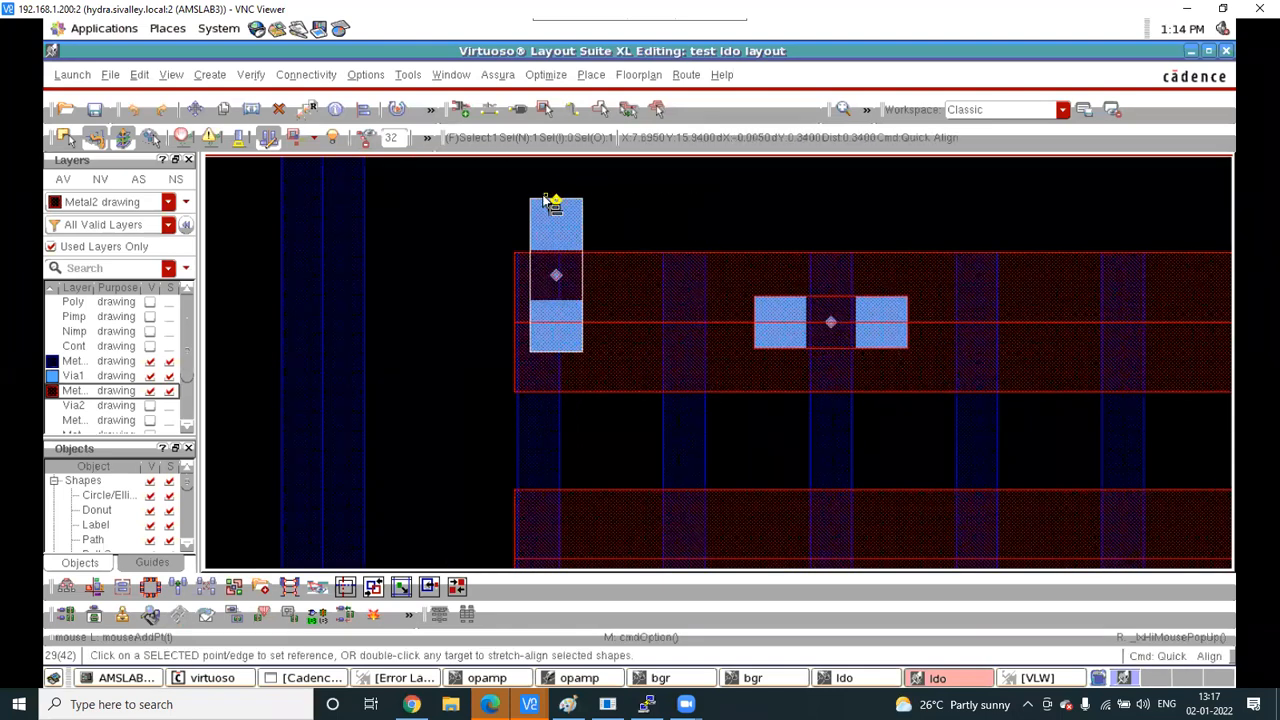
scroll(549, 204, "up", 4, "ctrl")
left_click(436, 388)
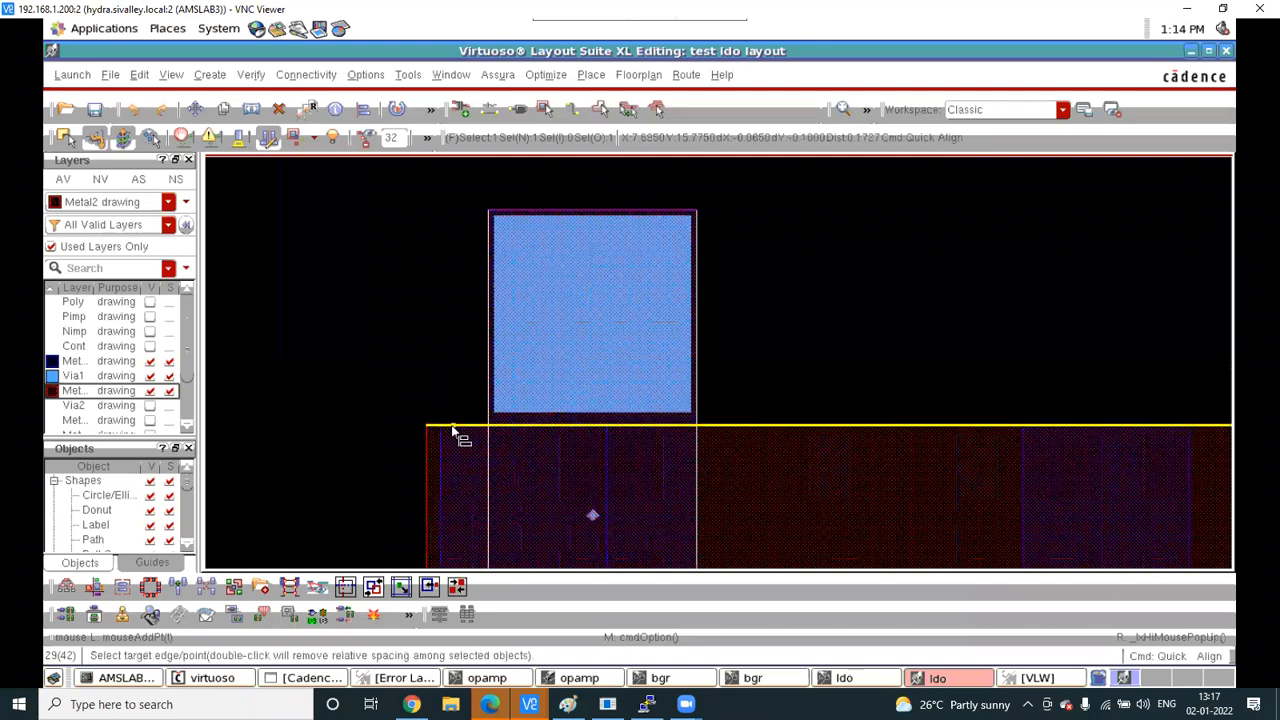
left_click(493, 374)
scroll(558, 392, "down", 2, "ctrl")
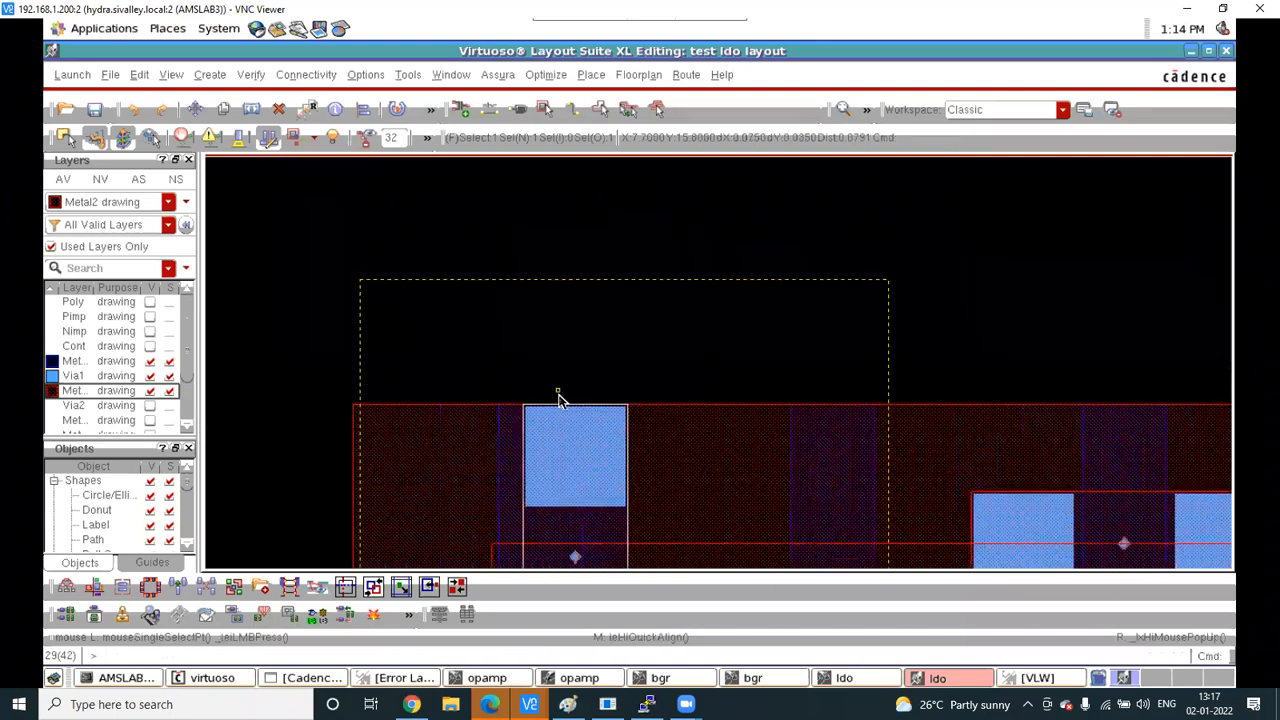
key("a")
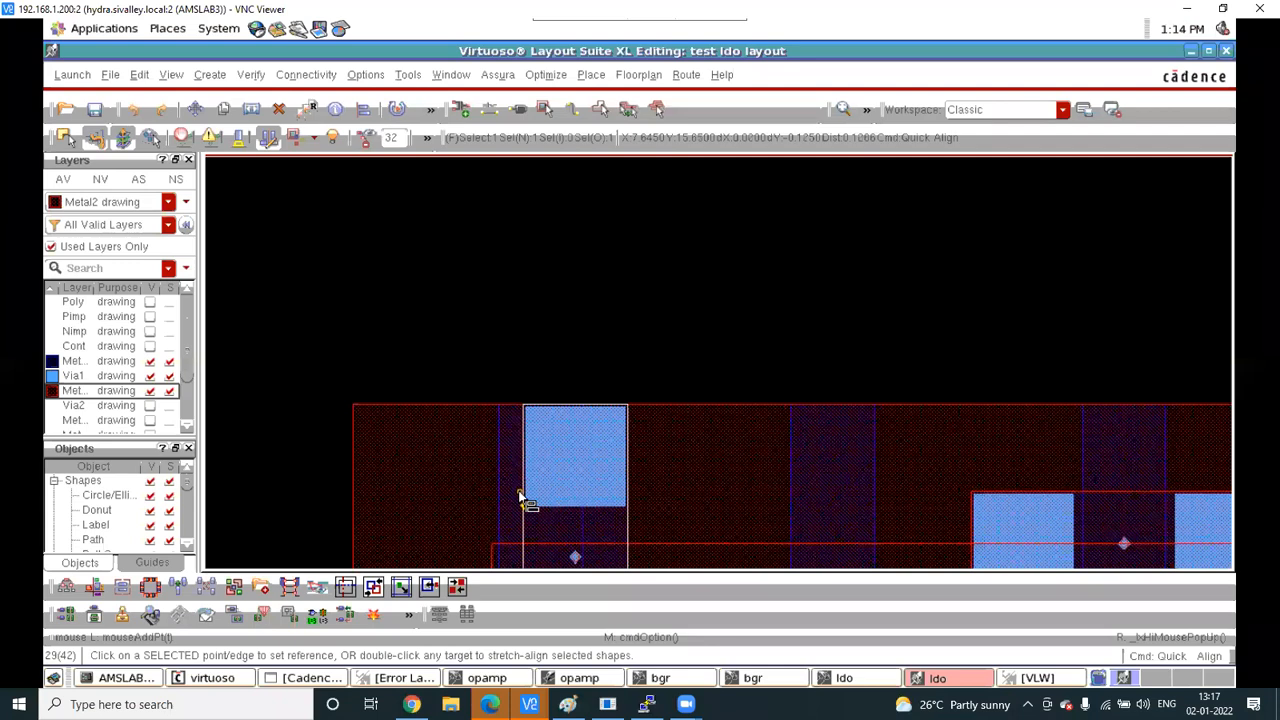
scroll(523, 500, "up", 4, "ctrl")
left_click(523, 496)
left_click(455, 440)
scroll(460, 430, "down", 6, "ctrl")
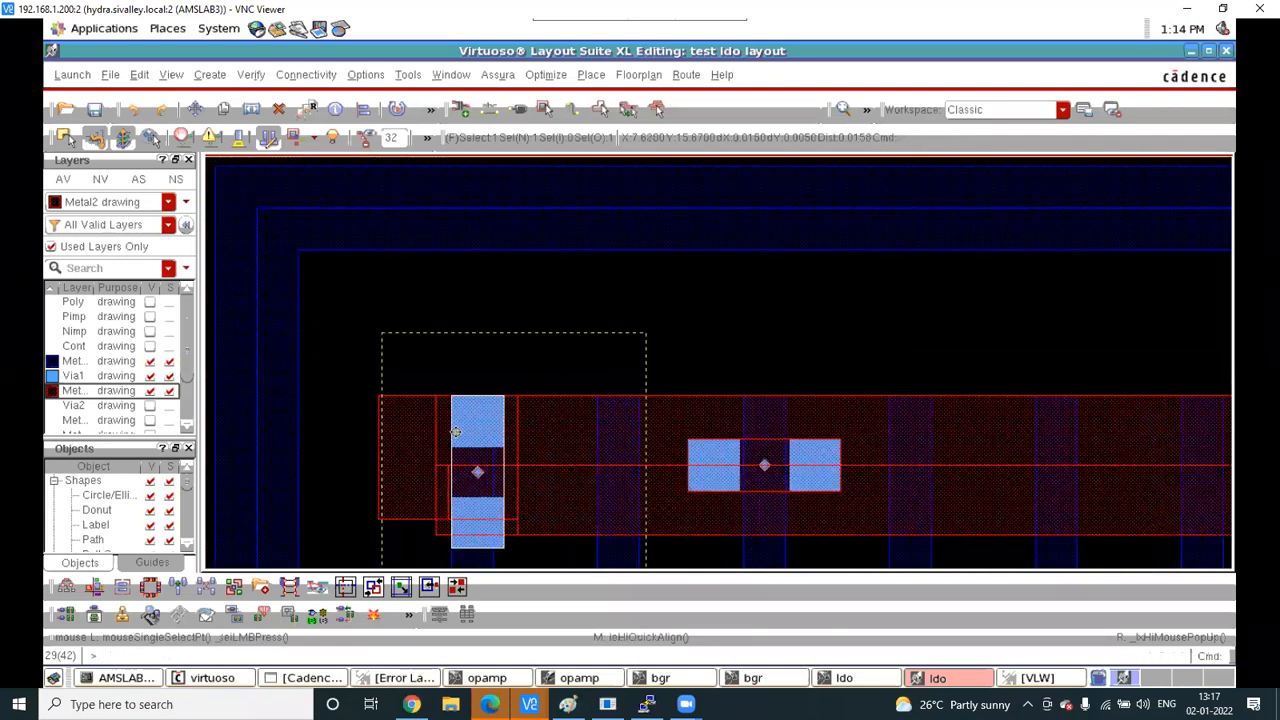
Undo both alignments and the rotated move of the first via
scroll(520, 403, "up", 2, "ctrl")
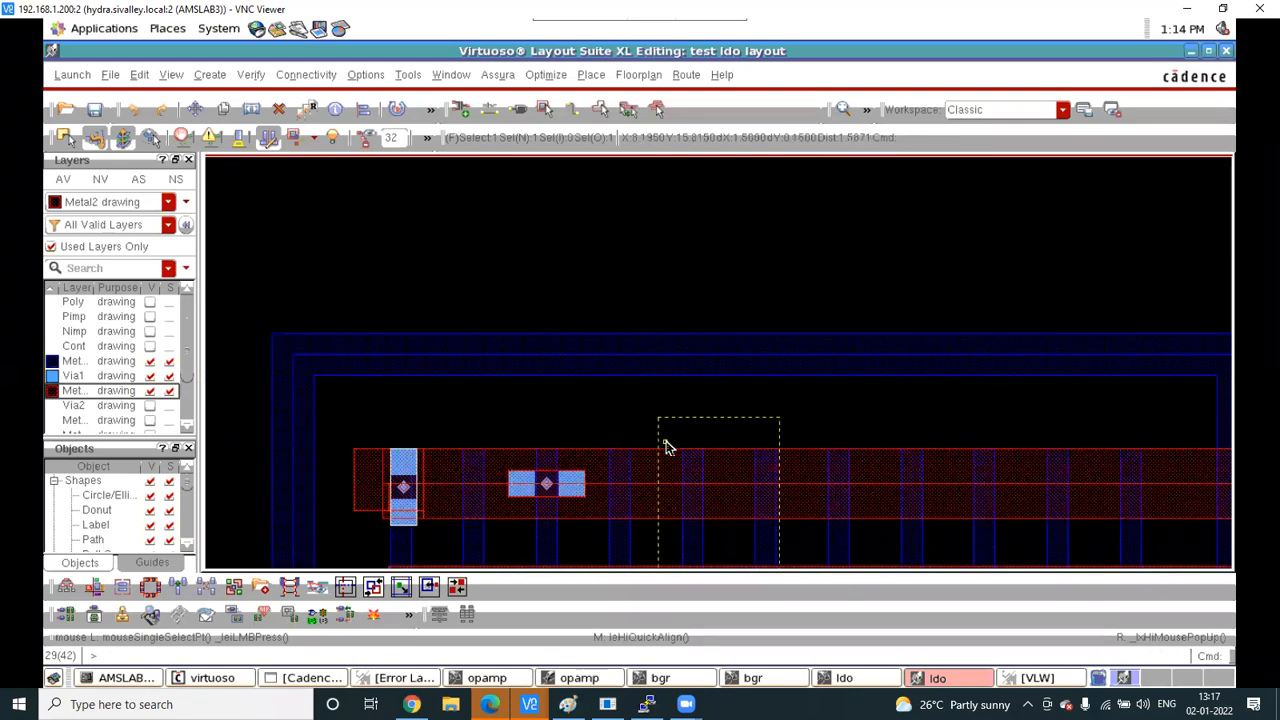
key("u")
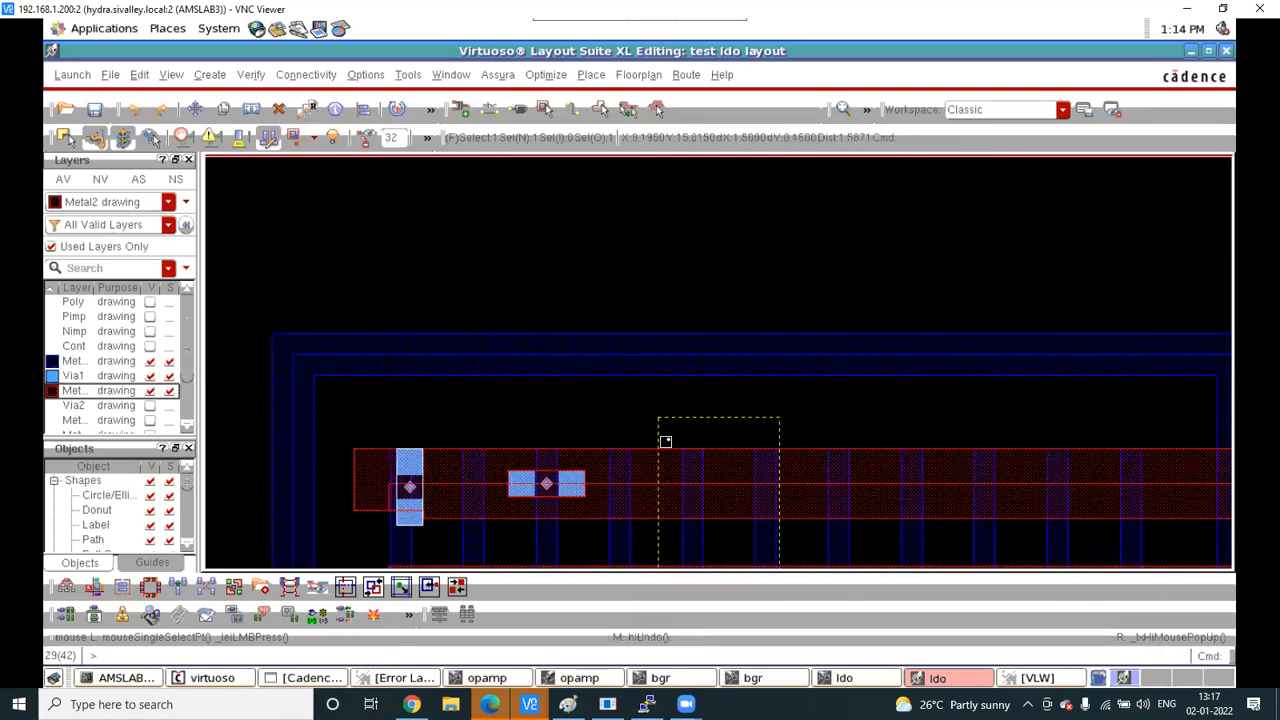
key("u")
key("u")
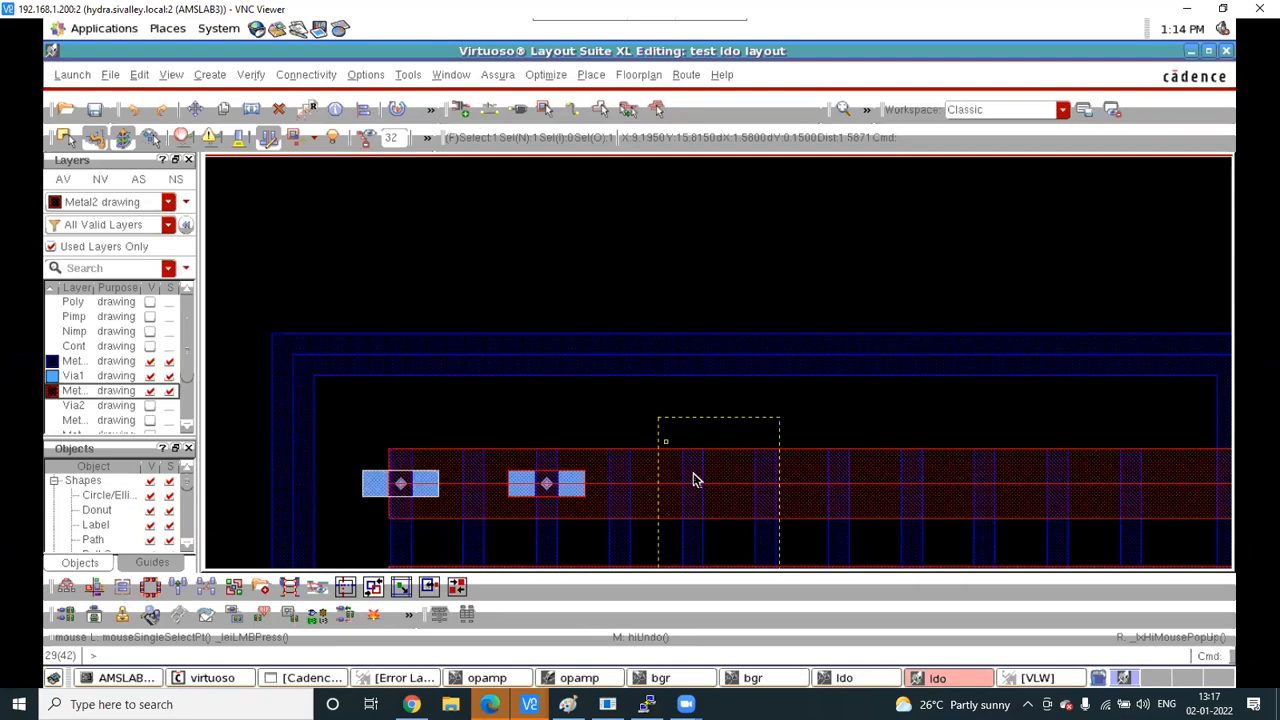
scroll(689, 461, "down", 2, "ctrl")
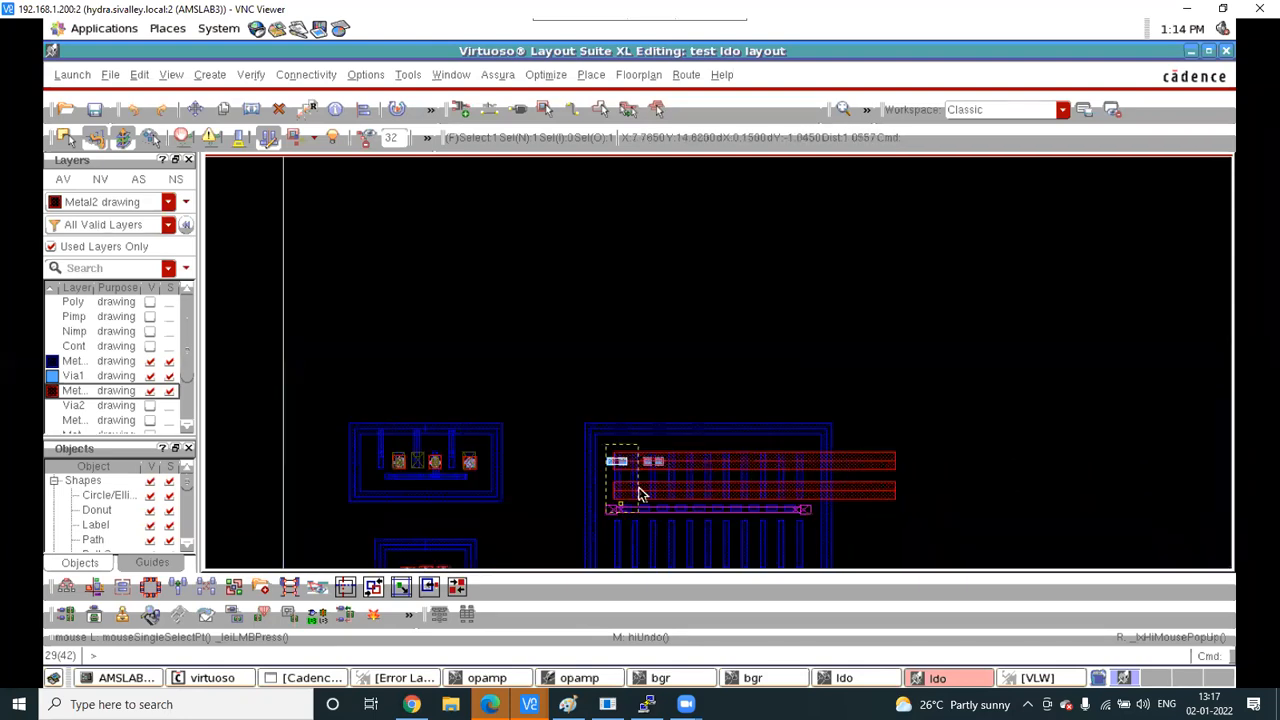
Create automatic Via1 vias at the remaining alternating Metal1 strips along the upper and lower Metal2 paths
scroll(623, 497, "up", 2, "ctrl")
key("o")
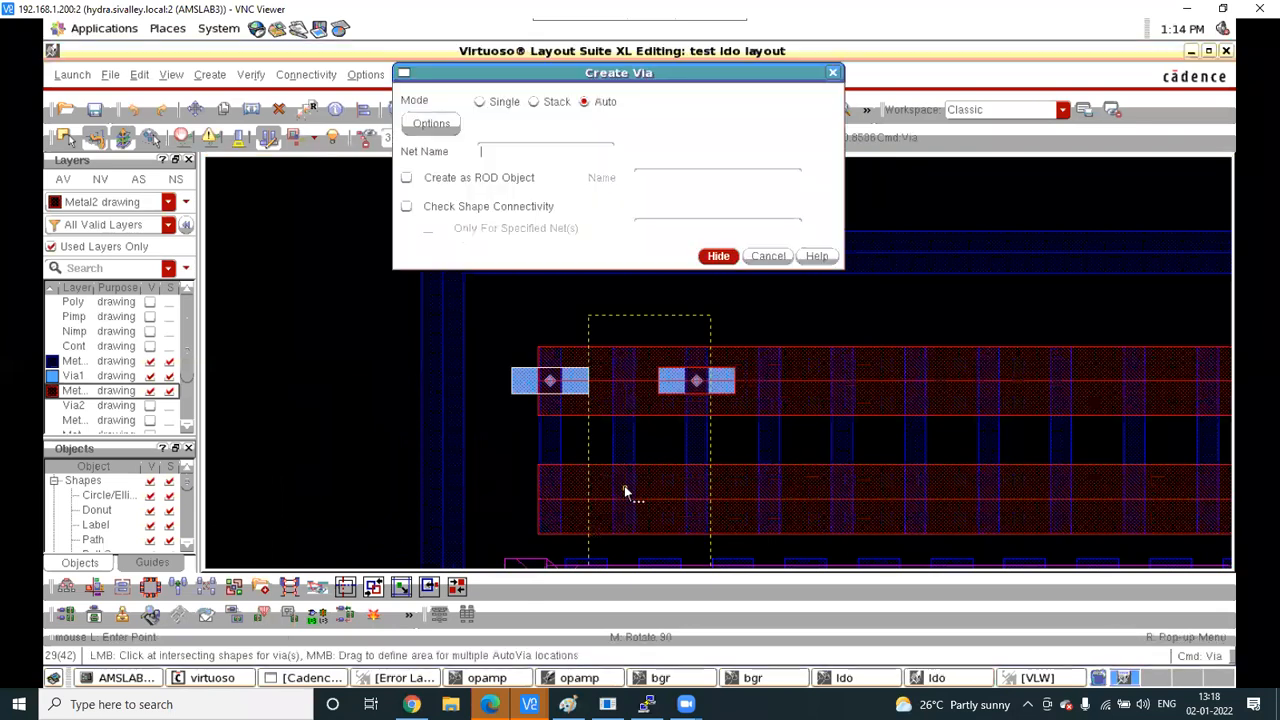
left_click(836, 484)
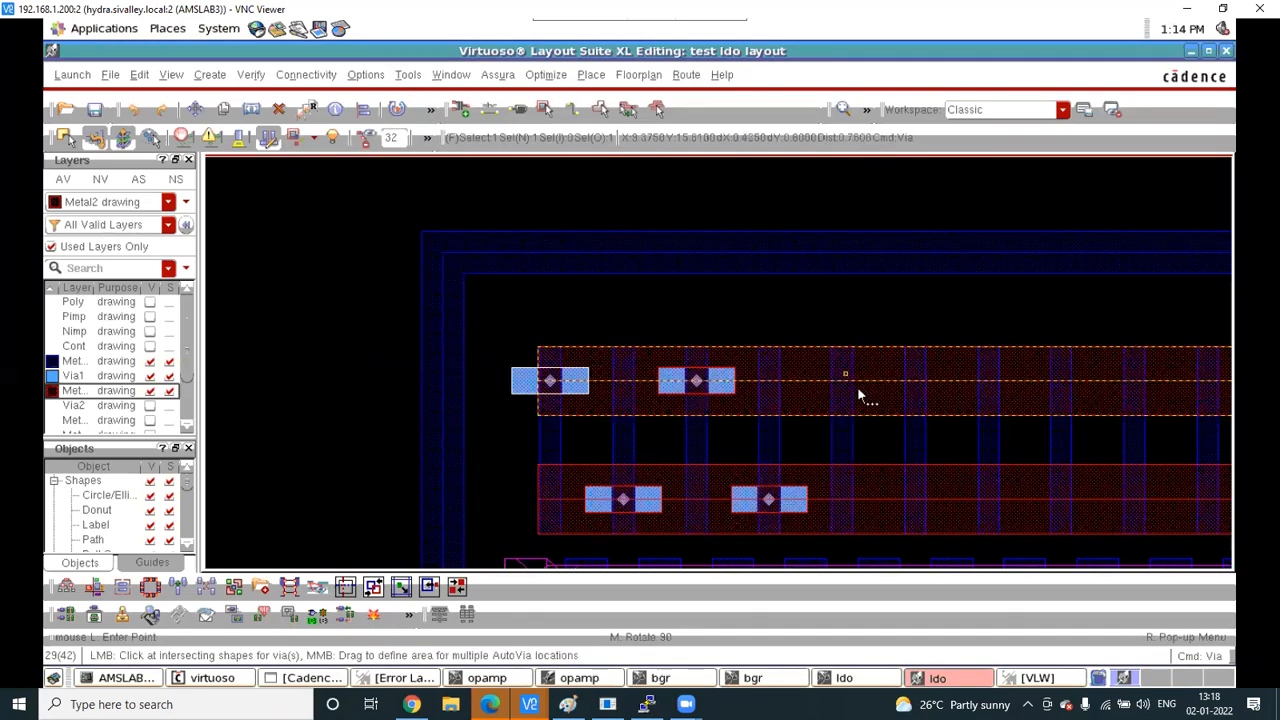
left_click(858, 395)
left_click(914, 500)
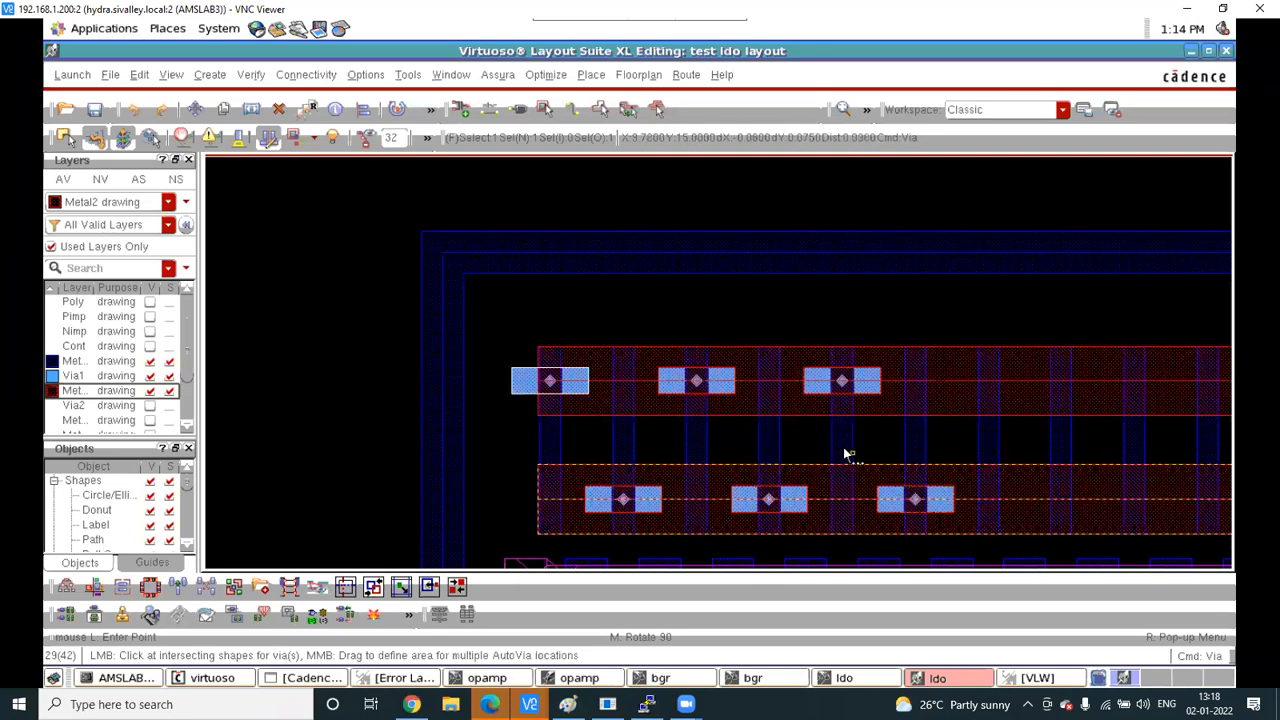
scroll(845, 455, "down", 1, "ctrl")
left_click(915, 414)
left_click(987, 413)
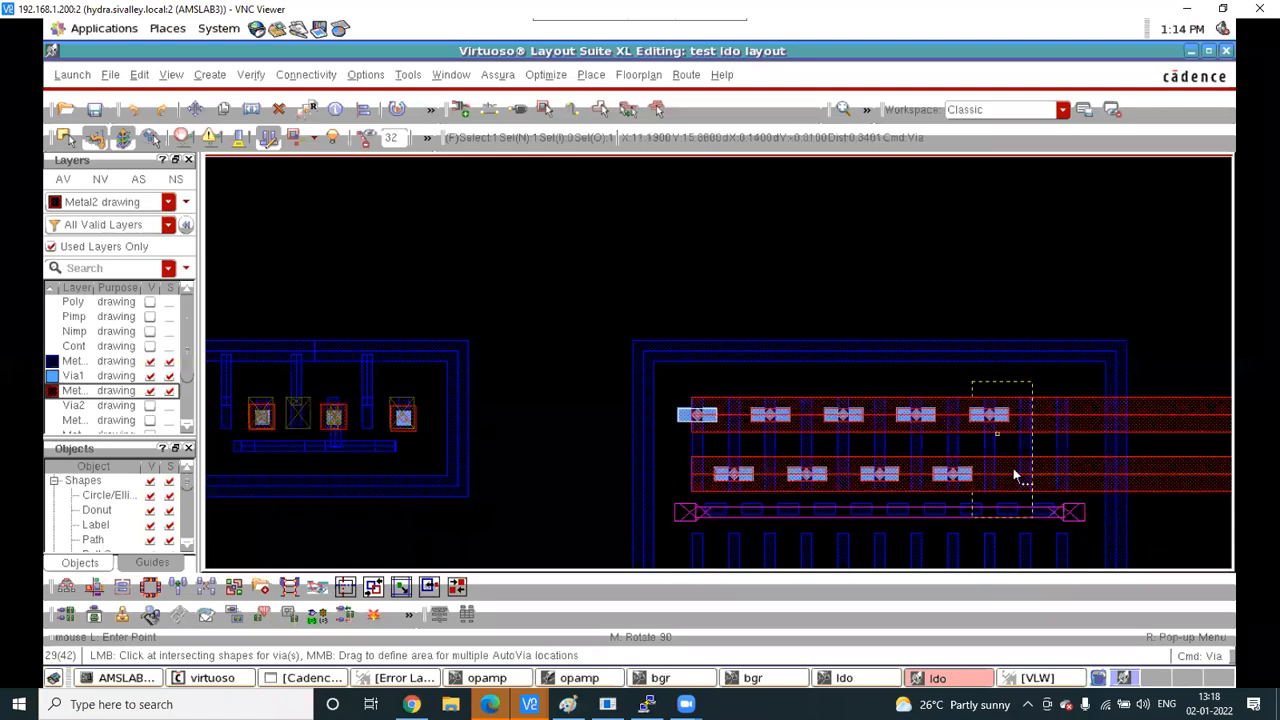
left_click(1024, 474)
left_click(1061, 410)
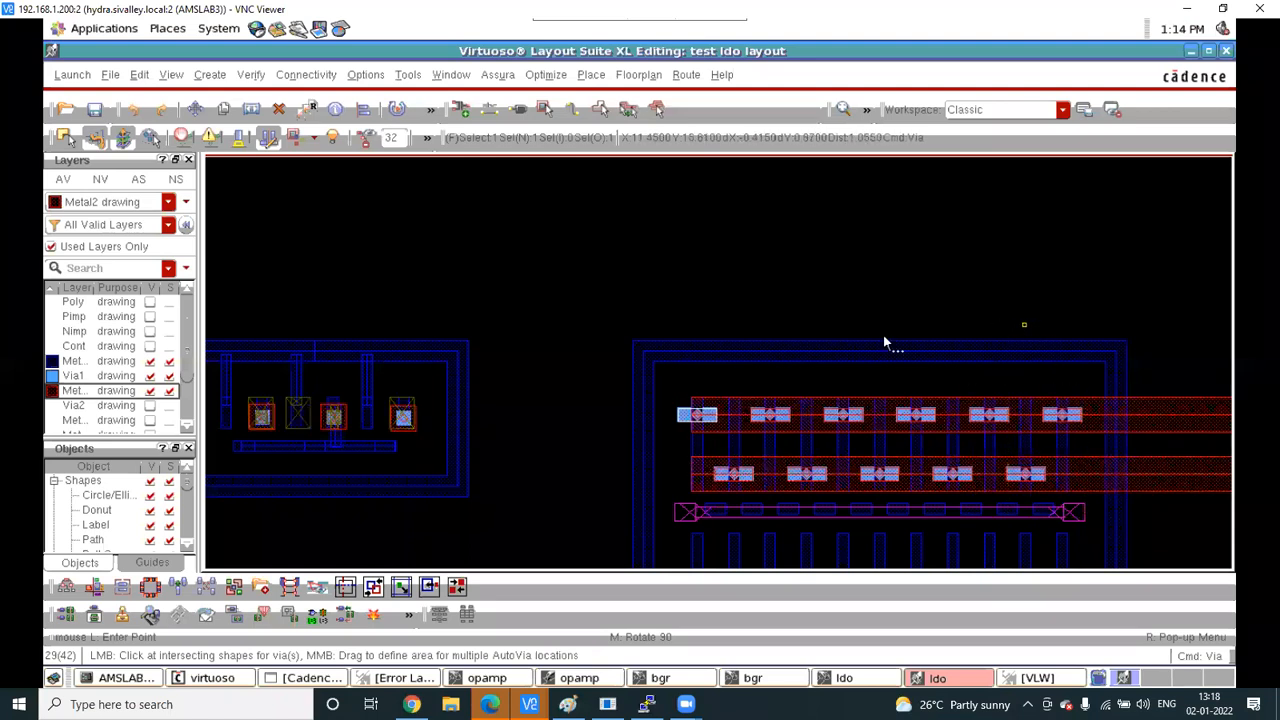
key("Escape")
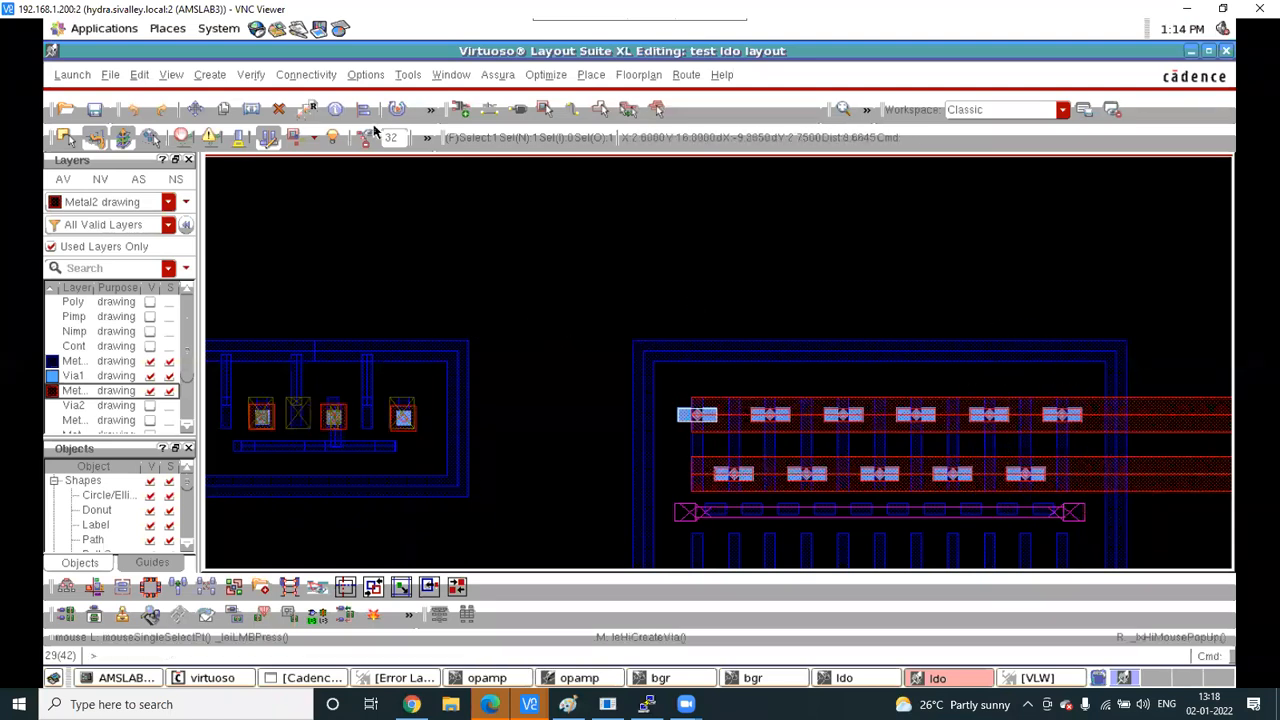
Mark the net of the two Metal2 paths to check which shapes are connected
left_click(320, 75)
mouse_move(330, 122)
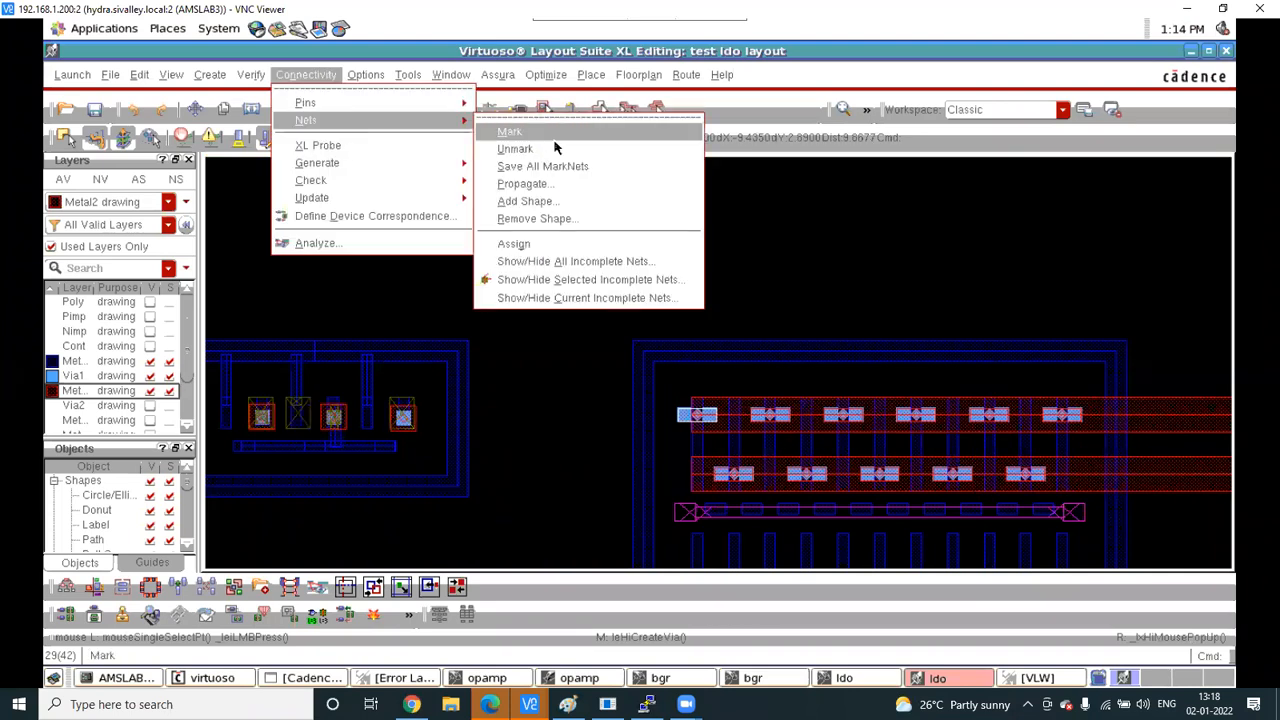
key("Return")
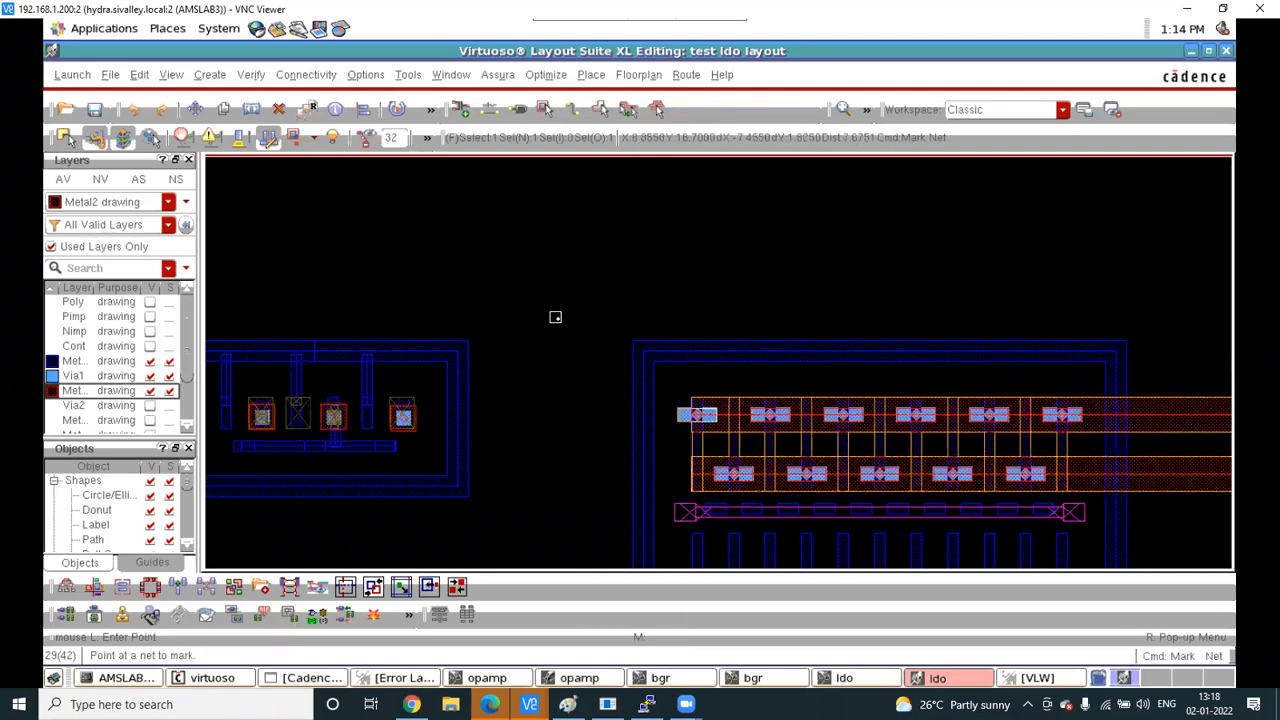
scroll(557, 317, "down", 2)
scroll(600, 328, "up", 1)
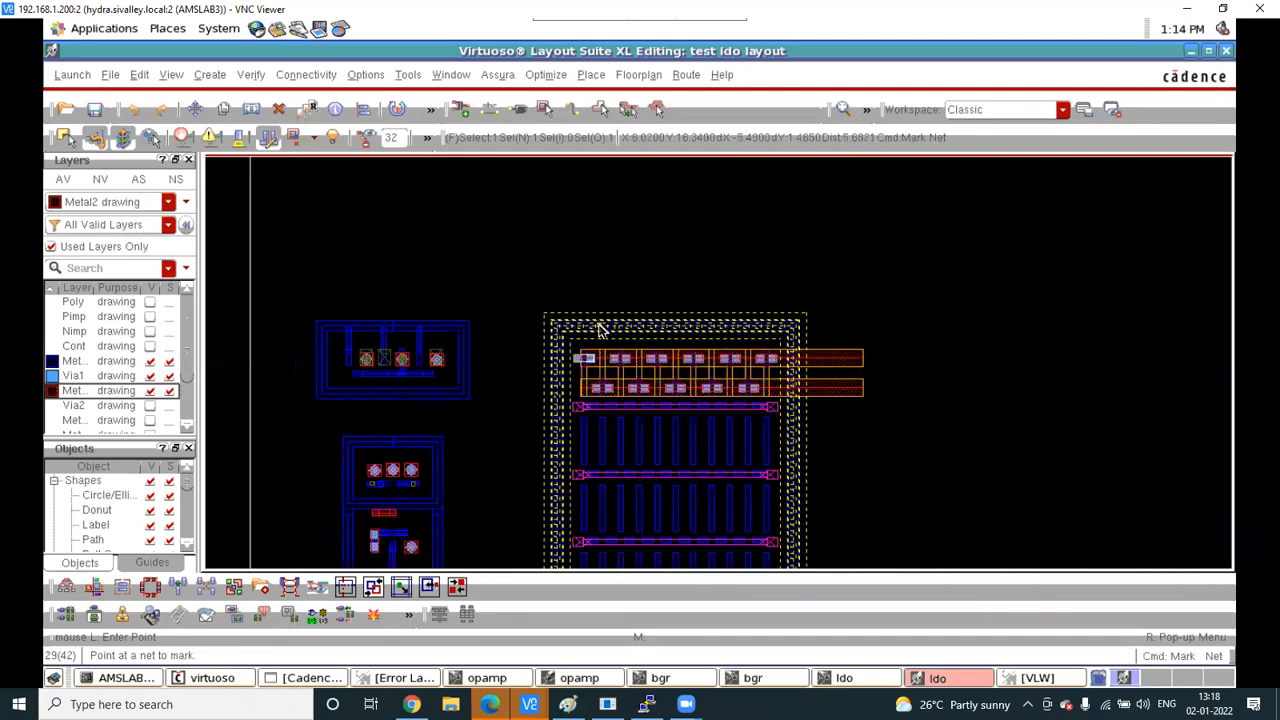
key("Escape")
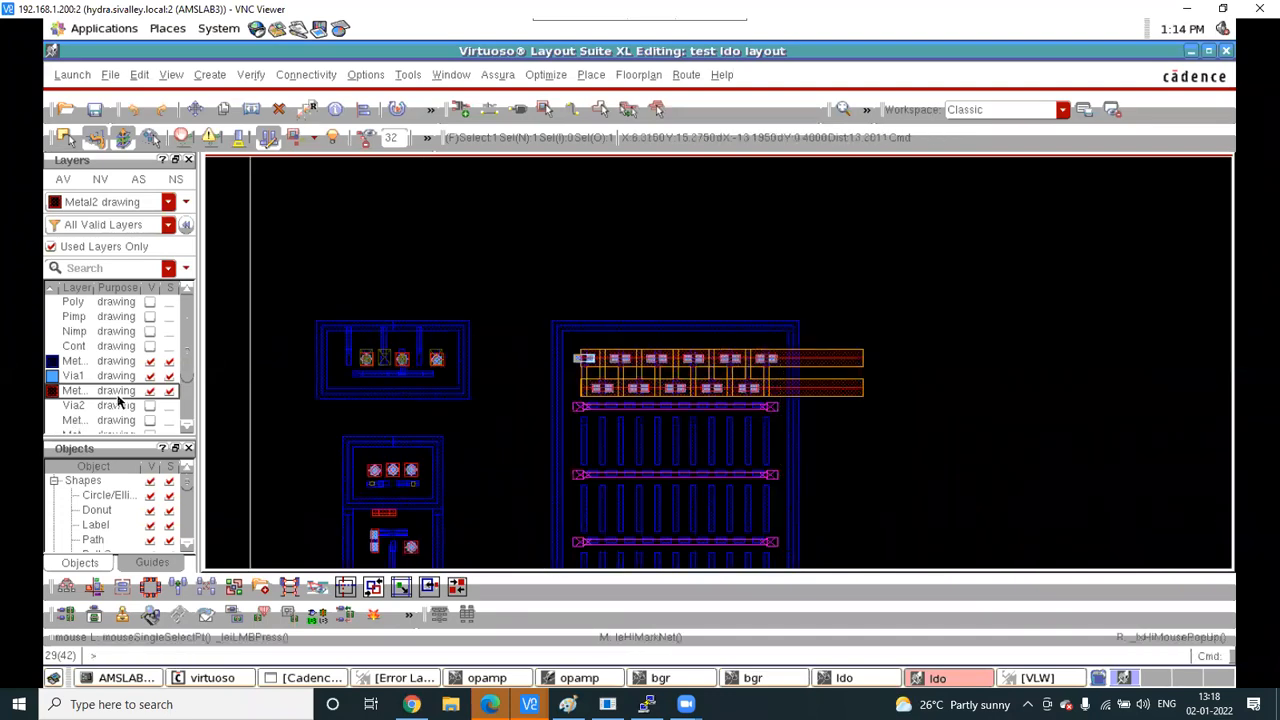
Limit layer visibility to Metal2, Via2, Metal3 and Metal4, with Metal4 as the active layer
left_click(100, 179)
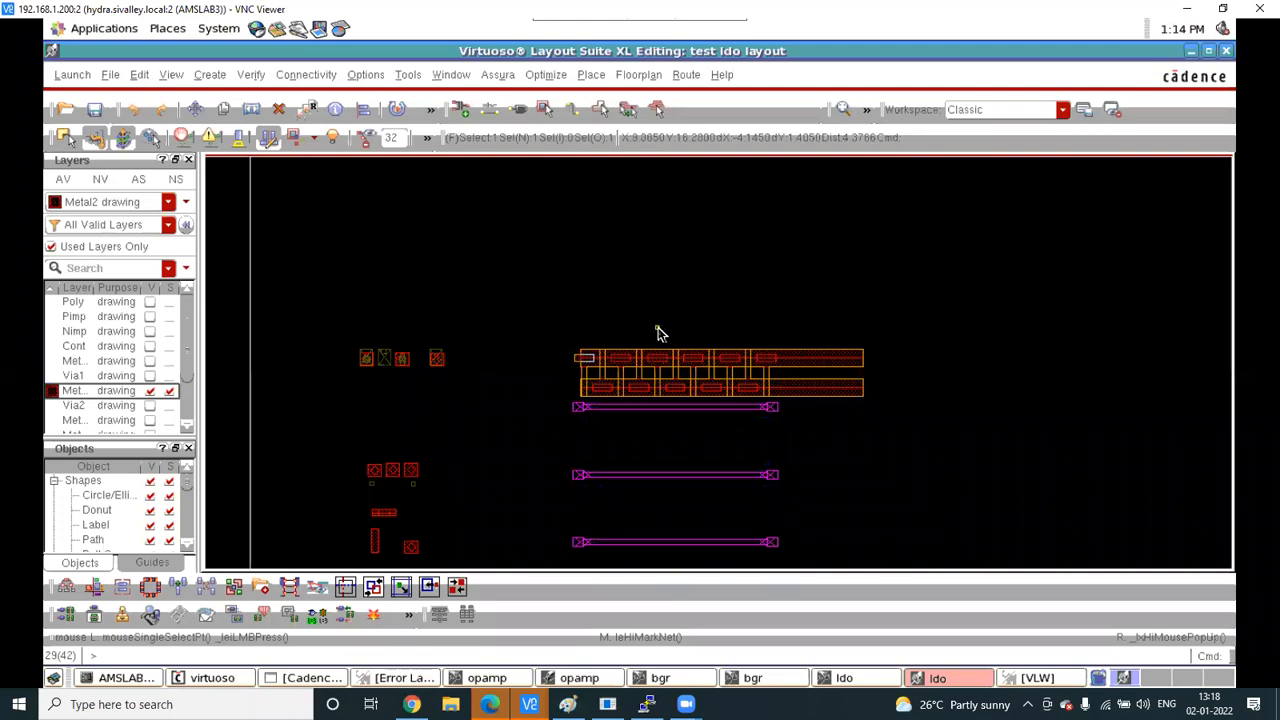
scroll(656, 330, "up", 2)
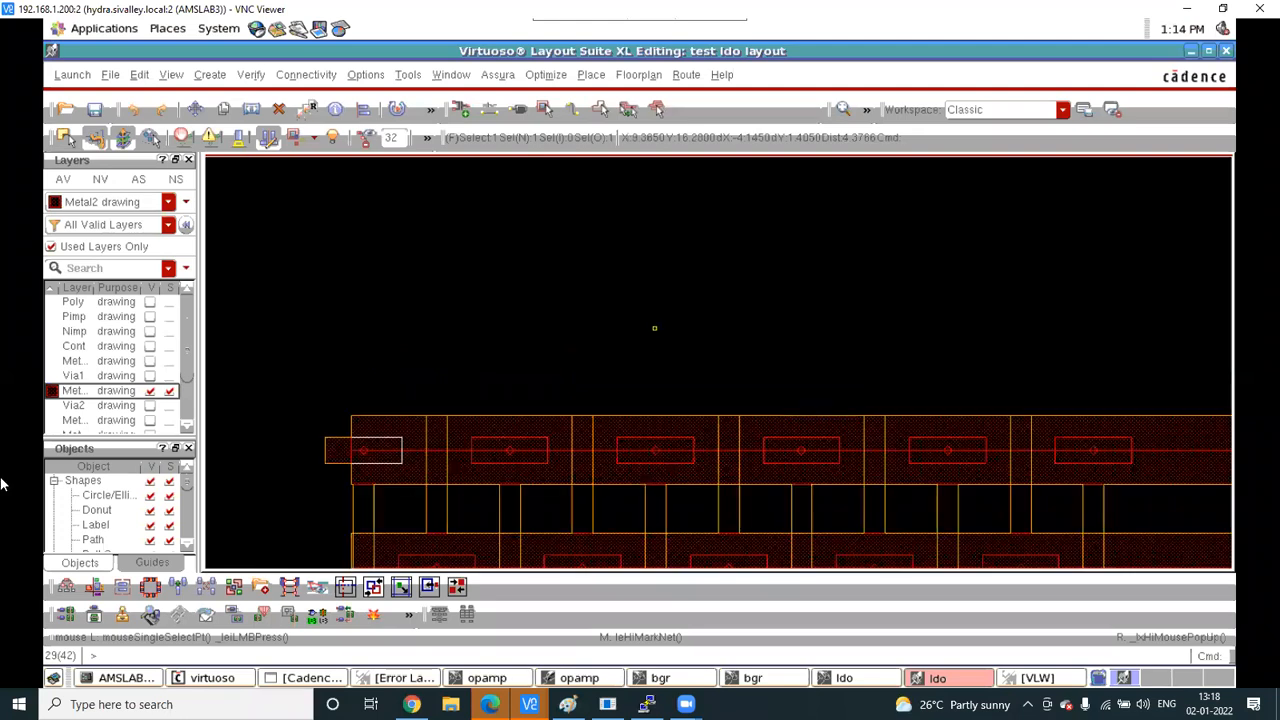
left_click(125, 420)
scroll(140, 376, "down", 1)
left_click(121, 392)
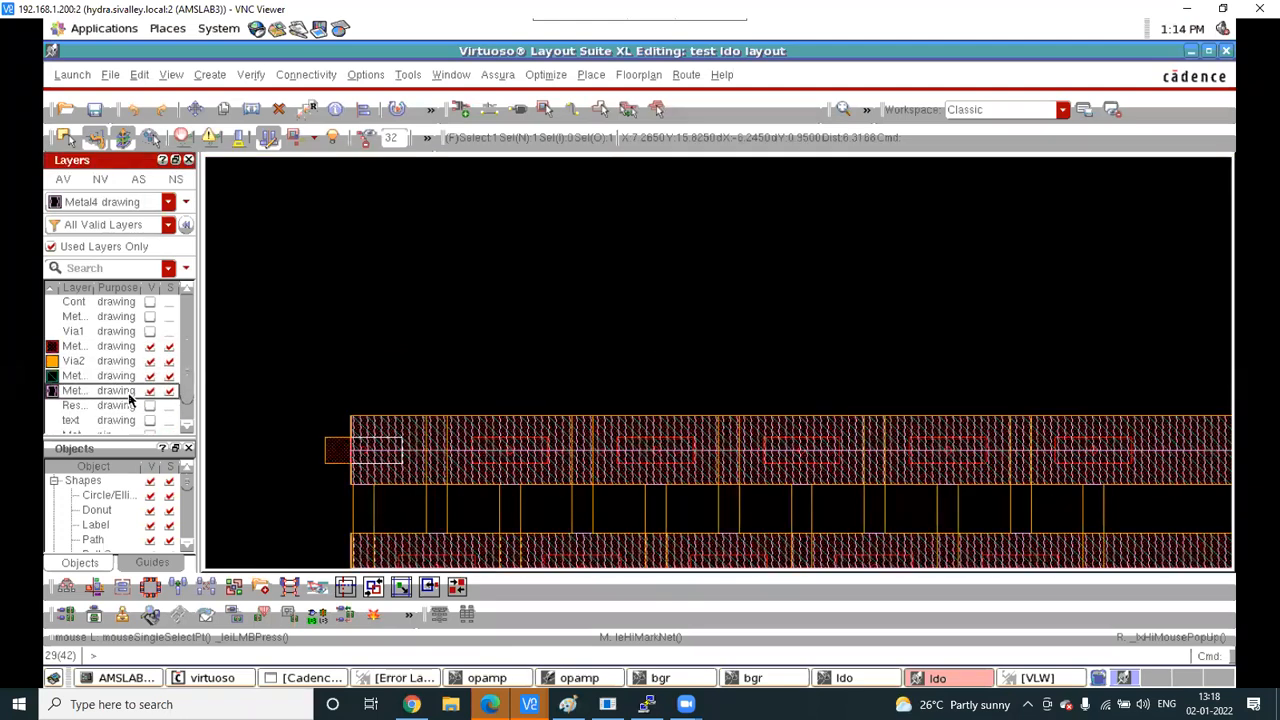
Create automatic vias along the full length of the upper and lower stacked metal paths
key("o")
left_click(622, 441)
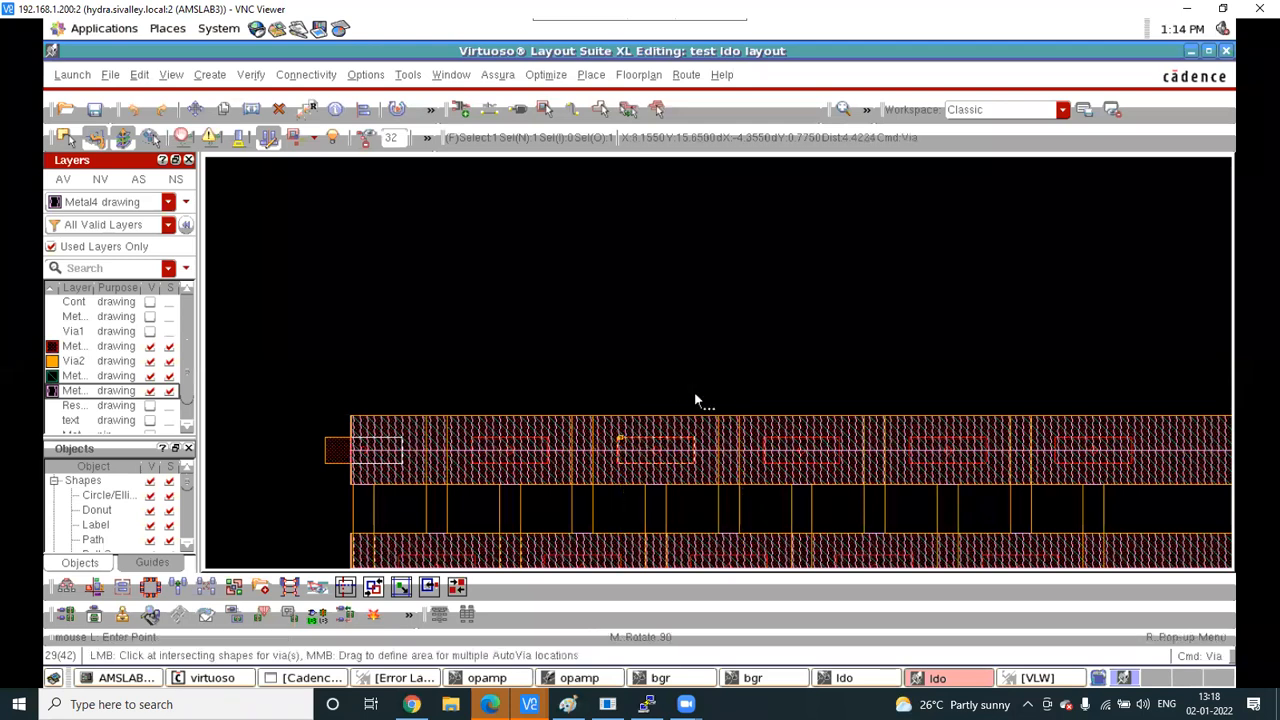
scroll(467, 344, "down", 1)
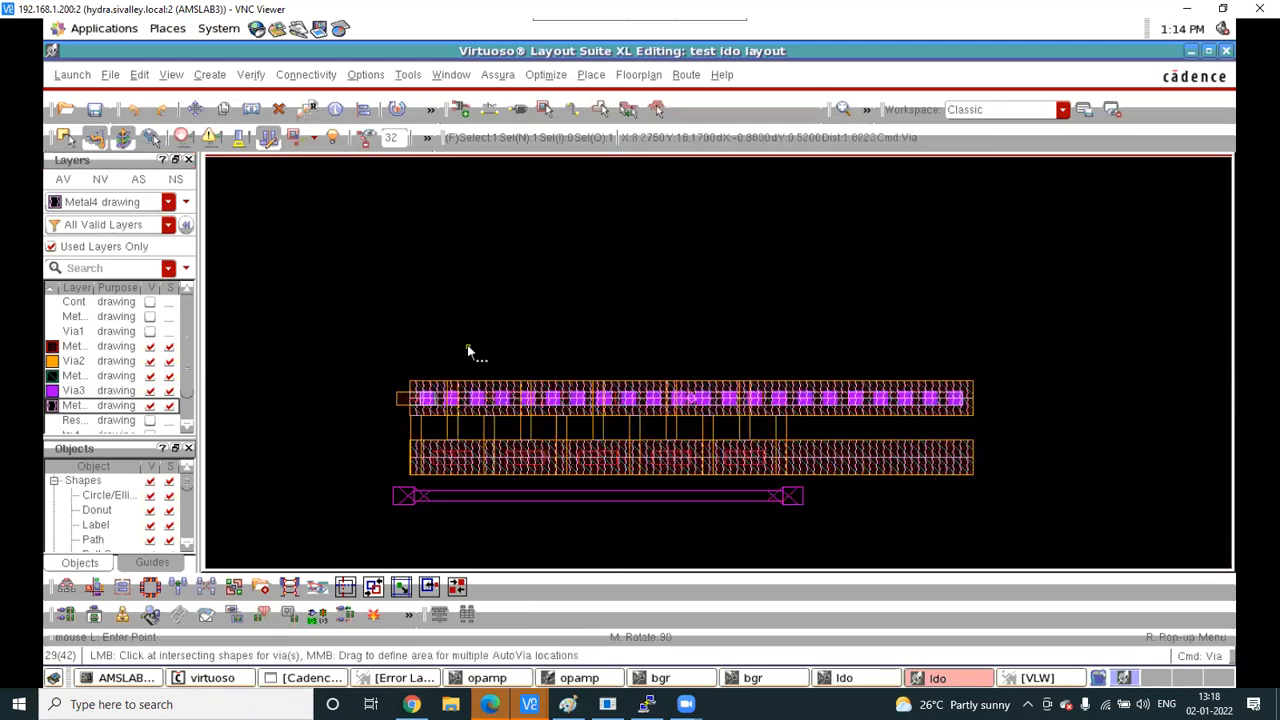
left_click(690, 436)
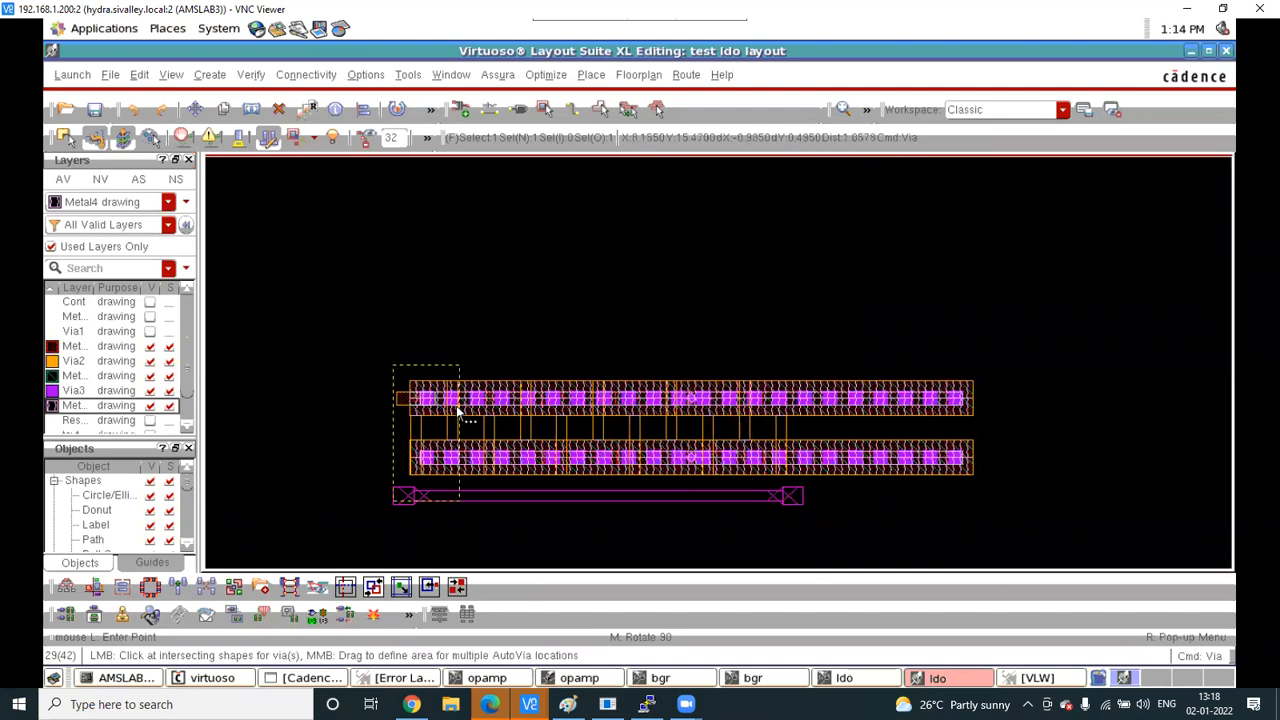
scroll(581, 375, "up", 2)
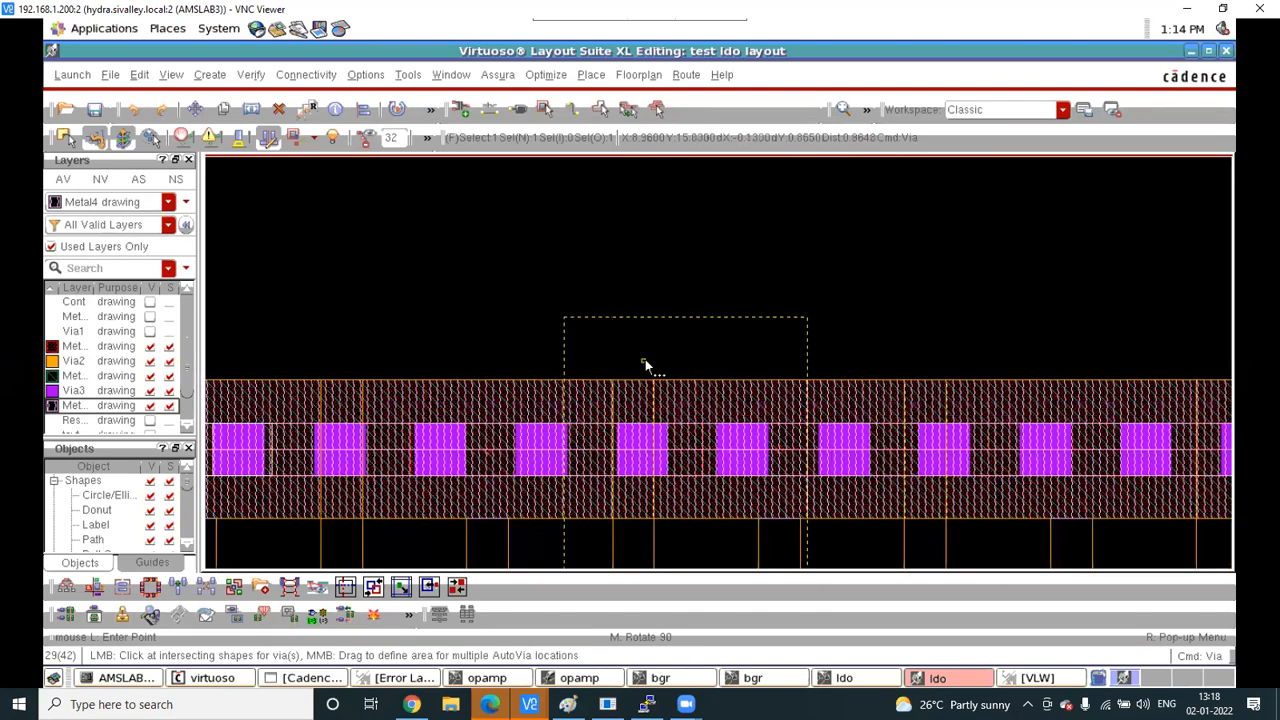
scroll(645, 359, "down", 2)
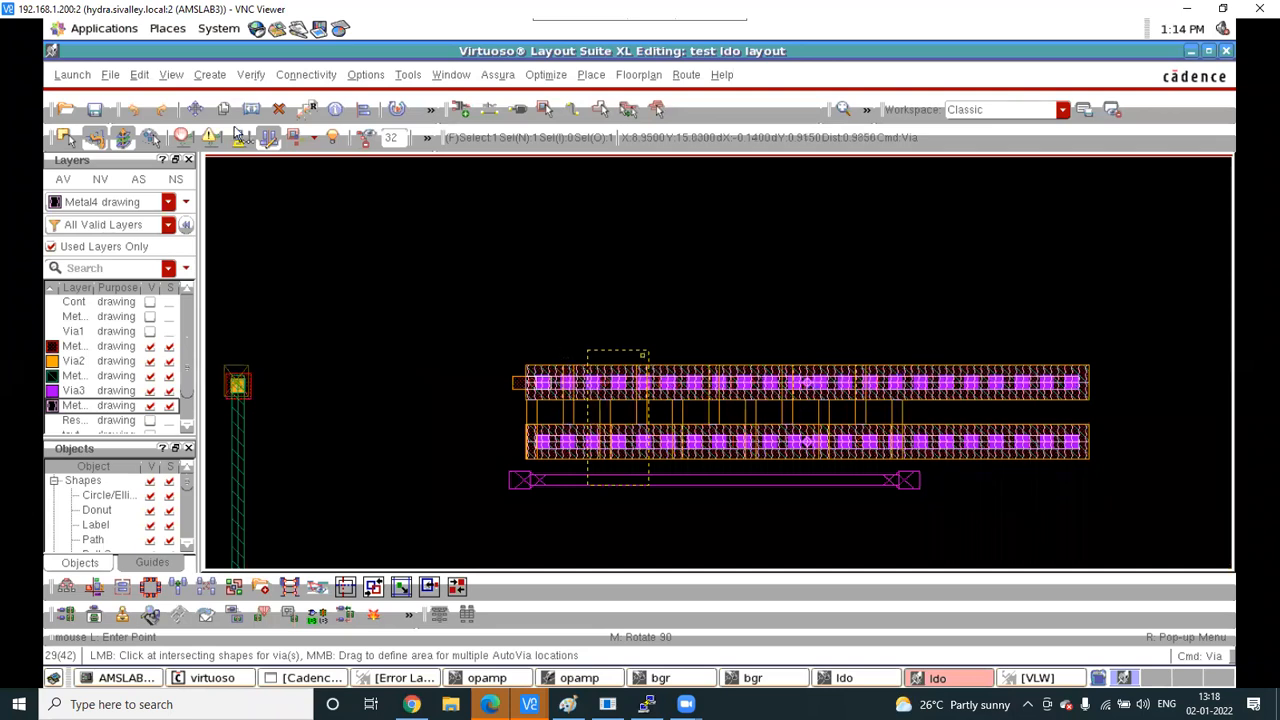
Unmark the highlighted net on the two stacked metal paths
left_click(310, 77)
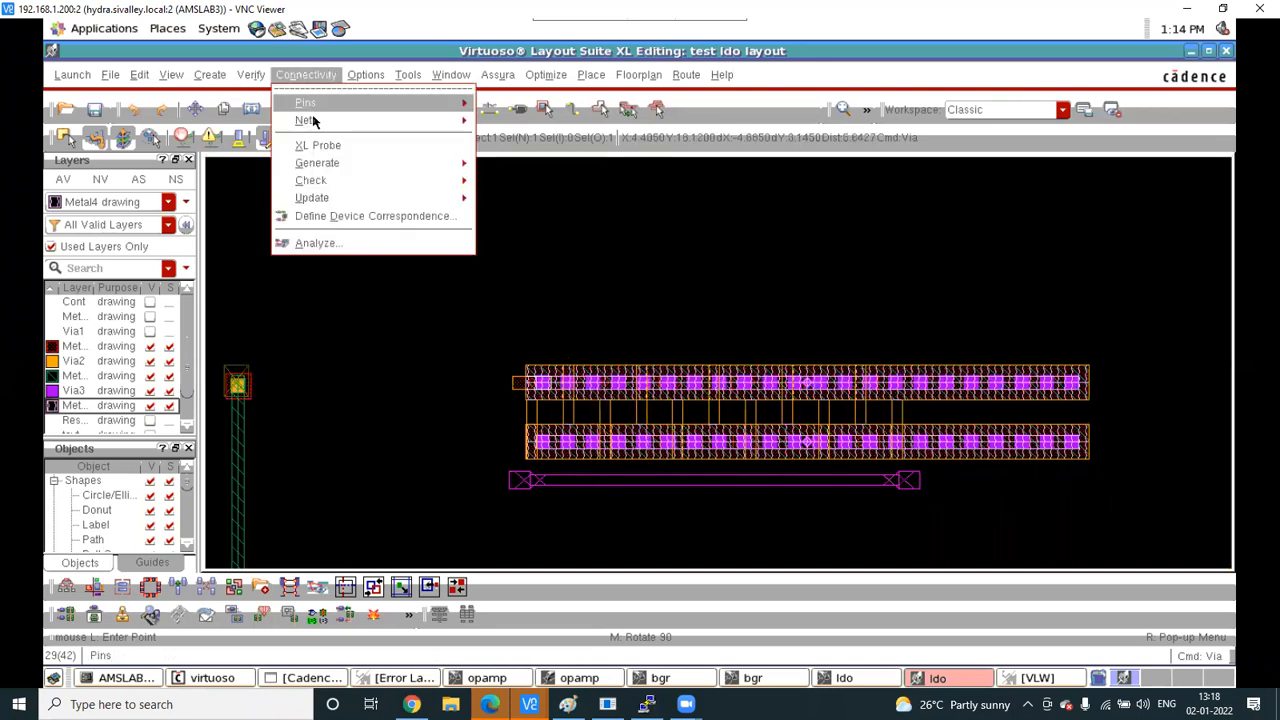
mouse_move(306, 120)
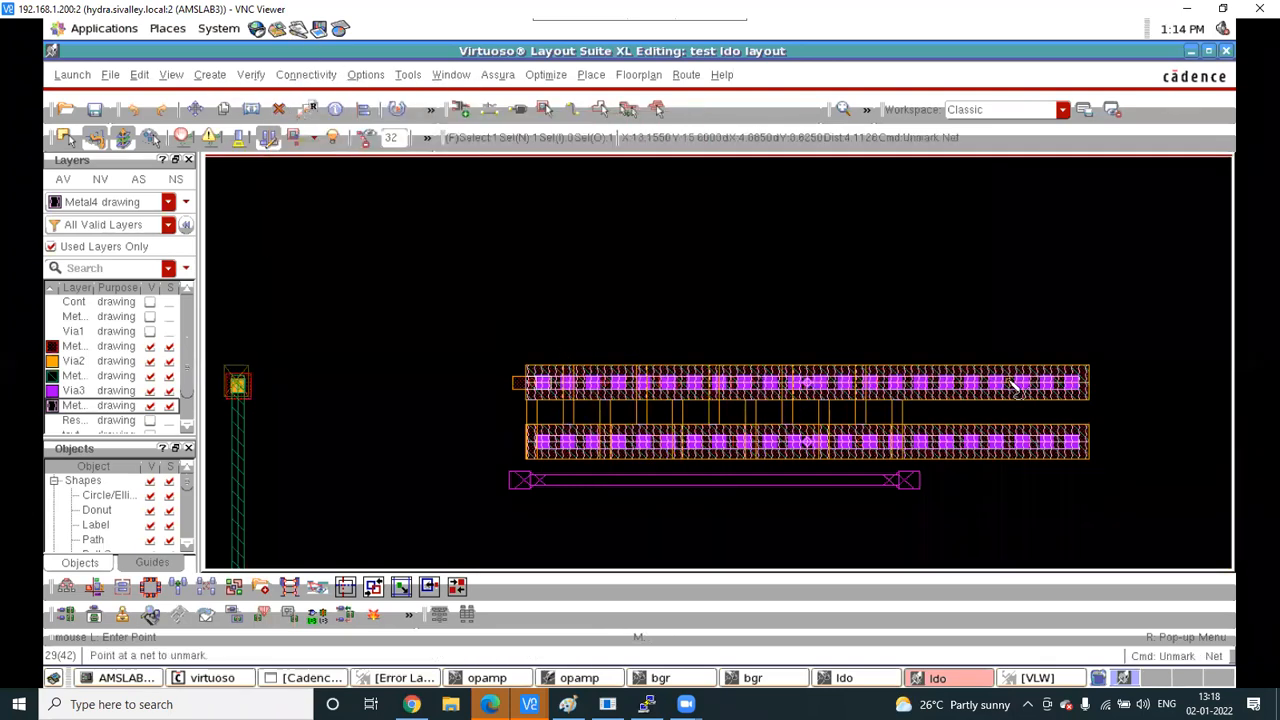
scroll(1090, 393, "up", 1)
scroll(1090, 393, "up", 1)
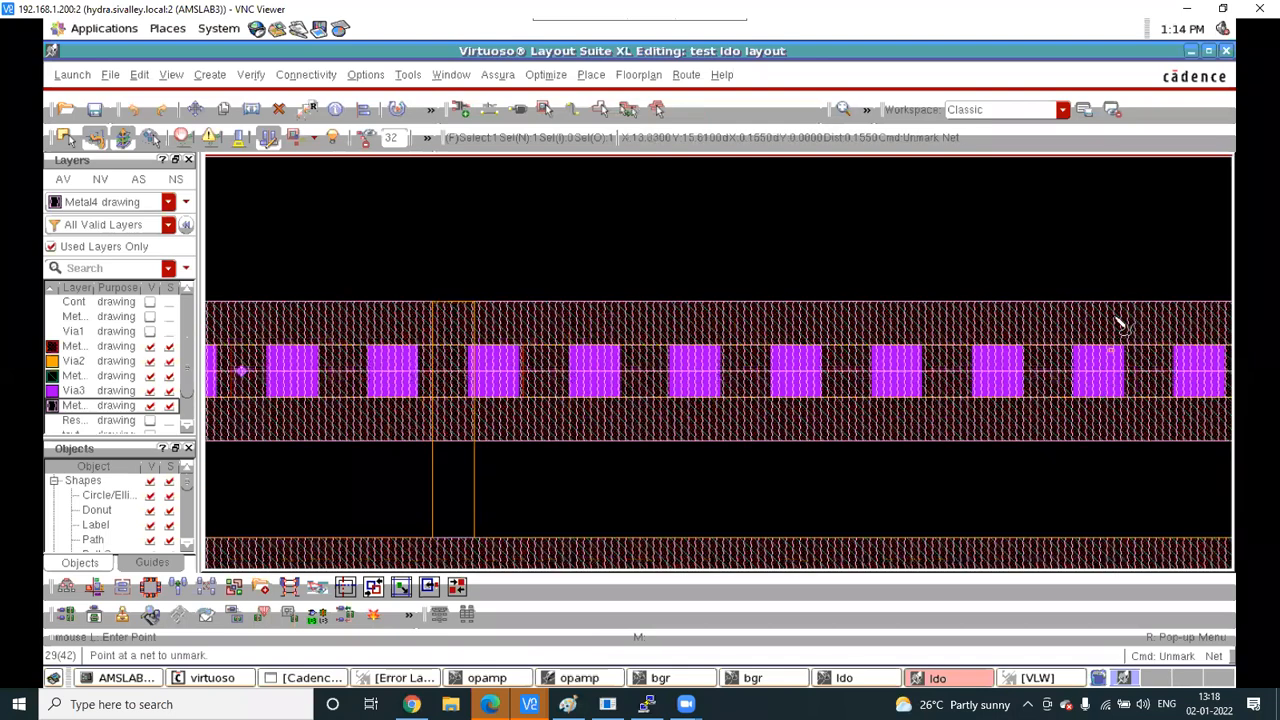
scroll(1105, 323, "down", 2)
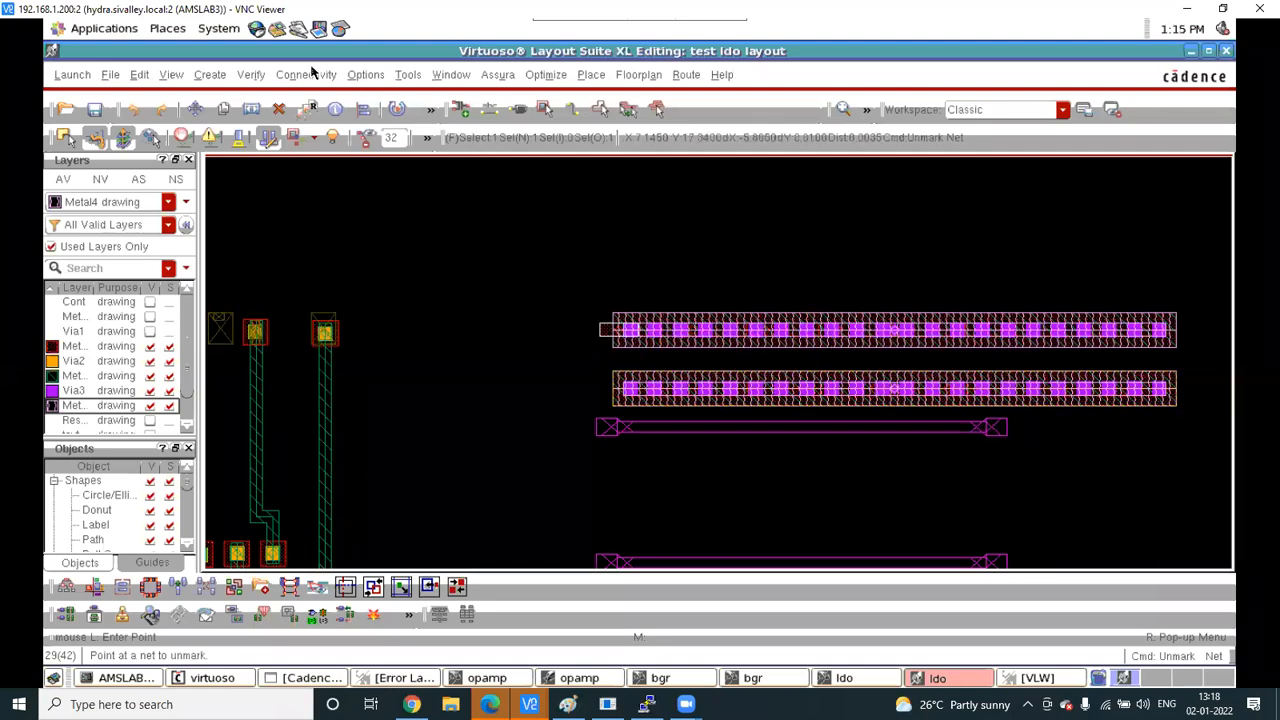
Mark the nets of the upper and lower stacked paths and examine their connections along the vias
left_click(212, 76)
mouse_move(306, 83)
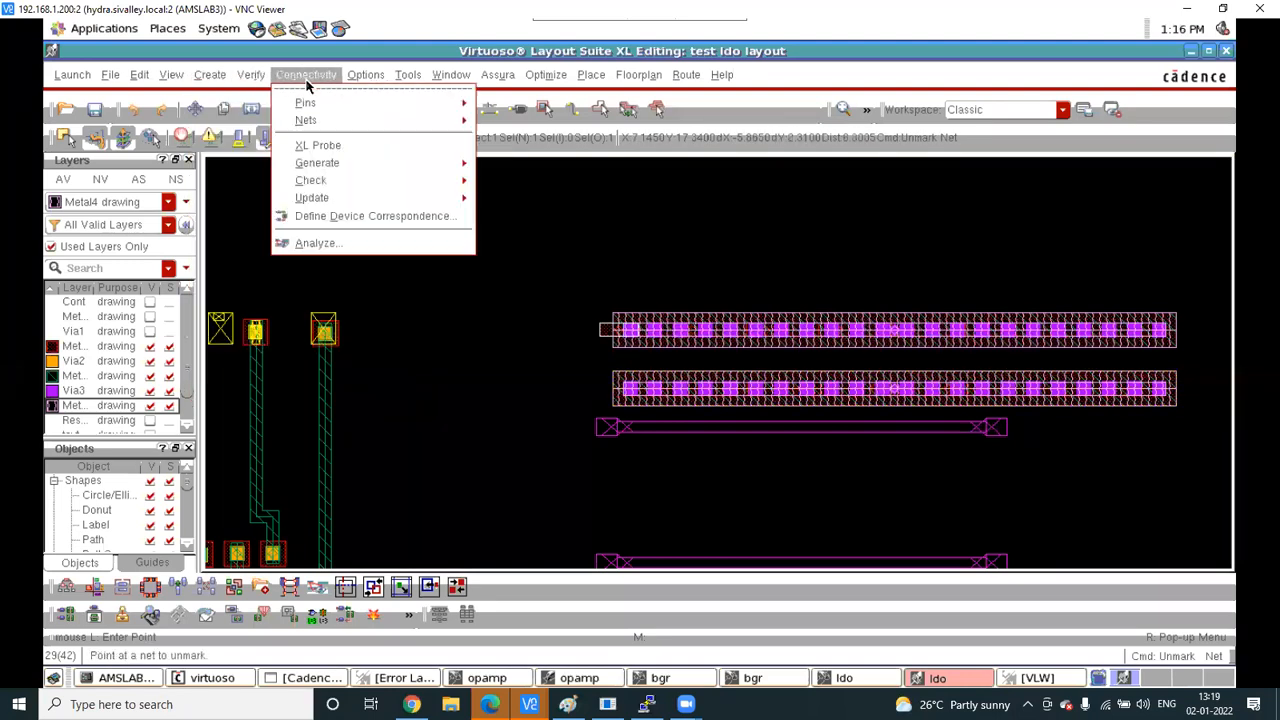
left_click(506, 132)
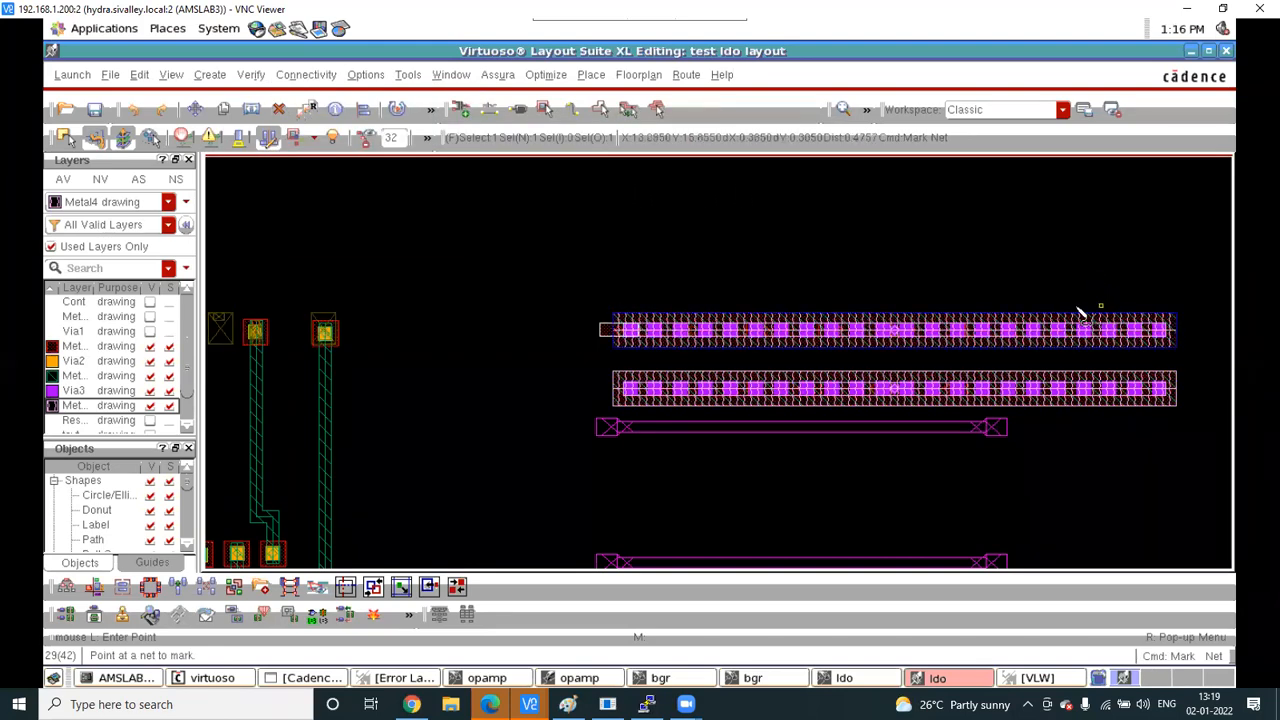
scroll(1080, 310, "up", 2, "ctrl")
scroll(1086, 312, "down", 2, "ctrl")
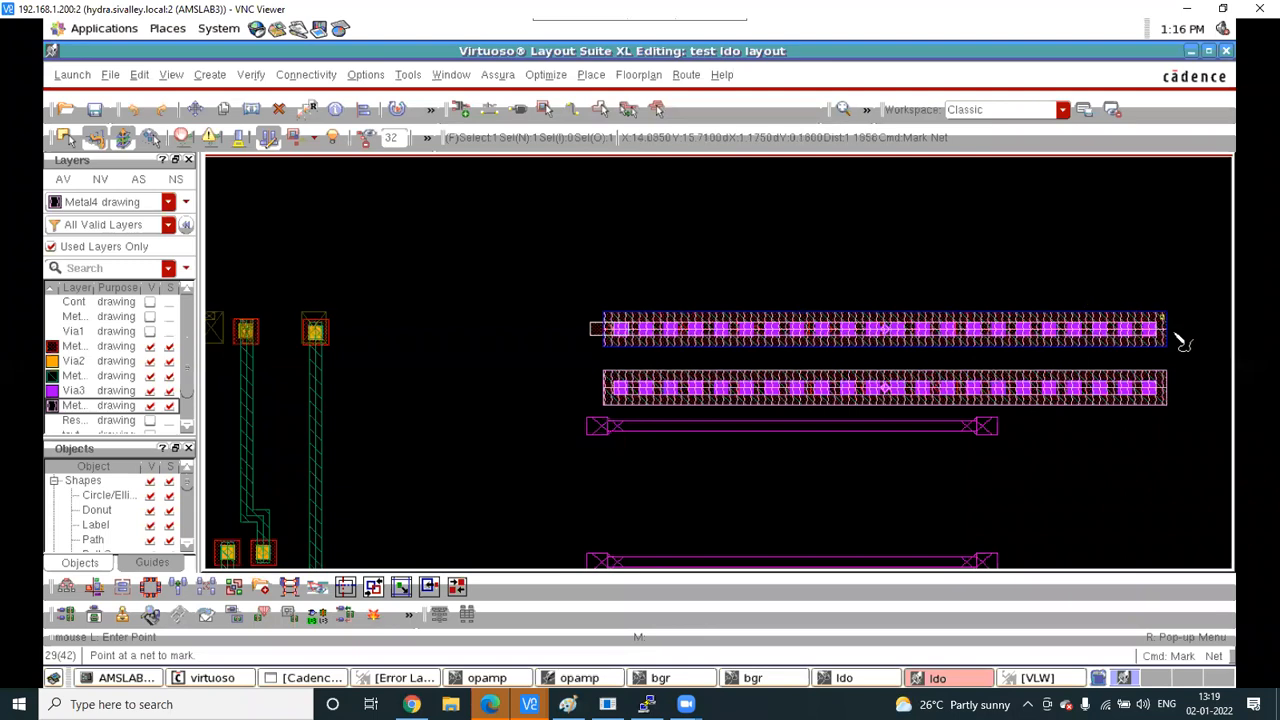
scroll(1168, 340, "up", 2, "ctrl")
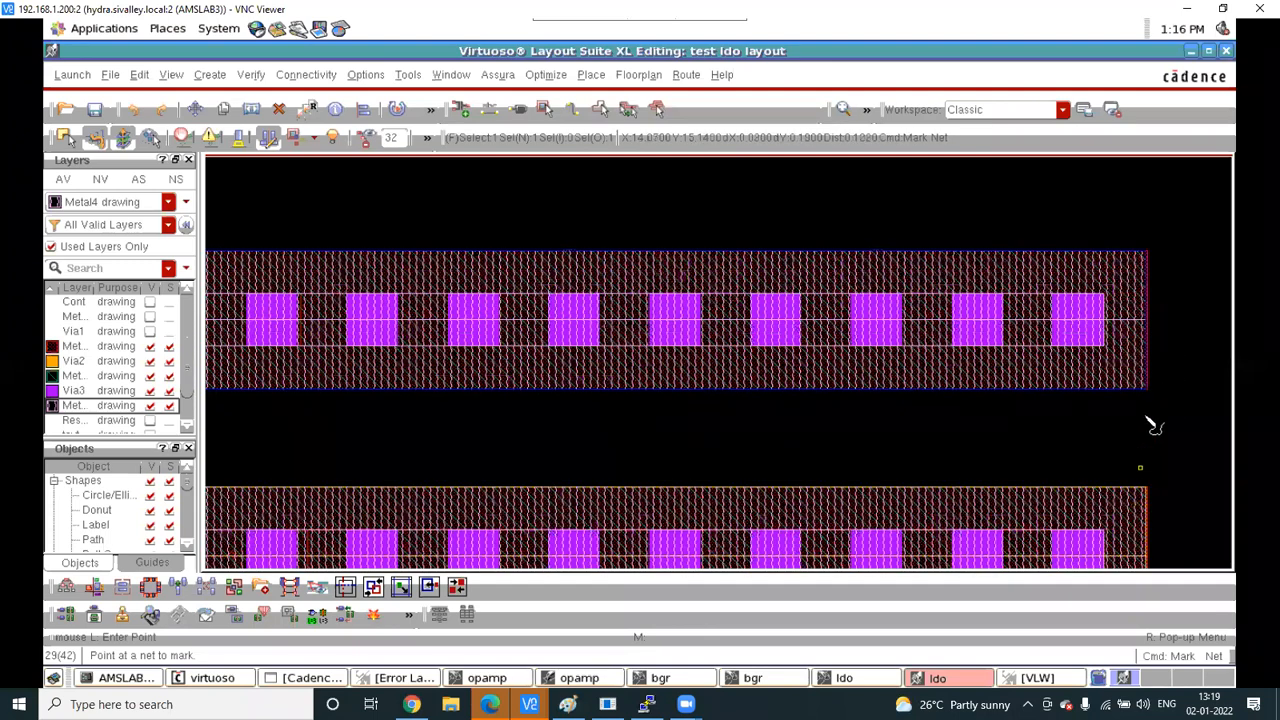
scroll(1146, 428, "down", 3, "ctrl")
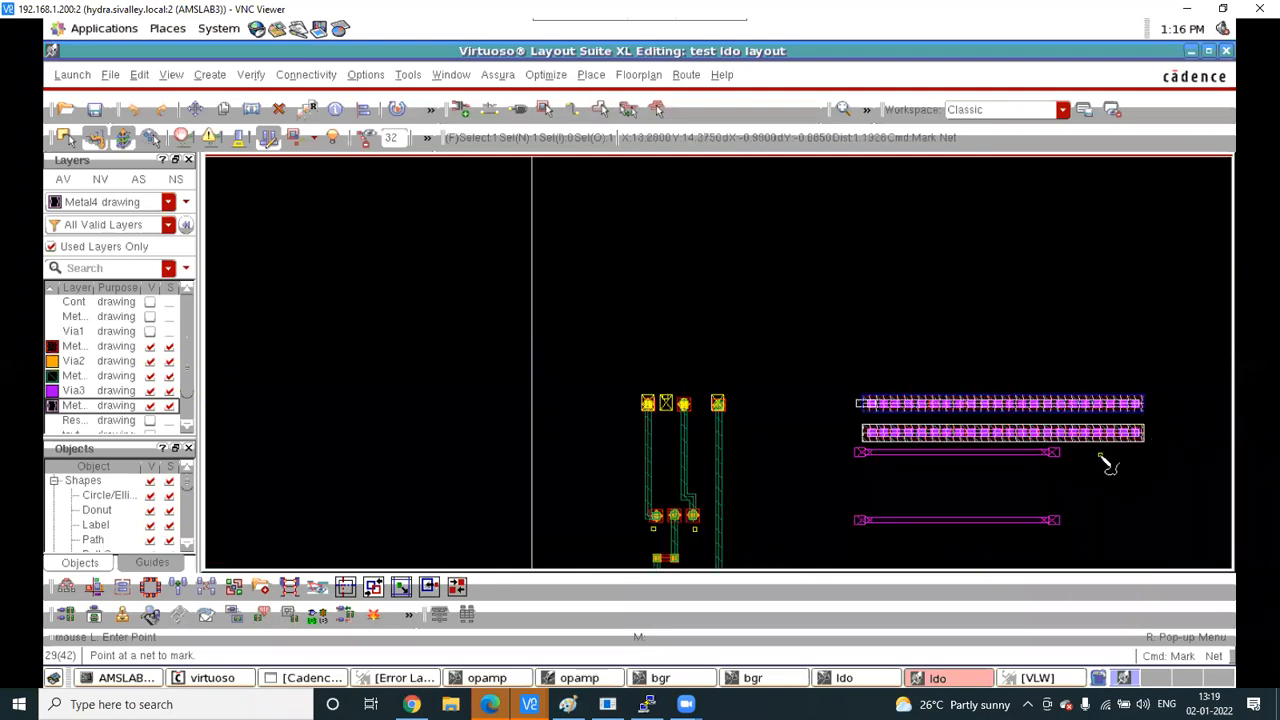
scroll(1100, 460, "up", 2, "ctrl")
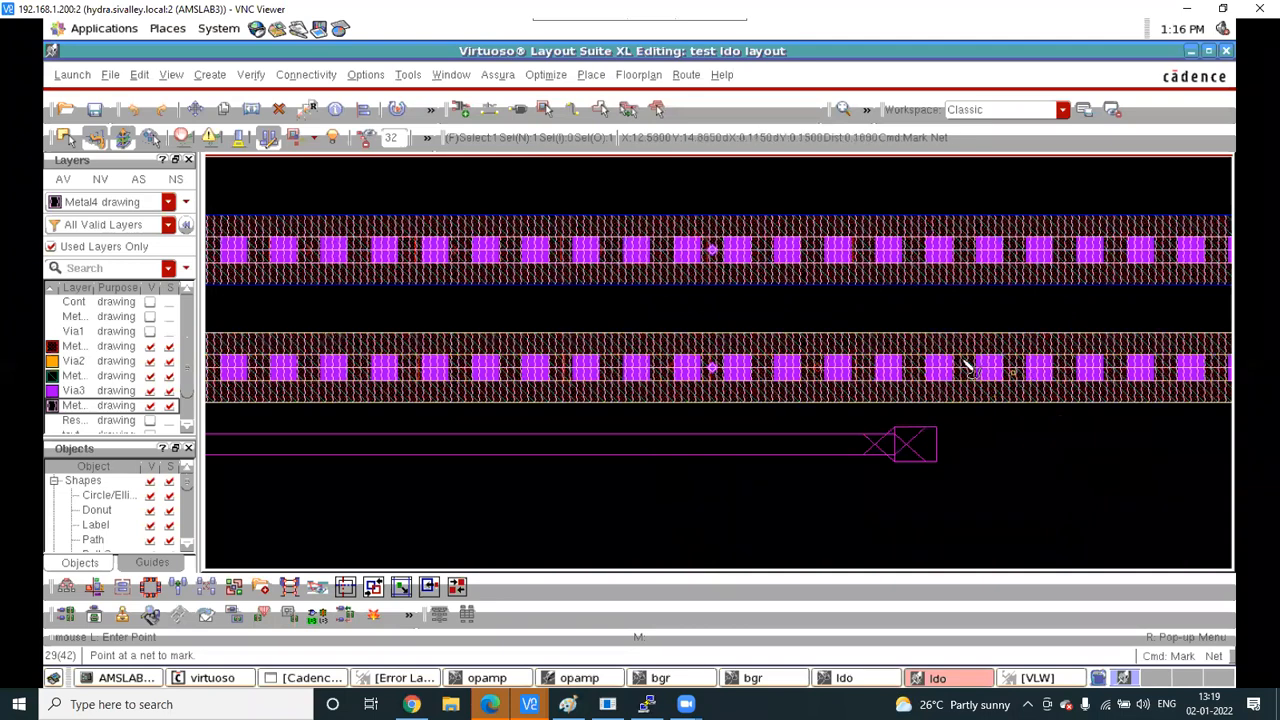
scroll(965, 364, "down", 1, "ctrl")
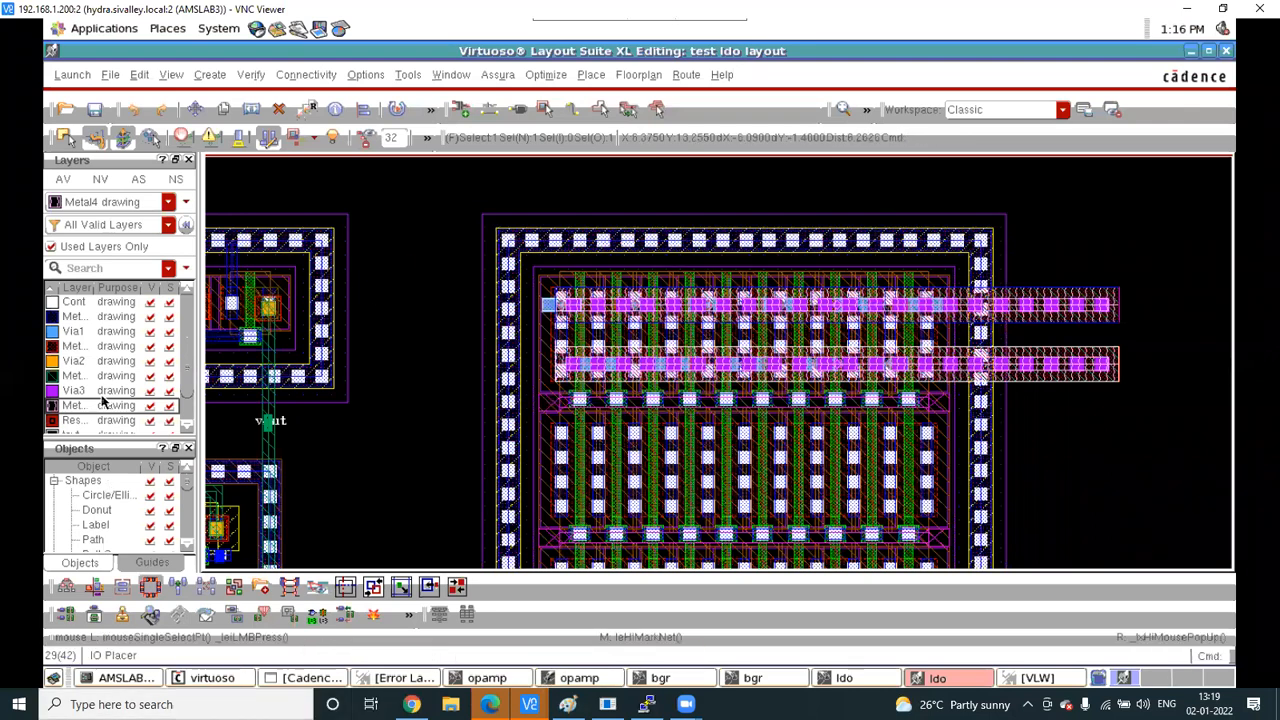
Limit layer visibility to Metal1, Via1, Metal2 and Via2, with Metal2 as the active layer
left_click(90, 316)
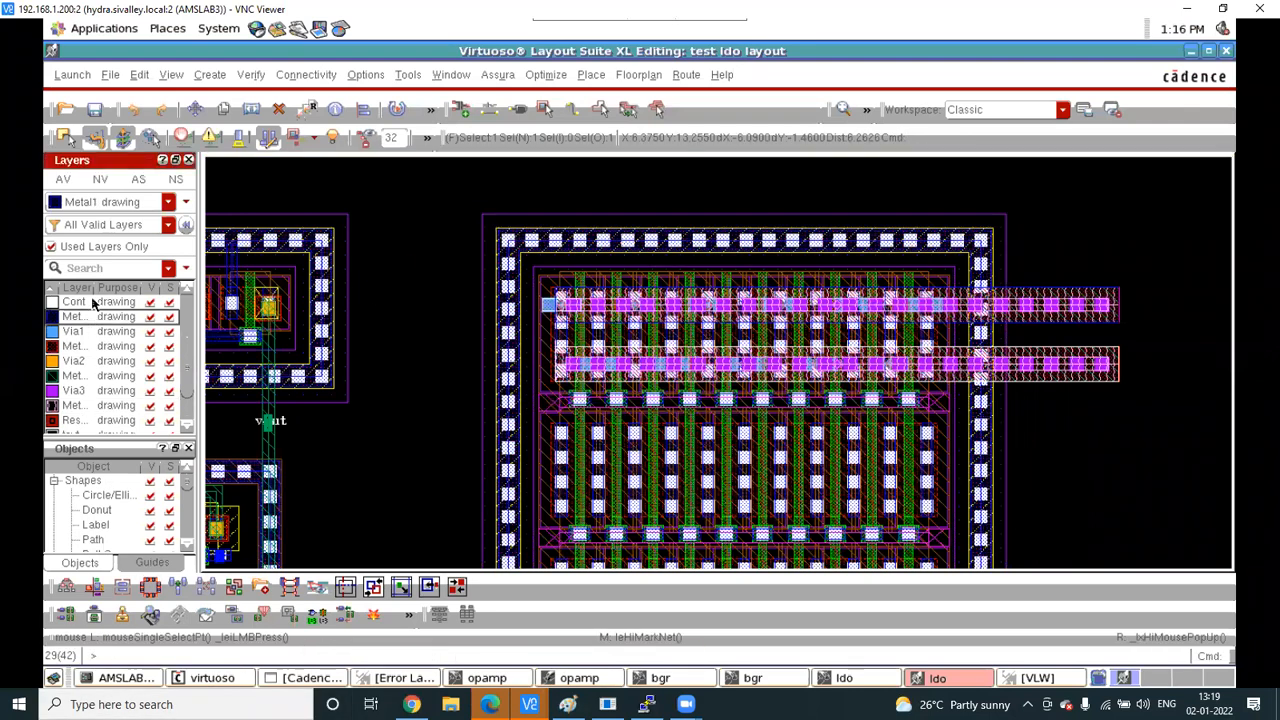
left_click(104, 179)
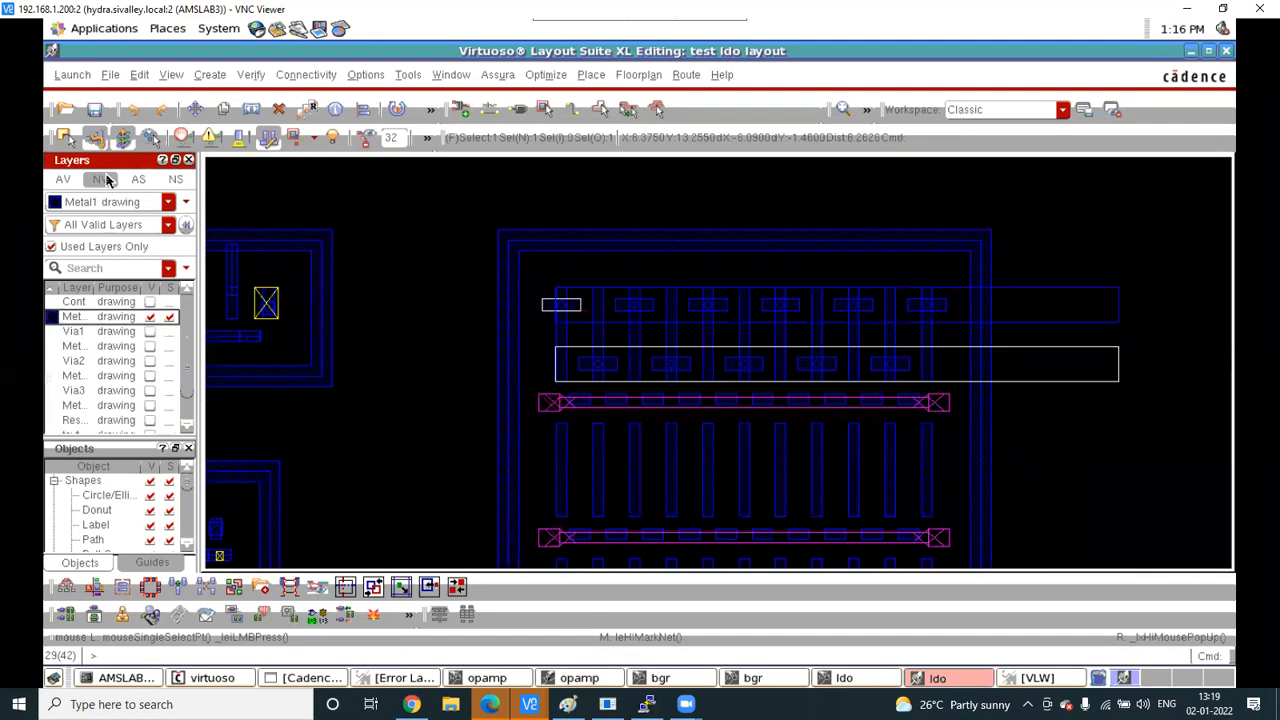
left_click(80, 331)
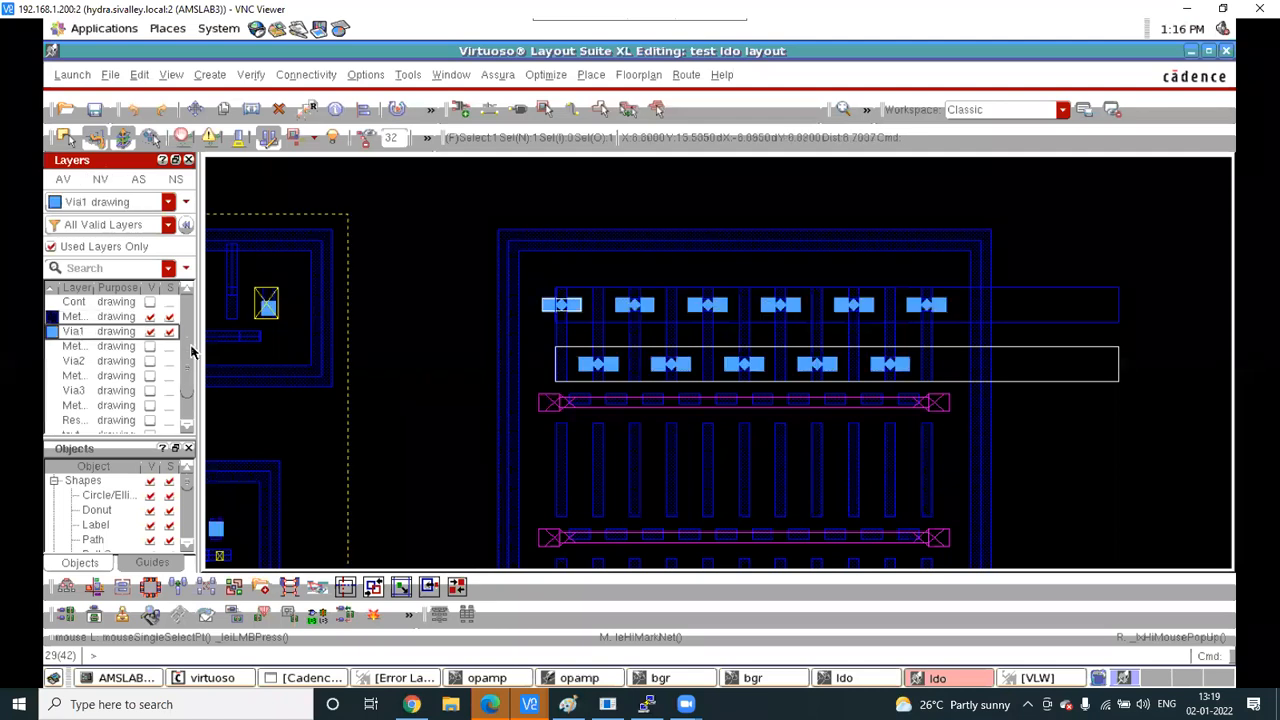
left_click(96, 346)
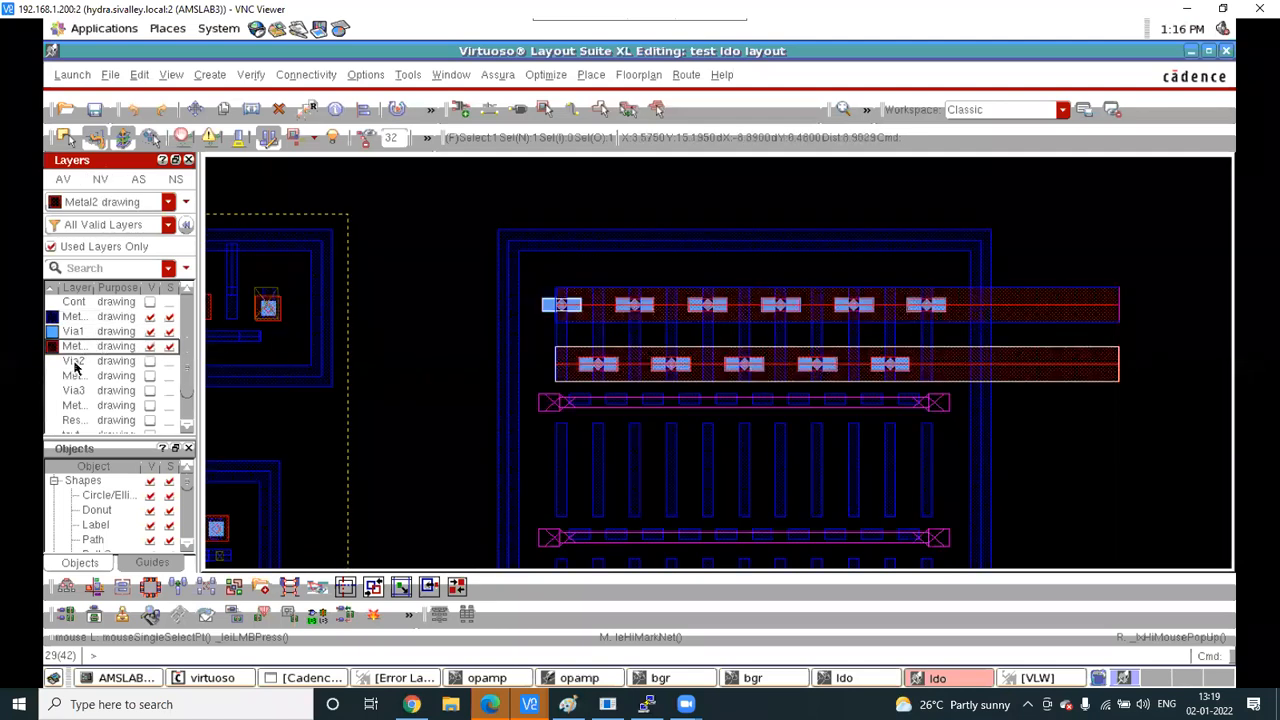
left_click(74, 364)
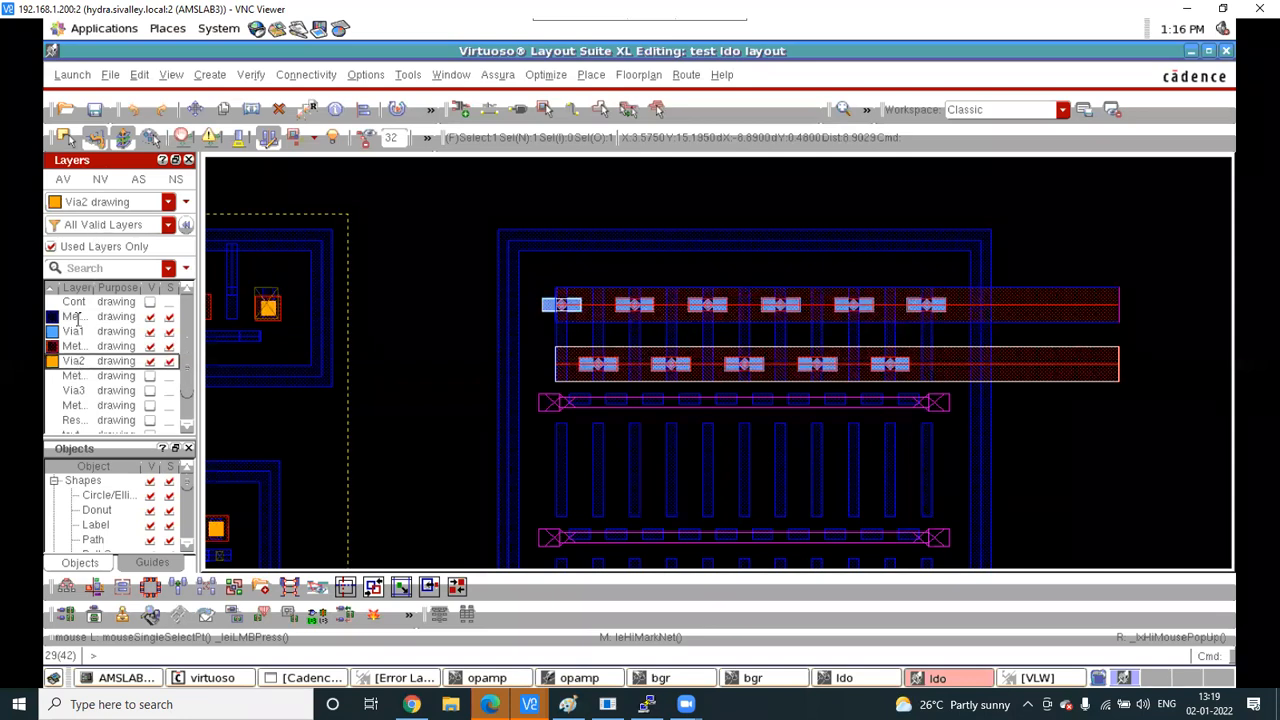
left_click(73, 346)
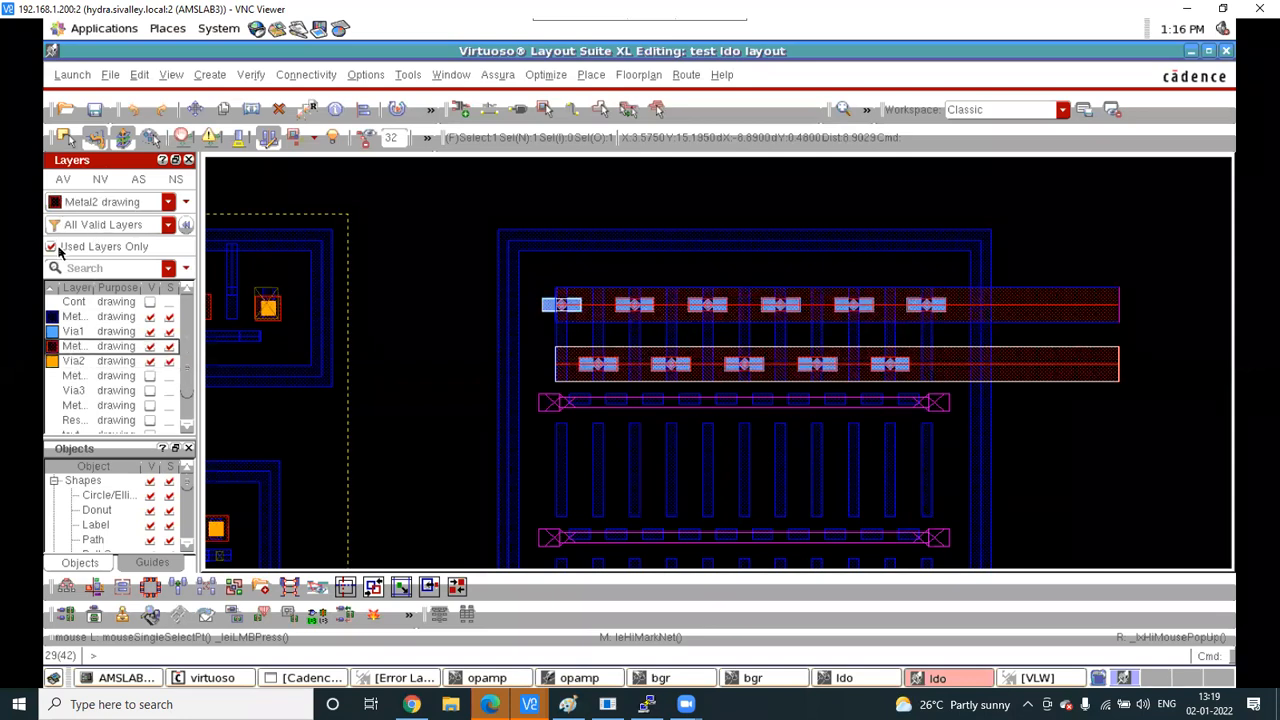
Limit layer visibility to Metal2, Via2 and Metal3, with Metal3 as the active layer
left_click(100, 179)
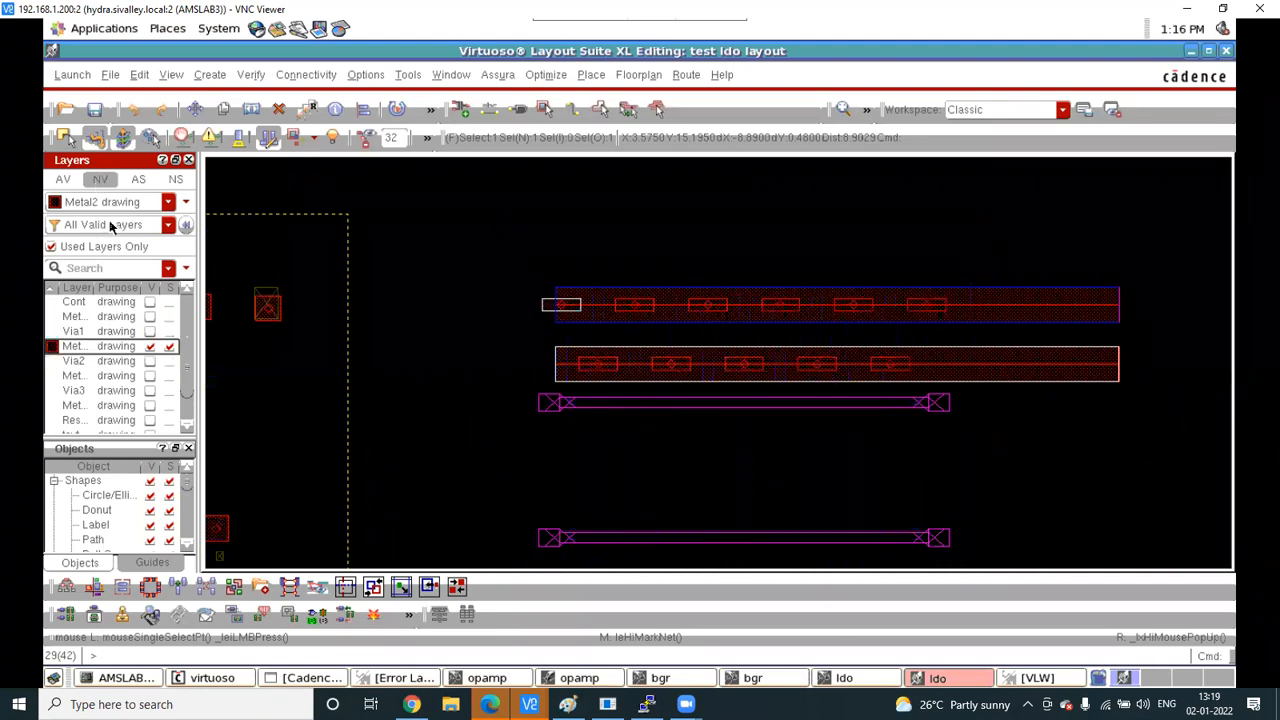
left_click(72, 361)
left_click(72, 376)
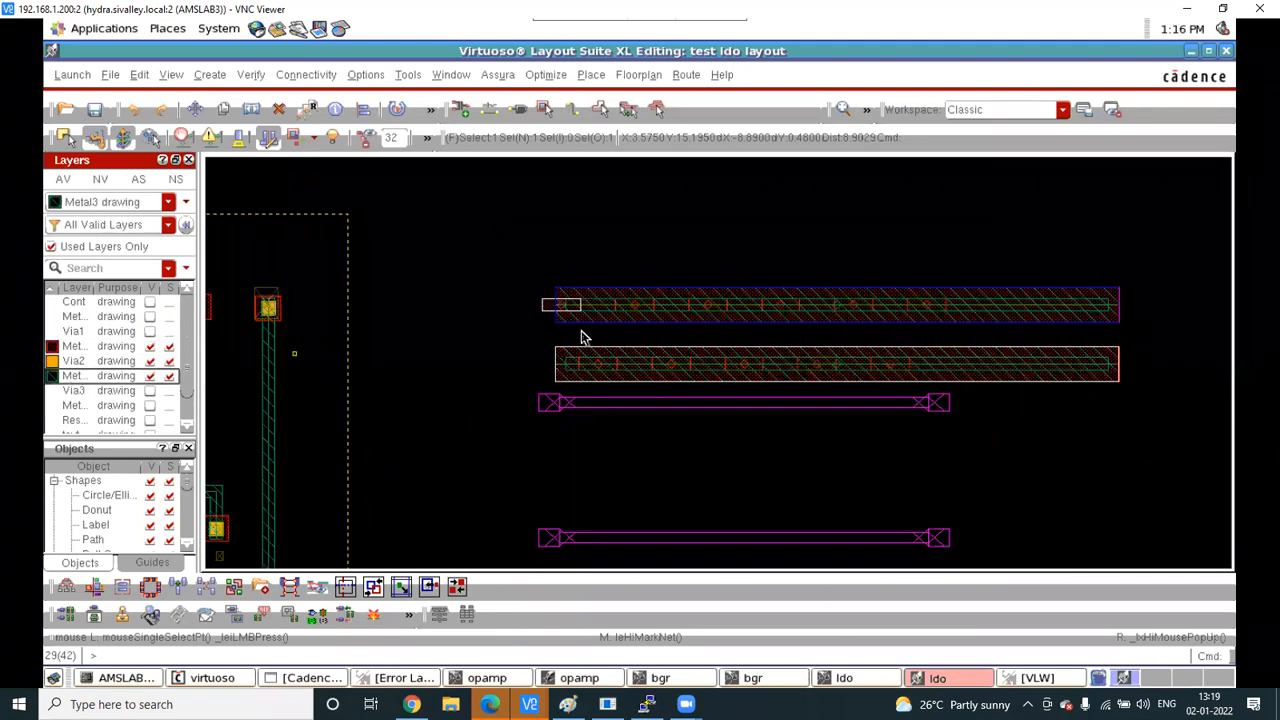
Create automatic Via2 connections between Metal2 and Metal3 along the upper and lower stacked paths
scroll(602, 311, "up", 2, "ctrl")
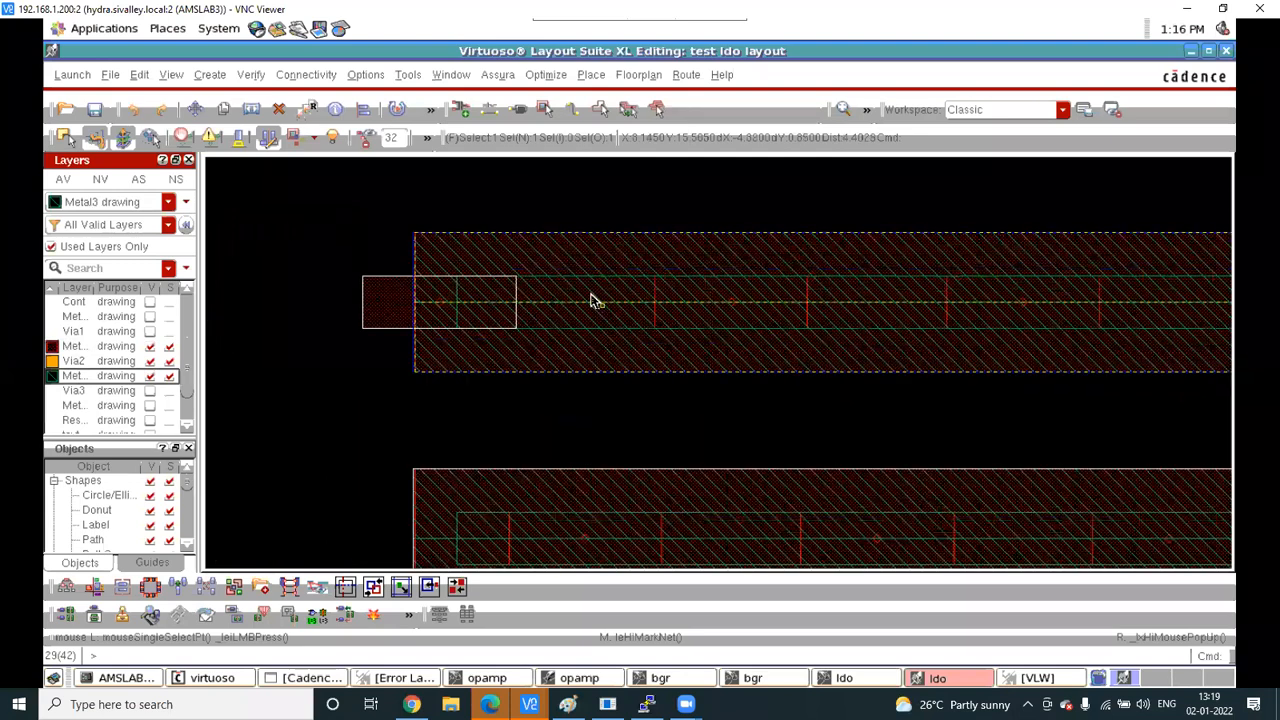
key("o")
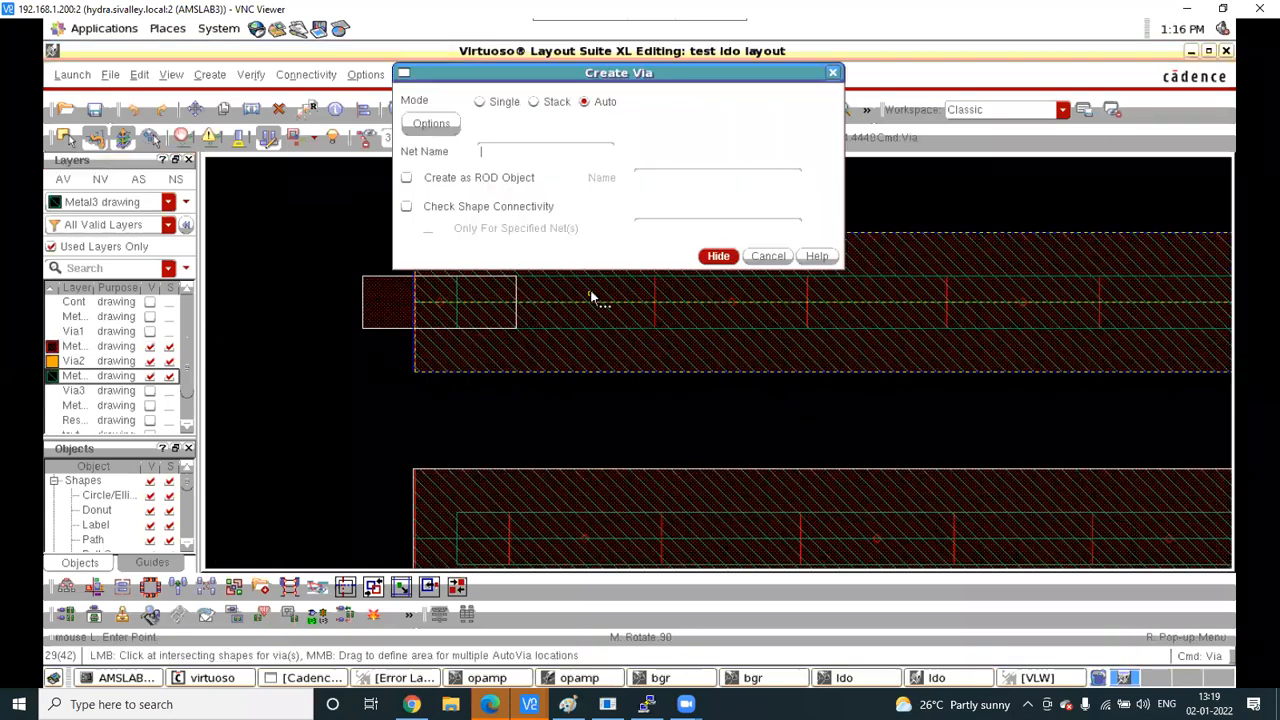
left_click(590, 296)
scroll(508, 290, "down", 2, "ctrl")
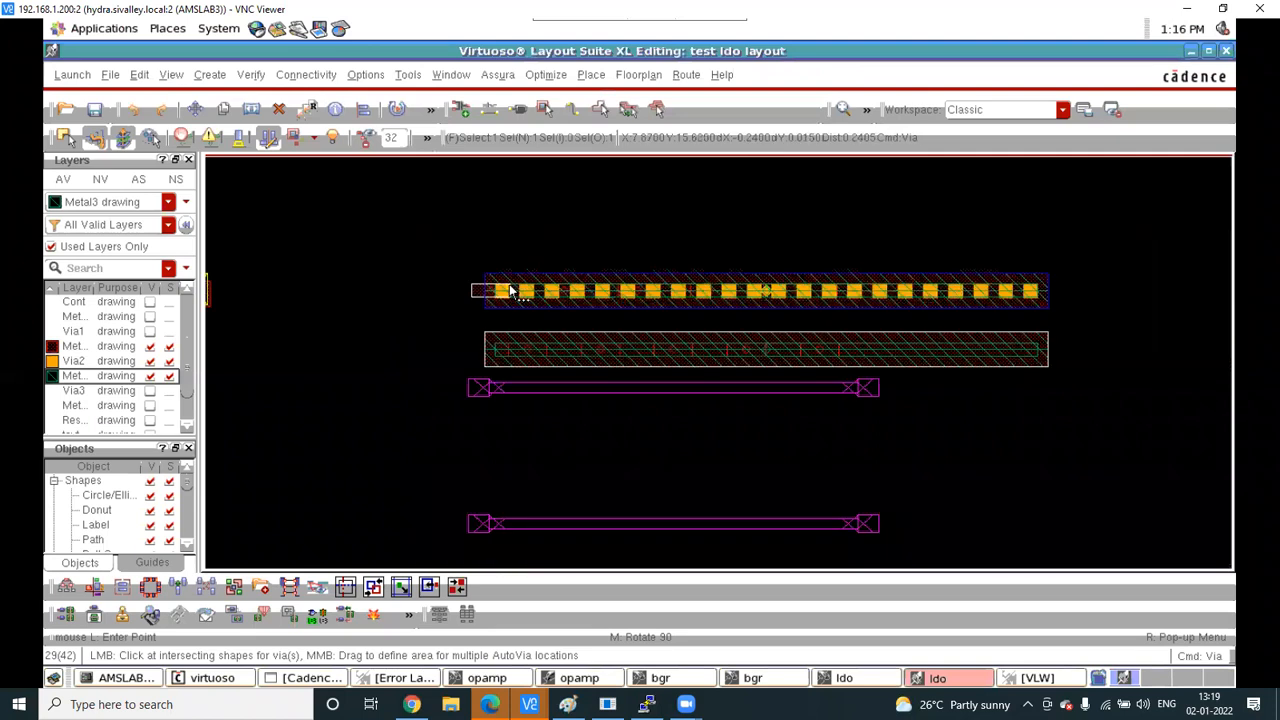
scroll(548, 356, "up", 2, "ctrl")
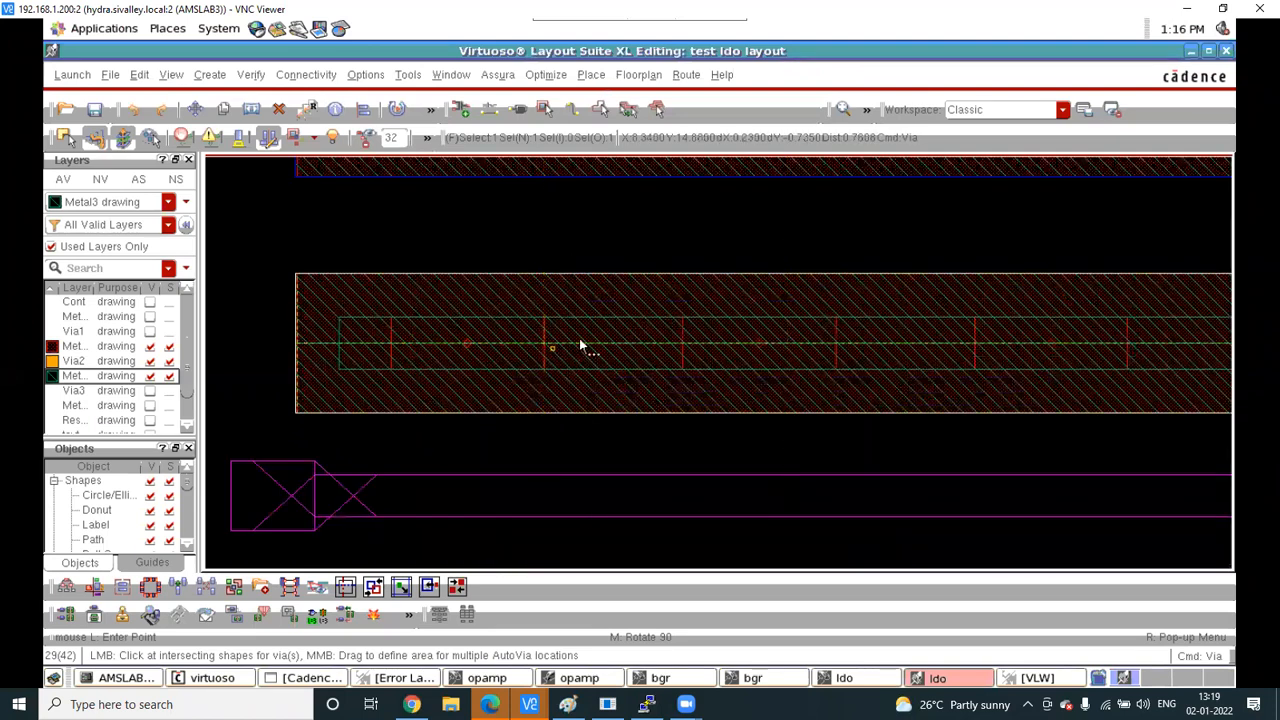
left_click(592, 341)
scroll(586, 332, "down", 3, "ctrl")
scroll(637, 306, "up", 2, "ctrl")
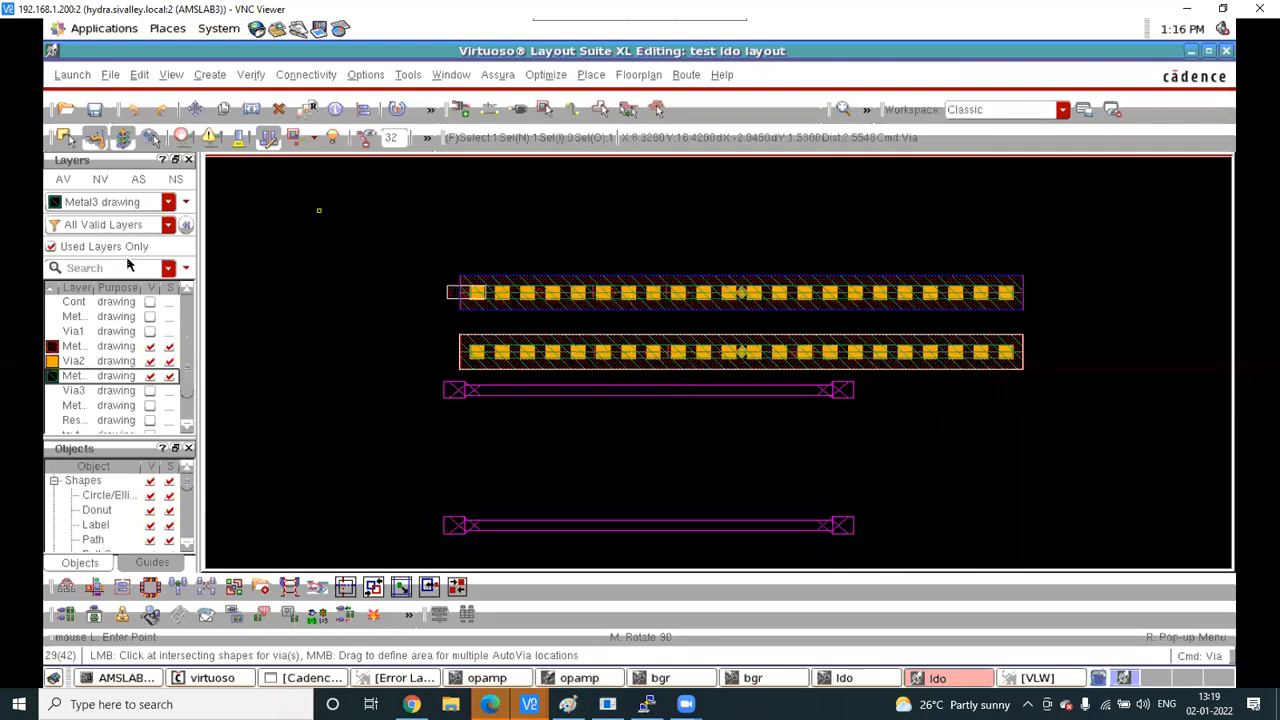
Make all layers visible again, inspect the vias on both stacked paths over the transistor array, and end via creation
left_click(63, 179)
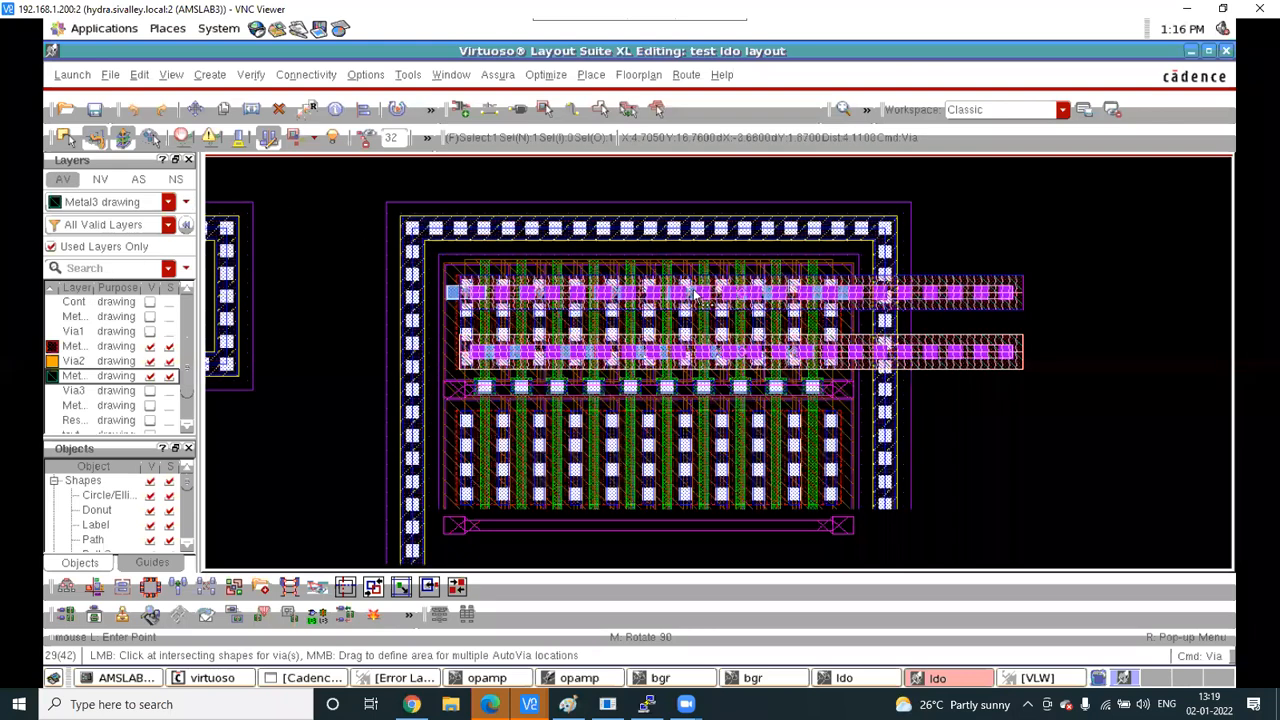
scroll(652, 295, "up", 3, "ctrl")
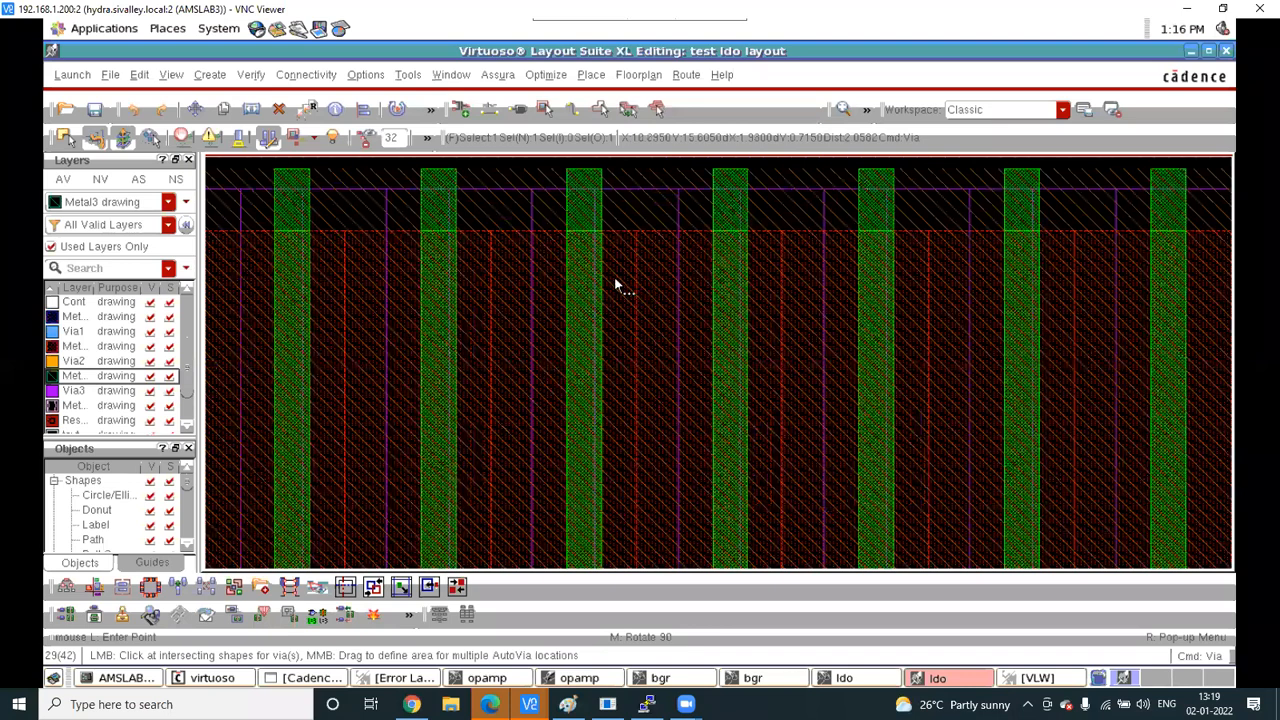
scroll(616, 283, "down", 2, "ctrl")
scroll(475, 268, "down", 1, "ctrl")
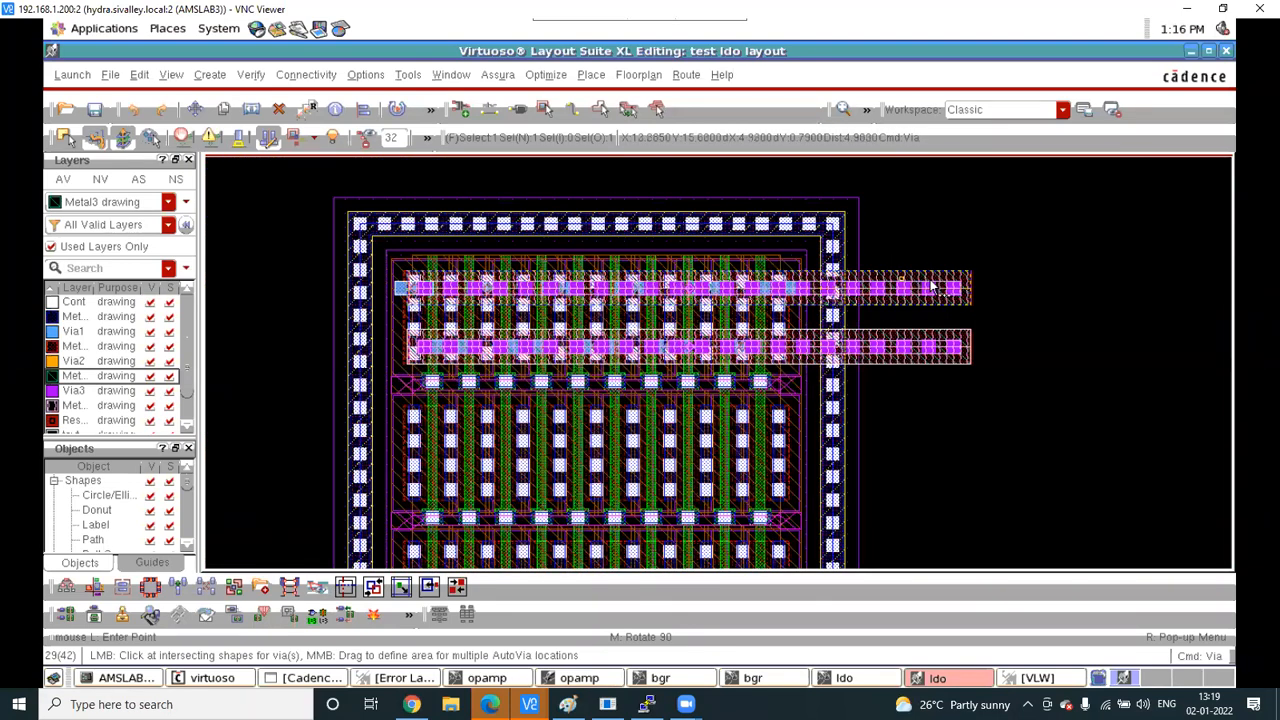
scroll(908, 262, "down", 2, "ctrl")
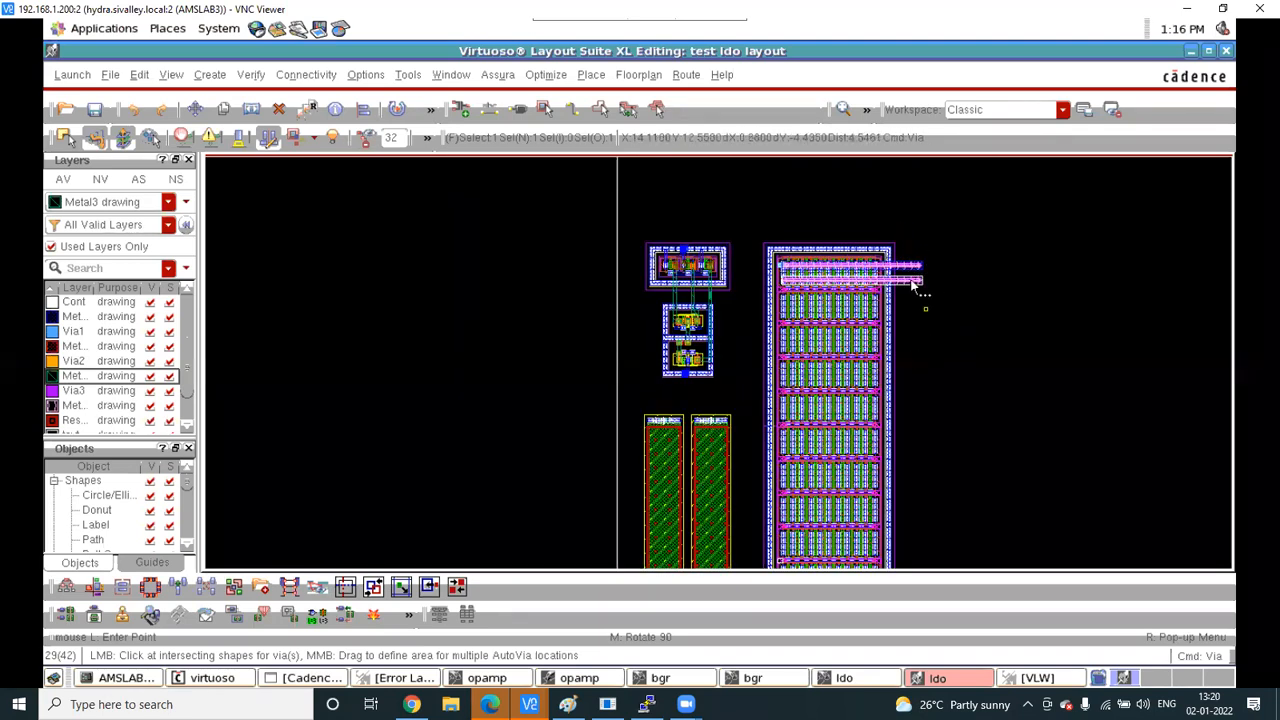
scroll(907, 277, "up", 2, "ctrl")
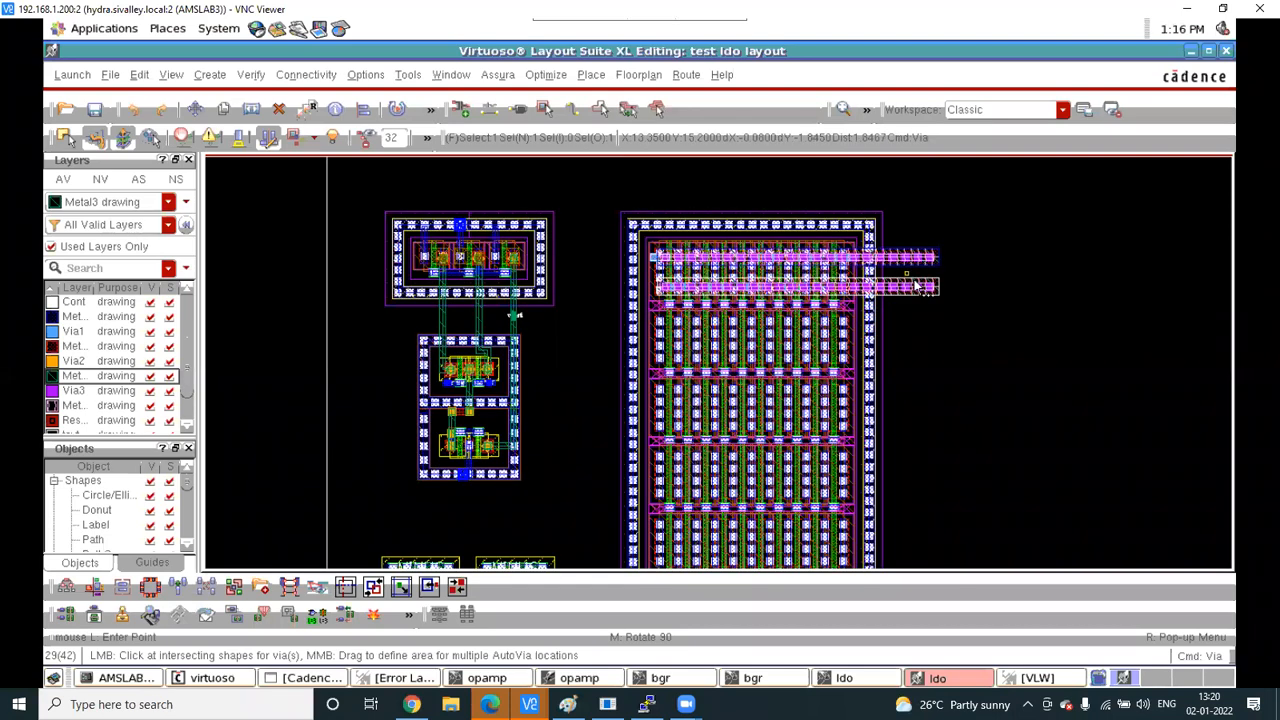
key("Escape")
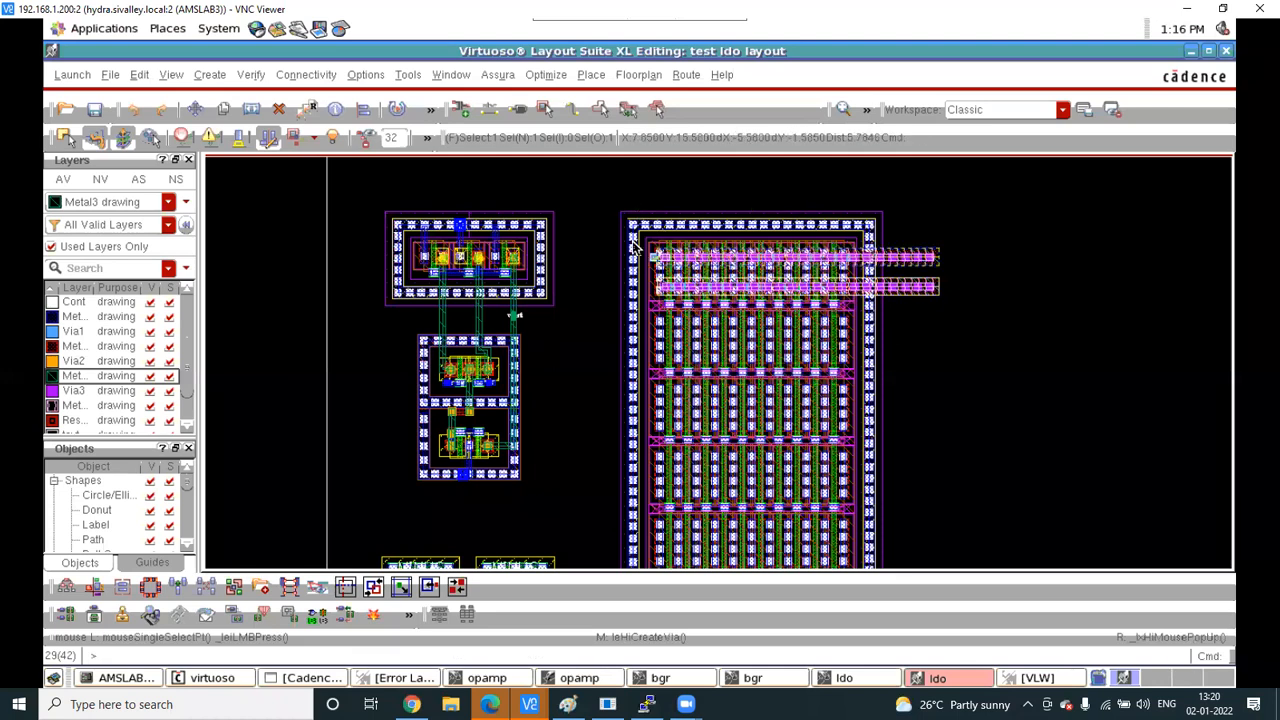
Group the two stacked metal paths and their vias under the name pmosclone with orientation R0
left_click_drag(641, 241, 971, 301)
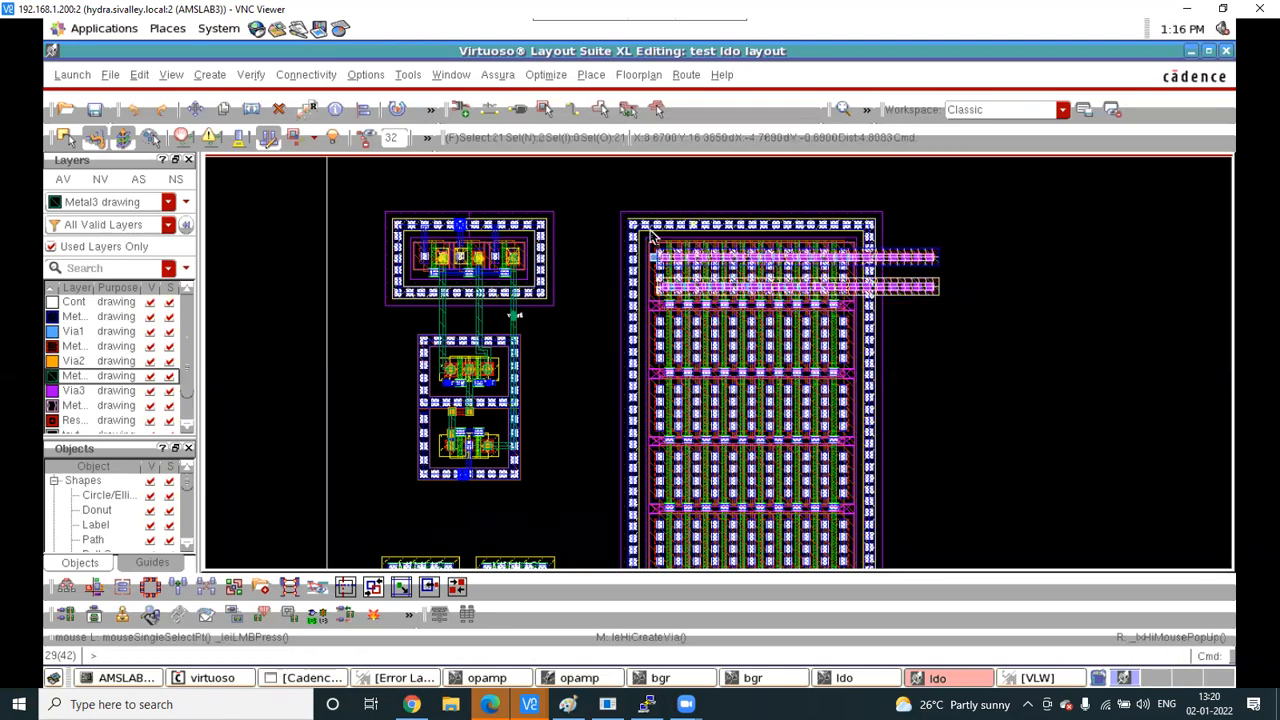
left_click_drag(612, 232, 948, 300)
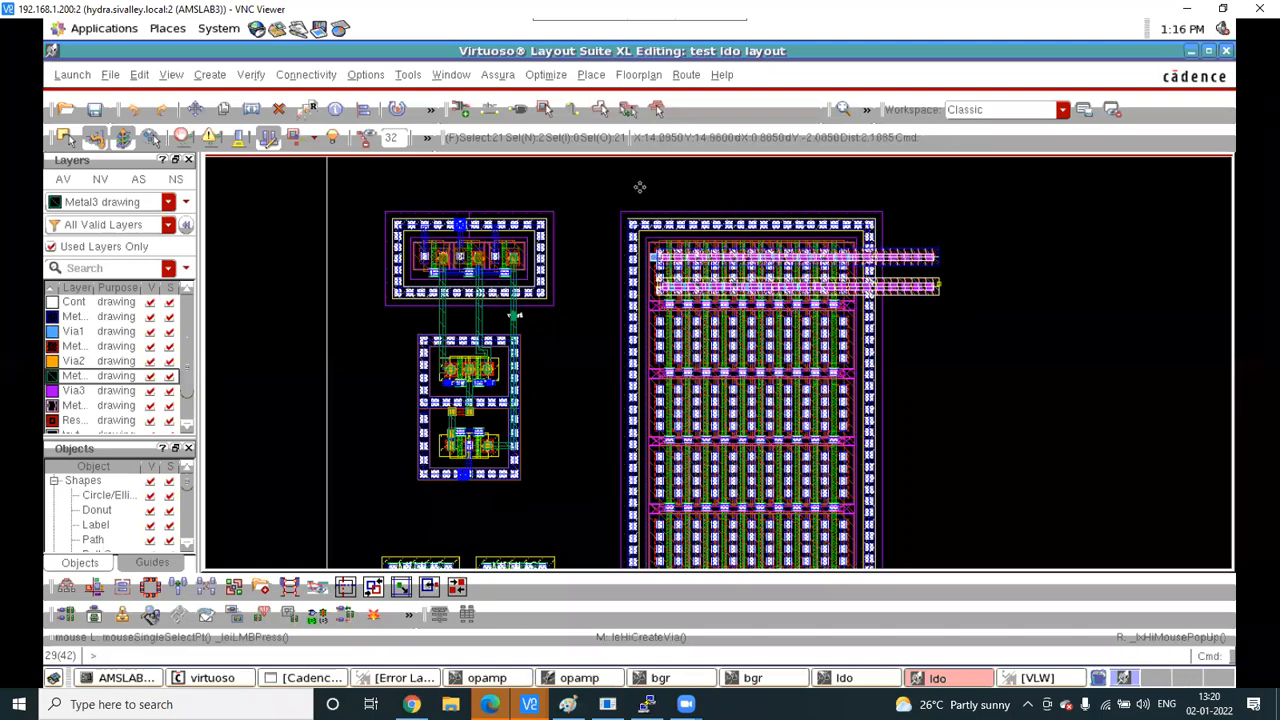
left_click(214, 76)
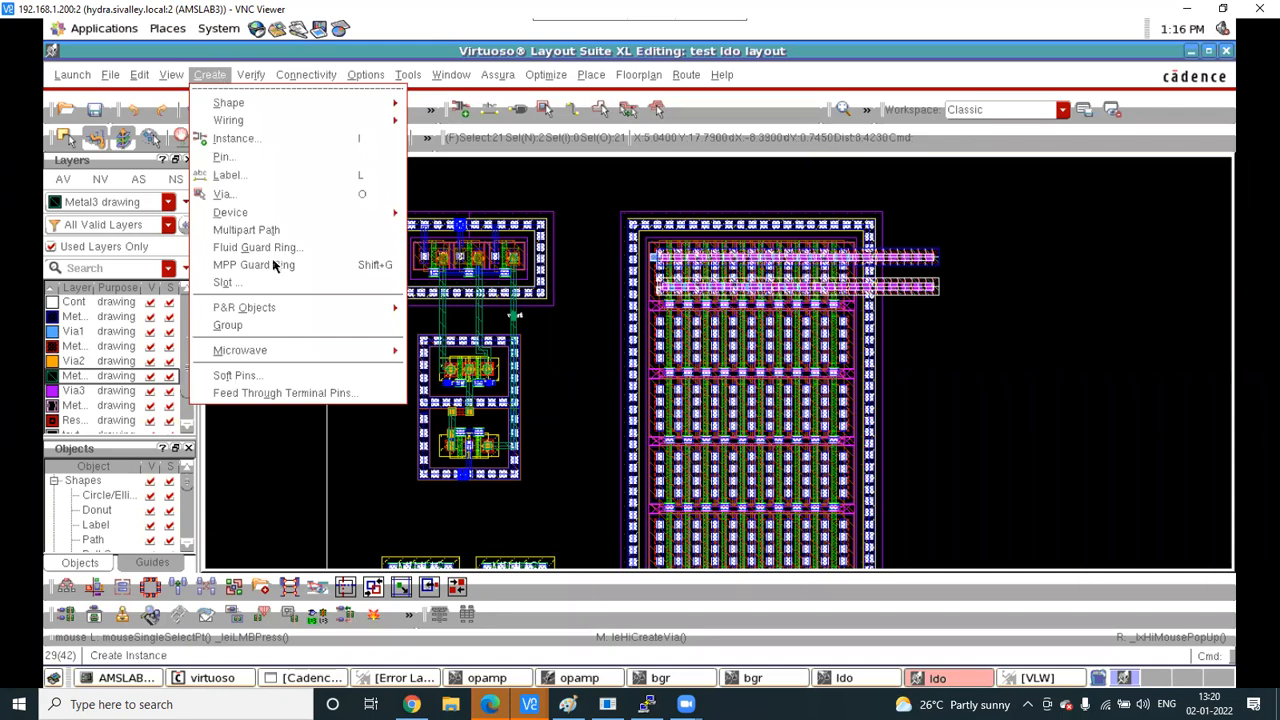
left_click(260, 325)
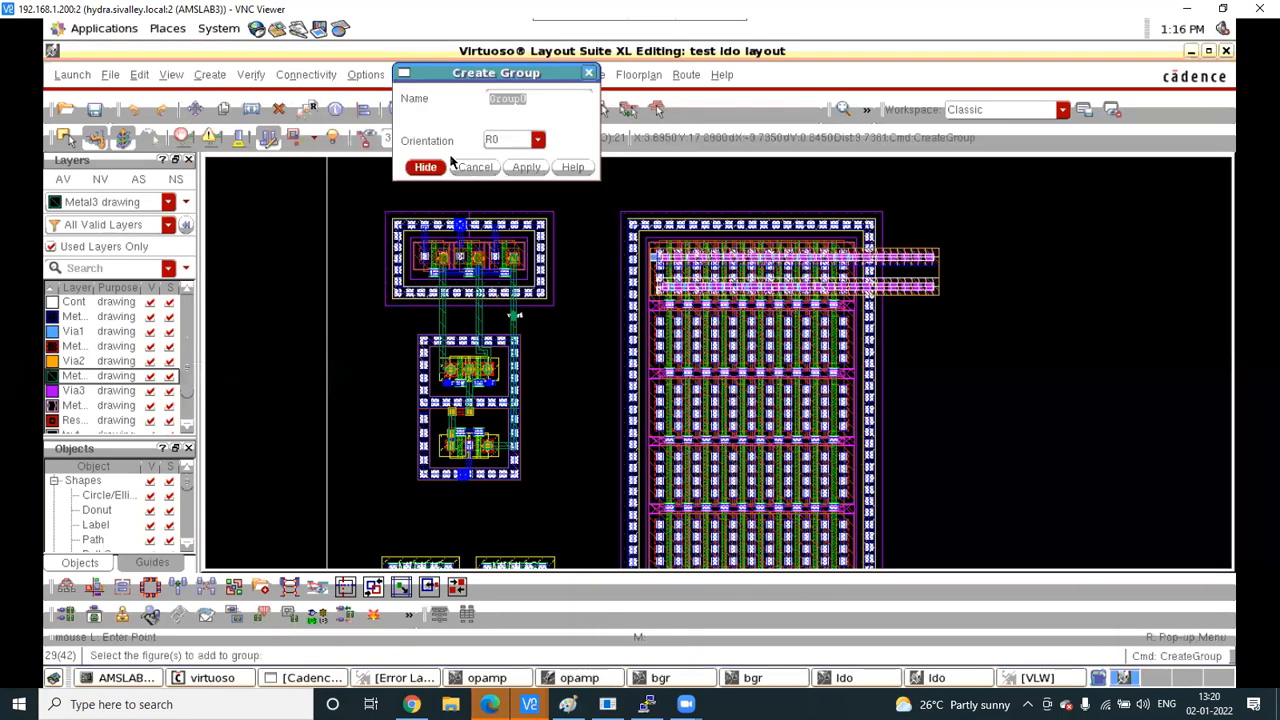
key("BackSpace")
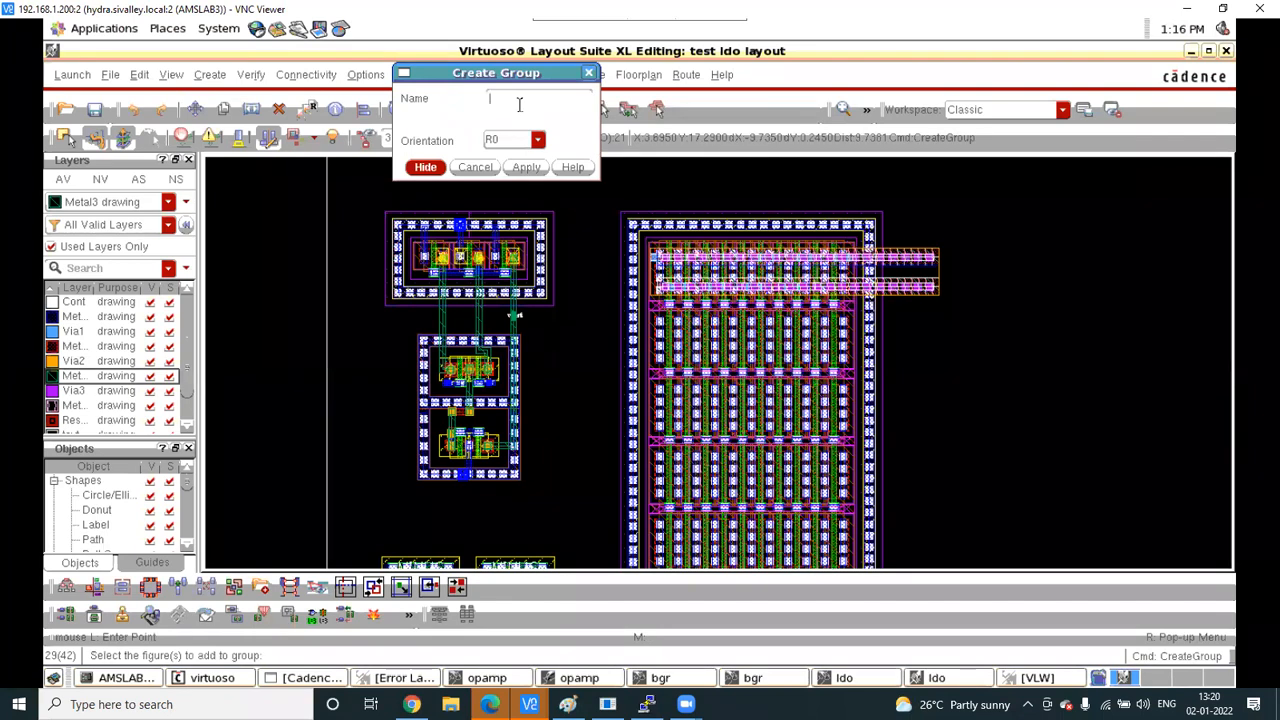
type("mosclone")
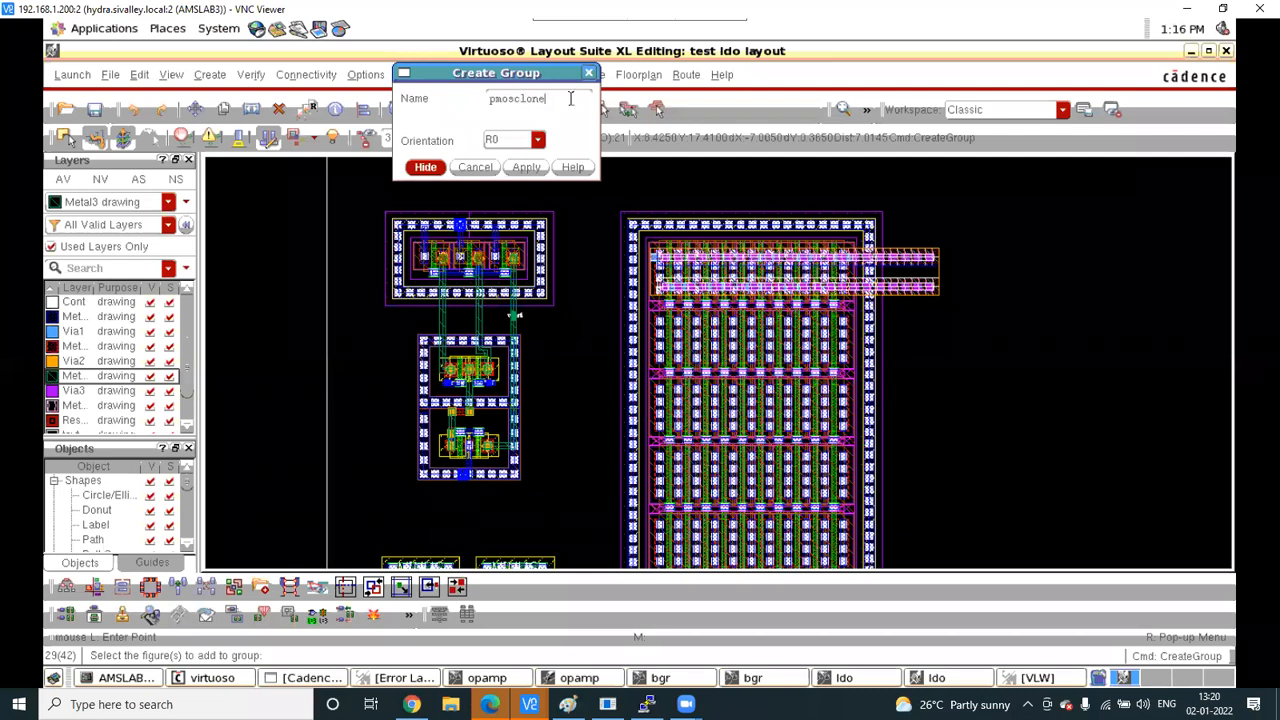
left_click(425, 167)
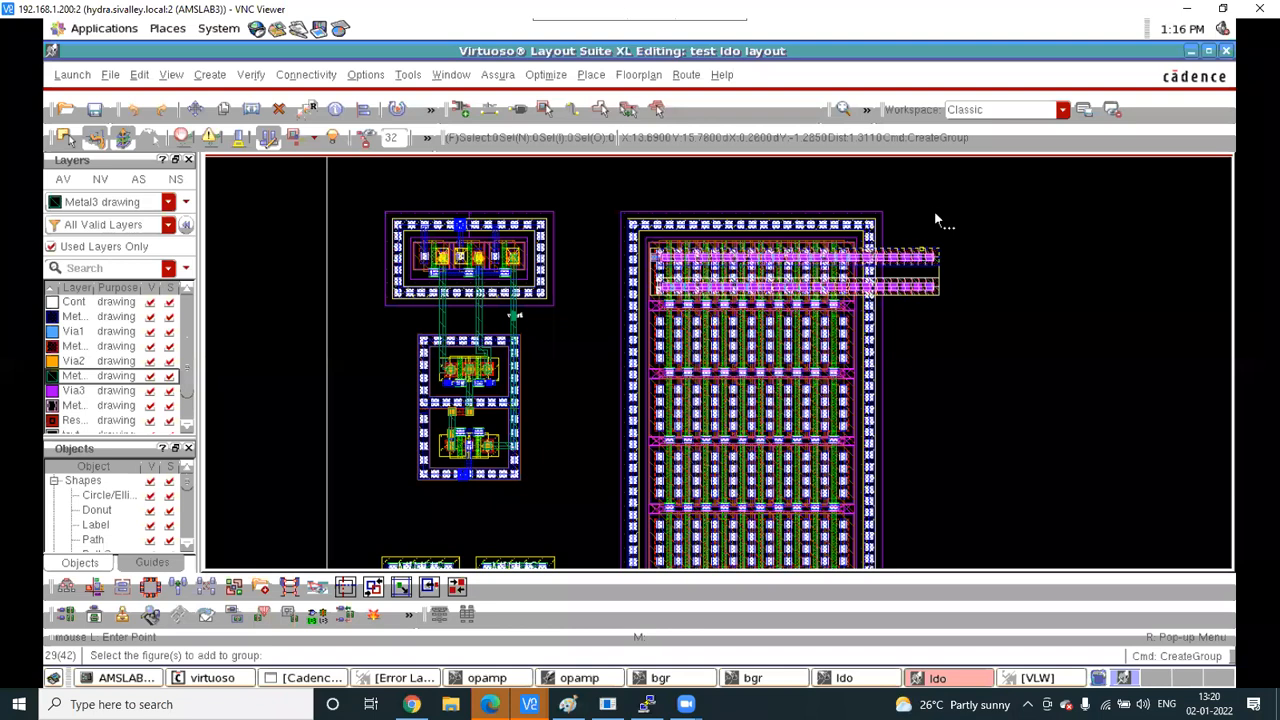
Copy the grouped paths as a synchronous copy with orthogonal snapping, placing it to the right of the transistor array
left_click(926, 257)
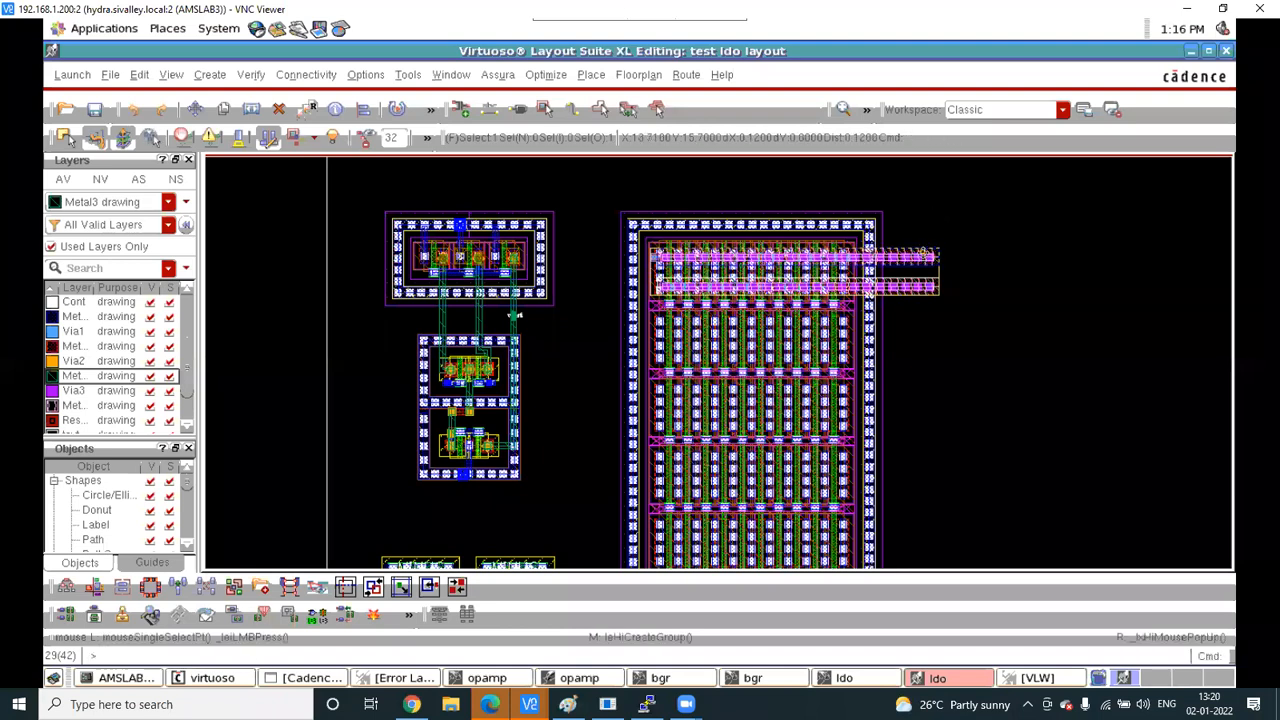
key("c")
left_click(943, 266)
scroll(943, 266, "down", 1, "ctrl")
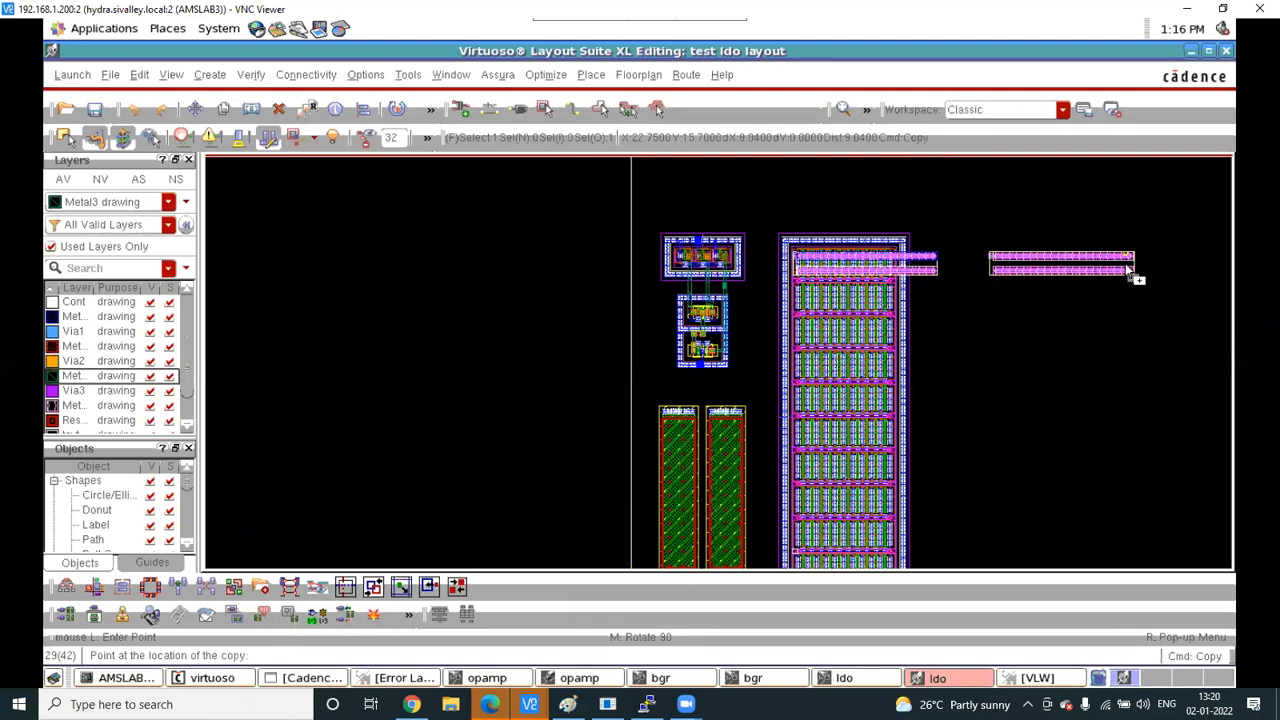
key("F3")
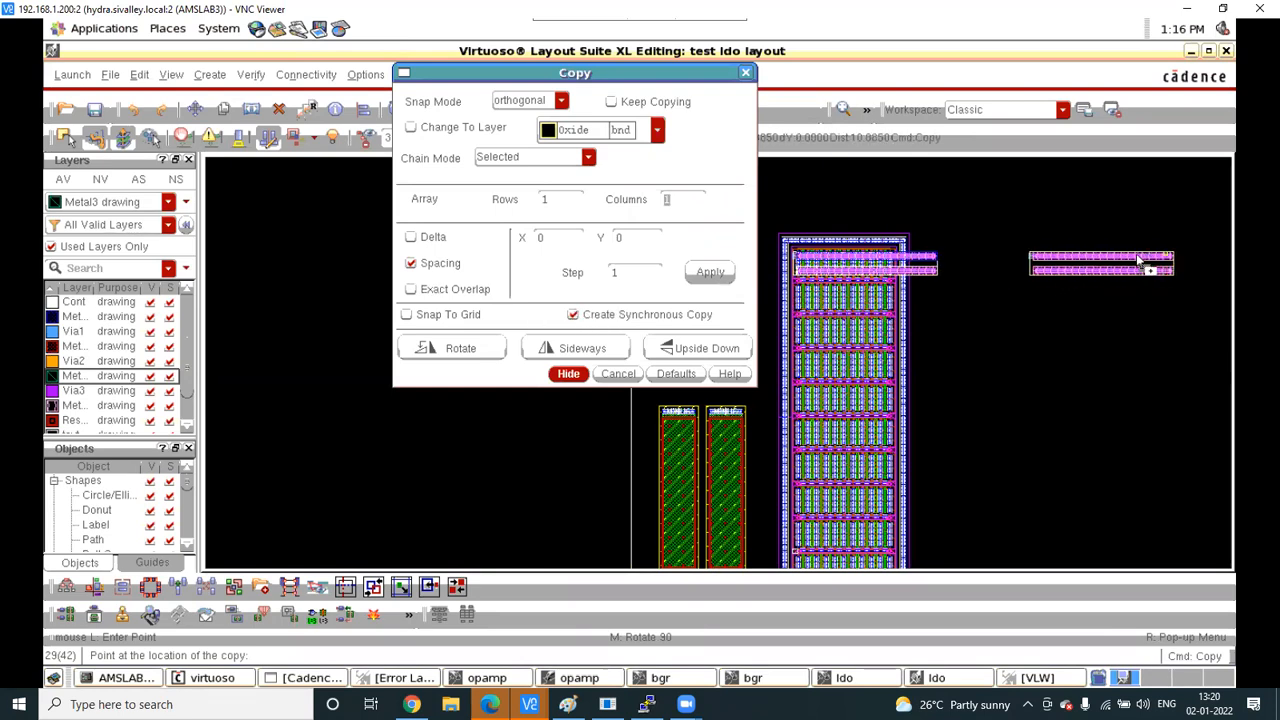
left_click(1143, 258)
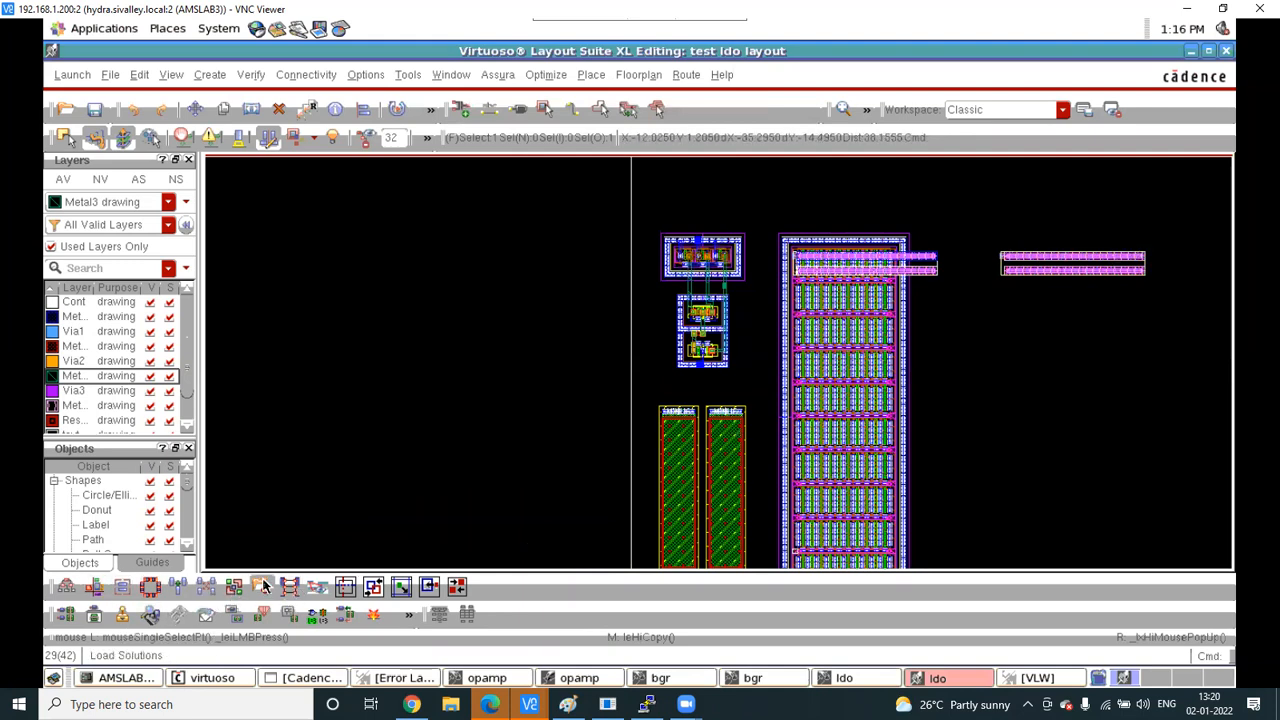
Copy the cloned path group once more, placing the second copy directly below the first one
scroll(1088, 251, "up", 1)
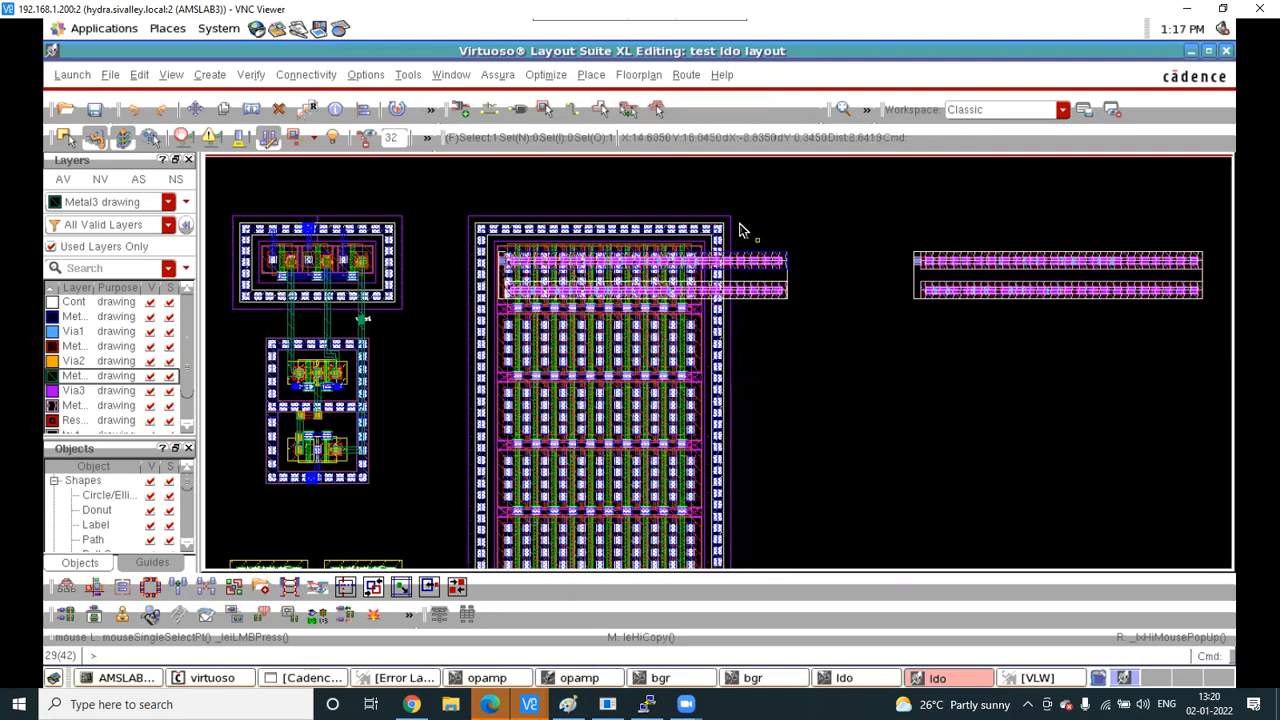
scroll(1014, 271, "up", 1)
key("c")
left_click(1000, 345)
left_click(997, 420)
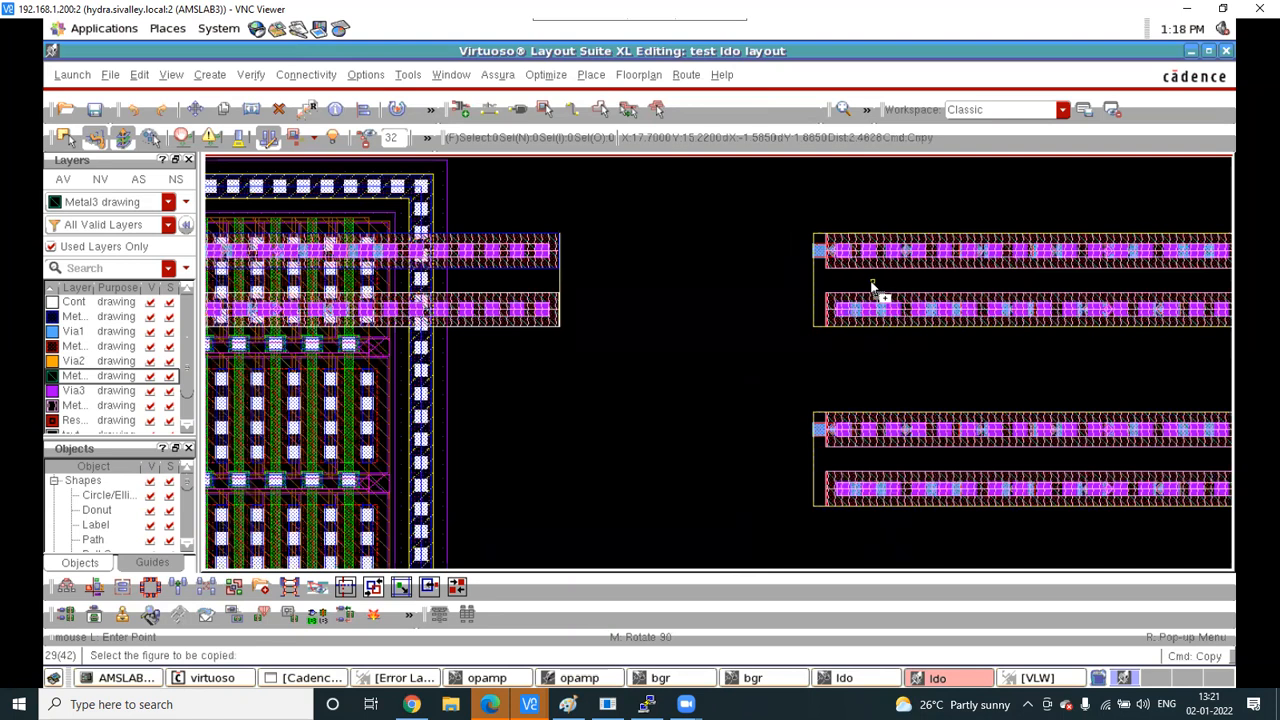
key("Escape")
scroll(894, 338, "down", 1)
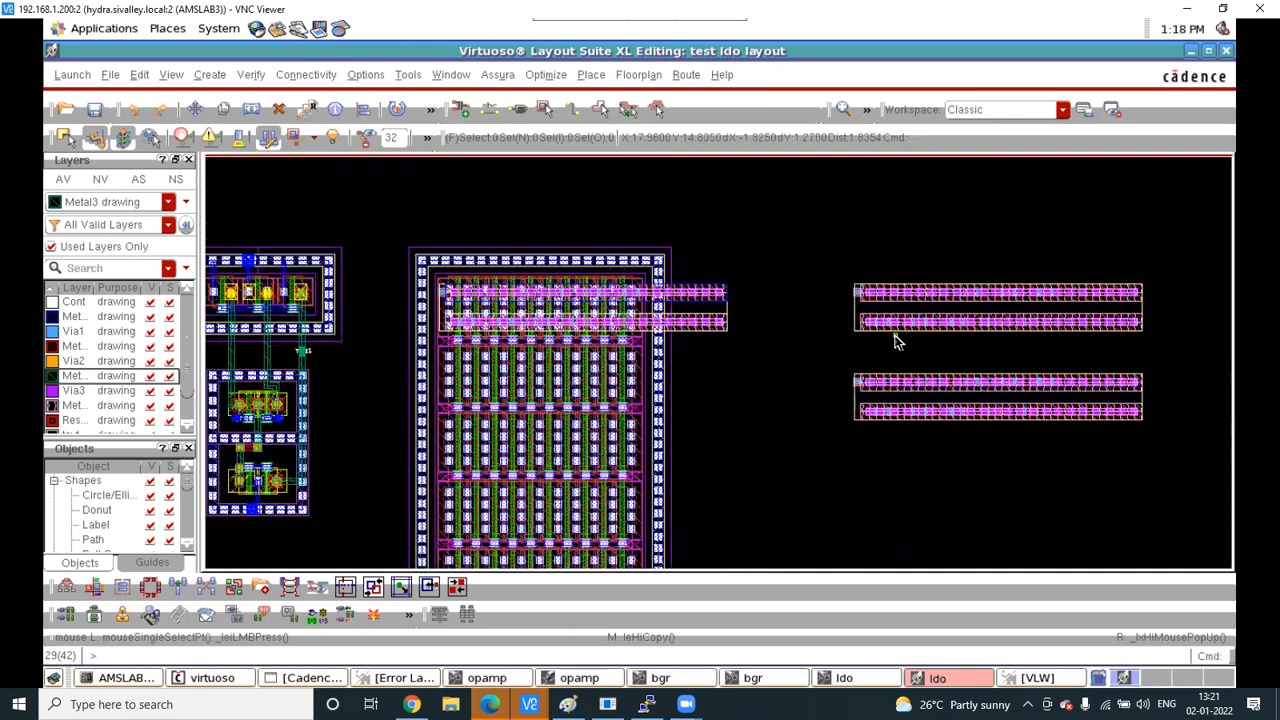
Open the upper copied path group for in-place editing, choosing to update all of the clones in the family
scroll(893, 369, "up", 1)
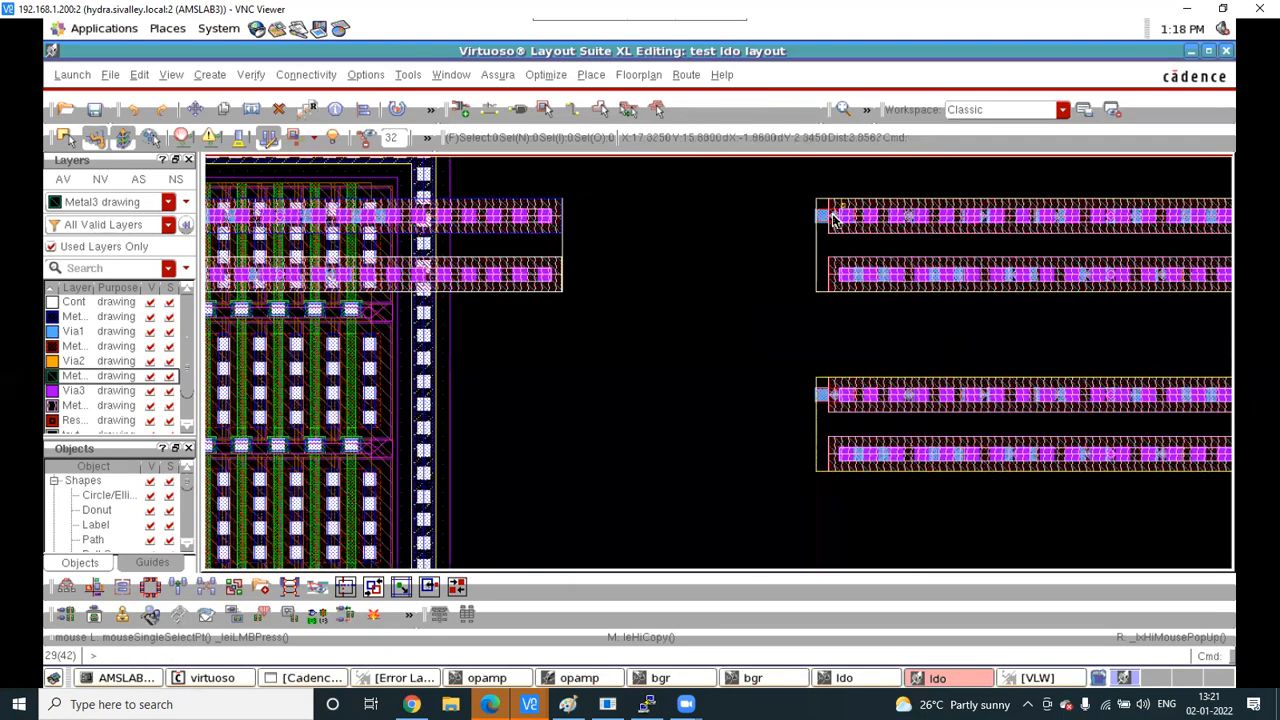
scroll(838, 212, "up", 1)
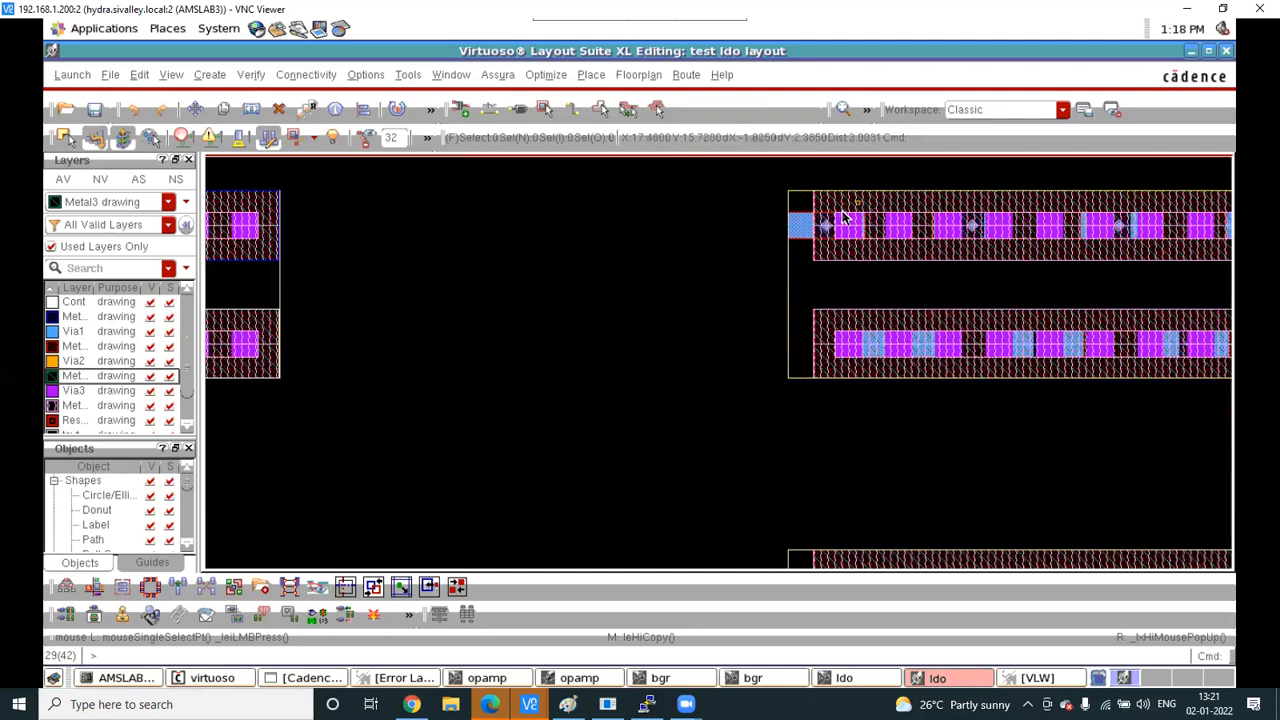
scroll(843, 218, "up", 2)
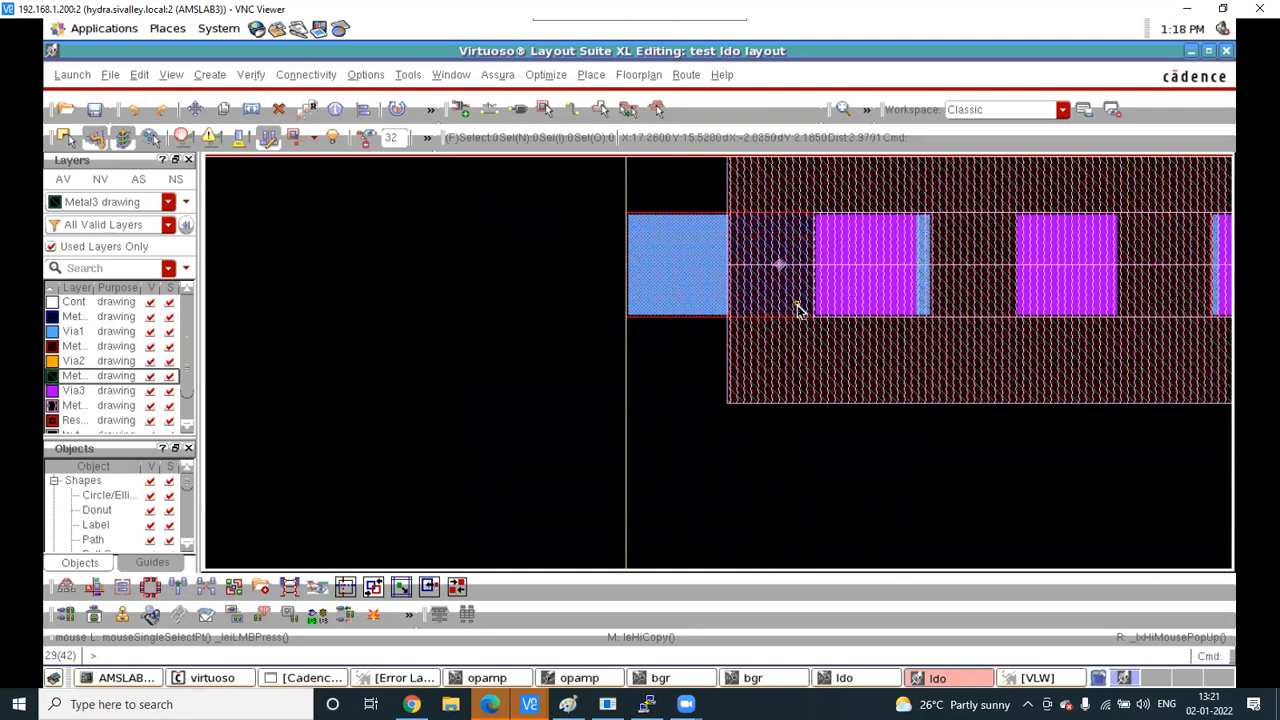
key("x")
left_click(795, 303)
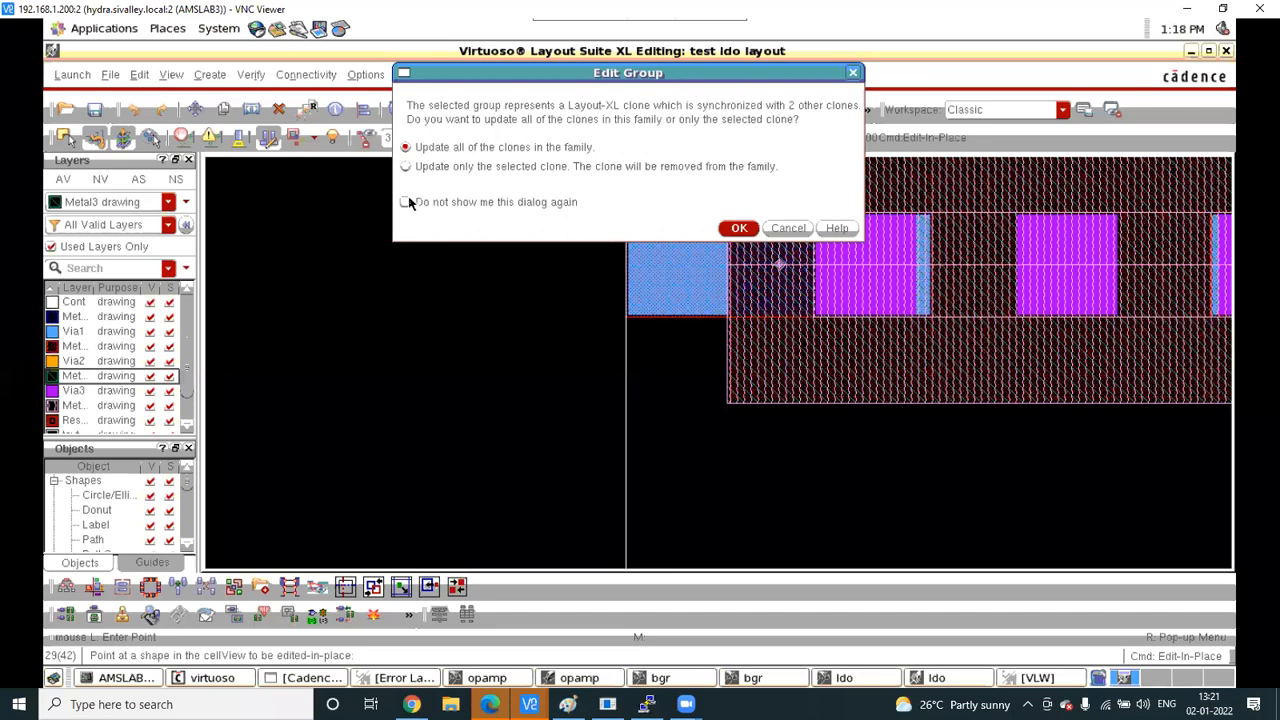
left_click(738, 228)
Delete the Via1 that protrudes beyond the left end of the upper stacked path in the clone
scroll(729, 288, "down", 1)
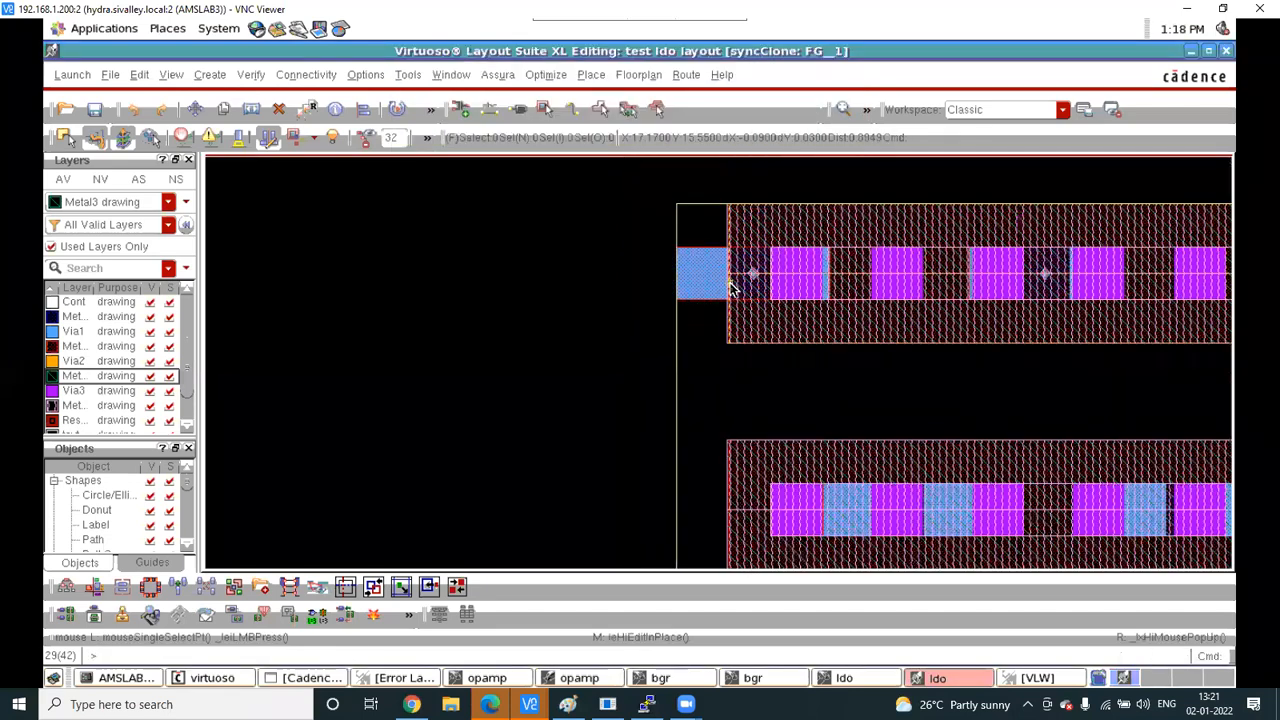
key("Delete")
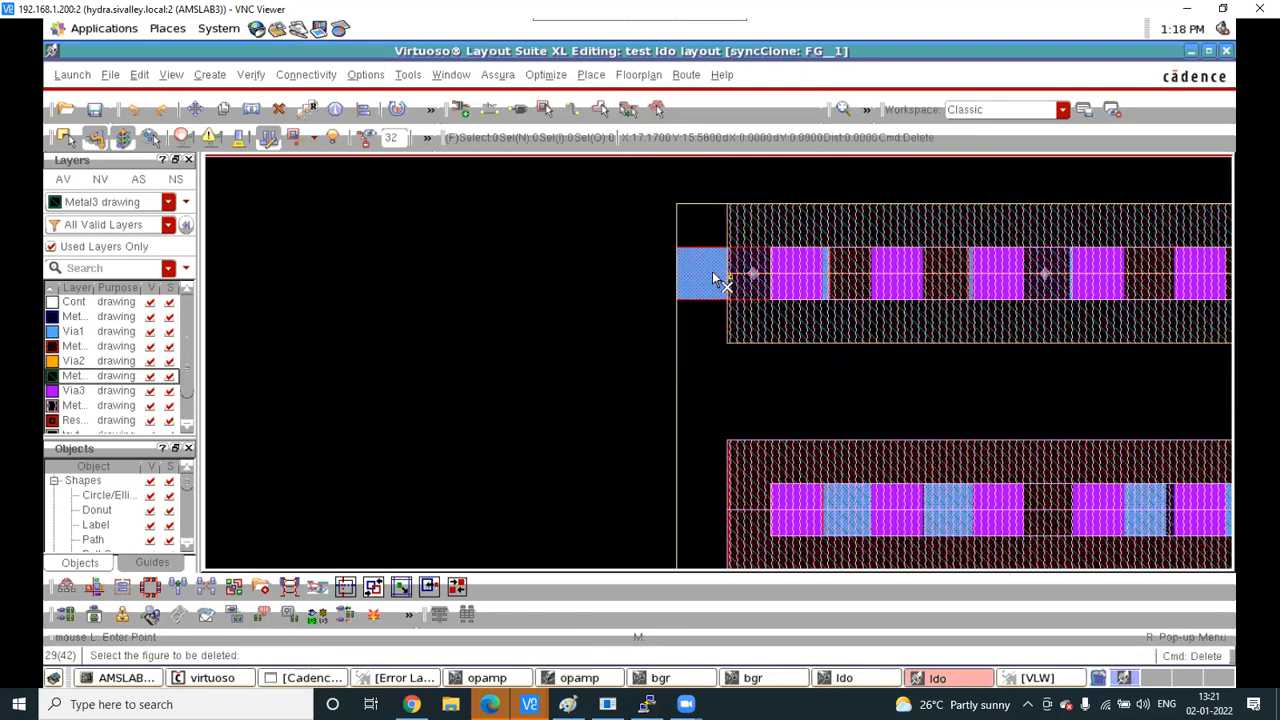
left_click(698, 278)
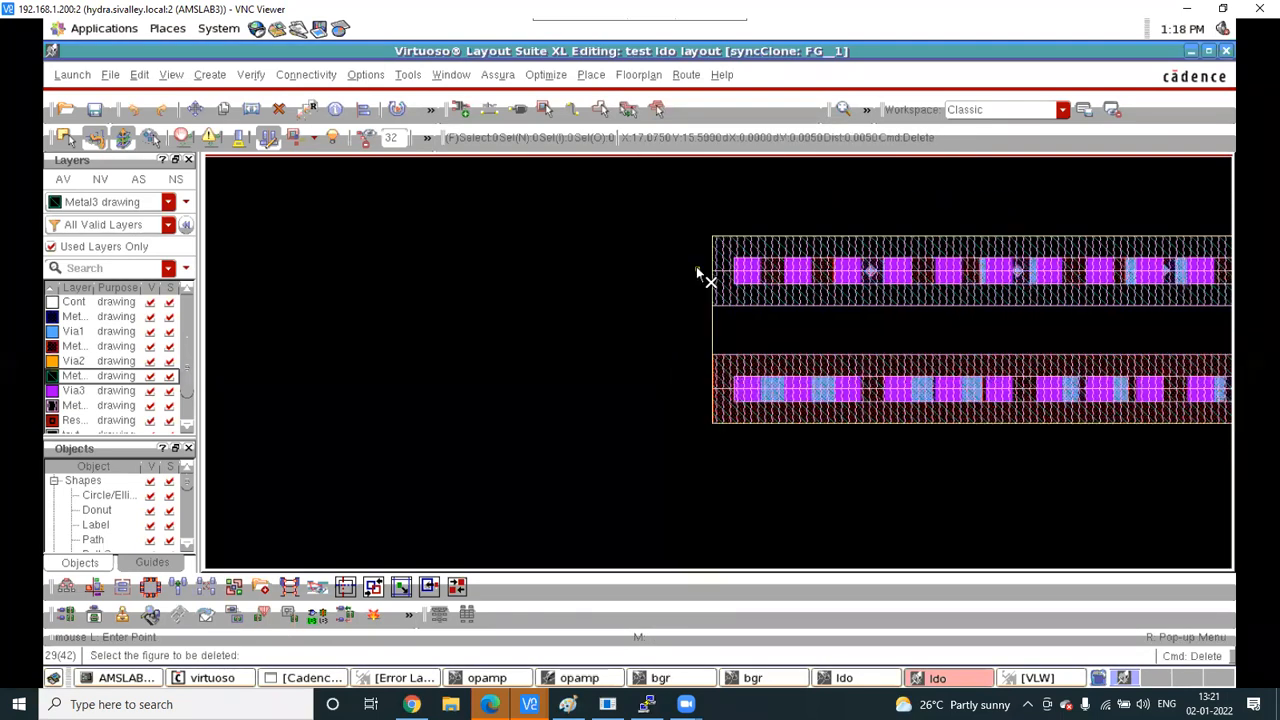
scroll(705, 330, "down", 2)
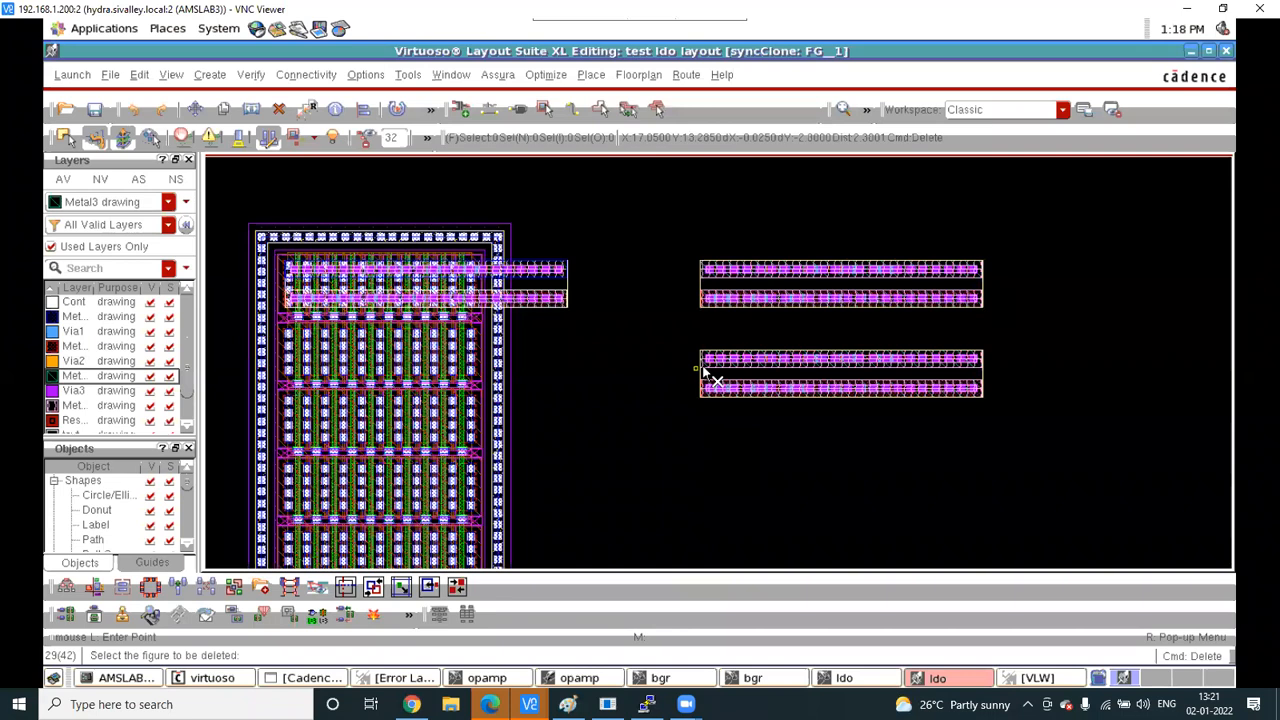
Undo the Via1 deletion at the left end of the clones' upper stacked path
scroll(705, 356, "up", 2)
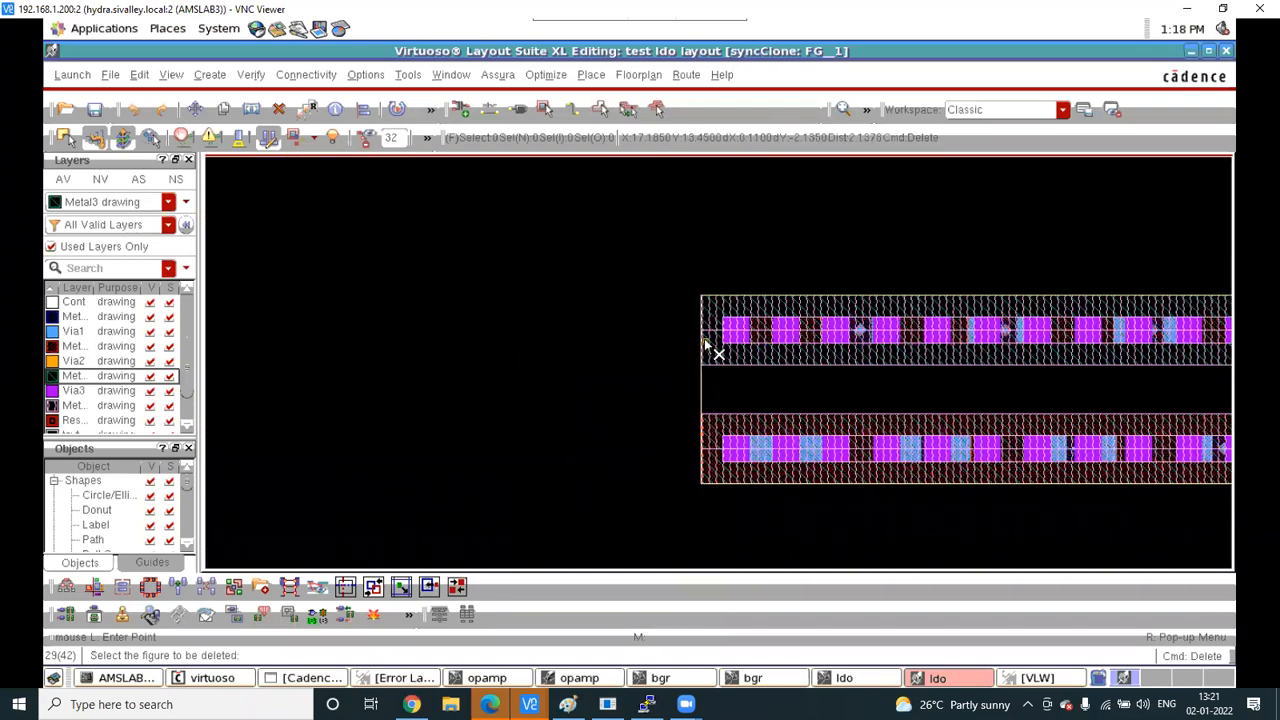
scroll(705, 345, "down", 2)
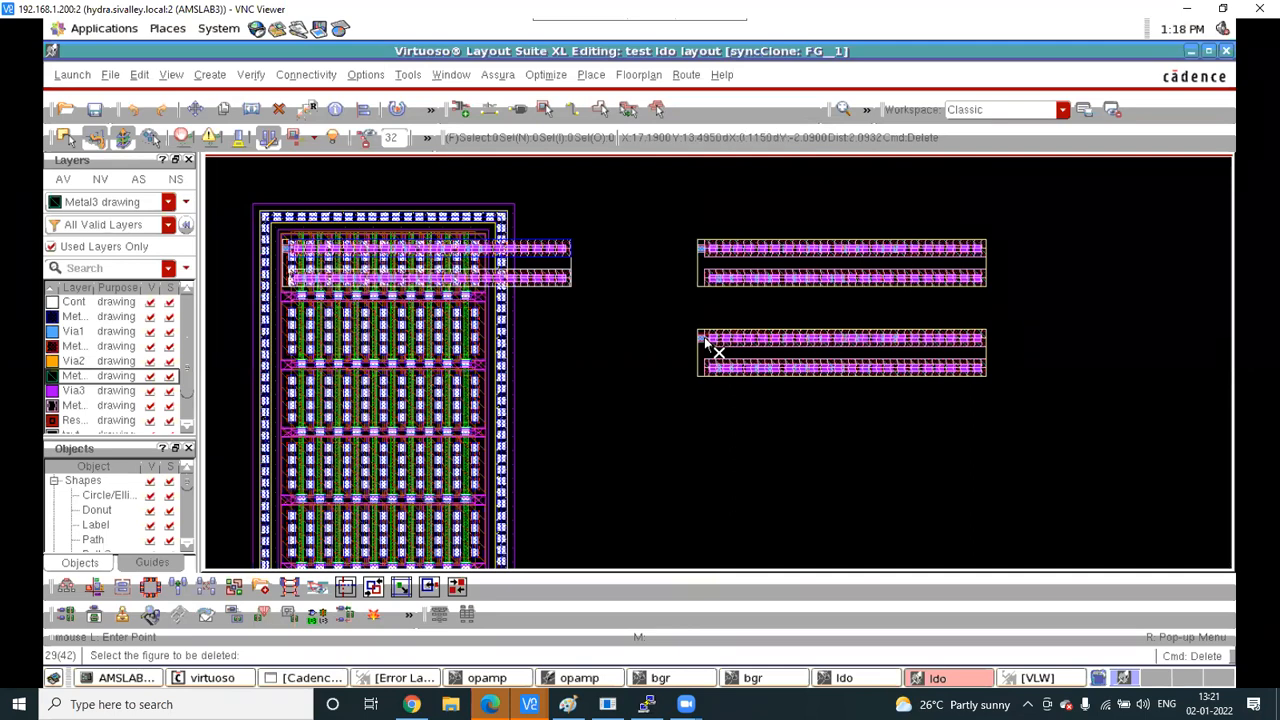
scroll(737, 263, "up", 1)
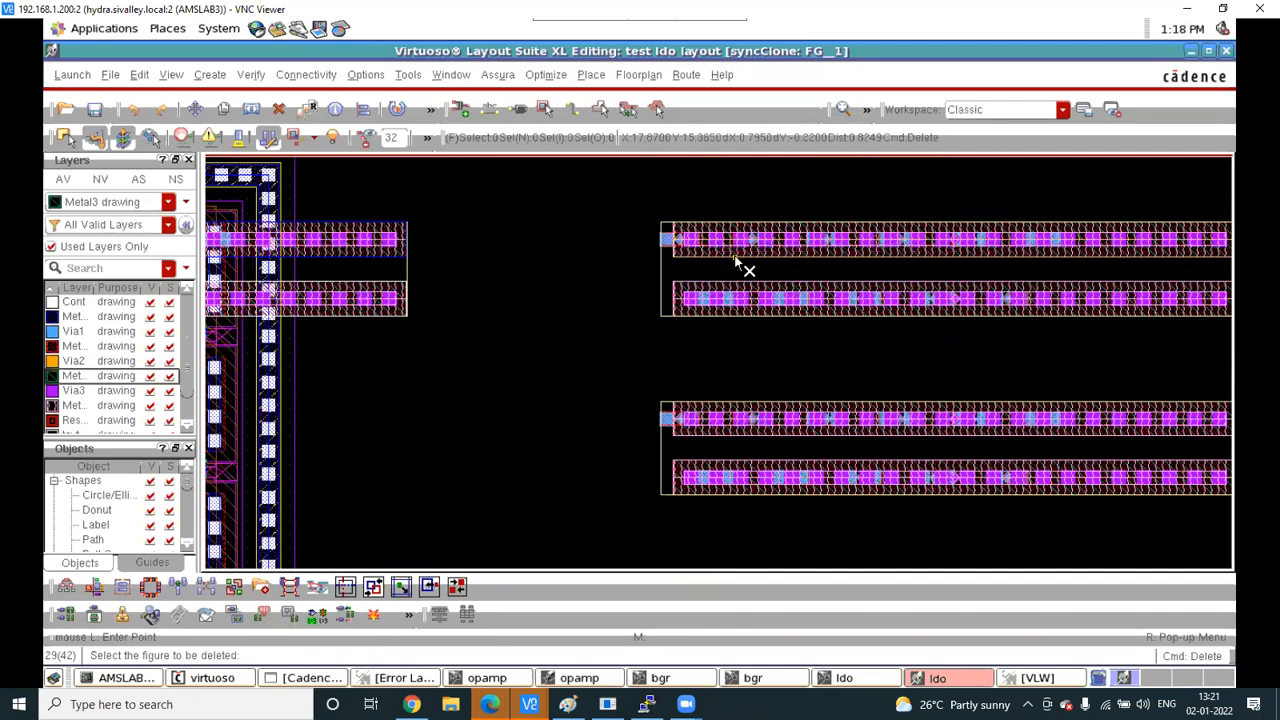
key("Escape")
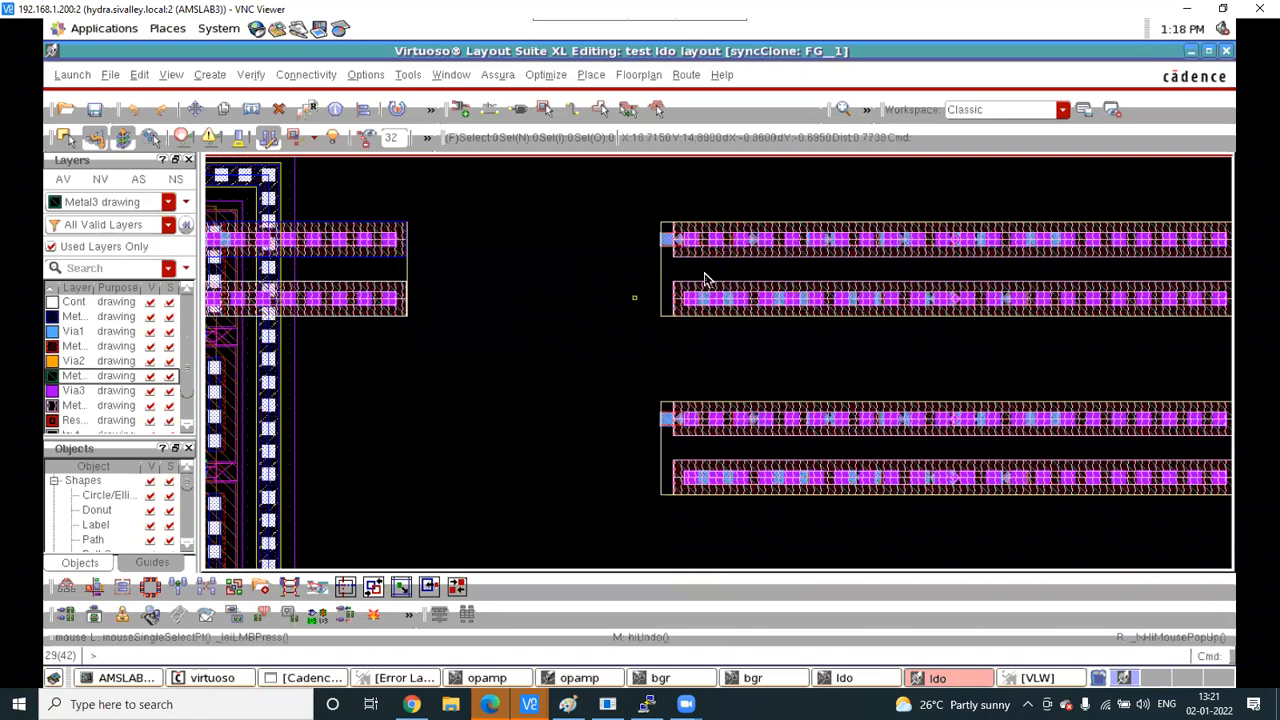
Delete the row of Via3 cuts along the lower stacked path of the upper clone
scroll(689, 286, "up", 2)
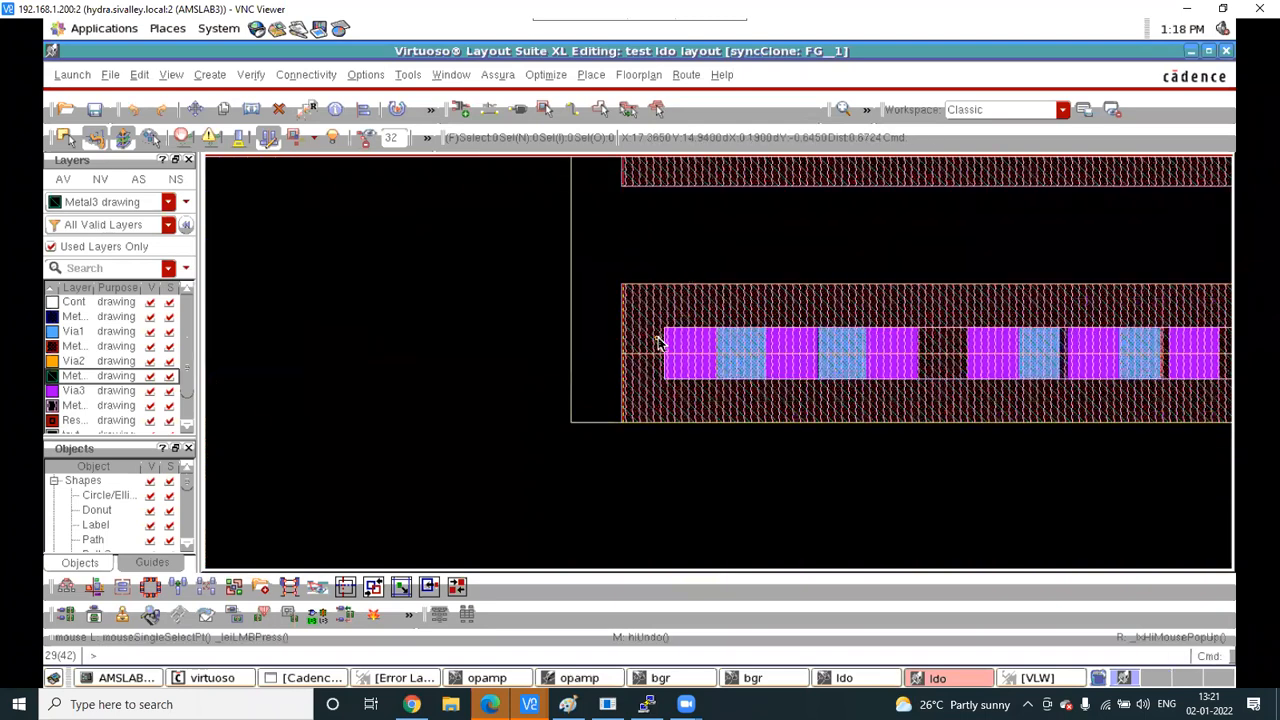
scroll(657, 343, "down", 1)
key("Delete")
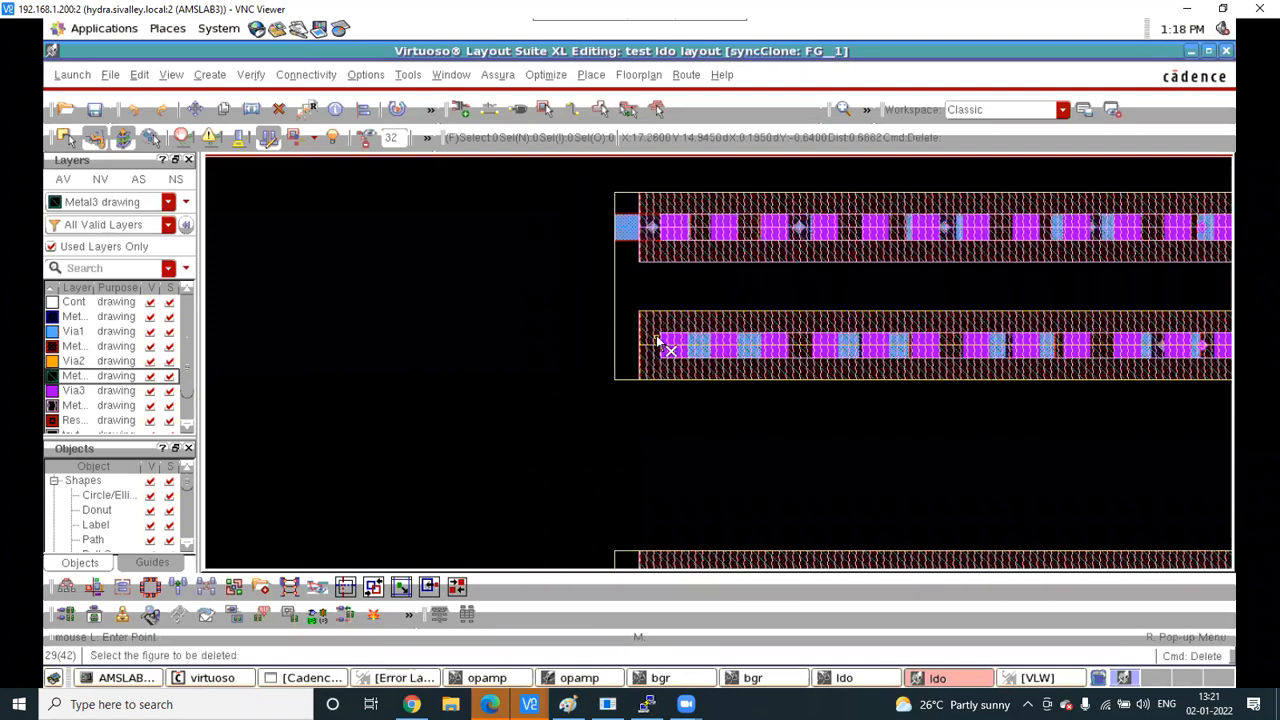
left_click(660, 338)
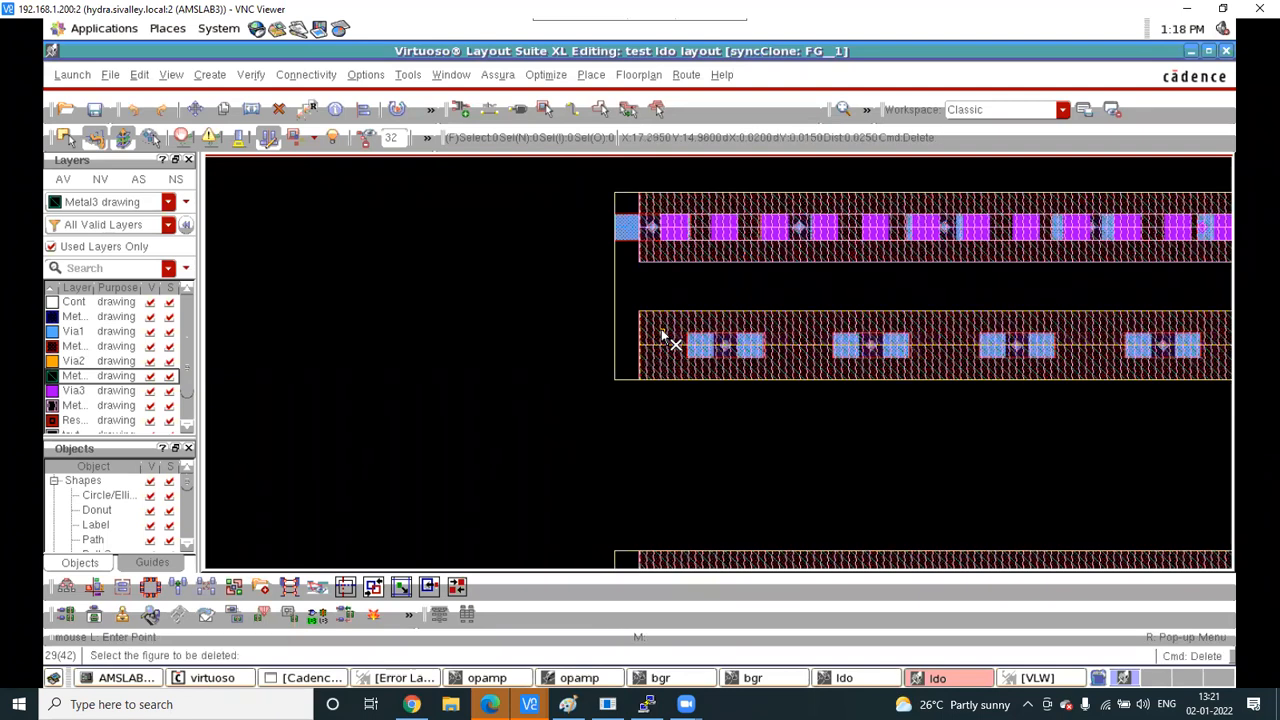
scroll(660, 338, "down", 1)
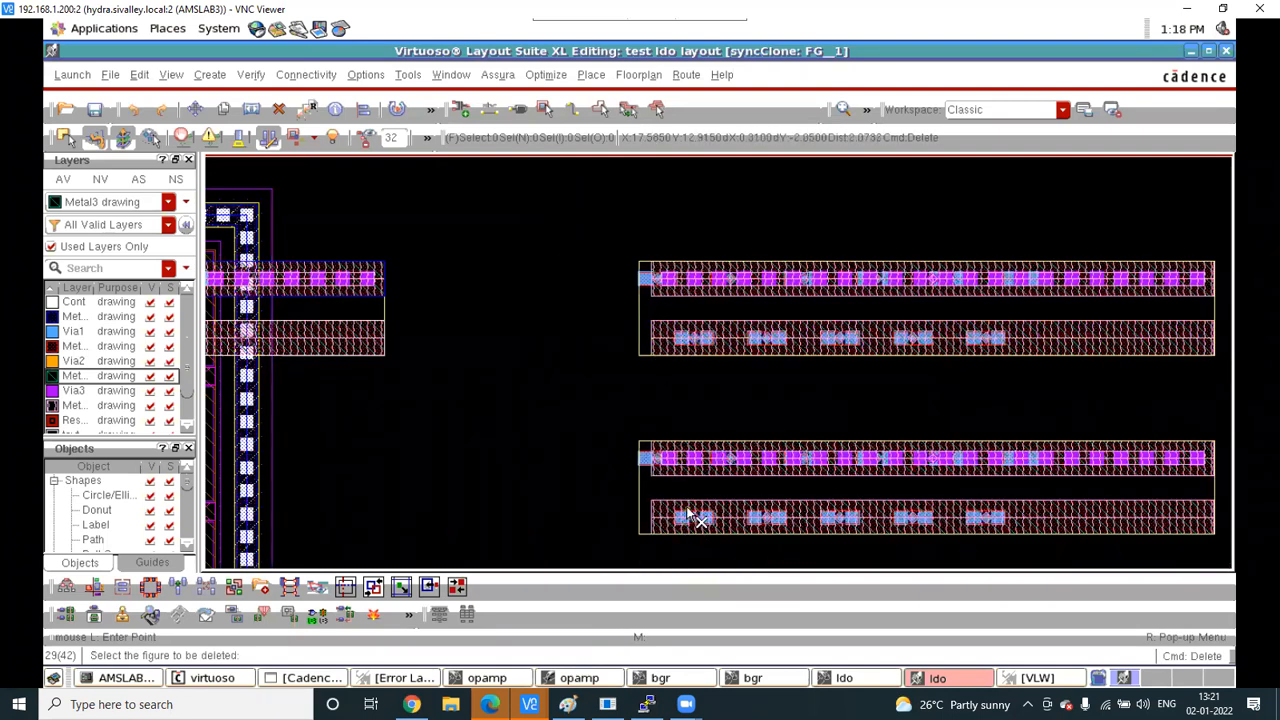
key("Escape")
Leave in-place group editing and delete both cloned path groups beside the transistor array, accepting their removal from the clone family
scroll(577, 215, "down", 2)
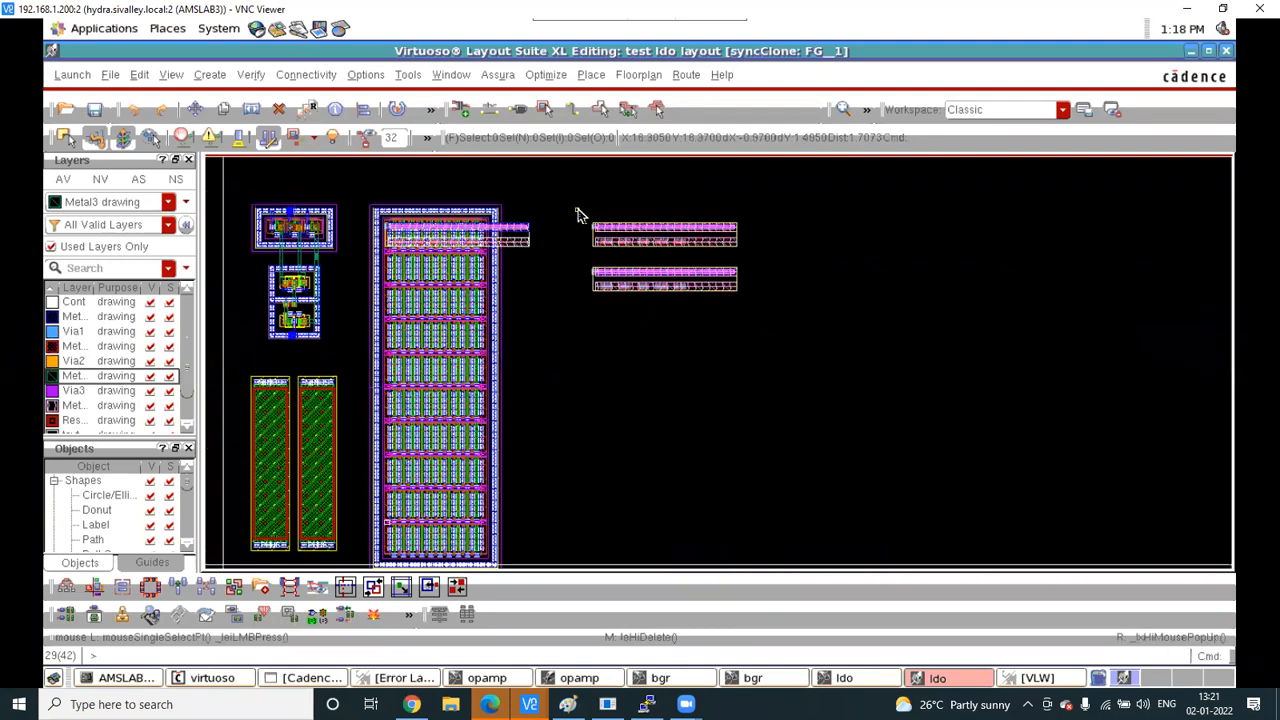
left_click_drag(575, 208, 803, 338)
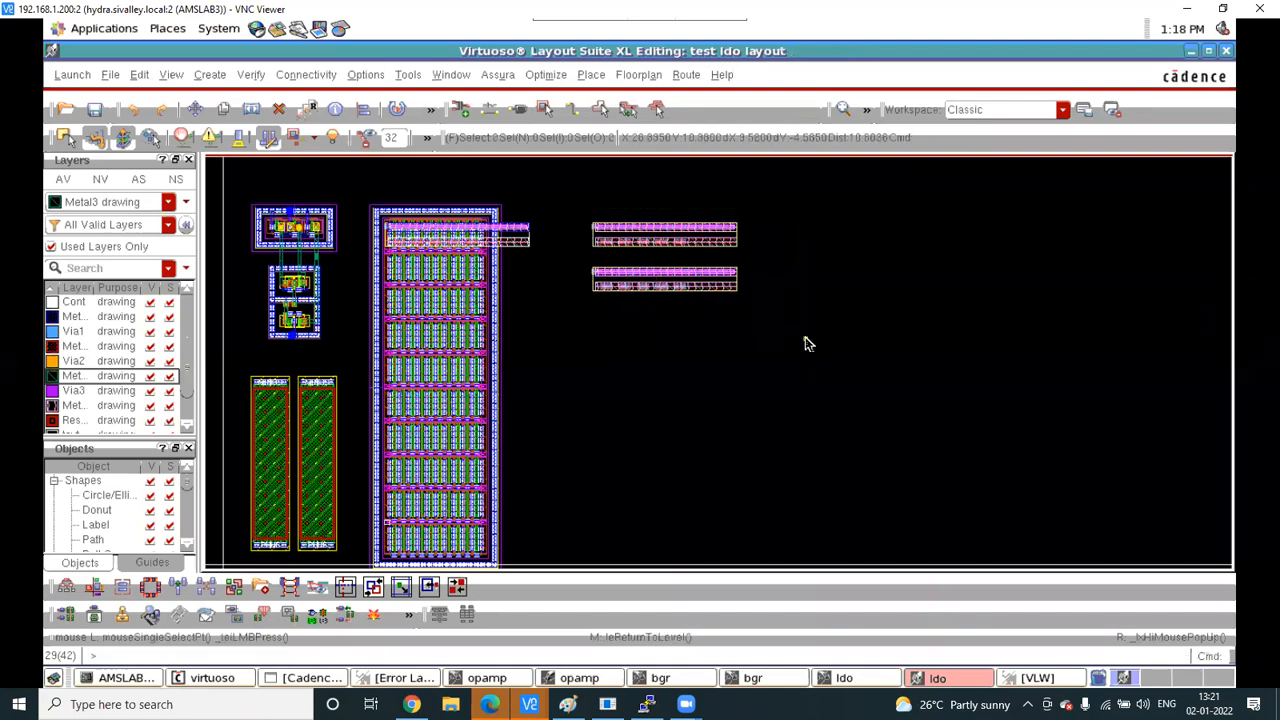
key("Delete")
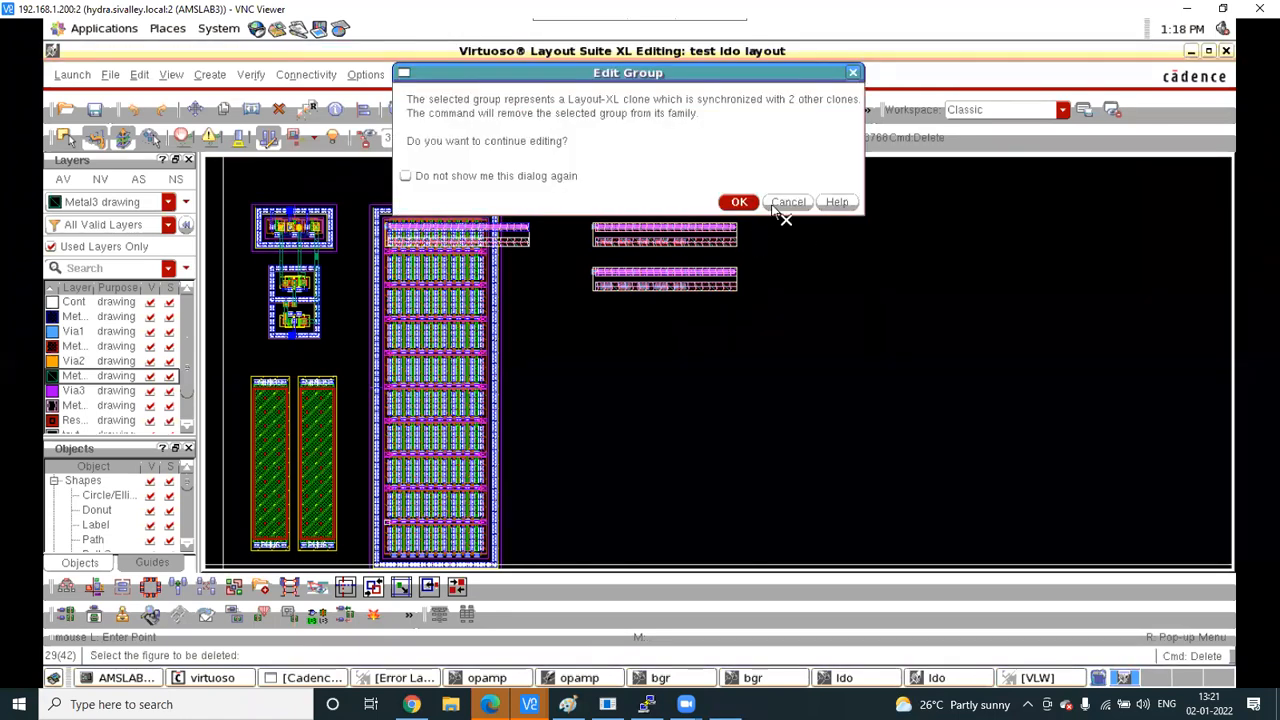
left_click(851, 75)
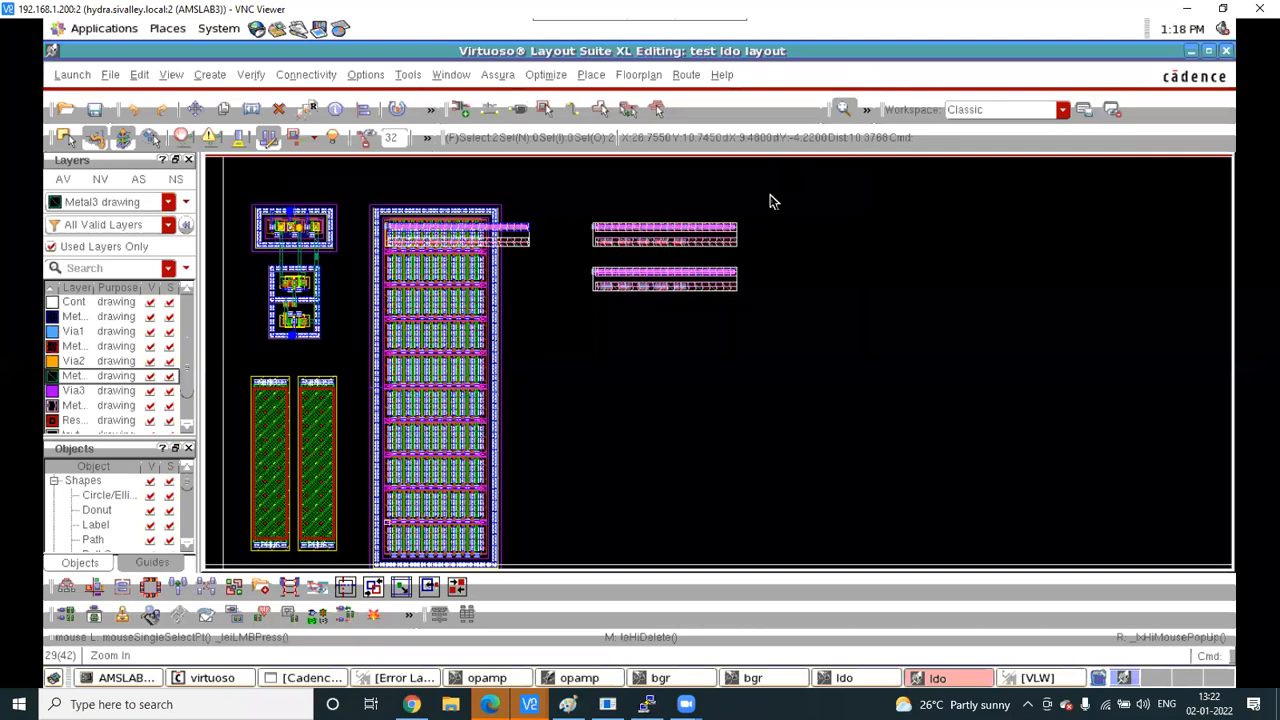
left_click_drag(567, 201, 779, 345)
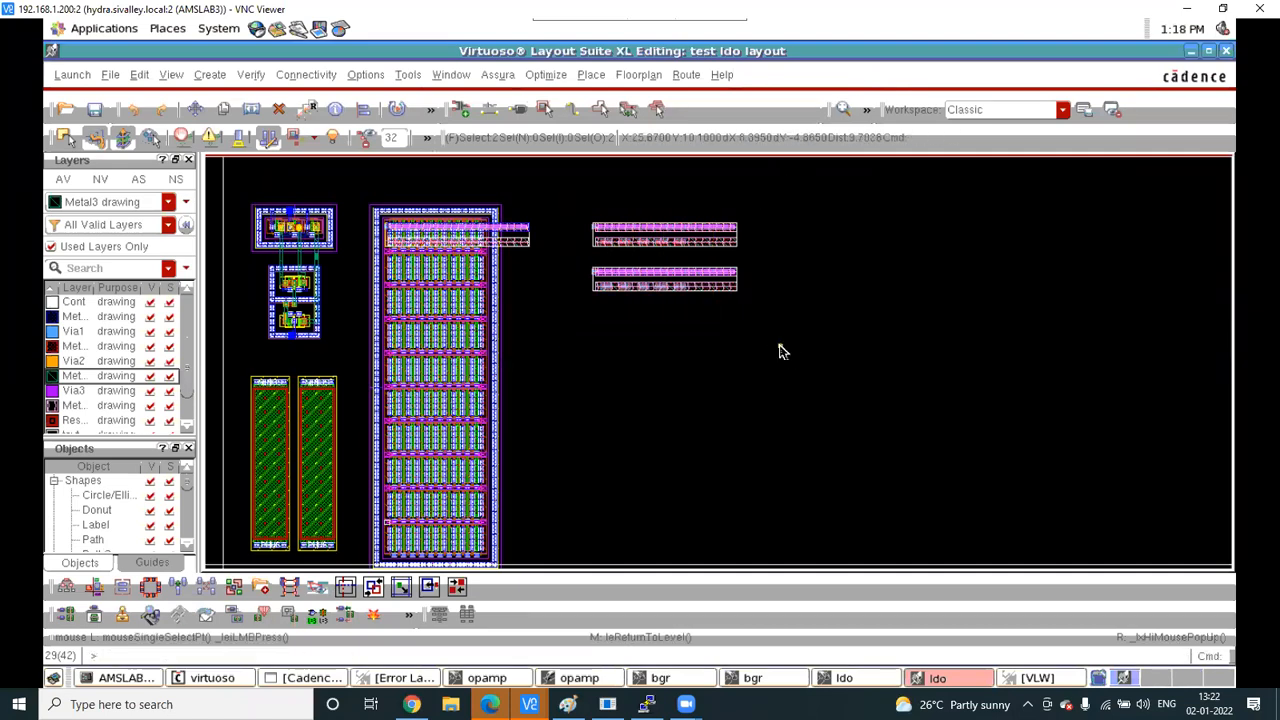
key("Delete")
left_click(738, 202)
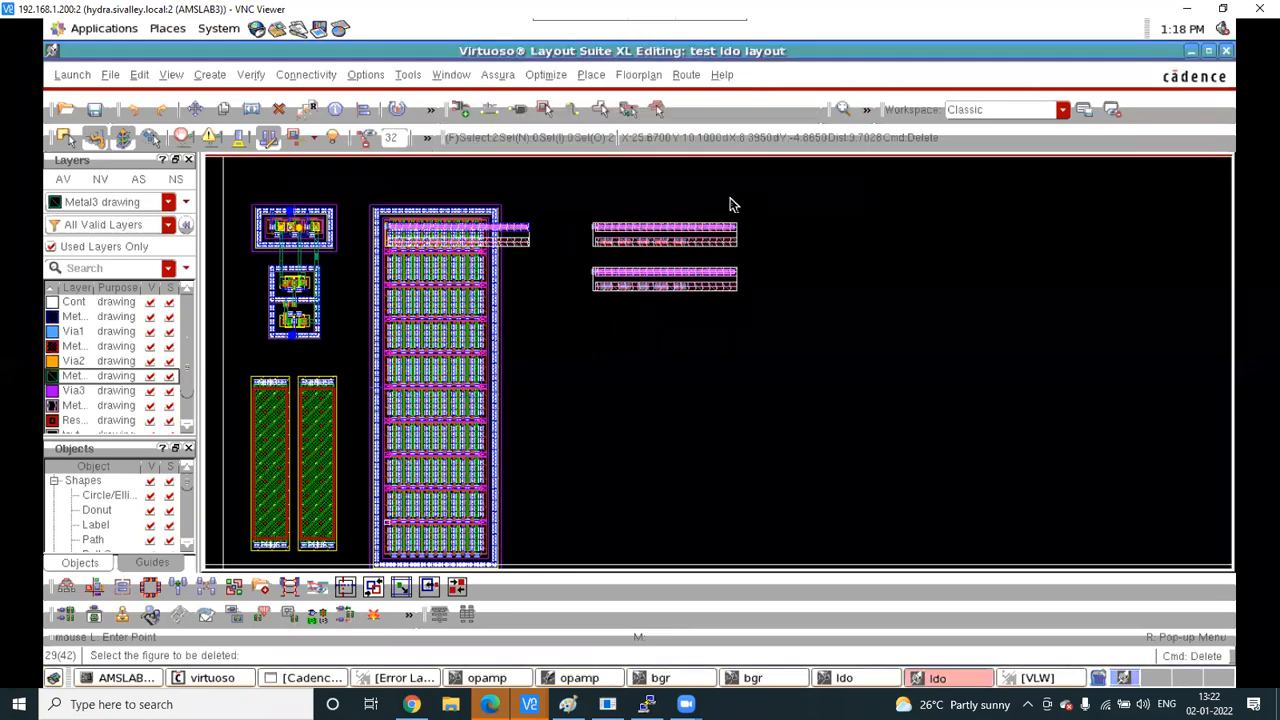
left_click(406, 177)
left_click(744, 203)
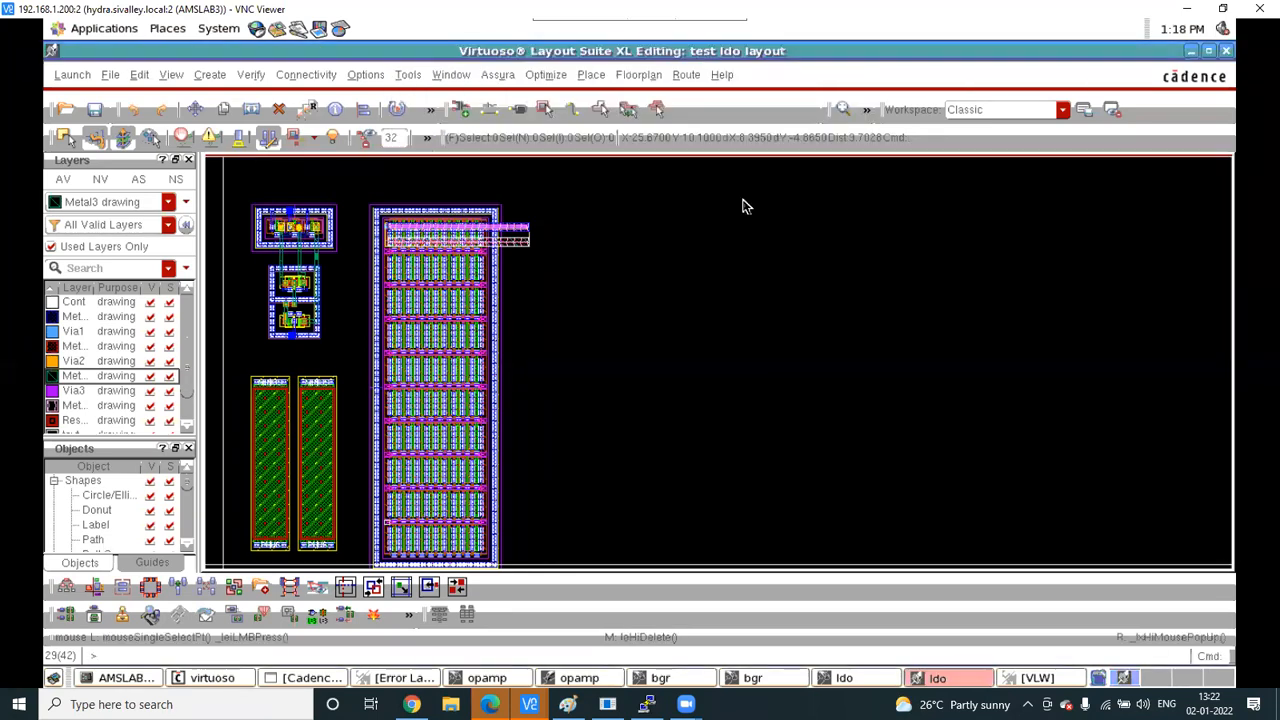
Begin a synchronous copy of the remaining path group with orthogonal snapping, taking the reference point near the upper path's left end
left_click(517, 238)
scroll(401, 232, "up", 1)
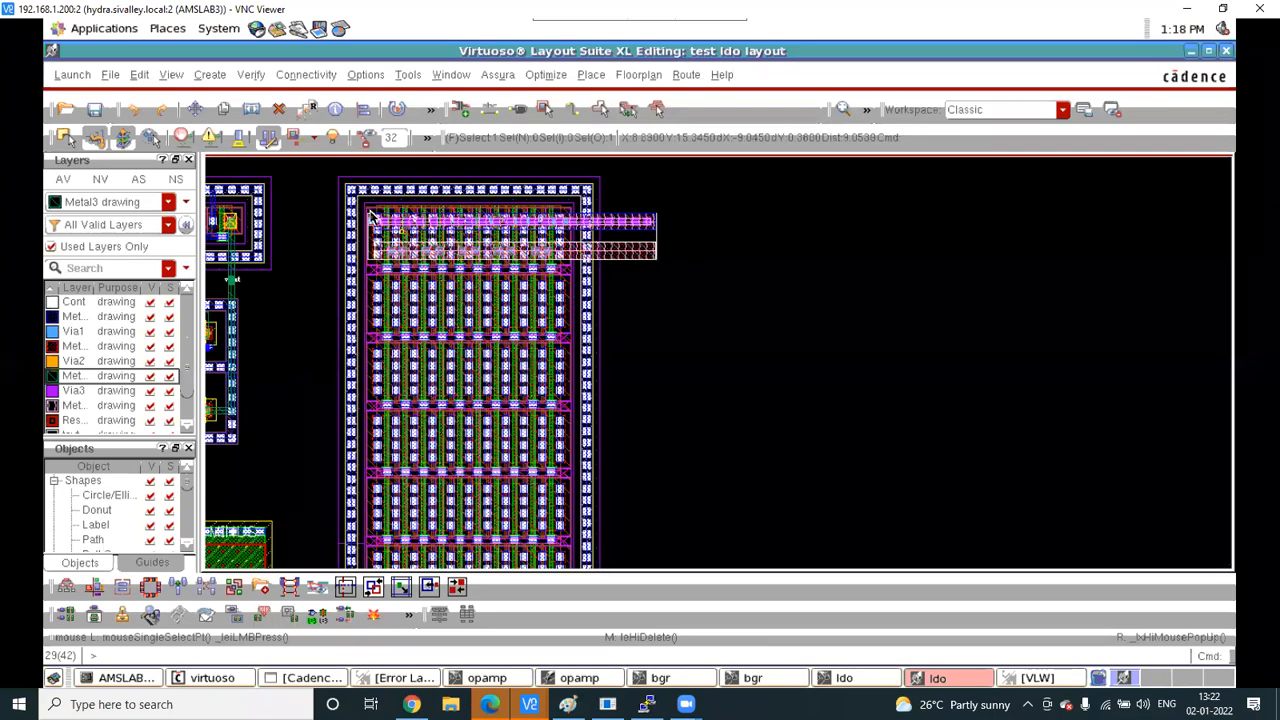
scroll(372, 216, "up", 1)
scroll(358, 204, "up", 1)
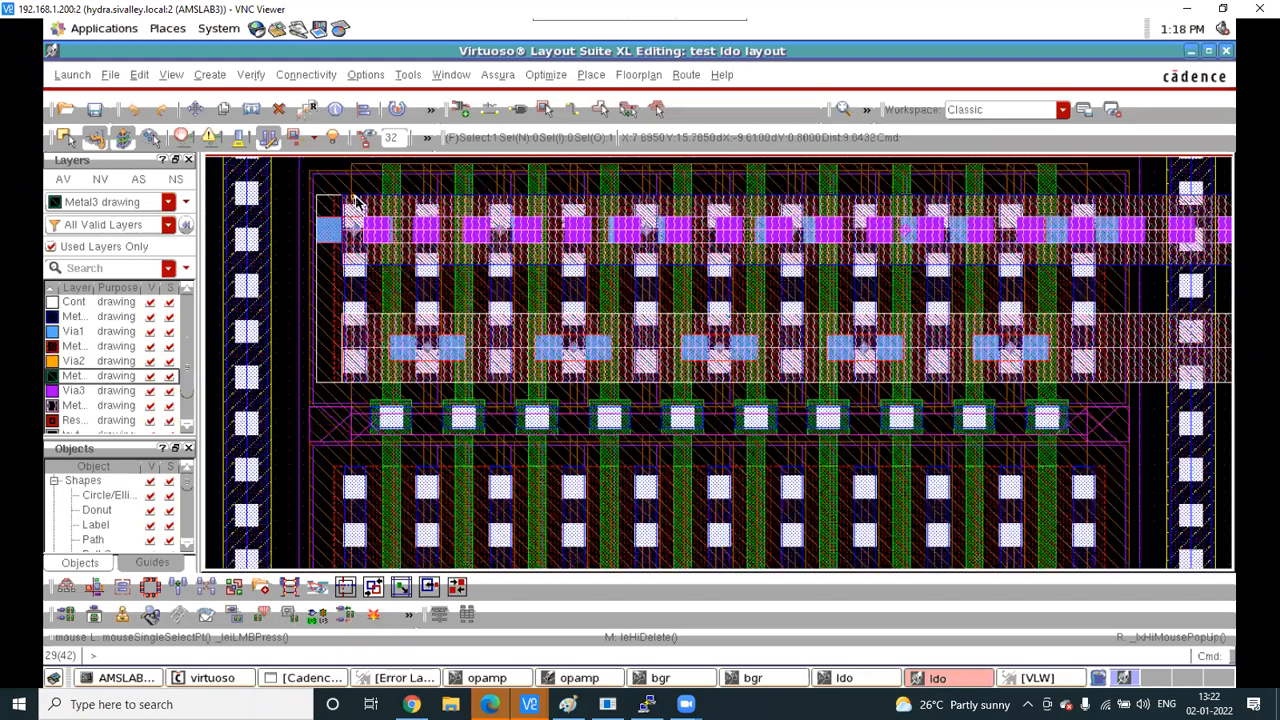
scroll(358, 203, "up", 1)
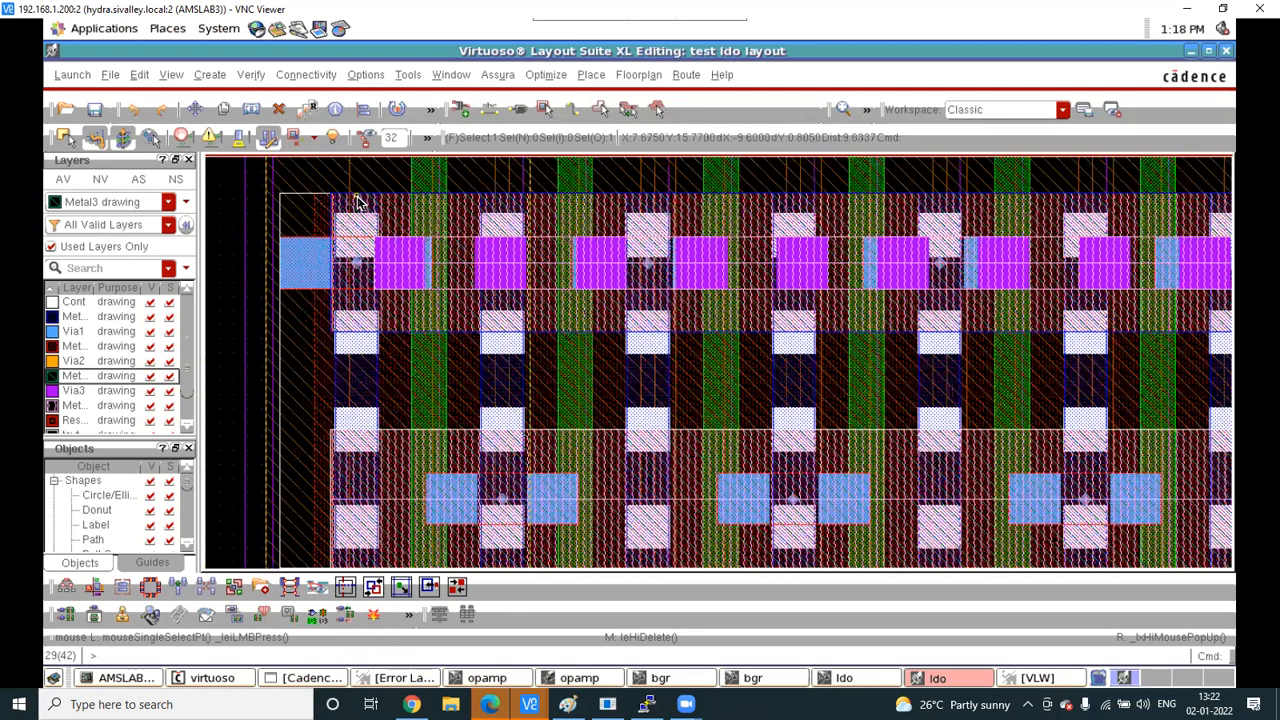
key("c")
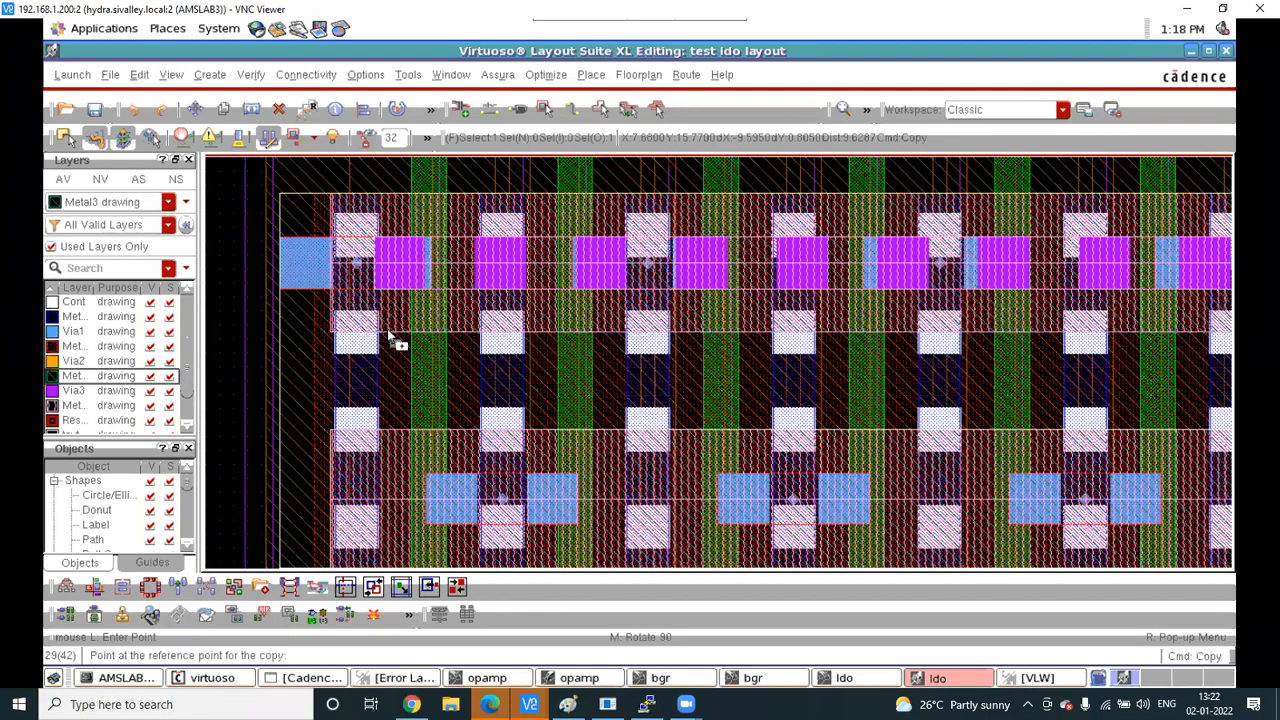
left_click(390, 337)
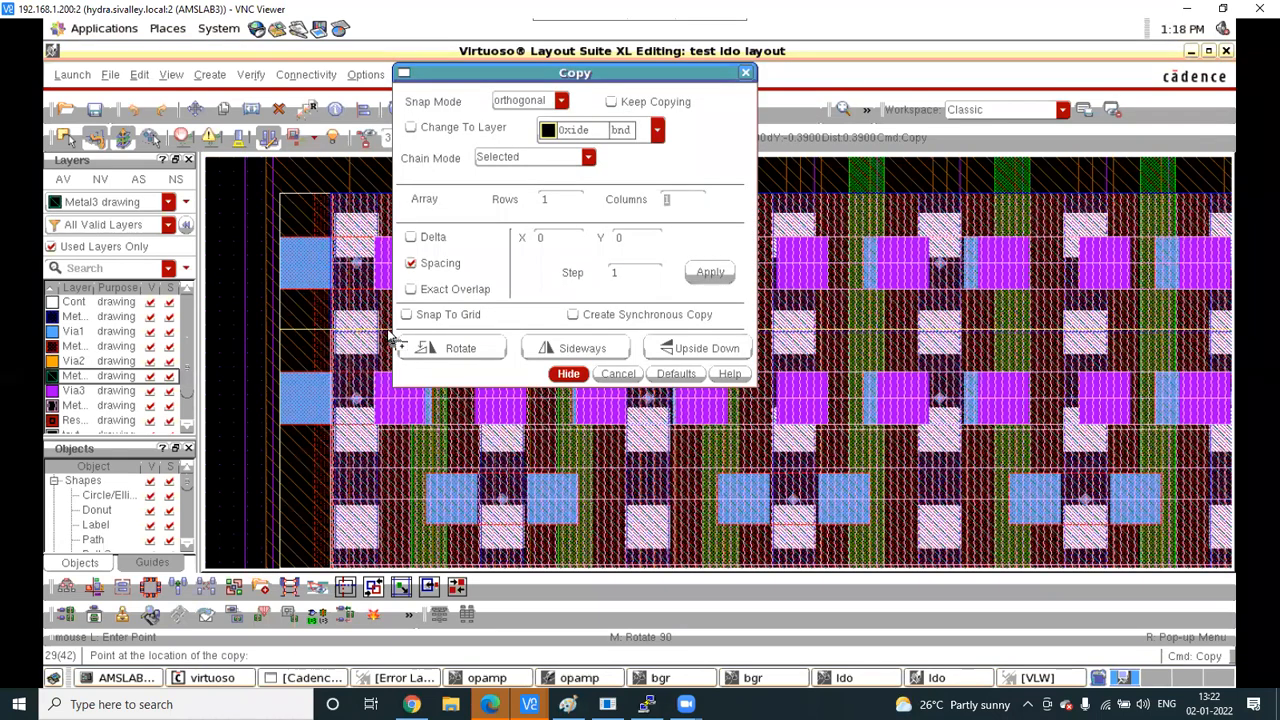
left_click(570, 374)
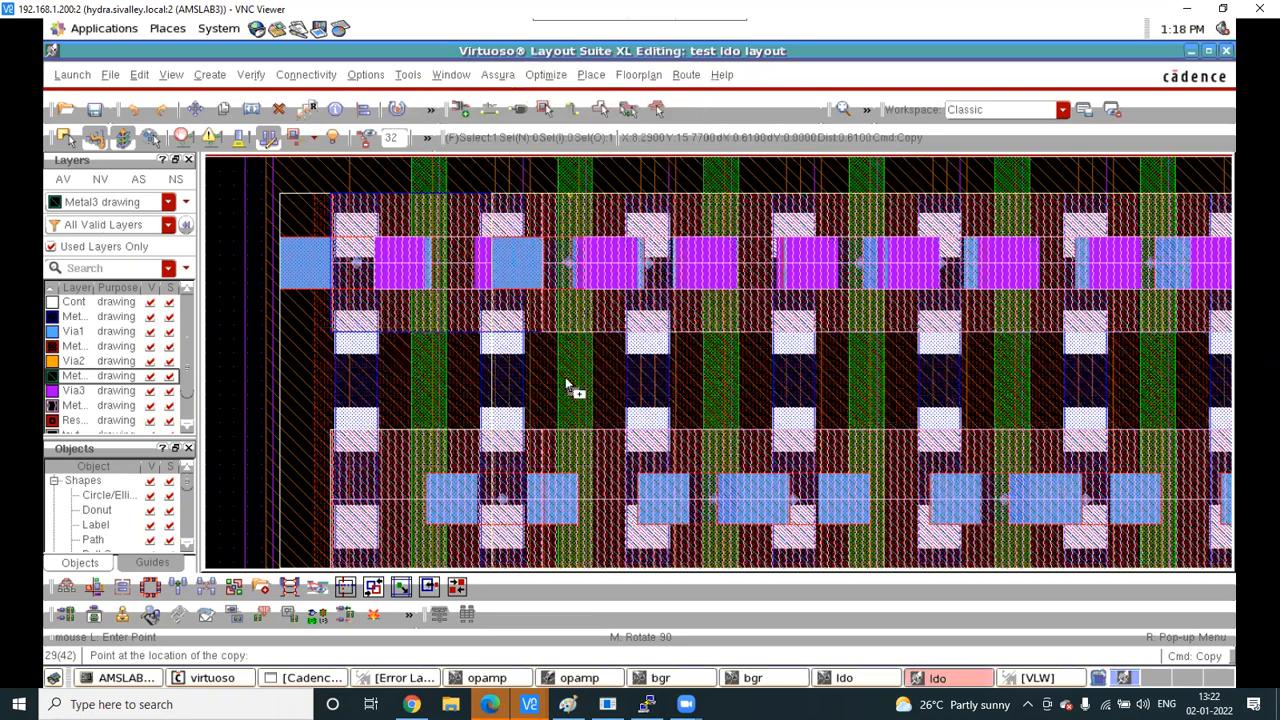
Configure the copy as a one-row array of nine columns and place its first element on the second transistor row, aligned with the metal strips
scroll(570, 384, "down", 2)
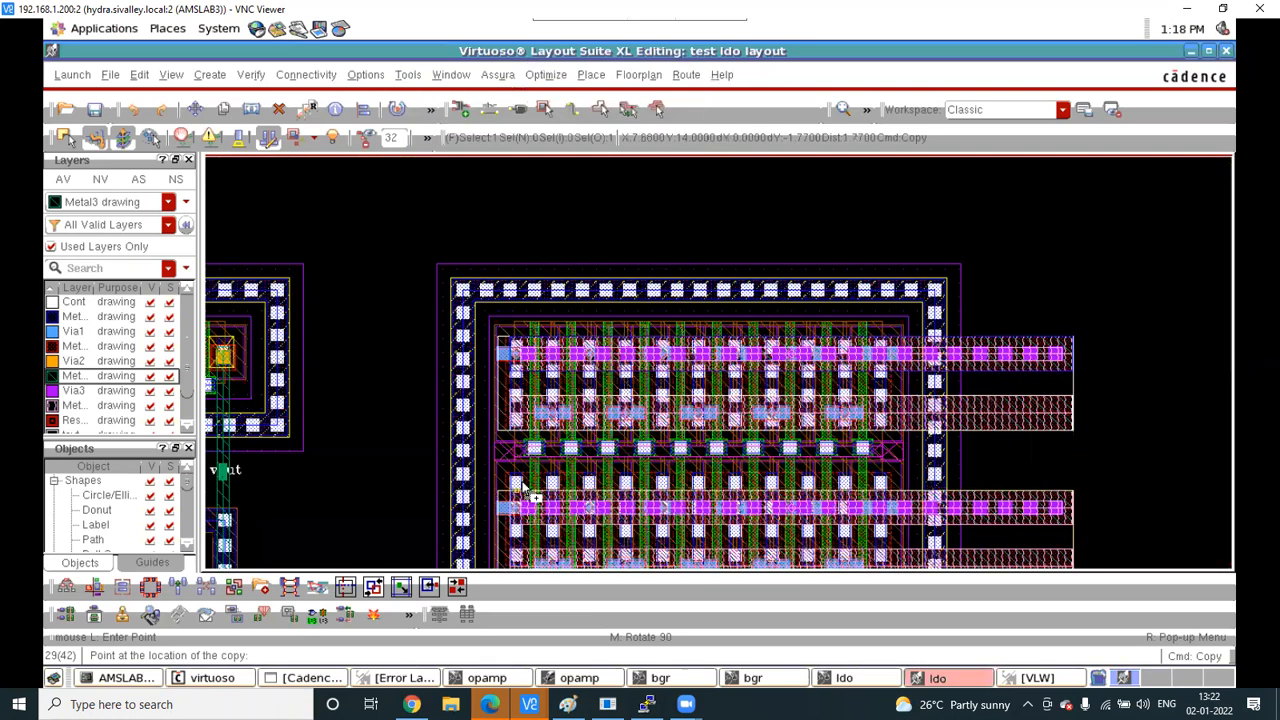
scroll(530, 492, "up", 2)
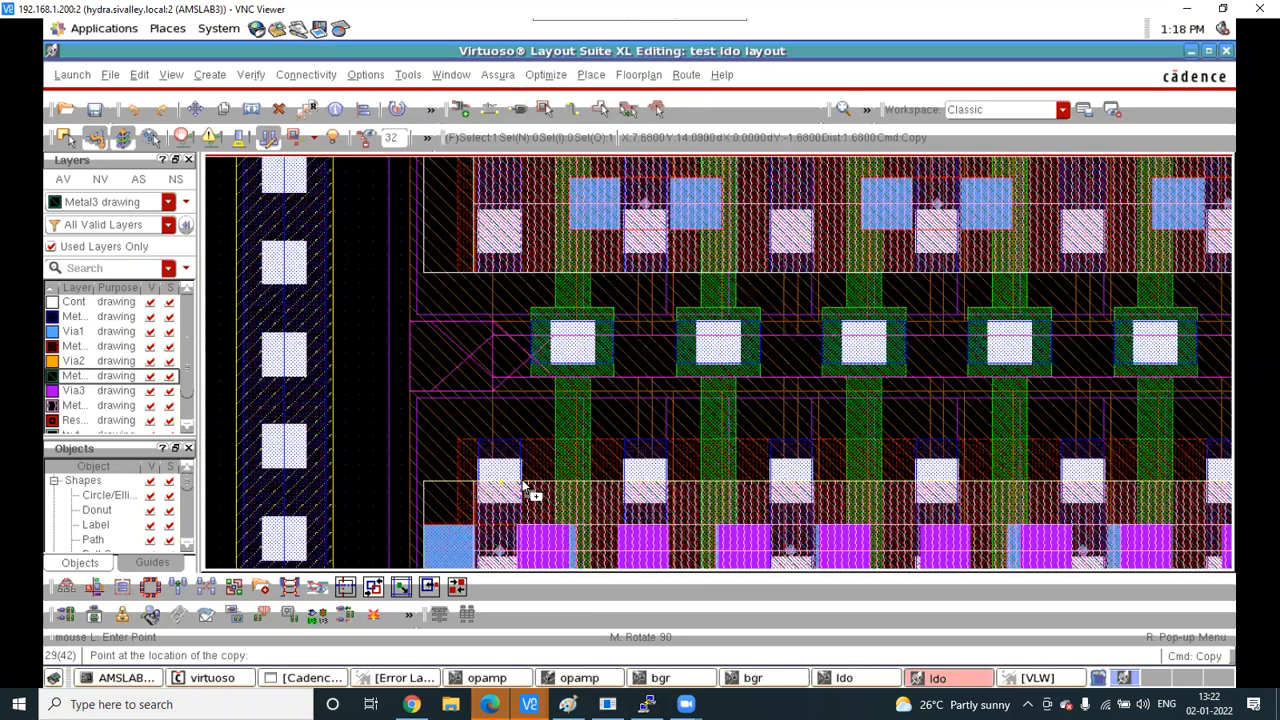
scroll(530, 490, "up", 1)
key("F3")
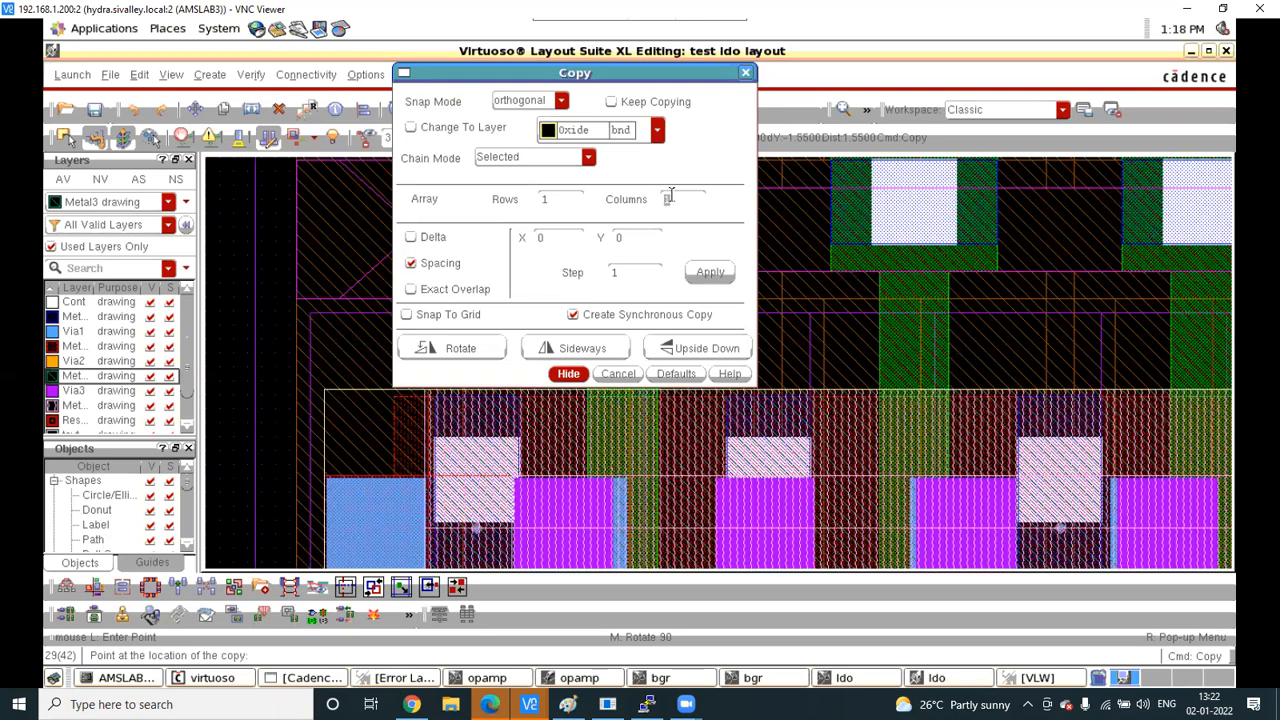
left_click(568, 373)
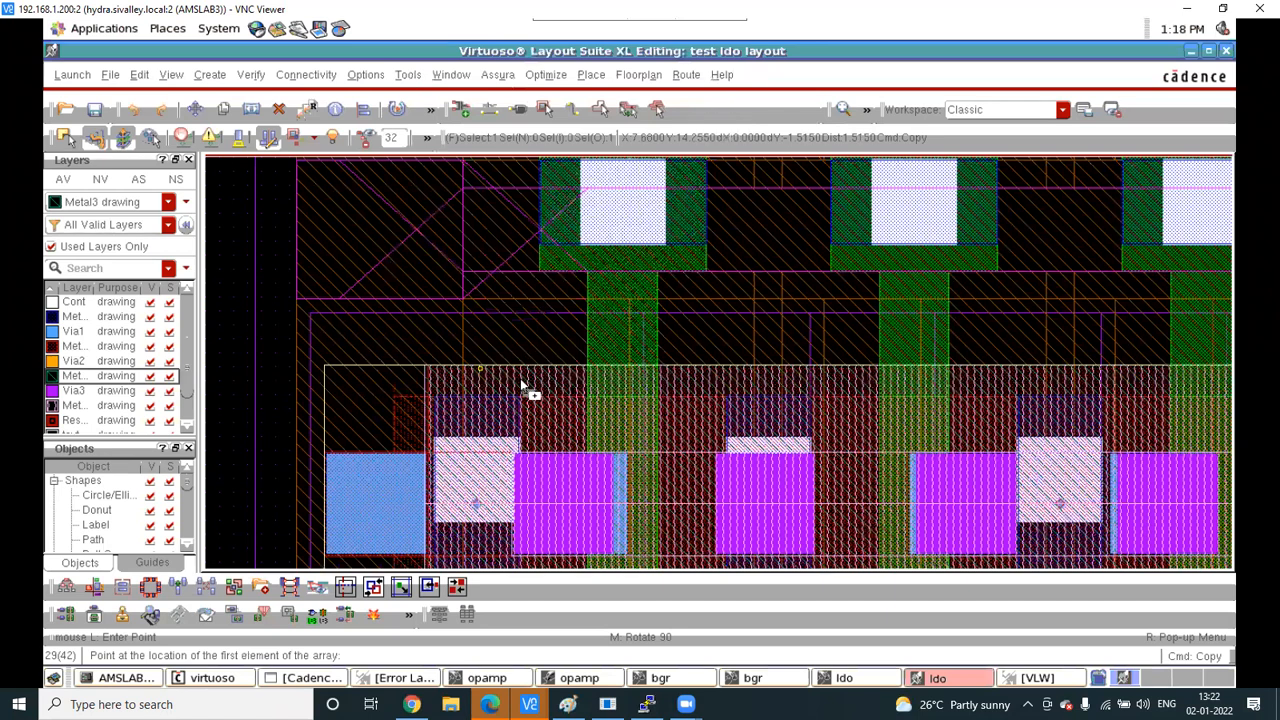
scroll(520, 378, "up", 2)
left_click(551, 456)
scroll(548, 365, "down", 1)
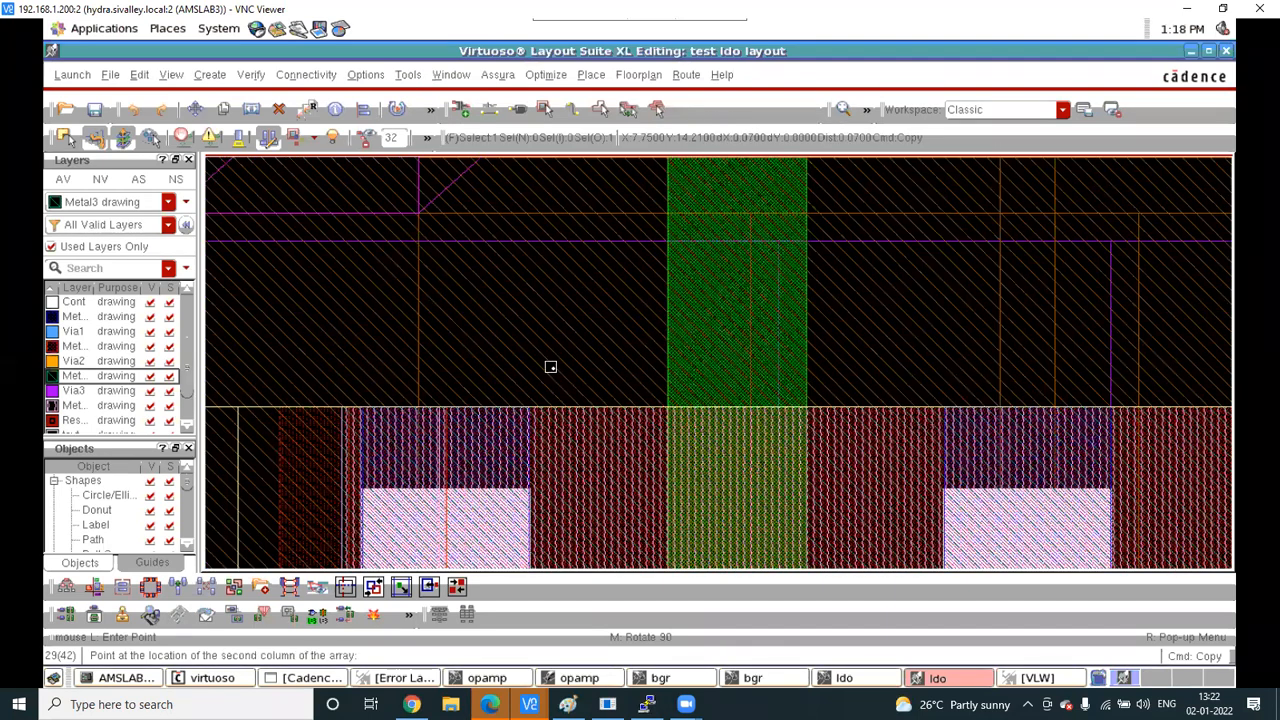
Place the array's second element on the third transistor row, aligned with the metal strips' upper ends, so the copies repeat down the array
scroll(548, 370, "down", 3)
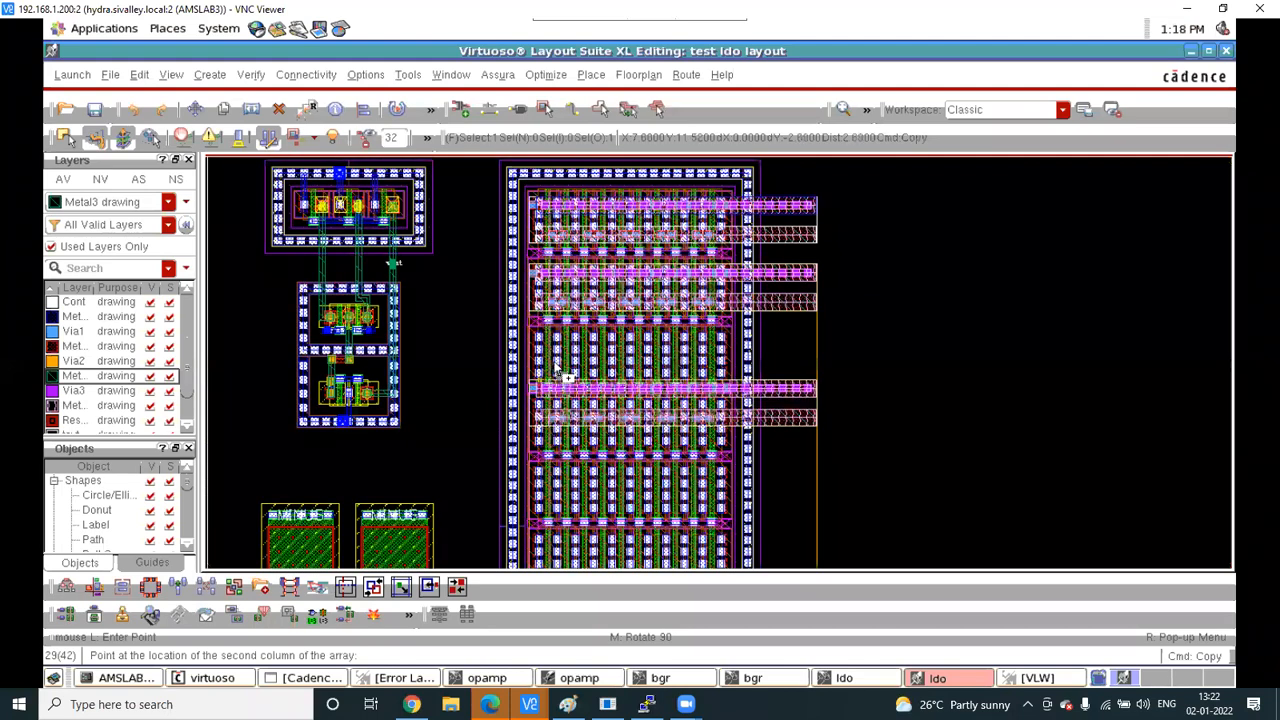
scroll(550, 378, "up", 2)
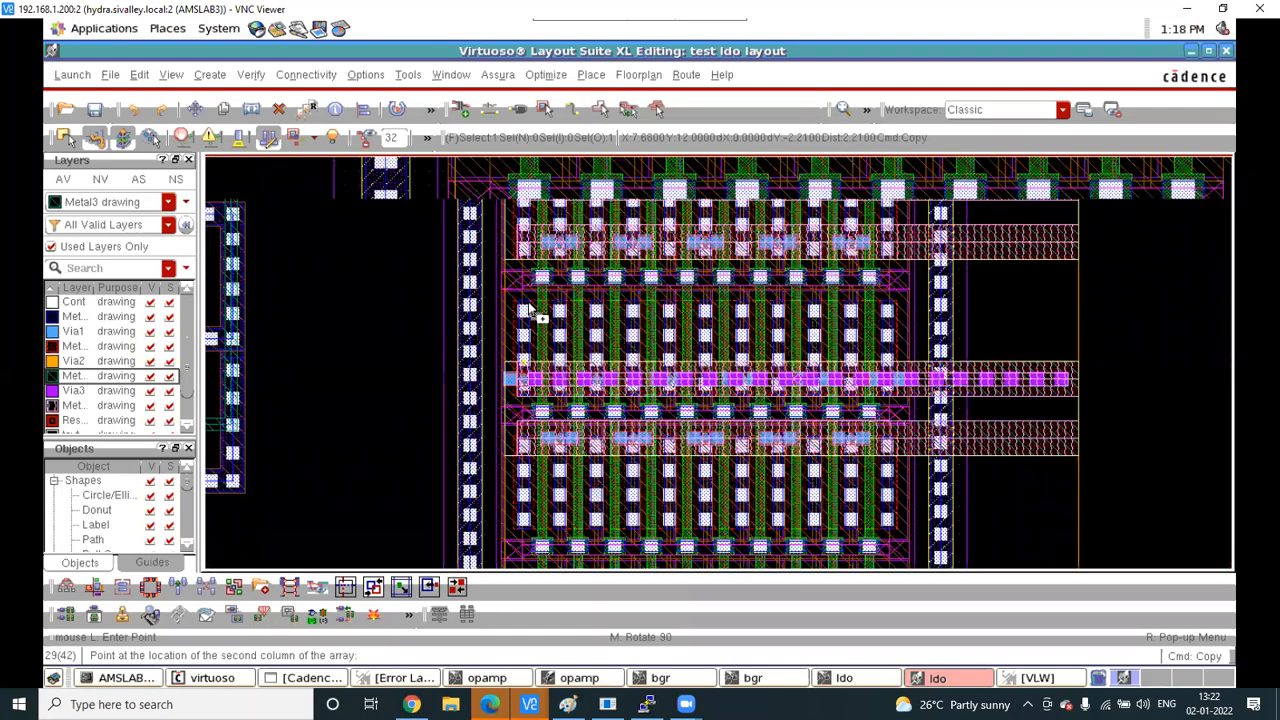
scroll(505, 268, "up", 2)
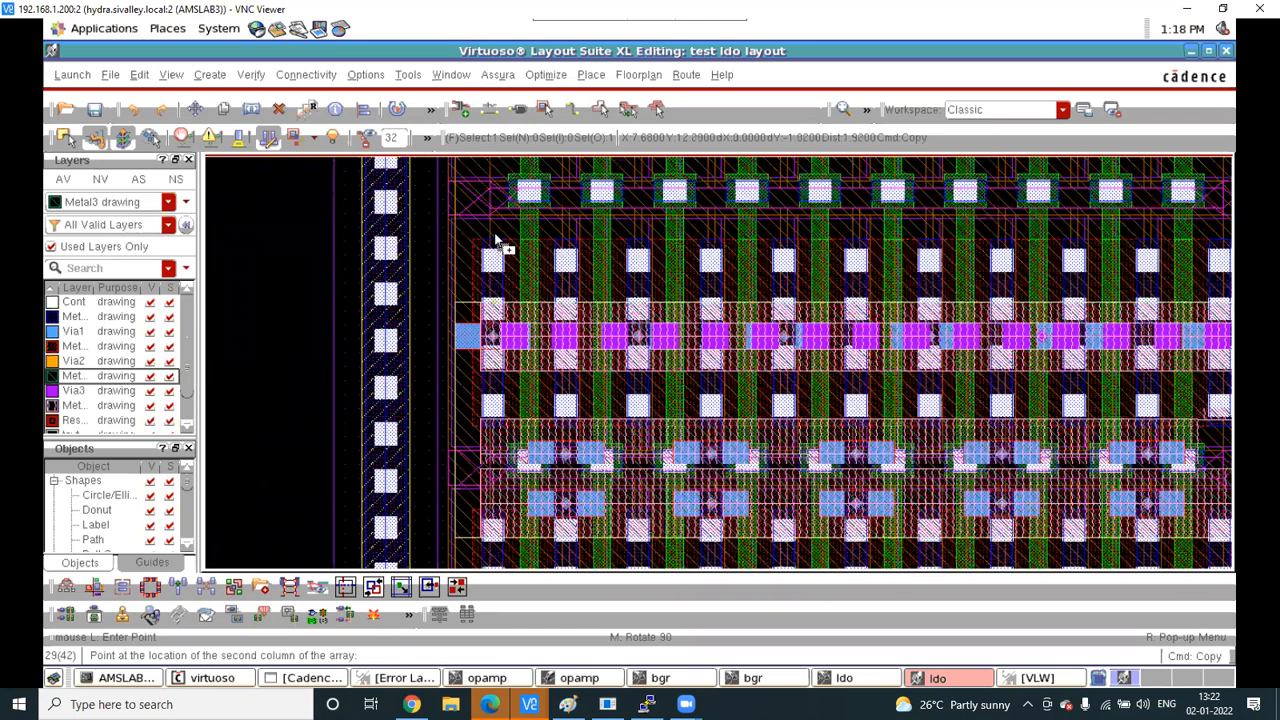
scroll(494, 238, "up", 3)
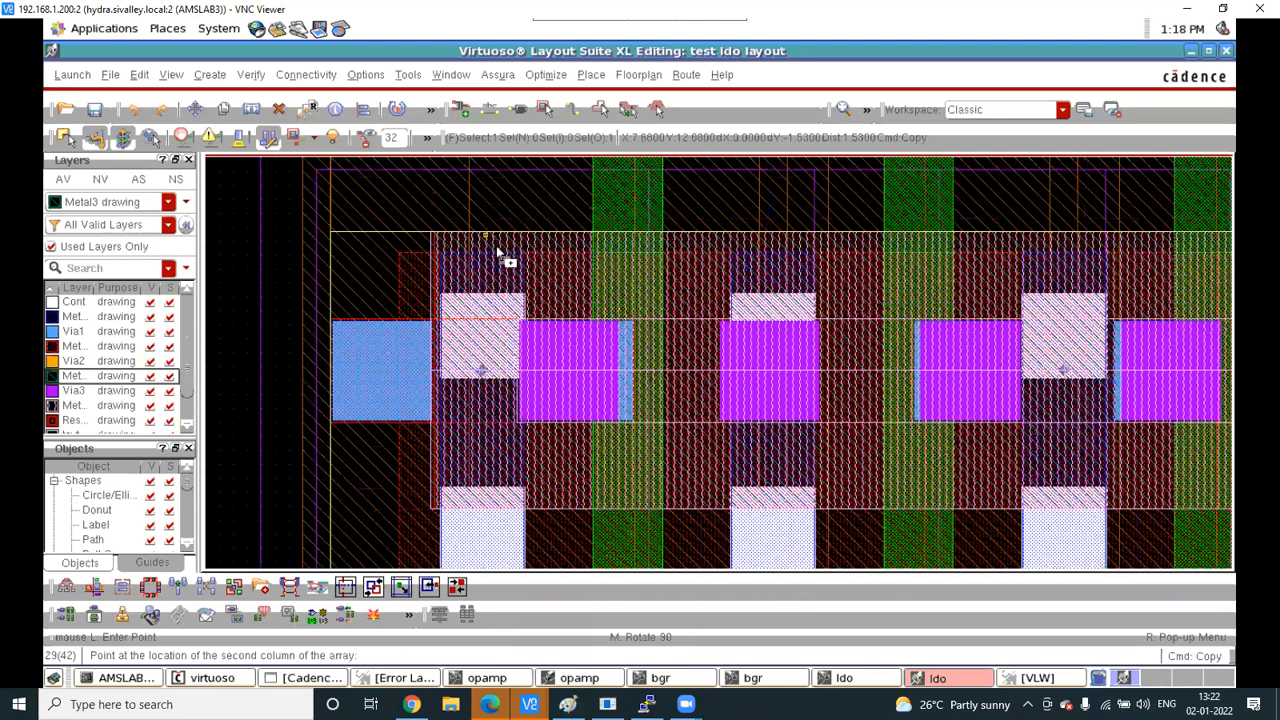
scroll(503, 276, "up", 3)
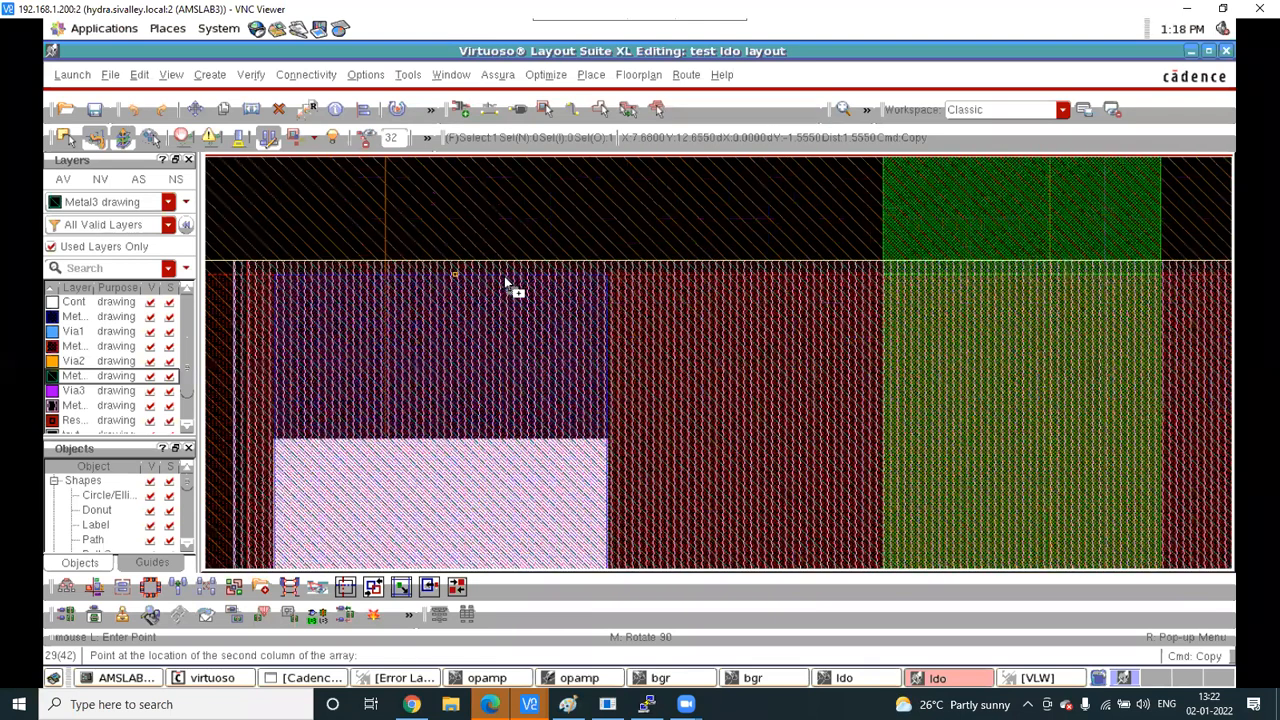
left_click(505, 282)
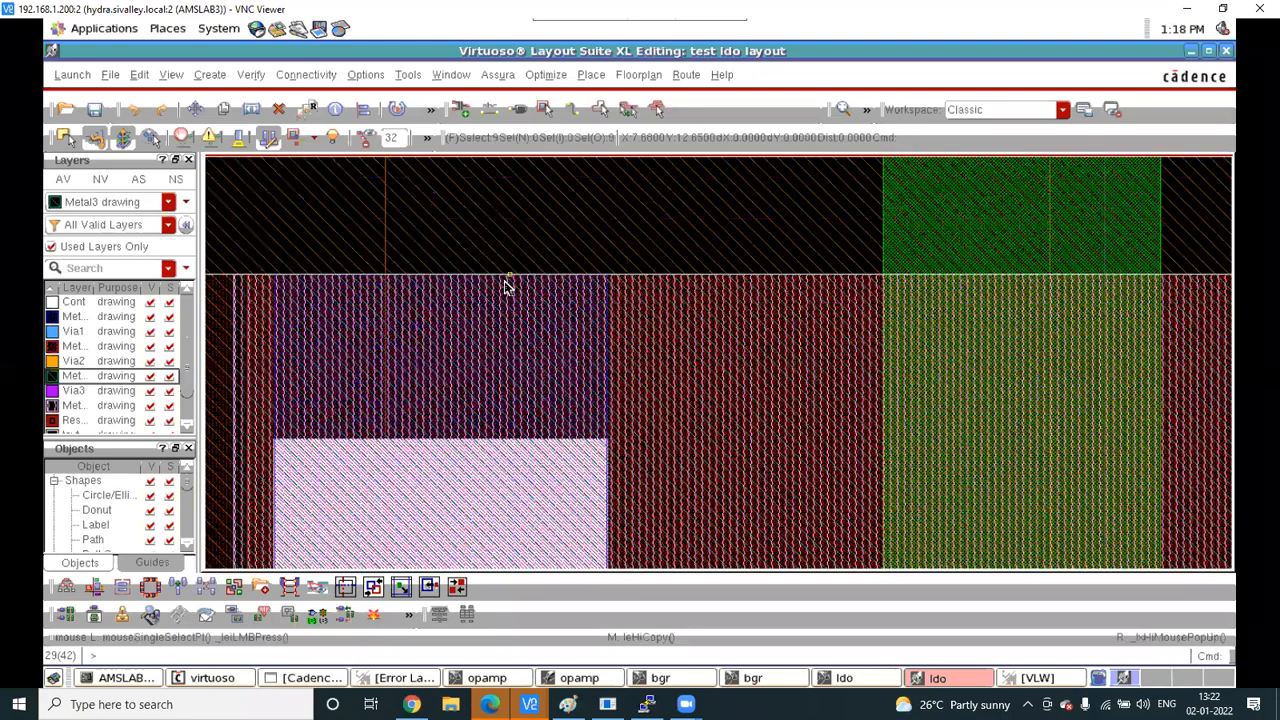
Examine the copied path groups over the whole transistor array, especially the lowest one against the last transistor row
scroll(505, 282, "down", 3)
scroll(505, 286, "down", 5)
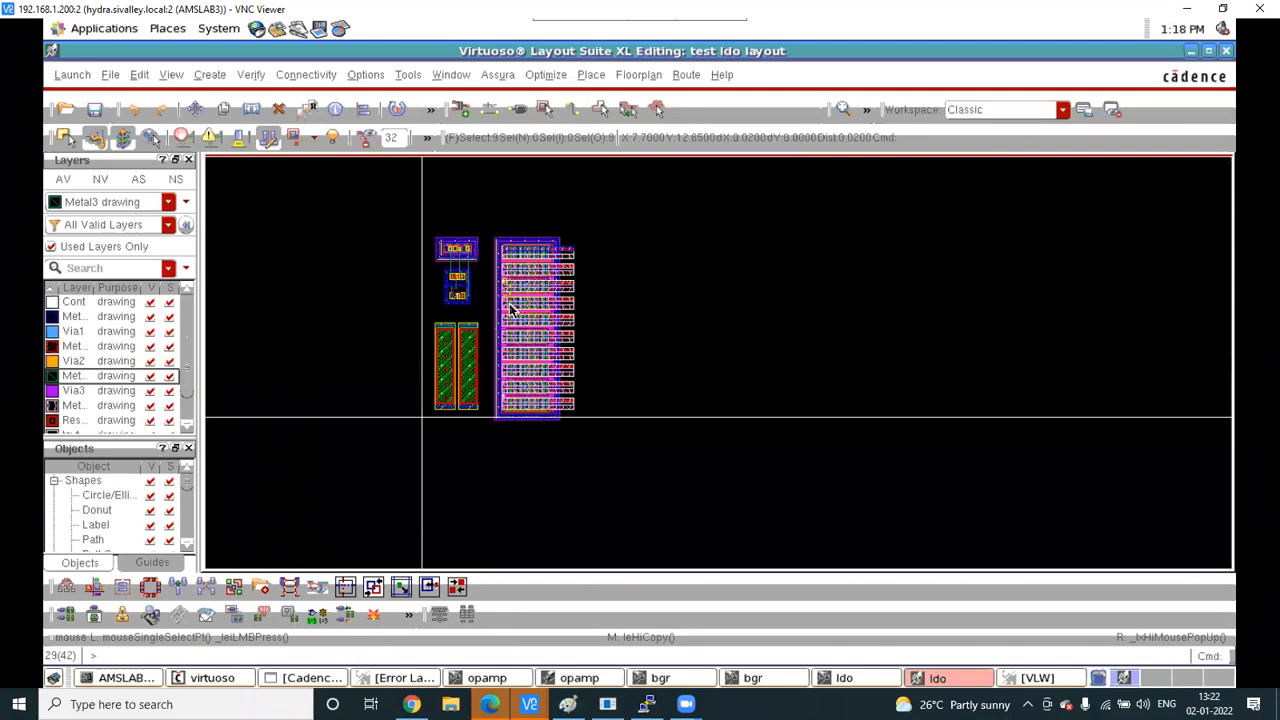
scroll(548, 405, "up", 4)
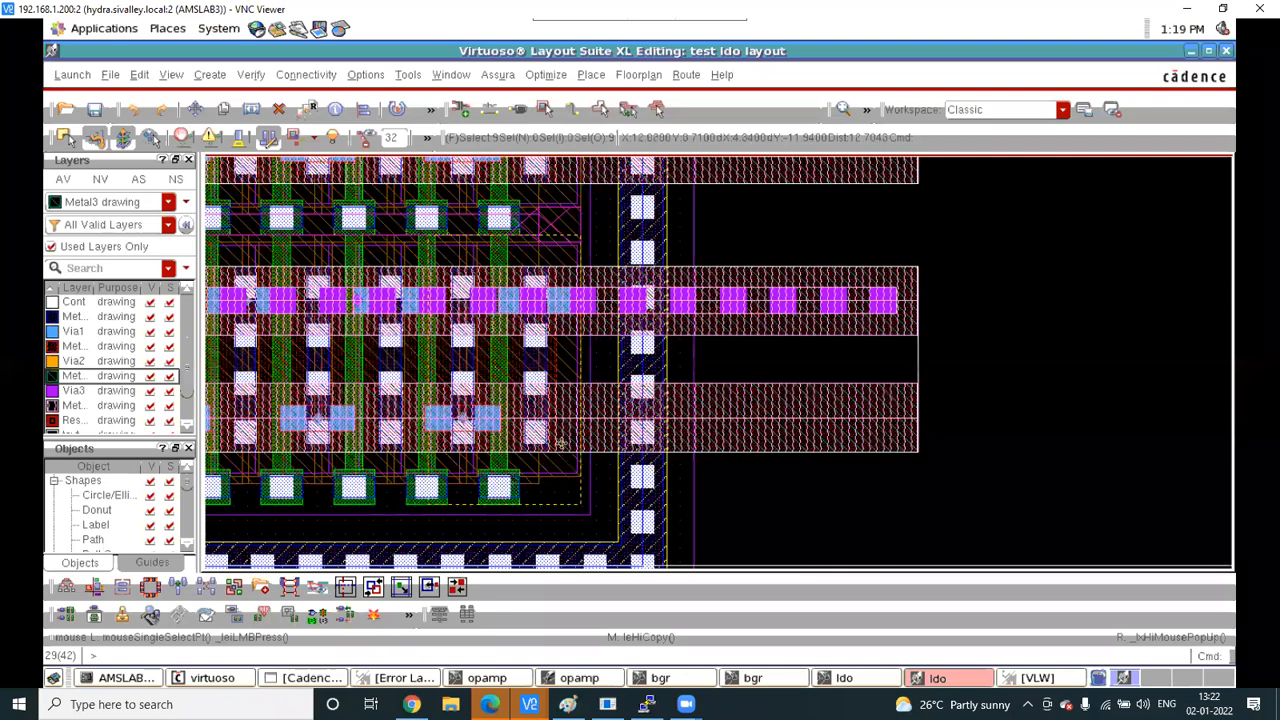
scroll(545, 458, "up", 1)
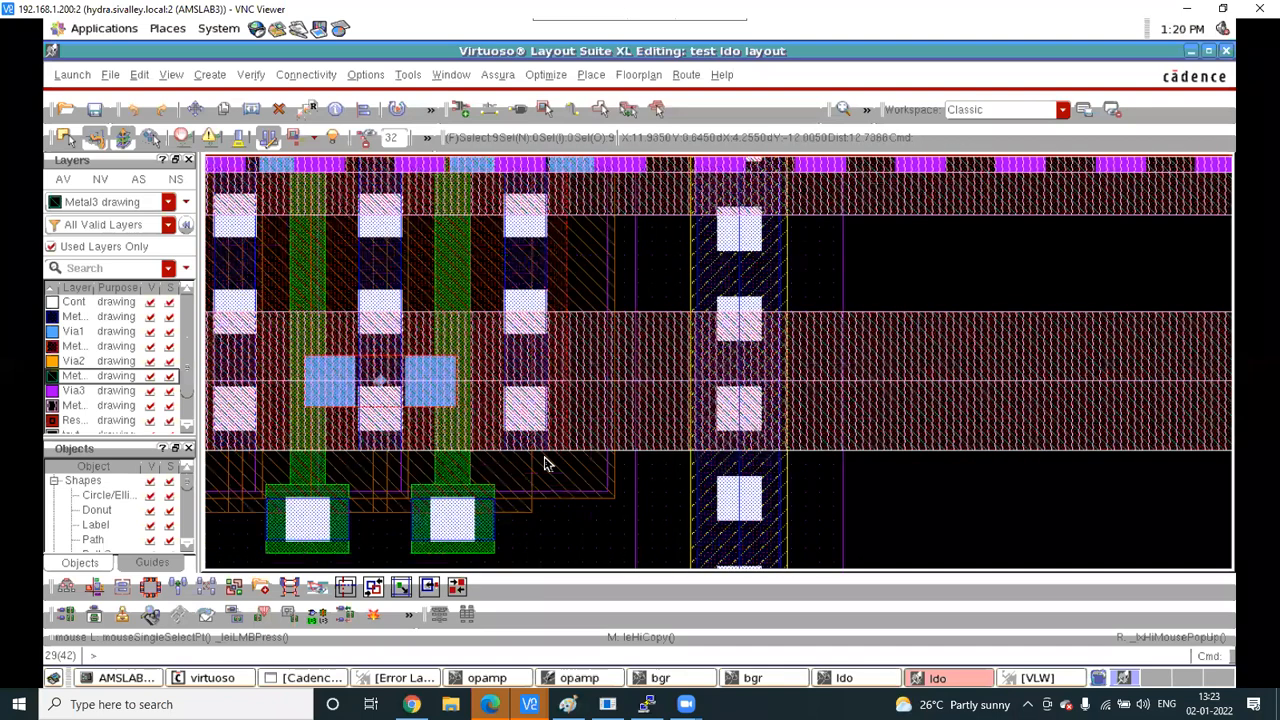
Examine the extended ends of the copied path groups from the last transistor row up to the first
scroll(548, 458, "down", 2)
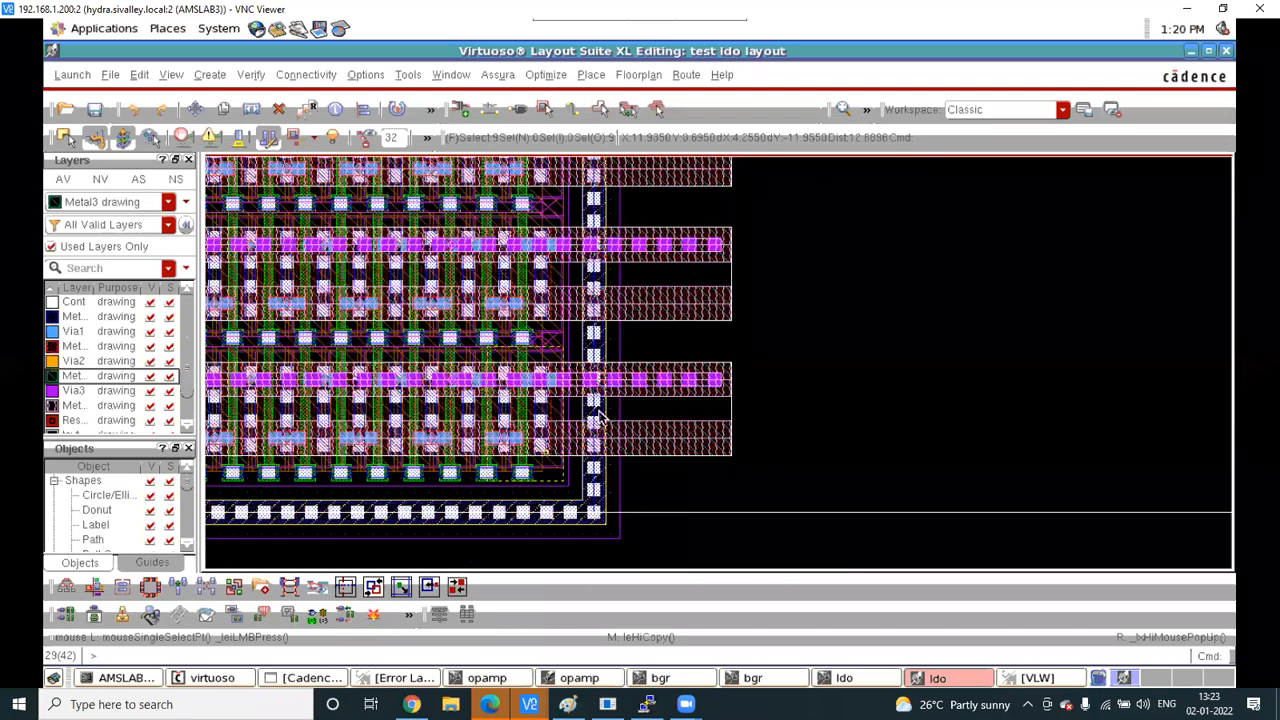
scroll(598, 415, "down", 4)
scroll(626, 303, "up", 2)
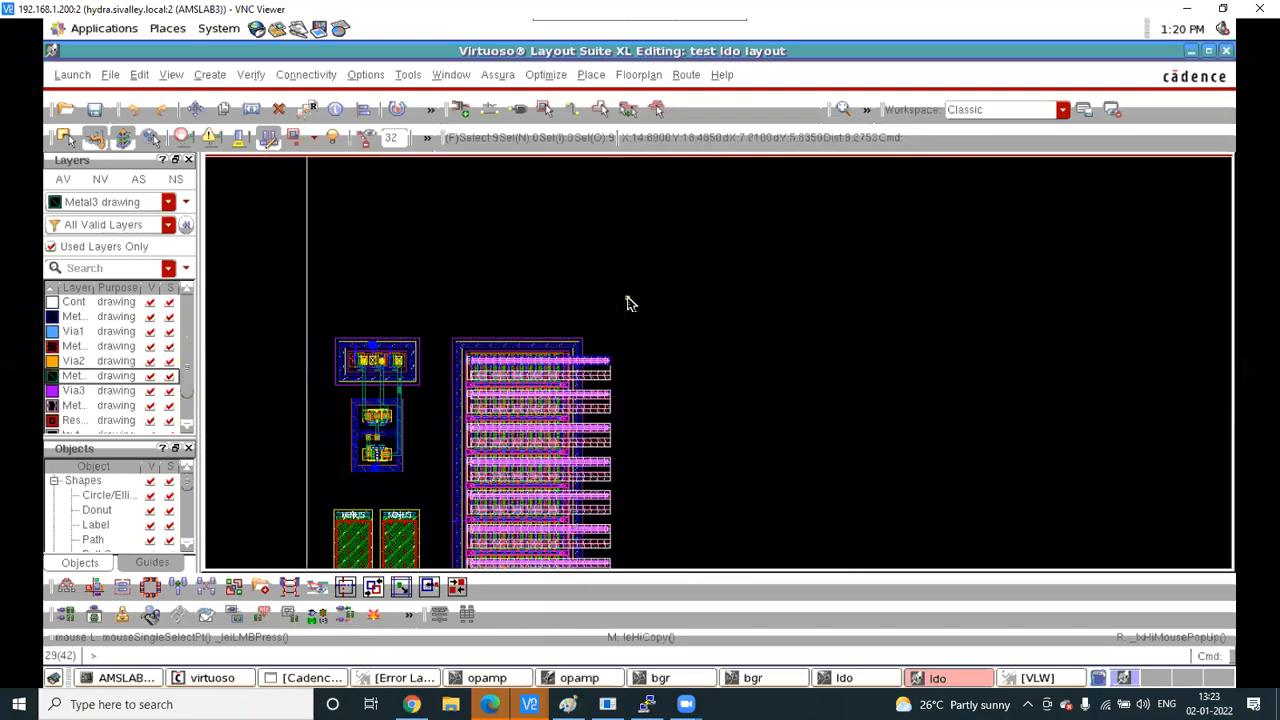
scroll(594, 366, "up", 2)
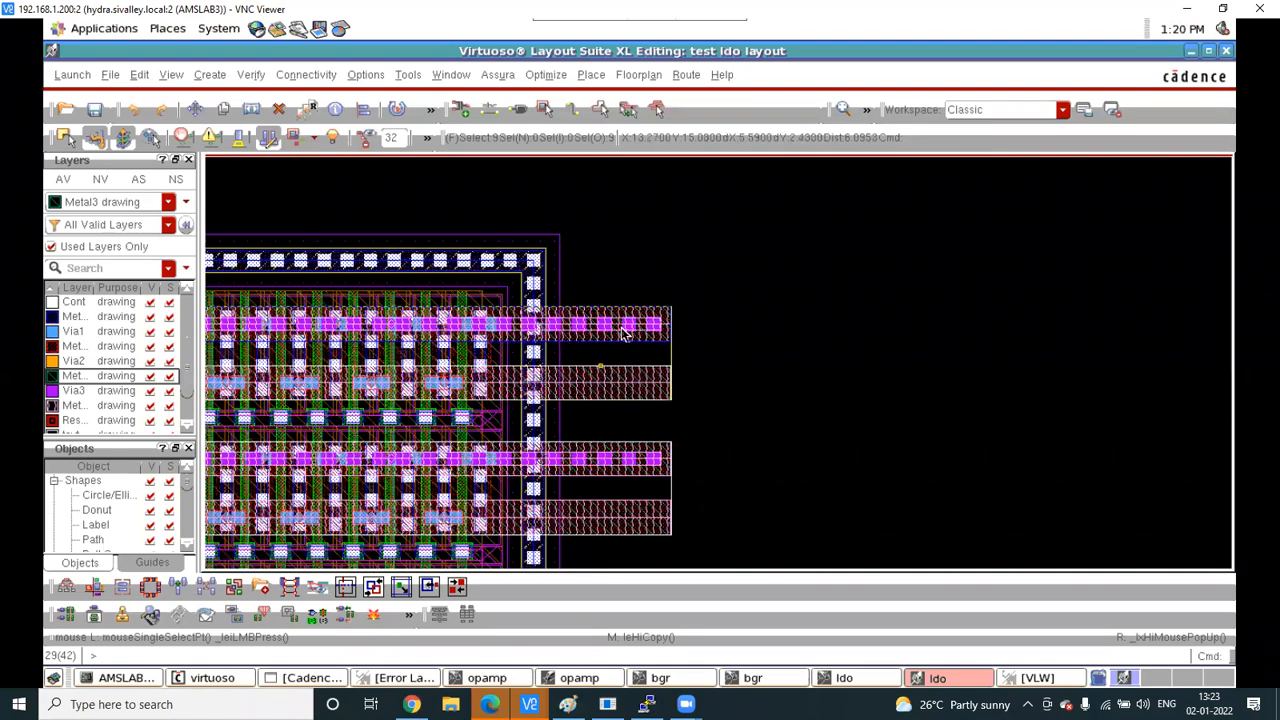
scroll(668, 300, "down", 3)
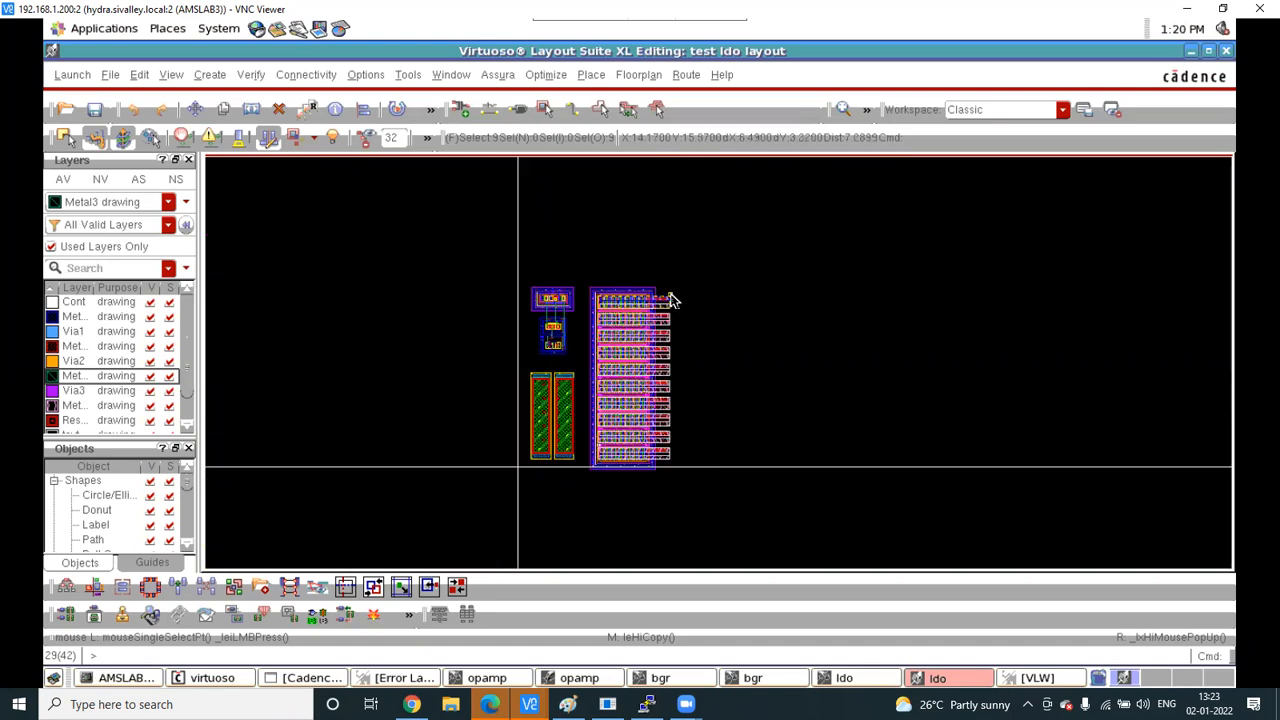
scroll(672, 305, "up", 3)
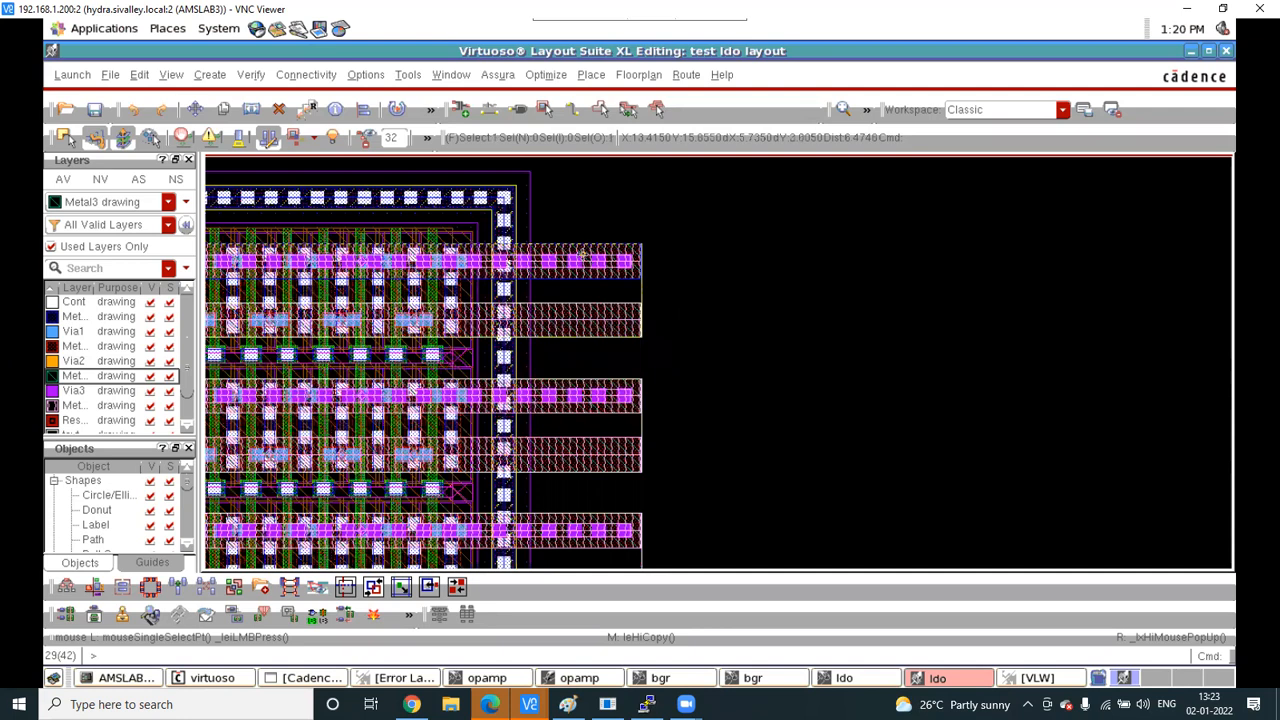
scroll(582, 255, "down", 2)
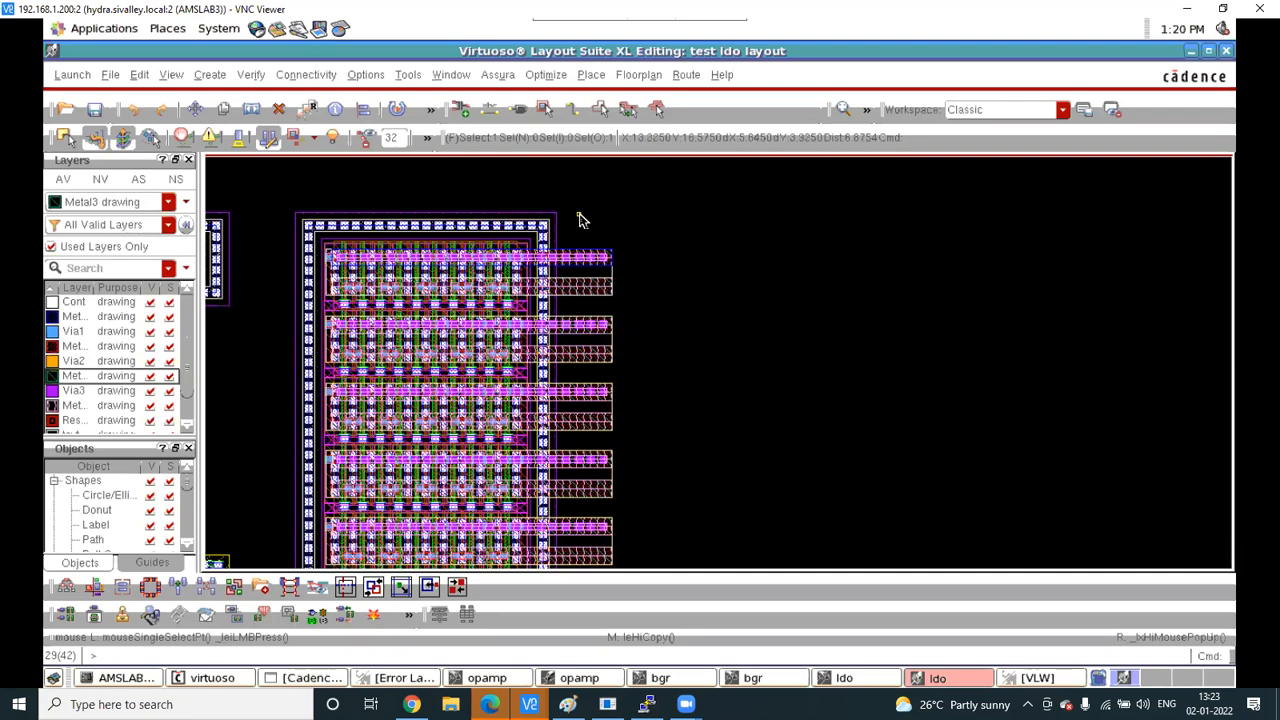
key("p")
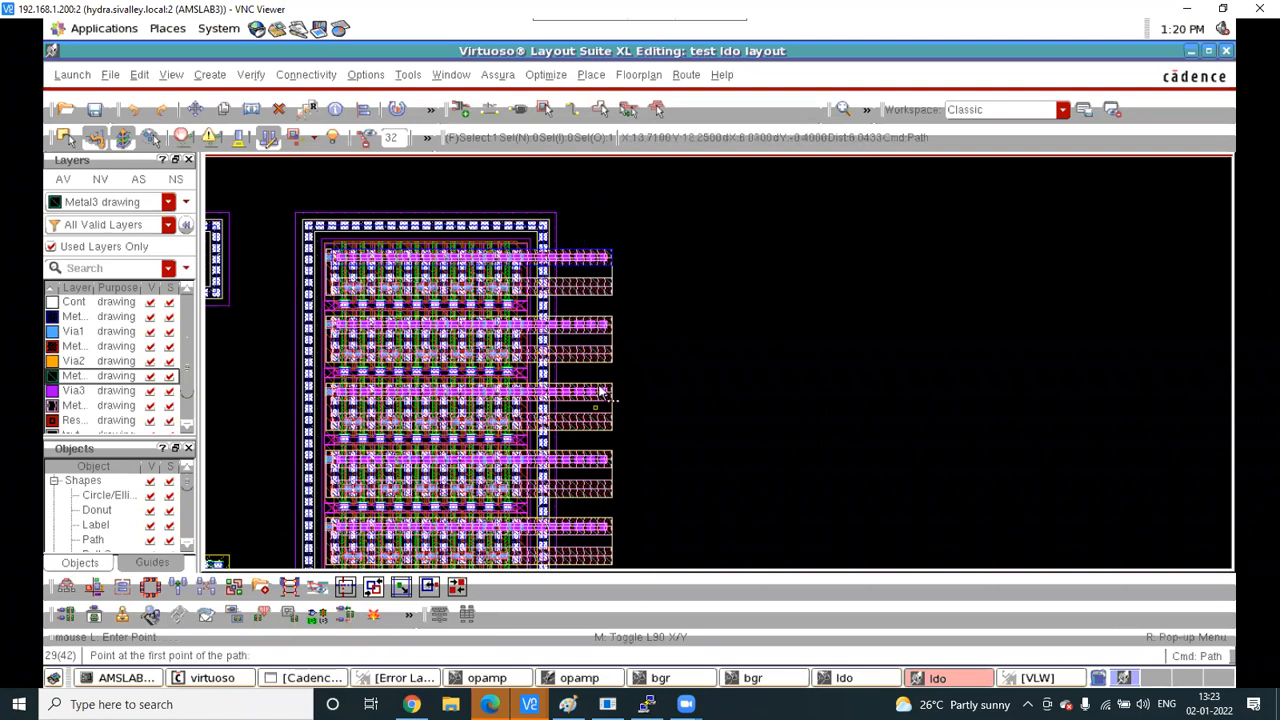
left_click(590, 235)
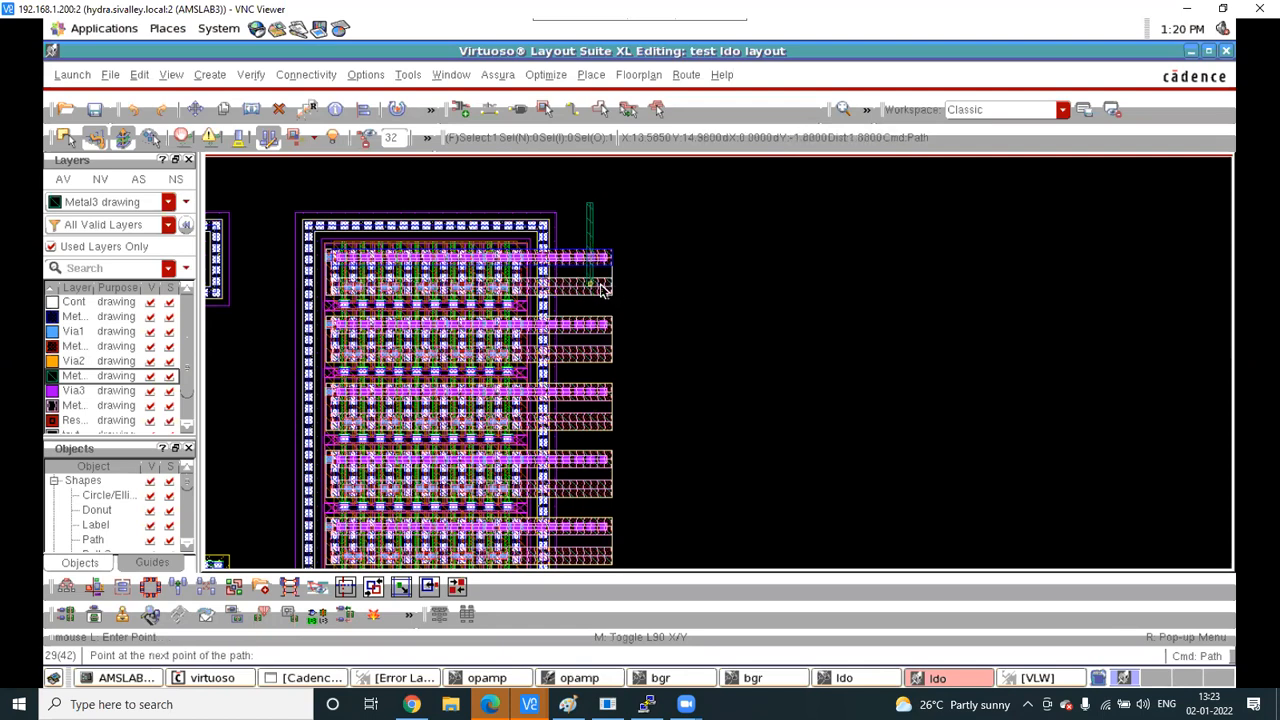
key("F3")
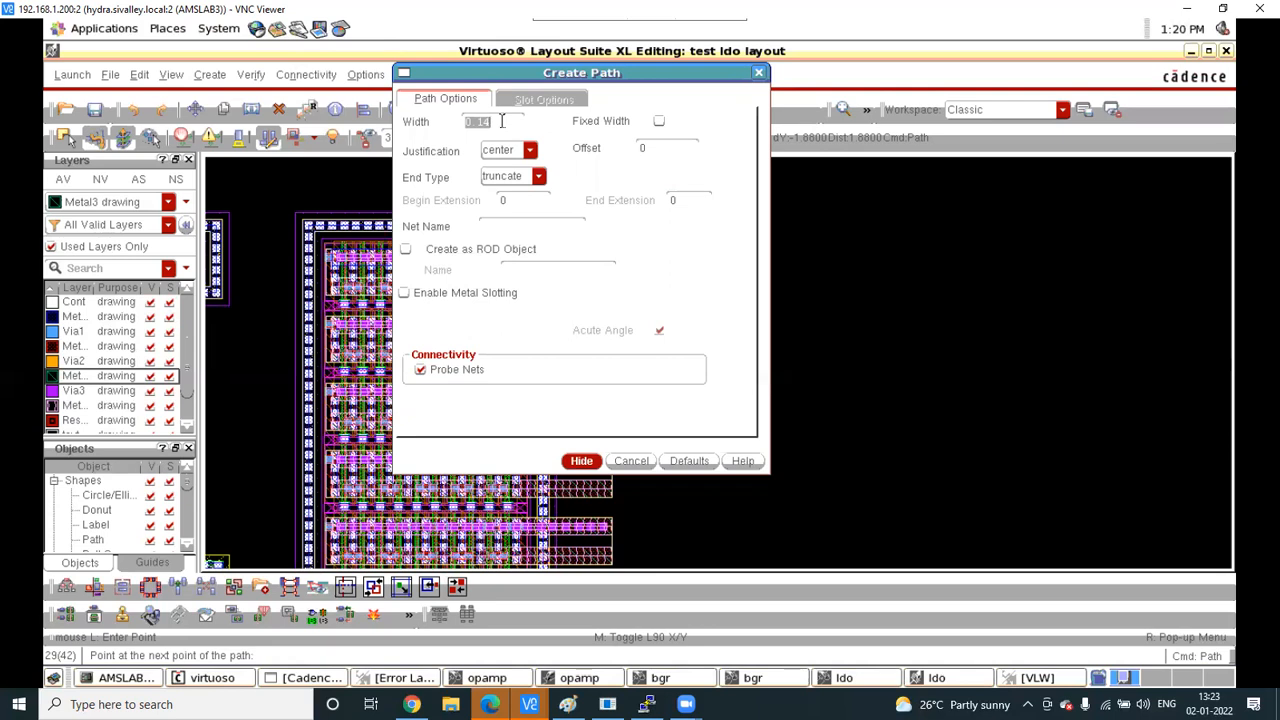
left_click(628, 461)
Isolate the Metal1, Via1 and Metal2 layers to inspect how the path groups connect to the transistor strips
scroll(585, 260, "up", 4, "ctrl")
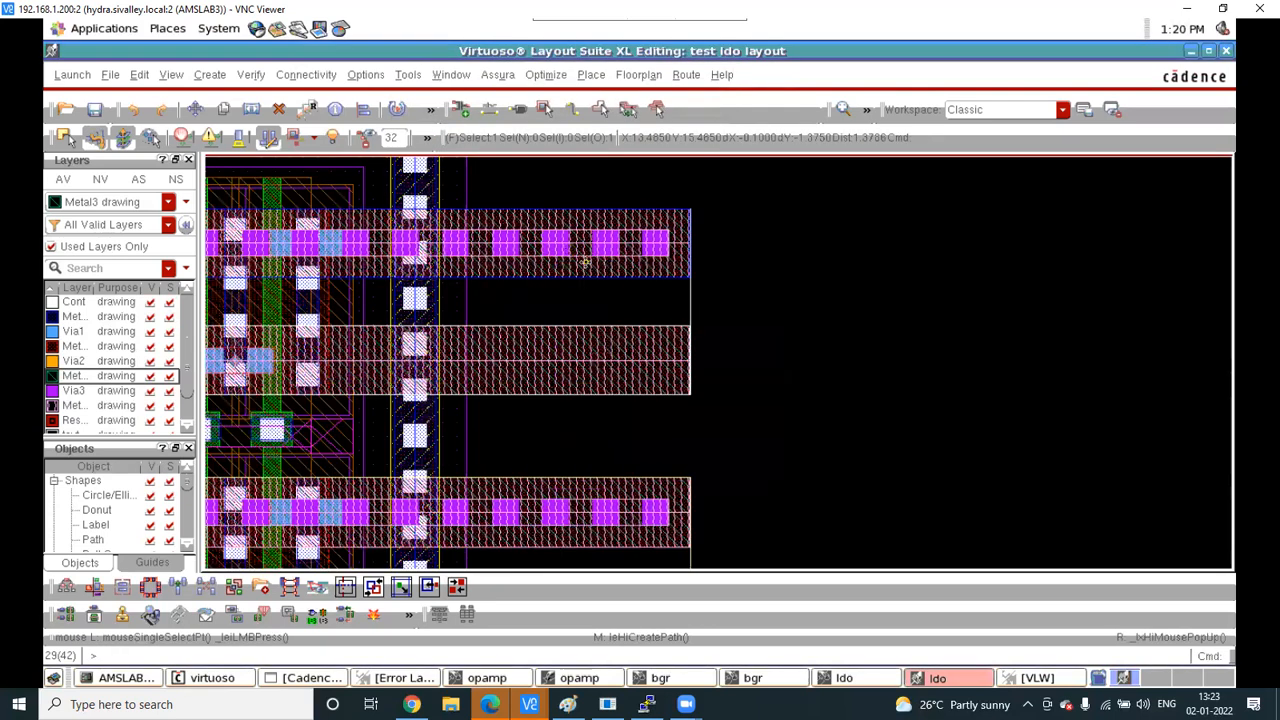
scroll(589, 261, "down", 5, "ctrl")
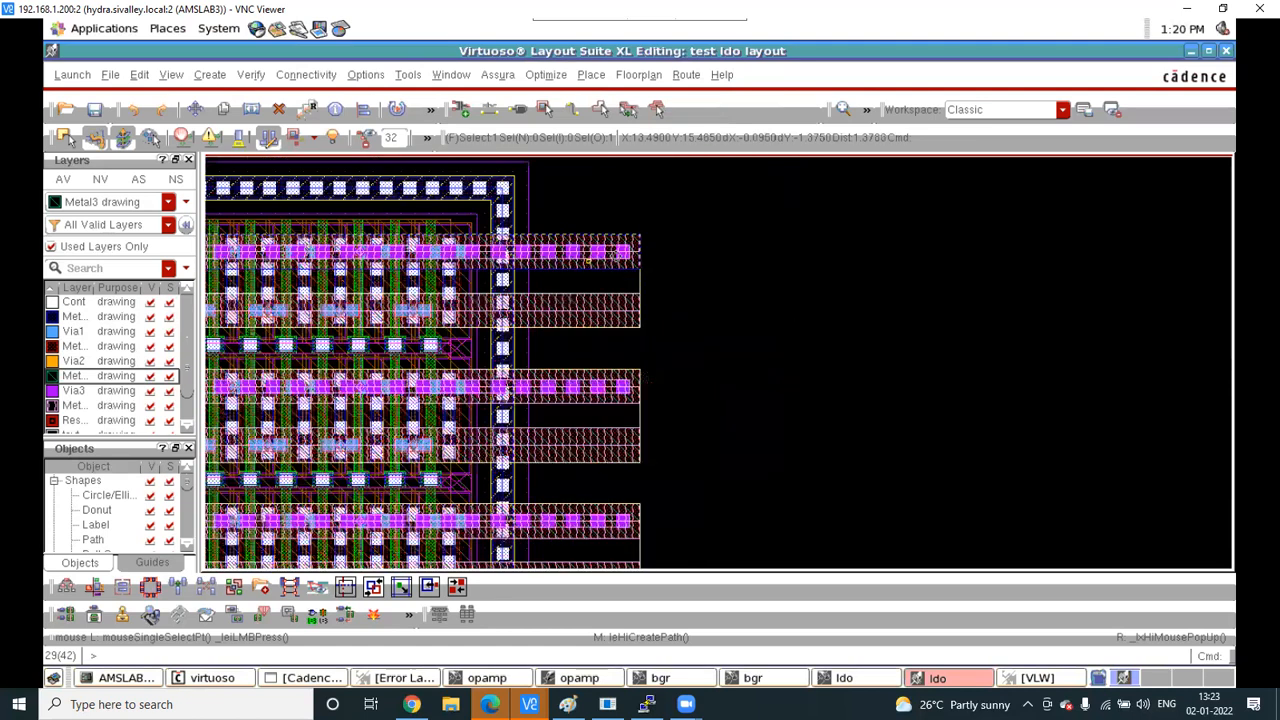
scroll(619, 252, "up", 2, "ctrl")
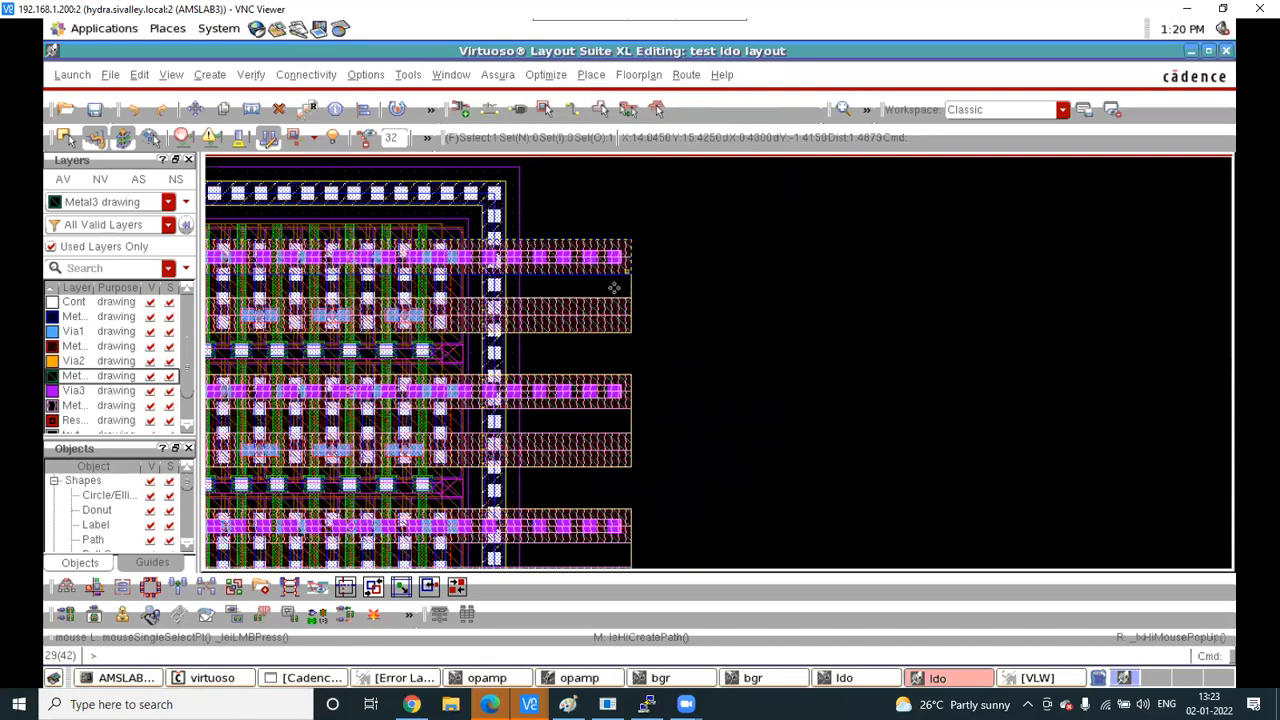
scroll(611, 286, "up", 3, "ctrl")
scroll(731, 296, "down", 1, "ctrl")
scroll(731, 302, "down", 3, "ctrl")
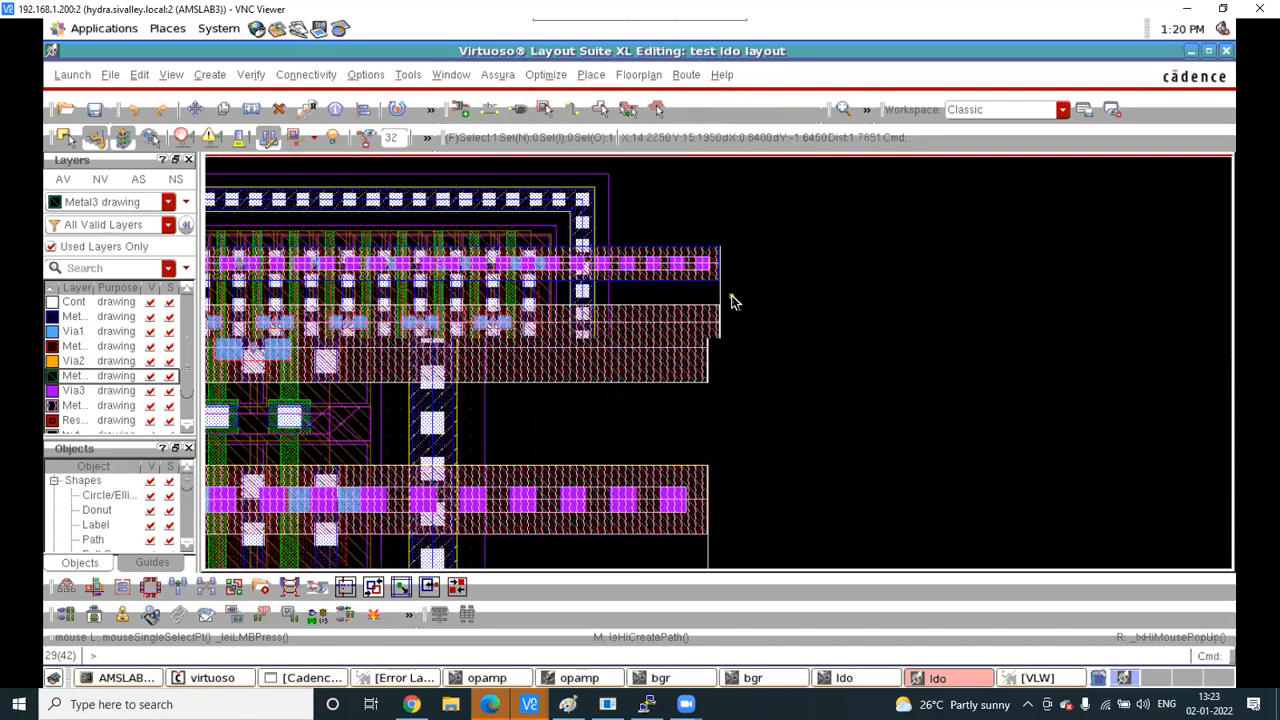
scroll(670, 313, "up", 3, "ctrl")
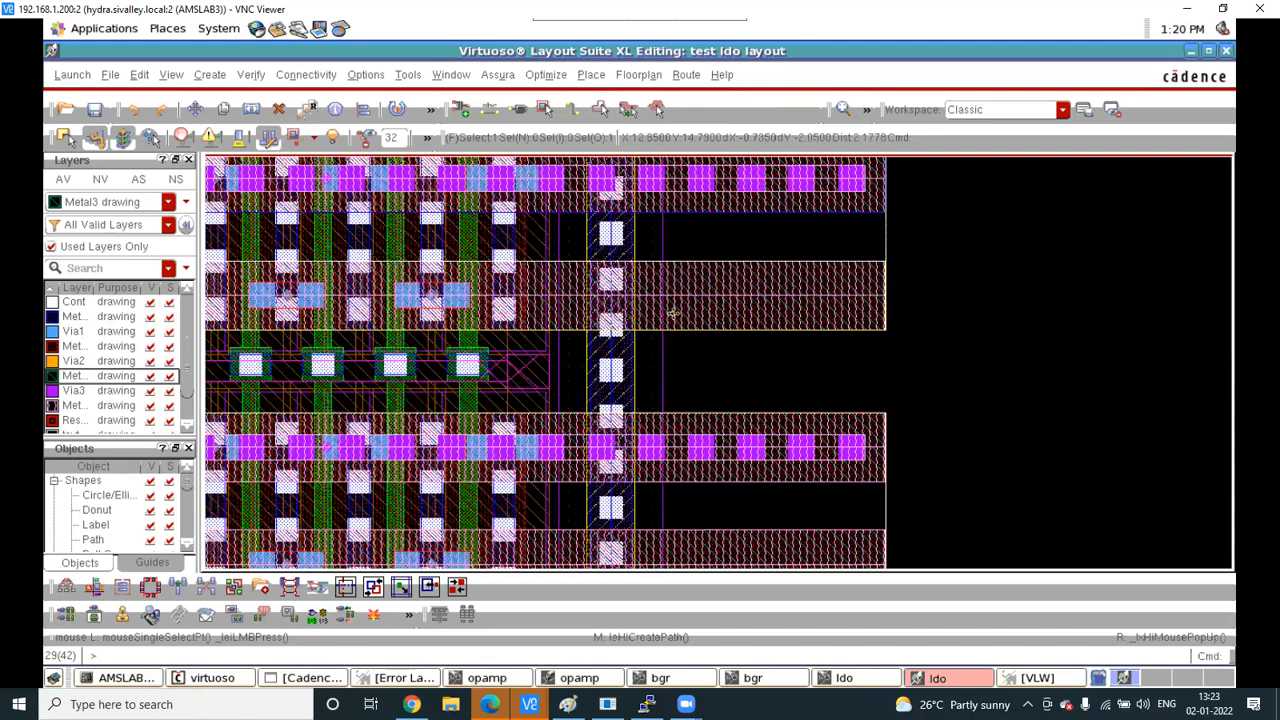
left_click(70, 316)
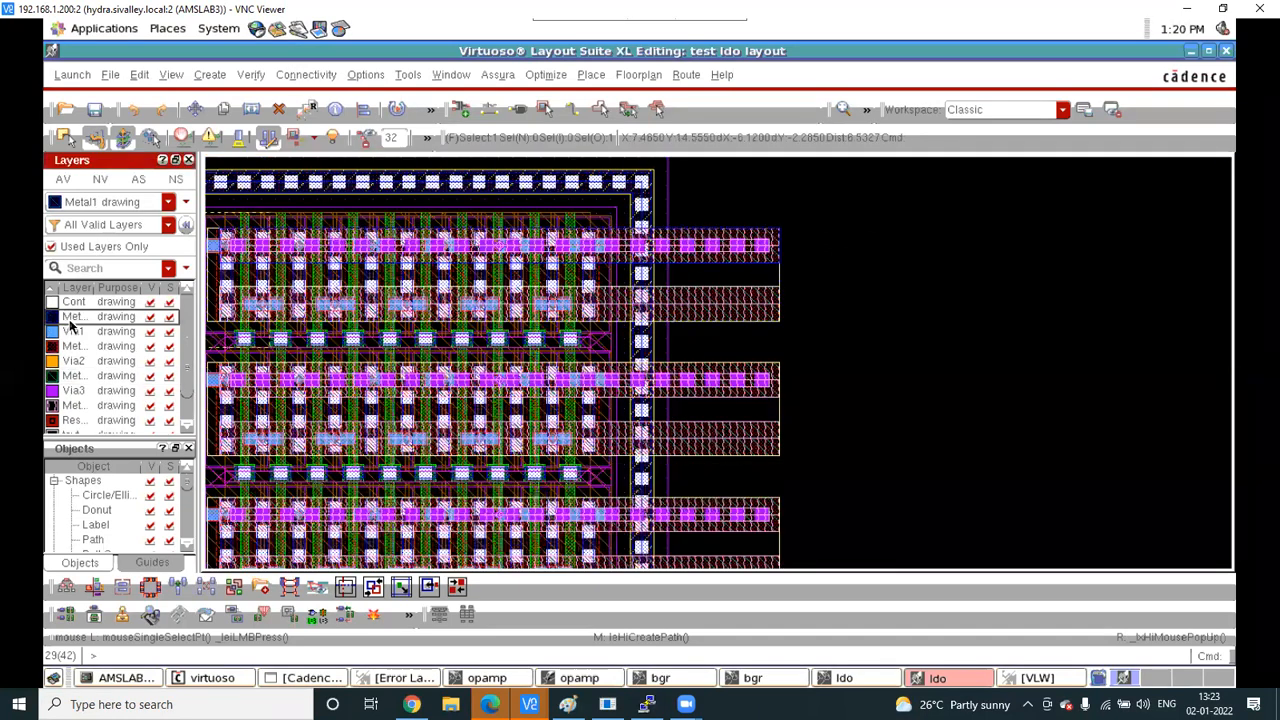
left_click(100, 180)
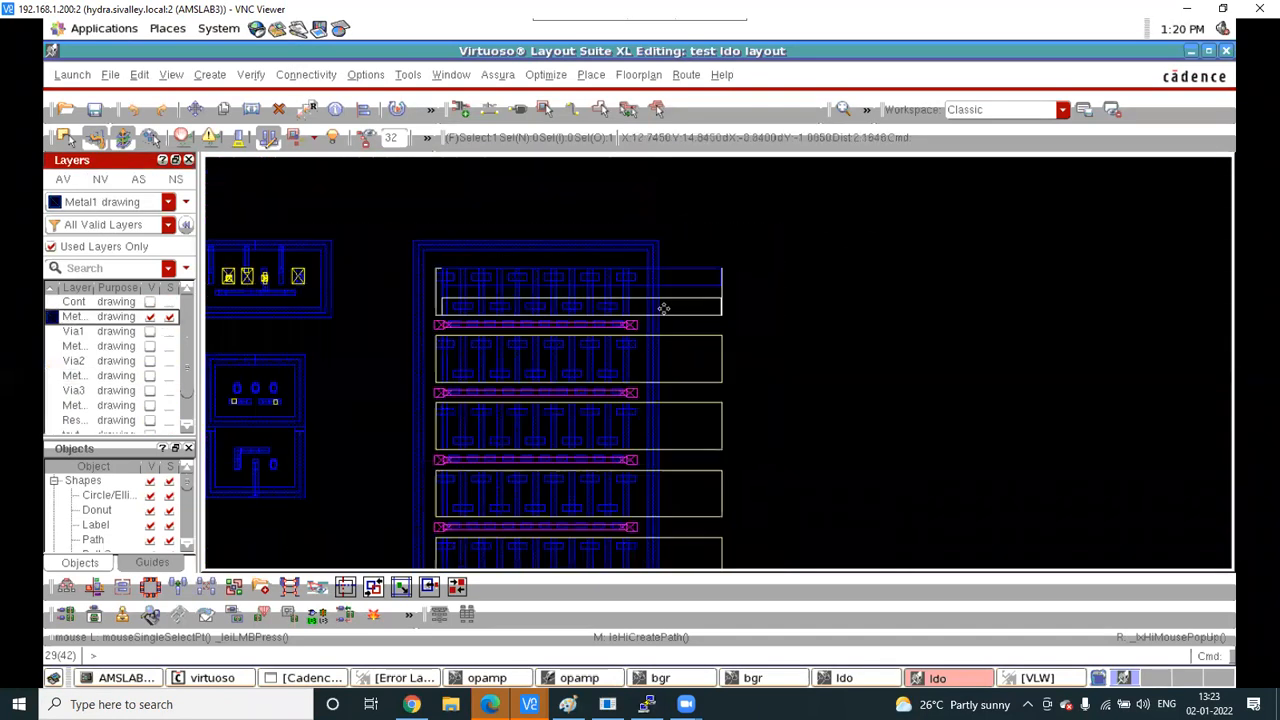
left_click(73, 331)
left_click(74, 346)
scroll(652, 290, "up", 1, "ctrl")
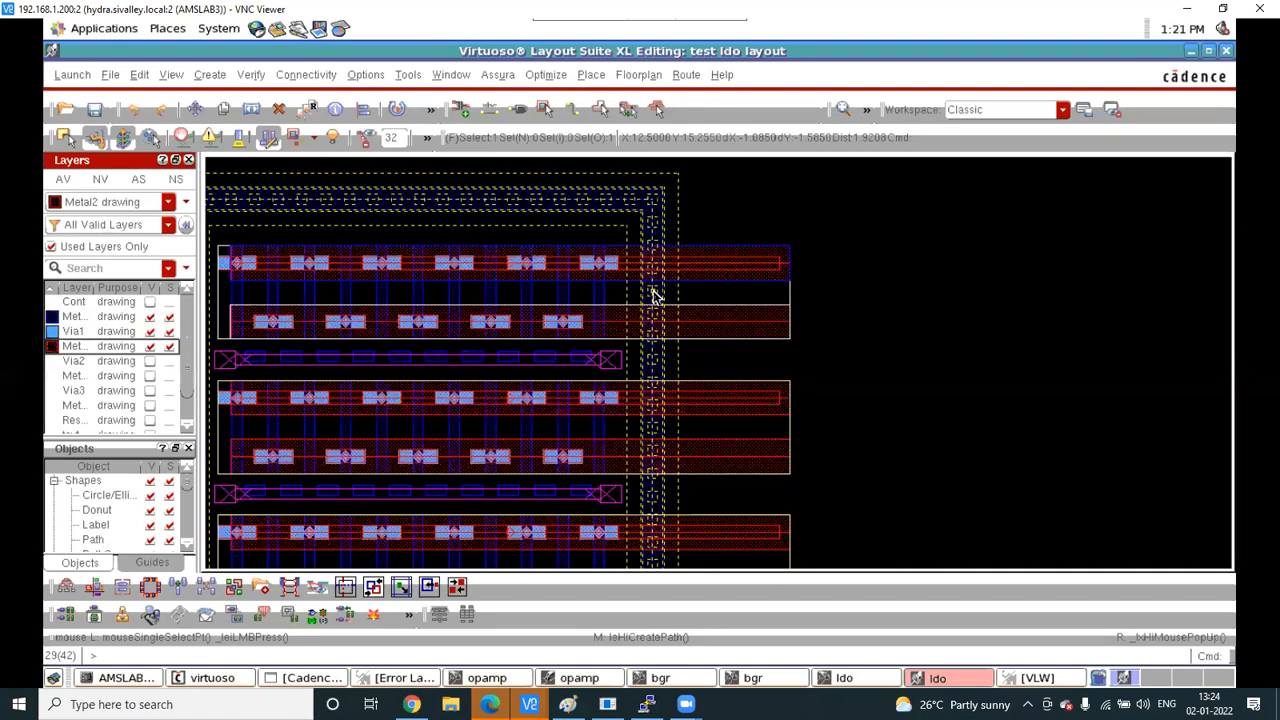
Mark the nets of the path groups on the second and third transistor rows to trace their connectivity
left_click(745, 260)
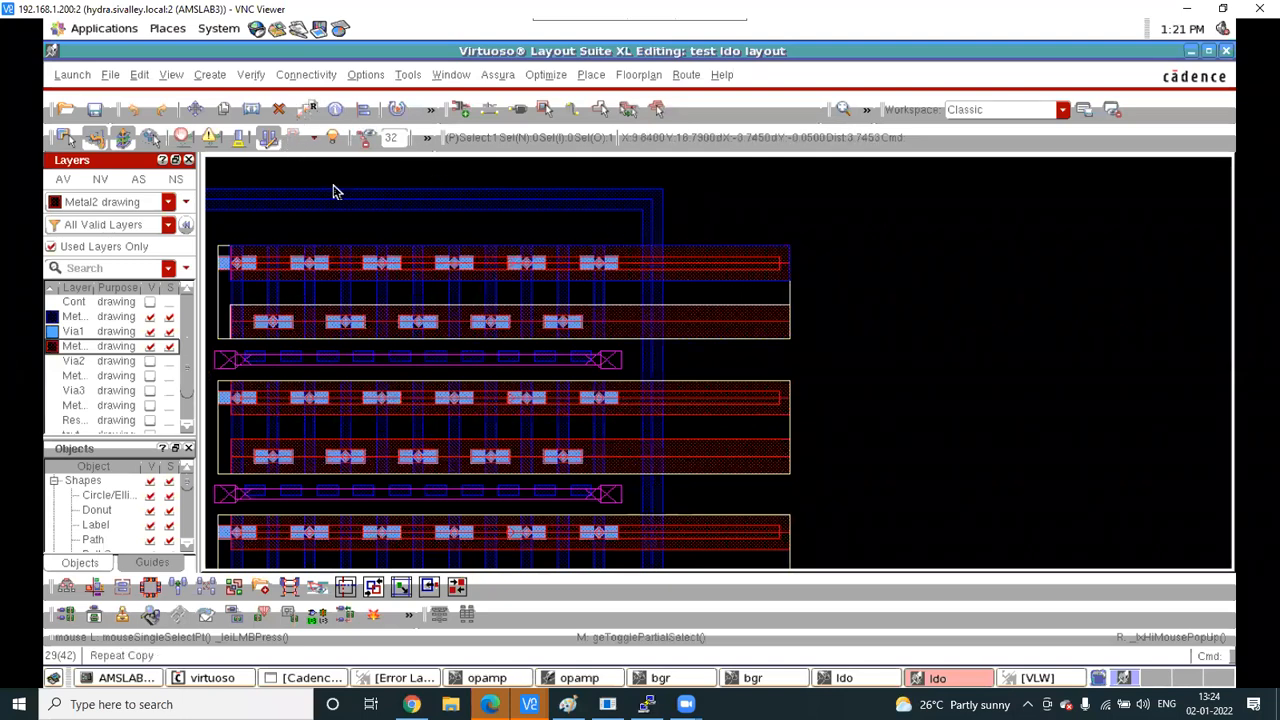
left_click(314, 78)
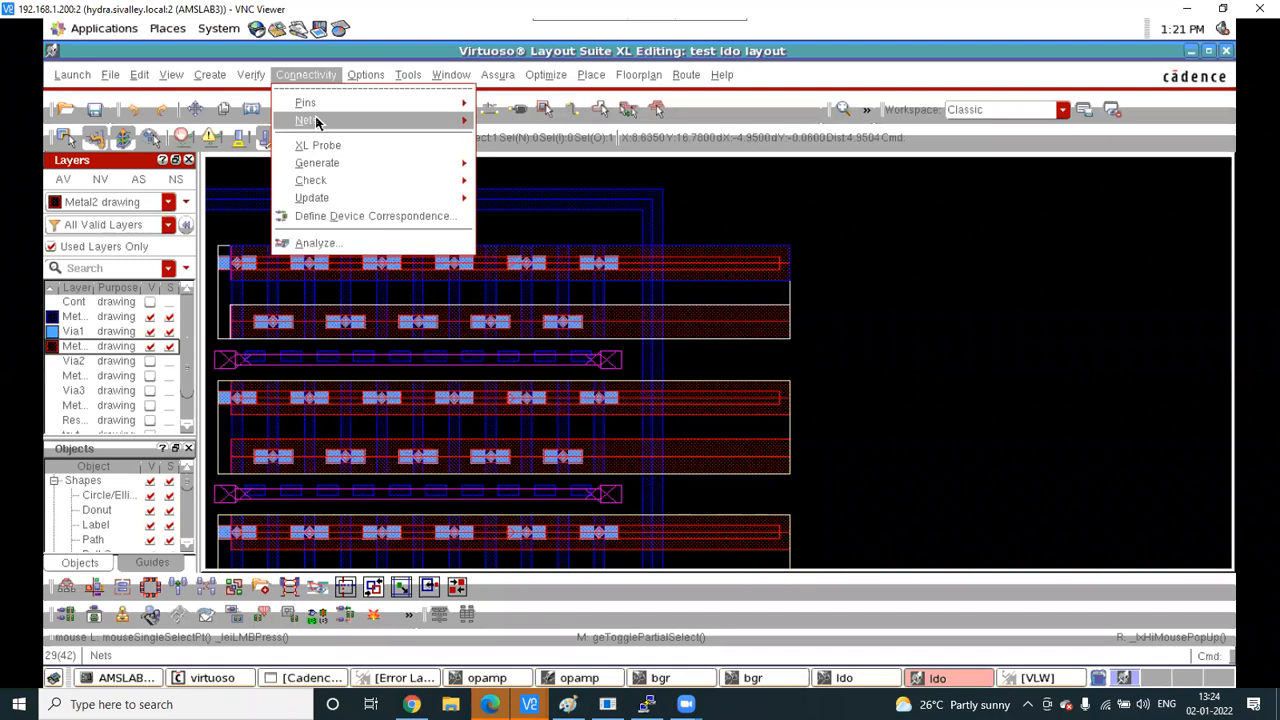
mouse_move(314, 120)
left_click(510, 132)
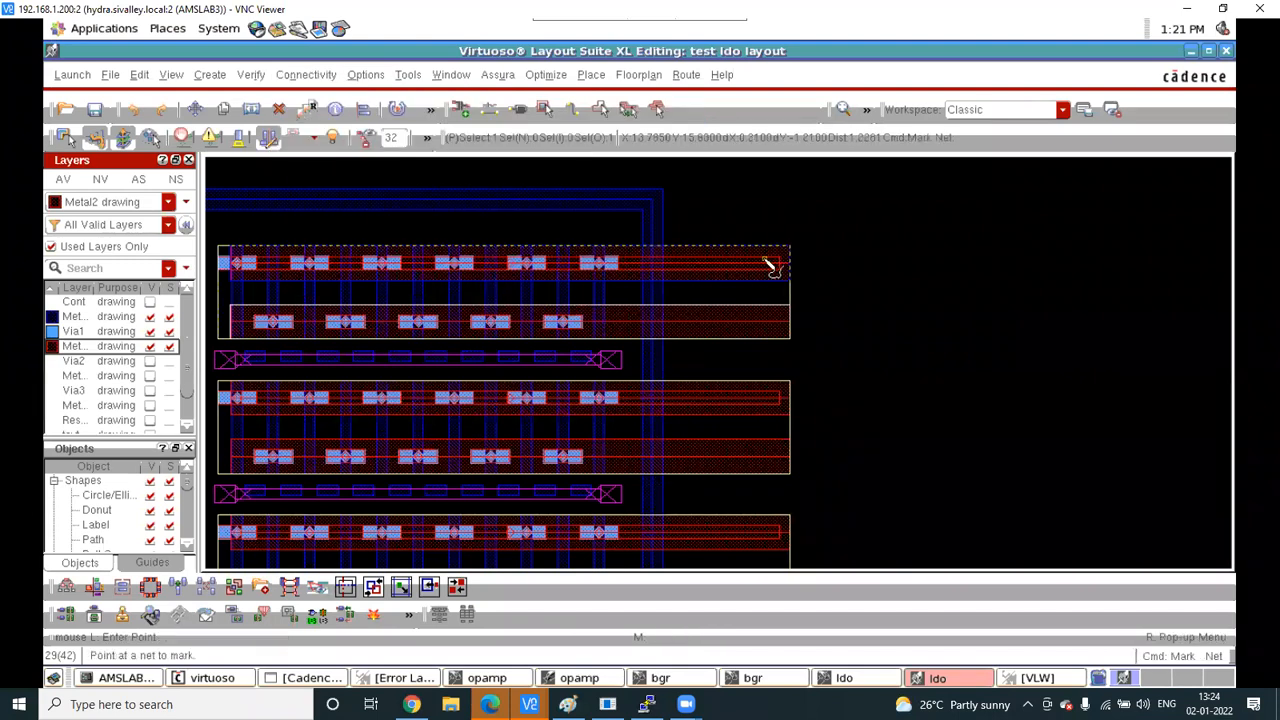
left_click(740, 403)
scroll(806, 377, "down", 2)
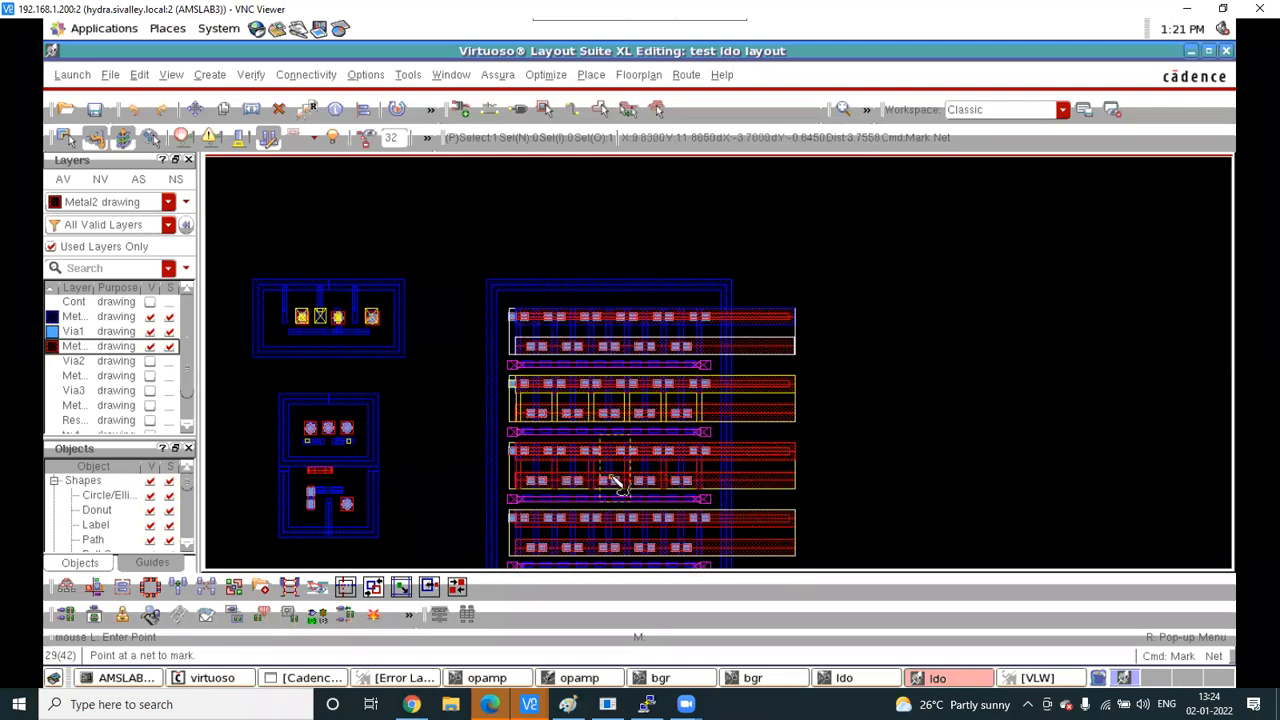
scroll(614, 480, "up", 1)
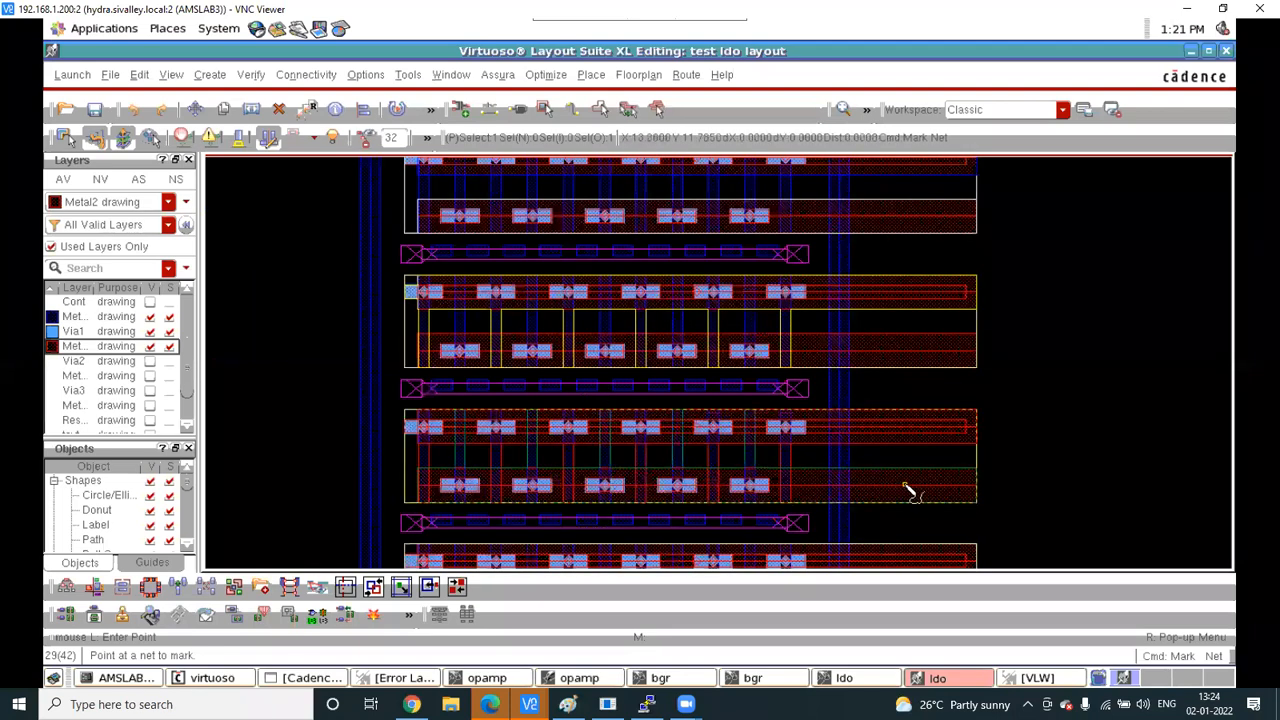
scroll(900, 494, "down", 1)
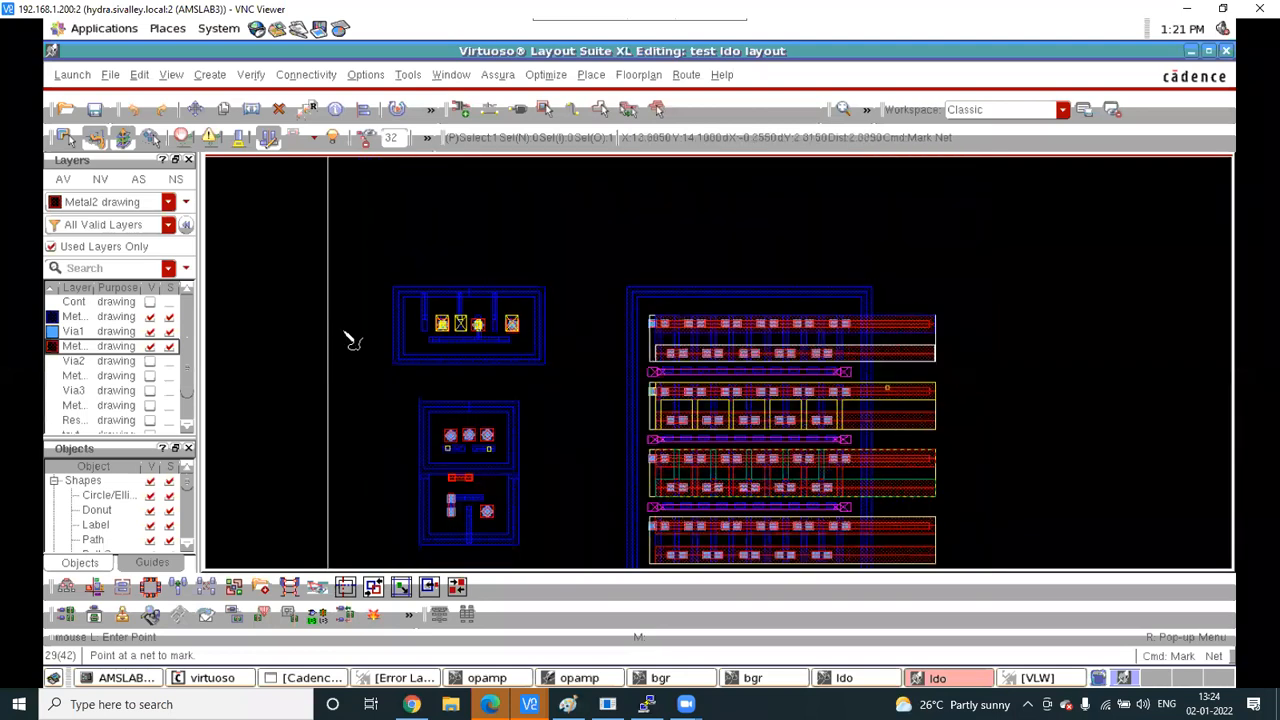
Show Via2 and Metal3 as well to check the vias on each group's paths, and end net marking
left_click(83, 362)
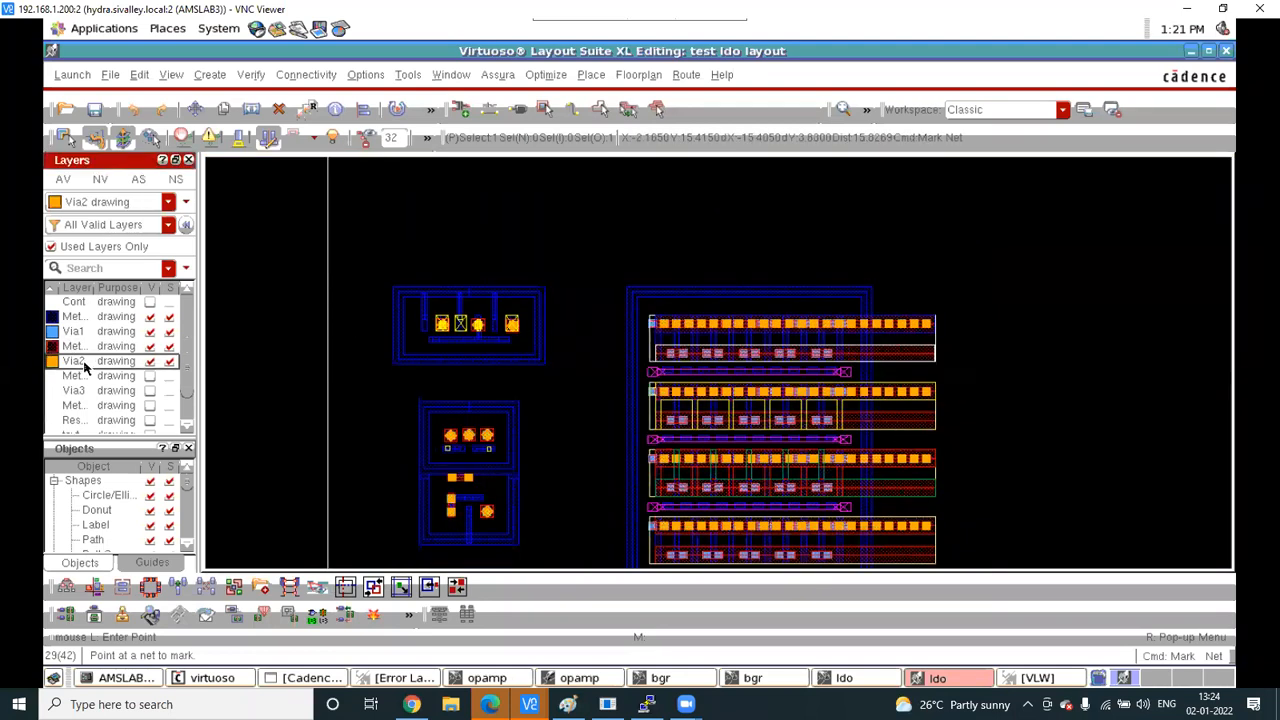
scroll(840, 357, "up", 1)
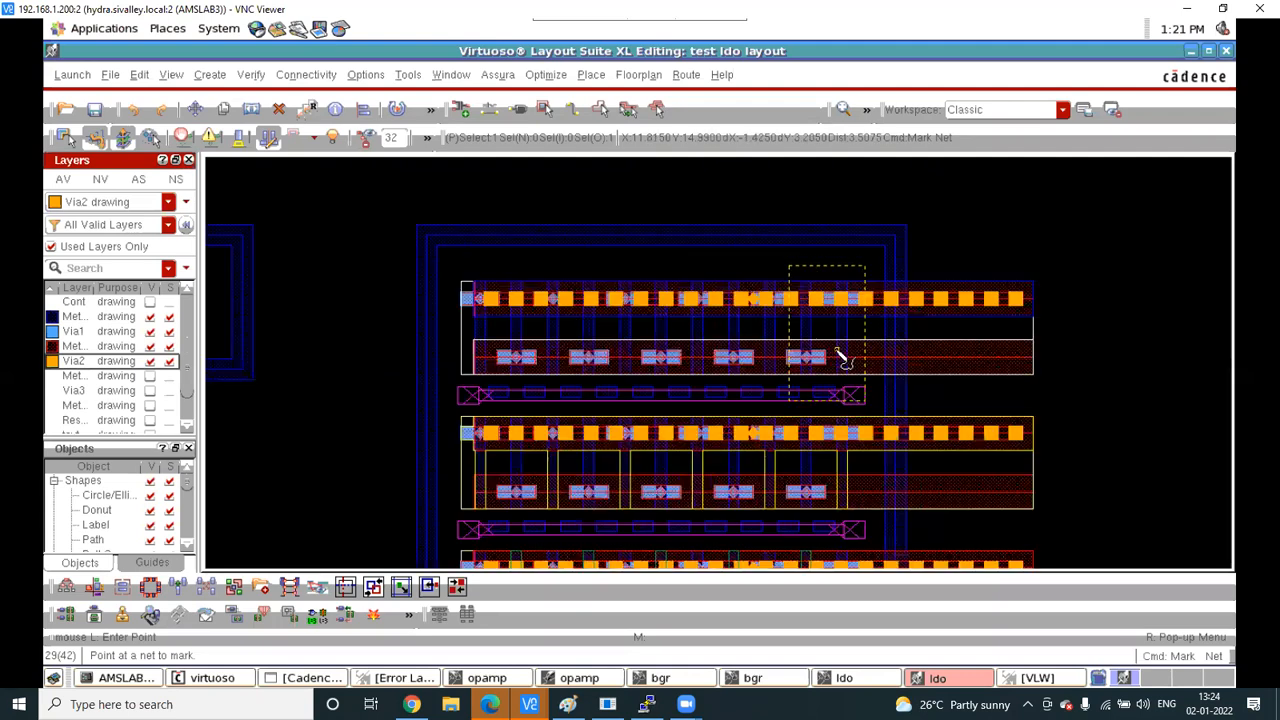
key("Escape")
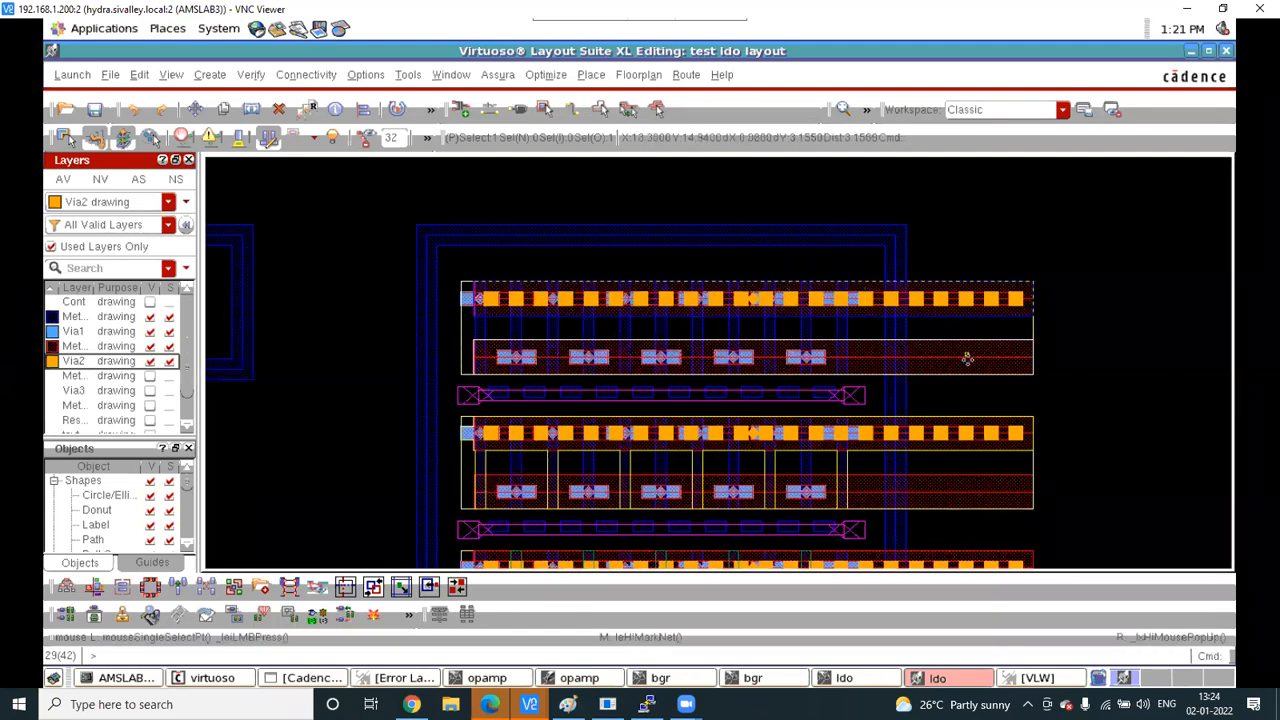
left_click(68, 377)
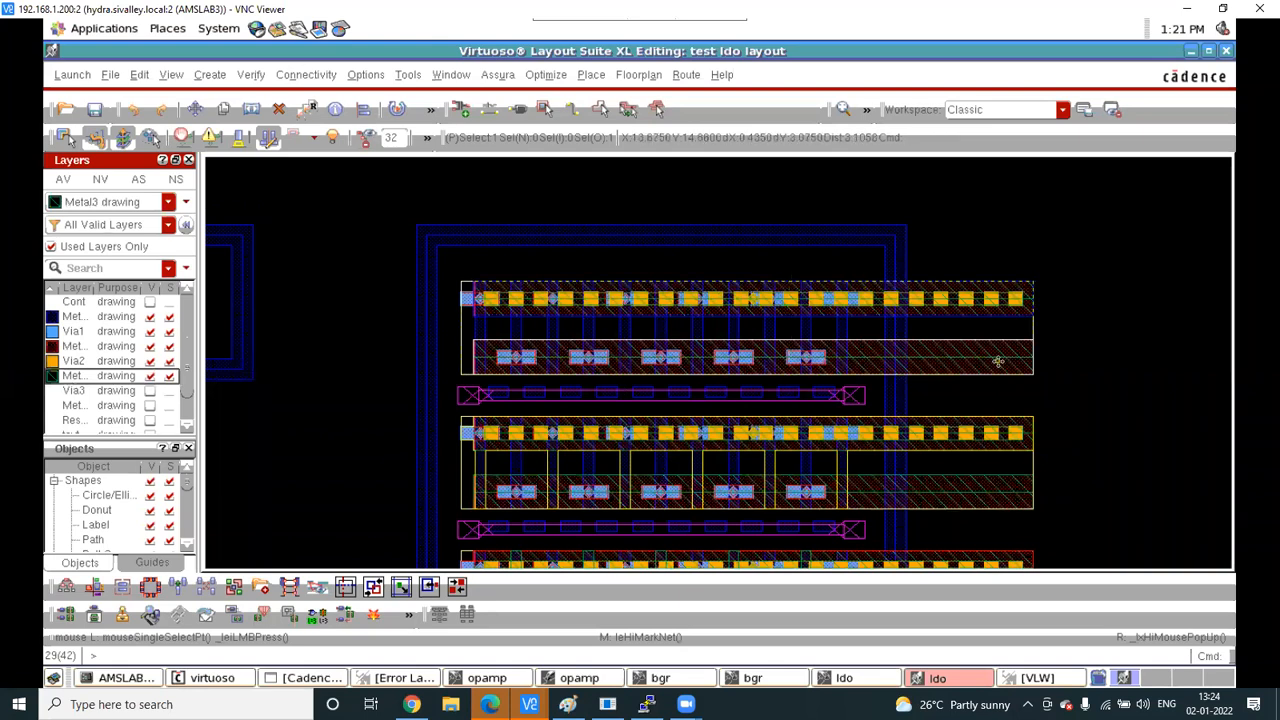
Edit the first row's path group in place, updating all of the clones in the family
key("x")
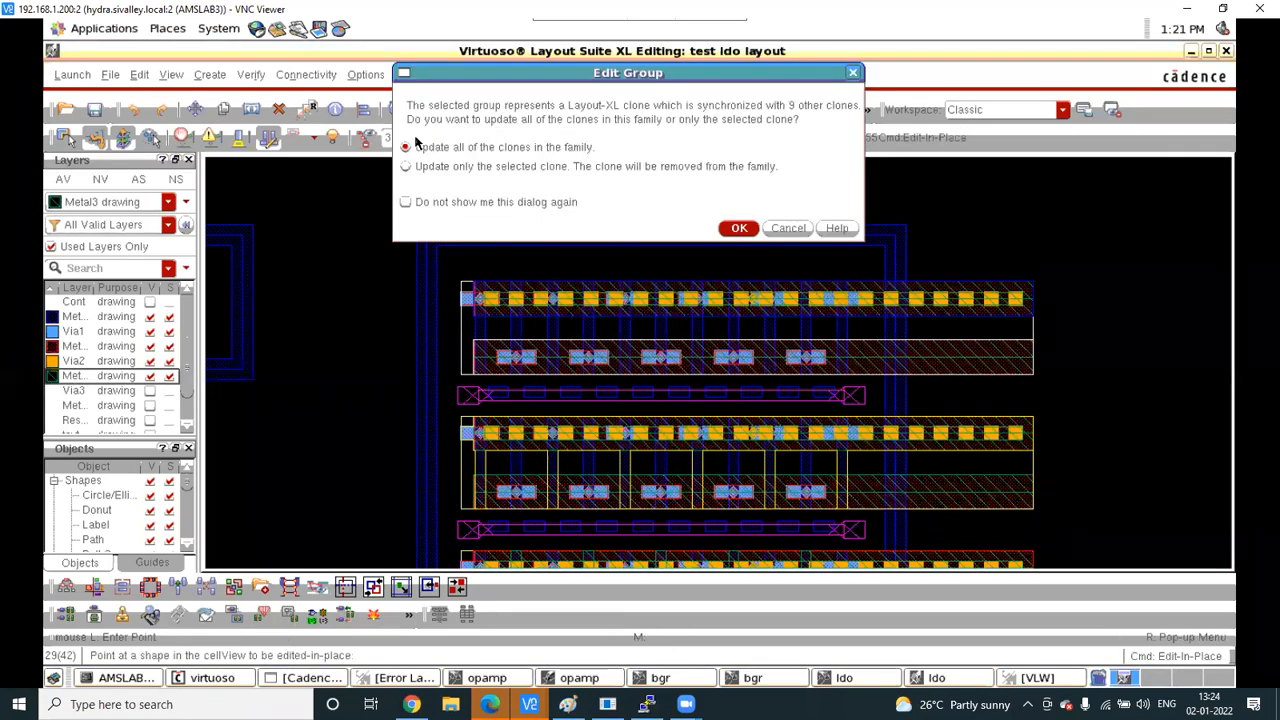
left_click(739, 228)
scroll(548, 357, "up", 1, "ctrl")
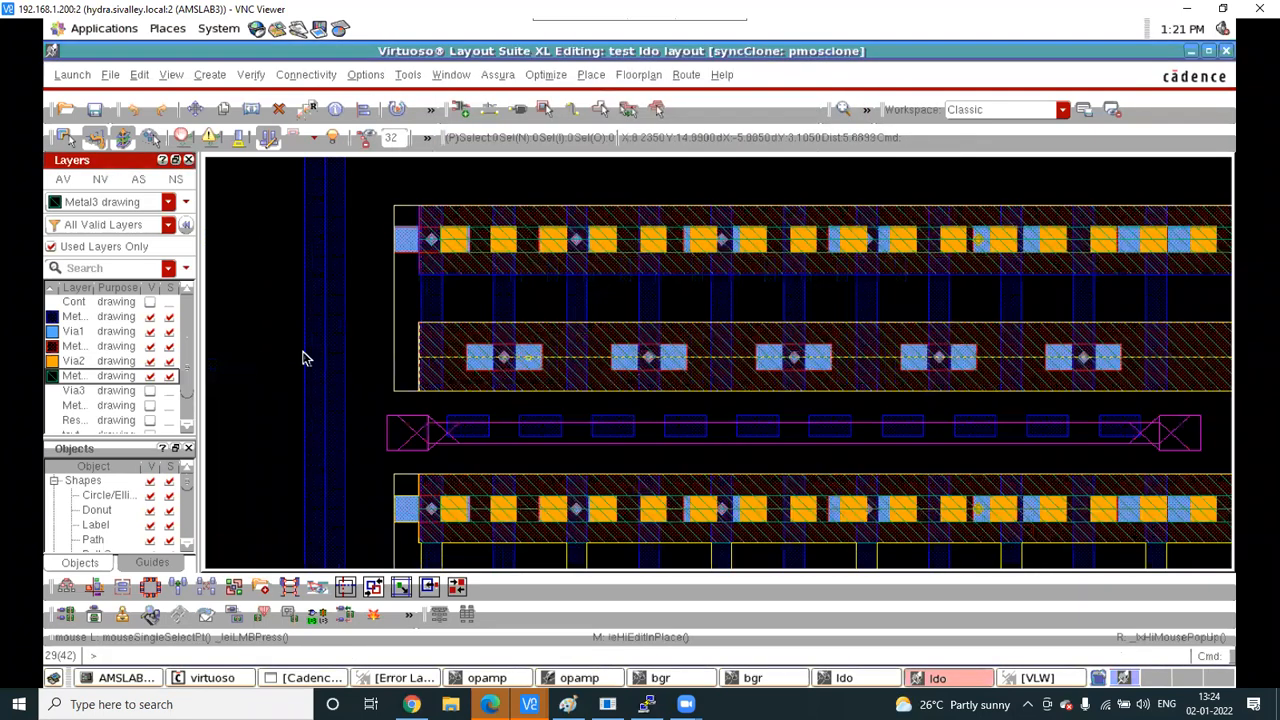
Show only Metal2, Via2 and Metal3, and add automatic Metal2–Metal3 vias along the lower path of the first row's group
left_click(96, 346)
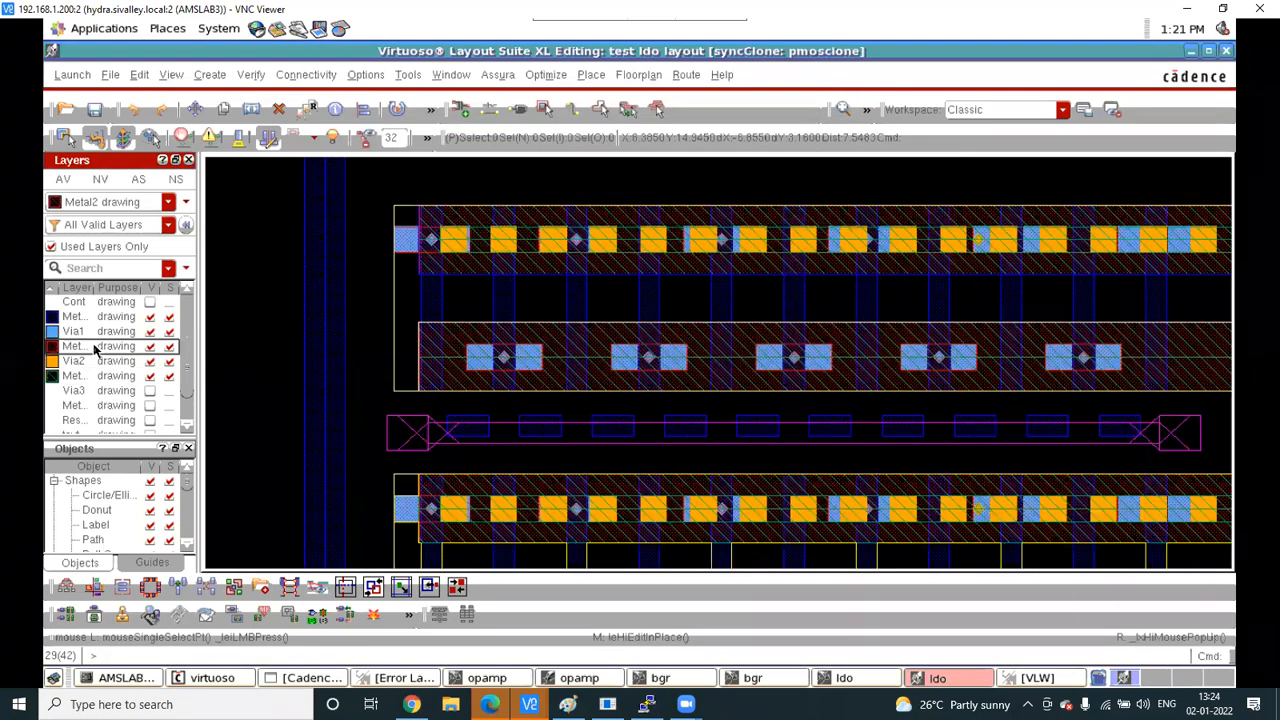
left_click(99, 180)
left_click(74, 362)
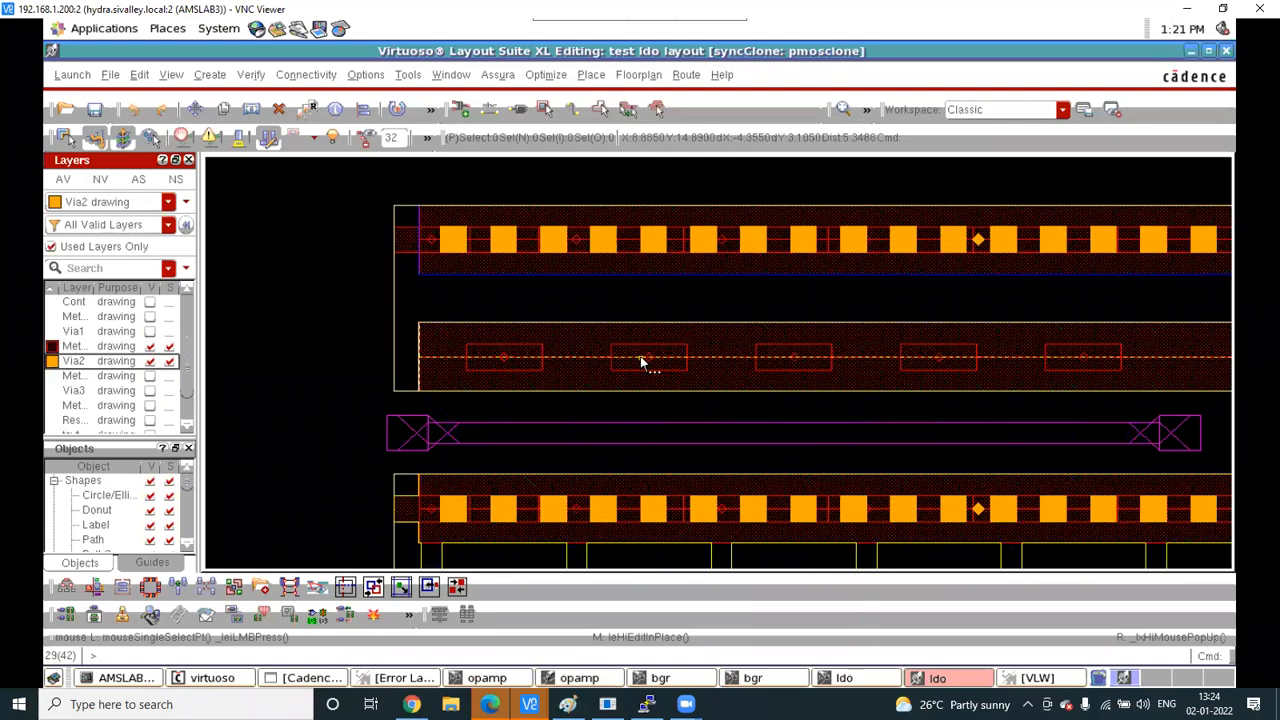
key("o")
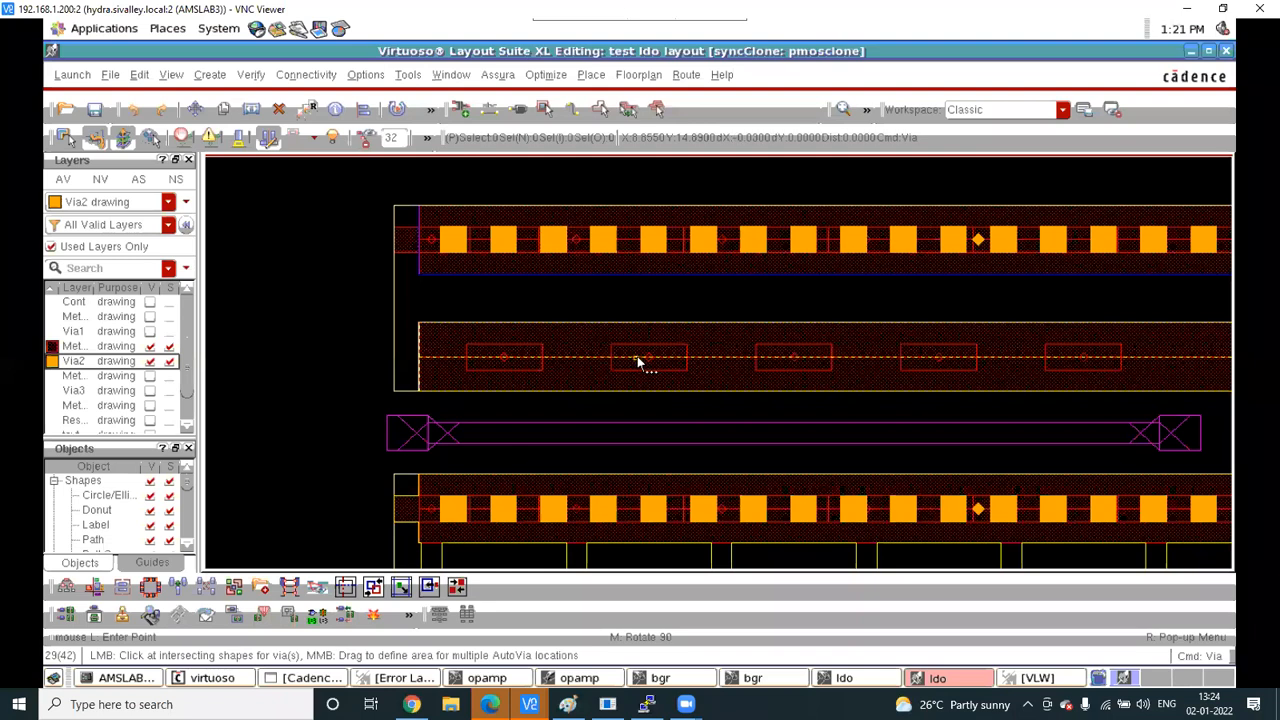
left_click(78, 376)
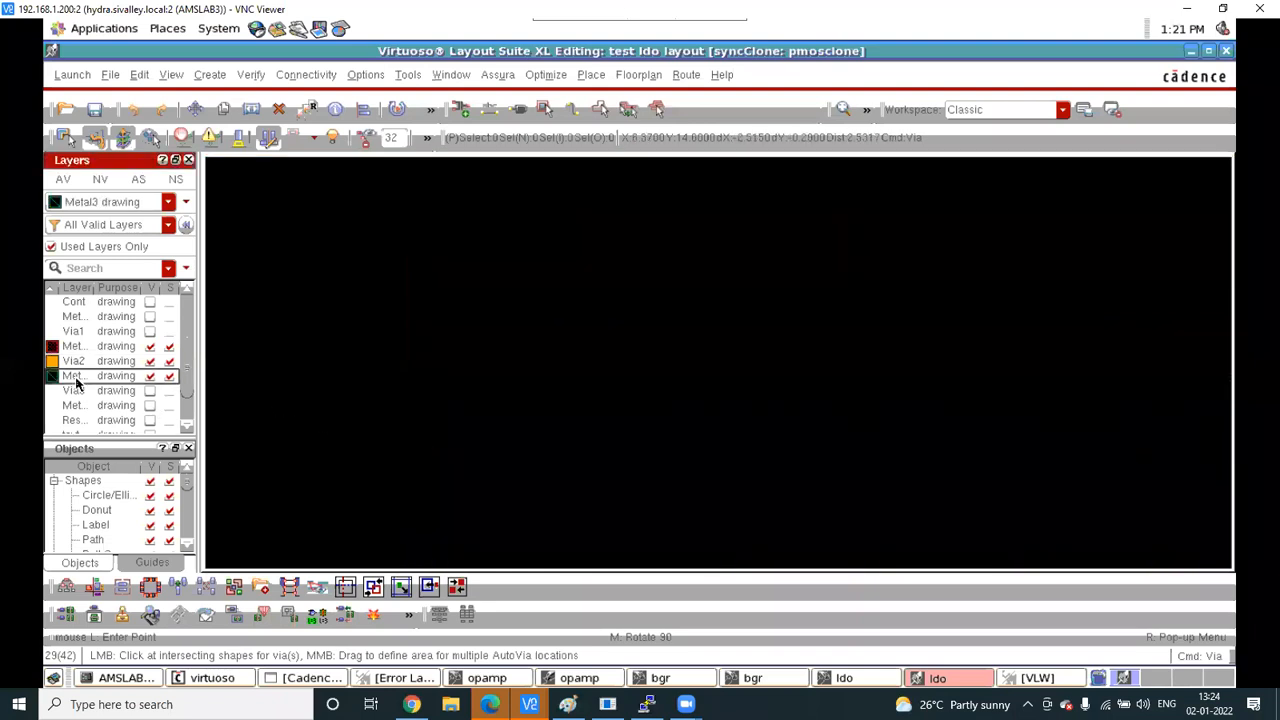
left_click(571, 368)
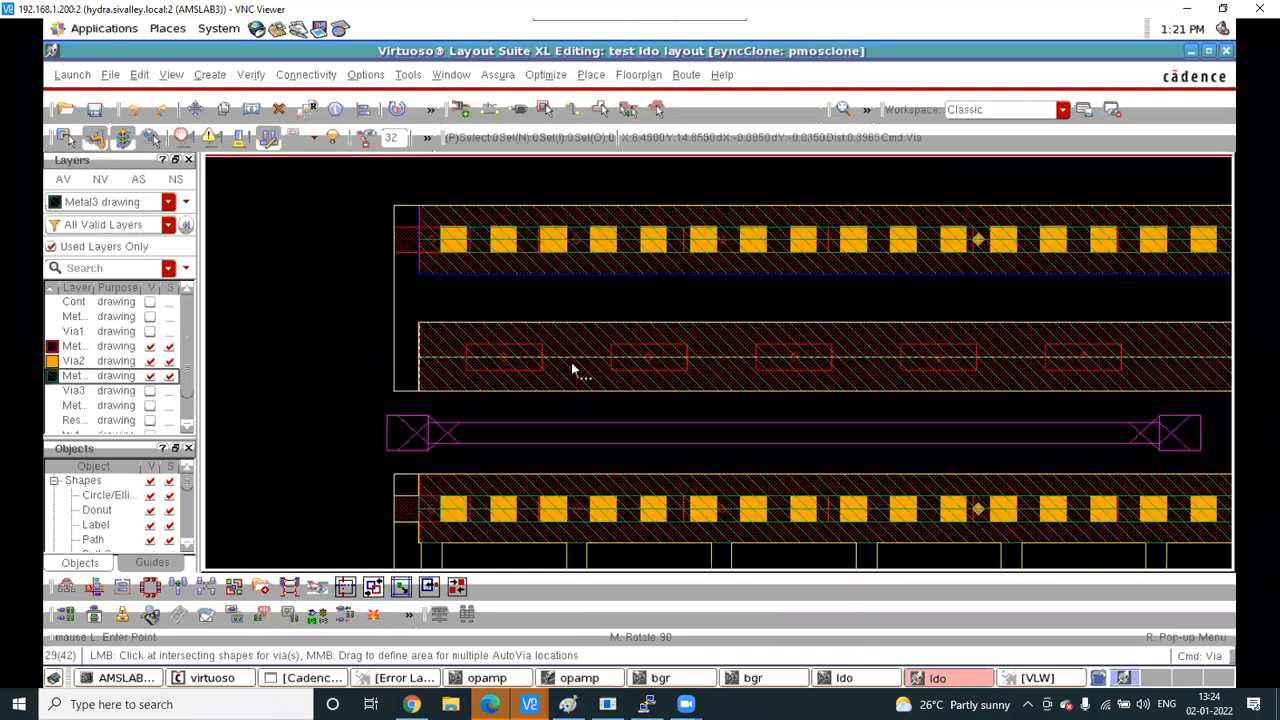
scroll(467, 323, "down", 3, "ctrl")
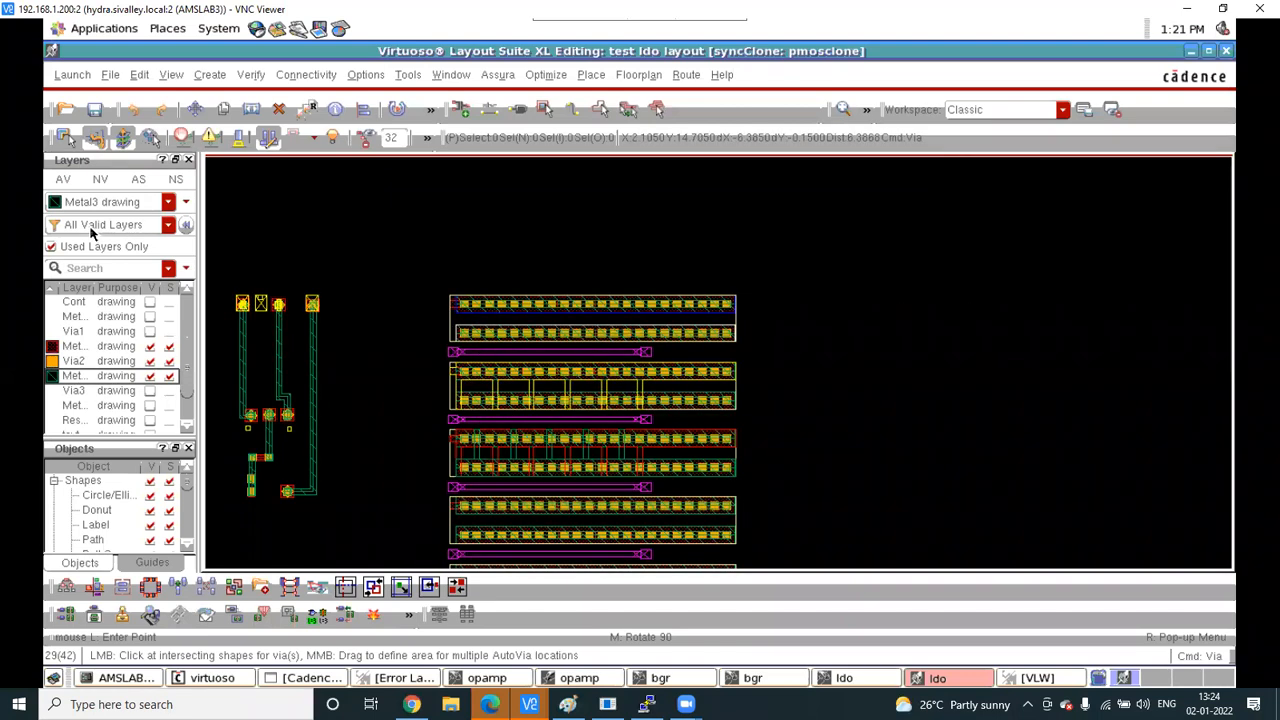
Show only Metal3, Via3 and Metal4, and add automatic Metal3–Metal4 vias along the lower path of the first row's group
left_click(99, 179)
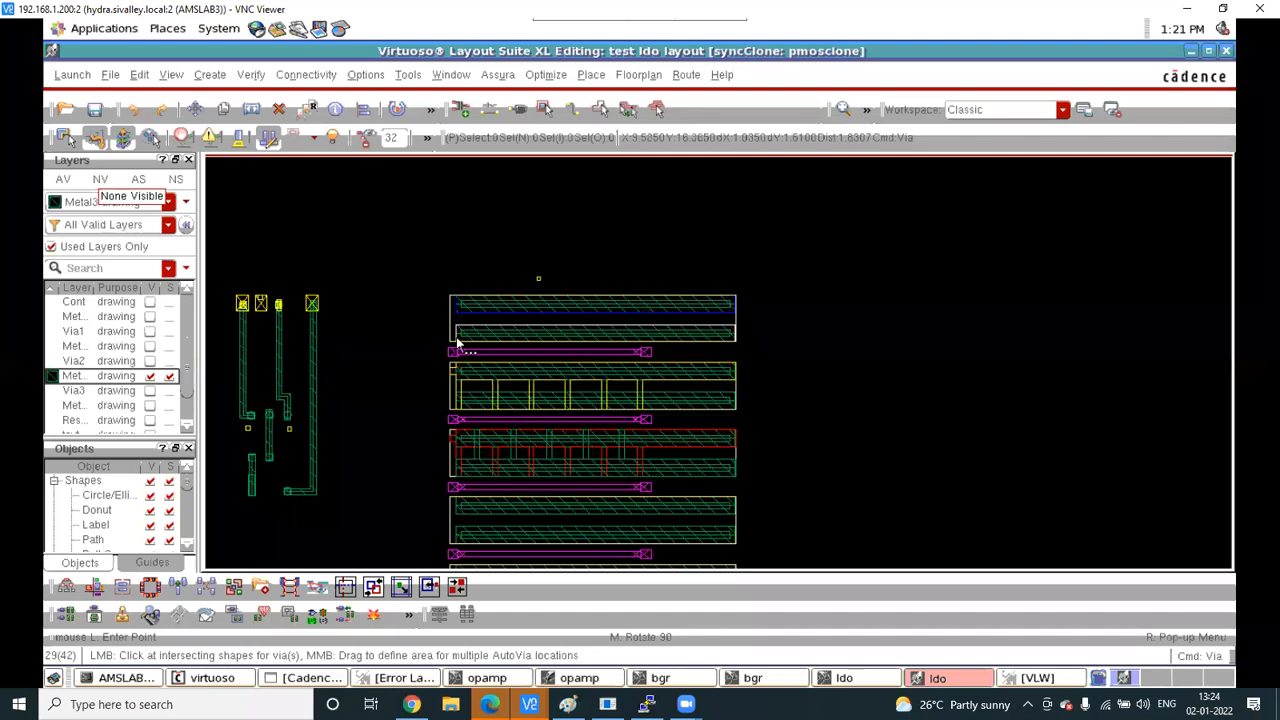
left_click(88, 405)
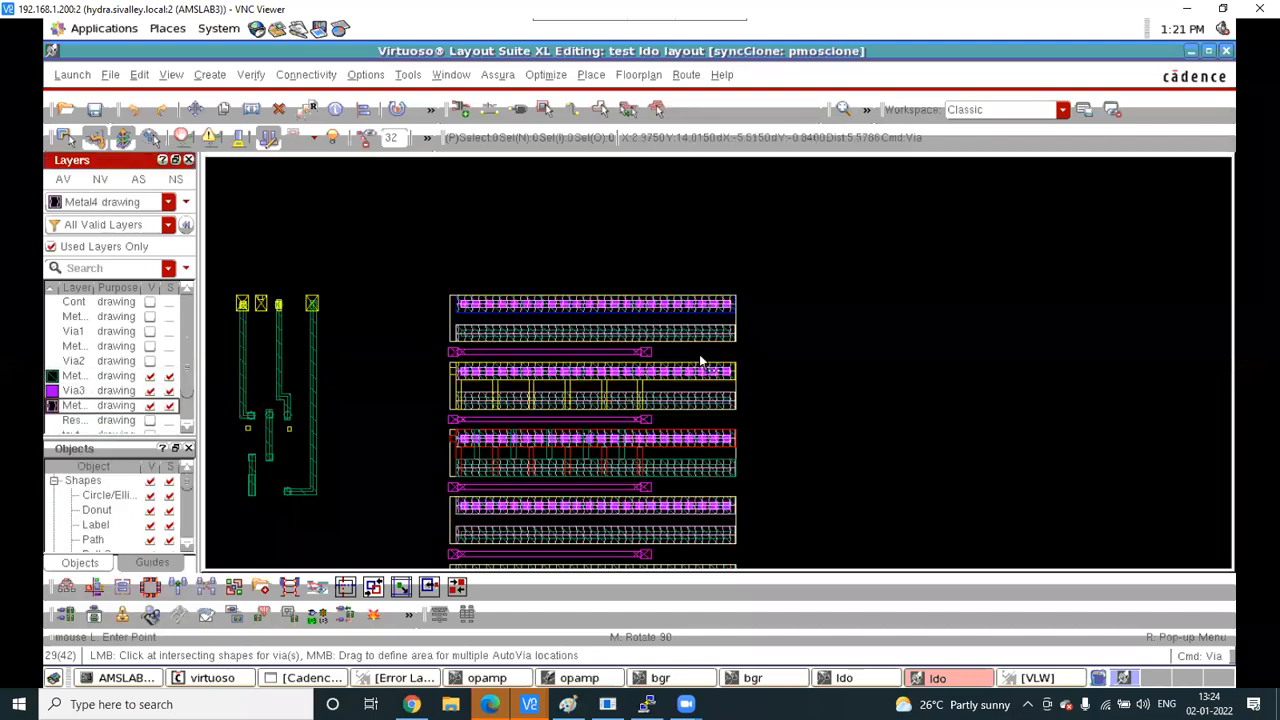
scroll(700, 343, "up", 3, "ctrl")
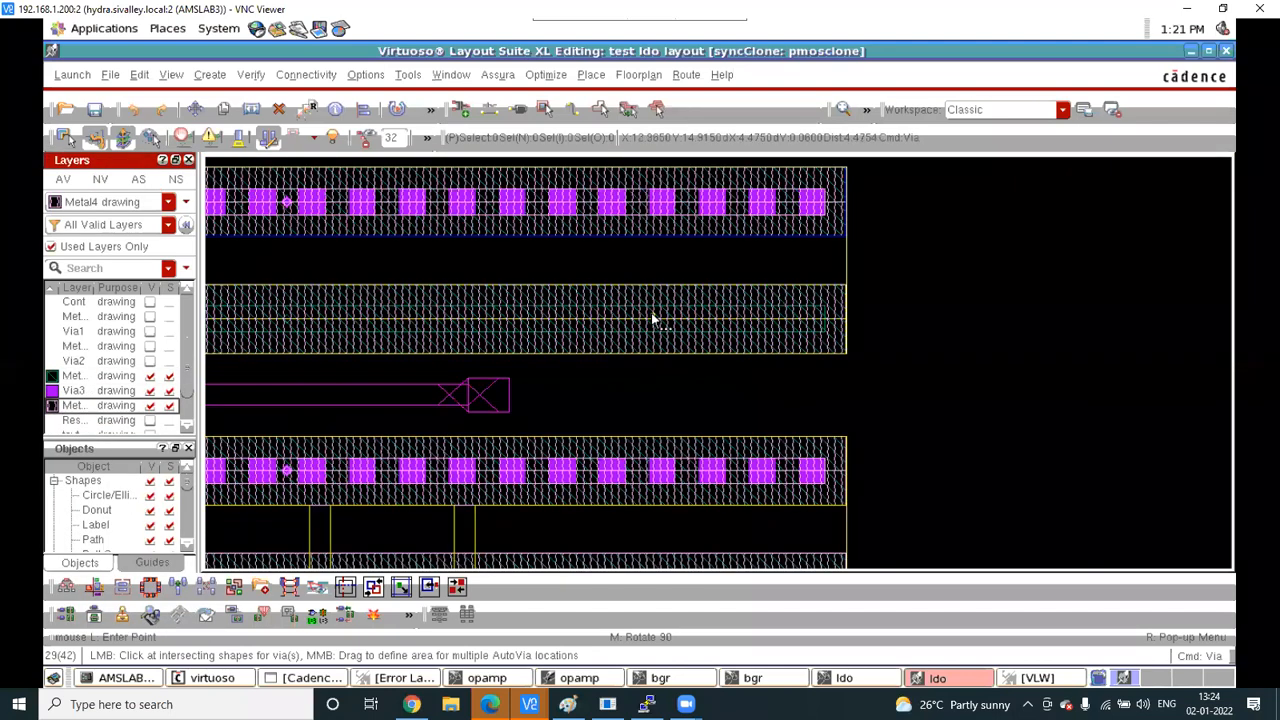
scroll(886, 316, "down", 2, "ctrl")
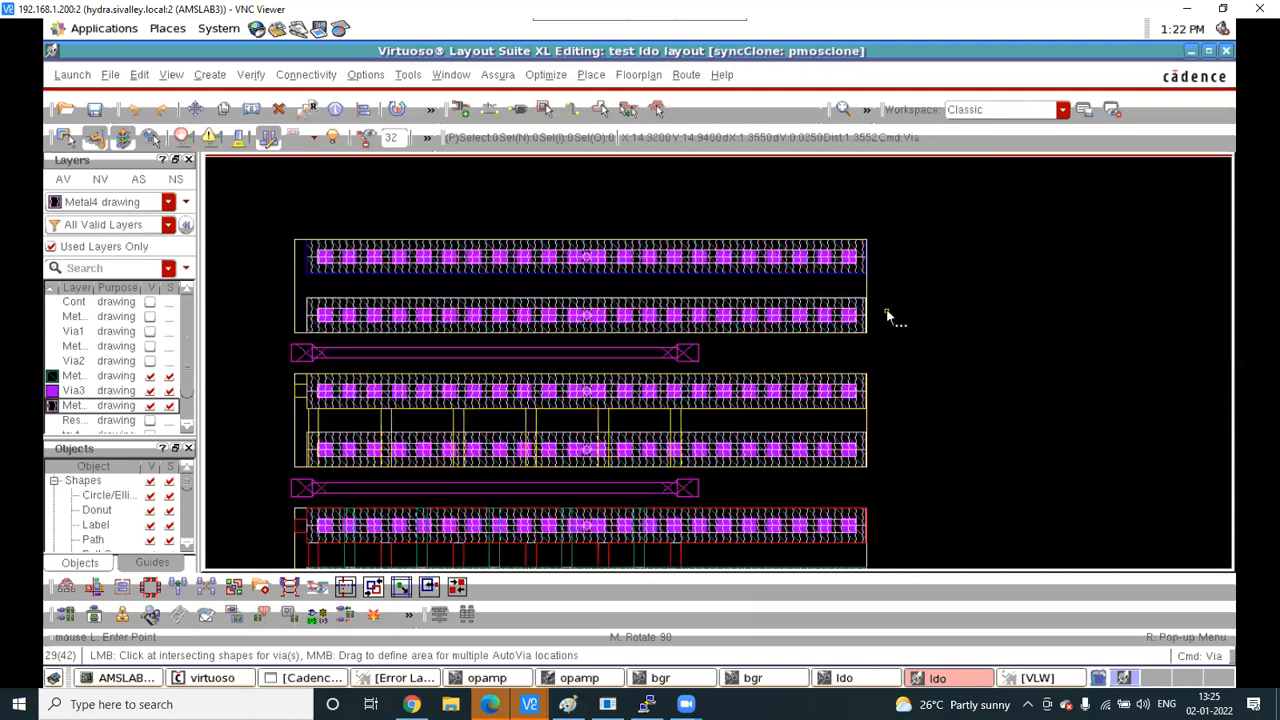
key("Escape")
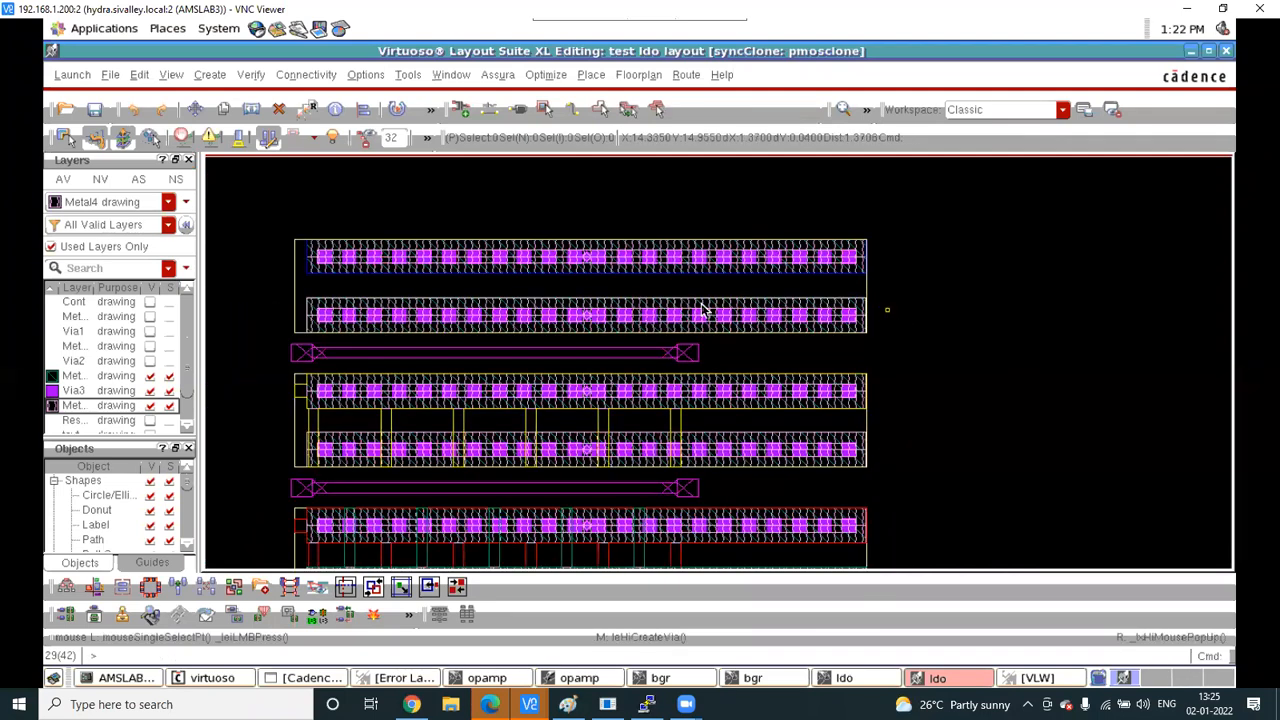
Check the Via3 vias across the cloned rows and return from the synchronous clone to the top-level layout
scroll(603, 307, "down", 3, "ctrl")
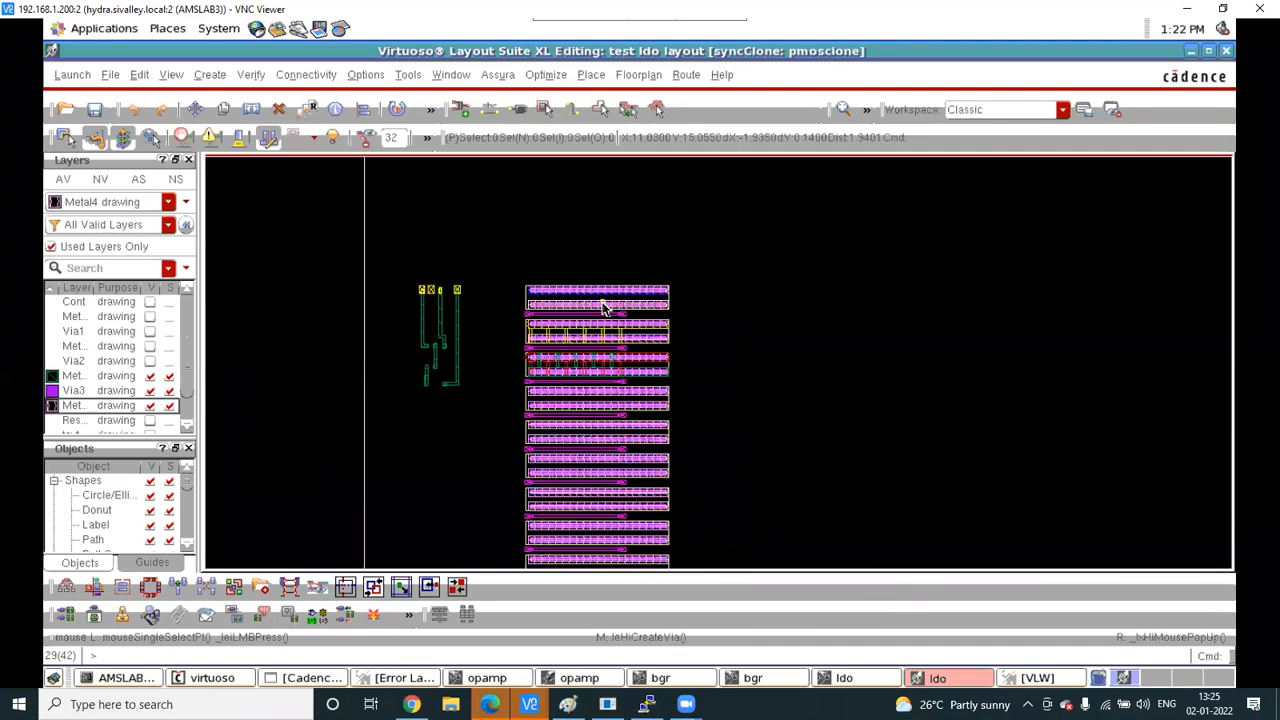
scroll(647, 299, "up", 3, "ctrl")
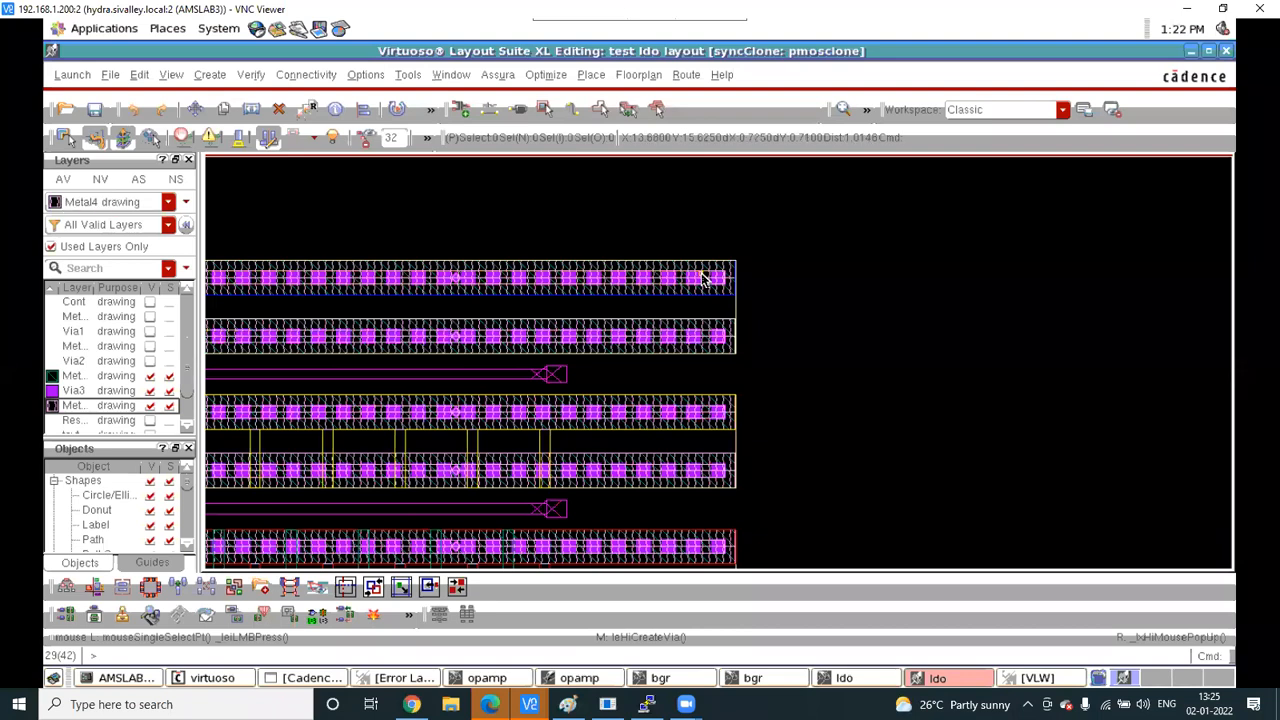
key("shift+b")
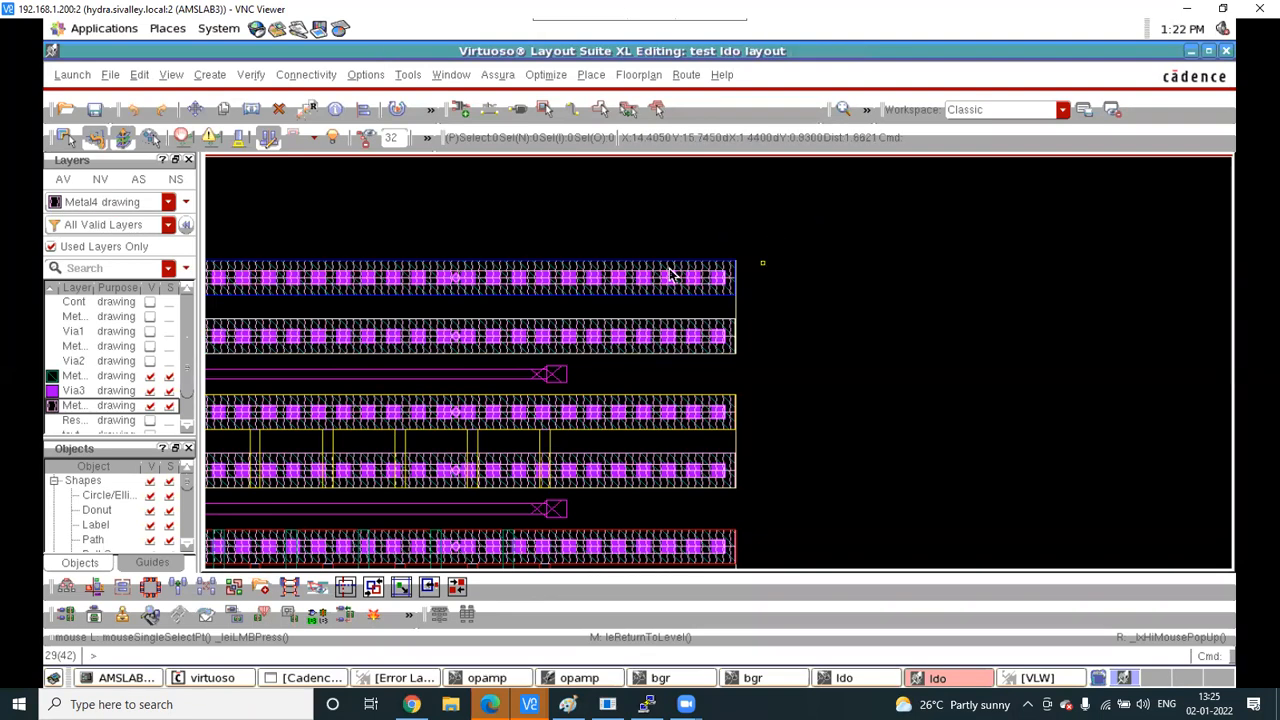
scroll(680, 270, "down", 2, "ctrl")
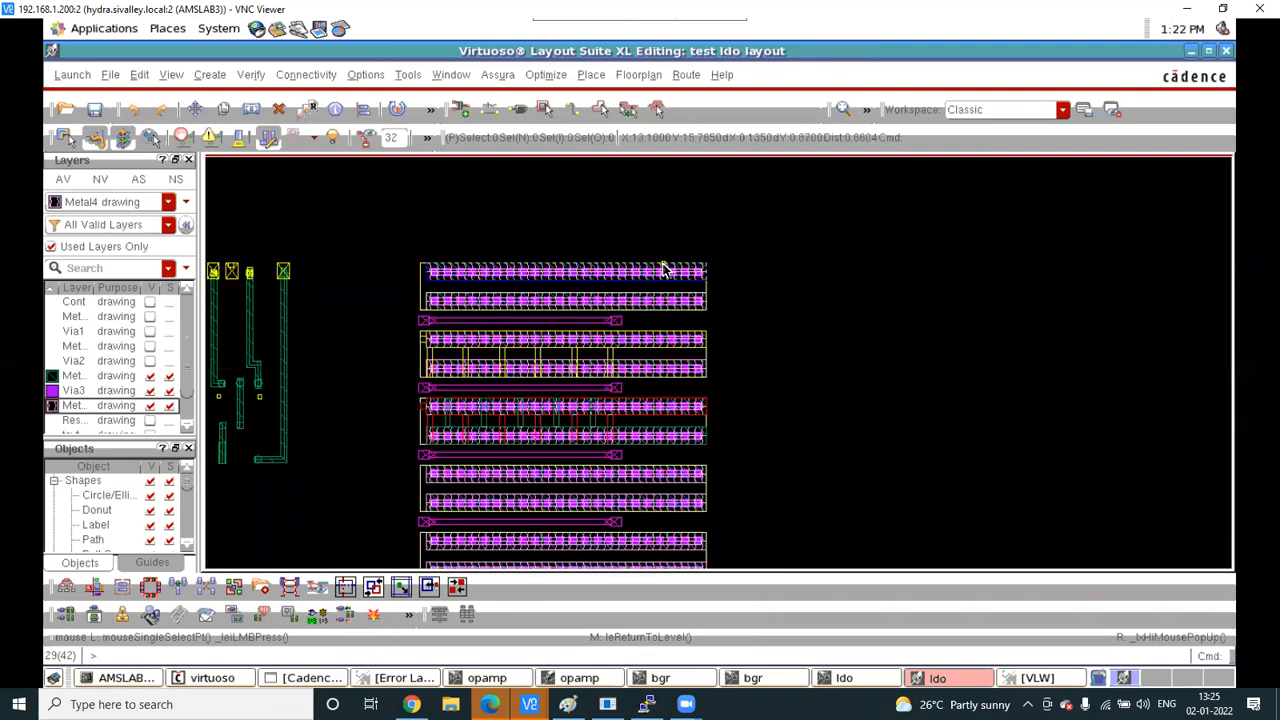
key("p")
scroll(672, 266, "up", 2, "ctrl")
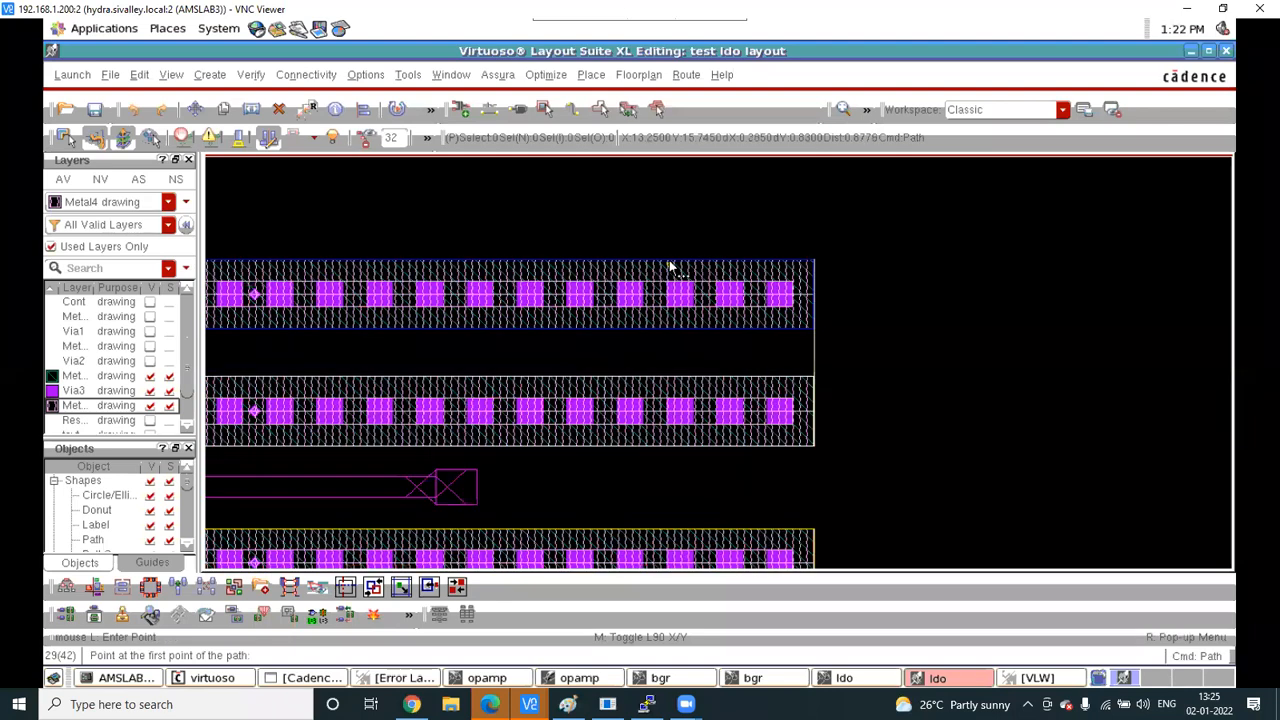
scroll(699, 253, "down", 1, "ctrl")
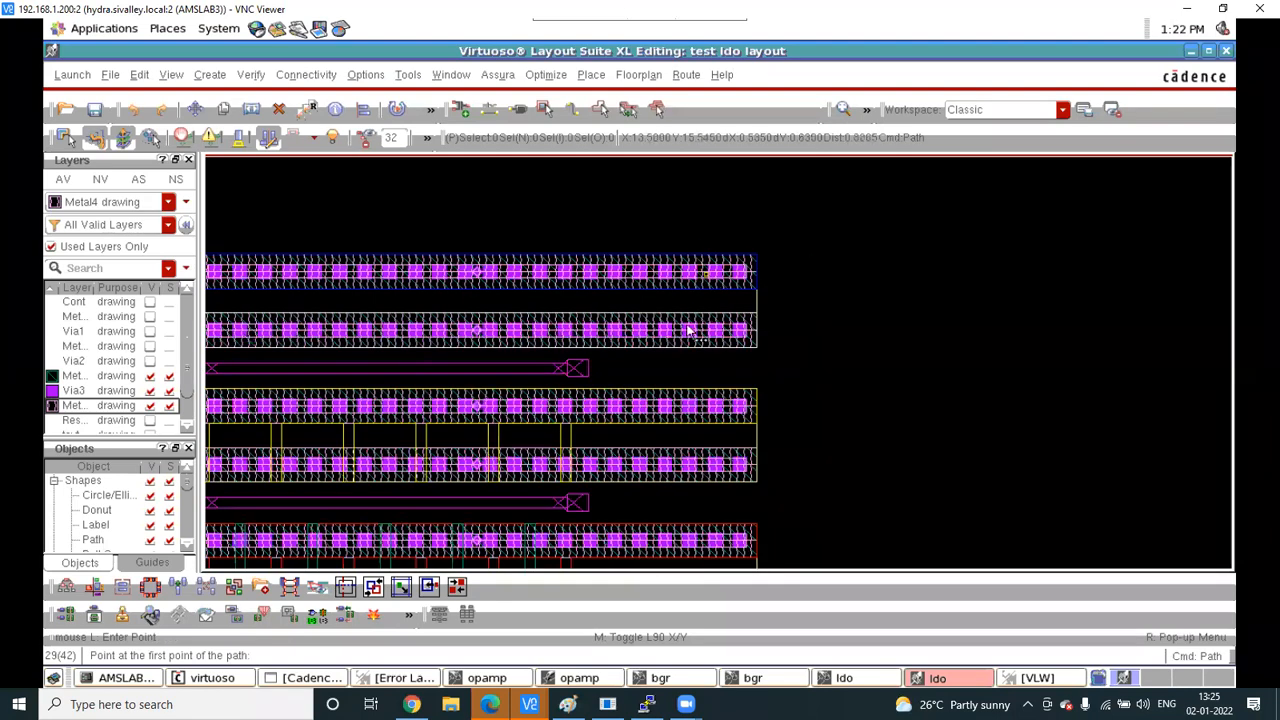
left_click(681, 191)
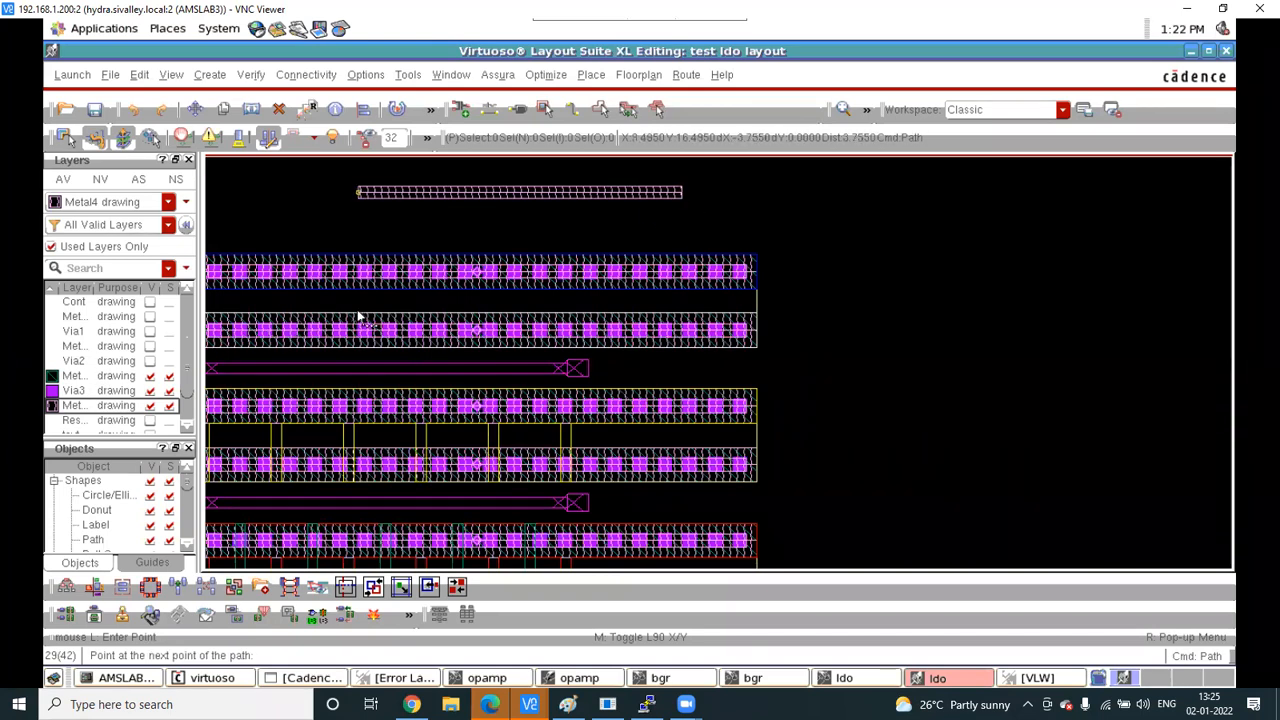
key("Escape")
List the unused layers as well and make Metal6 drawing the active layer
left_click(51, 247)
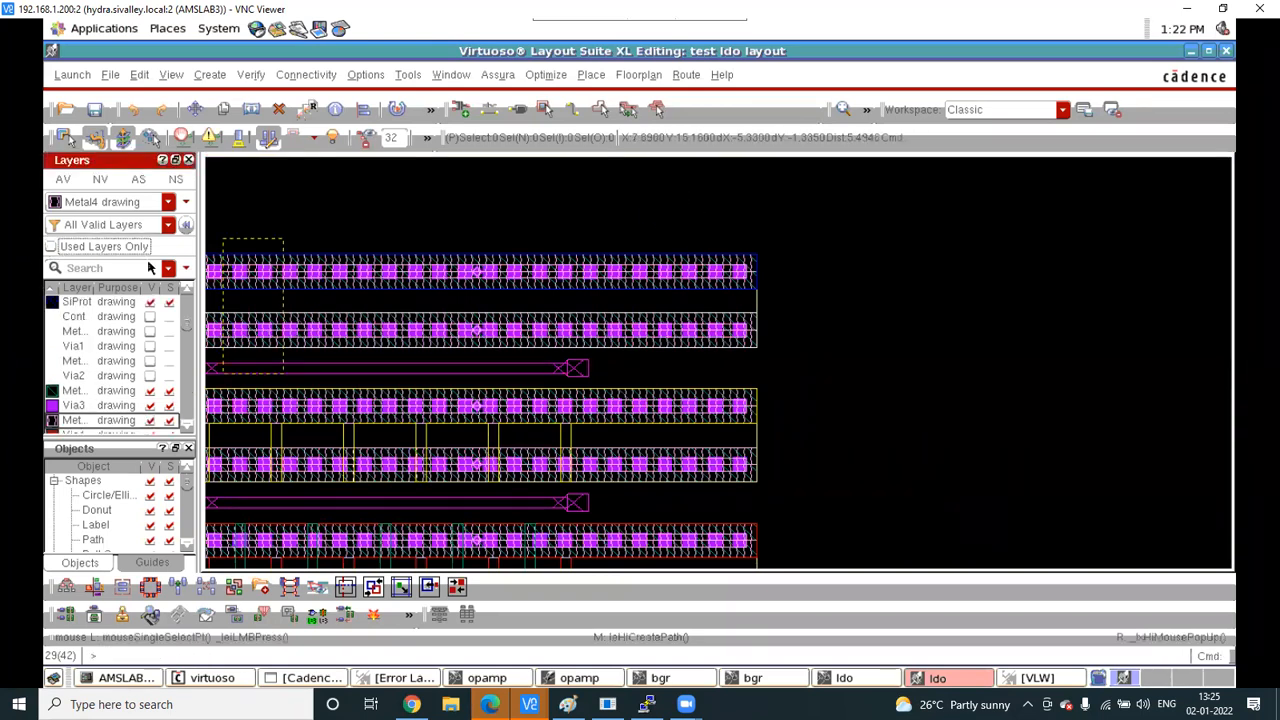
scroll(92, 391, "down", 3)
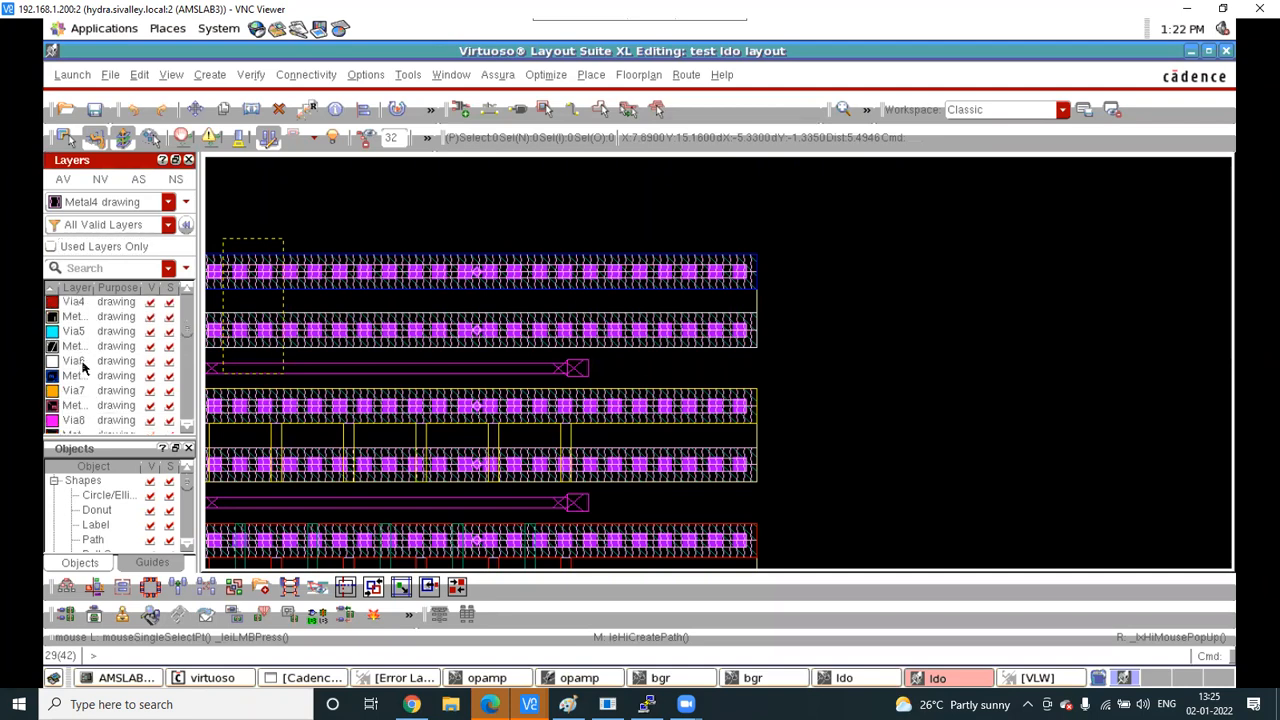
left_click(86, 346)
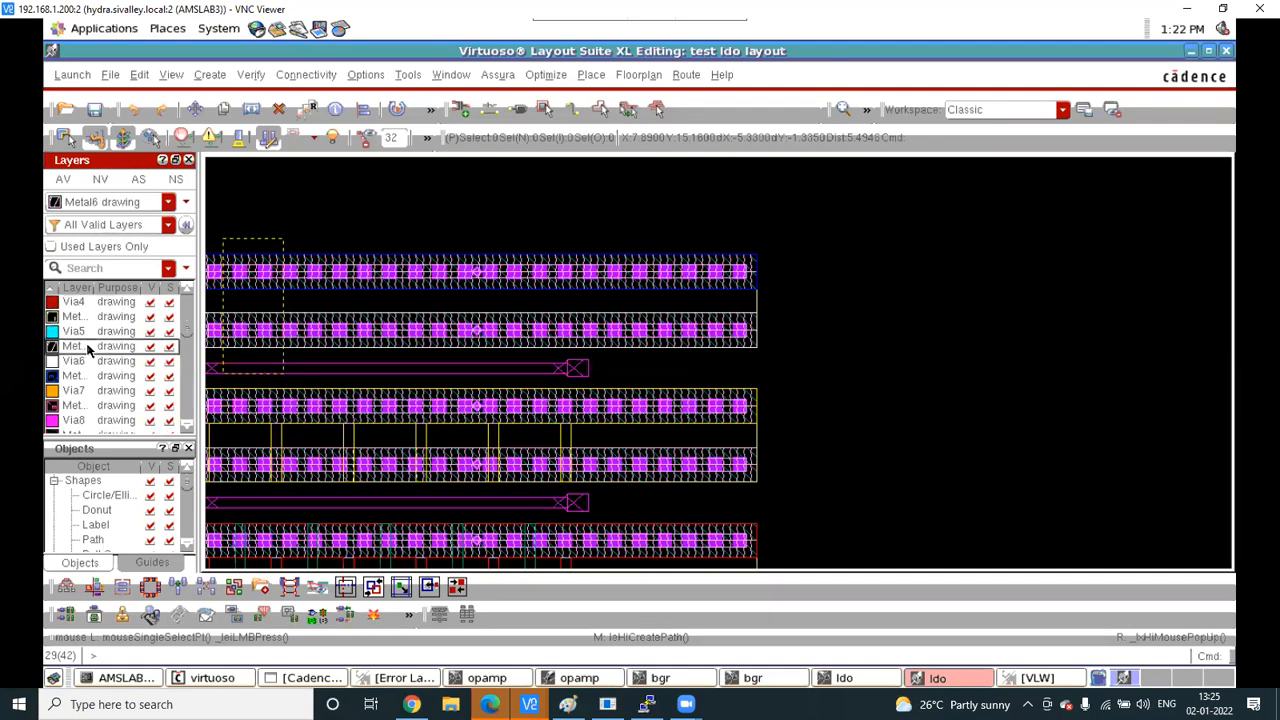
Start a Metal6 path just above the transistor array's first row and set its width to 5
key("p")
left_click(665, 192)
scroll(669, 263, "down", 2, "ctrl")
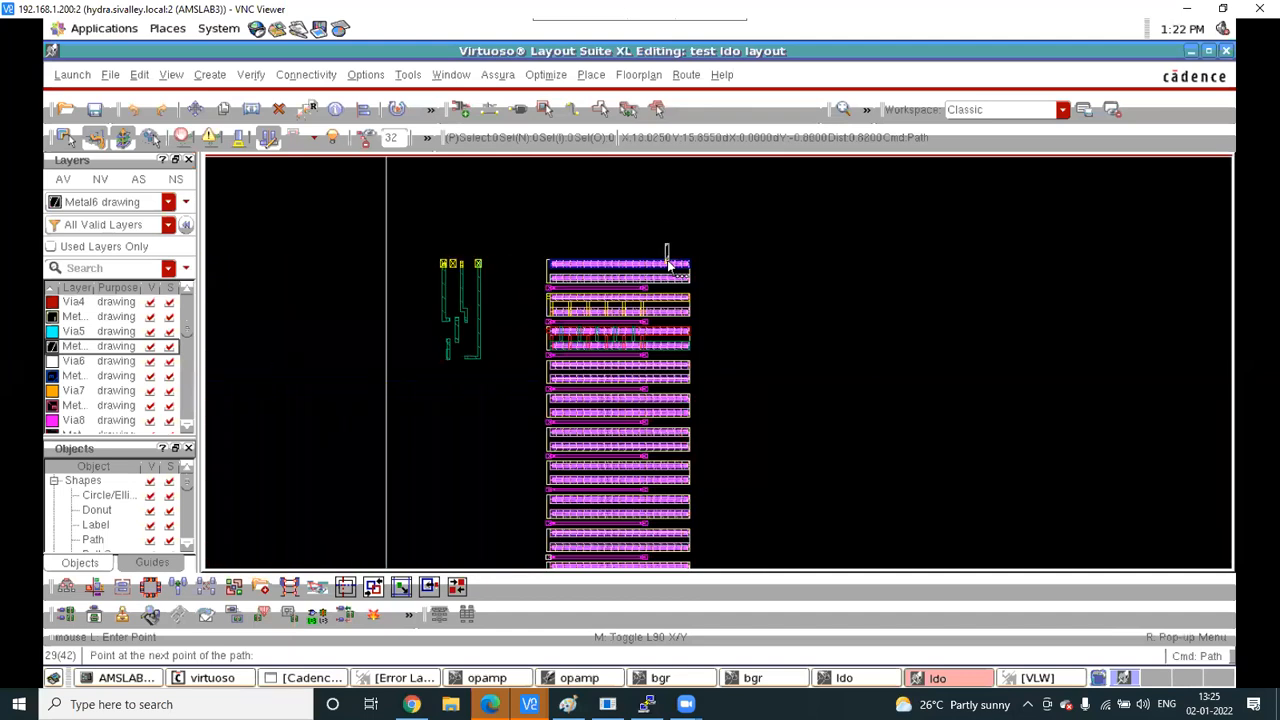
key("F3")
left_click(502, 122)
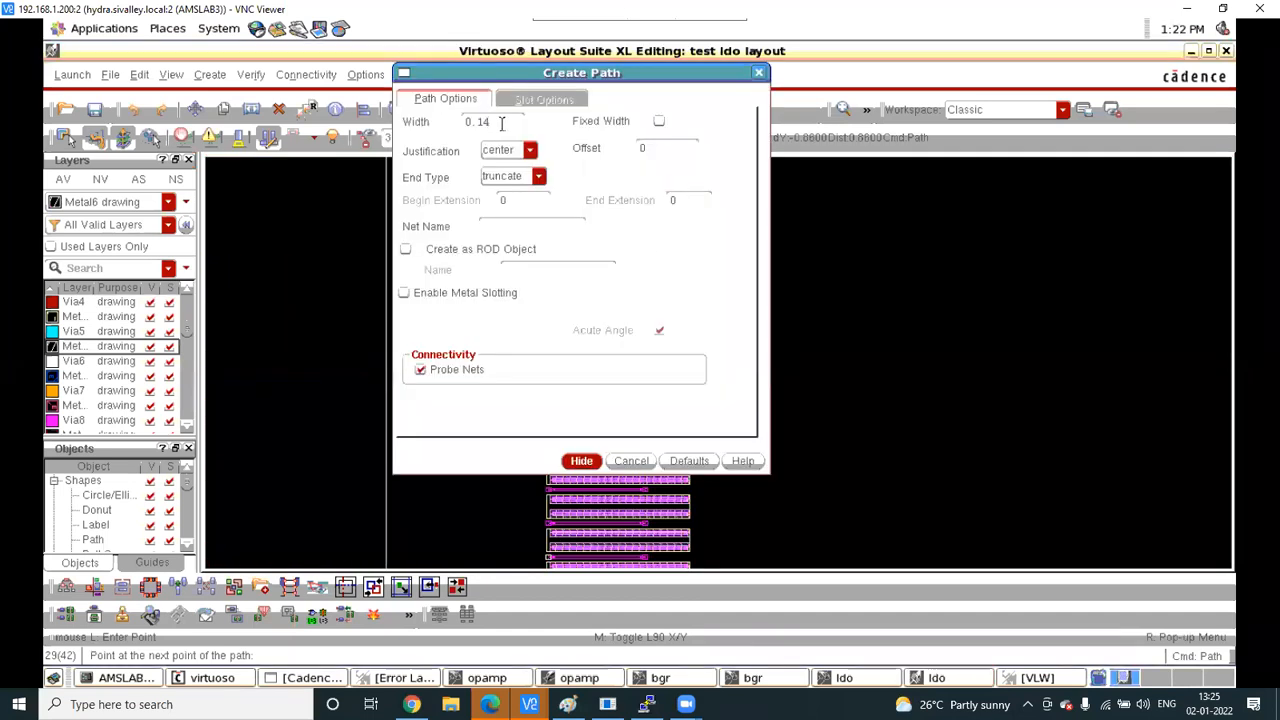
key("BackSpace")
key("BackSpace")
key("BackSpace")
type("5")
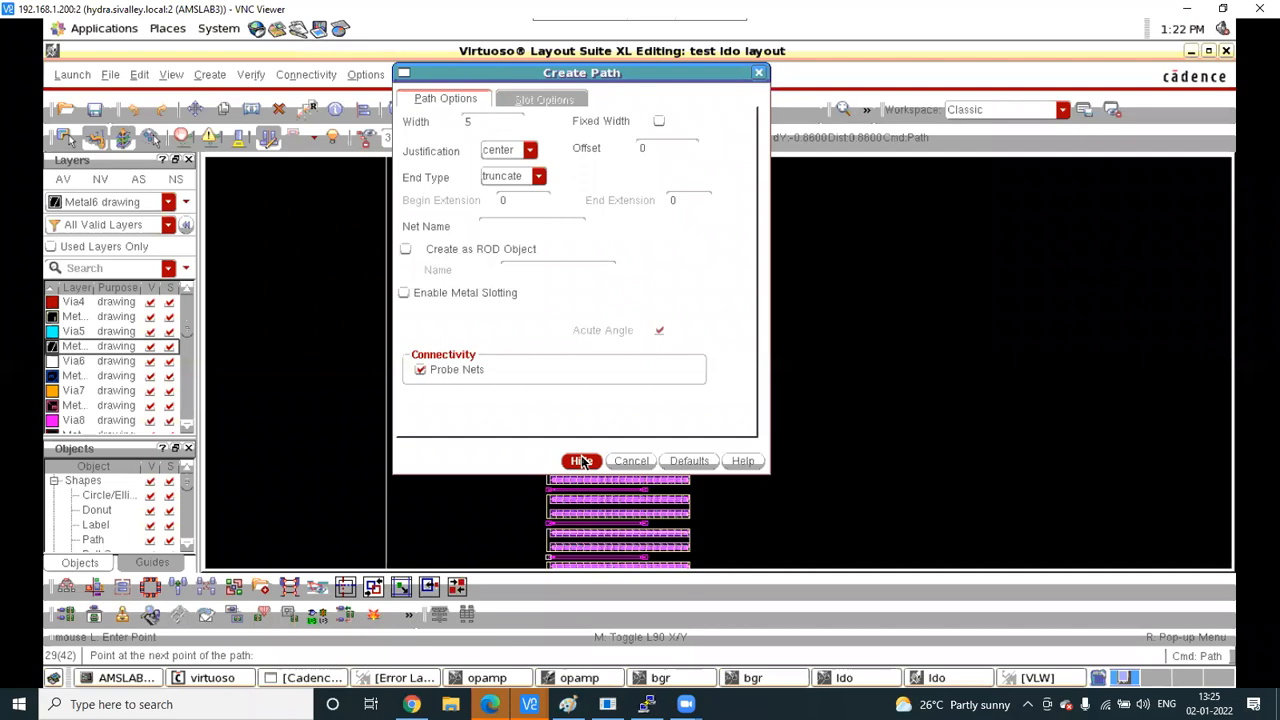
left_click(581, 460)
Run the wide Metal6 path vertically down to the lower edge of the array's last row, about 15.7 long
scroll(654, 394, "down", 1)
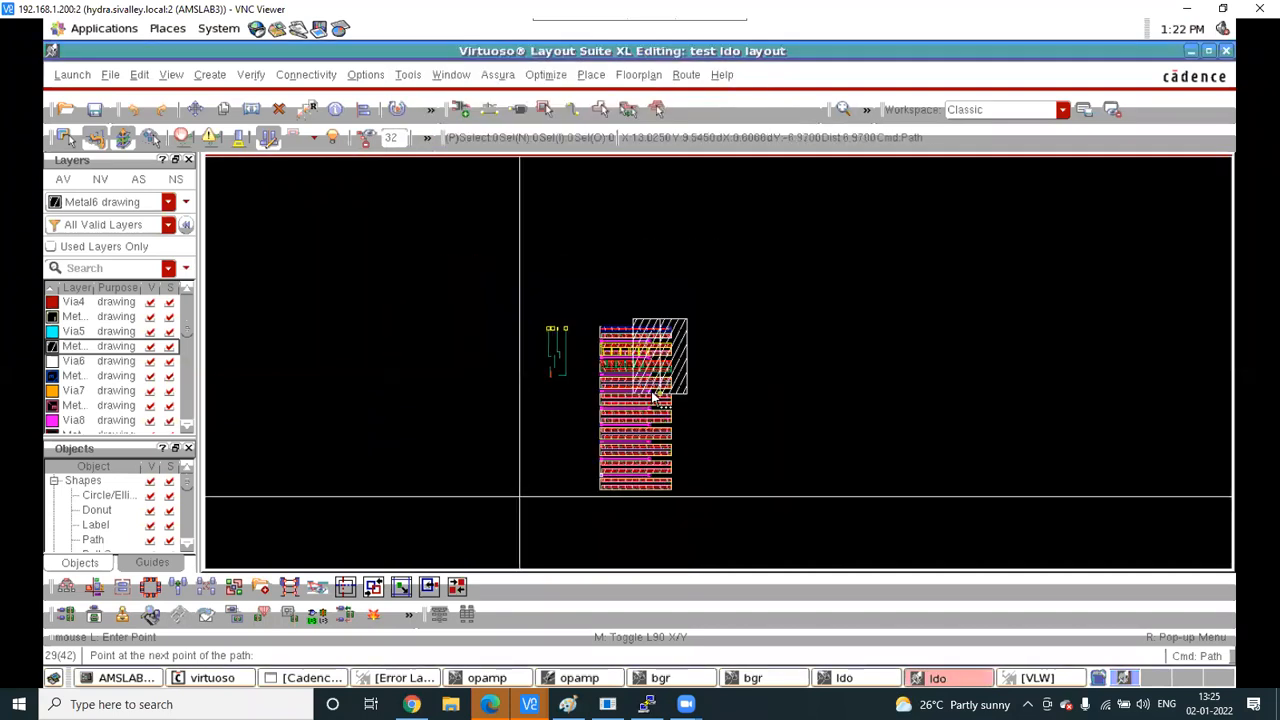
scroll(656, 496, "up", 1)
scroll(658, 496, "up", 3)
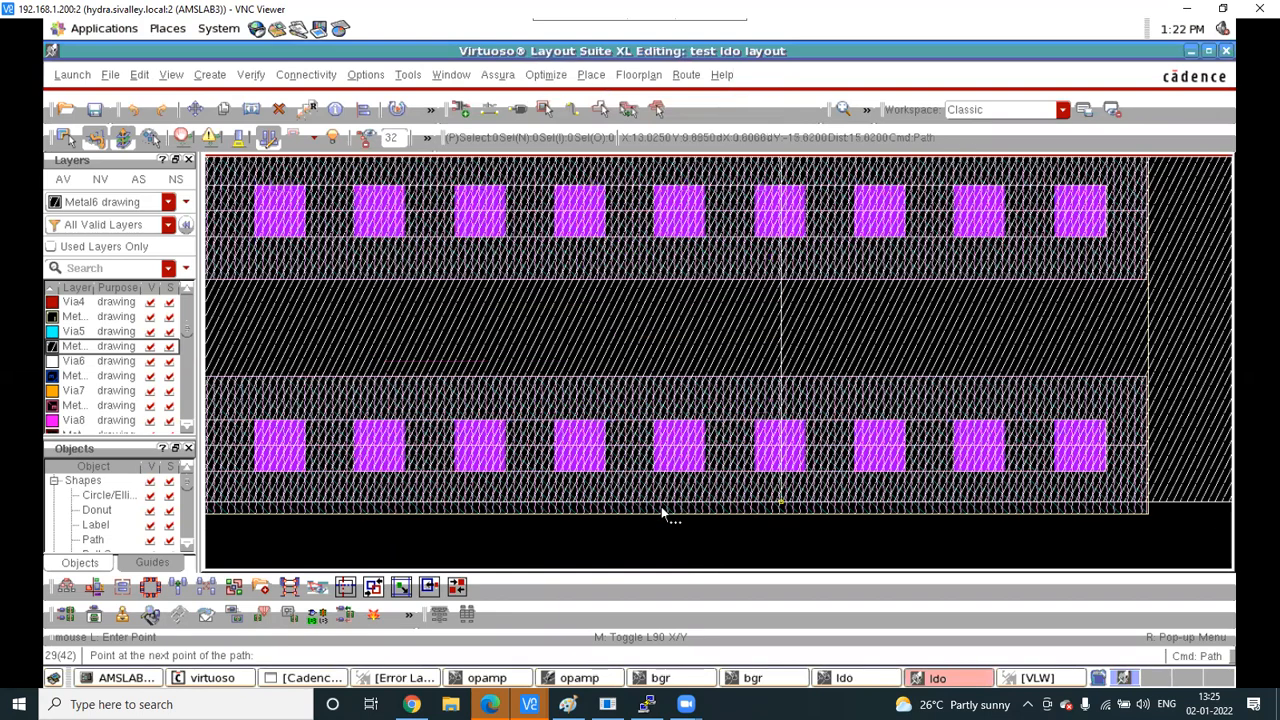
scroll(661, 508, "up", 2)
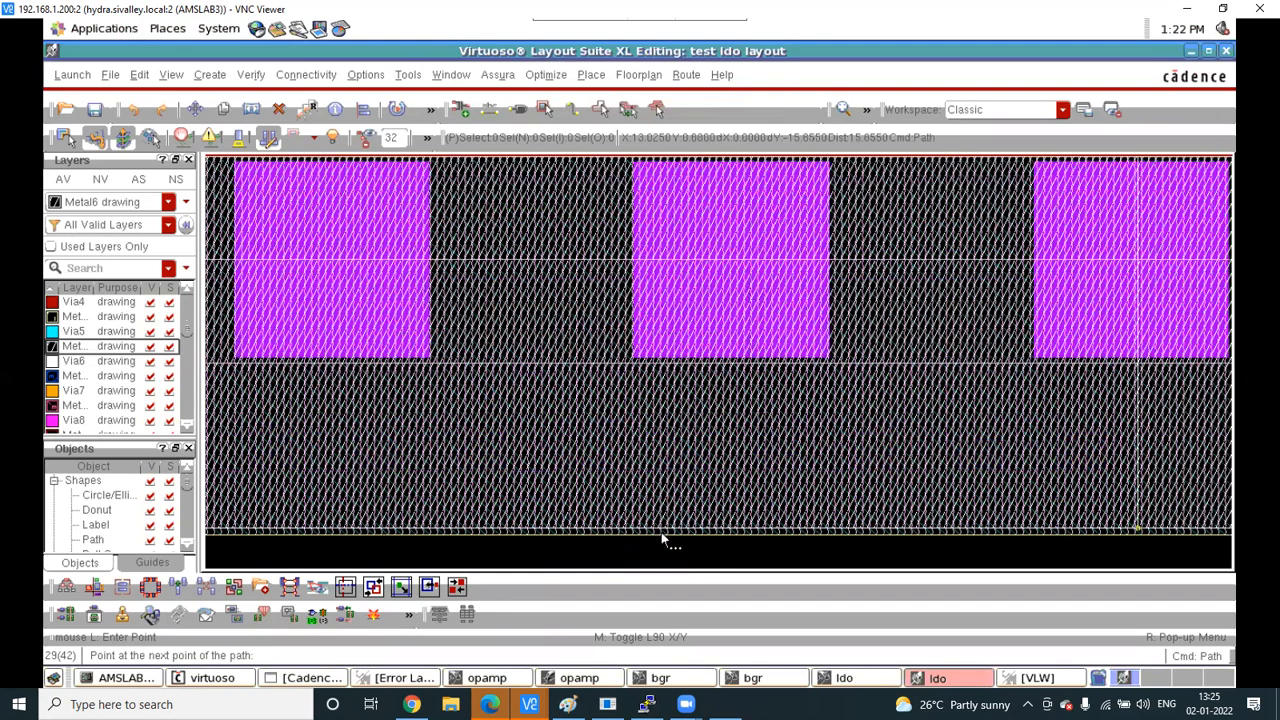
double_click(864, 482)
scroll(864, 482, "down", 3)
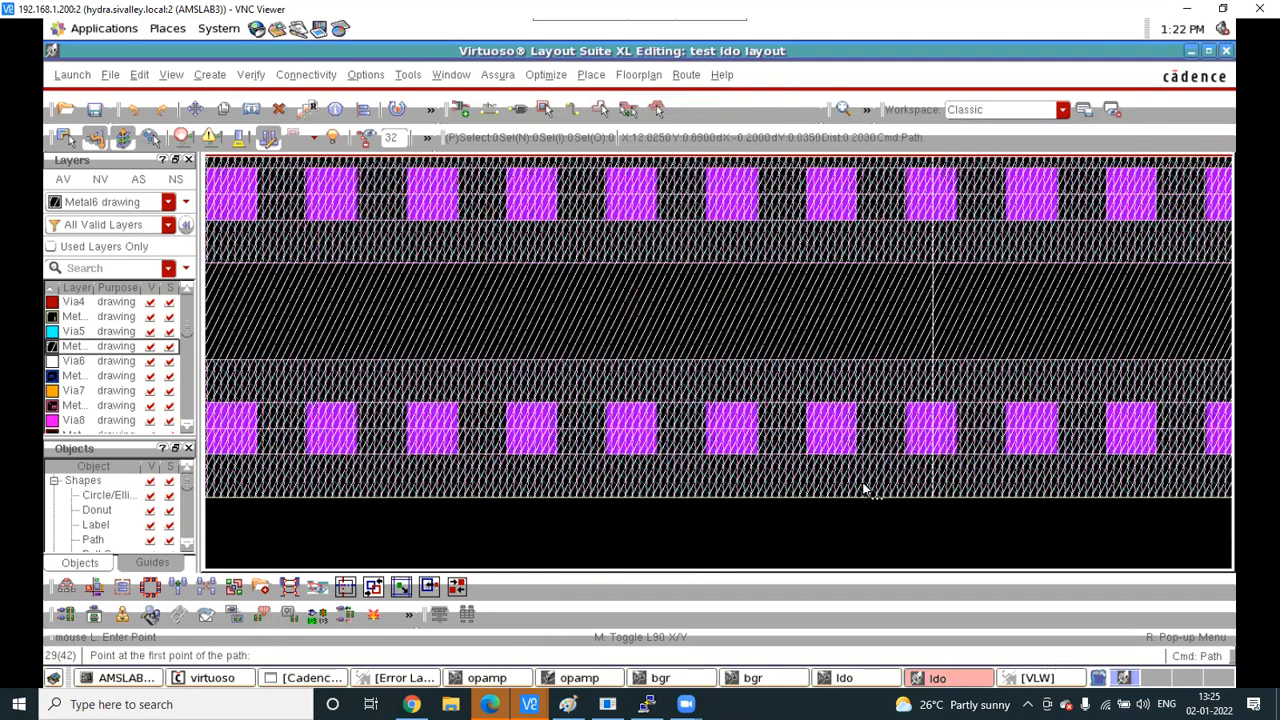
scroll(939, 389, "down", 3)
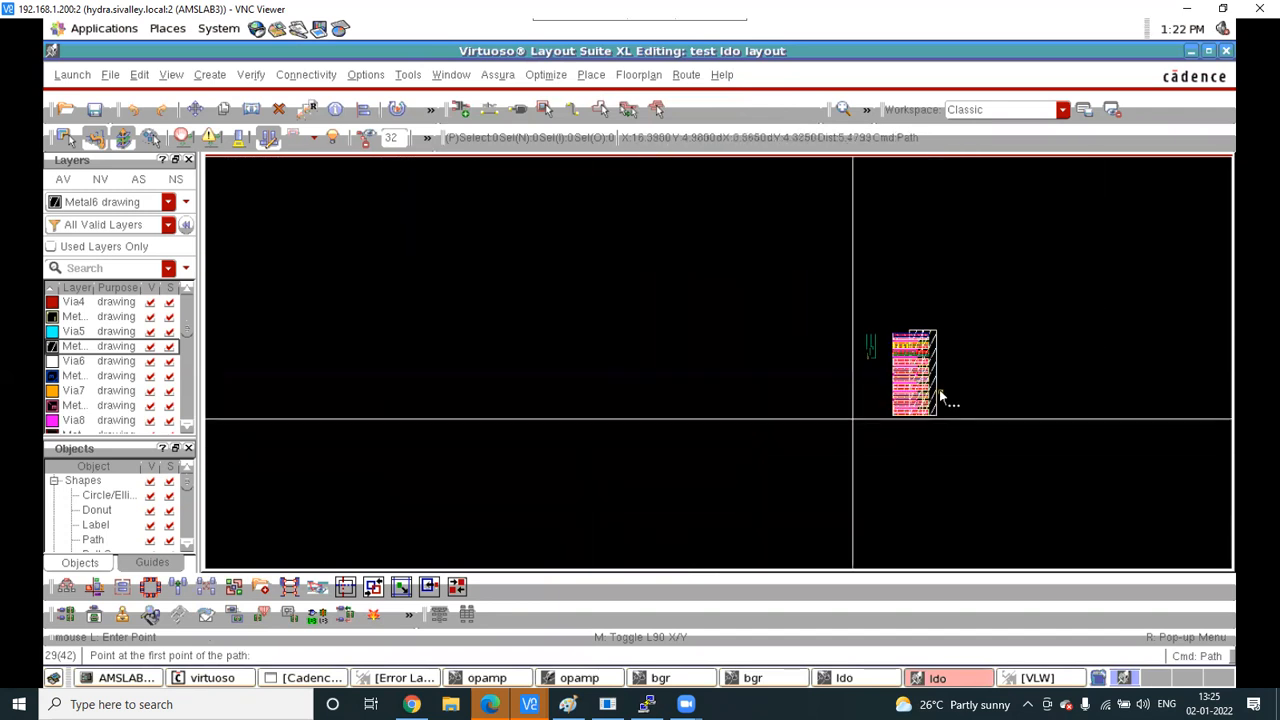
key("Escape")
Move the vertical Metal6 path horizontally so it overlaps the left end of the transistor array
scroll(932, 342, "up", 2)
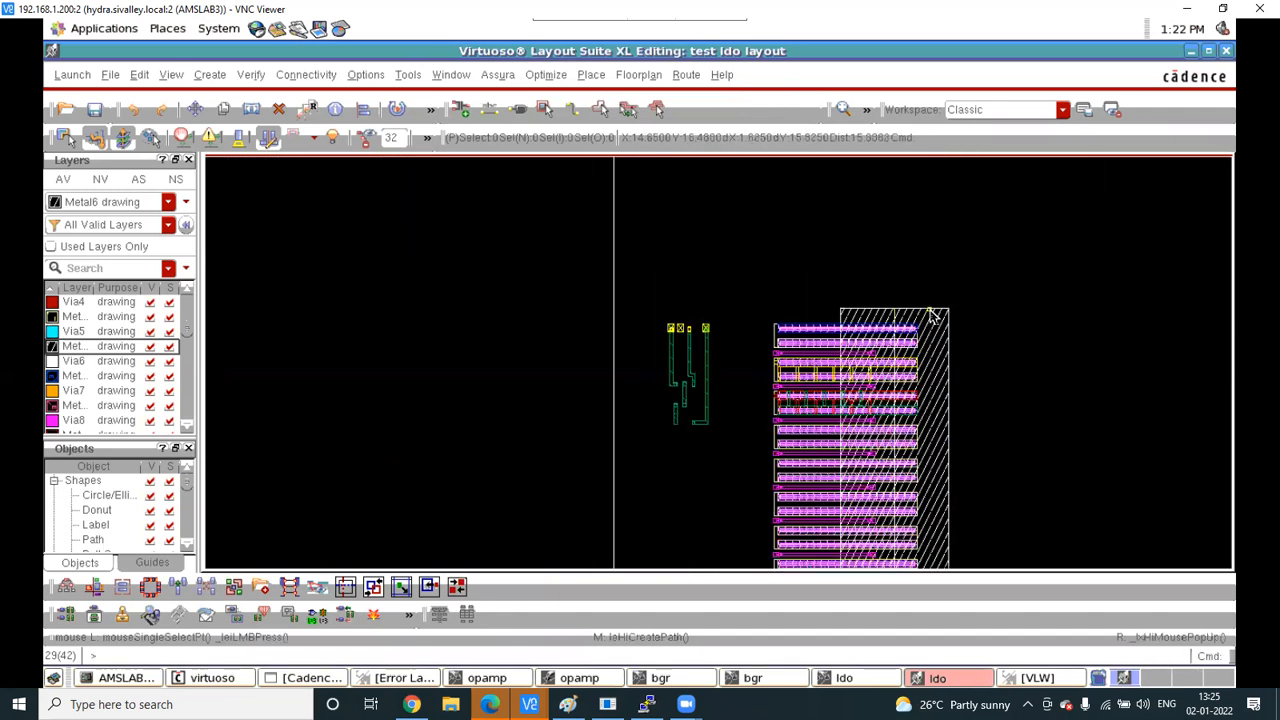
left_click(932, 313)
scroll(894, 312, "up", 2)
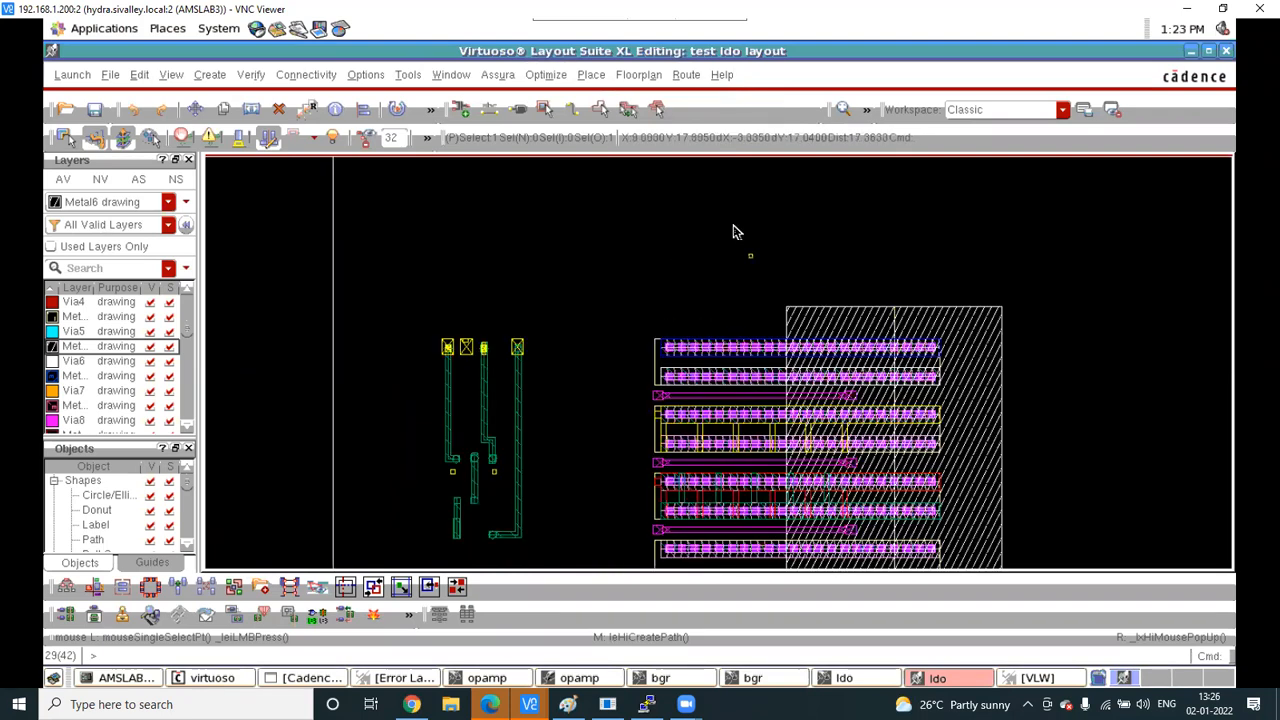
left_click(990, 318)
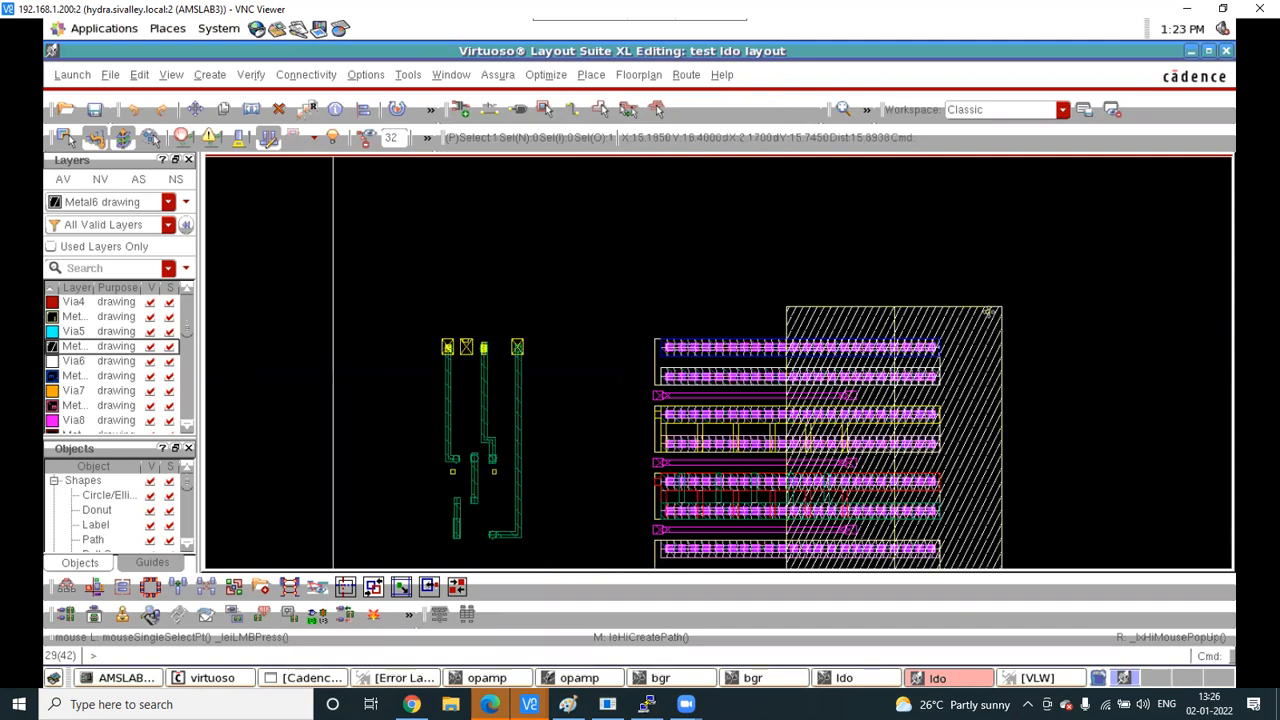
key("m")
left_click(986, 322)
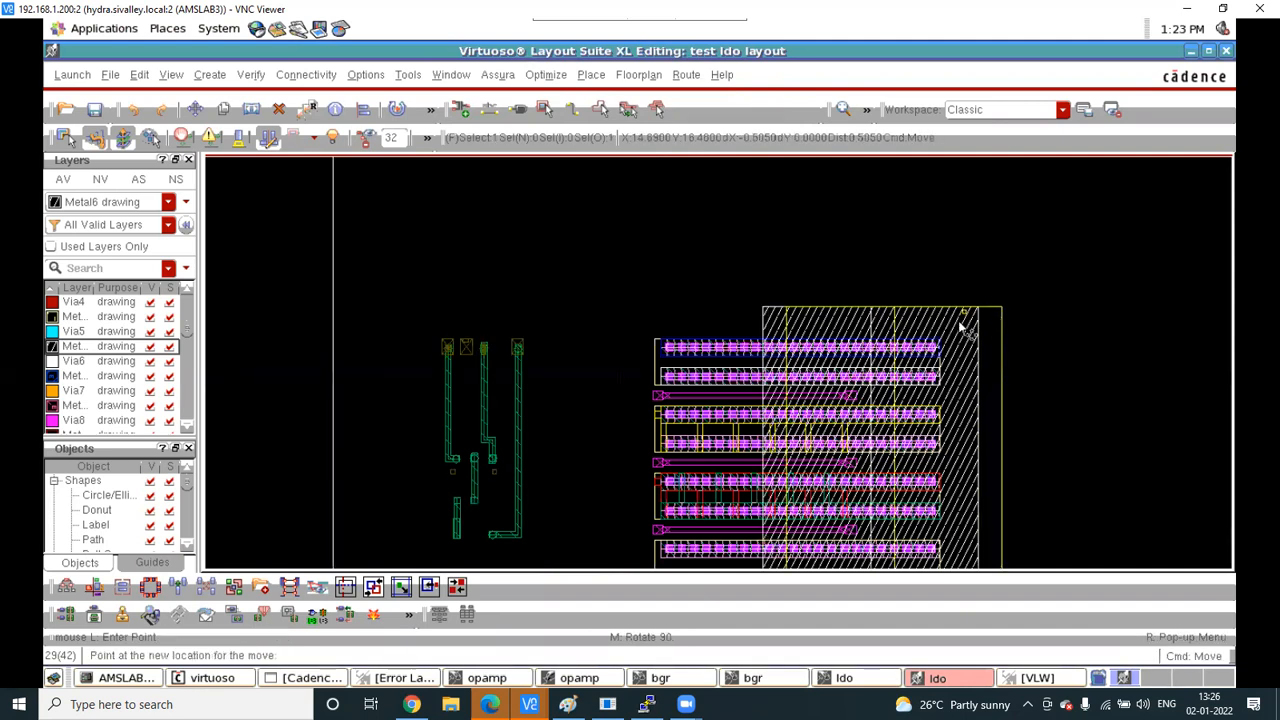
left_click(772, 366)
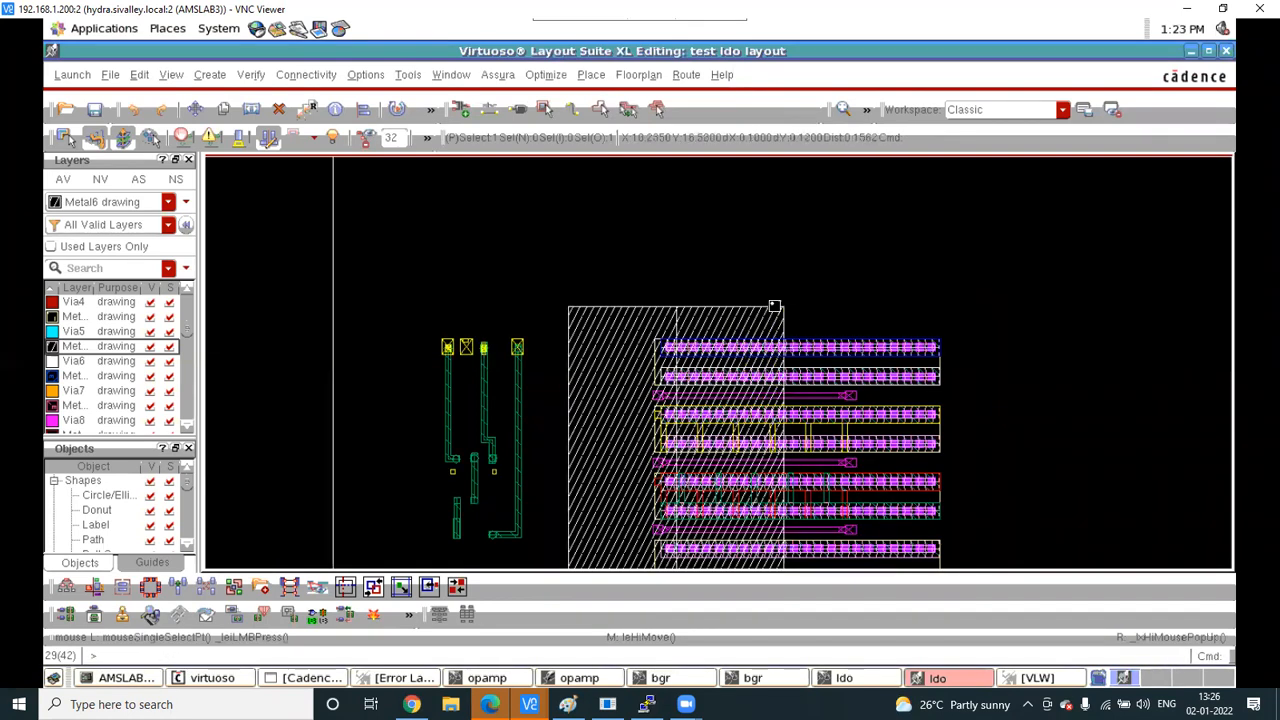
Copy the Metal6 path horizontally over the right end of the transistor array, with the copy array set to 1 column
scroll(774, 314, "down", 3, "ctrl")
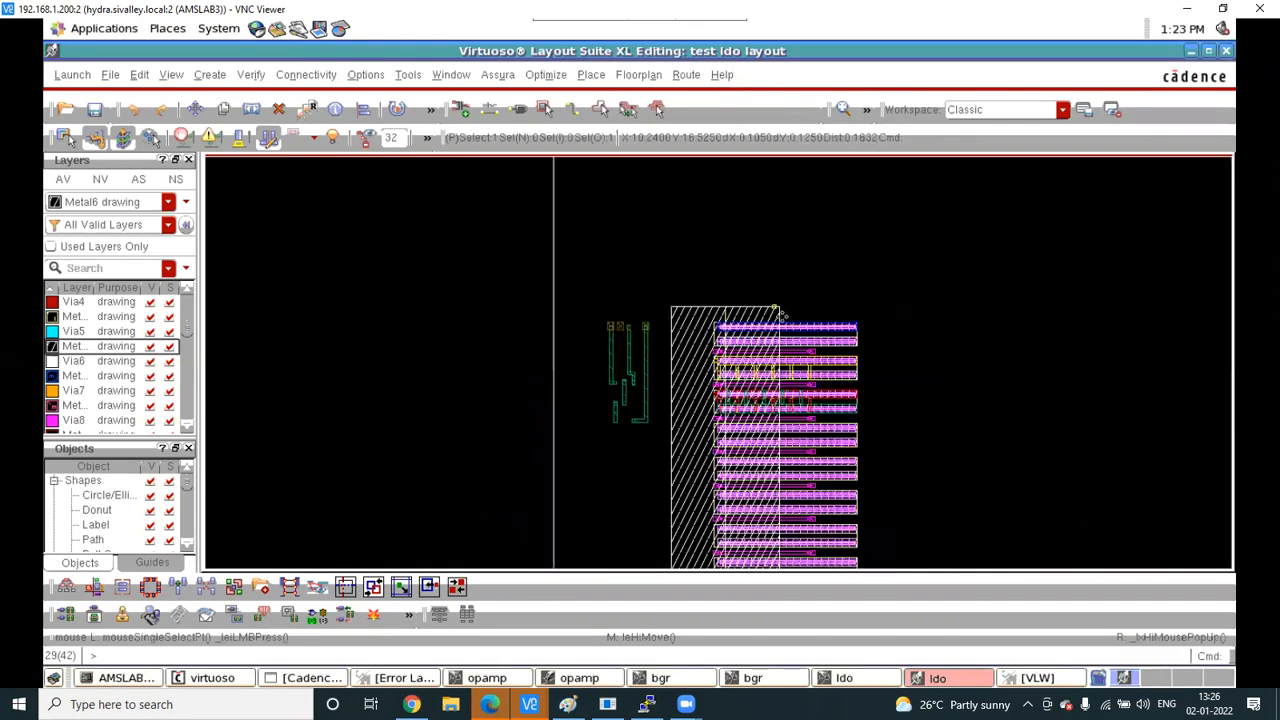
key("c")
left_click(680, 335)
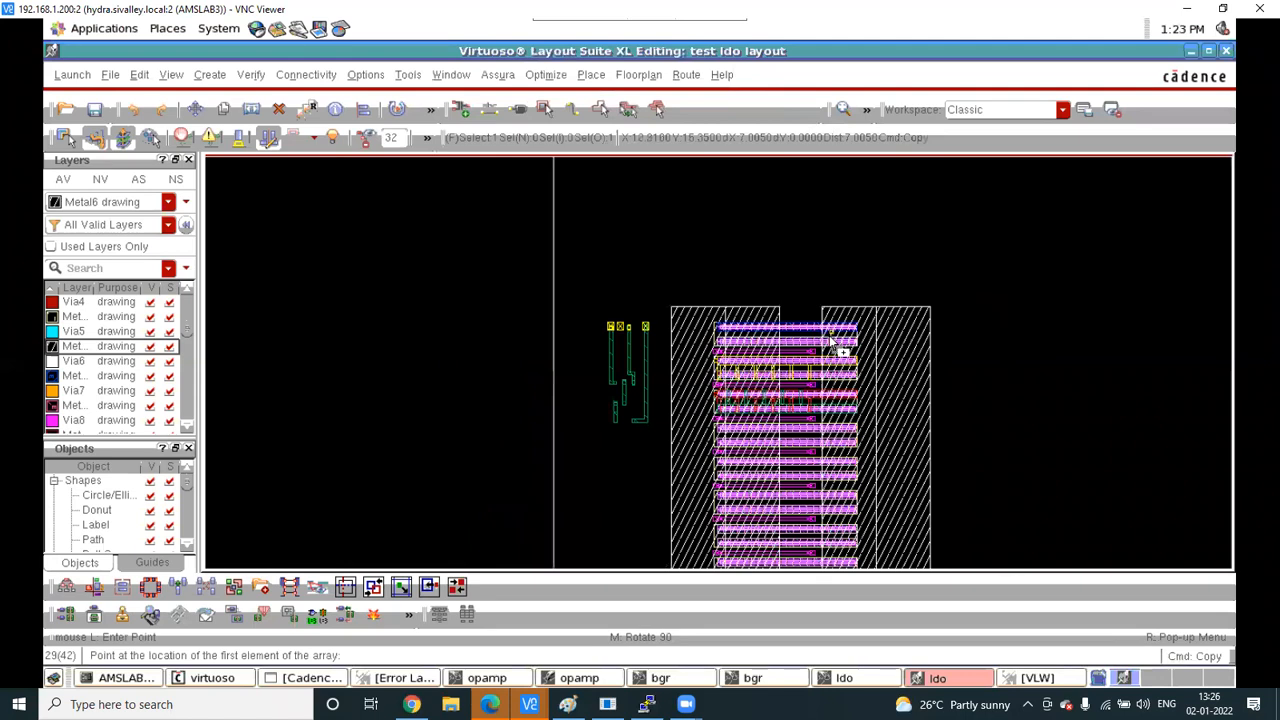
left_click(856, 330)
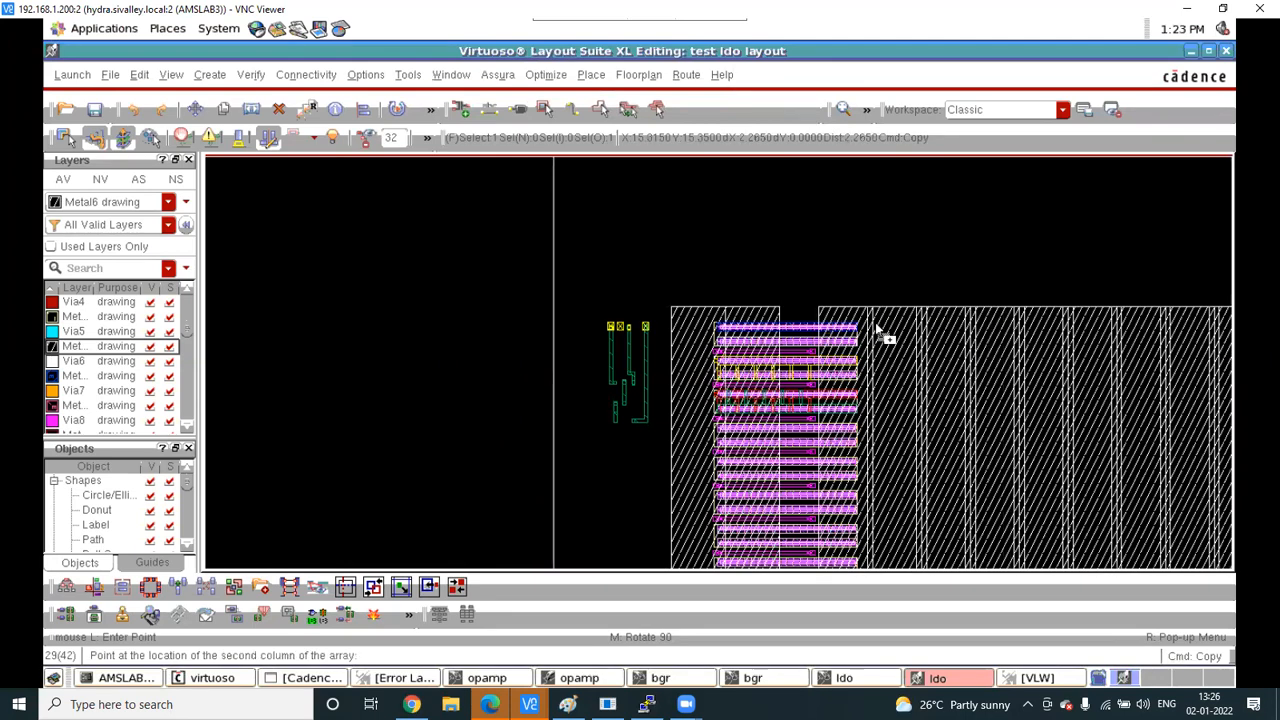
key("F3")
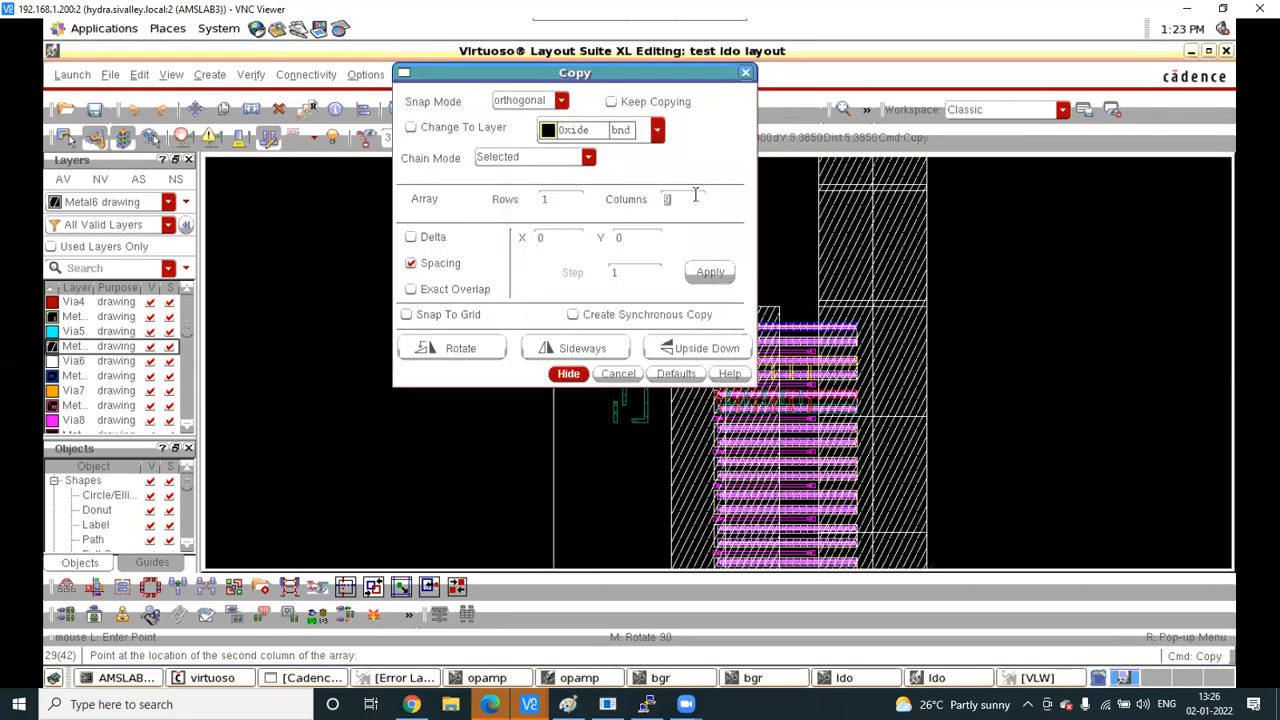
type("1")
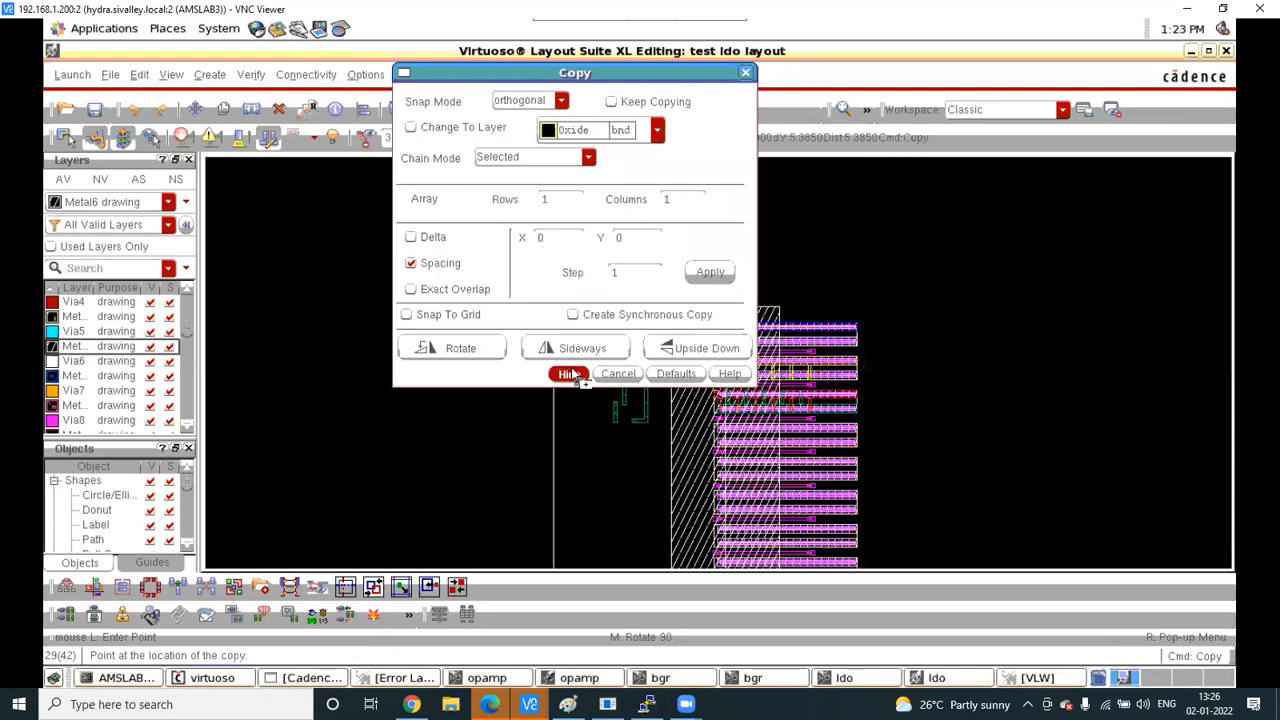
left_click(568, 374)
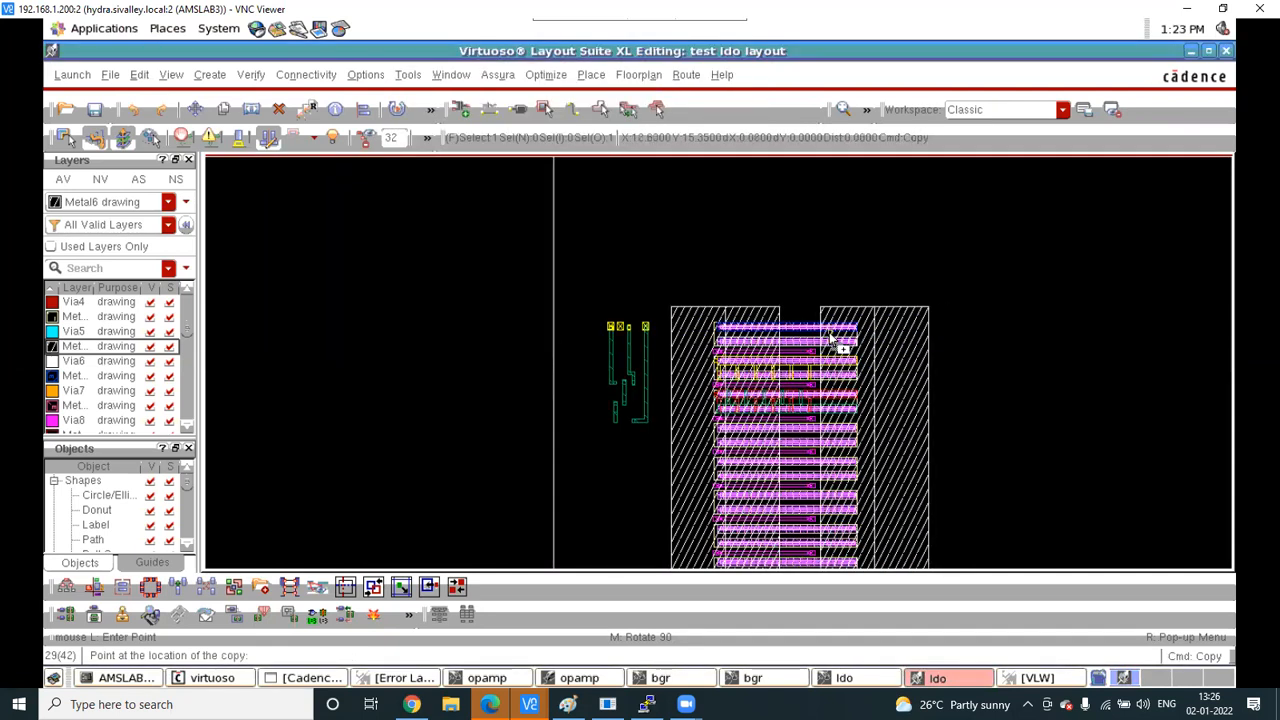
left_click(830, 310)
scroll(830, 309, "up", 3, "ctrl")
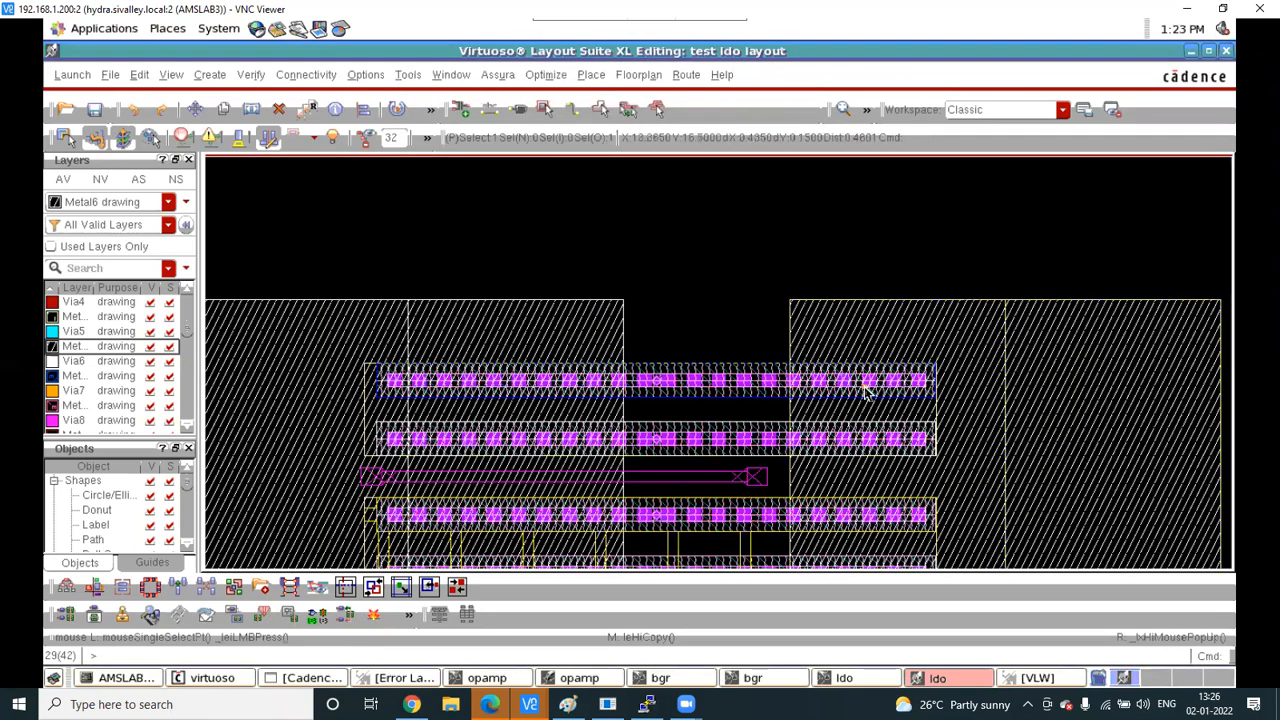
Show only the Metal5, Via5 and Metal6 layers to examine where the wide vertical straps cross the array rows
scroll(866, 390, "up", 1, "ctrl")
left_click(79, 317)
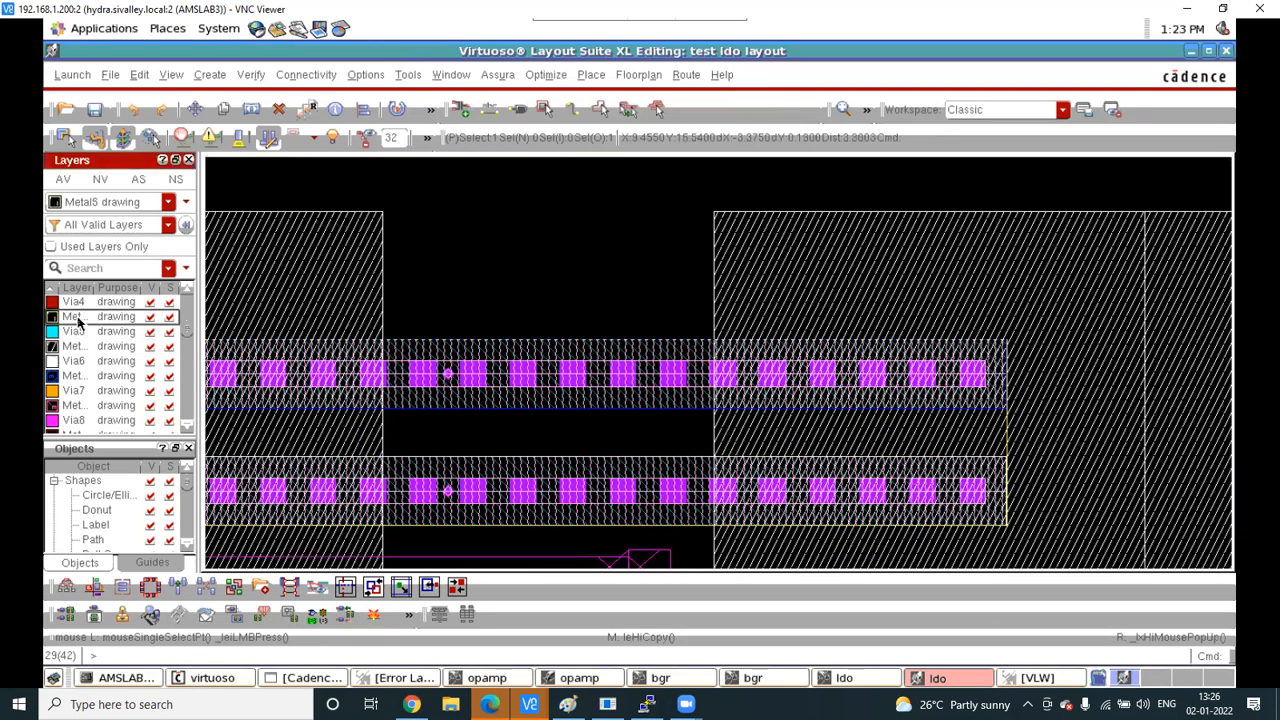
left_click(100, 179)
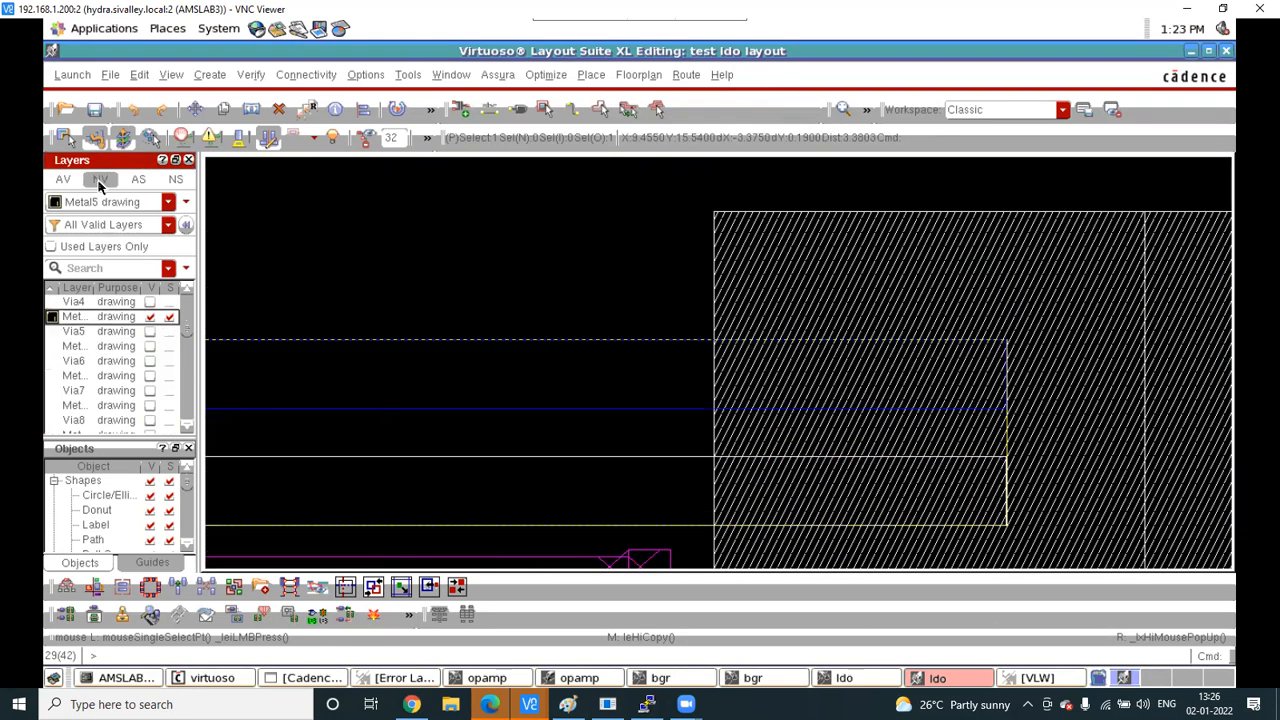
left_click(79, 344)
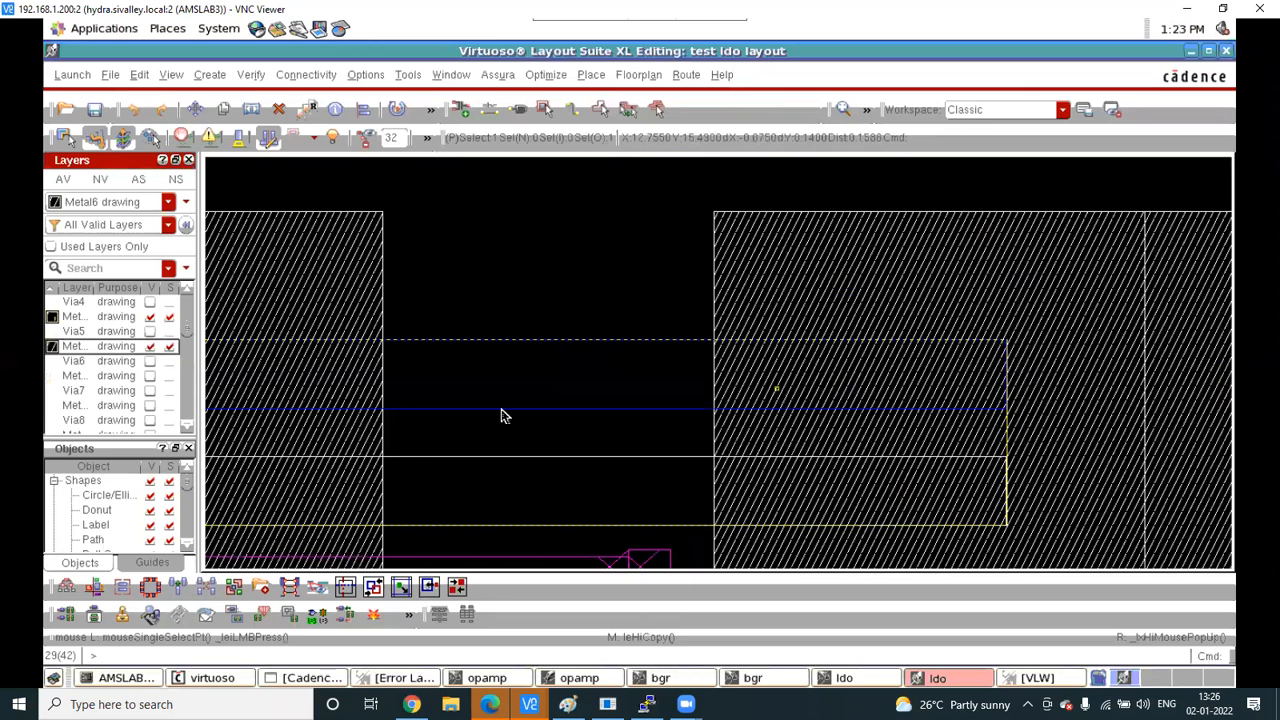
left_click(79, 331)
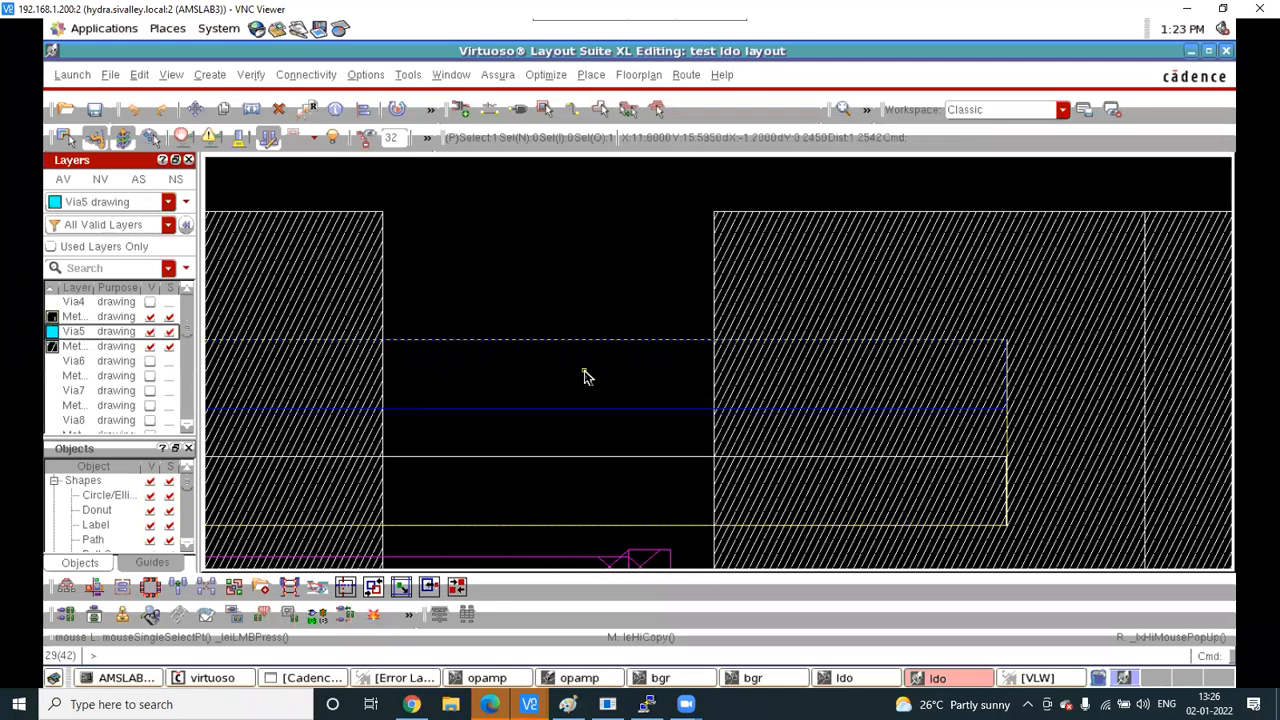
scroll(587, 376, "down", 2, "ctrl")
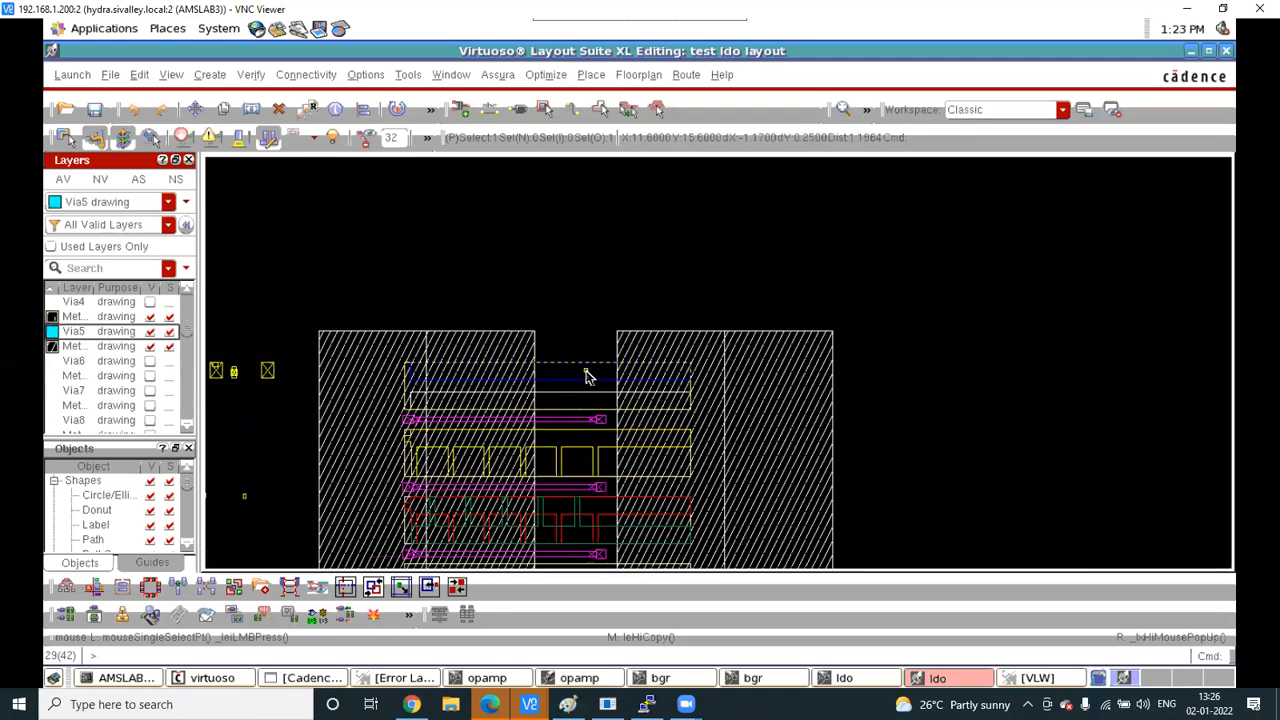
scroll(587, 376, "down", 1, "ctrl")
scroll(80, 316, "up", 1)
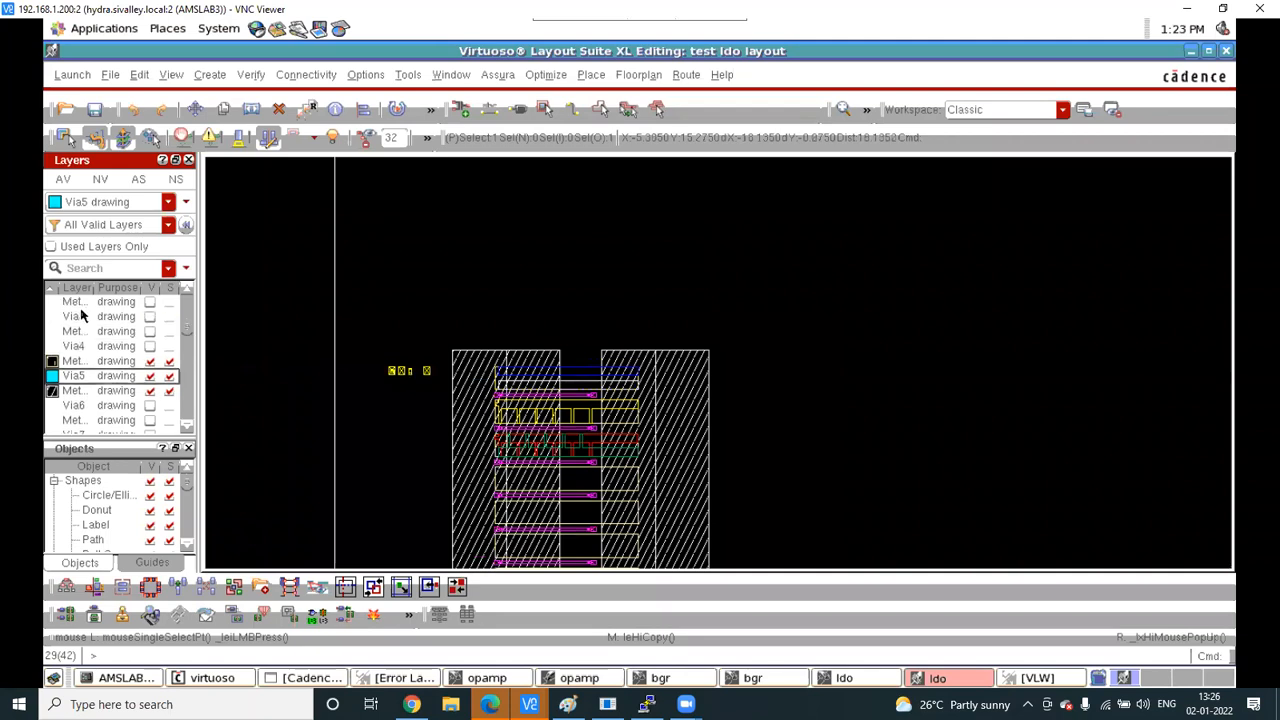
Limit the visible layers to Metal4, Via4 and Metal5 over the transistor array
left_click(78, 331)
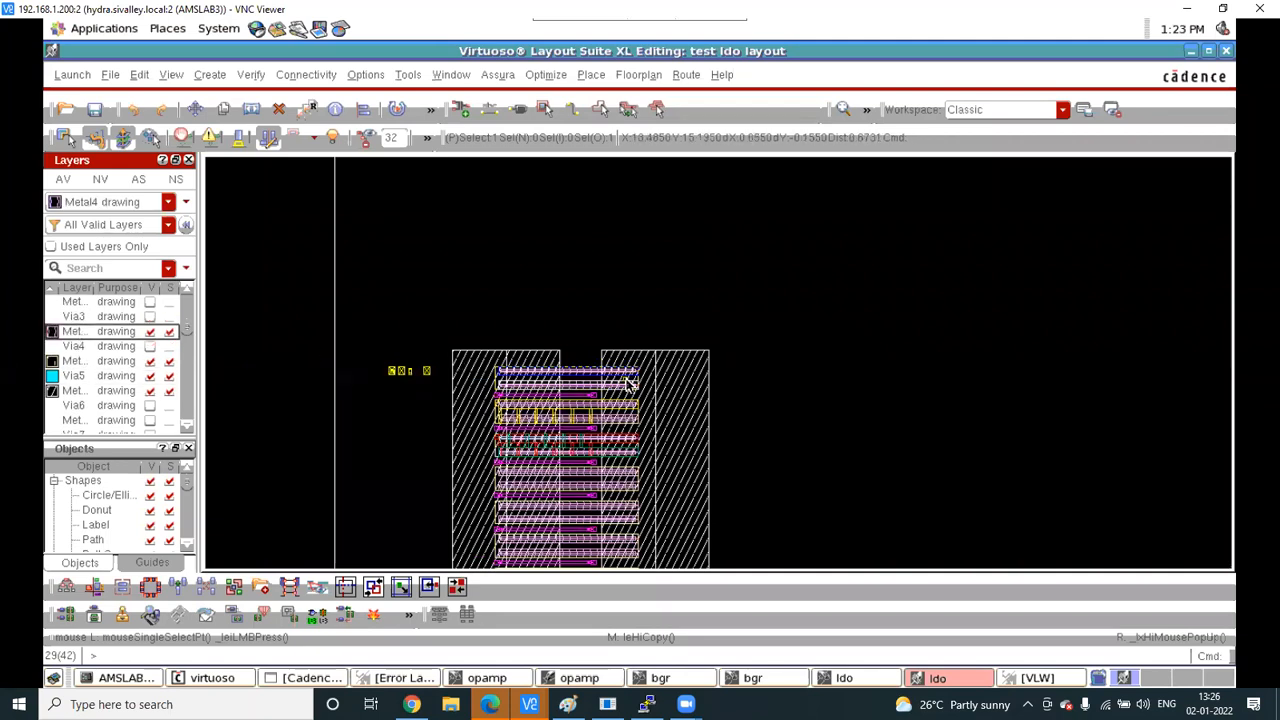
scroll(627, 383, "up", 1, "ctrl")
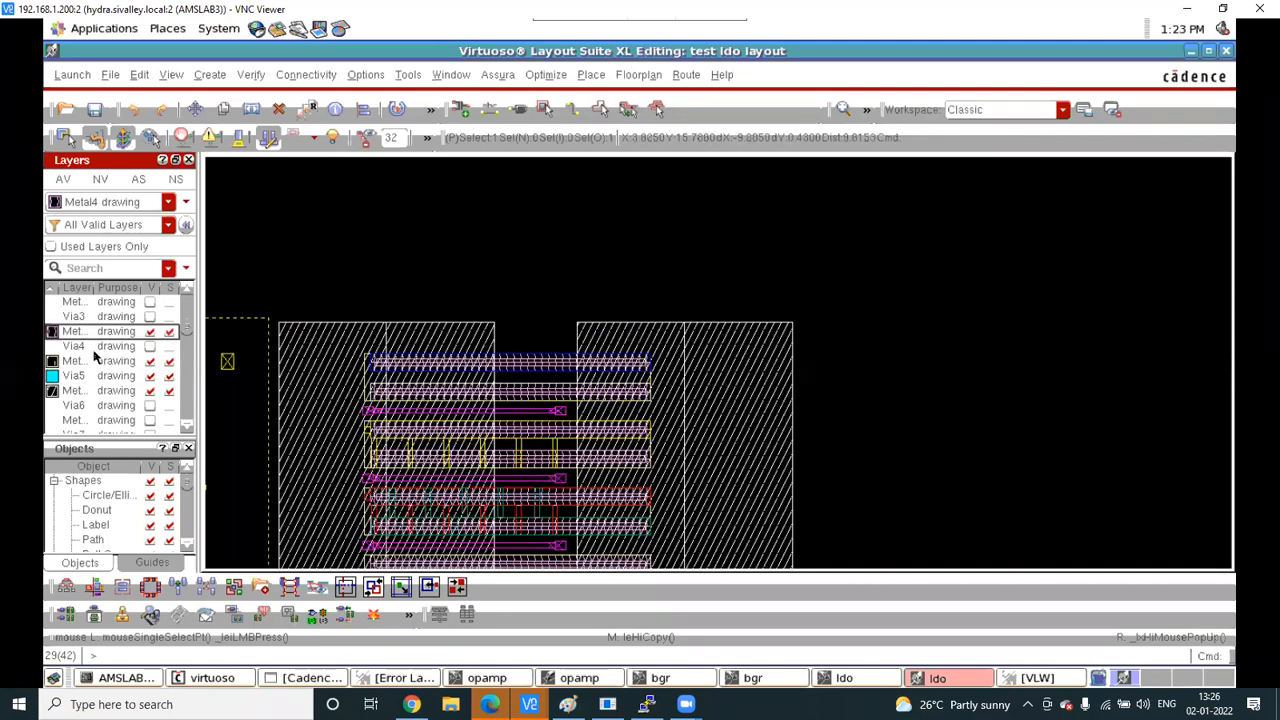
left_click(99, 182)
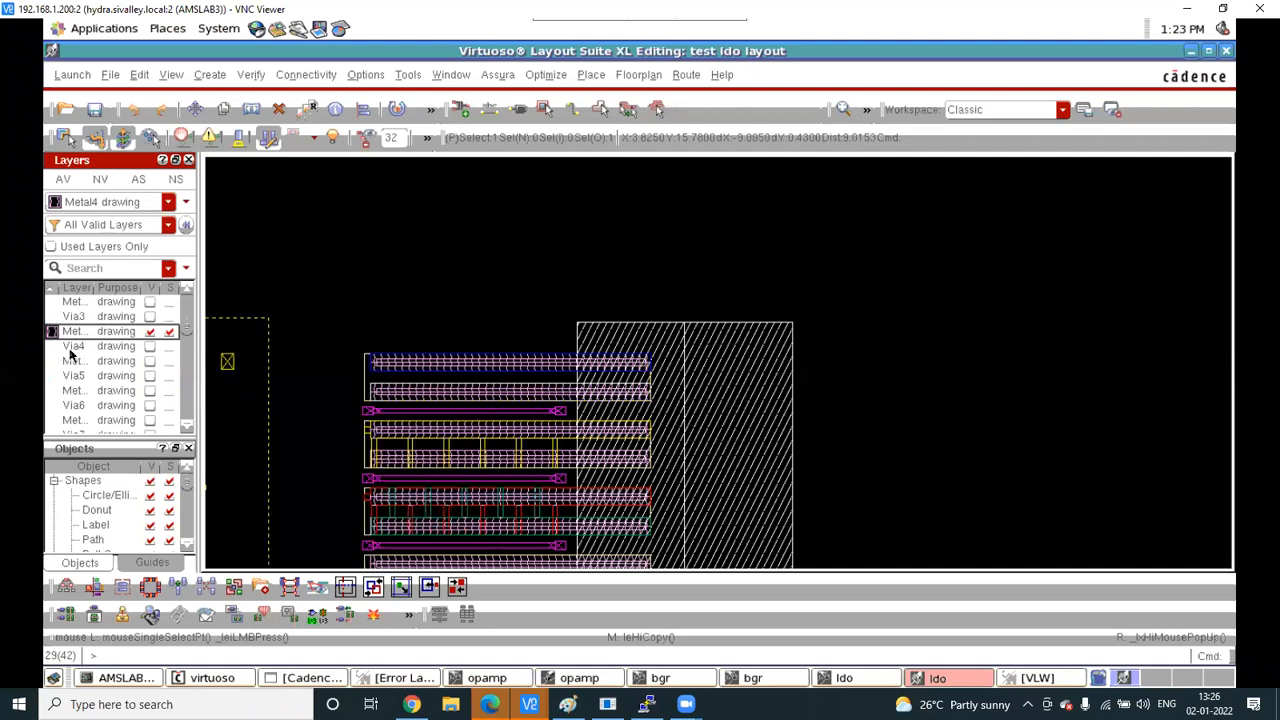
scroll(70, 354, "up", 1)
scroll(680, 372, "up", 2, "ctrl")
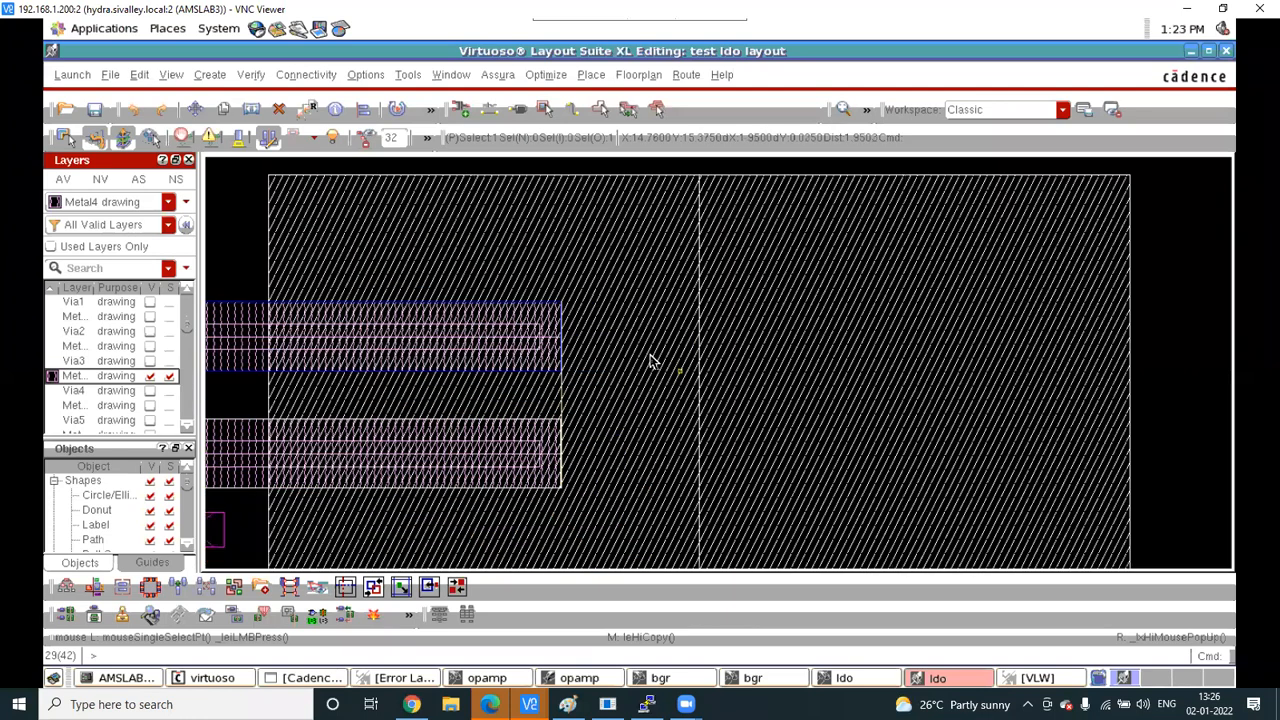
left_click(83, 391)
left_click(83, 405)
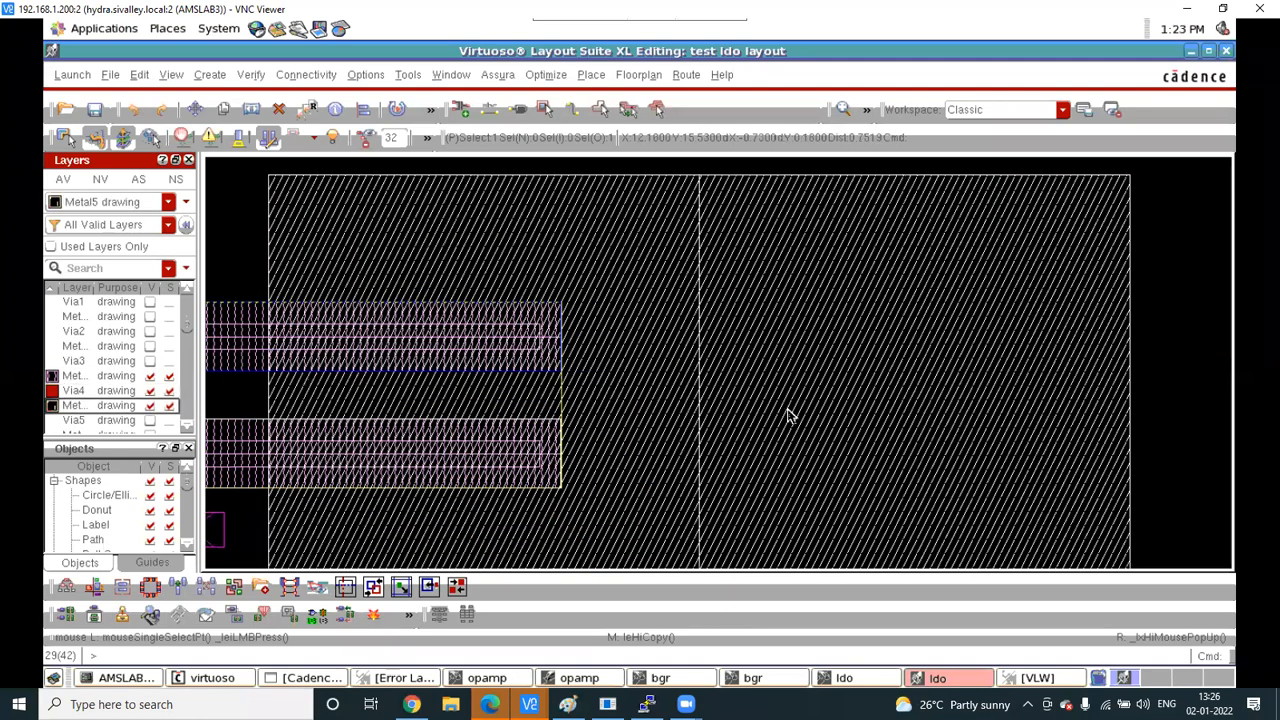
scroll(786, 412, "down", 1, "ctrl")
scroll(780, 338, "down", 2, "ctrl")
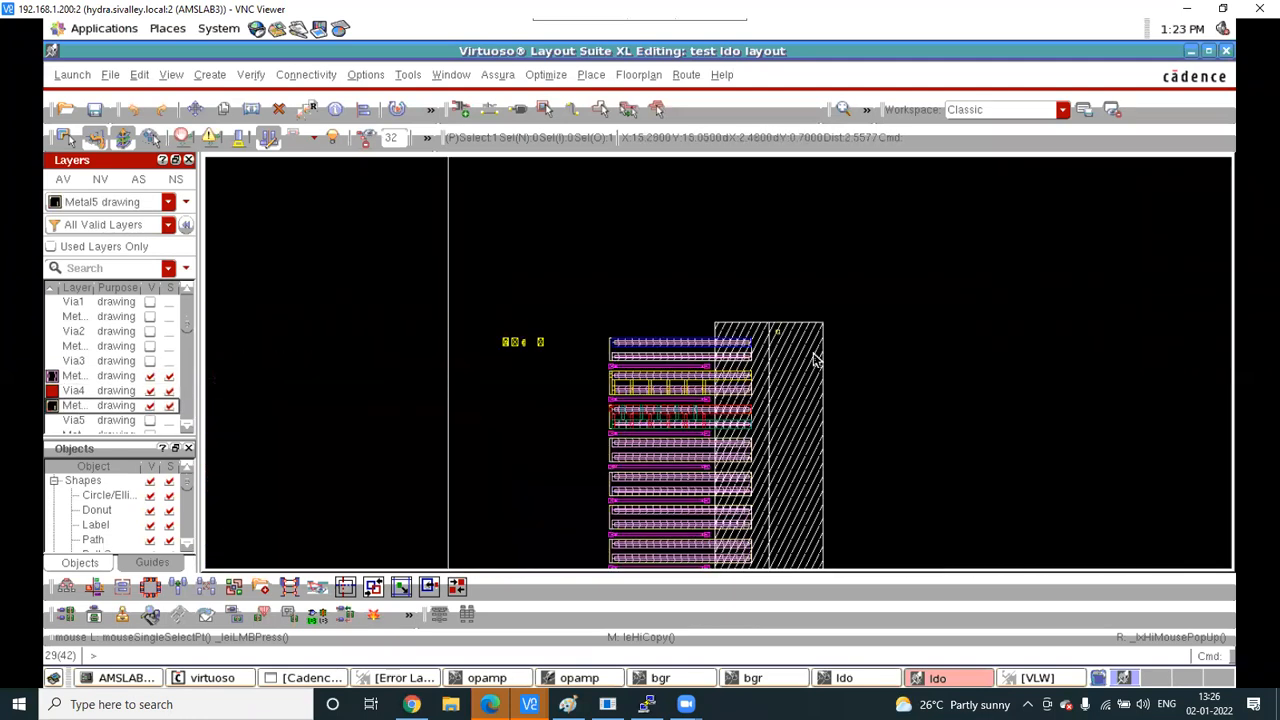
Switch to the Paint notes, underline the 10 µm width for 20 mA, and return to the layout
left_click(527, 697)
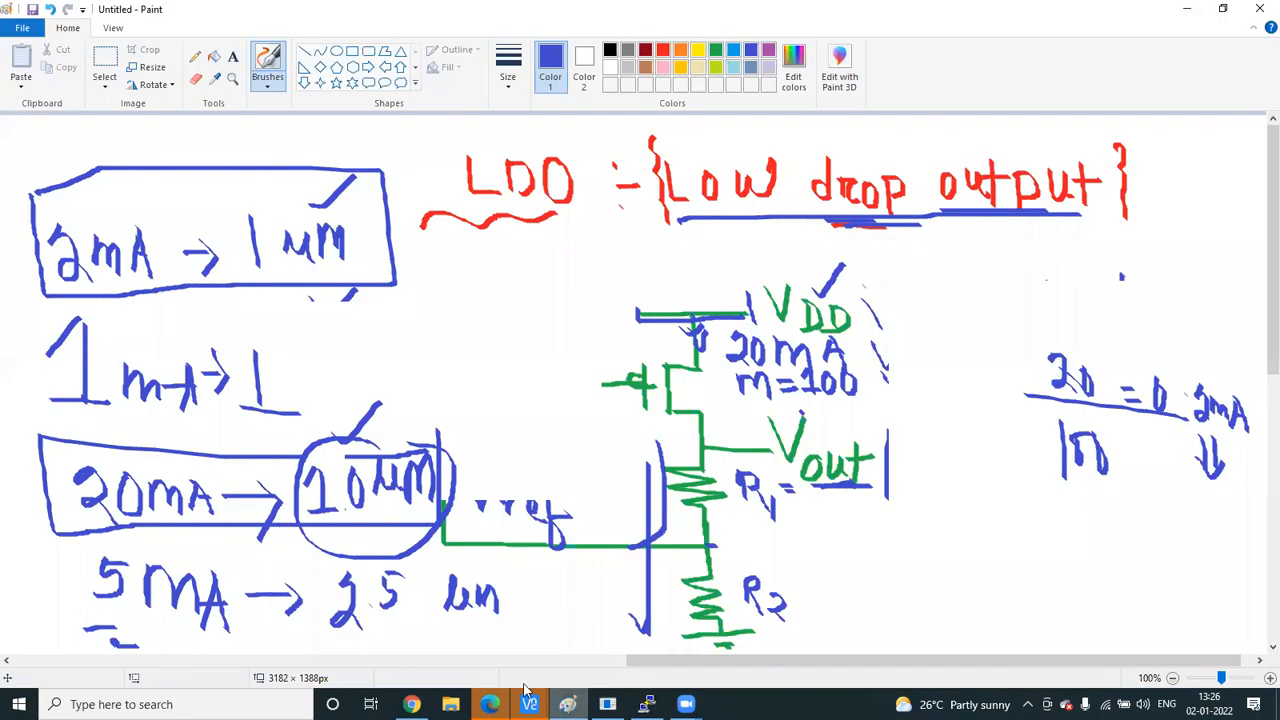
mouse_move(333, 517)
left_mouse_down()
mouse_move(532, 482)
mouse_move(447, 504)
left_mouse_up()
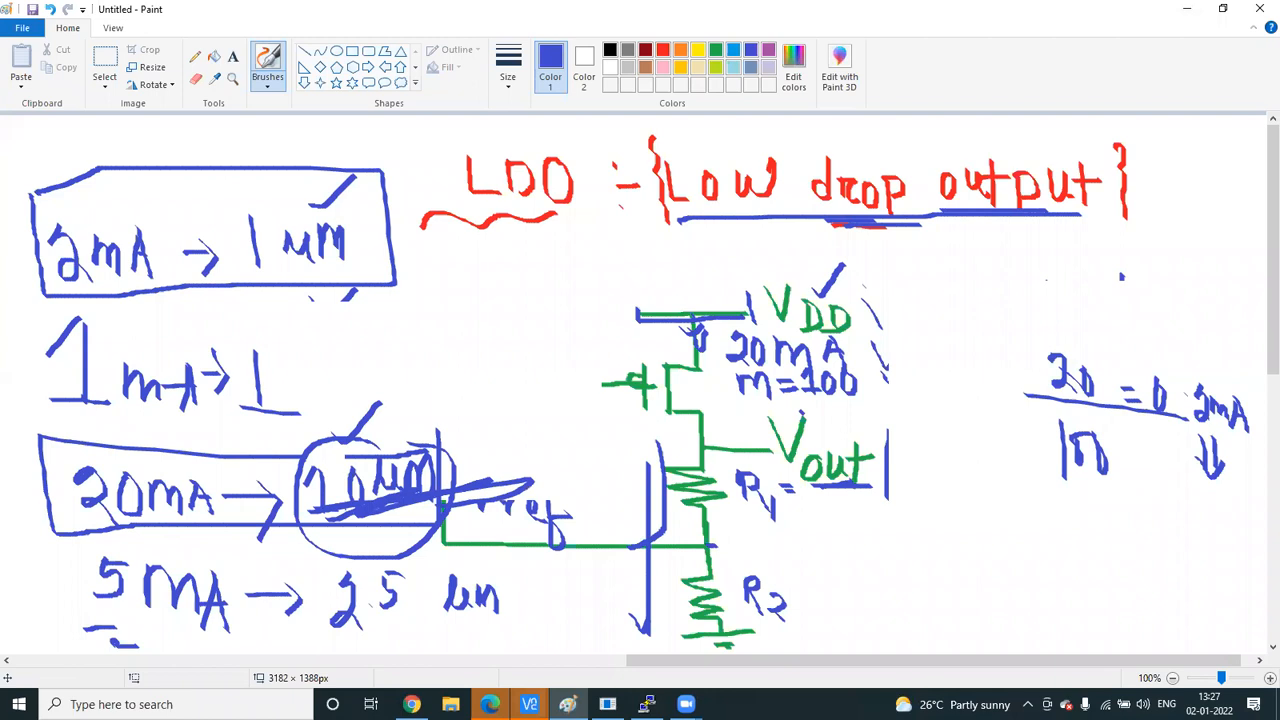
mouse_move(529, 704)
left_click(1232, 635)
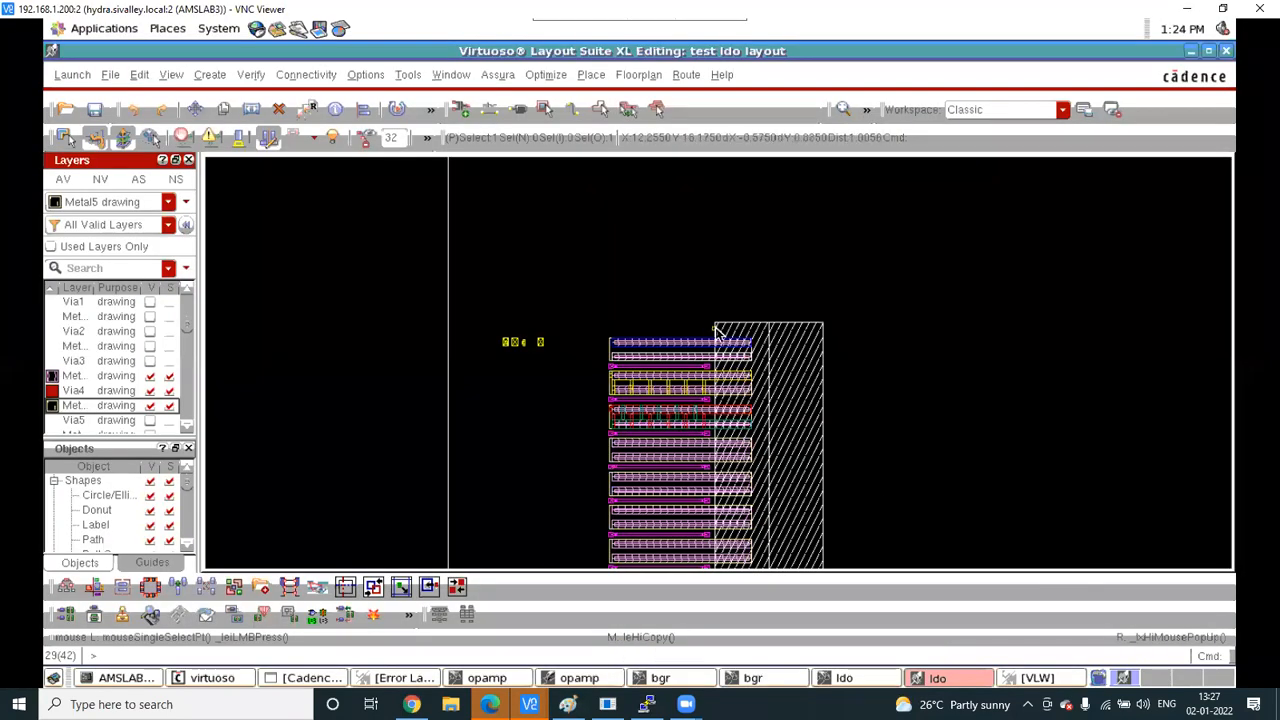
Deselect the vertical Metal6 strap at the right end of the array and leave the Copy command without copying
scroll(714, 334, "up", 2, "ctrl")
scroll(670, 317, "down", 1, "ctrl")
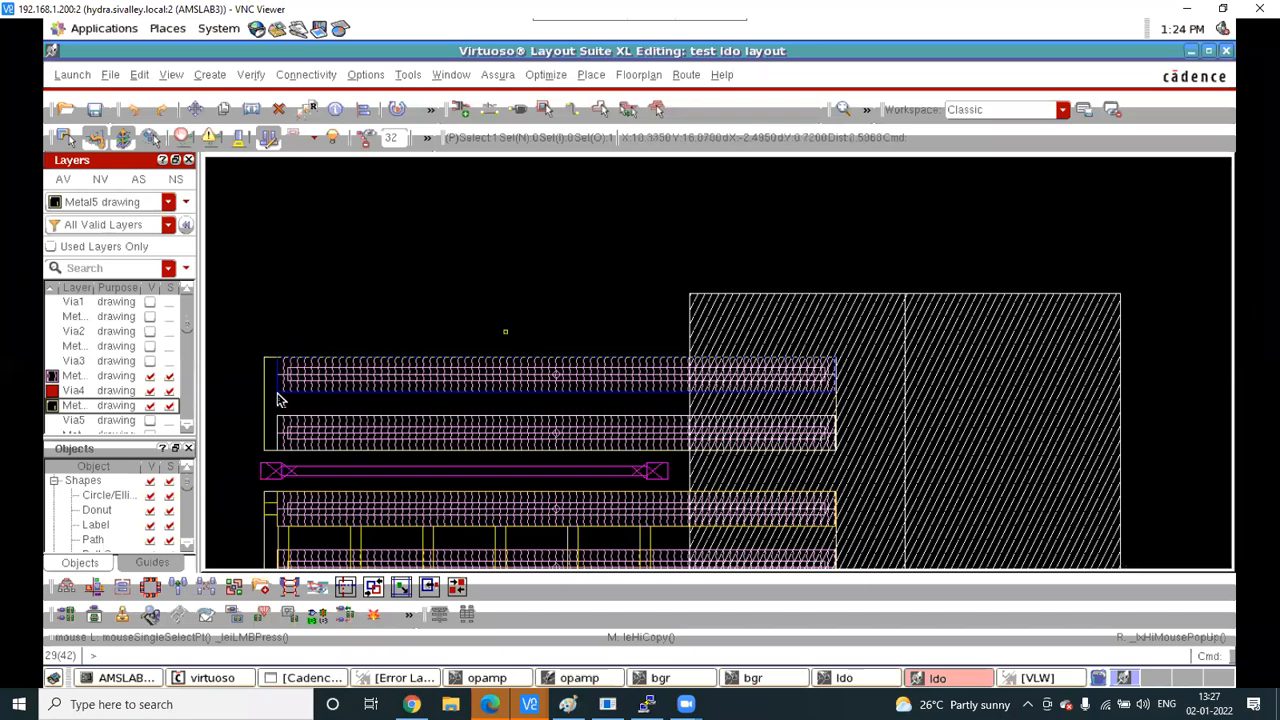
scroll(825, 325, "down", 2, "ctrl")
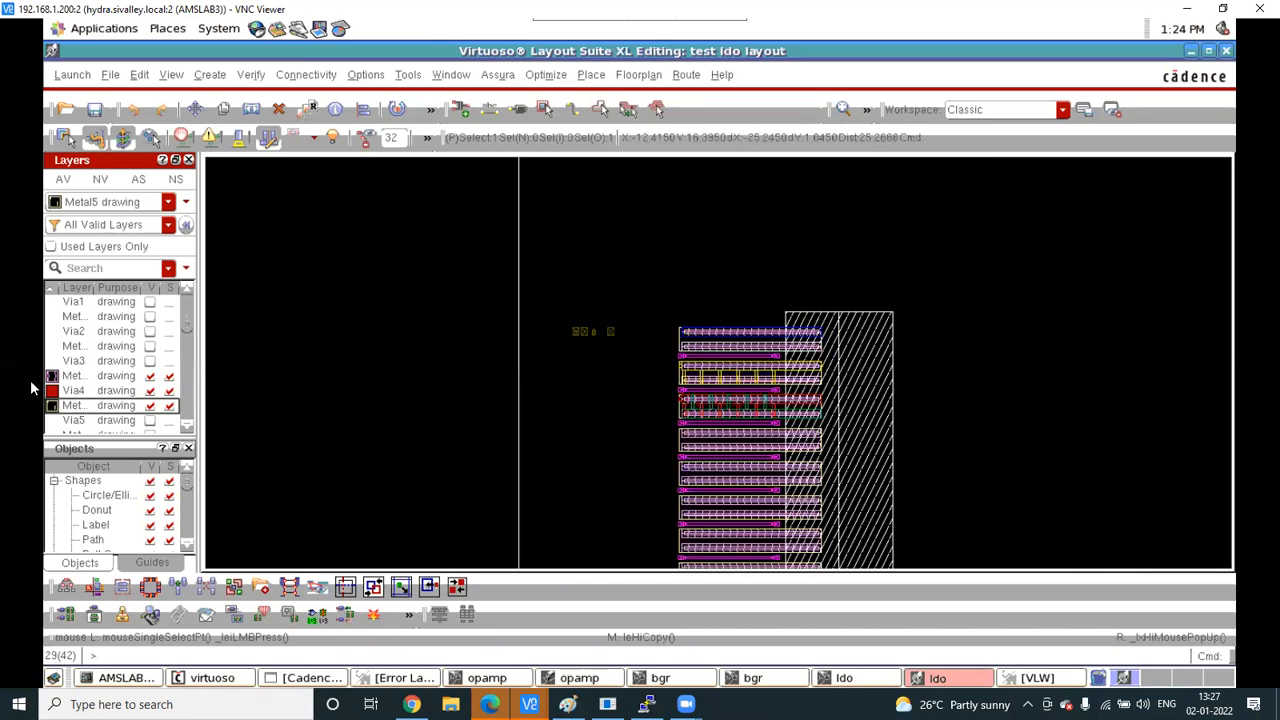
left_click(846, 337)
key("c")
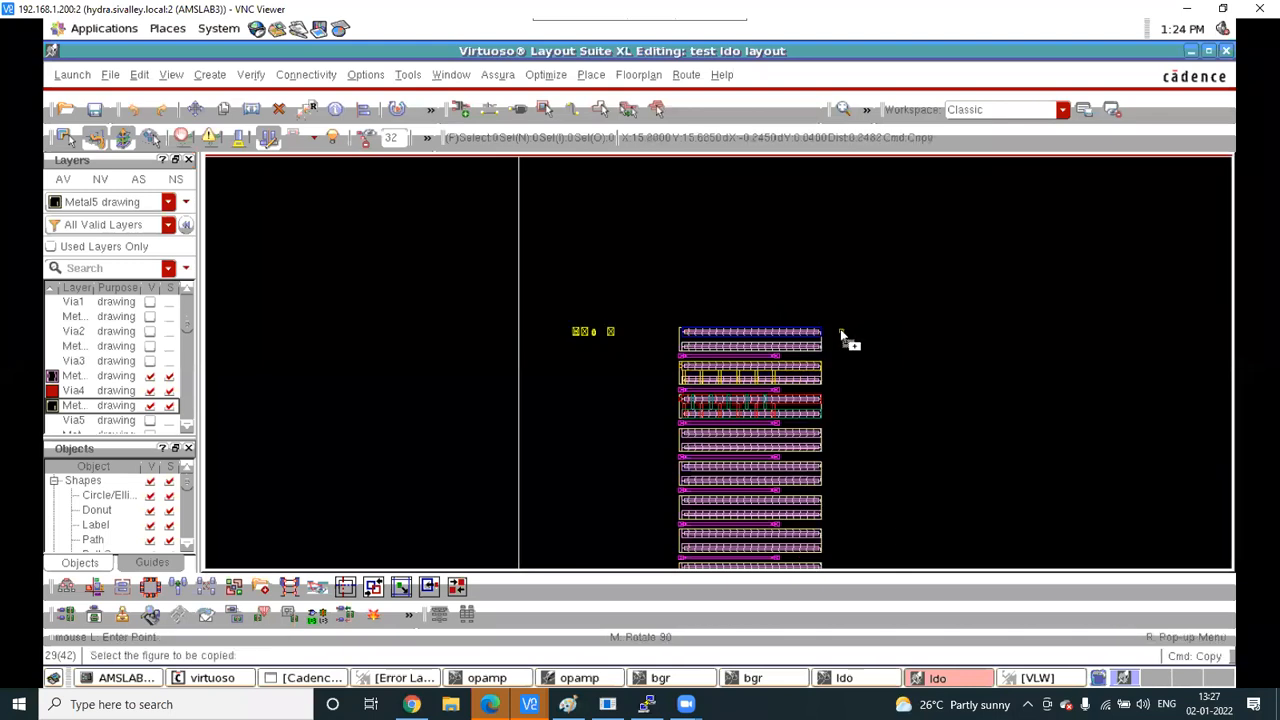
key("Escape")
scroll(783, 327, "up", 2, "ctrl")
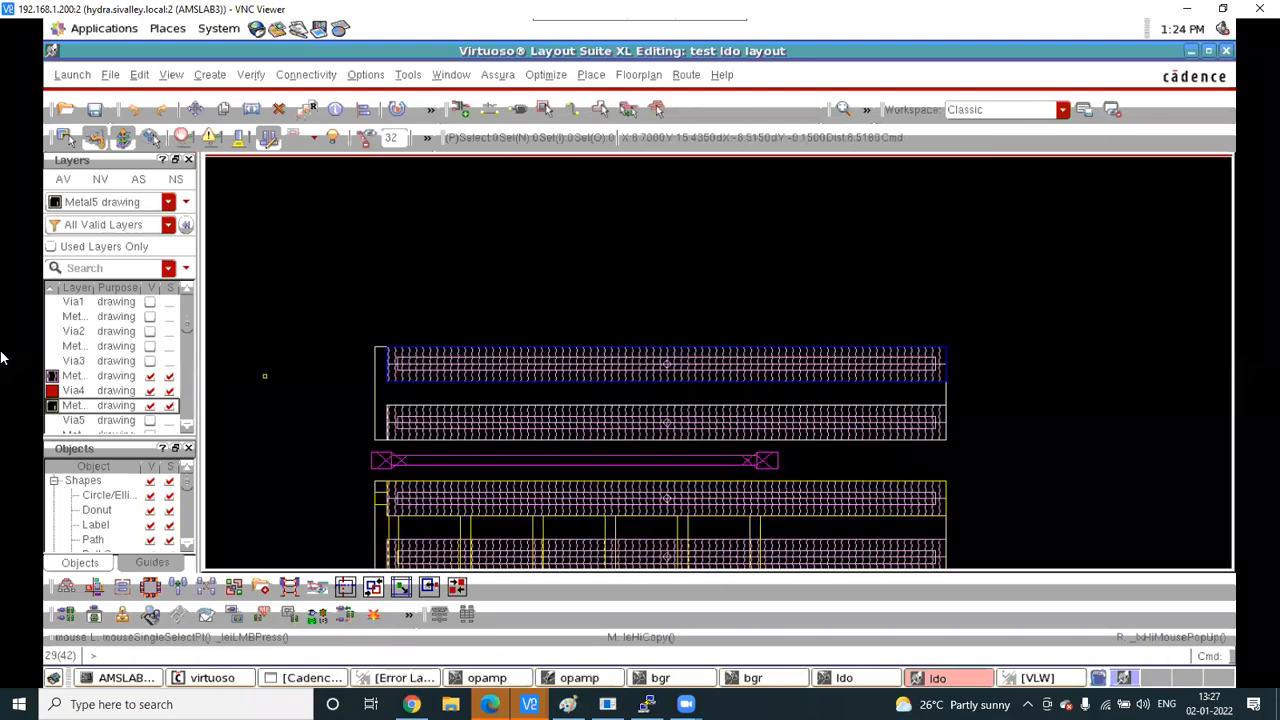
scroll(577, 286, "down", 1, "ctrl")
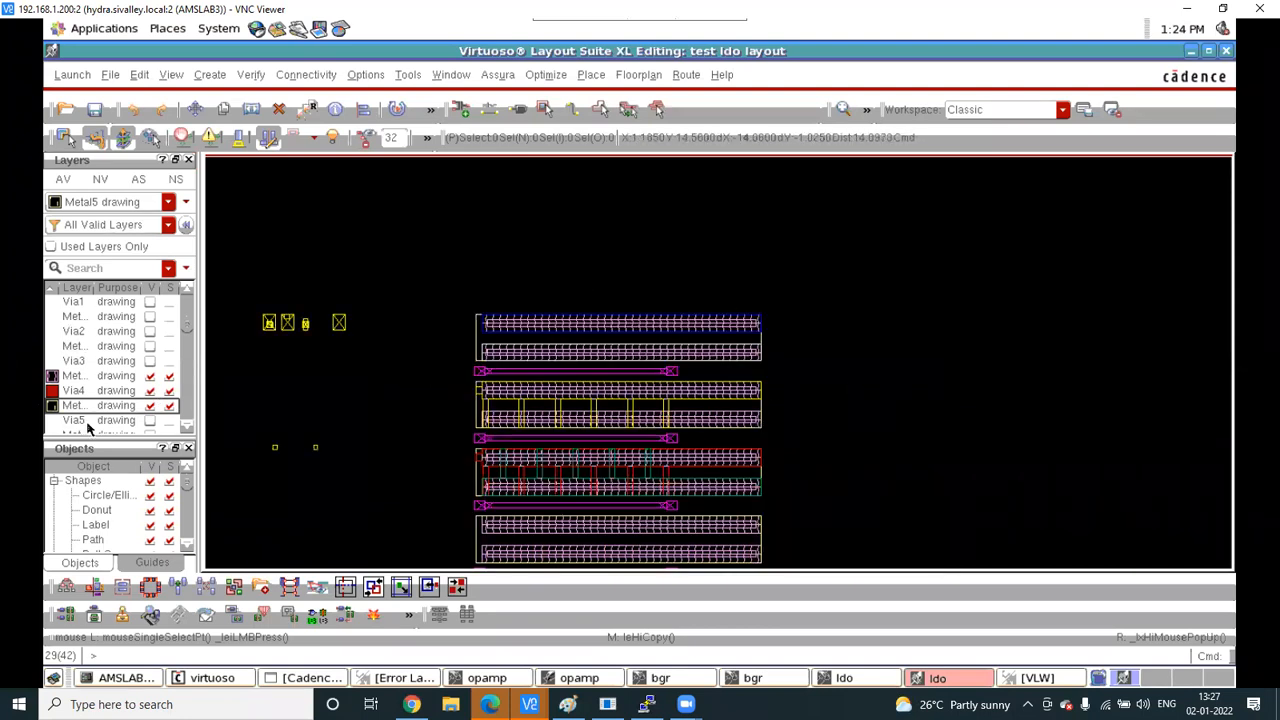
Display Metal6 and Via5 as well and examine both vertical straps over the transistor array
scroll(88, 420, "down", 2)
left_click(78, 346)
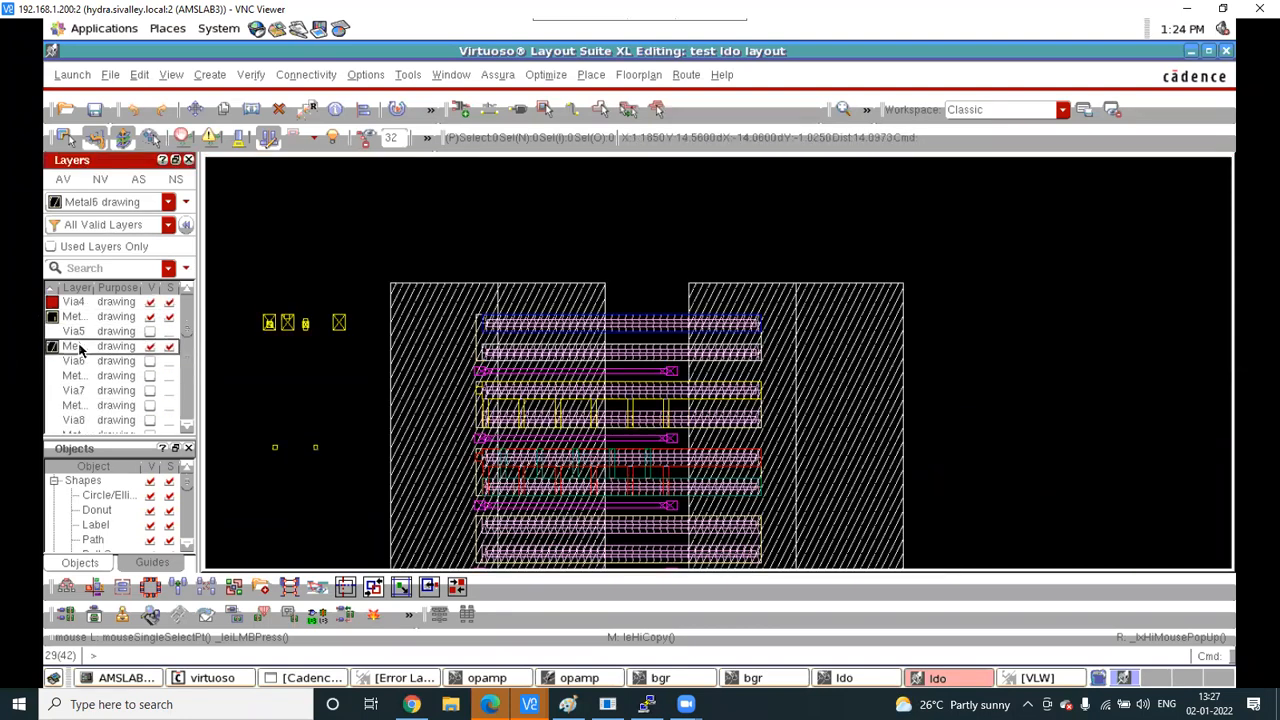
left_click(814, 327)
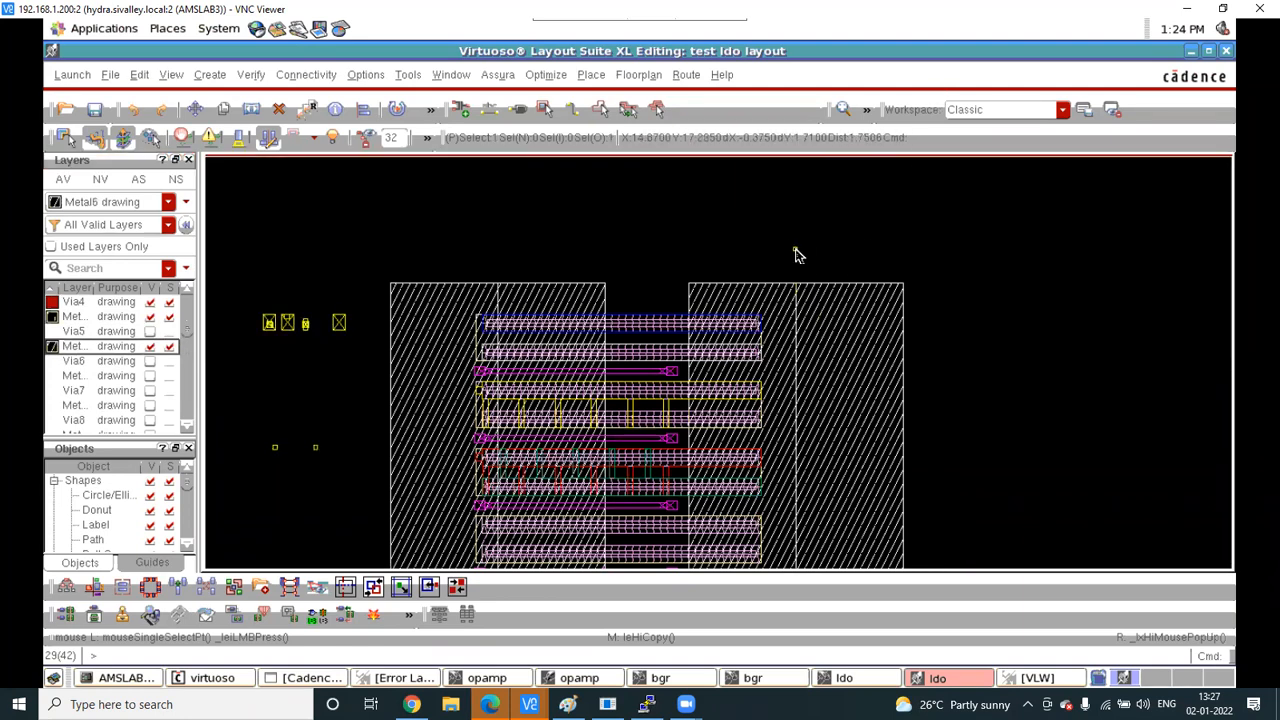
scroll(795, 255, "down", 1, "ctrl")
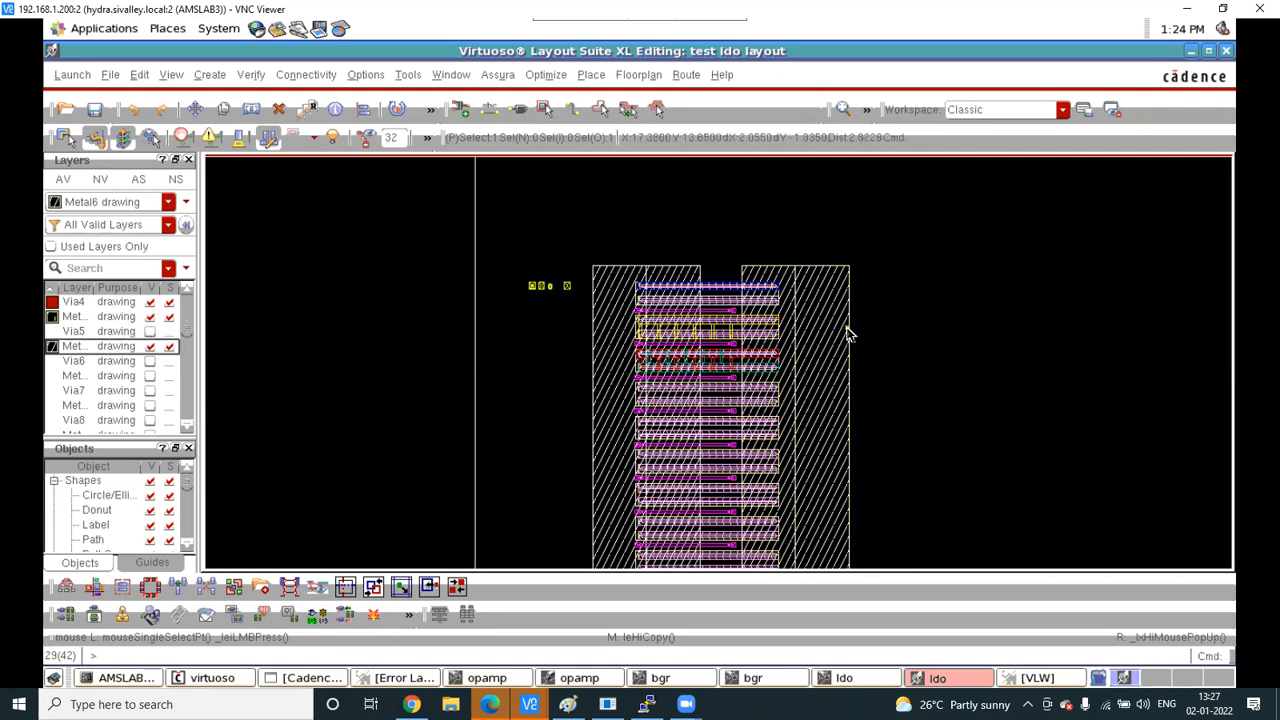
scroll(847, 335, "up", 1, "ctrl")
scroll(837, 309, "down", 1, "ctrl")
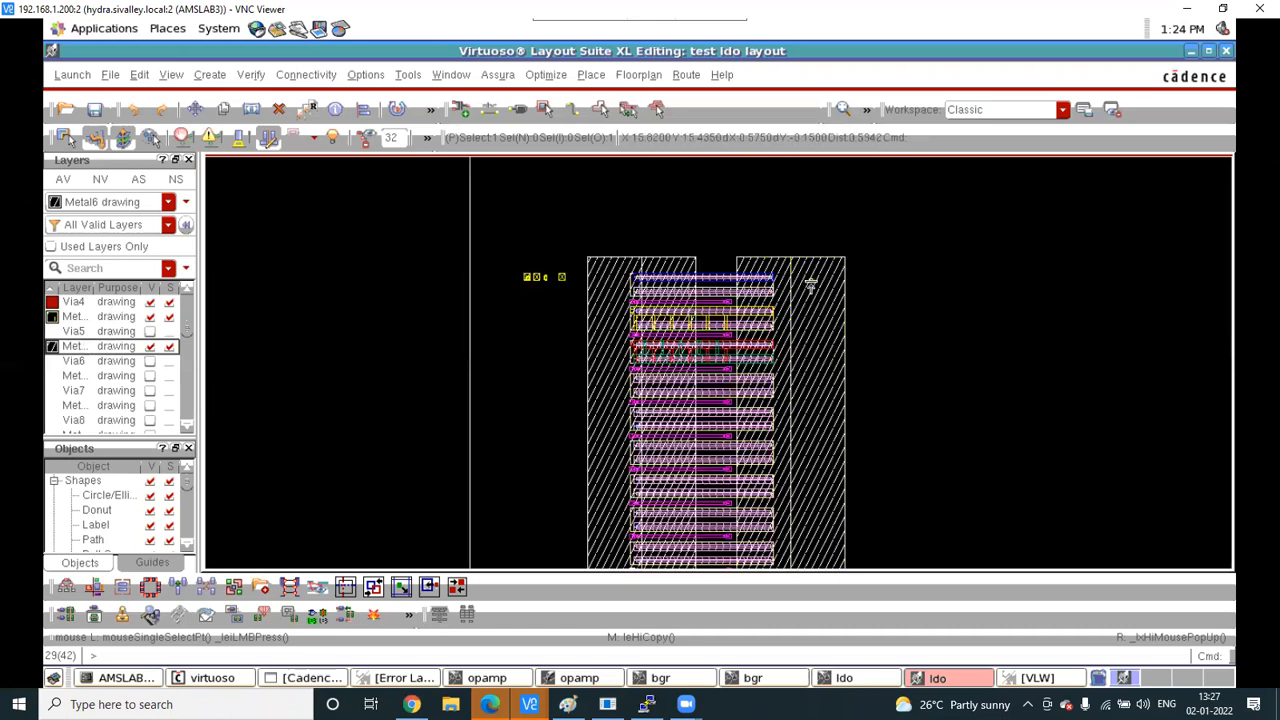
left_click(807, 228)
left_click(91, 328)
left_click(90, 316)
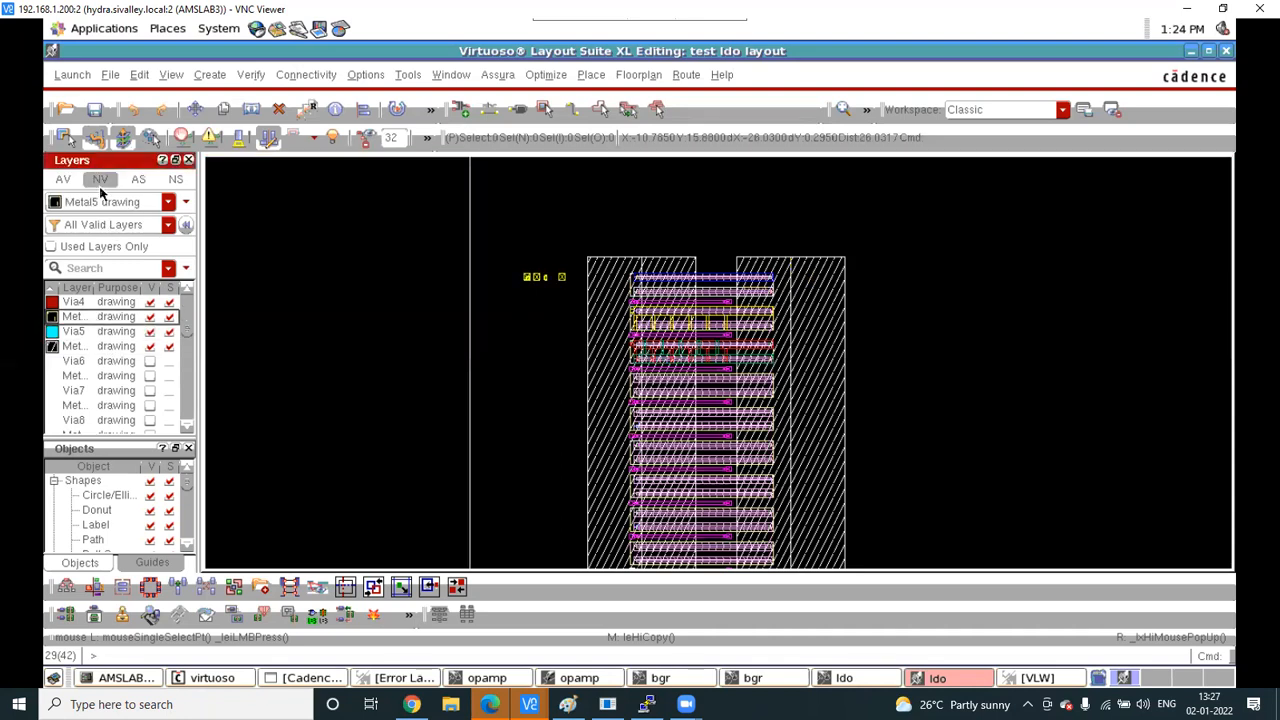
Hide all layers except Metal5, then display Via4 and Metal4 with Metal4 as the active drawing layer
left_click(100, 184)
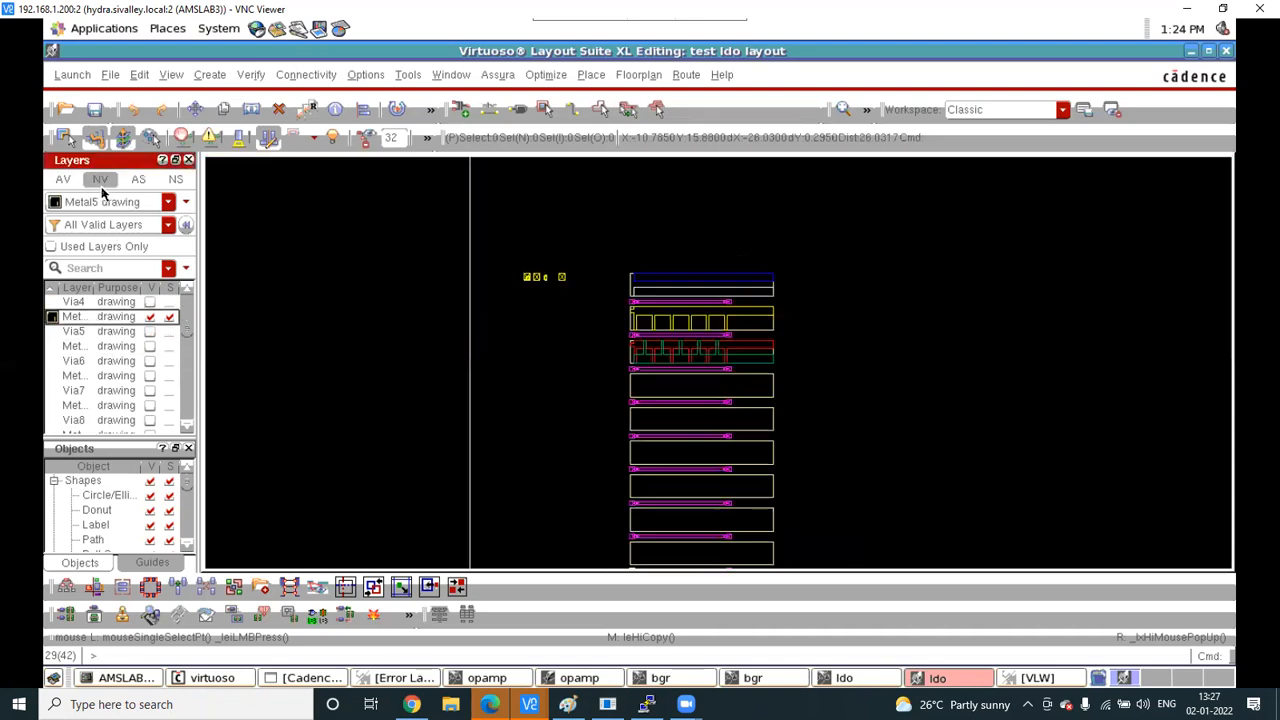
scroll(88, 322, "up", 1)
left_click(77, 345)
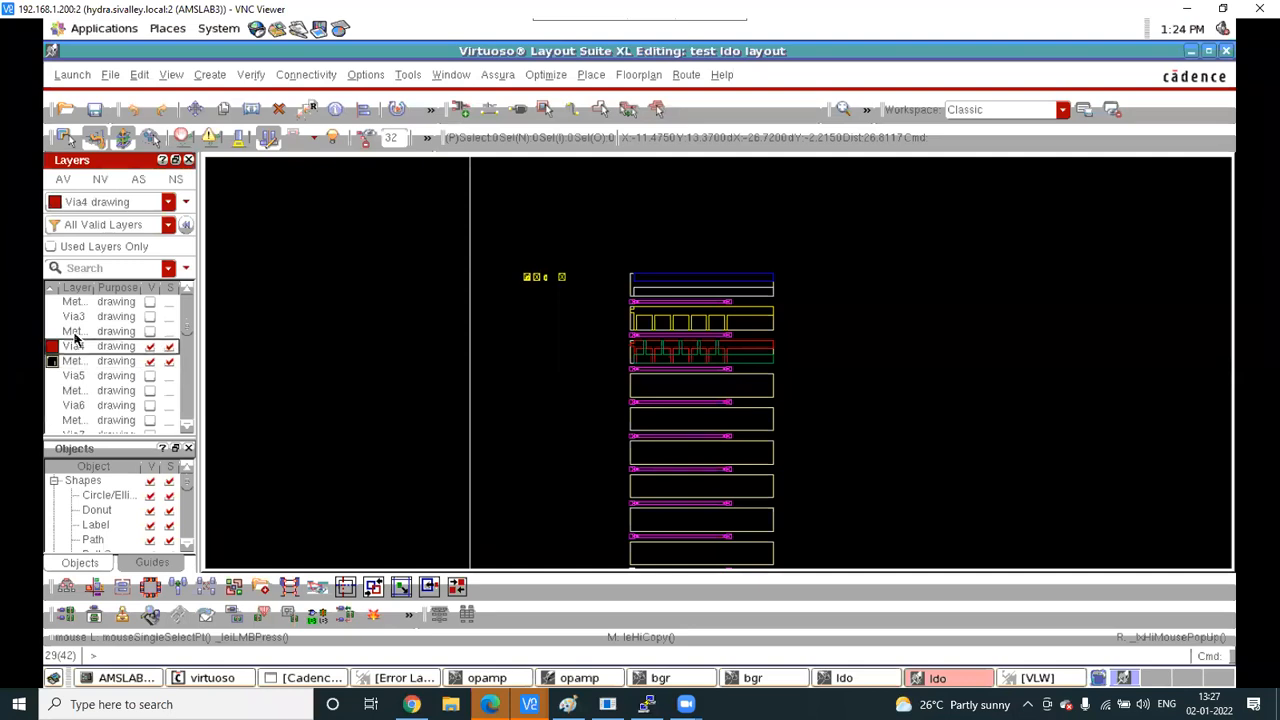
left_click(76, 332)
key("ctrl+z")
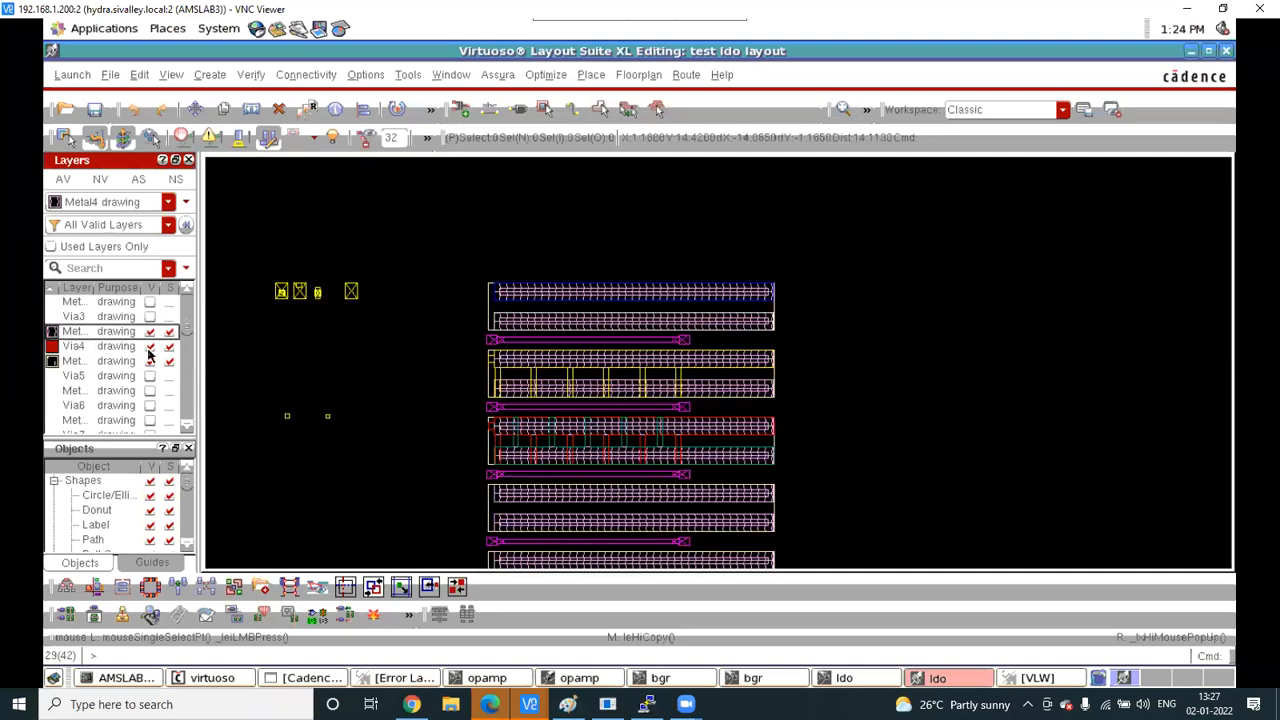
scroll(148, 355, "up", 1)
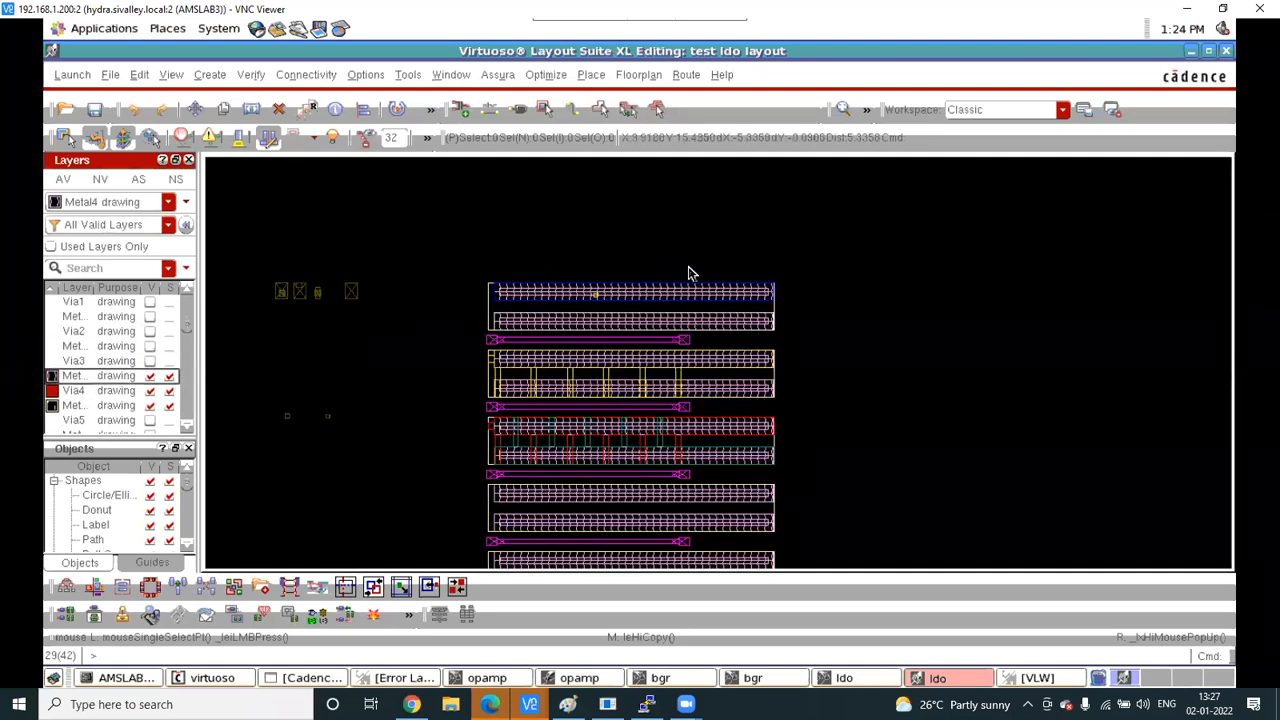
Show Metal6 in the layout and change the wide vertical path on the right side of the array from Metal6 to Metal5 drawing
left_click(100, 420)
left_click(80, 391)
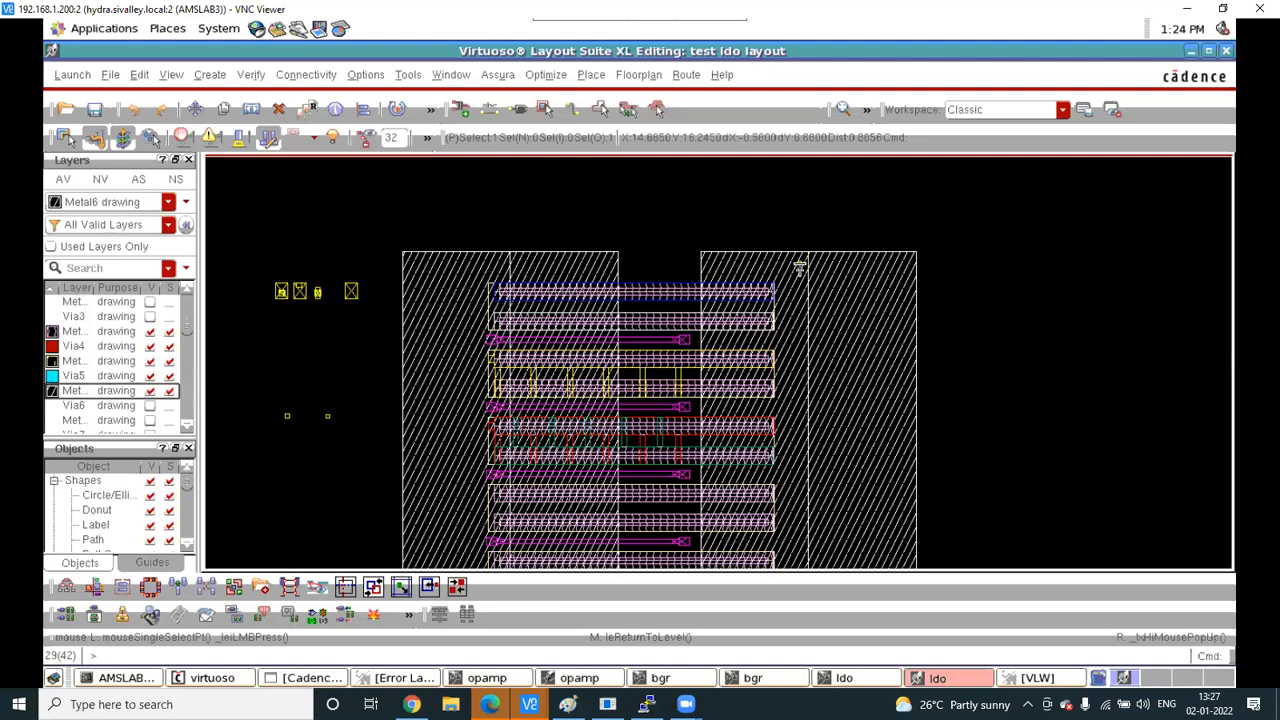
left_click(809, 234)
key("q")
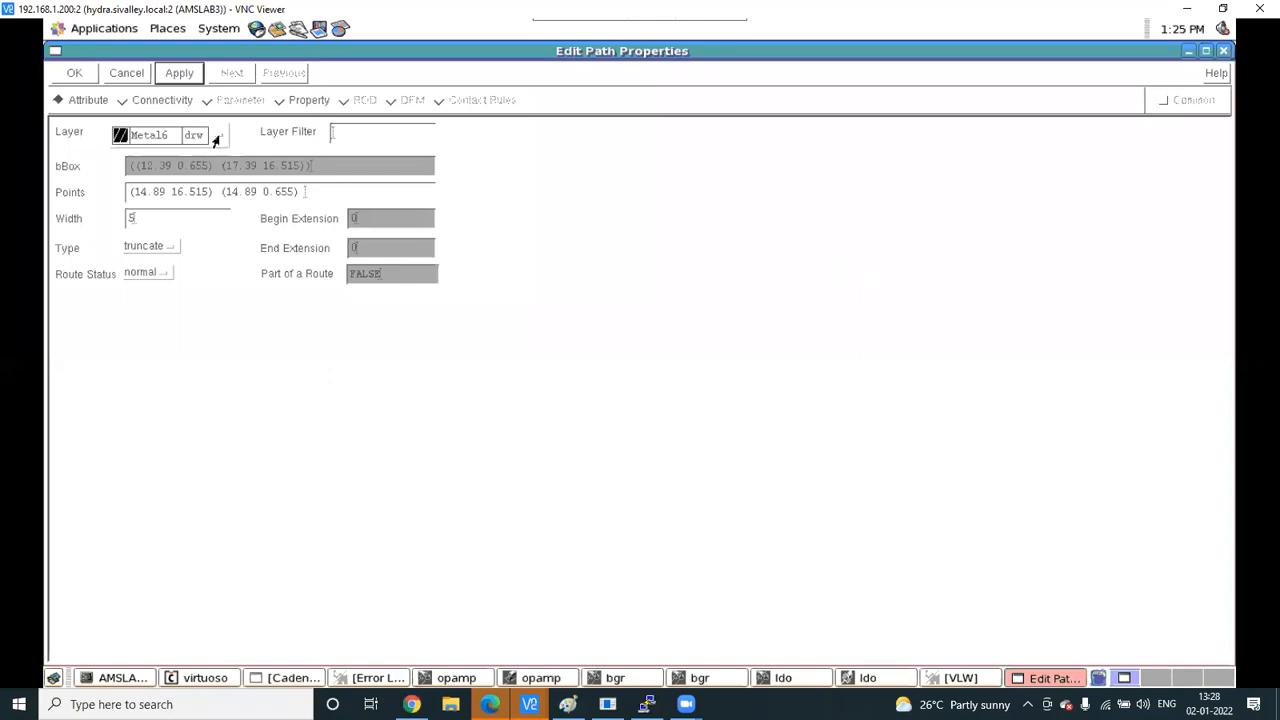
left_click(215, 140)
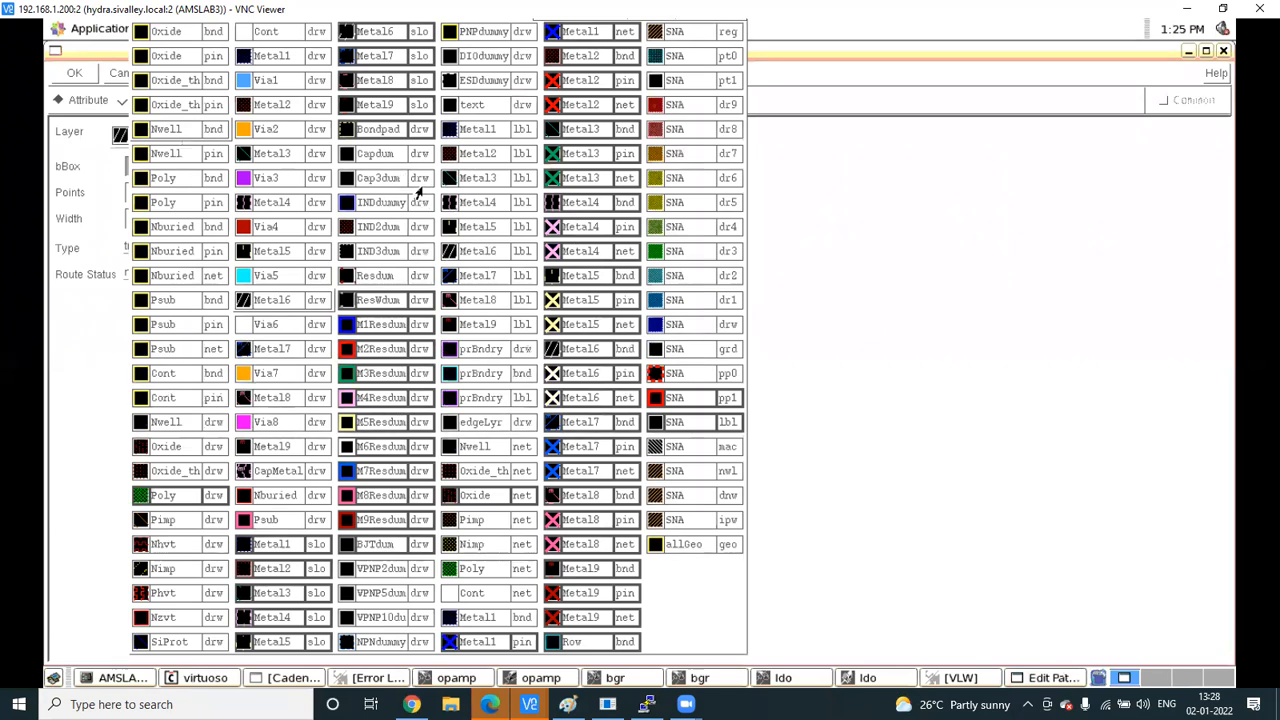
left_click(281, 256)
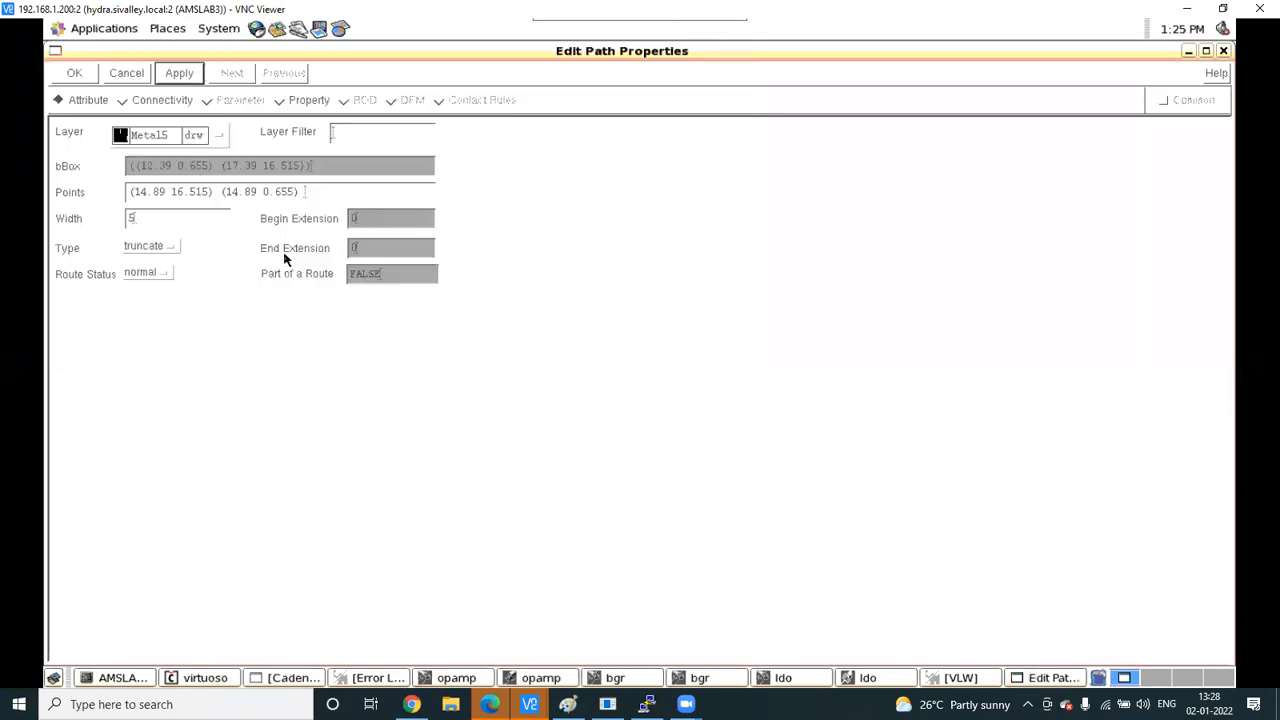
left_click(179, 74)
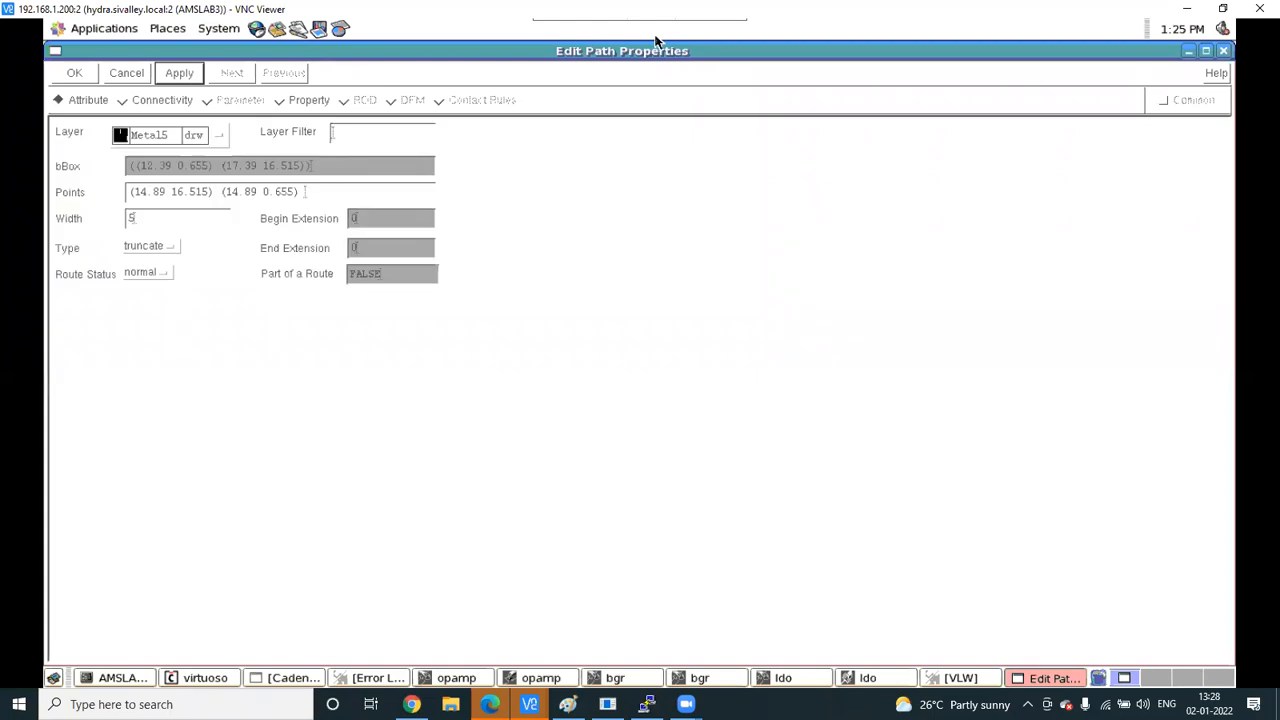
left_click(1188, 52)
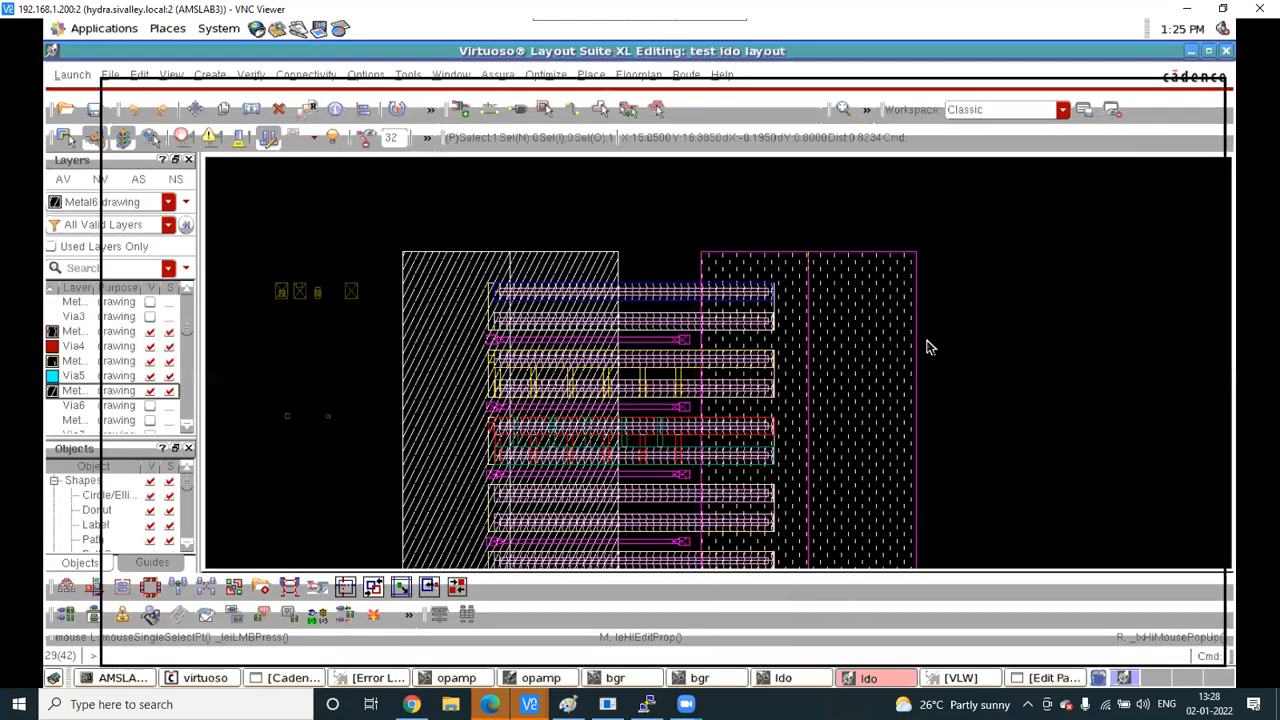
Change the layer of the other wide vertical path, left of the array, to Metal5 drawing and deselect it
left_click(452, 274)
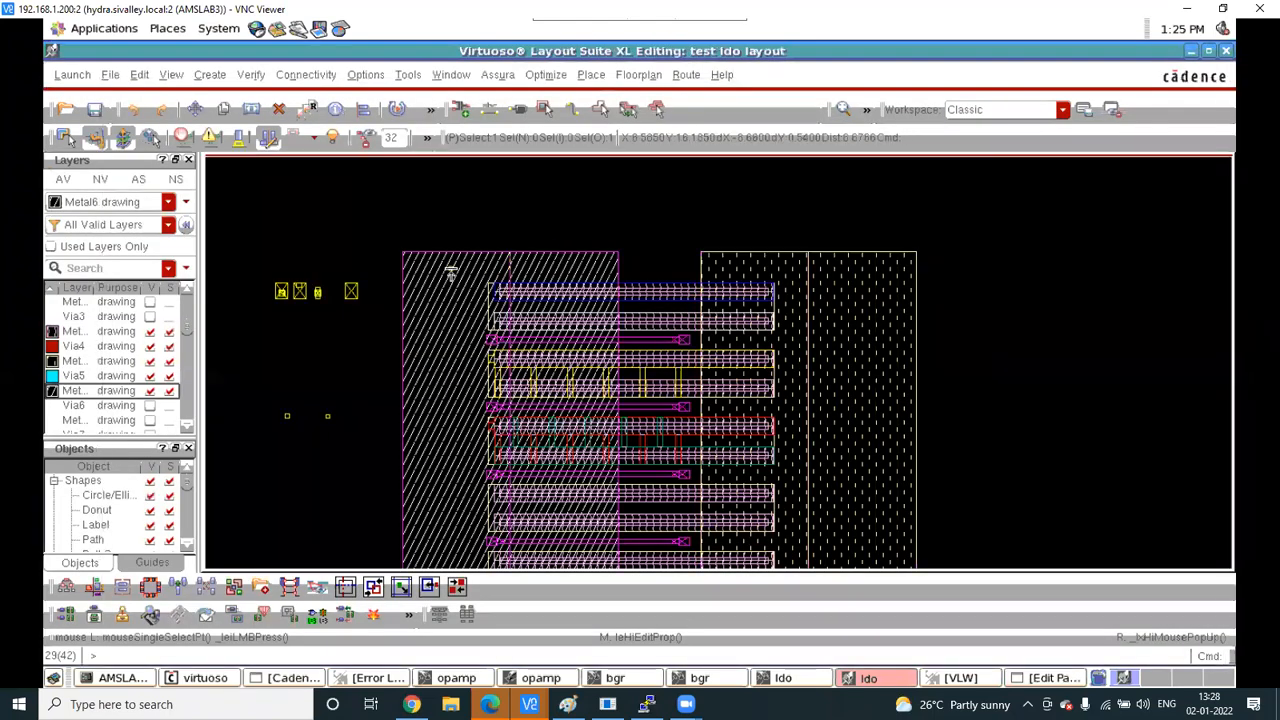
key("q")
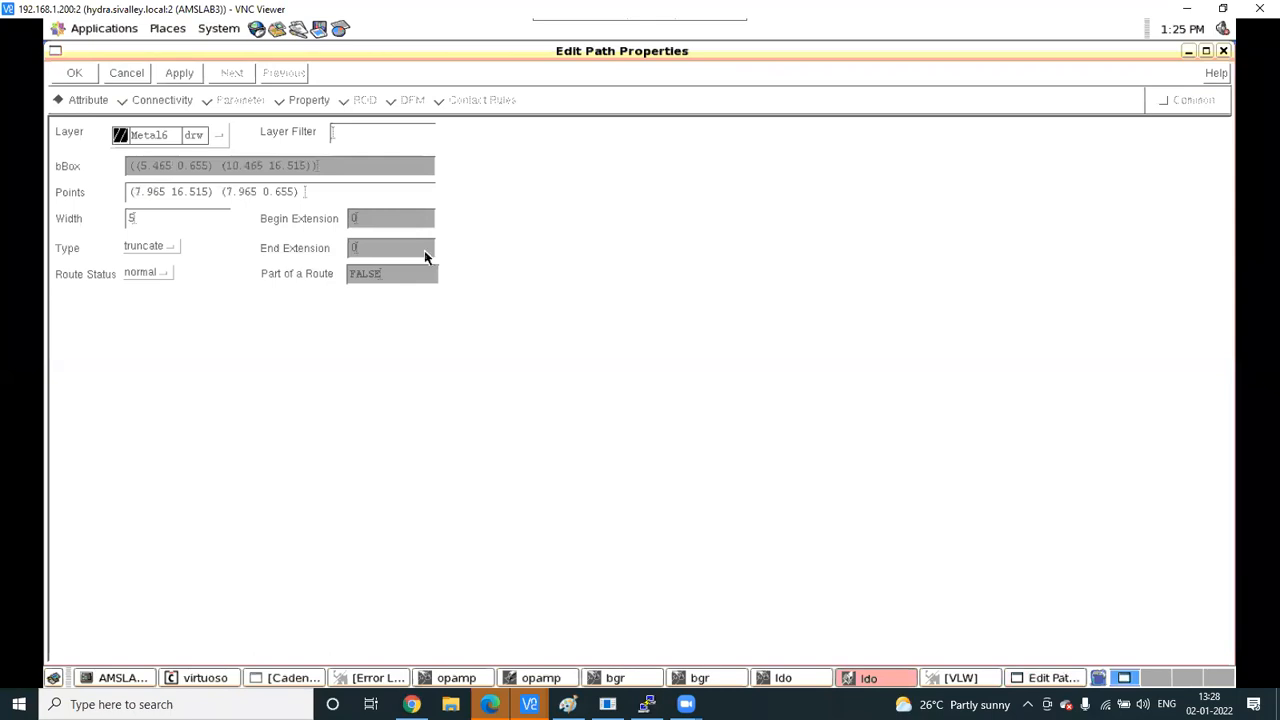
left_click(216, 138)
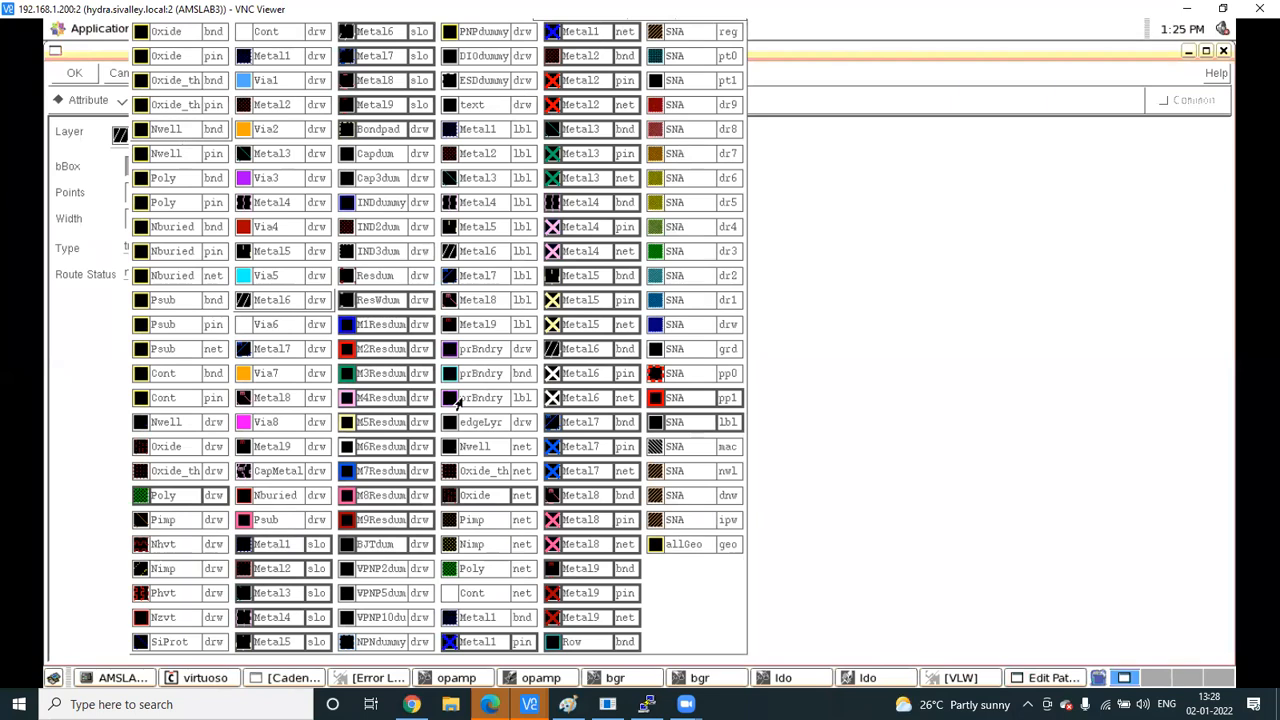
left_click(274, 252)
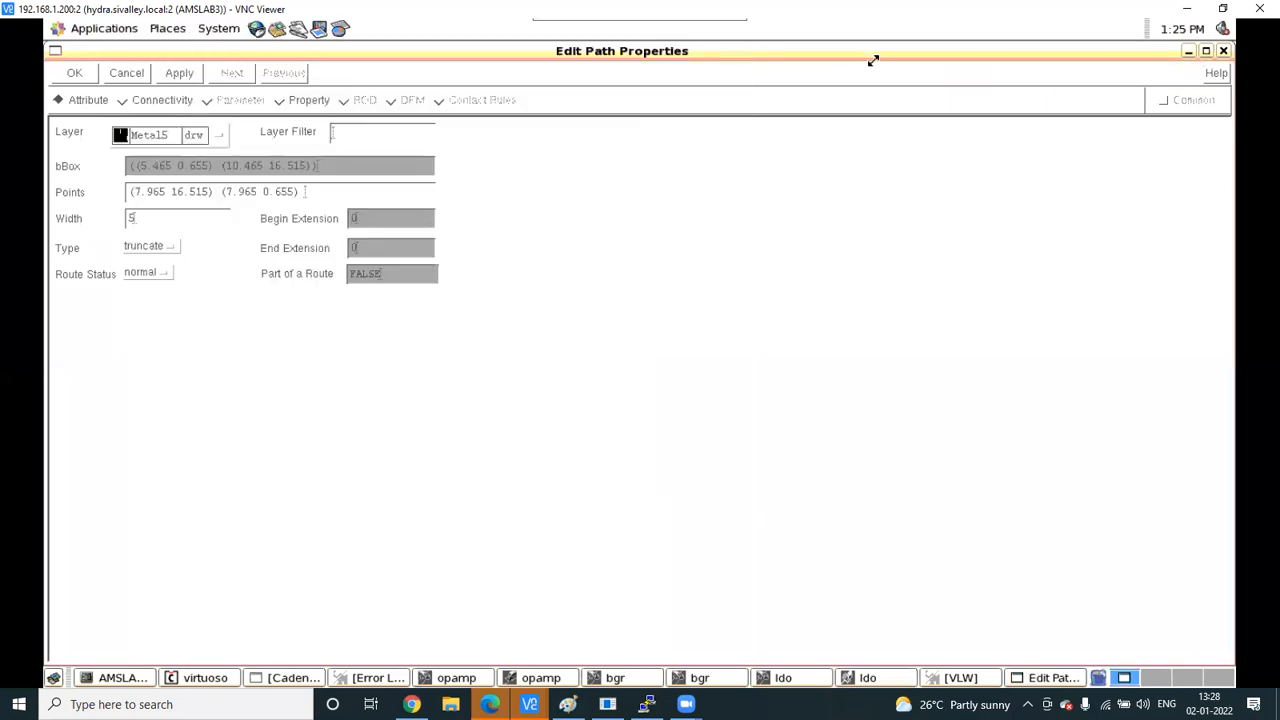
left_click(176, 73)
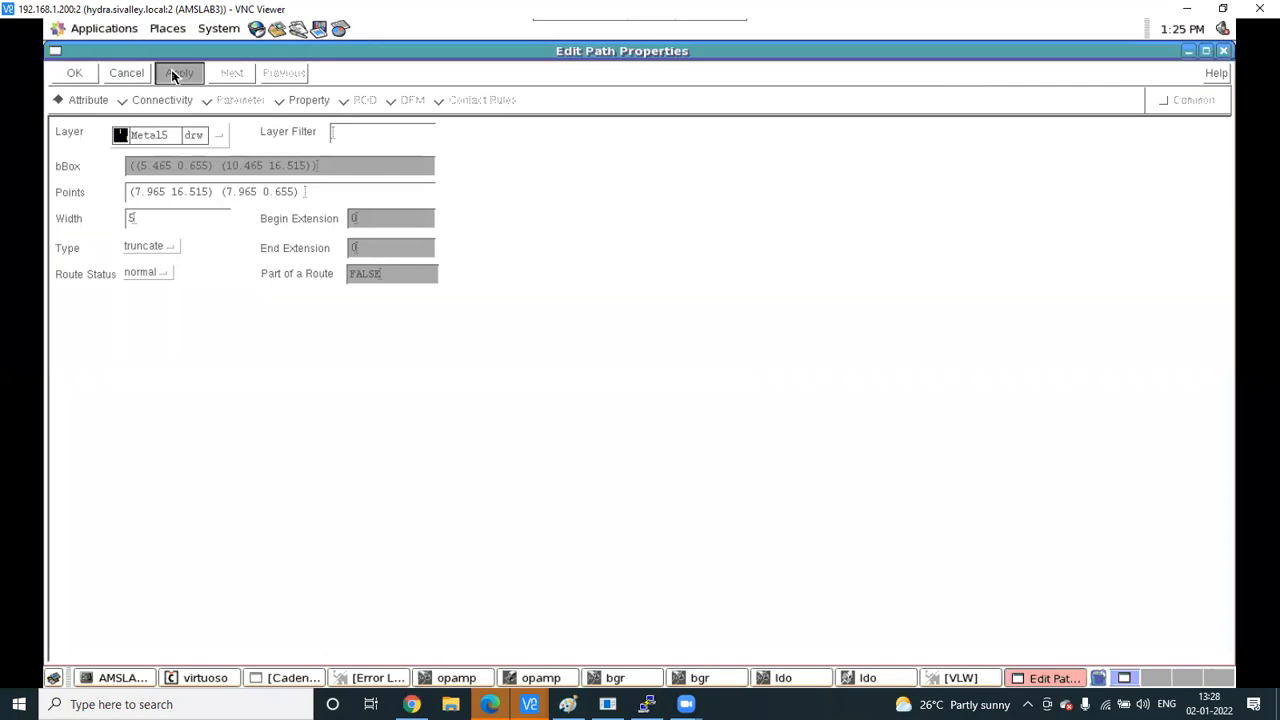
left_click(1188, 51)
left_click(697, 207)
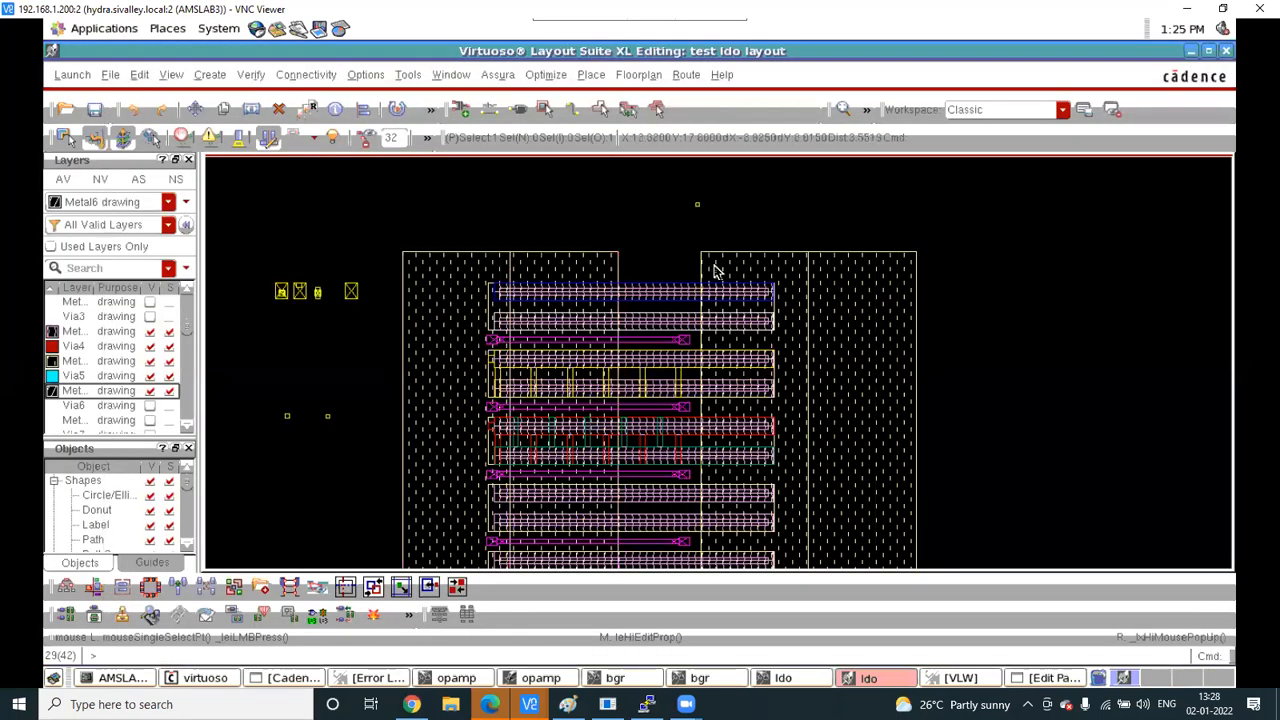
Create a Via4 array where the topmost Metal4 strip crosses the right-hand Metal5 path
scroll(715, 267, "down", 1)
scroll(718, 273, "up", 1)
scroll(718, 278, "up", 1)
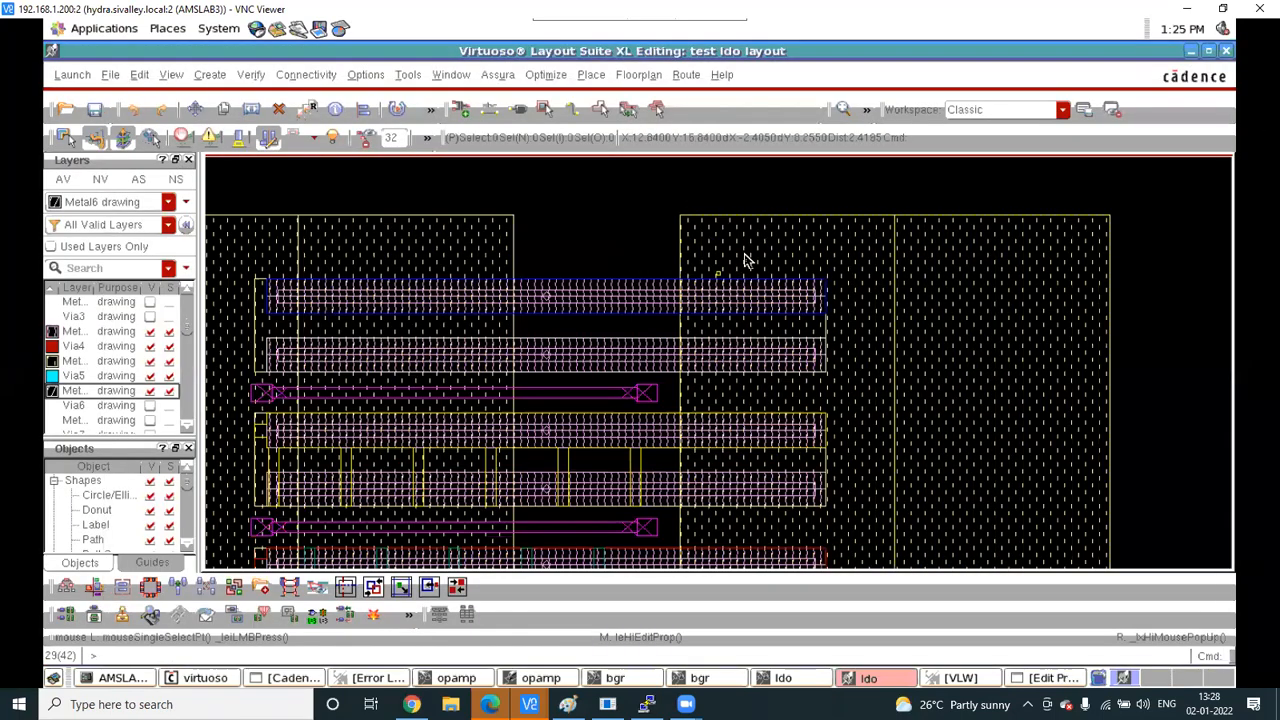
scroll(748, 259, "down", 2)
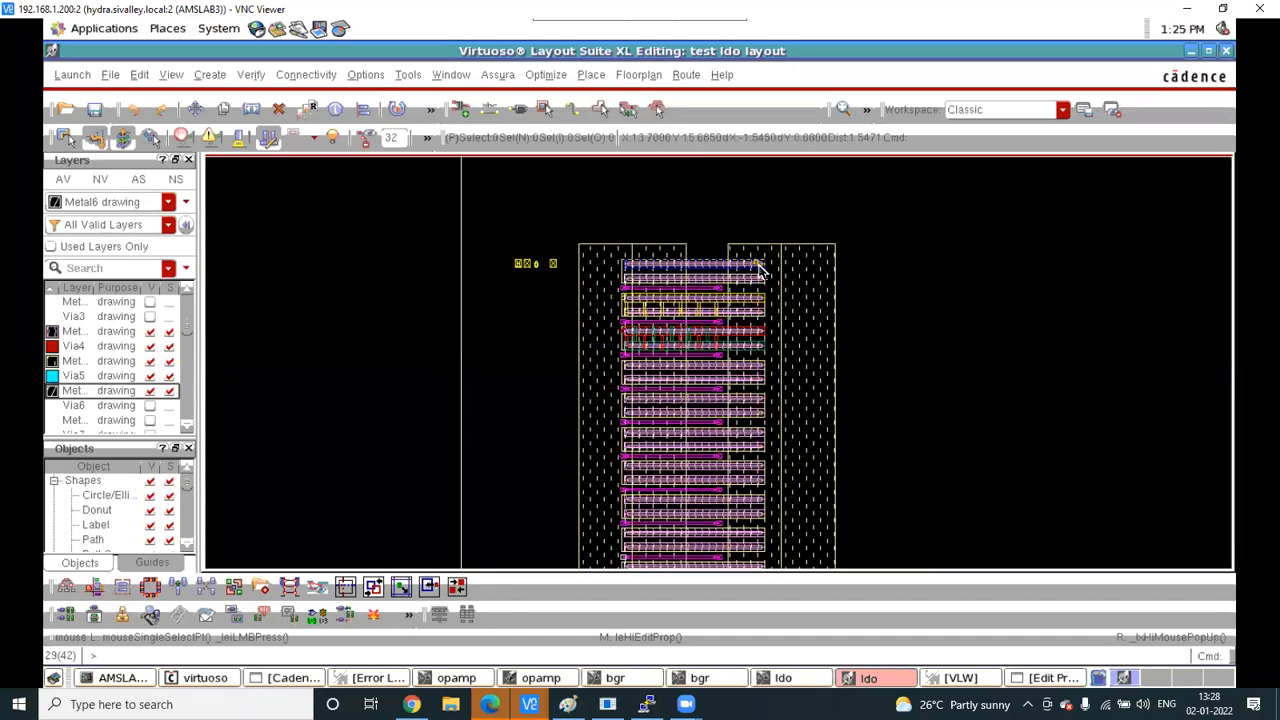
scroll(760, 263, "up", 2)
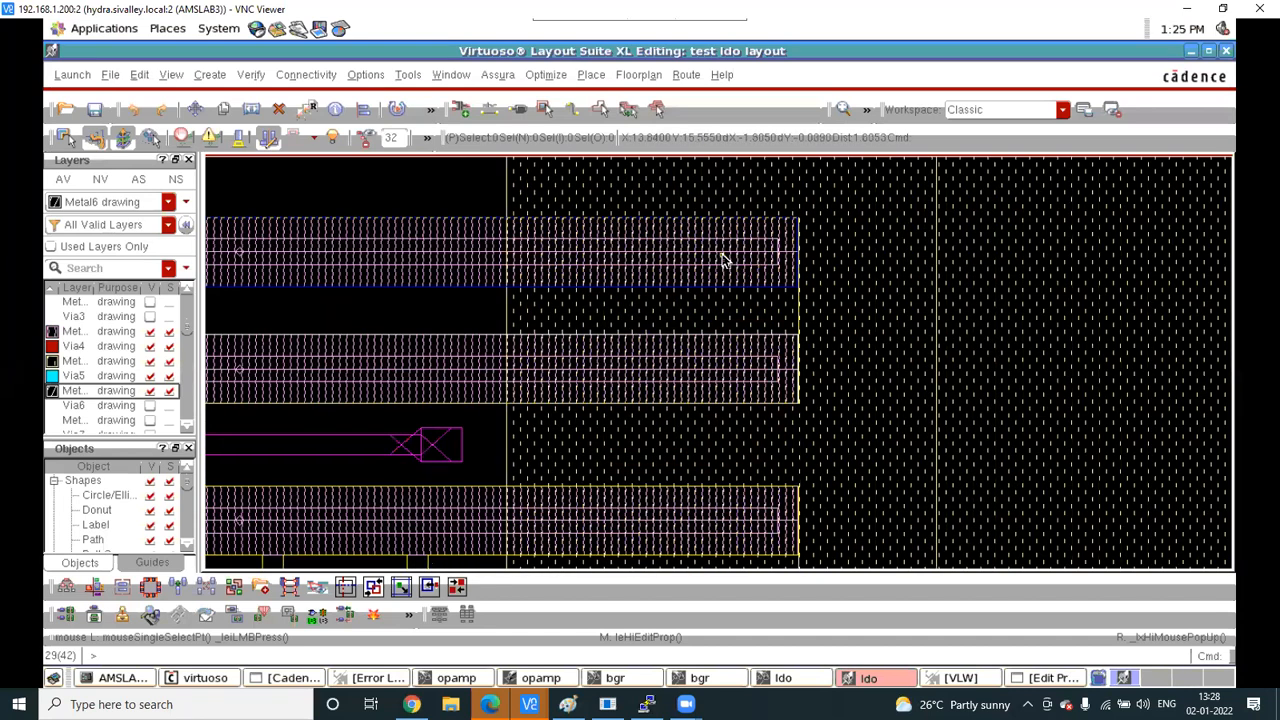
key("o")
left_click(720, 256)
left_click(720, 252)
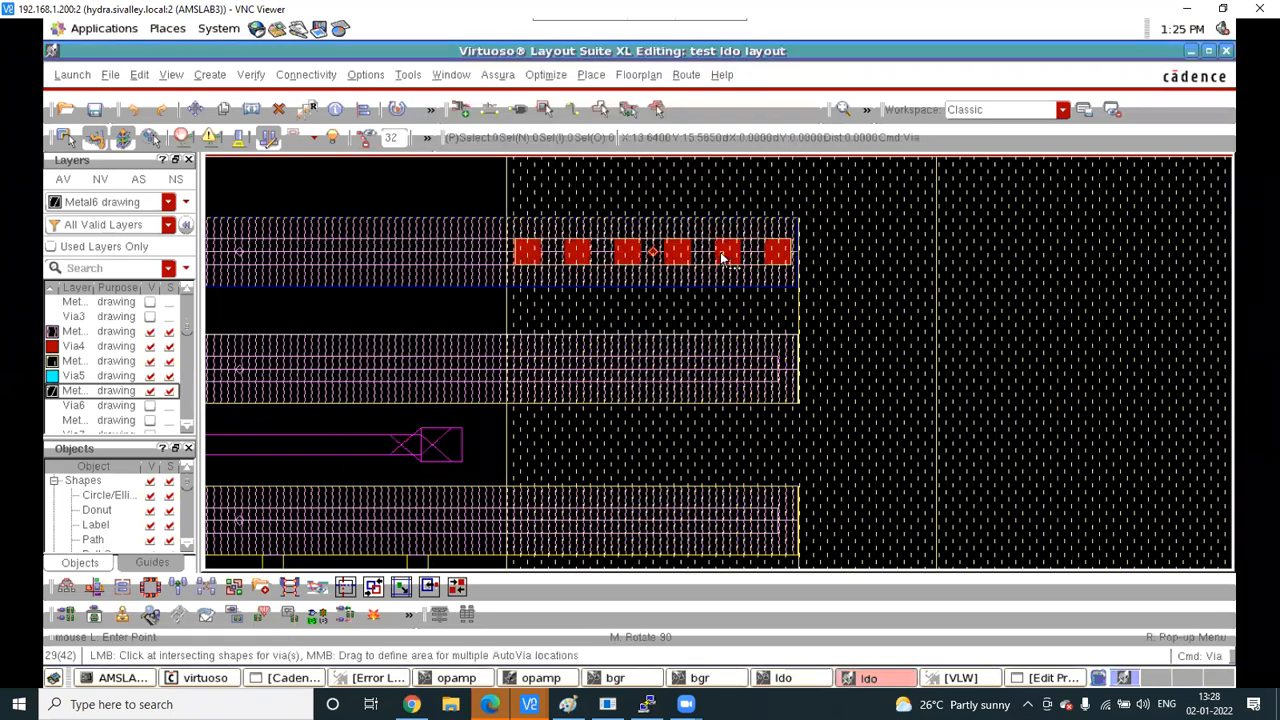
Add Via4 arrays on the second through sixth Metal4 strips, connecting even strips to the left Metal5 path and odd strips to the right one
scroll(720, 252, "down", 2)
scroll(726, 243, "up", 1)
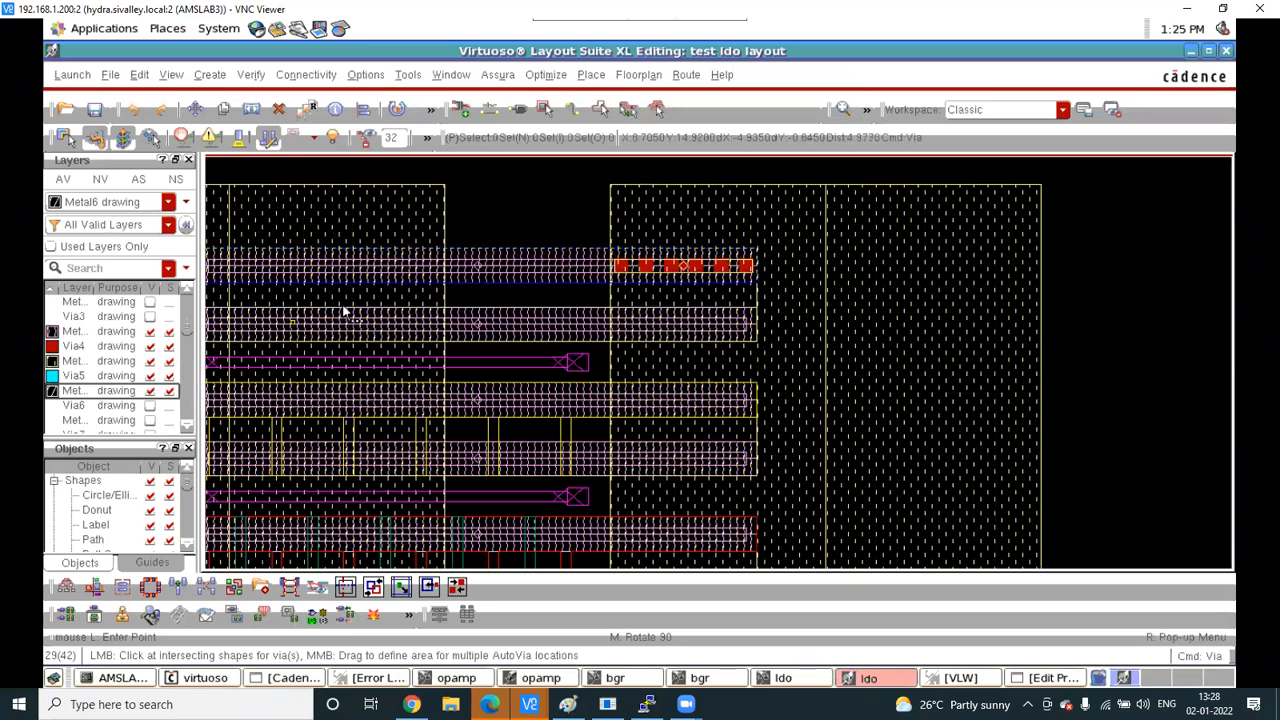
scroll(425, 297, "down", 1)
scroll(425, 292, "down", 1)
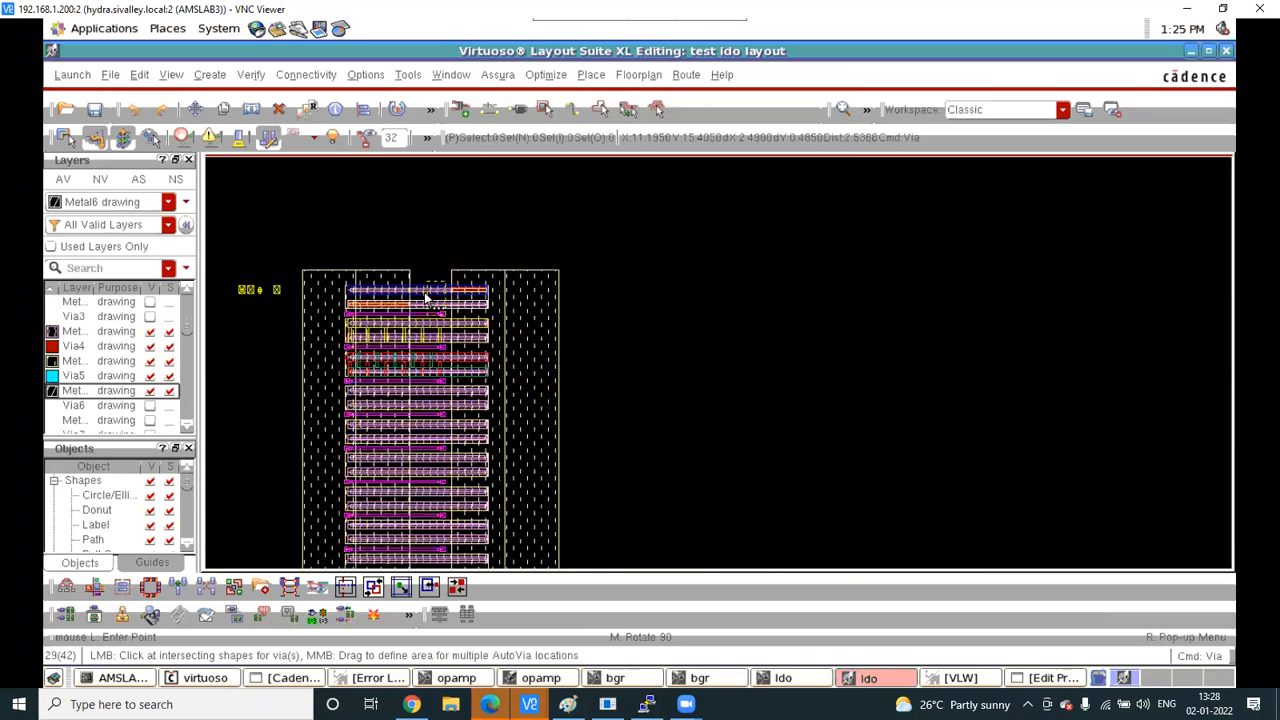
scroll(378, 298, "up", 1)
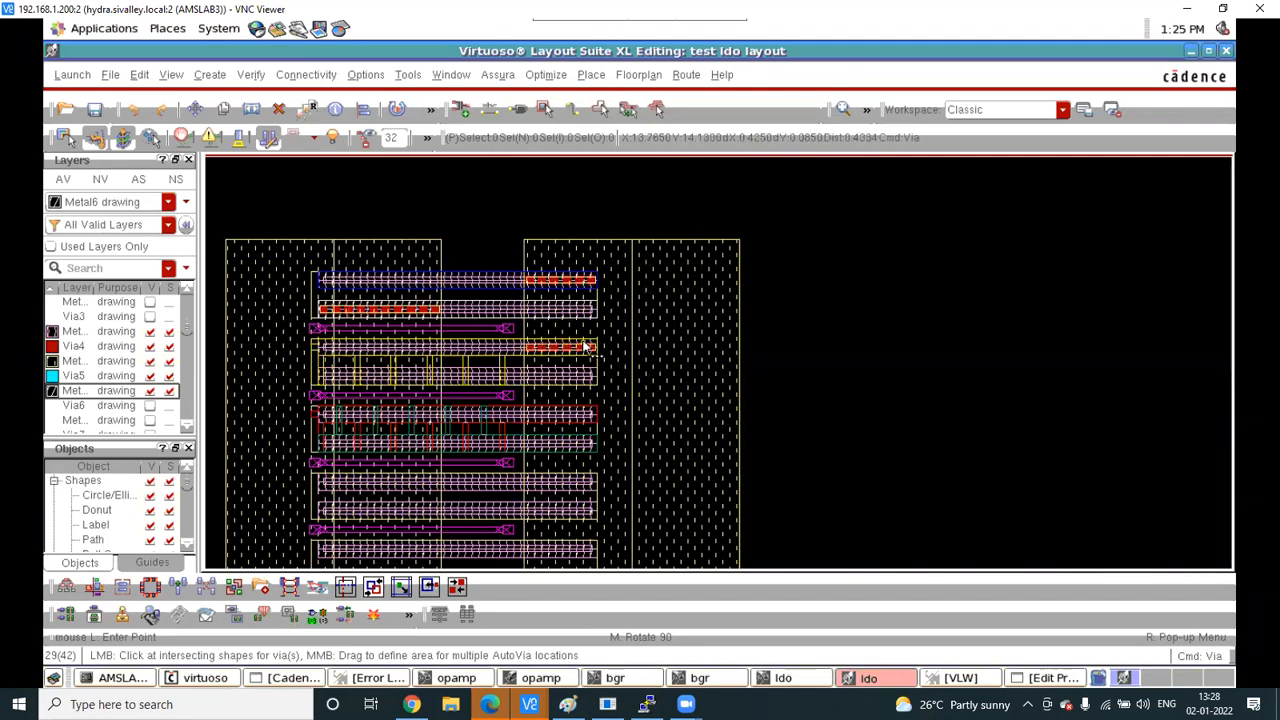
scroll(589, 346, "up", 1)
scroll(607, 378, "down", 1)
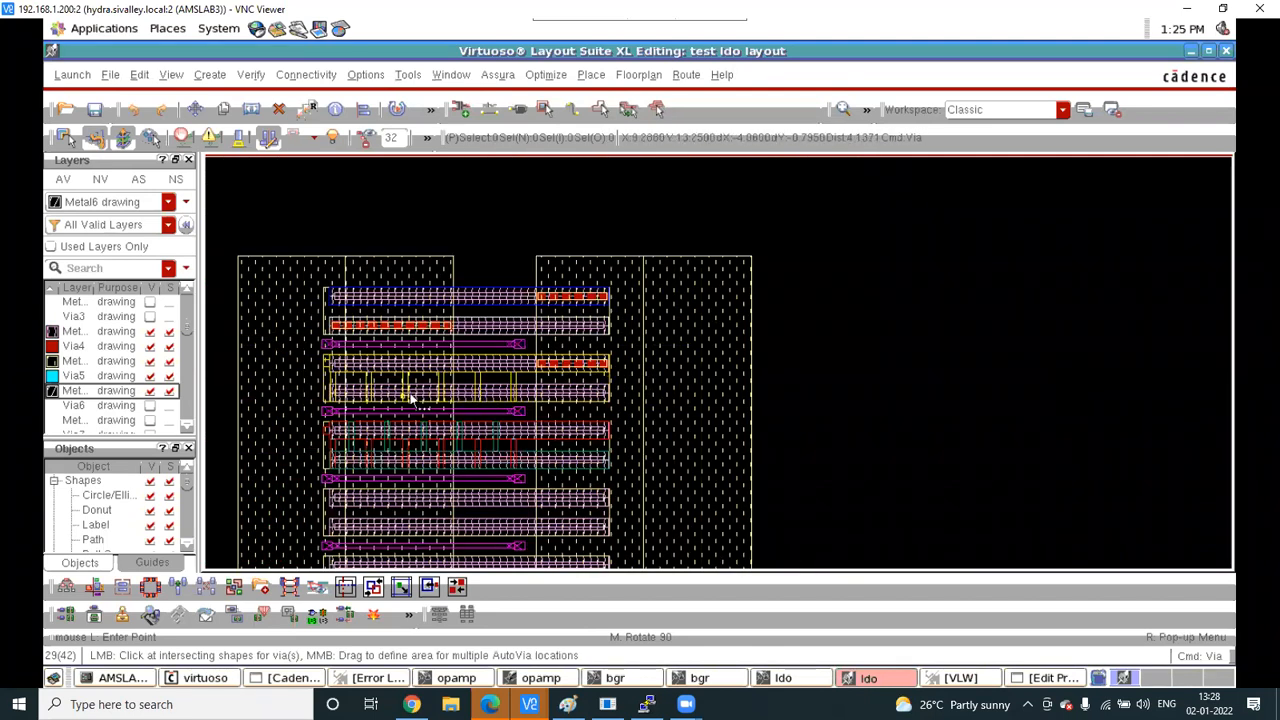
scroll(410, 392, "up", 1)
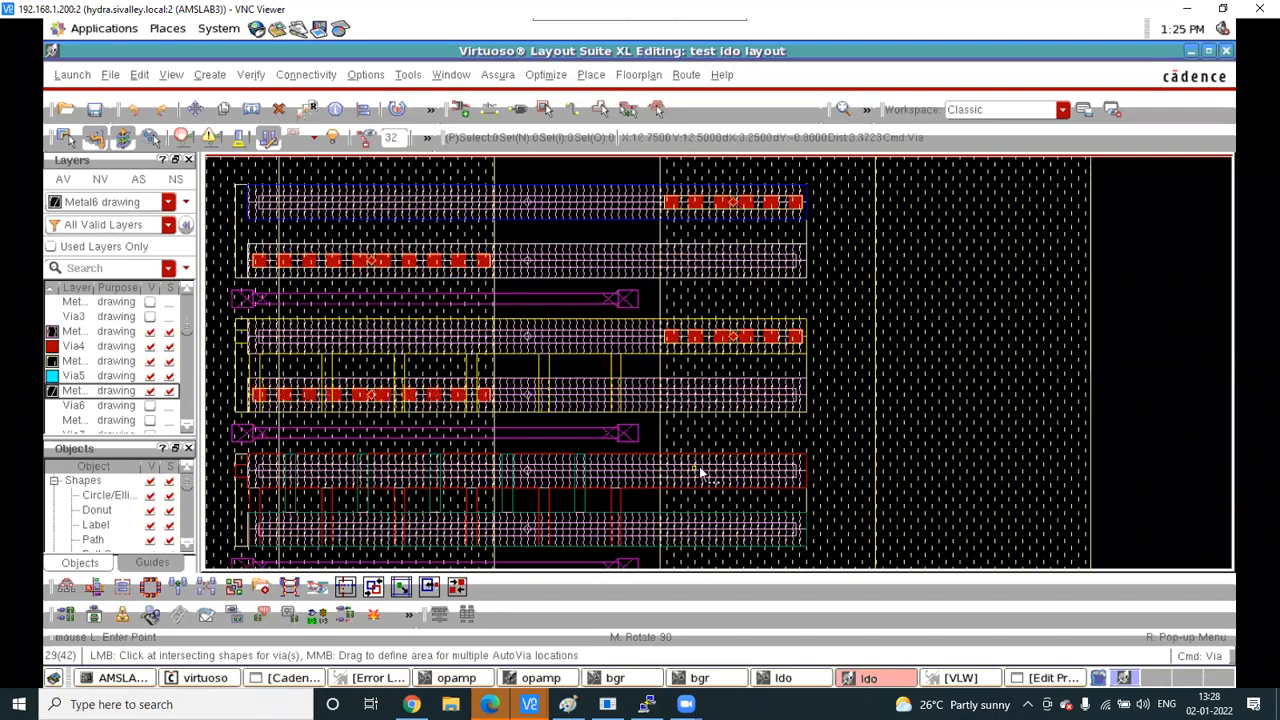
scroll(690, 427, "down", 1)
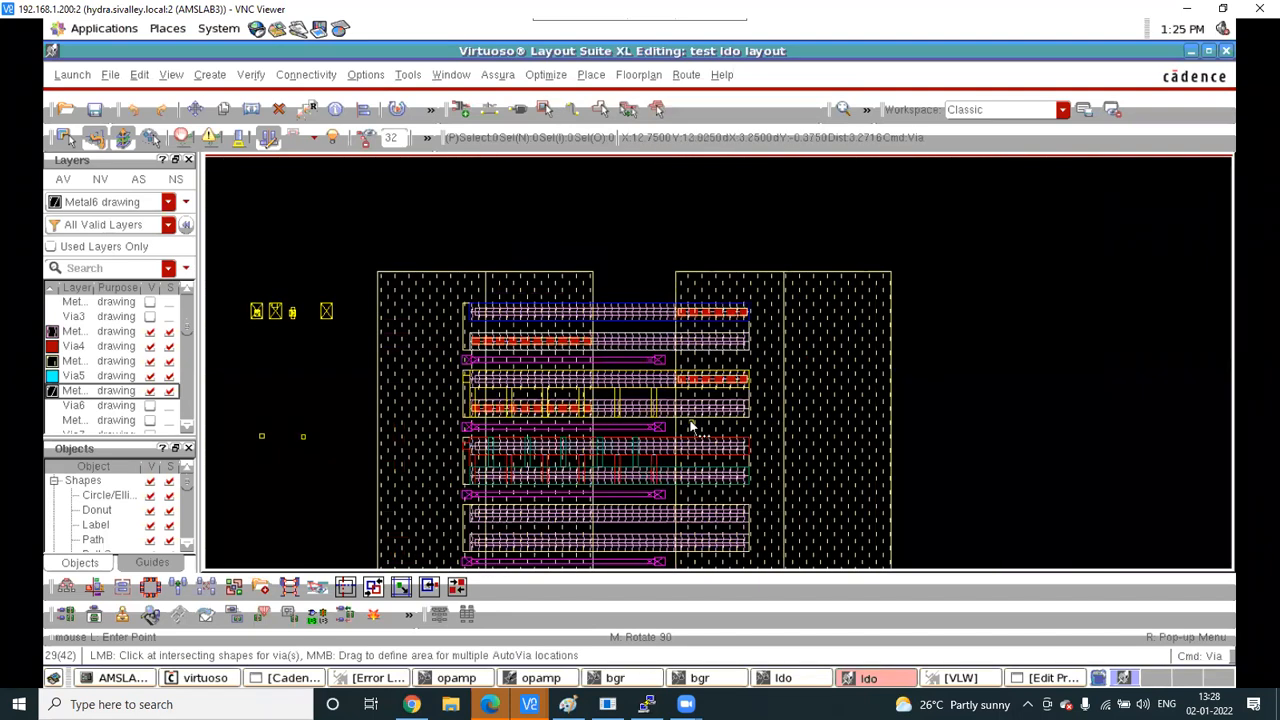
scroll(694, 435, "up", 1)
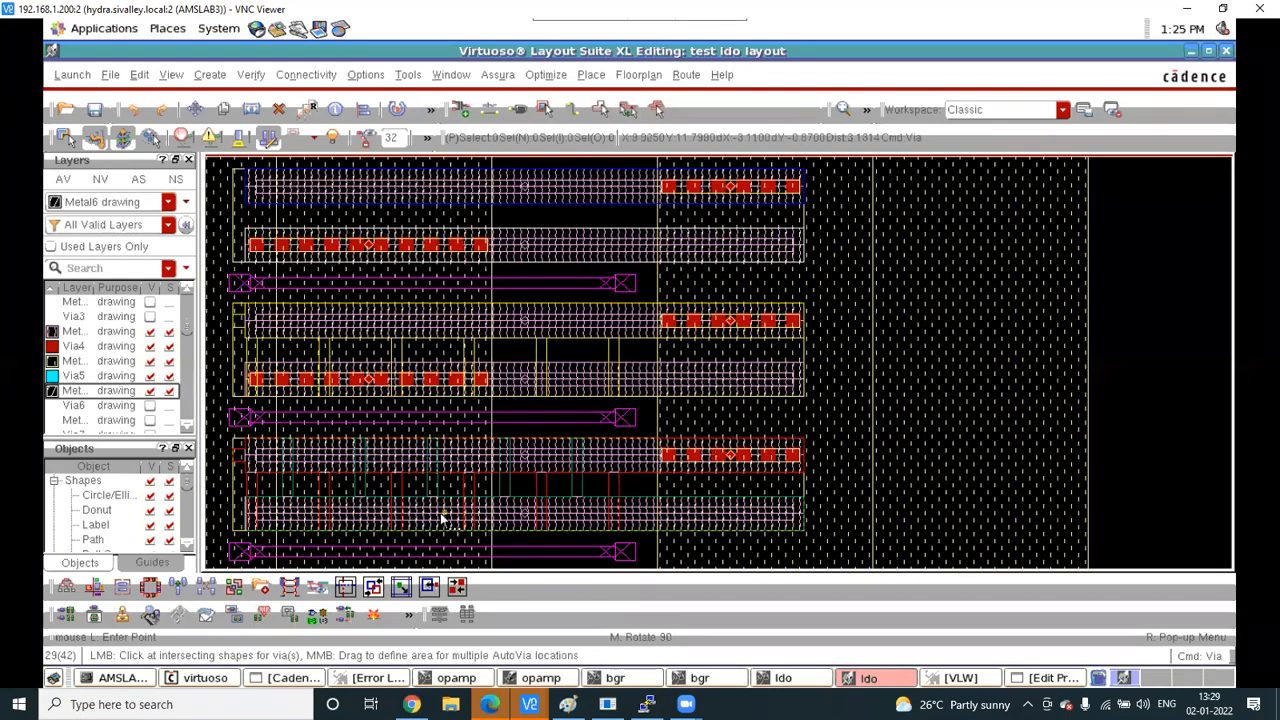
scroll(522, 437, "down", 1)
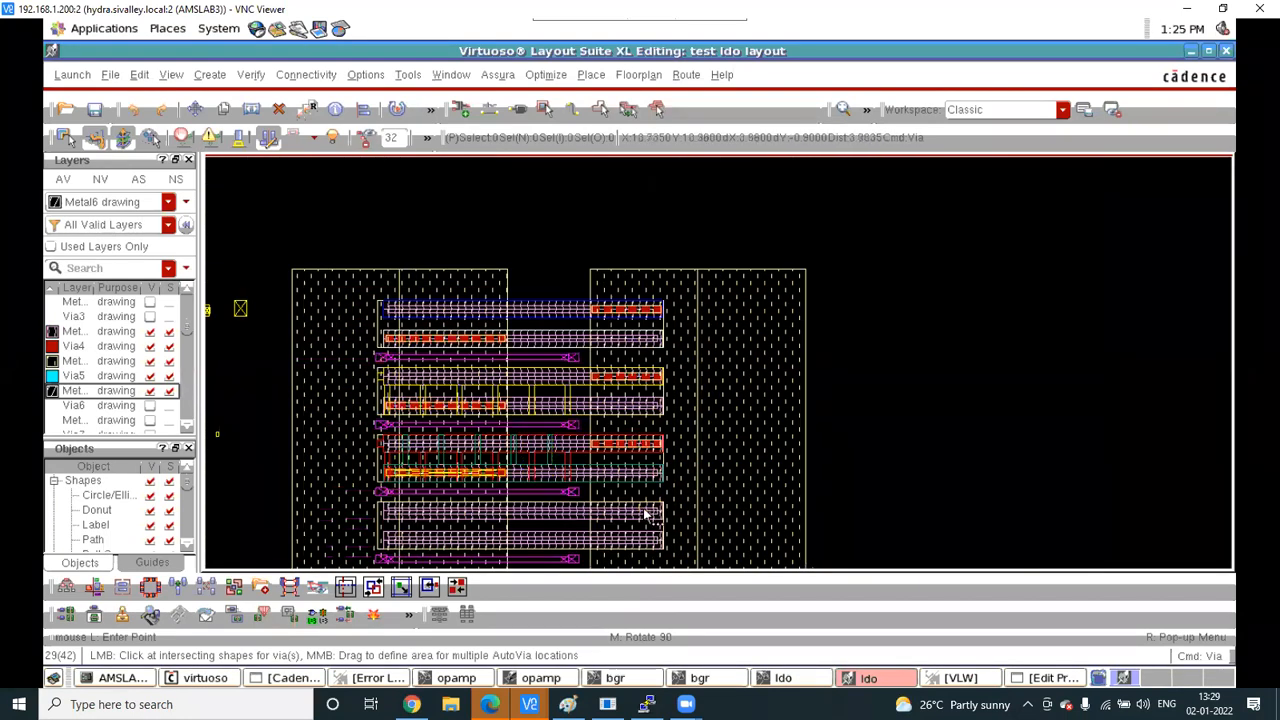
Continue the alternating Via4 arrays on all remaining Metal4 strips down to the bottom of the array
scroll(510, 412, "down", 2)
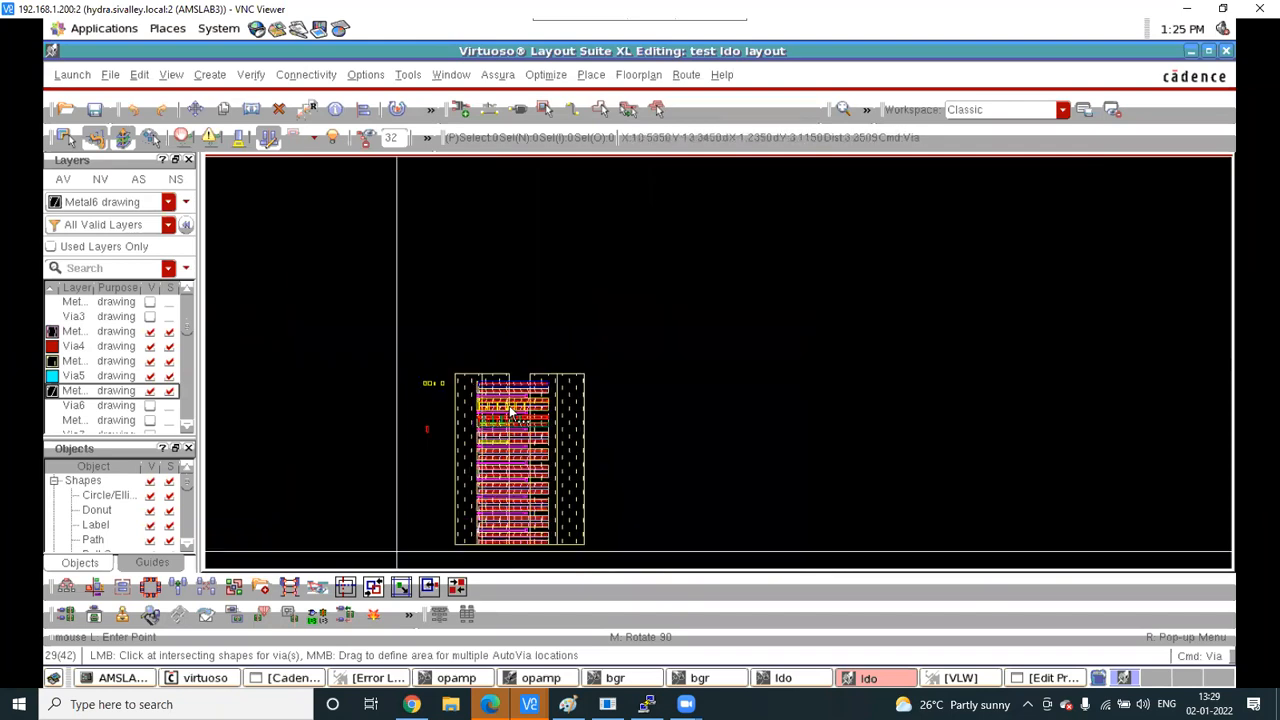
scroll(530, 455, "up", 2)
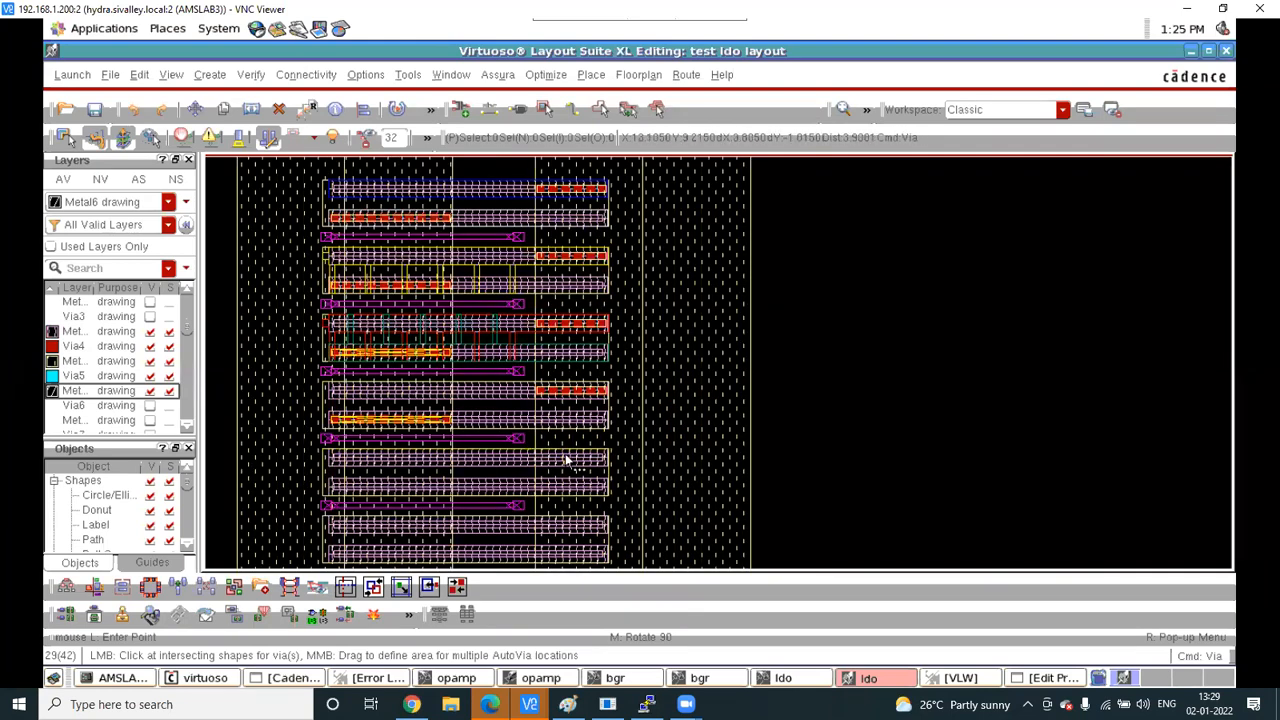
scroll(478, 438, "down", 1)
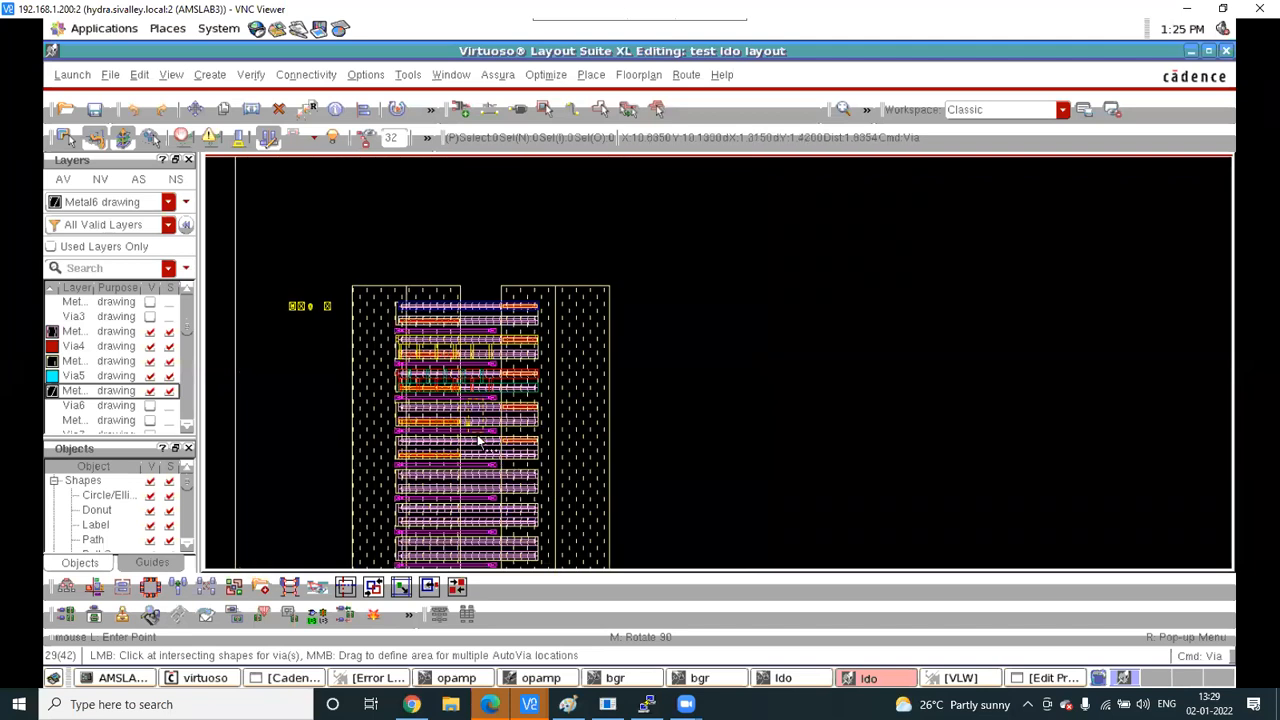
scroll(518, 468, "up", 1)
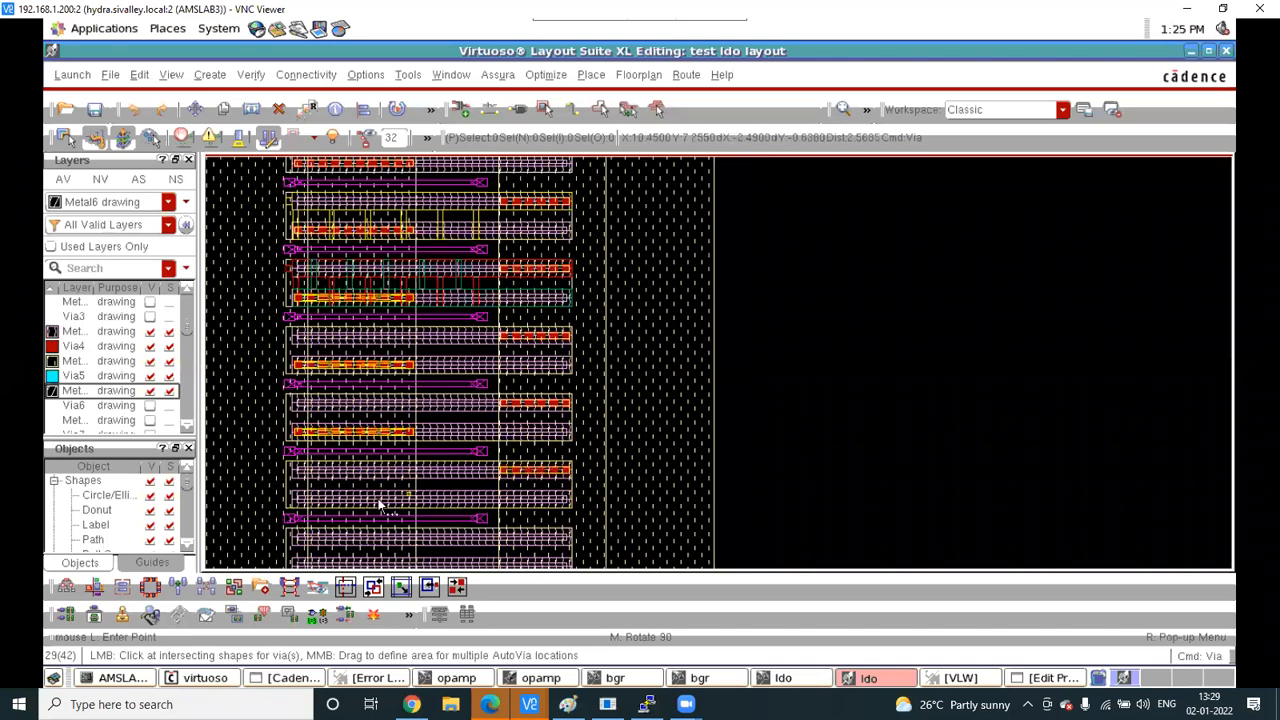
scroll(503, 490, "down", 1)
scroll(503, 496, "up", 1)
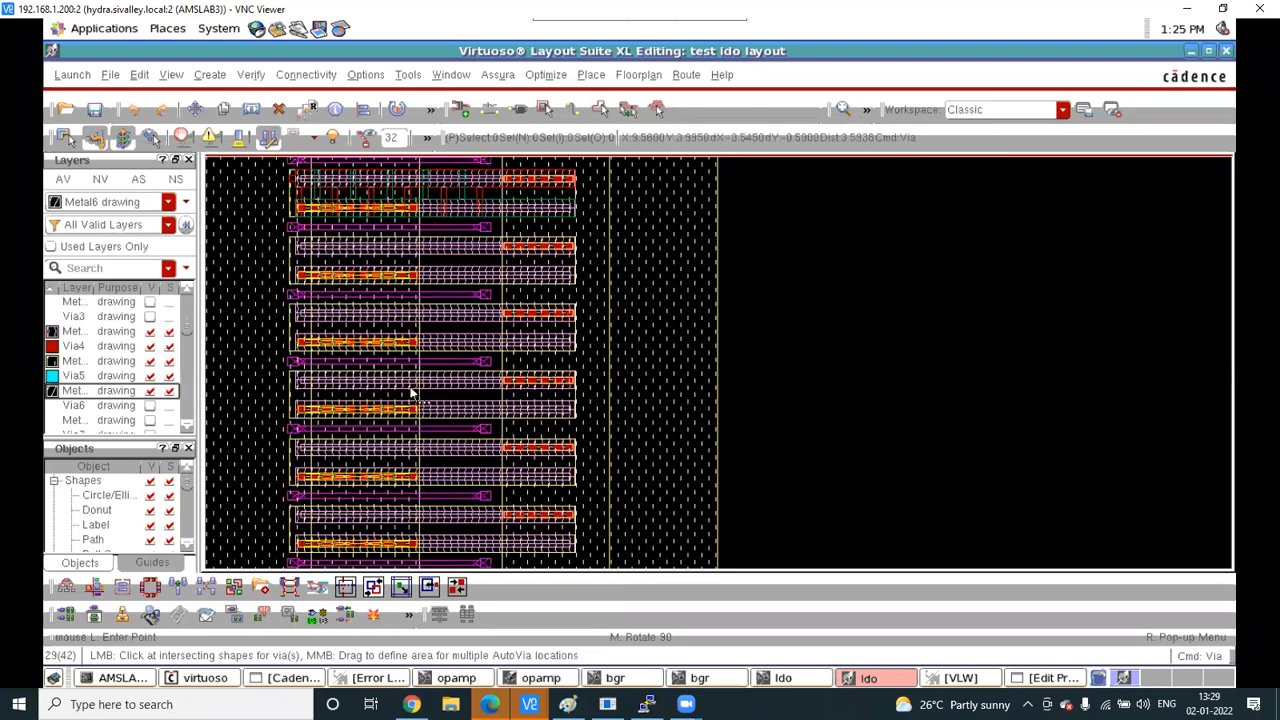
scroll(418, 395, "down", 1)
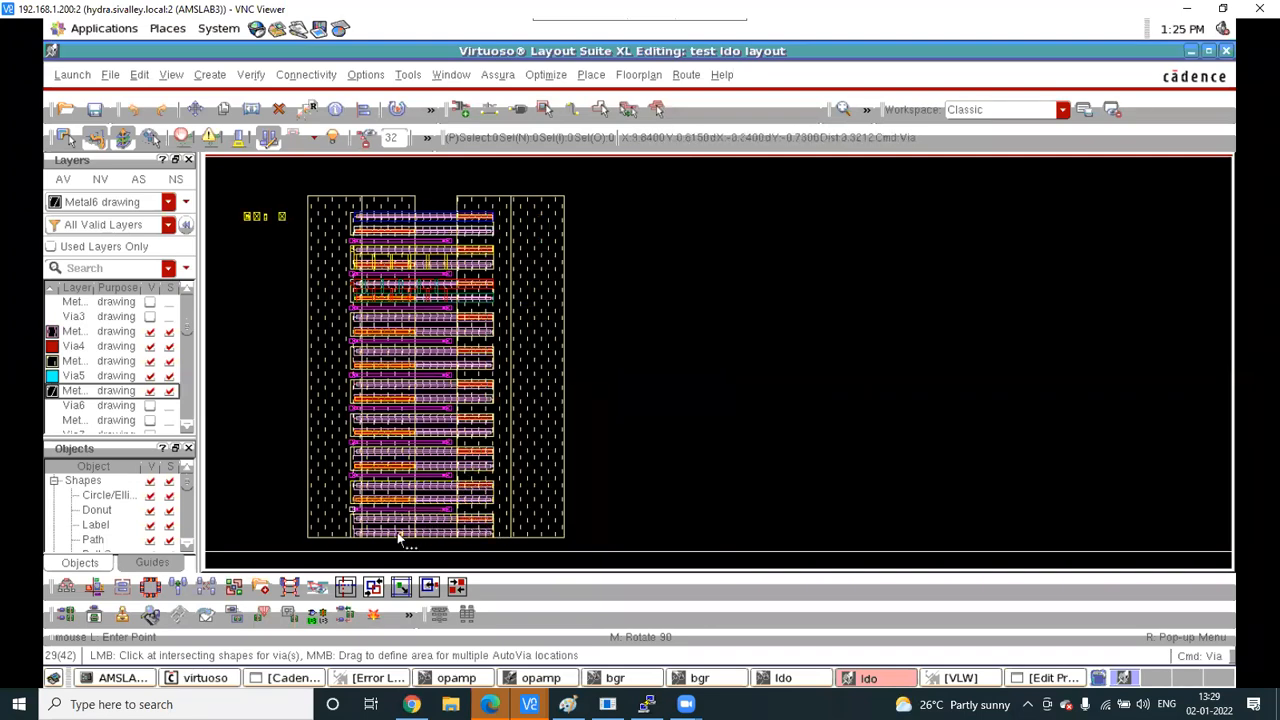
scroll(628, 485, "up", 5, "ctrl")
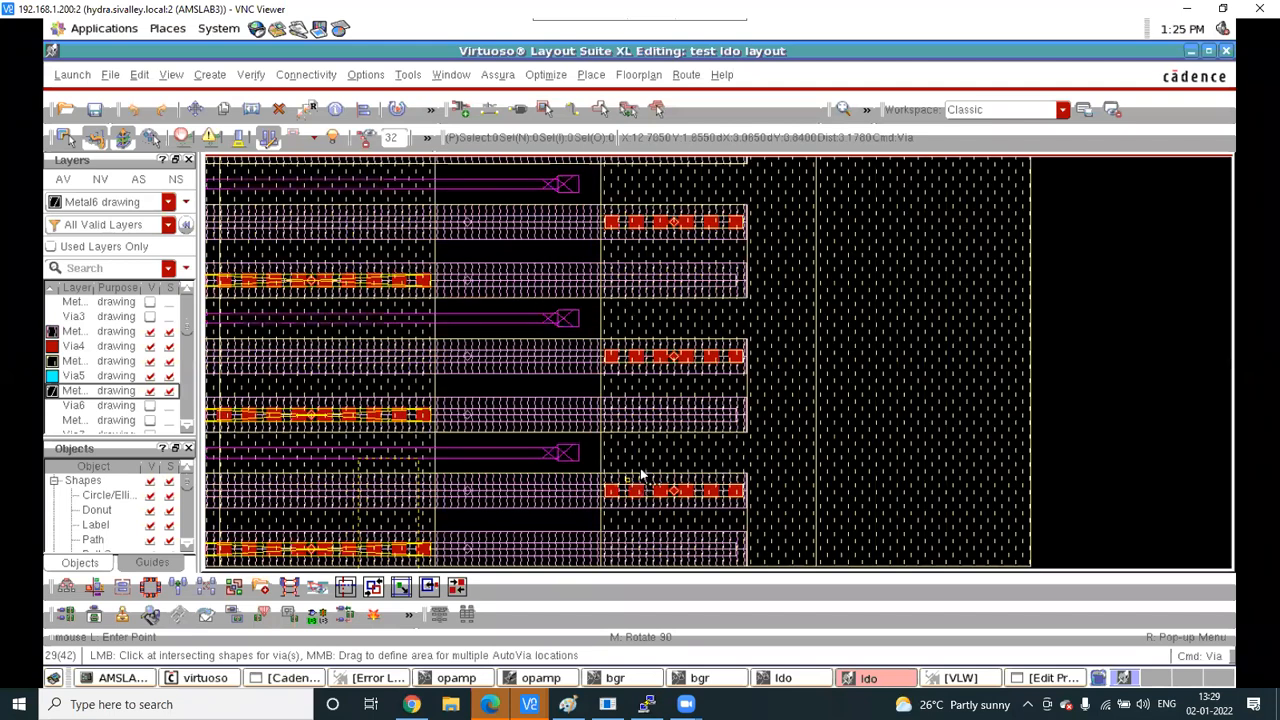
Make all layers visible again and end via creation at the top of the array
scroll(640, 477, "down", 3, "ctrl")
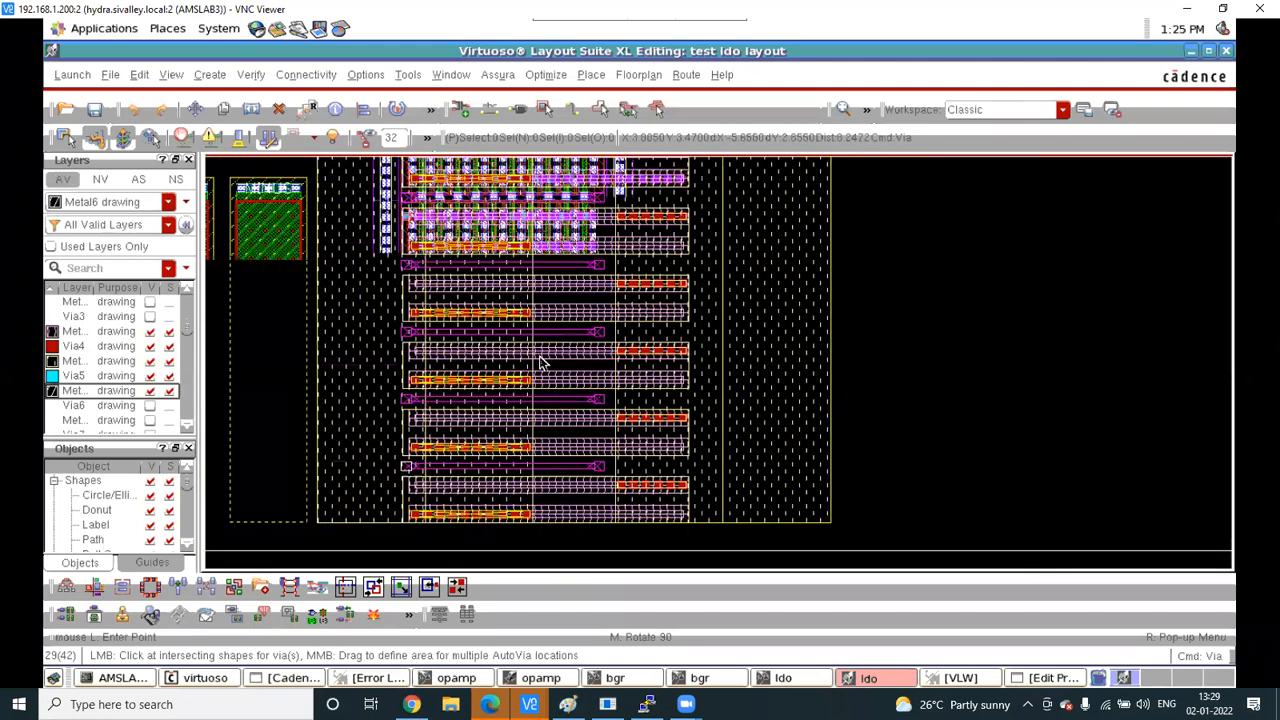
scroll(612, 420, "down", 4, "ctrl")
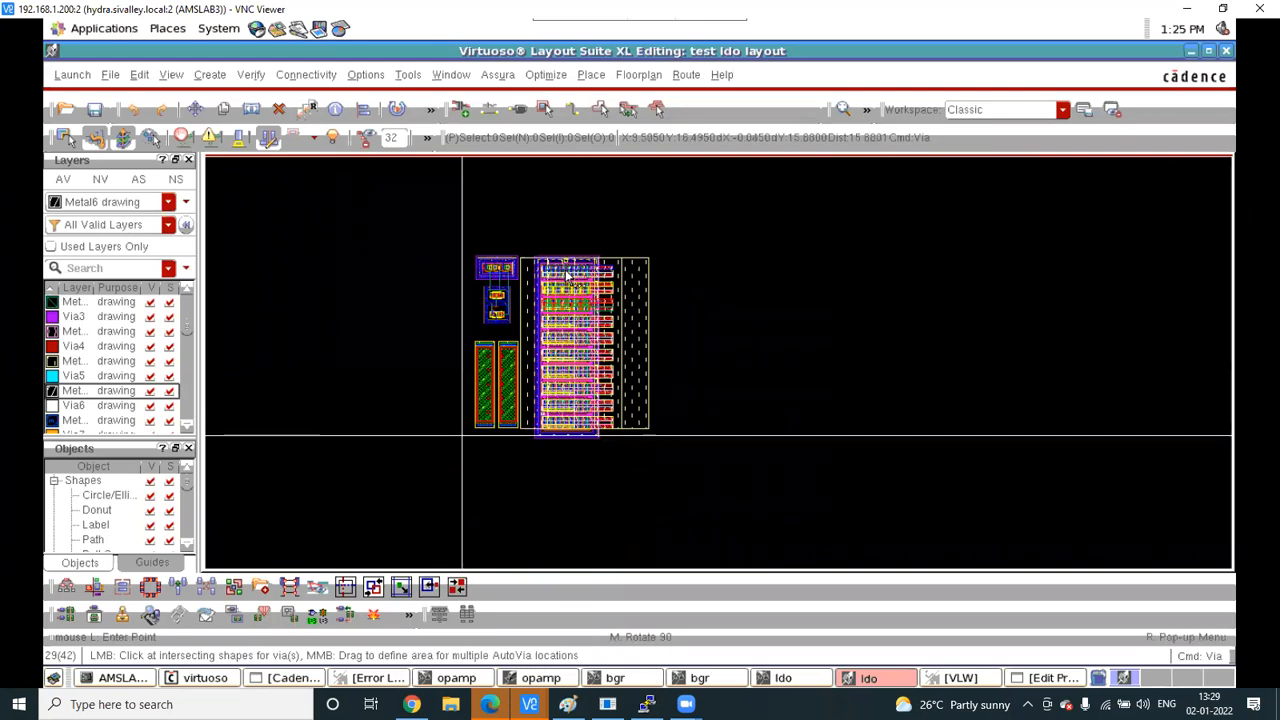
scroll(564, 276, "up", 2, "ctrl")
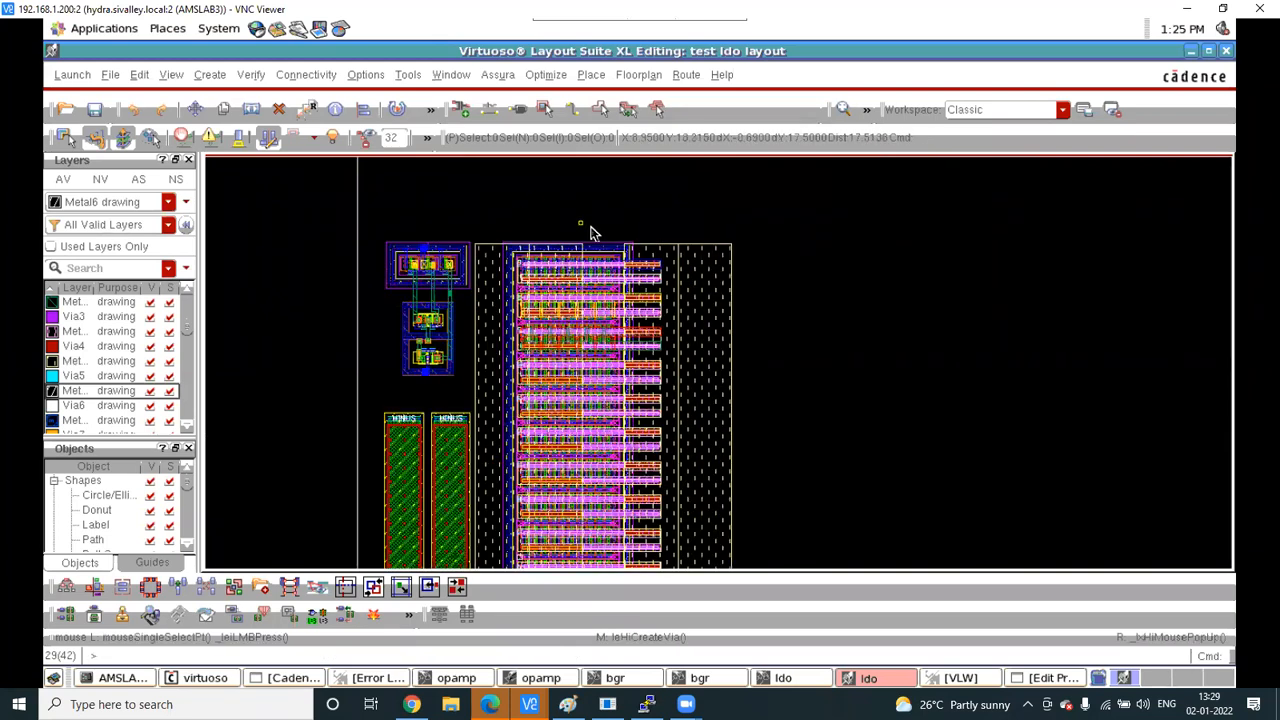
scroll(589, 226, "up", 2, "ctrl")
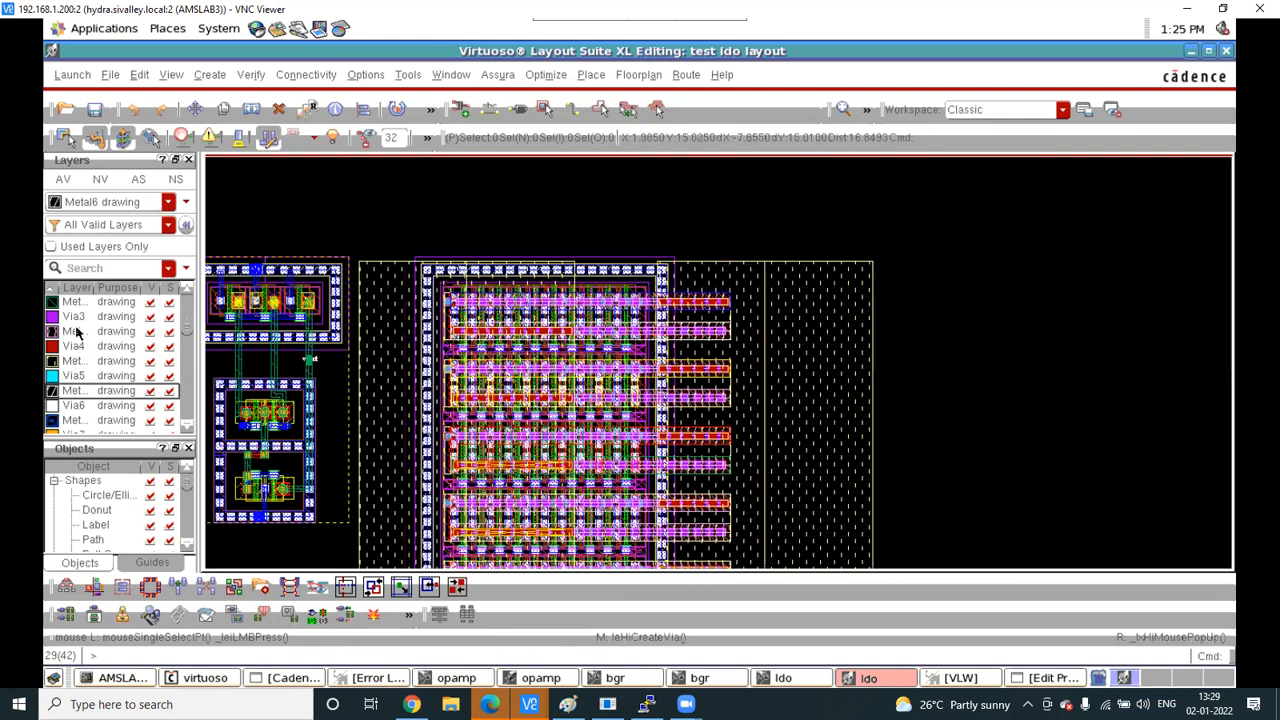
Make Metal1 the active layer, limit the layer list to used layers, and display only Metal1
scroll(90, 342, "up", 3)
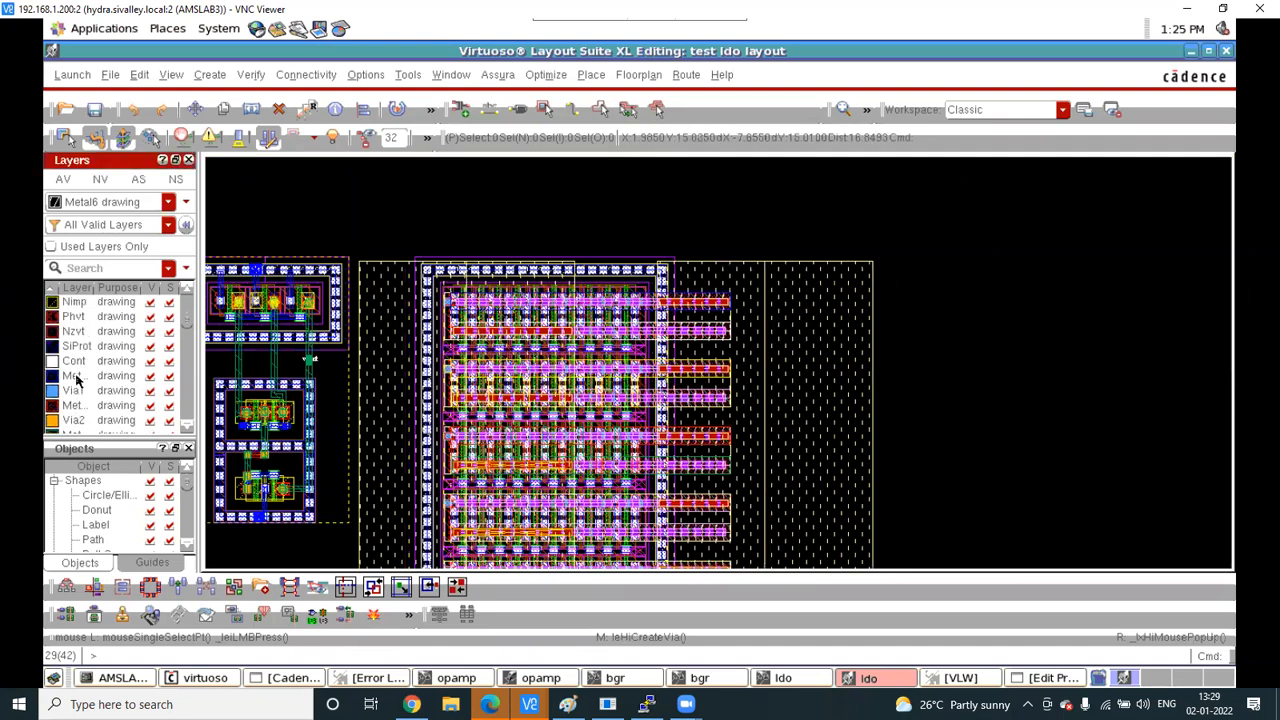
left_click(77, 377)
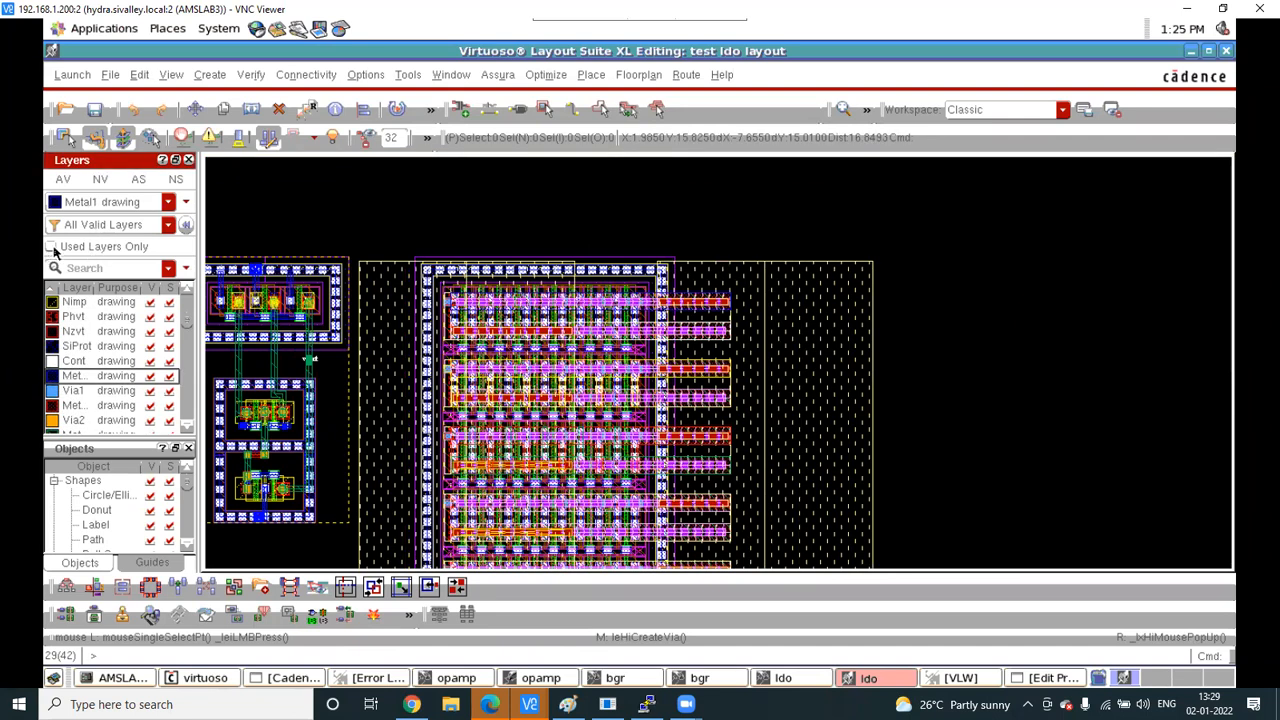
left_click(53, 248)
left_click(101, 181)
scroll(475, 288, "up", 2)
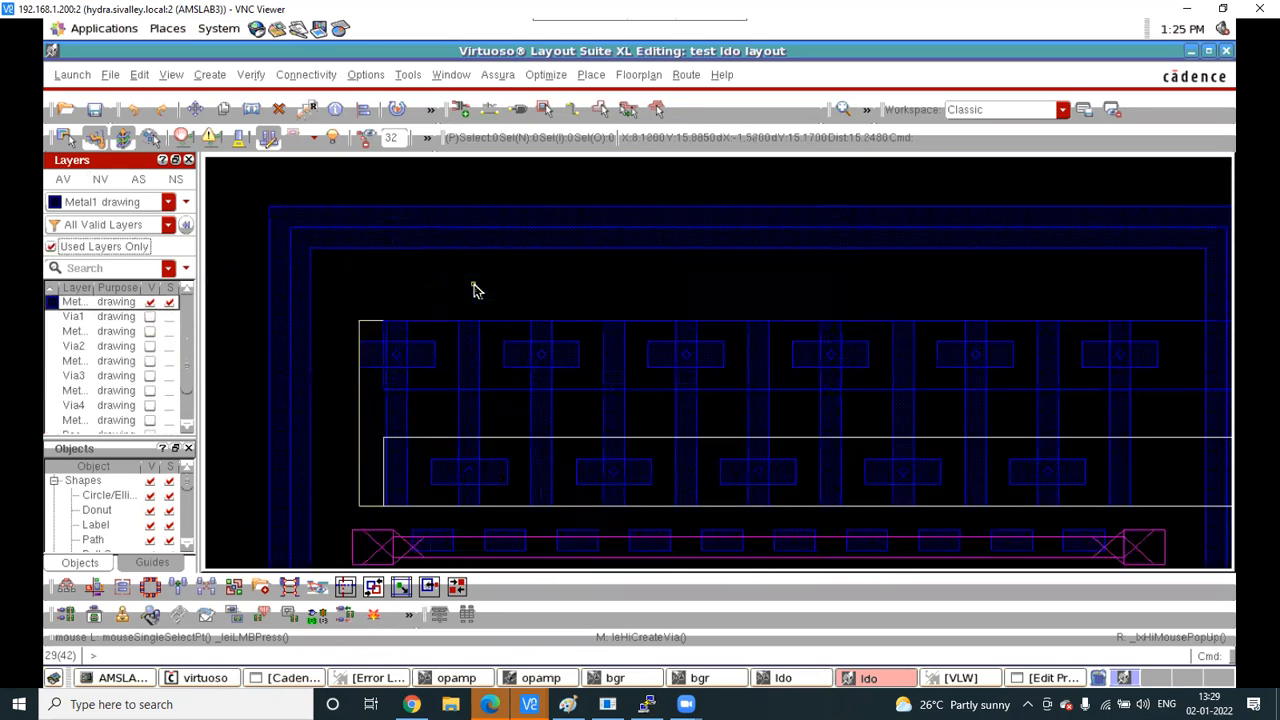
left_click(330, 78)
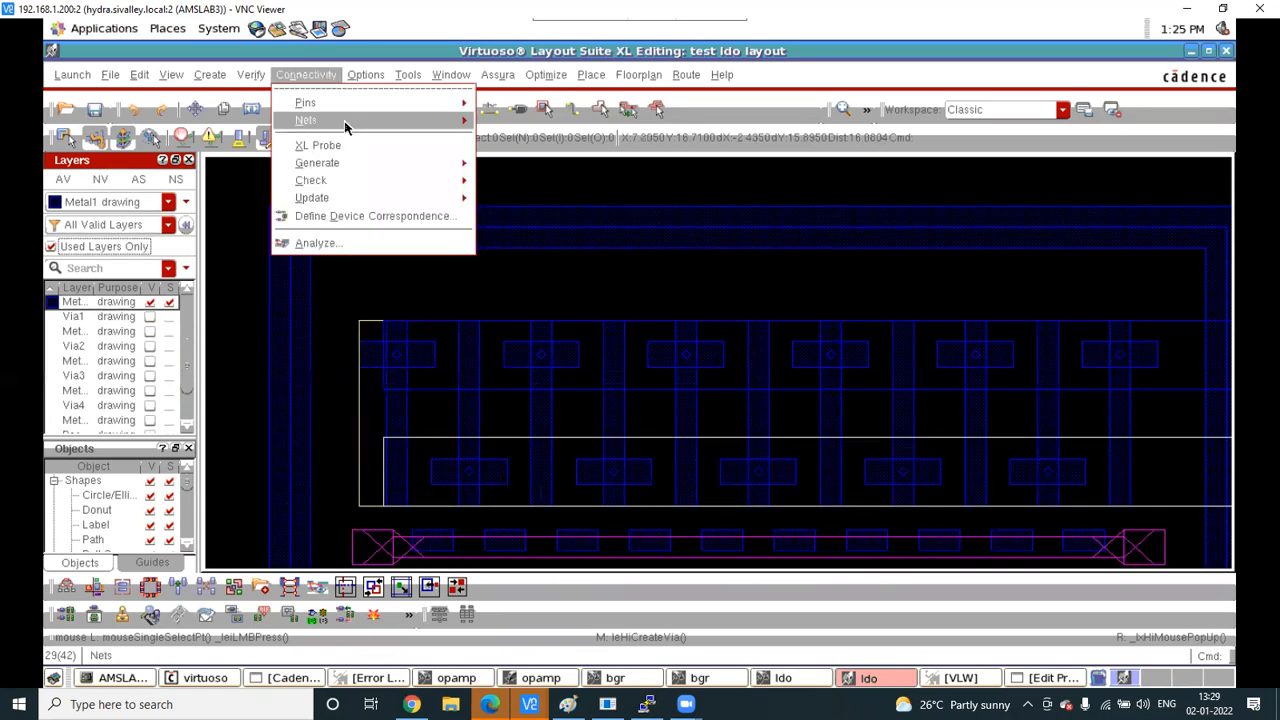
mouse_move(345, 123)
left_click(548, 134)
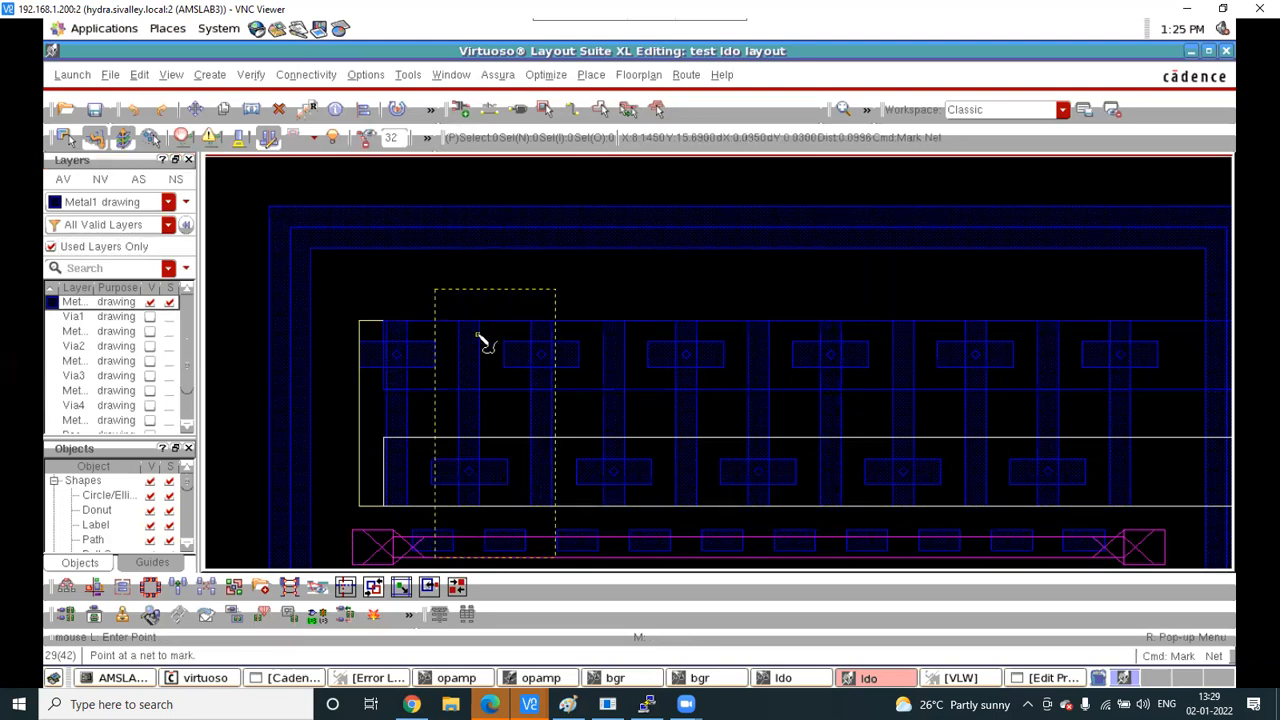
scroll(478, 336, "down", 2)
scroll(702, 343, "down", 1)
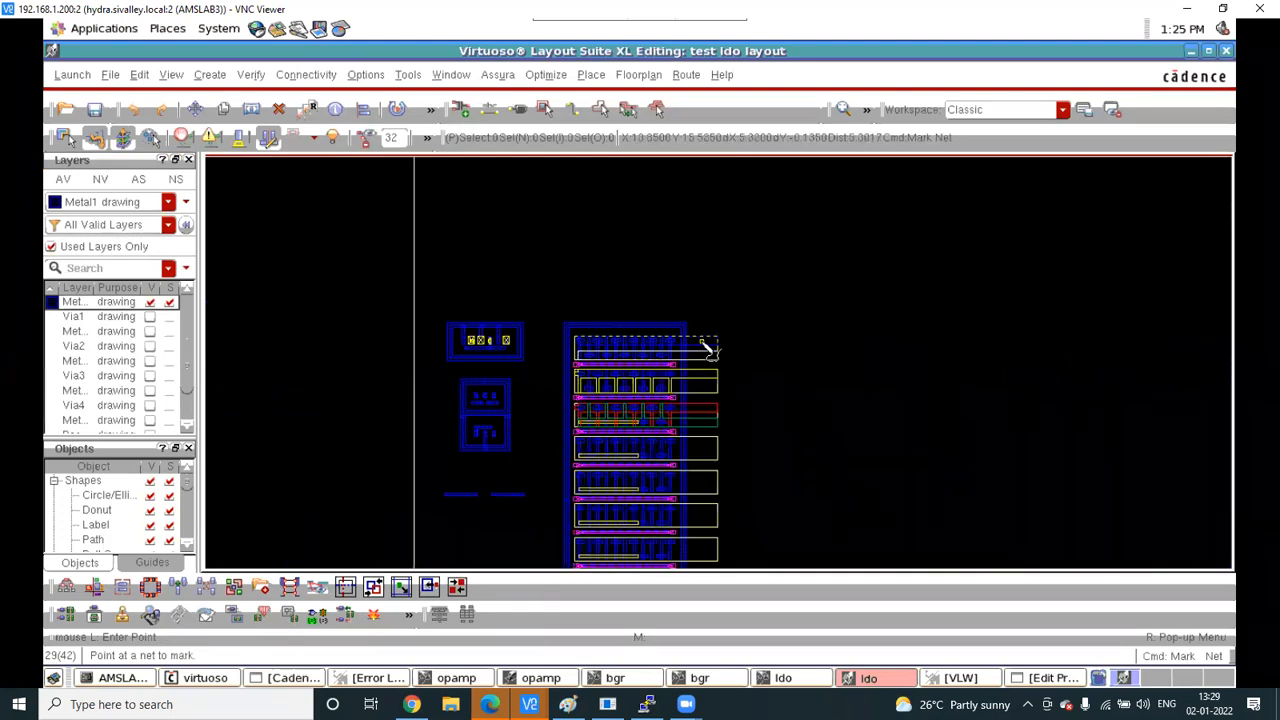
left_click(305, 75)
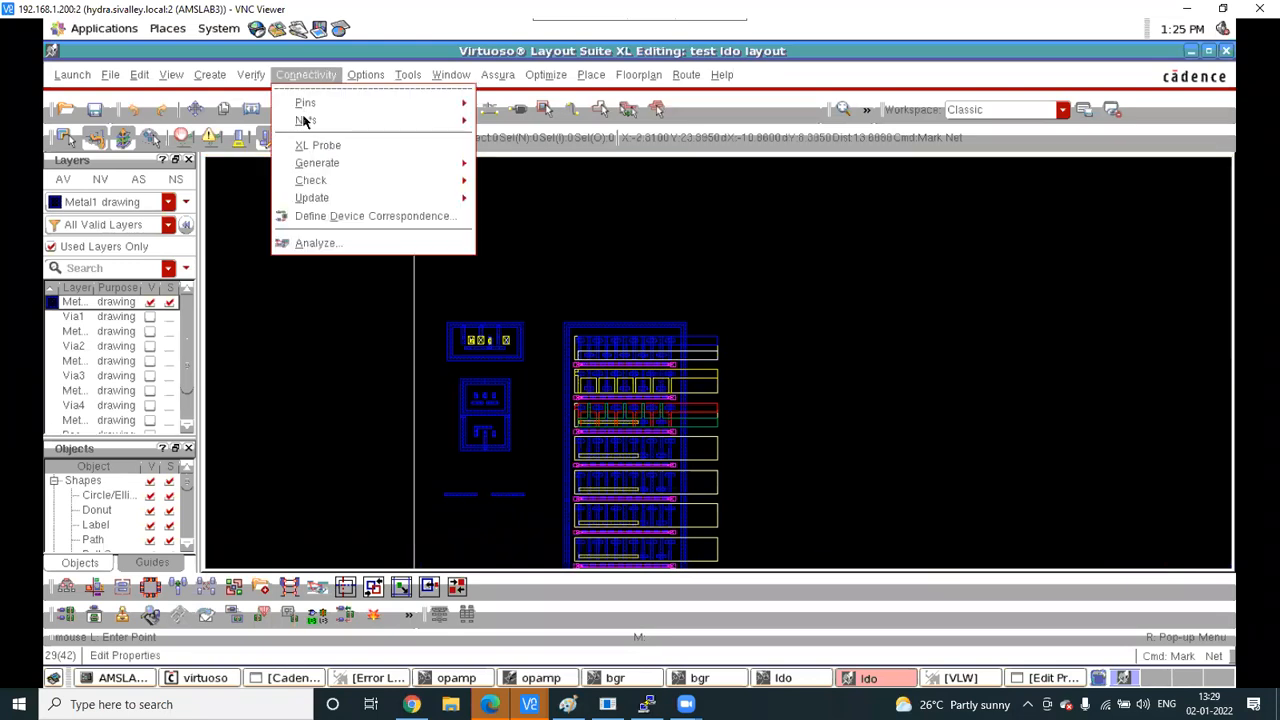
mouse_move(305, 120)
left_click(515, 146)
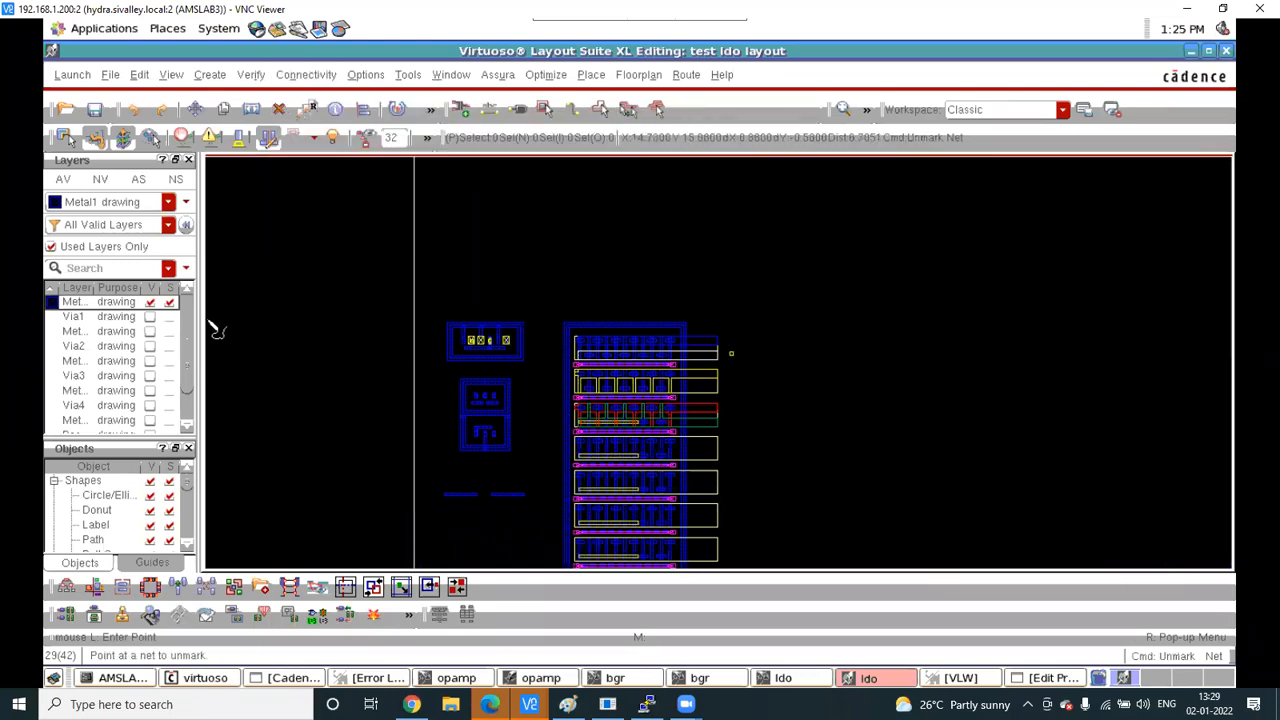
left_click(64, 180)
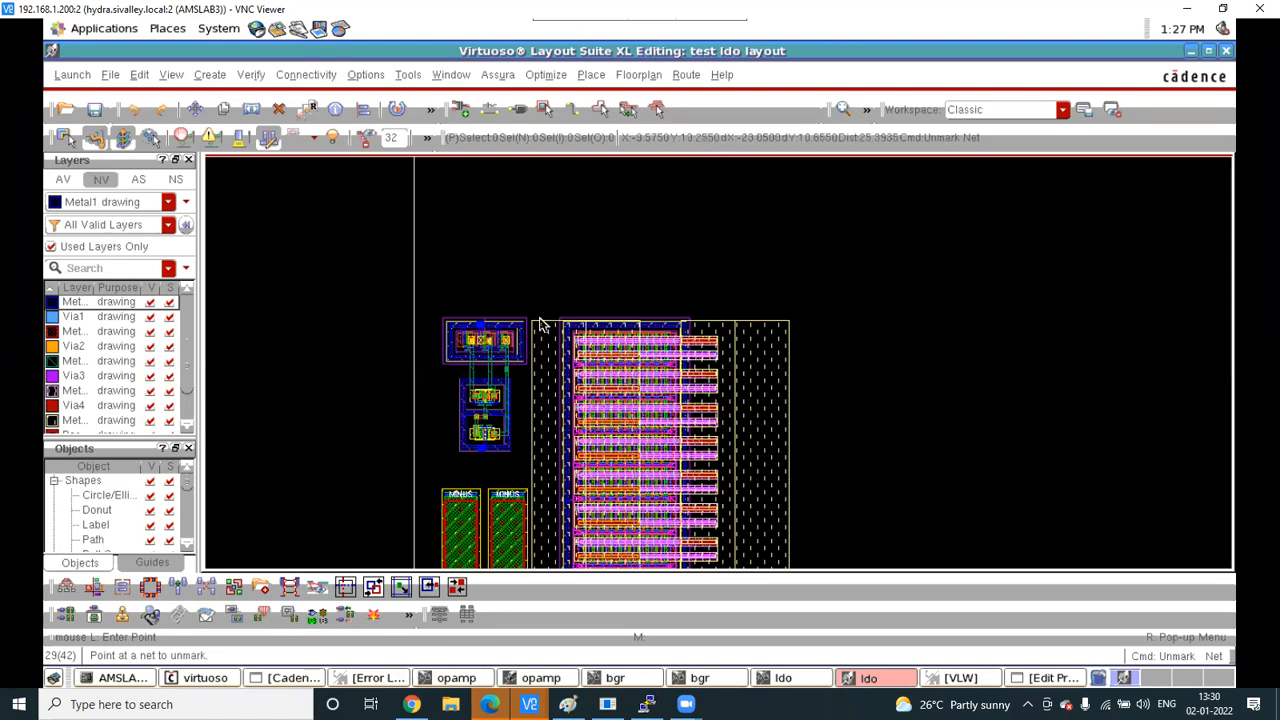
Examine the Metal1 shapes and gate contacts in the top rows of the transistor array with only Metal1 displayed
scroll(587, 333, "up", 1)
scroll(612, 358, "up", 2)
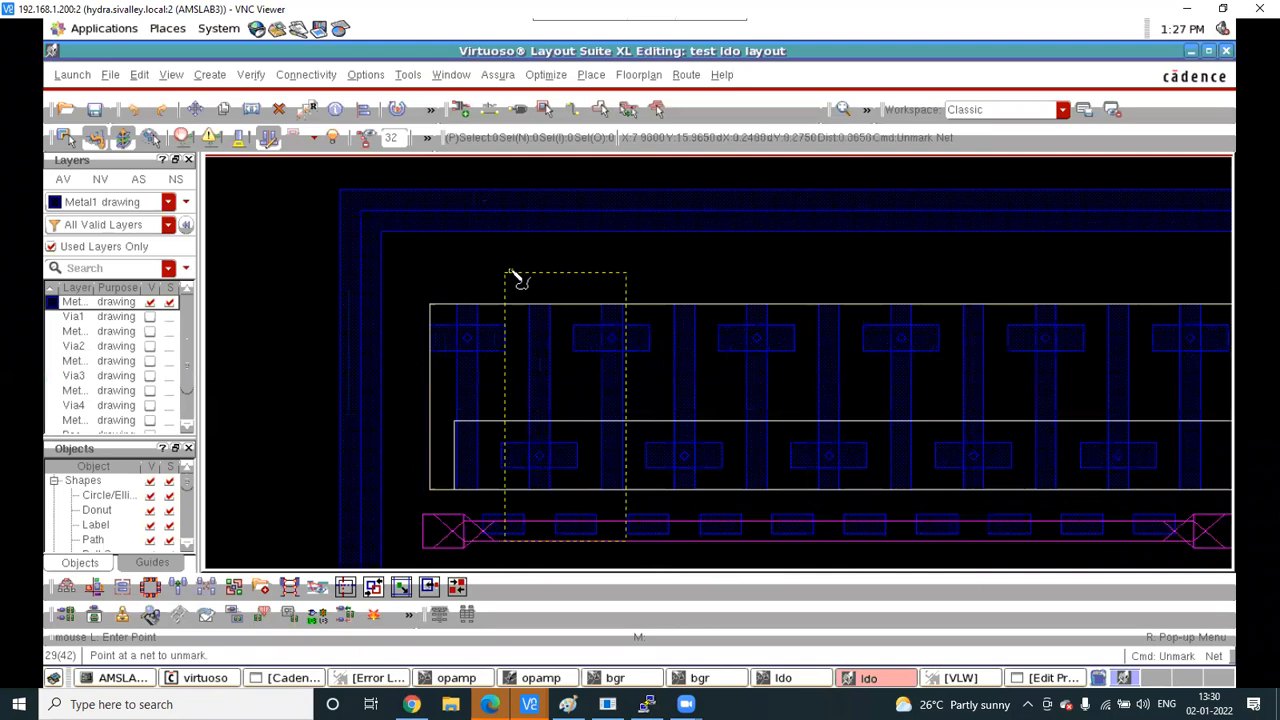
scroll(517, 278, "down", 2)
scroll(517, 278, "down", 2)
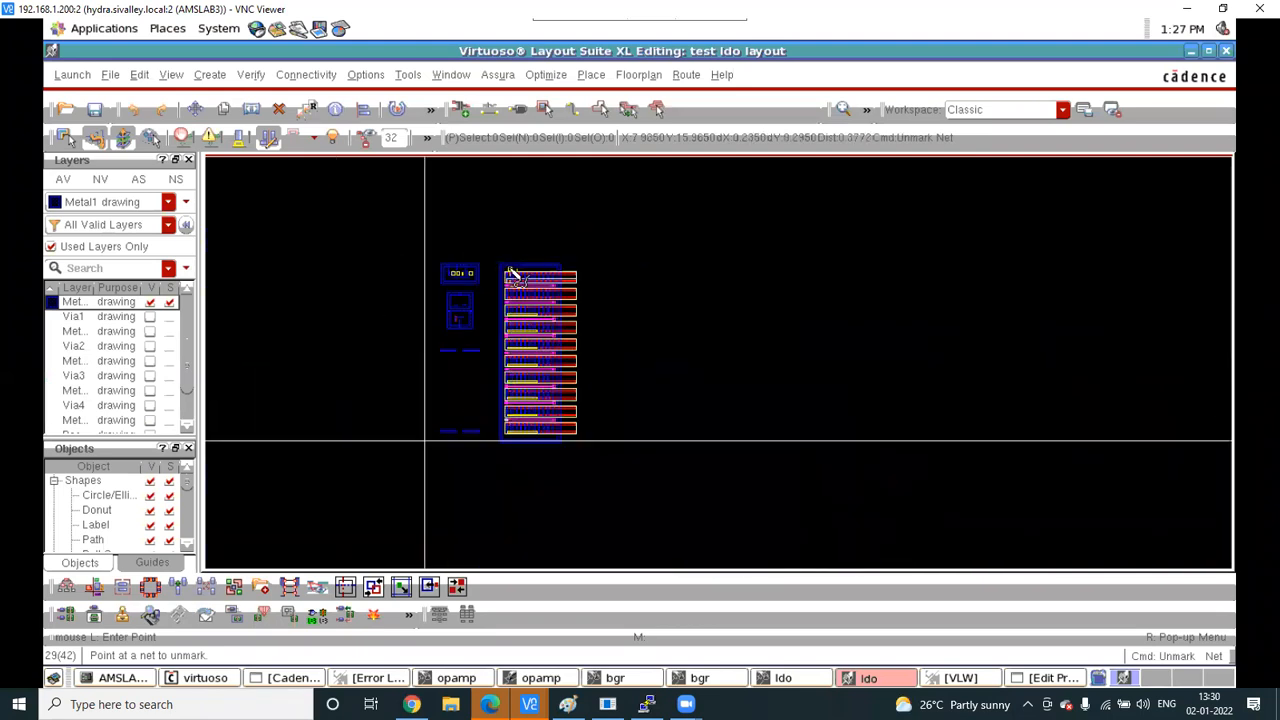
scroll(571, 258, "up", 2)
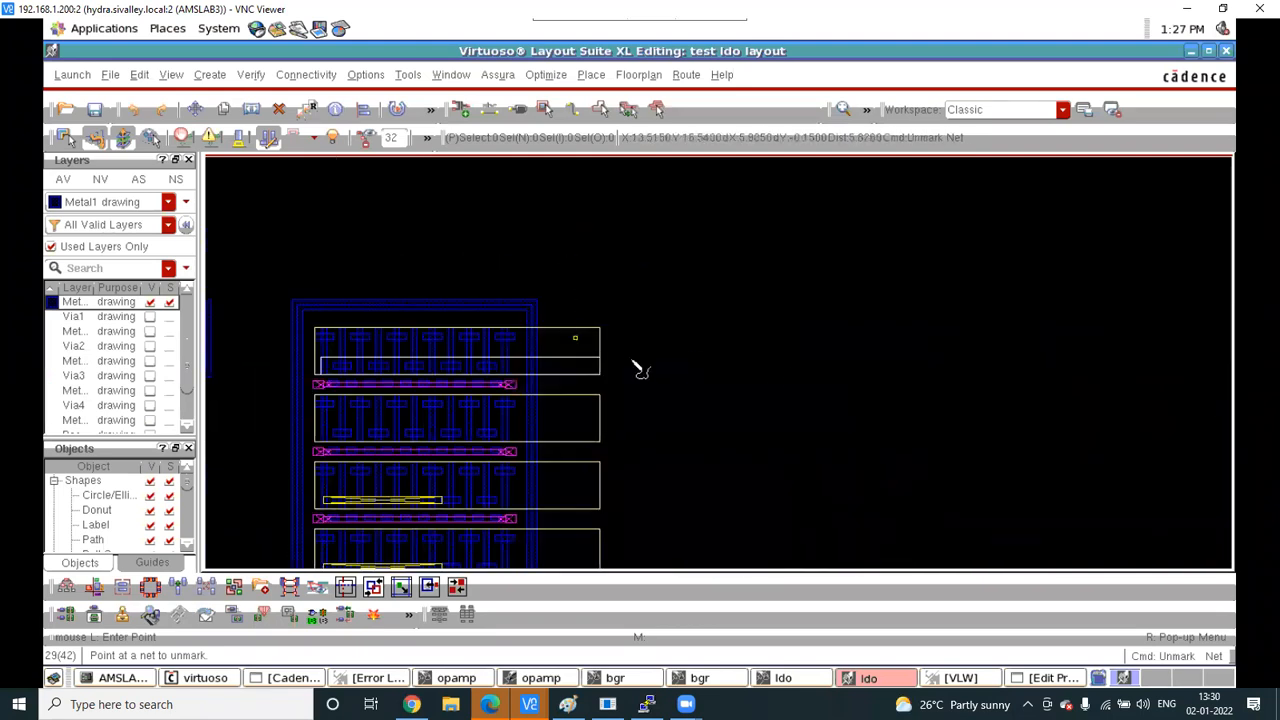
scroll(523, 374, "up", 2)
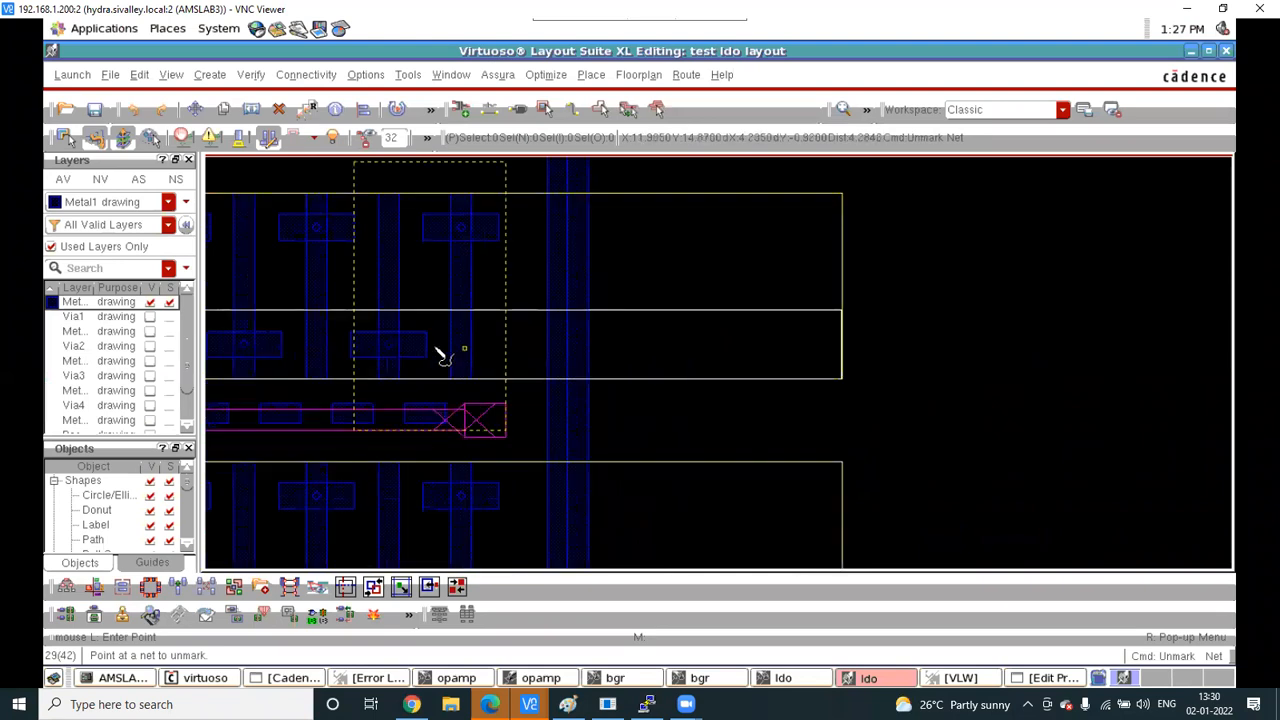
scroll(431, 343, "down", 1)
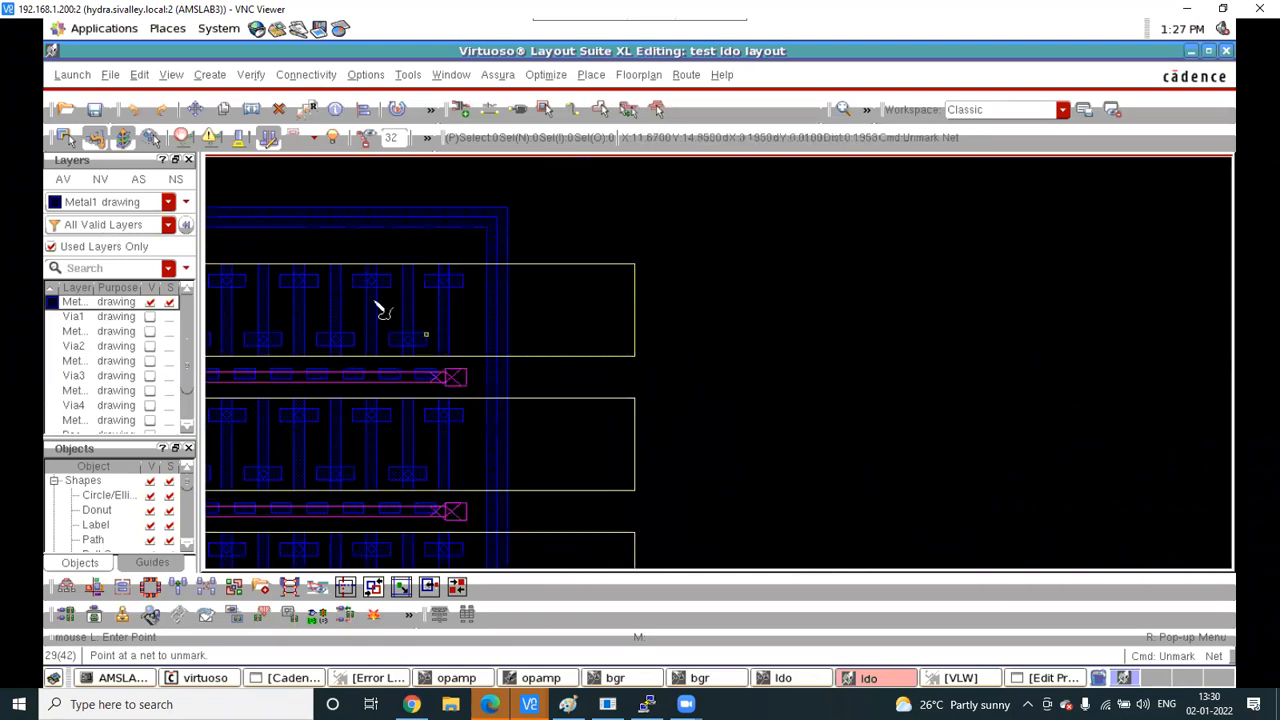
scroll(481, 259, "down", 1)
scroll(420, 266, "down", 1)
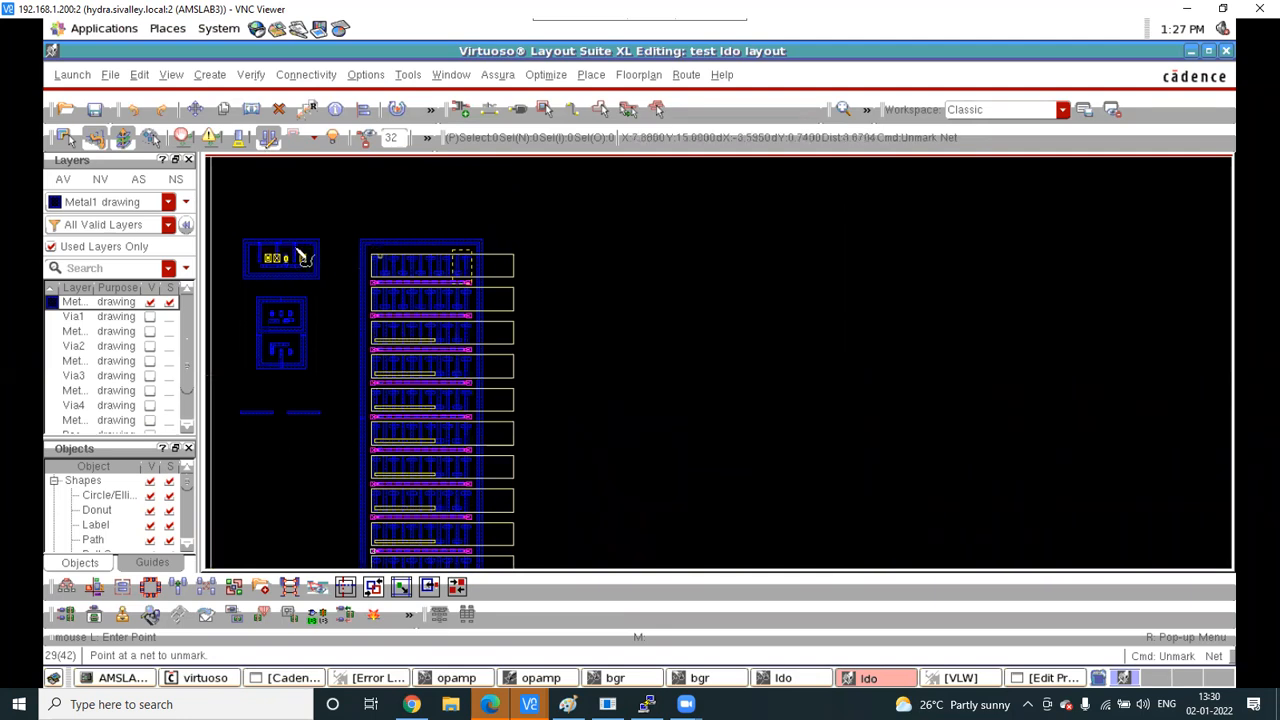
scroll(388, 260, "up", 2)
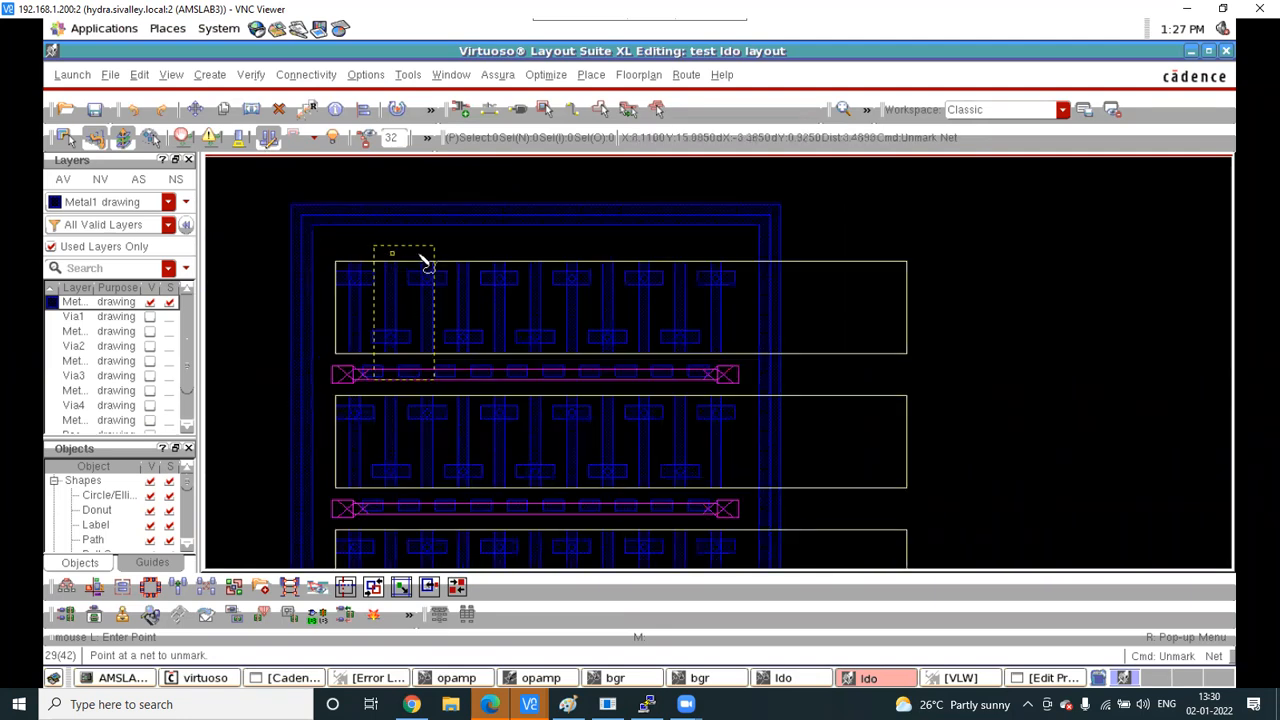
Display Via1 and Metal2 together with Metal1 and check the strips of the top transistor rows
left_click(100, 316)
left_click(107, 333)
scroll(354, 337, "up", 1)
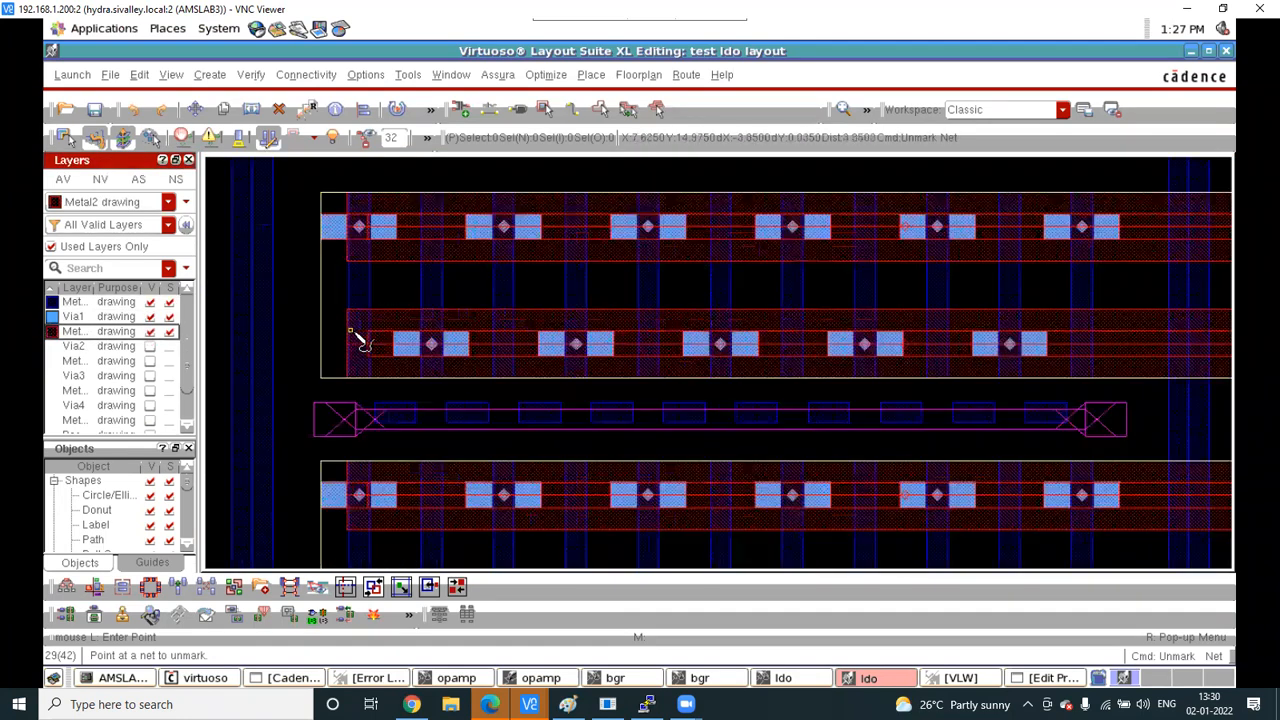
scroll(425, 318, "up", 1)
scroll(447, 316, "down", 2)
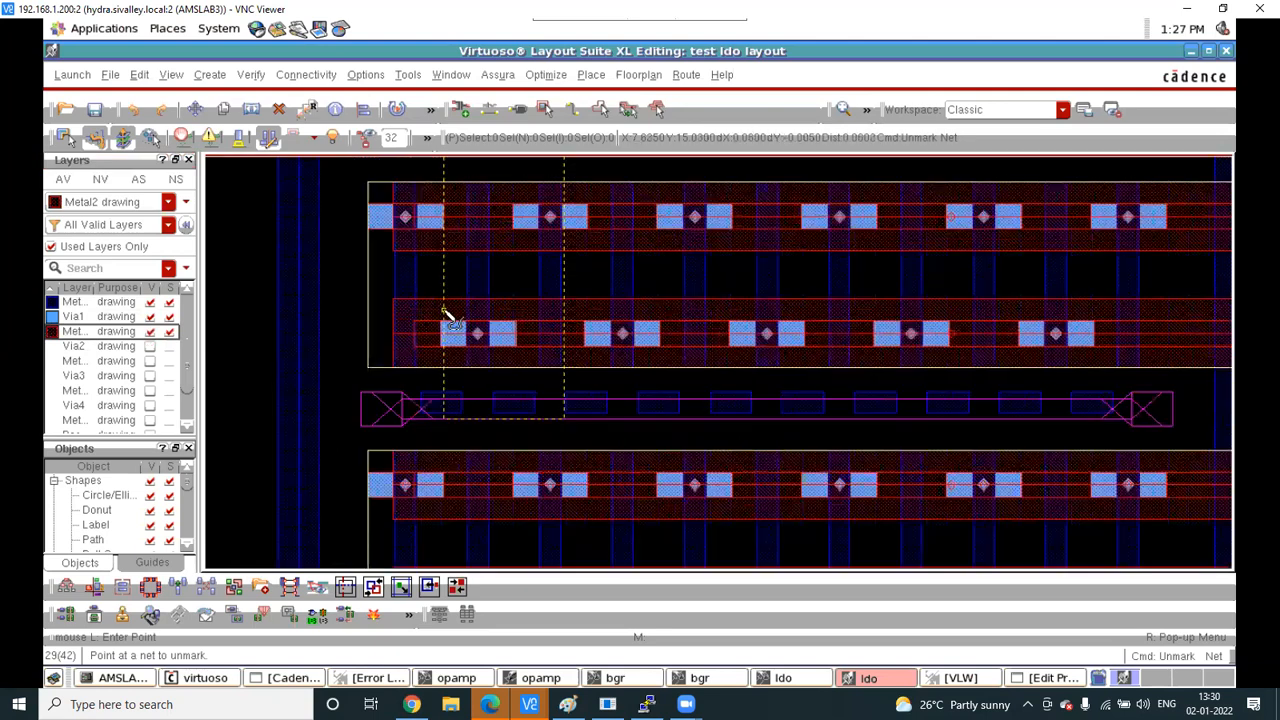
scroll(963, 323, "up", 1)
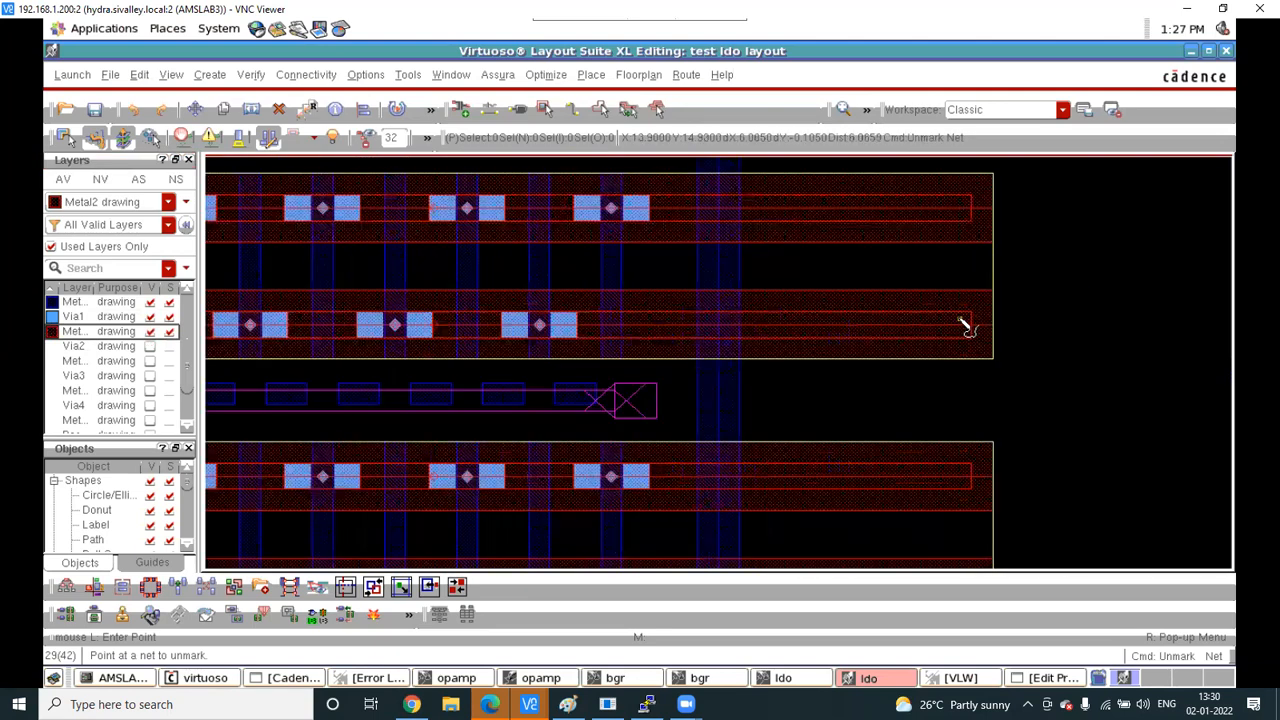
Display Via2 and Metal3 as well, check the strips across the array, and end net unmarking
left_click(80, 360)
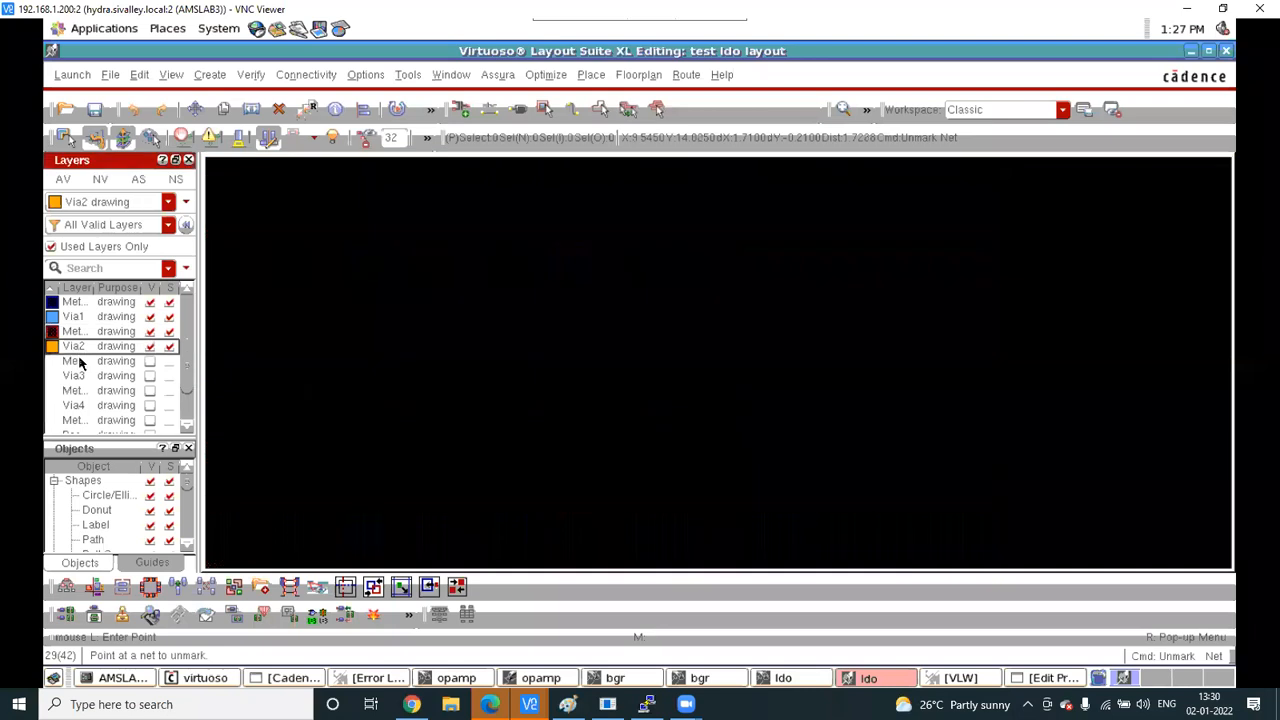
scroll(855, 350, "down", 1)
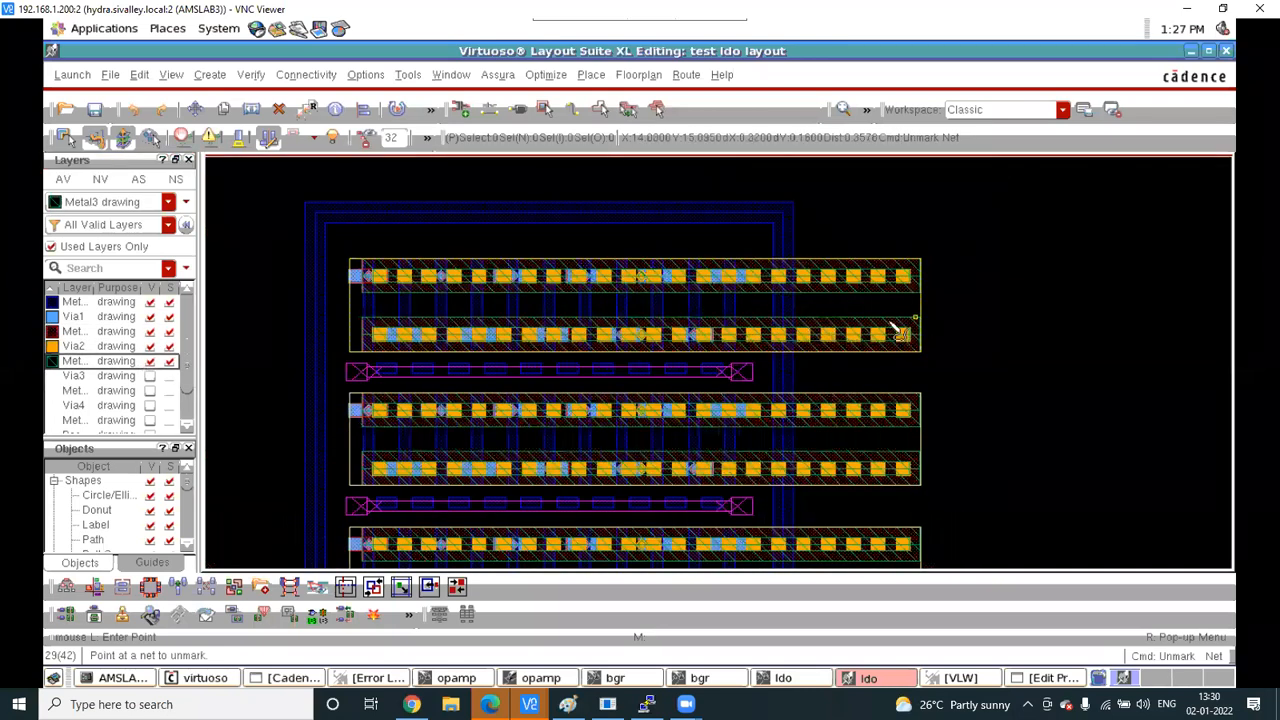
scroll(760, 284, "down", 2)
key("Escape")
Draw a horizontal Metal1 path about 4 µm long joining all gate contacts beneath the top transistor row, from the rightmost to the leftmost
scroll(786, 285, "up", 1)
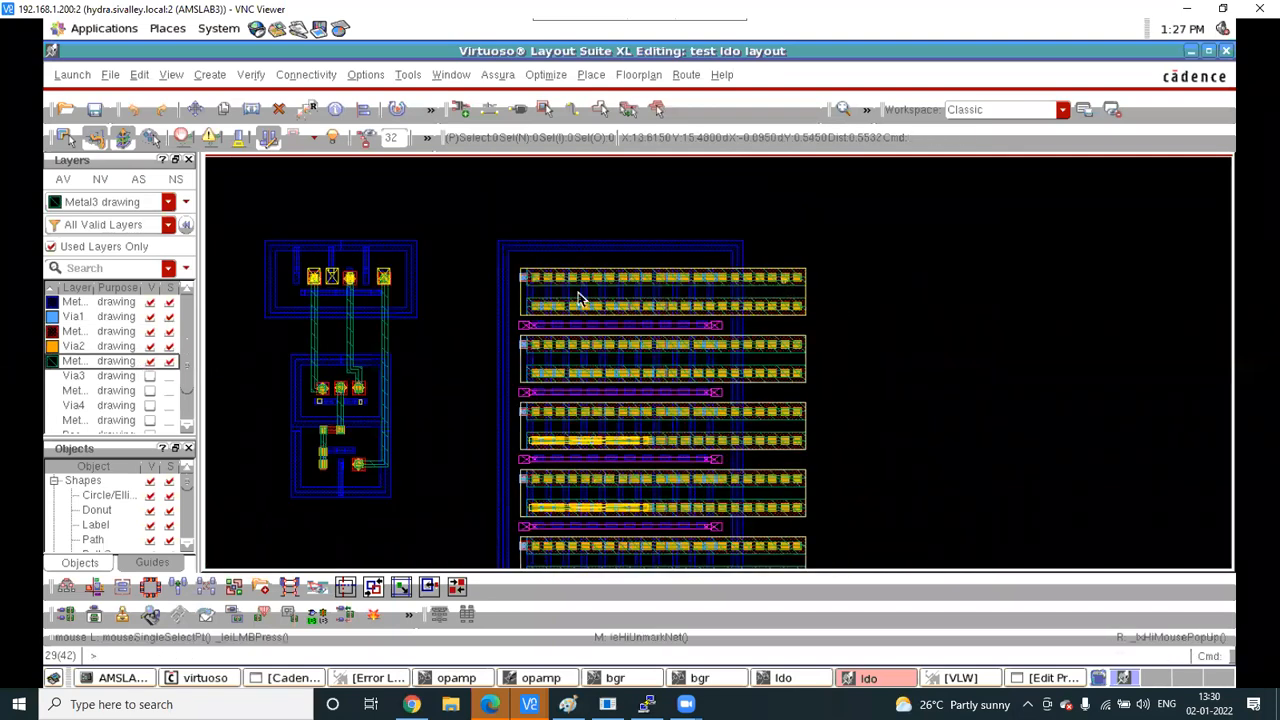
scroll(720, 323, "up", 2)
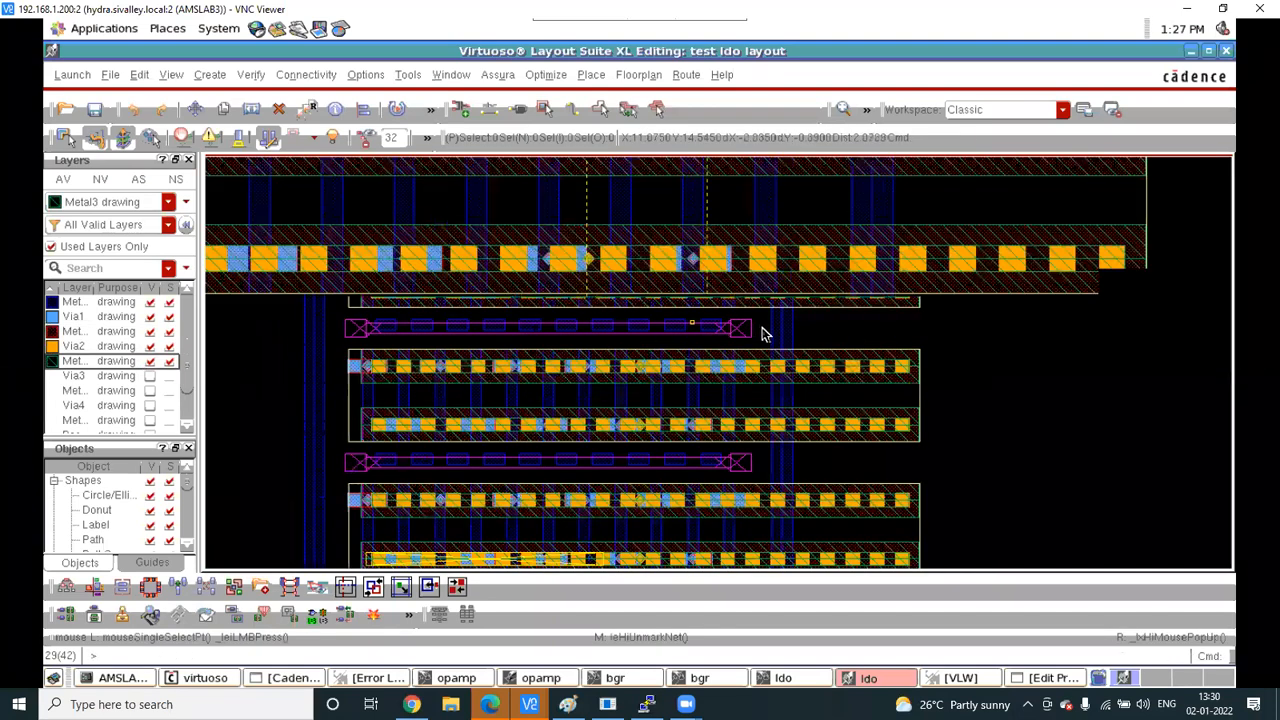
scroll(760, 333, "up", 1)
scroll(760, 350, "up", 1)
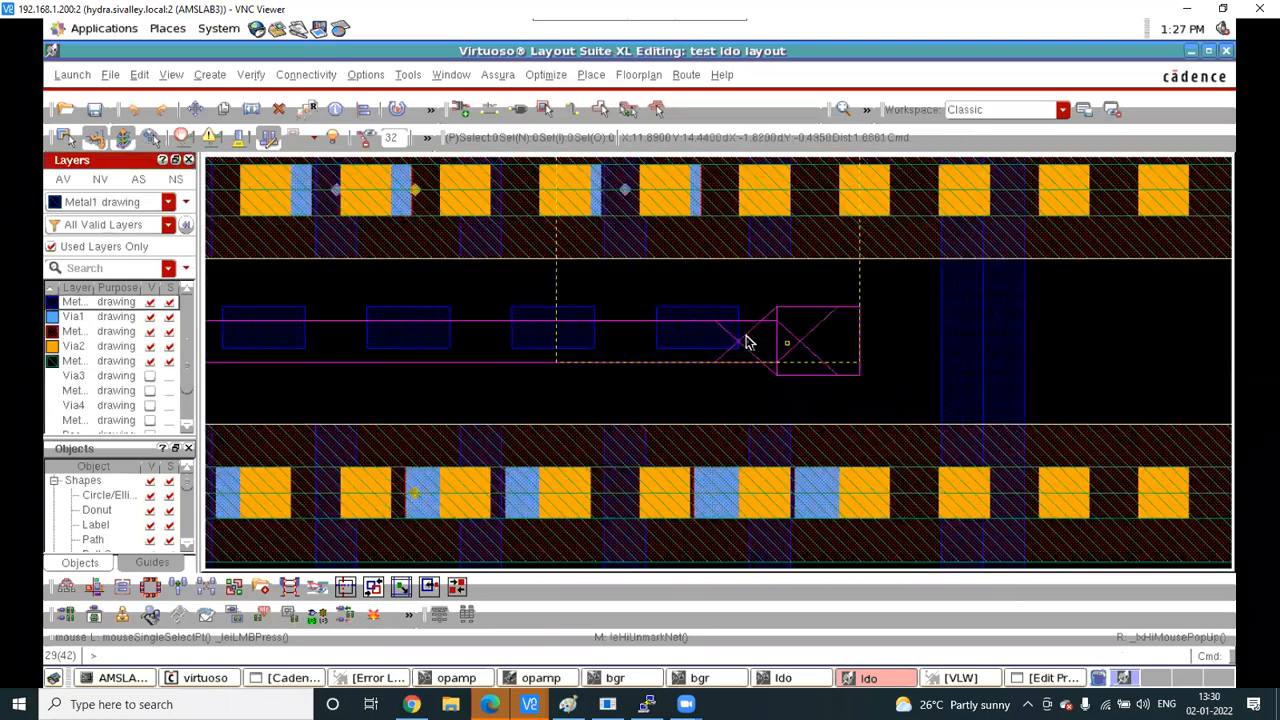
scroll(728, 330, "up", 1)
key("p")
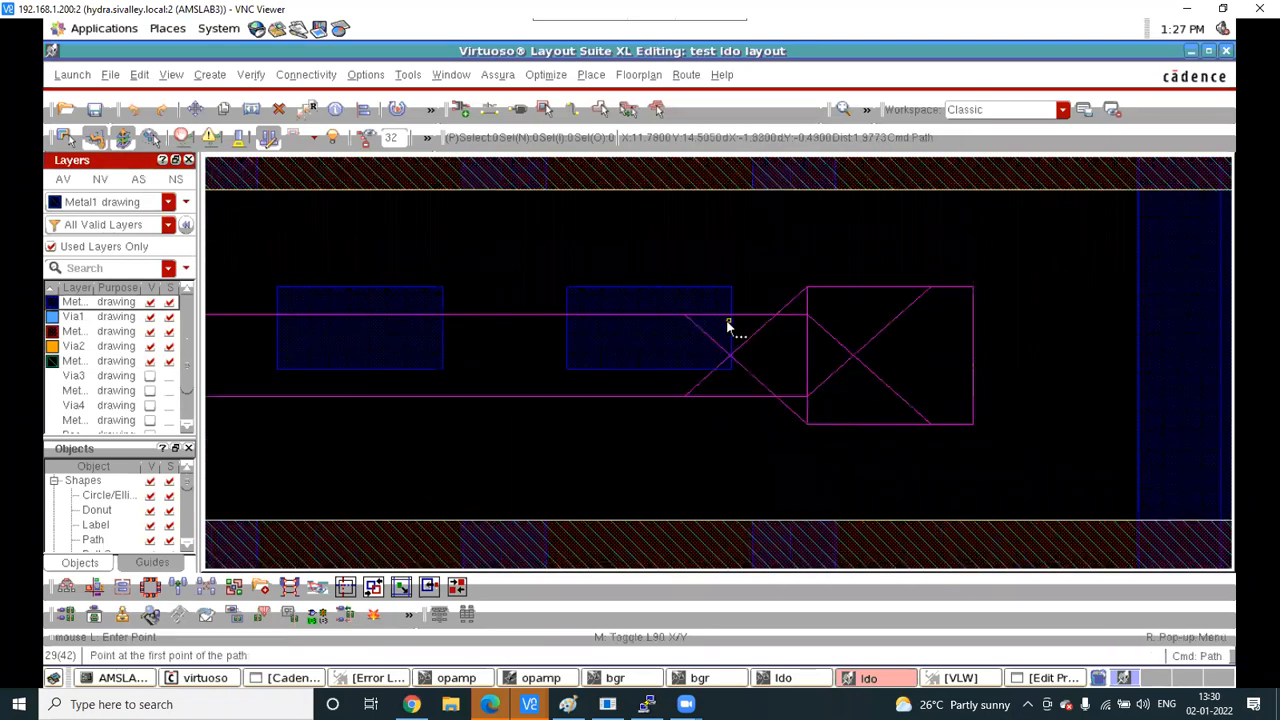
left_click(635, 330)
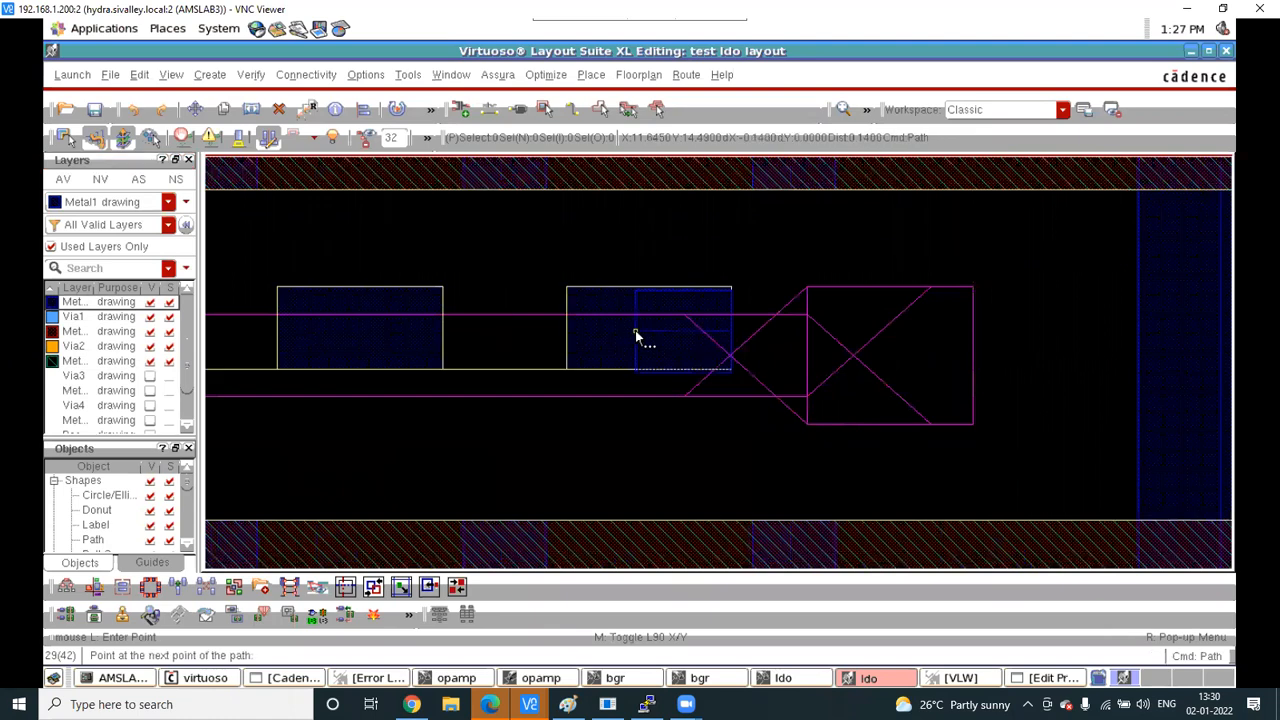
scroll(635, 330, "down", 1)
scroll(624, 330, "down", 1)
scroll(431, 331, "down", 1)
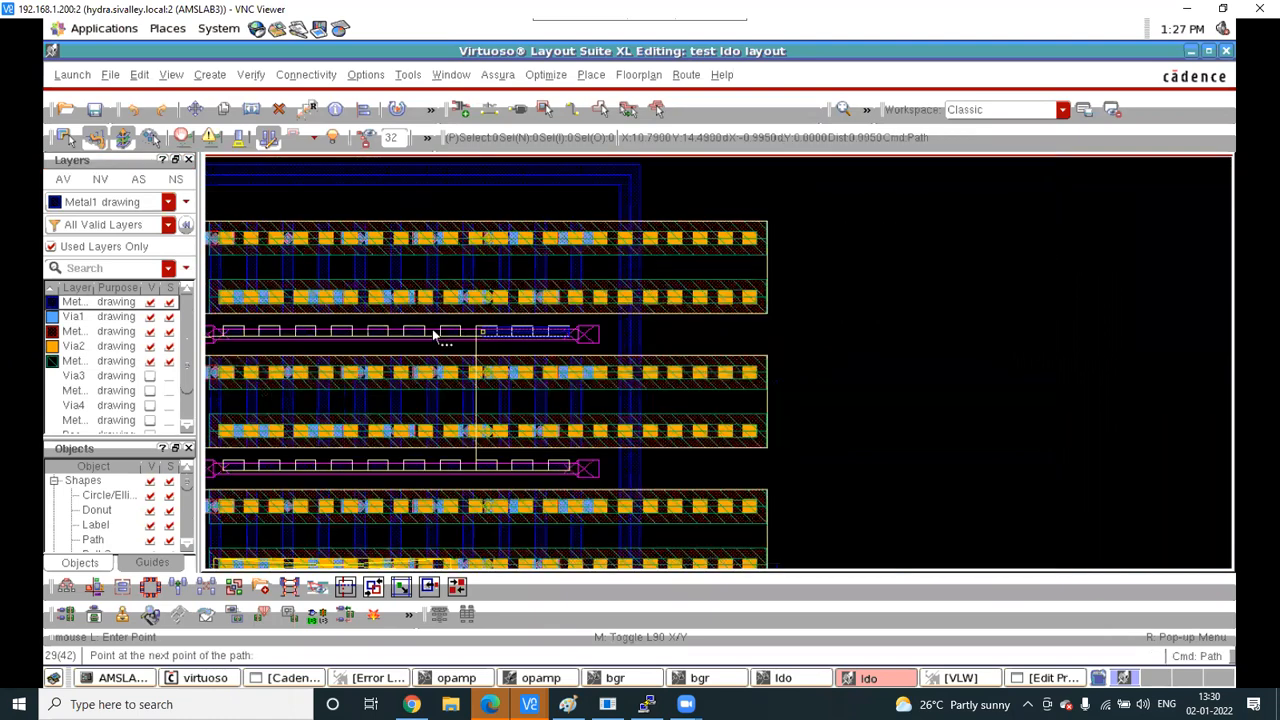
scroll(420, 340, "down", 1)
scroll(420, 340, "down", 1)
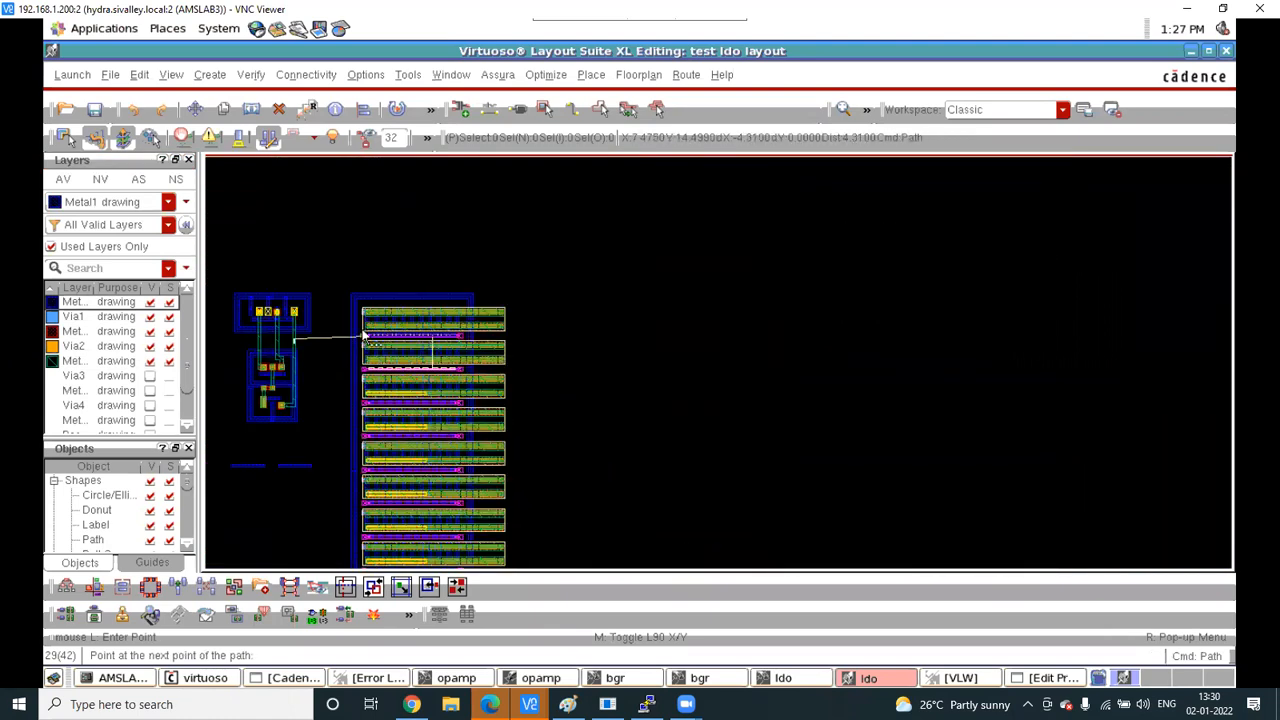
scroll(365, 336, "up", 3)
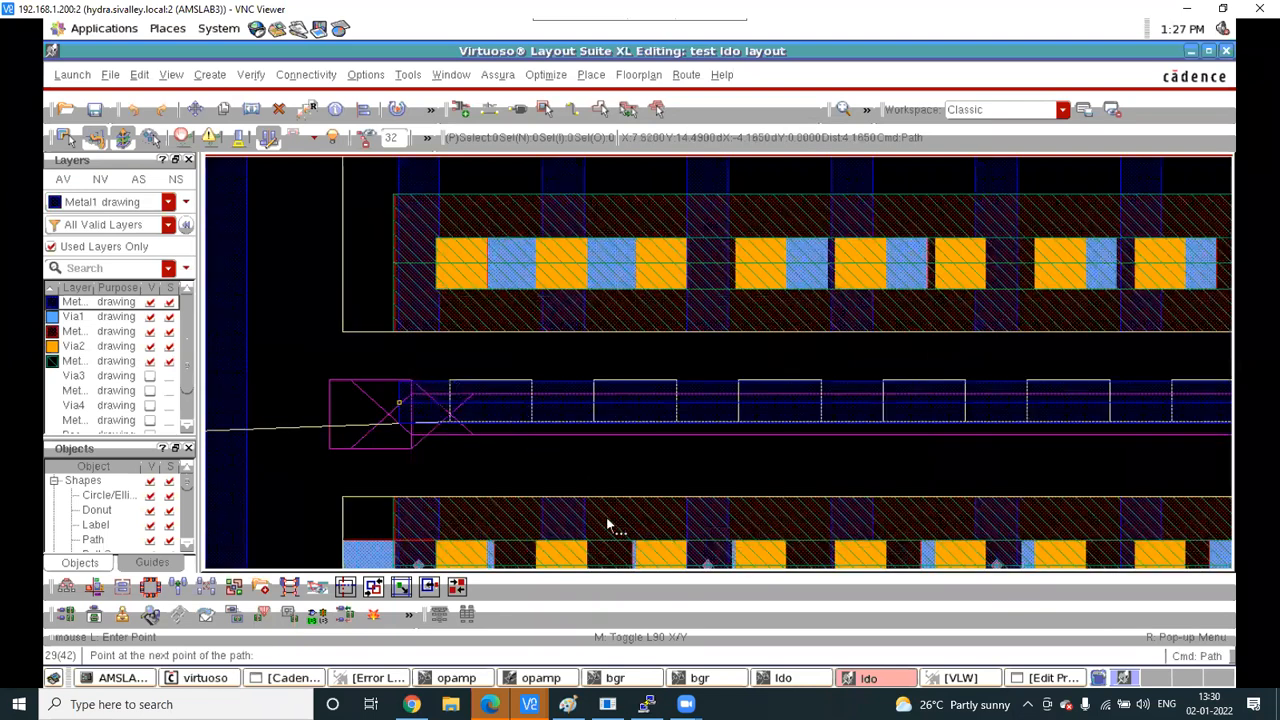
scroll(606, 518, "up", 2)
Align the new Metal1 path's top edge with the top edge of the gate contacts using Quick Align
key("a")
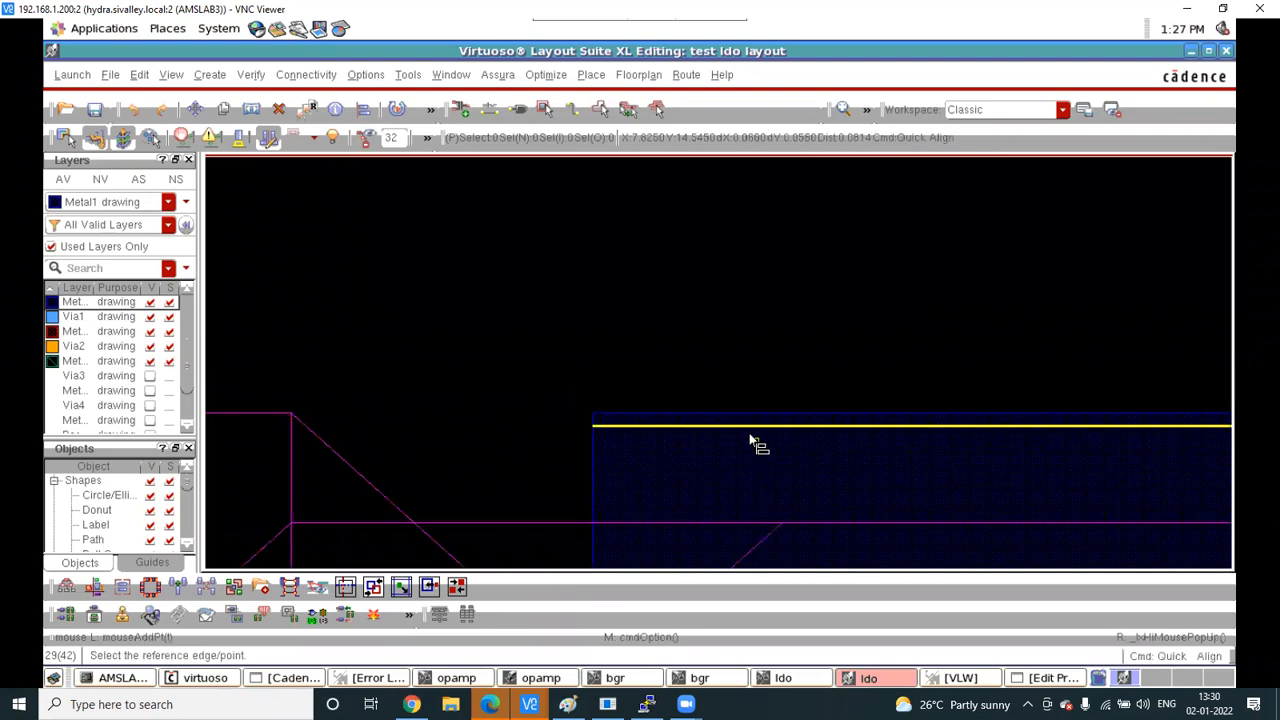
left_click(737, 413)
left_click(536, 385)
scroll(536, 383, "down", 2)
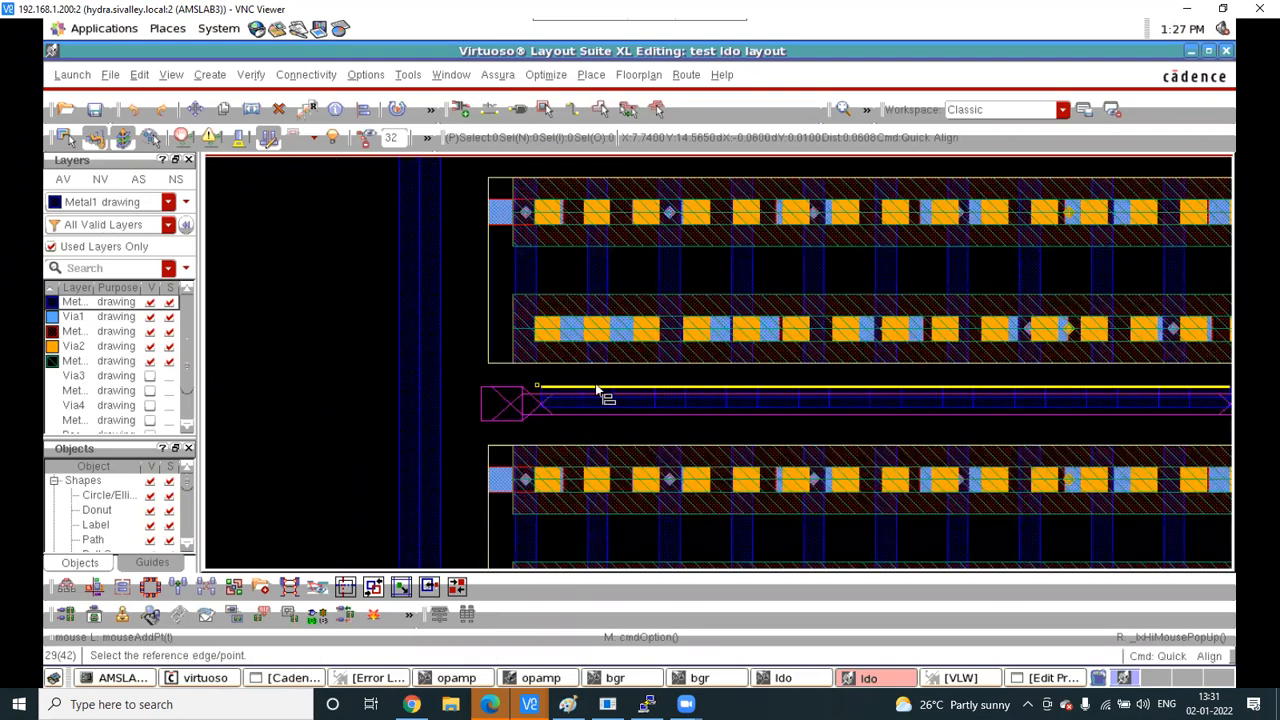
key("Escape")
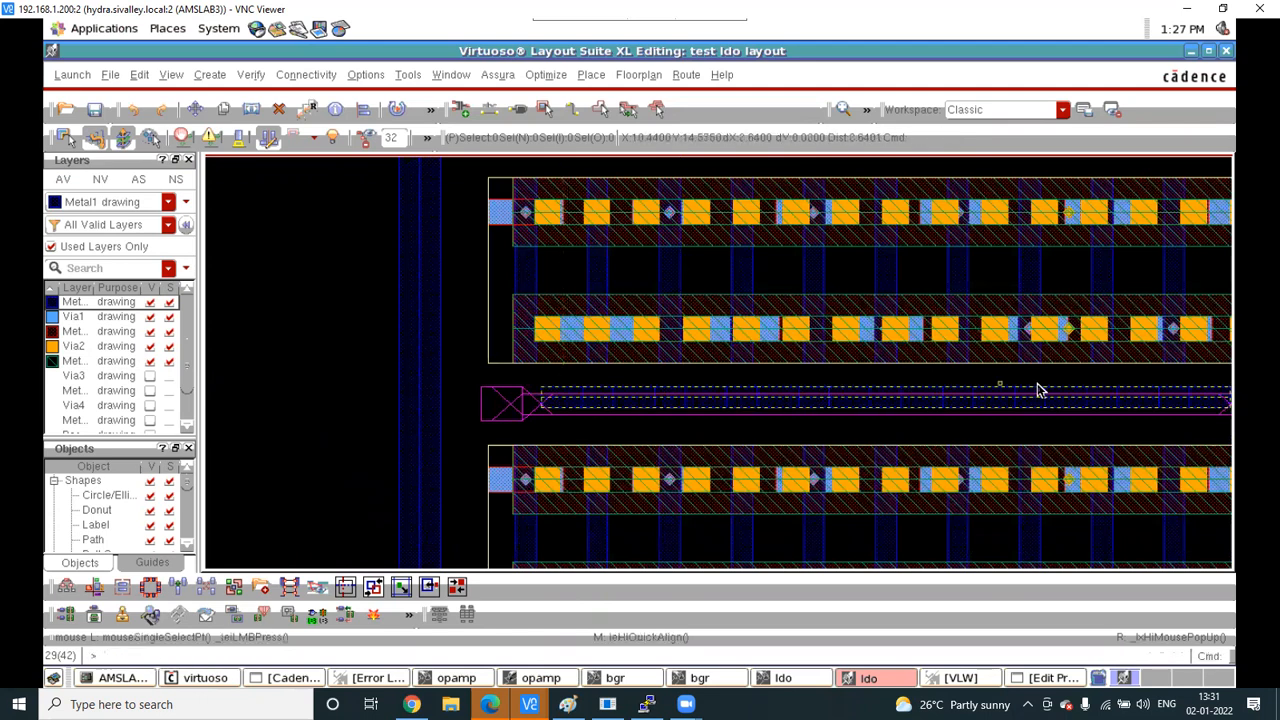
Copy the aligned Metal1 path straight down onto the gate contacts beneath the second transistor row
scroll(1058, 375, "up", 2)
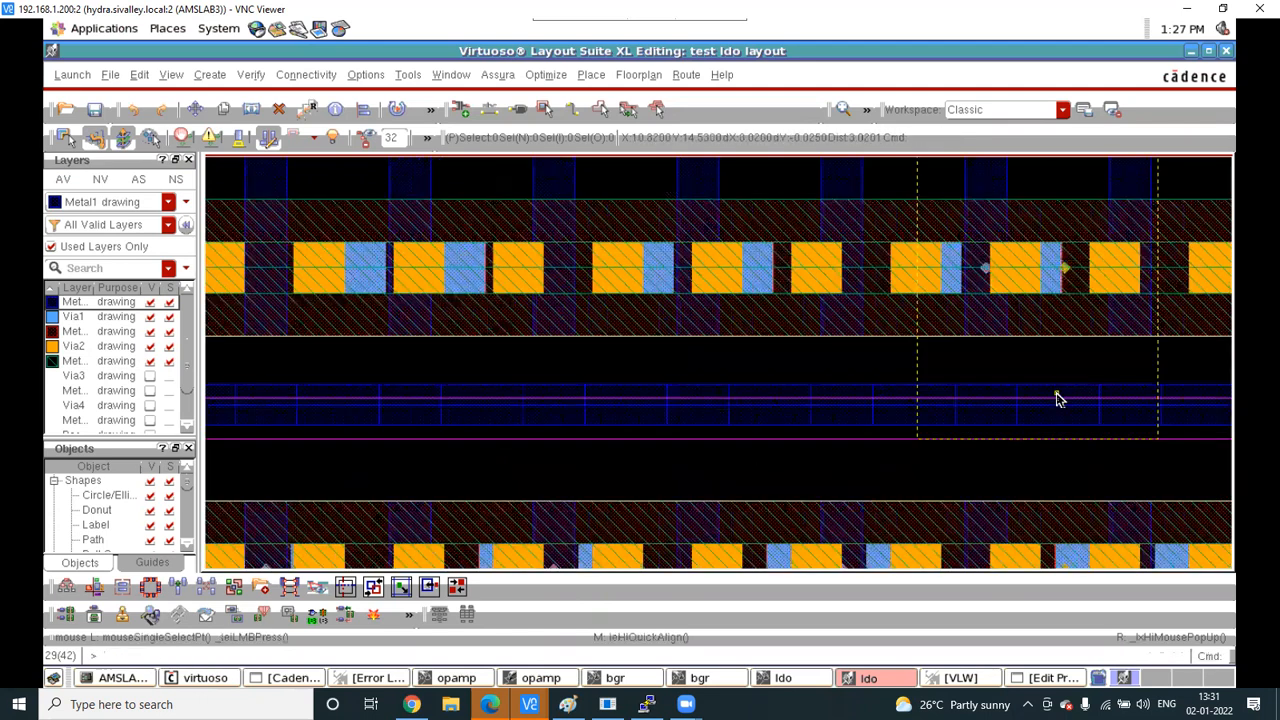
scroll(1015, 365, "down", 3)
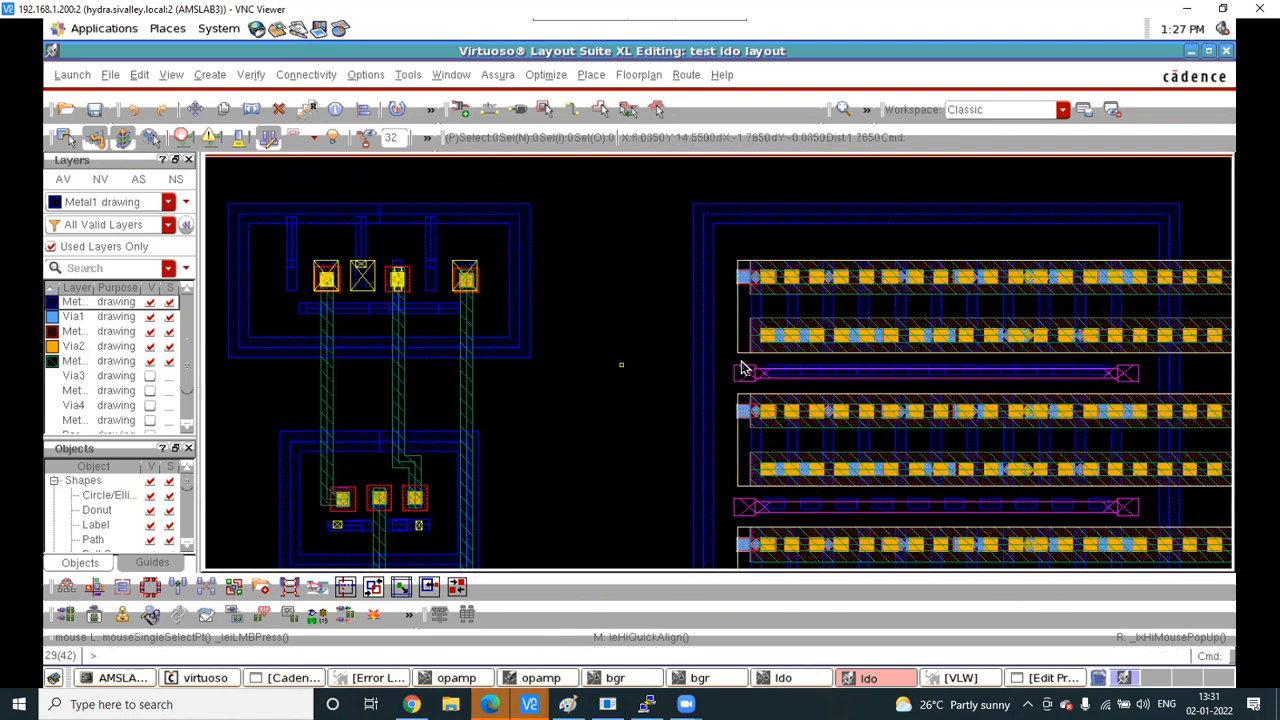
left_click(86, 333)
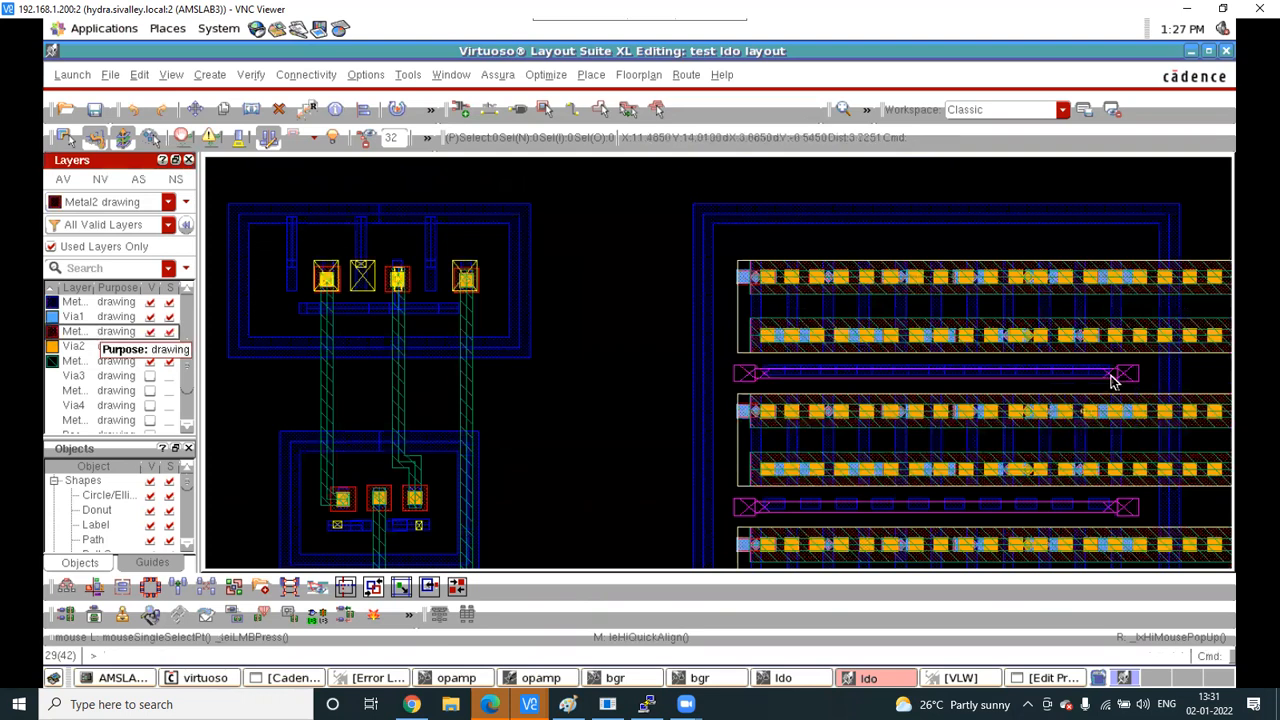
scroll(1116, 377, "up", 1, "ctrl")
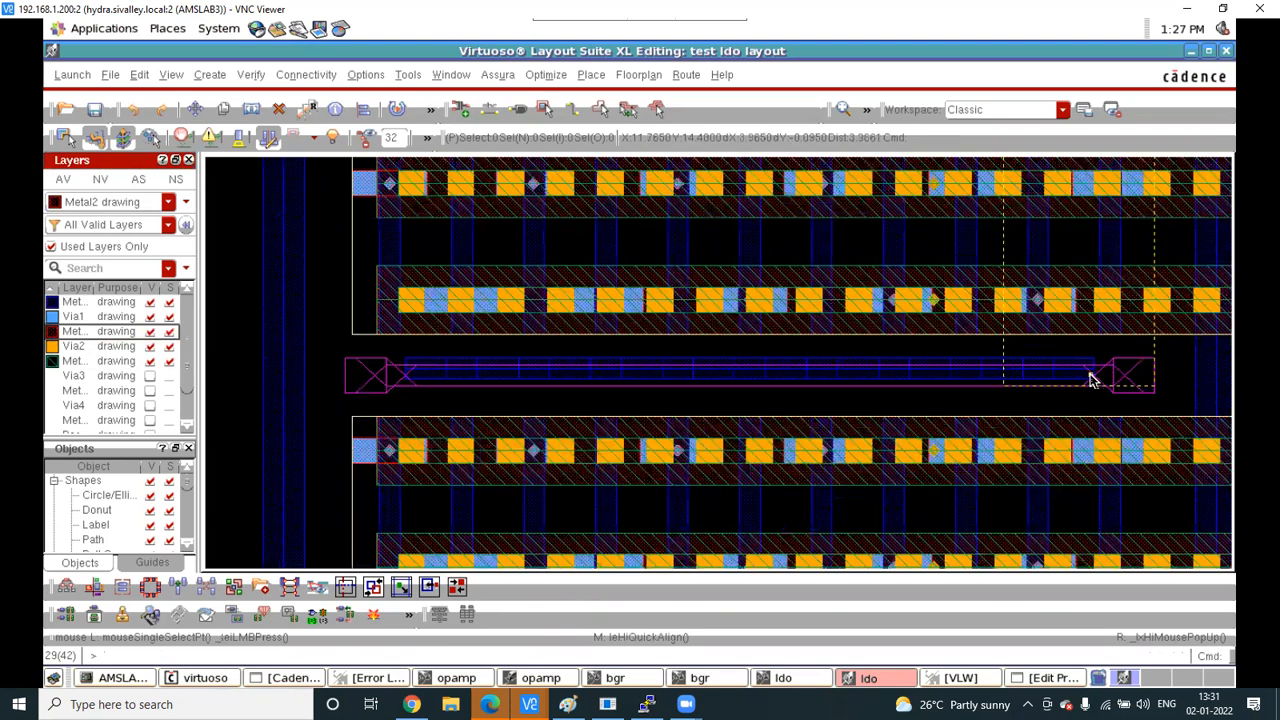
scroll(1085, 333, "up", 1, "ctrl")
left_click(1080, 320)
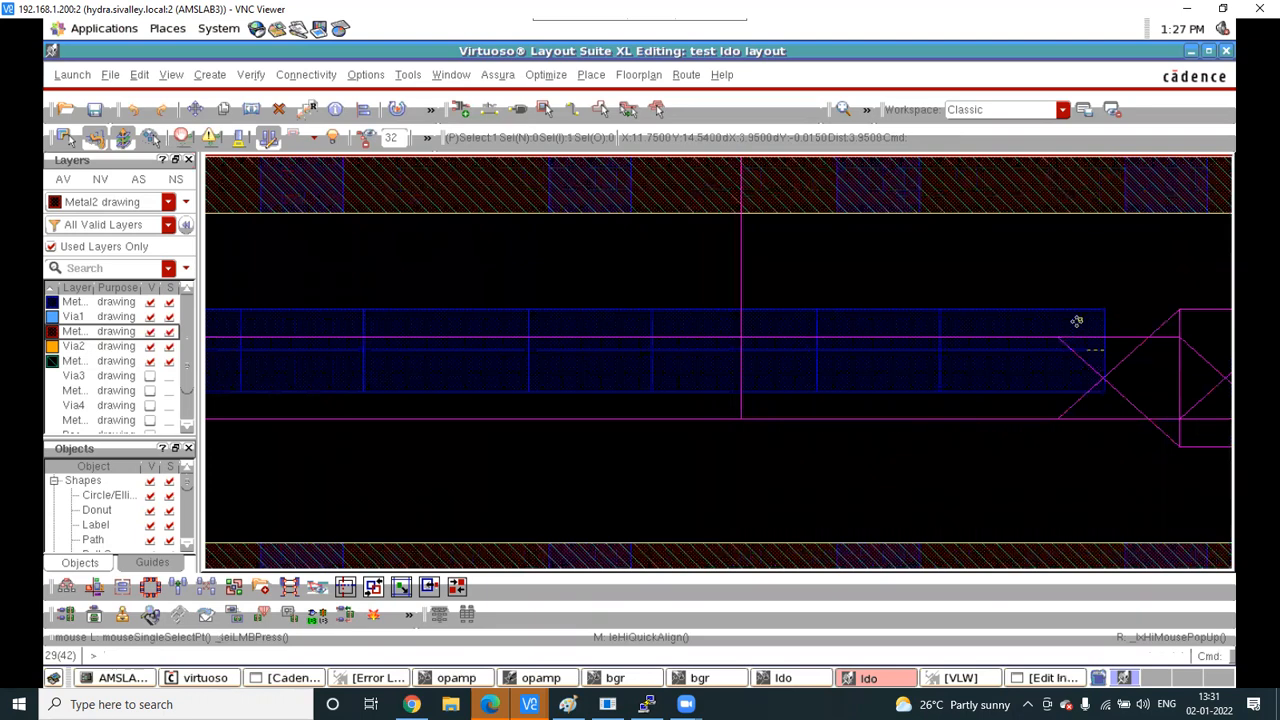
key("c")
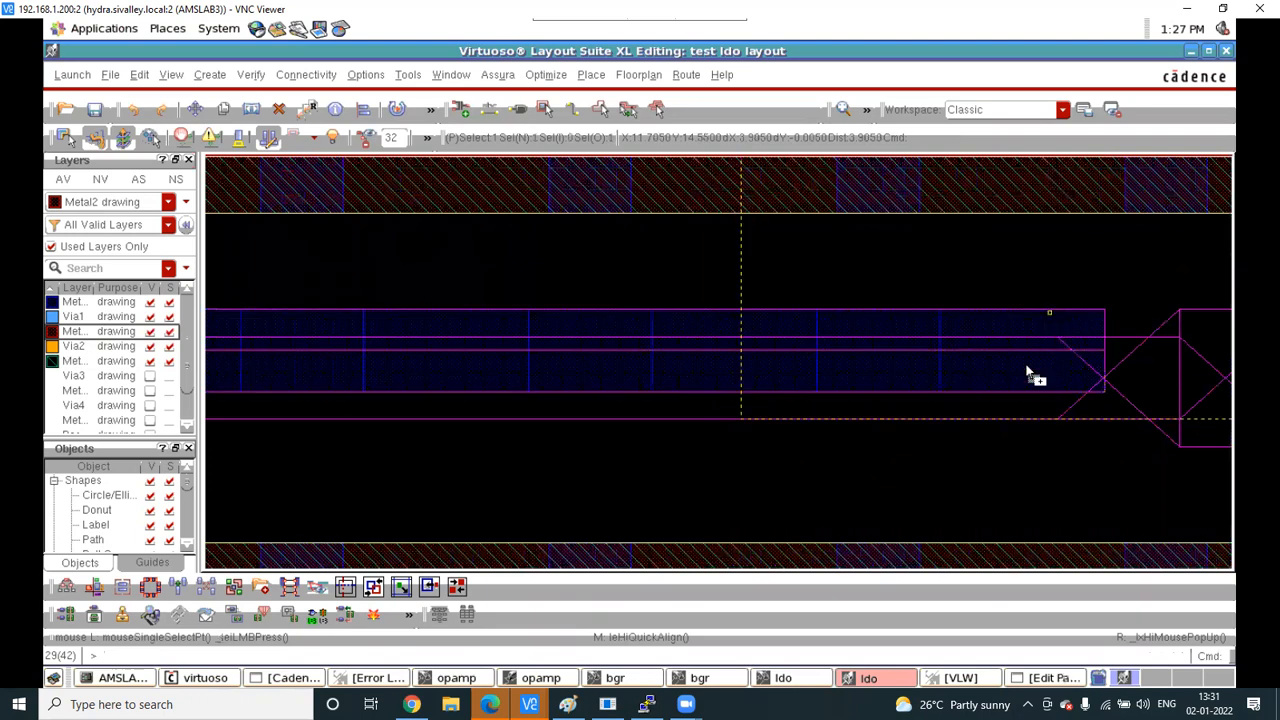
scroll(1030, 372, "down", 3, "ctrl")
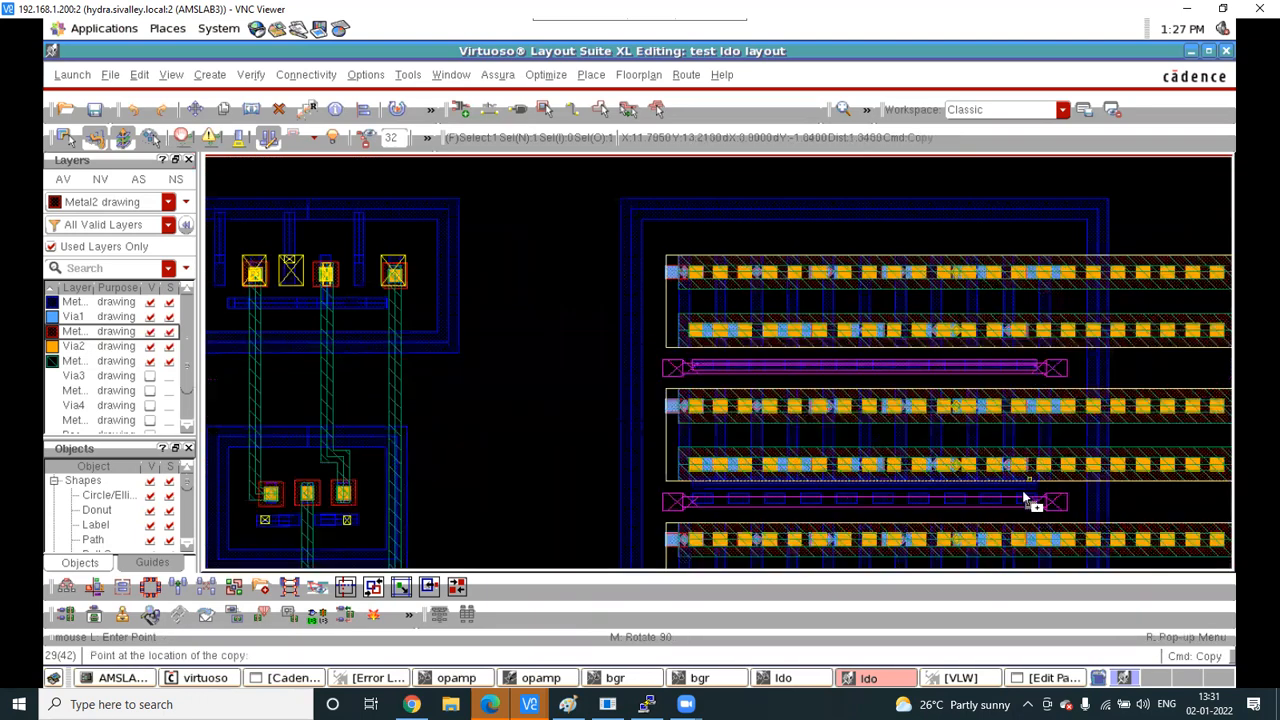
scroll(1025, 500, "up", 5, "ctrl")
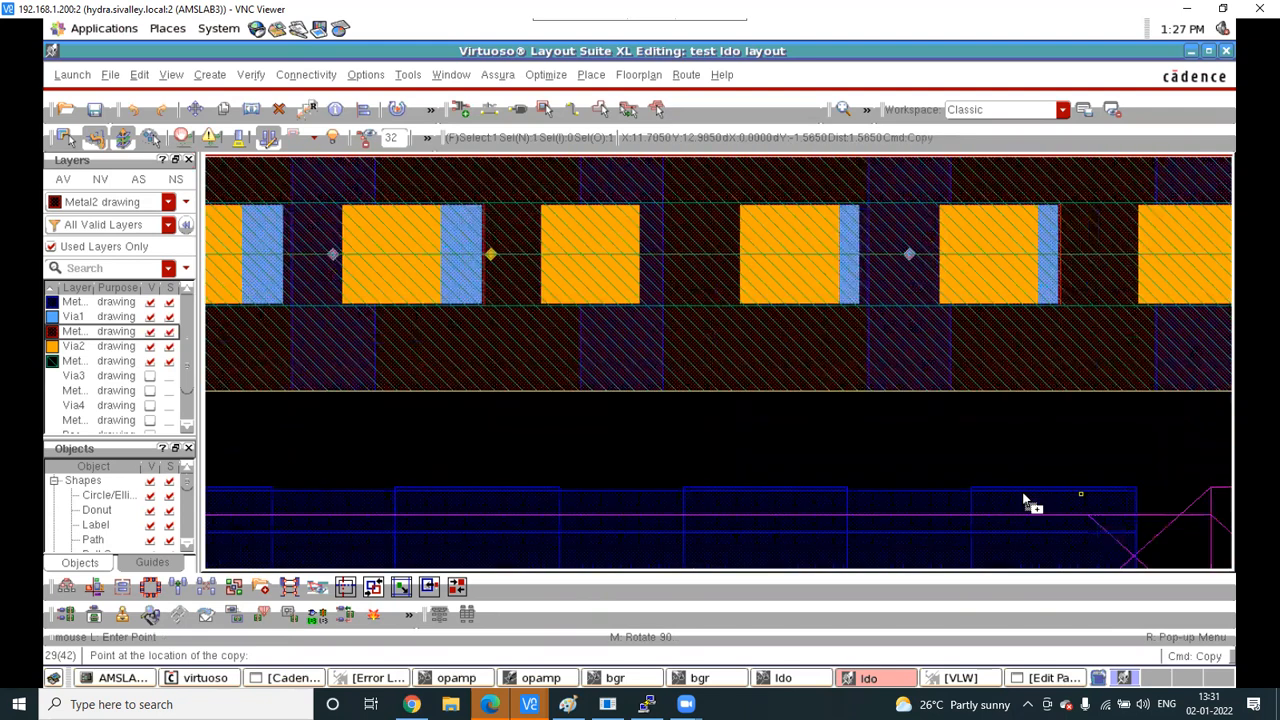
left_click(1025, 500)
Try to copy the path onward to the next row's gate contacts, abandon it, and undo the path copy and alignment
key("c")
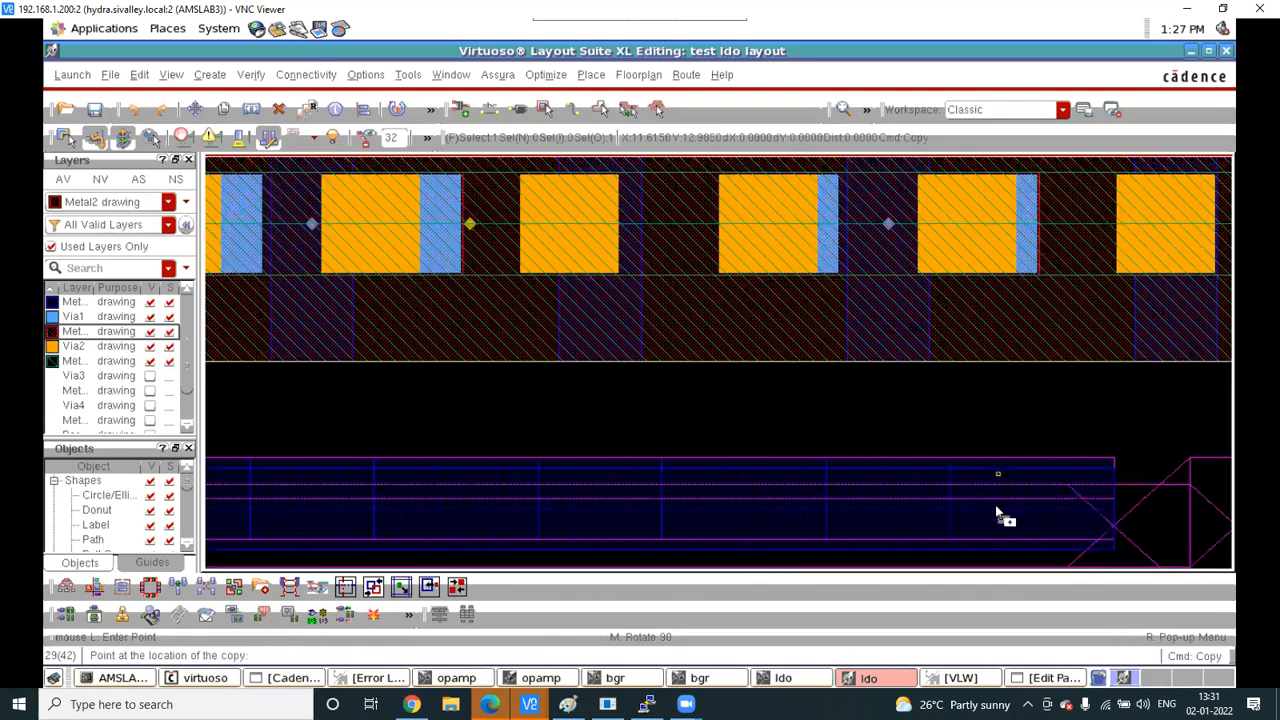
scroll(995, 504, "down", 5, "ctrl")
left_click(900, 478)
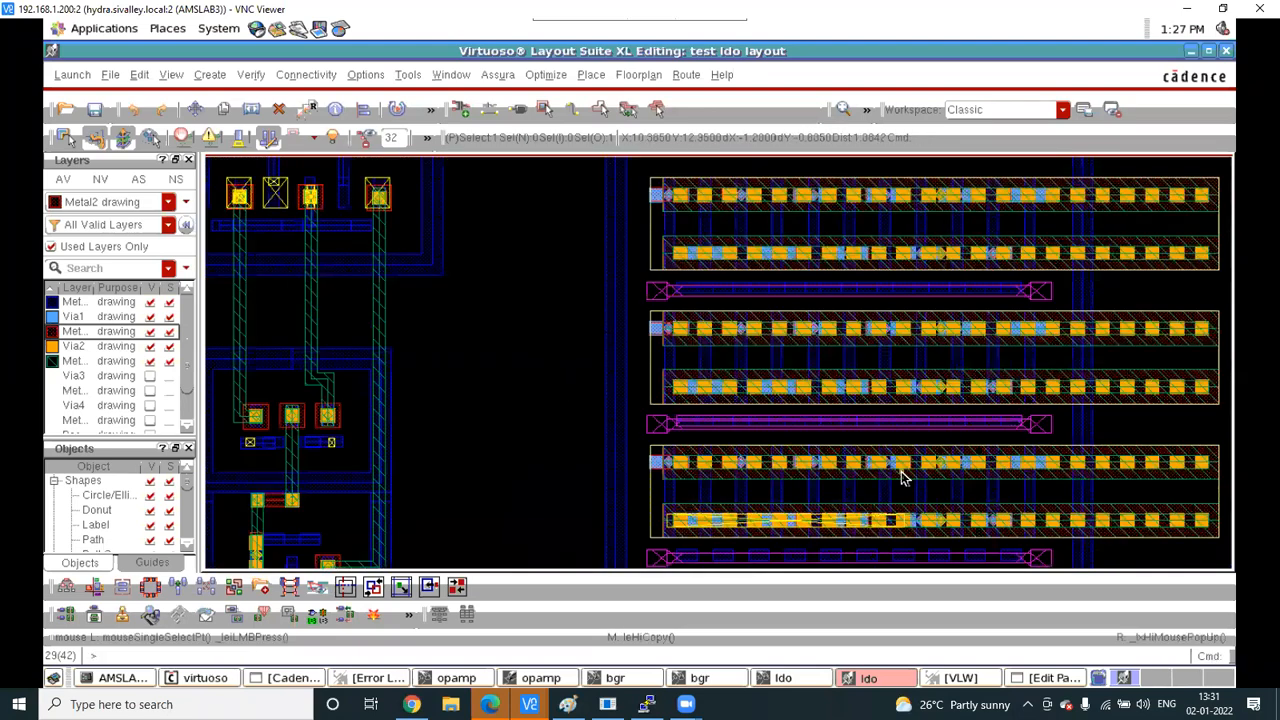
scroll(901, 478, "down", 3, "ctrl")
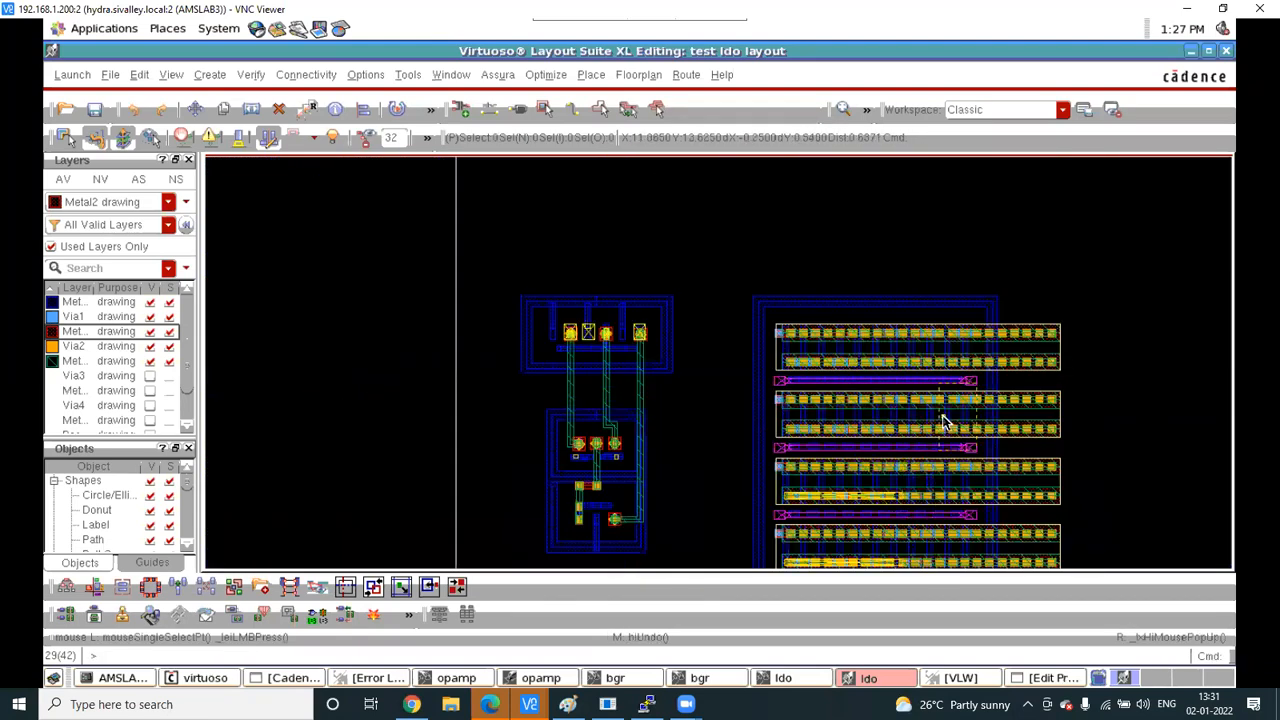
Edit the top transistor row's clone group in place, with the option to update all of the clones in the family
scroll(997, 367, "up", 5, "ctrl")
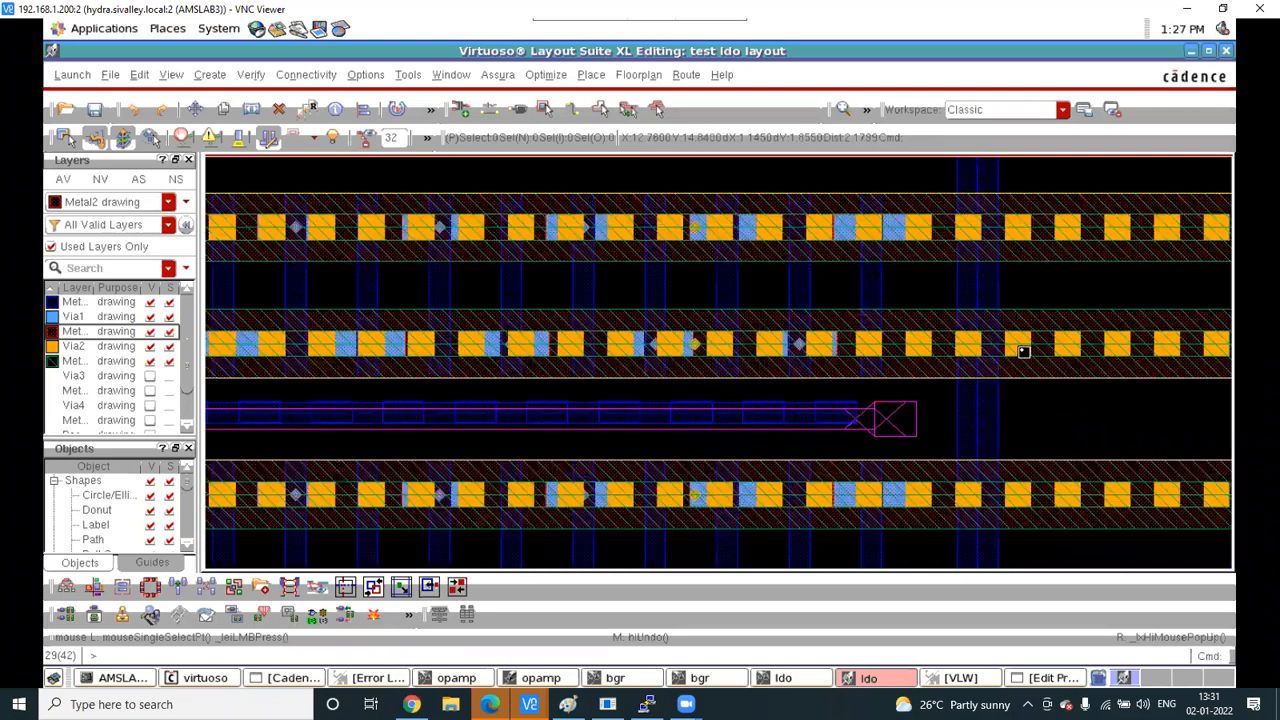
key("x")
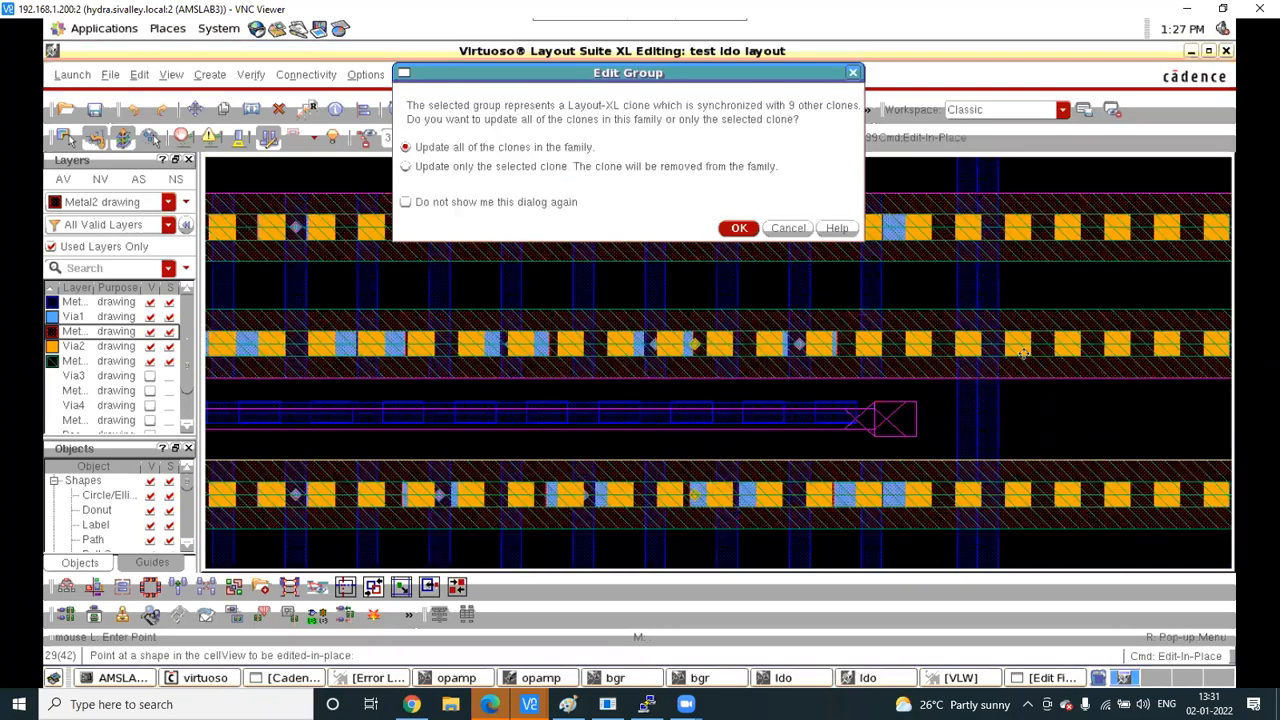
left_click(739, 229)
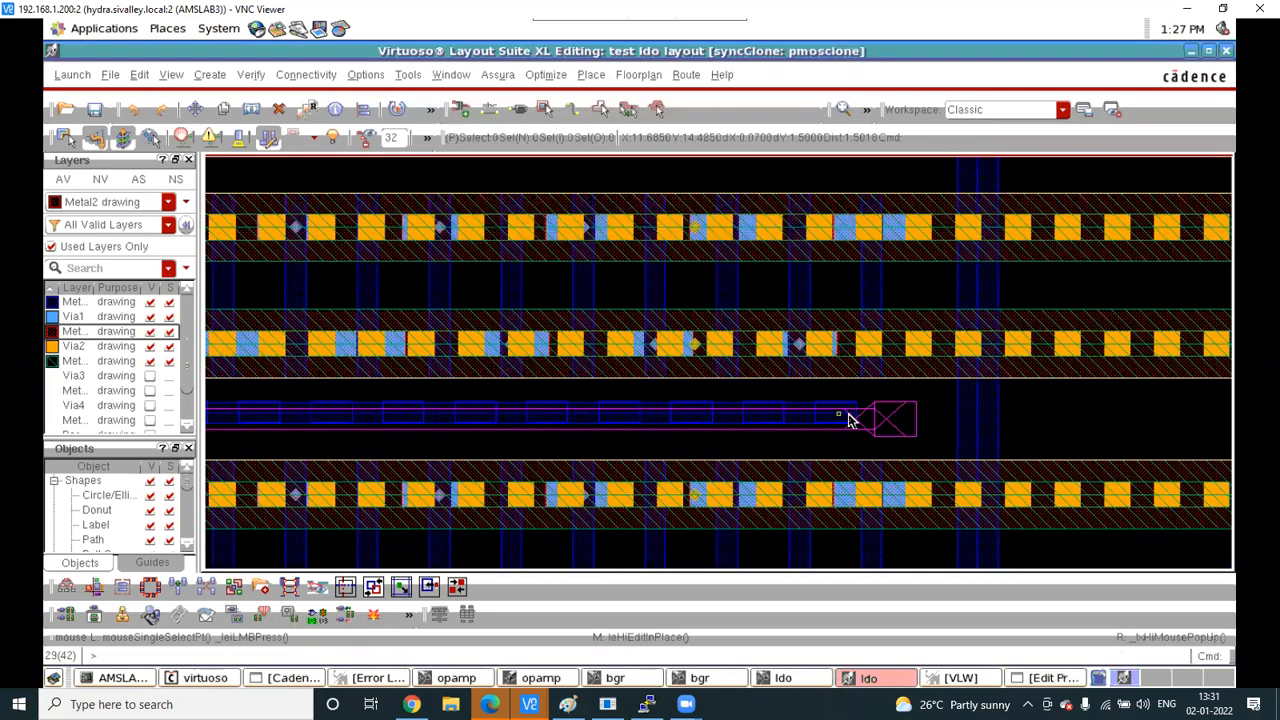
Draw a horizontal Metal1 path about 4.02 µm long across the gate contacts inside the clone, from the rightmost to the leftmost contact
scroll(858, 418, "up", 2, "ctrl")
scroll(880, 419, "up", 3, "ctrl")
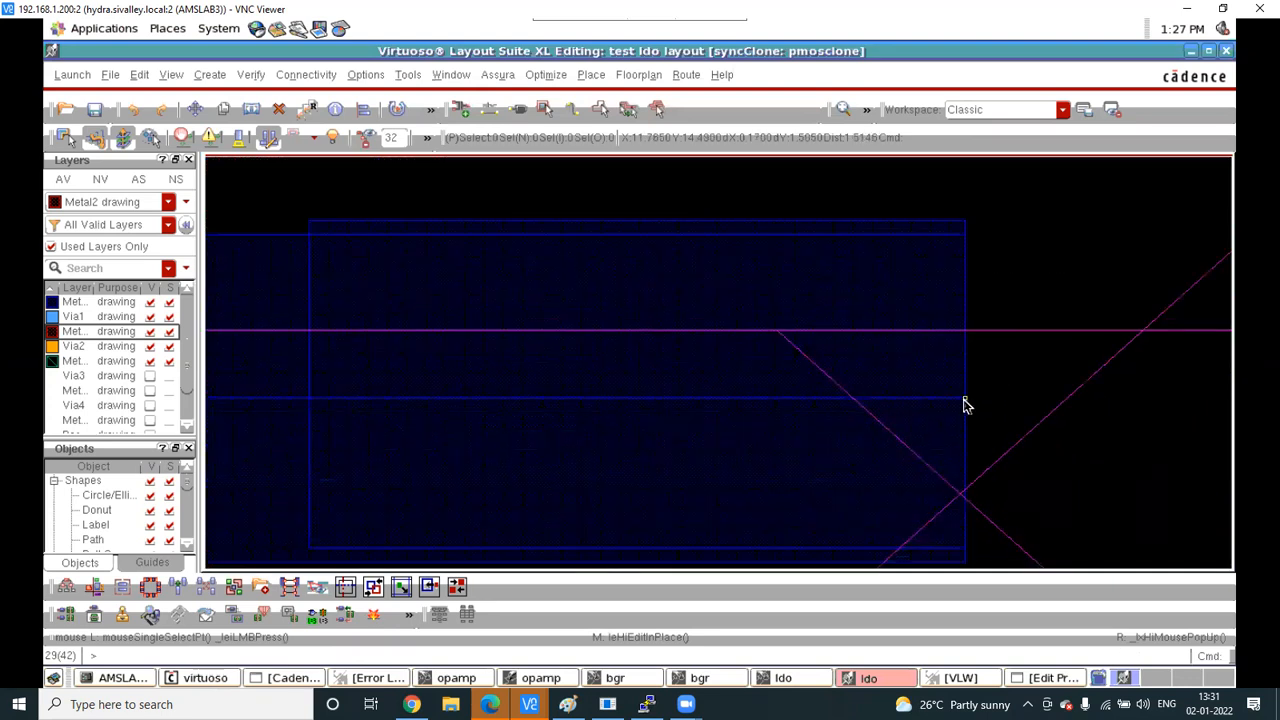
key("p")
left_click(877, 400)
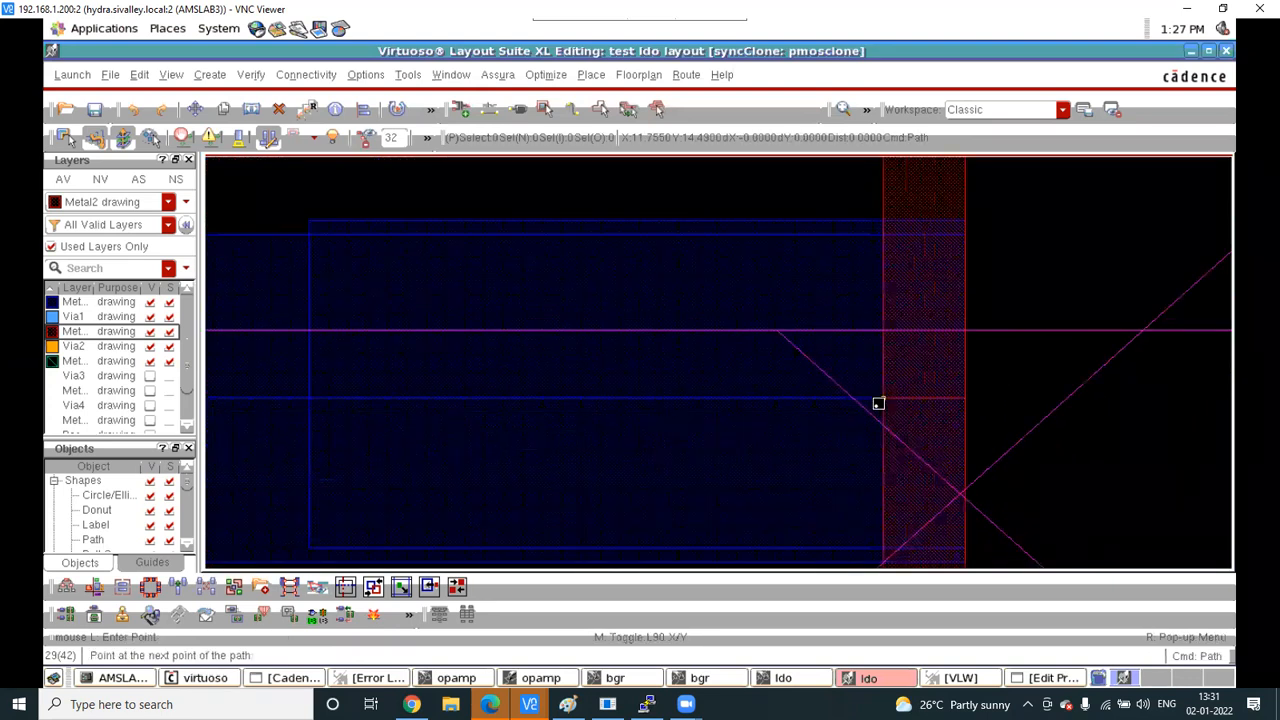
scroll(878, 408, "down", 2, "ctrl")
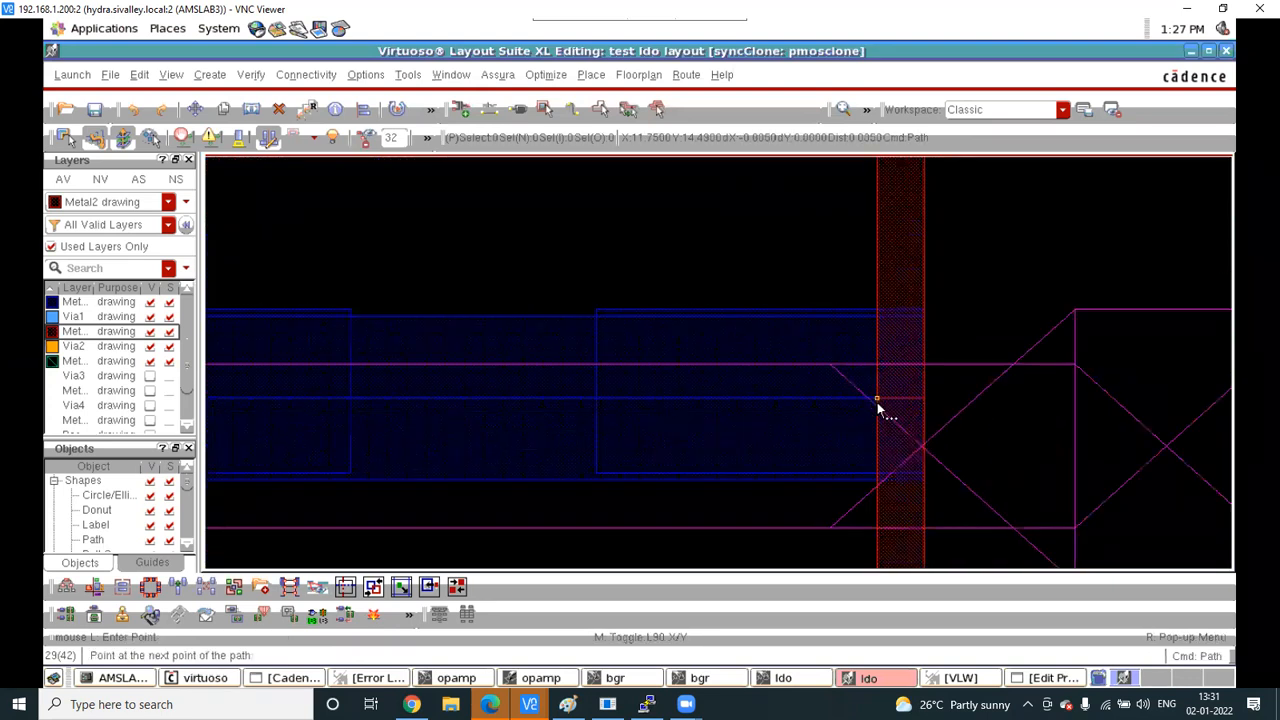
left_click(80, 303)
scroll(760, 397, "down", 3, "ctrl")
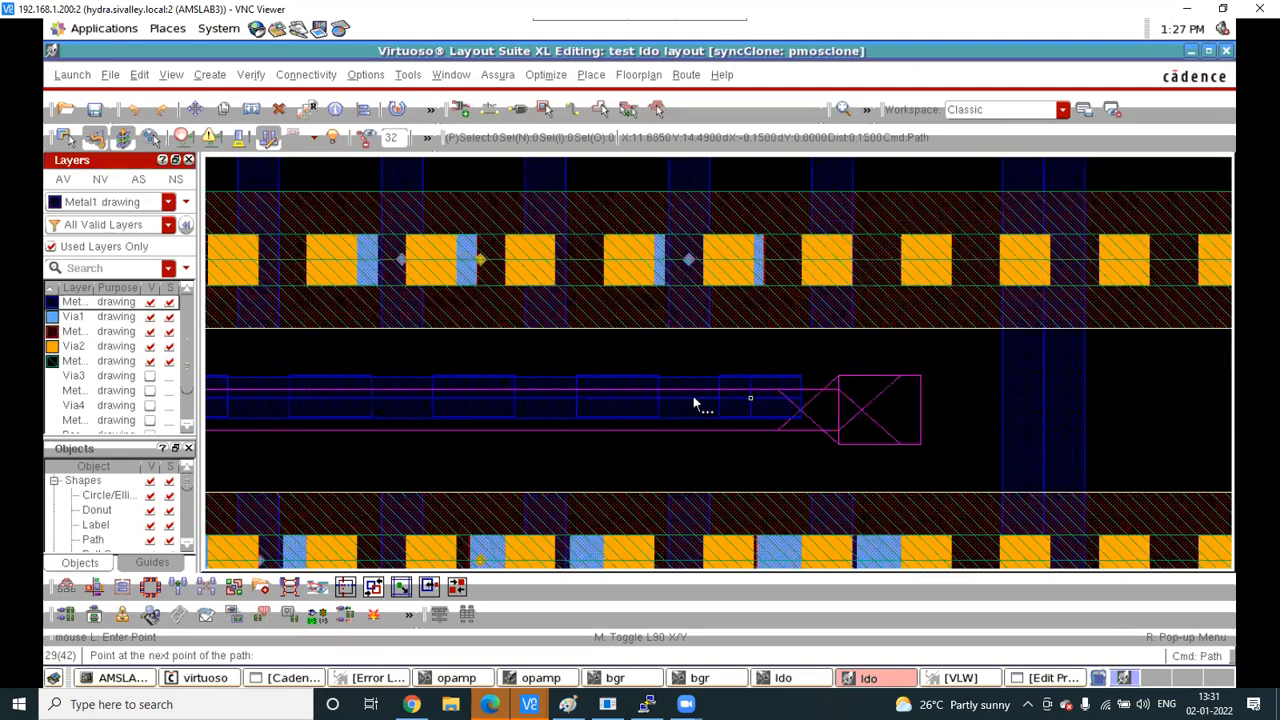
scroll(693, 396, "down", 5, "ctrl")
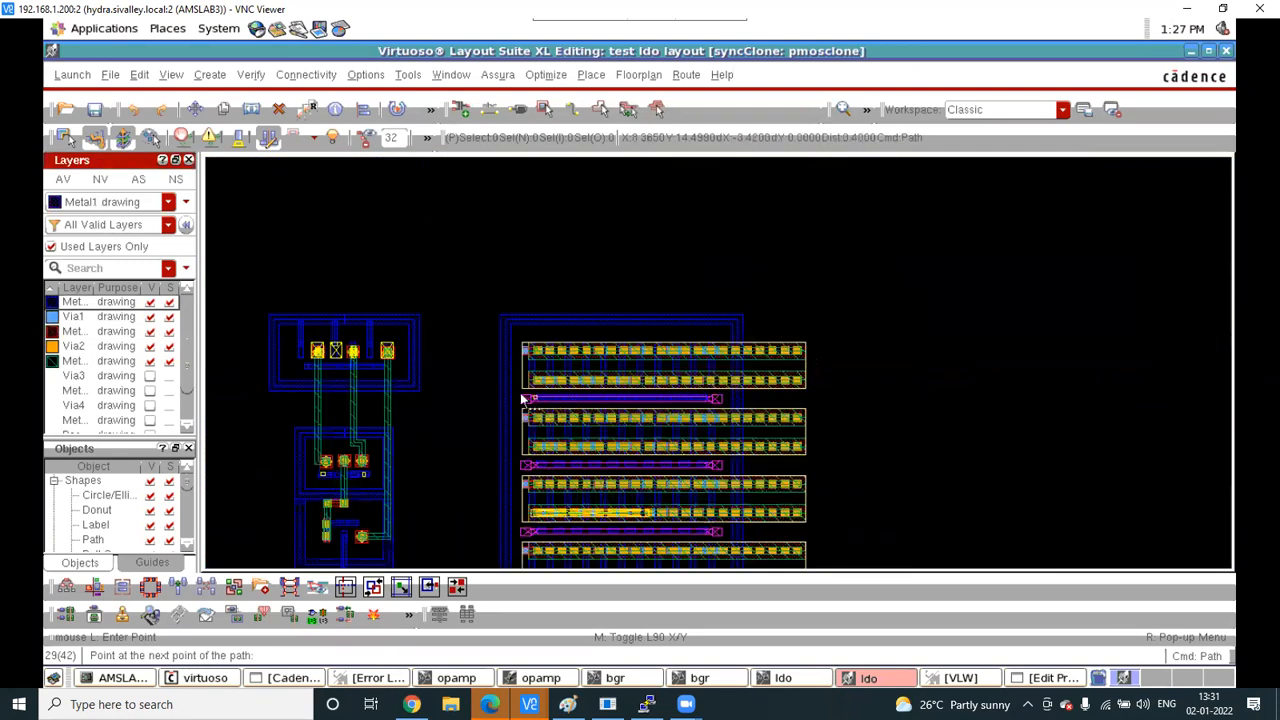
scroll(530, 400, "up", 4, "ctrl")
scroll(527, 400, "up", 3, "ctrl")
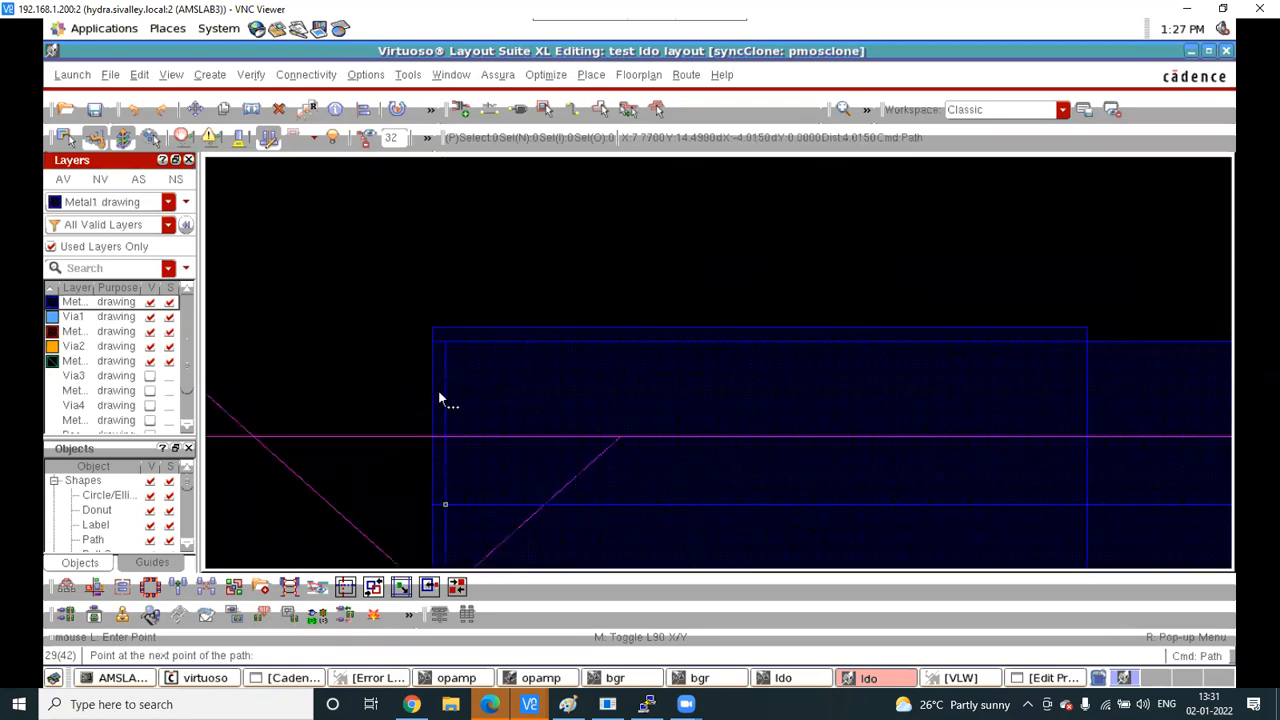
double_click(435, 392)
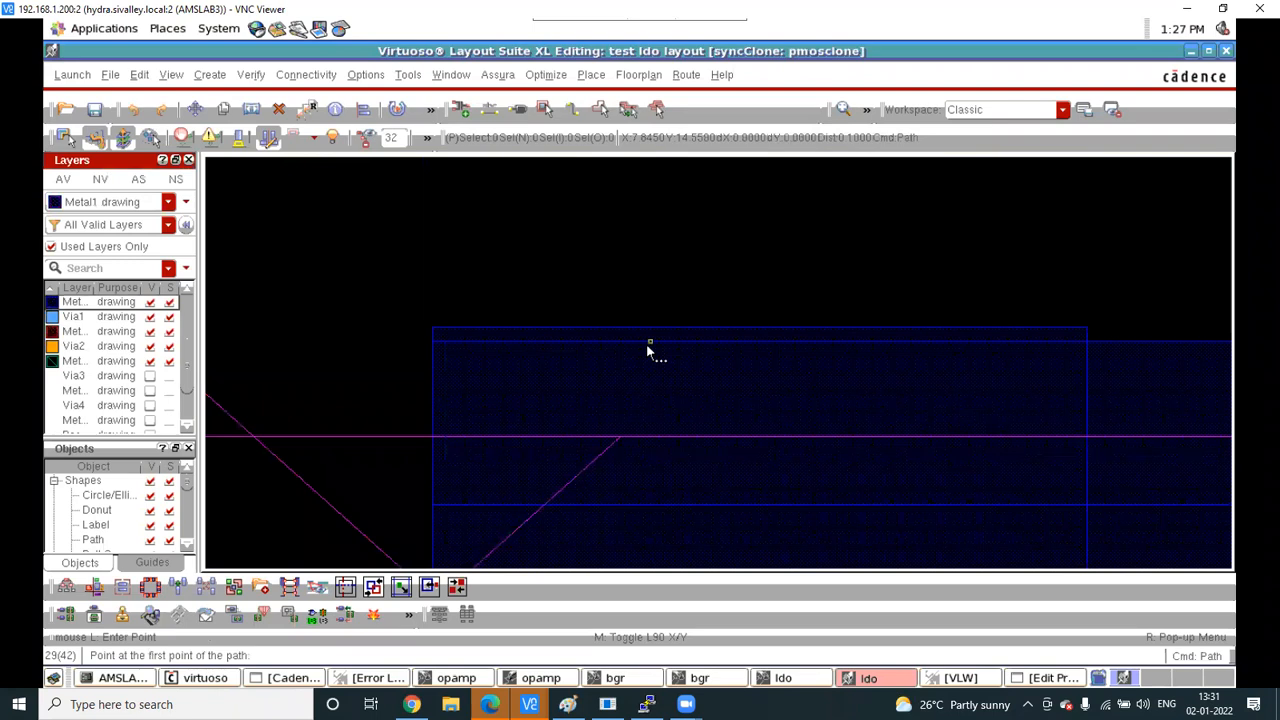
Set the new Metal1 path's width to 0.14 in its path properties
key("q")
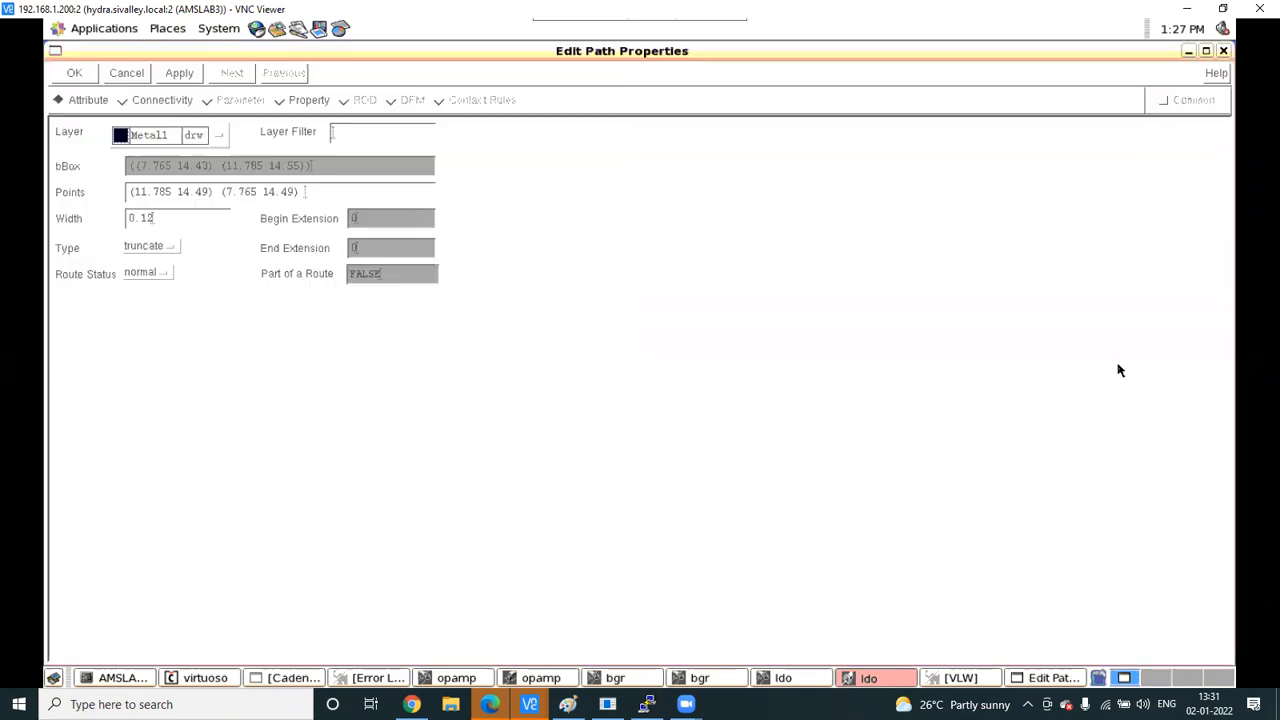
left_click(172, 225)
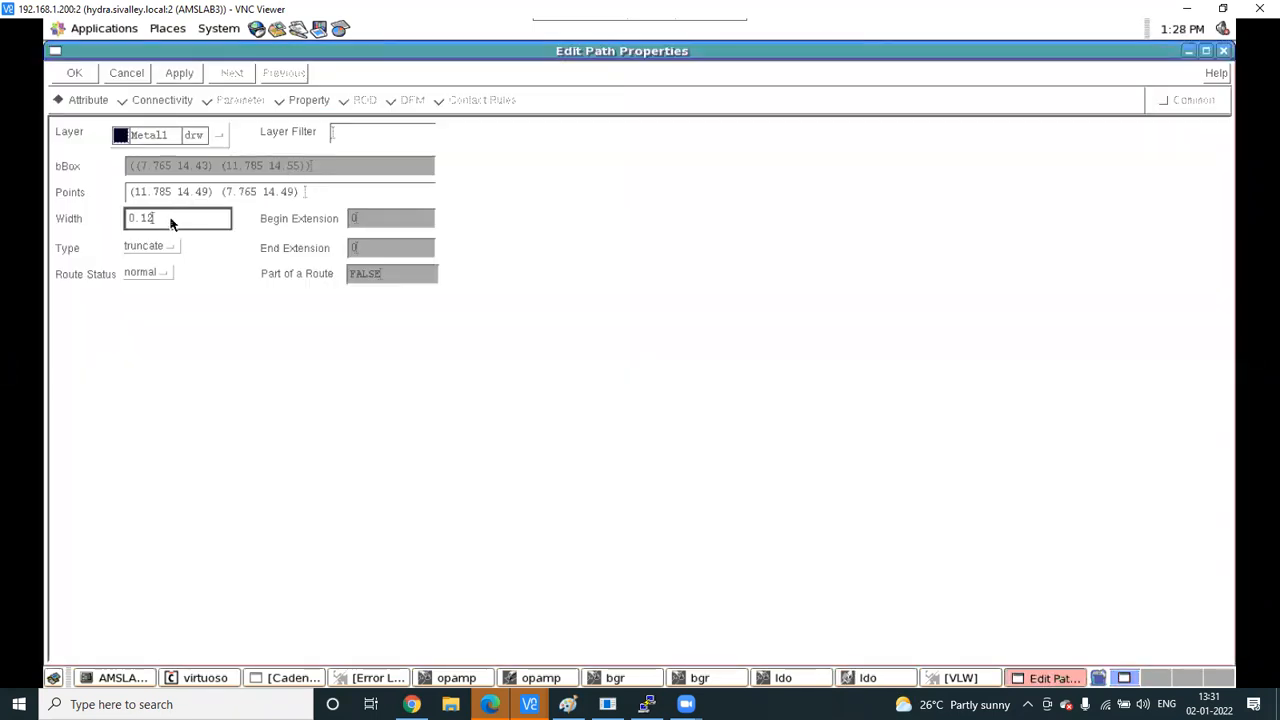
type("4")
left_click(179, 74)
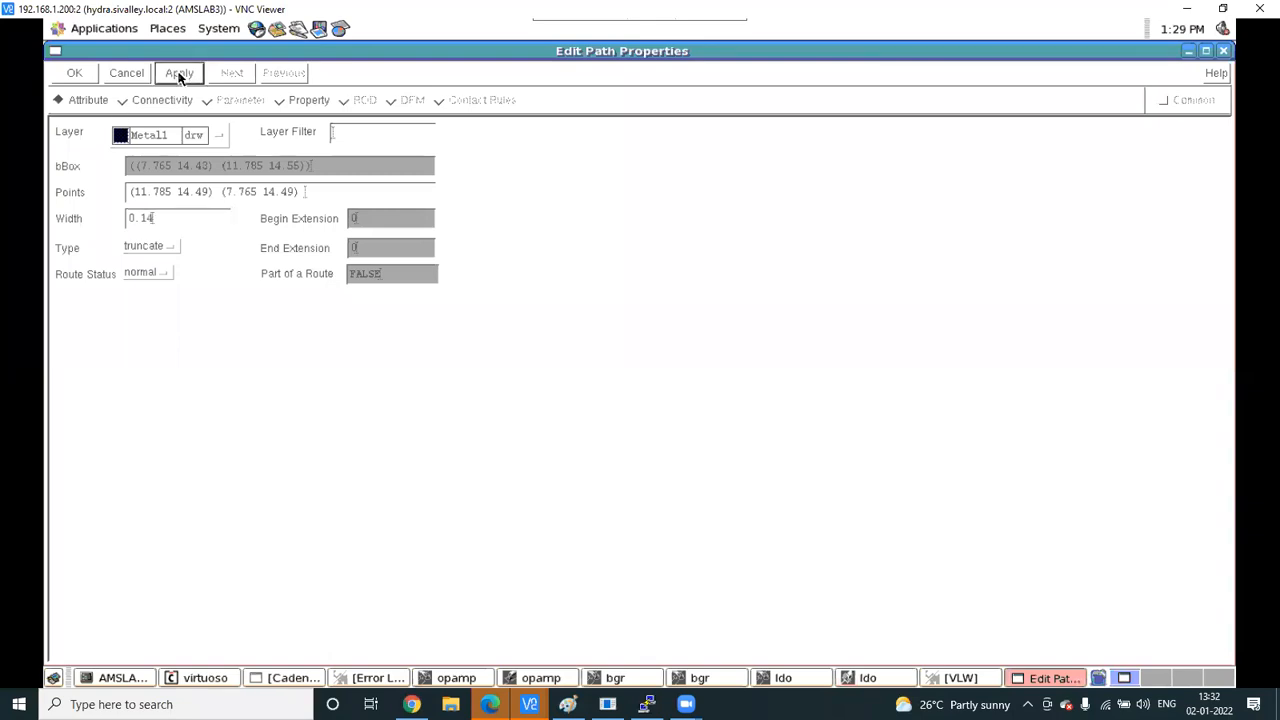
left_click(1190, 51)
Finish editing the pmosclone group in place and return to the top-level ldo layout
scroll(495, 303, "up", 3, "ctrl")
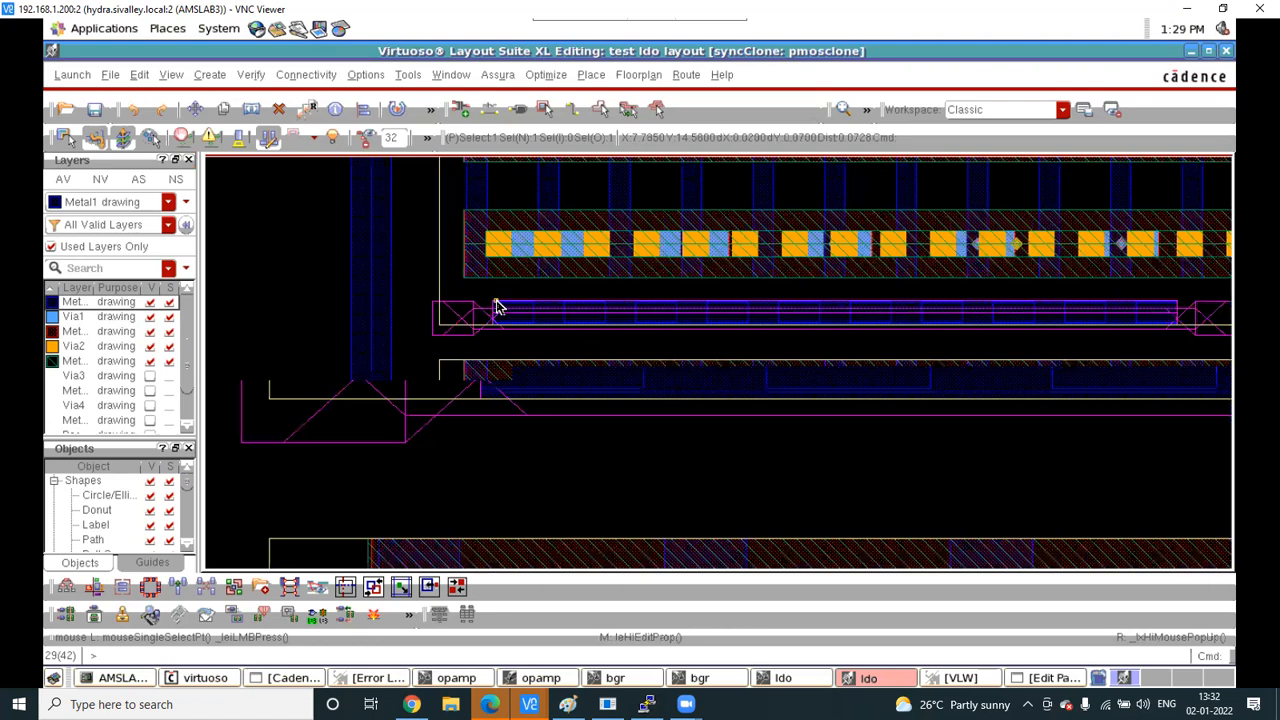
scroll(497, 307, "down", 5, "ctrl")
scroll(578, 297, "up", 3, "ctrl")
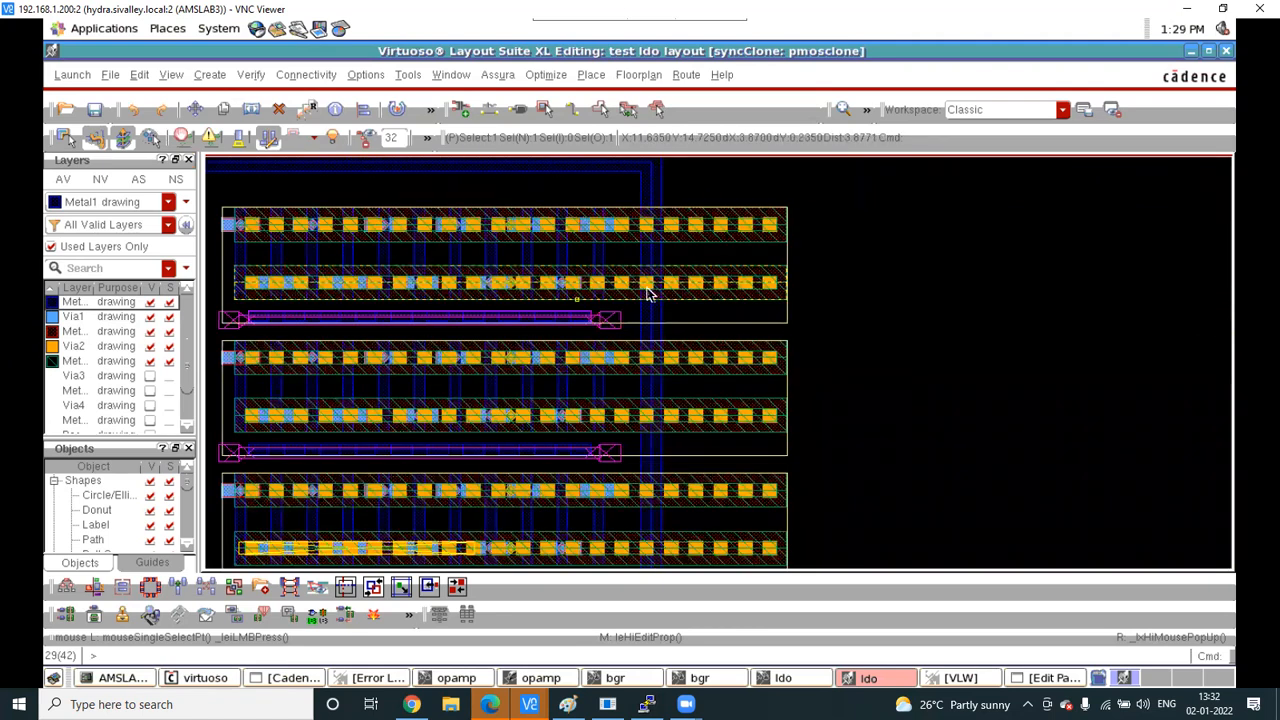
key("shift+b")
Examine the Metal1 gate paths in all rows of the transistor array and select the top row's clone group
scroll(641, 502, "up", 2, "ctrl")
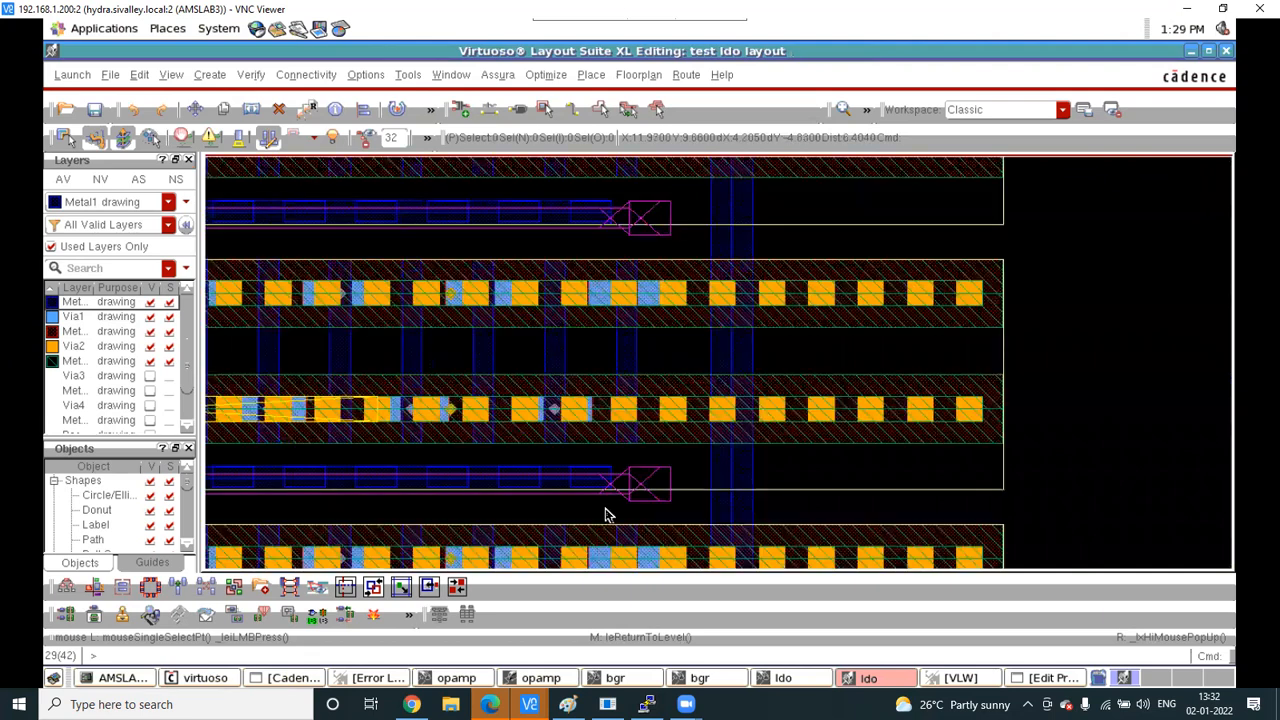
scroll(610, 500, "up", 1, "ctrl")
scroll(848, 318, "down", 6, "ctrl")
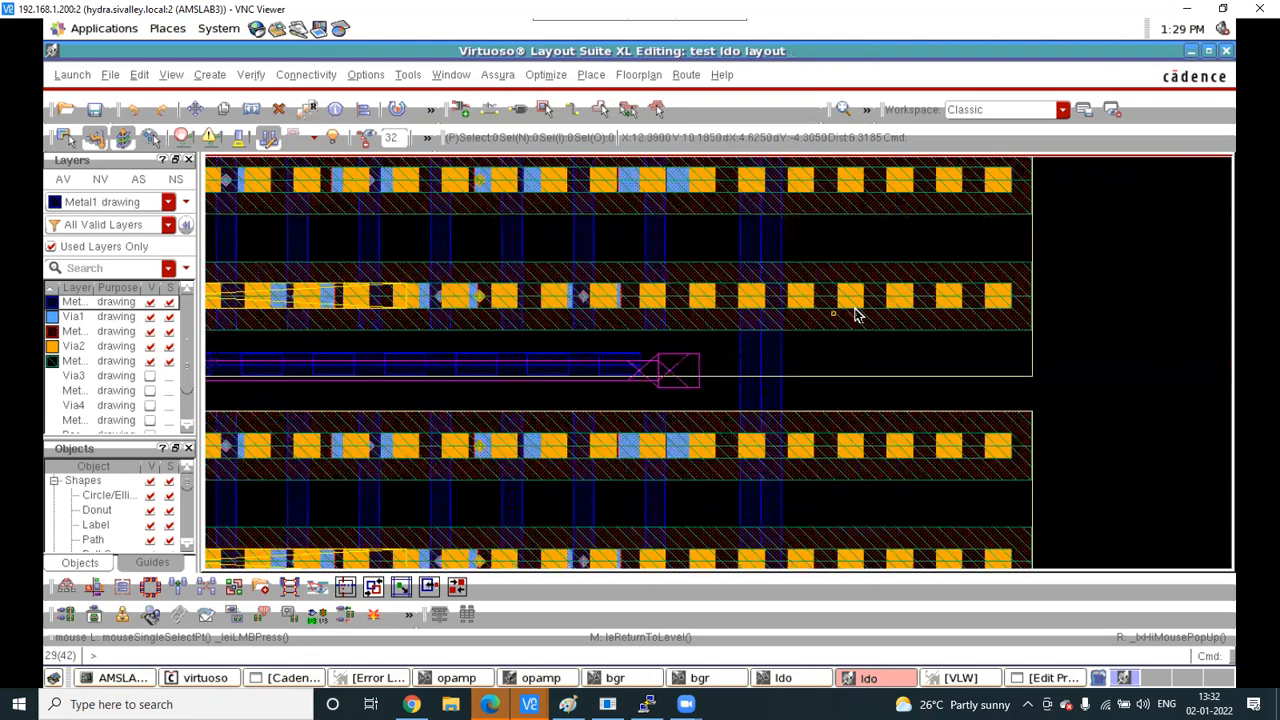
scroll(844, 353, "up", 5, "ctrl")
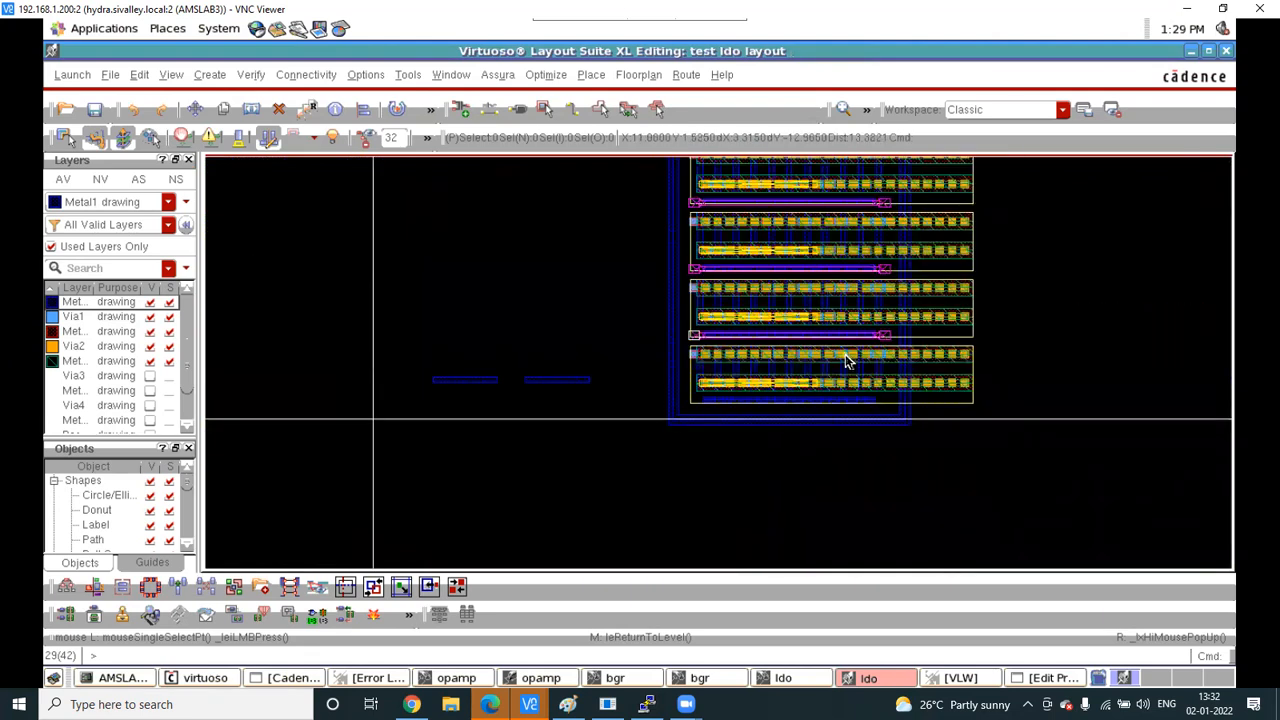
scroll(910, 345, "down", 4, "ctrl")
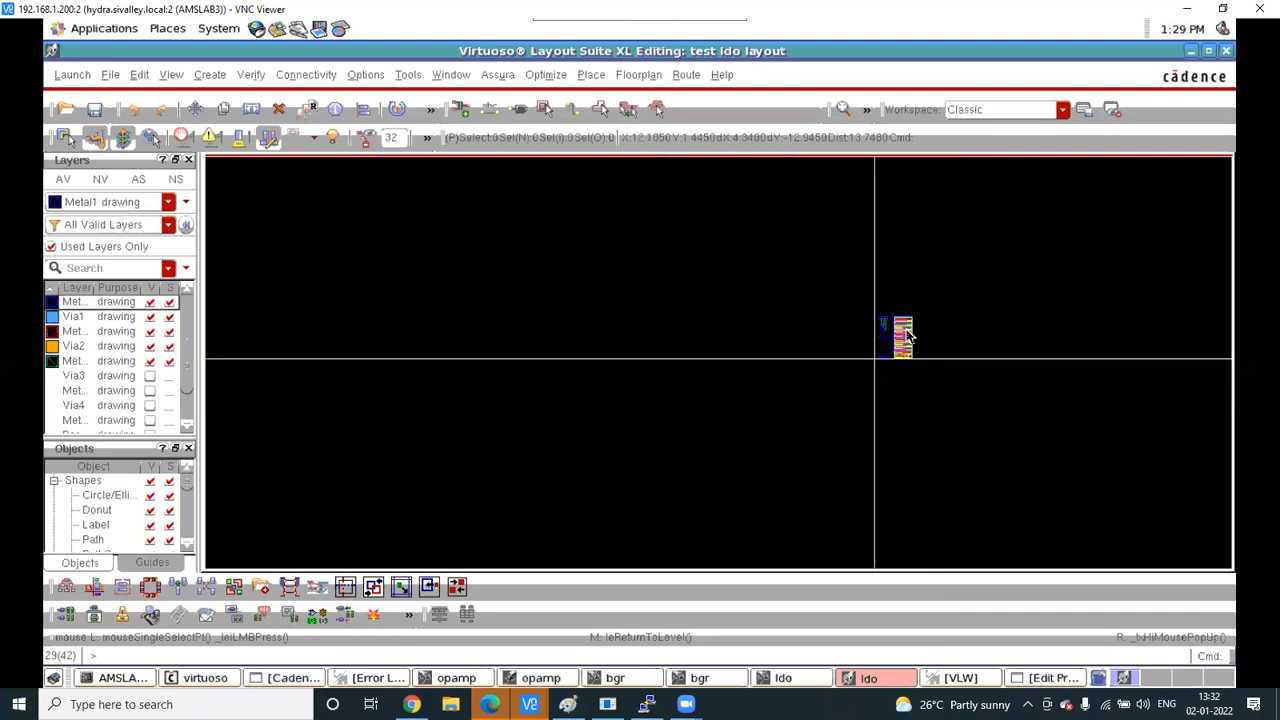
scroll(908, 333, "up", 3, "ctrl")
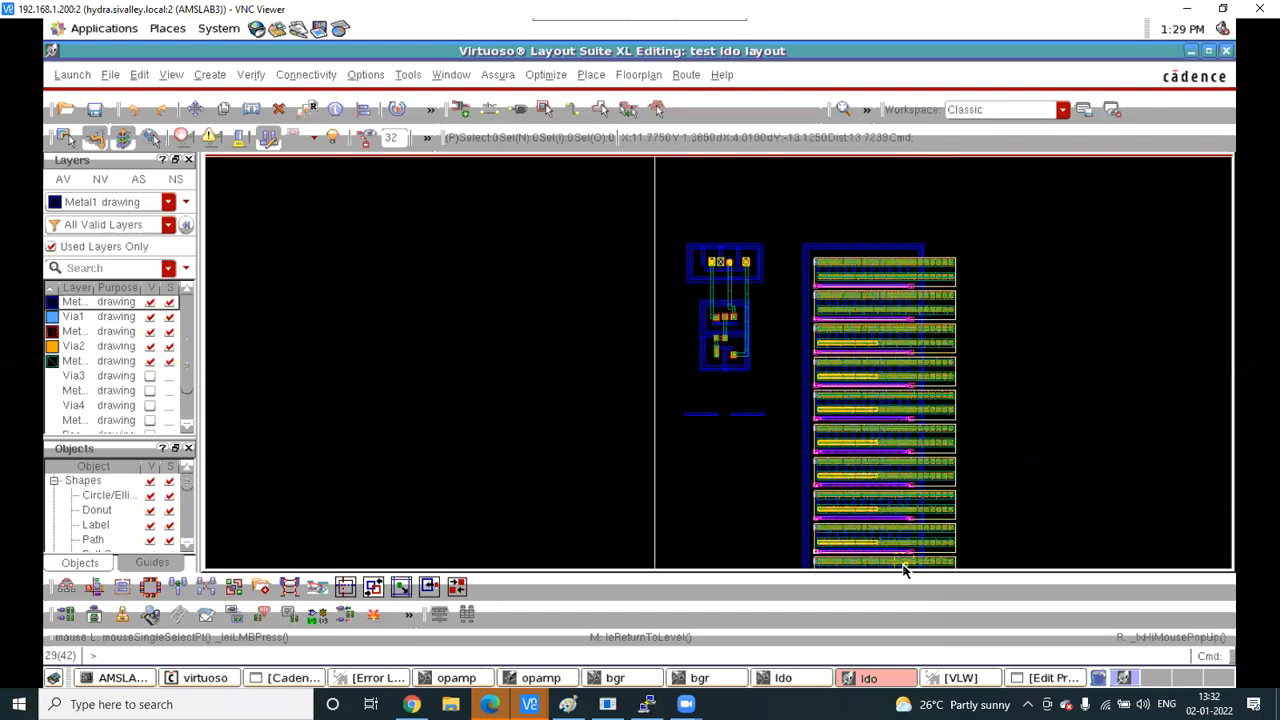
scroll(928, 352, "up", 2, "ctrl")
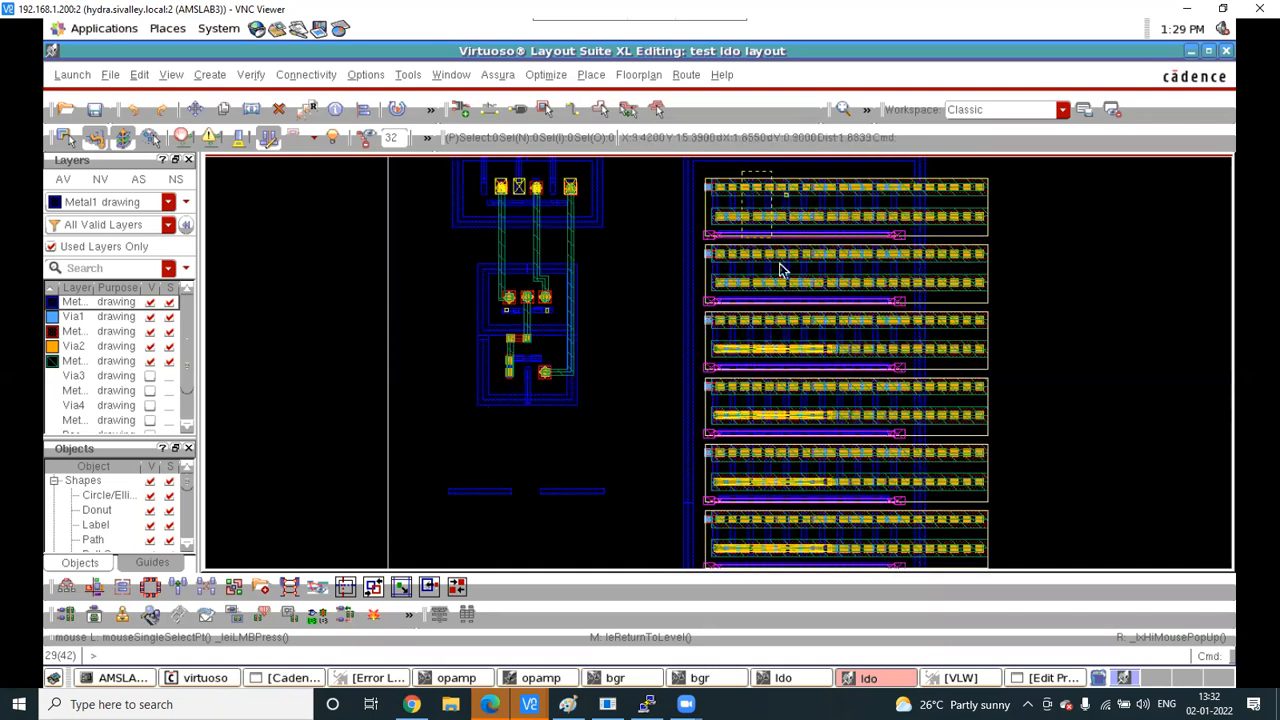
scroll(674, 491, "down", 2, "ctrl")
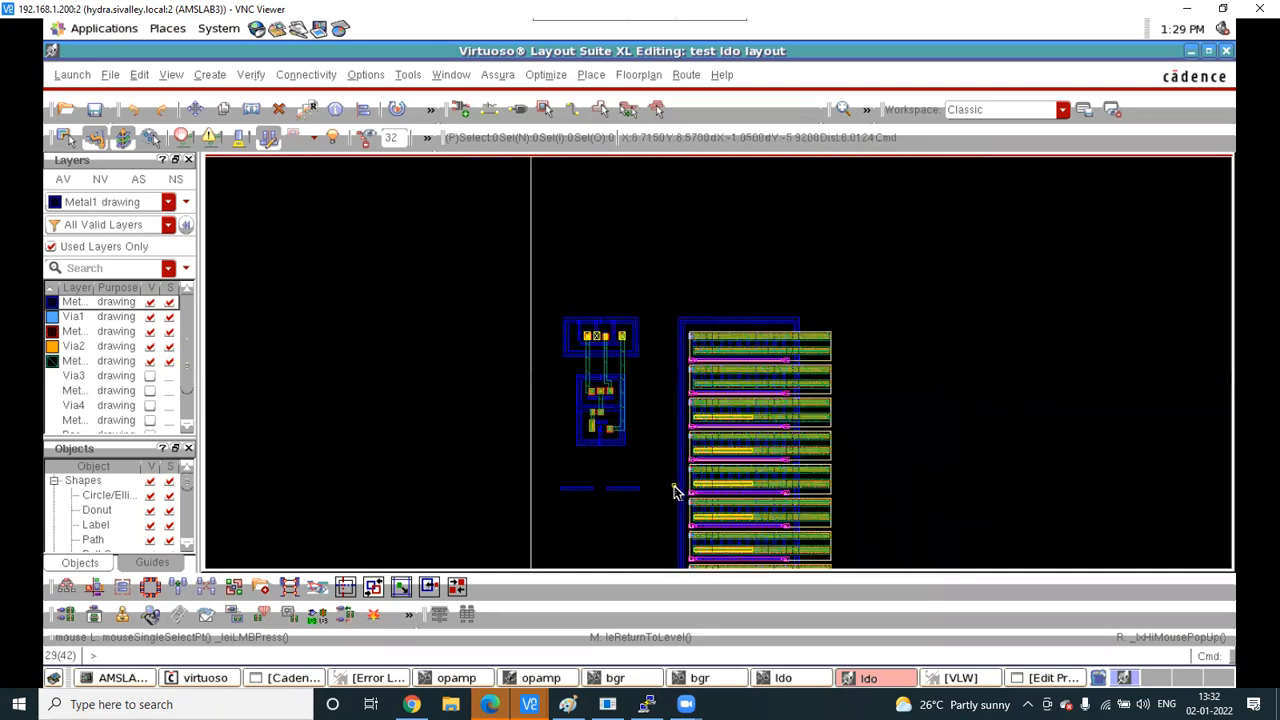
scroll(811, 372, "up", 2, "ctrl")
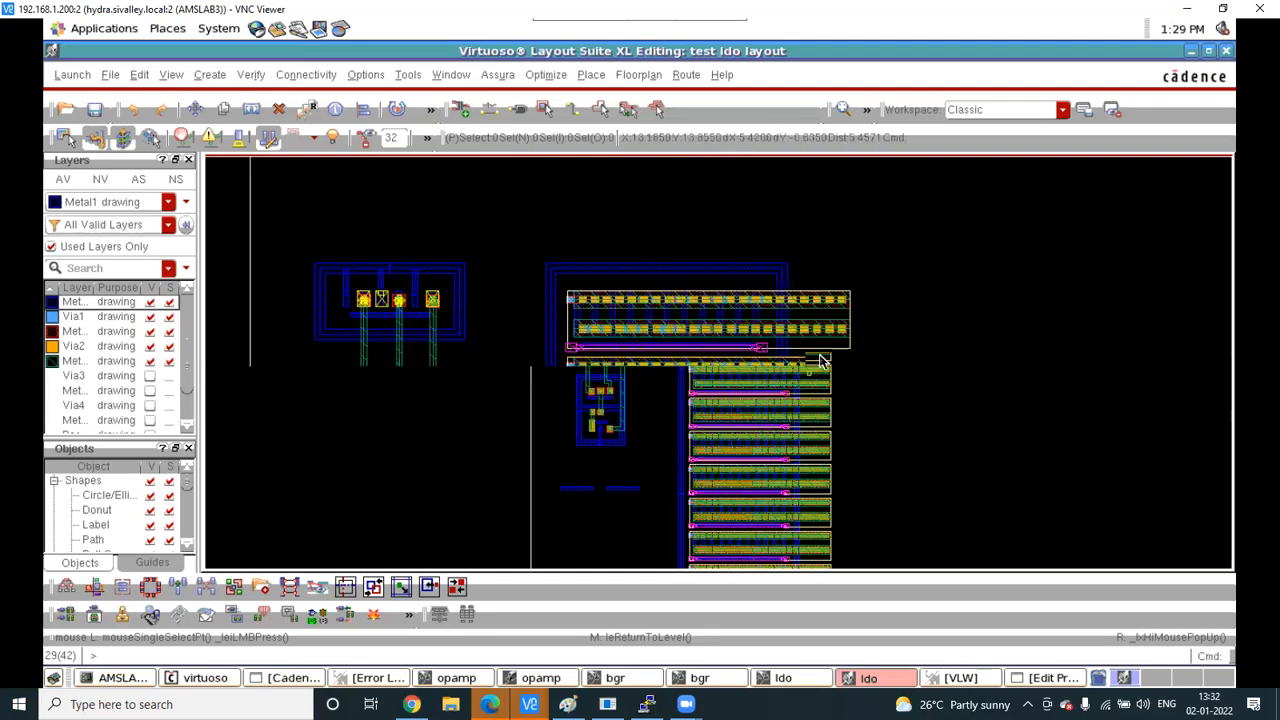
left_click(842, 311)
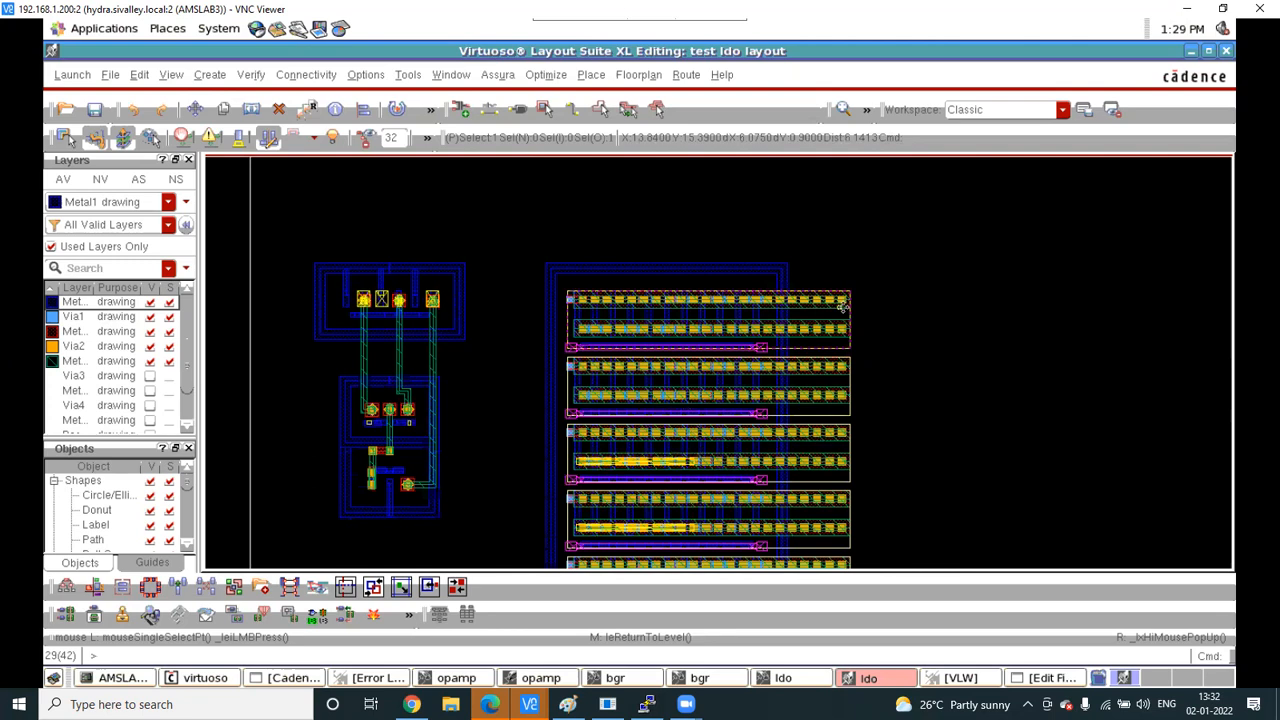
Make Metal2 drawing the active layer for extending the top row's Metal1 gate path
left_click(758, 205)
scroll(728, 345, "up", 2, "ctrl")
scroll(442, 358, "up", 2, "ctrl")
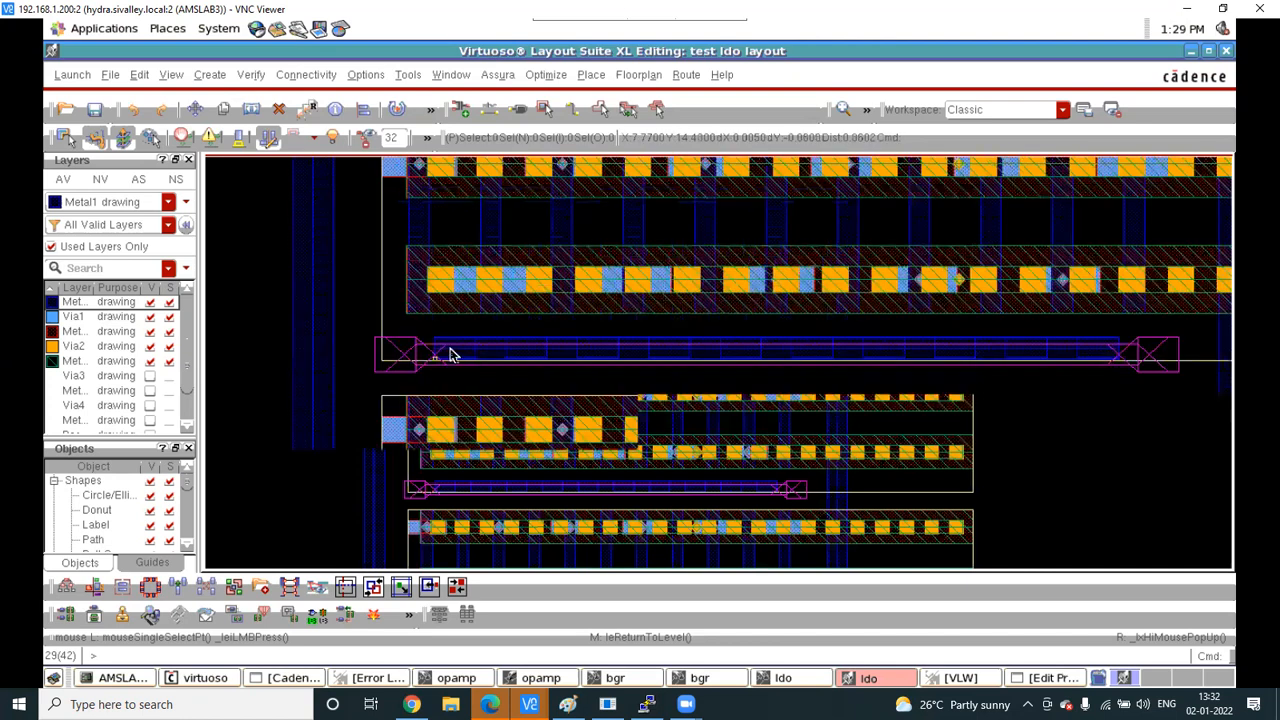
scroll(546, 351, "down", 2, "ctrl")
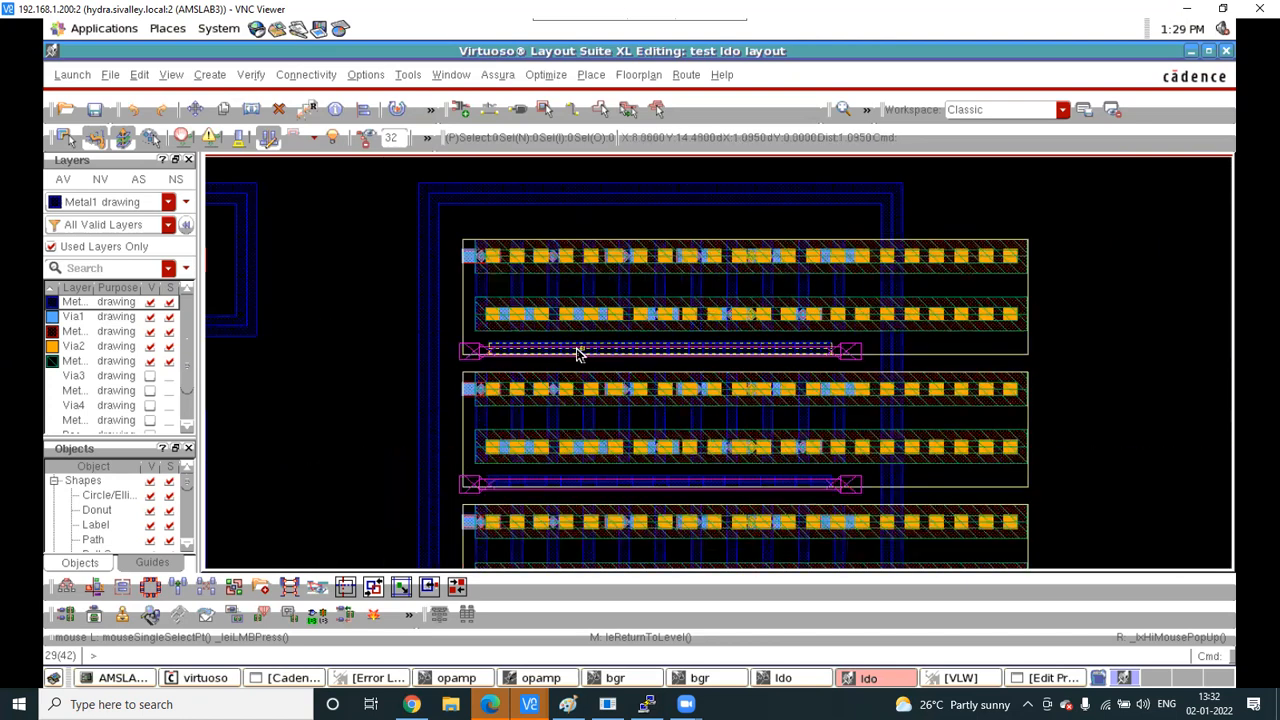
scroll(470, 350, "up", 2, "ctrl")
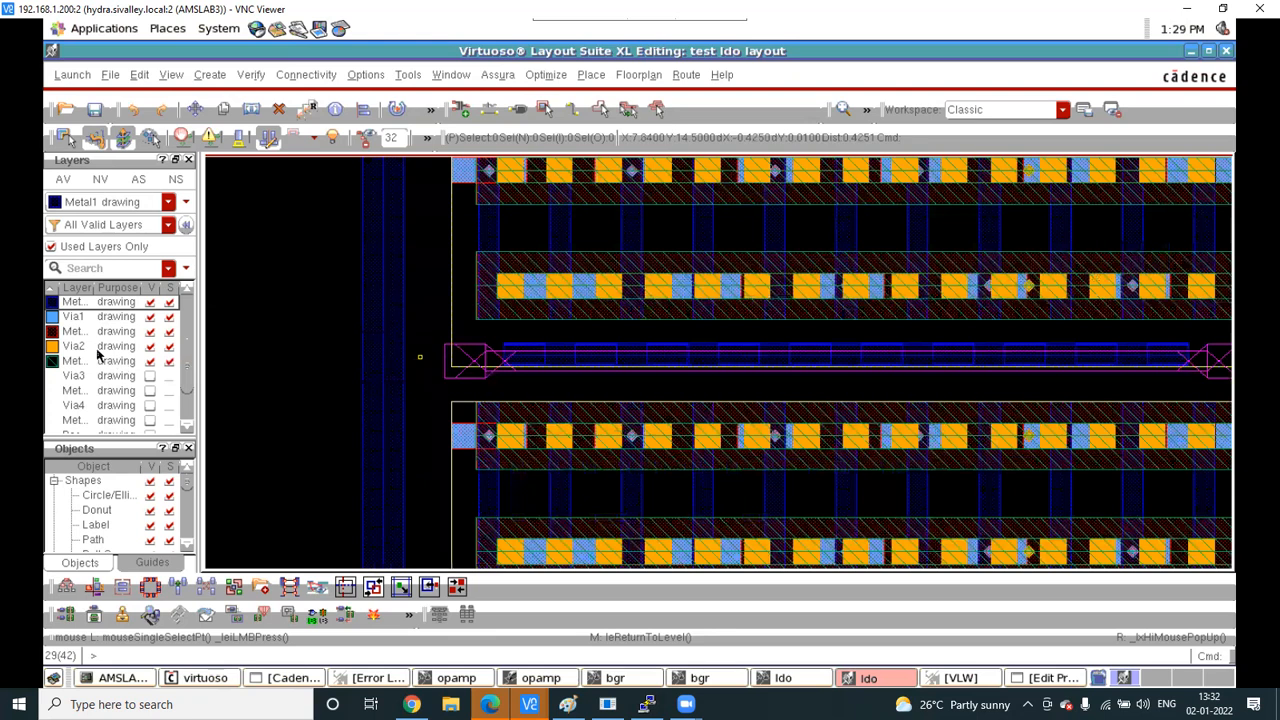
left_click(62, 333)
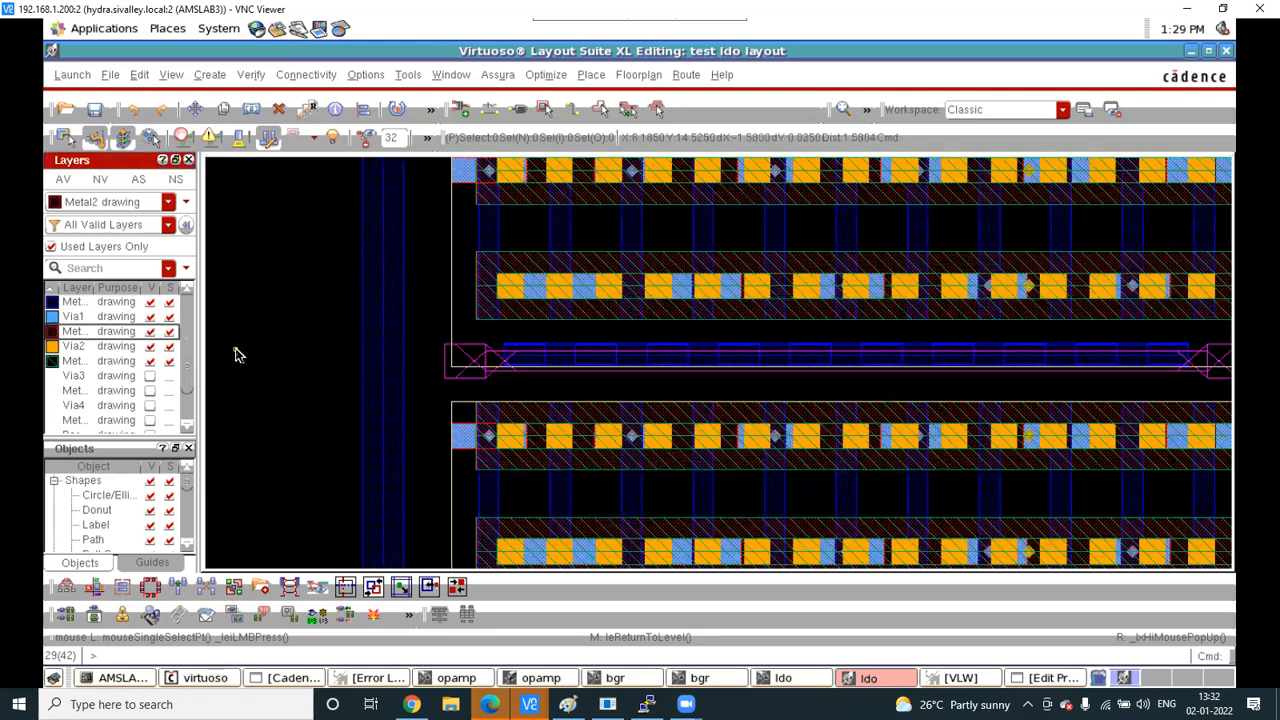
key("p")
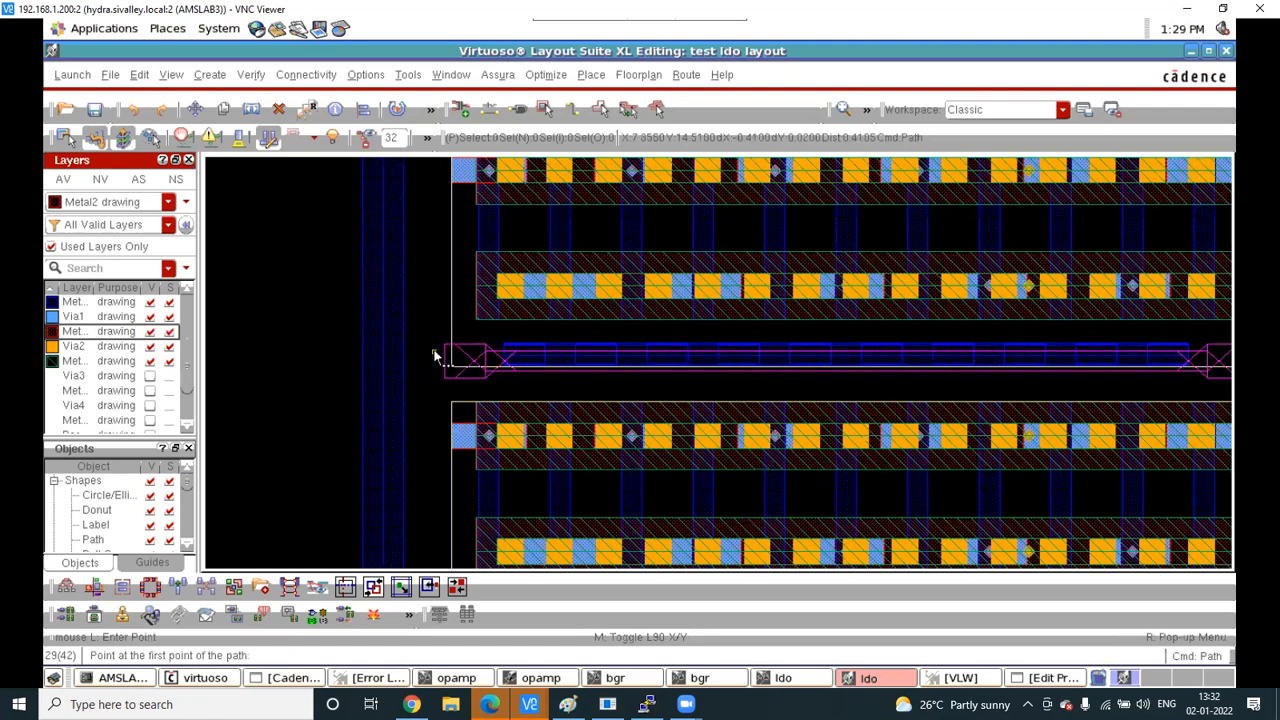
key("Escape")
scroll(562, 353, "up", 1)
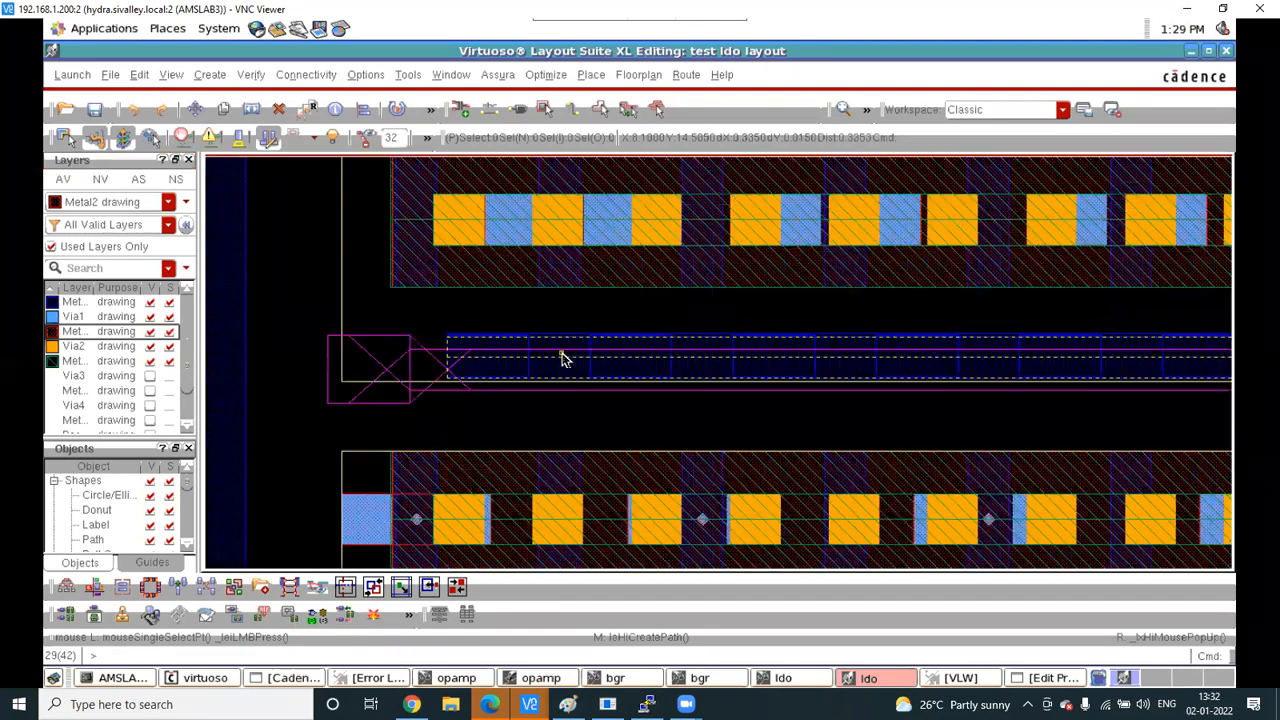
Open the top row's clone group for editing in place, updating all of the clones in the family
left_click(562, 353)
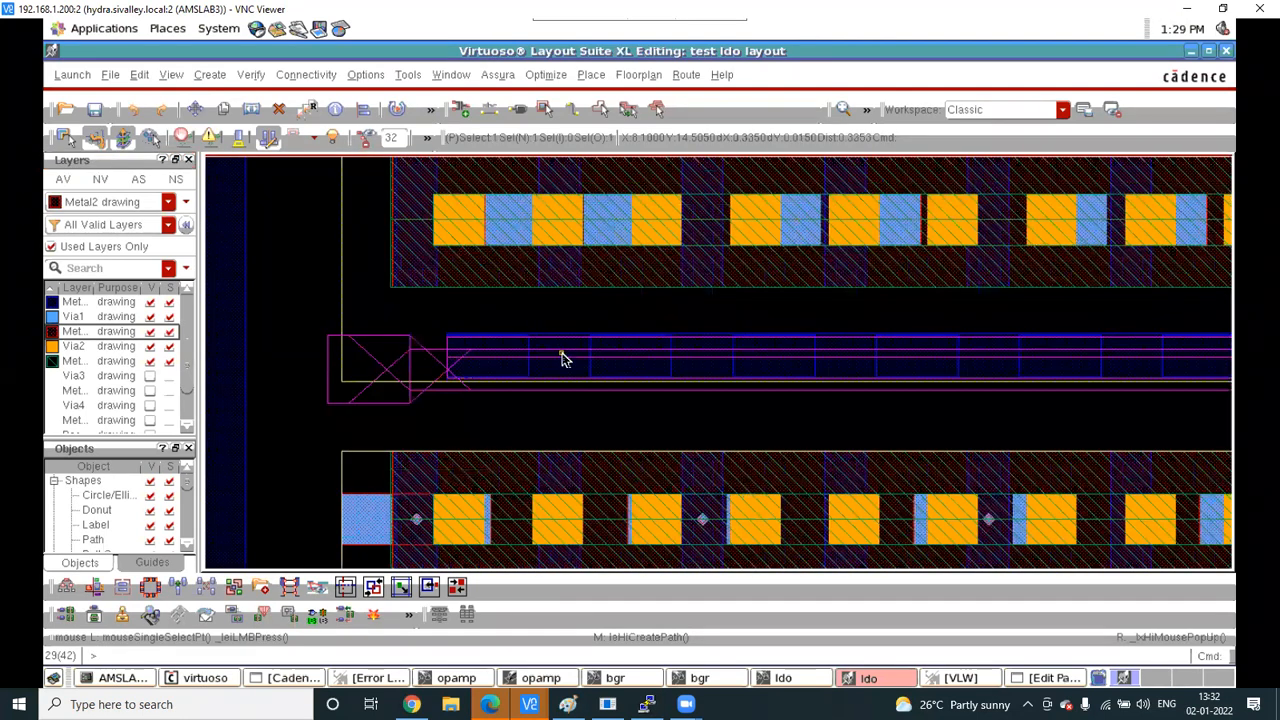
key("shift+x")
left_click(740, 228)
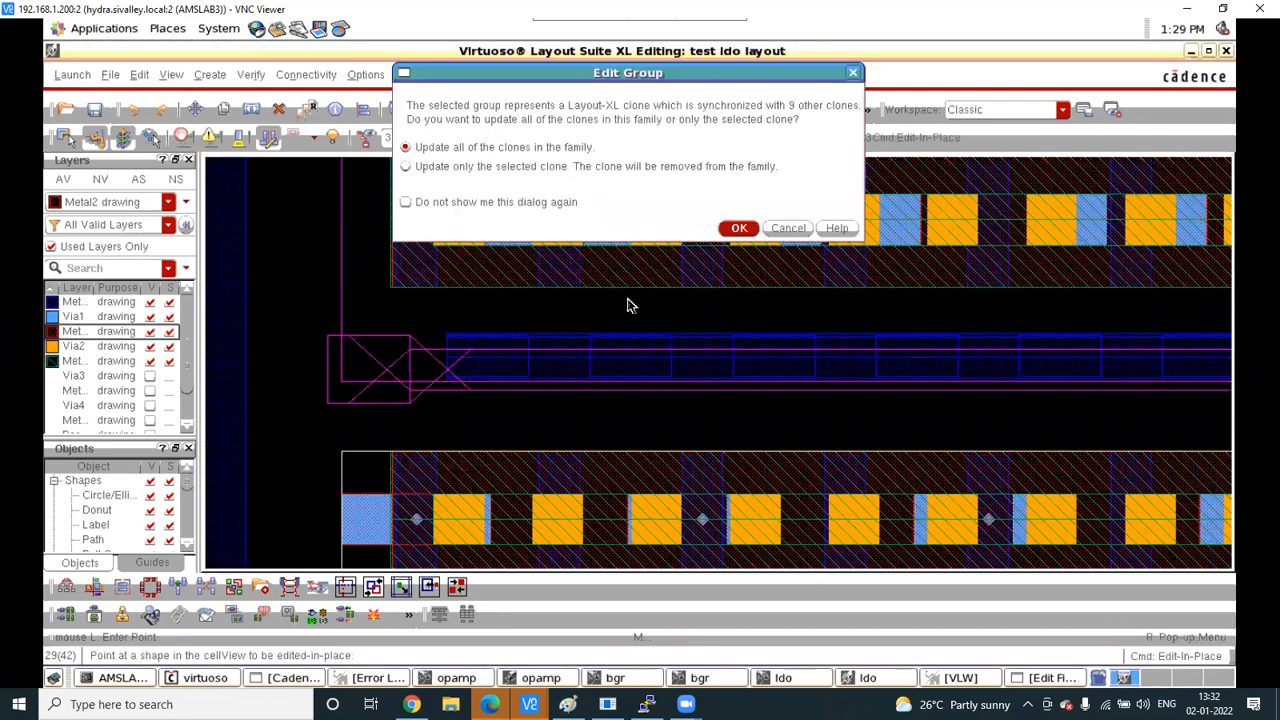
Draw a Metal2 path 0.14 wide and about 1.9 µm long from the gate path's left end outward past the guard ring
key("p")
scroll(549, 361, "up", 5)
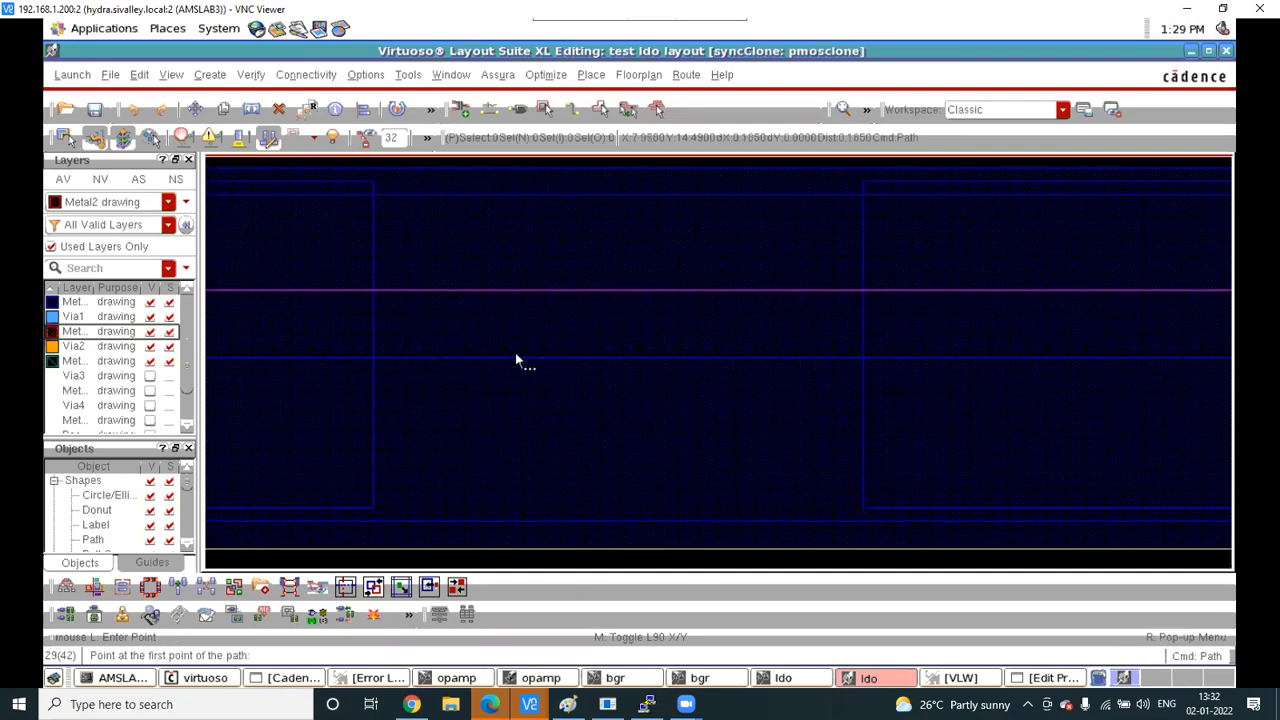
left_click(549, 359)
scroll(605, 373, "down", 5)
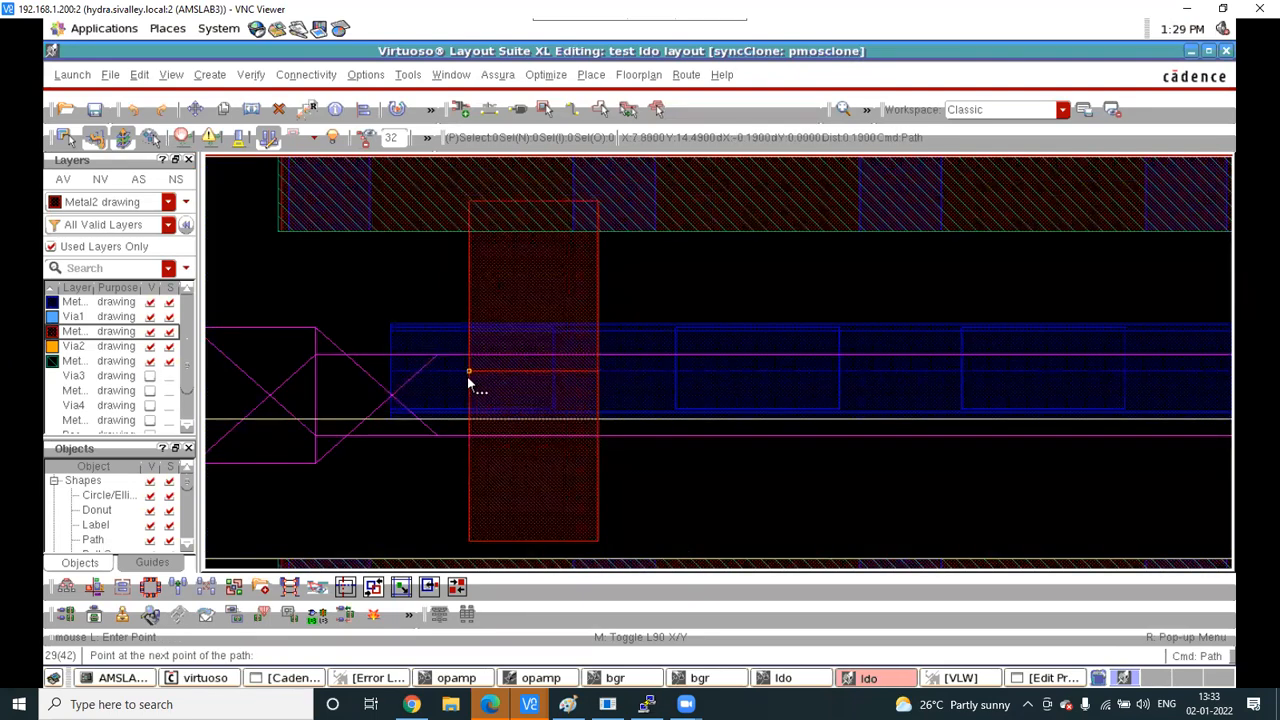
key("F3")
left_click(493, 121)
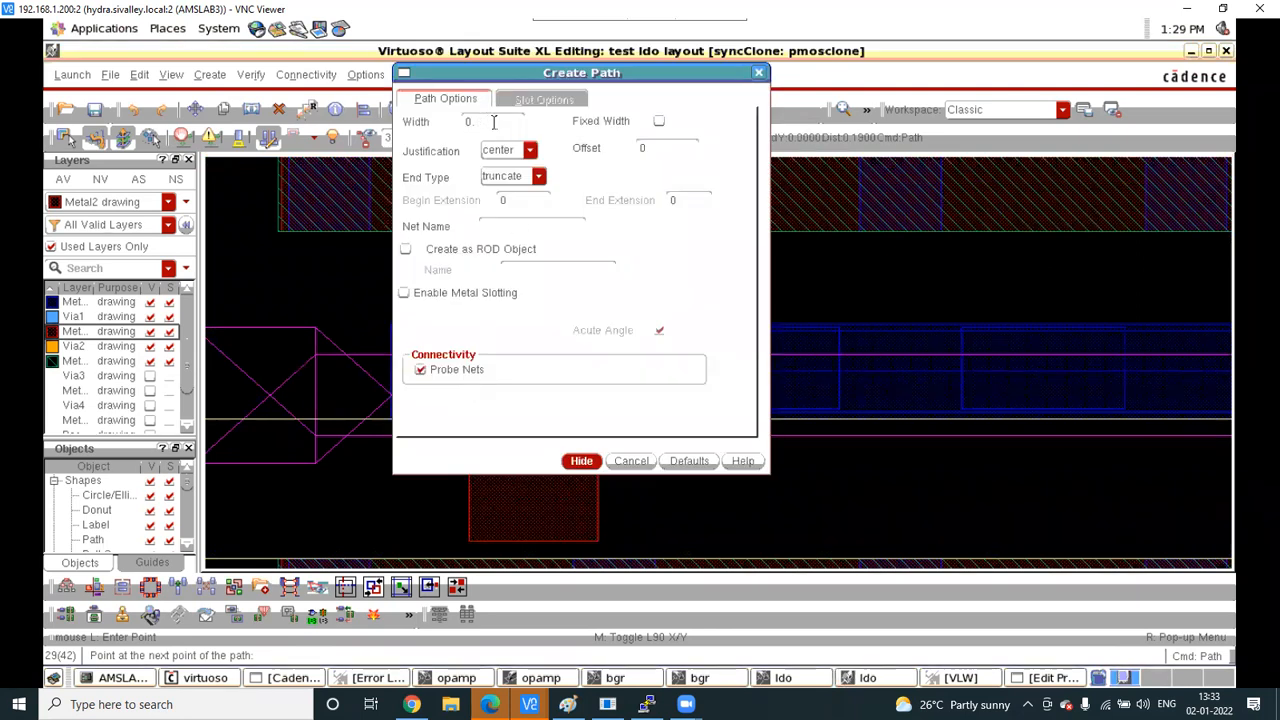
type("14")
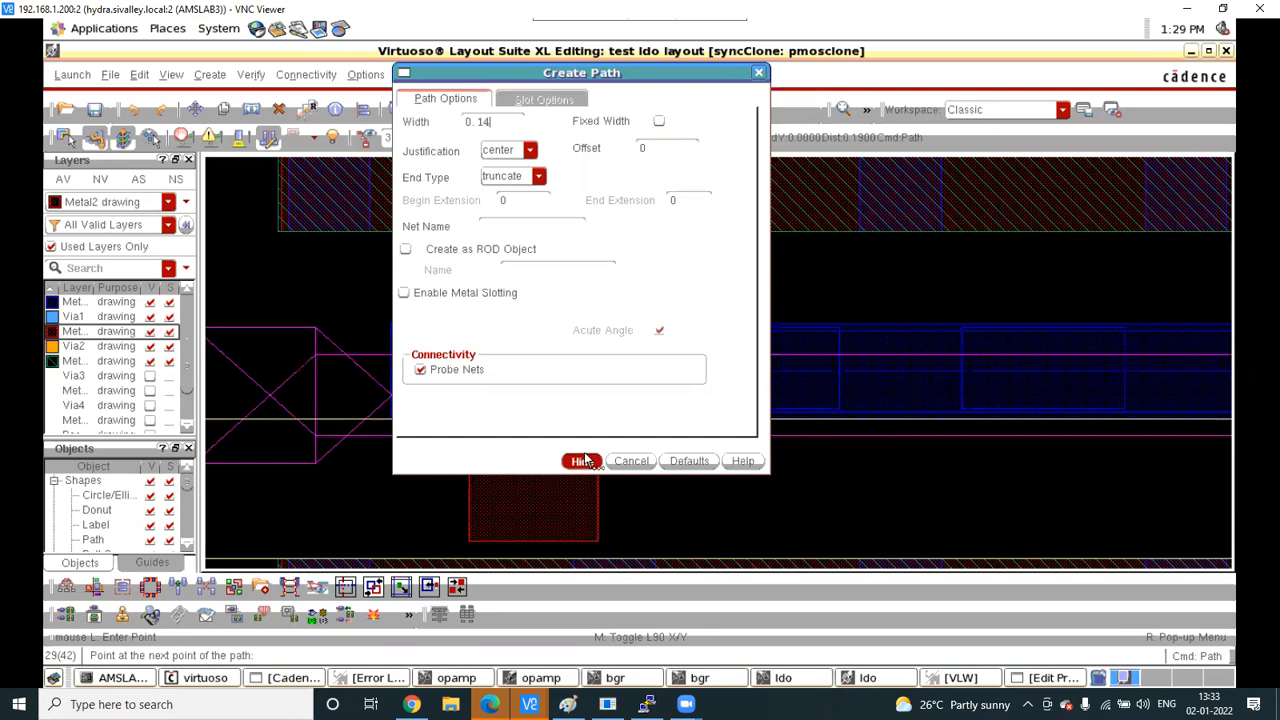
left_click(581, 460)
scroll(443, 388, "down", 2, "ctrl")
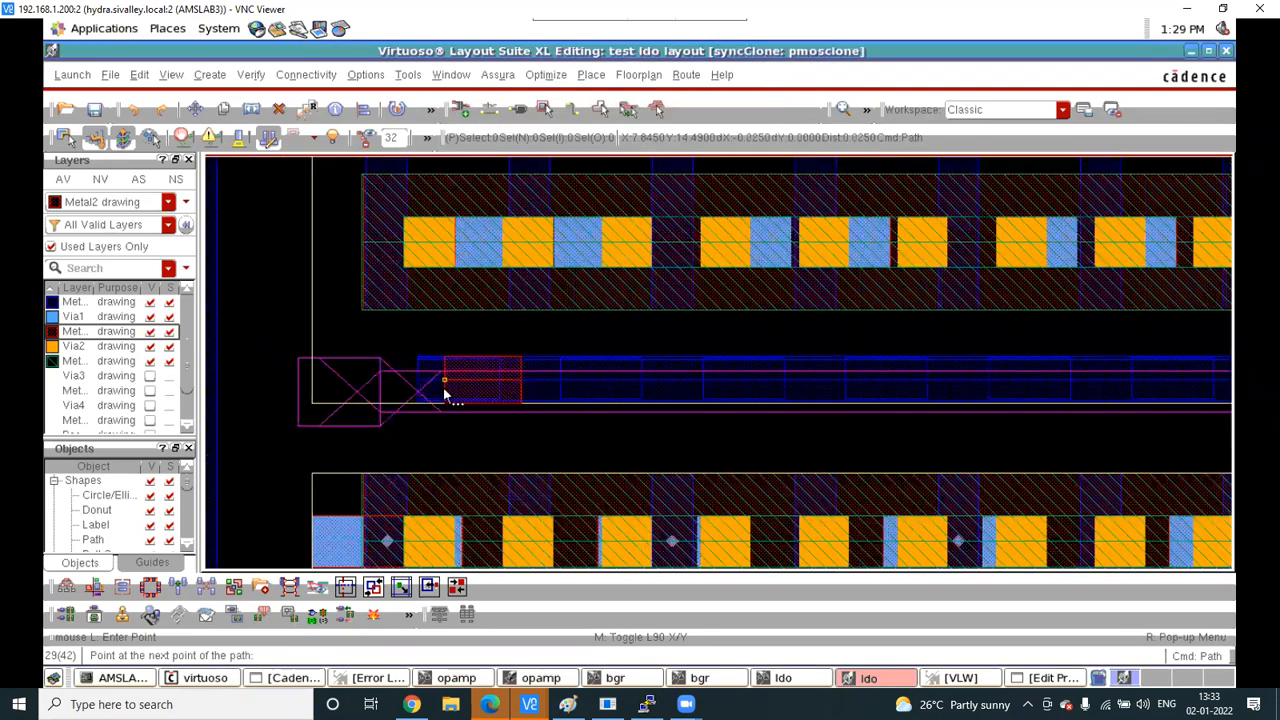
scroll(446, 387, "down", 2, "ctrl")
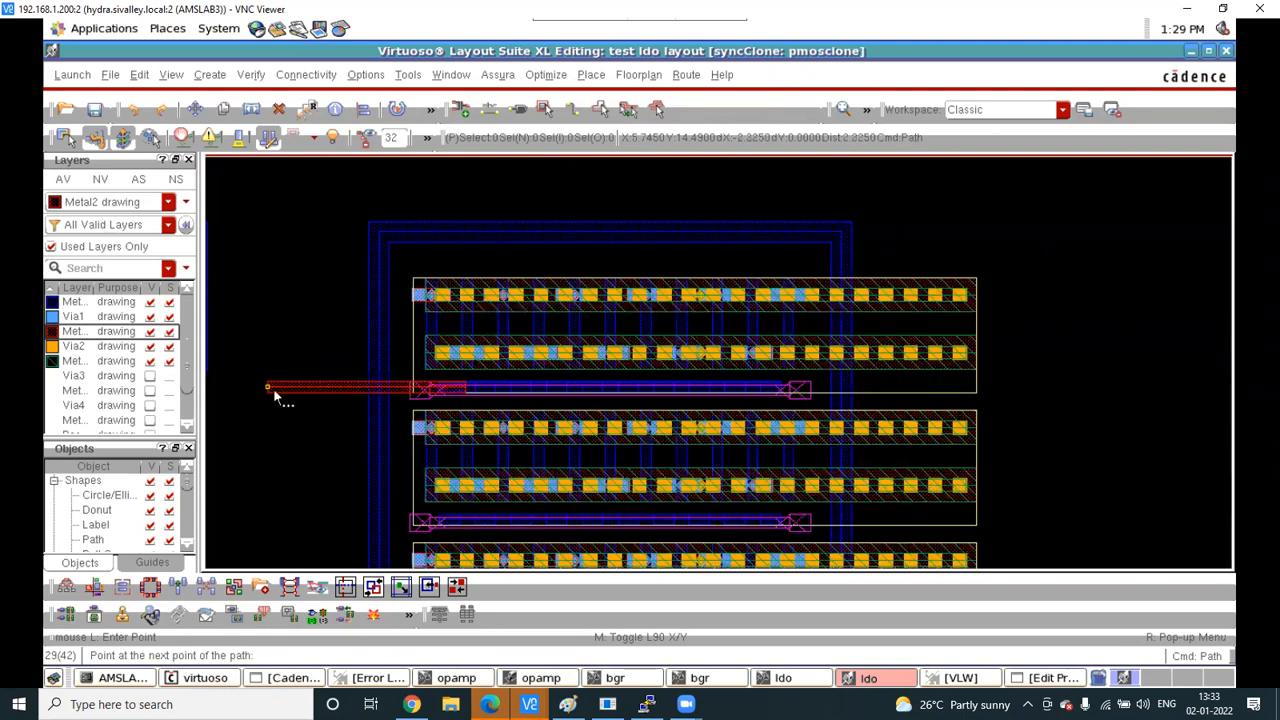
double_click(301, 386)
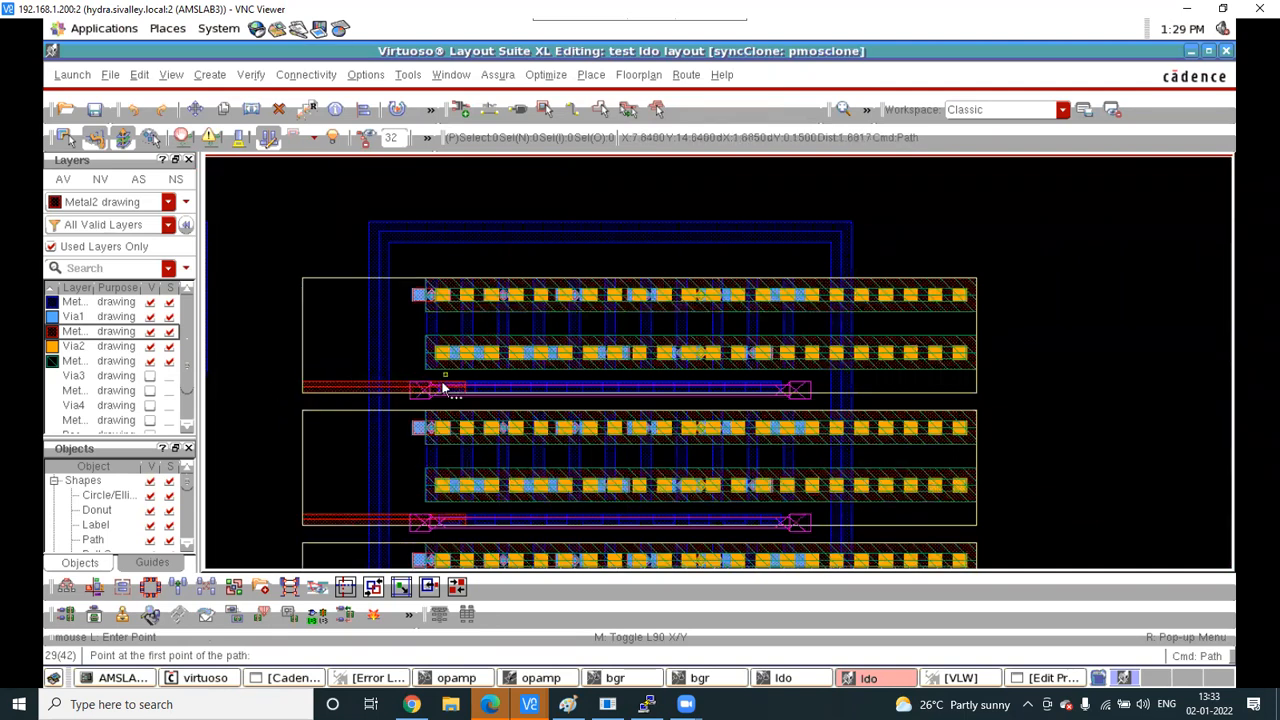
Place an automatic via where the Metal2 stub overlaps the Metal1 gate path and return to the top-level ldo layout
scroll(448, 388, "up", 5, "ctrl")
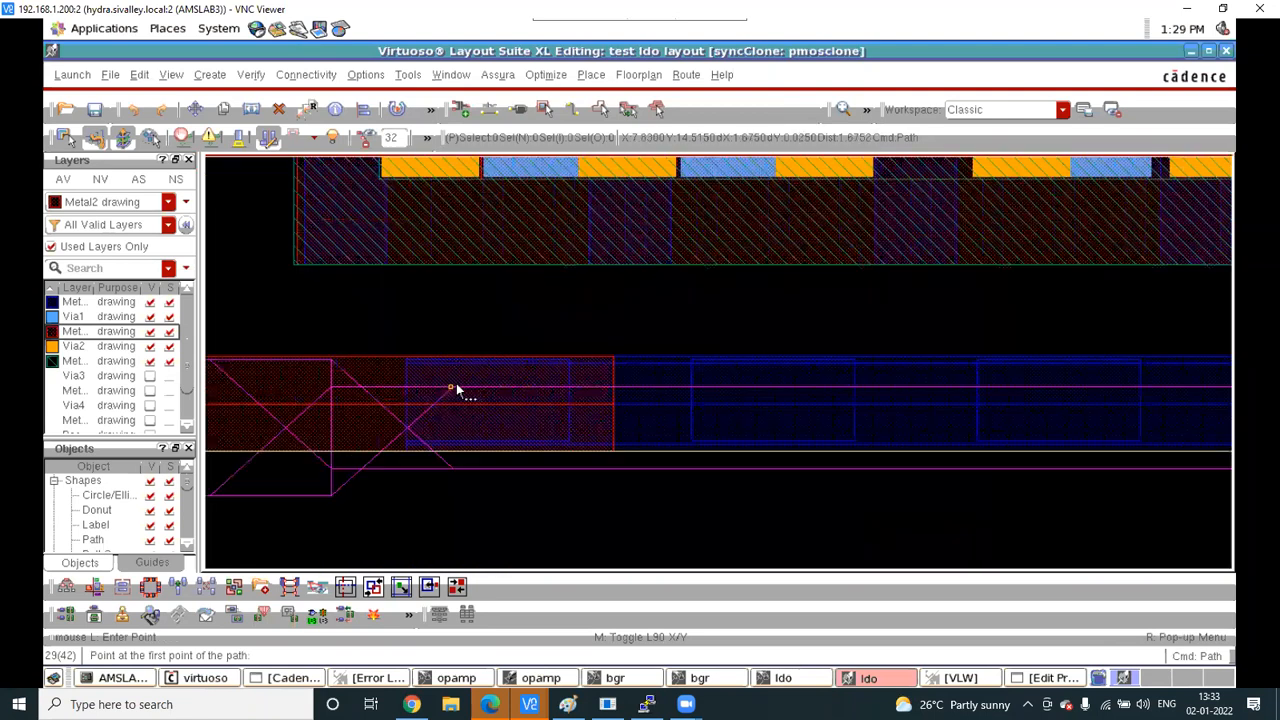
key("o")
left_click(521, 384)
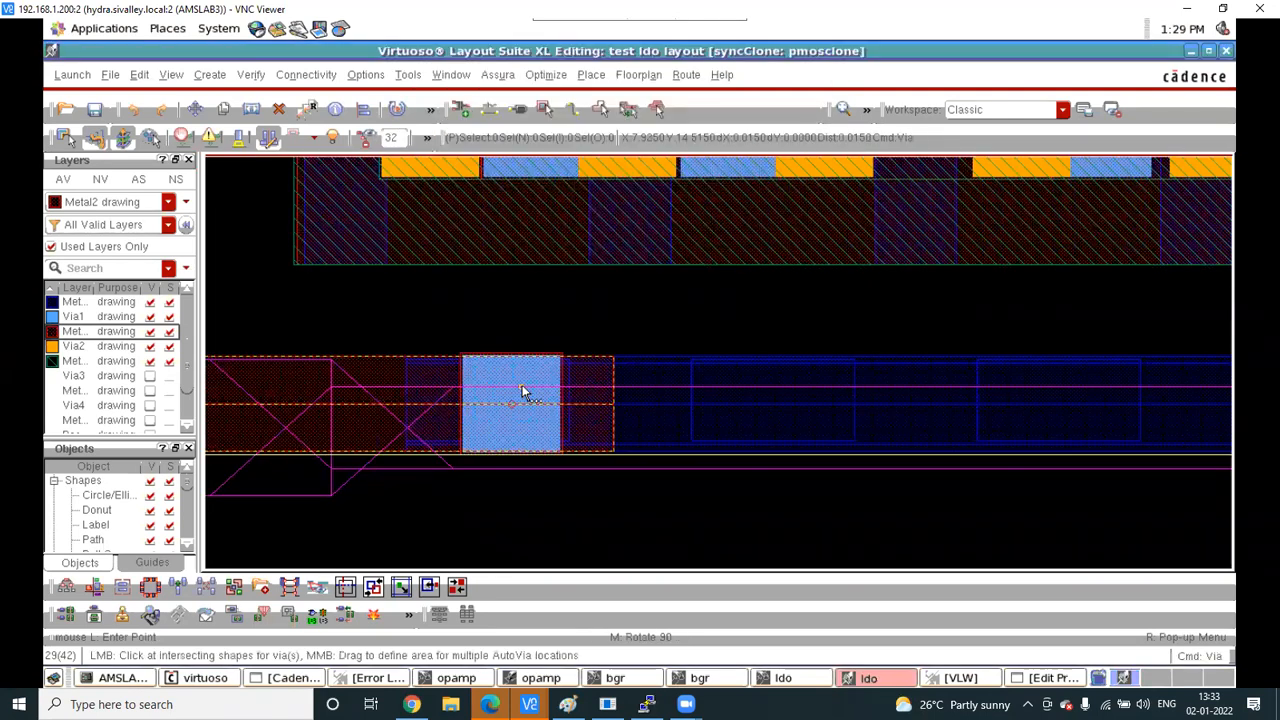
scroll(621, 388, "down", 2, "ctrl")
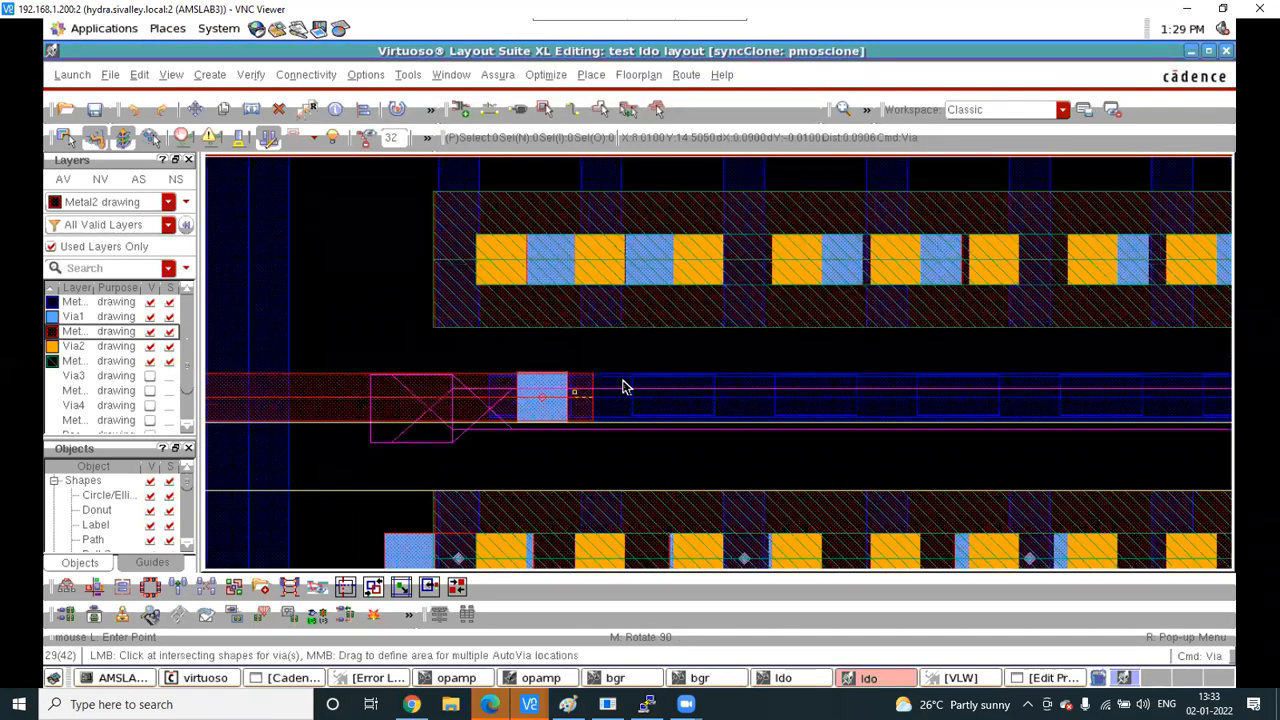
key("Escape")
scroll(600, 380, "down", 3, "ctrl")
scroll(500, 374, "down", 3, "ctrl")
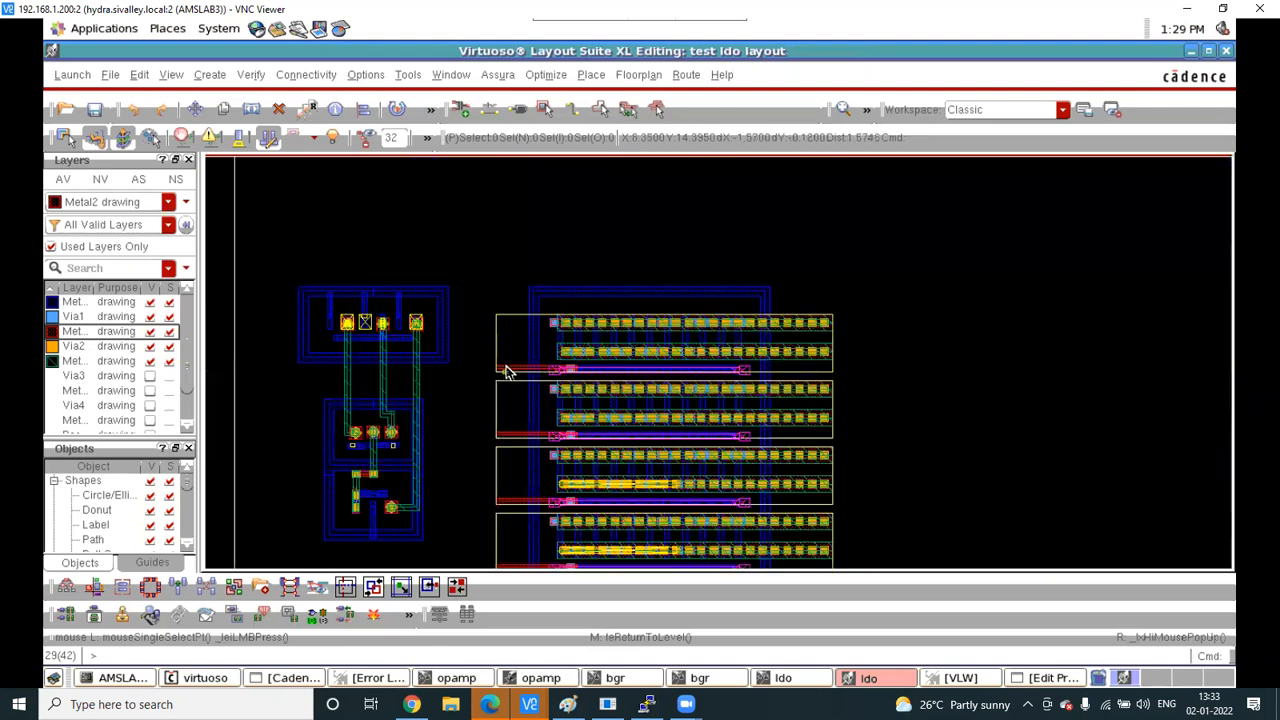
Draw a vertical Metal3 path about 14.5 µm long across the Metal2 stubs, from just above the top row's stub to the bottom row's
key("p")
left_click(504, 351)
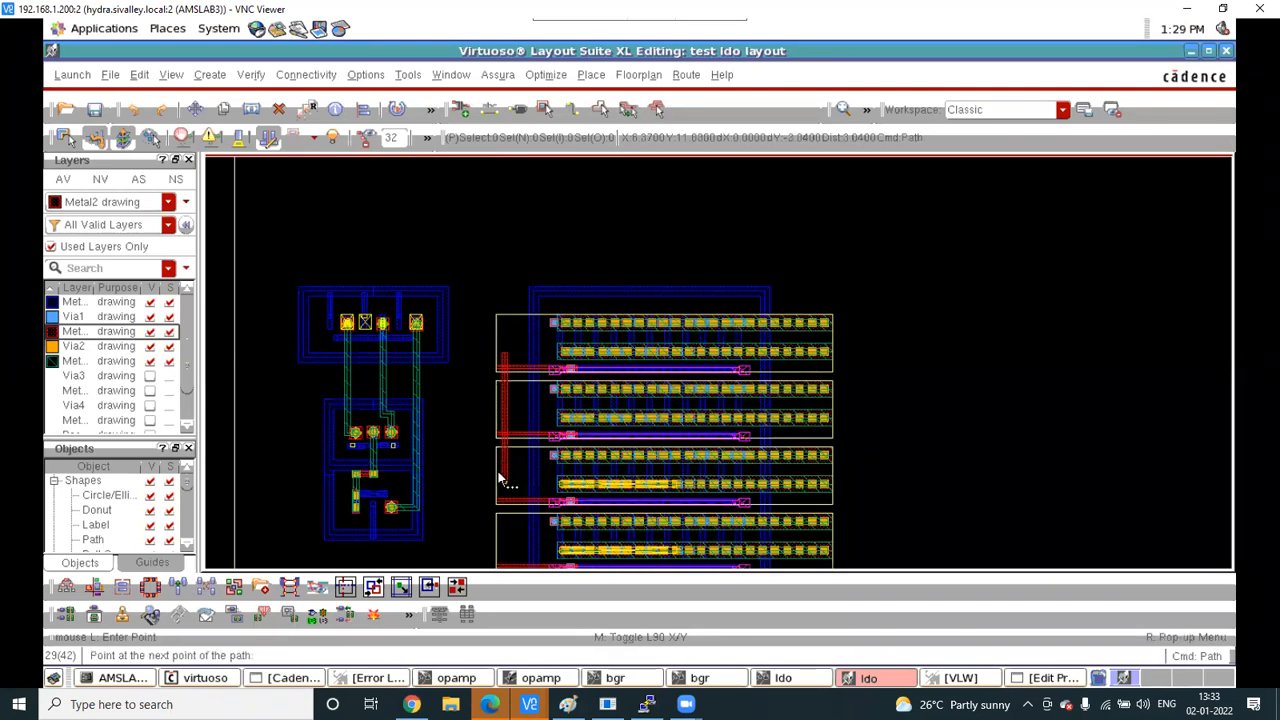
left_click(112, 360)
left_click(416, 352)
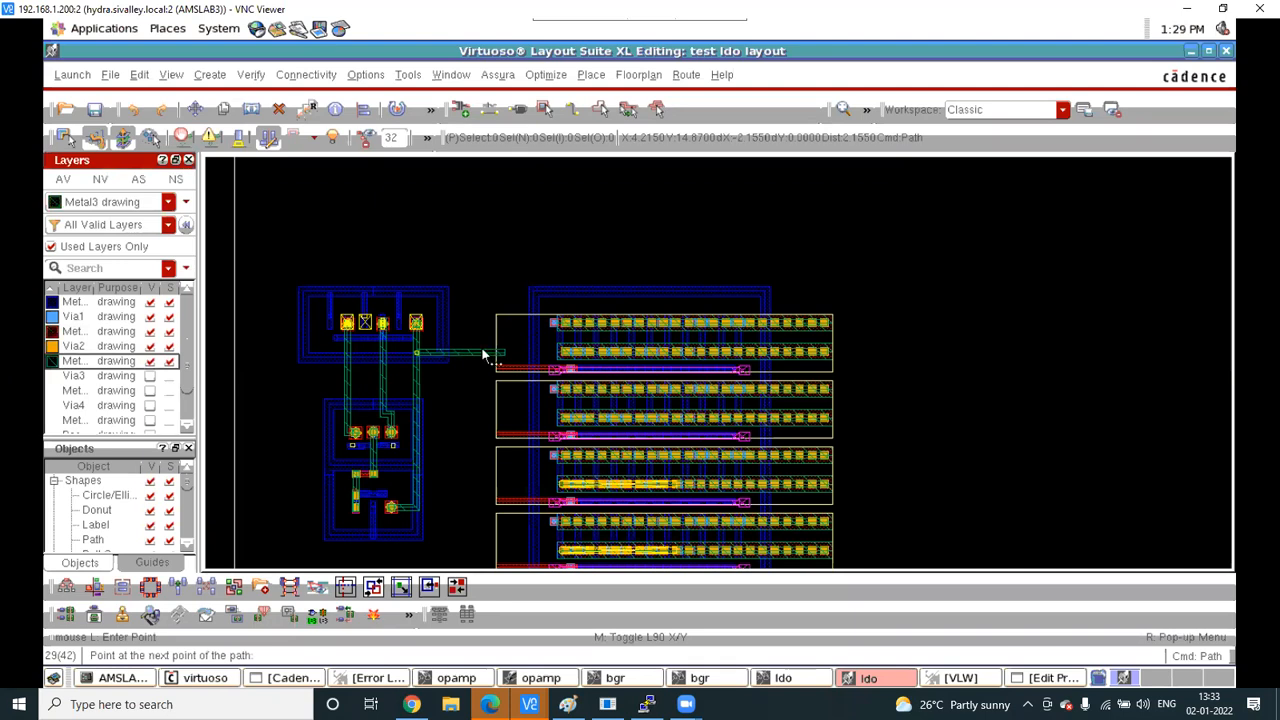
scroll(500, 408, "down", 2, "ctrl")
scroll(500, 425, "down", 2, "ctrl")
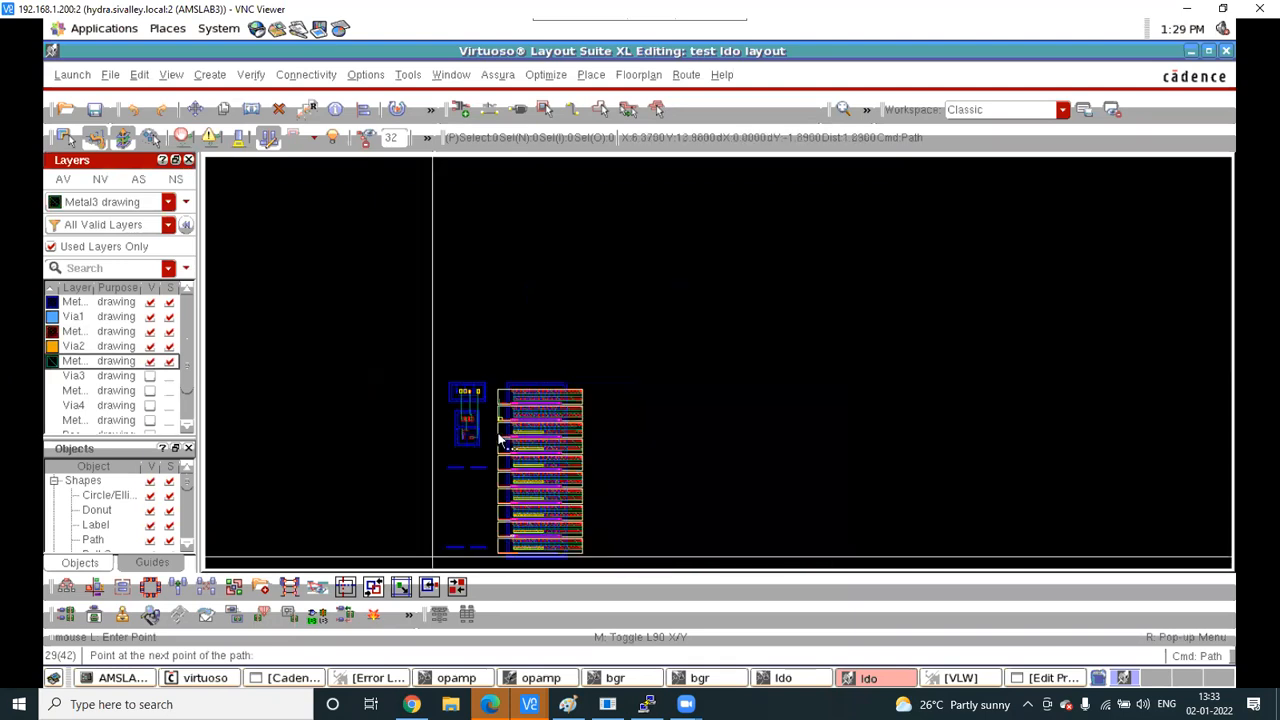
scroll(503, 540, "up", 4, "ctrl")
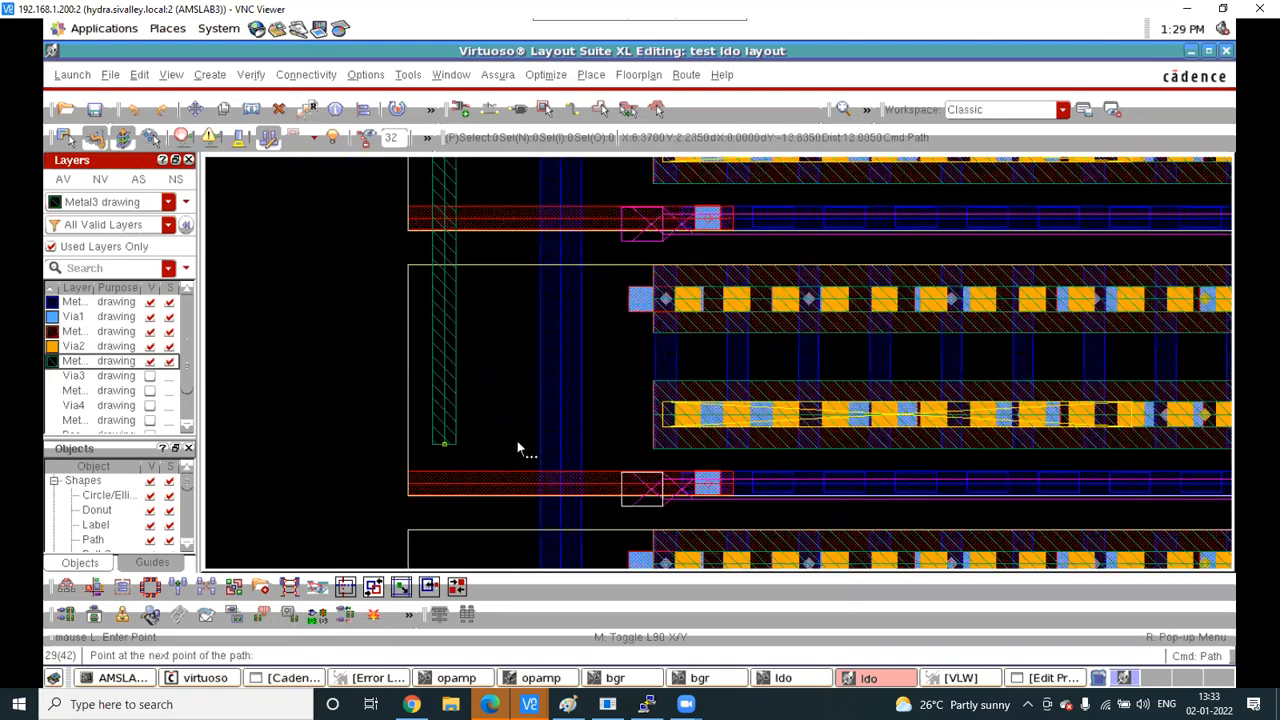
scroll(511, 449, "down", 1, "ctrl")
scroll(509, 491, "down", 1, "ctrl")
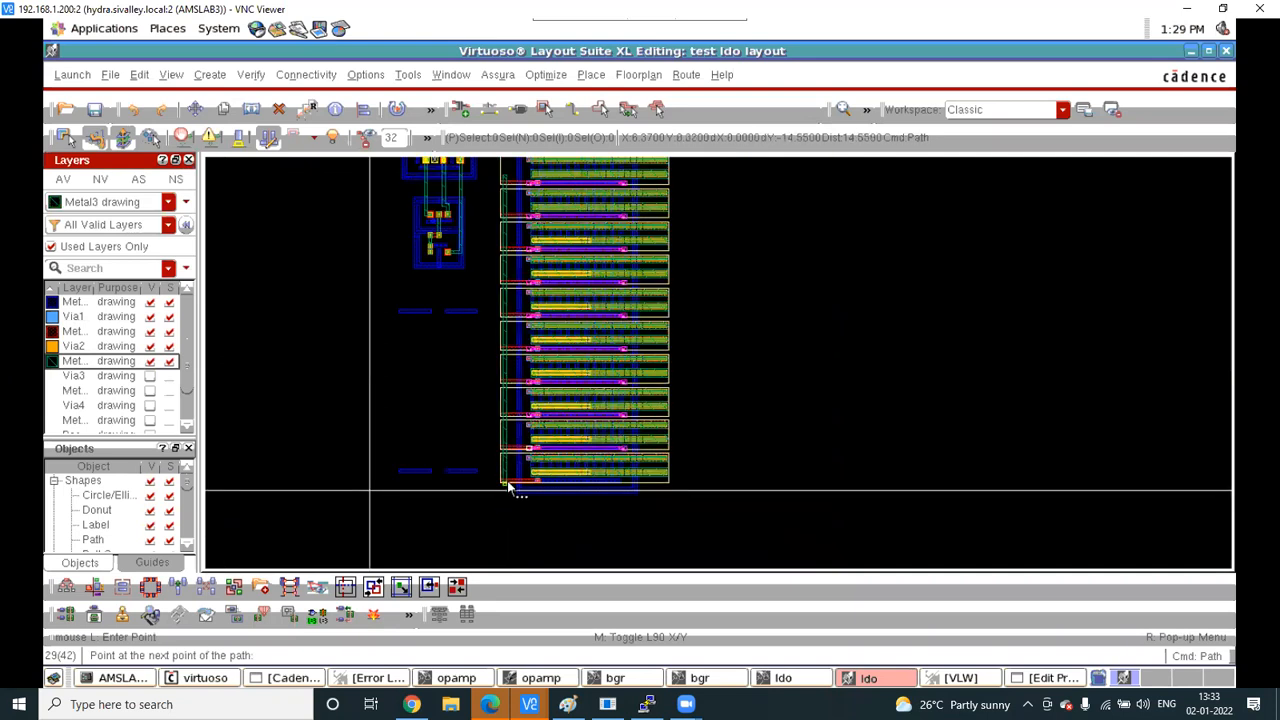
scroll(500, 486, "up", 2, "ctrl")
scroll(496, 495, "up", 3, "ctrl")
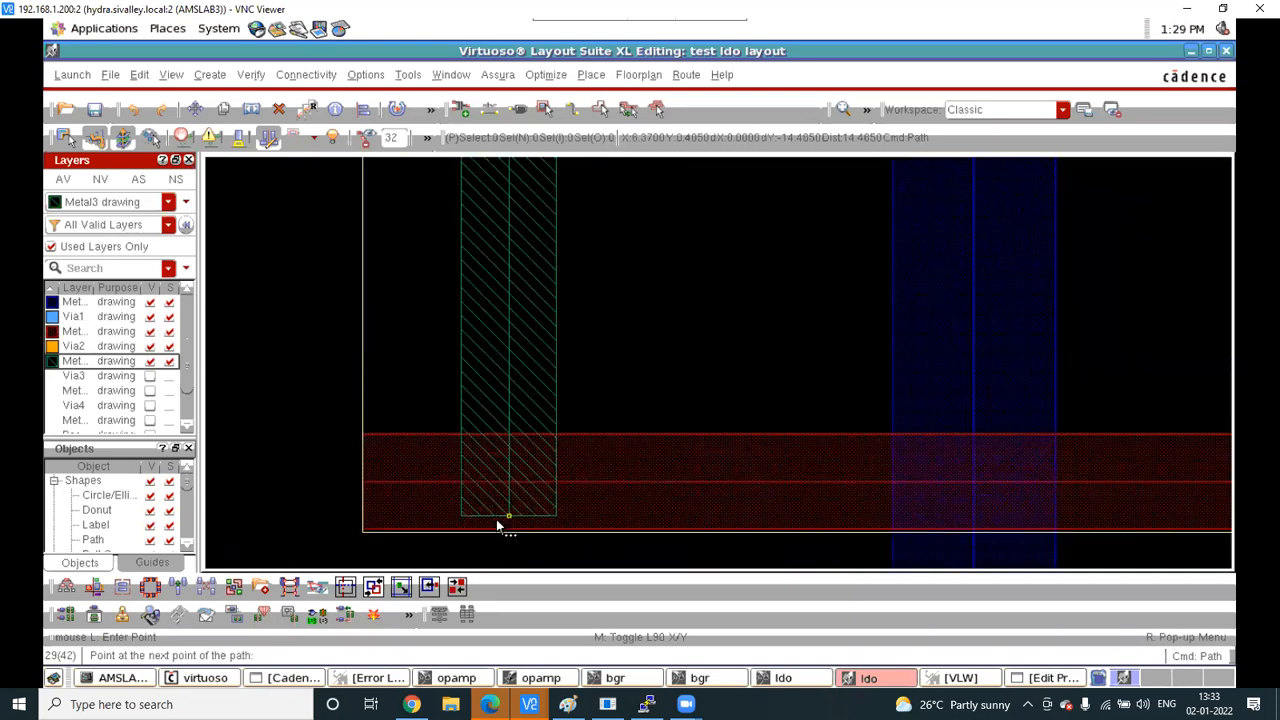
scroll(497, 531, "up", 2, "ctrl")
double_click(497, 531)
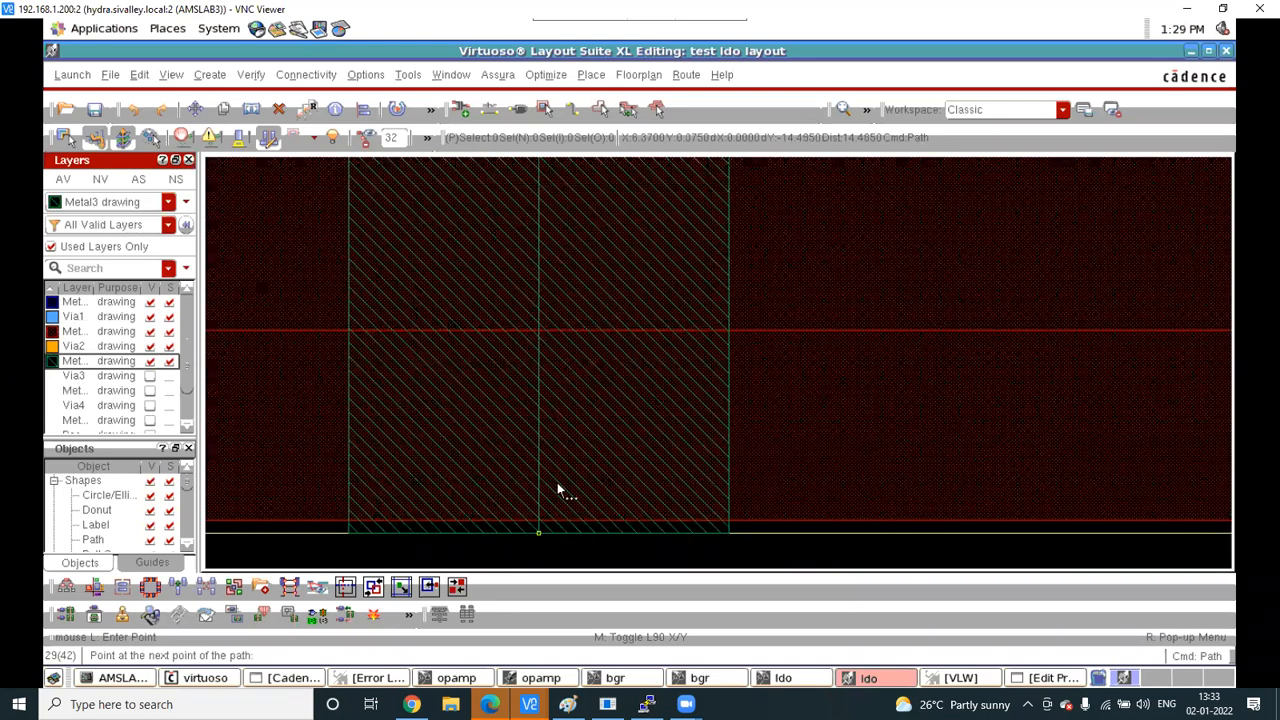
Place automatic vias where the vertical Metal3 path crosses the Metal2 stubs of the top four array rows
scroll(557, 483, "down", 2, "ctrl")
scroll(557, 487, "down", 3, "ctrl")
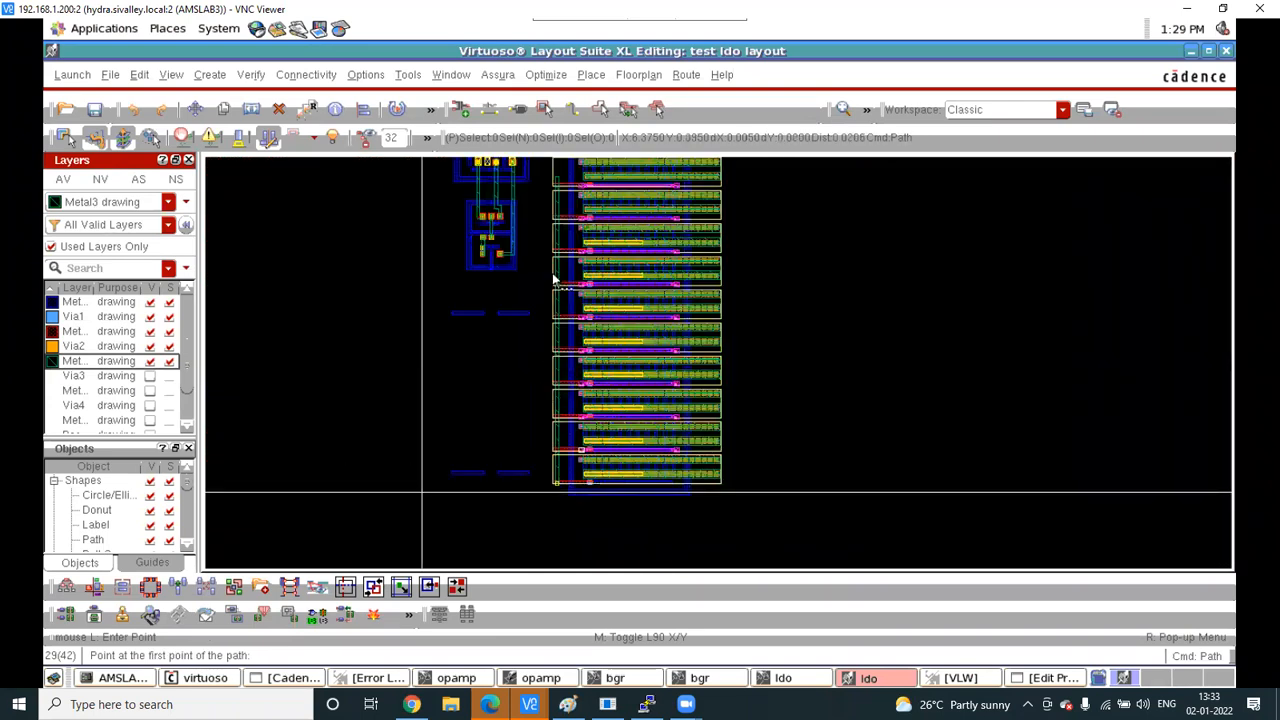
scroll(560, 260, "down", 1, "ctrl")
scroll(560, 214, "up", 3, "ctrl")
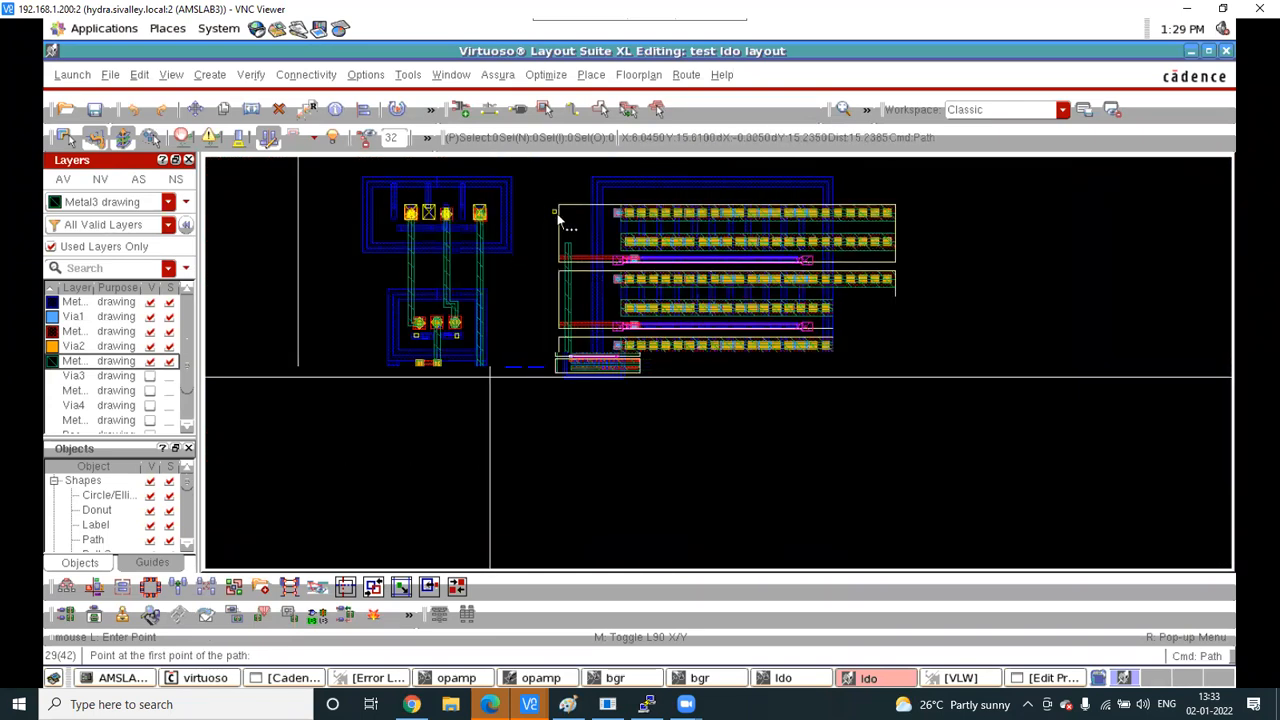
scroll(573, 257, "up", 3, "ctrl")
key("o")
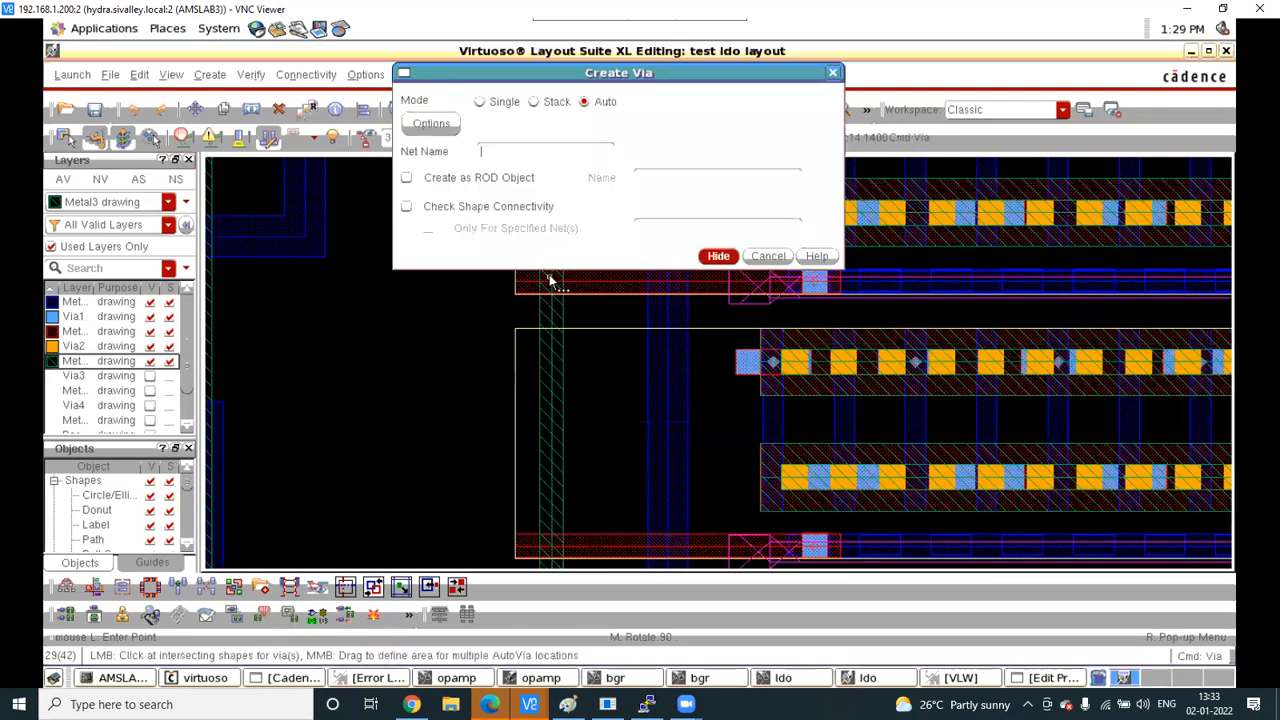
left_click(549, 281)
left_click(552, 545)
scroll(557, 408, "down", 3, "ctrl")
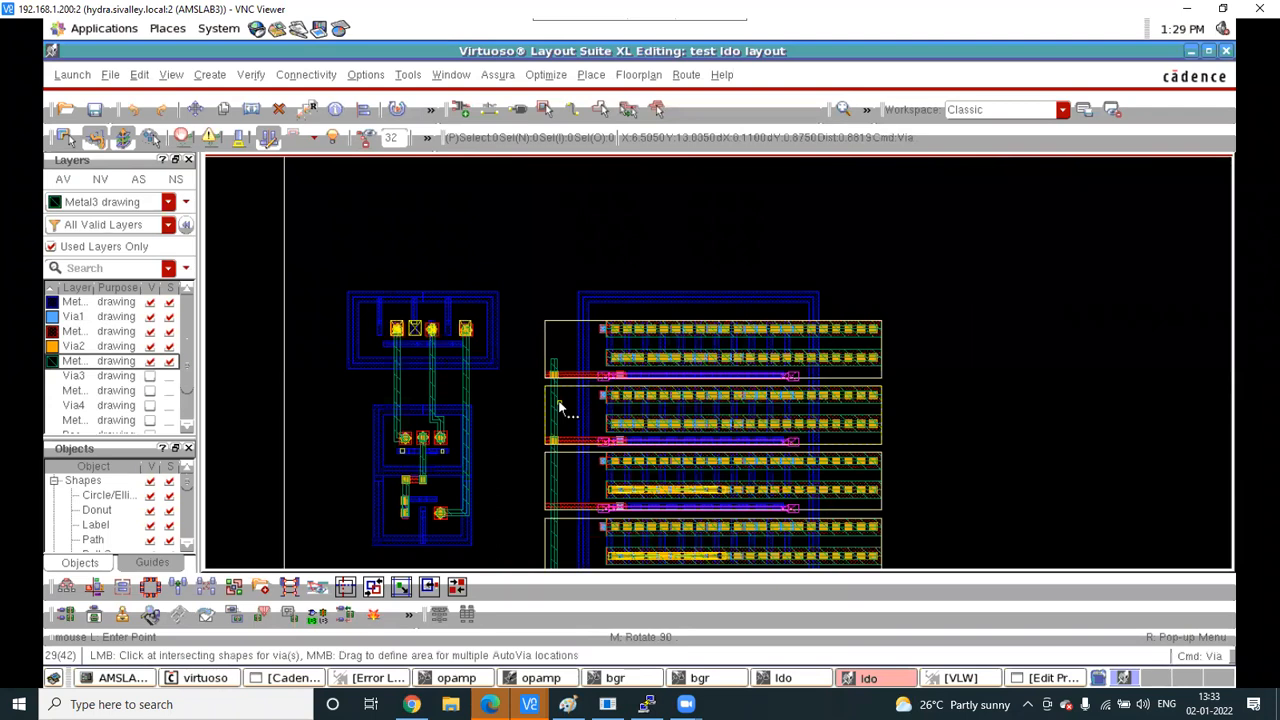
scroll(560, 405, "down", 3, "ctrl")
scroll(562, 400, "up", 4, "ctrl")
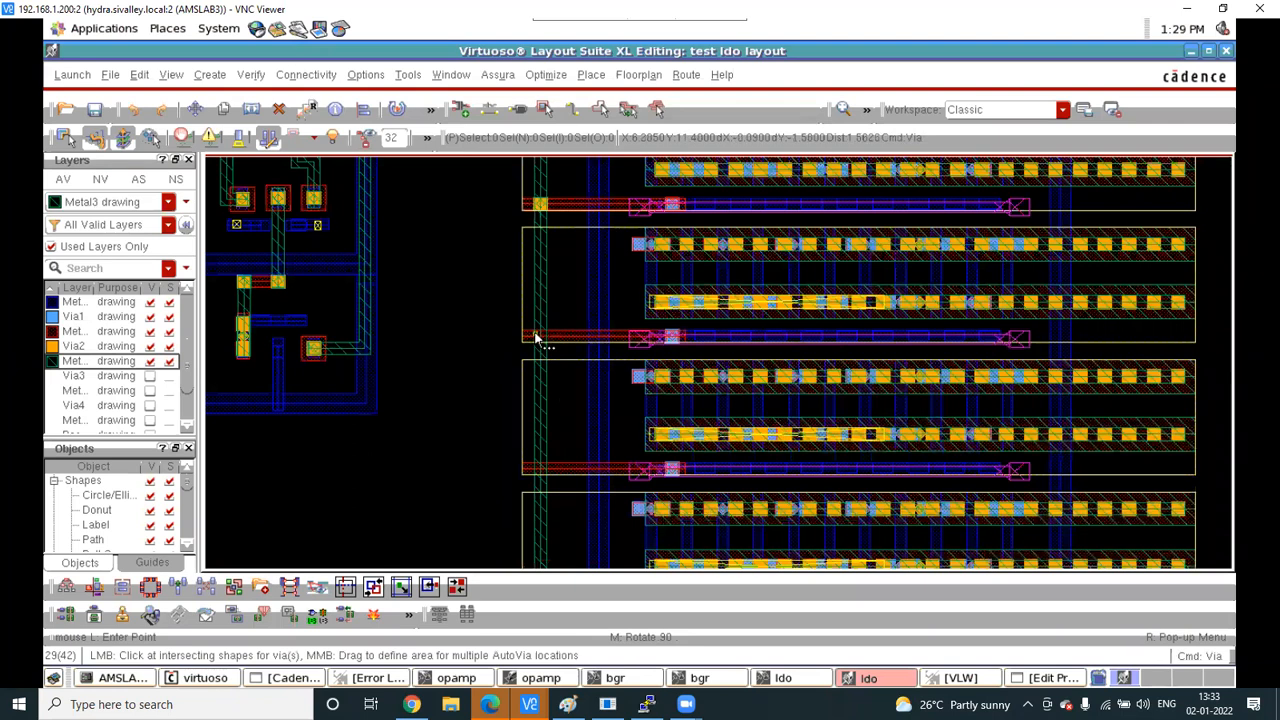
left_click(539, 336)
left_click(540, 469)
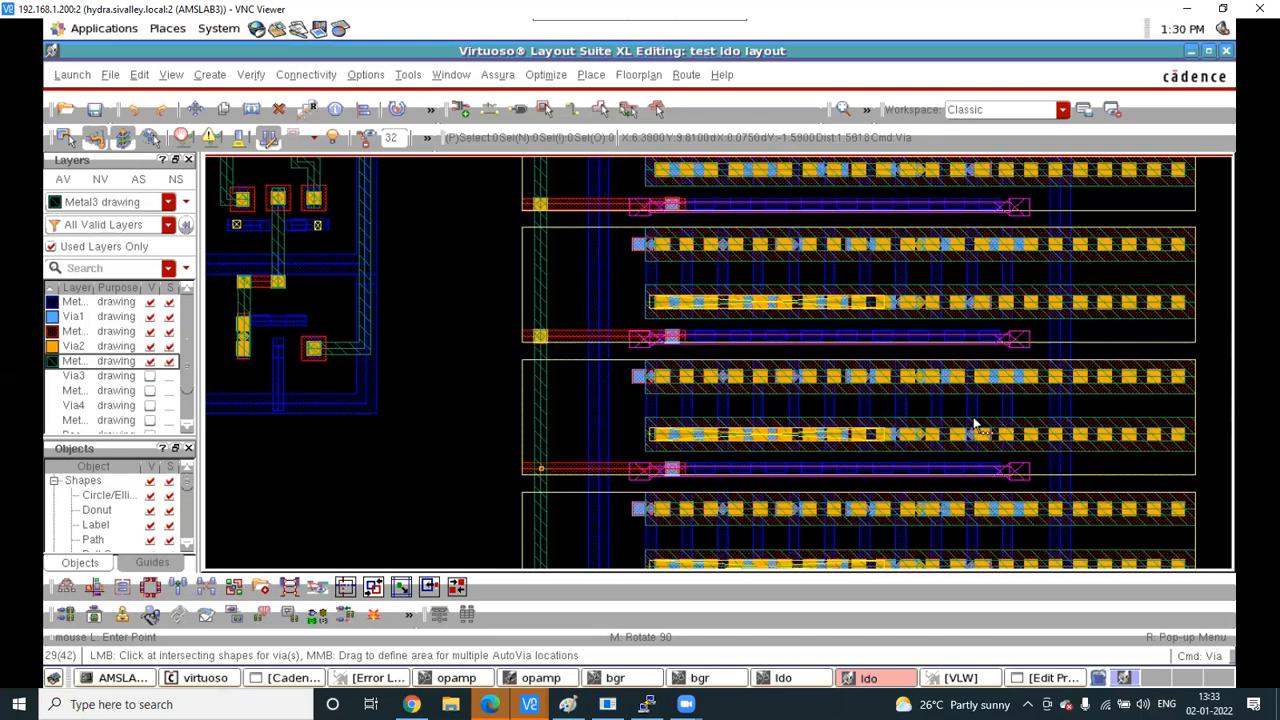
Turn on the Via3 and Metal4 drawing layers in the layer list
scroll(103, 393, "down", 2)
left_click(107, 393)
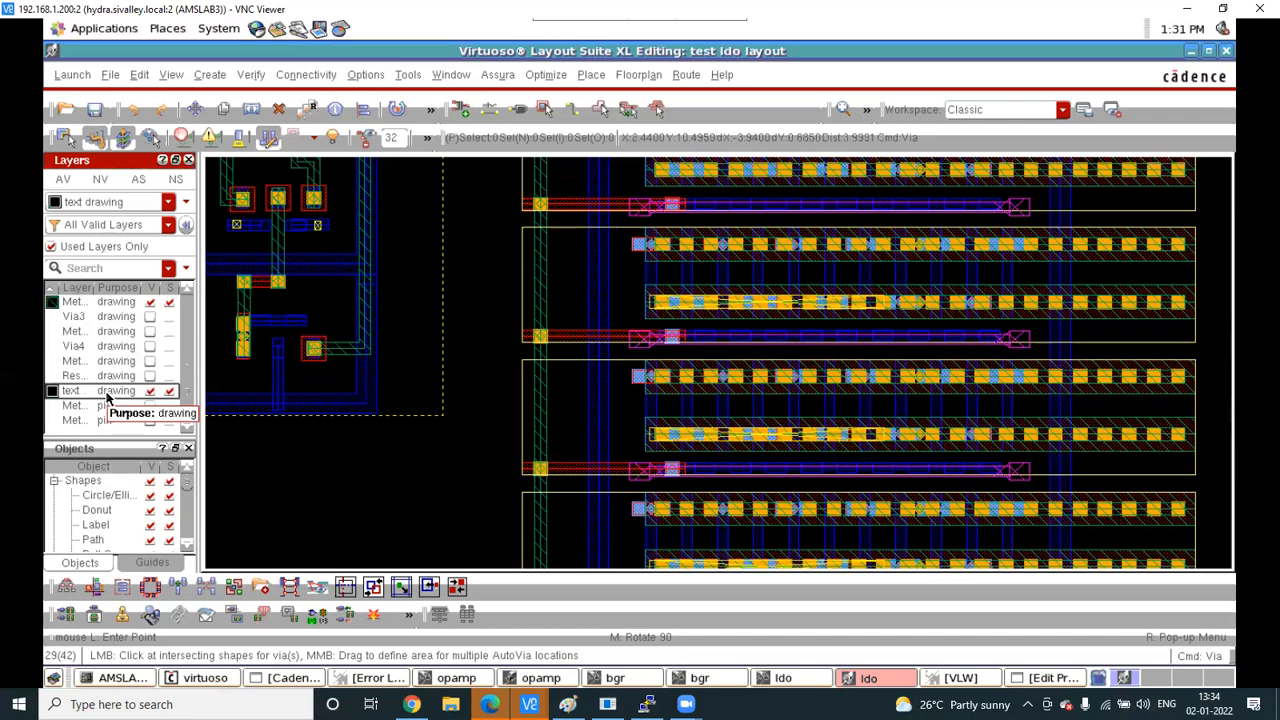
scroll(70, 363, "up", 3)
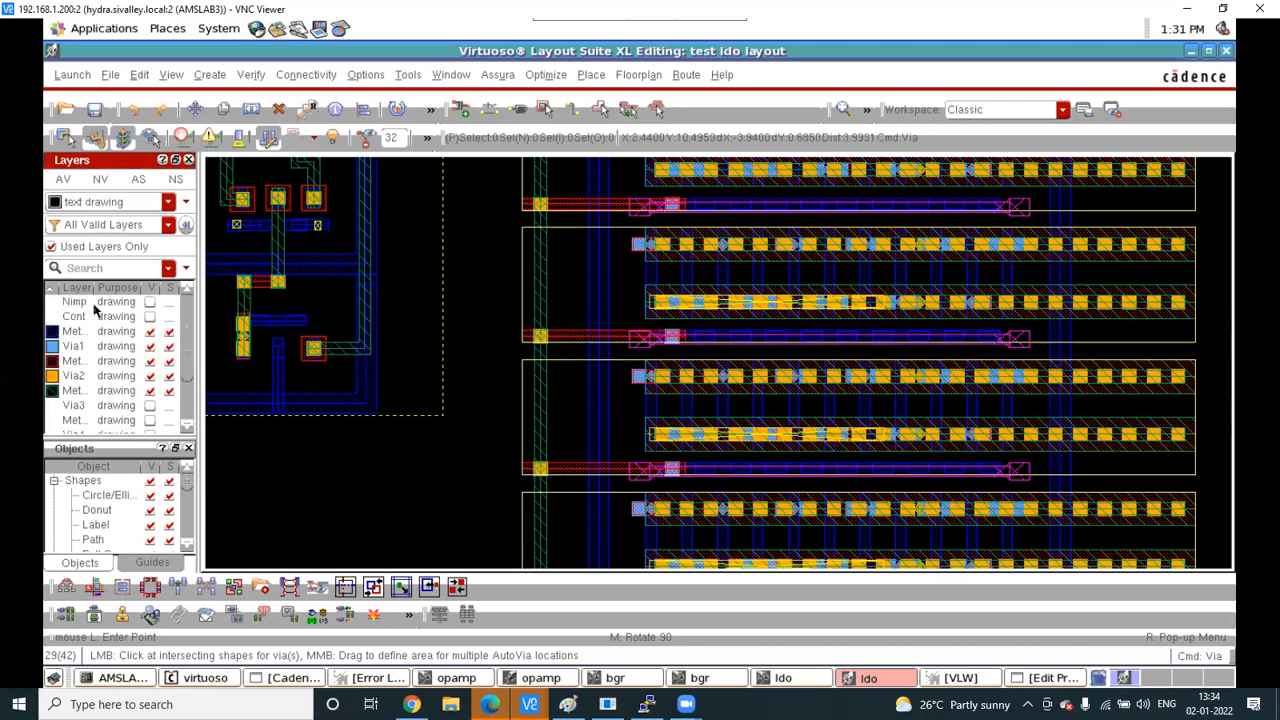
left_click(88, 405)
left_click(90, 420)
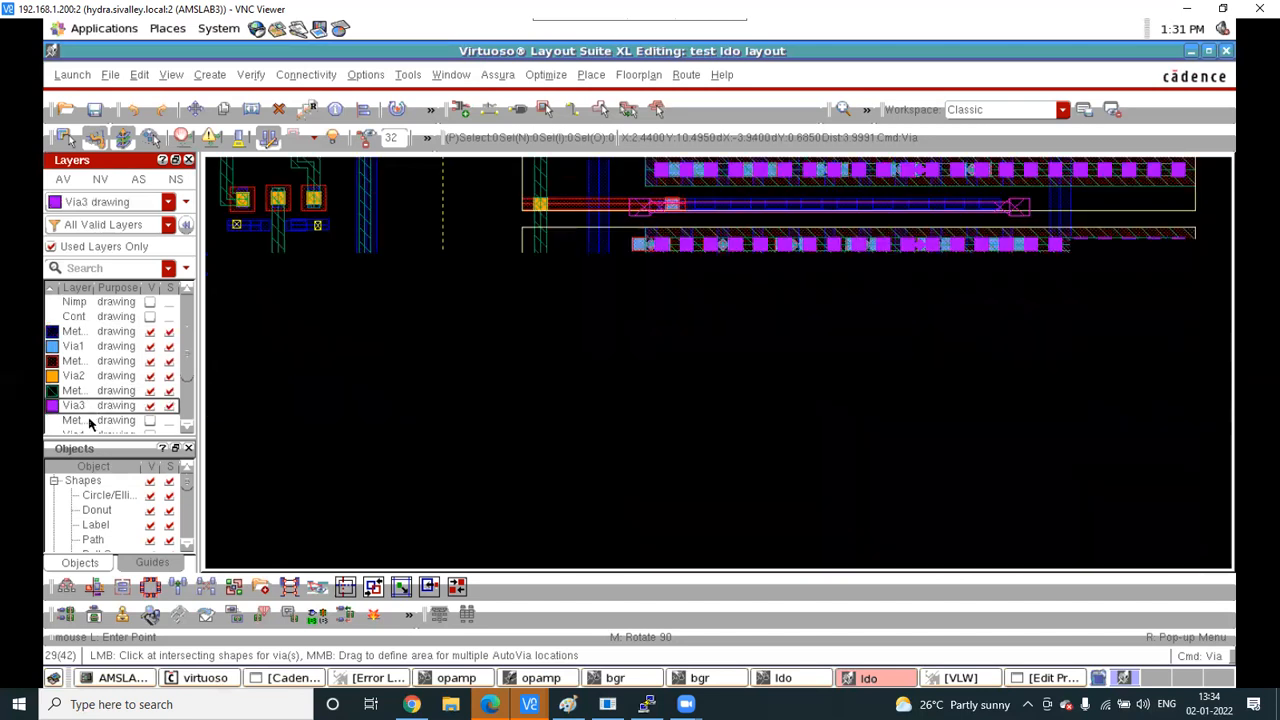
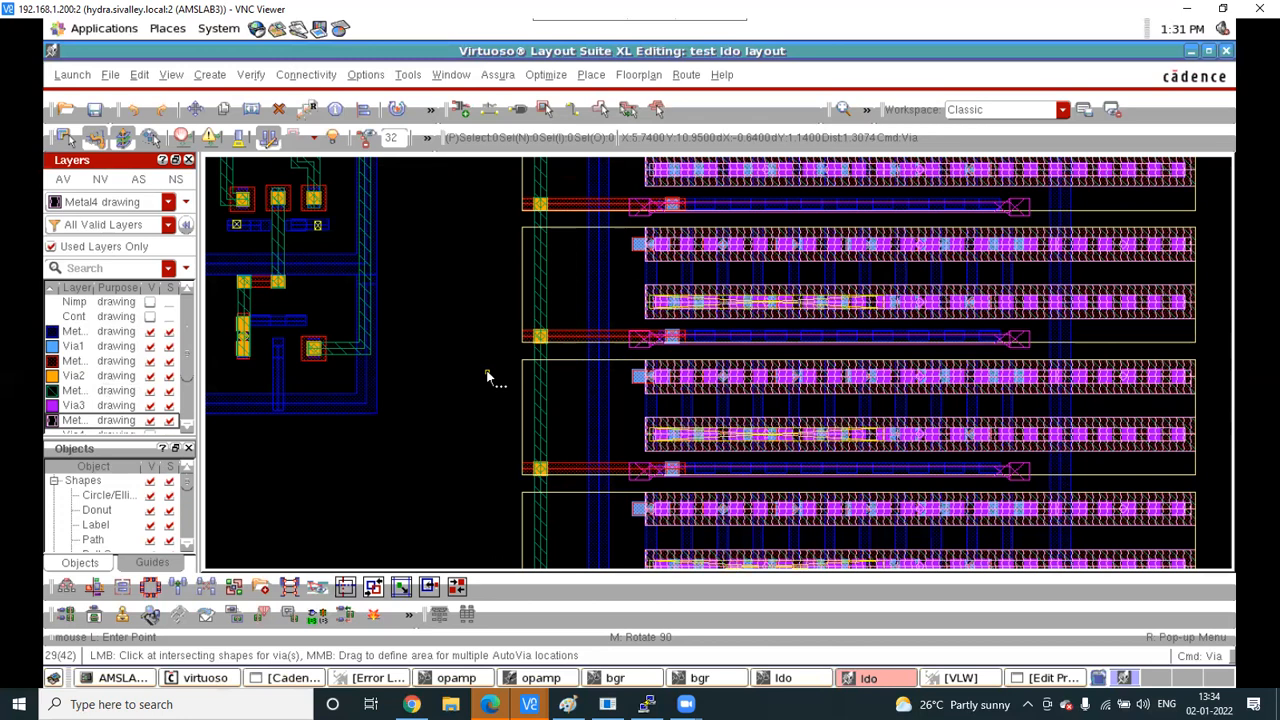
Turn on the Poly drawing layer and inspect how the gate fingers of the top array rows meet the Metal1 gate path
scroll(116, 320, "up", 1)
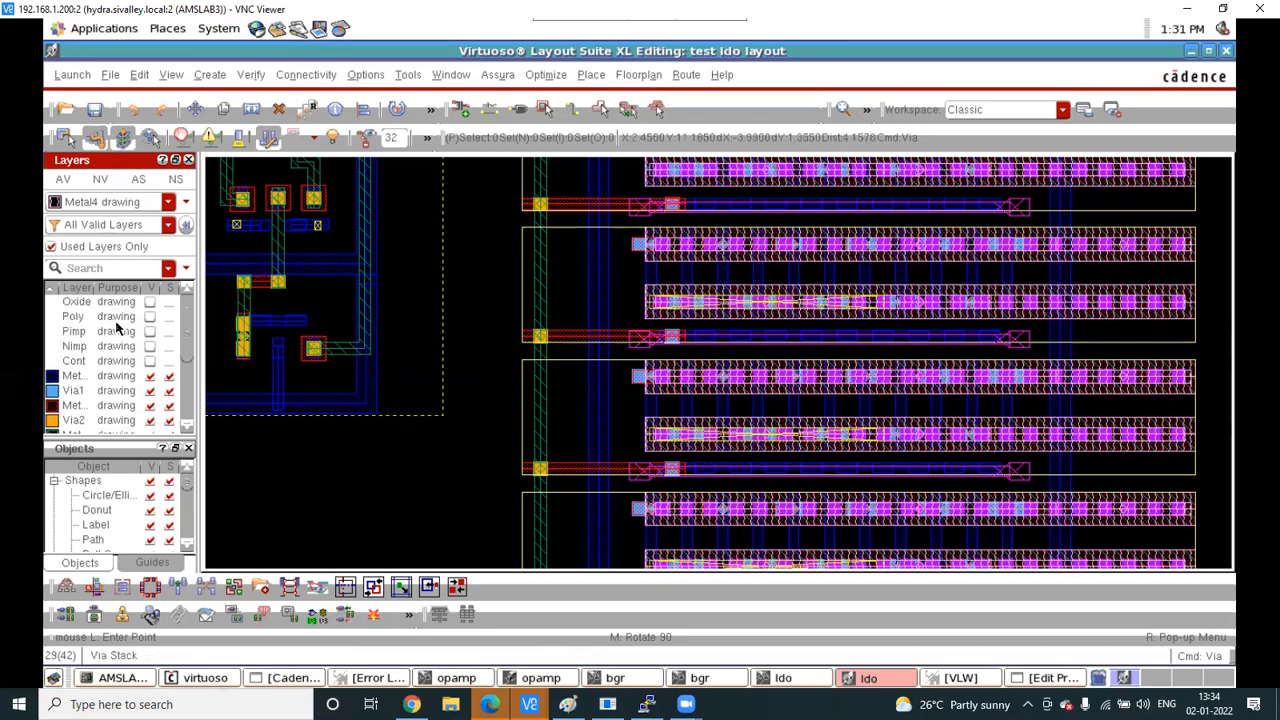
left_click(106, 318)
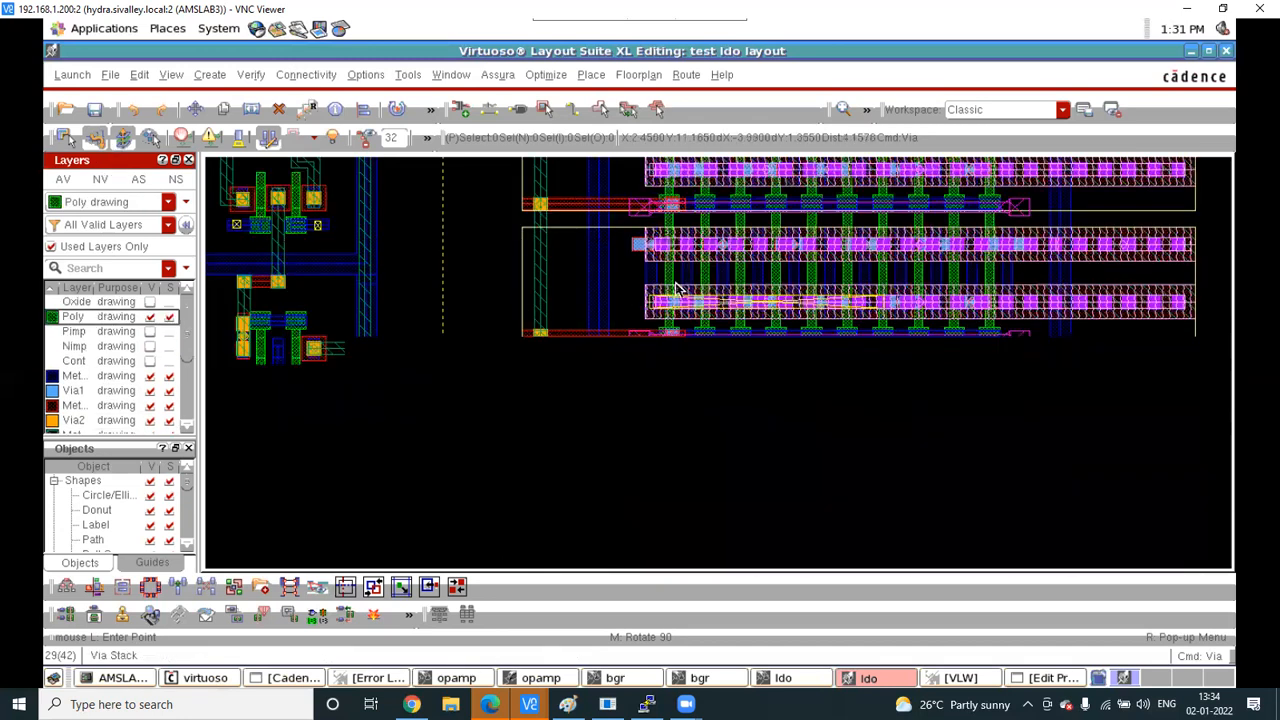
scroll(680, 370, "down", 1)
scroll(686, 279, "down", 2)
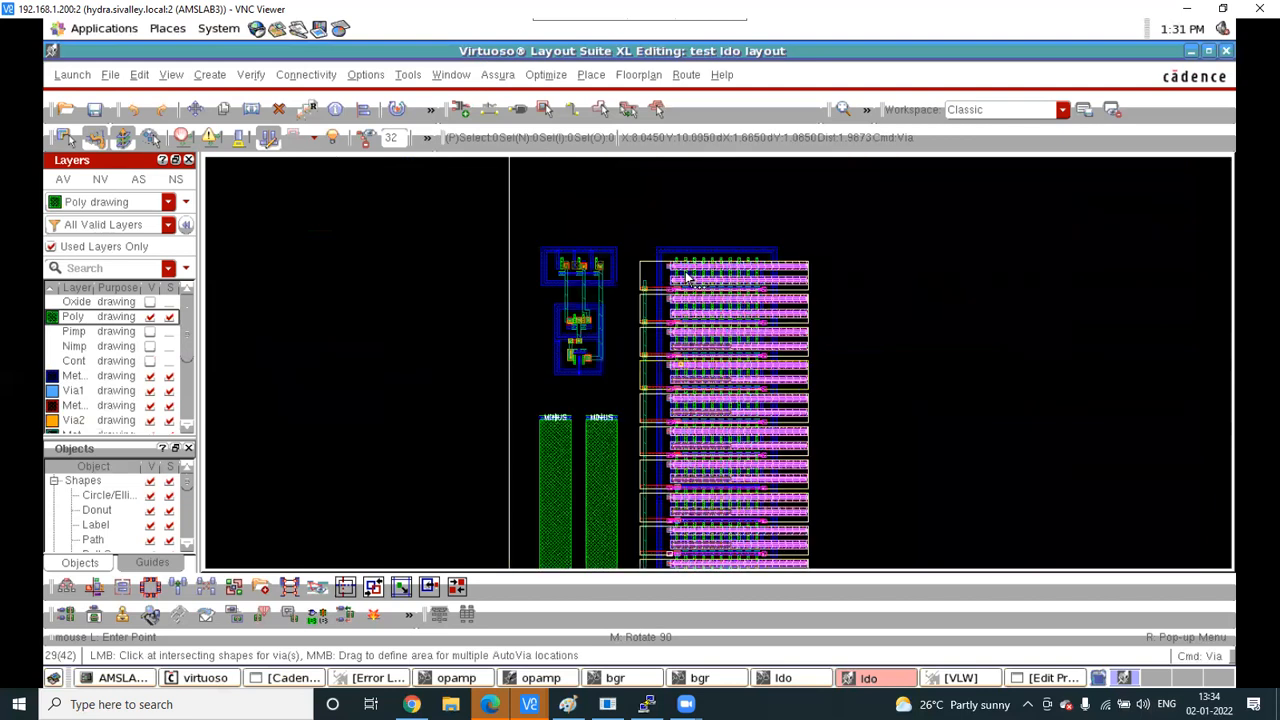
scroll(685, 273, "up", 2)
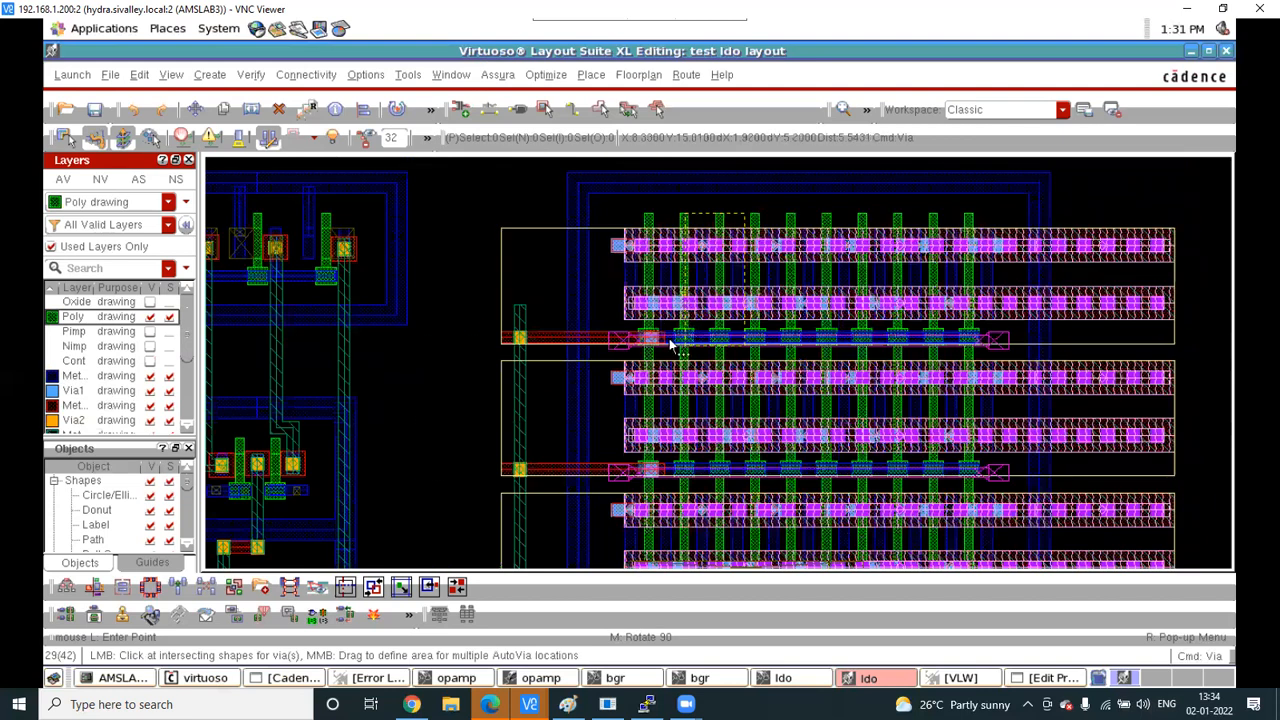
left_click(669, 341)
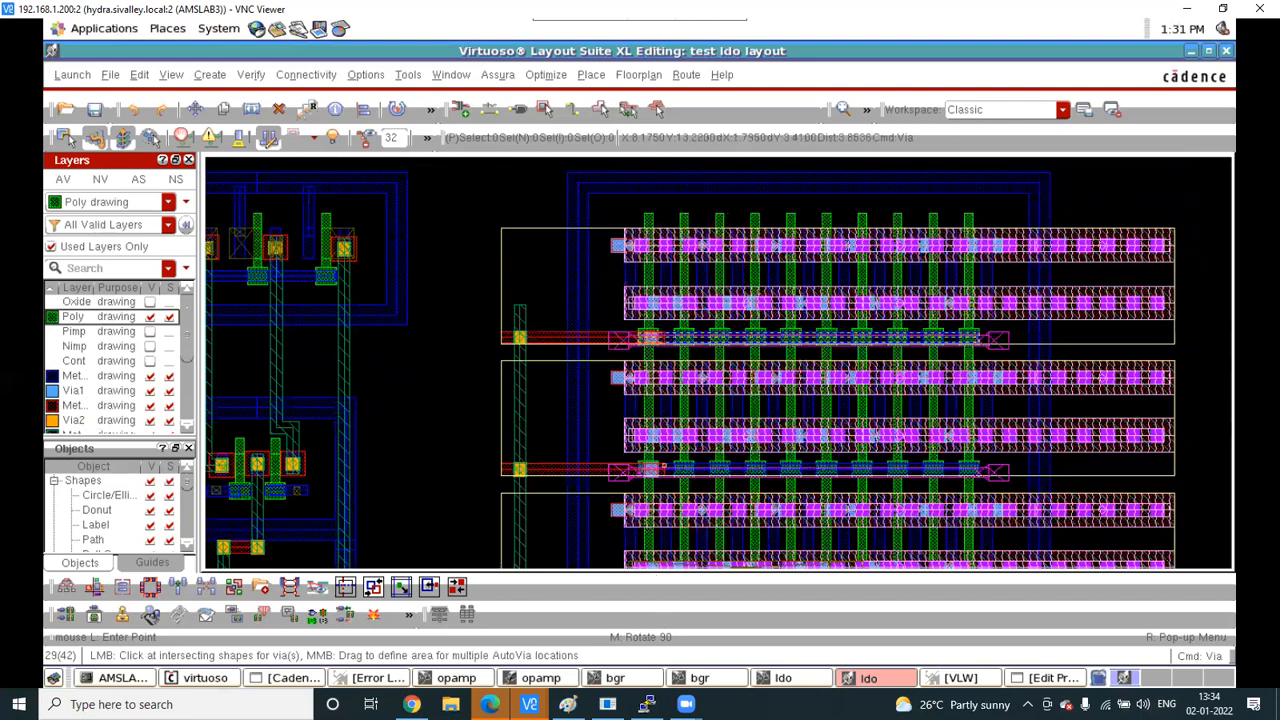
Switch to Paint and handwrite "poly" and "M1" beside the boxed 2mA note above the Vref formula
left_click(568, 704)
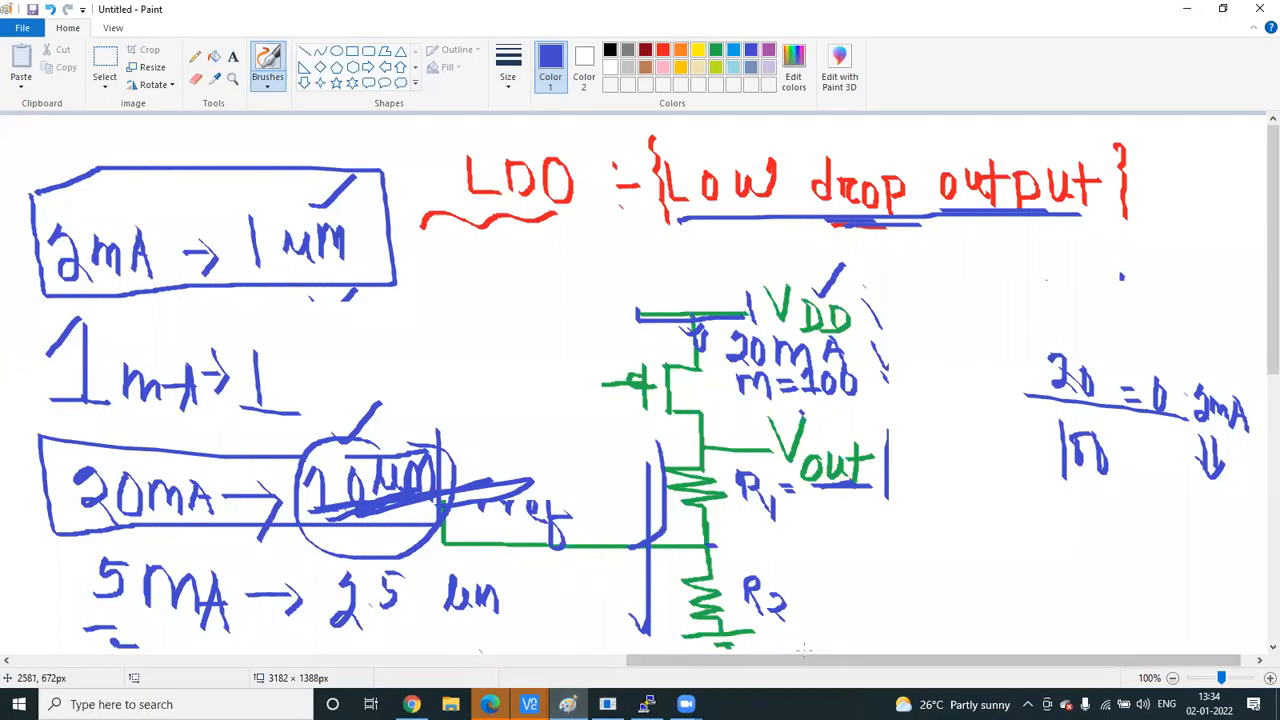
left_click(600, 658)
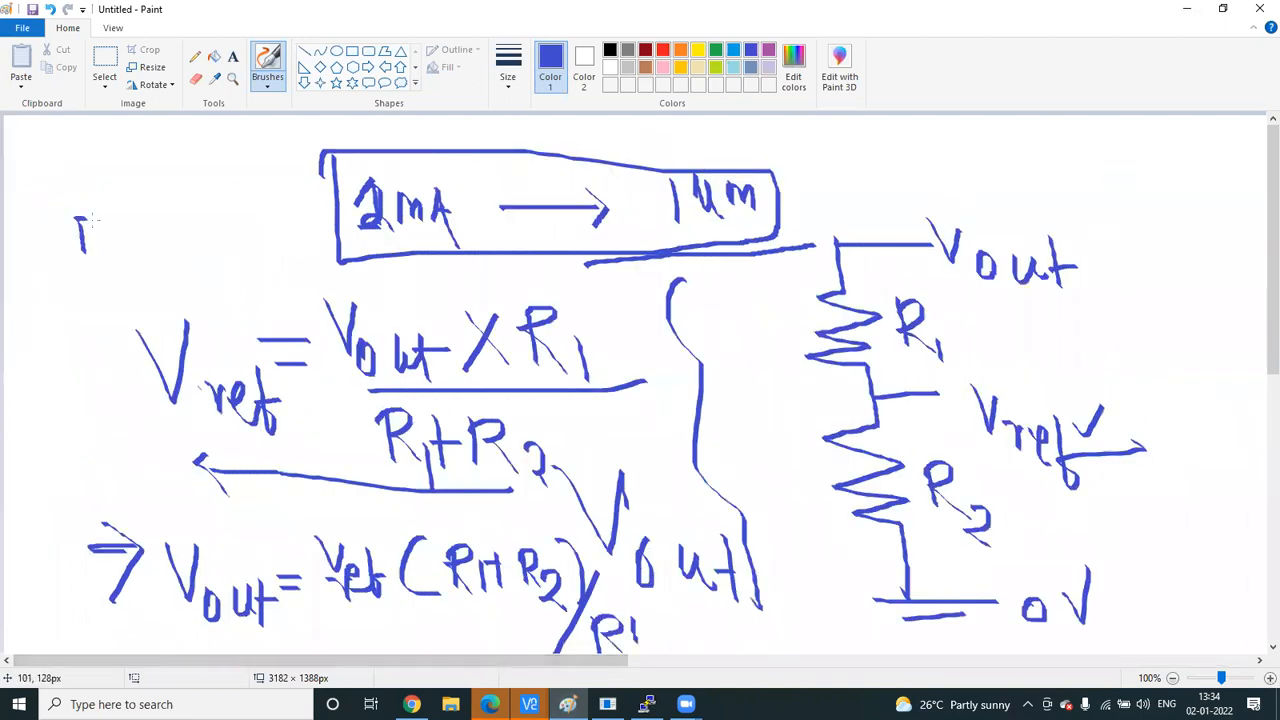
mouse_move(116, 206)
left_mouse_down()
mouse_move(137, 204)
mouse_move(140, 240)
left_mouse_up()
left_click_drag(148, 212, 160, 252)
mouse_move(229, 194)
left_mouse_down()
mouse_move(232, 228)
mouse_move(258, 232)
left_mouse_up()
left_click_drag(272, 196, 274, 218)
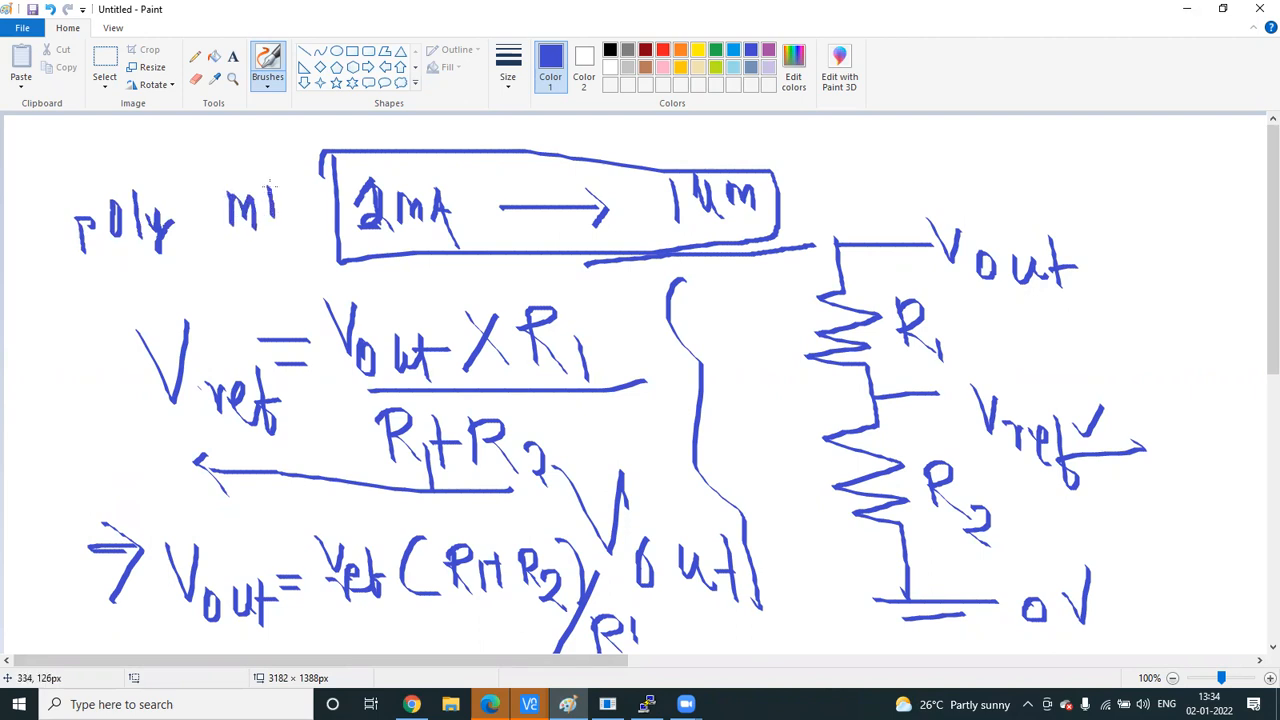
Draw a downward arrow from "poly", handwrite an underlined "resist" below it, and add an arrow-like mark beside the word
mouse_move(124, 256)
left_mouse_down()
mouse_move(126, 286)
mouse_move(136, 266)
left_mouse_up()
mouse_move(115, 348)
left_mouse_down()
mouse_move(143, 320)
mouse_move(178, 350)
mouse_move(186, 340)
left_mouse_up()
mouse_move(210, 290)
left_mouse_down()
mouse_move(204, 340)
mouse_move(248, 308)
left_mouse_up()
left_click_drag(240, 314, 280, 310)
mouse_move(258, 298)
left_mouse_down()
mouse_move(282, 308)
mouse_move(285, 340)
left_mouse_up()
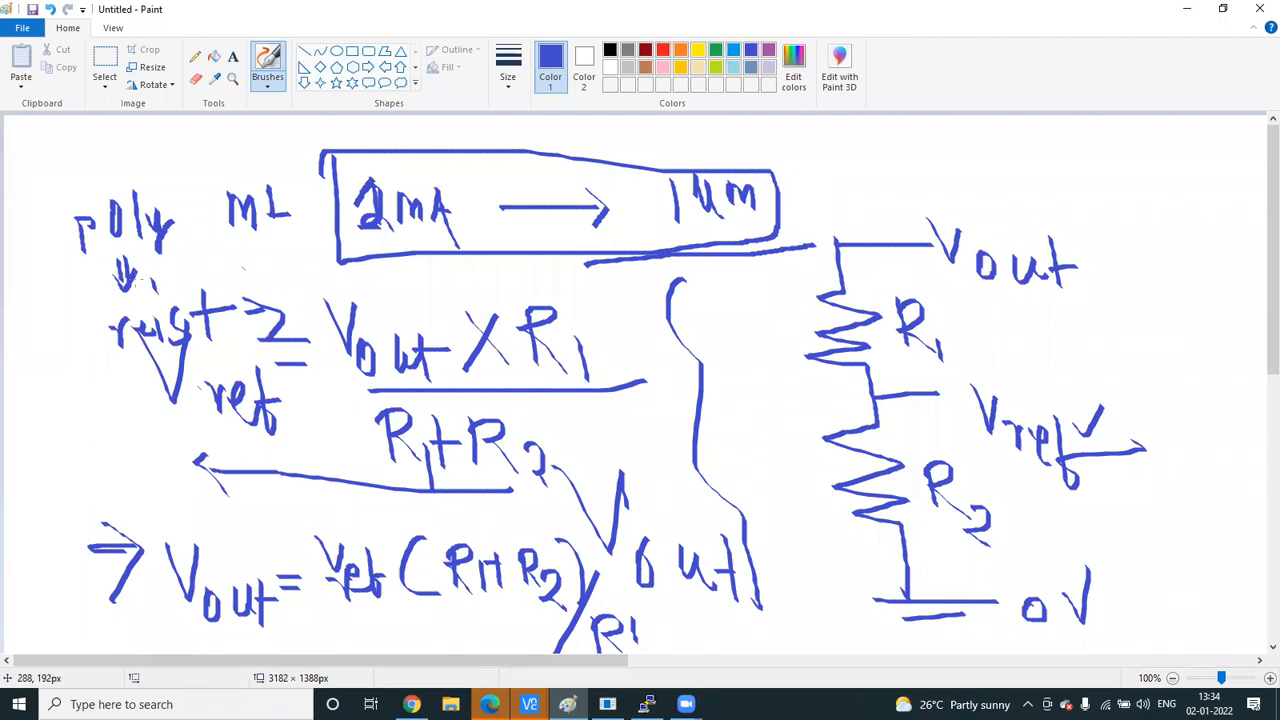
left_click_drag(98, 344, 215, 345)
Sketch a small transistor symbol with a mark at its gate above the Vout label of the divider drawing
left_click_drag(924, 186, 922, 210)
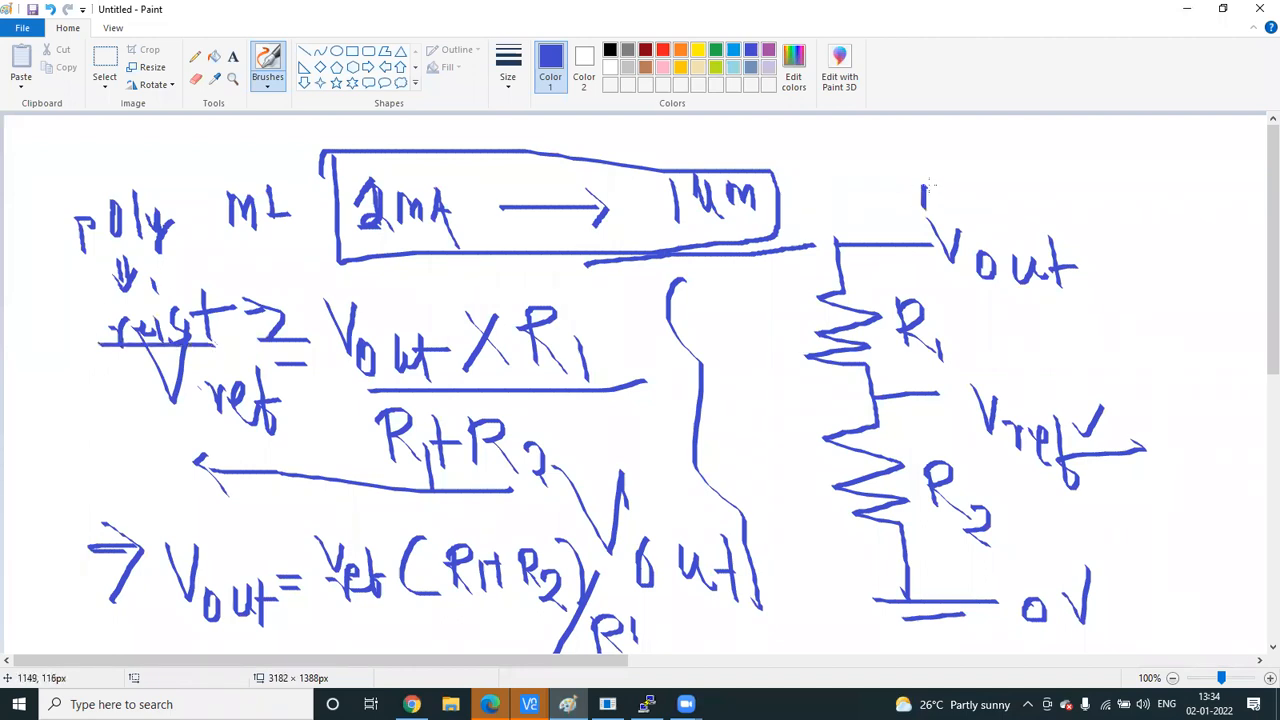
mouse_move(1073, 148)
left_mouse_down()
mouse_move(1052, 178)
mouse_move(1074, 205)
mouse_move(1077, 250)
left_mouse_up()
mouse_move(1034, 178)
left_mouse_down()
mouse_move(1032, 222)
mouse_move(966, 198)
mouse_move(1015, 203)
left_mouse_up()
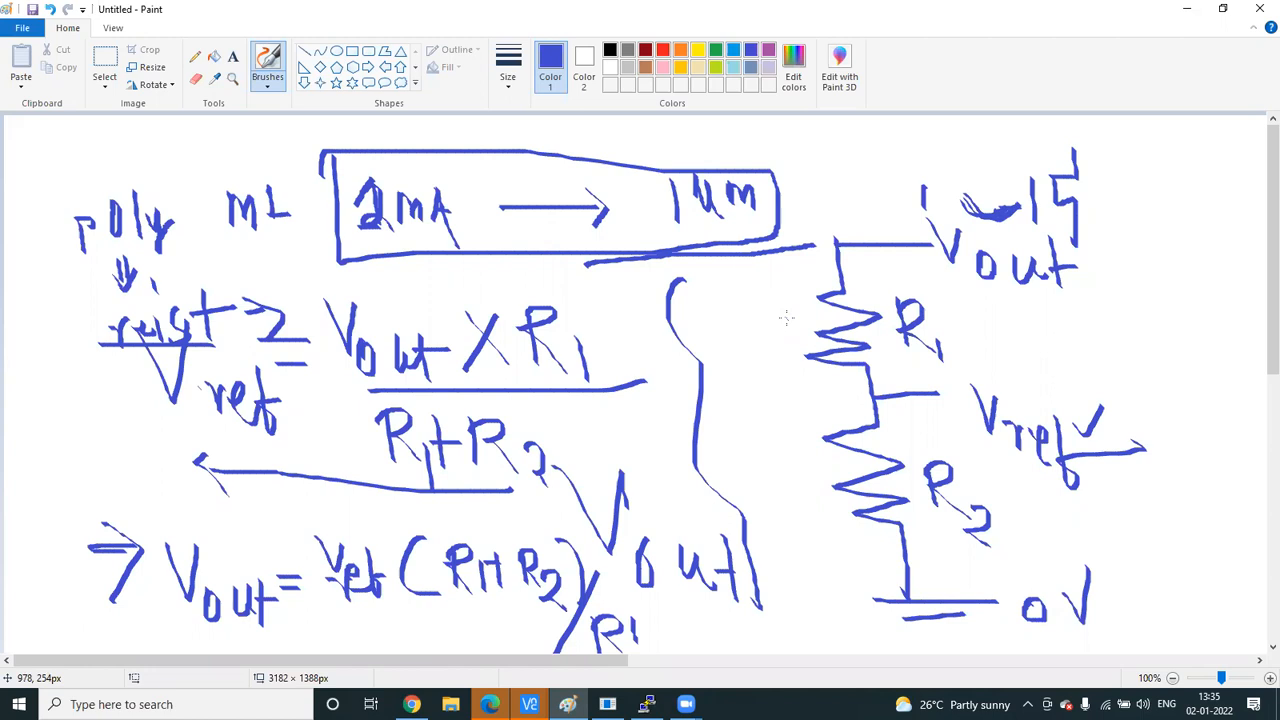
Switch back to the ldo layout in VNC Viewer and examine the top row's Metal2 stub between the vertical Metal3 path and the gates
mouse_move(529, 704)
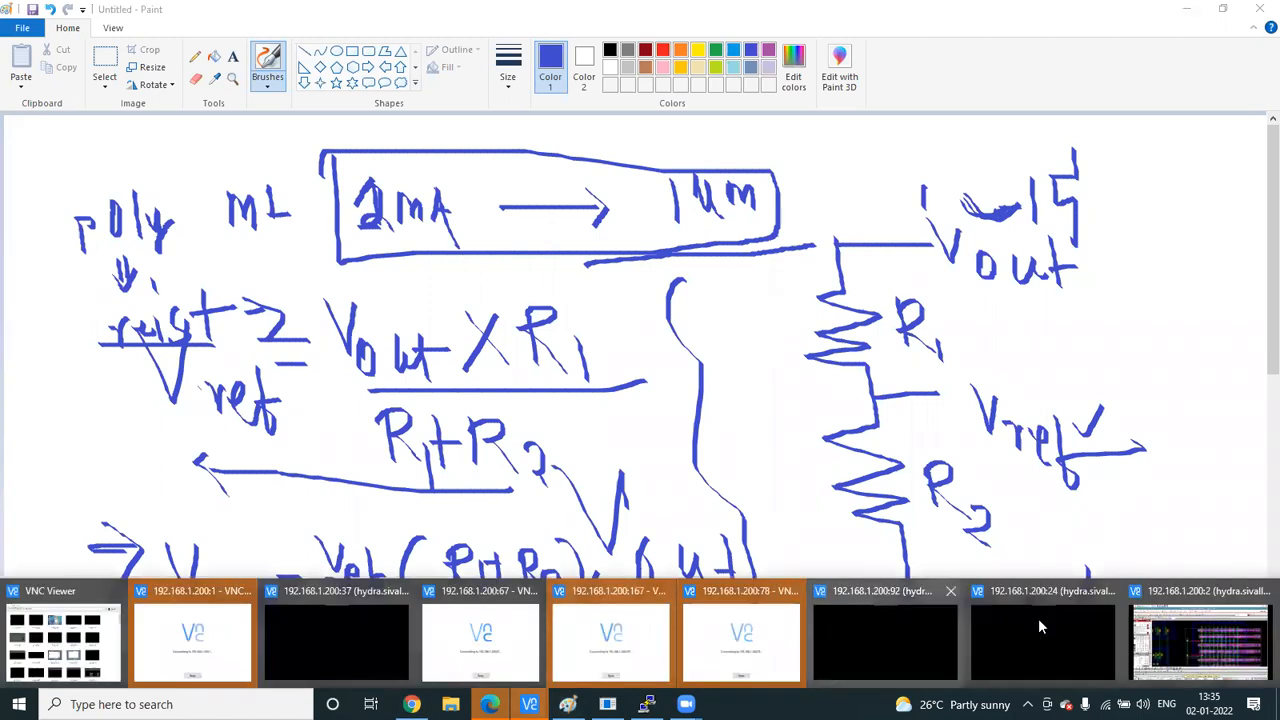
left_click(1148, 651)
scroll(553, 359, "down", 5, "ctrl")
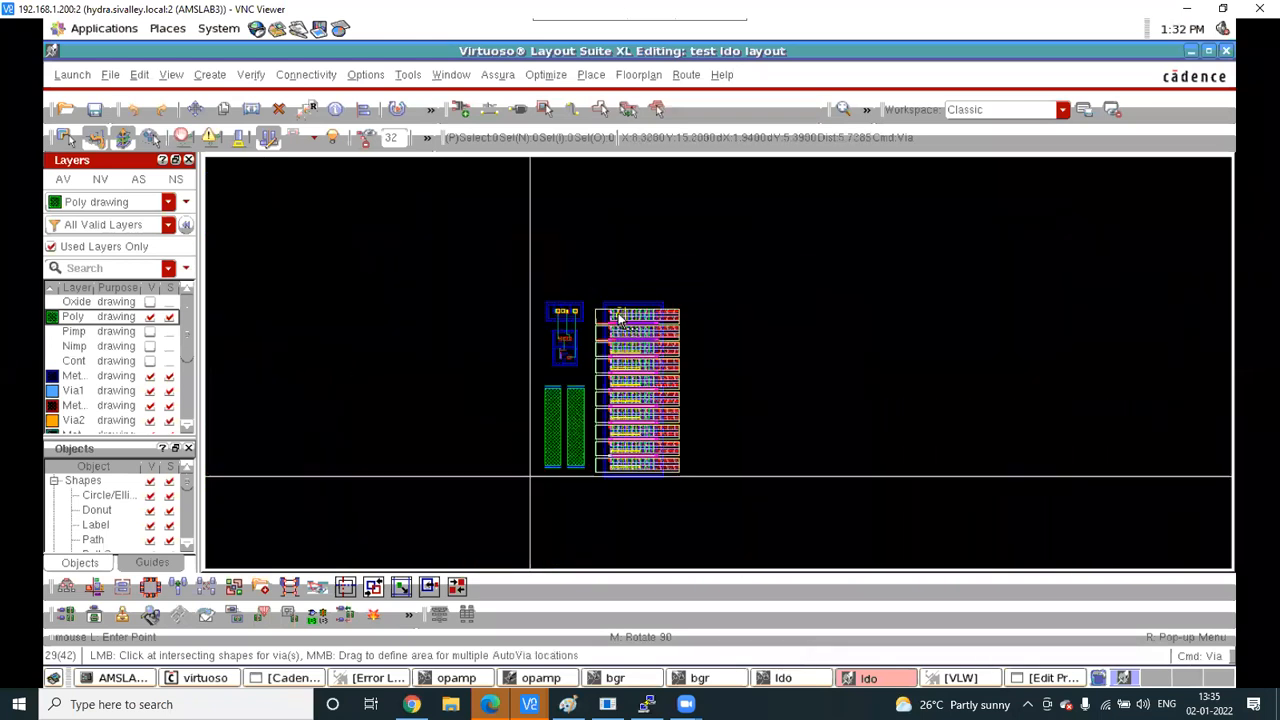
scroll(648, 340, "up", 2, "ctrl")
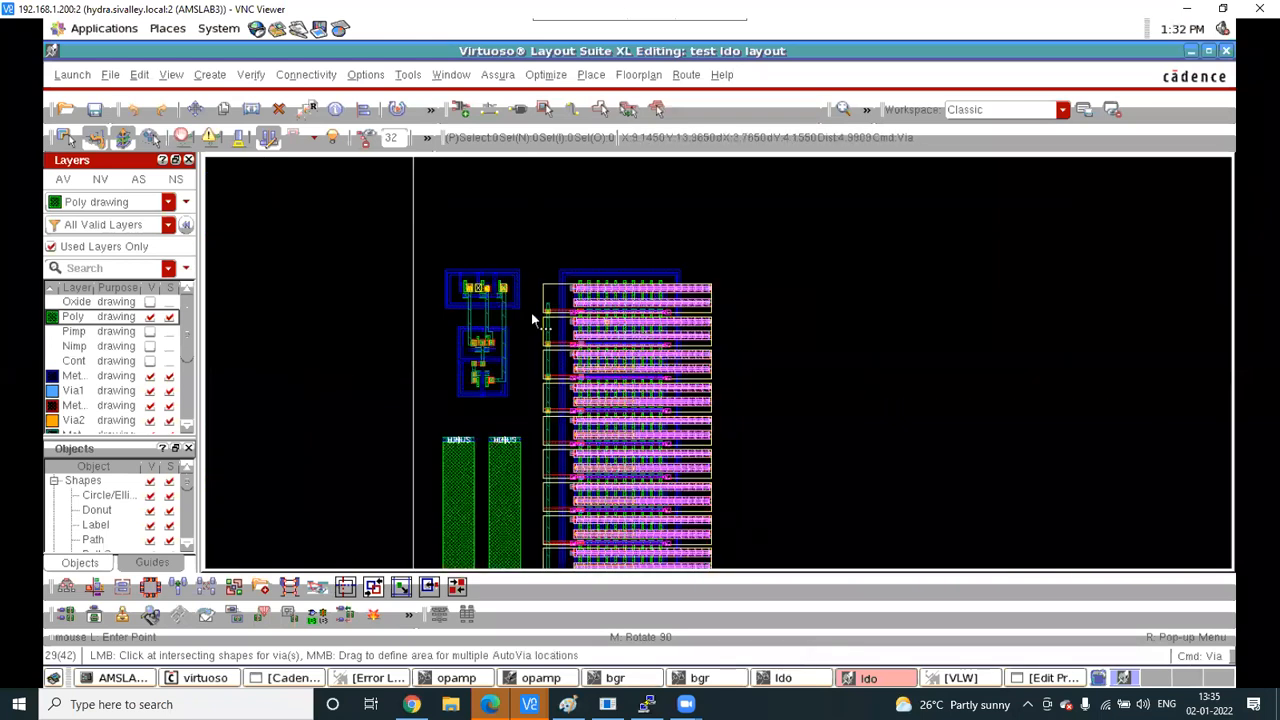
scroll(550, 318, "up", 3, "ctrl")
scroll(550, 318, "up", 1, "ctrl")
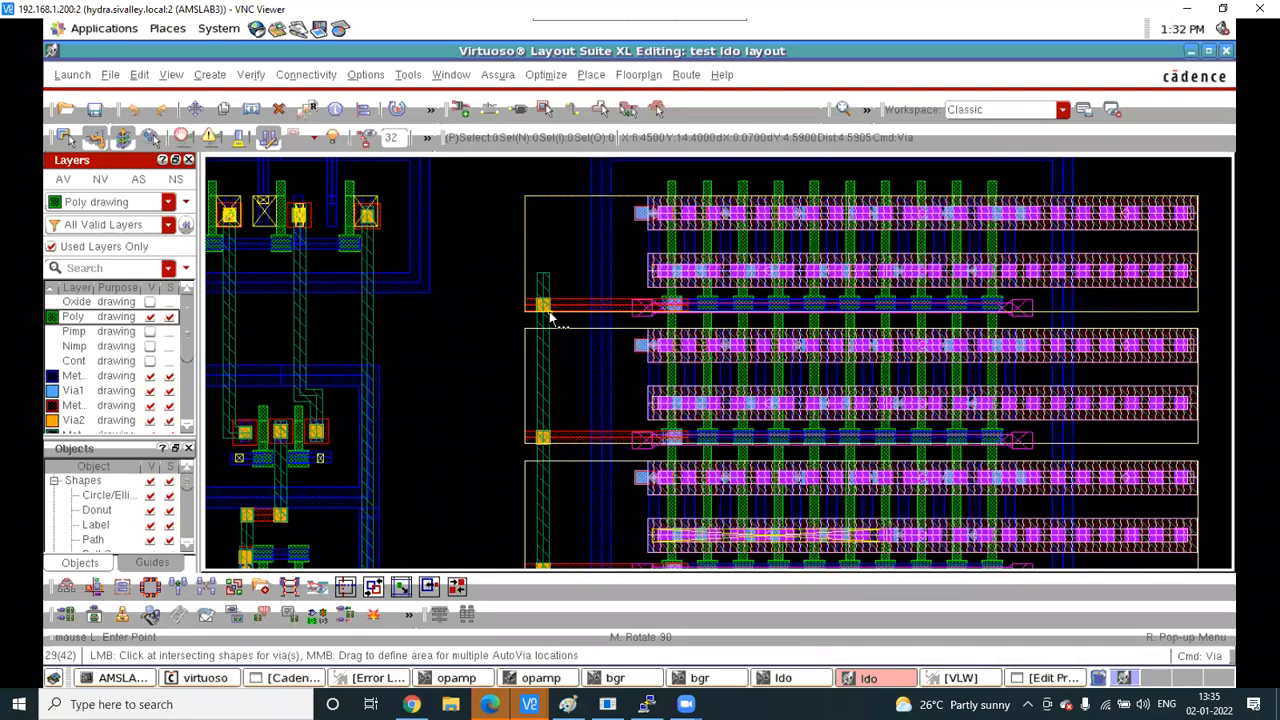
scroll(624, 300, "up", 3, "ctrl")
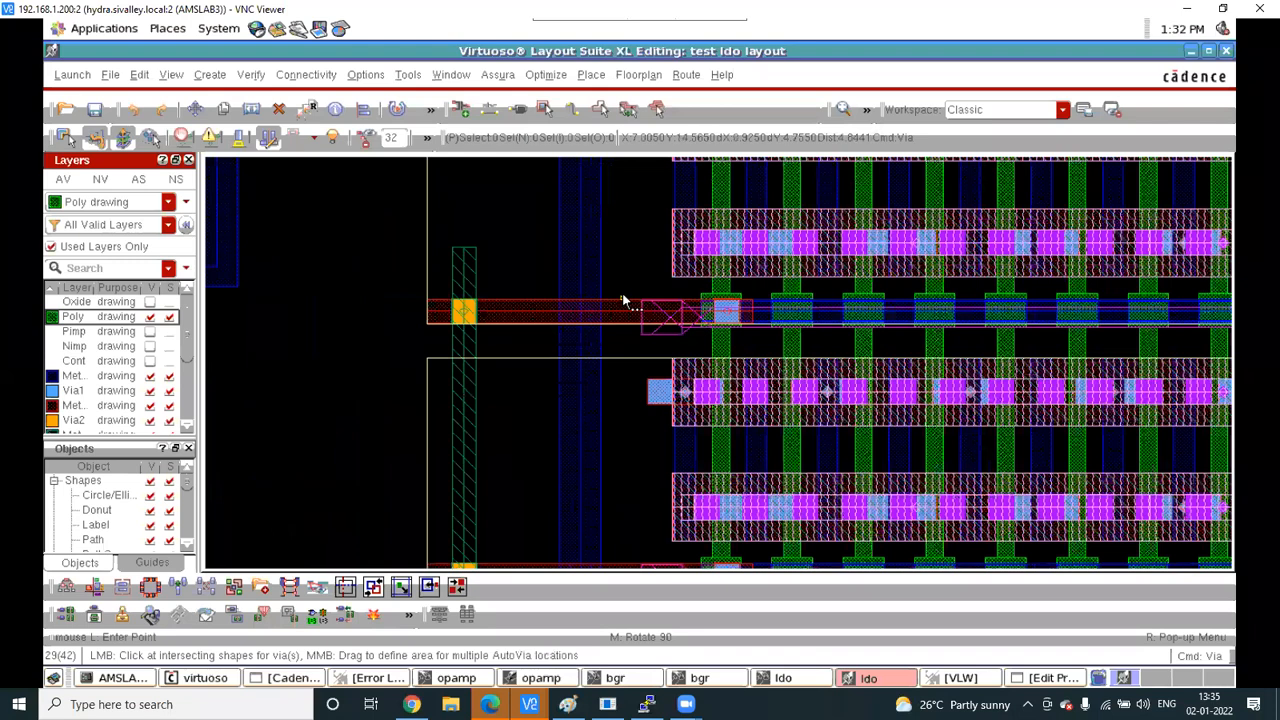
Start the Ruler command at the top row's gate connection and make Metal2 drawing the only visible layer
key("k")
scroll(731, 300, "up", 2, "ctrl")
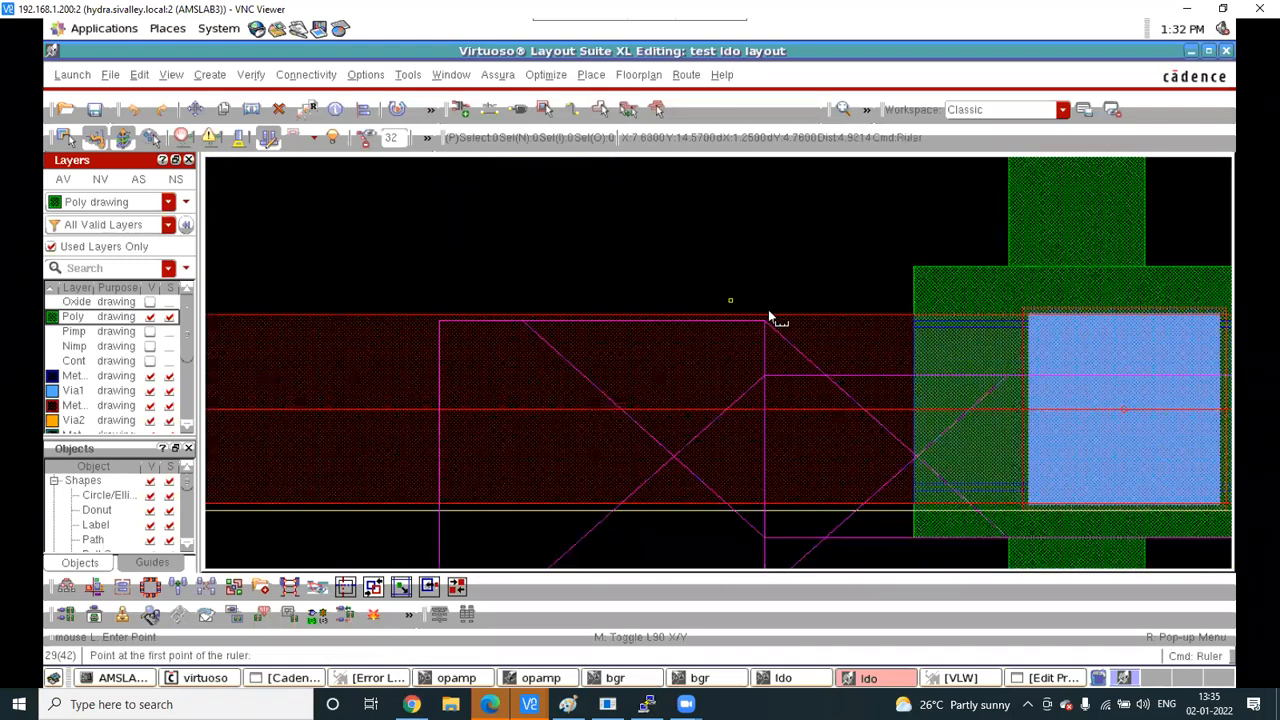
scroll(790, 305, "up", 2, "ctrl")
left_click(130, 406)
left_click(100, 180)
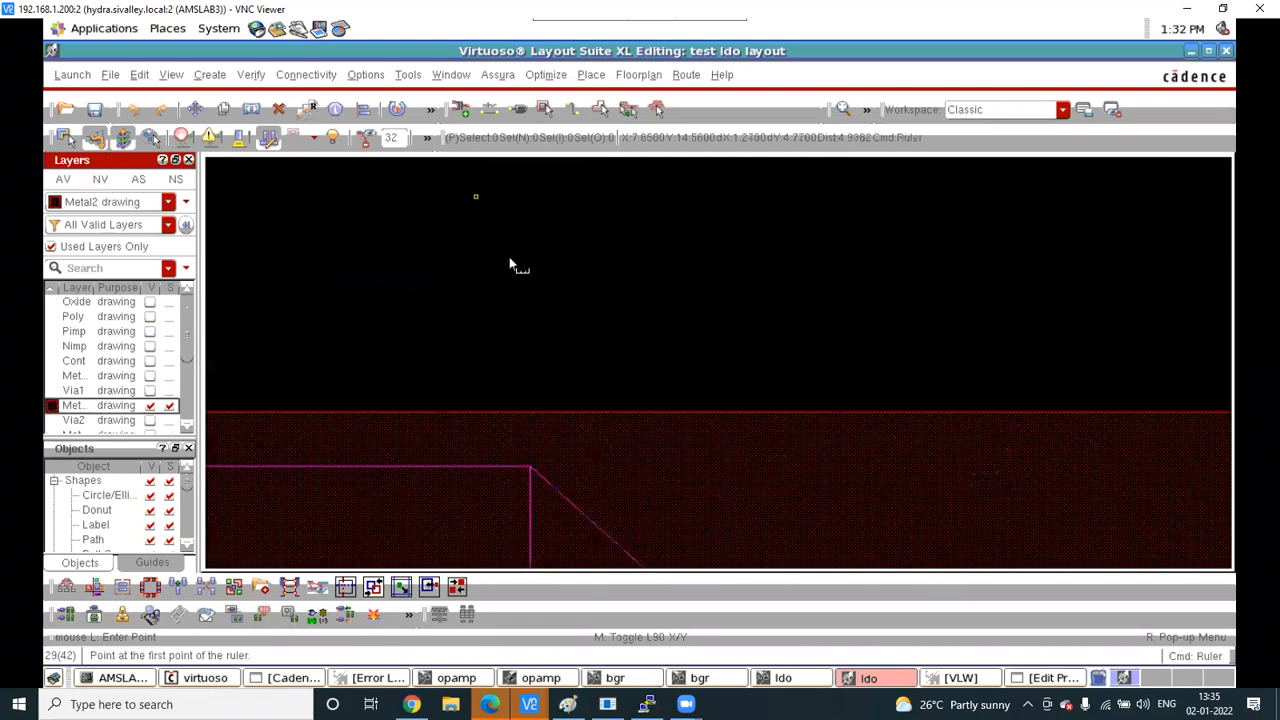
Measure the vertical gap from the top edge of the gate via's Metal2 pad to the wide Metal2 strip above it
scroll(590, 330, "down", 3, "ctrl")
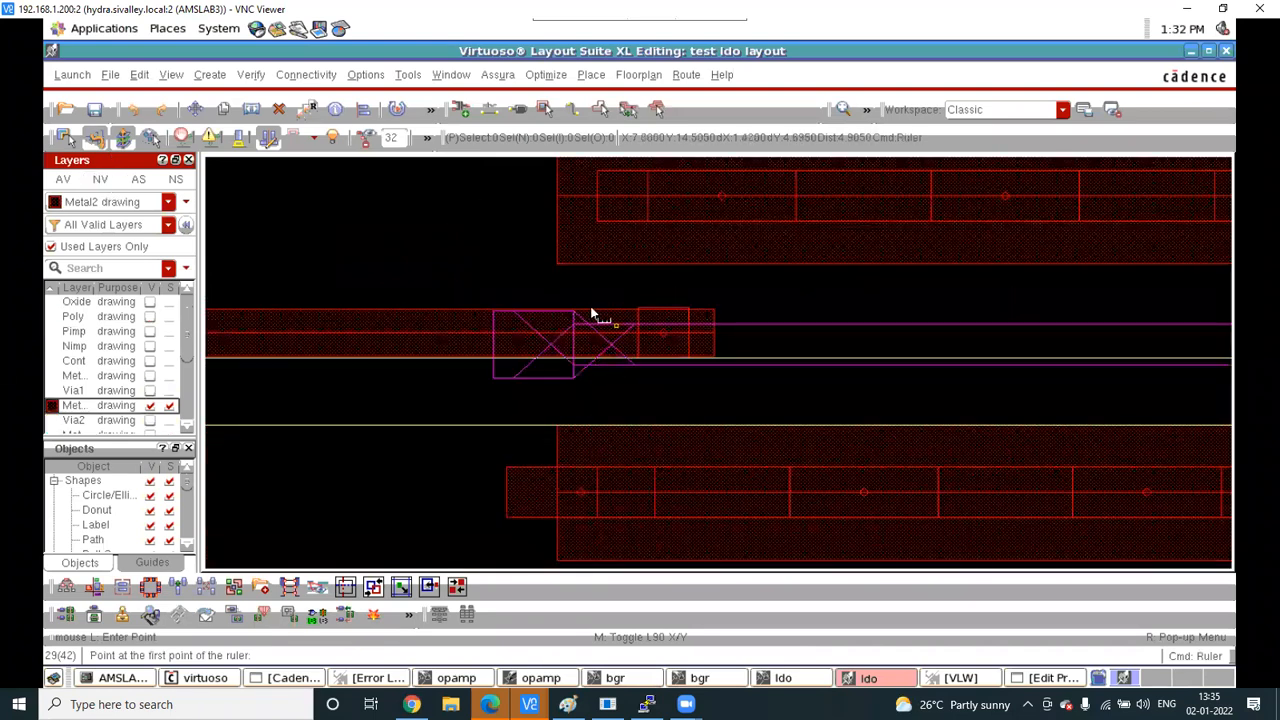
scroll(595, 310, "up", 3, "ctrl")
left_click(812, 305)
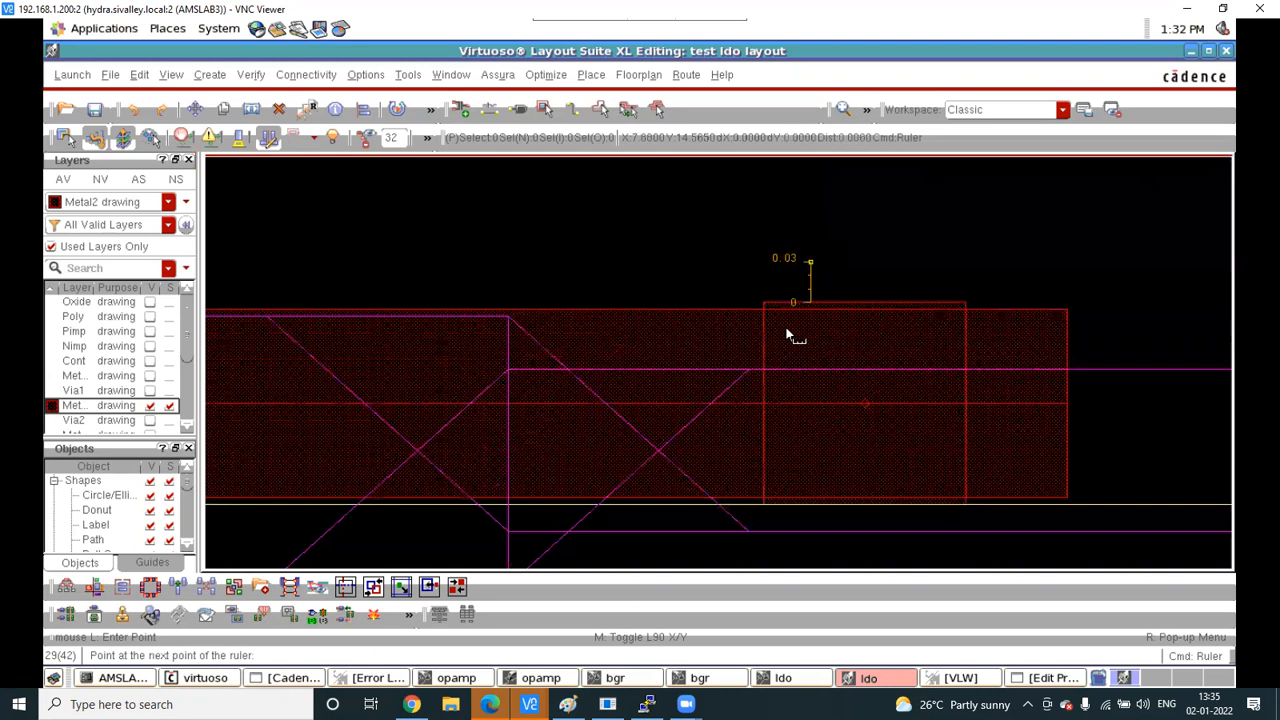
scroll(789, 334, "down", 2, "ctrl")
scroll(791, 329, "up", 2, "ctrl")
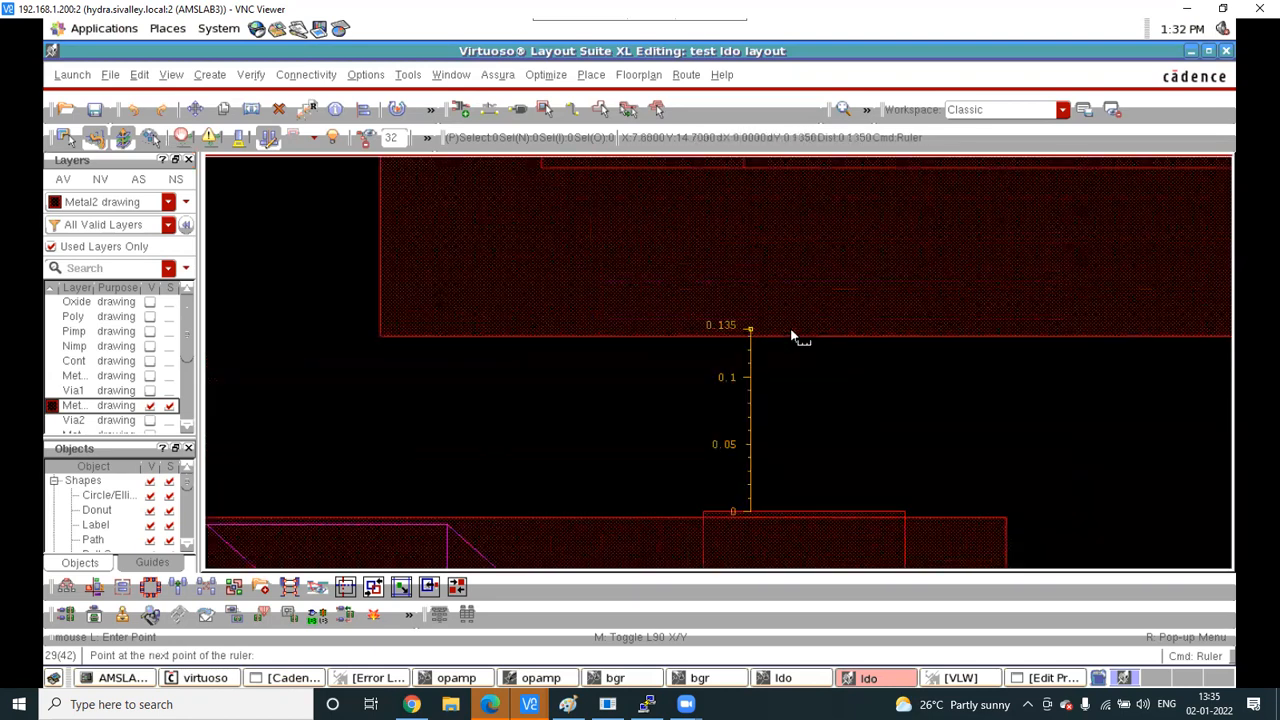
left_click(624, 268)
Measure the vertical gap from the bottom edge of the gate via's Metal2 pad to the wide Metal2 strip below it
scroll(626, 268, "down", 2, "ctrl")
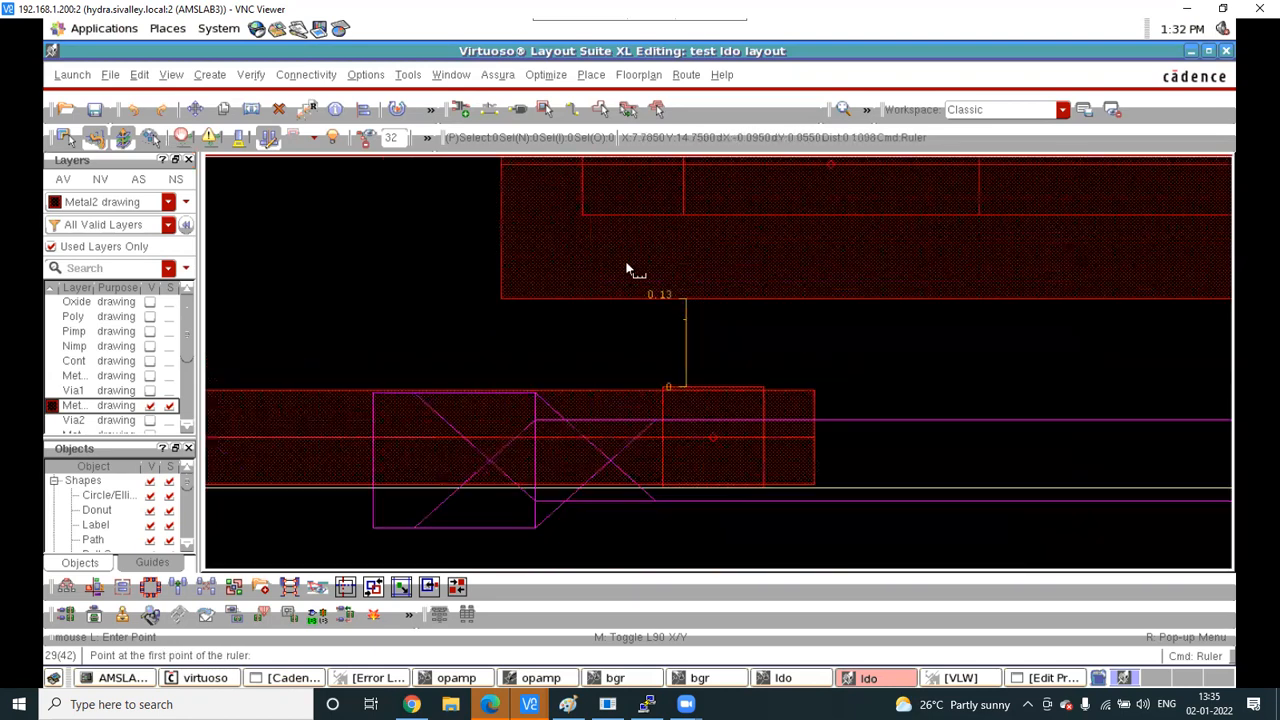
scroll(667, 368, "up", 2, "ctrl")
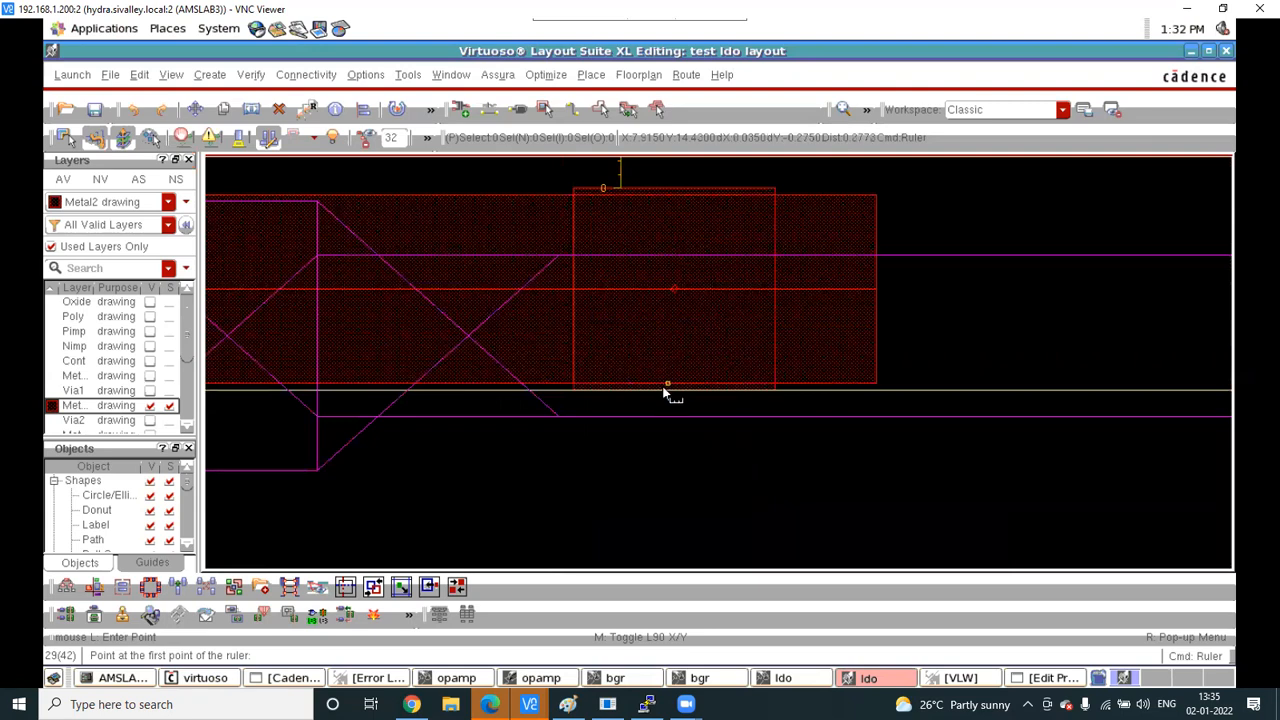
left_click(655, 397)
scroll(640, 434, "down", 2, "ctrl")
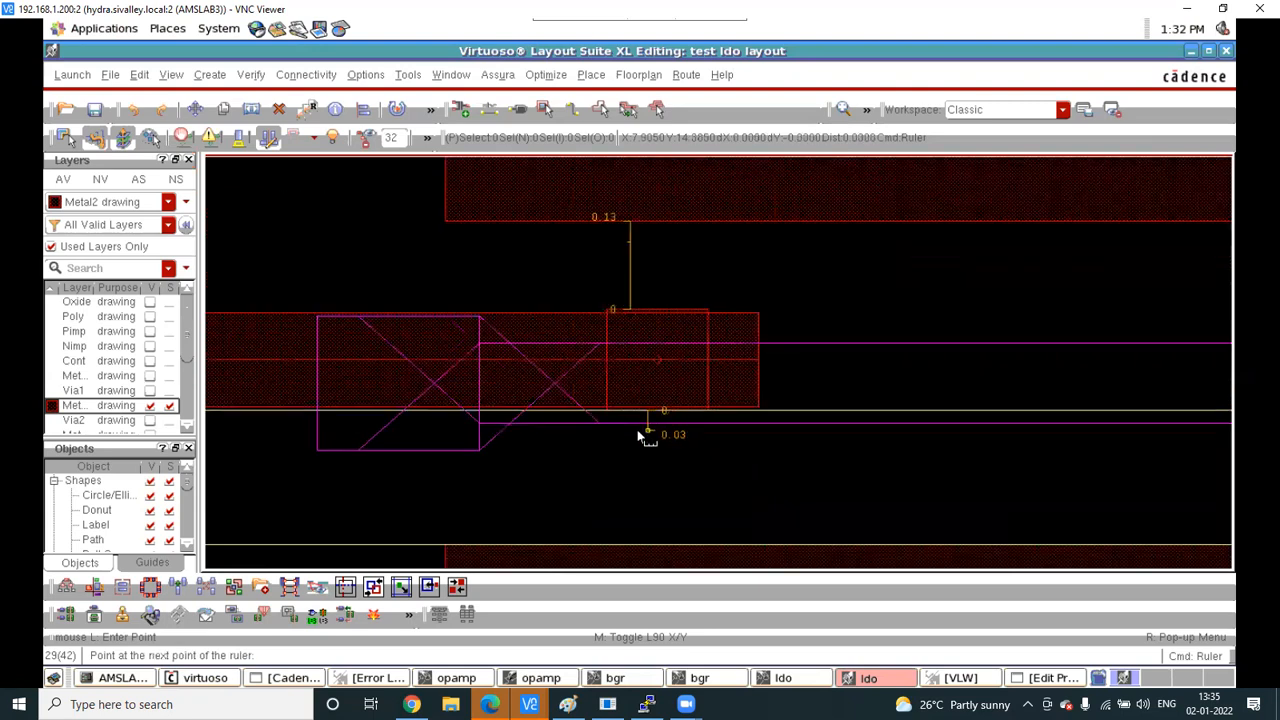
scroll(643, 487, "up", 2, "ctrl")
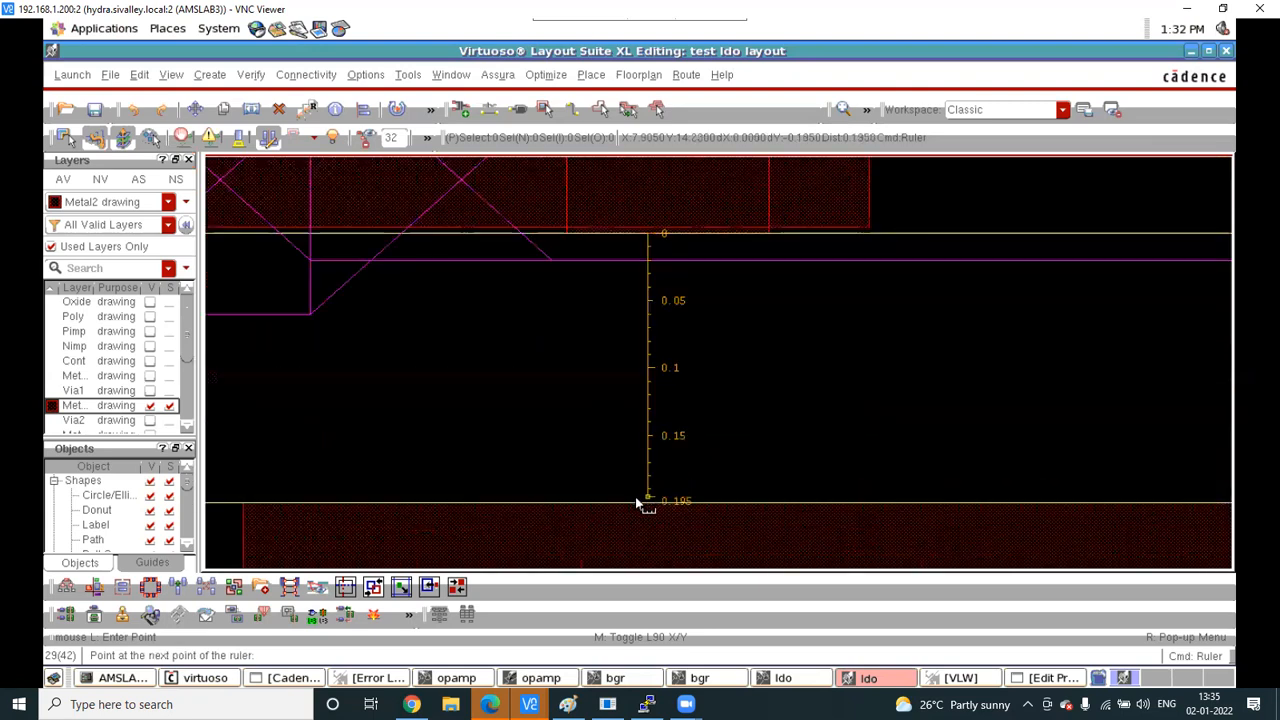
Run a full-area Assura DRC on the ldo layout under run name top, saving the cellview, replacing the active run and opening the results
left_click(497, 75)
left_click(536, 190)
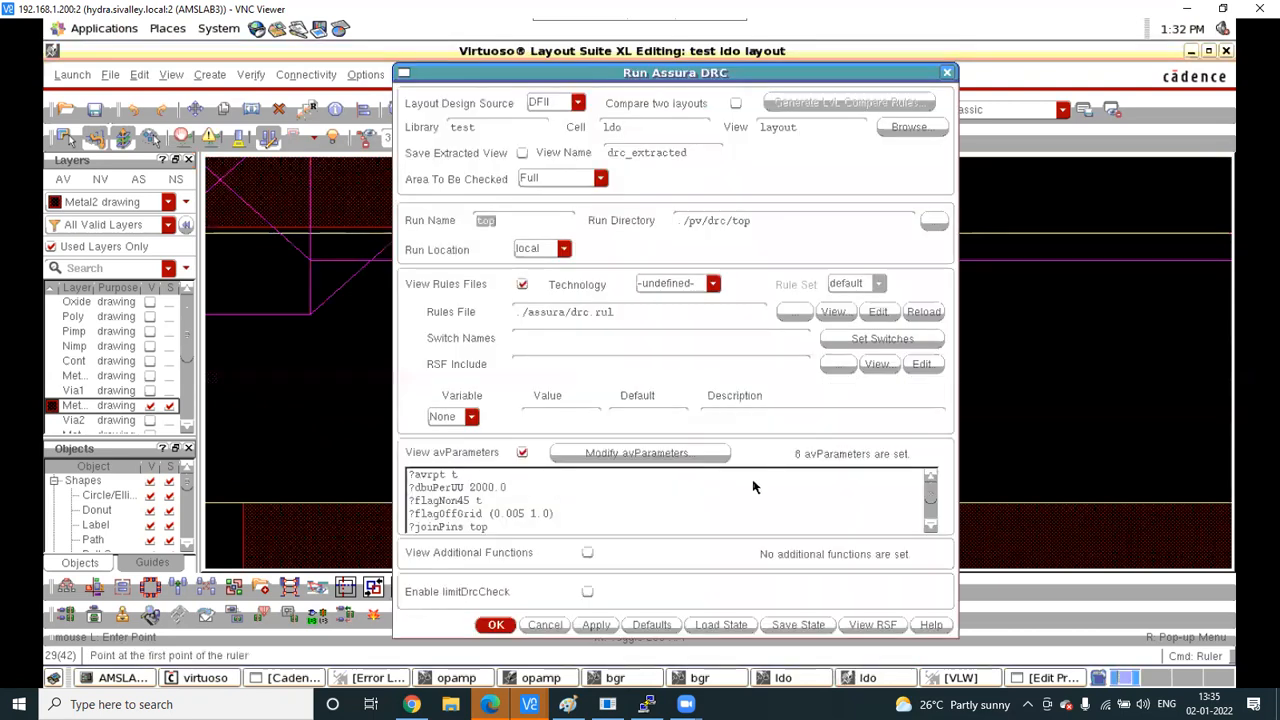
left_click(596, 624)
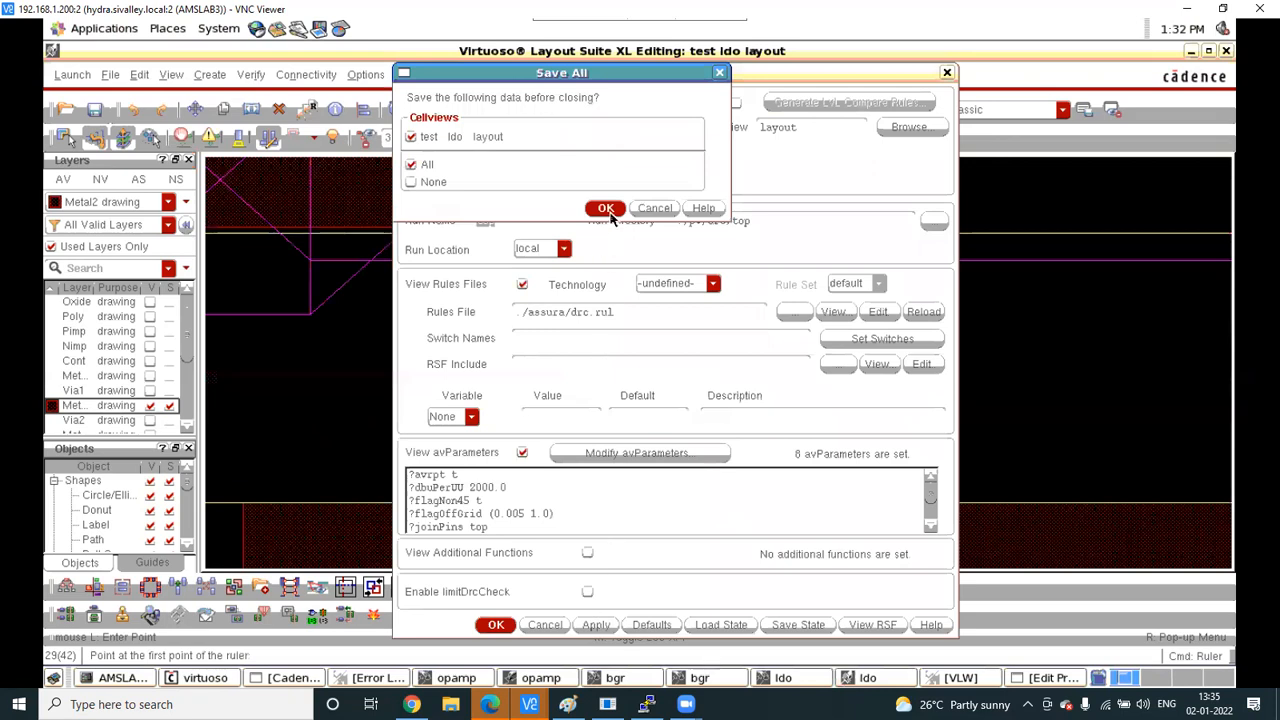
left_click(607, 210)
left_click(588, 371)
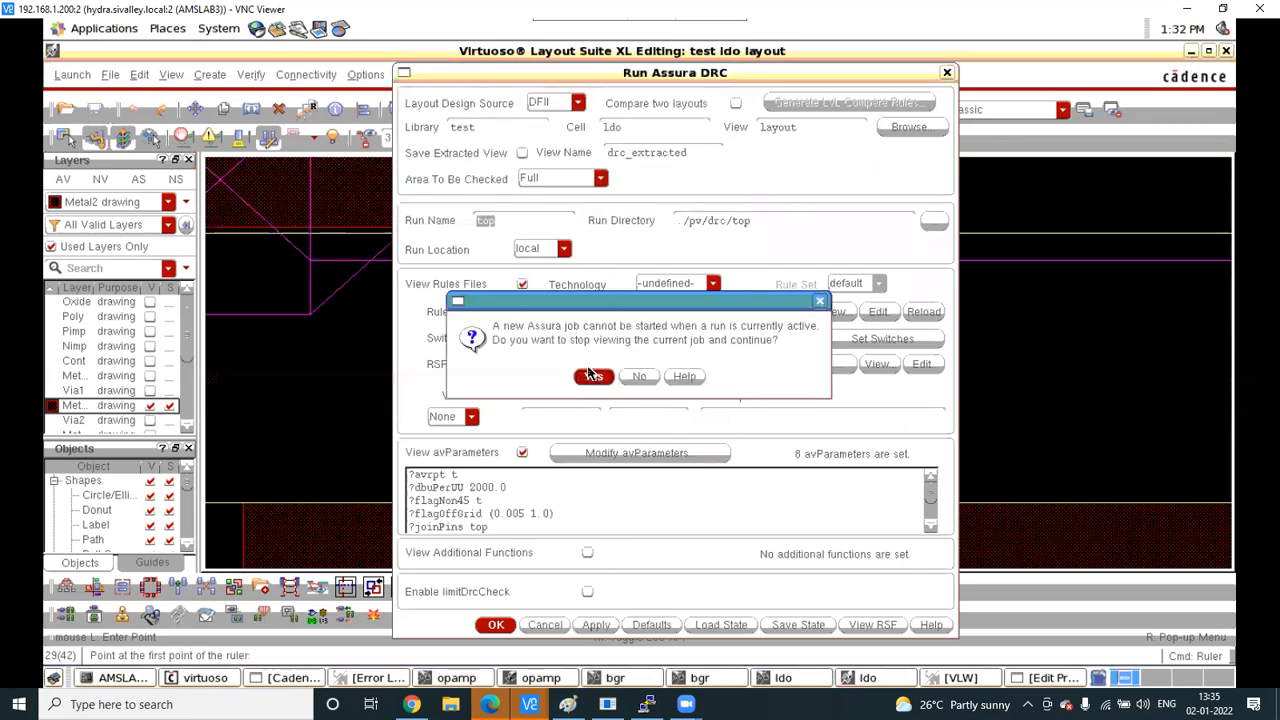
left_click(593, 377)
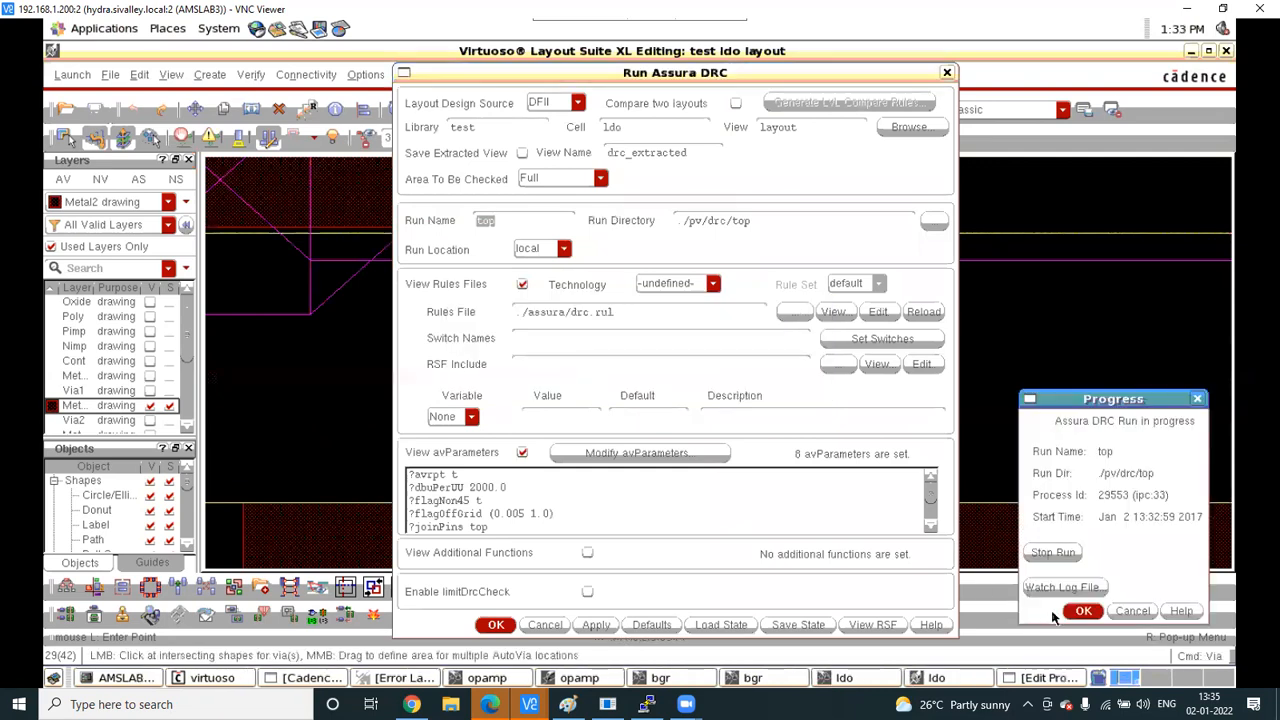
left_click(1080, 611)
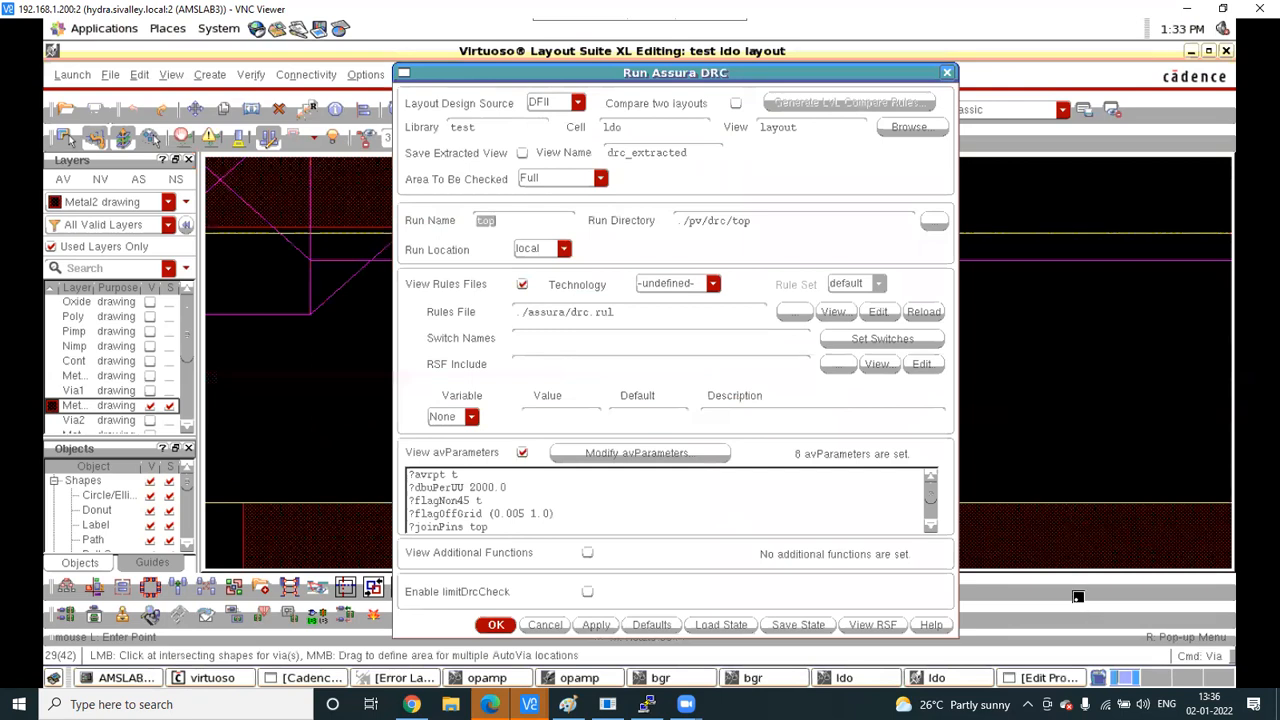
left_click(591, 400)
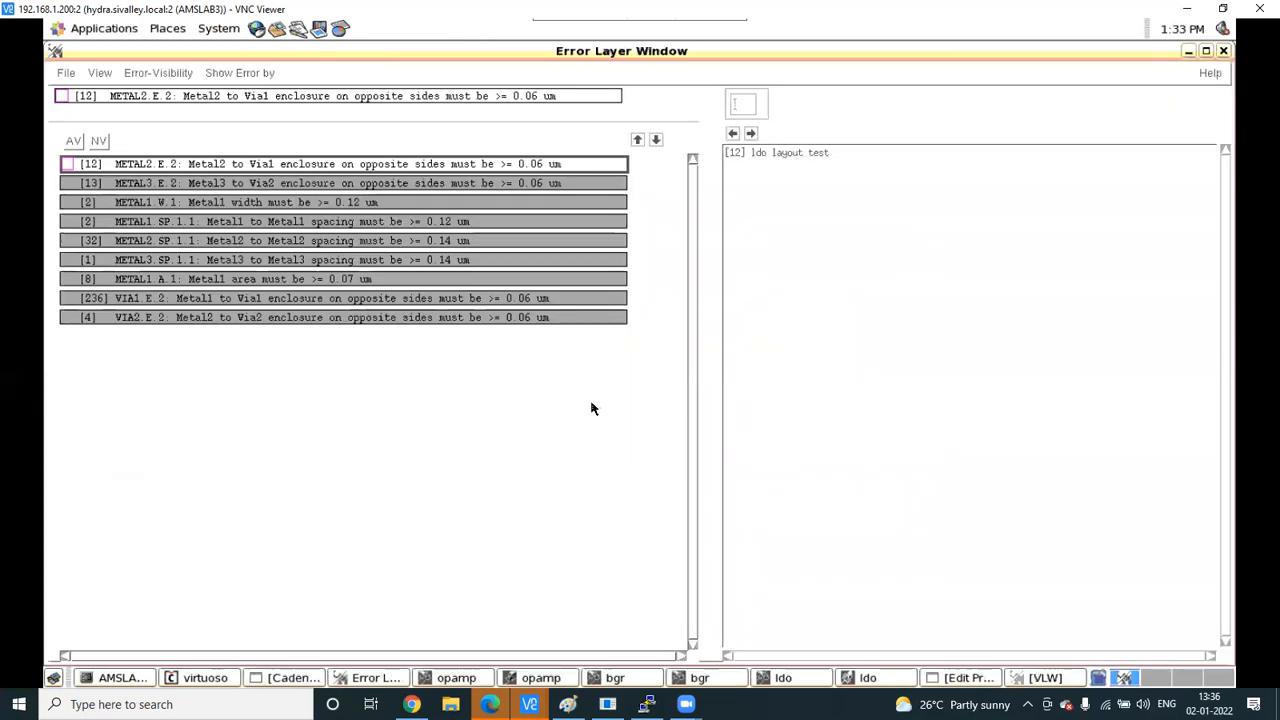
Select the METAL2.SP.1.1 Metal2 spacing rule, step through its first errors and bring up the flagged spot in the ldo layout
left_click(435, 242)
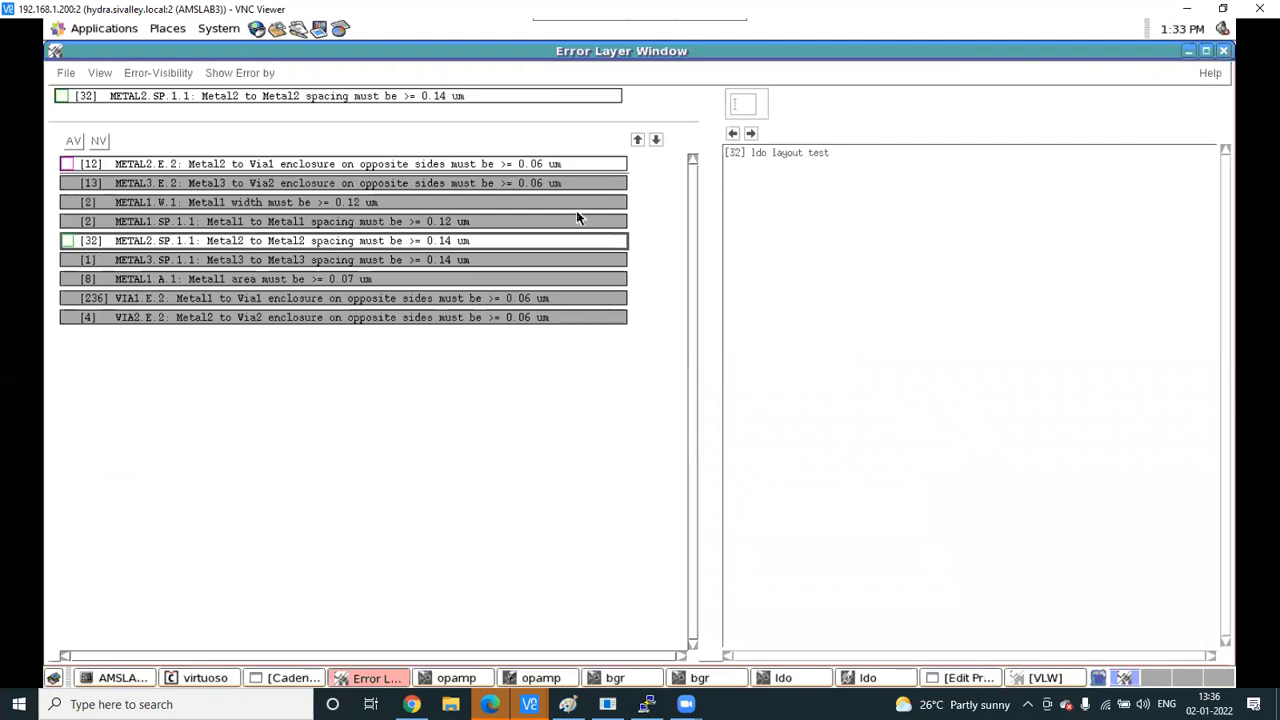
left_click(751, 134)
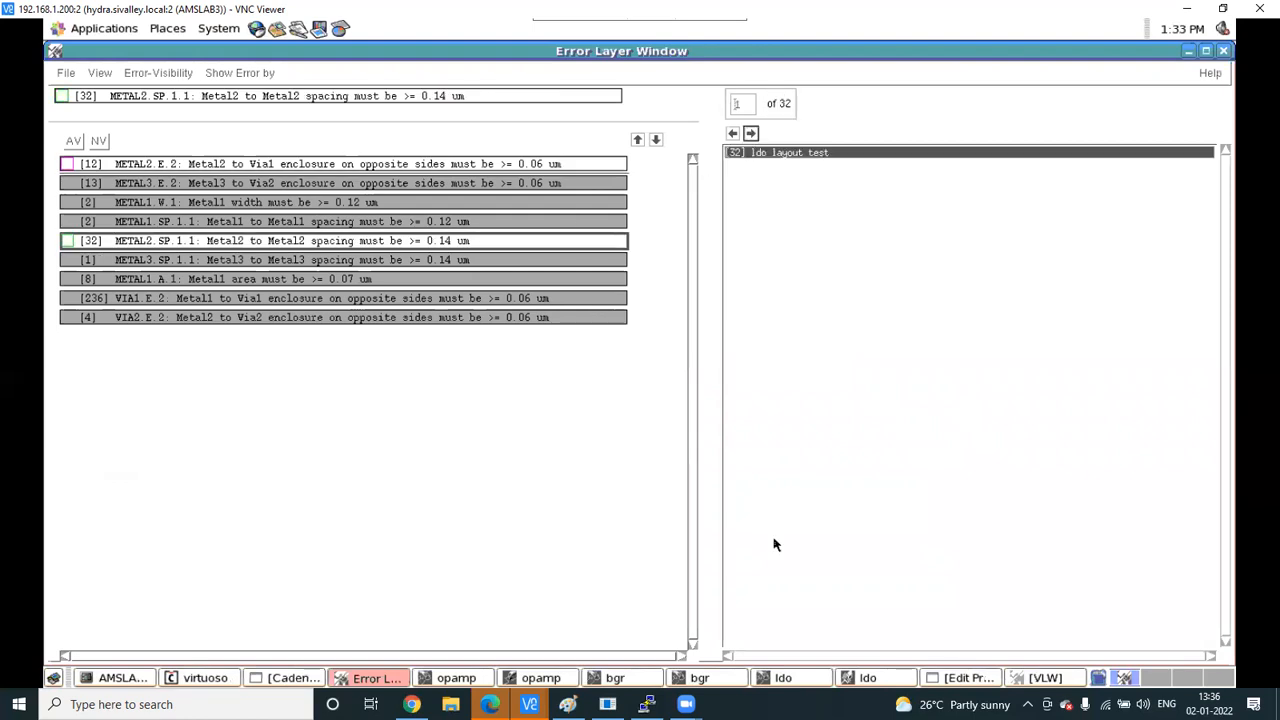
left_click(752, 133)
left_click(1187, 52)
left_click(1082, 266)
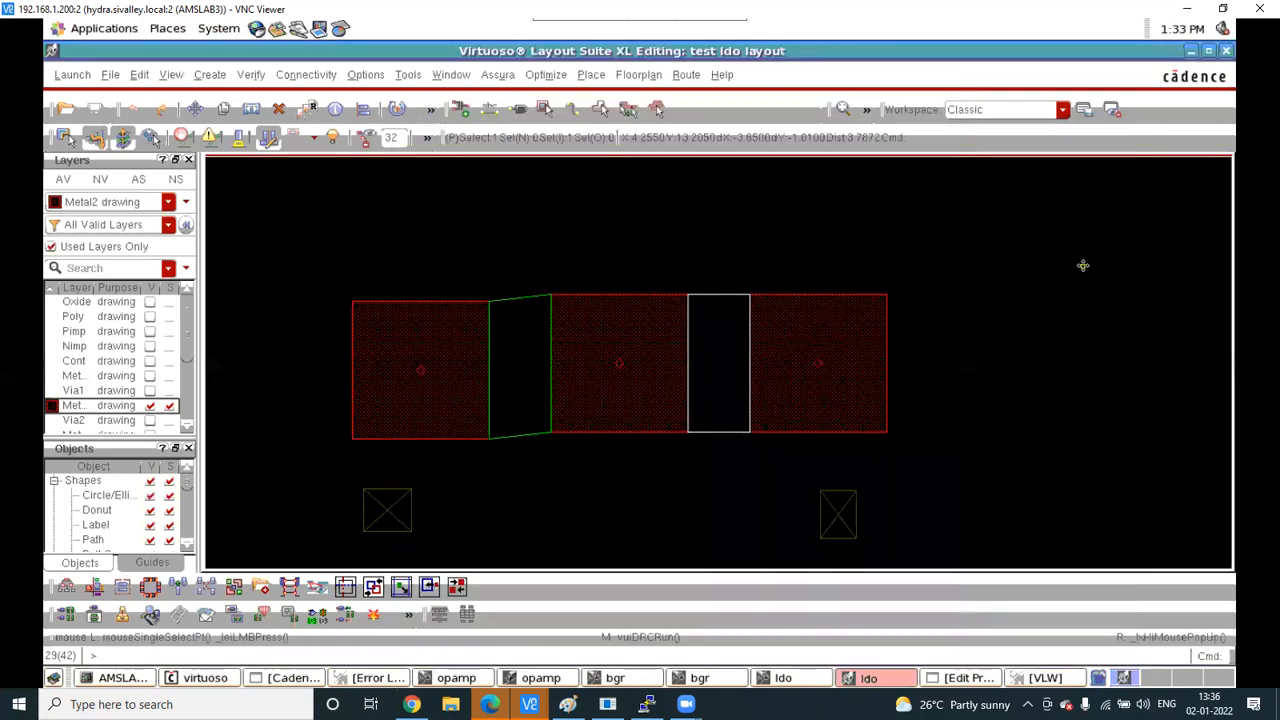
Make all layers of the ldo layout visible again after viewing the flagged Metal2 shapes
scroll(890, 354, "down", 4, "ctrl")
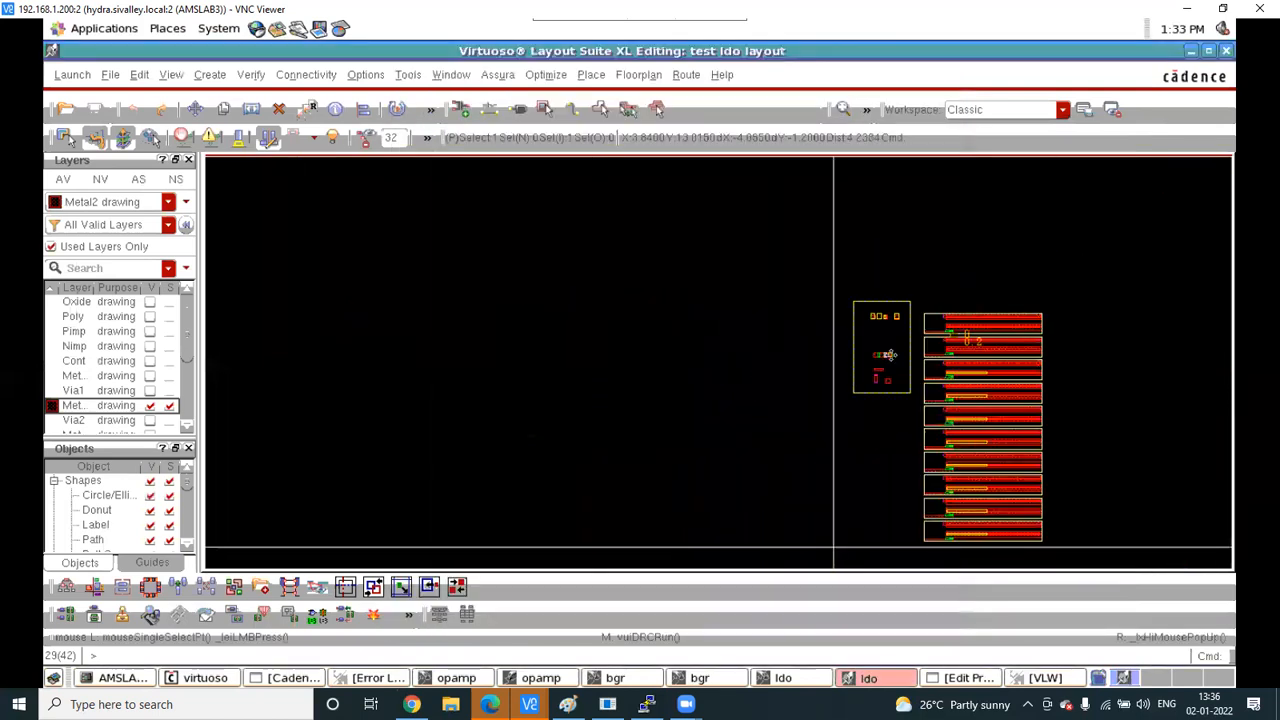
scroll(974, 366, "up", 2, "ctrl")
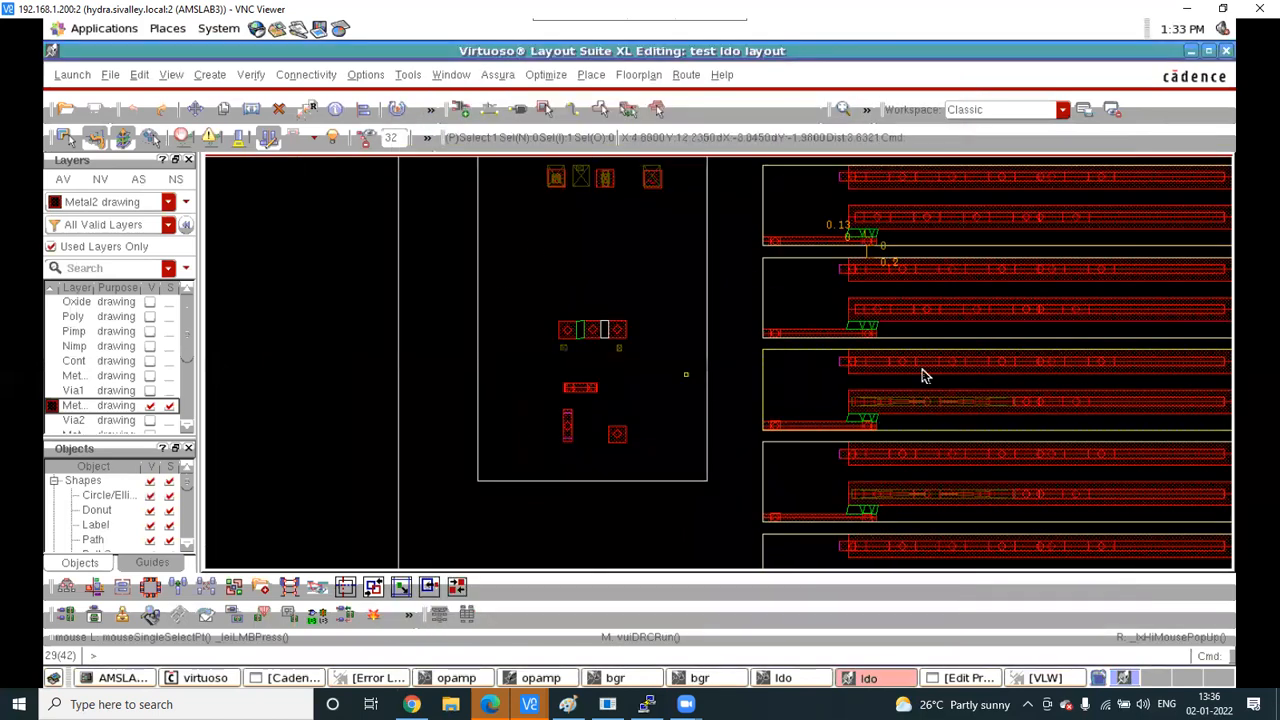
scroll(823, 386, "down", 2, "ctrl")
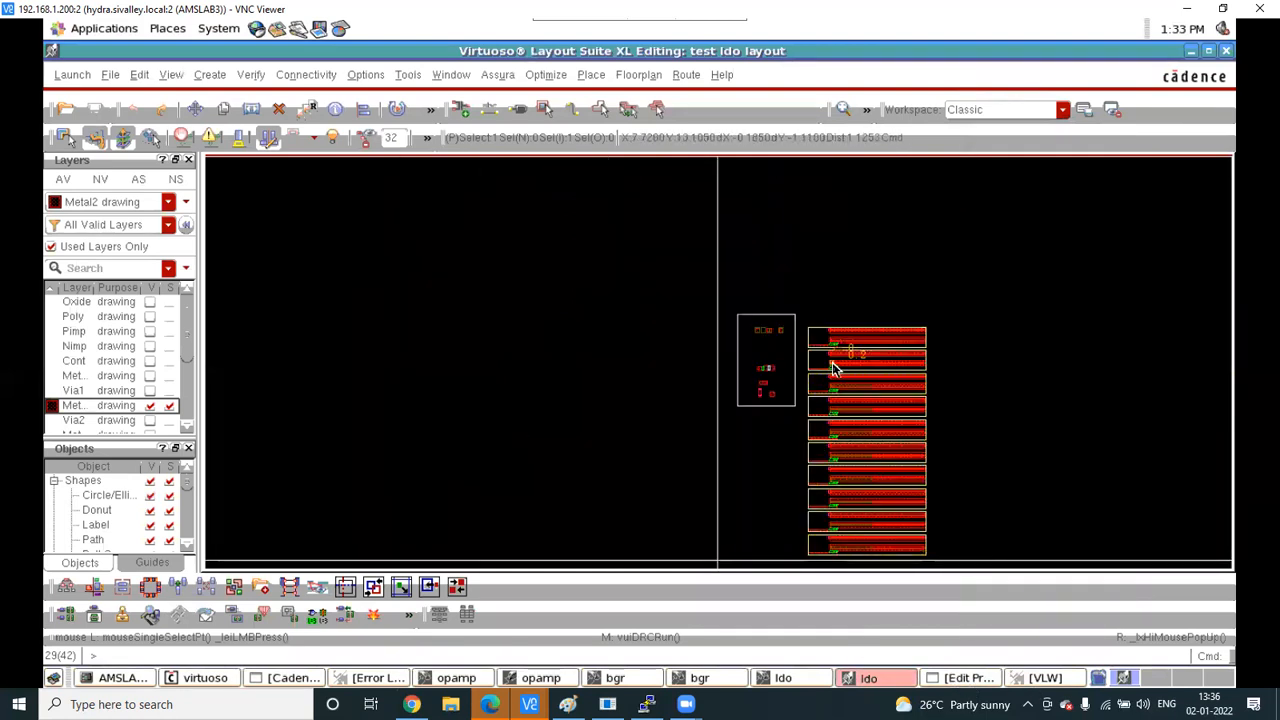
scroll(834, 368, "up", 2, "ctrl")
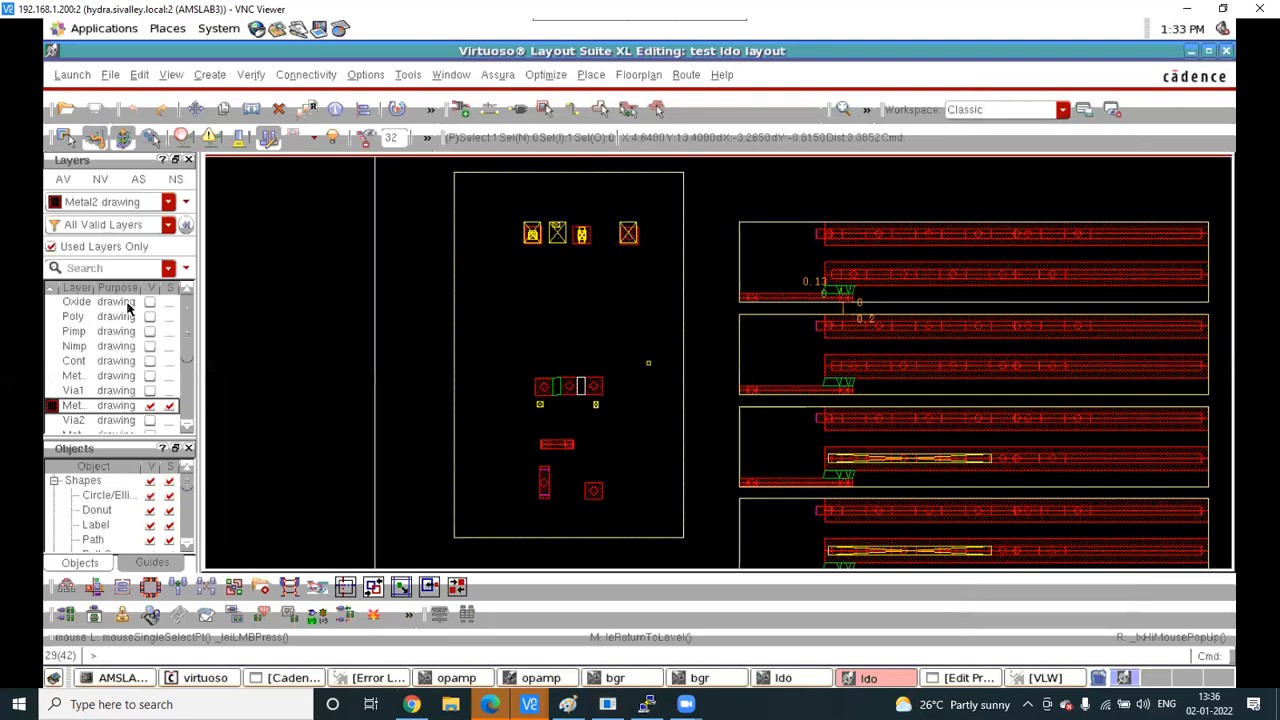
left_click(62, 180)
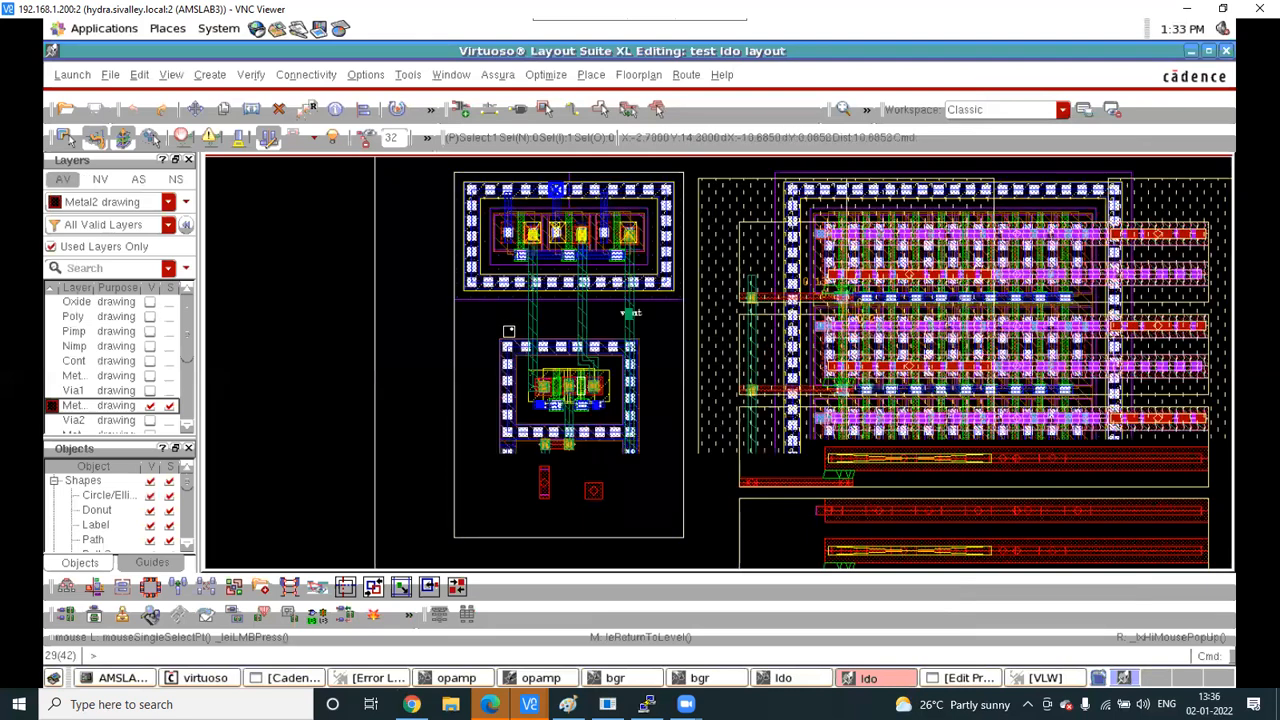
Examine the guard-ringed transistor blocks and the large transistor array with all layers shown, including the array's extended Metal2 strip ends and gate connections
scroll(454, 393, "up", 3, "ctrl")
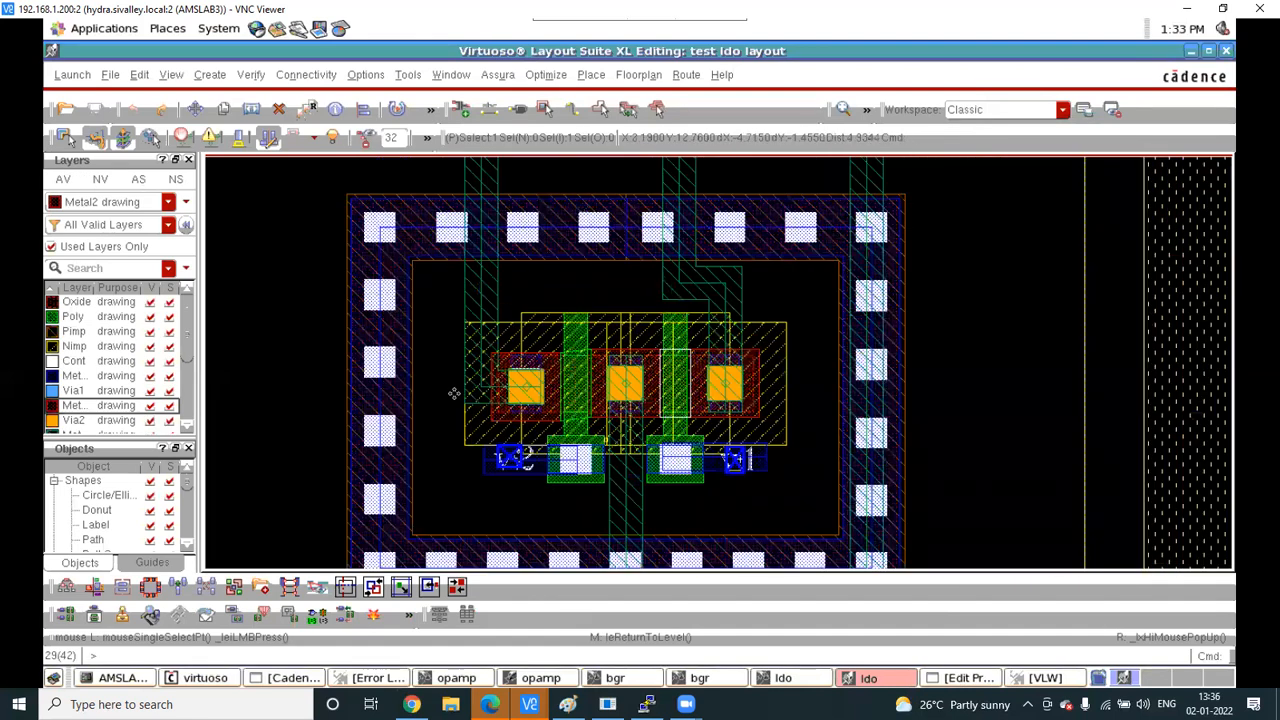
scroll(500, 383, "down", 6, "ctrl")
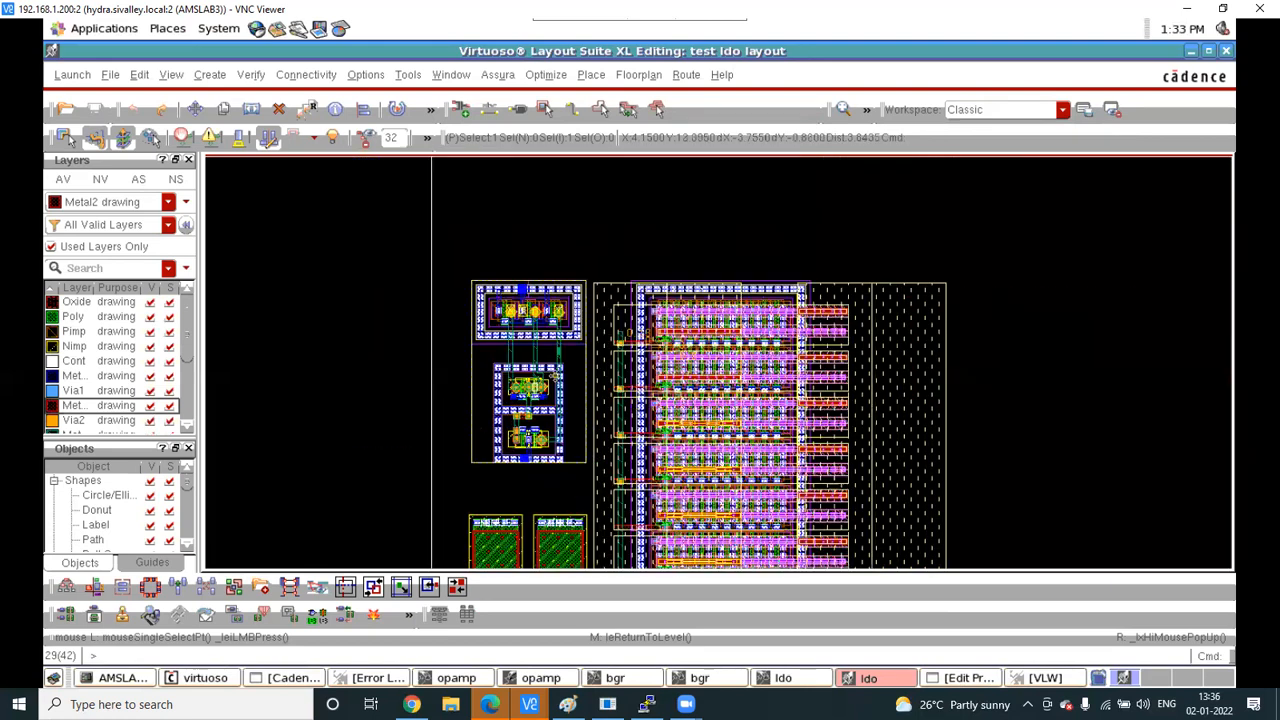
scroll(592, 374, "up", 3, "ctrl")
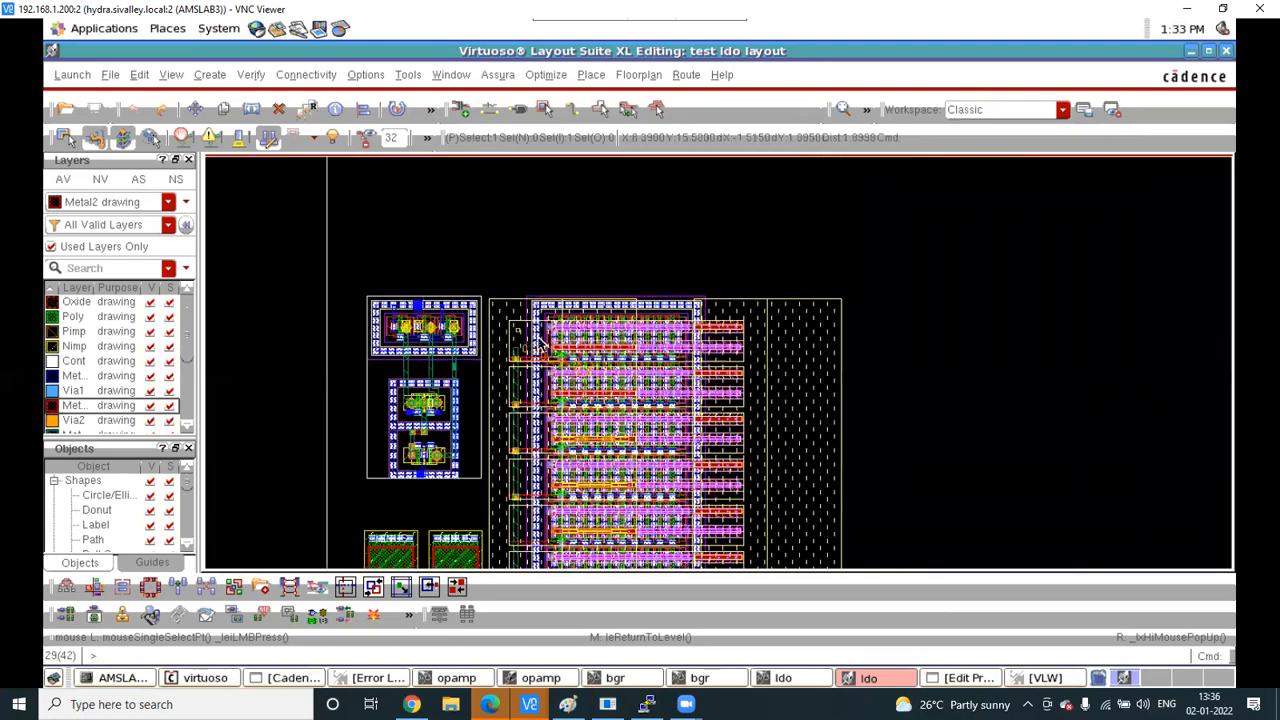
scroll(628, 370, "up", 2, "ctrl")
scroll(628, 370, "down", 1, "ctrl")
scroll(666, 366, "down", 2, "ctrl")
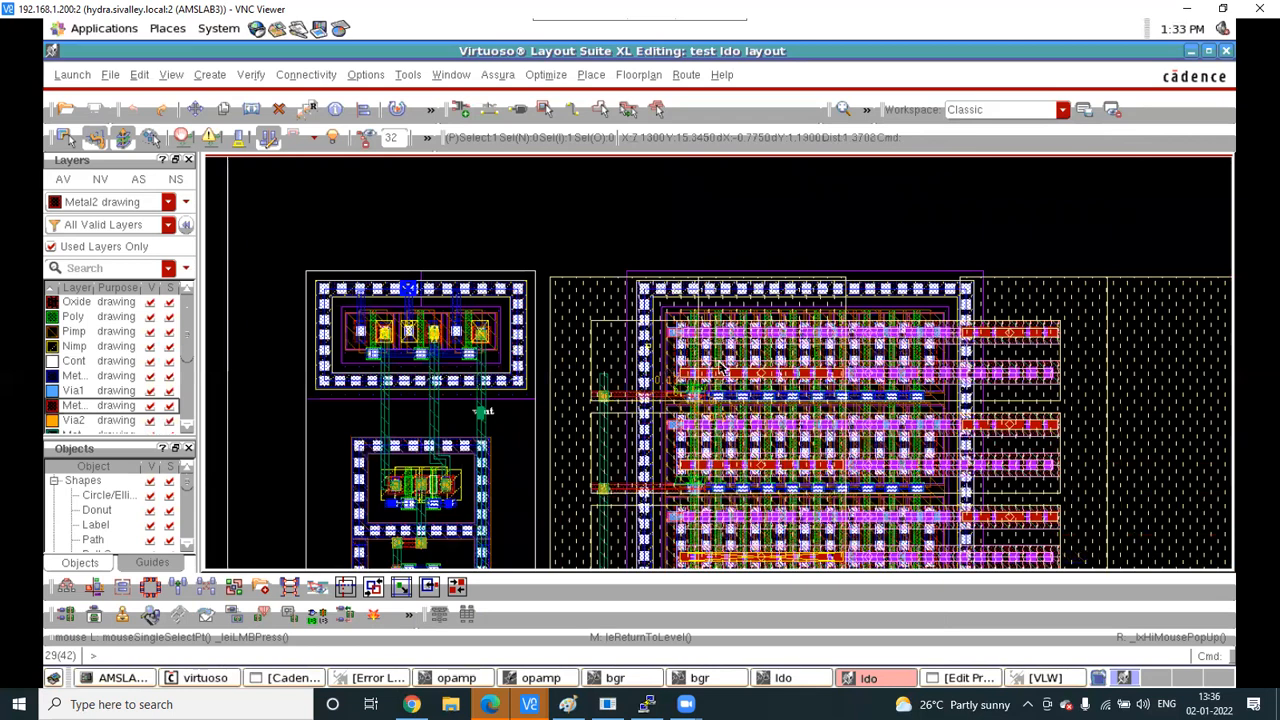
scroll(752, 370, "down", 3, "ctrl")
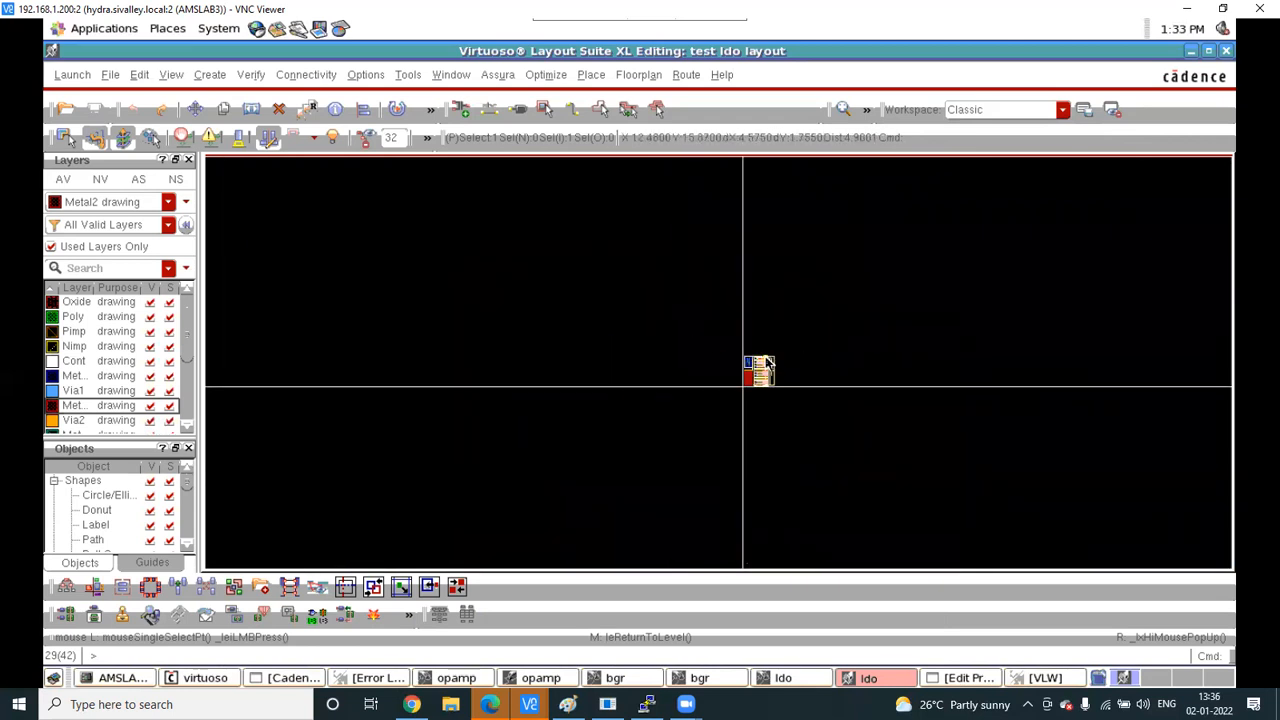
scroll(772, 373, "up", 3, "ctrl")
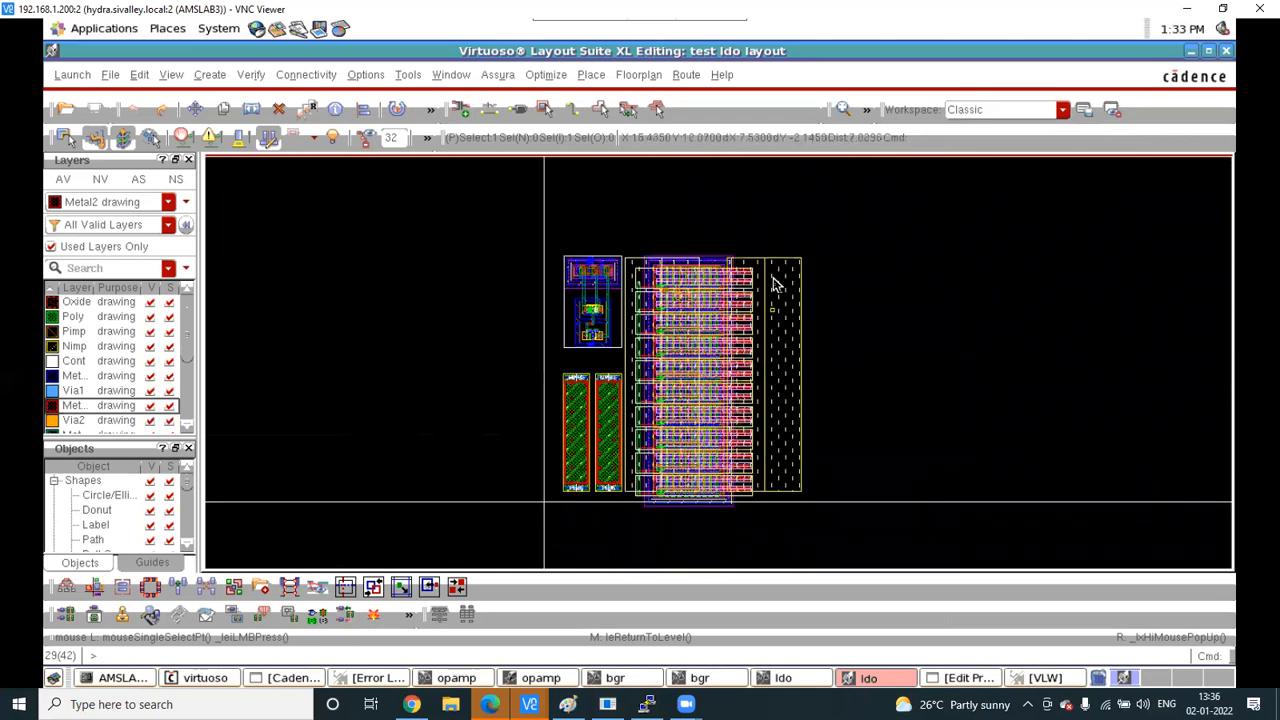
scroll(766, 317, "up", 3, "ctrl")
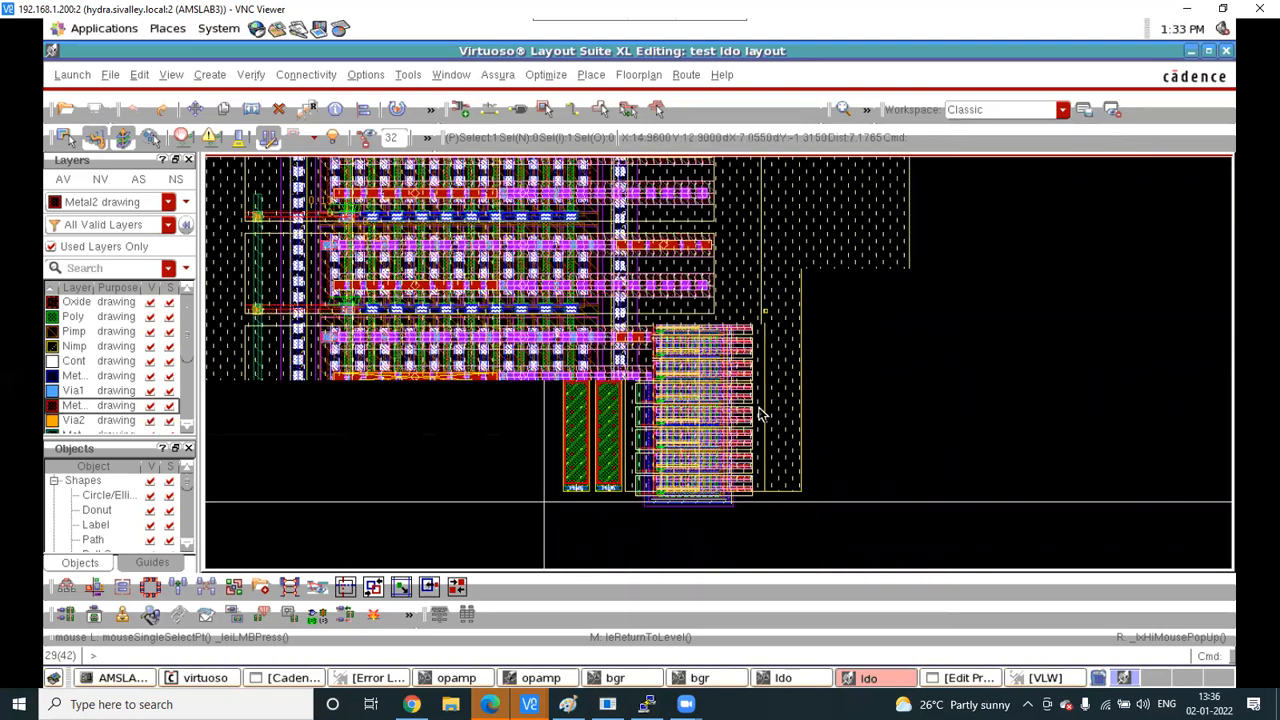
scroll(758, 450, "down", 2, "ctrl")
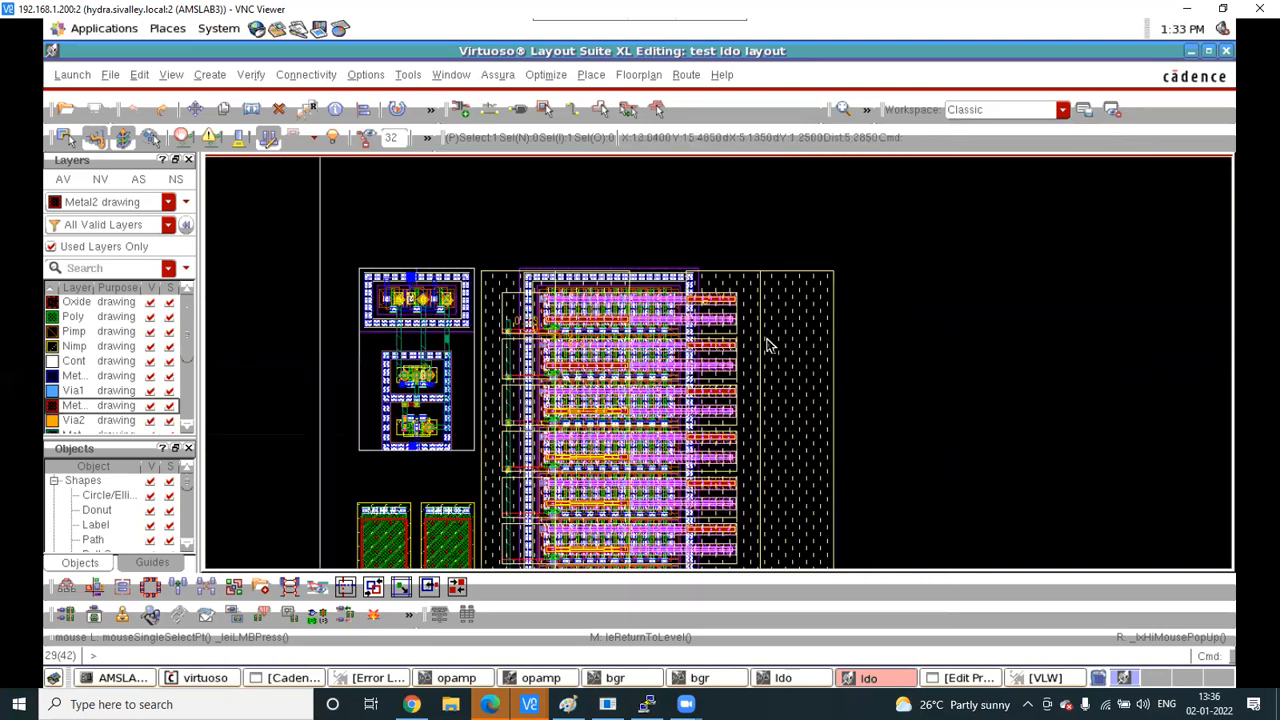
scroll(728, 316, "up", 3, "ctrl")
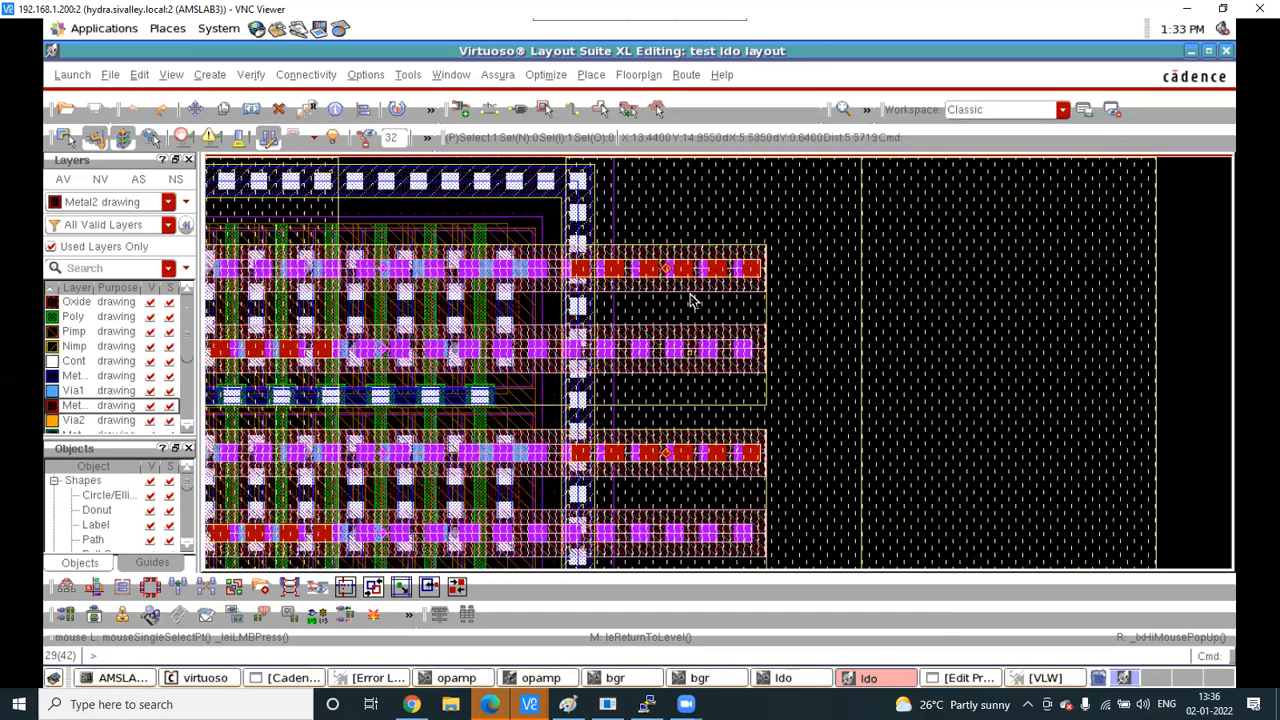
scroll(739, 352, "down", 3, "ctrl")
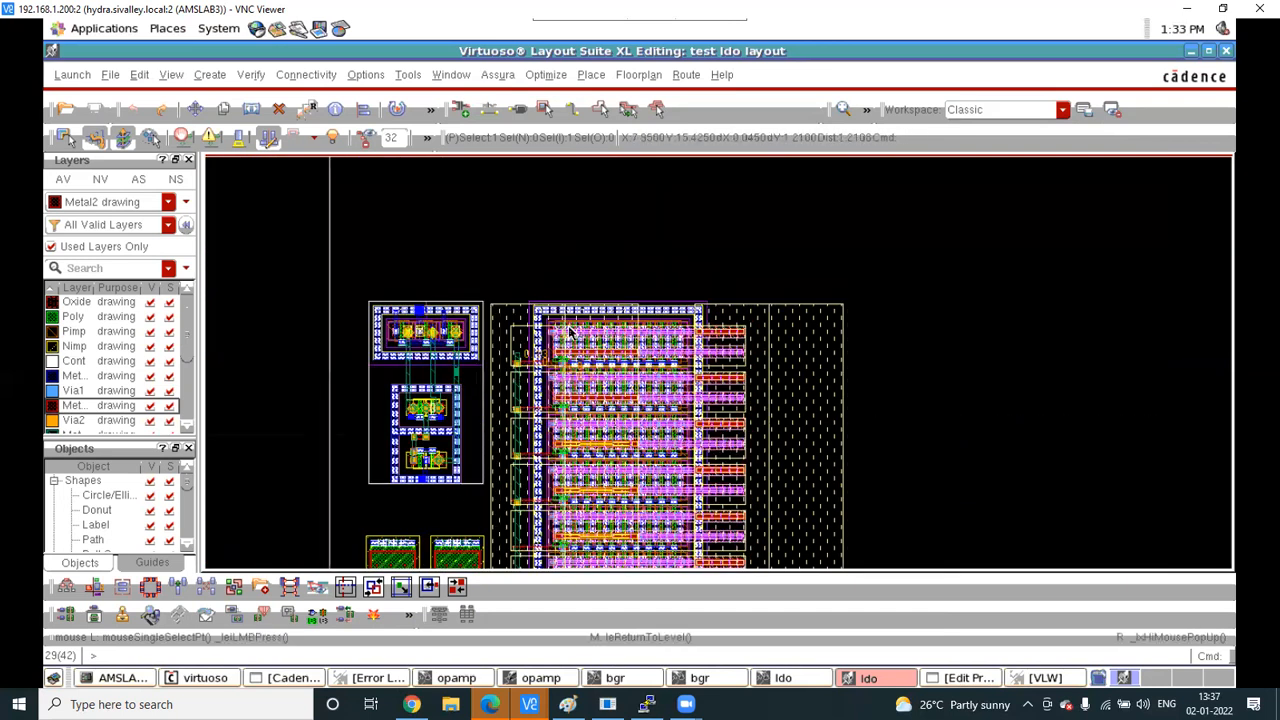
scroll(570, 330, "up", 3, "ctrl")
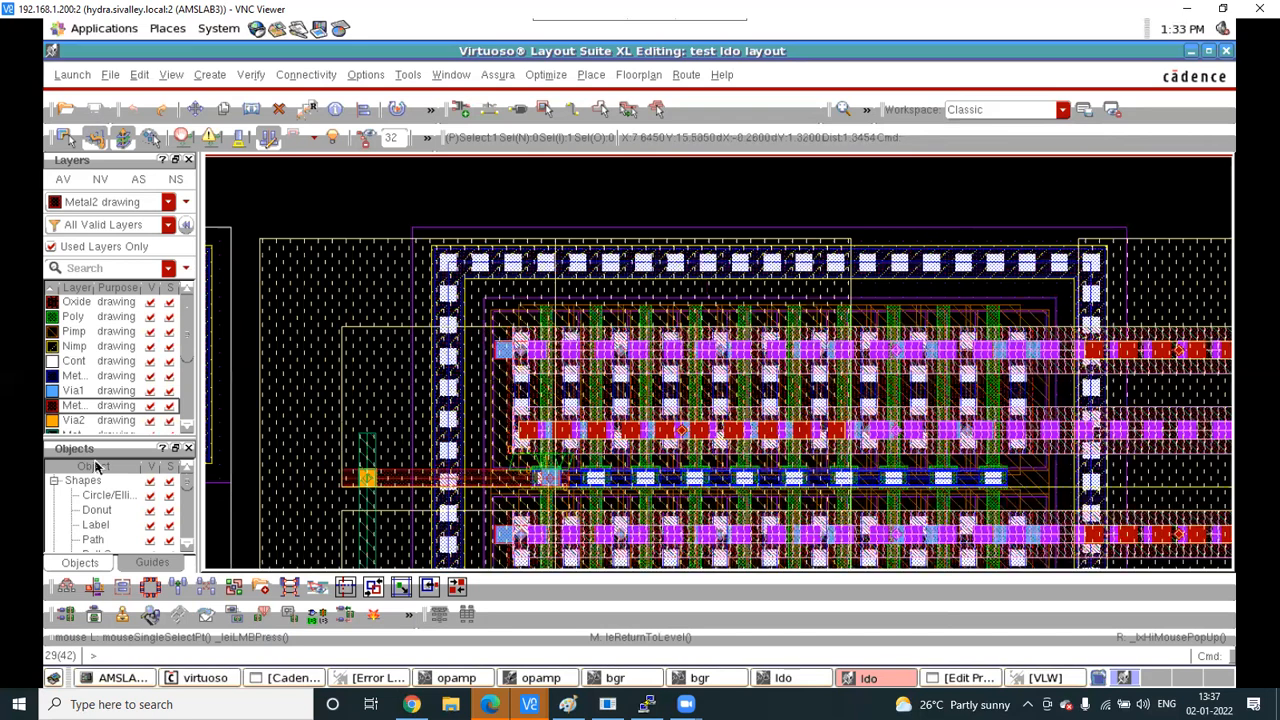
Restrict the visible layers to Metal1 and Metal2 around the gate connection in the array's top row
left_click(72, 375)
left_click(97, 183)
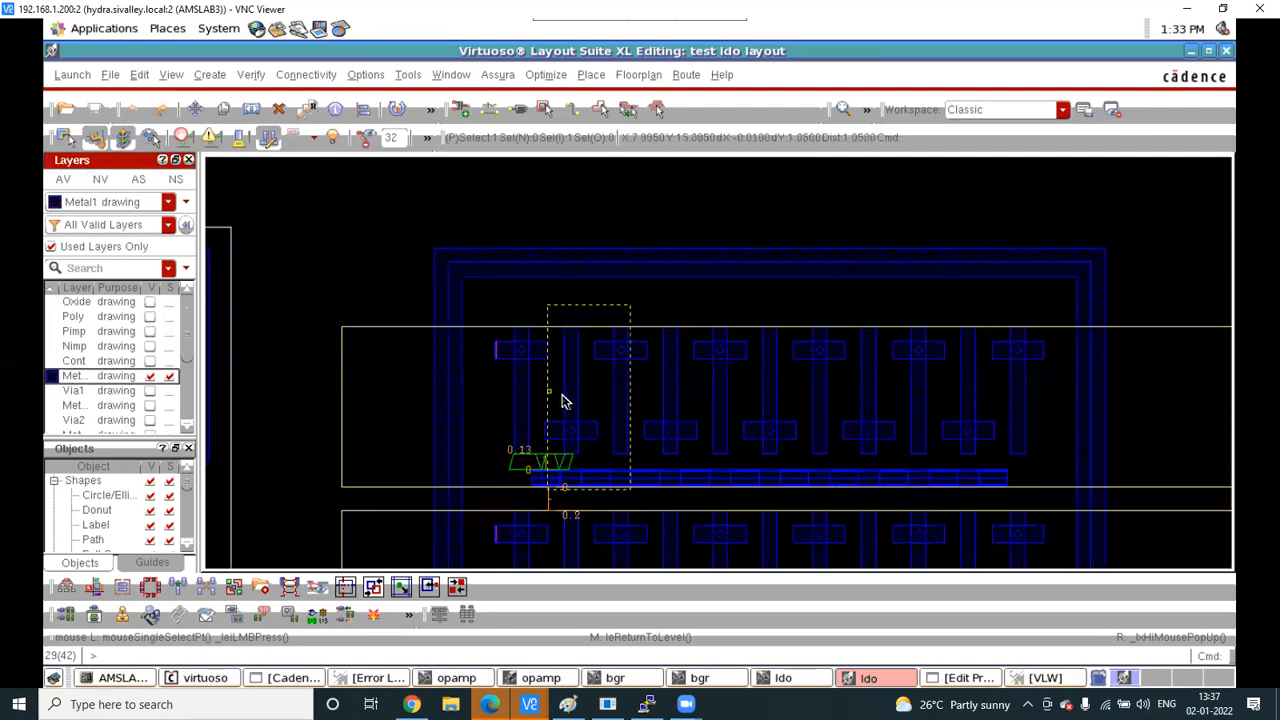
scroll(575, 390, "down", 2, "ctrl")
scroll(570, 405, "up", 2, "ctrl")
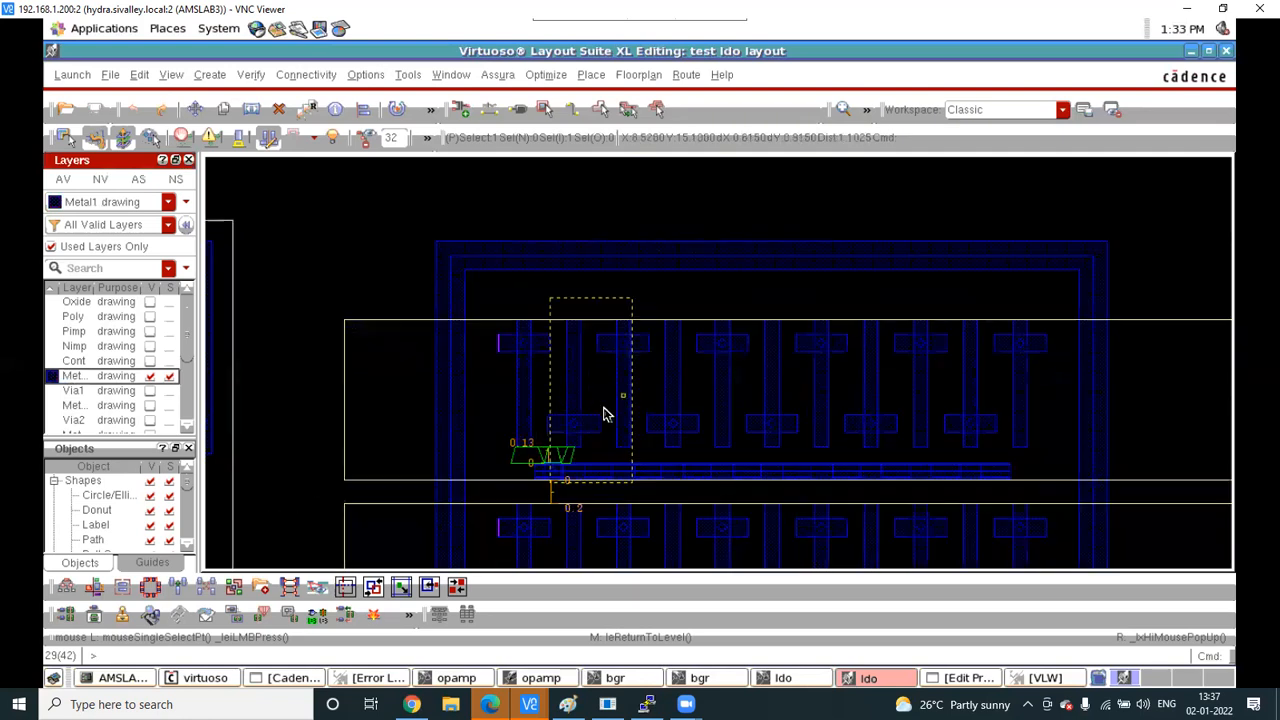
left_click(982, 681)
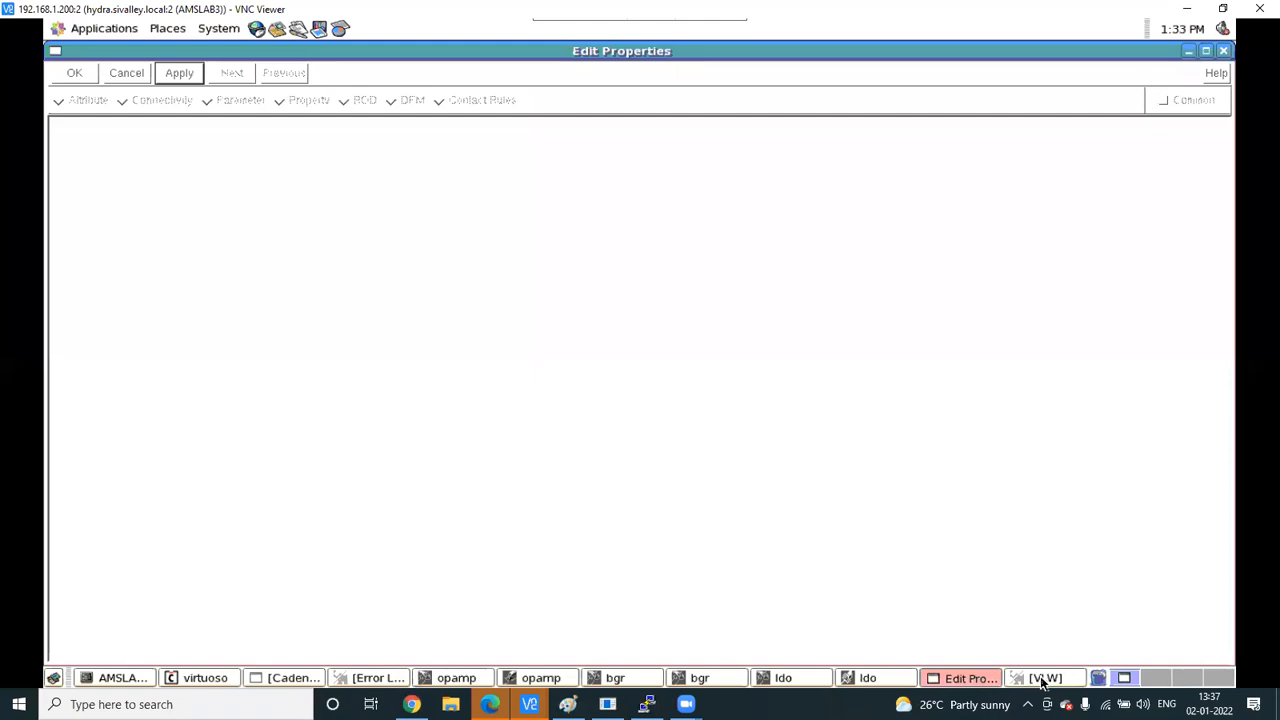
left_click(868, 678)
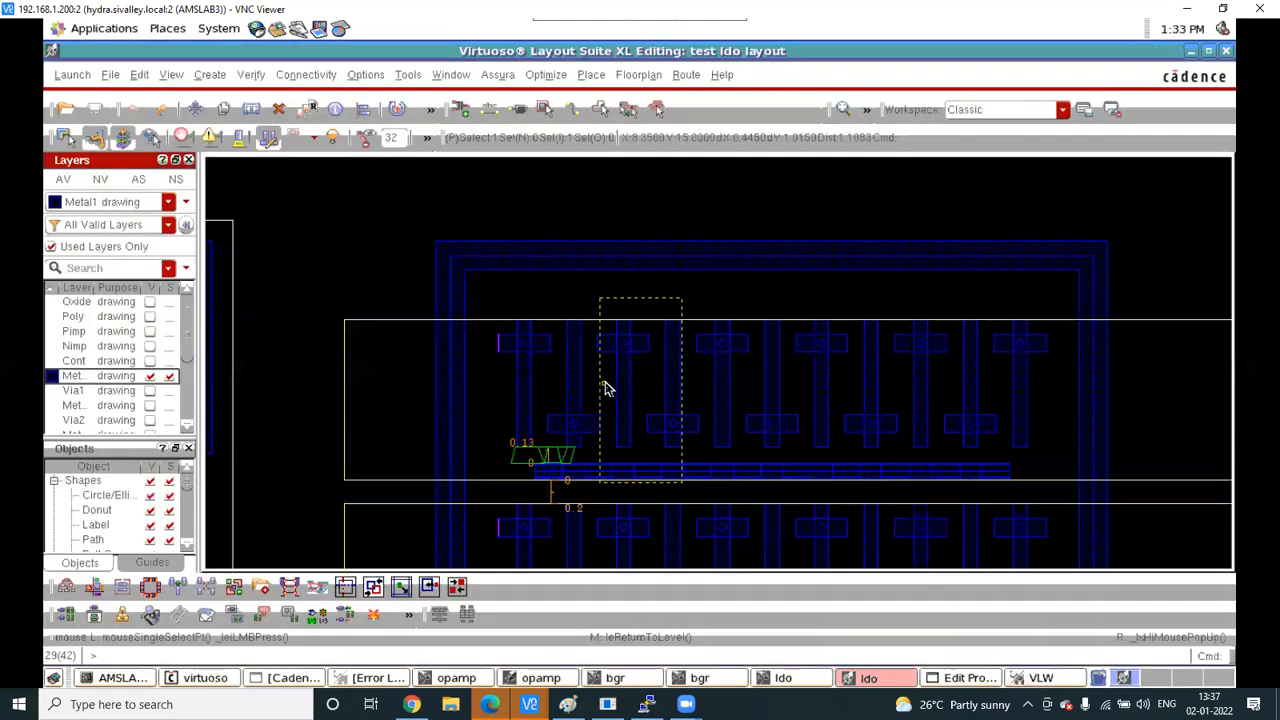
scroll(629, 411, "up", 2, "ctrl")
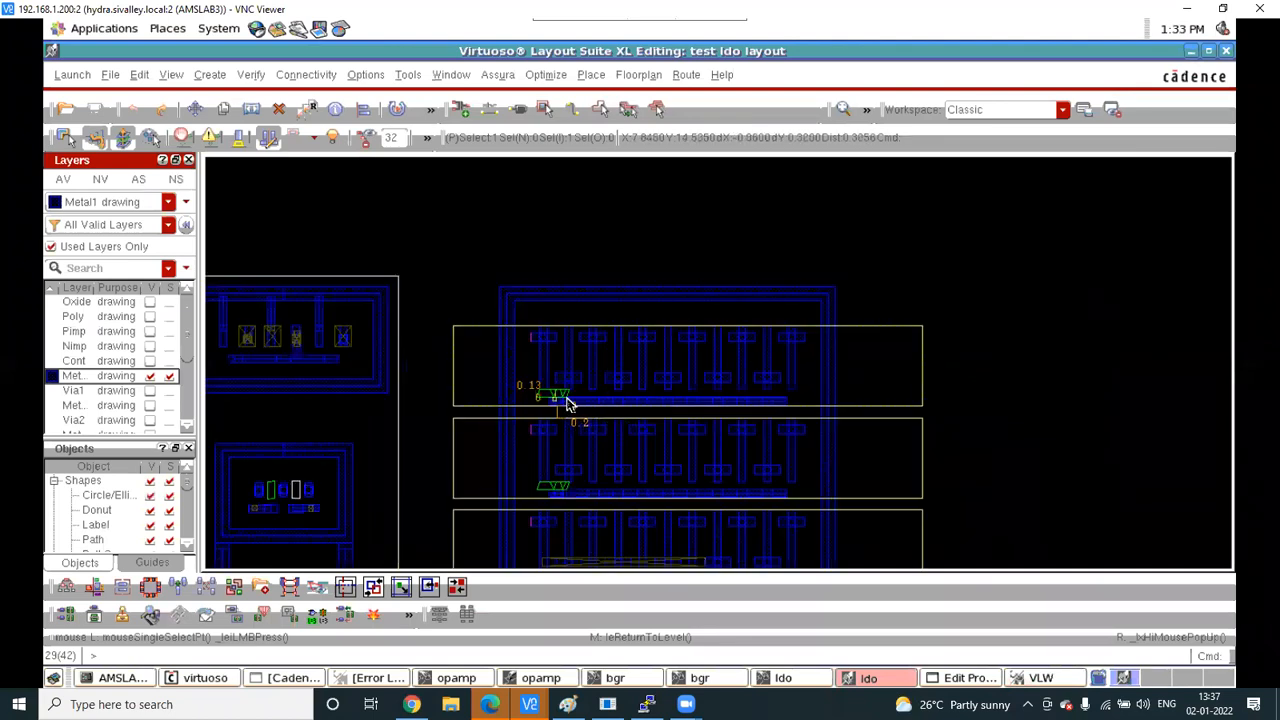
scroll(570, 395, "up", 3, "ctrl")
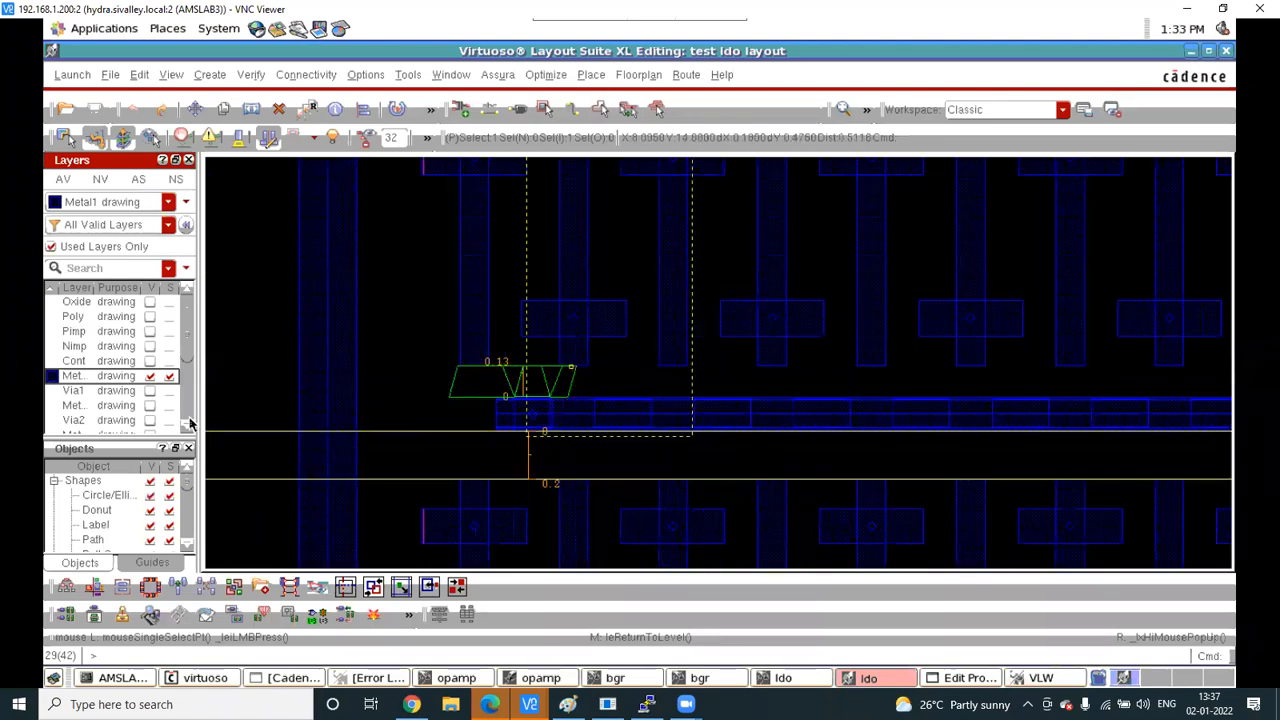
left_click(73, 407)
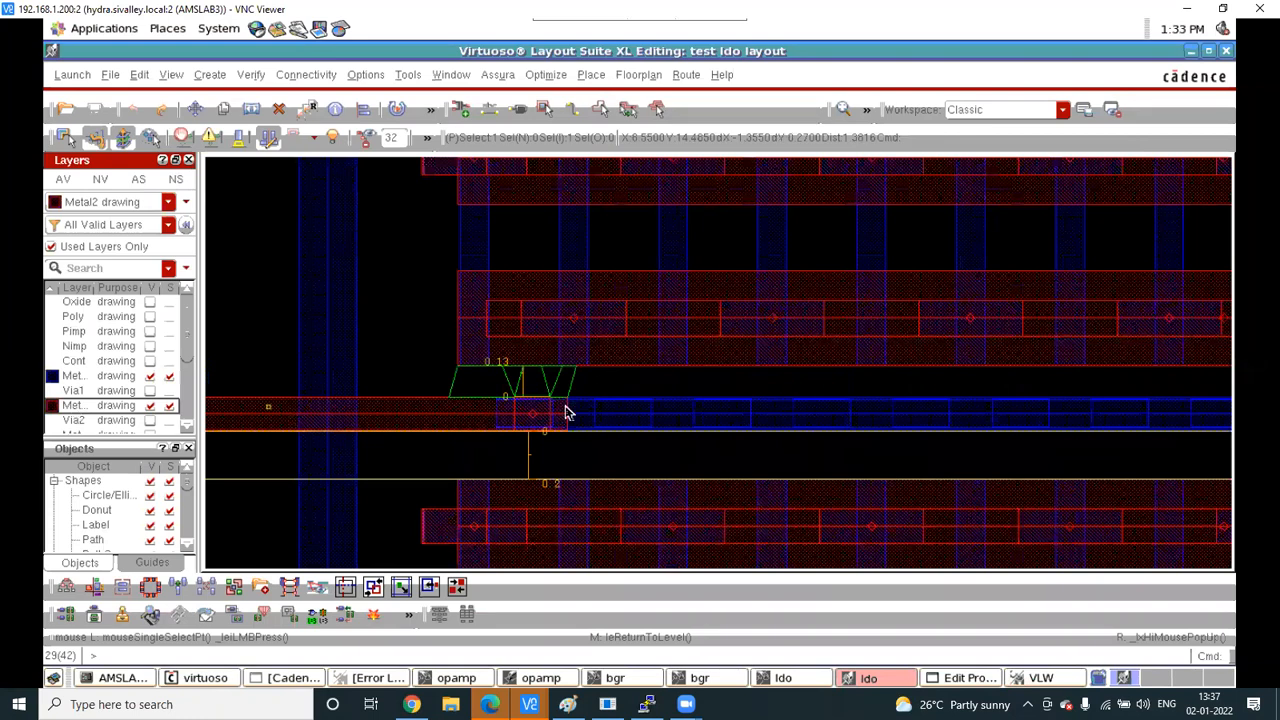
Measure the vertical gap from the bottom edge of the wide Metal2 strip to the Metal2 gate strip below it
scroll(614, 408, "down", 2, "ctrl")
scroll(603, 426, "down", 1, "ctrl")
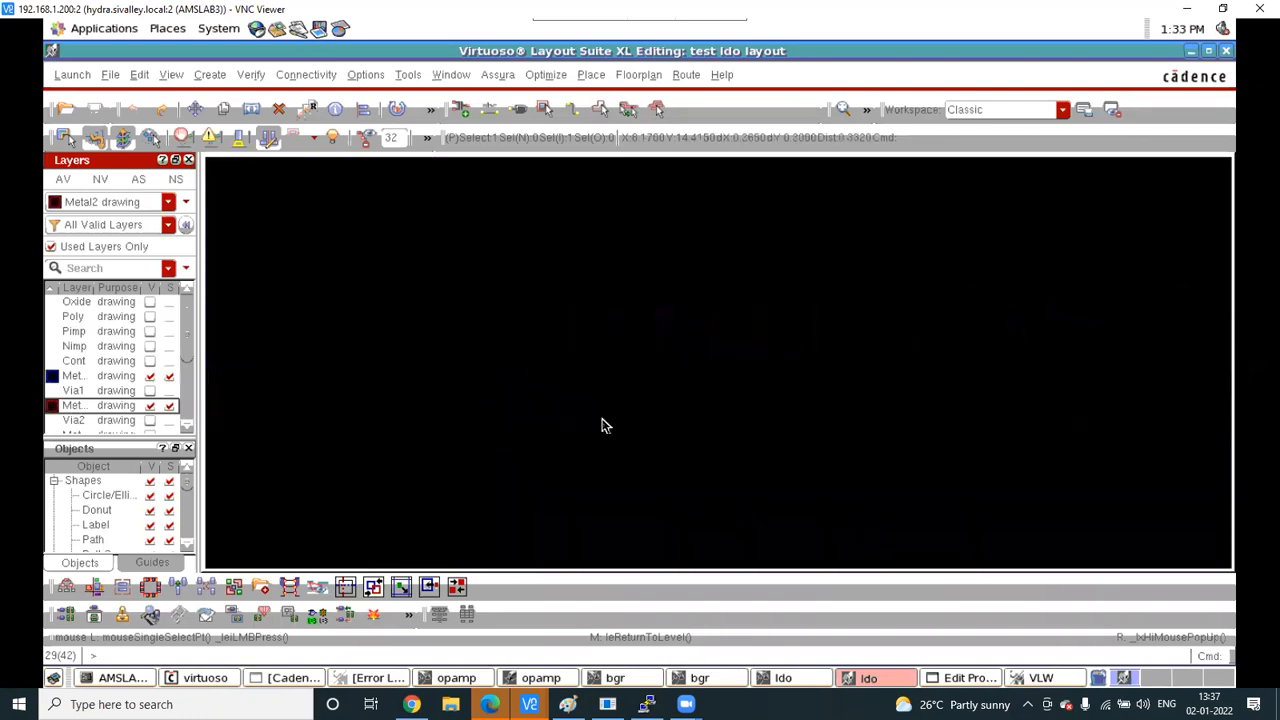
key("k")
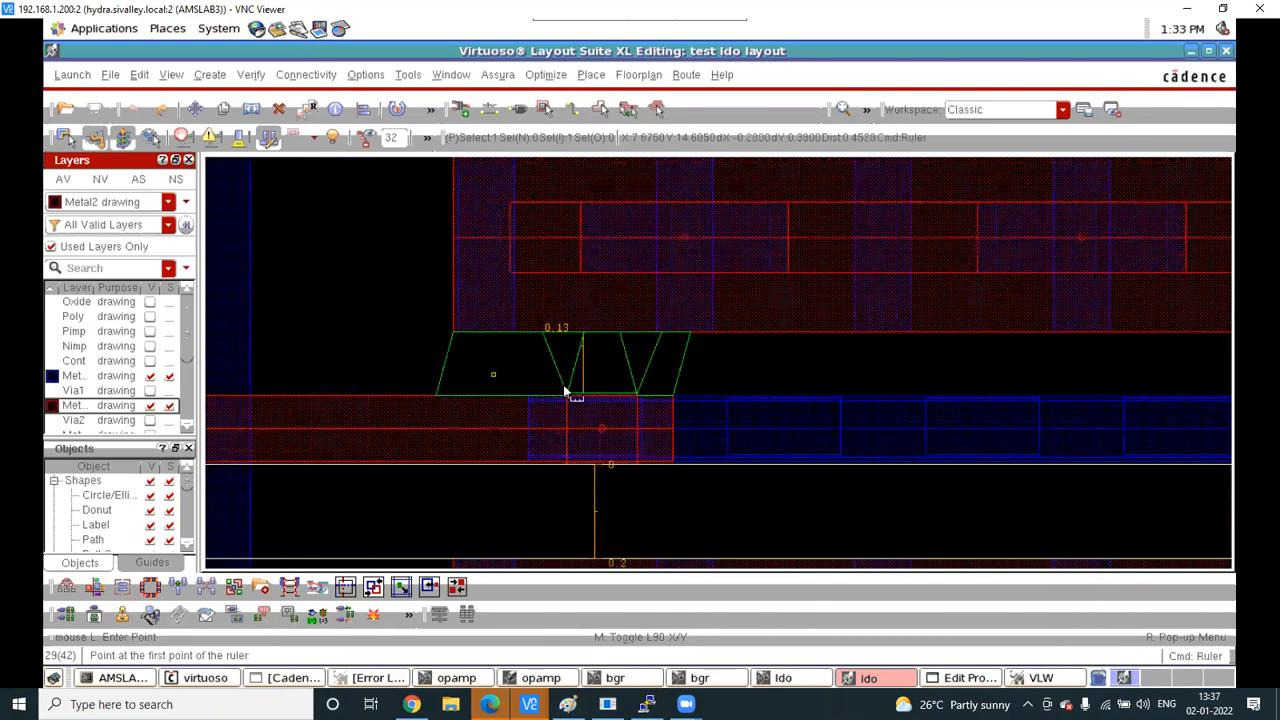
scroll(556, 402, "up", 2, "ctrl")
scroll(640, 450, "down", 1, "ctrl")
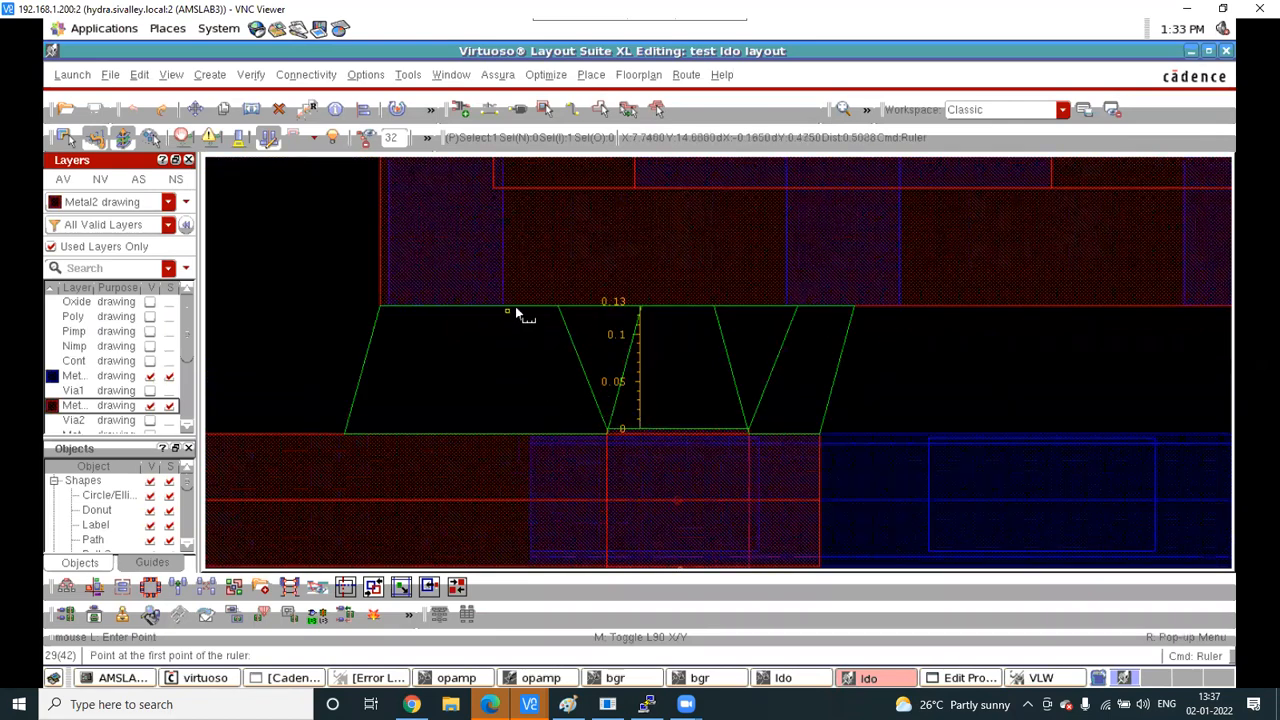
scroll(569, 290, "up", 2, "ctrl")
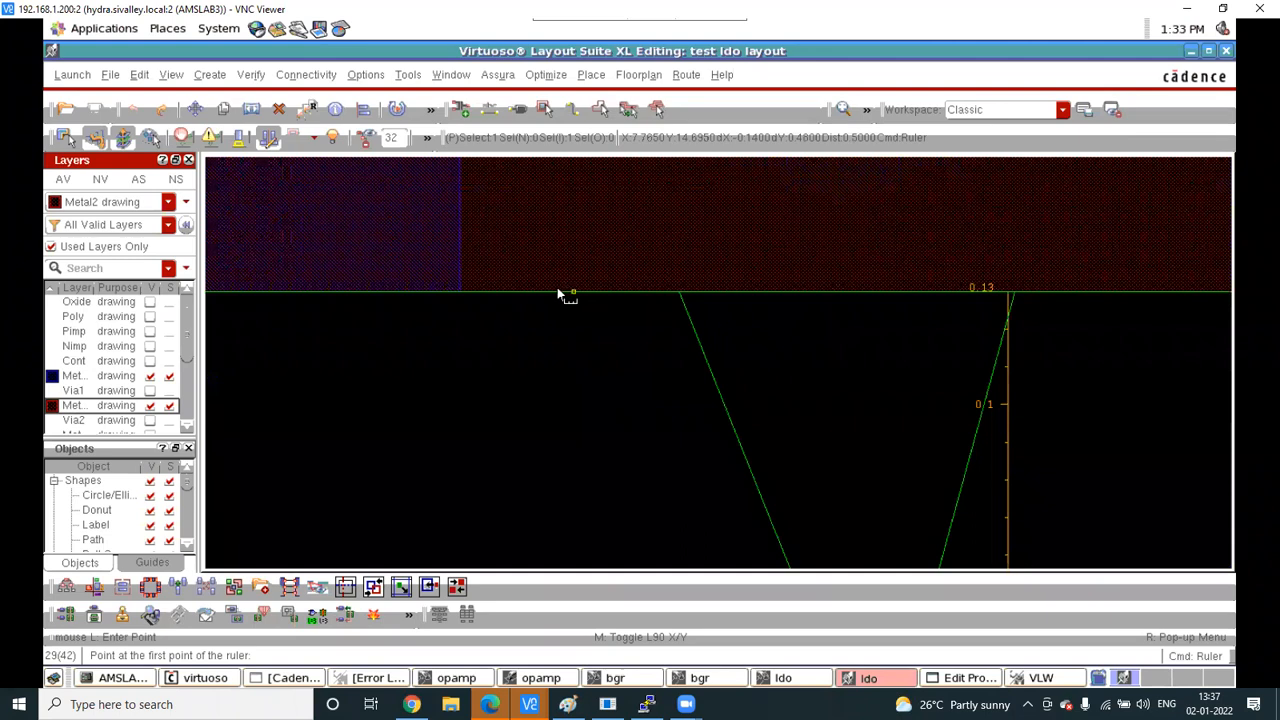
left_click(569, 360)
scroll(580, 366, "down", 2, "ctrl")
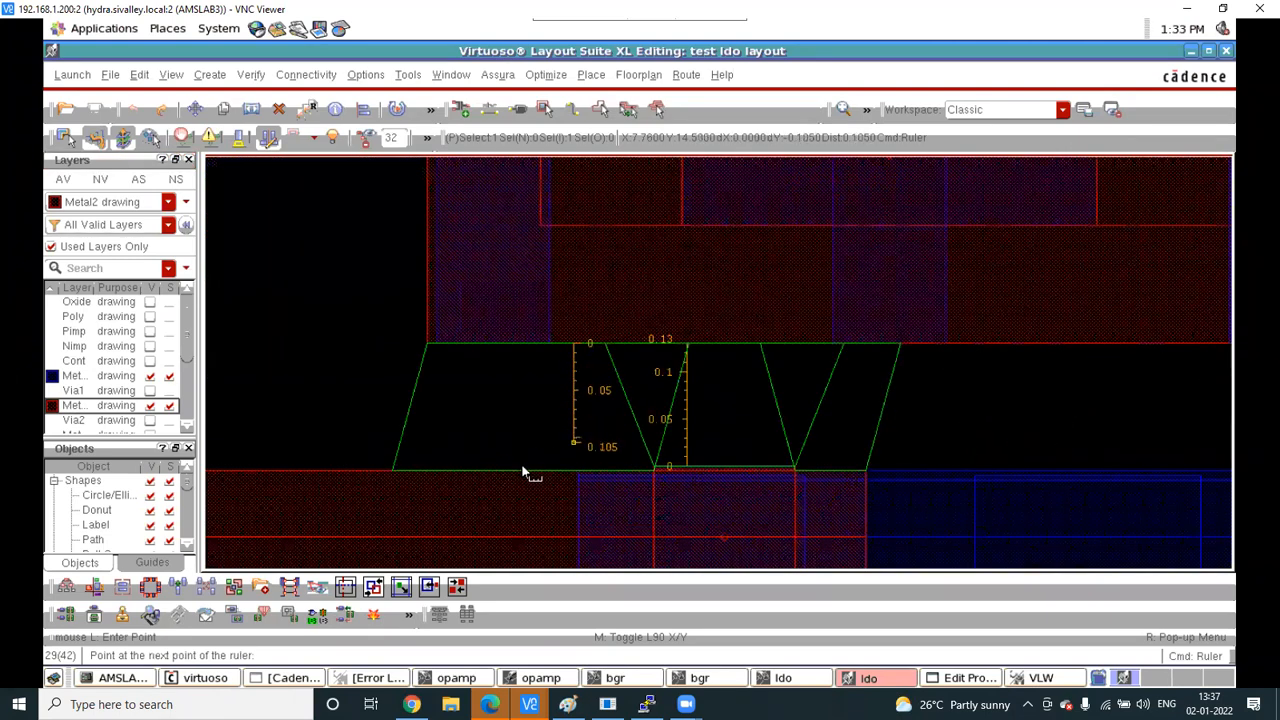
scroll(580, 476, "up", 3, "ctrl")
left_click(600, 390)
scroll(600, 390, "down", 2, "ctrl")
key("Escape")
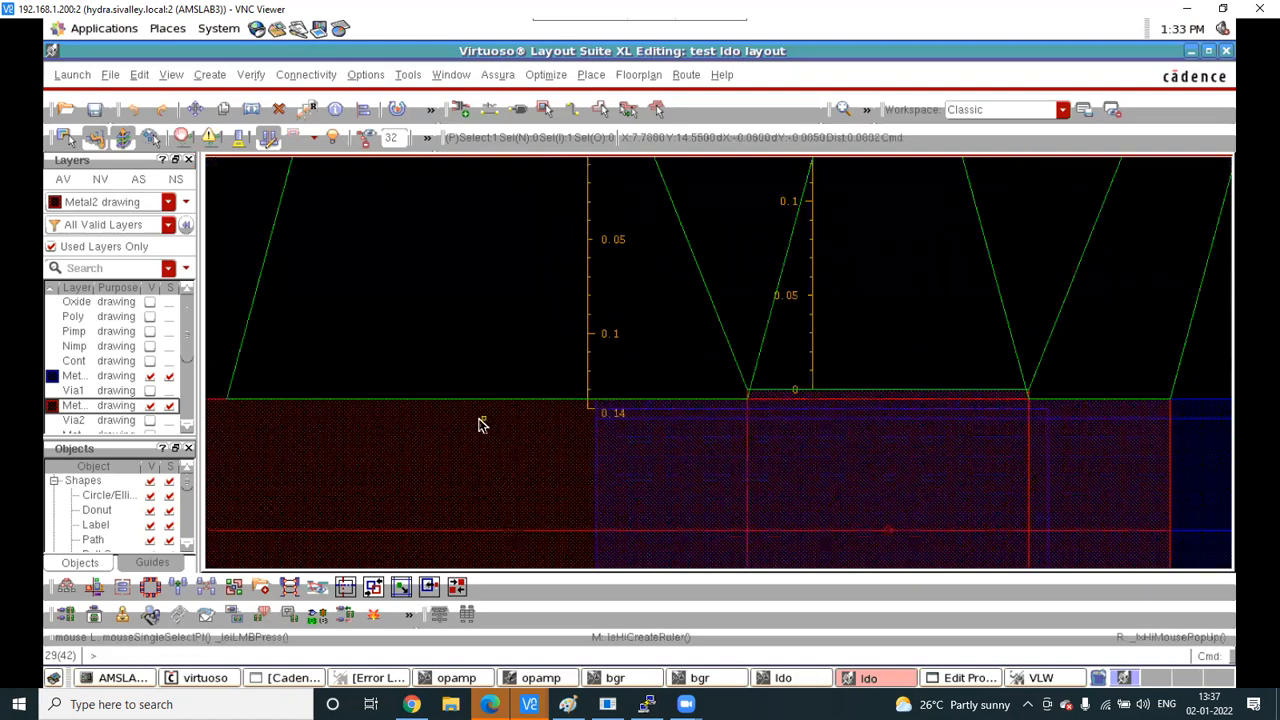
Examine the spacing below the Metal2 gate strip and the far ends of the wide Metal2 strips in the top rows
scroll(516, 416, "down", 1, "ctrl")
scroll(517, 416, "down", 1, "ctrl")
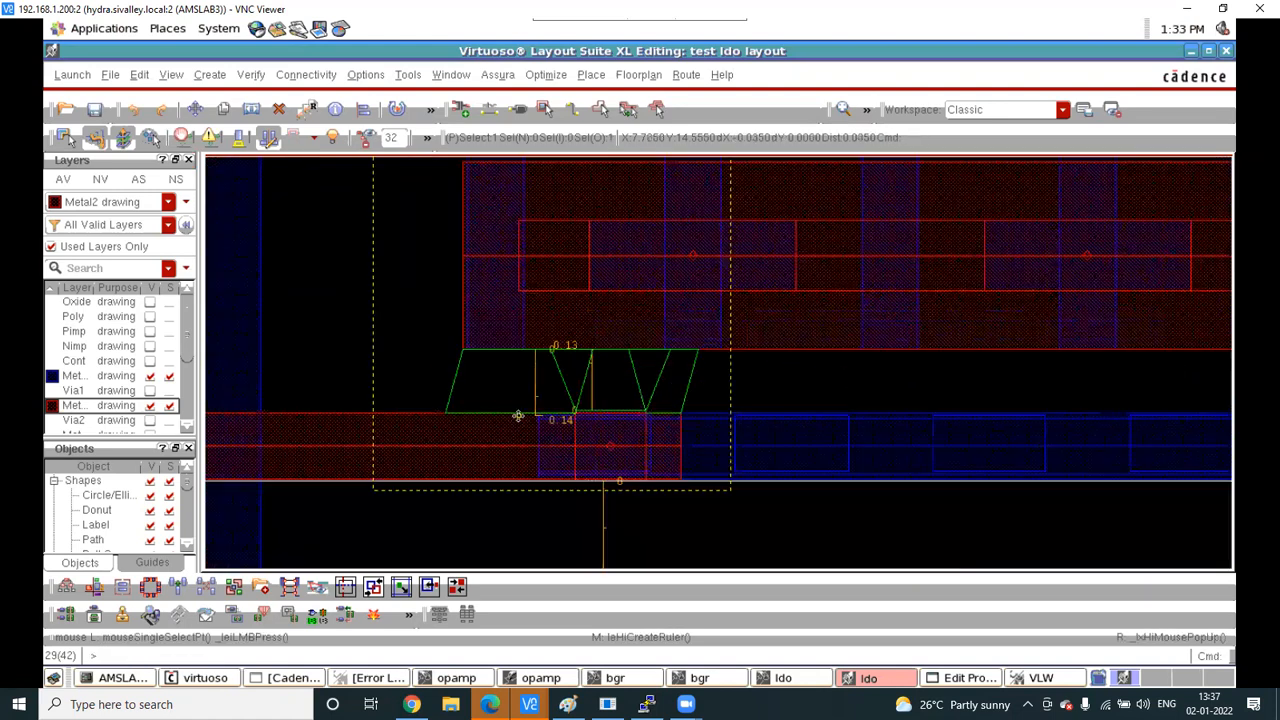
scroll(518, 416, "down", 1, "ctrl")
key("k")
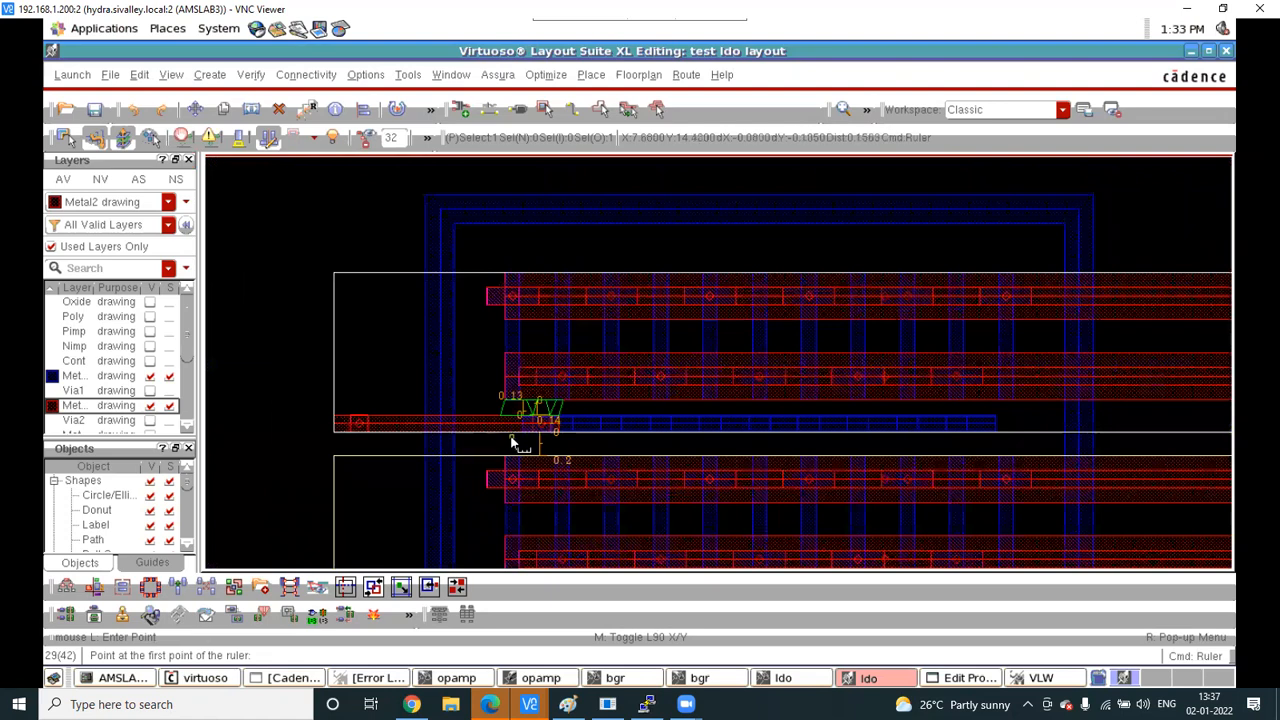
scroll(511, 437, "up", 2, "ctrl")
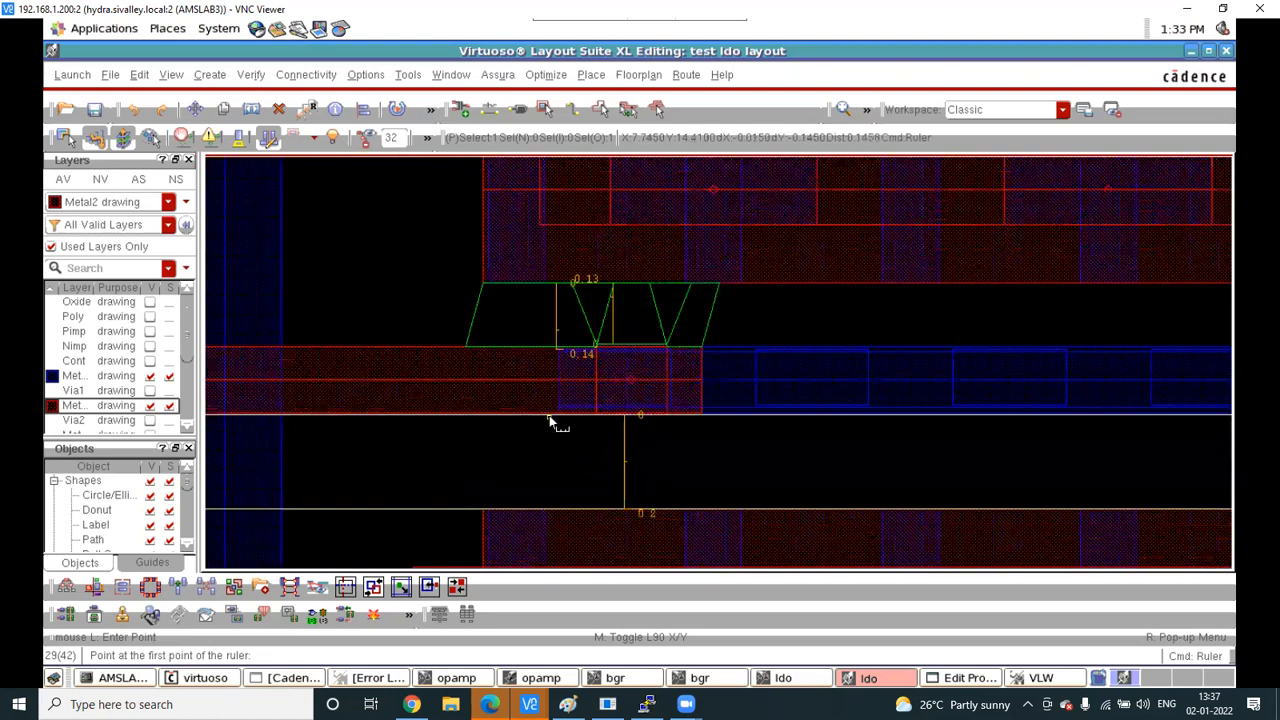
scroll(549, 420, "down", 1, "ctrl")
key("Escape")
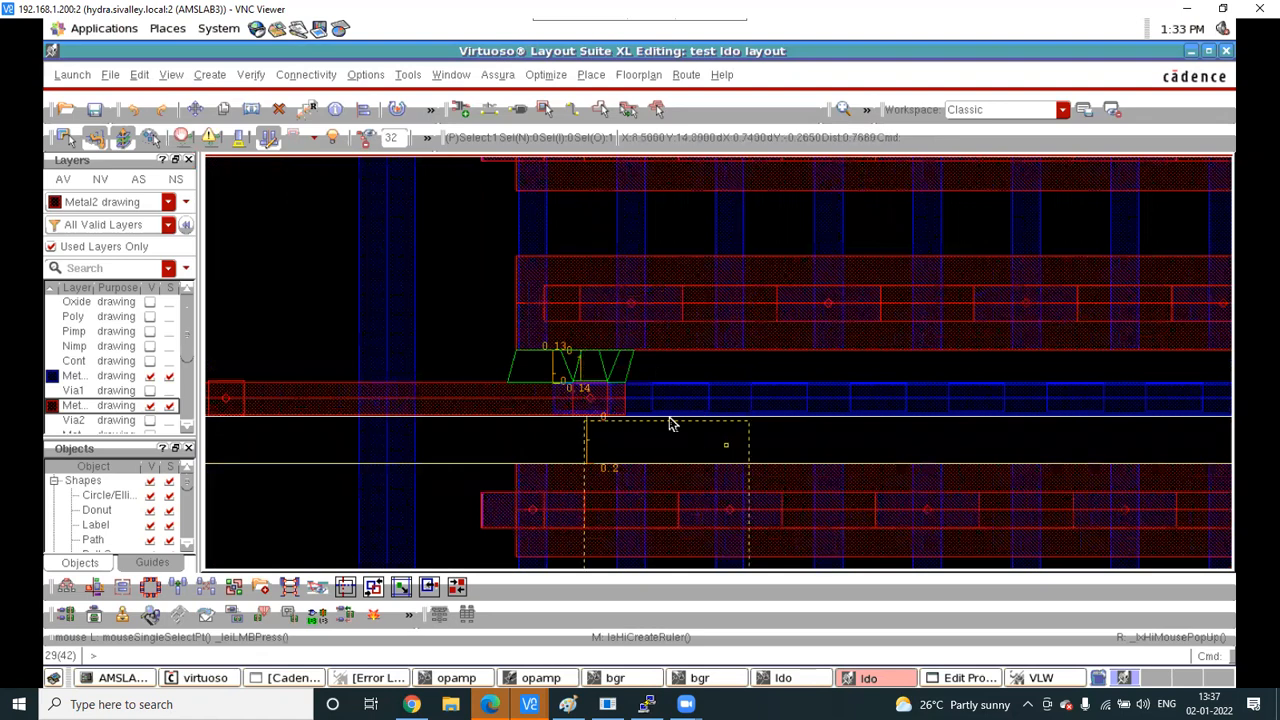
scroll(636, 373, "down", 1, "ctrl")
scroll(966, 371, "down", 1, "ctrl")
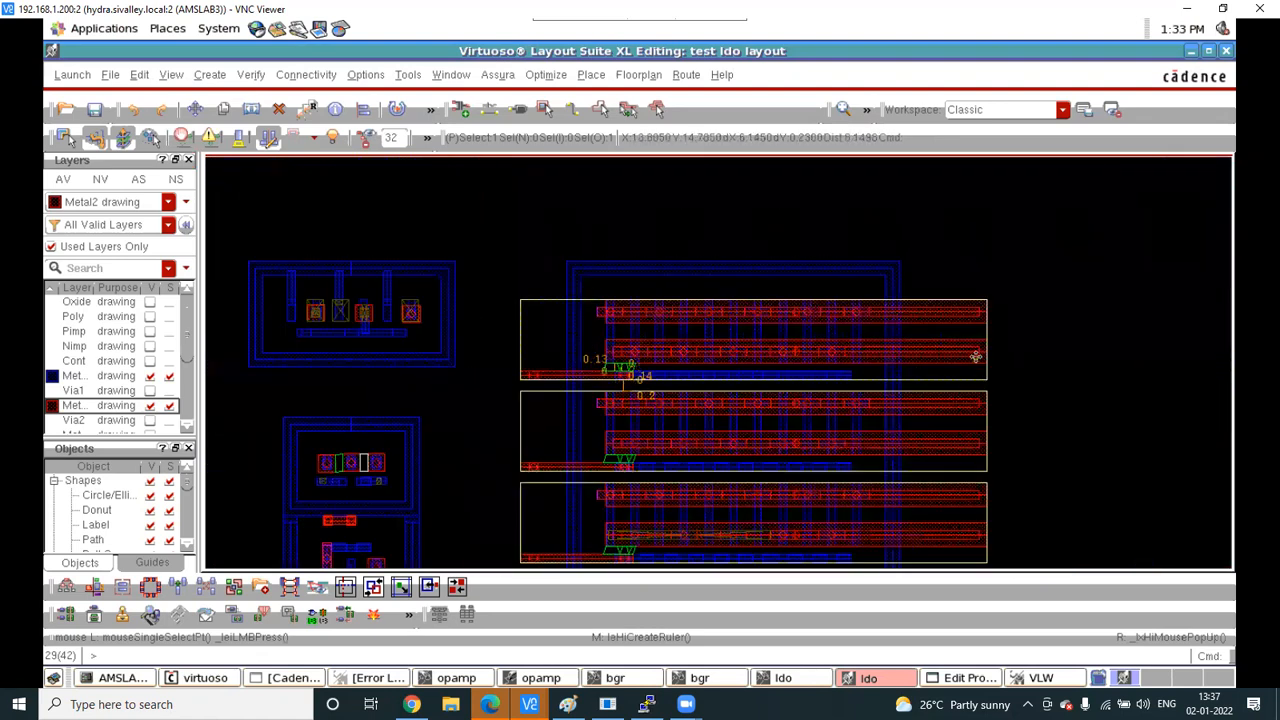
scroll(975, 357, "up", 1, "ctrl")
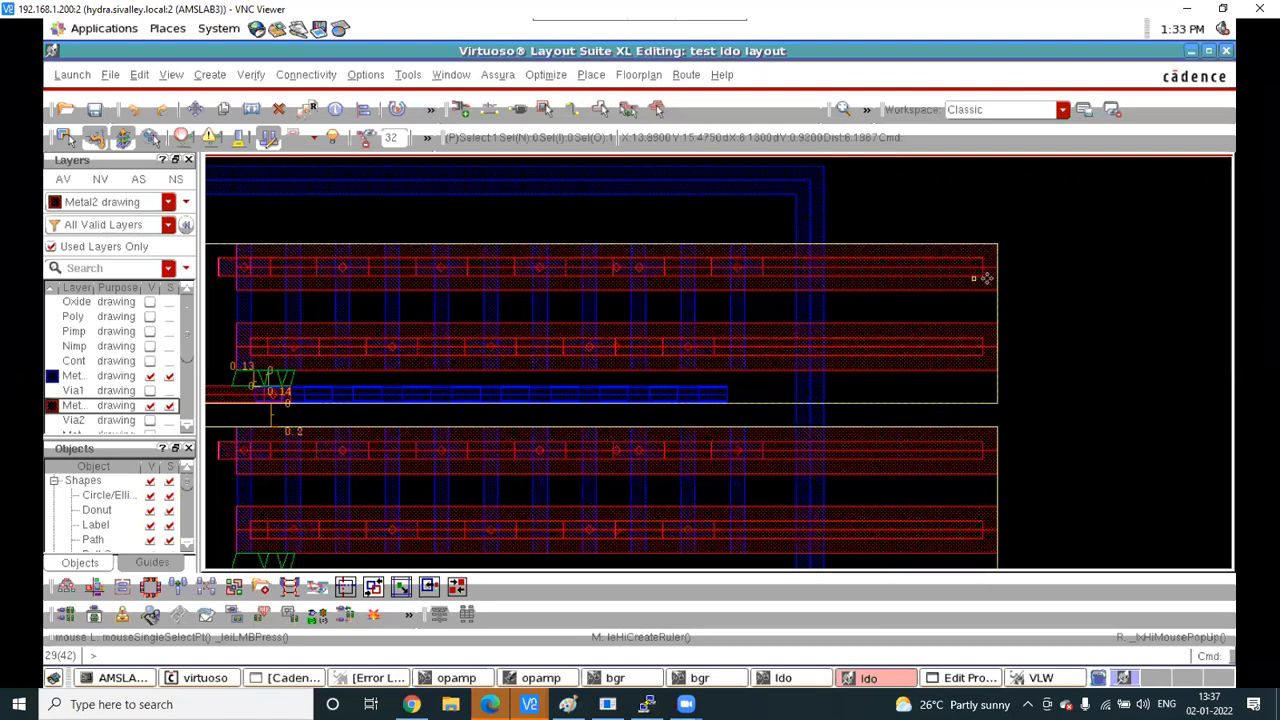
Edit the top-row group in place, updating all clones in the family, and set its lower wide Metal2 path's width to 0.25
key("q")
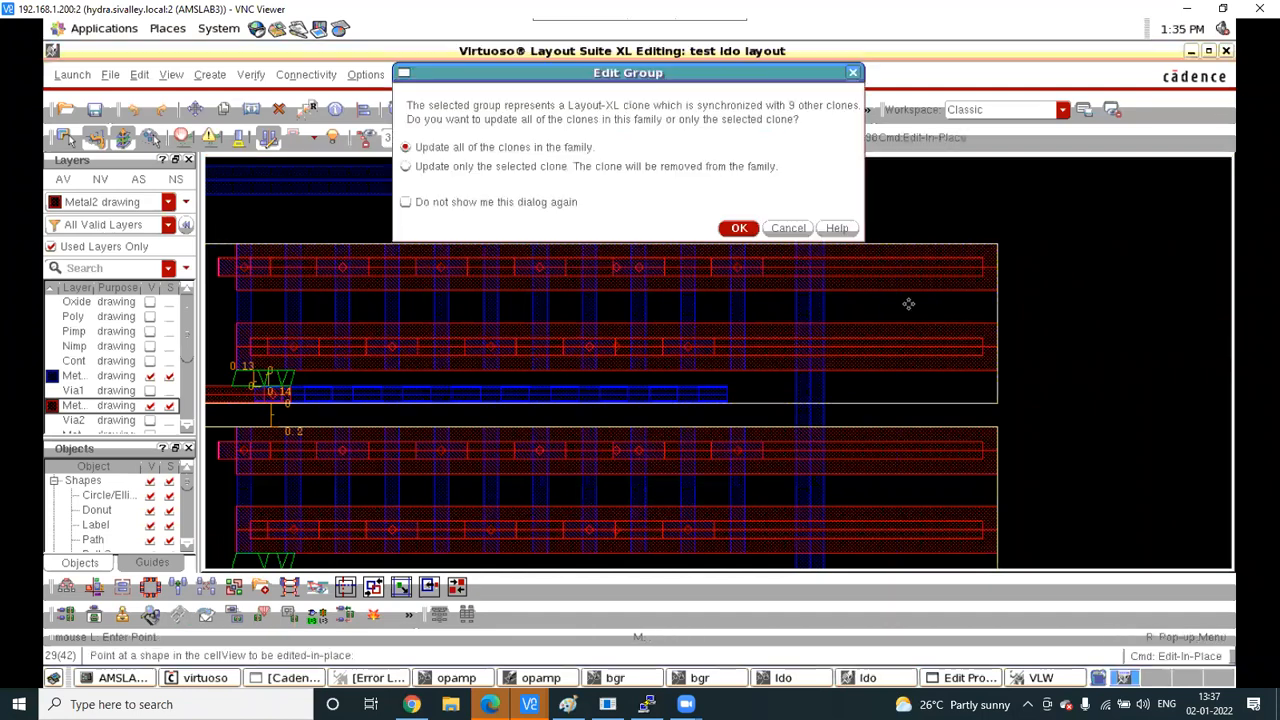
left_click(740, 229)
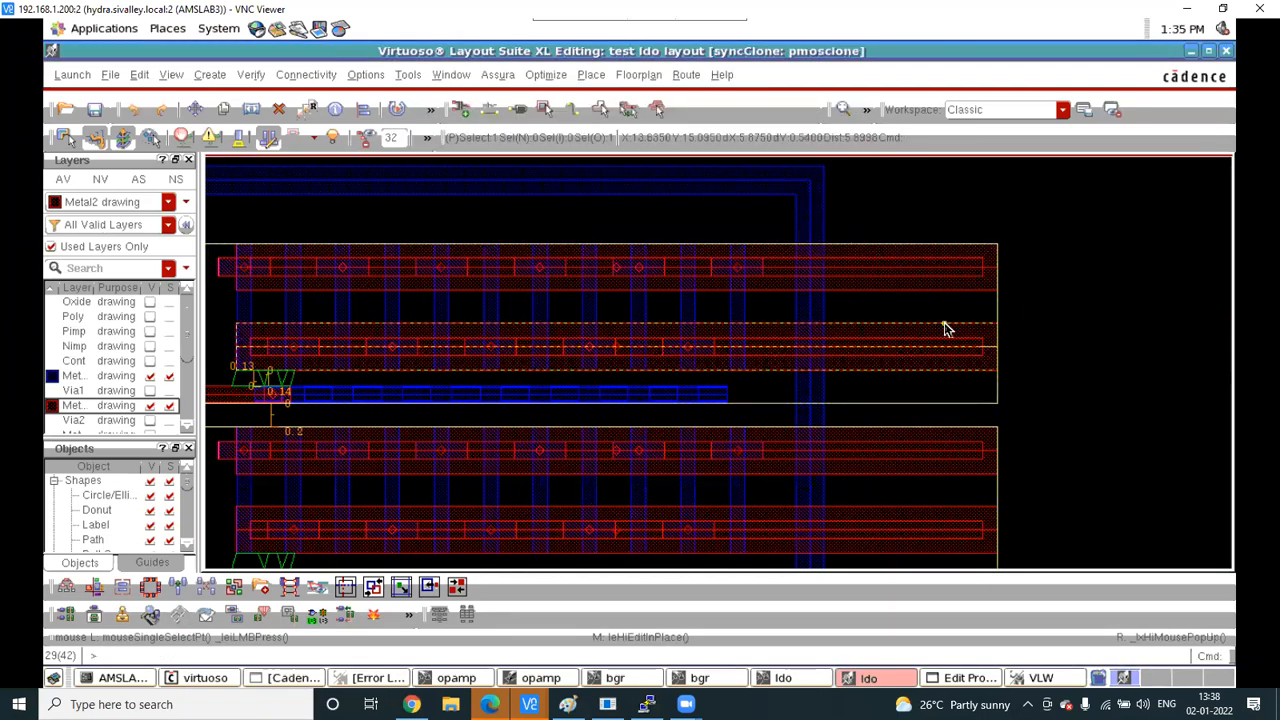
scroll(946, 330, "up", 1, "ctrl")
left_click(944, 326)
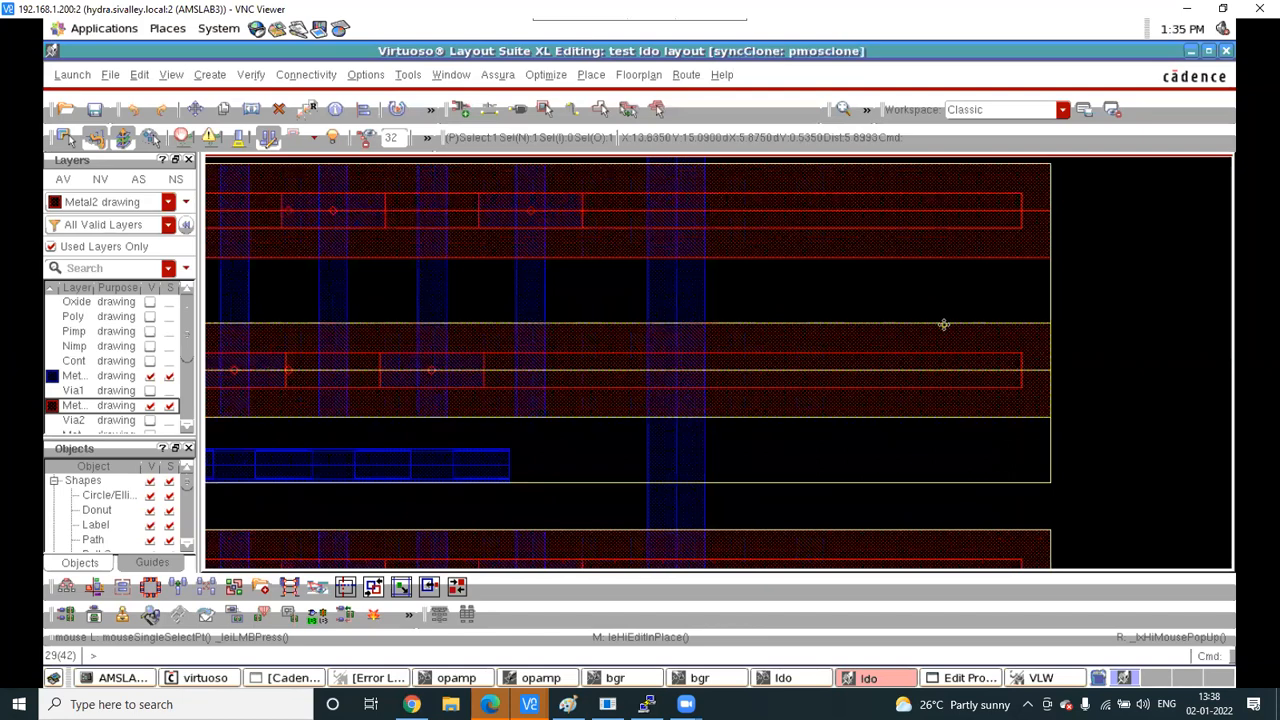
key("q")
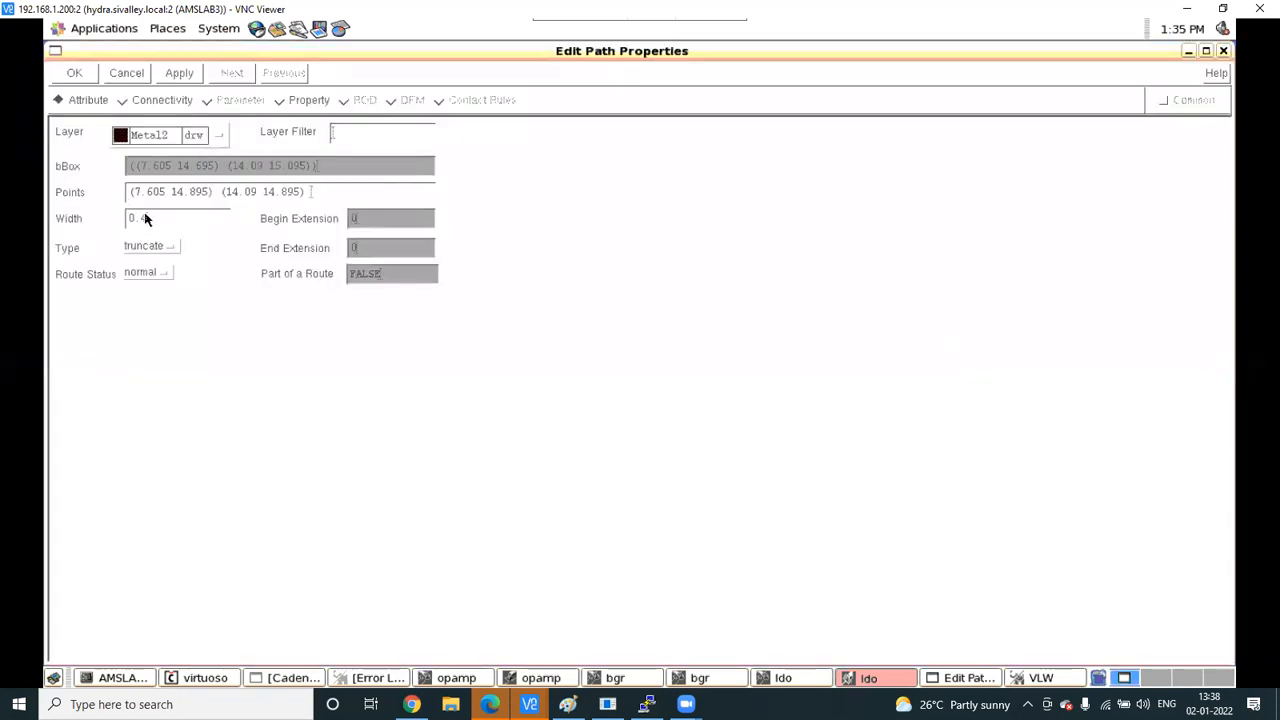
left_click(150, 219)
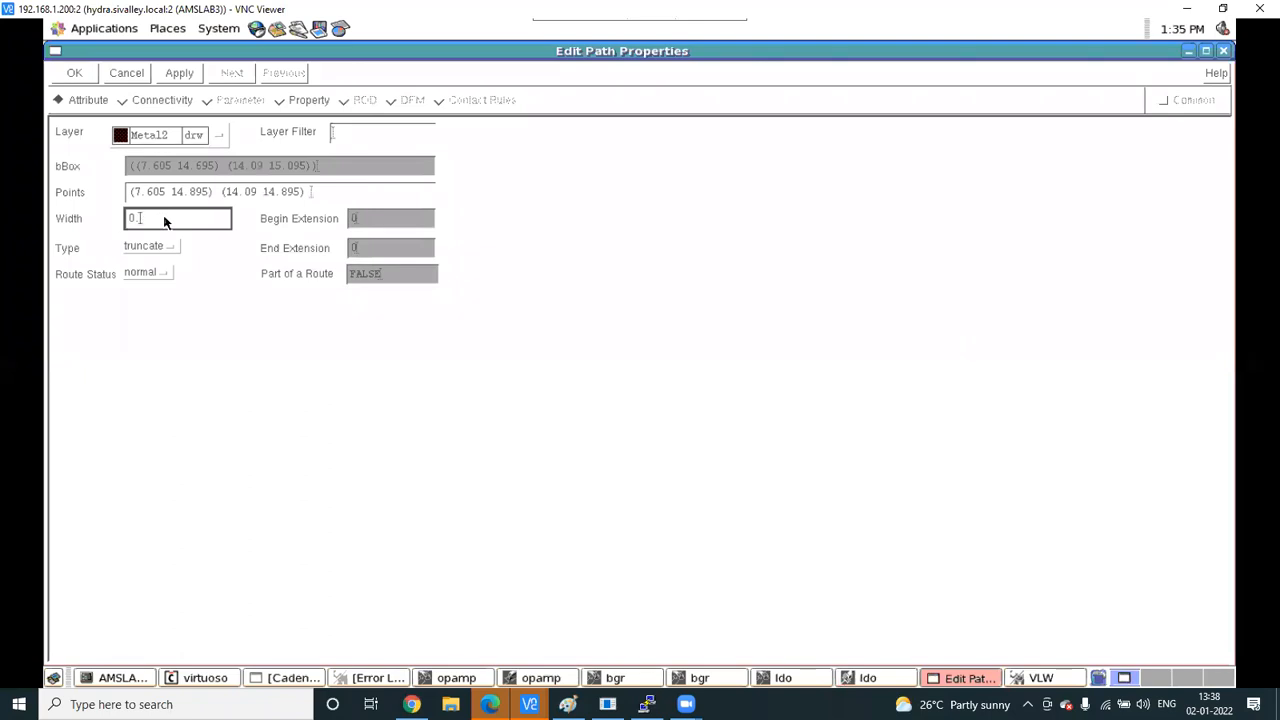
type("25")
left_click(176, 73)
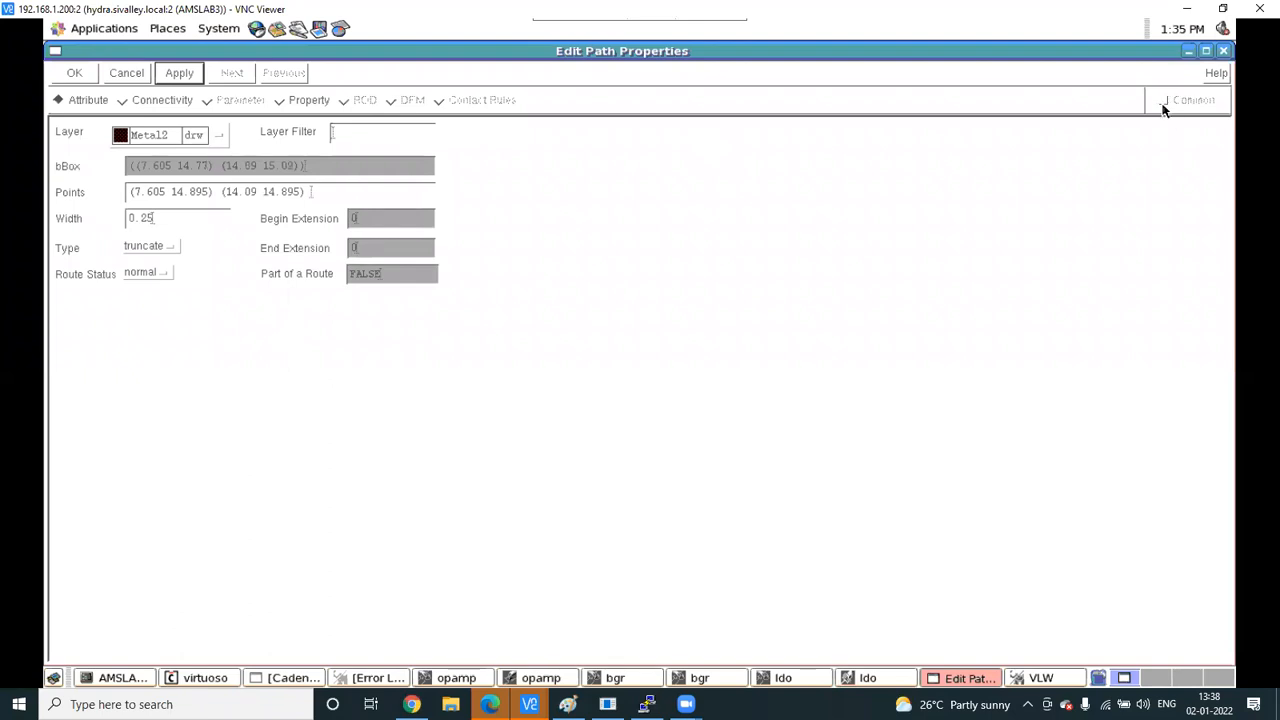
left_click(1187, 50)
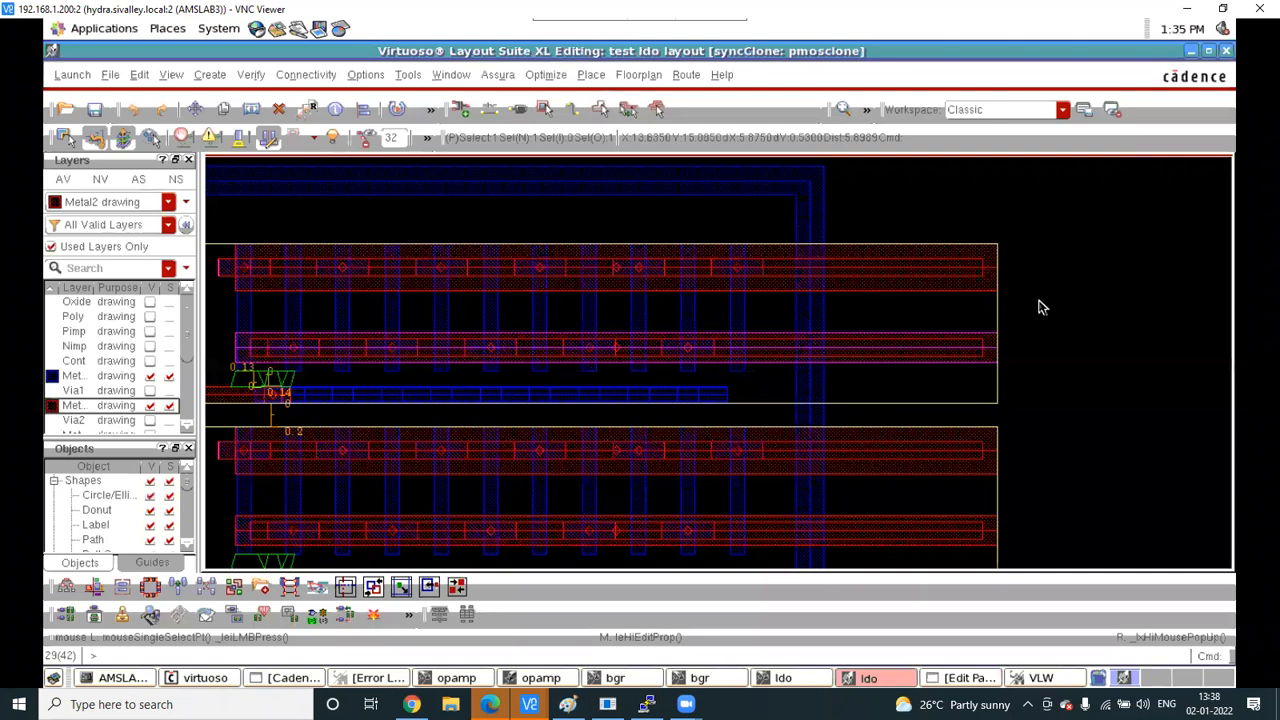
left_click(208, 369)
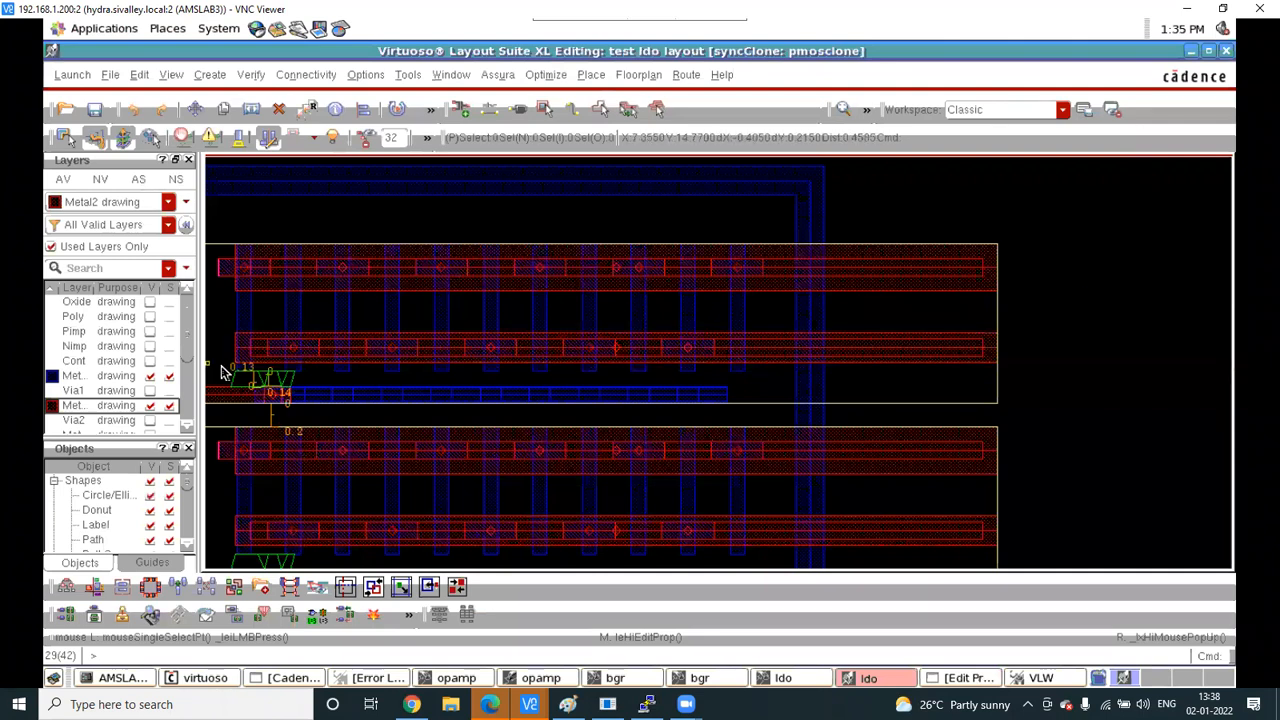
Examine the narrowed Metal2 strips in the top rows, adding Via2, Metal3 and Metal4 to the visible layers
scroll(215, 367, "up", 2, "ctrl")
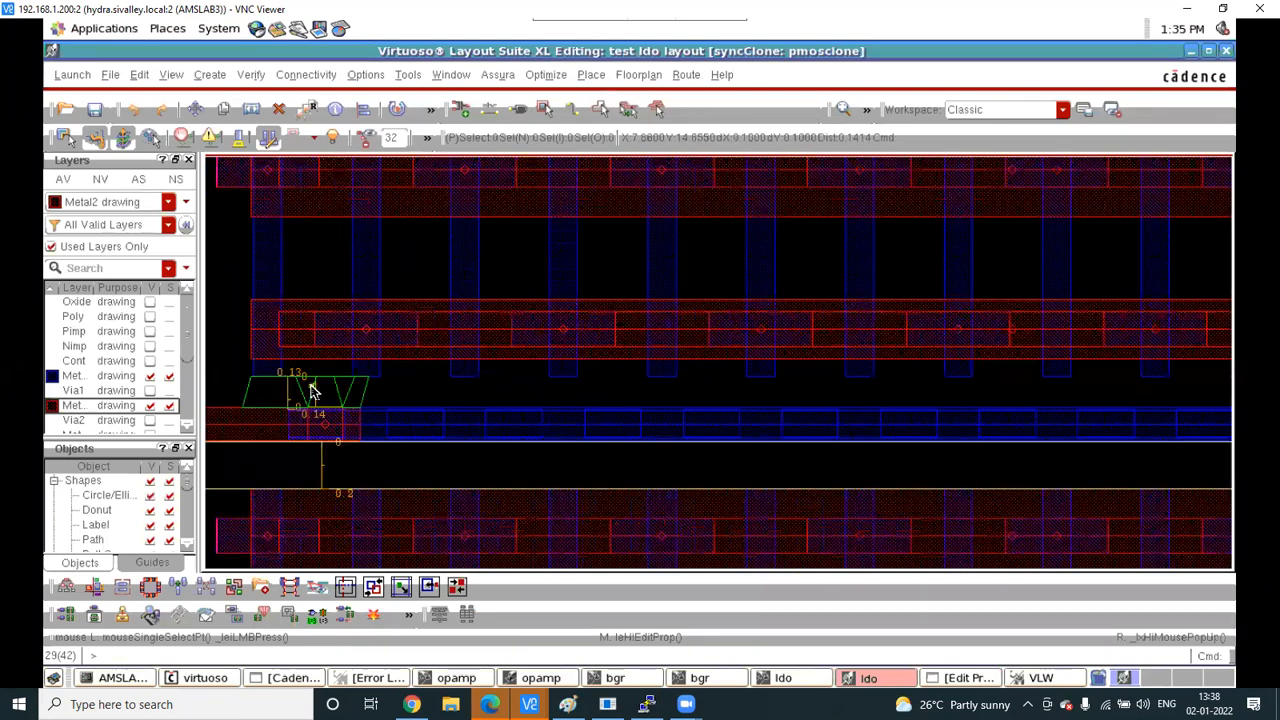
scroll(480, 383, "down", 2, "ctrl")
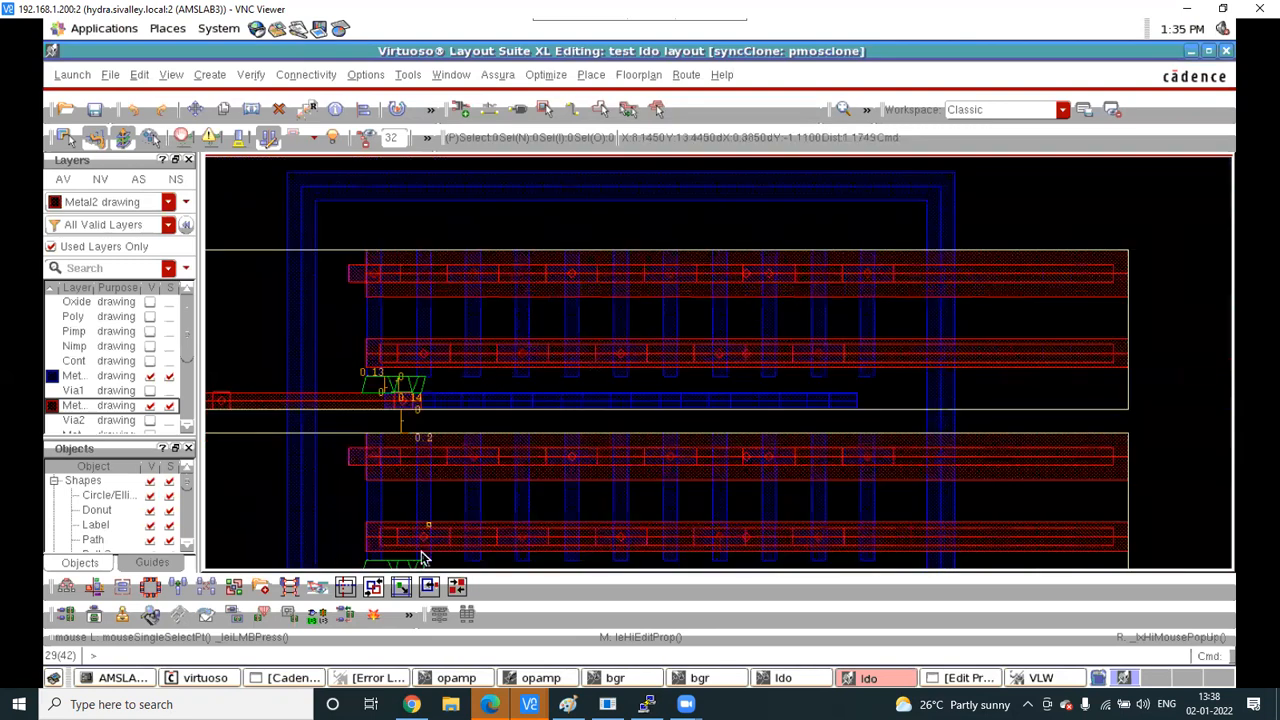
scroll(408, 563, "up", 2, "ctrl")
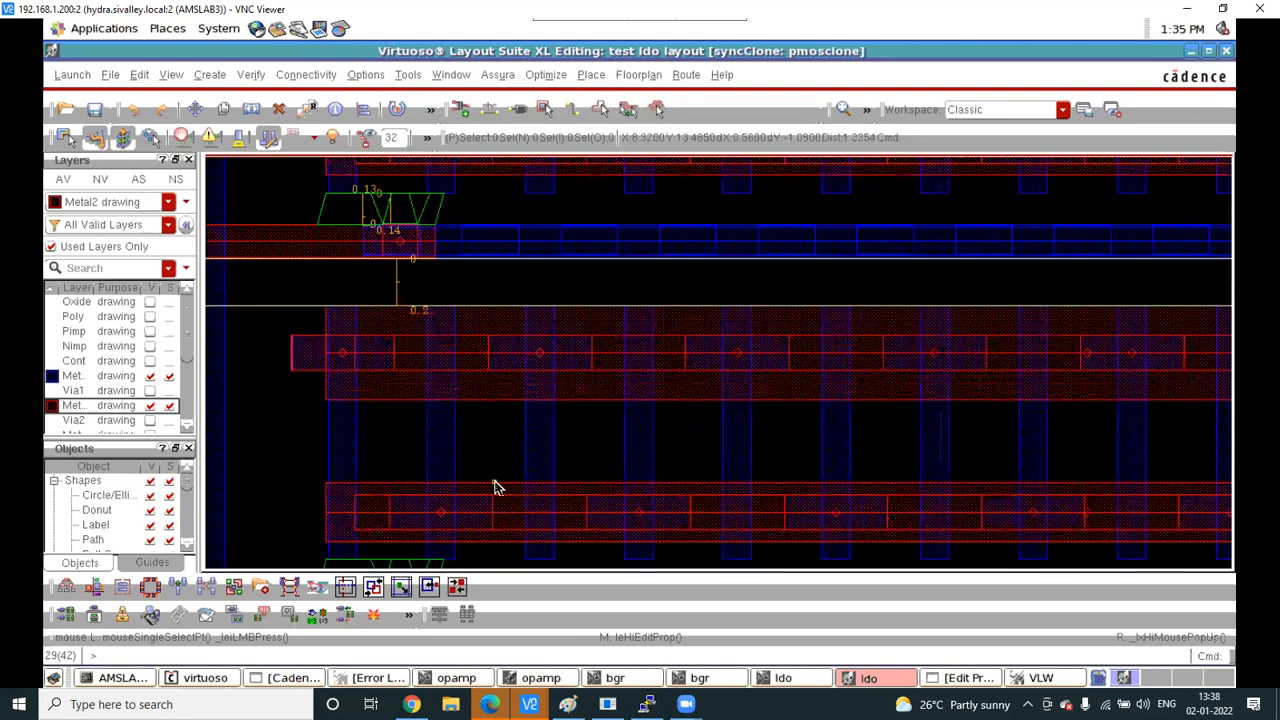
scroll(494, 486, "down", 4, "ctrl")
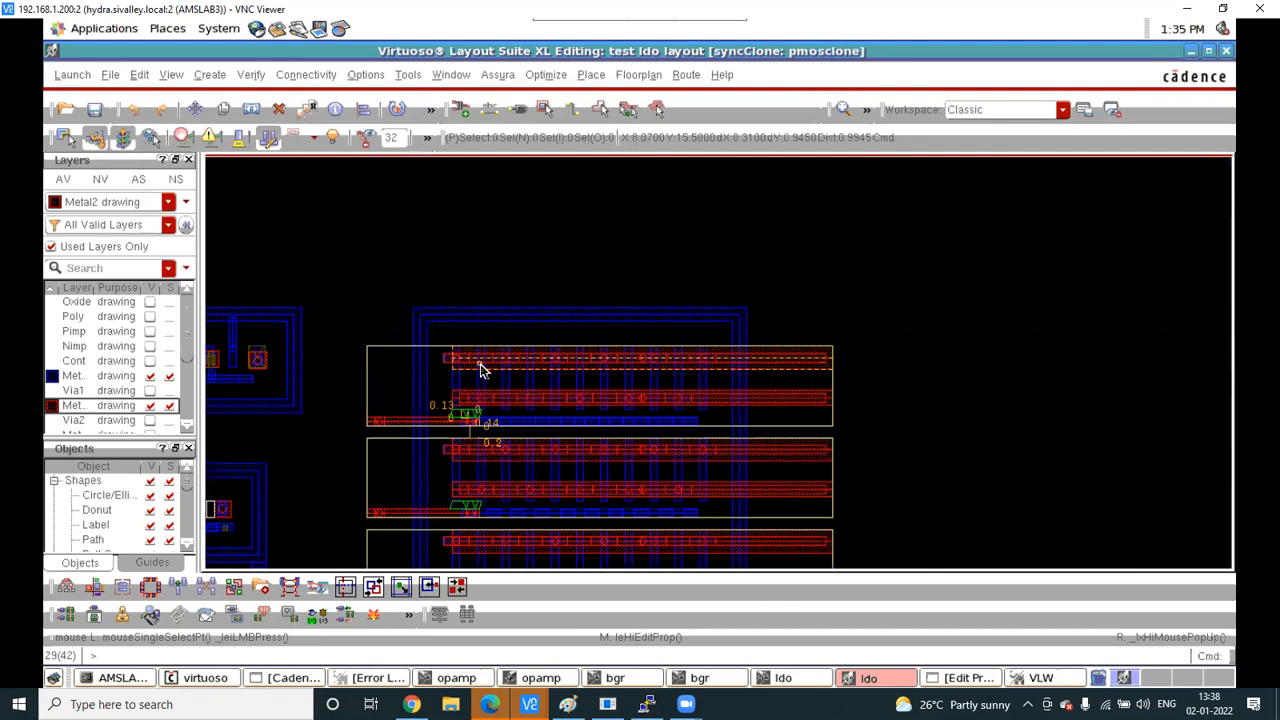
scroll(480, 365, "up", 2, "ctrl")
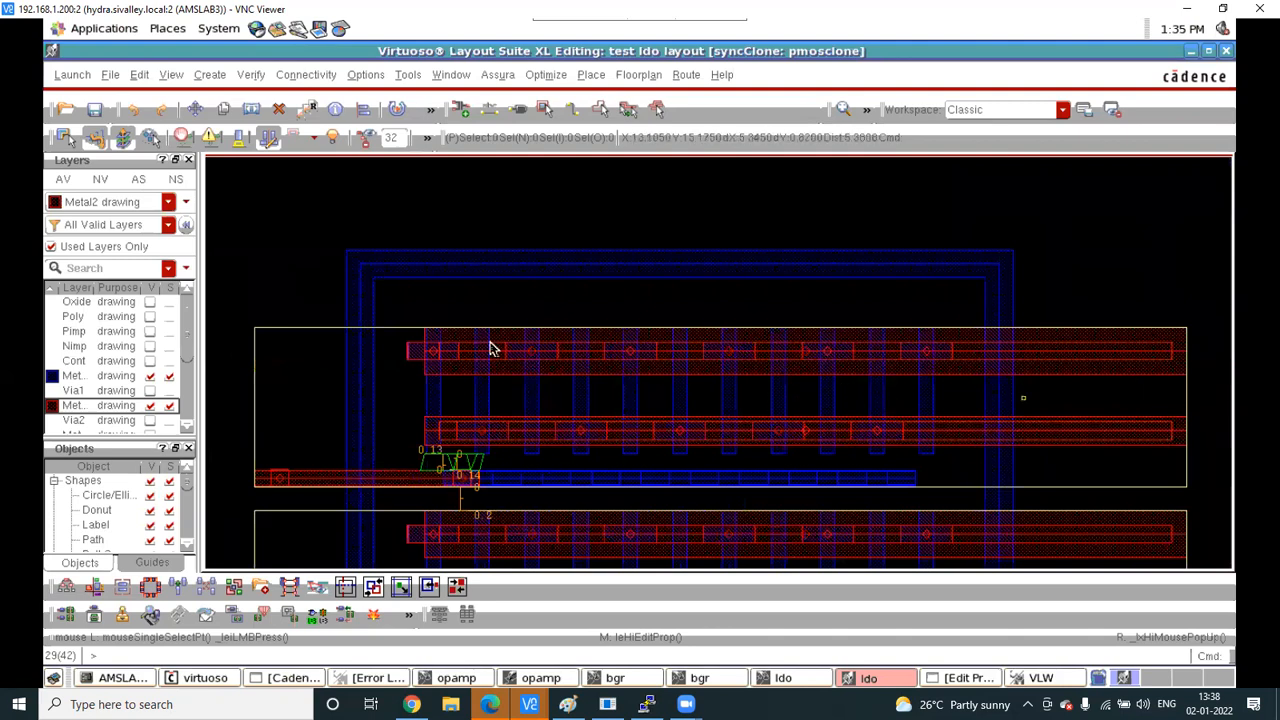
left_click(78, 424)
scroll(95, 388, "down", 1)
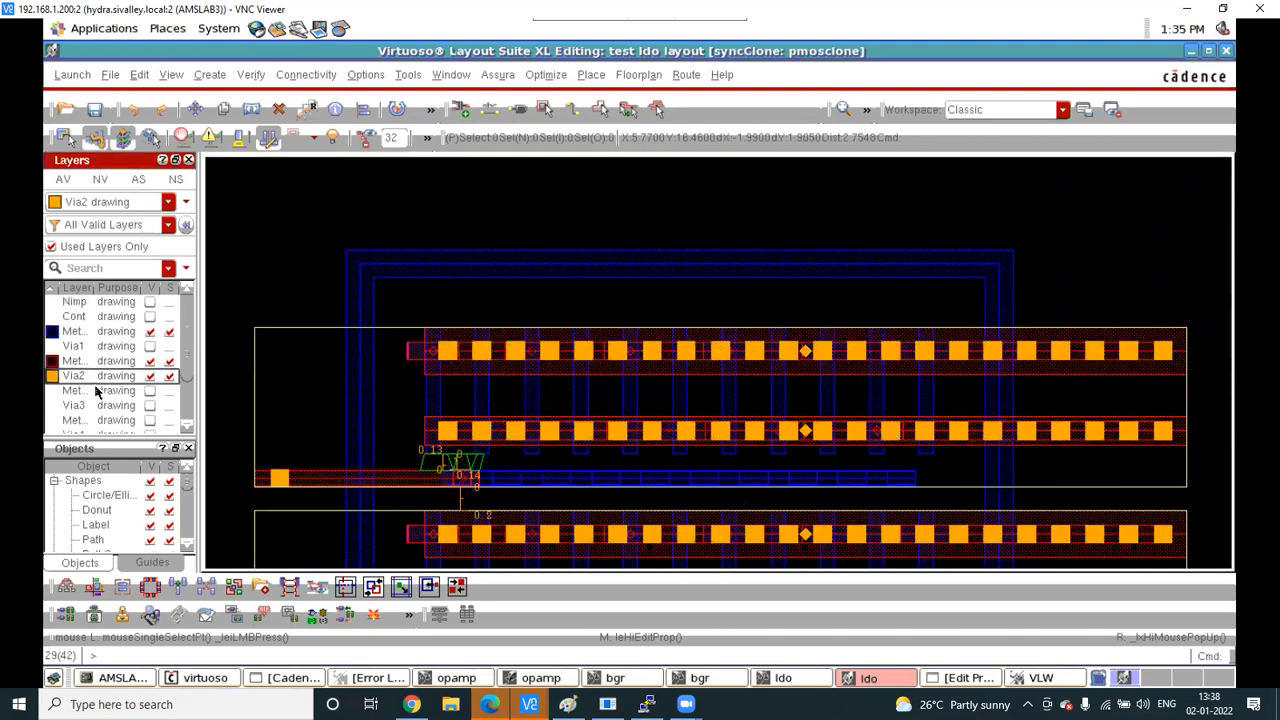
left_click(77, 392)
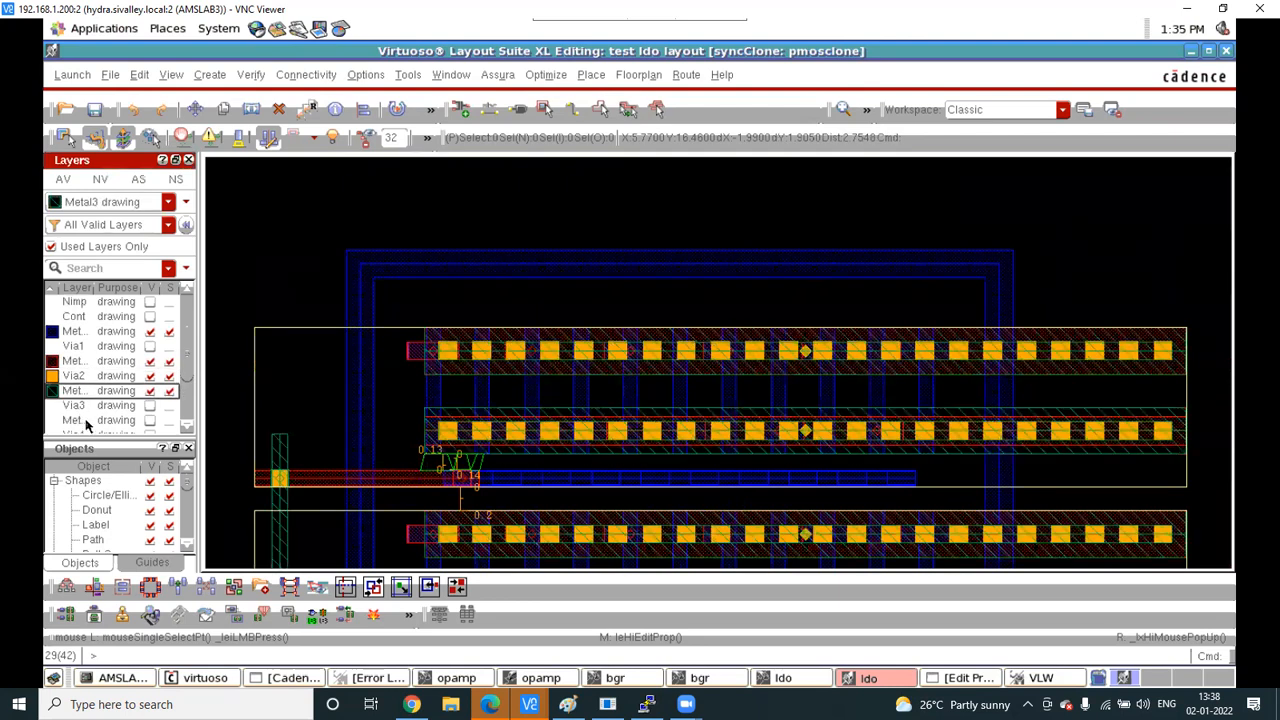
left_click(78, 420)
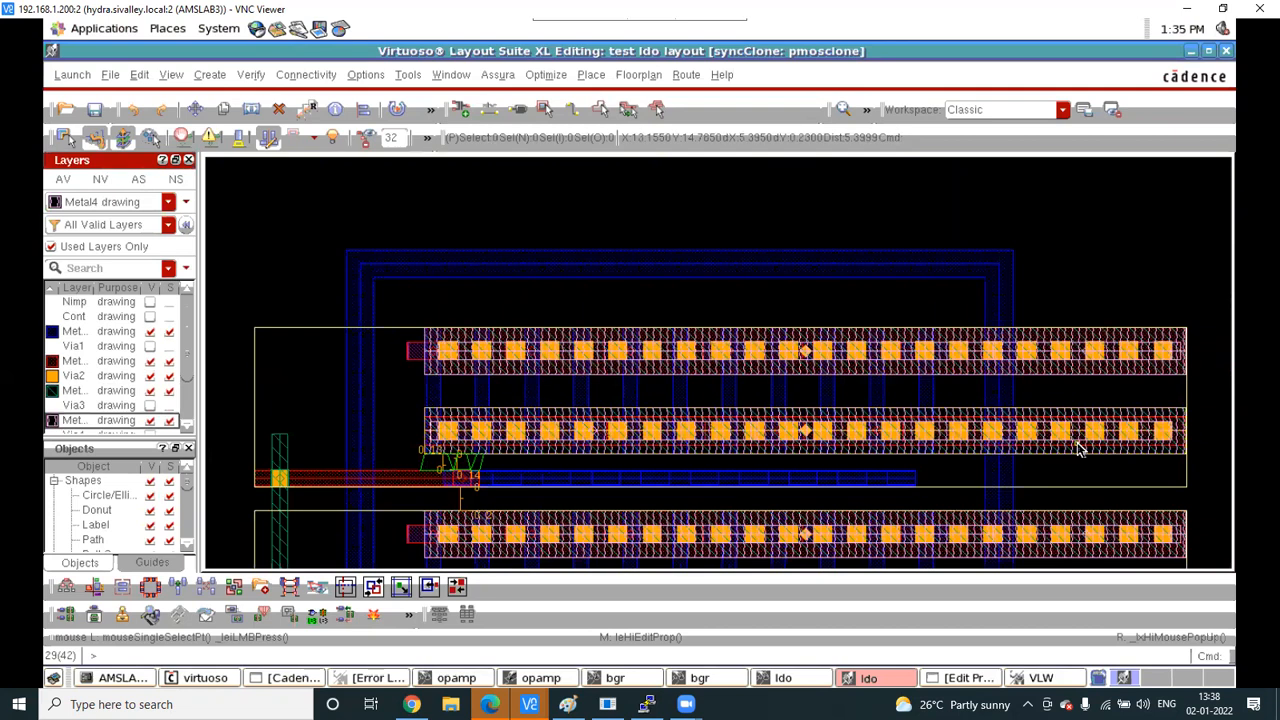
Show only Metal2 and measure the vertical gap from the gate strip's upper edge to the narrowed strip above it
left_click(70, 363)
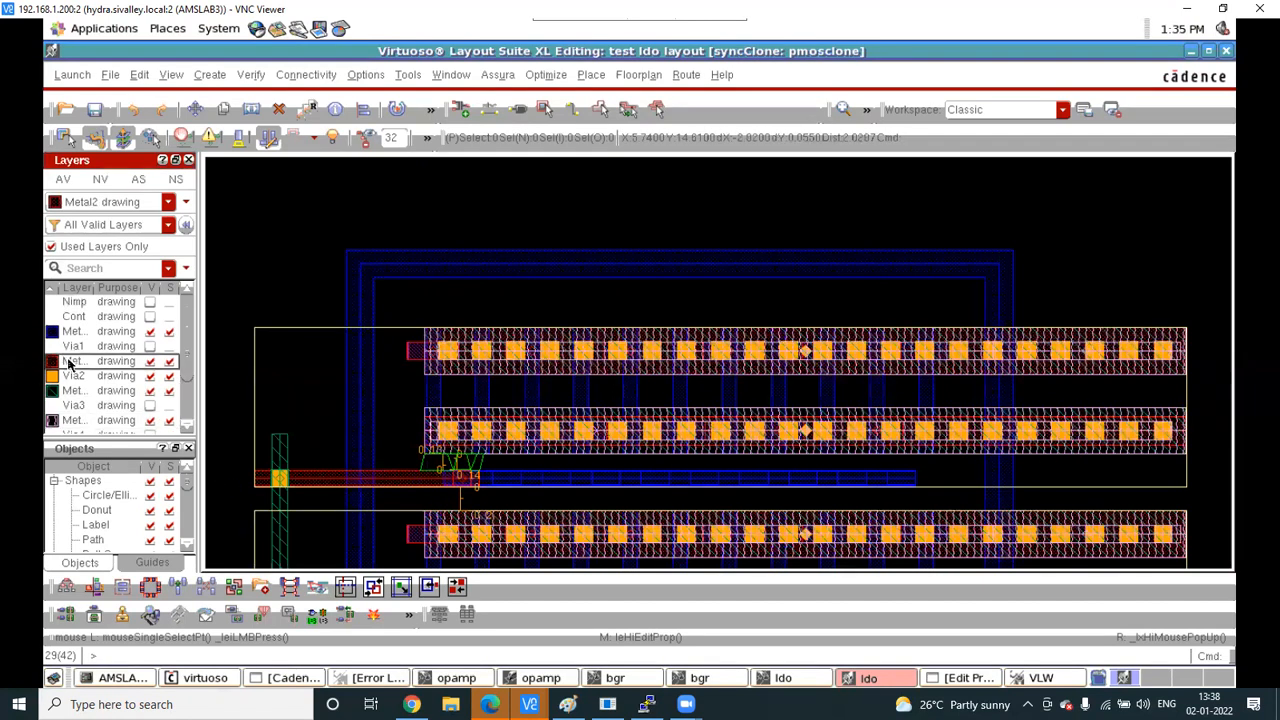
left_click(99, 179)
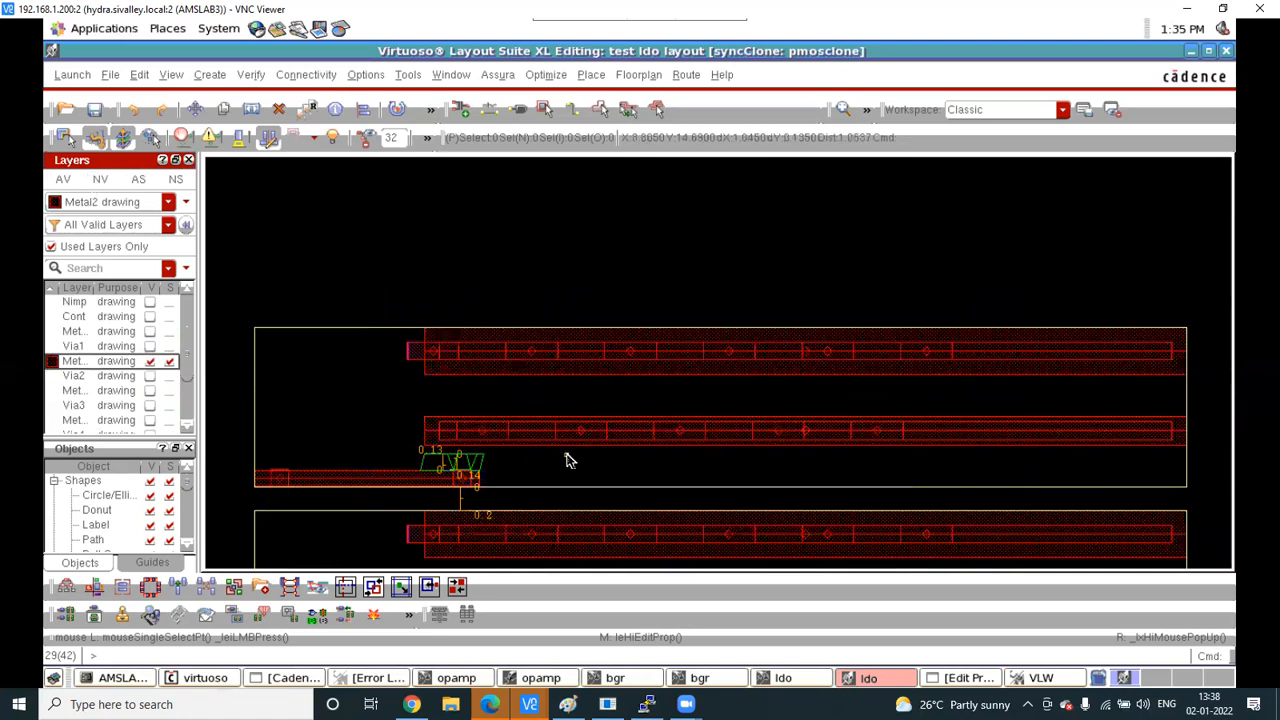
key("k")
scroll(457, 486, "up", 2, "ctrl")
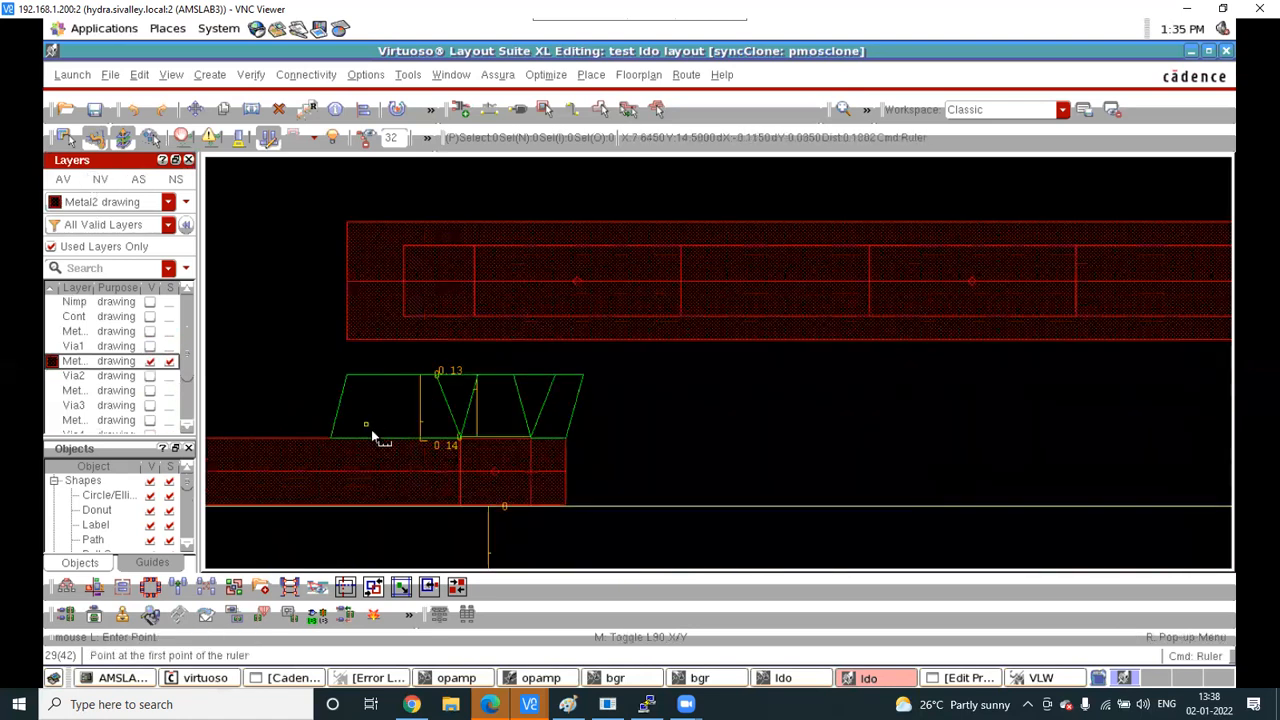
scroll(373, 436, "up", 2, "ctrl")
left_click(437, 460)
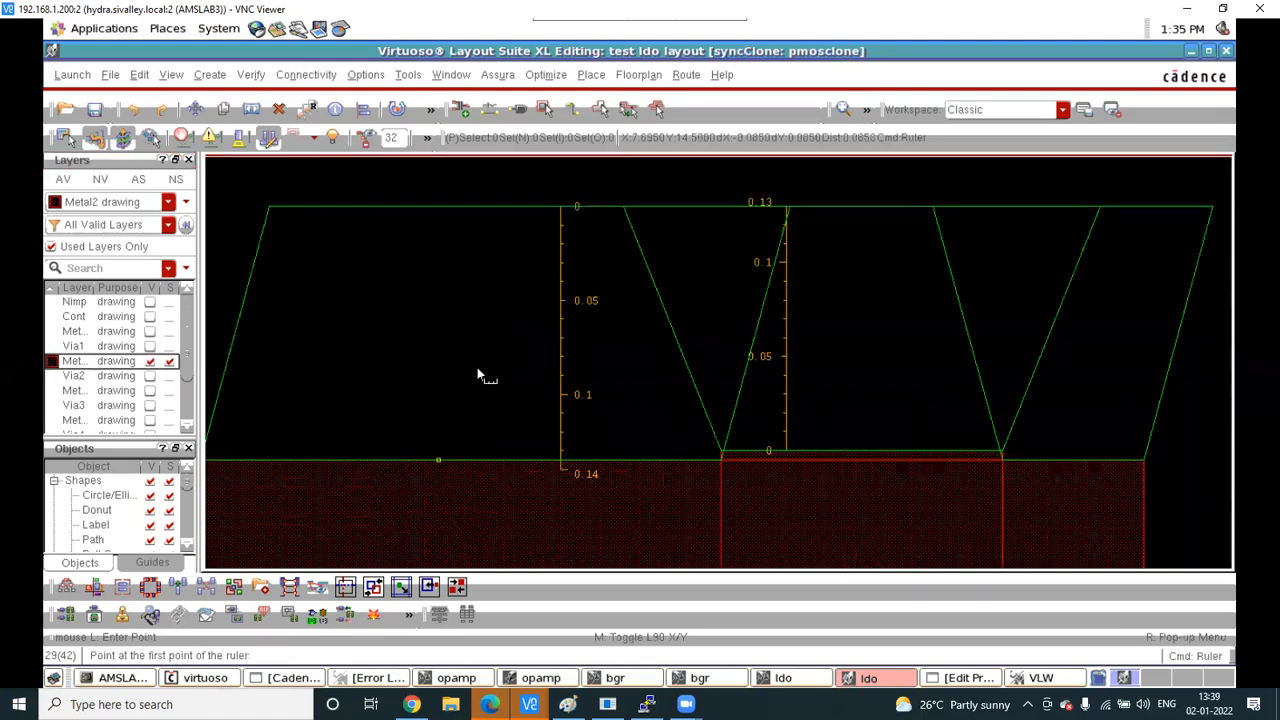
scroll(478, 398, "down", 2, "ctrl")
scroll(465, 307, "up", 1, "ctrl")
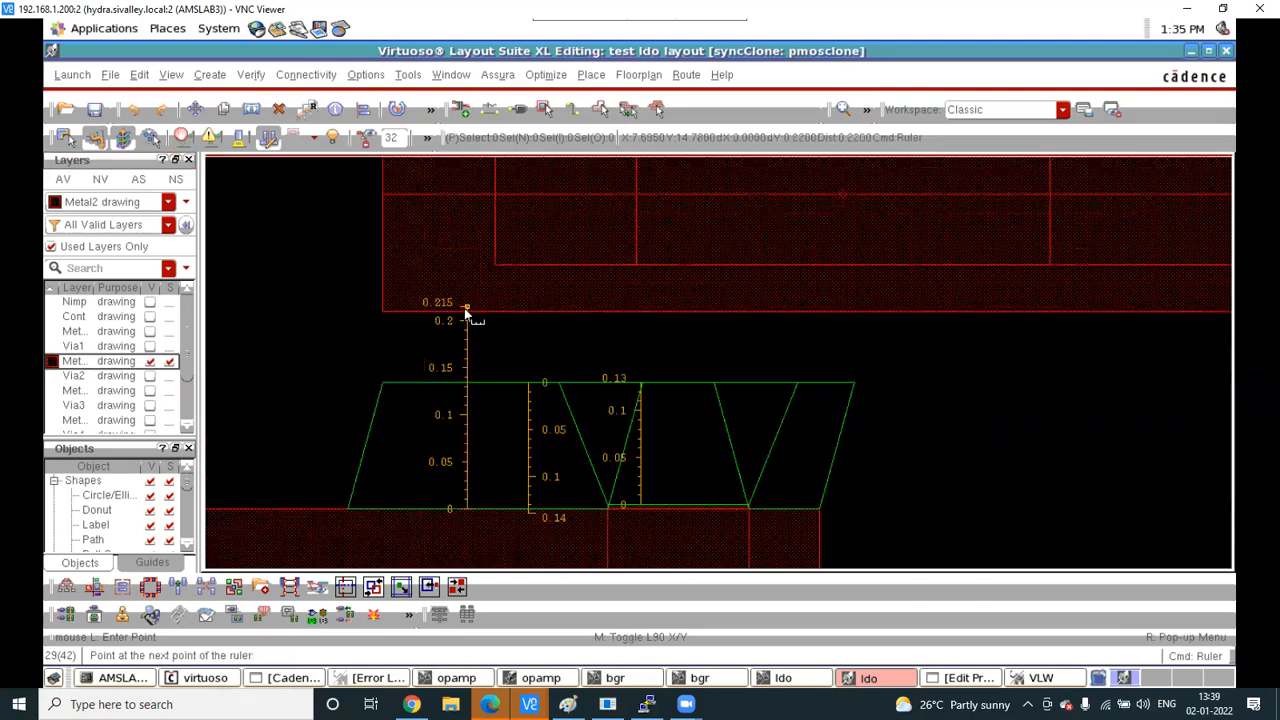
left_click(466, 311)
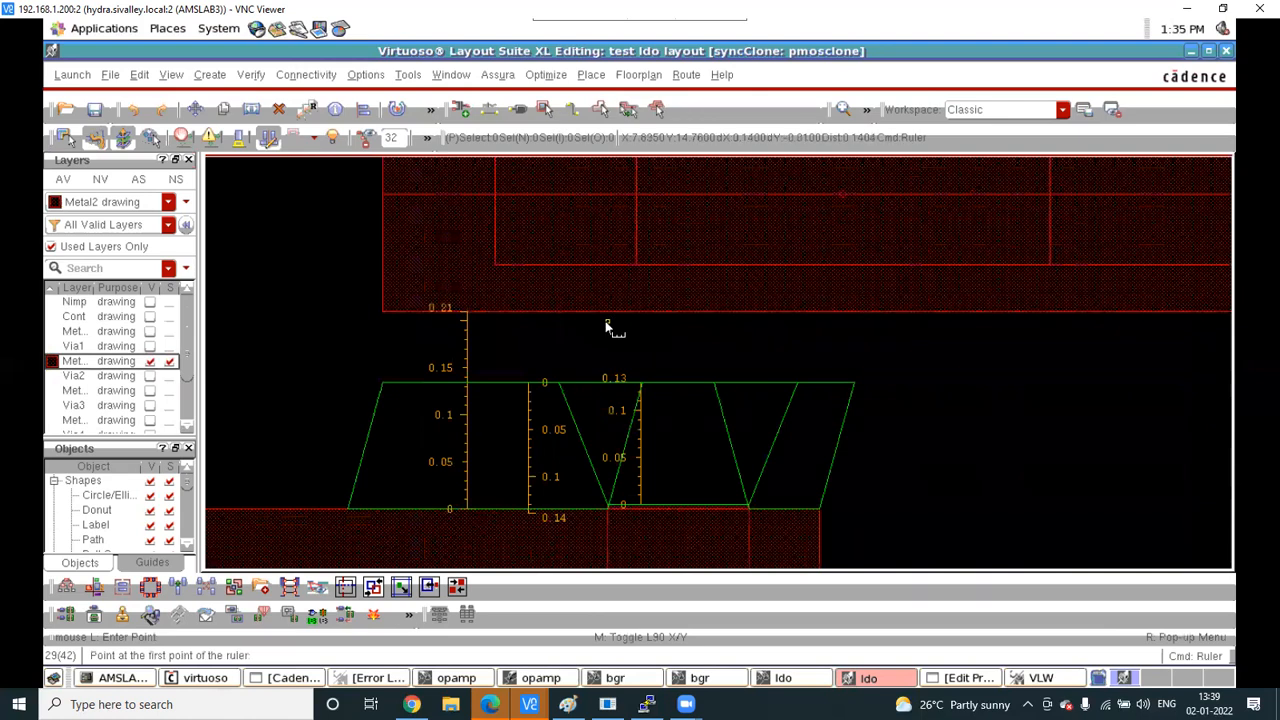
scroll(606, 326, "down", 1, "ctrl")
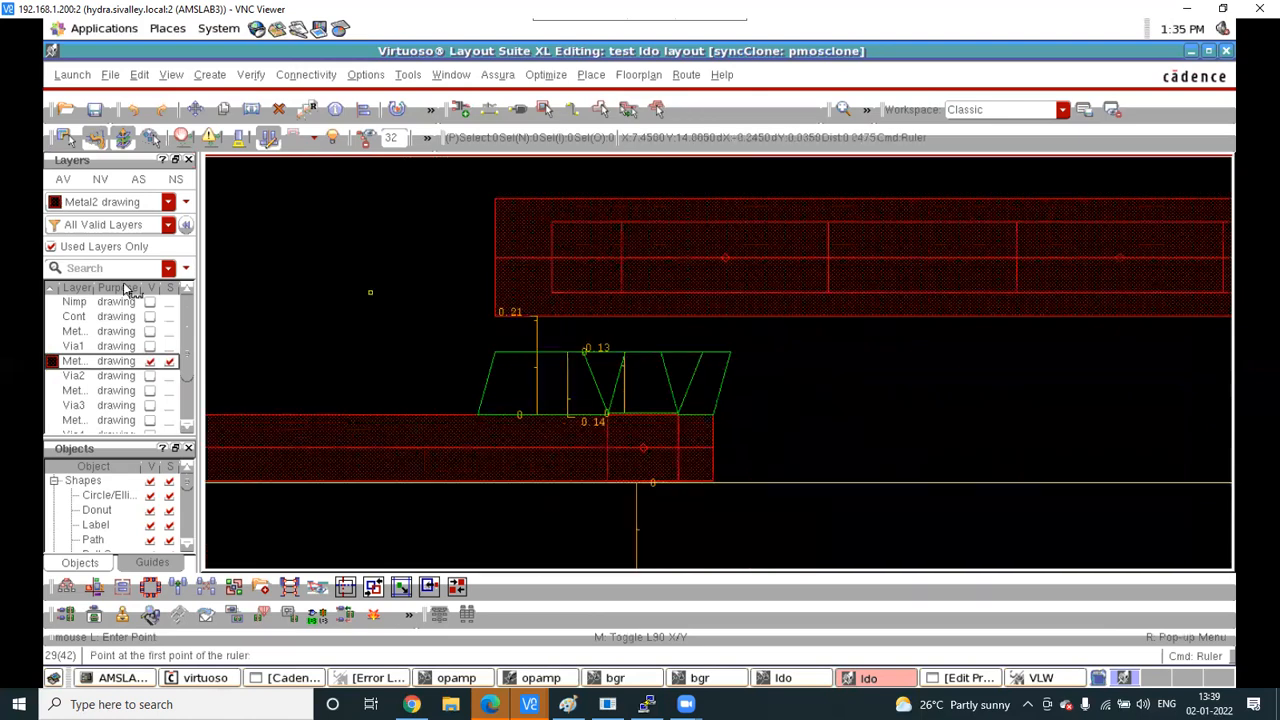
Make all layers visible again and view the upper part of the transistor array with its neighbouring blocks
left_click(63, 179)
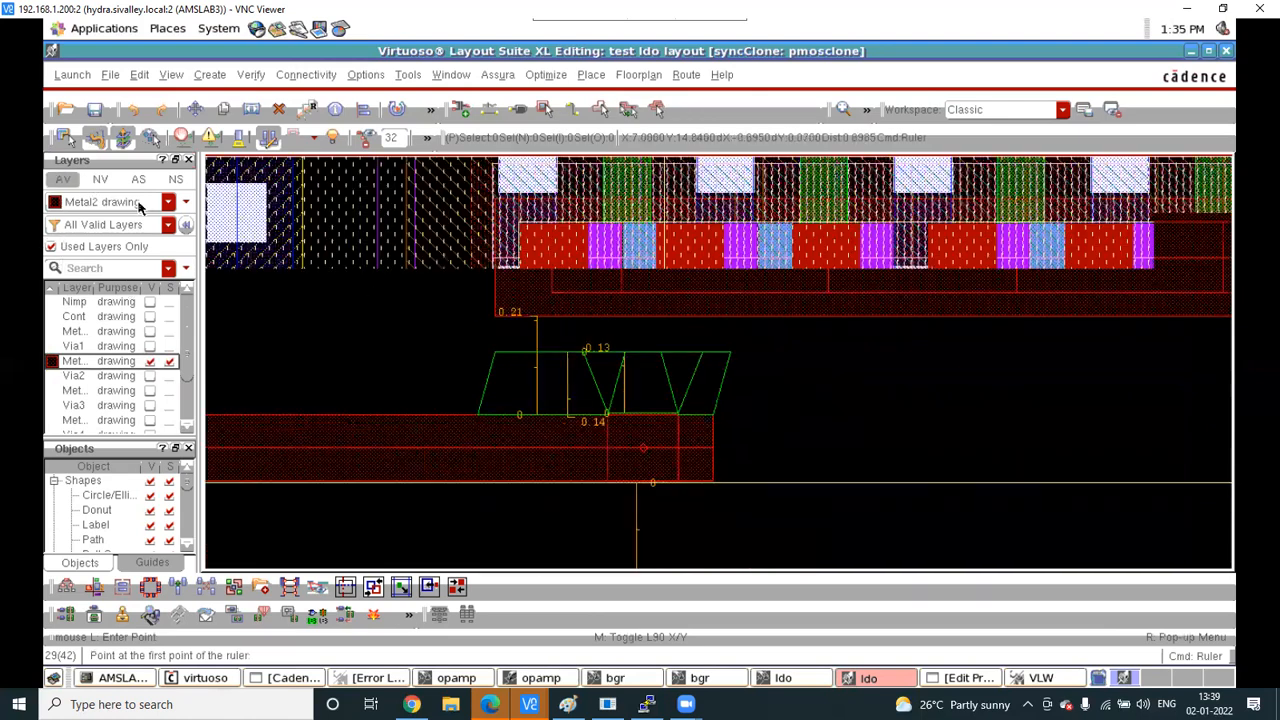
scroll(531, 335, "down", 1, "ctrl")
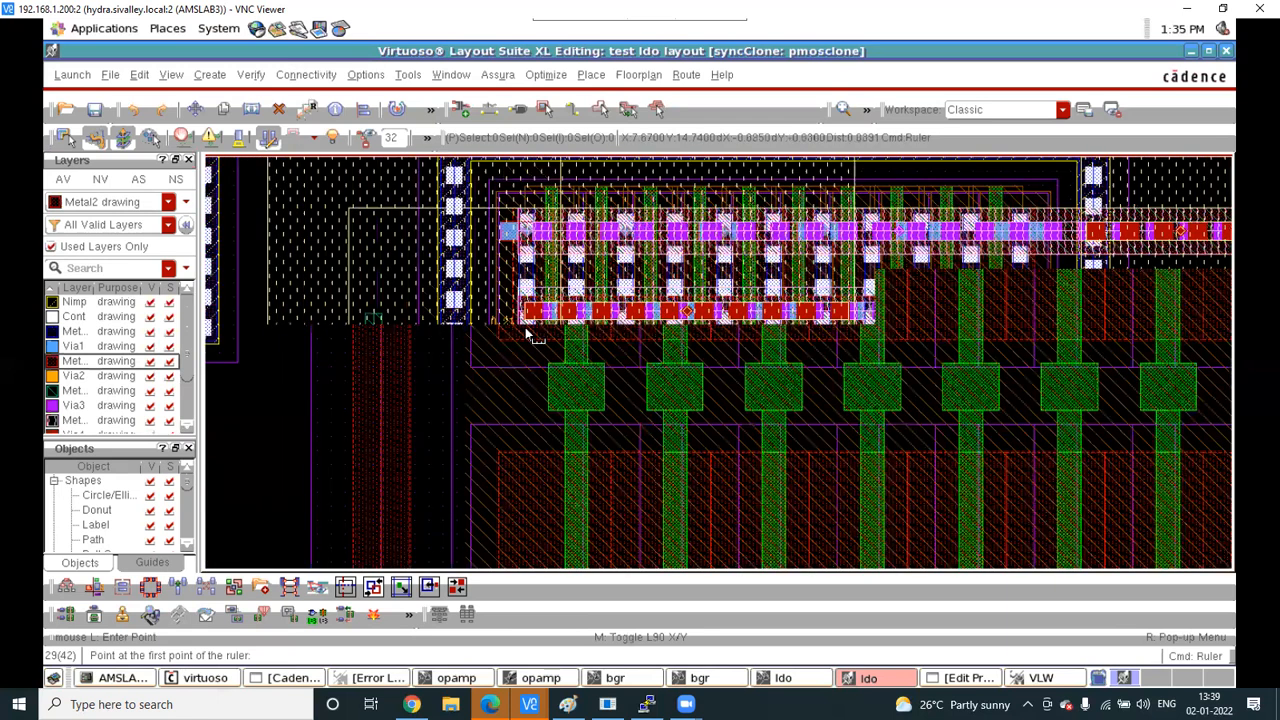
scroll(531, 335, "down", 2, "ctrl")
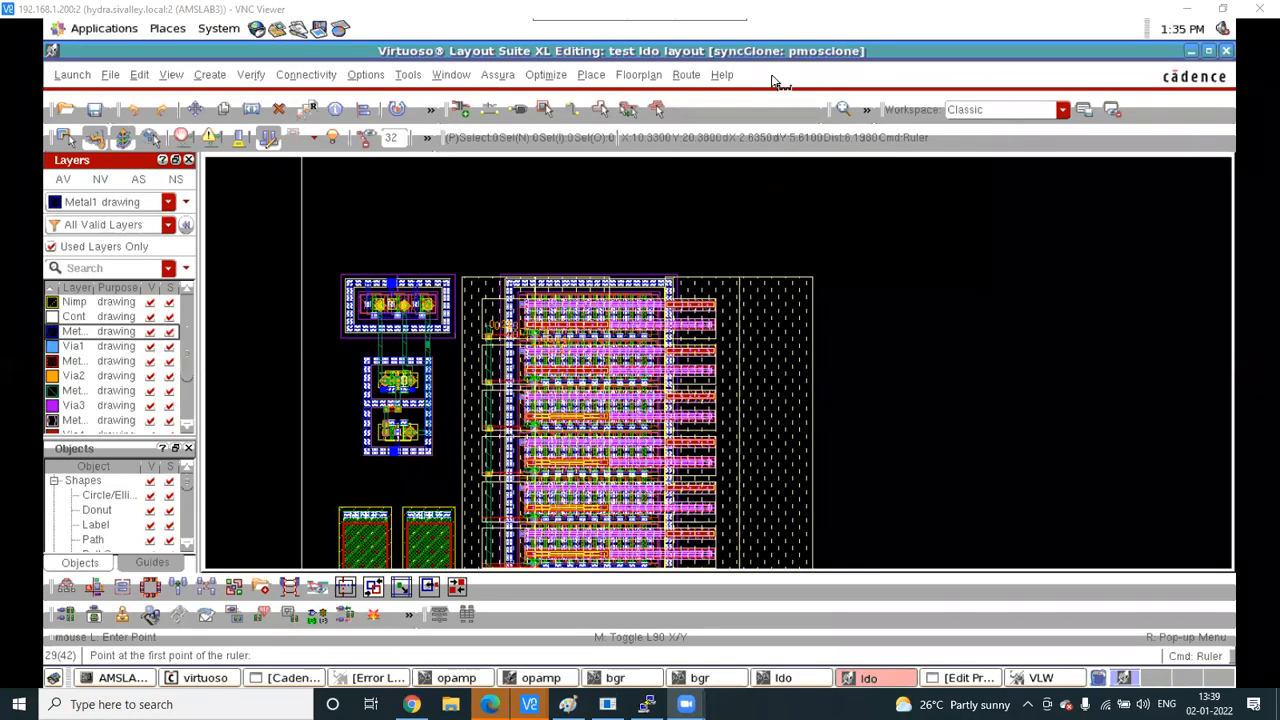
left_click(740, 281)
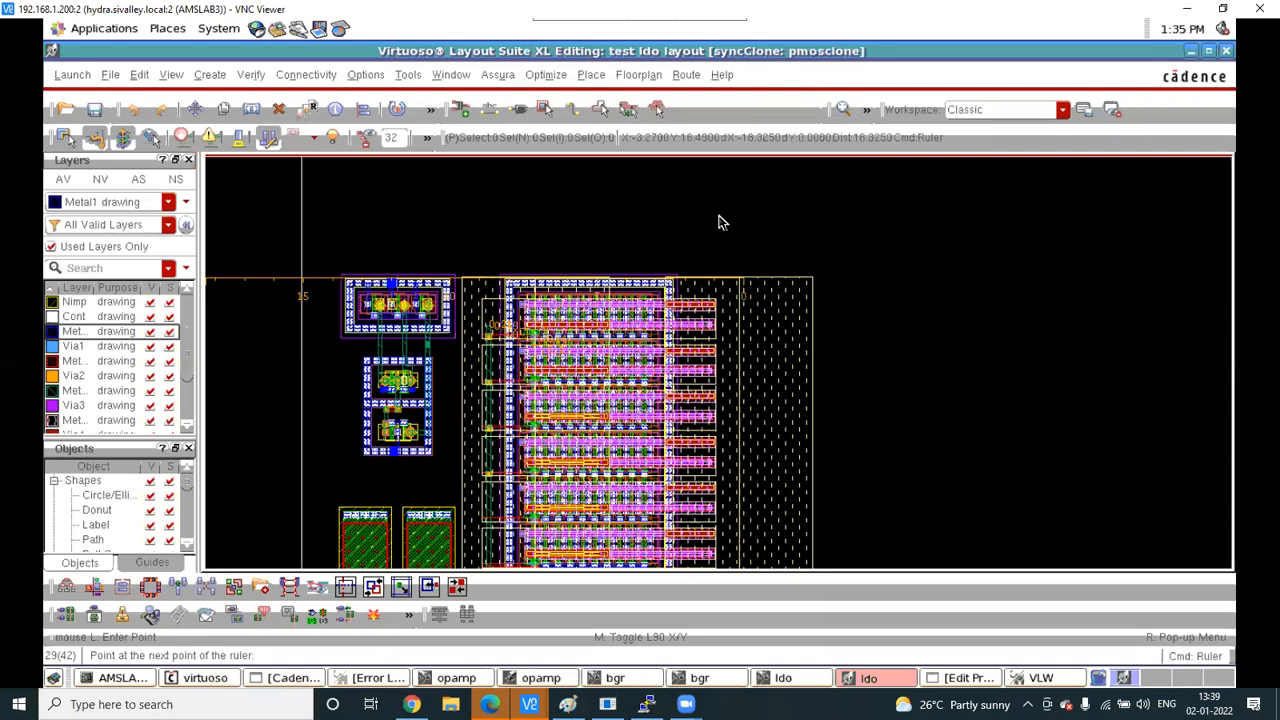
key("Escape")
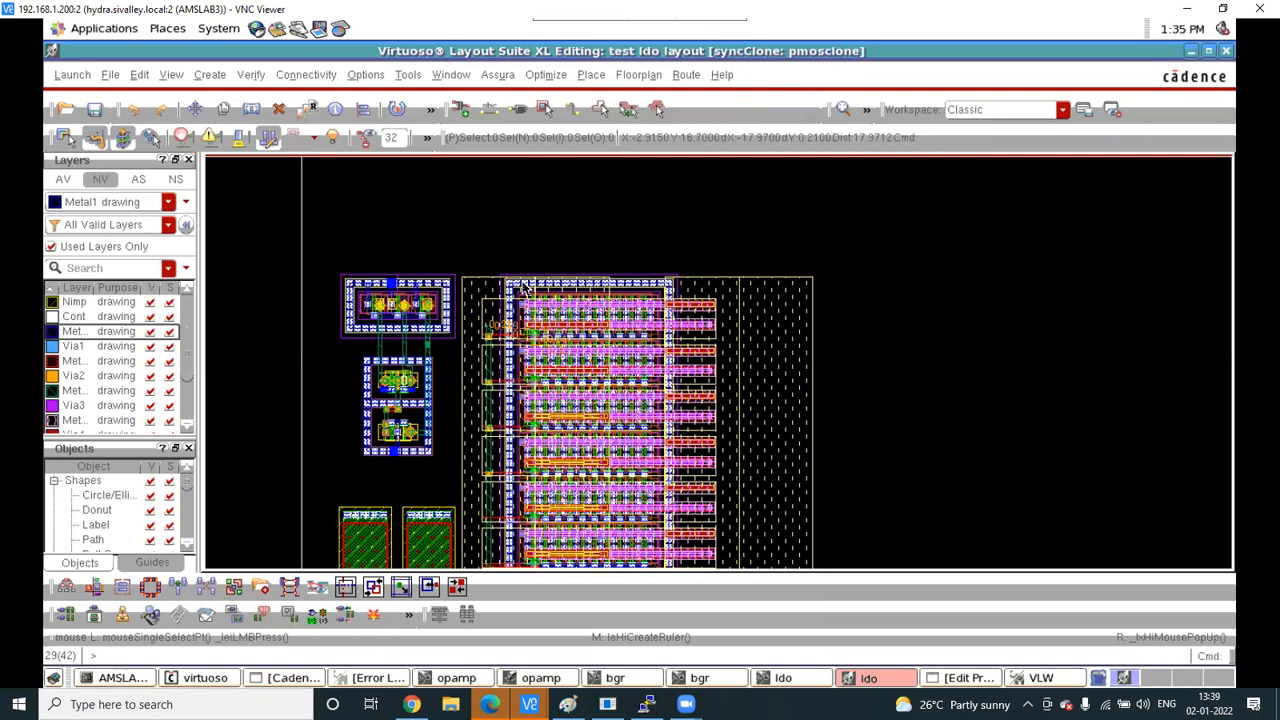
Examine the array's guard ring with Metal1 alone and with all layers shown, from the top rows to the bottom edge
scroll(524, 287, "up", 2, "ctrl")
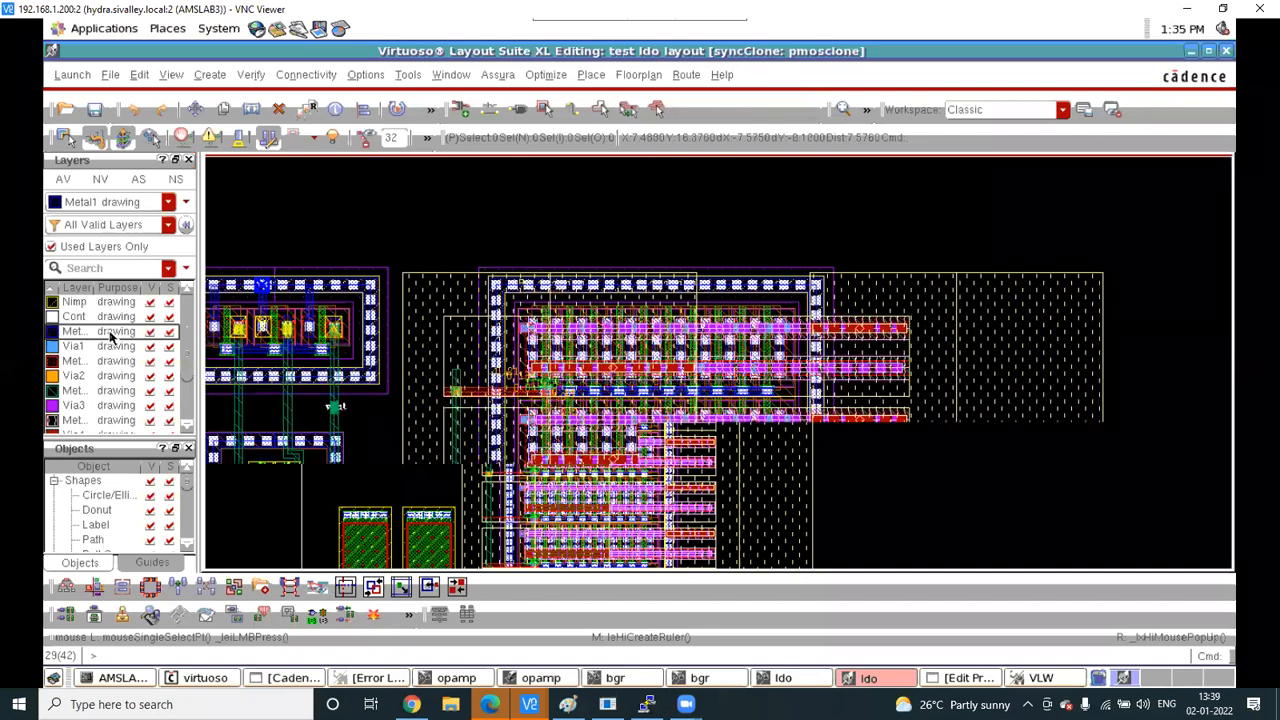
left_click(540, 317)
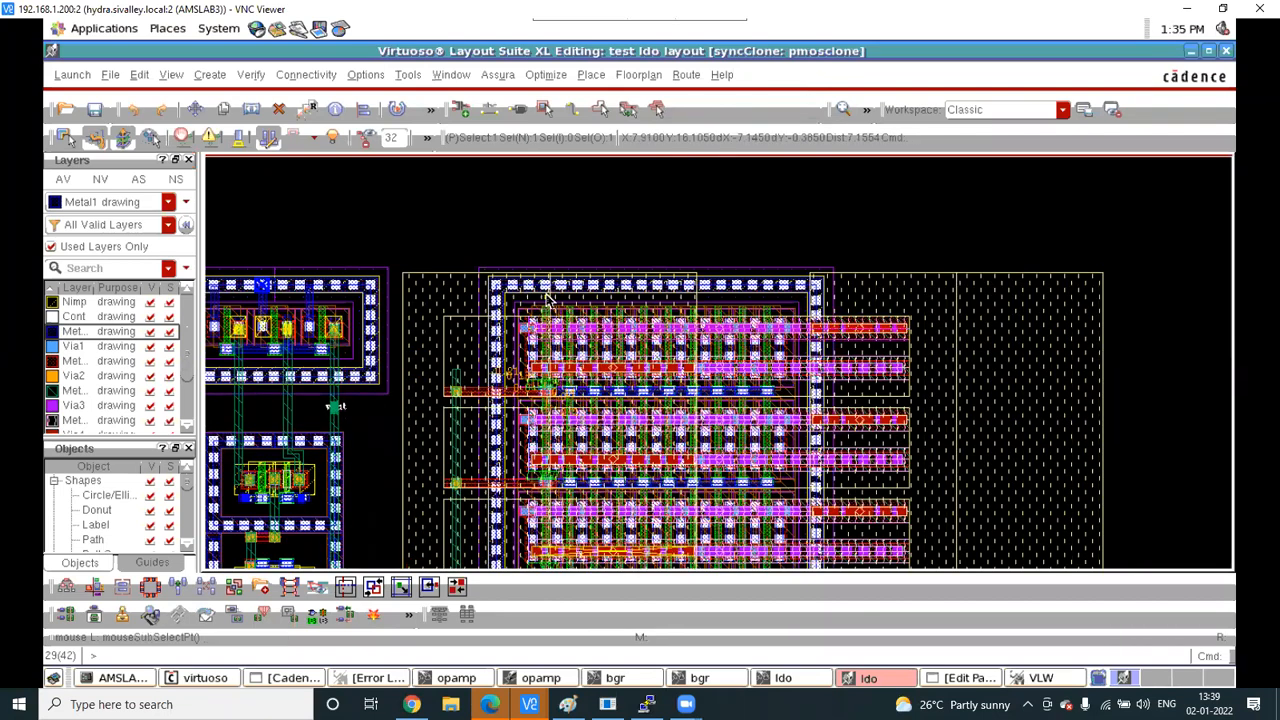
left_click(531, 233)
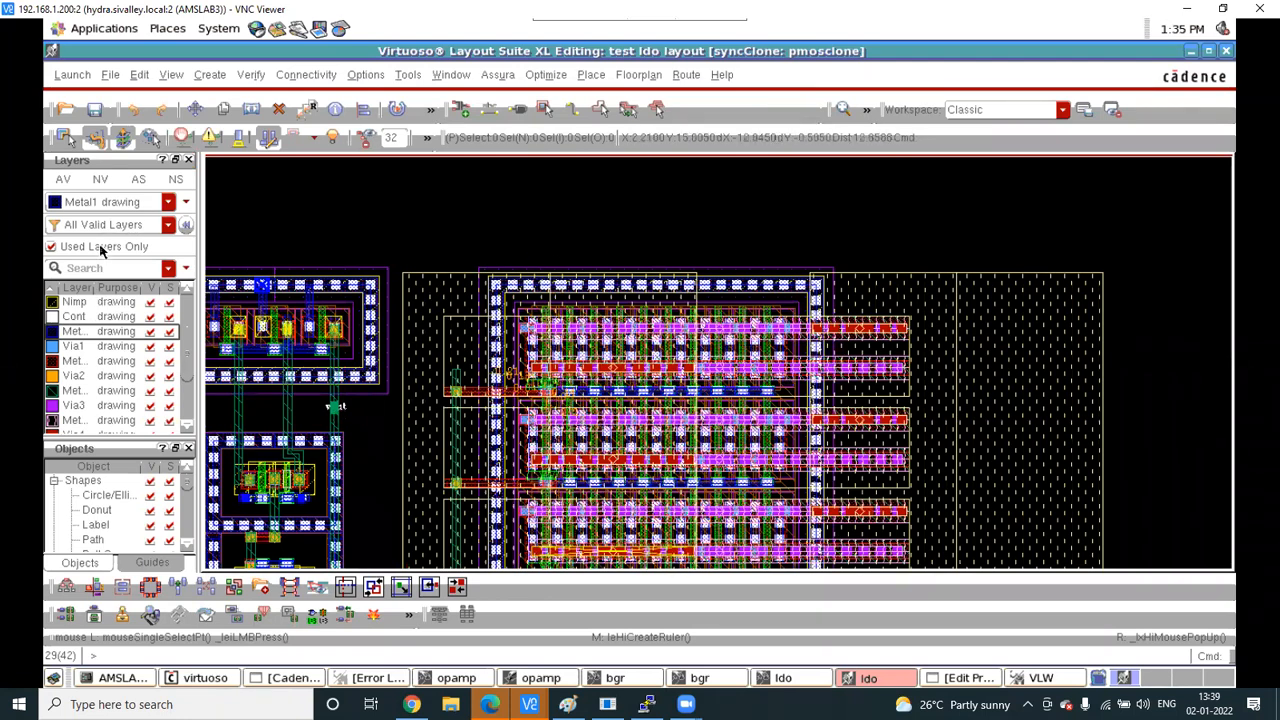
left_click(100, 179)
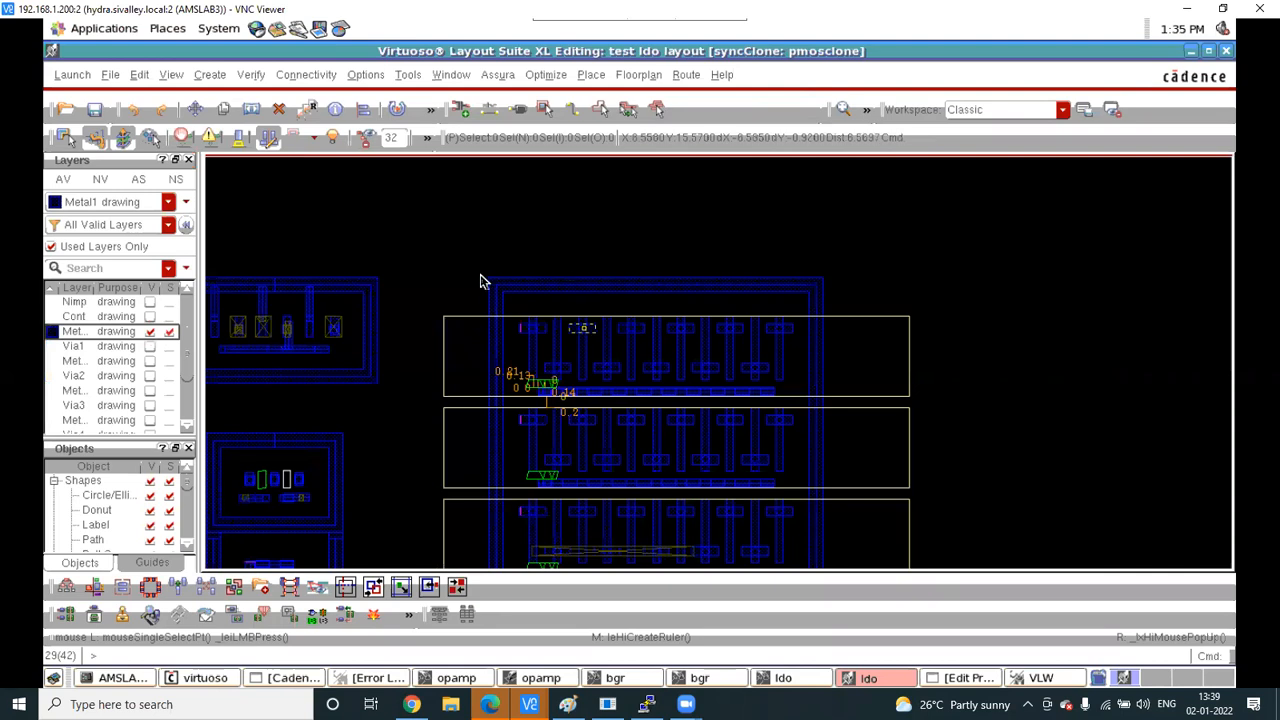
left_click(63, 179)
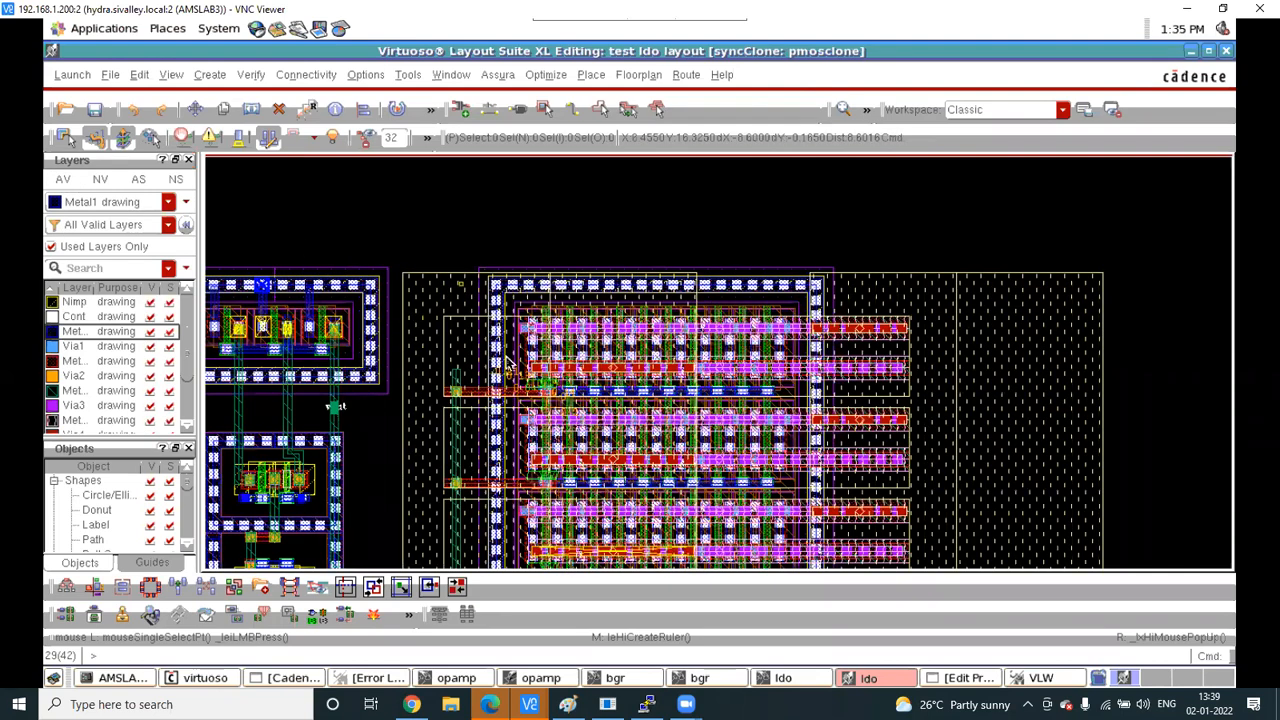
scroll(620, 251, "down", 5)
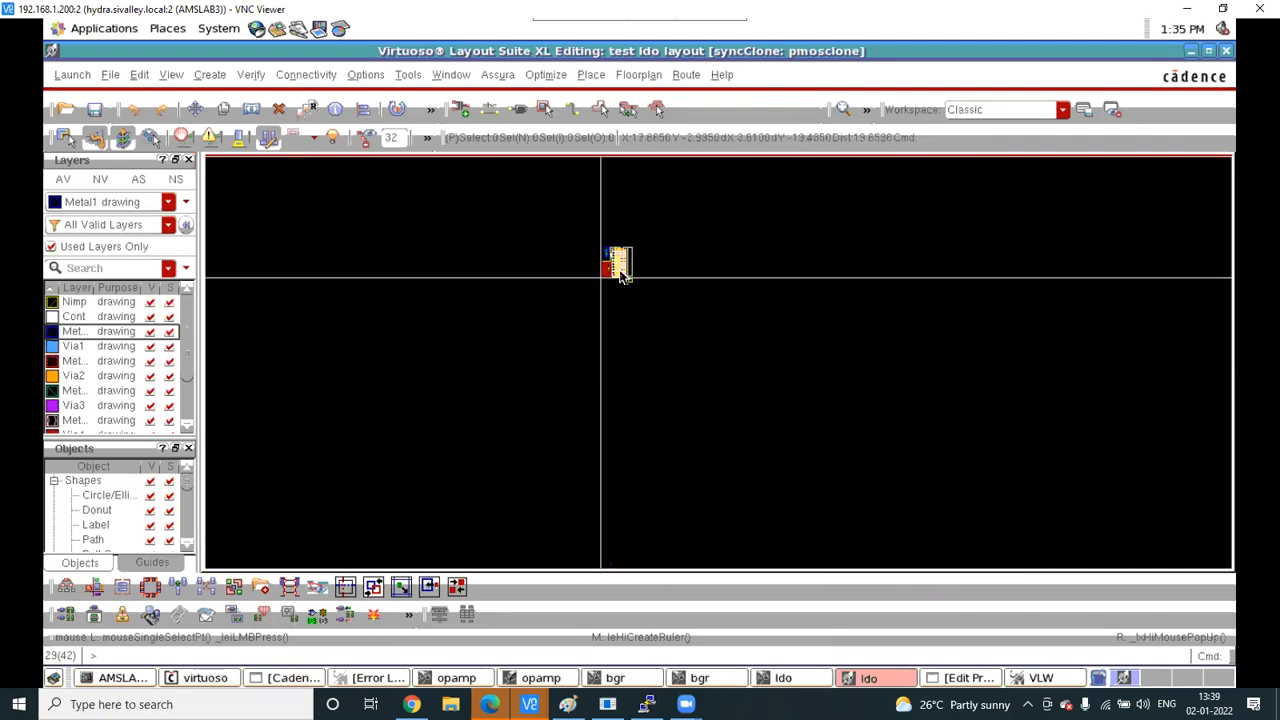
scroll(617, 267, "up", 5)
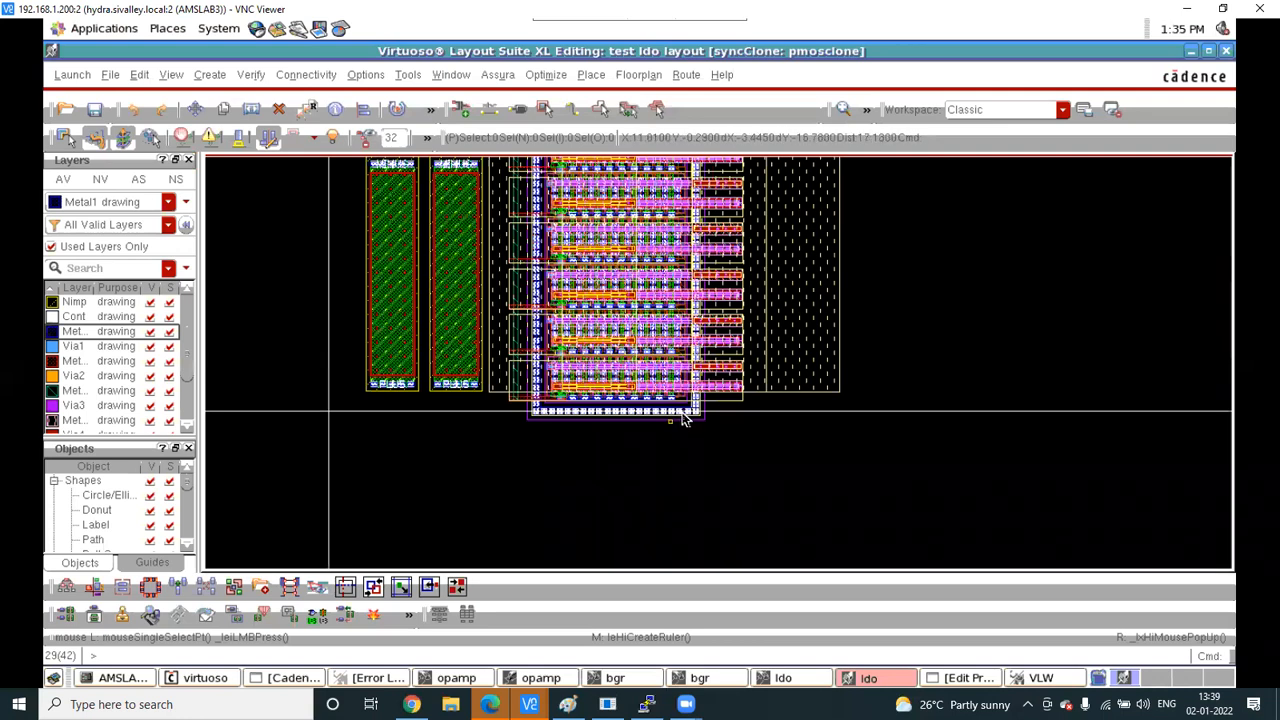
Return from editing the pmosclone clone to the top-level layout and try to delete the guard ring around the transistor array
key("b")
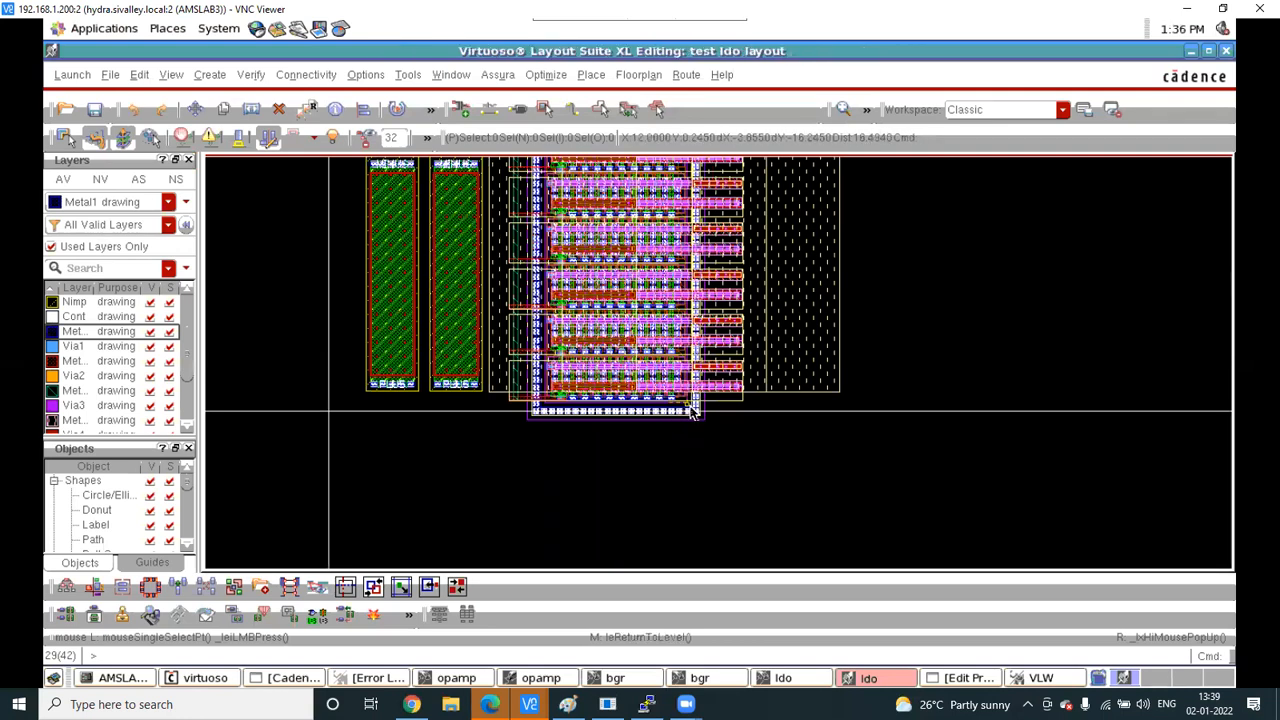
left_click(686, 403)
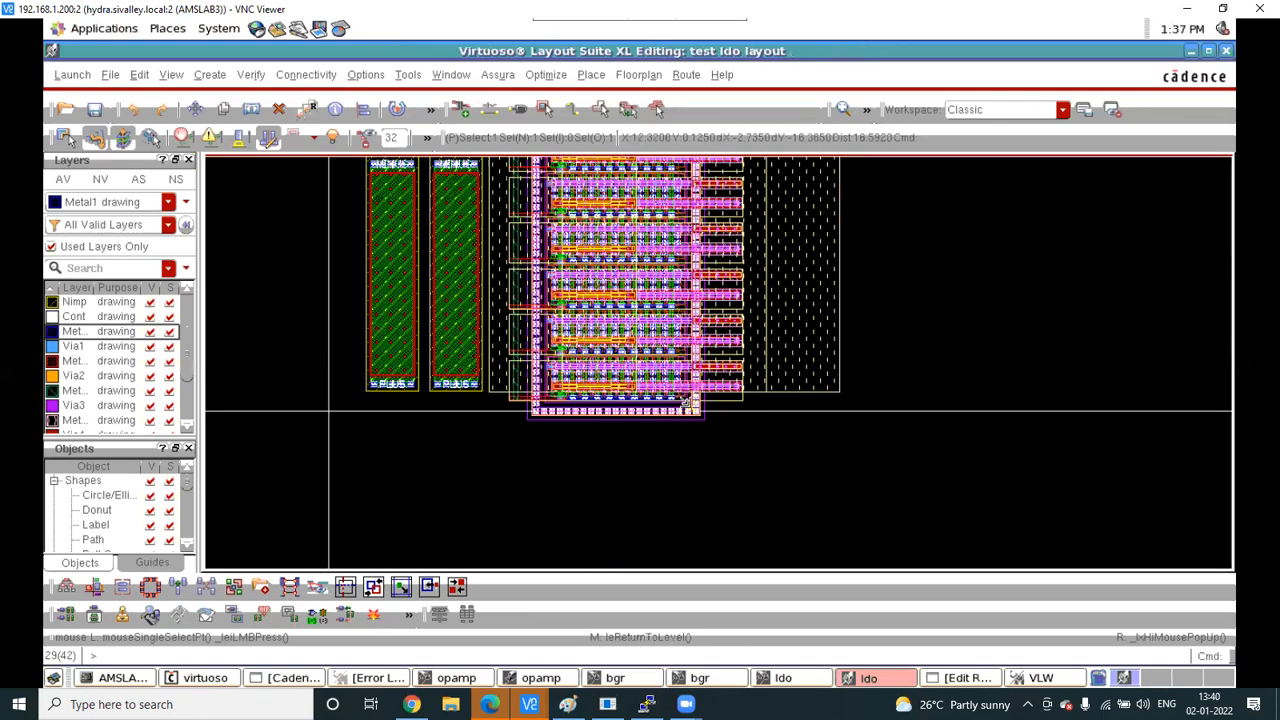
key("Delete")
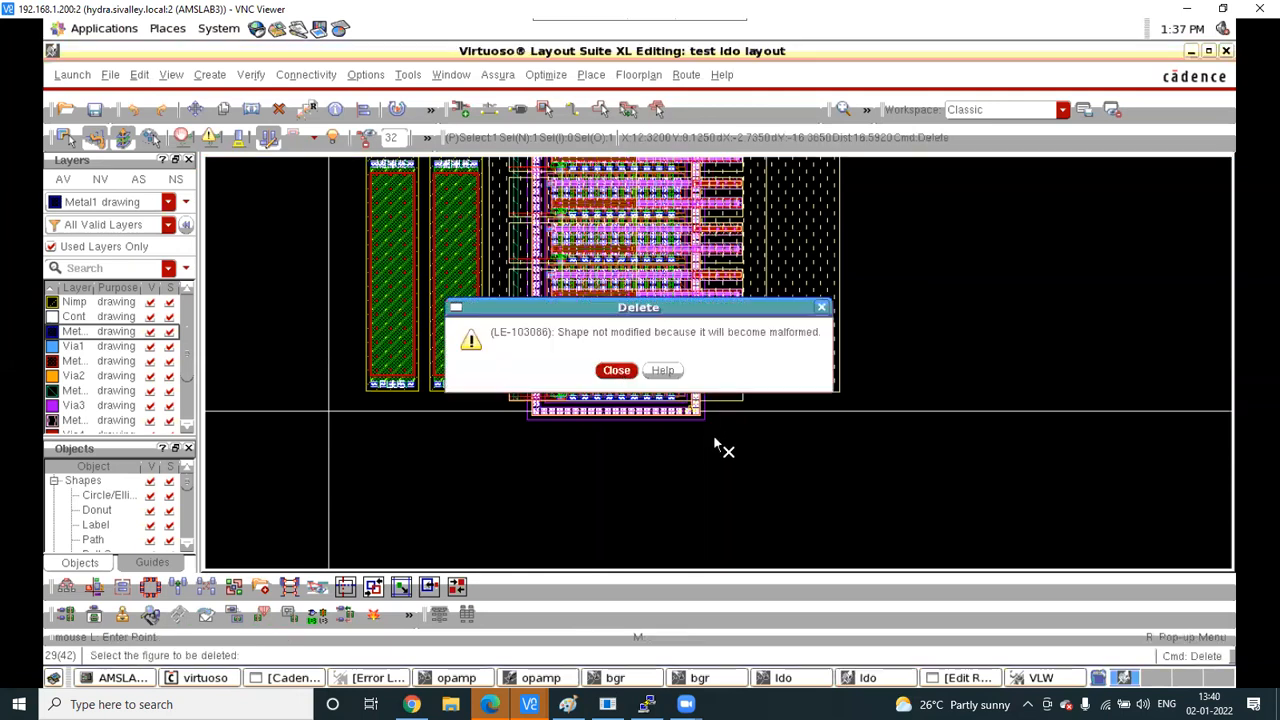
left_click(614, 370)
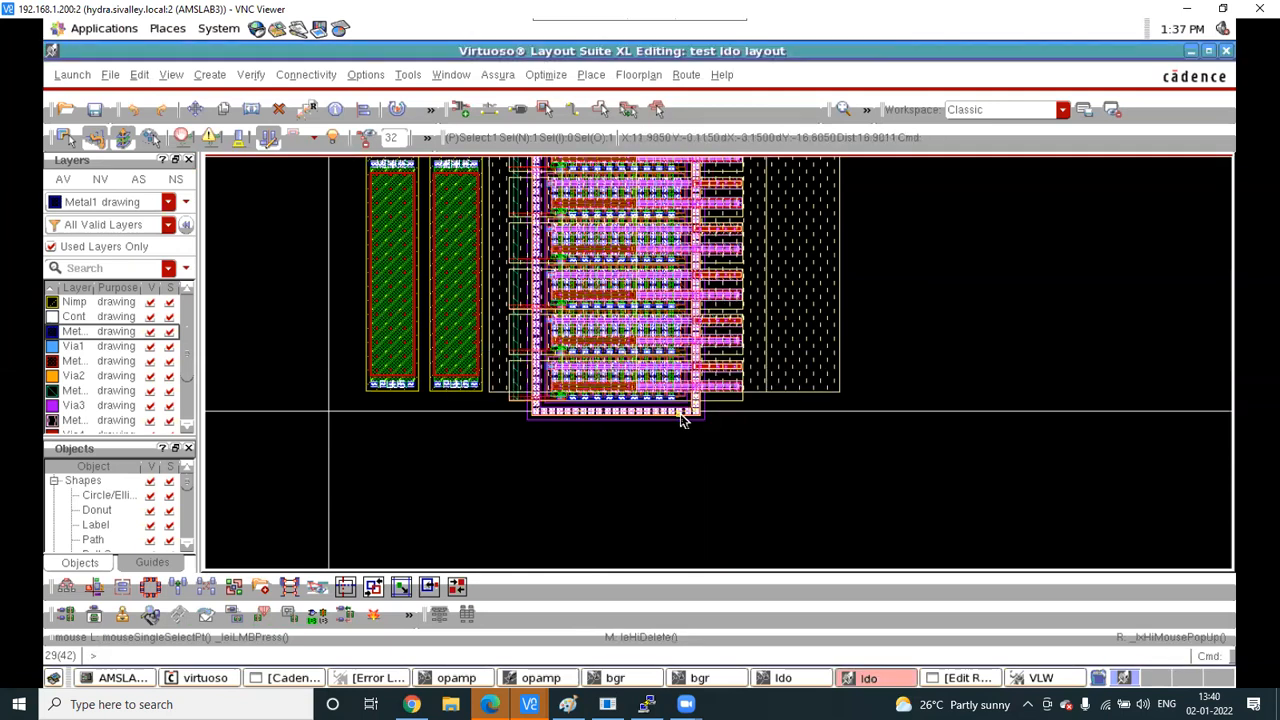
key("Delete")
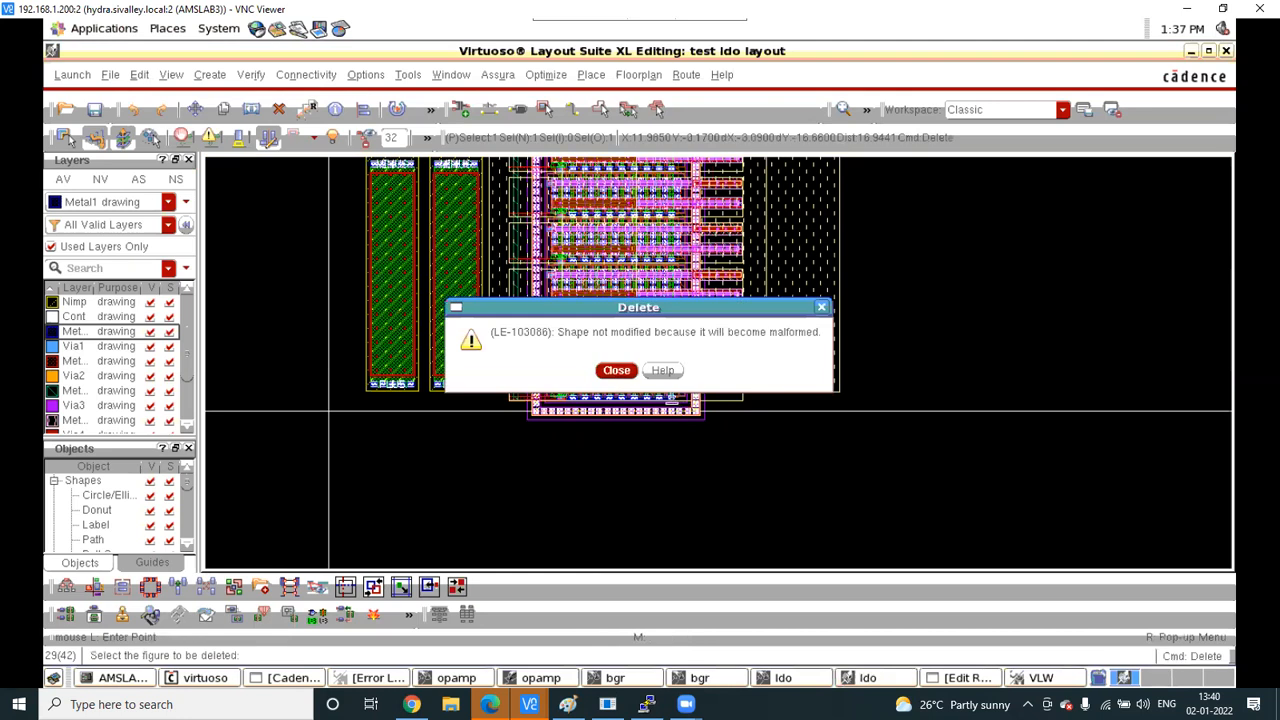
left_click(617, 378)
scroll(646, 402, "down", 2)
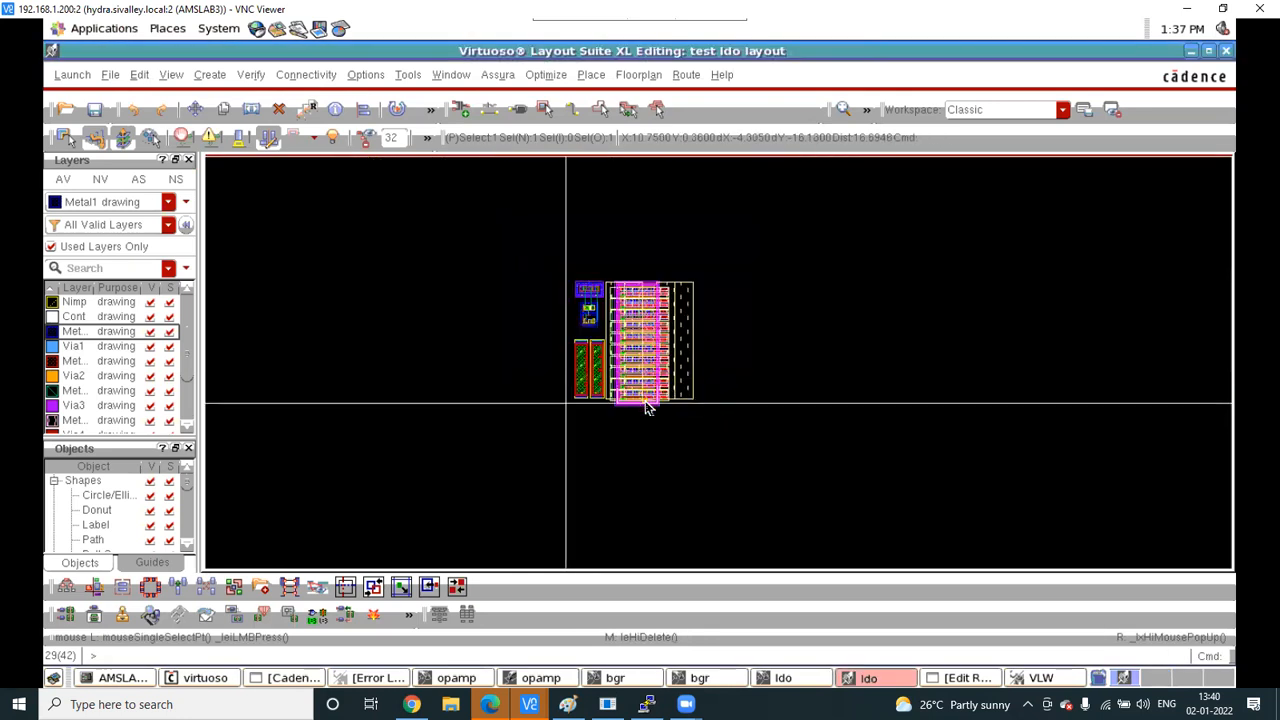
scroll(654, 277, "up", 2)
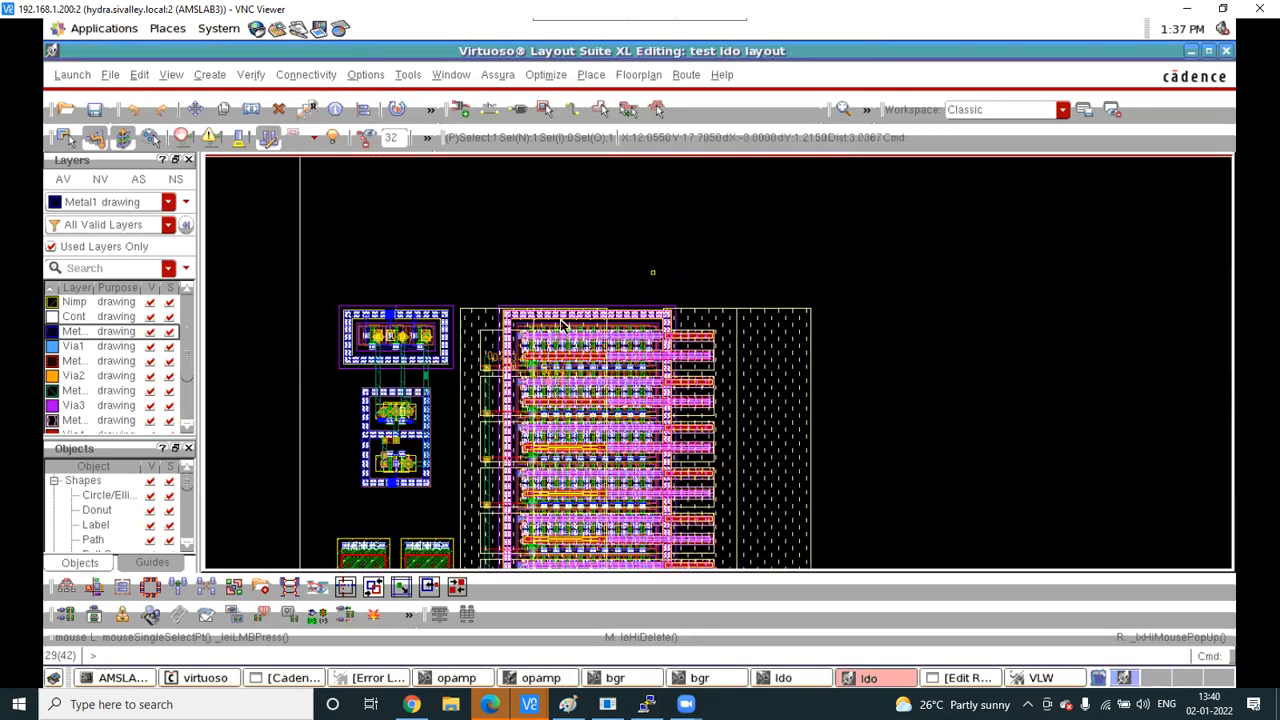
scroll(513, 368, "up", 3)
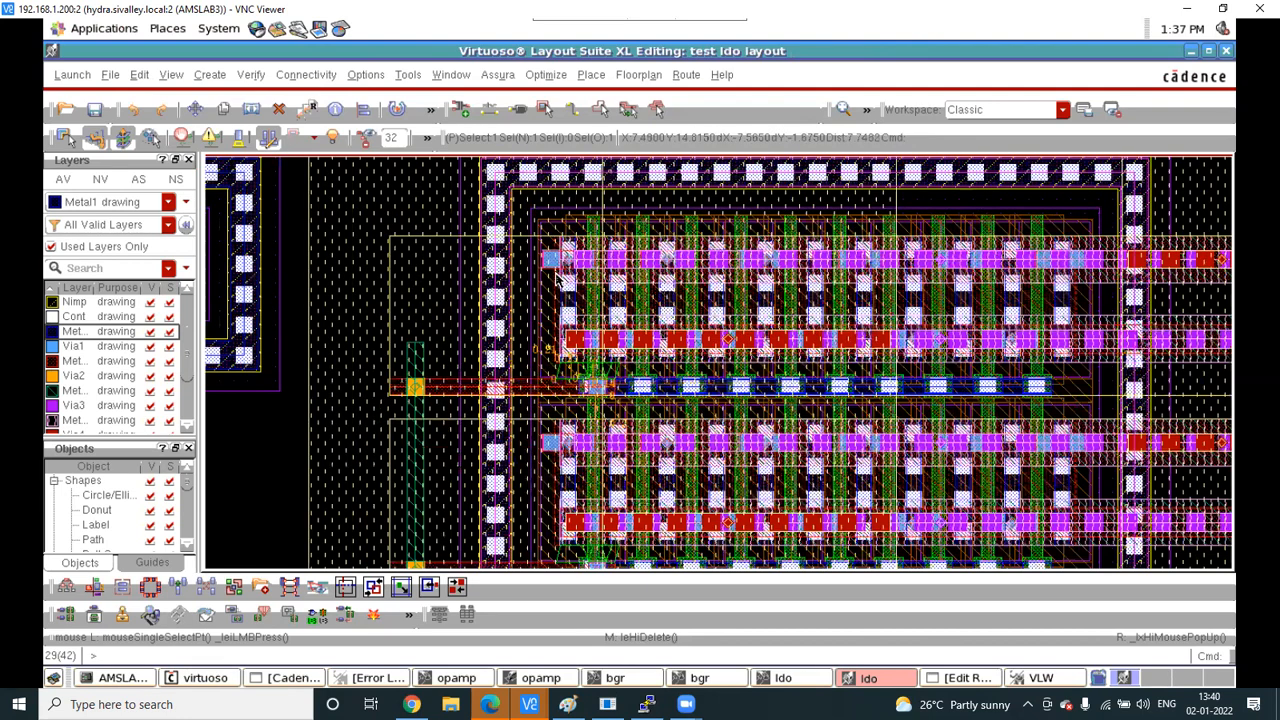
scroll(571, 447, "down", 4)
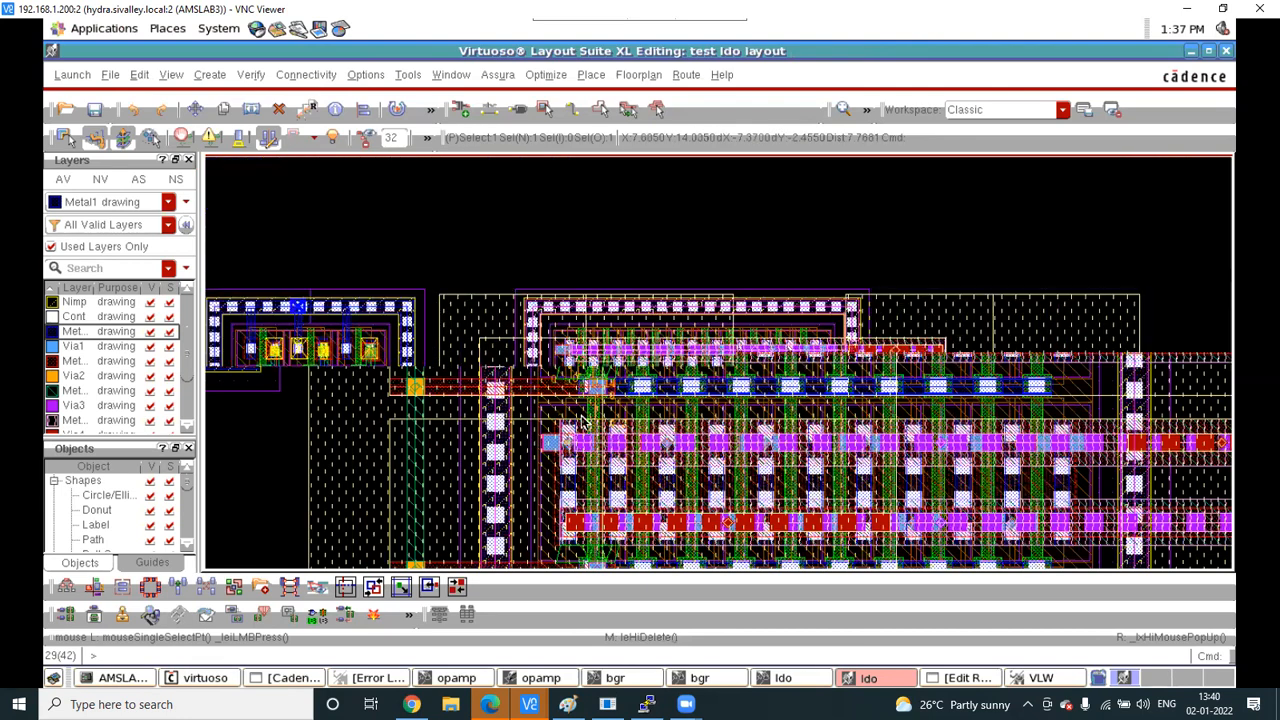
key("s")
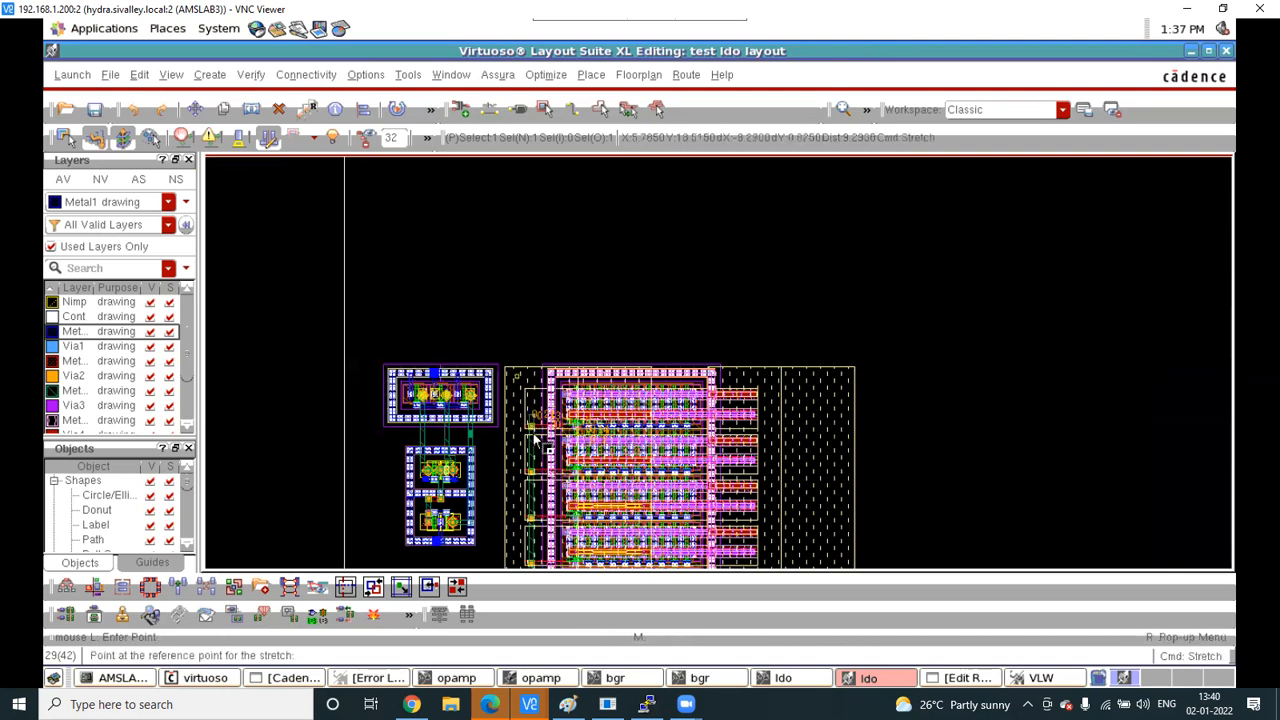
scroll(537, 436, "up", 2)
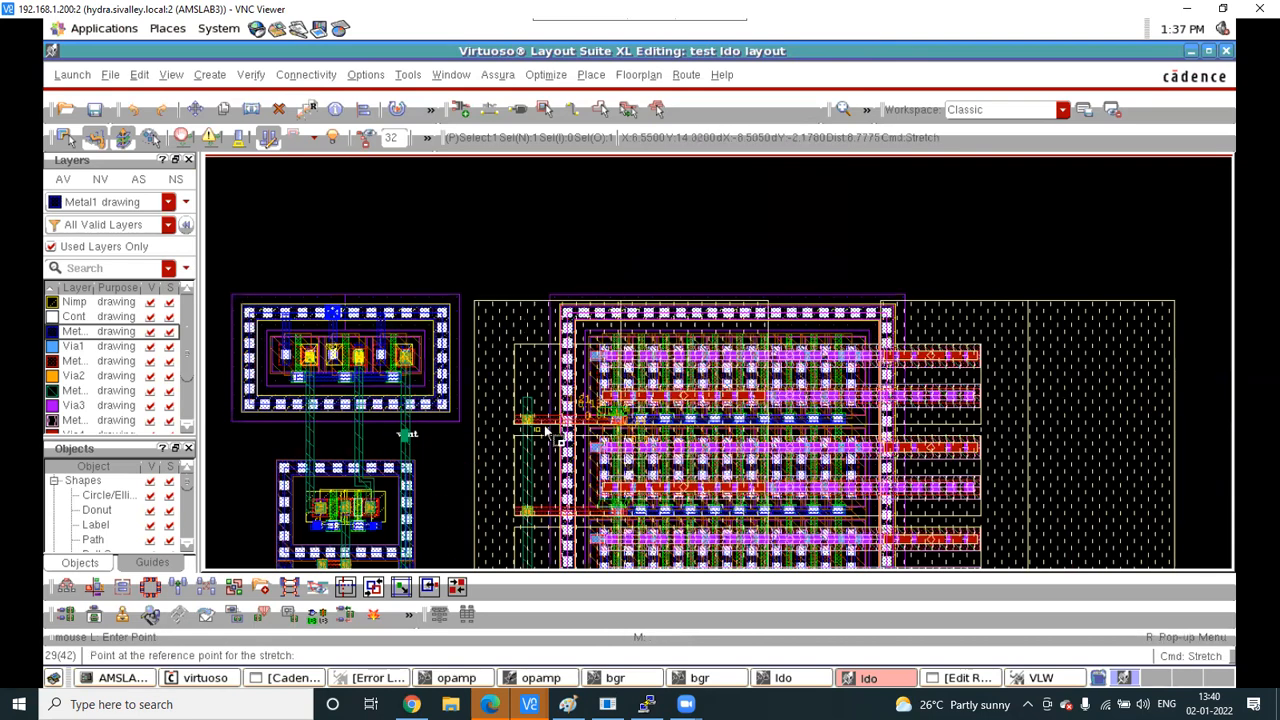
key("Escape")
scroll(588, 417, "up", 5)
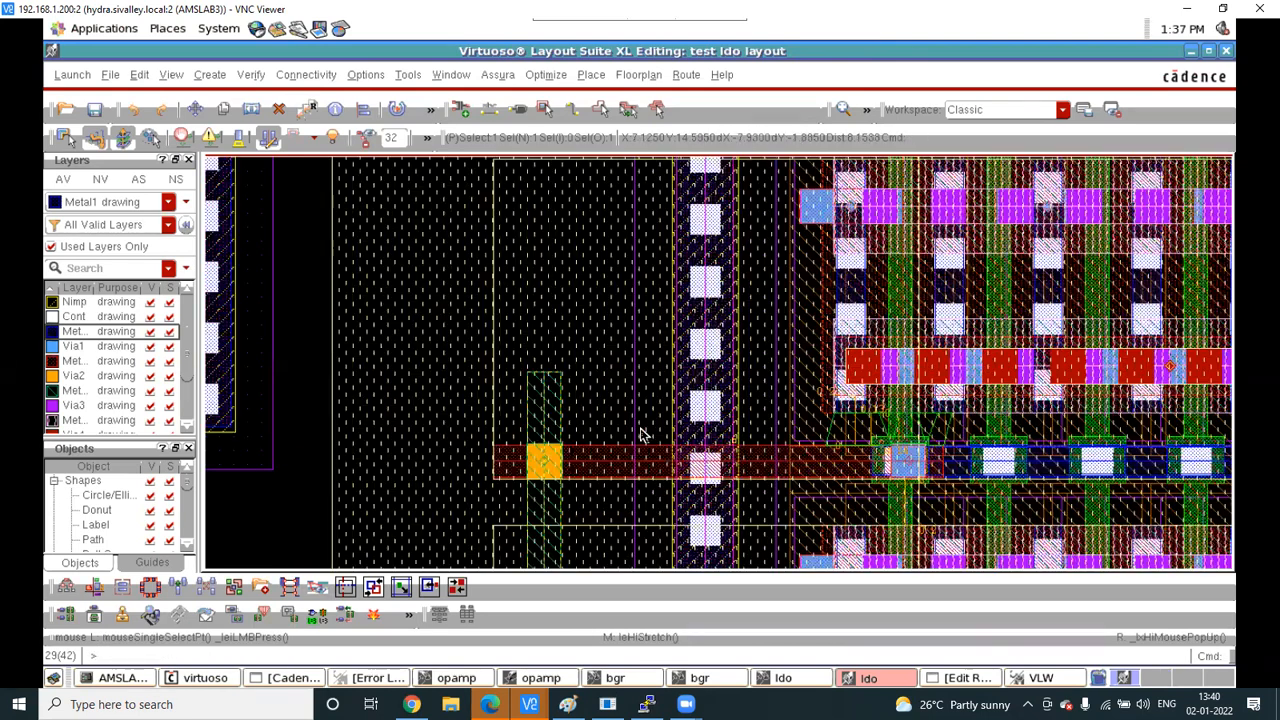
scroll(777, 453, "down", 2)
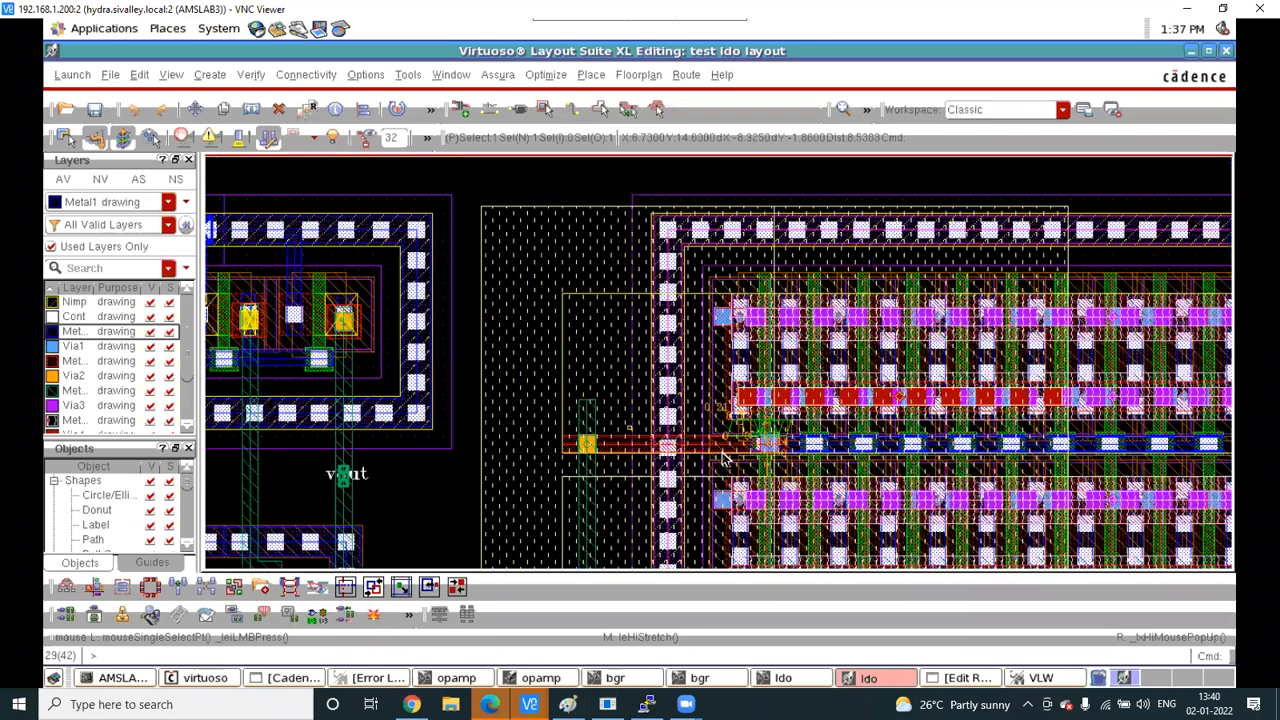
Stretch the guard ring's top side upward so it sits above the first transistor row
left_click_drag(593, 175, 691, 267)
key("s")
left_click(670, 264)
left_click(621, 257)
scroll(621, 246, "down", 2)
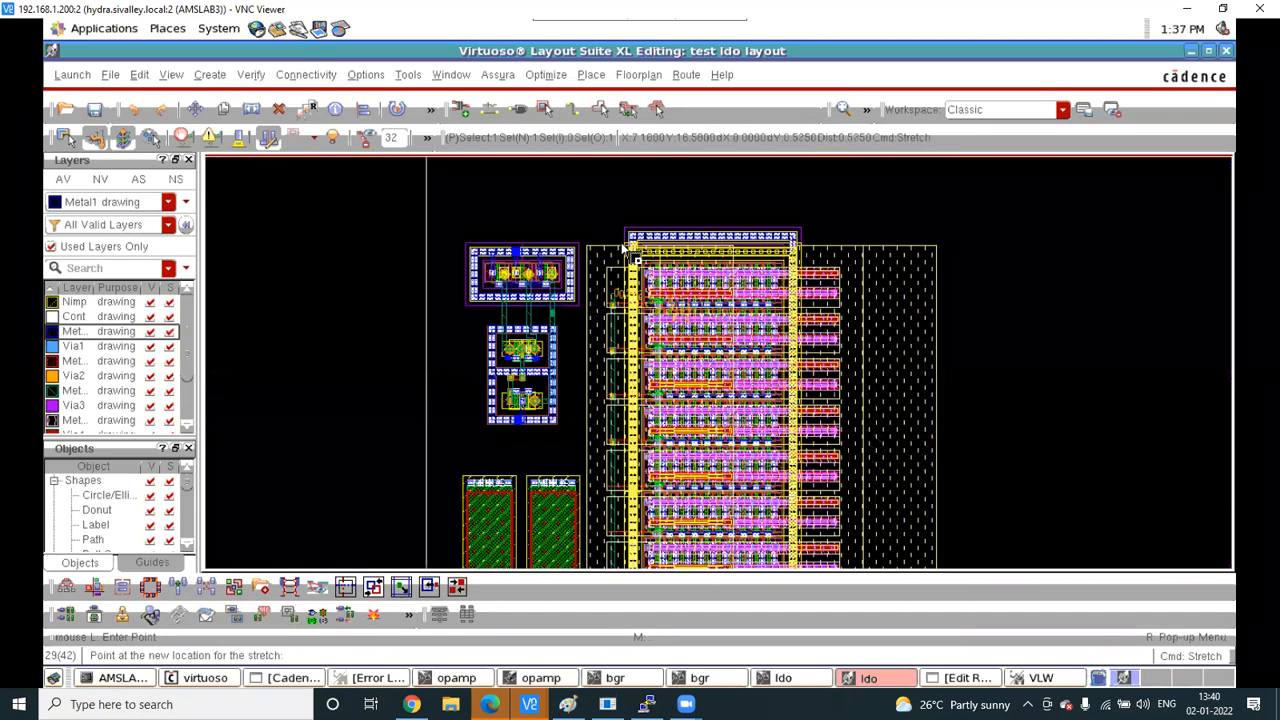
left_click(673, 222)
Try to delete the top side of the stretched guard ring, and undo the stretch
key("Delete")
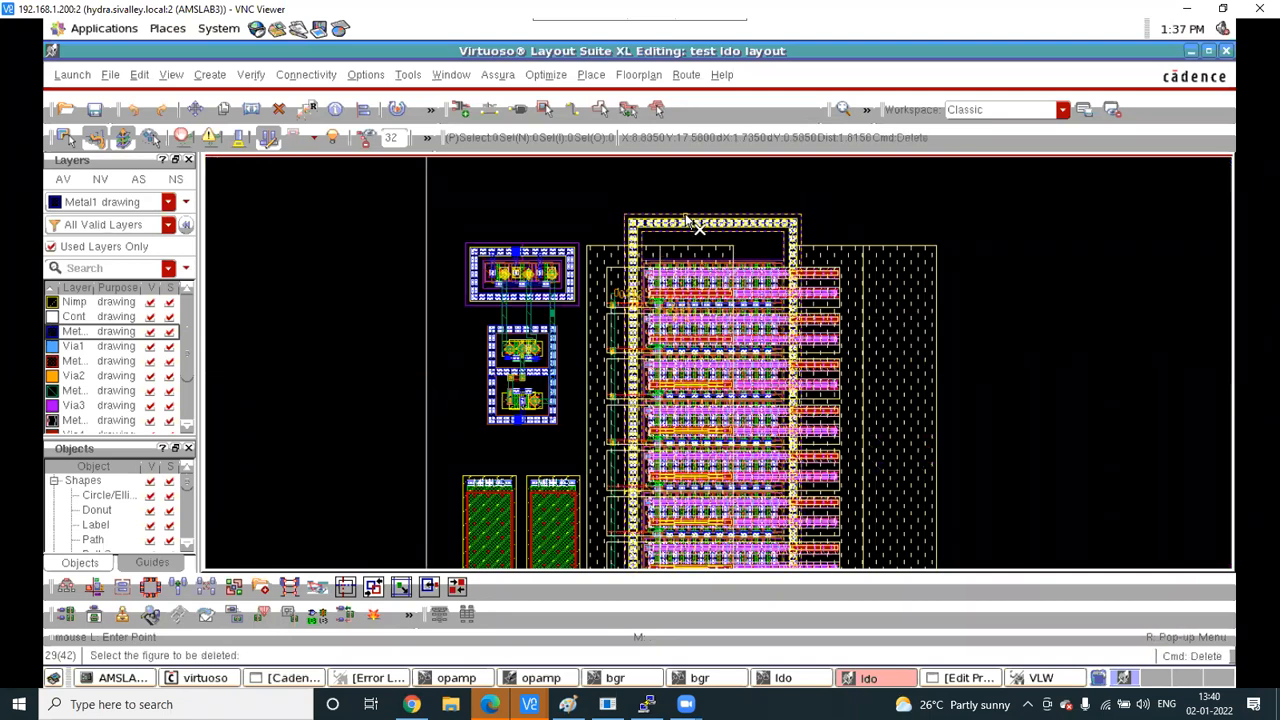
left_click(716, 226)
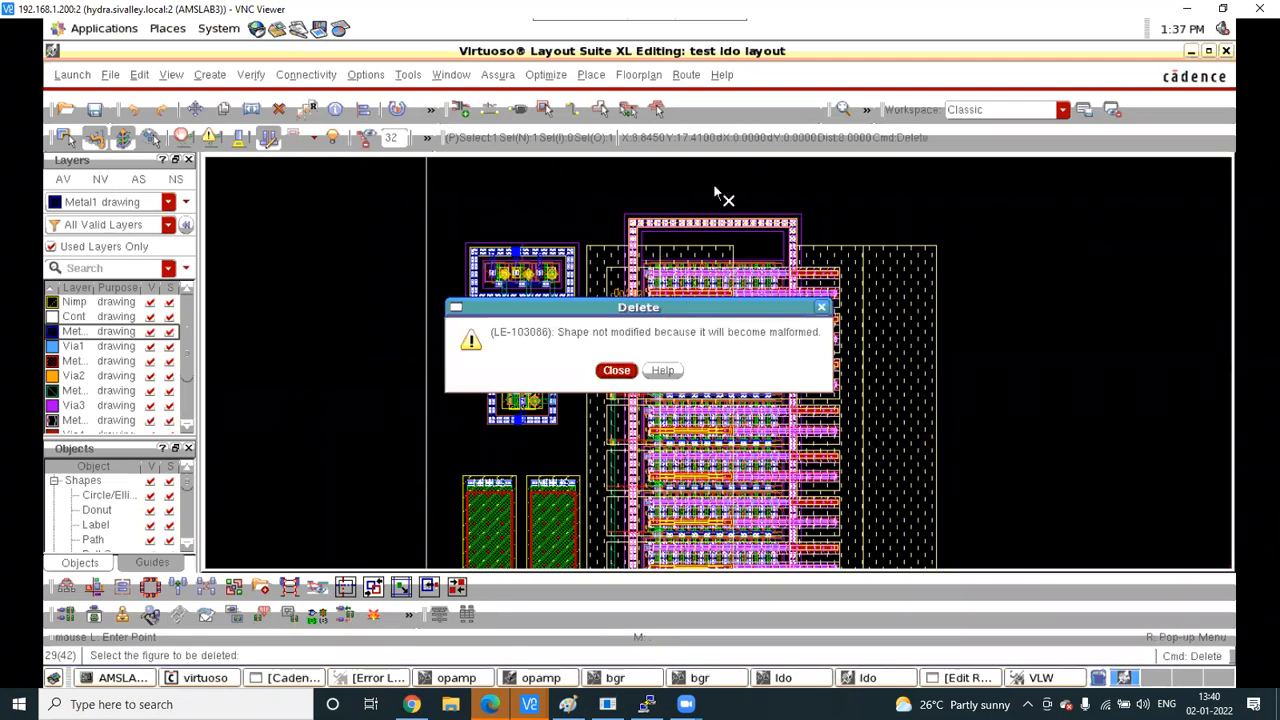
key("Escape")
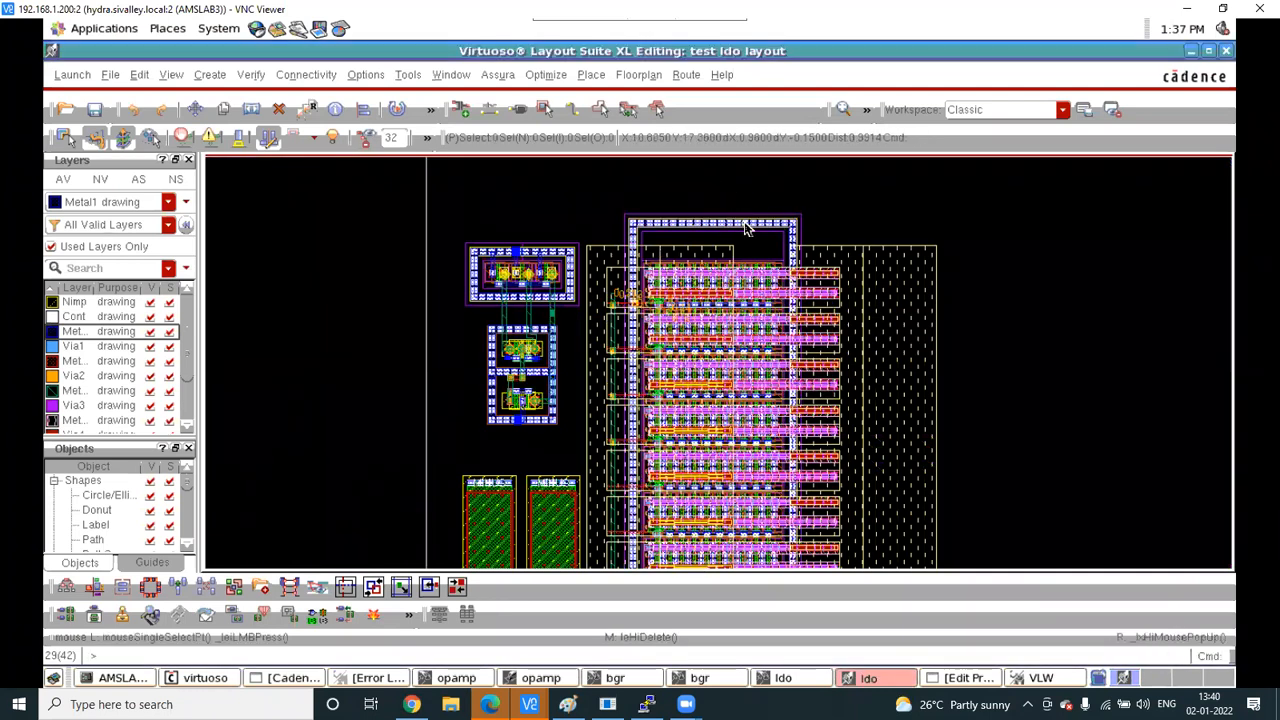
left_click(743, 227)
key("Delete")
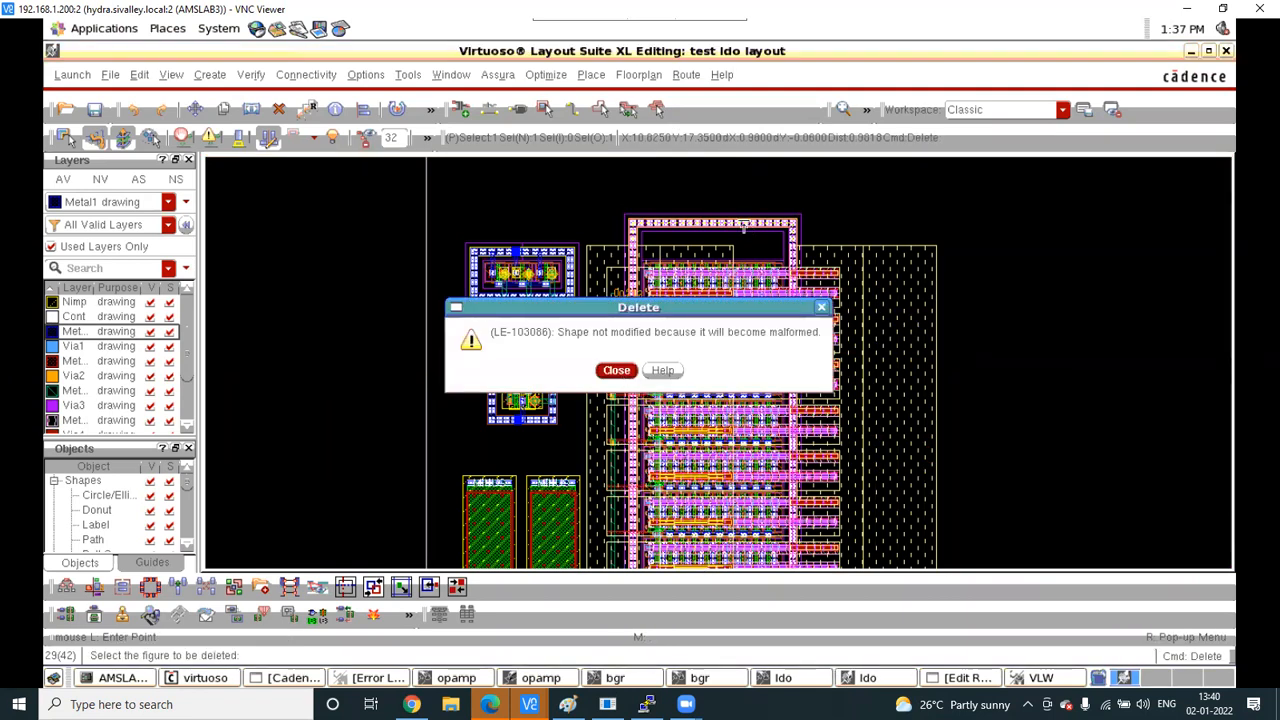
left_click(617, 371)
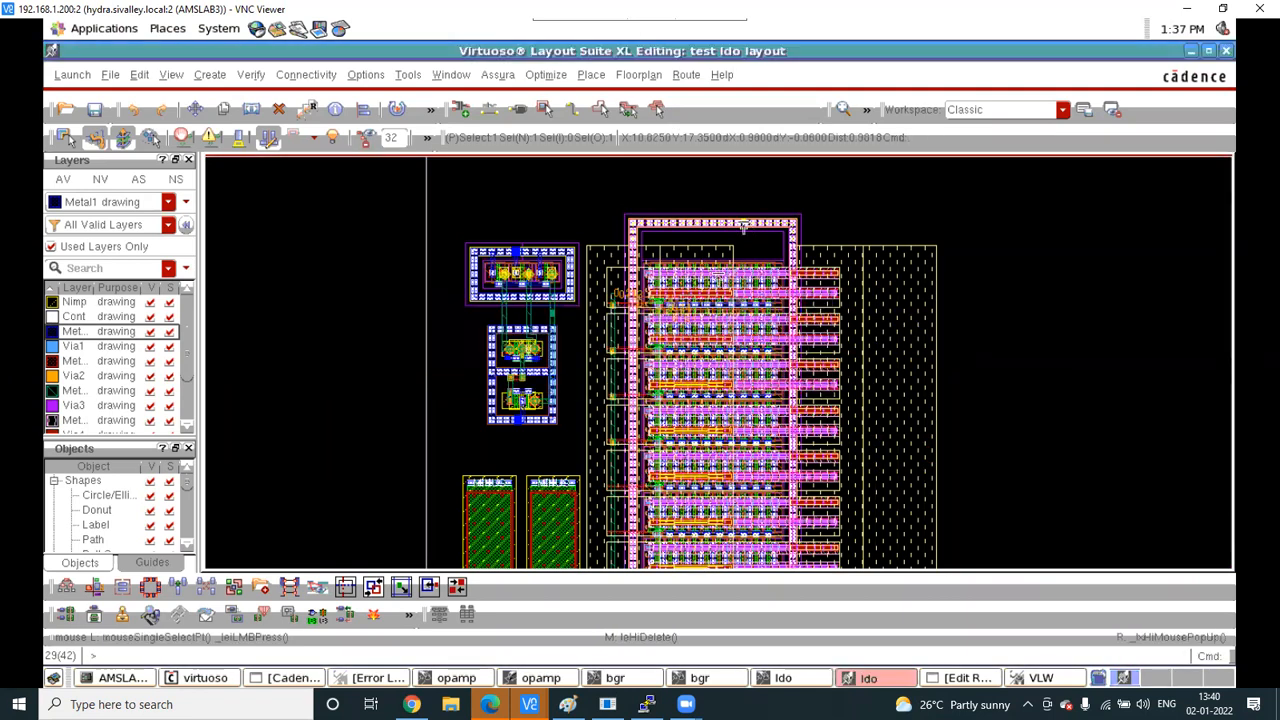
key("u")
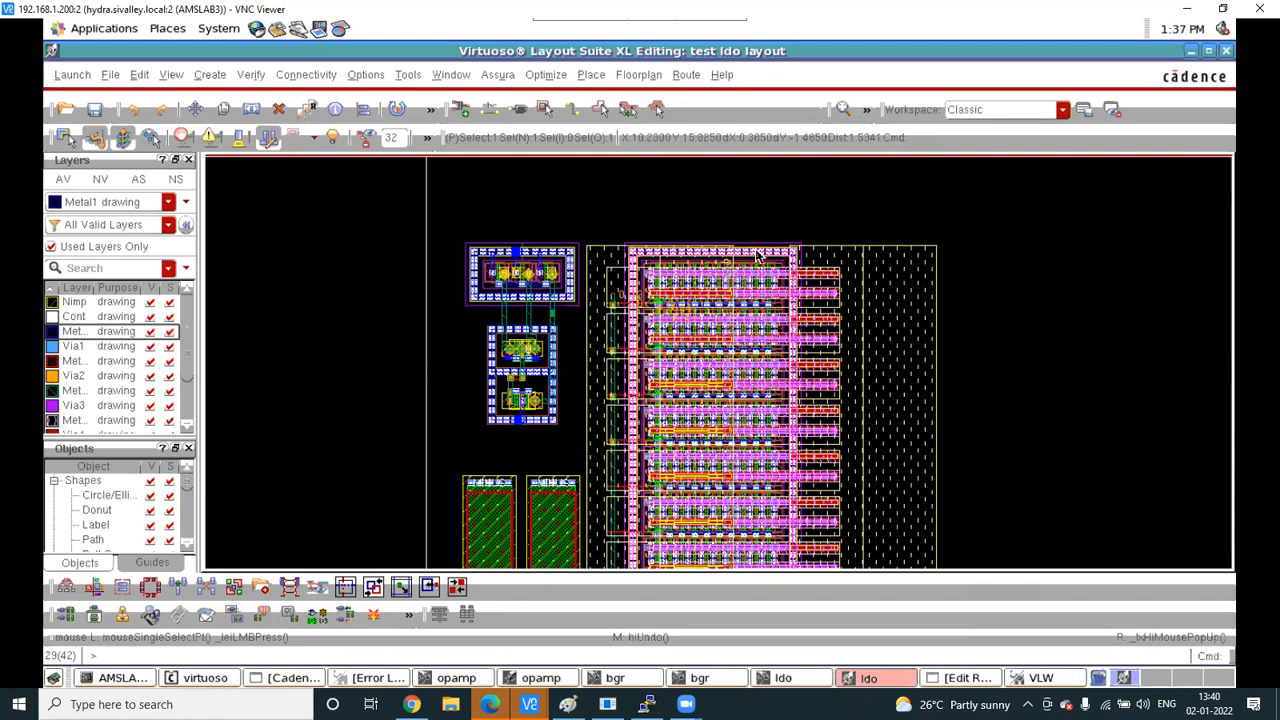
Move the guard ring into the empty area beside the transistor array and delete it there
key("m")
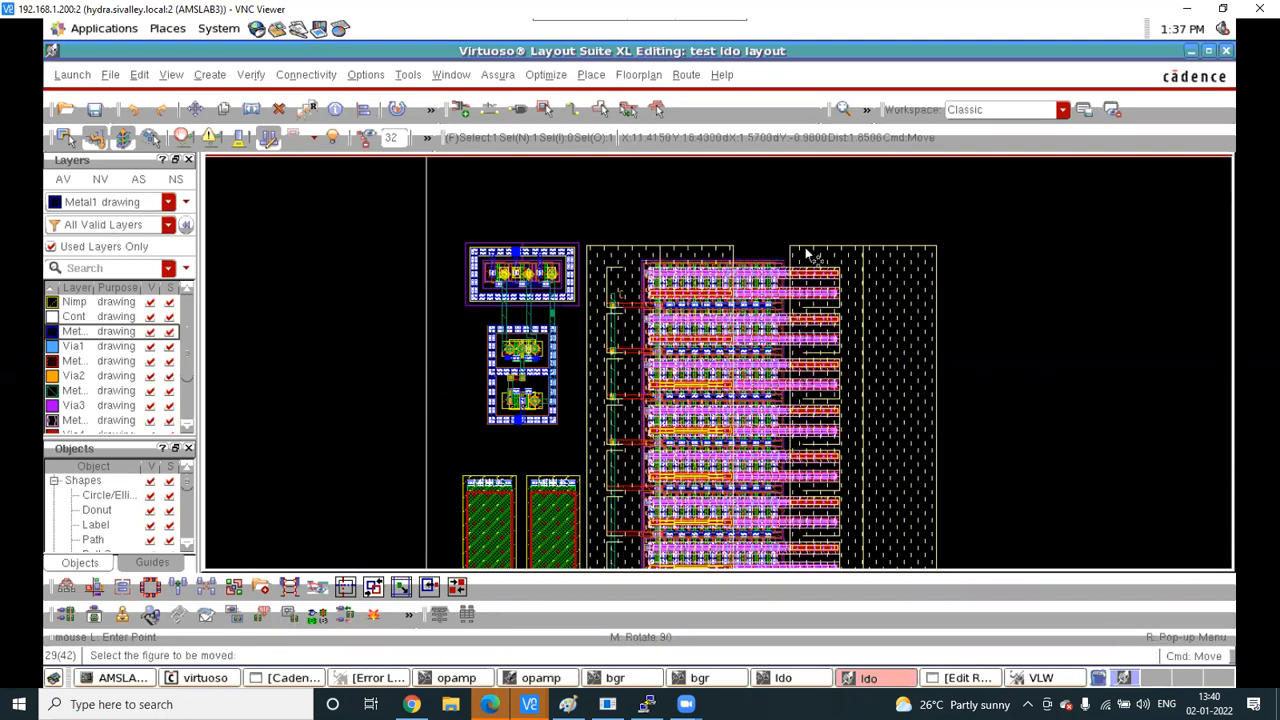
left_click(796, 251)
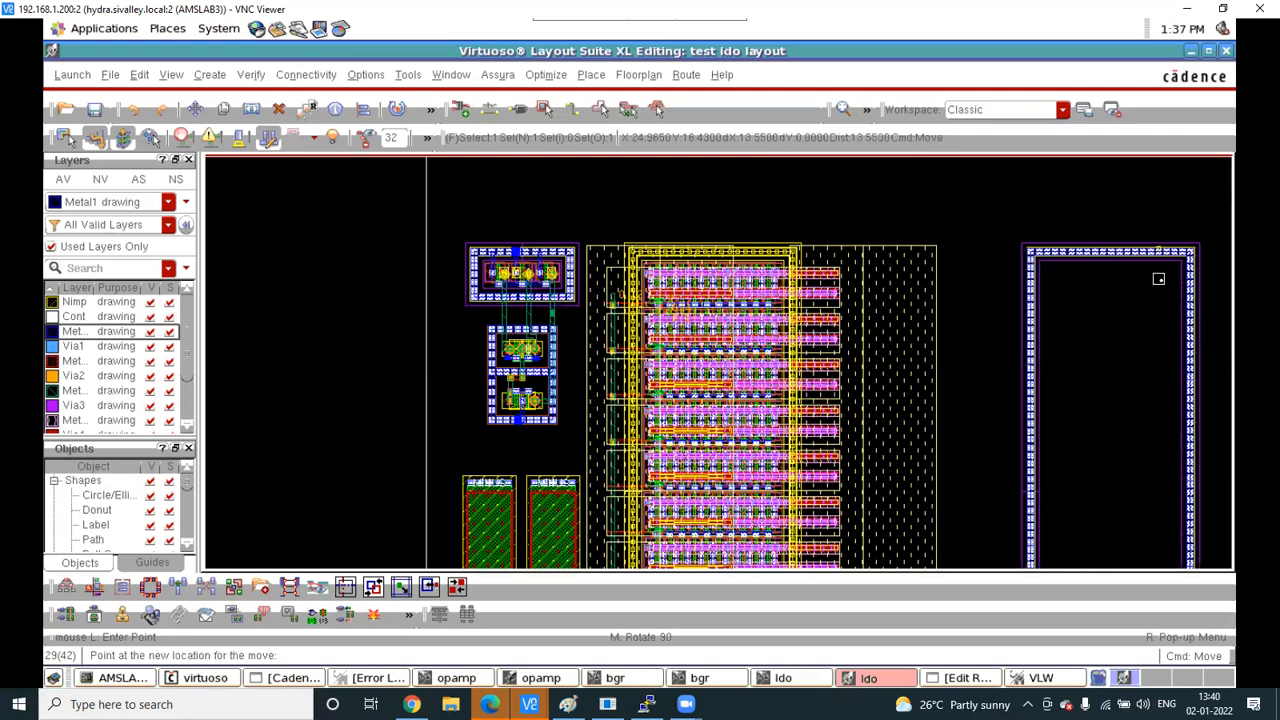
left_click(1158, 284)
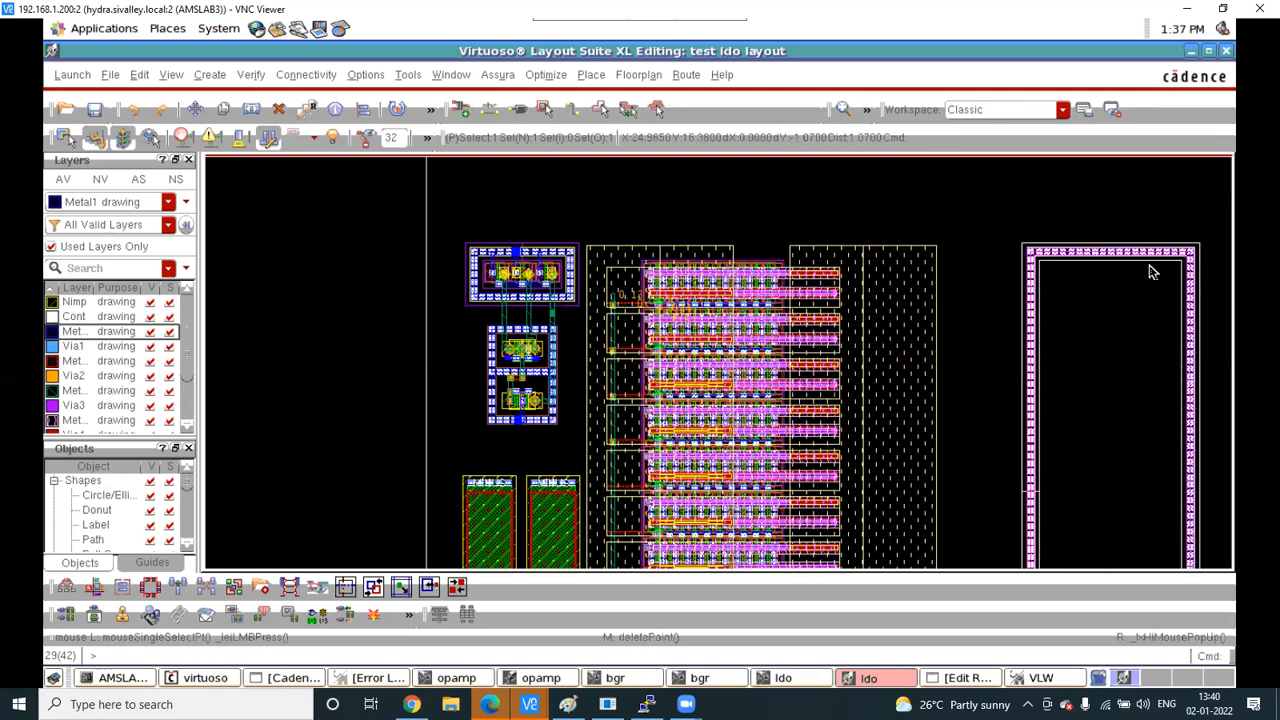
key("Delete")
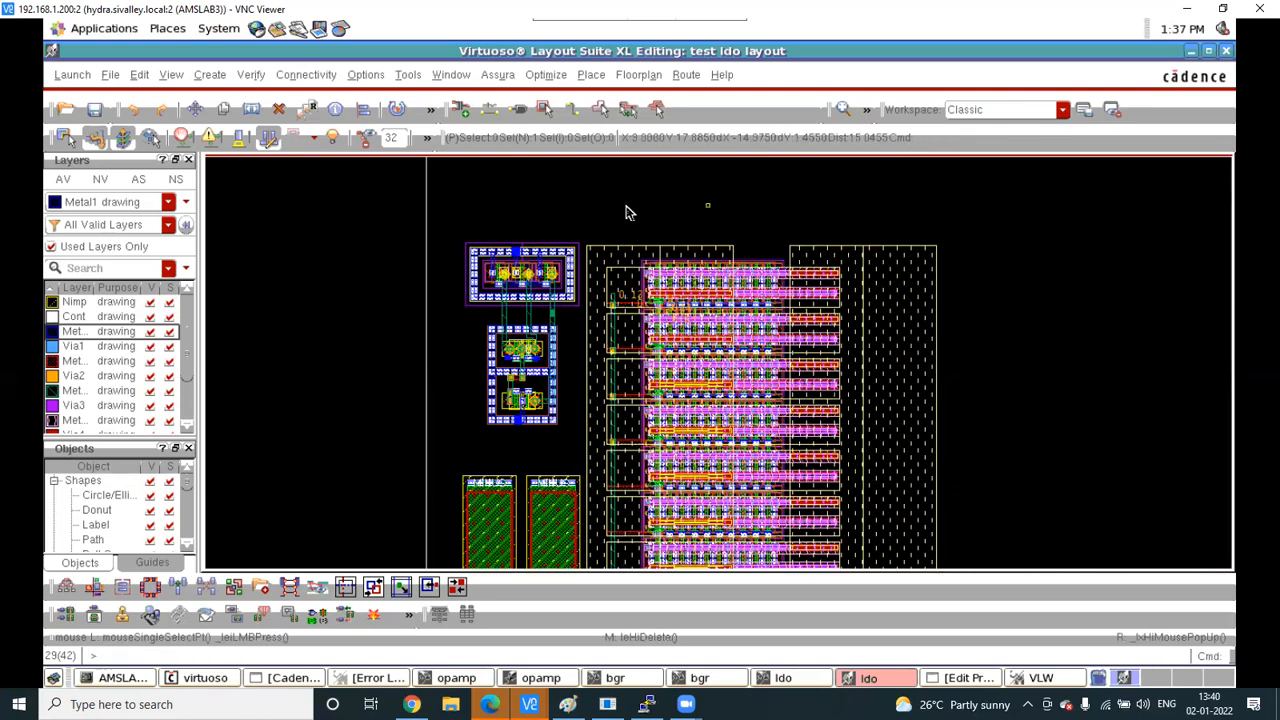
Draw a horizontal multipart path strip with contacts just above the transistor array
left_click(209, 75)
left_click(277, 231)
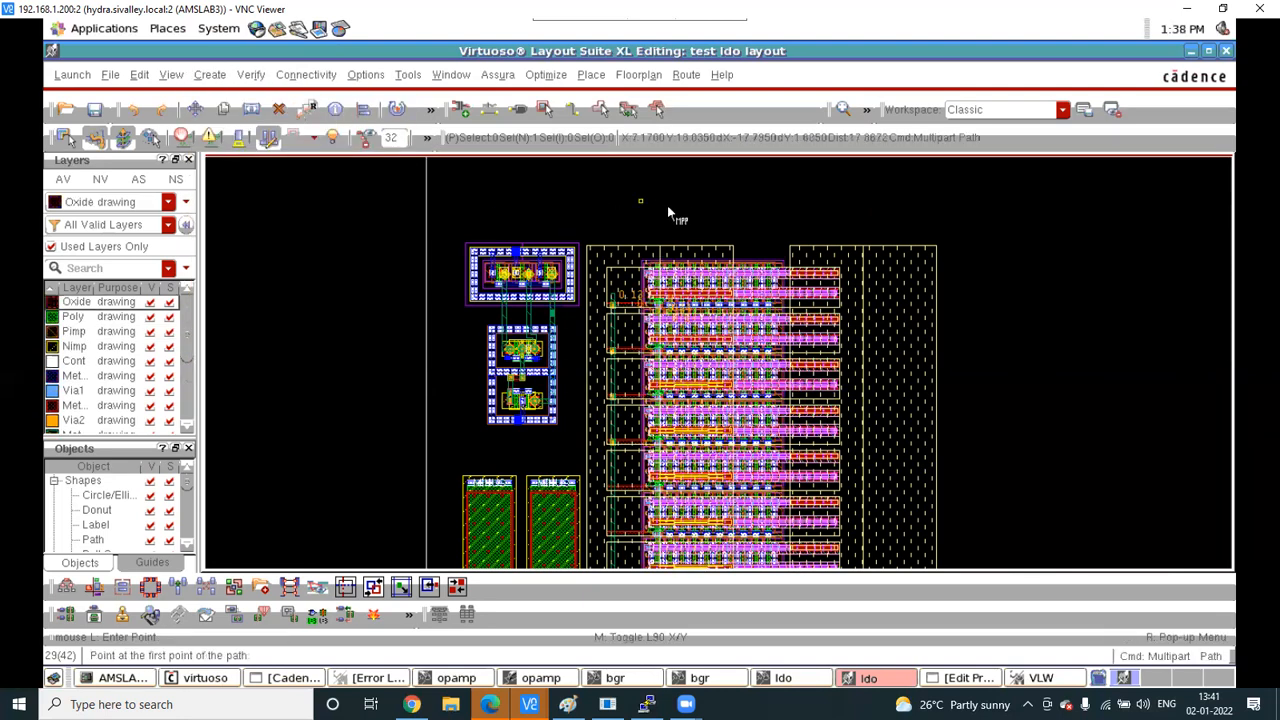
left_click(651, 227)
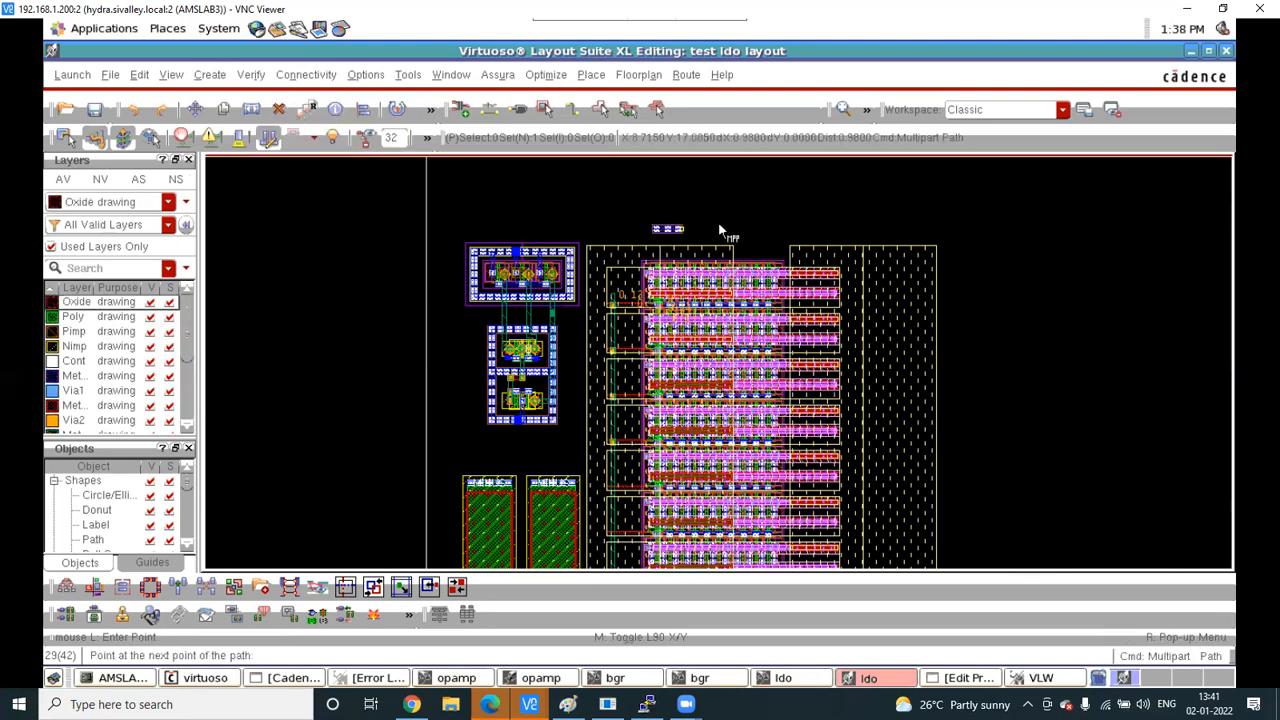
double_click(829, 229)
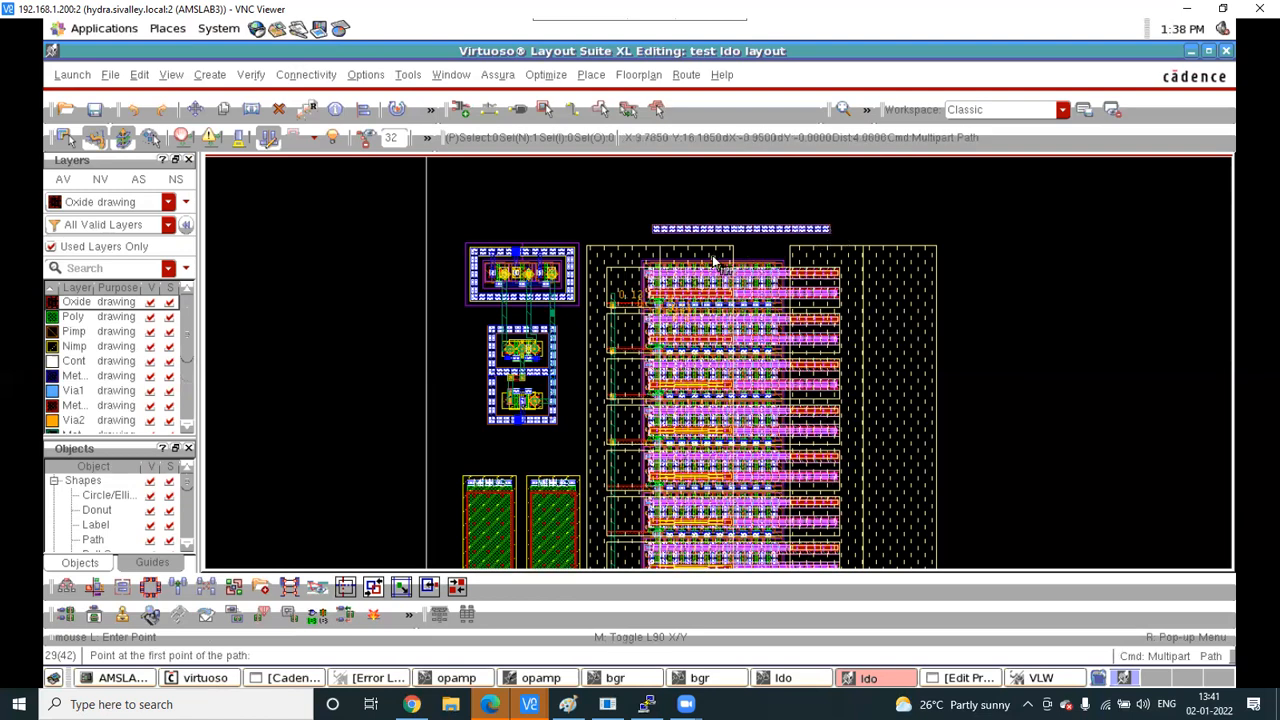
Move the multipart path strip down close to the first transistor row and shift it left to line up over the array
scroll(713, 257, "up", 1)
scroll(772, 207, "up", 1)
key("m")
scroll(768, 250, "down", 1)
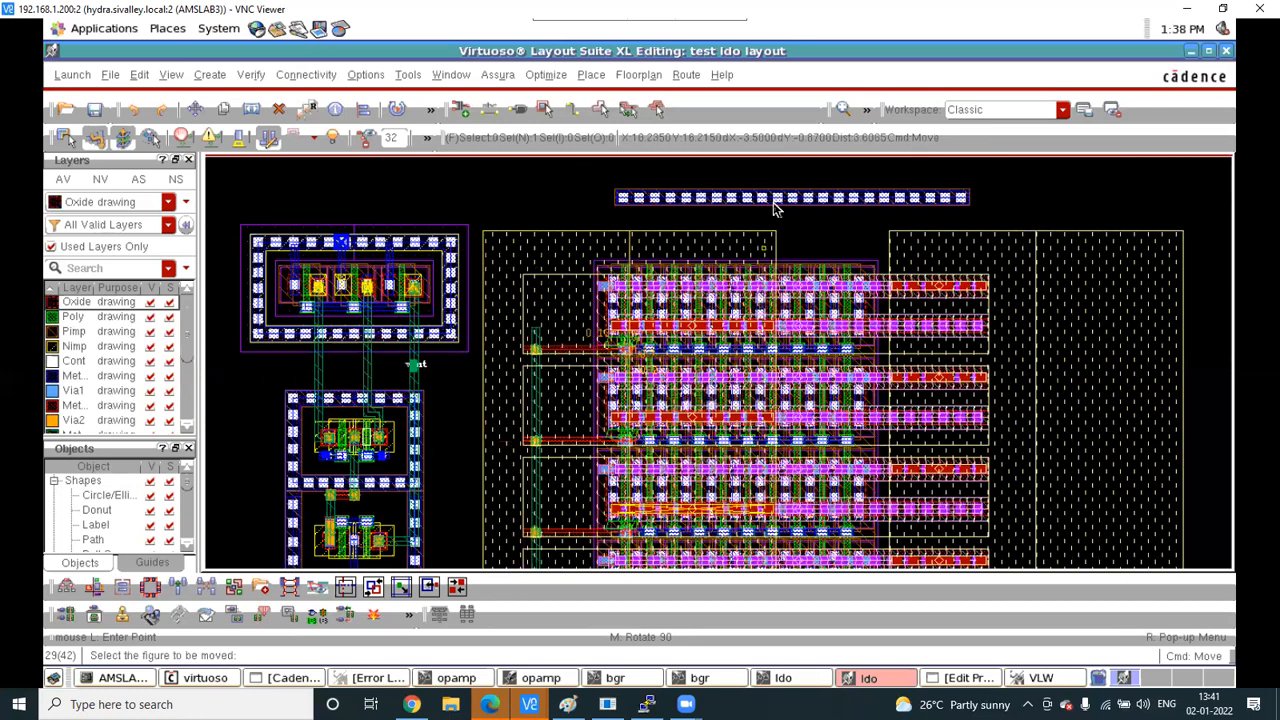
left_click(775, 205)
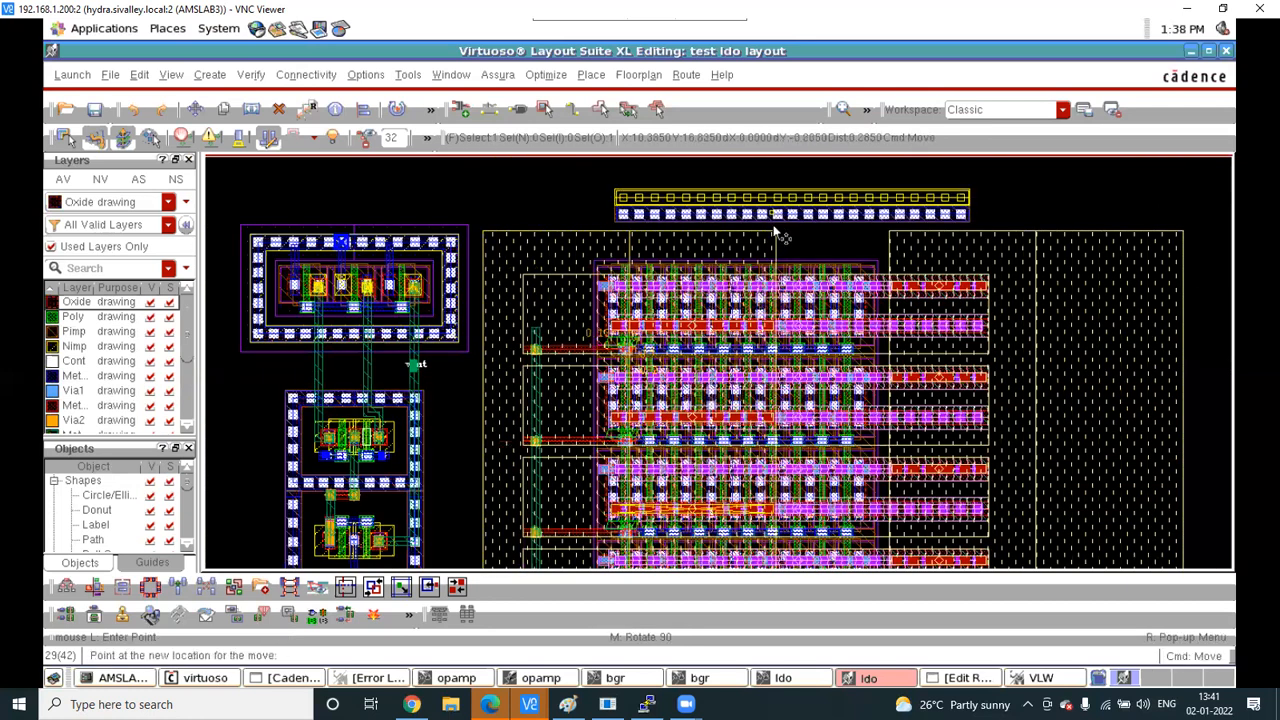
left_click(777, 238)
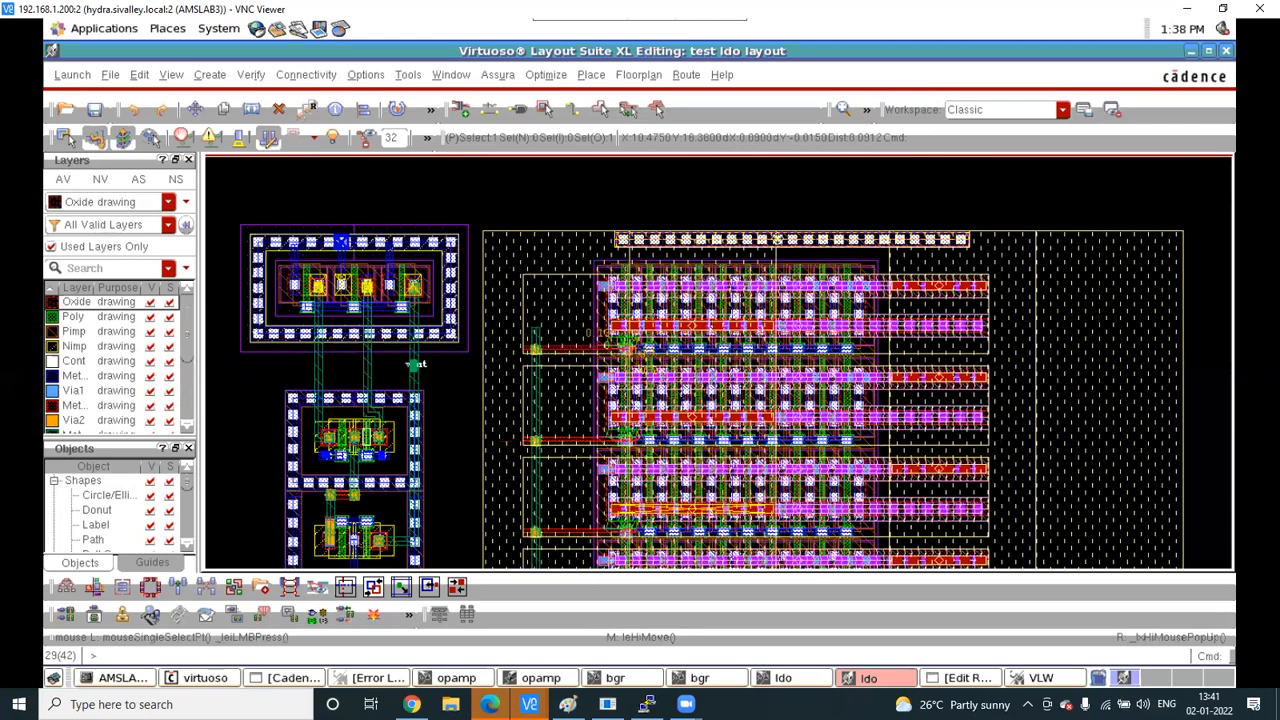
left_click(777, 238)
left_click(758, 236)
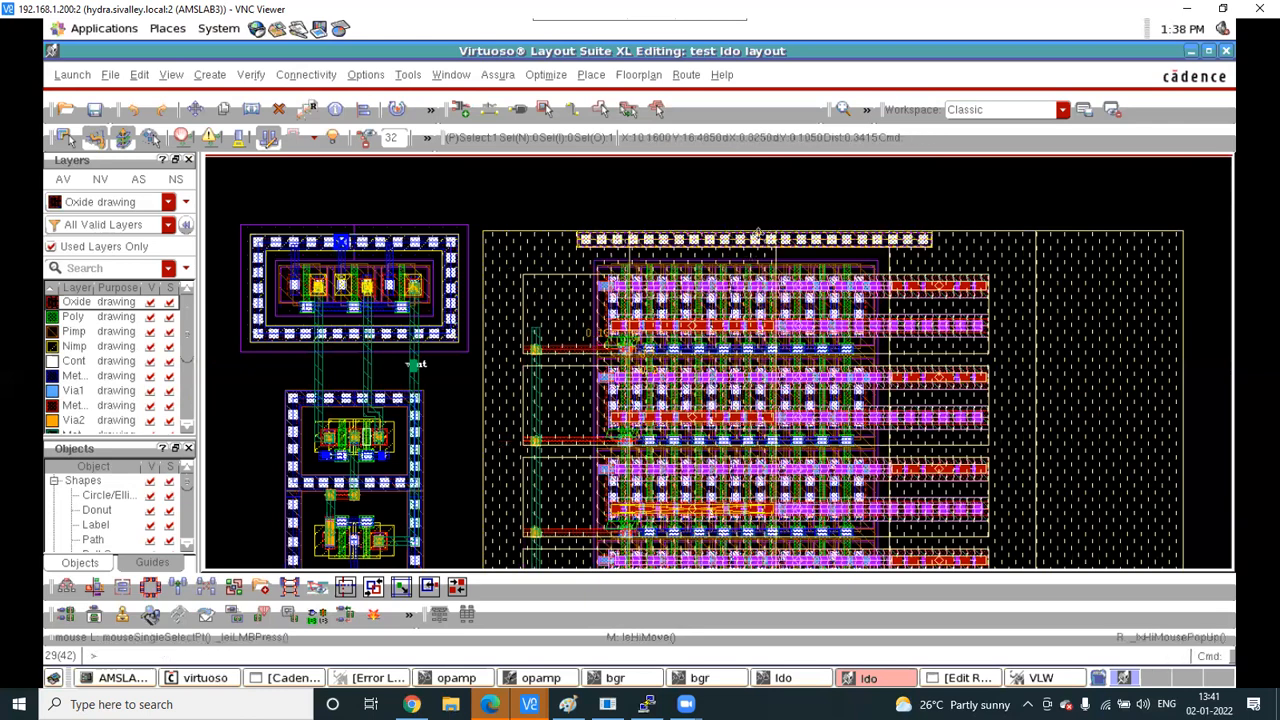
key("c")
key("Escape")
Save the test ldo layout and start a full-area Assura DRC run named top with the drc.rul rules file
left_click(497, 75)
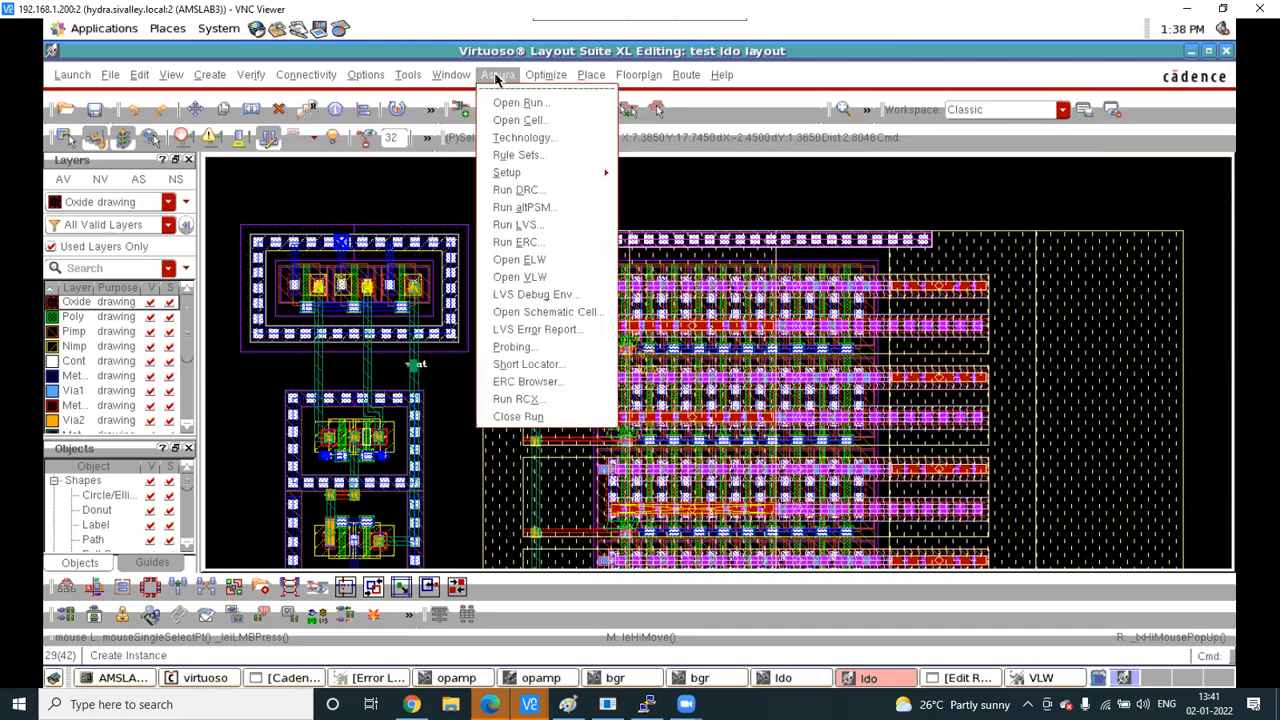
left_click(526, 189)
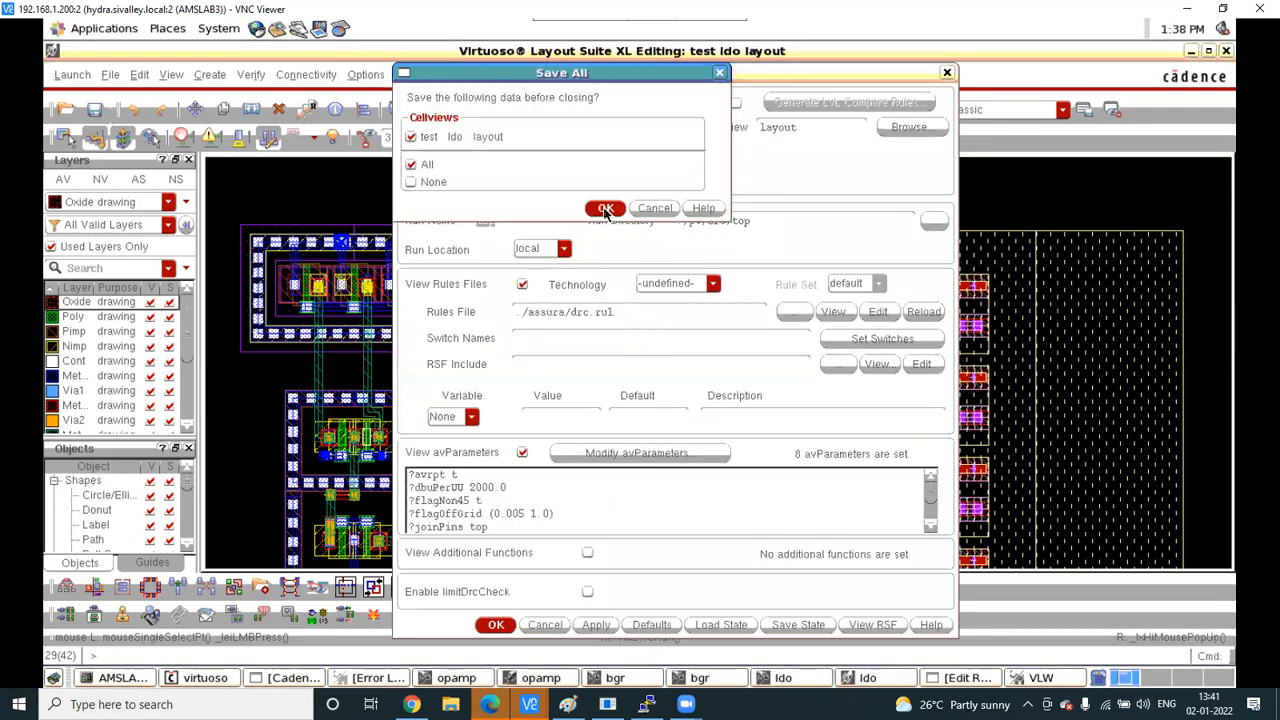
left_click(605, 209)
left_click(592, 372)
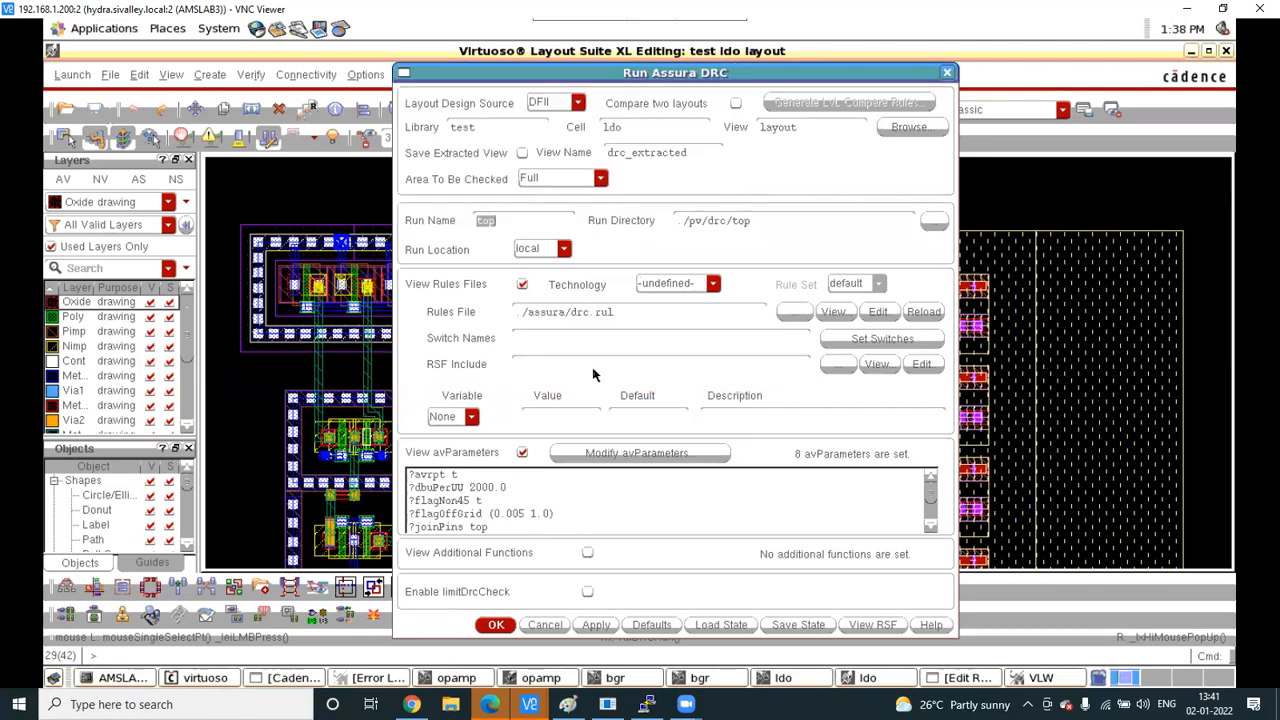
left_click(592, 374)
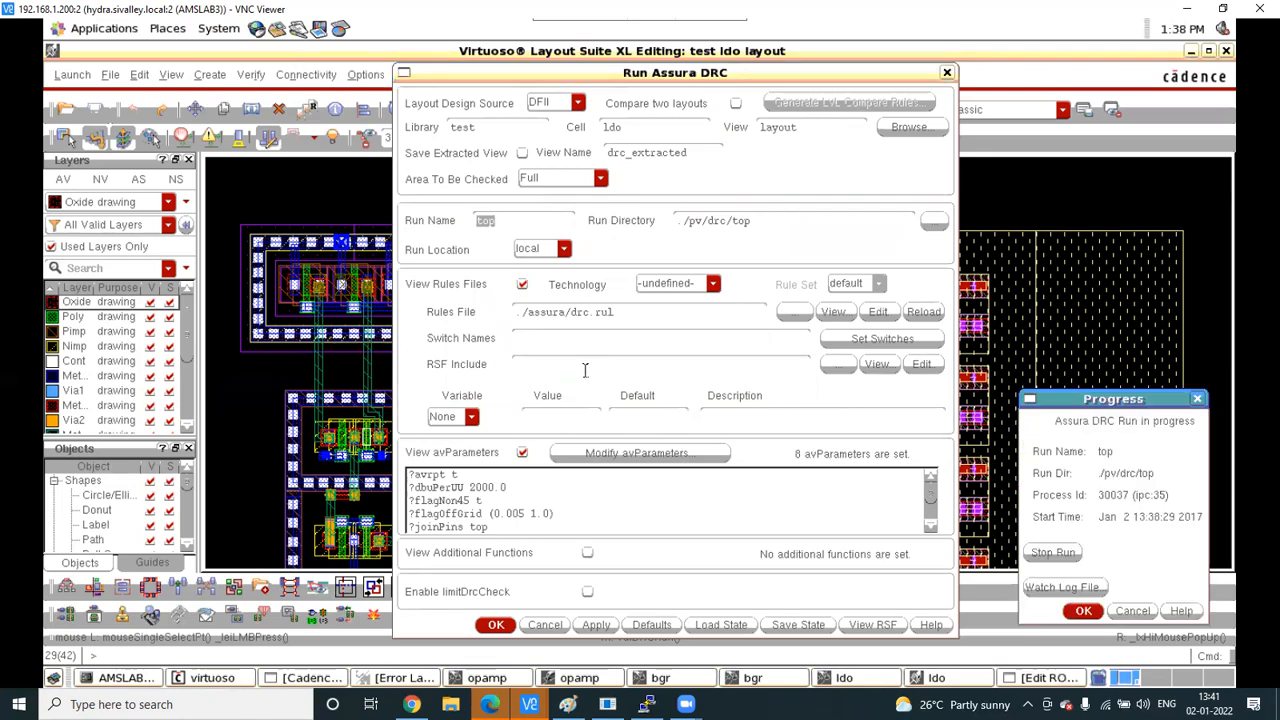
Open the results of the completed DRC run and locate the first LATCHUP.1 P+SD to NW tap spacing error in the layout
left_click(1074, 608)
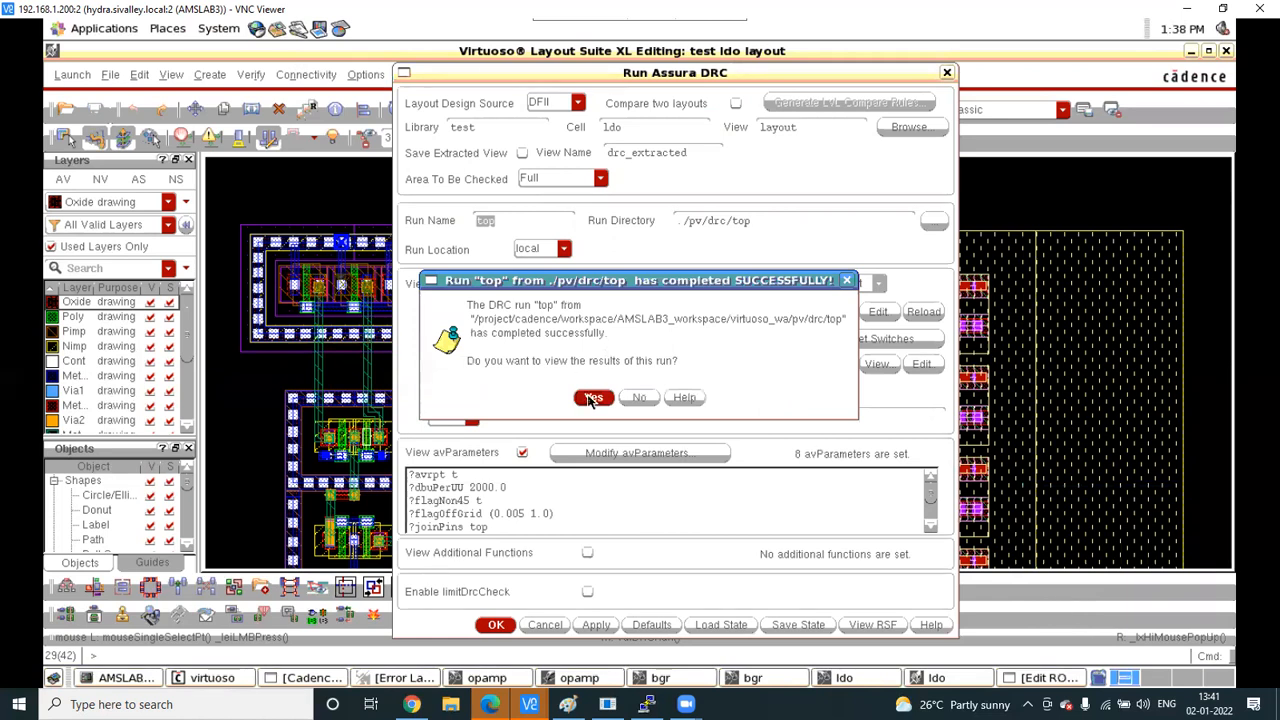
left_click(593, 398)
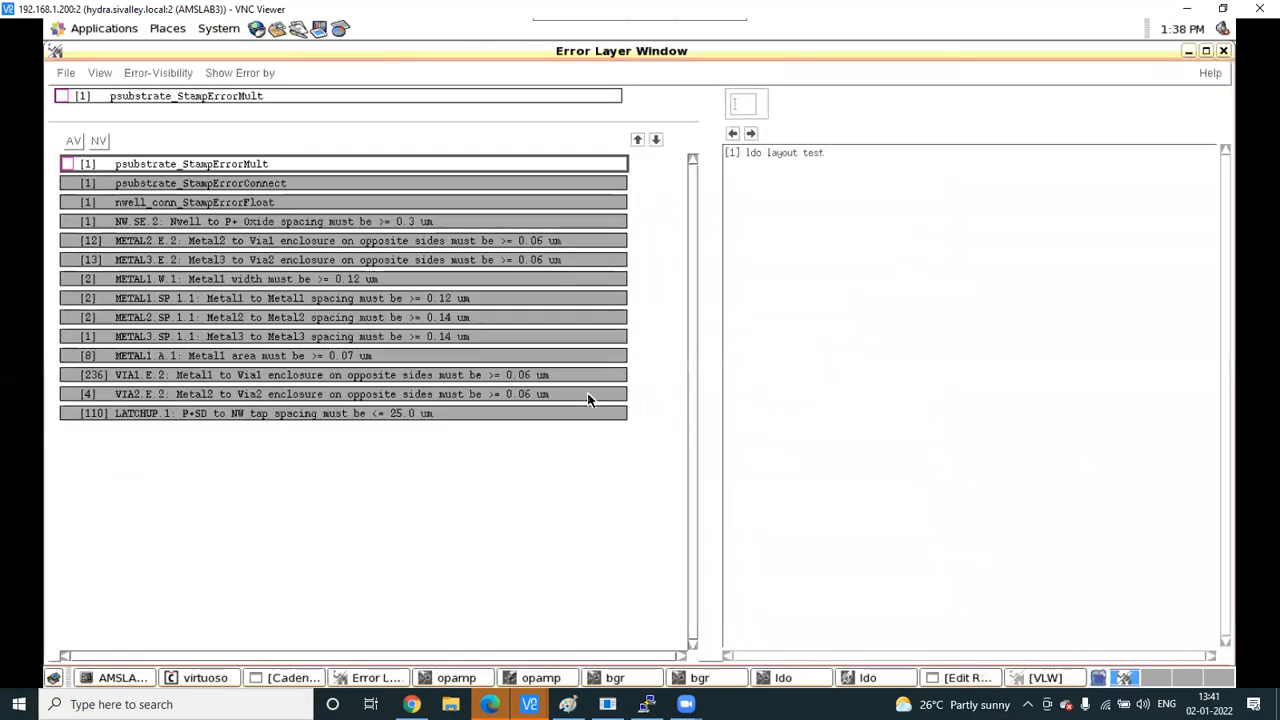
left_click(165, 416)
left_click(748, 134)
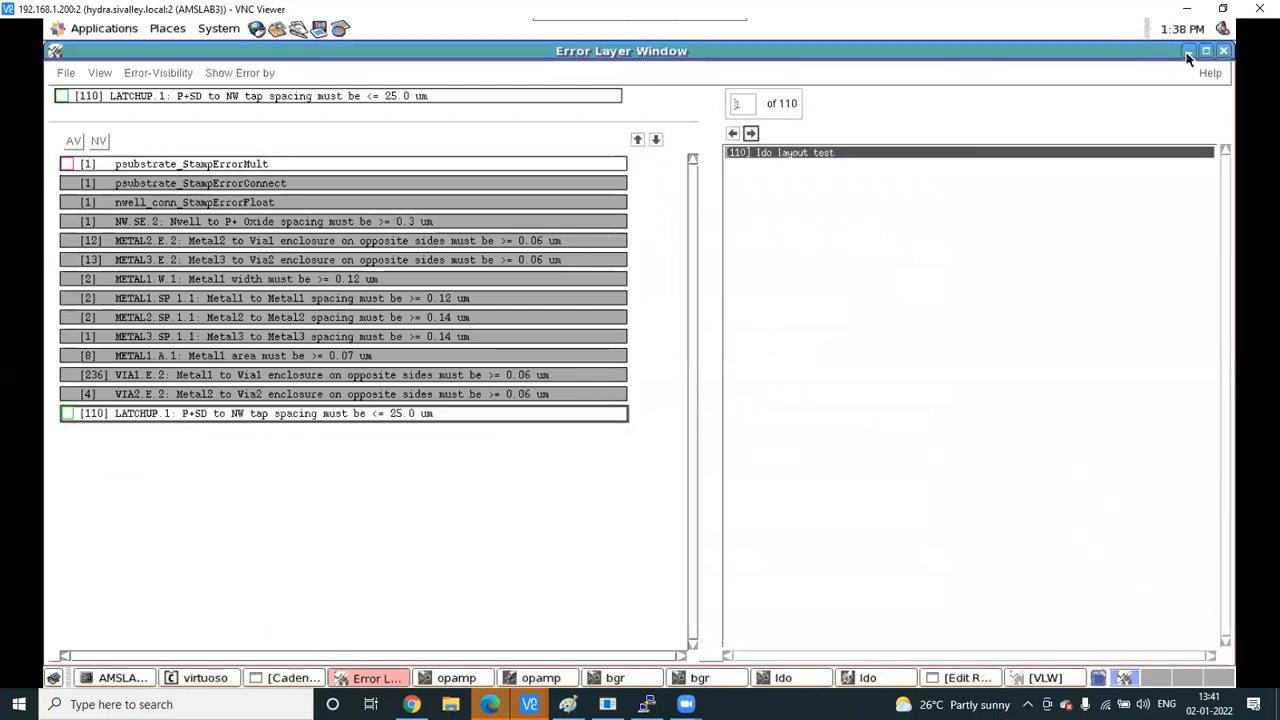
left_click(1187, 55)
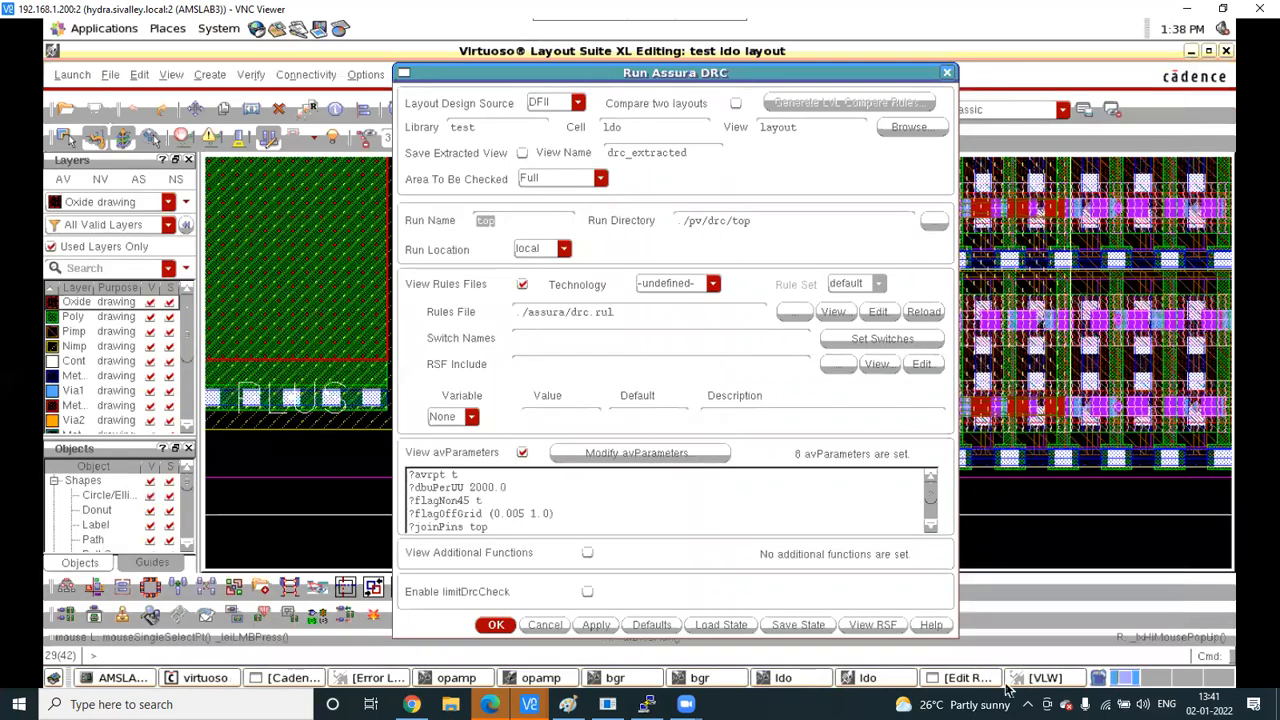
Bring the ldo layout window to the front and review the LATCHUP.1 entry in the DRC error list
left_click(1016, 680)
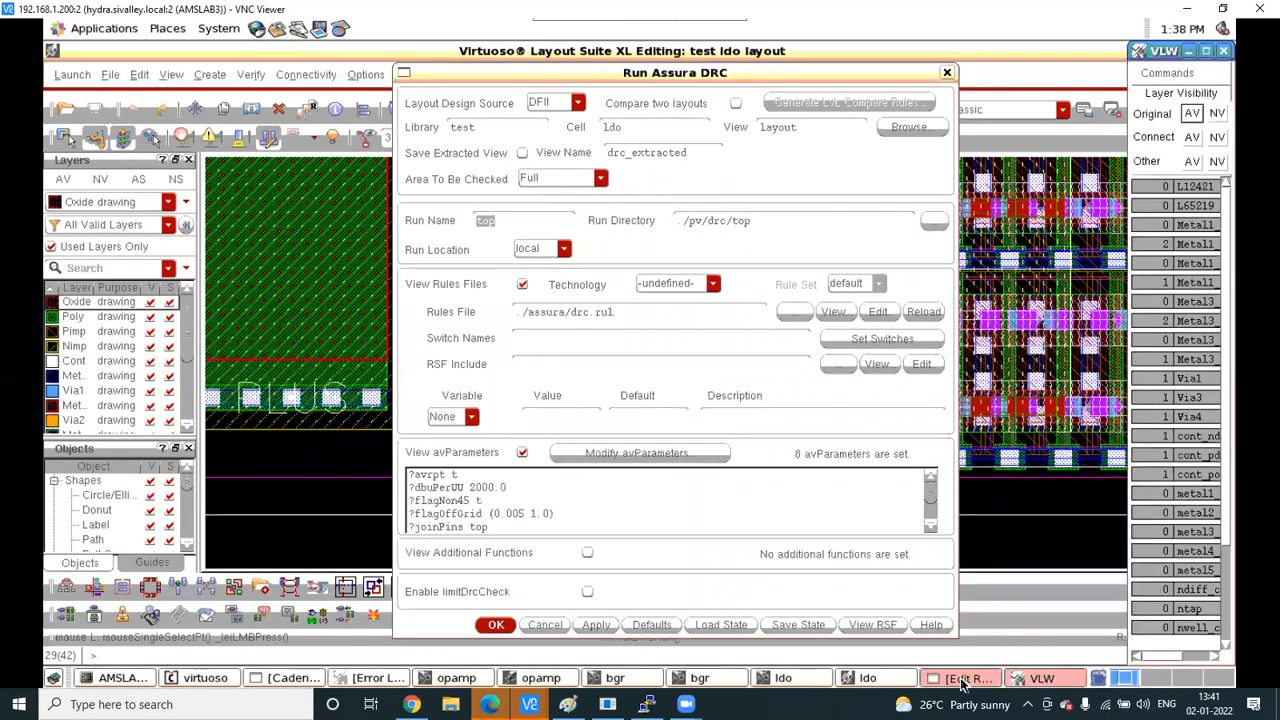
left_click(962, 680)
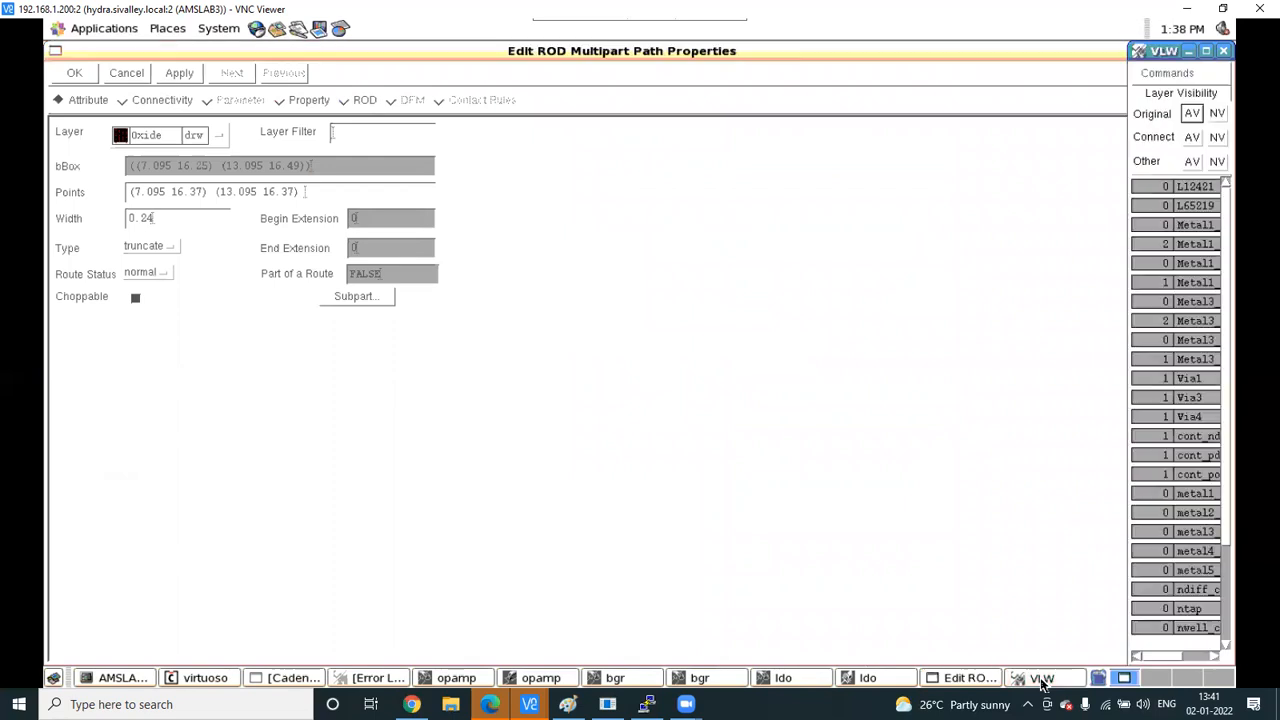
left_click(860, 679)
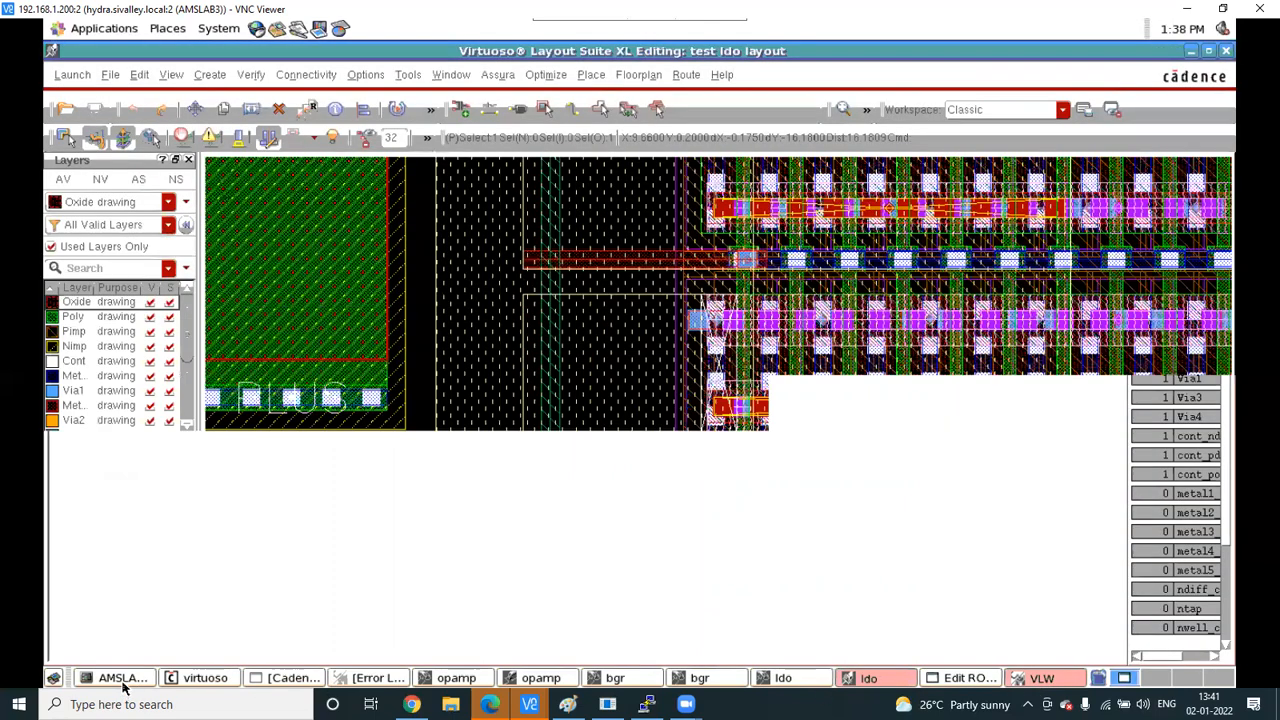
left_click(367, 678)
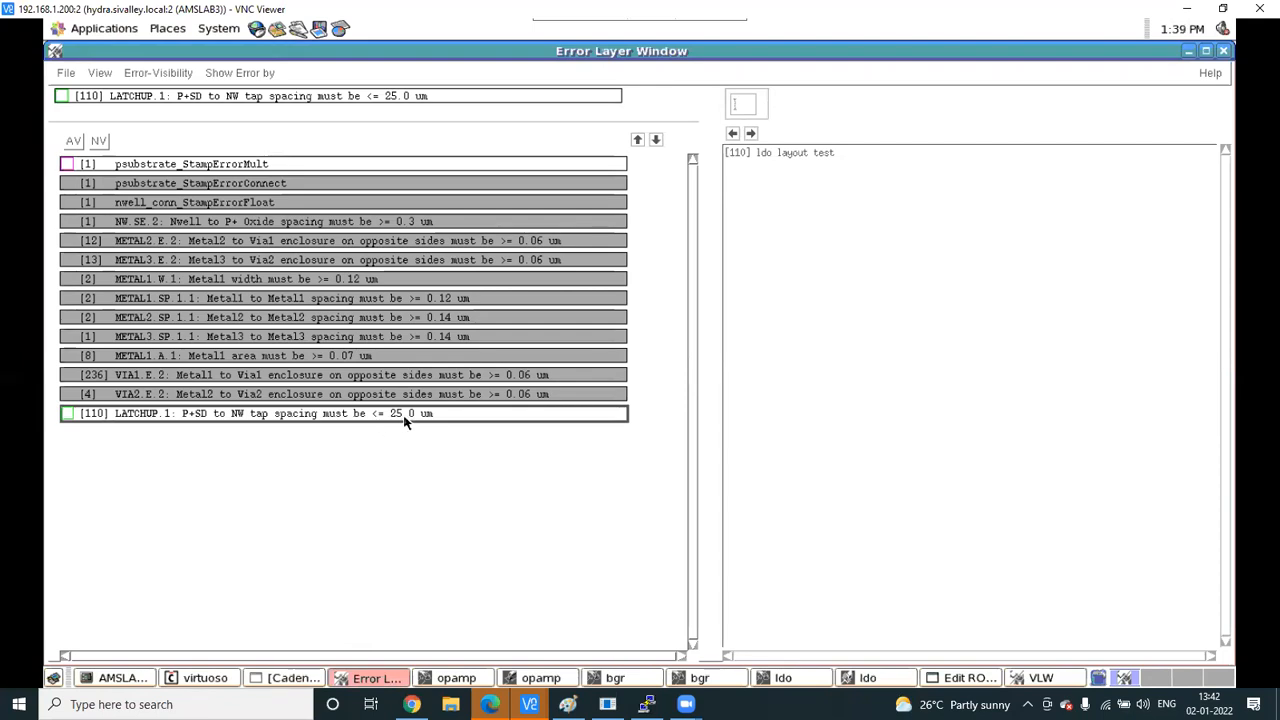
left_click(1187, 50)
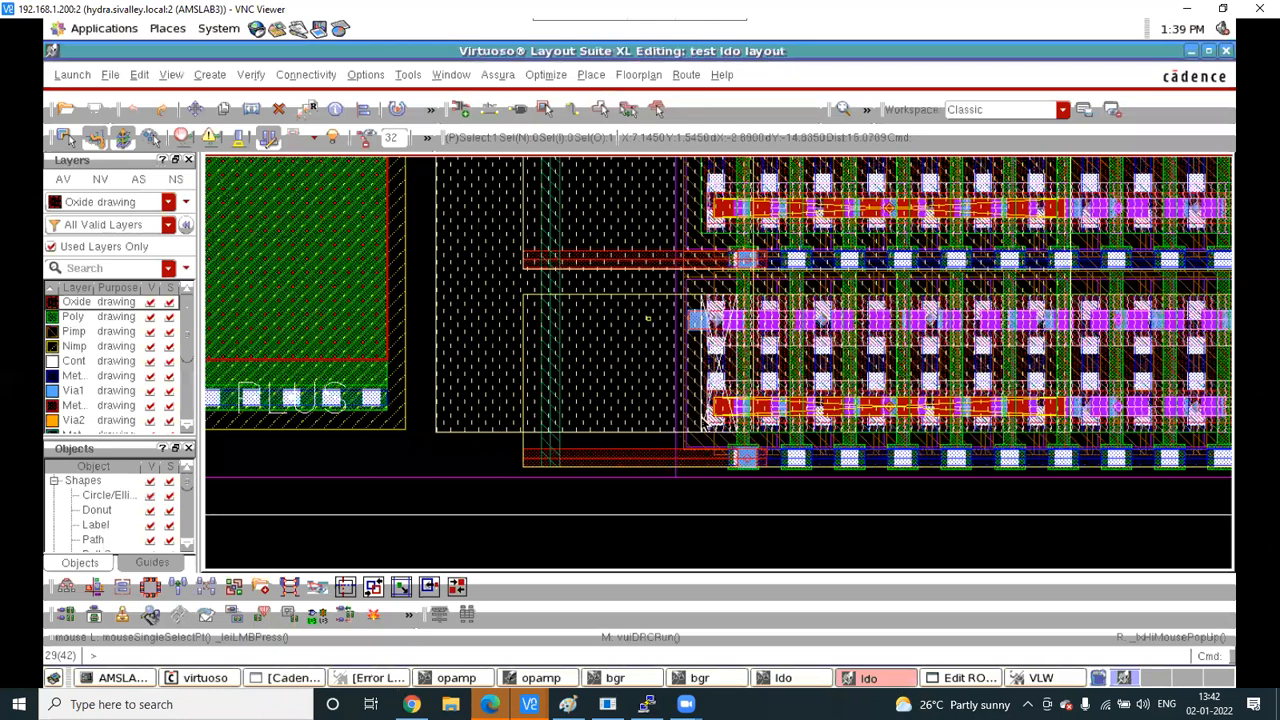
Copy the multipart path strip above the transistor array straight down to just below the last transistor row
key("f")
scroll(691, 246, "up", 2, "ctrl")
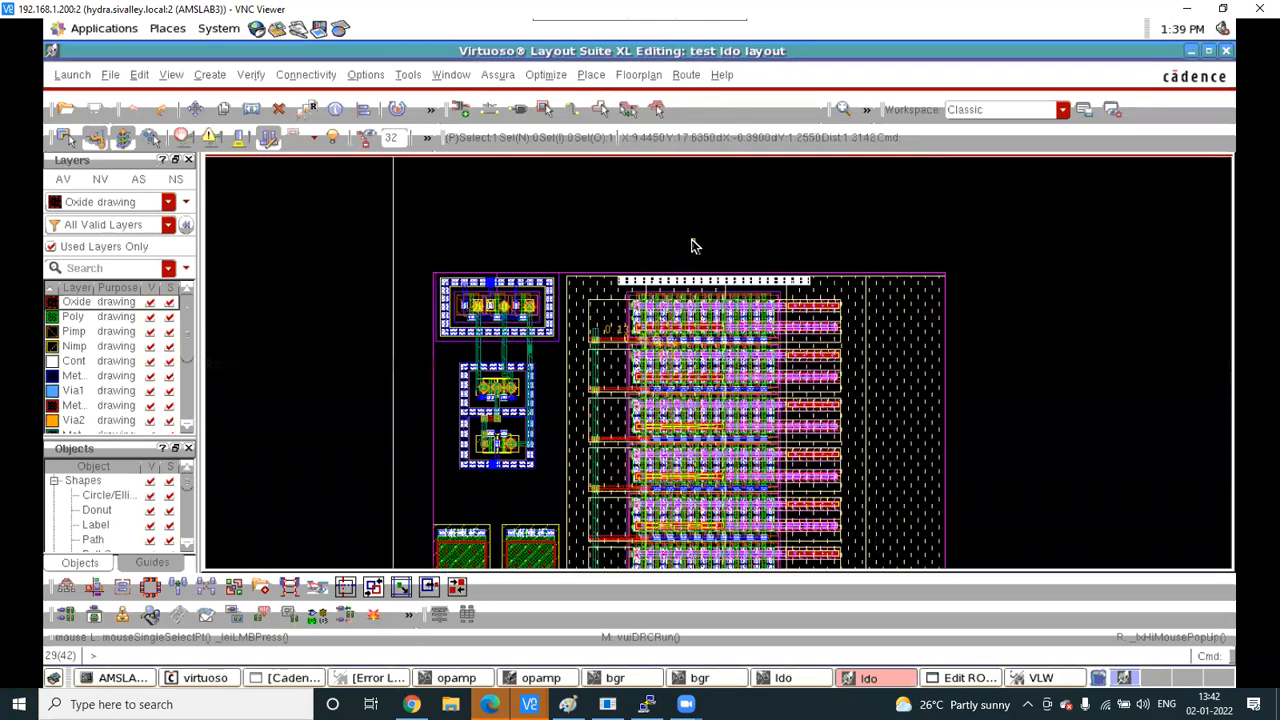
left_click_drag(581, 262, 813, 287)
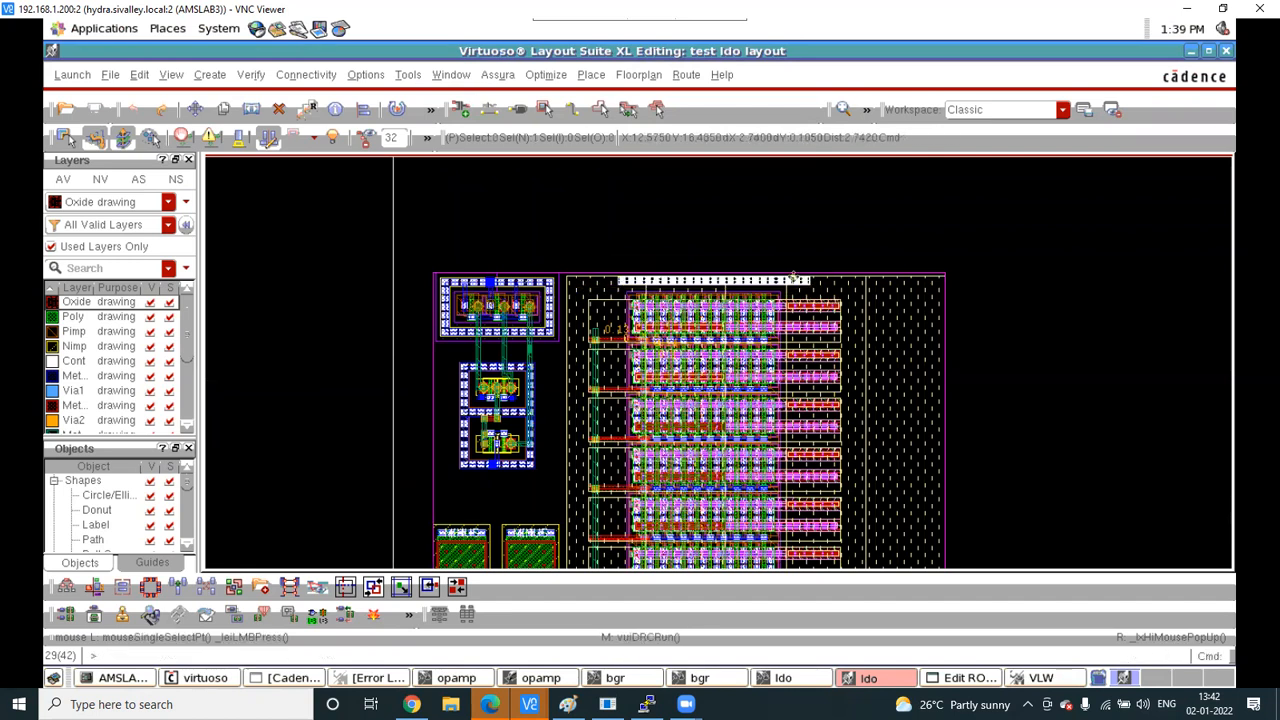
key("c")
scroll(797, 345, "down", 2, "ctrl")
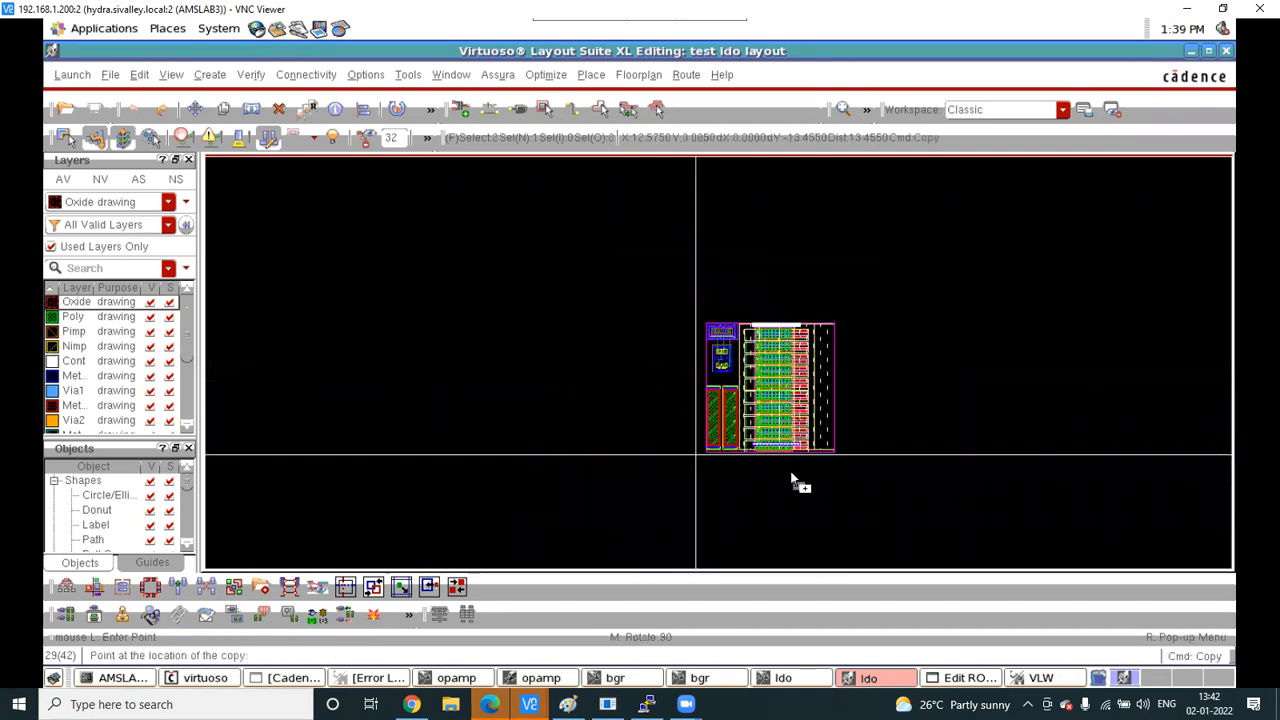
scroll(795, 460, "up", 2, "ctrl")
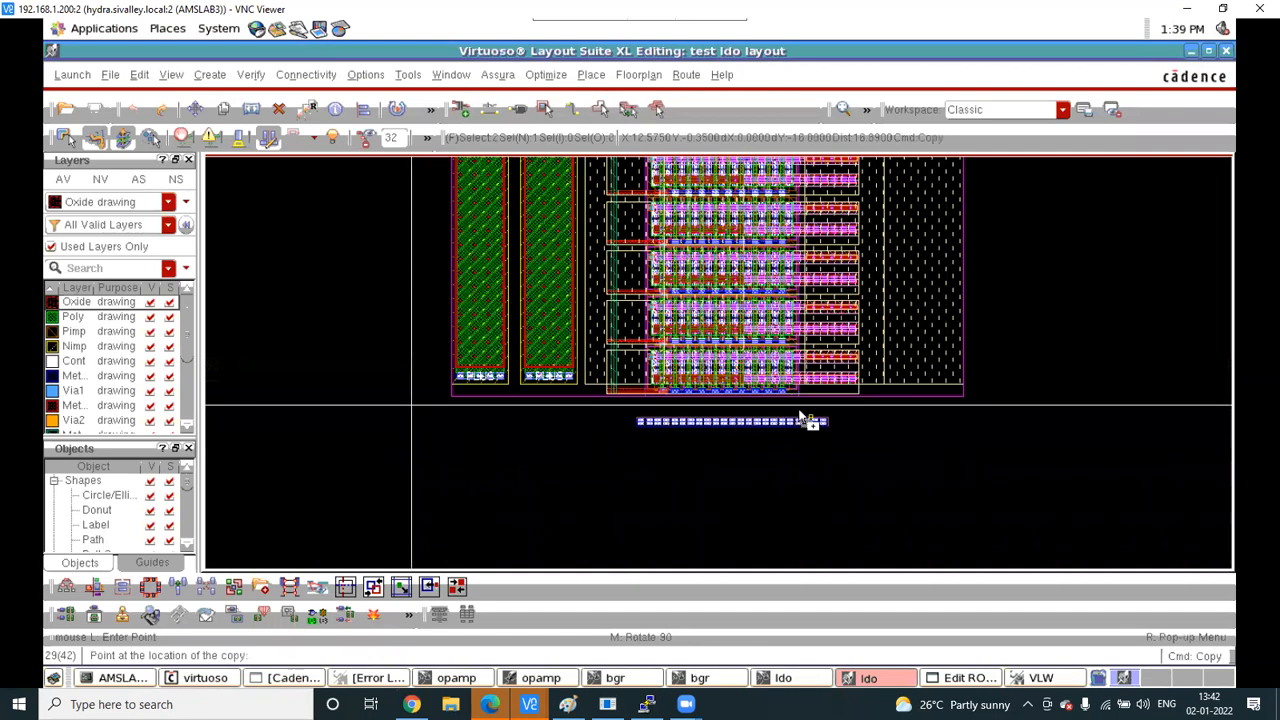
scroll(800, 418, "up", 2, "ctrl")
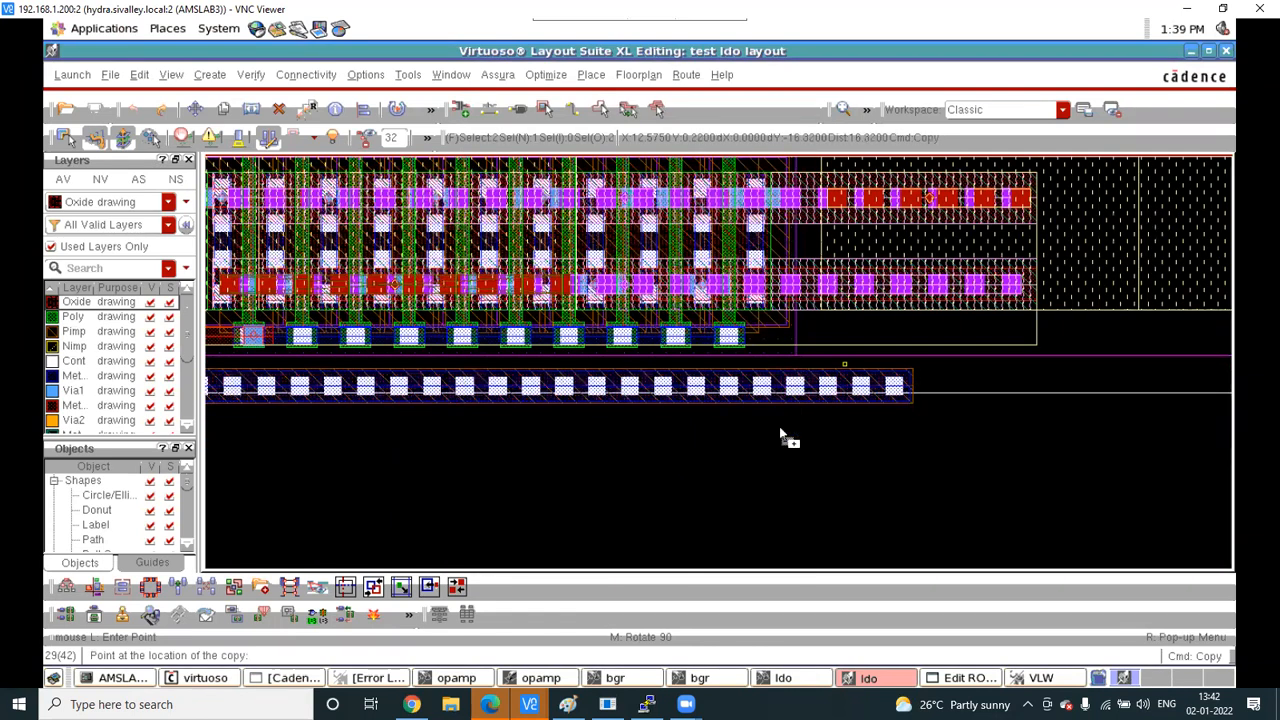
scroll(780, 459, "down", 2, "ctrl")
Measure the vertical distance between the bottom and top multipart path strips with a ruler
key("k")
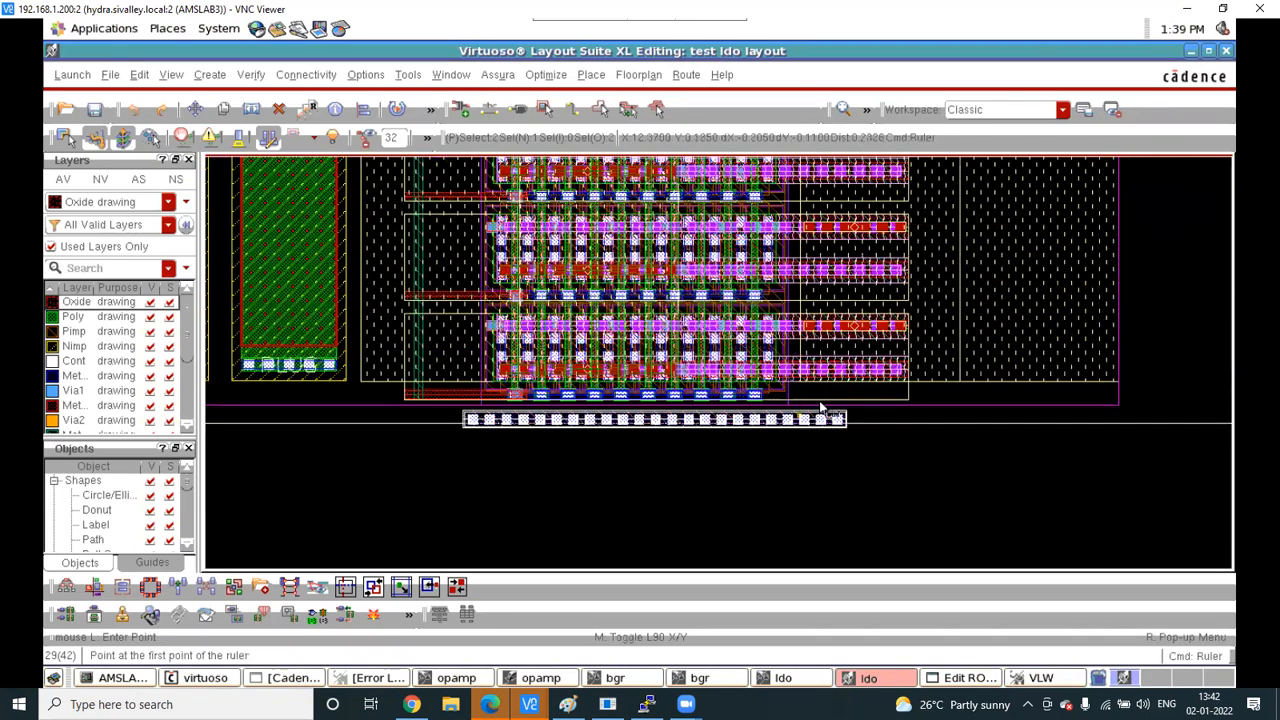
scroll(832, 470, "up", 1, "ctrl")
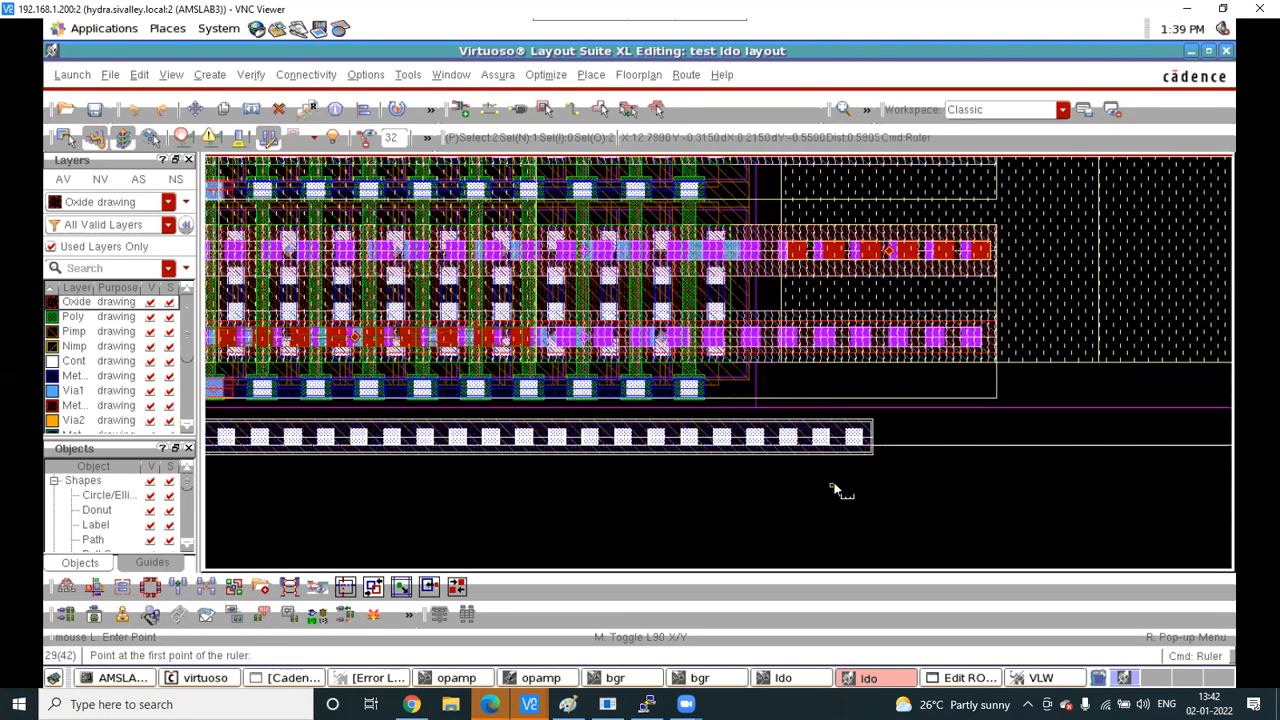
scroll(837, 490, "down", 2, "ctrl")
left_click(832, 470)
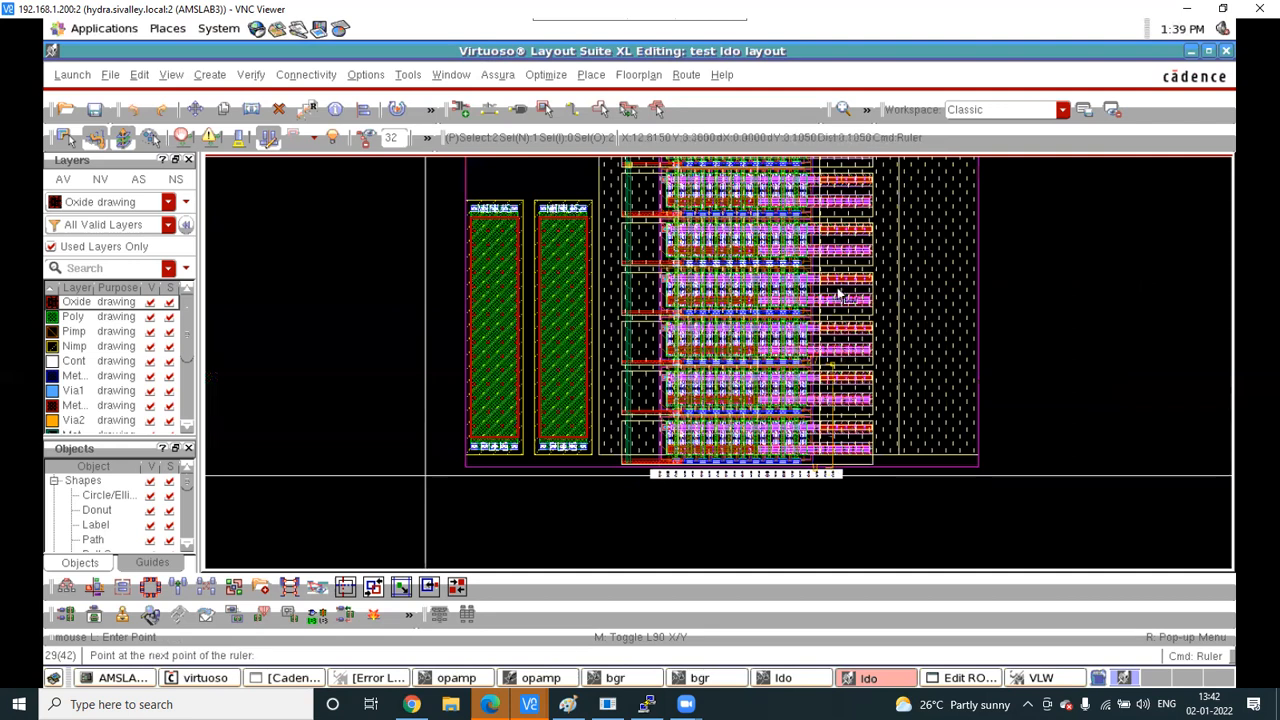
scroll(830, 228, "up", 2, "ctrl")
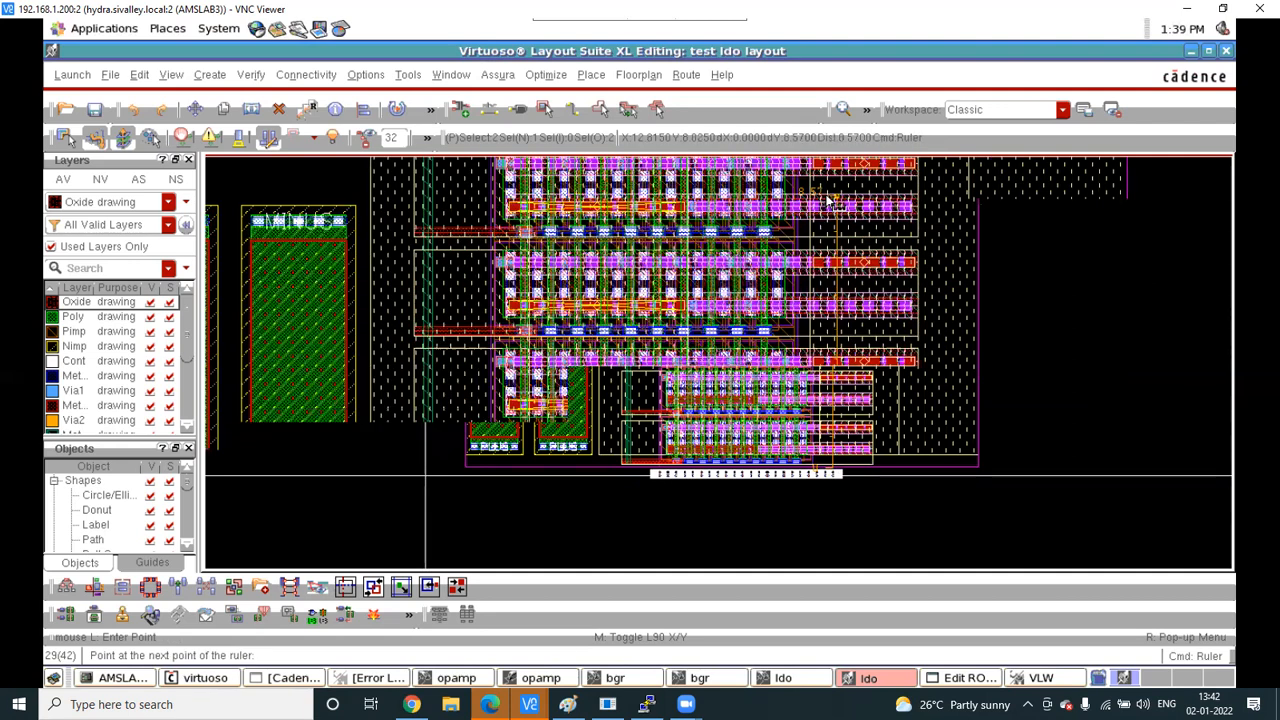
scroll(812, 430, "up", 2, "ctrl")
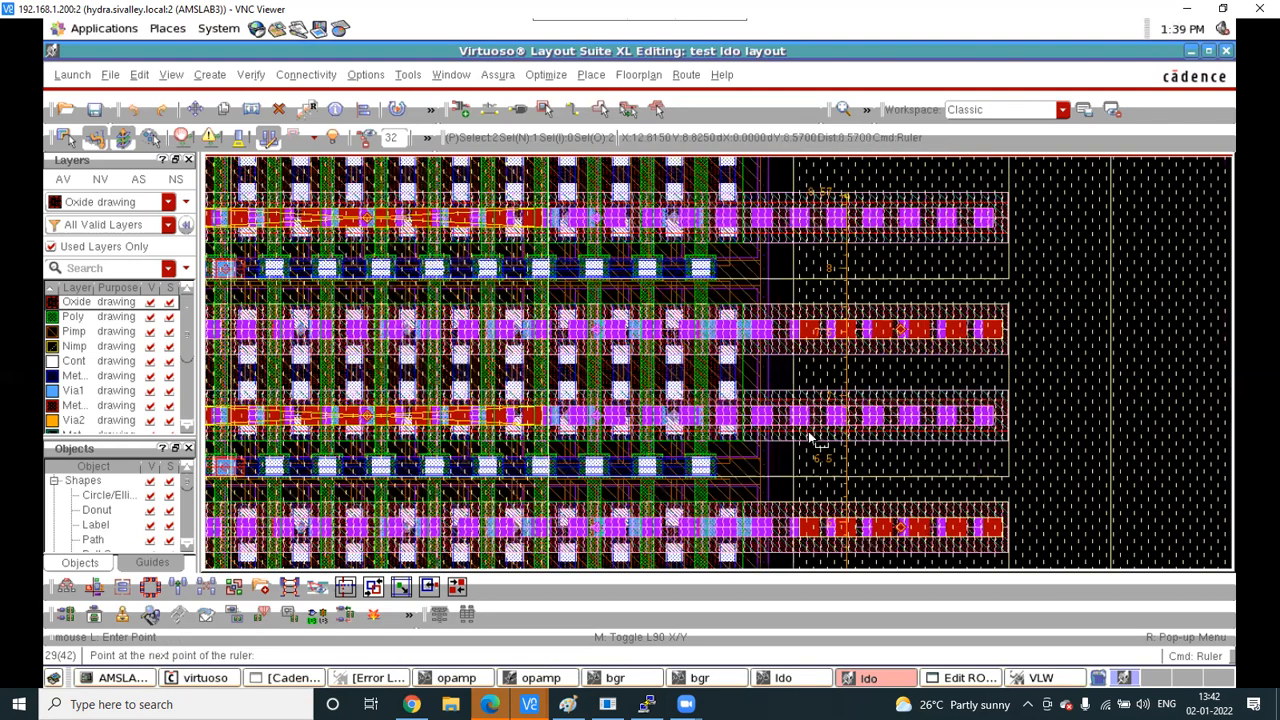
scroll(812, 438, "down", 4, "ctrl")
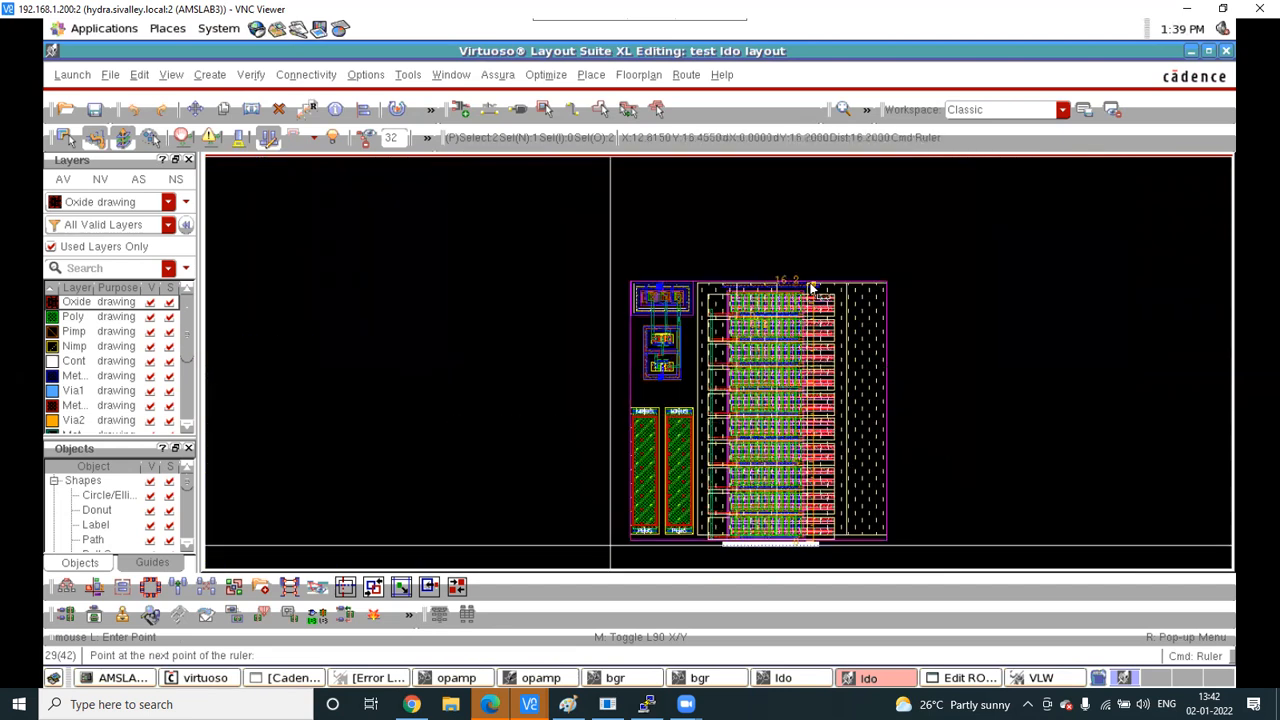
scroll(812, 288, "up", 2, "ctrl")
key("Escape")
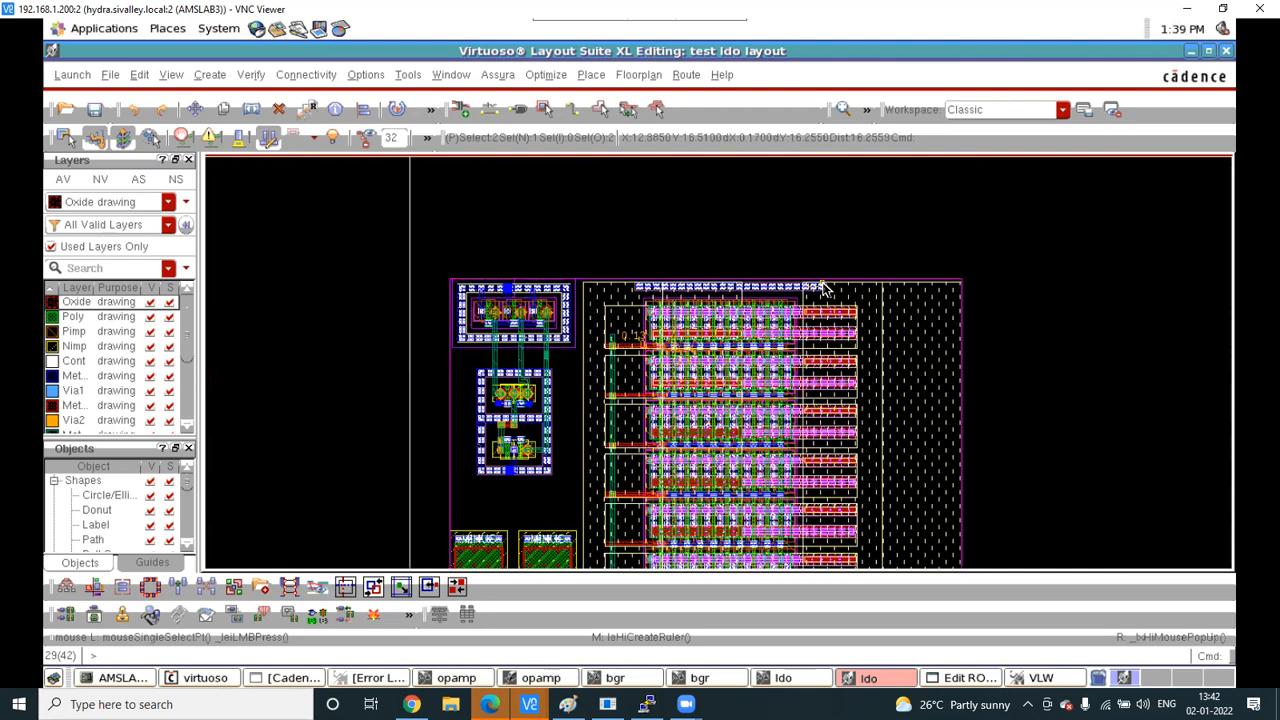
Save the ldo layout and rerun the full-area Assura DRC named top, overwriting the existing data and closing the active run
scroll(823, 288, "down", 2, "ctrl")
key("p")
left_click(499, 75)
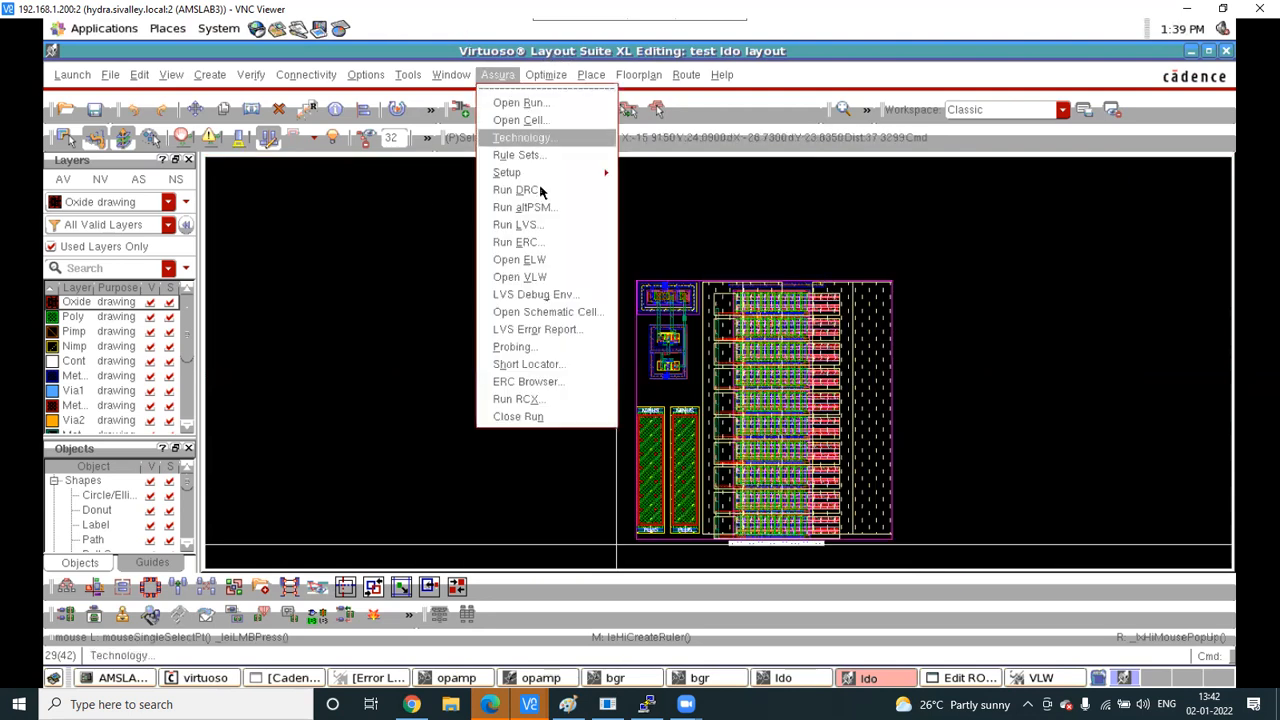
left_click(542, 190)
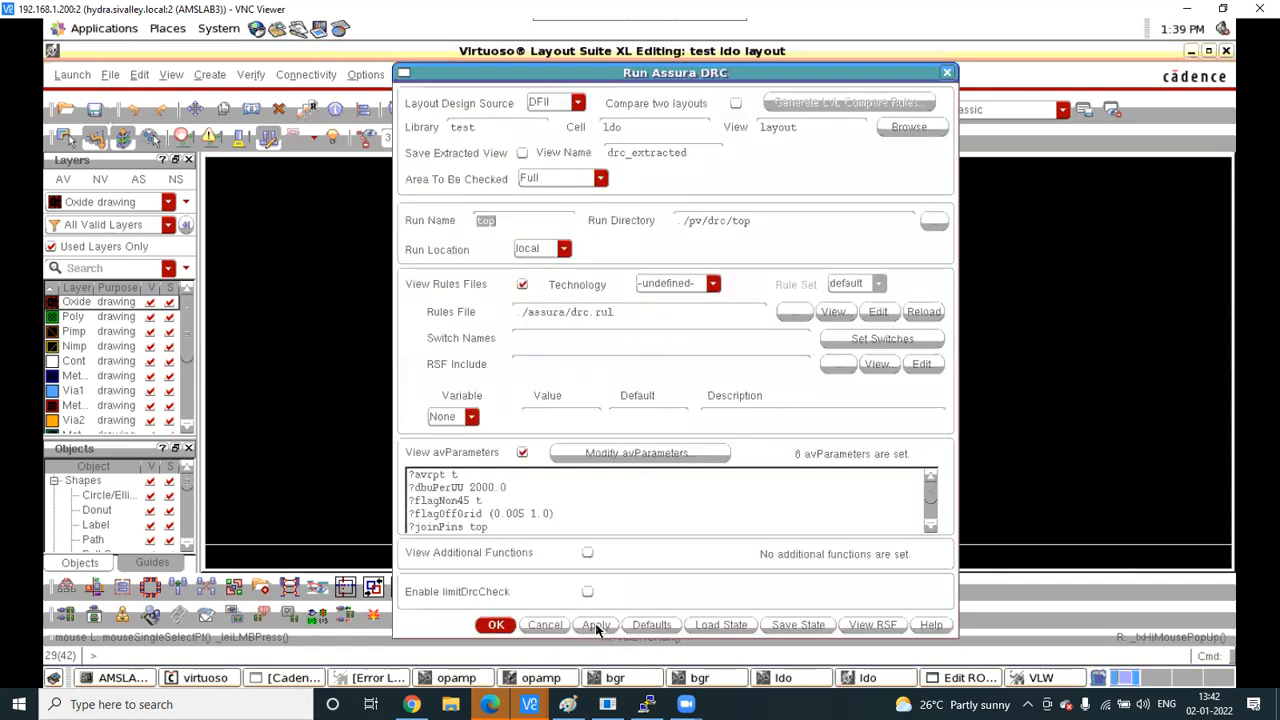
left_click(597, 625)
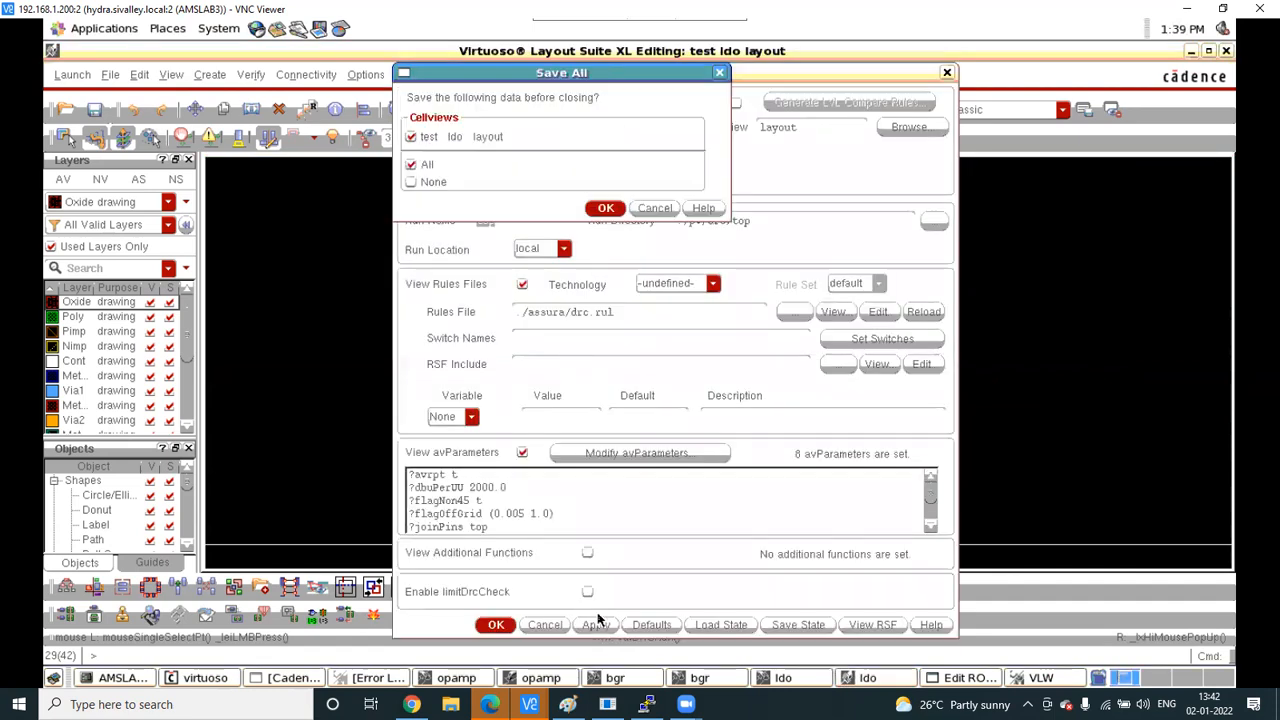
left_click(605, 209)
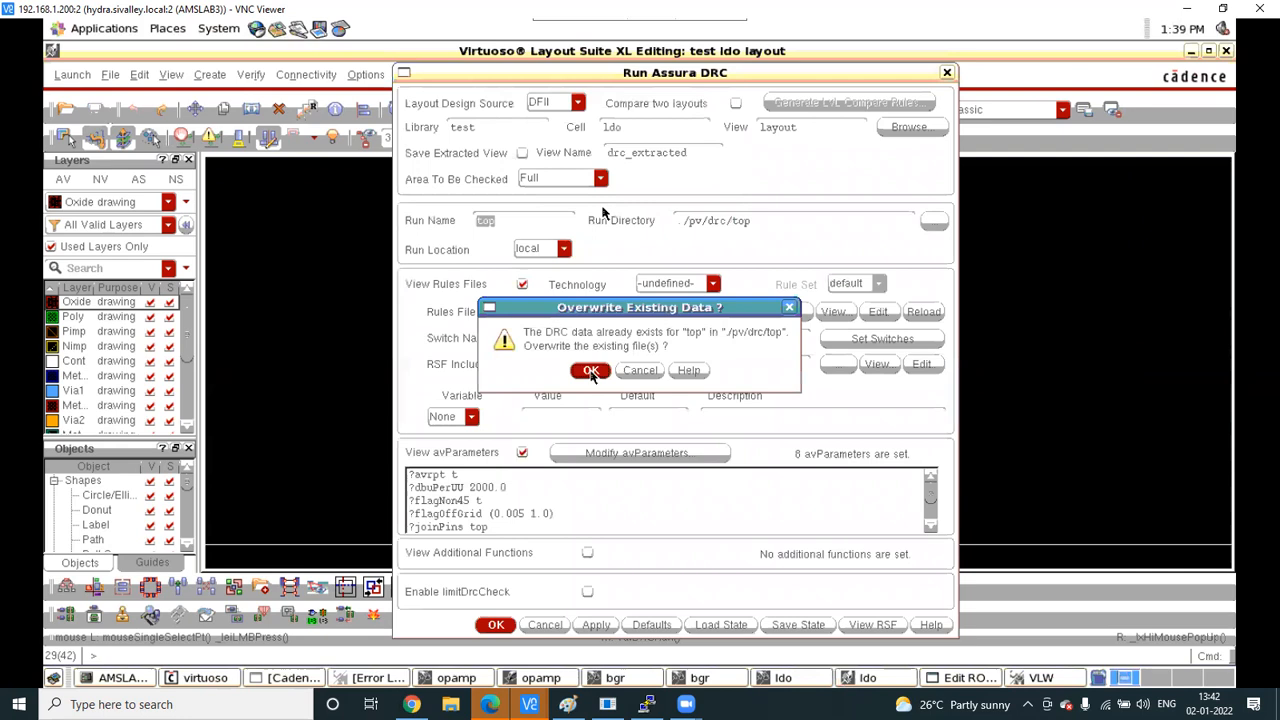
left_click(590, 371)
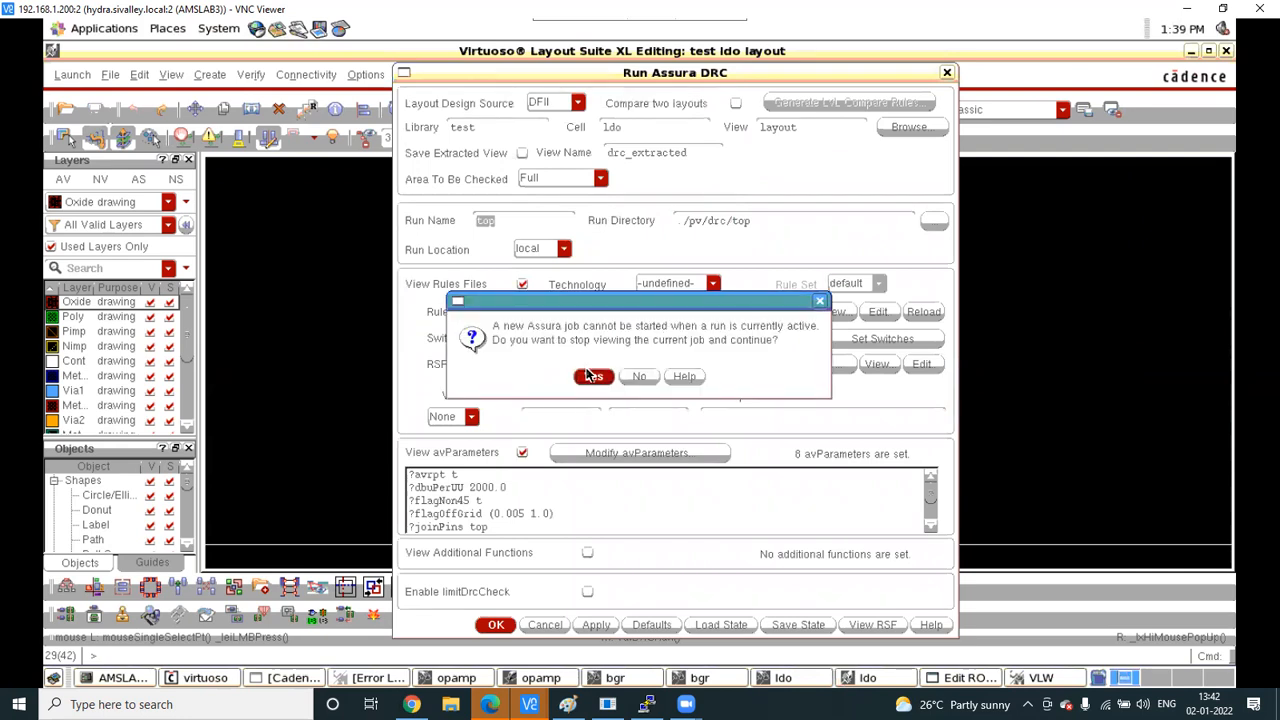
left_click(590, 375)
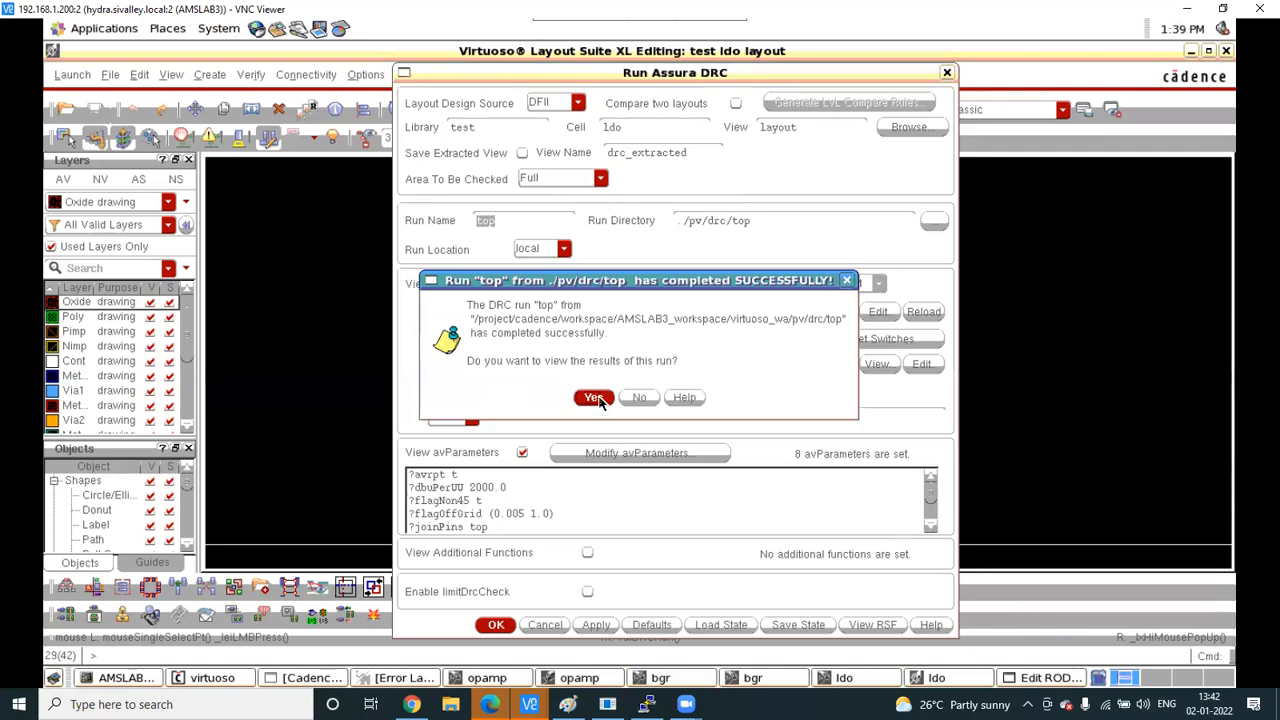
Open the new DRC results and step through the LATCHUP.1 P+SD to NW tap spacing errors
left_click(594, 398)
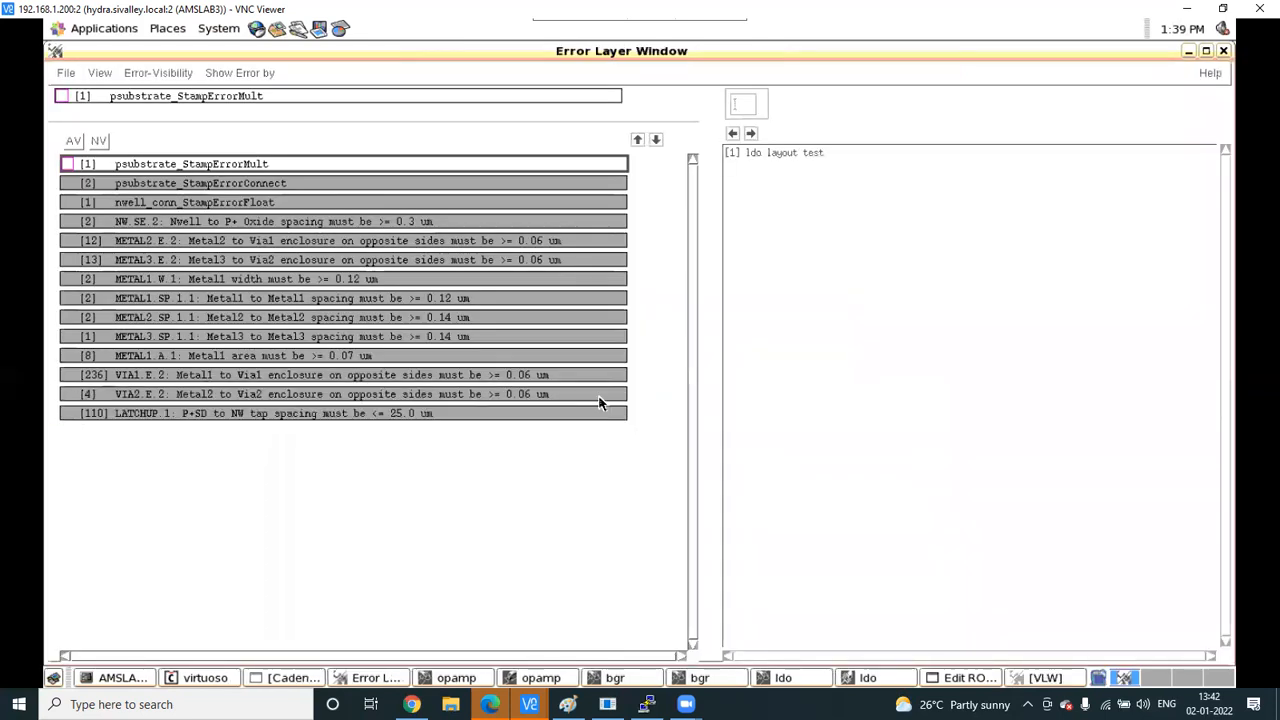
left_click(262, 416)
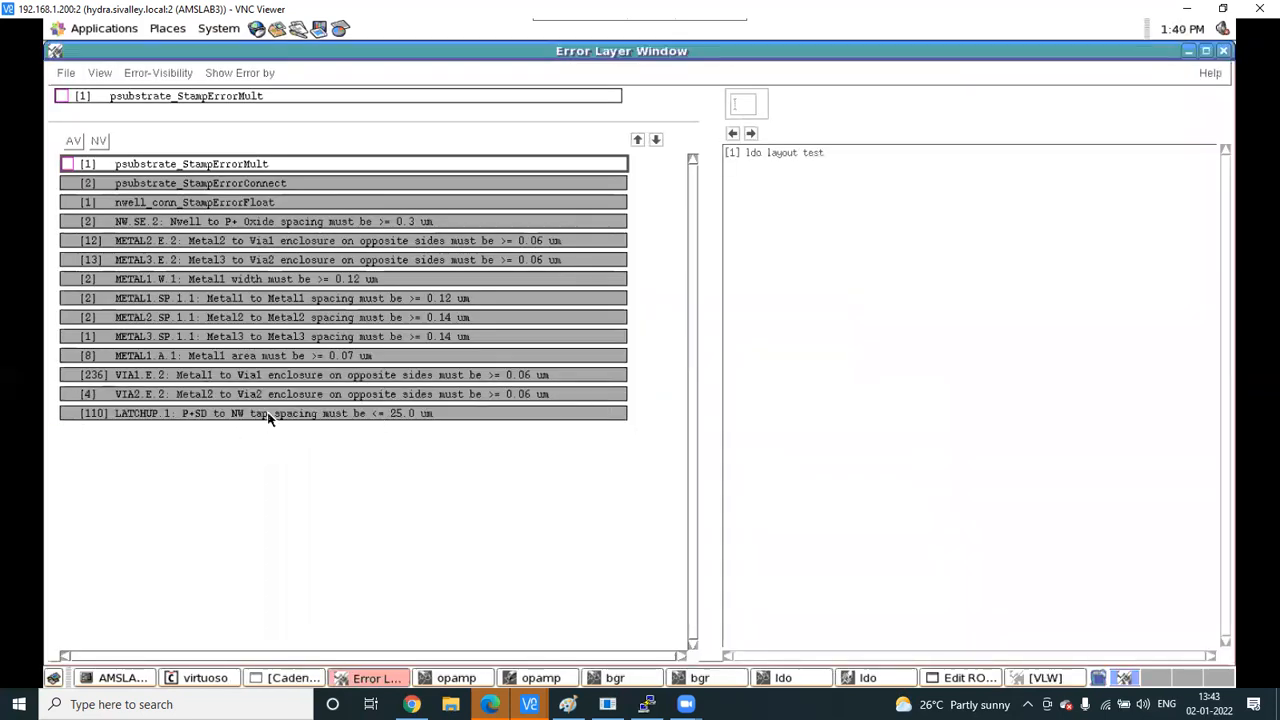
left_click(750, 134)
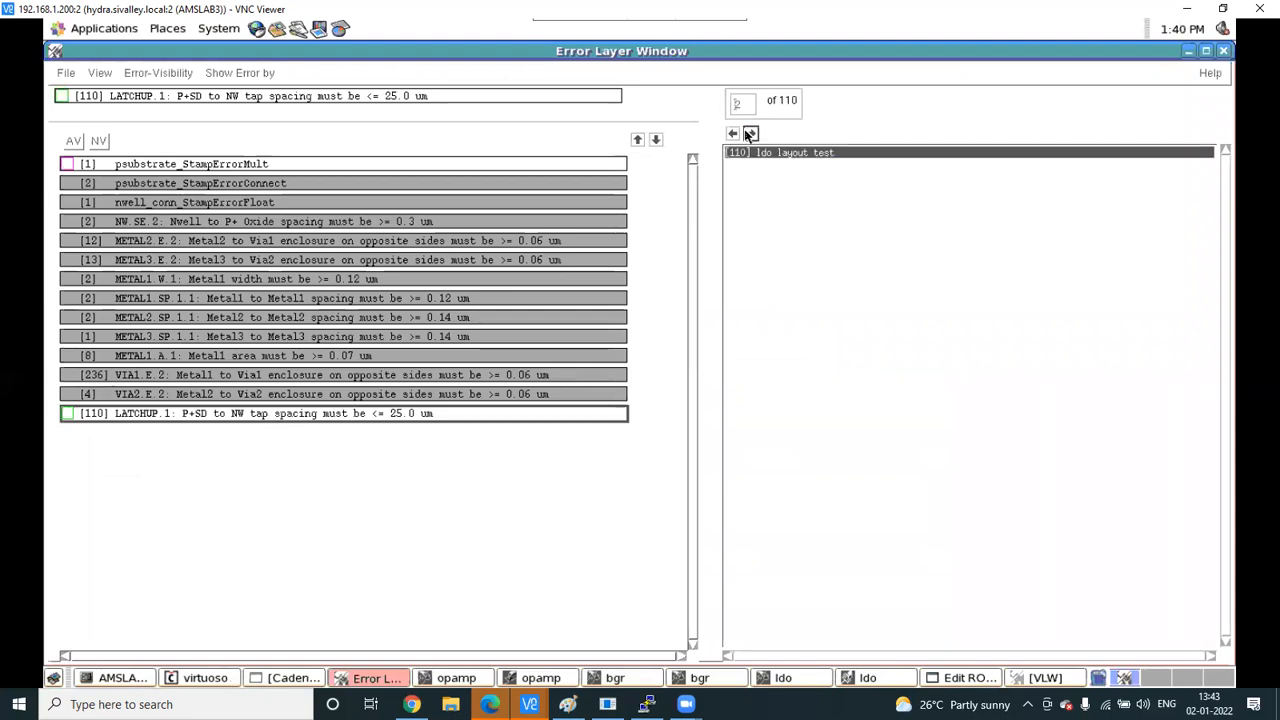
left_click(750, 134)
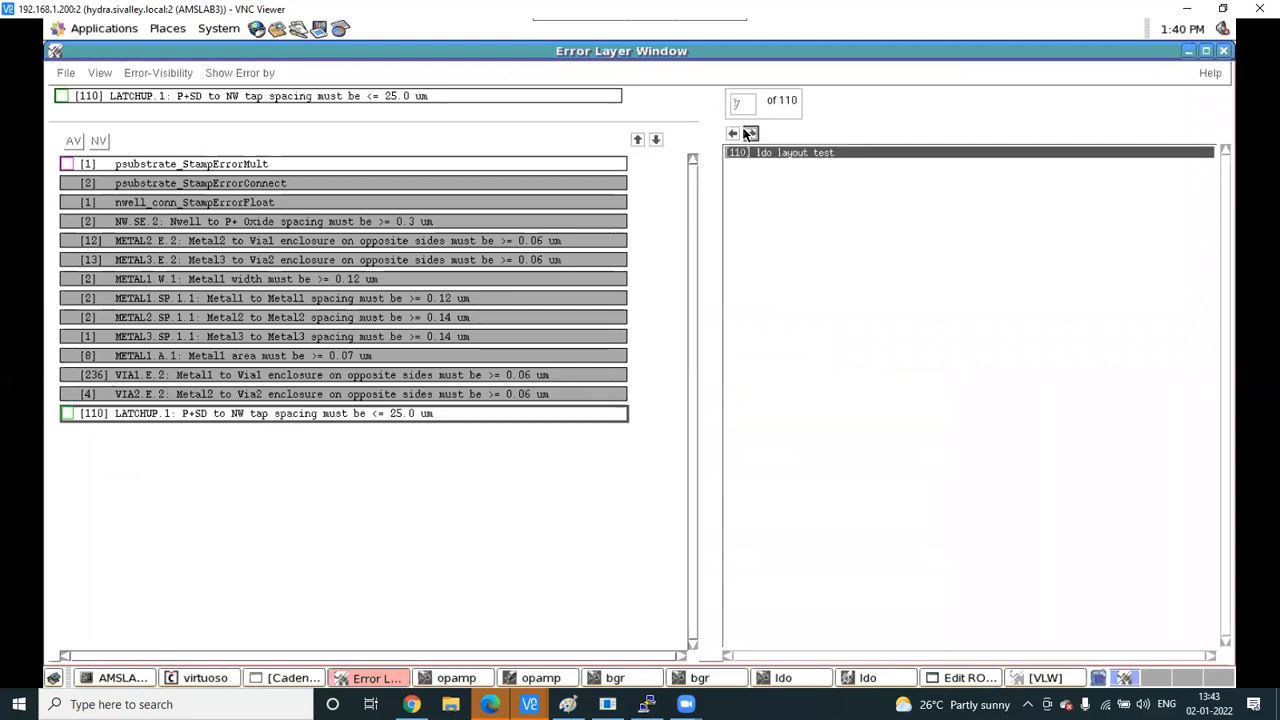
left_click(311, 413)
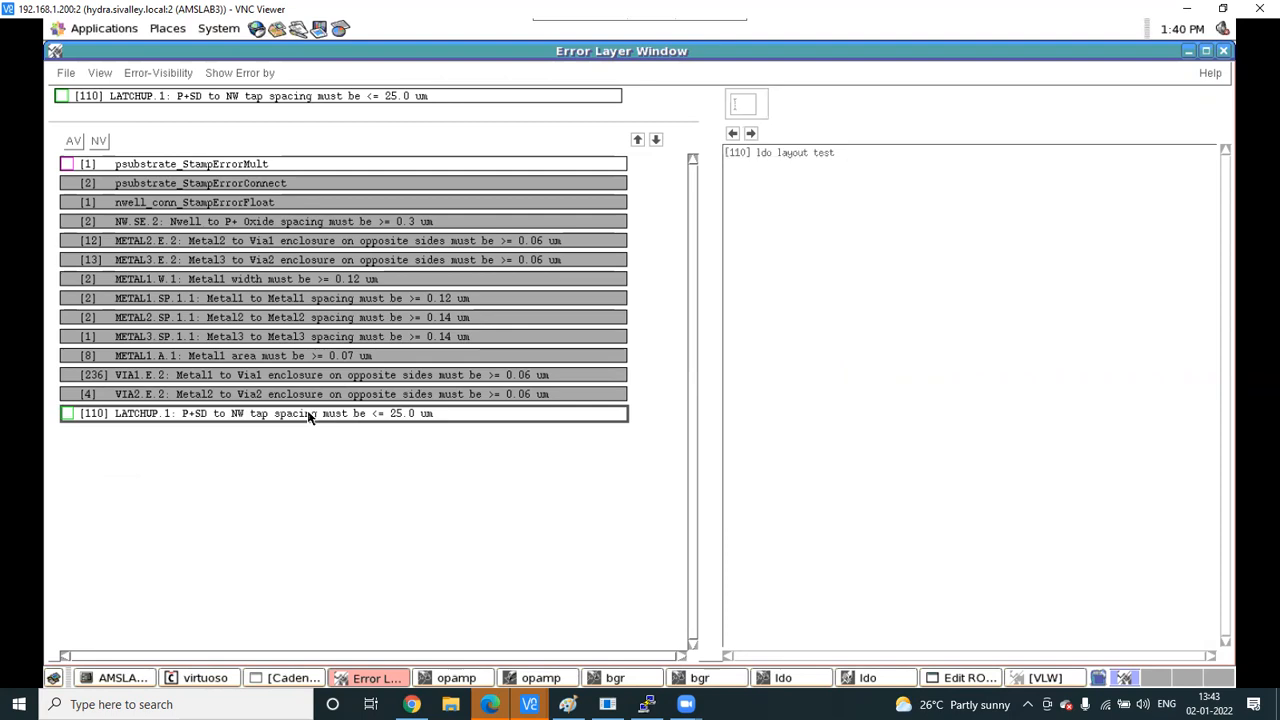
left_click(1188, 50)
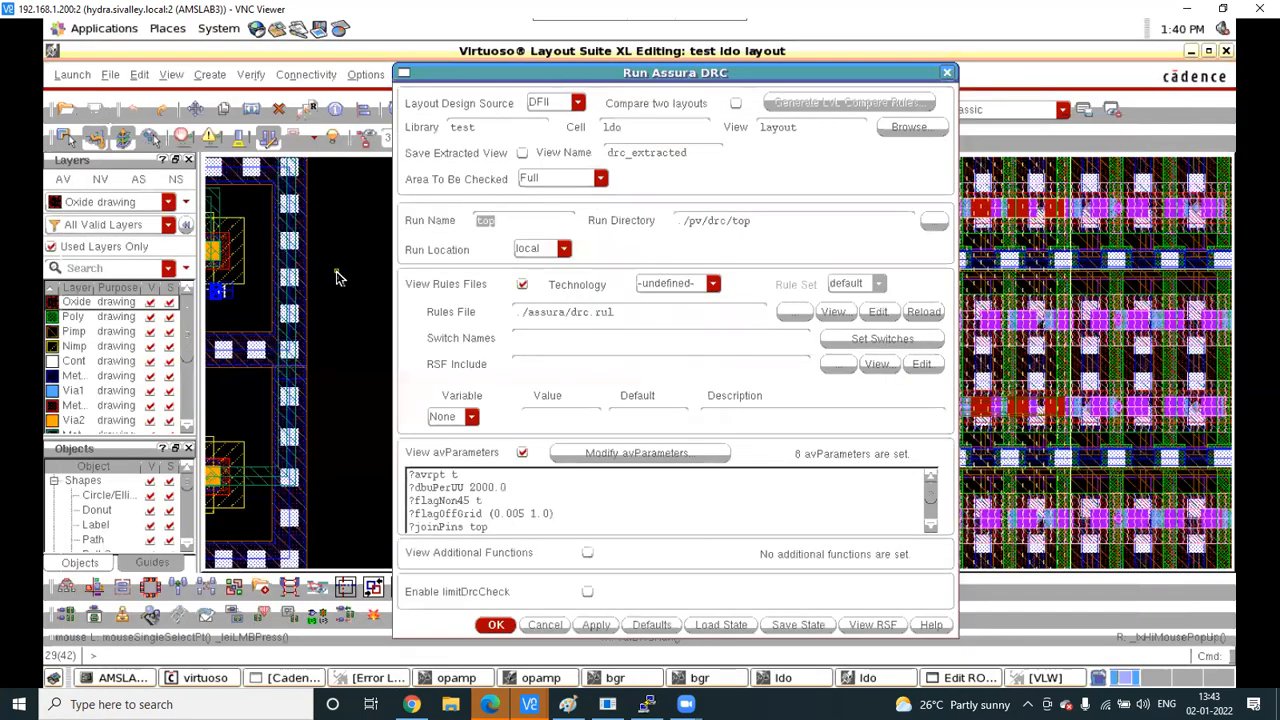
Delete the multipart path strips above and below the transistor array
scroll(500, 404, "down", 4)
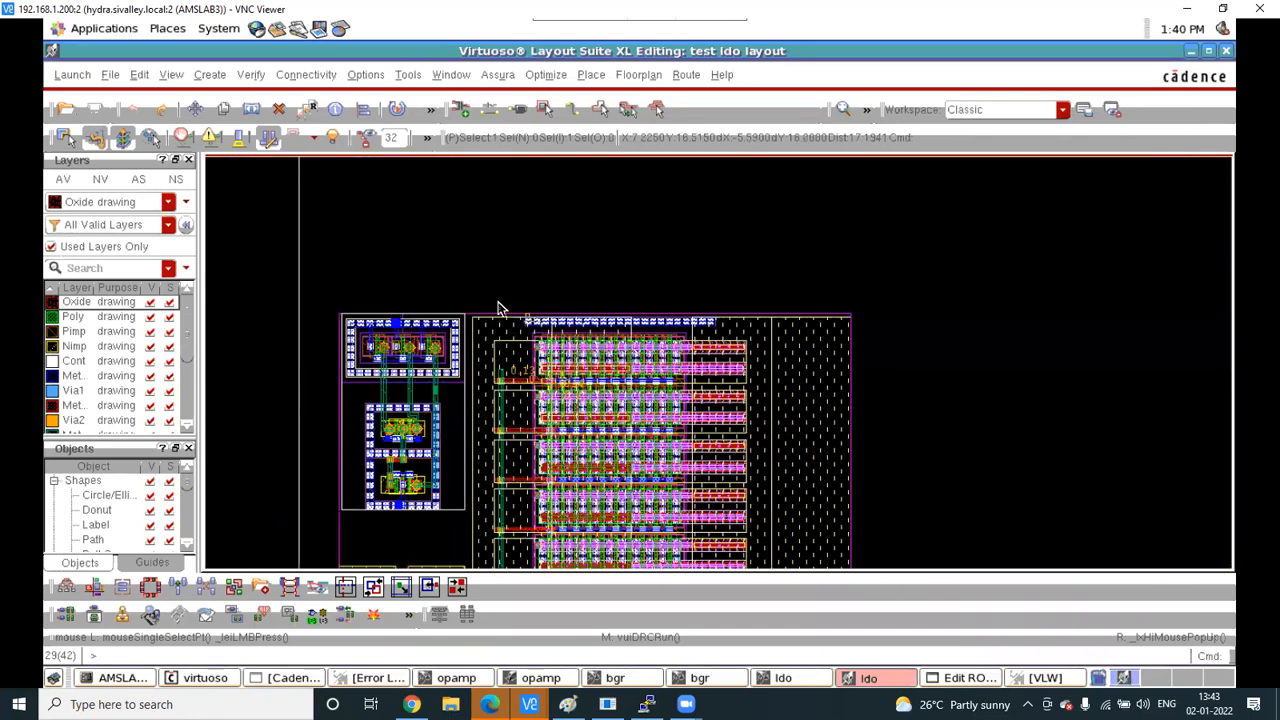
left_click_drag(494, 299, 736, 330)
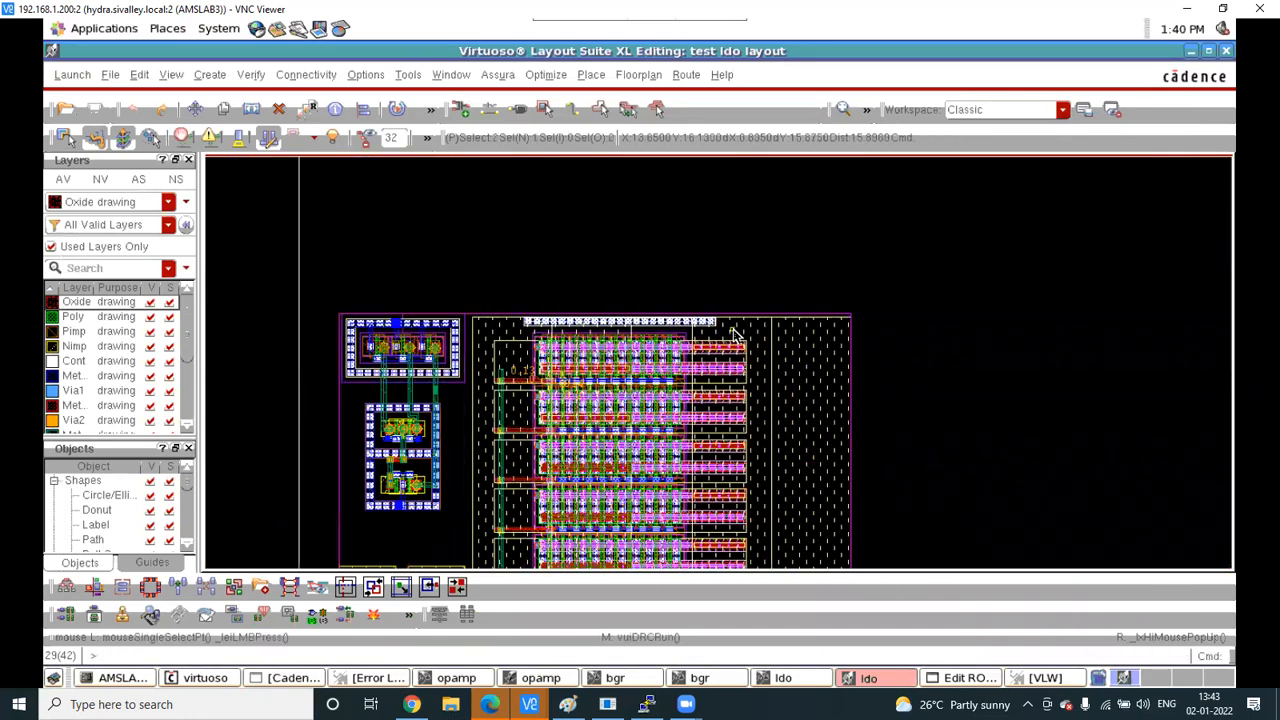
key("Delete")
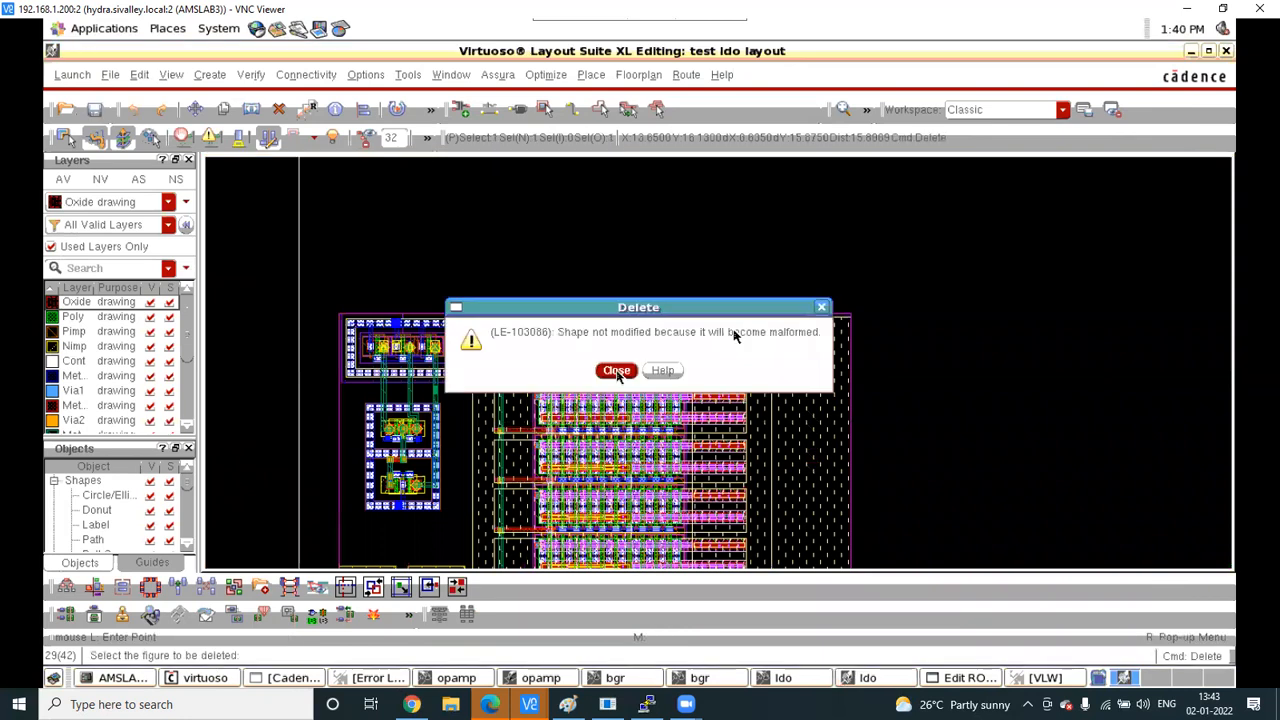
left_click(617, 371)
key("Escape")
scroll(659, 262, "down", 1)
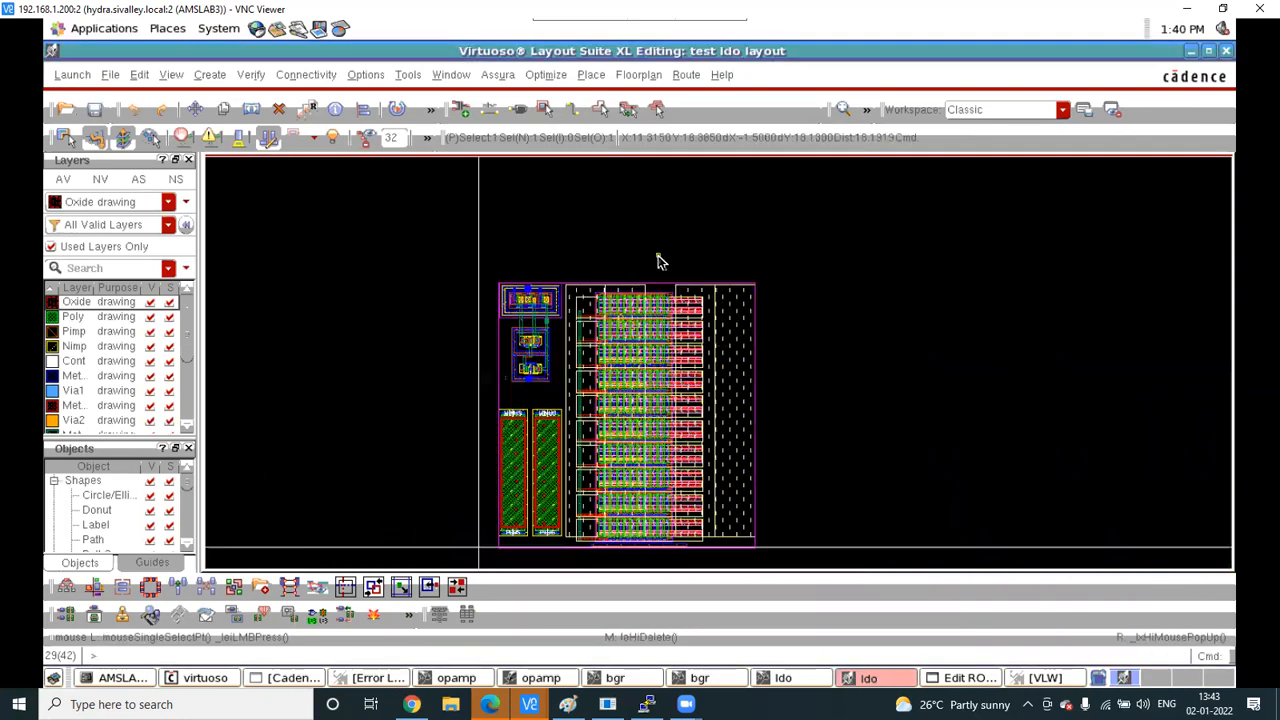
scroll(646, 552, "up", 2)
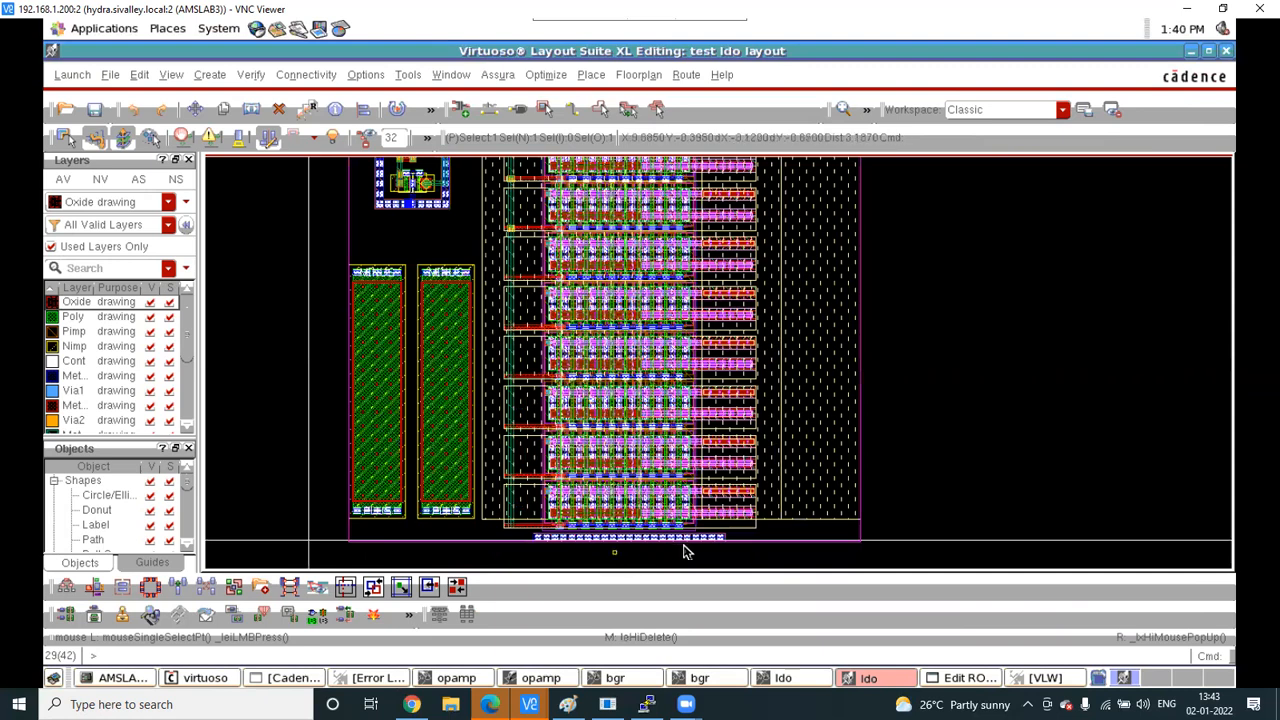
left_click(707, 537)
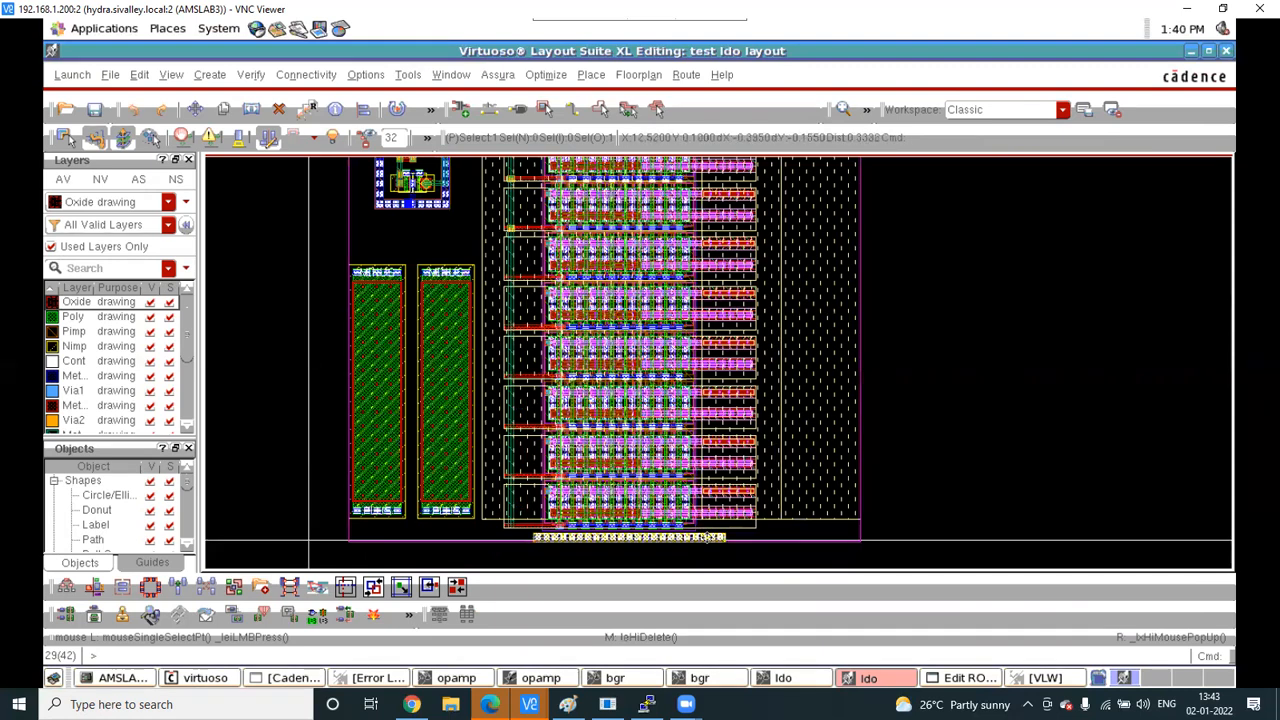
key("Delete")
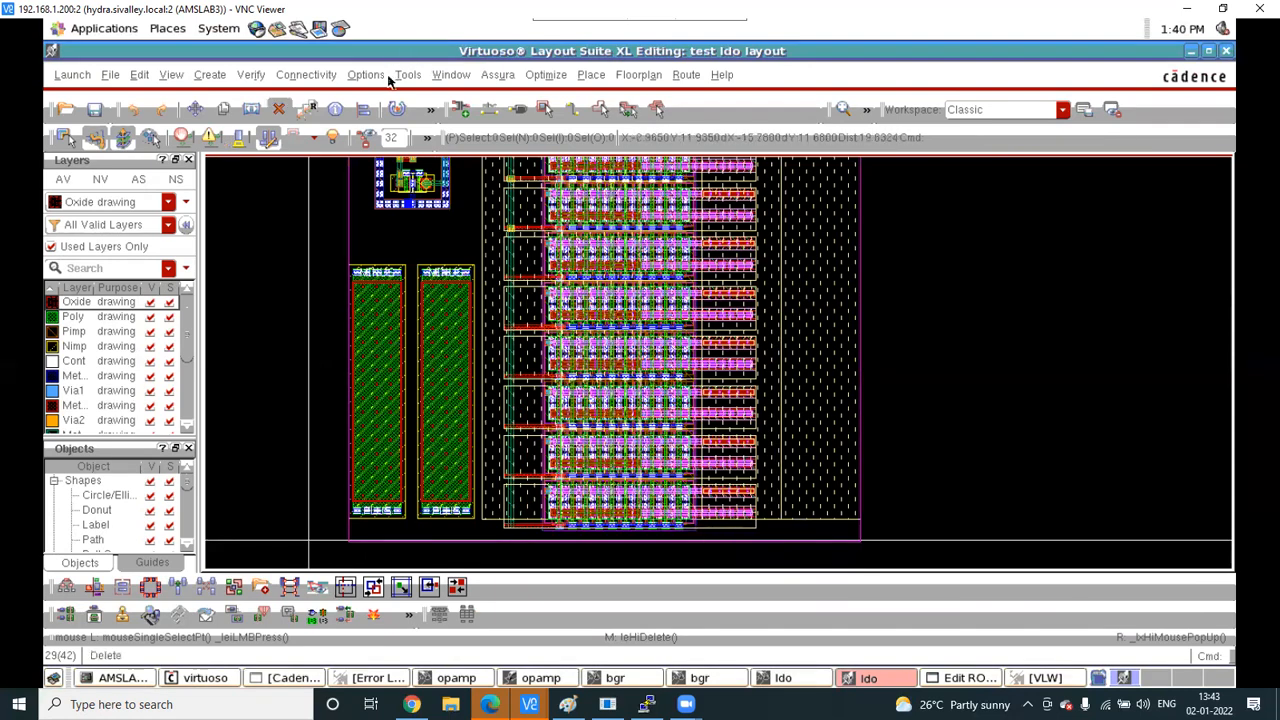
Draw a horizontal n-well tap multipart path strip from the gpdk090 library just below the last transistor row
left_click(209, 80)
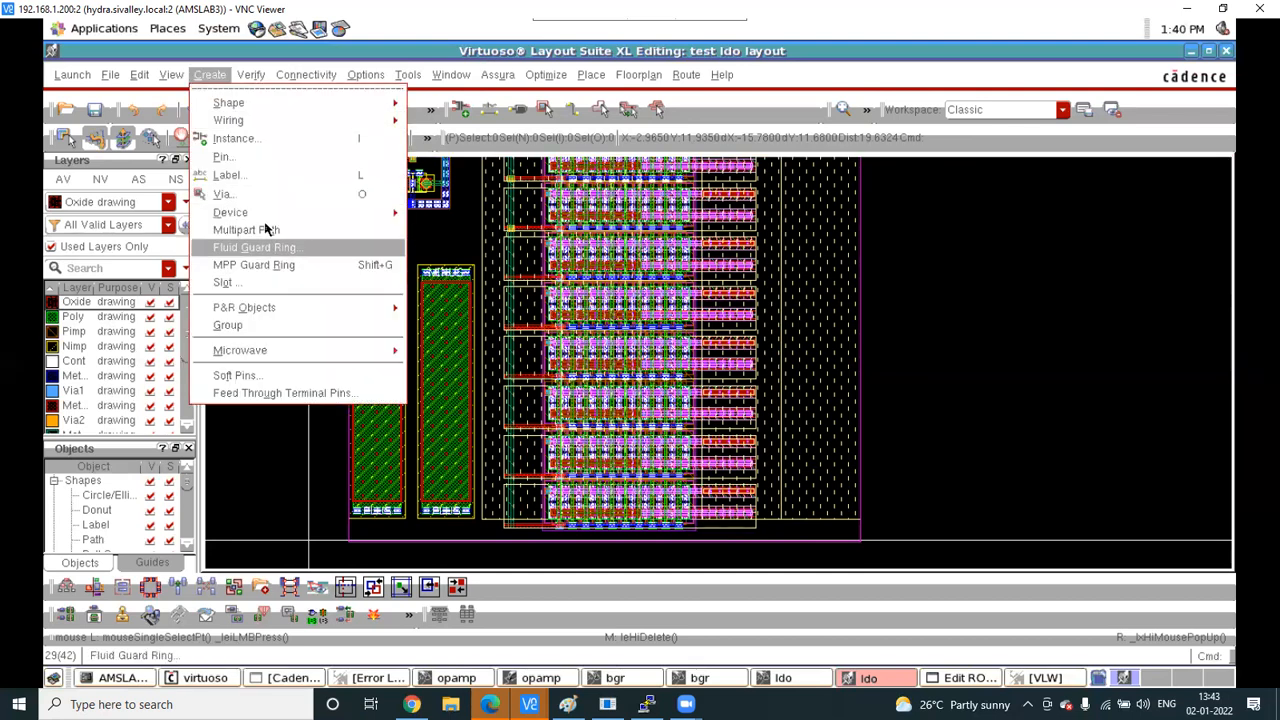
left_click(344, 232)
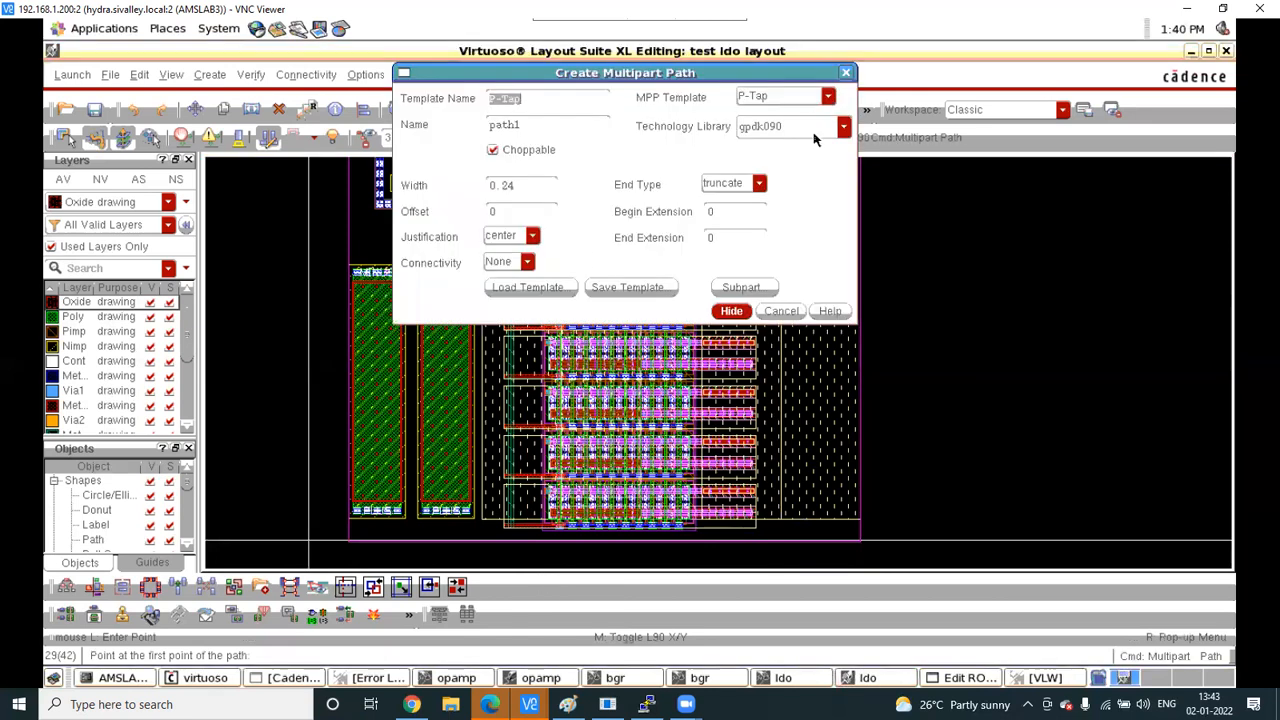
left_click(829, 95)
left_click(800, 128)
left_click(732, 311)
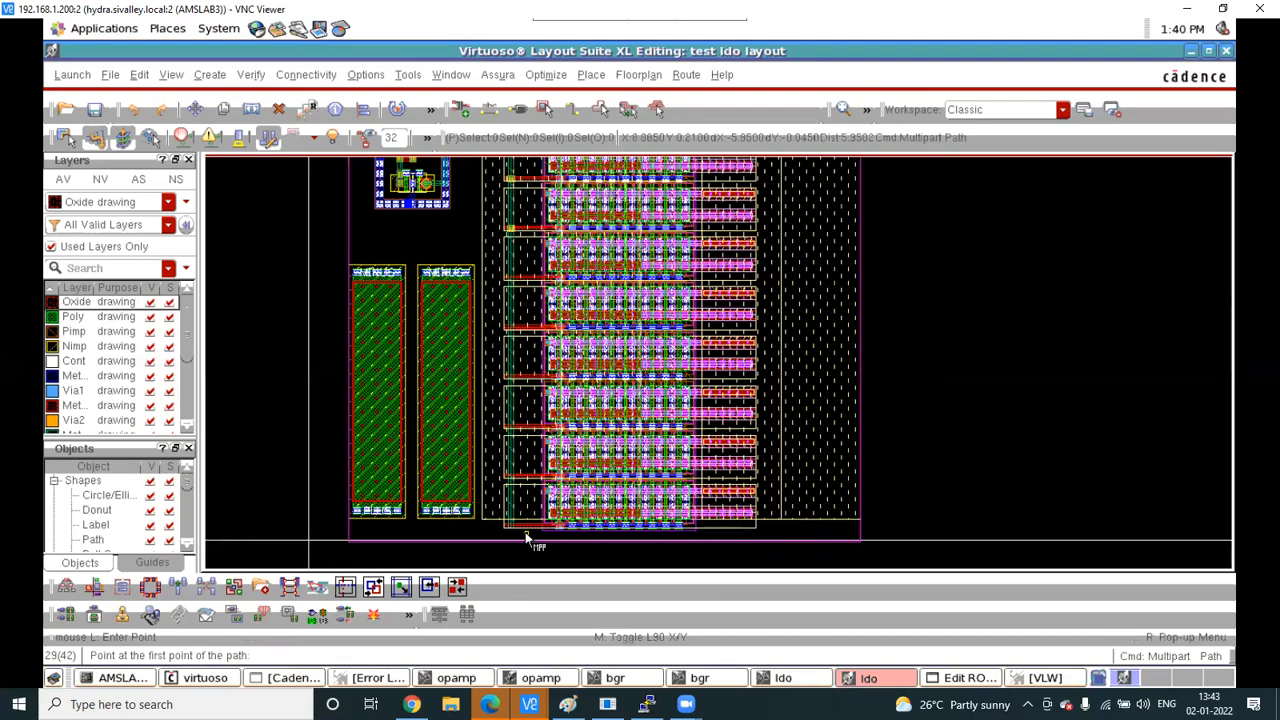
left_click(556, 540)
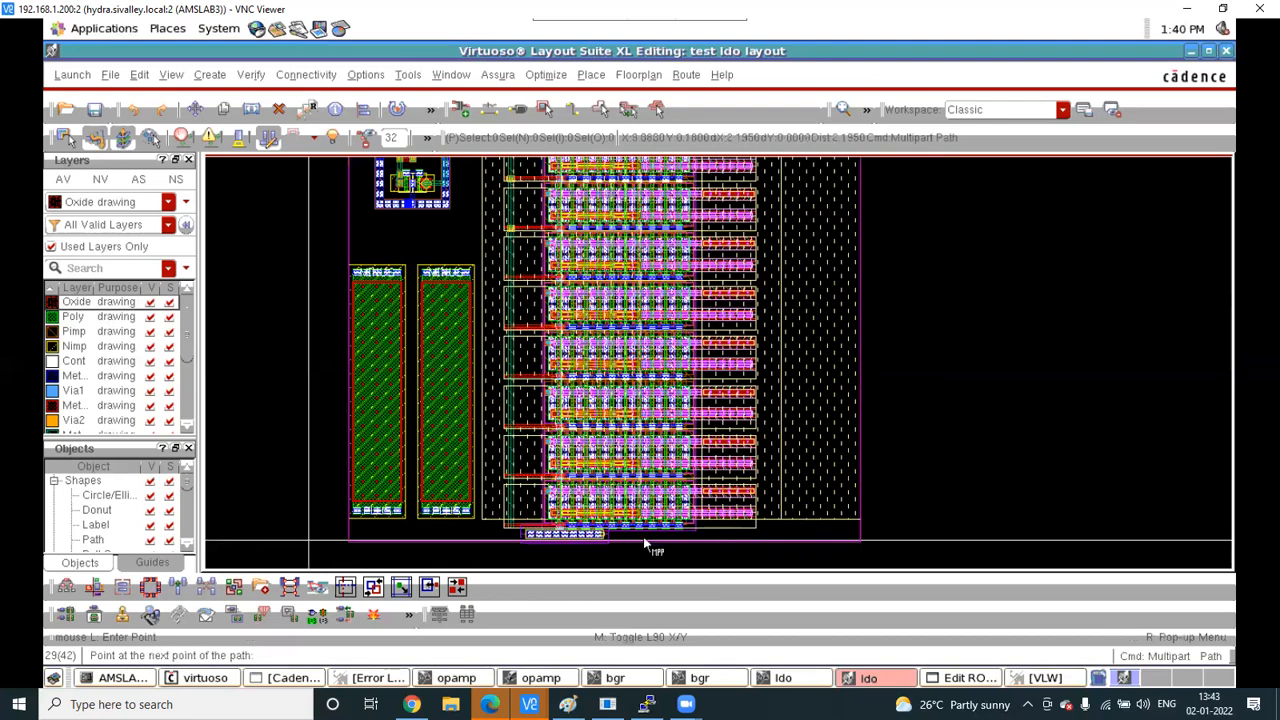
double_click(726, 541)
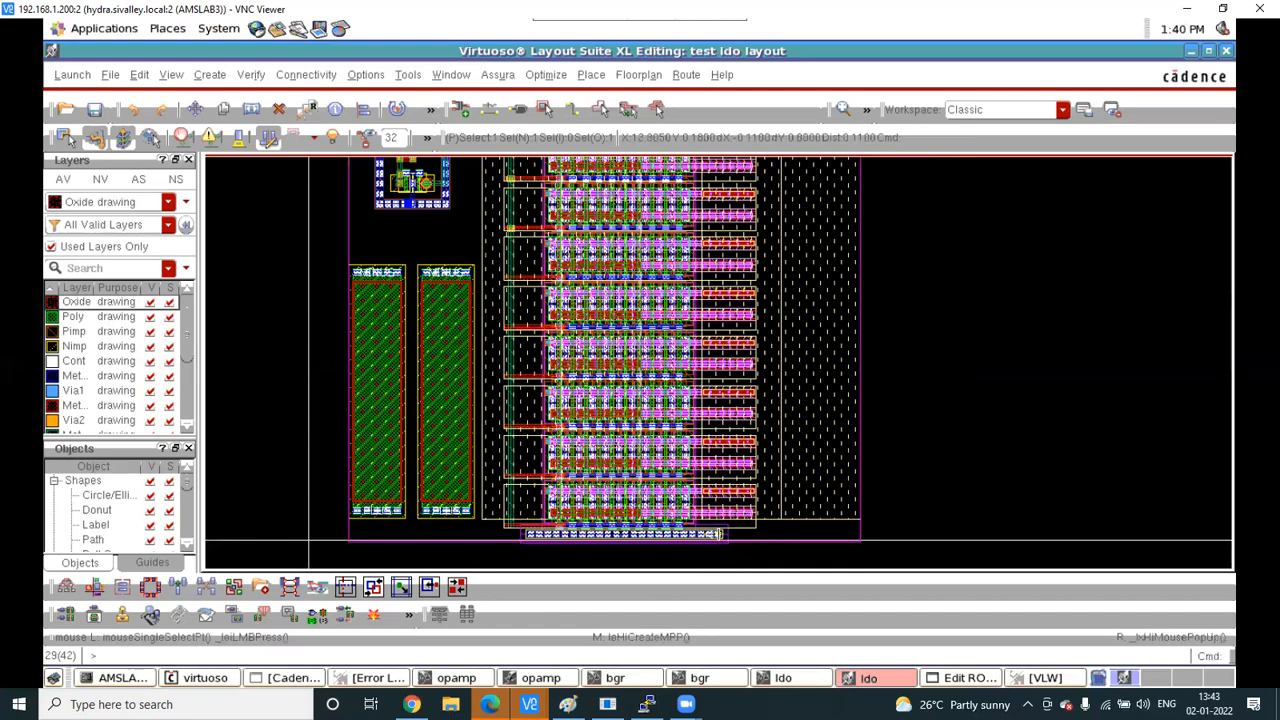
scroll(716, 540, "up", 3, "ctrl")
left_click(722, 556)
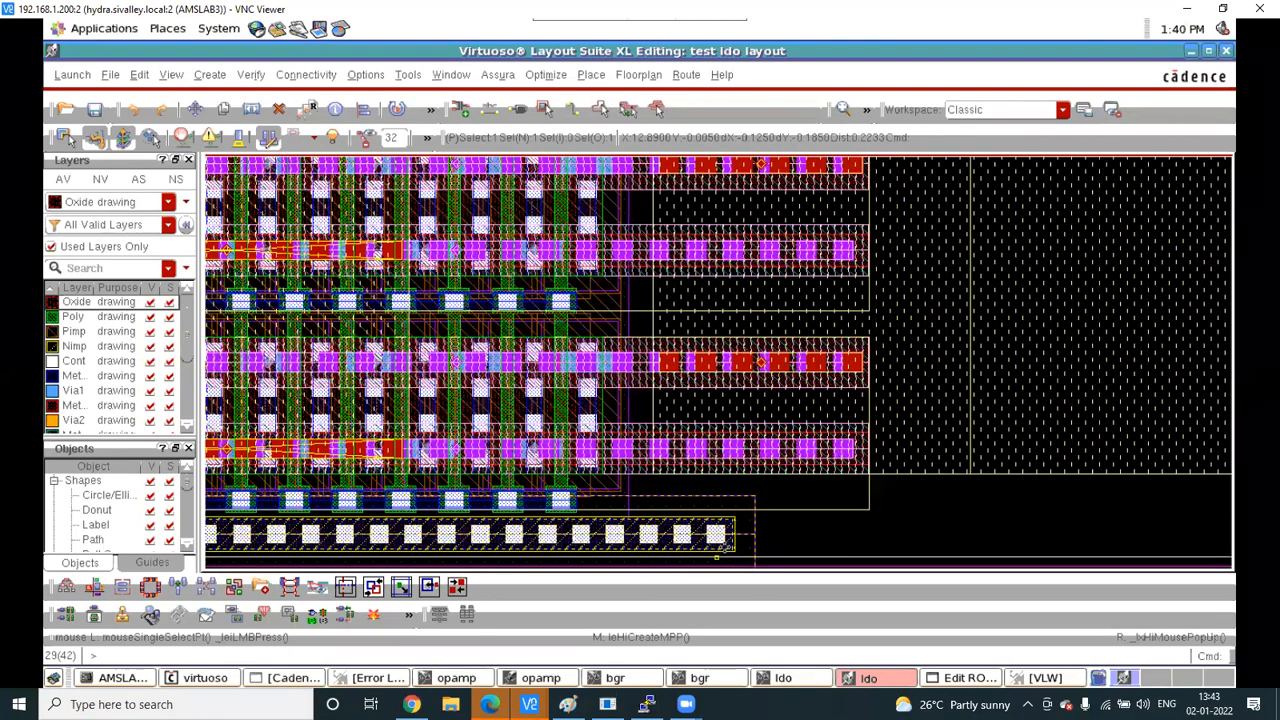
key("m")
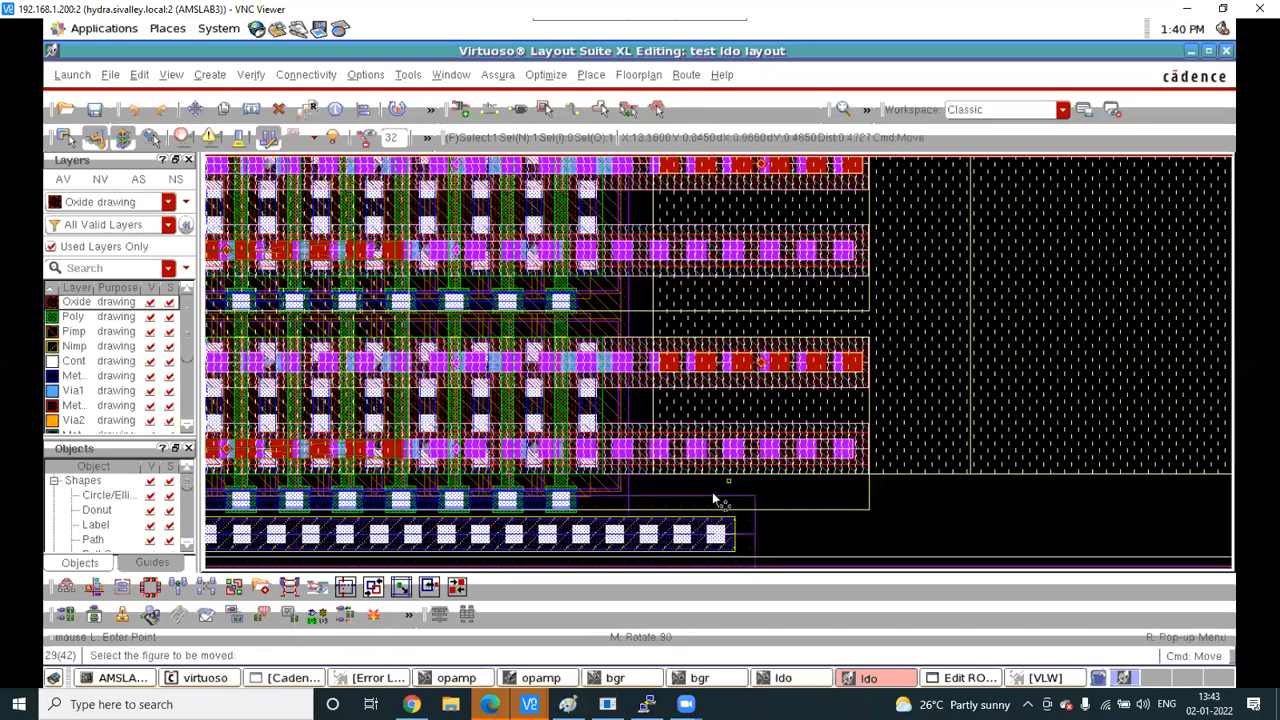
scroll(712, 492, "down", 3, "ctrl")
scroll(712, 510, "up", 3, "ctrl")
key("Escape")
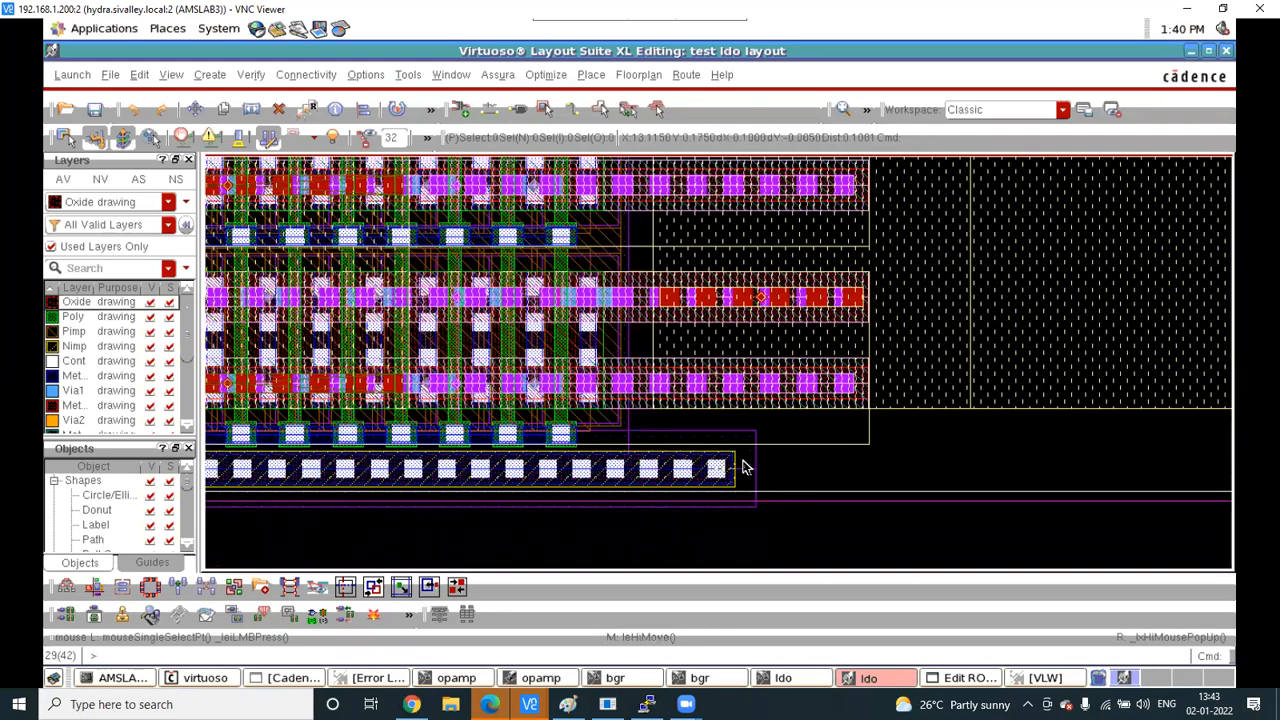
Move the new multipart path strip straight up about 16 µm to just above the first transistor row
left_click(722, 437)
scroll(722, 437, "up", 1, "ctrl")
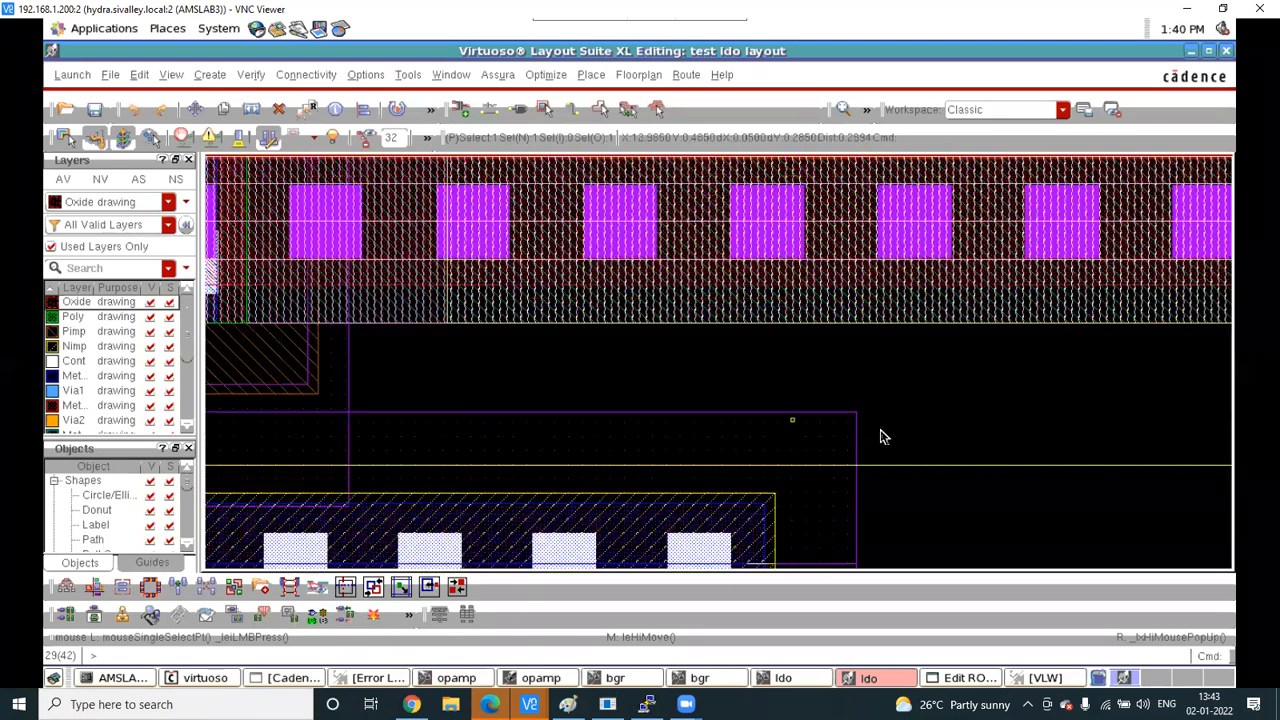
key("m")
left_click(800, 420)
scroll(803, 437, "down", 2, "ctrl")
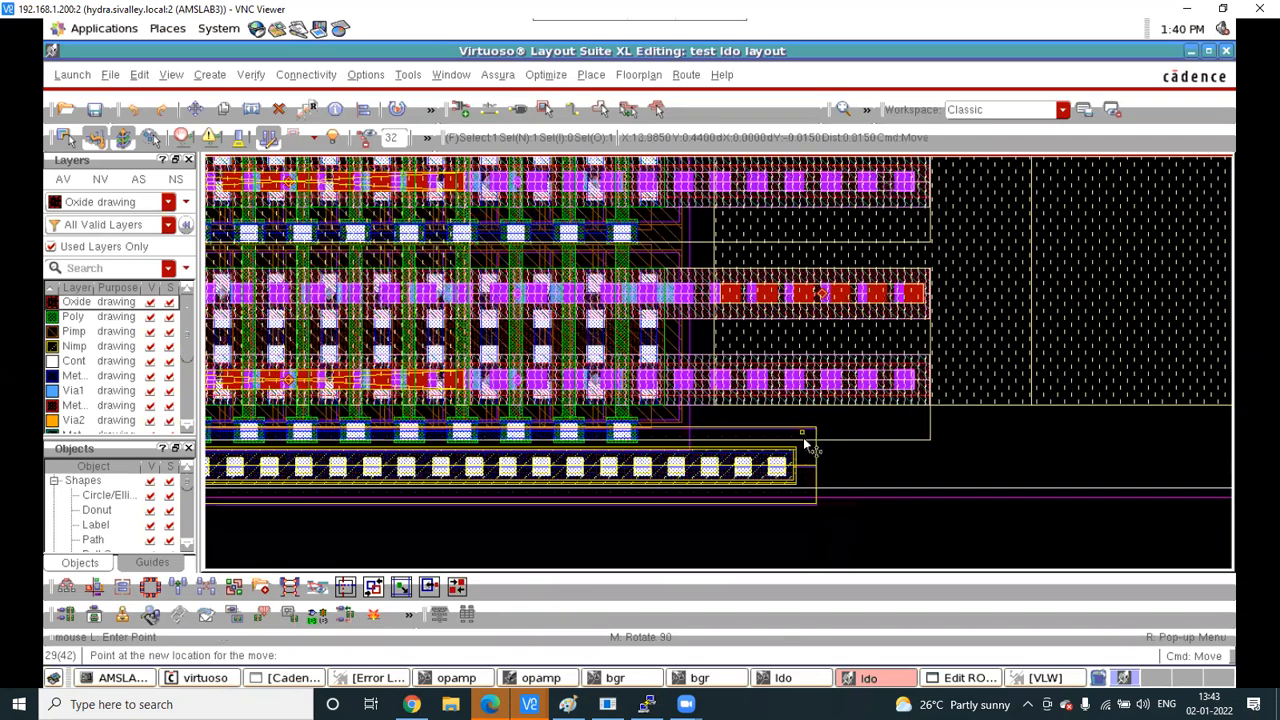
scroll(810, 407, "down", 2, "ctrl")
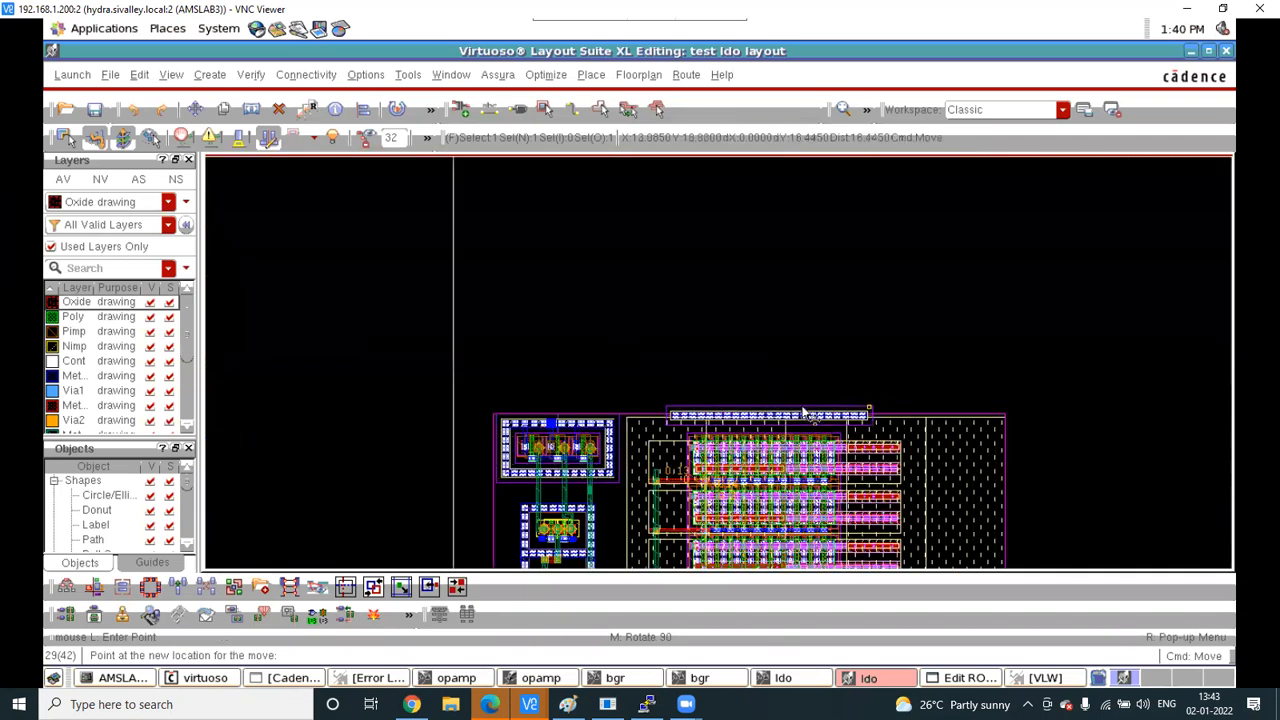
scroll(802, 415, "up", 2, "ctrl")
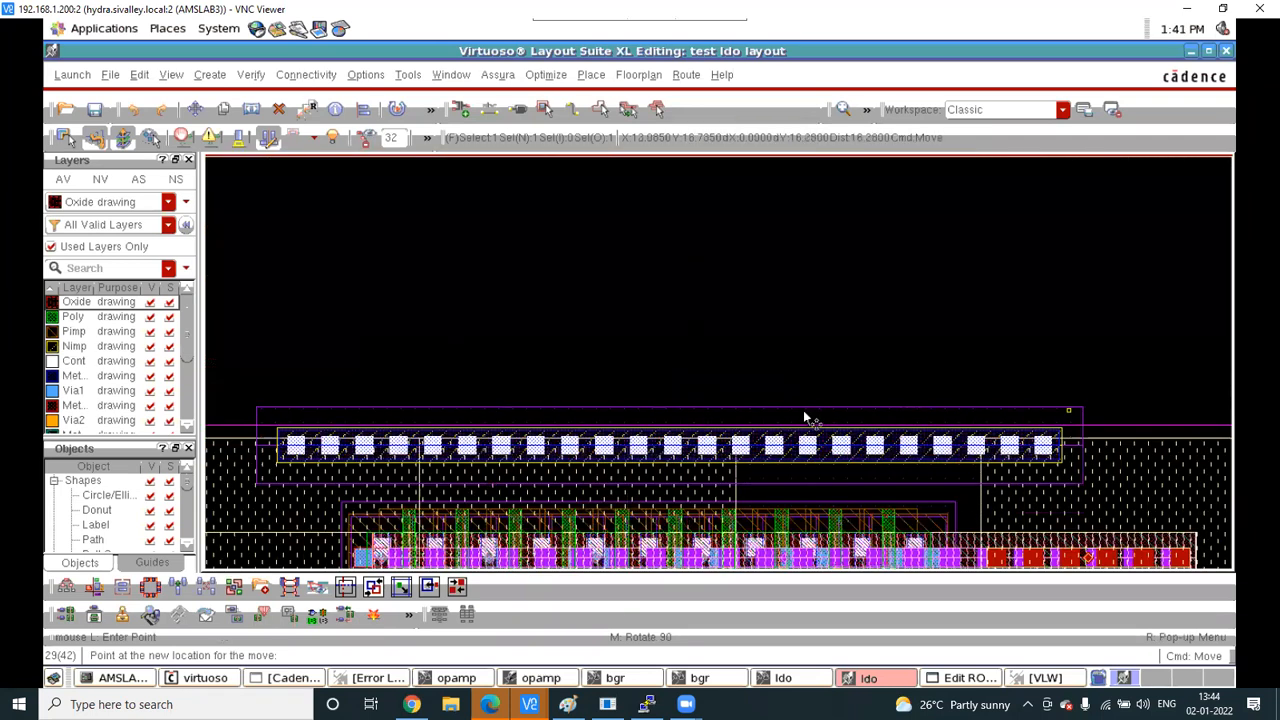
left_click(807, 423)
Quick Align the lower outer edge of the multipart path strip to the upper outline edge of the transistor array
key("a")
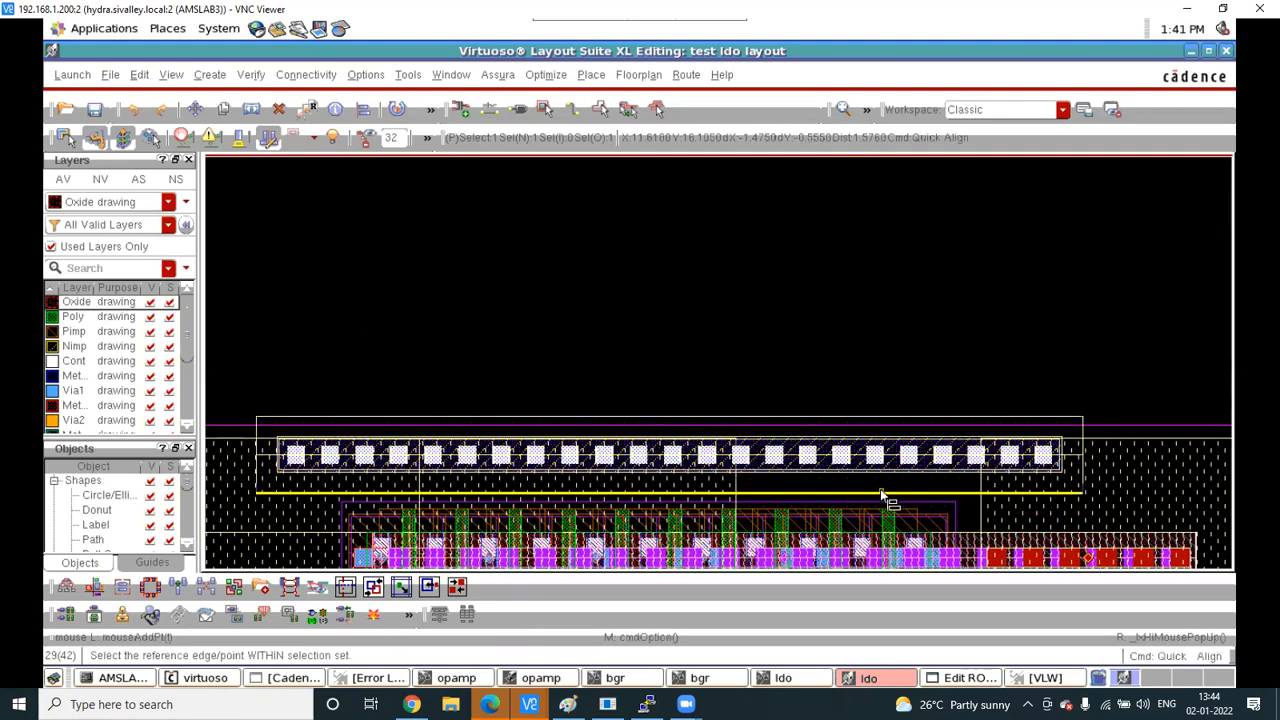
left_click(868, 497)
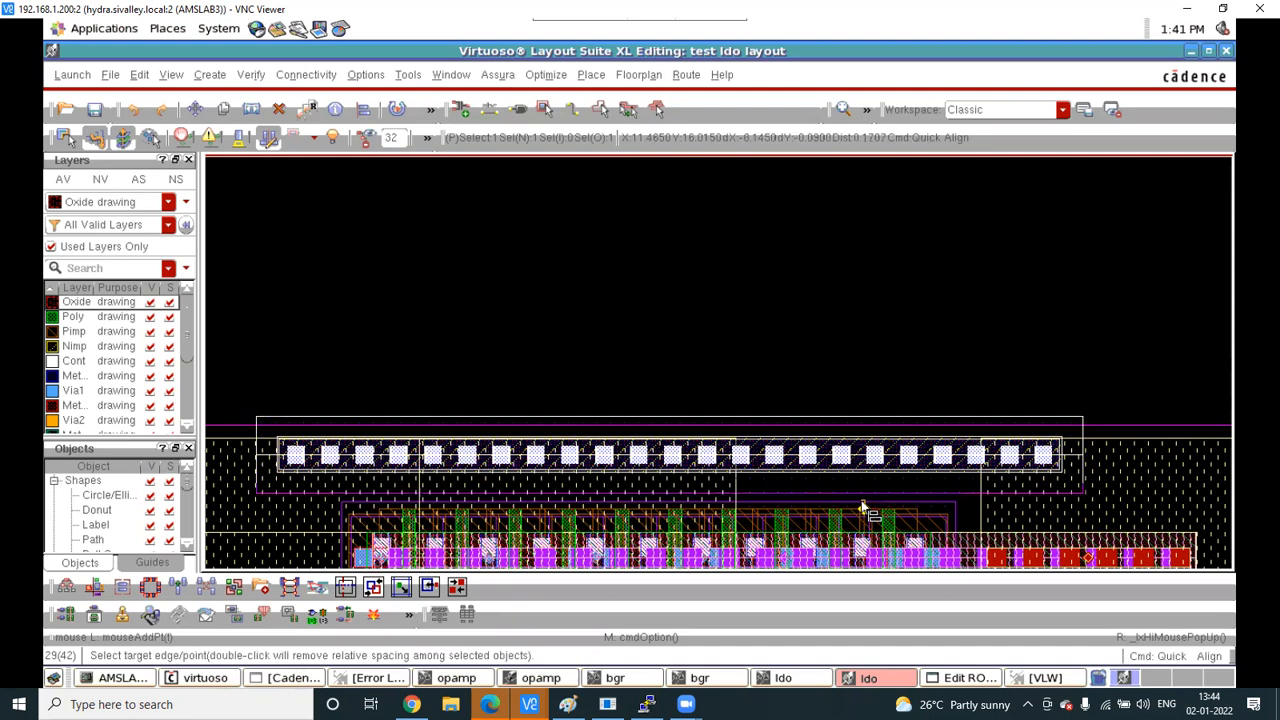
scroll(862, 507, "up", 1, "ctrl")
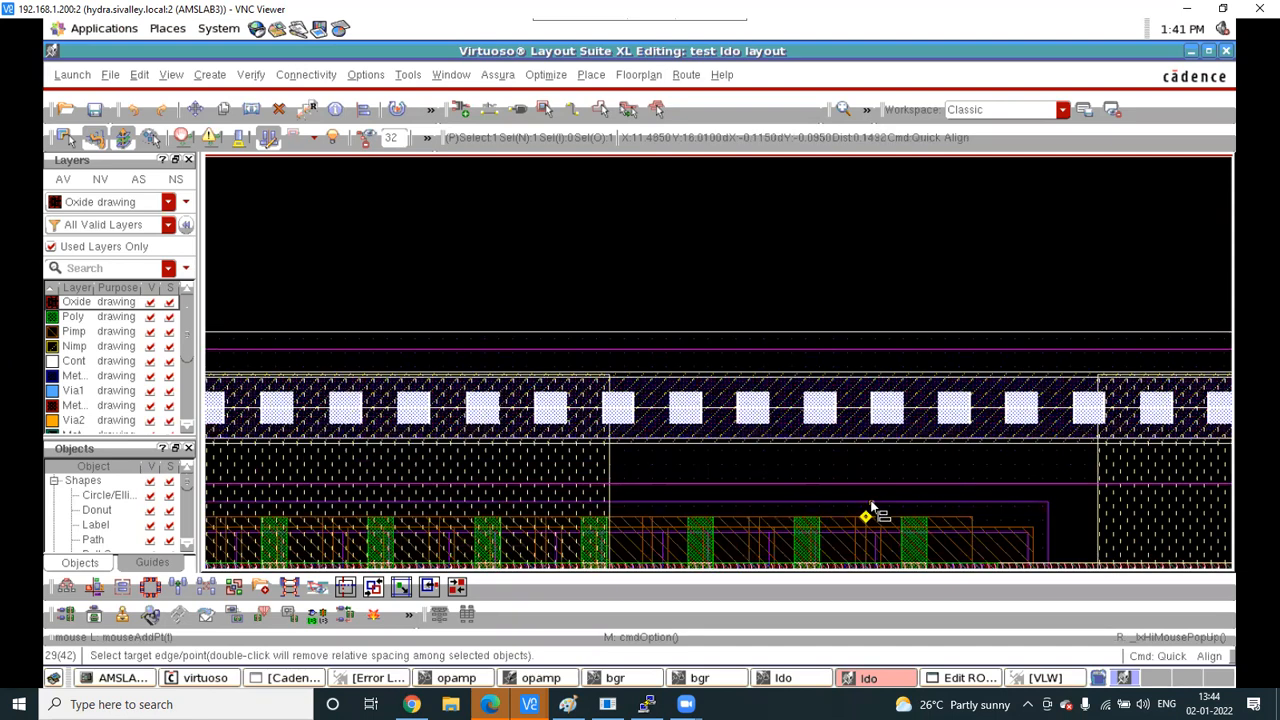
scroll(872, 505, "up", 2, "ctrl")
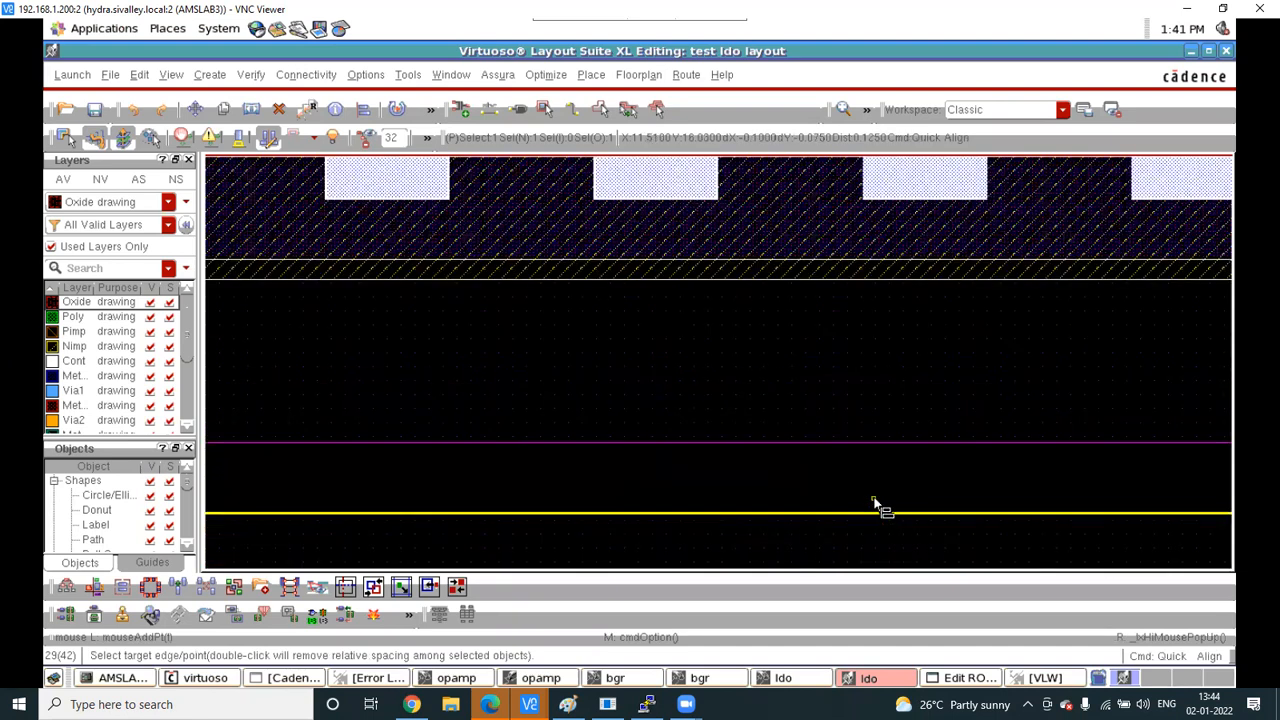
left_click(898, 432)
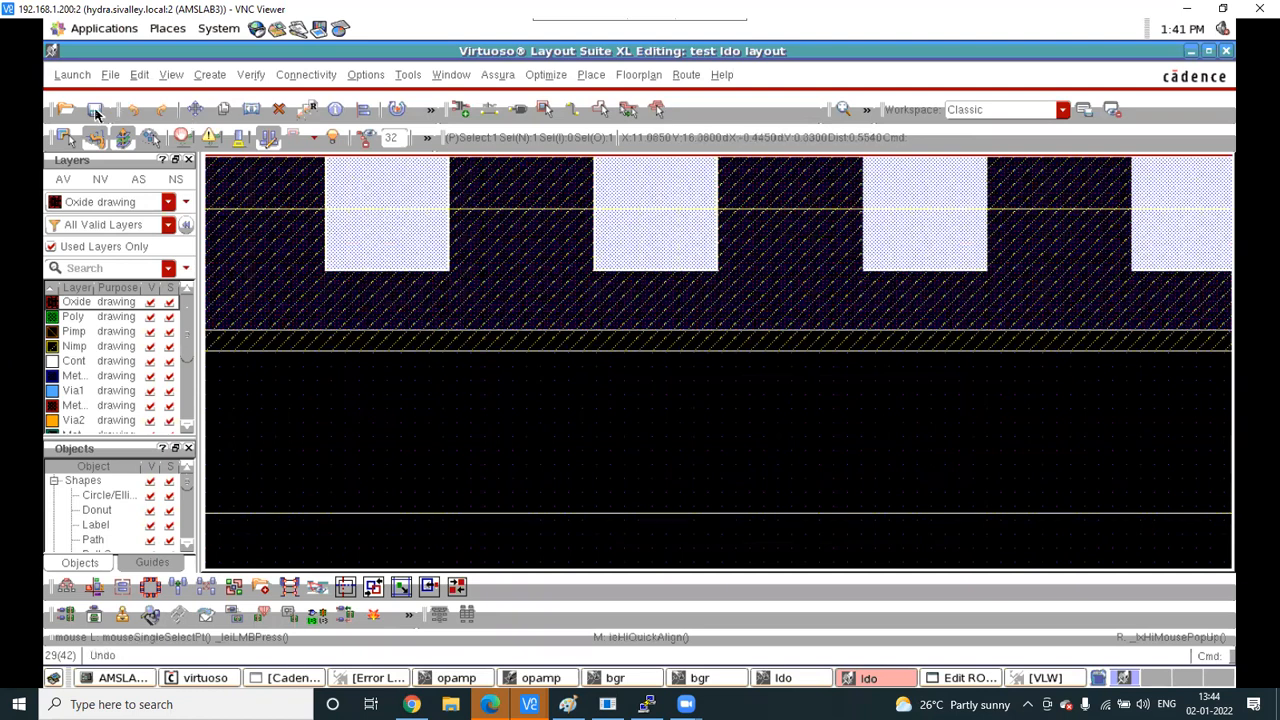
Rerun the full-area Assura DRC named top, overwriting the existing data, and view the resulting error list
left_click(498, 75)
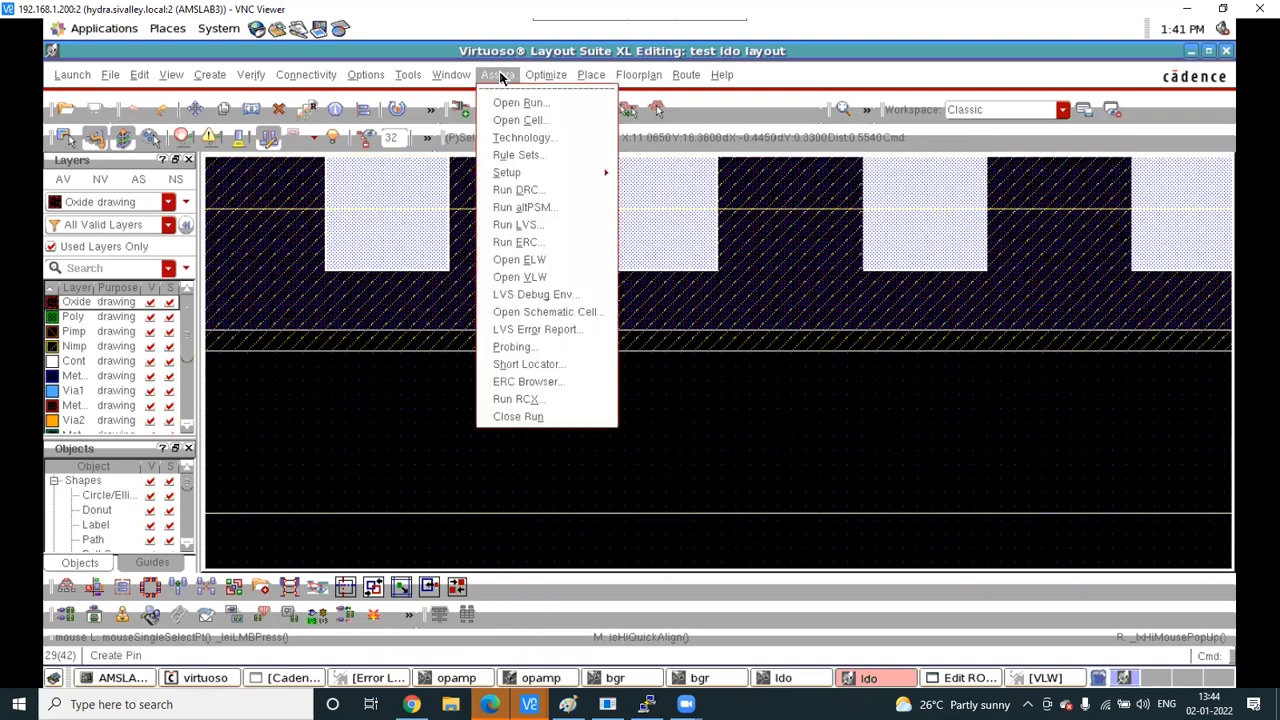
left_click(524, 191)
left_click(596, 625)
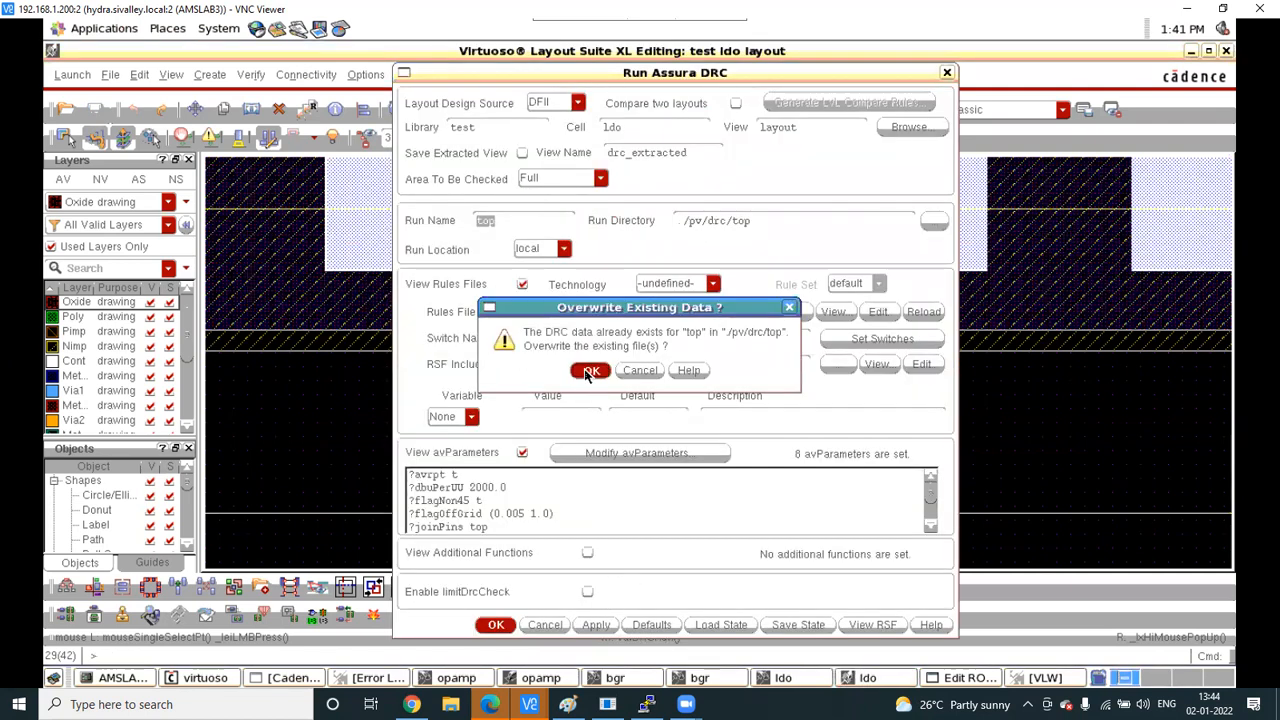
left_click(590, 371)
left_click(590, 376)
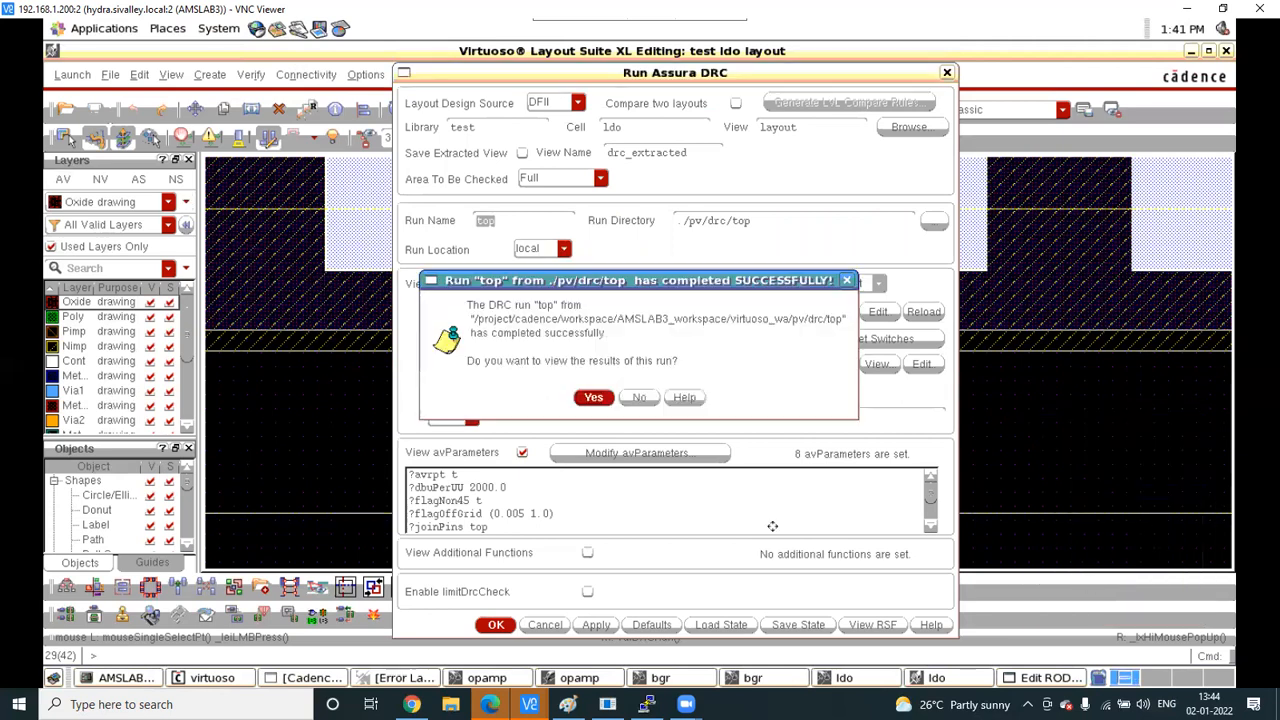
left_click(591, 397)
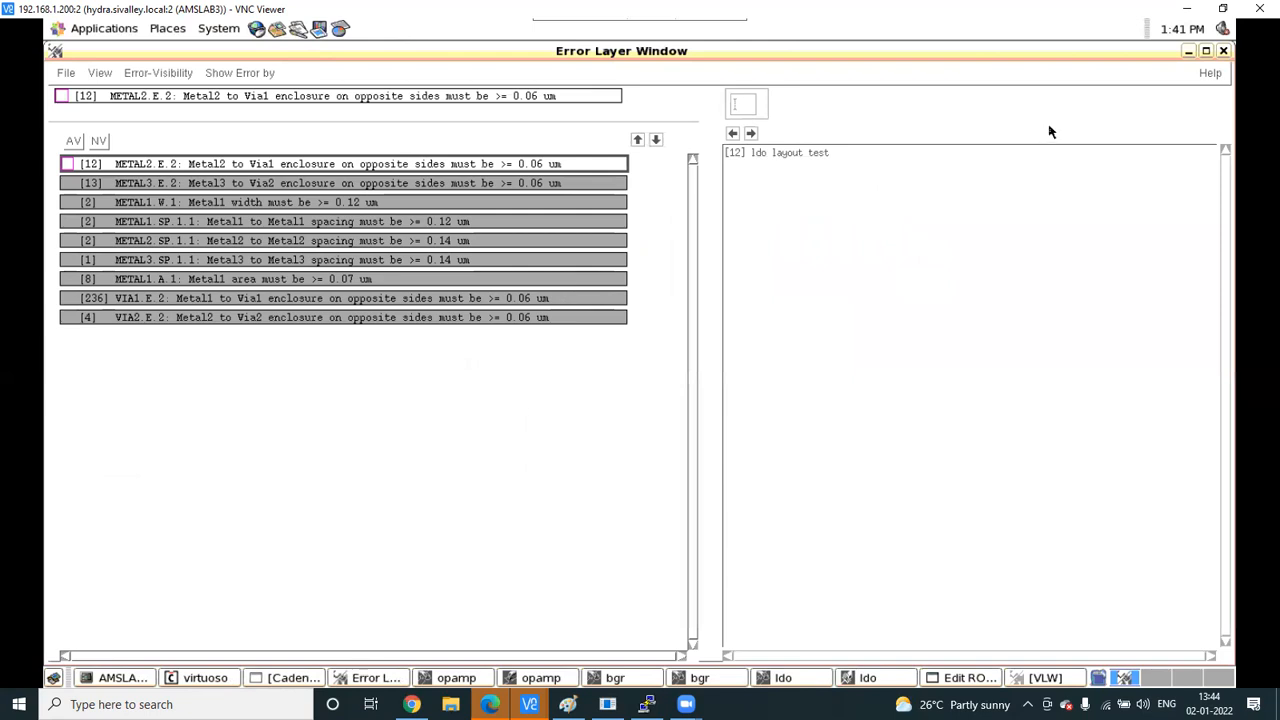
left_click(1190, 52)
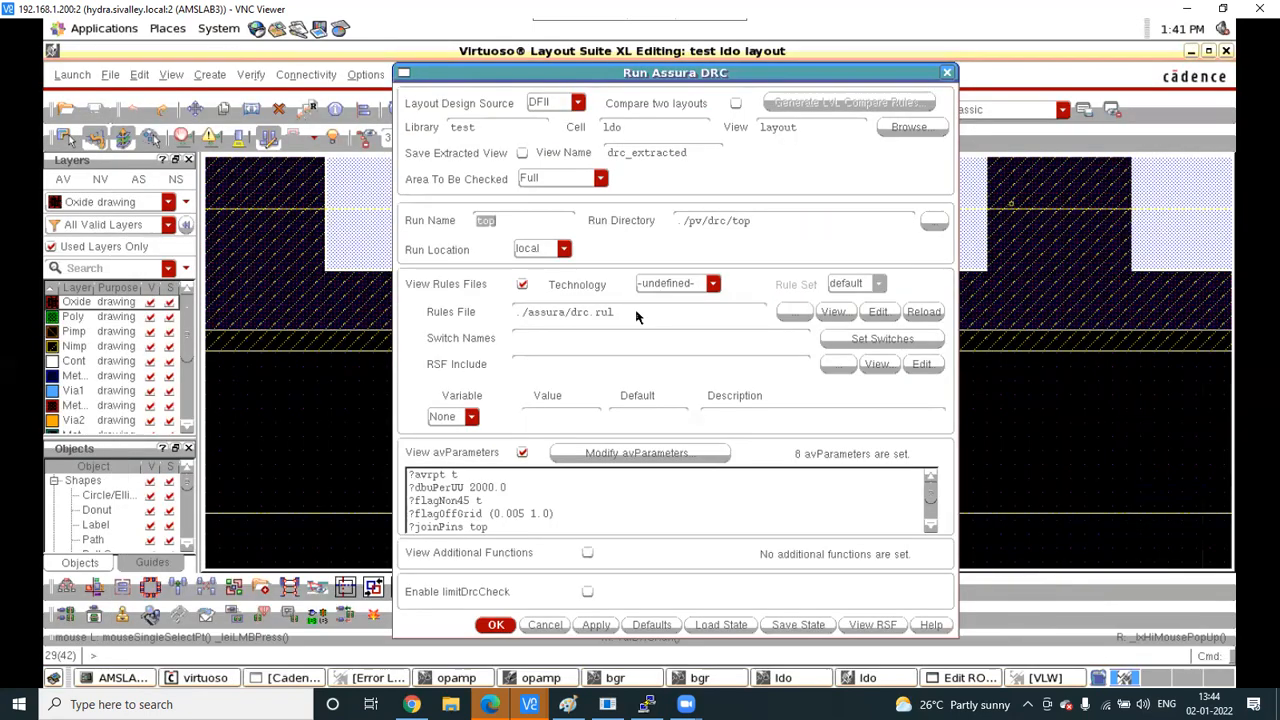
Return to the ldo layout and show only the Metal1, Via1 and Metal2 drawing layers, with Metal2 active
left_click(339, 398)
scroll(680, 363, "down", 2)
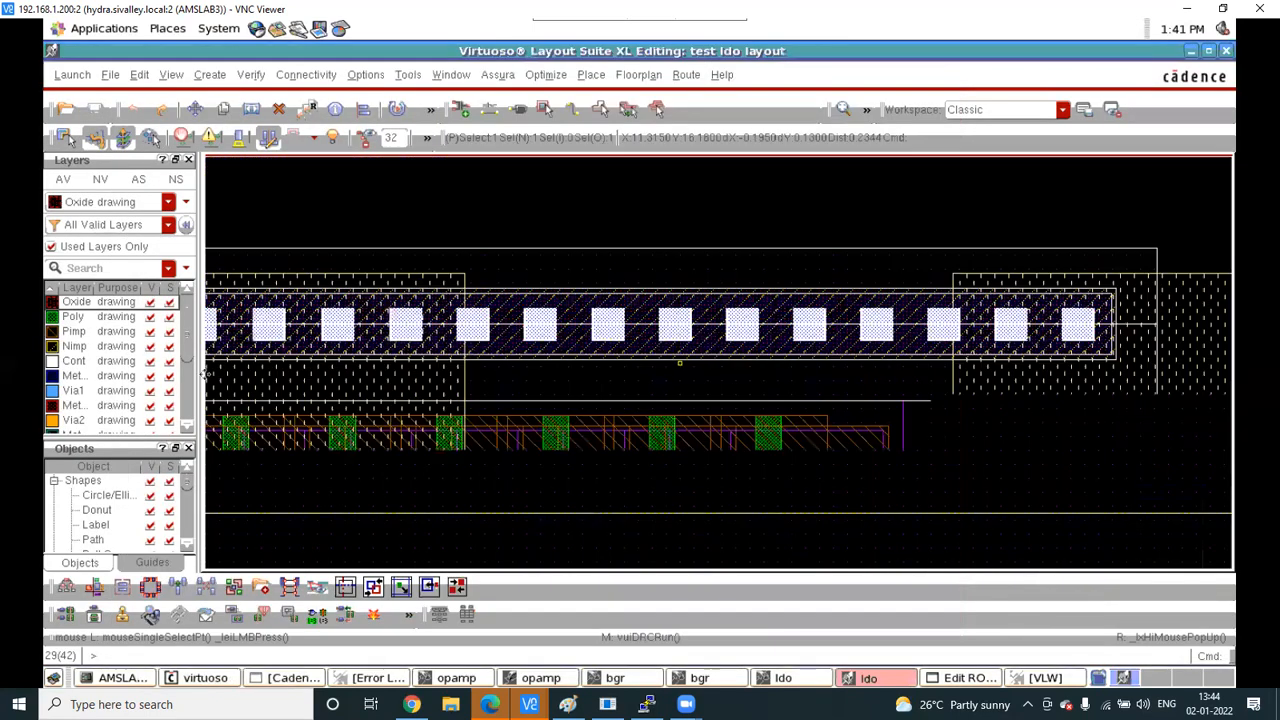
scroll(606, 420, "down", 2)
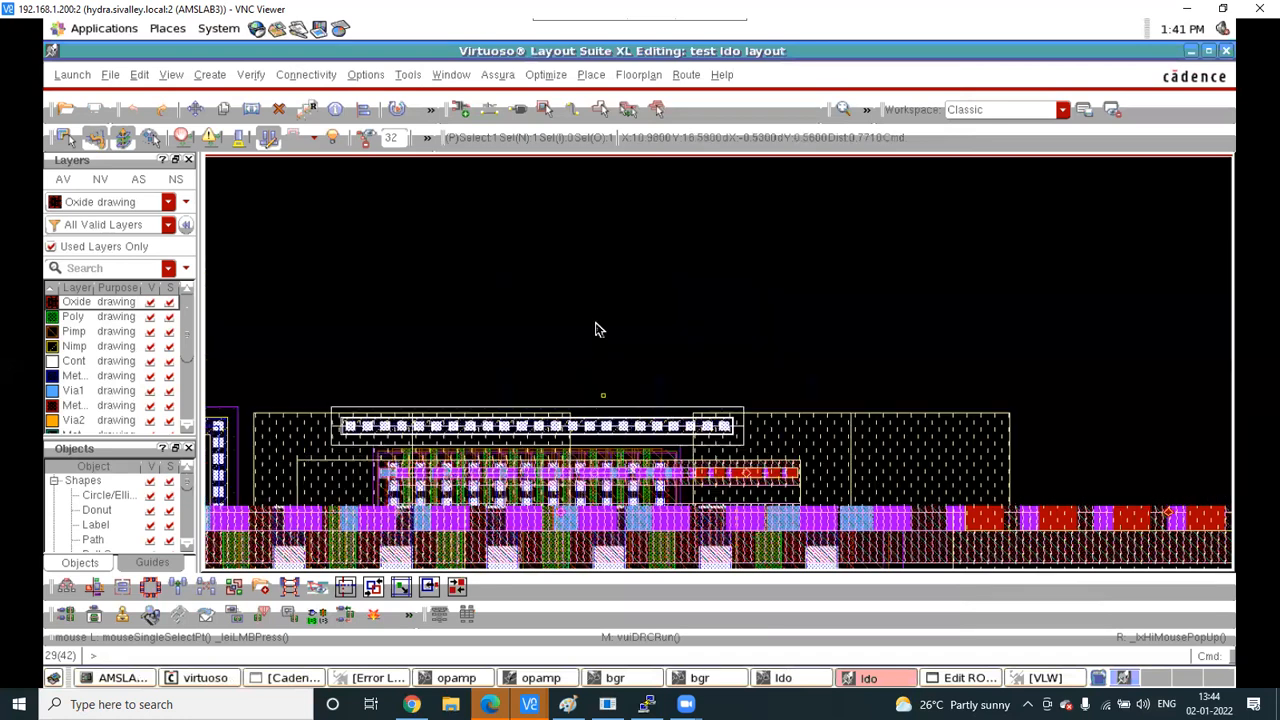
left_click(90, 376)
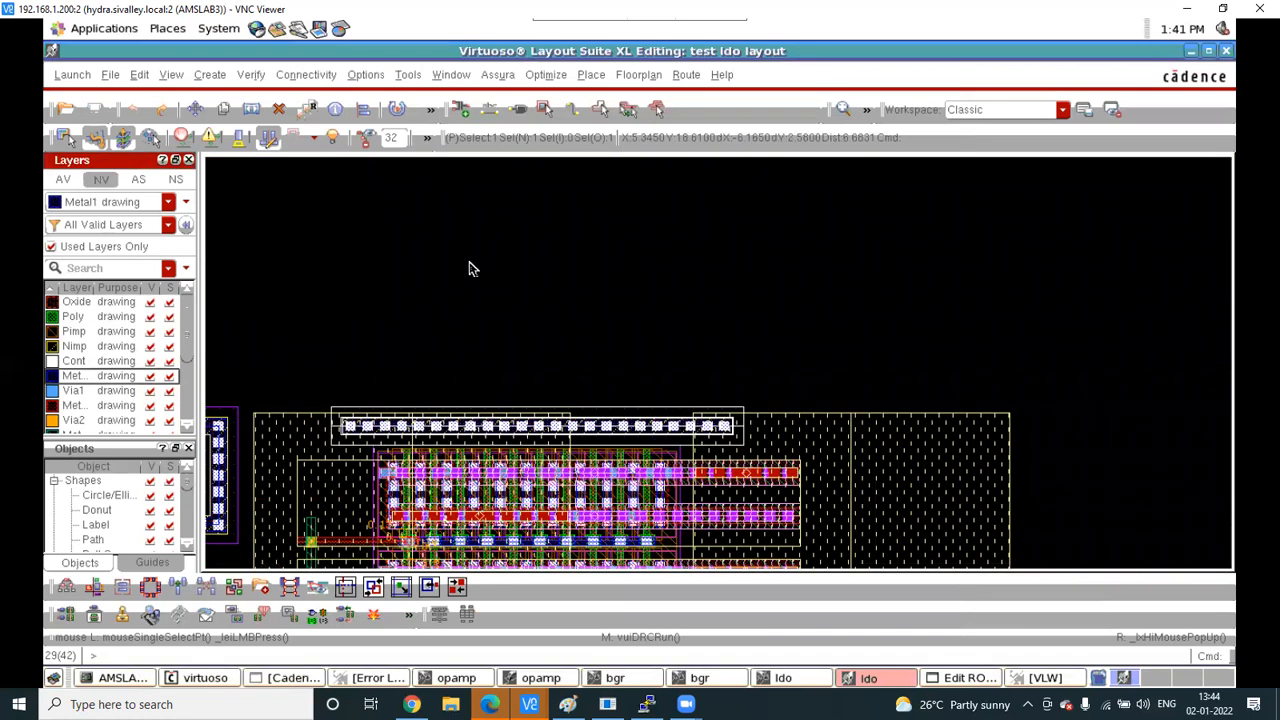
scroll(471, 265, "down", 2)
left_click(97, 393)
left_click(92, 406)
scroll(434, 405, "up", 2)
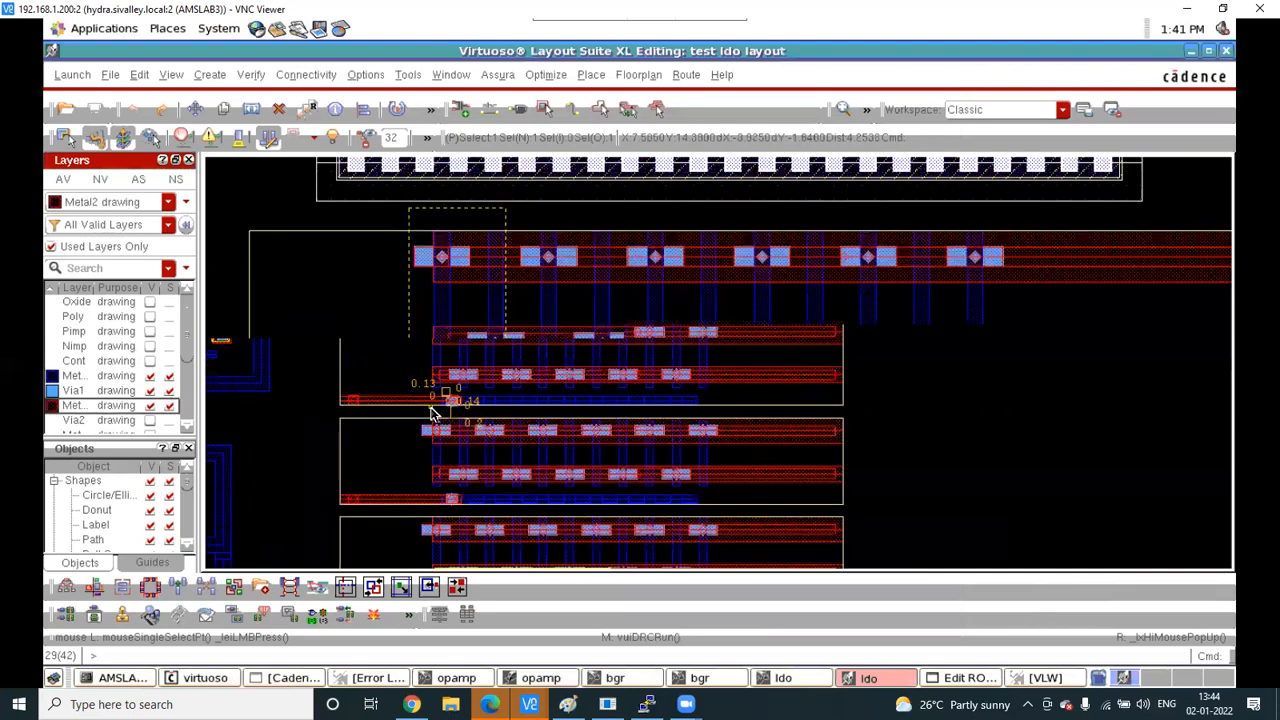
Draw a vertical Metal1 path about 14.2 µm long crossing the Metal2 straps, from the first transistor row to the last row's lower edge
scroll(300, 386, "up", 1)
scroll(650, 408, "down", 1)
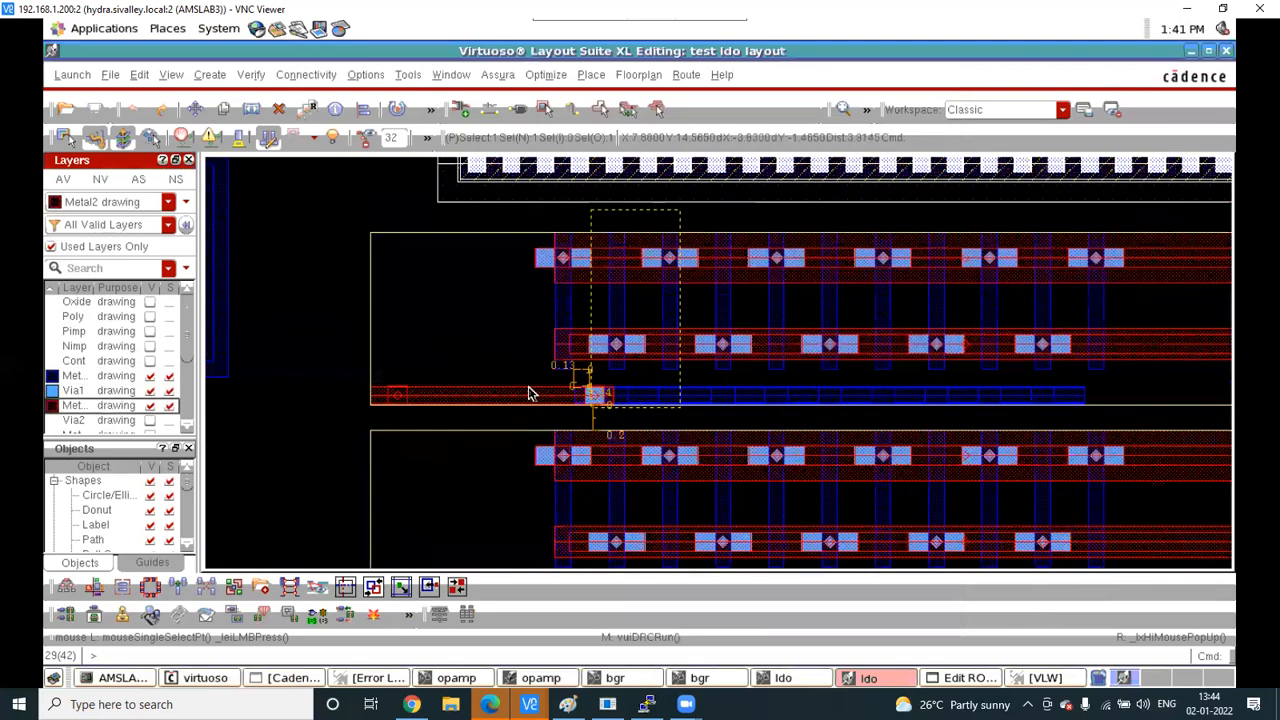
key("p")
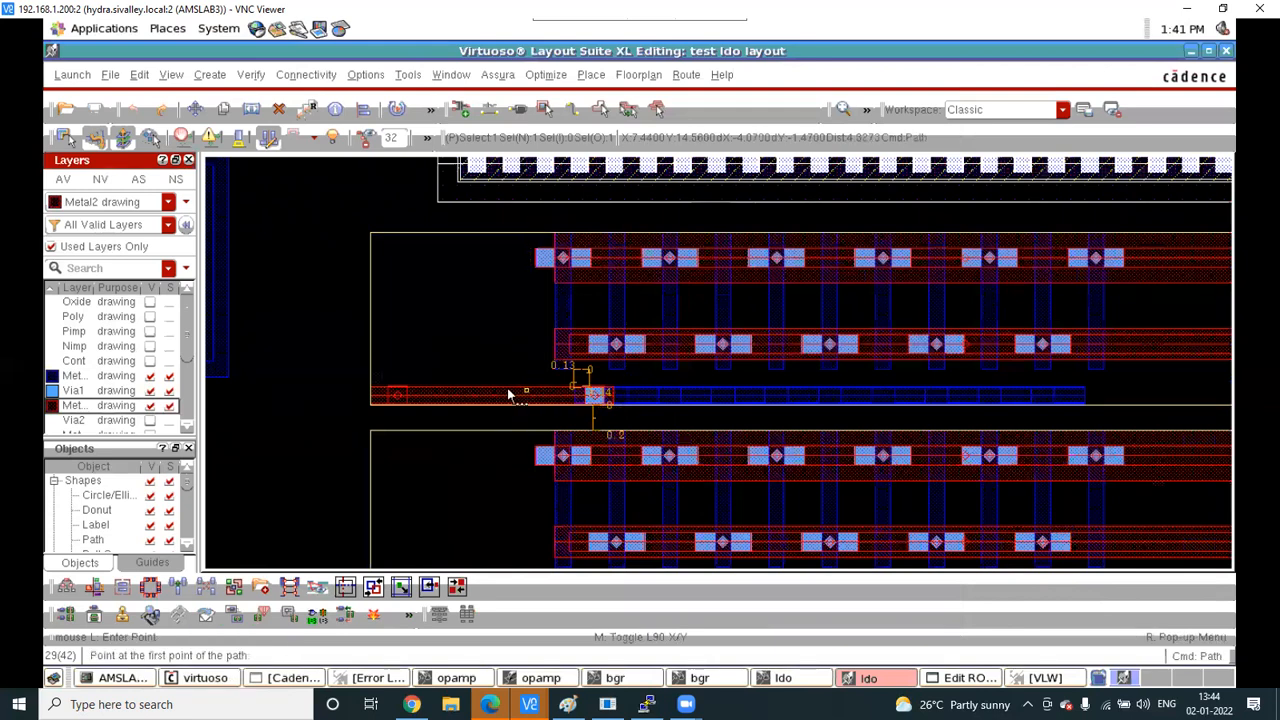
left_click(494, 393)
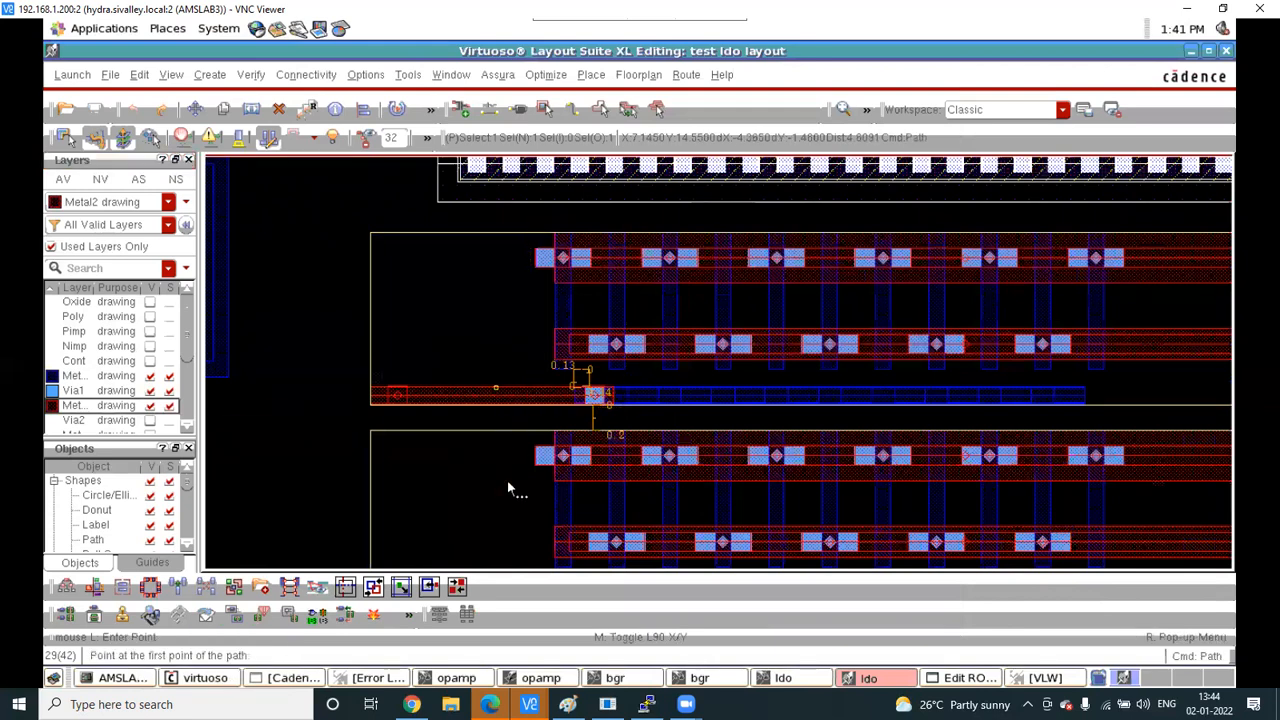
left_click(76, 376)
scroll(427, 354, "down", 3)
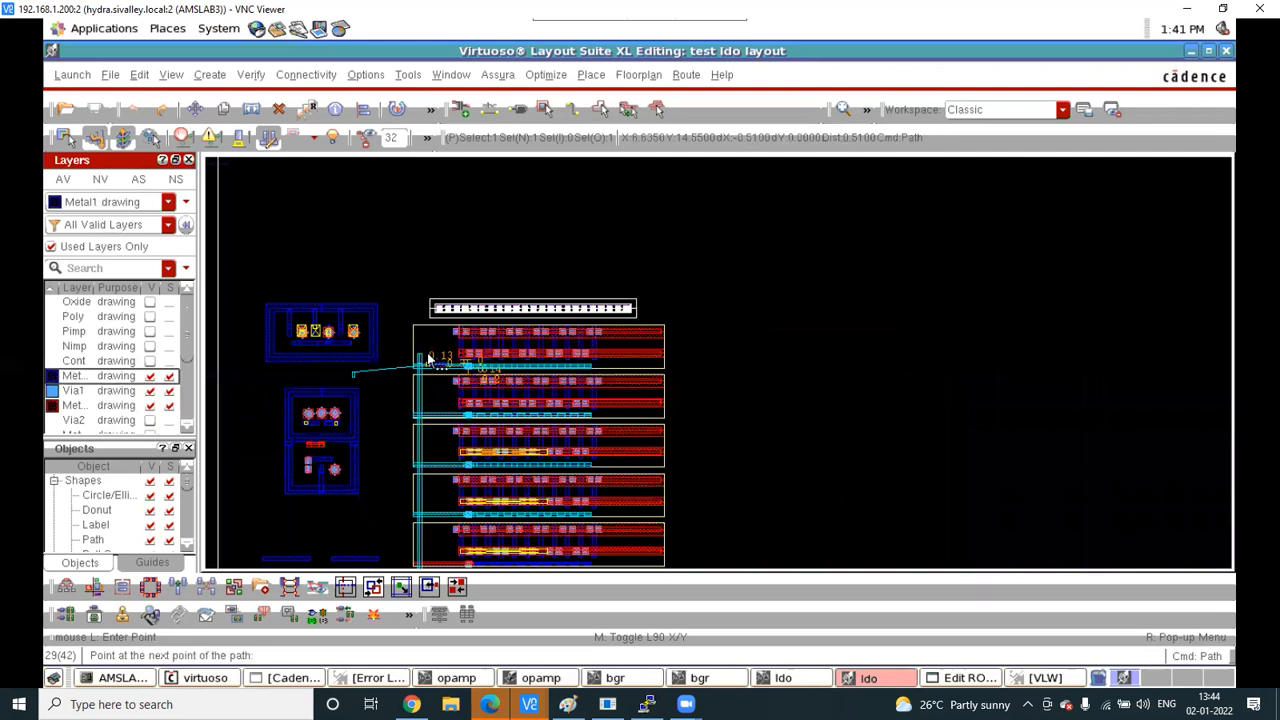
scroll(430, 466, "up", 2)
scroll(430, 466, "up", 2)
scroll(451, 514, "up", 2)
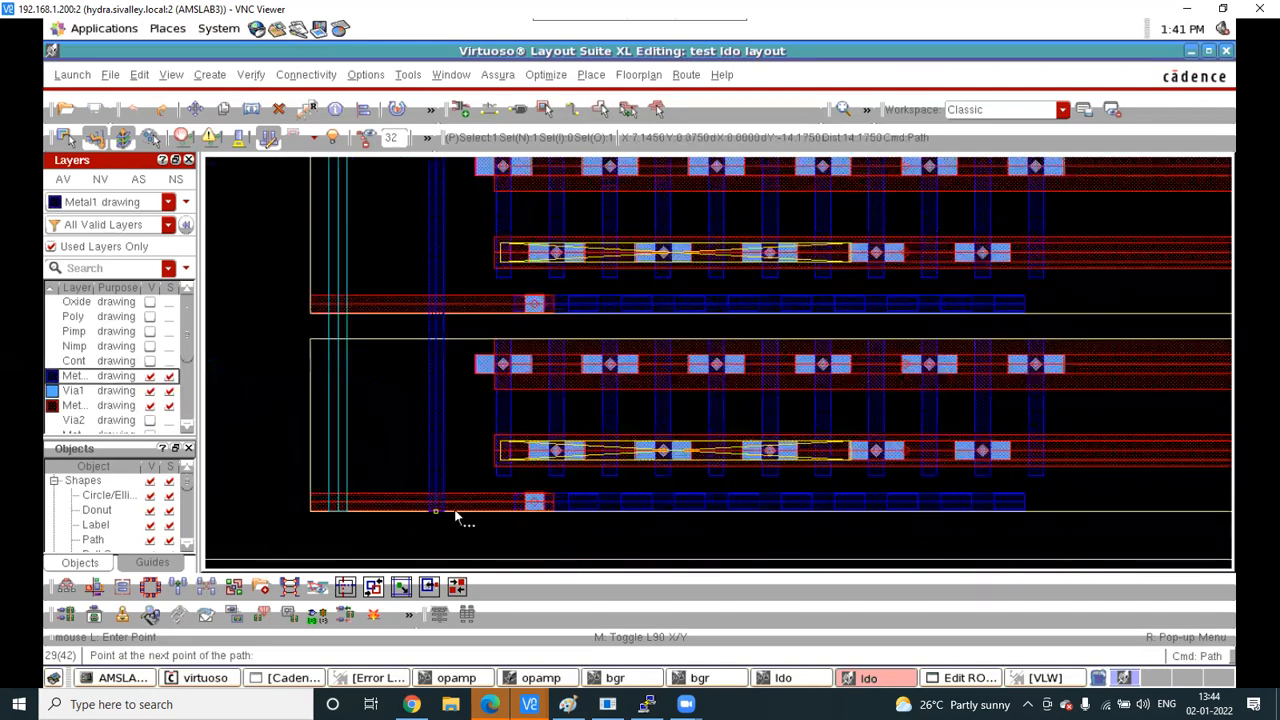
double_click(457, 514)
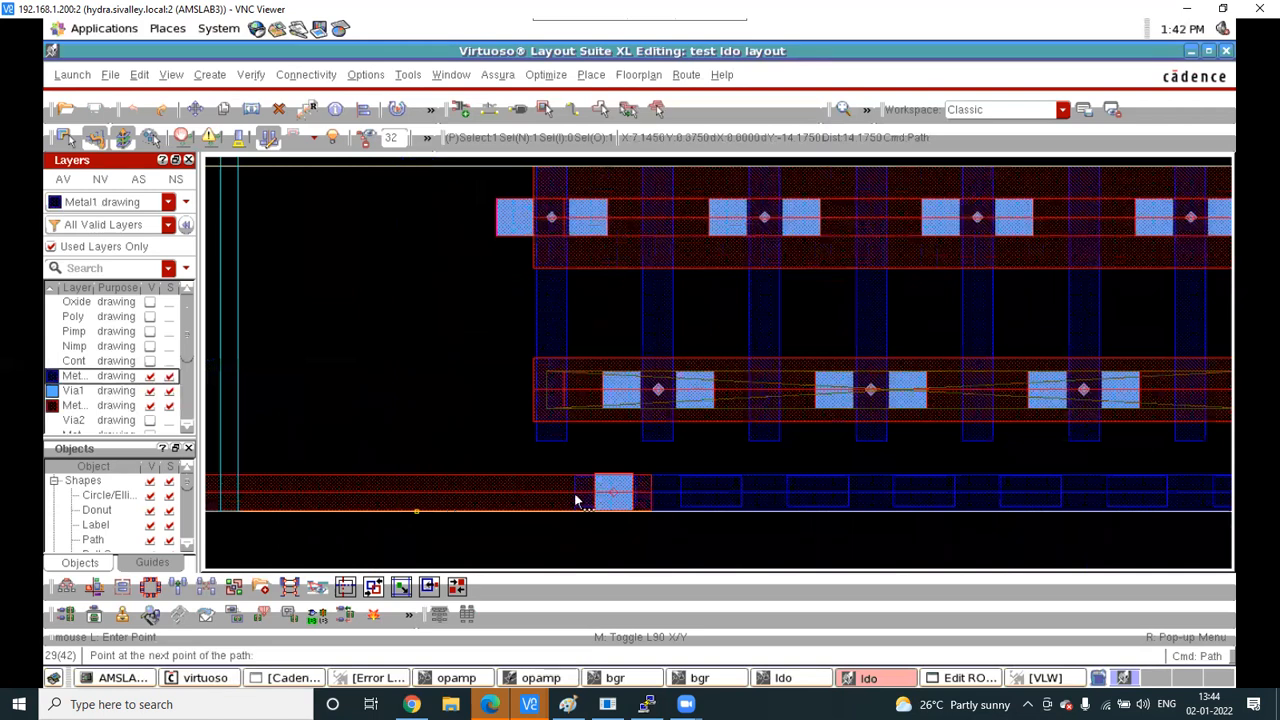
Draw a short horizontal Metal1 path along the last row's Metal2 strap centre line, from the strap end beyond the via to the vertical path
scroll(650, 497, "up", 2, "ctrl")
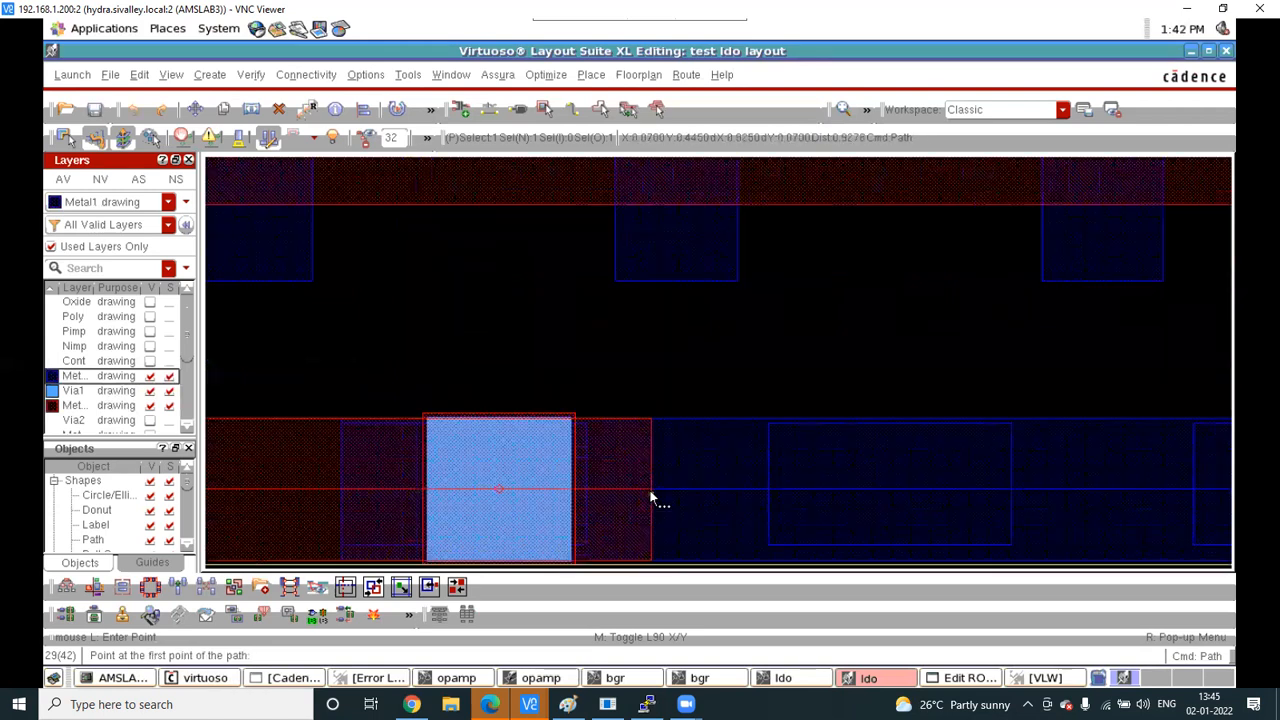
scroll(656, 489, "up", 1, "ctrl")
left_click(655, 489)
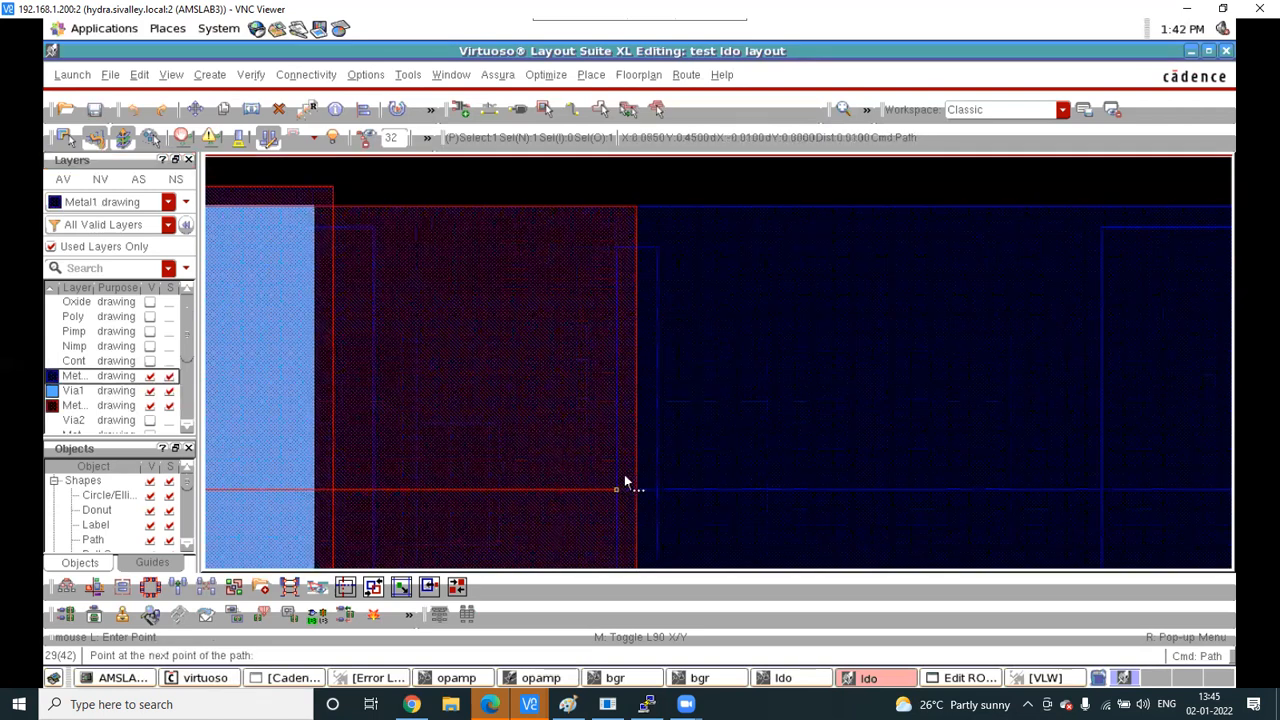
scroll(623, 480, "down", 2, "ctrl")
scroll(625, 481, "down", 1, "ctrl")
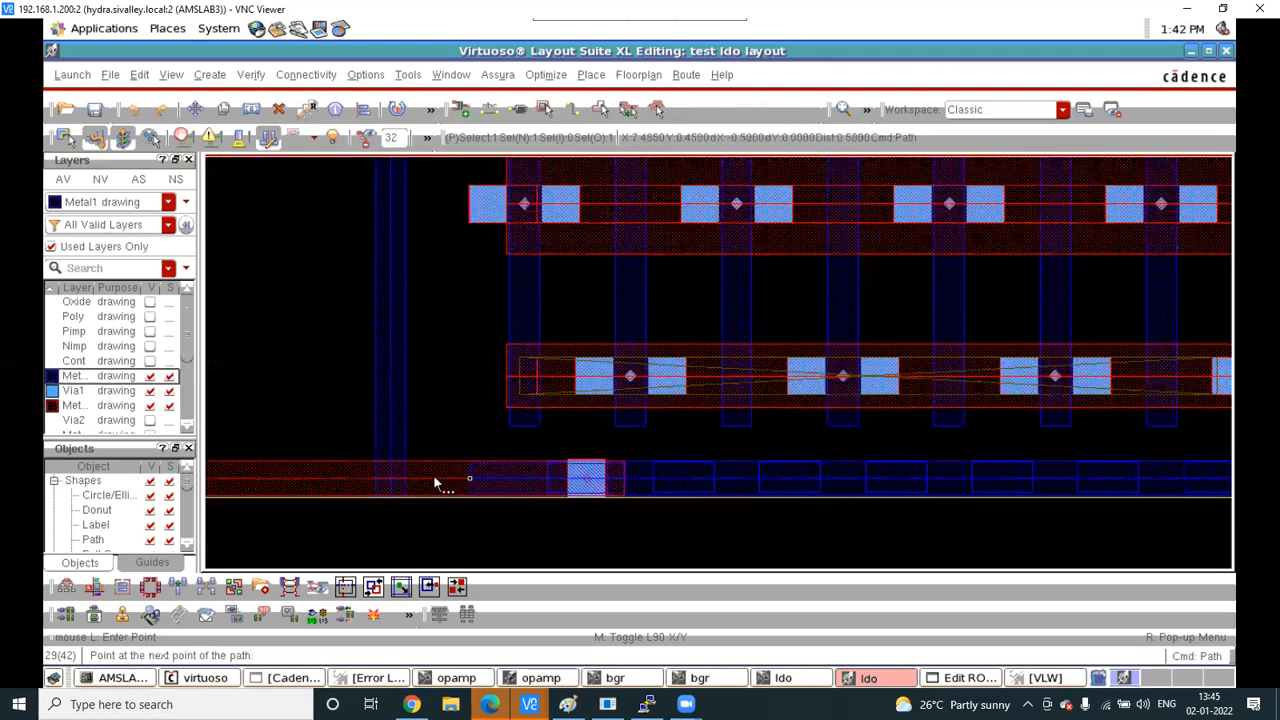
double_click(385, 478)
scroll(410, 440, "down", 2, "ctrl")
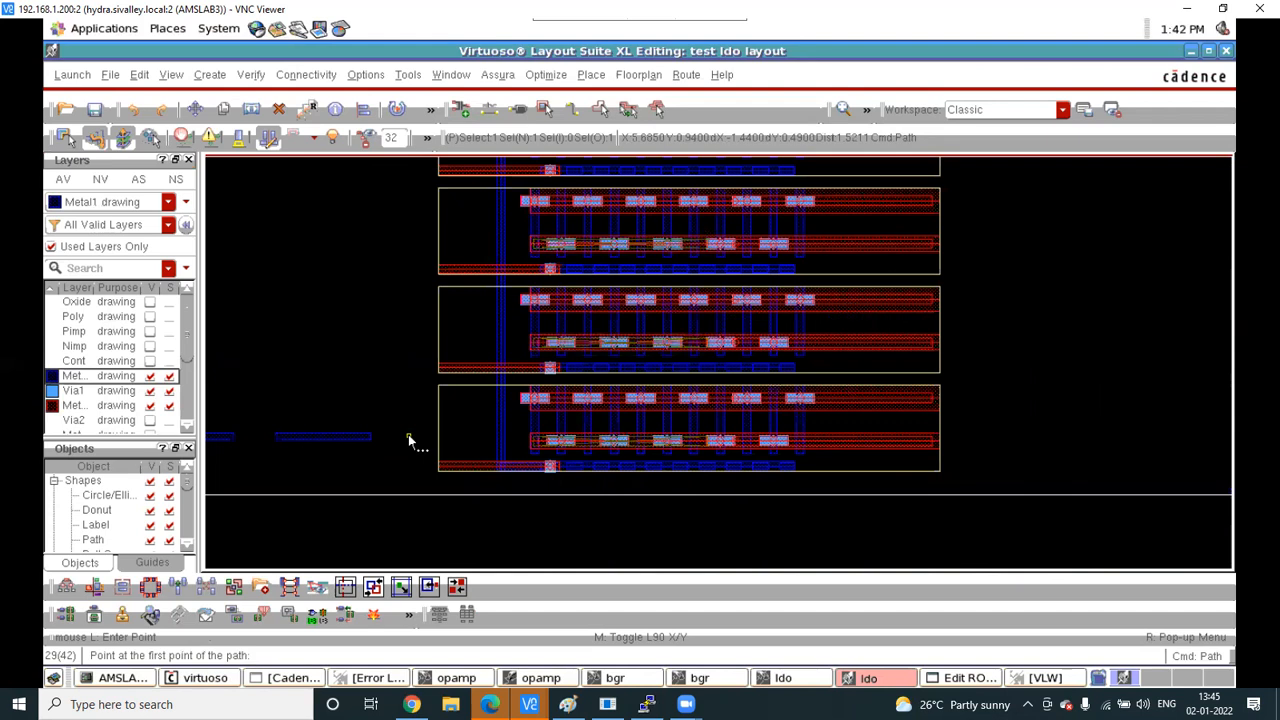
scroll(875, 370, "down", 2)
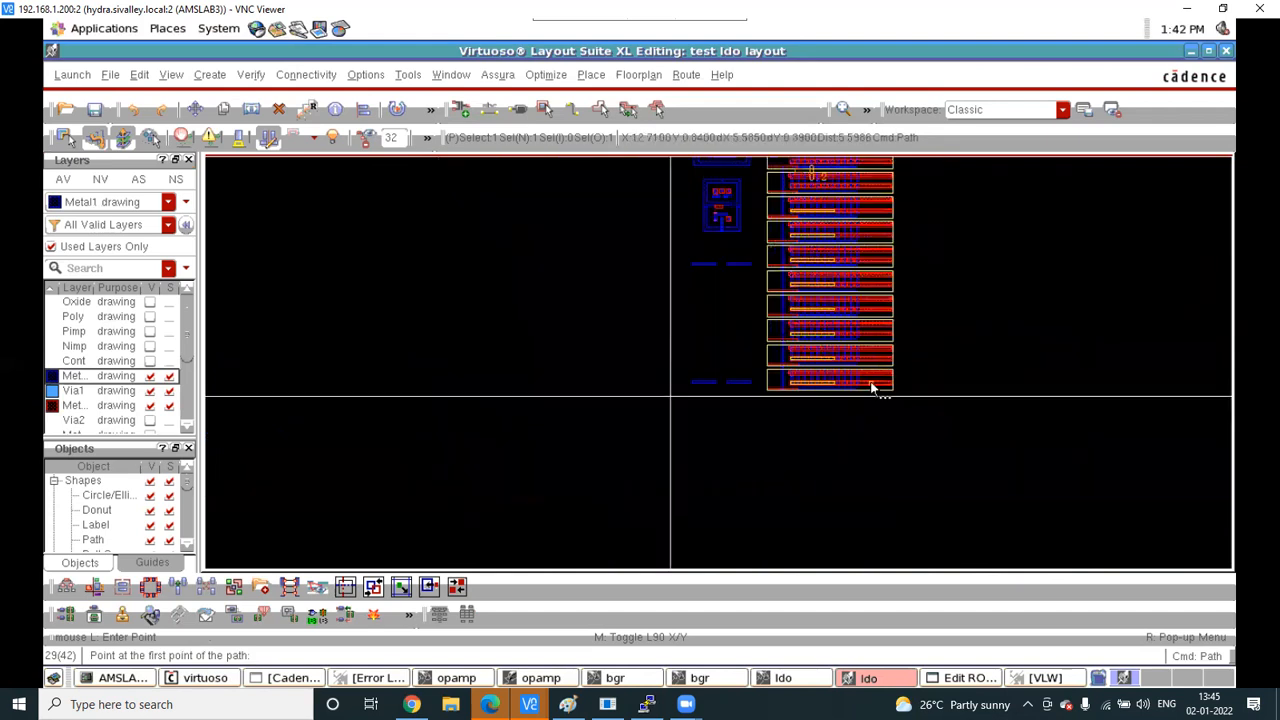
scroll(928, 366, "down", 2)
scroll(905, 354, "up", 1)
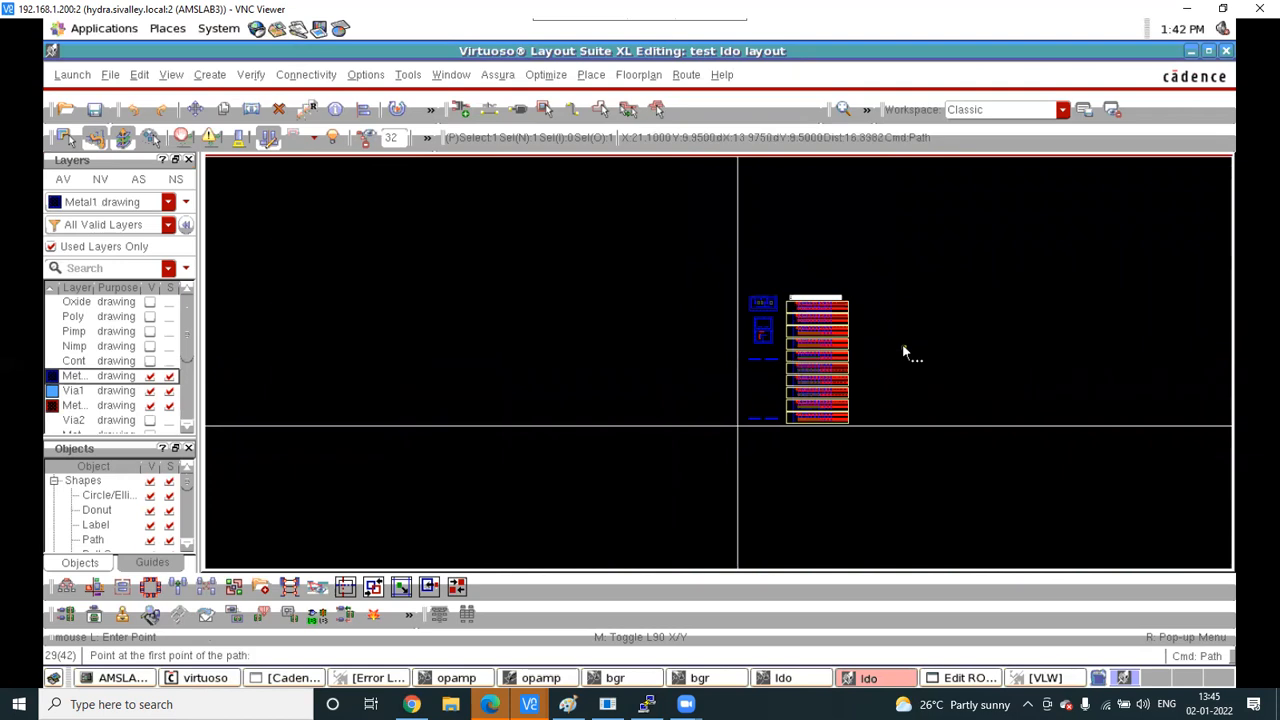
key("Escape")
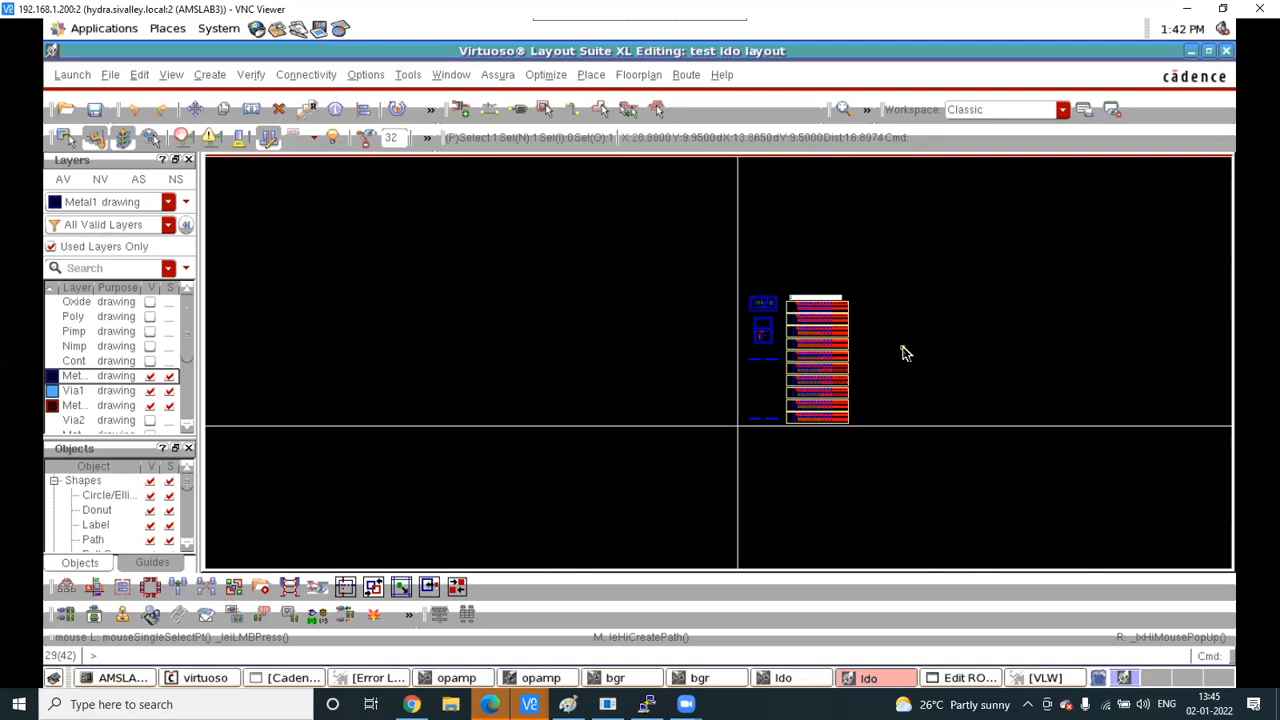
scroll(846, 310, "up", 3, "ctrl")
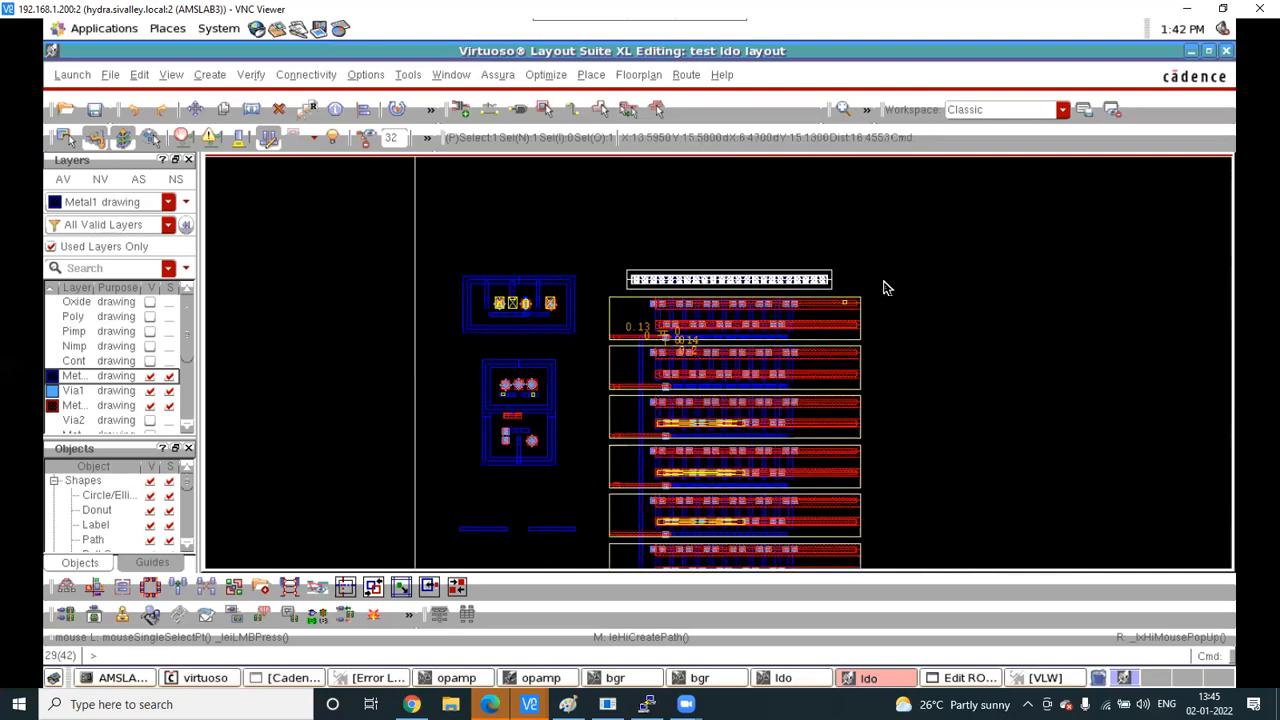
scroll(786, 288, "up", 2, "ctrl")
scroll(786, 288, "up", 2, "ctrl")
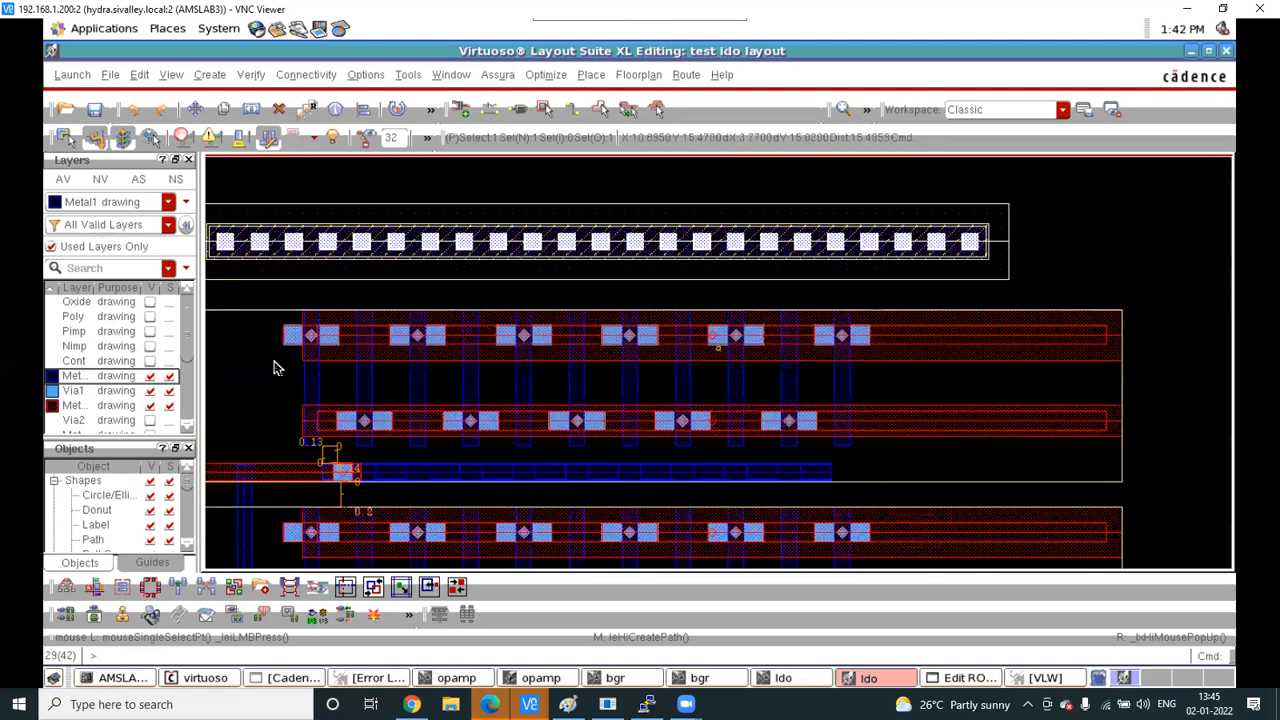
scroll(308, 360, "up", 4, "ctrl")
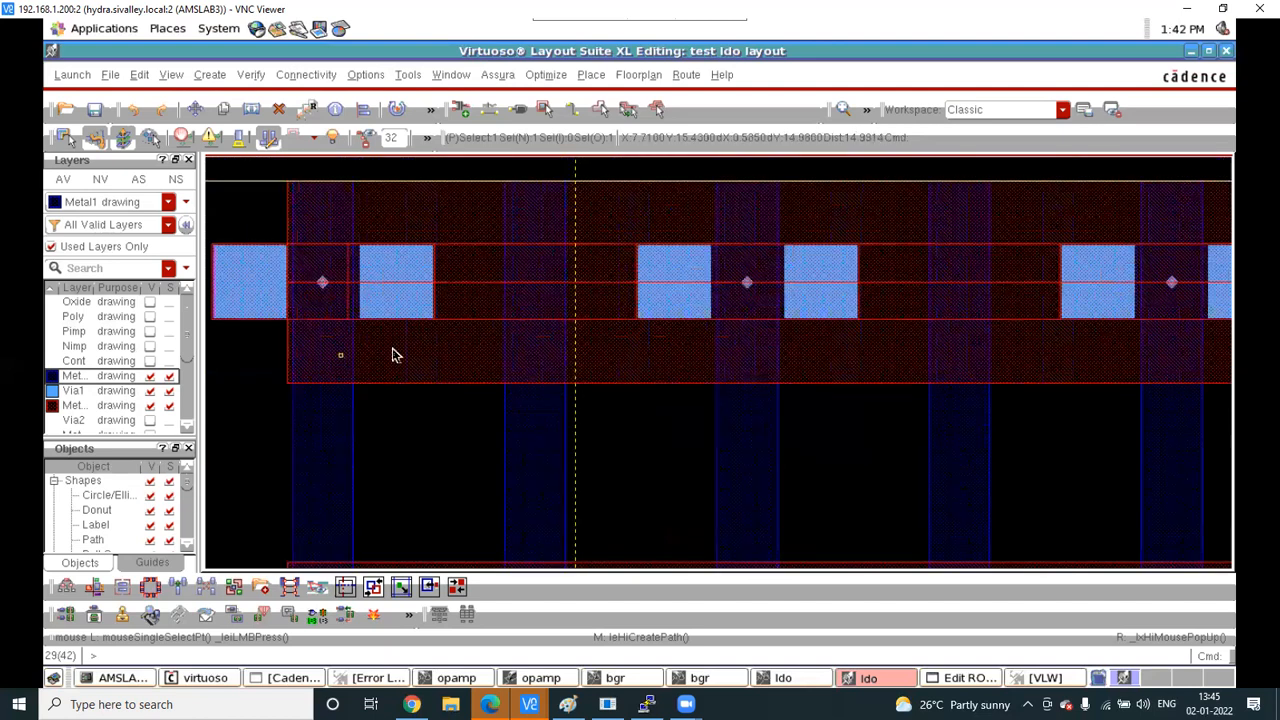
scroll(394, 354, "down", 4, "ctrl")
scroll(560, 335, "down", 2, "ctrl")
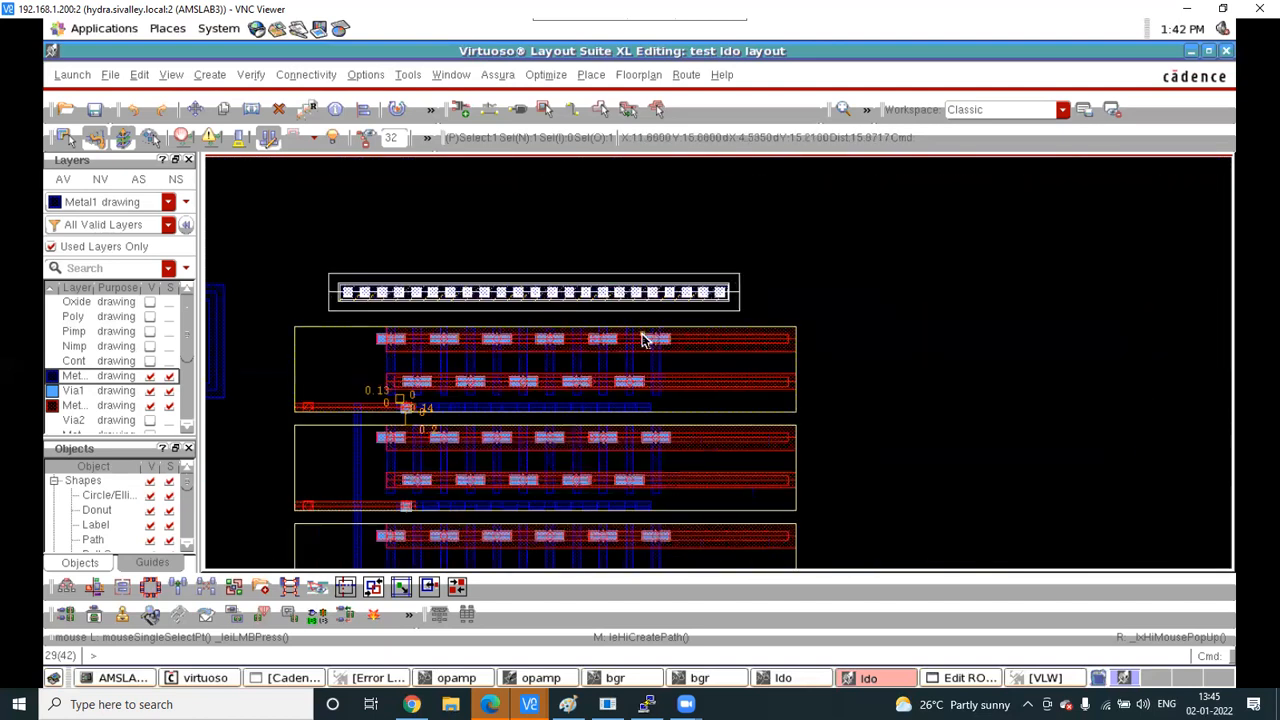
left_click(86, 78)
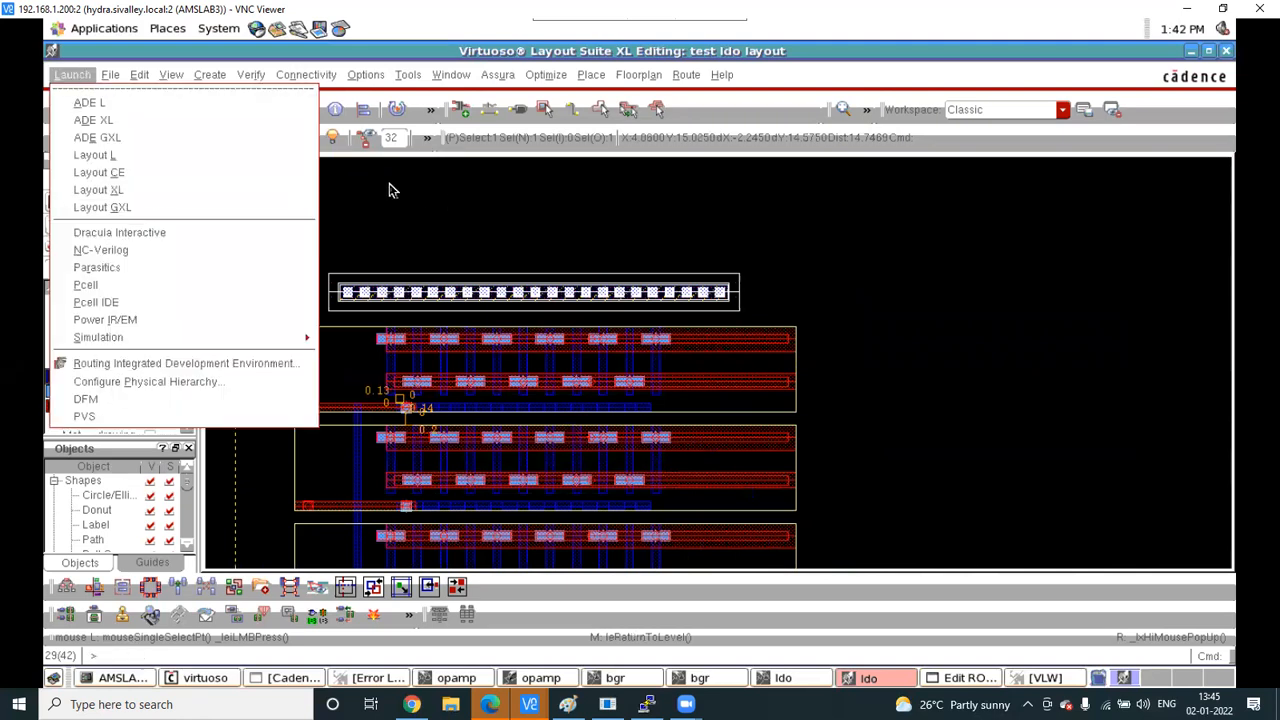
left_click(116, 155)
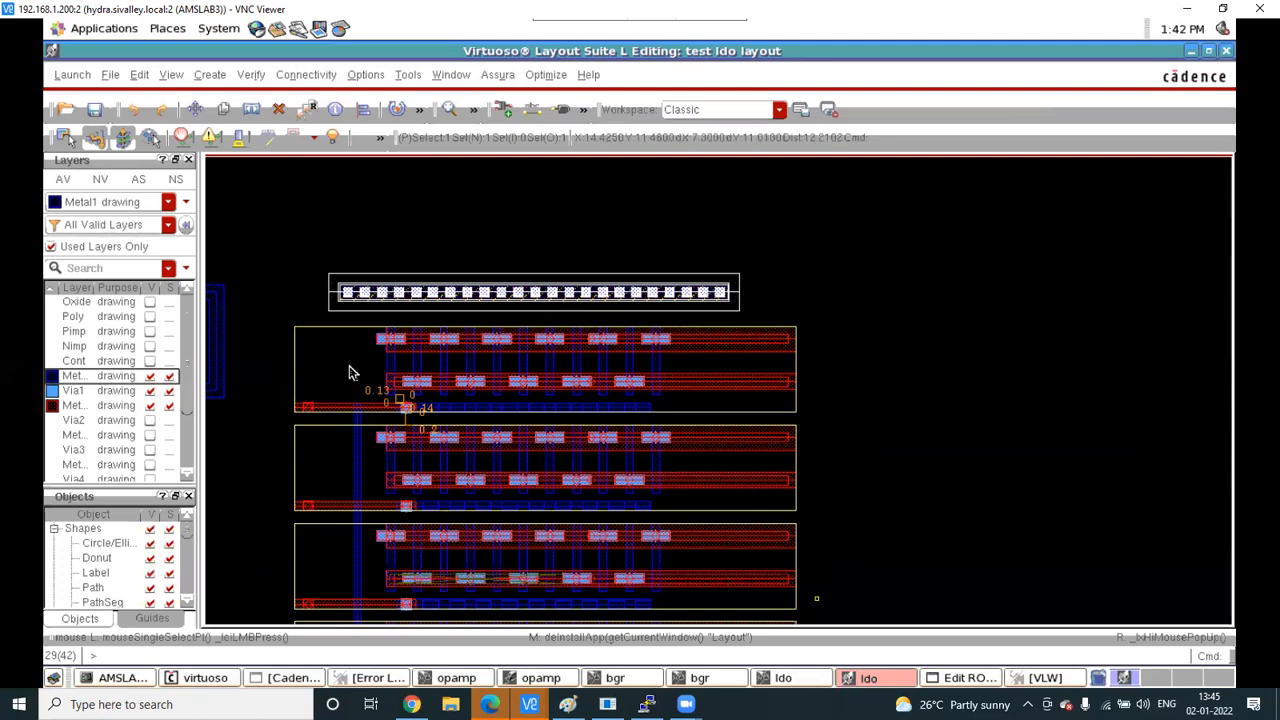
left_click(734, 363)
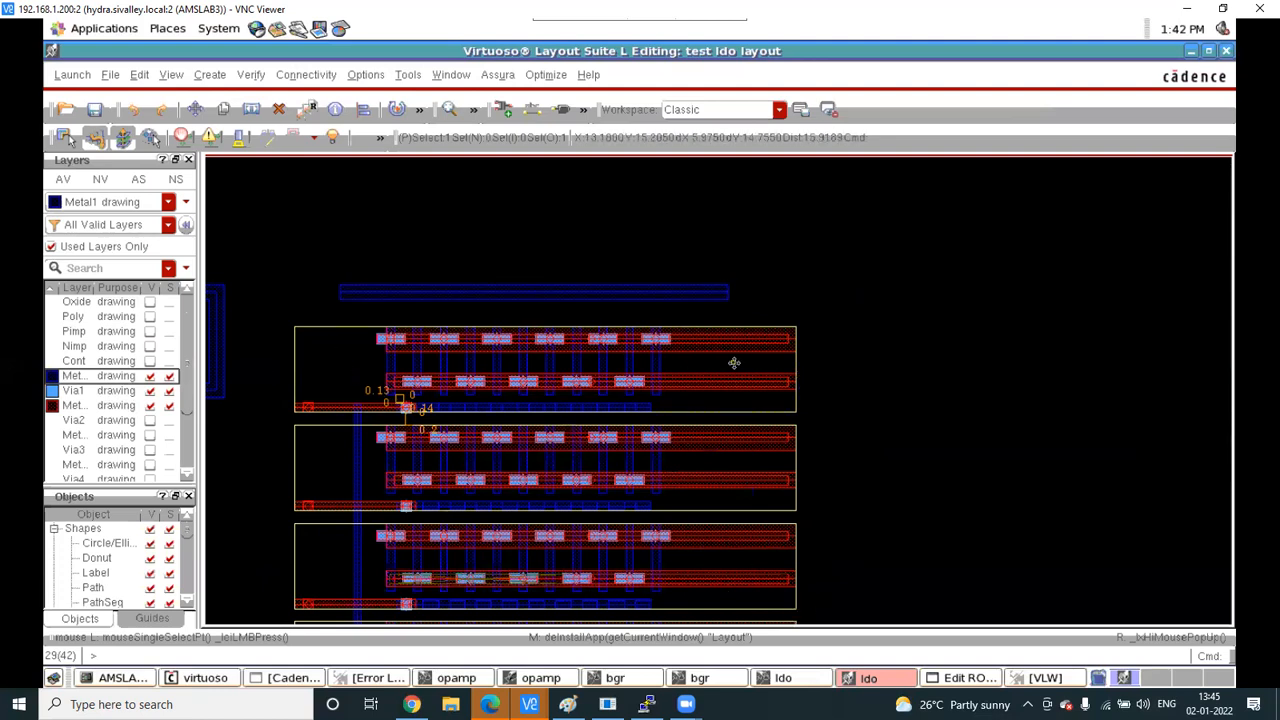
key("c")
left_click(737, 365)
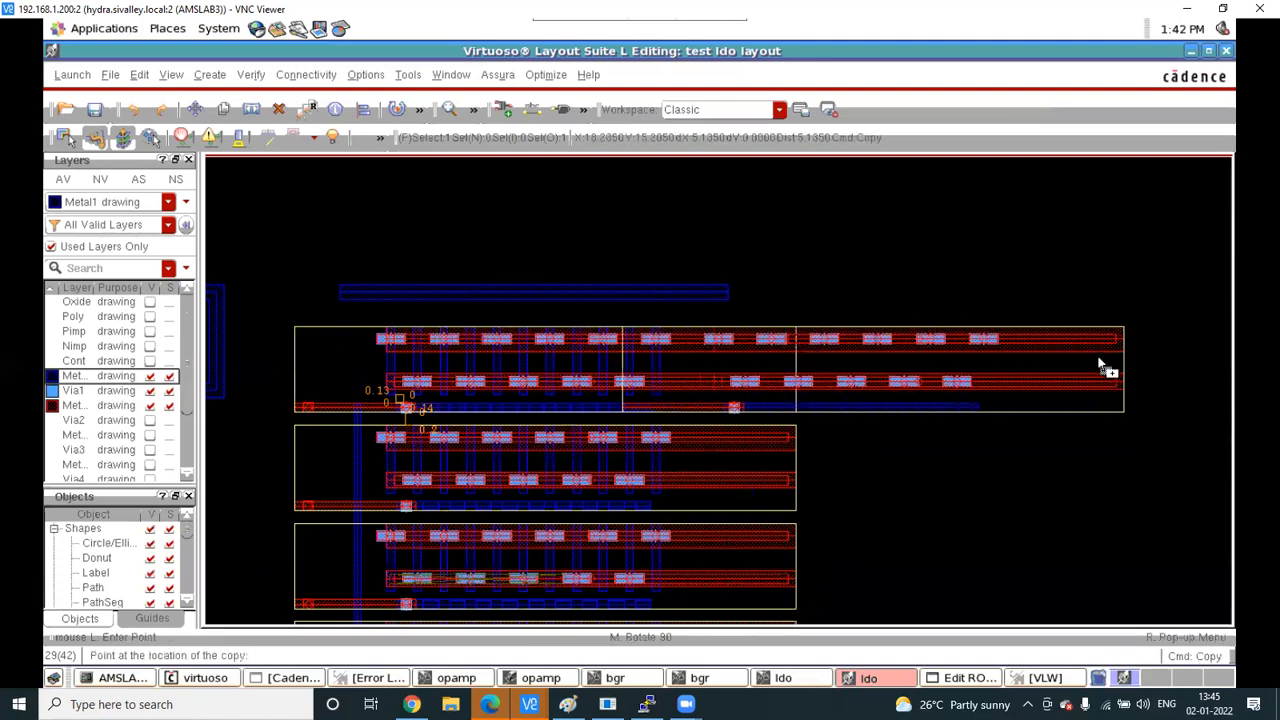
scroll(908, 357, "down", 3)
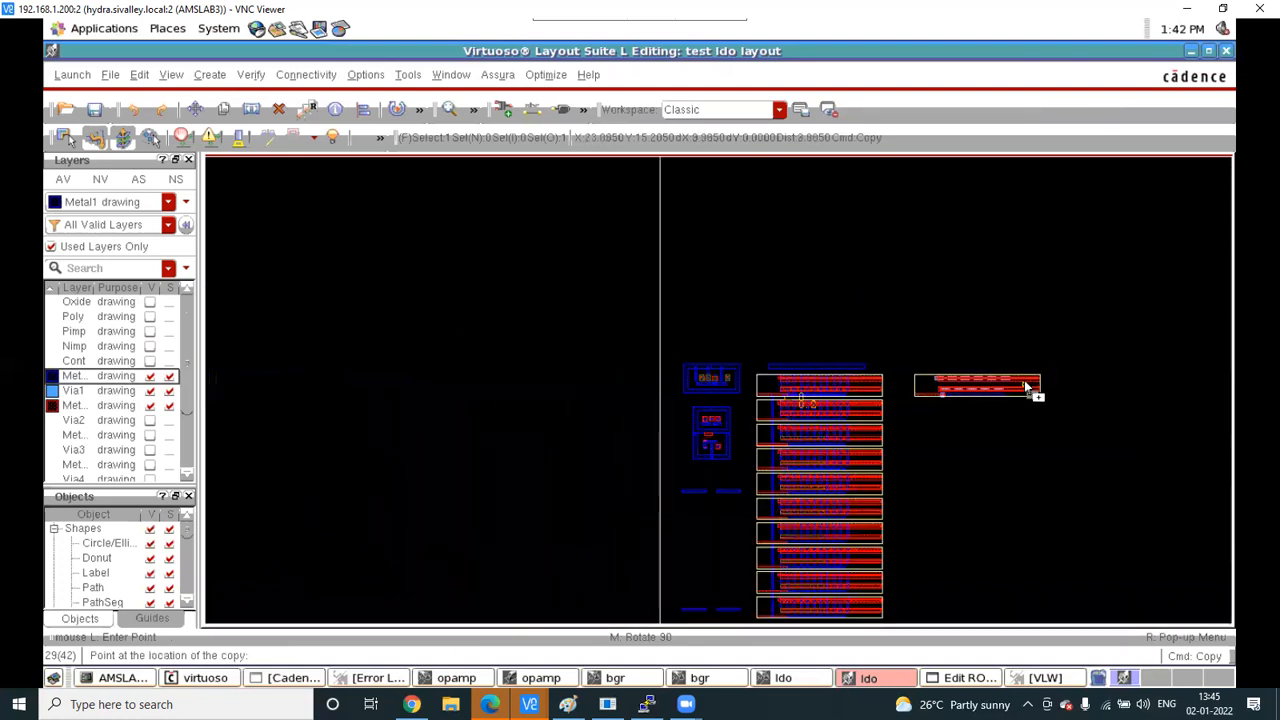
key("F3")
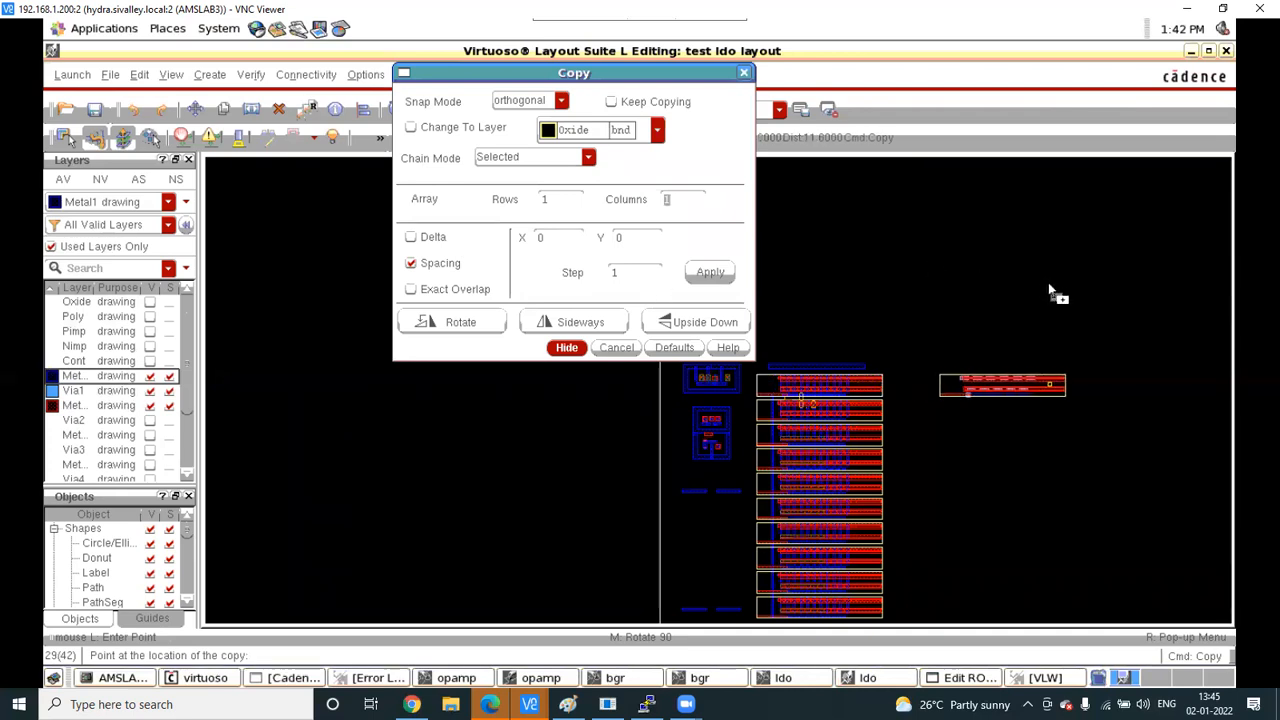
left_click(744, 72)
key("Escape")
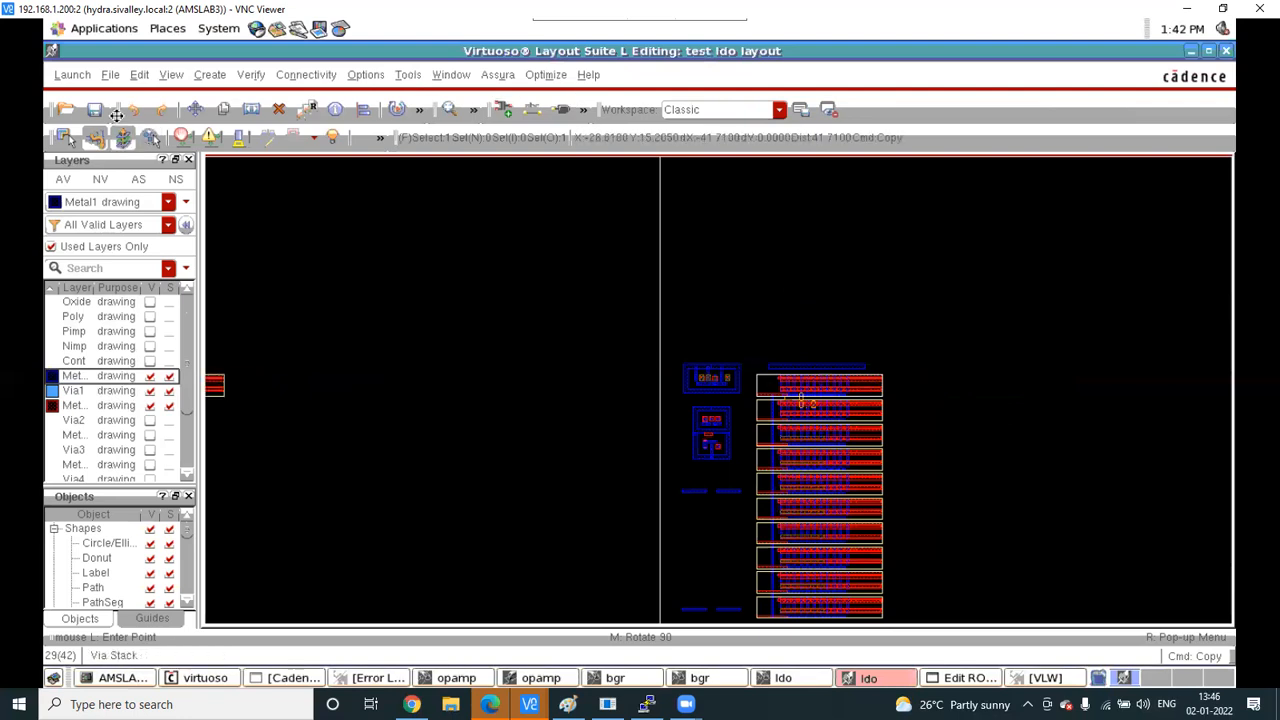
left_click(62, 75)
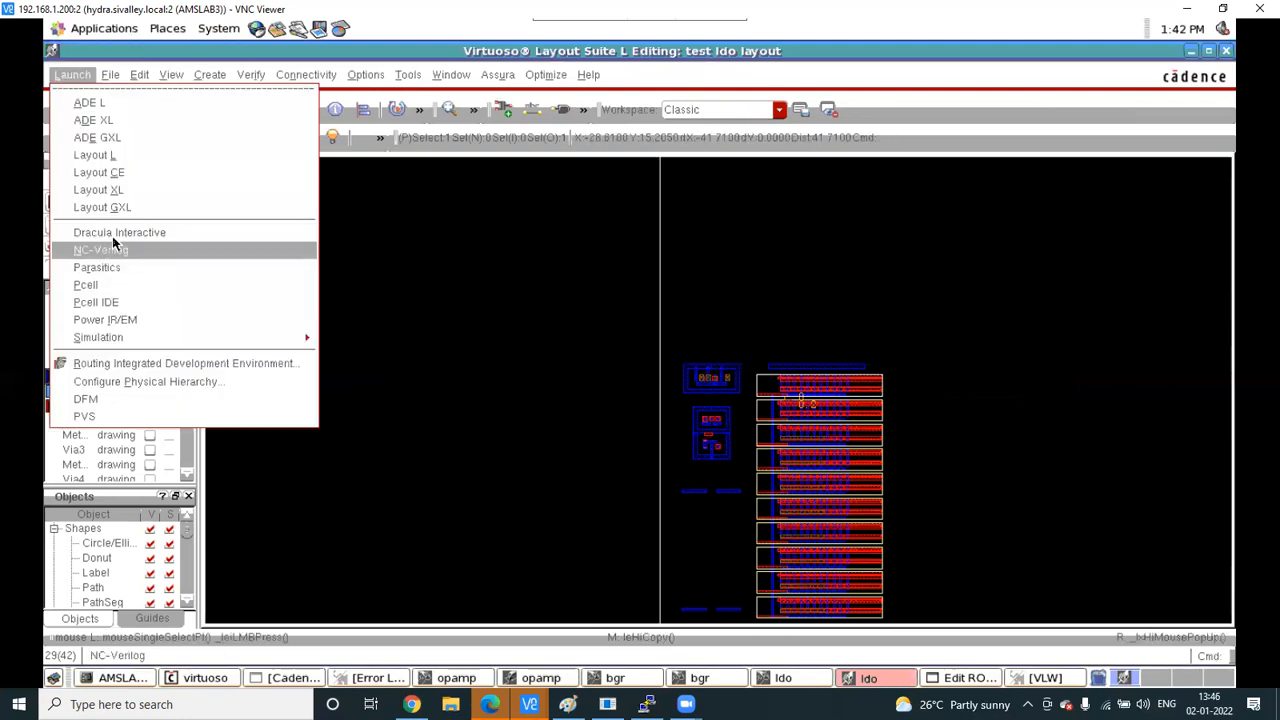
left_click(111, 190)
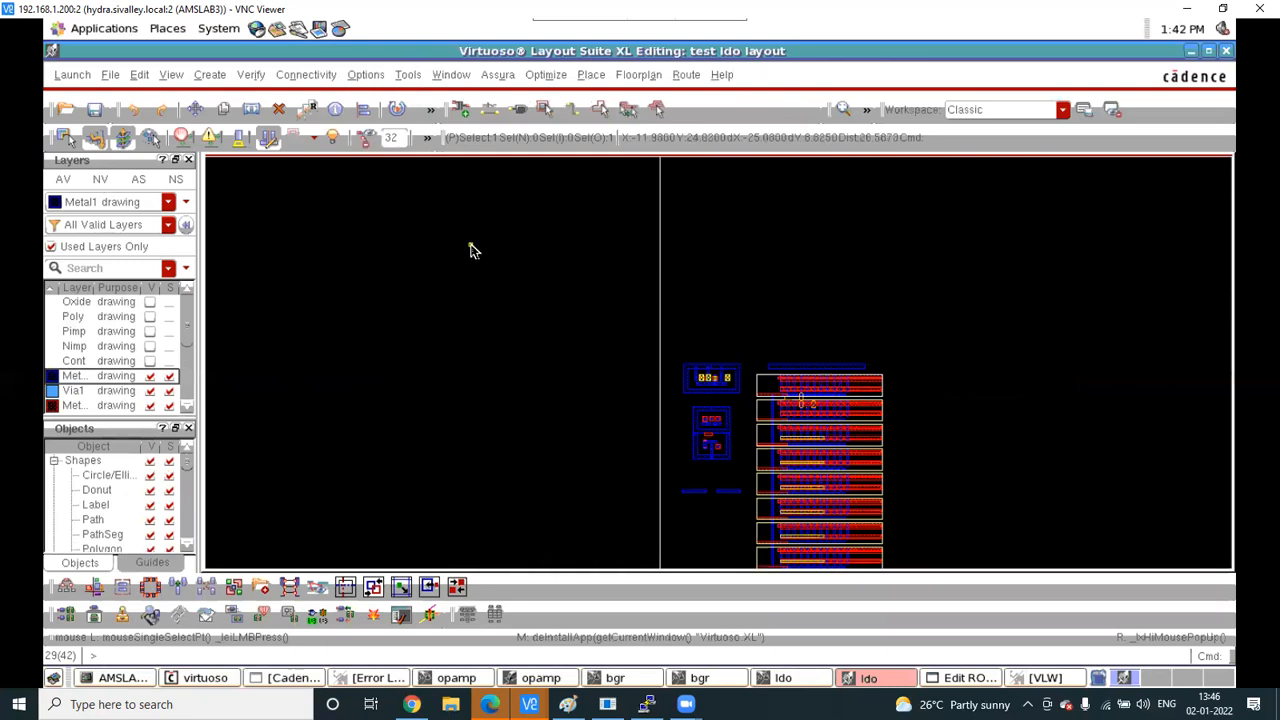
Clear all rulers and make all layers visible in the ldo layout
scroll(874, 394, "up", 1)
scroll(757, 358, "down", 1)
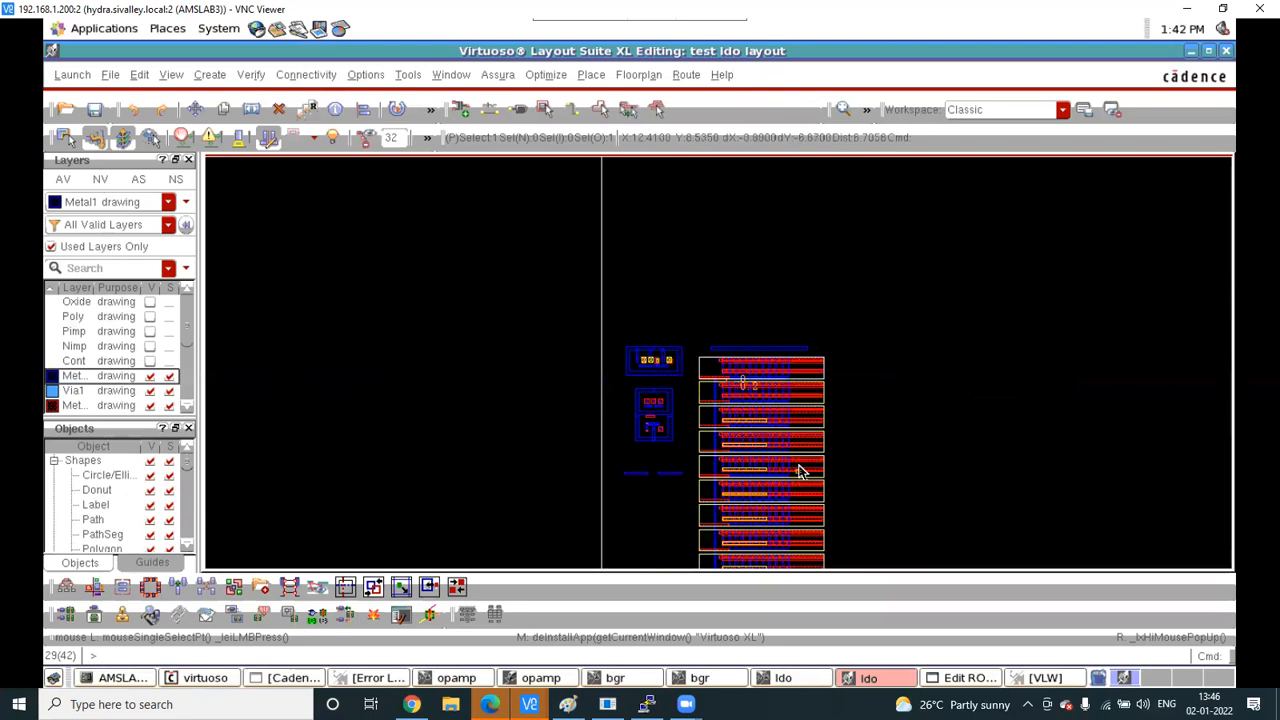
scroll(803, 471, "down", 2)
scroll(820, 508, "up", 2)
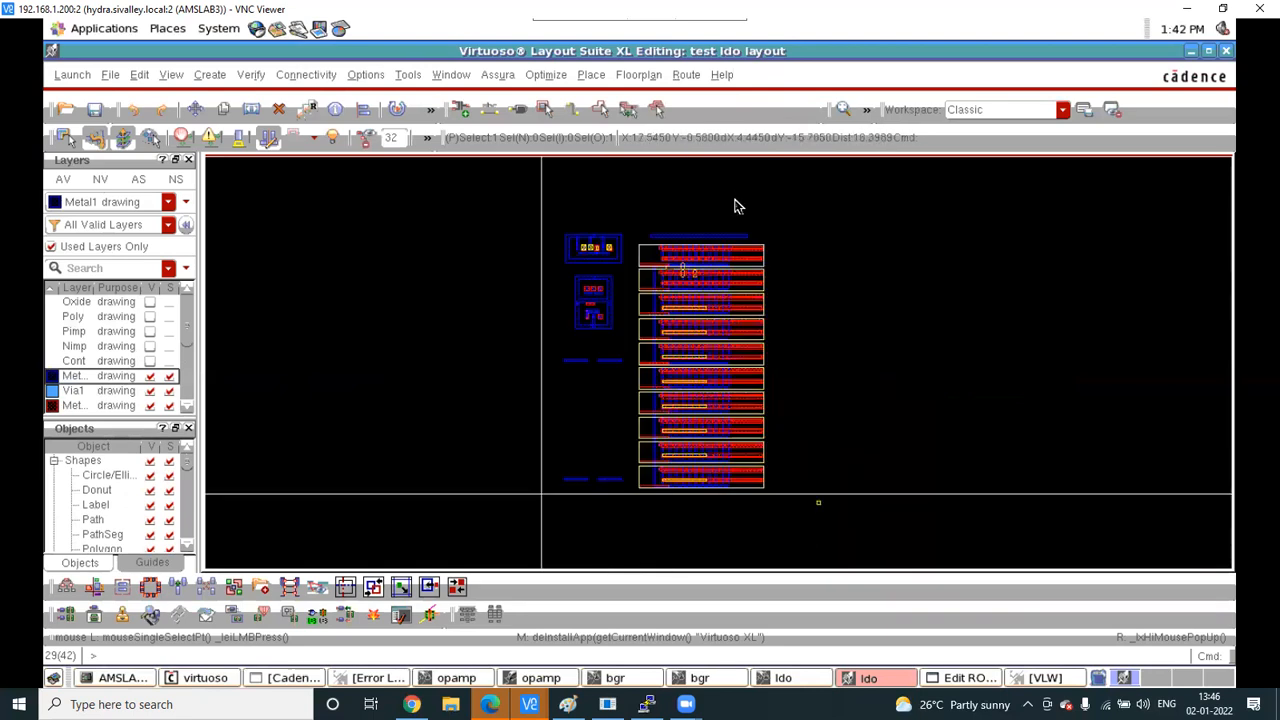
scroll(746, 253, "up", 1)
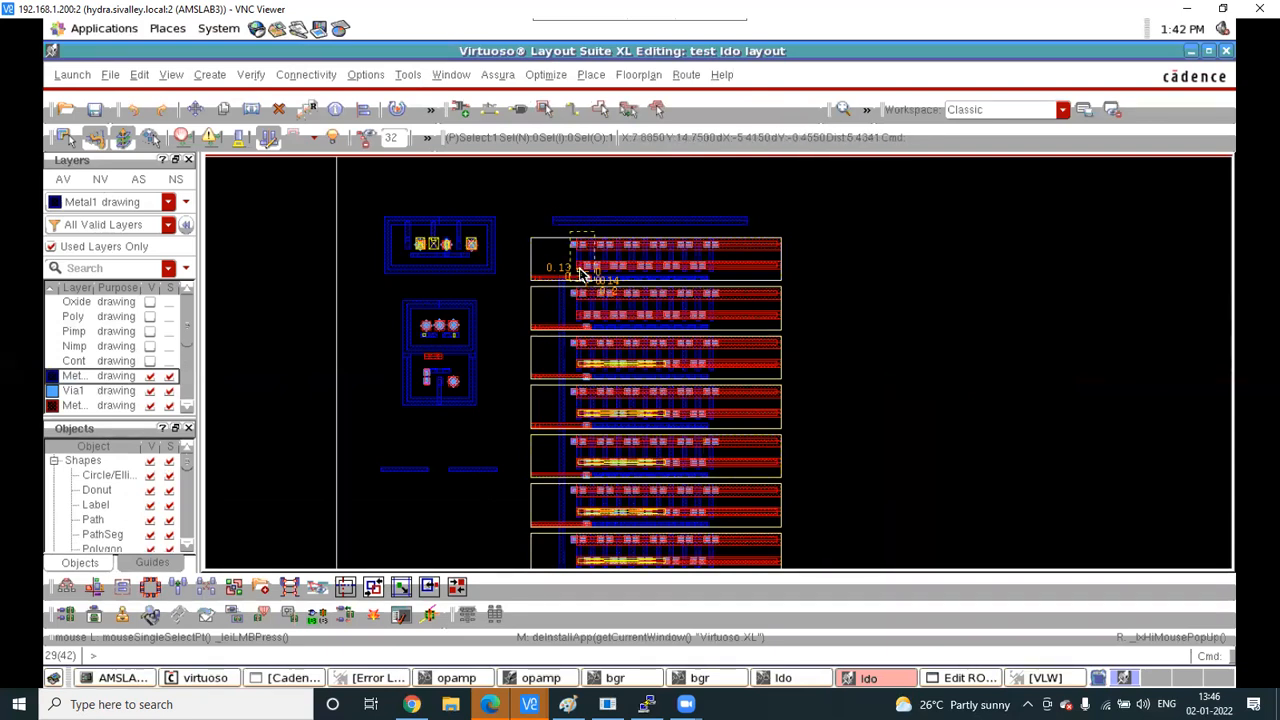
scroll(571, 266, "up", 2, "ctrl")
scroll(594, 240, "down", 1, "ctrl")
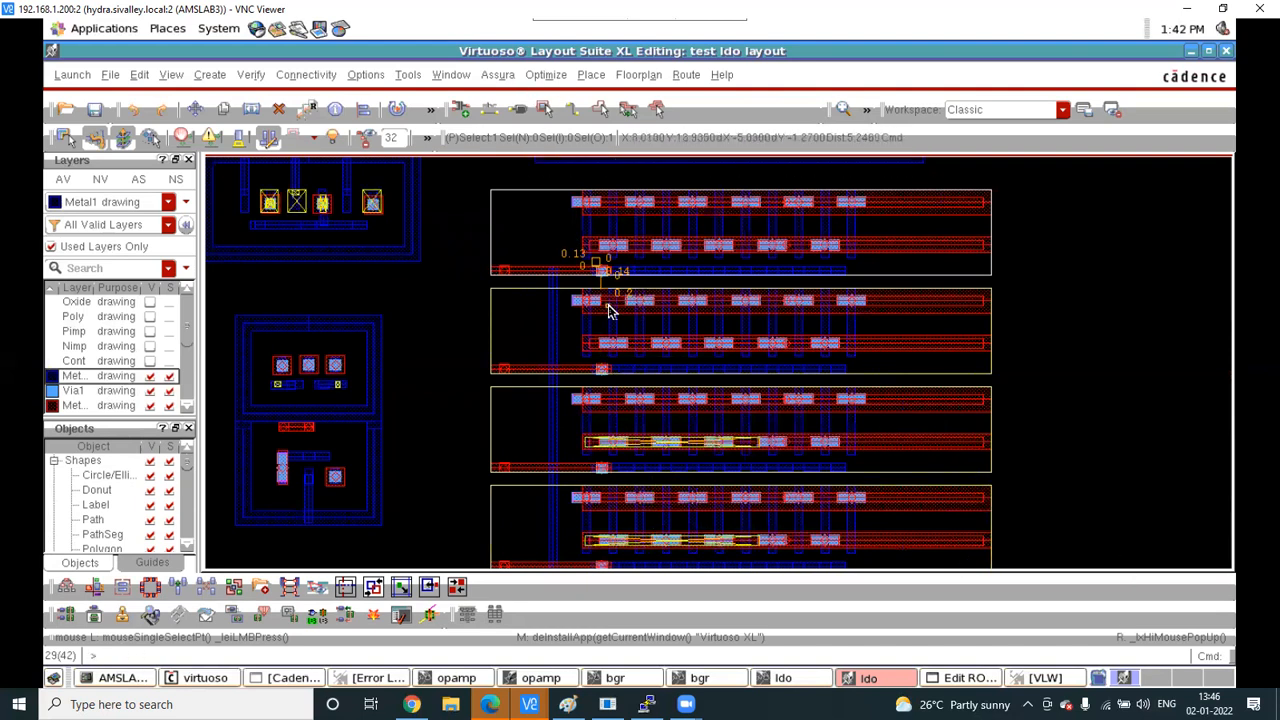
key("shift+k")
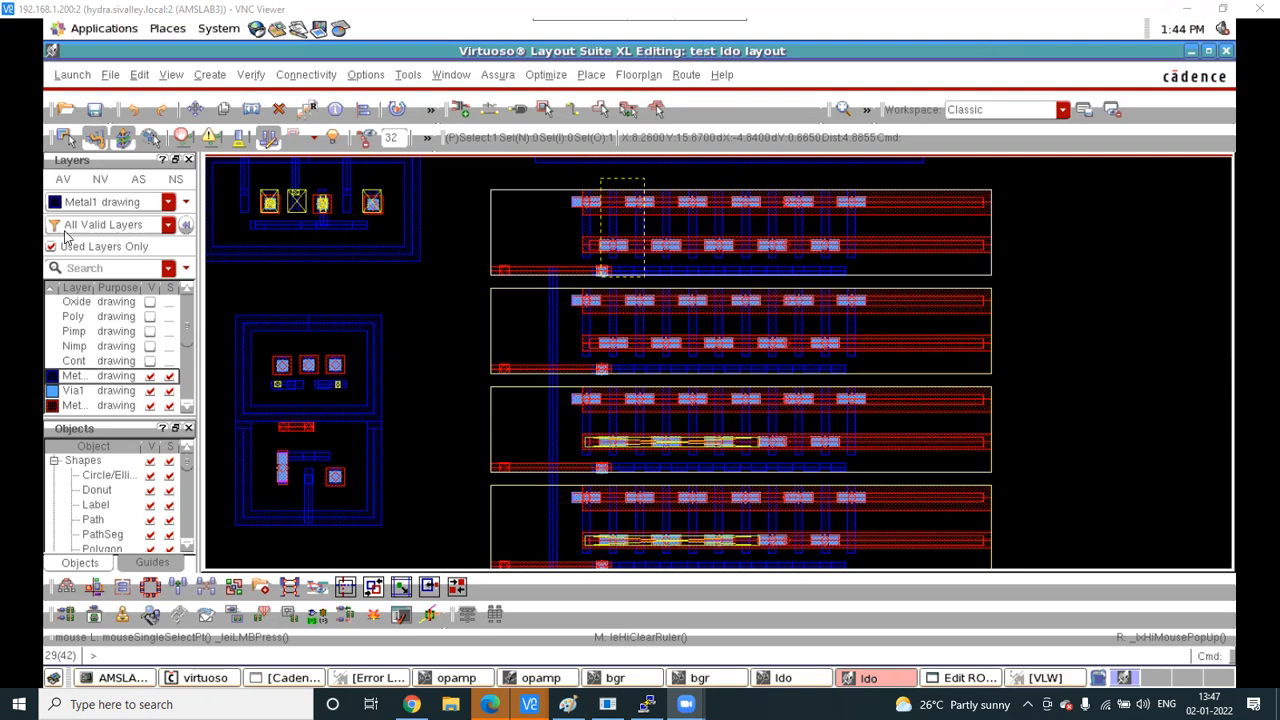
left_click(72, 183)
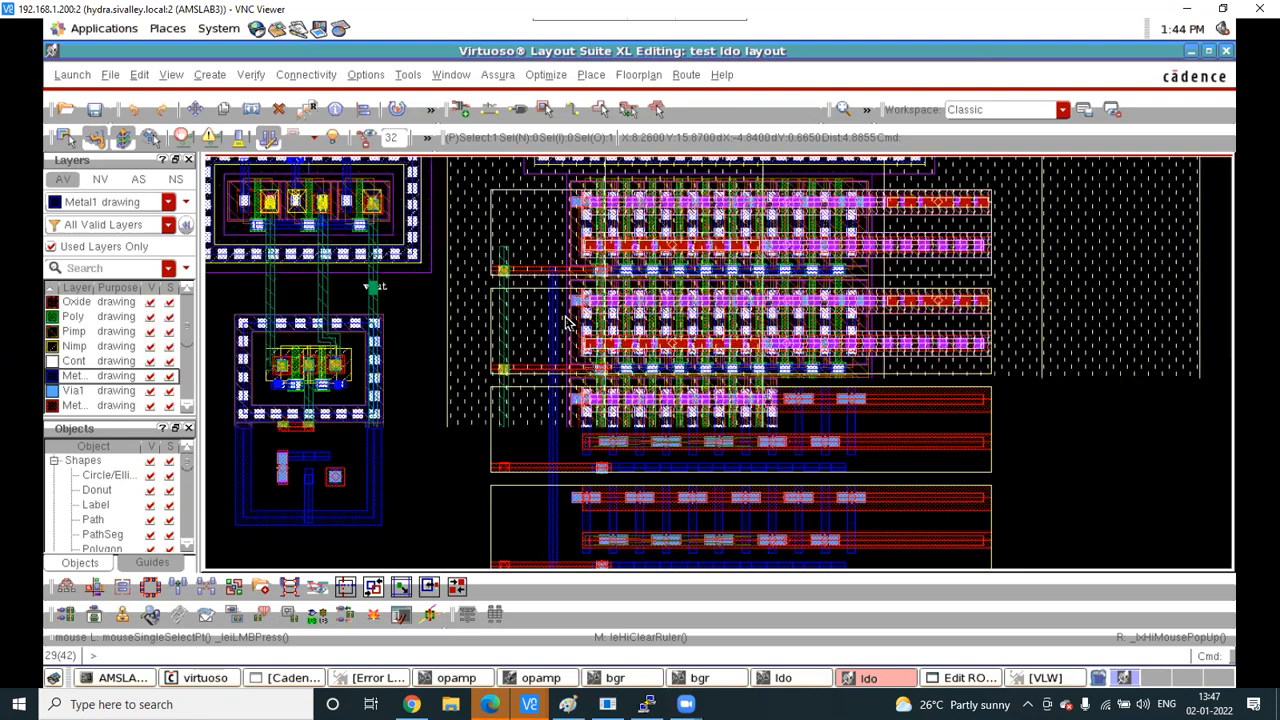
scroll(643, 323, "down", 4)
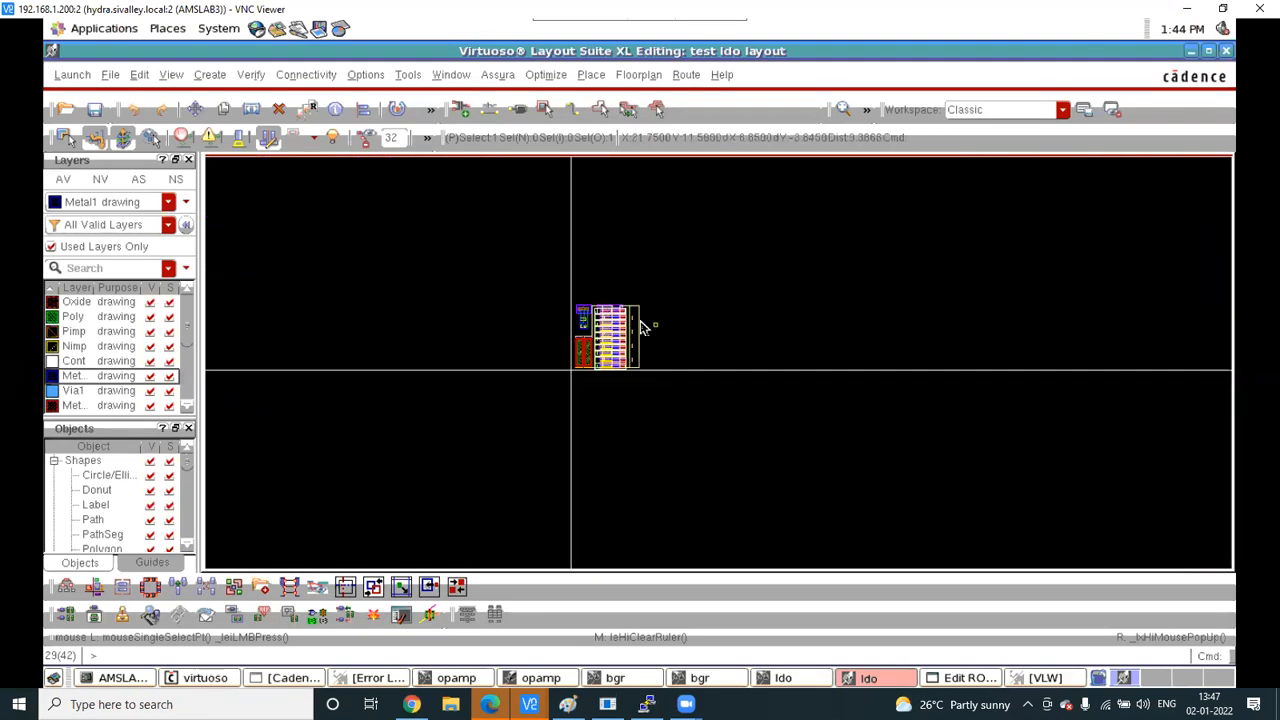
scroll(651, 320, "up", 2)
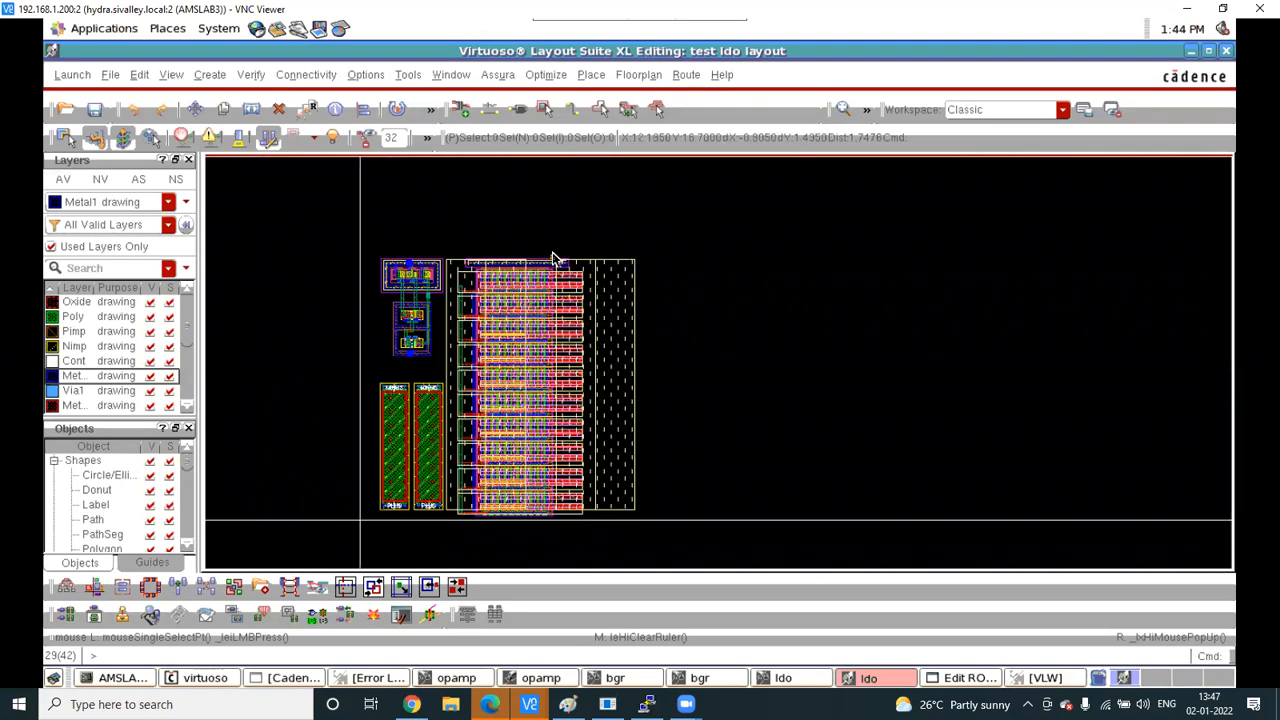
scroll(552, 256, "up", 1)
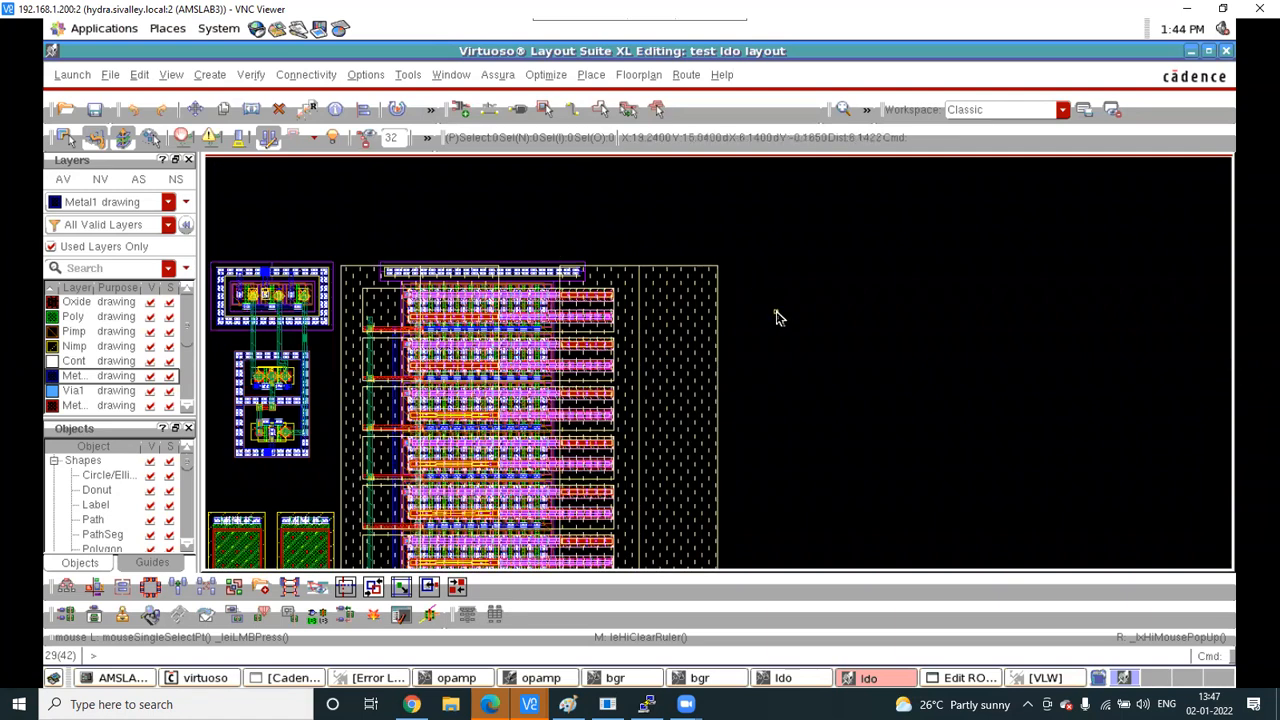